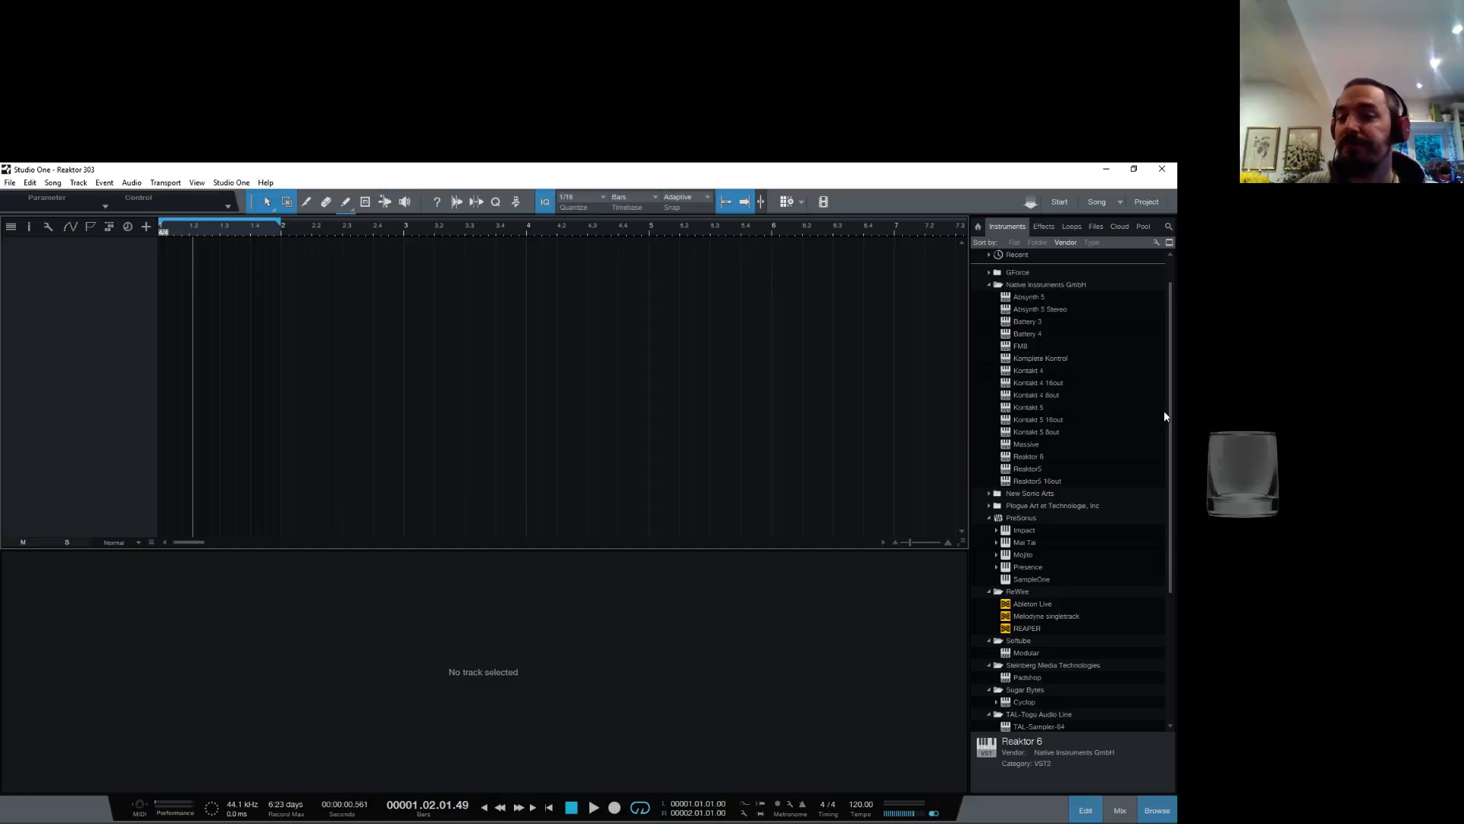
Step: Add a Reaktor 6 instrument track from the Native Instruments plug-ins, then enlarge and reposition its plug-in window over the arrangement
{"action": "left_click_drag", "start_coordinate": [1042, 458], "coordinate": [447, 324]}
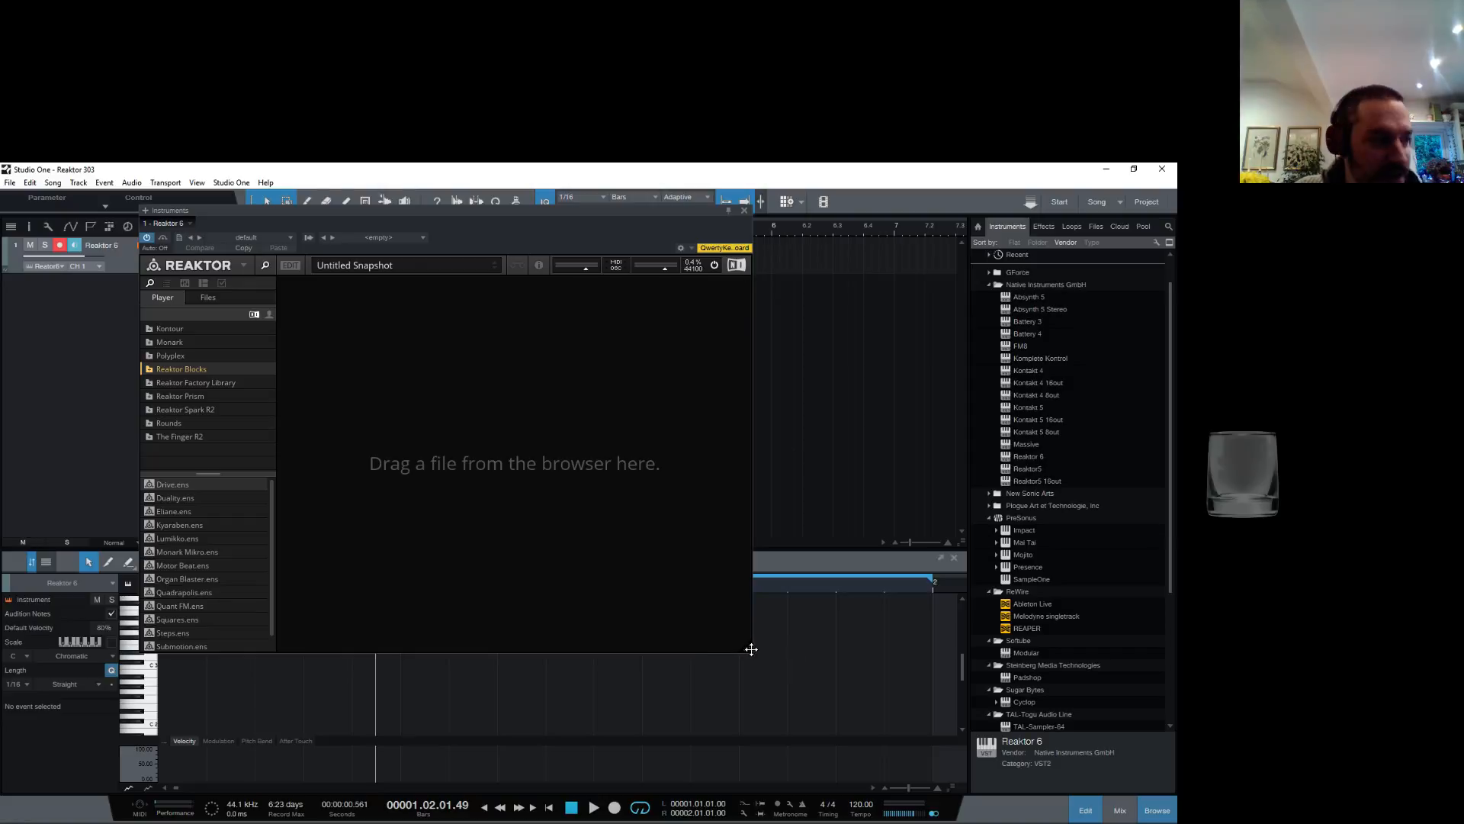
{"action": "left_click_drag", "start_coordinate": [752, 649], "coordinate": [1045, 727]}
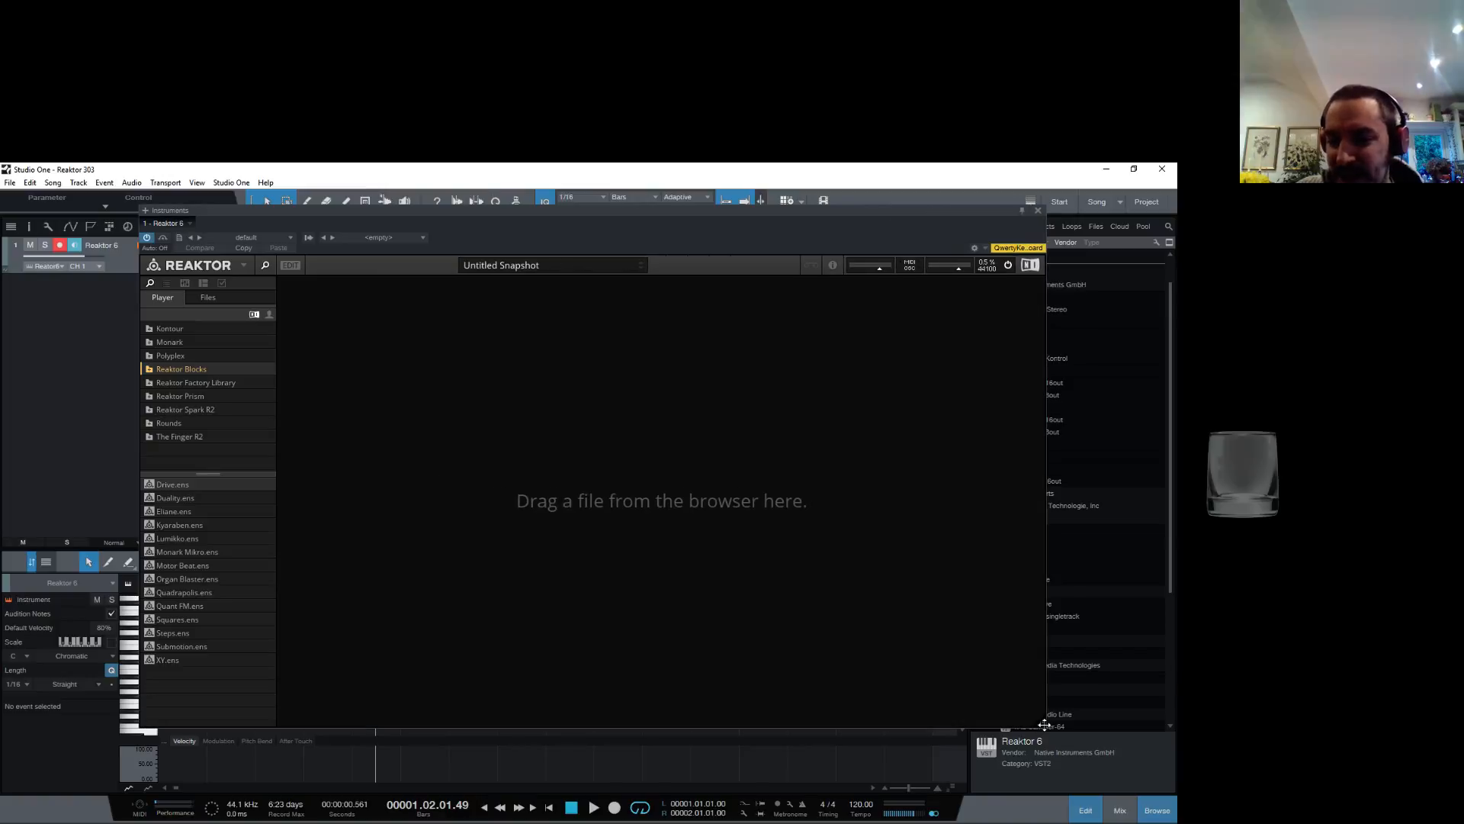
{"action": "left_click_drag", "start_coordinate": [646, 222], "coordinate": [640, 374]}
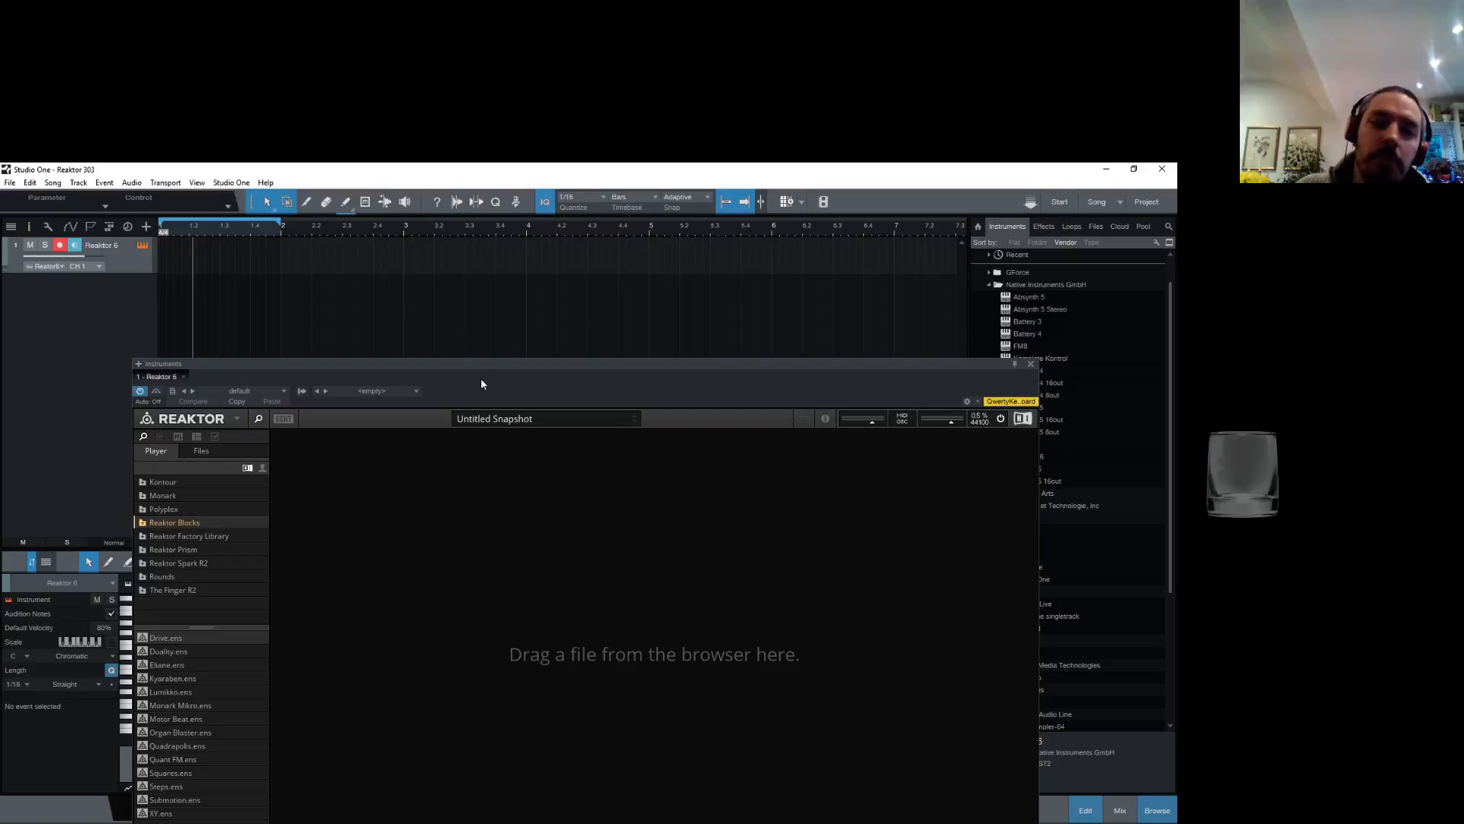
{"action": "left_click_drag", "start_coordinate": [476, 366], "coordinate": [432, 256]}
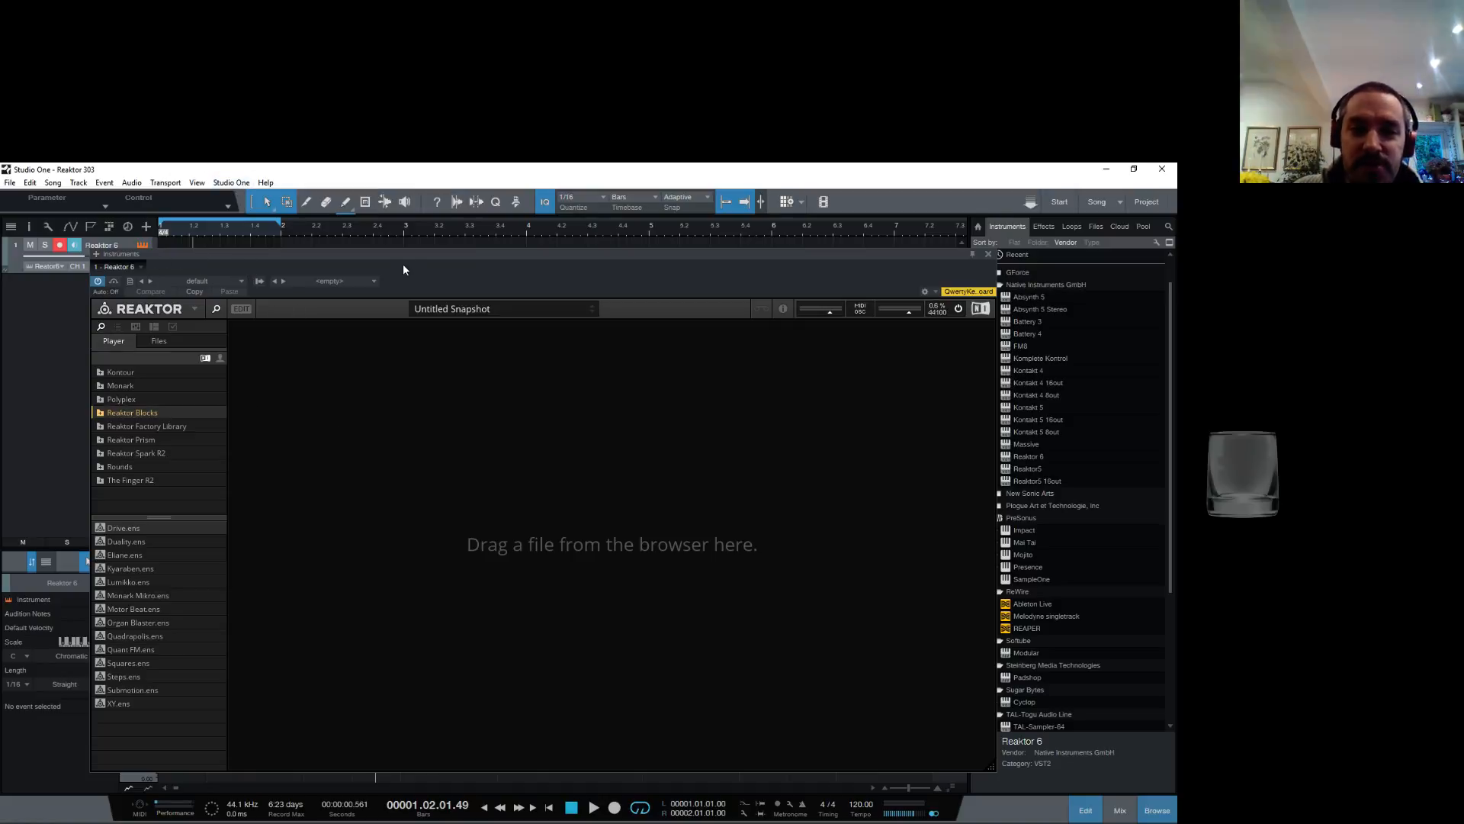
{"action": "mouse_move", "coordinate": [390, 259]}
{"action": "left_mouse_down"}
{"action": "mouse_move", "coordinate": [415, 277]}
{"action": "mouse_move", "coordinate": [419, 250]}
{"action": "mouse_move", "coordinate": [413, 267]}
{"action": "left_mouse_up"}
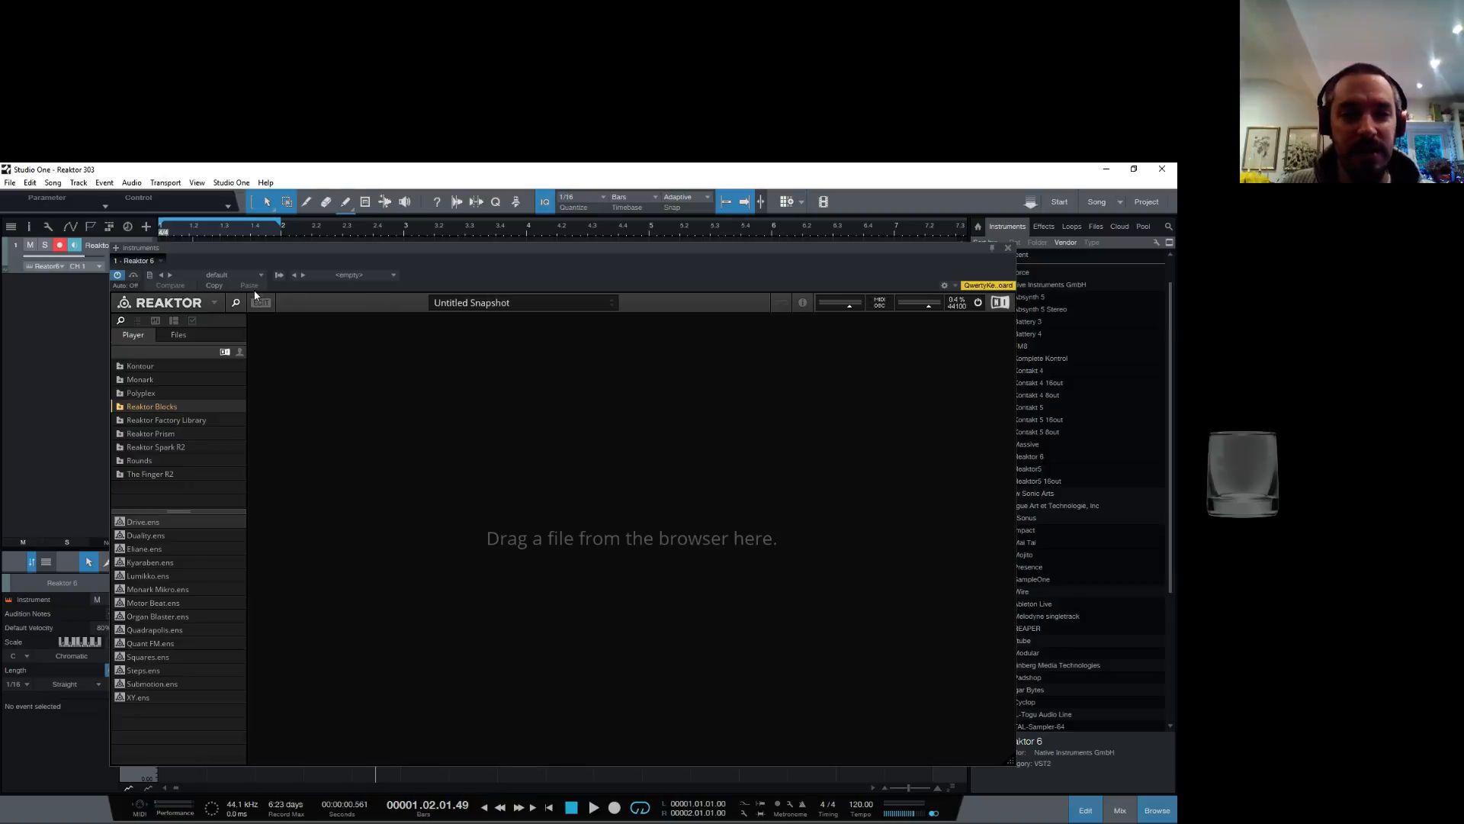
Step: Create a new, empty Reaktor ensemble
{"action": "left_click", "coordinate": [213, 303]}
{"action": "mouse_move", "coordinate": [222, 320]}
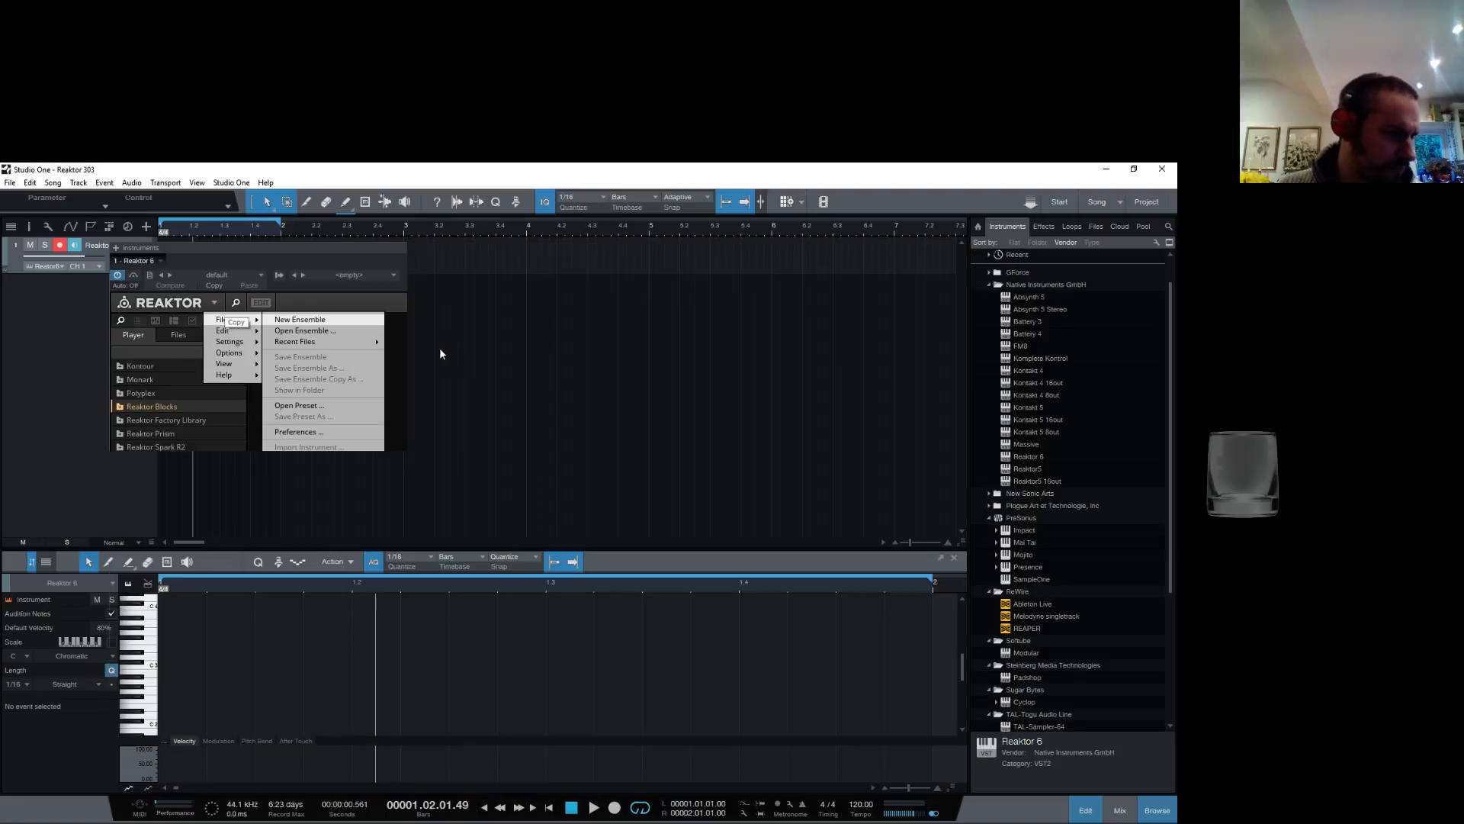
{"action": "left_click_drag", "start_coordinate": [726, 589], "coordinate": [601, 532]}
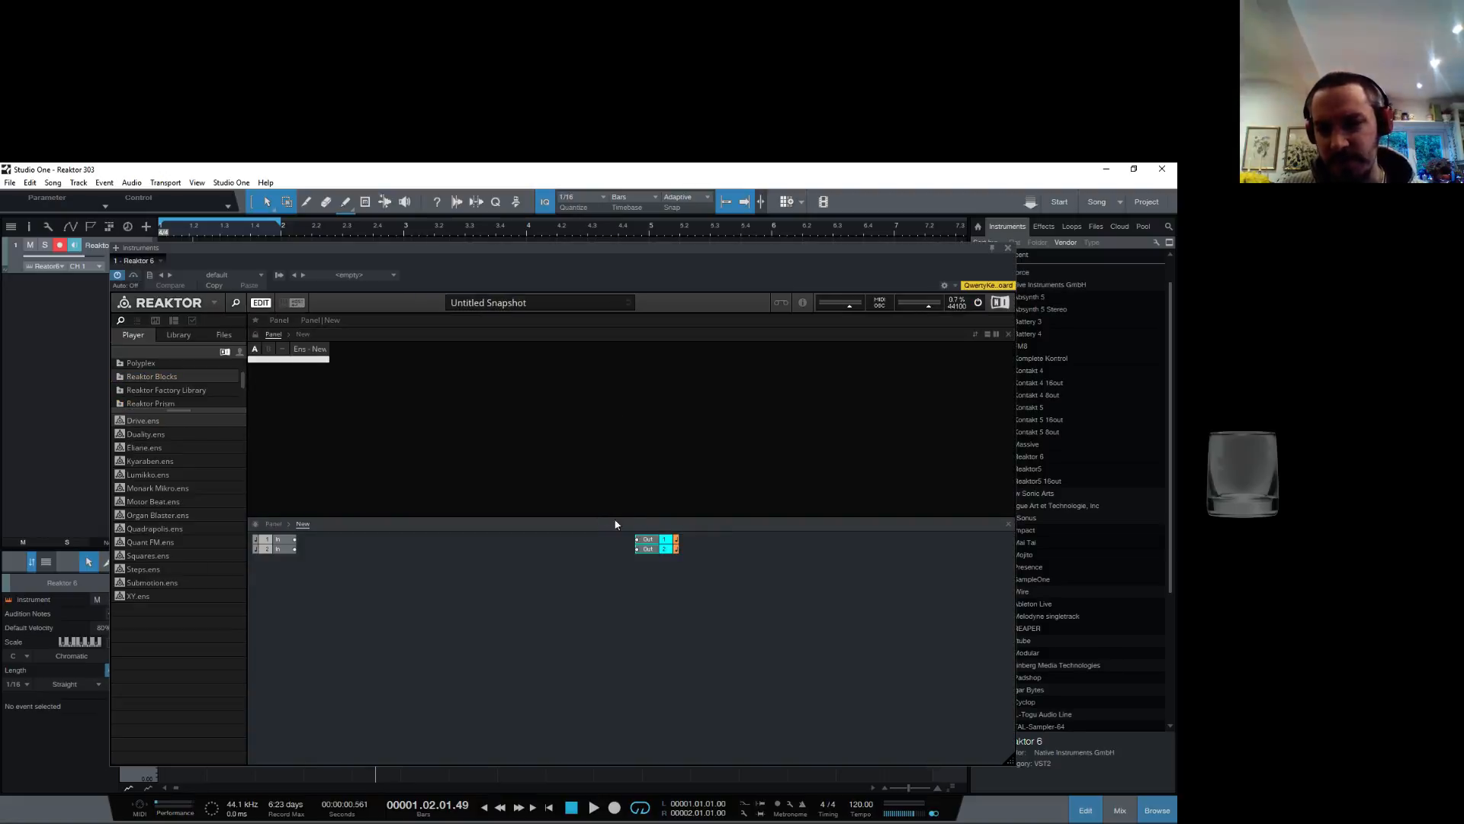
Step: Close the panel view so the structure fills the workspace, and move both output modules to the structure's far right
{"action": "left_click", "coordinate": [1009, 332]}
{"action": "left_click_drag", "start_coordinate": [828, 355], "coordinate": [615, 422]}
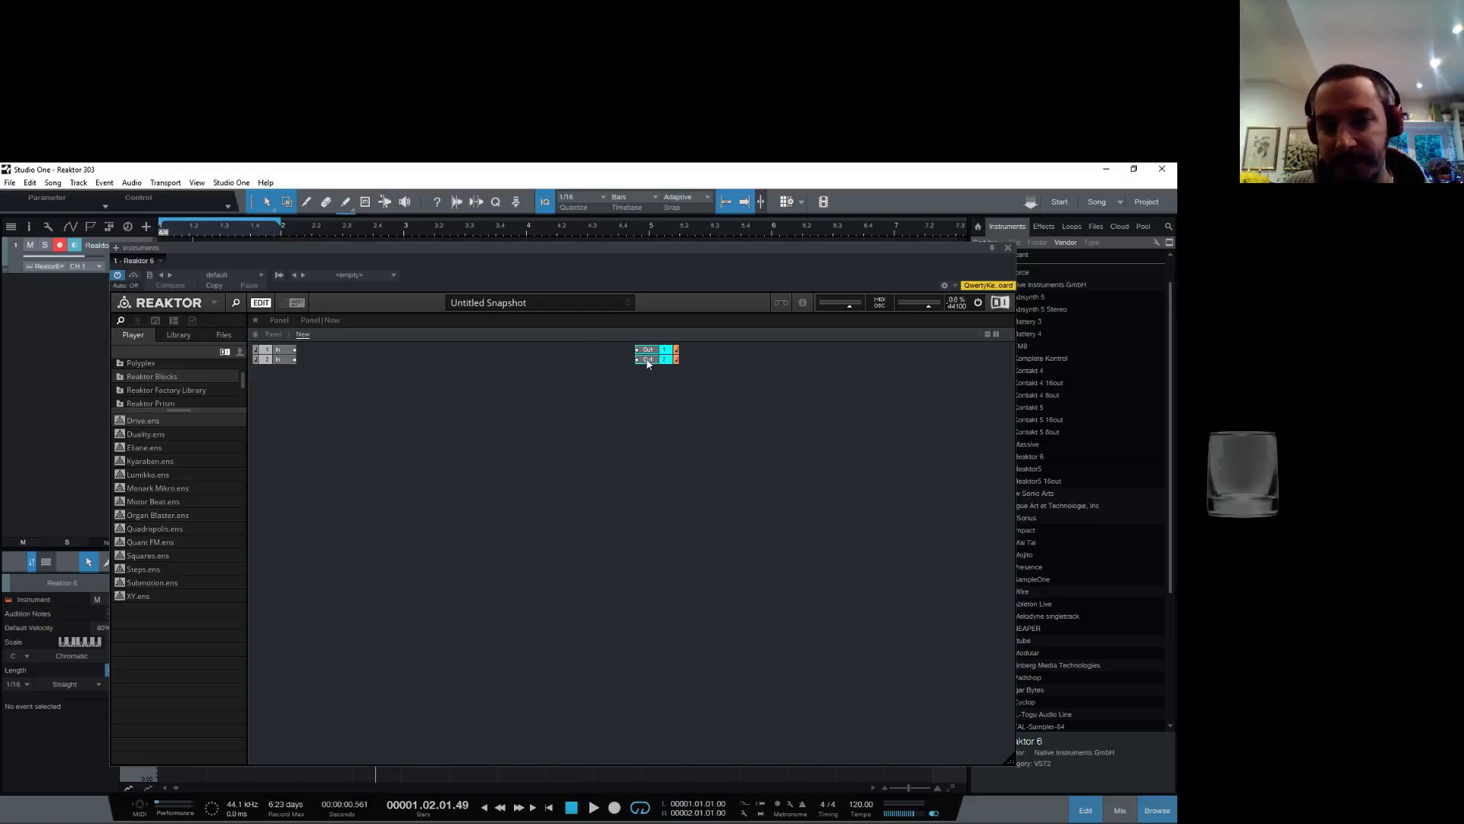
{"action": "left_click_drag", "start_coordinate": [656, 357], "coordinate": [967, 363]}
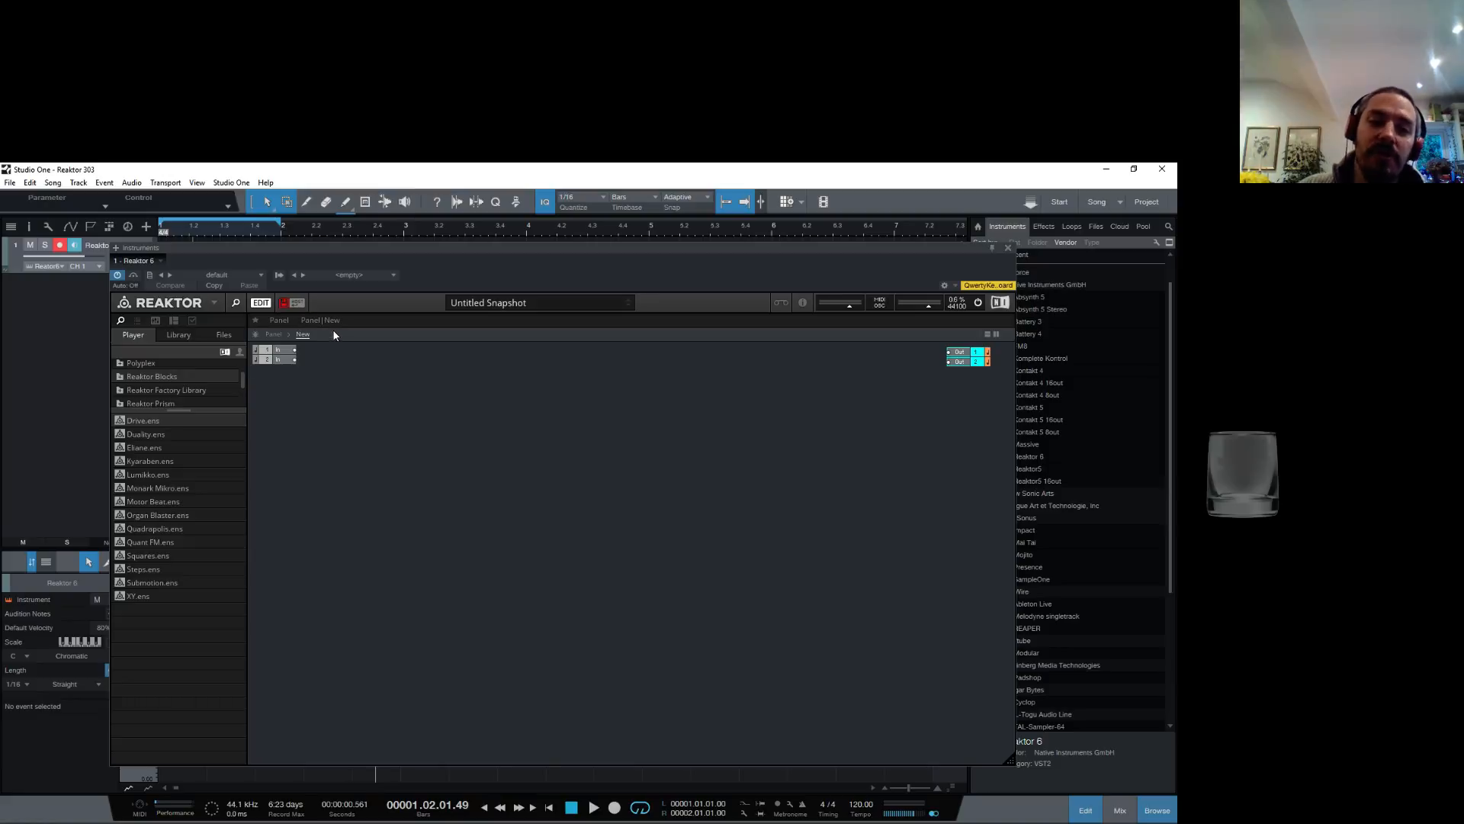
Step: Start saving the ensemble and create a folder named Twitch Ensembles inside Reaktor 6 Ensembles
{"action": "left_click", "coordinate": [283, 304]}
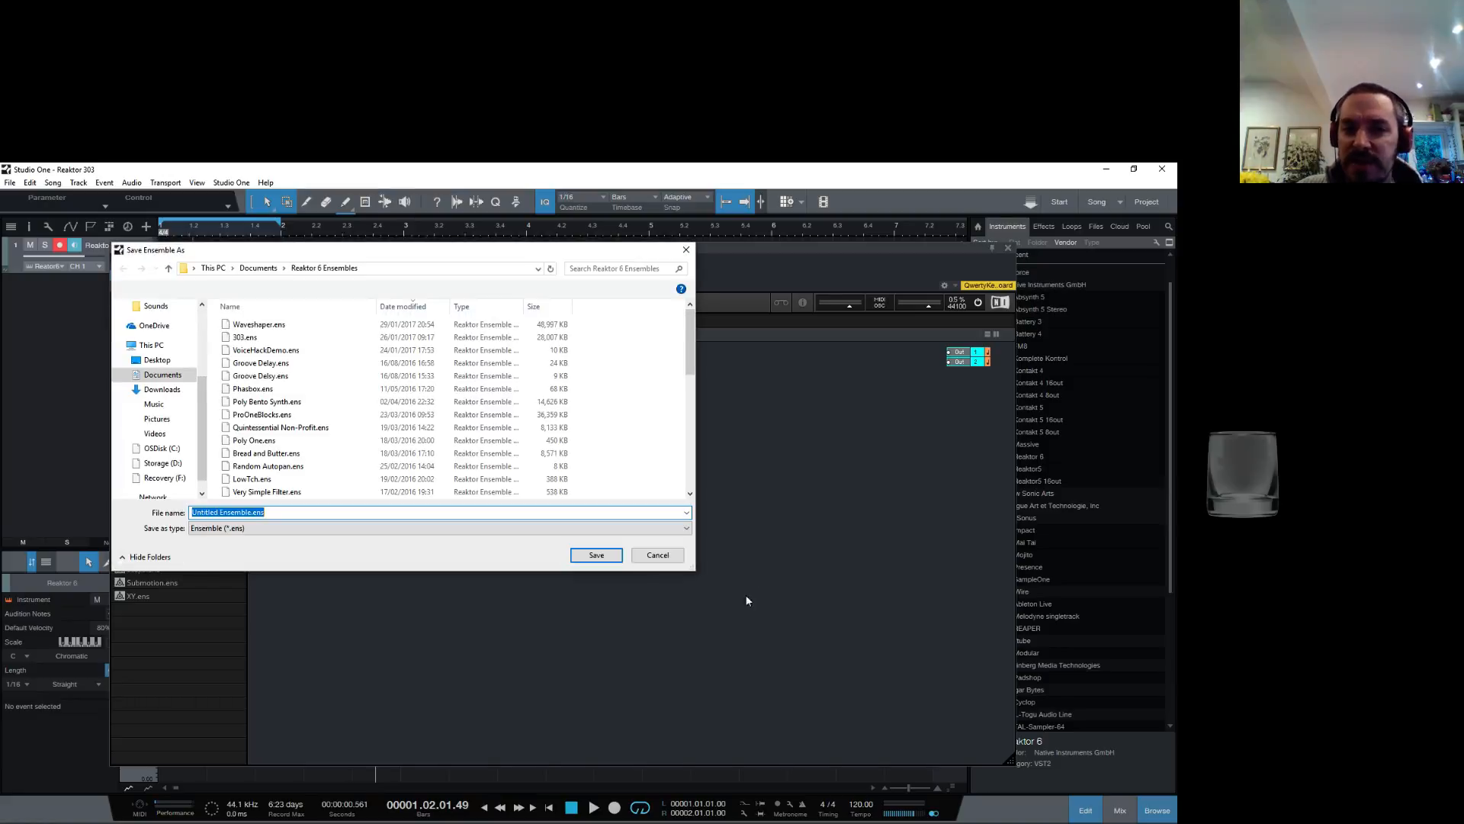
{"action": "scroll", "coordinate": [614, 434], "scroll_direction": "down", "scroll_amount": 10}
{"action": "left_click", "coordinate": [588, 472]}
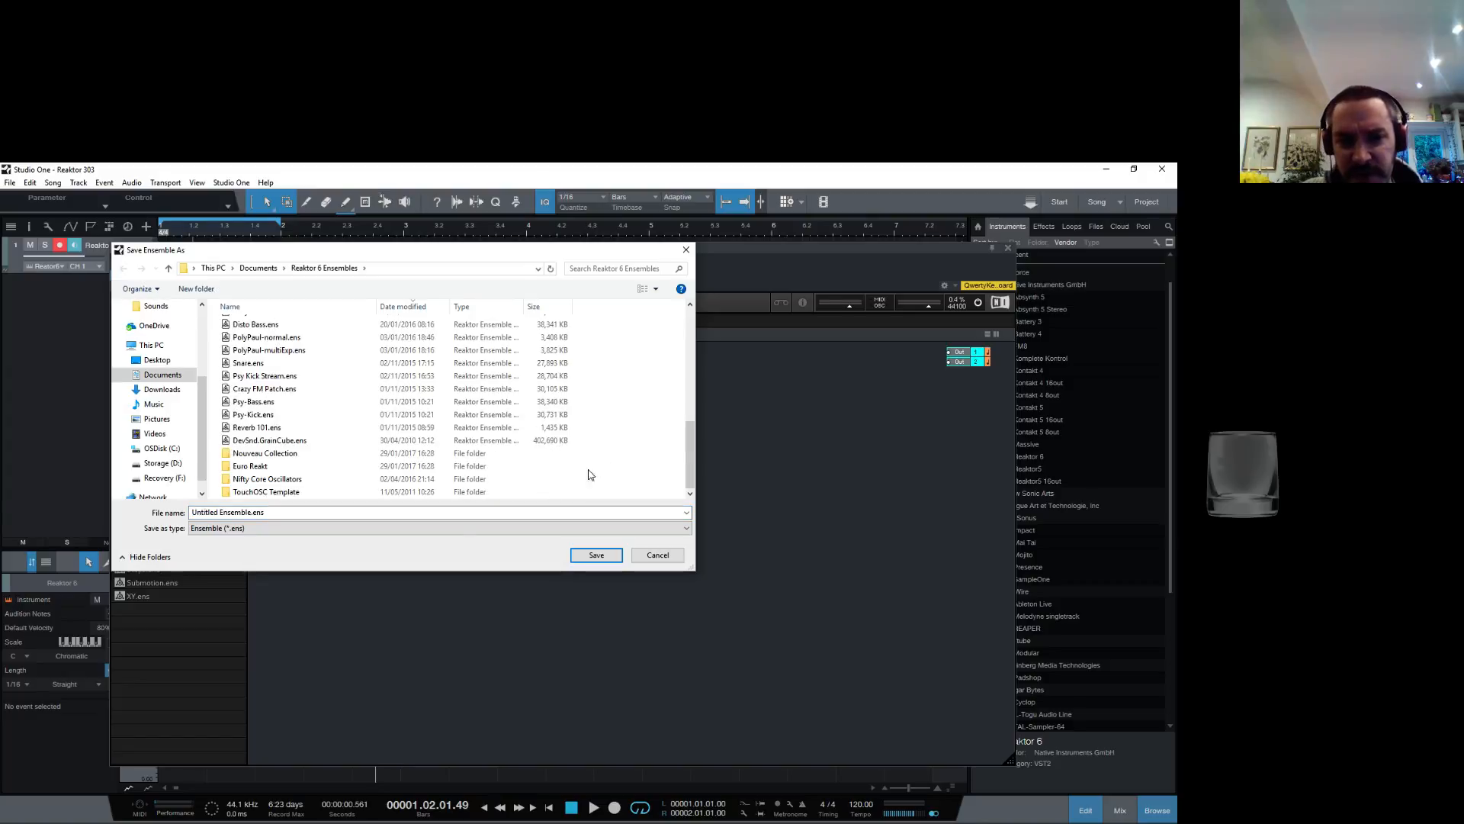
{"action": "right_click", "coordinate": [655, 470]}
{"action": "mouse_move", "coordinate": [683, 600]}
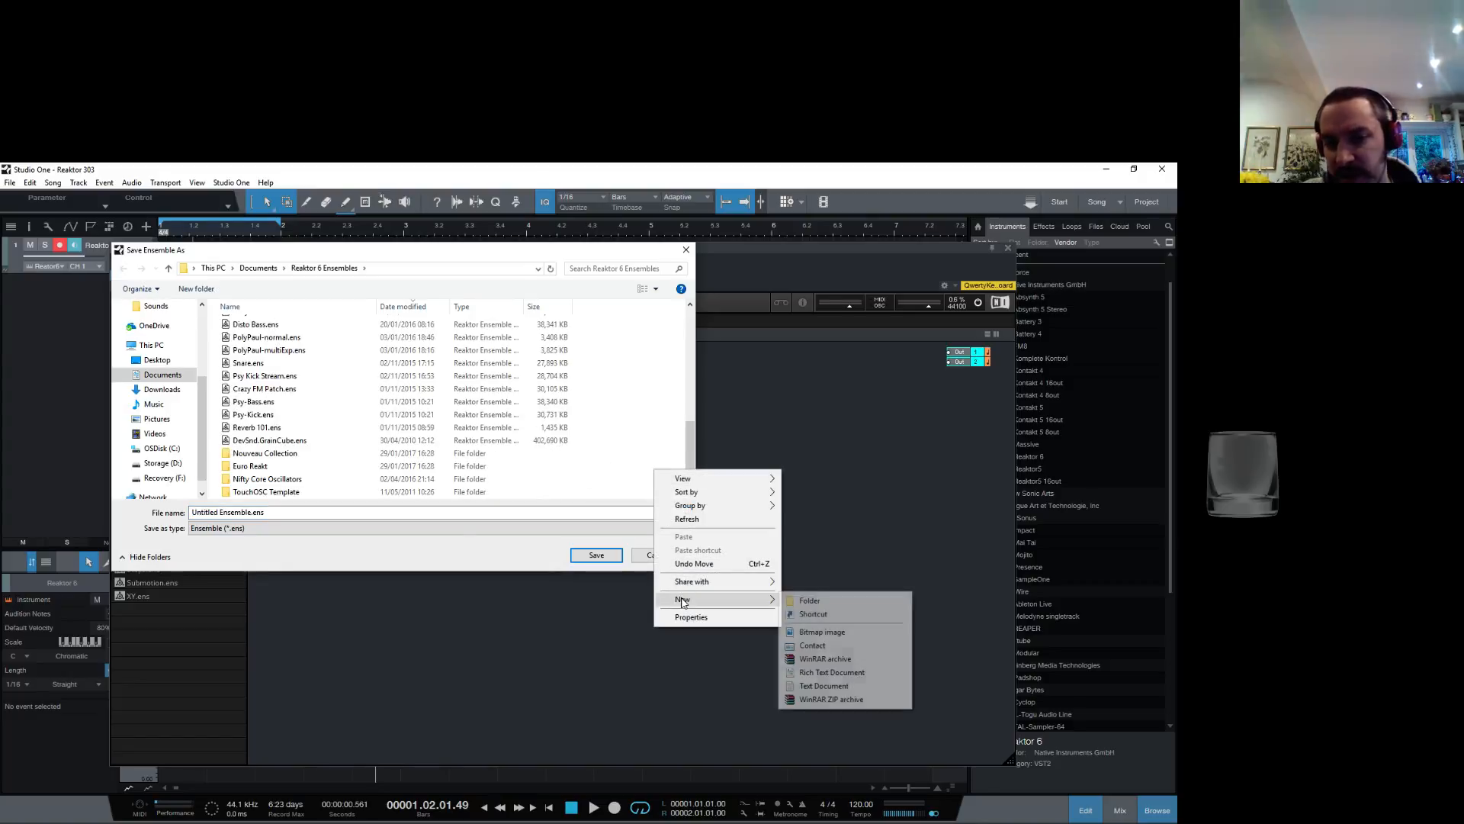
{"action": "left_click", "coordinate": [812, 602]}
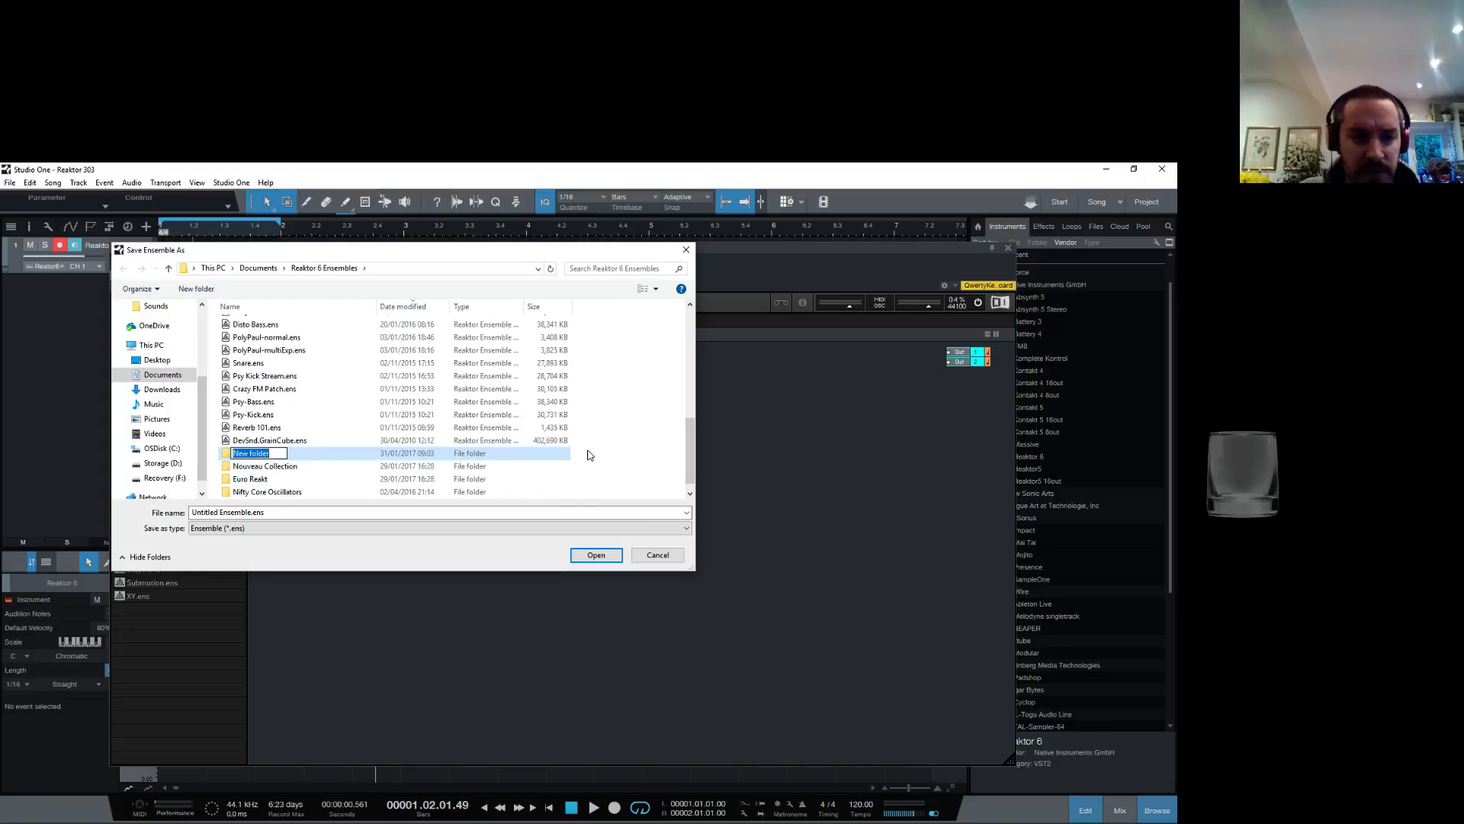
{"action": "type", "text": "Tw"}
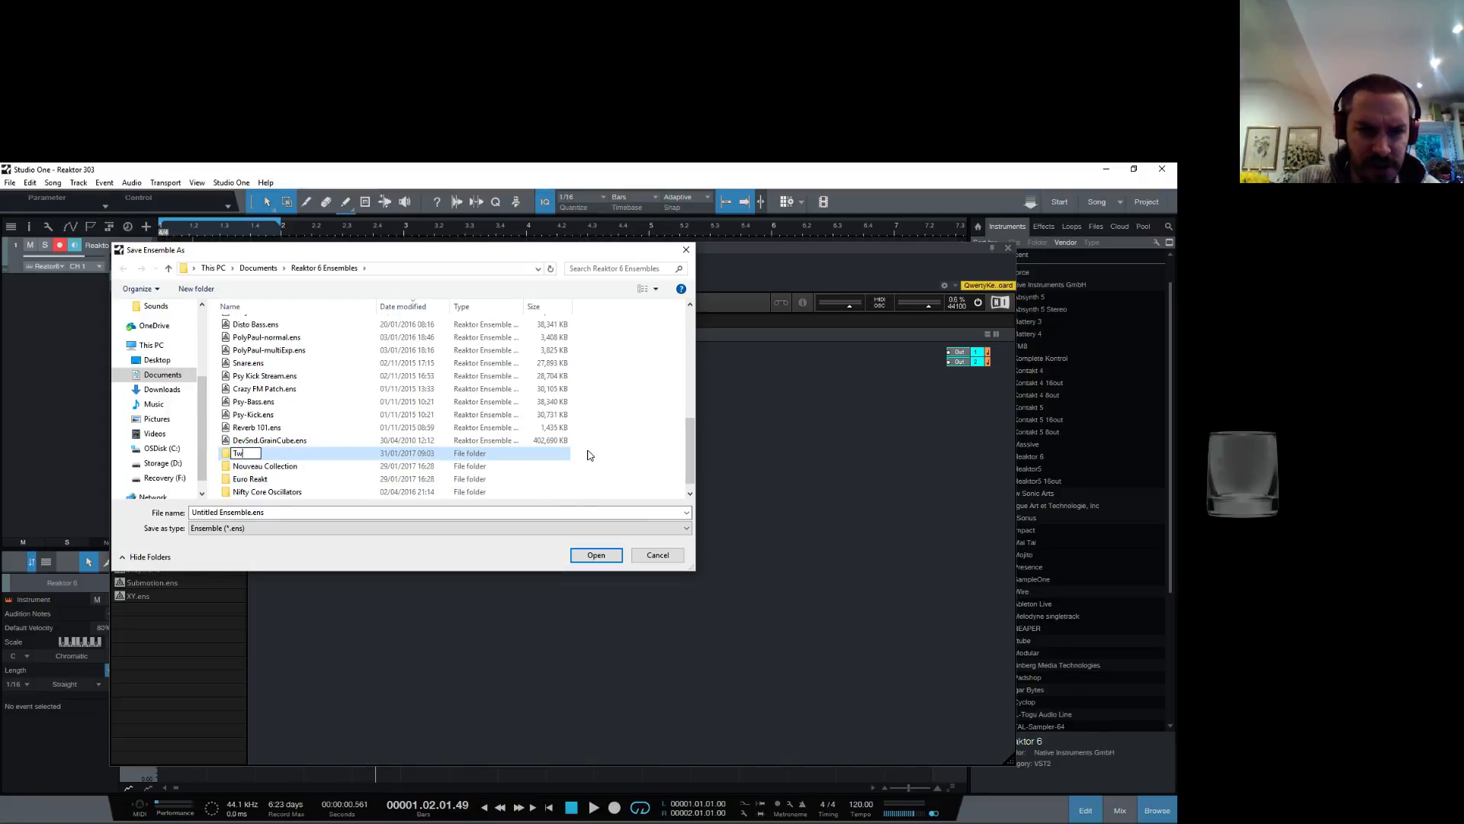
{"action": "type", "text": "it"}
{"action": "key", "text": "BackSpace"}
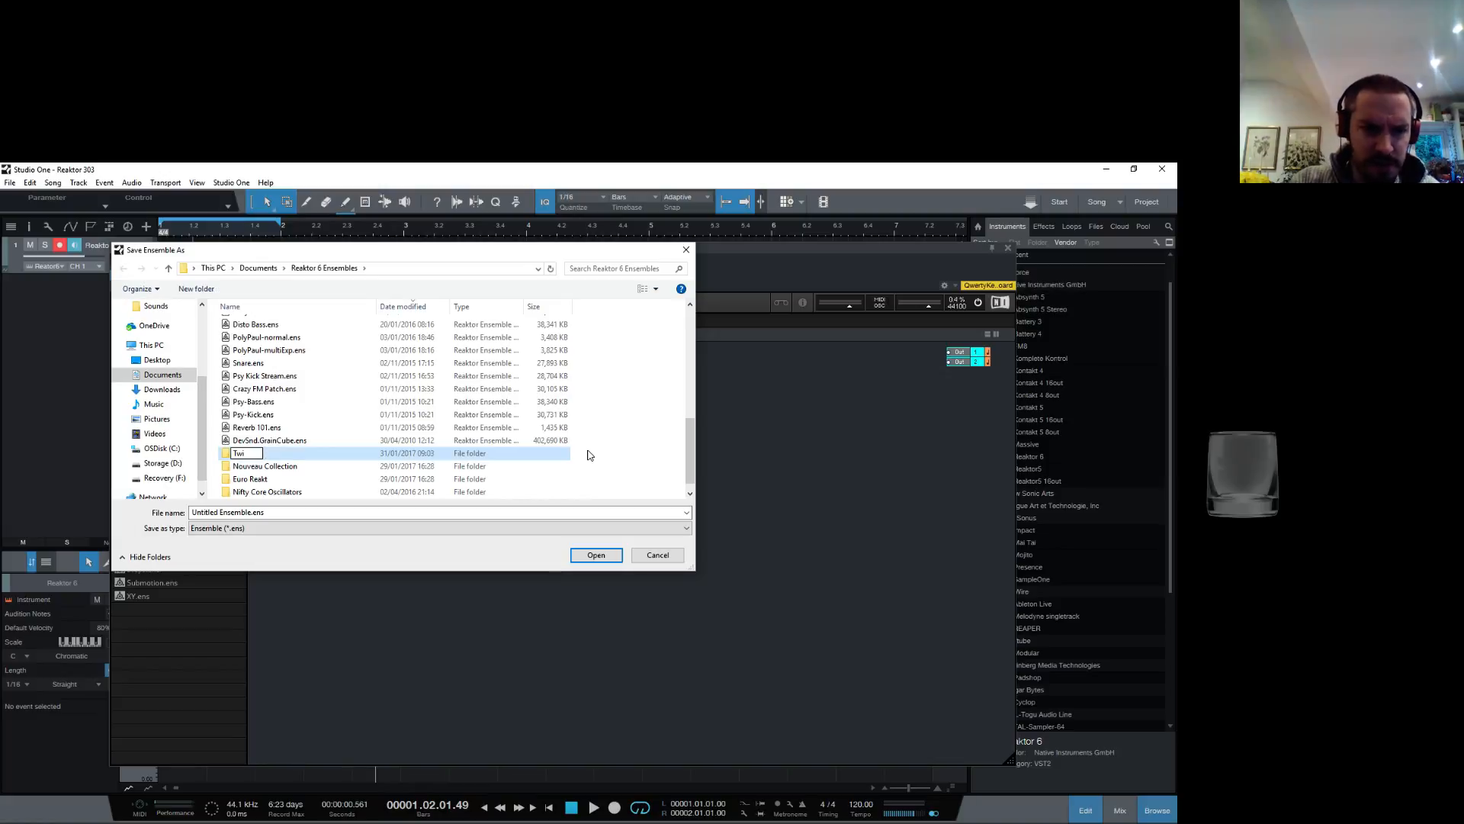
{"action": "type", "text": "tch"}
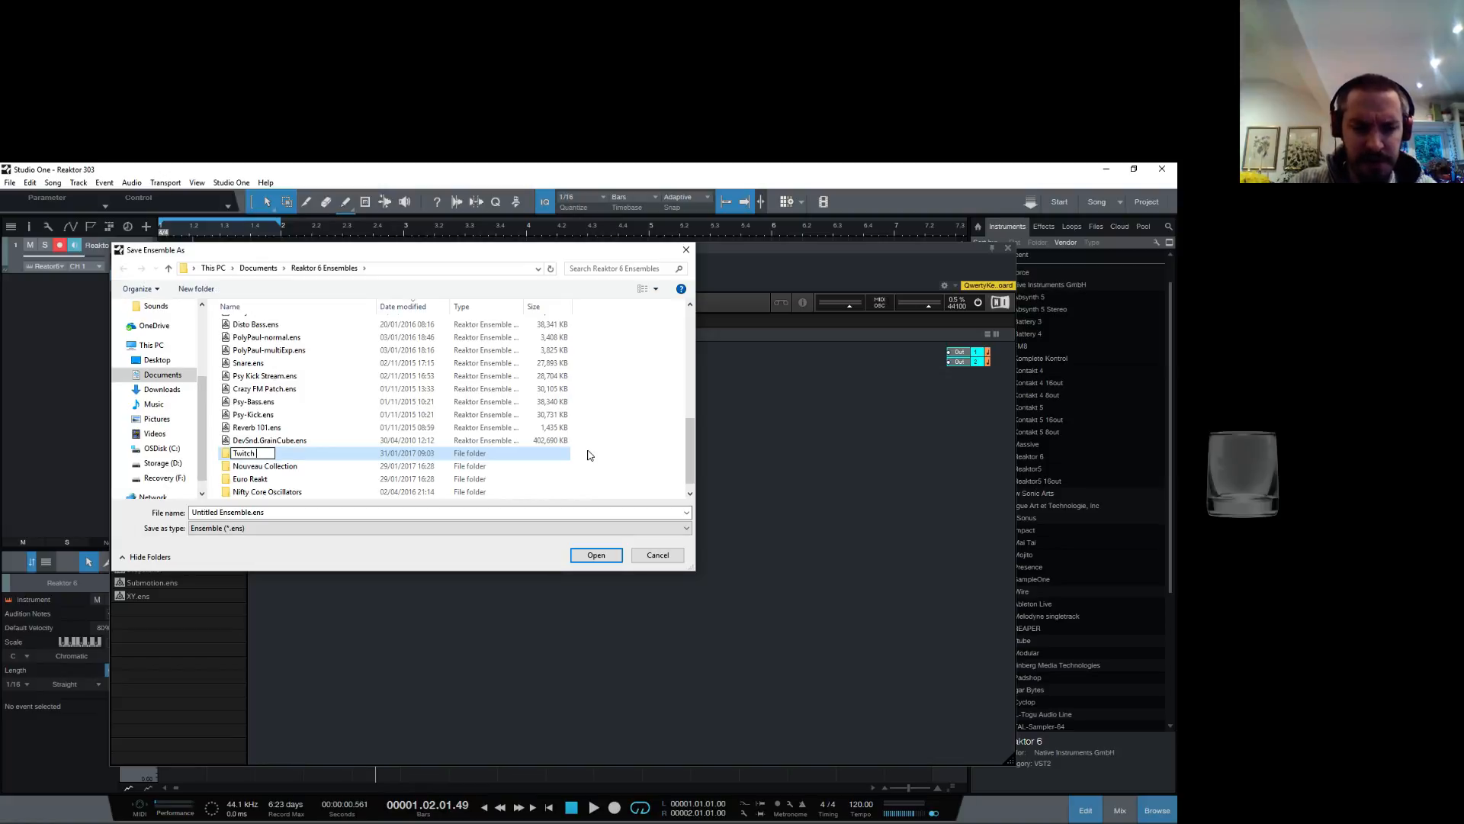
{"action": "type", "text": " Ensembles"}
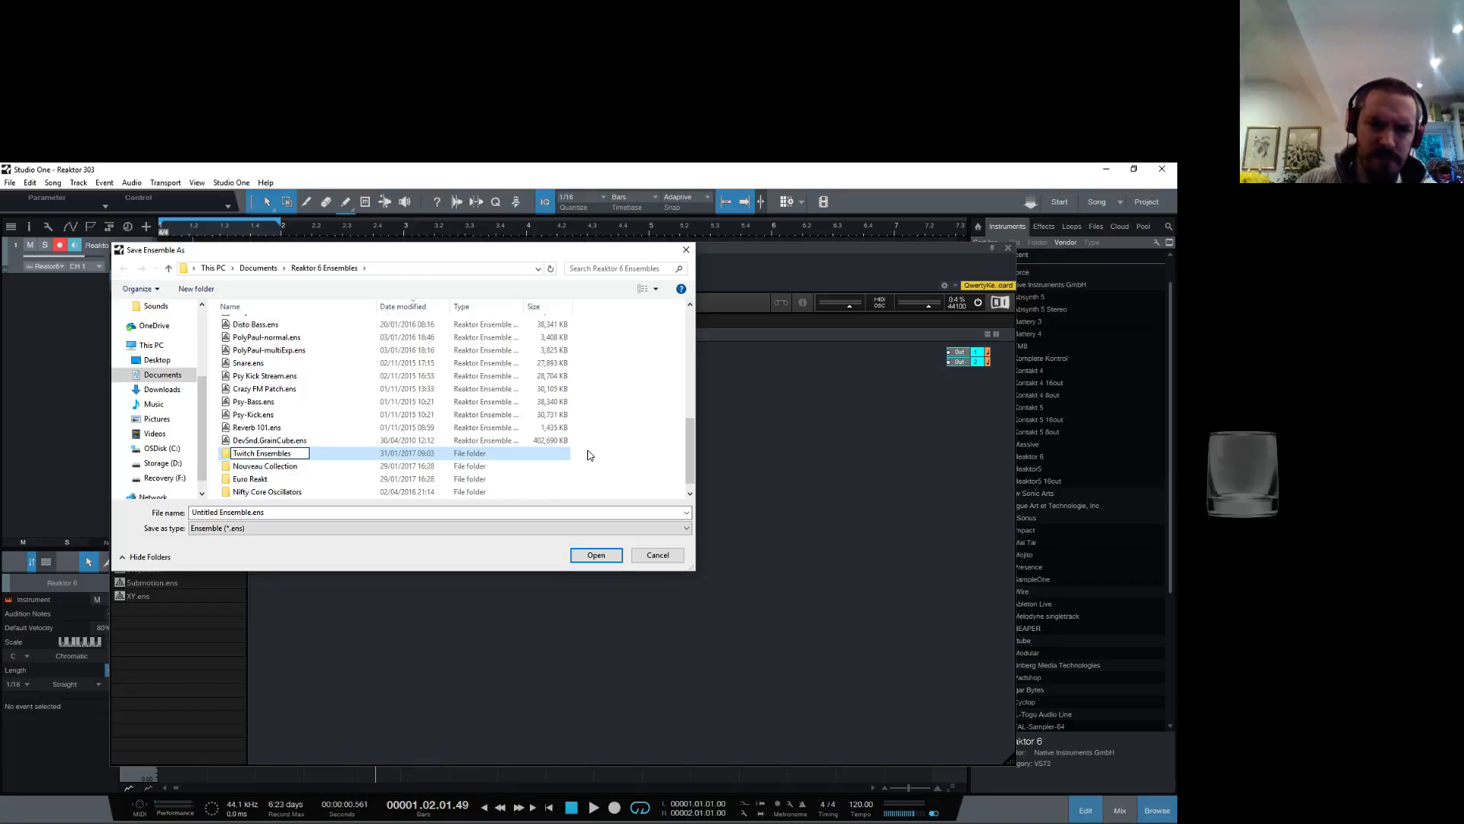
{"action": "key", "text": "Return"}
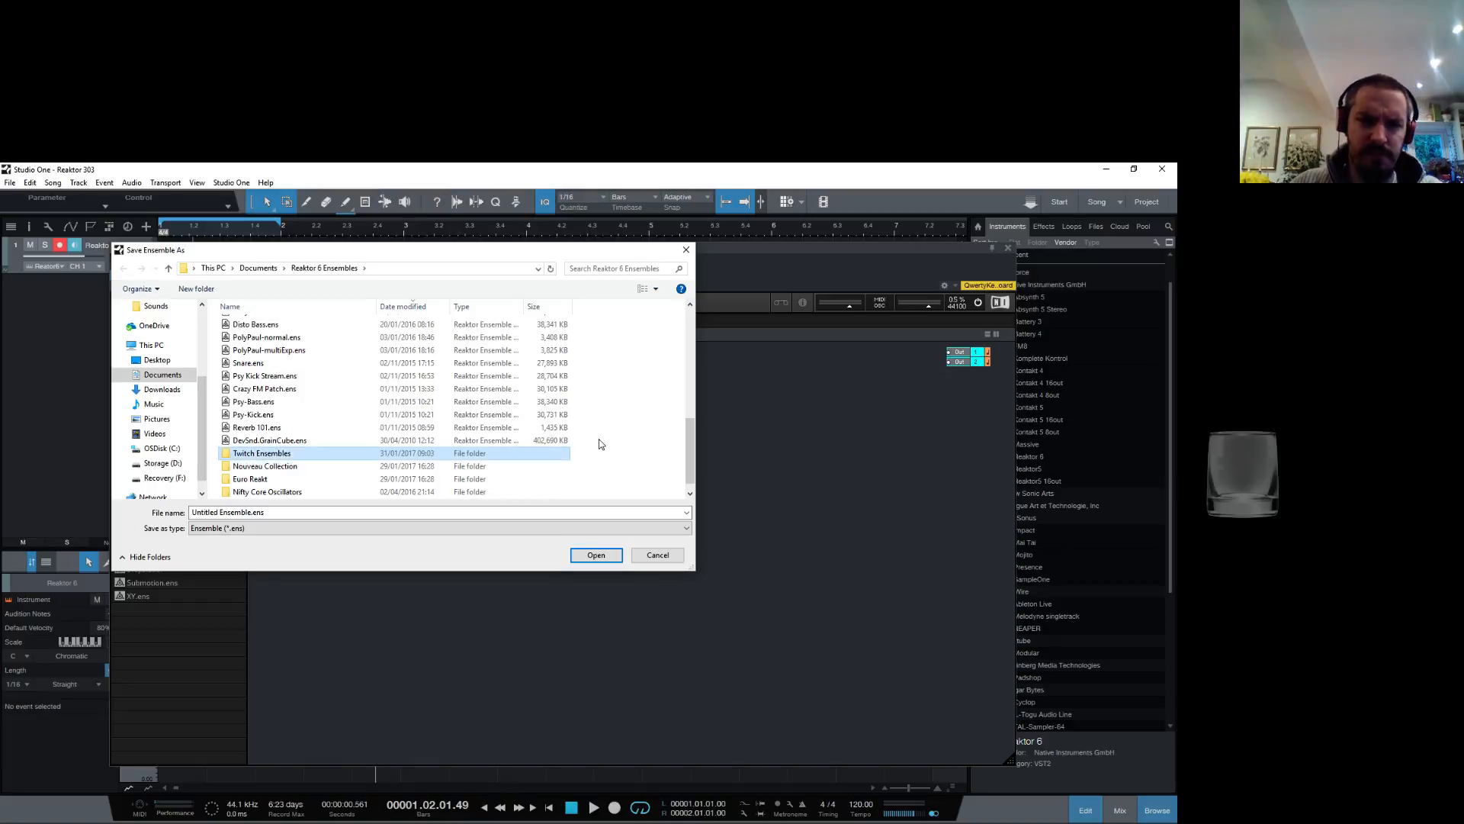
Step: Save the ensemble in the Twitch Ensembles folder under the file name 303 Blocks.ens
{"action": "double_click", "coordinate": [281, 456]}
{"action": "triple_click", "coordinate": [251, 511]}
{"action": "left_click", "coordinate": [252, 511]}
{"action": "key", "text": "BackSpace"}
{"action": "key", "text": "BackSpace"}
{"action": "key", "text": "BackSpace"}
{"action": "key", "text": "BackSpace"}
{"action": "key", "text": "BackSpace"}
{"action": "key", "text": "BackSpace"}
{"action": "key", "text": "BackSpace"}
{"action": "key", "text": "BackSpace"}
{"action": "key", "text": "BackSpace"}
{"action": "key", "text": "BackSpace"}
{"action": "key", "text": "BackSpace"}
{"action": "key", "text": "BackSpace"}
{"action": "key", "text": "BackSpace"}
{"action": "key", "text": "BackSpace"}
{"action": "key", "text": "BackSpace"}
{"action": "key", "text": "BackSpace"}
{"action": "key", "text": "BackSpace"}
{"action": "type", "text": "303"}
{"action": "type", "text": " Blocks"}
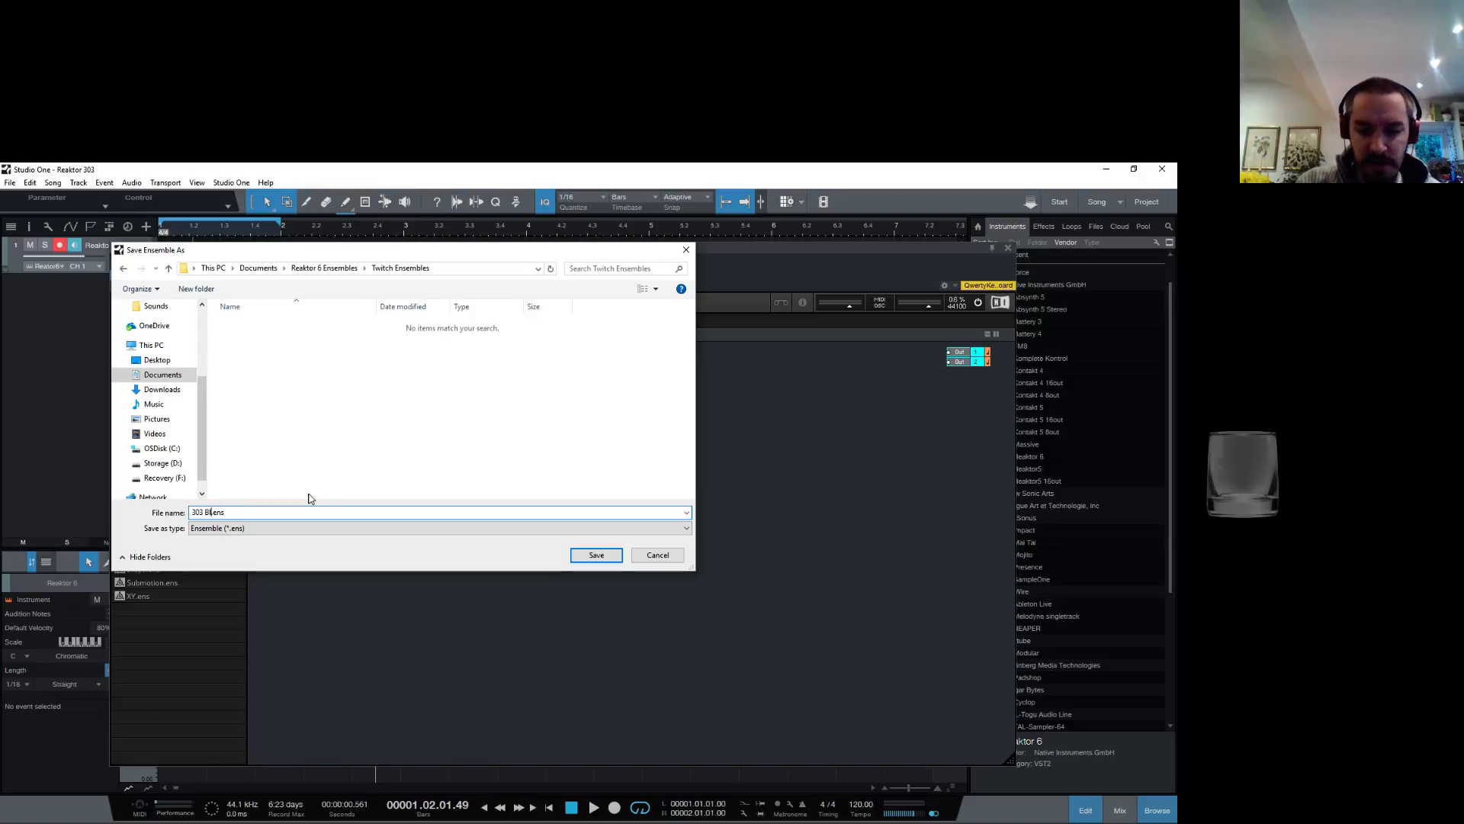
{"action": "key", "text": "Return"}
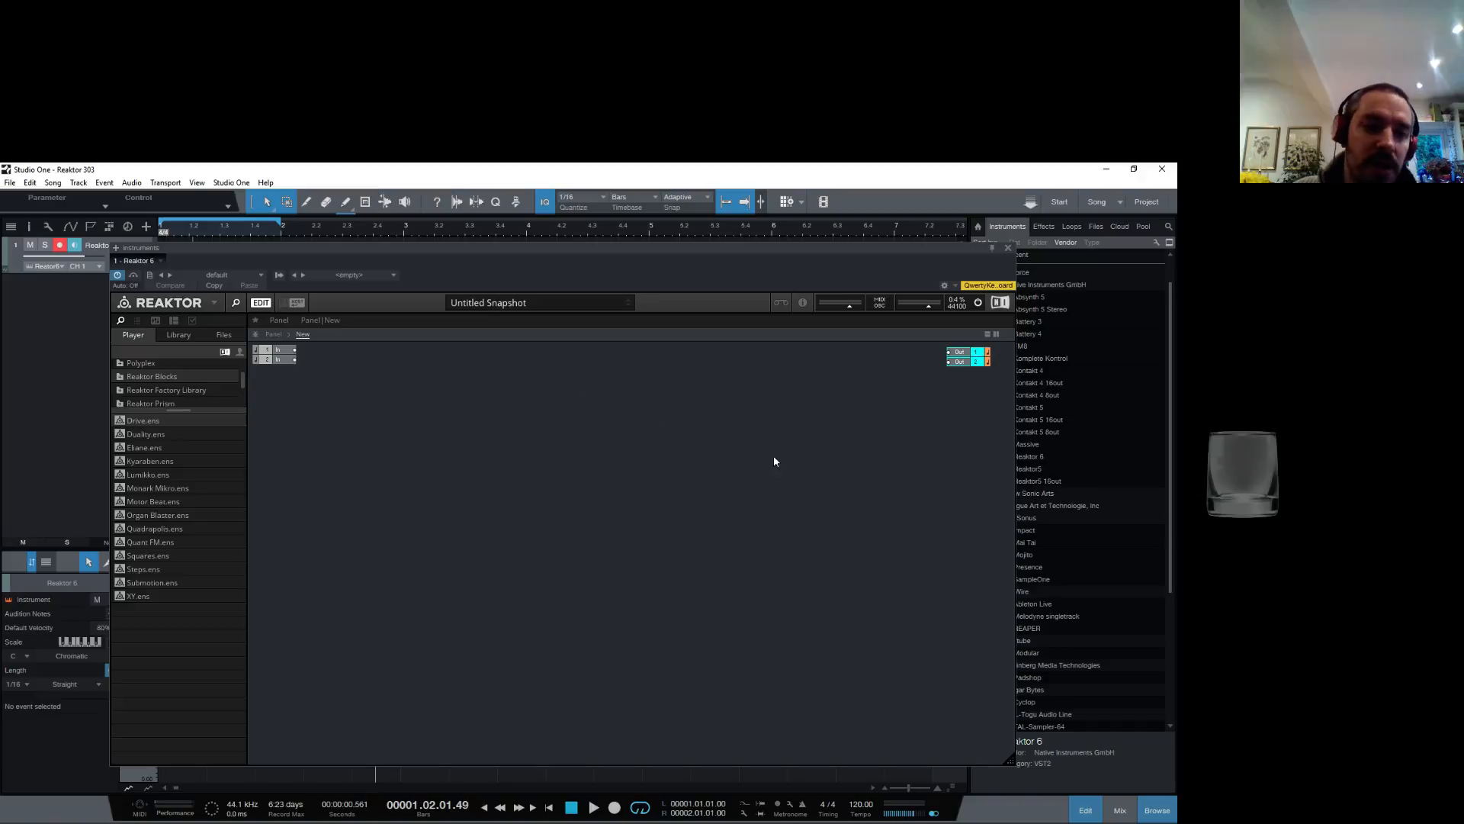
Step: Enlarge the browser's folder list, switch to the library, collapse Core and expand Reaktor Blocks
{"action": "left_click_drag", "start_coordinate": [179, 406], "coordinate": [183, 502]}
{"action": "left_click", "coordinate": [490, 522]}
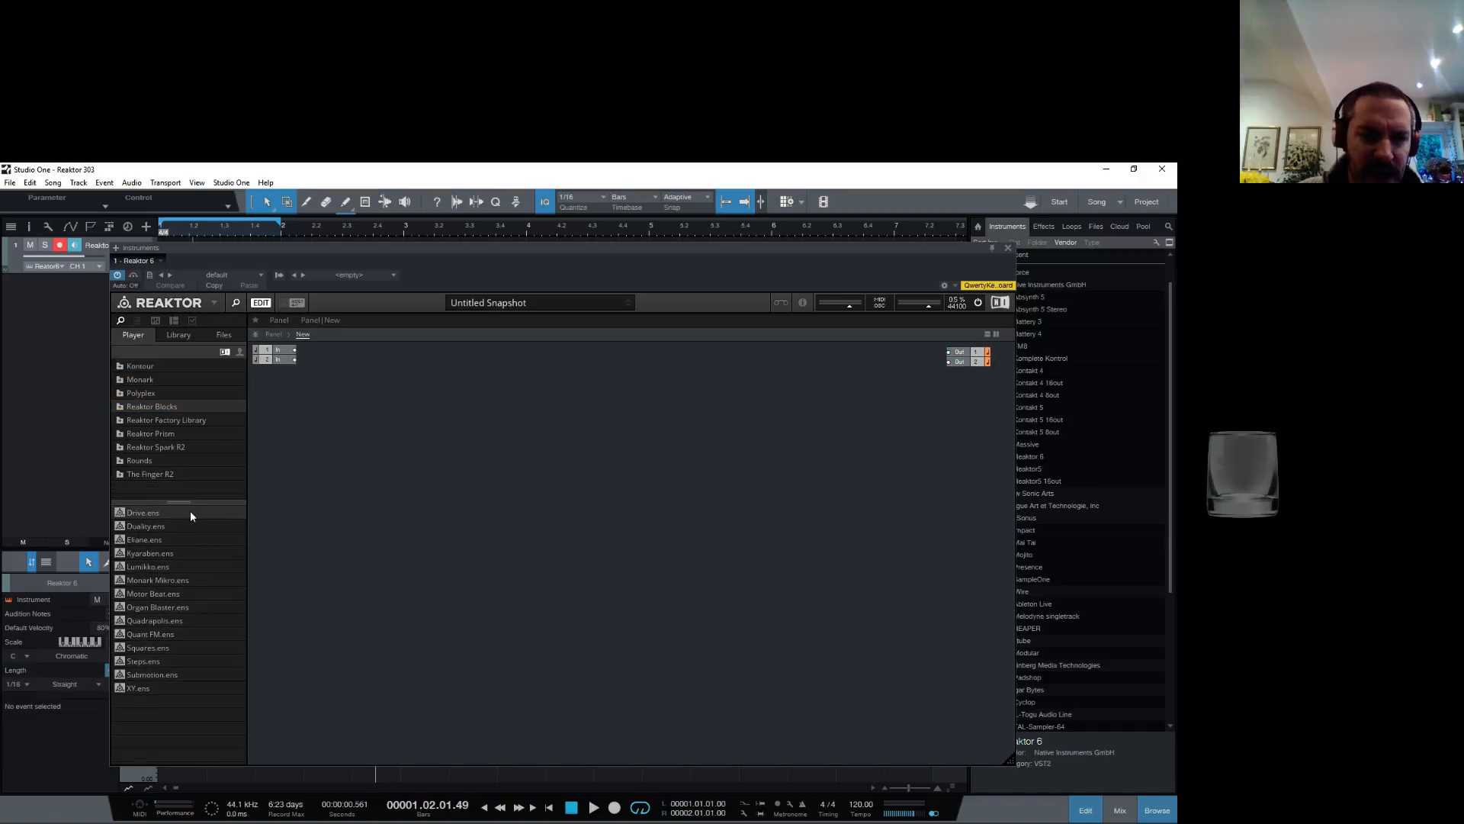
{"action": "left_click", "coordinate": [121, 409]}
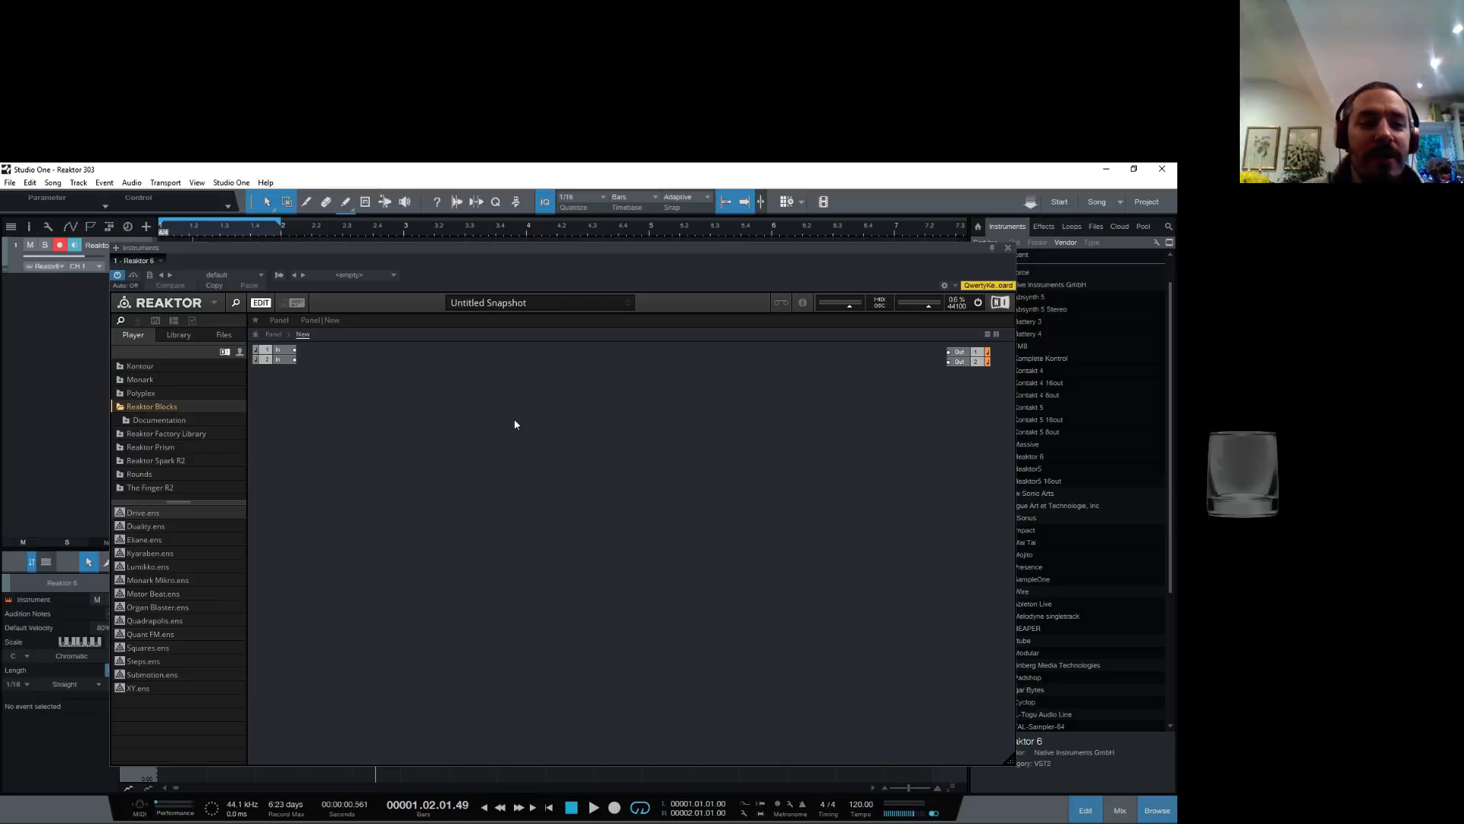
{"action": "left_click", "coordinate": [179, 336]}
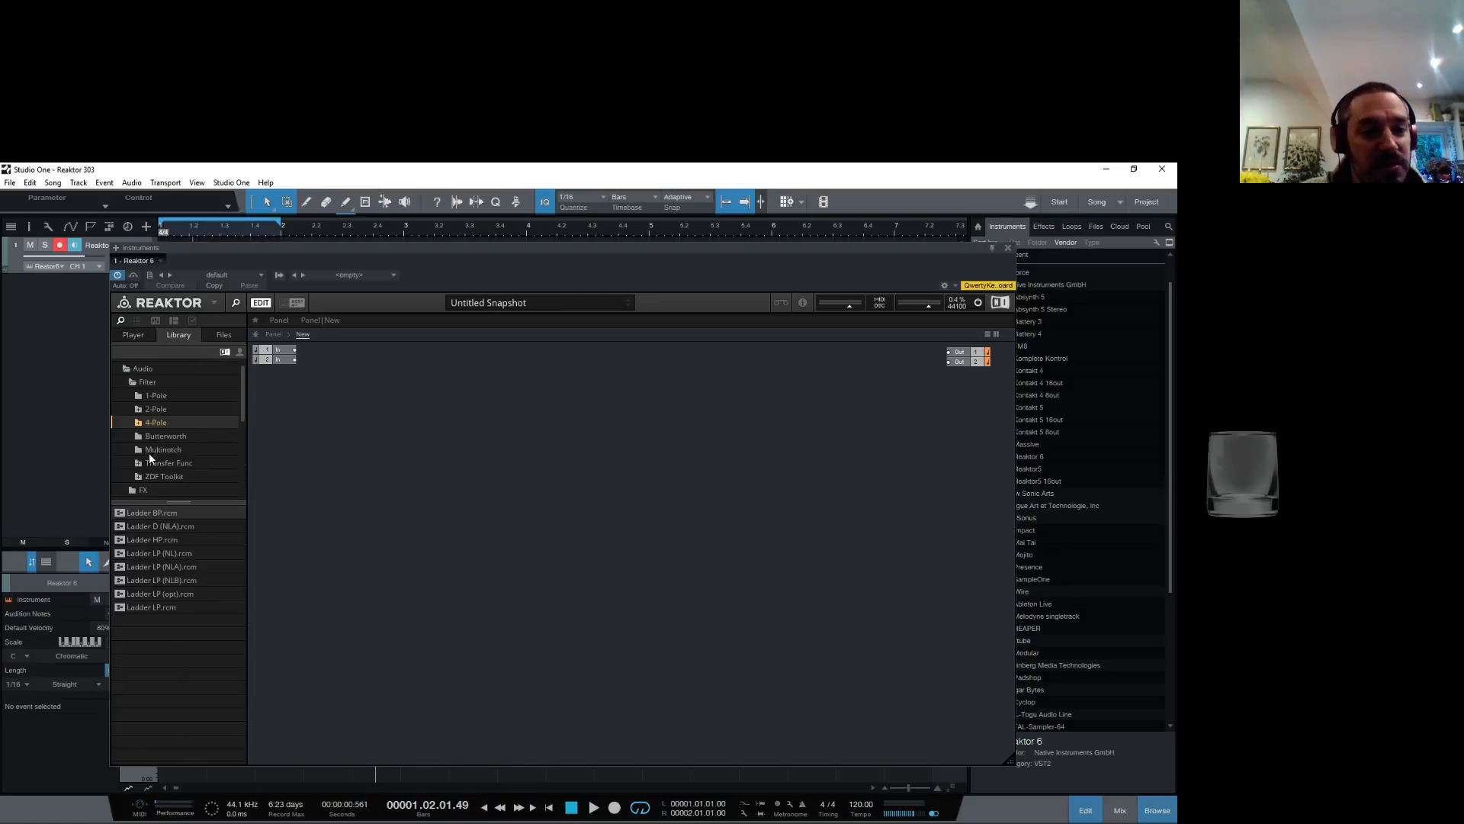
{"action": "left_click_drag", "start_coordinate": [178, 502], "coordinate": [183, 592]}
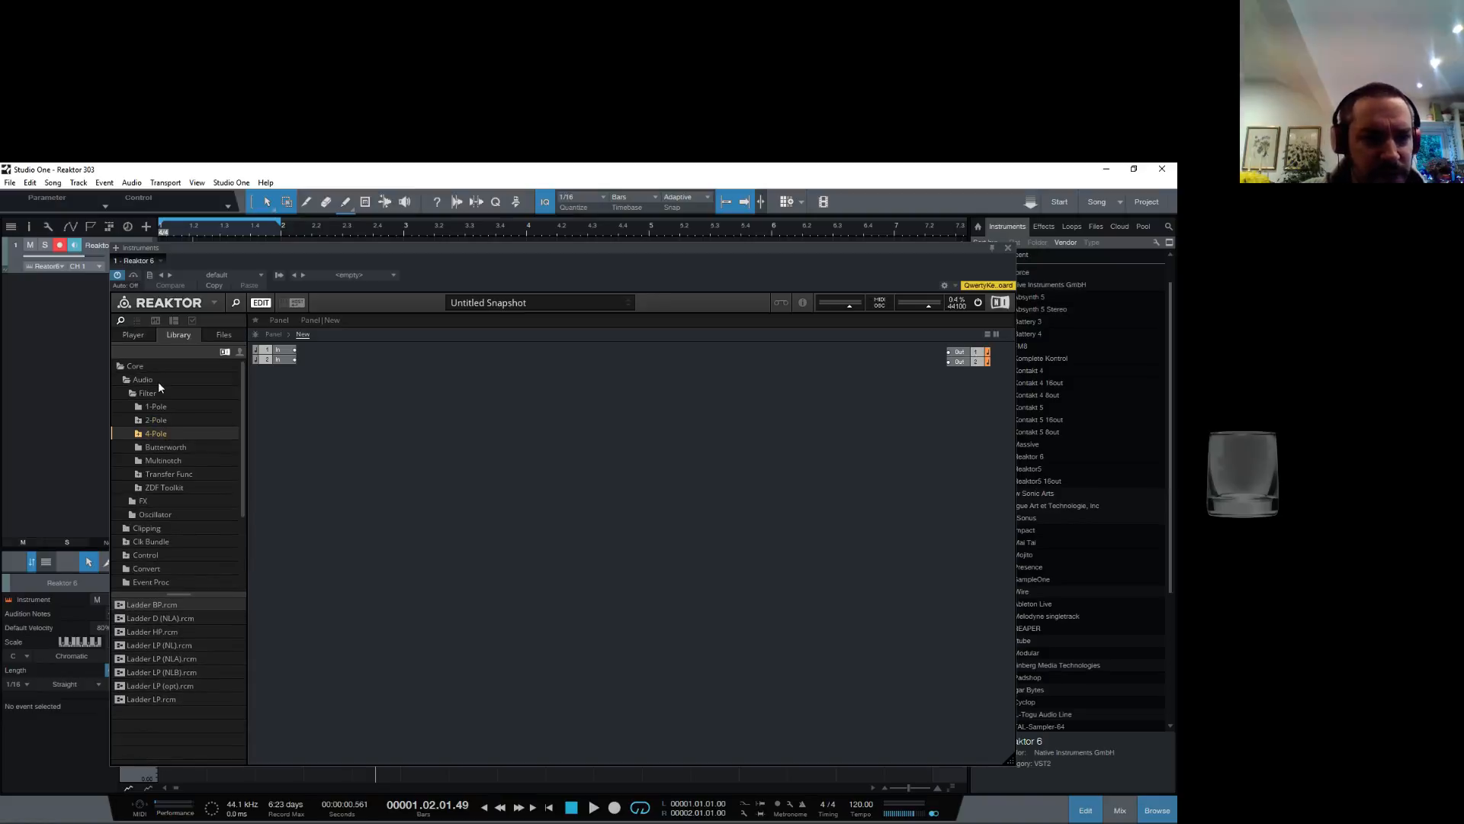
{"action": "left_click", "coordinate": [120, 367]}
{"action": "left_click", "coordinate": [142, 392]}
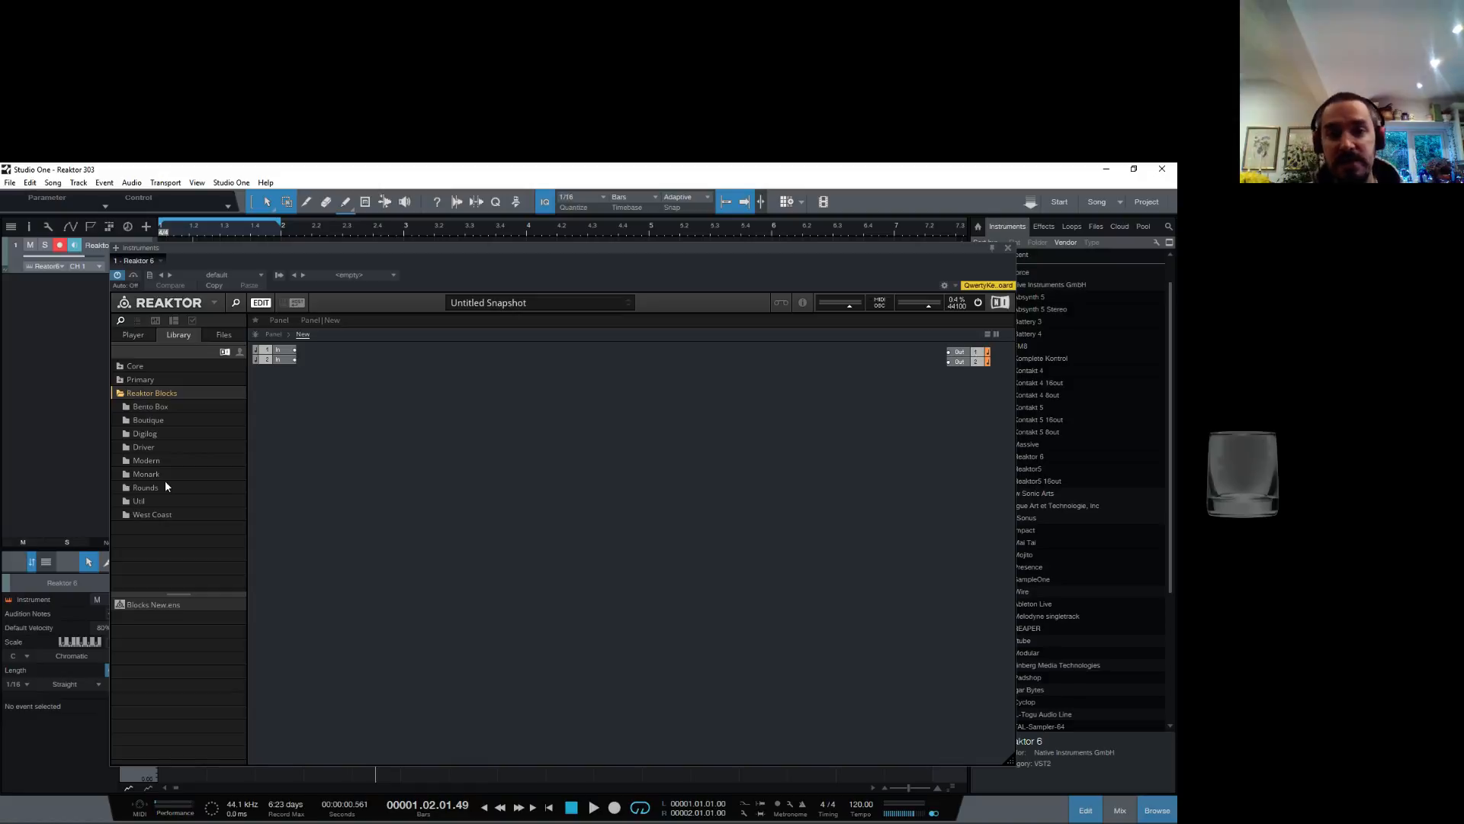
Step: Add the INT-Note In block from the Util folder and place it at the structure's left, below the input modules
{"action": "left_click", "coordinate": [131, 502]}
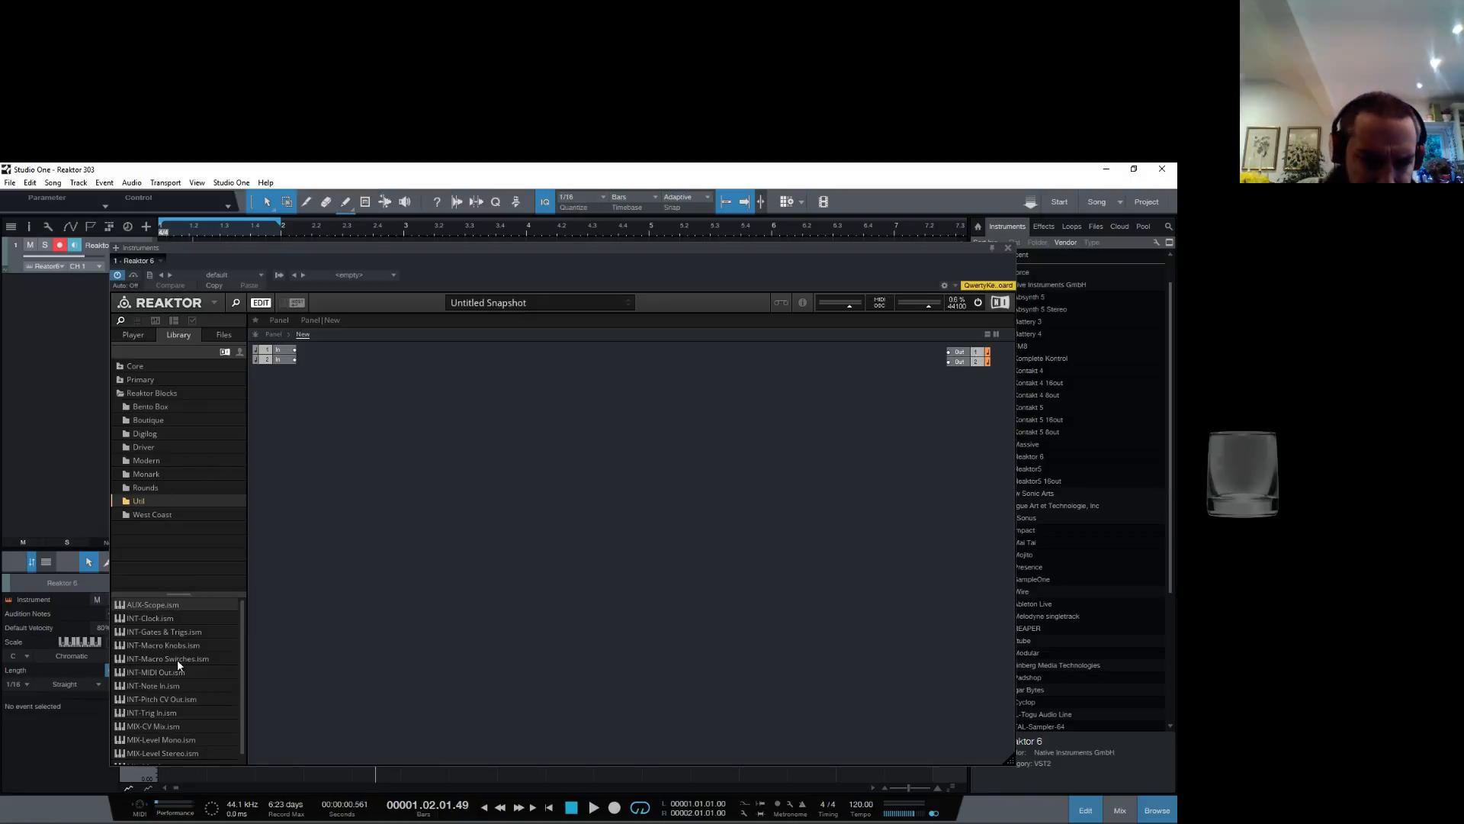
{"action": "scroll", "coordinate": [177, 659], "scroll_direction": "down", "scroll_amount": 1}
{"action": "scroll", "coordinate": [197, 731], "scroll_direction": "up", "scroll_amount": 1}
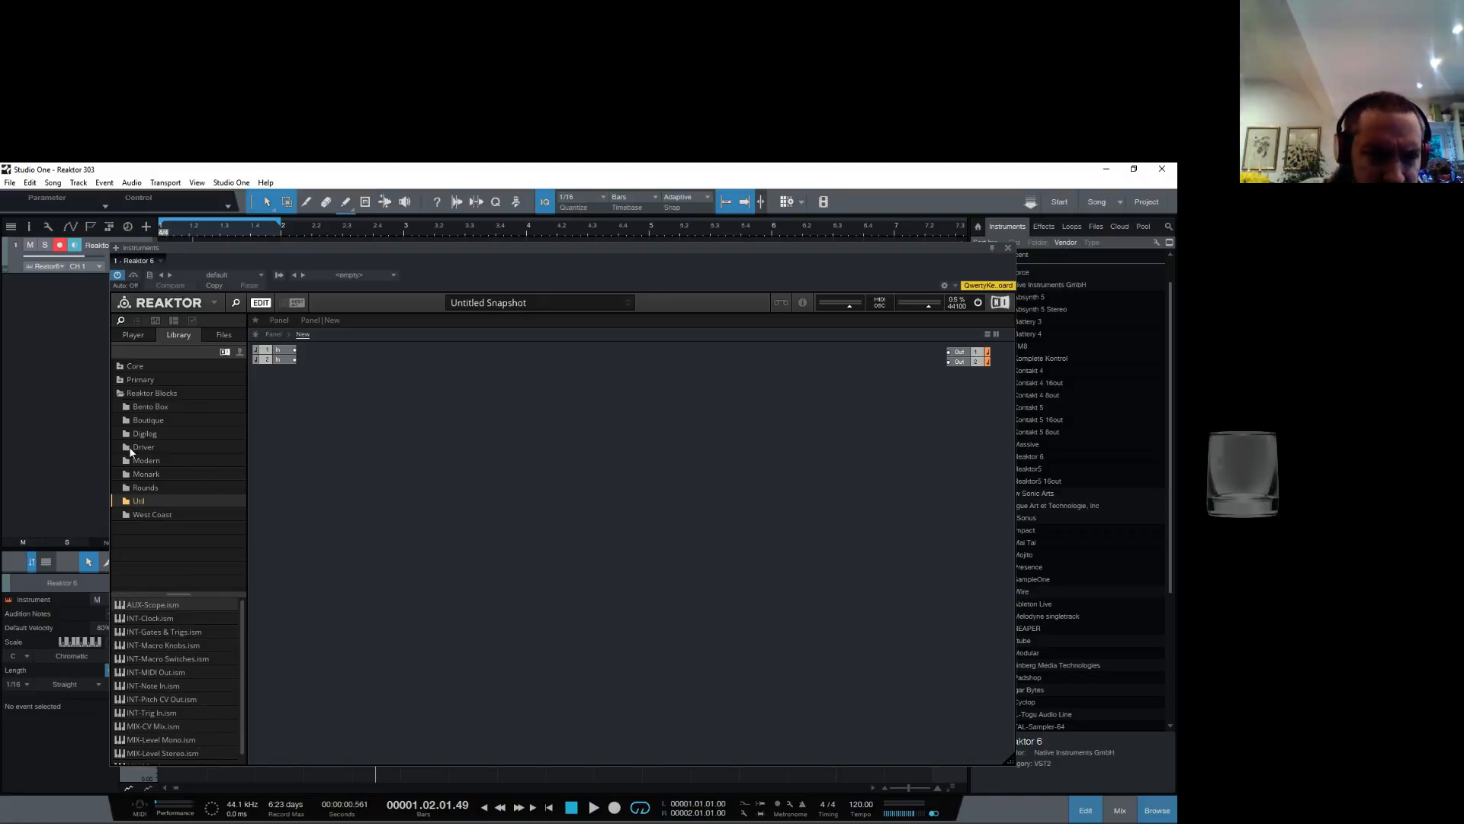
{"action": "left_click_drag", "start_coordinate": [183, 592], "coordinate": [183, 546]}
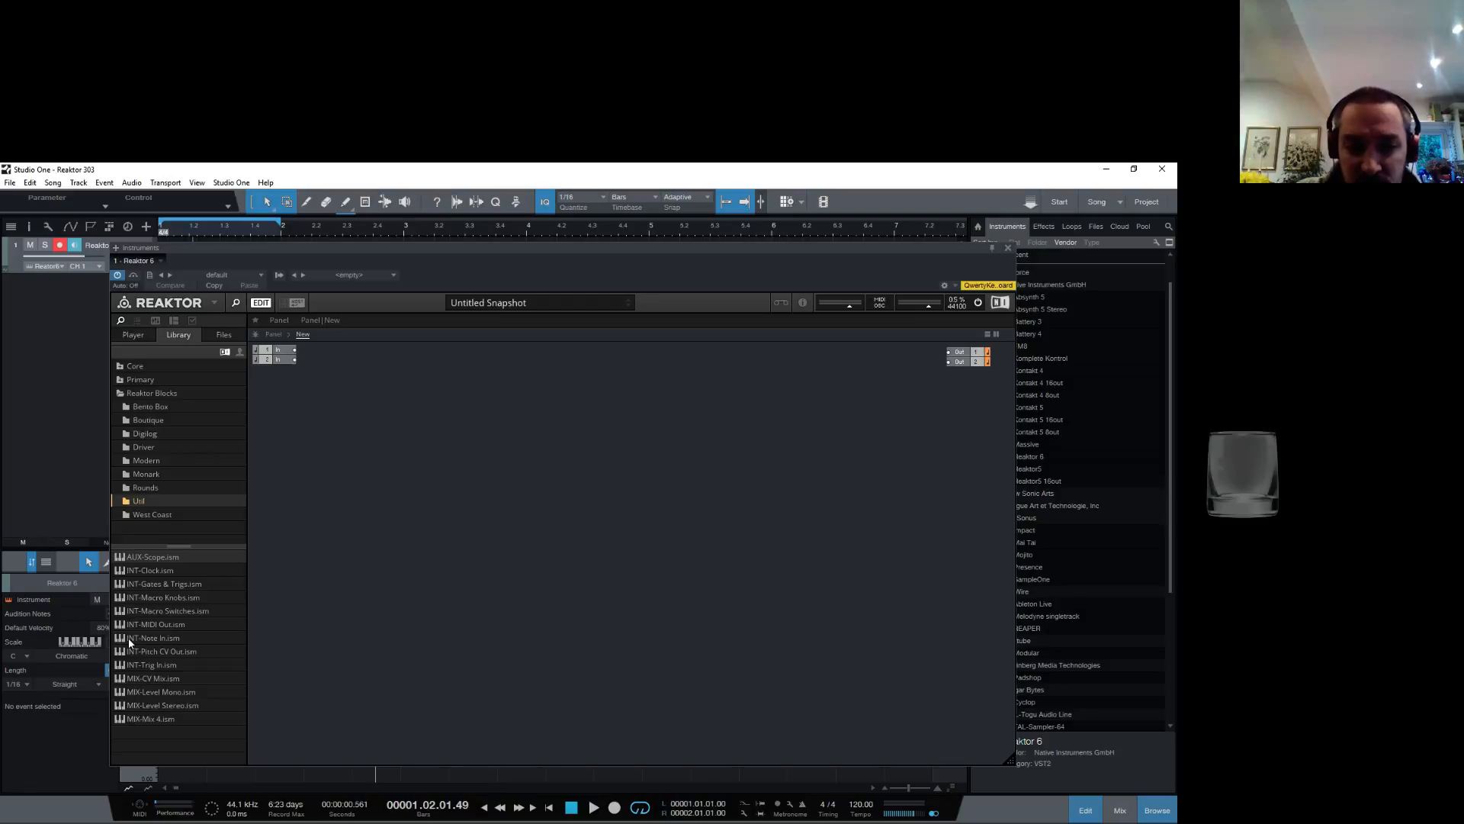
{"action": "left_click_drag", "start_coordinate": [129, 637], "coordinate": [301, 532]}
{"action": "left_click_drag", "start_coordinate": [357, 437], "coordinate": [358, 439]}
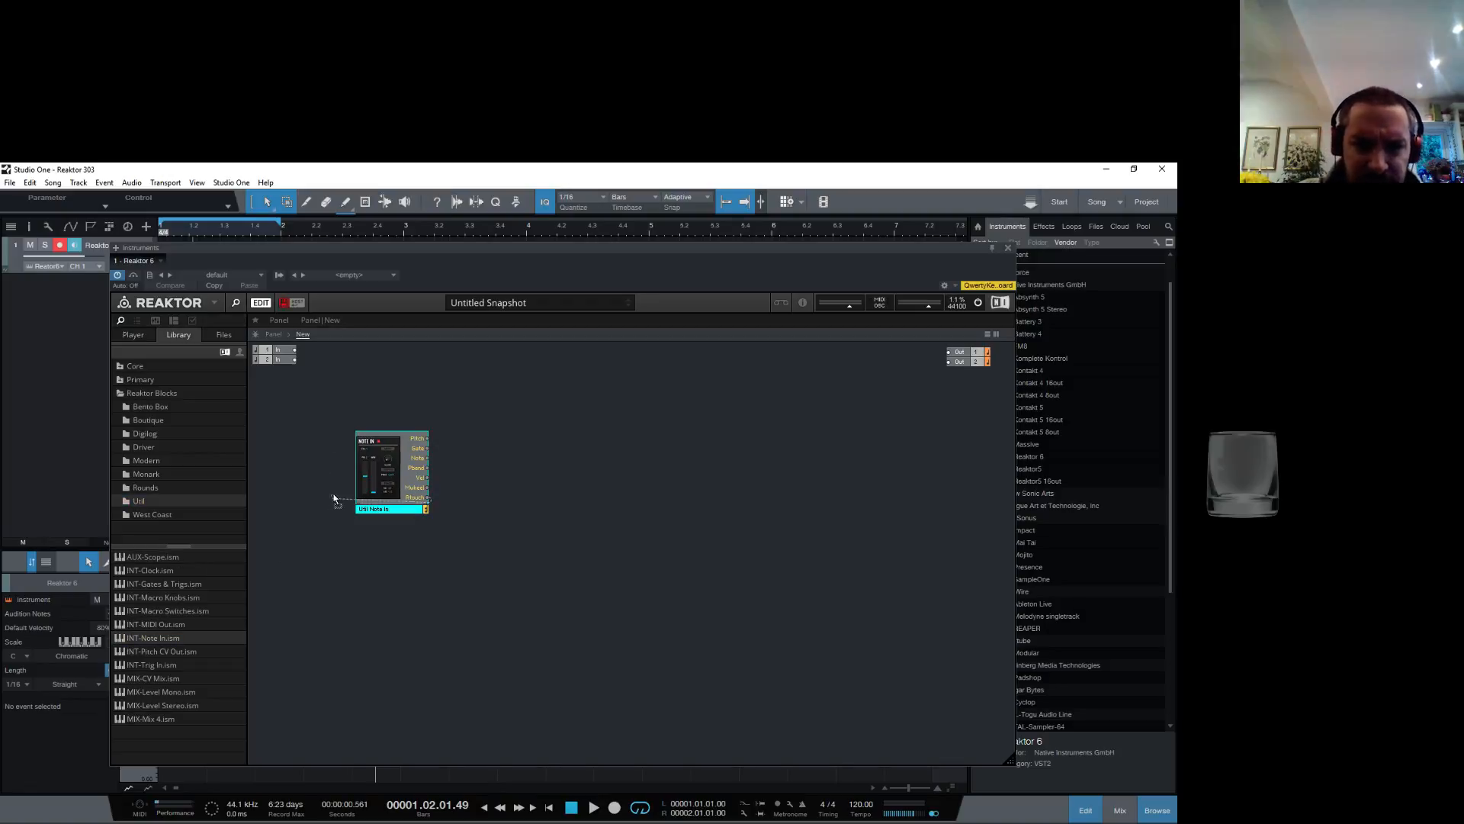
{"action": "left_click_drag", "start_coordinate": [380, 507], "coordinate": [312, 479]}
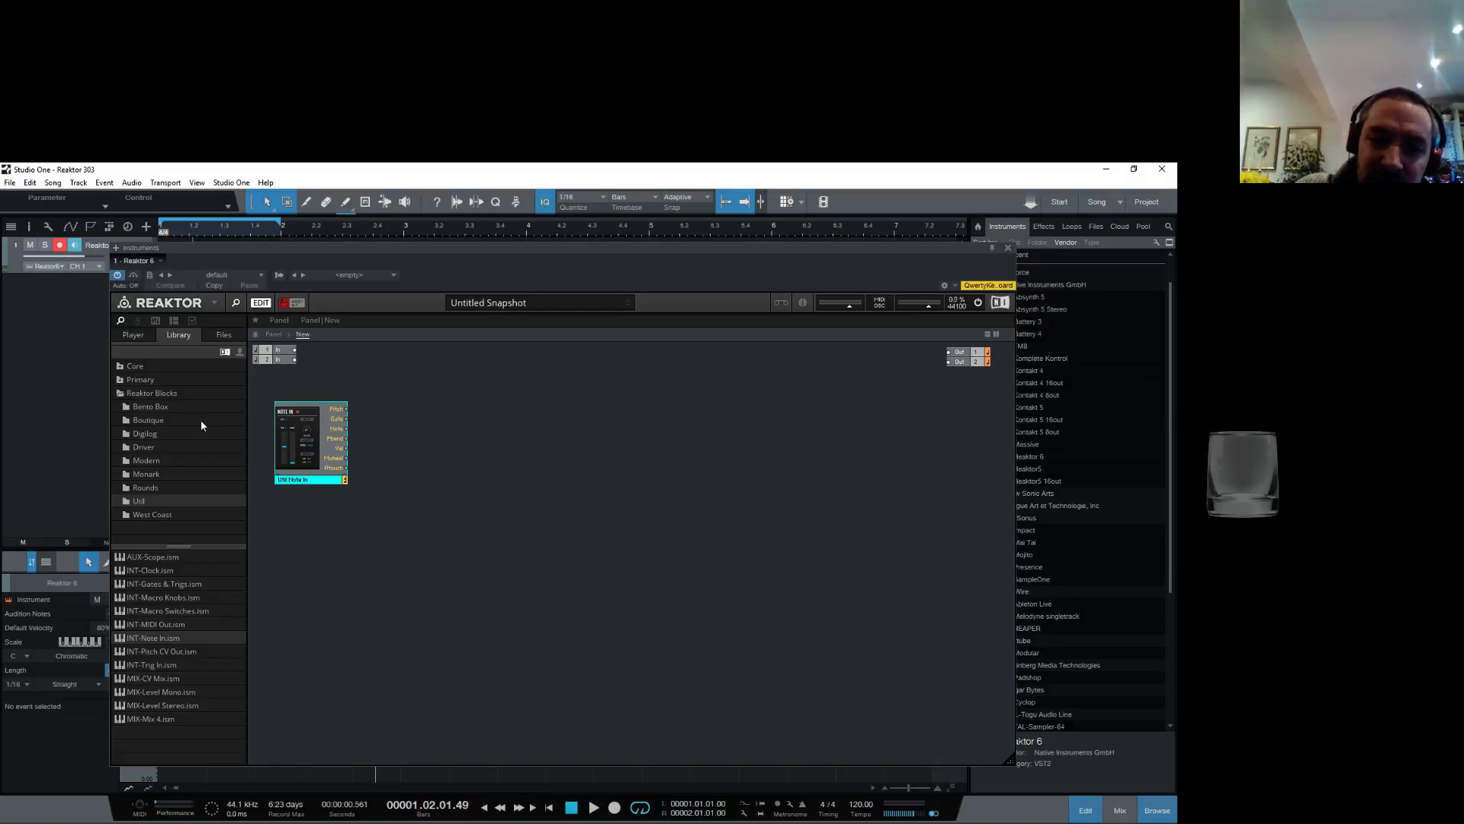
Step: Add the Bento Box OSC-Oscillator block and place it to the right of the Note In block
{"action": "left_click", "coordinate": [159, 409]}
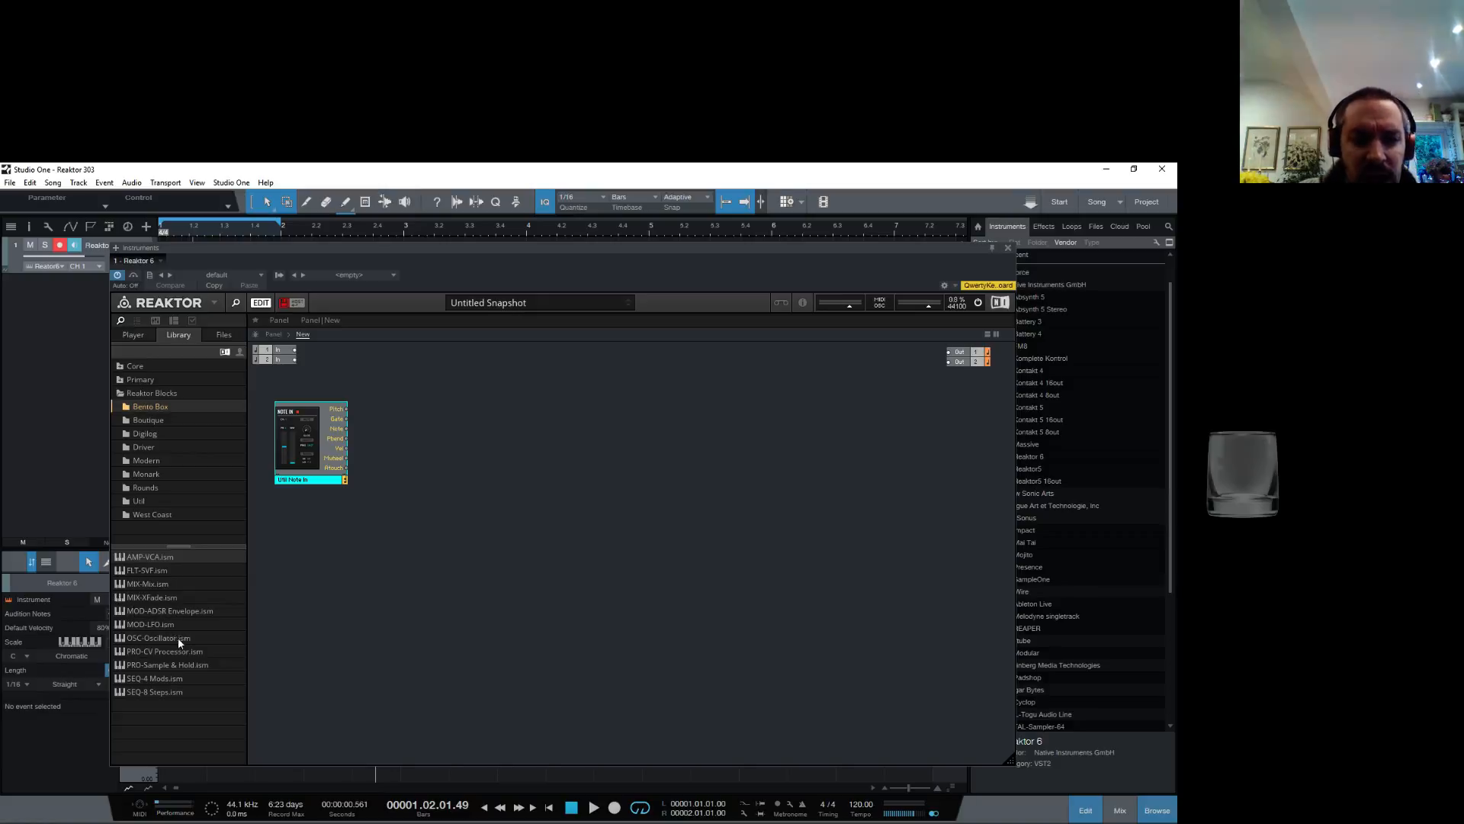
{"action": "left_click_drag", "start_coordinate": [130, 638], "coordinate": [453, 467]}
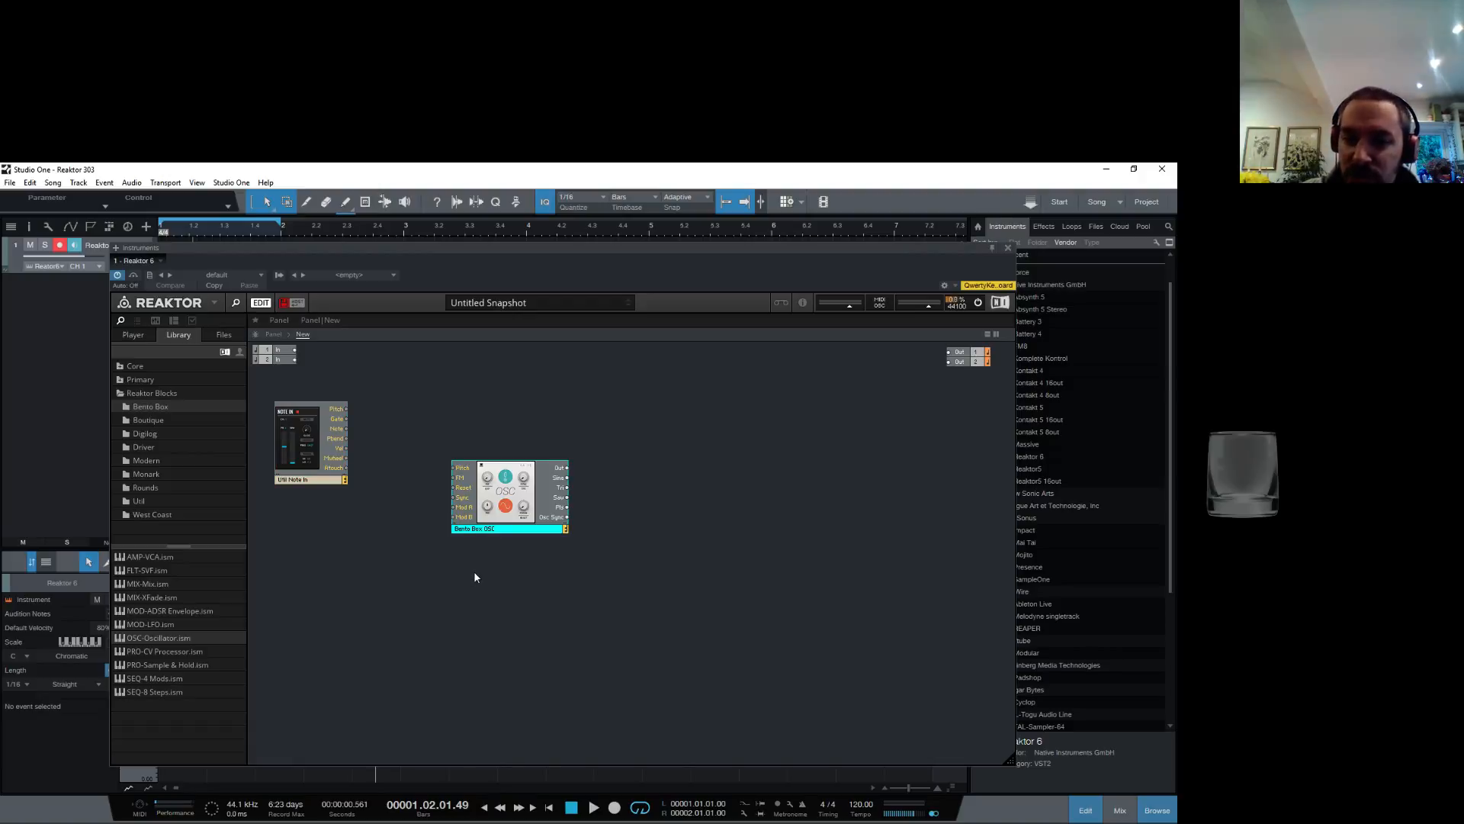
{"action": "left_click_drag", "start_coordinate": [490, 527], "coordinate": [499, 500]}
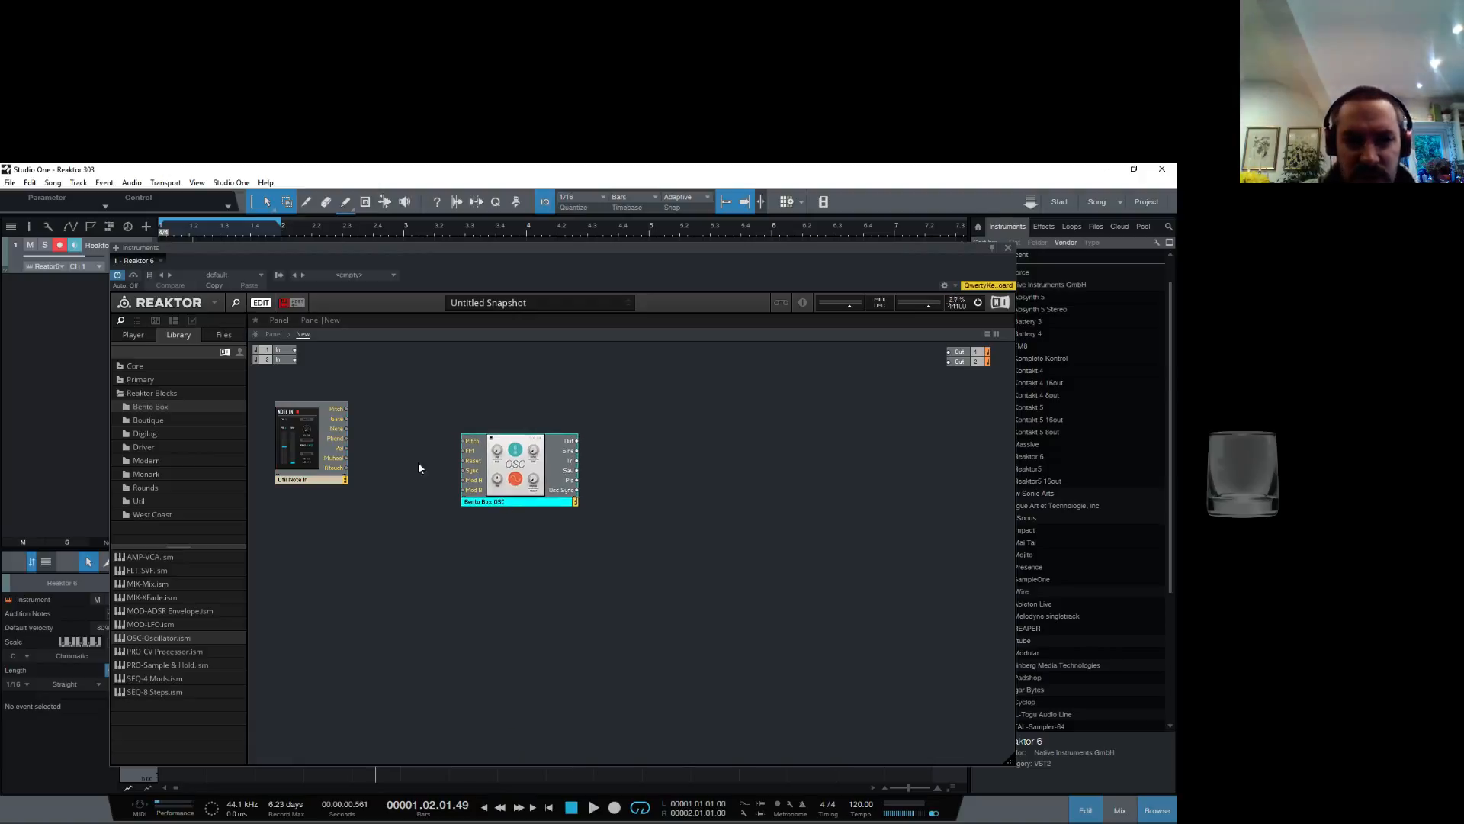
Step: Add the OSC-Monark OSC block from the Monark folder and align it directly below the Bento Box oscillator
{"action": "left_click", "coordinate": [131, 474]}
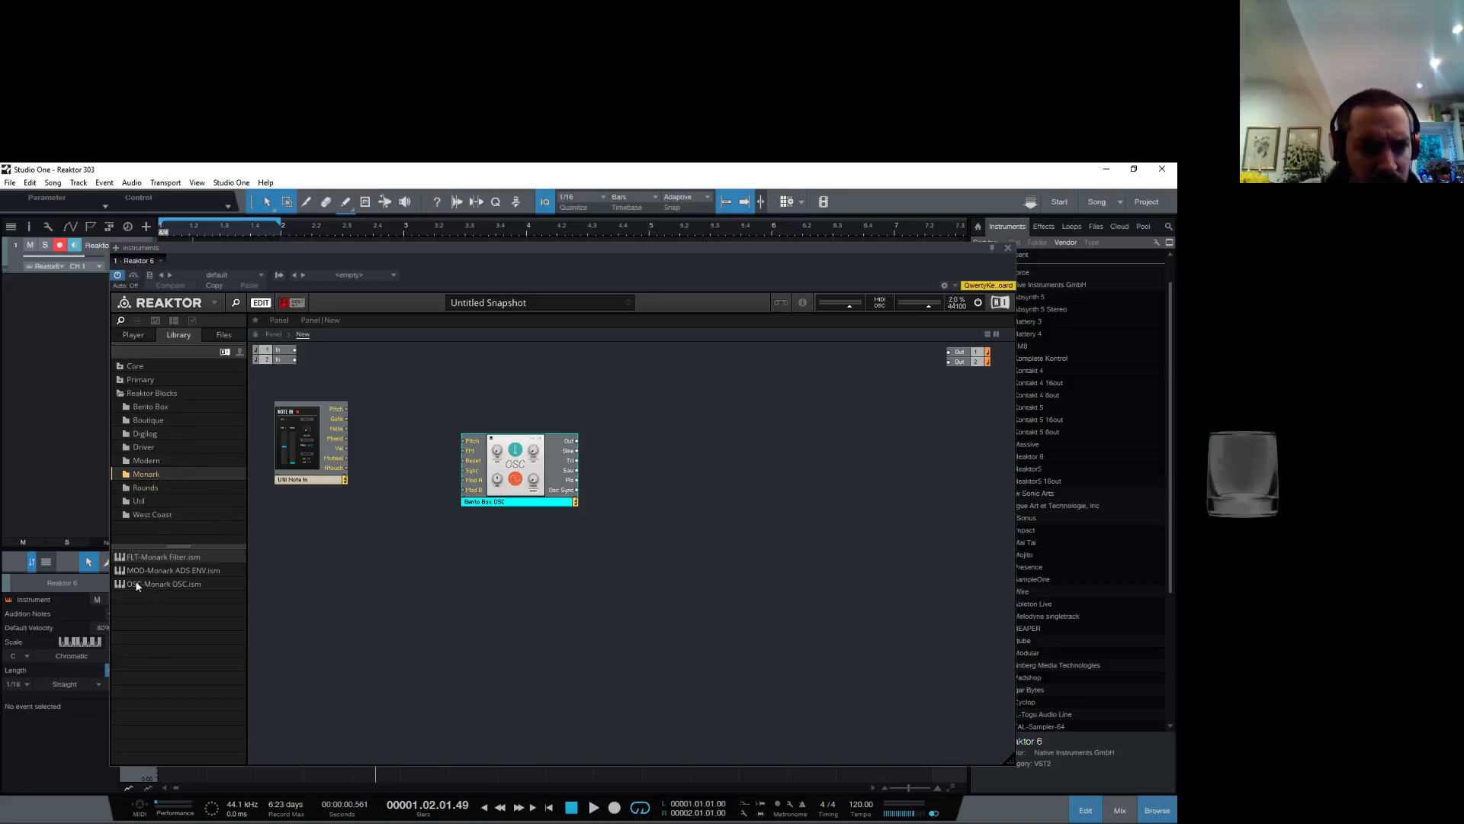
{"action": "left_click_drag", "start_coordinate": [136, 587], "coordinate": [482, 563]}
{"action": "left_click_drag", "start_coordinate": [503, 627], "coordinate": [494, 581]}
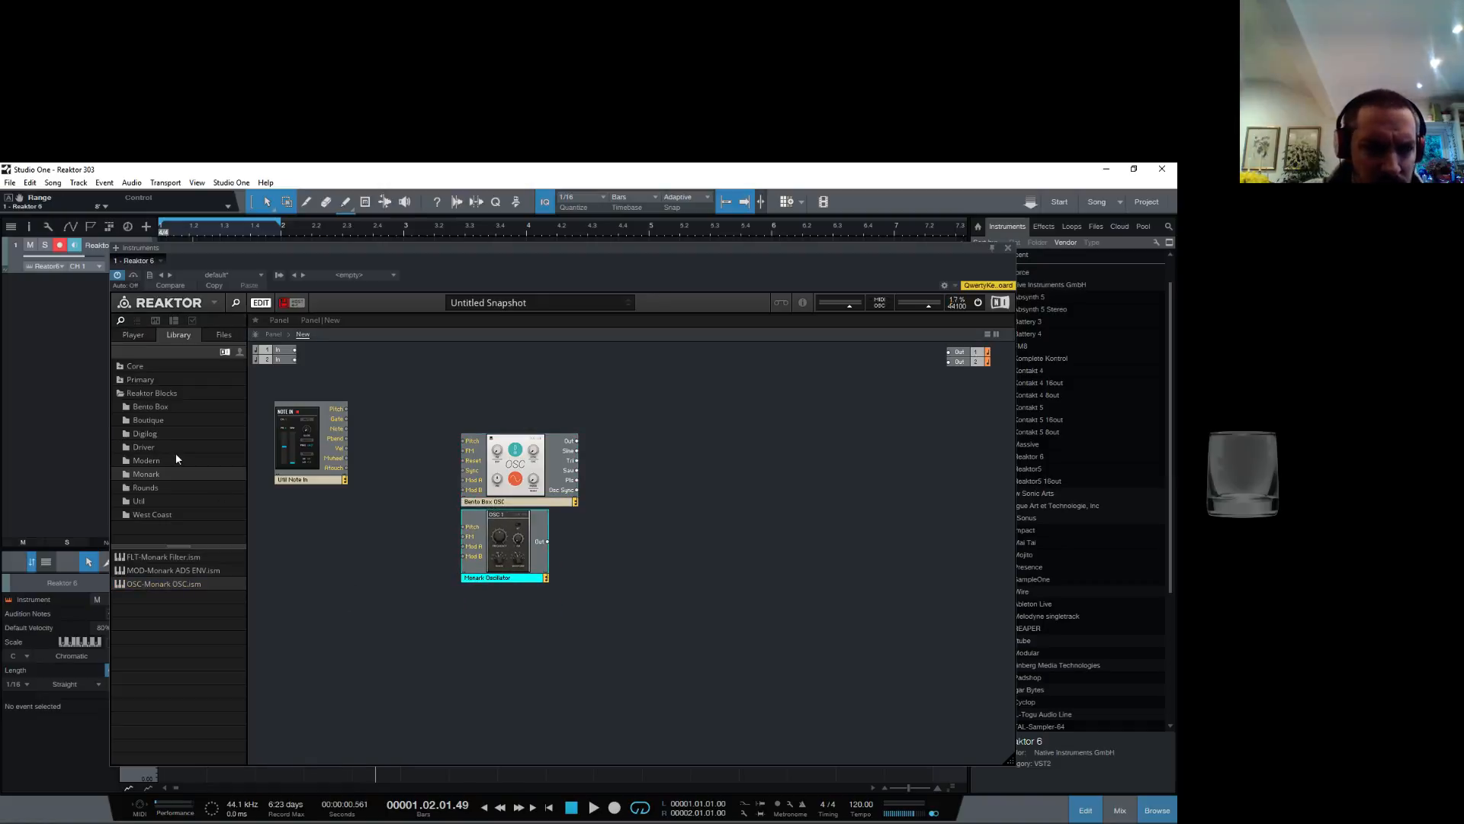
Step: Add the OSC-Multiwave OSC block from the Boutique folder and align it directly below the Monark oscillator
{"action": "left_click", "coordinate": [149, 421]}
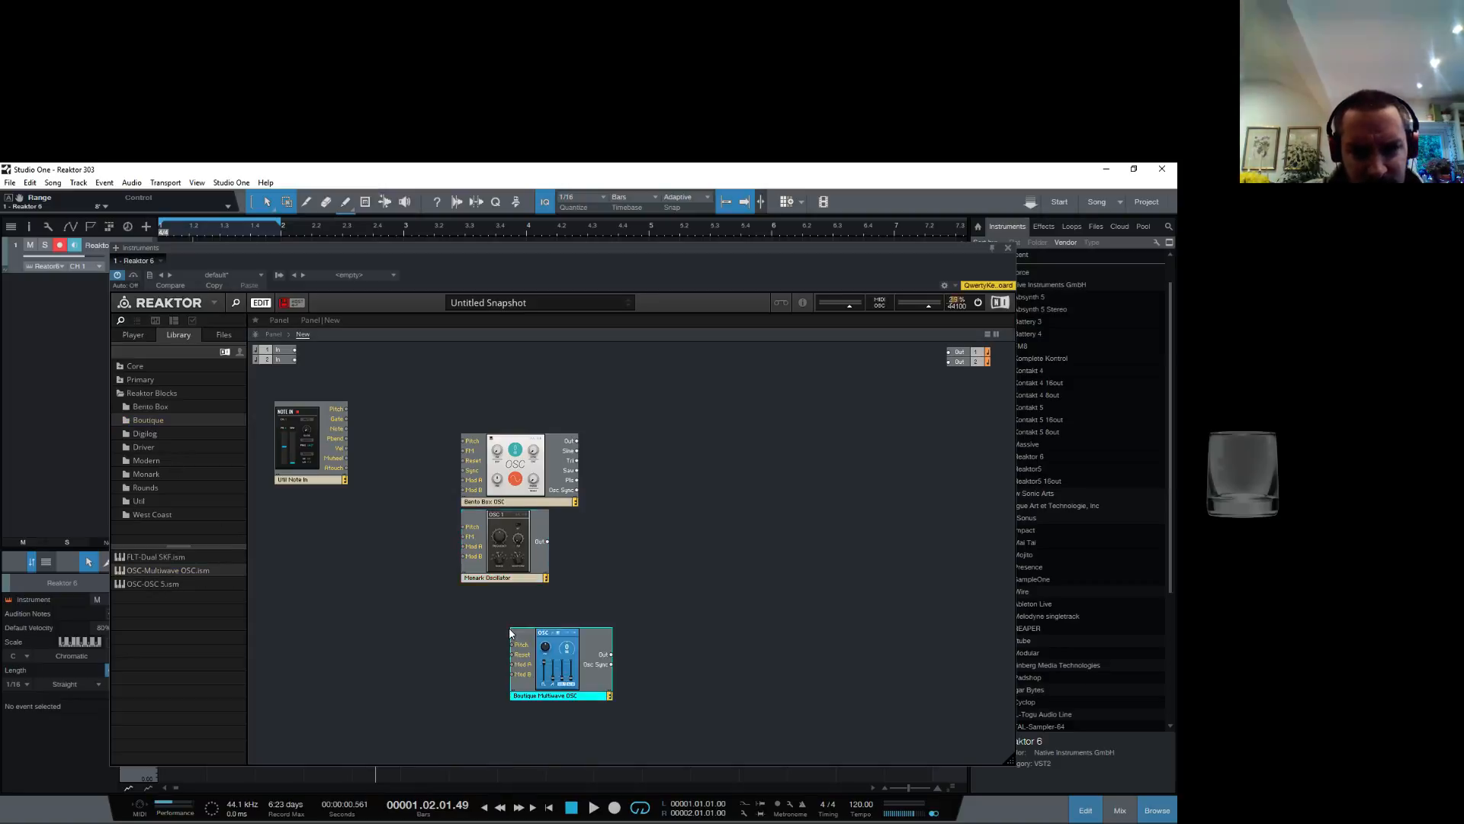
{"action": "left_click_drag", "start_coordinate": [566, 695], "coordinate": [514, 655]}
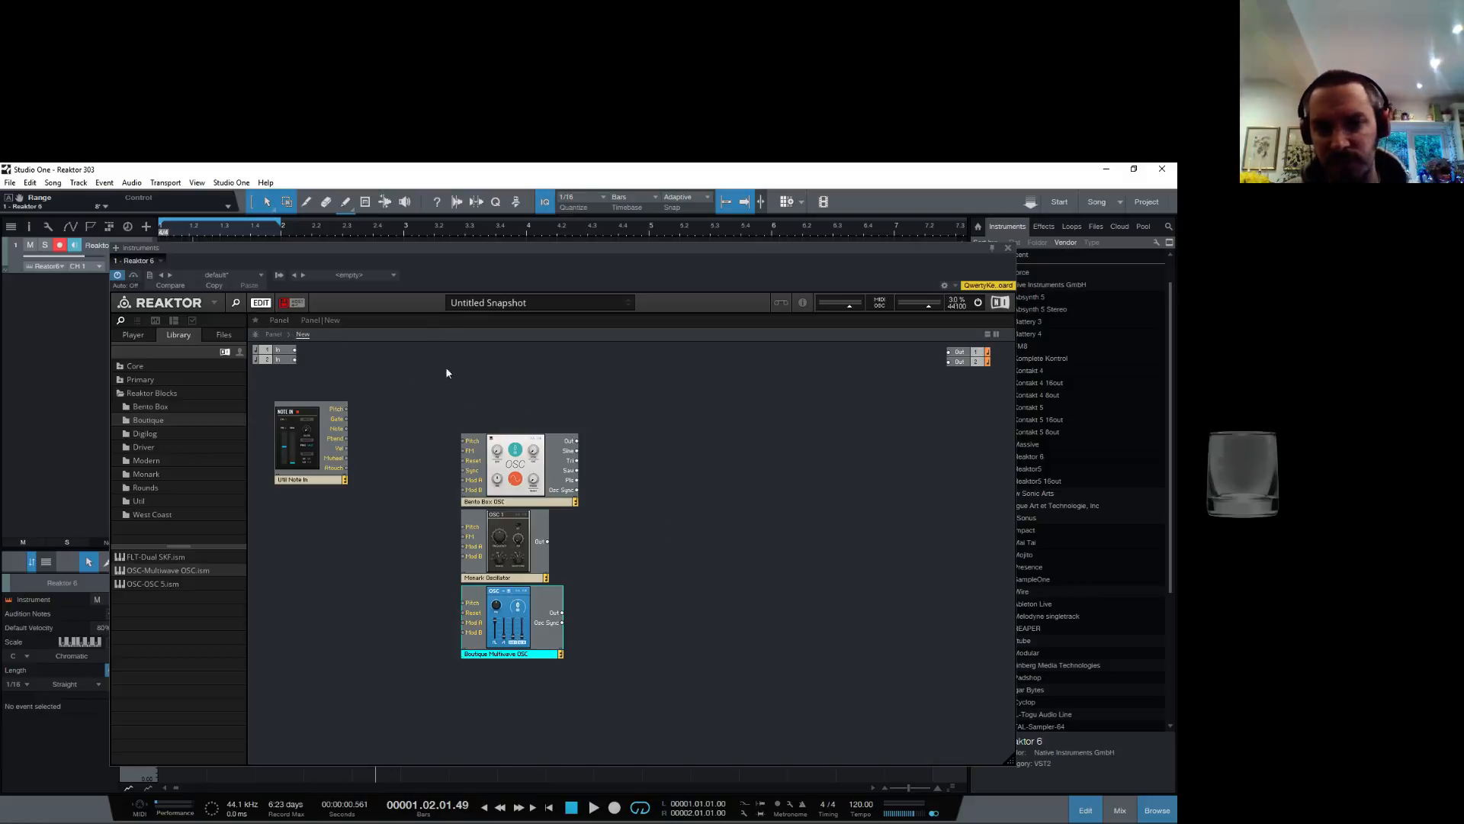
Step: Set the Monark oscillator's waveform to Square in the panel view, then return to the structure
{"action": "left_click", "coordinate": [276, 334]}
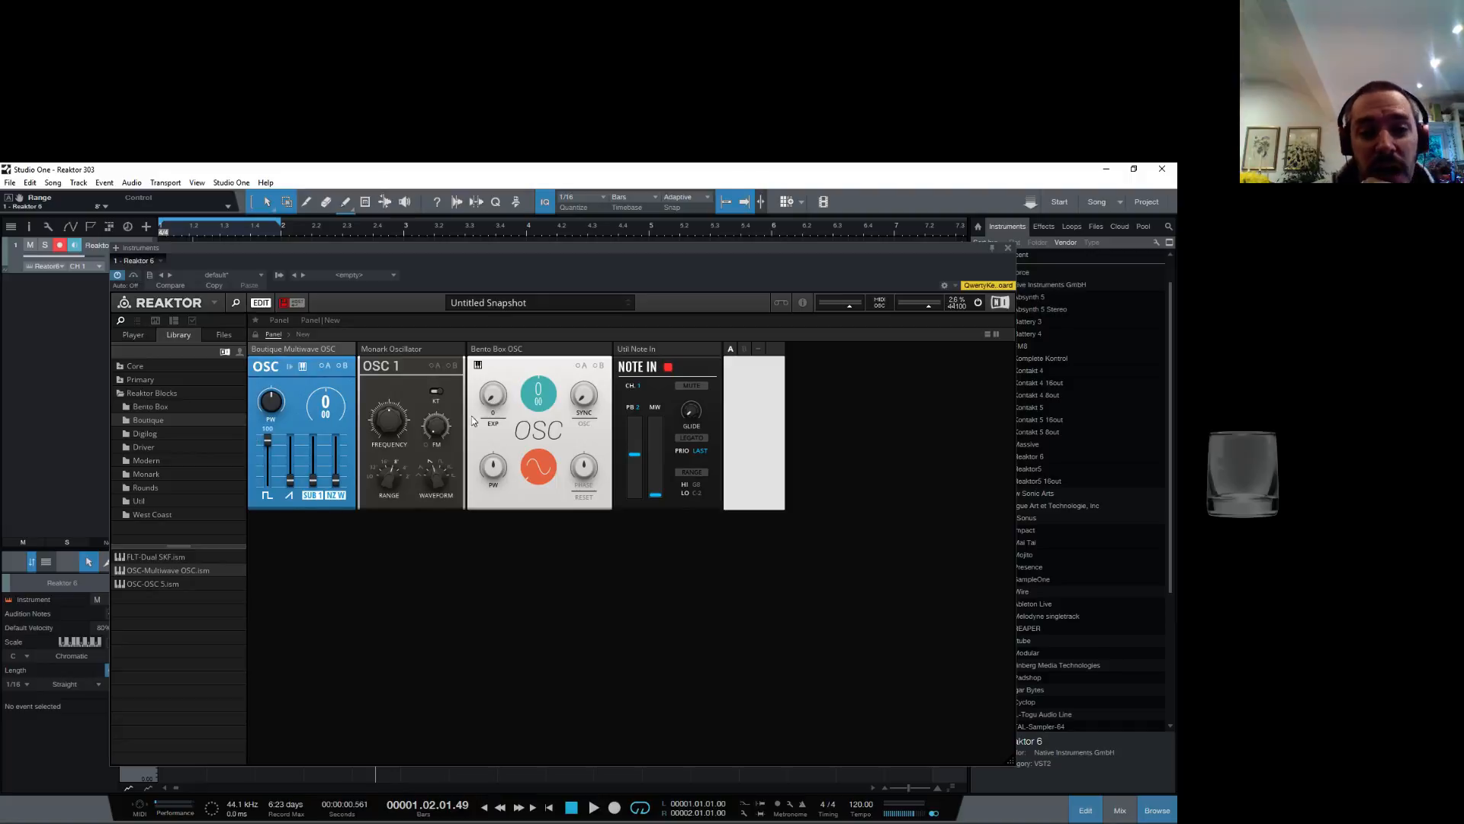
{"action": "left_click_drag", "start_coordinate": [436, 482], "coordinate": [432, 478]}
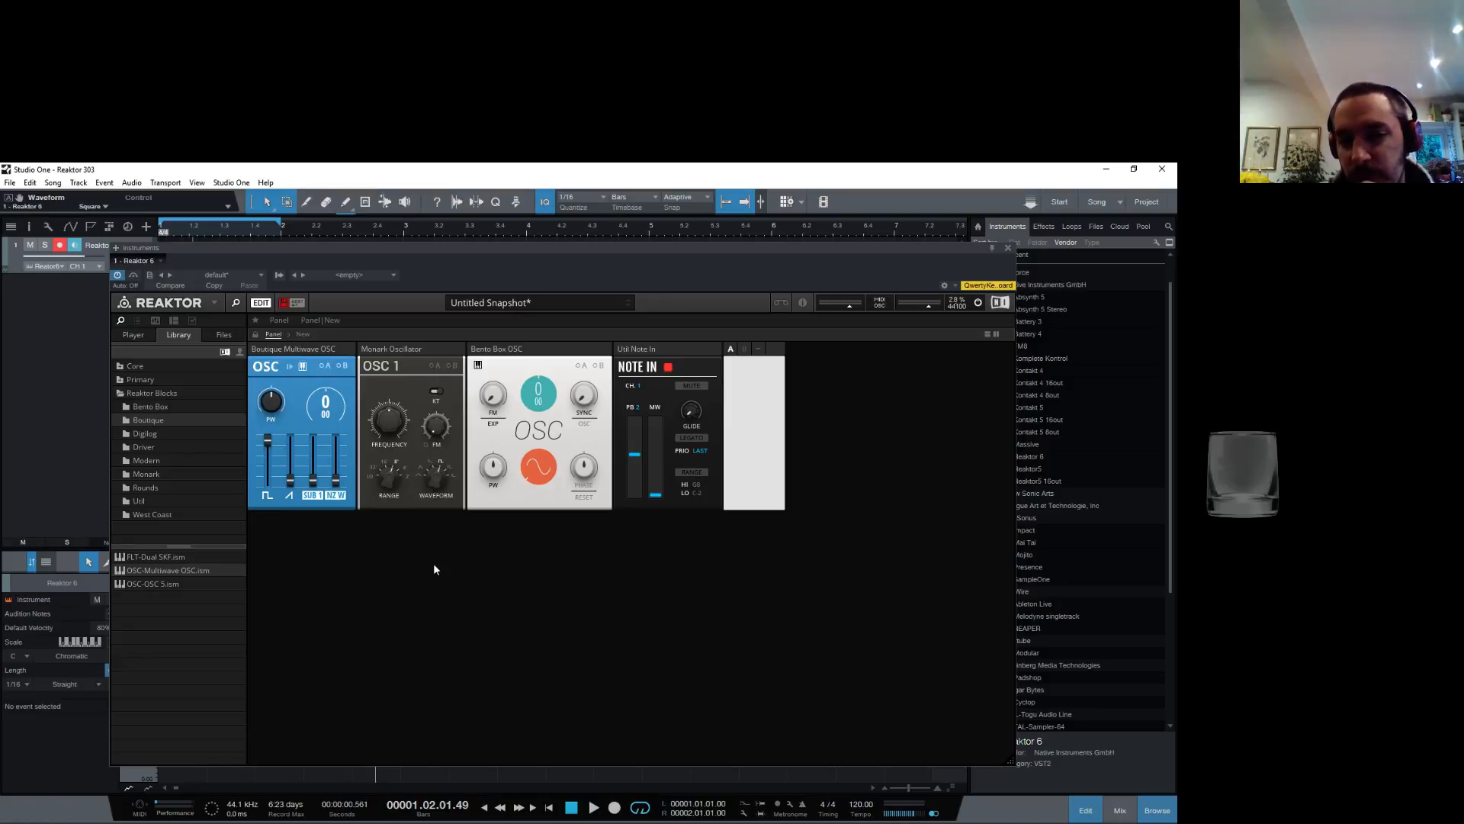
{"action": "left_click", "coordinate": [303, 334]}
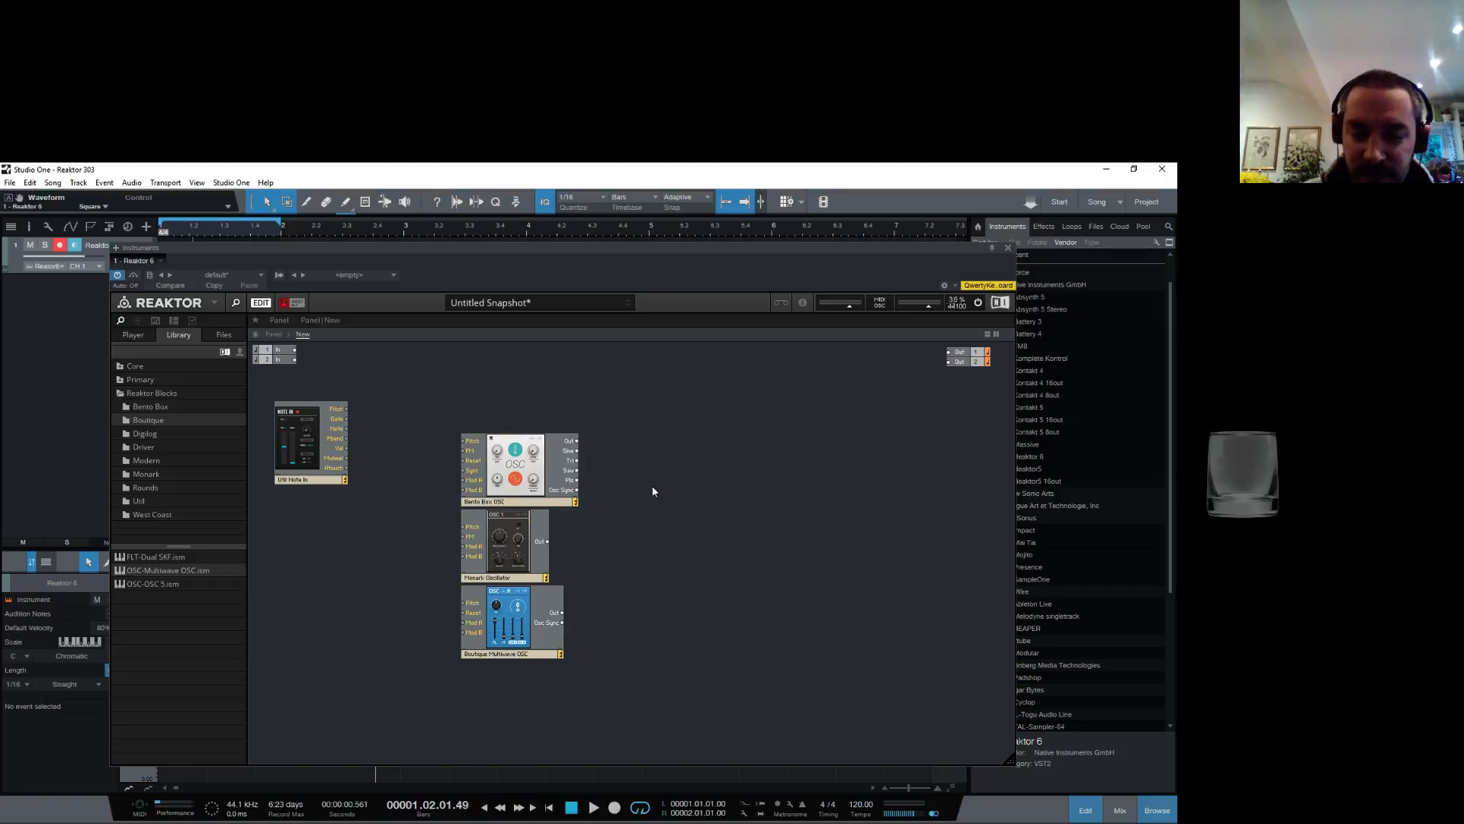
Step: Add the AUX-Scope block from the Util folder beside the oscillators and wire Note In's Pitch through the Monark oscillator into its In port
{"action": "right_click", "coordinate": [639, 468]}
{"action": "left_click", "coordinate": [357, 555]}
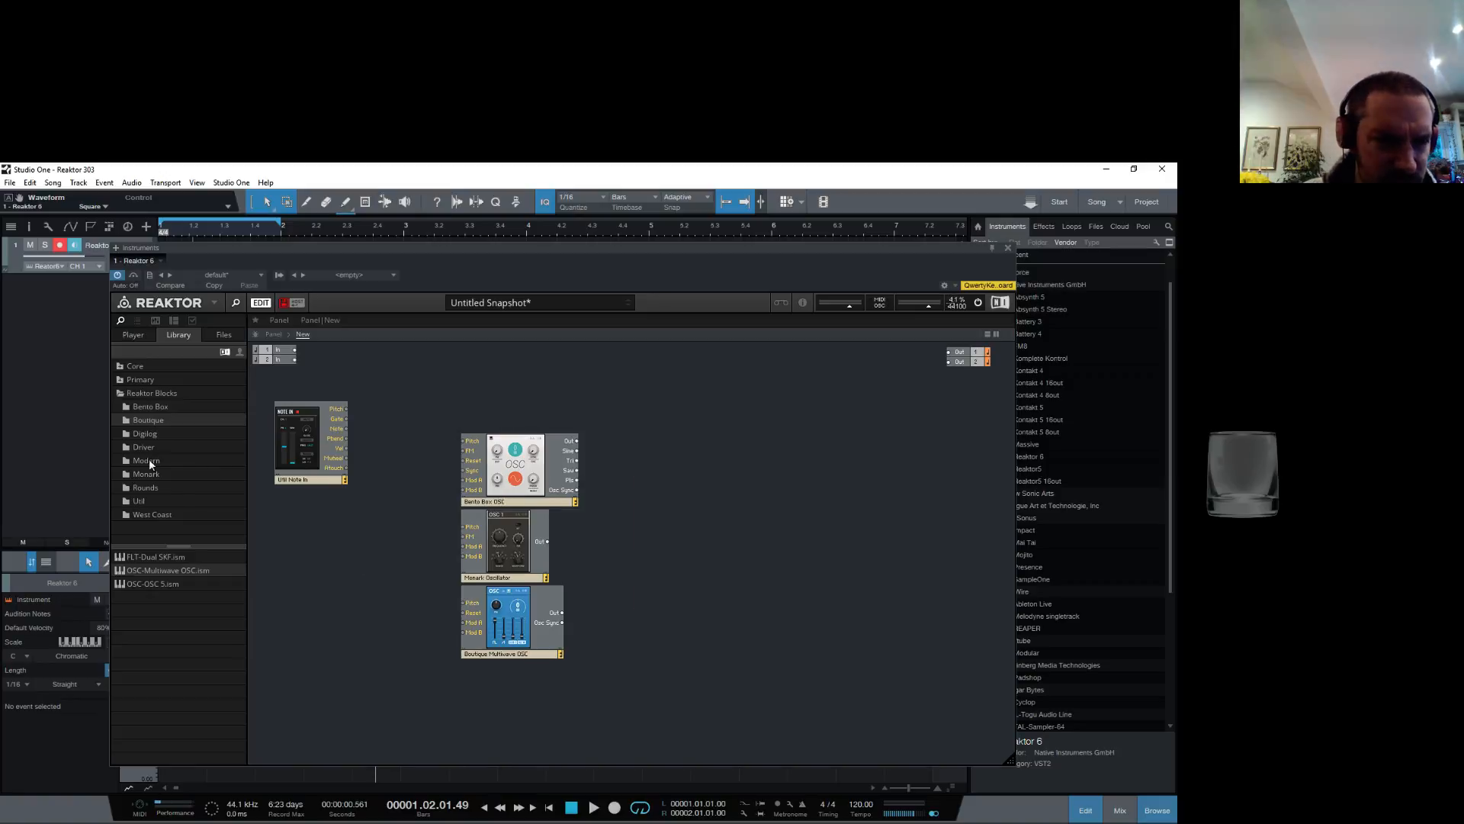
{"action": "left_click", "coordinate": [132, 498]}
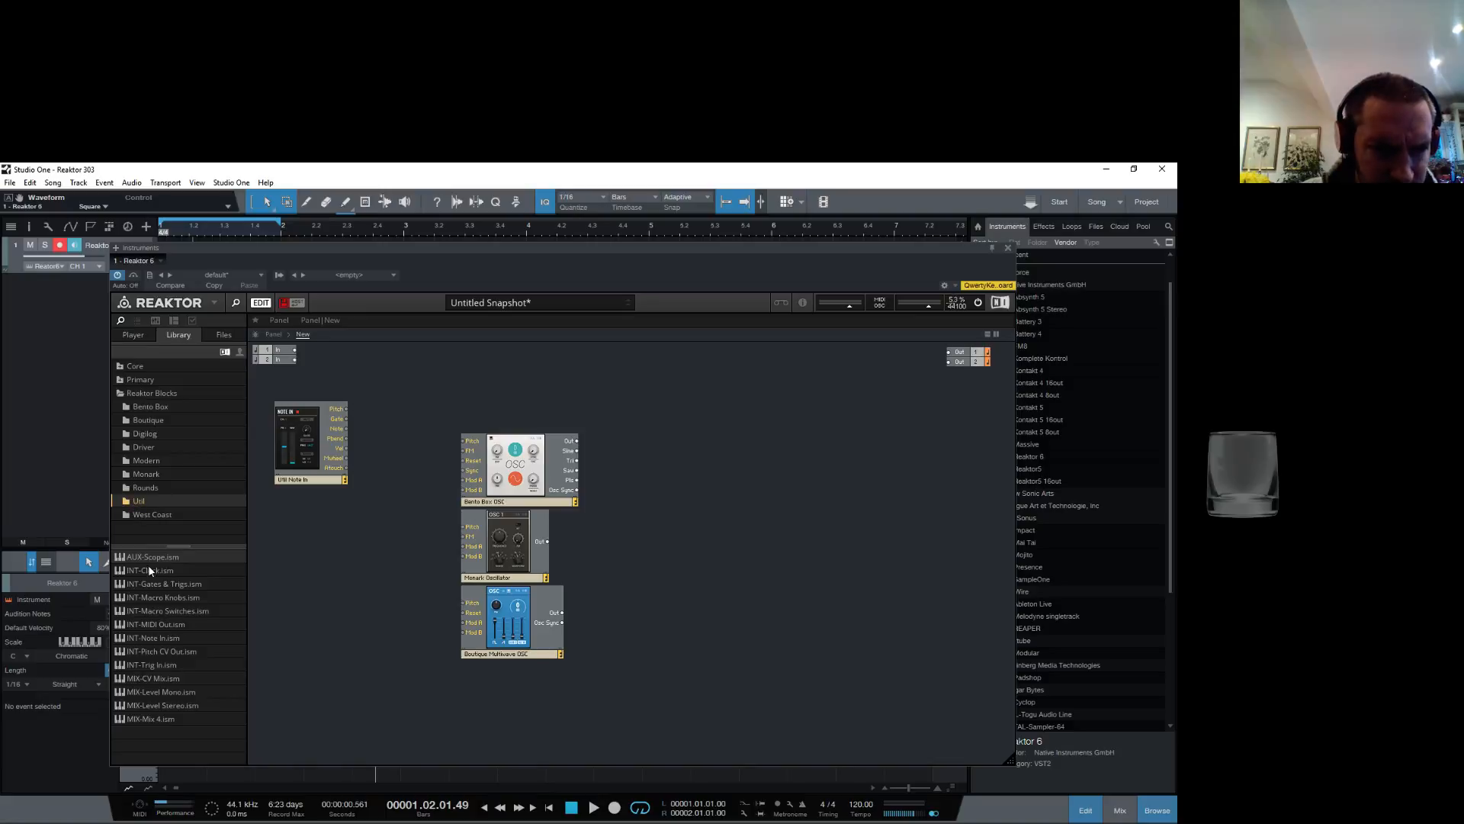
{"action": "left_click_drag", "start_coordinate": [160, 555], "coordinate": [685, 534]}
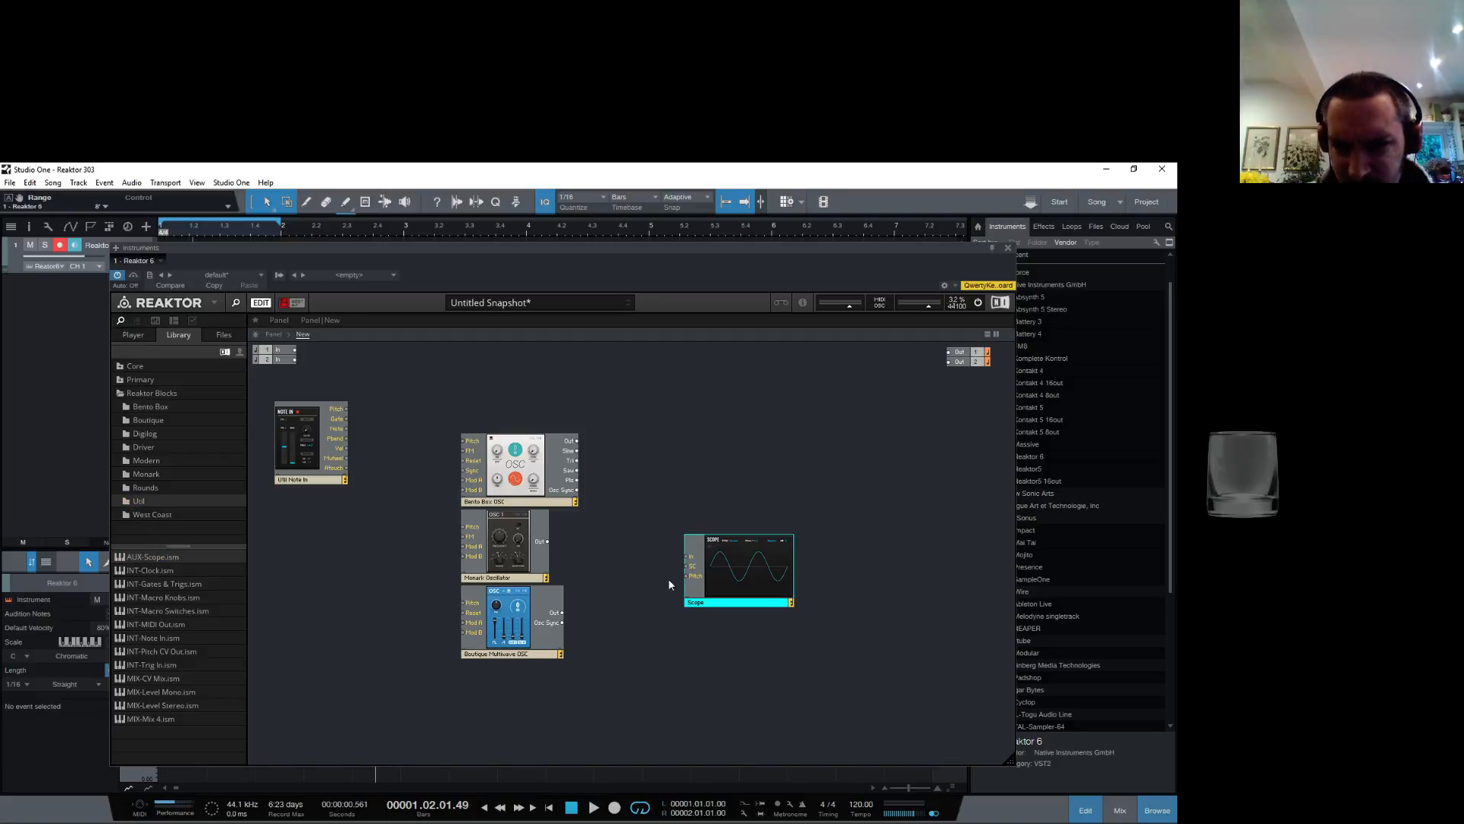
{"action": "left_click_drag", "start_coordinate": [548, 542], "coordinate": [688, 559]}
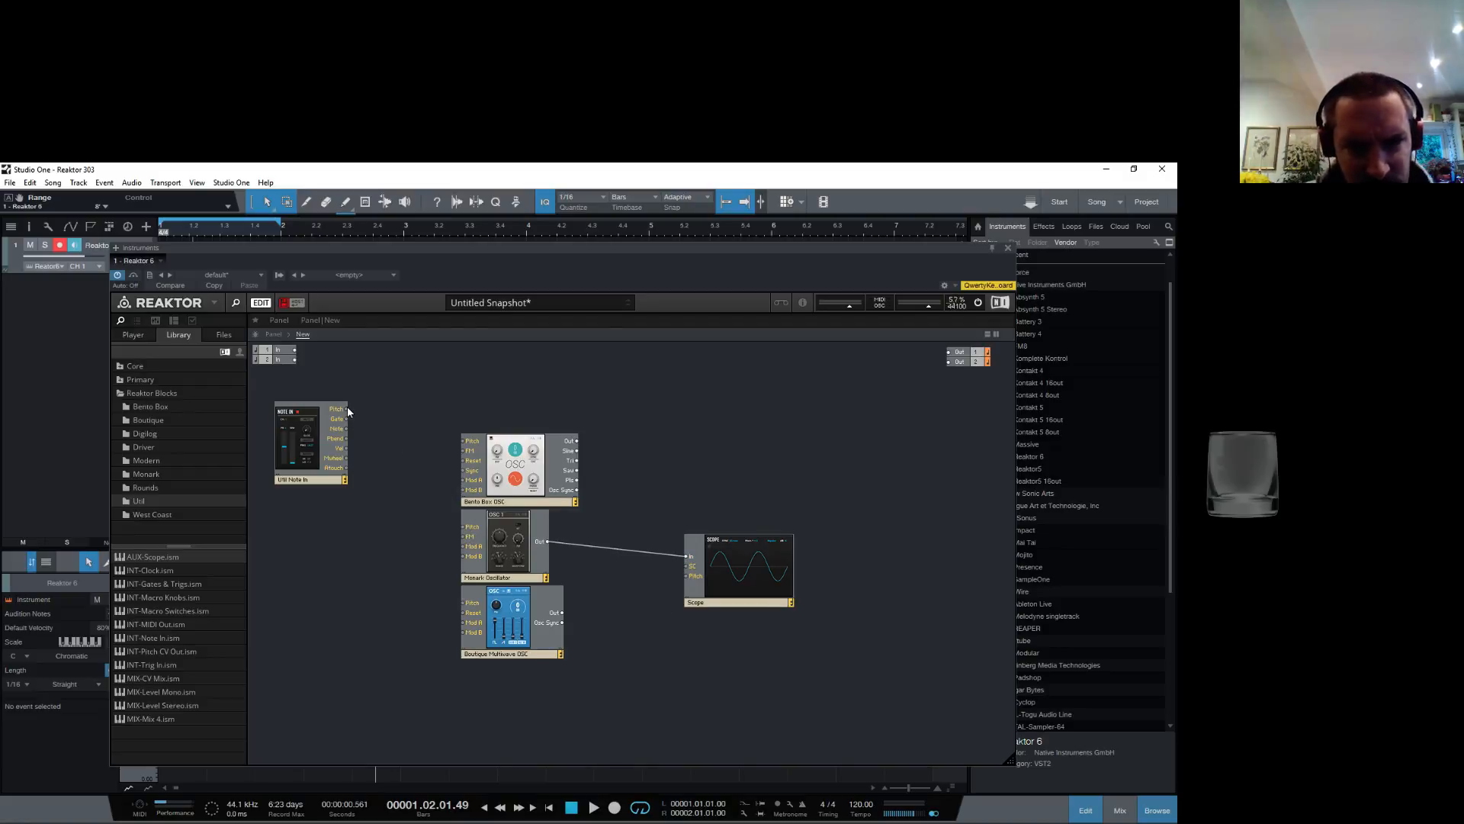
{"action": "left_click_drag", "start_coordinate": [347, 410], "coordinate": [463, 526]}
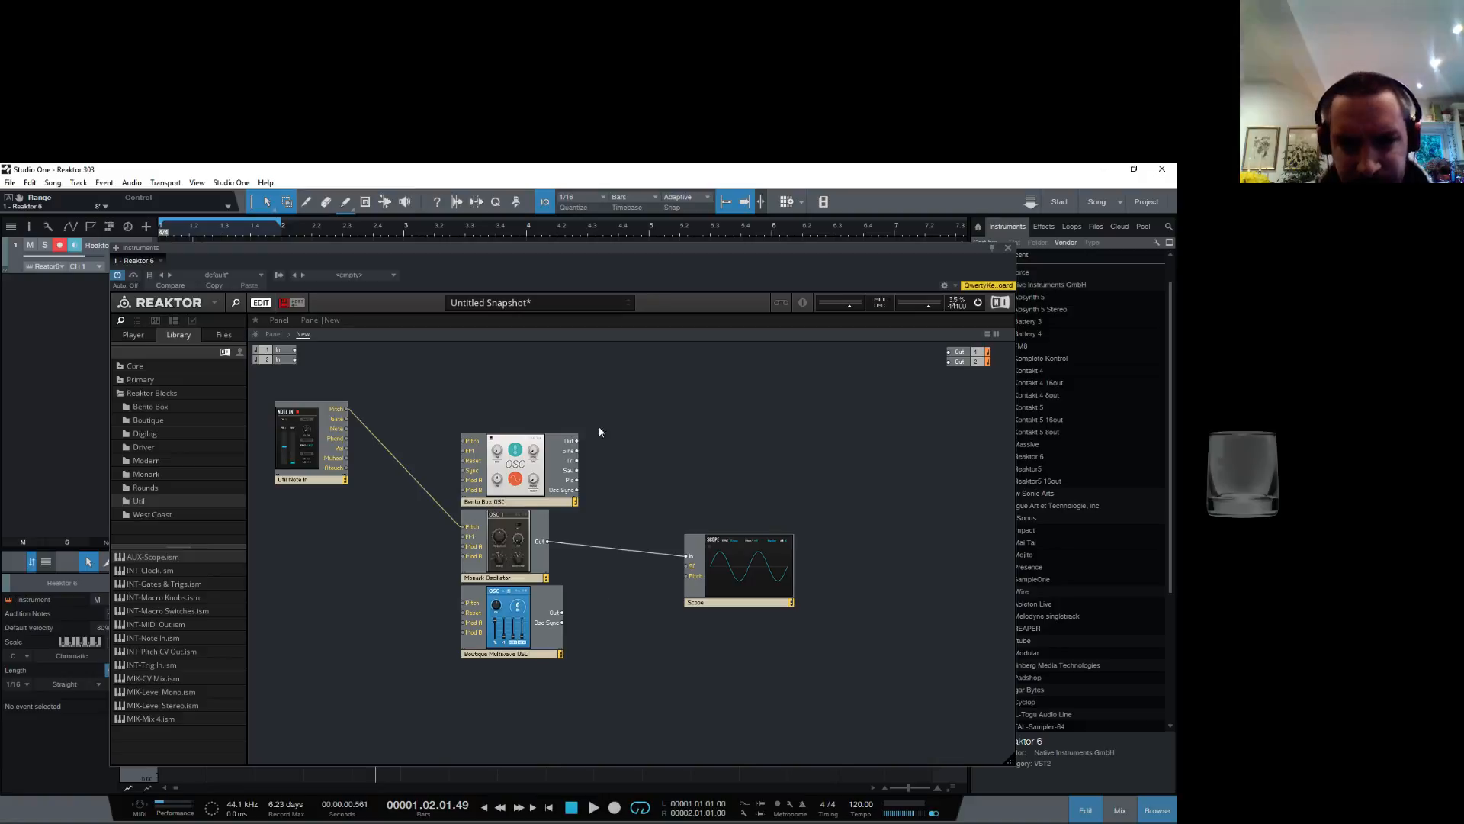
Step: Close the Reaktor window and draw a one-bar instrument part at the start of the Reaktor 6 track
{"action": "left_click", "coordinate": [1006, 250]}
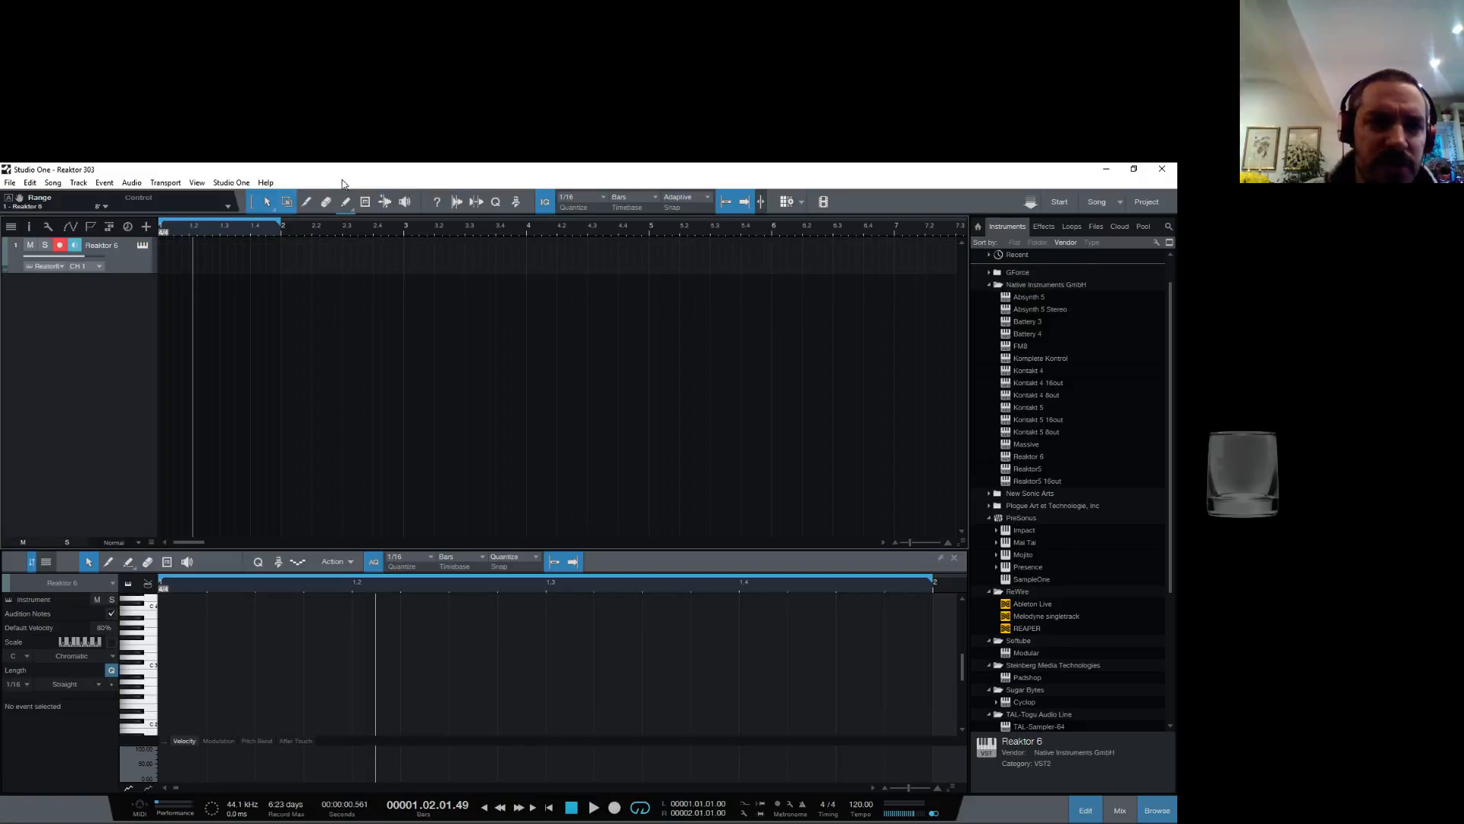
{"action": "left_click_drag", "start_coordinate": [161, 257], "coordinate": [282, 265]}
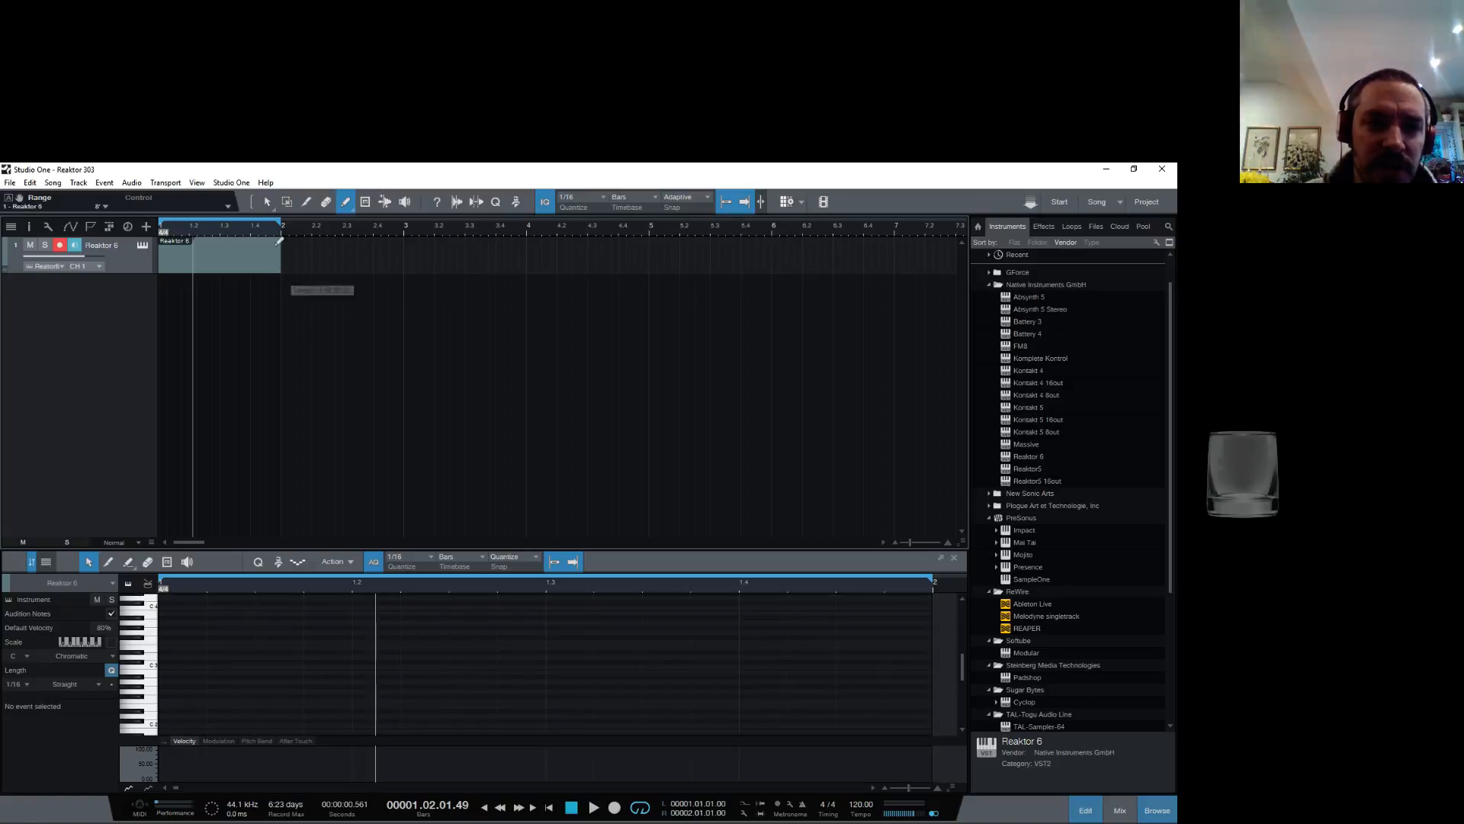
{"action": "key", "text": "1"}
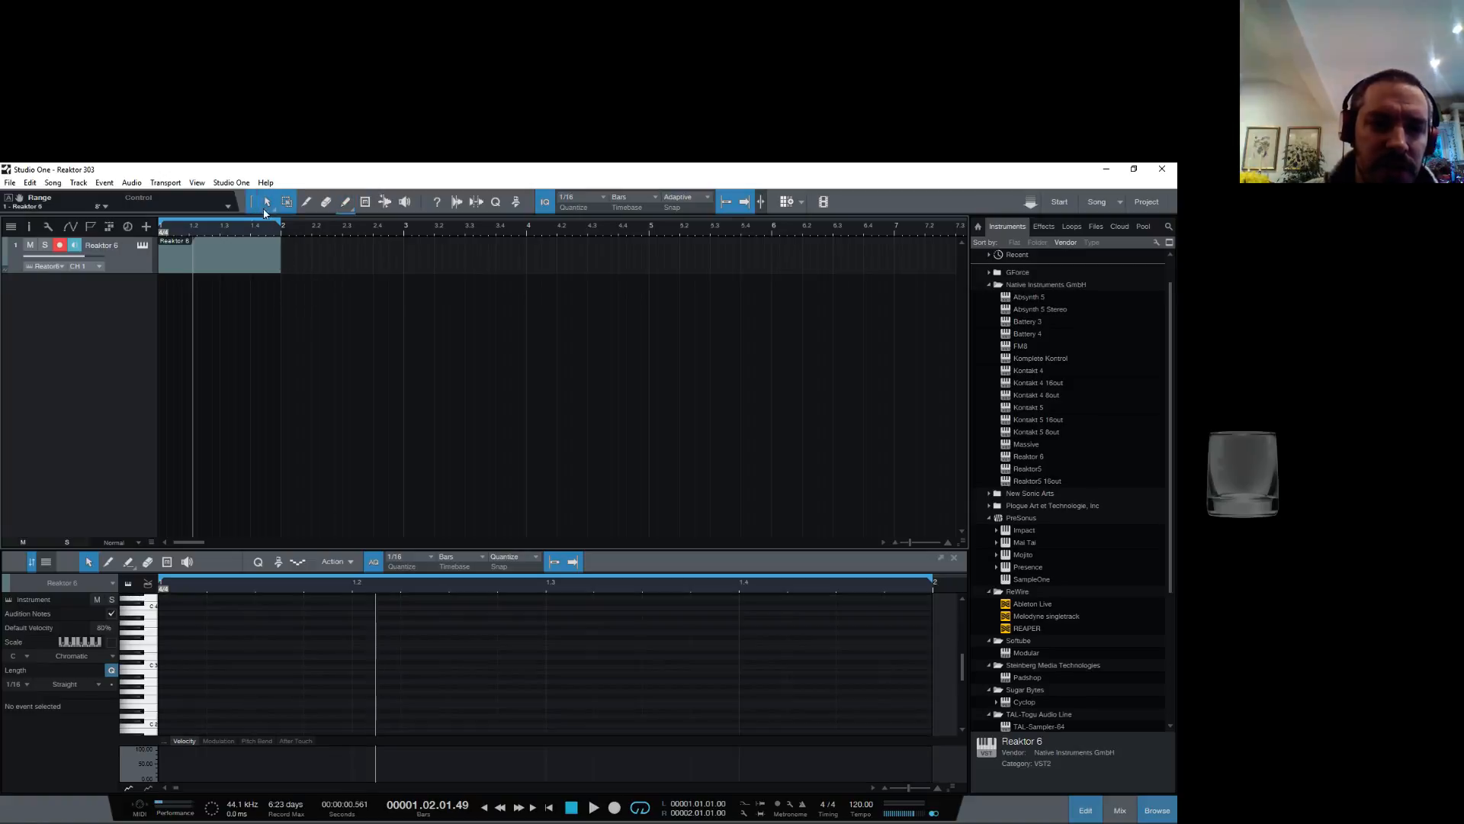
Step: Add an E 3 note lasting the whole bar to the part and start looped playback
{"action": "double_click", "coordinate": [161, 648]}
{"action": "left_click_drag", "start_coordinate": [208, 649], "coordinate": [917, 646]}
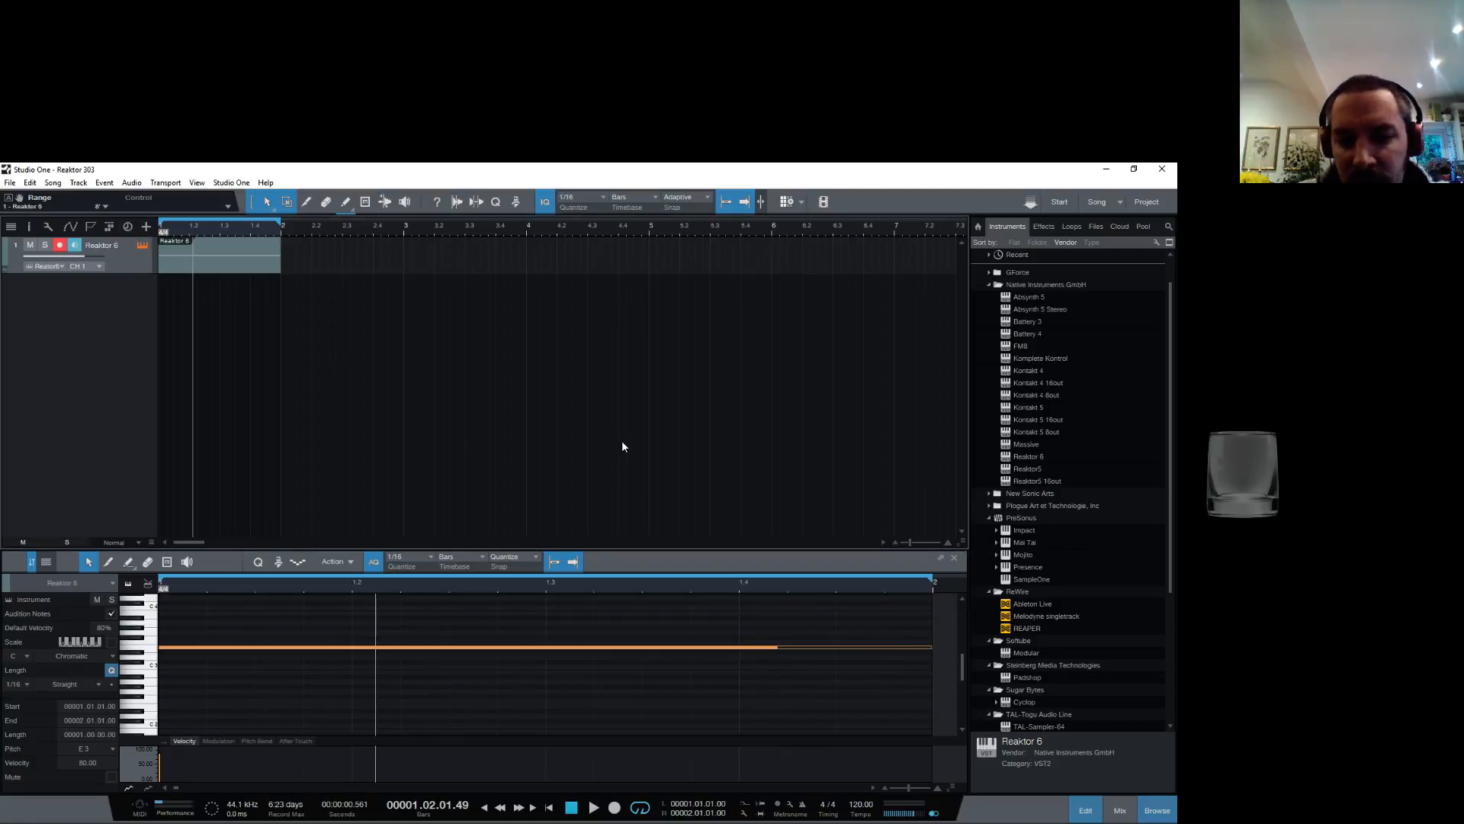
{"action": "key", "text": "space"}
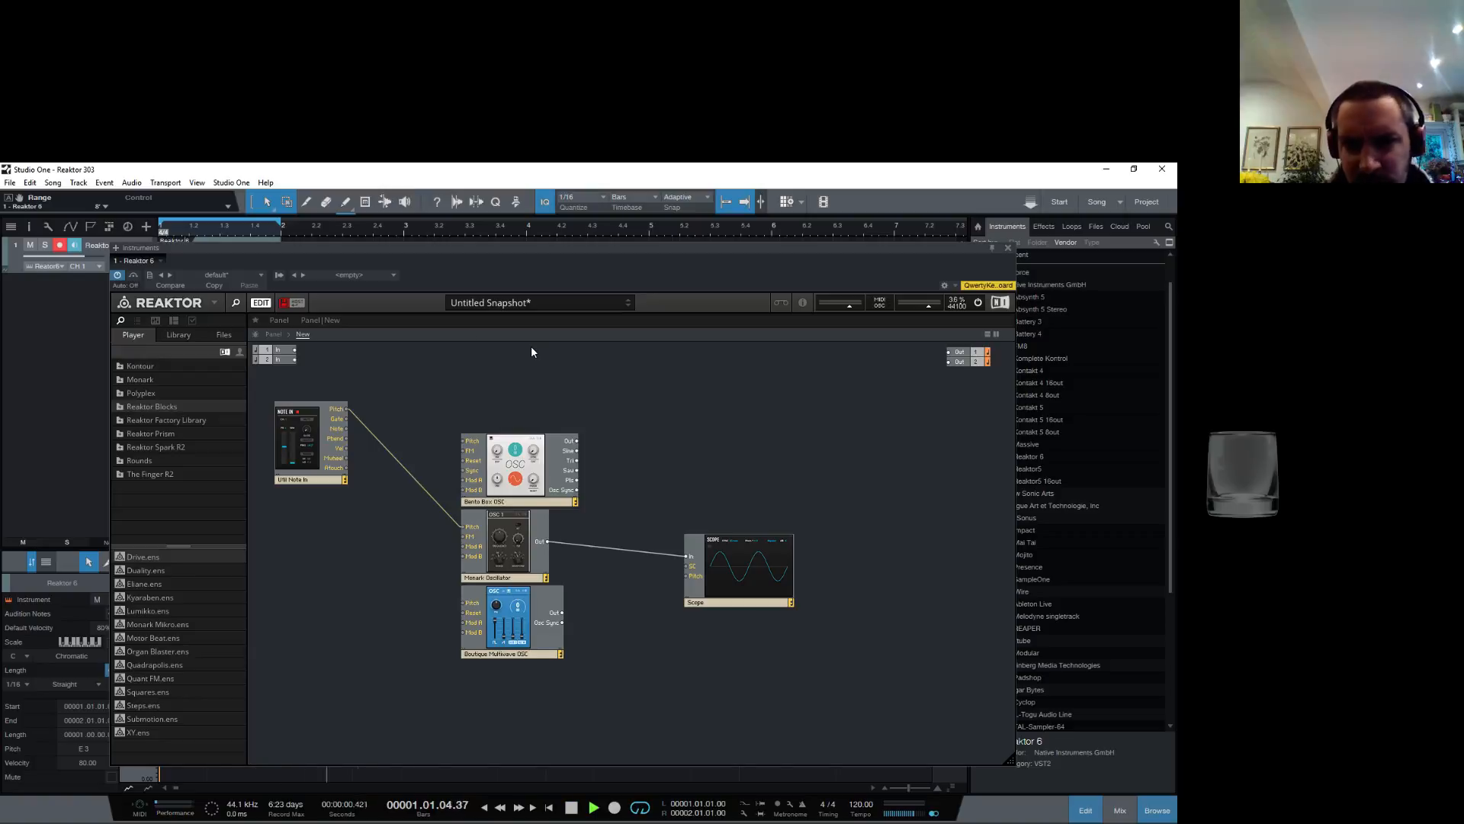
Step: In the panel view, set the Monark oscillator's range to 32' and waveform to Saw, adjusting its frequency to near zero
{"action": "left_click", "coordinate": [277, 321]}
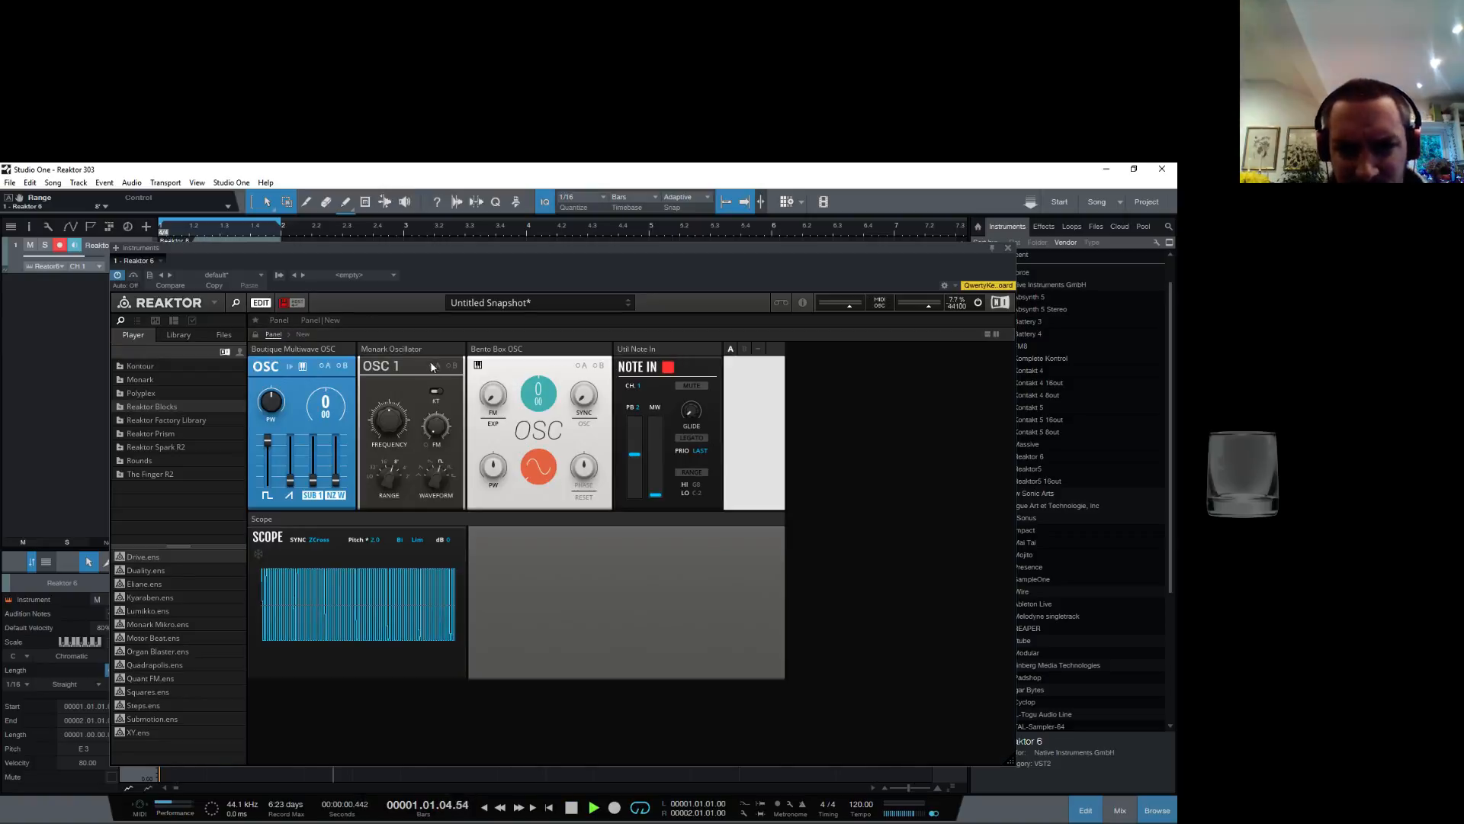
{"action": "left_click_drag", "start_coordinate": [390, 422], "coordinate": [415, 598]}
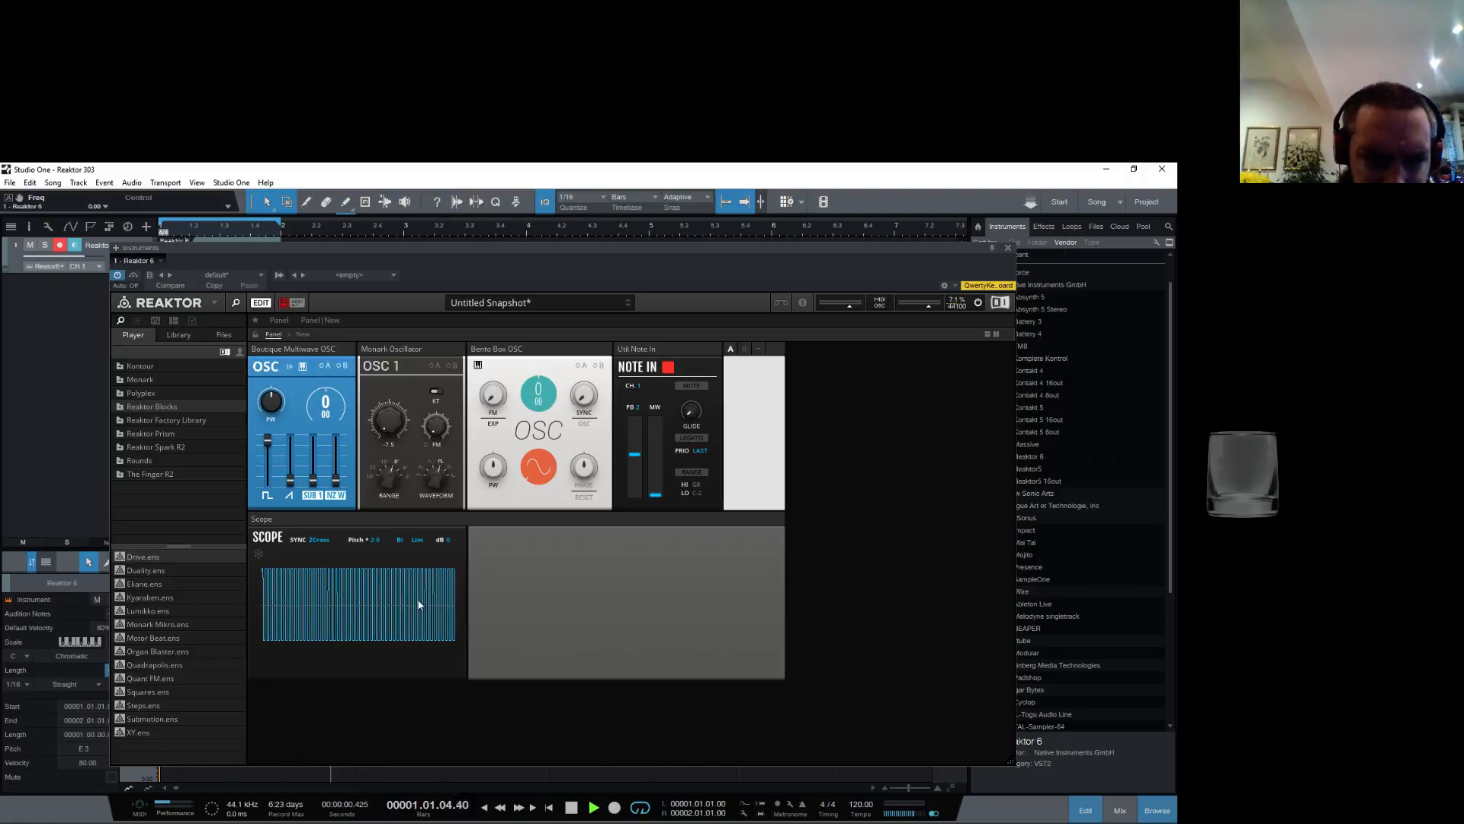
{"action": "left_click_drag", "start_coordinate": [398, 465], "coordinate": [388, 506]}
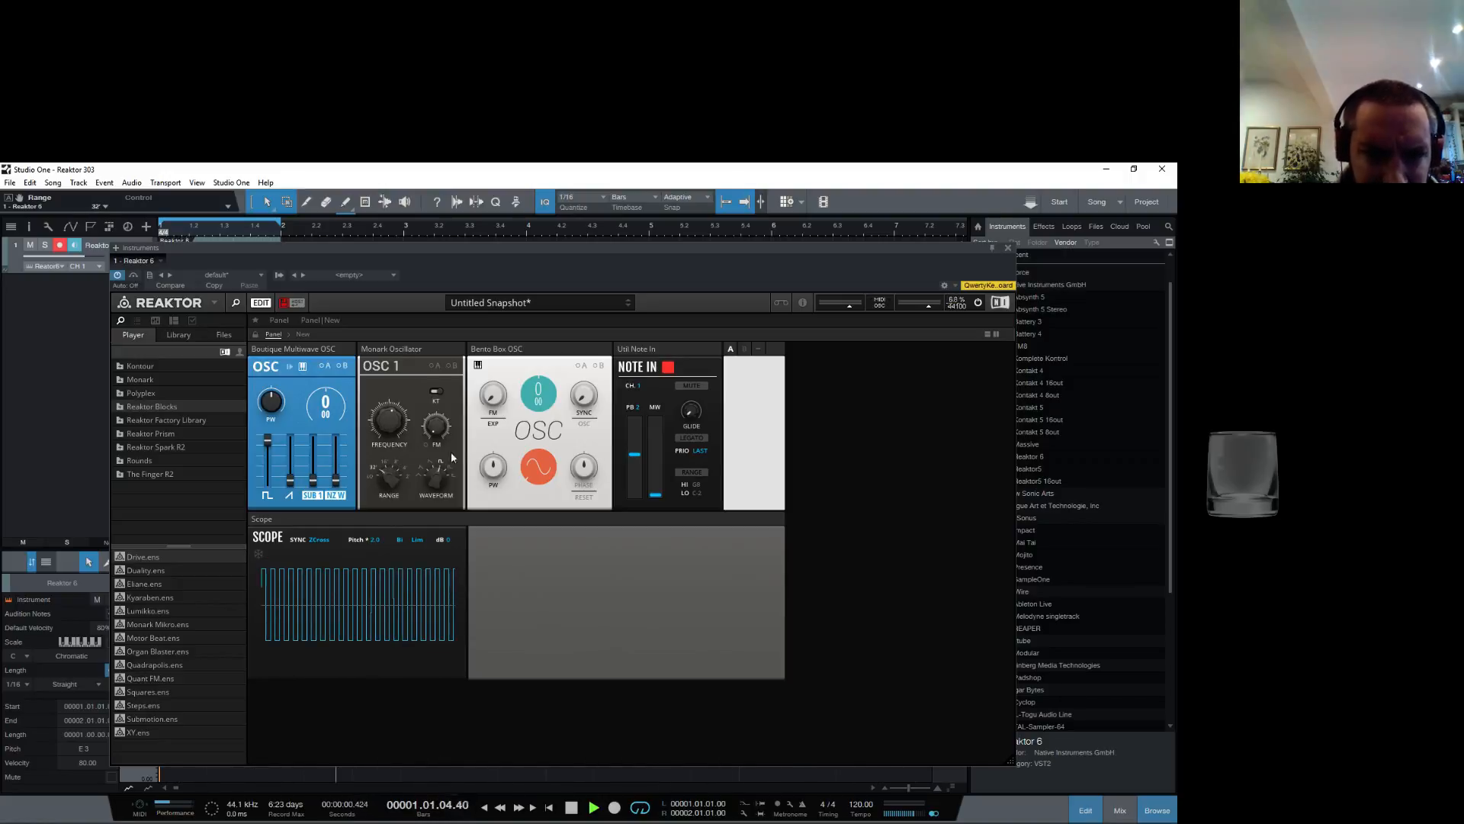
{"action": "left_click_drag", "start_coordinate": [391, 427], "coordinate": [386, 563]}
{"action": "left_click_drag", "start_coordinate": [447, 486], "coordinate": [432, 496]}
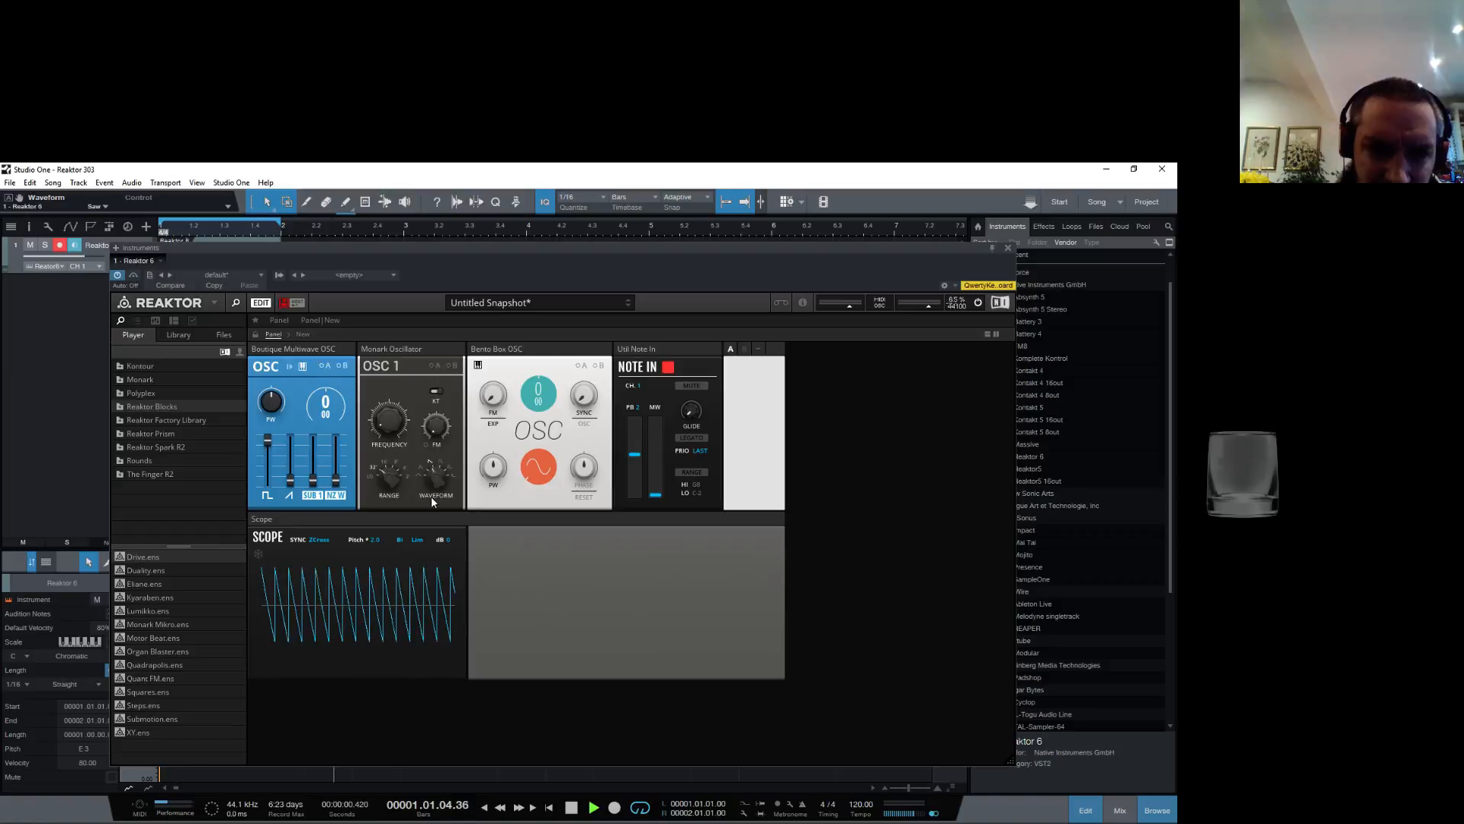
{"action": "left_click_drag", "start_coordinate": [389, 427], "coordinate": [394, 398]}
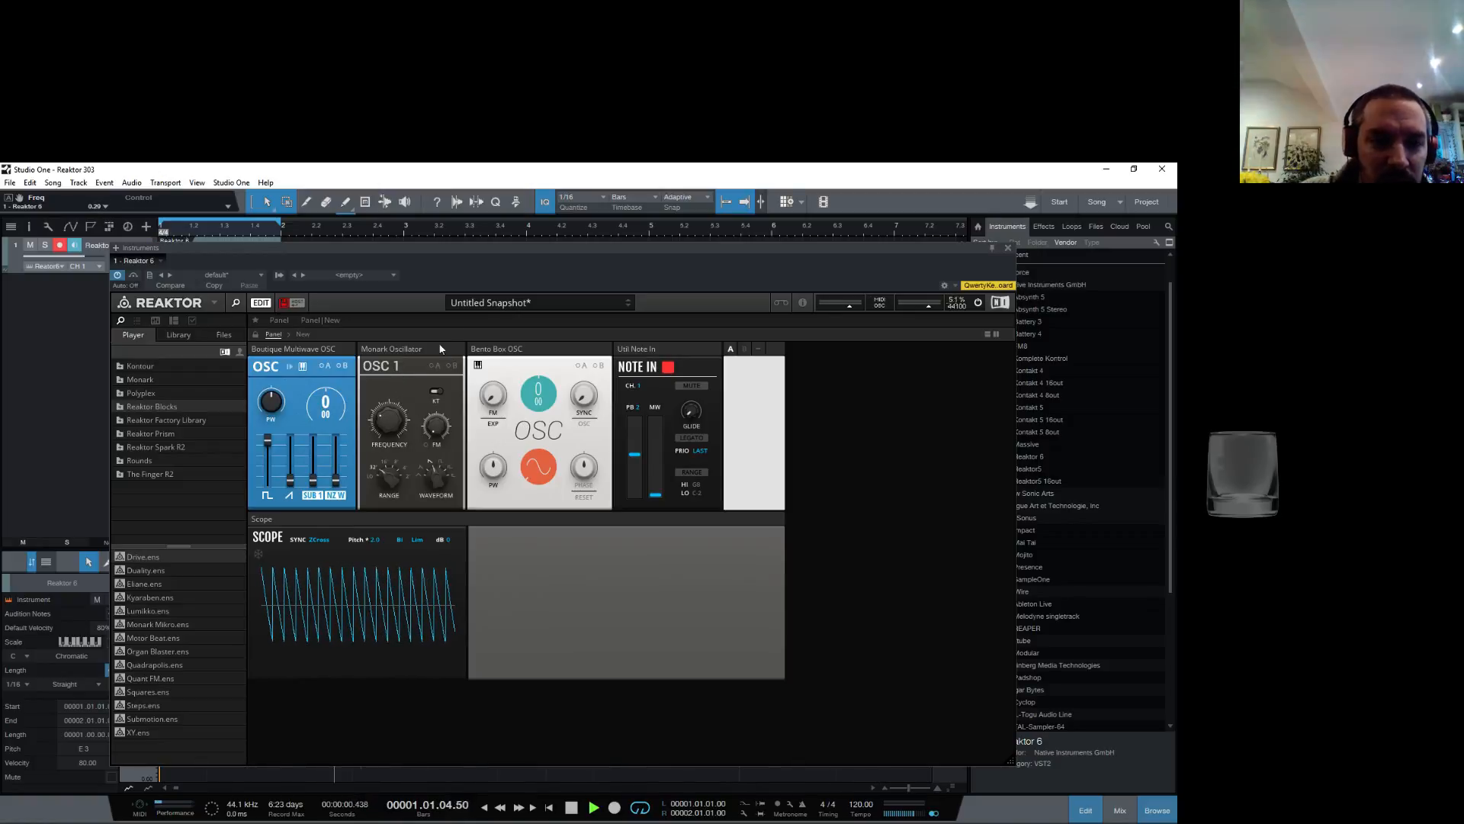
Step: Connect the Boutique Multiwave OSC's Out to the Scope's In in the structure, replacing the Monark oscillator's connection
{"action": "left_click", "coordinate": [304, 333]}
{"action": "left_click", "coordinate": [598, 620]}
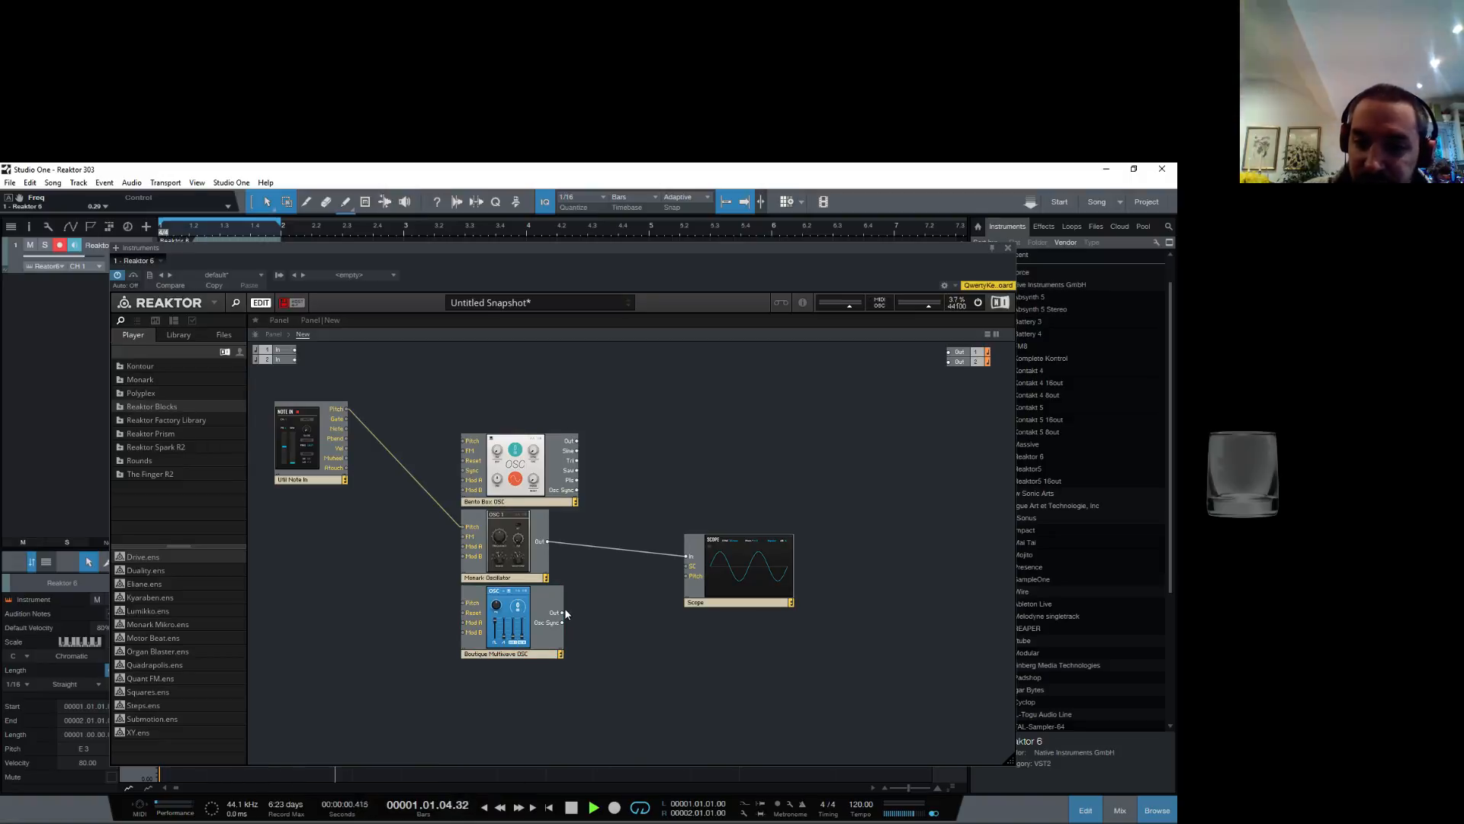
{"action": "left_click_drag", "start_coordinate": [562, 614], "coordinate": [689, 556]}
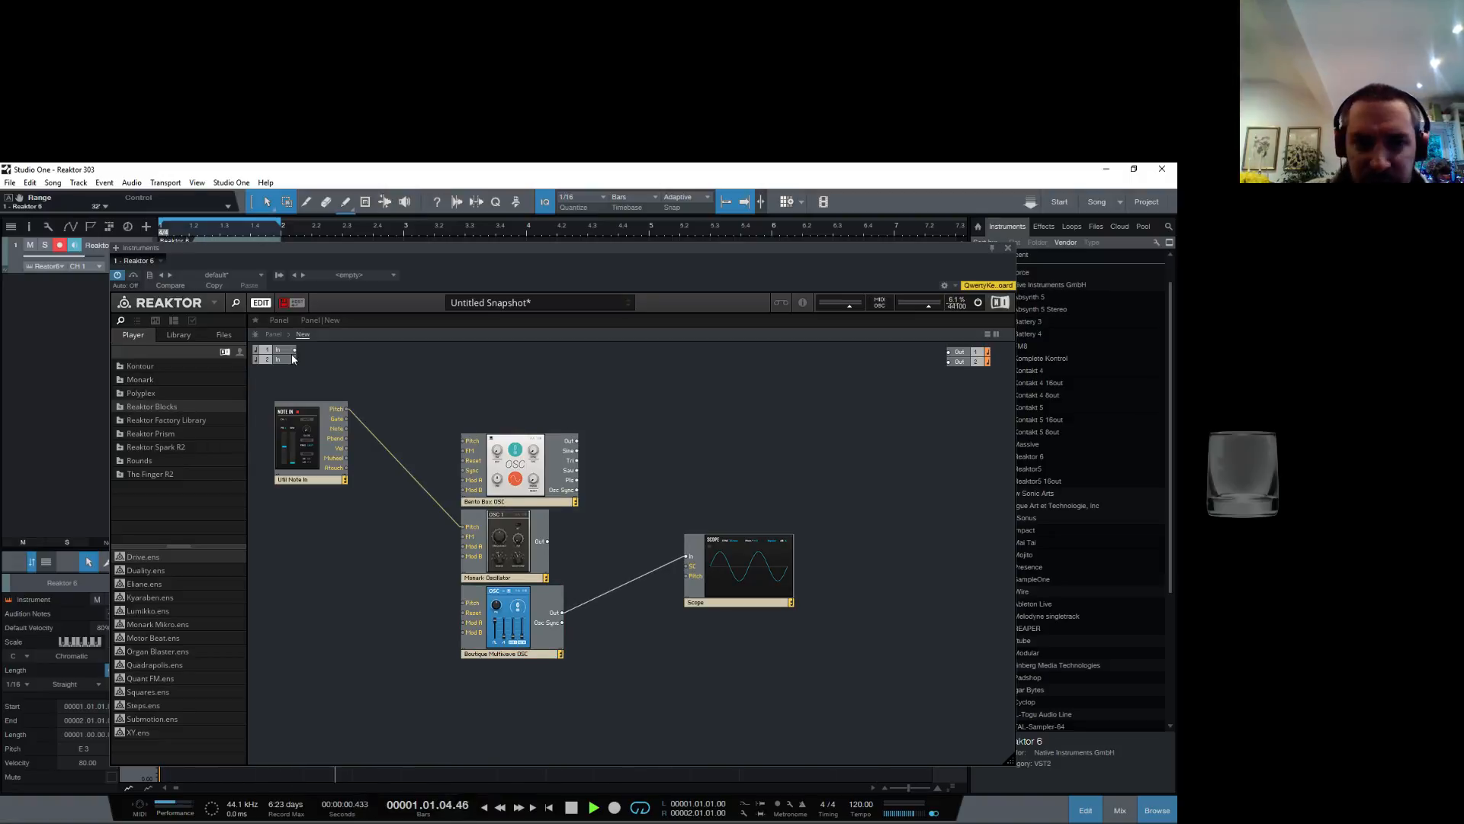
Step: In the panel view, set the Multiwave OSC's saw level to 100 and its pulse level to 0, trying a partial pulse mix in between
{"action": "left_click", "coordinate": [286, 321]}
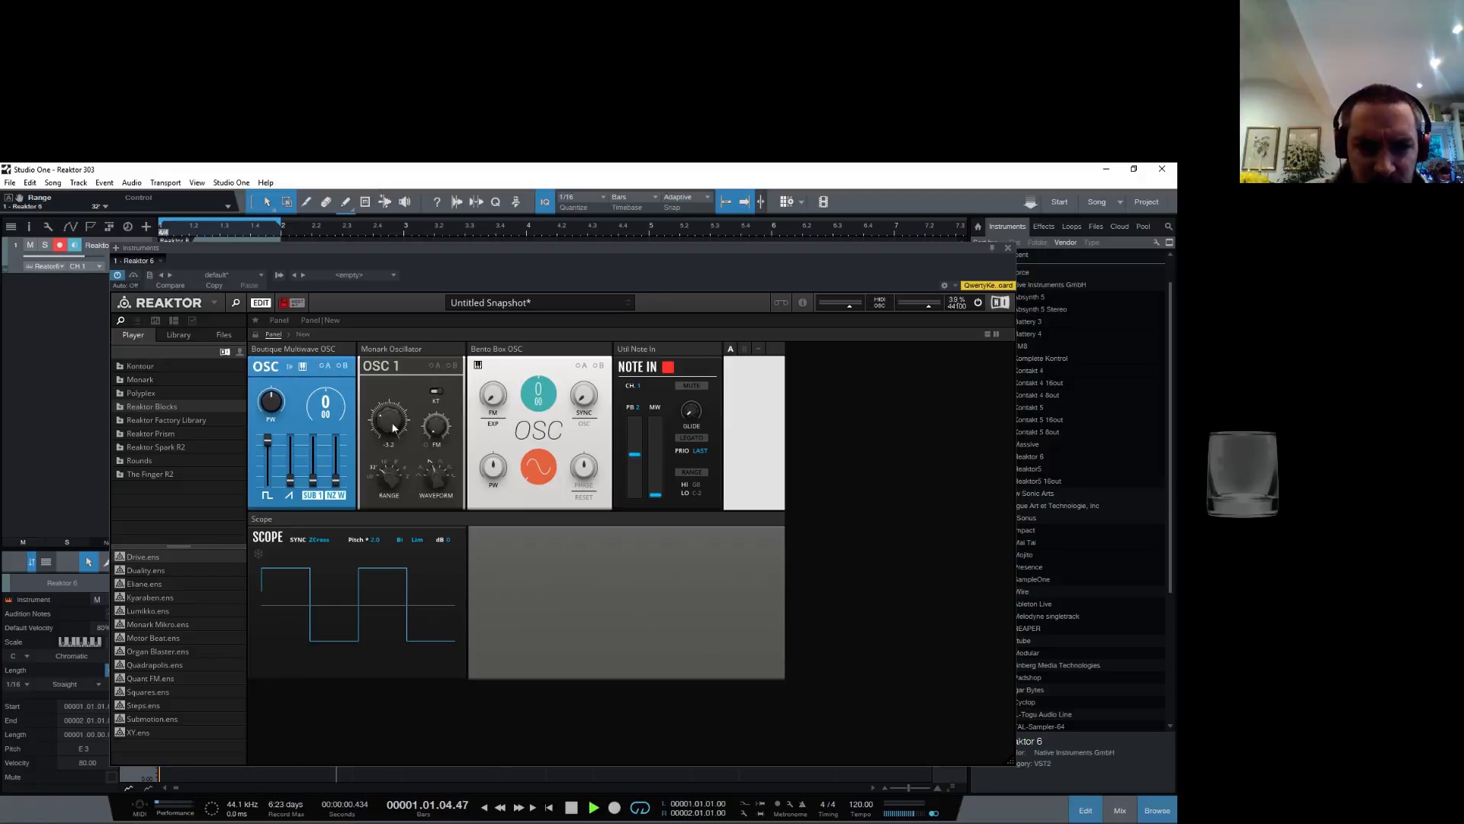
{"action": "left_click_drag", "start_coordinate": [283, 457], "coordinate": [283, 497]}
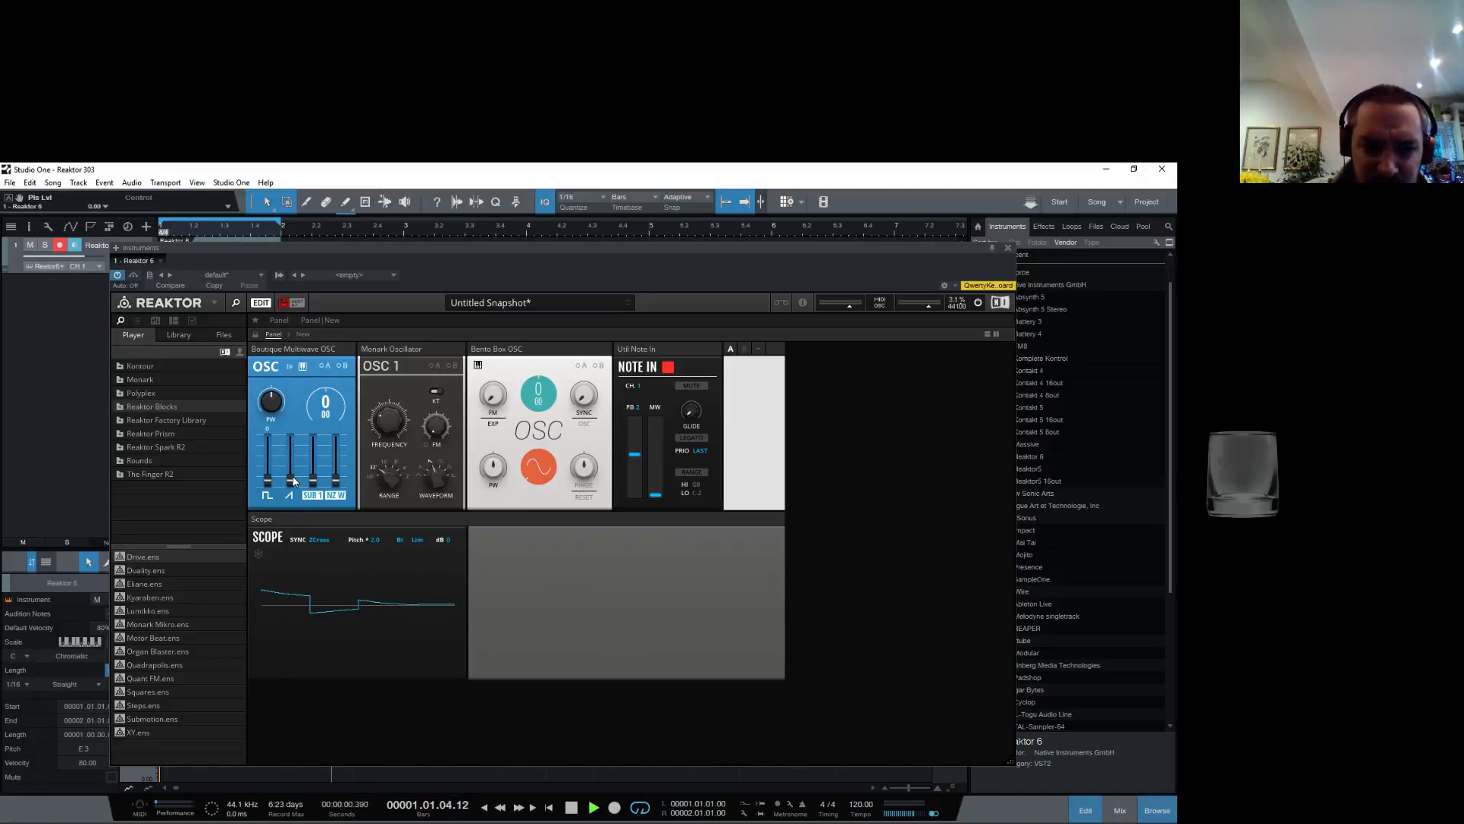
{"action": "left_click_drag", "start_coordinate": [288, 492], "coordinate": [298, 410]}
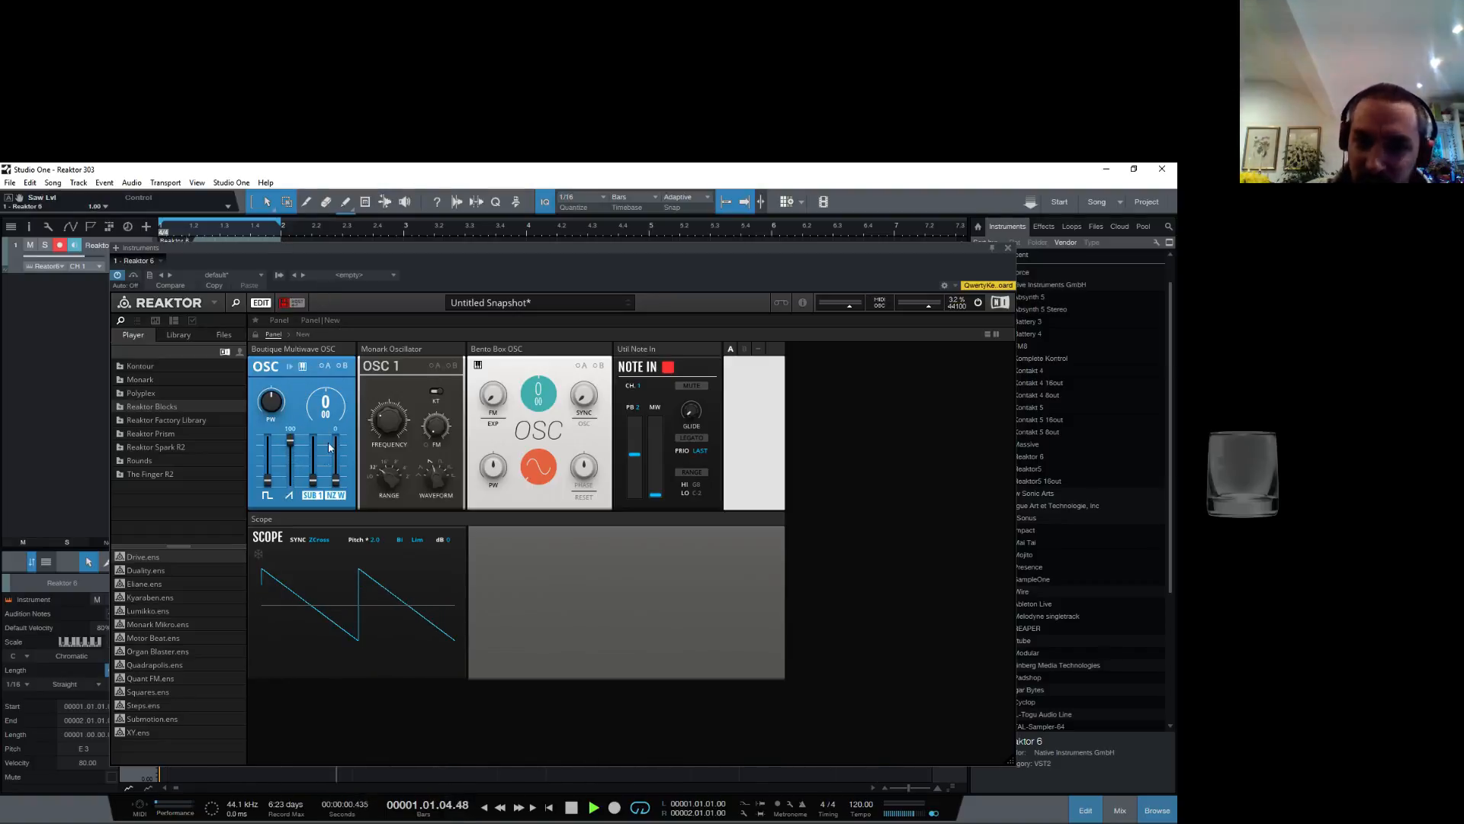
{"action": "left_click_drag", "start_coordinate": [270, 478], "coordinate": [268, 455]}
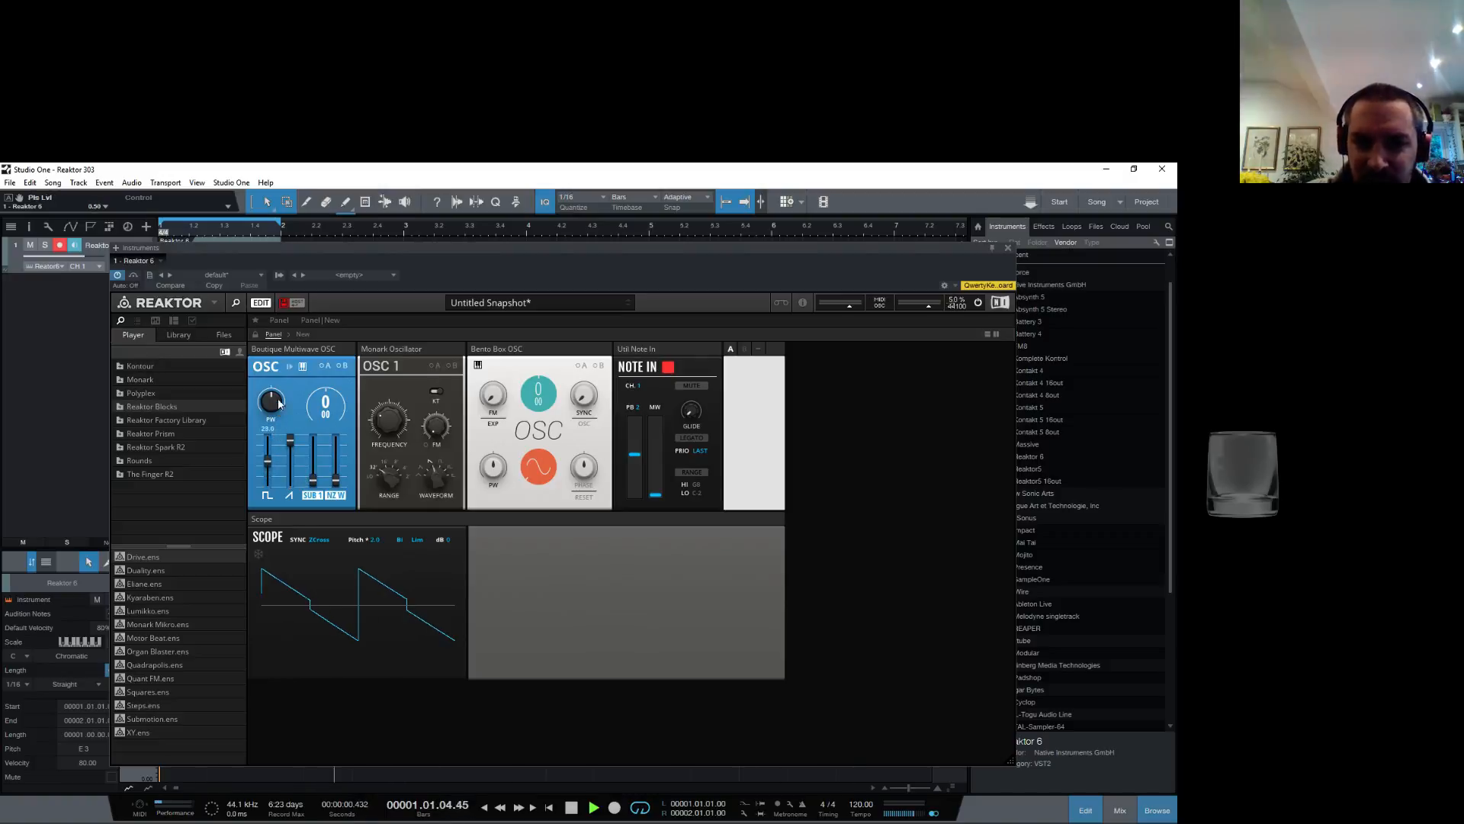
{"action": "left_click_drag", "start_coordinate": [275, 393], "coordinate": [290, 395]}
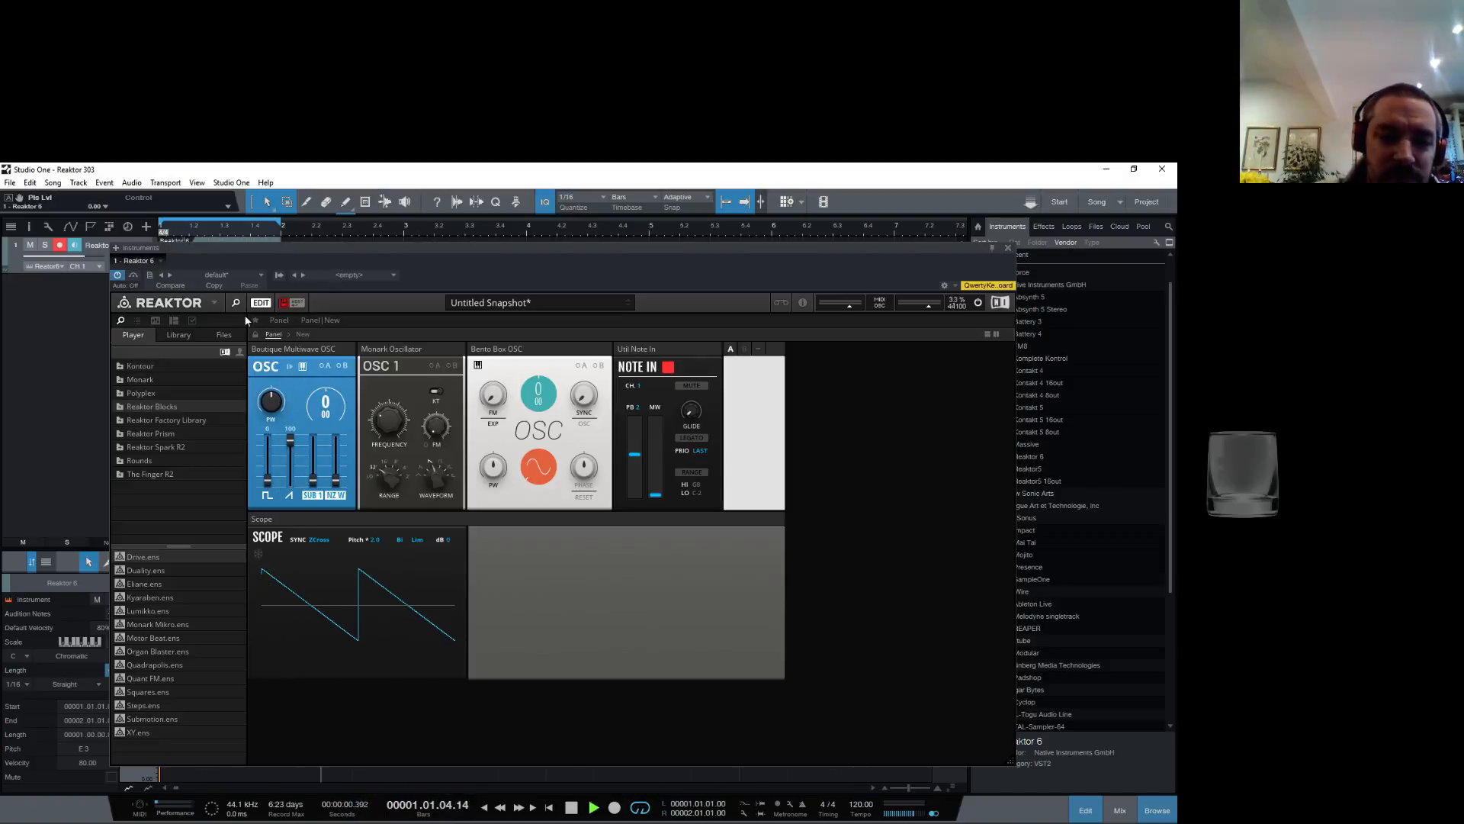
Step: Move the Scope block farther from the oscillators and wire Note In's Pitch through the Bento Box OSC into the Scope's In
{"action": "left_click", "coordinate": [304, 335]}
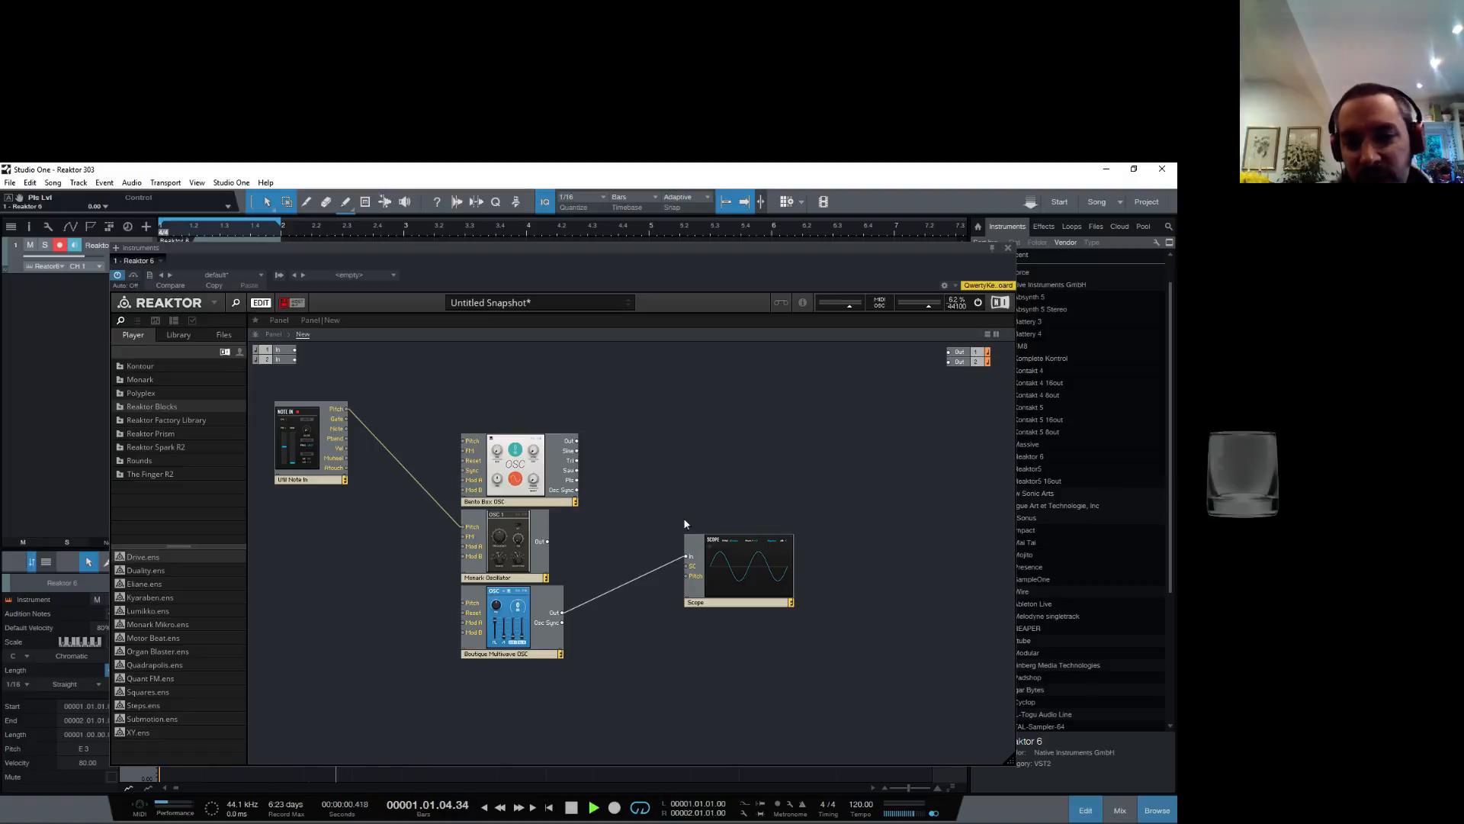
{"action": "left_click_drag", "start_coordinate": [736, 568], "coordinate": [827, 526]}
{"action": "right_click", "coordinate": [688, 600]}
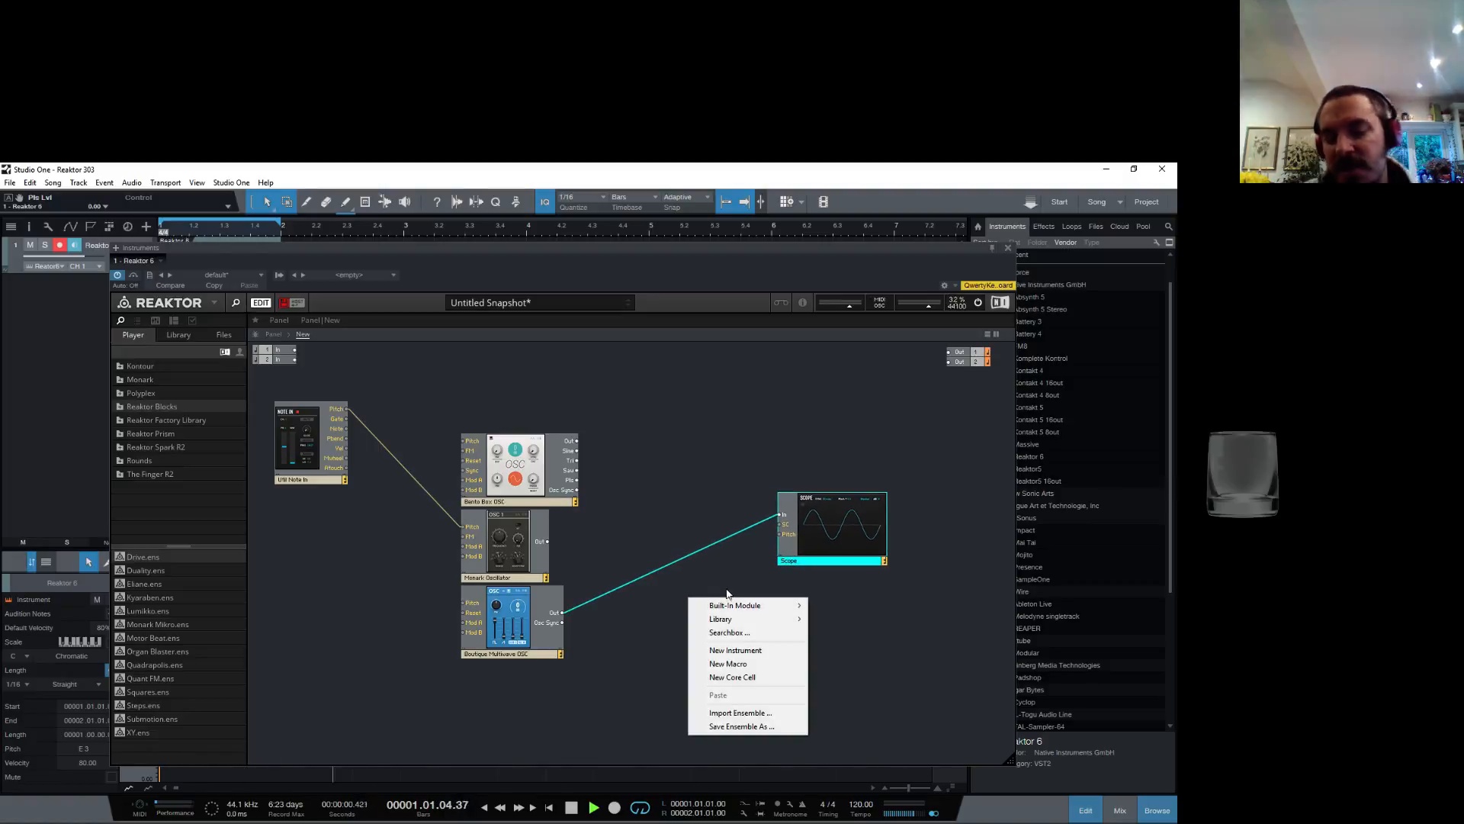
{"action": "left_click", "coordinate": [631, 546]}
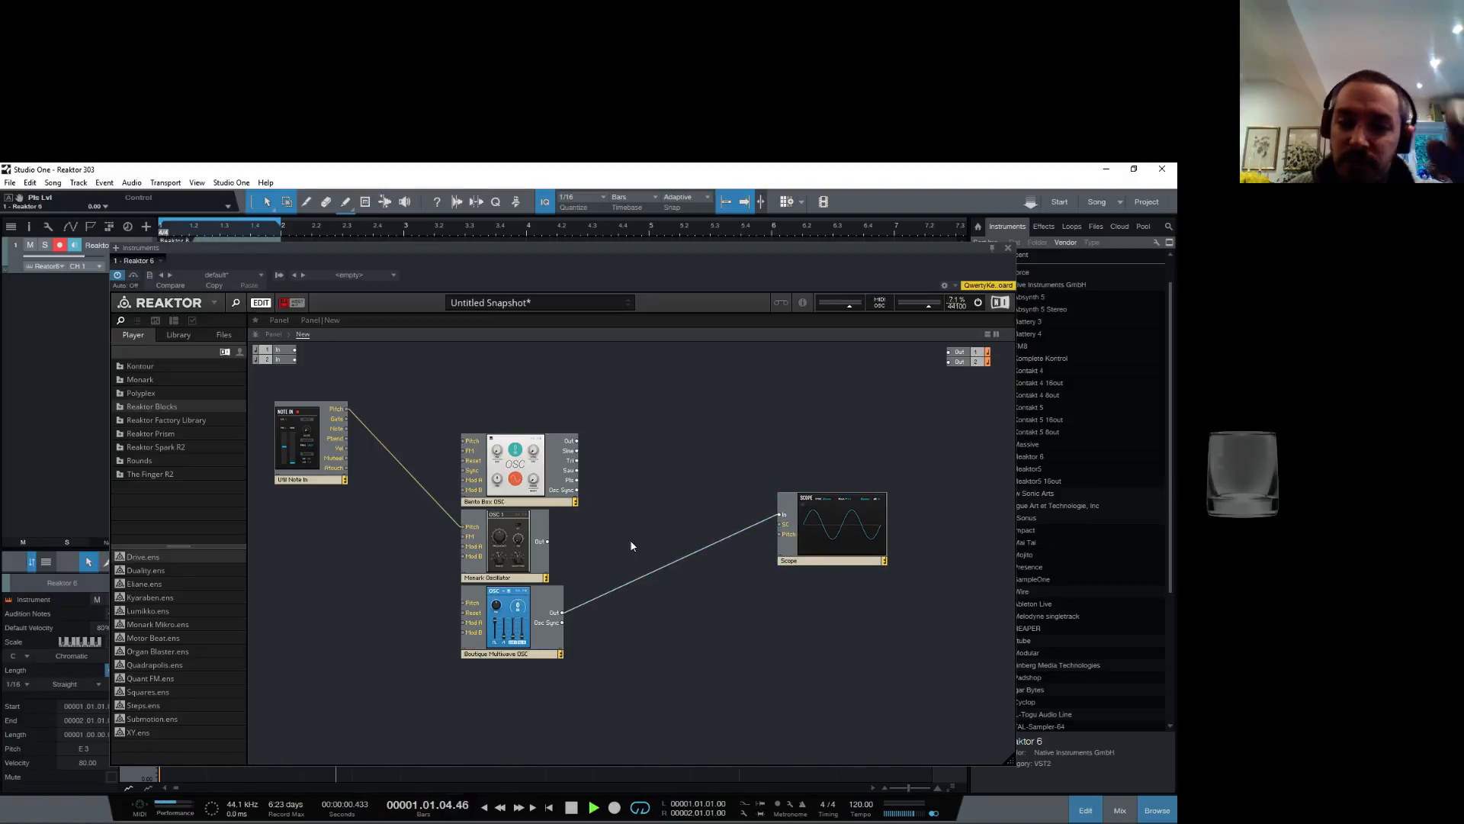
{"action": "left_click_drag", "start_coordinate": [578, 441], "coordinate": [779, 517]}
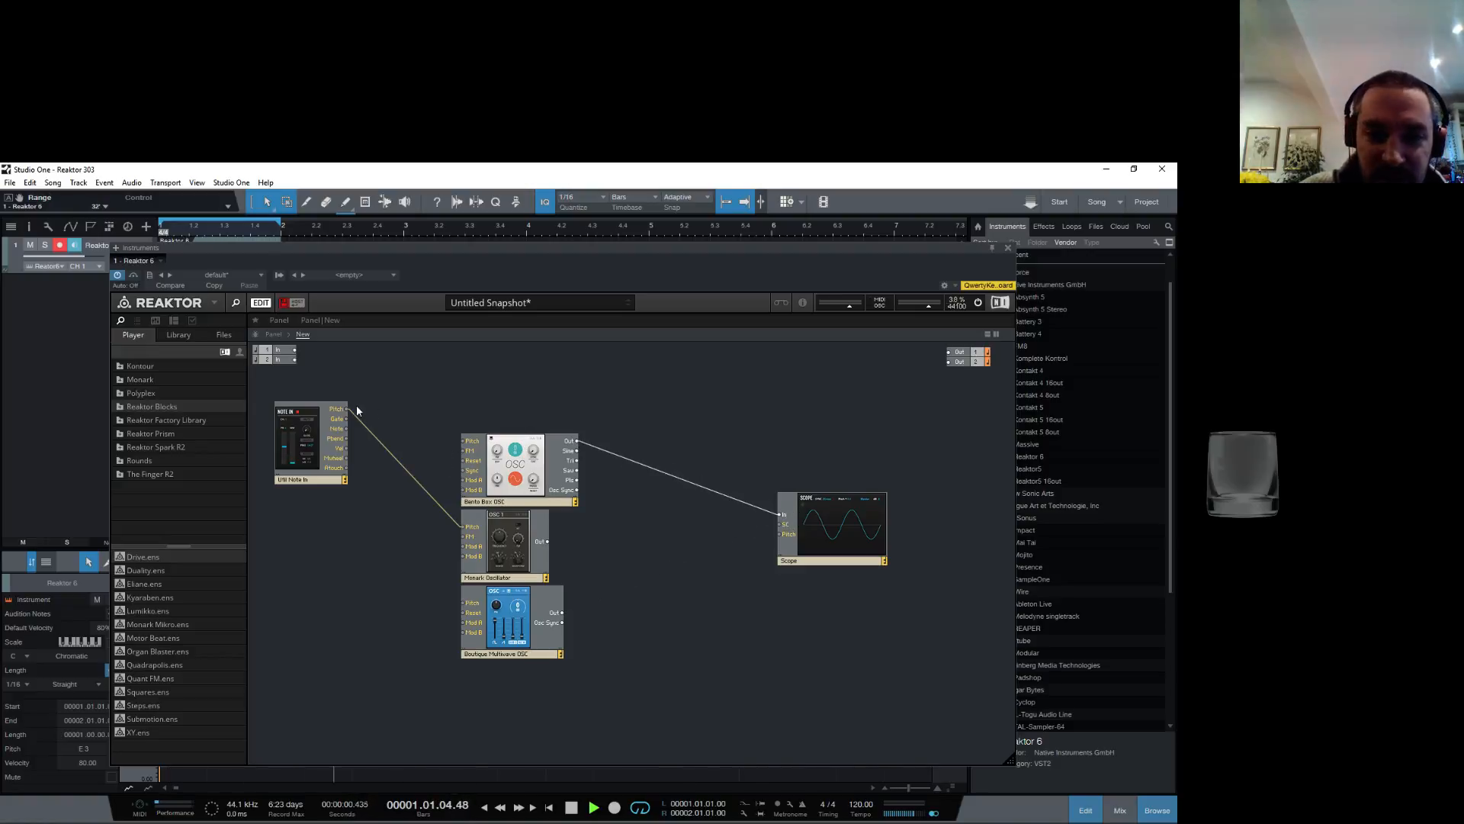
{"action": "left_click_drag", "start_coordinate": [347, 411], "coordinate": [464, 441]}
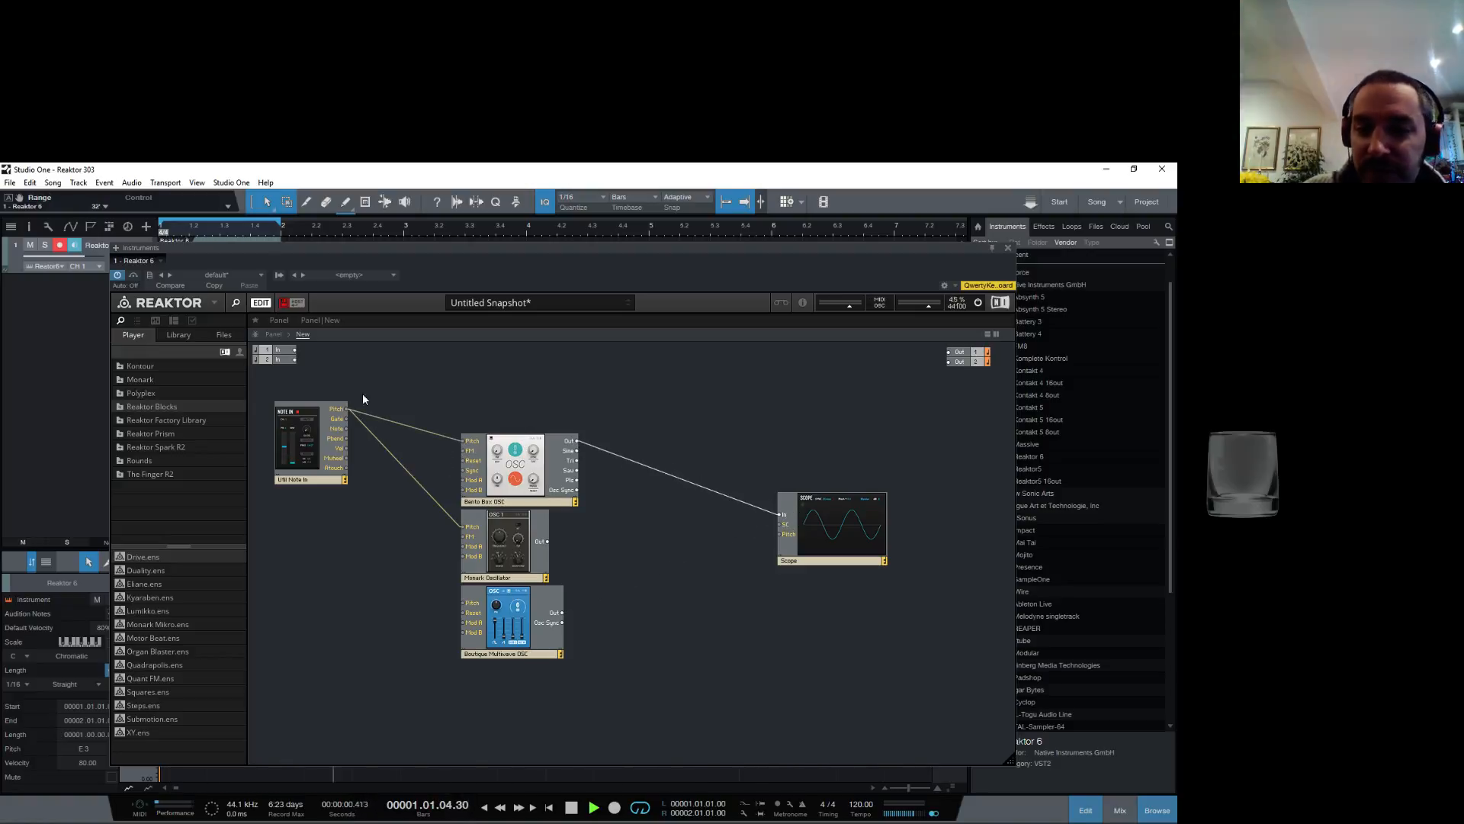
Step: Lower the Bento Box OSC's coarse pitch to -48 in the panel view
{"action": "left_click", "coordinate": [273, 334]}
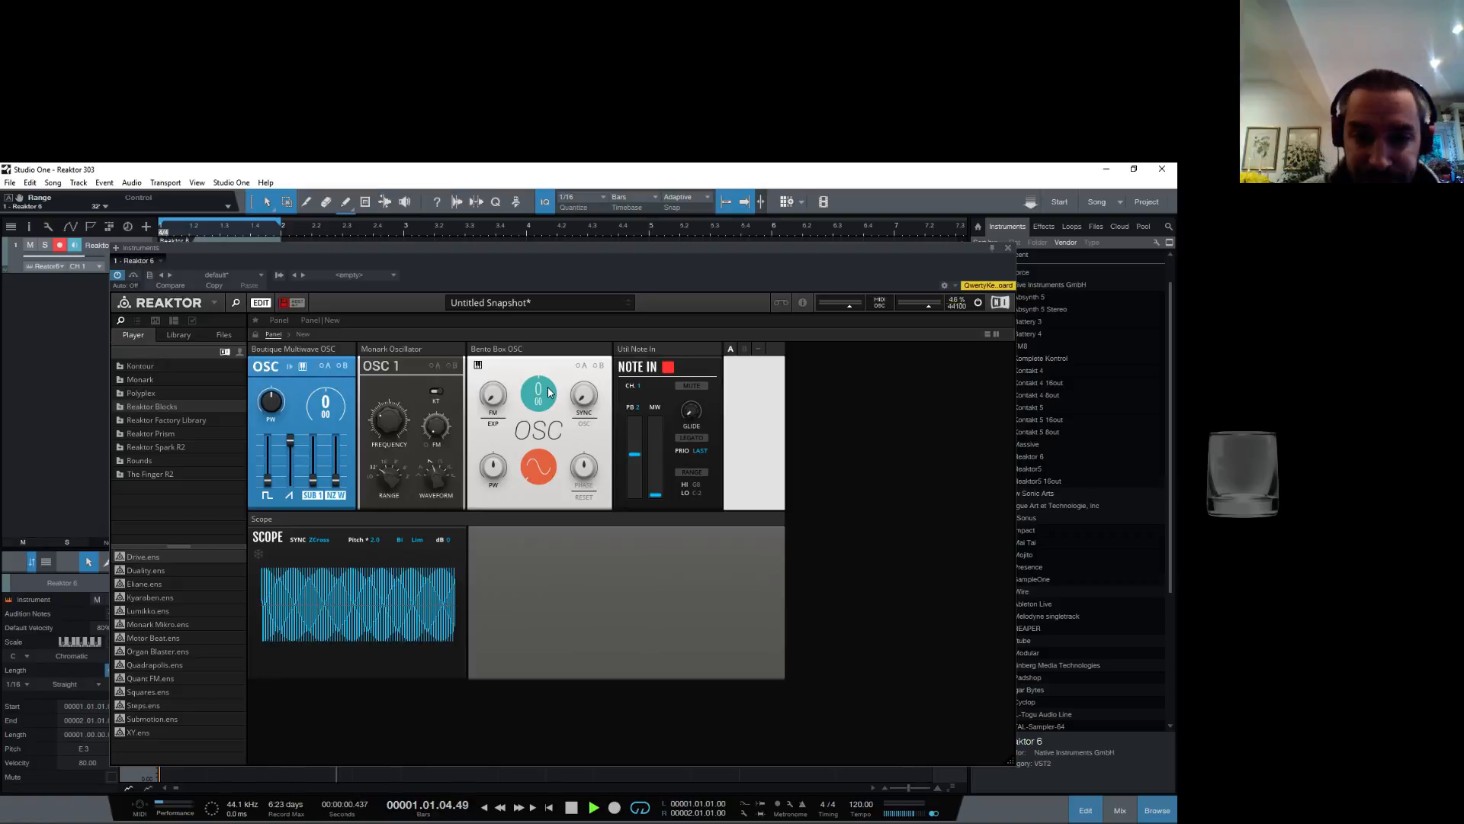
{"action": "left_click_drag", "start_coordinate": [549, 392], "coordinate": [537, 427]}
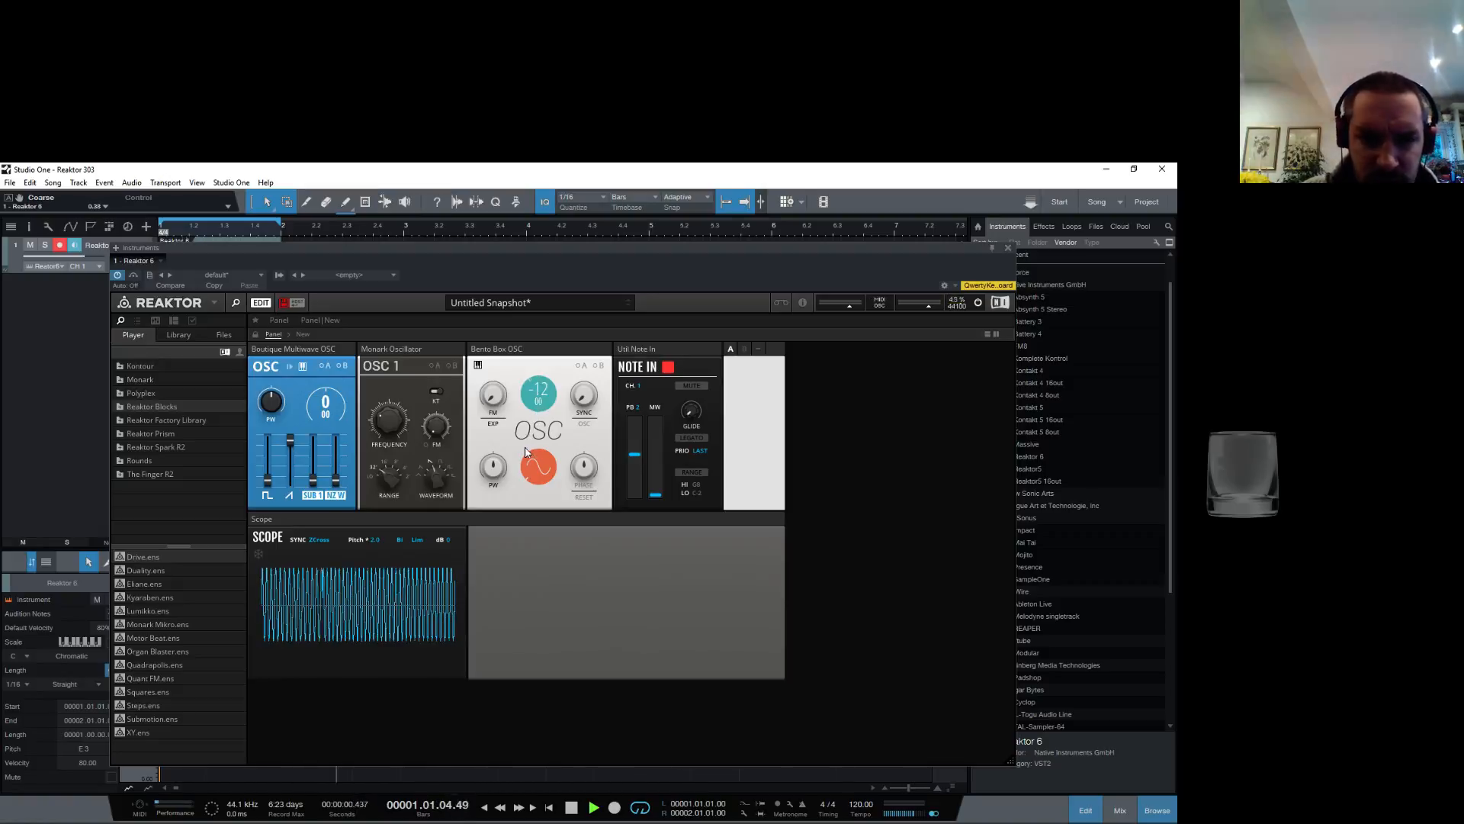
{"action": "left_click_drag", "start_coordinate": [529, 521], "coordinate": [541, 743]}
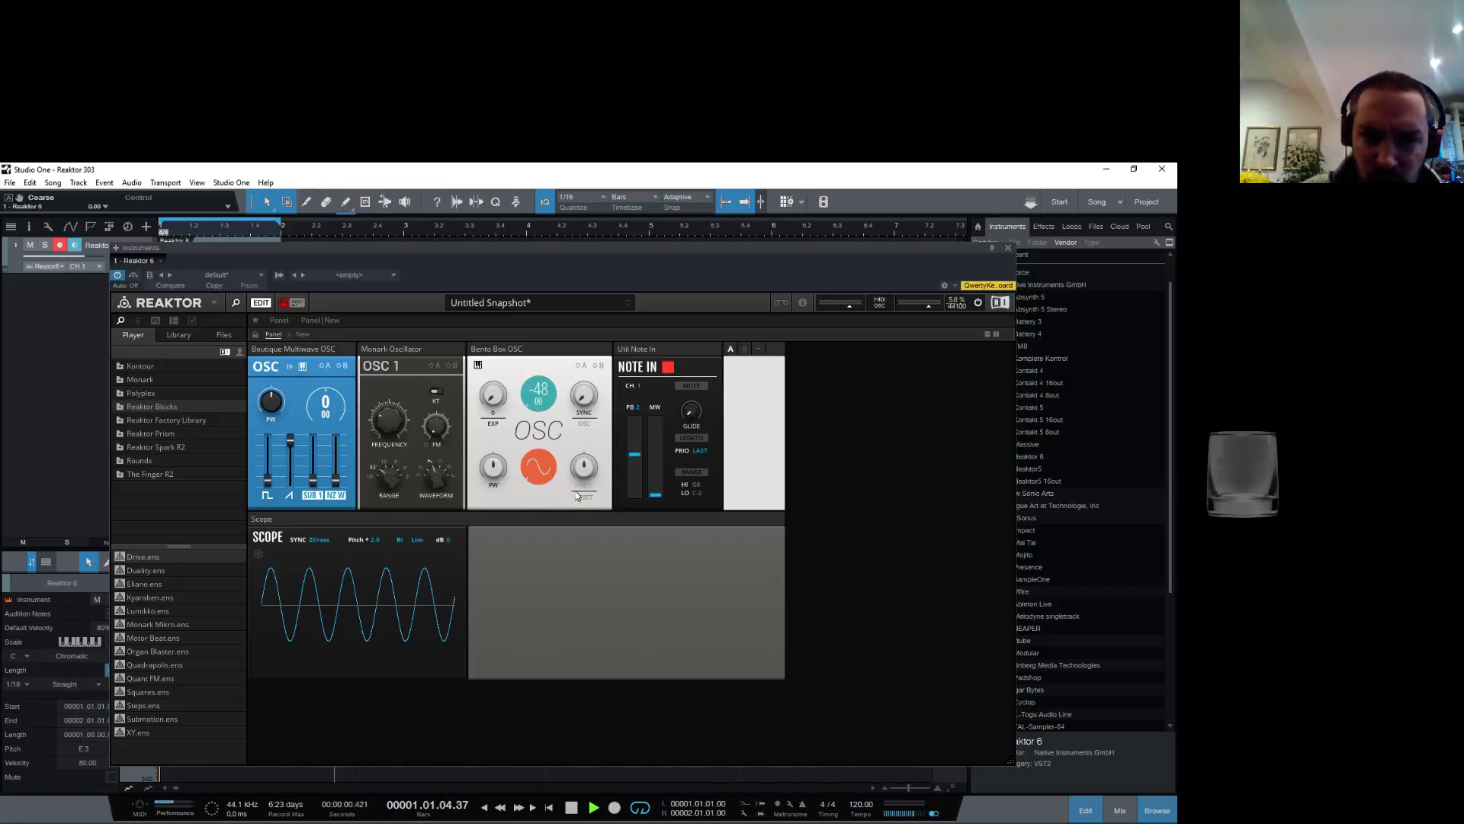
Step: Sweep the Bento Box OSC's waveform from sine to sawtooth and back to sine in the panel view
{"action": "left_click", "coordinate": [546, 477]}
{"action": "left_click", "coordinate": [536, 468]}
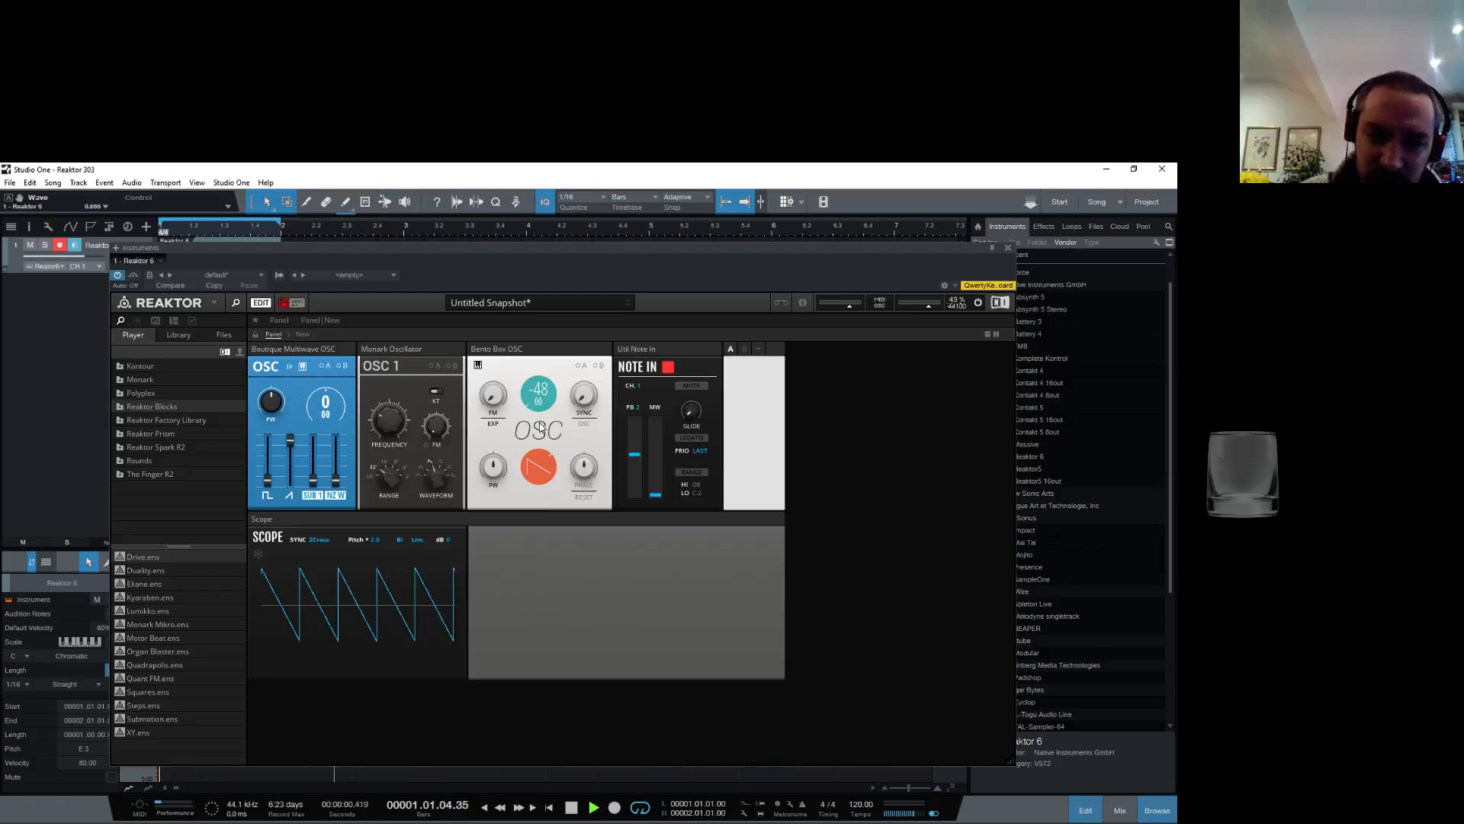
{"action": "left_click_drag", "start_coordinate": [540, 427], "coordinate": [543, 412]}
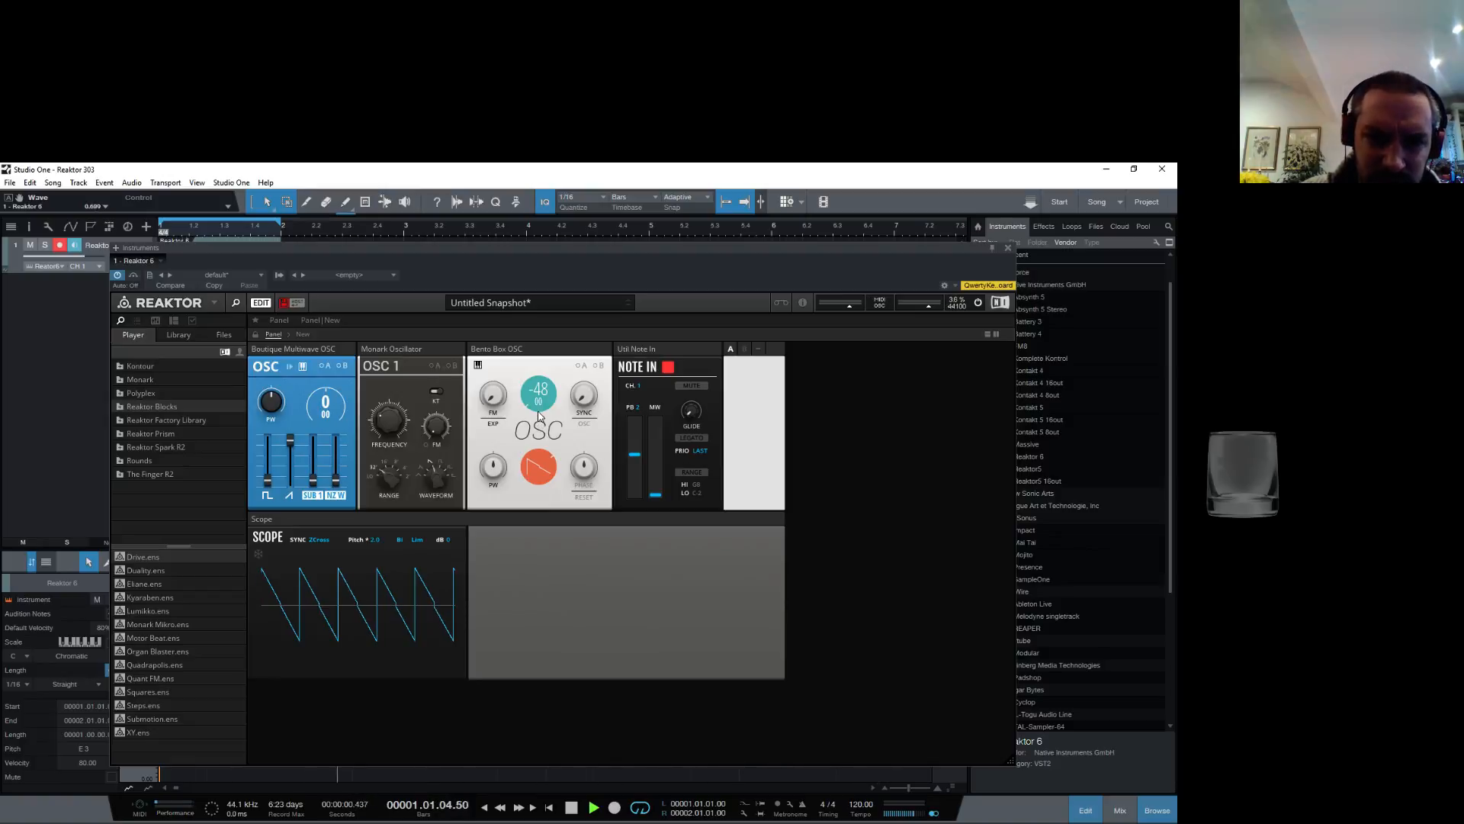
{"action": "left_click_drag", "start_coordinate": [552, 333], "coordinate": [579, 508]}
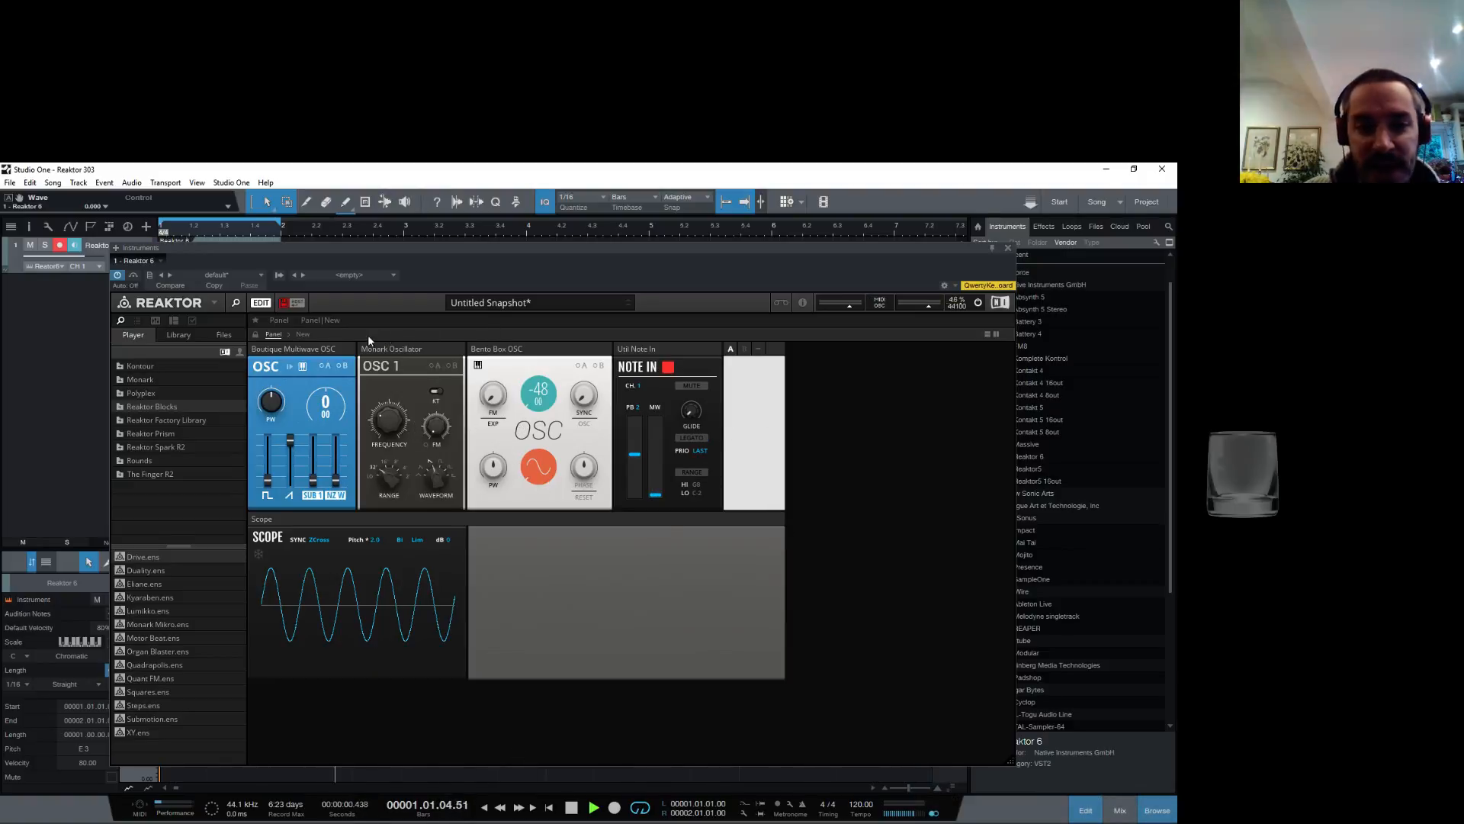
Step: In the structure, move the Scope closer to the oscillators and remove its connection from the Bento Box OSC
{"action": "left_click", "coordinate": [302, 334]}
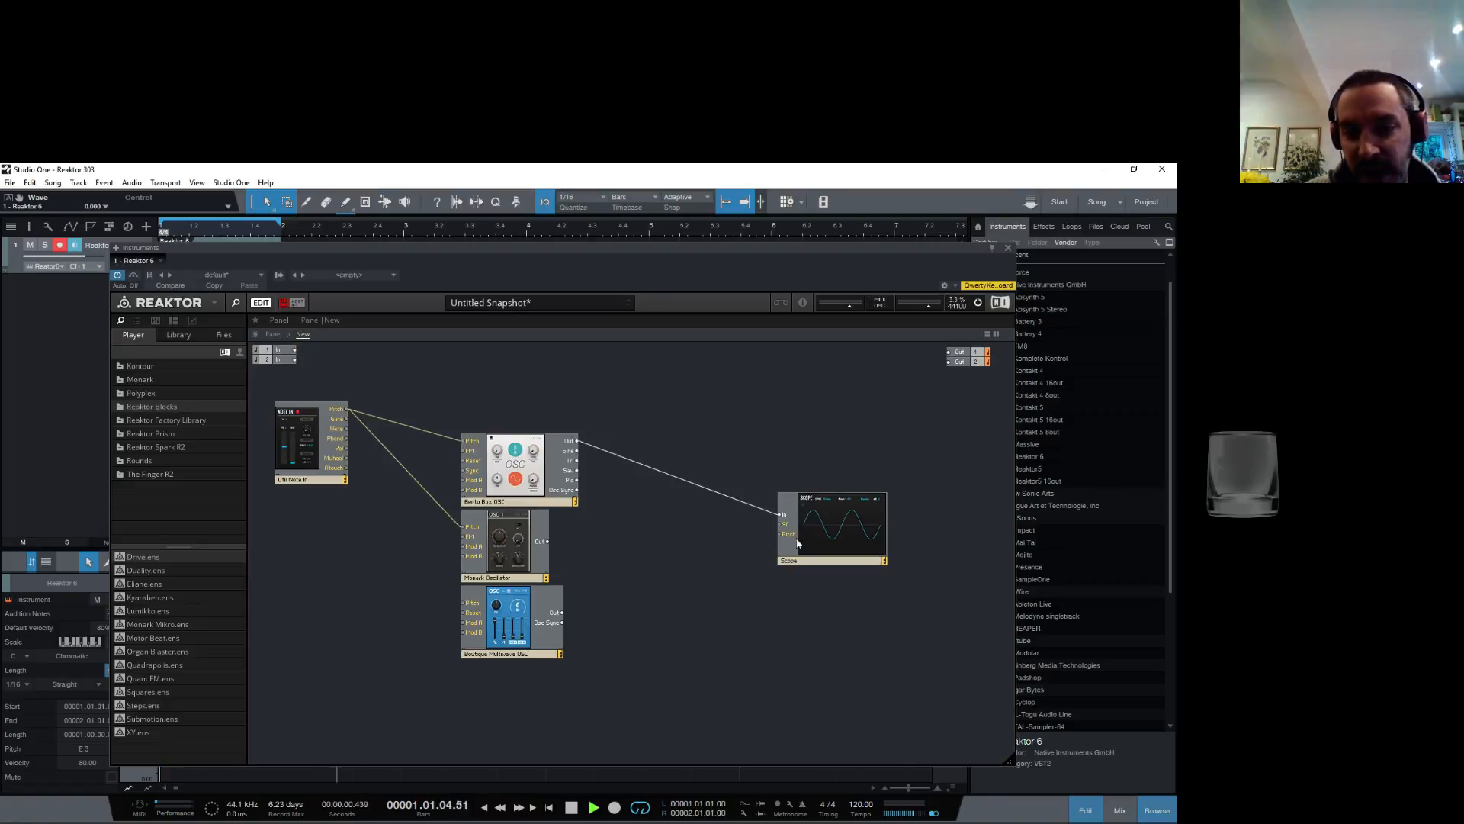
{"action": "left_click_drag", "start_coordinate": [785, 546], "coordinate": [706, 575]}
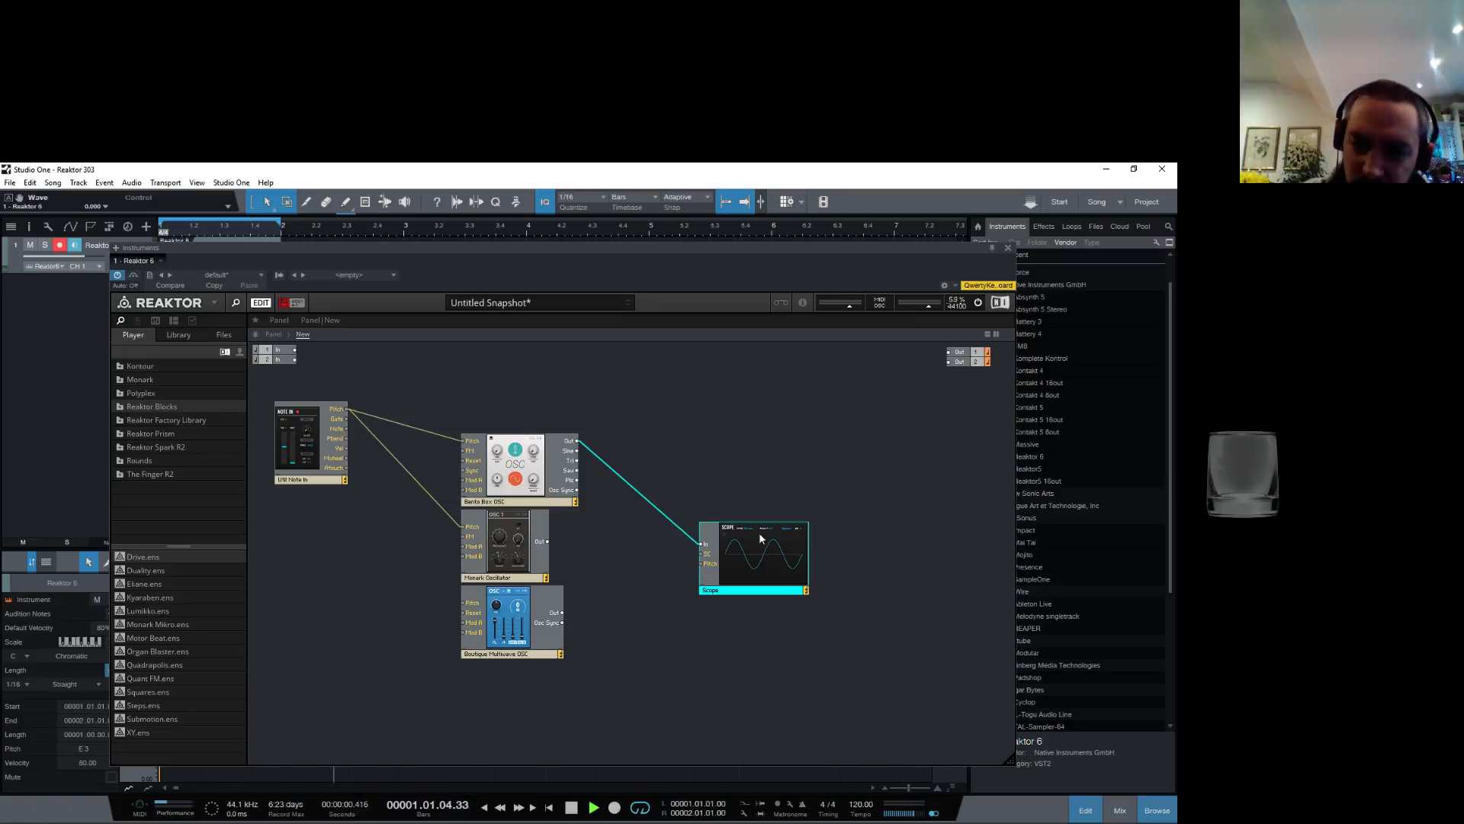
{"action": "left_click", "coordinate": [634, 538]}
{"action": "right_click", "coordinate": [638, 494]}
{"action": "left_click", "coordinate": [657, 505]}
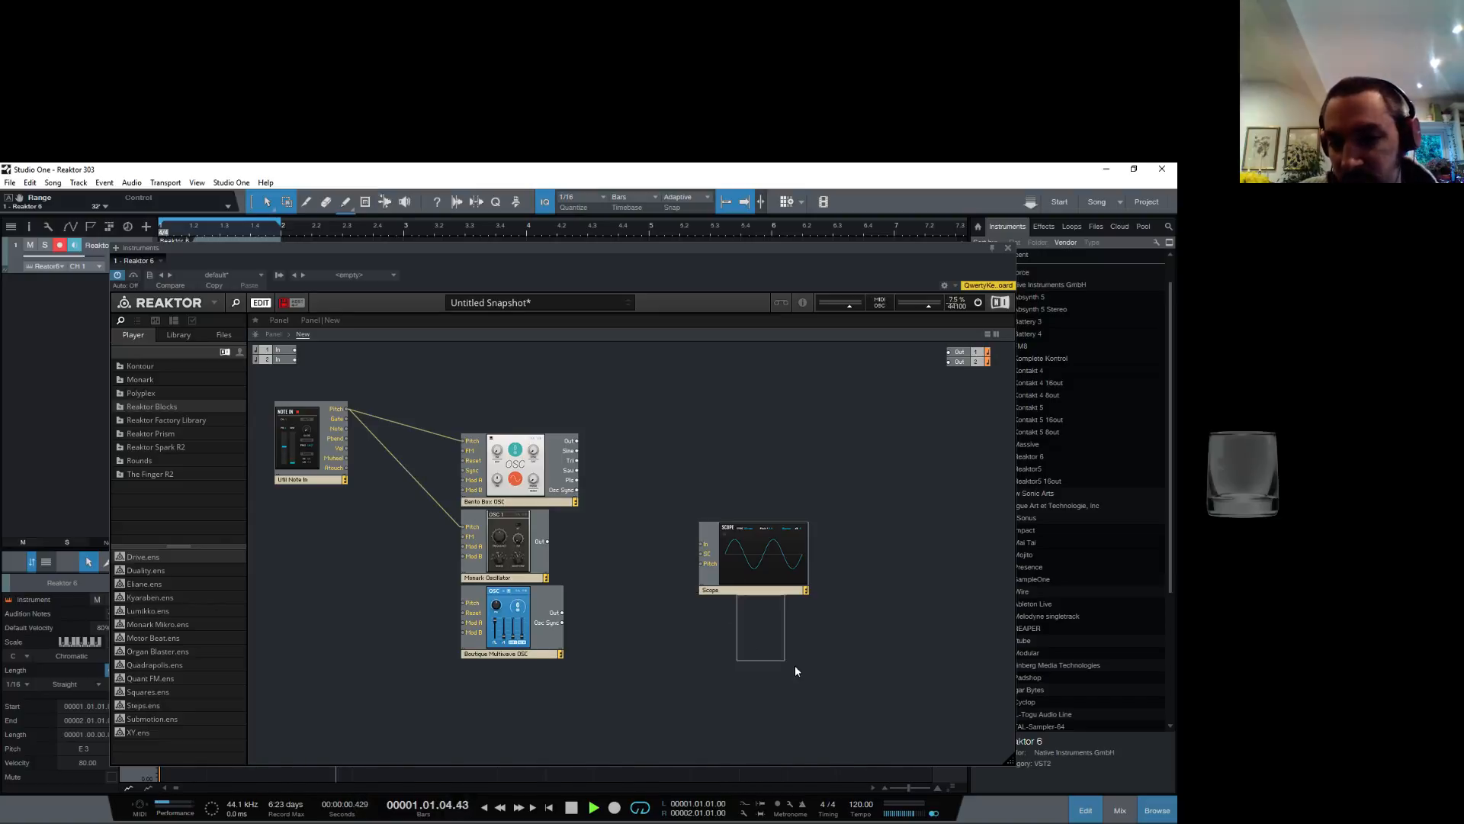
Step: Wire Note In's Pitch to the Boutique Multiwave OSC's Reset and move the Scope block below Note In
{"action": "left_click_drag", "start_coordinate": [345, 410], "coordinate": [463, 608]}
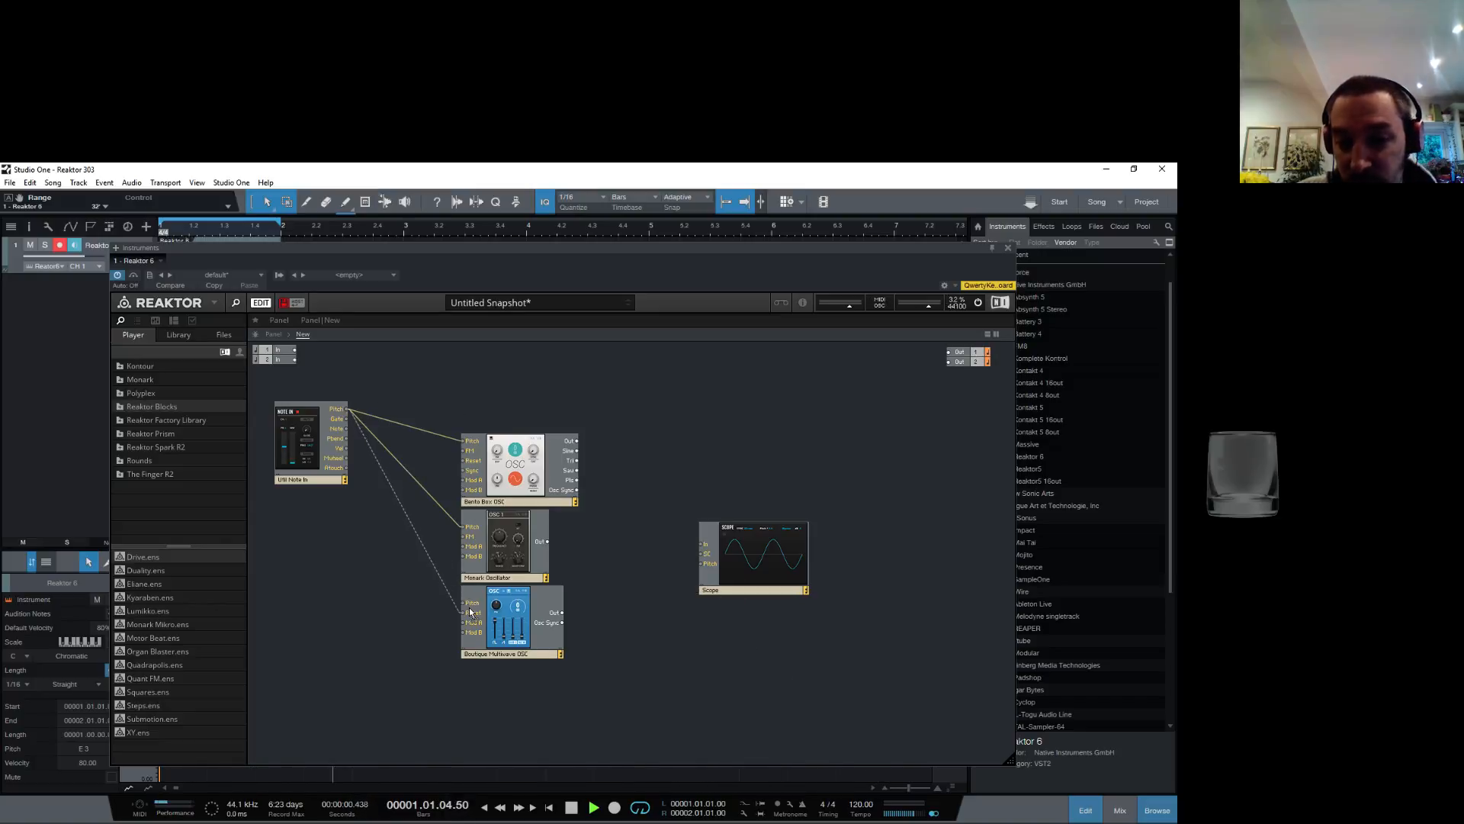
{"action": "left_click_drag", "start_coordinate": [736, 592], "coordinate": [333, 704]}
{"action": "left_click", "coordinate": [715, 604]}
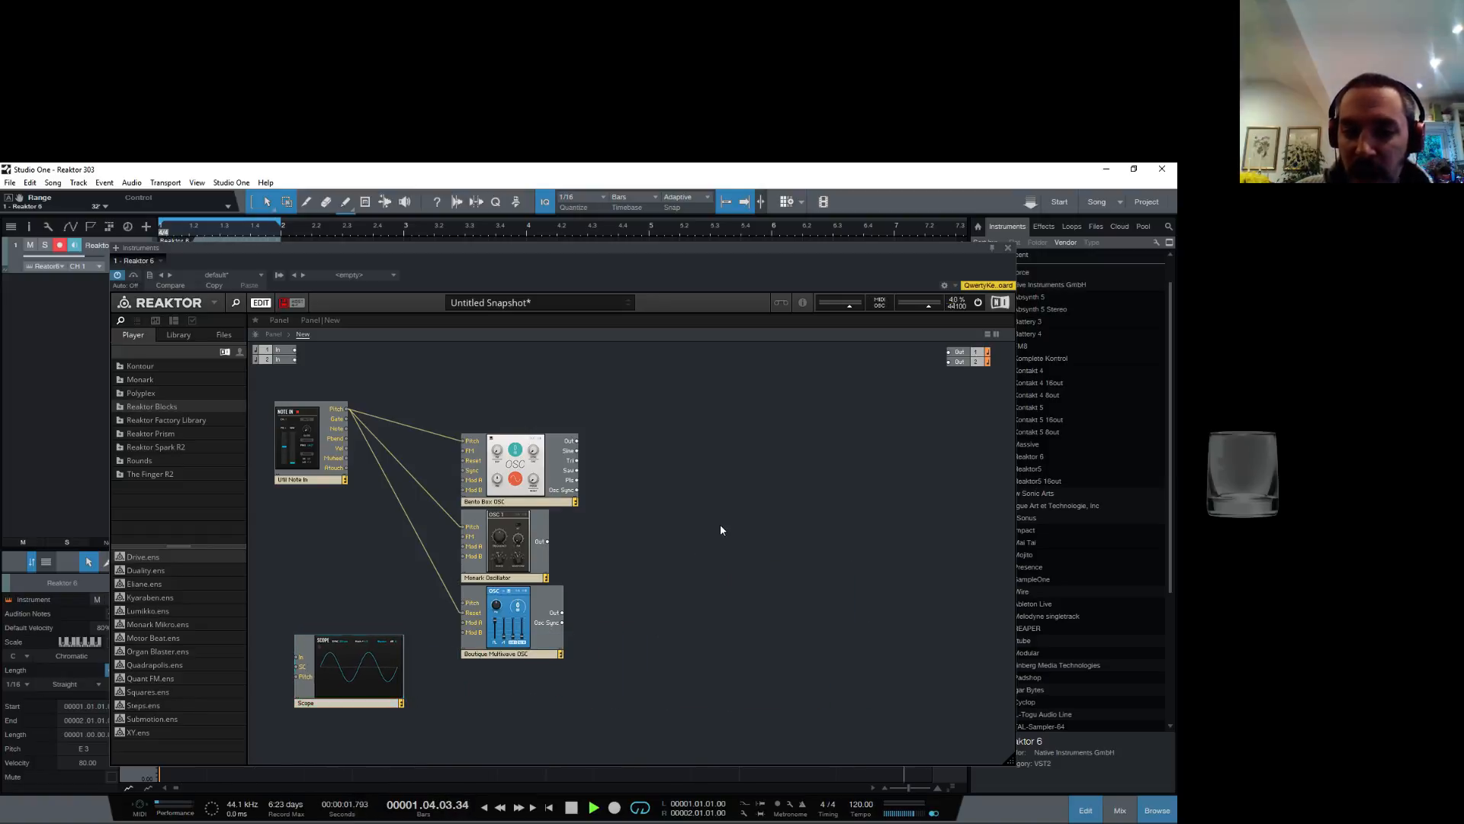
{"action": "right_click", "coordinate": [641, 522]}
{"action": "mouse_move", "coordinate": [684, 529]}
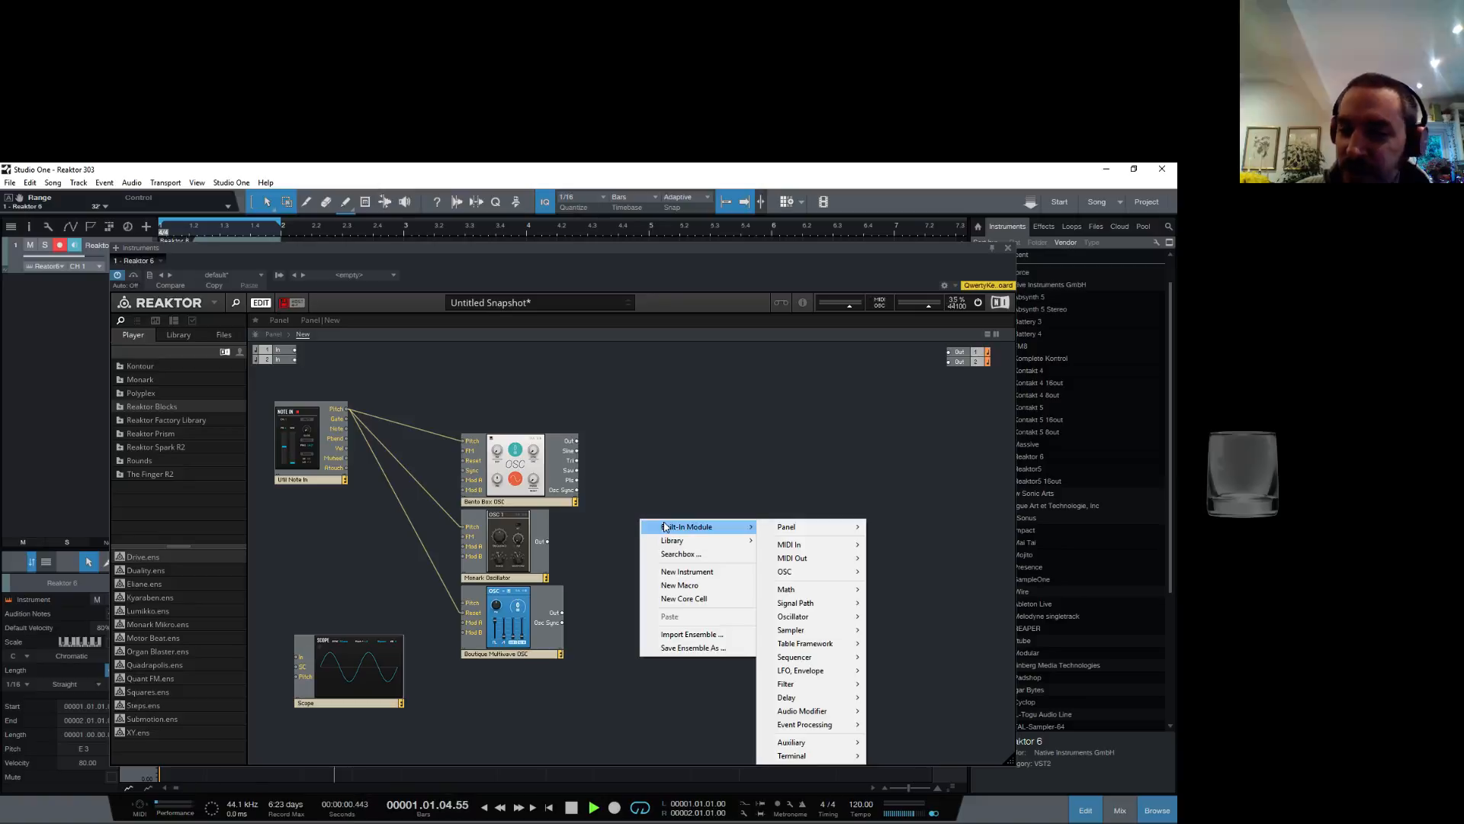
{"action": "left_click", "coordinate": [635, 426]}
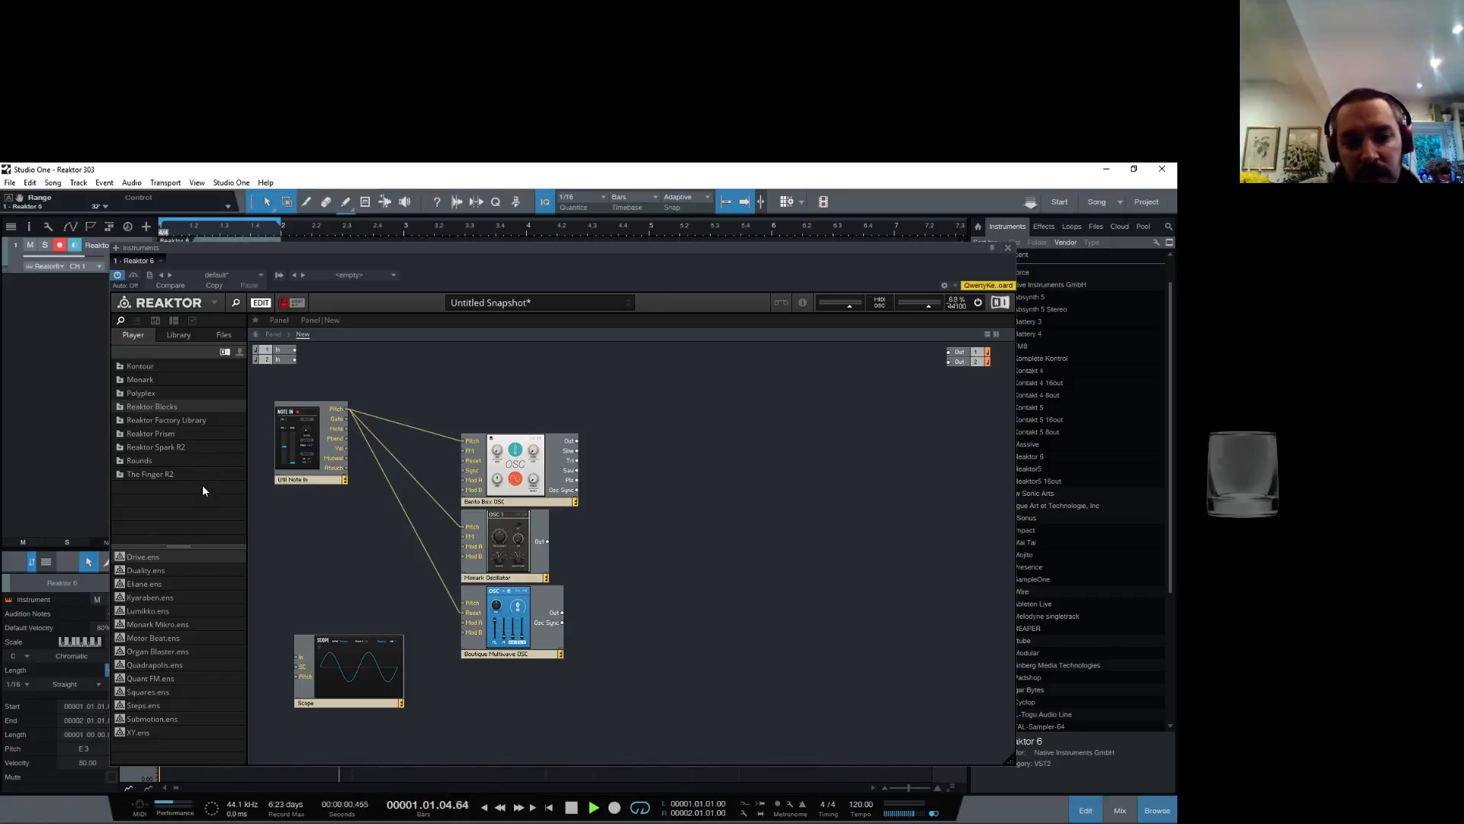
Step: Switch to File Explorer and add FLT-Acid Filter.ism from the Reaktor 6 Ensembles folder to the Reaktor structure, to the right of the oscillators
{"action": "left_click", "coordinate": [316, 813]}
{"action": "scroll", "coordinate": [393, 355], "scroll_direction": "up", "scroll_amount": 4}
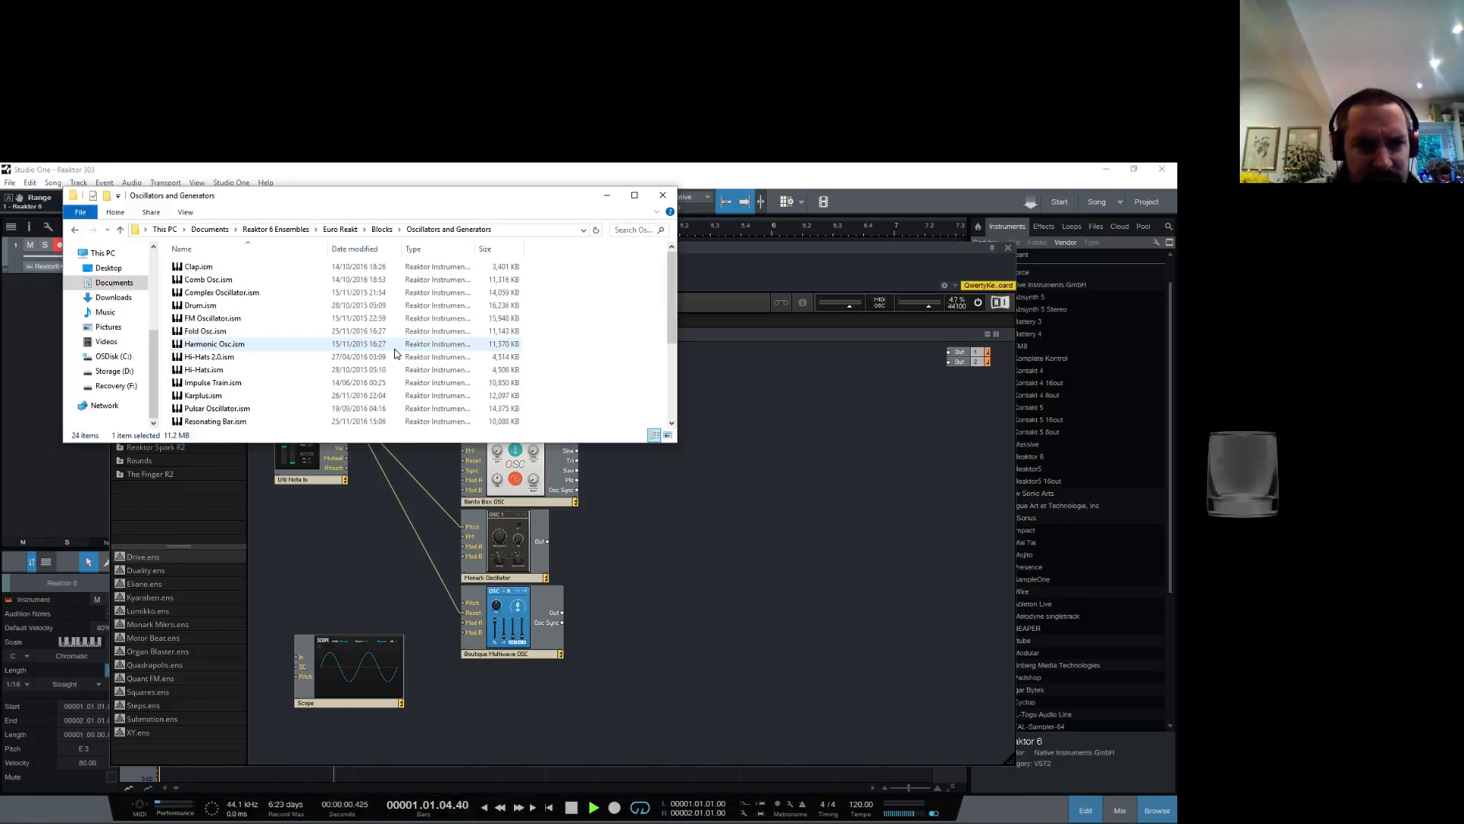
{"action": "left_click", "coordinate": [298, 230]}
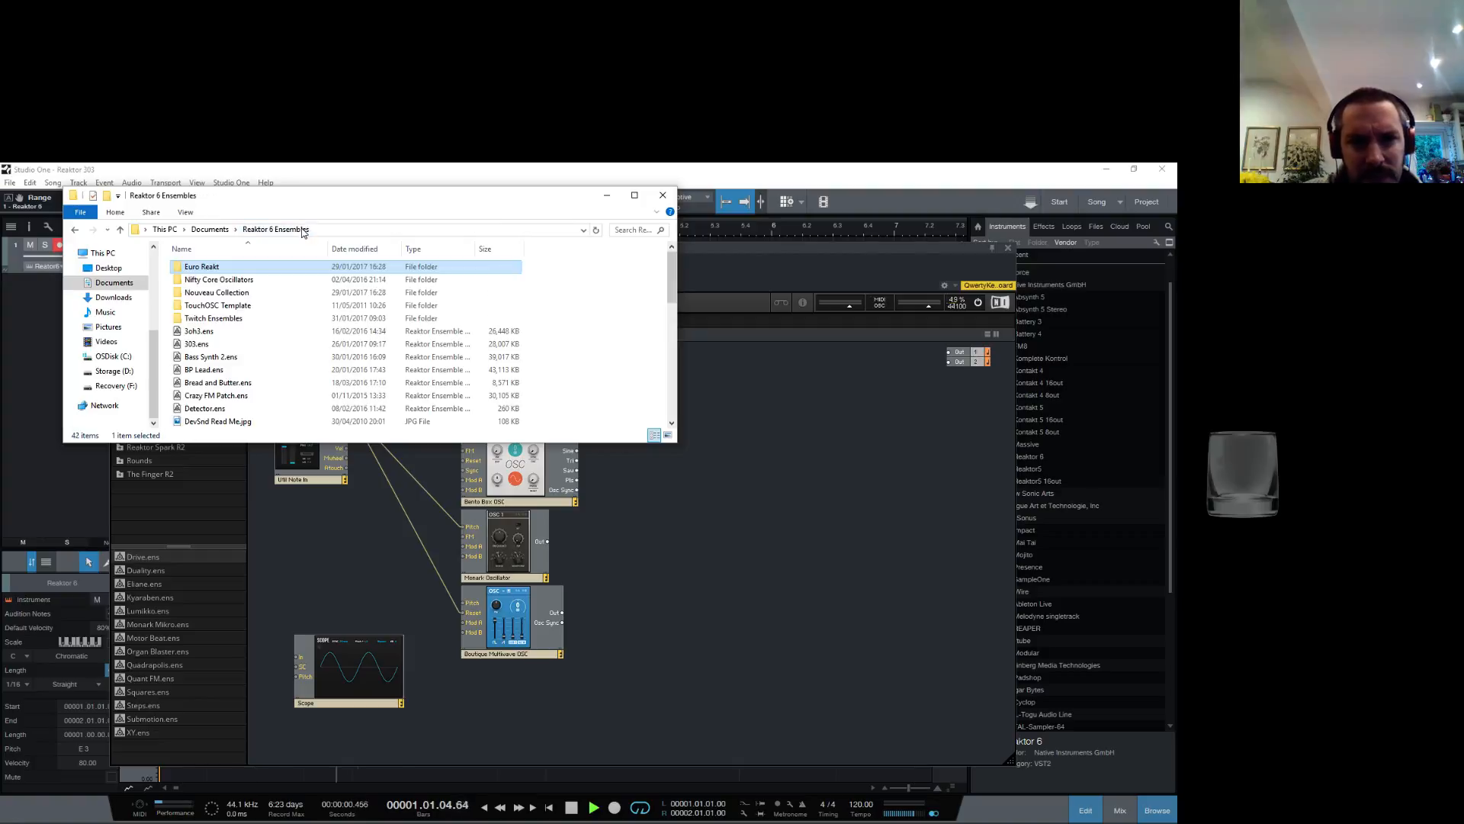
{"action": "scroll", "coordinate": [368, 331], "scroll_direction": "down", "scroll_amount": 2}
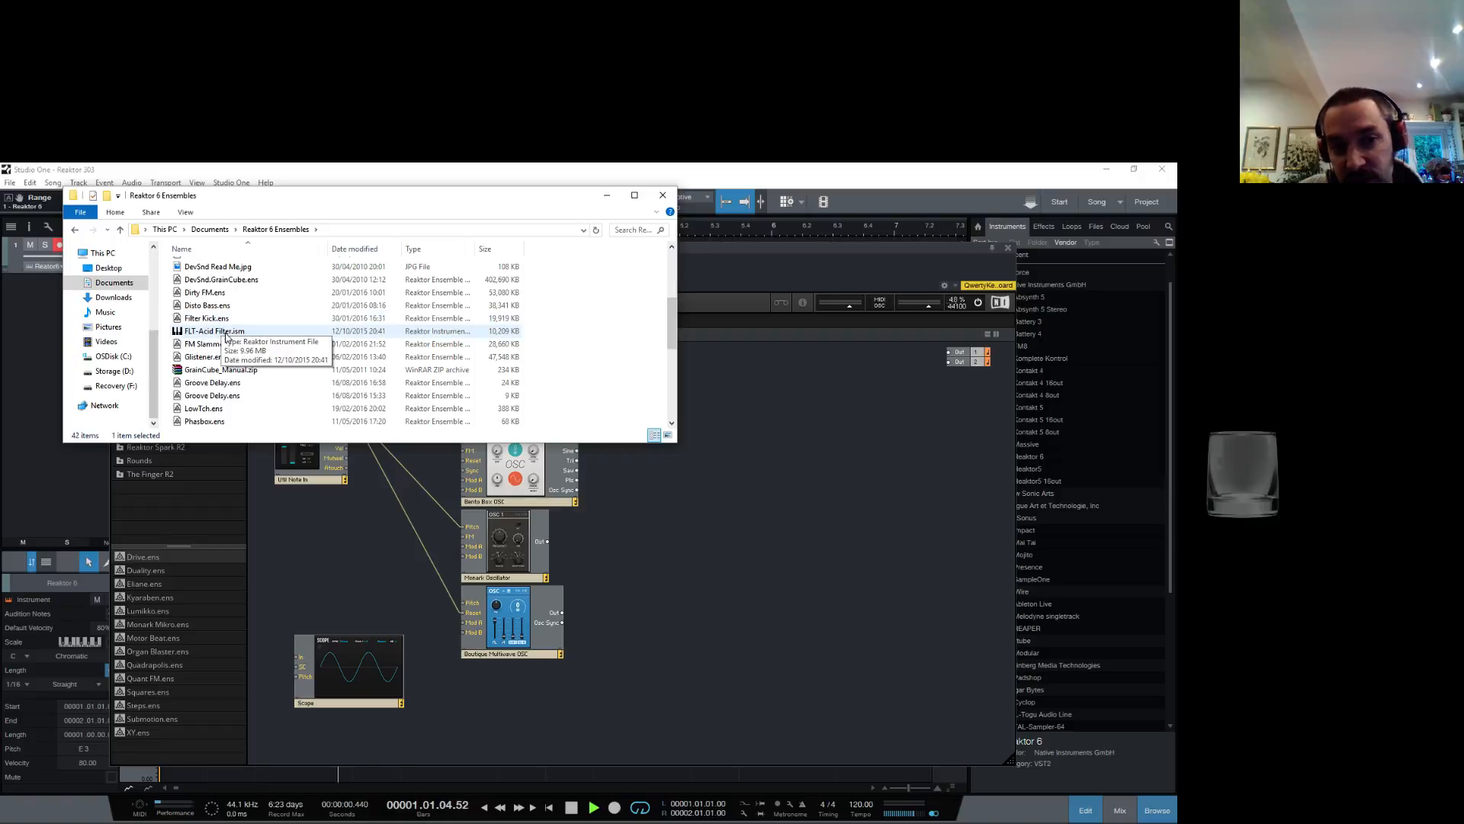
{"action": "left_click_drag", "start_coordinate": [217, 335], "coordinate": [714, 592]}
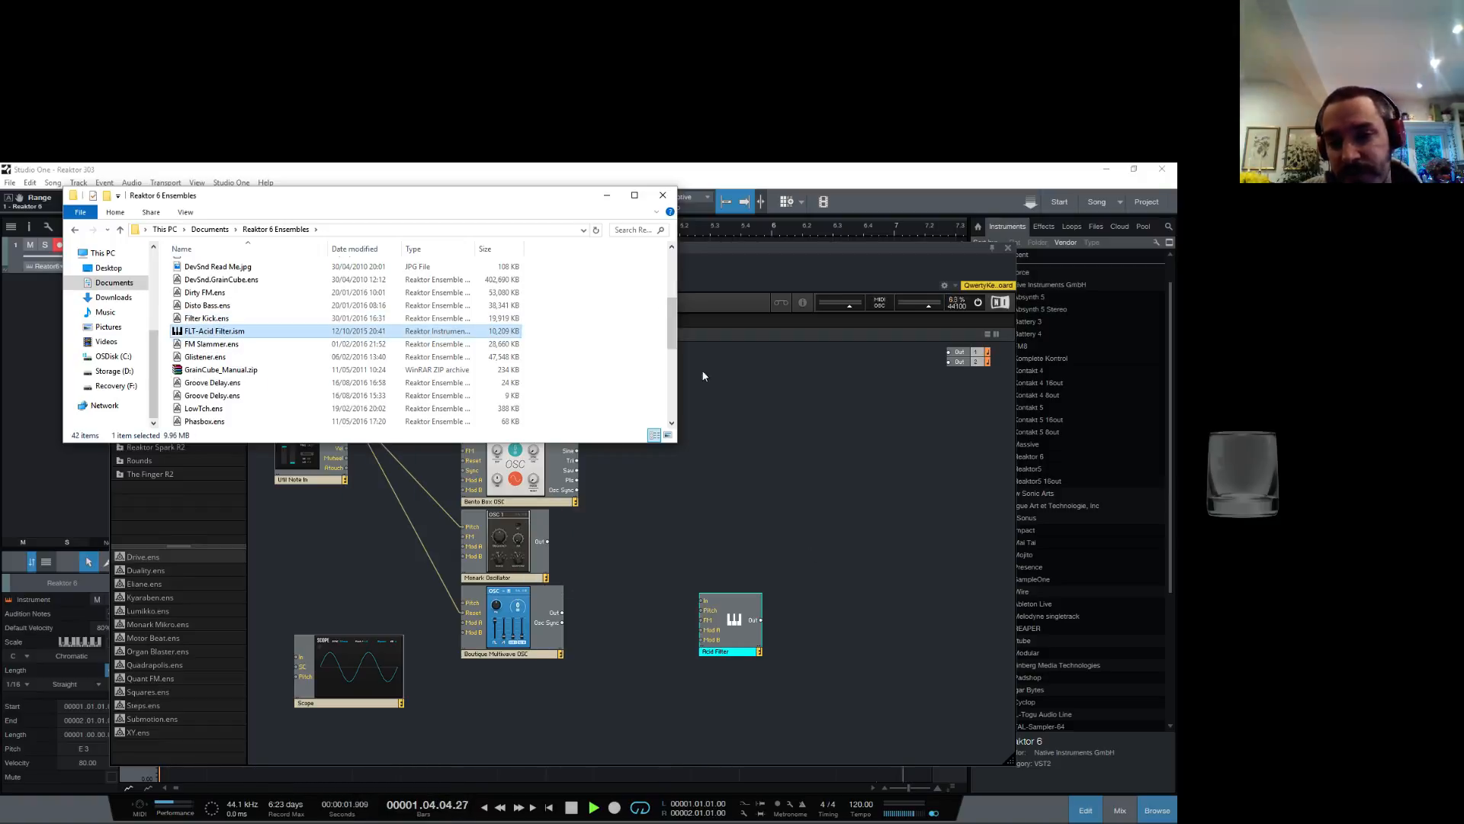
{"action": "left_click", "coordinate": [607, 195]}
{"action": "left_click_drag", "start_coordinate": [724, 643], "coordinate": [735, 616]}
Step: Place the Acid Filter's panel beside the Scope in the panel view and move its block higher in the structure
{"action": "left_click", "coordinate": [273, 335]}
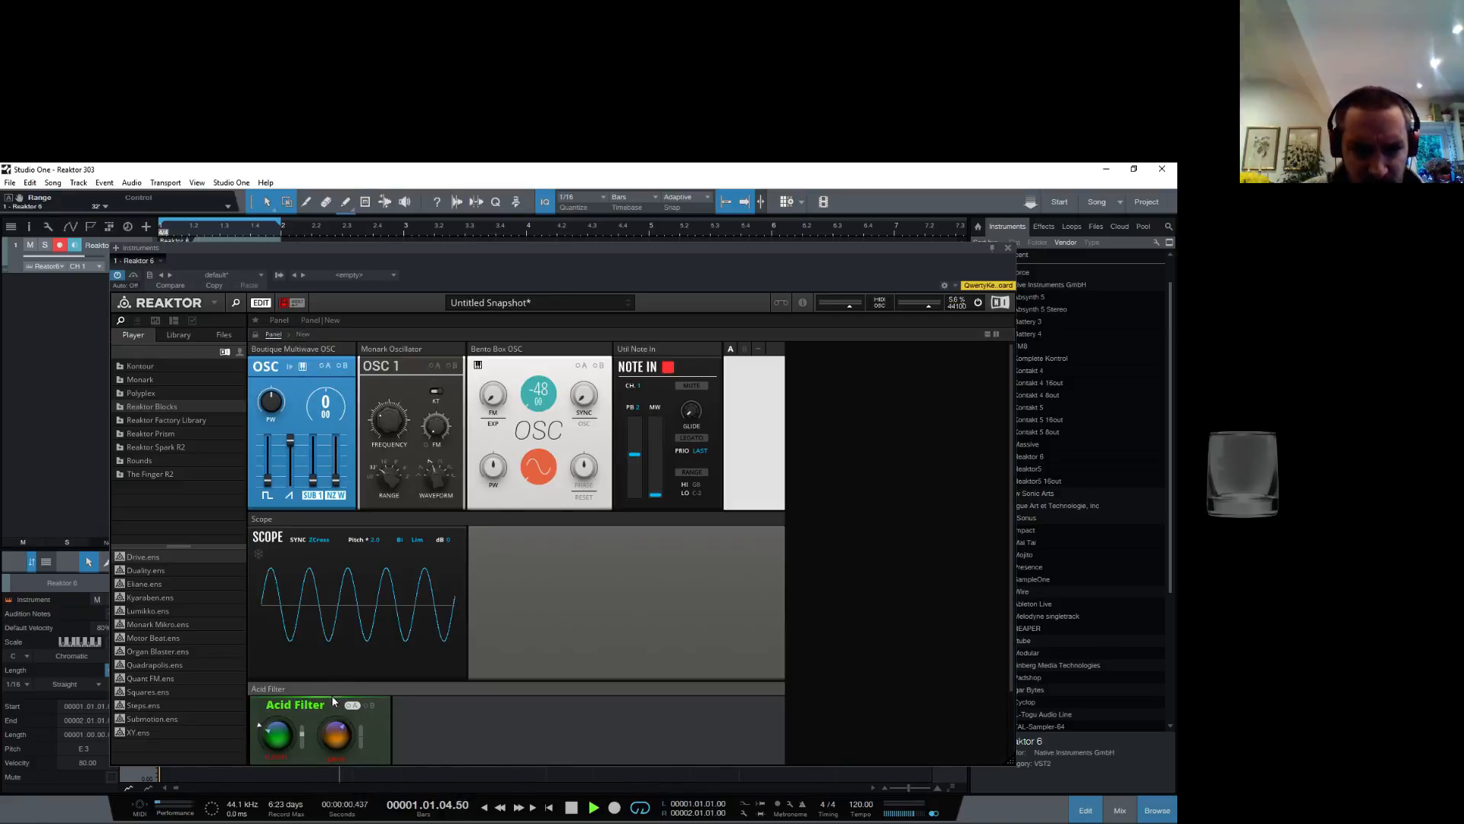
{"action": "left_click_drag", "start_coordinate": [310, 688], "coordinate": [580, 532]}
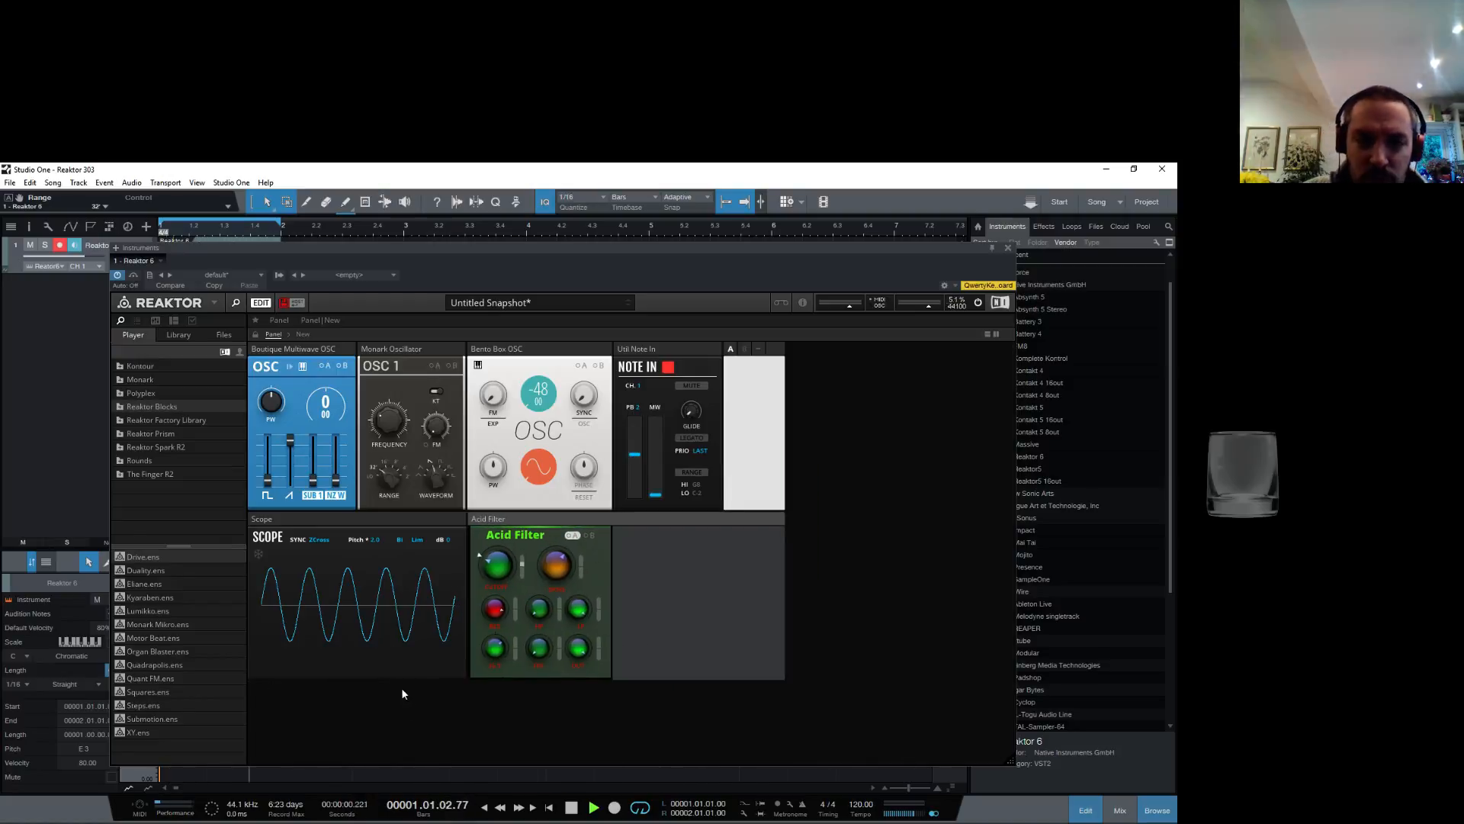
{"action": "left_click", "coordinate": [304, 334]}
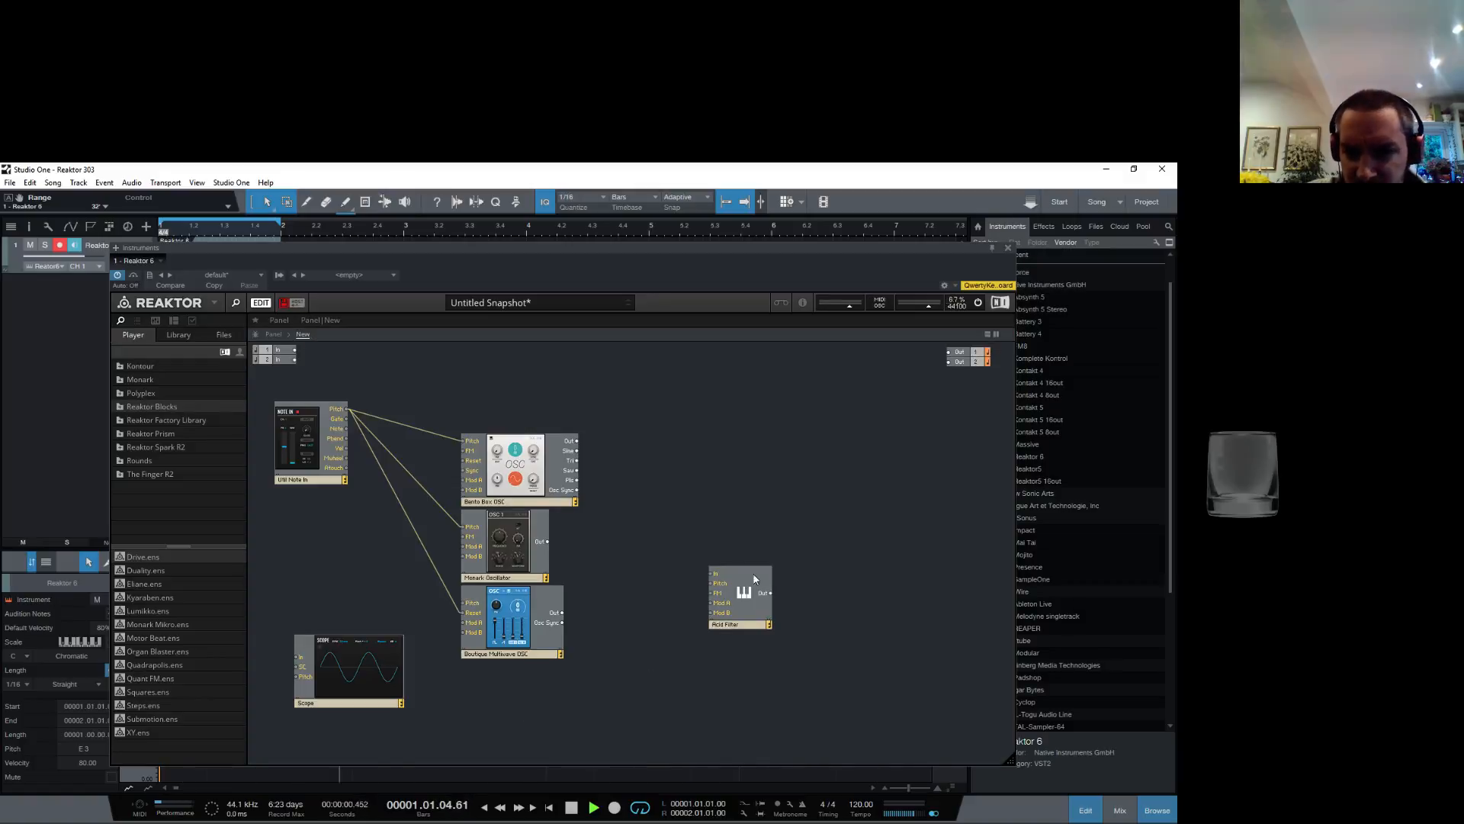
{"action": "left_click_drag", "start_coordinate": [742, 579], "coordinate": [737, 521]}
Step: Inside the Acid Filter's structure, try adding FLT-Dual SKF from the Boutique library, delete it and return to the main structure
{"action": "double_click", "coordinate": [740, 538]}
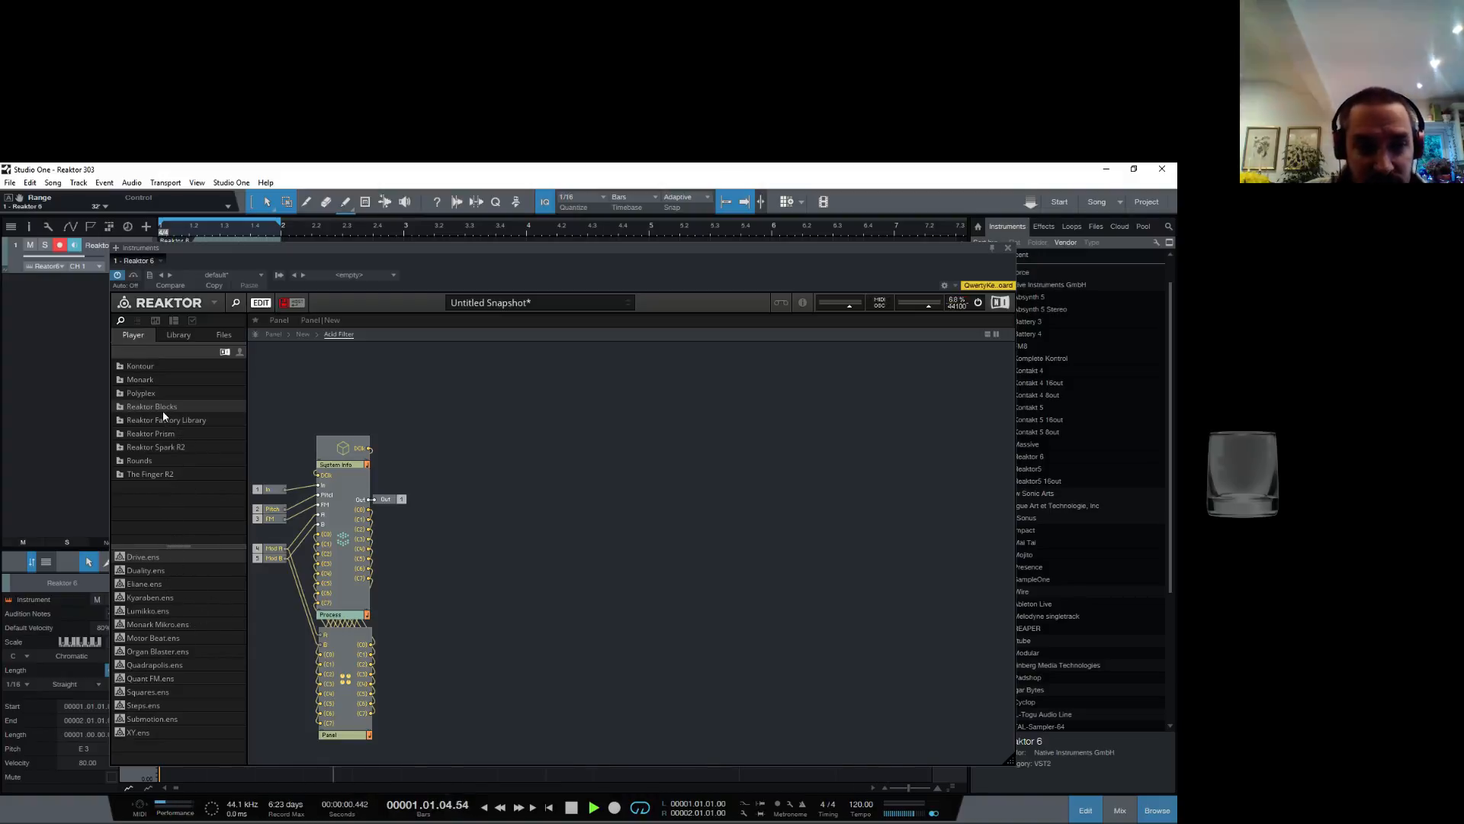
{"action": "left_click", "coordinate": [175, 335]}
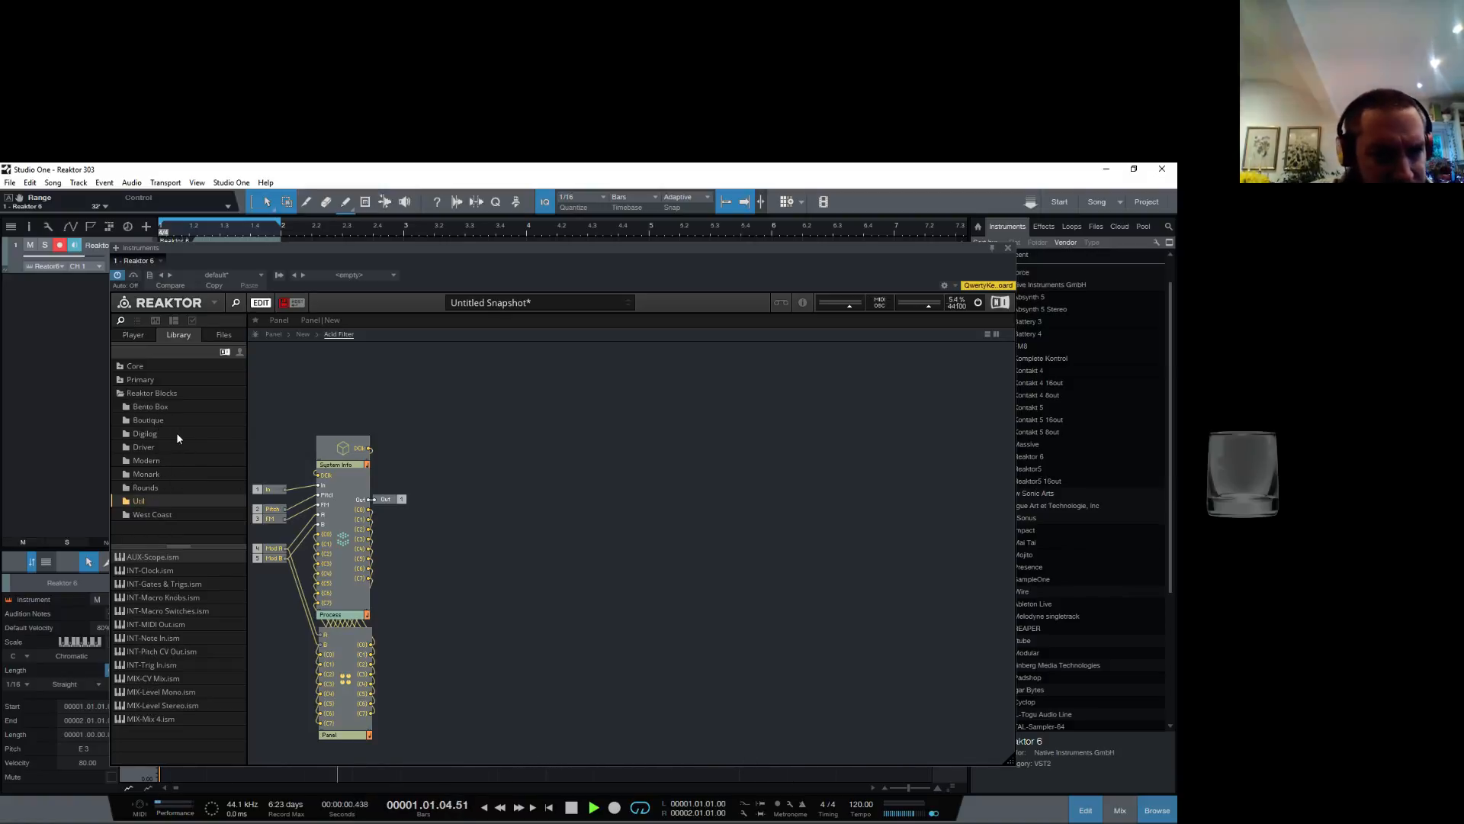
{"action": "left_click", "coordinate": [139, 459]}
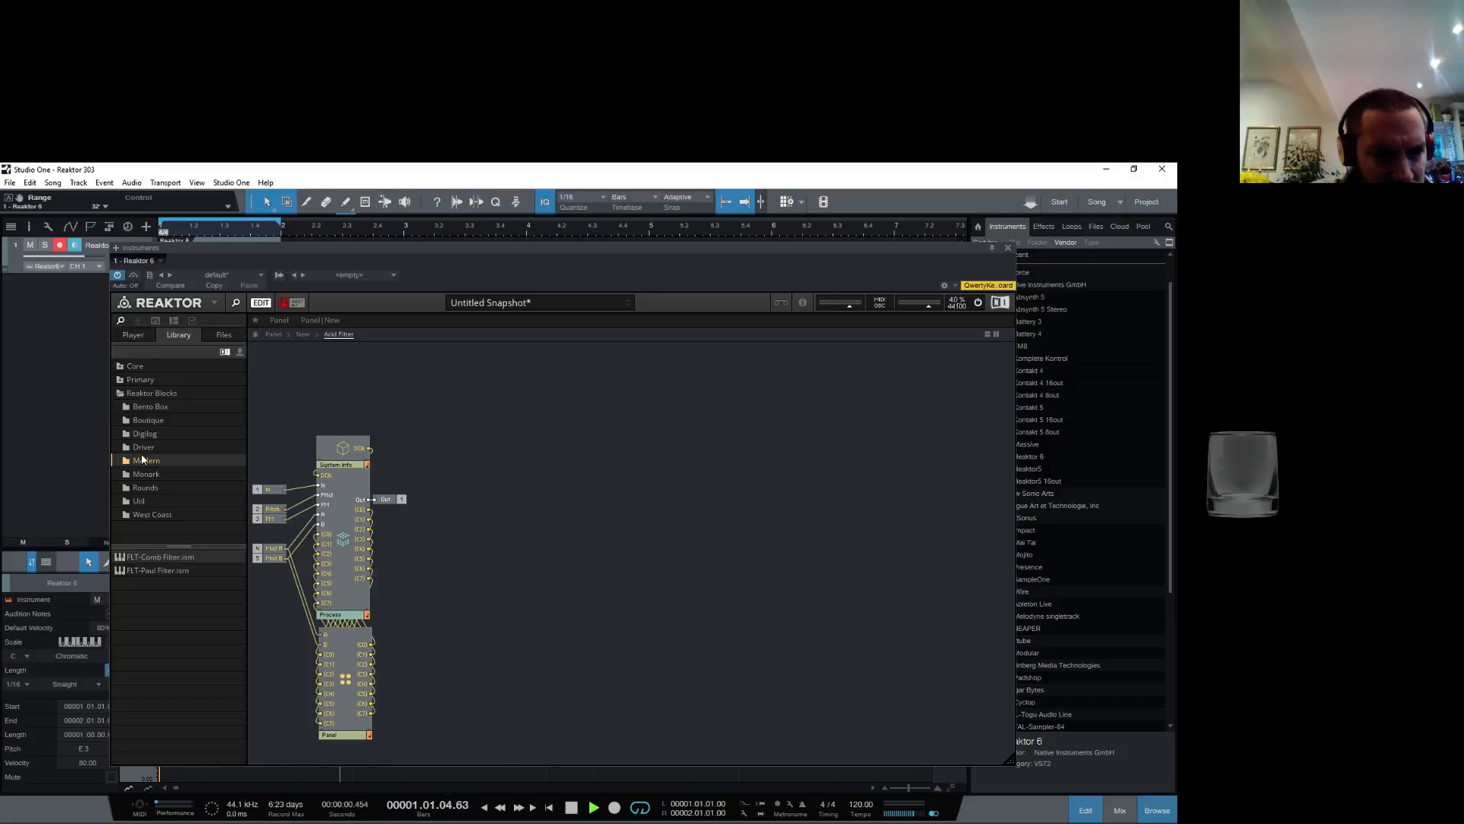
{"action": "left_click", "coordinate": [142, 448]}
{"action": "left_click", "coordinate": [144, 435]}
{"action": "left_click", "coordinate": [147, 422]}
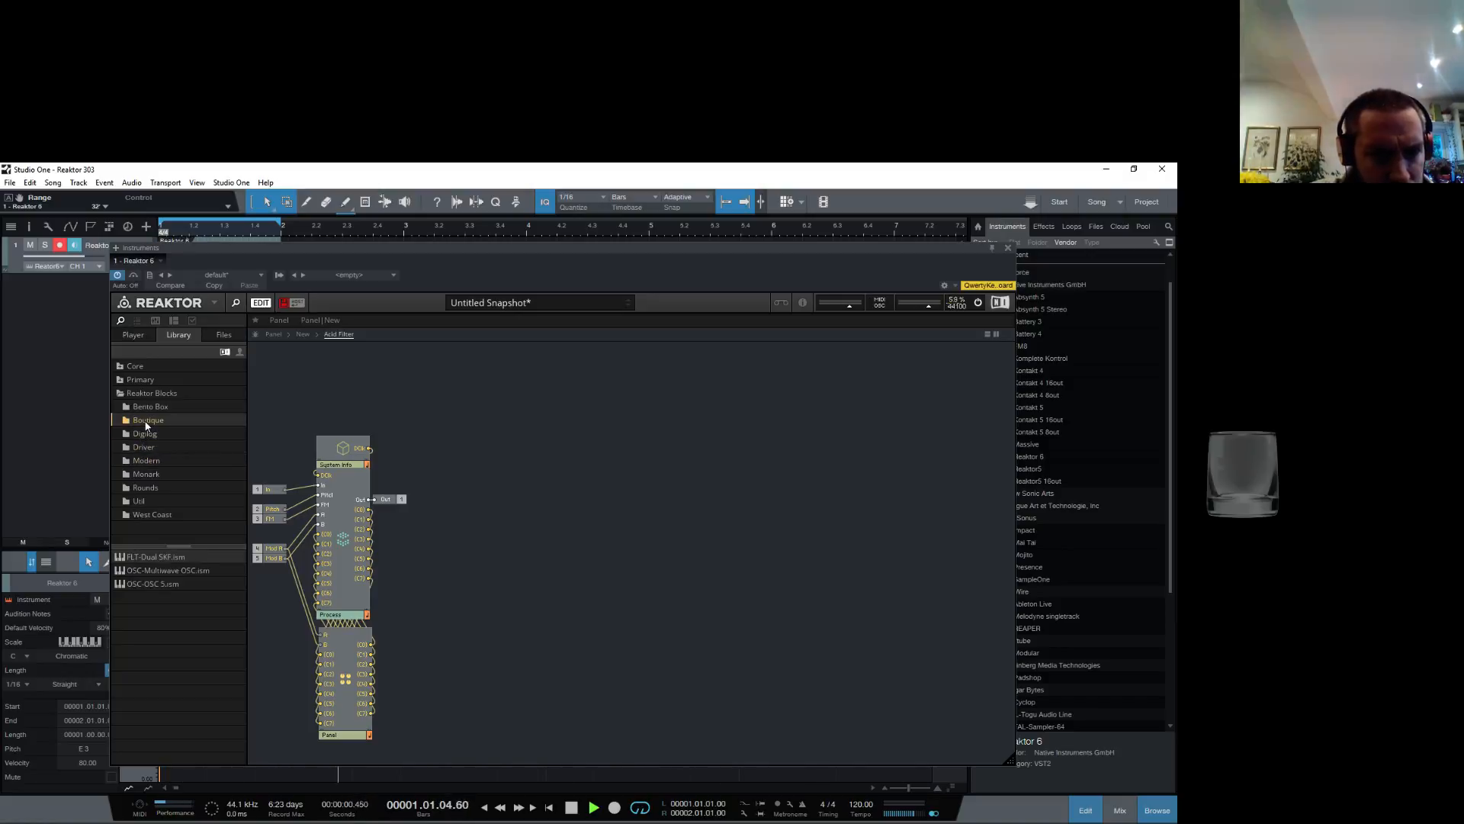
{"action": "left_click_drag", "start_coordinate": [146, 557], "coordinate": [653, 509]}
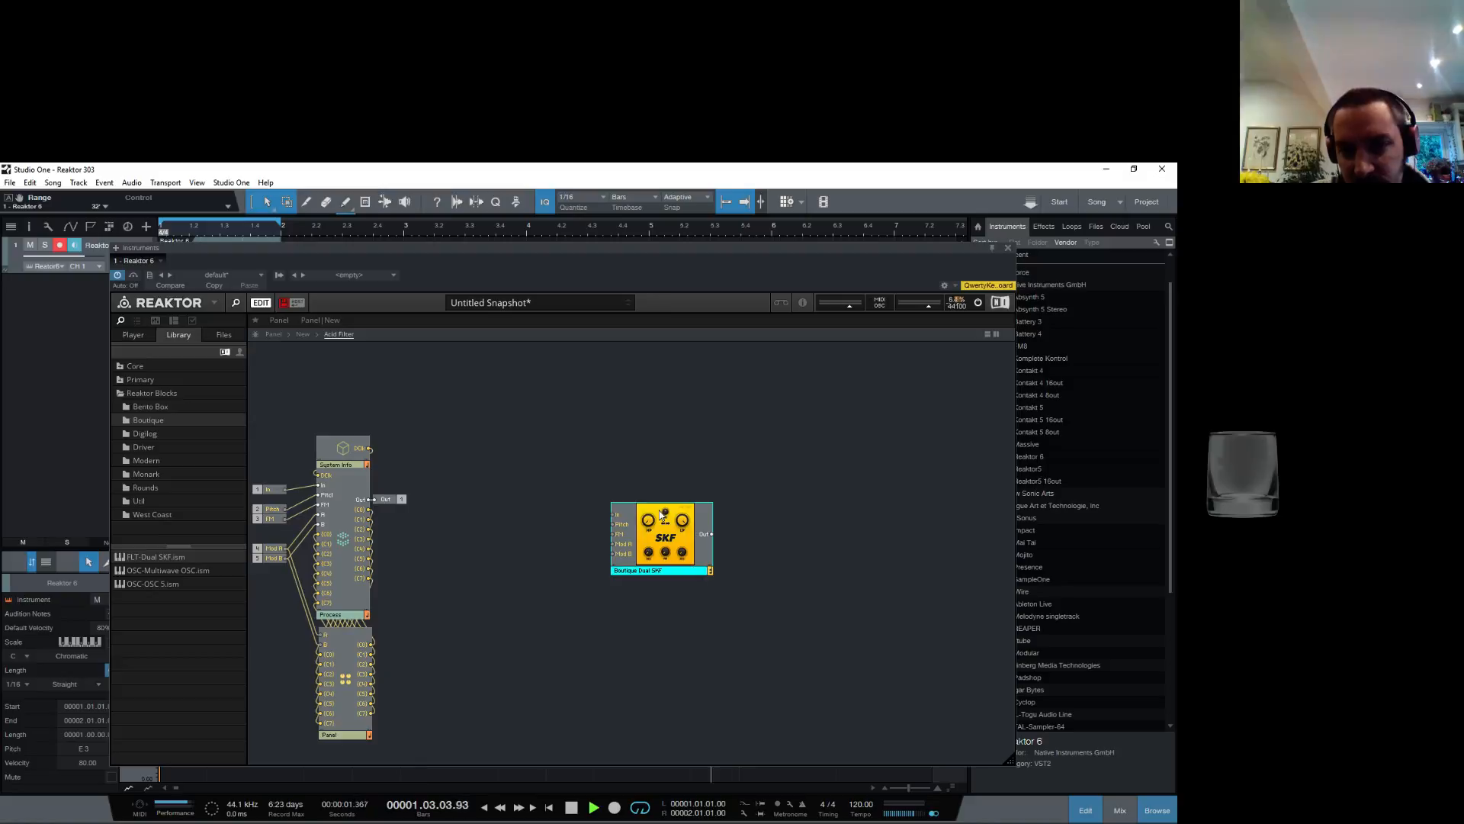
{"action": "right_click", "coordinate": [661, 574]}
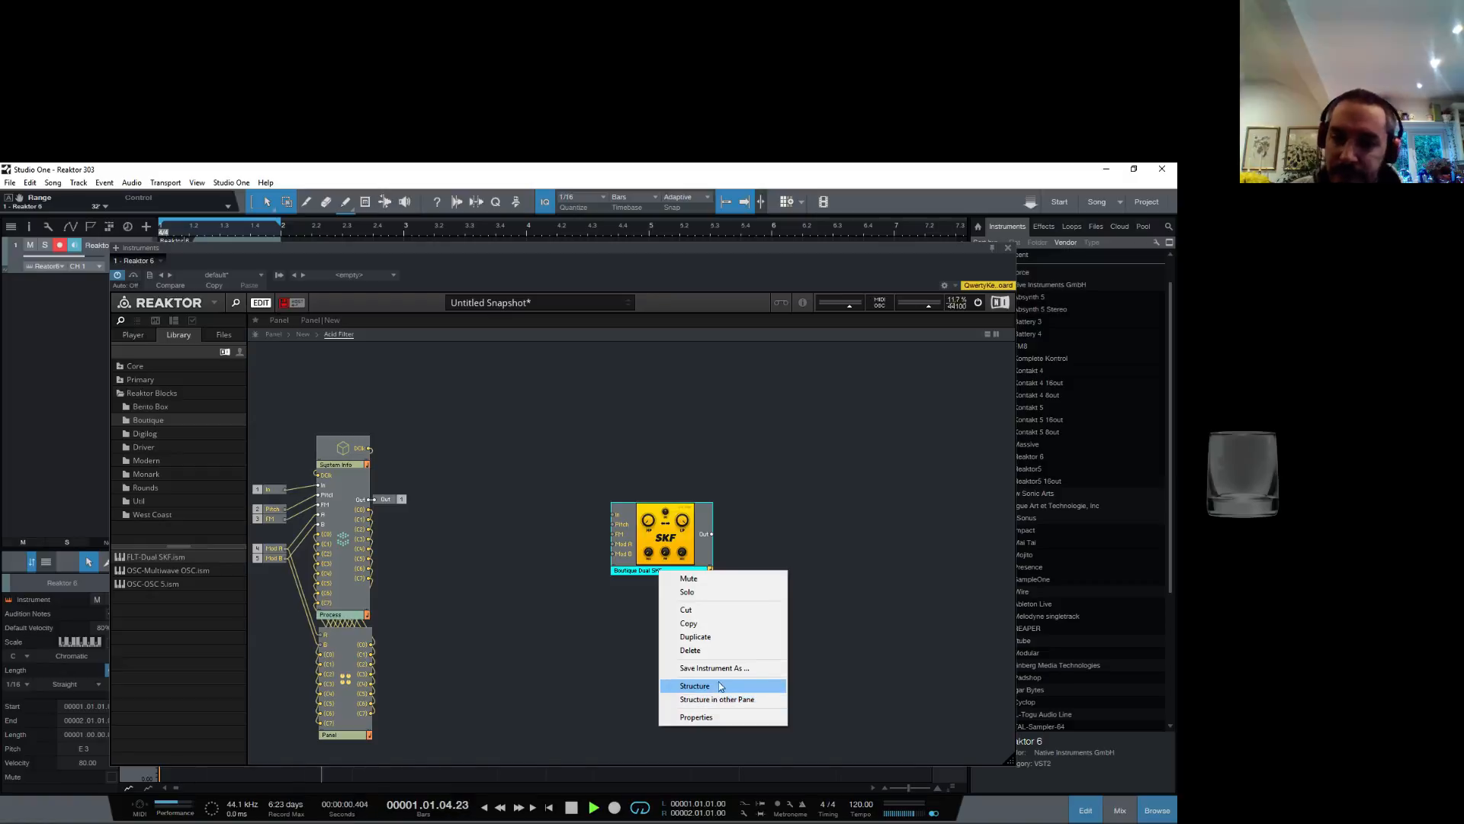
{"action": "left_click", "coordinate": [690, 650]}
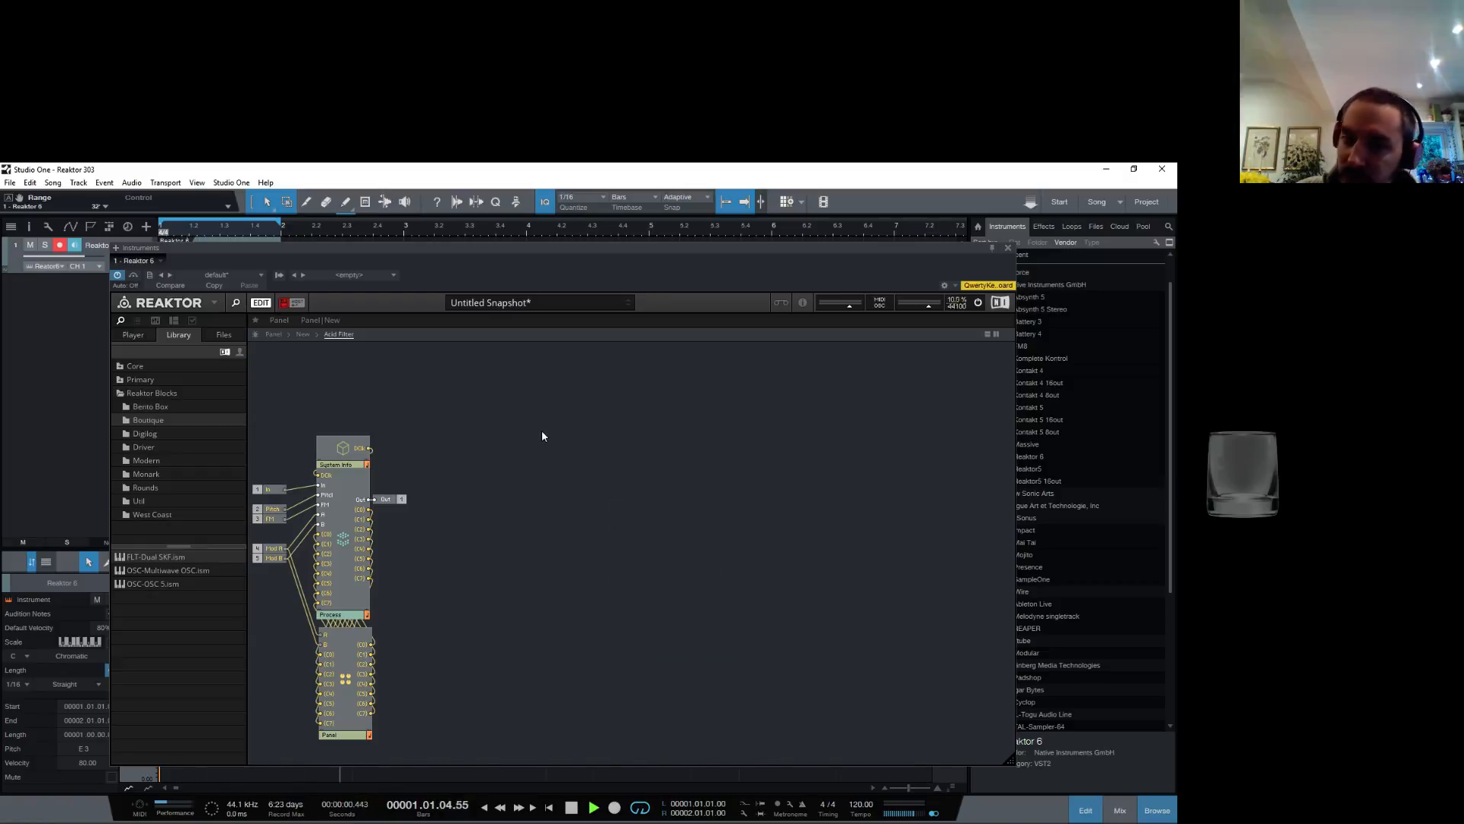
{"action": "left_click", "coordinate": [303, 335]}
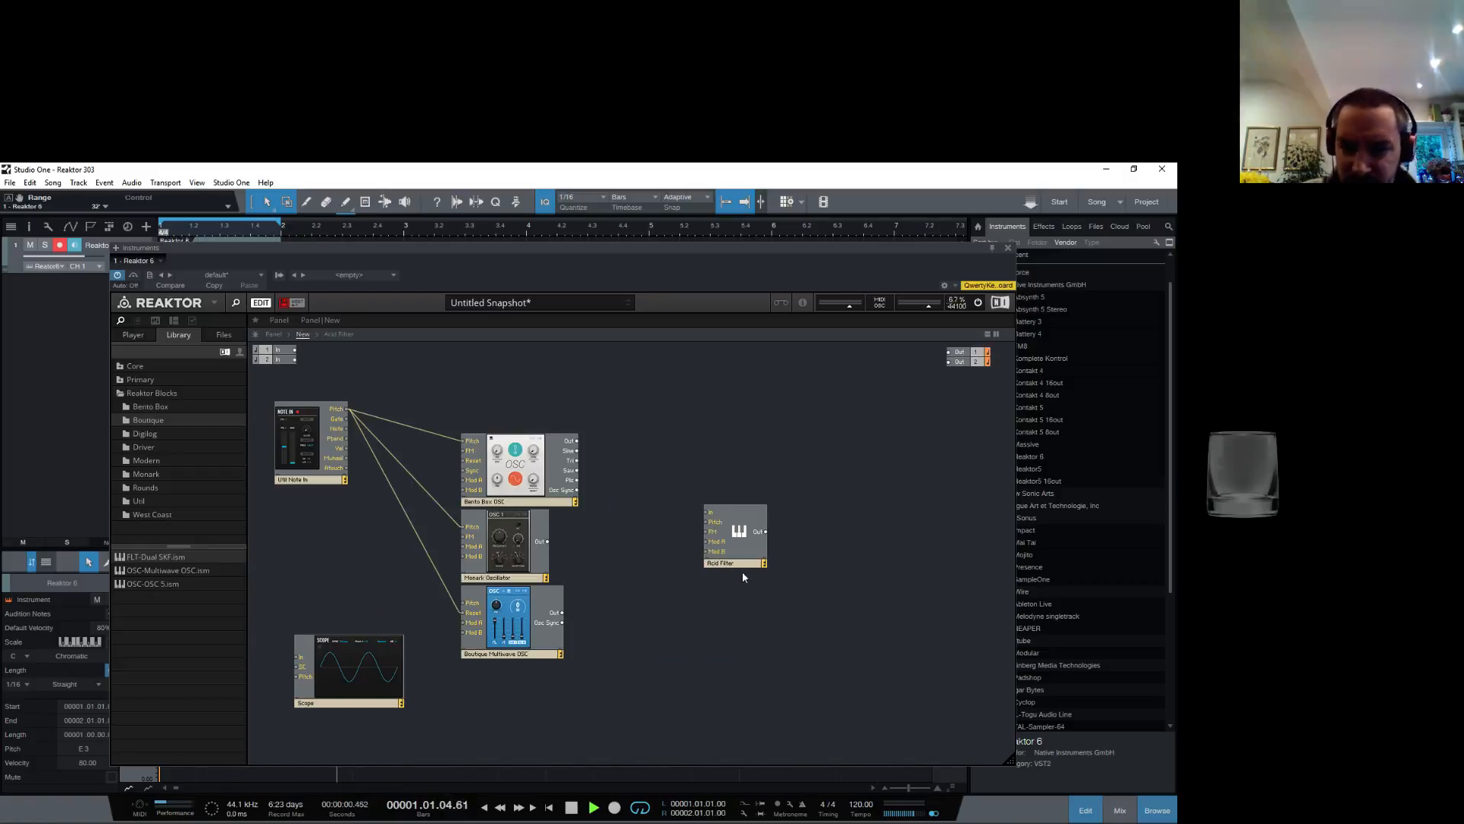
Step: Move the Acid Filter block level with the Bento Box OSC and connect the oscillator's Out to the filter's In
{"action": "left_click_drag", "start_coordinate": [746, 562], "coordinate": [825, 526]}
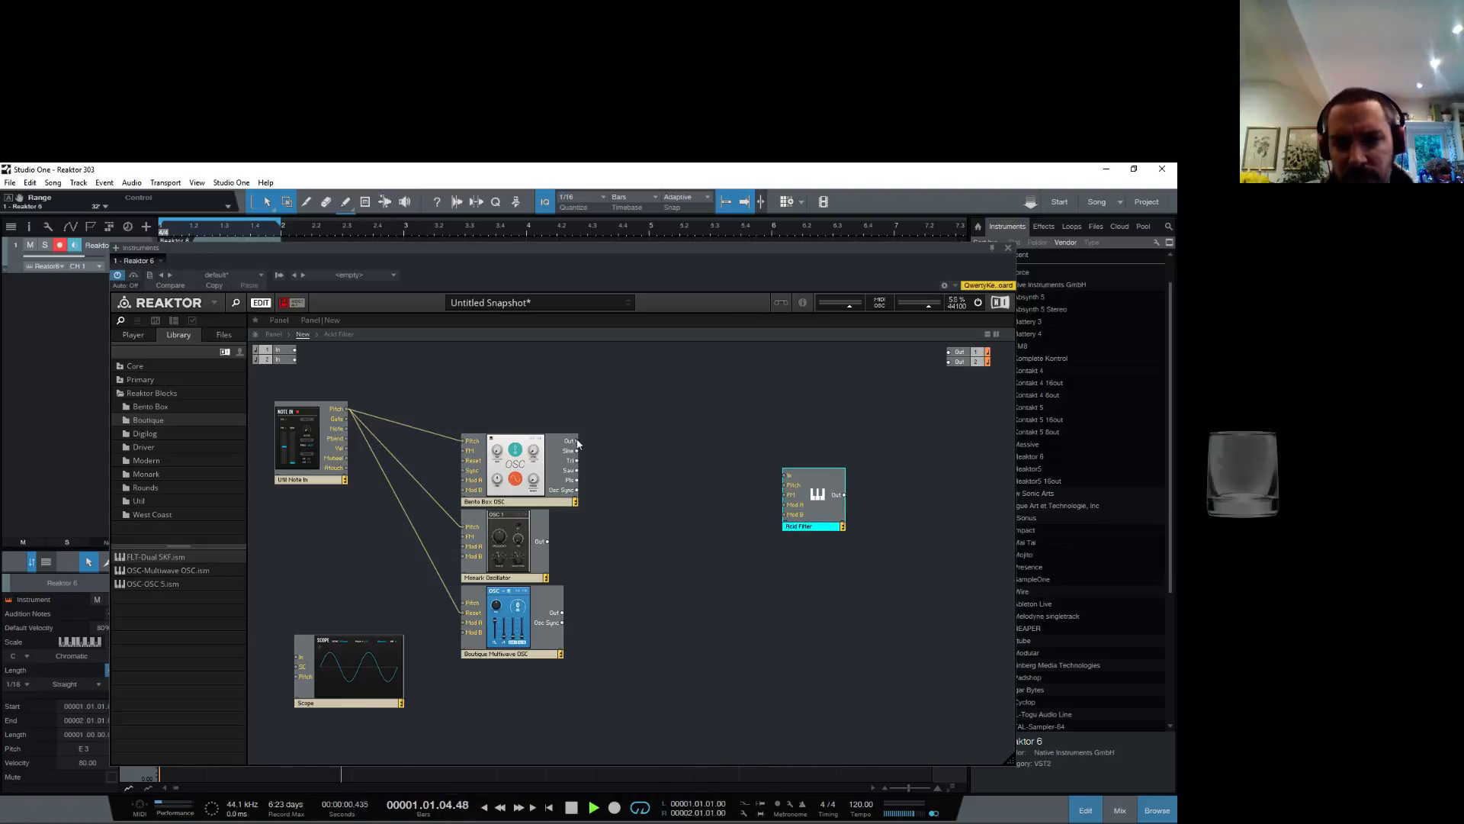
{"action": "left_click_drag", "start_coordinate": [731, 477], "coordinate": [713, 461]}
{"action": "left_click", "coordinate": [747, 543]}
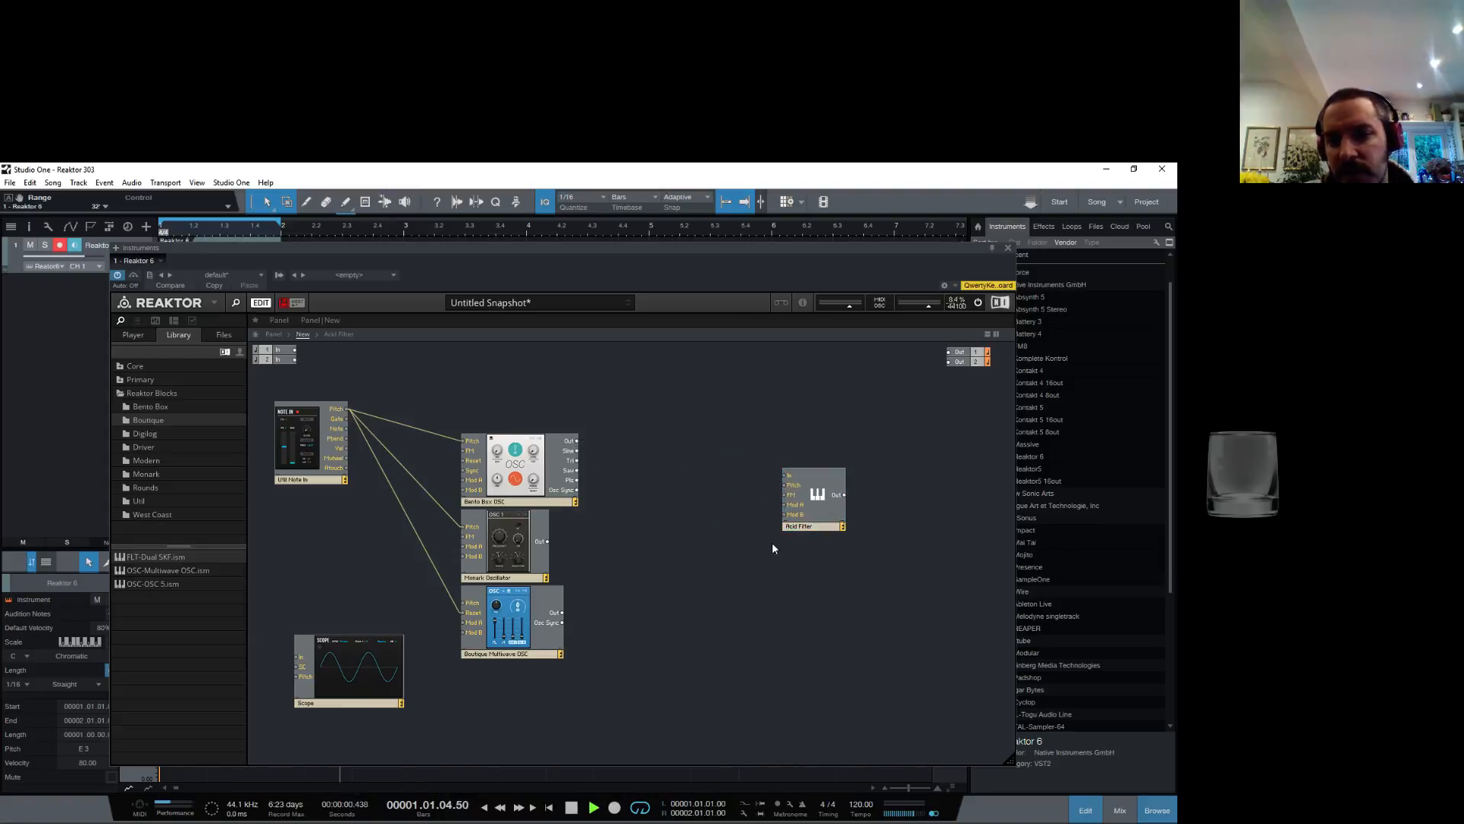
{"action": "left_click_drag", "start_coordinate": [807, 528], "coordinate": [770, 501]}
{"action": "right_click", "coordinate": [755, 511]}
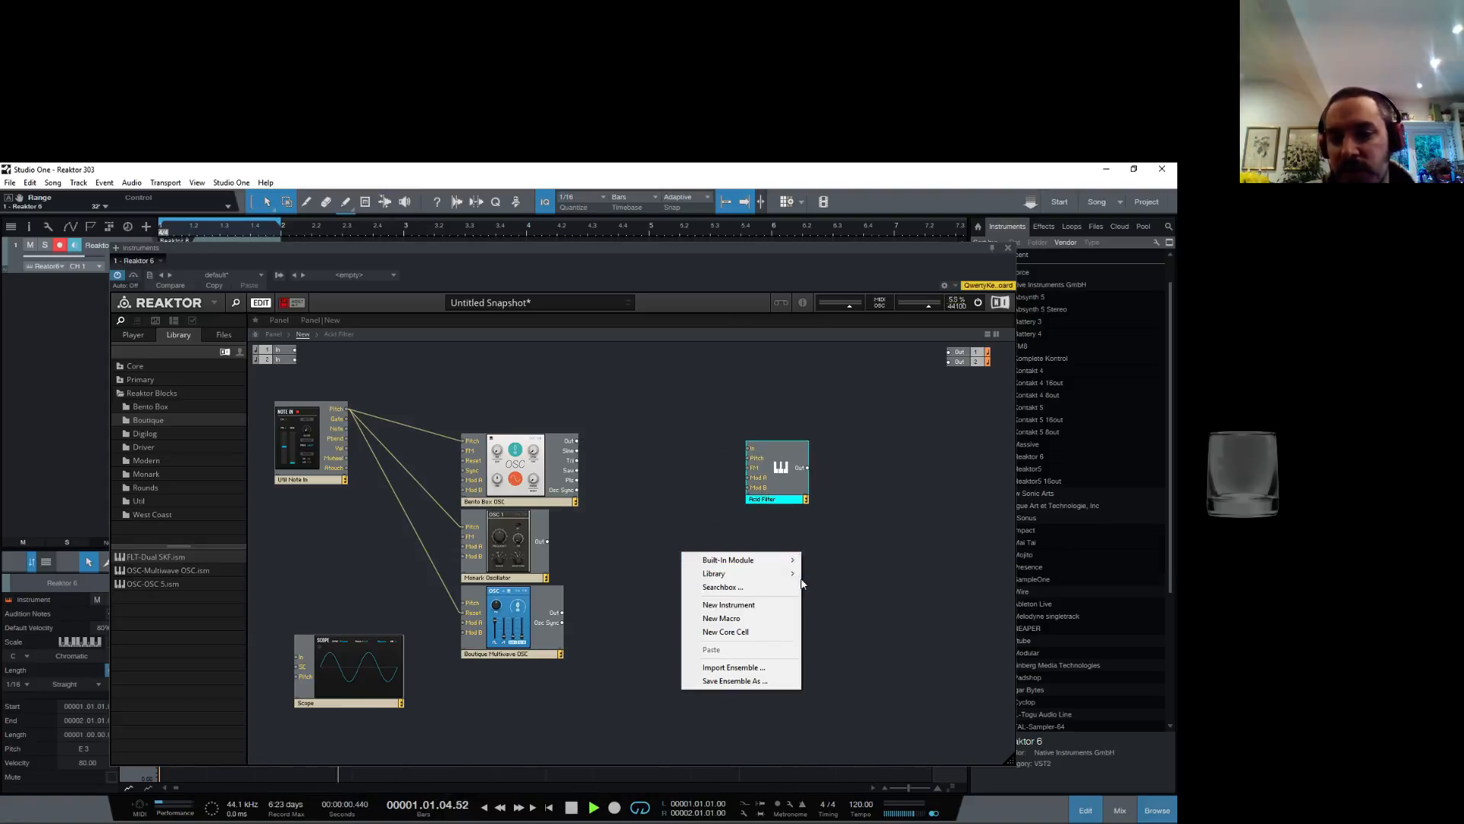
{"action": "left_click", "coordinate": [404, 534]}
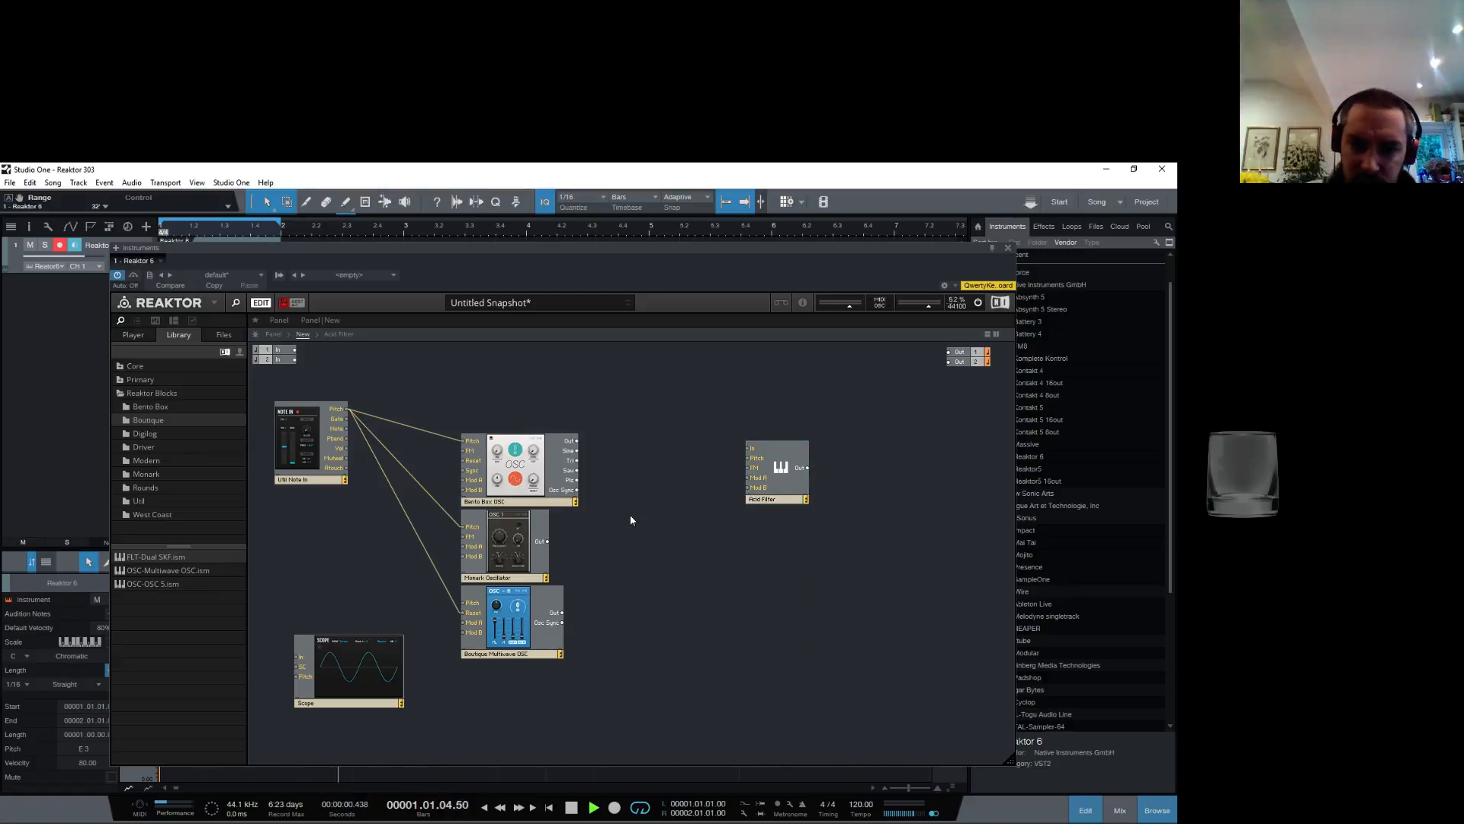
{"action": "left_click_drag", "start_coordinate": [665, 455], "coordinate": [736, 456]}
Step: Move the Monark and Multiwave oscillators down out of the way, and place the Scope after the Acid Filter with Out wired to In
{"action": "left_click_drag", "start_coordinate": [536, 556], "coordinate": [494, 699]}
{"action": "left_click_drag", "start_coordinate": [545, 655], "coordinate": [636, 727]}
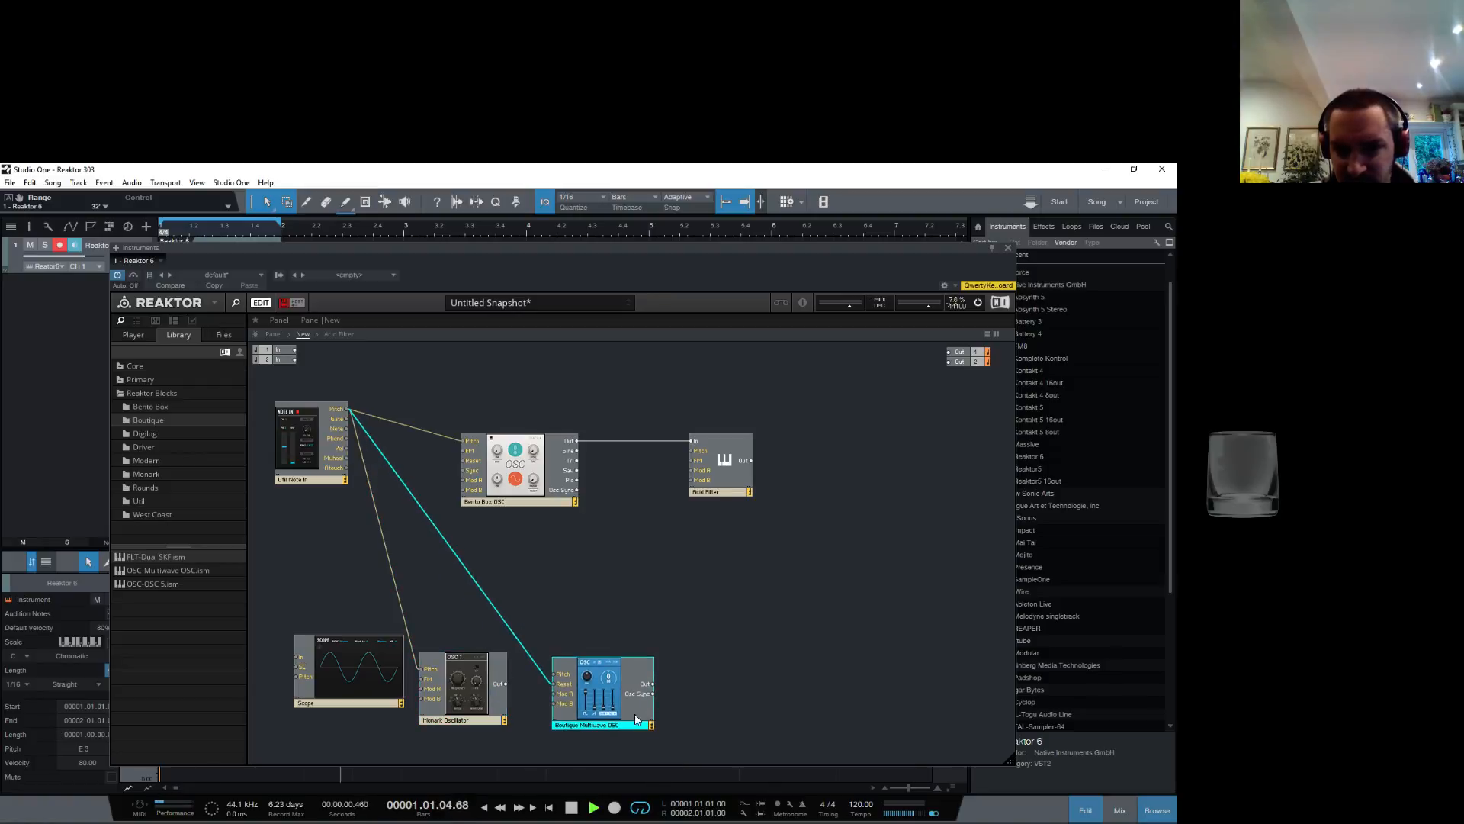
{"action": "left_click_drag", "start_coordinate": [300, 689], "coordinate": [801, 465]}
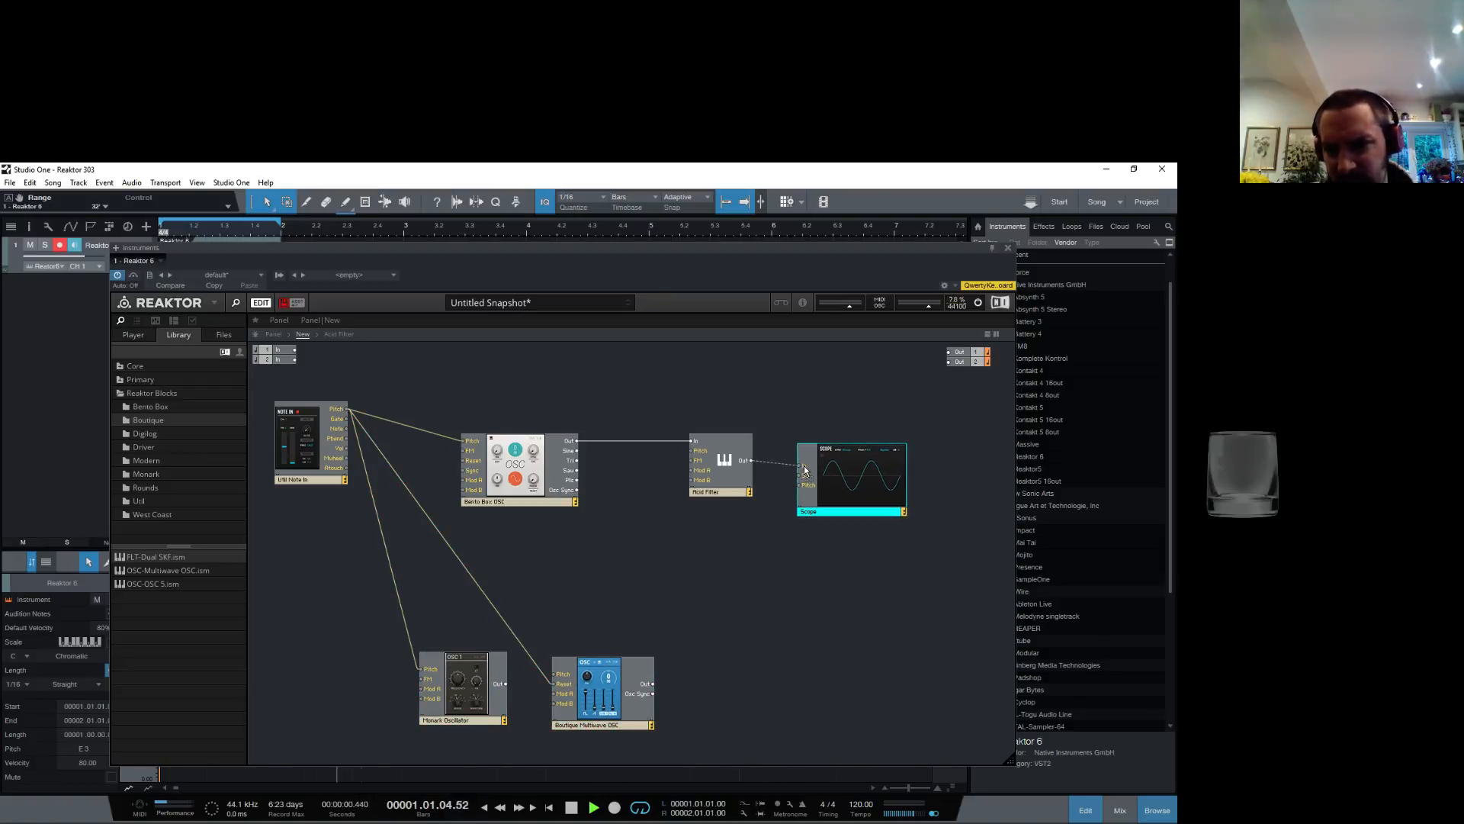
{"action": "left_click_drag", "start_coordinate": [826, 517], "coordinate": [813, 513]}
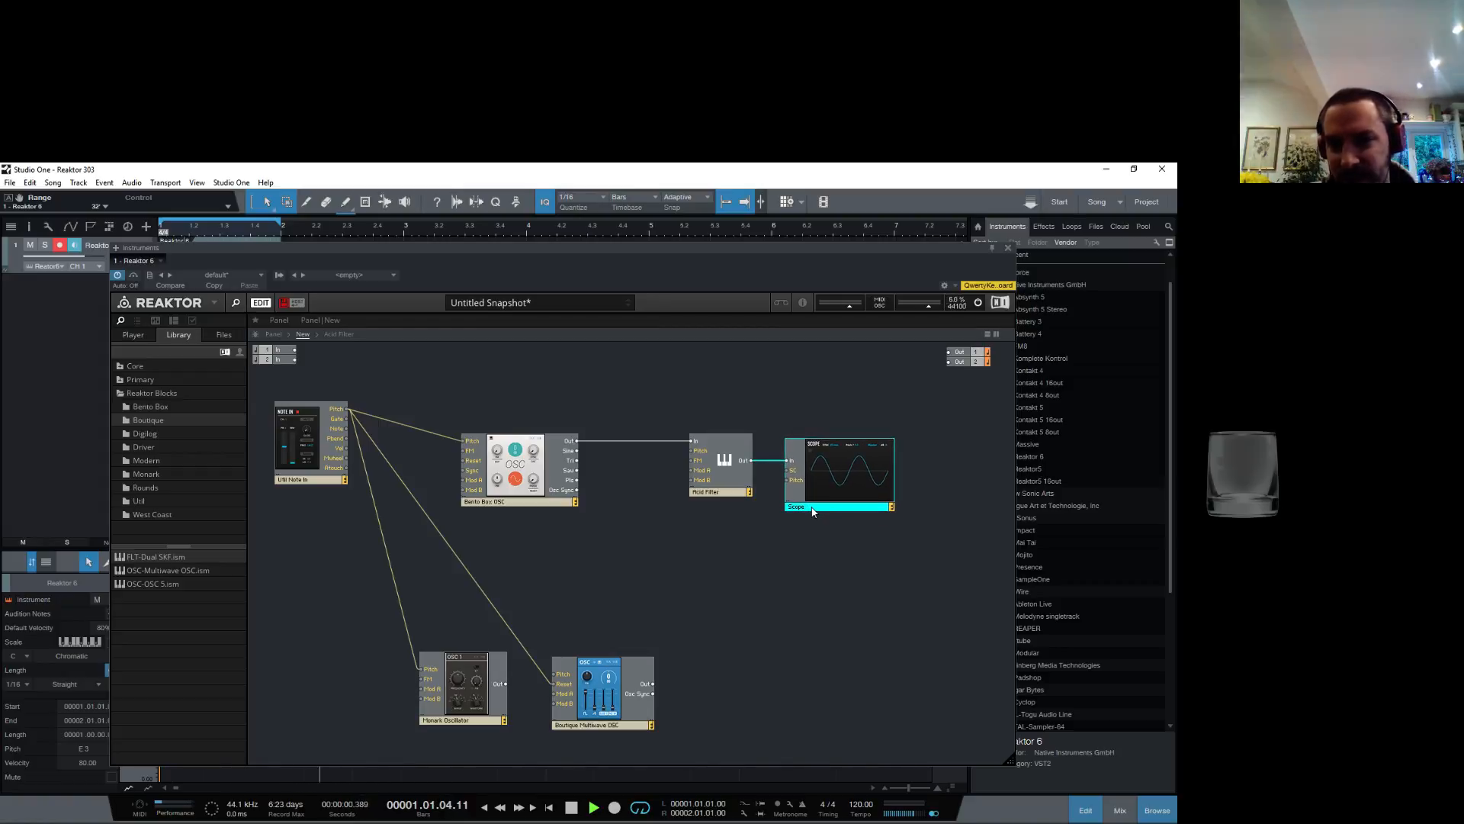
Step: In the panel view, set the Bento Box OSC to sawtooth, then turn the Acid Filter's large orange knob to minimum and its Cutoff to maximum
{"action": "left_click", "coordinate": [277, 333]}
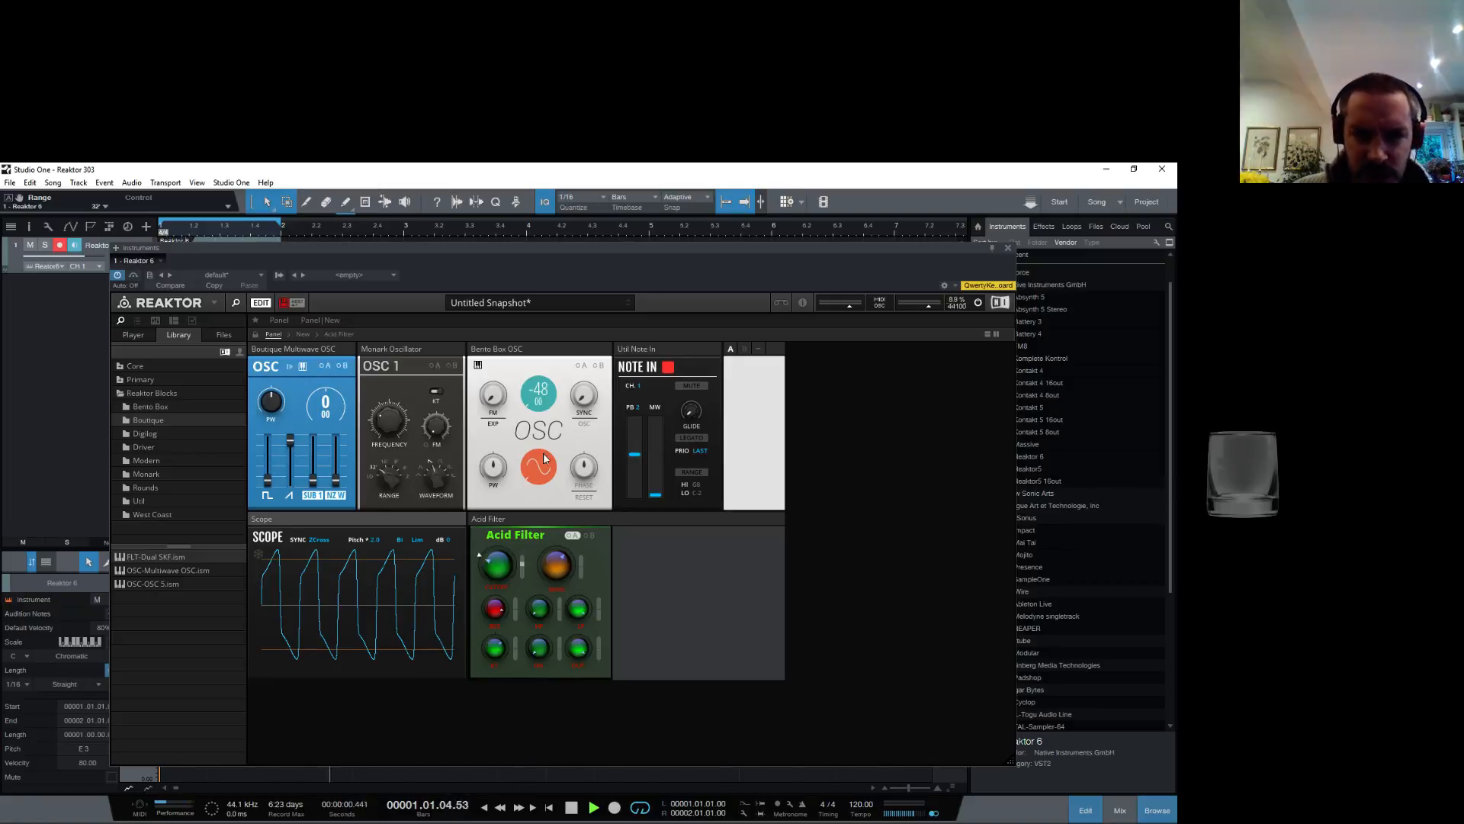
{"action": "left_click_drag", "start_coordinate": [543, 486], "coordinate": [524, 444]}
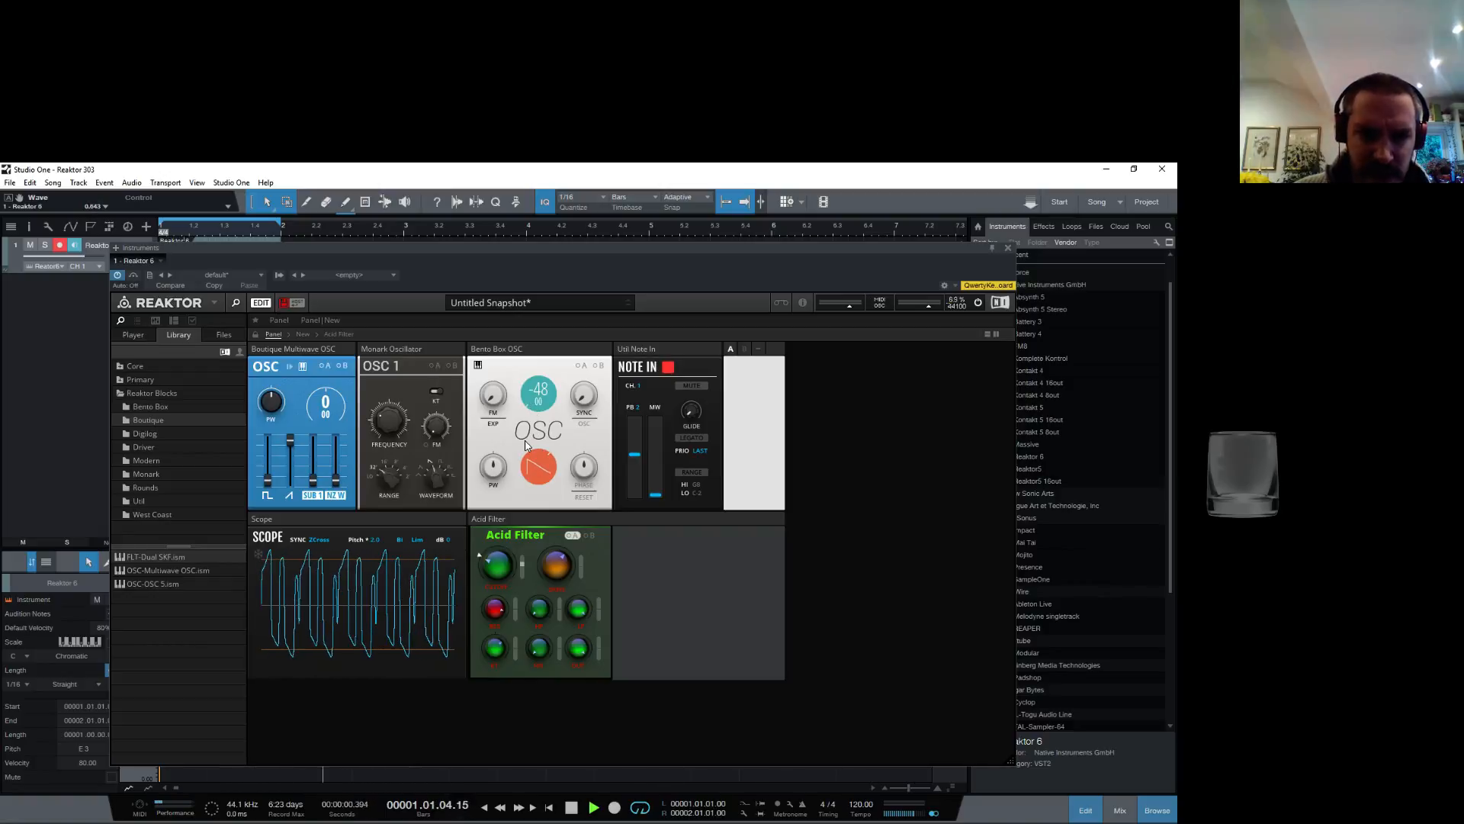
{"action": "left_click_drag", "start_coordinate": [556, 565], "coordinate": [574, 774]}
{"action": "left_click_drag", "start_coordinate": [497, 565], "coordinate": [465, 281]}
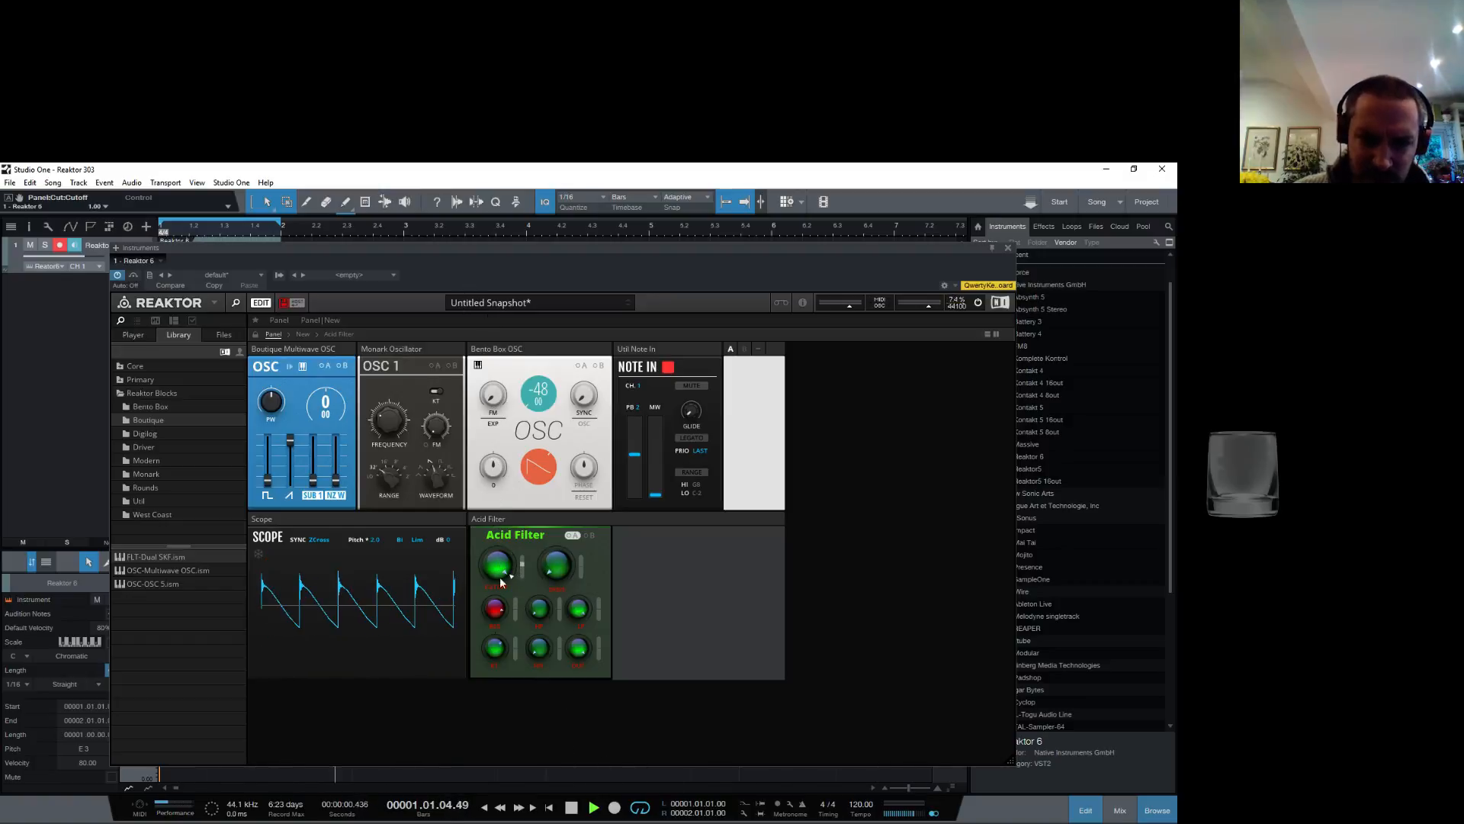
Step: Try the Bento Box OSC's square wave, then return to sawtooth and set the Acid Filter's Res to 0.00 and HP to 0.14
{"action": "left_click_drag", "start_coordinate": [543, 610], "coordinate": [532, 530]}
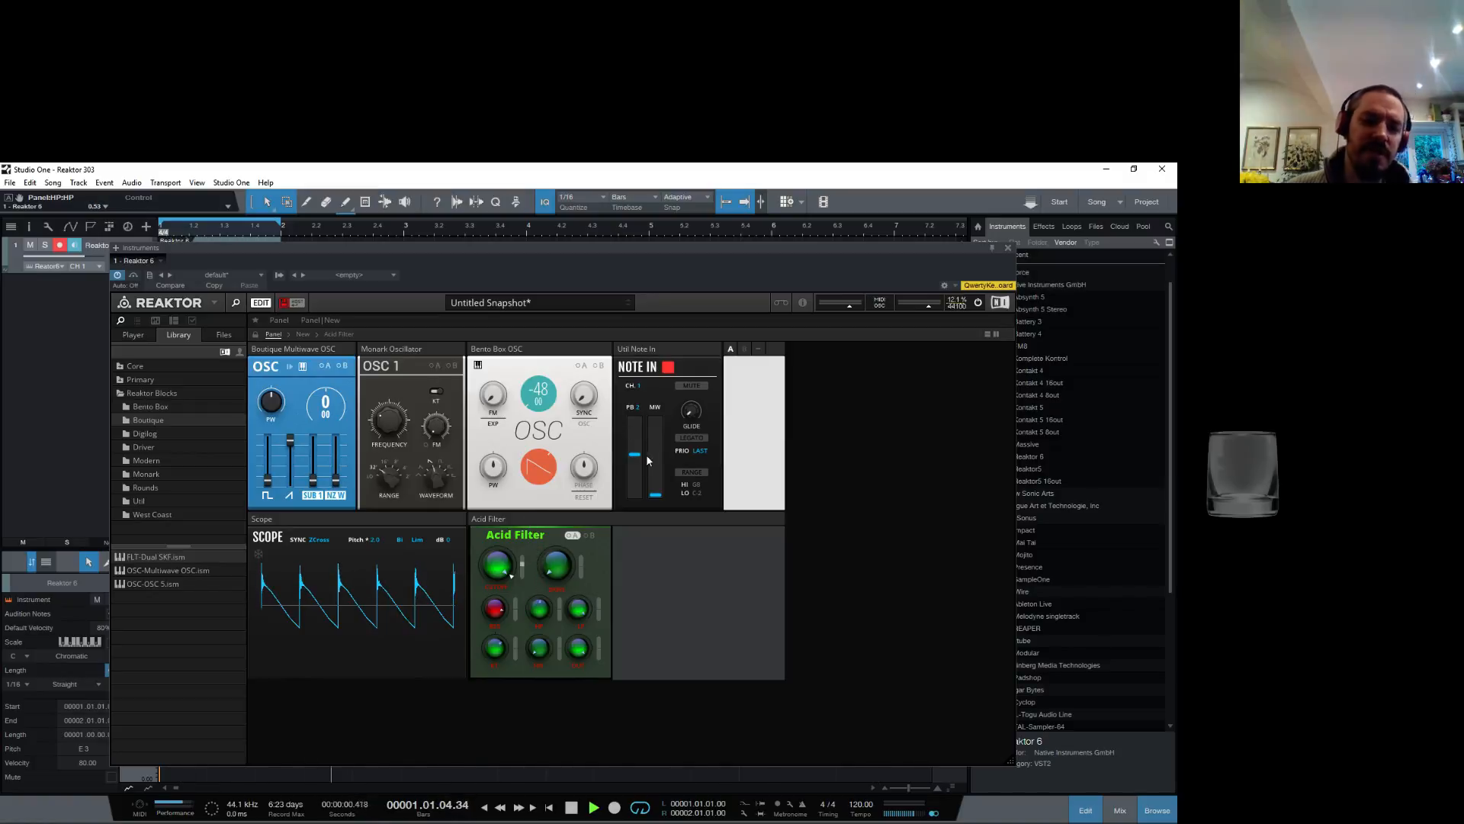
{"action": "left_click_drag", "start_coordinate": [537, 469], "coordinate": [559, 304]}
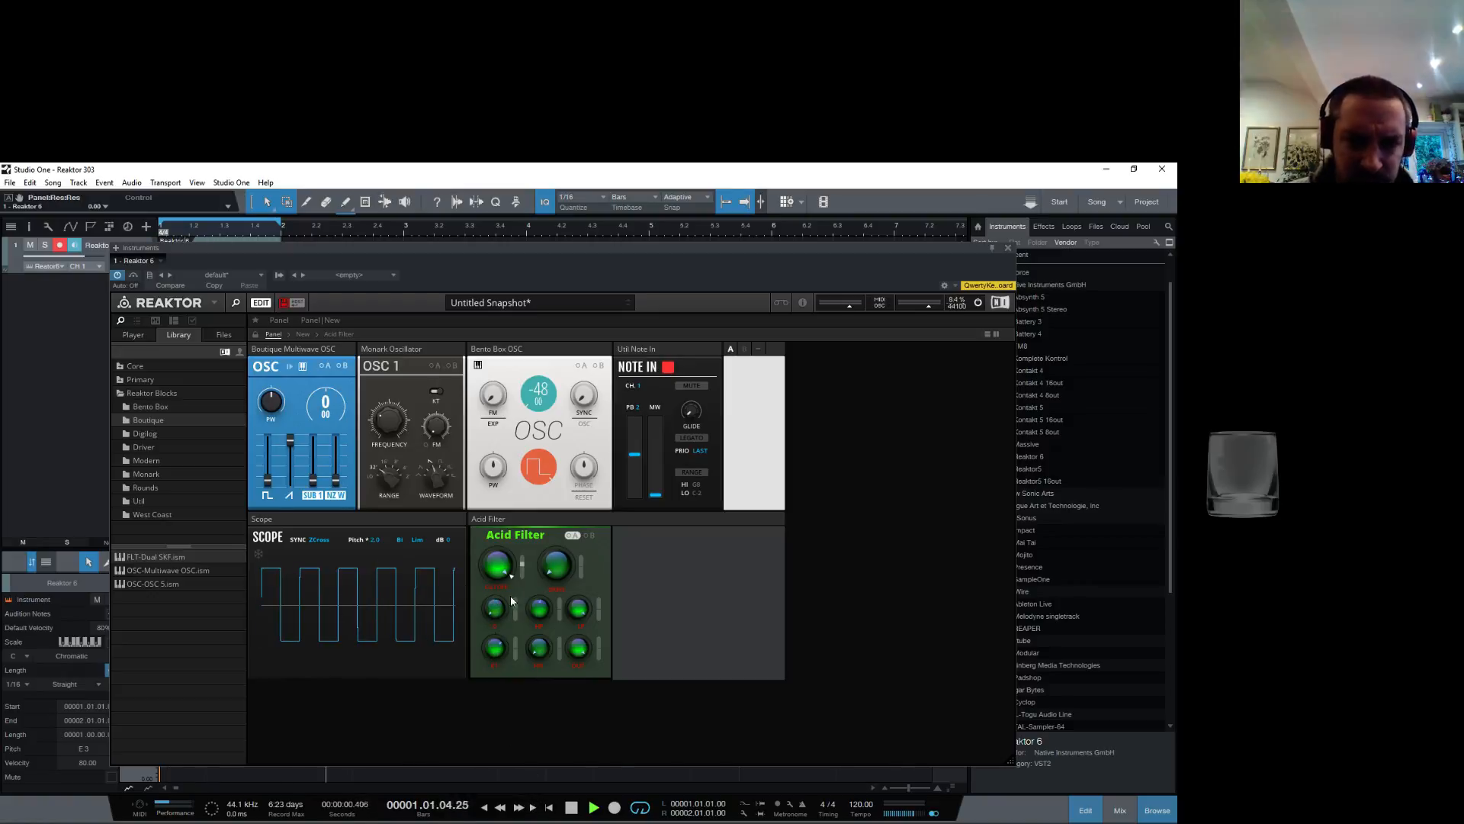
{"action": "left_click_drag", "start_coordinate": [492, 614], "coordinate": [548, 581]}
{"action": "left_click_drag", "start_coordinate": [540, 468], "coordinate": [542, 570]}
{"action": "left_click", "coordinate": [538, 608]}
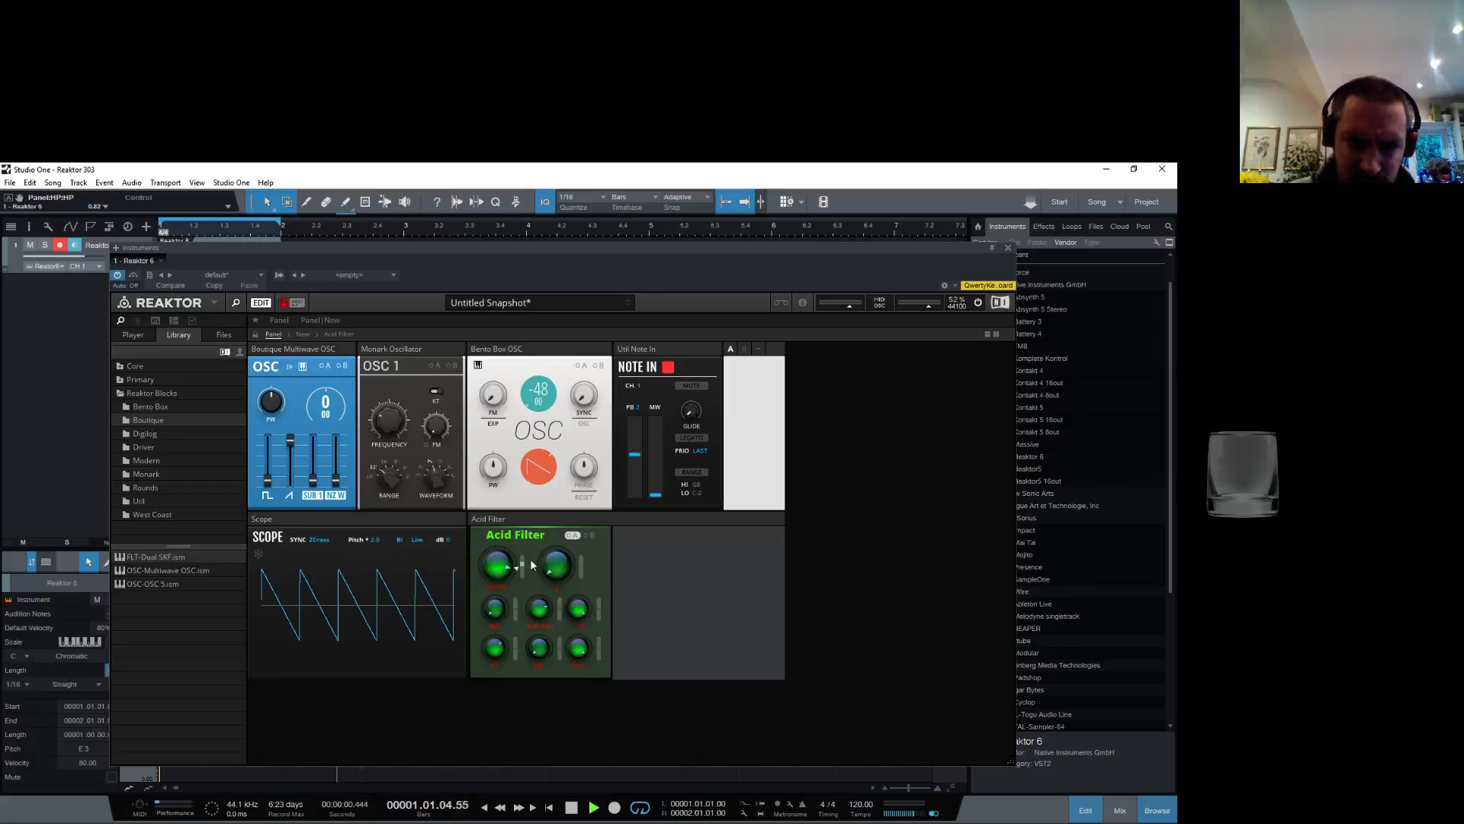
{"action": "left_click_drag", "start_coordinate": [533, 607], "coordinate": [539, 693]}
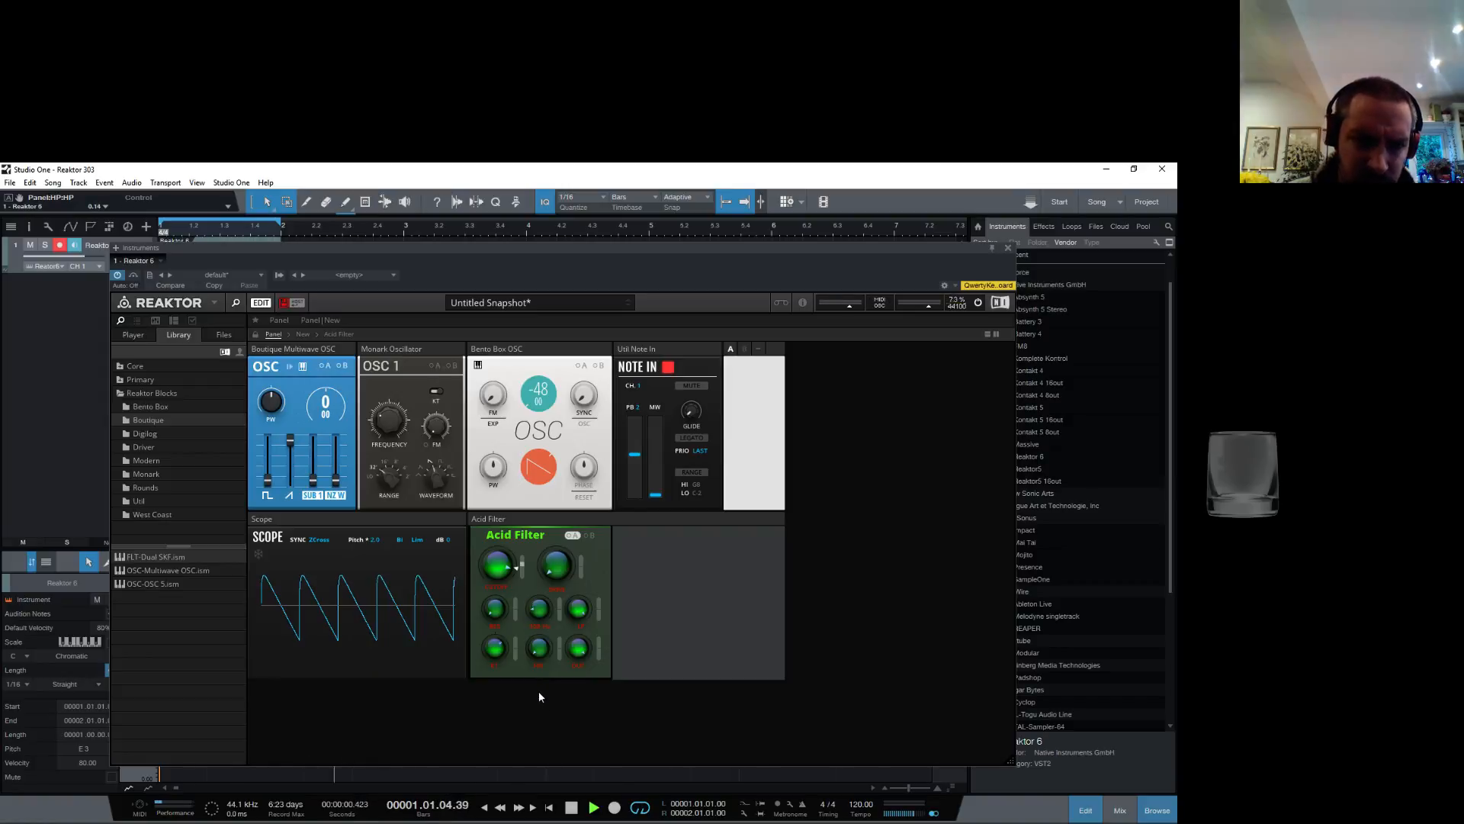
Step: Fine-tune the Bento Box OSC's wave close to sawtooth and raise the Acid Filter's LP to 1.00
{"action": "left_click_drag", "start_coordinate": [539, 467], "coordinate": [538, 430]}
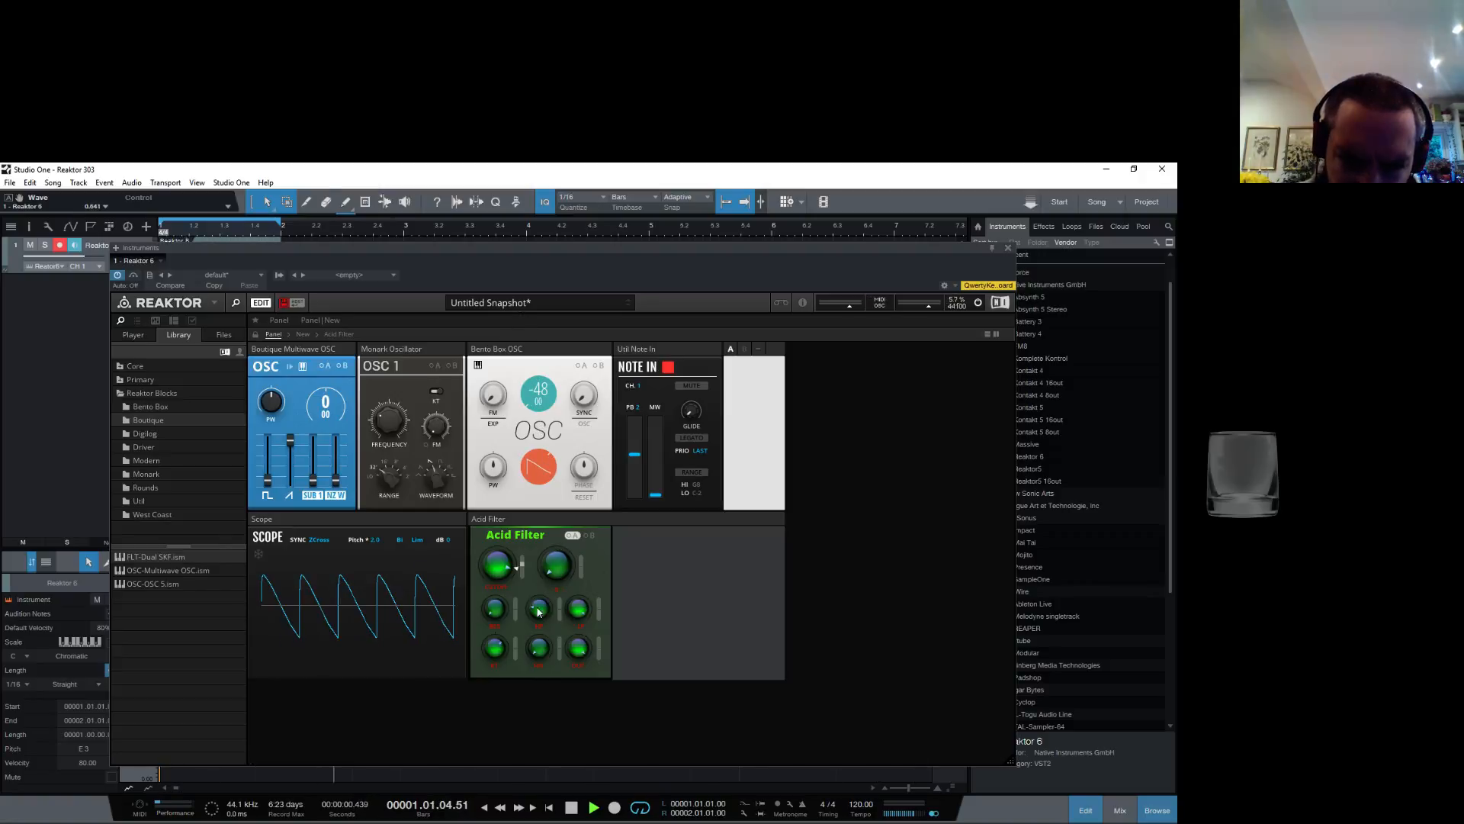
{"action": "left_click", "coordinate": [579, 569]}
{"action": "left_click_drag", "start_coordinate": [579, 568], "coordinate": [587, 647]}
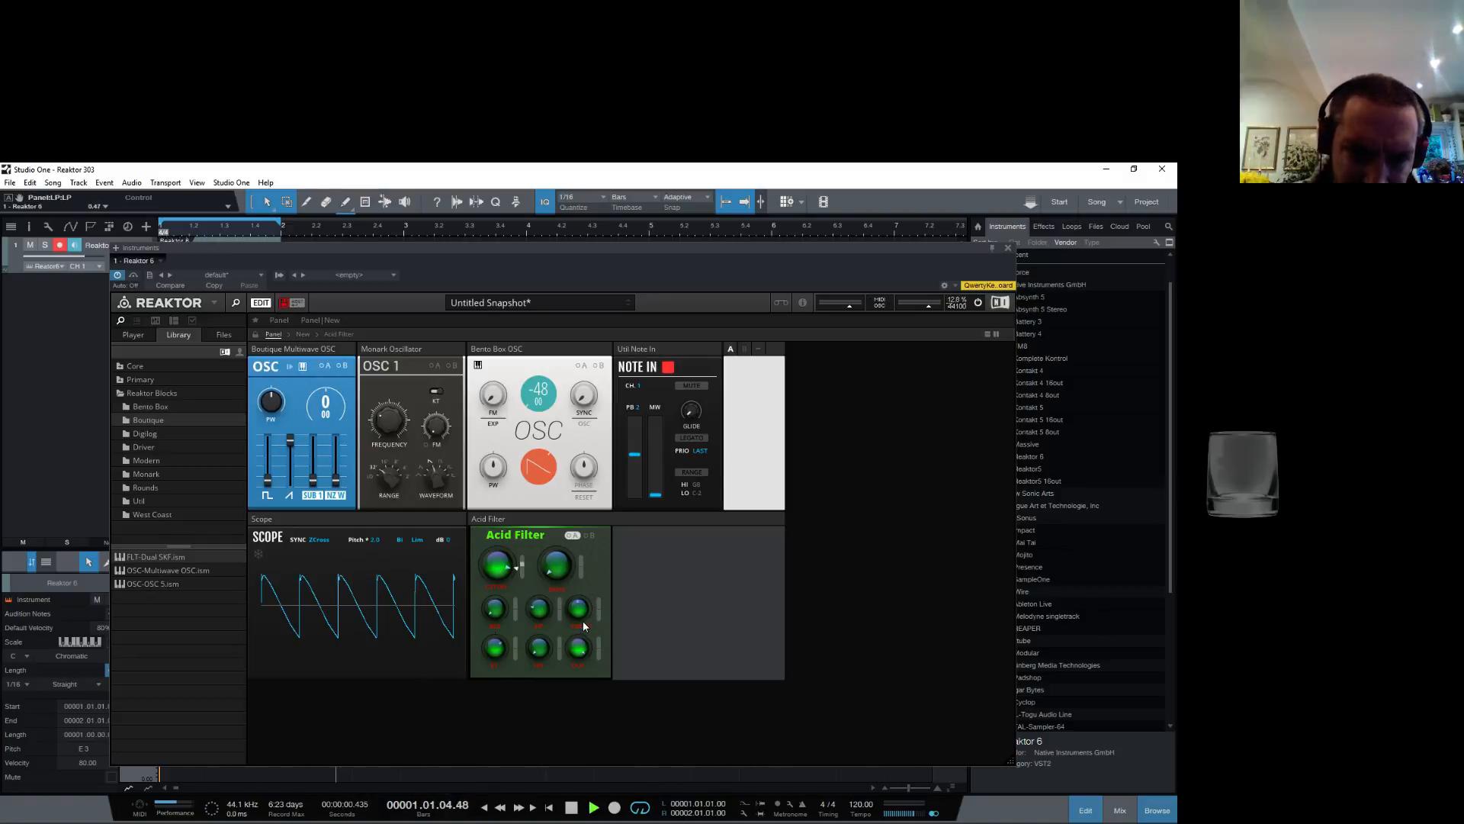
{"action": "left_click_drag", "start_coordinate": [598, 610], "coordinate": [638, 367]}
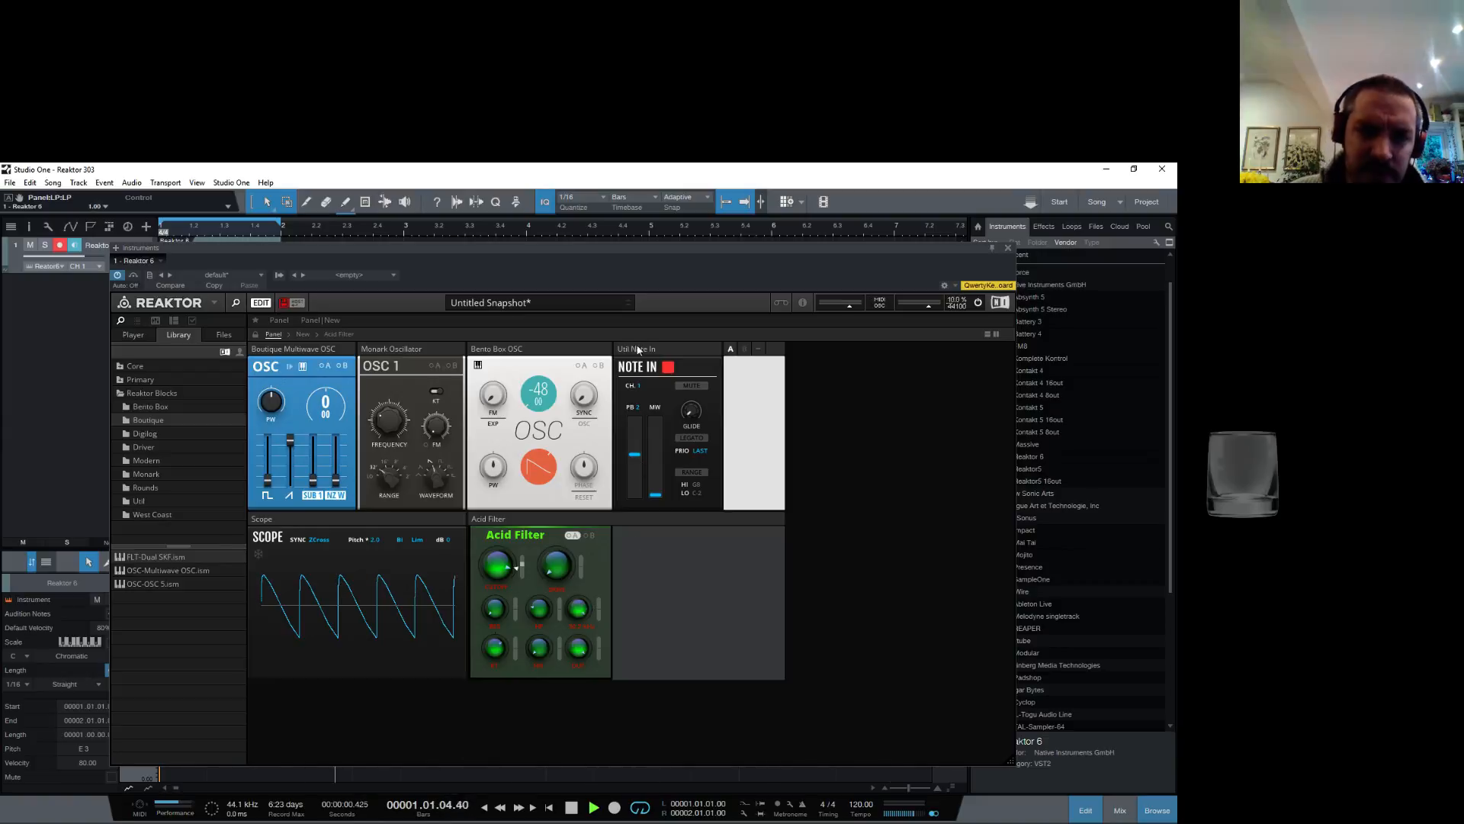
Step: In the structure view, shift the Acid Filter closer to the oscillator and move the Scope down to make room between them
{"action": "left_click", "coordinate": [304, 334]}
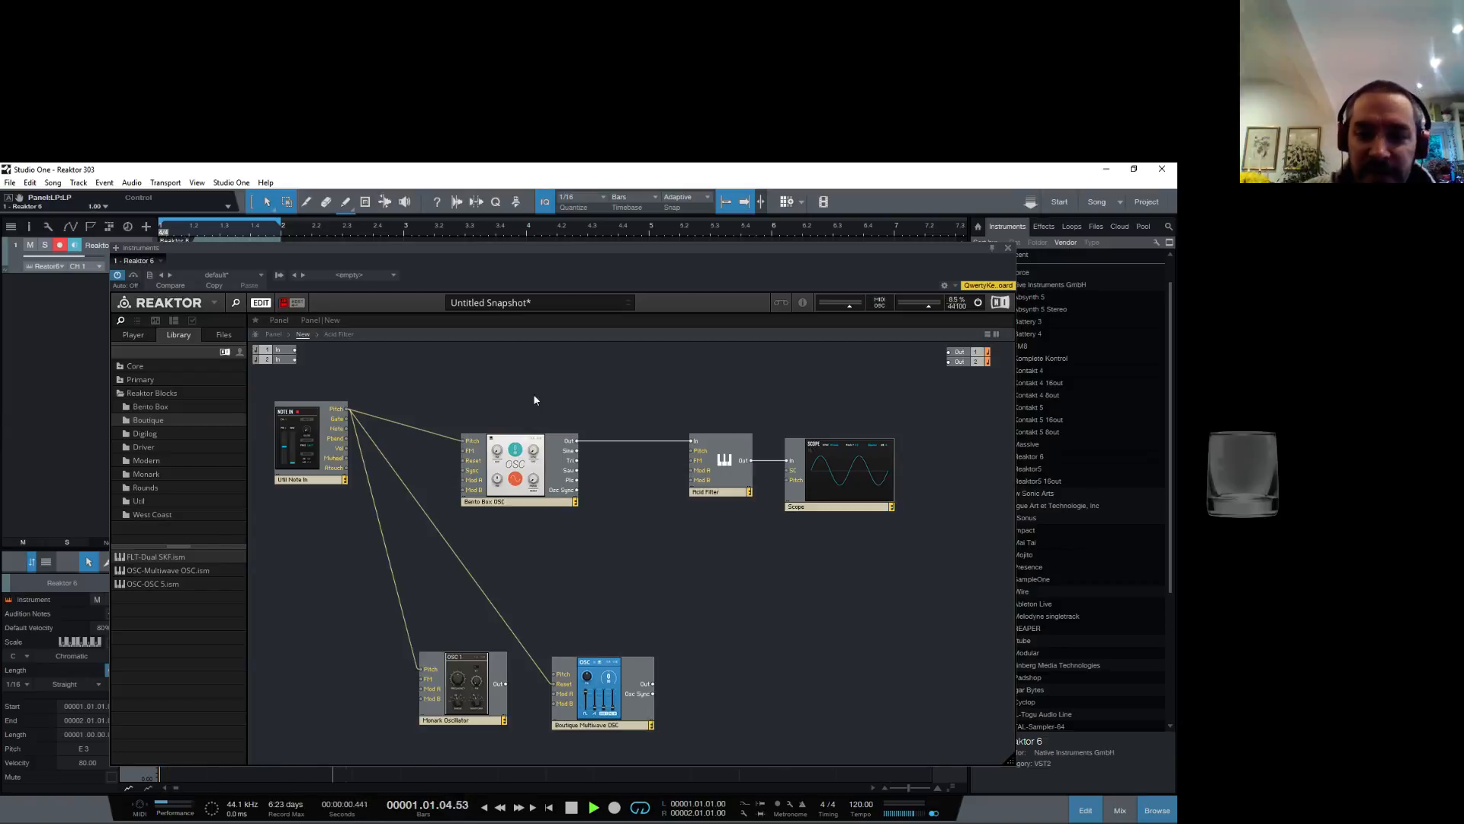
{"action": "left_click_drag", "start_coordinate": [724, 490], "coordinate": [672, 492]}
{"action": "left_click_drag", "start_coordinate": [819, 507], "coordinate": [882, 681]}
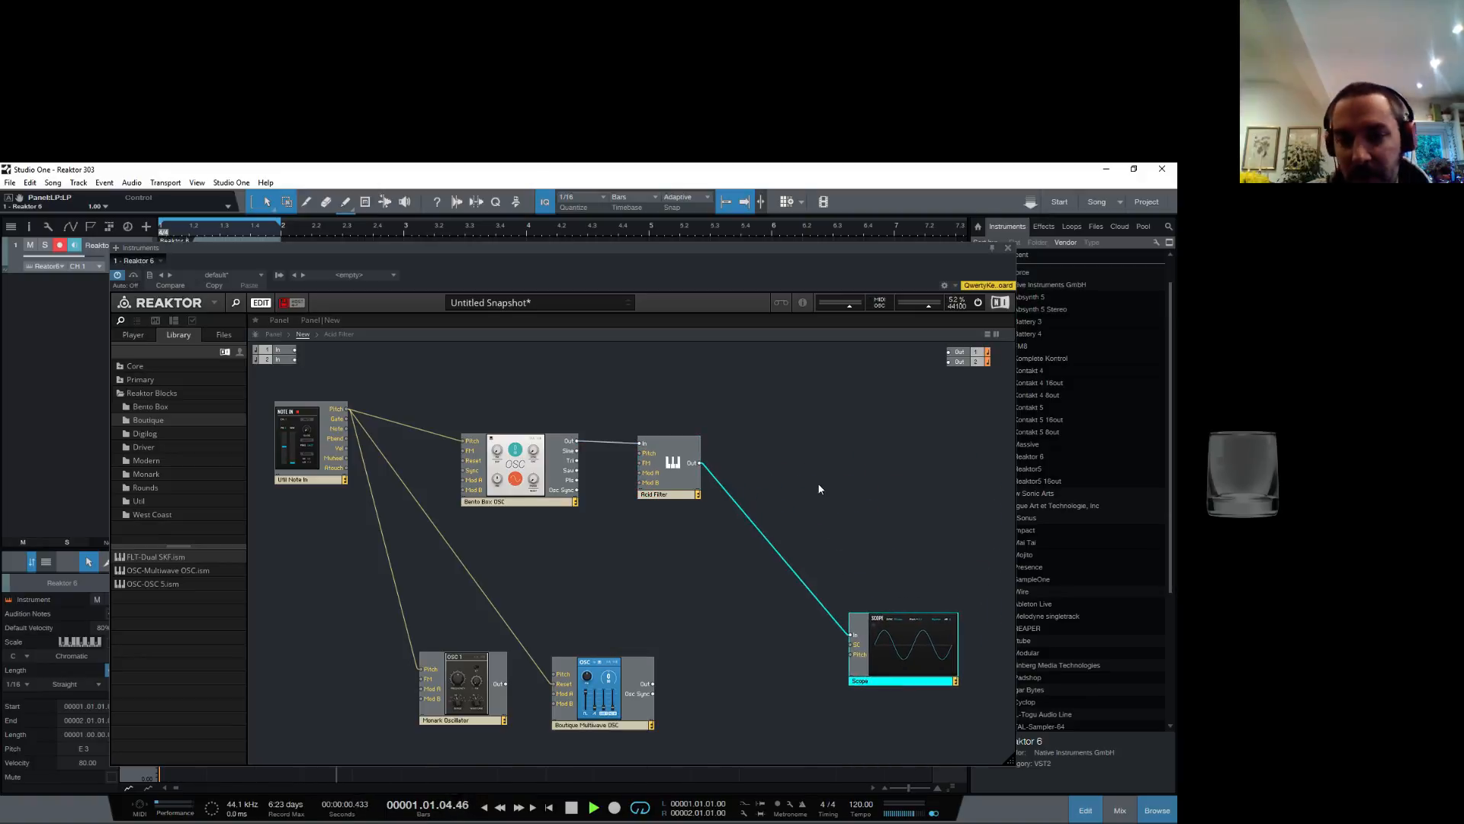
{"action": "right_click", "coordinate": [819, 486]}
{"action": "left_click", "coordinate": [306, 550]}
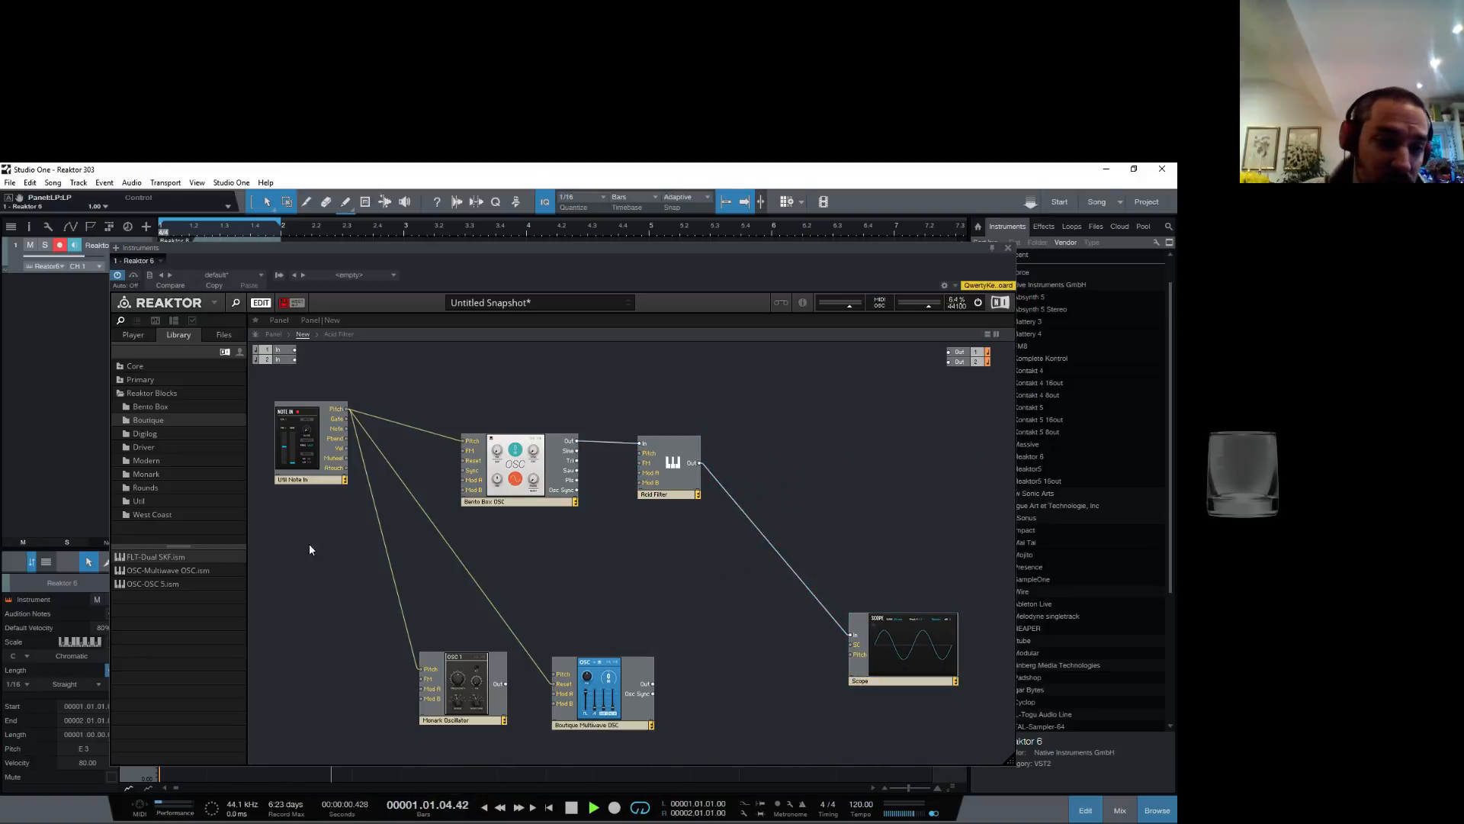
Step: Add AMP-VCA from the Bento Box library and wire it between the Acid Filter's Out and the Scope's In
{"action": "left_click", "coordinate": [149, 408]}
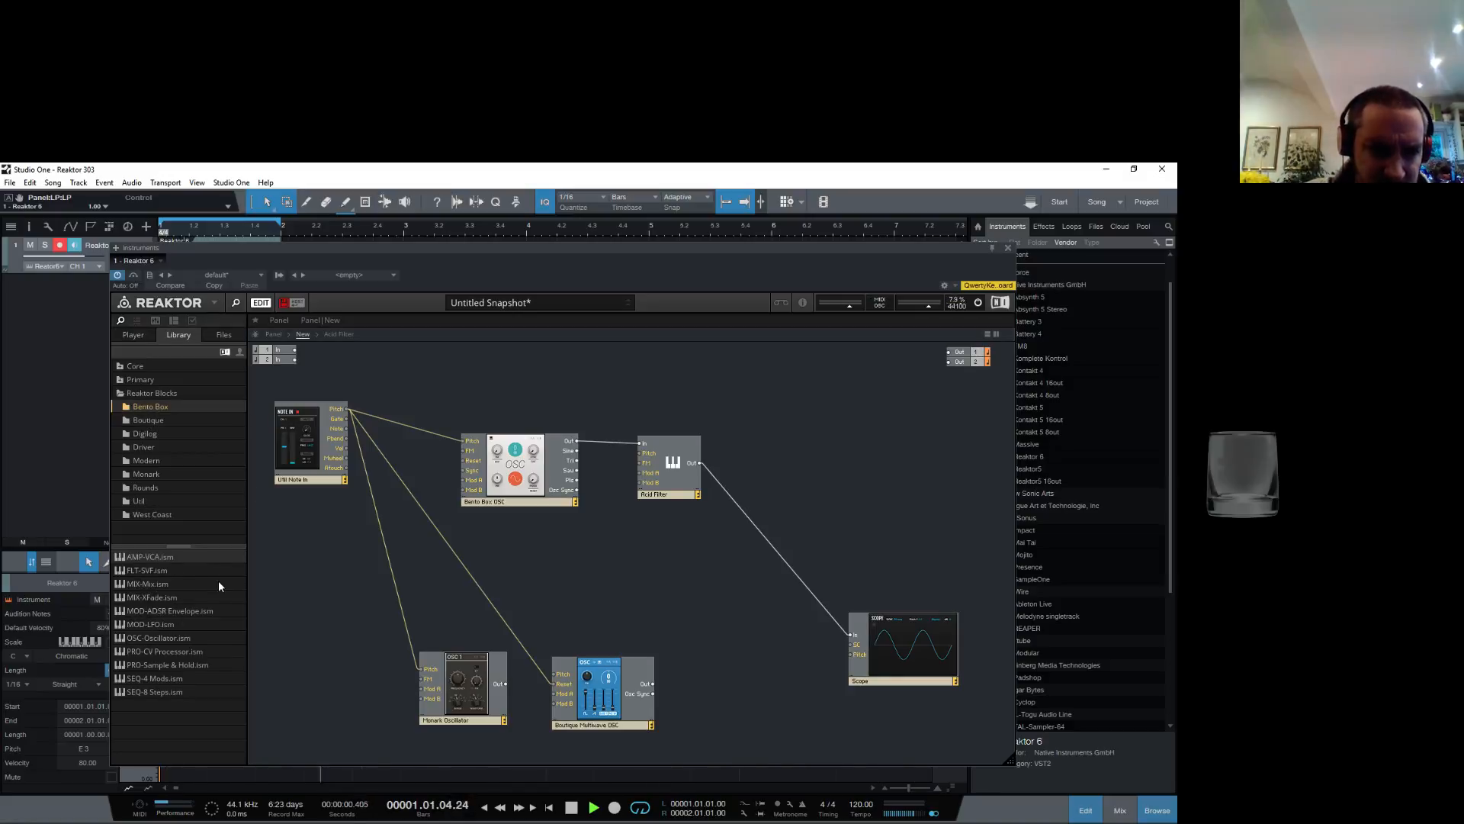
{"action": "left_click", "coordinate": [139, 502]}
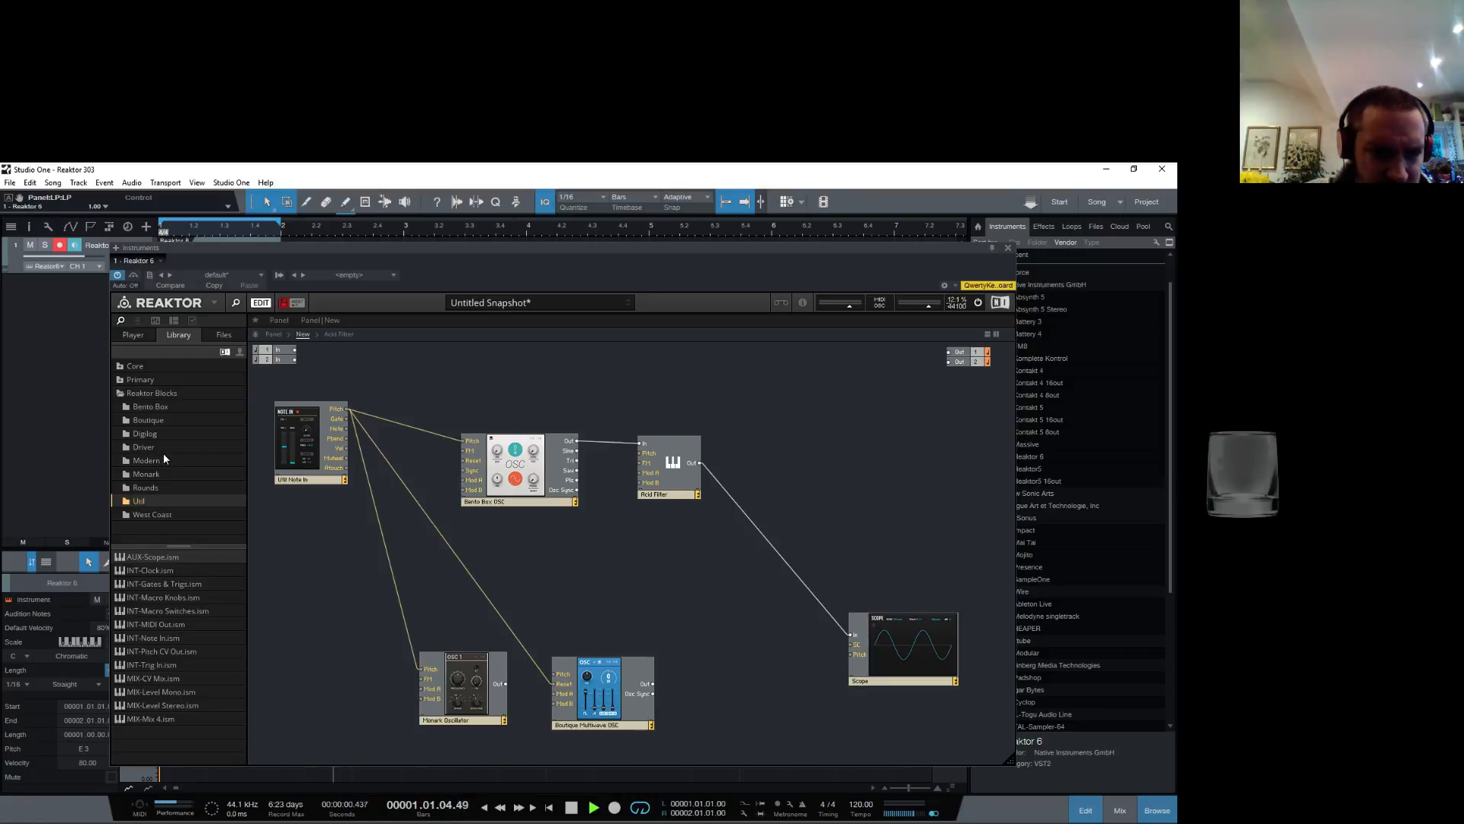
{"action": "left_click", "coordinate": [149, 408]}
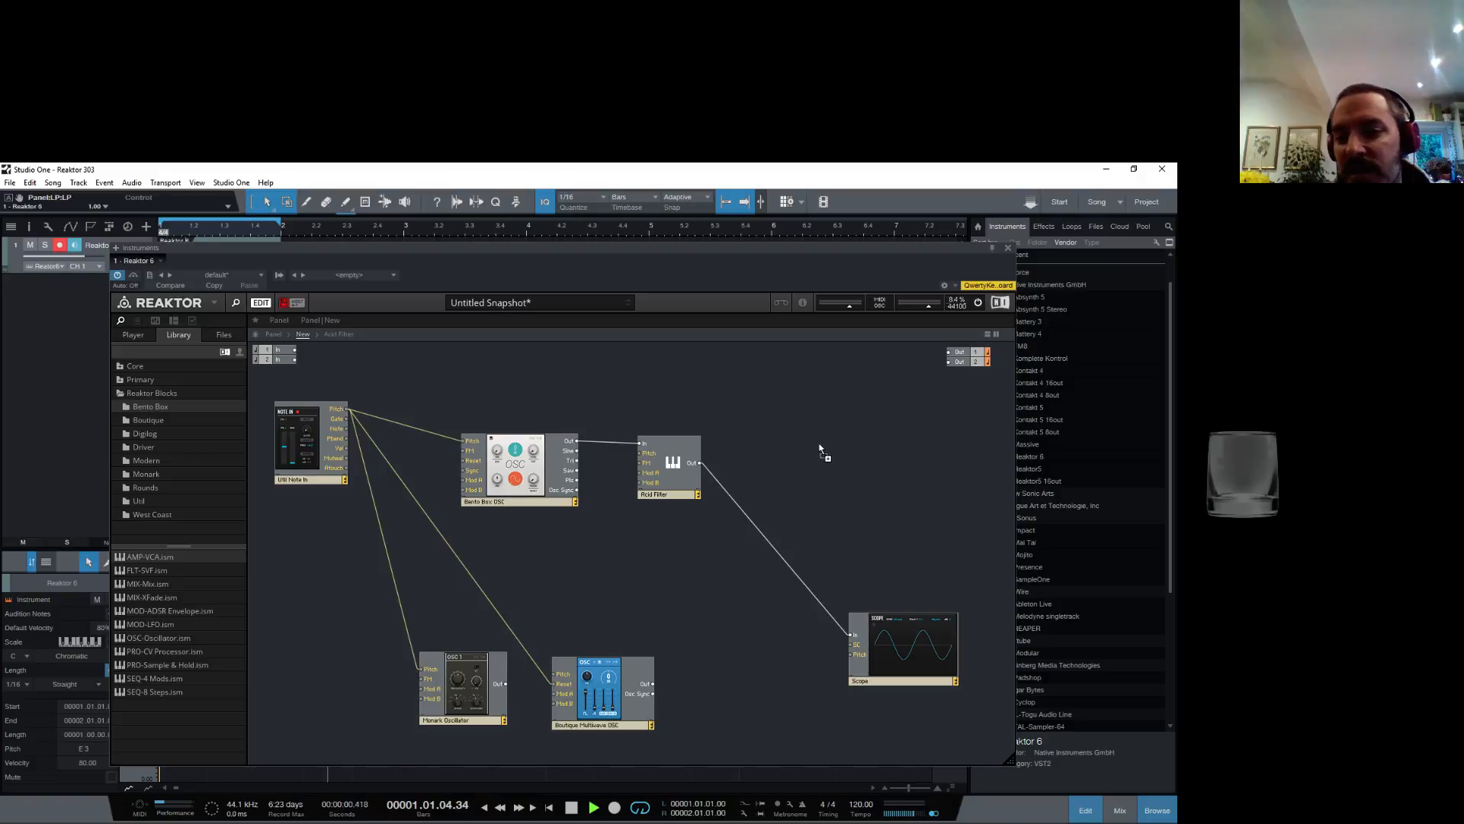
{"action": "left_click_drag", "start_coordinate": [150, 557], "coordinate": [801, 450]}
{"action": "mouse_move", "coordinate": [700, 463]}
{"action": "left_mouse_down"}
{"action": "mouse_move", "coordinate": [831, 469]}
{"action": "mouse_move", "coordinate": [834, 515]}
{"action": "mouse_move", "coordinate": [821, 505]}
{"action": "mouse_move", "coordinate": [864, 544]}
{"action": "mouse_move", "coordinate": [857, 640]}
{"action": "left_mouse_up"}
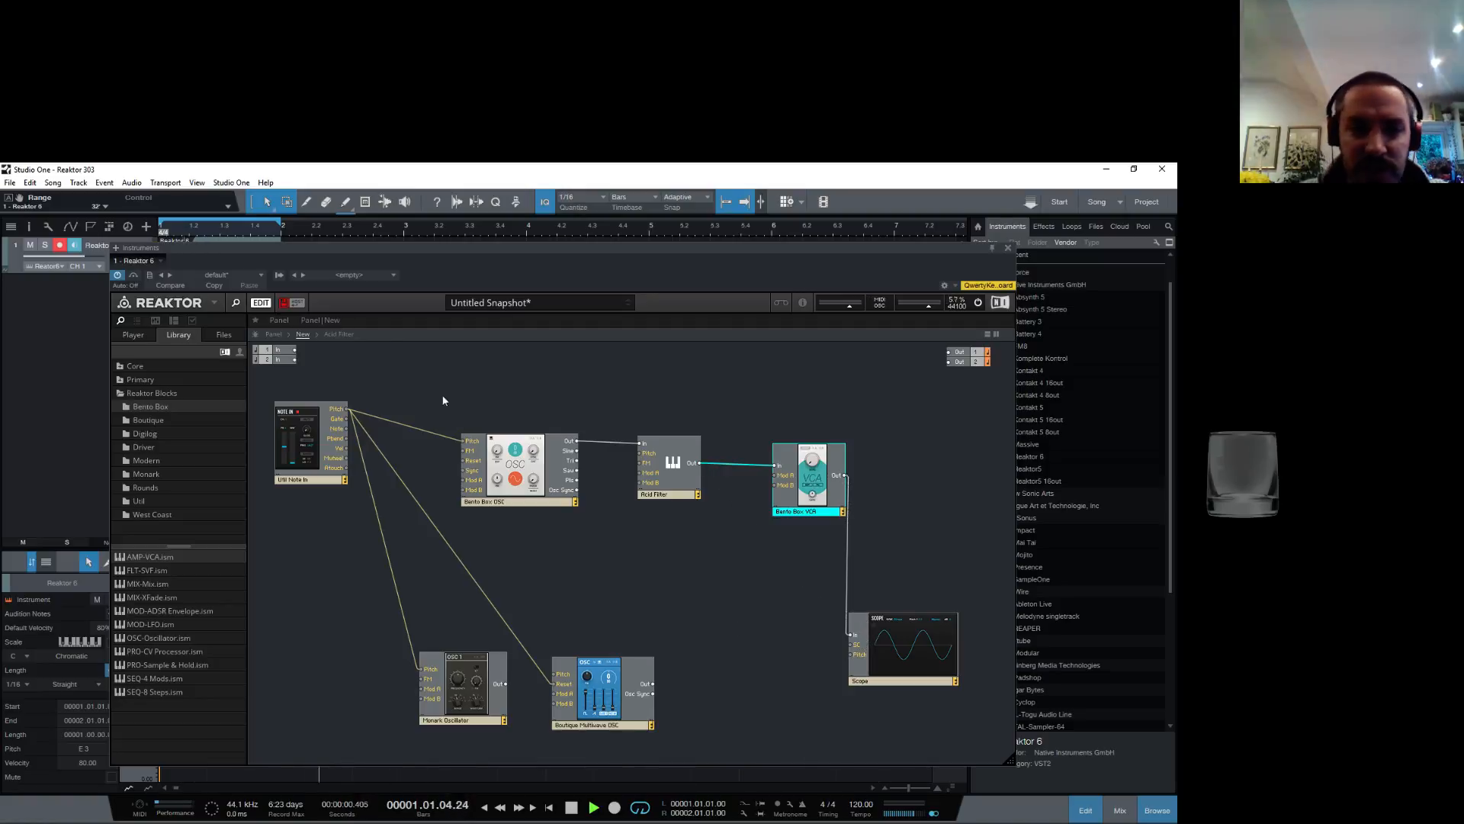
Step: In the panel view, raise the Bento Box VCA's Level to maximum and place the block beside the Acid Filter
{"action": "left_click", "coordinate": [359, 338]}
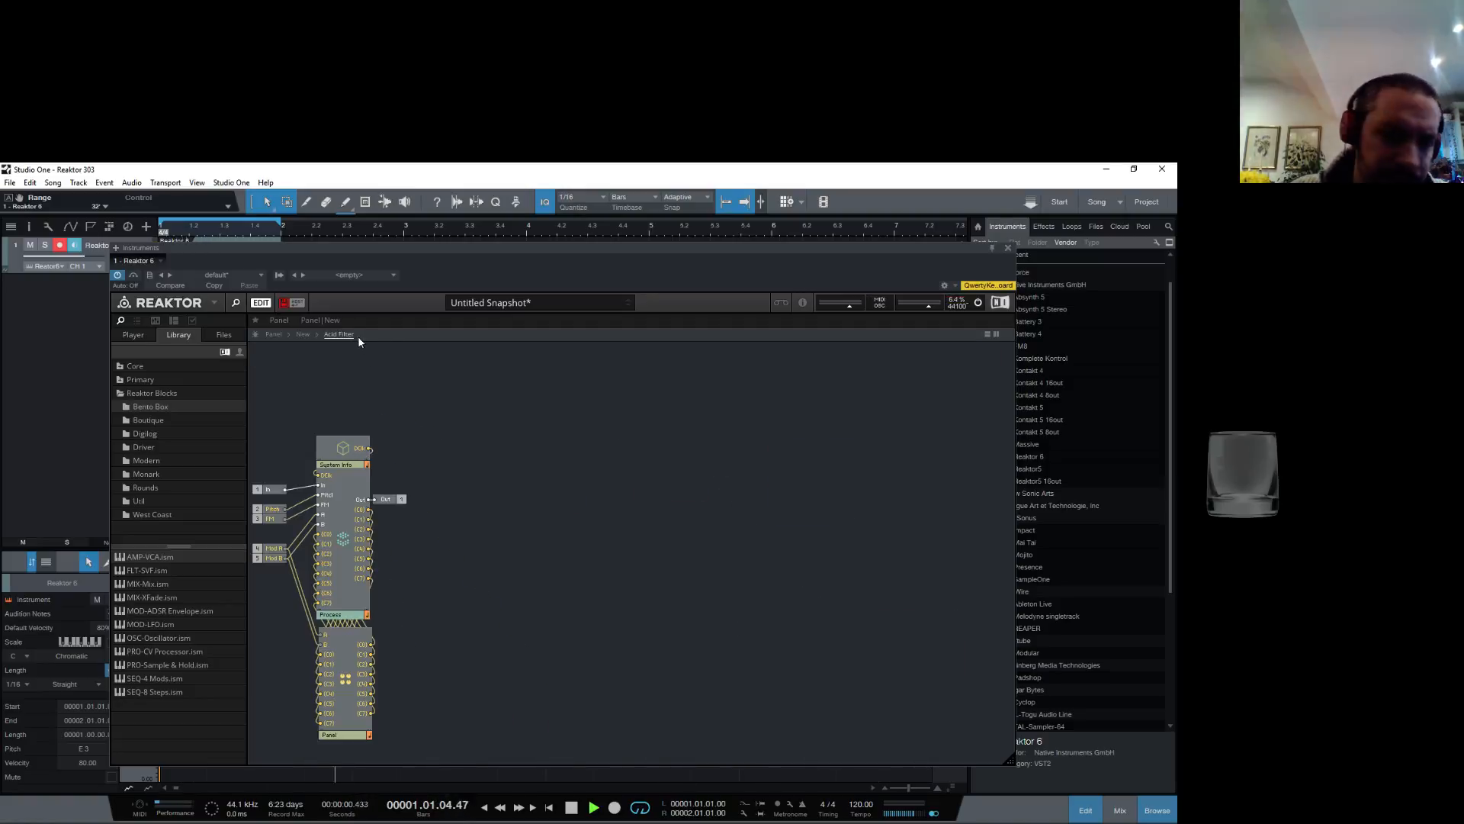
{"action": "left_click", "coordinate": [274, 336]}
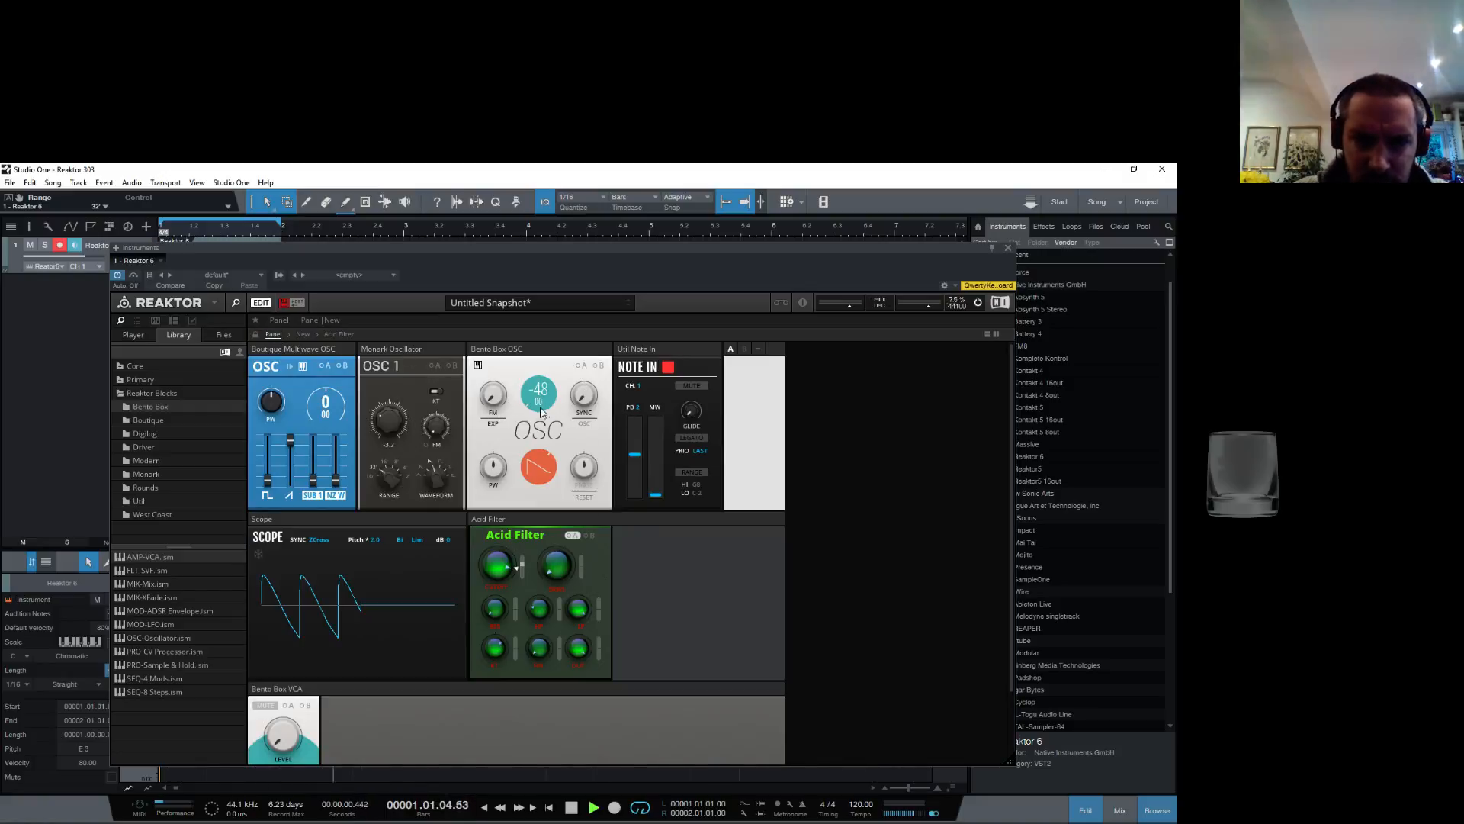
{"action": "left_click_drag", "start_coordinate": [283, 735], "coordinate": [293, 603]}
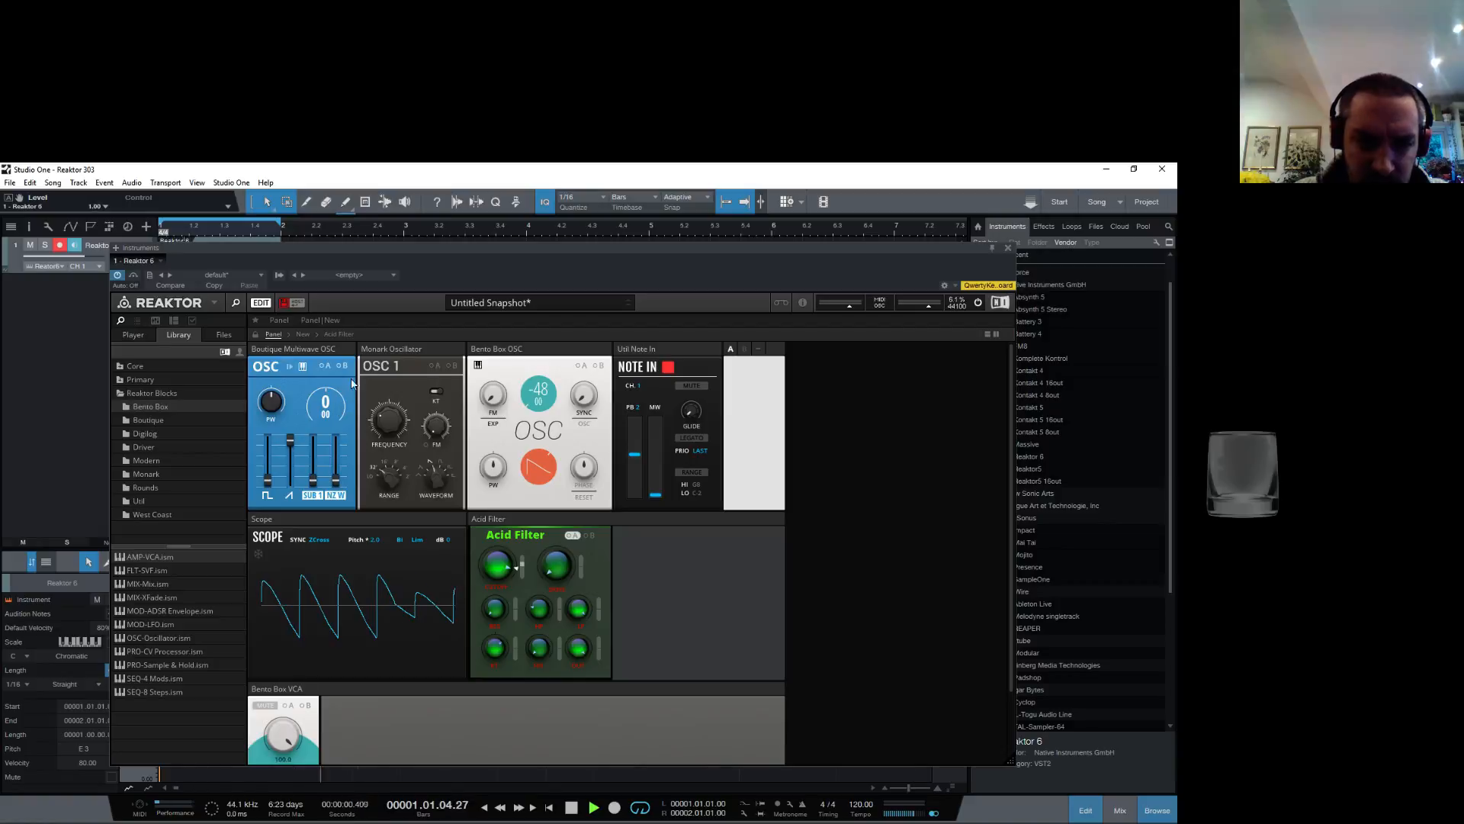
{"action": "scroll", "coordinate": [802, 526], "scroll_direction": "down", "scroll_amount": 2}
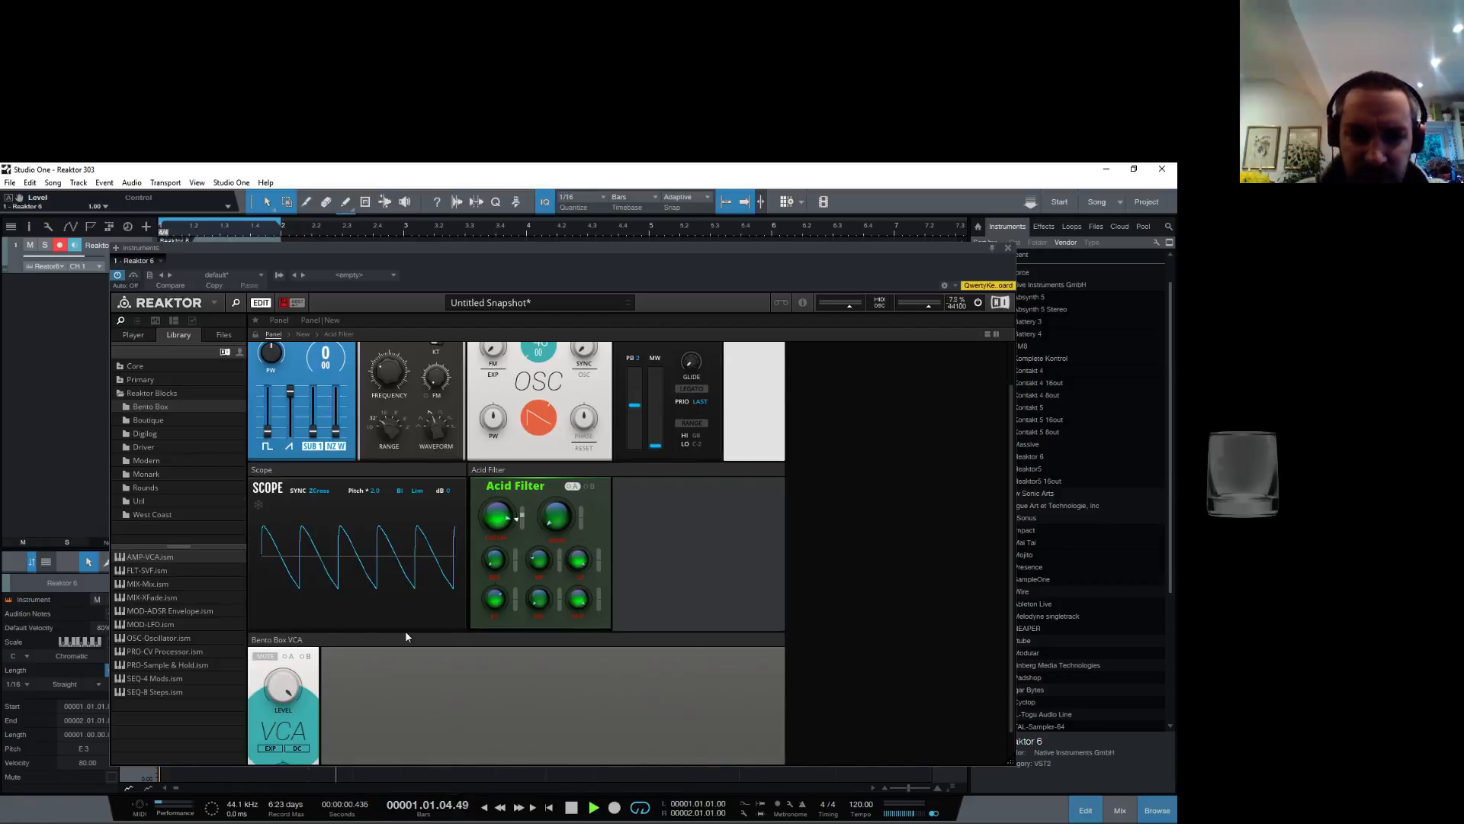
{"action": "left_click_drag", "start_coordinate": [296, 639], "coordinate": [653, 471]}
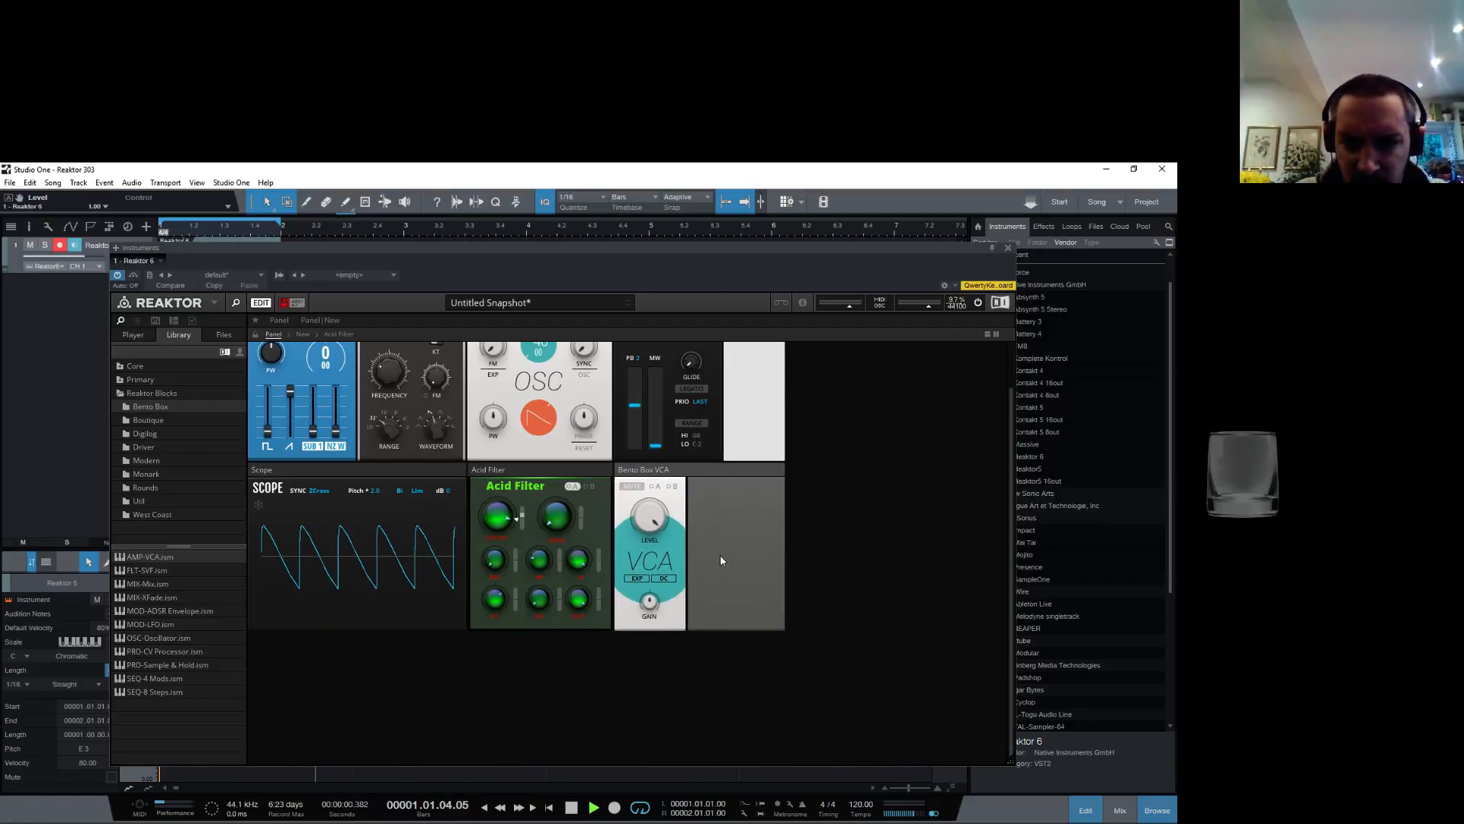
Step: Switch the Bento Box VCA to AC and try the oscillator's square wave with the Acid Filter's HP at 0.38
{"action": "left_click", "coordinate": [673, 580]}
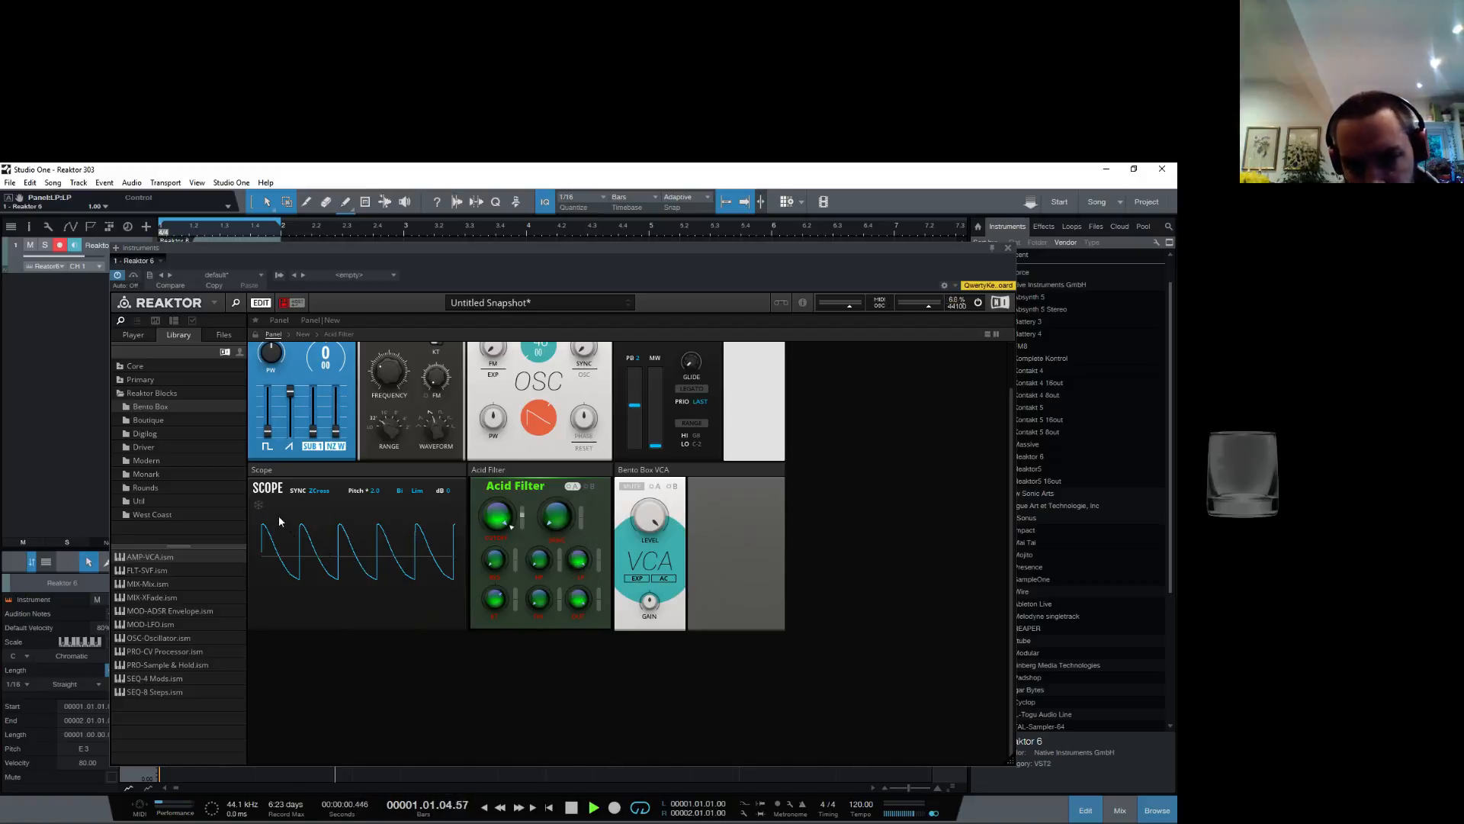
{"action": "scroll", "coordinate": [385, 577], "scroll_direction": "up", "scroll_amount": 1}
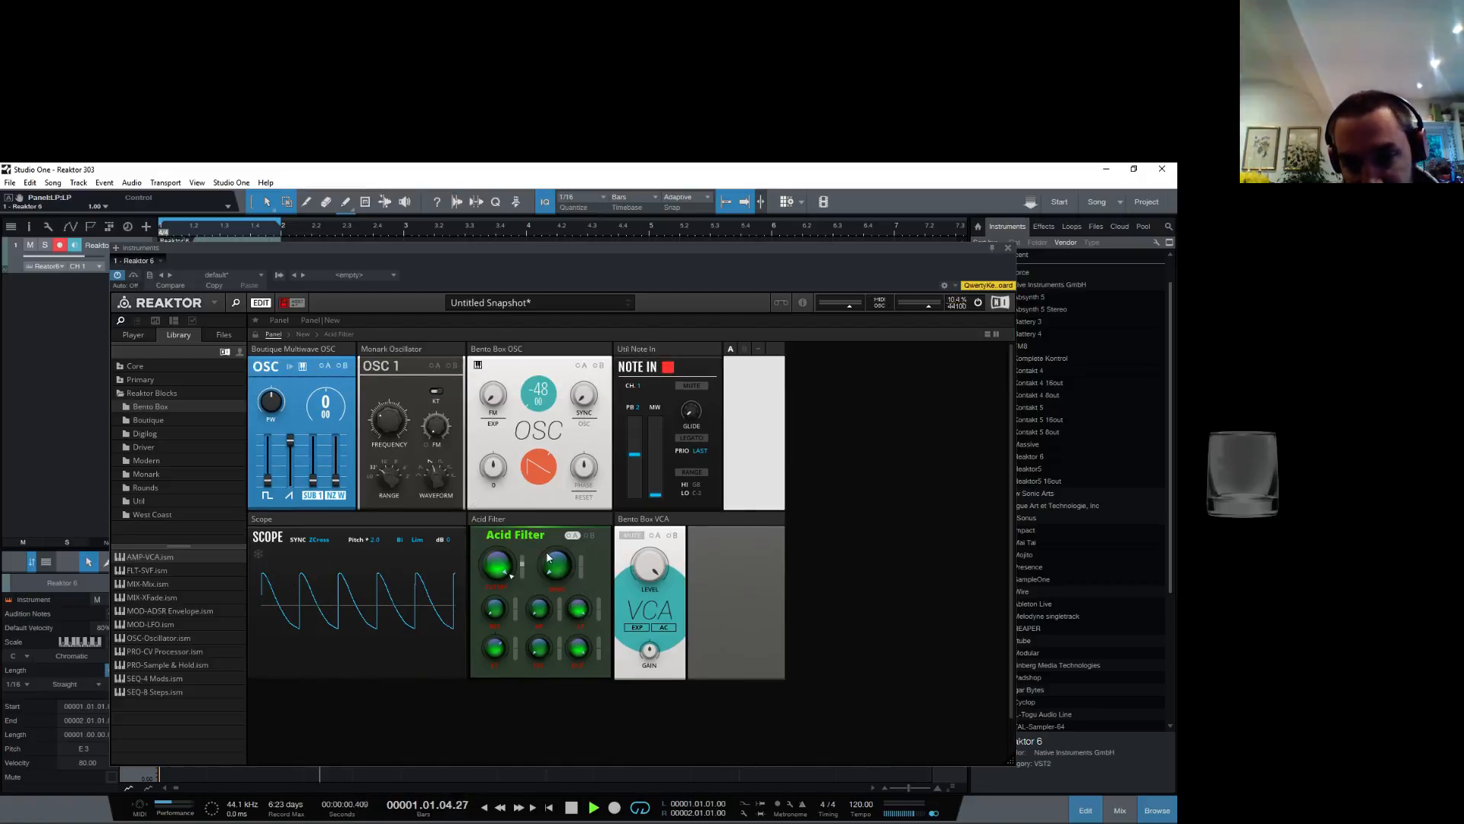
{"action": "left_click_drag", "start_coordinate": [540, 495], "coordinate": [580, 331]}
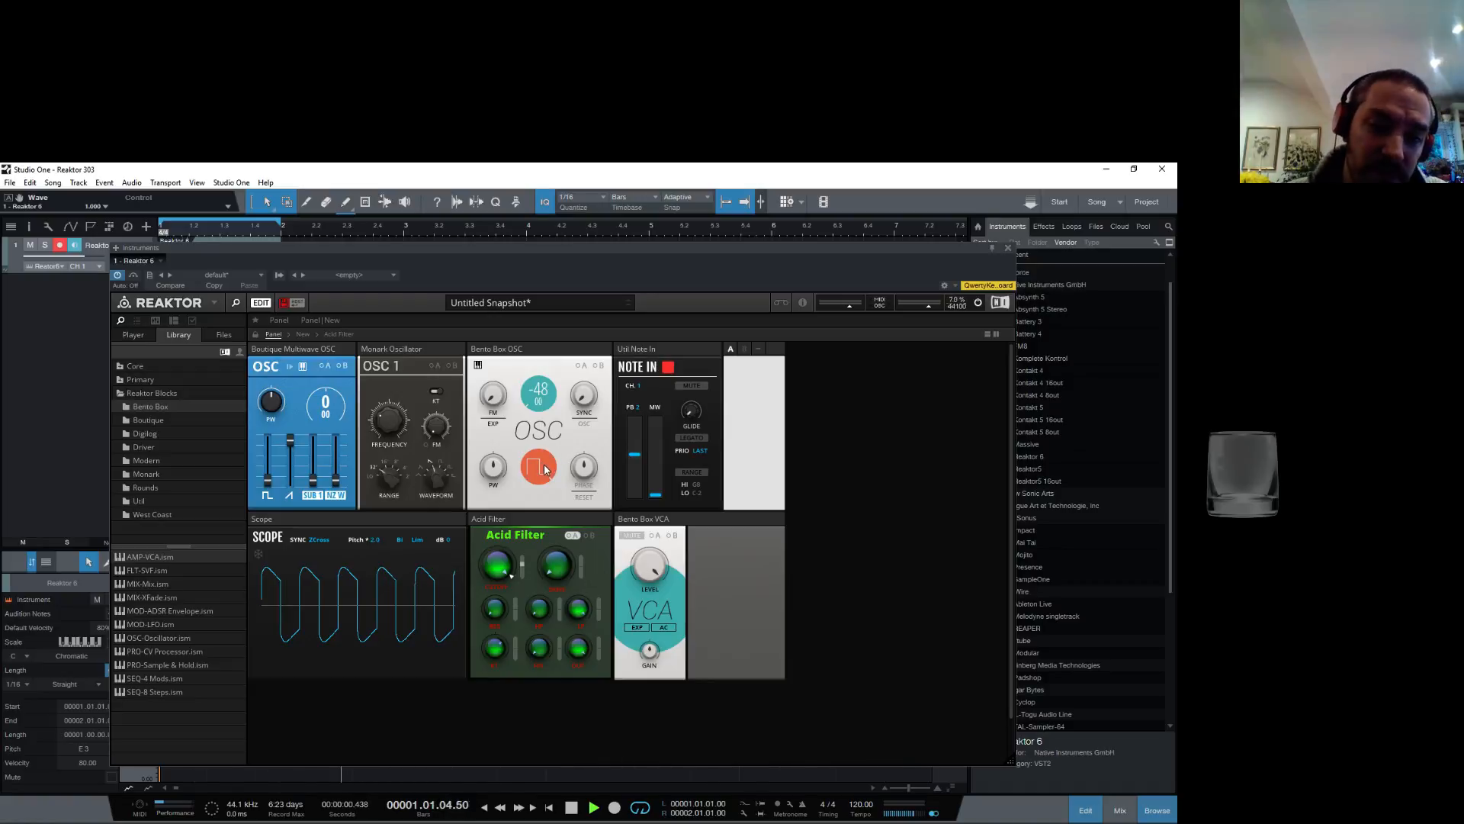
{"action": "left_click_drag", "start_coordinate": [543, 478], "coordinate": [532, 514]}
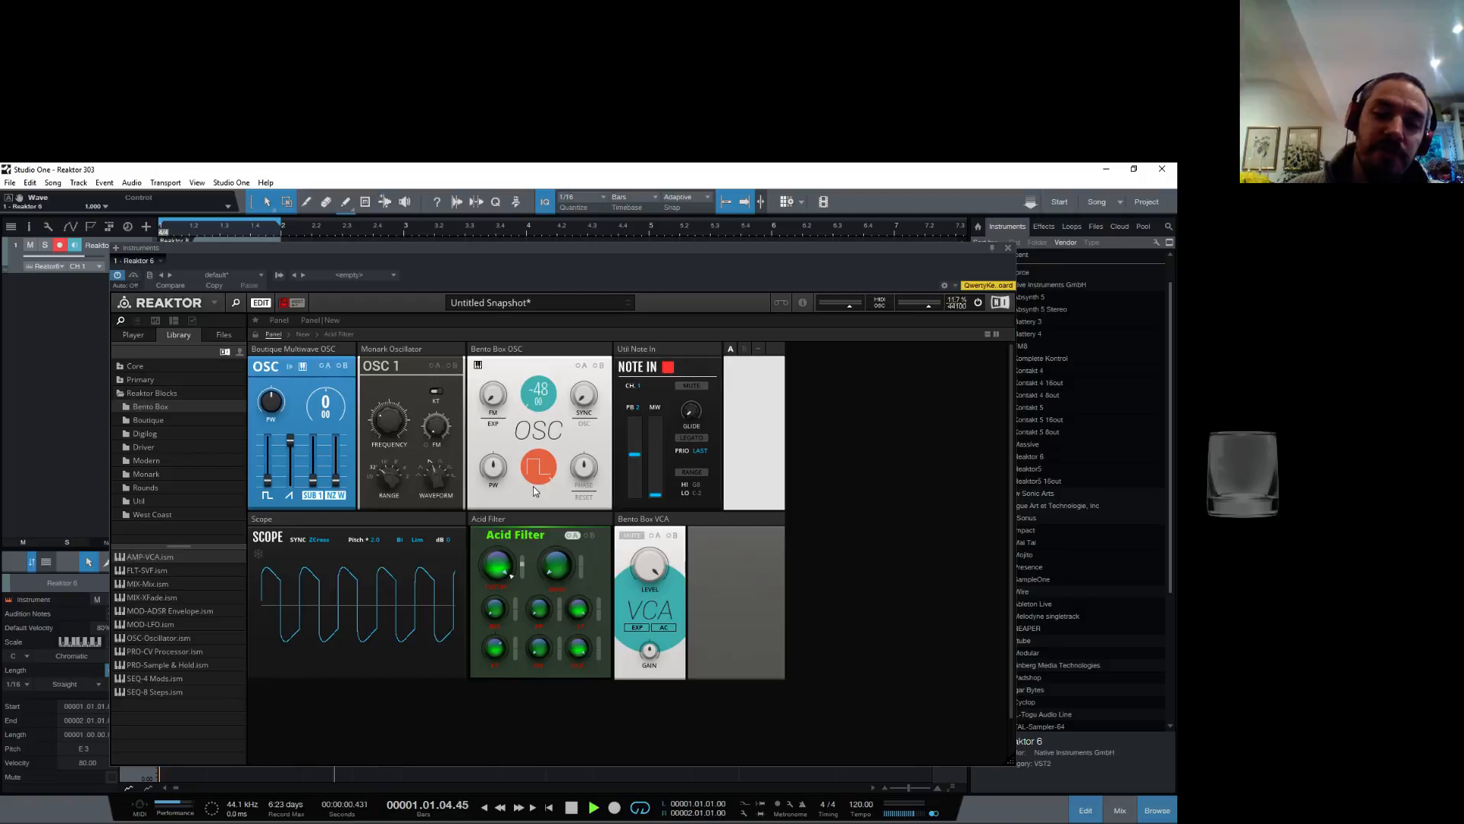
{"action": "left_click_drag", "start_coordinate": [543, 562], "coordinate": [543, 550]}
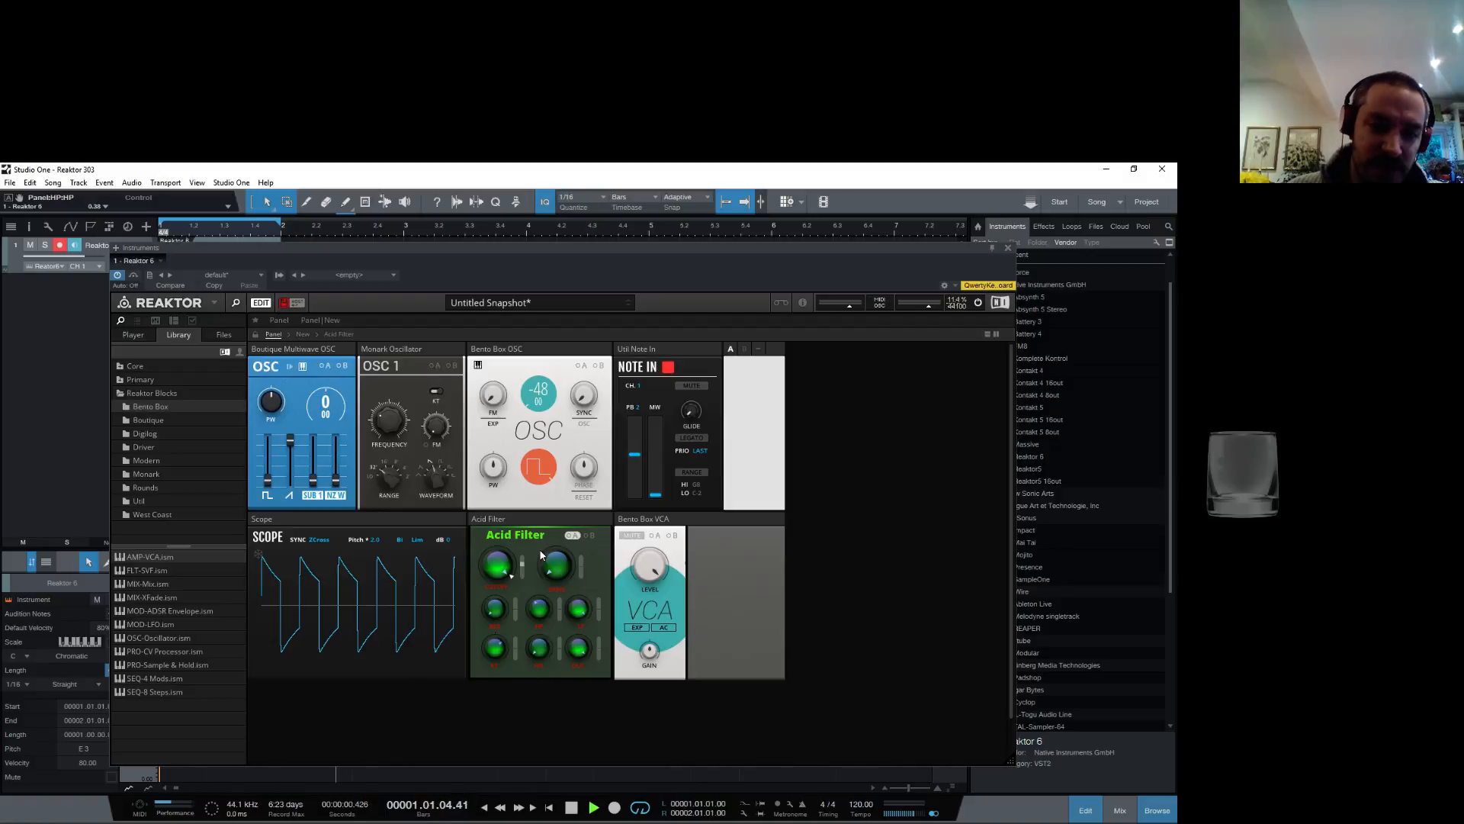
Step: Set the oscillator back to sawtooth, then raise the Acid Filter's Res and set its LP to 0.54
{"action": "mouse_move", "coordinate": [540, 464]}
{"action": "left_mouse_down"}
{"action": "mouse_move", "coordinate": [546, 571]}
{"action": "mouse_move", "coordinate": [555, 486]}
{"action": "left_mouse_up"}
{"action": "left_click_drag", "start_coordinate": [495, 606], "coordinate": [502, 557]}
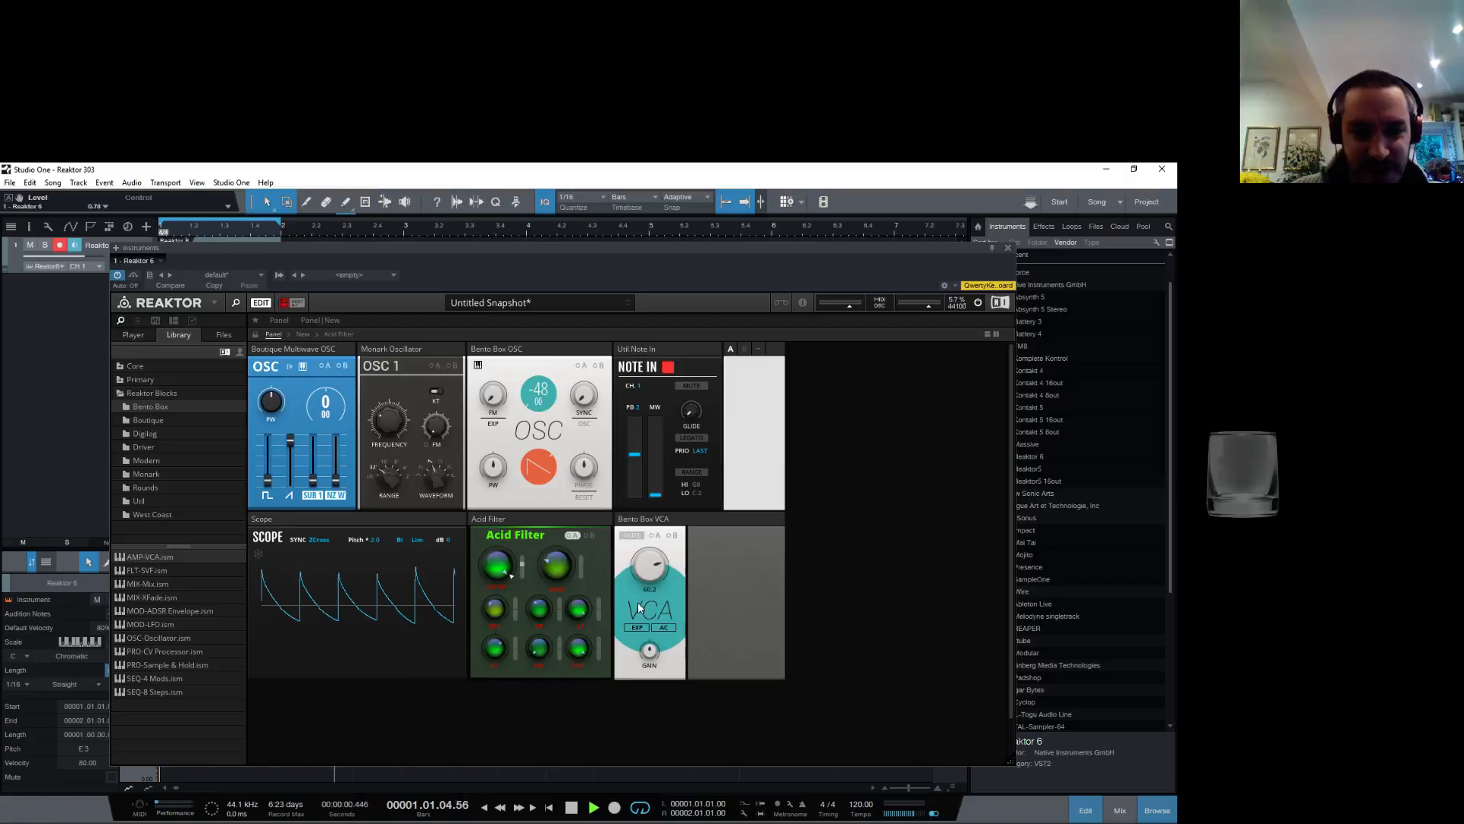
{"action": "mouse_move", "coordinate": [495, 608]}
{"action": "left_mouse_down"}
{"action": "mouse_move", "coordinate": [503, 545]}
{"action": "mouse_move", "coordinate": [499, 579]}
{"action": "left_mouse_up"}
{"action": "left_click_drag", "start_coordinate": [582, 611], "coordinate": [580, 650]}
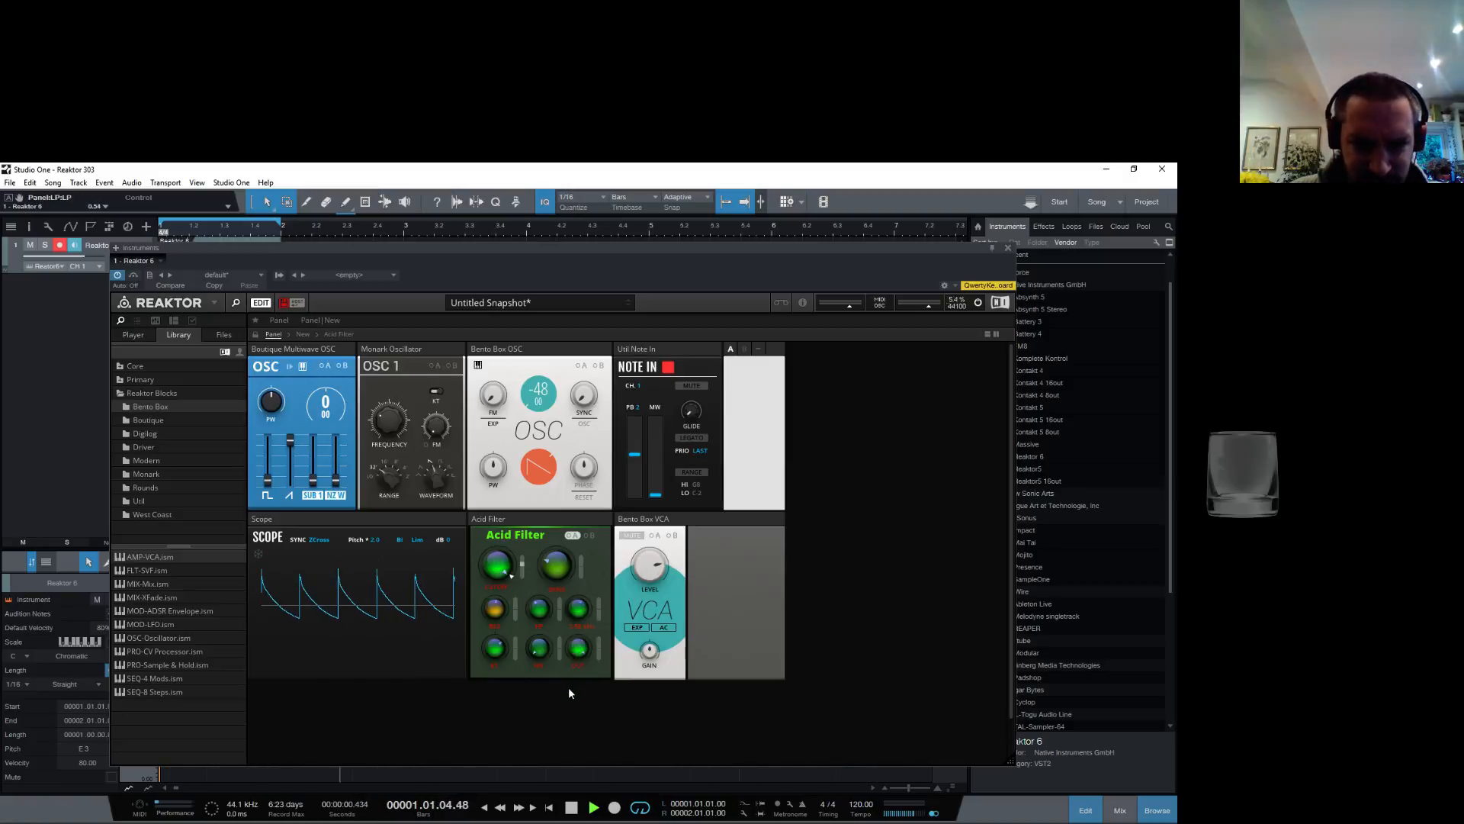
Step: Set the oscillator to square, reduce the Acid Filter's Res to 0.21 and turn down its second large knob
{"action": "left_click_drag", "start_coordinate": [556, 573], "coordinate": [612, 263]}
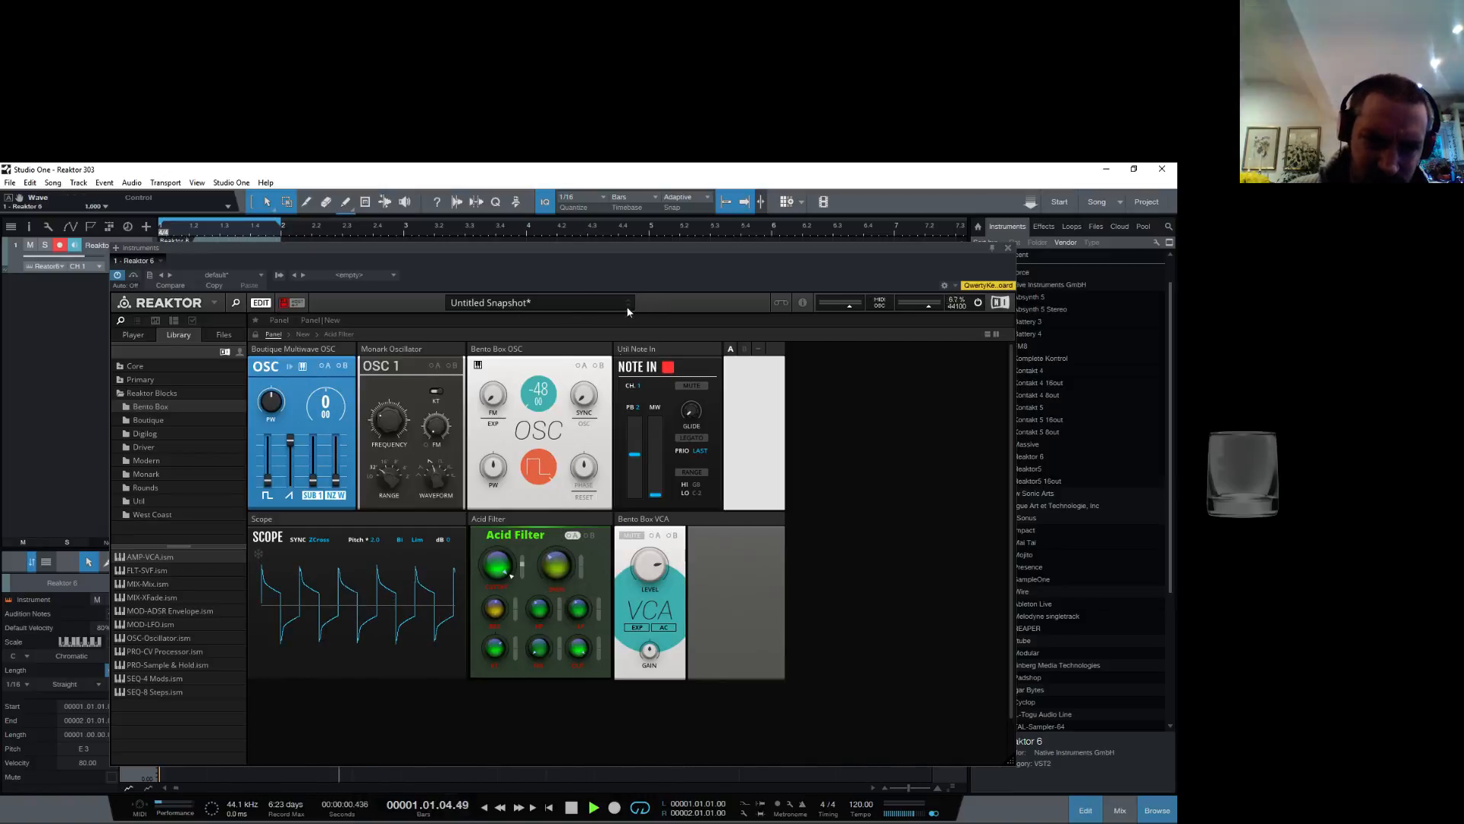
{"action": "left_click_drag", "start_coordinate": [500, 608], "coordinate": [492, 656]}
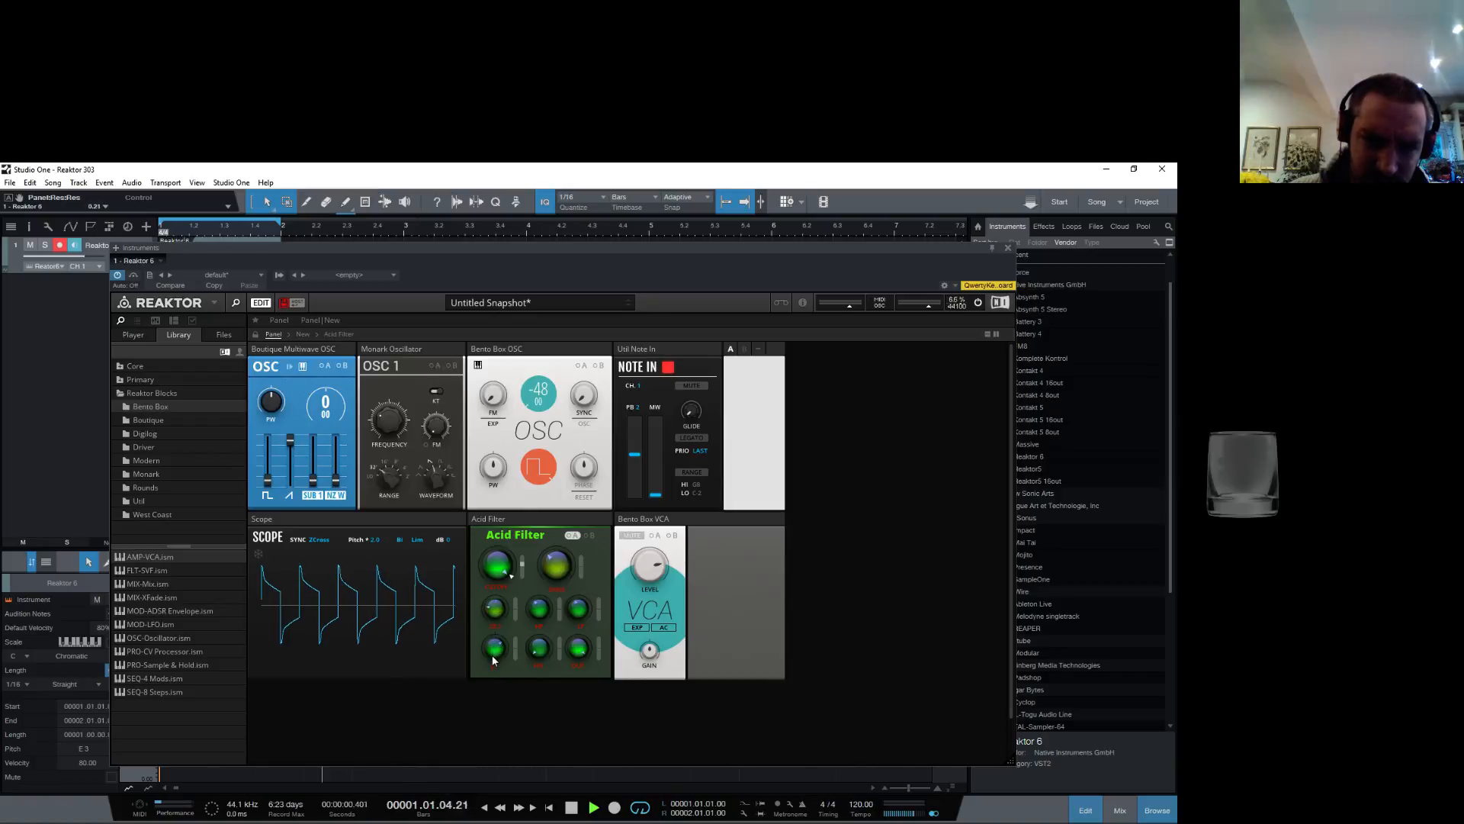
{"action": "left_click_drag", "start_coordinate": [558, 571], "coordinate": [547, 627]}
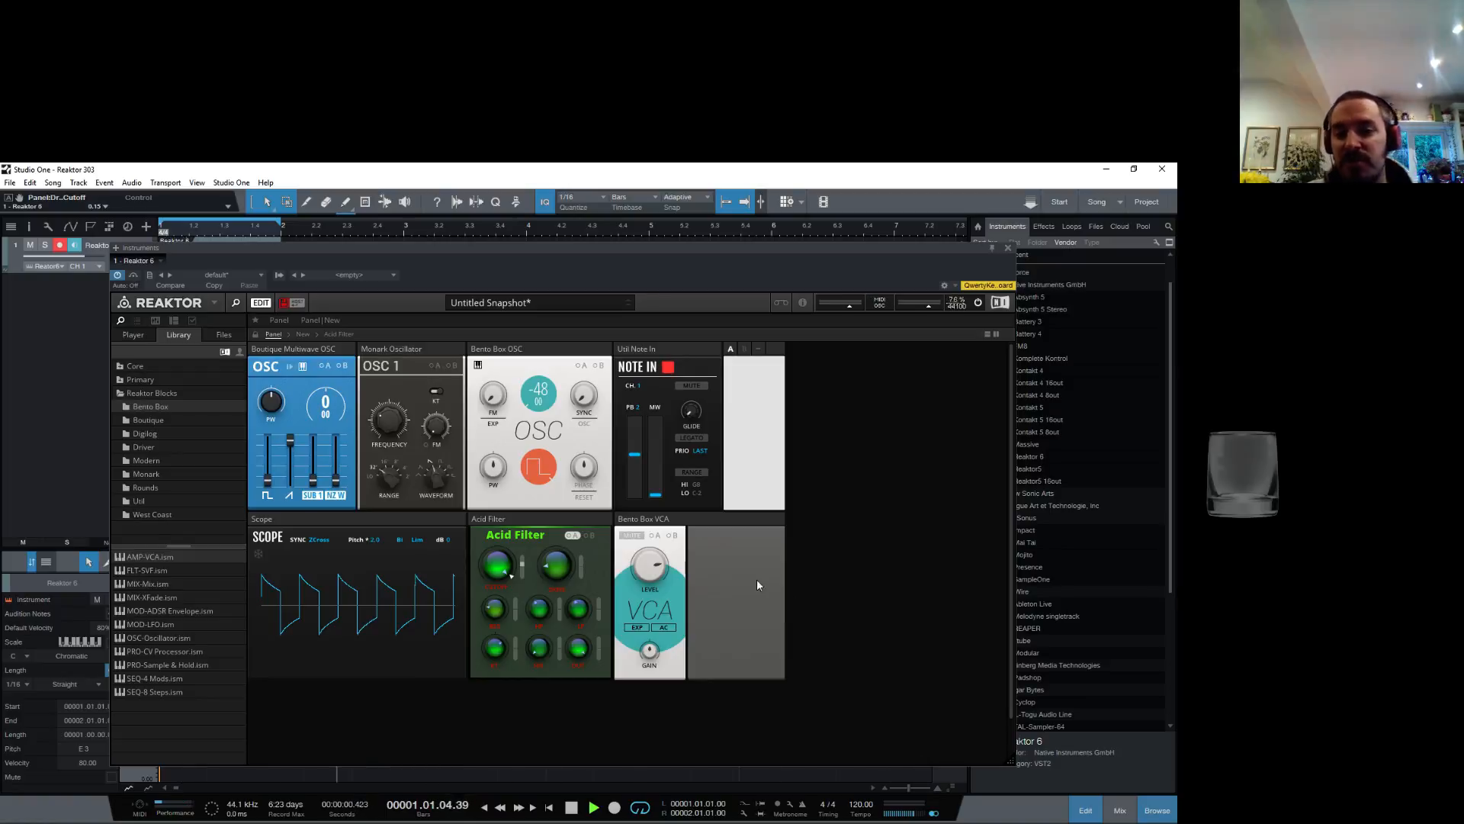
Step: Switch the Bento Box VCA to DC to compare the square waveform on the Scope, and return it to AC
{"action": "left_click", "coordinate": [669, 625]}
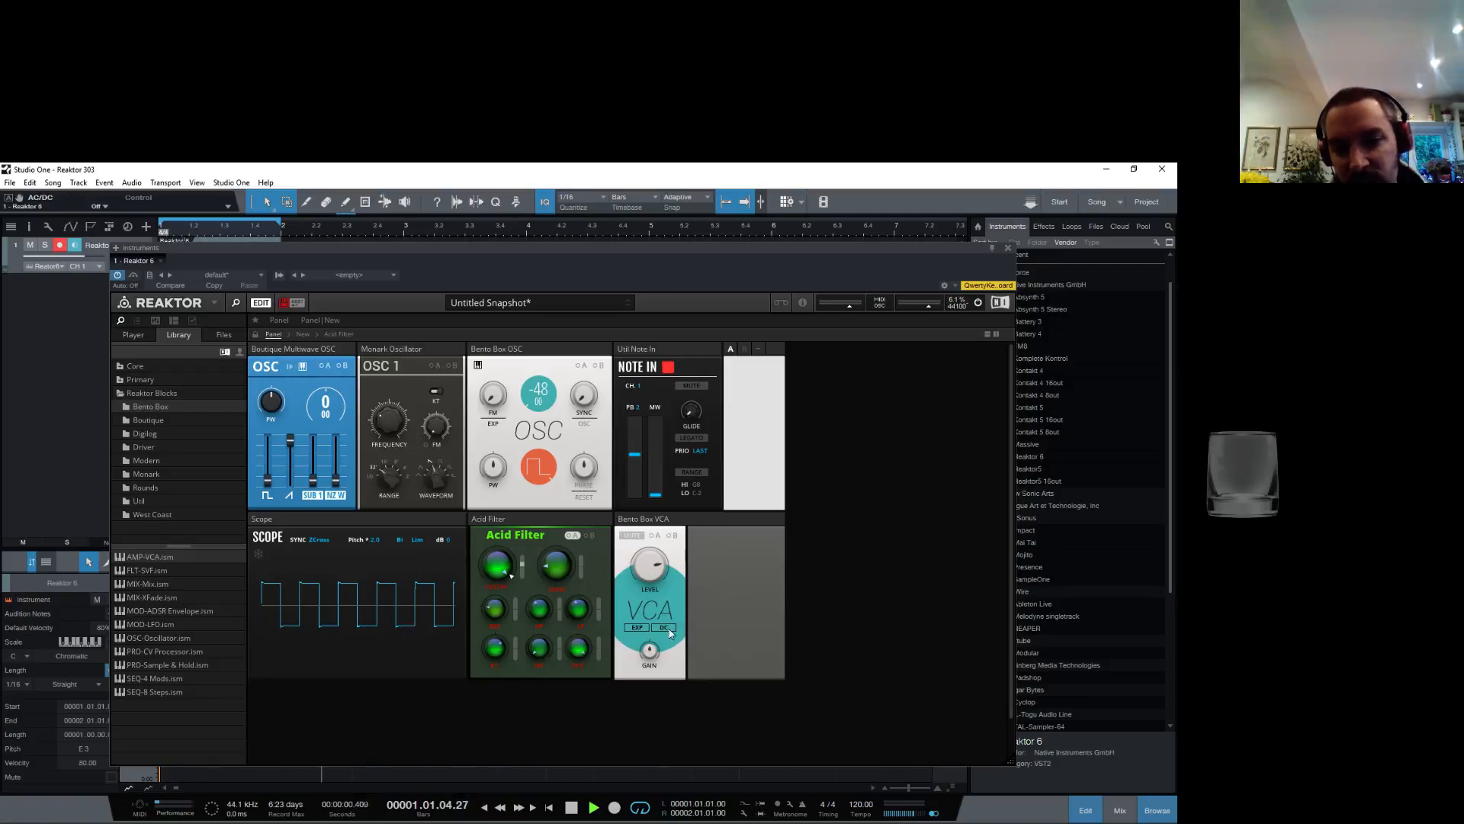
{"action": "left_click", "coordinate": [662, 628]}
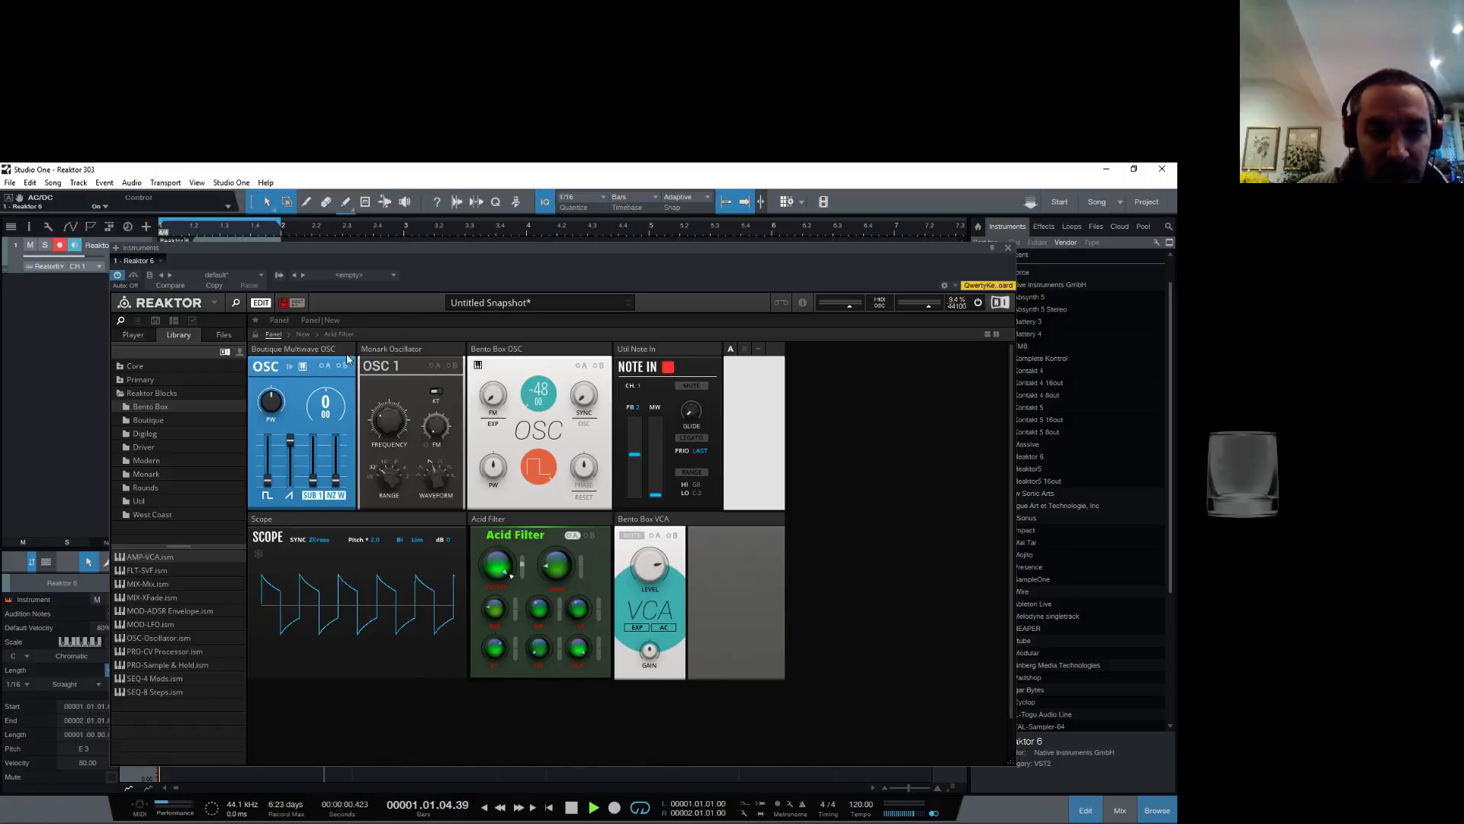
Step: Sweep the Bento Box OSC through blends of square and sawtooth to compare shapes on the Scope, finishing on sawtooth
{"action": "left_click", "coordinate": [537, 468]}
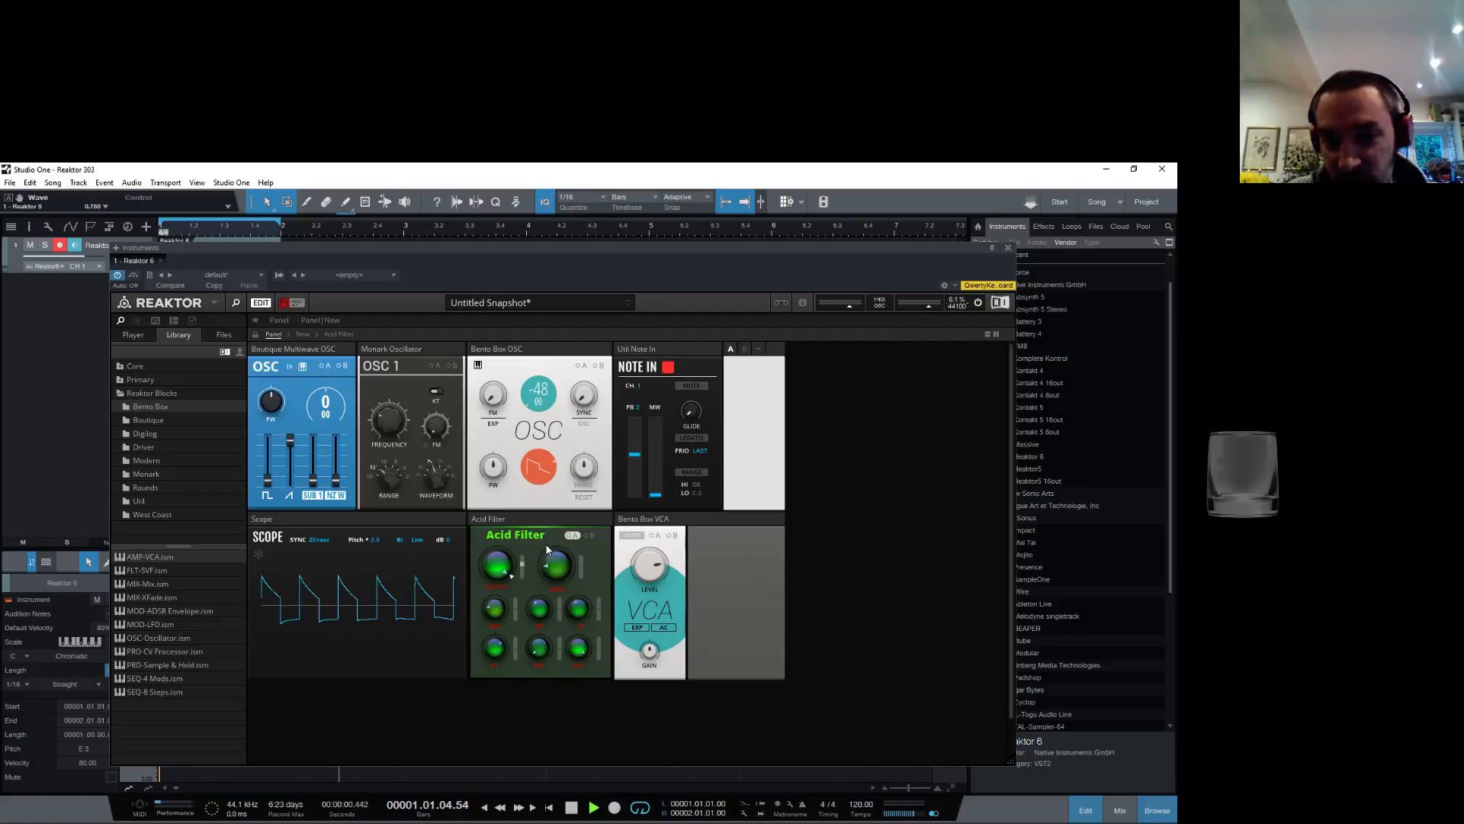
{"action": "left_click", "coordinate": [546, 474]}
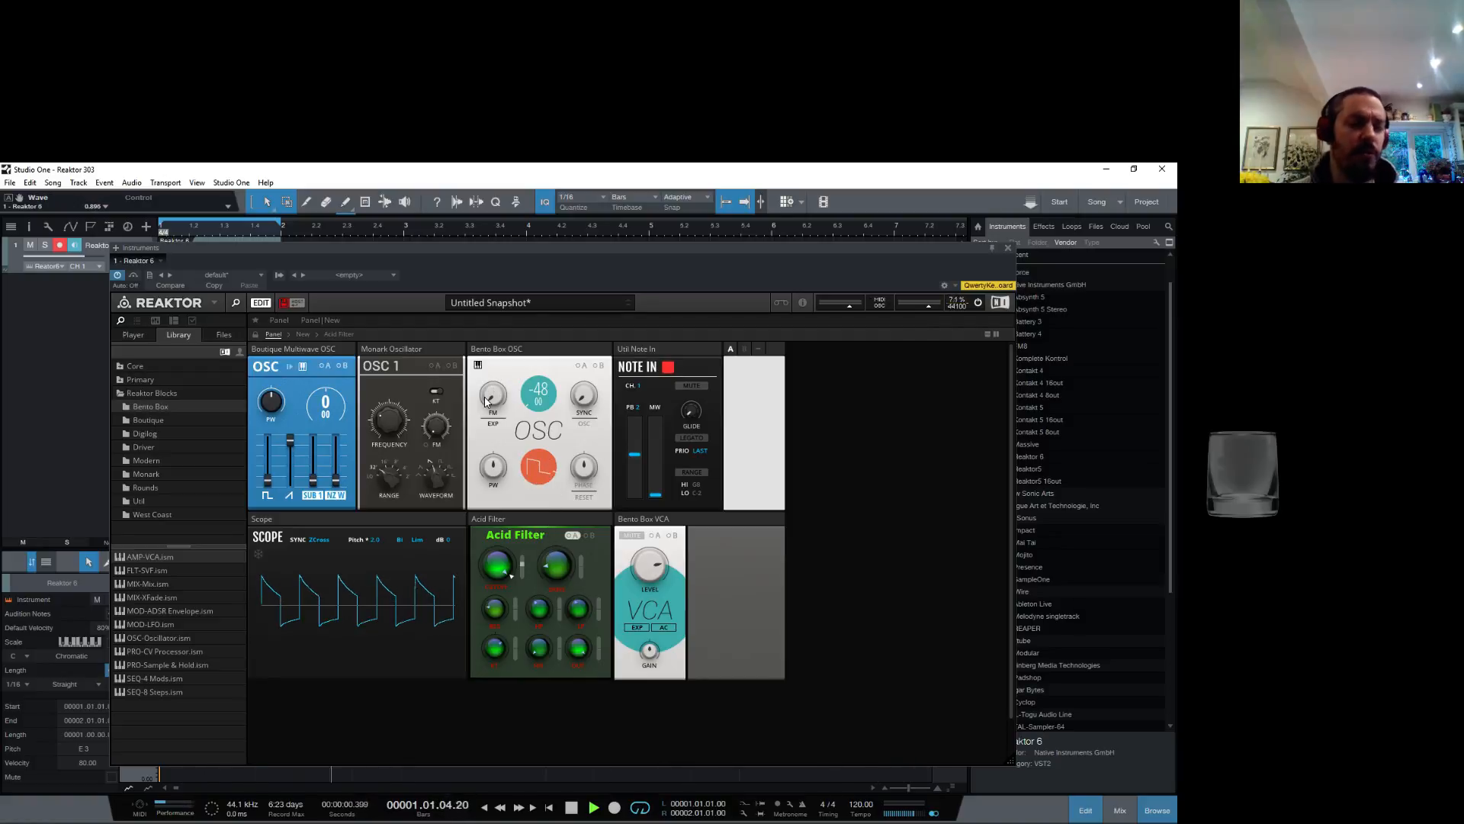
{"action": "left_click_drag", "start_coordinate": [551, 472], "coordinate": [540, 399]}
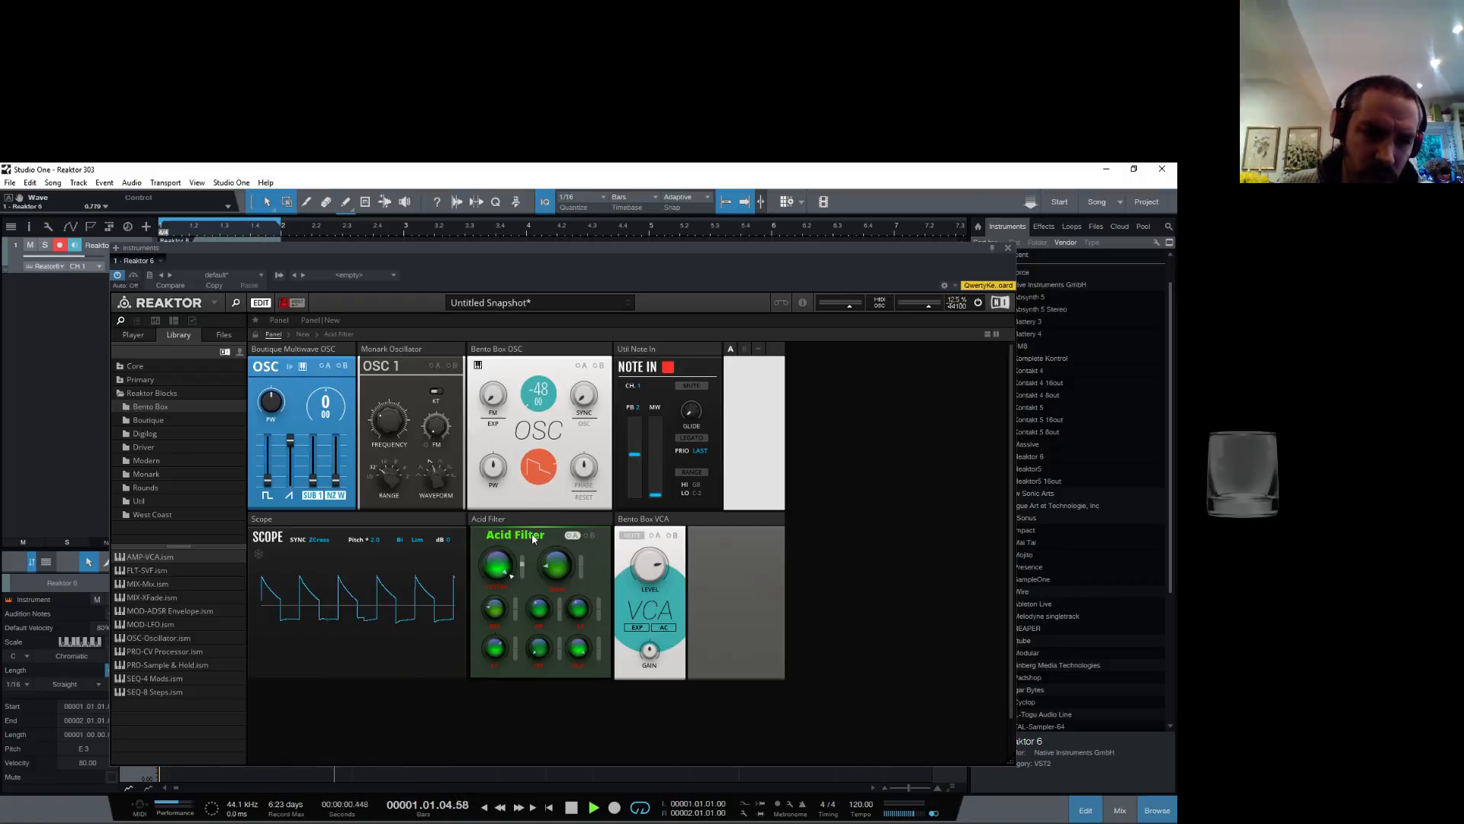
{"action": "left_click", "coordinate": [543, 468]}
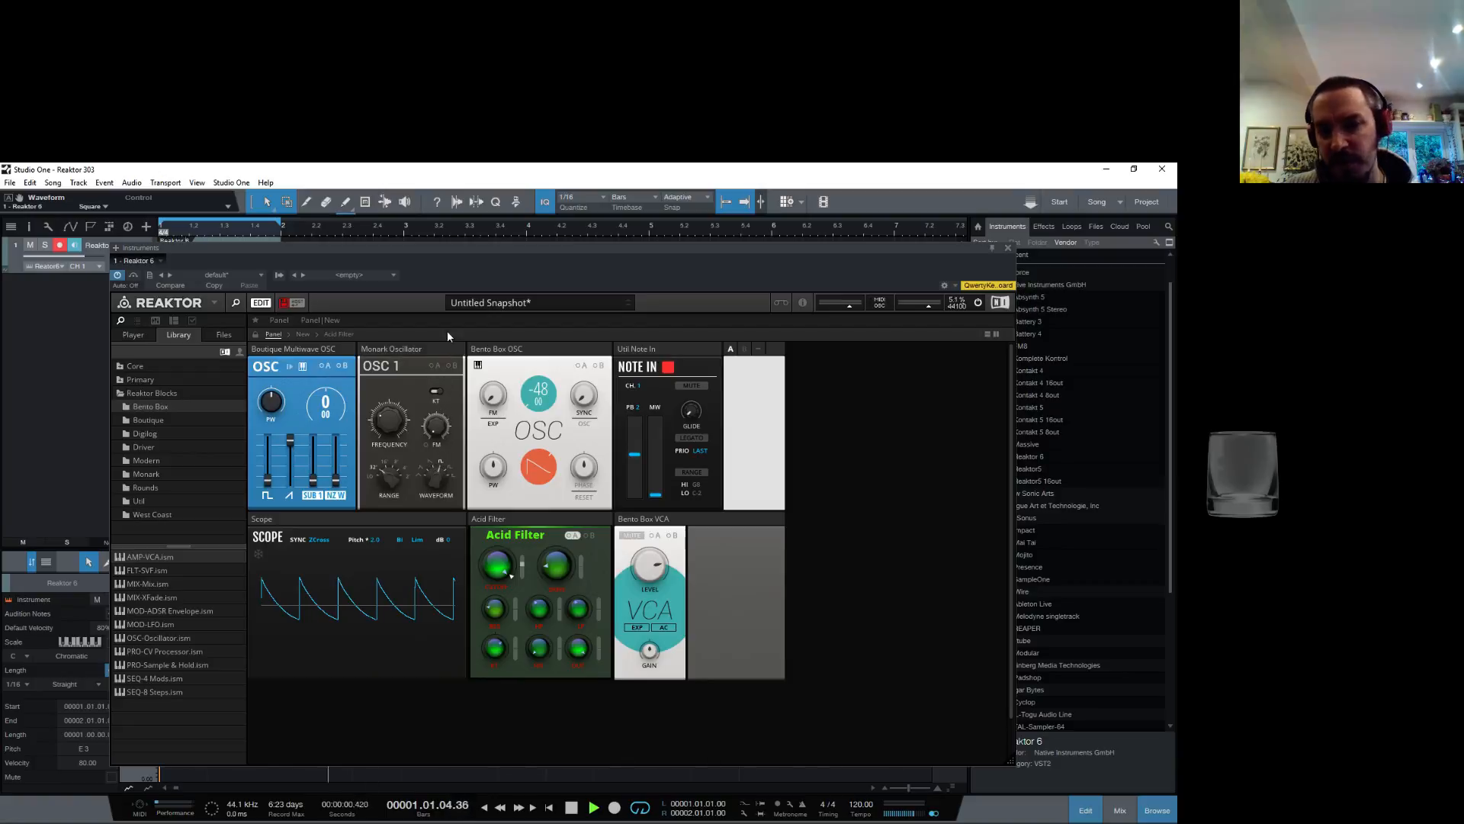
Step: Adjust the Monark Oscillator's Waveform control
{"action": "left_click_drag", "start_coordinate": [435, 487], "coordinate": [440, 563]}
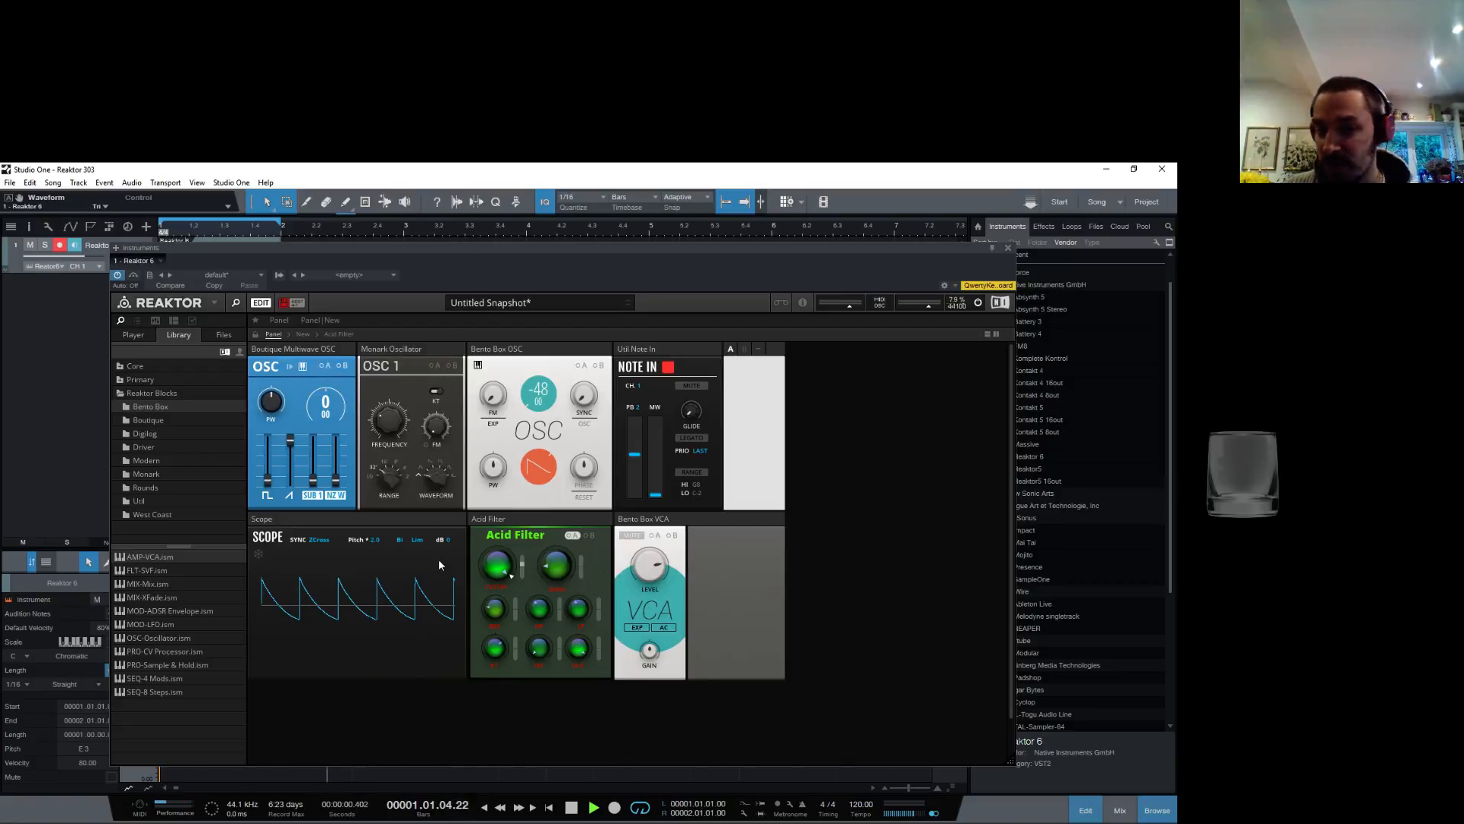
{"action": "left_click_drag", "start_coordinate": [442, 467], "coordinate": [443, 473]}
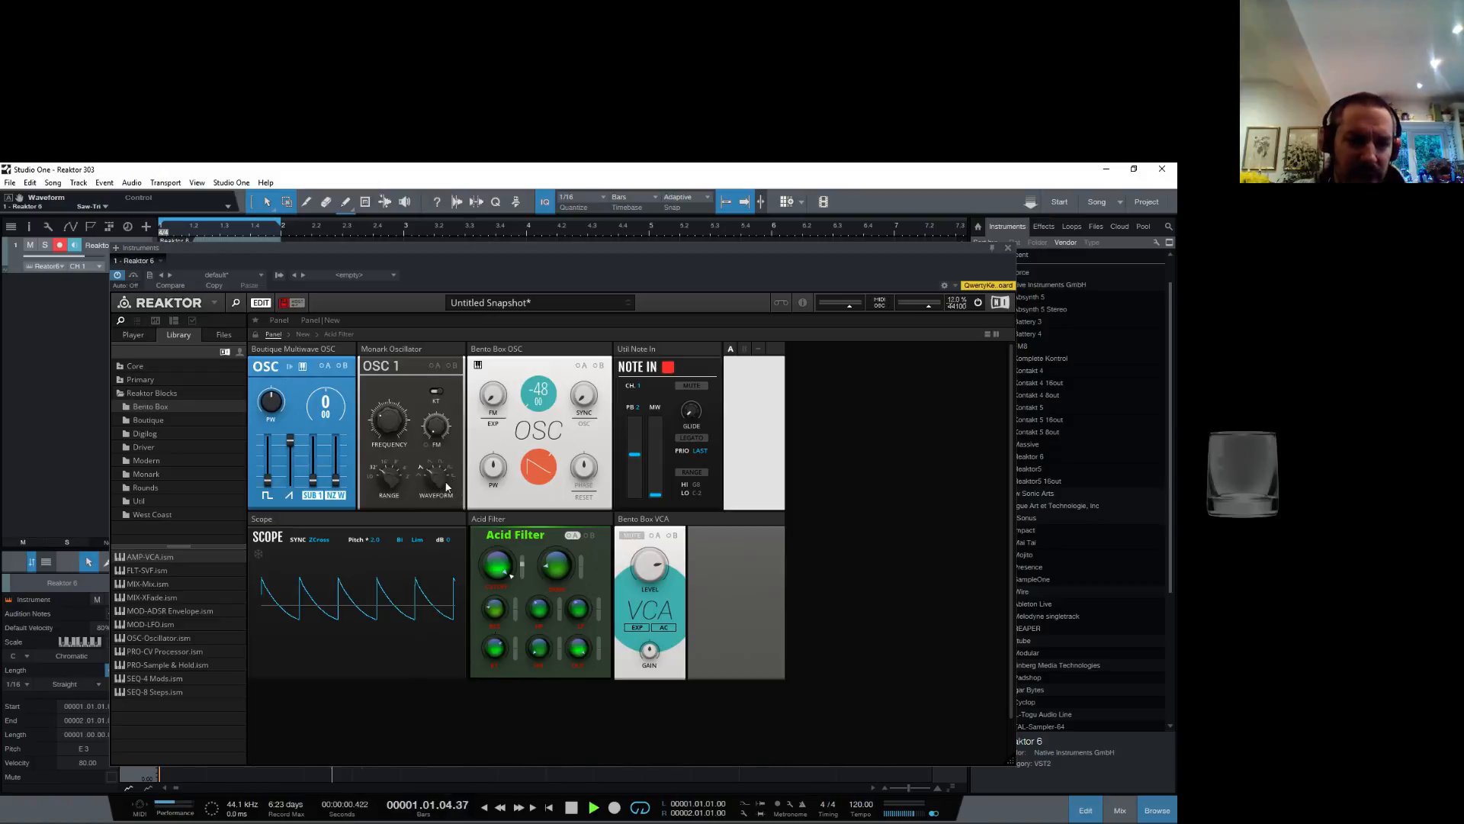
Step: Delete the Monark Oscillator from the instrument's structure
{"action": "right_click", "coordinate": [402, 351]}
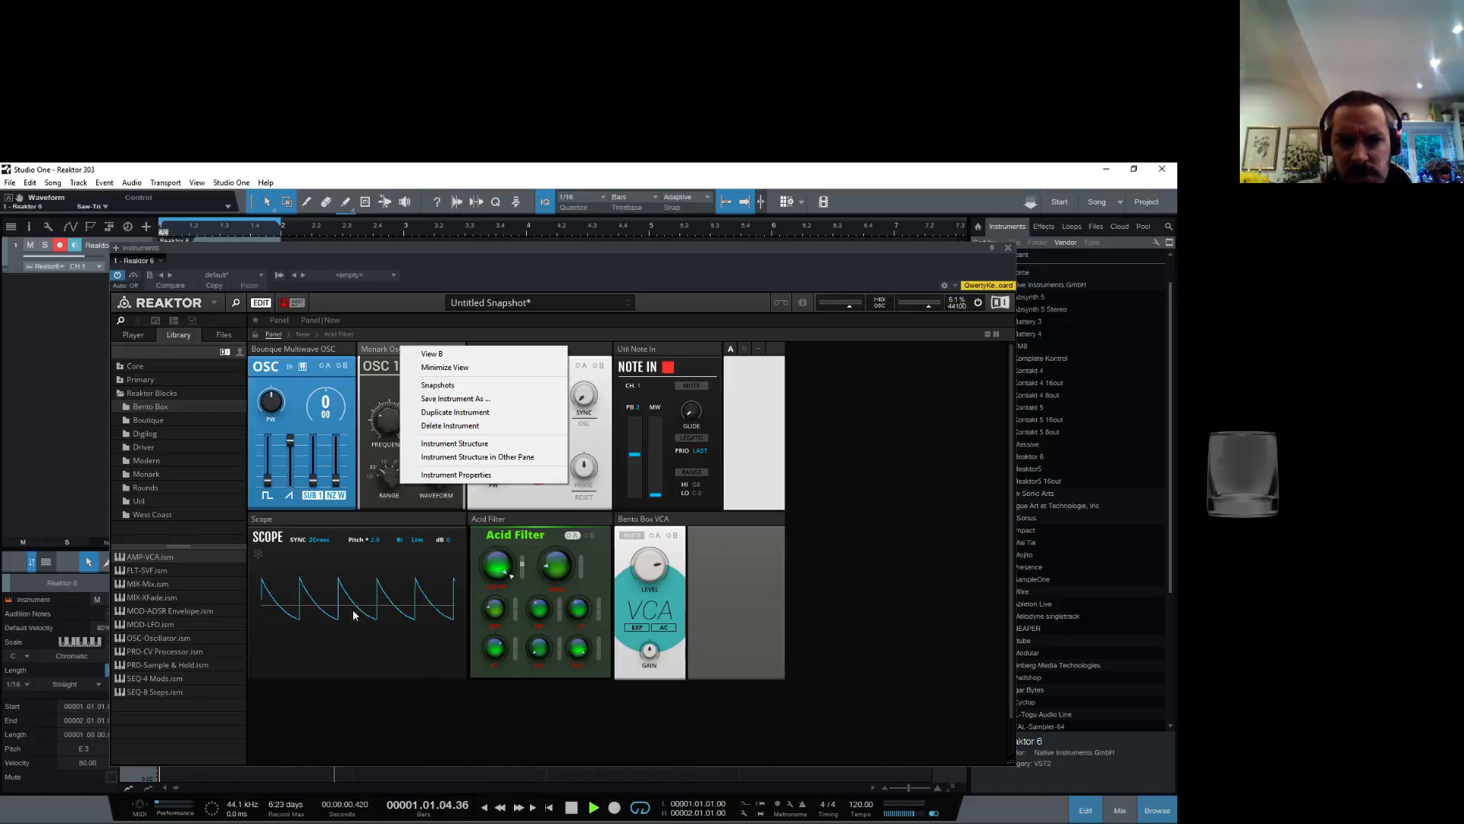
{"action": "left_click", "coordinate": [495, 679]}
{"action": "left_click", "coordinate": [304, 334]}
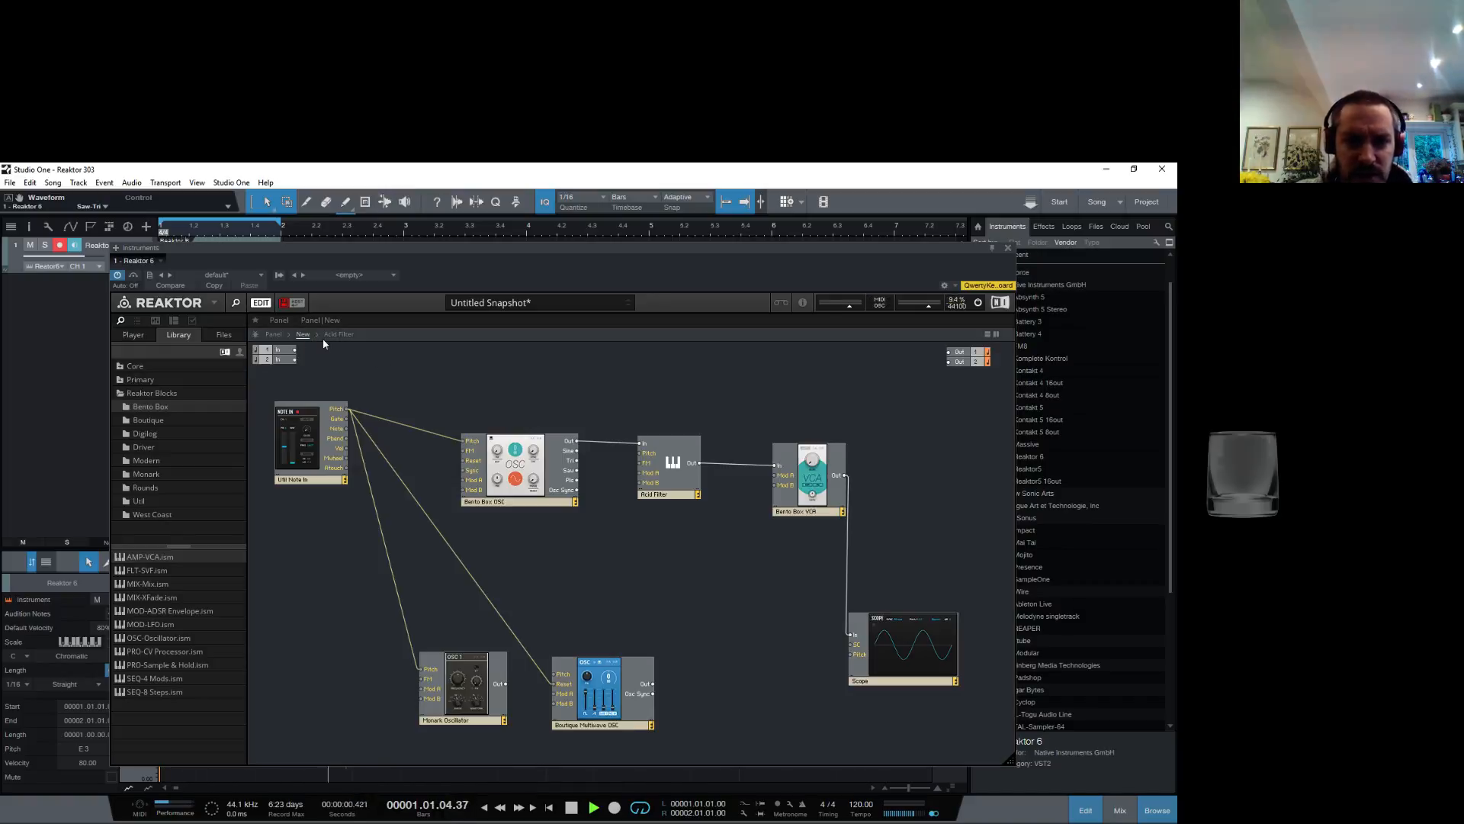
{"action": "left_click", "coordinate": [489, 721]}
{"action": "right_click", "coordinate": [488, 721]}
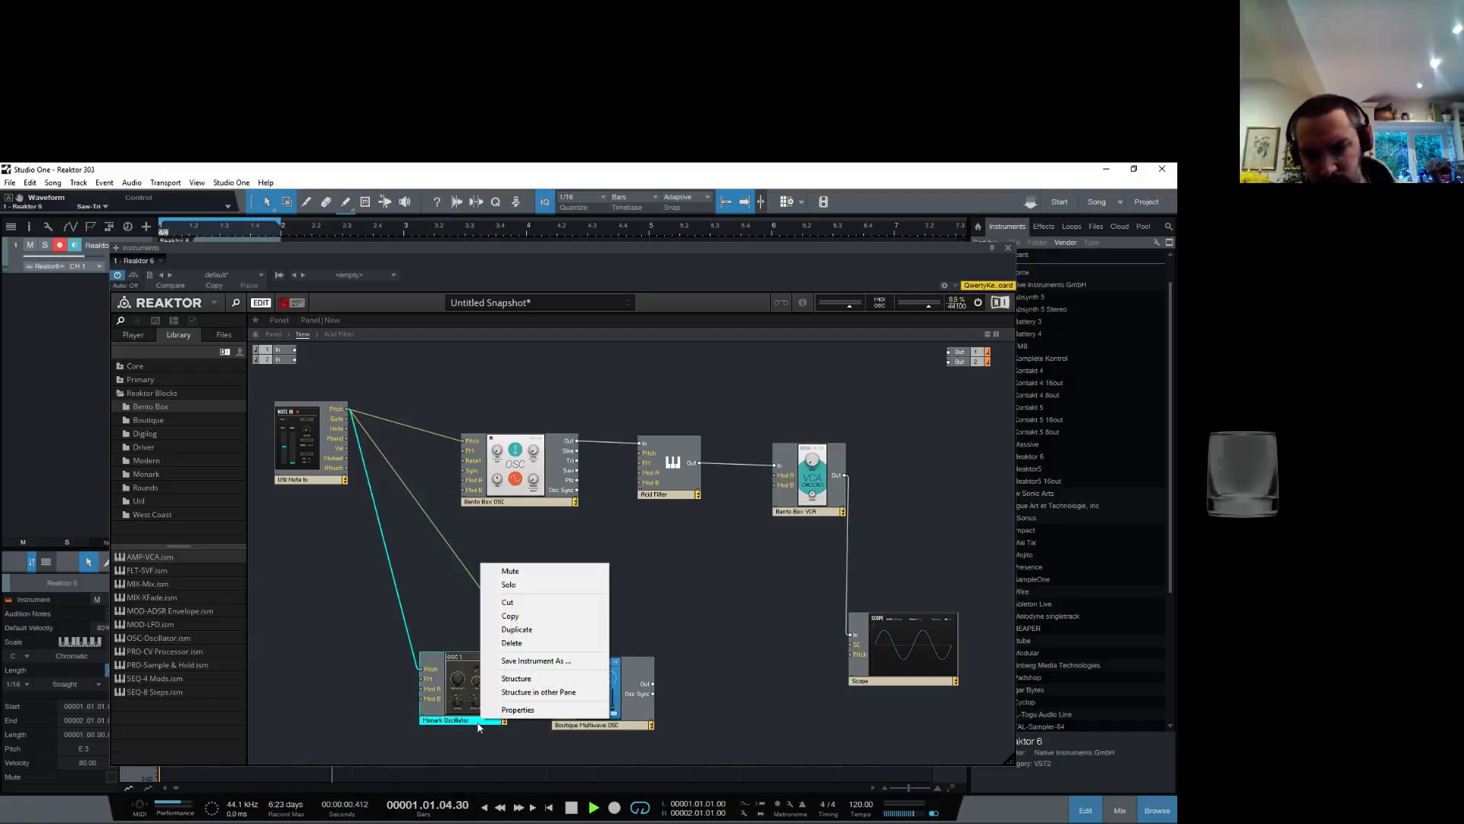
{"action": "left_click", "coordinate": [544, 644]}
Step: Delete the Boutique Multiwave OSC from the structure
{"action": "left_click_drag", "start_coordinate": [636, 730], "coordinate": [532, 583]}
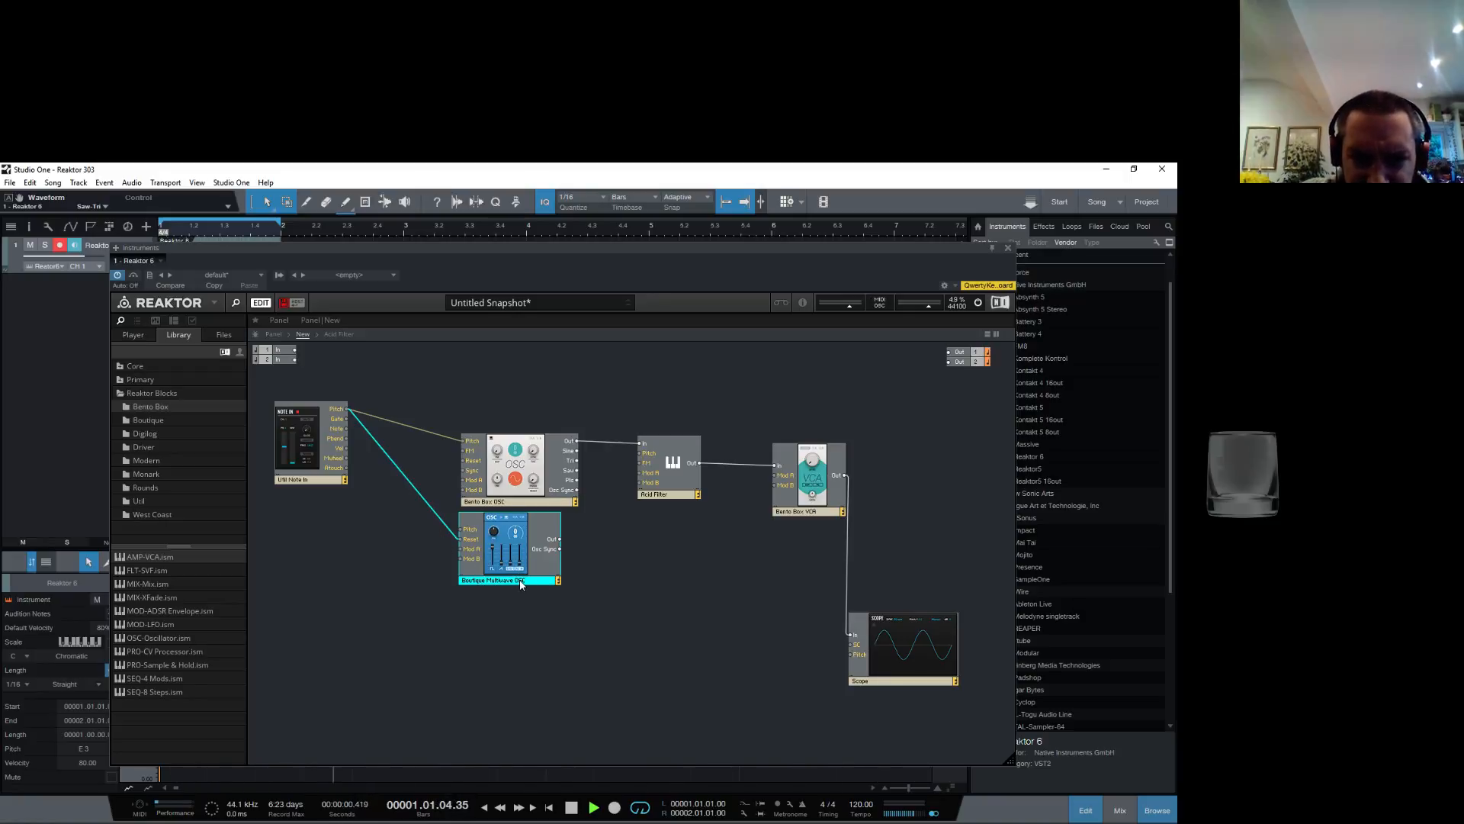
{"action": "left_click_drag", "start_coordinate": [521, 584], "coordinate": [524, 589]}
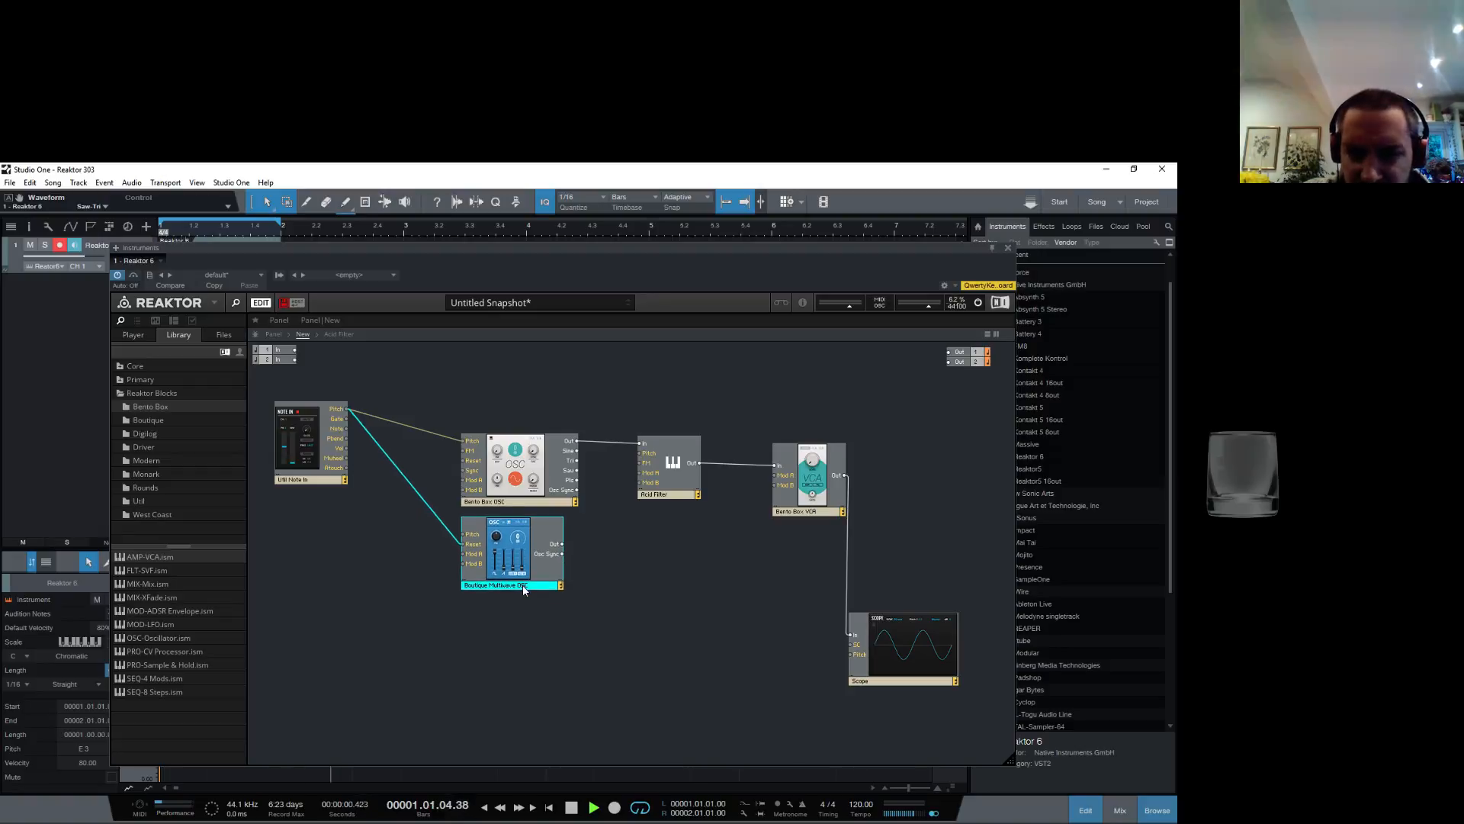
{"action": "left_click", "coordinate": [548, 510]}
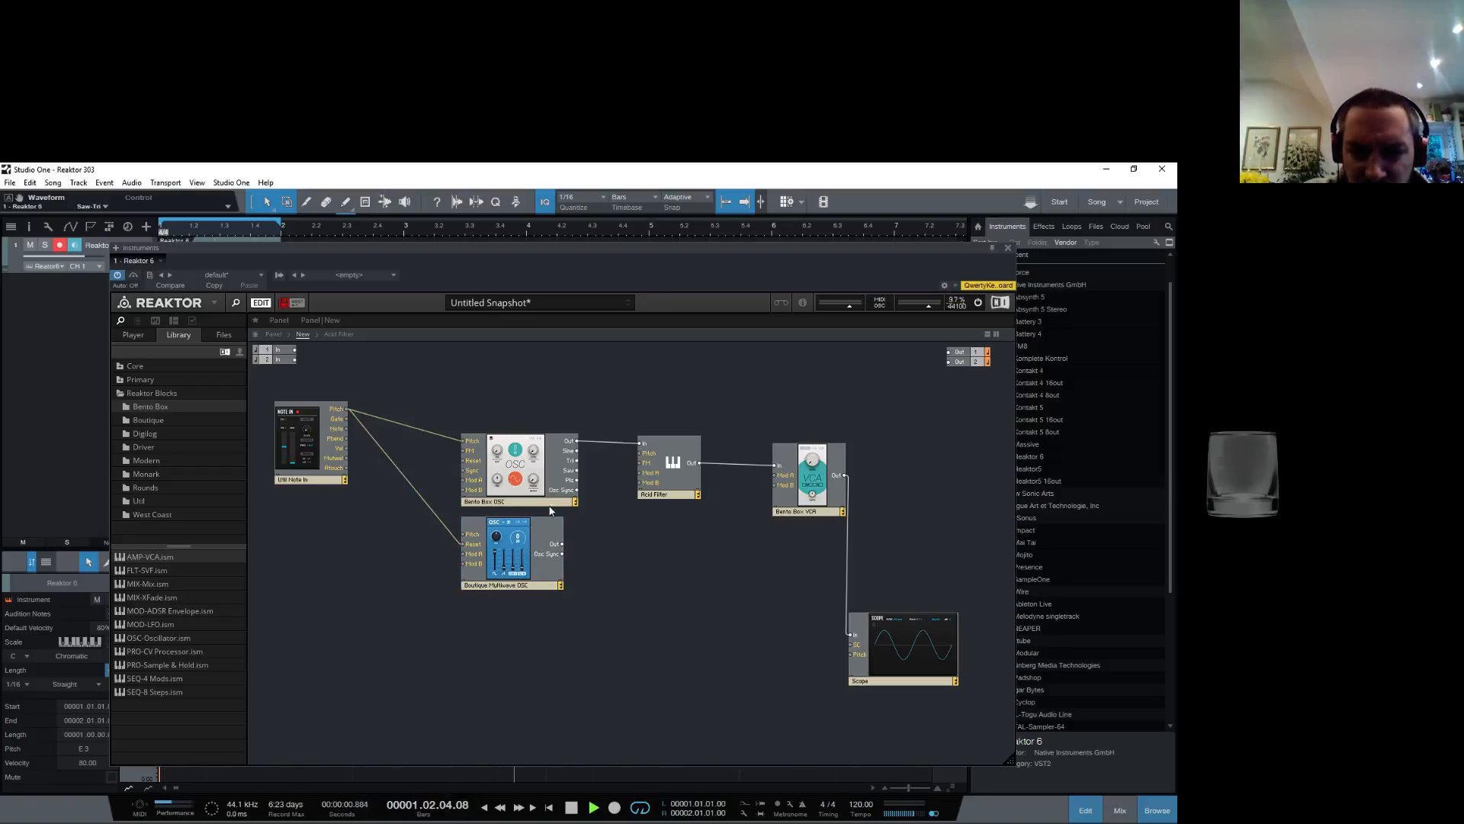
{"action": "left_click", "coordinate": [494, 586]}
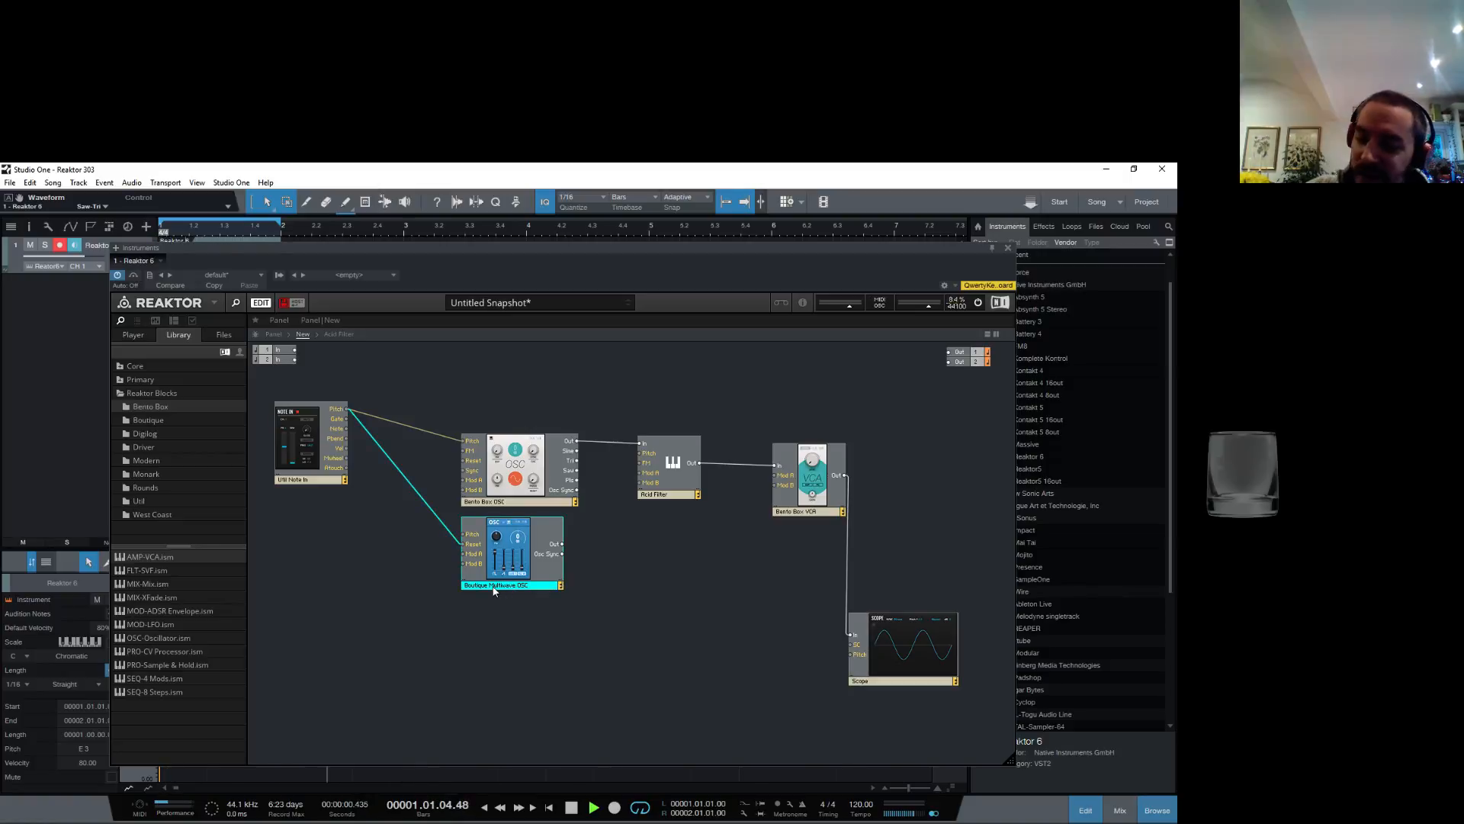
{"action": "right_click", "coordinate": [468, 586]}
{"action": "left_click", "coordinate": [524, 666]}
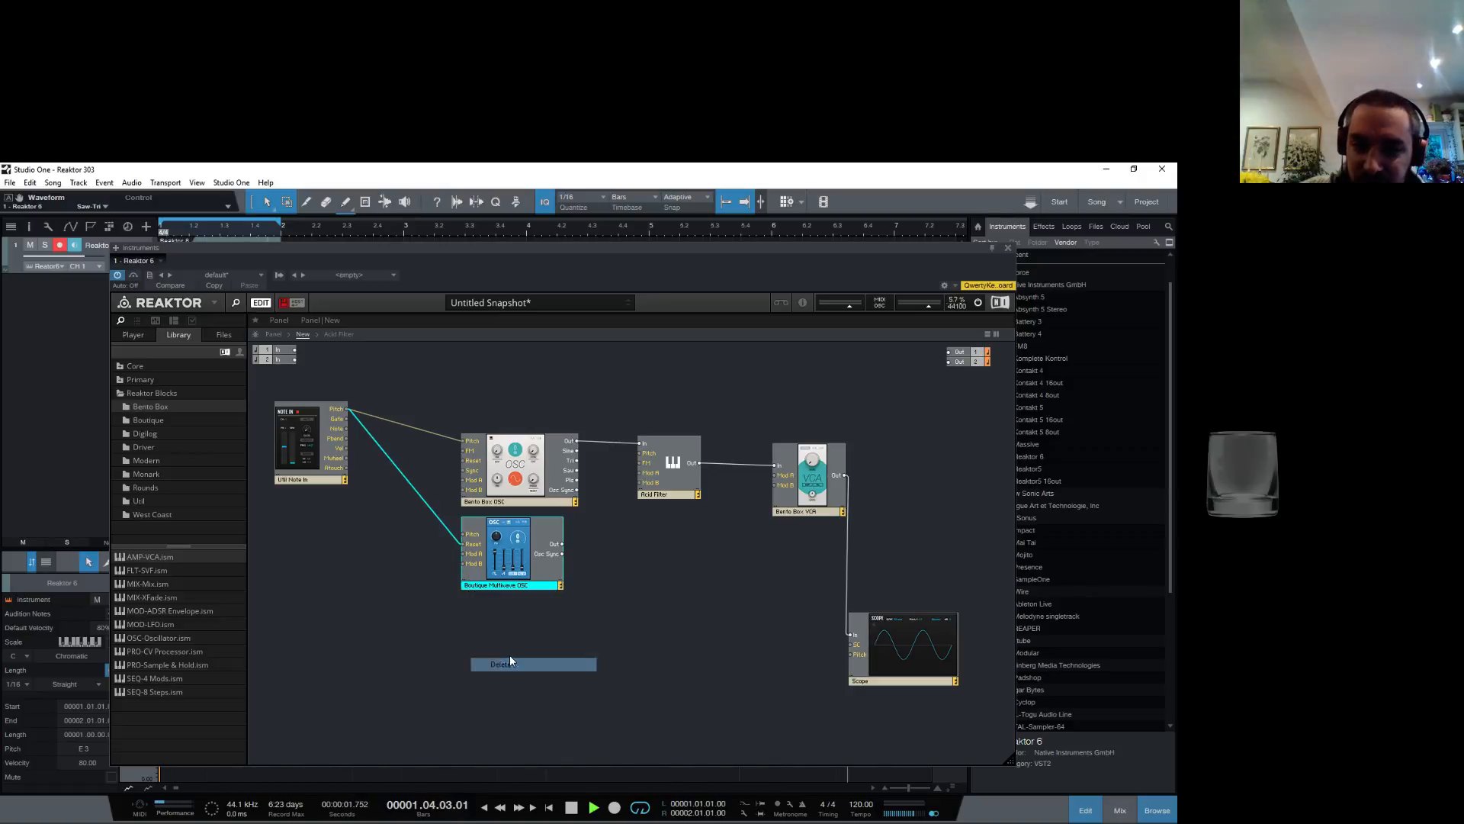
Step: Move the Bento Box OSC, Acid Filter and VCA closer together and wire the VCA's Out to outputs 1 and 2
{"action": "left_click", "coordinate": [507, 500]}
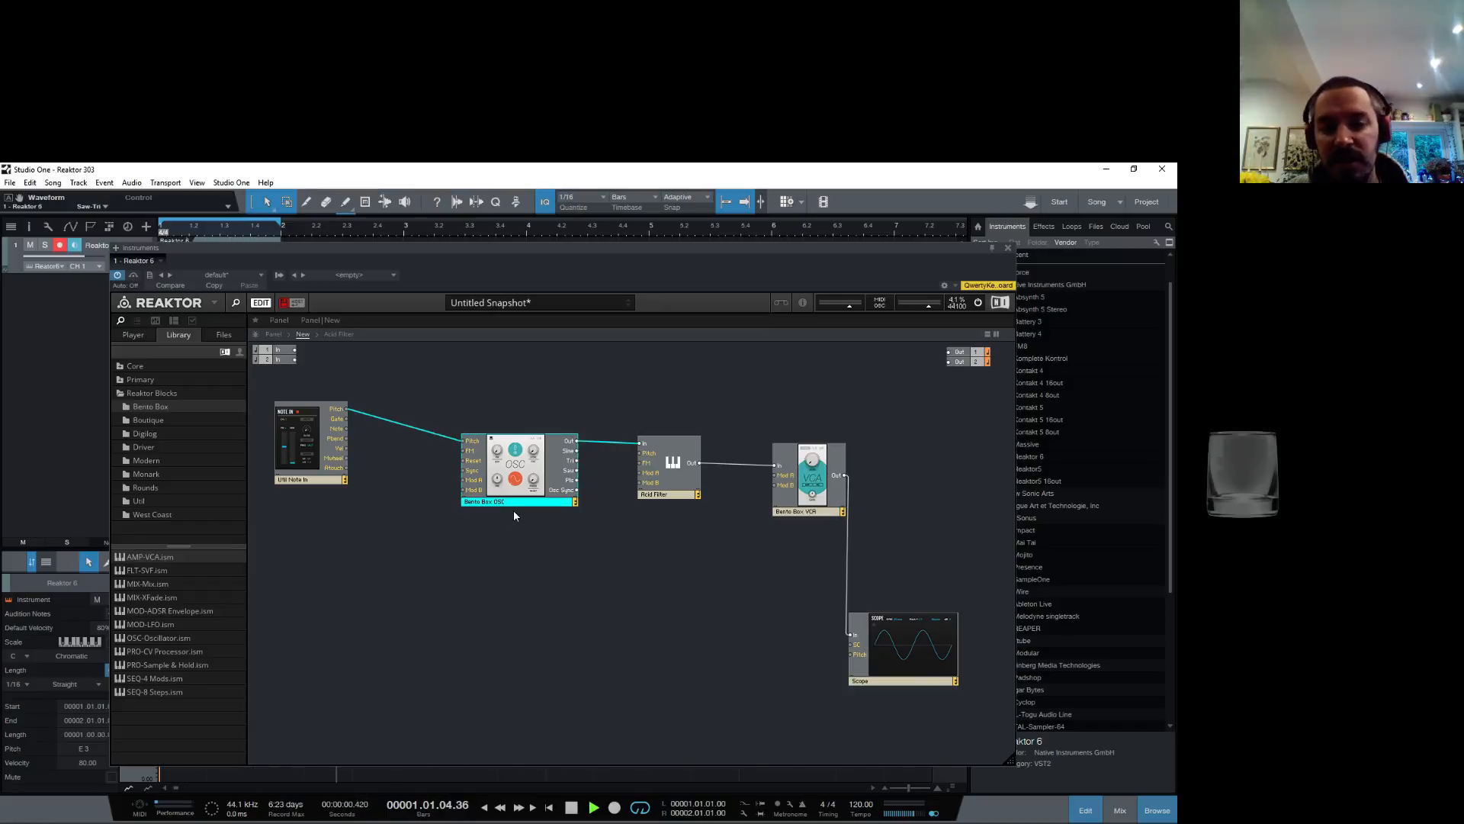
{"action": "left_click_drag", "start_coordinate": [508, 506], "coordinate": [488, 508]}
{"action": "left_click_drag", "start_coordinate": [677, 495], "coordinate": [638, 503]}
{"action": "left_click_drag", "start_coordinate": [801, 516], "coordinate": [948, 353]}
{"action": "left_click_drag", "start_coordinate": [759, 474], "coordinate": [949, 362]}
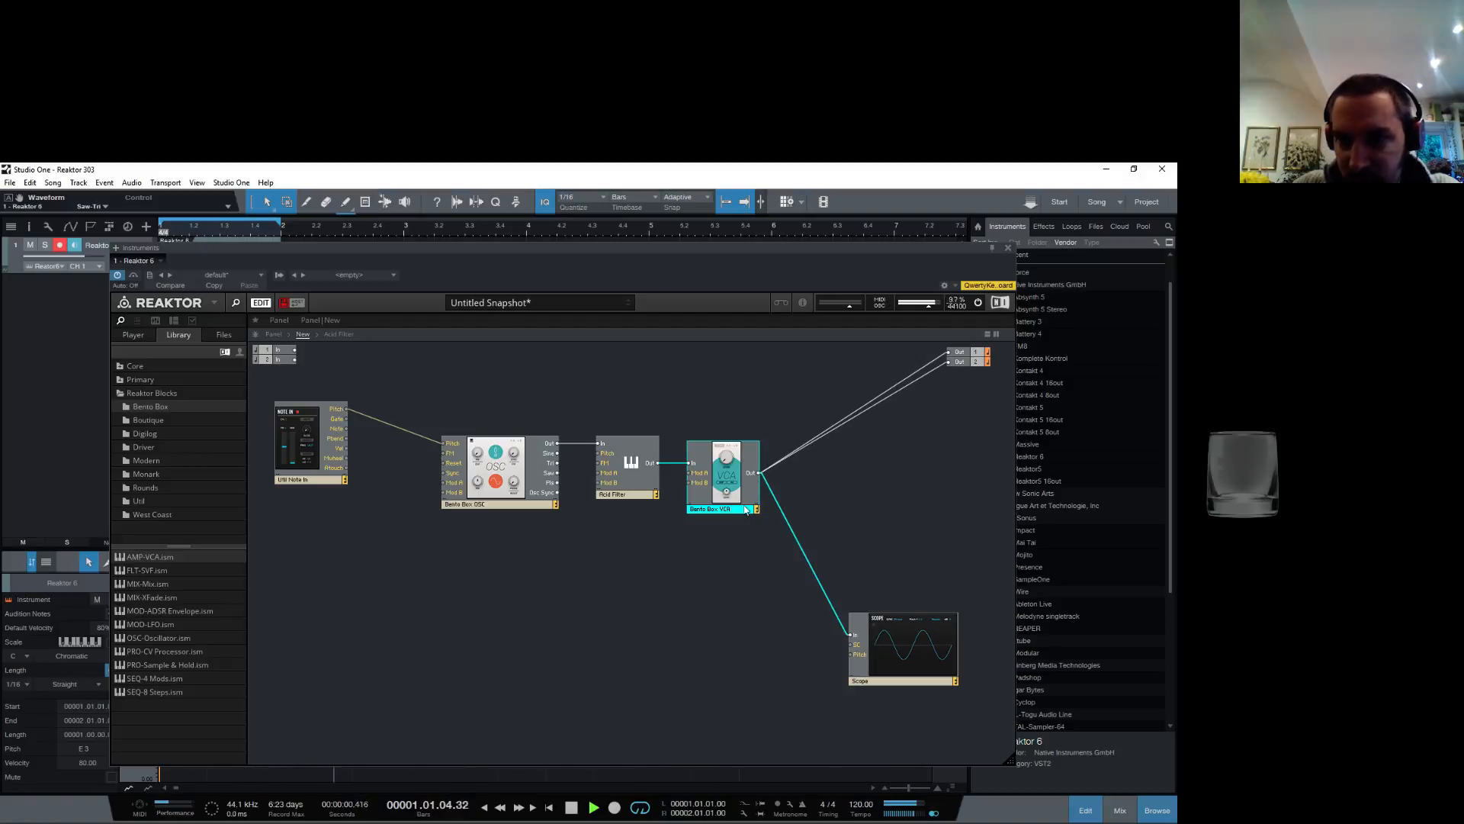
Step: Turn the Bento Box VCA's Level fully down on the instrument panel
{"action": "left_click", "coordinate": [342, 334]}
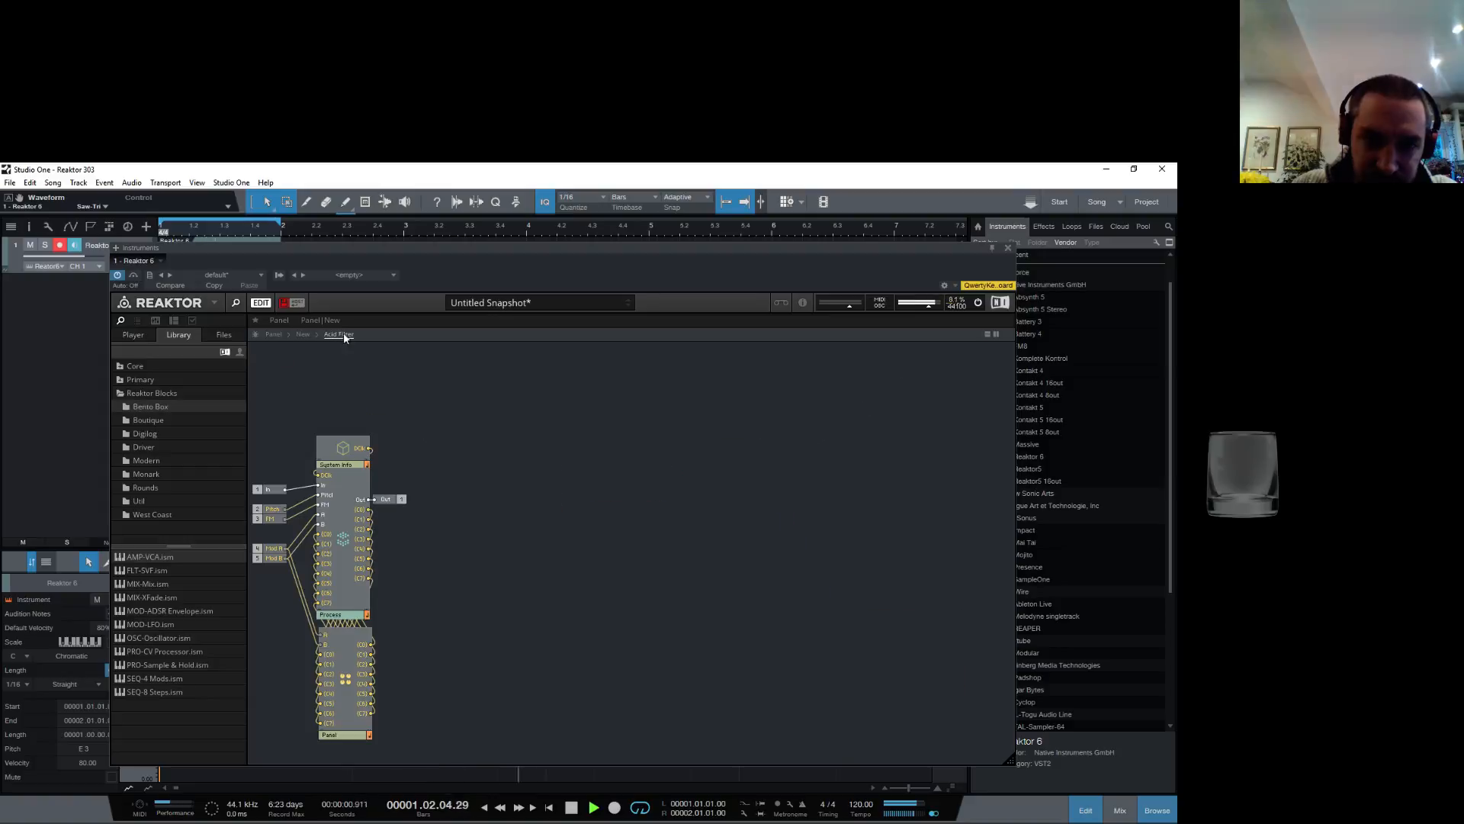
{"action": "left_click", "coordinate": [273, 334]}
{"action": "left_click_drag", "start_coordinate": [649, 566], "coordinate": [660, 763]}
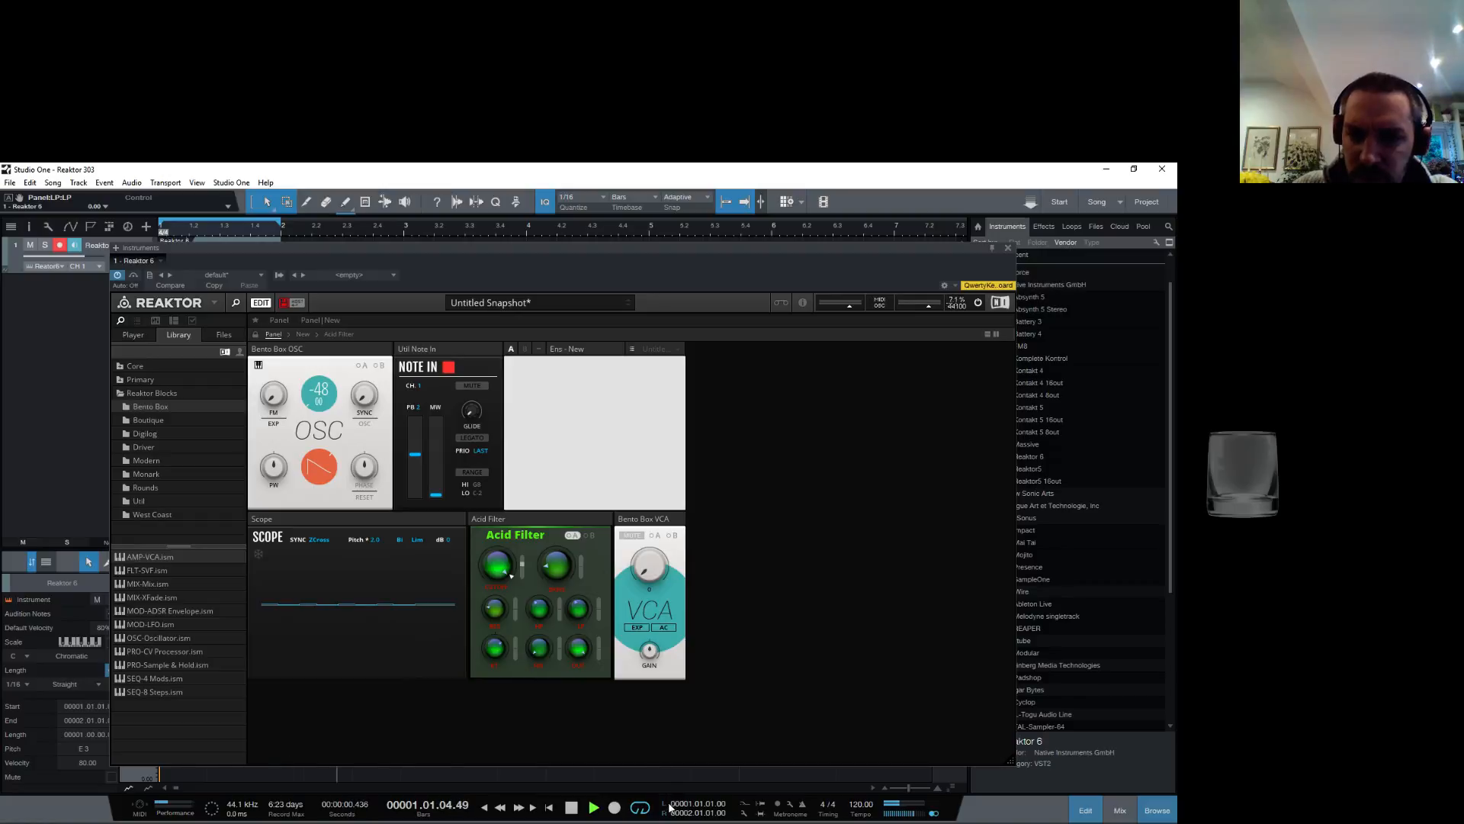
Step: Add two Bento Box MOD-ADSR Envelope blocks to the empty area of the structure below the oscillator
{"action": "left_click", "coordinate": [338, 335]}
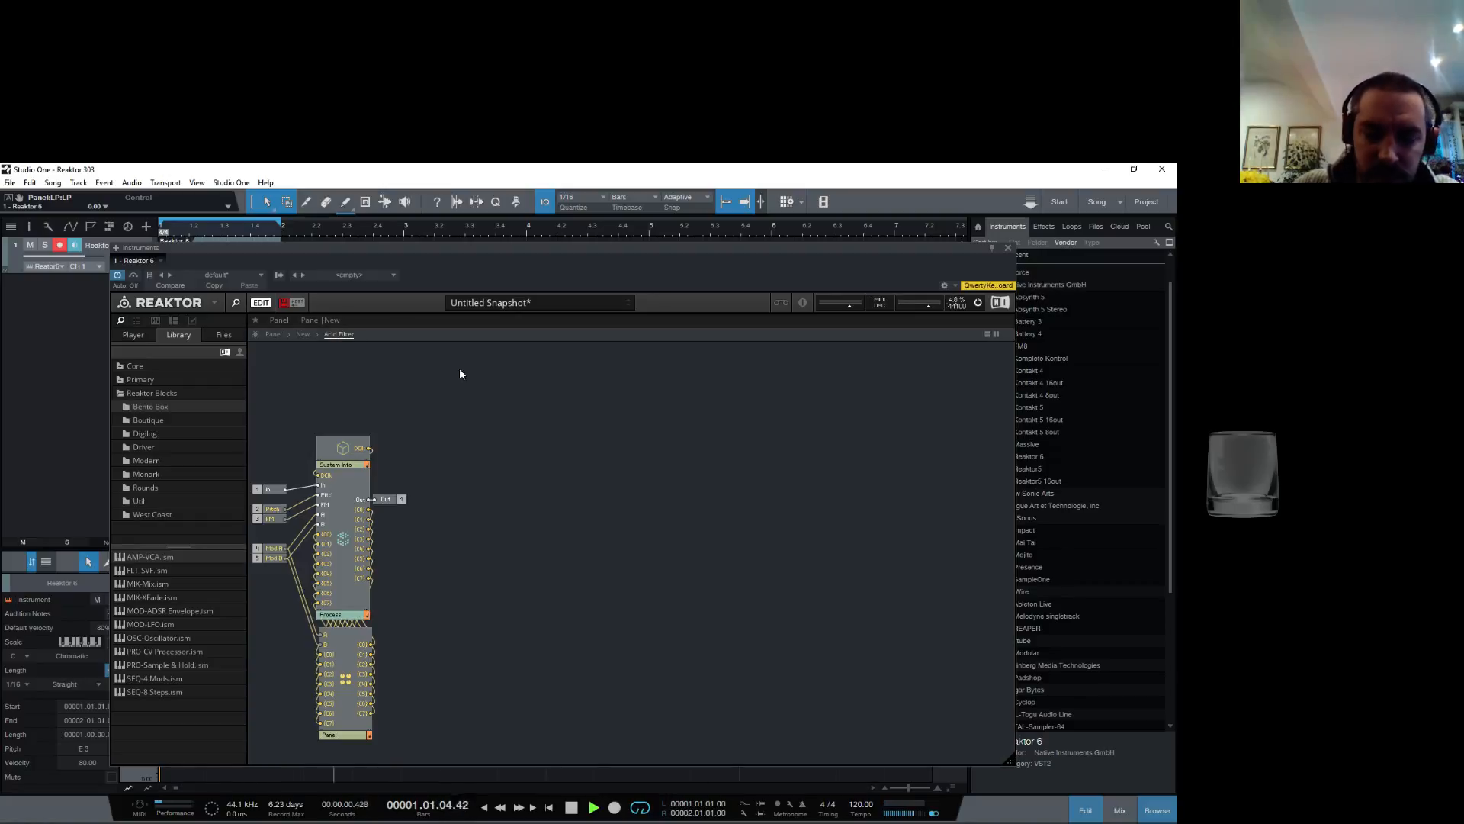
{"action": "left_click", "coordinate": [308, 333]}
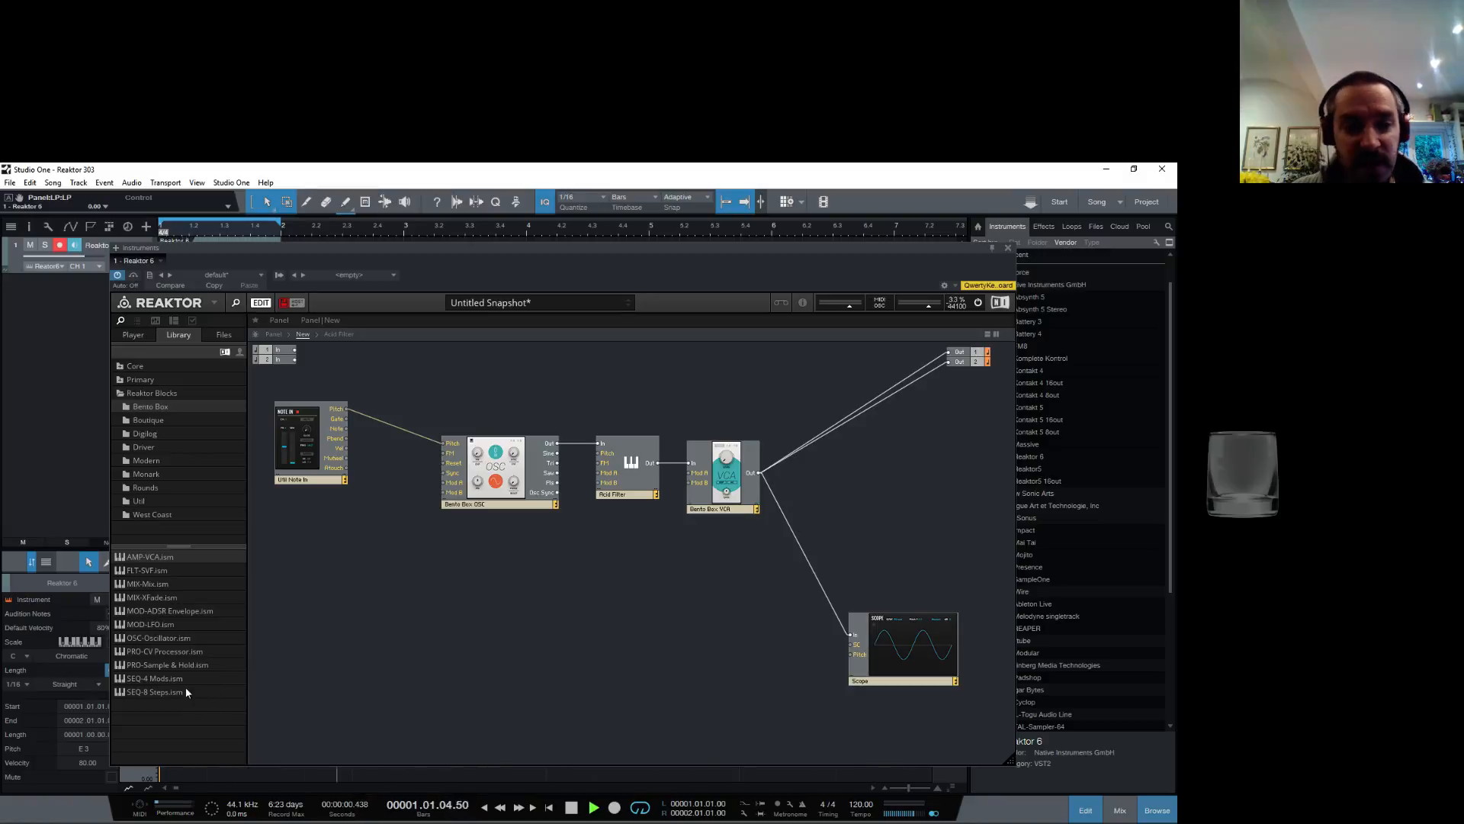
{"action": "left_click", "coordinate": [141, 500]}
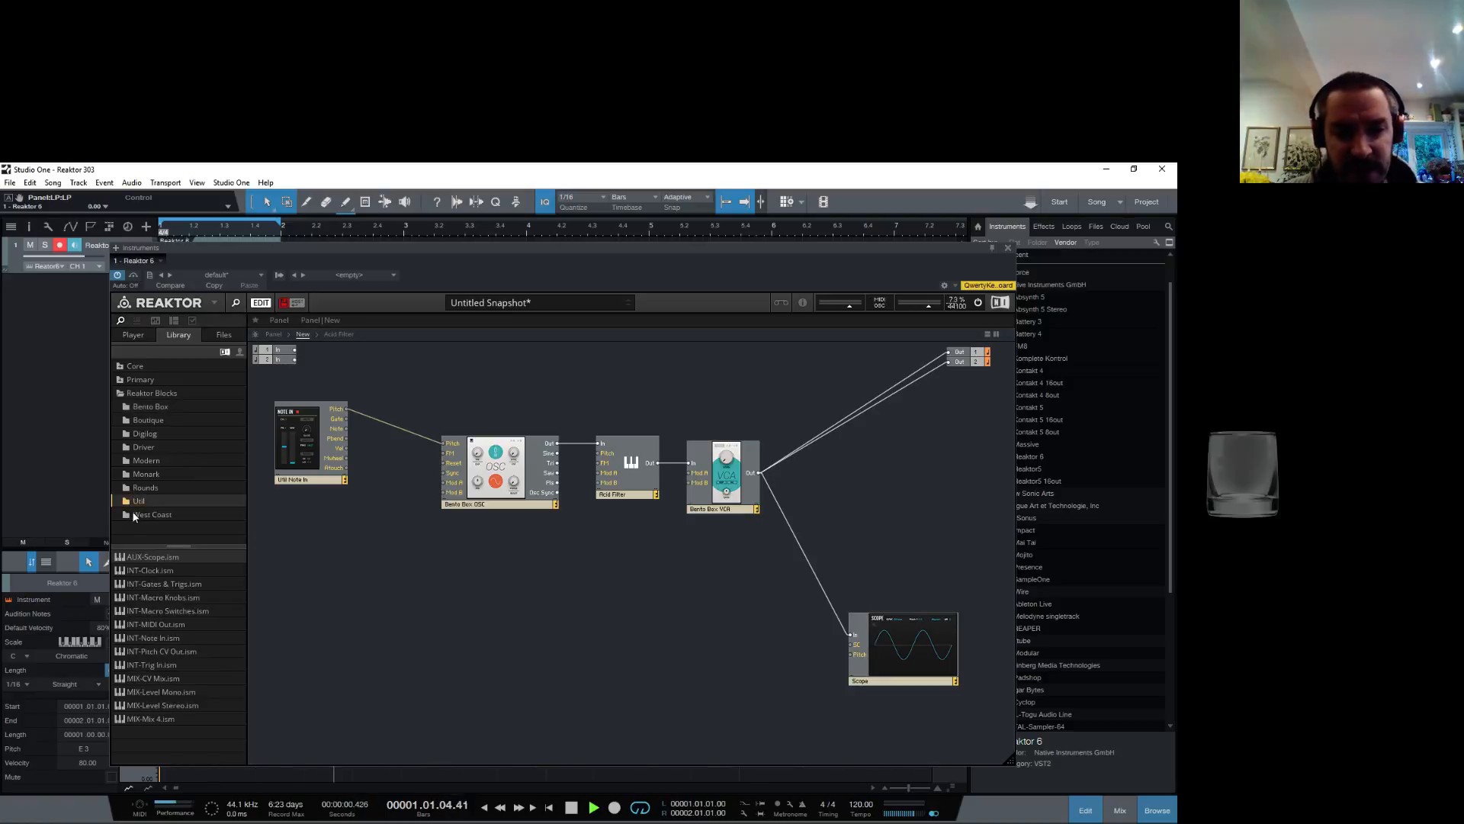
{"action": "left_click", "coordinate": [144, 408]}
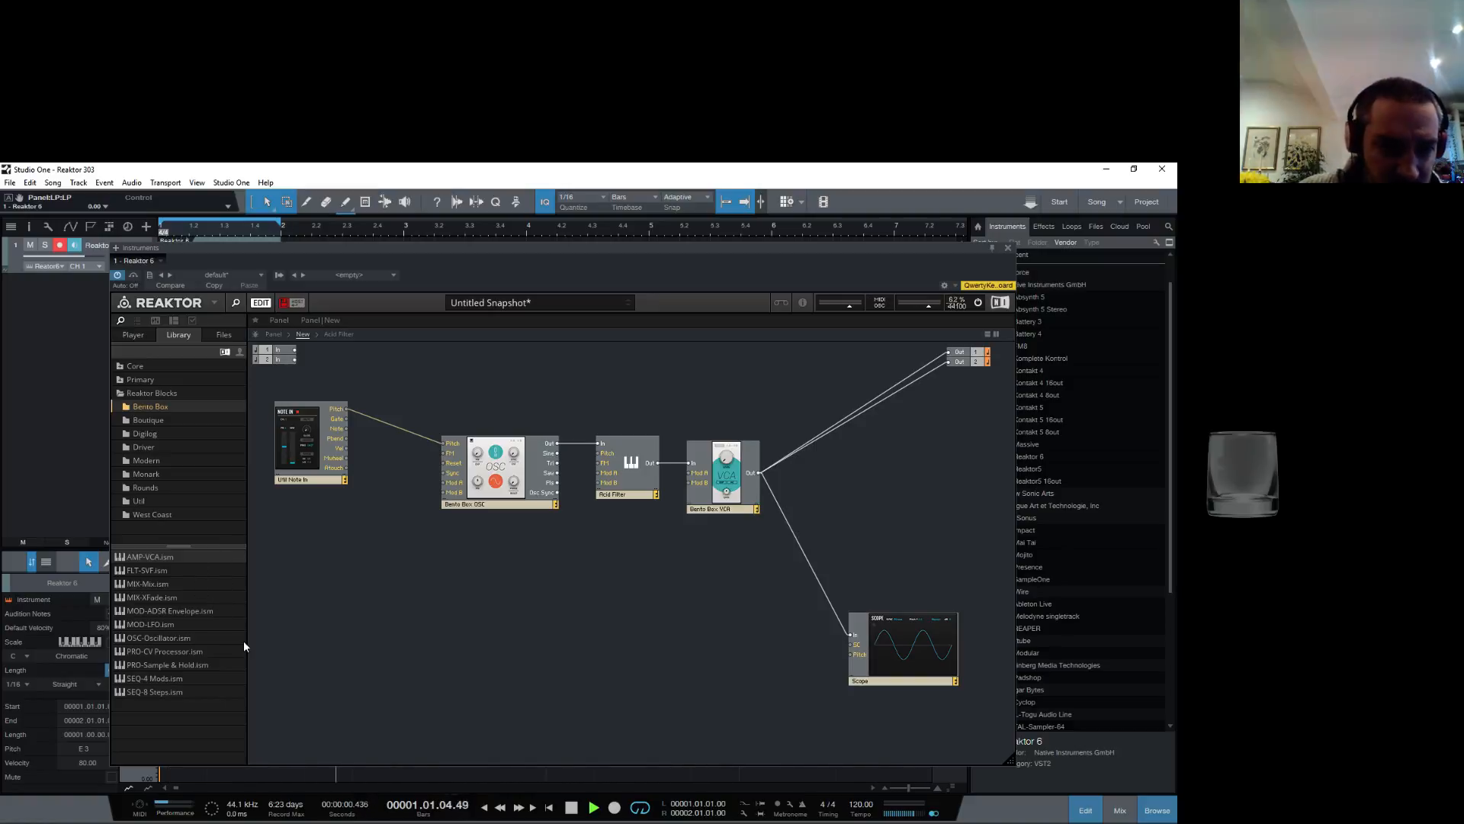
{"action": "left_click", "coordinate": [157, 615]}
{"action": "left_click_drag", "start_coordinate": [156, 615], "coordinate": [530, 625]}
{"action": "left_click_drag", "start_coordinate": [154, 613], "coordinate": [424, 645]}
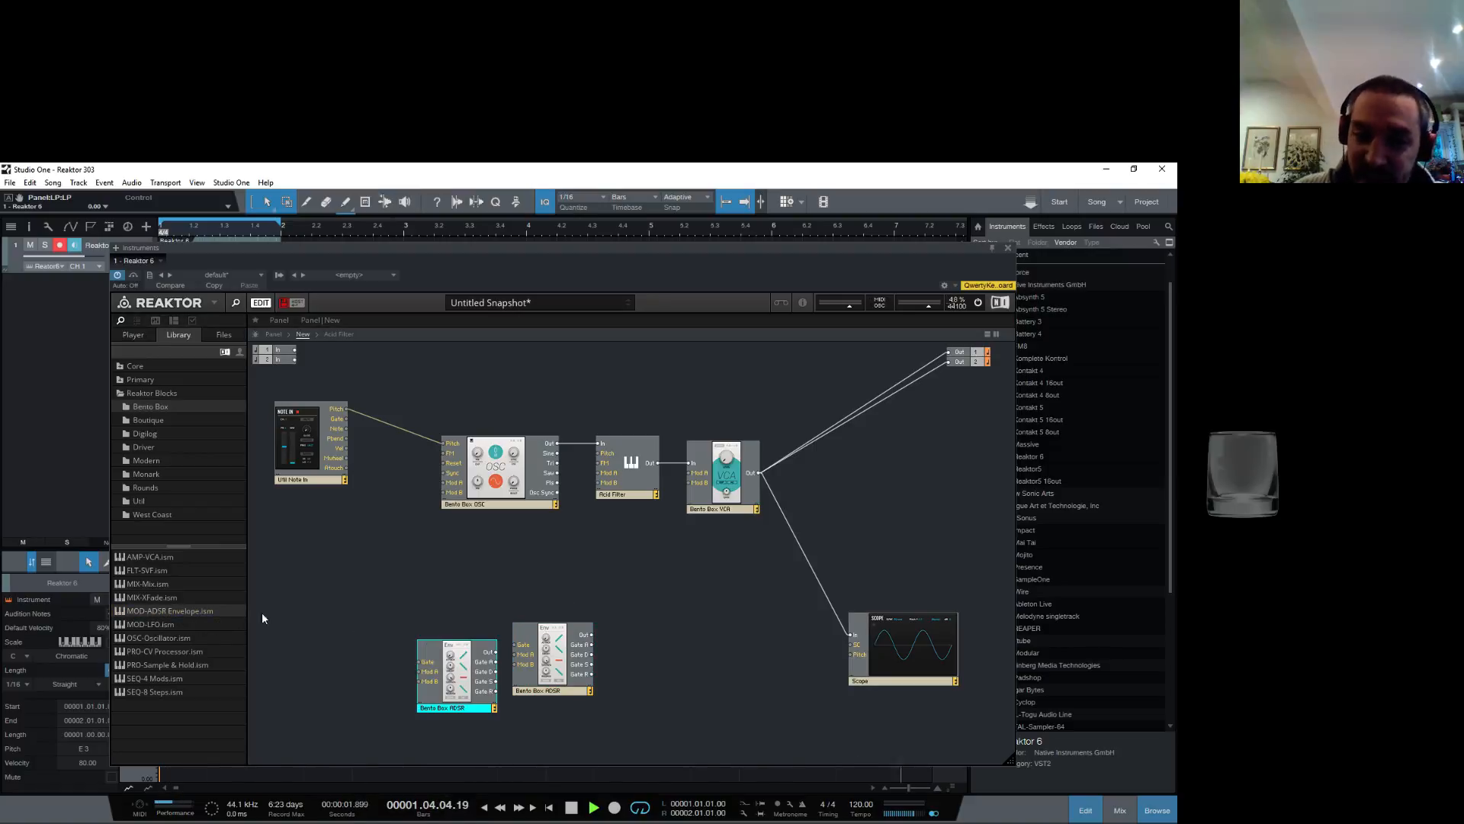
Step: Spread the two ADSR envelopes apart and wire the Note In block's Gate to both of their Gate inputs
{"action": "left_click", "coordinate": [571, 690]}
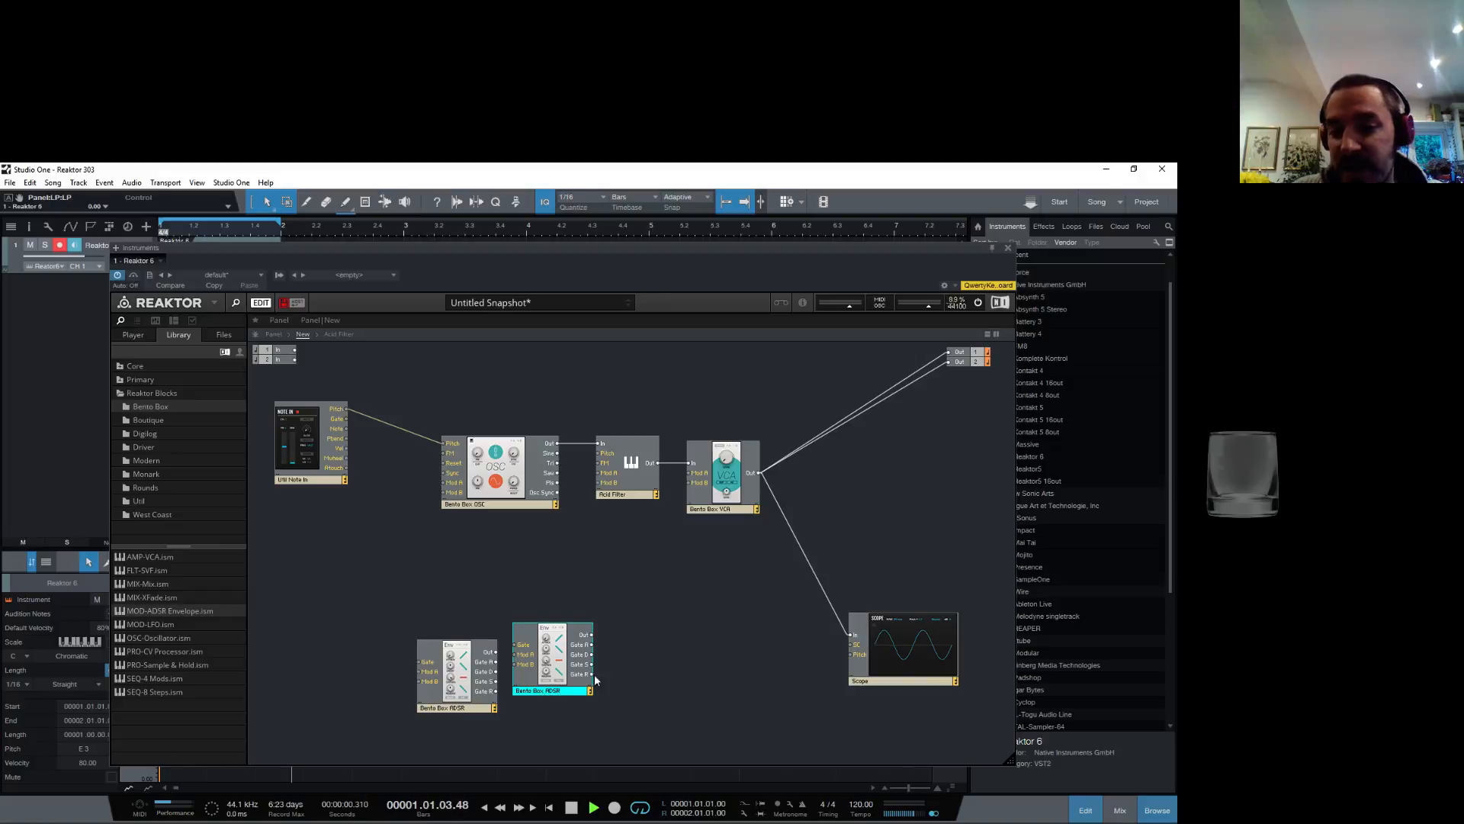
{"action": "left_click_drag", "start_coordinate": [573, 685], "coordinate": [688, 650]}
{"action": "left_click_drag", "start_coordinate": [451, 712], "coordinate": [523, 659]}
{"action": "left_click_drag", "start_coordinate": [346, 419], "coordinate": [627, 606]}
{"action": "left_click_drag", "start_coordinate": [347, 419], "coordinate": [455, 660]}
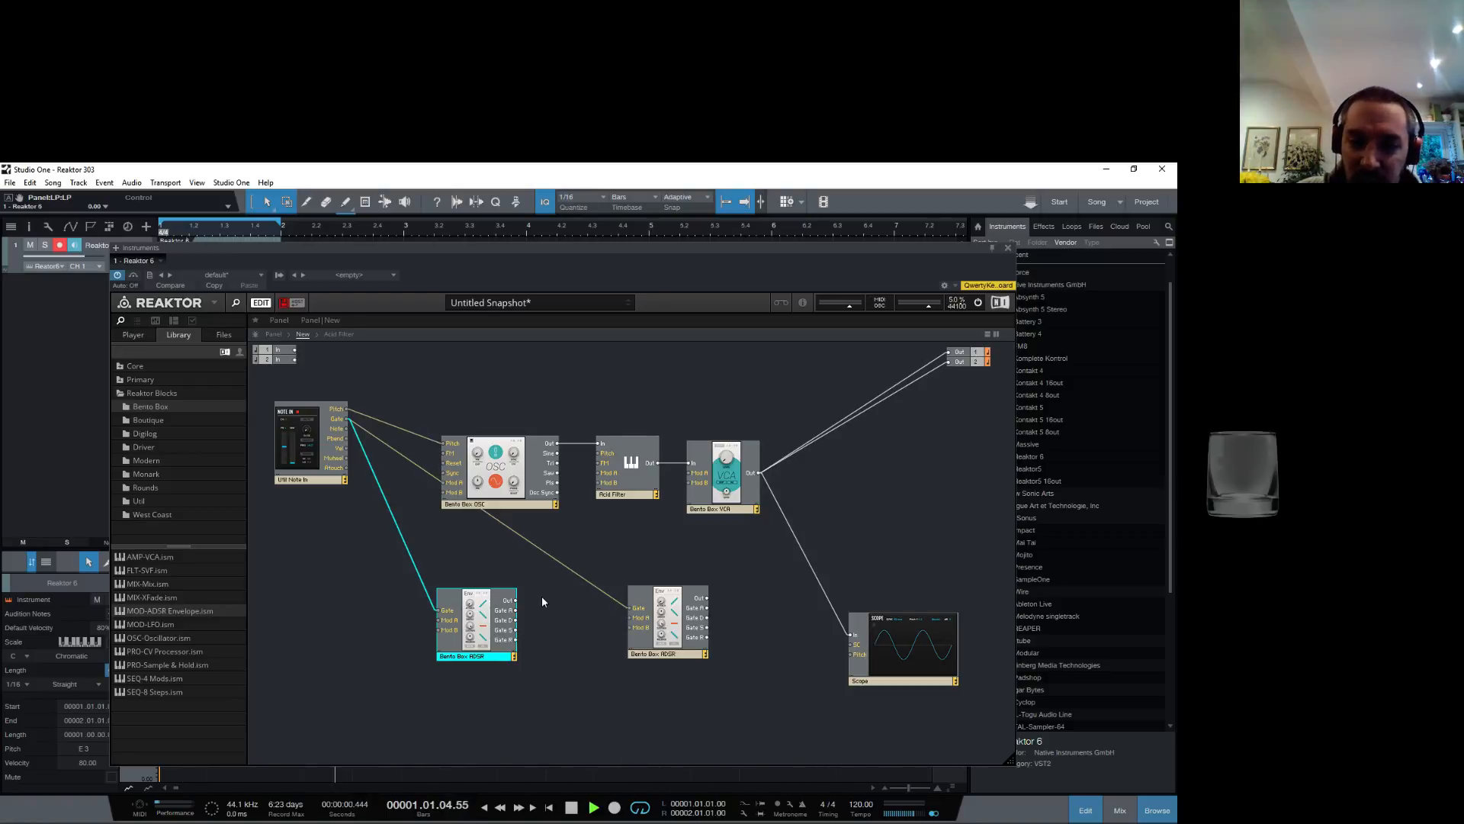
Step: Move the right-hand ADSR envelope nearer the other one and rename it Amp
{"action": "left_click_drag", "start_coordinate": [641, 656], "coordinate": [603, 630]}
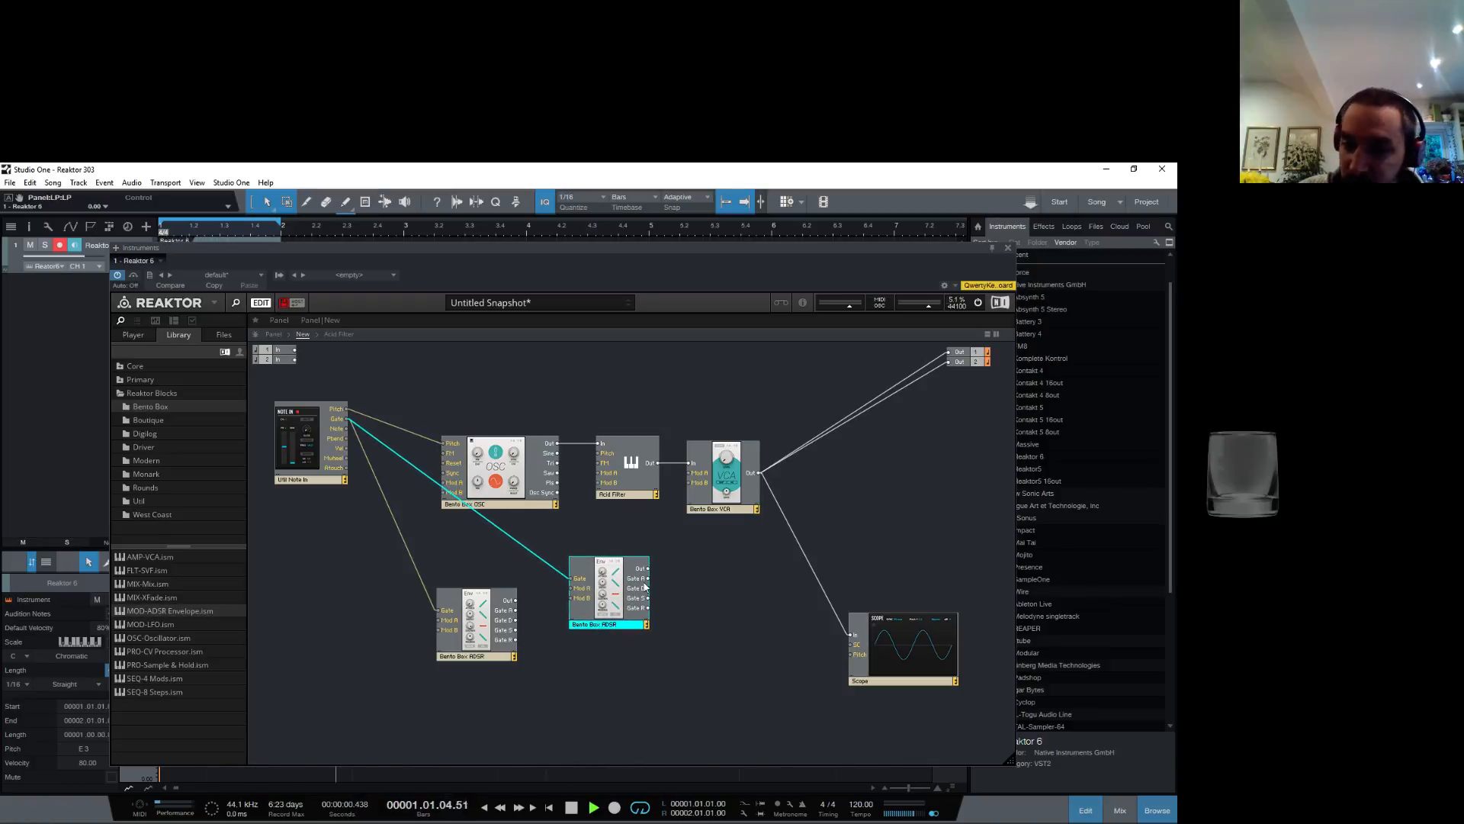
{"action": "left_click_drag", "start_coordinate": [648, 580], "coordinate": [641, 602]}
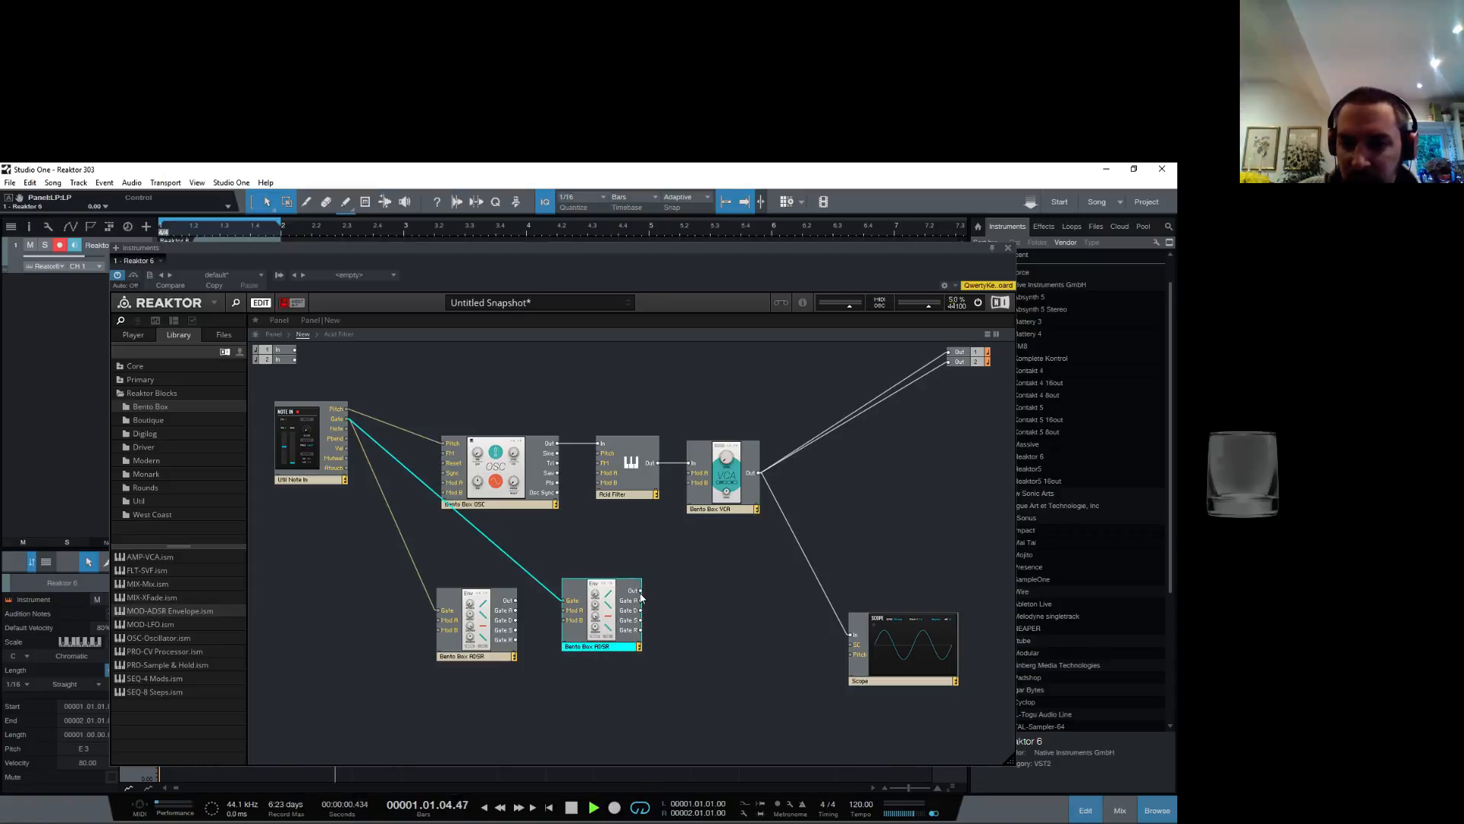
{"action": "left_click_drag", "start_coordinate": [603, 653], "coordinate": [607, 646]}
{"action": "type", "text": "Amp"}
{"action": "key", "text": "Return"}
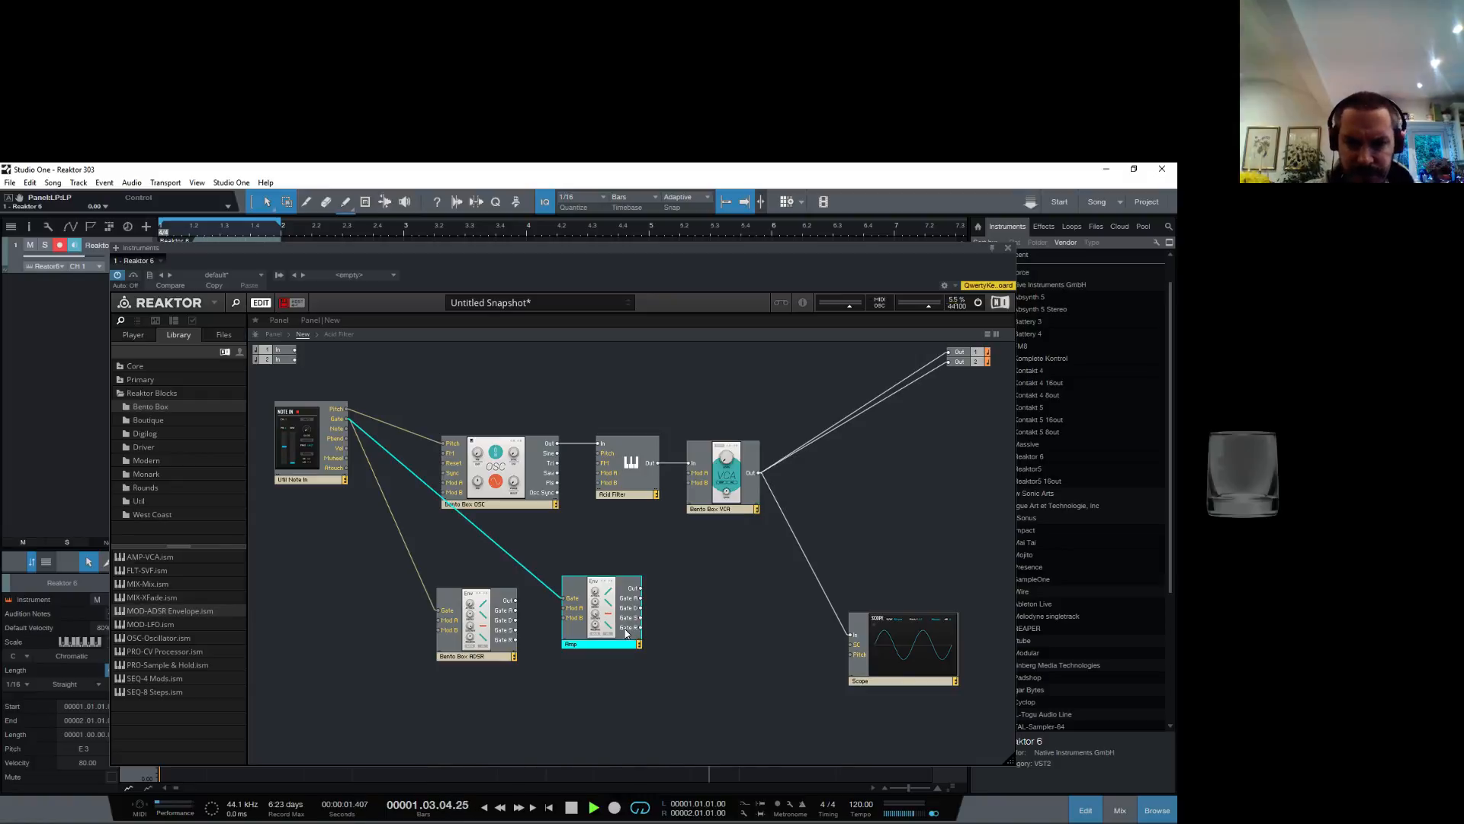
Step: Rename the remaining Bento Box ADSR envelope to Filter
{"action": "double_click", "coordinate": [485, 658]}
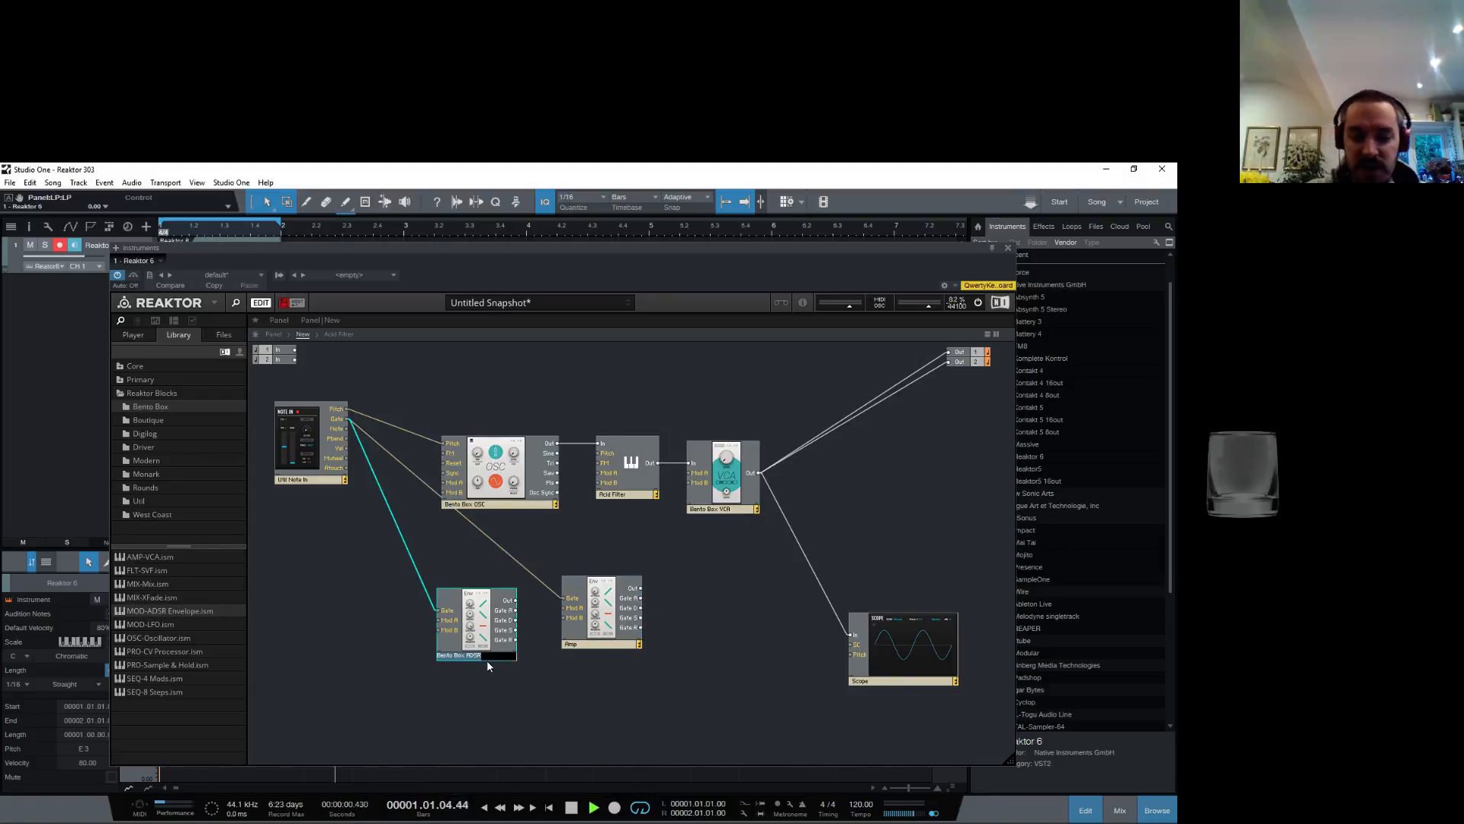
{"action": "type", "text": "Filte"}
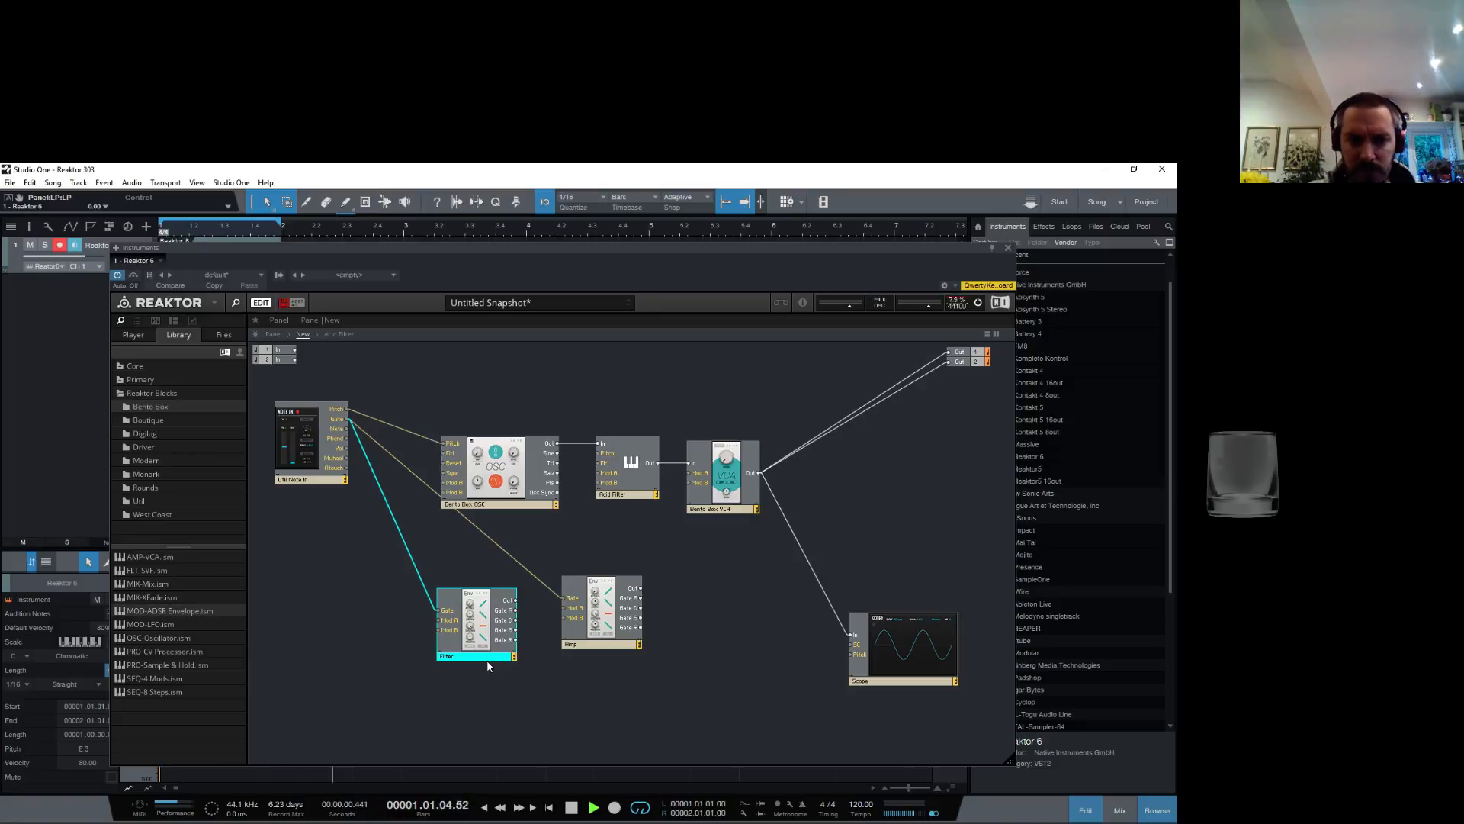
{"action": "type", "text": "r"}
{"action": "key", "text": "Return"}
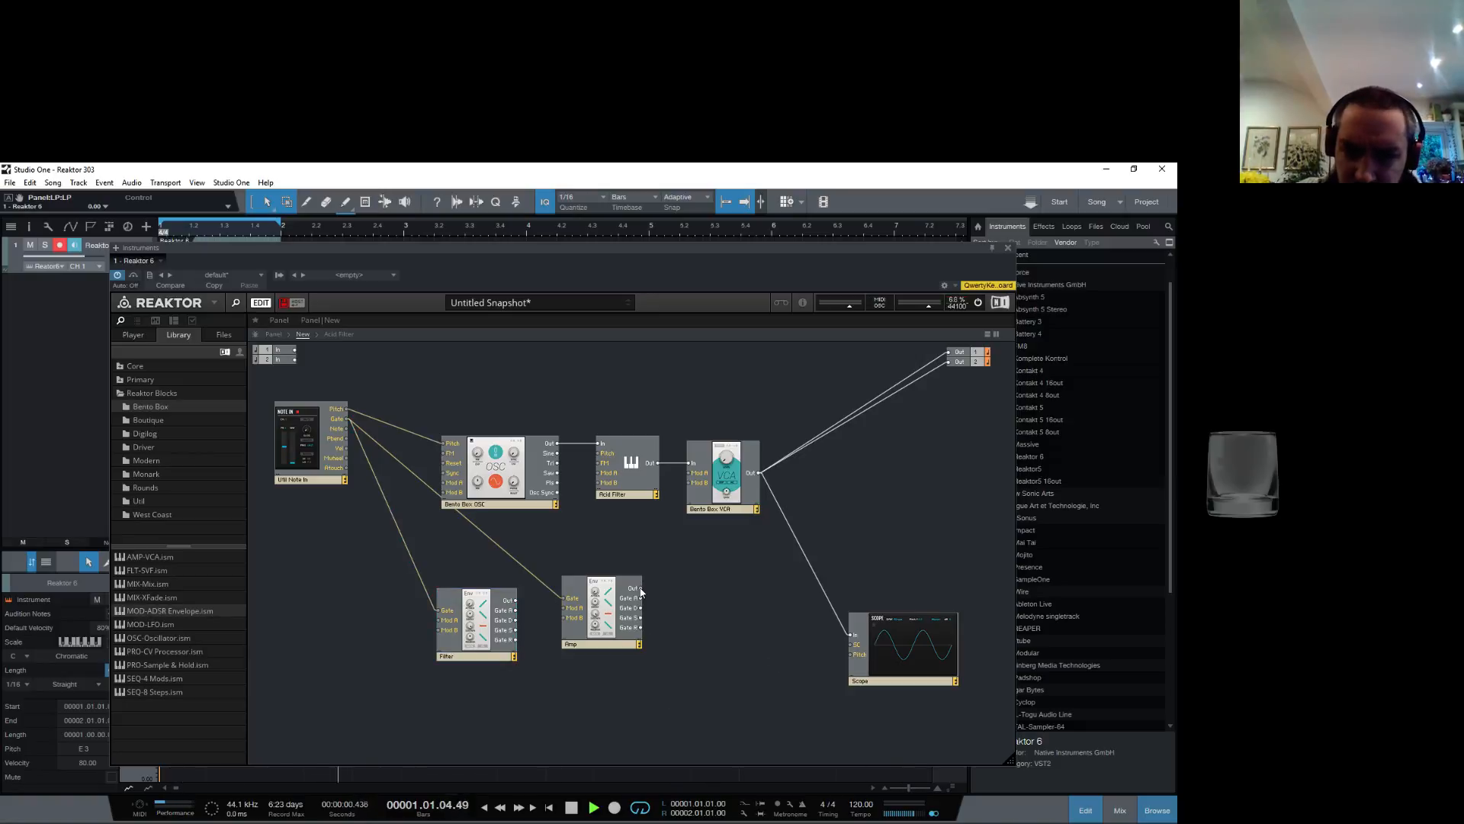
Step: Wire the Amp envelope's Out to the VCA's Mod A and the Filter envelope's Out to the Acid Filter's Mod B, tidying the blocks
{"action": "left_click_drag", "start_coordinate": [666, 533], "coordinate": [697, 479]}
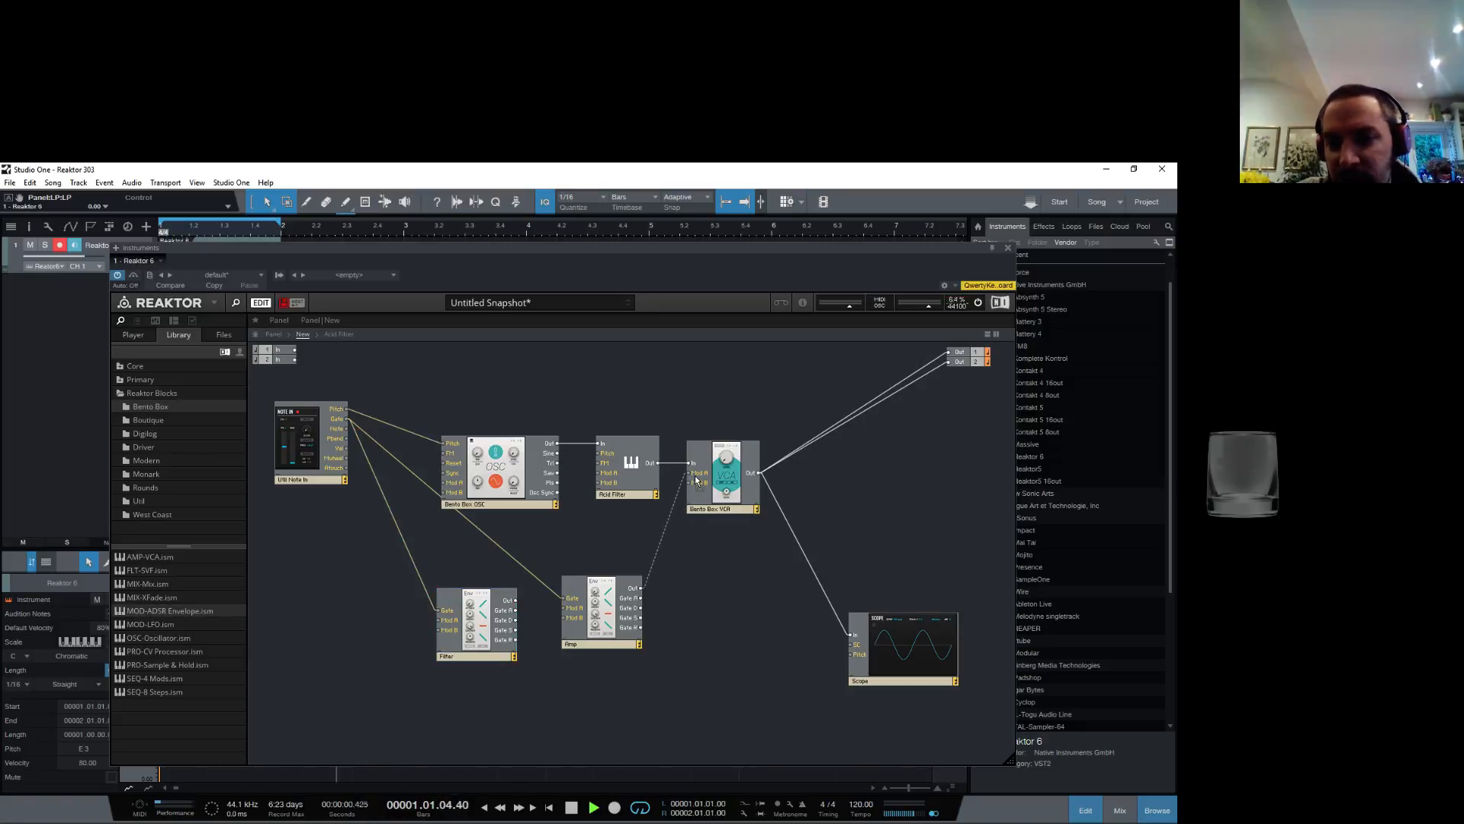
{"action": "left_click_drag", "start_coordinate": [615, 643], "coordinate": [649, 653]}
{"action": "left_click", "coordinate": [460, 658]}
{"action": "left_click_drag", "start_coordinate": [517, 600], "coordinate": [628, 493]}
{"action": "left_click", "coordinate": [634, 495]}
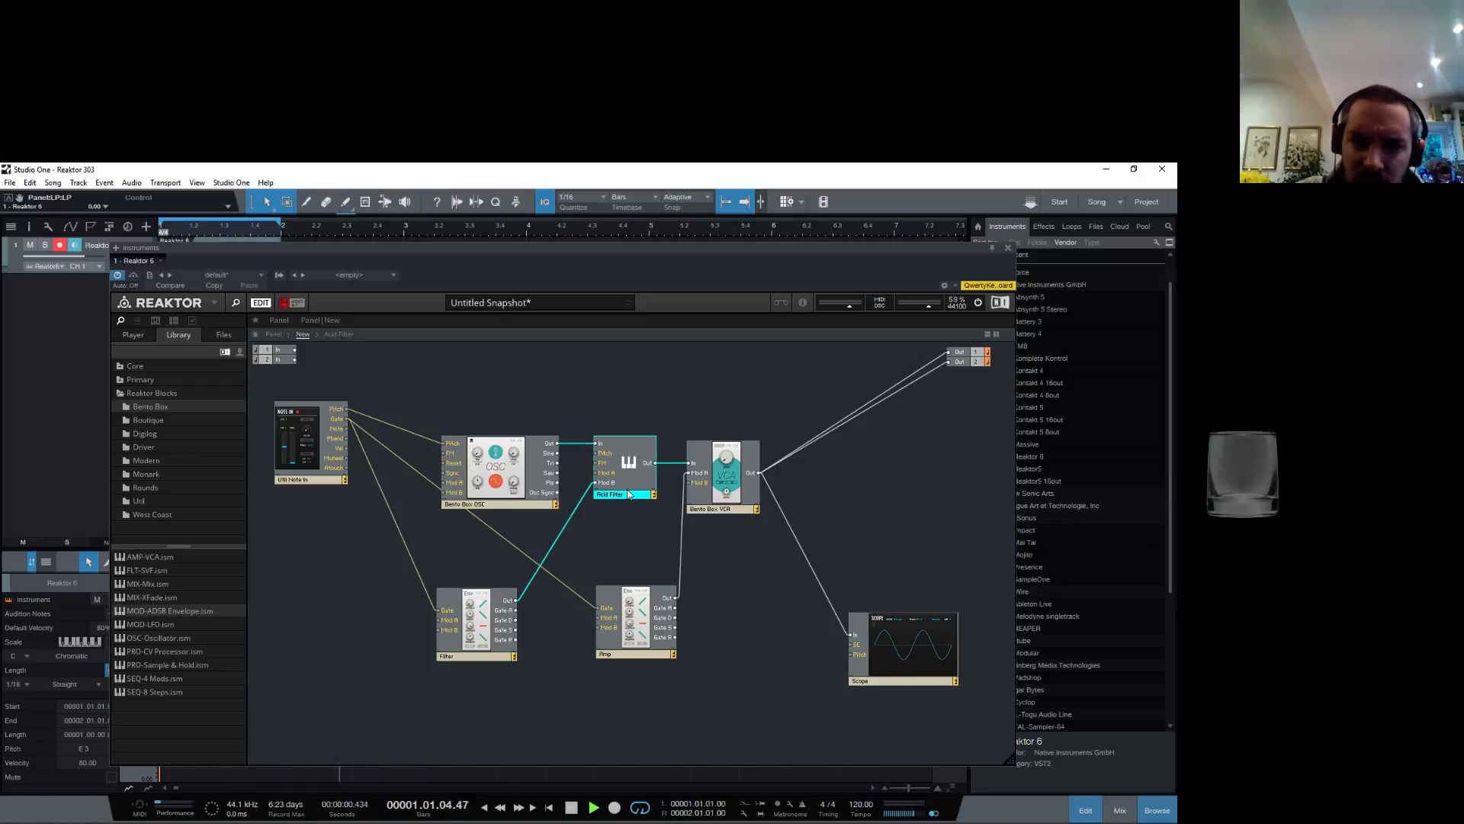
{"action": "left_click_drag", "start_coordinate": [481, 653], "coordinate": [505, 650]}
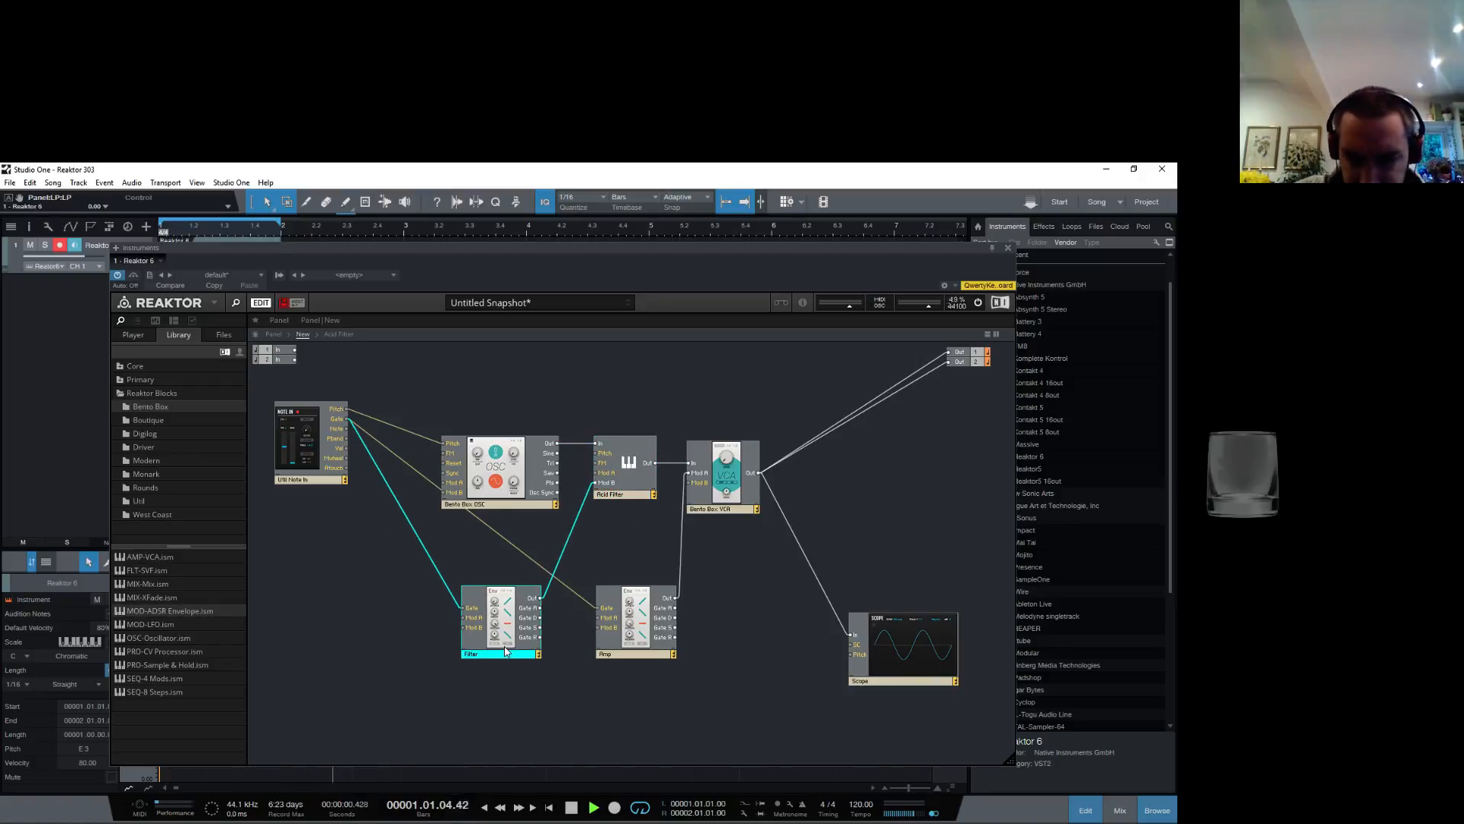
{"action": "left_click", "coordinate": [706, 714]}
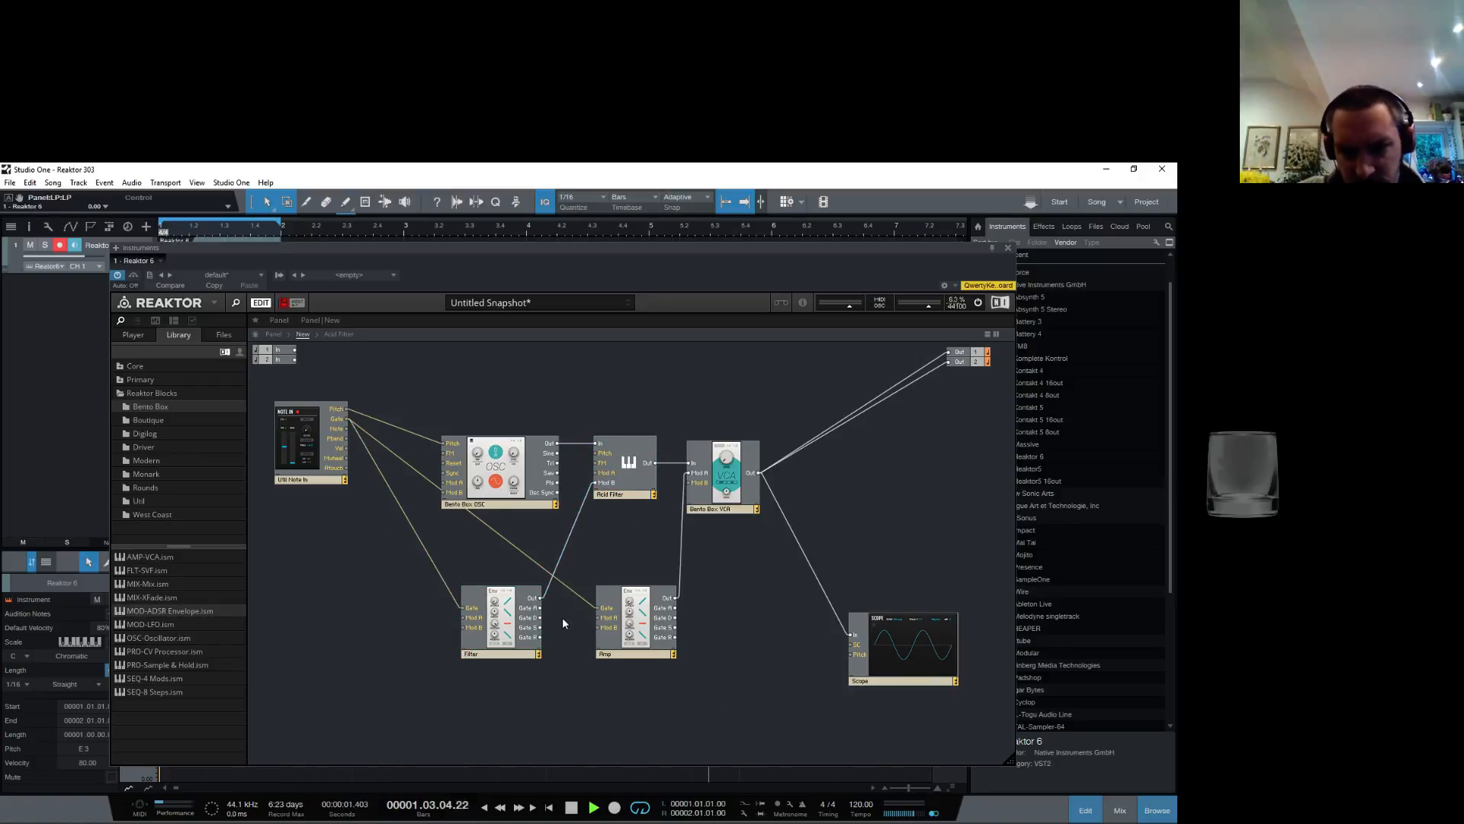
Step: Rearrange the panel so Note In comes before the Bento Box OSC and the Acid Filter follows the oscillator in the first row
{"action": "left_click", "coordinate": [282, 320]}
{"action": "scroll", "coordinate": [627, 541], "scroll_direction": "down", "scroll_amount": 3}
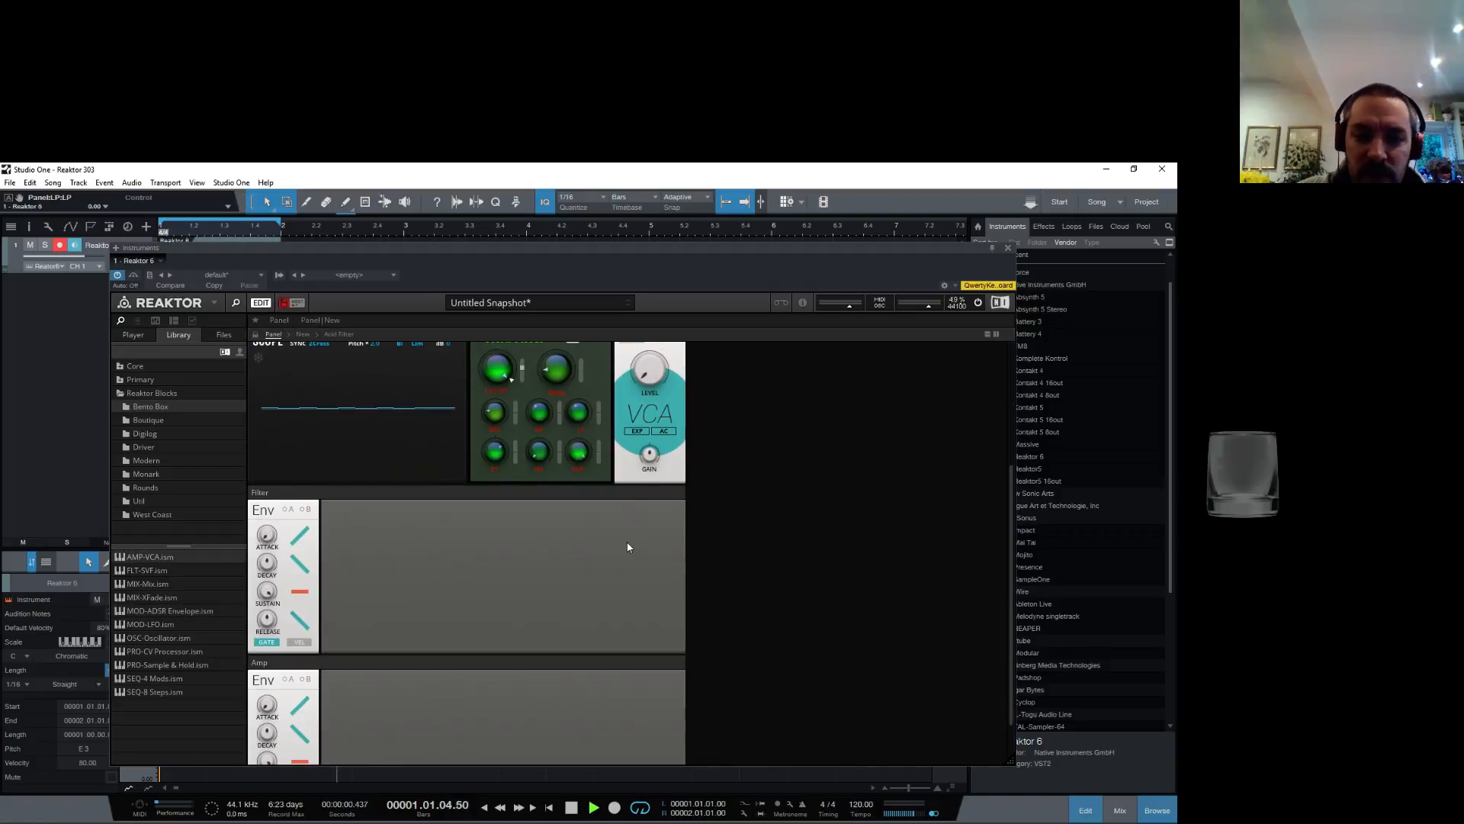
{"action": "scroll", "coordinate": [627, 542], "scroll_direction": "up", "scroll_amount": 3}
{"action": "scroll", "coordinate": [628, 540], "scroll_direction": "down", "scroll_amount": 3}
{"action": "scroll", "coordinate": [620, 546], "scroll_direction": "up", "scroll_amount": 4}
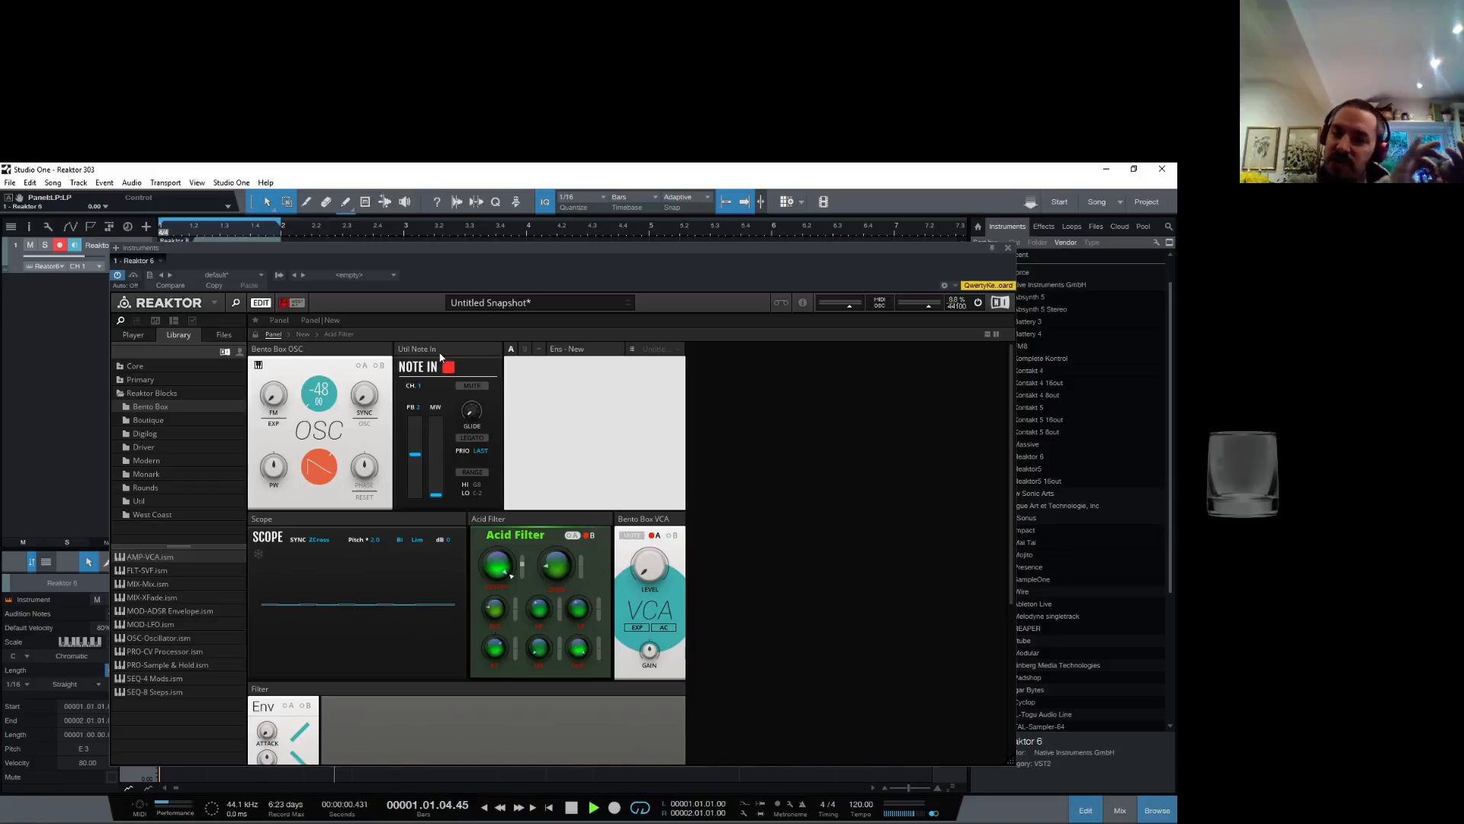
{"action": "left_click_drag", "start_coordinate": [440, 356], "coordinate": [287, 351]}
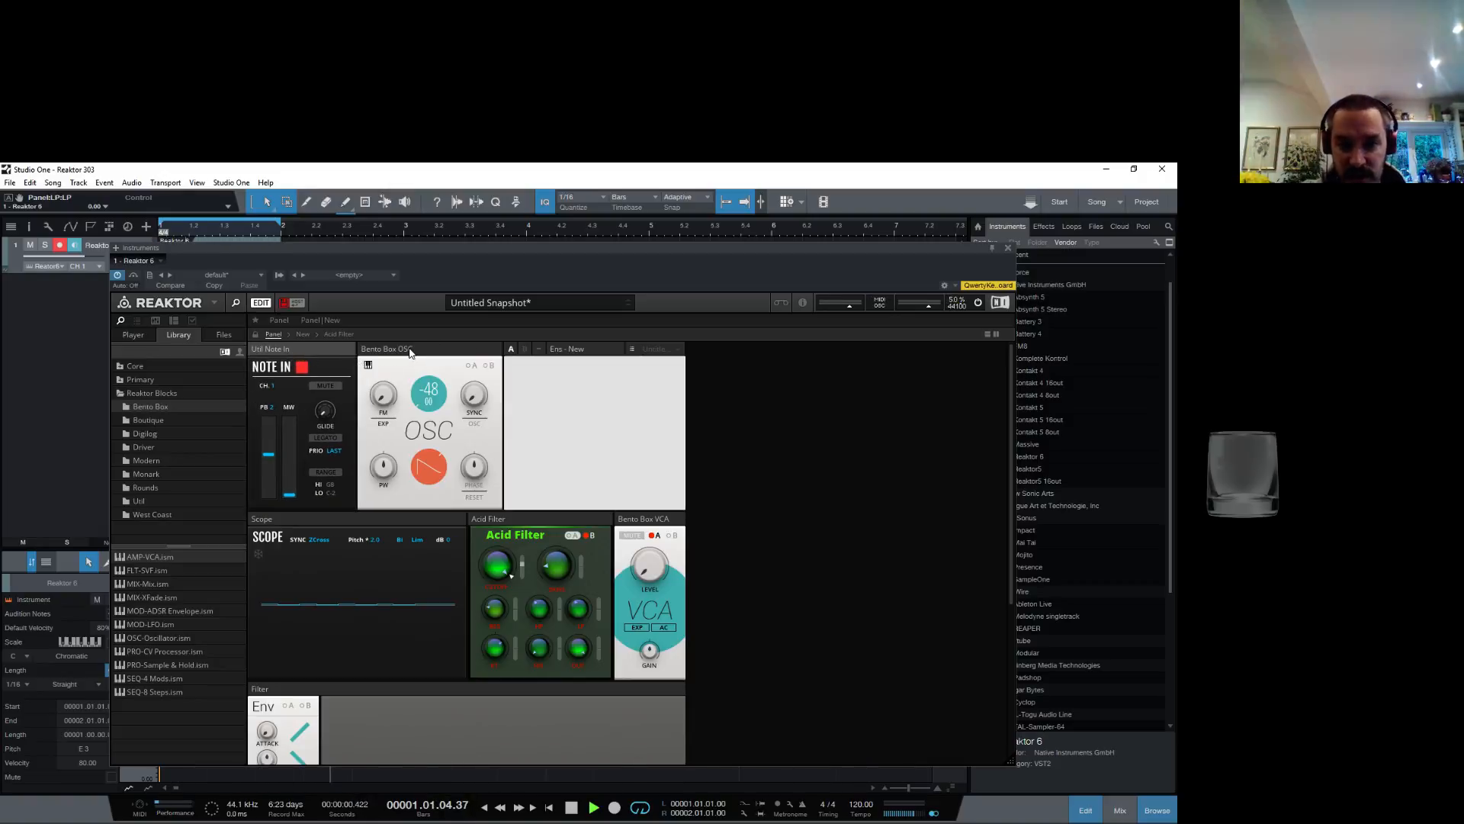
{"action": "left_click_drag", "start_coordinate": [543, 519], "coordinate": [516, 356]}
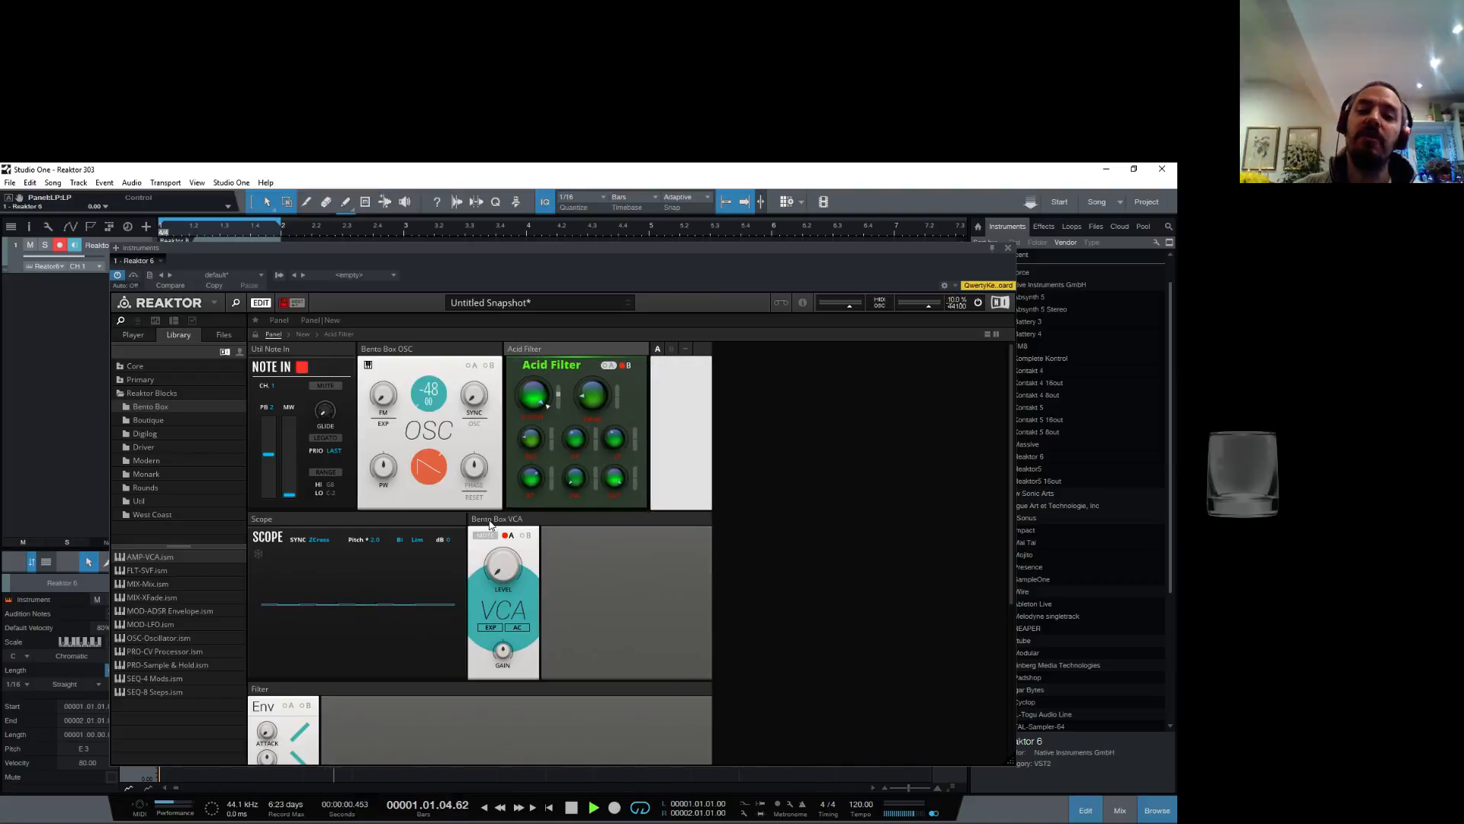
Step: Place the Bento Box VCA after the Acid Filter in the first row and move the ensemble header strip above that row
{"action": "left_click_drag", "start_coordinate": [488, 525], "coordinate": [613, 363]}
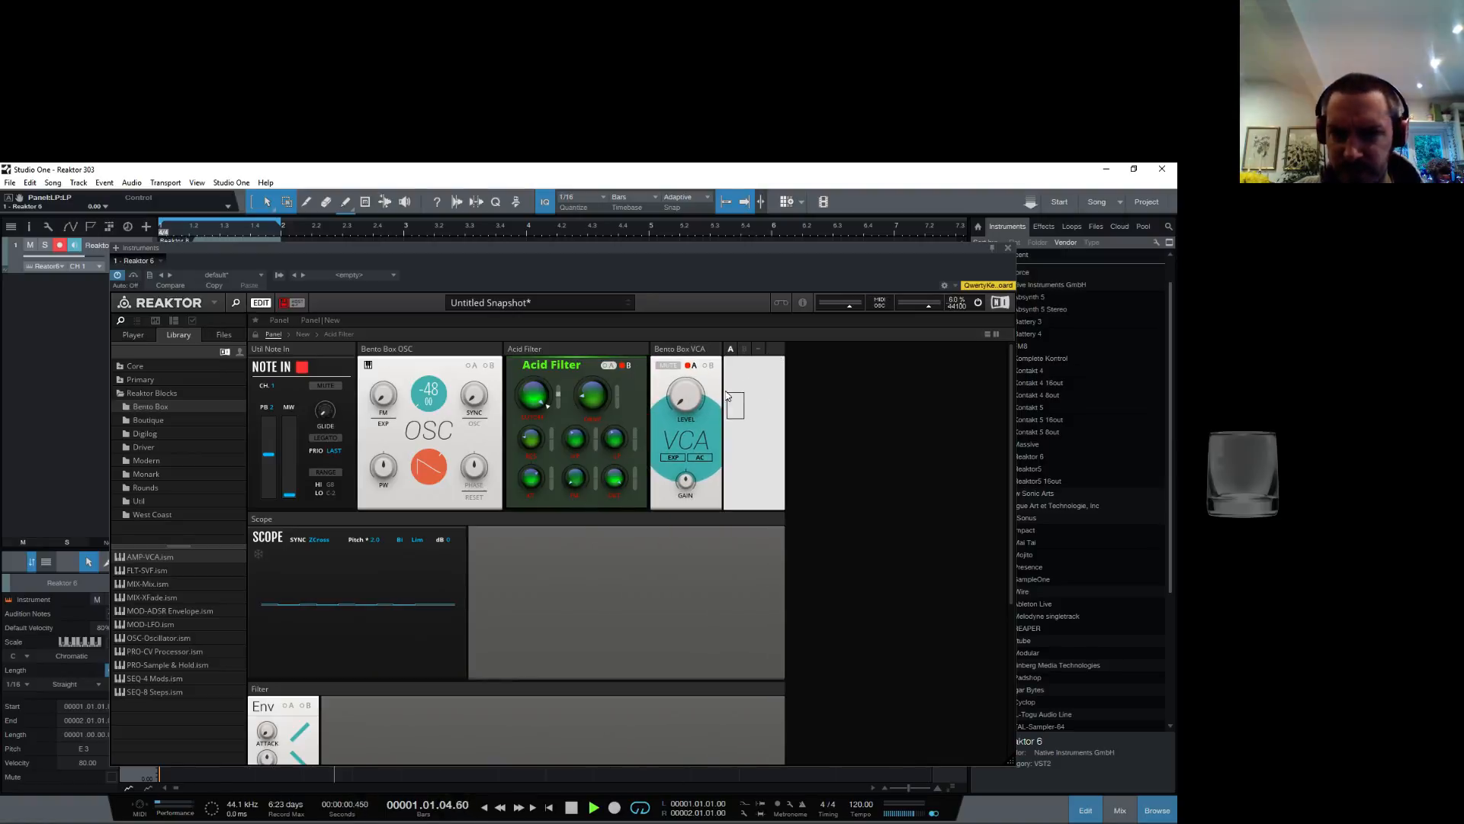
{"action": "left_click_drag", "start_coordinate": [779, 349], "coordinate": [444, 347]}
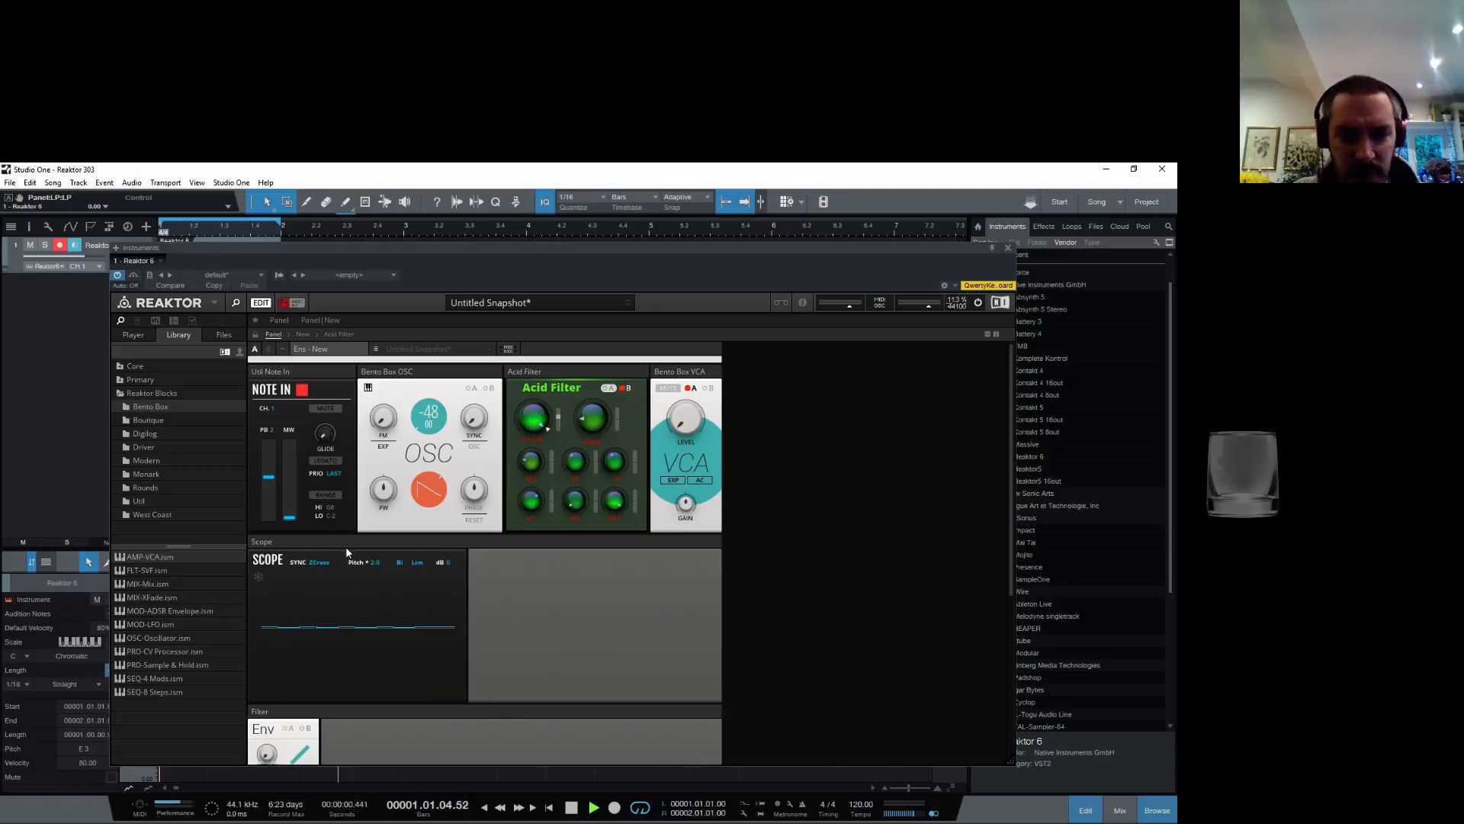
Step: Arrange the Amp and Filter envelopes side by side in the second row and put the Scope after the VCA in the first row
{"action": "scroll", "coordinate": [492, 639], "scroll_direction": "down", "scroll_amount": 5}
{"action": "scroll", "coordinate": [488, 618], "scroll_direction": "up", "scroll_amount": 4}
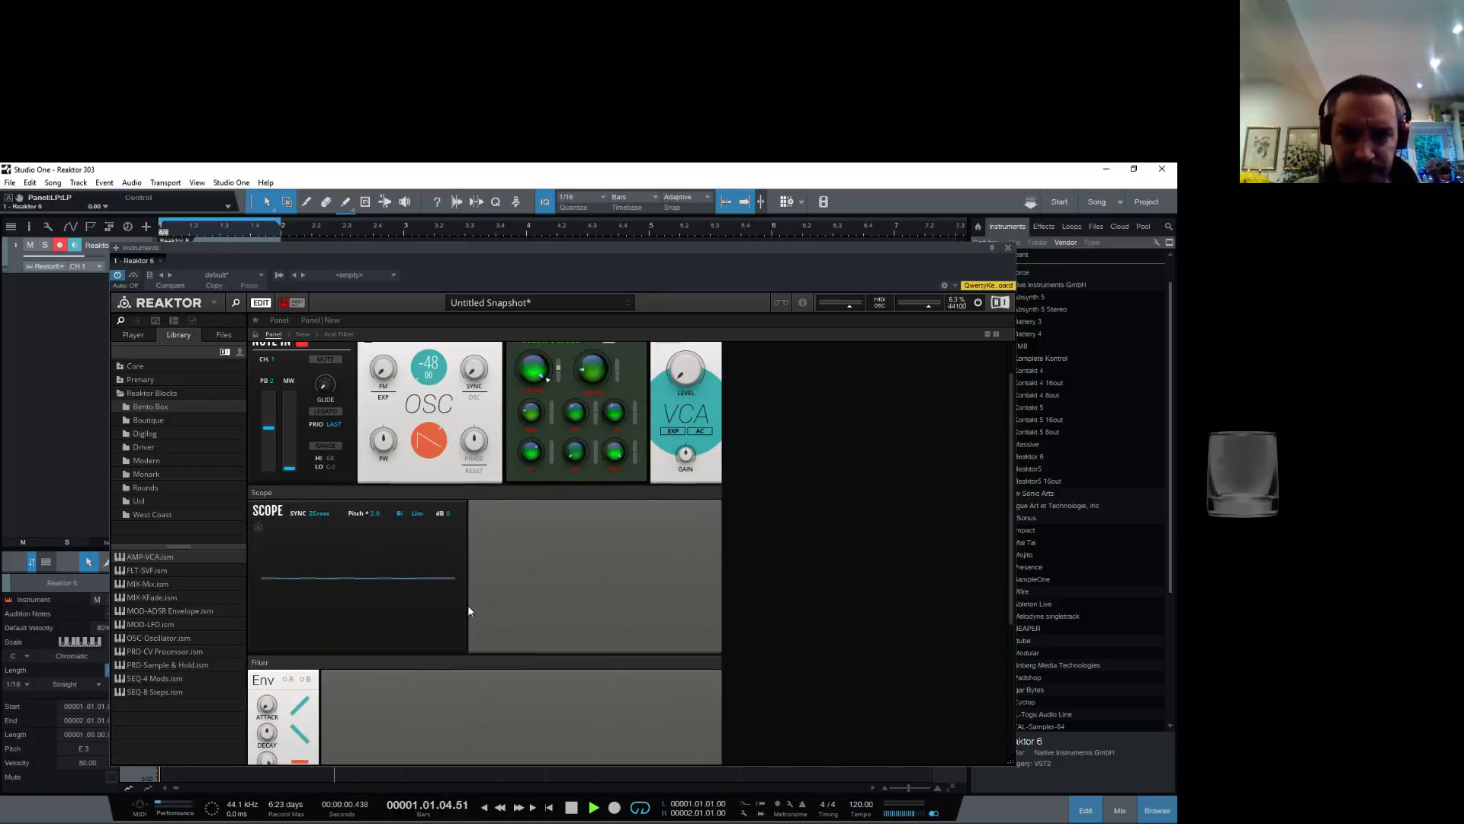
{"action": "left_click_drag", "start_coordinate": [270, 667], "coordinate": [492, 505]}
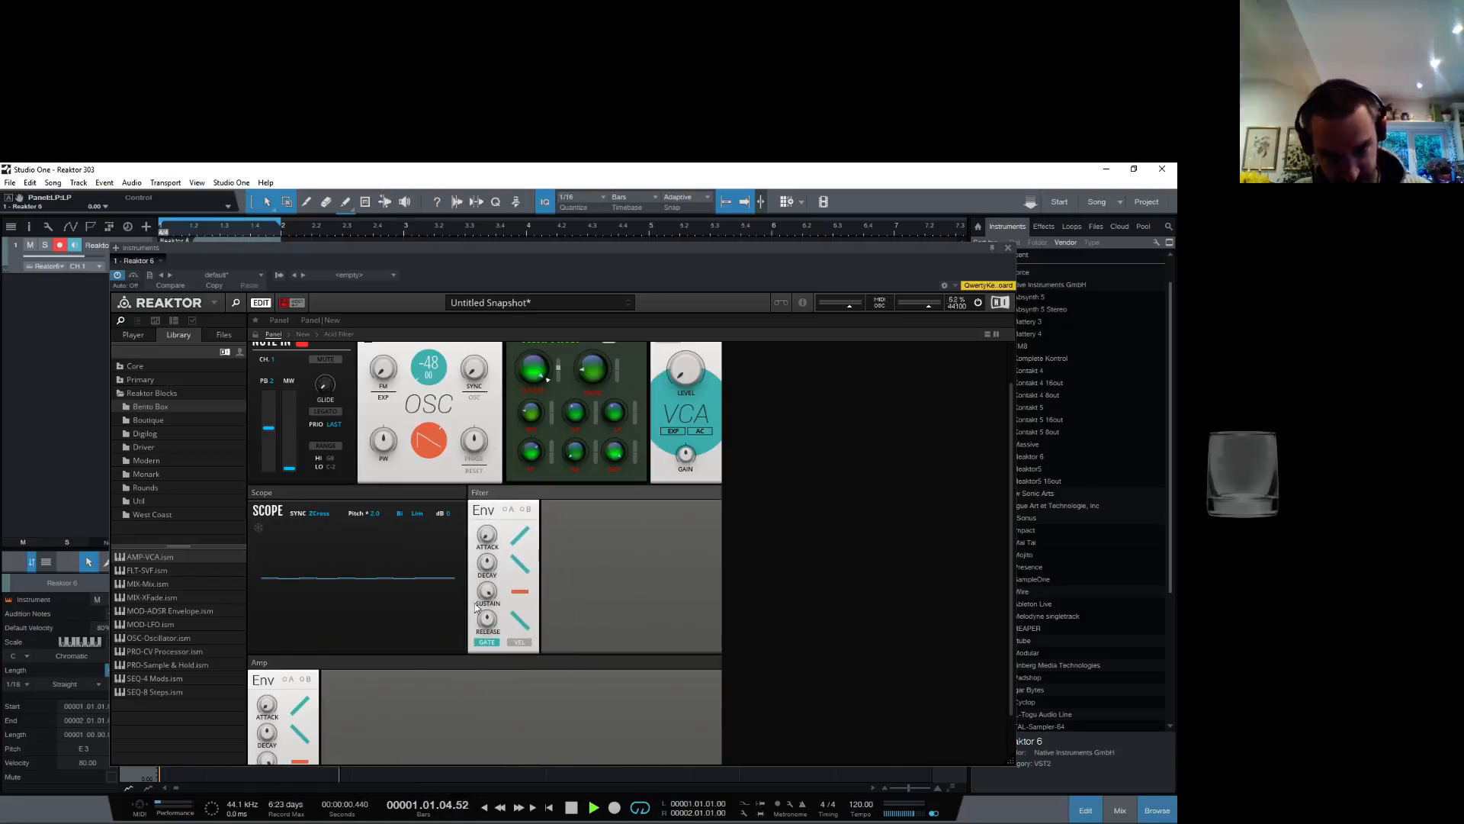
{"action": "left_click_drag", "start_coordinate": [273, 667], "coordinate": [559, 509]}
{"action": "scroll", "coordinate": [647, 535], "scroll_direction": "up", "scroll_amount": 2}
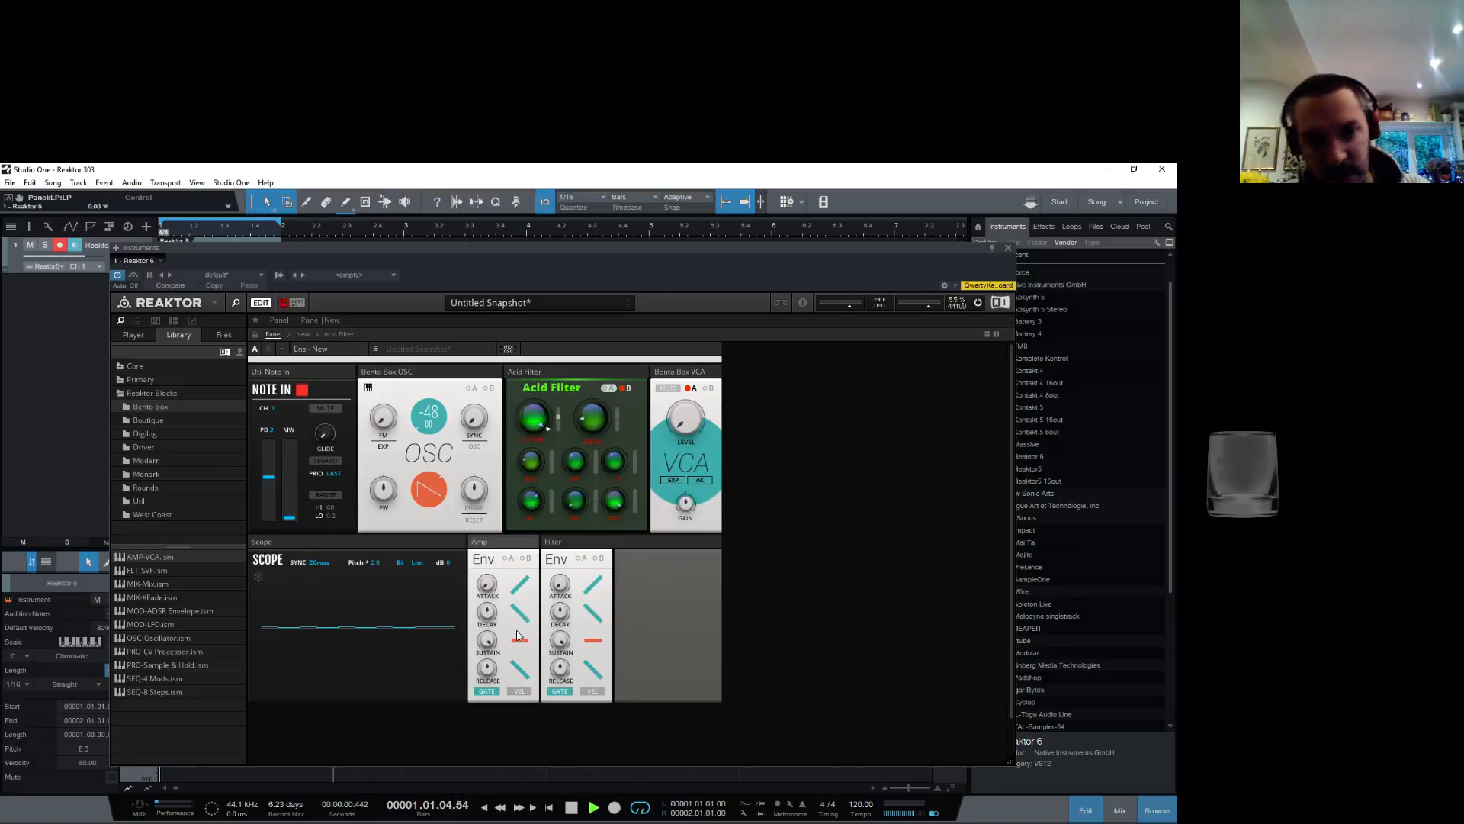
{"action": "left_click_drag", "start_coordinate": [450, 542], "coordinate": [809, 379]}
{"action": "left_click_drag", "start_coordinate": [297, 371], "coordinate": [693, 450]}
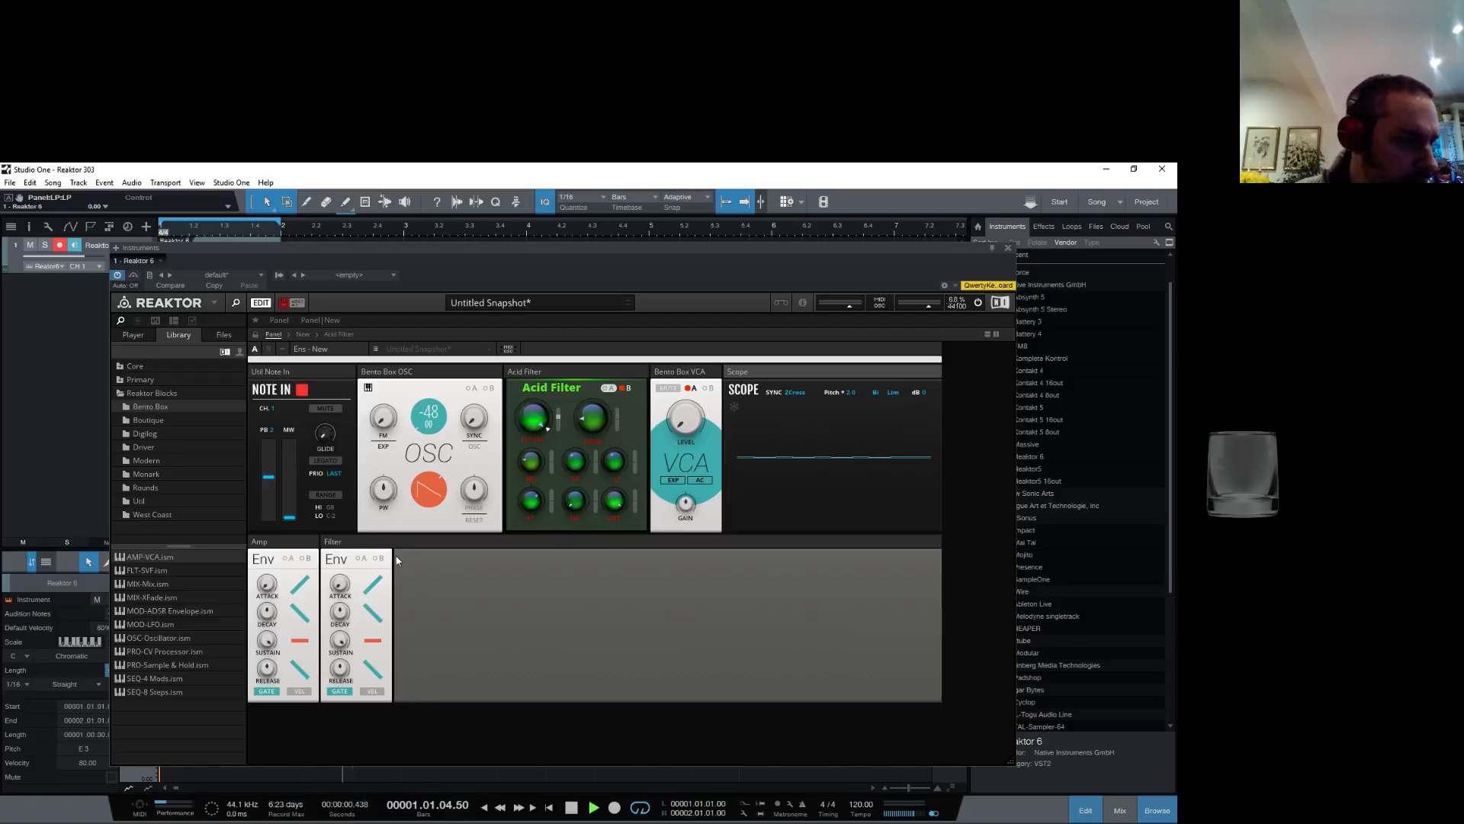
Step: Enable Legato on the Note In block and turn its Glide down to 0.00
{"action": "left_click", "coordinate": [334, 461]}
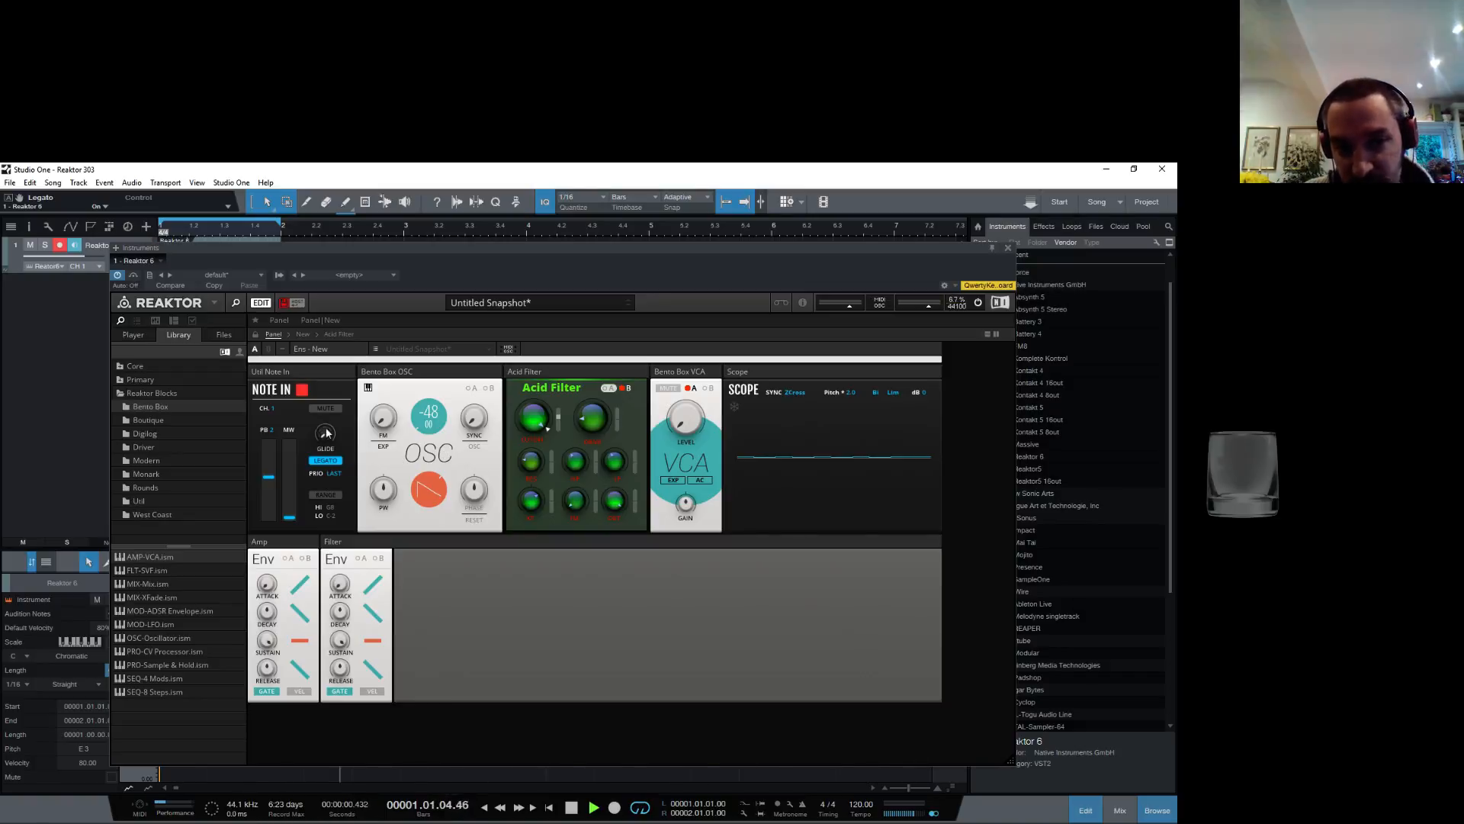
{"action": "left_click_drag", "start_coordinate": [327, 436], "coordinate": [315, 517]}
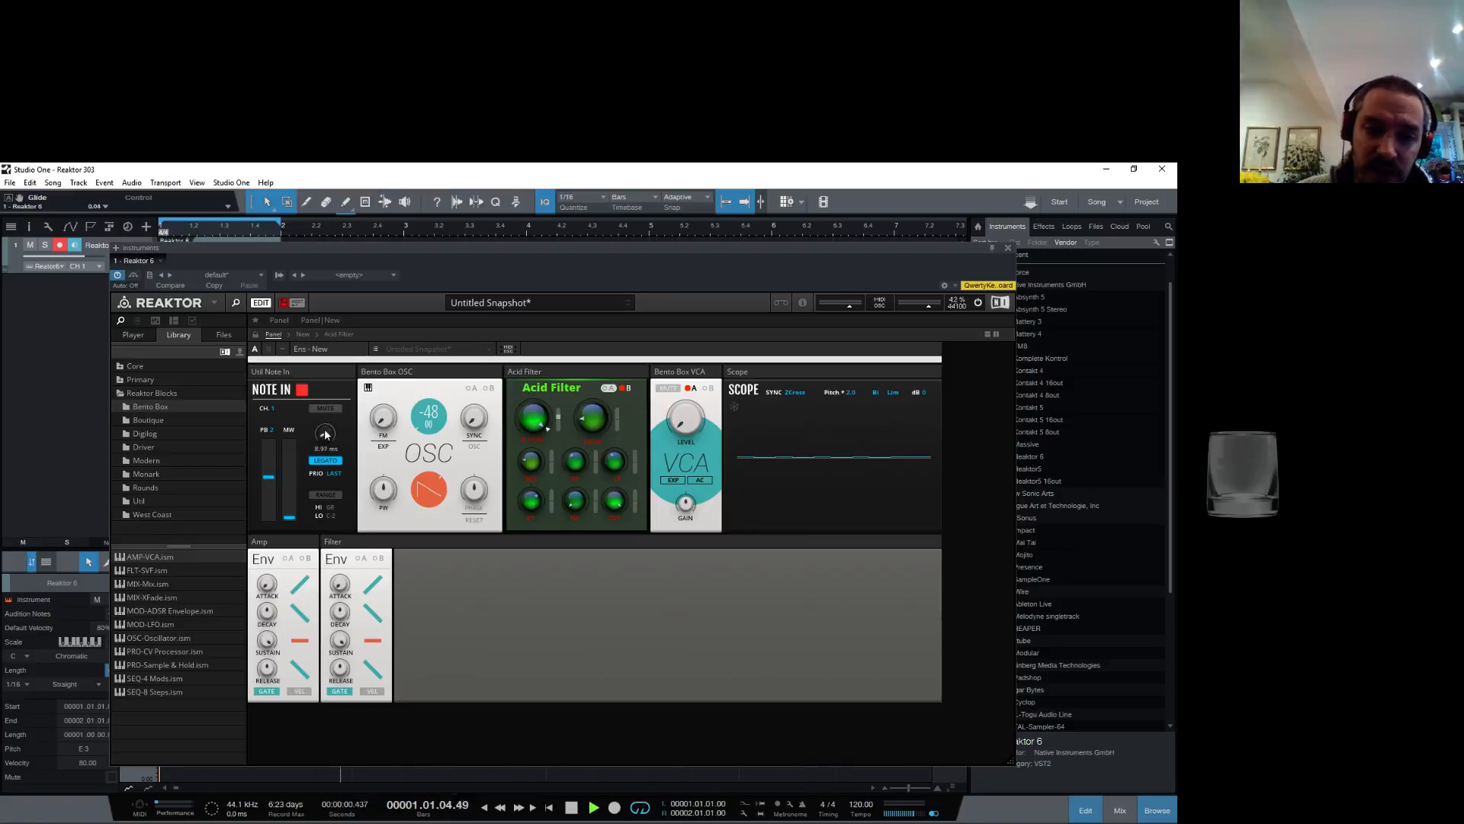
{"action": "left_click_drag", "start_coordinate": [330, 409], "coordinate": [321, 472]}
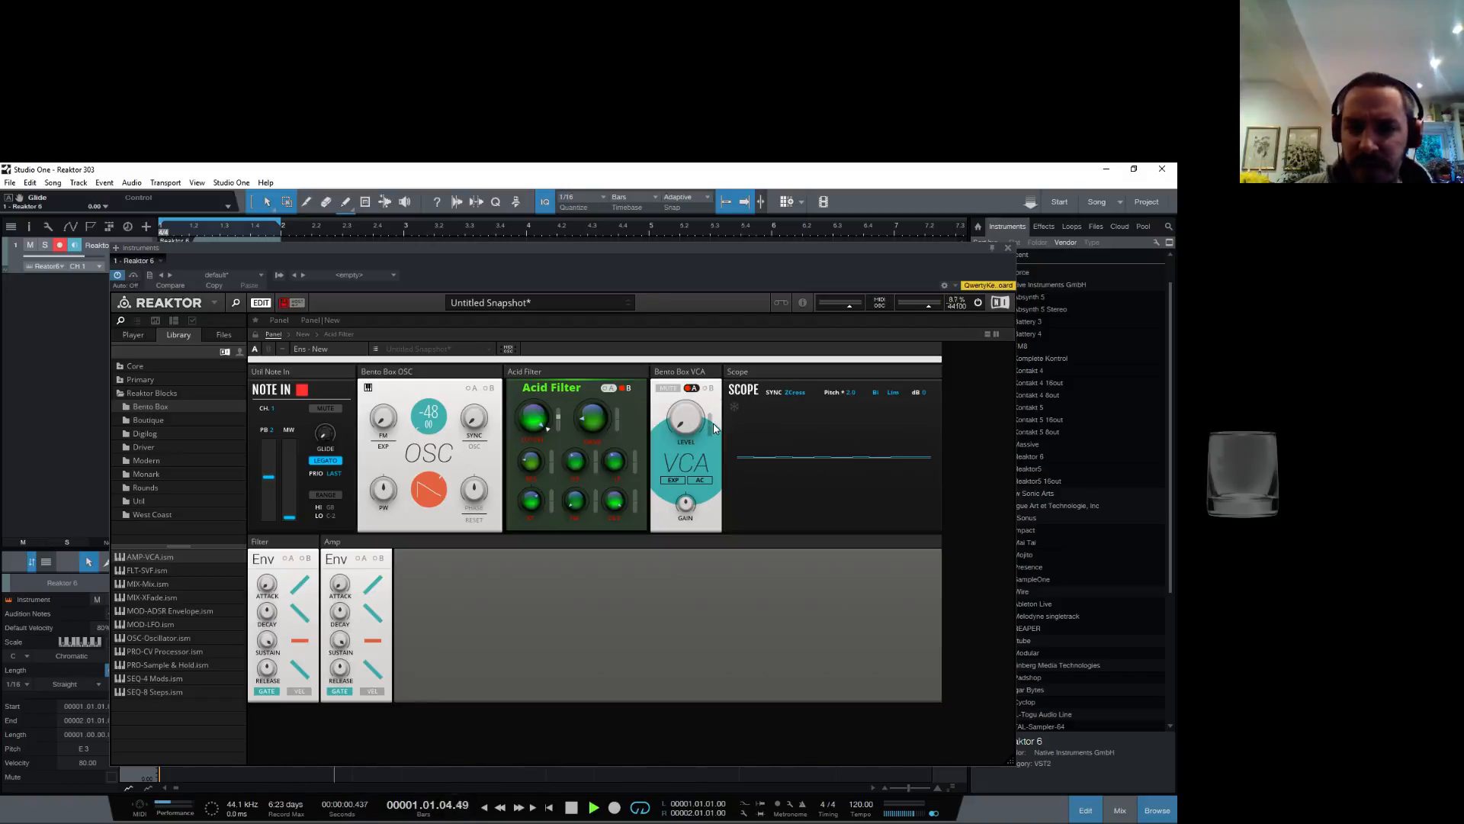
Step: Raise the VCA level's Mod A amount and delete the long note from the looped clip
{"action": "left_click_drag", "start_coordinate": [712, 408], "coordinate": [713, 291]}
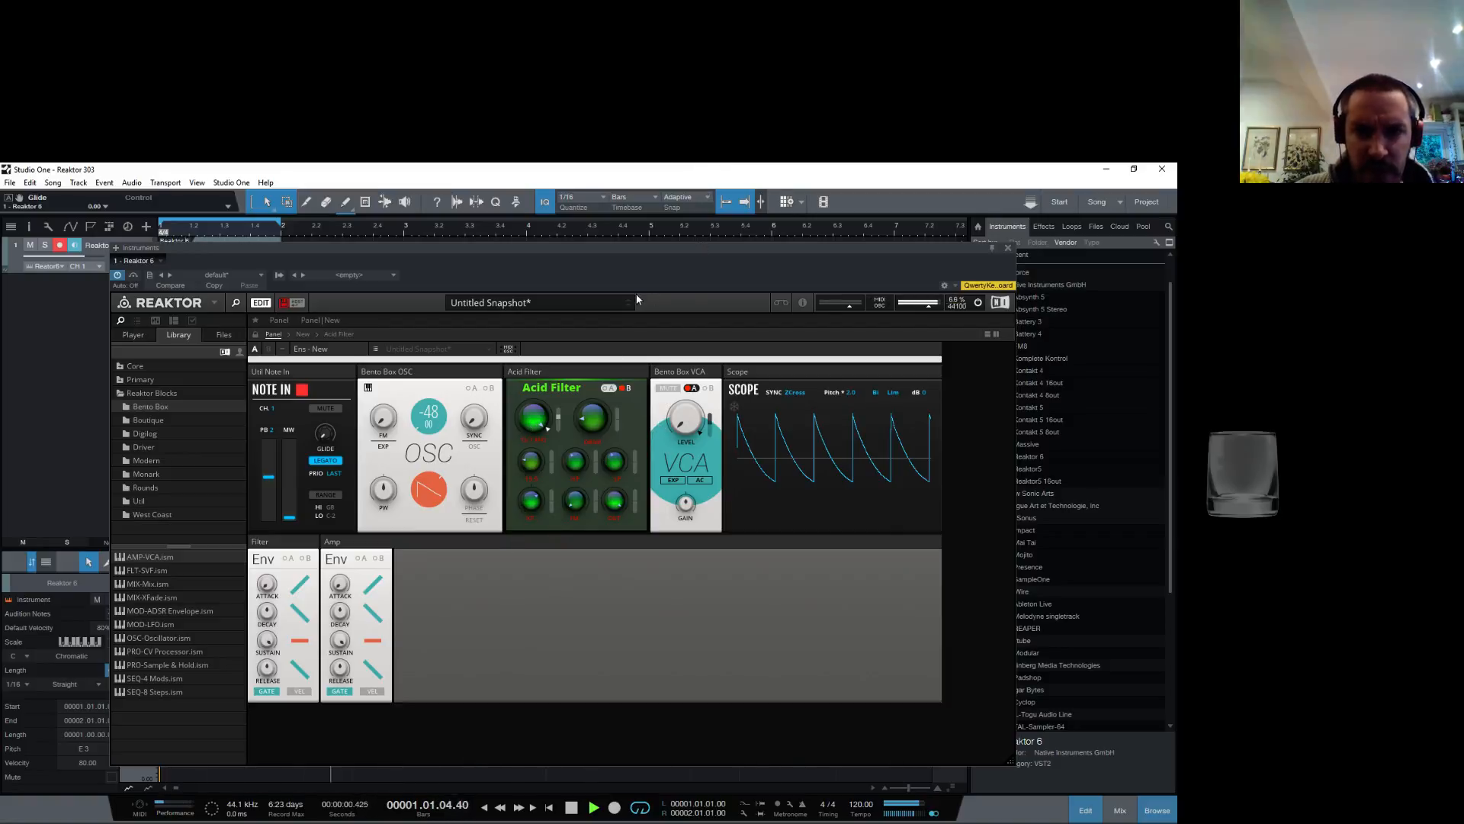
{"action": "left_click_drag", "start_coordinate": [616, 247], "coordinate": [797, 348]}
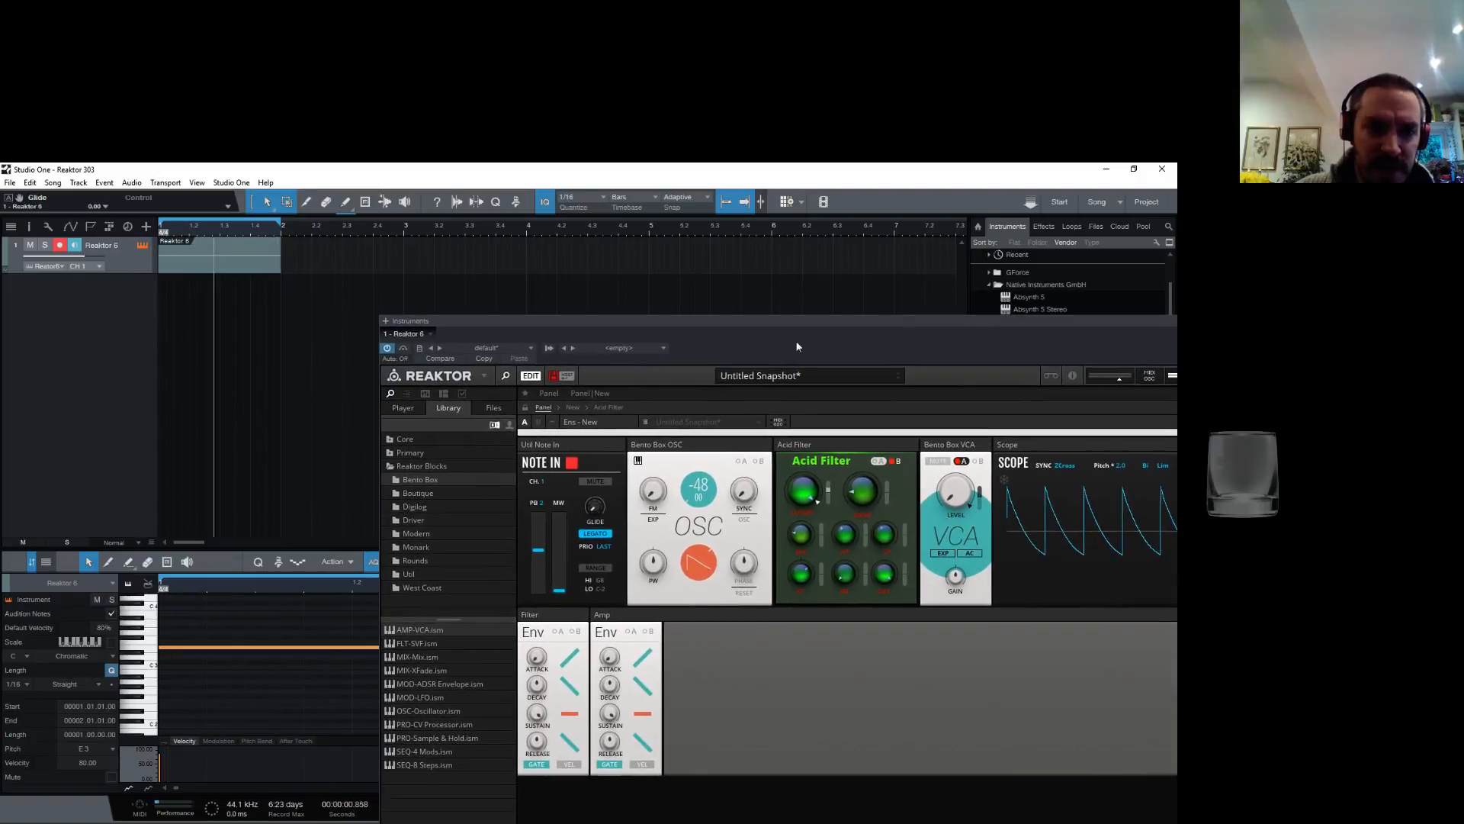
{"action": "left_click", "coordinate": [251, 649]}
{"action": "left_click_drag", "start_coordinate": [755, 325], "coordinate": [416, 279]}
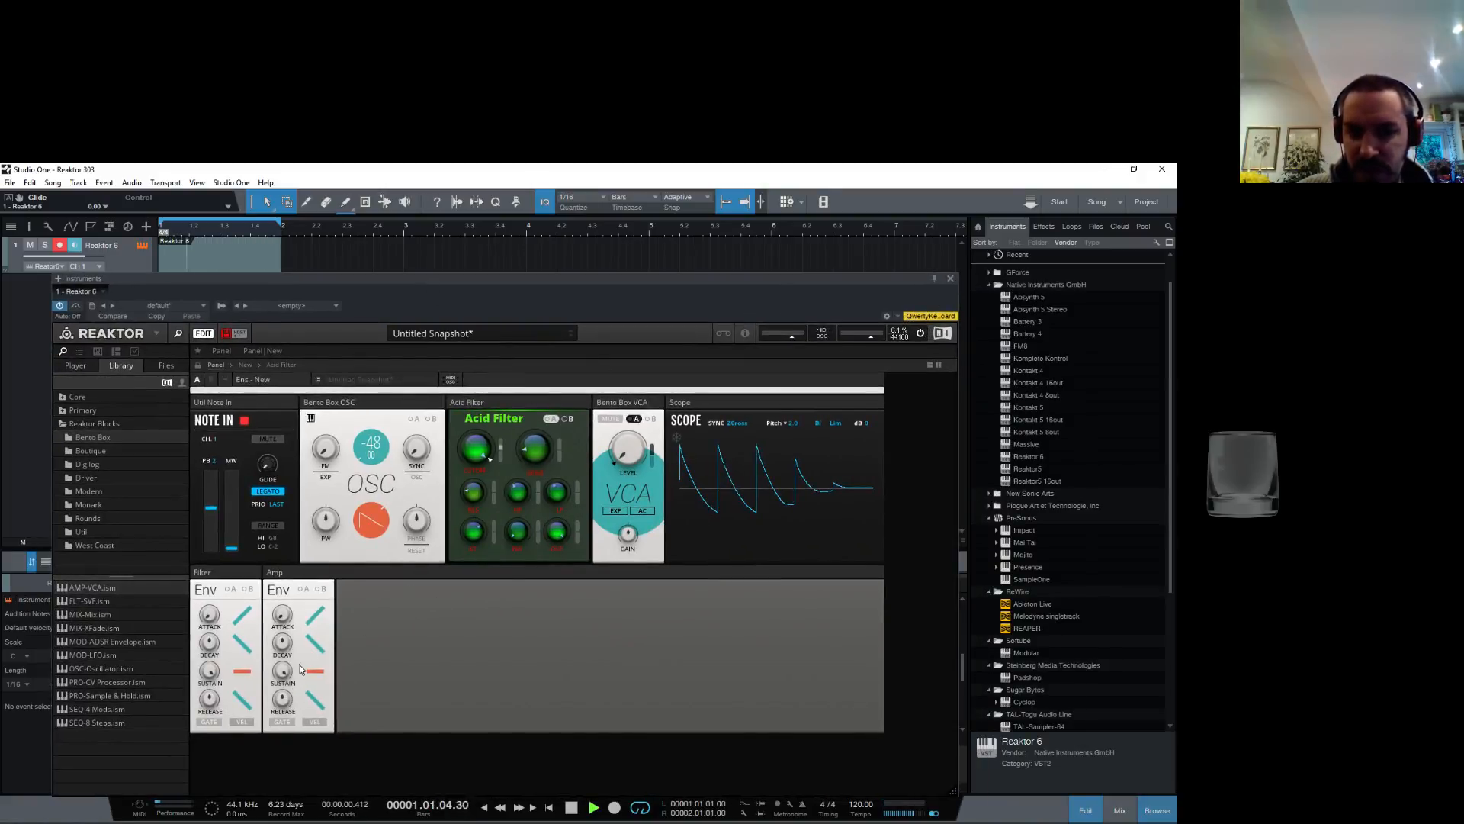
Step: Shorten the Amp envelope's Release to 0.32, then close the Reaktor window and stop playback
{"action": "left_click_drag", "start_coordinate": [281, 699], "coordinate": [281, 730]}
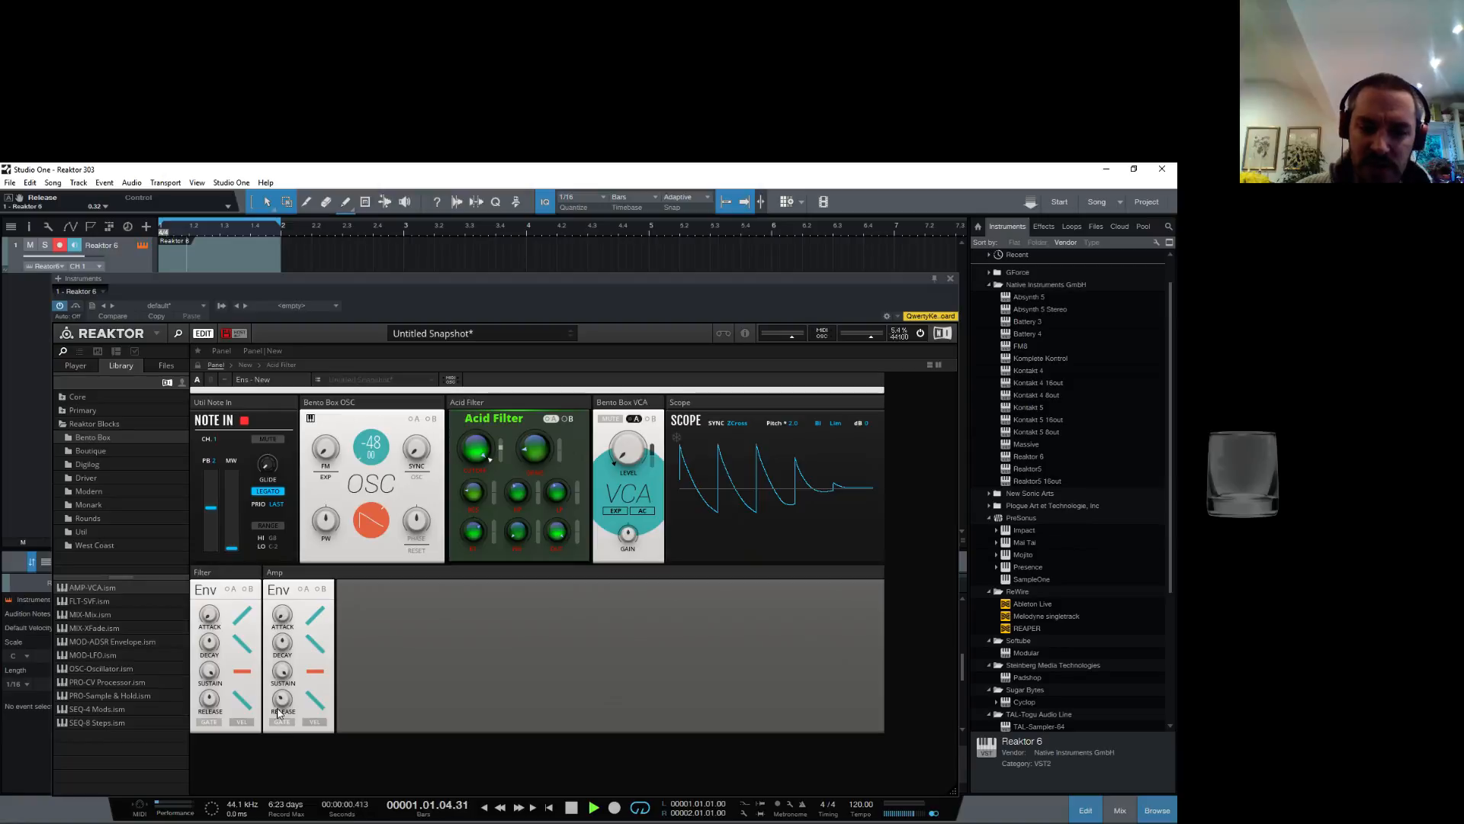
{"action": "left_click", "coordinate": [951, 278]}
{"action": "key", "text": "space"}
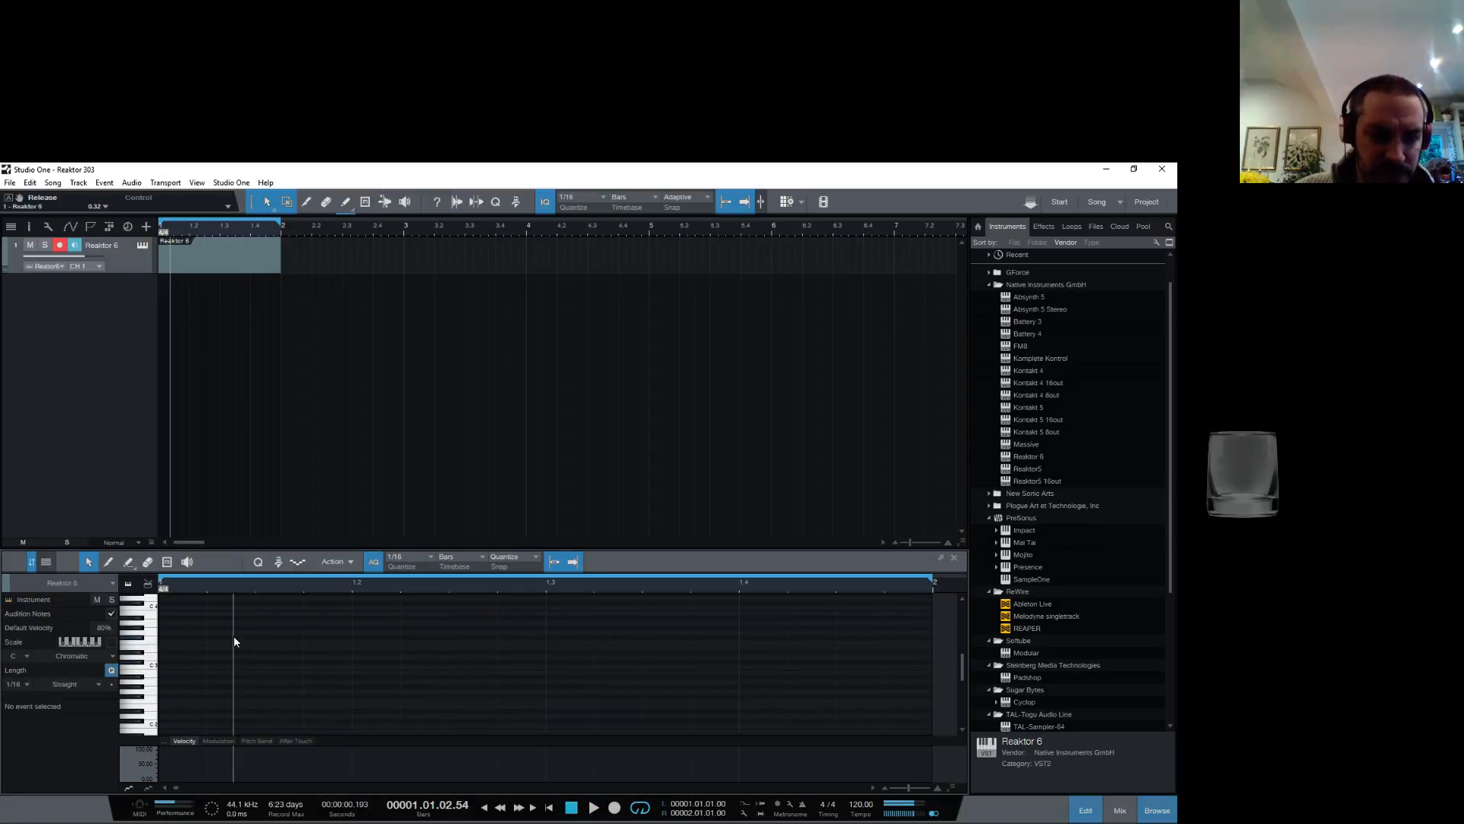
Step: Draw sixteenth-length F3 notes on each of the four beats of the clip
{"action": "left_click", "coordinate": [168, 639]}
{"action": "left_click", "coordinate": [358, 640]}
{"action": "left_click", "coordinate": [561, 642]}
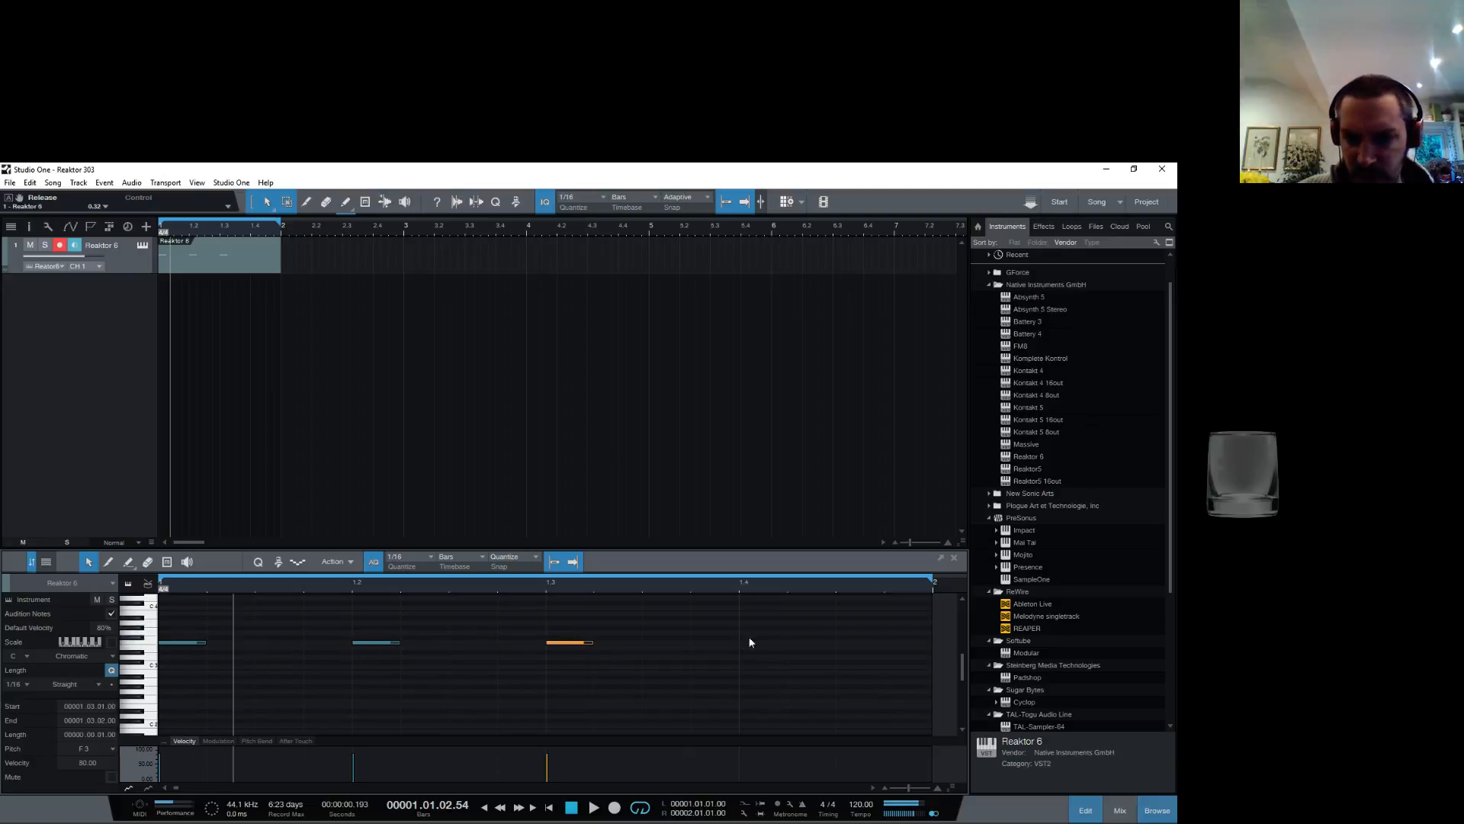
{"action": "left_click", "coordinate": [761, 644]}
{"action": "left_click", "coordinate": [760, 643]}
Step: Reopen Reaktor, tune the Bento Box oscillator to -24, and start playback with the output level lowered slightly
{"action": "left_click", "coordinate": [146, 249]}
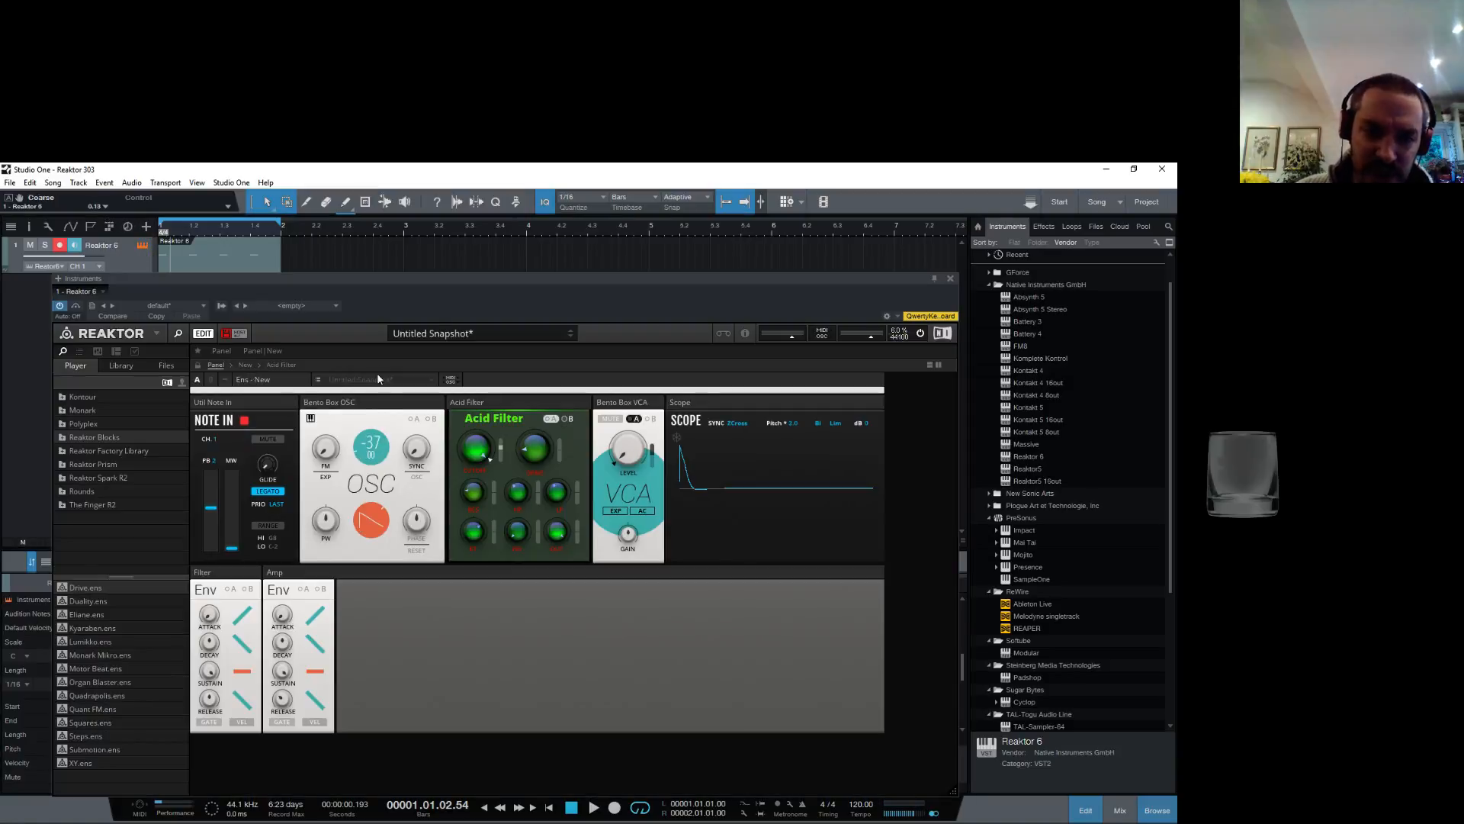
{"action": "left_click_drag", "start_coordinate": [369, 296], "coordinate": [359, 310]}
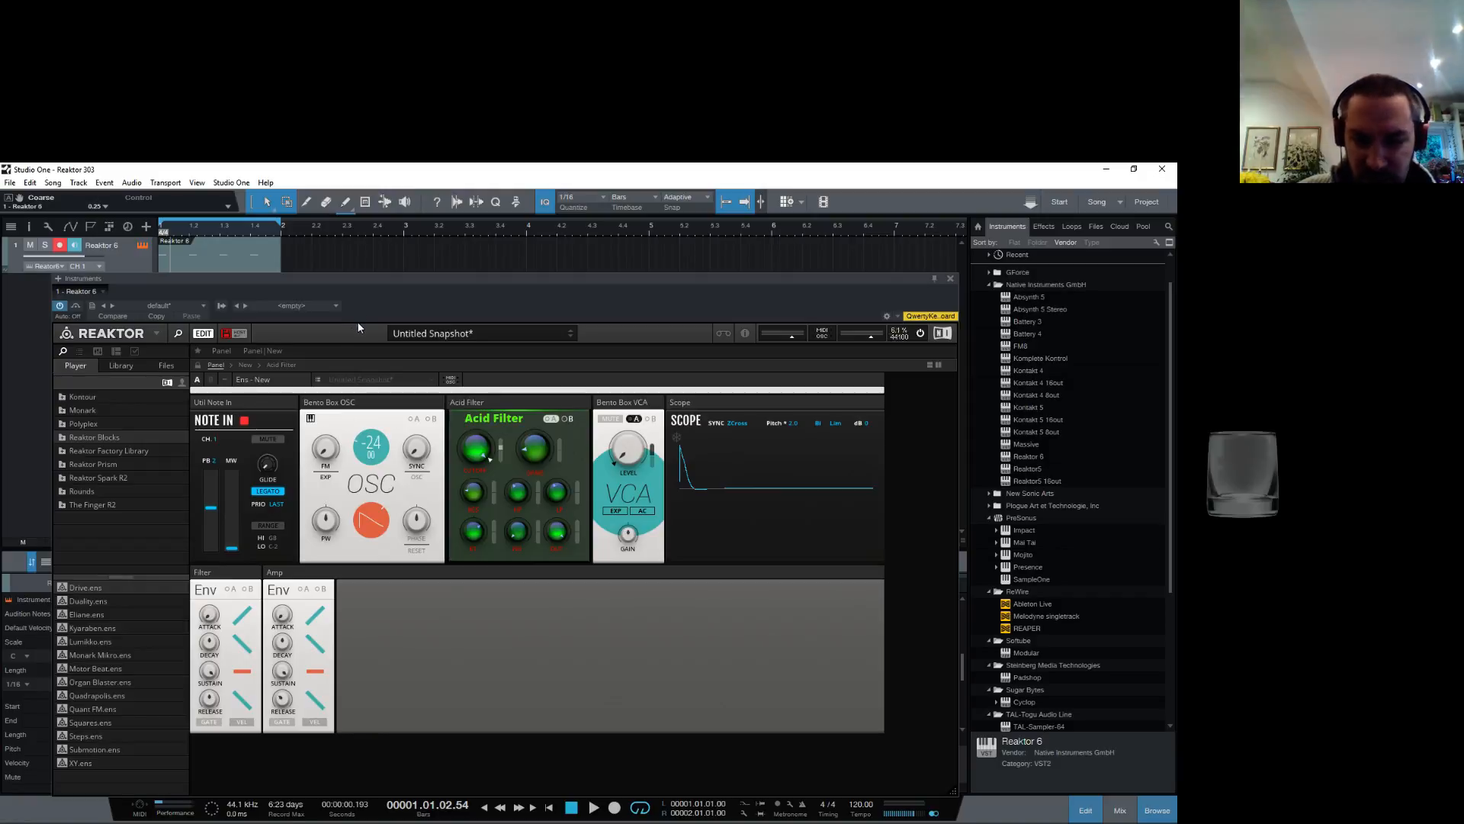
{"action": "key", "text": "space"}
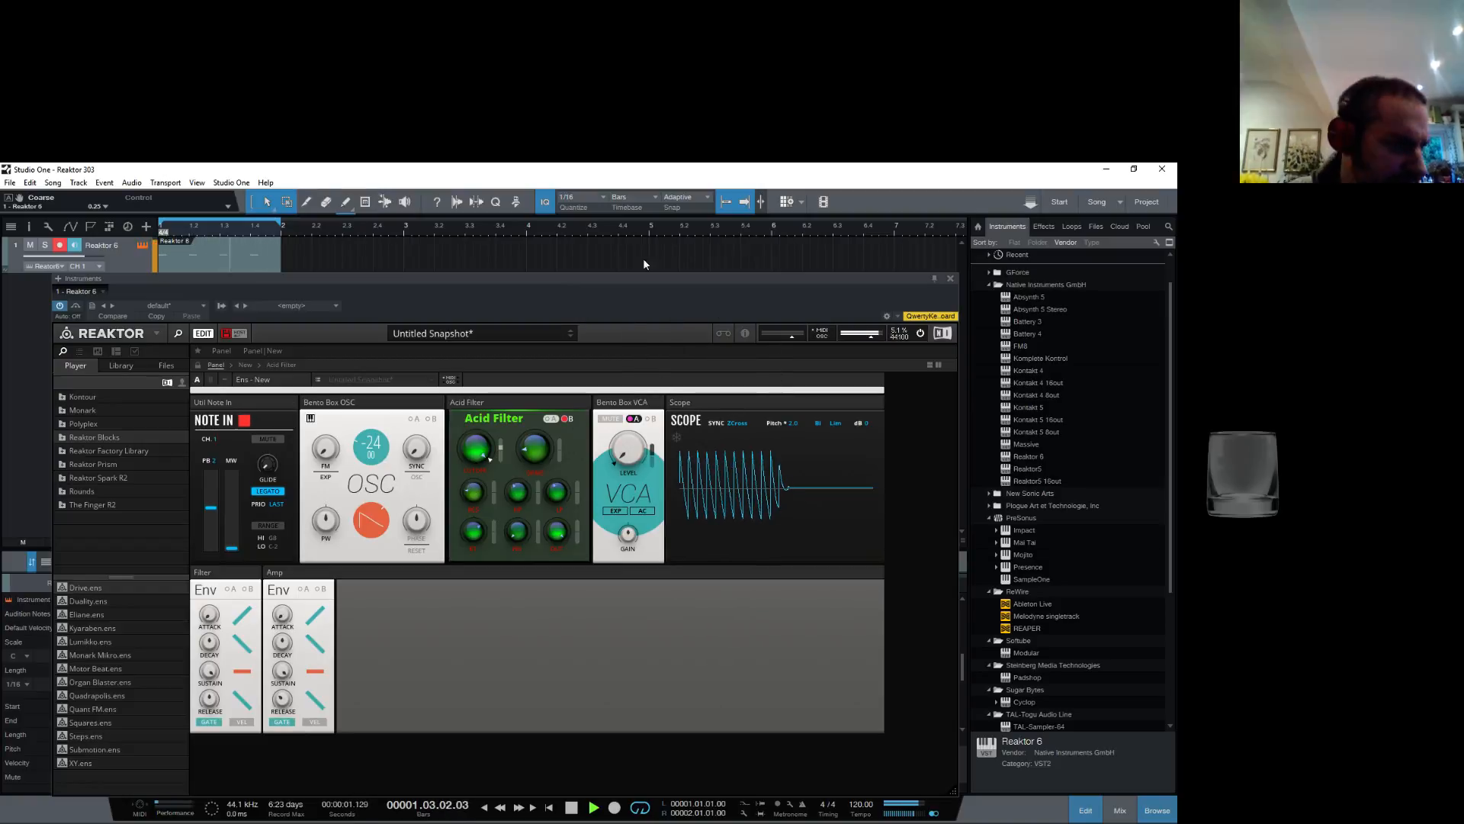
{"action": "mouse_move", "coordinate": [665, 444]}
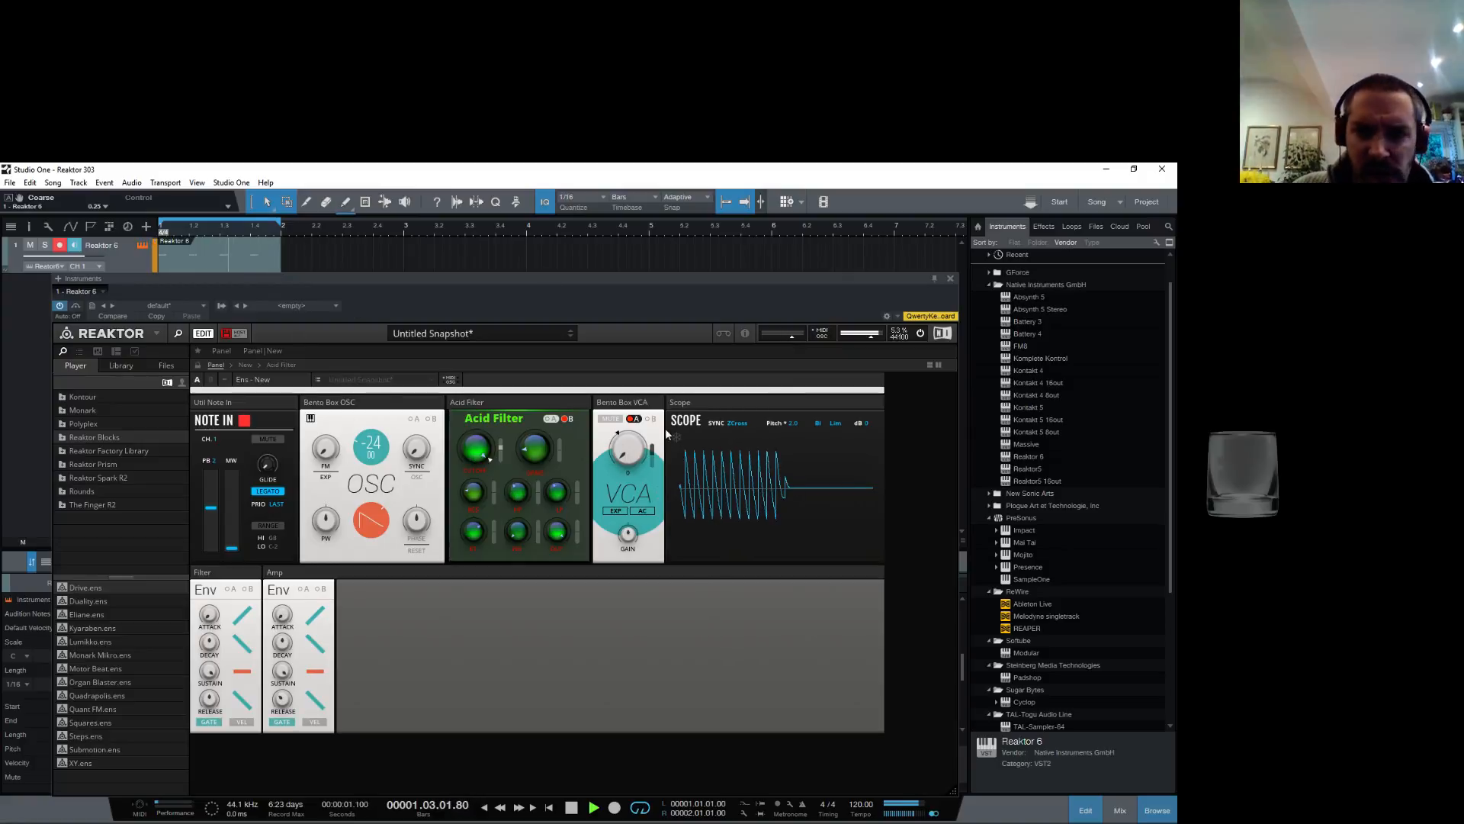
{"action": "left_click_drag", "start_coordinate": [869, 337], "coordinate": [860, 344]}
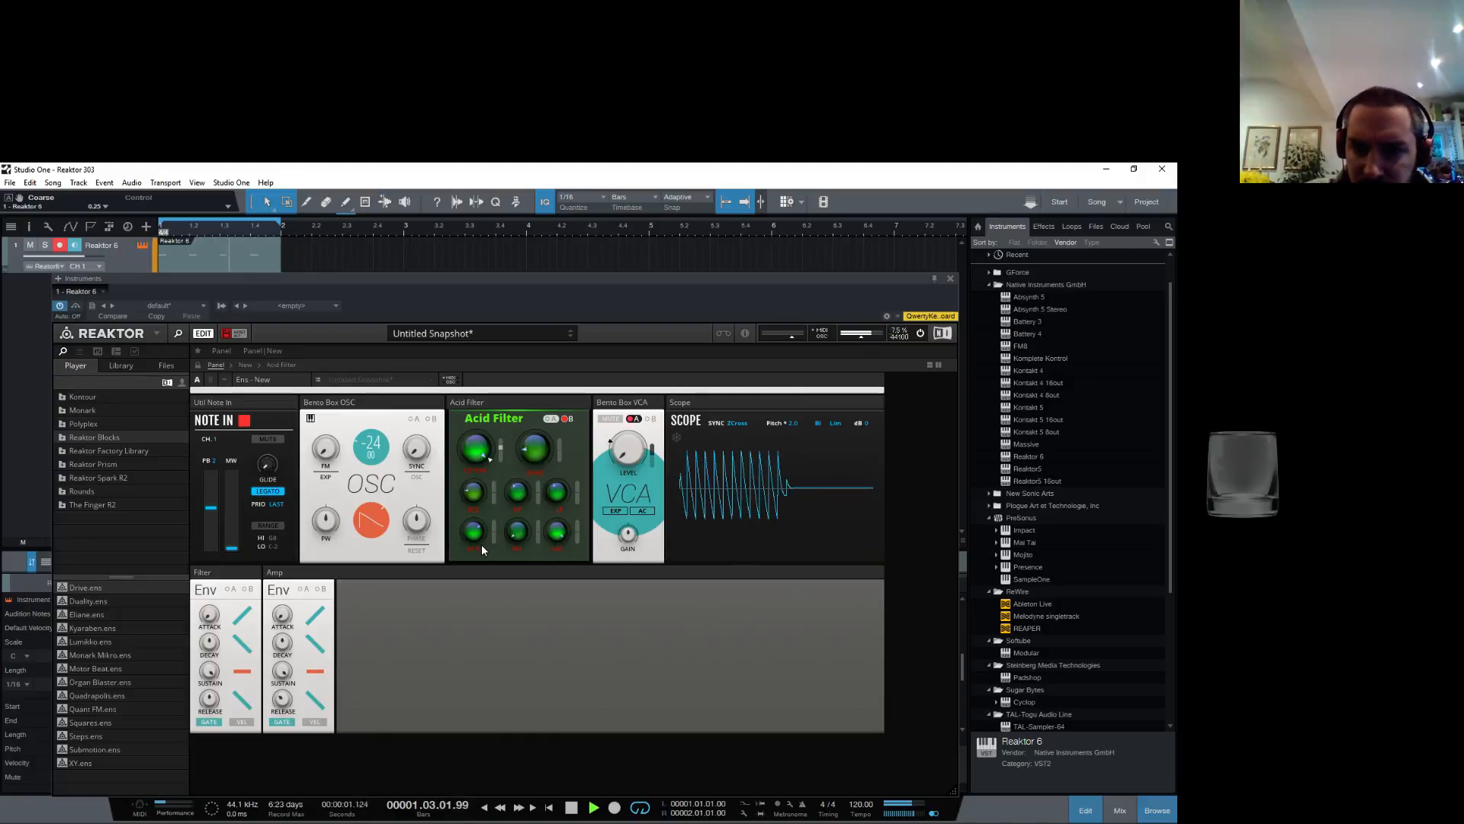
Step: Turn up the Acid Filter's resonance and sweep its cutoff during playback, leaving the cutoff at about 0.57
{"action": "left_click_drag", "start_coordinate": [480, 452], "coordinate": [545, 561]}
{"action": "left_click_drag", "start_coordinate": [495, 483], "coordinate": [478, 567]}
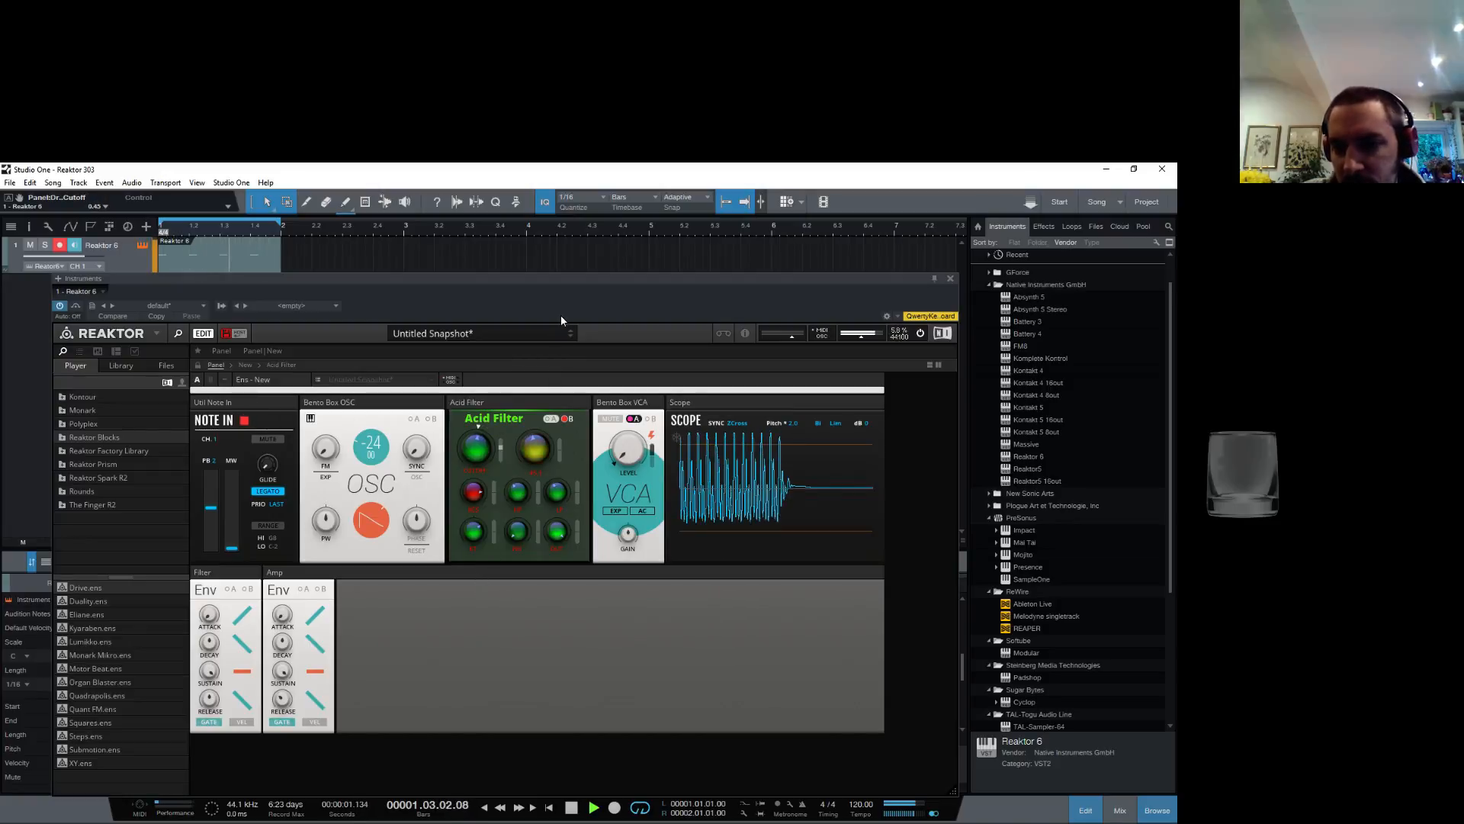
{"action": "left_click_drag", "start_coordinate": [475, 448], "coordinate": [488, 385]}
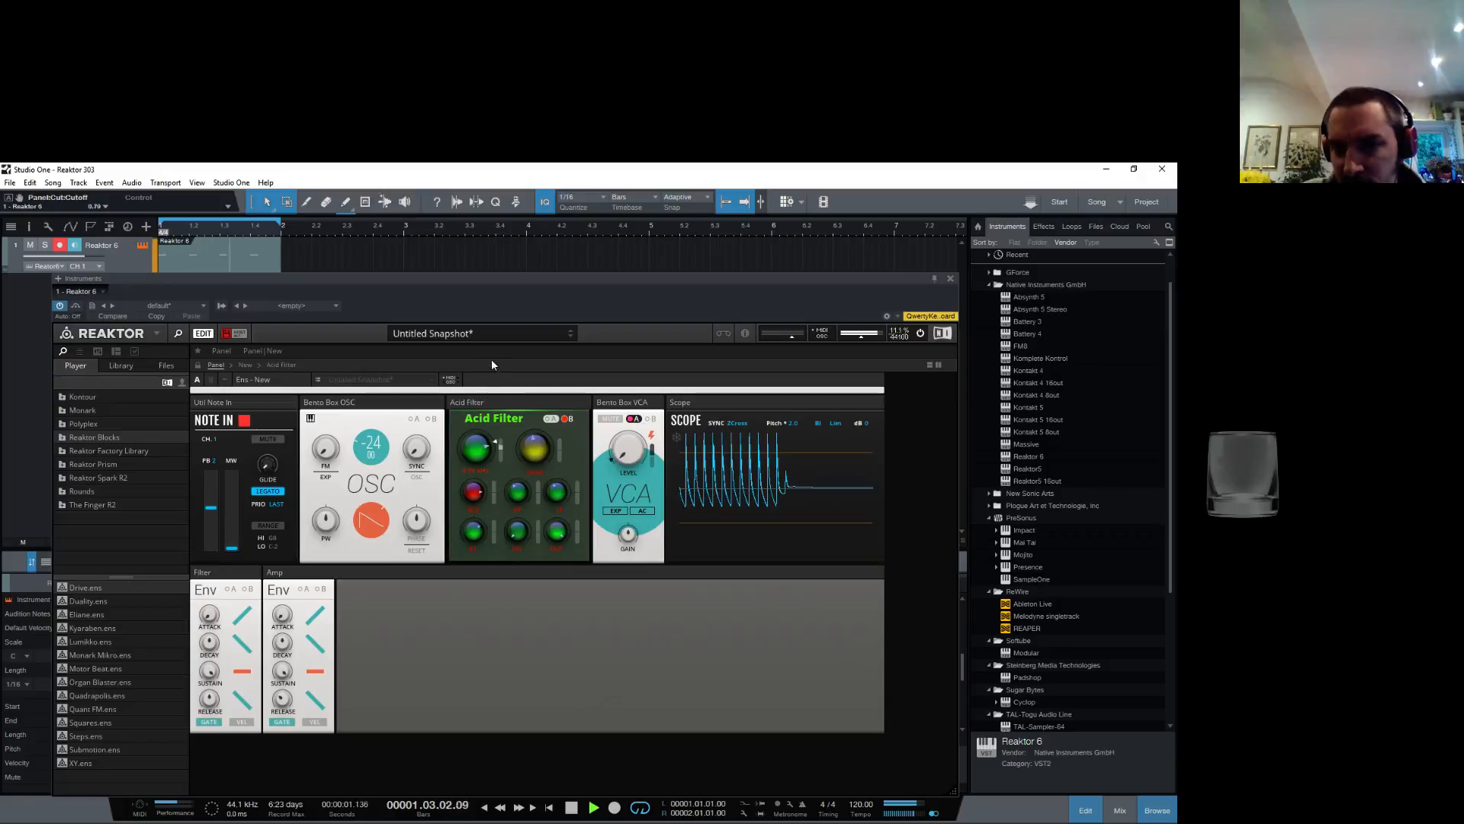
{"action": "left_click_drag", "start_coordinate": [491, 332], "coordinate": [488, 372]}
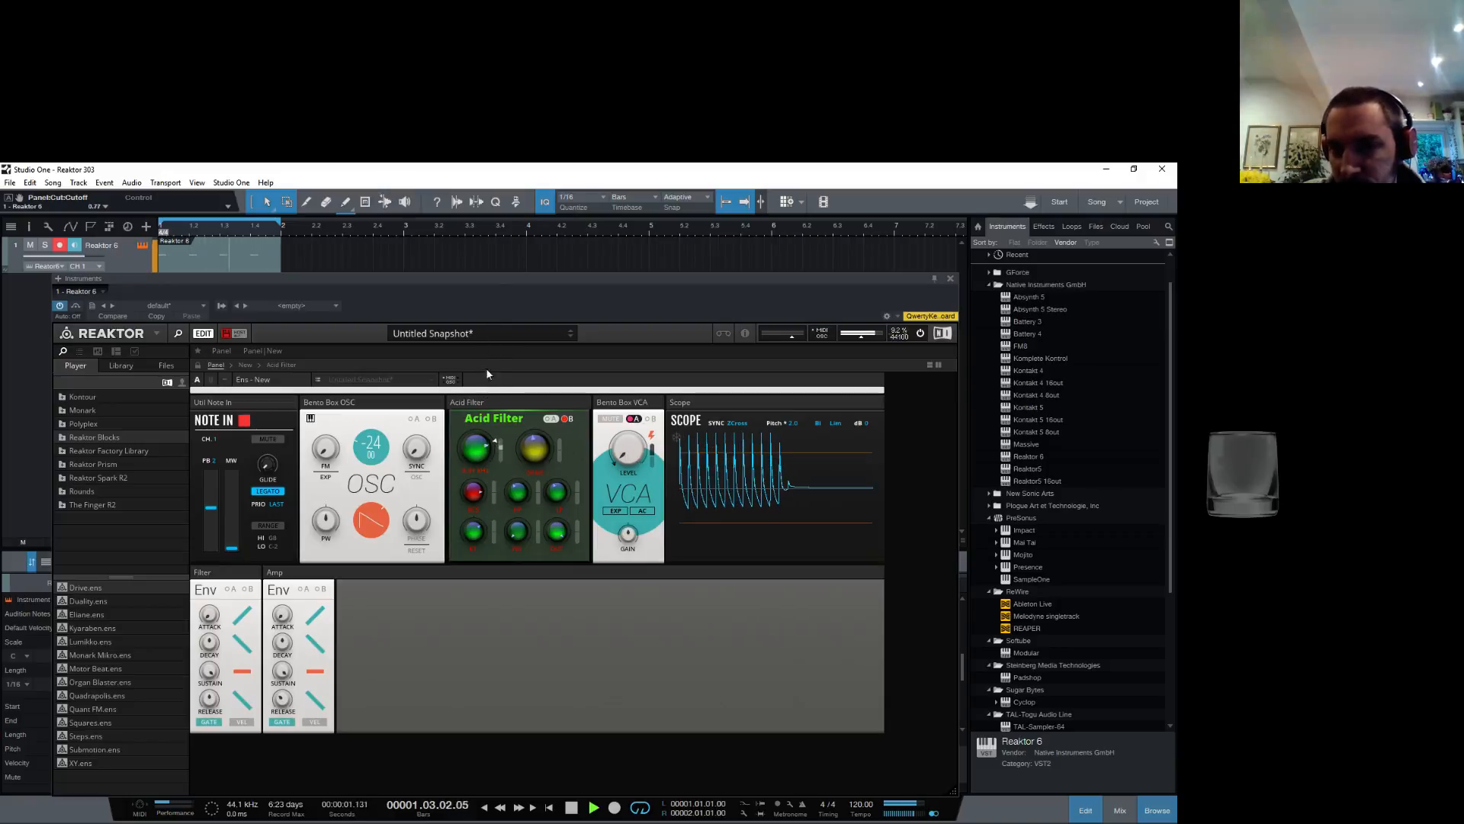
{"action": "left_click_drag", "start_coordinate": [475, 493], "coordinate": [474, 463]}
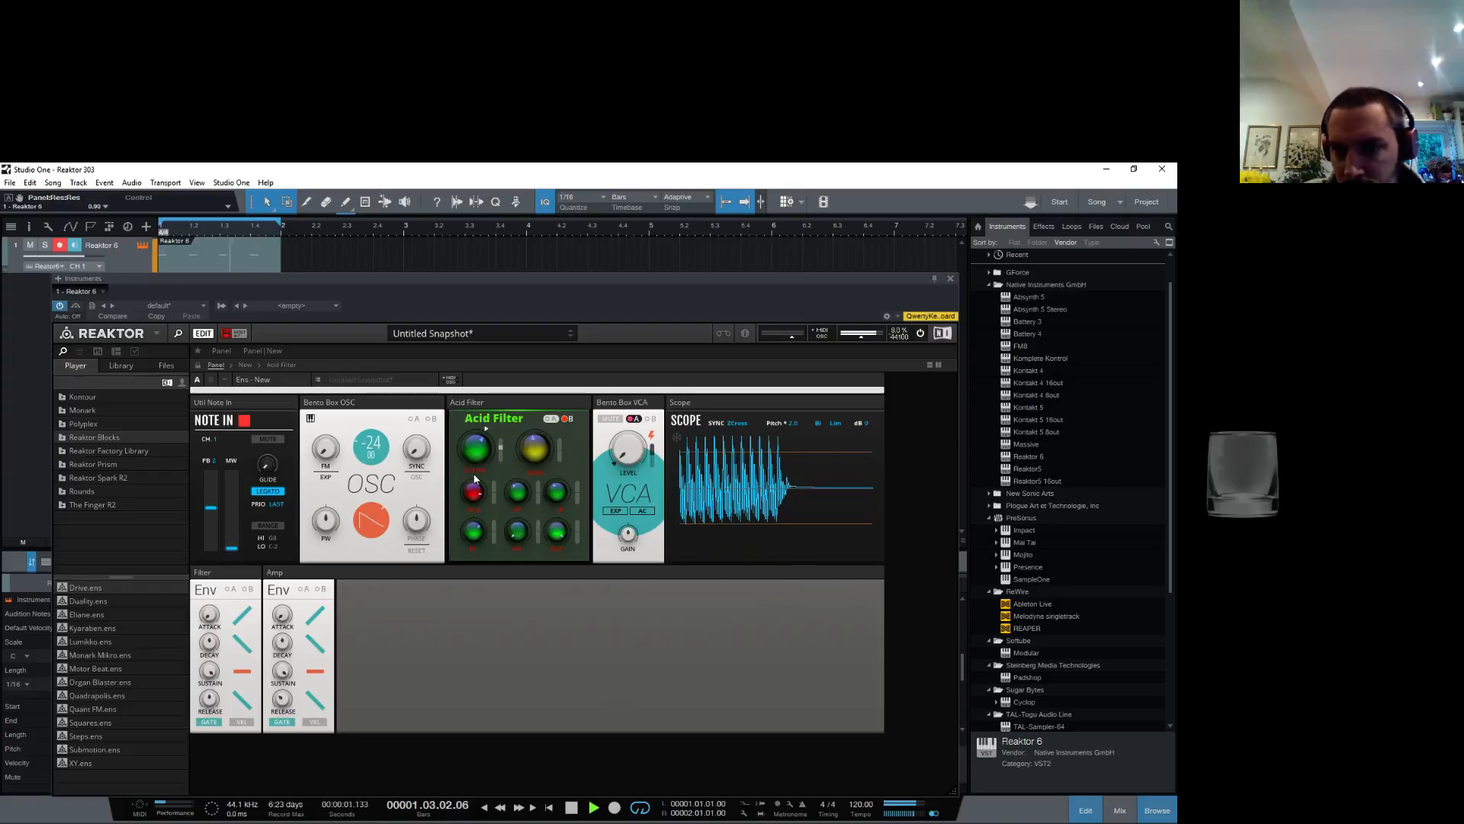
{"action": "left_click_drag", "start_coordinate": [484, 402], "coordinate": [491, 386]}
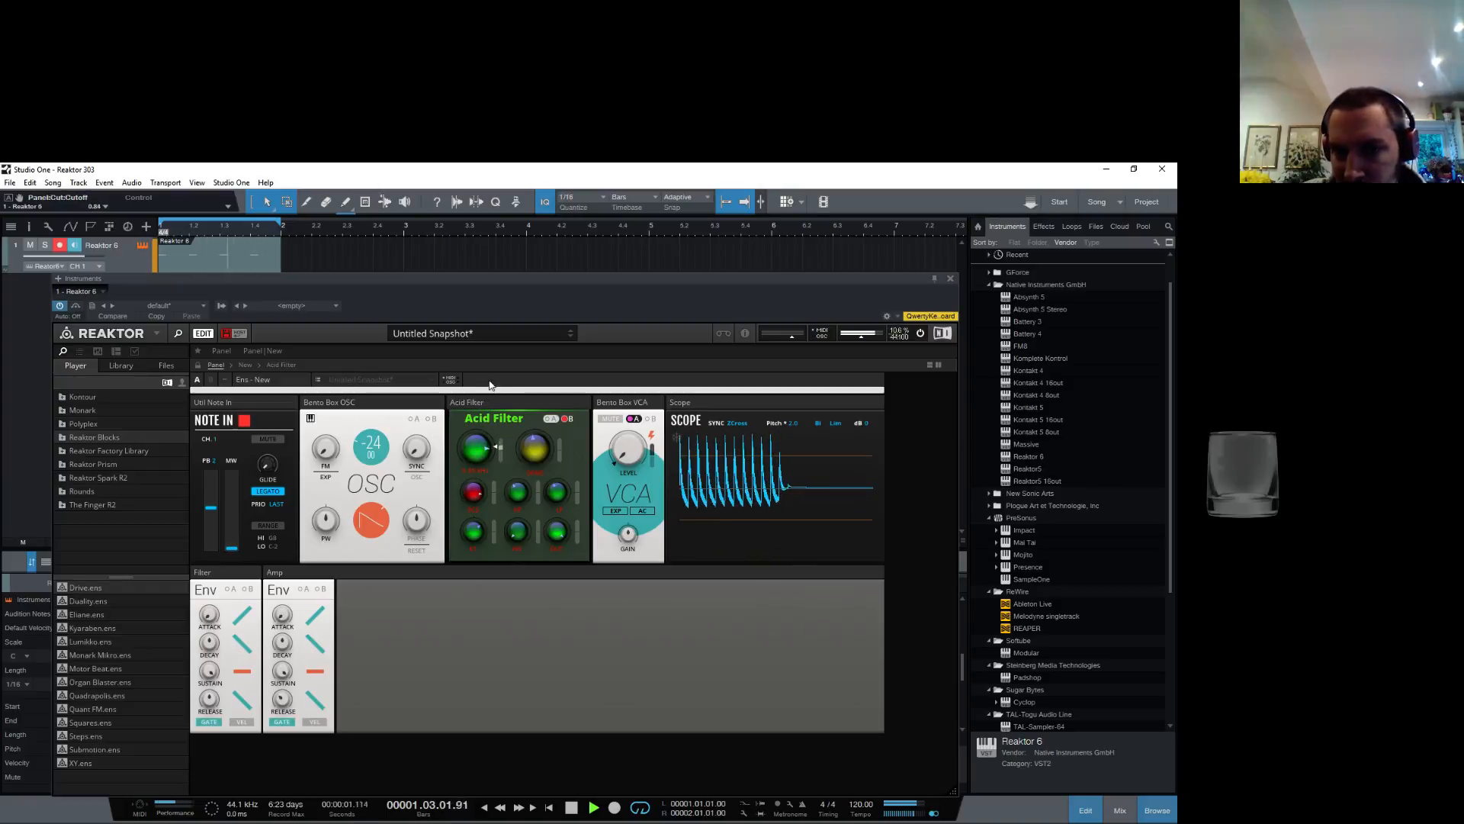
{"action": "left_click_drag", "start_coordinate": [517, 326], "coordinate": [507, 389]}
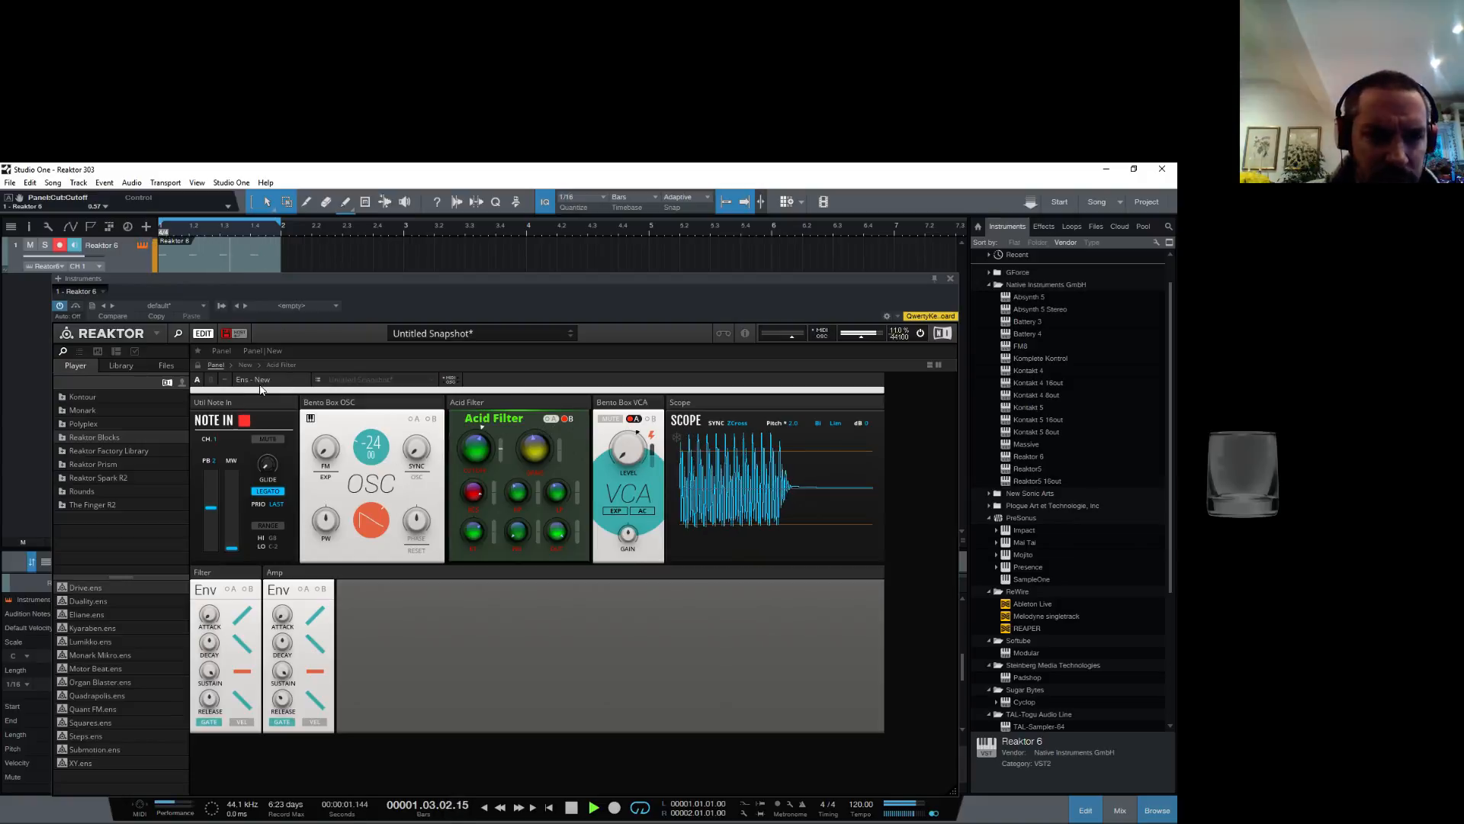
Step: Rewire the Filter envelope's Out from the Acid Filter's Mod B to its Mod A and return to the panel view
{"action": "left_click", "coordinate": [245, 366]}
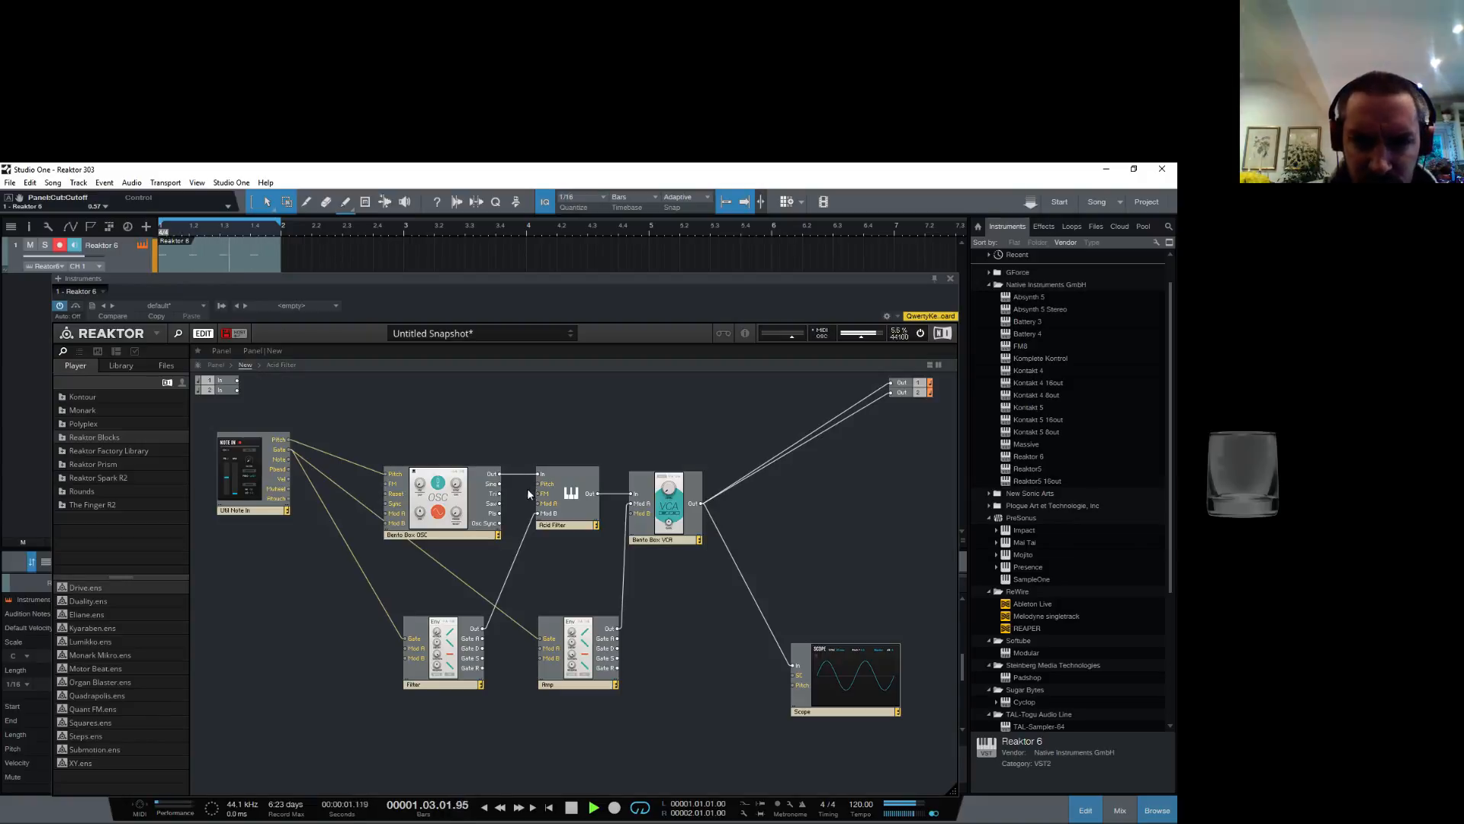
{"action": "left_click_drag", "start_coordinate": [482, 631], "coordinate": [543, 508]}
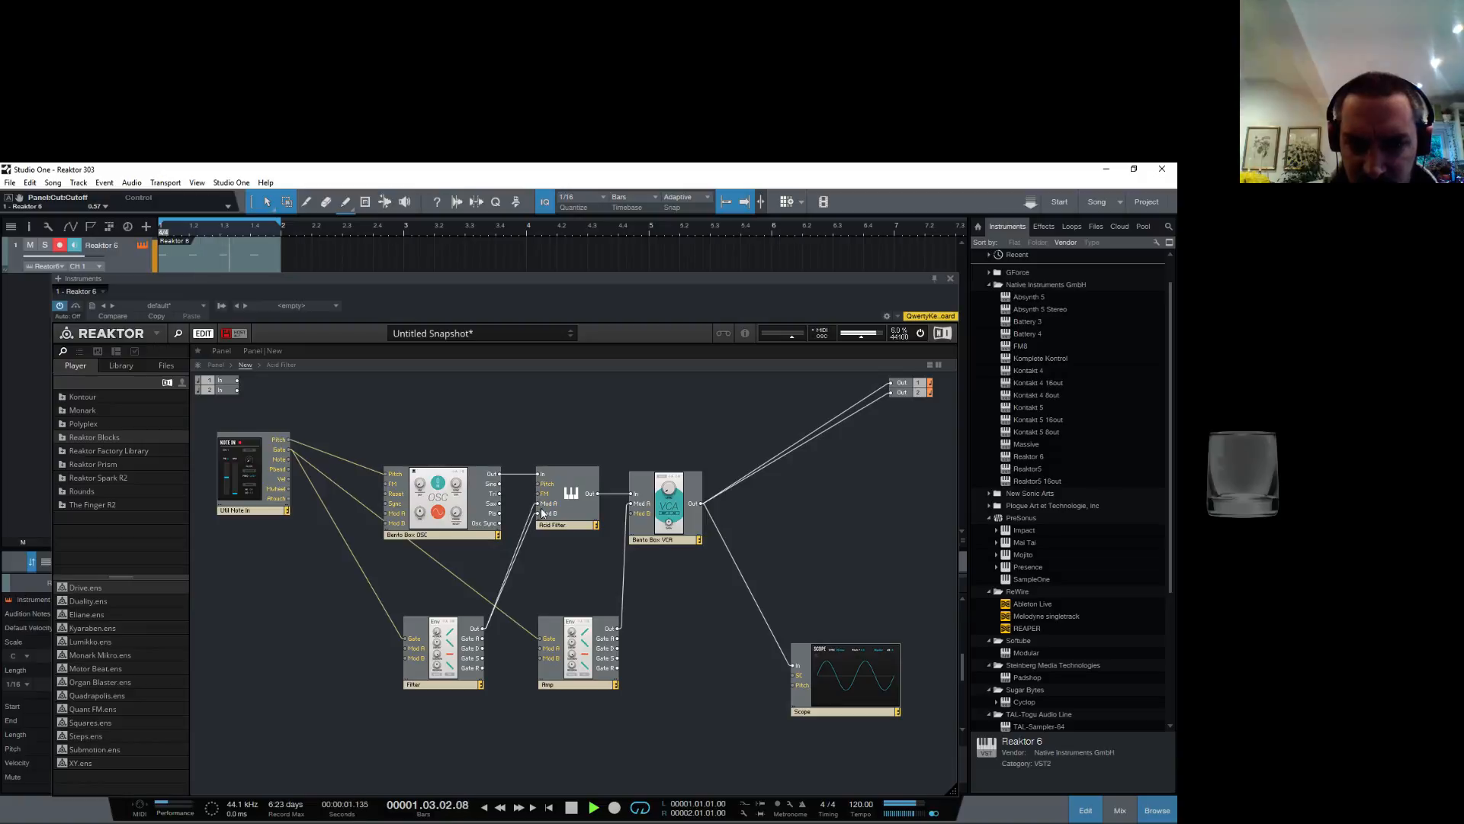
{"action": "key", "text": "Delete"}
{"action": "left_click", "coordinate": [216, 364]}
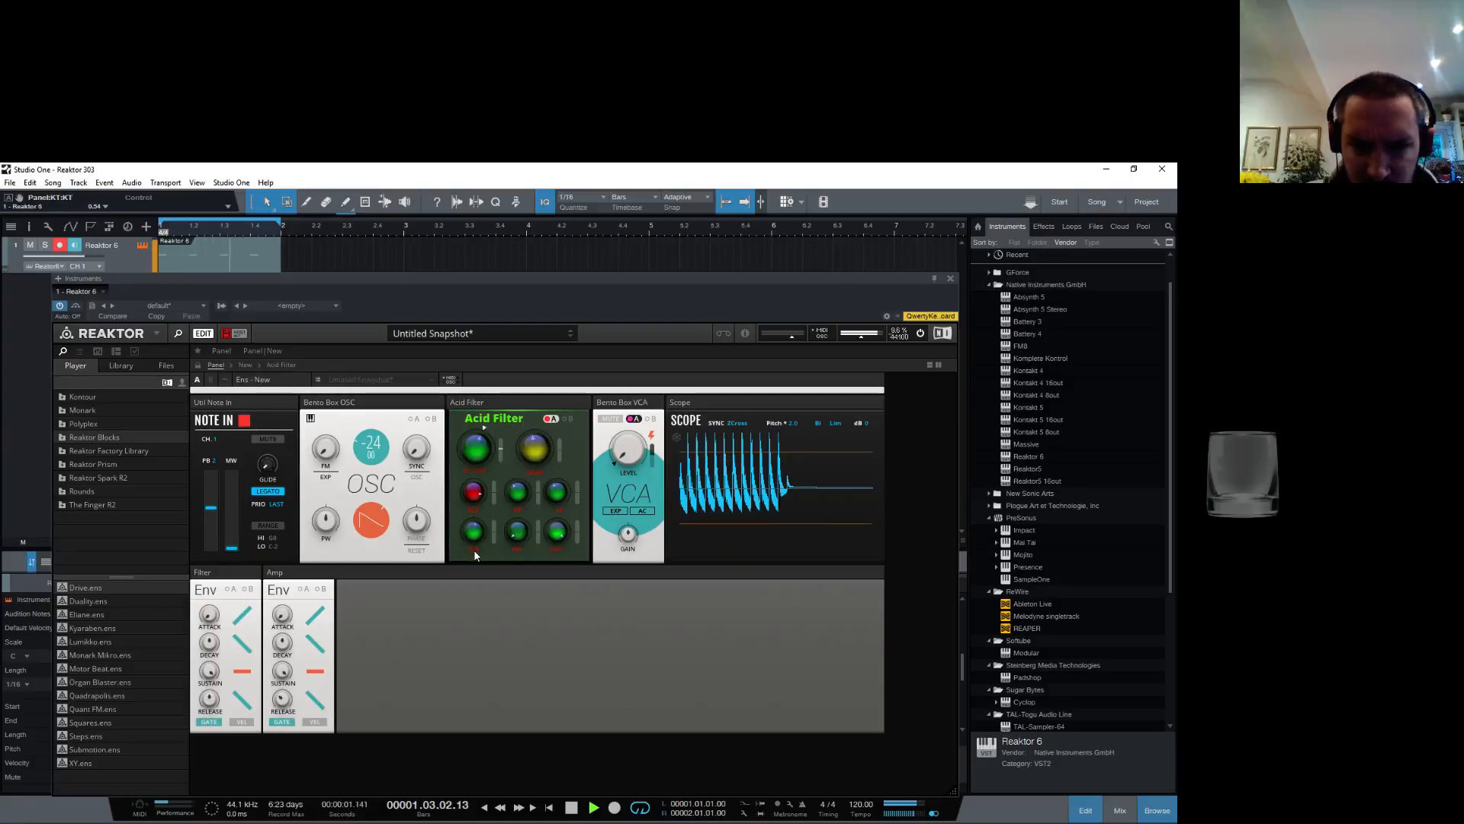
Step: Set the Acid Filter's KT to 0.50 and lower its cutoff to 0.52
{"action": "left_click_drag", "start_coordinate": [474, 553], "coordinate": [485, 540]}
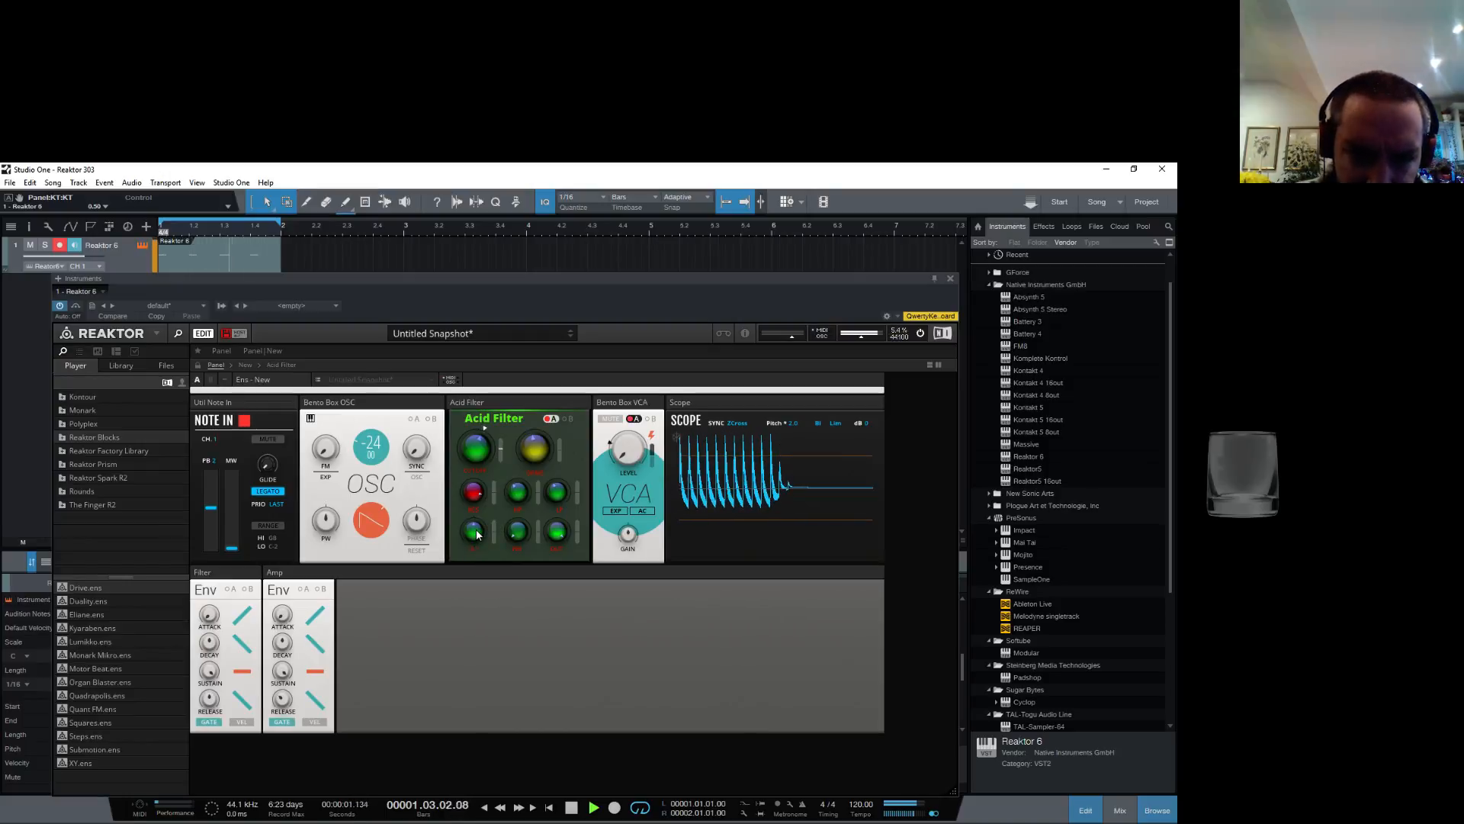
{"action": "left_click_drag", "start_coordinate": [478, 451], "coordinate": [480, 497]}
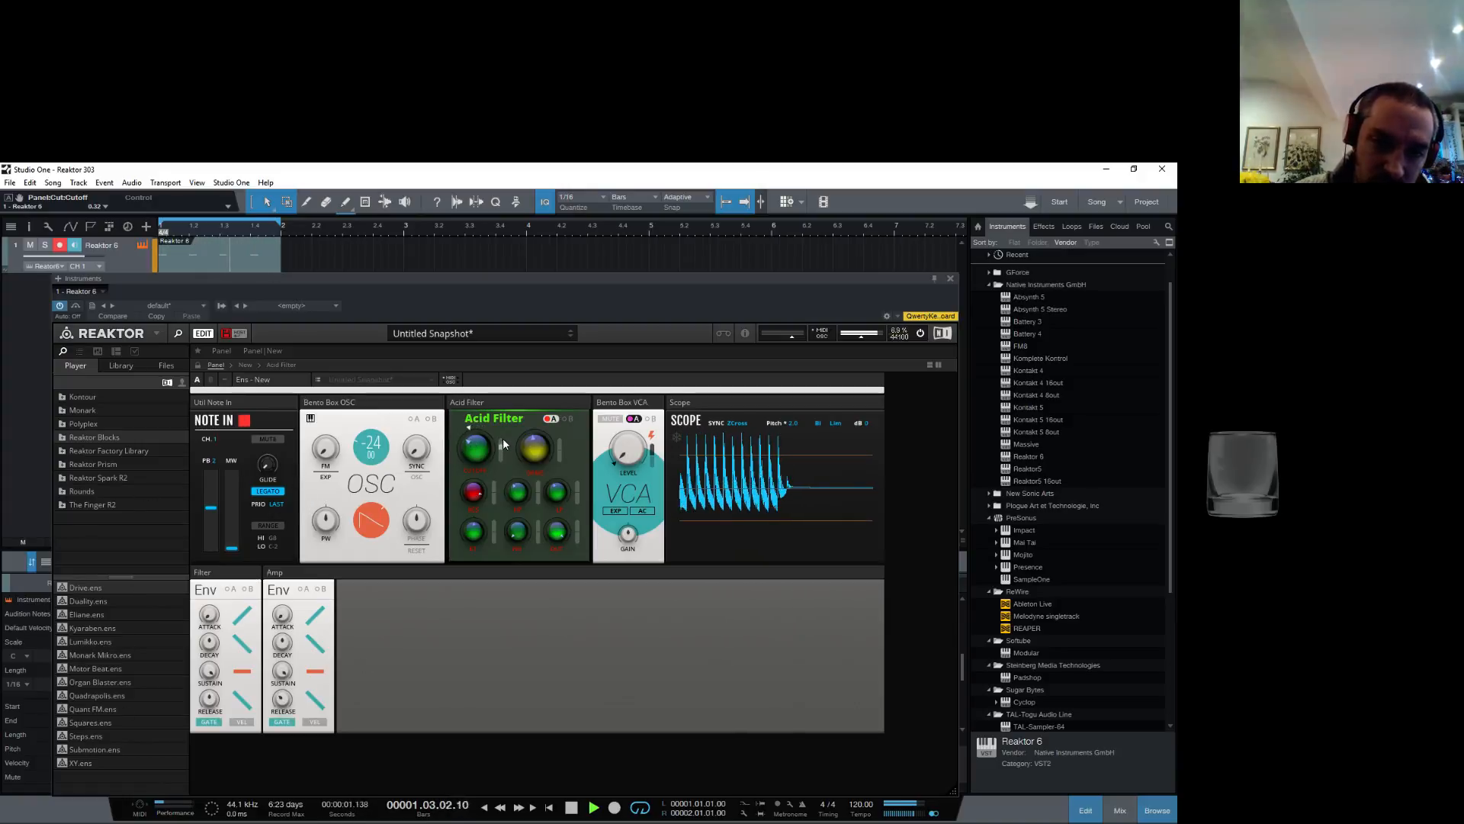
Step: Enable velocity on the Filter envelope and switch its attack, decay and release segments to curved shapes
{"action": "left_click", "coordinate": [244, 722]}
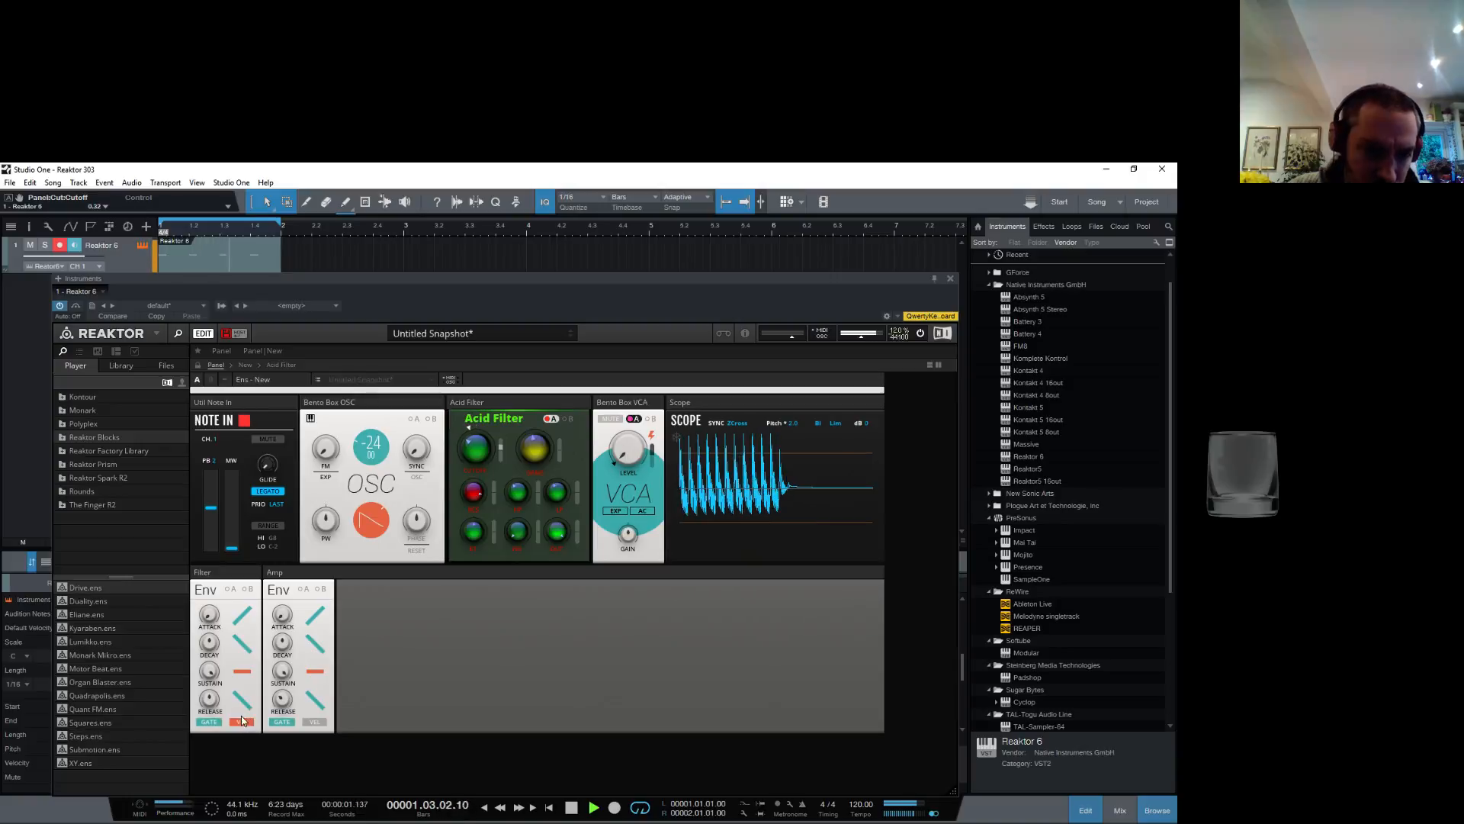
{"action": "left_click", "coordinate": [247, 703]}
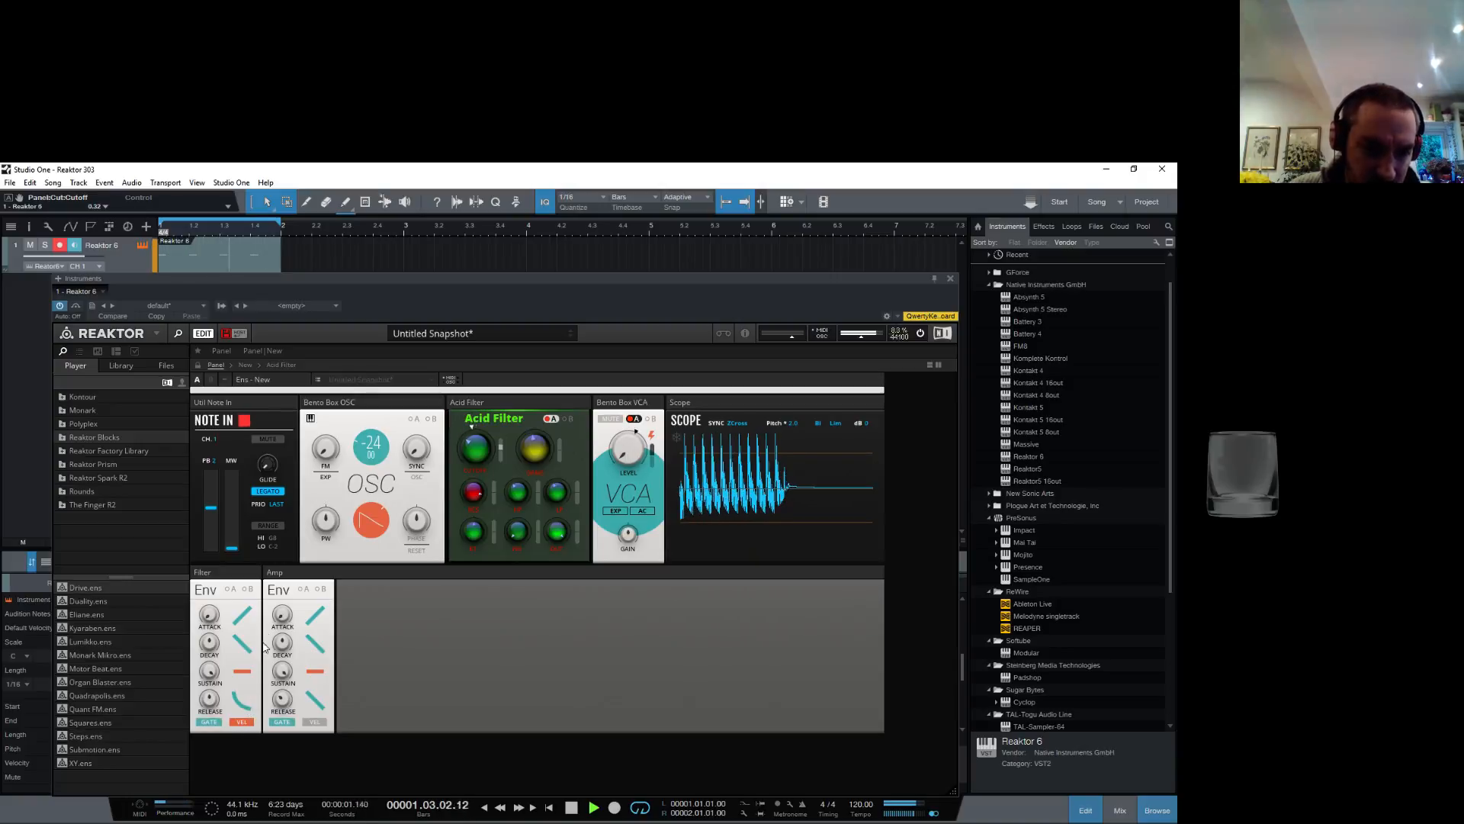
{"action": "left_click", "coordinate": [240, 614]}
{"action": "left_click", "coordinate": [241, 645]}
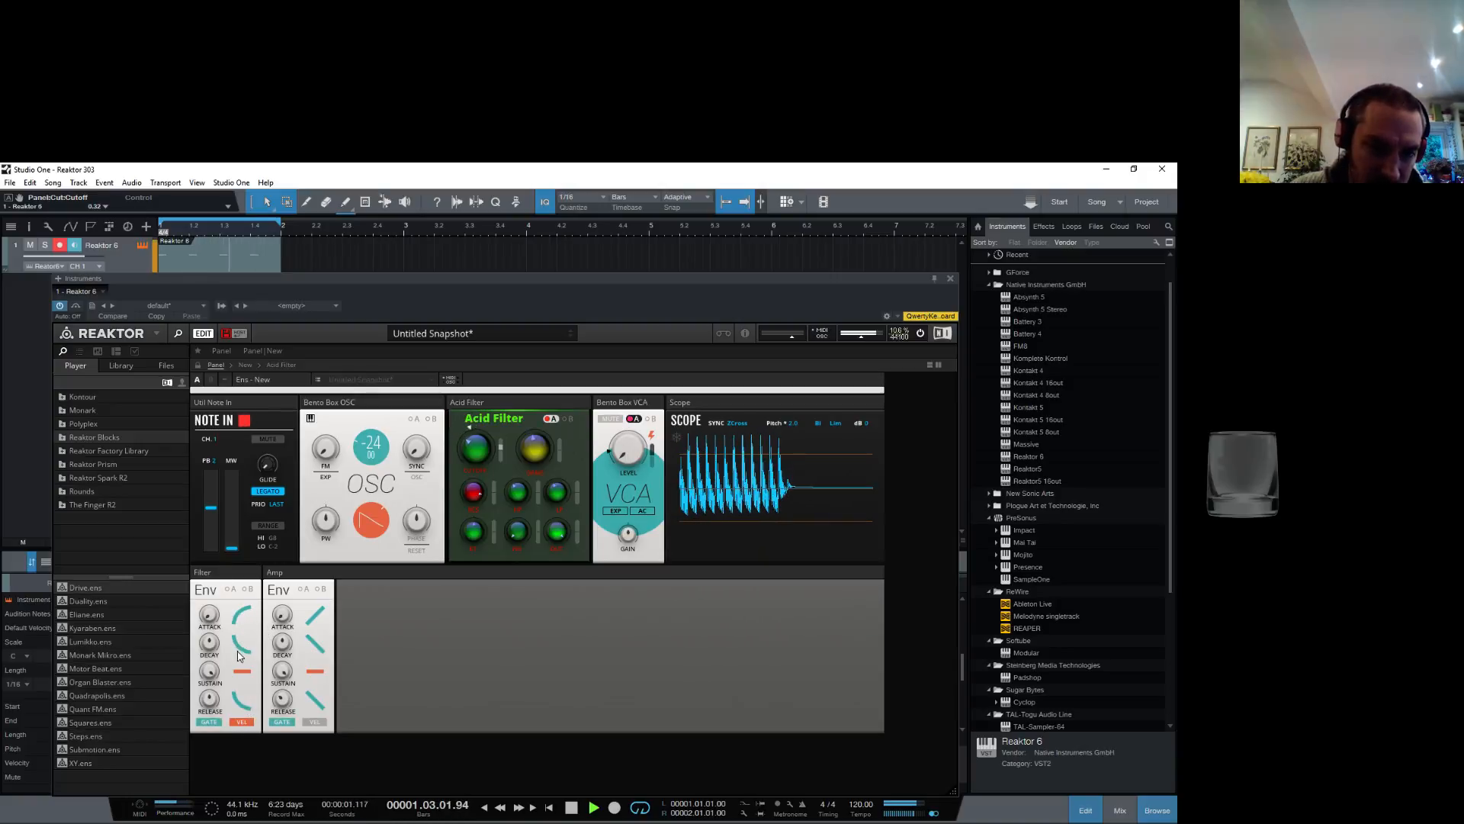
Step: Switch the Amp envelope's attack, decay and release segments to curved shapes, adjust the Acid Filter's cutoff and stop playback
{"action": "left_click", "coordinate": [315, 617]}
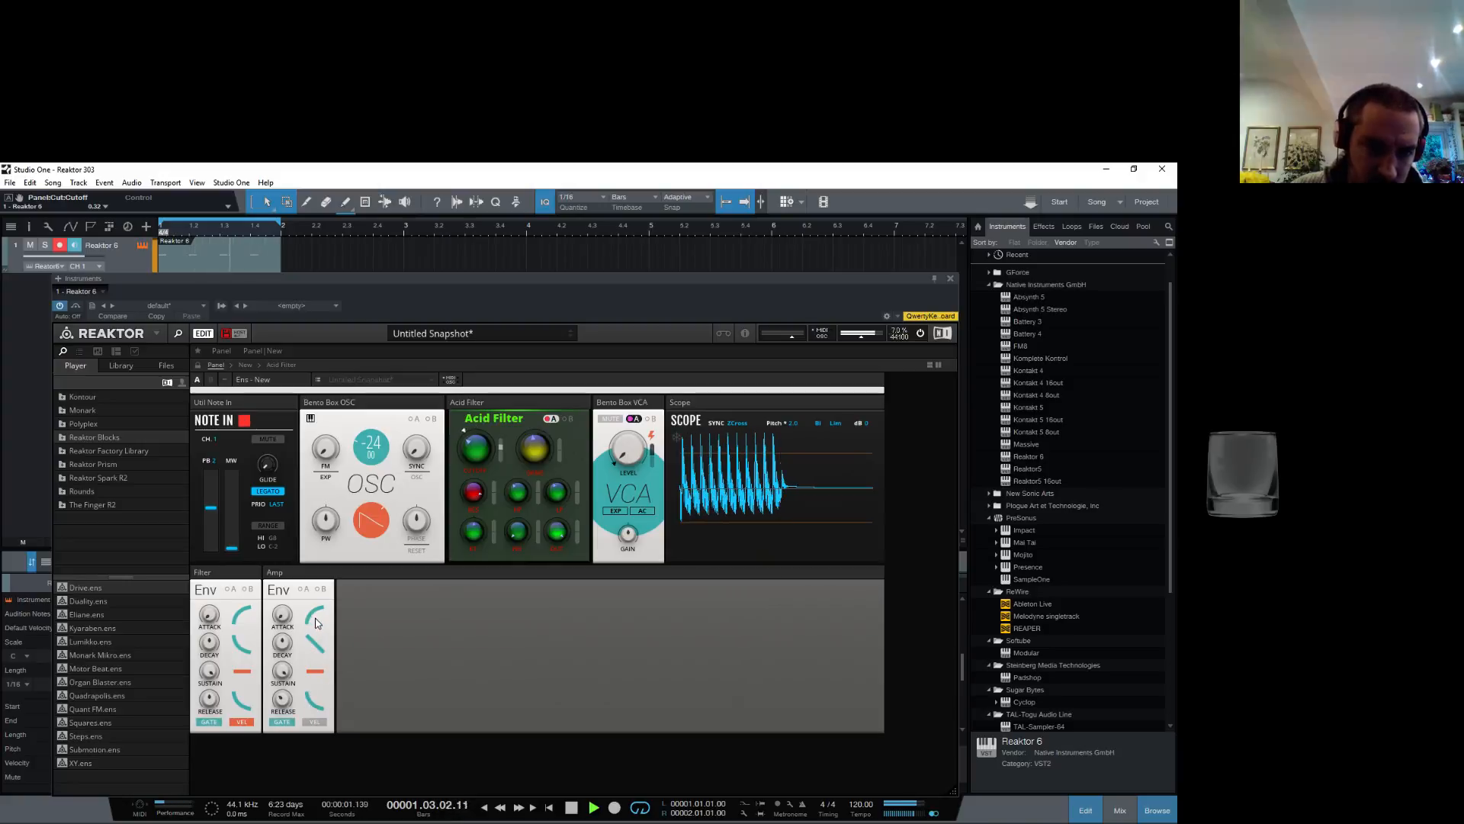
{"action": "left_click", "coordinate": [317, 644]}
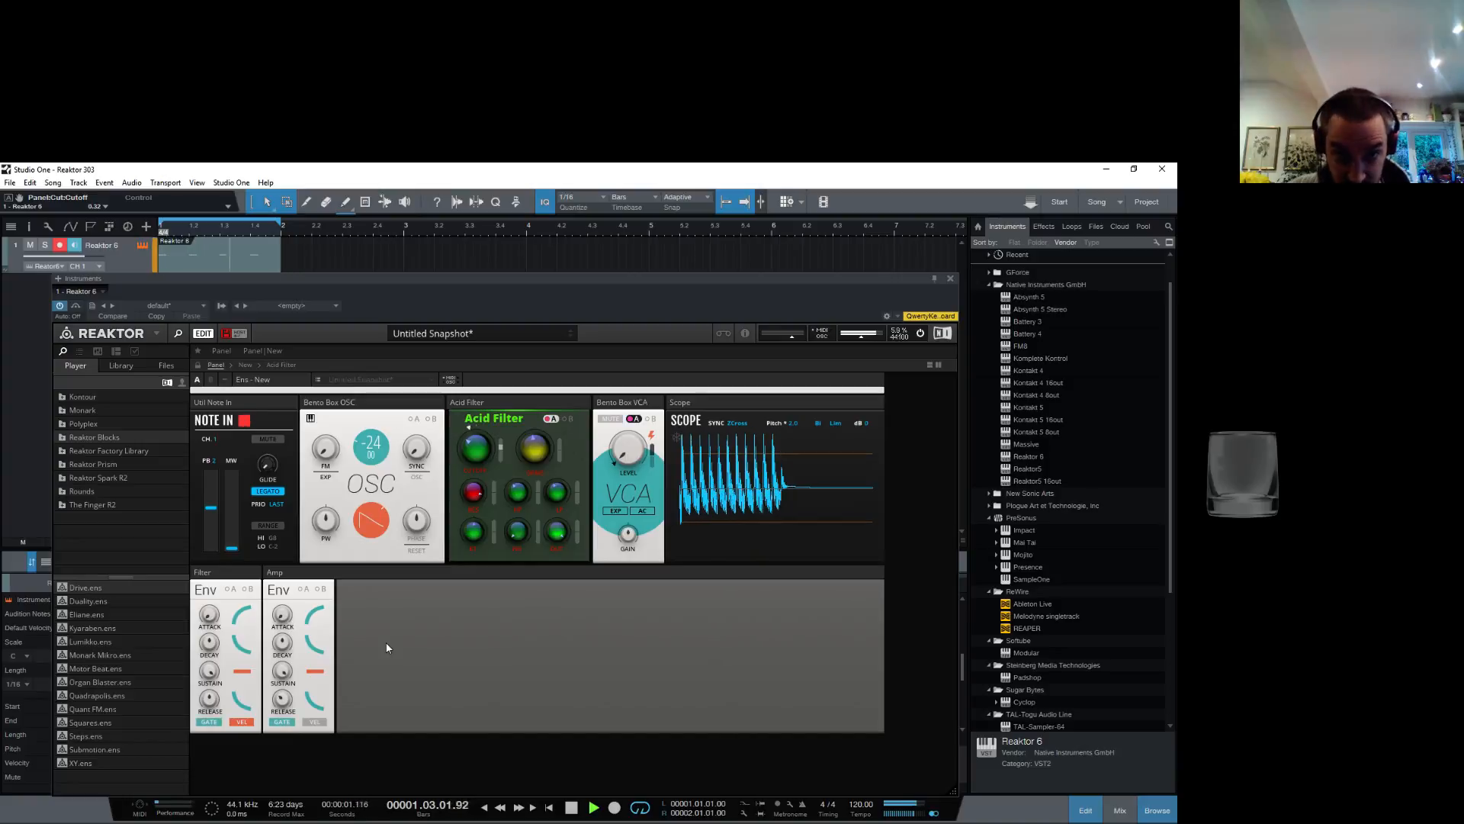
{"action": "mouse_move", "coordinate": [479, 453]}
{"action": "left_mouse_down"}
{"action": "mouse_move", "coordinate": [494, 420]}
{"action": "mouse_move", "coordinate": [494, 445]}
{"action": "left_mouse_up"}
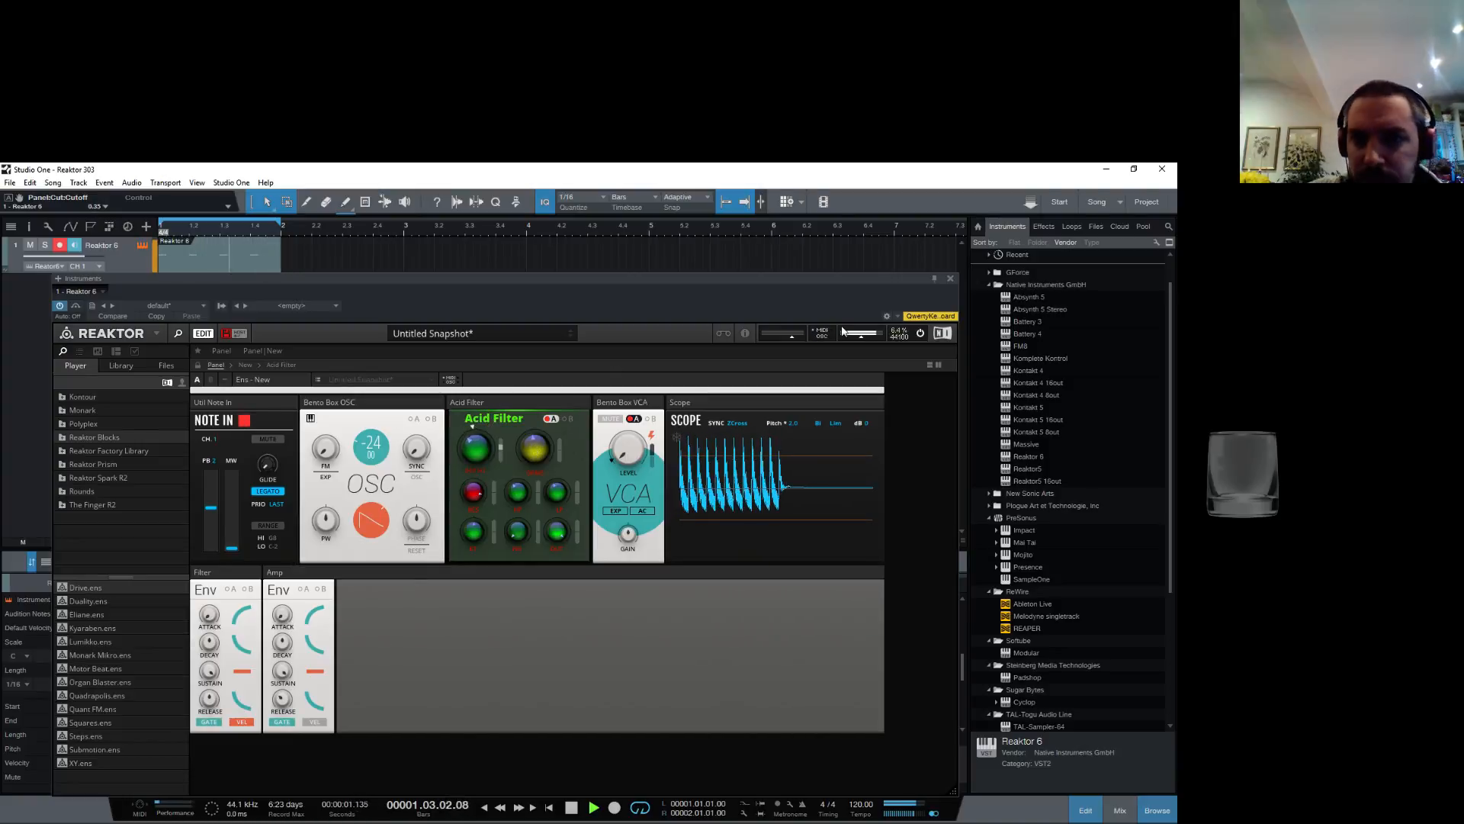
{"action": "key", "text": "space"}
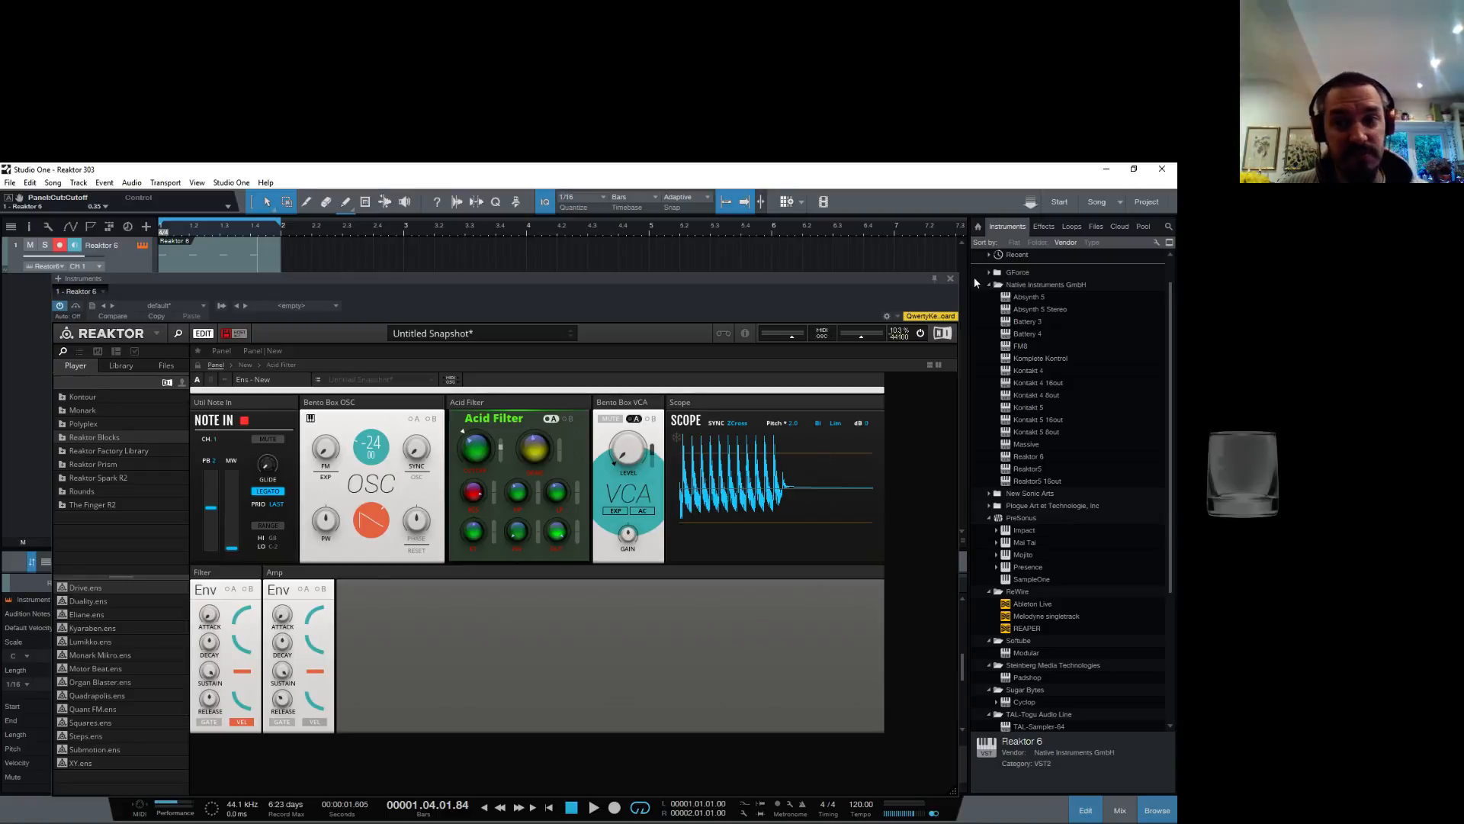
Step: Hide the instrument window, set the note editor's quantize to 1/32 and shorten all four F3 notes to a thirty-second
{"action": "left_click", "coordinate": [951, 278]}
{"action": "scroll", "coordinate": [298, 658], "scroll_direction": "up", "scroll_amount": 2}
{"action": "left_click", "coordinate": [408, 566]}
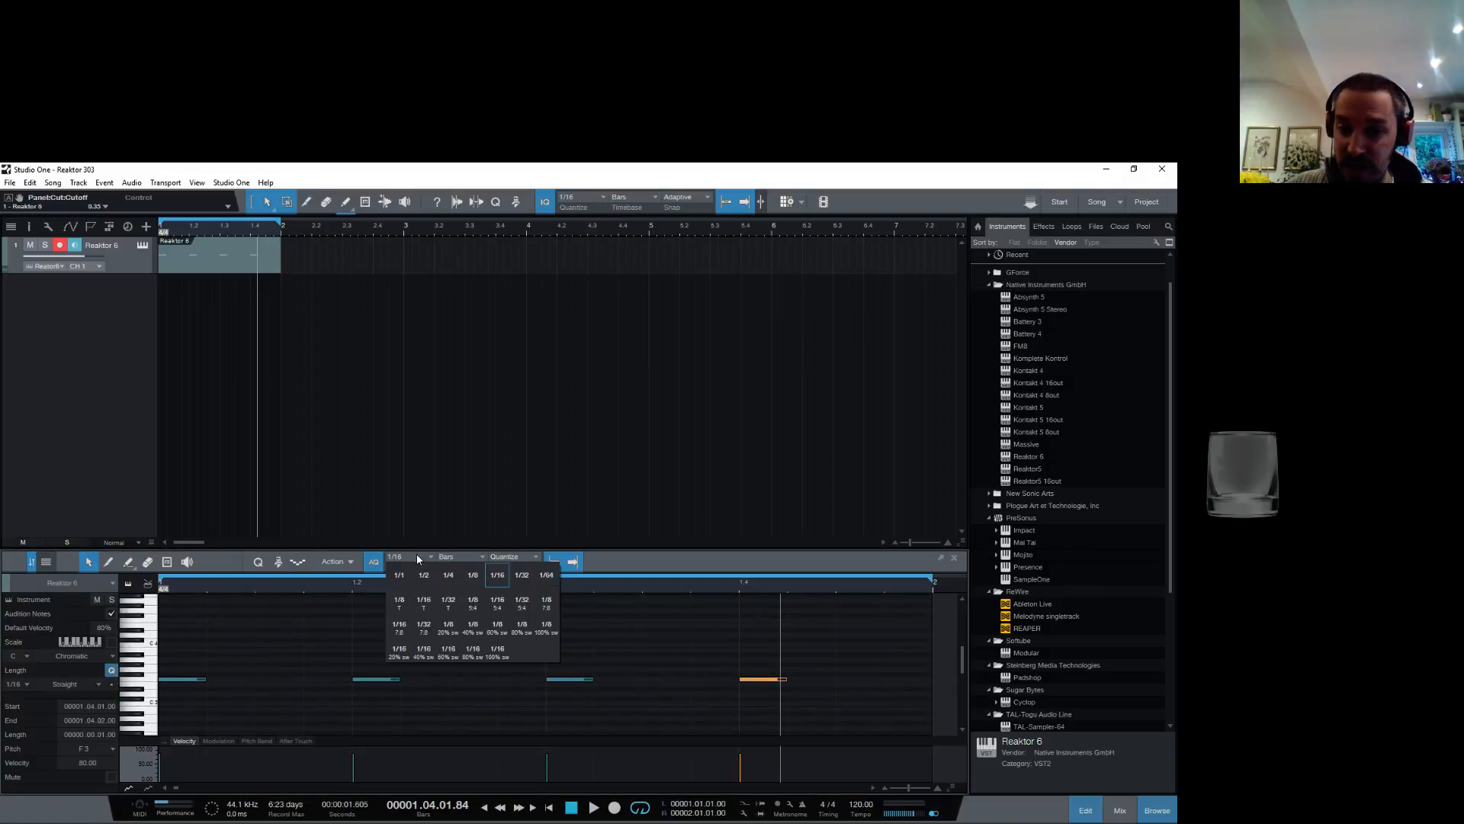
{"action": "left_click", "coordinate": [522, 572]}
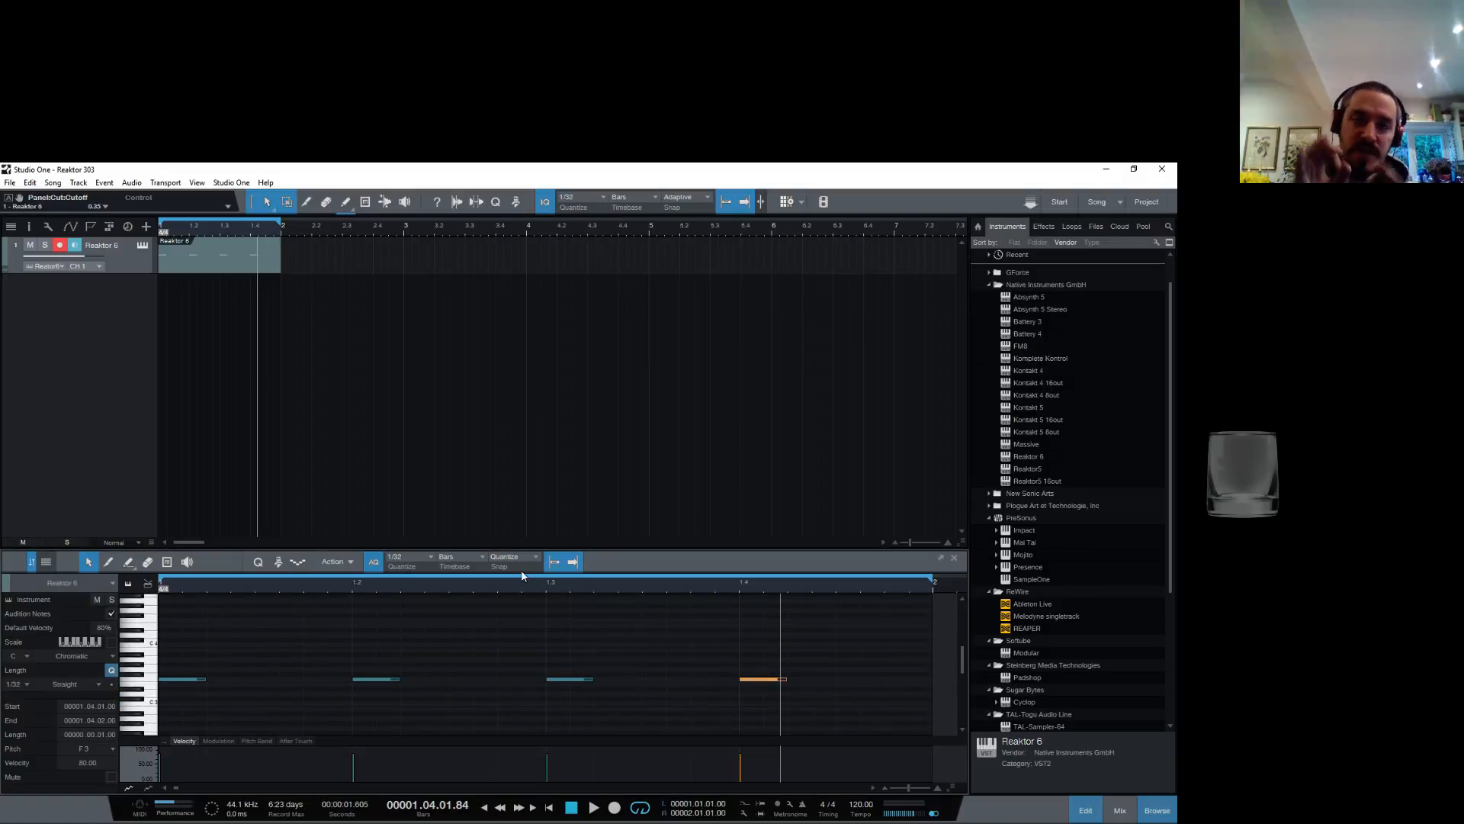
{"action": "left_click", "coordinate": [206, 680]}
{"action": "left_click_drag", "start_coordinate": [256, 664], "coordinate": [864, 717]}
{"action": "left_click_drag", "start_coordinate": [593, 679], "coordinate": [569, 679]}
Step: Add thirty-second notes F3, F4 and F3 on the second, third and fourth sixteenths of beat 1
{"action": "double_click", "coordinate": [220, 679]}
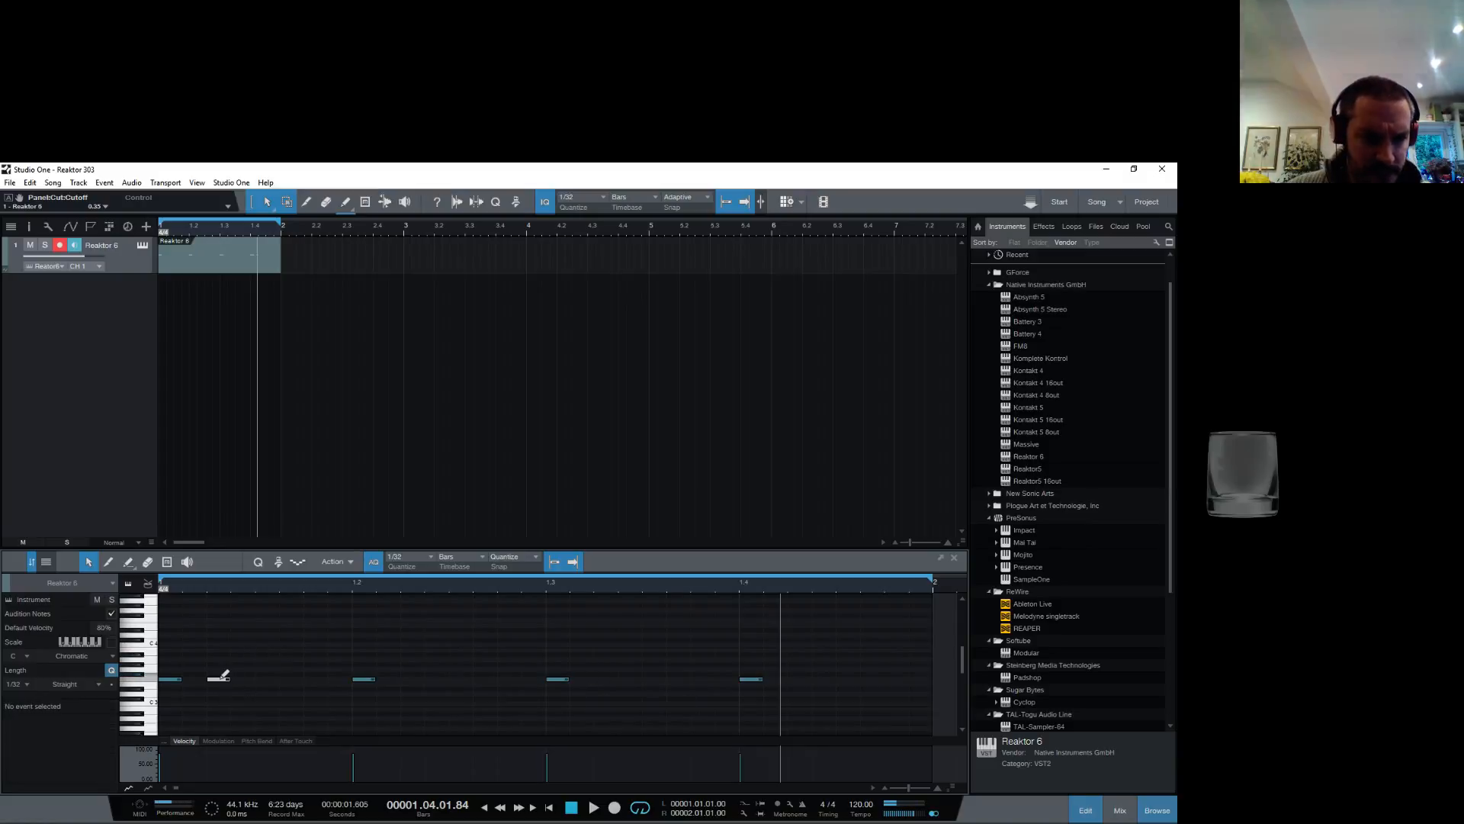
{"action": "scroll", "coordinate": [238, 676], "scroll_direction": "up", "scroll_amount": 1}
{"action": "double_click", "coordinate": [261, 629]}
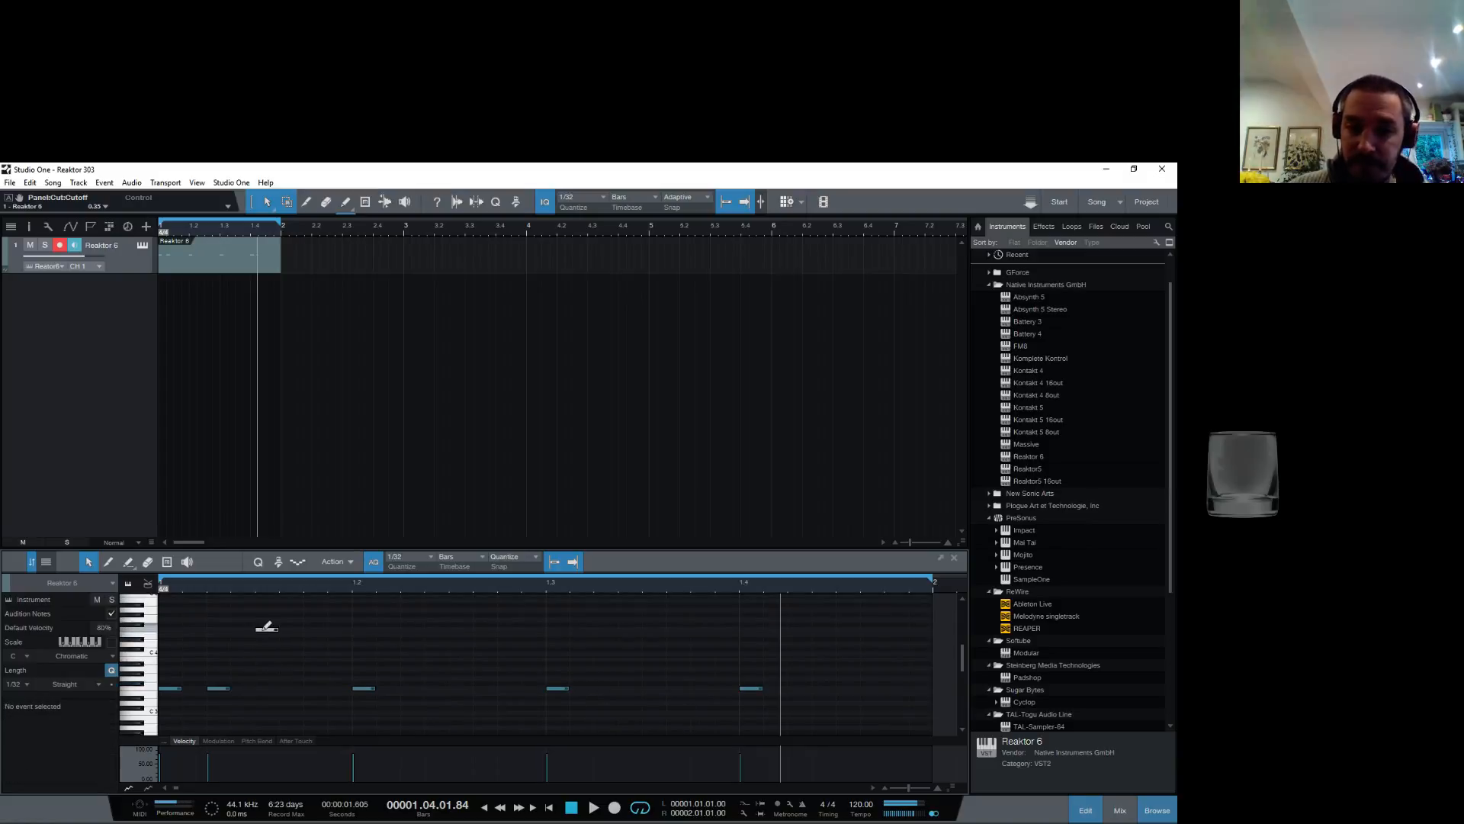
{"action": "double_click", "coordinate": [312, 688]}
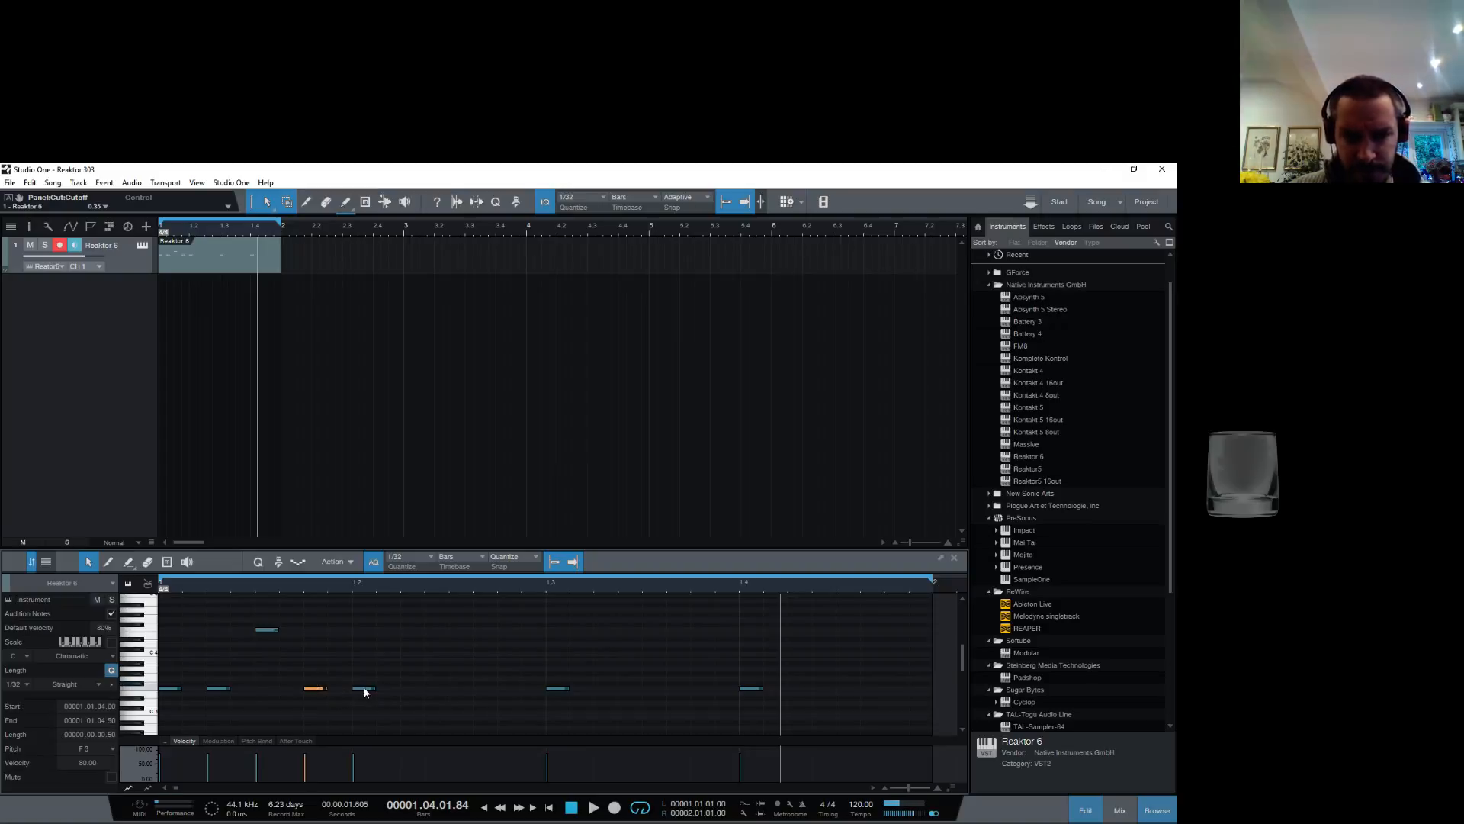
Step: Replace the F3 note on beat 2 with a C4 and extend the preceding F3 to 1.2.1.50, overlapping it
{"action": "left_click", "coordinate": [363, 688]}
{"action": "key", "text": "Delete"}
{"action": "scroll", "coordinate": [367, 693], "scroll_direction": "down", "scroll_amount": 2}
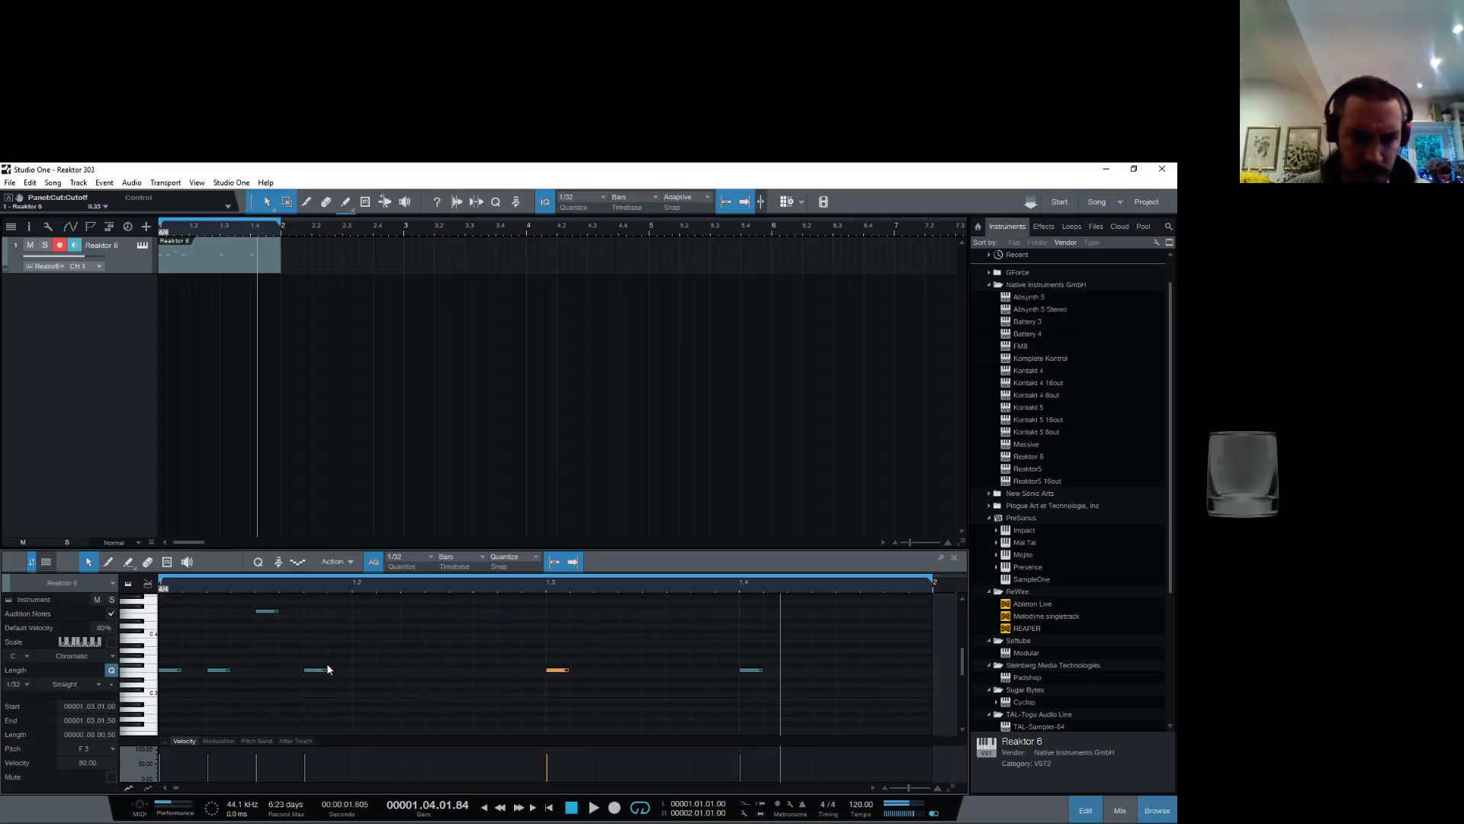
{"action": "double_click", "coordinate": [363, 636]}
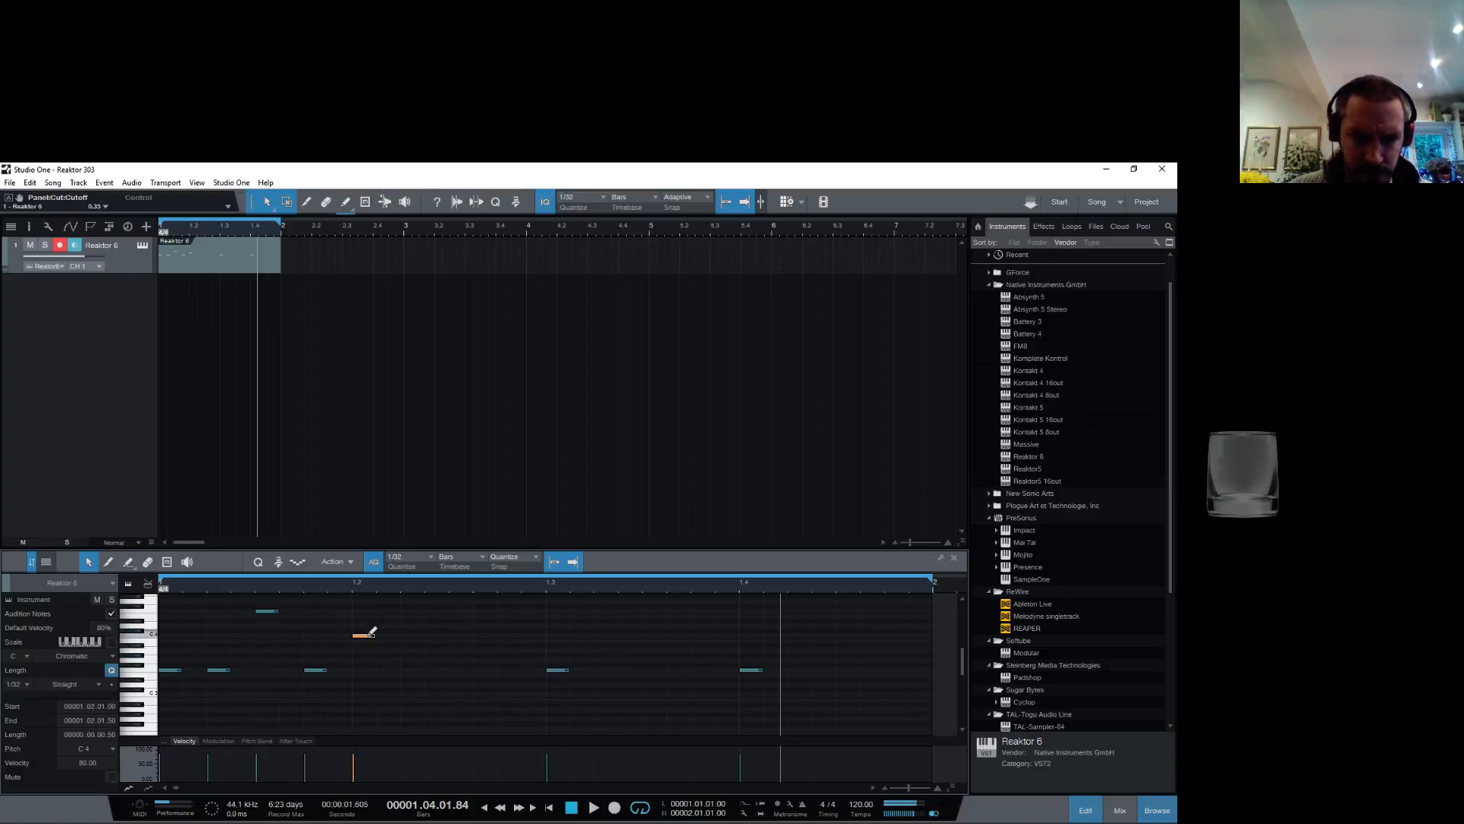
{"action": "left_click", "coordinate": [322, 670]}
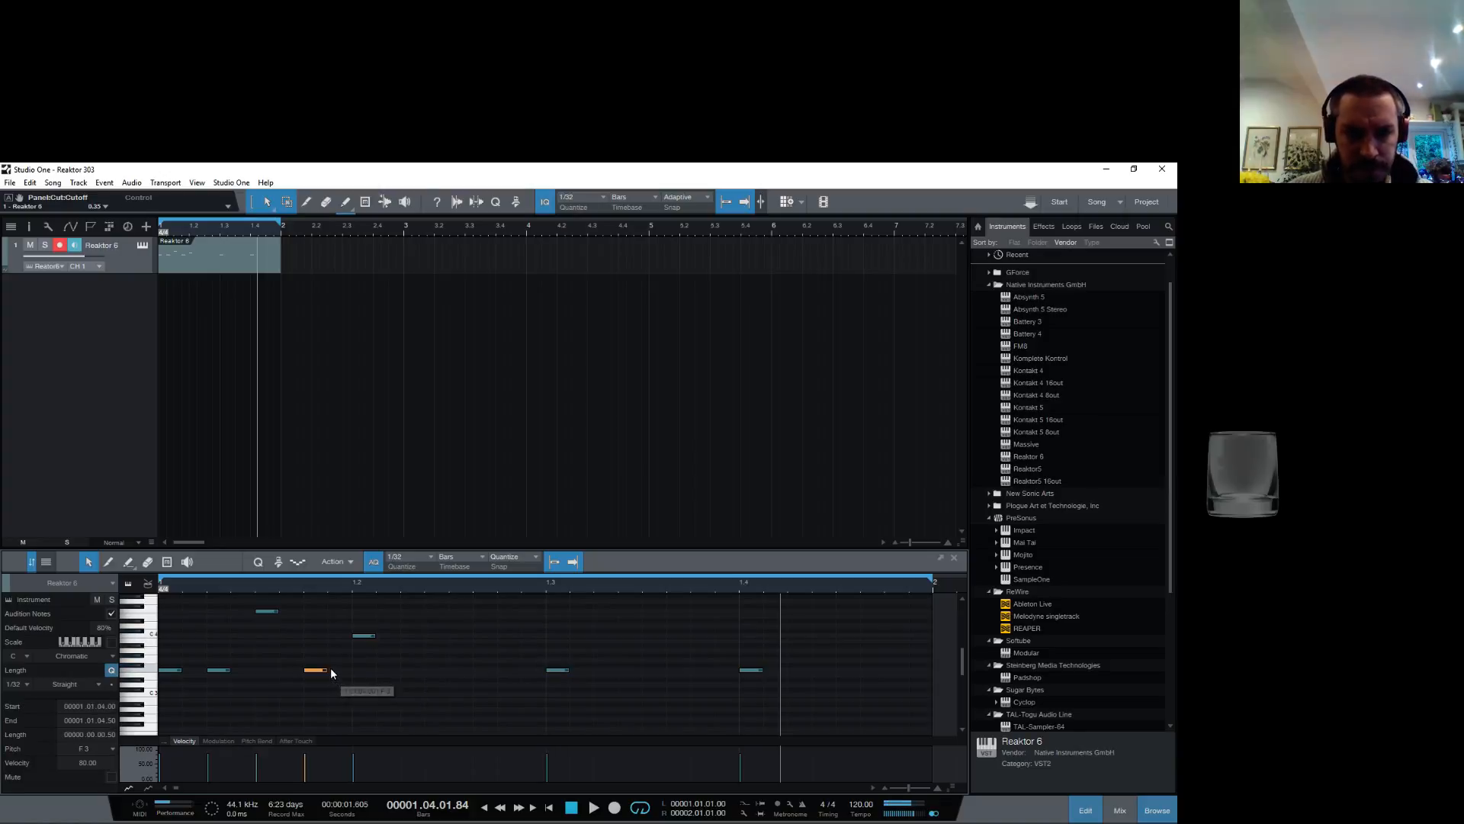
{"action": "left_click_drag", "start_coordinate": [332, 671], "coordinate": [377, 676]}
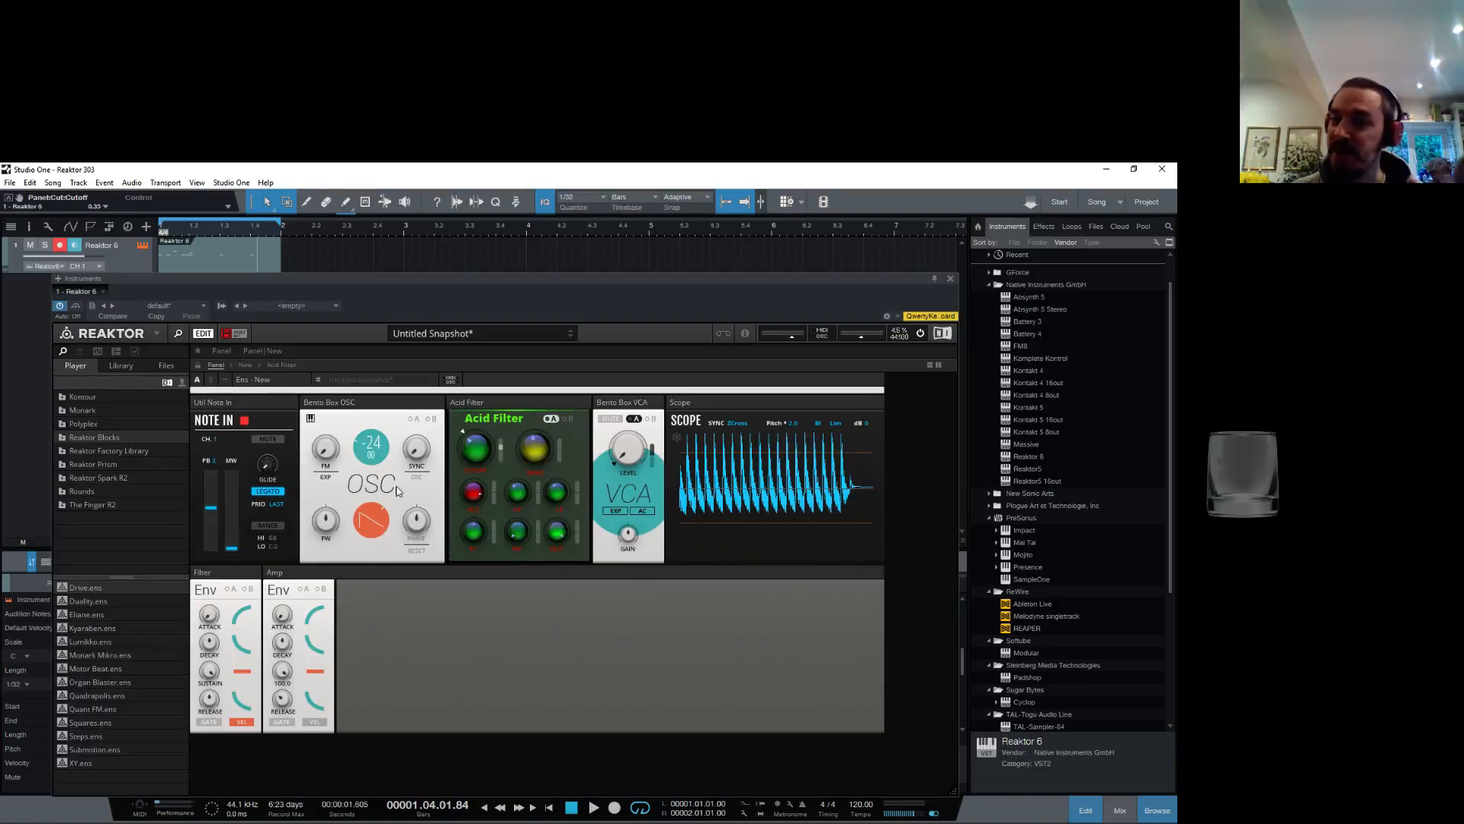
Step: Return to the note editor and add F3, D#3 and F3 on the last three sixteenths of beat 2
{"action": "left_click", "coordinate": [950, 280]}
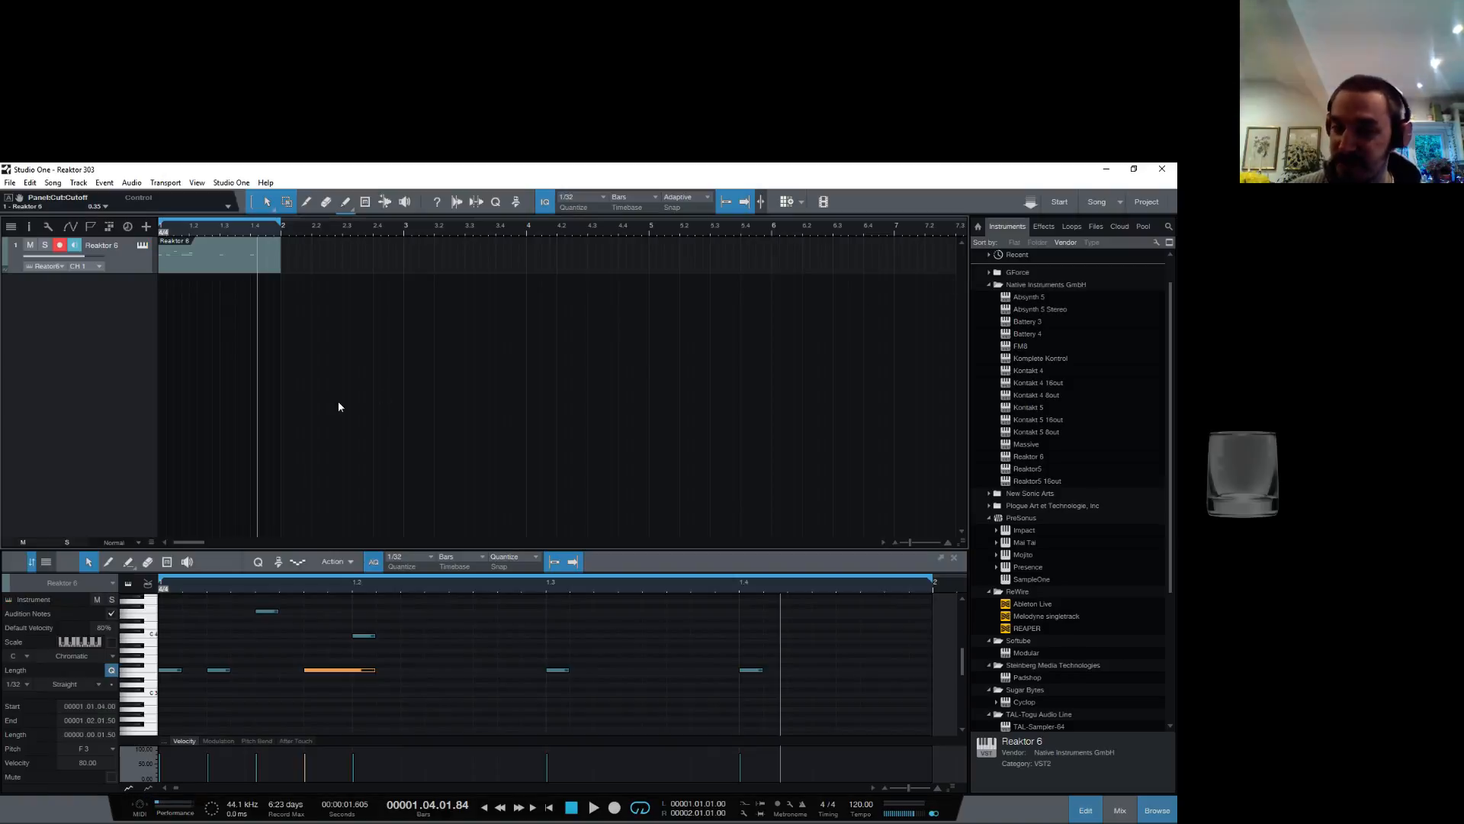
{"action": "left_click", "coordinate": [416, 671]}
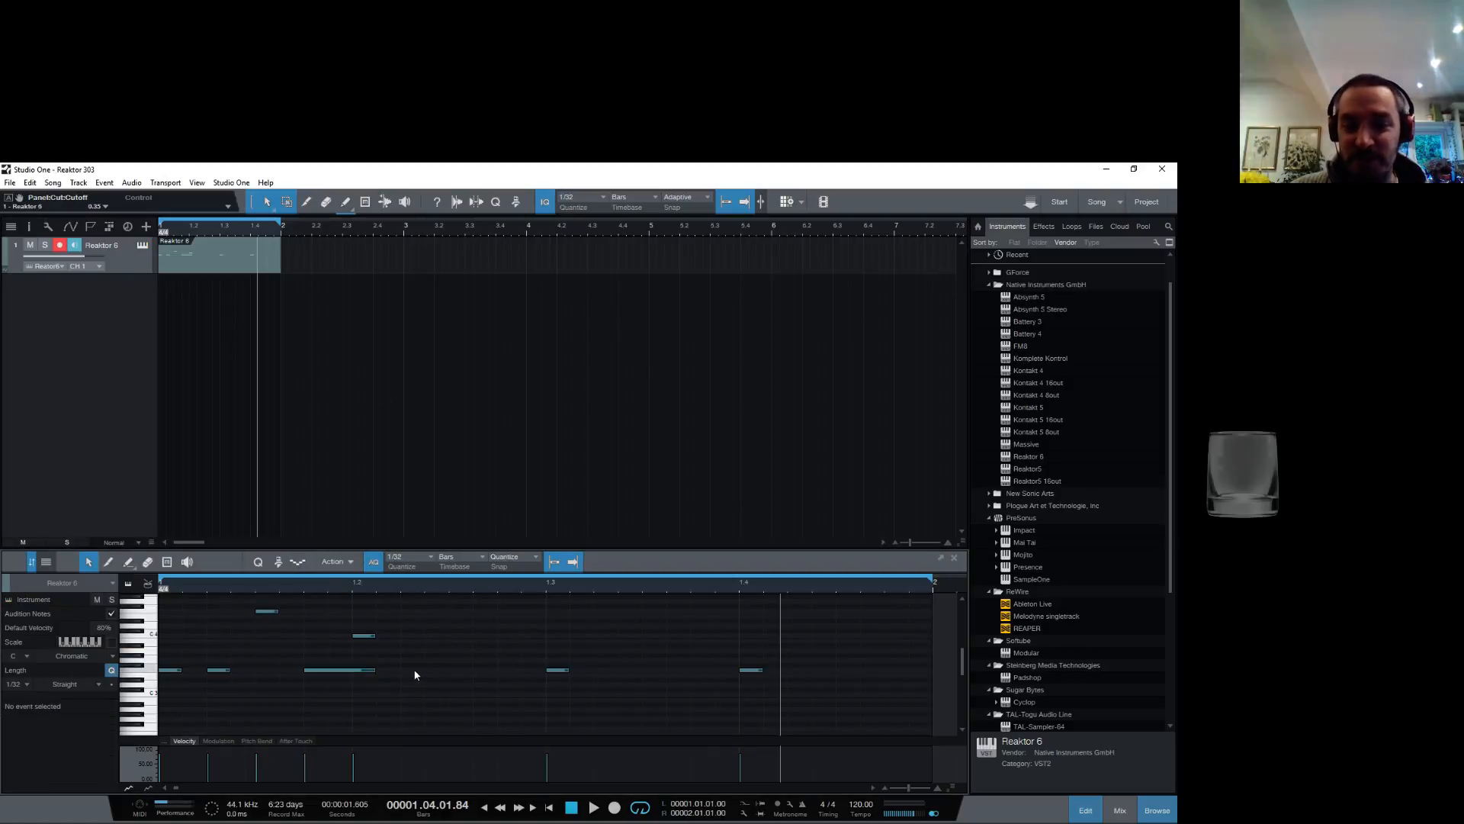
{"action": "left_click", "coordinate": [462, 680]}
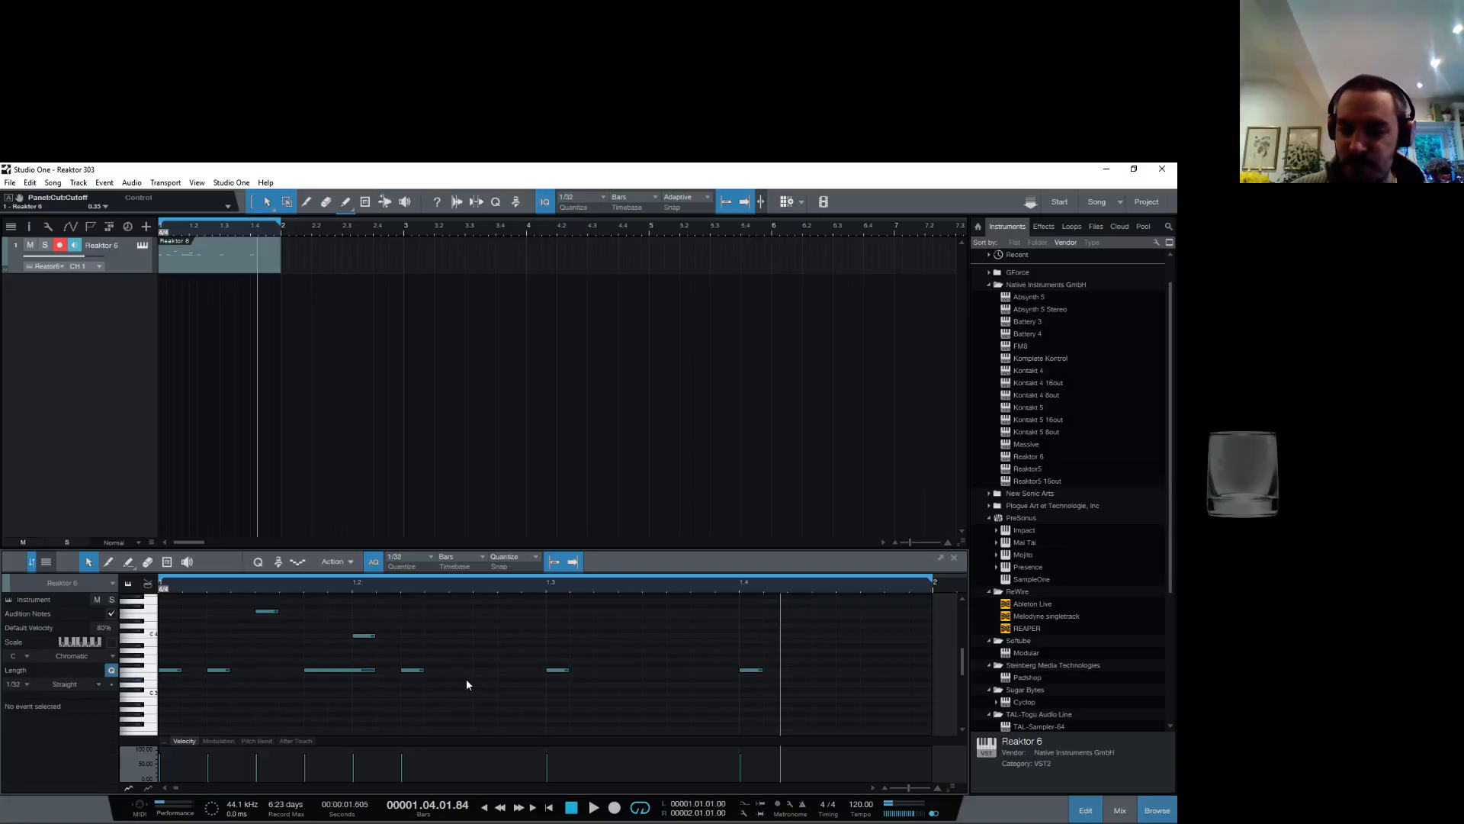
{"action": "double_click", "coordinate": [509, 669]}
Step: Add F4, F3 and C4 on the last three sixteenths of beat 3 and extend the F4 to 1.3.3.50
{"action": "left_click", "coordinate": [606, 612]}
{"action": "double_click", "coordinate": [606, 612]}
{"action": "double_click", "coordinate": [655, 670]}
{"action": "double_click", "coordinate": [700, 635]}
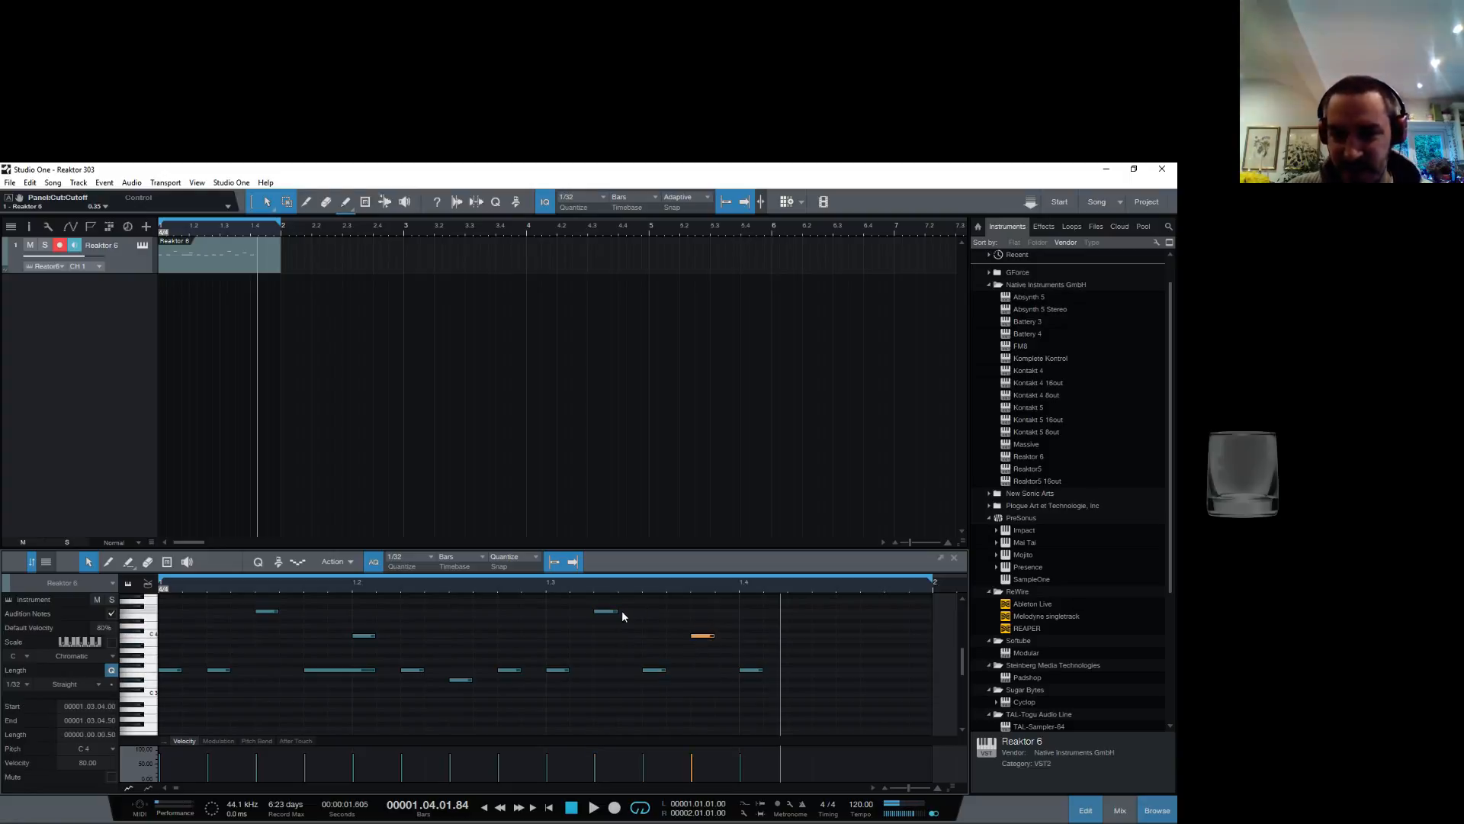
{"action": "left_click_drag", "start_coordinate": [618, 611], "coordinate": [665, 612]}
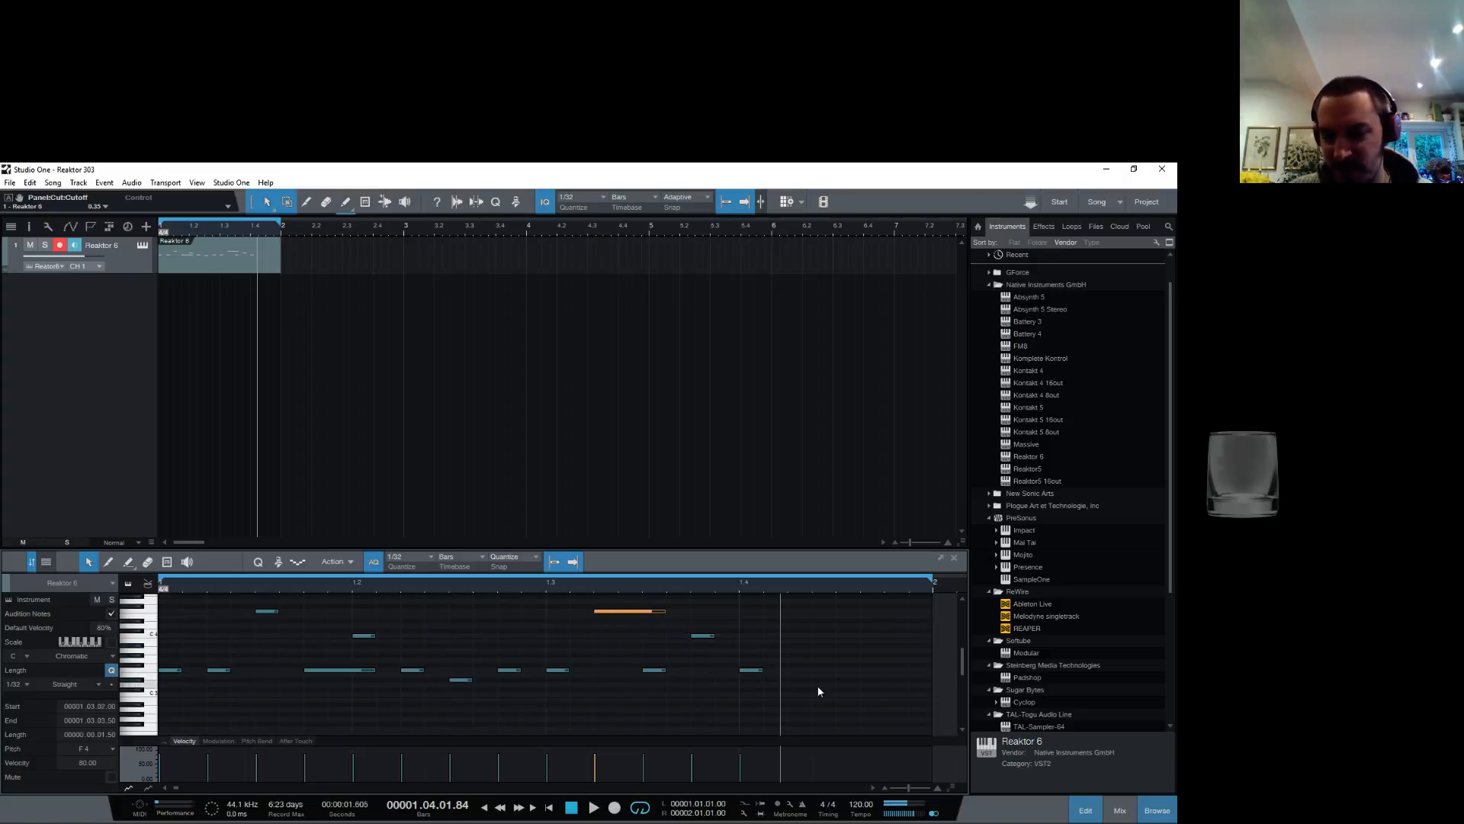
Step: Add F2, F3 and F2 on the last three sixteenths of beat 4 and extend that F3 to 1.4.4.50
{"action": "scroll", "coordinate": [807, 708], "scroll_direction": "down", "scroll_amount": 1}
{"action": "double_click", "coordinate": [805, 712]}
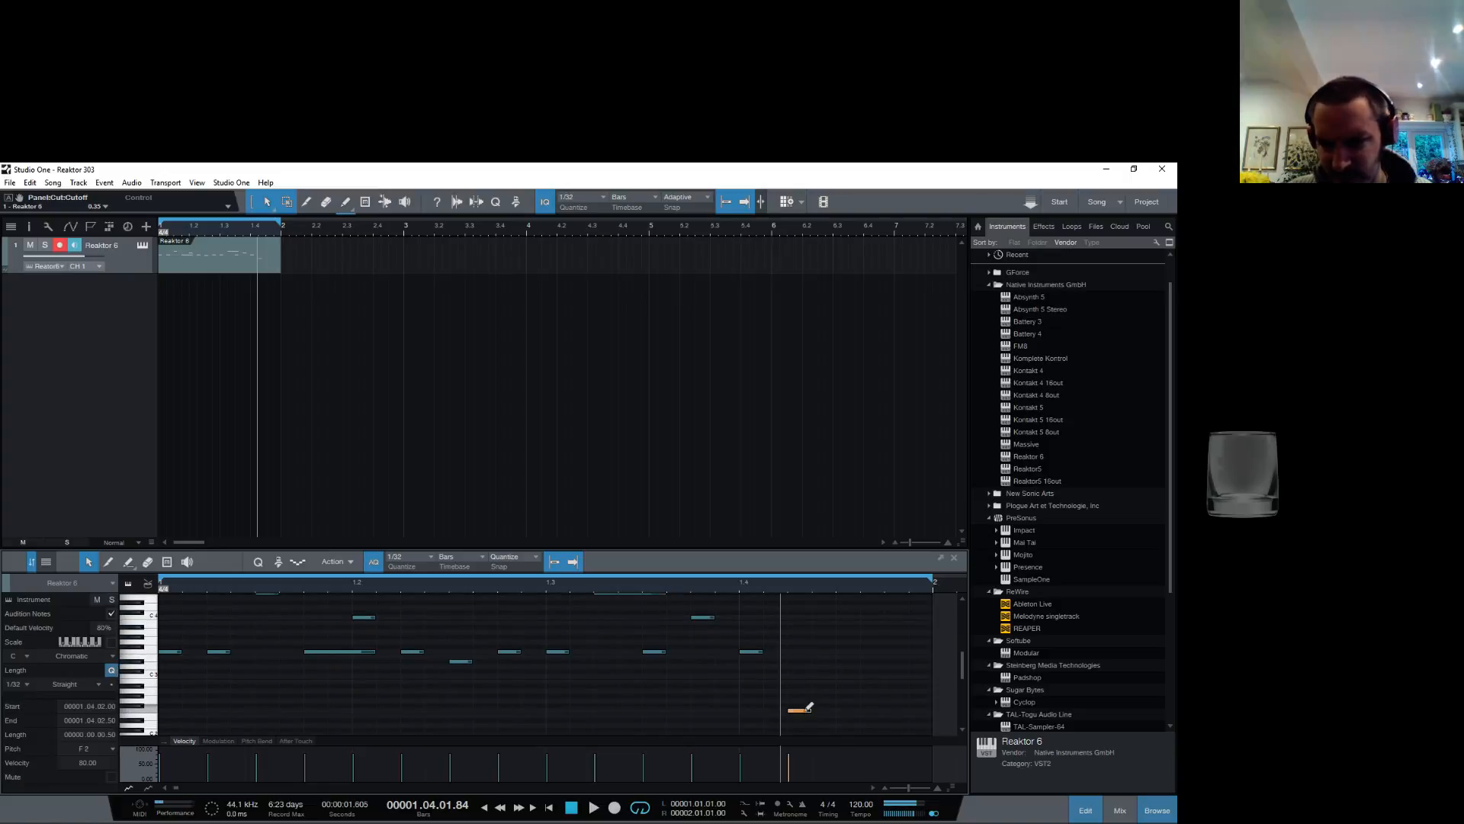
{"action": "double_click", "coordinate": [848, 653]}
{"action": "left_click", "coordinate": [900, 711]}
{"action": "double_click", "coordinate": [897, 710]}
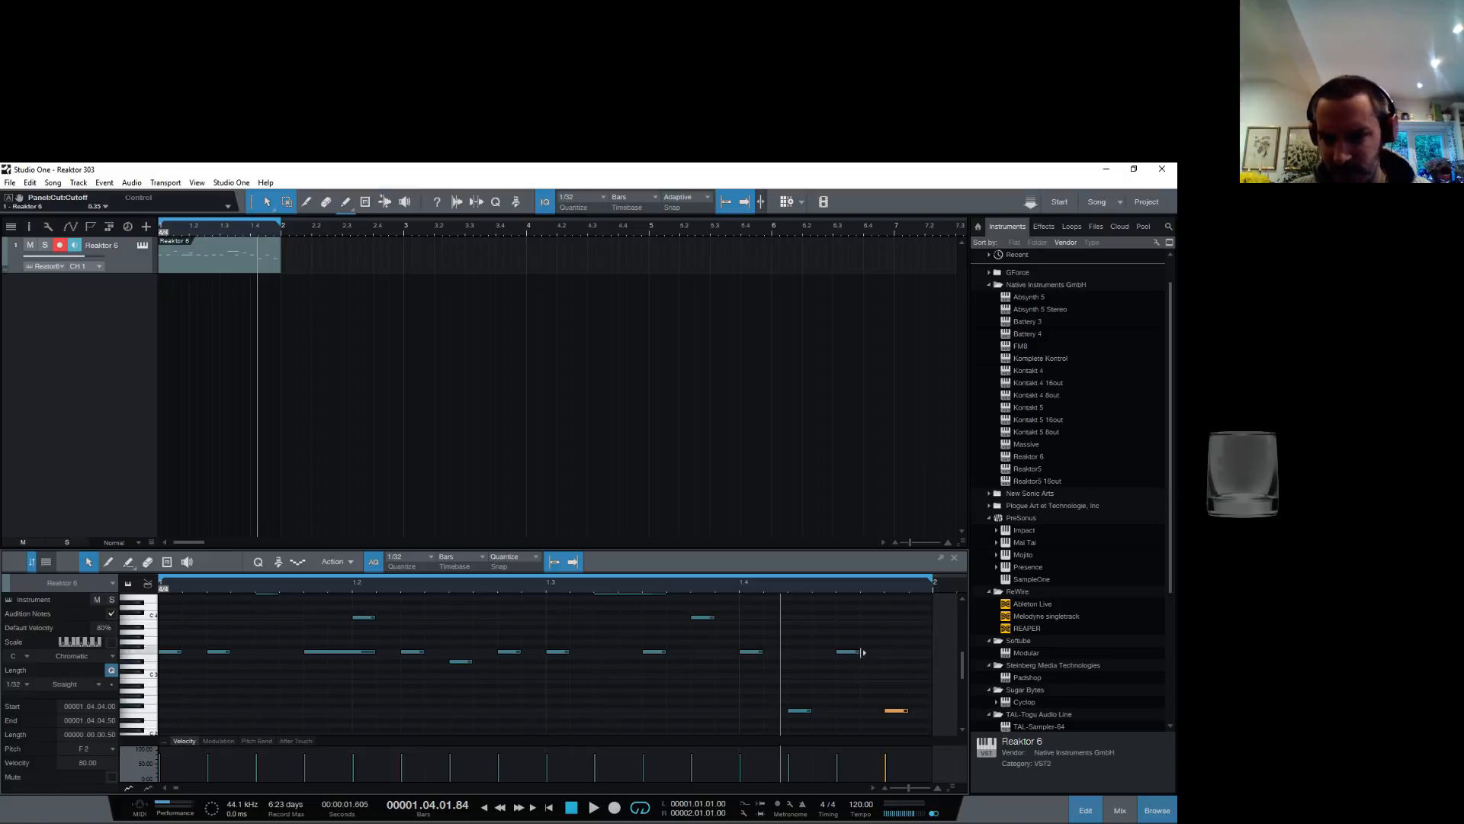
{"action": "left_click_drag", "start_coordinate": [858, 652], "coordinate": [911, 652]}
{"action": "scroll", "coordinate": [839, 656], "scroll_direction": "up", "scroll_amount": 1}
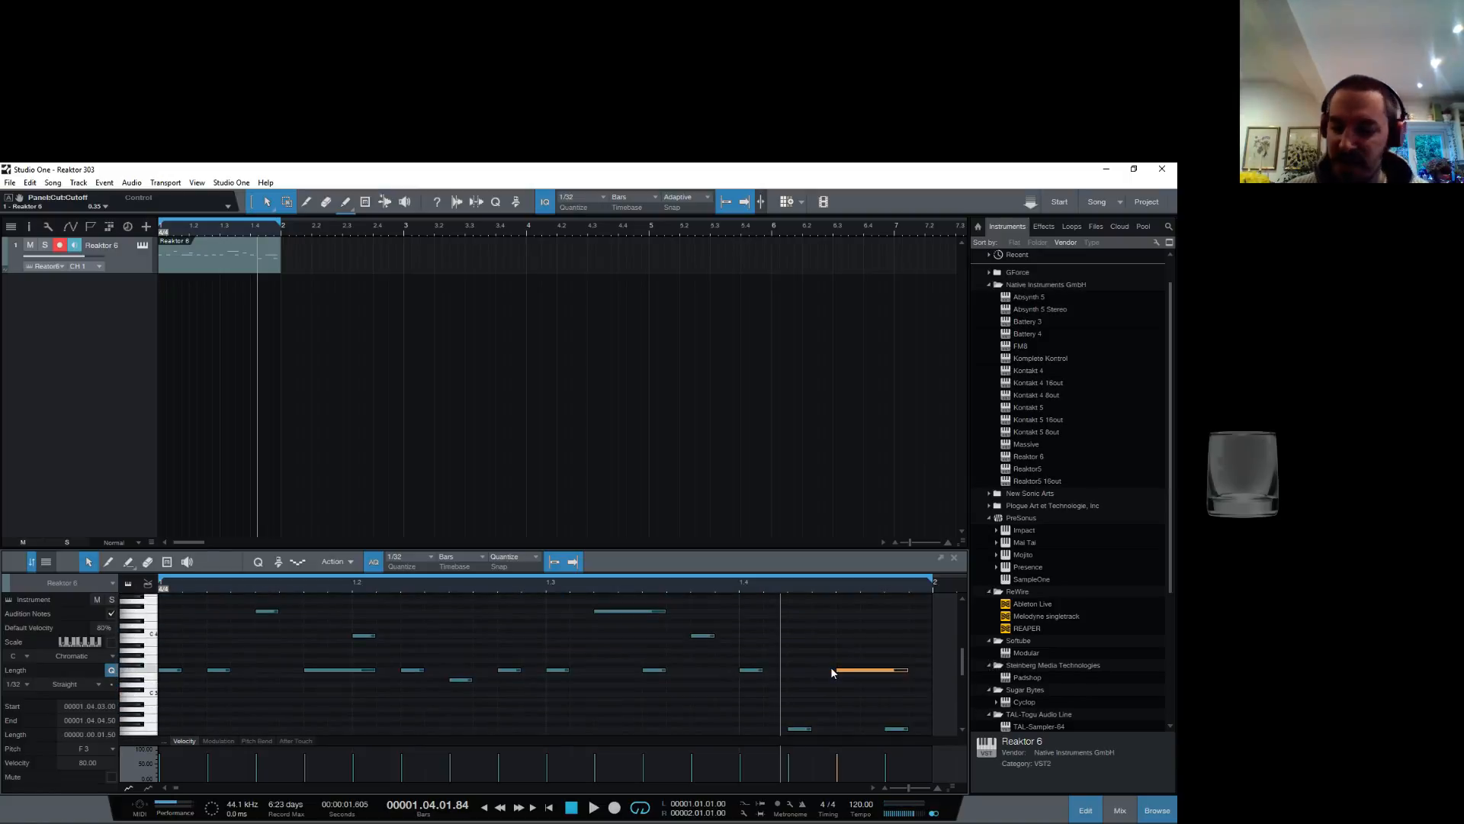
Step: Play the pattern and raise the song tempo to 143 BPM
{"action": "key", "text": "space"}
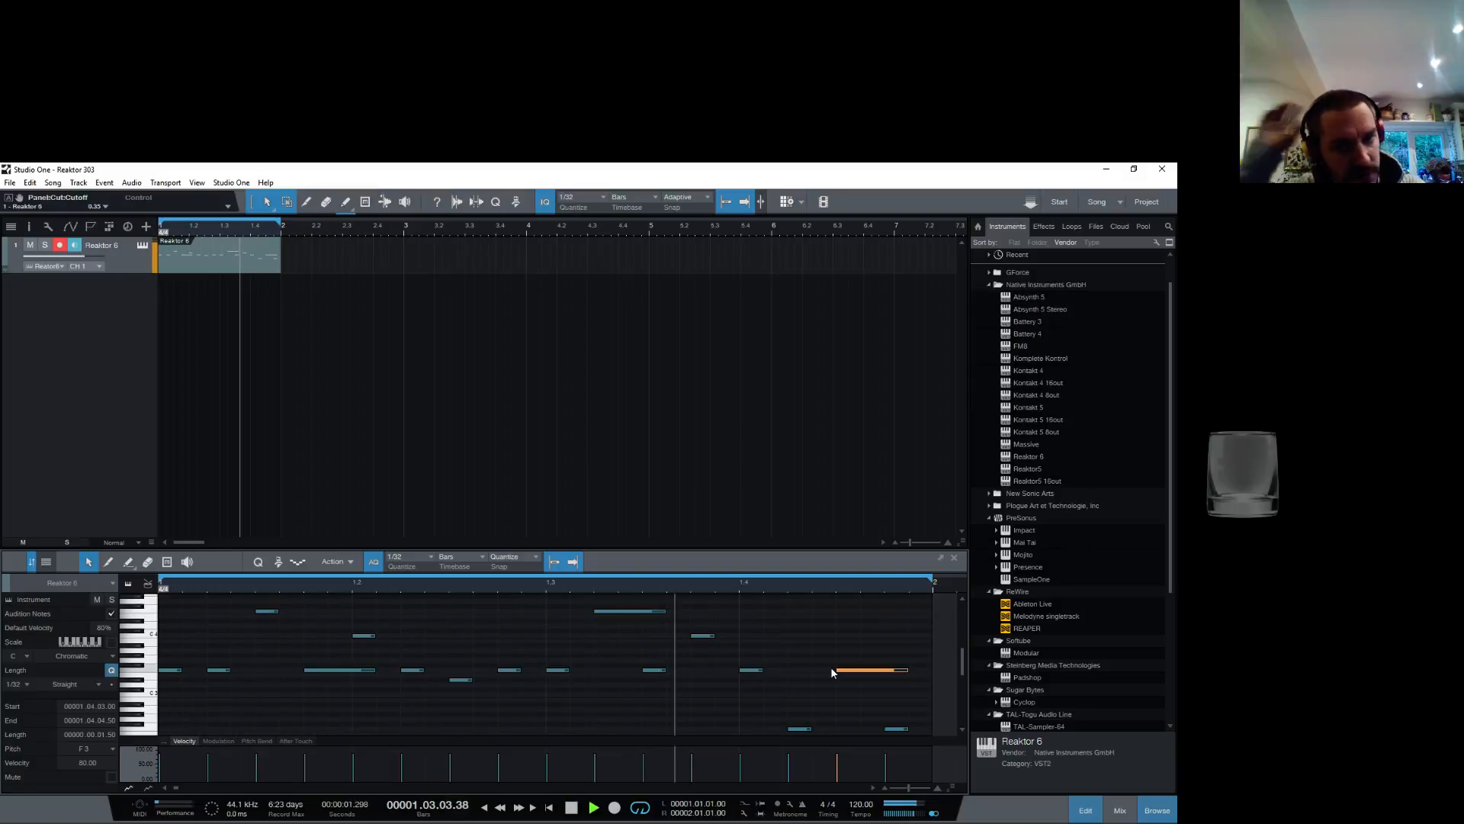
{"action": "left_click_drag", "start_coordinate": [861, 804], "coordinate": [864, 783]}
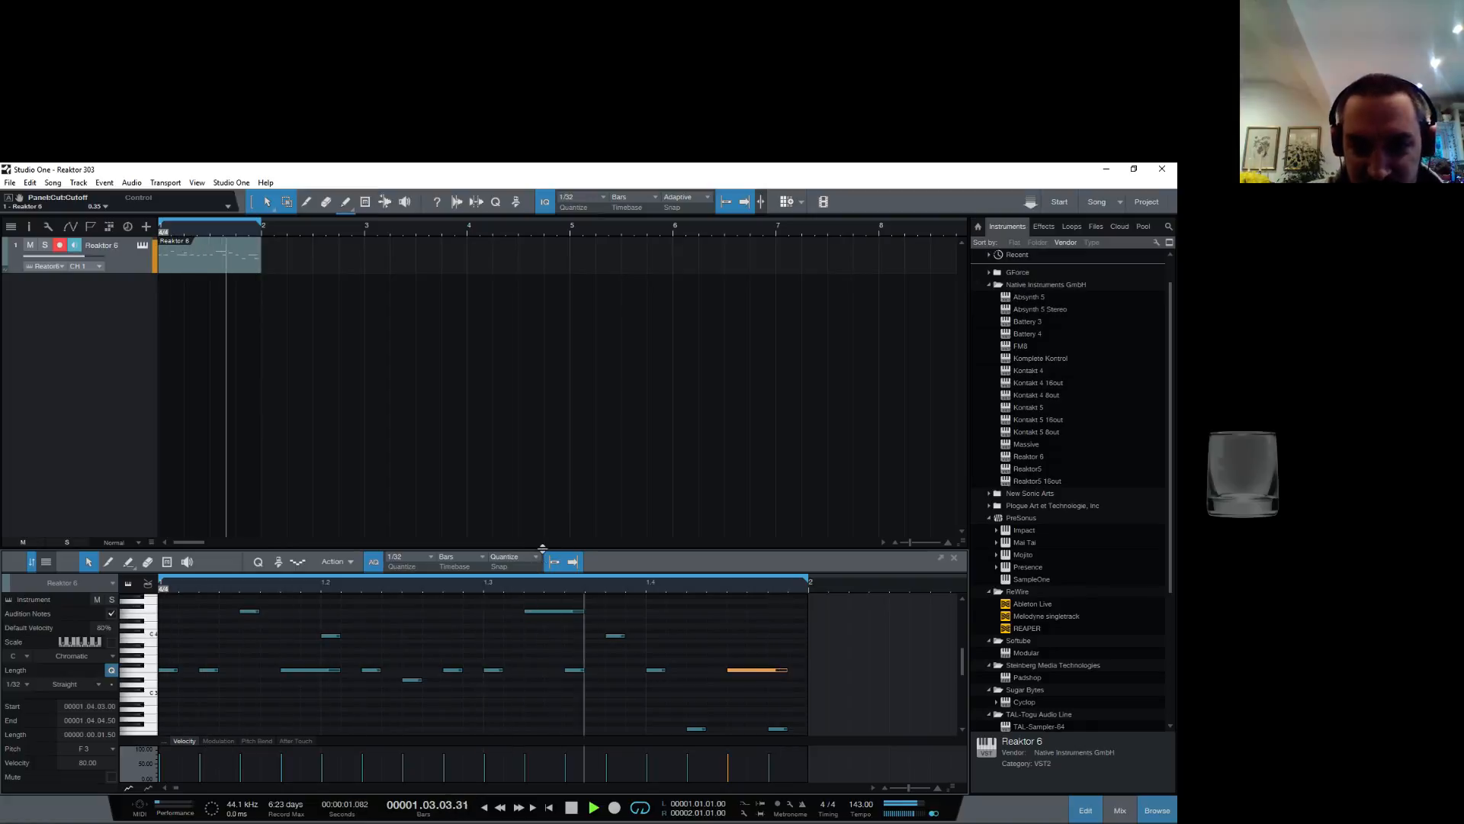
Step: Enlarge the note editor and velocity lane, and lower the second, third and fourth notes' velocities to about 32, 42 and 59%
{"action": "left_click_drag", "start_coordinate": [543, 547], "coordinate": [539, 333]}
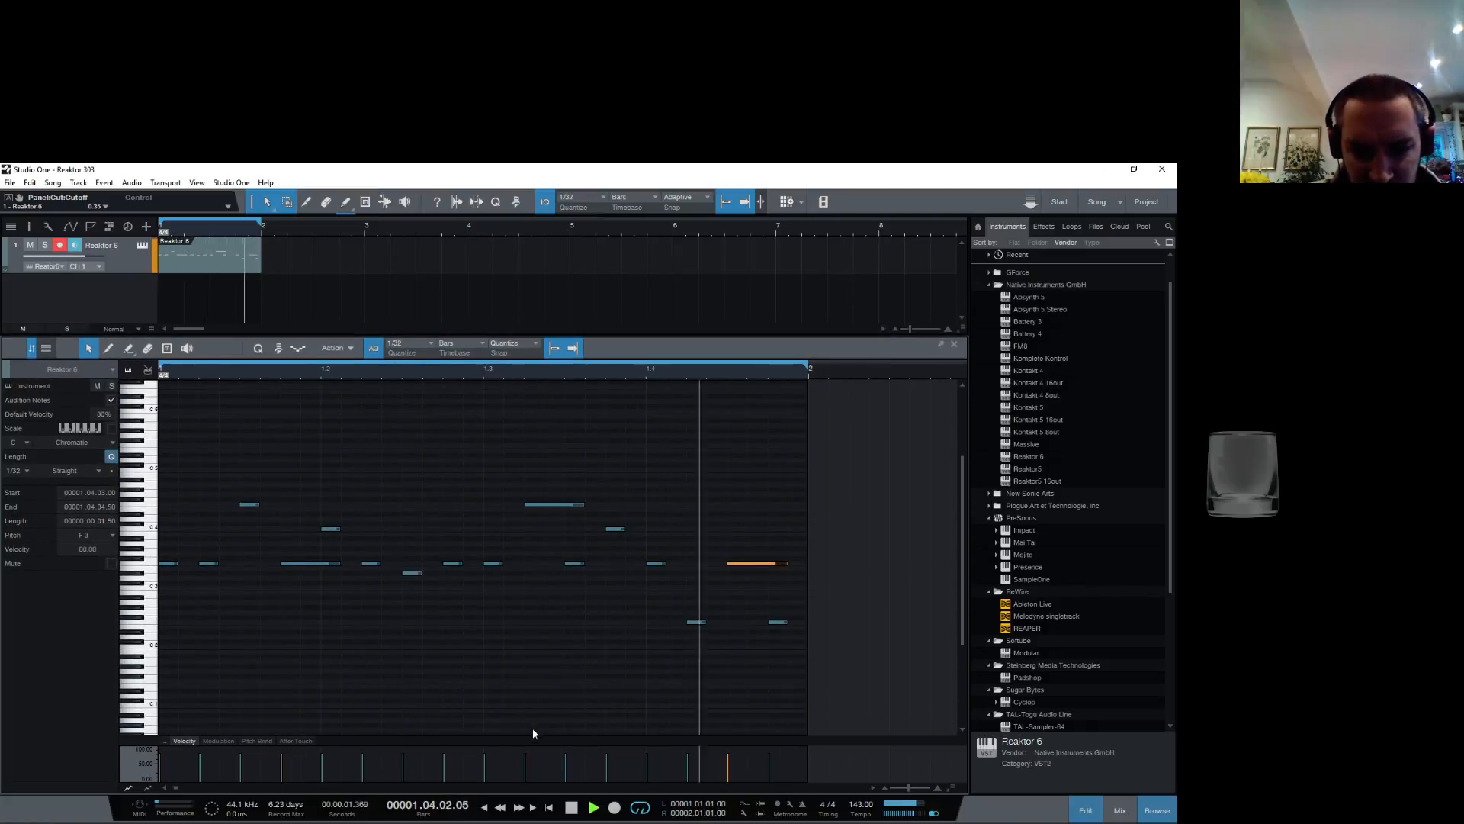
{"action": "left_click_drag", "start_coordinate": [539, 736], "coordinate": [556, 578]}
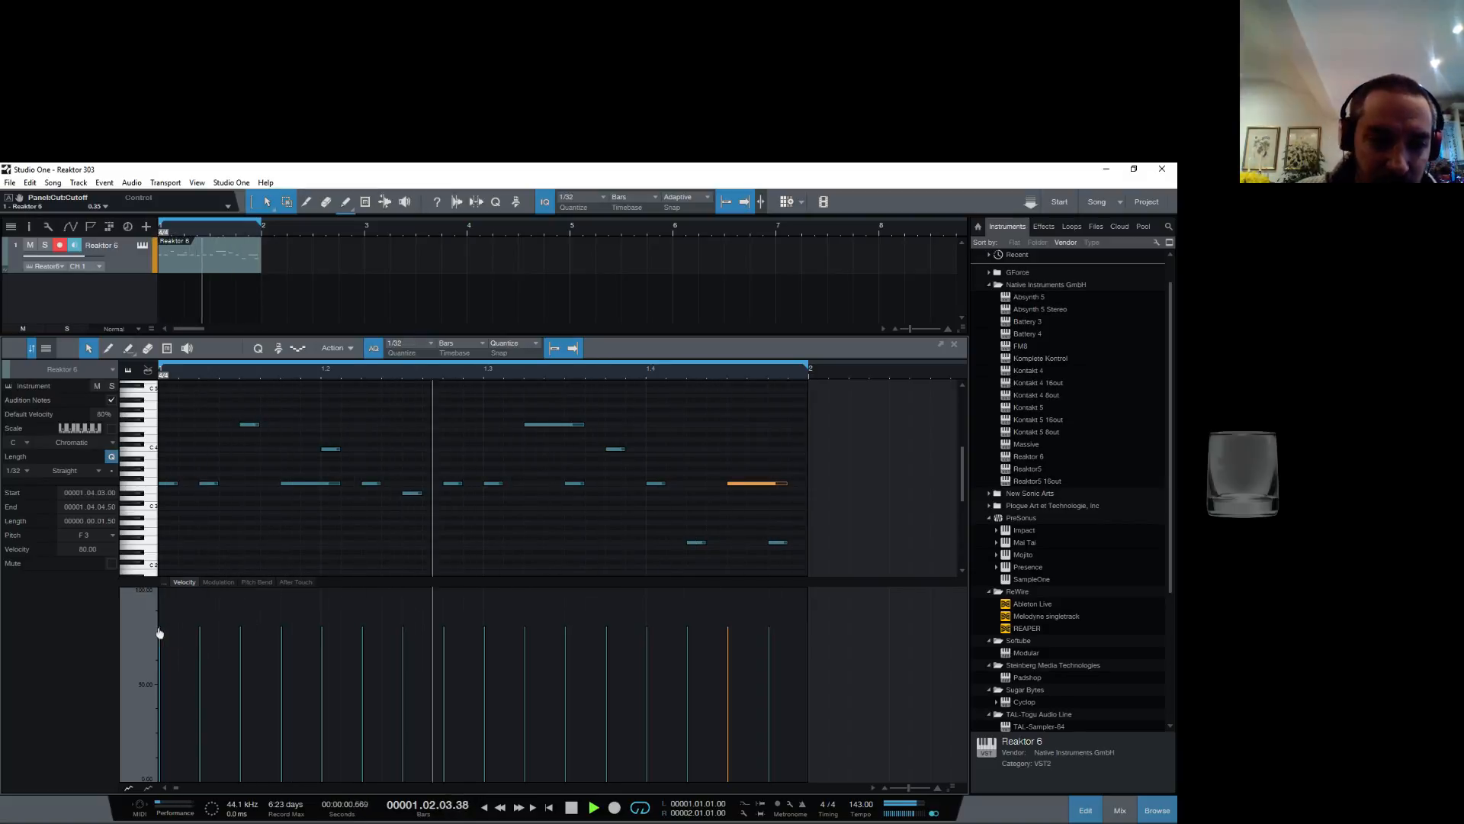
{"action": "left_click_drag", "start_coordinate": [199, 644], "coordinate": [199, 719]}
{"action": "left_click_drag", "start_coordinate": [240, 644], "coordinate": [248, 717]}
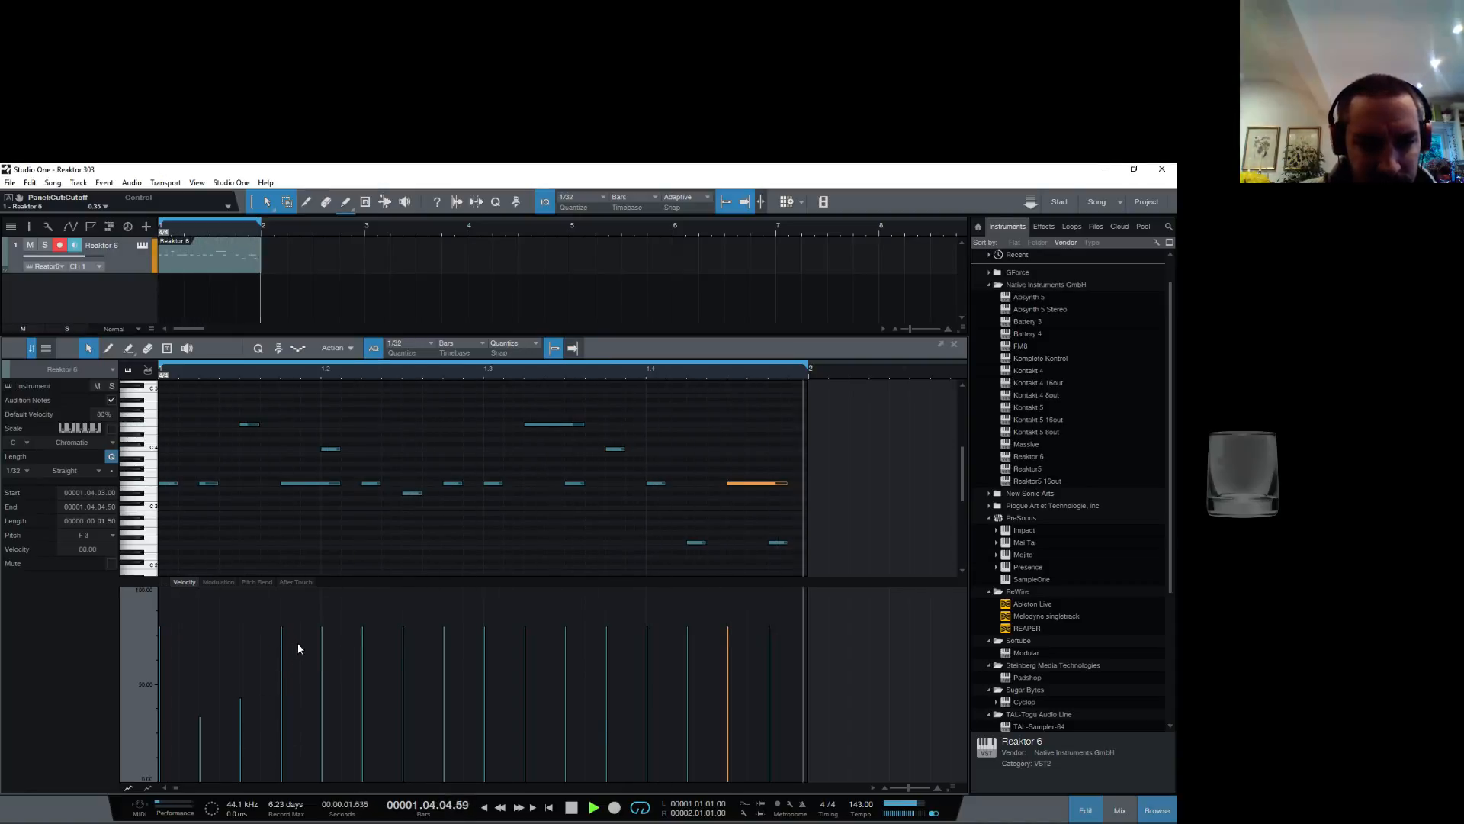
{"action": "mouse_move", "coordinate": [282, 641]}
{"action": "mouse_move", "coordinate": [282, 641]}
{"action": "left_mouse_down"}
{"action": "mouse_move", "coordinate": [283, 694]}
{"action": "mouse_move", "coordinate": [288, 668]}
{"action": "left_mouse_up"}
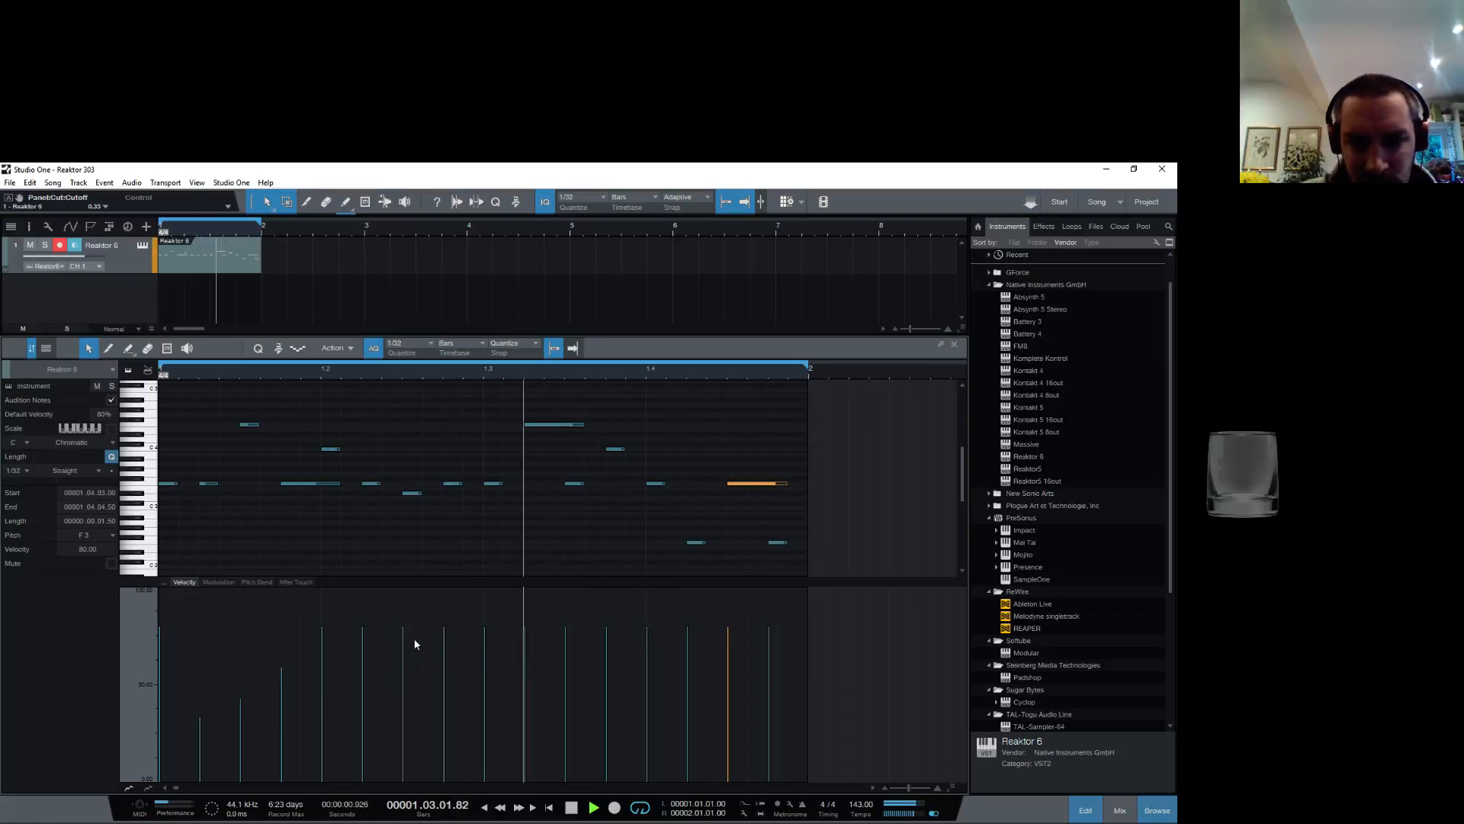
Step: Select the four notes from the second sixteenth of beat 2 through beat 3 and lower their velocities to about 31%
{"action": "left_click_drag", "start_coordinate": [359, 465], "coordinate": [486, 497]}
{"action": "key", "text": "space"}
{"action": "key", "text": "space"}
{"action": "left_click_drag", "start_coordinate": [444, 630], "coordinate": [436, 738]}
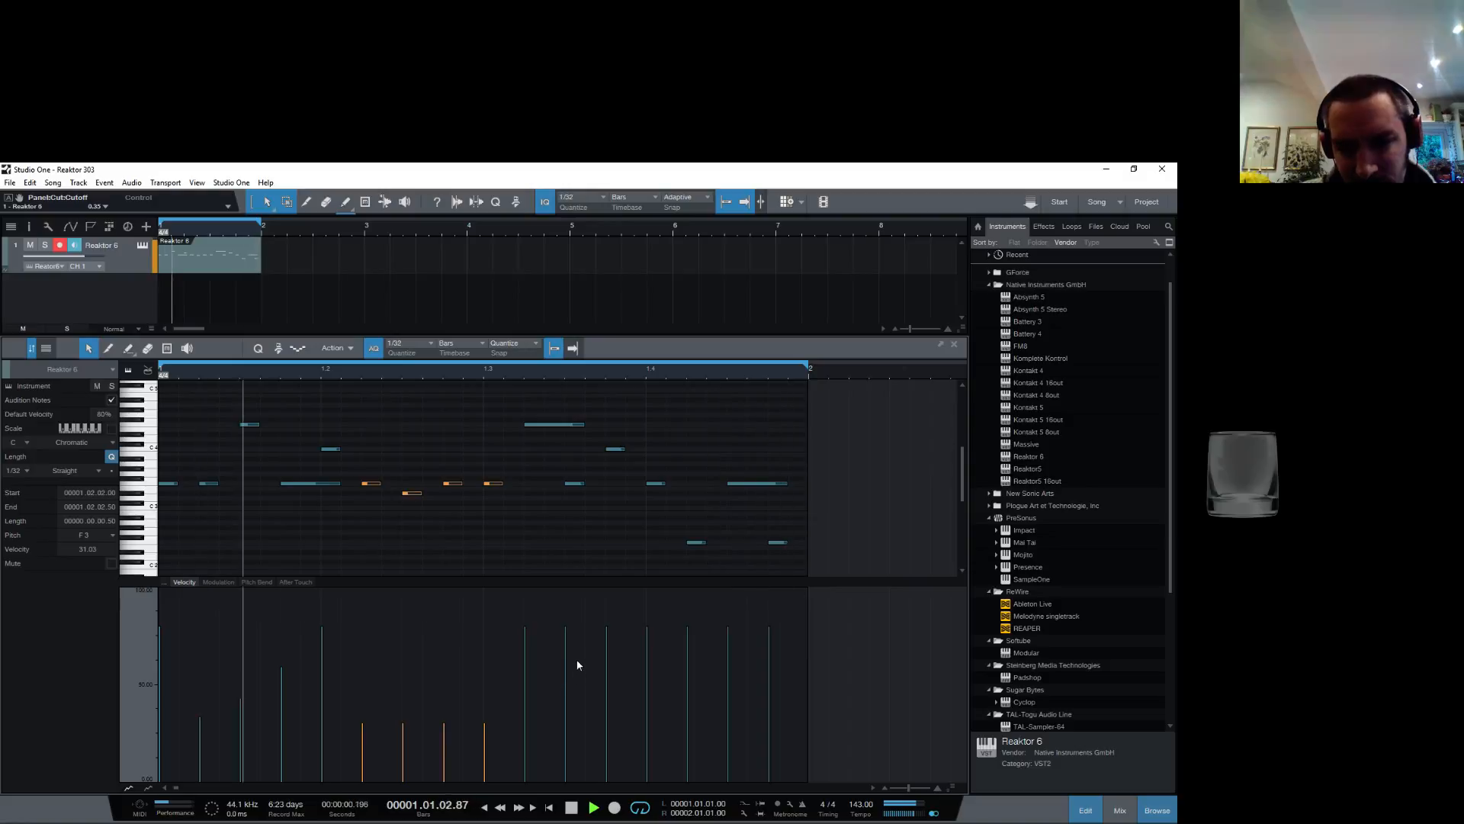
Step: Select the C4, F3 and F2 notes from 1.3.4 through 1.4.2 and lower their velocities to about 29%
{"action": "left_click_drag", "start_coordinate": [625, 408], "coordinate": [679, 545]}
{"action": "left_click_drag", "start_coordinate": [605, 402], "coordinate": [707, 579]}
{"action": "left_click_drag", "start_coordinate": [606, 637], "coordinate": [598, 745]}
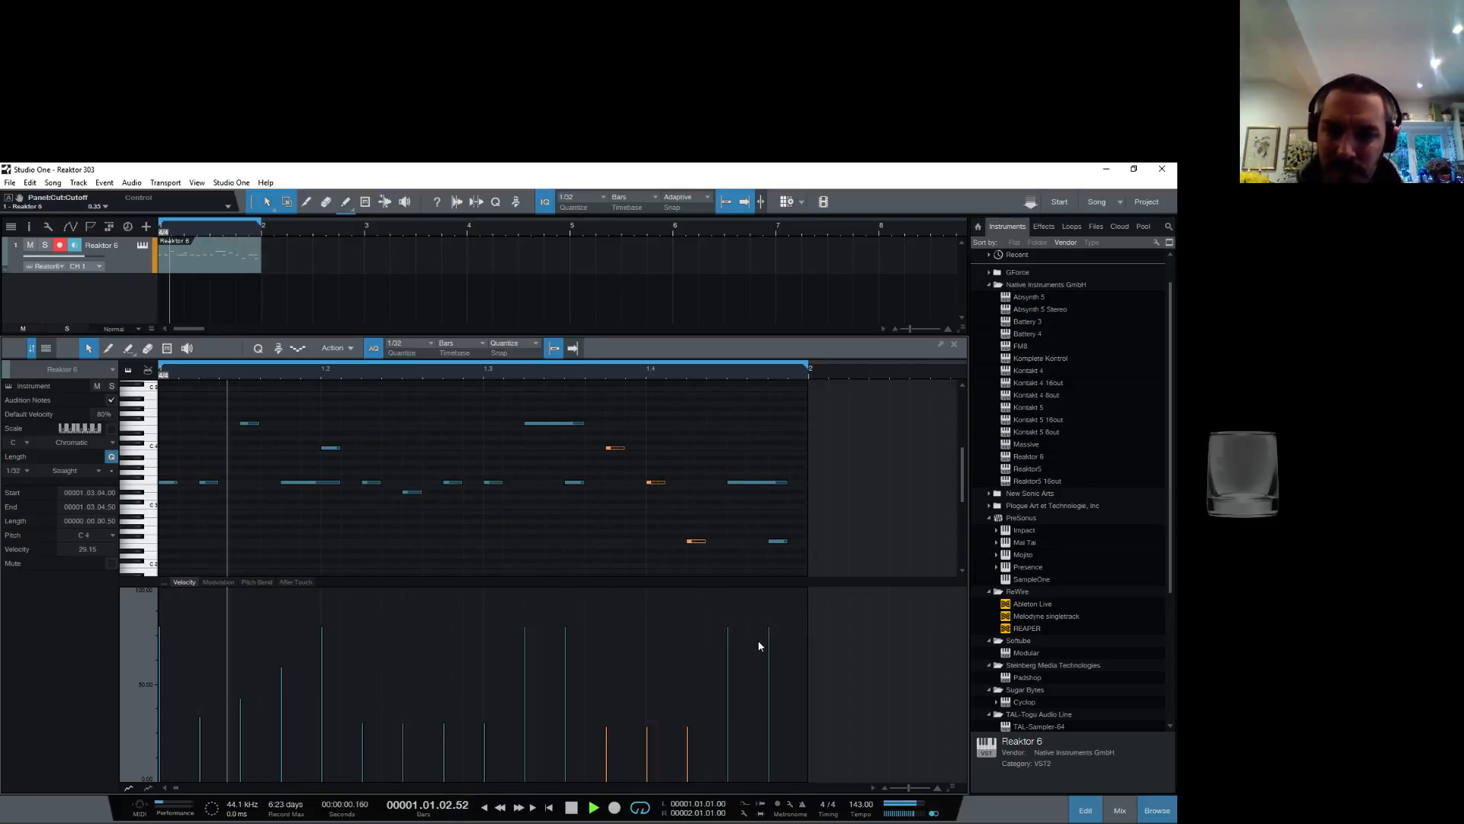
Step: Close the note editor, reopen the Reaktor instrument and turn up the Acid Filter's drive and cutoff, with resonance at 1.00
{"action": "left_click", "coordinate": [954, 345]}
{"action": "left_click", "coordinate": [141, 246]}
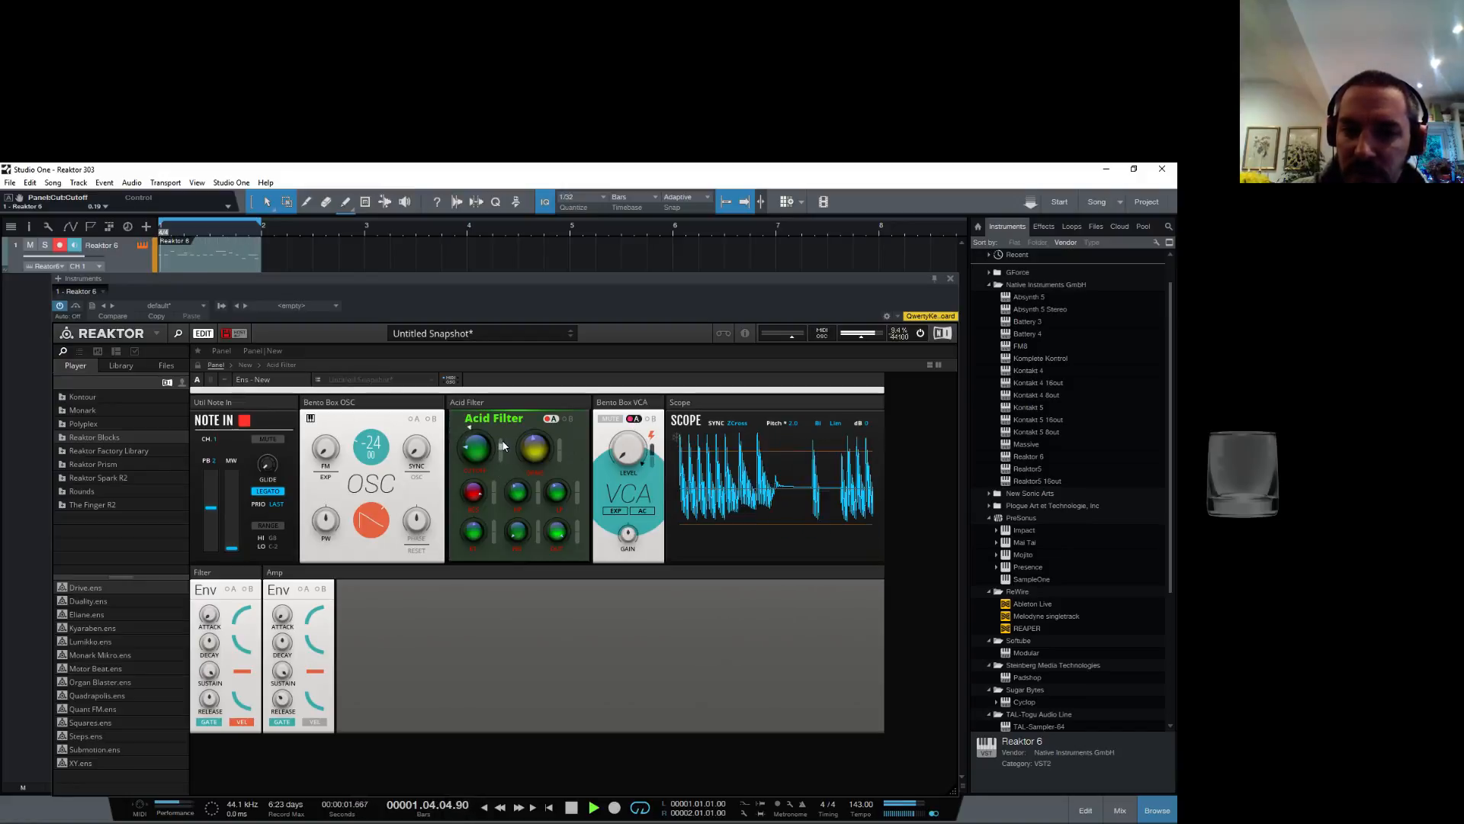
{"action": "mouse_move", "coordinate": [480, 501]}
{"action": "left_mouse_down"}
{"action": "mouse_move", "coordinate": [472, 467]}
{"action": "mouse_move", "coordinate": [475, 489]}
{"action": "left_mouse_up"}
{"action": "left_click_drag", "start_coordinate": [543, 456], "coordinate": [532, 391]}
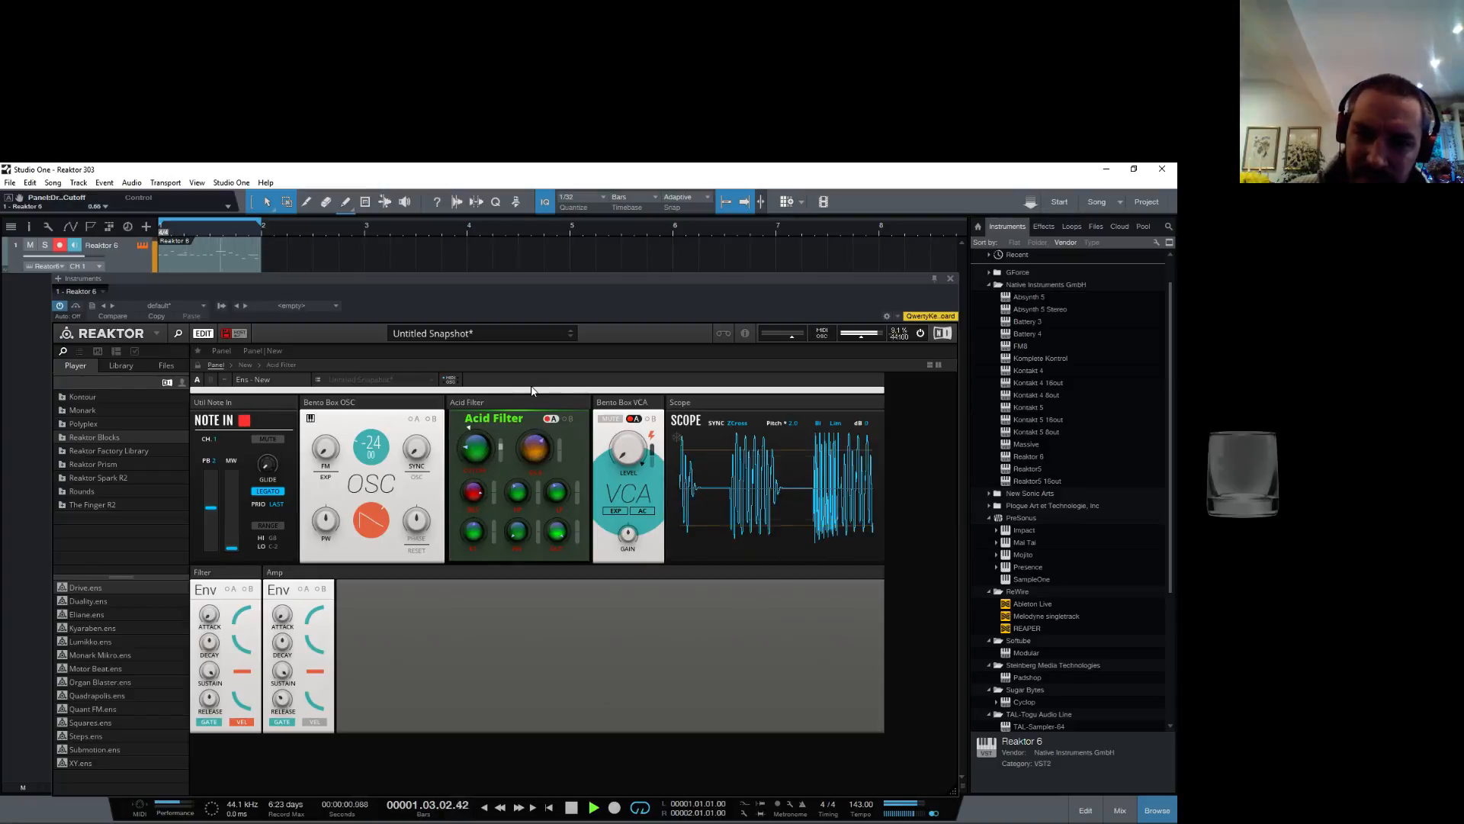
{"action": "left_click_drag", "start_coordinate": [473, 450], "coordinate": [496, 258]}
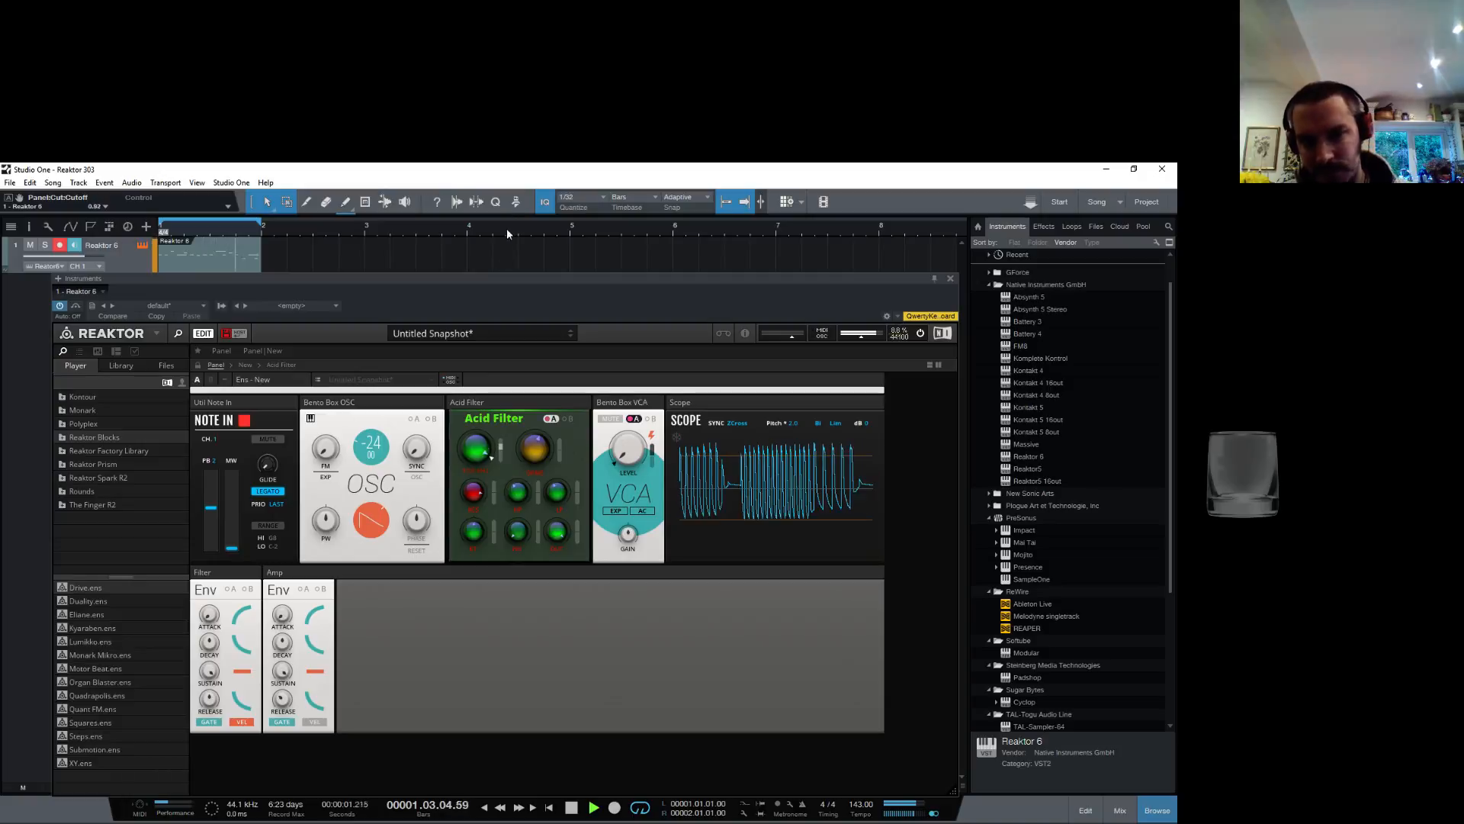
{"action": "left_click_drag", "start_coordinate": [474, 492], "coordinate": [467, 473]}
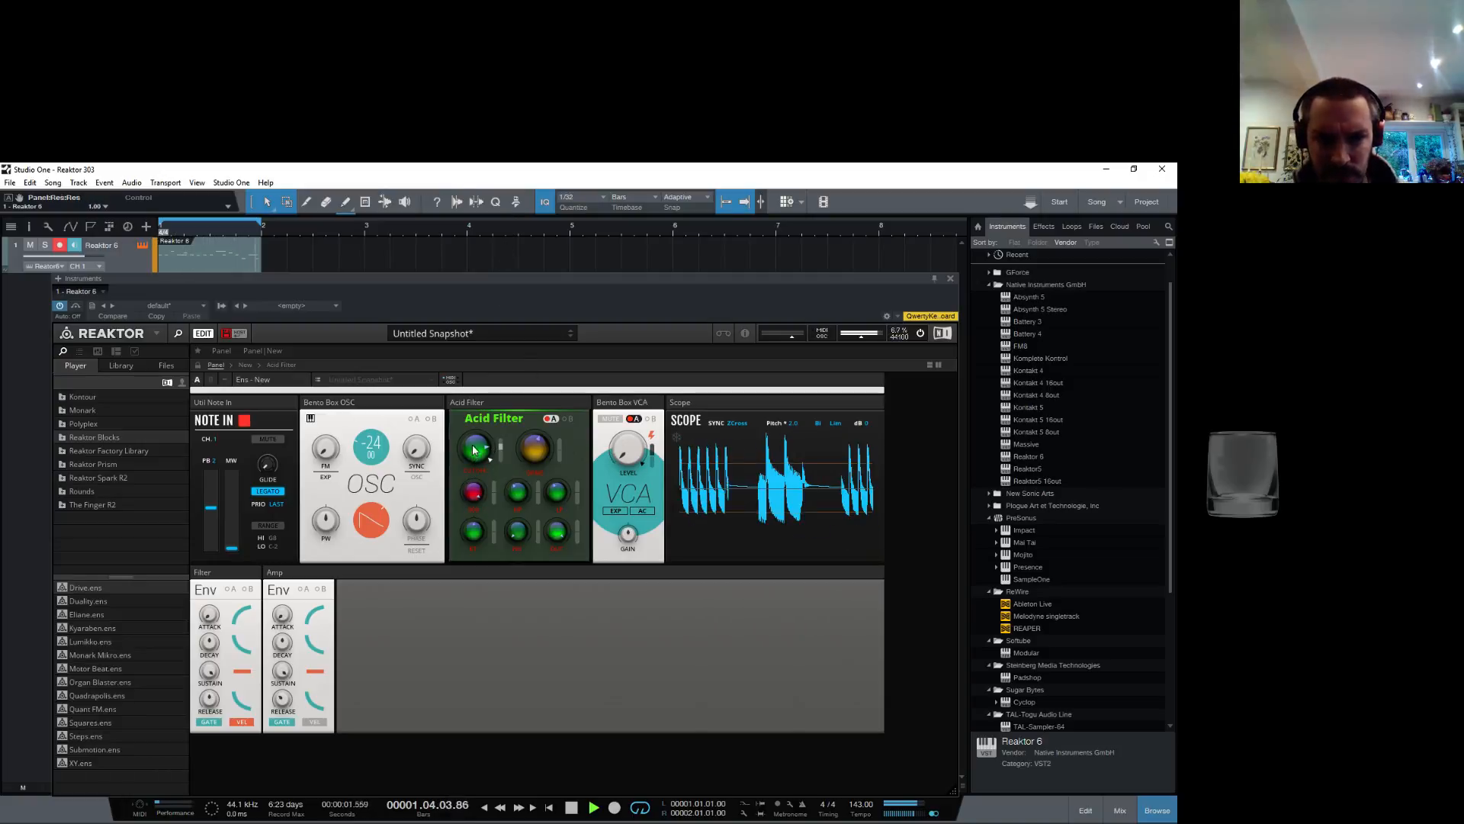
Step: Set Reaktor's sample rate to Fixed 176.4/192 kHz
{"action": "left_click", "coordinate": [900, 336]}
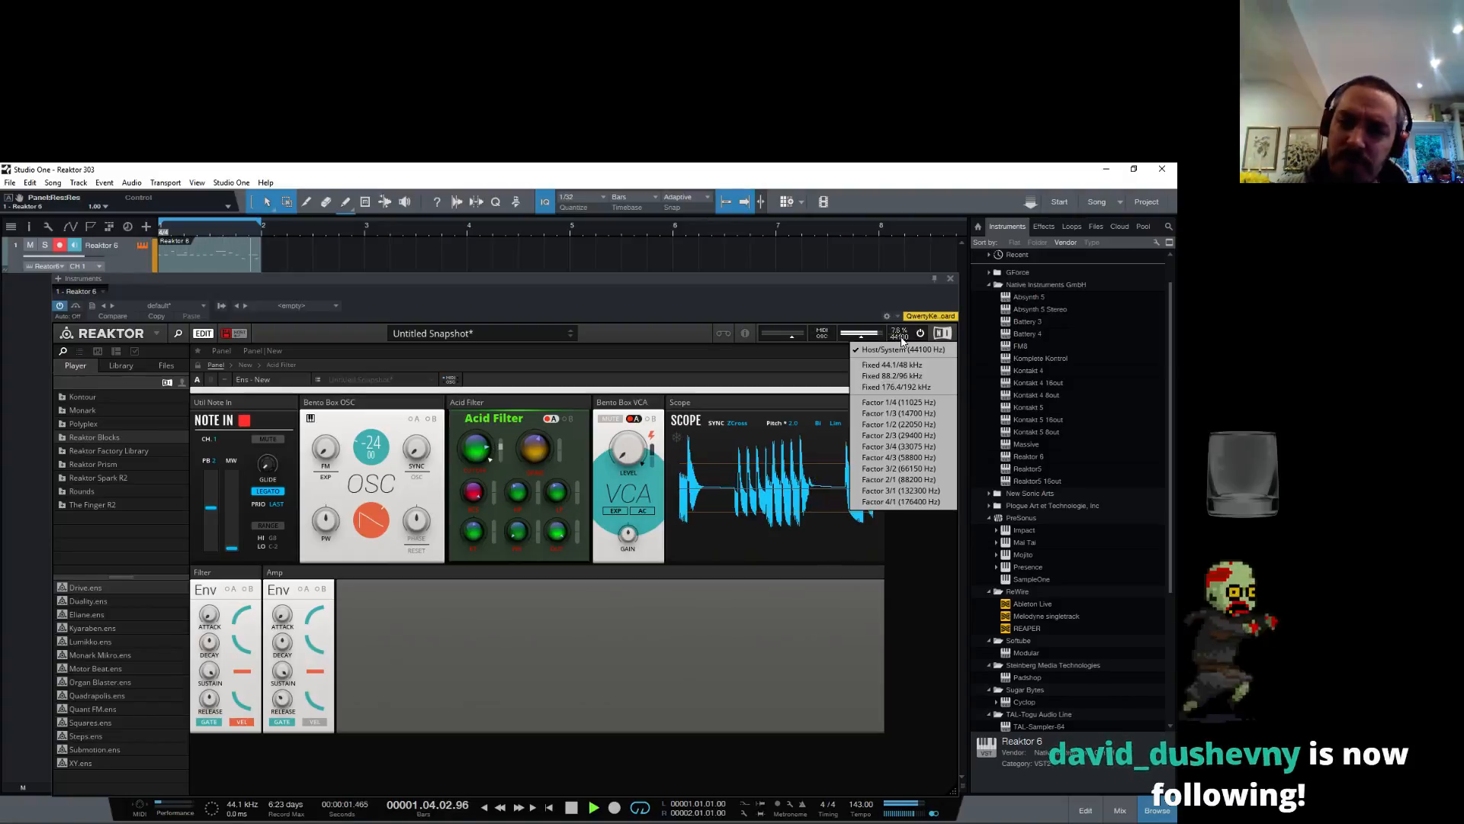
{"action": "left_click", "coordinate": [904, 386]}
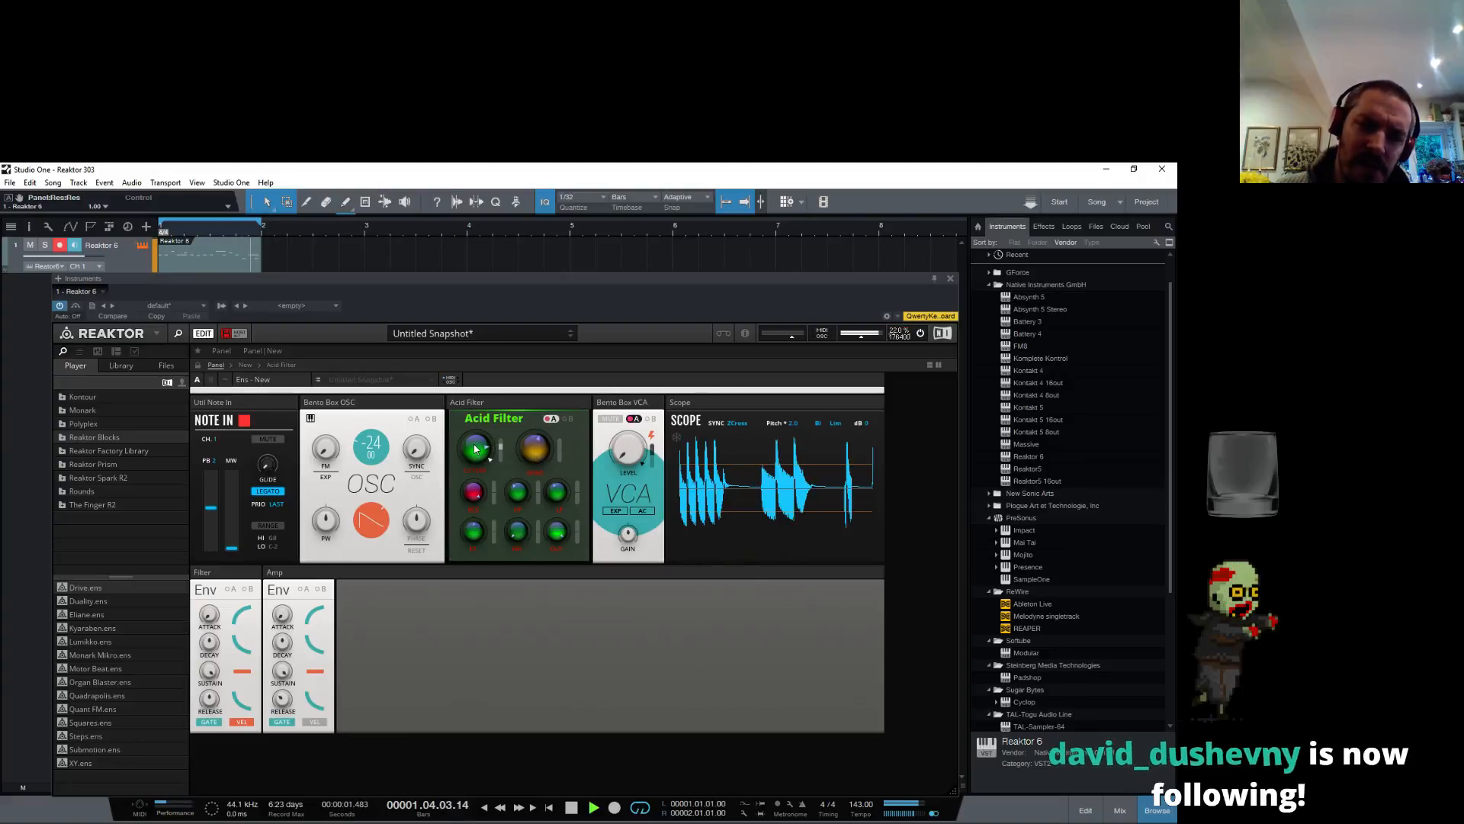
Step: Sweep the Acid Filter's cutoff down and back up while the bassline loops
{"action": "left_click_drag", "start_coordinate": [474, 463], "coordinate": [478, 515]}
{"action": "left_click_drag", "start_coordinate": [477, 517], "coordinate": [478, 571]}
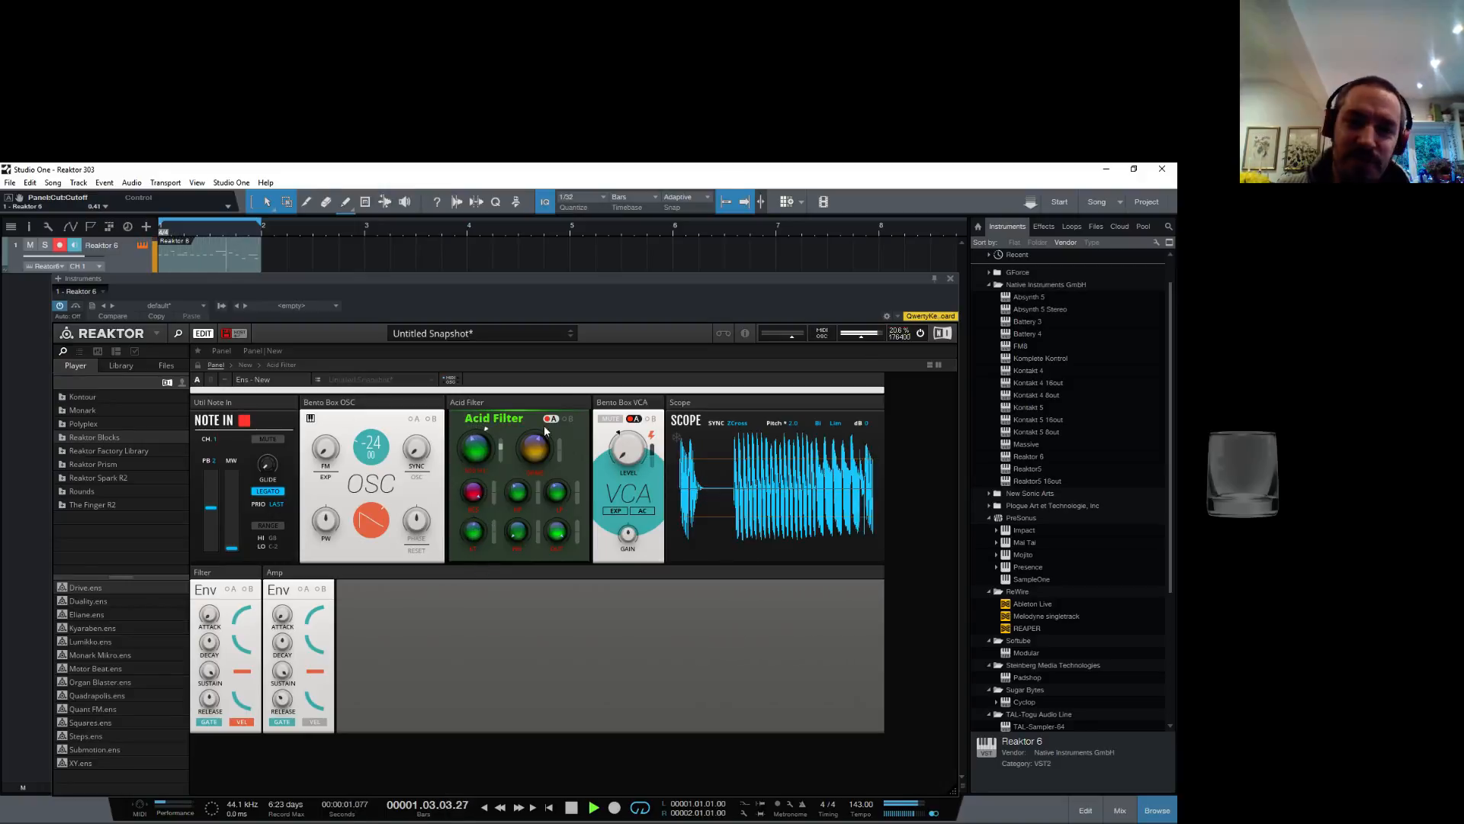
{"action": "left_click_drag", "start_coordinate": [473, 492], "coordinate": [483, 452]}
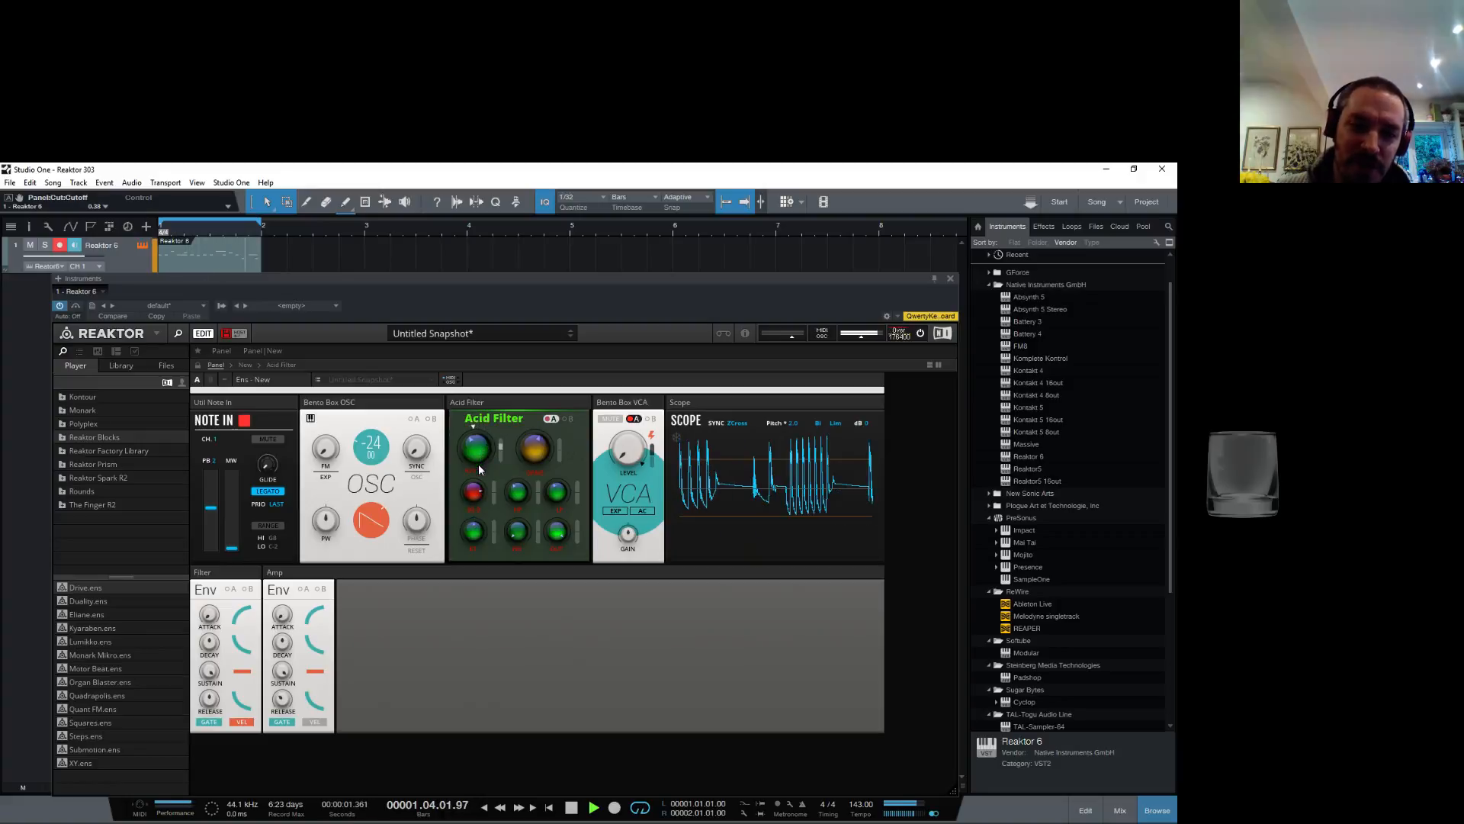
{"action": "left_click_drag", "start_coordinate": [475, 503], "coordinate": [471, 437]}
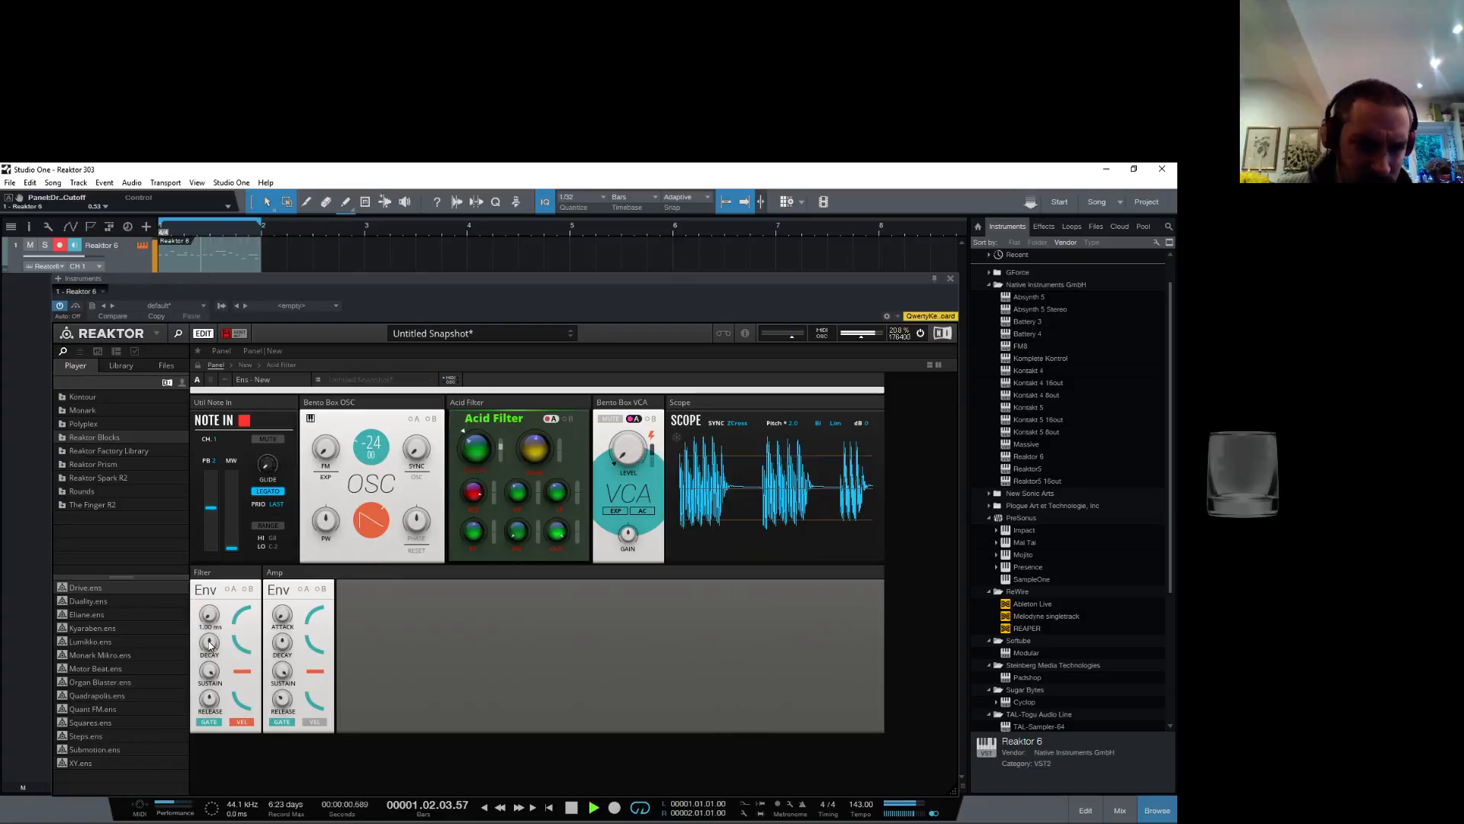
Step: Set the Filter envelope's release to about 25 ms, attack to about 10 ms and decay to about 47 ms
{"action": "left_click", "coordinate": [210, 700]}
{"action": "left_click_drag", "start_coordinate": [206, 700], "coordinate": [211, 729]}
{"action": "left_click_drag", "start_coordinate": [209, 643], "coordinate": [210, 674]}
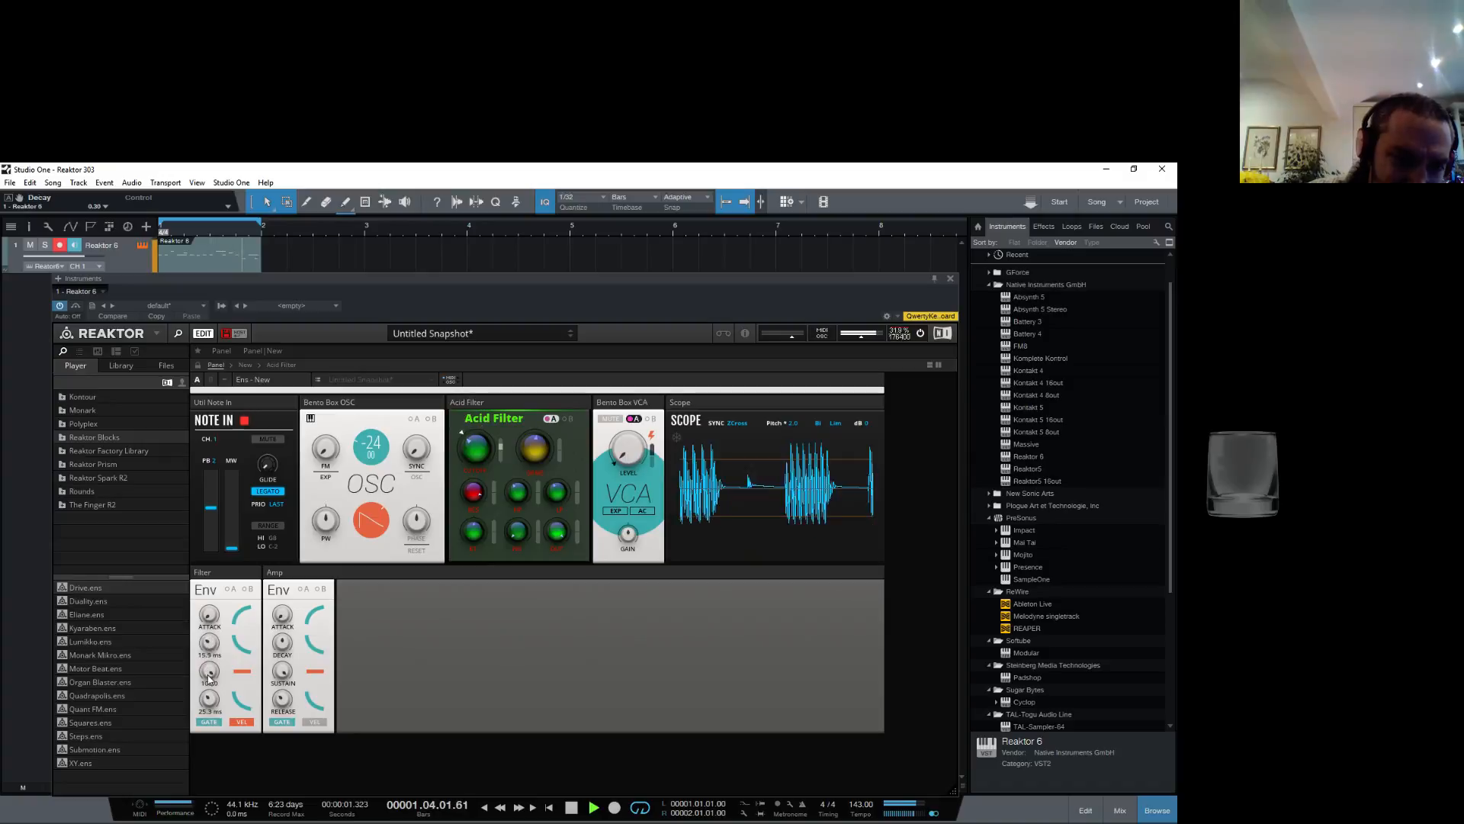
{"action": "left_click", "coordinate": [207, 615]}
{"action": "left_click_drag", "start_coordinate": [201, 617], "coordinate": [206, 578]}
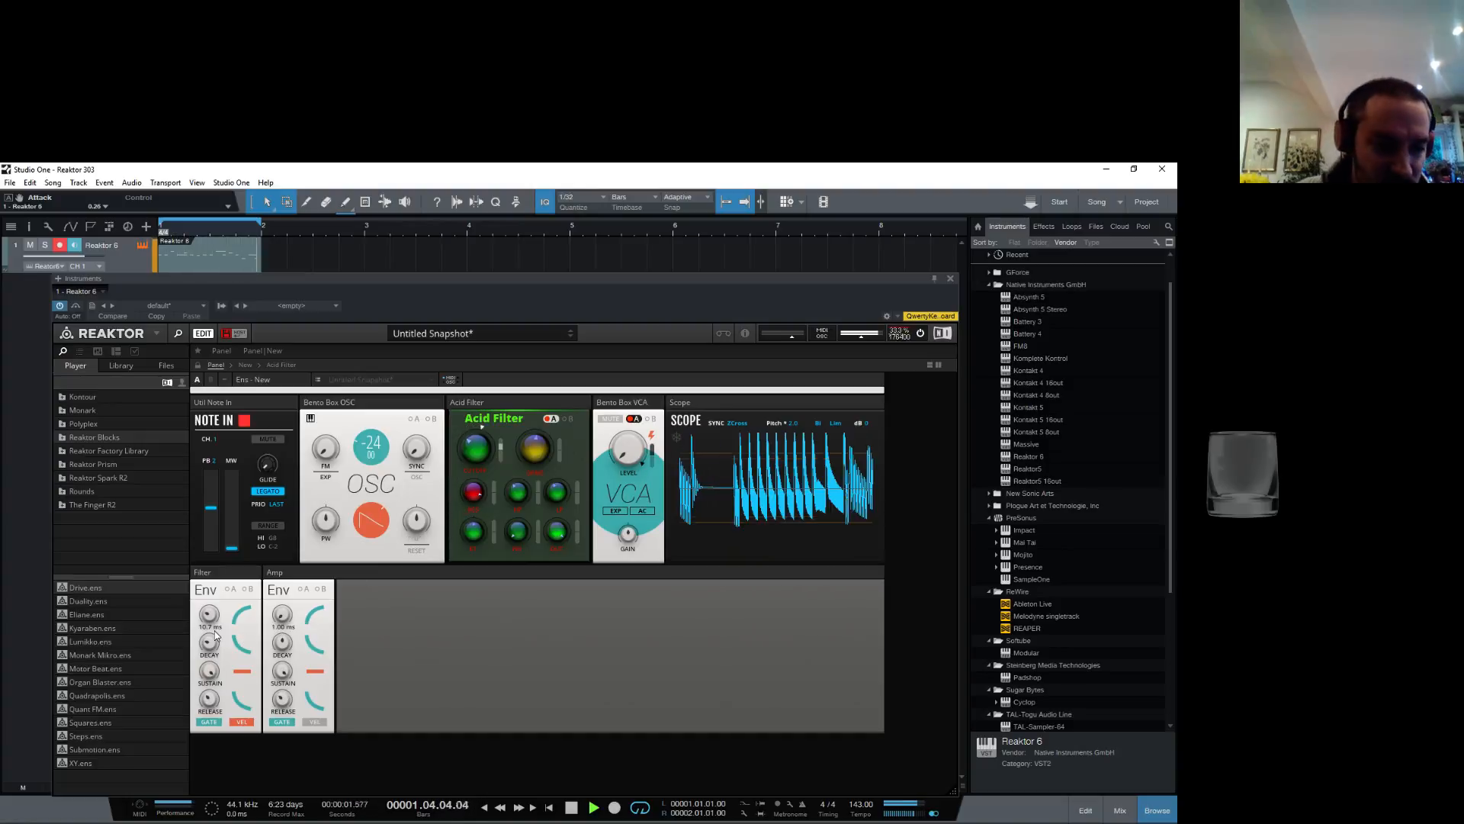
{"action": "mouse_move", "coordinate": [210, 617]}
{"action": "left_mouse_down"}
{"action": "mouse_move", "coordinate": [212, 637]}
{"action": "mouse_move", "coordinate": [210, 595]}
{"action": "mouse_move", "coordinate": [204, 648]}
{"action": "mouse_move", "coordinate": [203, 609]}
{"action": "left_mouse_up"}
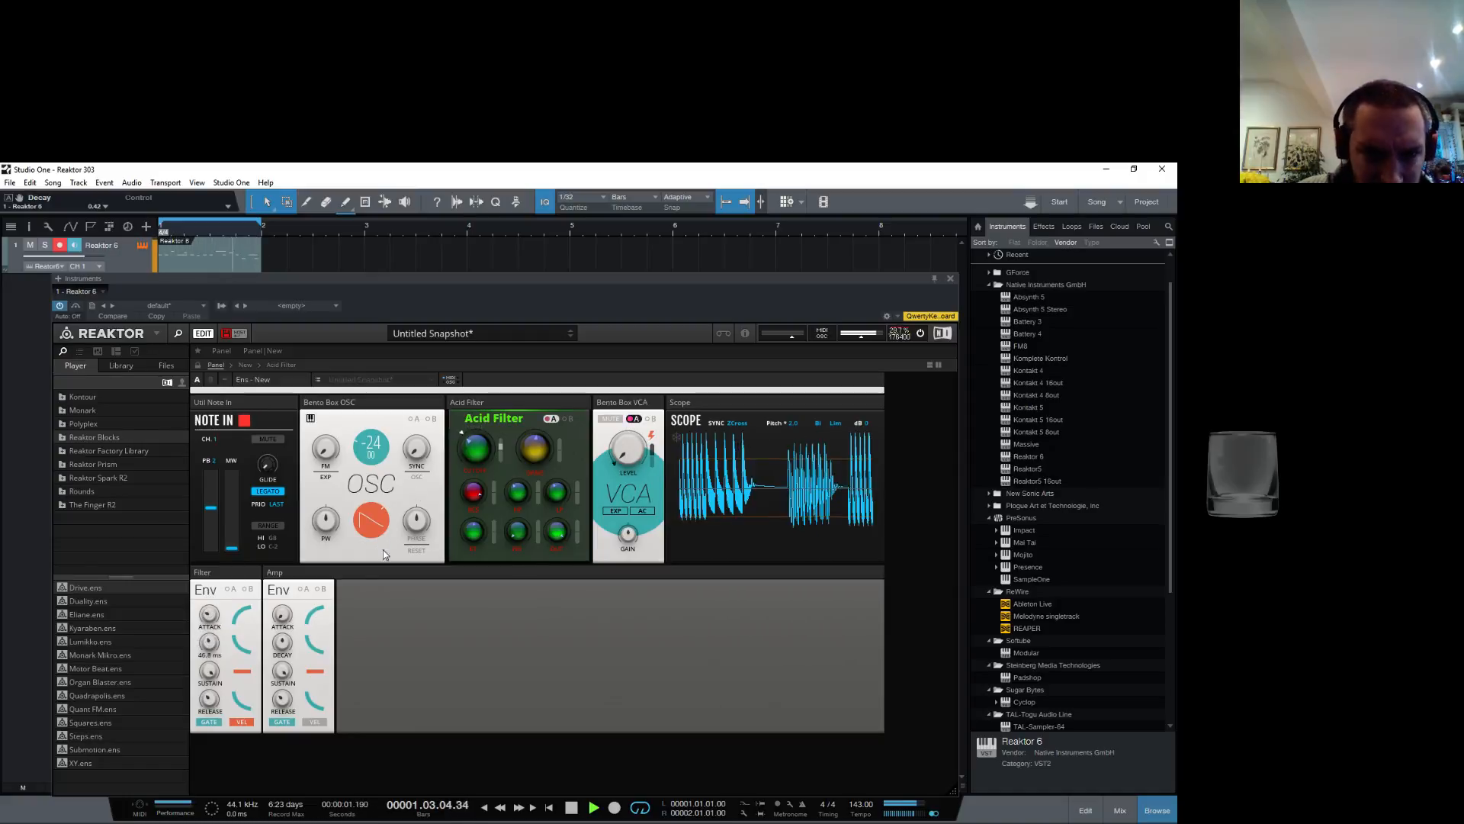
Step: Change the oscillator wave to a pulse shape and sweep the Acid Filter's cutoff up to 0.75, ending at about 0.27
{"action": "left_click_drag", "start_coordinate": [470, 451], "coordinate": [437, 484]}
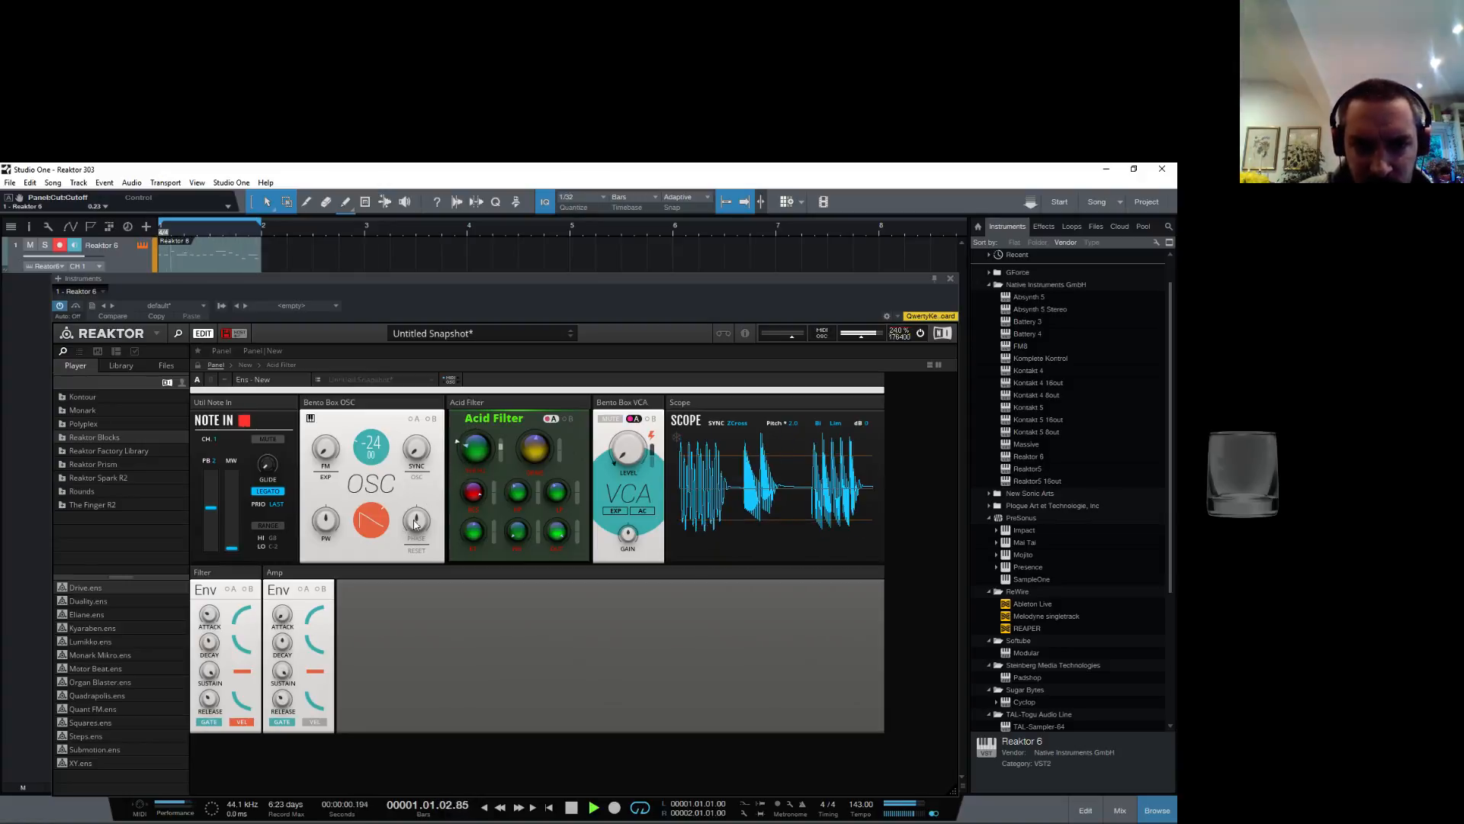
{"action": "left_click_drag", "start_coordinate": [368, 526], "coordinate": [383, 412]}
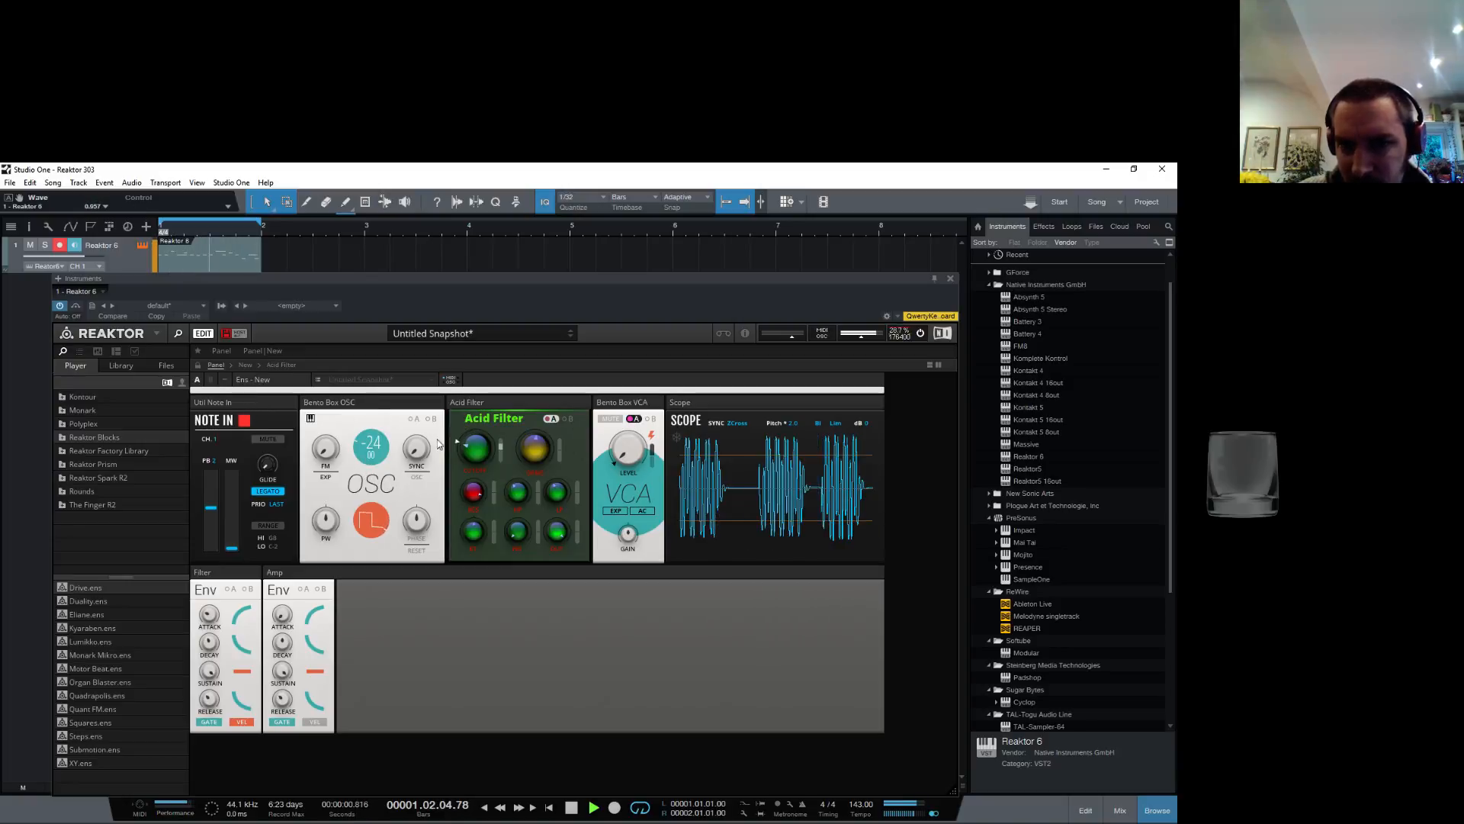
{"action": "mouse_move", "coordinate": [474, 452]}
{"action": "left_mouse_down"}
{"action": "mouse_move", "coordinate": [479, 368]}
{"action": "mouse_move", "coordinate": [538, 273]}
{"action": "mouse_move", "coordinate": [536, 288]}
{"action": "left_mouse_up"}
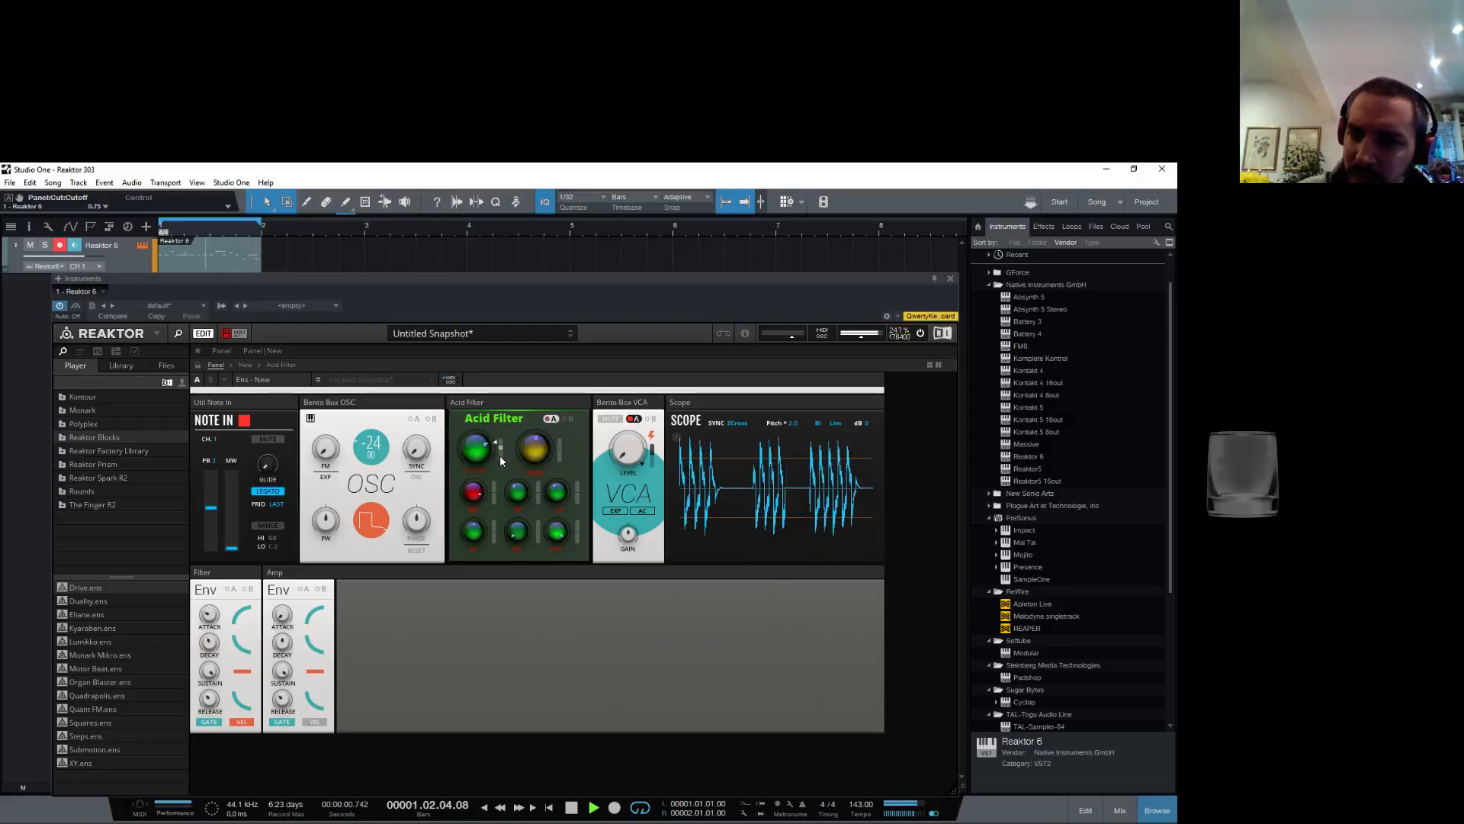
{"action": "mouse_move", "coordinate": [488, 458]}
{"action": "left_mouse_down"}
{"action": "mouse_move", "coordinate": [479, 446]}
{"action": "mouse_move", "coordinate": [477, 591]}
{"action": "left_mouse_up"}
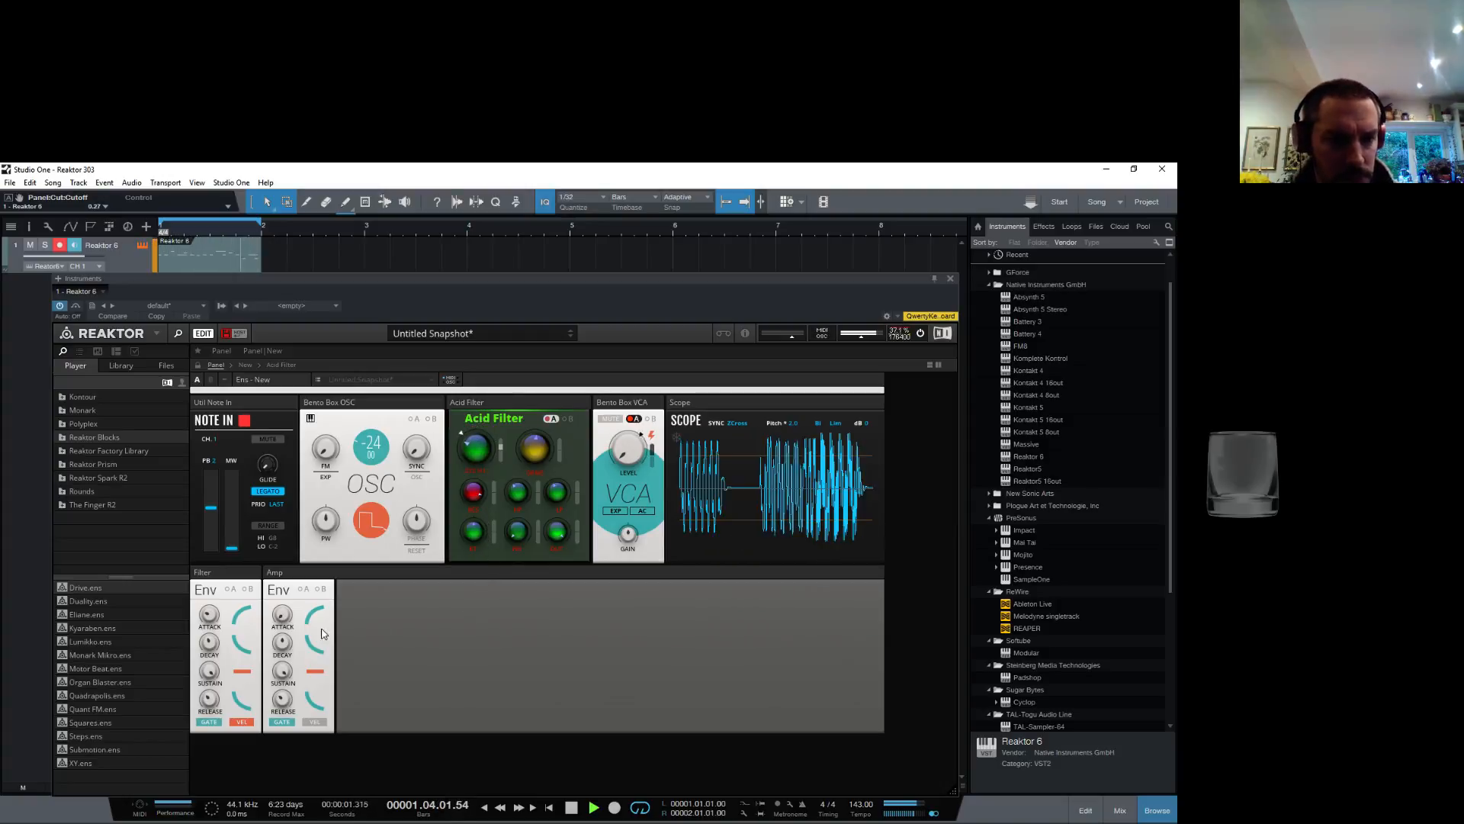
Step: Turn down the Acid Filter's drive, set its cutoff to about 0.21 and the Filter envelope's attack to about 0.24, and stop playback
{"action": "left_click_drag", "start_coordinate": [458, 444], "coordinate": [523, 560]}
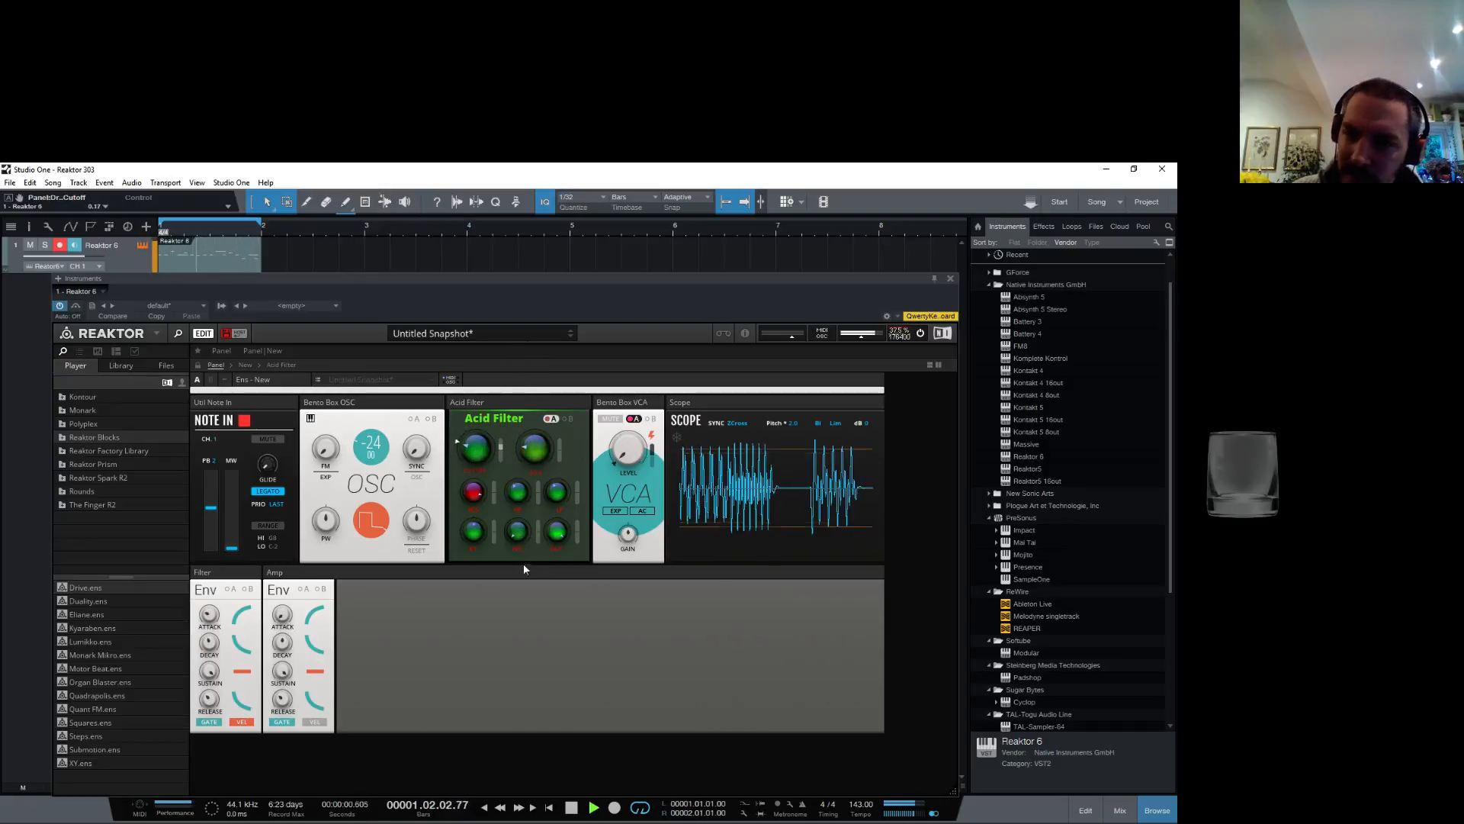
{"action": "left_click_drag", "start_coordinate": [462, 460], "coordinate": [470, 369]}
{"action": "left_click_drag", "start_coordinate": [210, 615], "coordinate": [210, 601]}
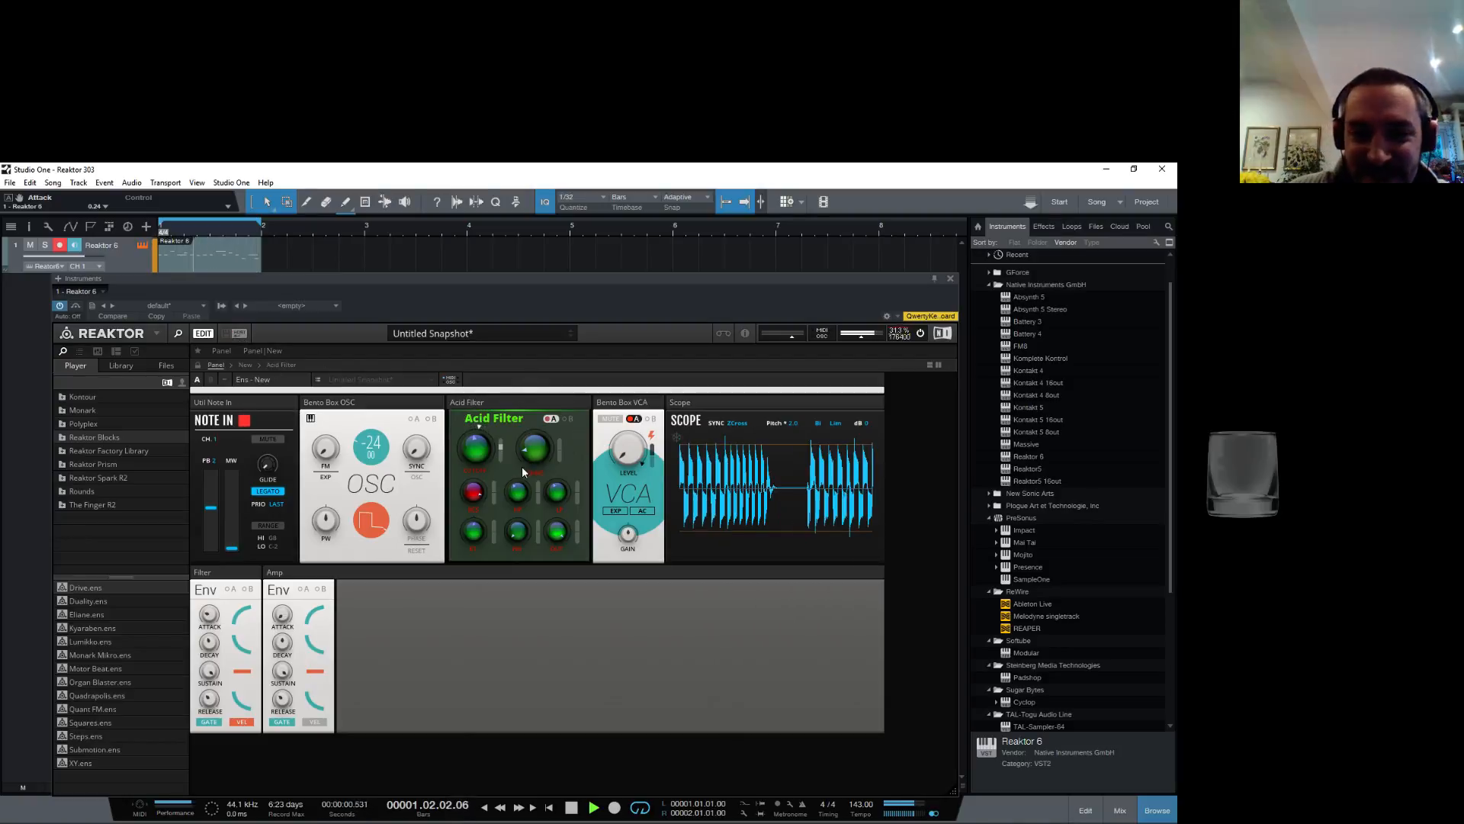
{"action": "left_click_drag", "start_coordinate": [478, 501], "coordinate": [472, 522]}
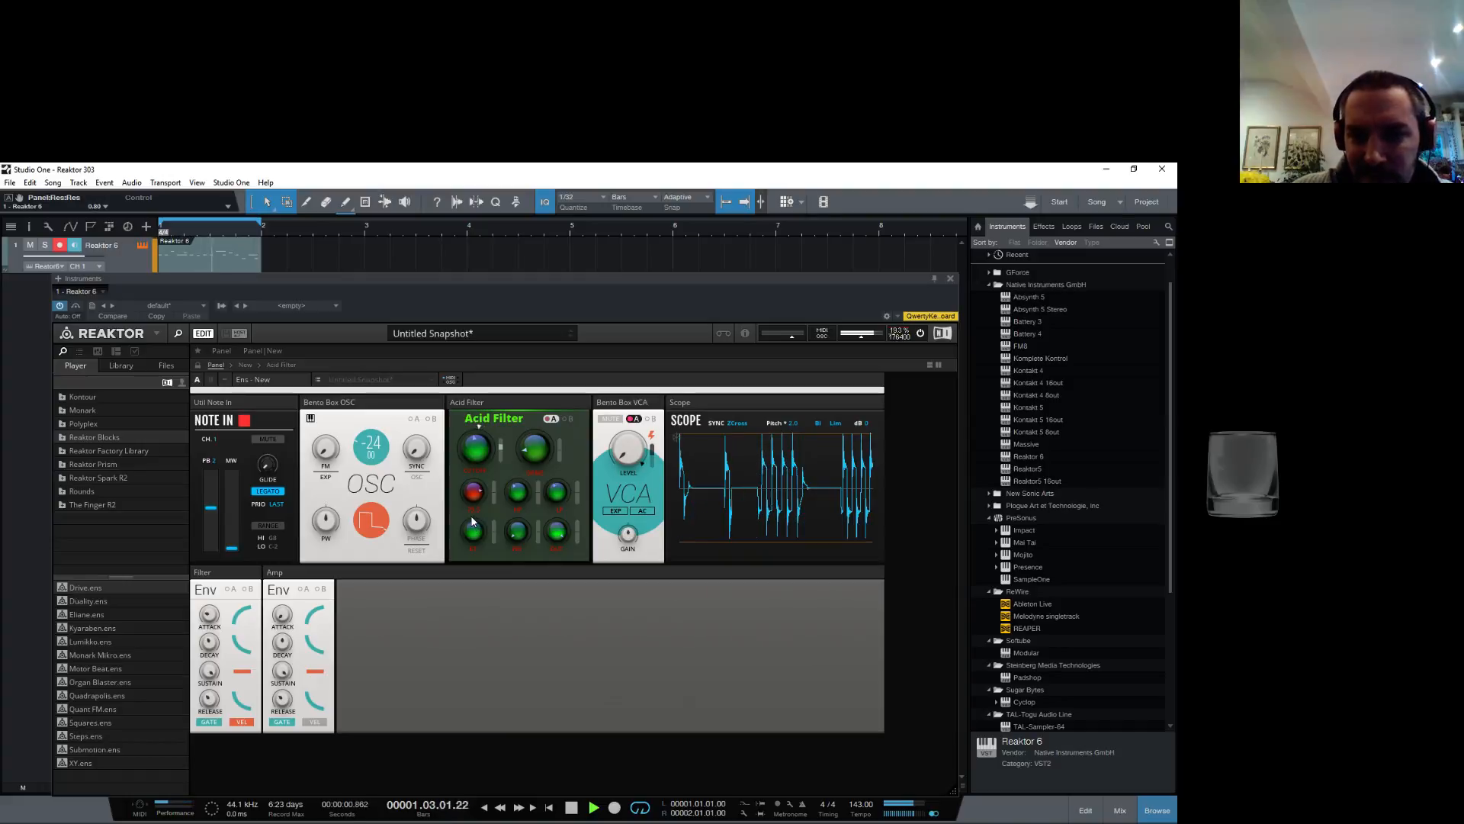
{"action": "left_click_drag", "start_coordinate": [479, 434], "coordinate": [482, 580]}
{"action": "key", "text": "space"}
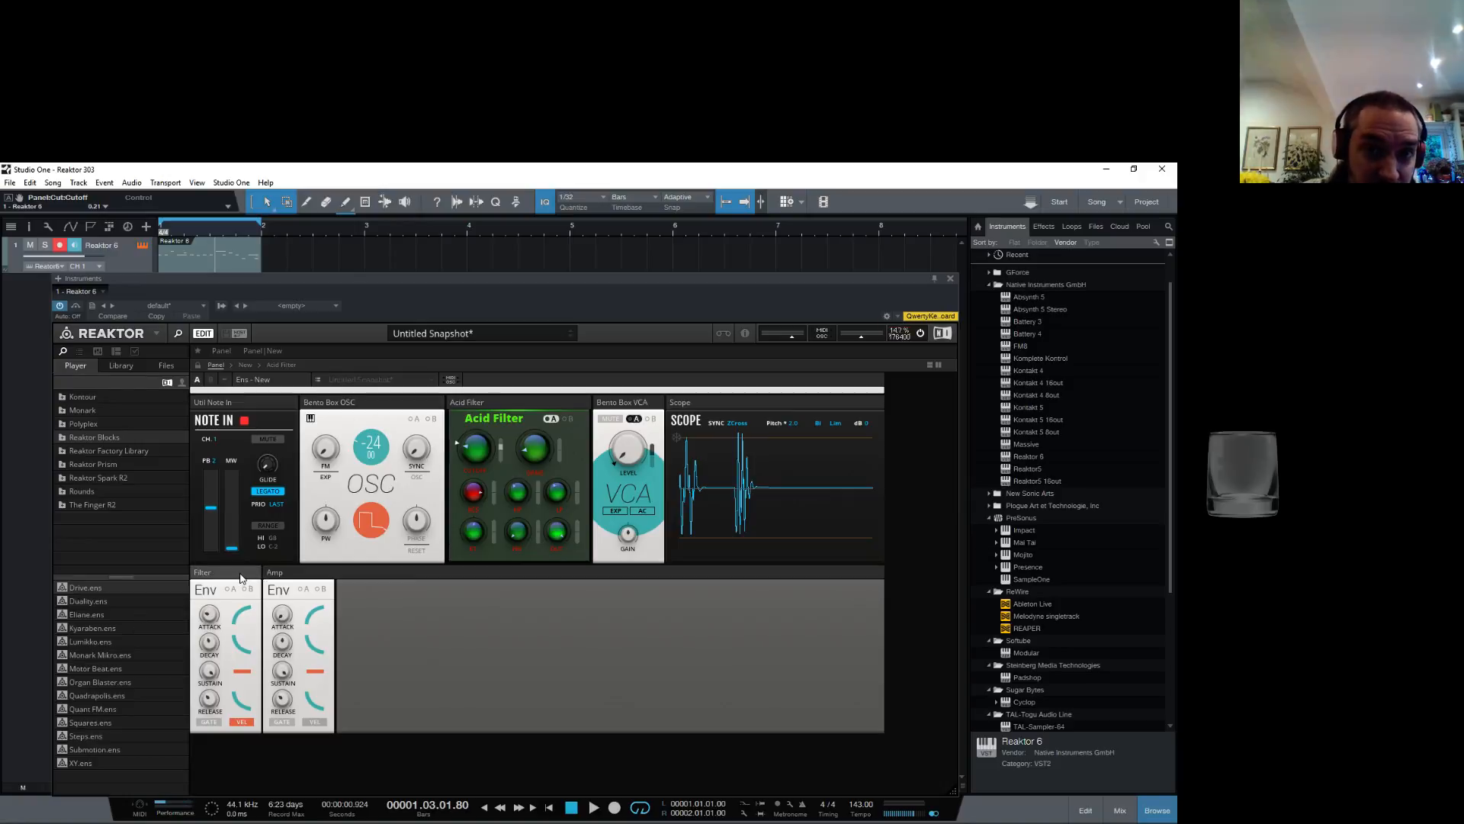
{"action": "mouse_move", "coordinate": [237, 624]}
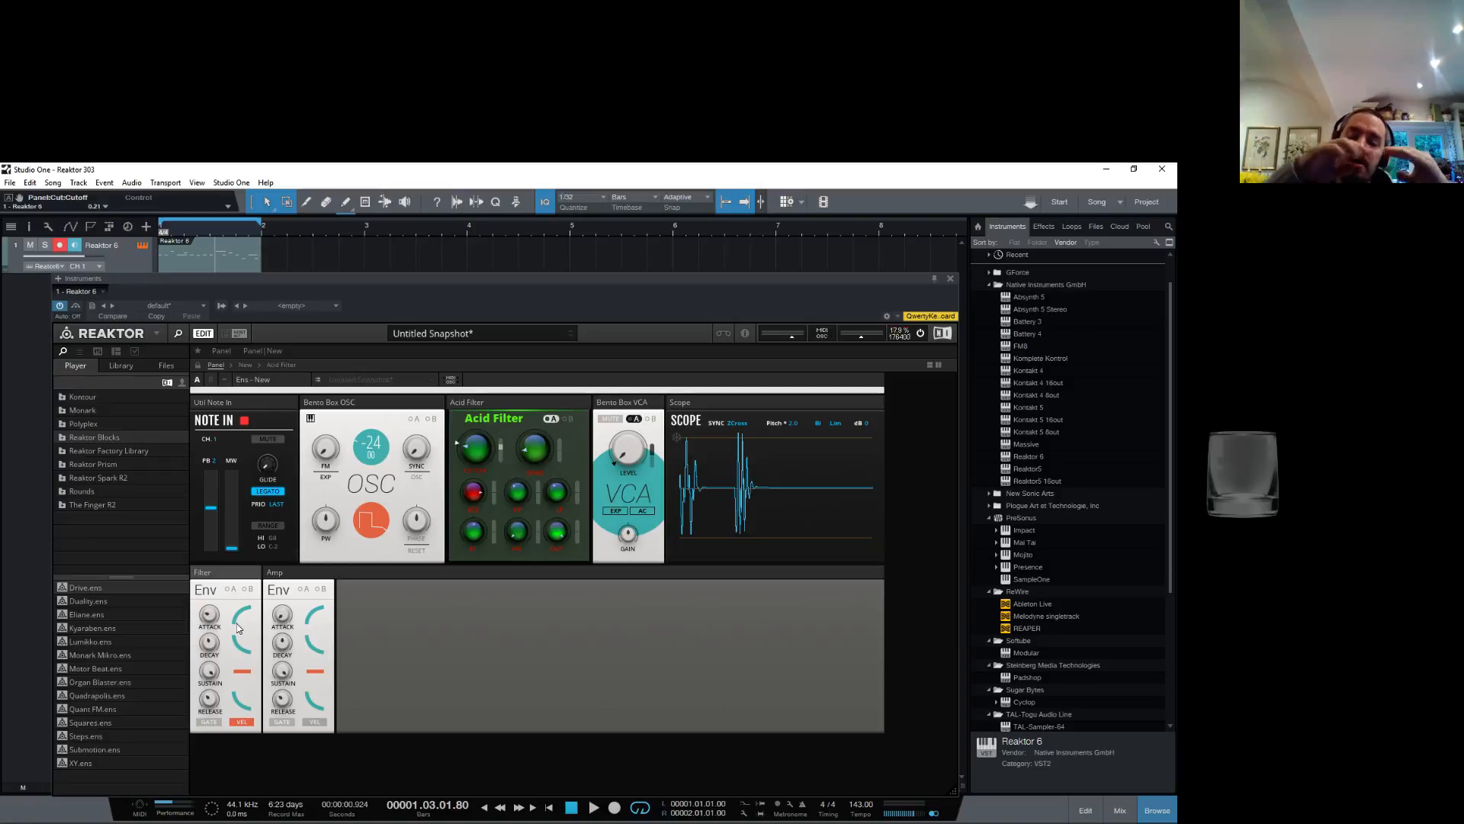
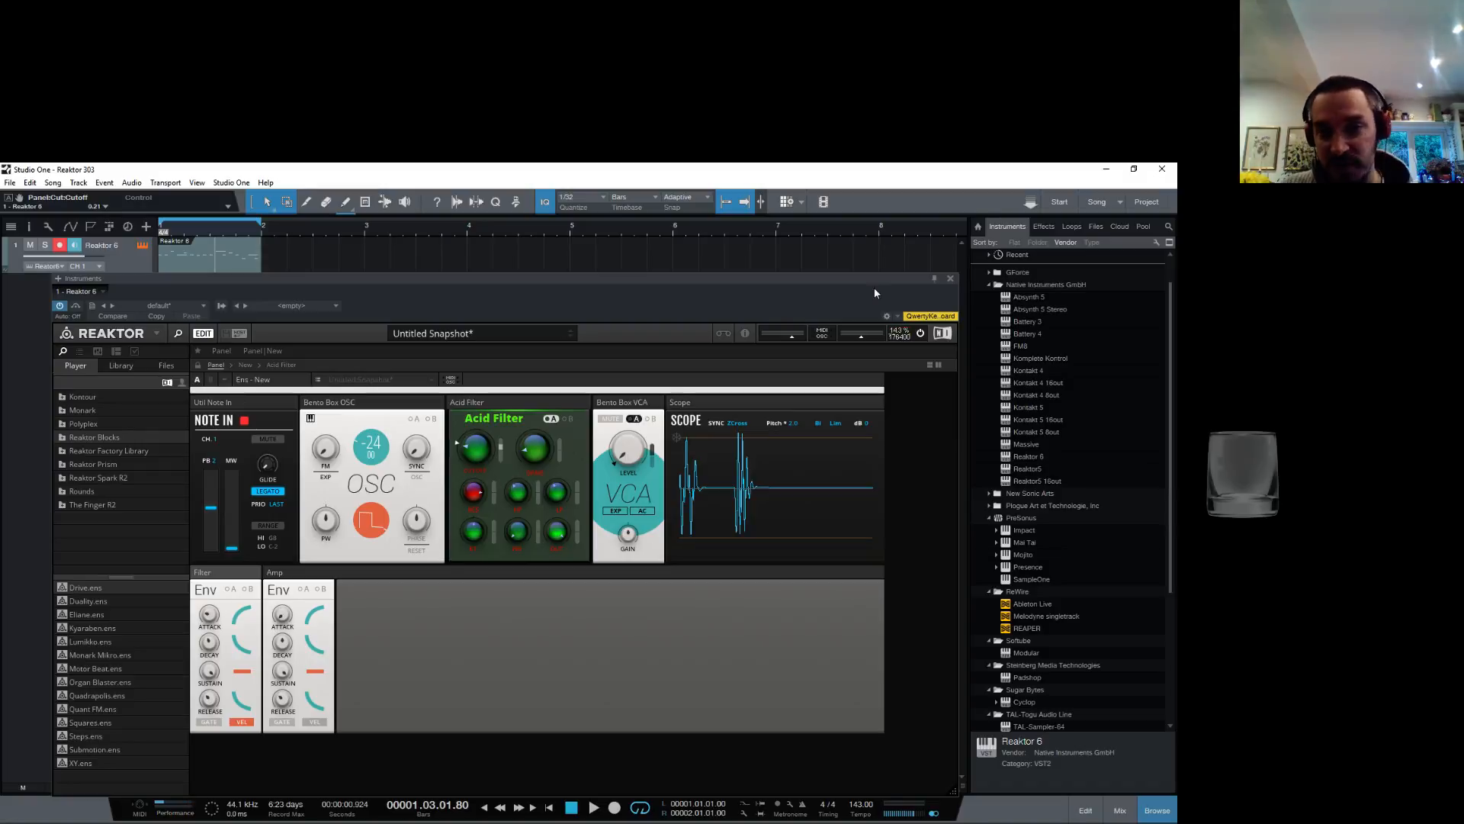
Step: Close and reopen the Reaktor instrument and show the structure containing all the synth's blocks
{"action": "left_click", "coordinate": [949, 279]}
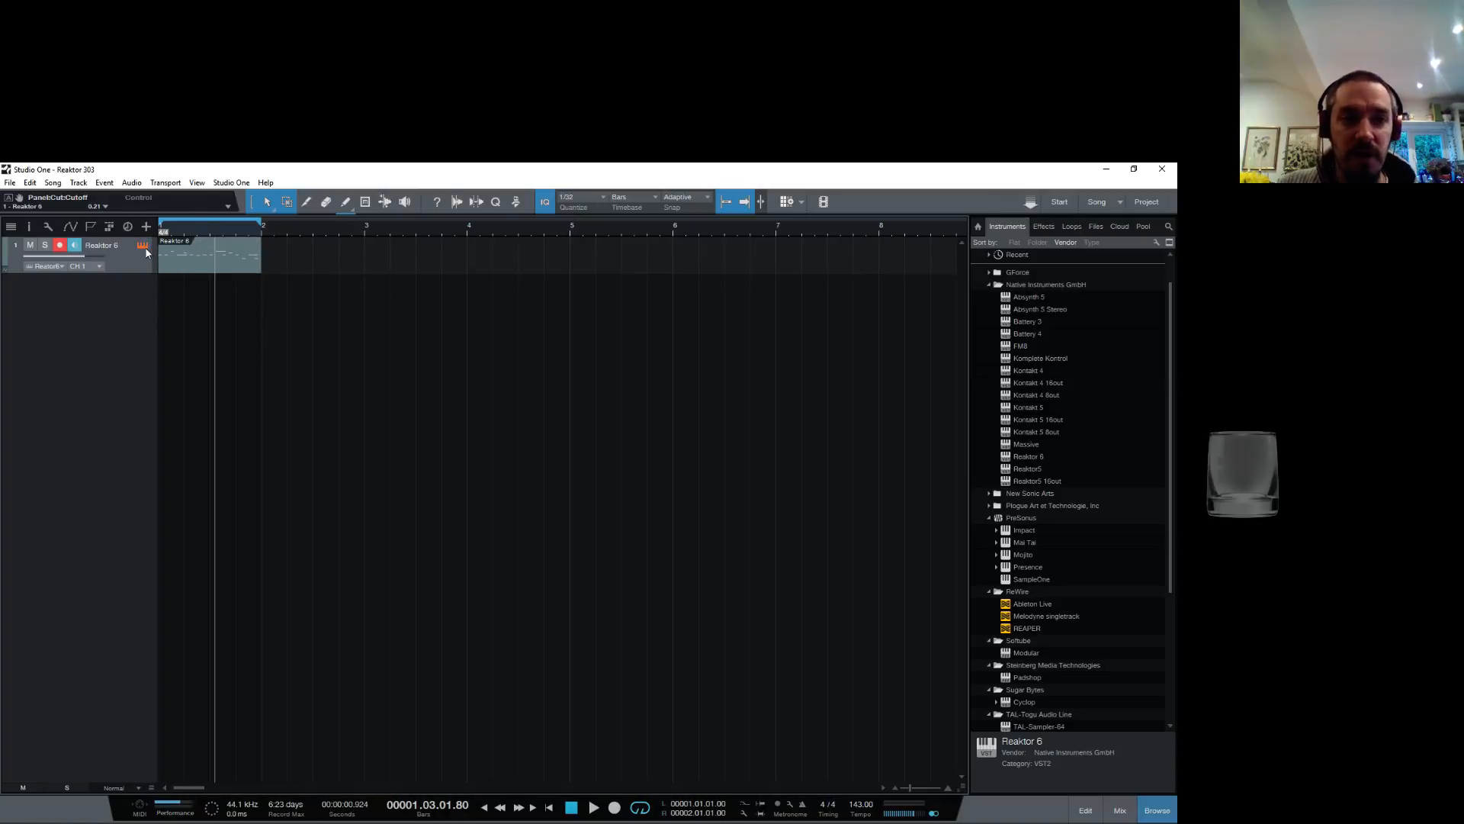
{"action": "left_click", "coordinate": [143, 245]}
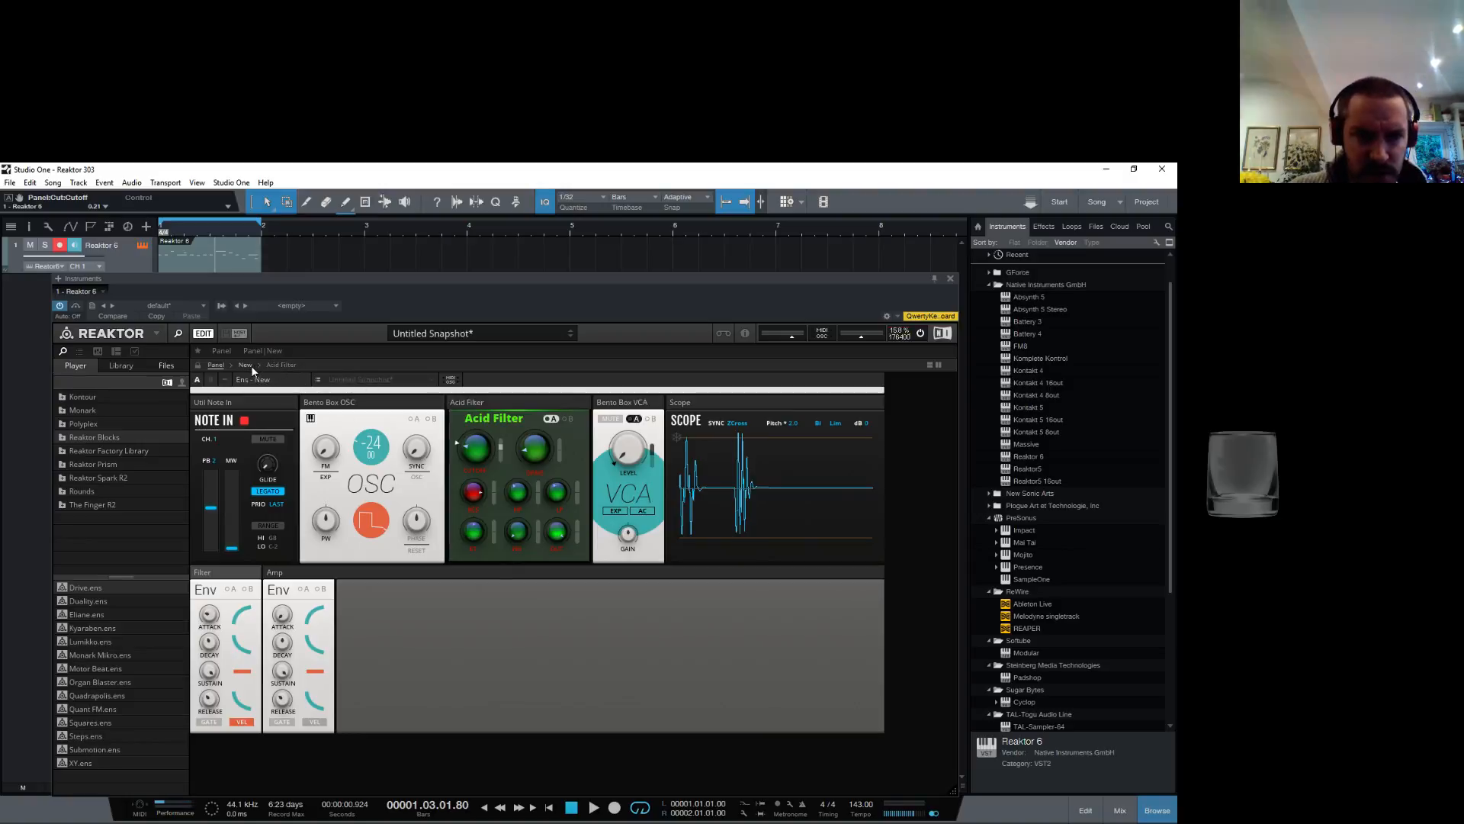
{"action": "left_click", "coordinate": [273, 368]}
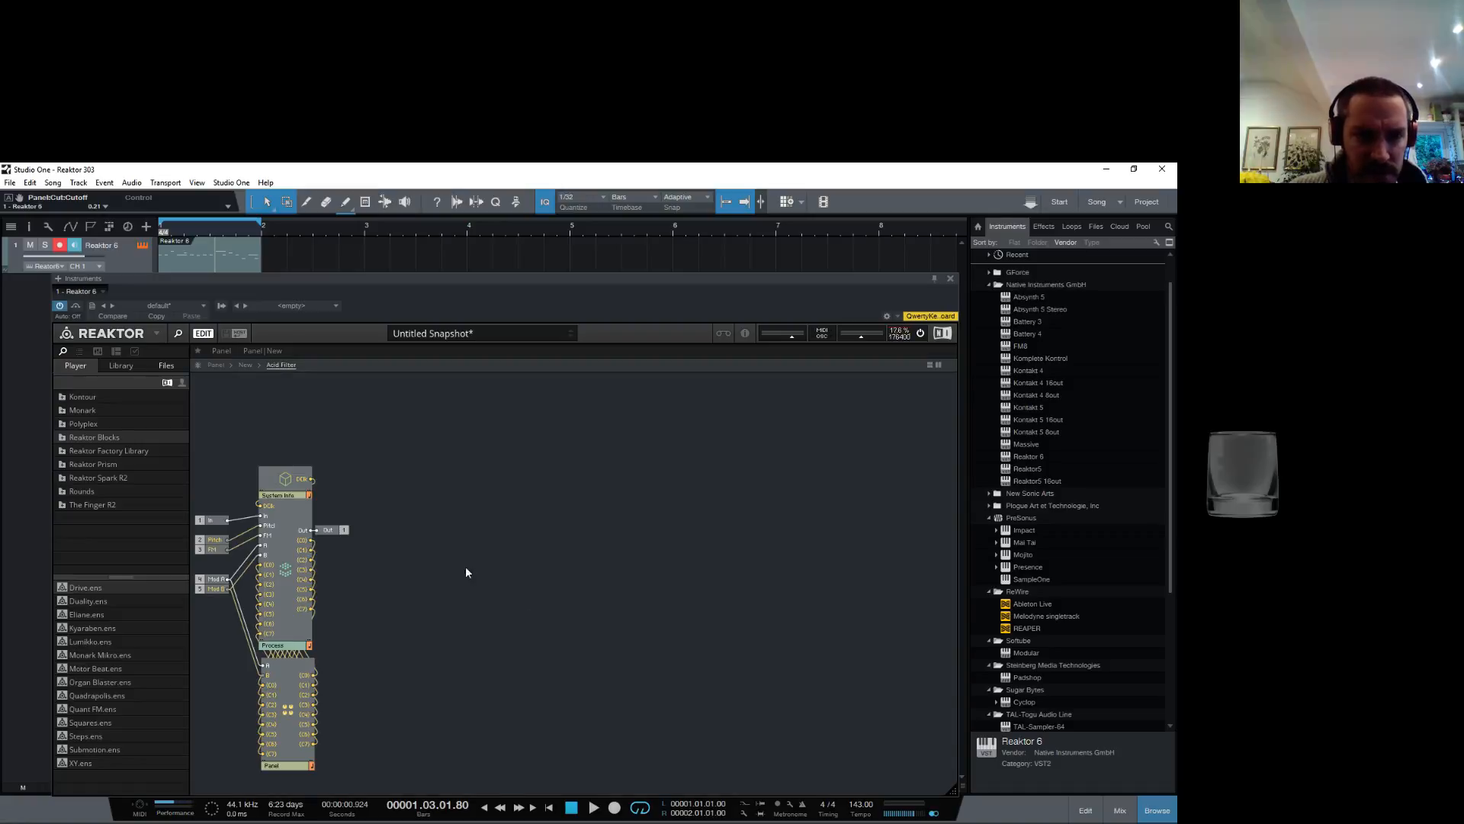
{"action": "double_click", "coordinate": [500, 444]}
Step: Duplicate the Amp envelope block, name the copy Drive and connect the Note In block's Gate output to its Gate input
{"action": "left_click", "coordinate": [574, 673]}
{"action": "right_click", "coordinate": [562, 678]}
{"action": "left_click", "coordinate": [632, 573]}
{"action": "right_click", "coordinate": [649, 656]}
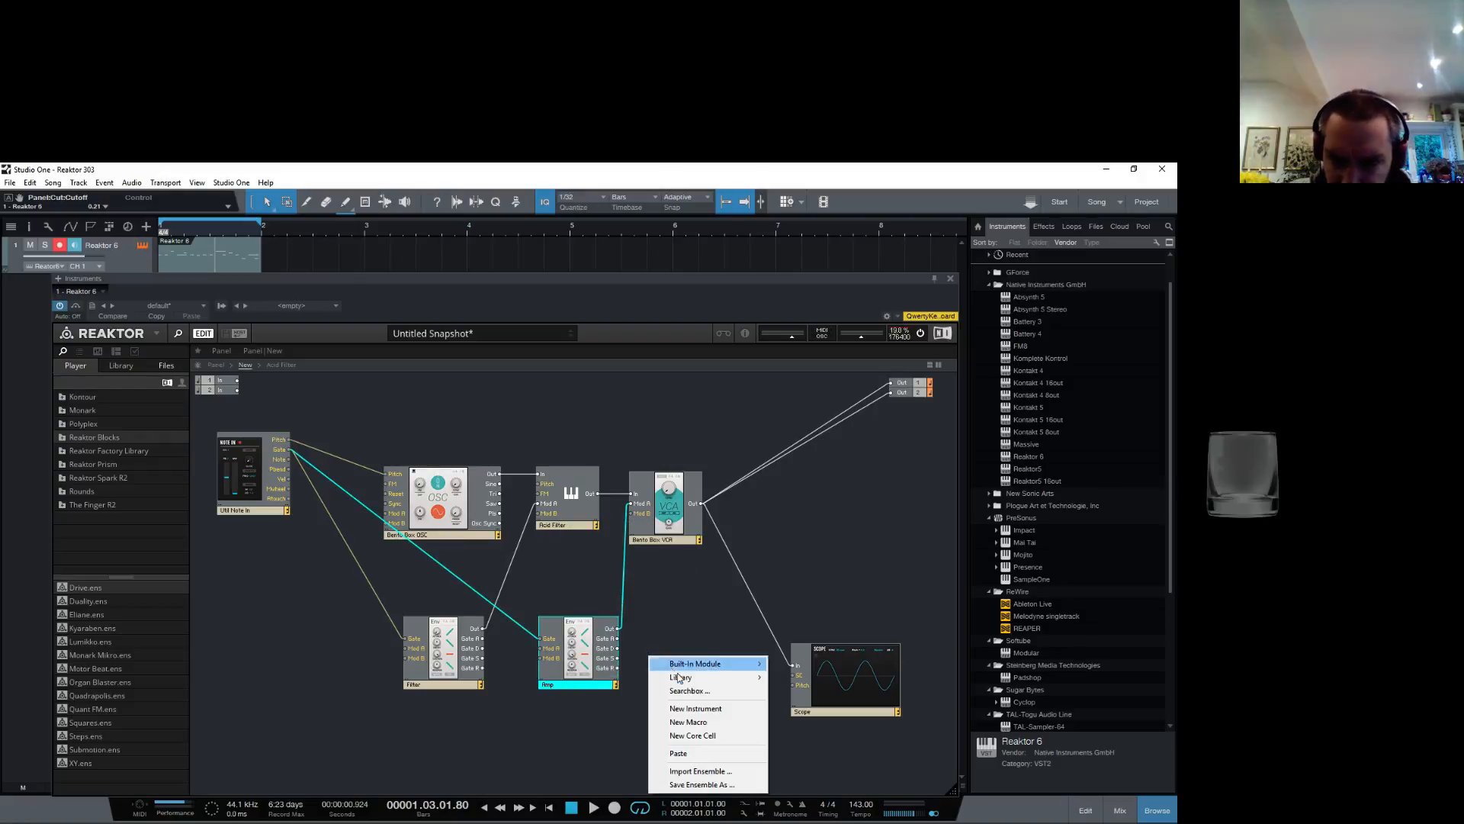
{"action": "left_click", "coordinate": [679, 753]}
{"action": "left_click_drag", "start_coordinate": [684, 729], "coordinate": [507, 762]}
{"action": "double_click", "coordinate": [498, 763]}
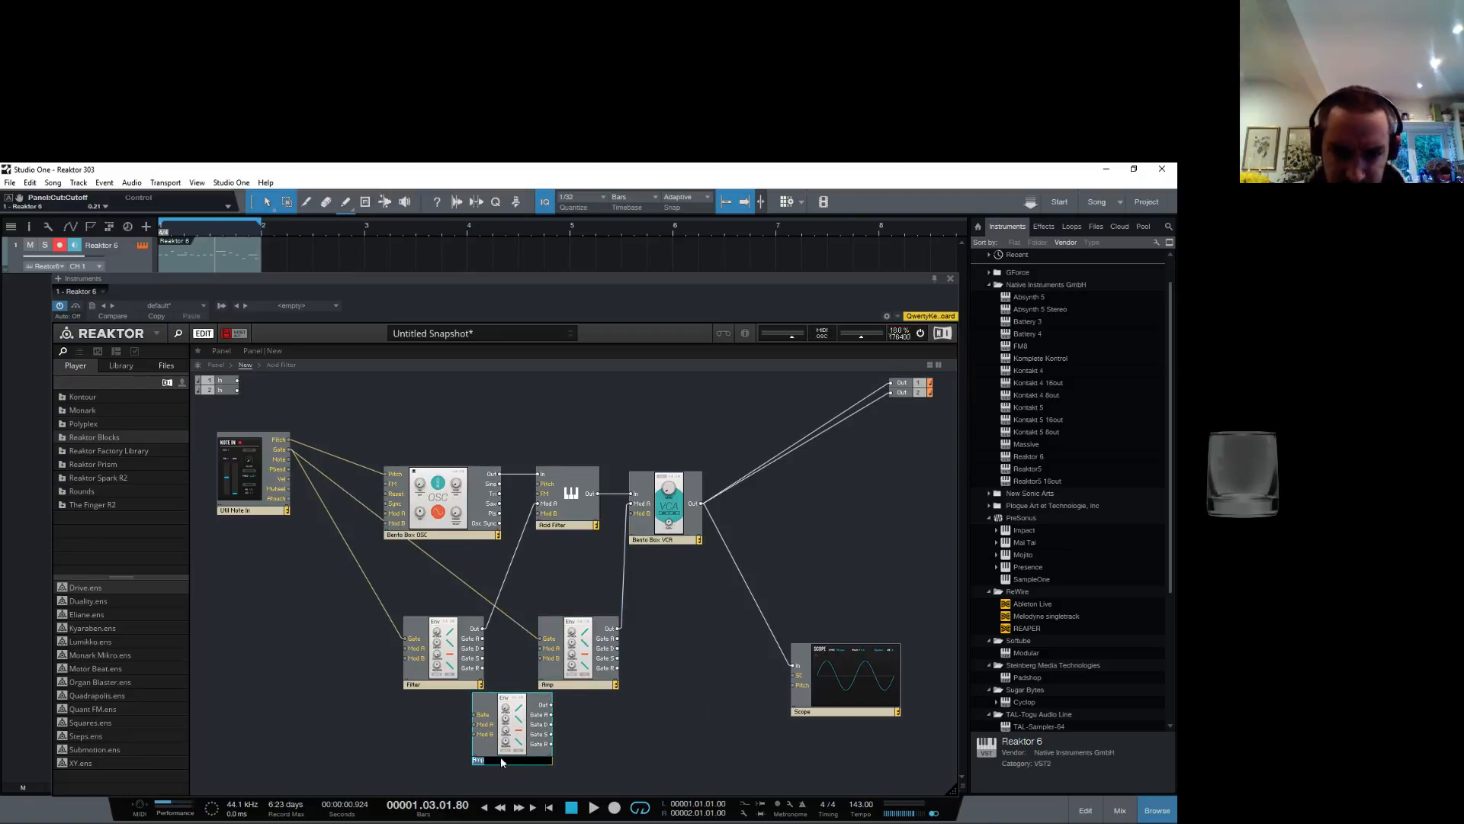
{"action": "type", "text": "Pri"}
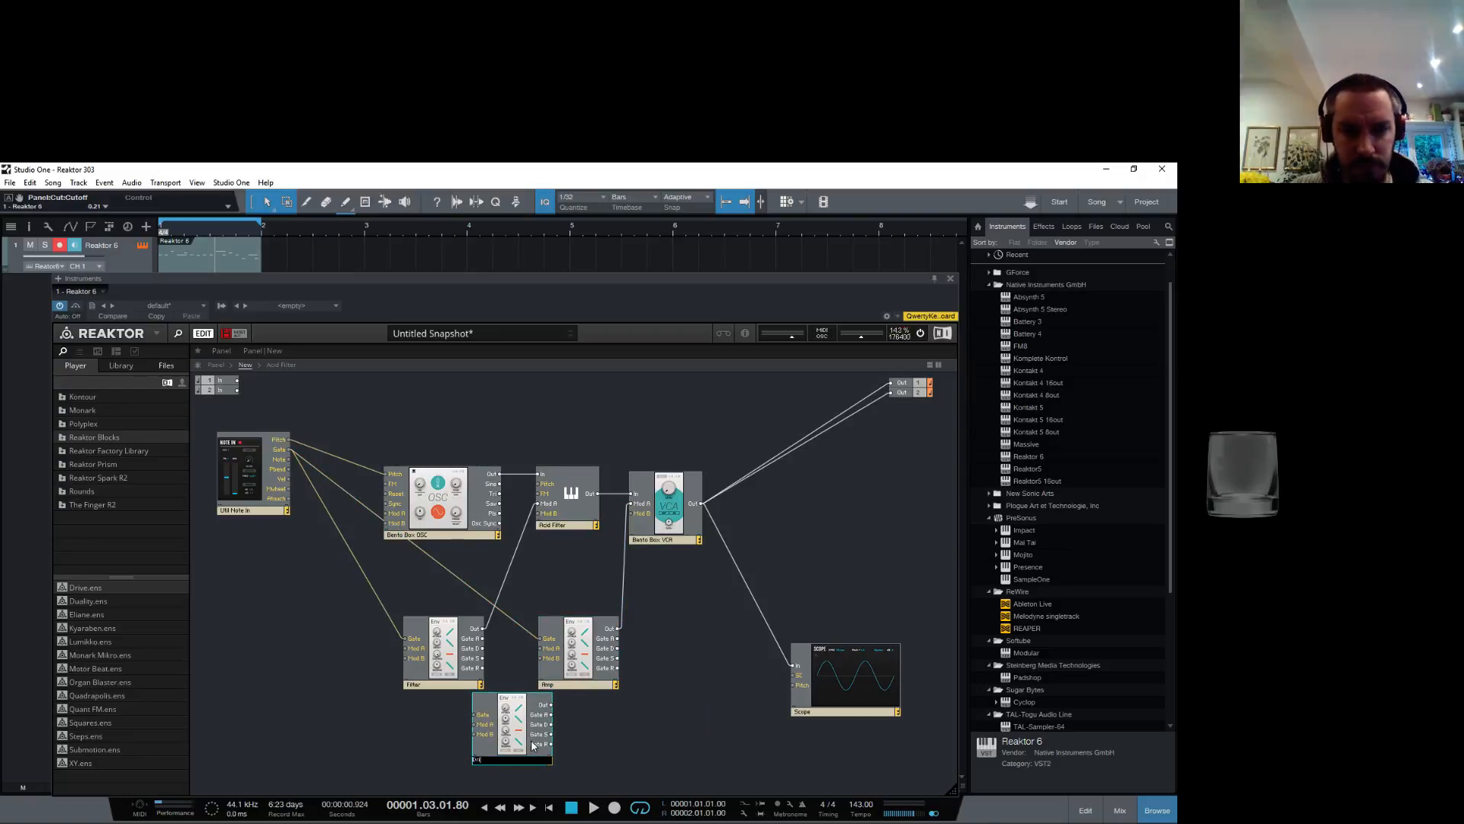
{"action": "type", "text": "ve"}
{"action": "key", "text": "Return"}
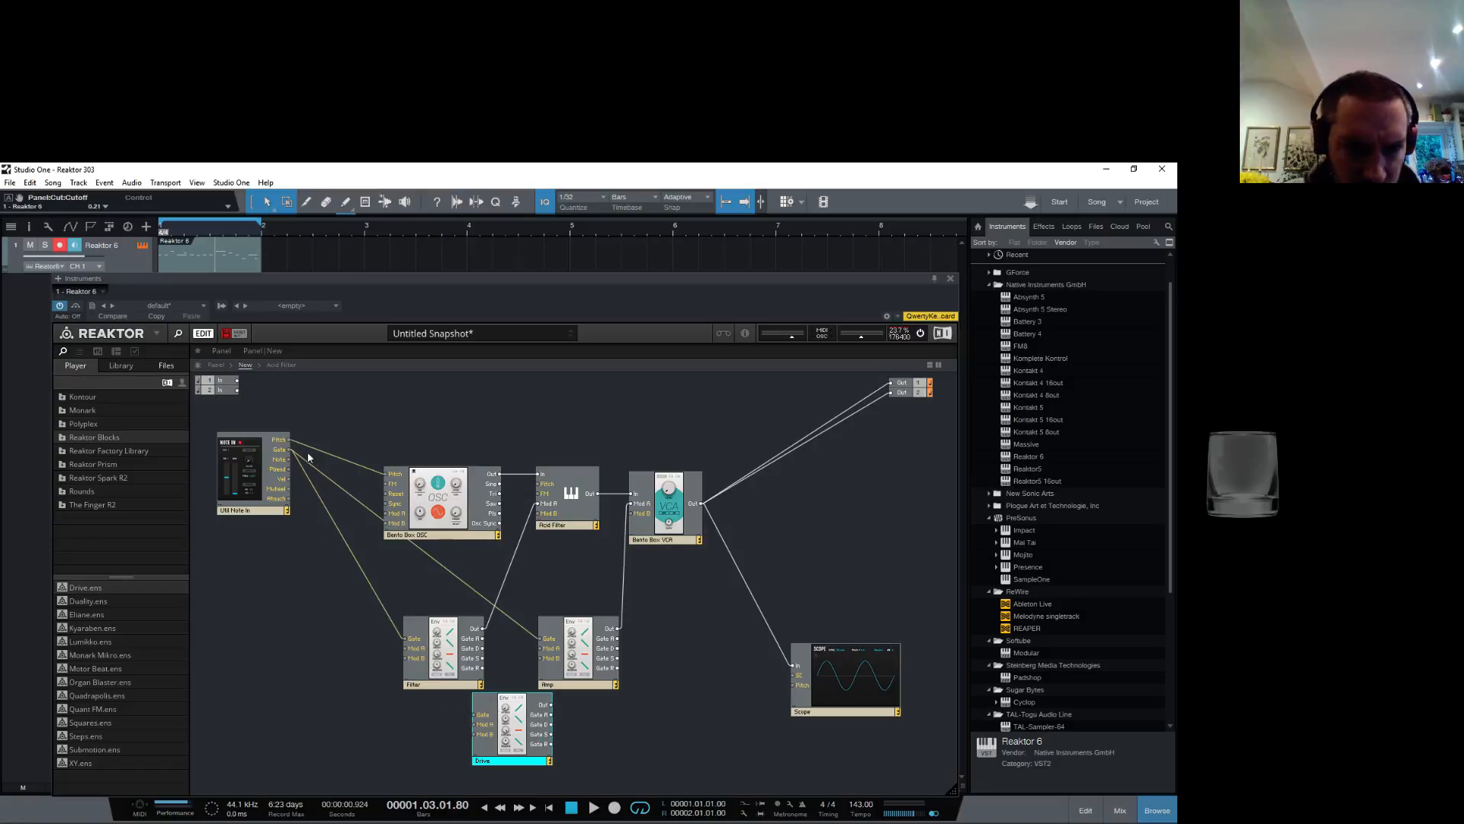
{"action": "left_click_drag", "start_coordinate": [287, 454], "coordinate": [476, 715]}
{"action": "left_click", "coordinate": [665, 543]}
{"action": "right_click", "coordinate": [664, 540]}
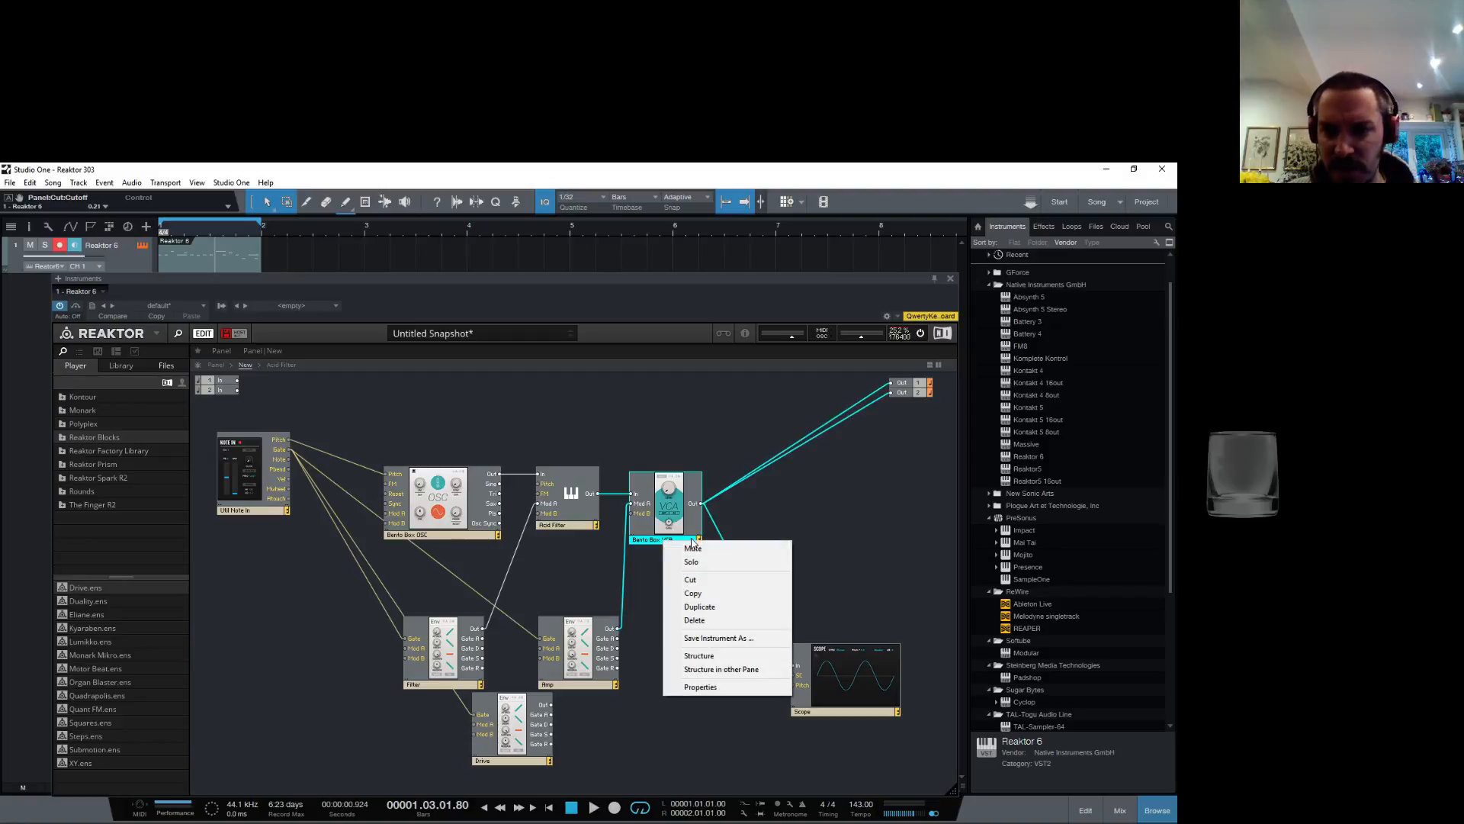
{"action": "left_click", "coordinate": [730, 597]}
{"action": "right_click", "coordinate": [684, 607]}
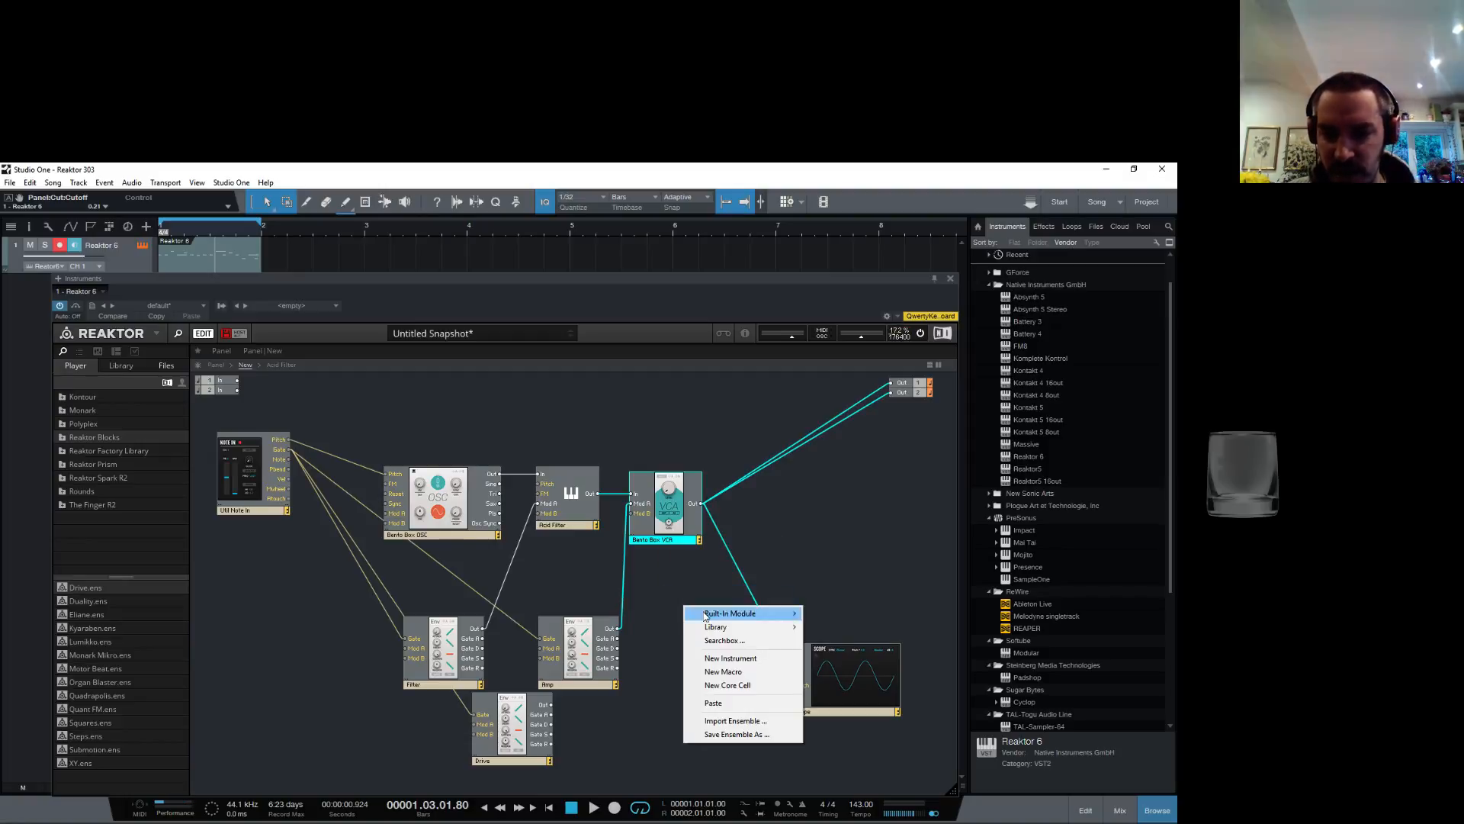
{"action": "left_click", "coordinate": [717, 703]}
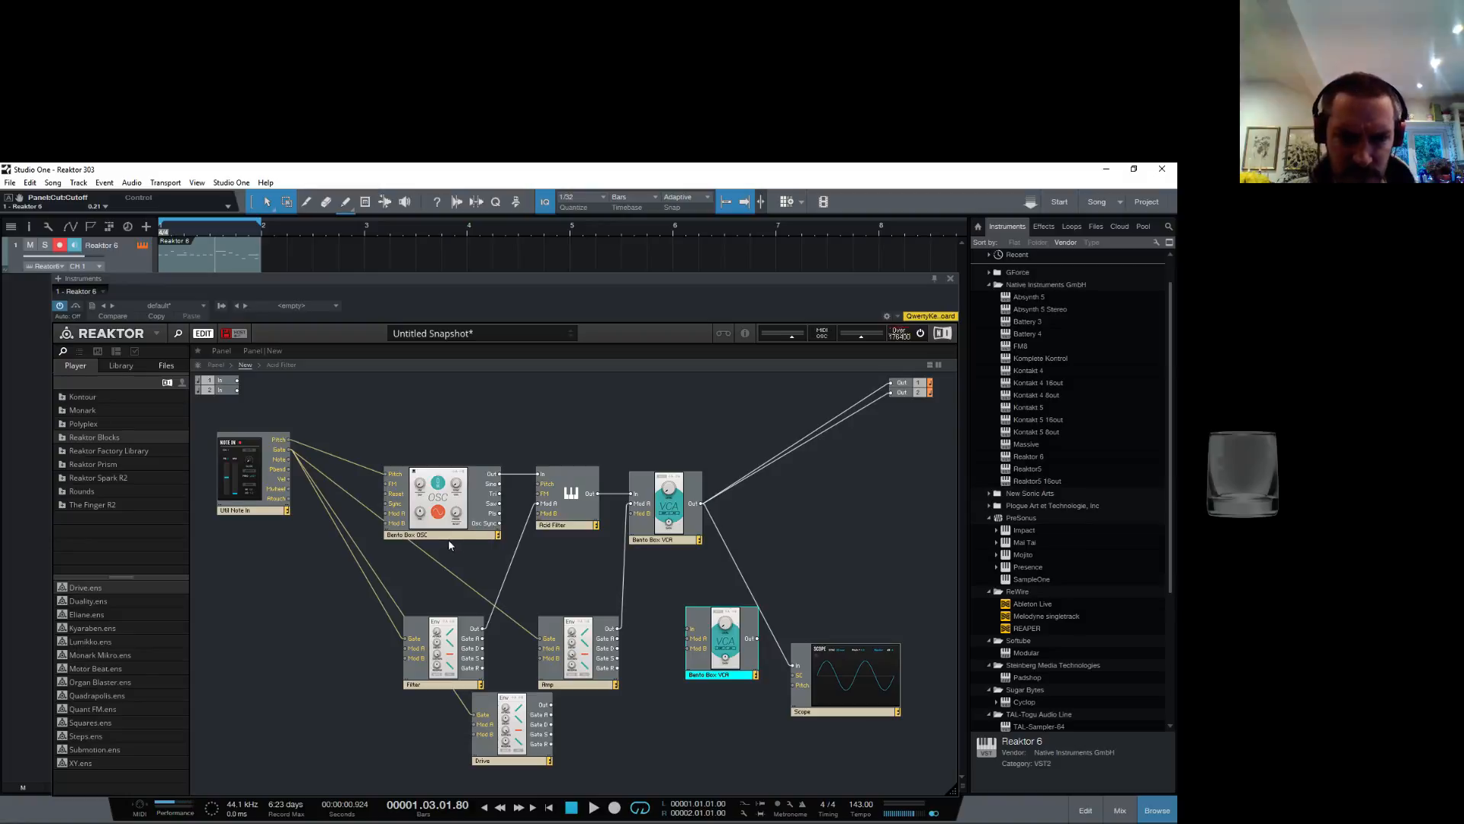
{"action": "left_click_drag", "start_coordinate": [446, 536], "coordinate": [398, 540]}
{"action": "left_click", "coordinate": [695, 676]}
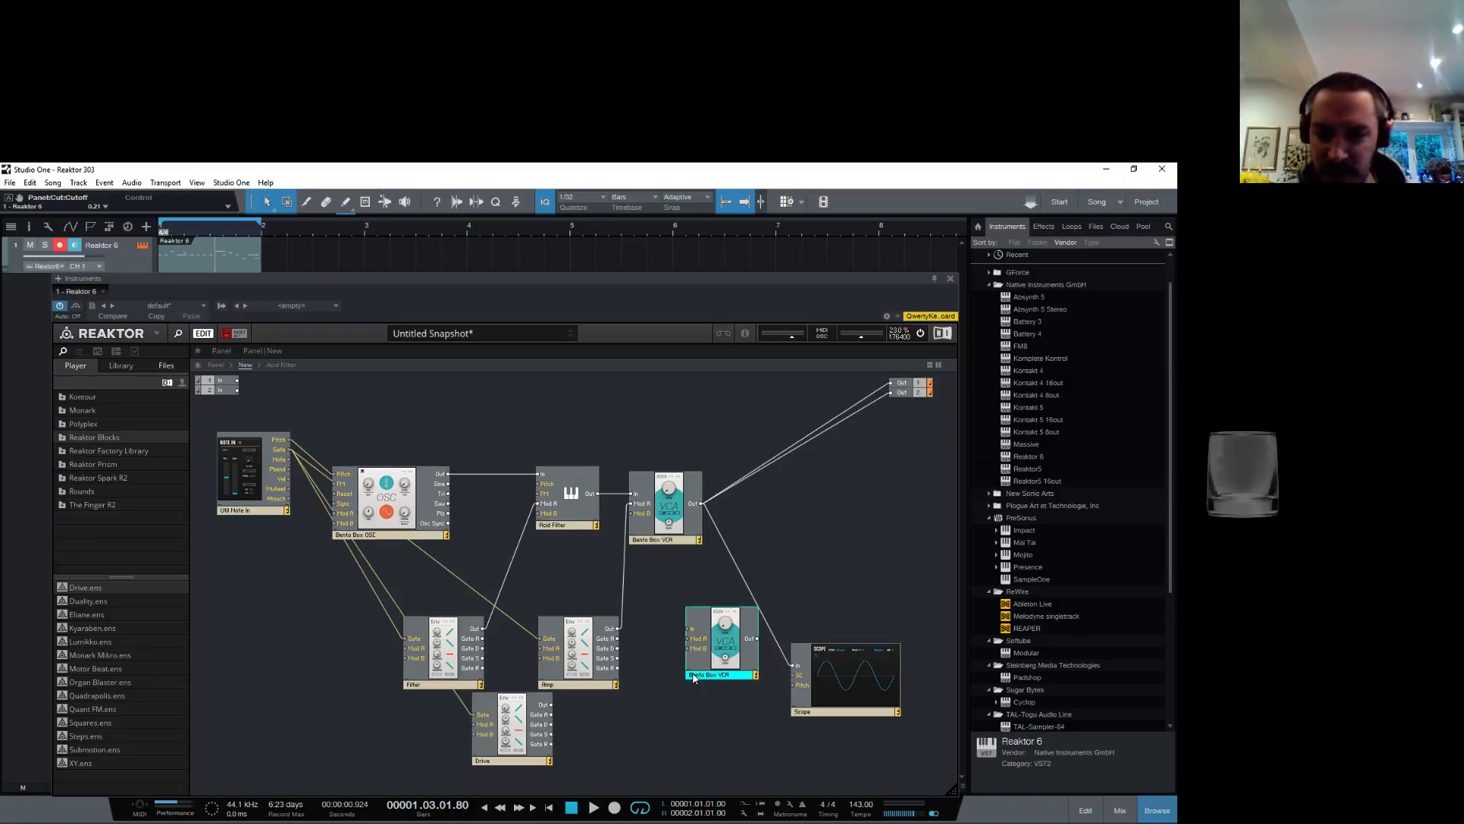
{"action": "key", "text": "Delete"}
Step: Move the Drive envelope beneath the Note In block and connect its output to the Acid Filter's Mod B input
{"action": "left_click_drag", "start_coordinate": [487, 765], "coordinate": [289, 670]}
{"action": "left_click_drag", "start_coordinate": [354, 614], "coordinate": [540, 516]}
{"action": "left_click", "coordinate": [560, 532]}
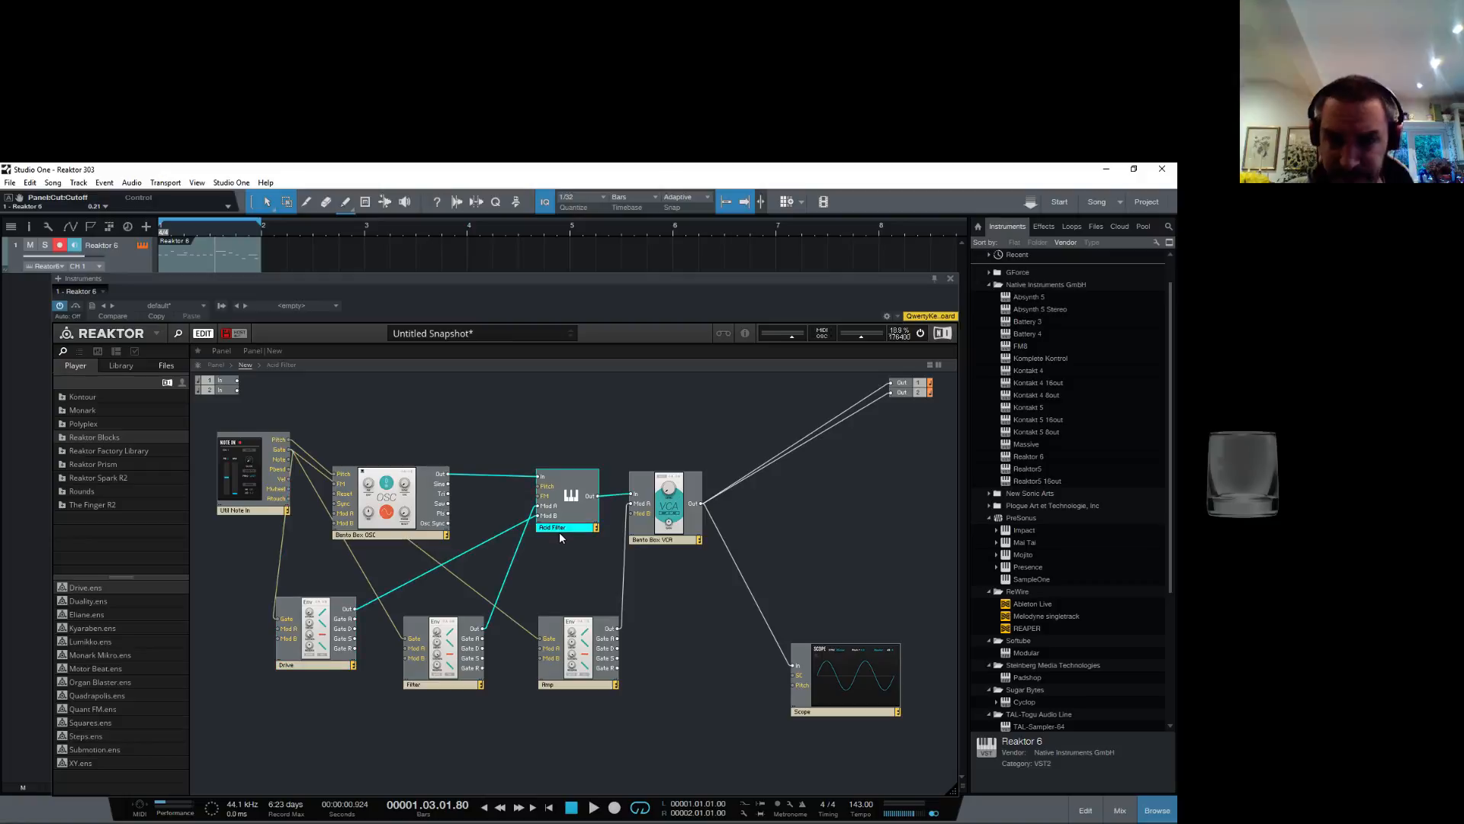
Step: Return to the panel view, enable VEL on the Drive envelope and select modulation B on the Acid Filter
{"action": "left_click", "coordinate": [221, 368]}
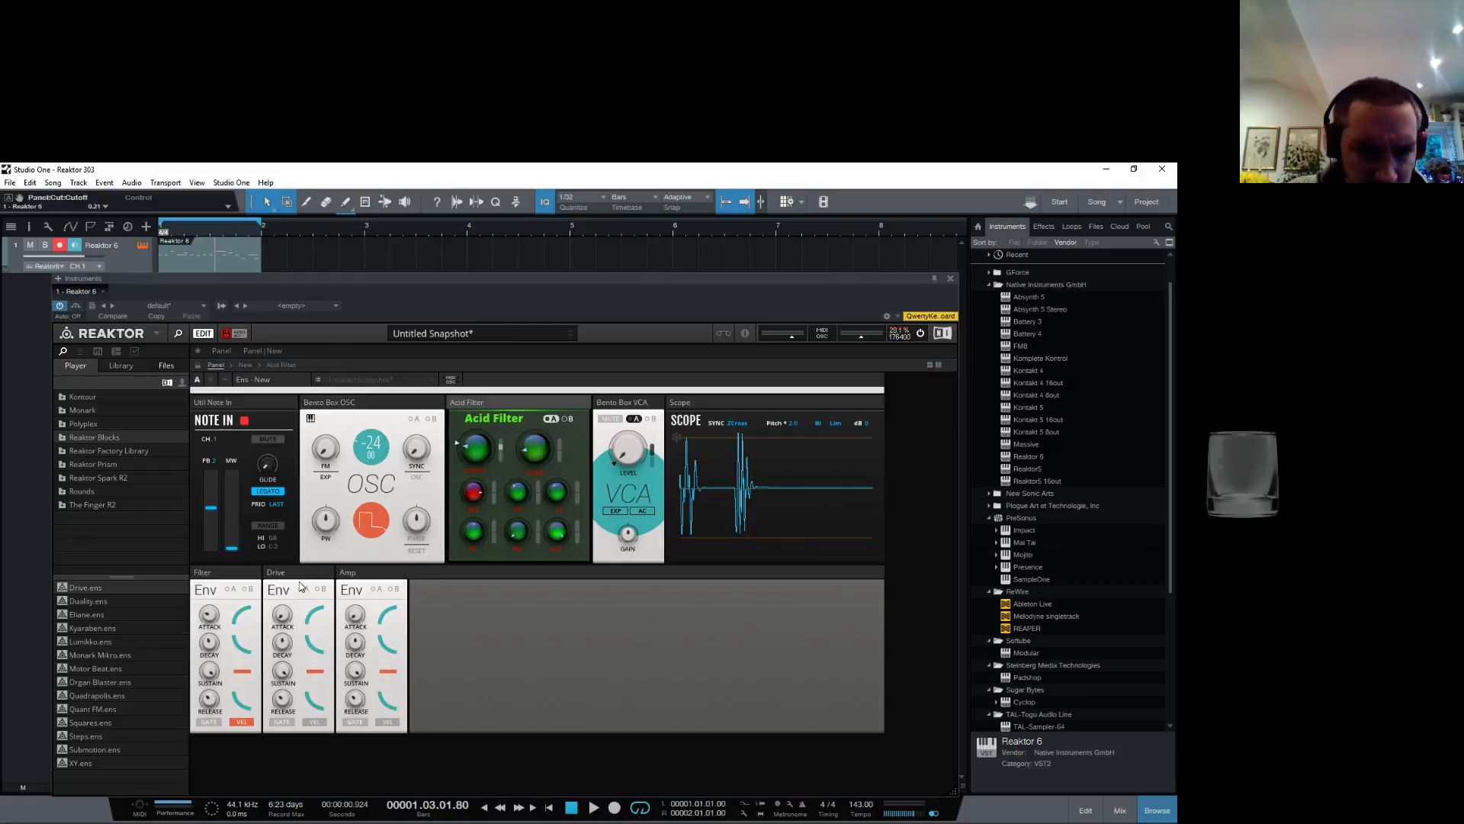
{"action": "left_click", "coordinate": [315, 722]}
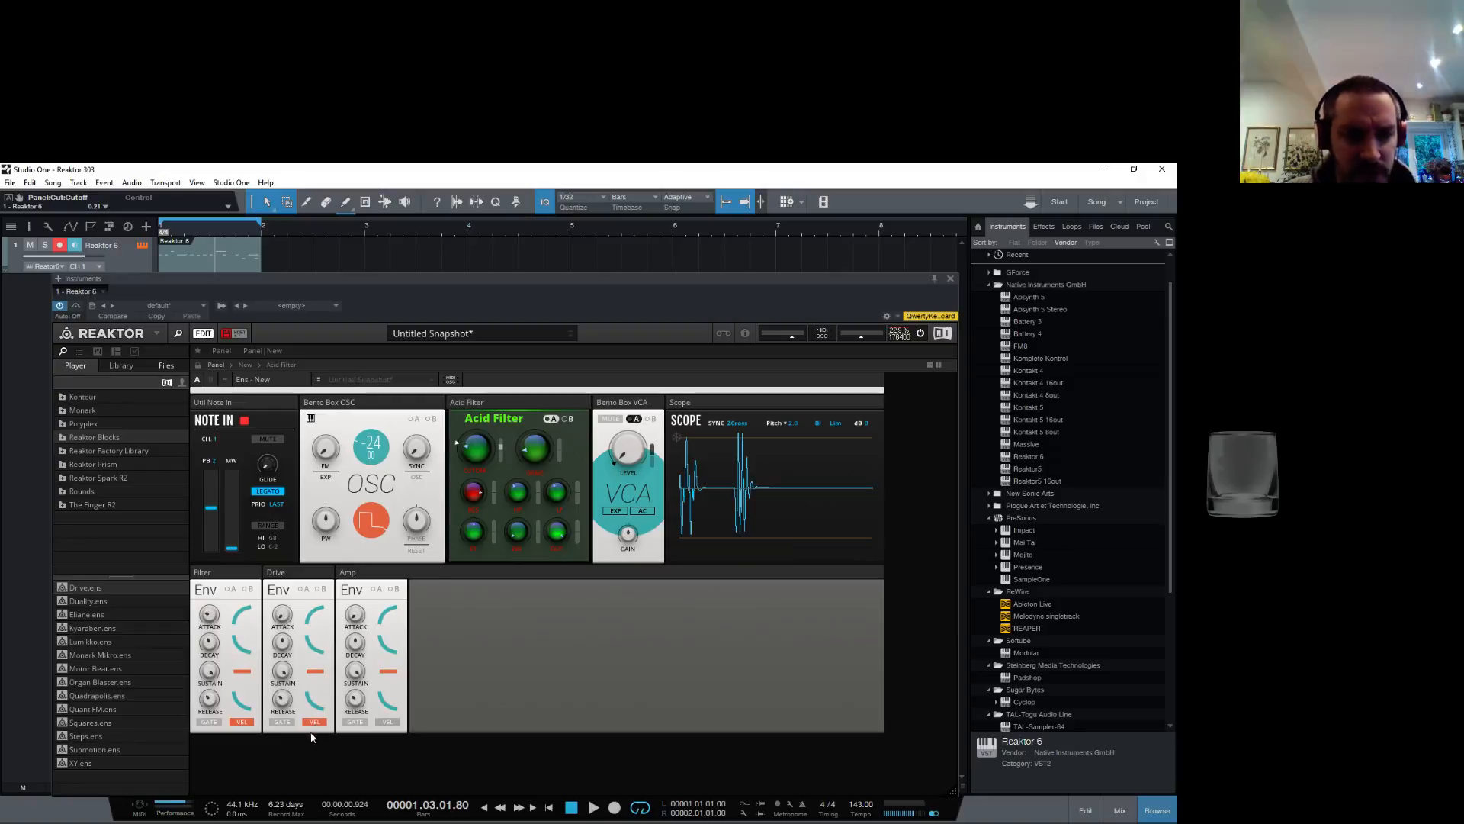
{"action": "left_click", "coordinate": [568, 419]}
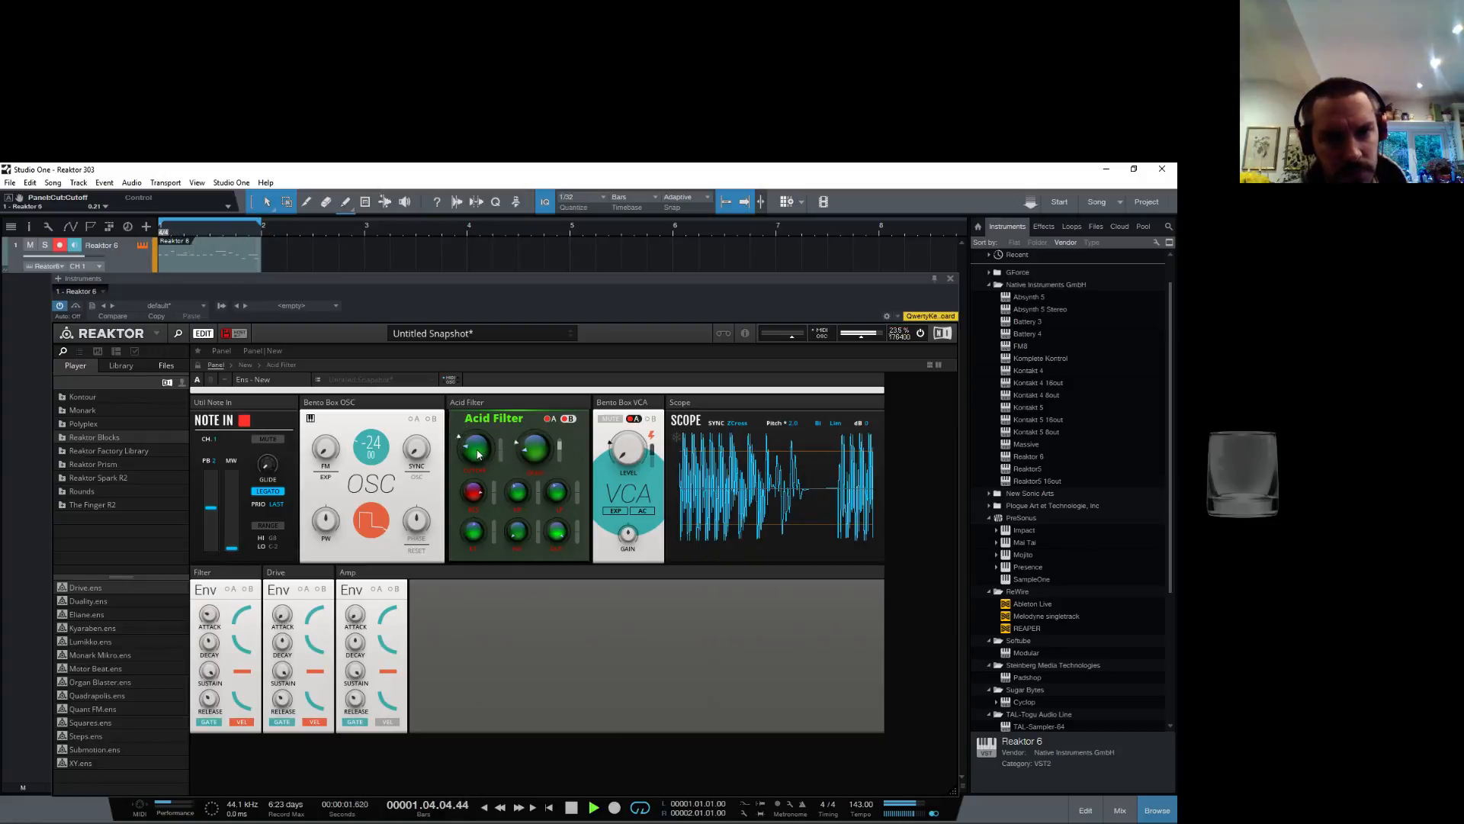
Step: Raise the Acid Filter's drive, blend the oscillator wave back toward sawtooth and set the filter cutoff to about 0.42
{"action": "left_click_drag", "start_coordinate": [476, 453], "coordinate": [469, 391]}
{"action": "left_click_drag", "start_coordinate": [533, 451], "coordinate": [501, 401]}
{"action": "left_click_drag", "start_coordinate": [373, 519], "coordinate": [367, 550]}
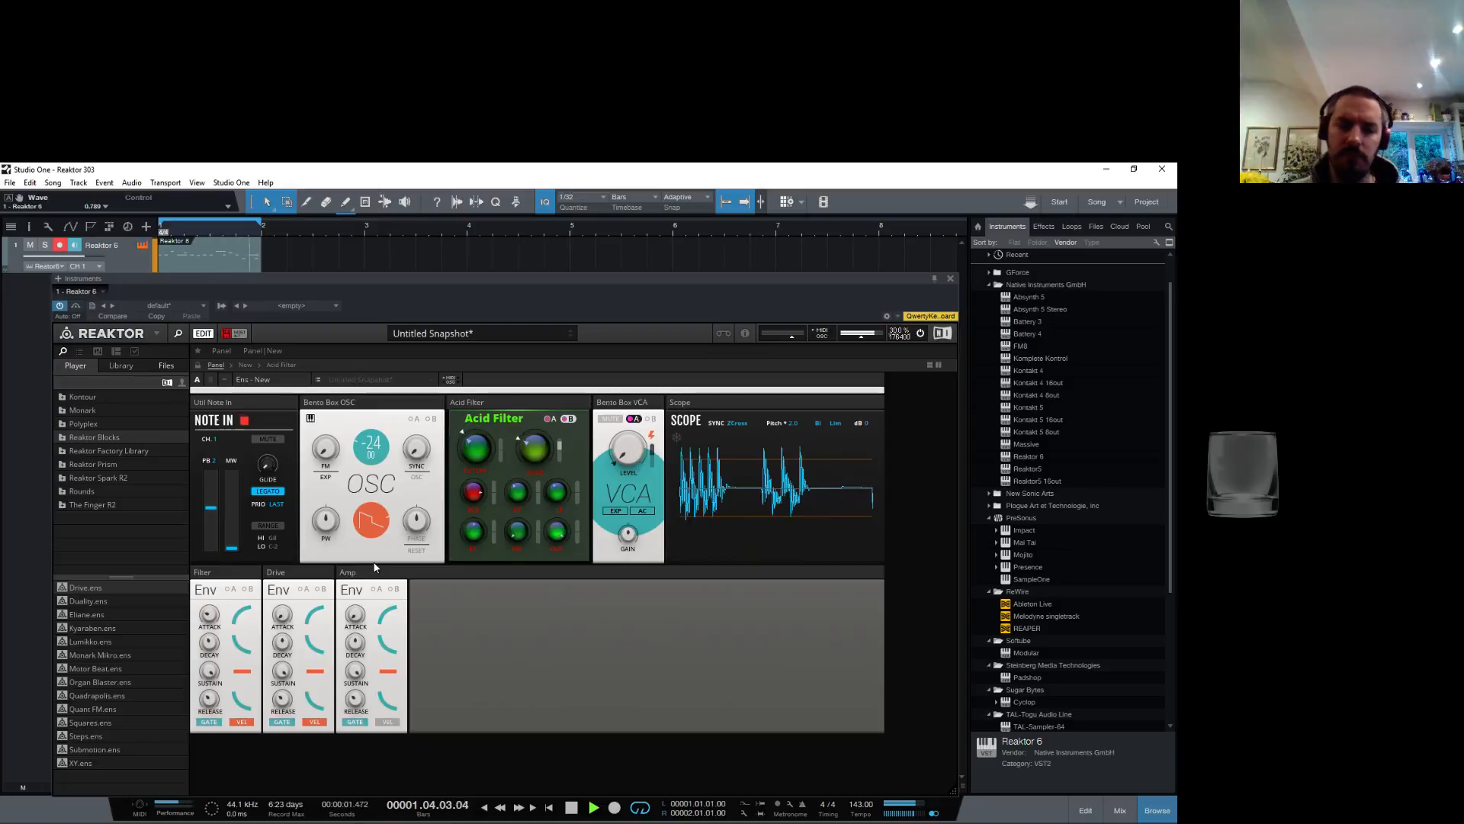
{"action": "left_click_drag", "start_coordinate": [370, 571], "coordinate": [367, 564]}
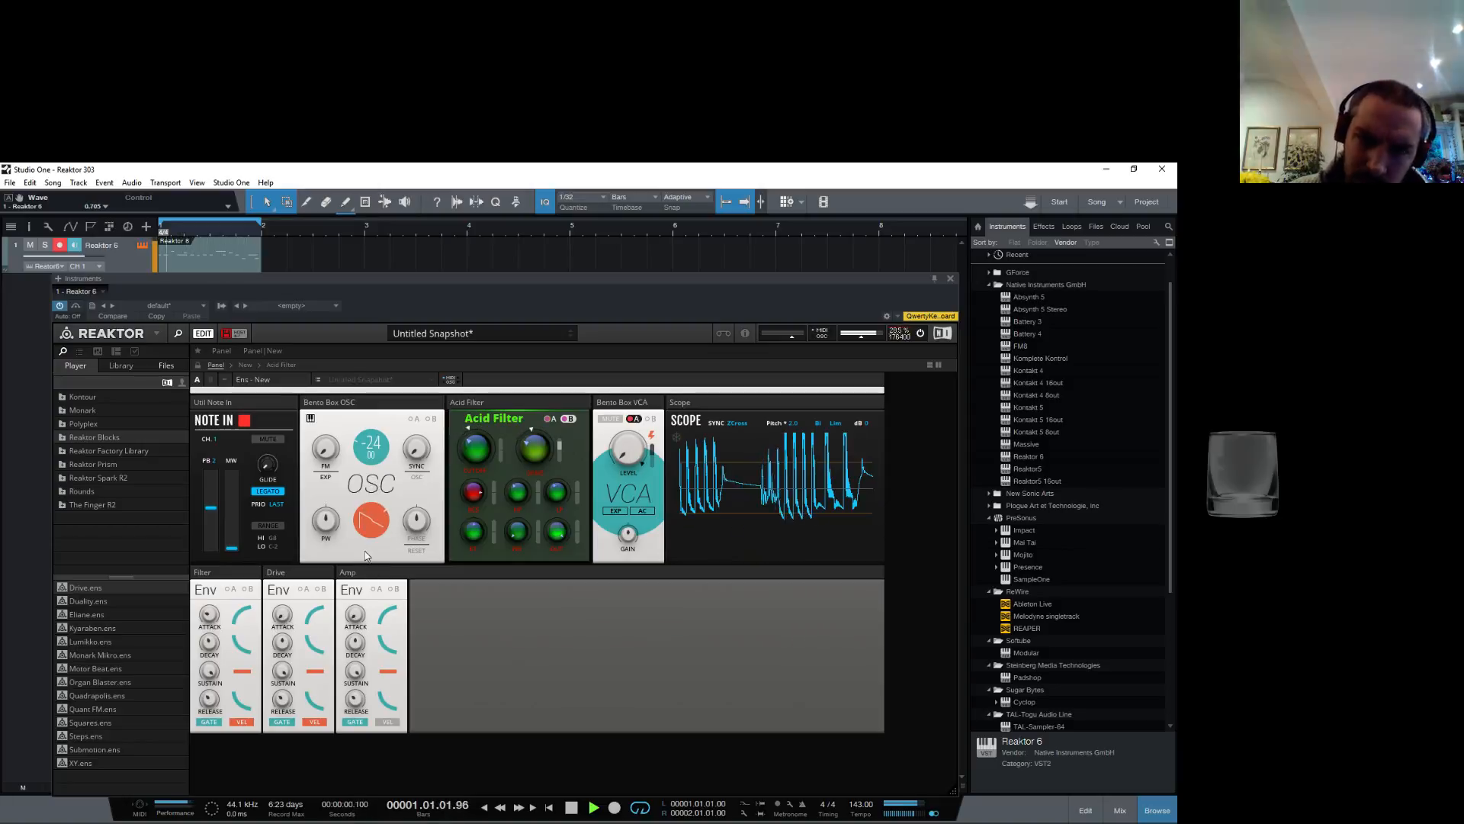
{"action": "left_click_drag", "start_coordinate": [476, 446], "coordinate": [481, 404]}
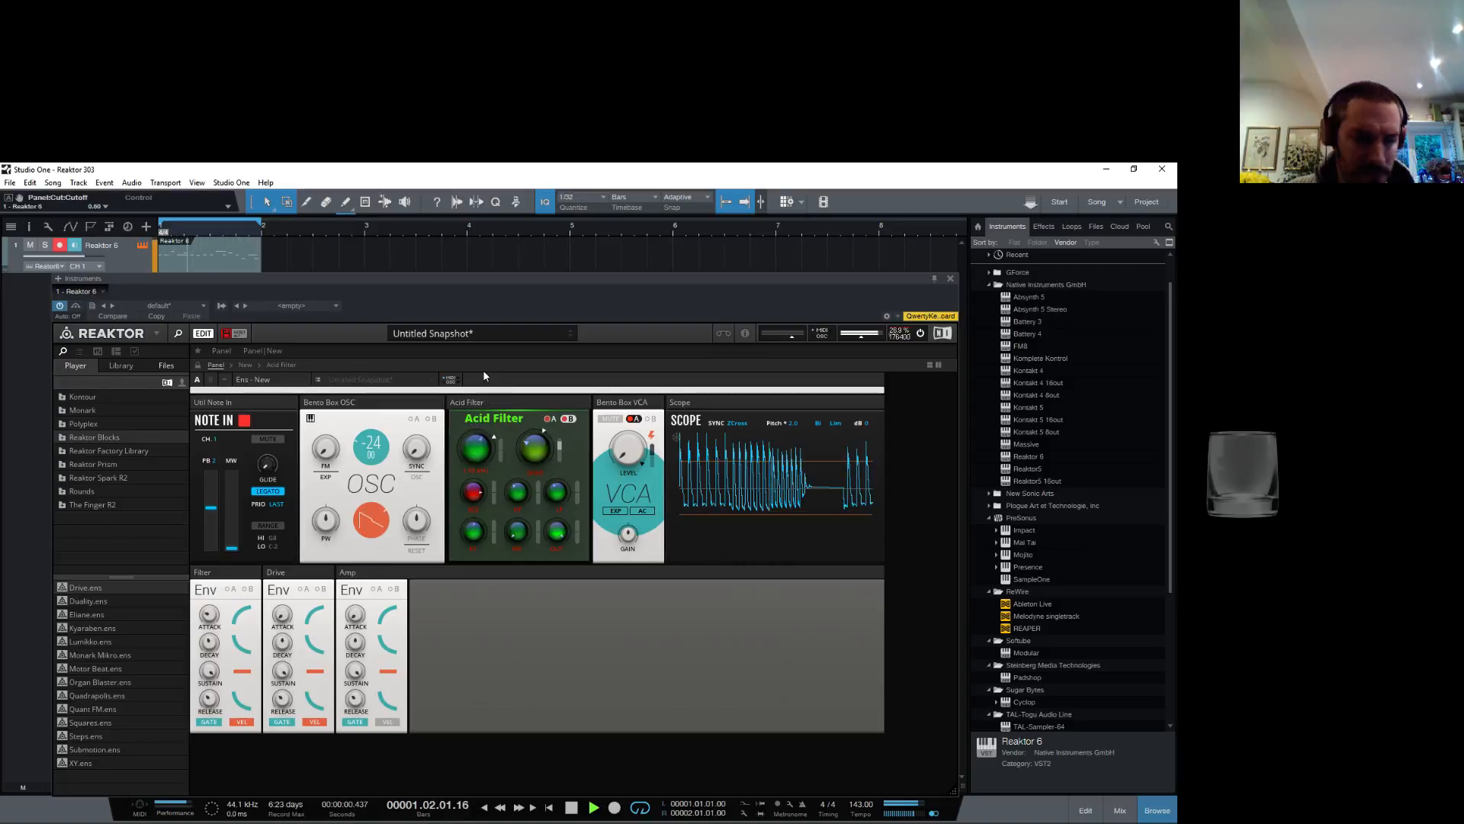
{"action": "left_click_drag", "start_coordinate": [478, 318], "coordinate": [463, 346]}
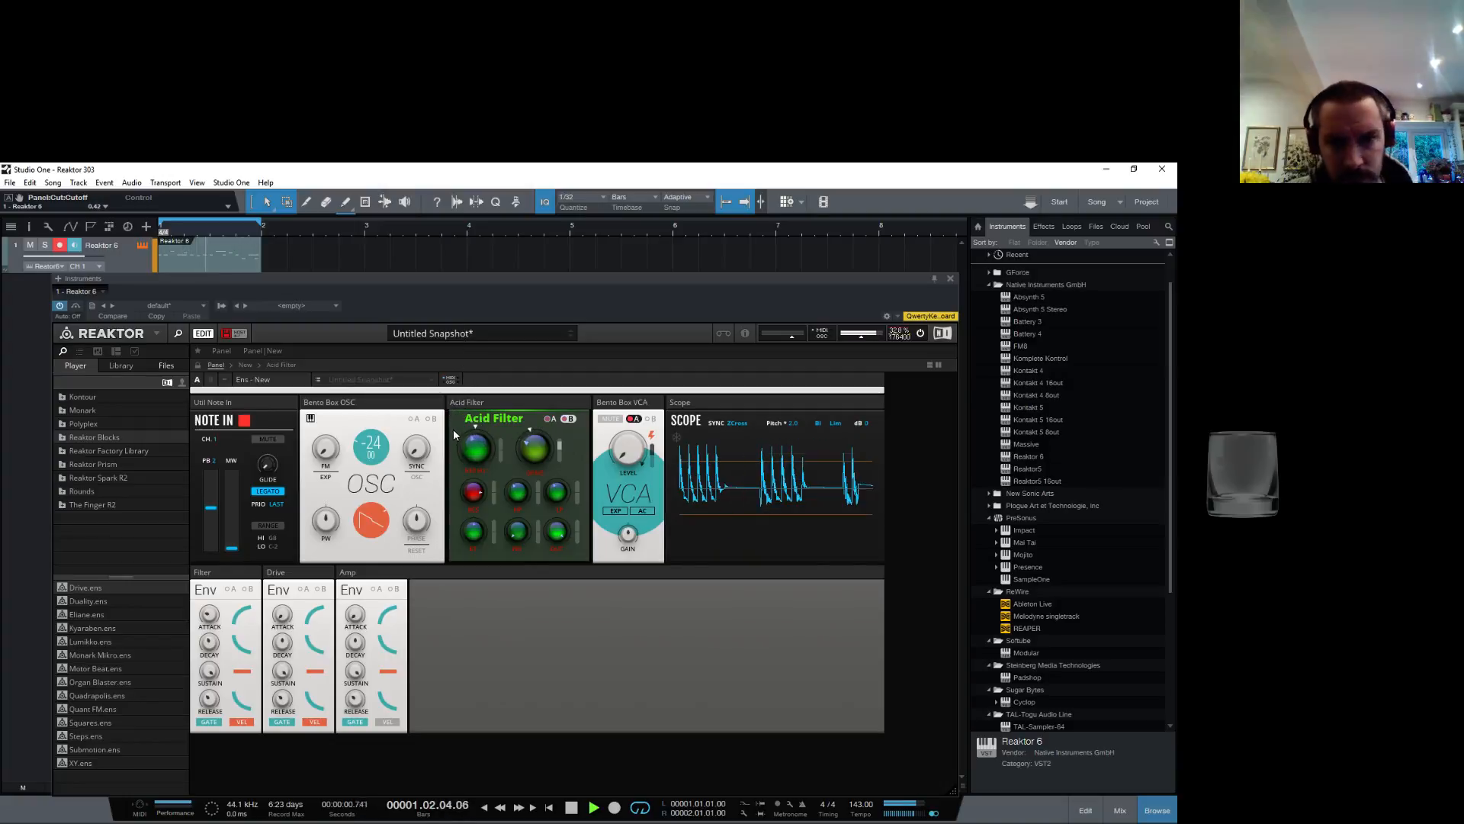
Step: Sweep the Acid Filter's cutoff up and down during playback and toggle its modulation B off and back on
{"action": "left_click_drag", "start_coordinate": [473, 492], "coordinate": [487, 410]}
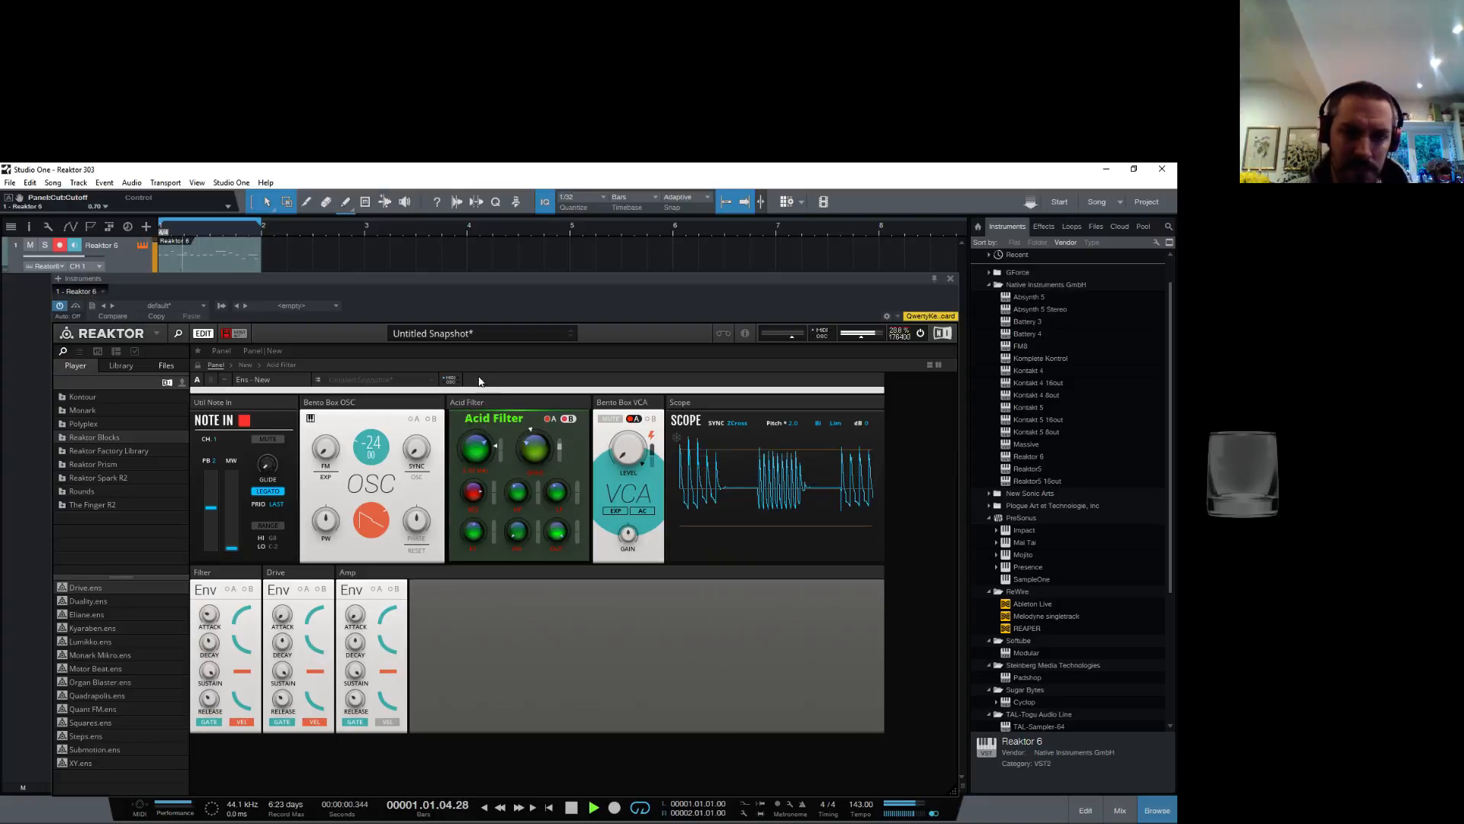
{"action": "left_click_drag", "start_coordinate": [492, 496], "coordinate": [496, 399]}
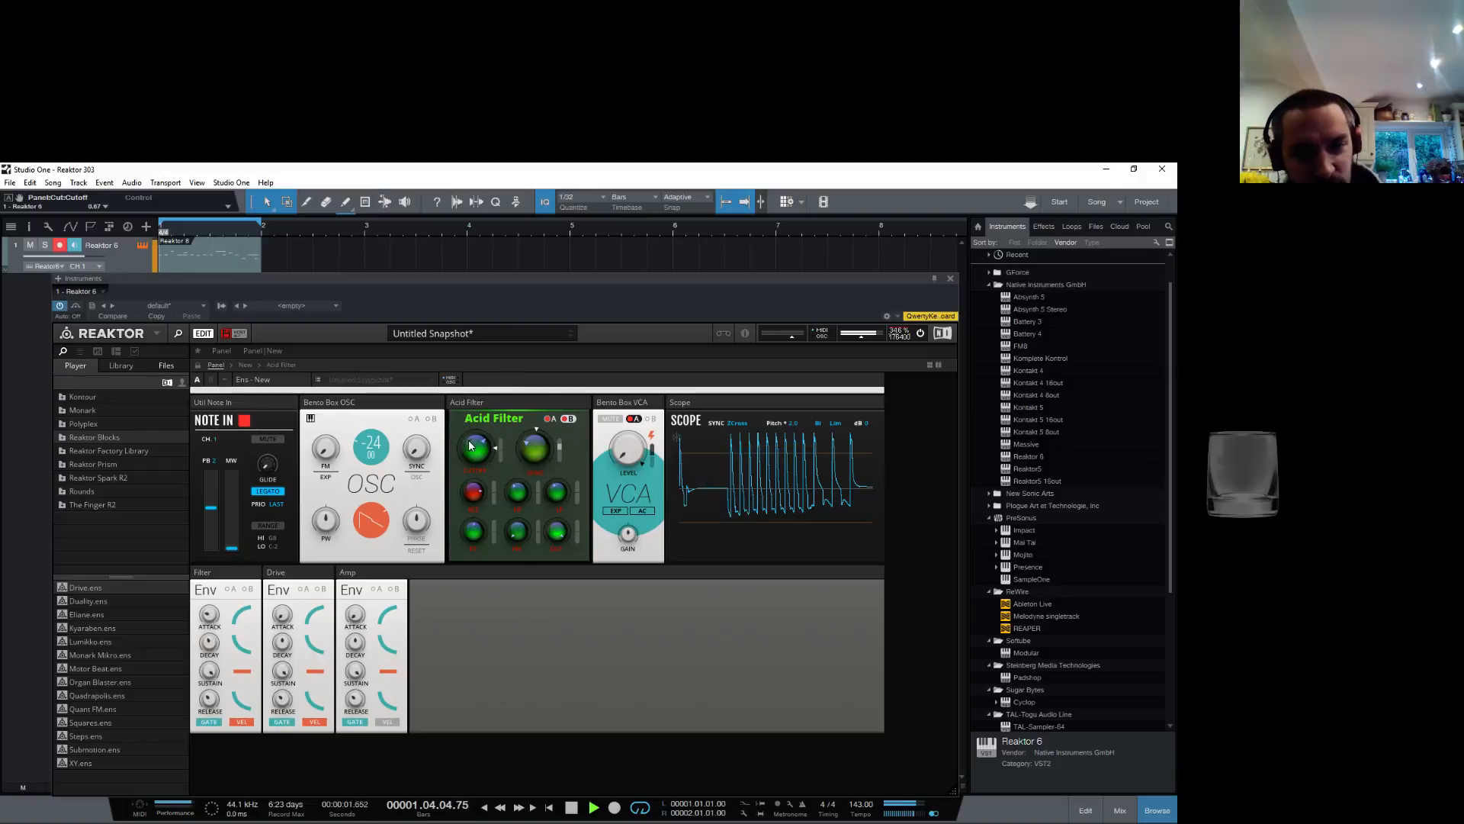
{"action": "left_click_drag", "start_coordinate": [473, 485], "coordinate": [472, 488]}
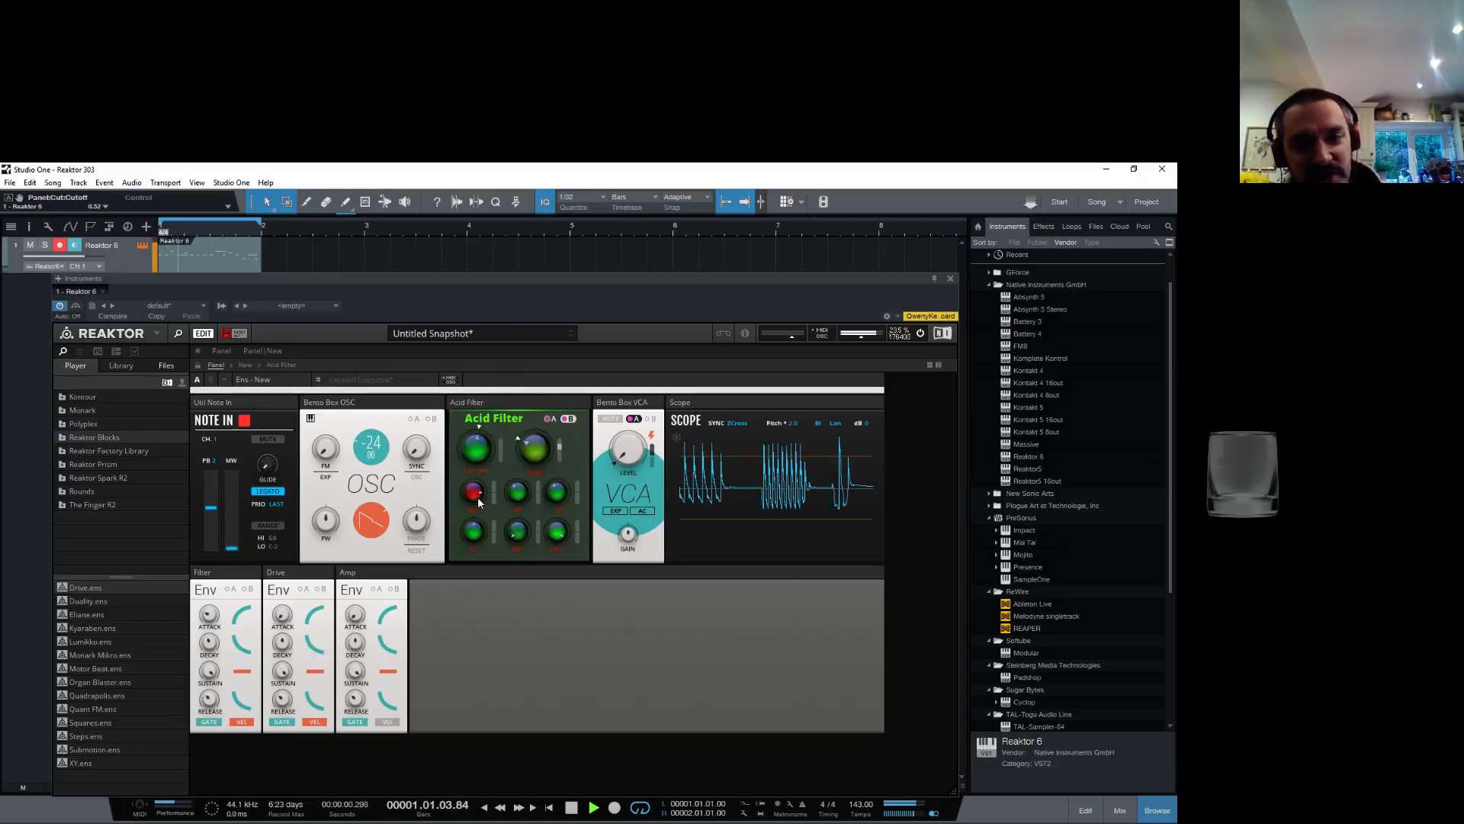
{"action": "left_click", "coordinate": [569, 420]}
{"action": "left_click", "coordinate": [569, 419]}
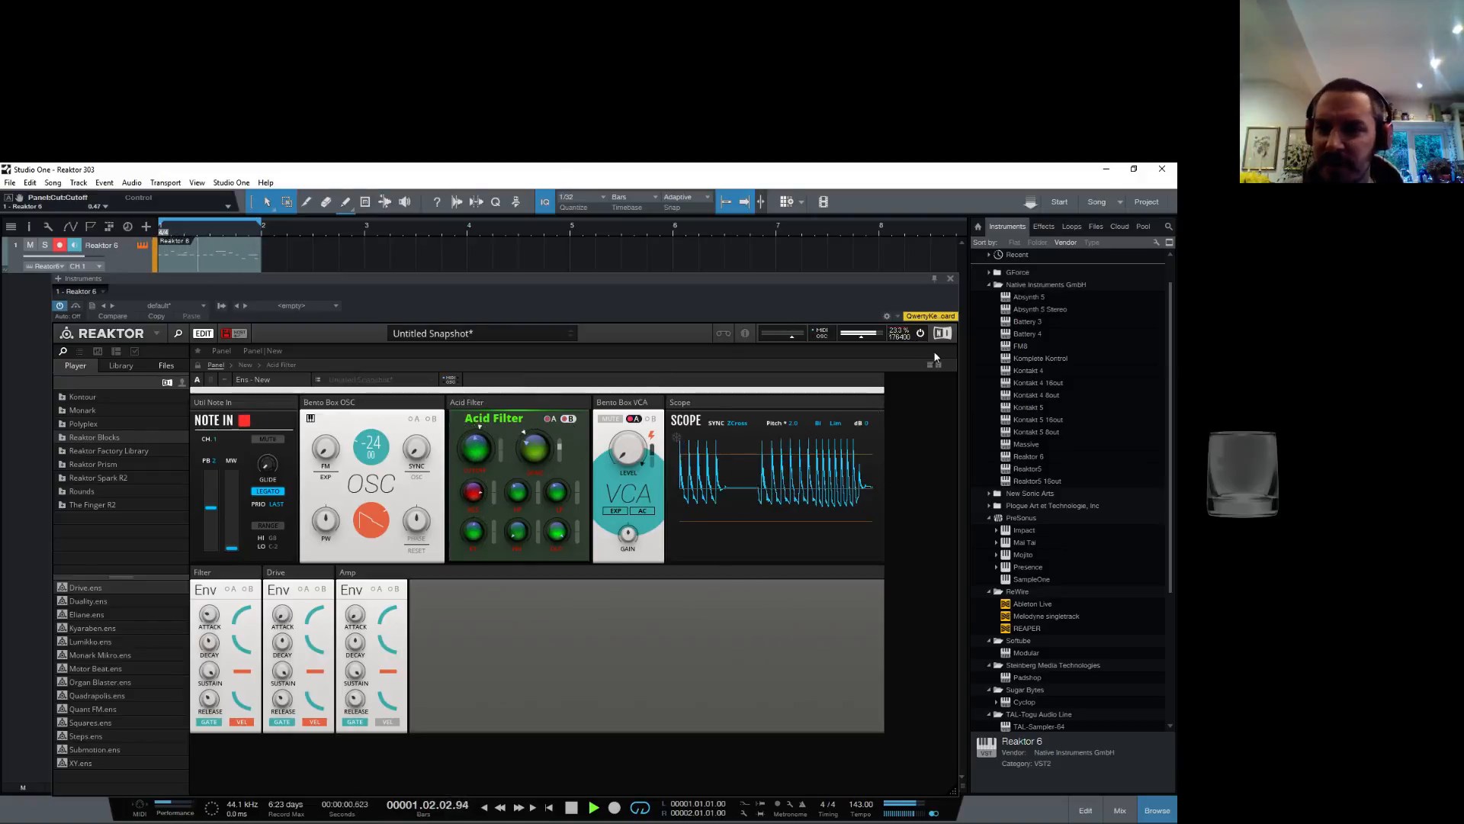
Step: Set Reaktor's internal sample rate to 44100
{"action": "left_click", "coordinate": [900, 336]}
{"action": "left_click", "coordinate": [907, 352]}
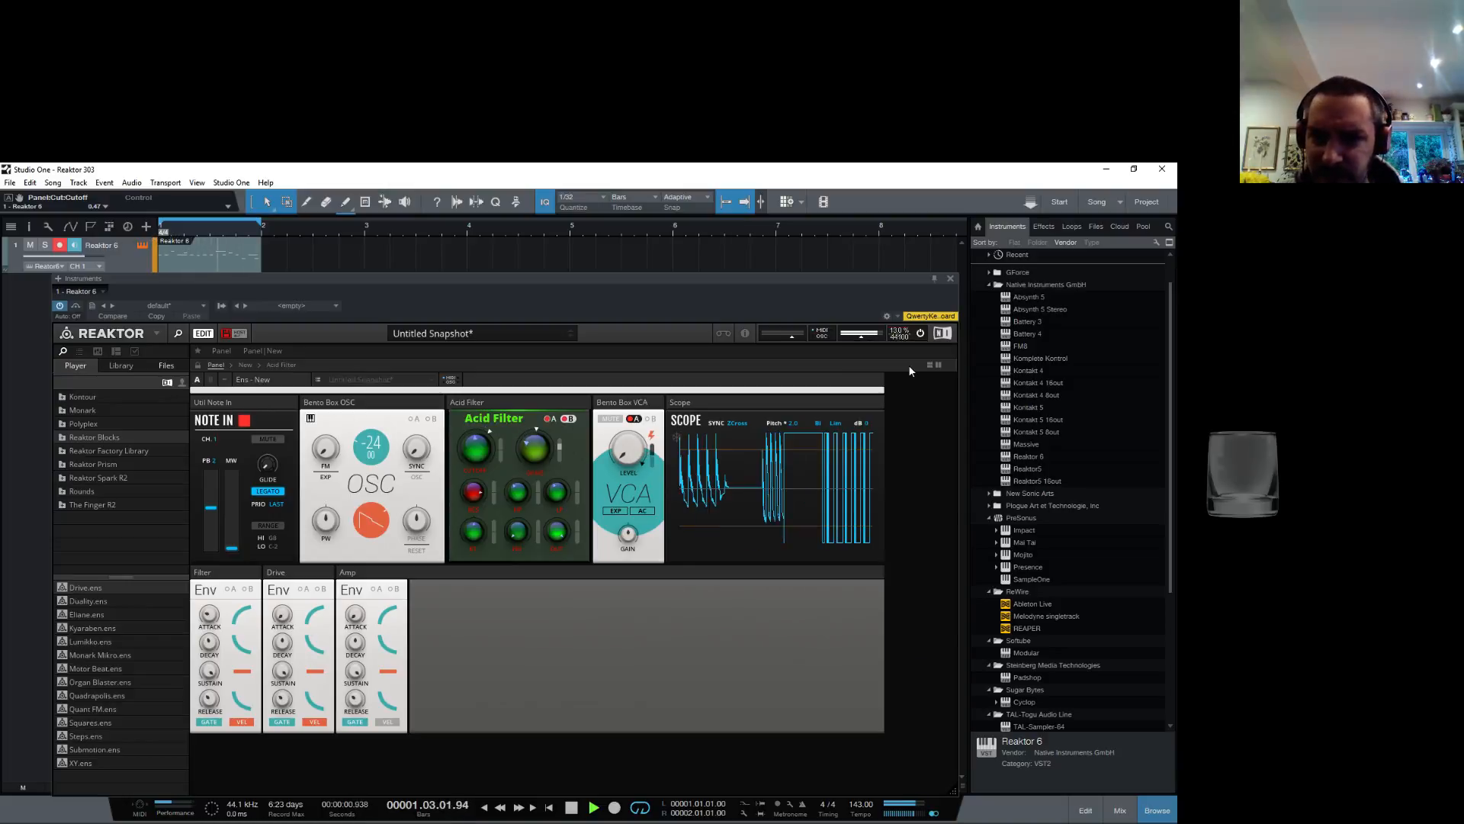
Step: Lower the Acid Filter's cutoff to about 0.23 while the bassline plays, and stop playback
{"action": "left_click_drag", "start_coordinate": [475, 448], "coordinate": [493, 532]}
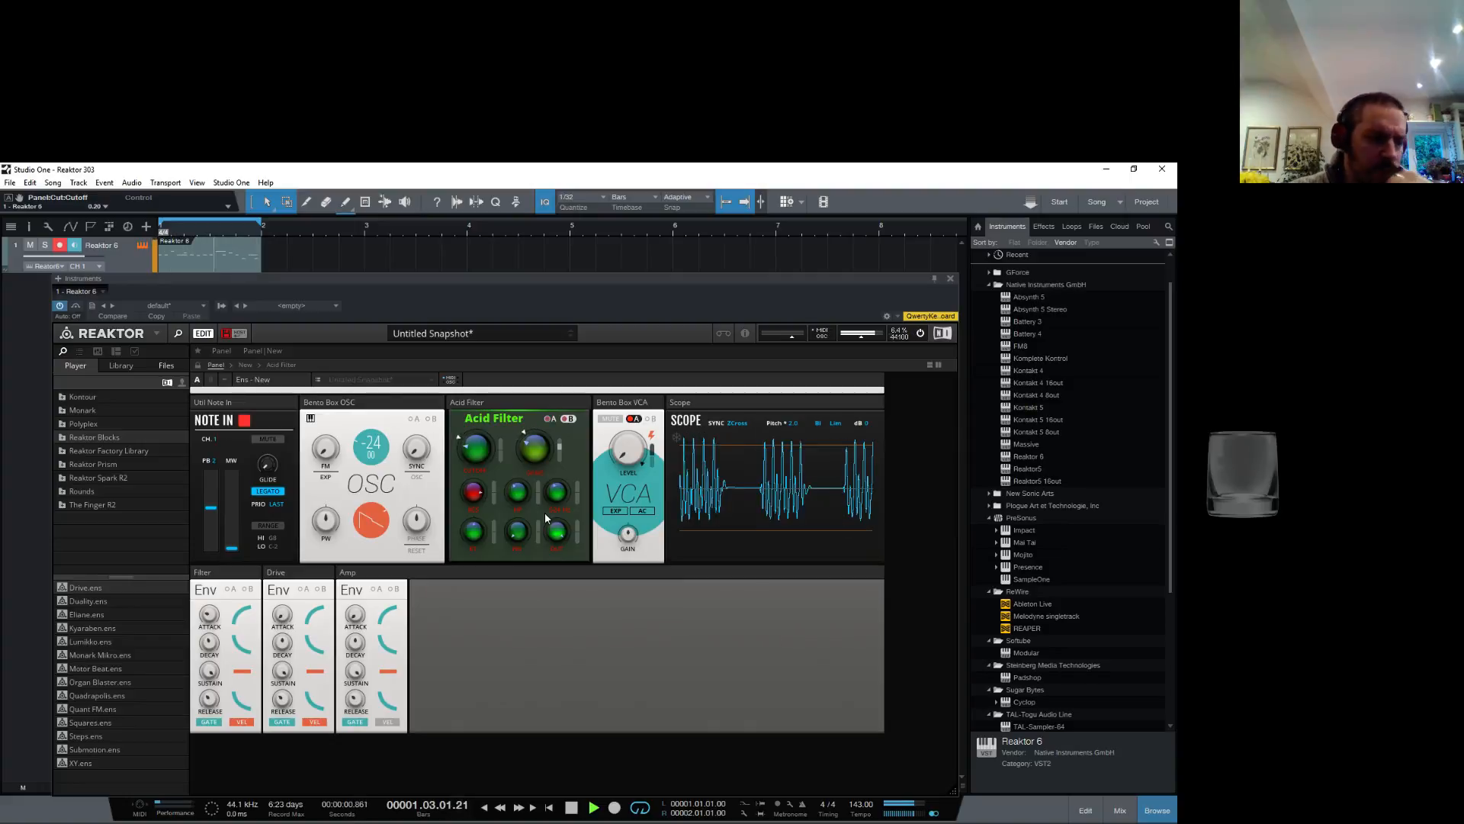
{"action": "mouse_move", "coordinate": [474, 450]}
{"action": "left_mouse_down"}
{"action": "mouse_move", "coordinate": [483, 382]}
{"action": "mouse_move", "coordinate": [497, 440]}
{"action": "left_mouse_up"}
{"action": "key", "text": "space"}
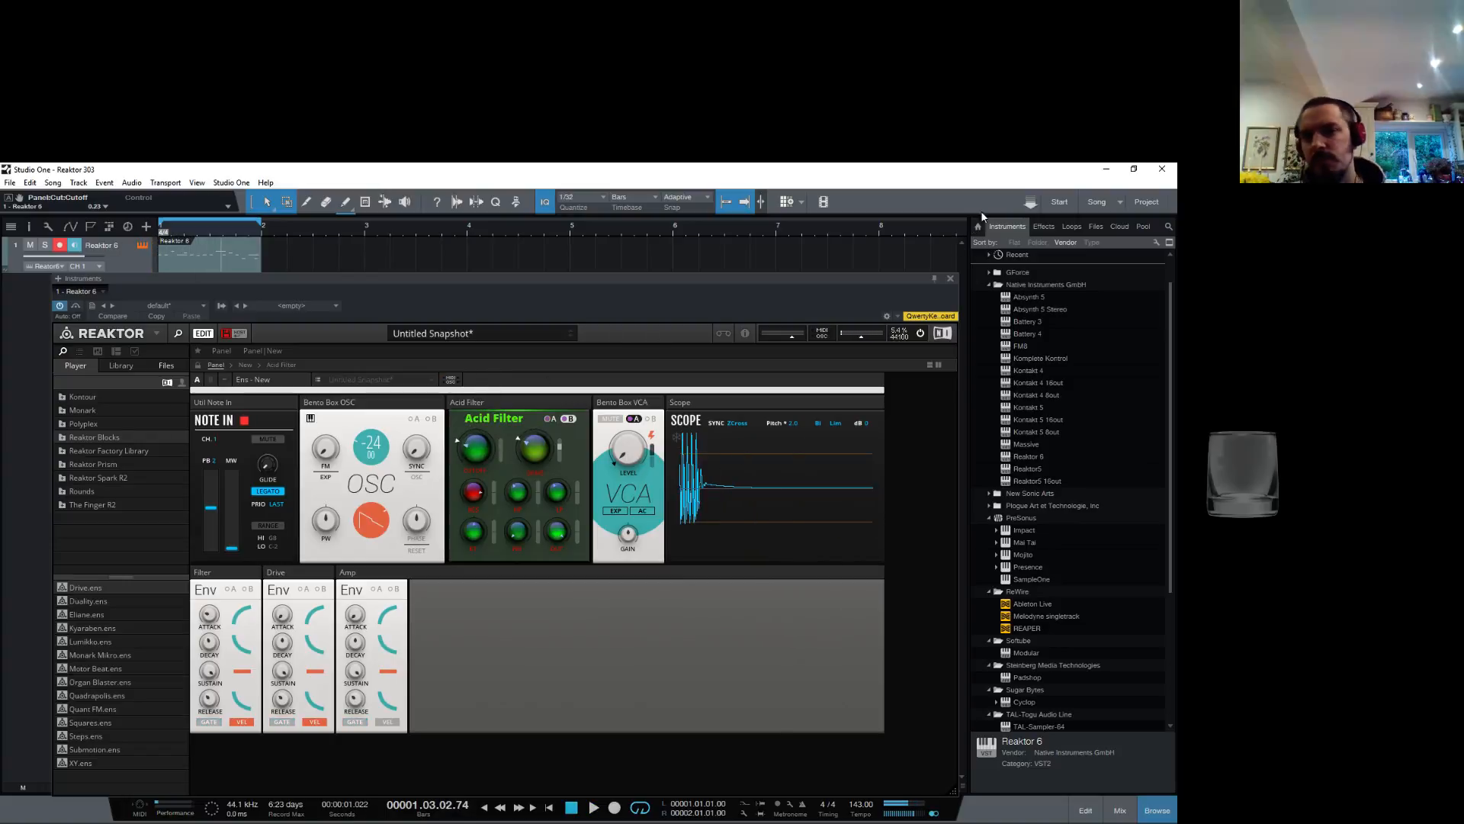
Step: Close the Reaktor instrument window and rename the instrument track to 303 Blocks
{"action": "left_click", "coordinate": [950, 279]}
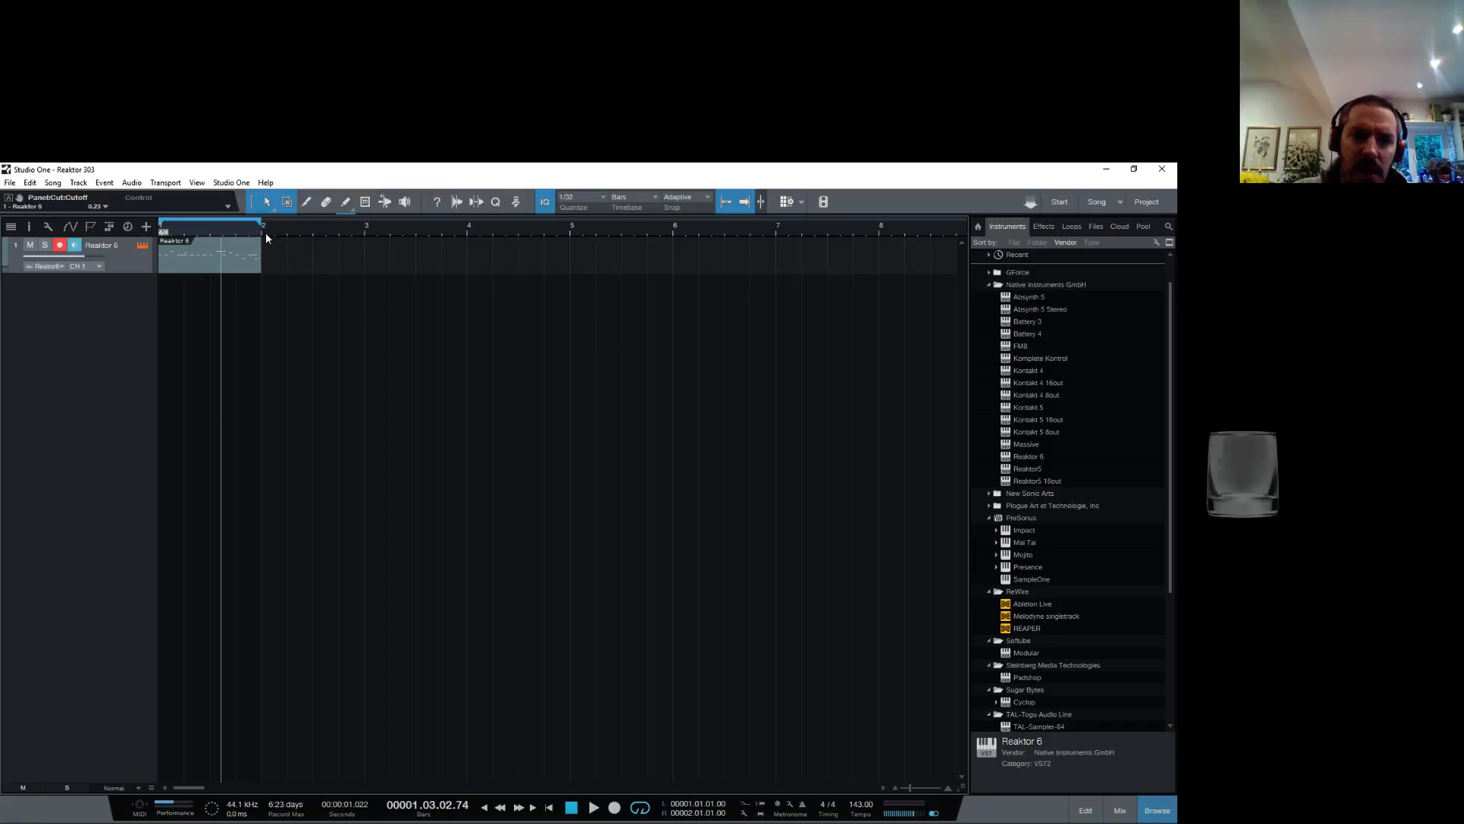
{"action": "key", "text": "F11"}
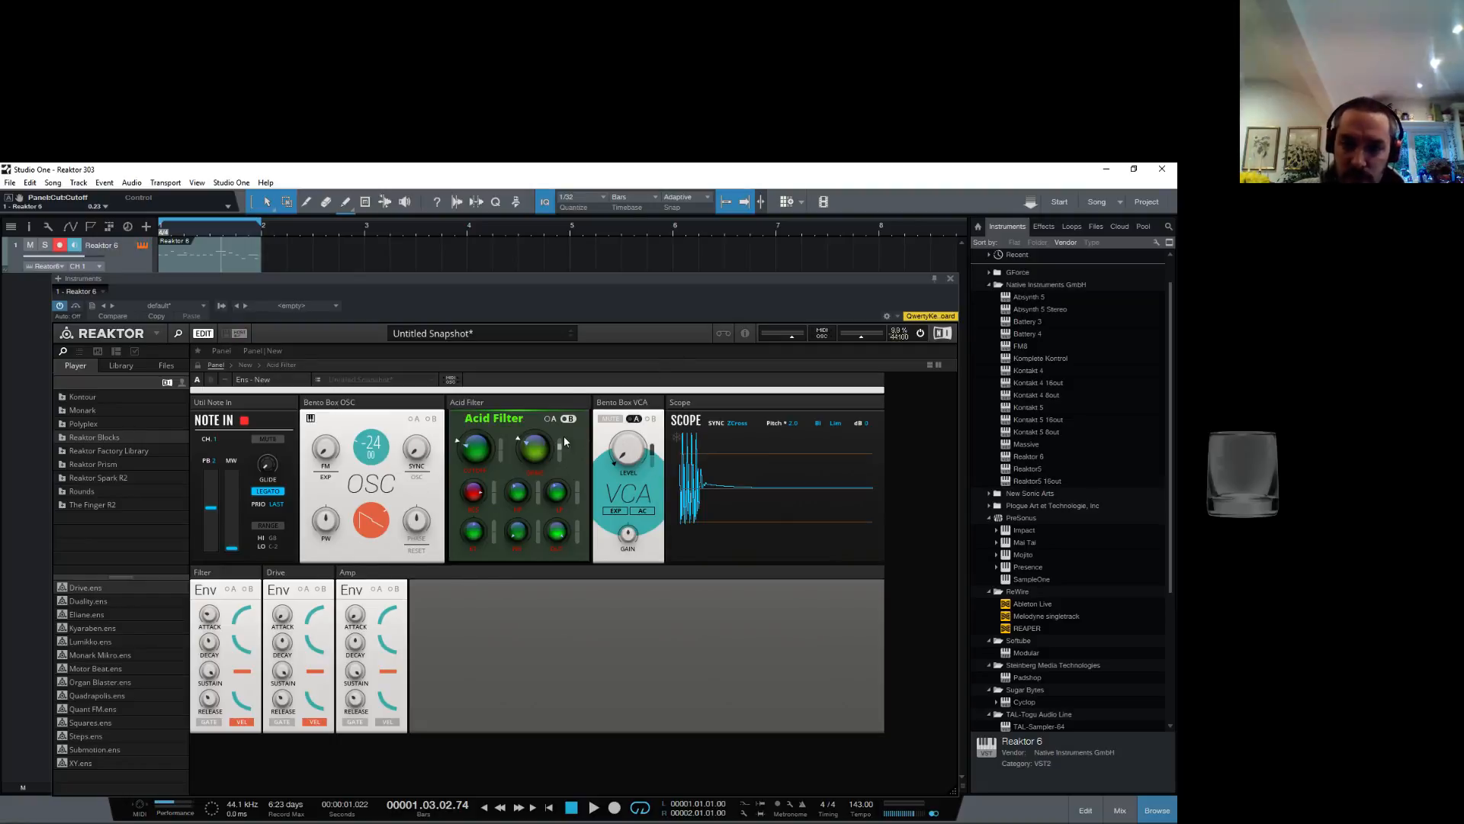
{"action": "left_click", "coordinate": [953, 278]}
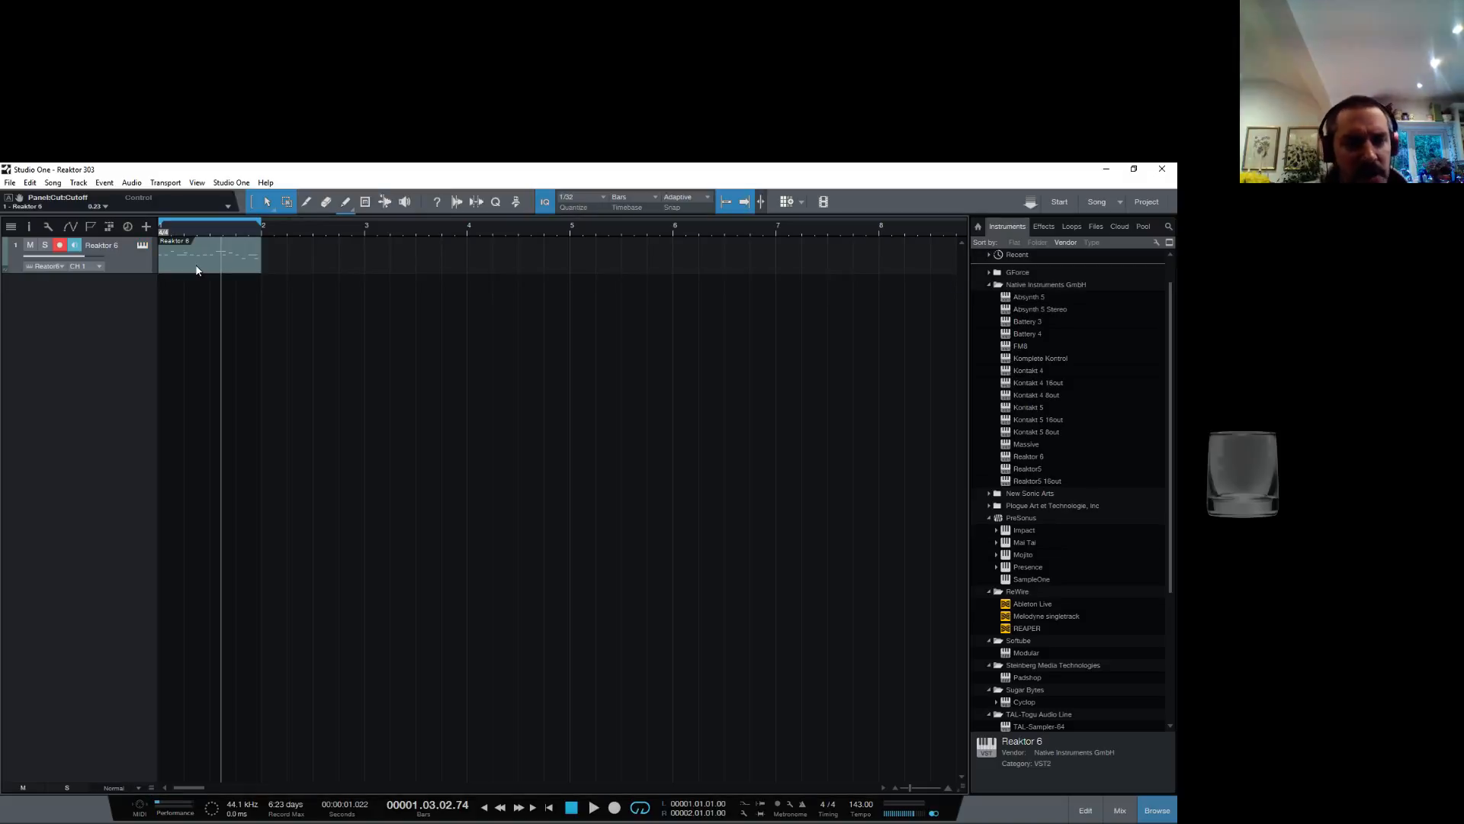
{"action": "double_click", "coordinate": [112, 244]}
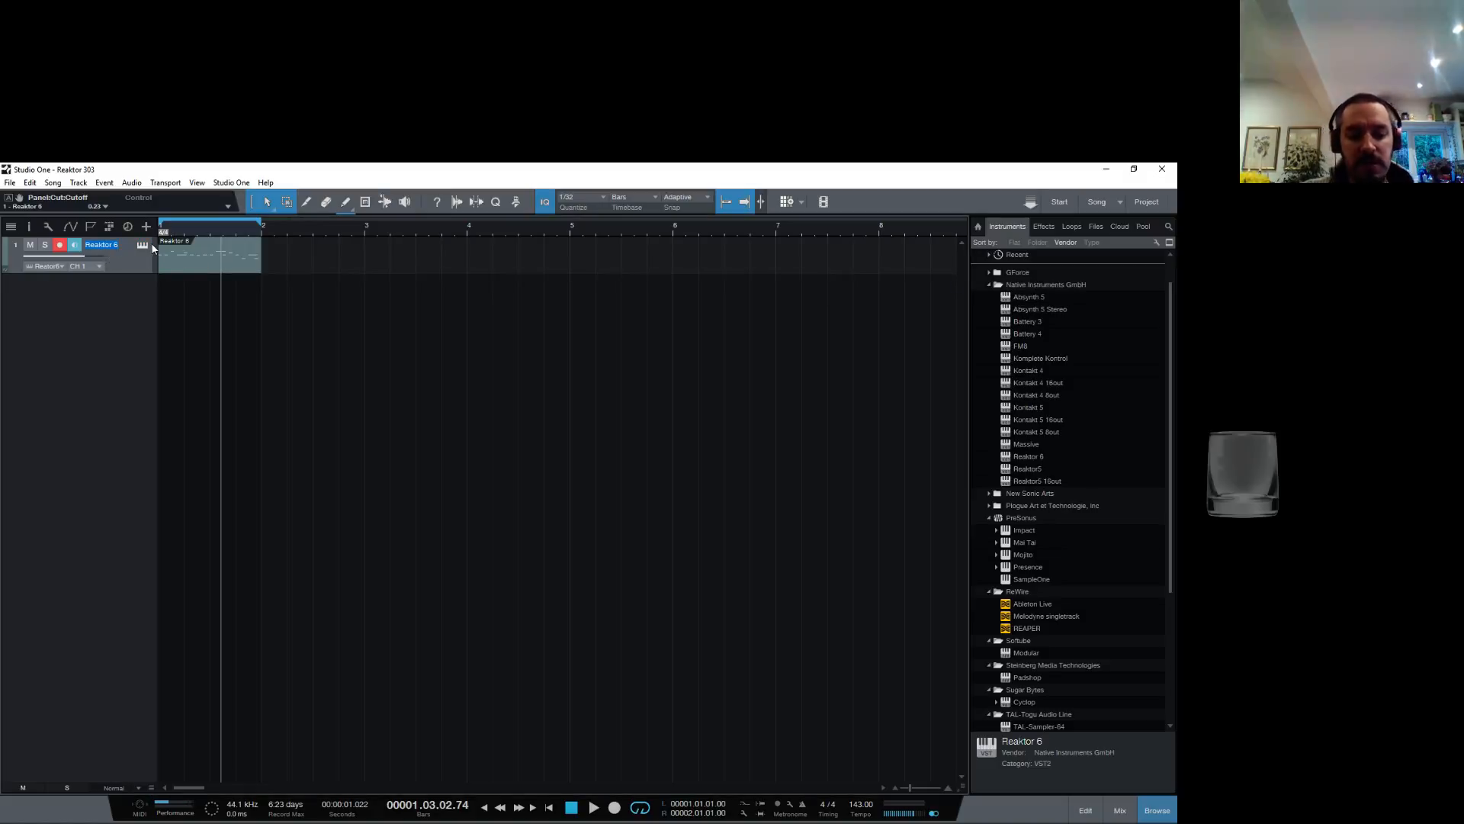
{"action": "type", "text": "303"}
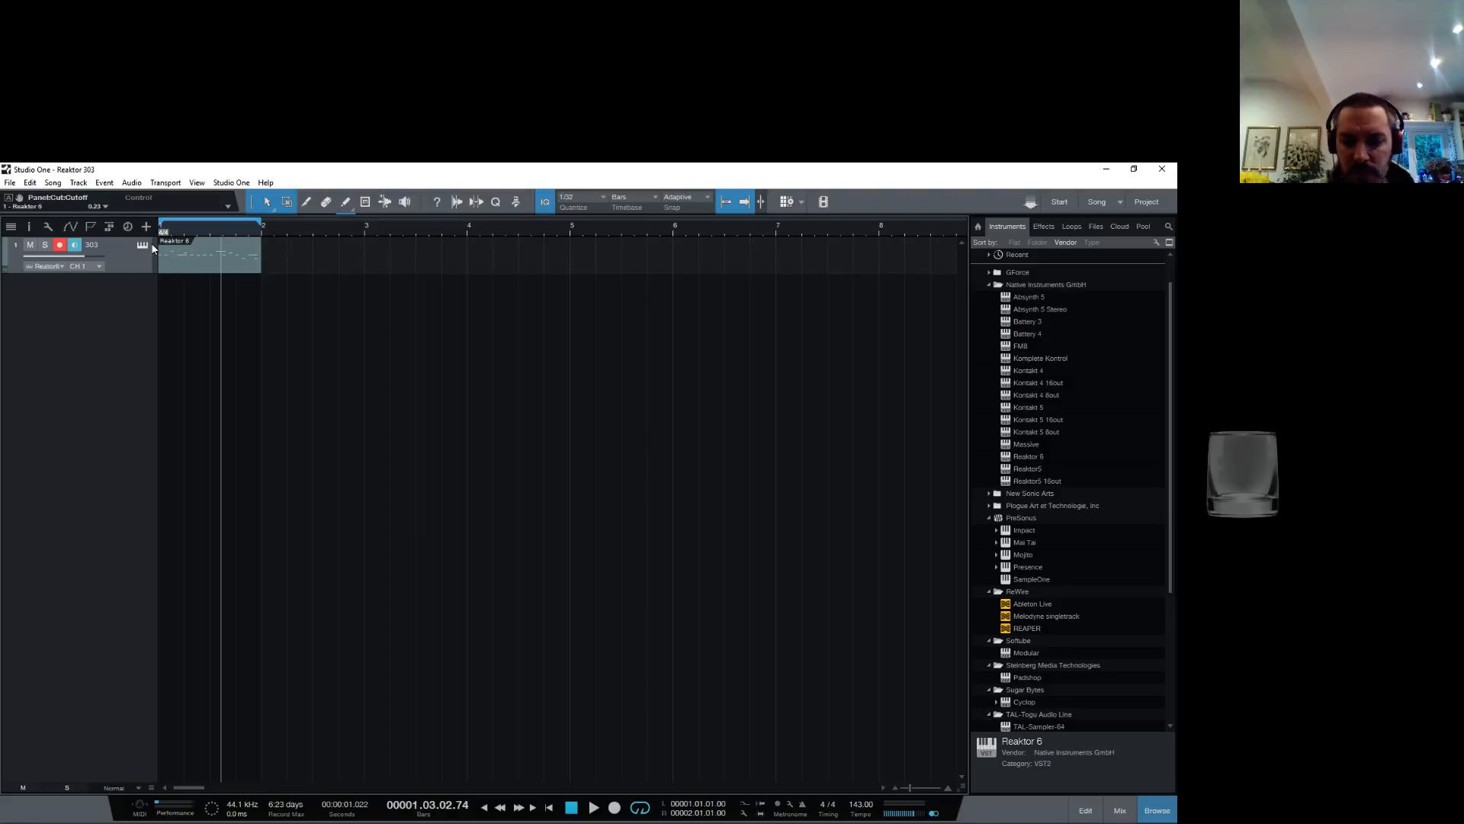
{"action": "key", "text": "Return"}
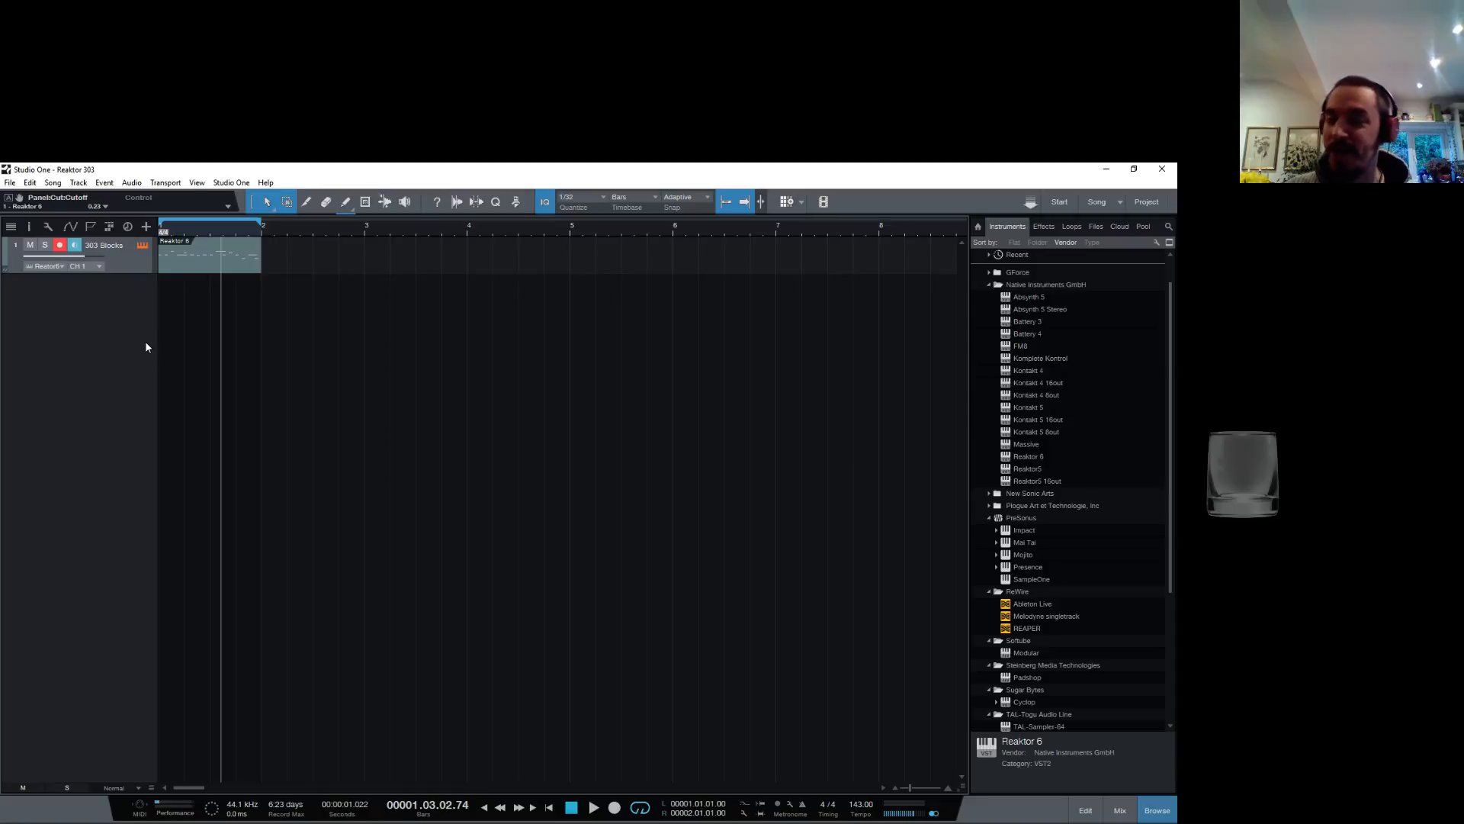
Step: Reopen the 303 Blocks track's Reaktor window, reposition it and browse the Rounds and Reaktor Spark R2 player folders
{"action": "left_click", "coordinate": [143, 245]}
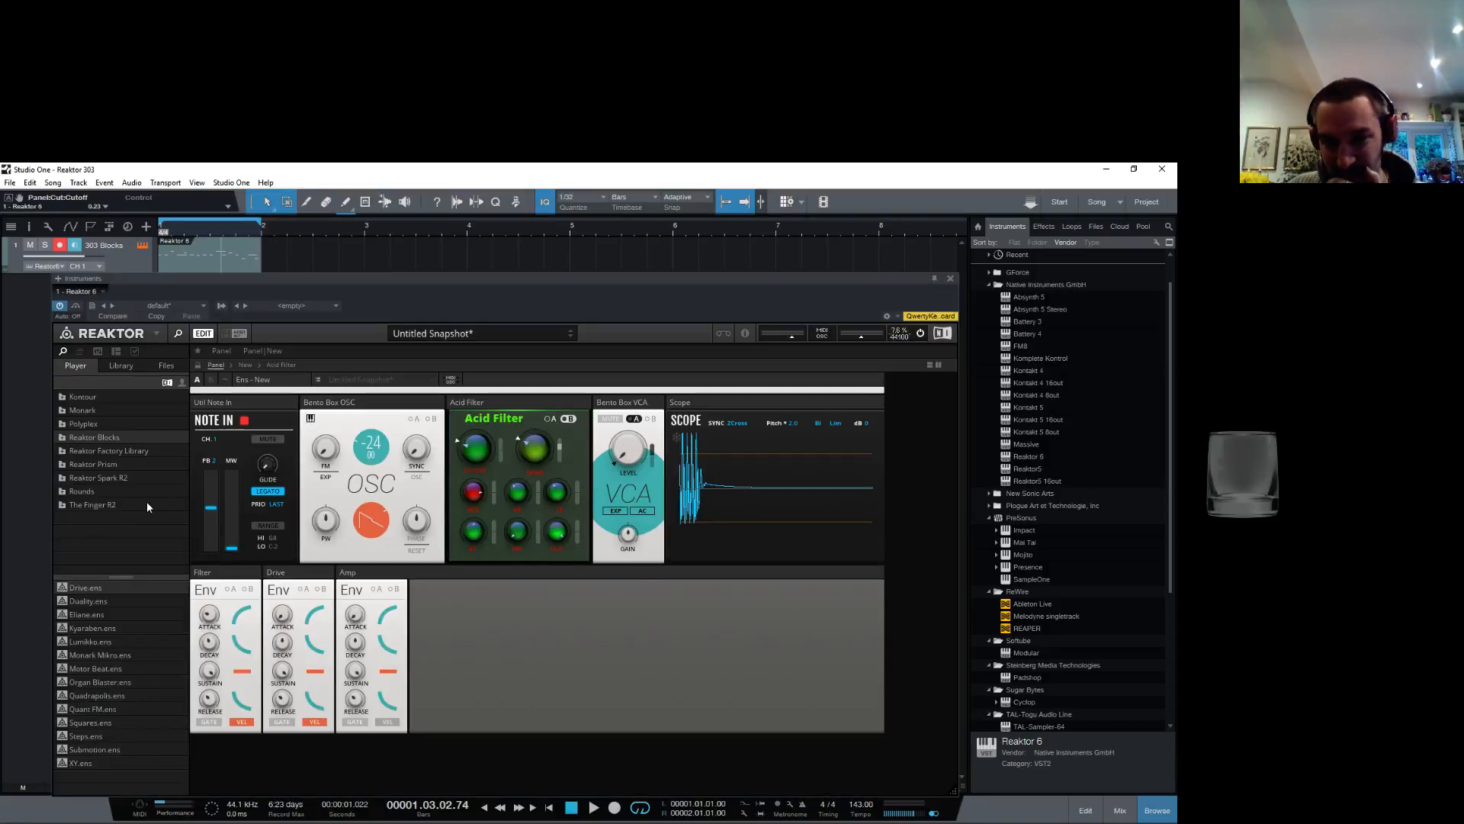
{"action": "left_click_drag", "start_coordinate": [522, 276], "coordinate": [584, 245]}
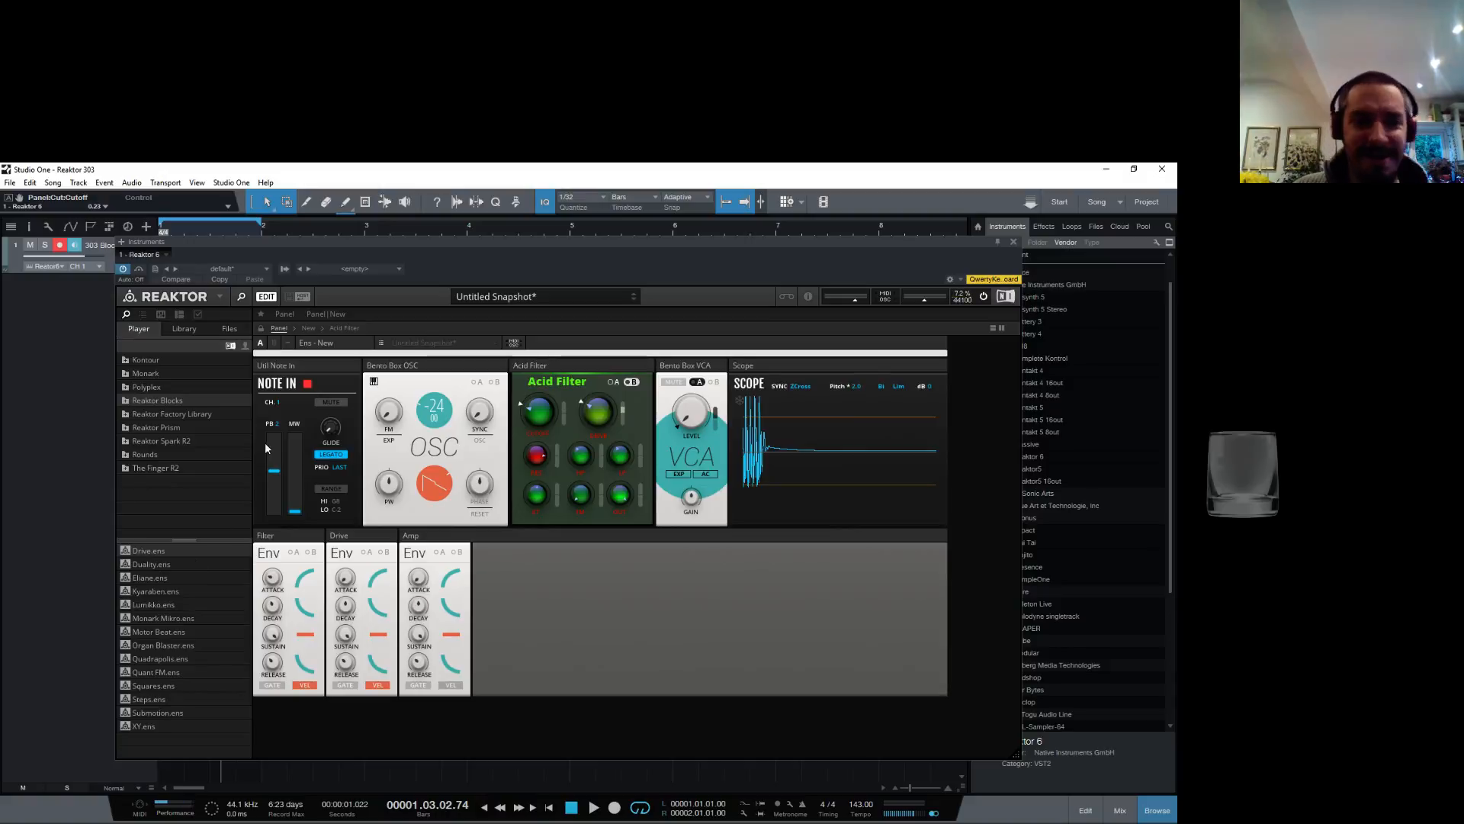
{"action": "left_click", "coordinate": [147, 456]}
{"action": "left_click", "coordinate": [148, 465]}
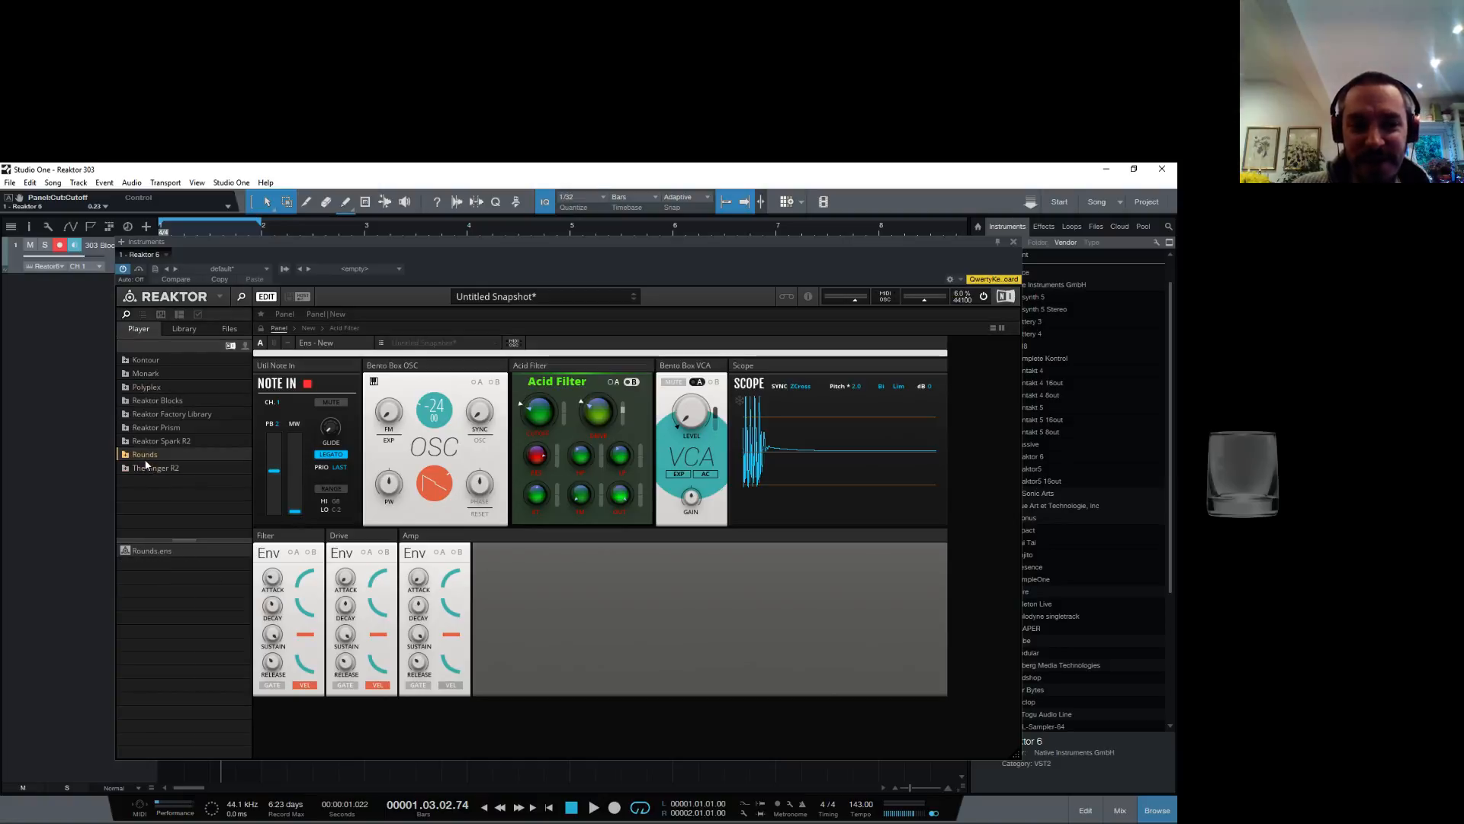
{"action": "left_click", "coordinate": [149, 444]}
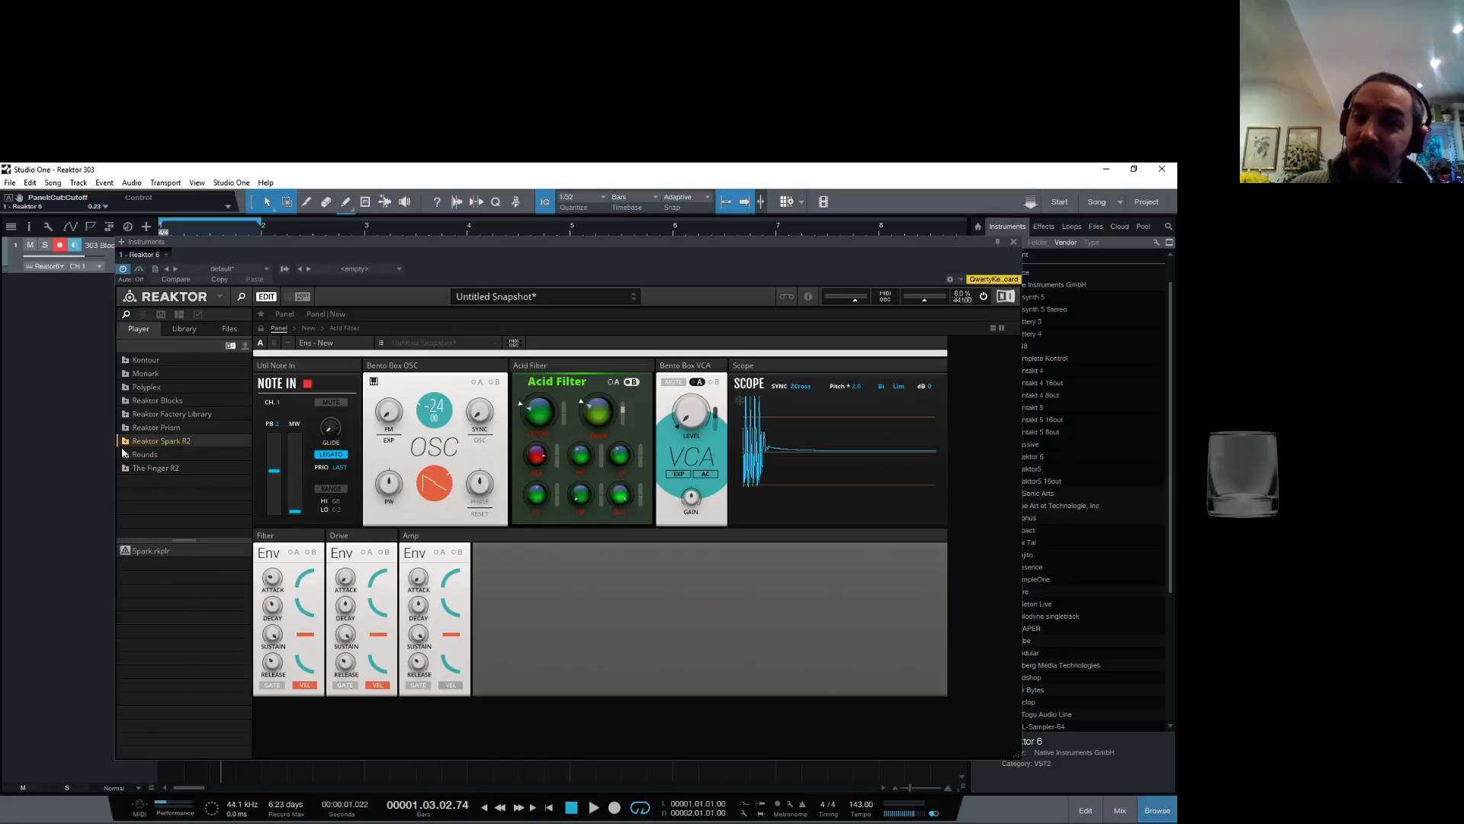
Step: Add the Bento Box SEQ-8 Steps block from the library and place it beneath the Drive envelope in the structure view
{"action": "left_click", "coordinate": [177, 329]}
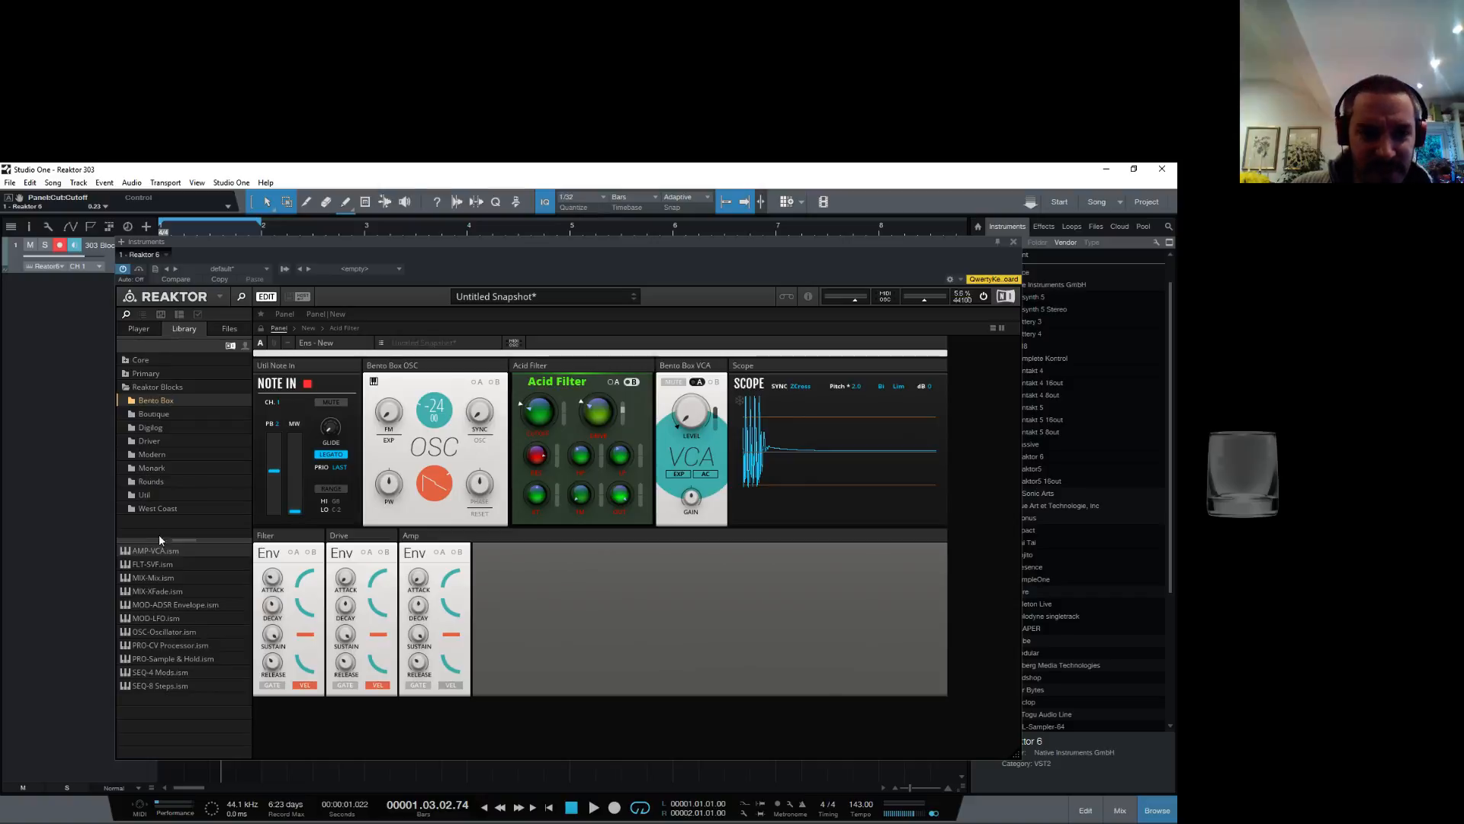
{"action": "left_click_drag", "start_coordinate": [164, 688], "coordinate": [616, 631]}
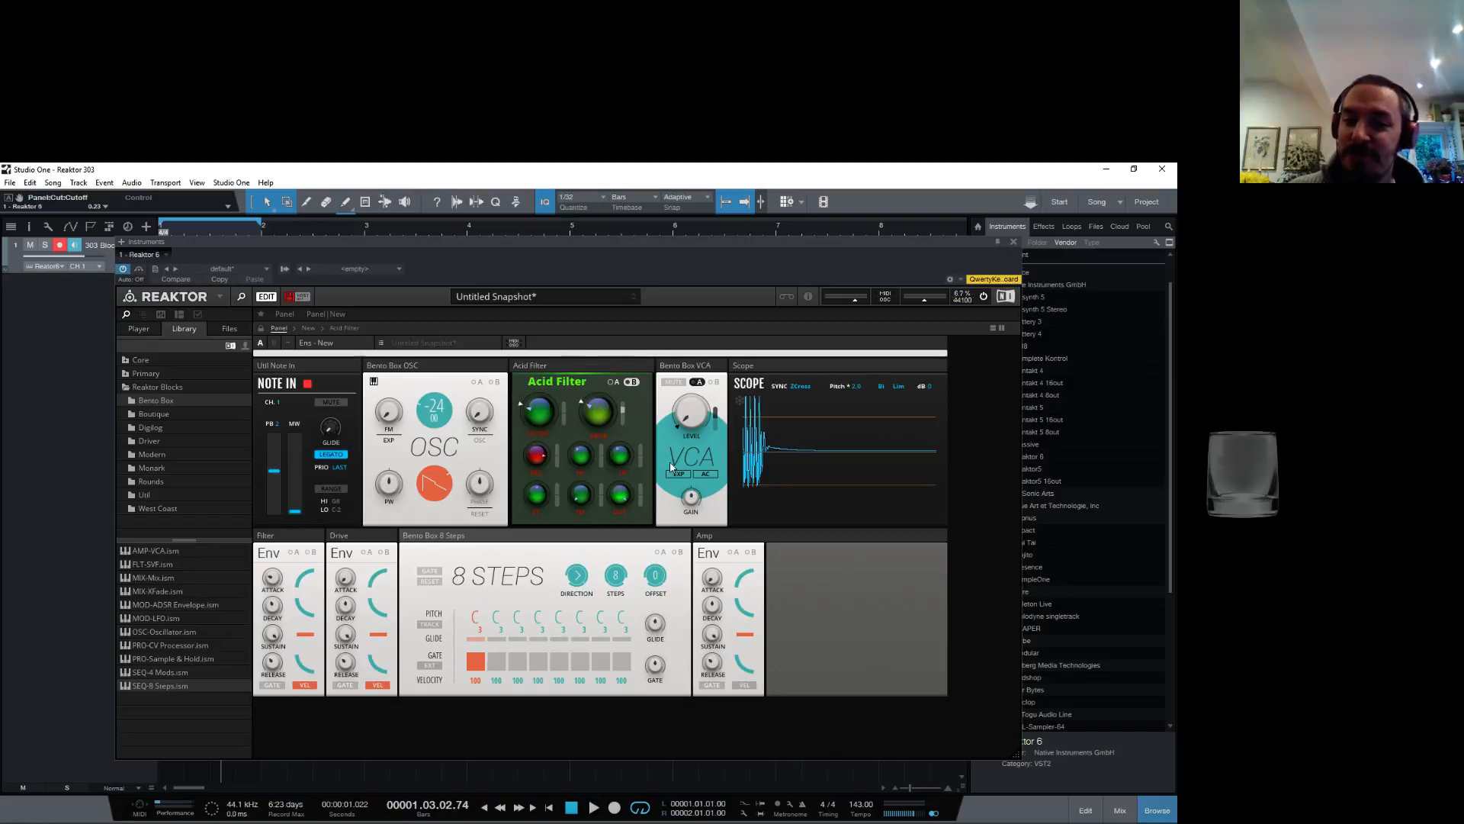
{"action": "left_click_drag", "start_coordinate": [623, 578], "coordinate": [623, 478]}
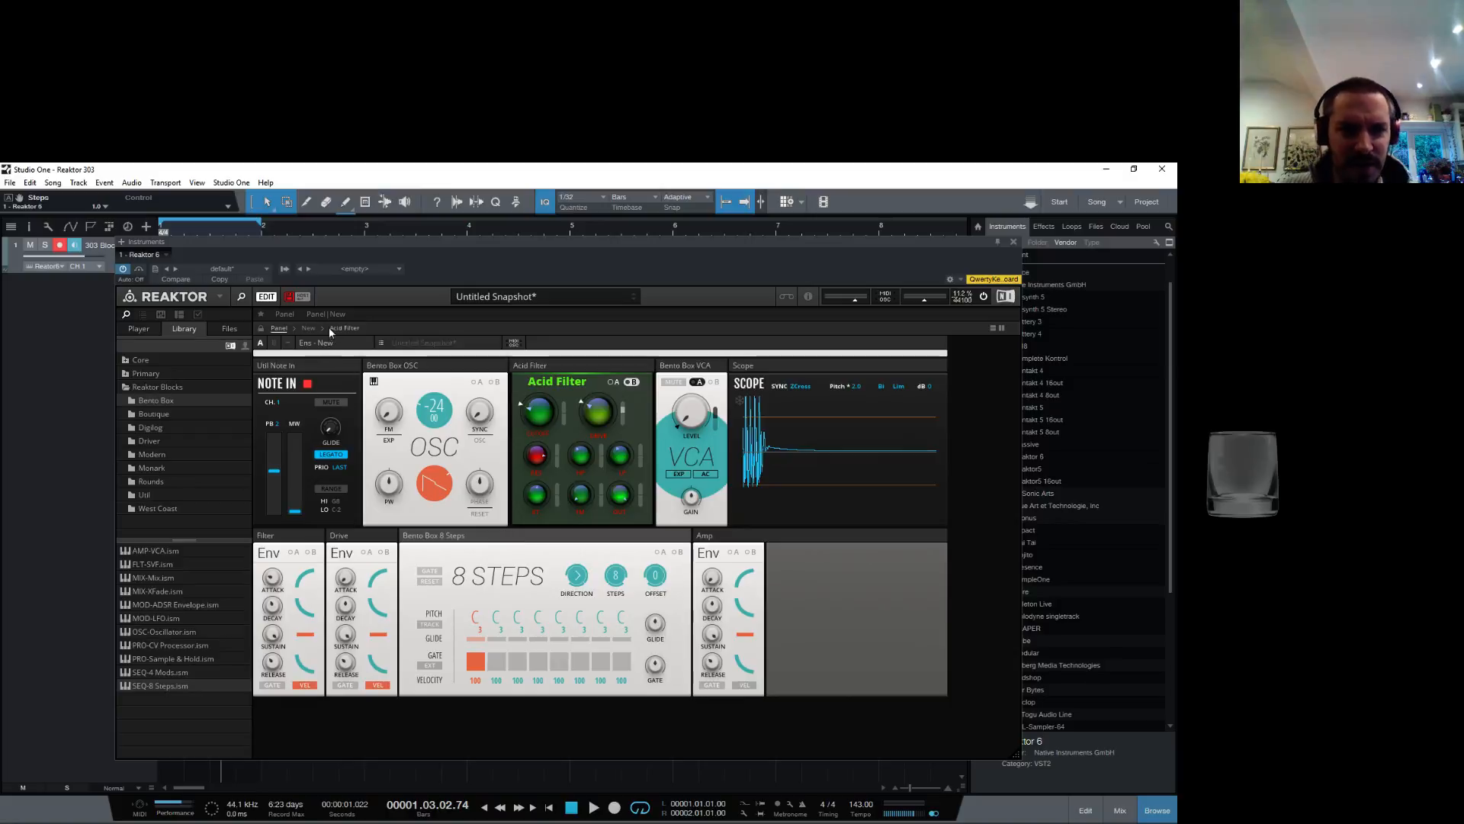
{"action": "left_click", "coordinate": [308, 329]}
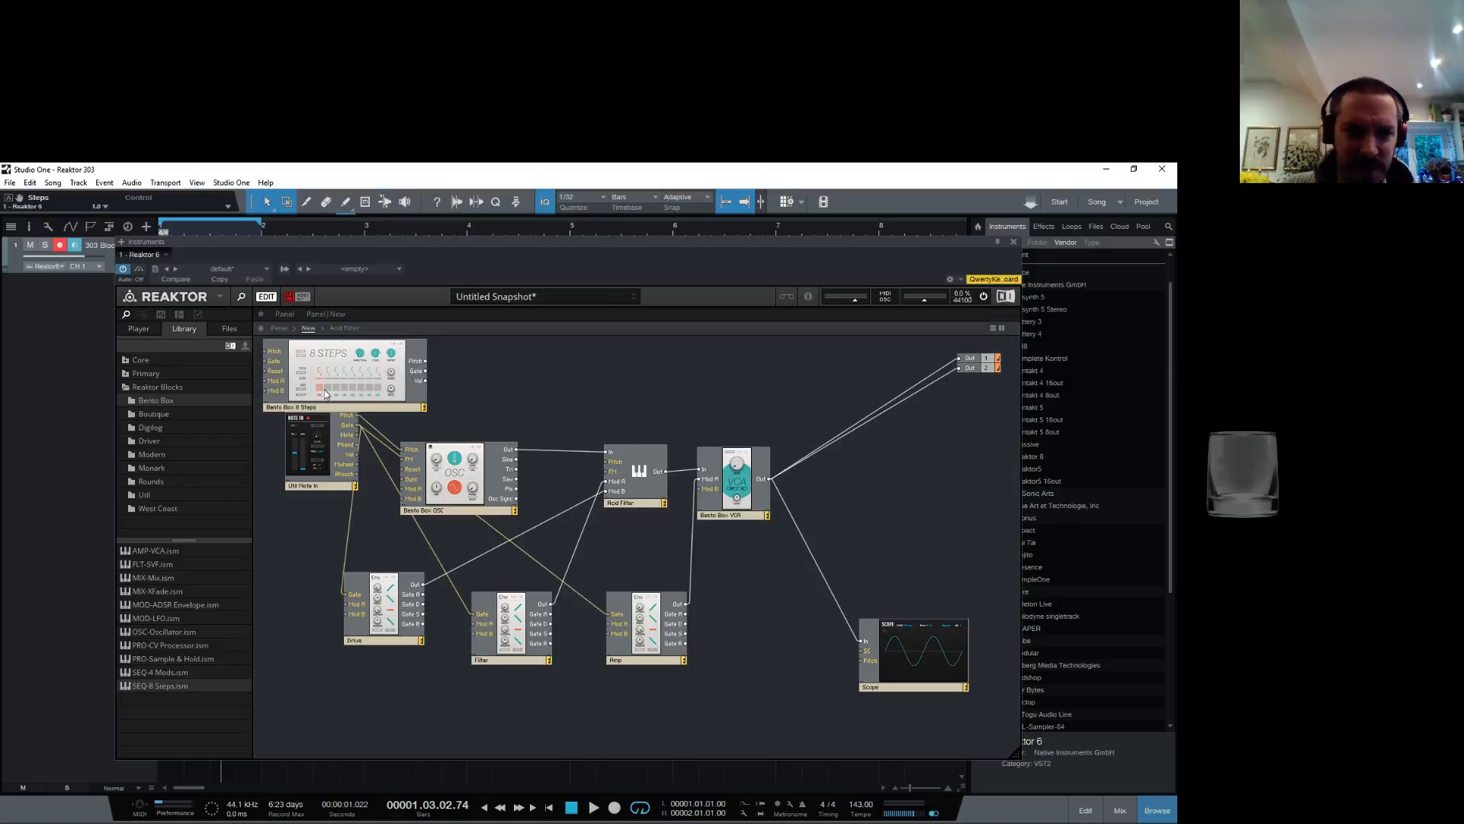
{"action": "left_click_drag", "start_coordinate": [320, 408], "coordinate": [305, 727]}
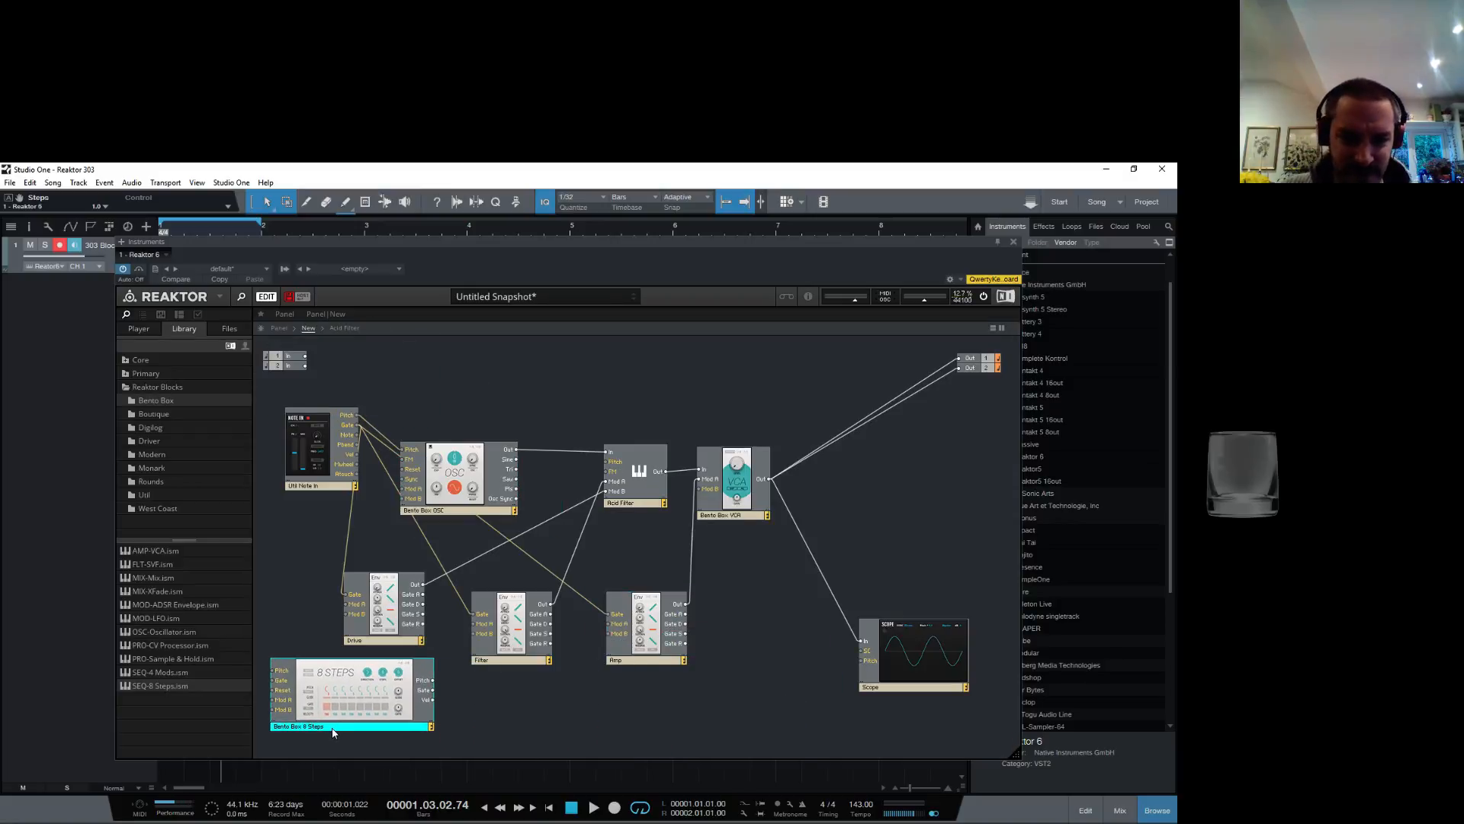
Step: Examine the internal structure of the 8 Steps block, including its Process, Lanes, P Func and Gate Func cells
{"action": "double_click", "coordinate": [316, 681]}
{"action": "double_click", "coordinate": [332, 558]}
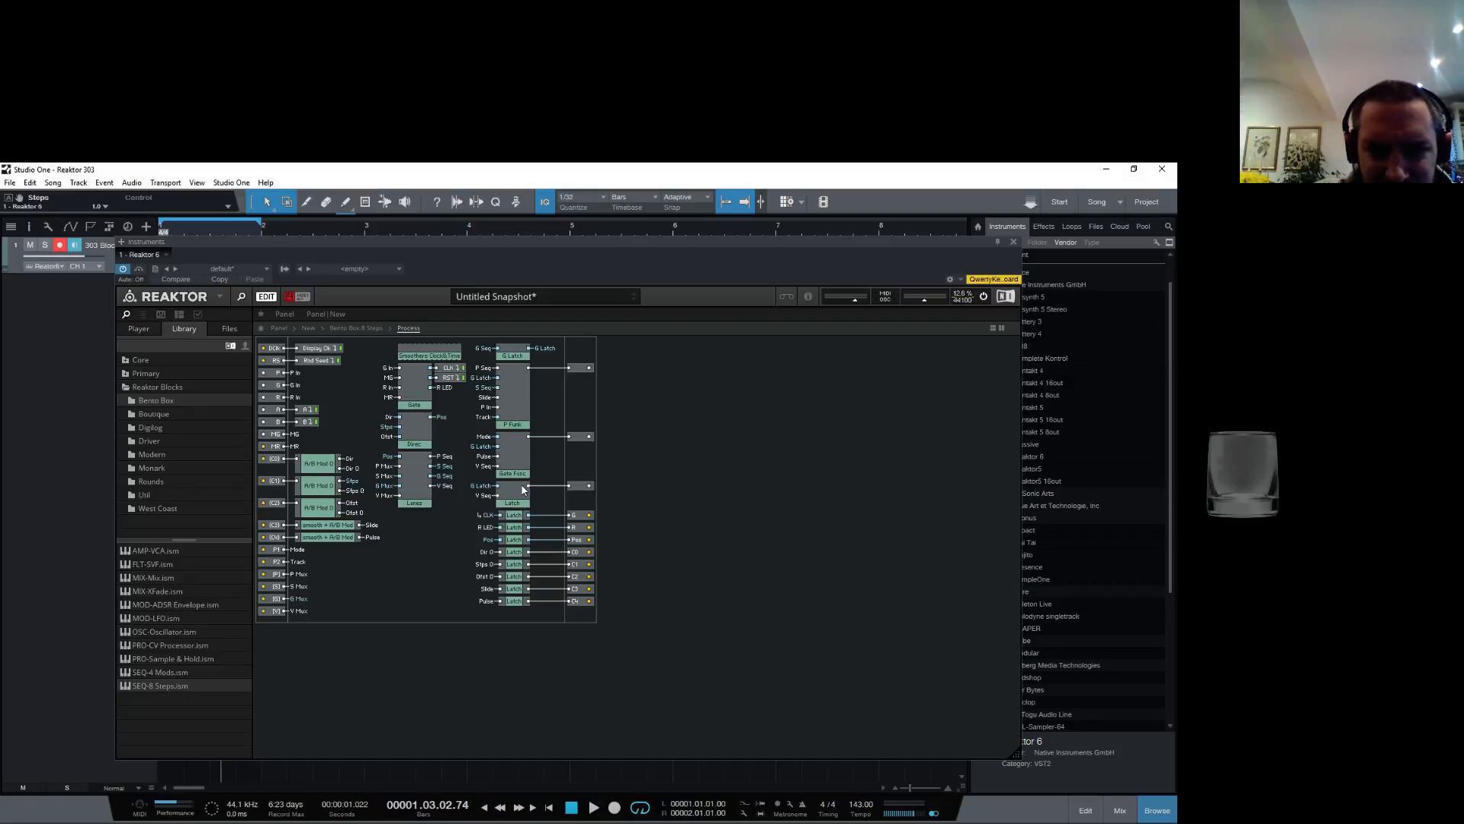
{"action": "double_click", "coordinate": [413, 492]}
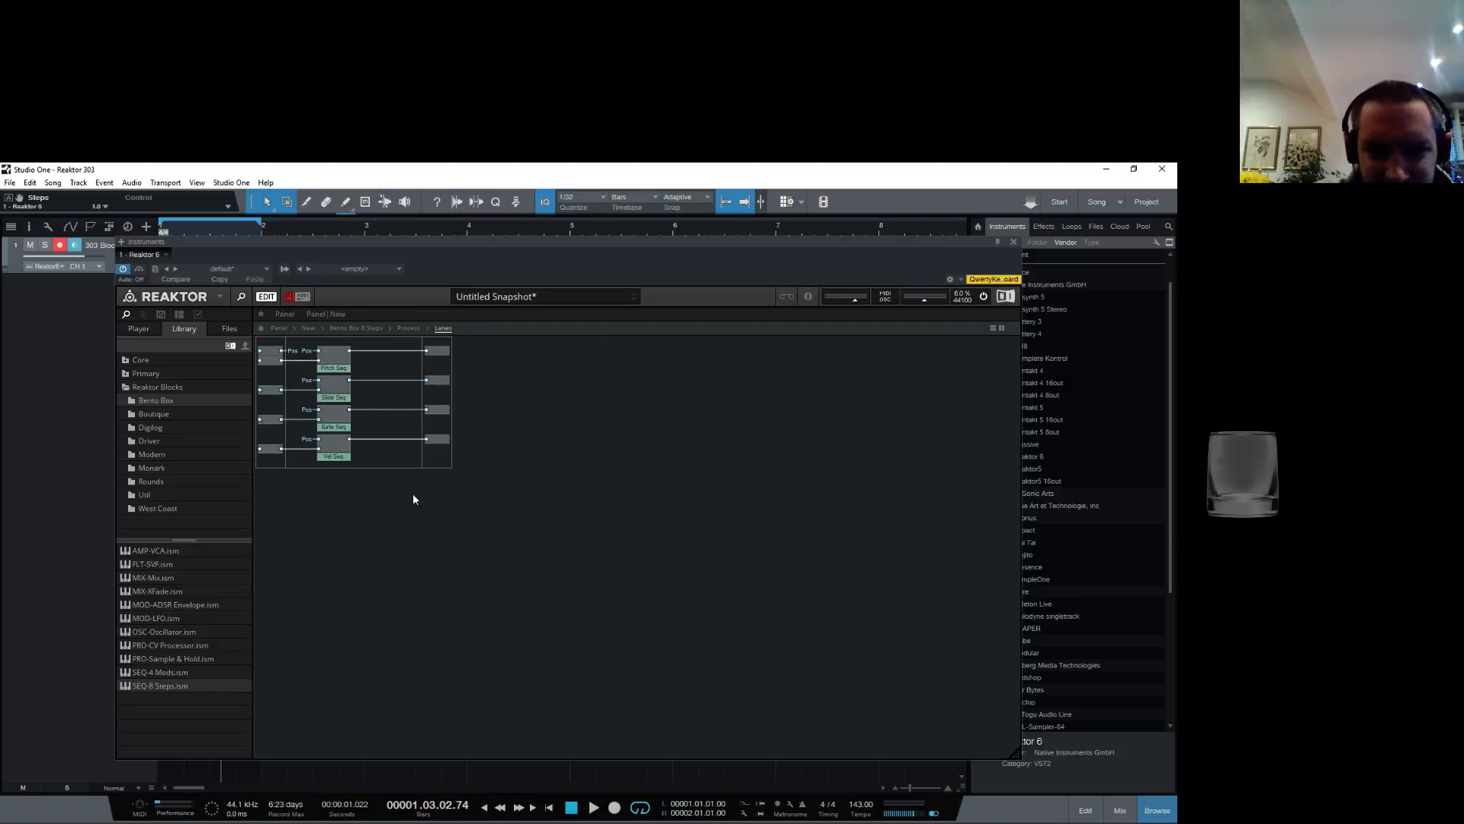
{"action": "double_click", "coordinate": [355, 510]}
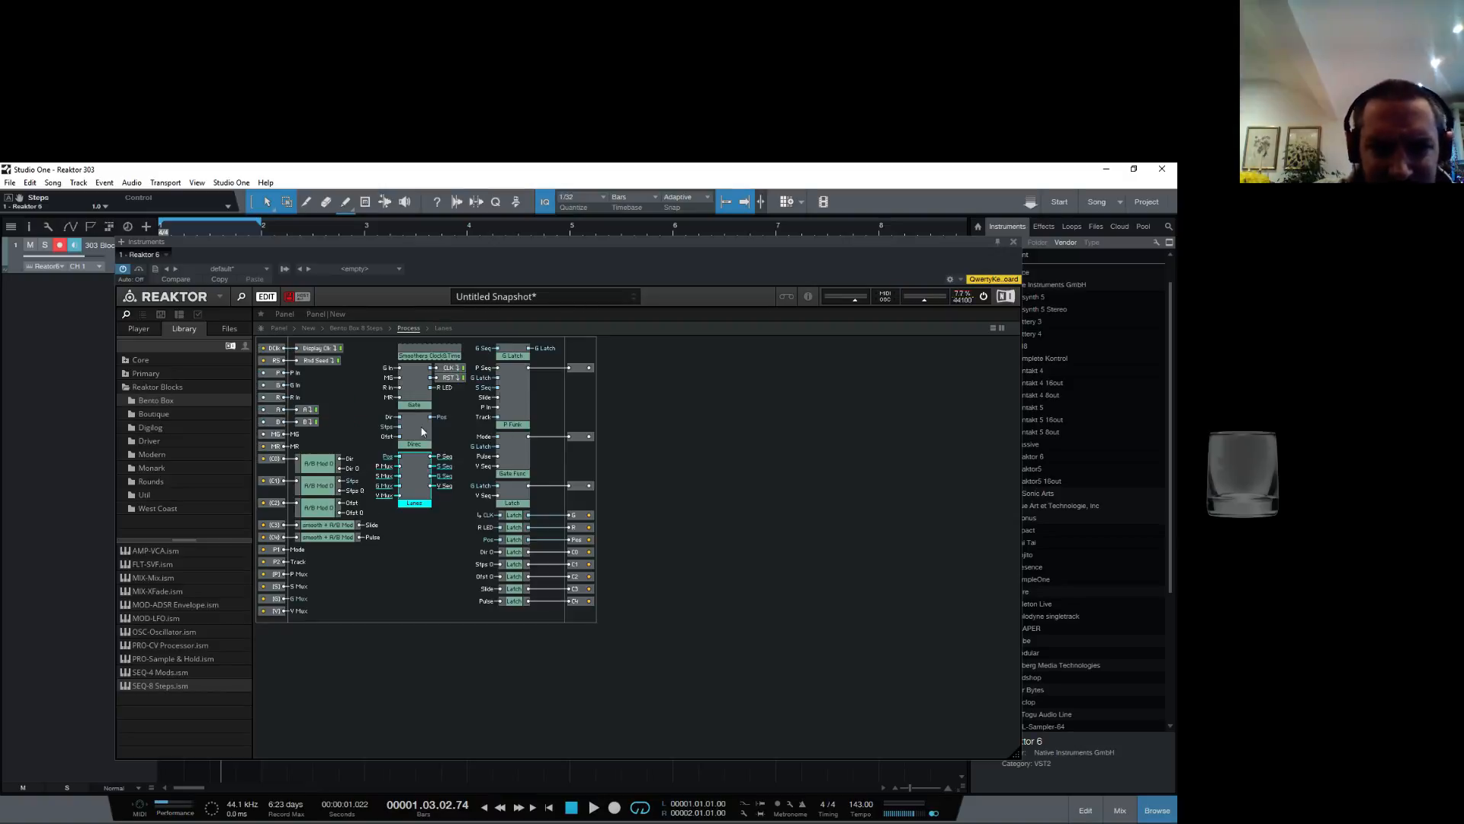
{"action": "double_click", "coordinate": [512, 409]}
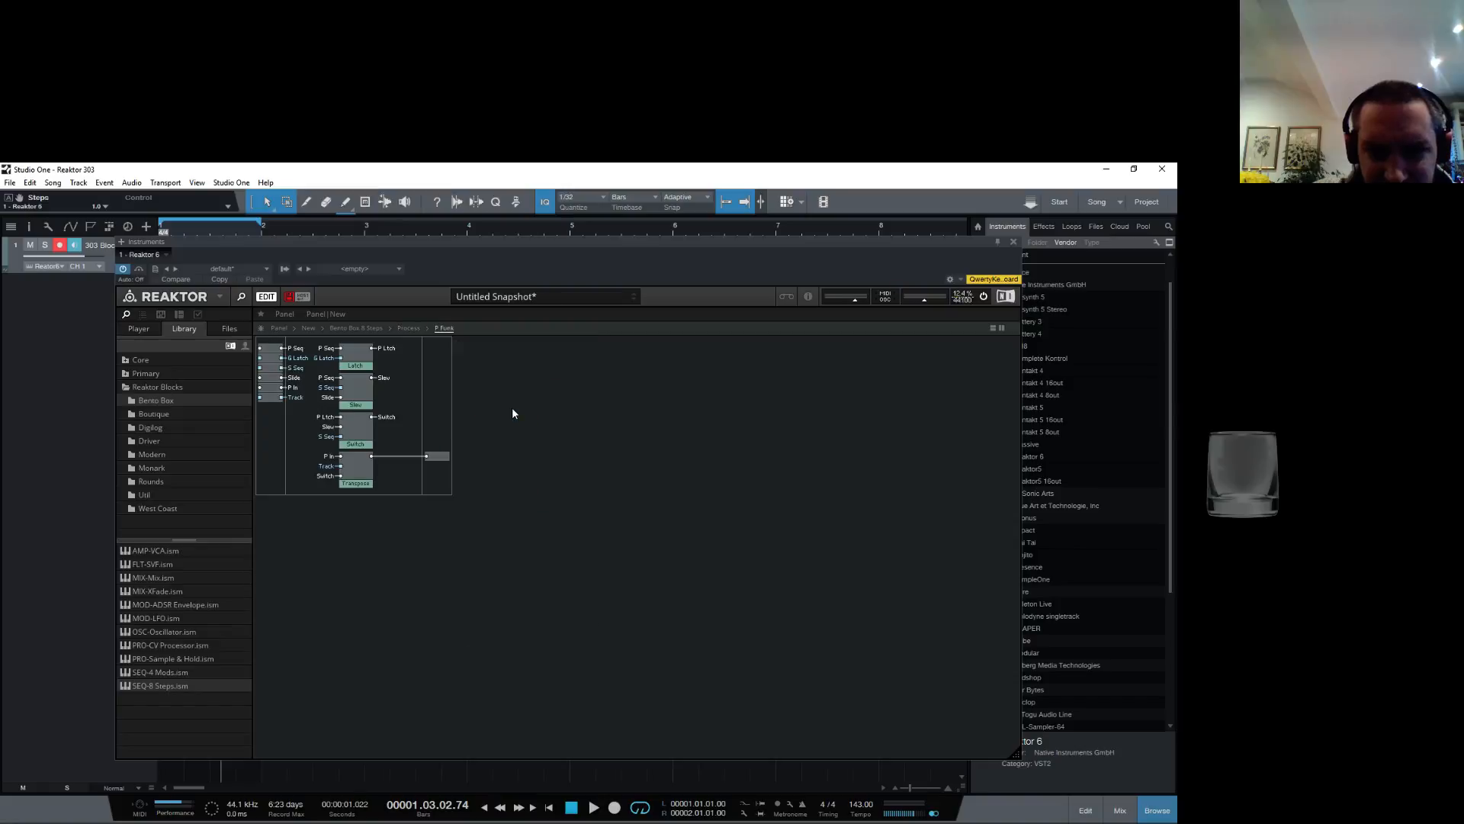
{"action": "double_click", "coordinate": [377, 532]}
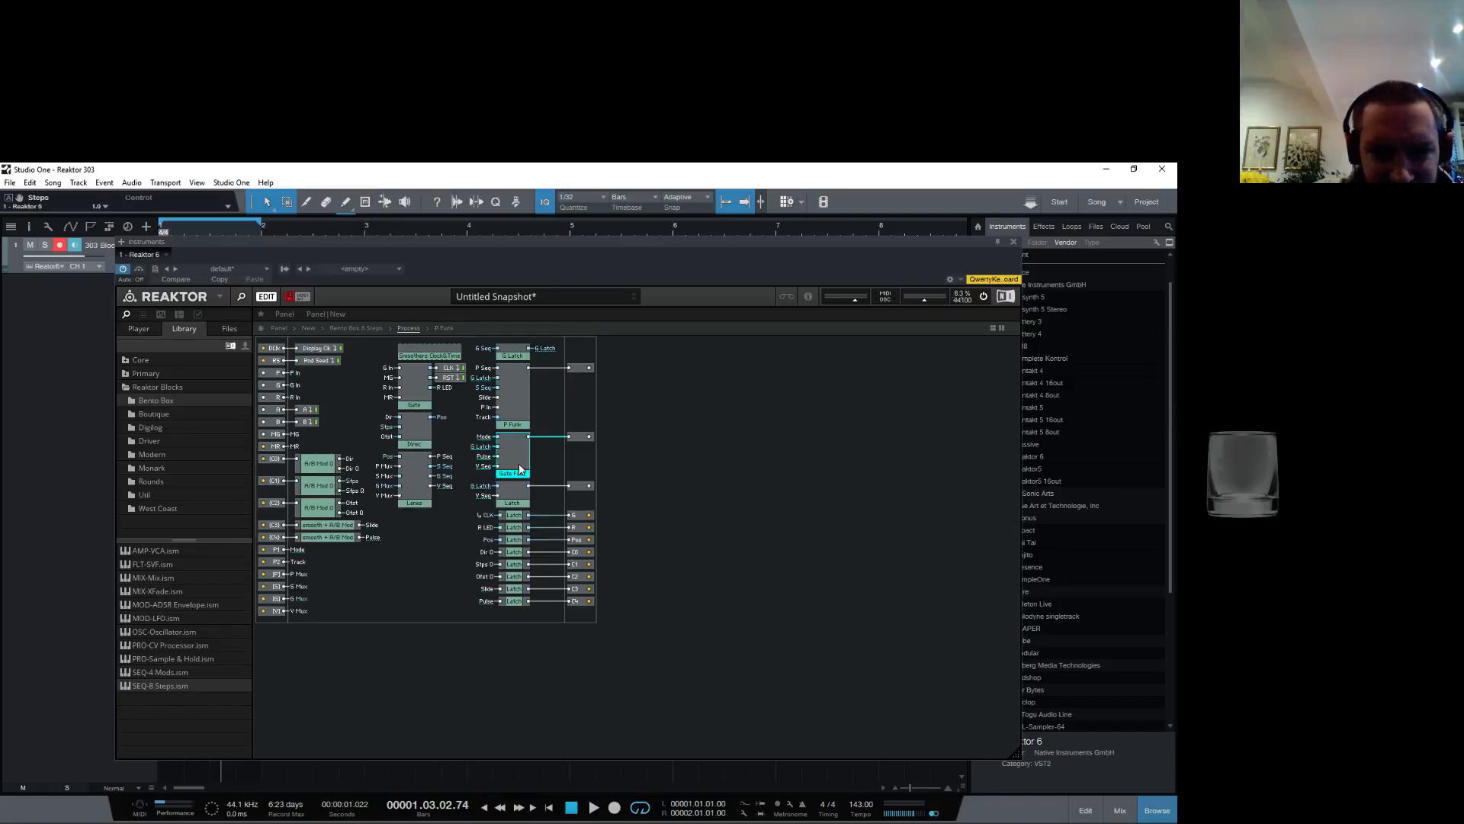
{"action": "double_click", "coordinate": [534, 462]}
{"action": "double_click", "coordinate": [391, 526]}
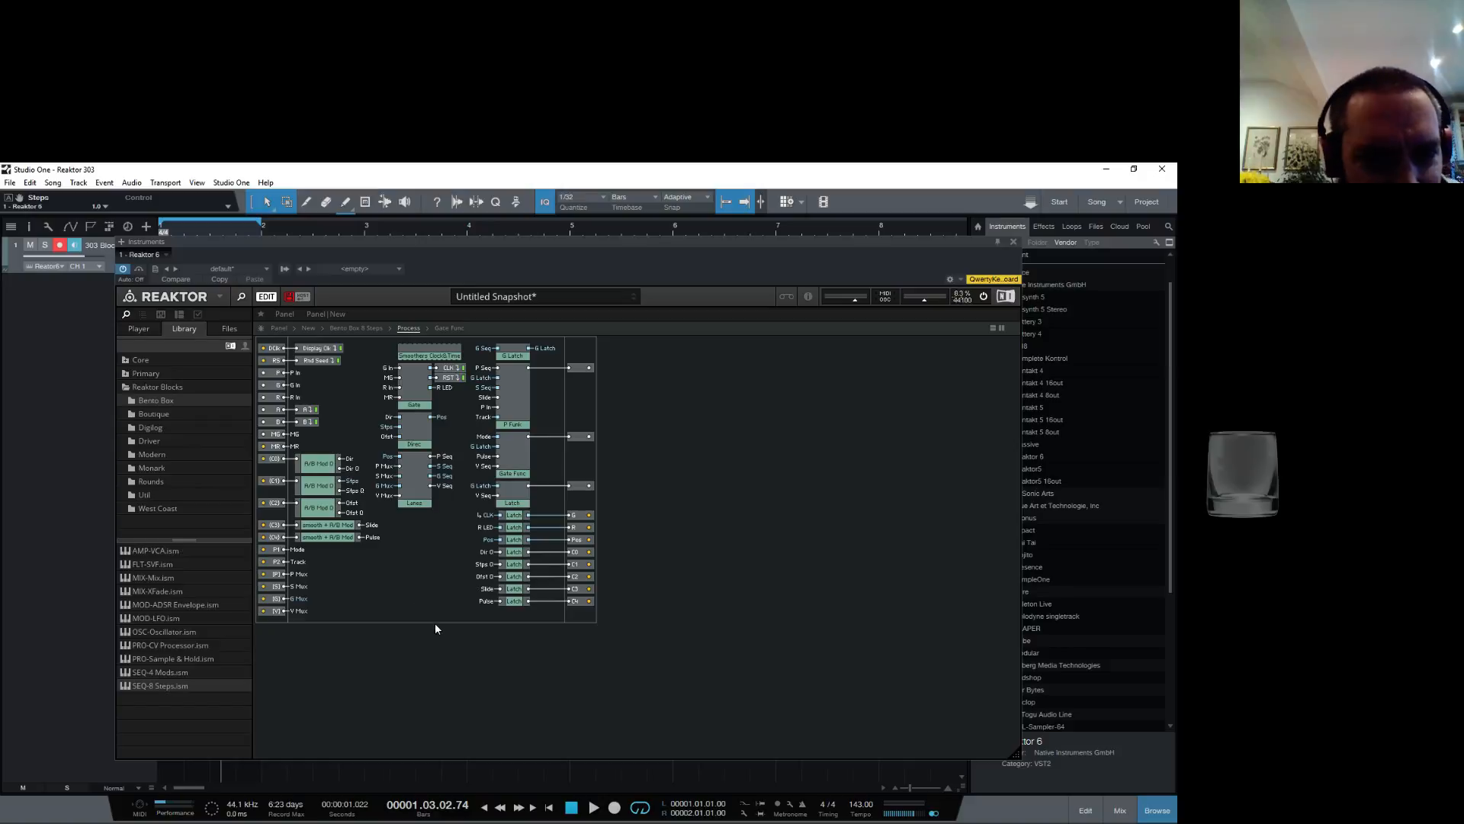
{"action": "double_click", "coordinate": [344, 658]}
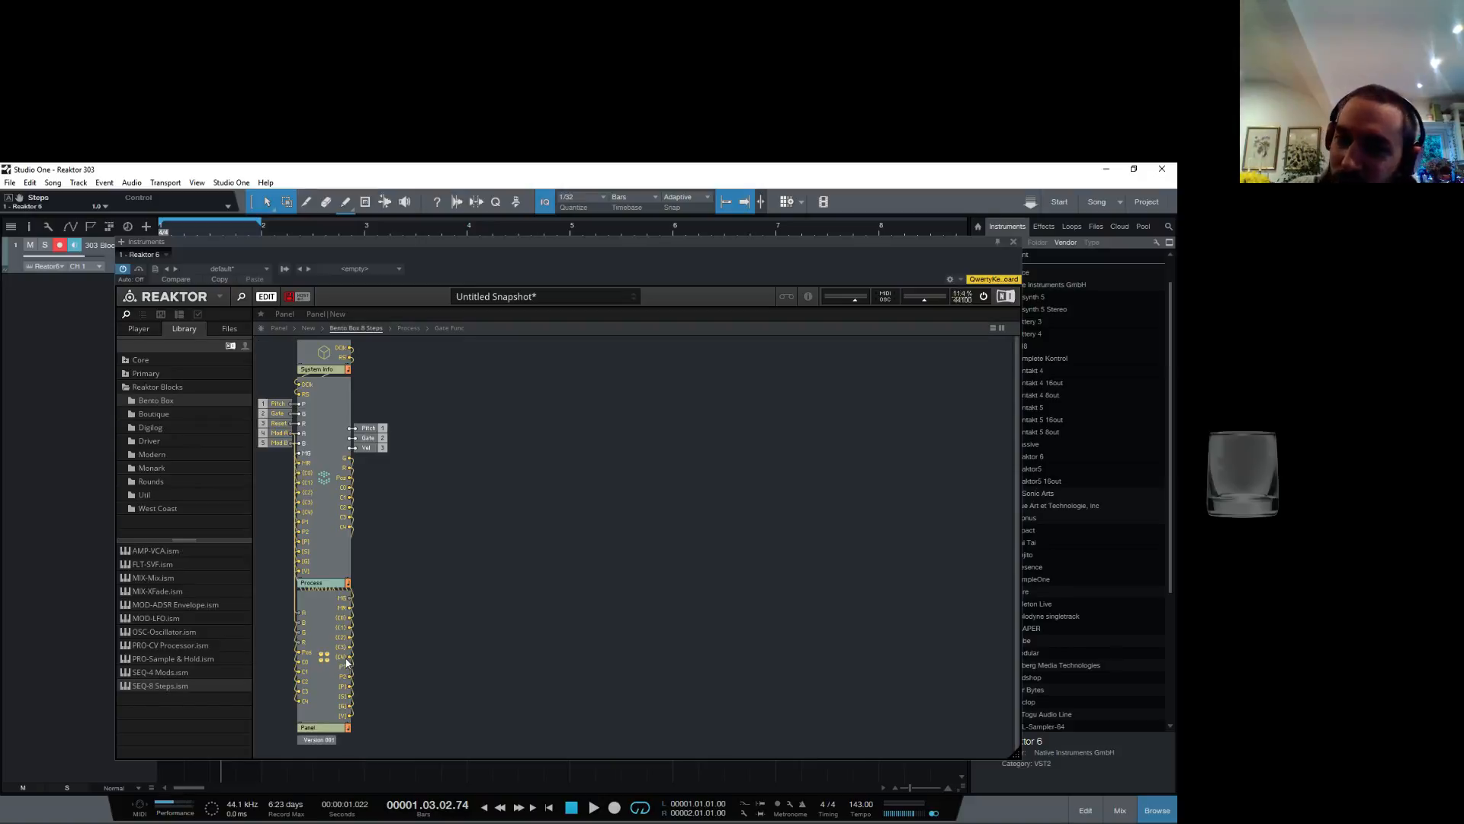
Step: Return to the main block structure and delete the Bento Box 8 Steps block
{"action": "double_click", "coordinate": [582, 454]}
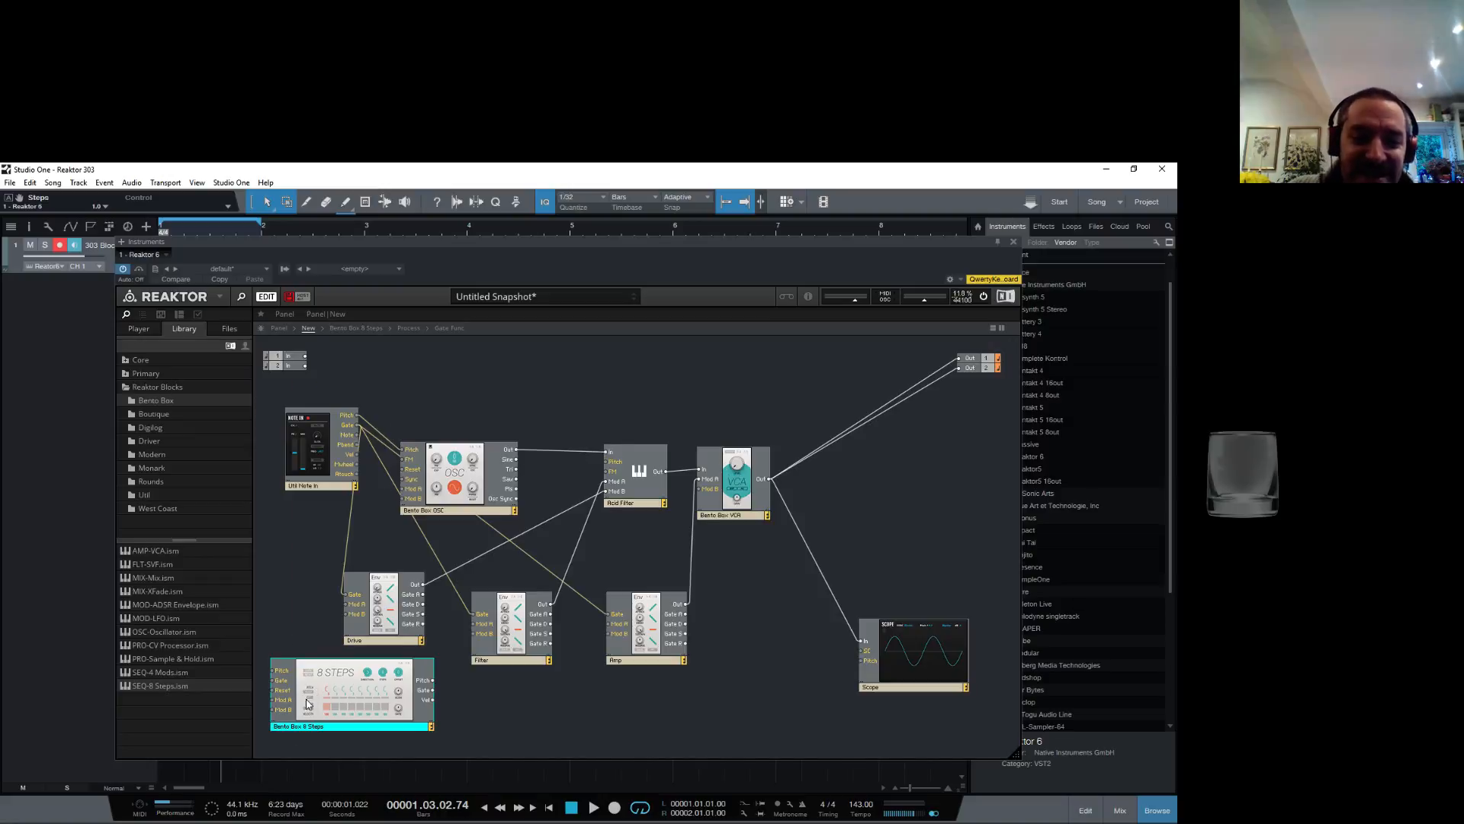
{"action": "key", "text": "Delete"}
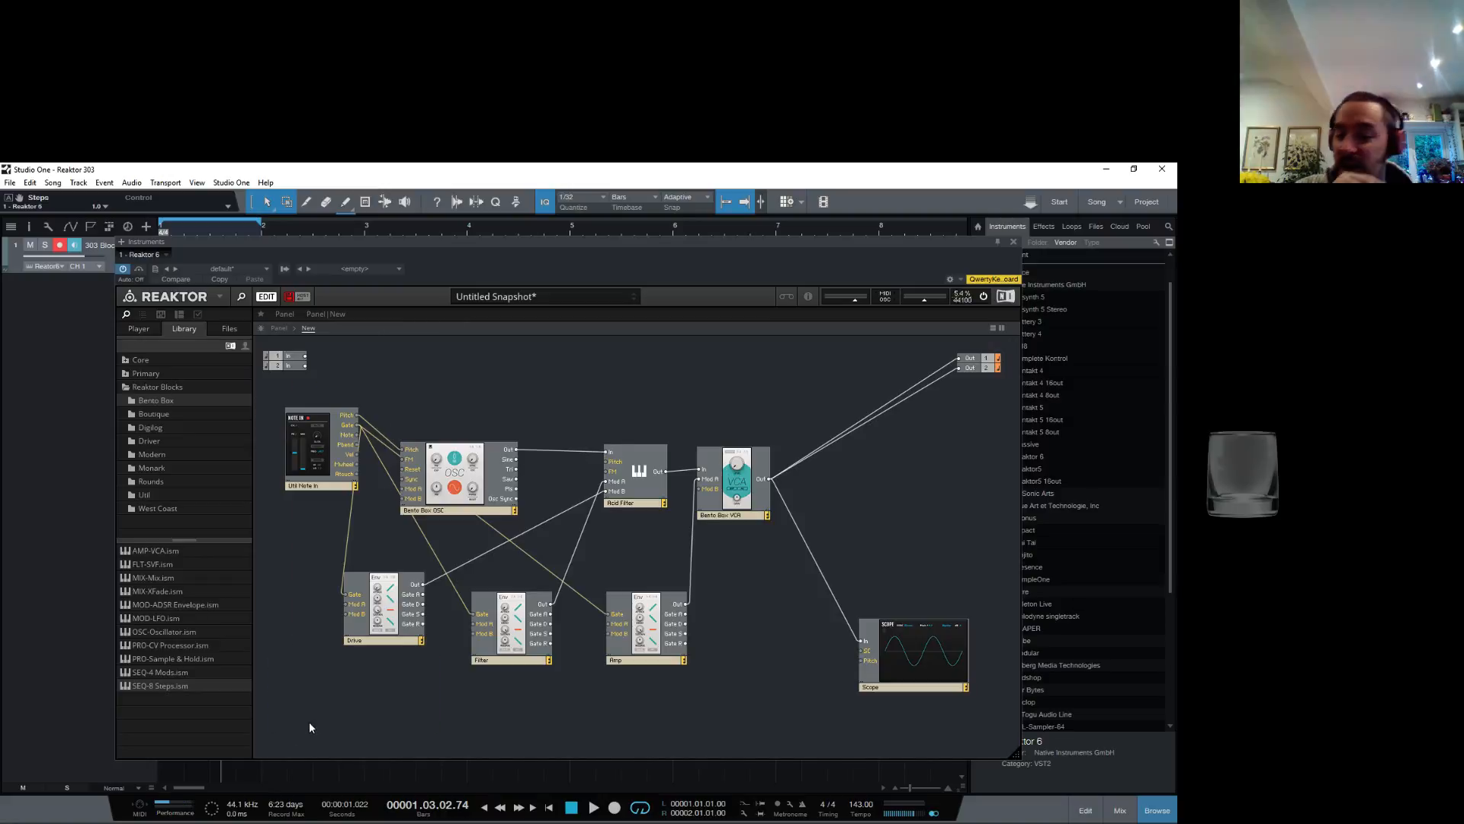
Step: Switch to File Explorer and open the Sequencing folder of the Nouveau Collection inside Reaktor 6 Ensembles
{"action": "mouse_move", "coordinate": [174, 818]}
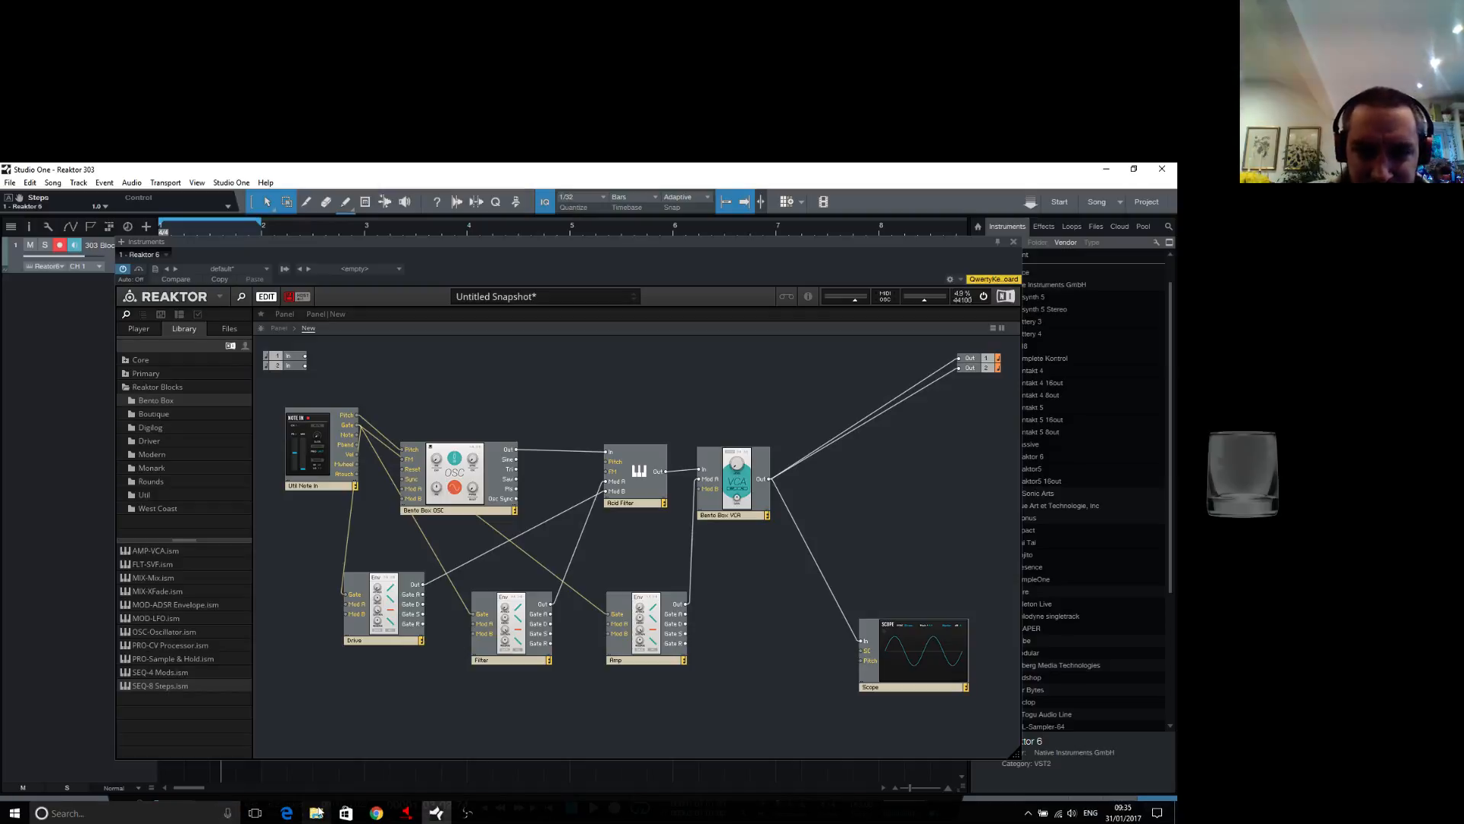
{"action": "left_click", "coordinate": [315, 813]}
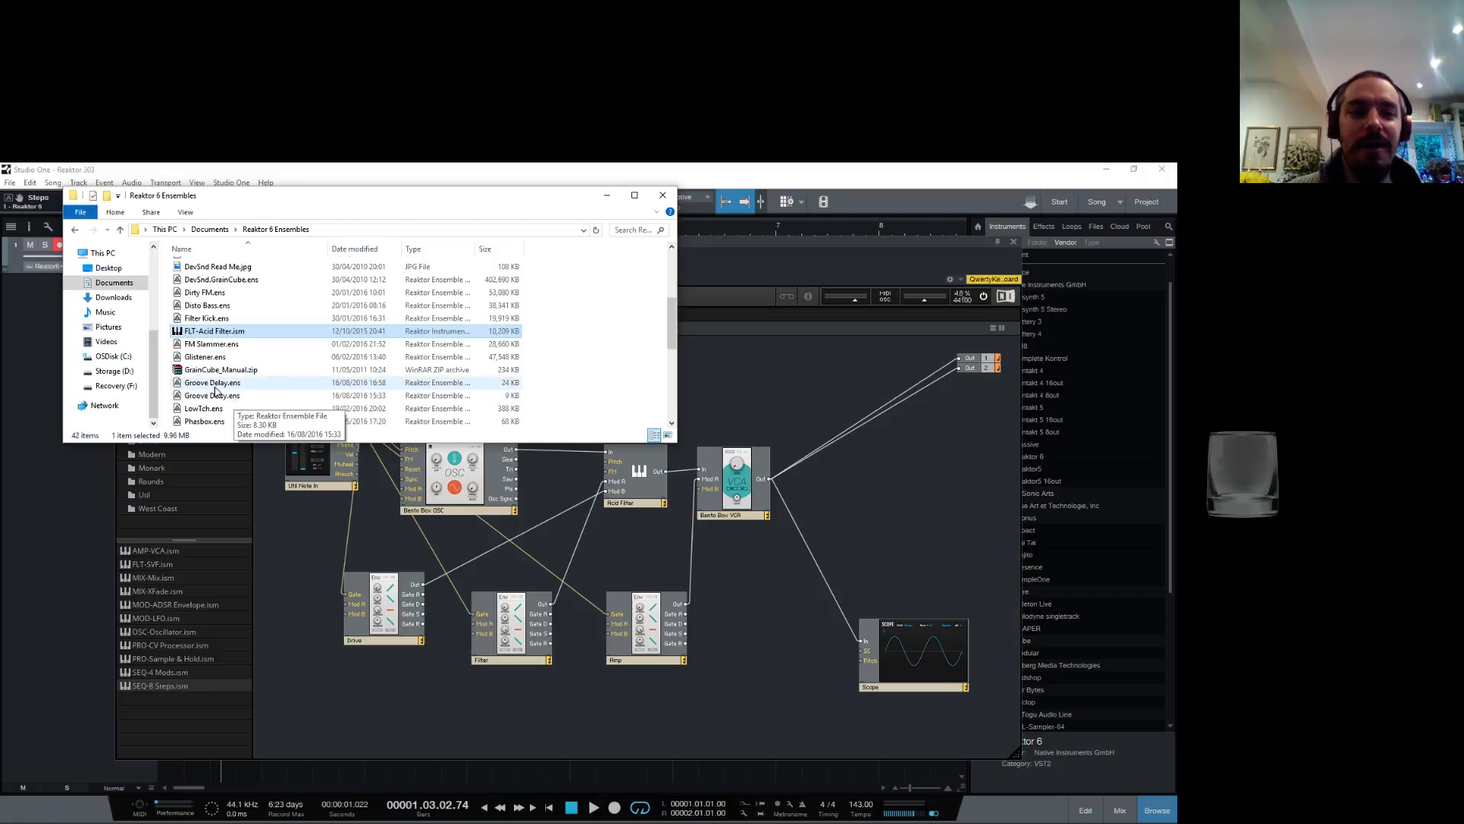
{"action": "scroll", "coordinate": [294, 381], "scroll_direction": "down", "scroll_amount": 3}
{"action": "scroll", "coordinate": [295, 385], "scroll_direction": "up", "scroll_amount": 3}
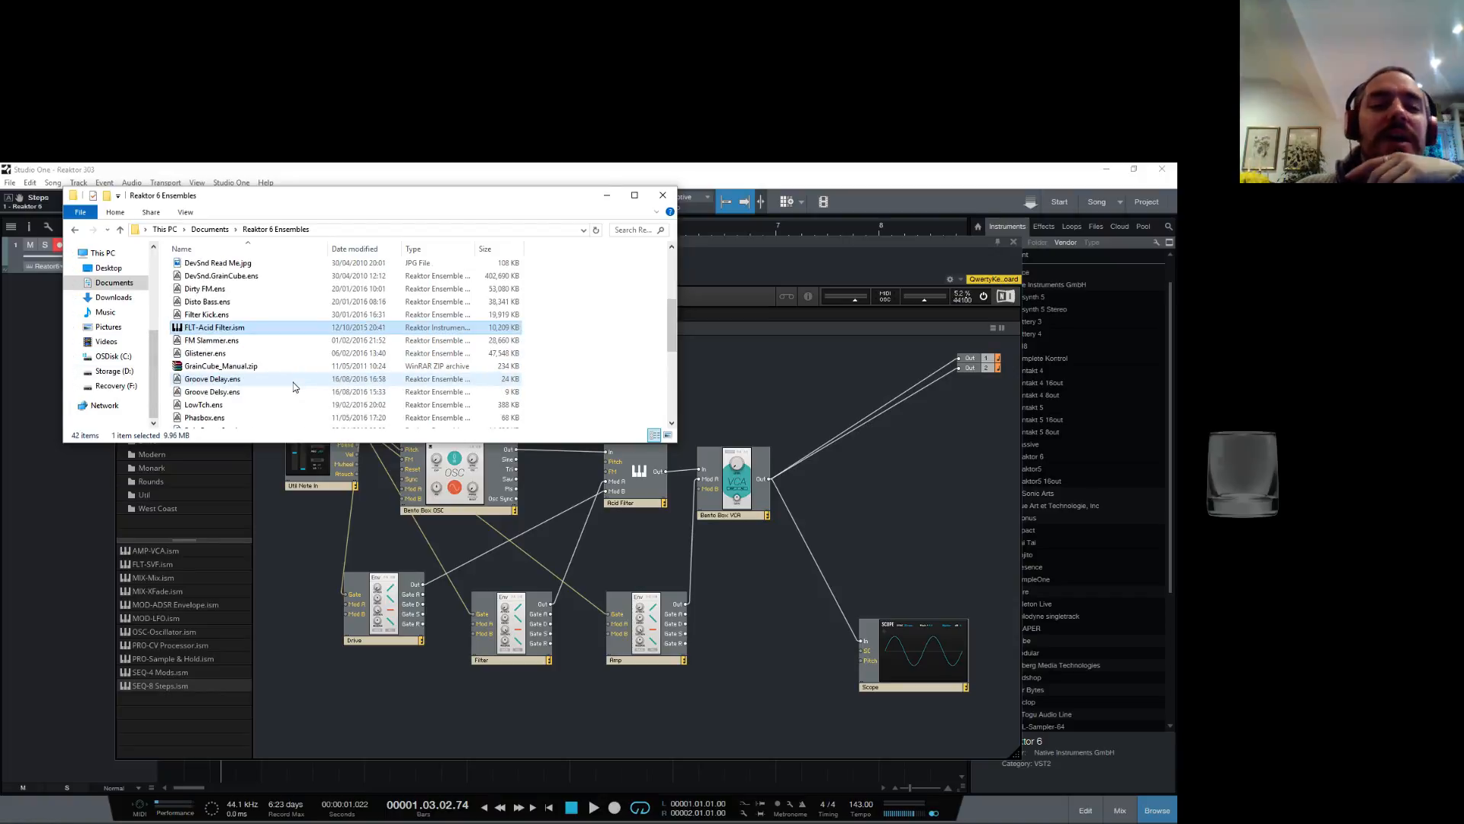
{"action": "scroll", "coordinate": [293, 382], "scroll_direction": "up", "scroll_amount": 4}
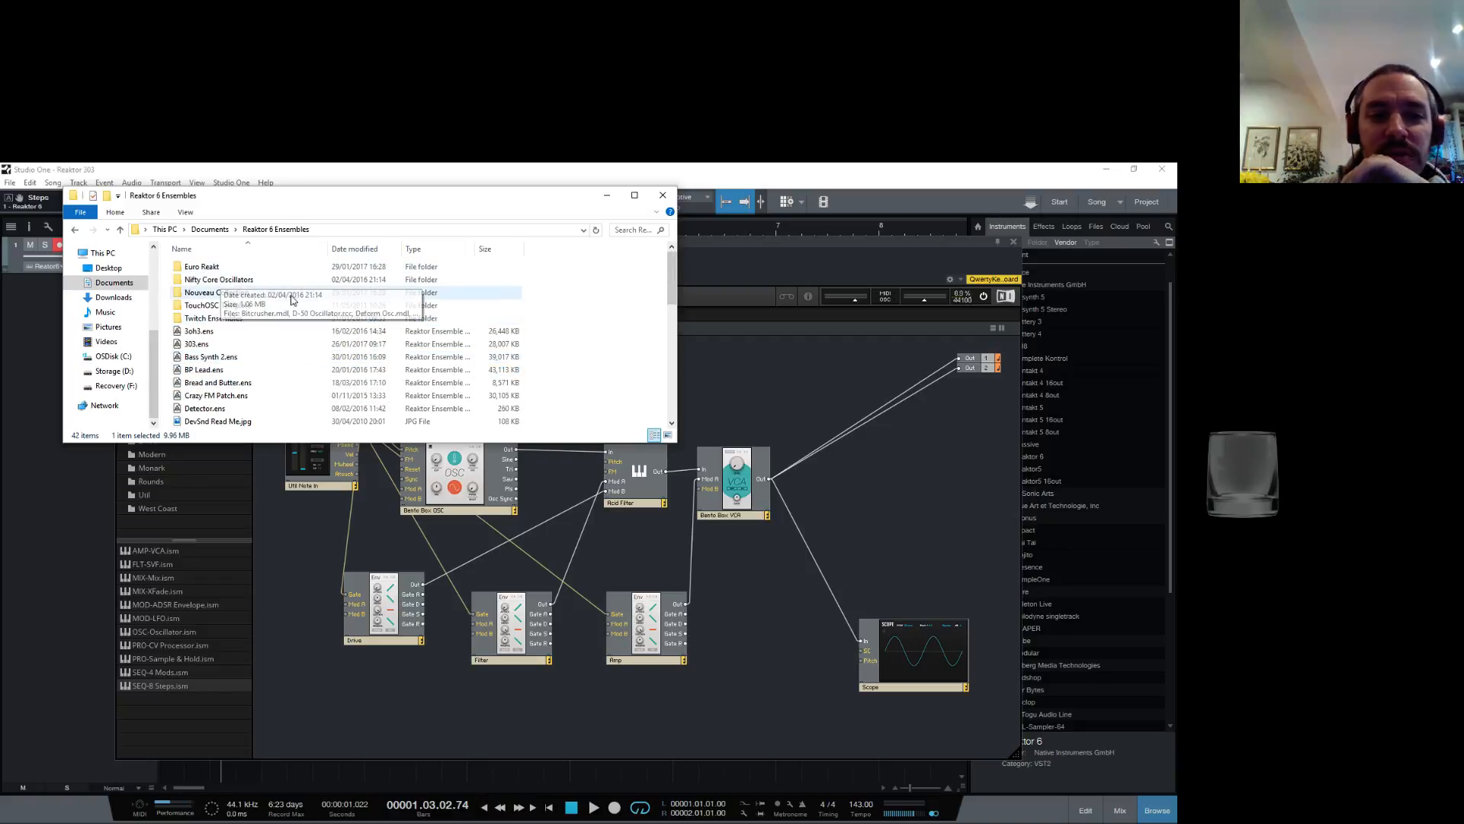
{"action": "double_click", "coordinate": [237, 293]}
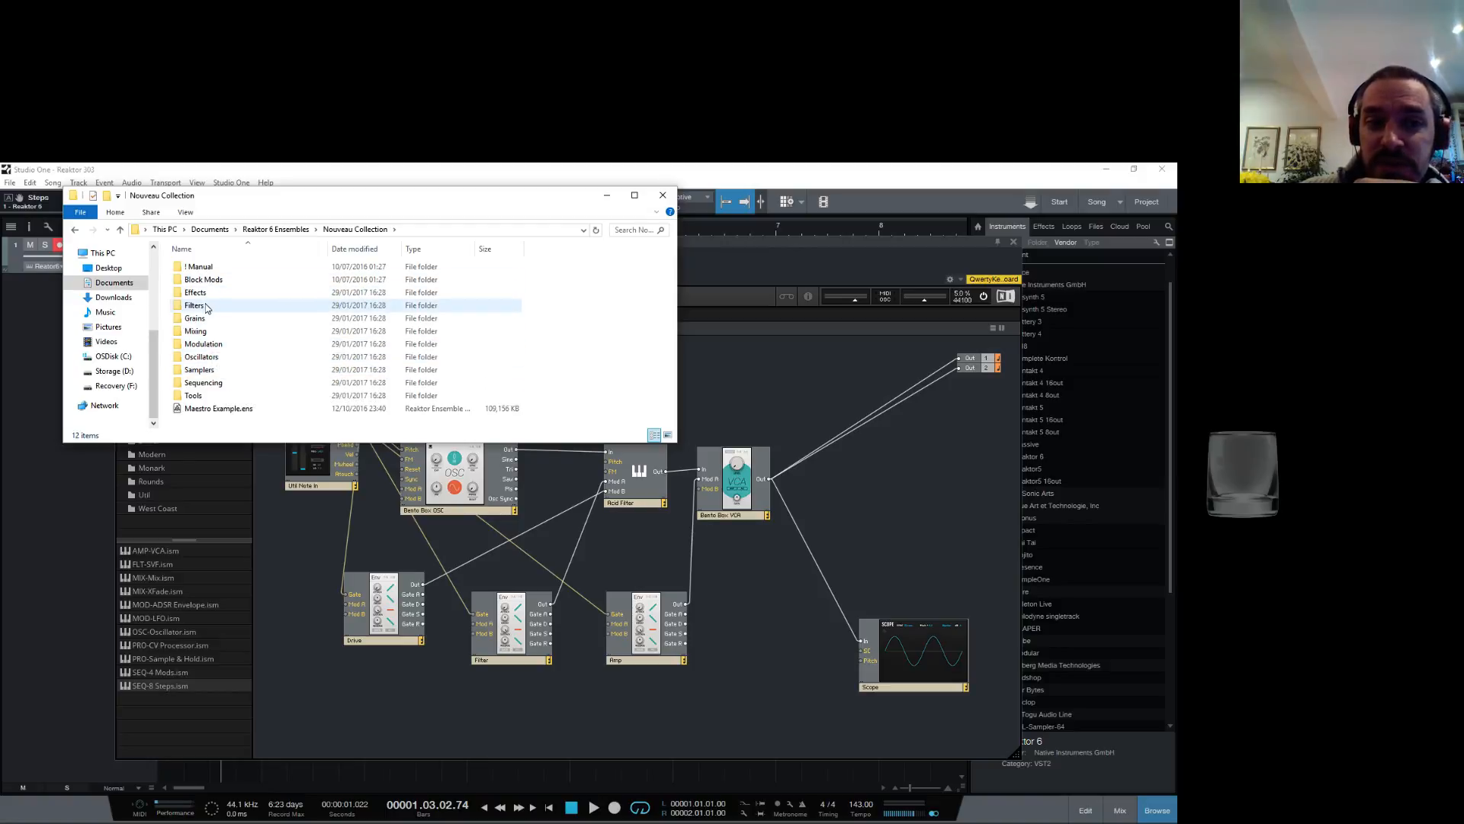
{"action": "left_click", "coordinate": [200, 384]}
{"action": "double_click", "coordinate": [199, 385]}
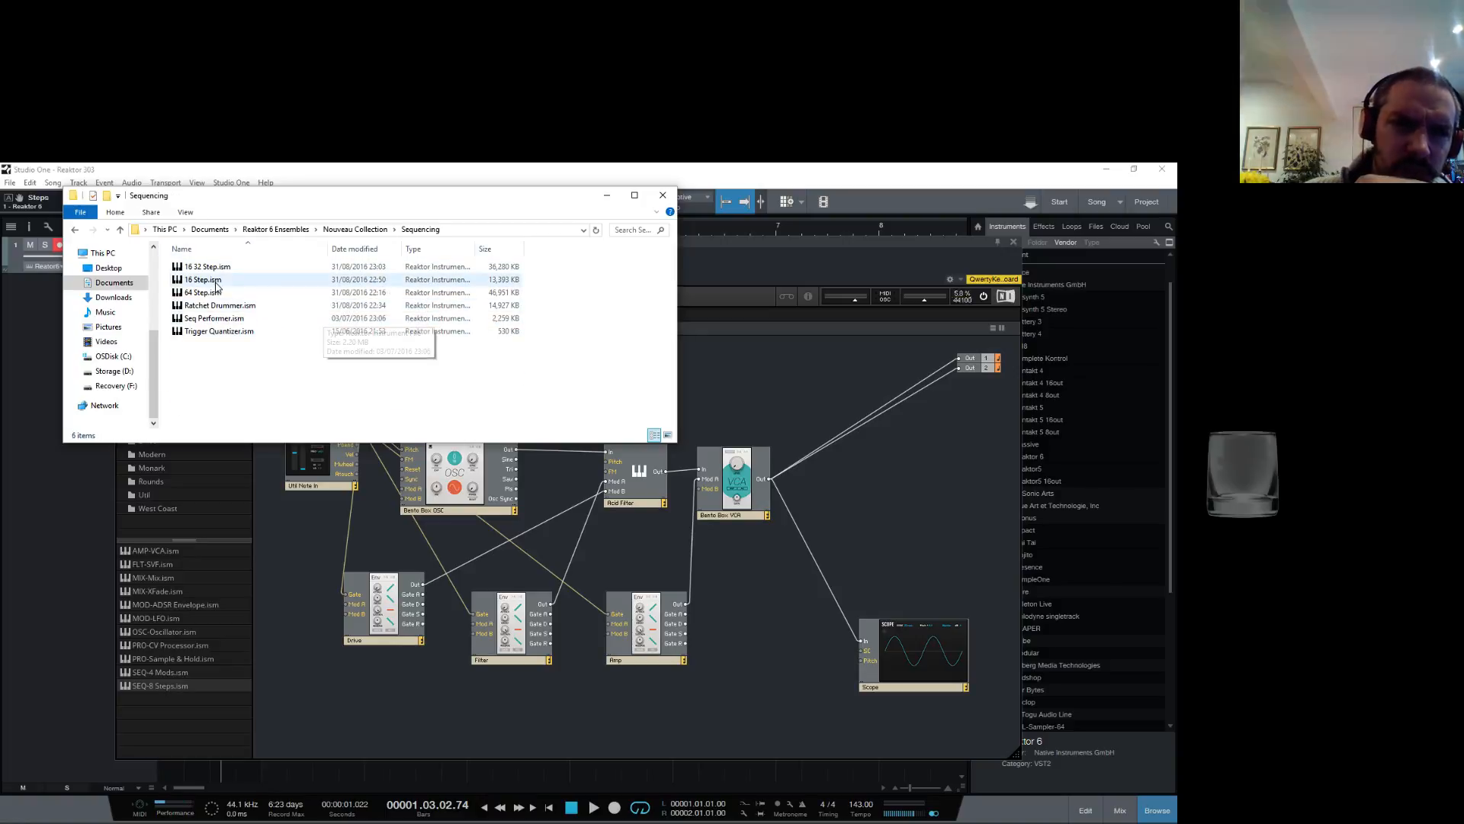
Step: Add 16 Step.ism to the Reaktor structure and place it between the Amp envelope and the Scope
{"action": "left_click_drag", "start_coordinate": [205, 279], "coordinate": [752, 624]}
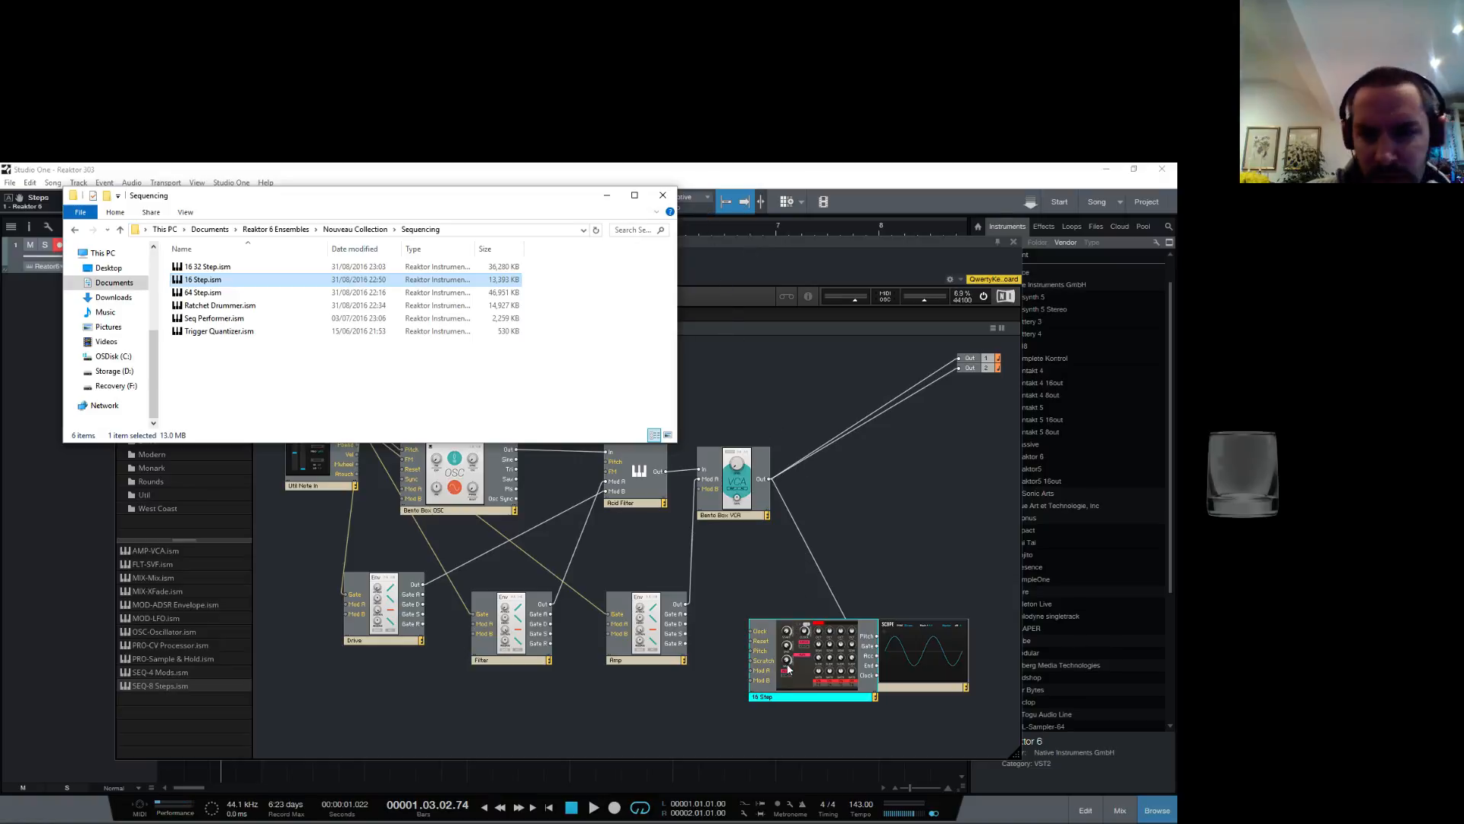
{"action": "left_click_drag", "start_coordinate": [800, 699], "coordinate": [759, 711]}
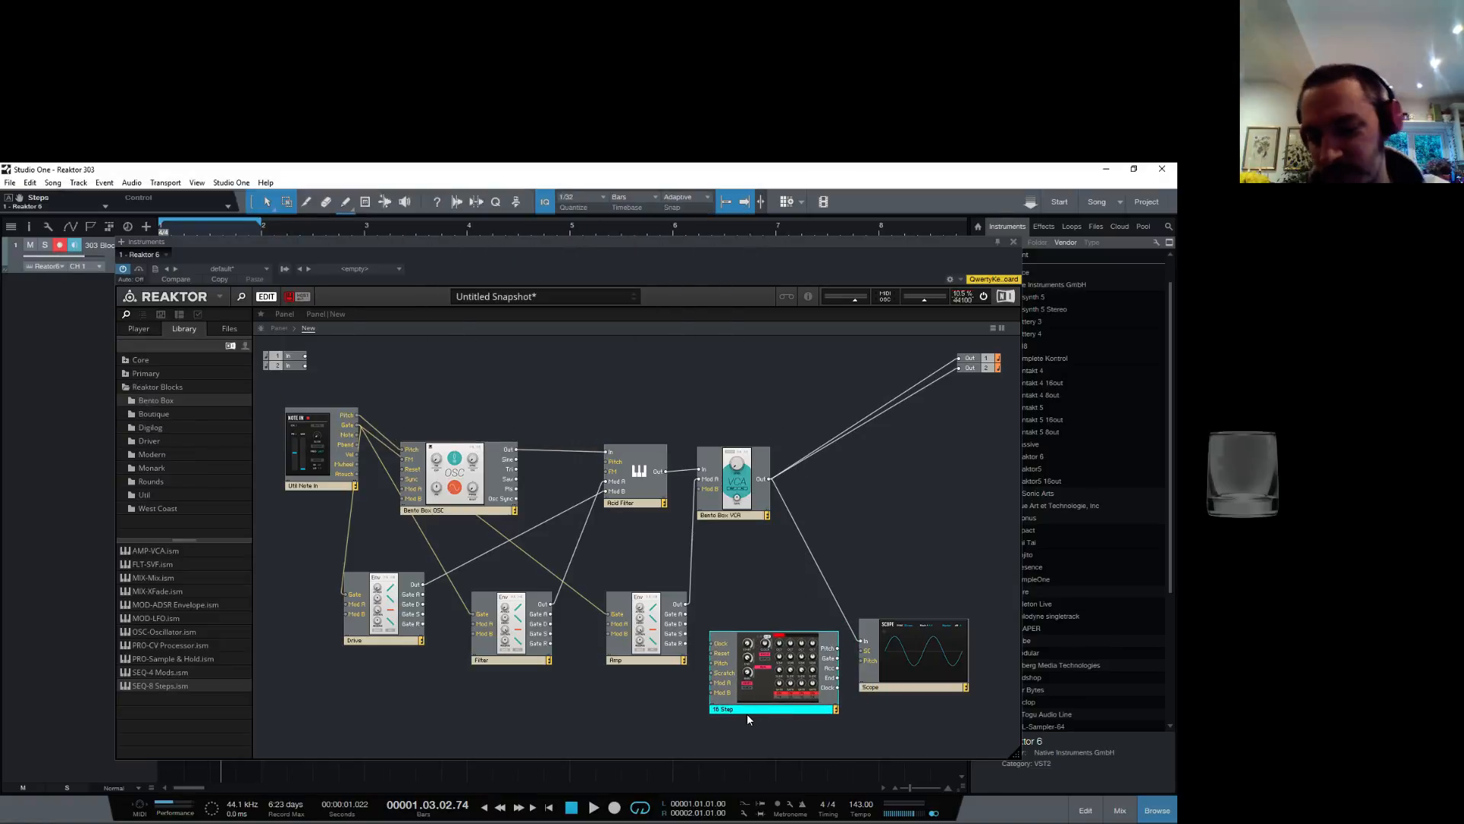
Step: Delete the 16 Step sequencer block from the ensemble structure
{"action": "right_click", "coordinate": [761, 709]}
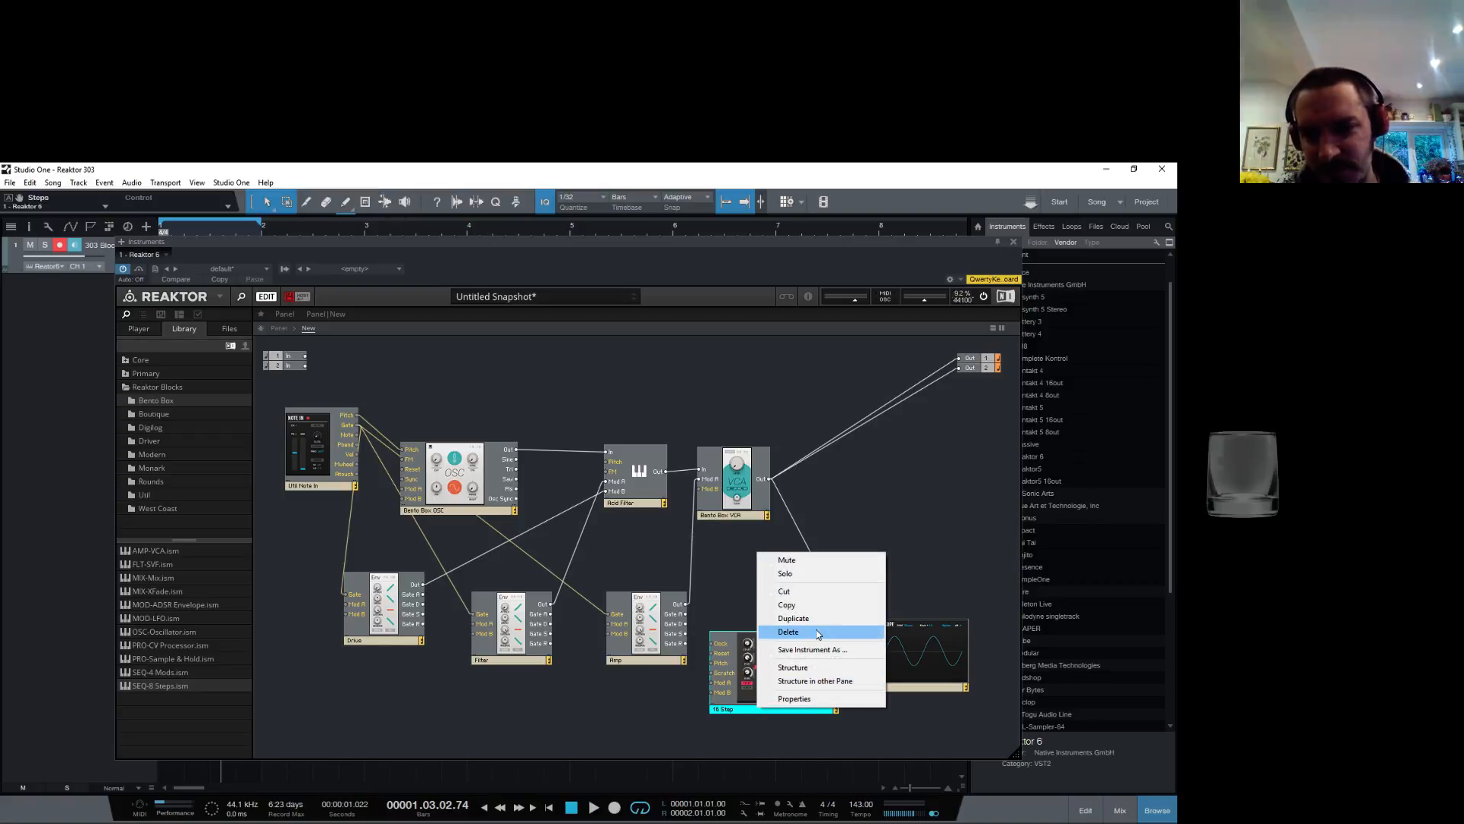
{"action": "left_click", "coordinate": [816, 632]}
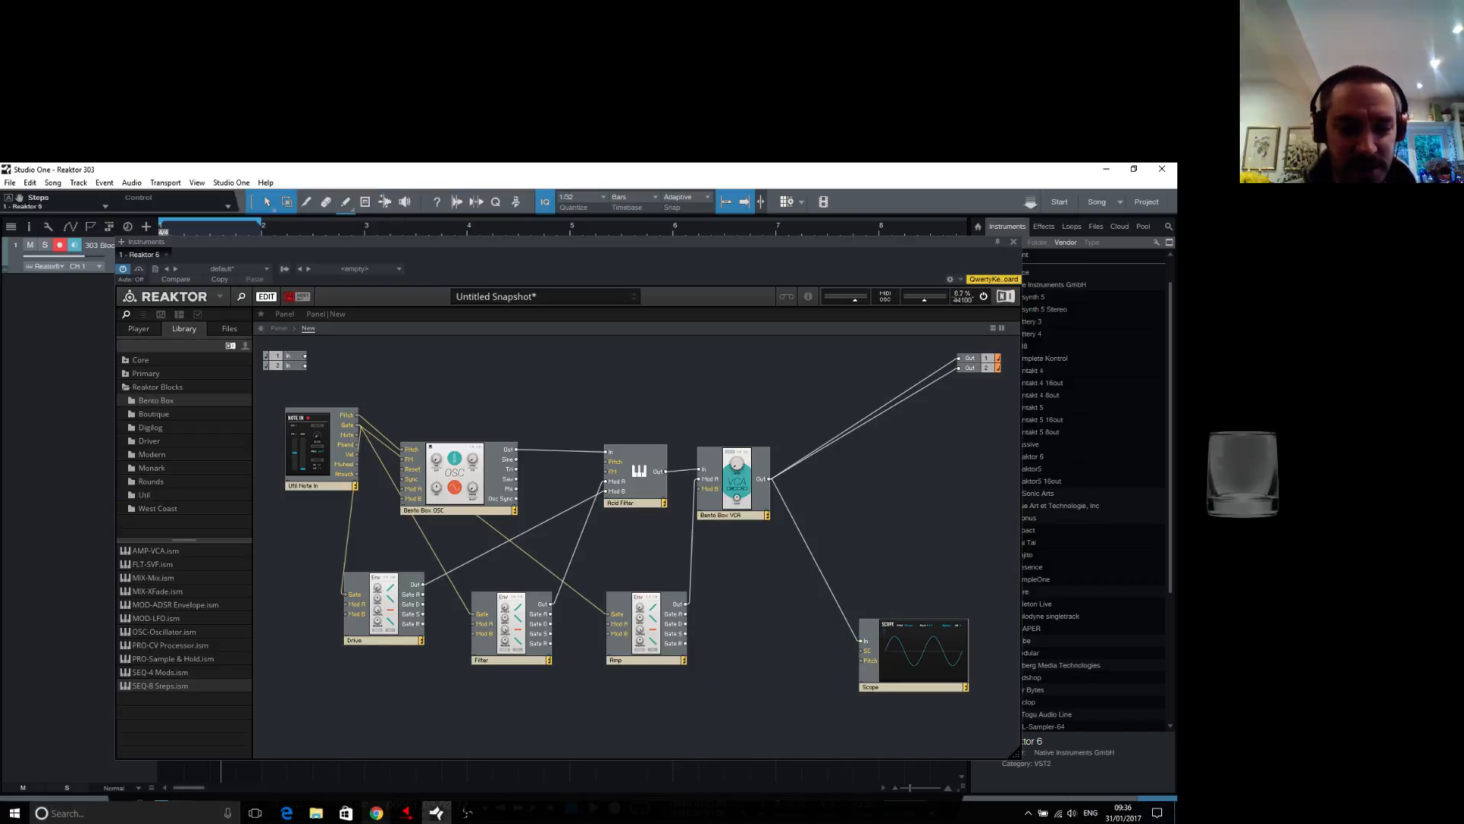
Step: Load 16 32 Step.ism from the Nouveau Collection's Sequencing folder into the structure, then delete the block
{"action": "left_click", "coordinate": [316, 813]}
{"action": "left_click_drag", "start_coordinate": [216, 273], "coordinate": [756, 626]}
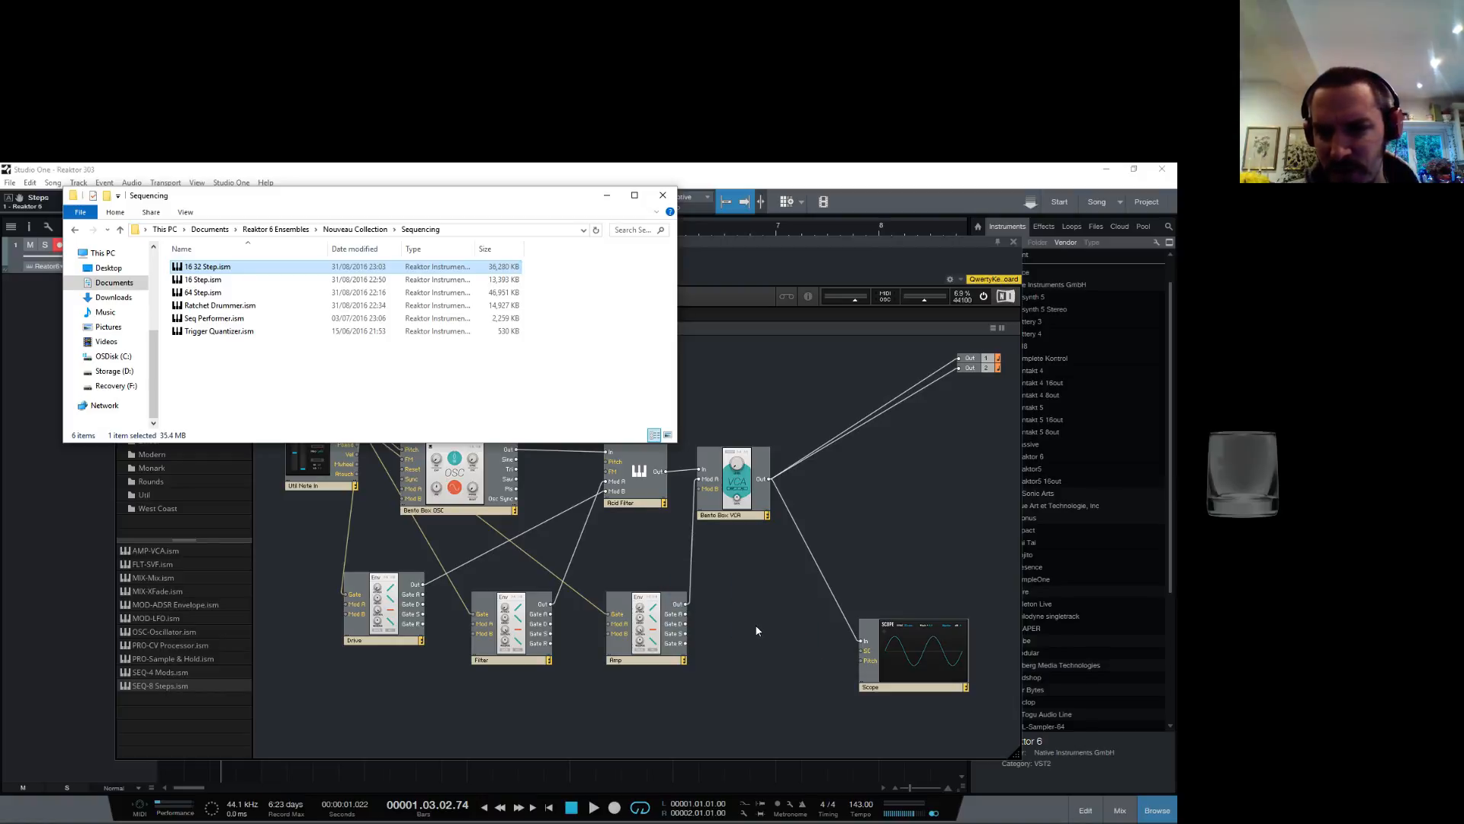
{"action": "left_click", "coordinate": [772, 723]}
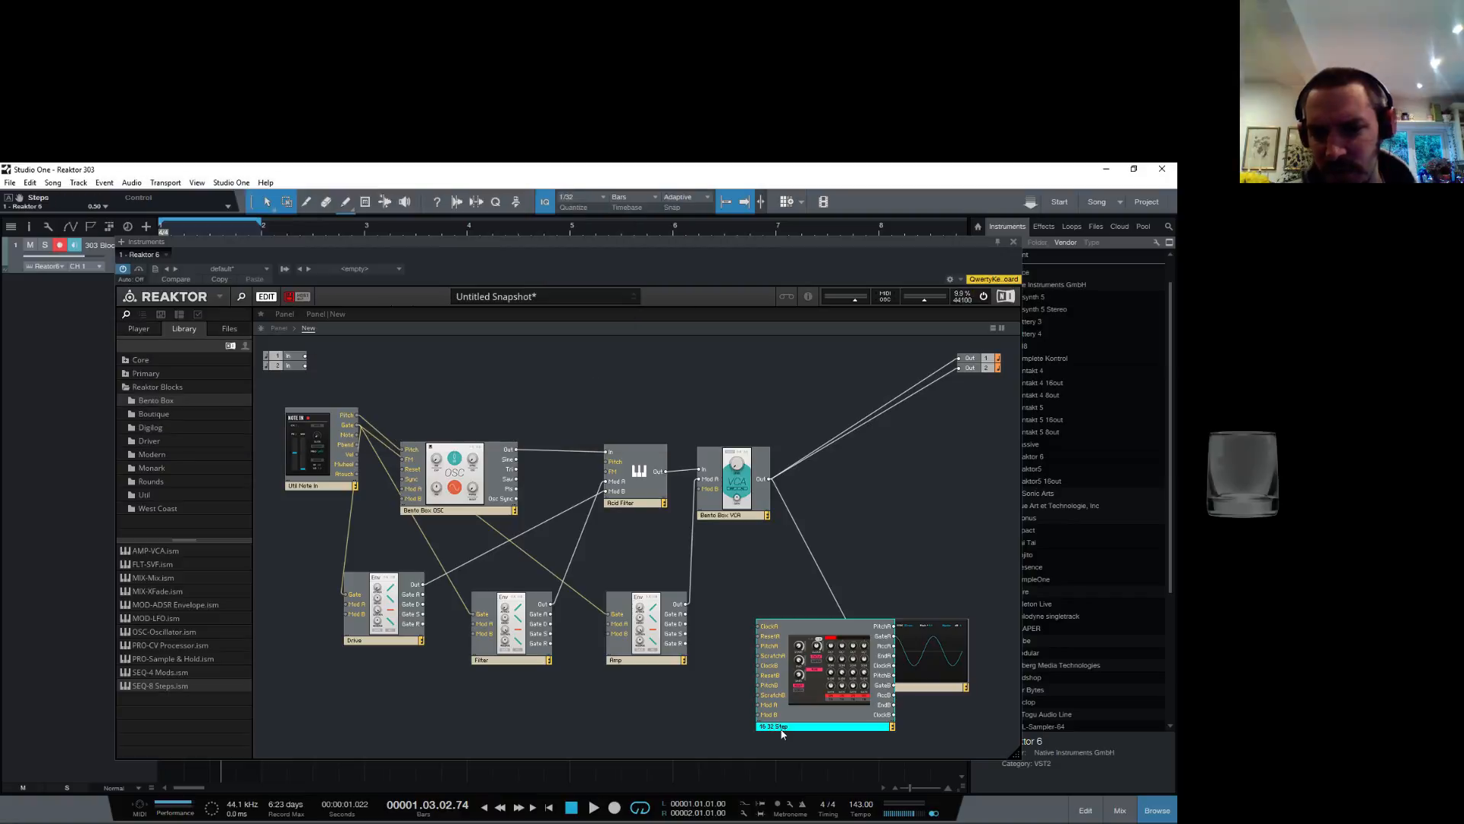
{"action": "right_click", "coordinate": [788, 729]}
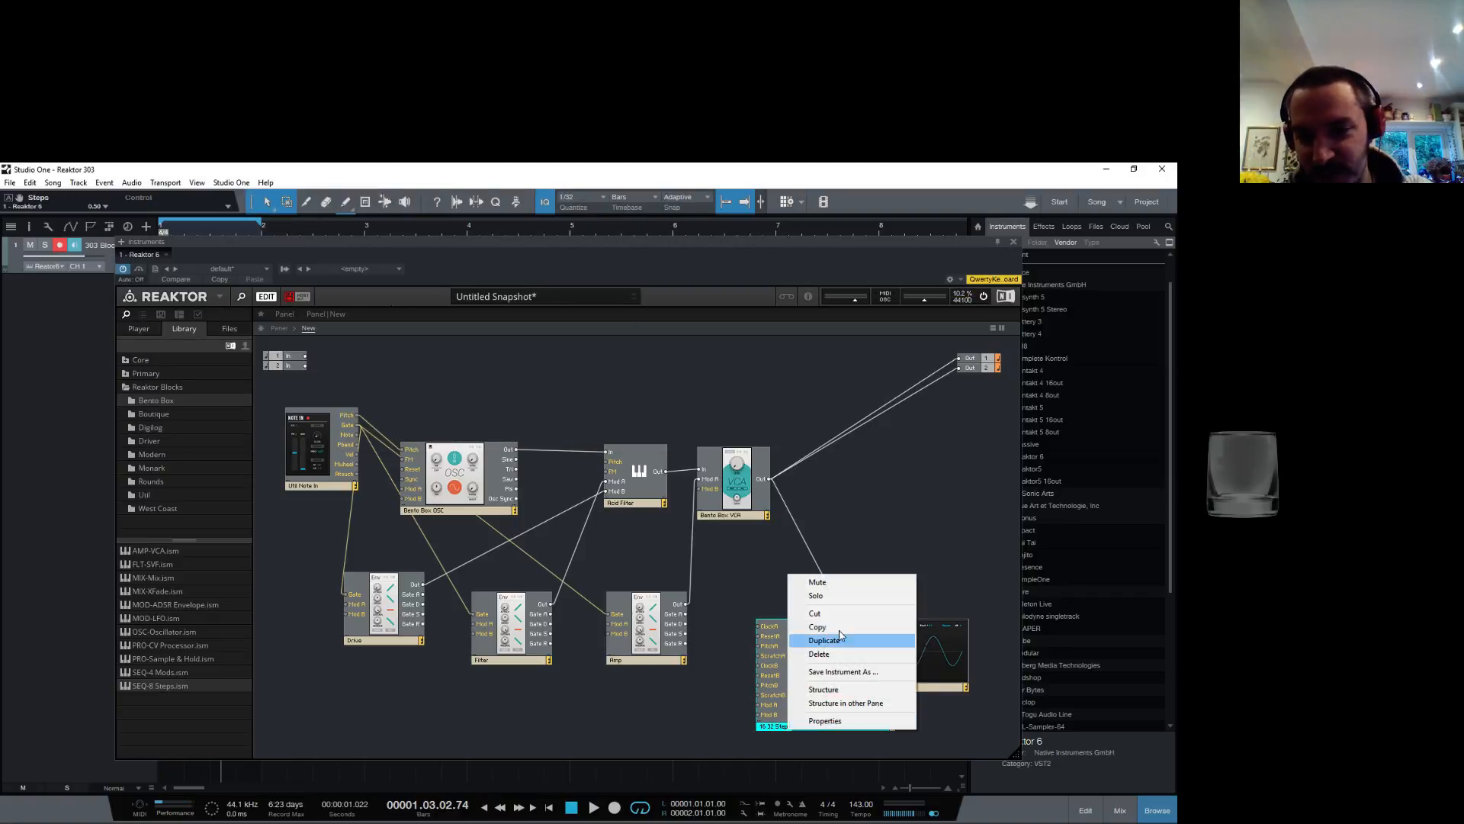
{"action": "left_click", "coordinate": [838, 654]}
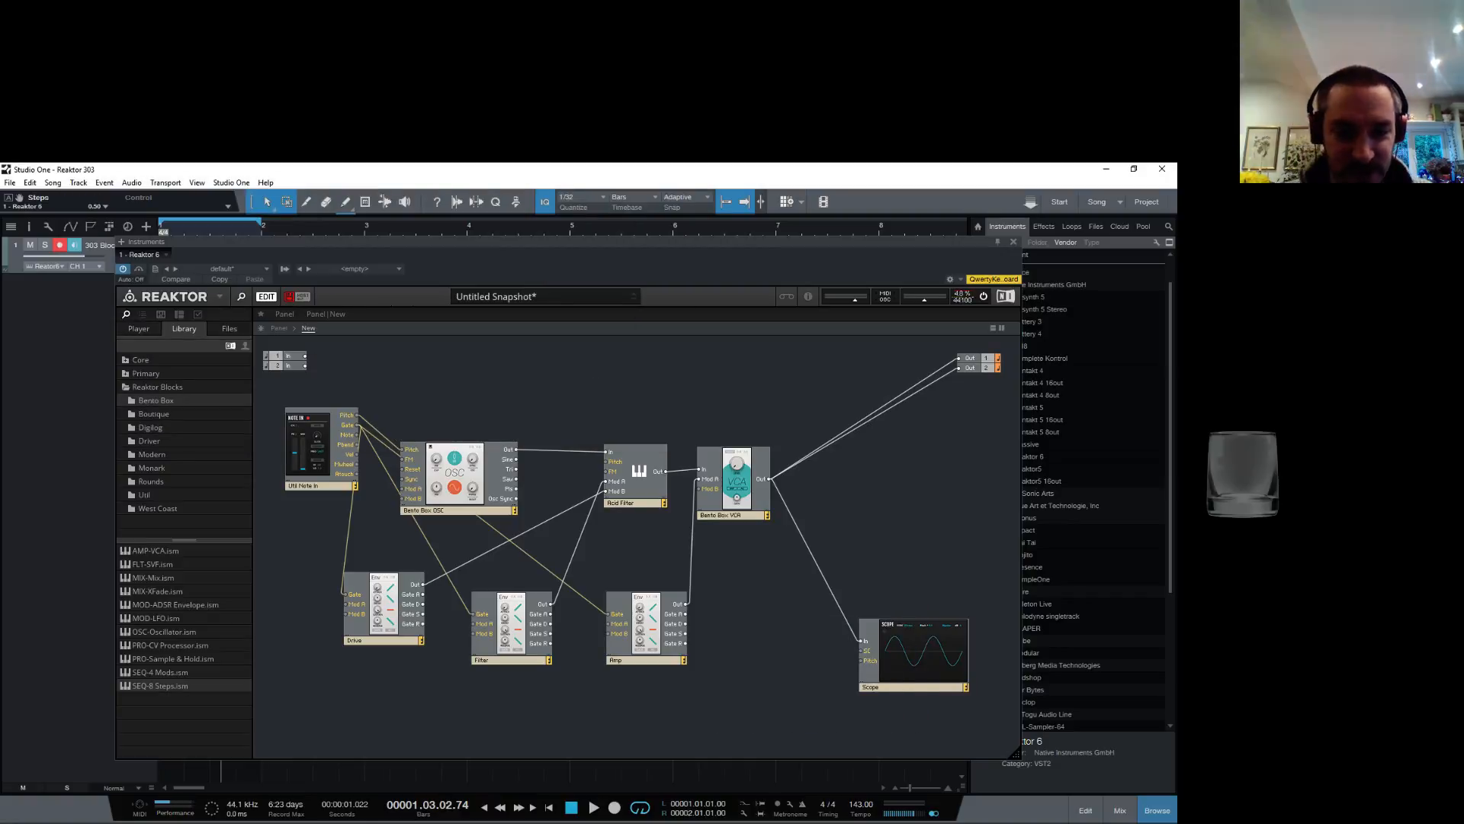
Step: Load 64 Step.ism from the Sequencing folder into the structure, then delete the block
{"action": "mouse_move", "coordinate": [397, 820]}
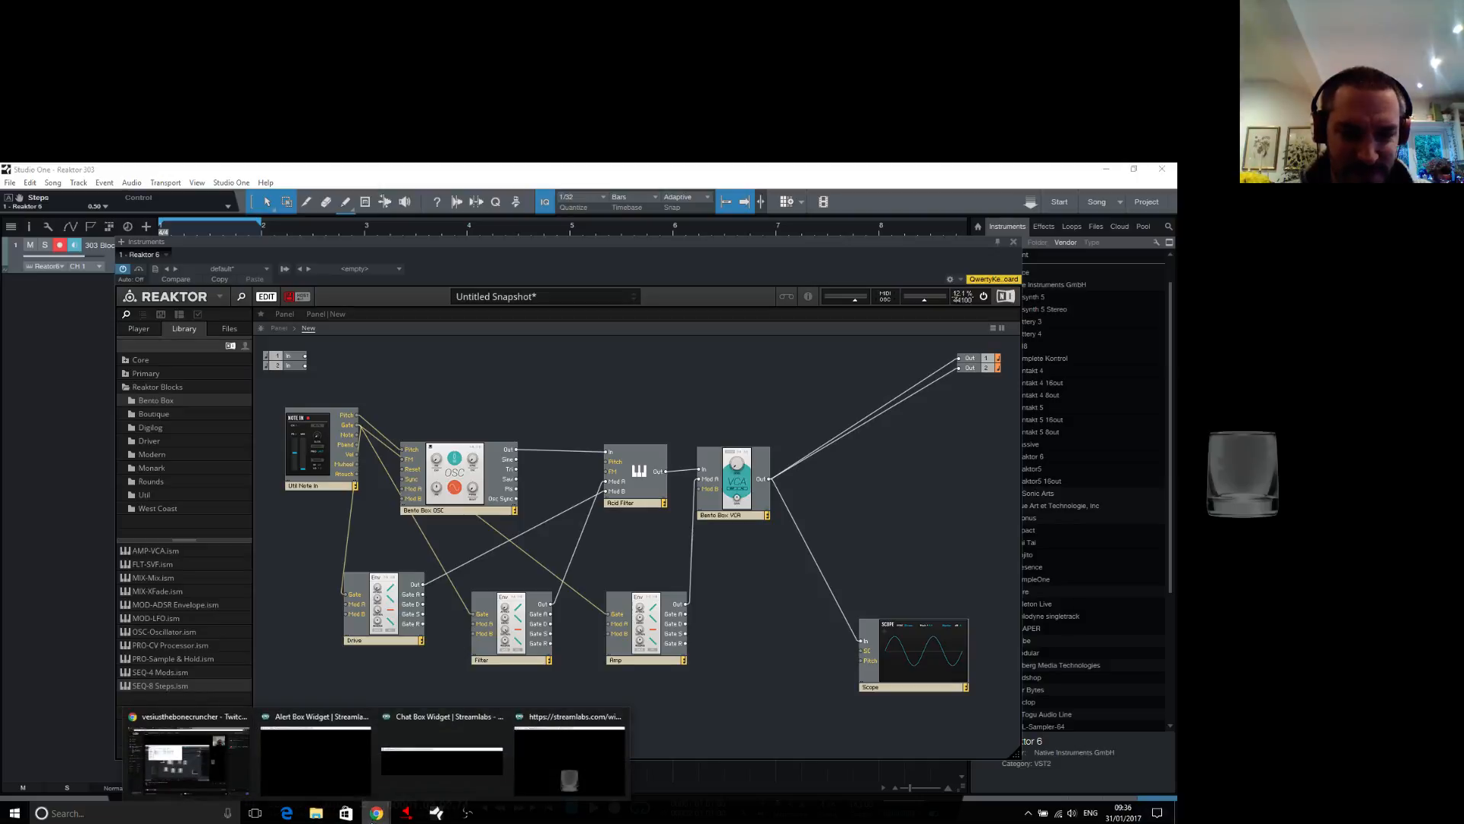
{"action": "left_click", "coordinate": [316, 813]}
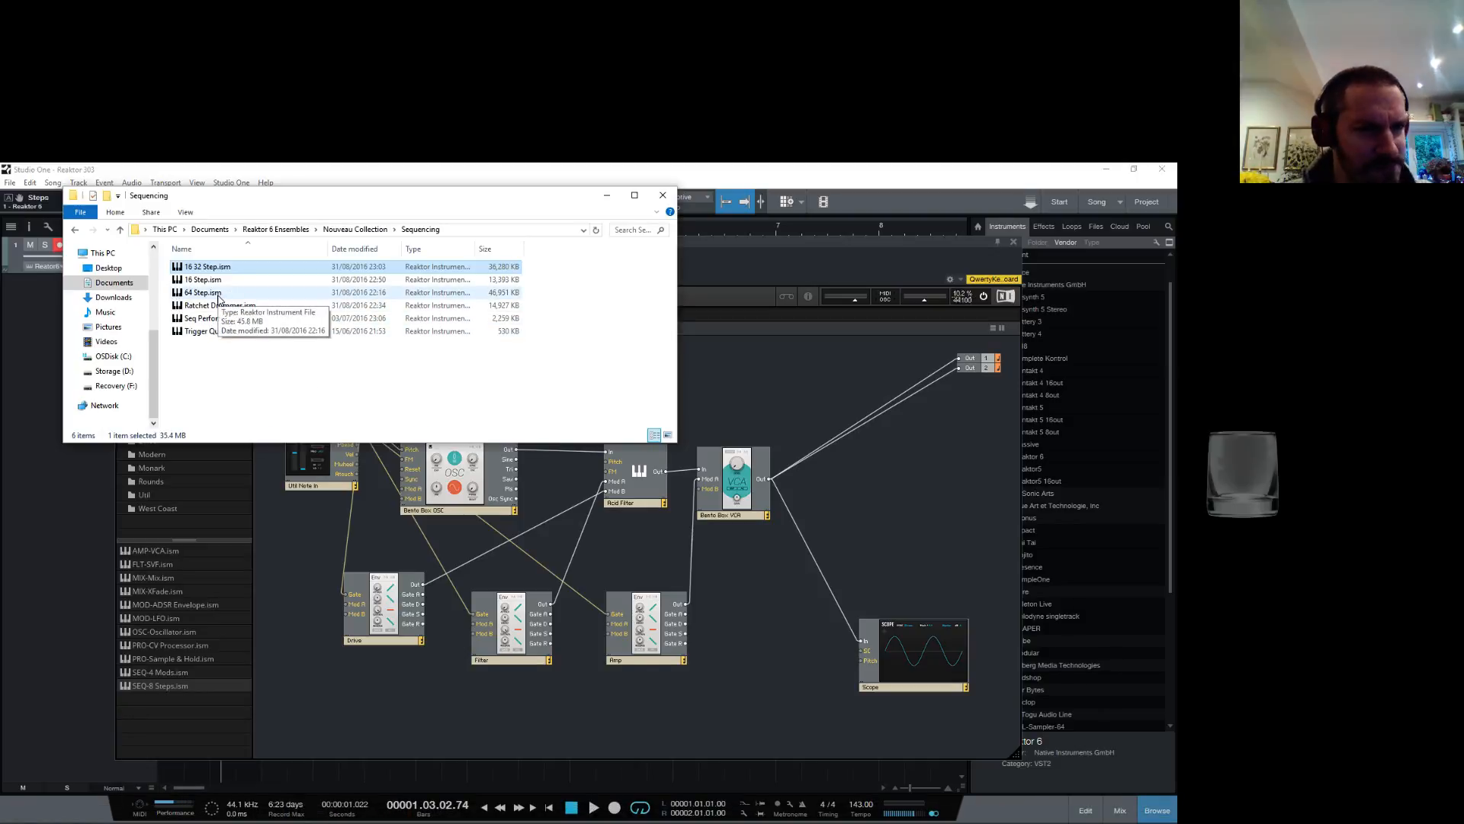
{"action": "left_click_drag", "start_coordinate": [219, 294], "coordinate": [790, 654]}
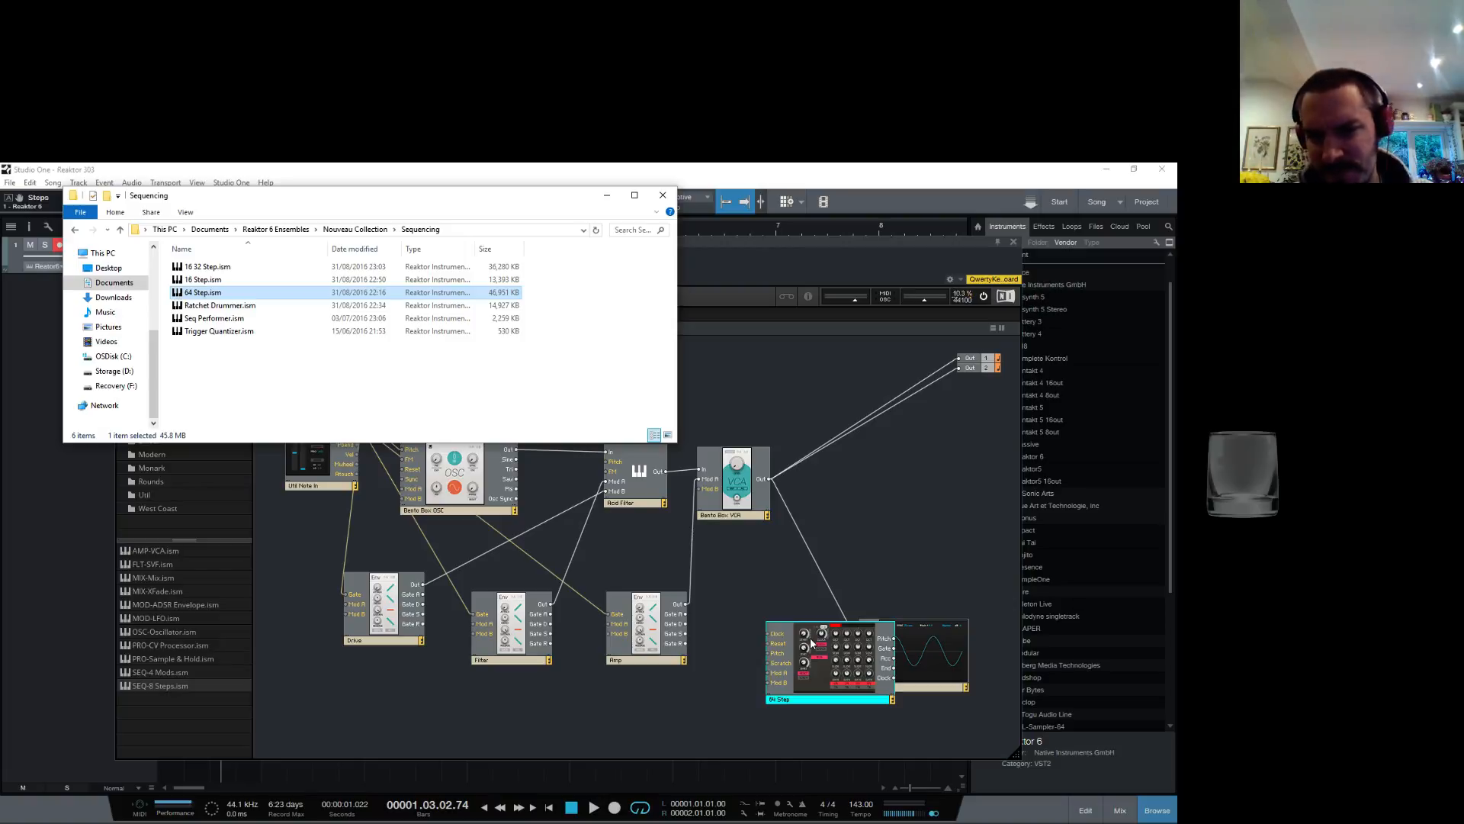
{"action": "right_click", "coordinate": [788, 699]}
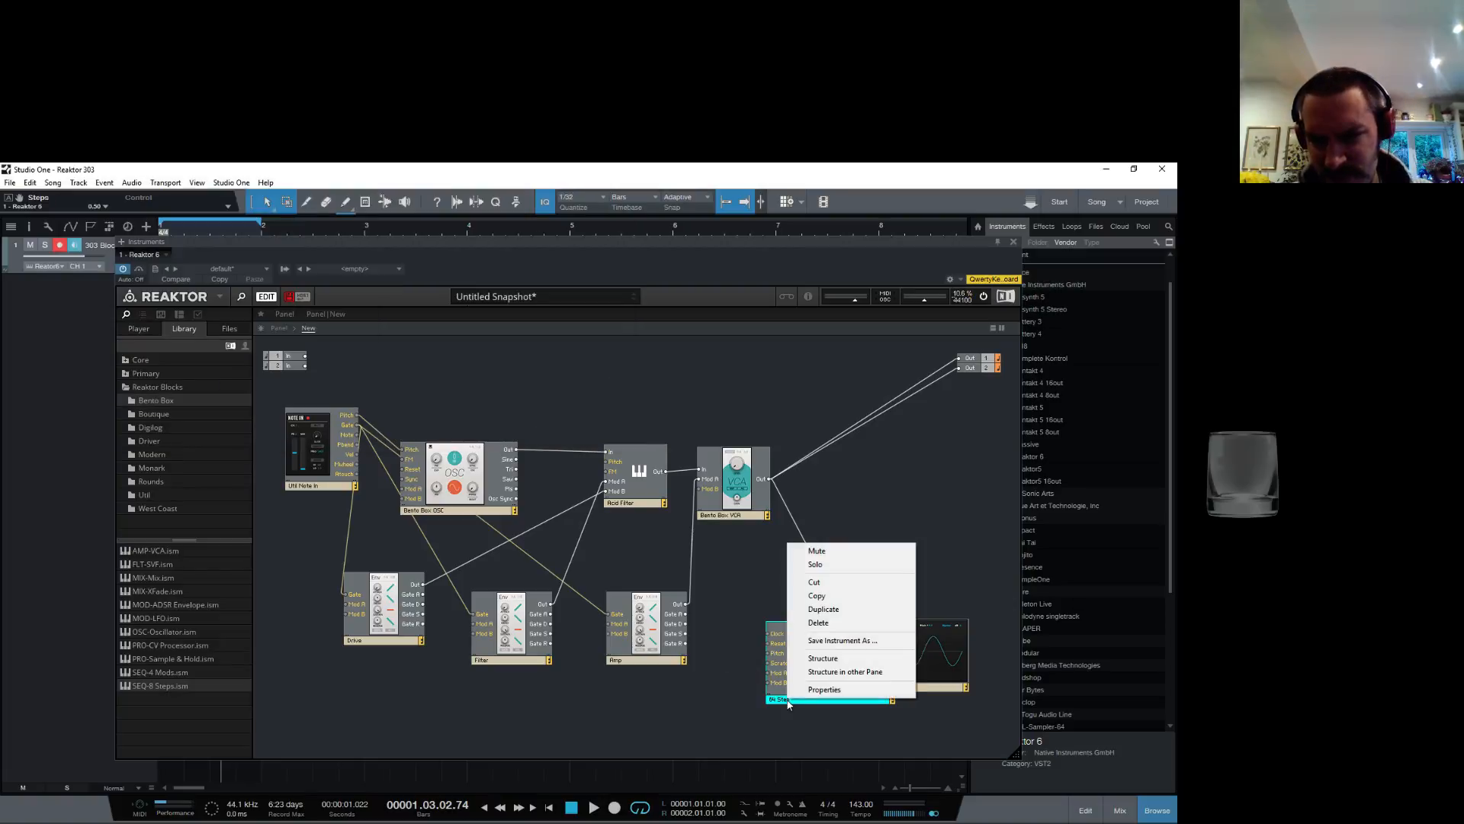
{"action": "left_click", "coordinate": [826, 623]}
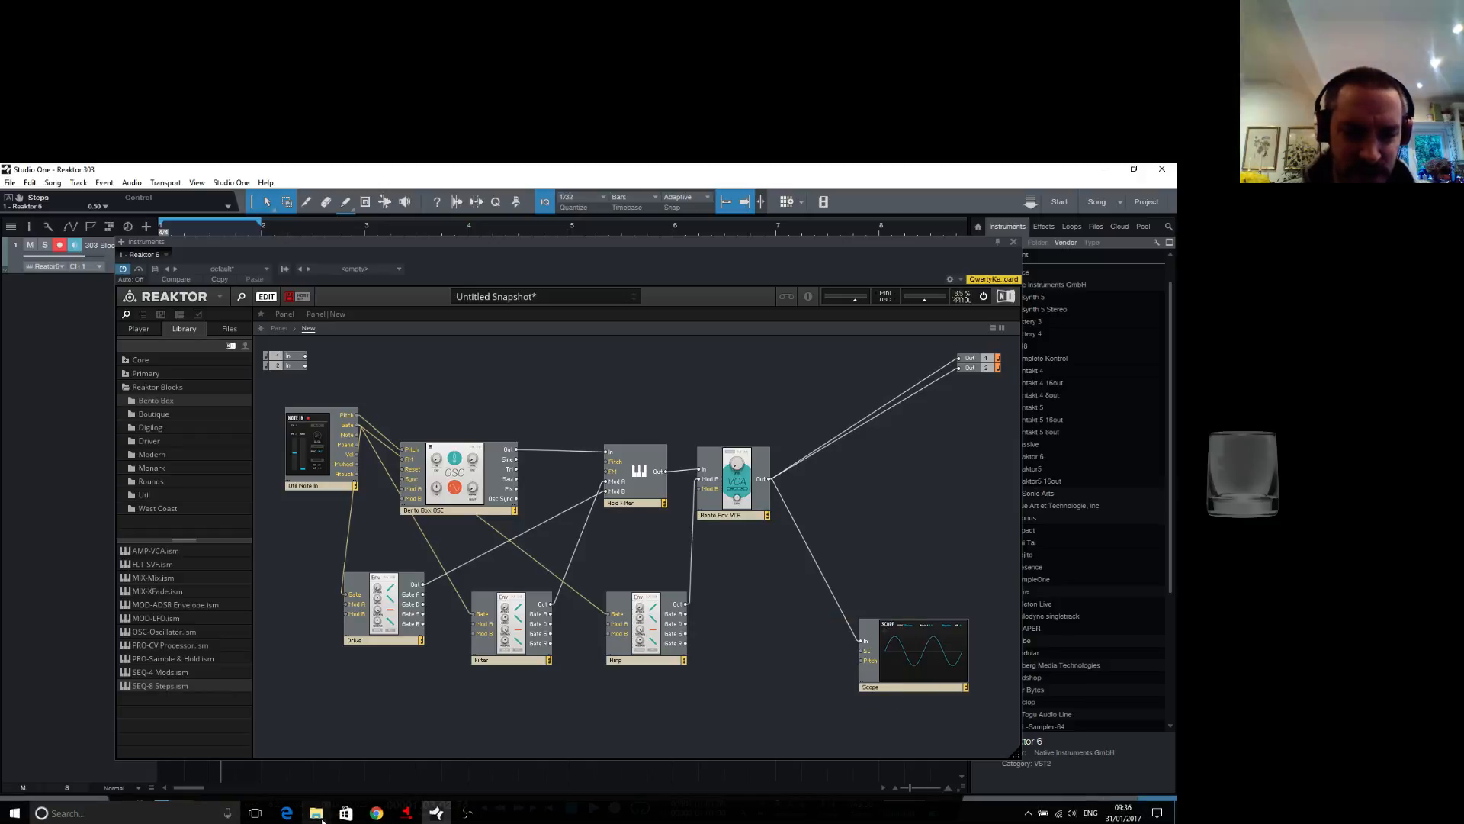
Step: Load 16 Step.ism from the Sequencing folder into the structure and view its controls on the ensemble panel
{"action": "left_click", "coordinate": [316, 813]}
{"action": "left_click", "coordinate": [203, 280]}
{"action": "left_click_drag", "start_coordinate": [203, 279], "coordinate": [812, 670]}
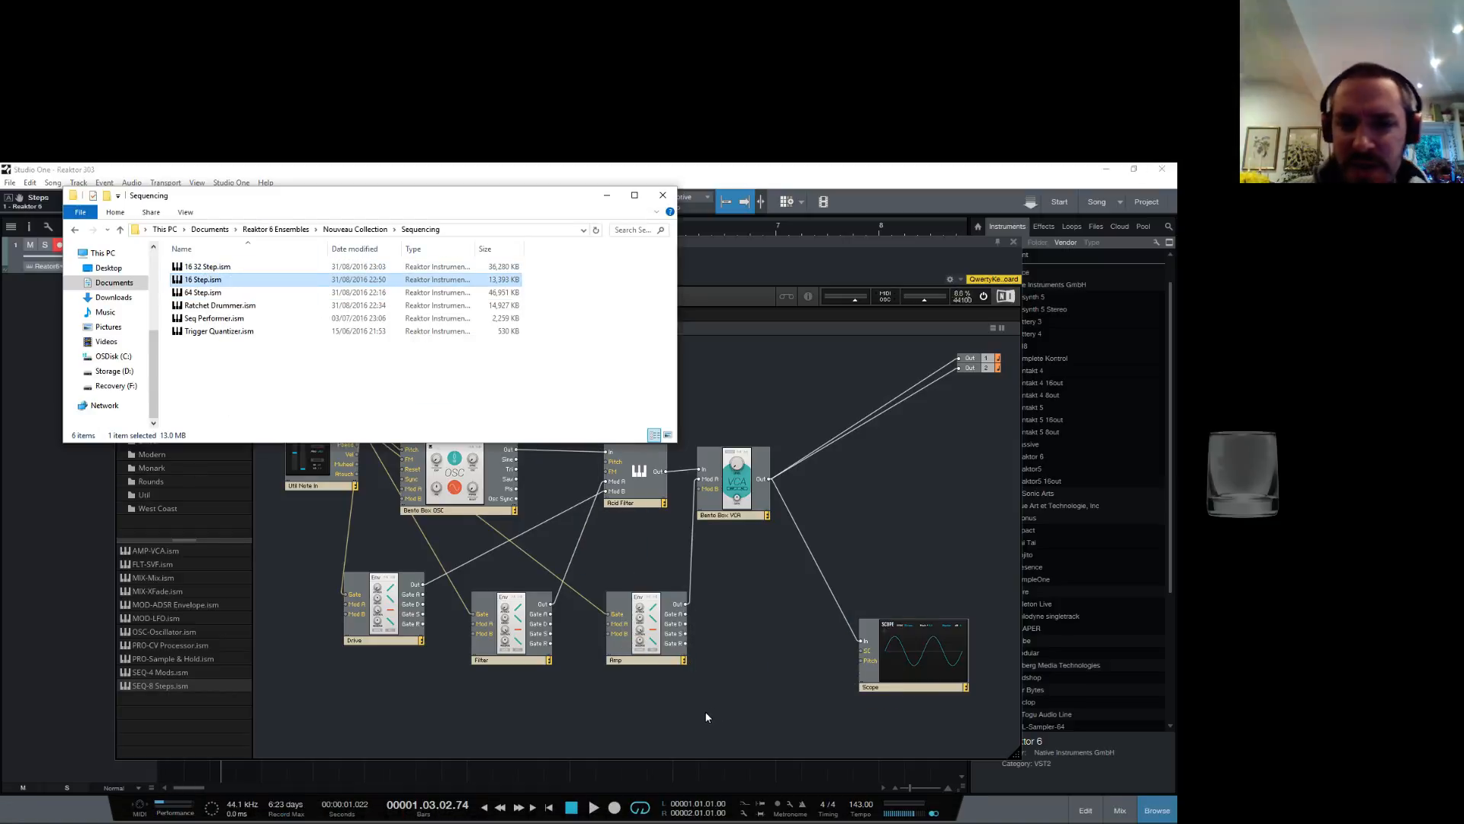
{"action": "left_click", "coordinate": [678, 708]}
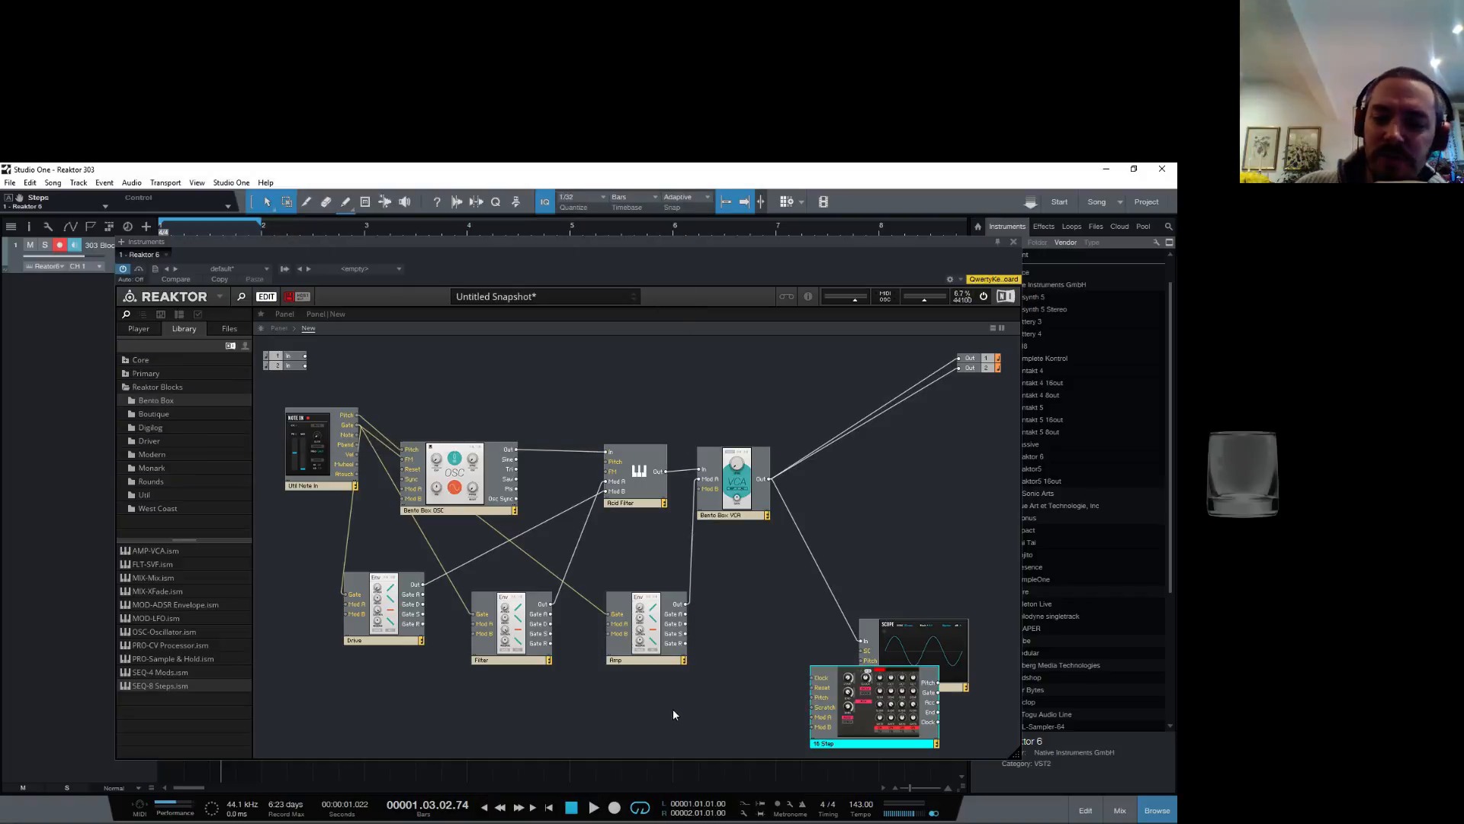
{"action": "left_click", "coordinate": [277, 328]}
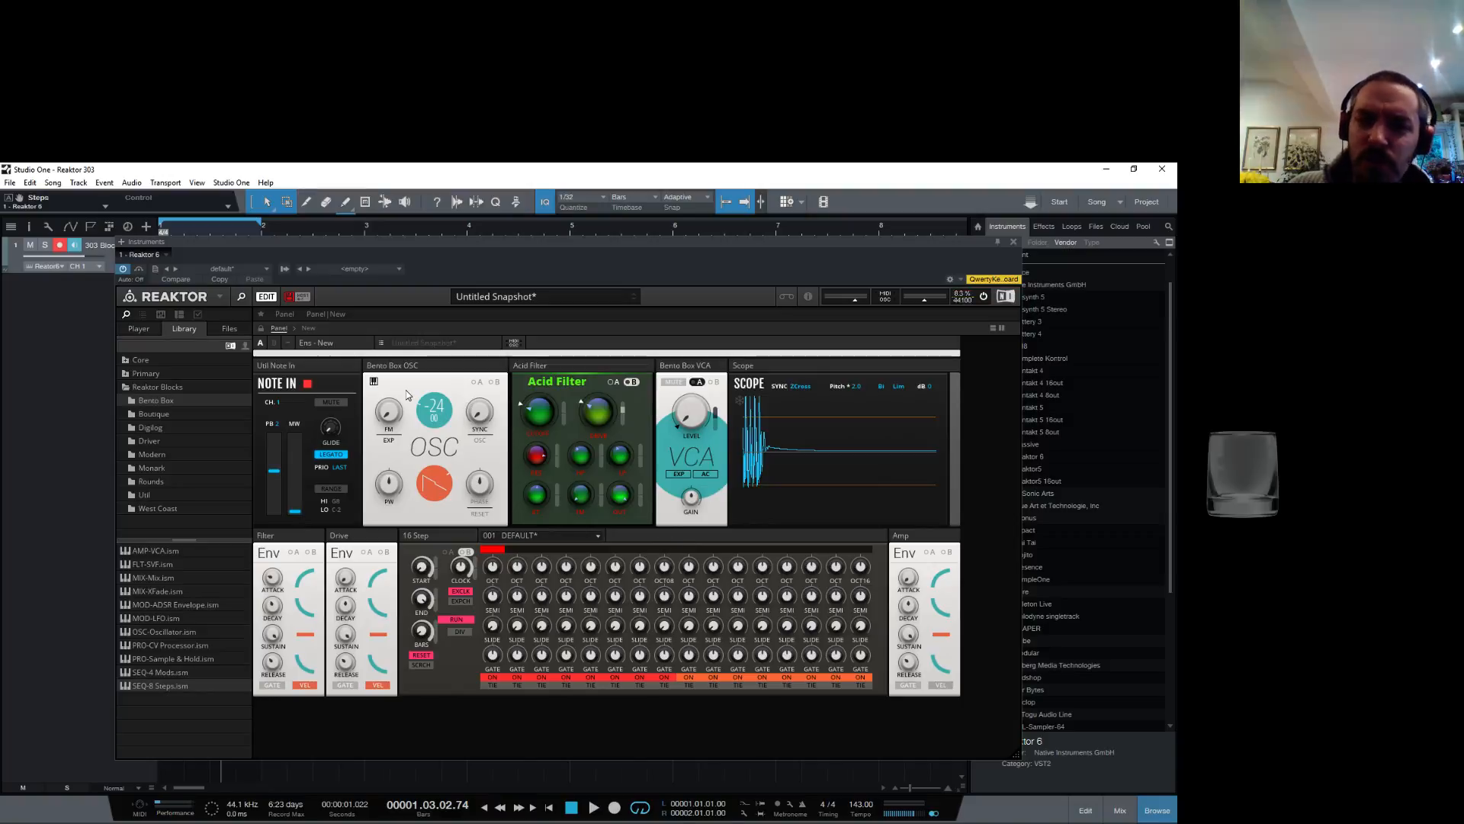
{"action": "left_click", "coordinate": [307, 328]}
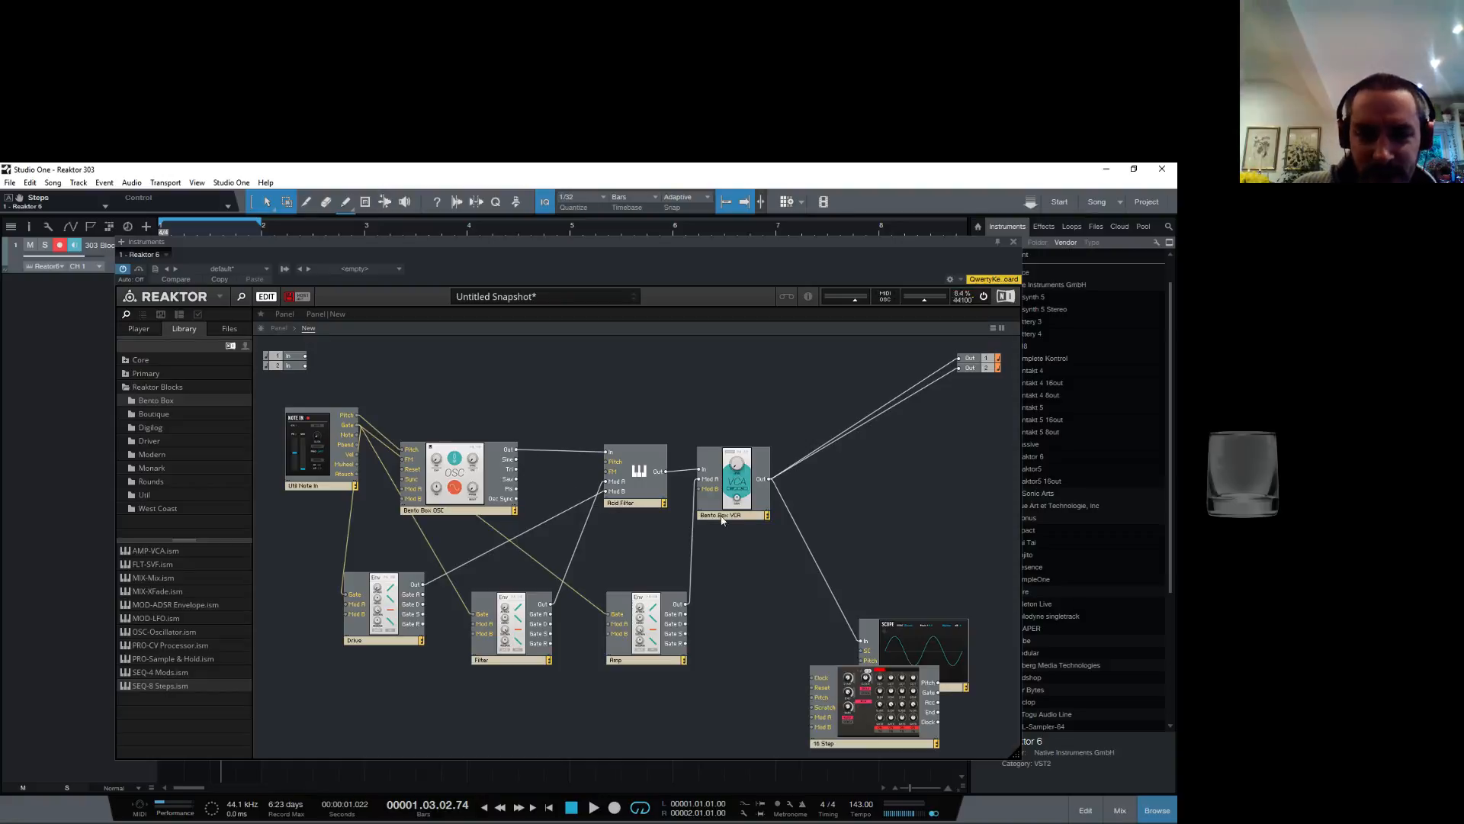
Step: Move the 16 Step block off the Scope block and delete it from the structure
{"action": "left_click_drag", "start_coordinate": [736, 735], "coordinate": [703, 746]}
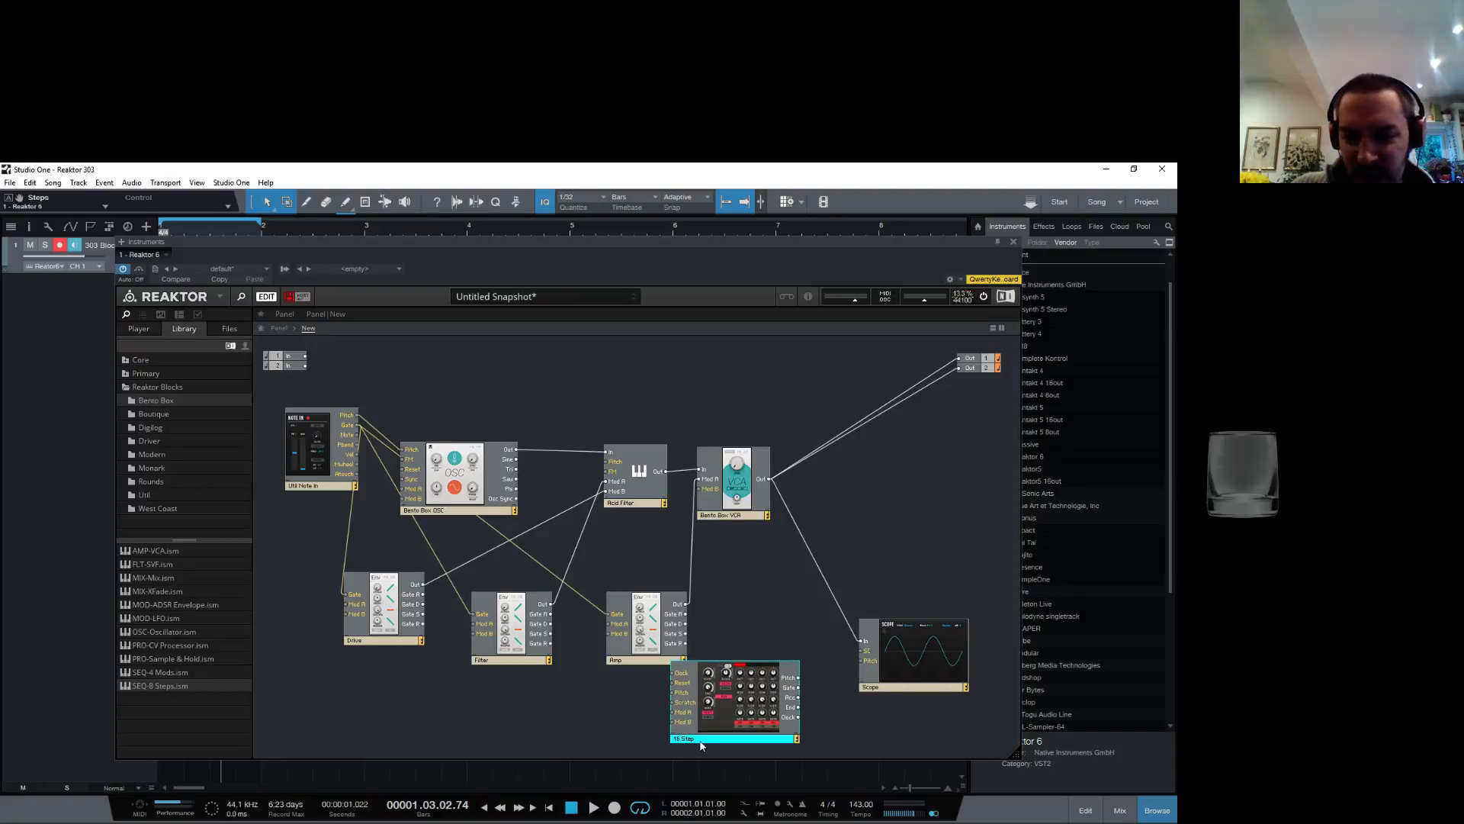
{"action": "right_click", "coordinate": [702, 741]}
{"action": "left_click", "coordinate": [752, 666]}
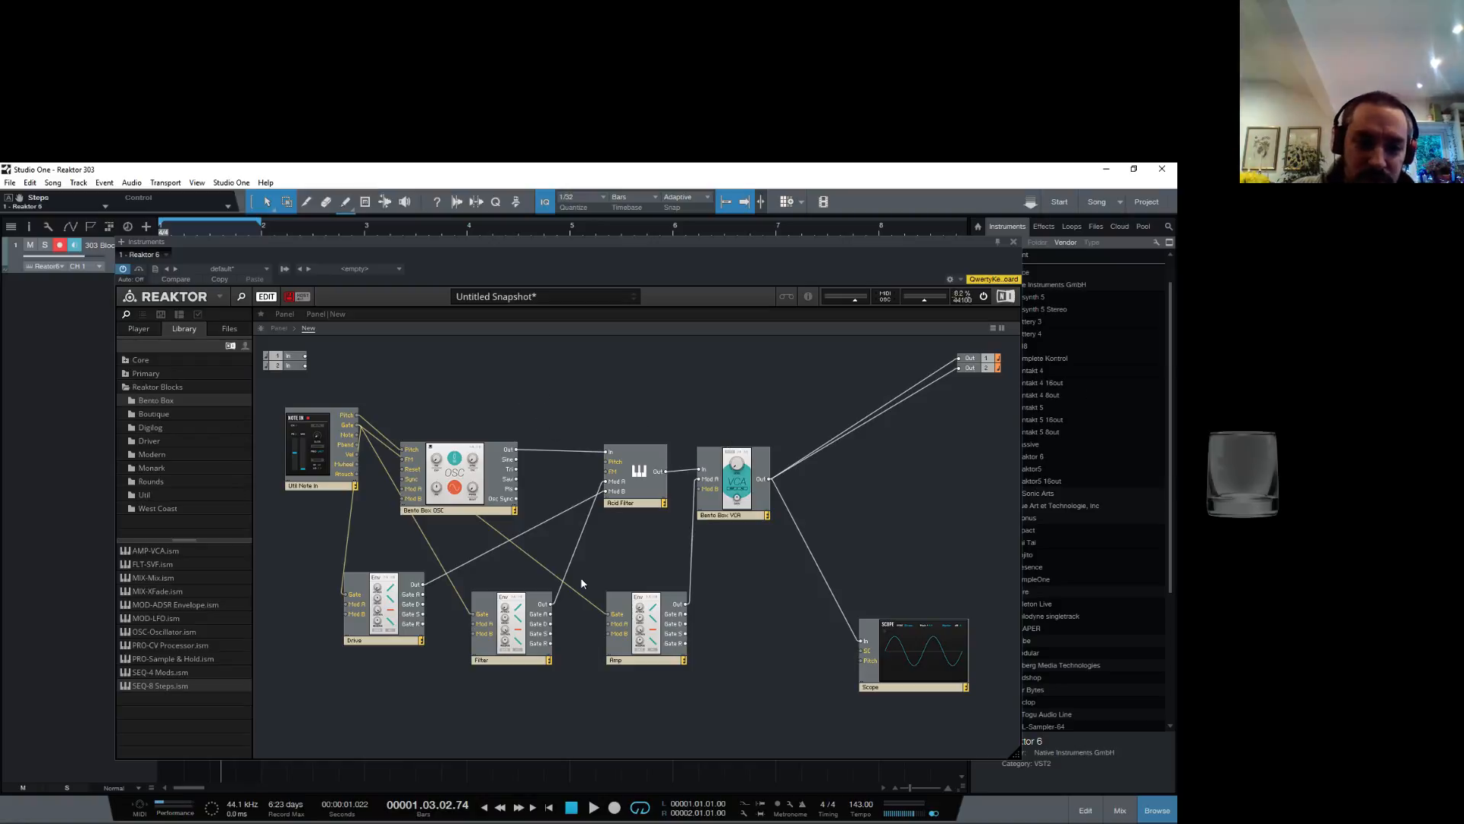
Step: Examine the contents of the Nifty Core Oscillators folder within Reaktor 6 Ensembles
{"action": "left_click", "coordinate": [316, 813]}
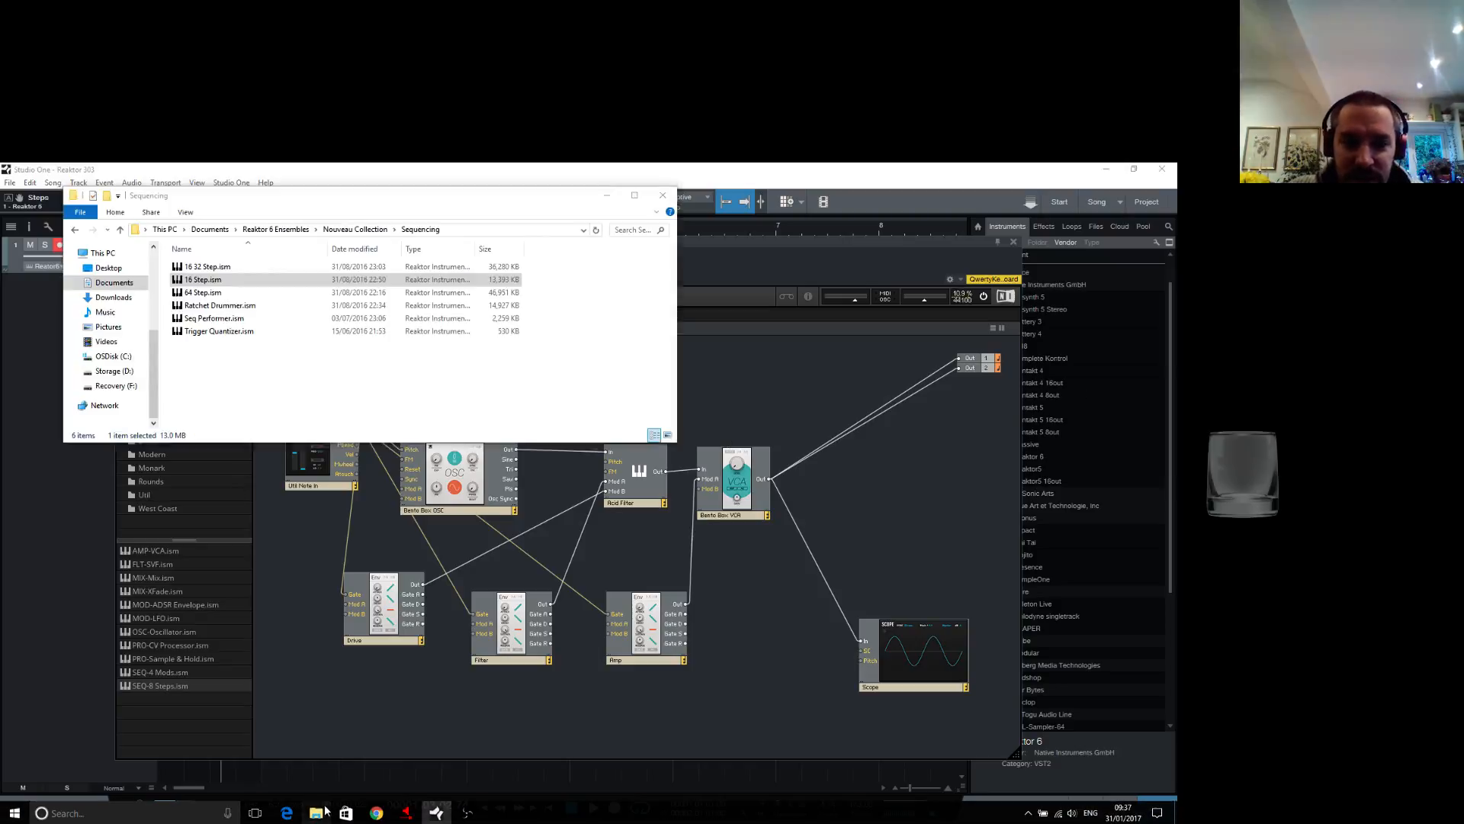
{"action": "scroll", "coordinate": [135, 369], "scroll_direction": "up", "scroll_amount": 3}
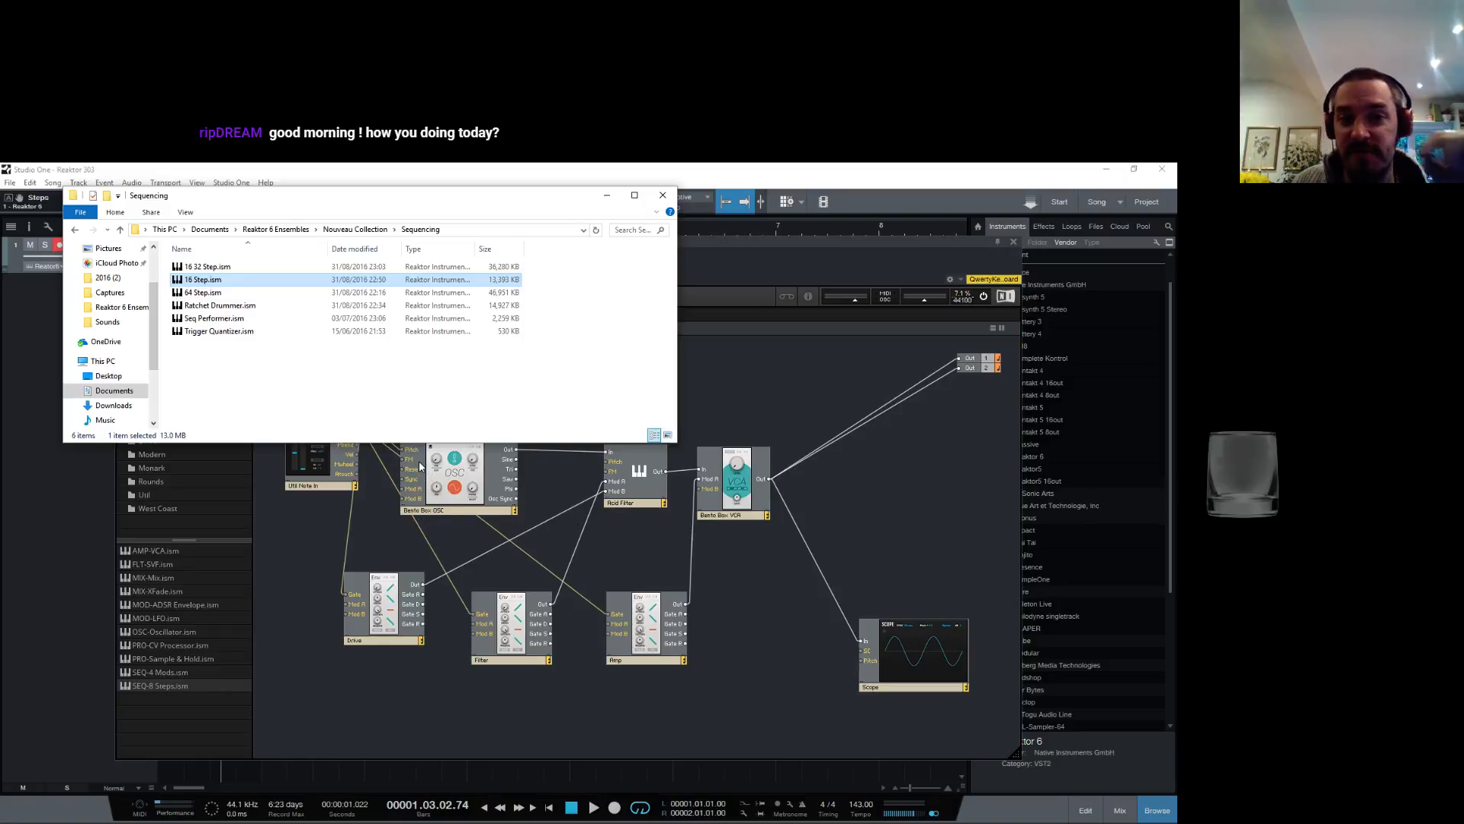
{"action": "scroll", "coordinate": [145, 328], "scroll_direction": "up", "scroll_amount": 3}
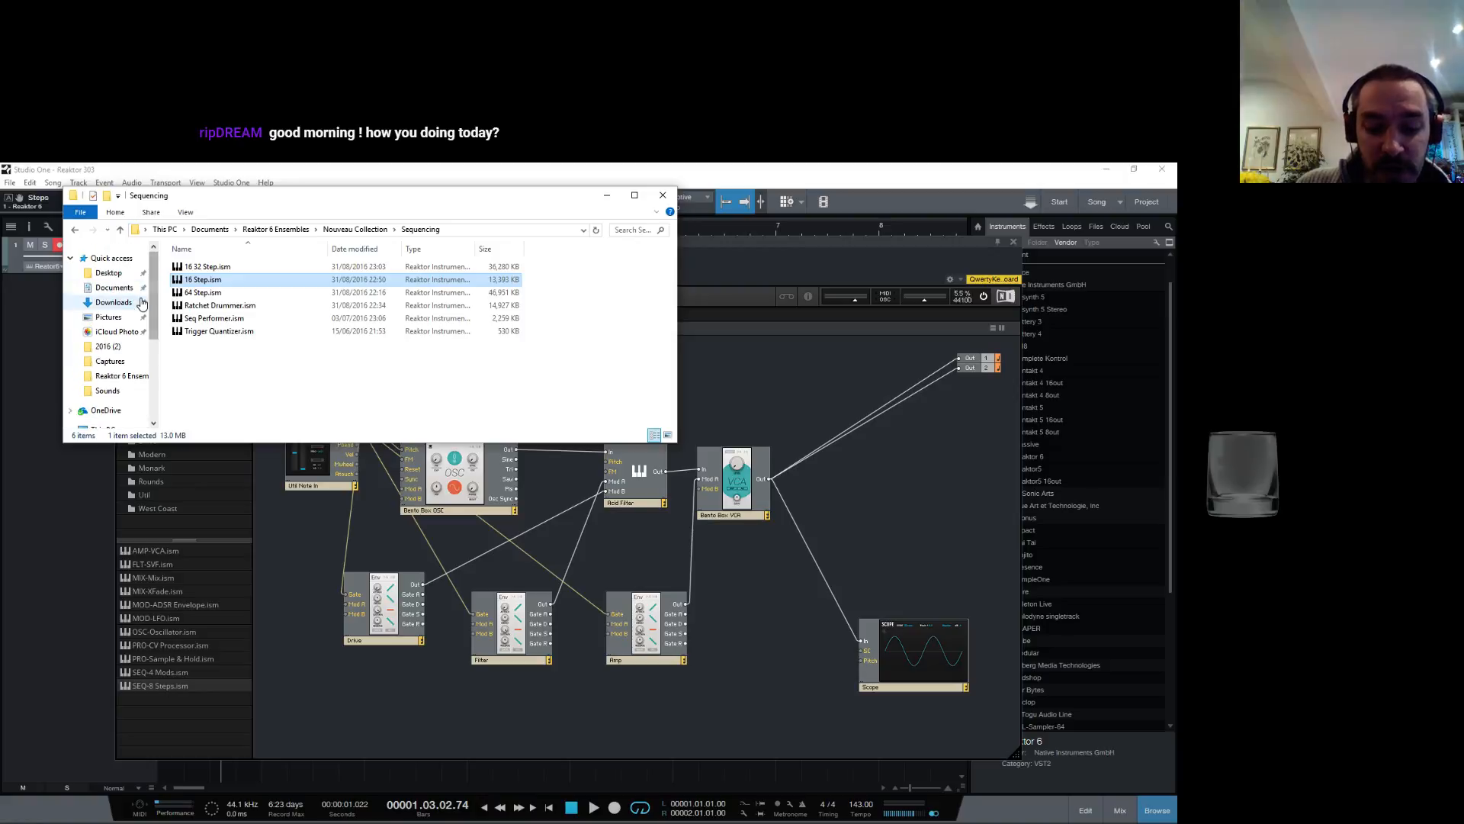
{"action": "scroll", "coordinate": [134, 423], "scroll_direction": "down", "scroll_amount": 3}
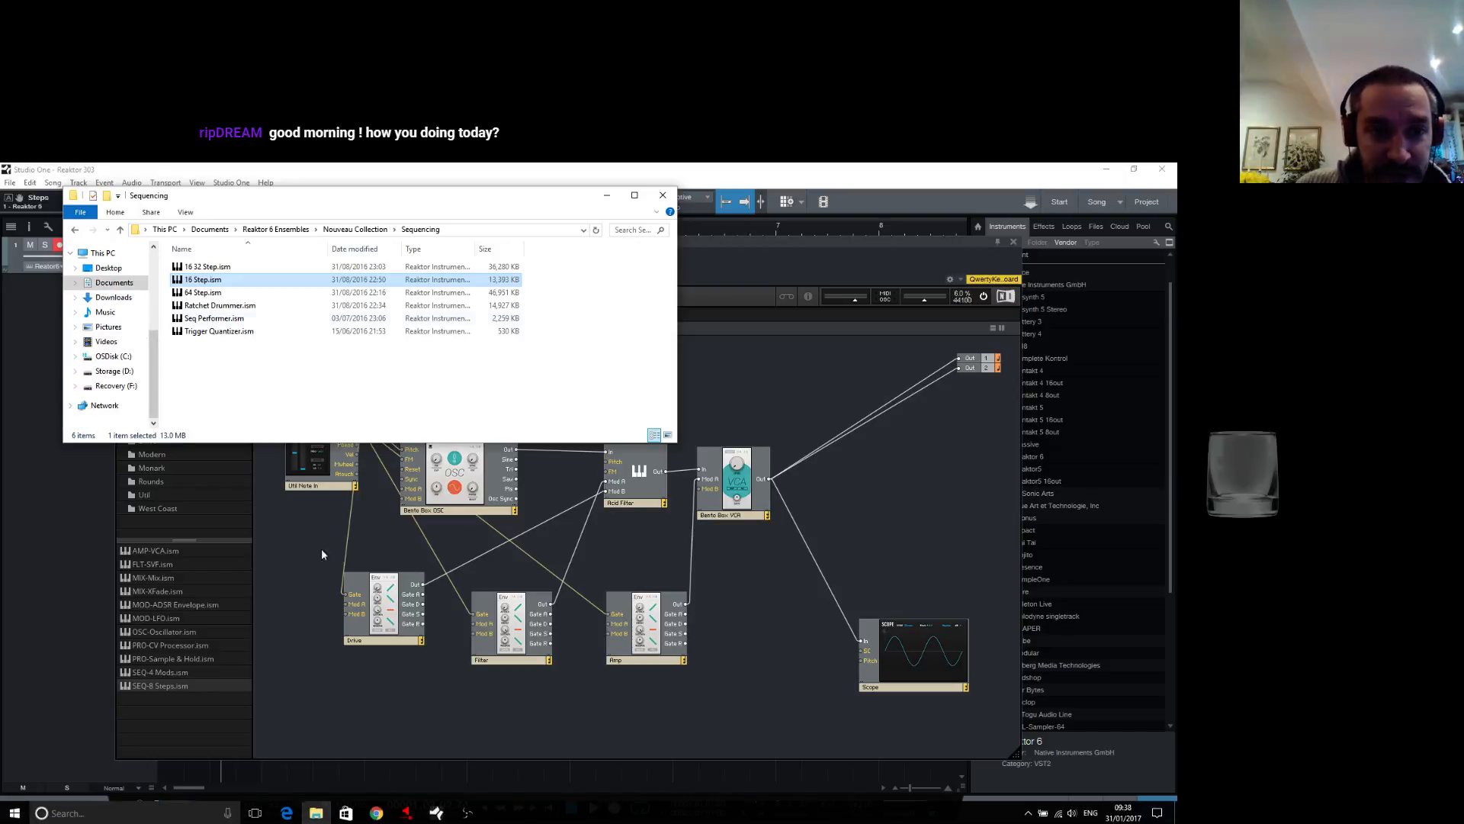
{"action": "left_click", "coordinate": [286, 231]}
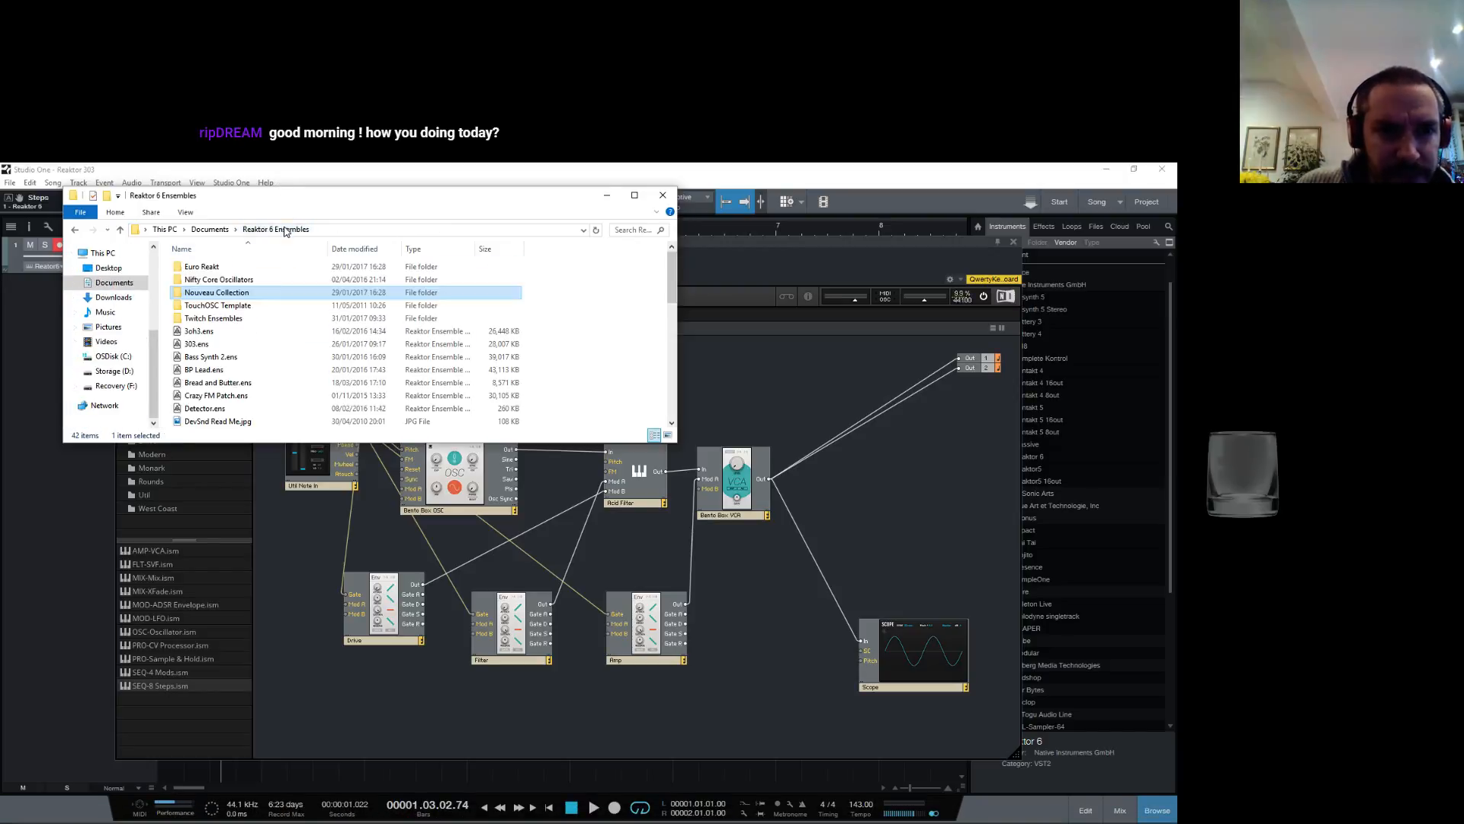
{"action": "left_click", "coordinate": [234, 283]}
{"action": "double_click", "coordinate": [235, 284]}
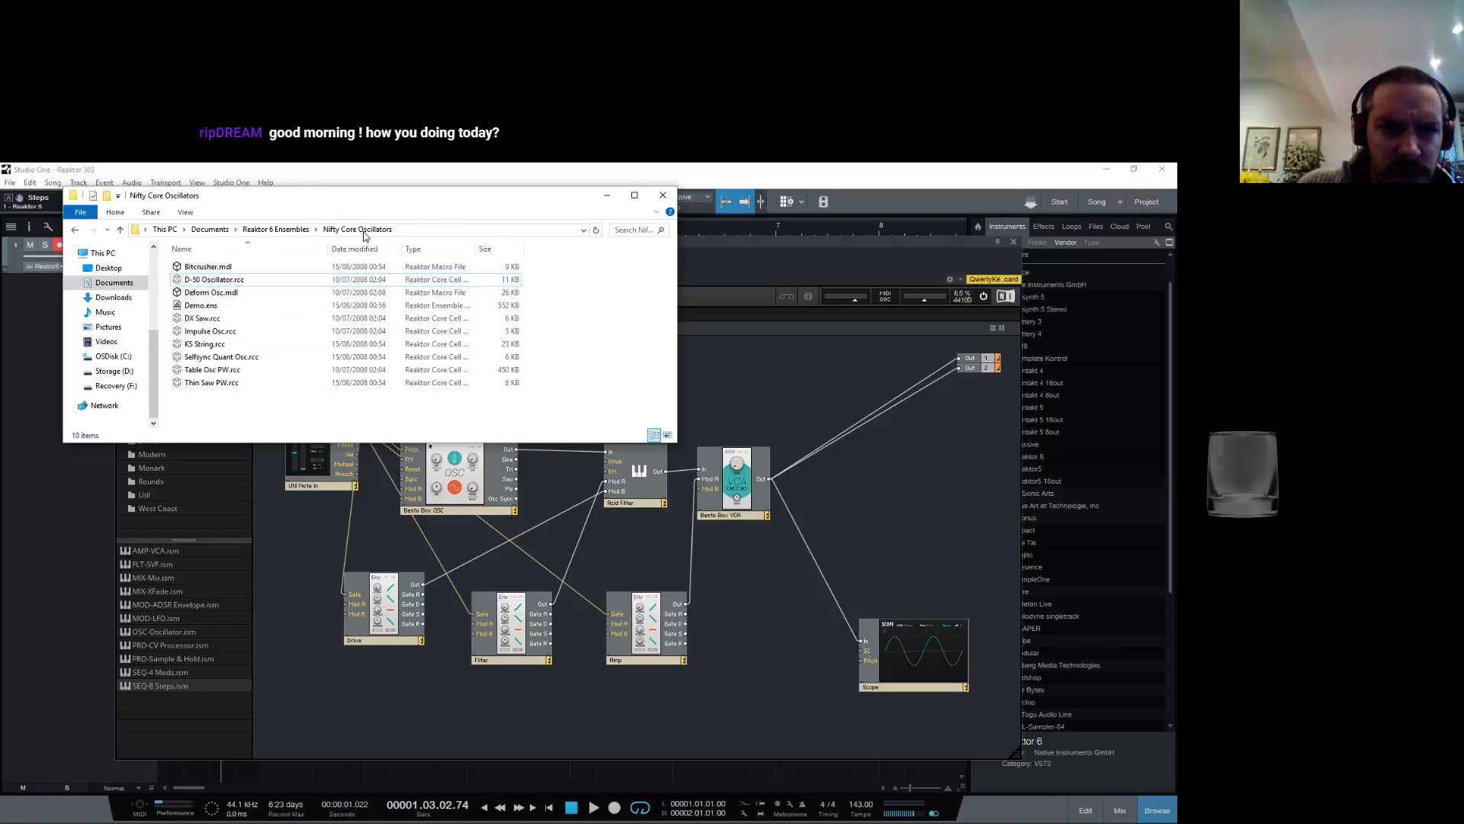
{"action": "left_click", "coordinate": [294, 230]}
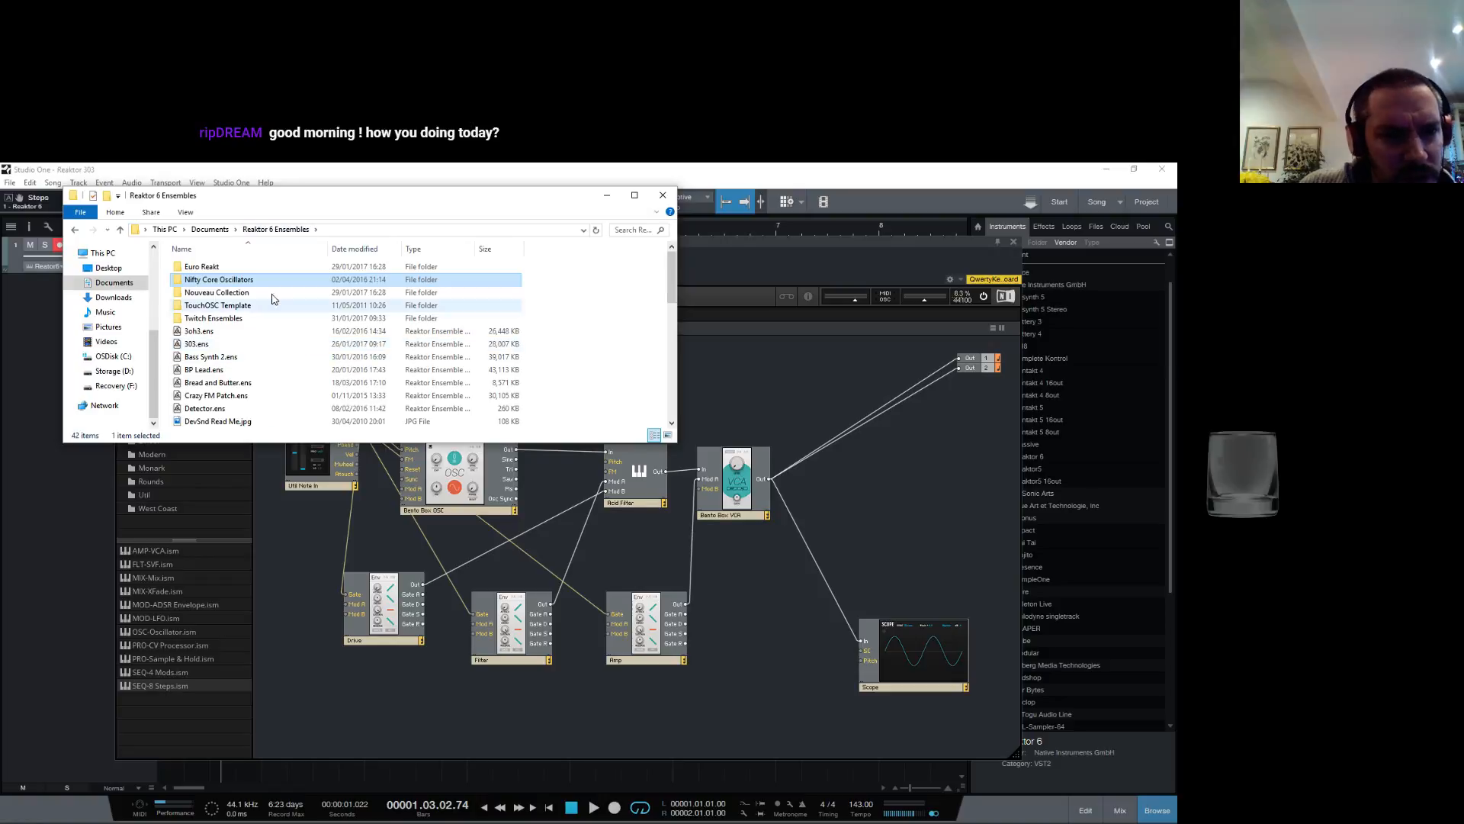
Step: Load Timbre.ism from Euro Reakt's Blocks > Effects folder and place the block above the Bento Box OSC and Acid Filter
{"action": "double_click", "coordinate": [241, 268]}
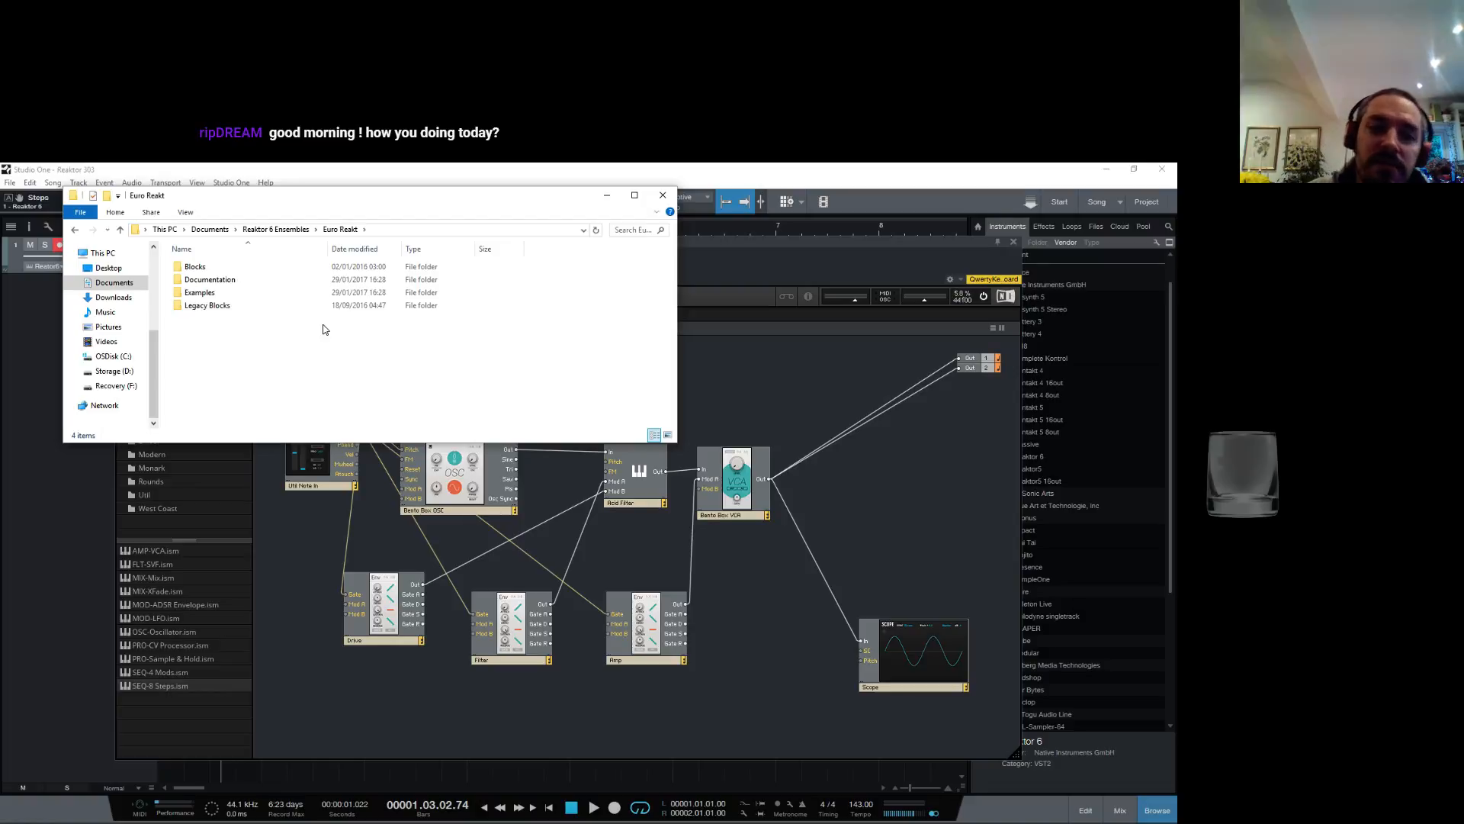
{"action": "double_click", "coordinate": [192, 267]}
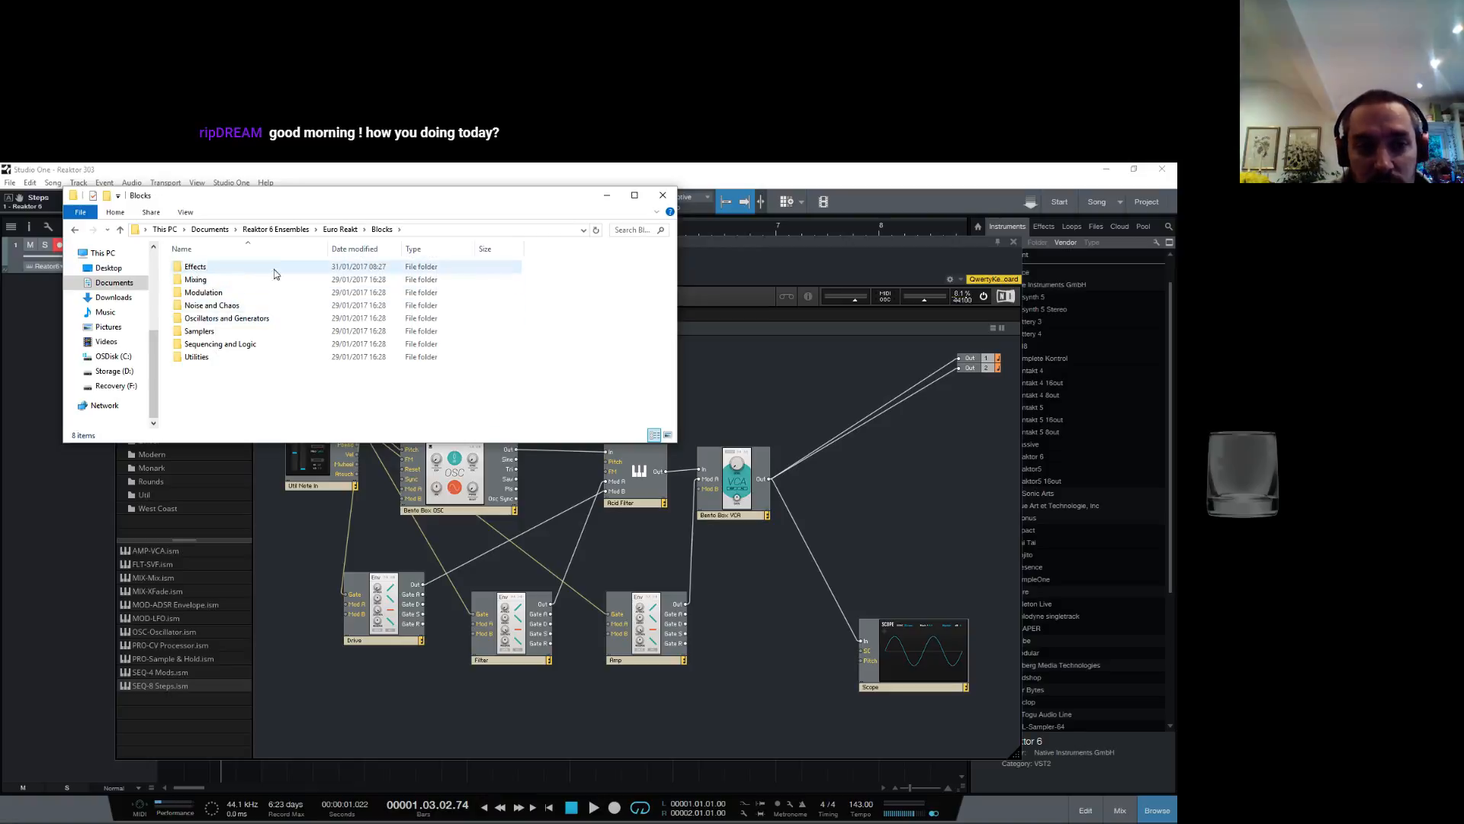
{"action": "double_click", "coordinate": [197, 357]}
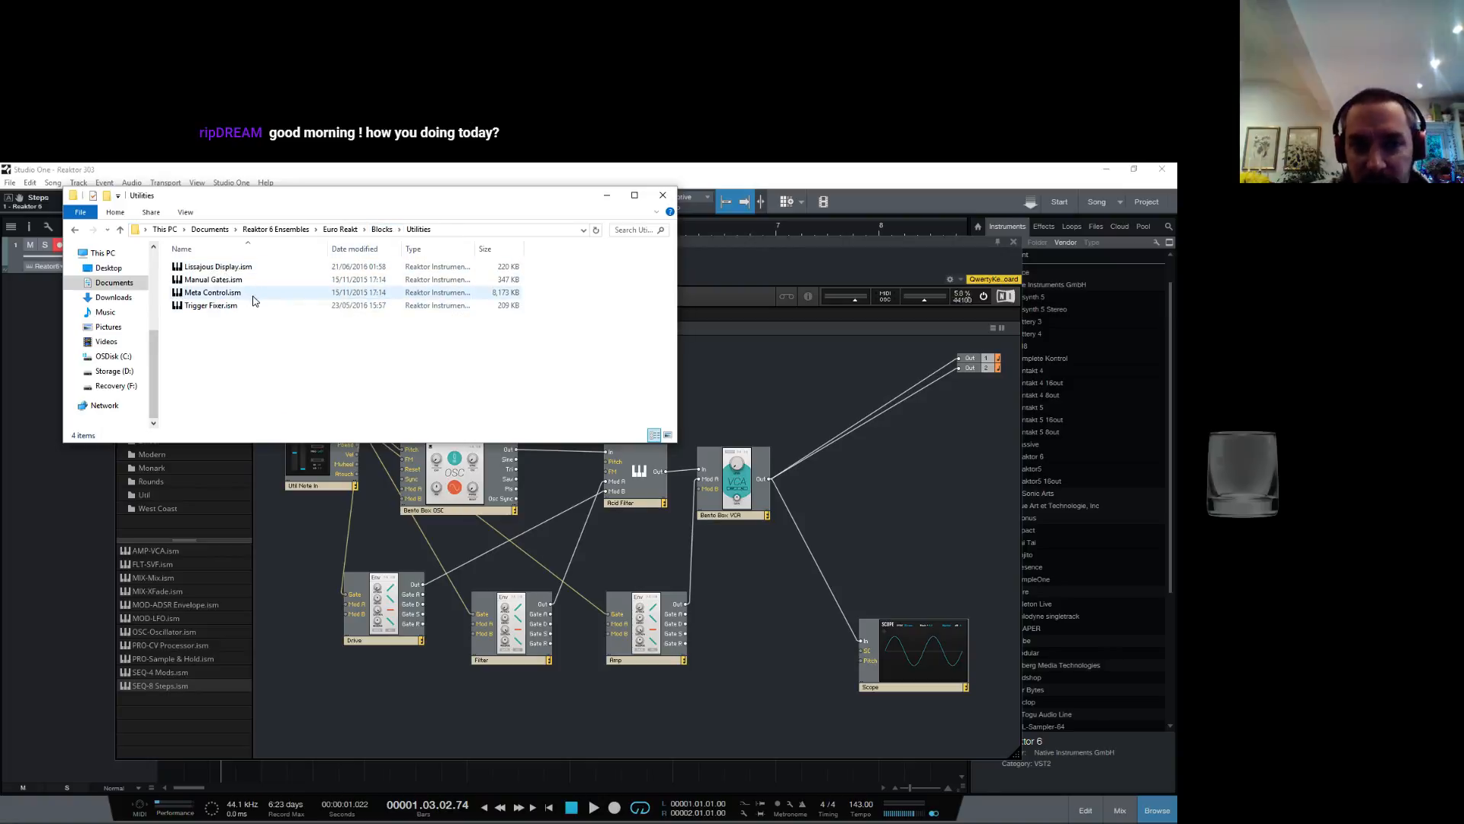
{"action": "left_click", "coordinate": [383, 230]}
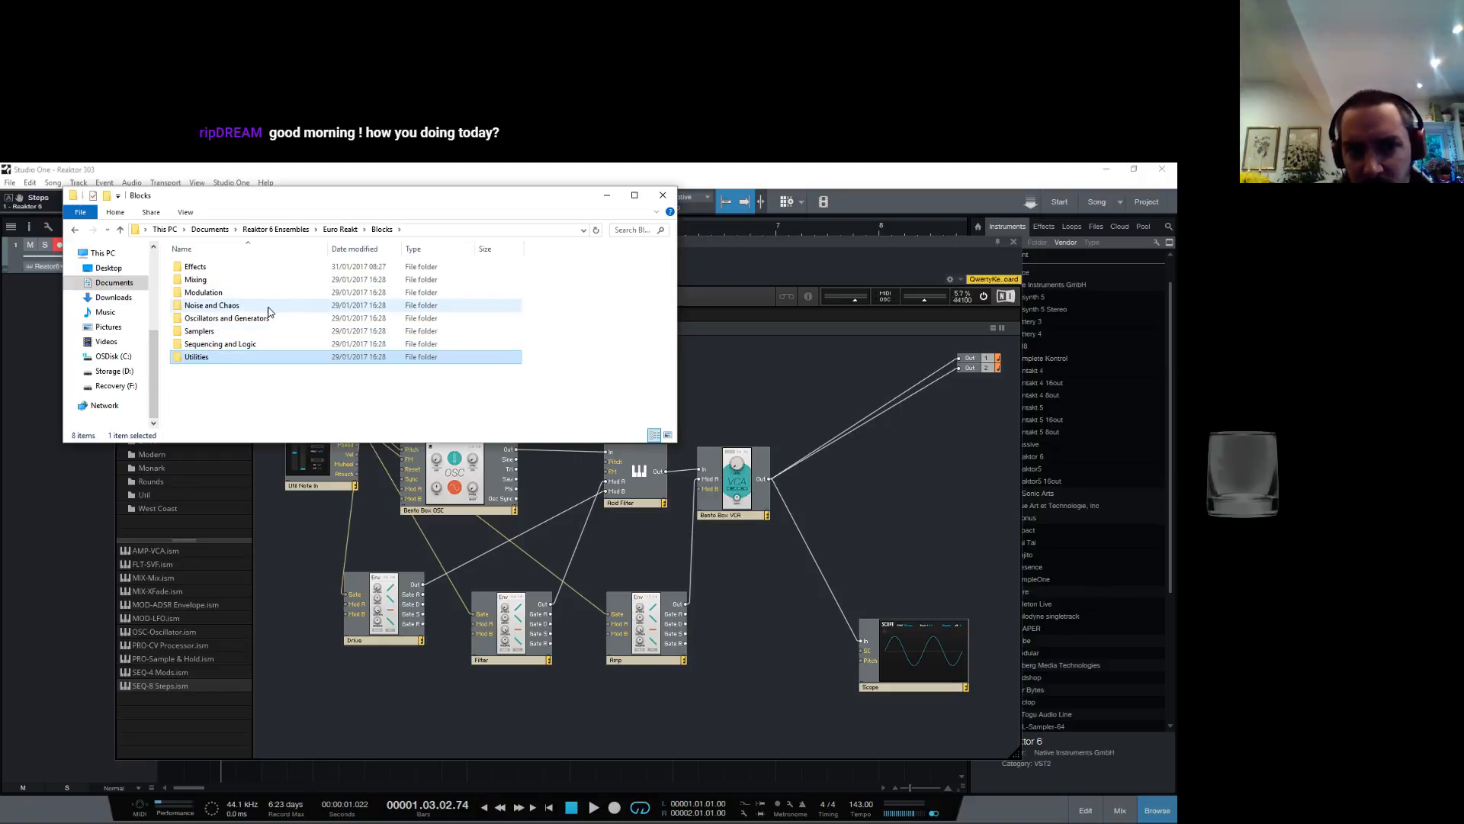
{"action": "double_click", "coordinate": [229, 267]}
{"action": "scroll", "coordinate": [290, 327], "scroll_direction": "down", "scroll_amount": 6}
{"action": "scroll", "coordinate": [288, 328], "scroll_direction": "down", "scroll_amount": 1}
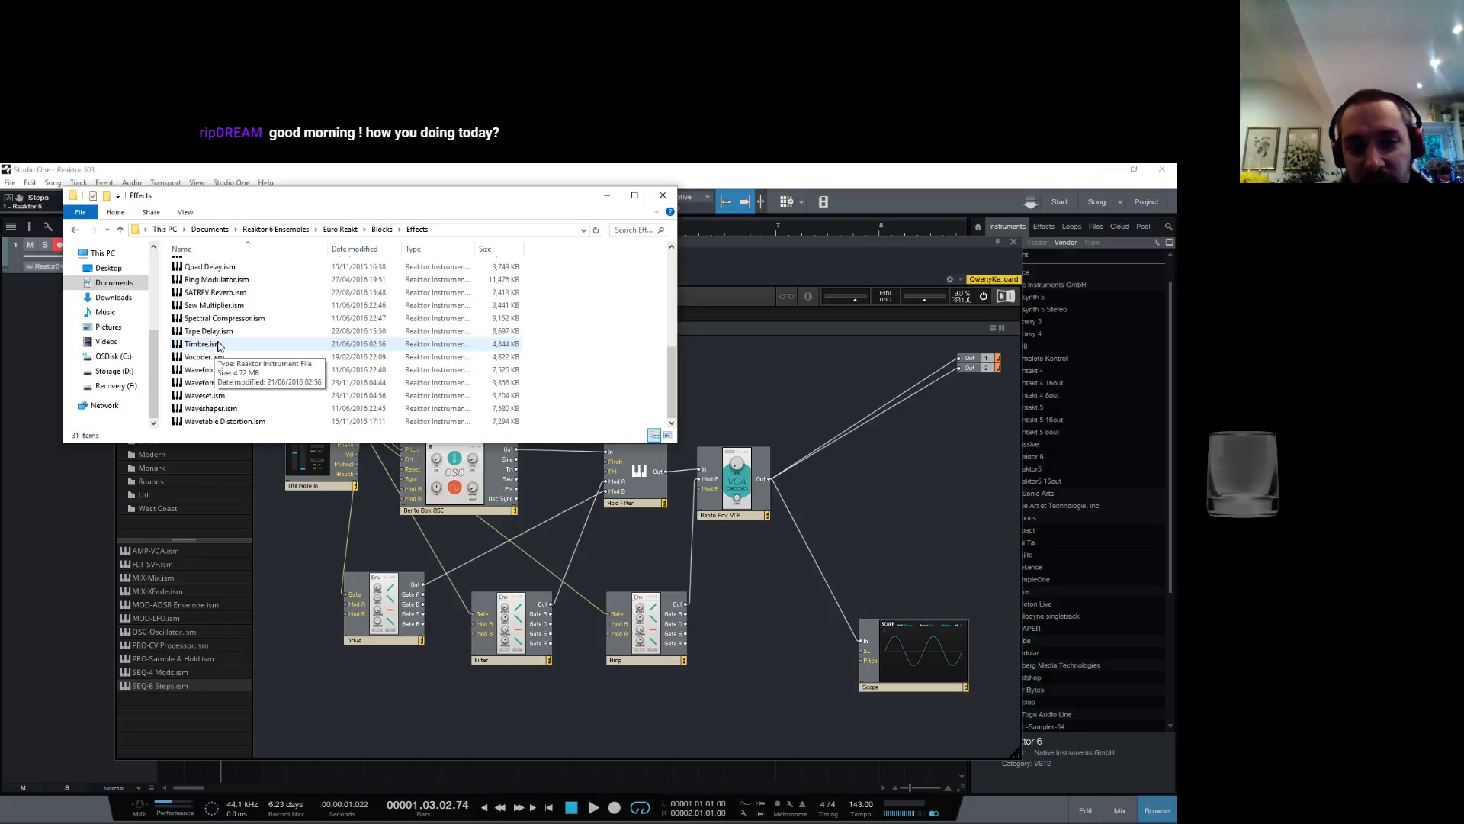
{"action": "left_click_drag", "start_coordinate": [213, 349], "coordinate": [764, 618]}
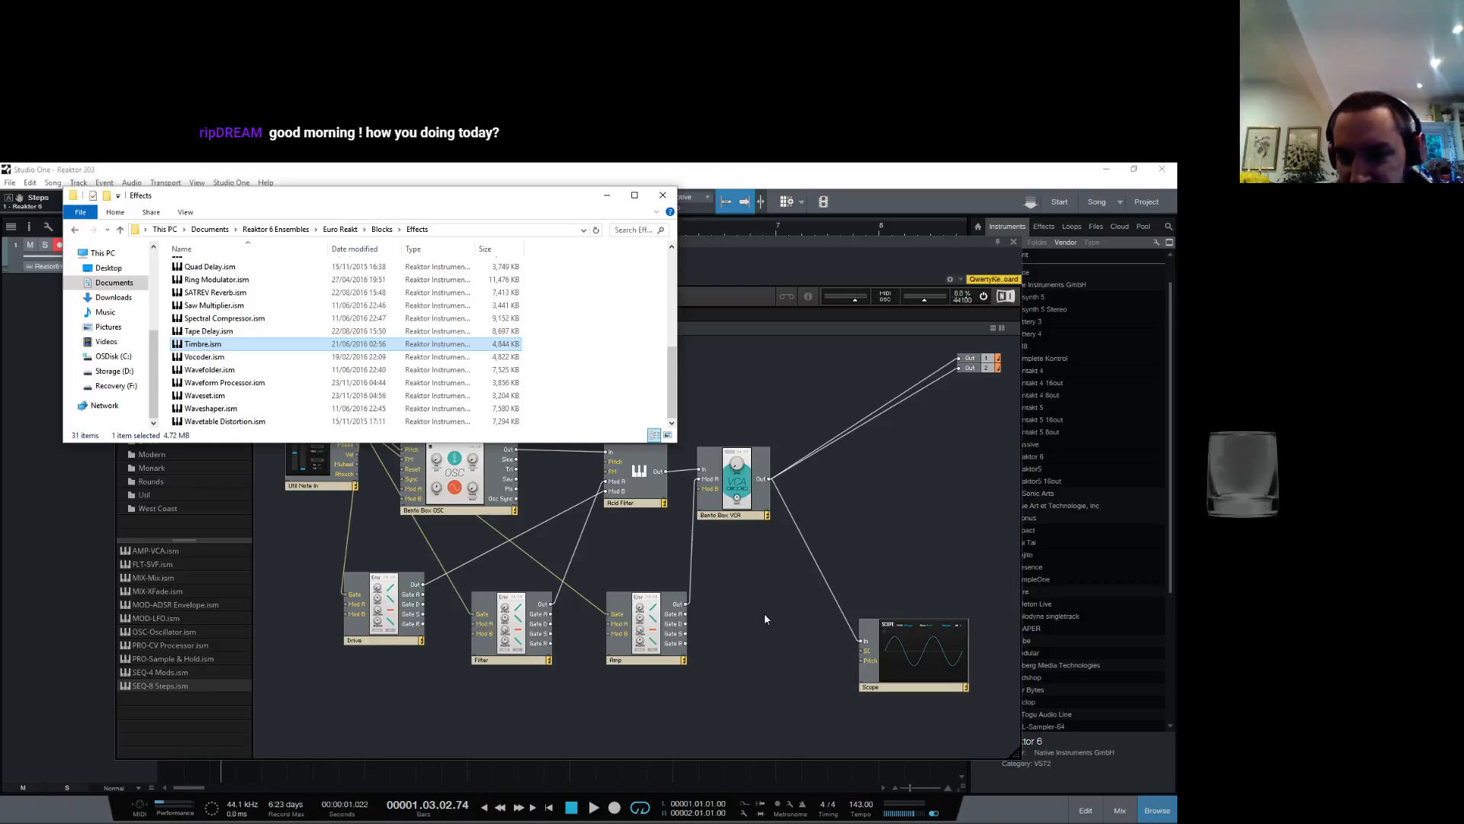
{"action": "left_click", "coordinate": [662, 196]}
{"action": "left_click_drag", "start_coordinate": [779, 694], "coordinate": [516, 421]}
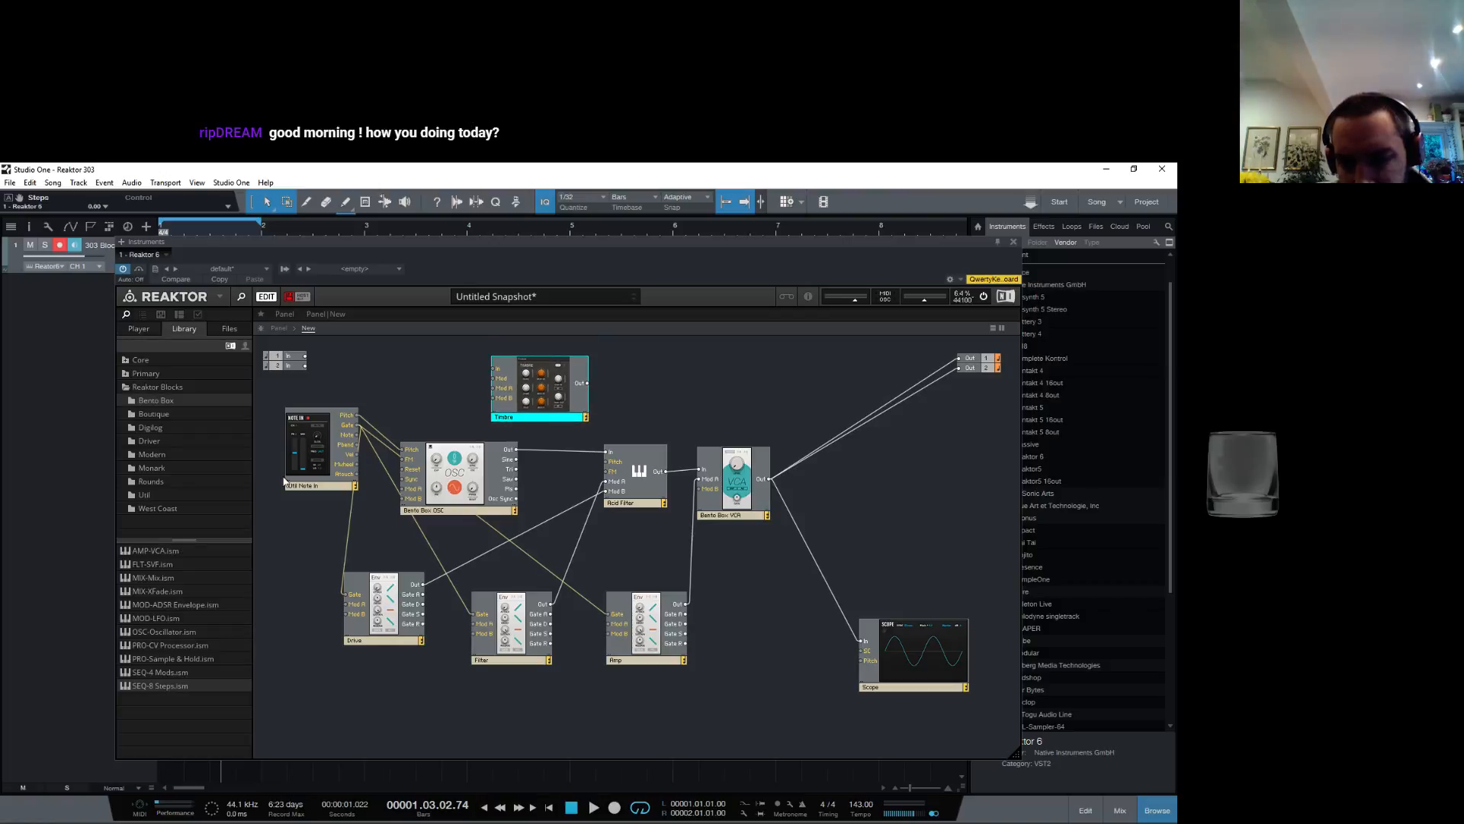
Step: Add OSC-DWG.ism from the West Coast blocks library and place it between the Bento Box VCA and the Scope
{"action": "left_click", "coordinate": [152, 509]}
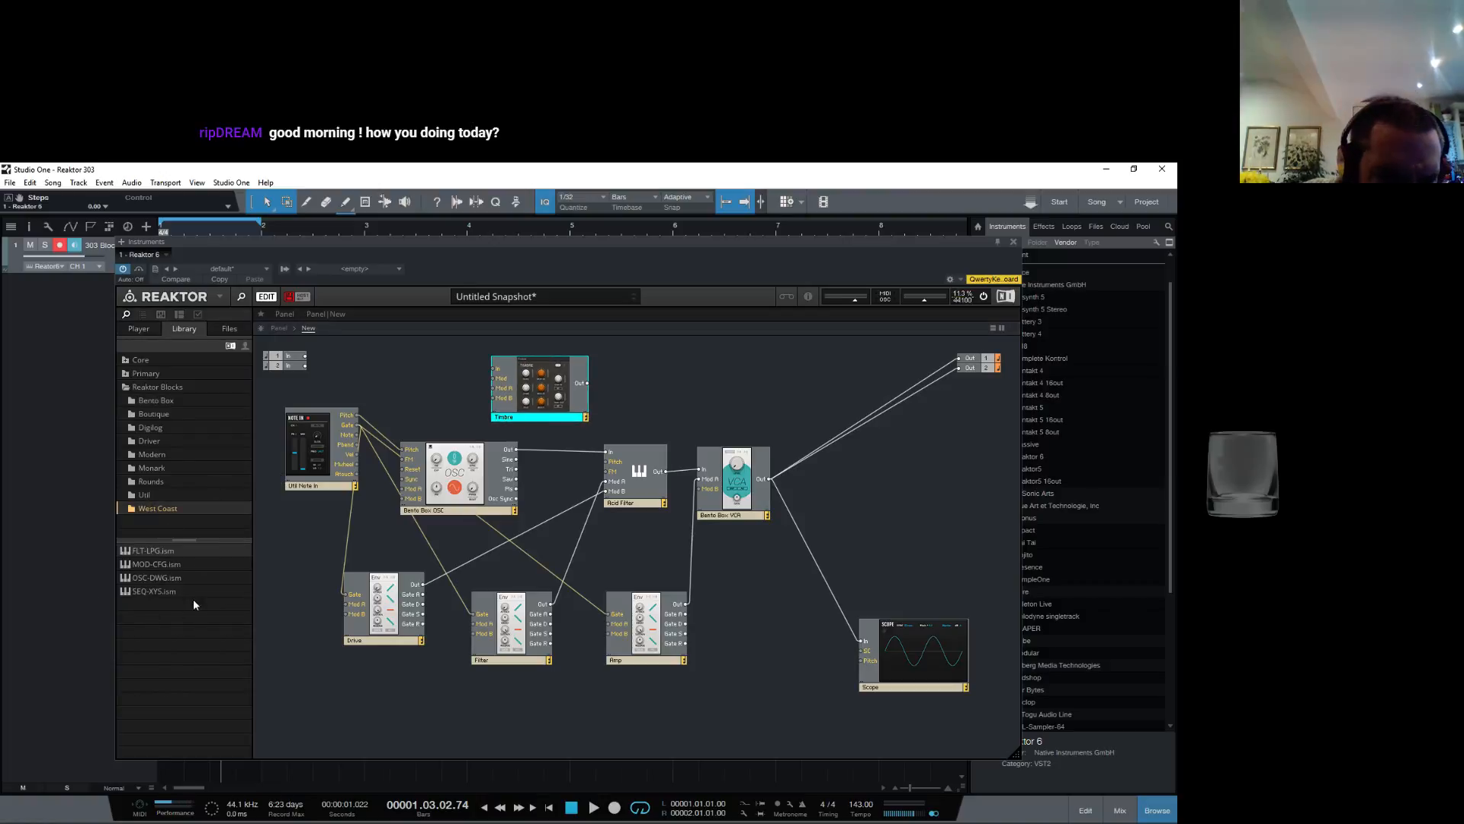
{"action": "left_click_drag", "start_coordinate": [152, 585], "coordinate": [510, 607]}
{"action": "left_click_drag", "start_coordinate": [828, 450], "coordinate": [885, 503]}
{"action": "left_click_drag", "start_coordinate": [904, 572], "coordinate": [800, 604]}
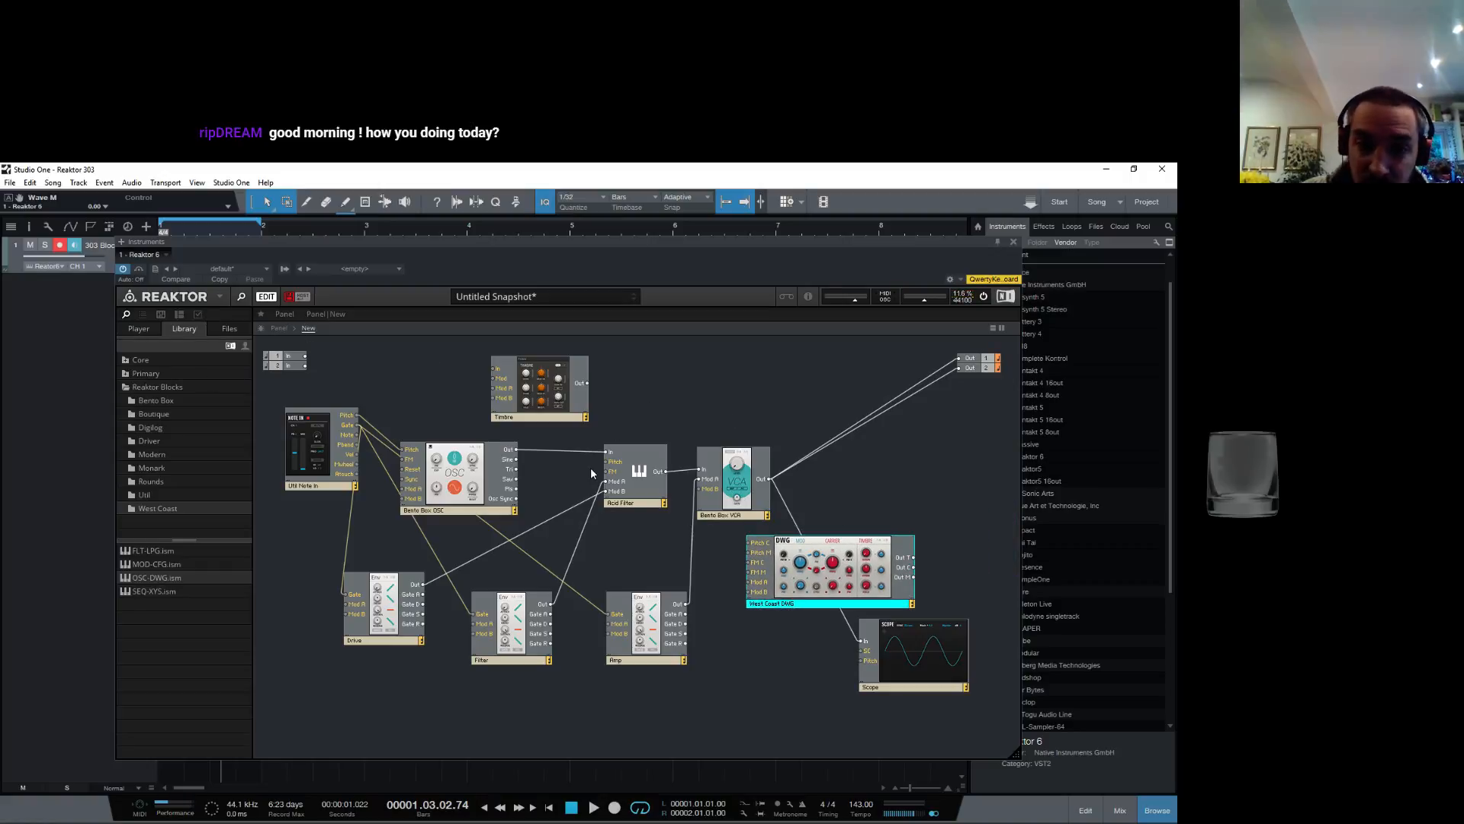
Step: View the Timbre and West Coast DWG controls on the ensemble panel, then select the DWG block in the structure
{"action": "left_click", "coordinate": [280, 329]}
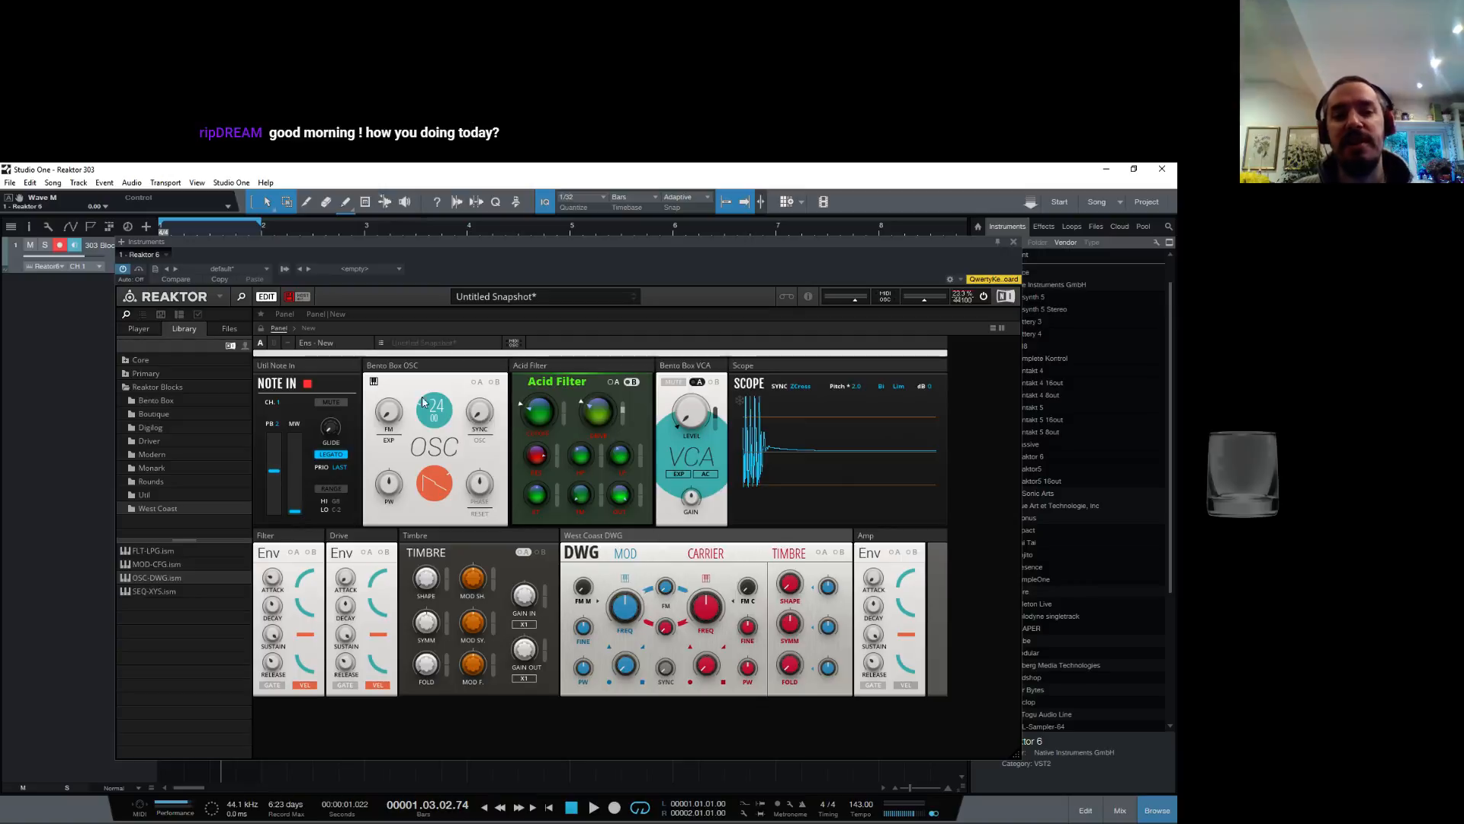
{"action": "left_click", "coordinate": [309, 329]}
{"action": "left_click", "coordinate": [787, 605]}
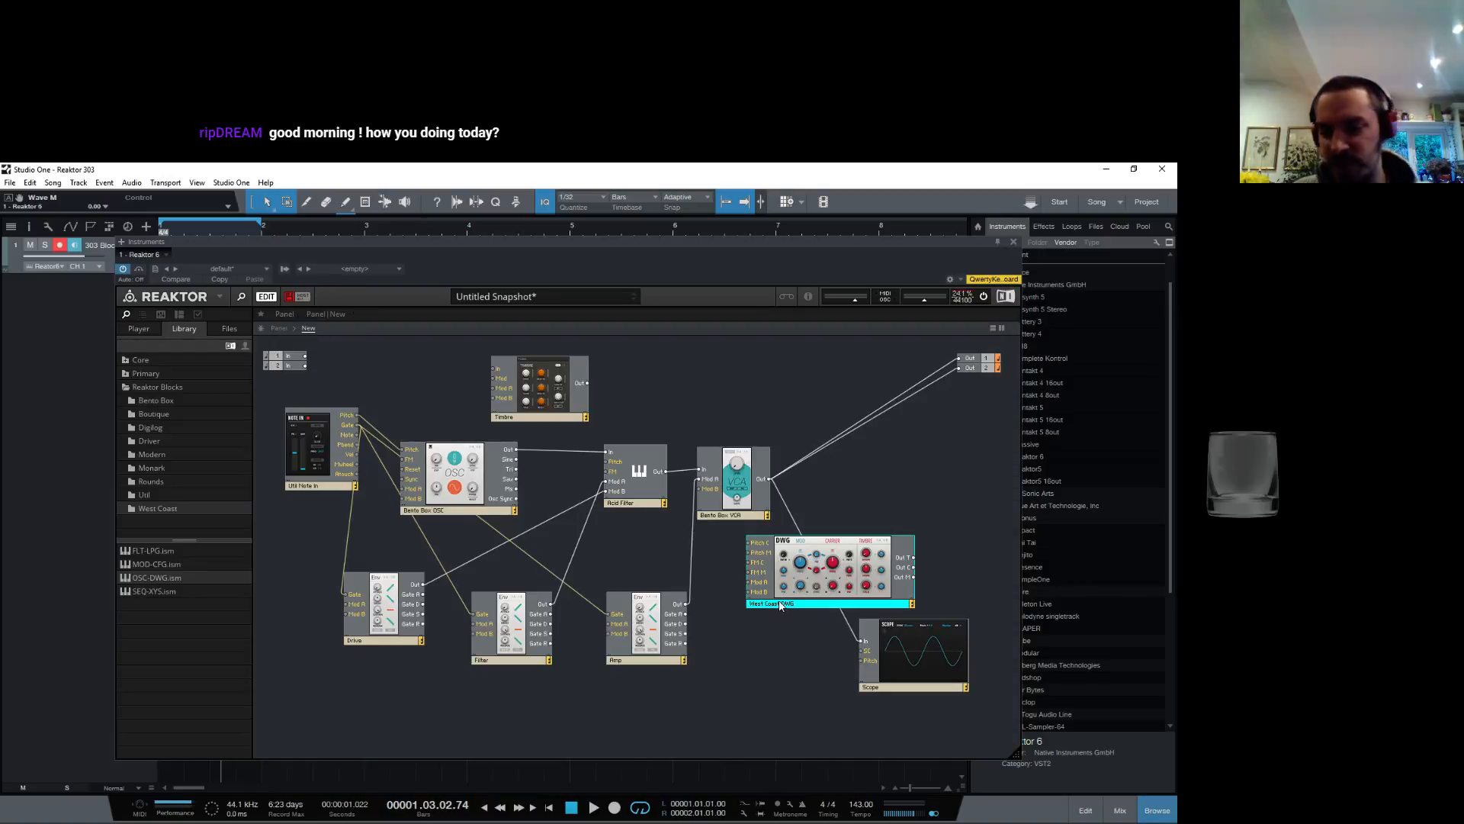
Step: Delete the West Coast DWG block from the structure and wire Timbre between the Bento Box OSC and the Acid Filter
{"action": "right_click", "coordinate": [781, 608]}
{"action": "left_click", "coordinate": [825, 681]}
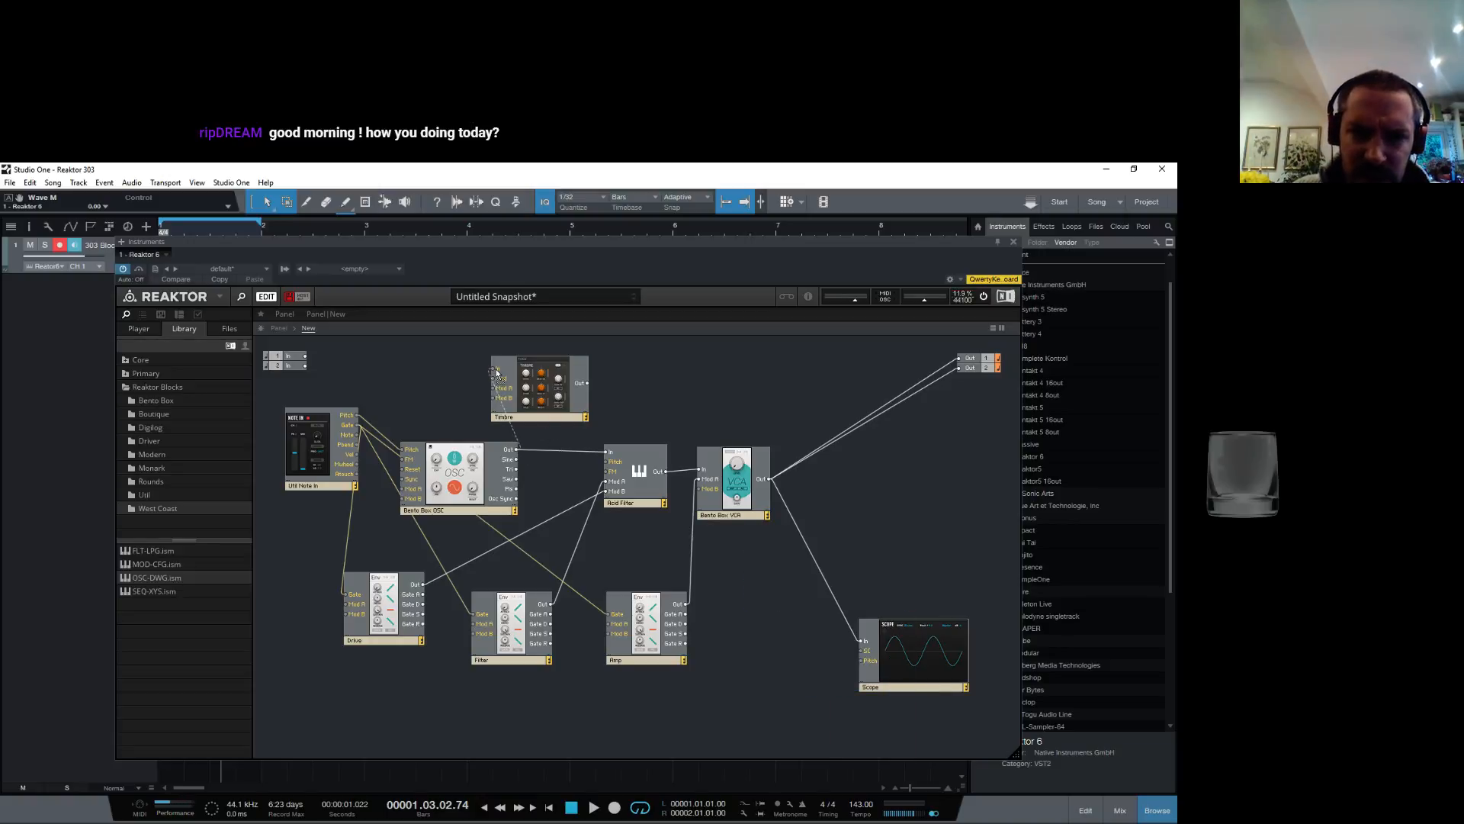
{"action": "left_click_drag", "start_coordinate": [585, 382], "coordinate": [610, 451]}
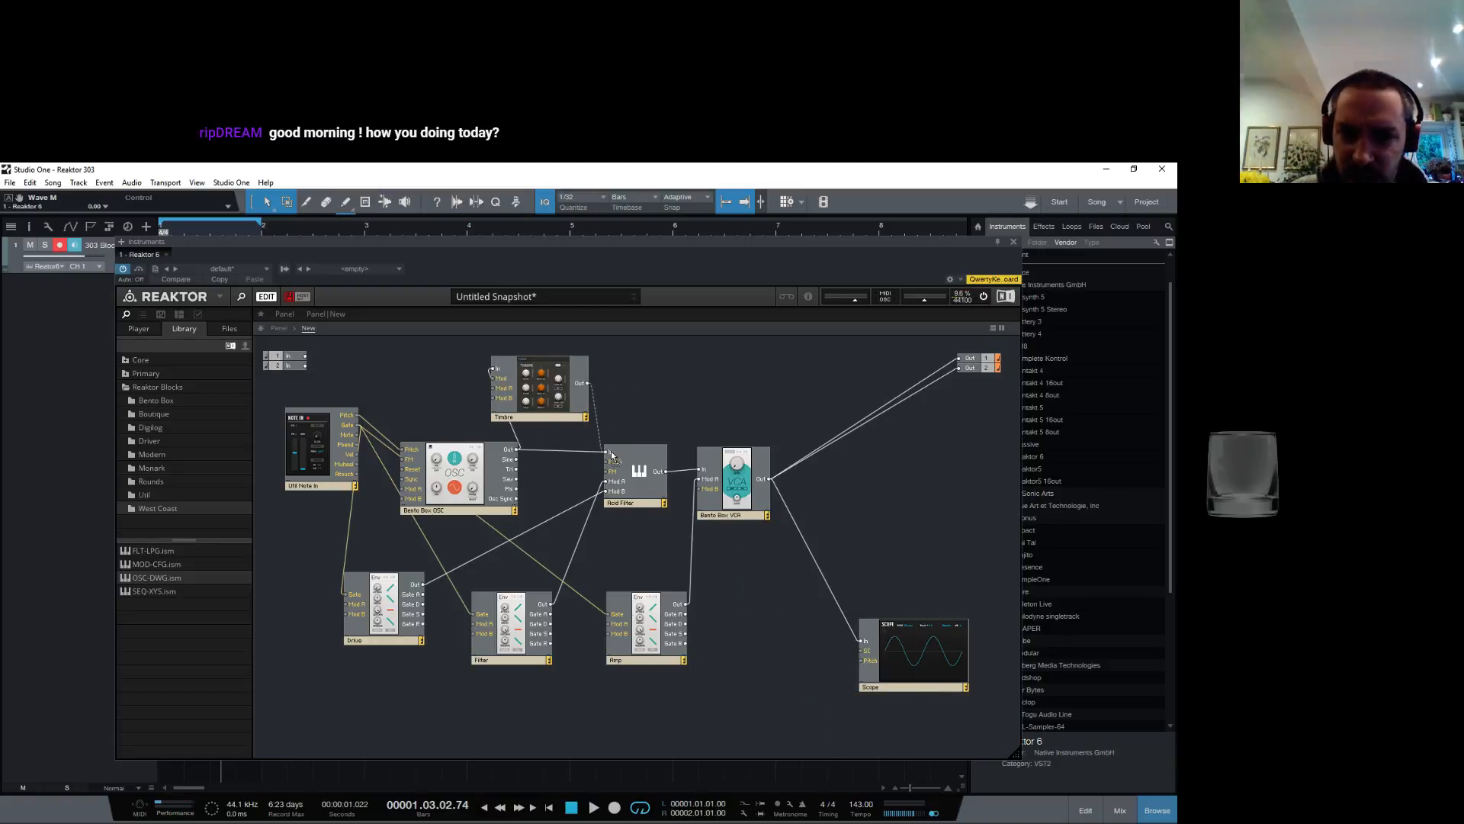
Step: Set Reaktor's sample rate to 176400 and start playback with the ensemble panel open
{"action": "left_click", "coordinate": [963, 300]}
{"action": "left_click", "coordinate": [958, 360]}
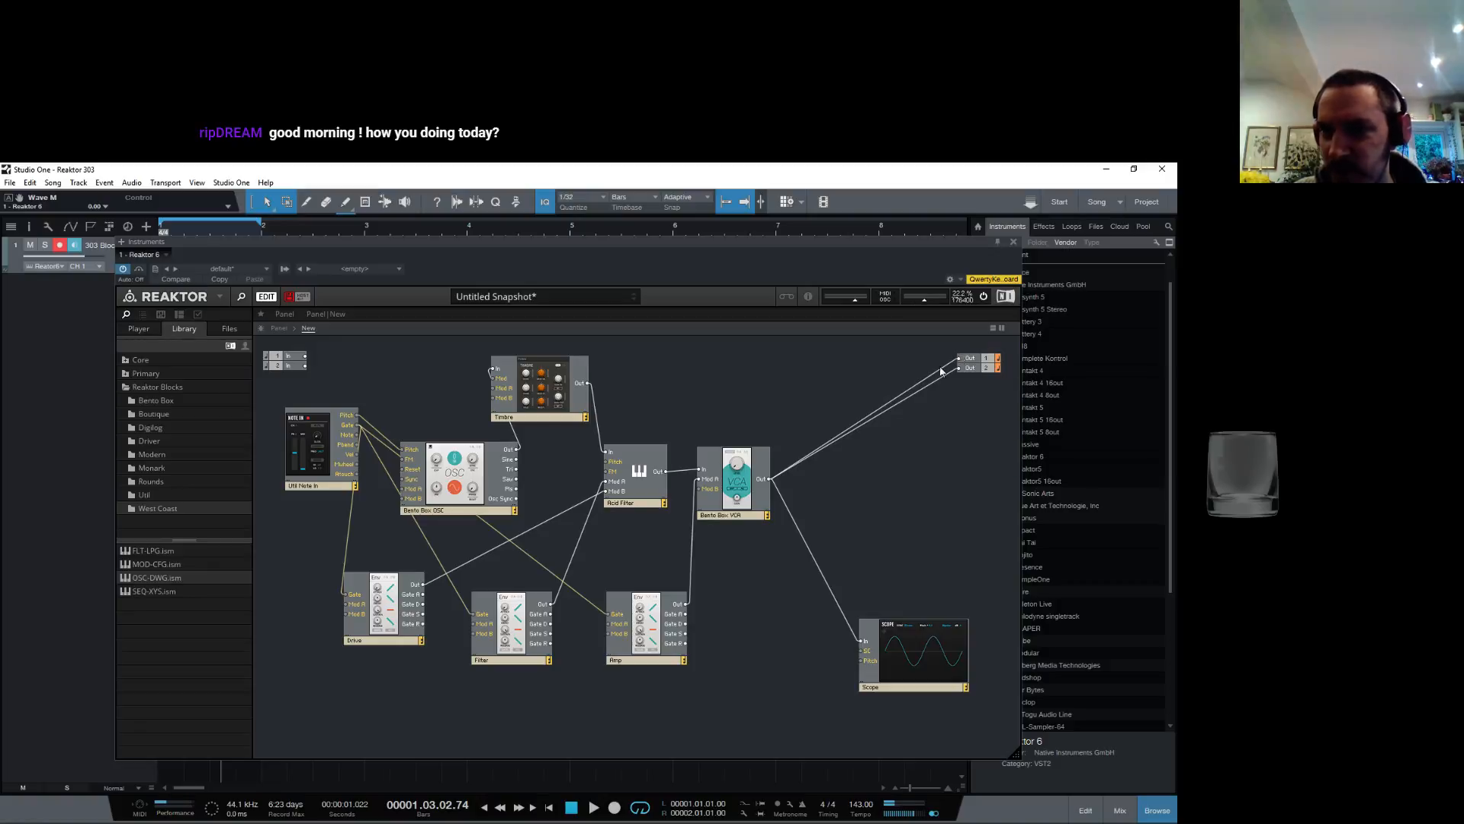
{"action": "double_click", "coordinate": [774, 369]}
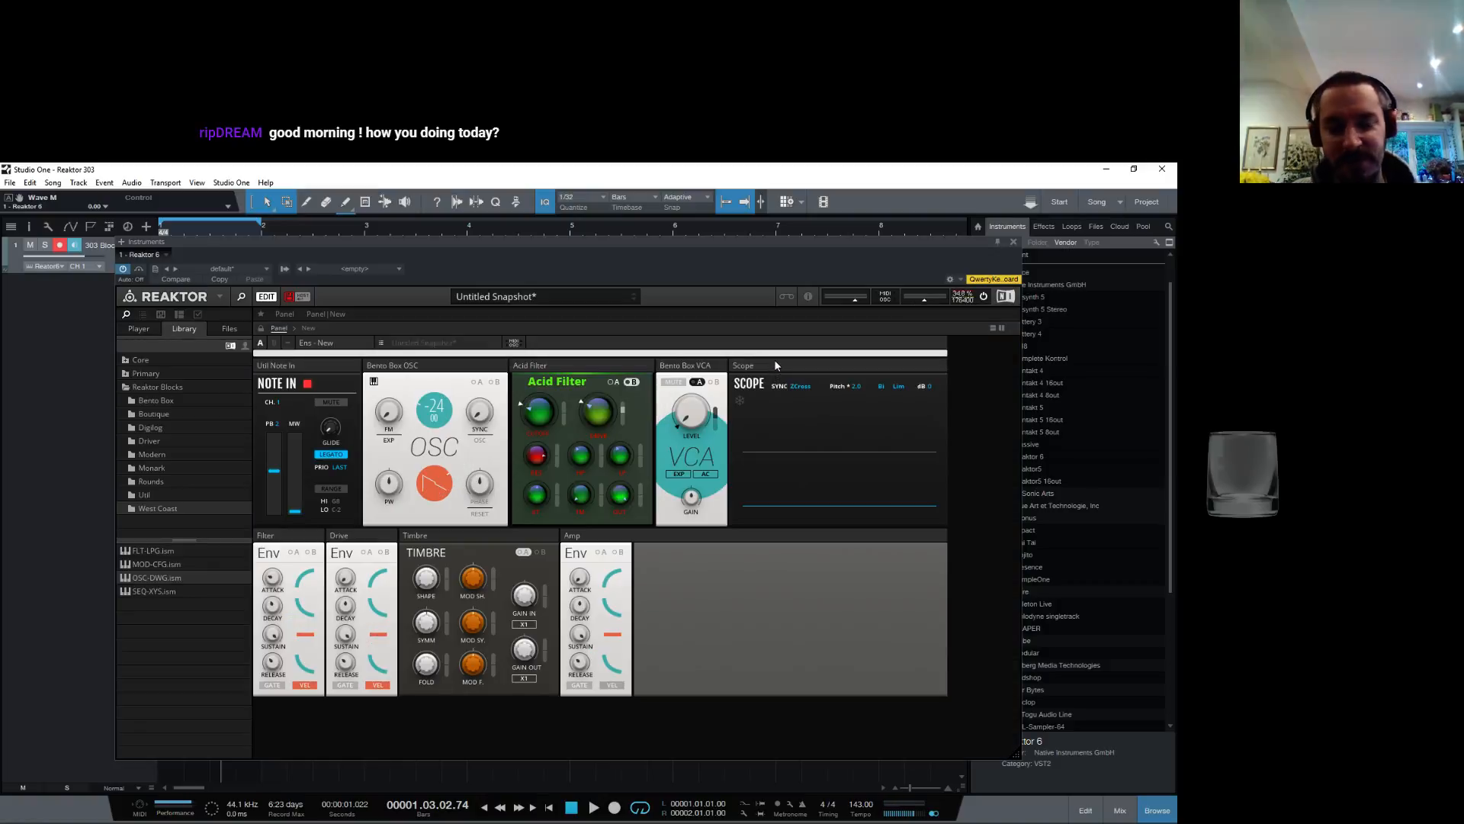
{"action": "key", "text": "space"}
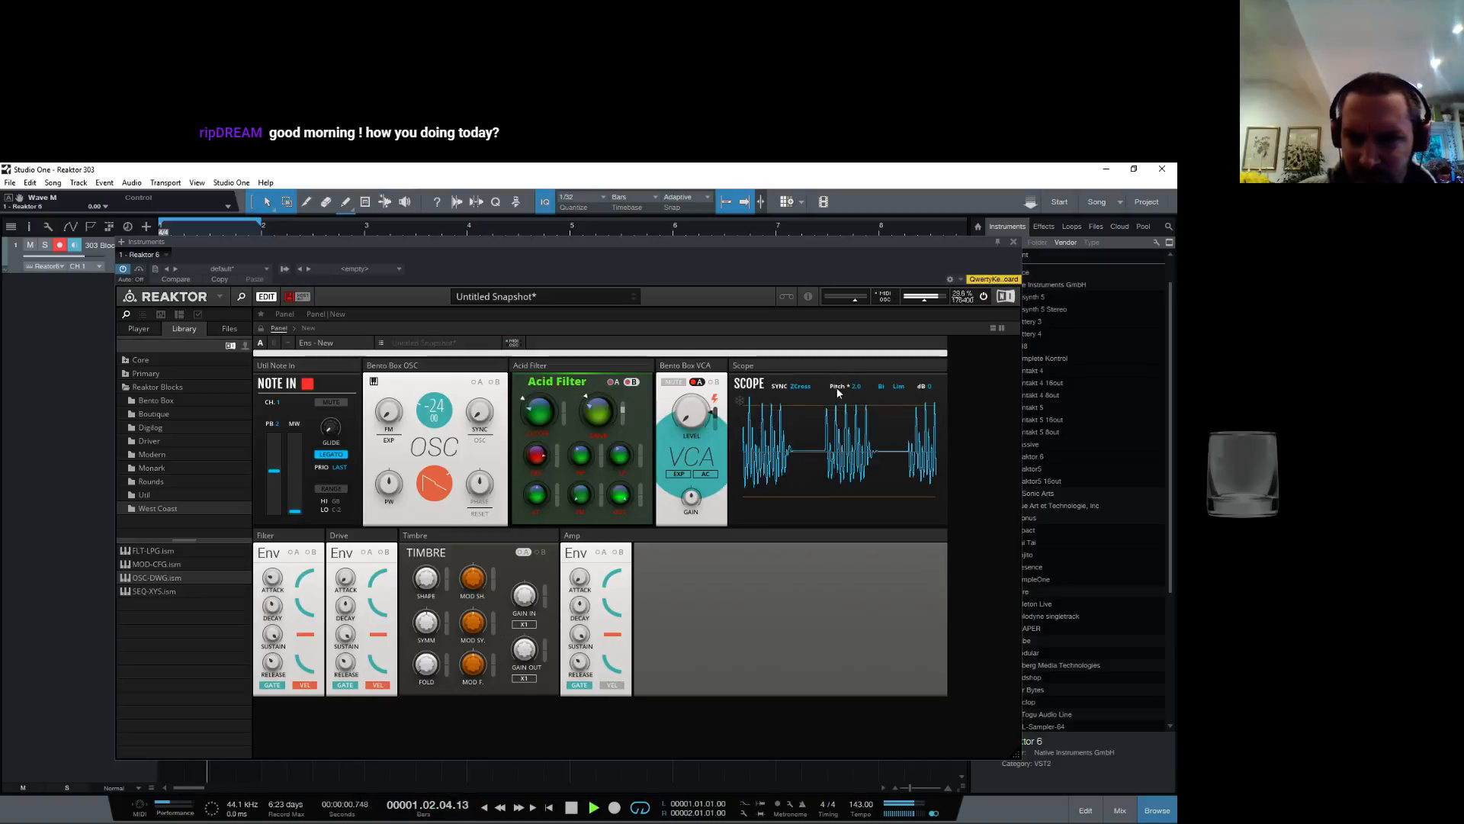
Step: Rearrange the ensemble panel with the Scope after the Amp envelope and Timbre between the Bento Box OSC and Acid Filter
{"action": "left_click_drag", "start_coordinate": [833, 368], "coordinate": [740, 556]}
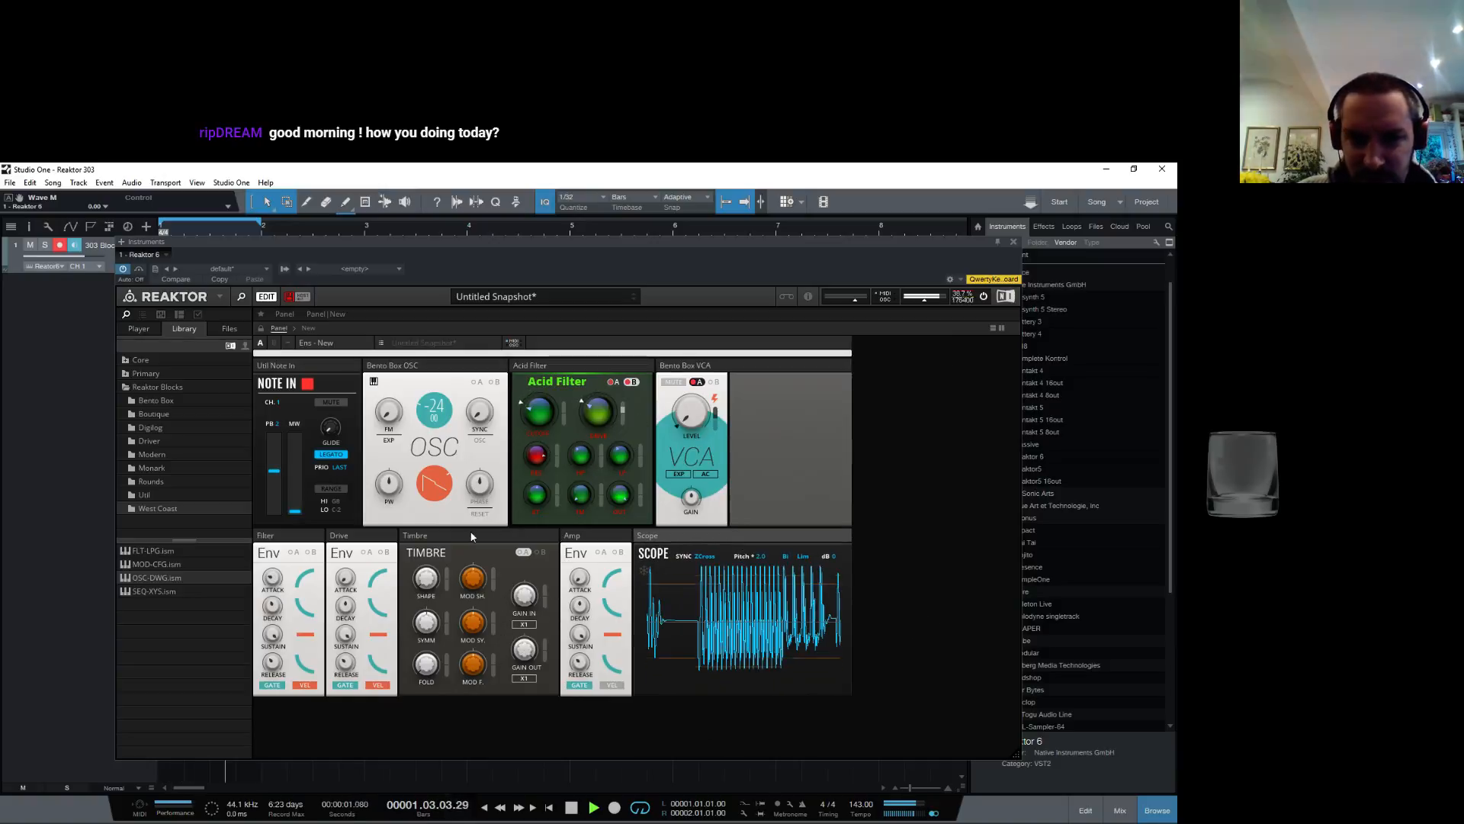
{"action": "left_click_drag", "start_coordinate": [416, 534], "coordinate": [607, 411]}
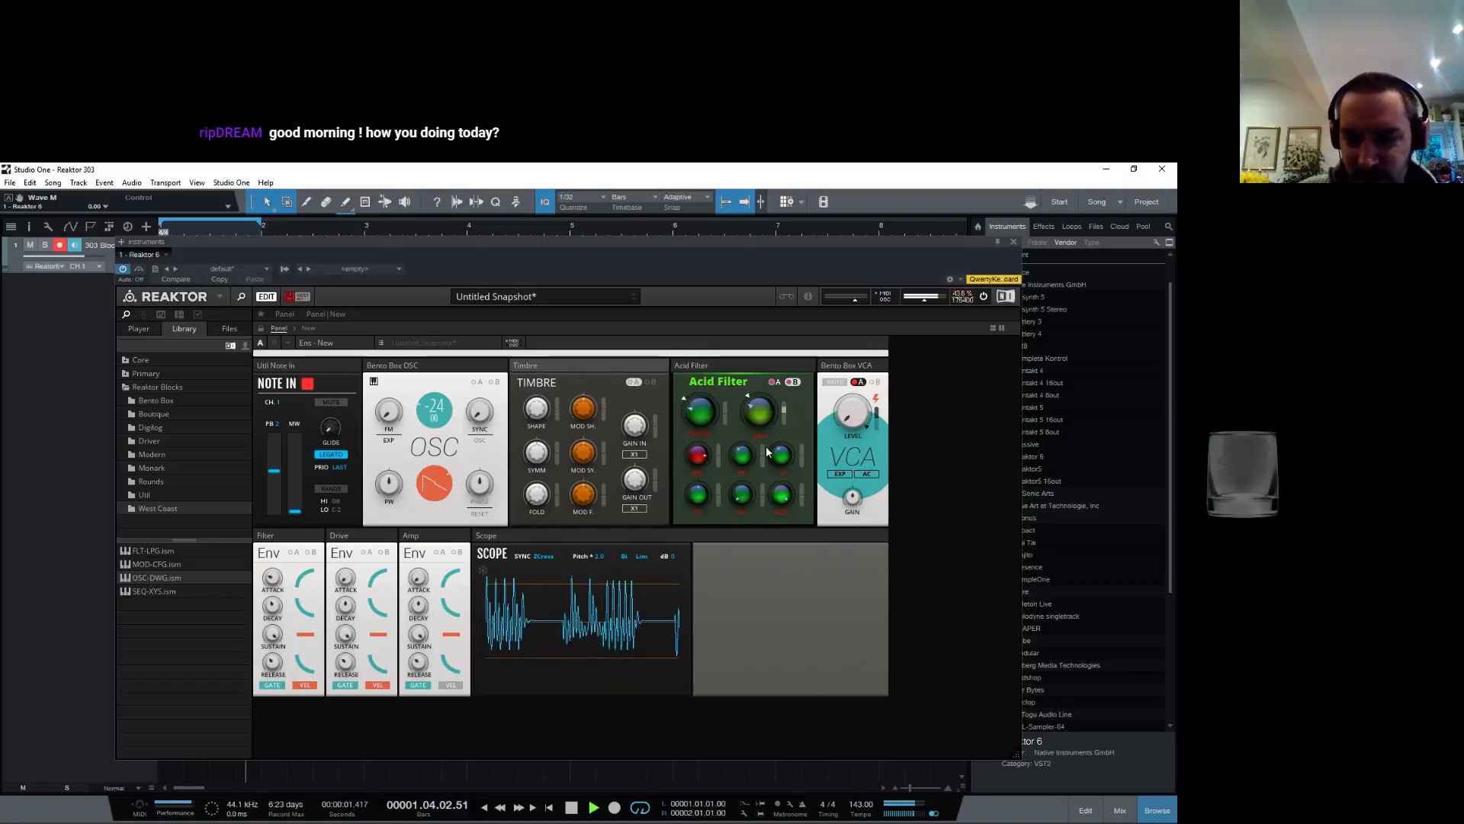
Step: Switch Timbre's Gain In and Gain Out multipliers to X2, and adjust its symmetry, gains and Fold, raising Fold to about 77
{"action": "left_click", "coordinate": [634, 454]}
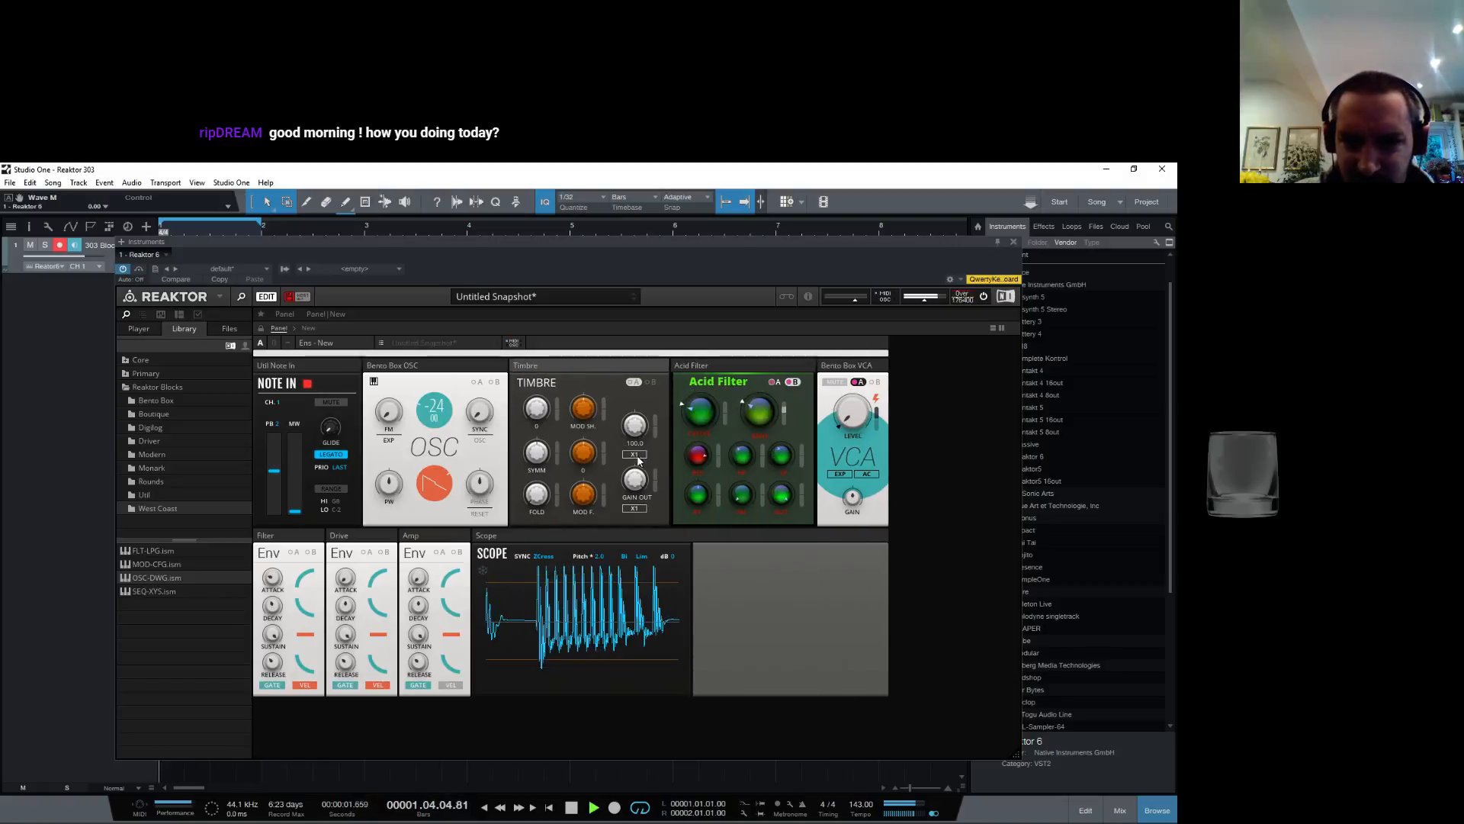
{"action": "left_click", "coordinate": [634, 509]}
{"action": "left_click_drag", "start_coordinate": [536, 495], "coordinate": [532, 456]}
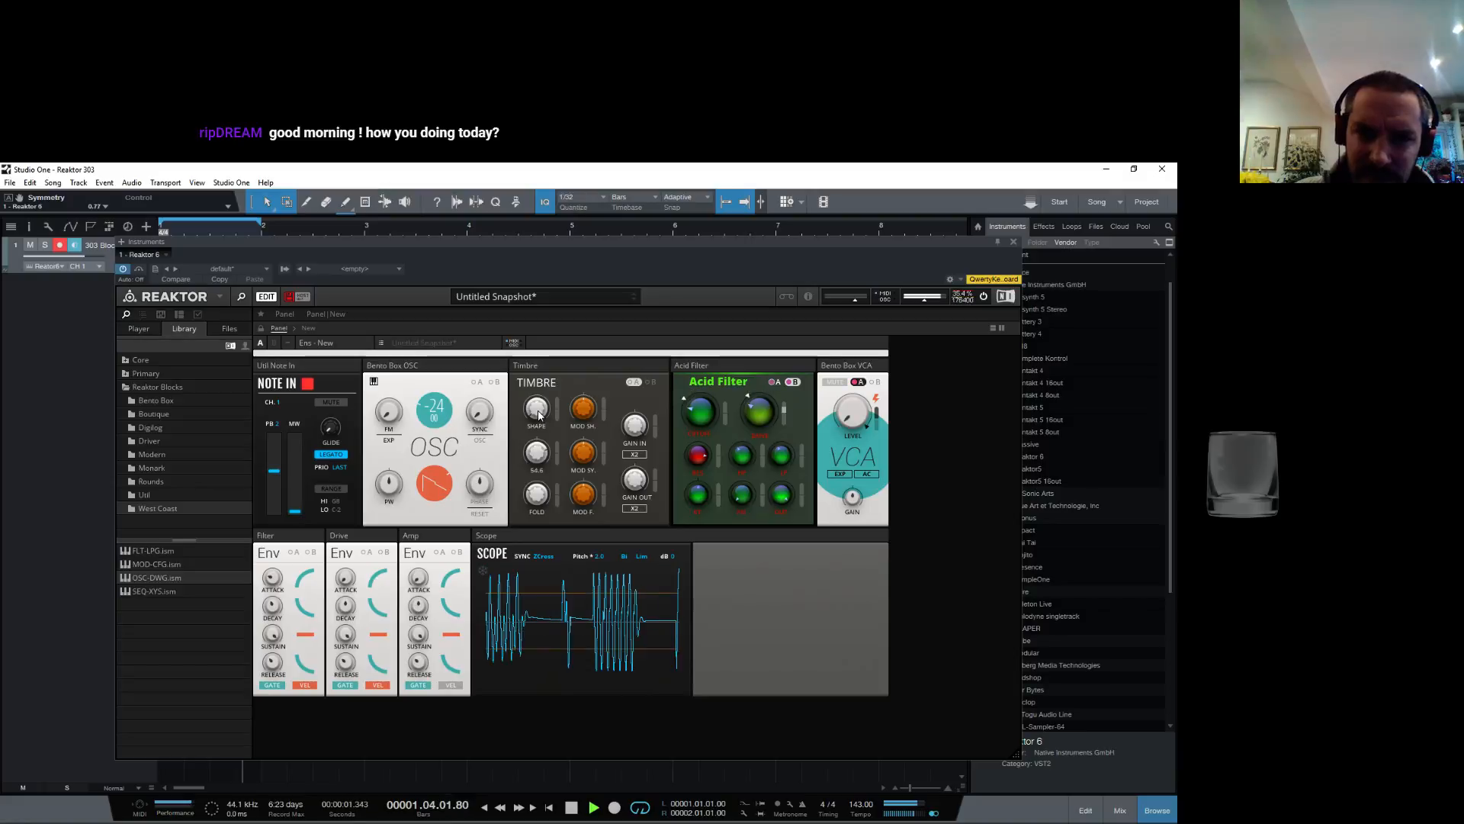
{"action": "left_click_drag", "start_coordinate": [542, 366], "coordinate": [537, 396]}
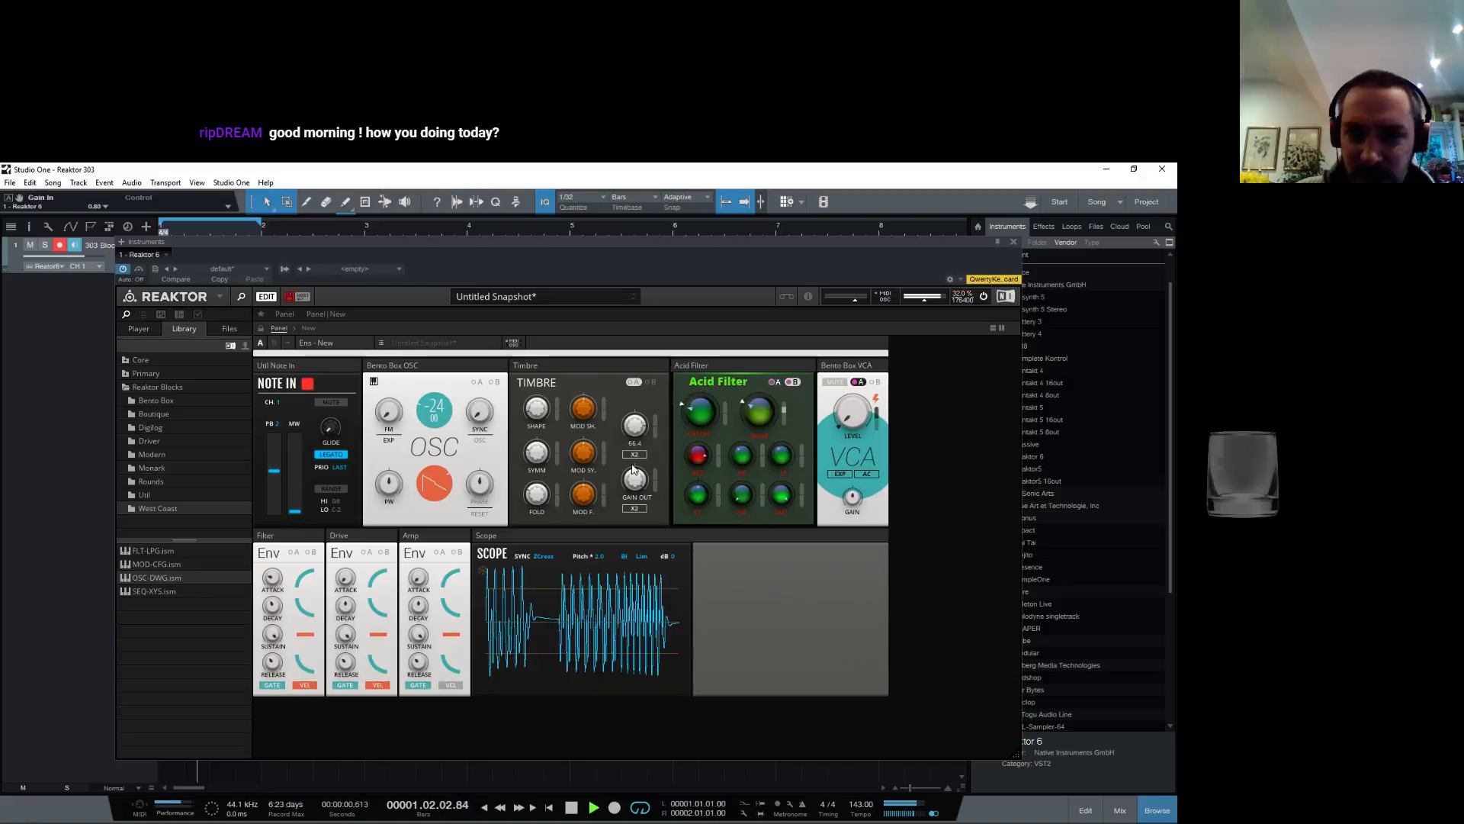
{"action": "left_click_drag", "start_coordinate": [629, 501], "coordinate": [635, 375]}
{"action": "left_click_drag", "start_coordinate": [542, 496], "coordinate": [543, 416]}
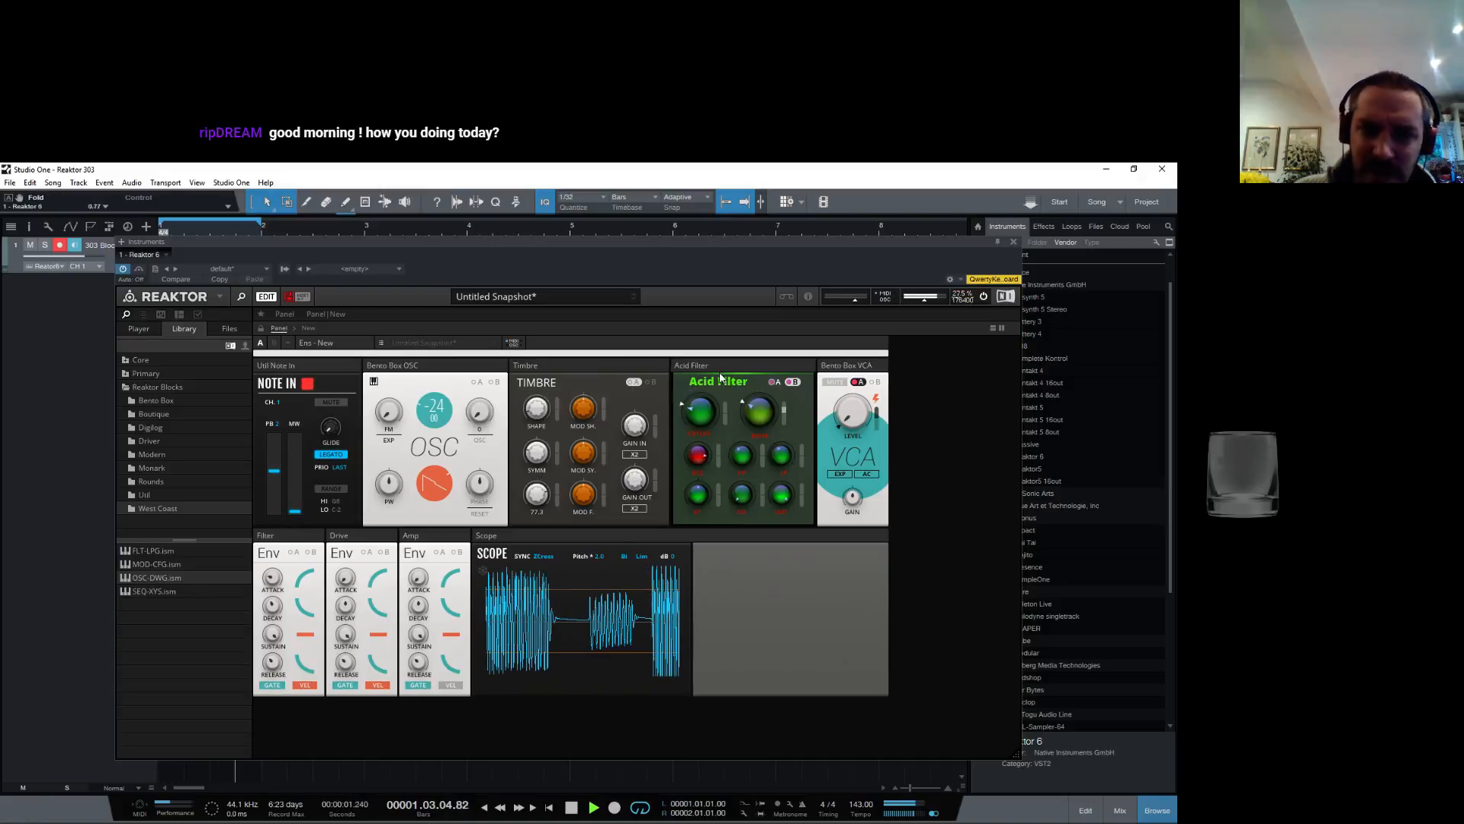
Step: Vary the Bento Box OSC waveform against Timbre's symmetry and Fold and the Acid Filter cutoff during playback
{"action": "left_click", "coordinate": [431, 474]}
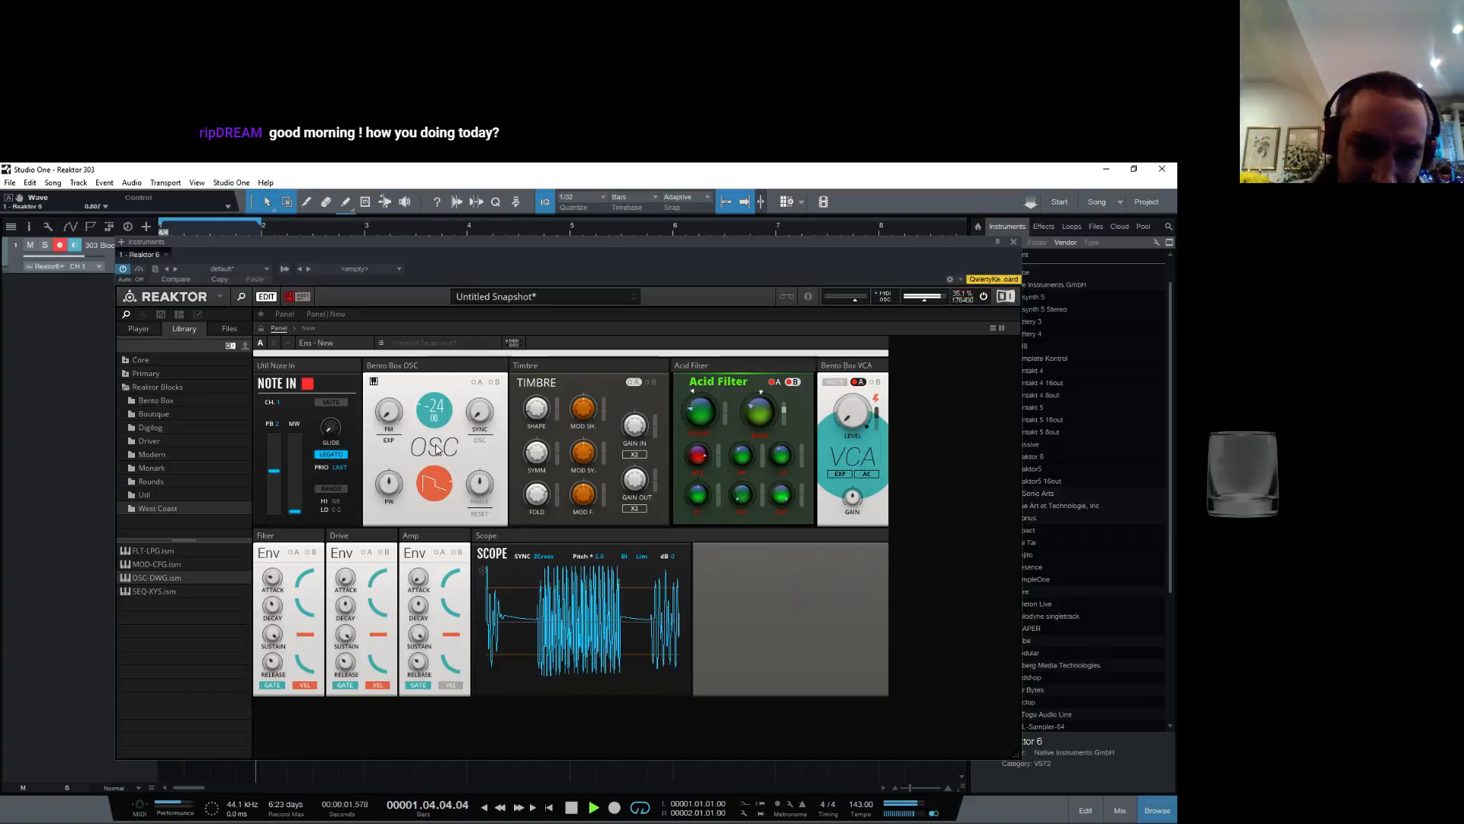
{"action": "left_click_drag", "start_coordinate": [536, 453], "coordinate": [542, 585]}
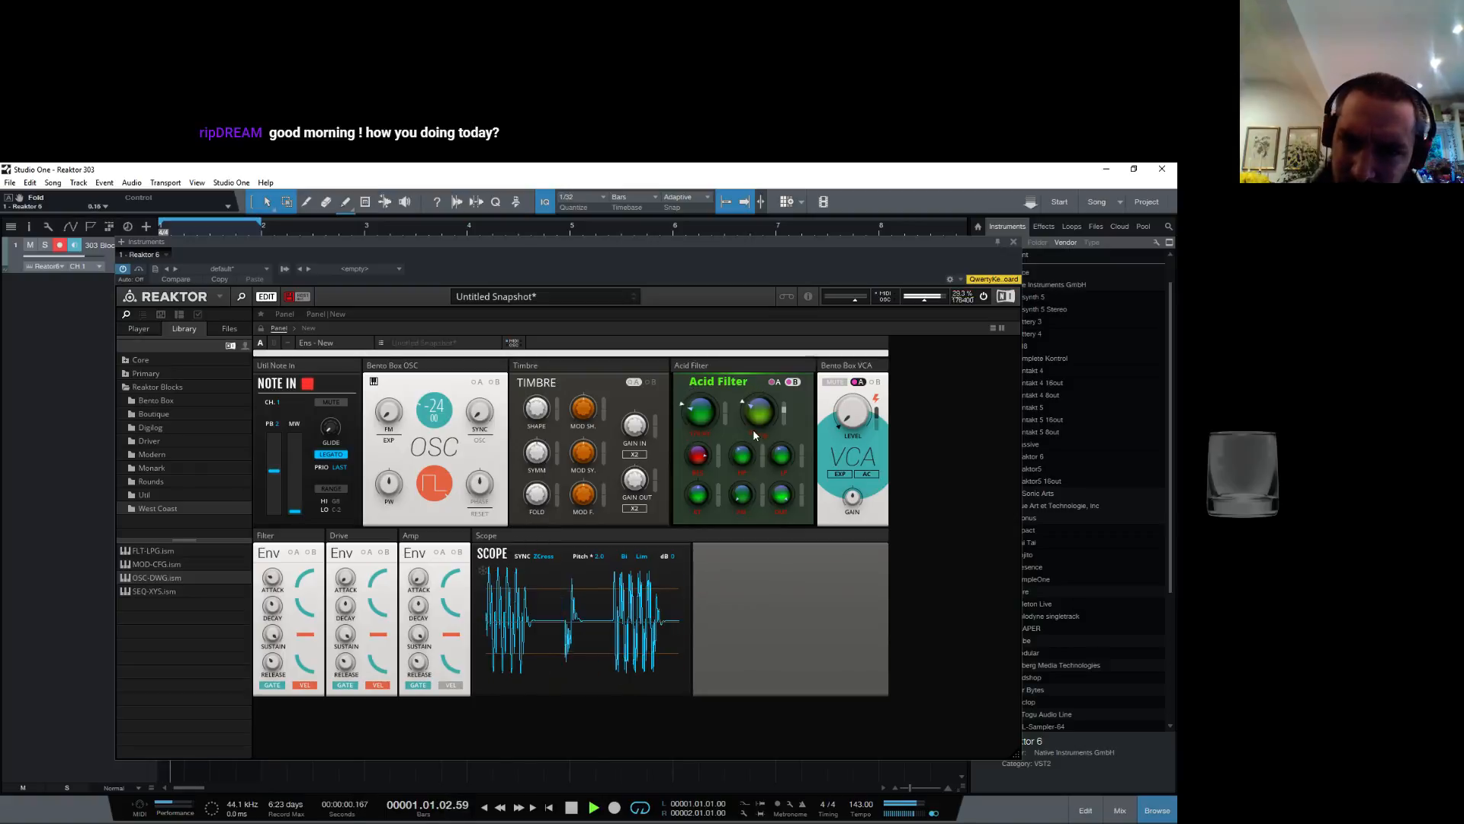
{"action": "left_click_drag", "start_coordinate": [702, 415], "coordinate": [726, 375]}
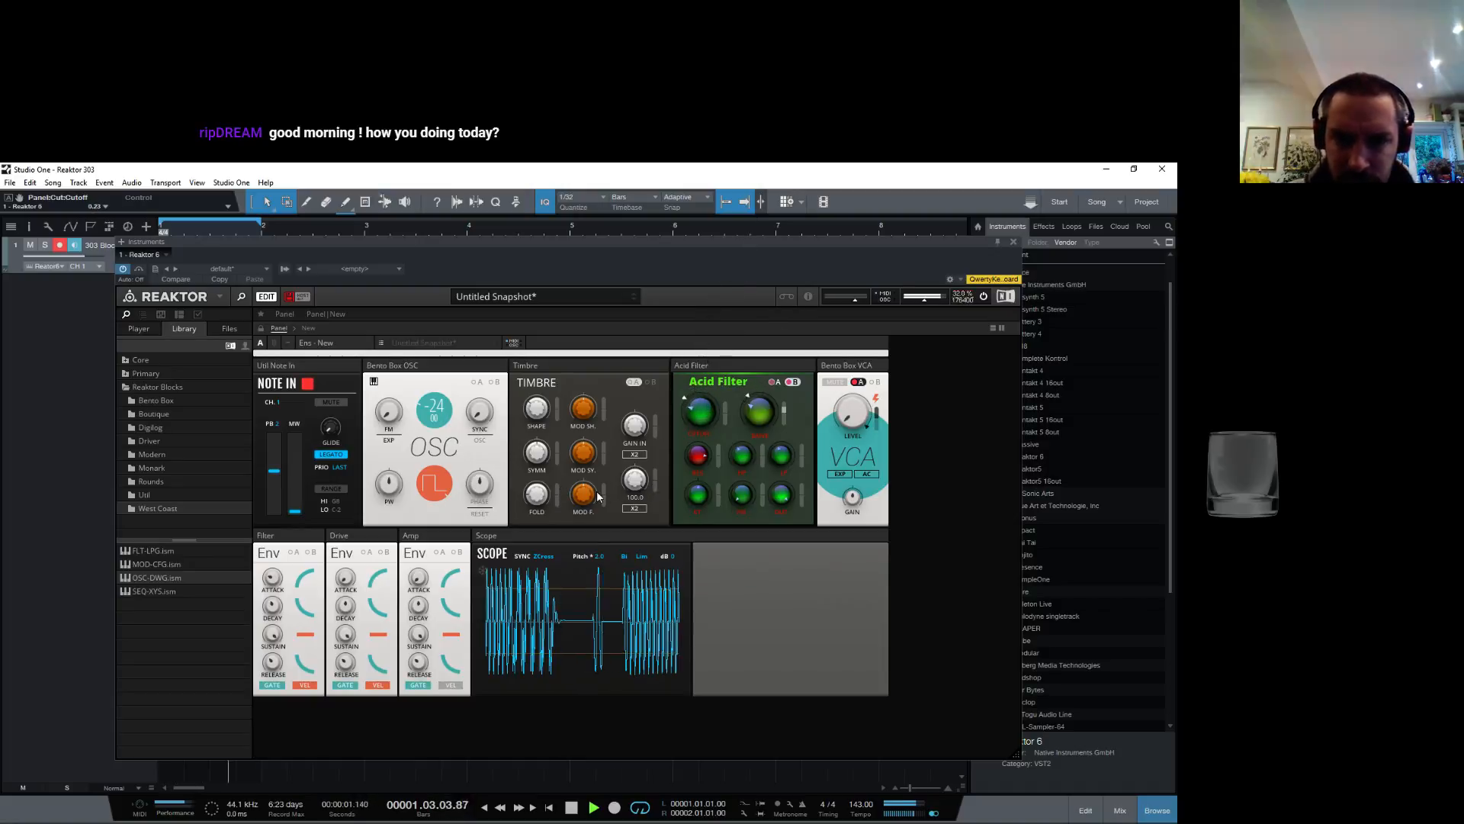
{"action": "left_click_drag", "start_coordinate": [543, 500], "coordinate": [535, 456]}
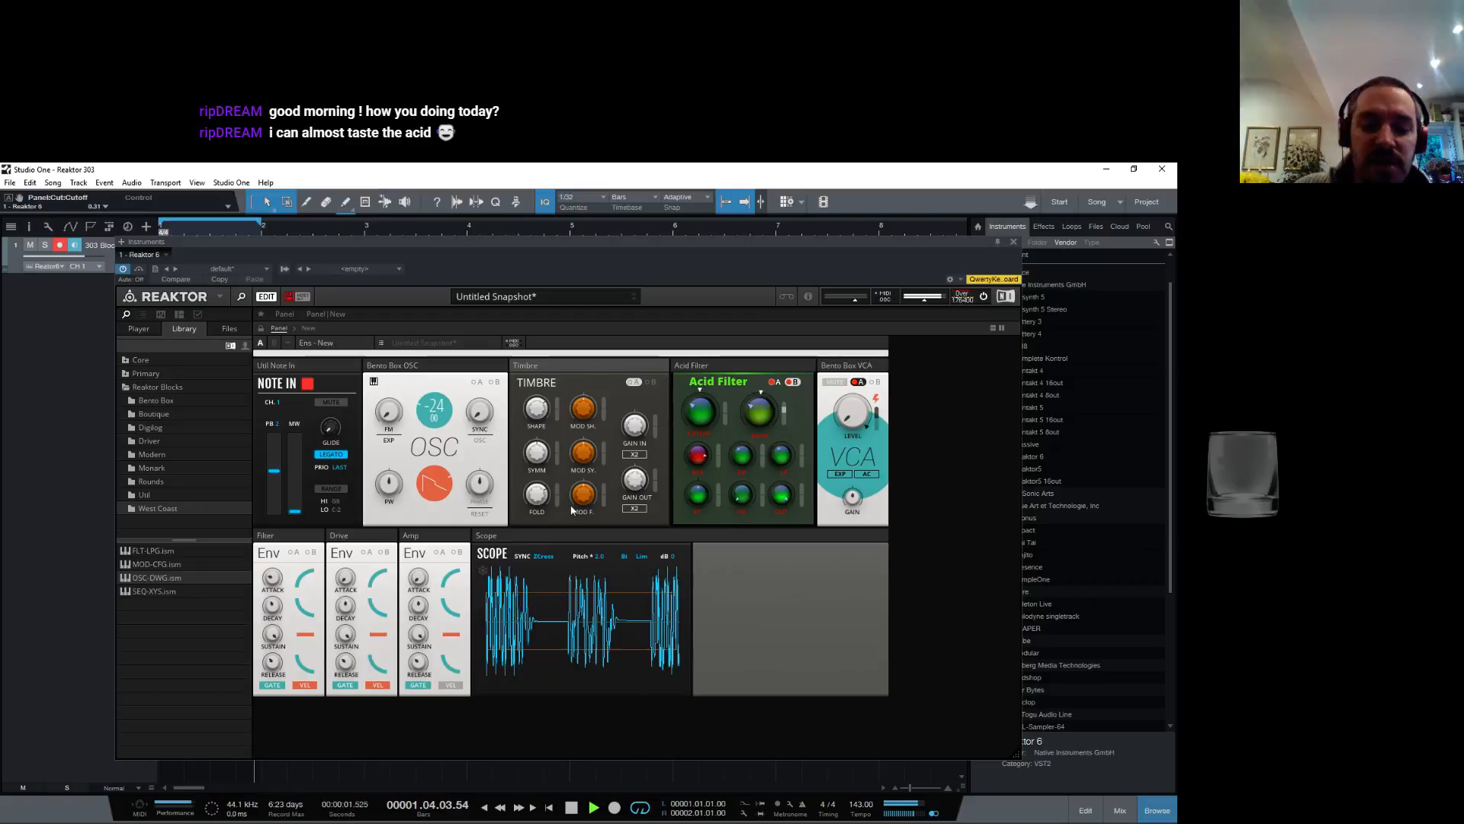
Step: Load Waveshaper.ism from Euro Reakt's Blocks > Effects folder into the ensemble panel beside the Scope
{"action": "left_click", "coordinate": [314, 815]}
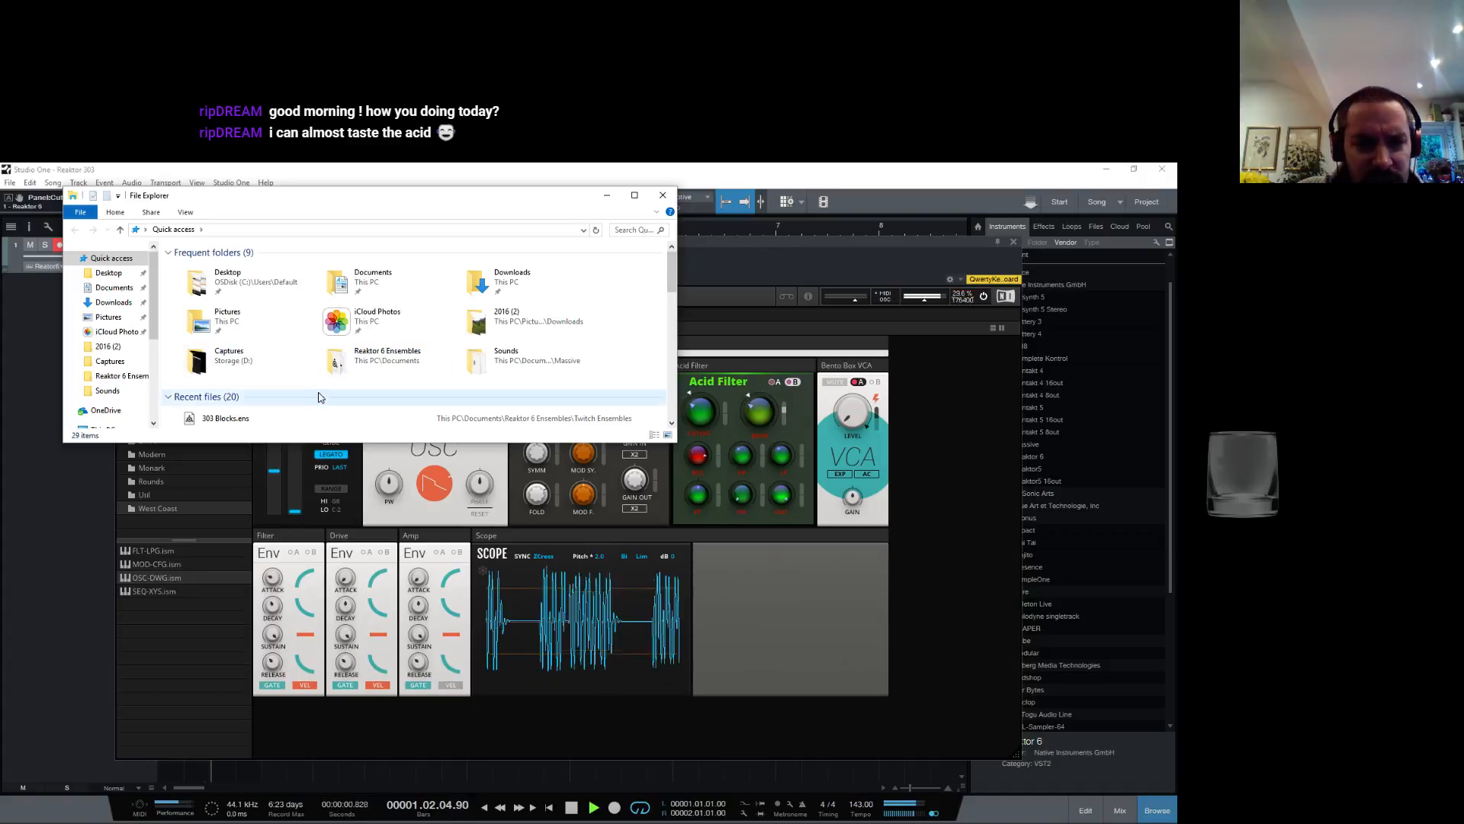
{"action": "left_click", "coordinate": [120, 373]}
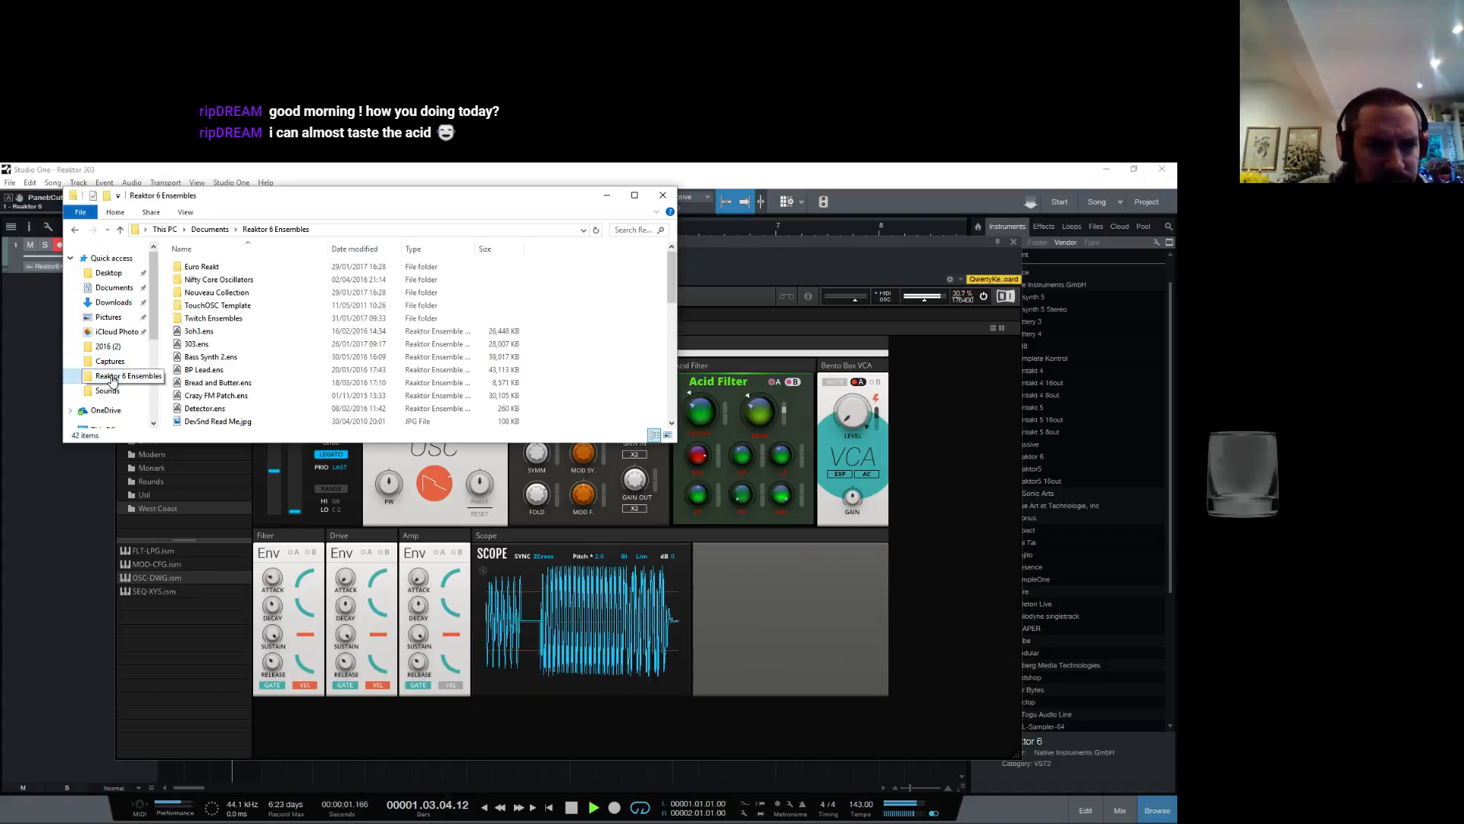
{"action": "double_click", "coordinate": [221, 269]}
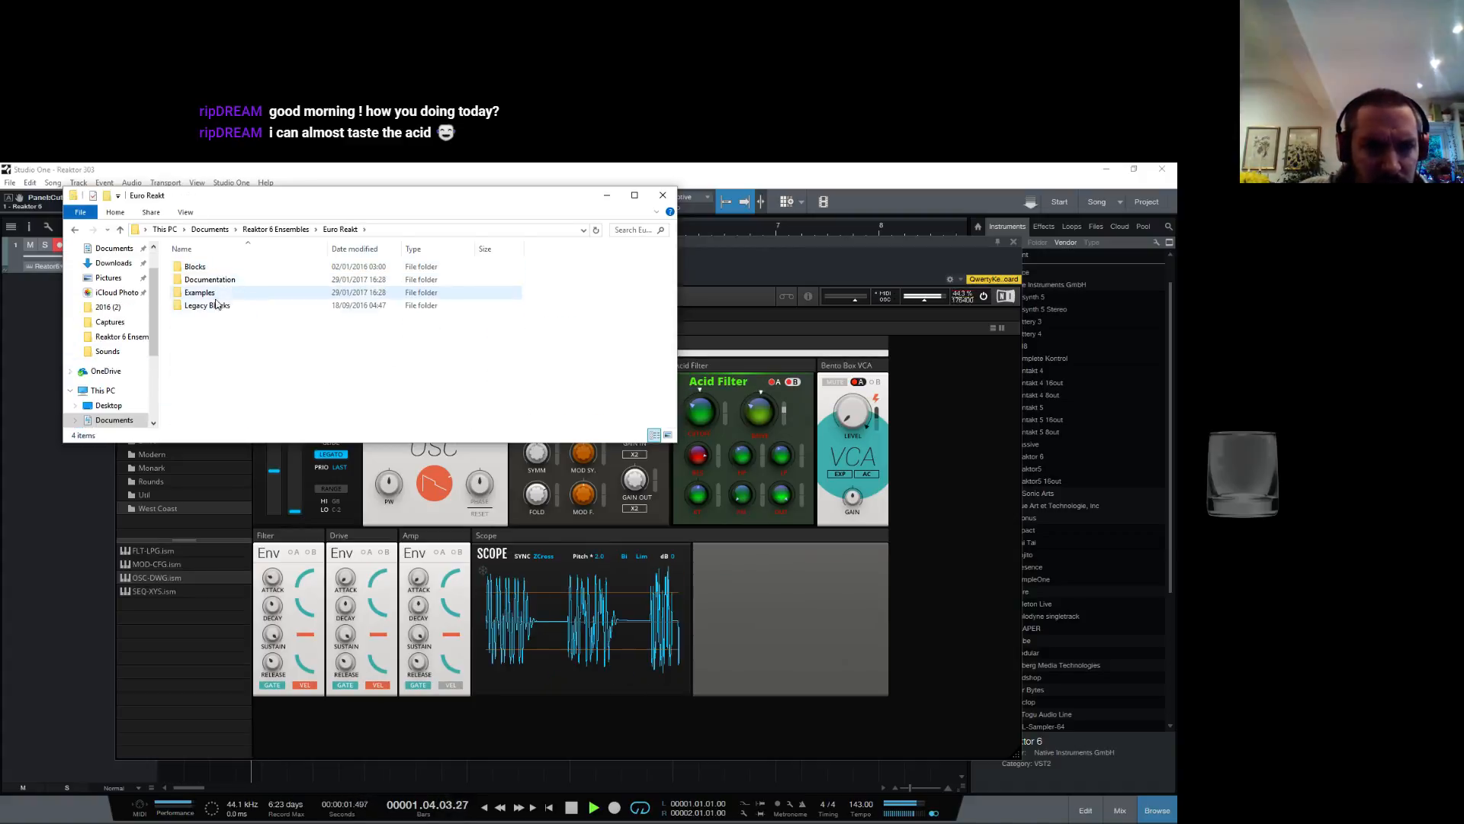
{"action": "left_click", "coordinate": [211, 268]}
{"action": "double_click", "coordinate": [212, 268]}
{"action": "double_click", "coordinate": [222, 279]}
{"action": "scroll", "coordinate": [286, 353], "scroll_direction": "down", "scroll_amount": 6}
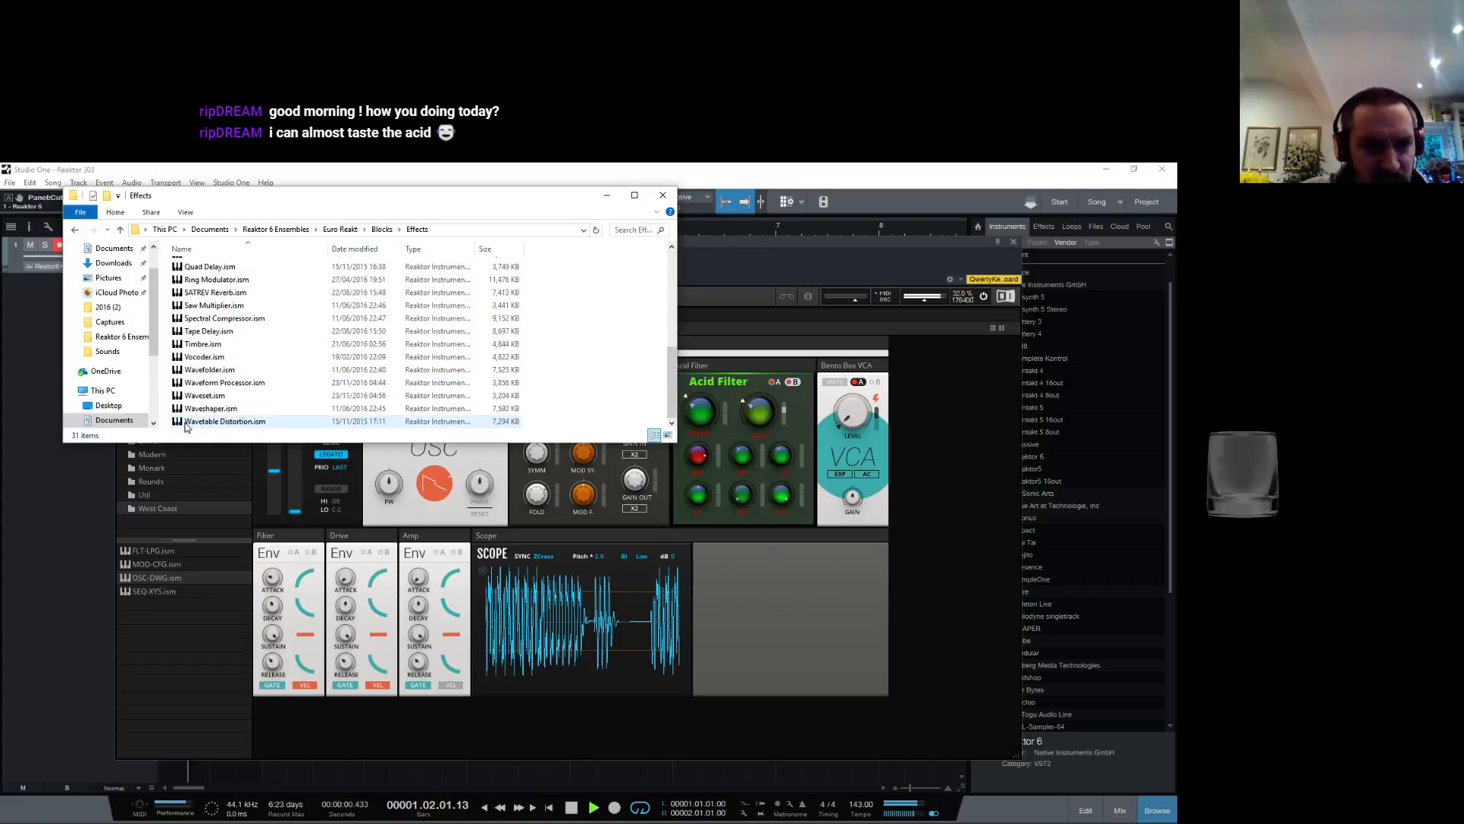
{"action": "left_click_drag", "start_coordinate": [205, 409], "coordinate": [821, 647]}
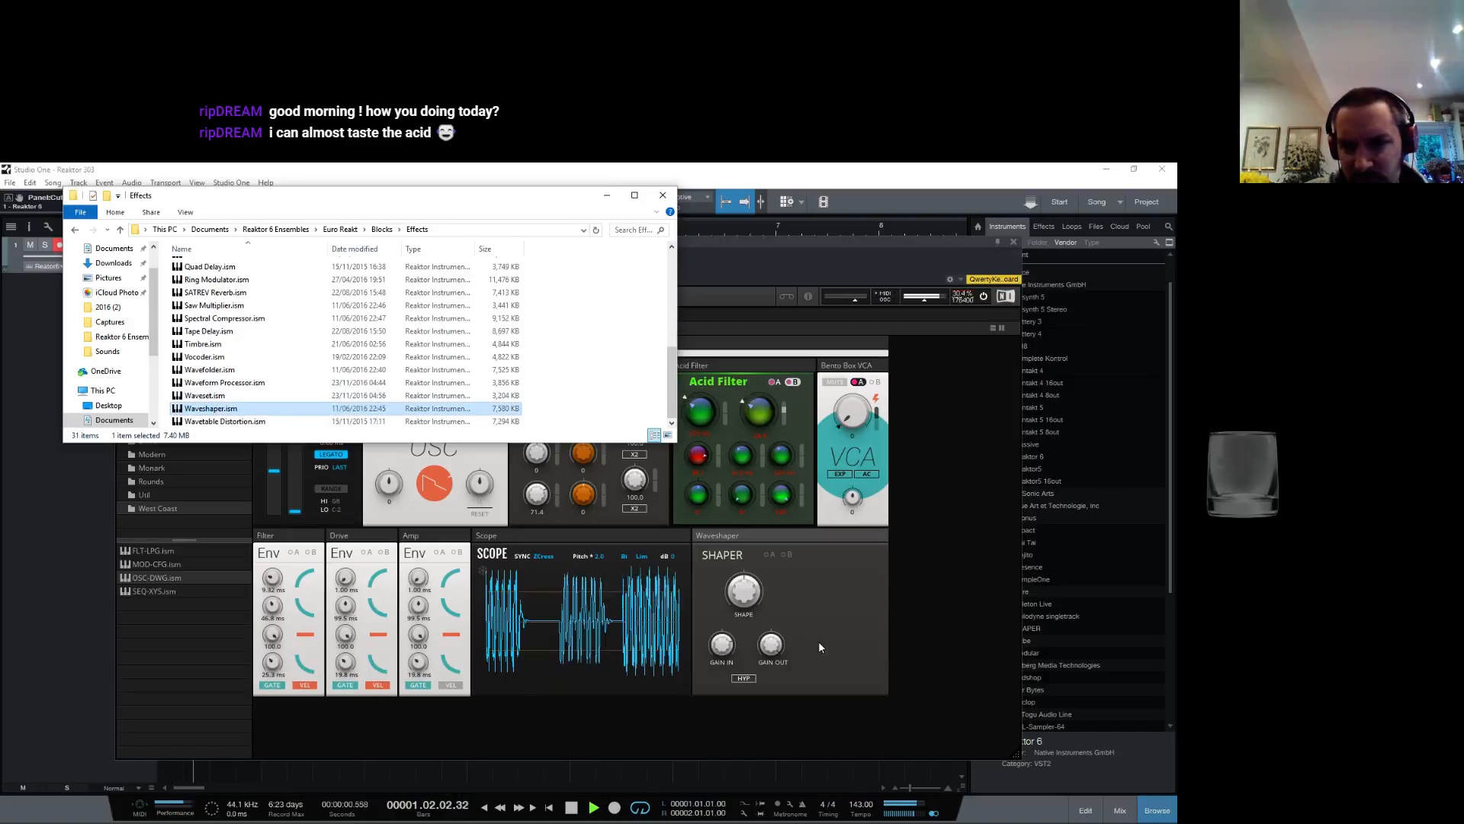
{"action": "left_click", "coordinate": [765, 539]}
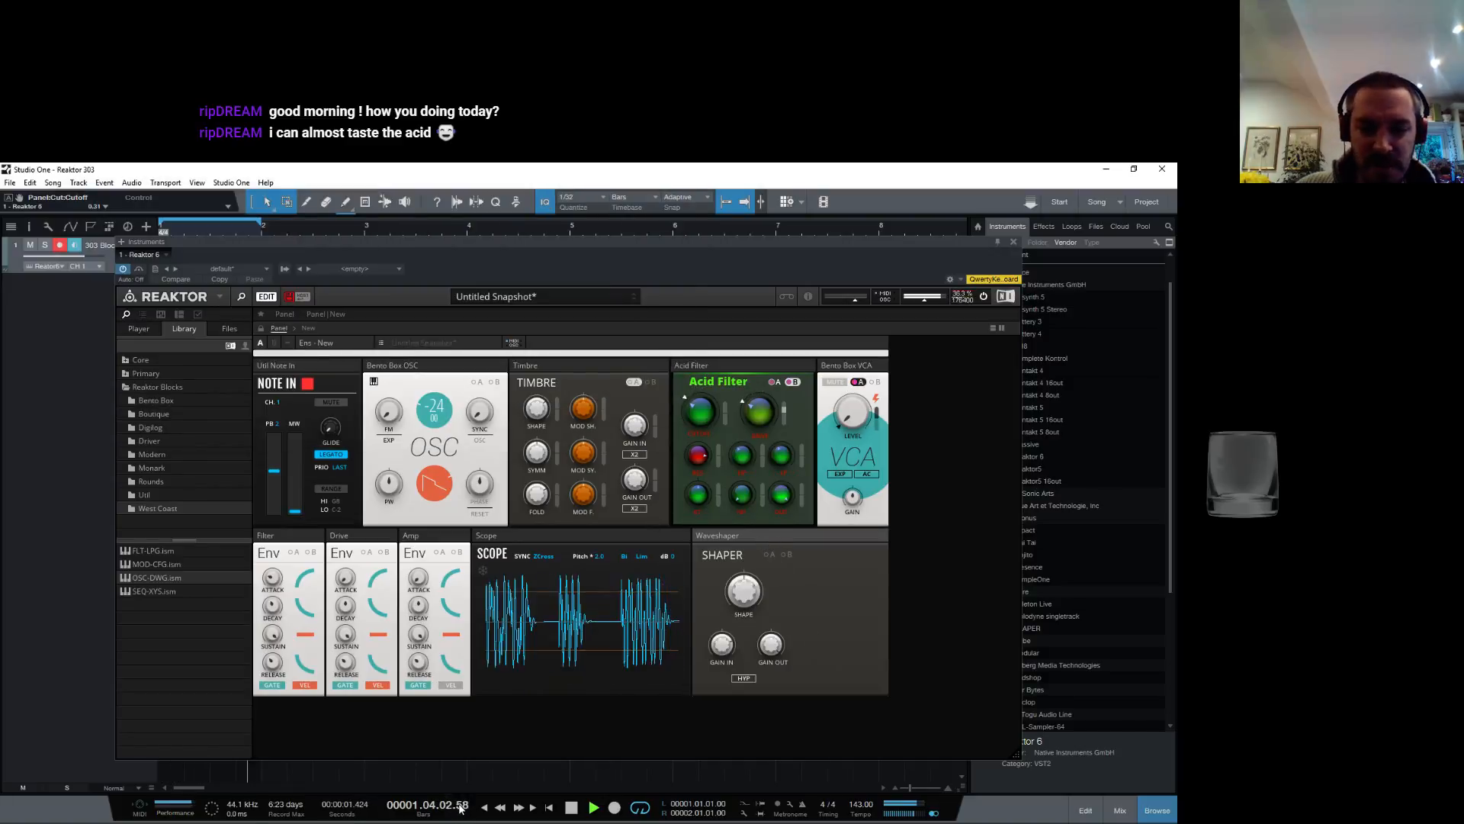
Step: Delete the Waveshaper block from the ensemble structure
{"action": "left_click", "coordinate": [308, 329]}
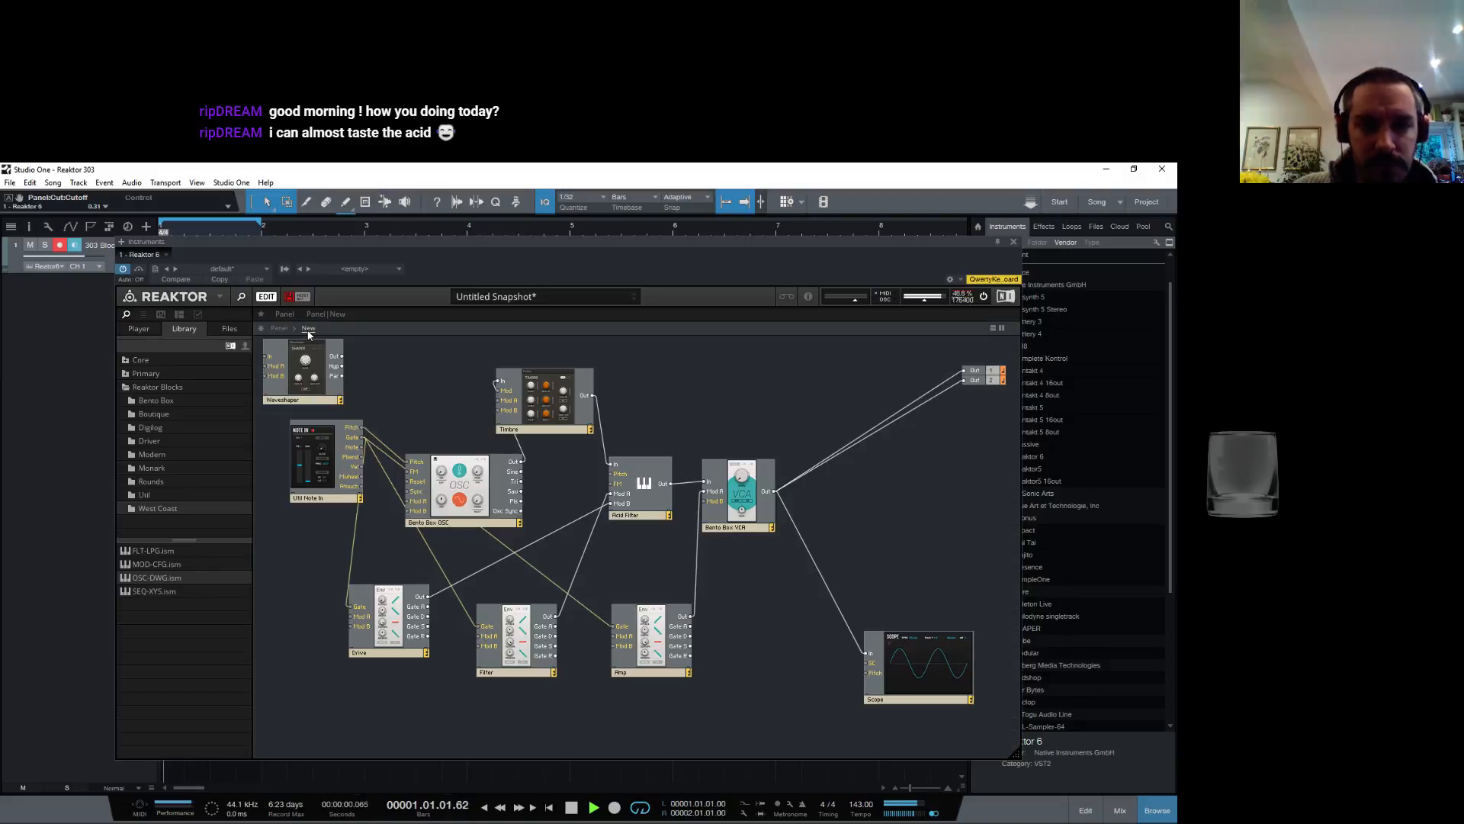
{"action": "right_click", "coordinate": [282, 404]}
{"action": "left_click", "coordinate": [305, 480]}
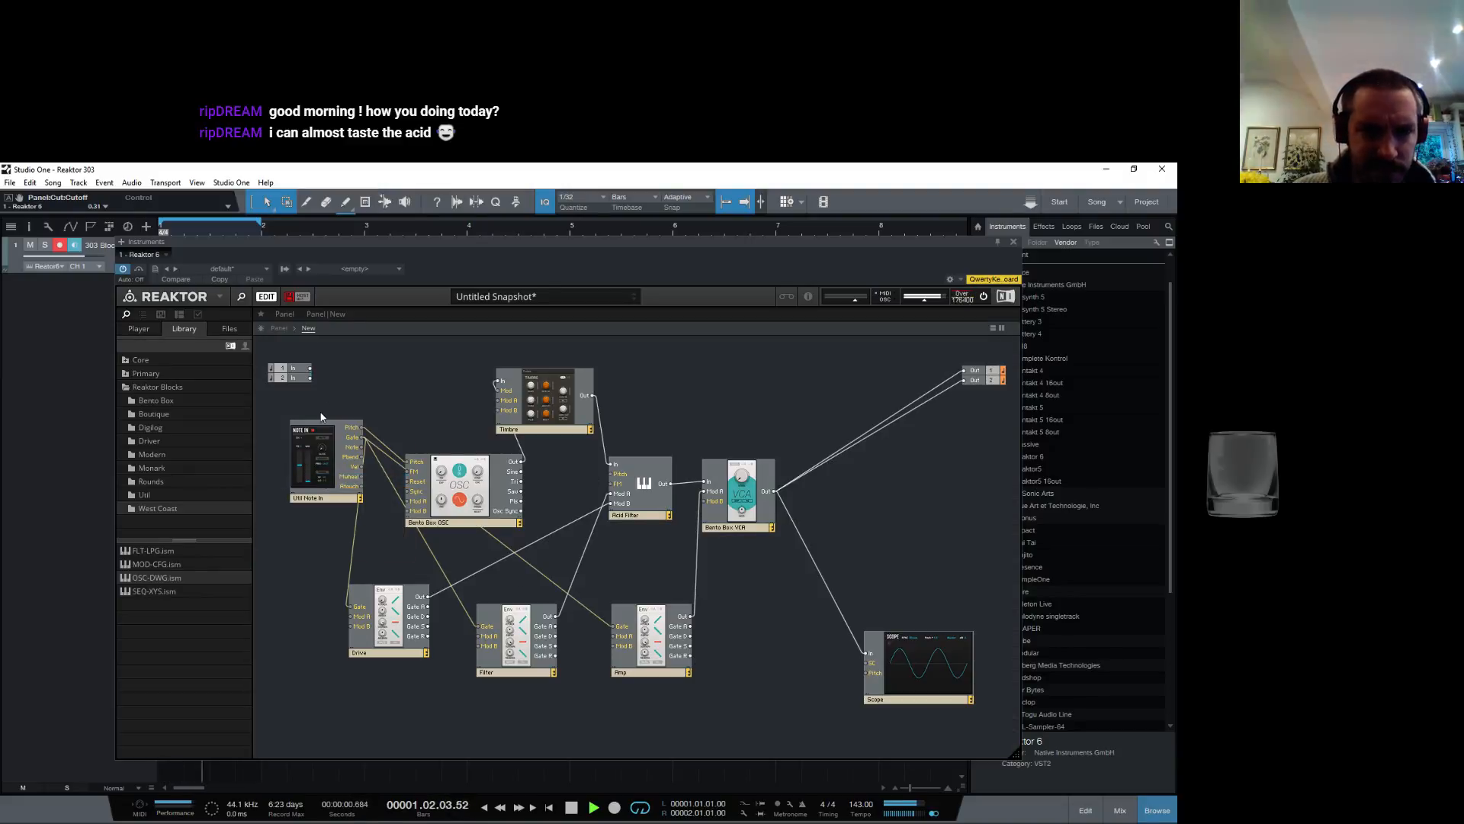
Step: Add Wavefolder.ism from the Effects folder above the Bento Box VCA and wire it between the Bento Box OSC and Acid Filter
{"action": "left_click", "coordinate": [316, 807]}
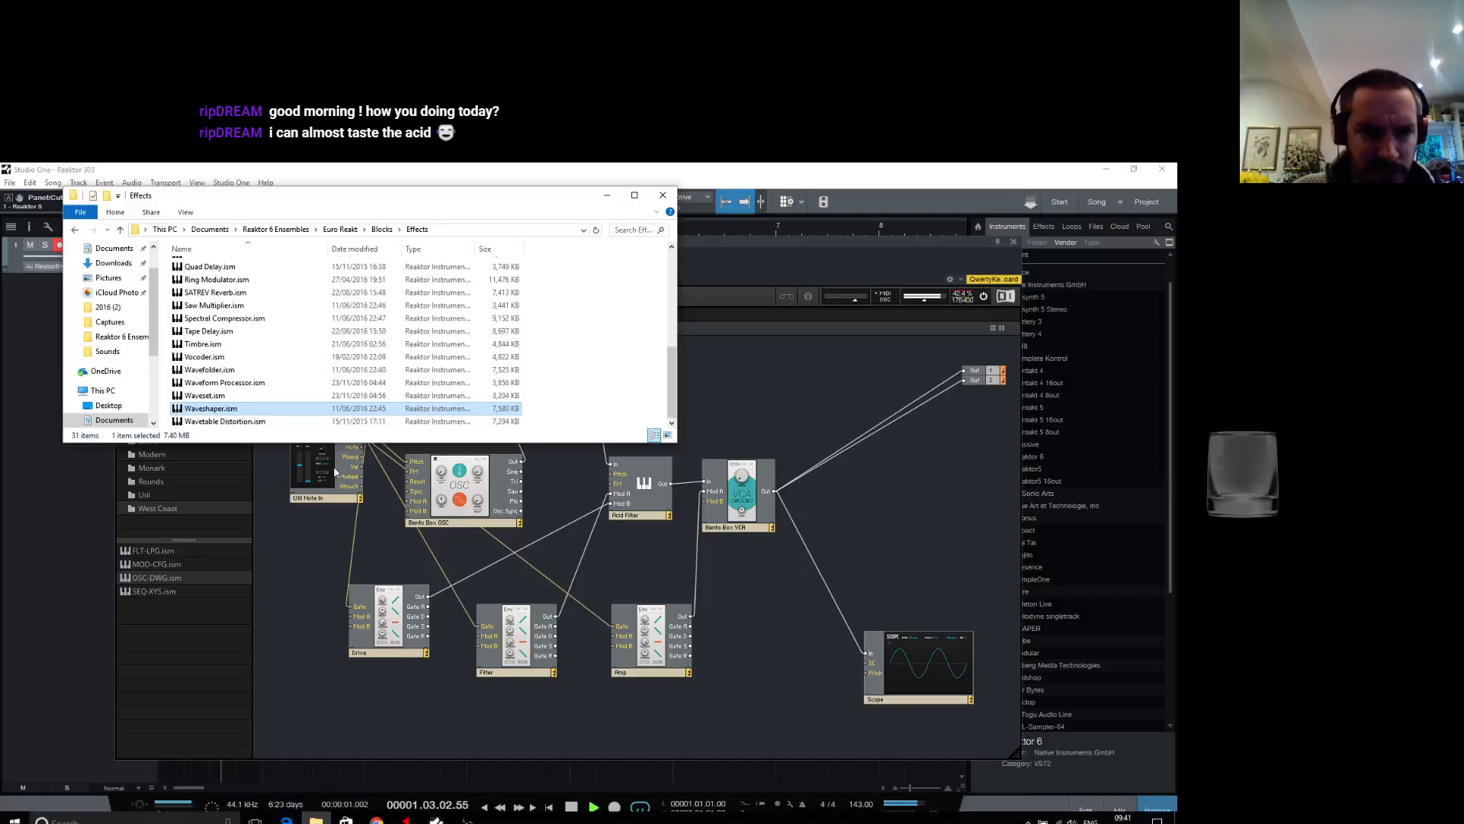
{"action": "left_click_drag", "start_coordinate": [209, 369], "coordinate": [763, 385]}
{"action": "left_click_drag", "start_coordinate": [783, 469], "coordinate": [700, 429]}
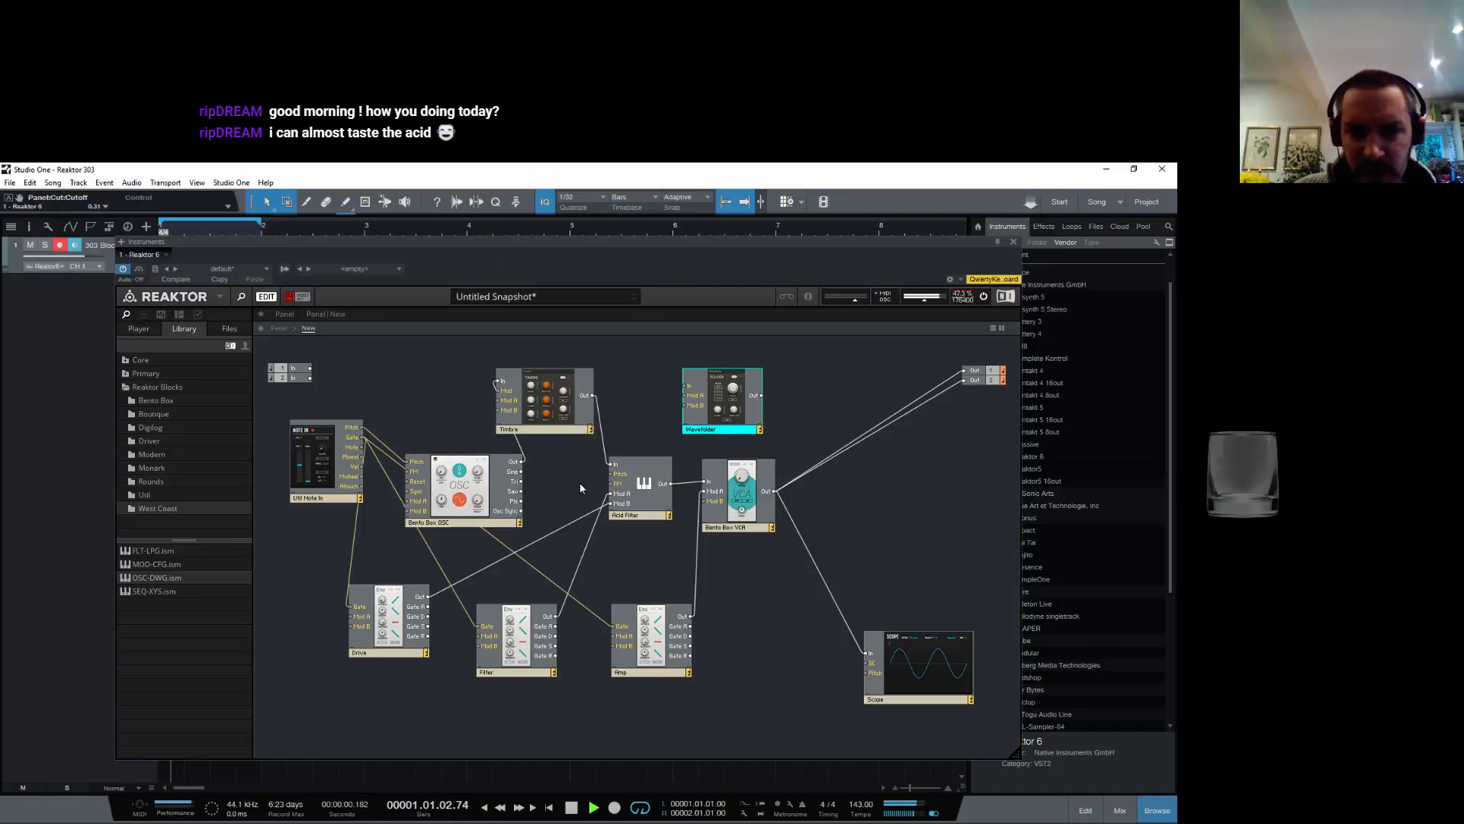
{"action": "left_click_drag", "start_coordinate": [518, 463], "coordinate": [701, 388]}
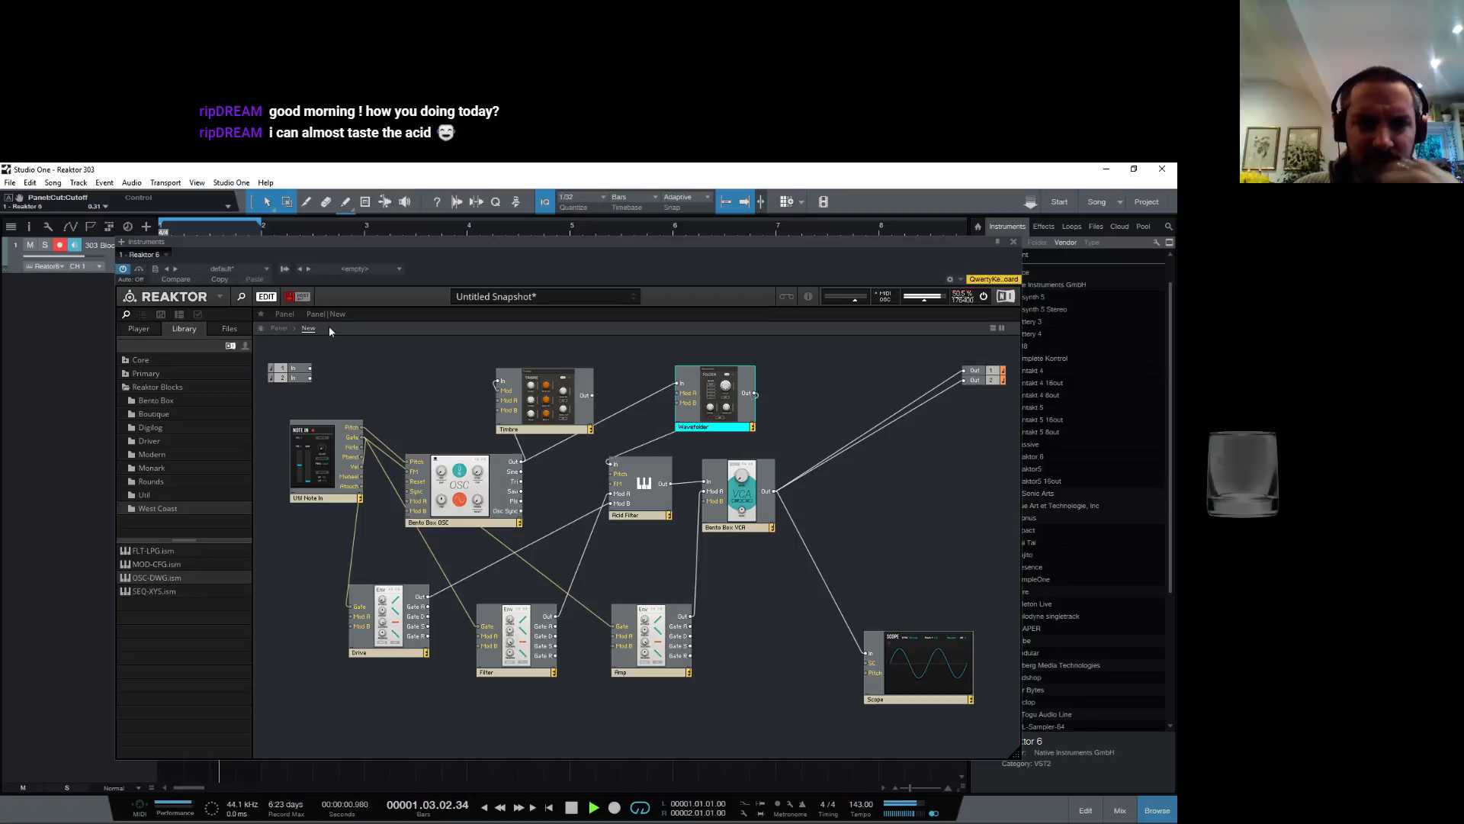
Step: On the ensemble panel, set the Wavefolder to its last algorithm with the X2 multiplier, adjust its symmetry, and bring Fold to about 61
{"action": "left_click", "coordinate": [280, 327]}
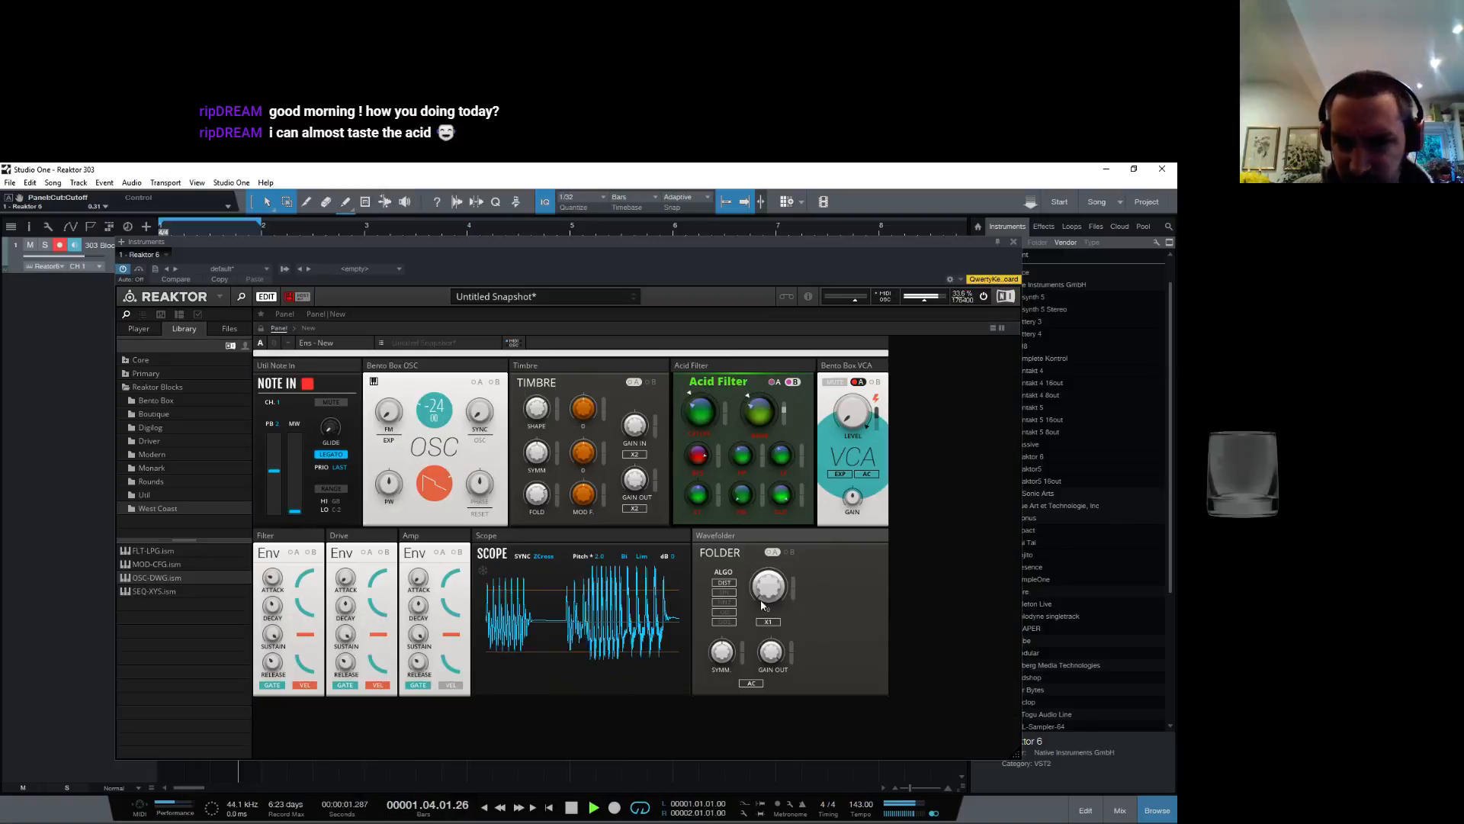
{"action": "left_click", "coordinate": [730, 622]}
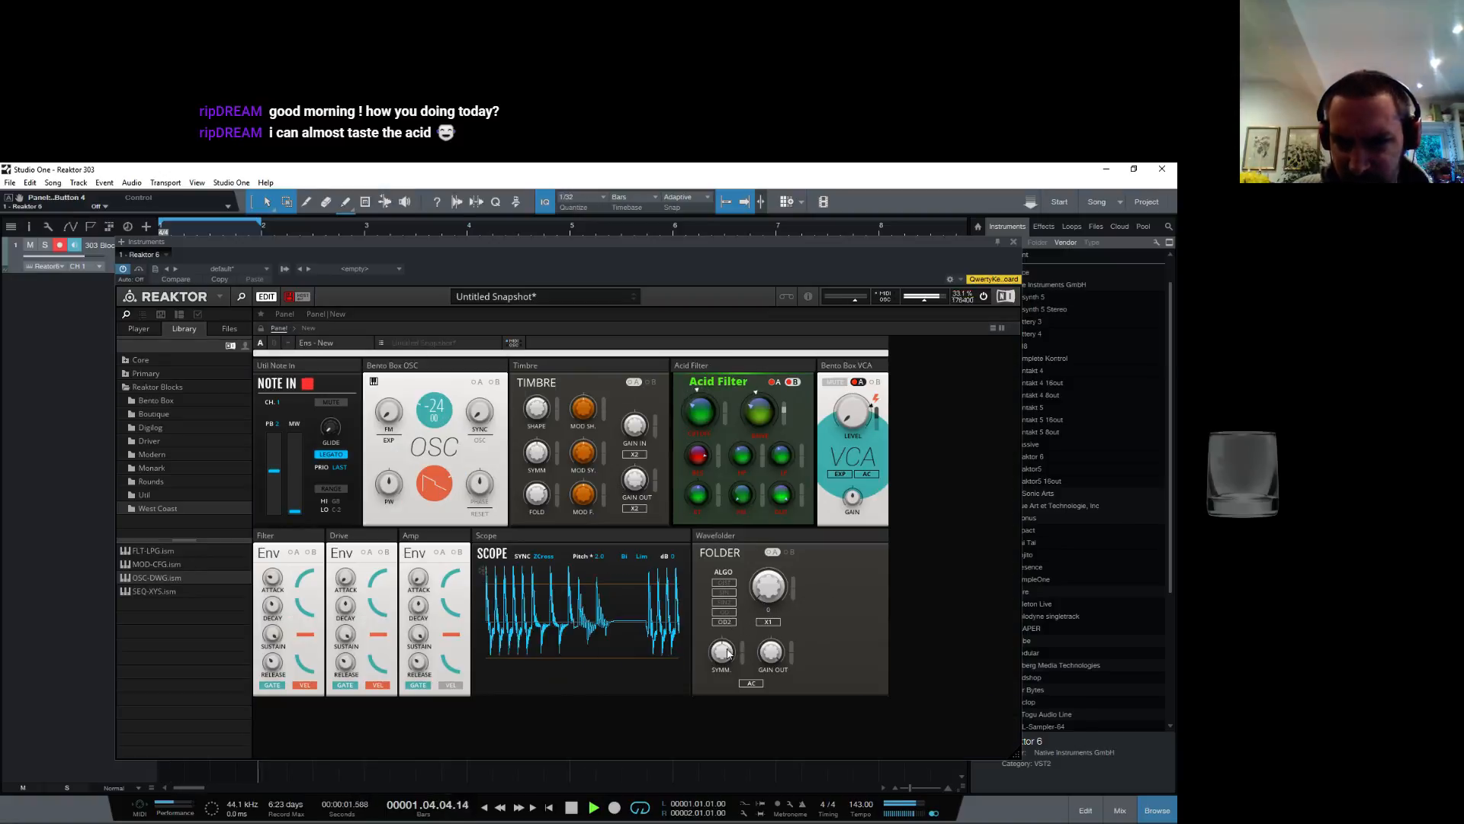
{"action": "left_click_drag", "start_coordinate": [768, 586], "coordinate": [755, 366]}
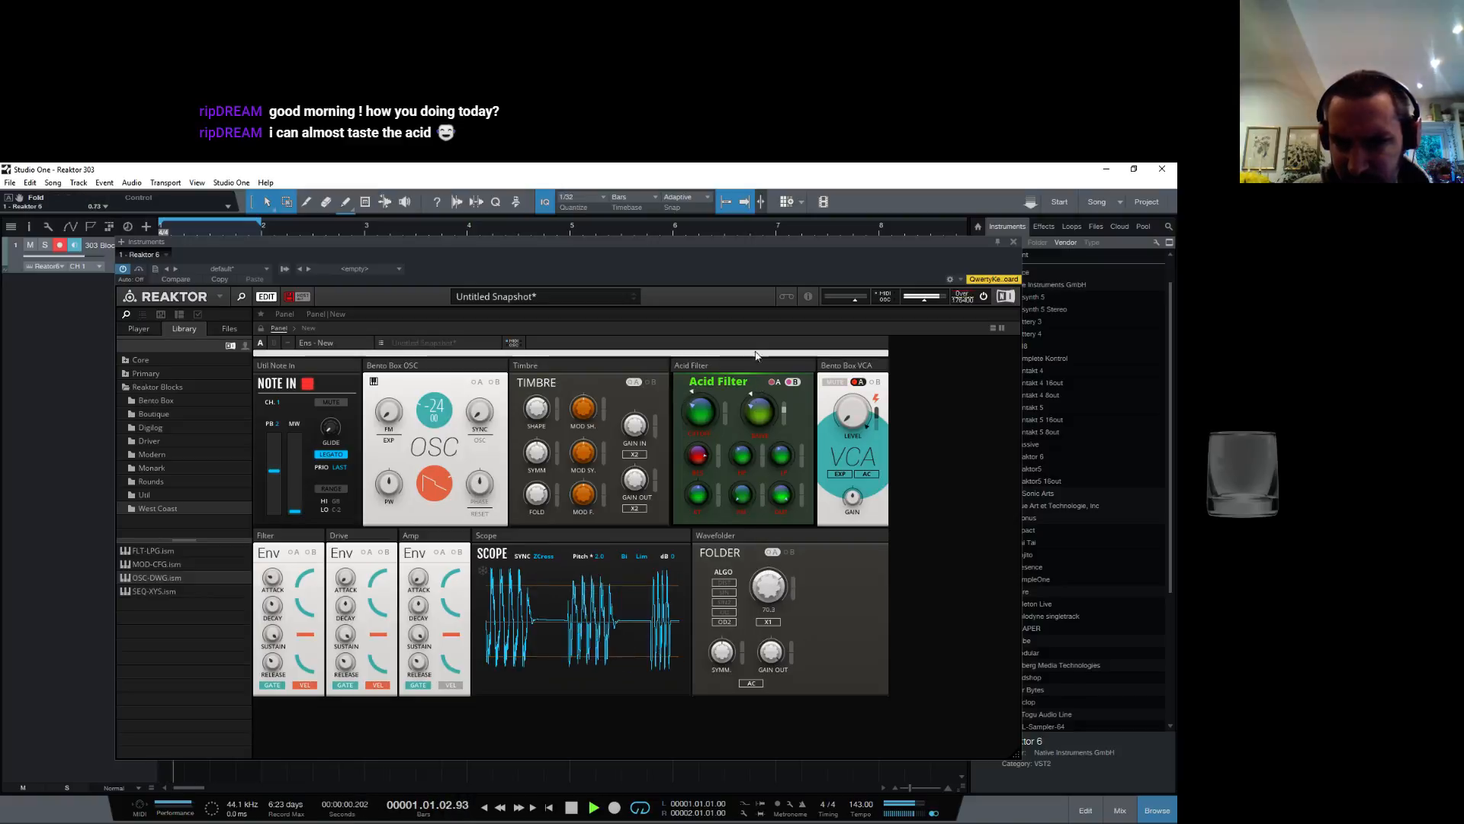
{"action": "left_click", "coordinate": [768, 621]}
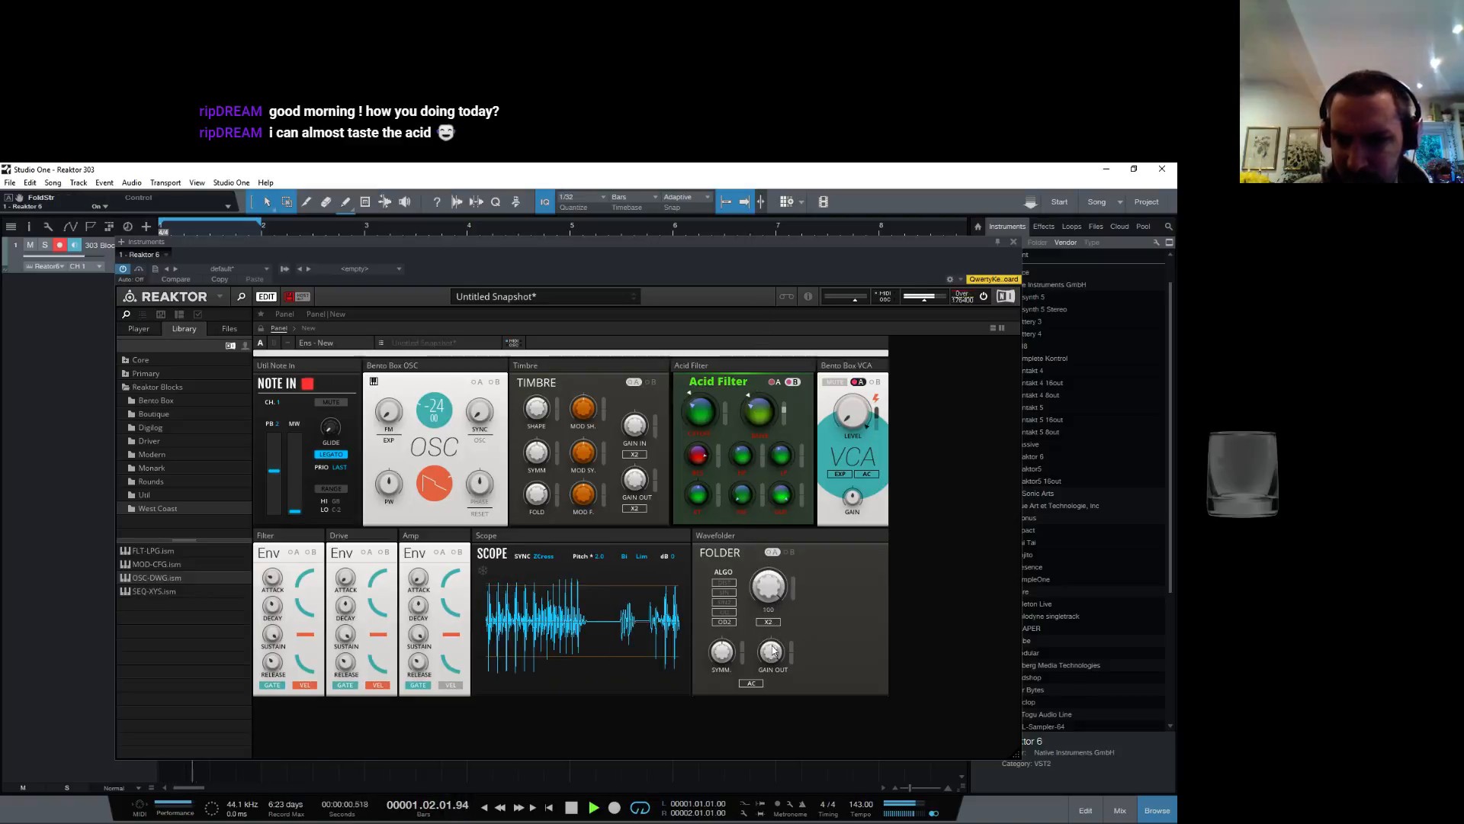
{"action": "left_click_drag", "start_coordinate": [724, 660], "coordinate": [729, 673]}
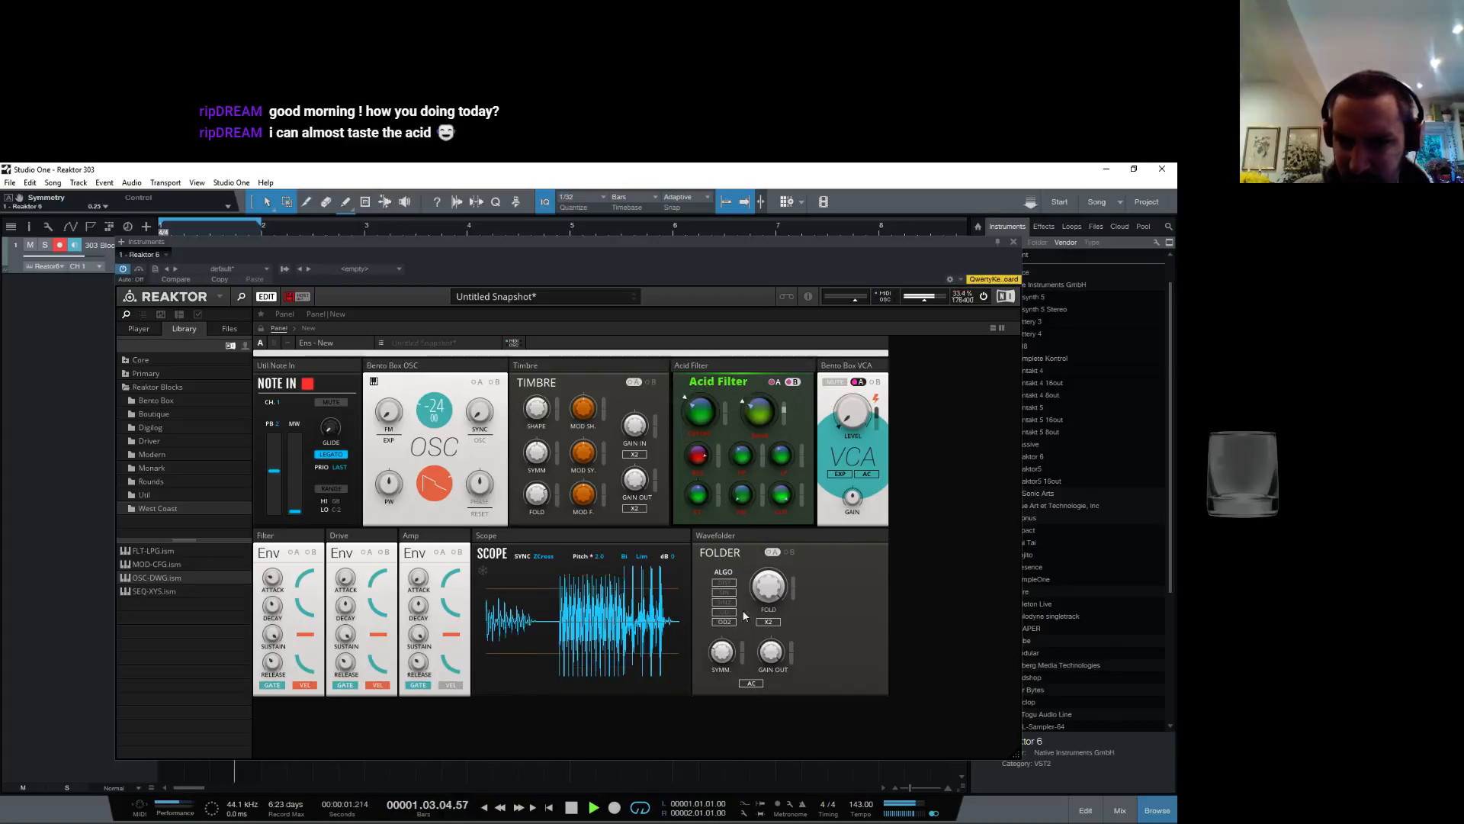
{"action": "left_click_drag", "start_coordinate": [760, 616], "coordinate": [753, 710]}
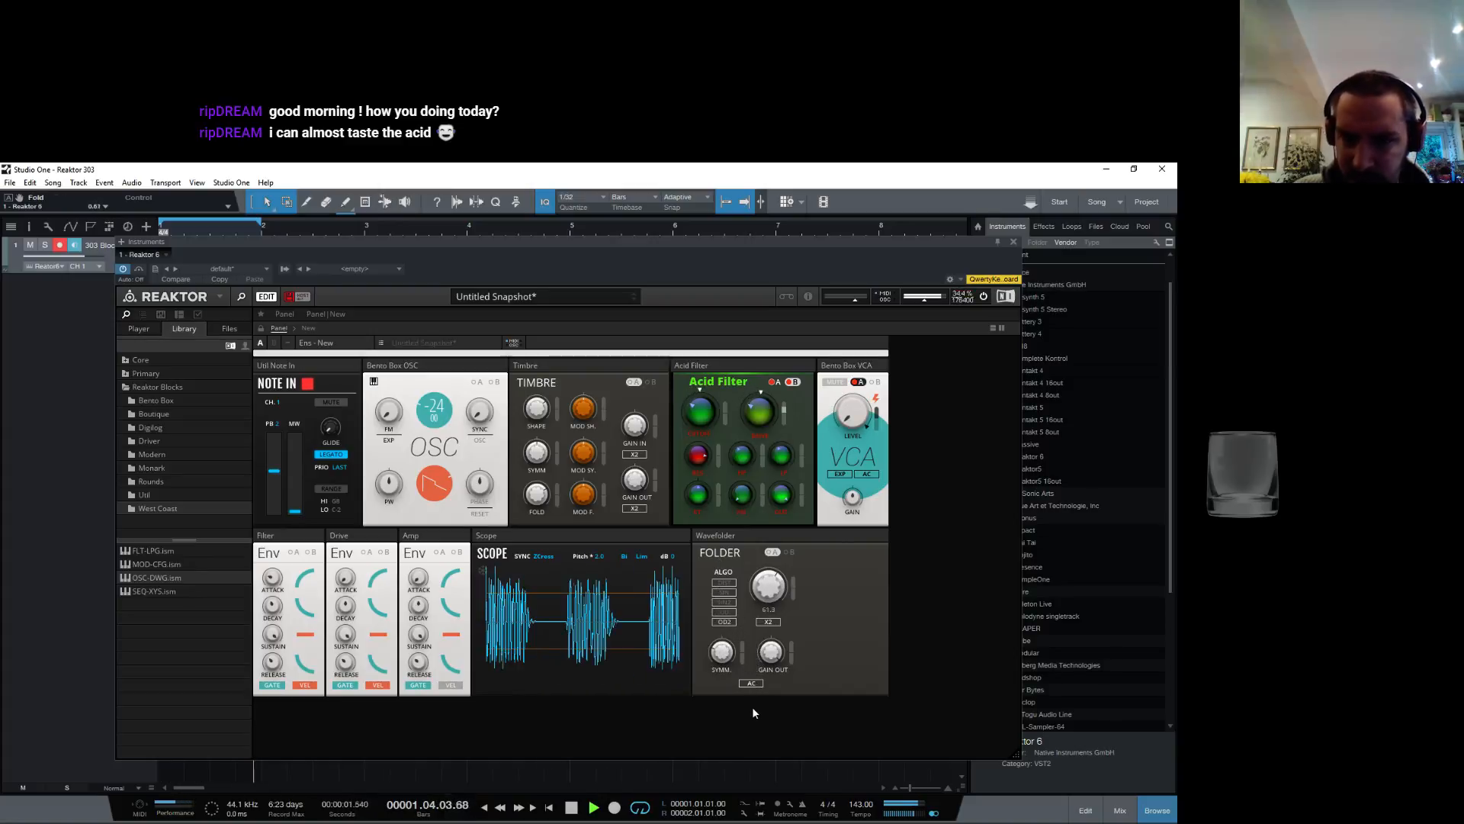
Step: Raise the Acid Filter cutoff and try other Wavefolder algorithms, ending on SIN, while adjusting its Fold and symmetry
{"action": "left_click_drag", "start_coordinate": [724, 426], "coordinate": [716, 299]}
{"action": "left_click", "coordinate": [724, 602]}
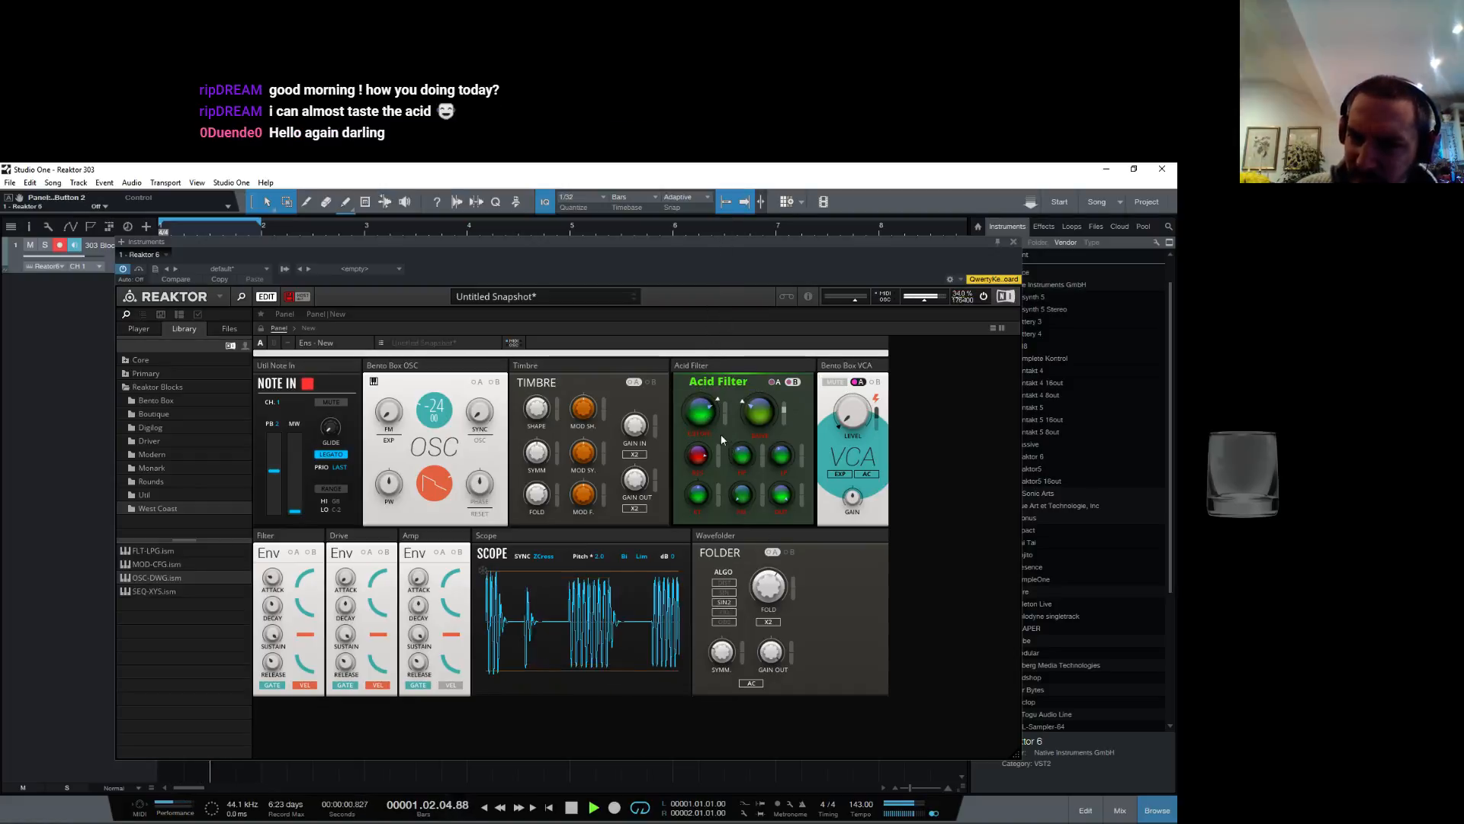
{"action": "left_click_drag", "start_coordinate": [768, 586], "coordinate": [758, 504]}
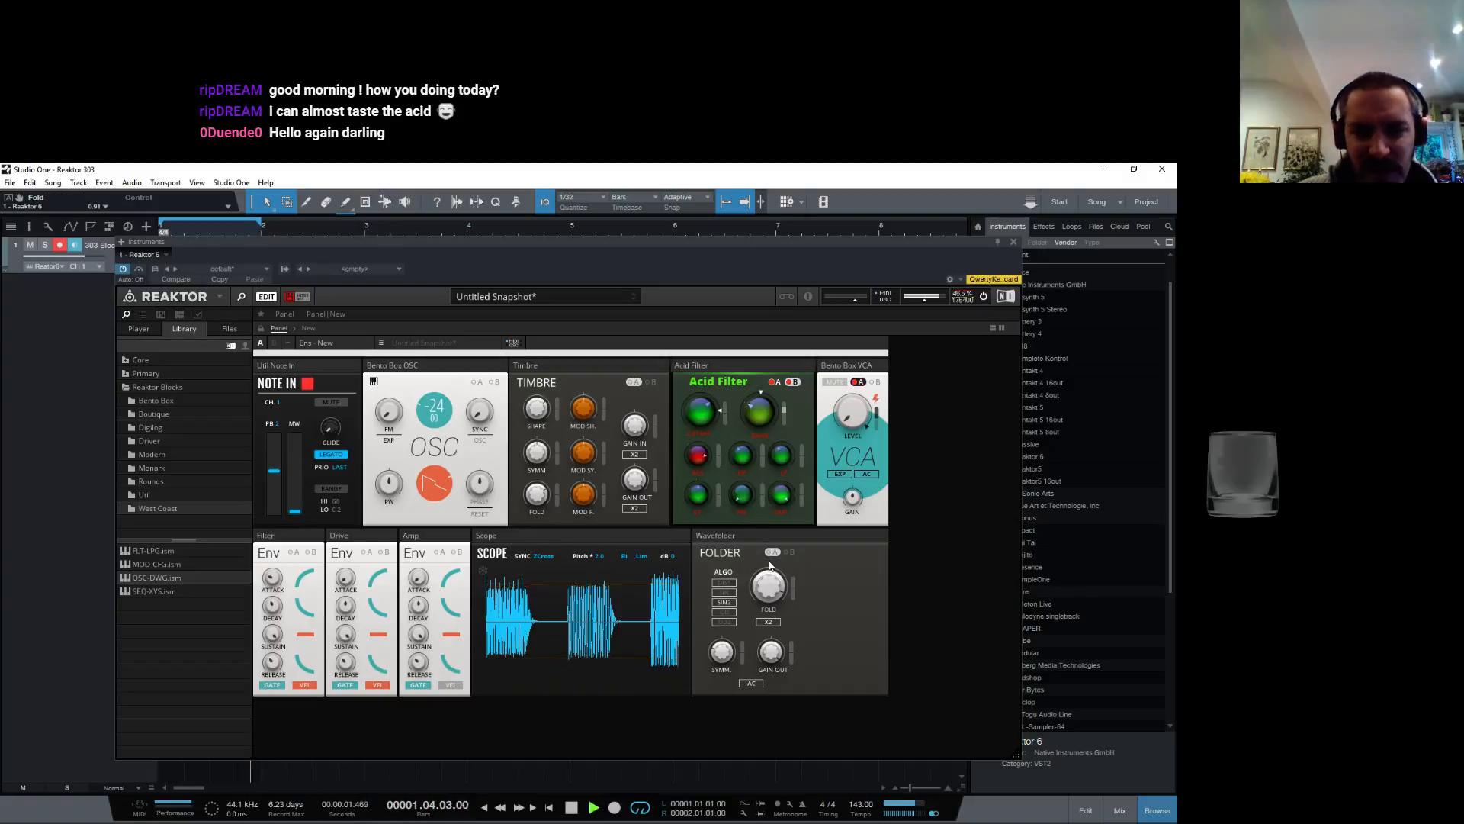
{"action": "left_click", "coordinate": [724, 592]}
{"action": "left_click_drag", "start_coordinate": [768, 586], "coordinate": [731, 637]}
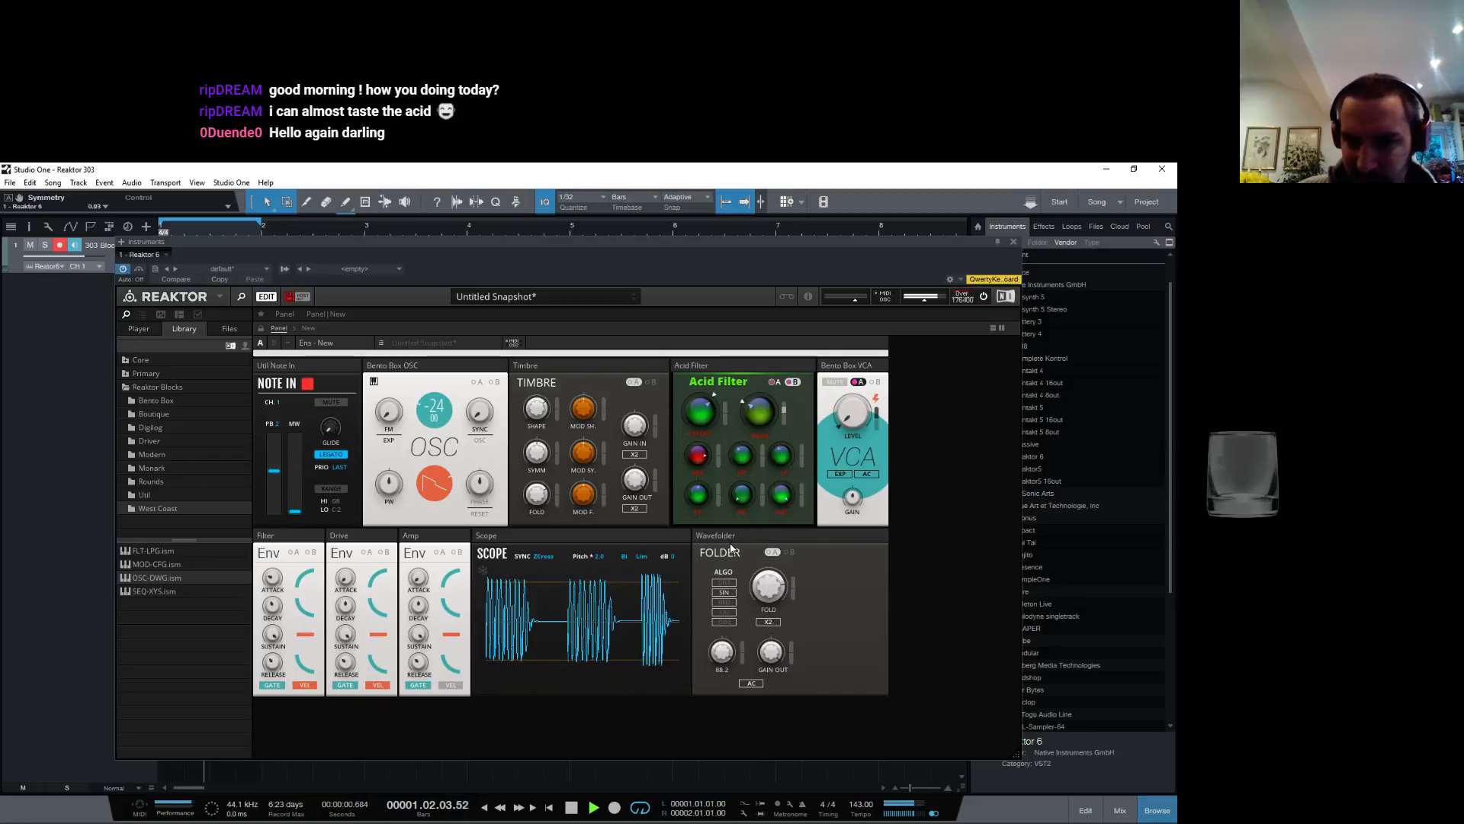
Step: Try the Wavefolder's first algorithm while adjusting symmetry and Fold, switch to its last algorithm, and readjust the Acid Filter cutoff
{"action": "left_click_drag", "start_coordinate": [705, 442], "coordinate": [705, 456]}
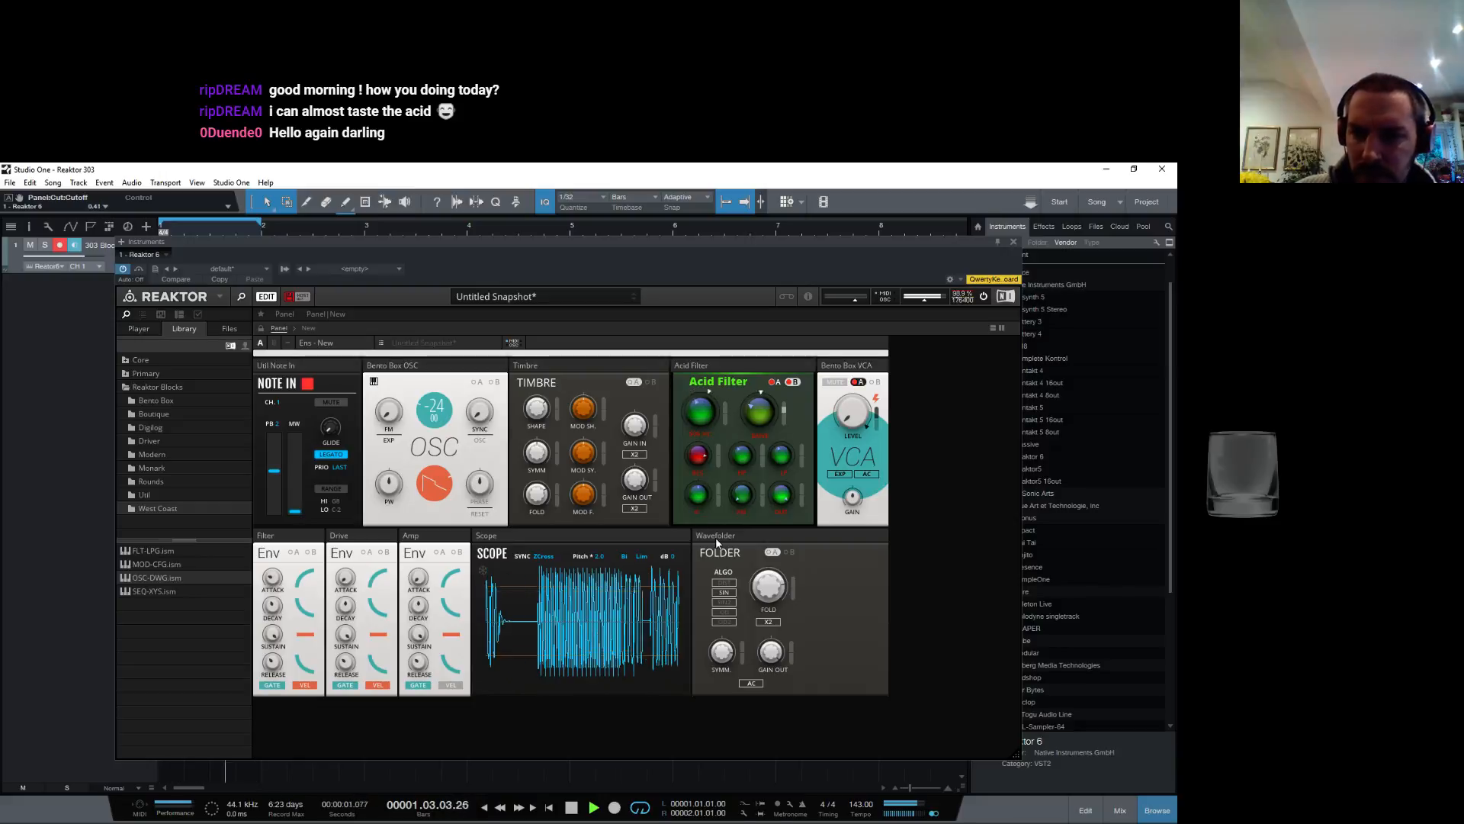
{"action": "left_click", "coordinate": [724, 583]}
{"action": "left_click_drag", "start_coordinate": [721, 651], "coordinate": [702, 732]}
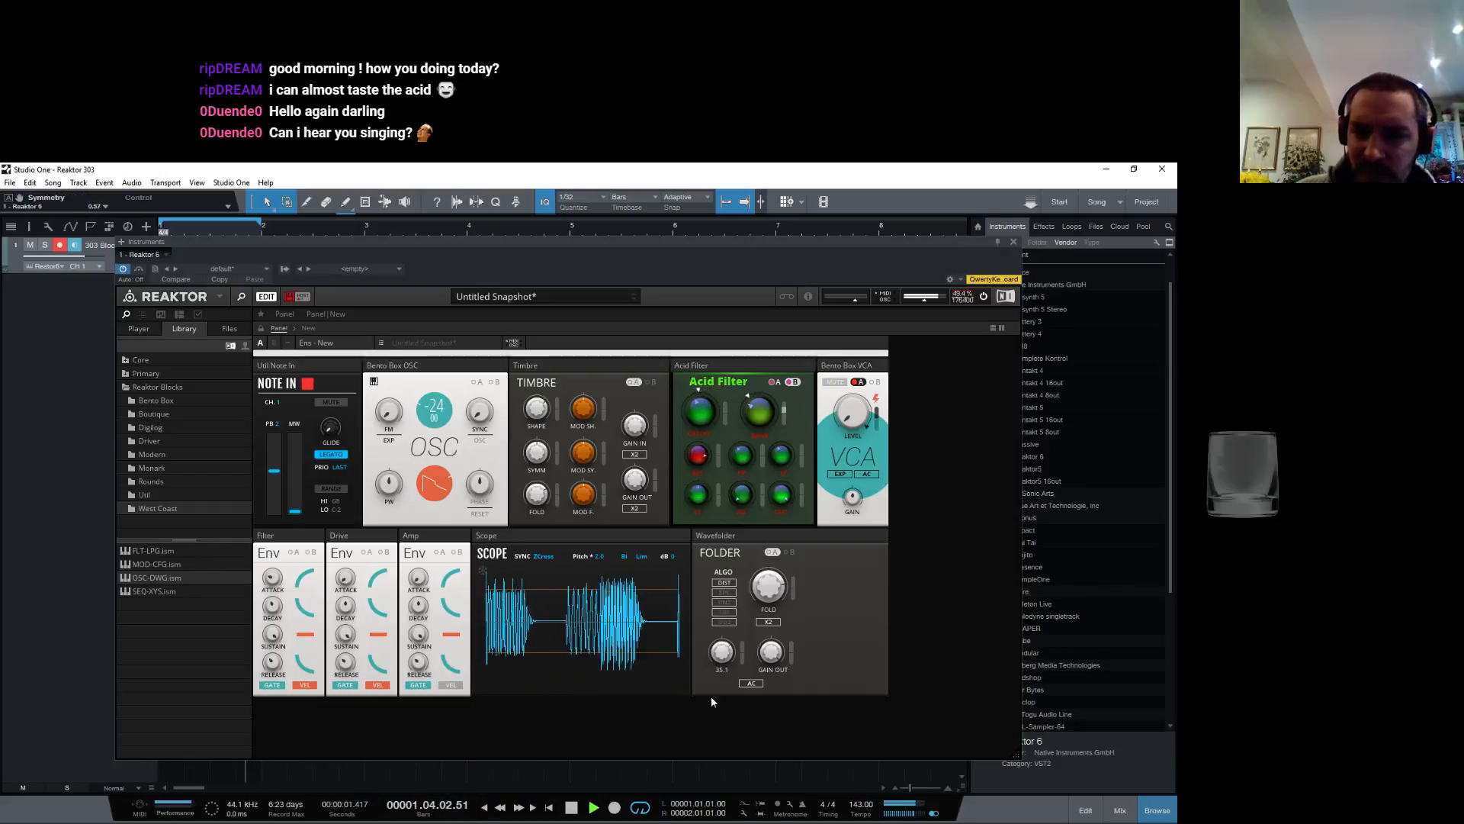
{"action": "mouse_move", "coordinate": [769, 586]}
{"action": "left_mouse_down"}
{"action": "mouse_move", "coordinate": [770, 511]}
{"action": "mouse_move", "coordinate": [752, 567]}
{"action": "left_mouse_up"}
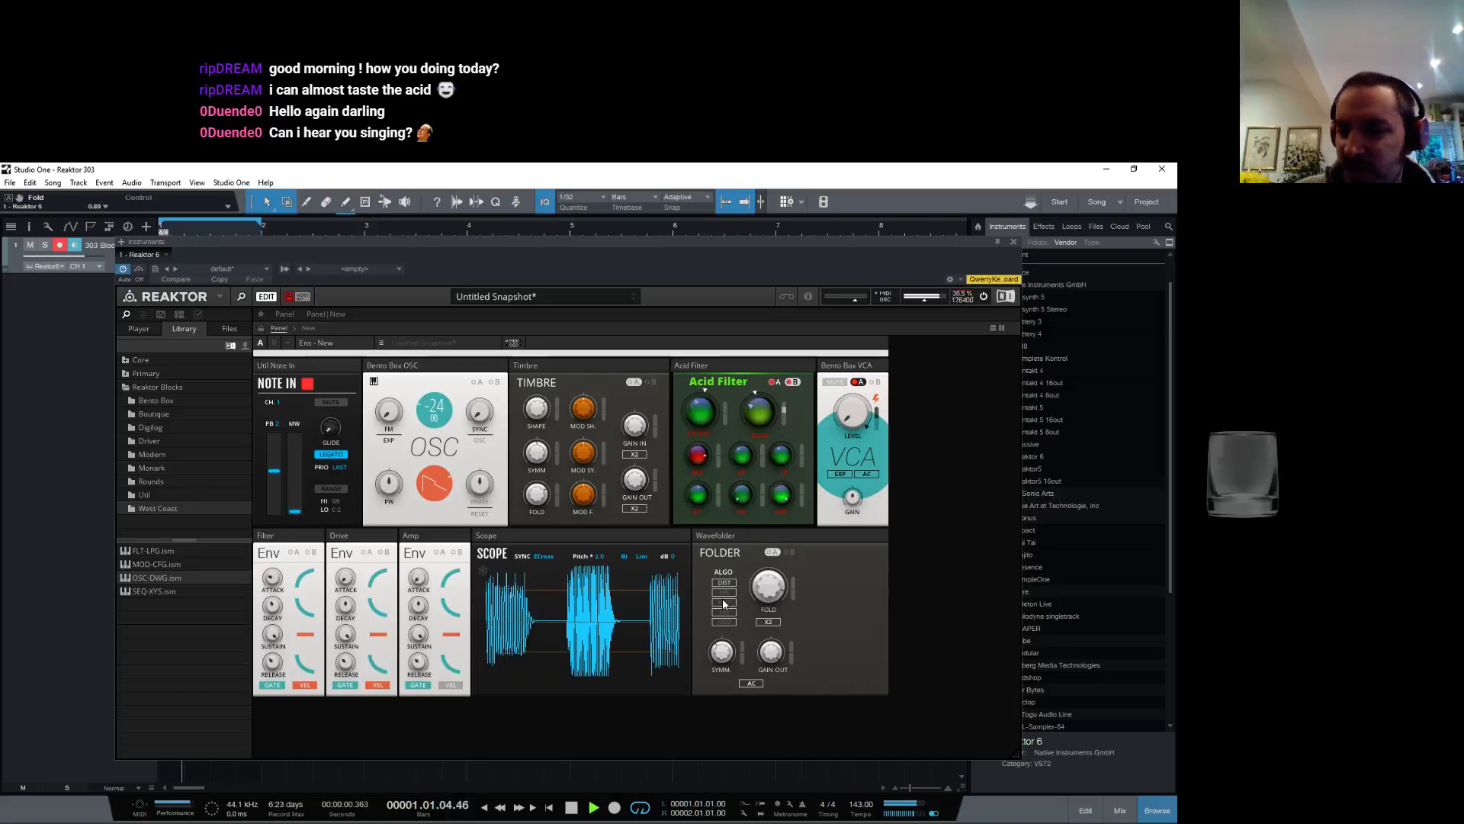
{"action": "left_click", "coordinate": [724, 621]}
{"action": "mouse_move", "coordinate": [701, 412]}
{"action": "left_mouse_down"}
{"action": "mouse_move", "coordinate": [697, 258]}
{"action": "mouse_move", "coordinate": [722, 209]}
{"action": "mouse_move", "coordinate": [729, 494]}
{"action": "mouse_move", "coordinate": [727, 365]}
{"action": "mouse_move", "coordinate": [716, 412]}
{"action": "left_mouse_up"}
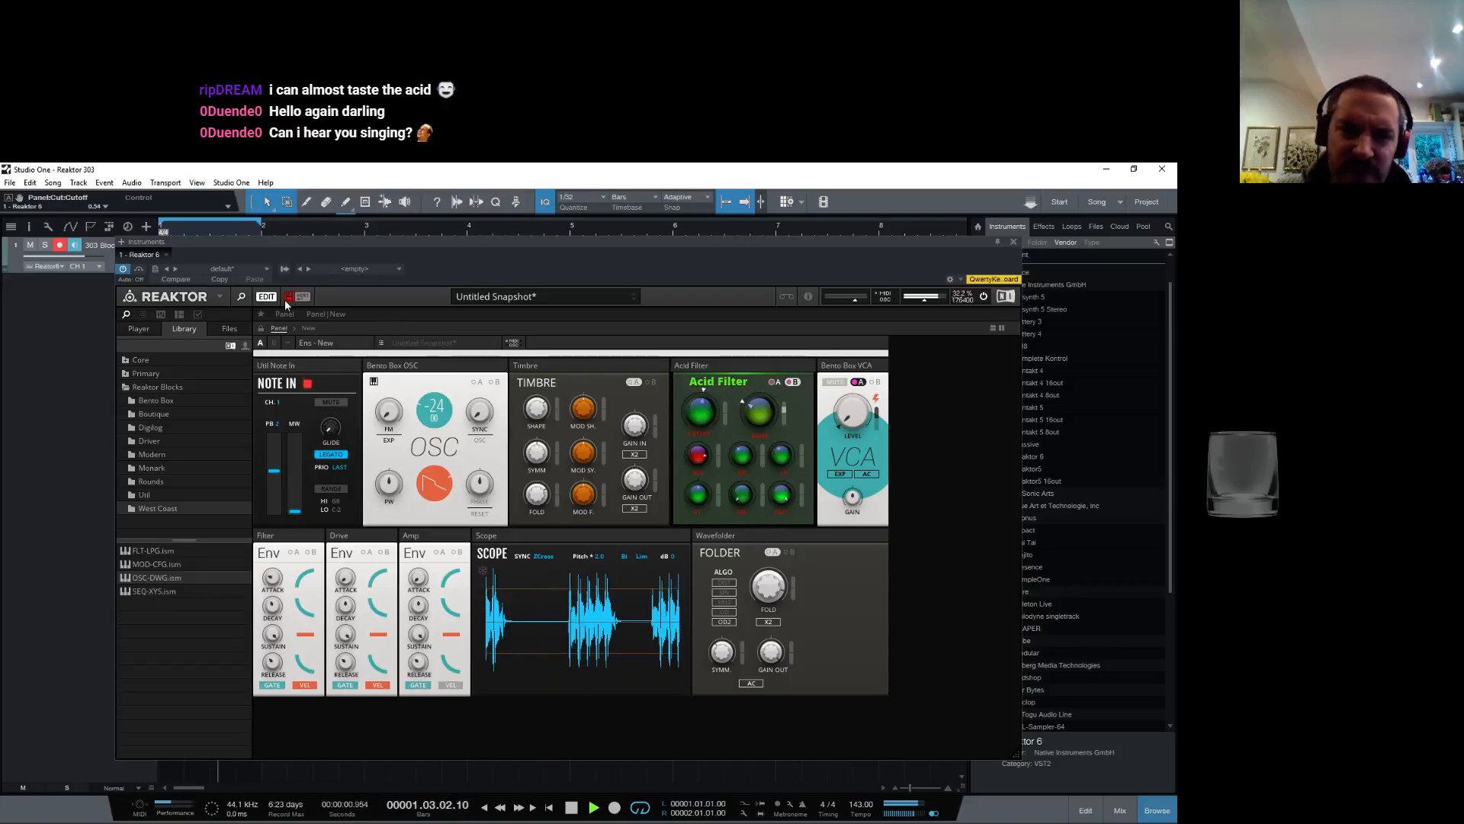
Step: Save the ensemble over 303 Blocks.ens in the Twitch Ensembles folder, close the instrument window, and stop playback
{"action": "key", "text": "ctrl+s"}
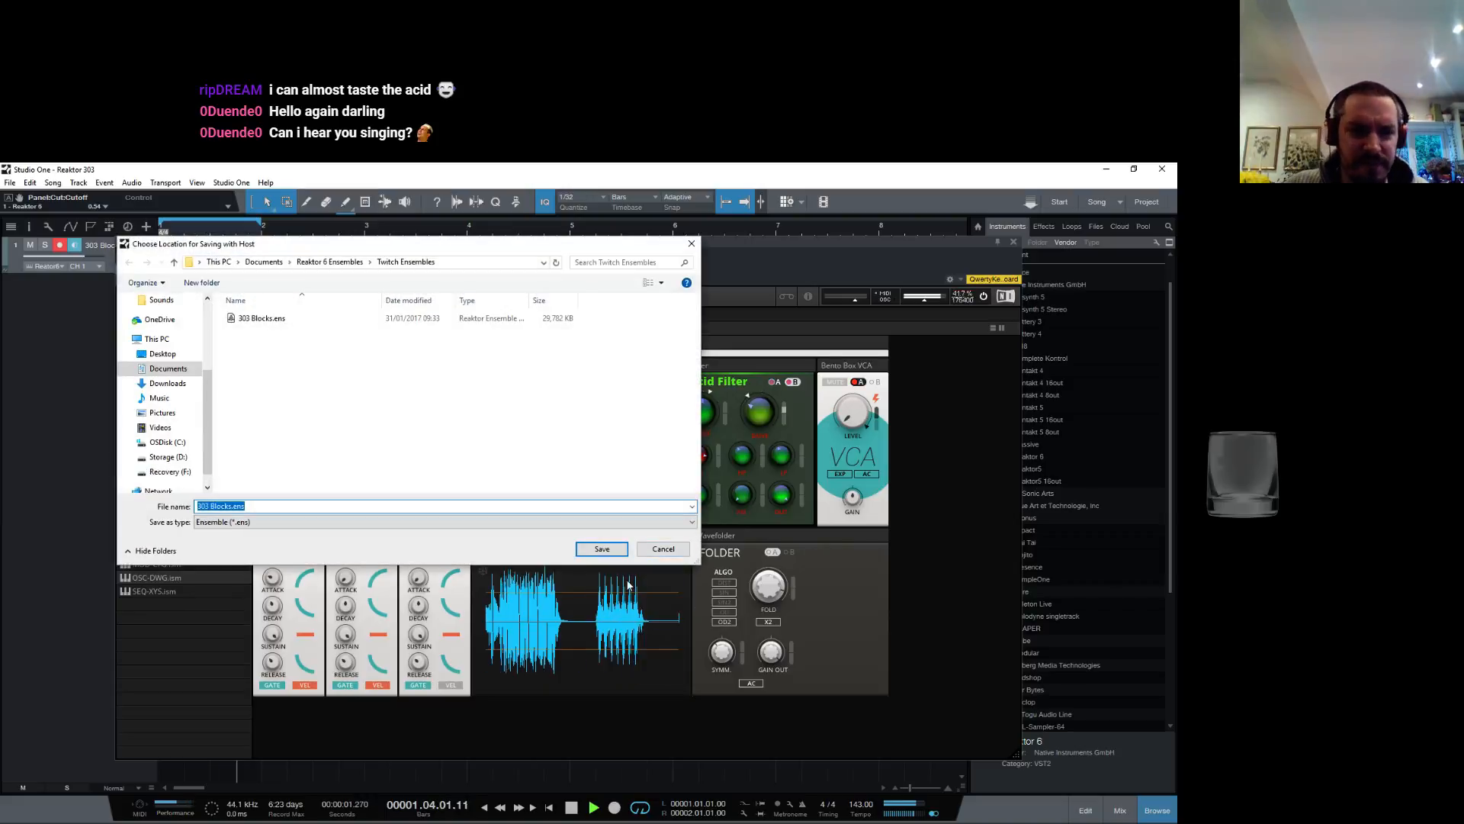
{"action": "left_click", "coordinate": [608, 547]}
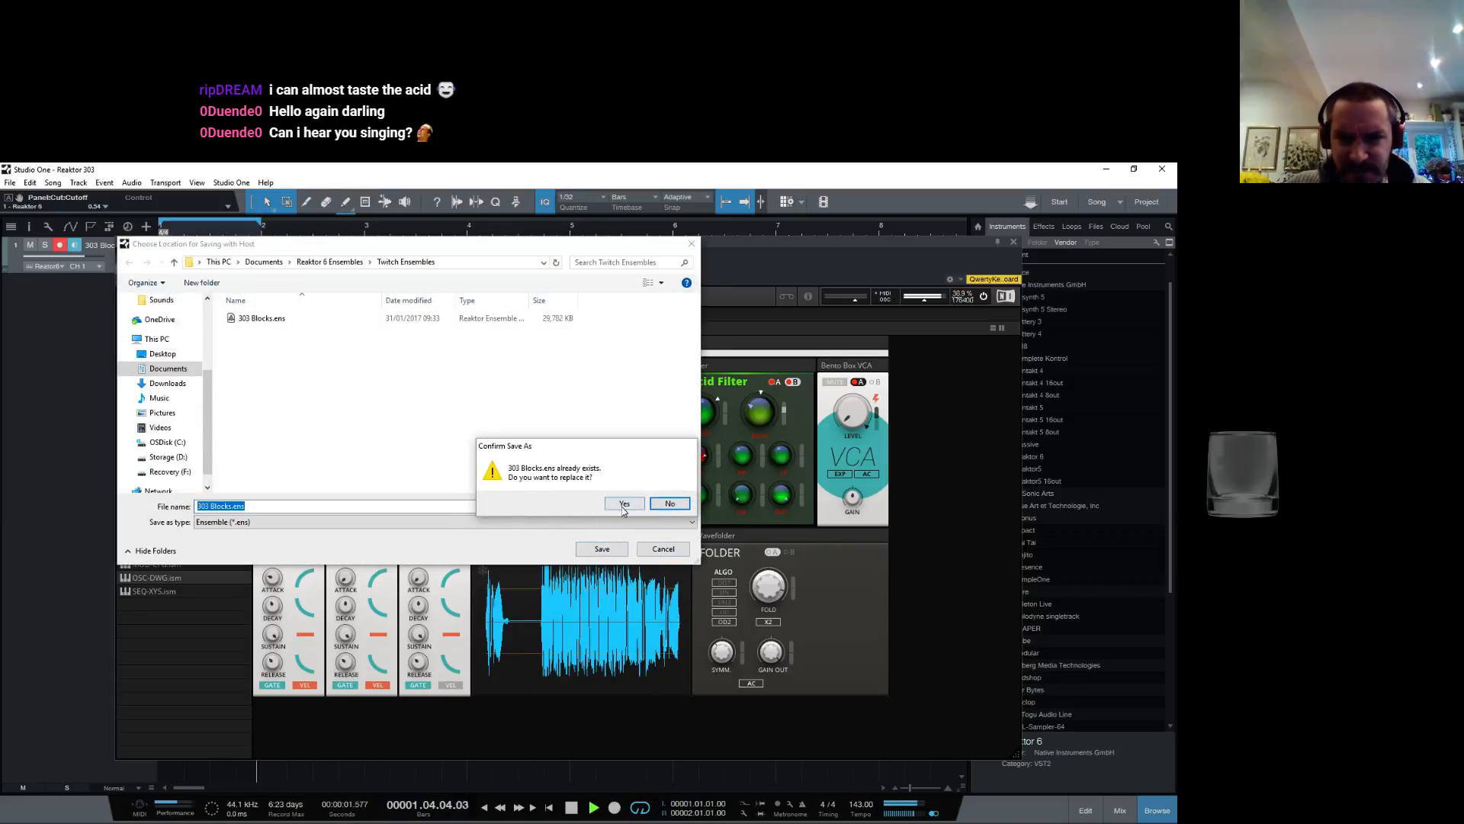
{"action": "left_click", "coordinate": [624, 505]}
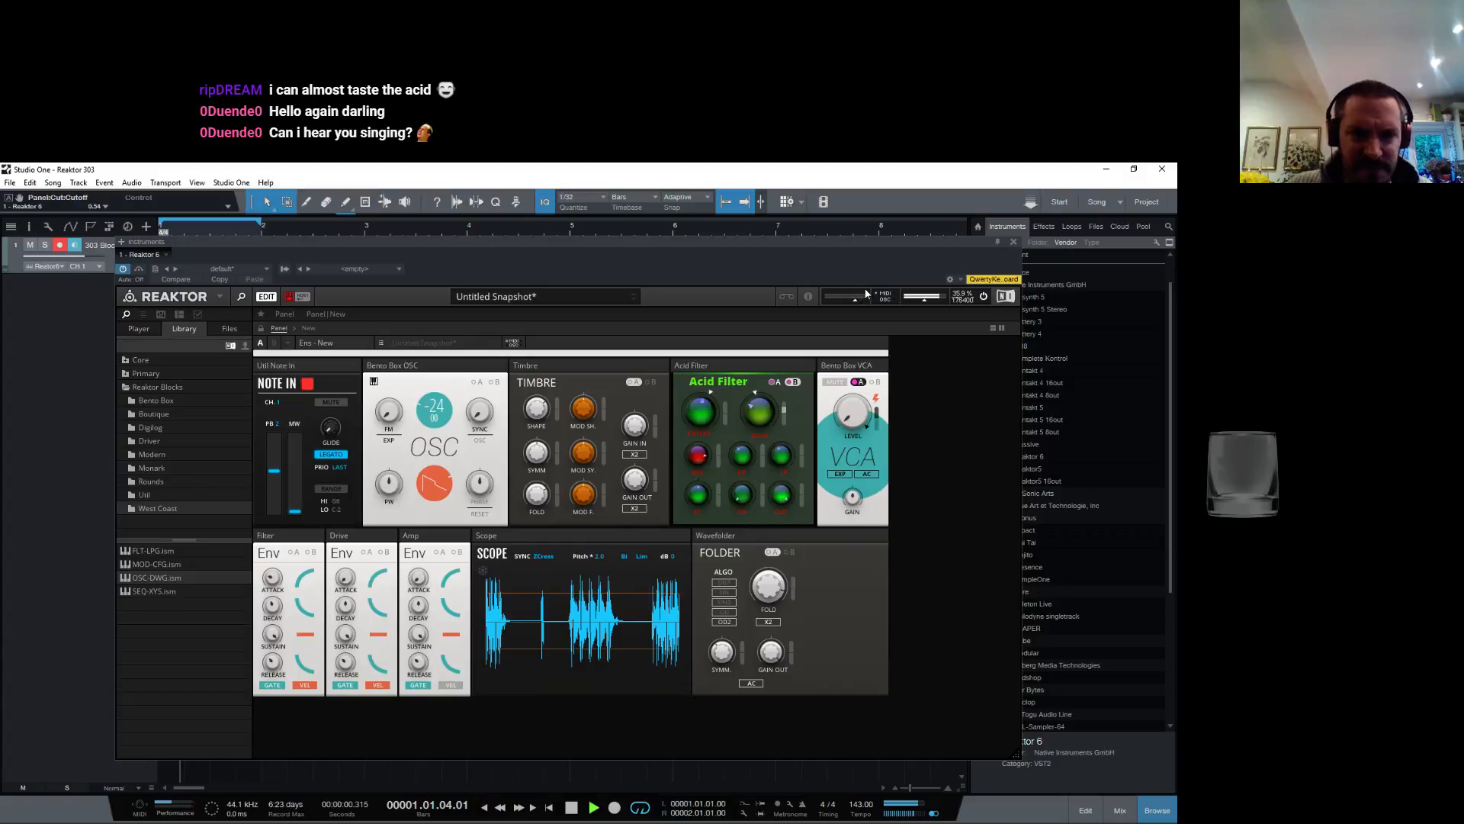
{"action": "left_click", "coordinate": [1015, 242]}
{"action": "key", "text": "space"}
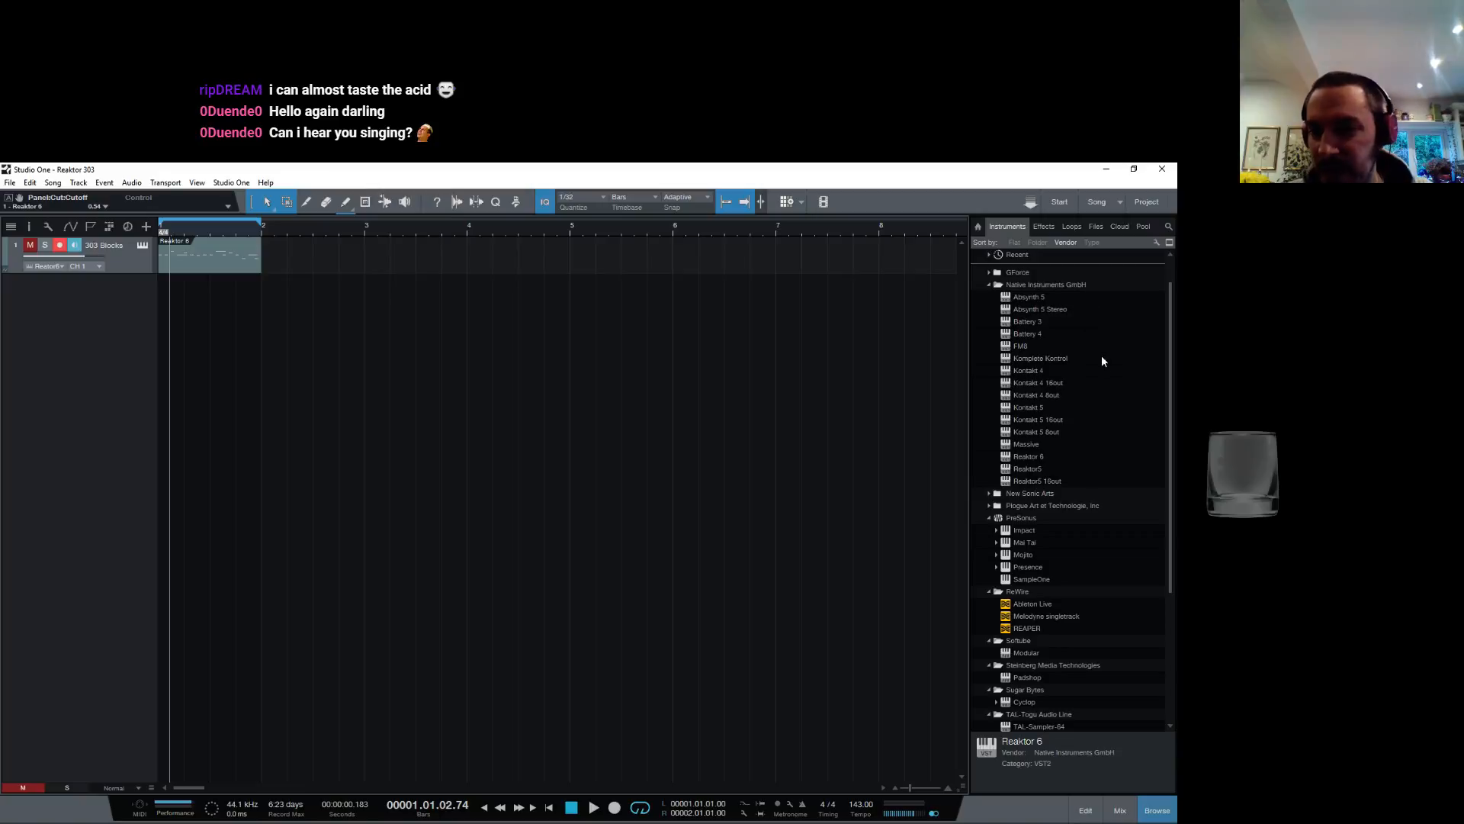
Step: Add a second Reaktor 6 instrument on a new track and rename the track 303 Core
{"action": "left_click_drag", "start_coordinate": [1038, 460], "coordinate": [450, 480]}
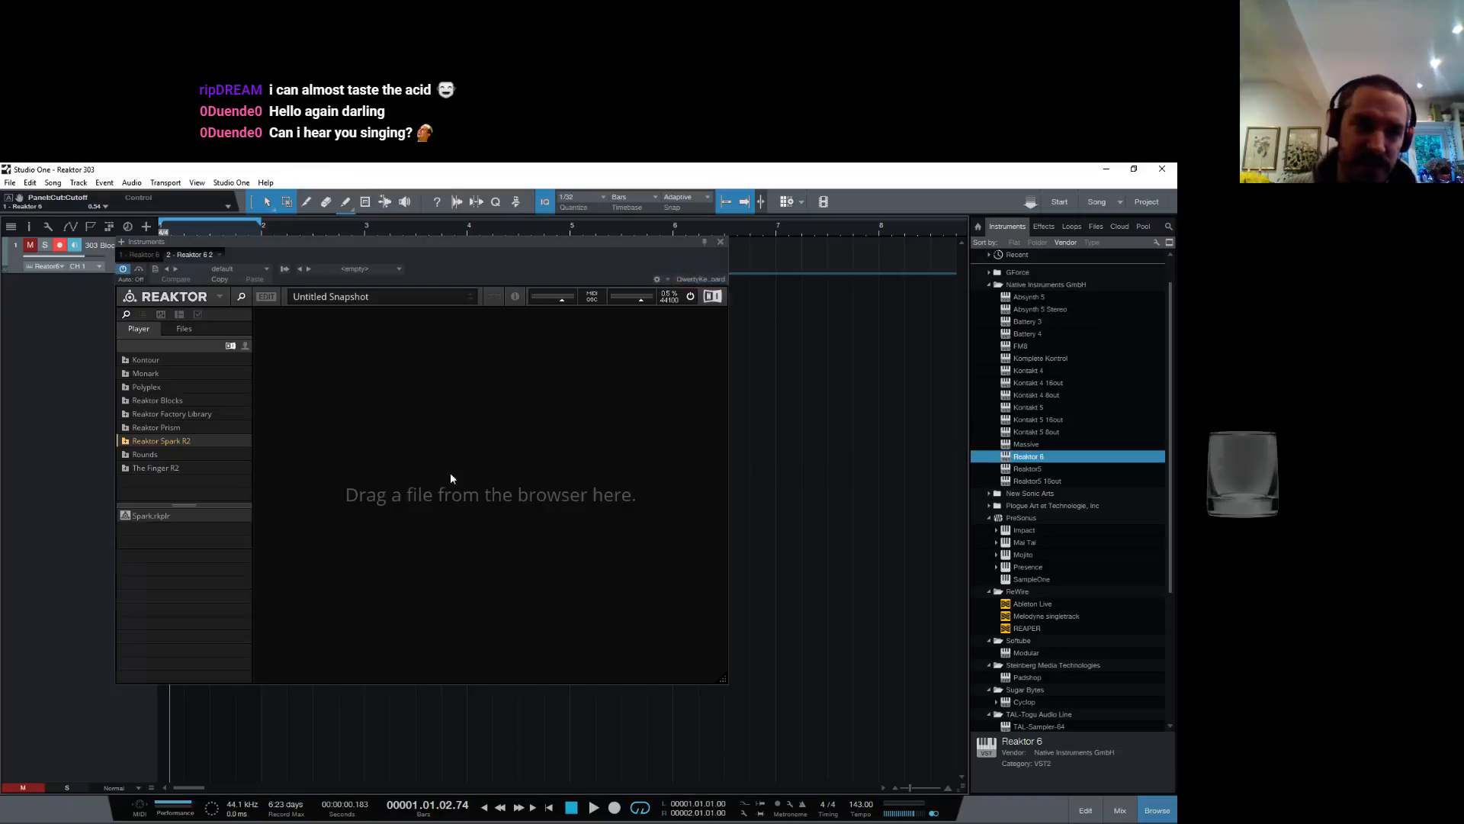
{"action": "left_click_drag", "start_coordinate": [461, 248], "coordinate": [750, 395]}
{"action": "double_click", "coordinate": [105, 283]}
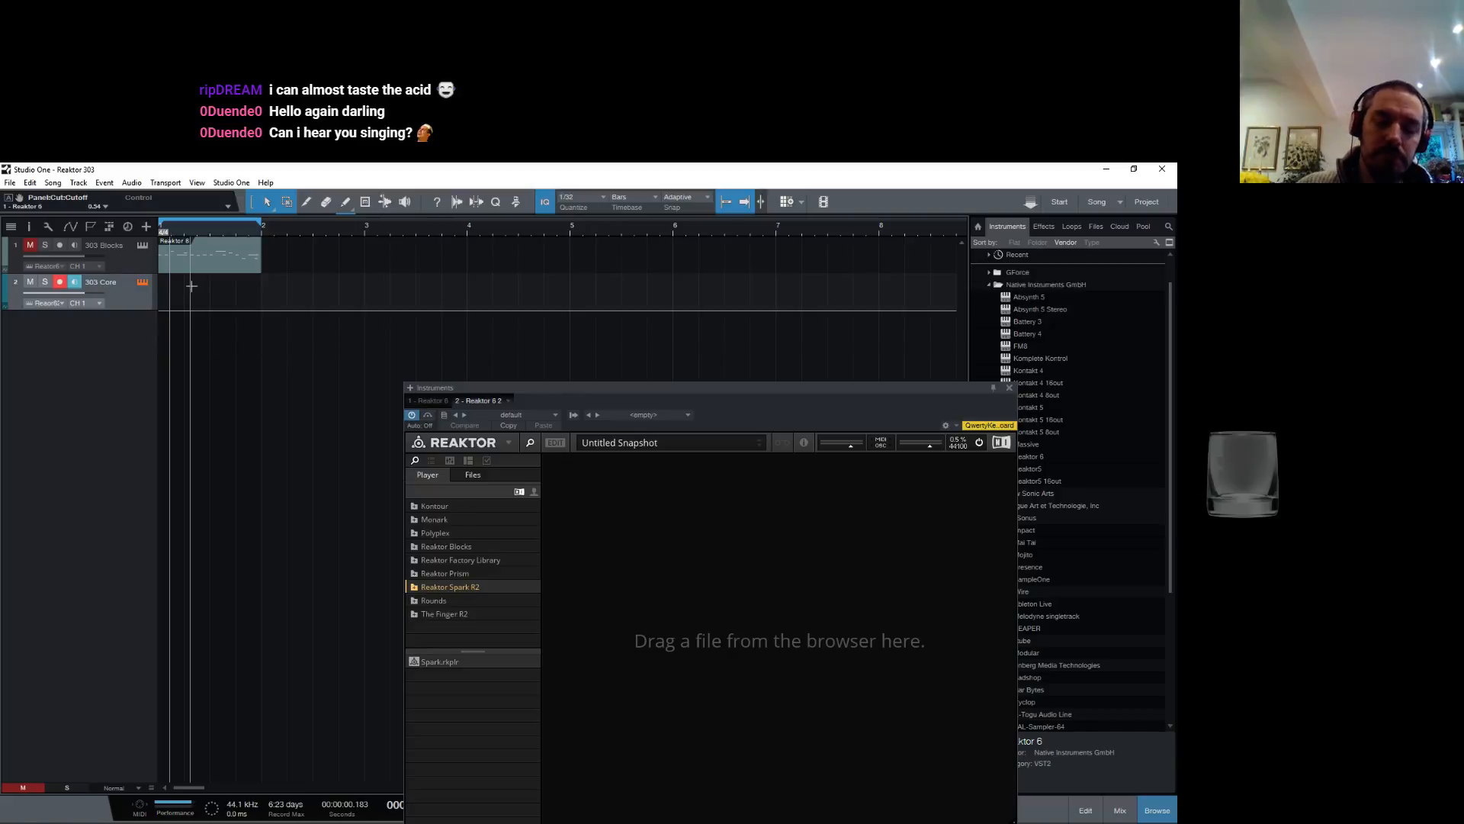
Step: Create a new ensemble in the second Reaktor instance, show only its structure view, and enlarge the instrument window
{"action": "left_click_drag", "start_coordinate": [662, 387], "coordinate": [542, 294]}
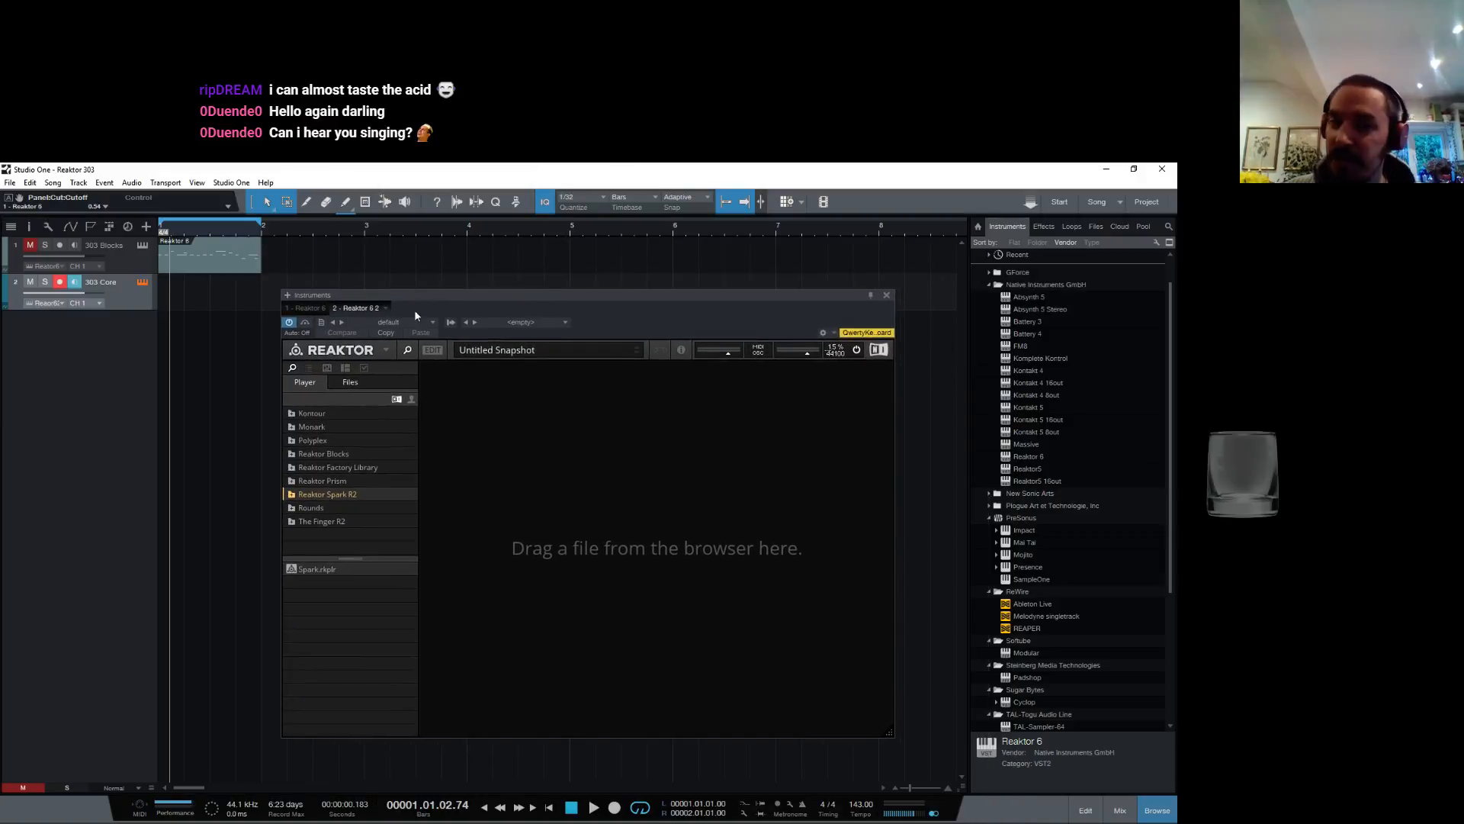
{"action": "left_click", "coordinate": [386, 349]}
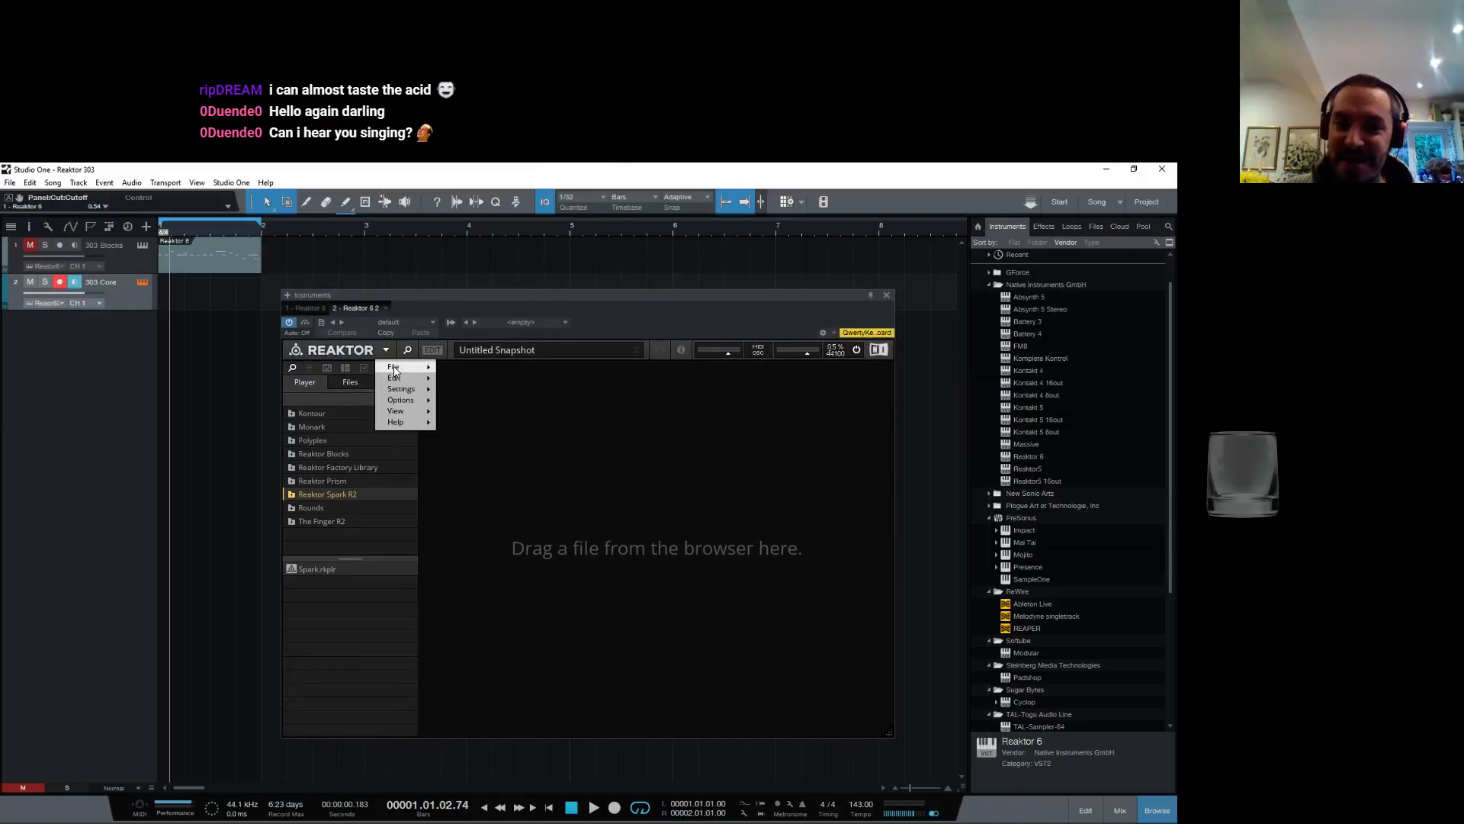
{"action": "mouse_move", "coordinate": [394, 369]}
{"action": "left_click", "coordinate": [492, 370]}
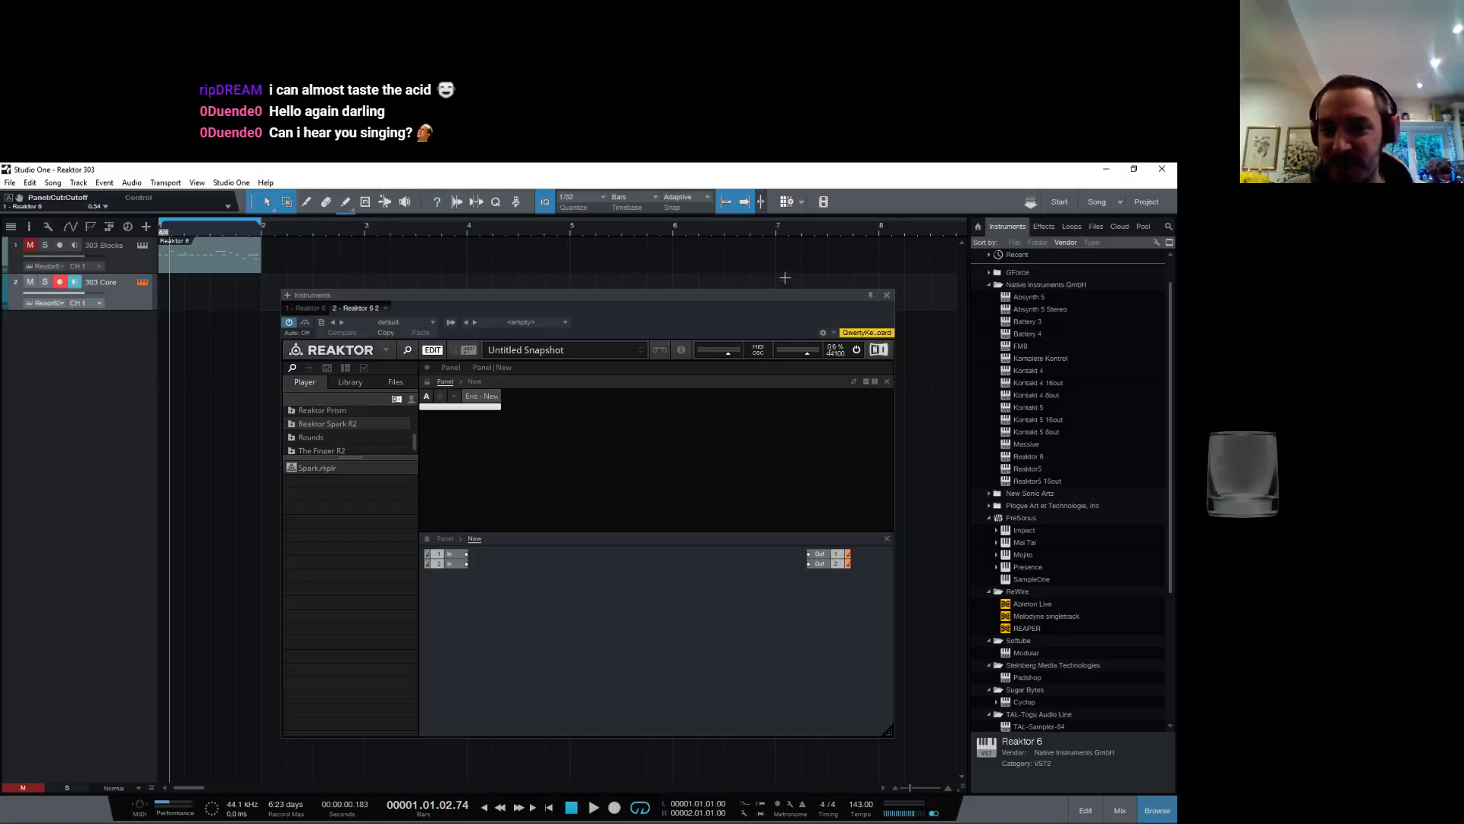
{"action": "left_click", "coordinate": [887, 381]}
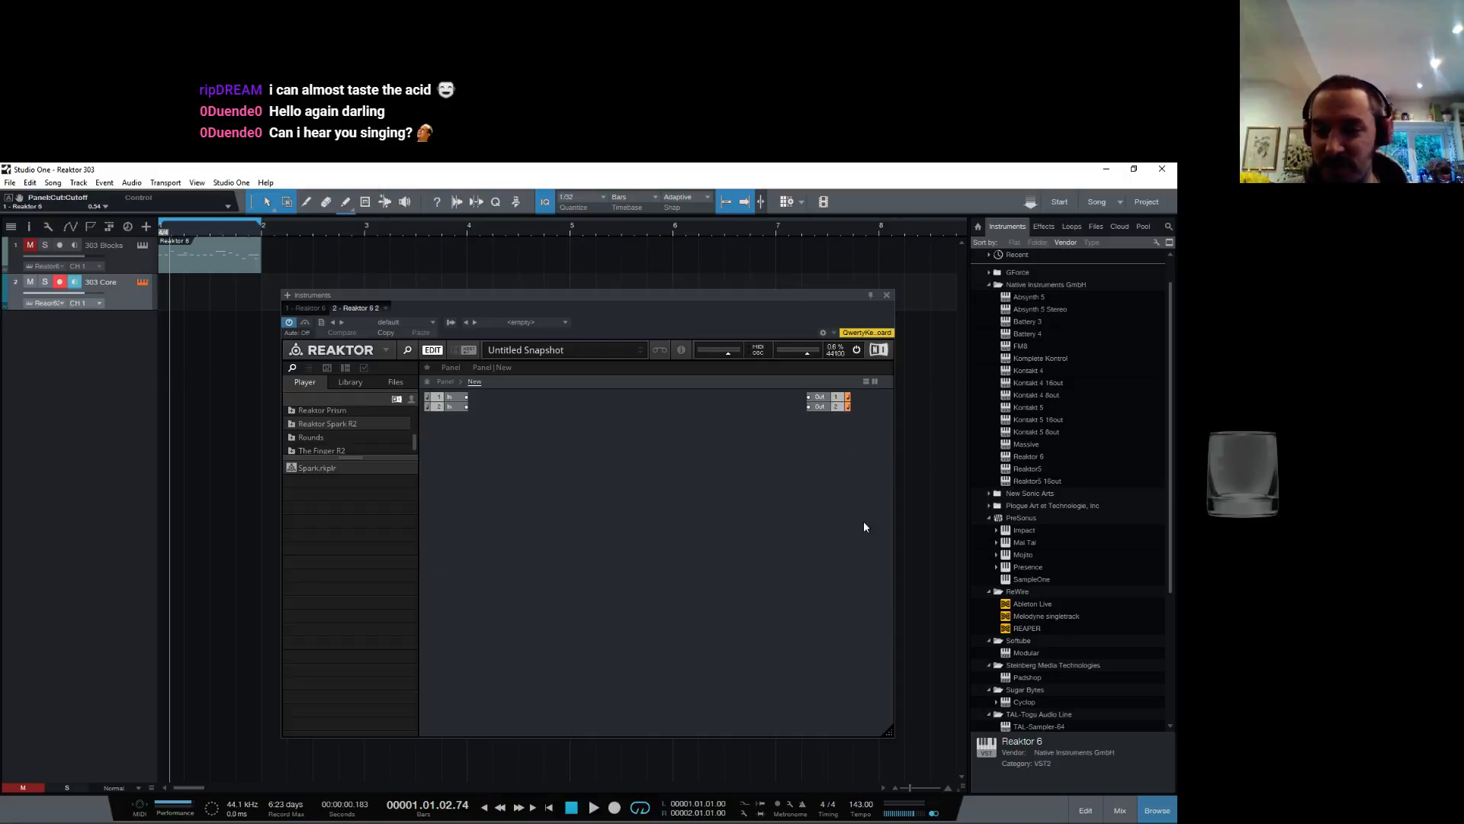
{"action": "left_click_drag", "start_coordinate": [716, 296], "coordinate": [506, 221]}
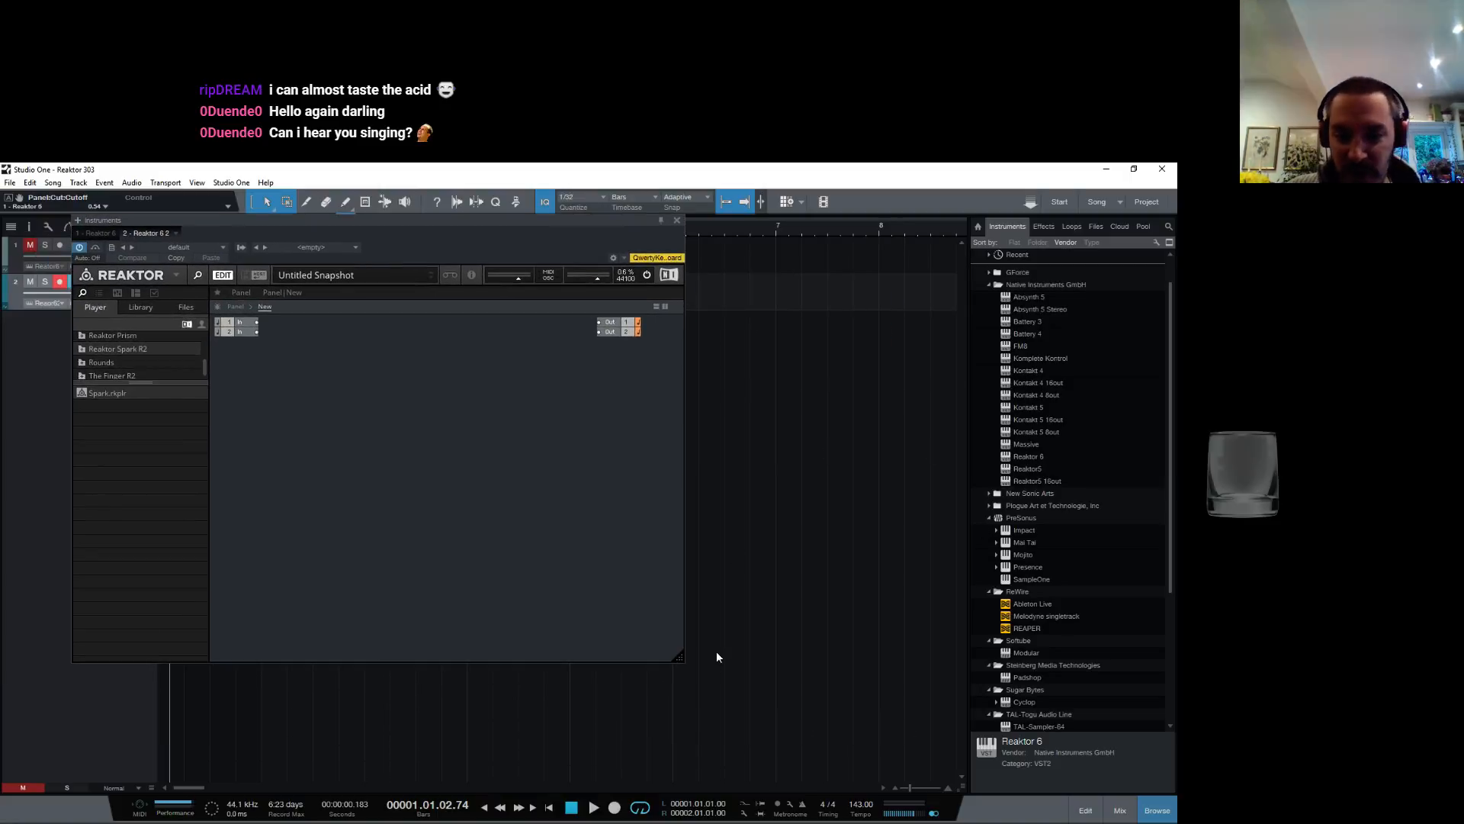
{"action": "left_click_drag", "start_coordinate": [686, 661], "coordinate": [1102, 771]}
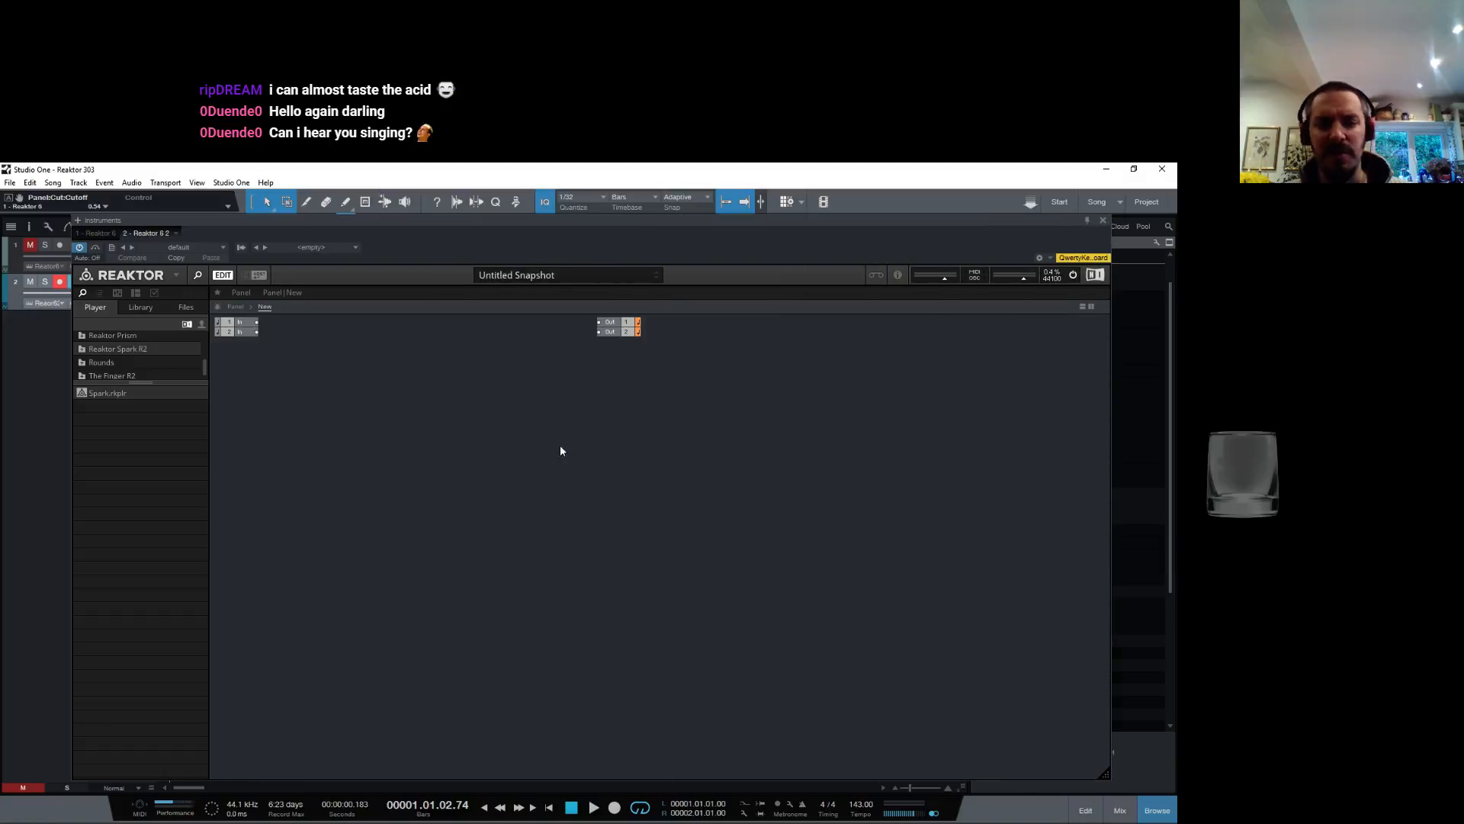
Step: Try the library's Pitch and Gate macro in the ensemble structure, check its panel, and delete it
{"action": "right_click", "coordinate": [485, 407]}
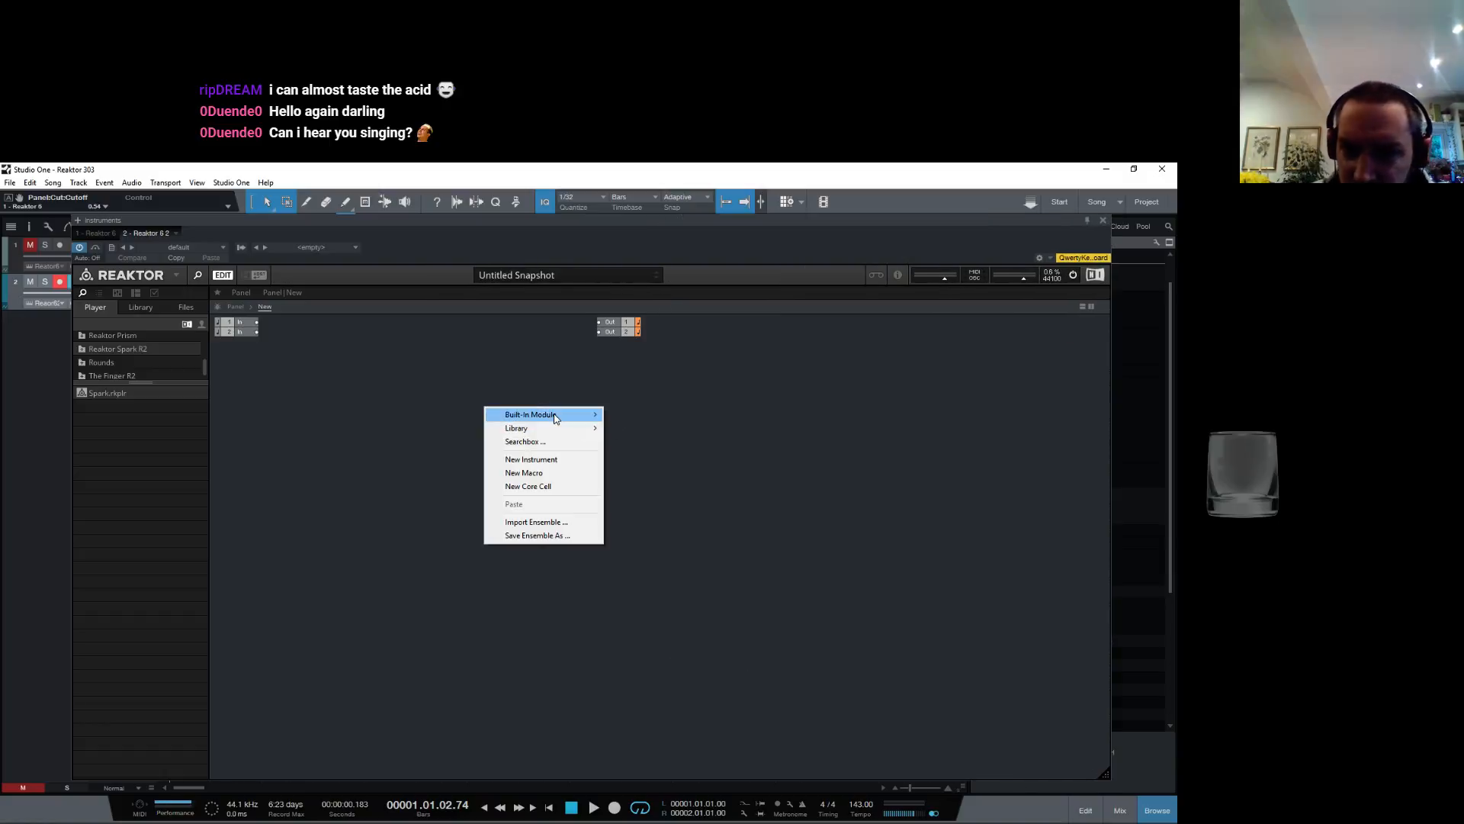
{"action": "mouse_move", "coordinate": [575, 432]}
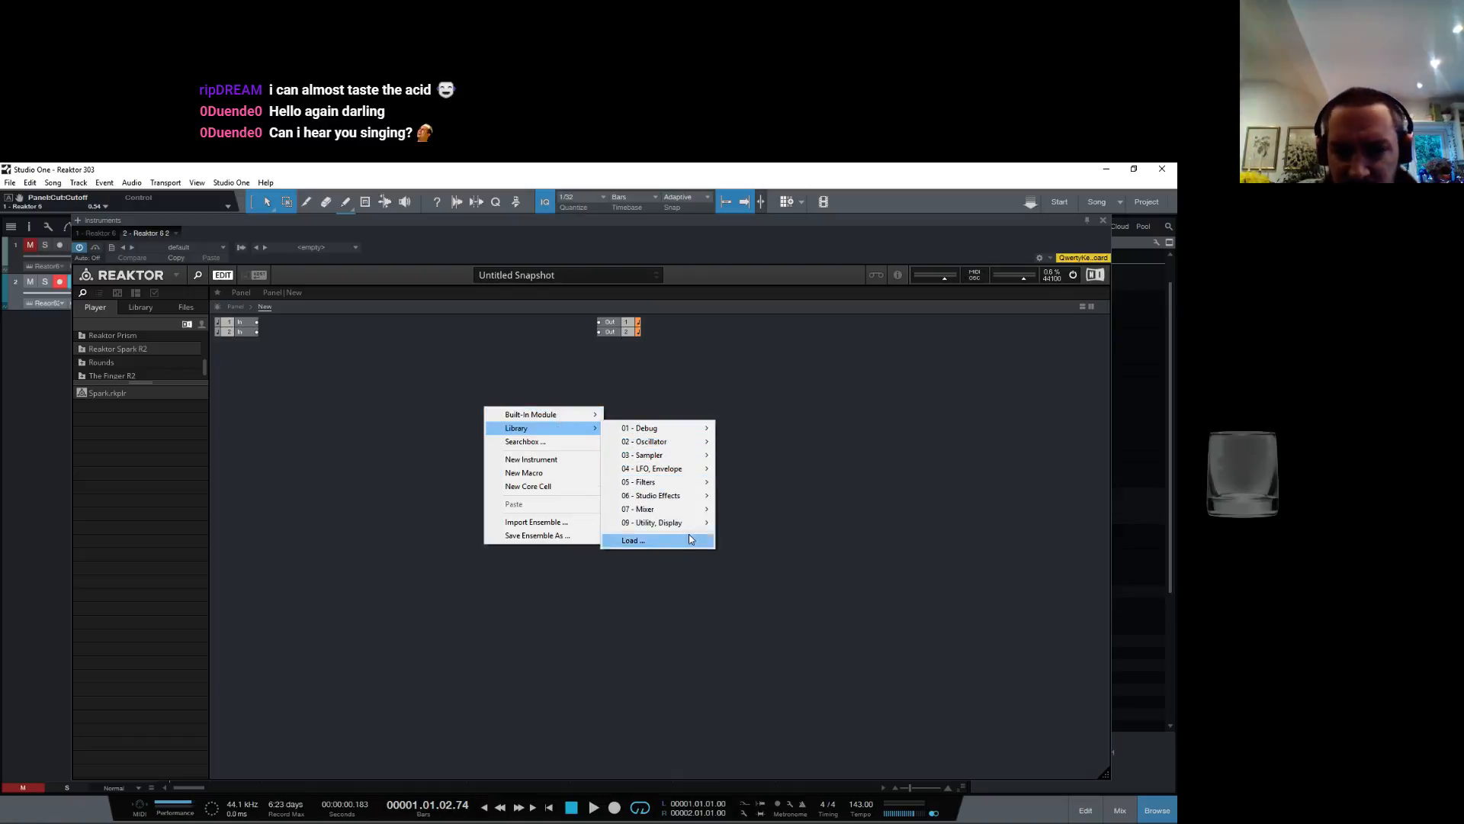
{"action": "mouse_move", "coordinate": [690, 527]}
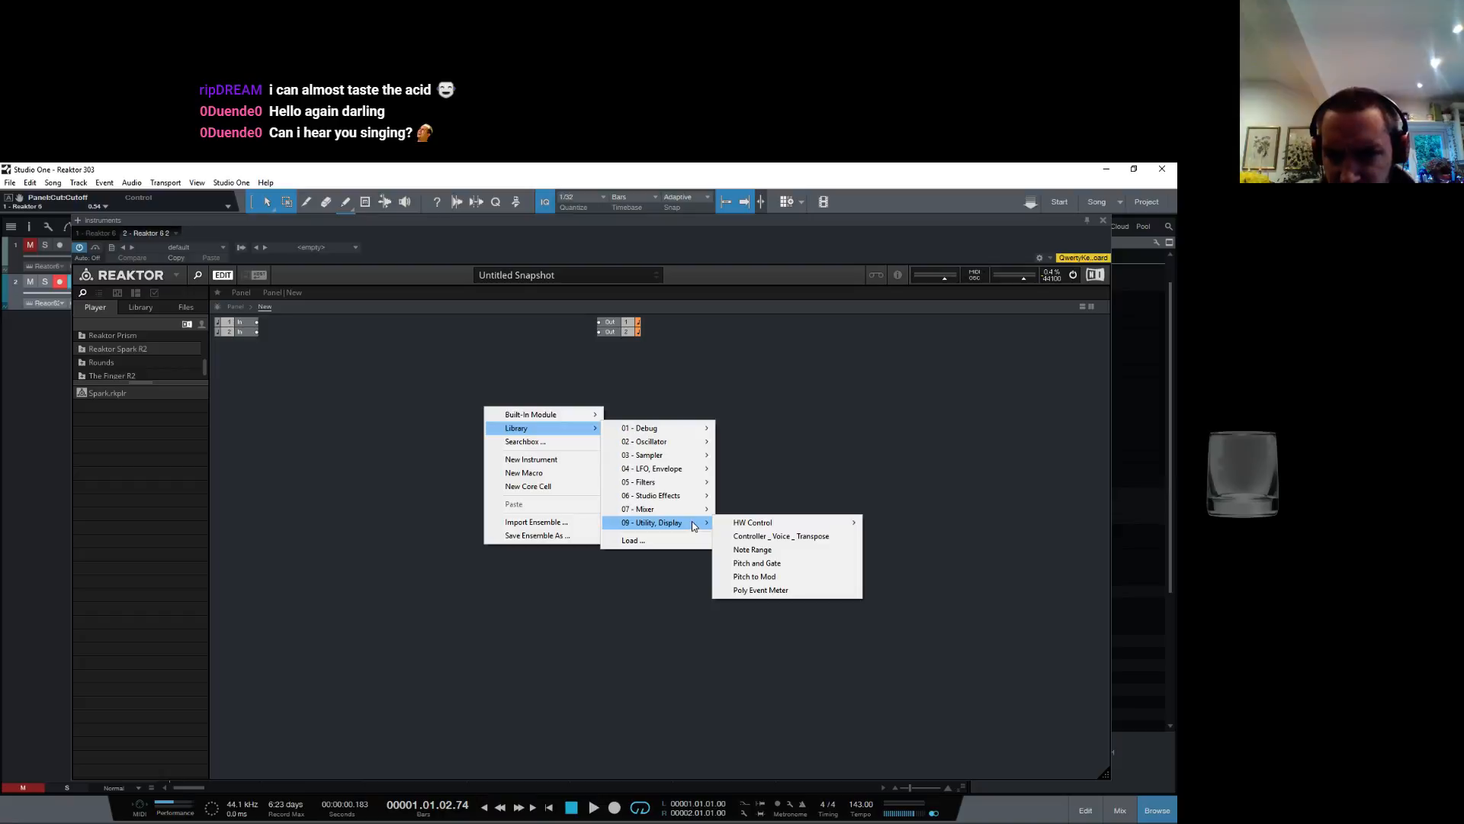
{"action": "left_click", "coordinate": [775, 563]}
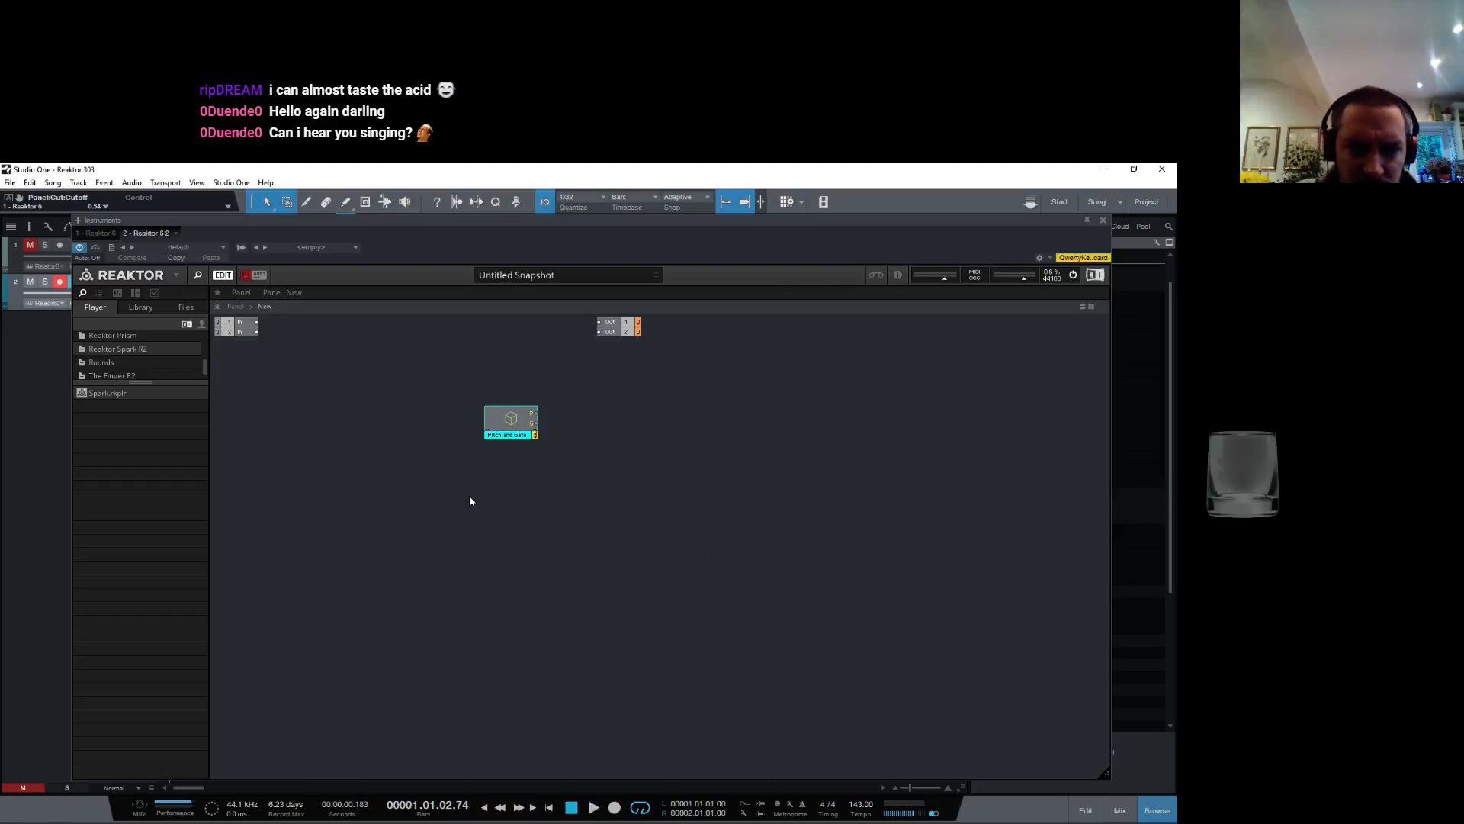
{"action": "left_click", "coordinate": [234, 307]}
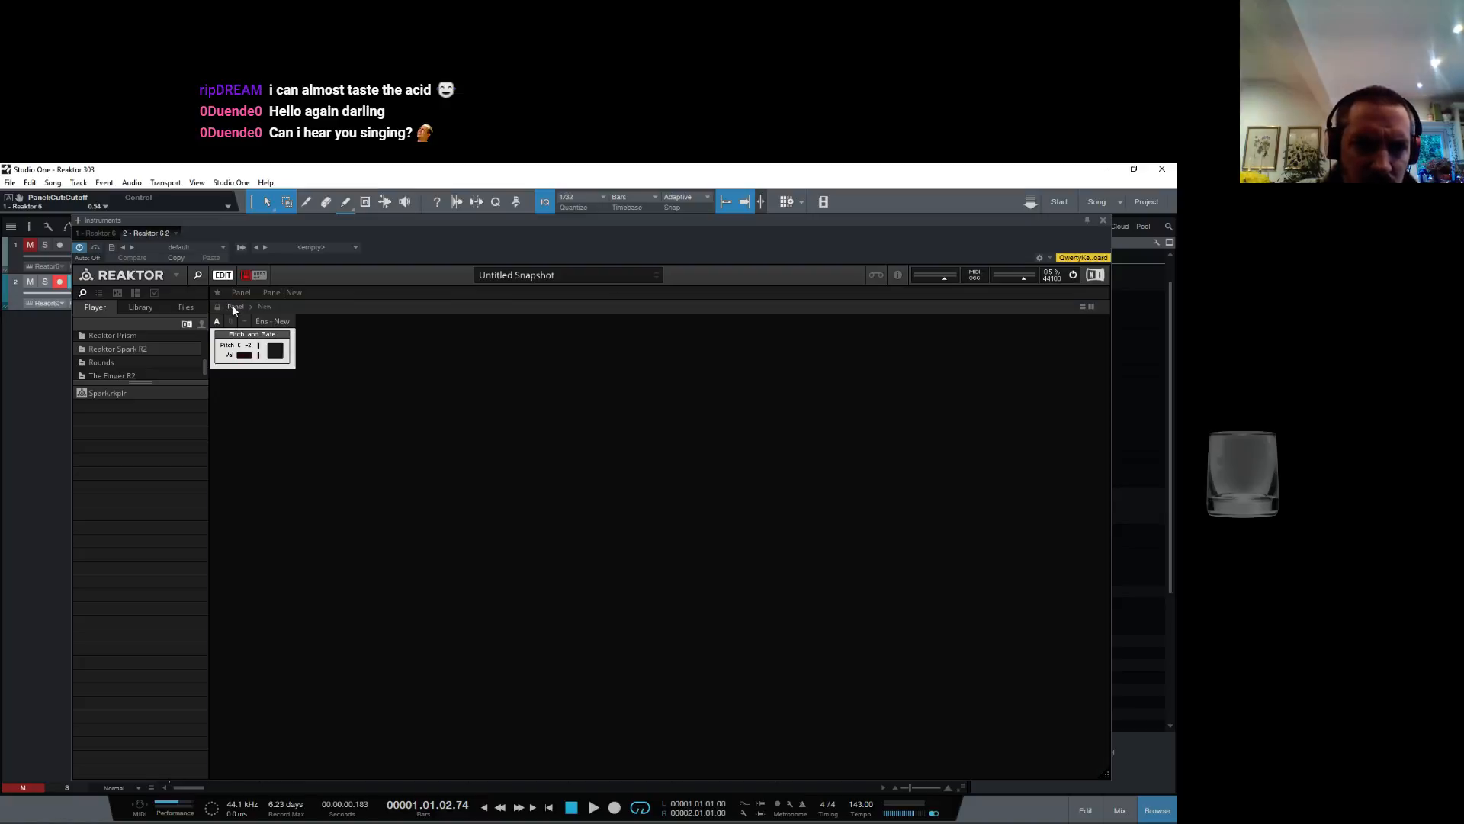
{"action": "left_click", "coordinate": [264, 306]}
{"action": "left_click_drag", "start_coordinate": [655, 547], "coordinate": [482, 433]}
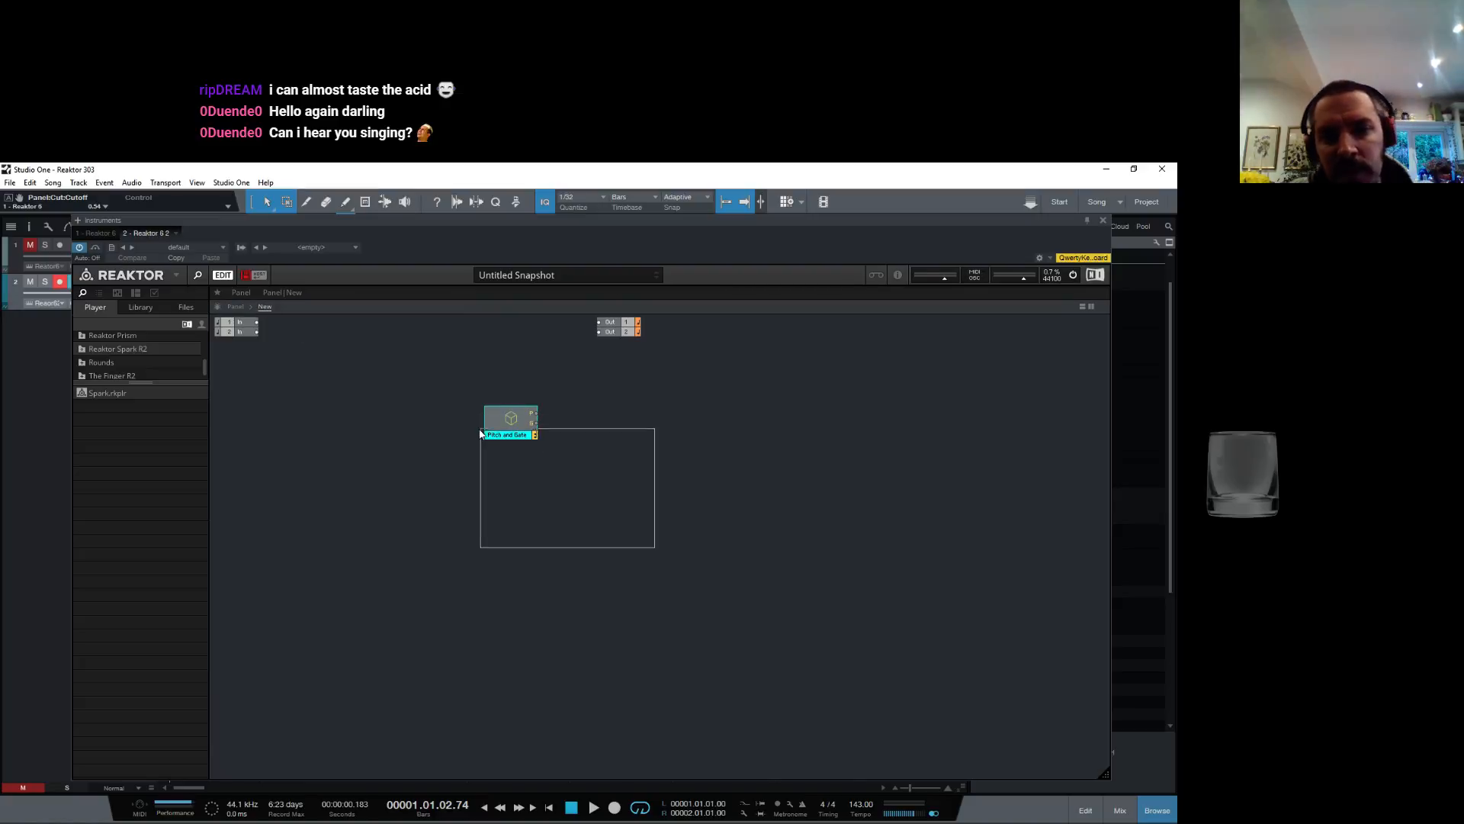
{"action": "key", "text": "Delete"}
{"action": "right_click", "coordinate": [342, 411]}
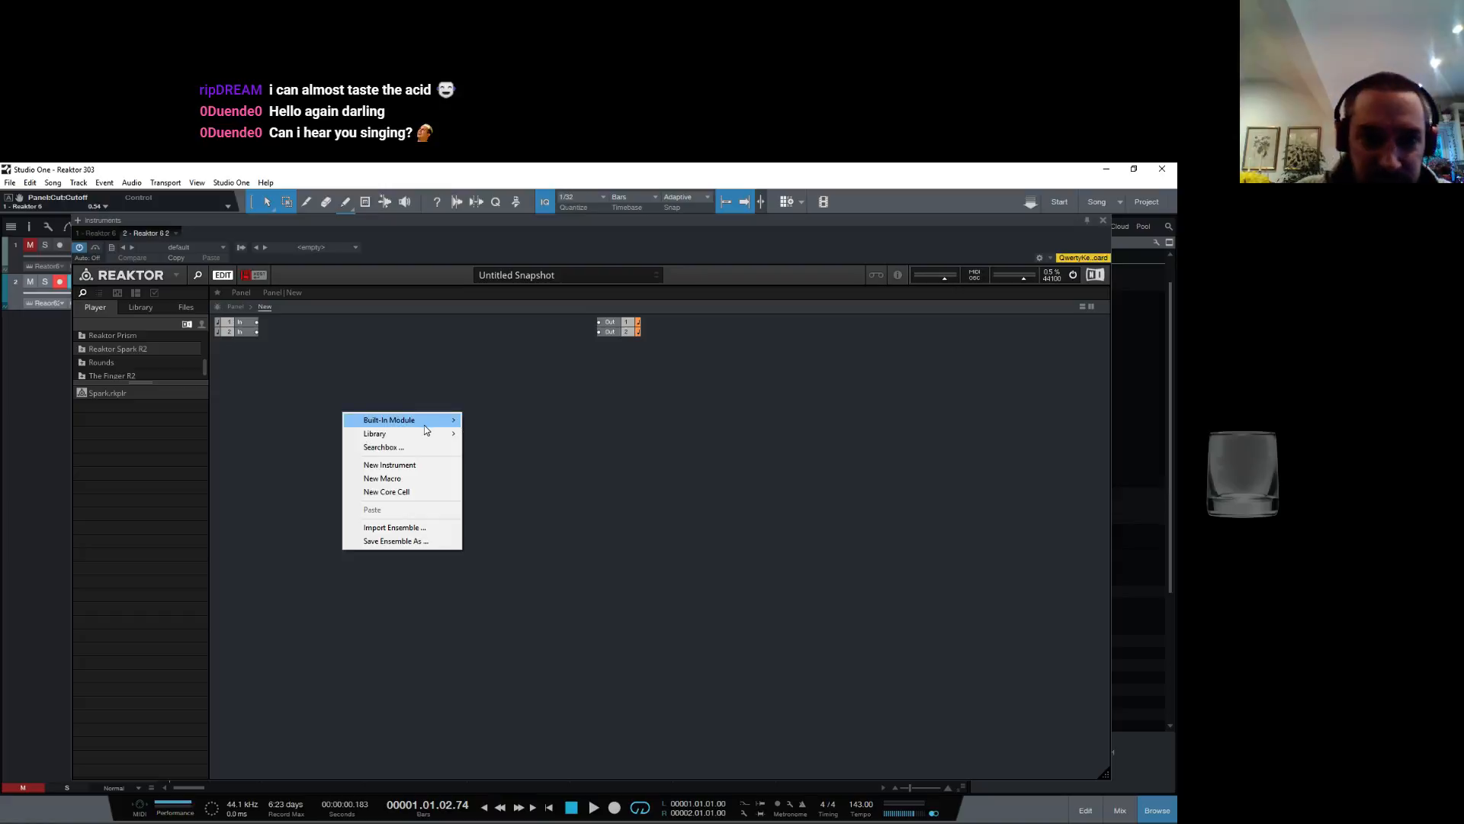
{"action": "mouse_move", "coordinate": [424, 421]}
{"action": "mouse_move", "coordinate": [492, 440]}
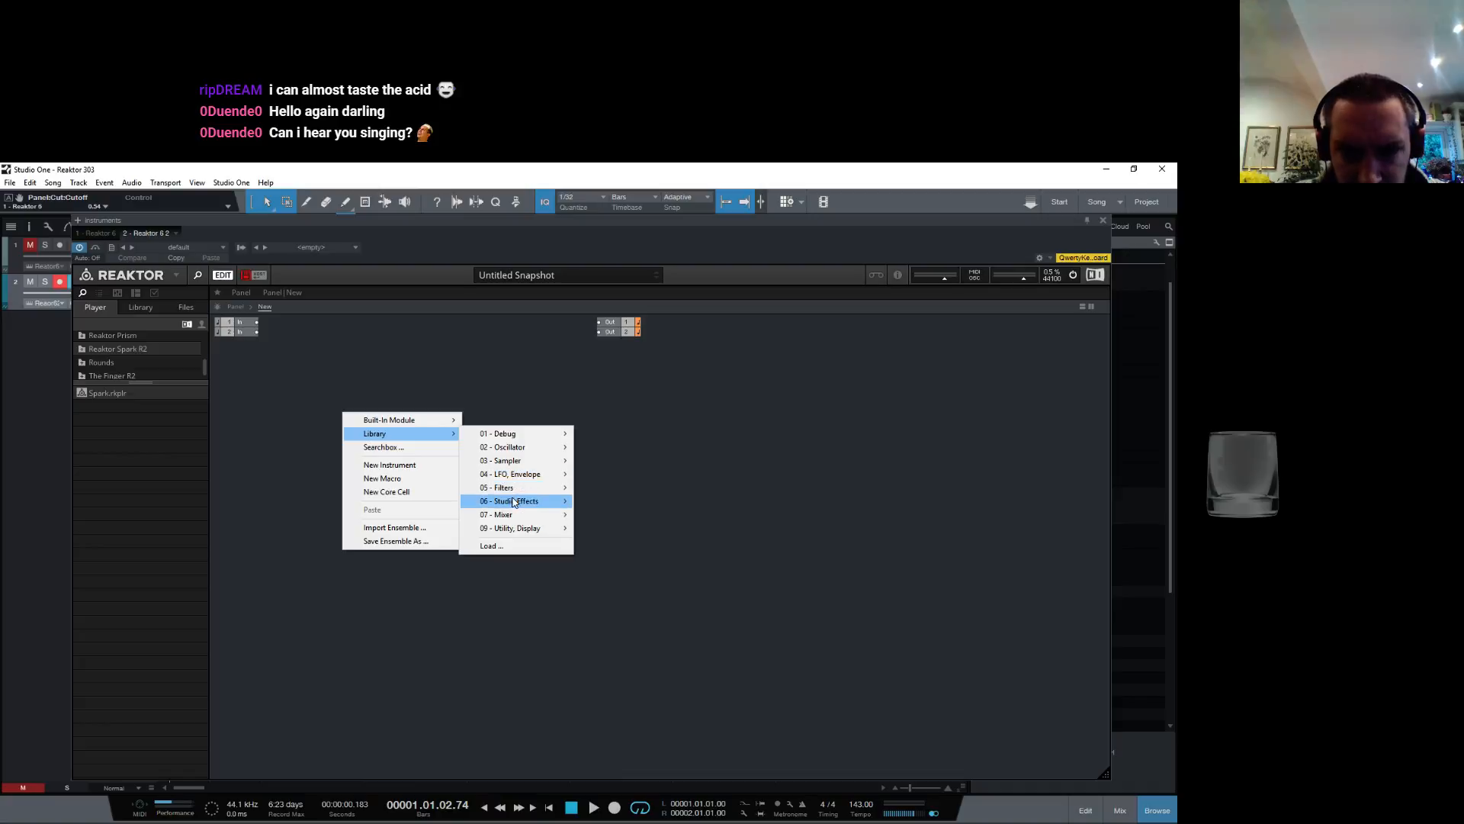
{"action": "mouse_move", "coordinate": [512, 519]}
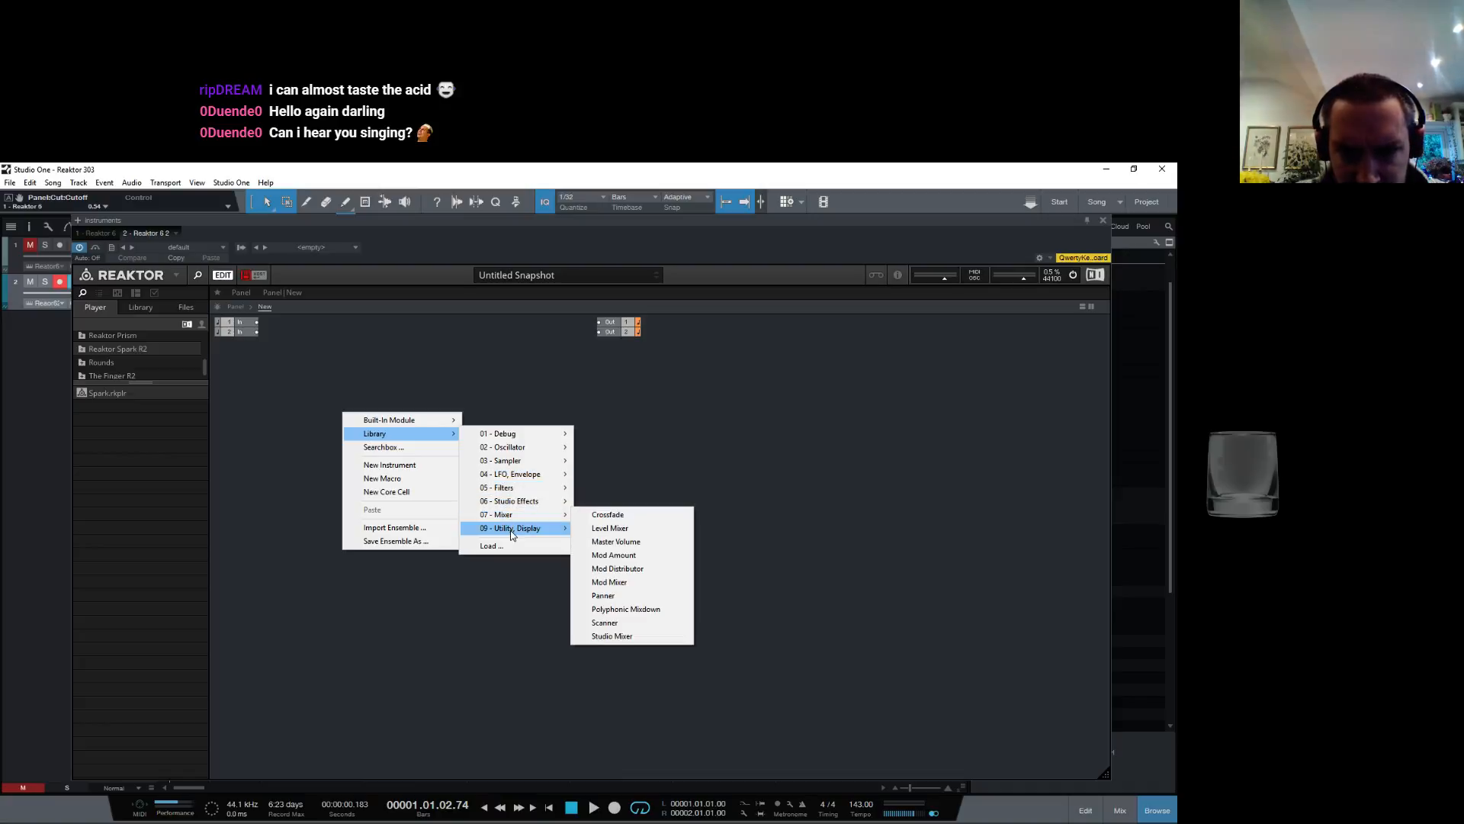
{"action": "mouse_move", "coordinate": [512, 534]}
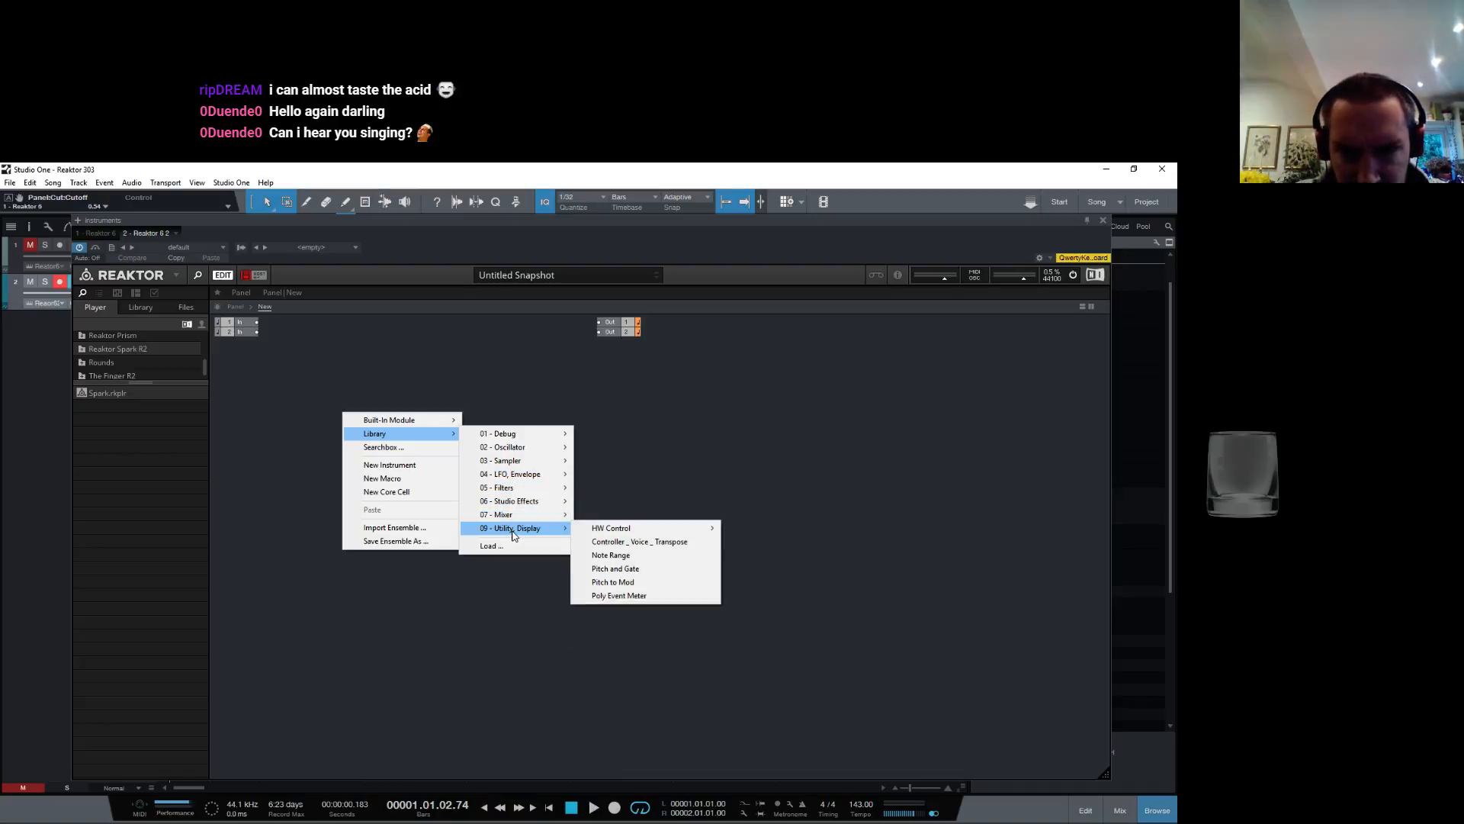
{"action": "mouse_move", "coordinate": [530, 454]}
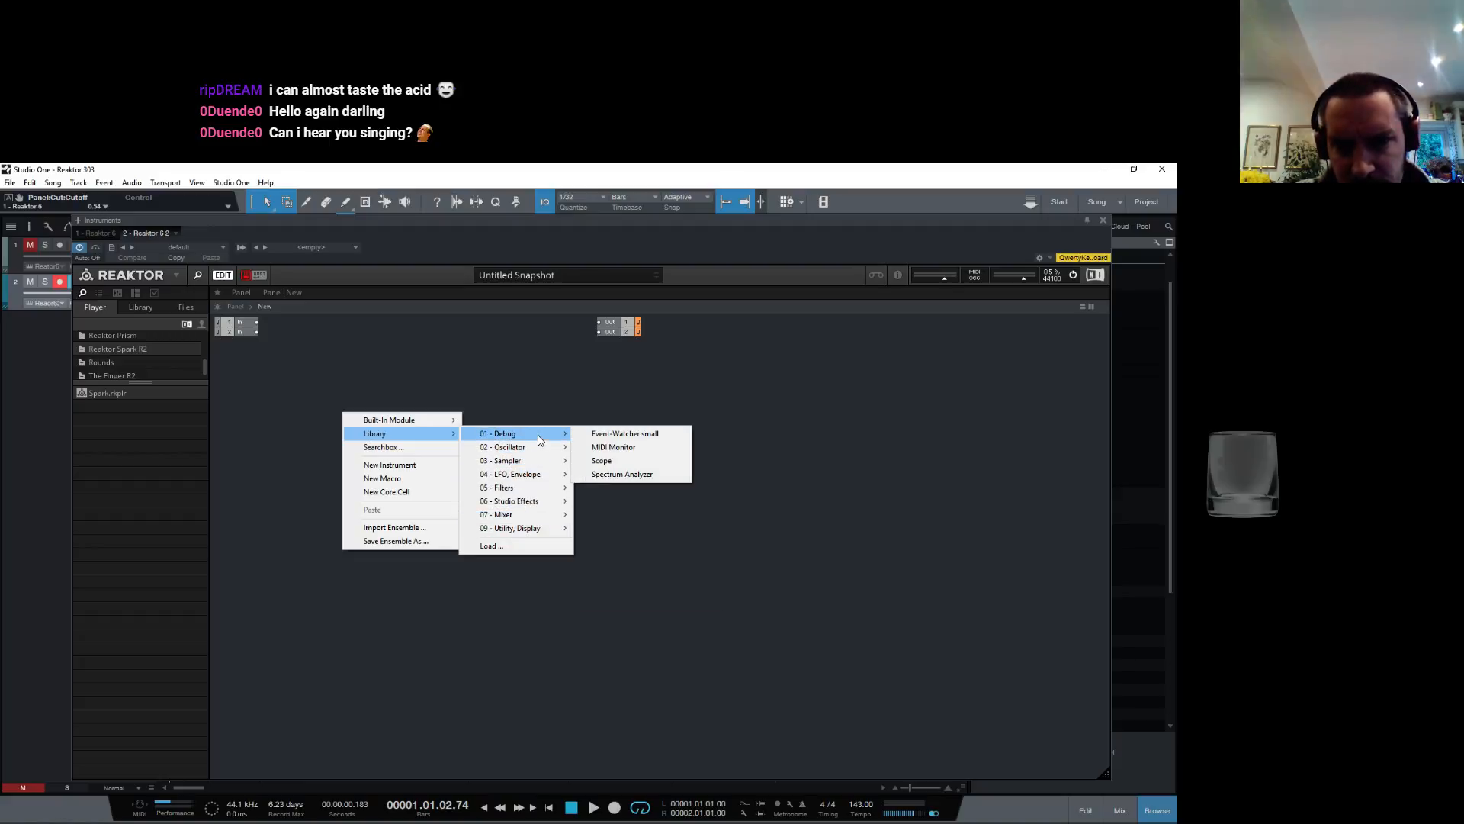
{"action": "mouse_move", "coordinate": [426, 421]}
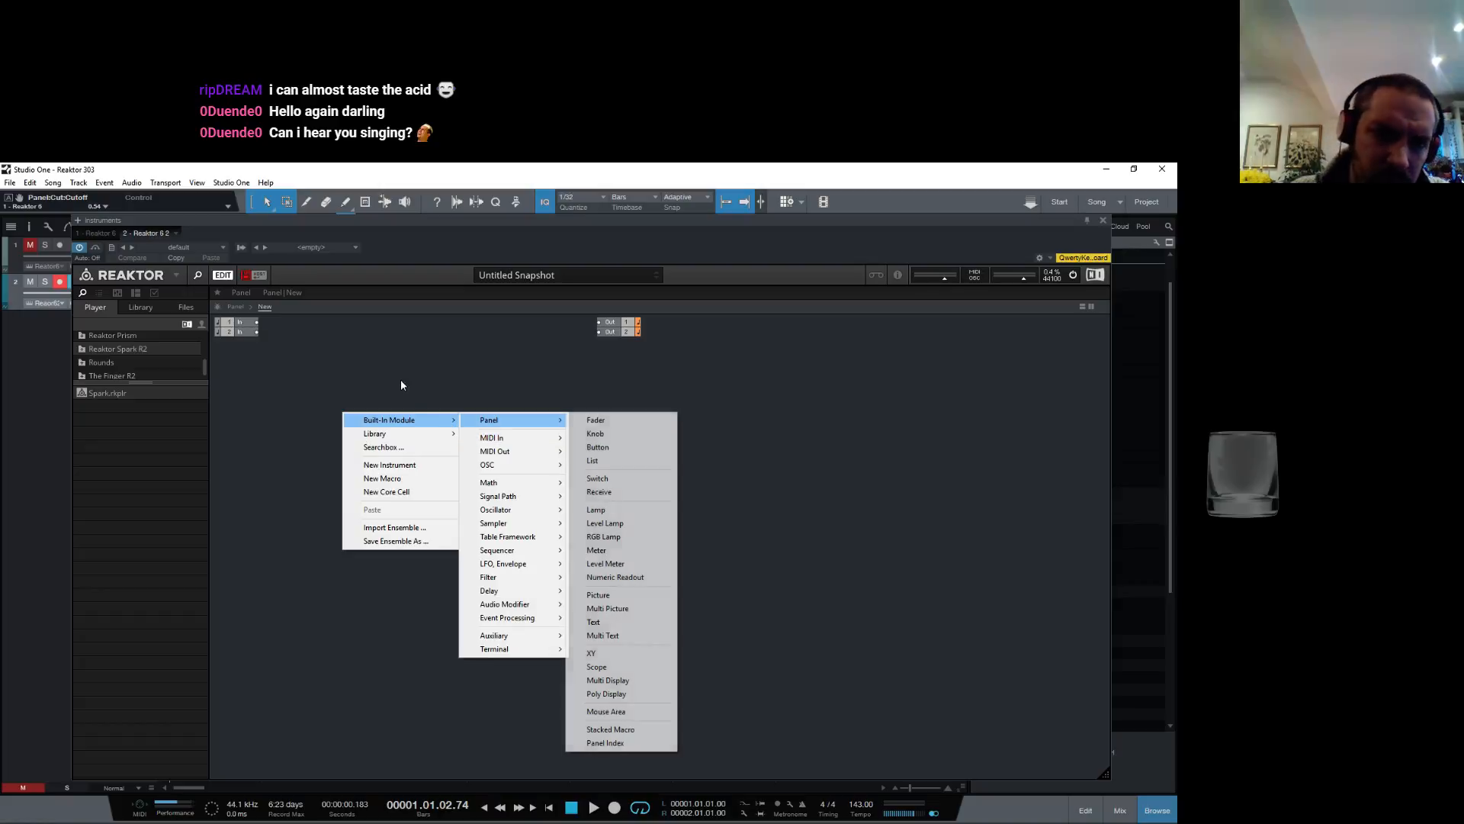
Step: Create a new empty macro in the ensemble structure and open its internal structure
{"action": "right_click", "coordinate": [355, 386]}
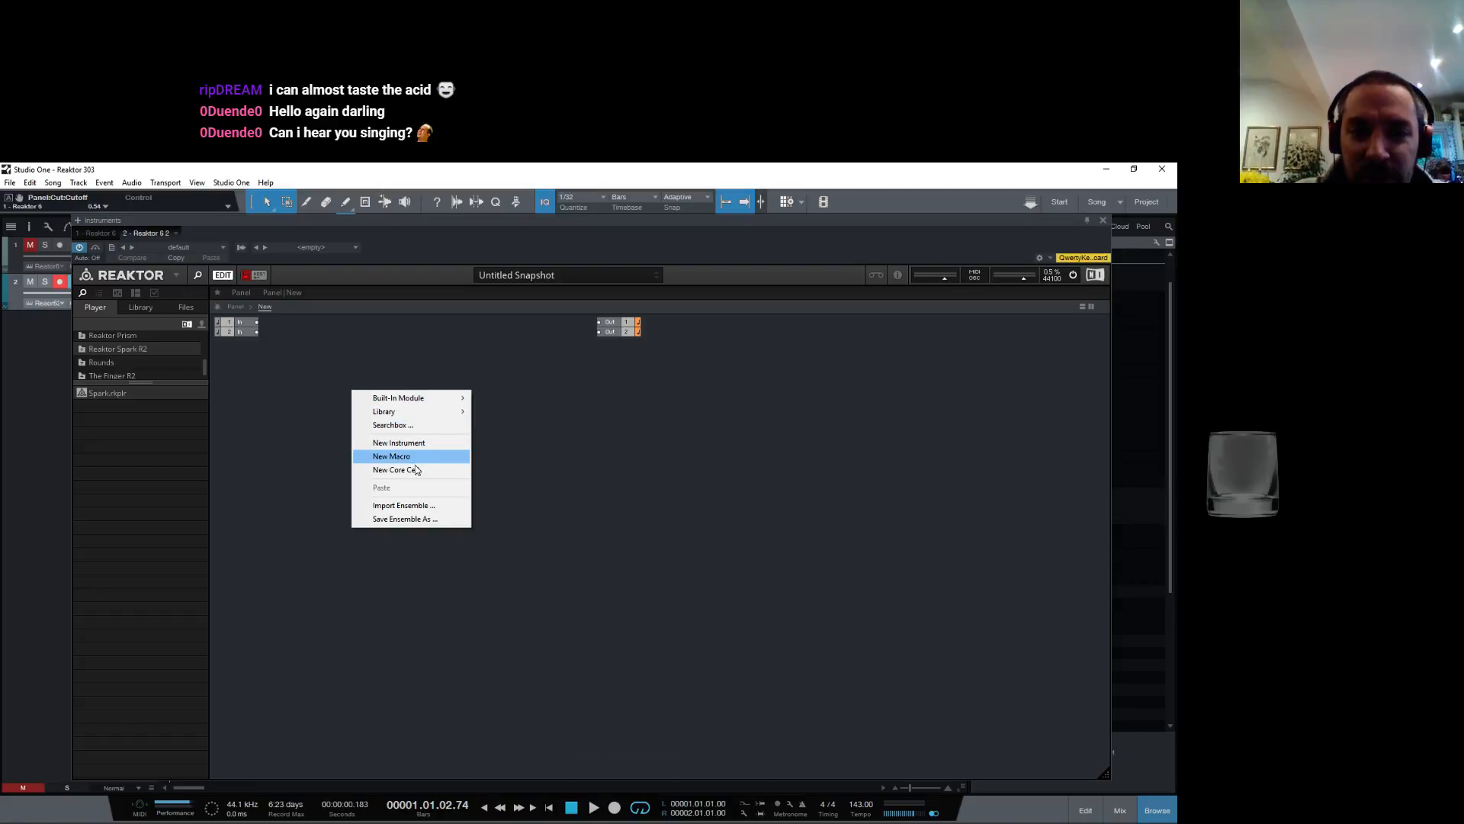
{"action": "left_click", "coordinate": [407, 458]}
{"action": "double_click", "coordinate": [354, 414]}
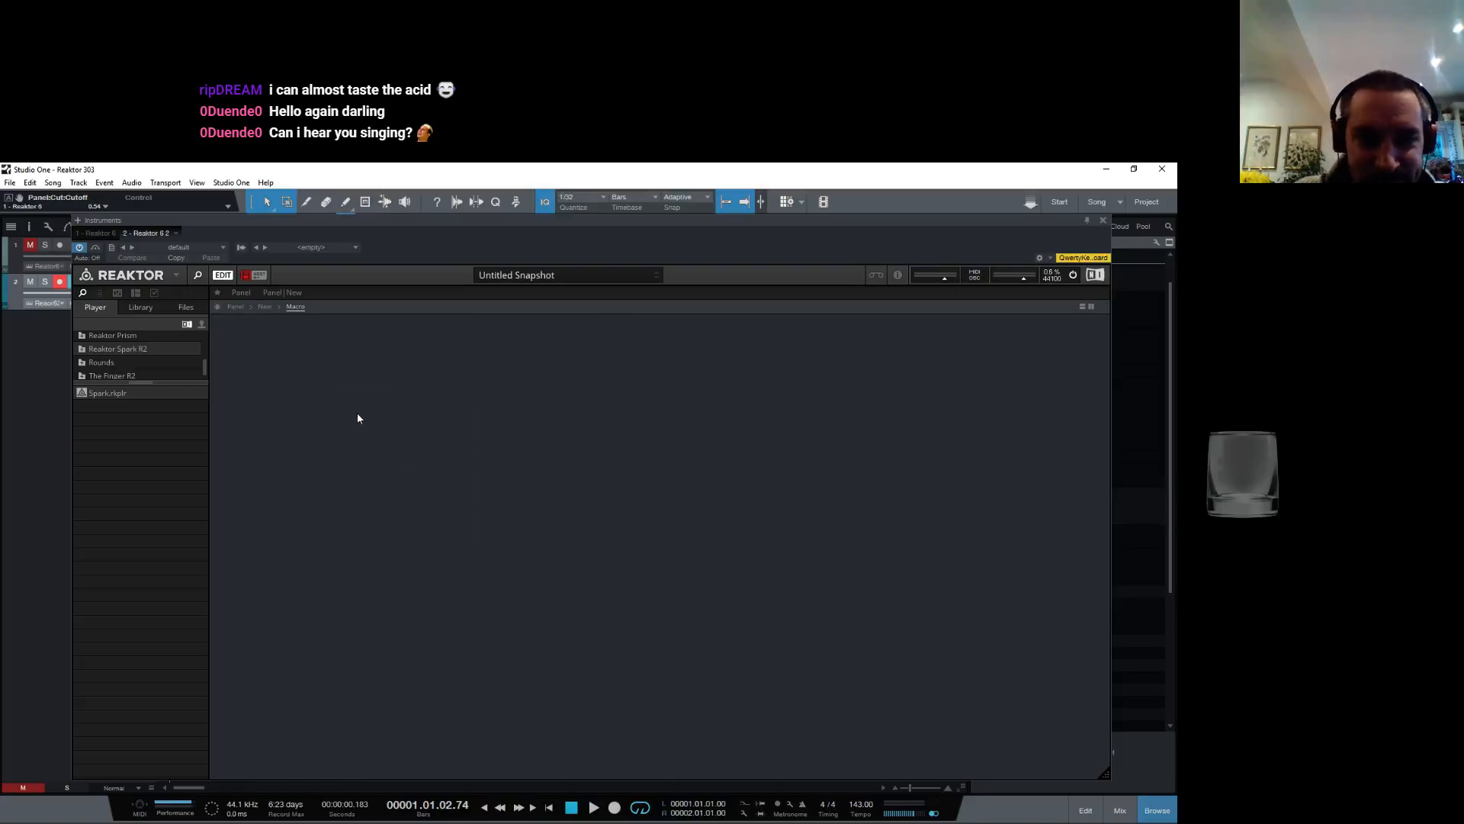
Step: Add a built-in MIDI Note Pitch module inside the empty macro
{"action": "right_click", "coordinate": [351, 394]}
{"action": "mouse_move", "coordinate": [405, 410]}
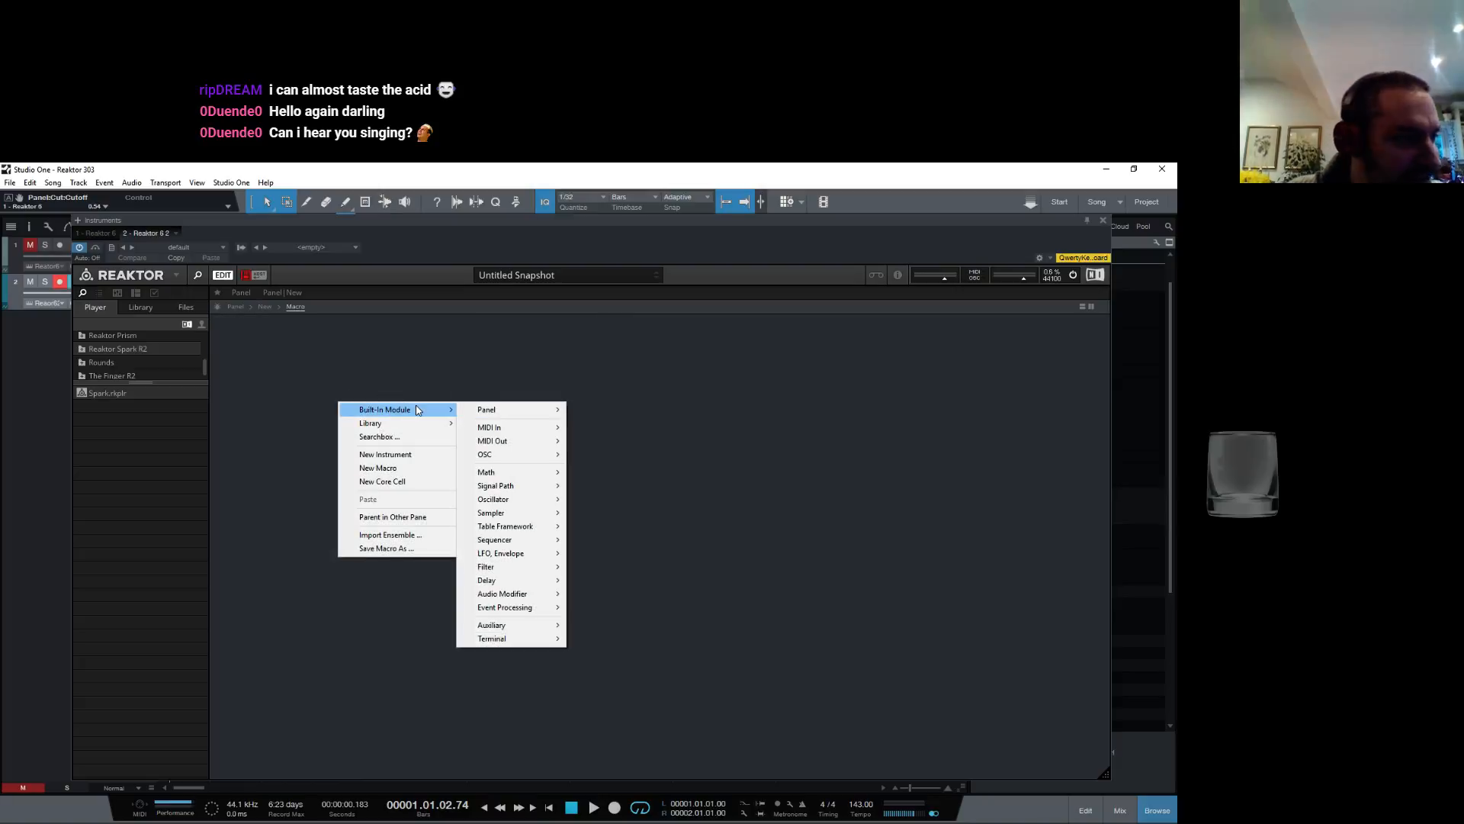
{"action": "left_click", "coordinate": [419, 412]}
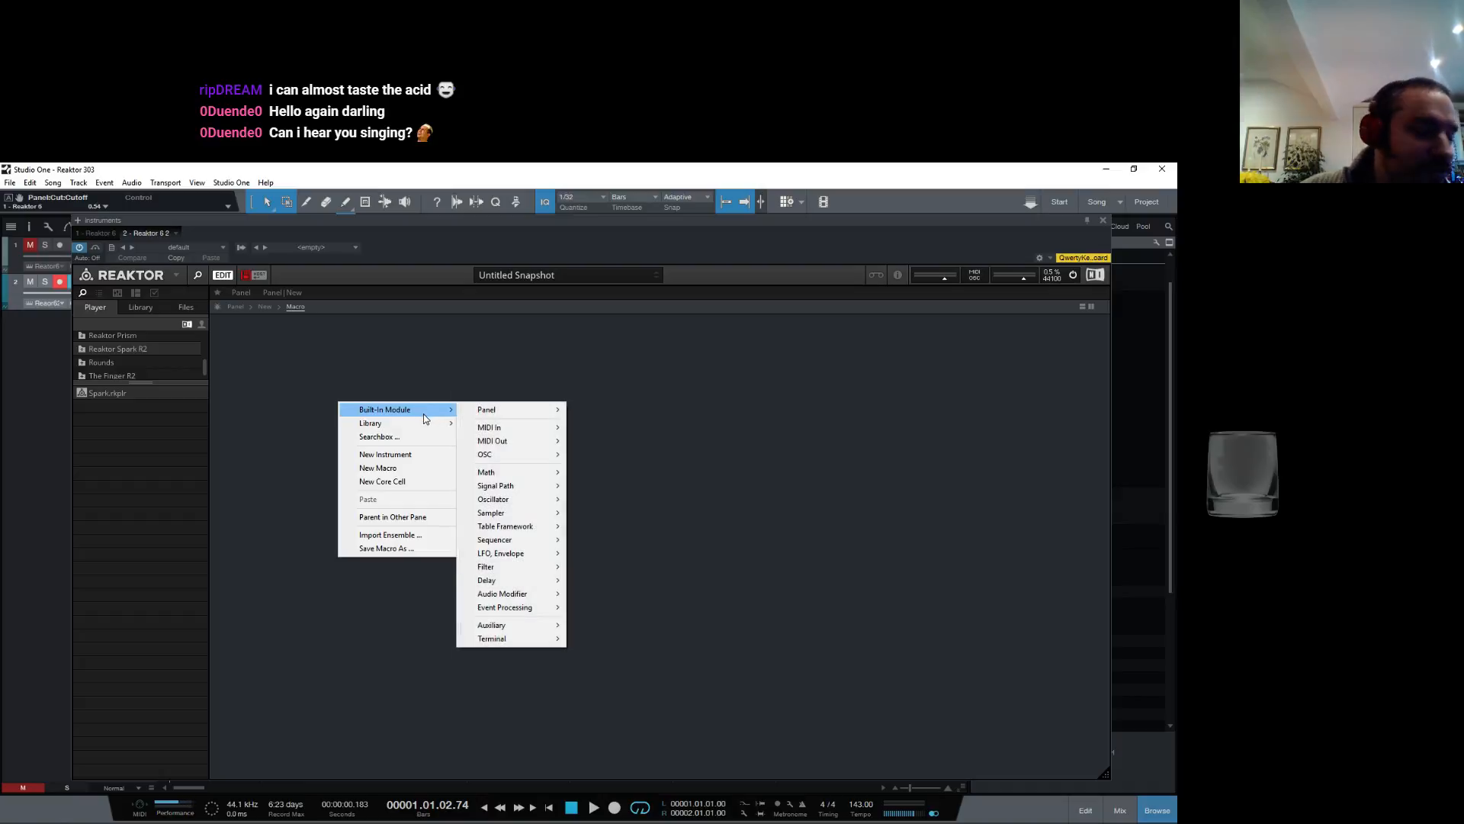
{"action": "mouse_move", "coordinate": [439, 431]}
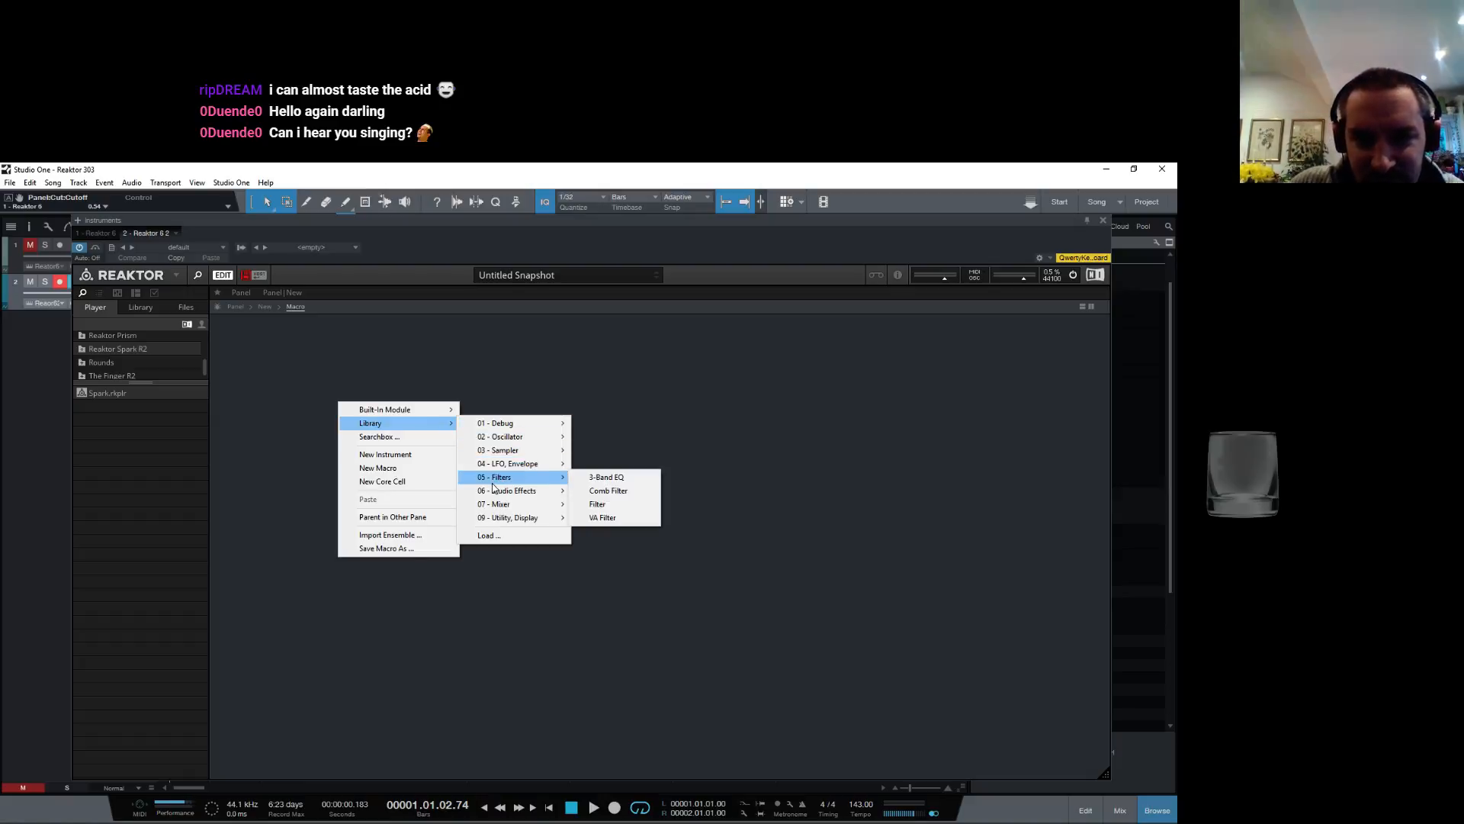
{"action": "mouse_move", "coordinate": [507, 508]}
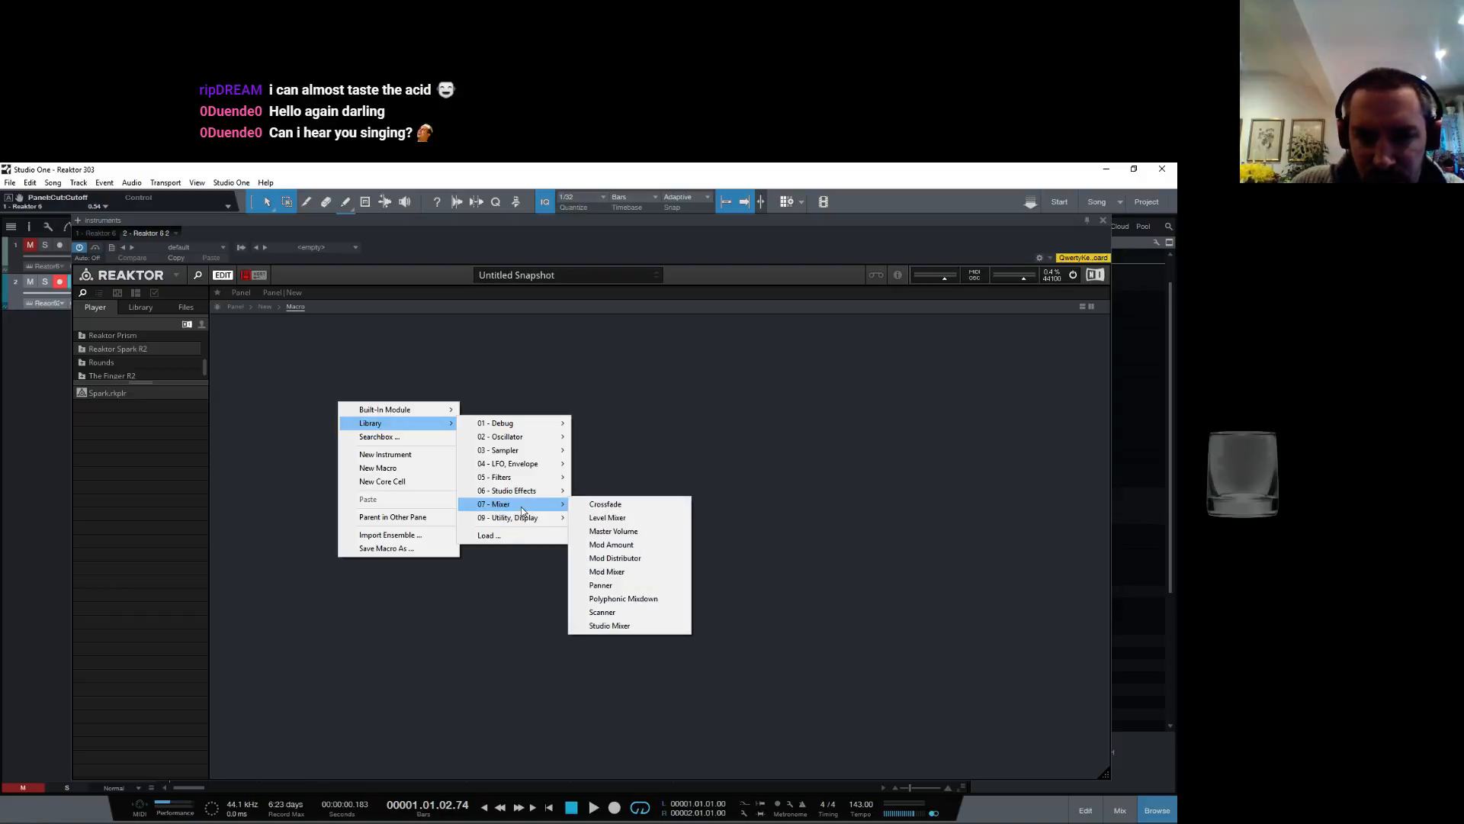
{"action": "mouse_move", "coordinate": [510, 456]}
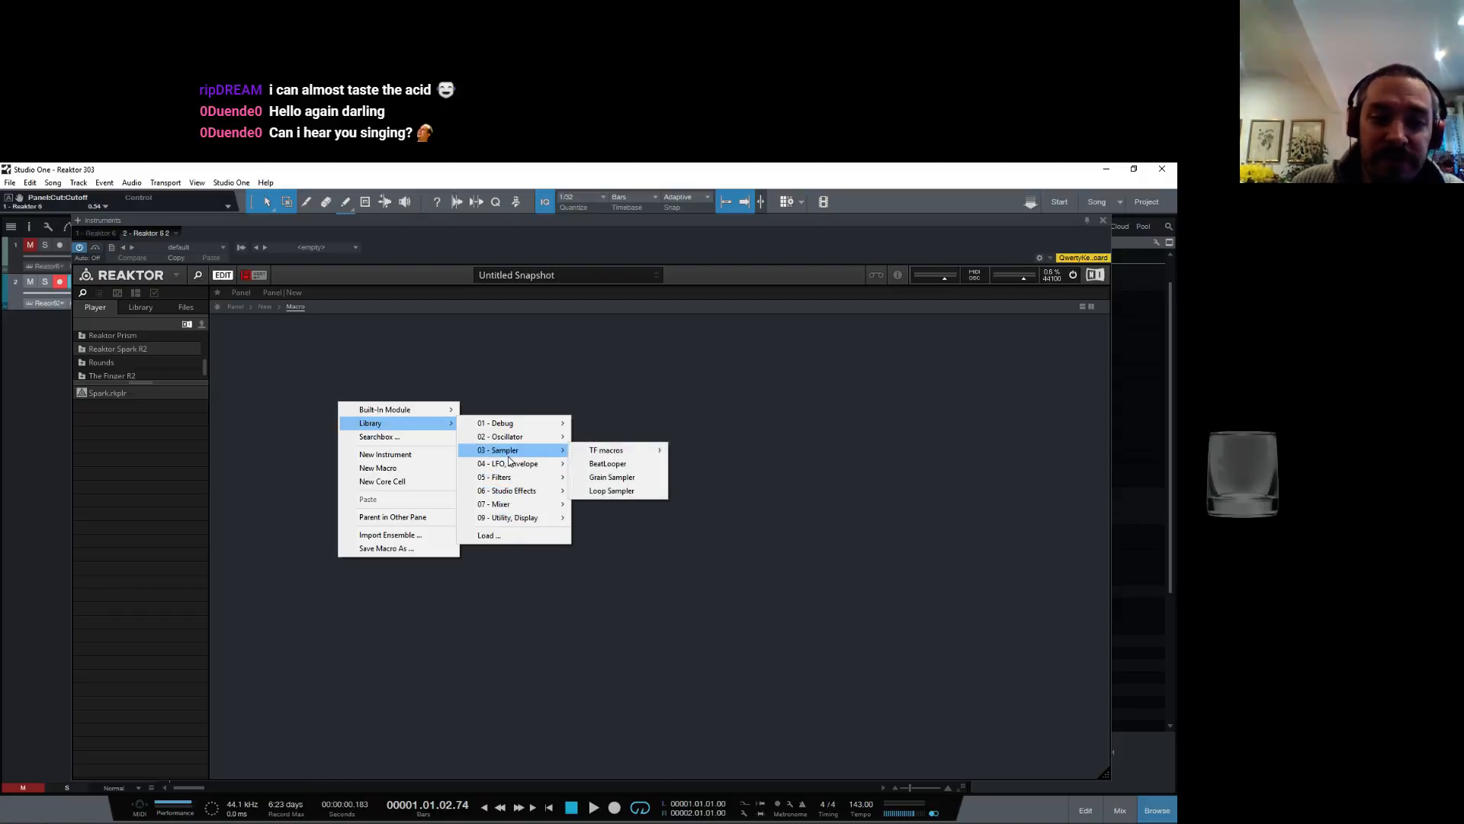
{"action": "mouse_move", "coordinate": [518, 427]}
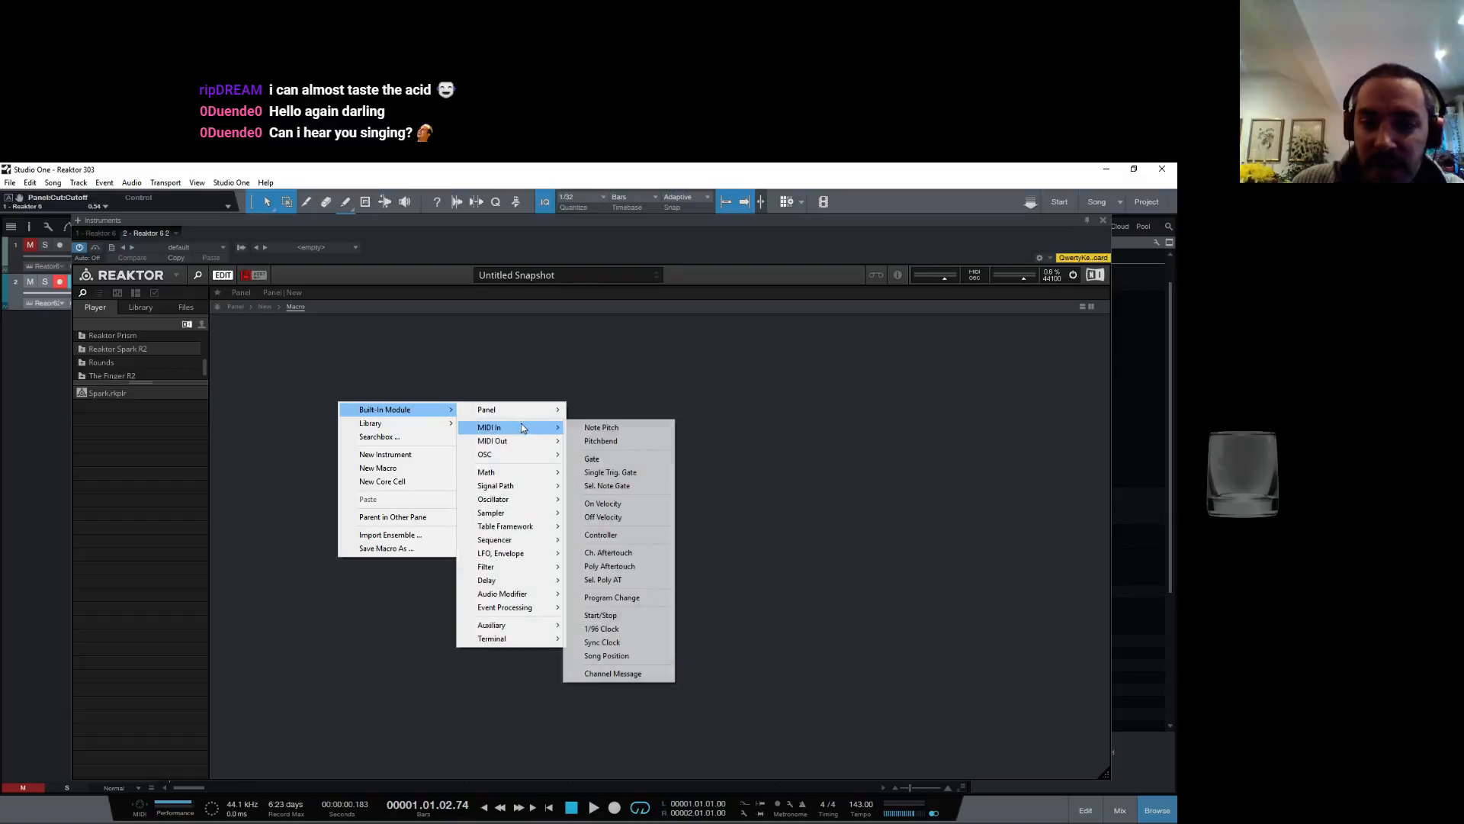
{"action": "left_click", "coordinate": [603, 427]}
Step: Add a built-in MIDI Gate module and place it directly below the Note Pitch module
{"action": "right_click", "coordinate": [381, 456]}
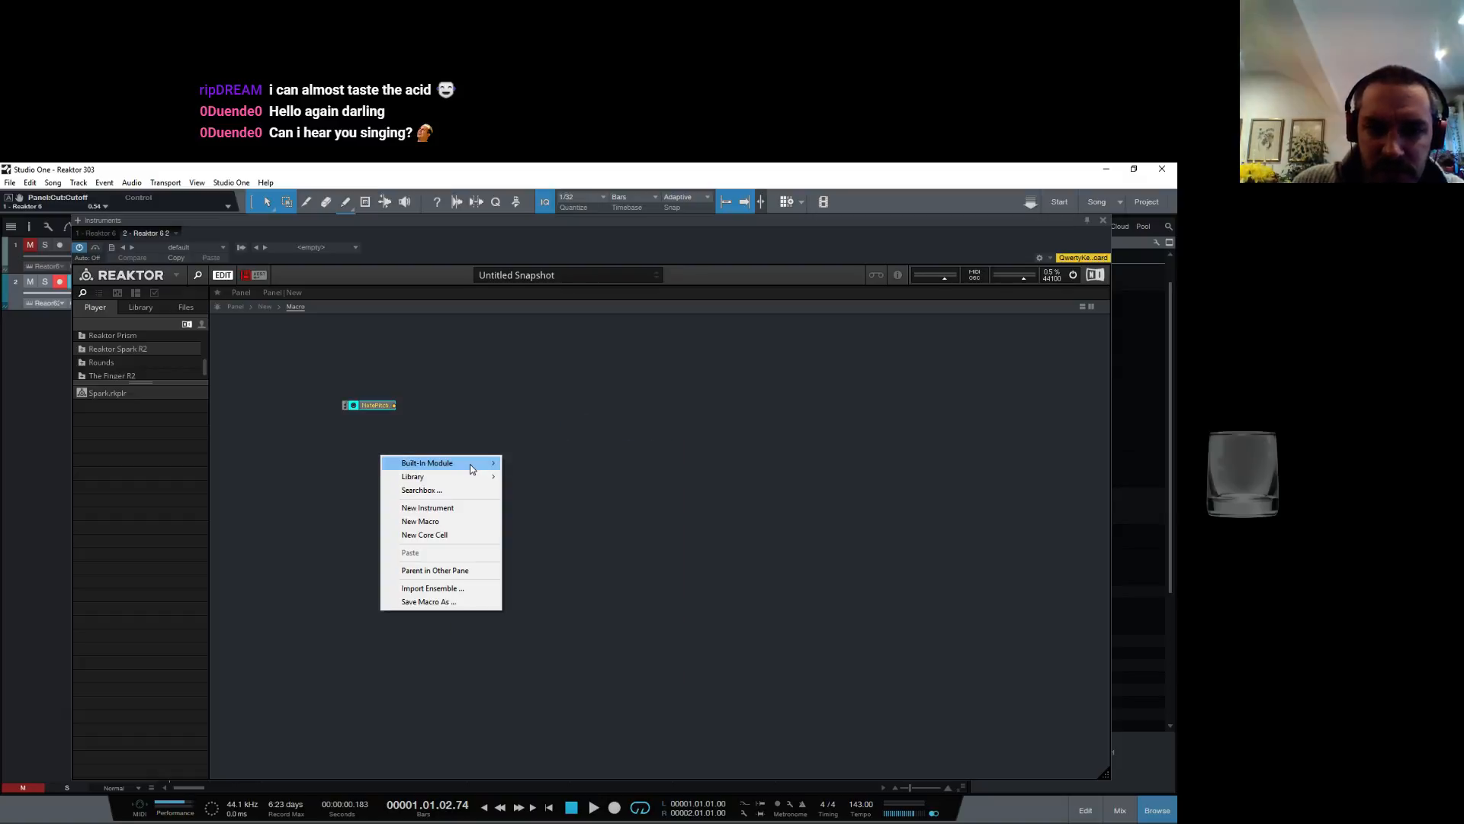
{"action": "mouse_move", "coordinate": [469, 464]}
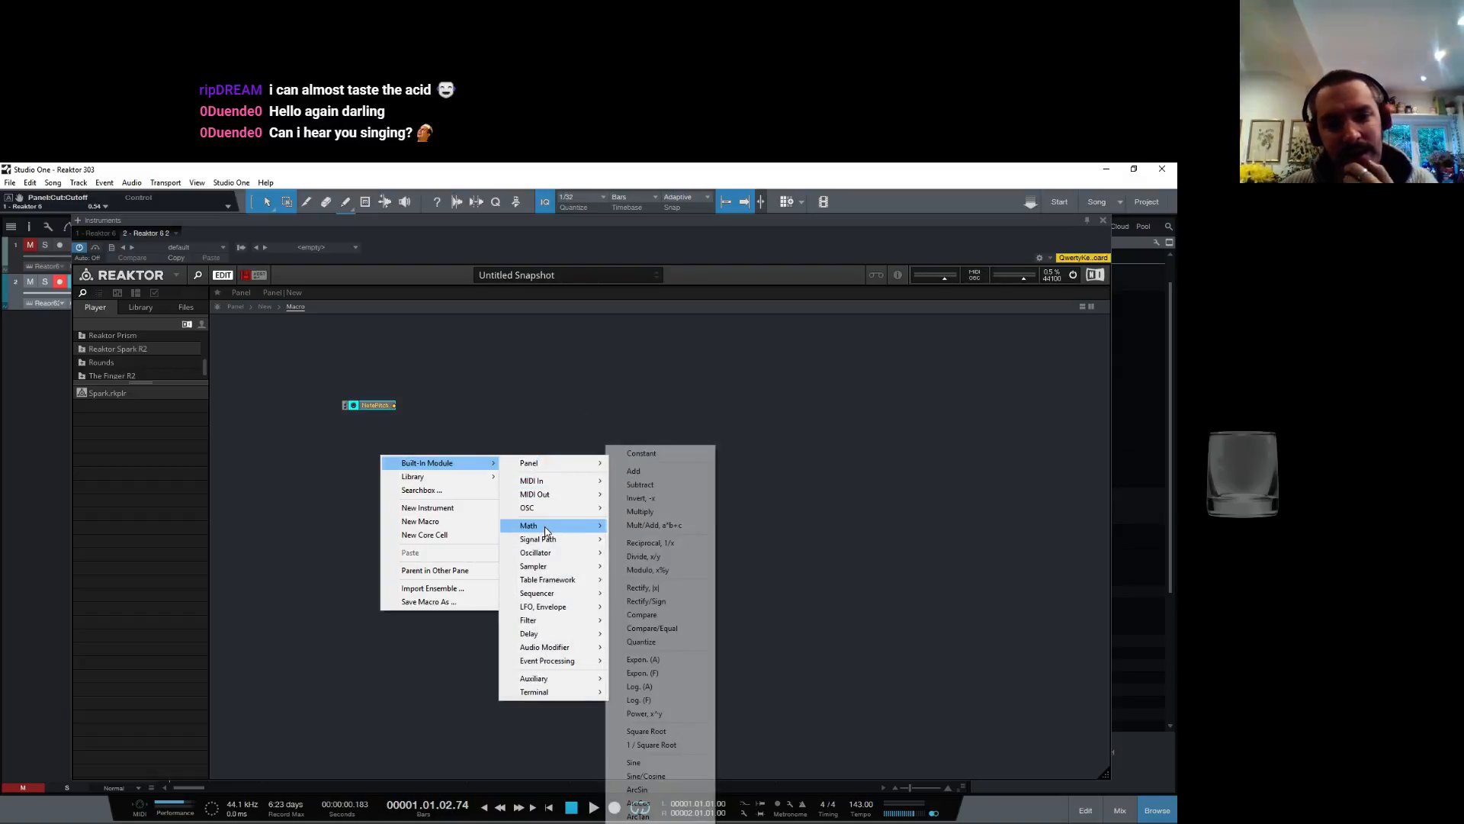
{"action": "mouse_move", "coordinate": [548, 481]}
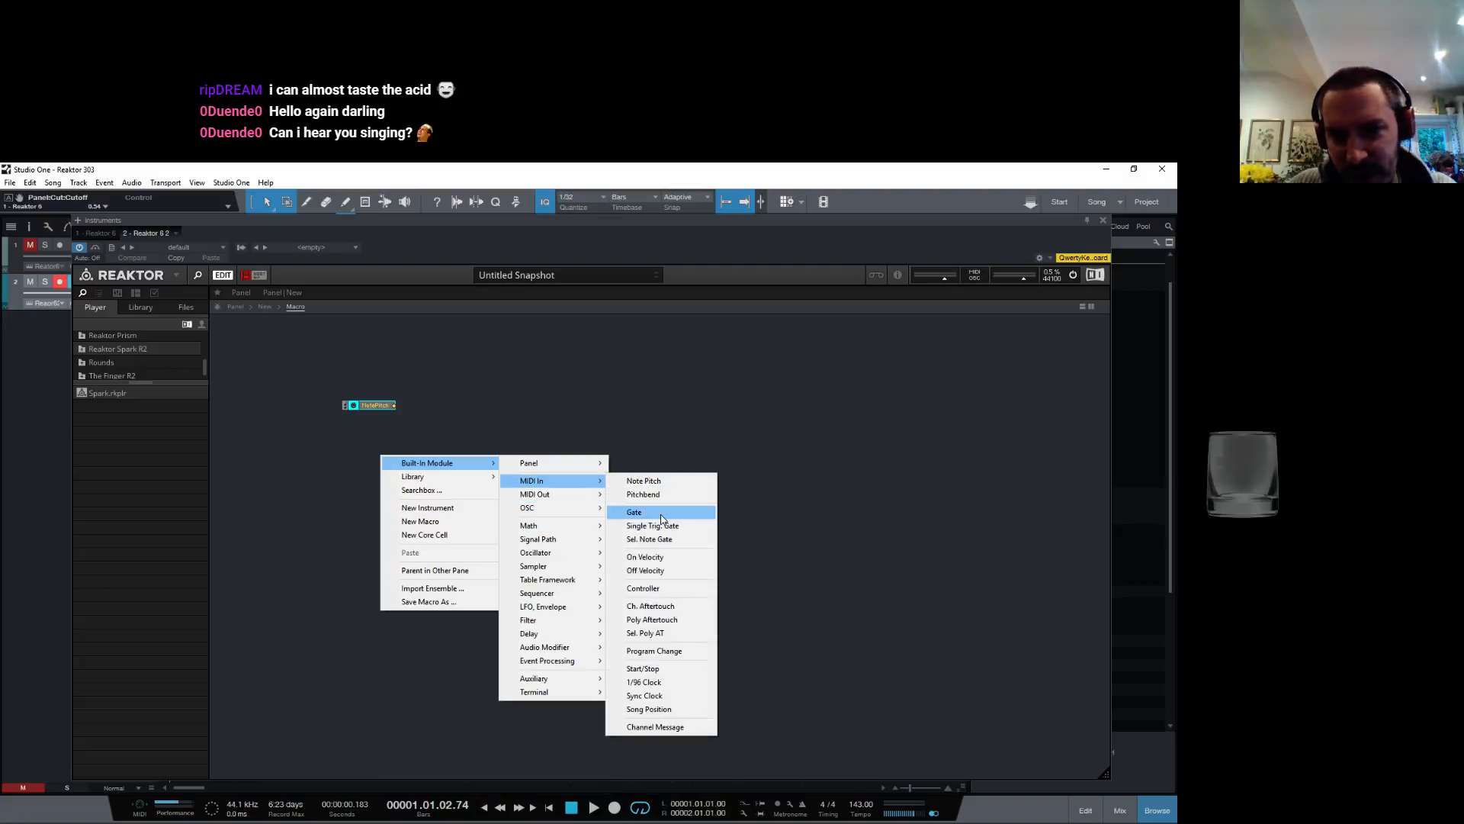
{"action": "left_click", "coordinate": [661, 519]}
{"action": "left_click_drag", "start_coordinate": [396, 442], "coordinate": [375, 420]}
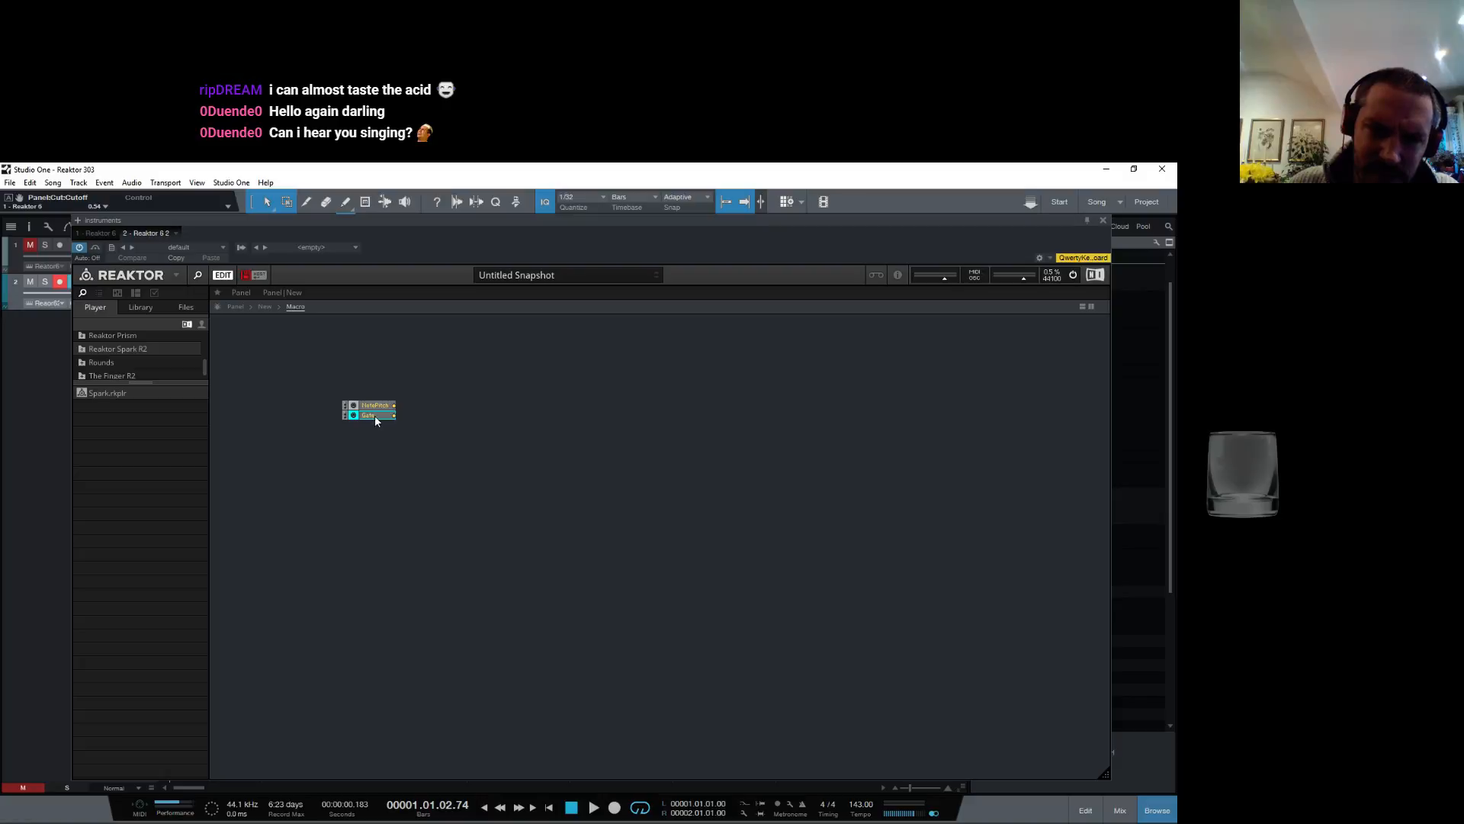
{"action": "right_click", "coordinate": [443, 452]}
{"action": "mouse_move", "coordinate": [500, 462]}
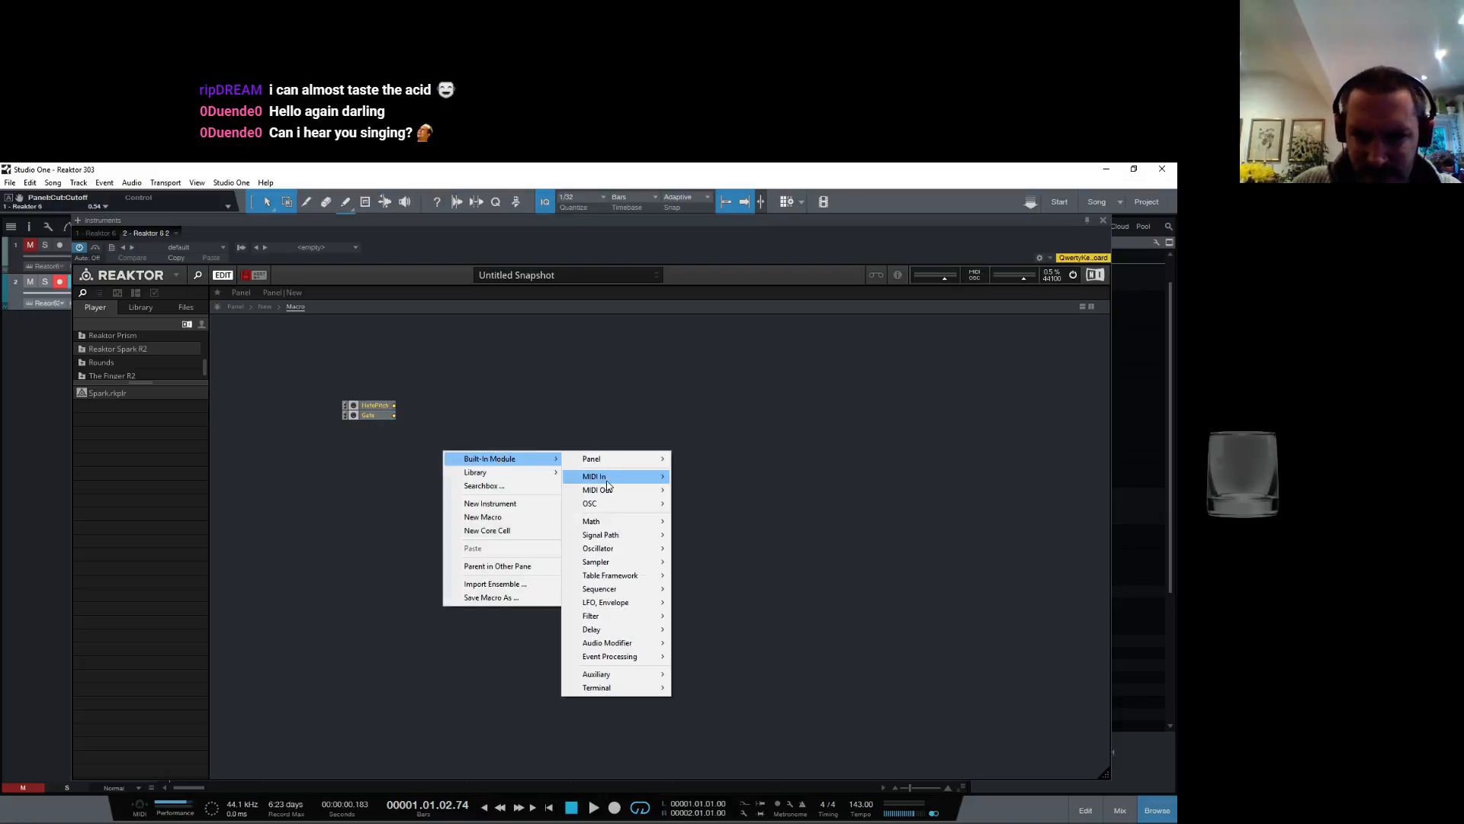
{"action": "mouse_move", "coordinate": [594, 581]}
{"action": "left_click", "coordinate": [337, 373]}
Step: Open the module properties and turn on Mono for both the Note Pitch and Gate modules
{"action": "left_click_drag", "start_coordinate": [337, 373], "coordinate": [372, 450]}
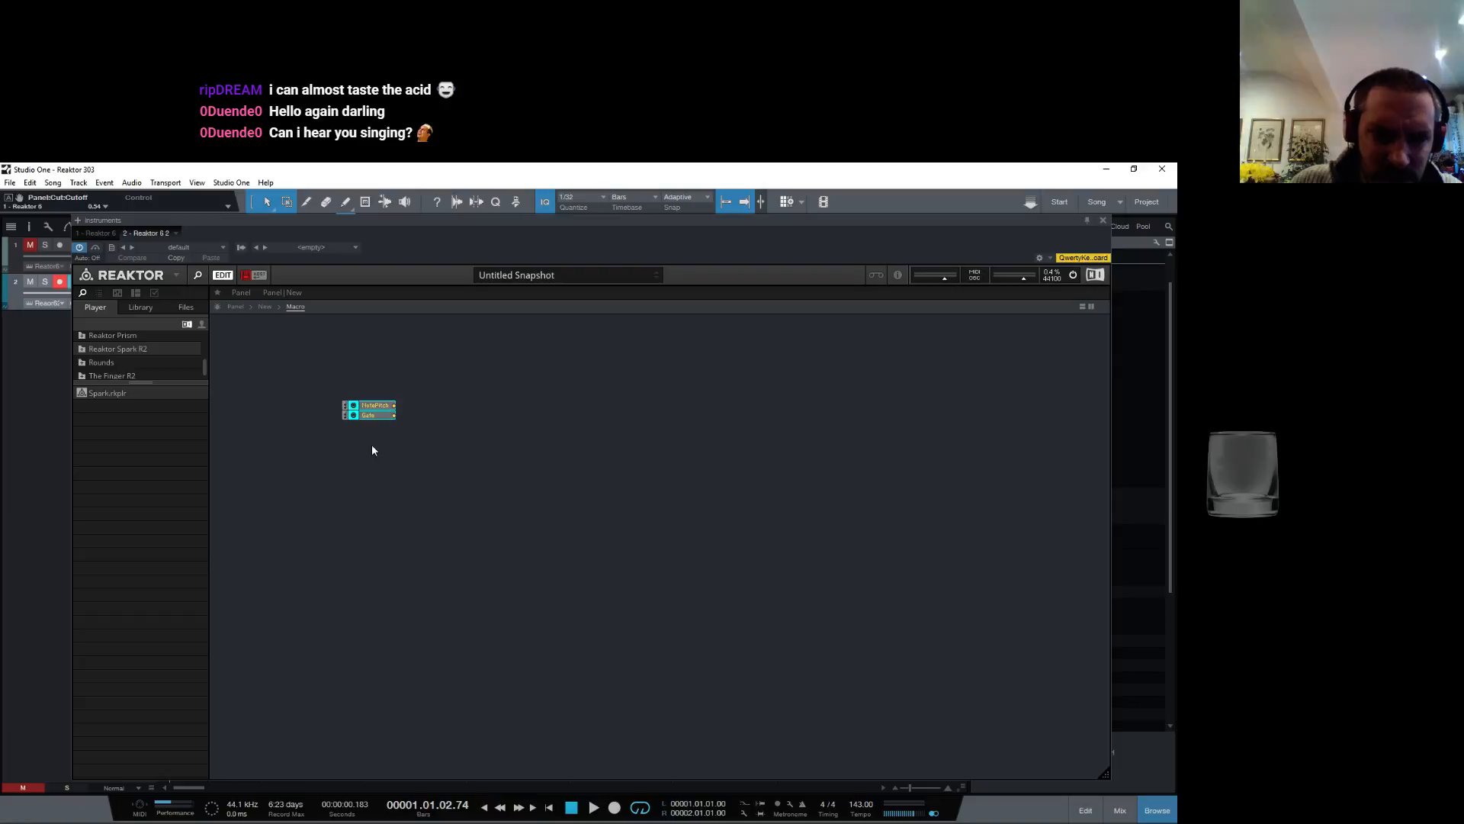
{"action": "right_click", "coordinate": [368, 401]}
{"action": "left_click", "coordinate": [406, 500]}
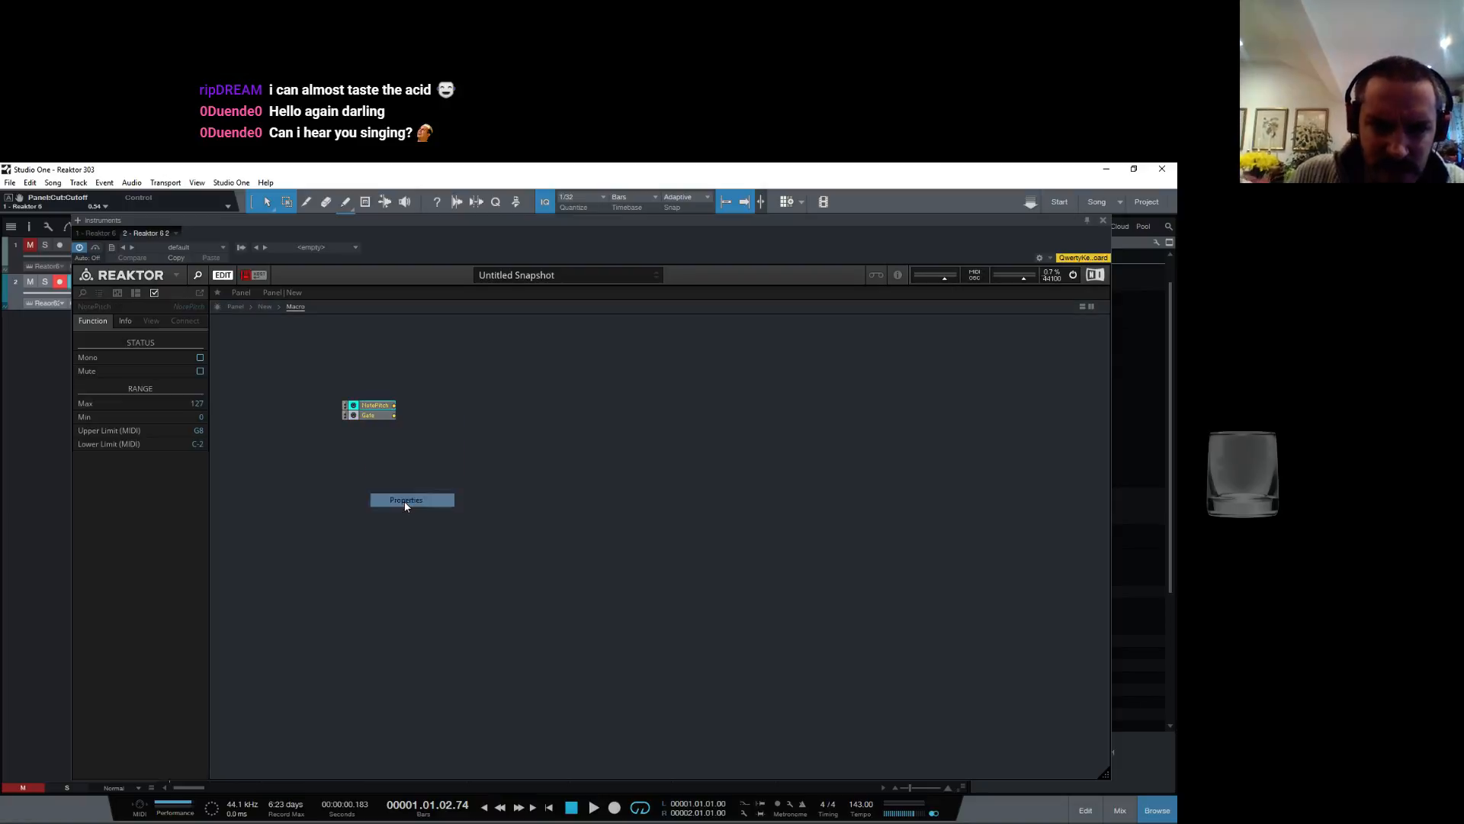
{"action": "left_click", "coordinate": [199, 358]}
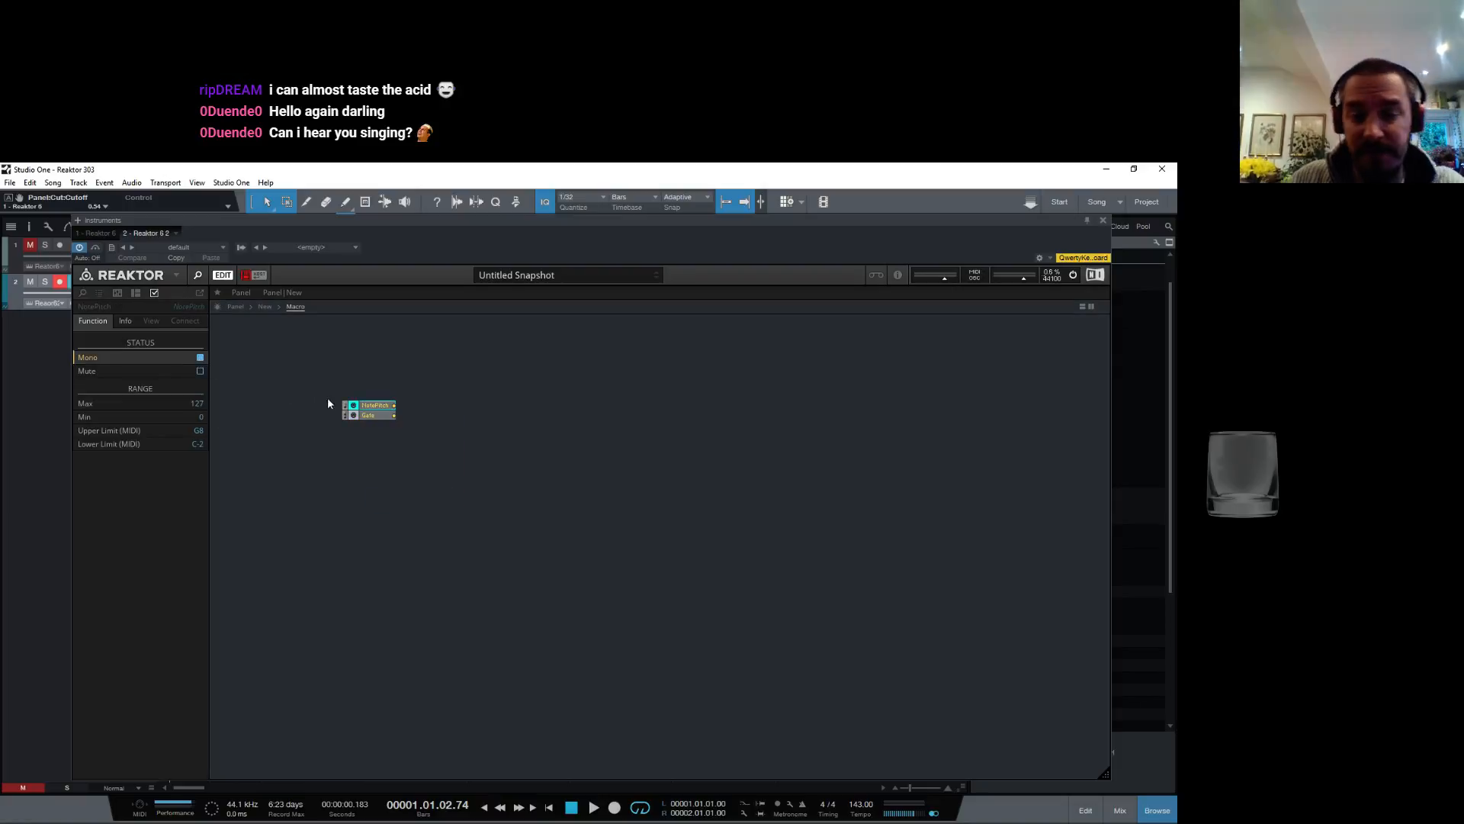
{"action": "left_click", "coordinate": [372, 416]}
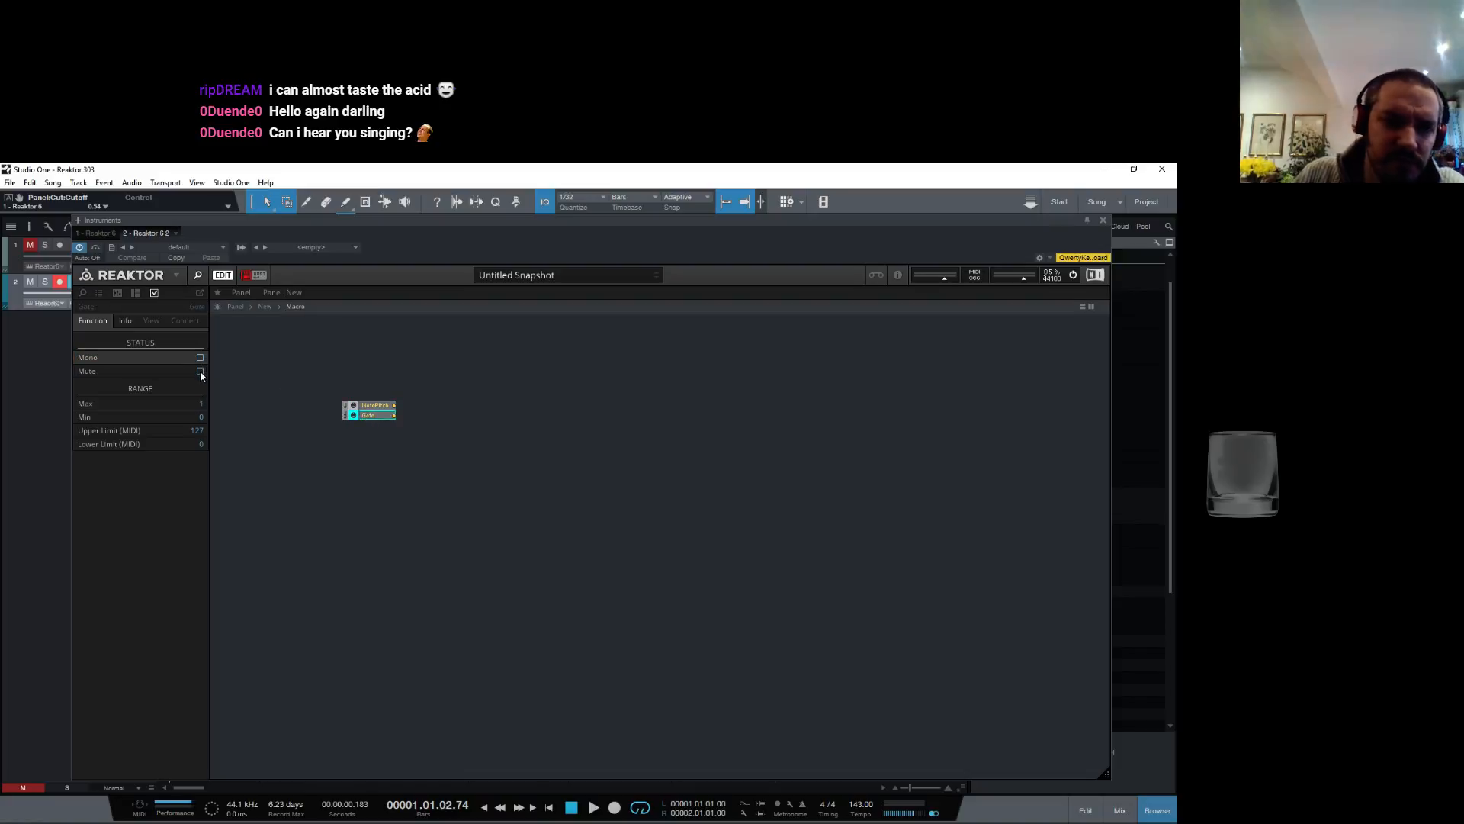
{"action": "left_click", "coordinate": [199, 357]}
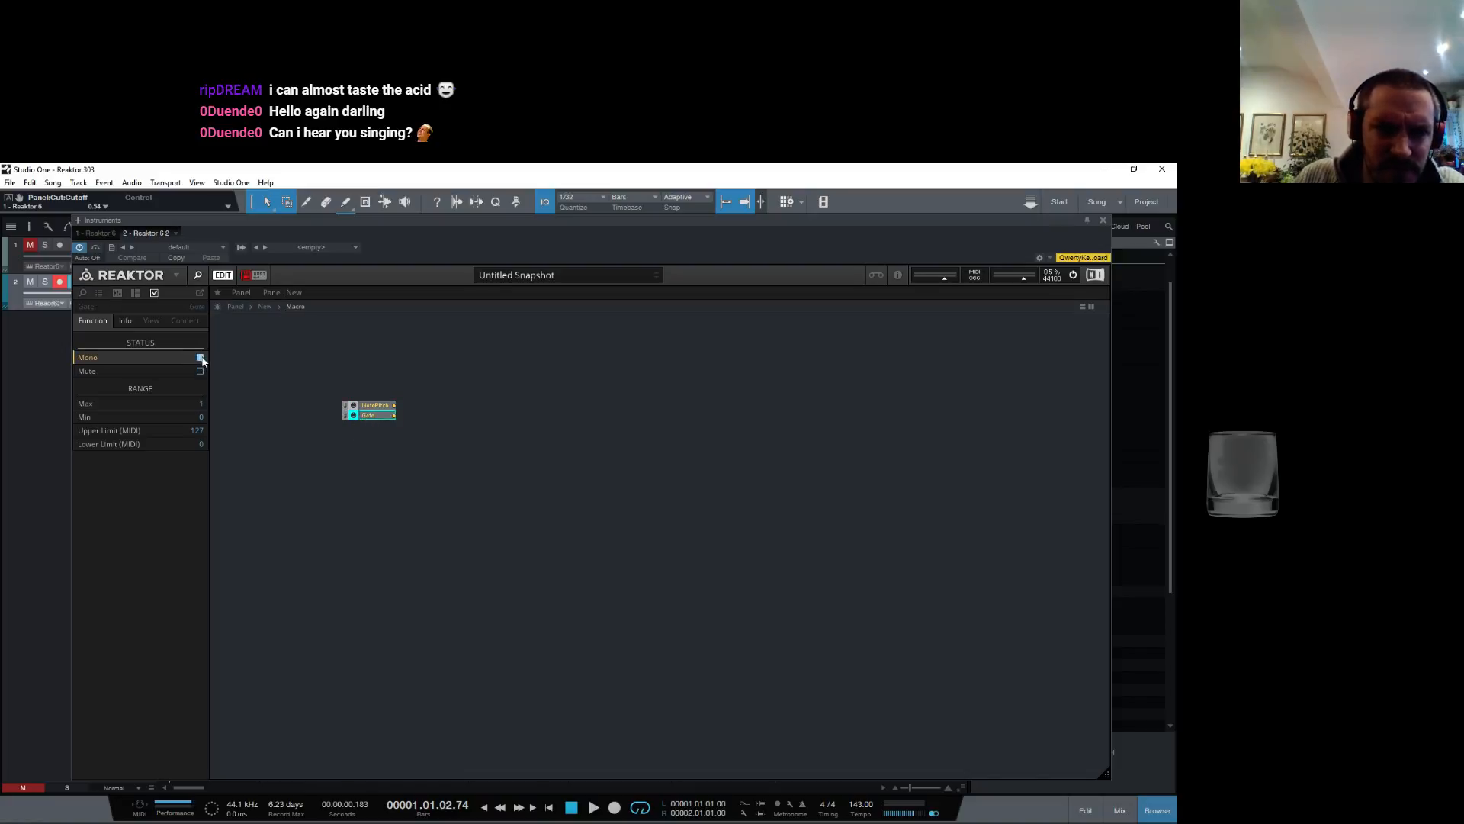
{"action": "left_click_drag", "start_coordinate": [316, 357], "coordinate": [504, 492]}
{"action": "left_click", "coordinate": [350, 536]}
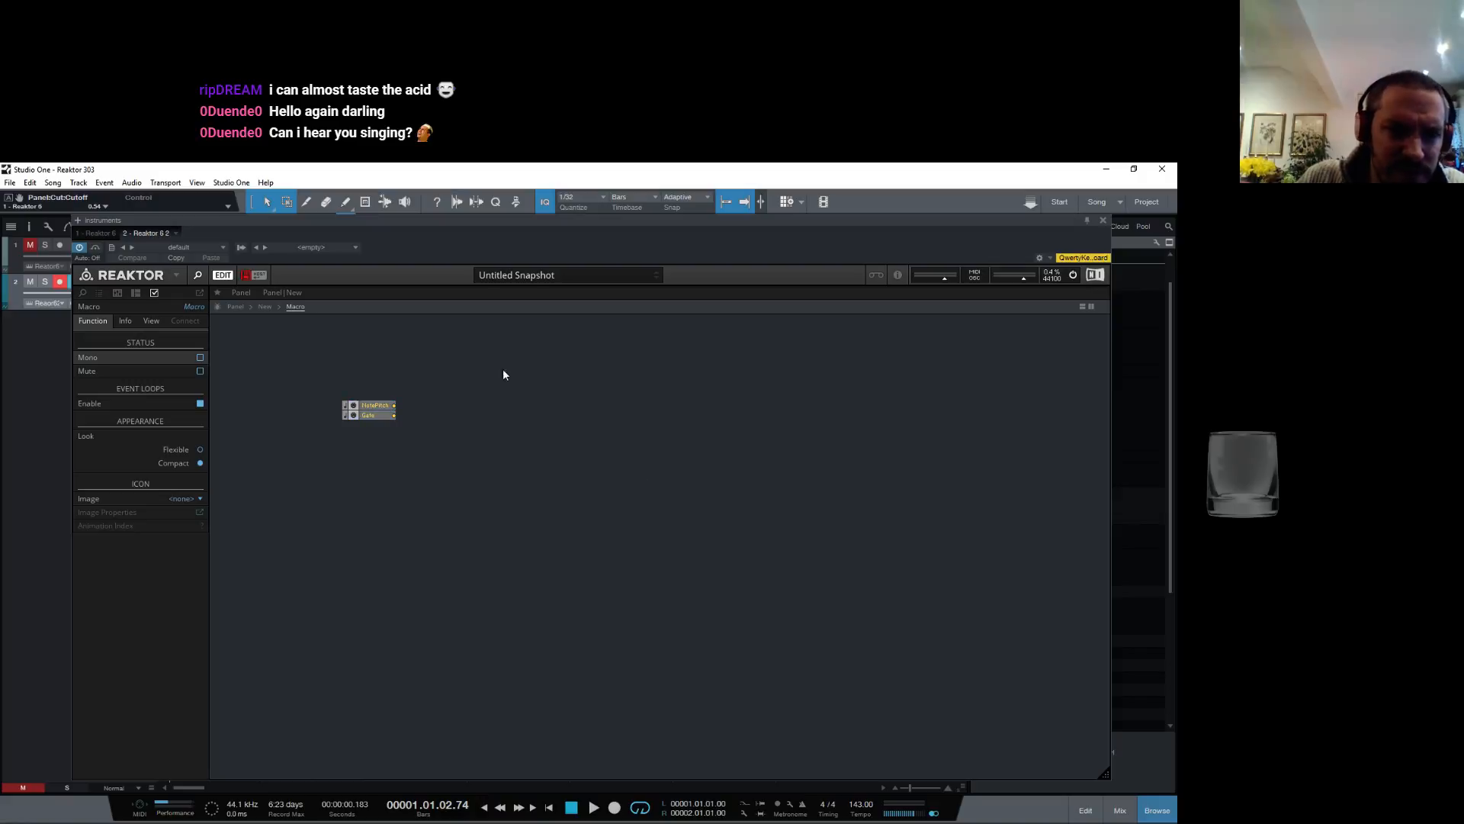
Step: Return to the ensemble level, lock the ensemble's voices, and turn on Mono for the macro
{"action": "left_click", "coordinate": [259, 307]}
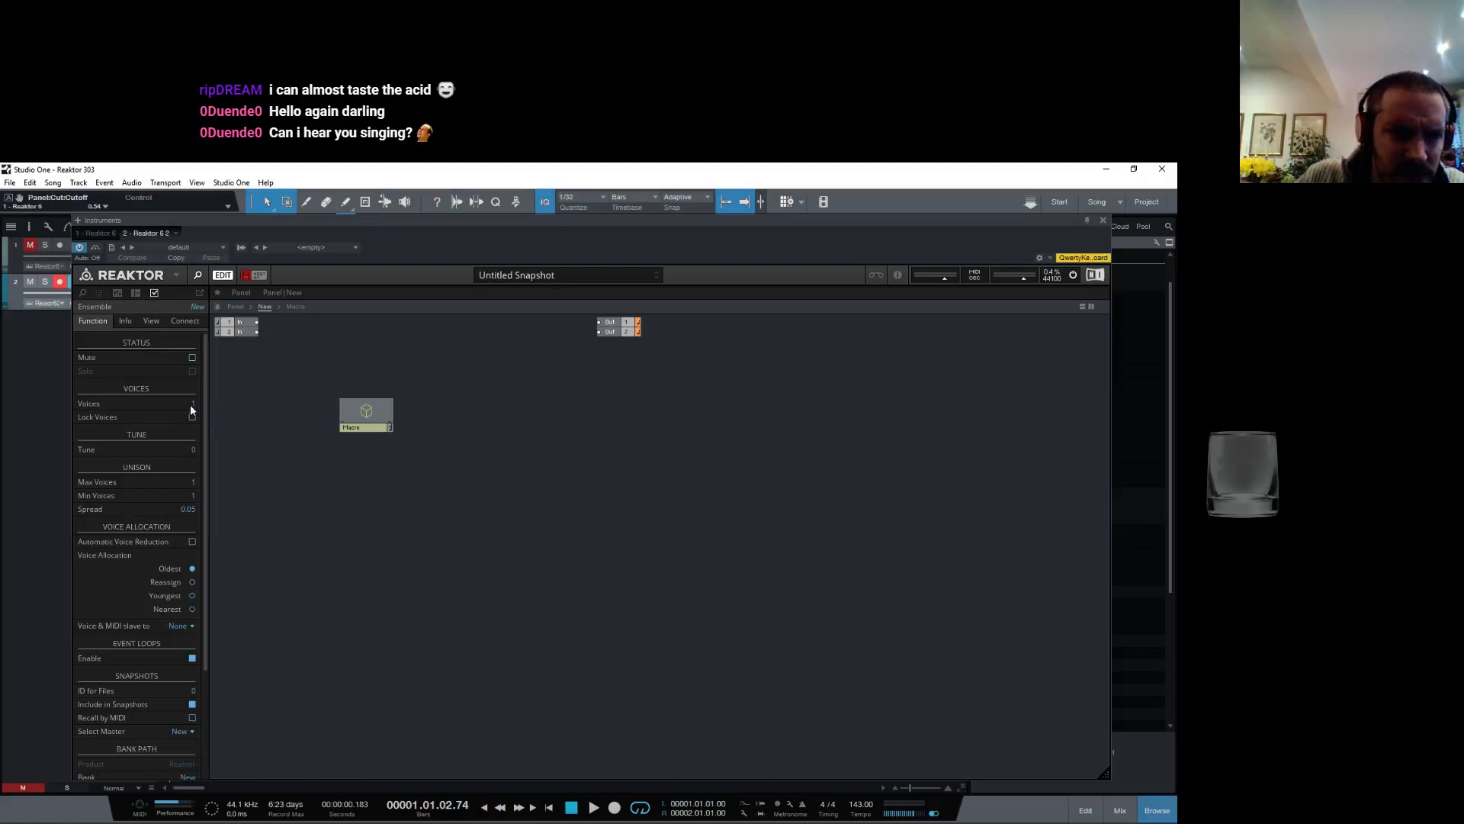
{"action": "left_click", "coordinate": [192, 418]}
{"action": "left_click_drag", "start_coordinate": [363, 418], "coordinate": [326, 429]}
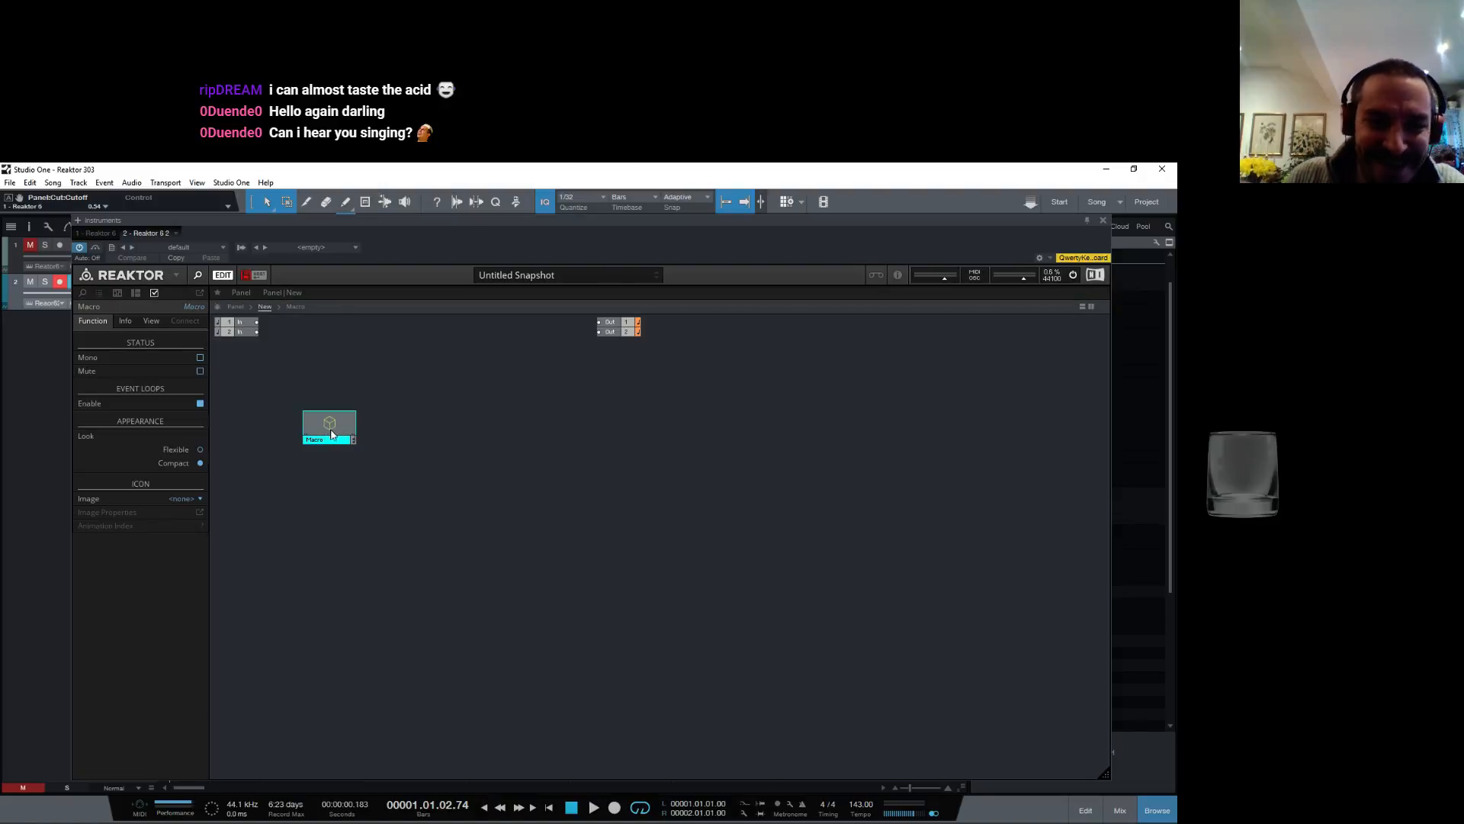
{"action": "left_click", "coordinate": [200, 357]}
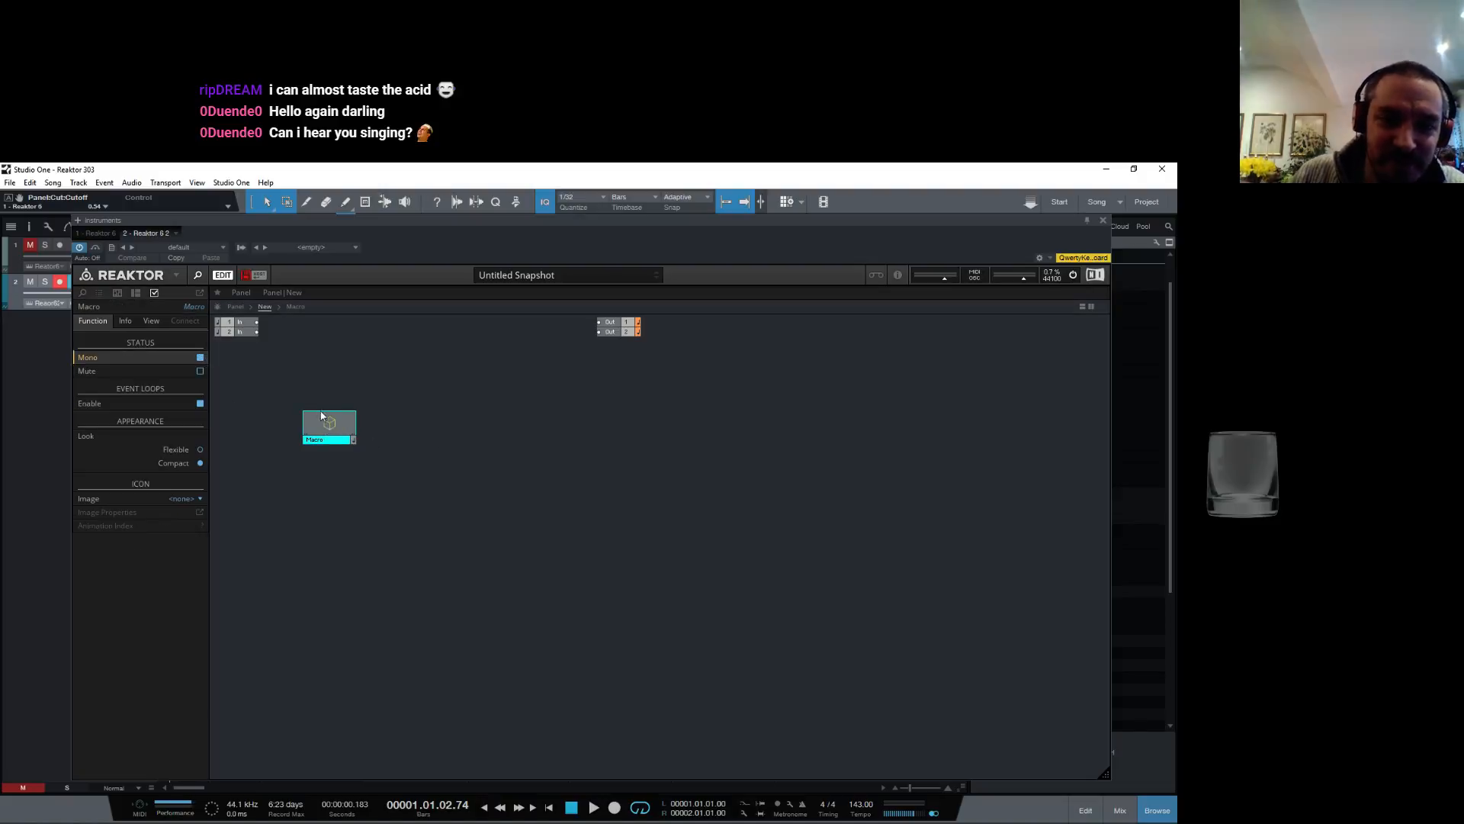
Step: Rename the macro in the ensemble structure as Midi
{"action": "left_click_drag", "start_coordinate": [323, 441], "coordinate": [319, 441]}
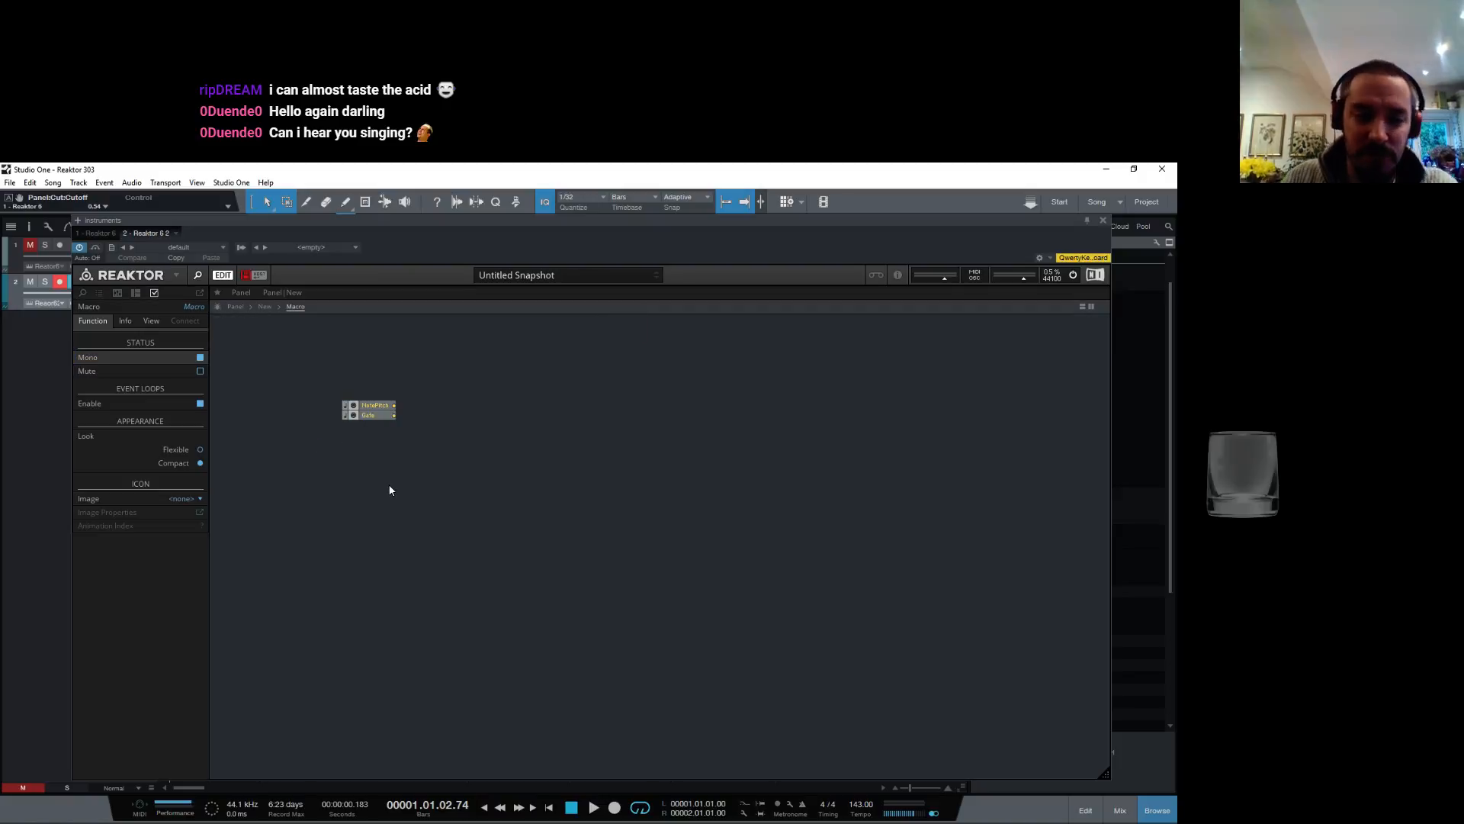
{"action": "left_click", "coordinate": [302, 392]}
{"action": "double_click", "coordinate": [313, 440]}
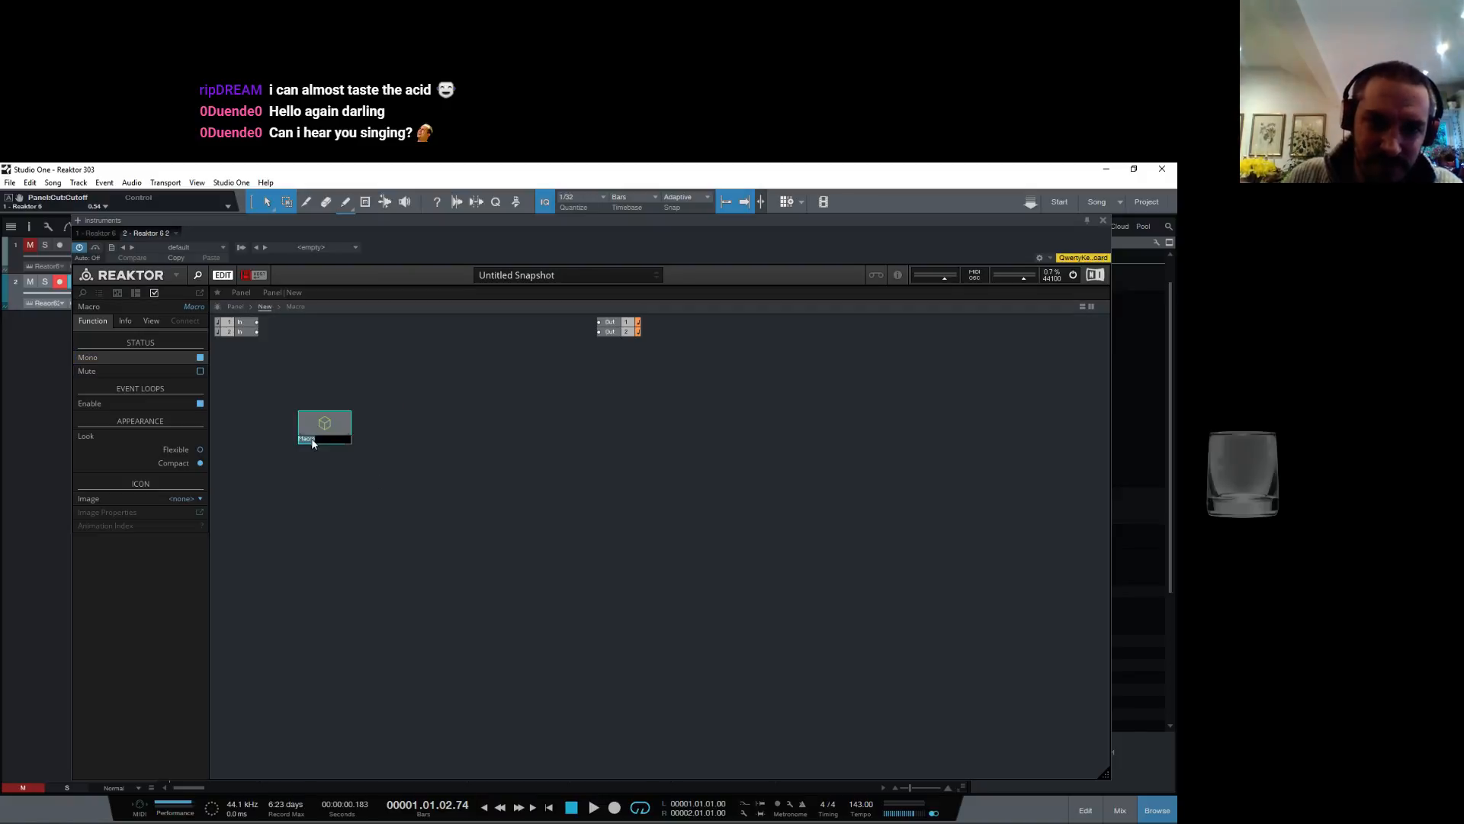
{"action": "type", "text": "Mi"}
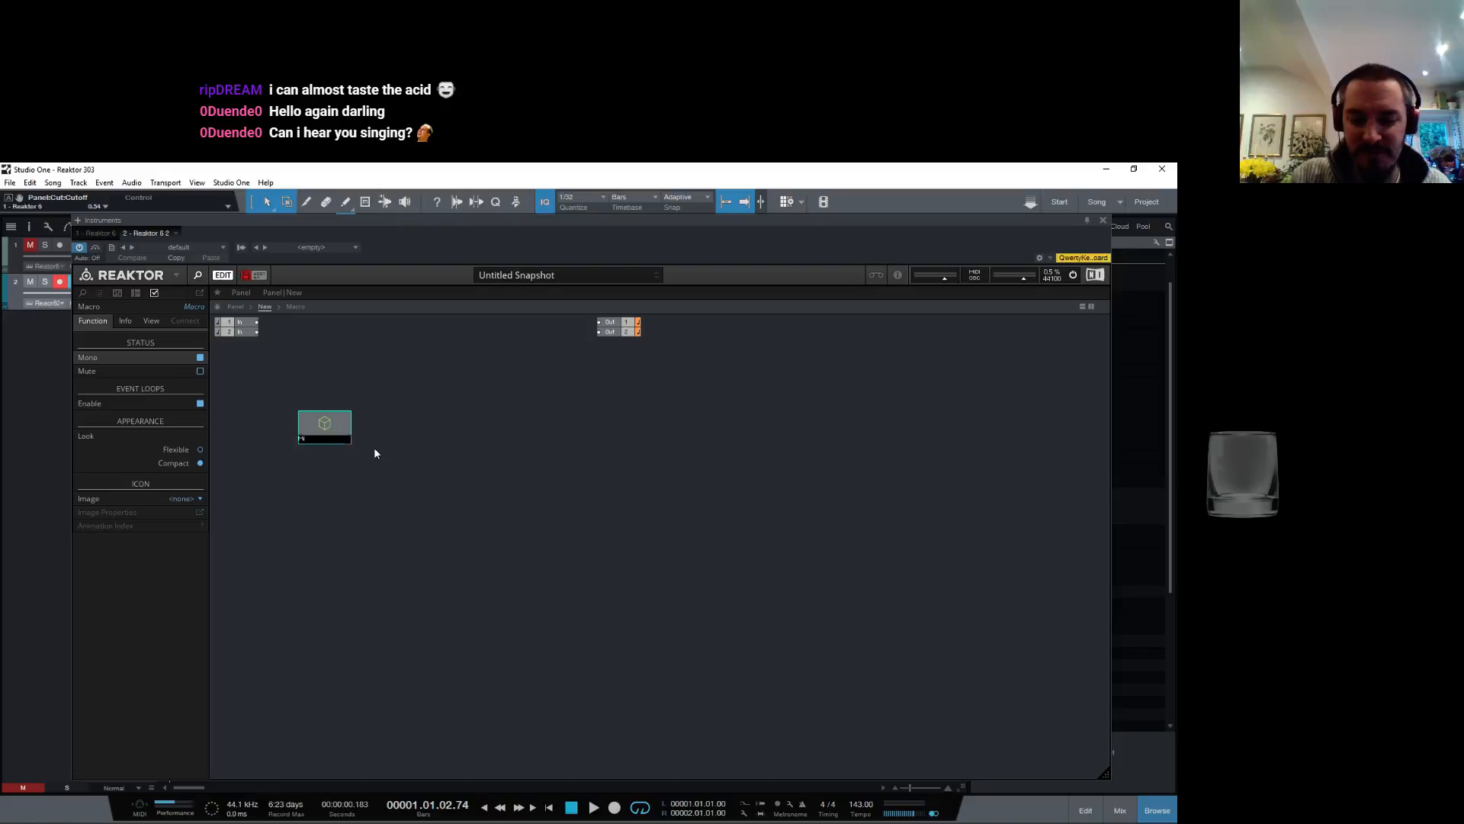
{"action": "type", "text": "di"}
{"action": "left_click", "coordinate": [386, 415]}
Step: Open the Midi macro and add two Out Port terminals, one below the other, beside the MIDI modules
{"action": "double_click", "coordinate": [324, 424]}
{"action": "right_click", "coordinate": [599, 420]}
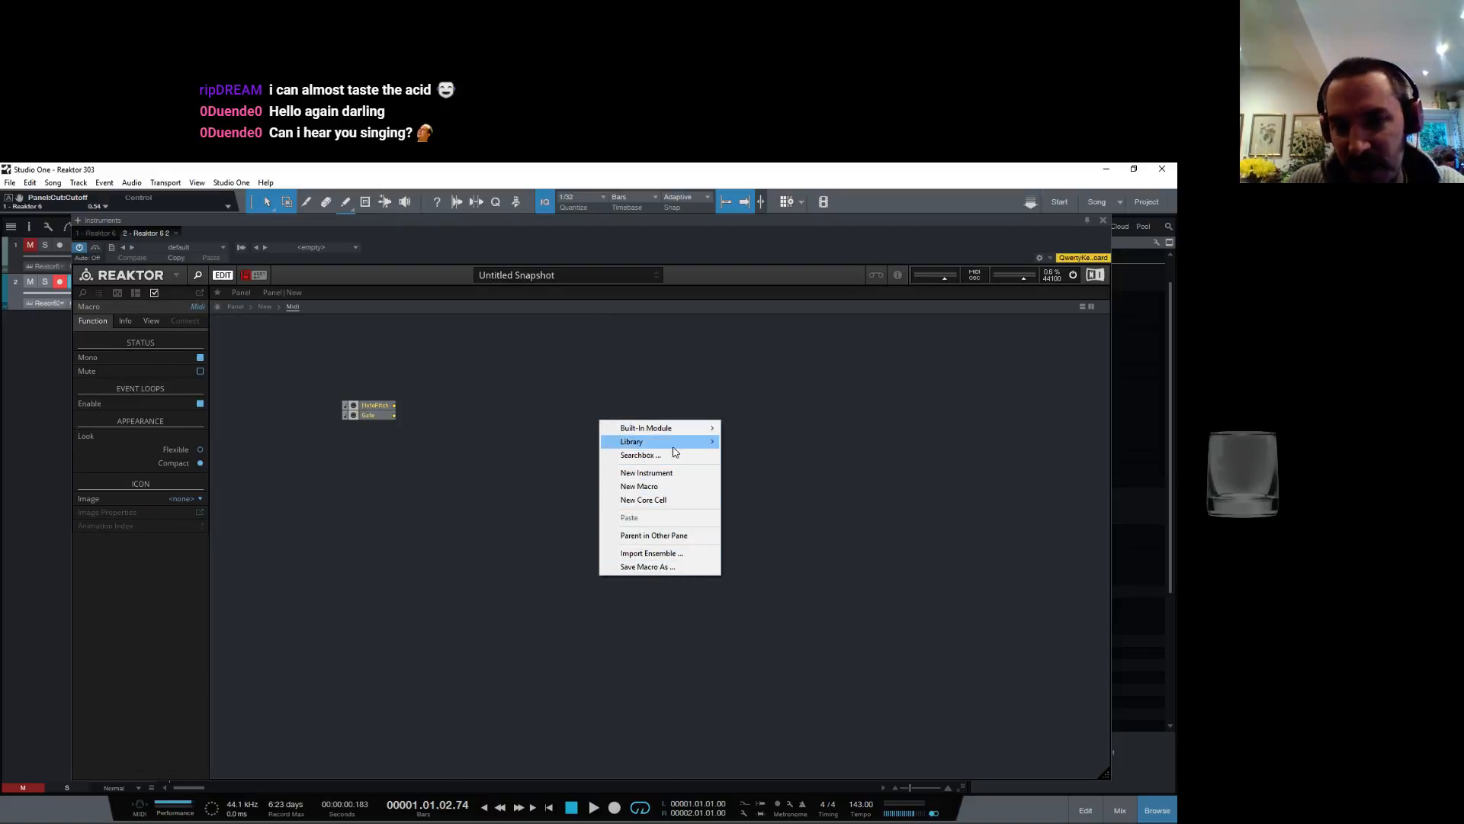
{"action": "mouse_move", "coordinate": [675, 430]}
{"action": "mouse_move", "coordinate": [755, 659]}
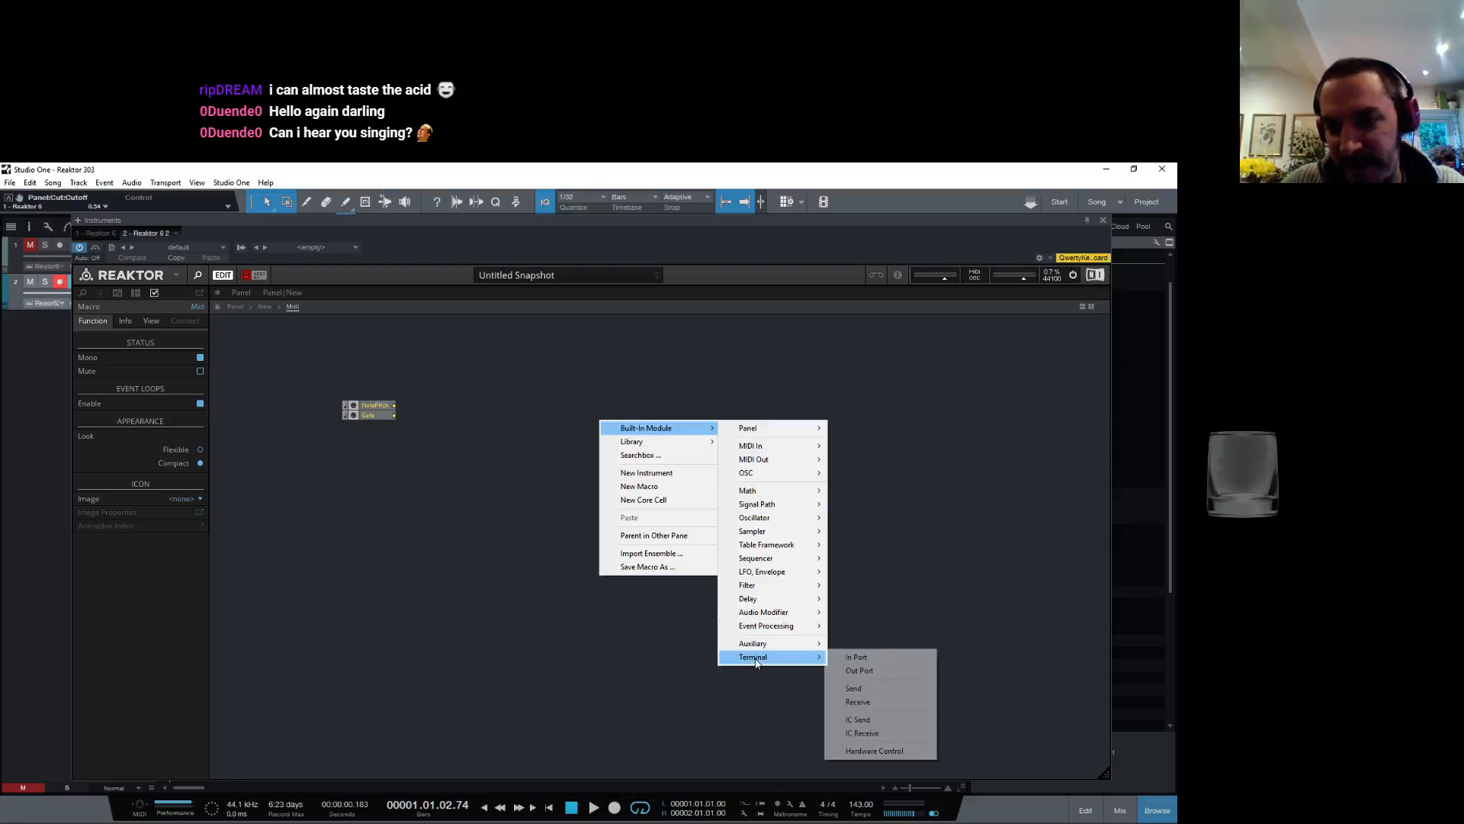
{"action": "left_click", "coordinate": [862, 670]}
{"action": "left_click", "coordinate": [611, 426]}
{"action": "right_click", "coordinate": [608, 441]}
{"action": "mouse_move", "coordinate": [656, 449]}
{"action": "mouse_move", "coordinate": [779, 680]}
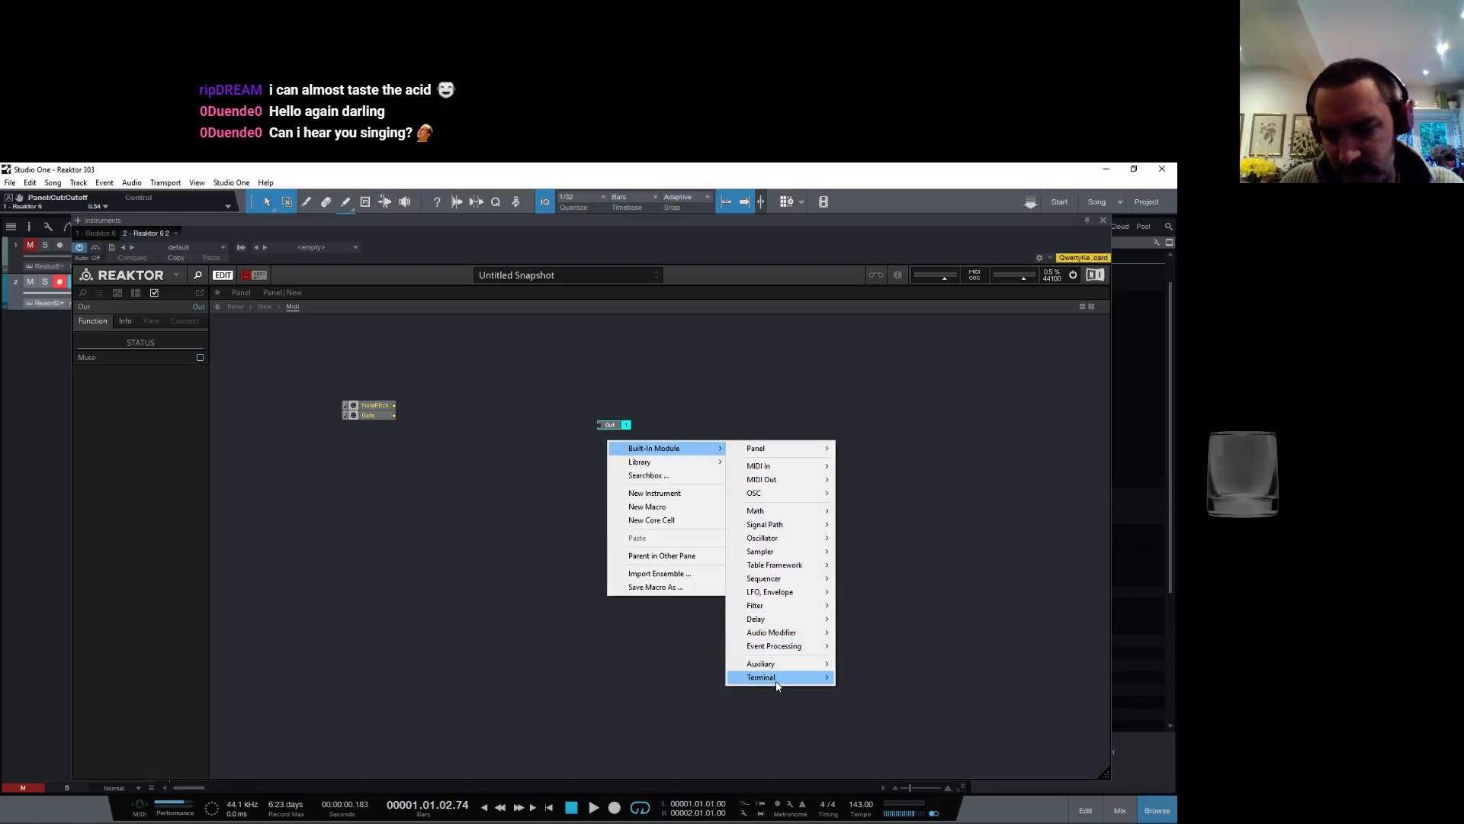
{"action": "left_click", "coordinate": [859, 690]}
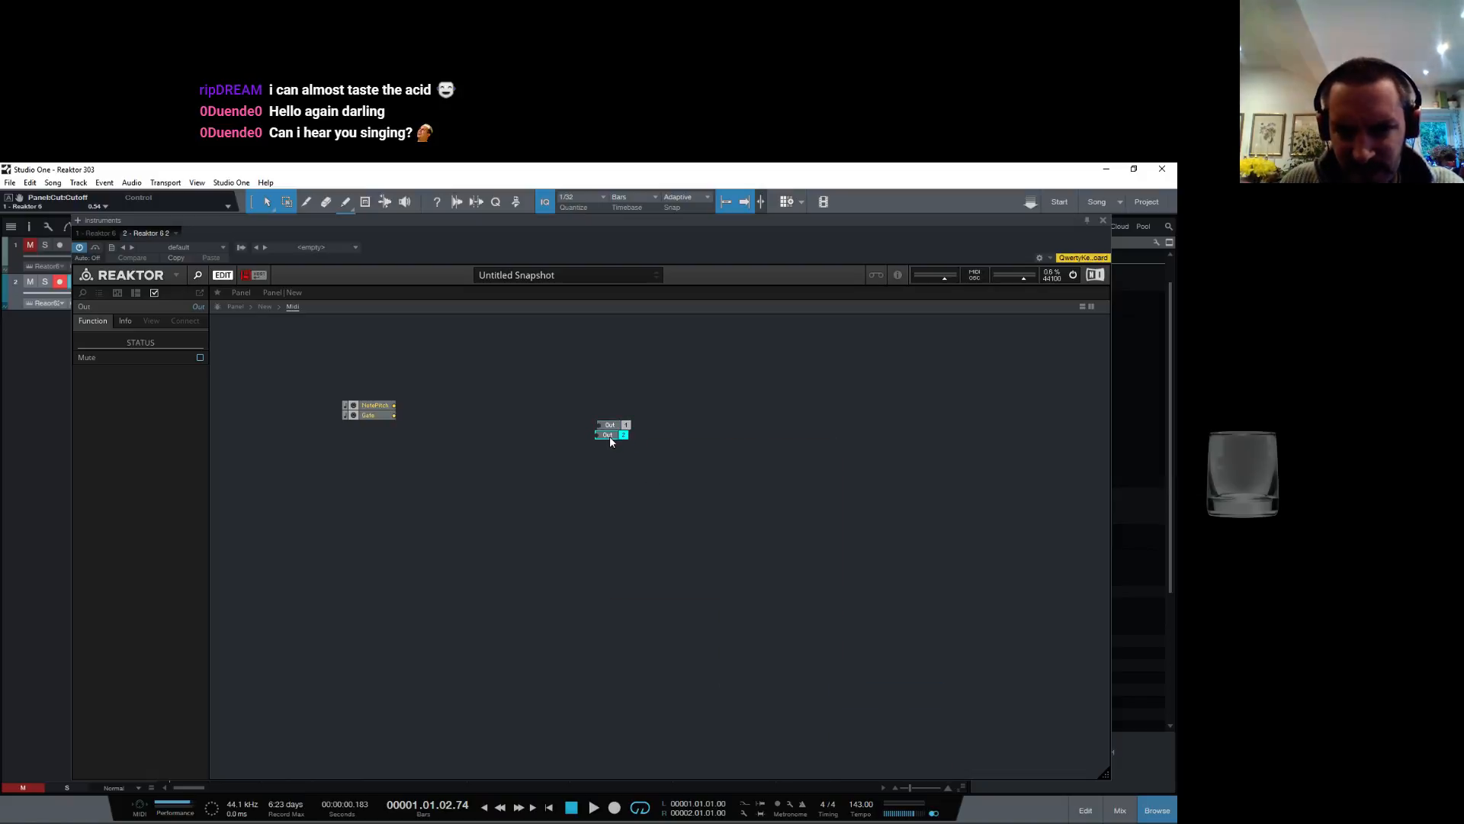
Step: Align the second output port under the first and rename the ports MP and MG
{"action": "left_click_drag", "start_coordinate": [613, 441], "coordinate": [627, 435]}
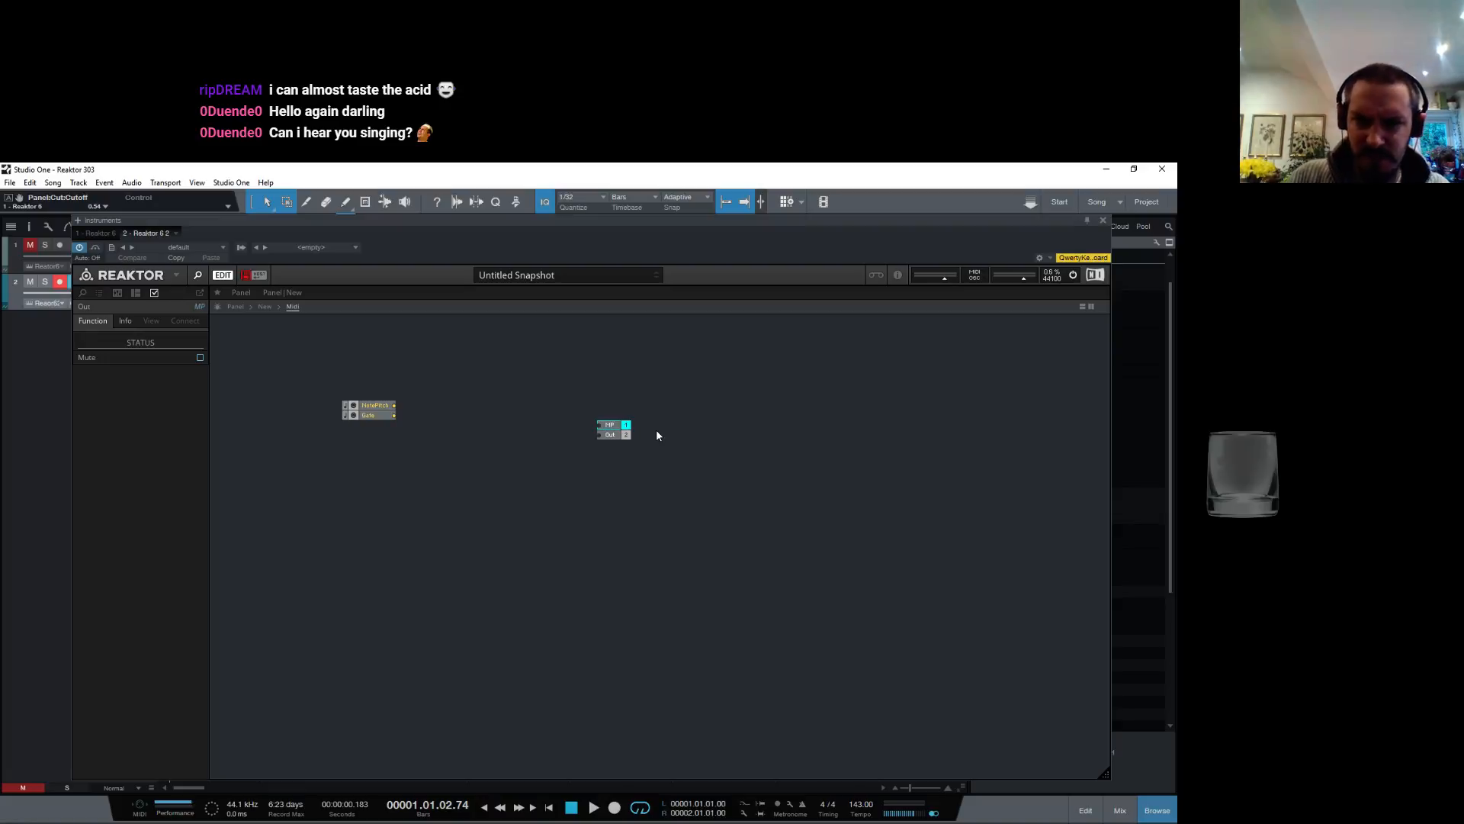
{"action": "left_click", "coordinate": [610, 435]}
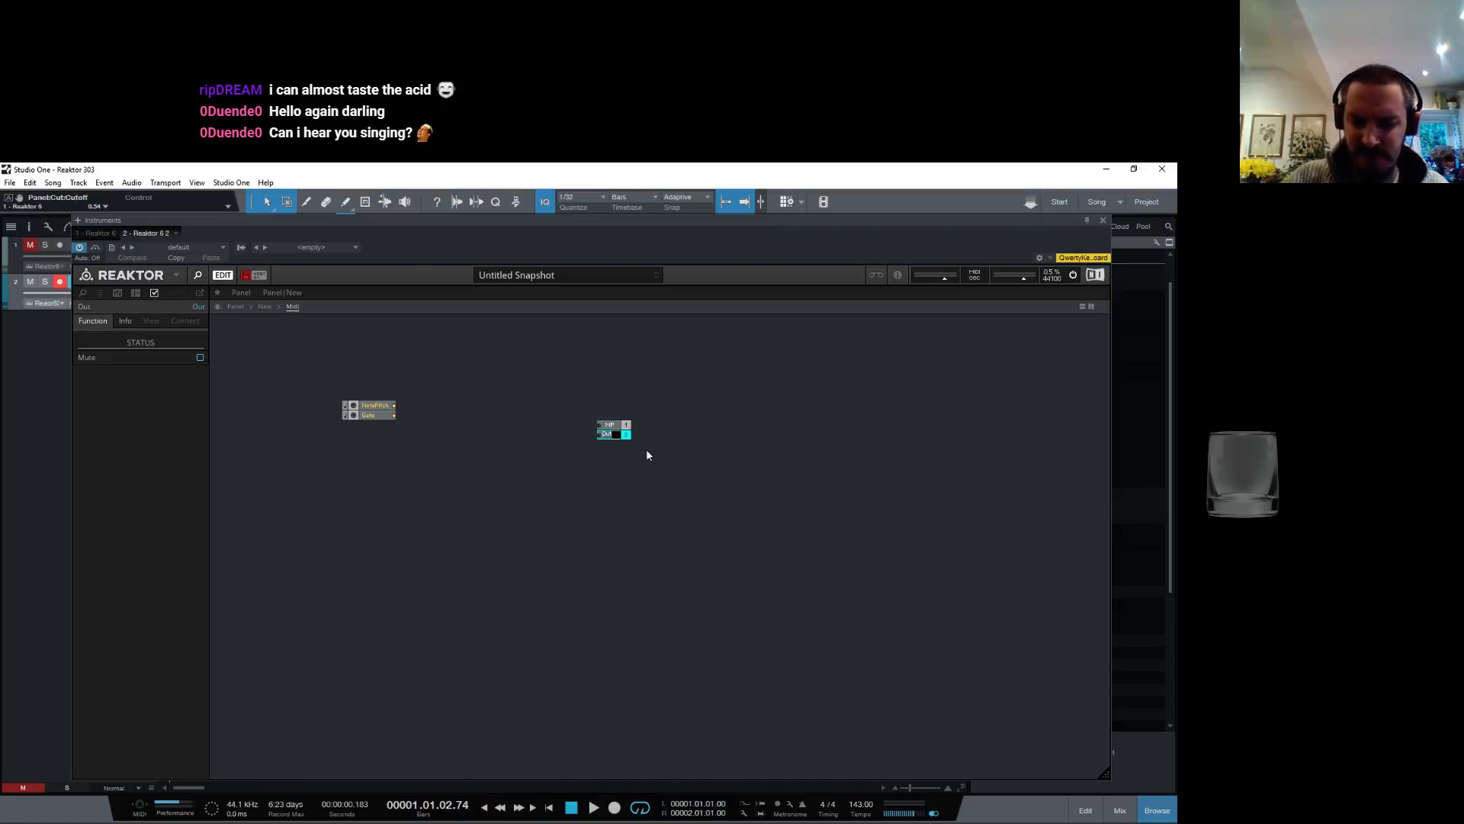
{"action": "type", "text": "MG"}
{"action": "key", "text": "Return"}
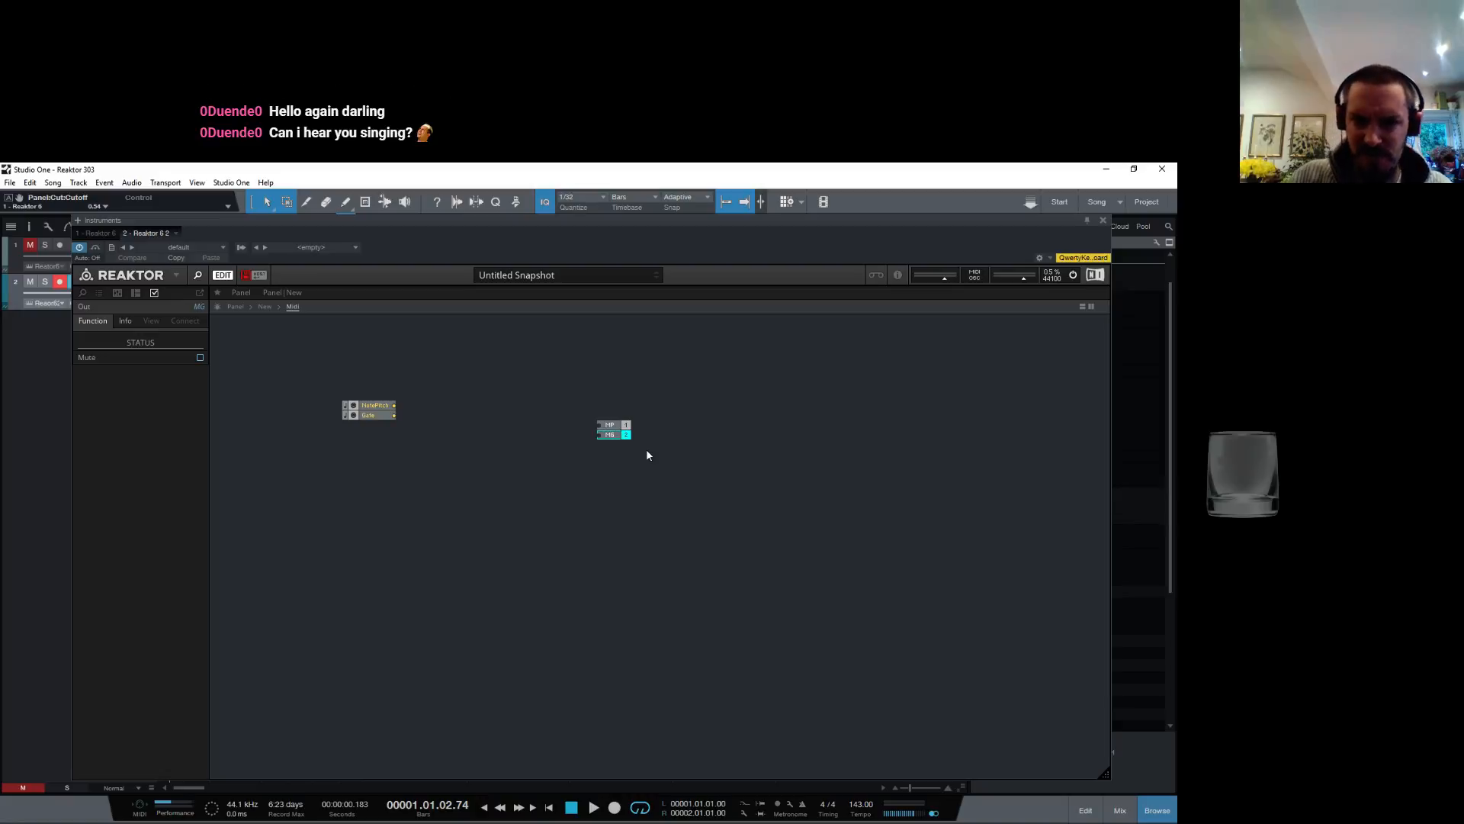
Step: Wire Note Pitch to the MP port and Gate to the MG port, and return to the ensemble level
{"action": "left_click", "coordinate": [474, 408]}
{"action": "left_click_drag", "start_coordinate": [394, 405], "coordinate": [599, 425]}
{"action": "left_click_drag", "start_coordinate": [393, 417], "coordinate": [603, 443]}
{"action": "double_click", "coordinate": [577, 479]}
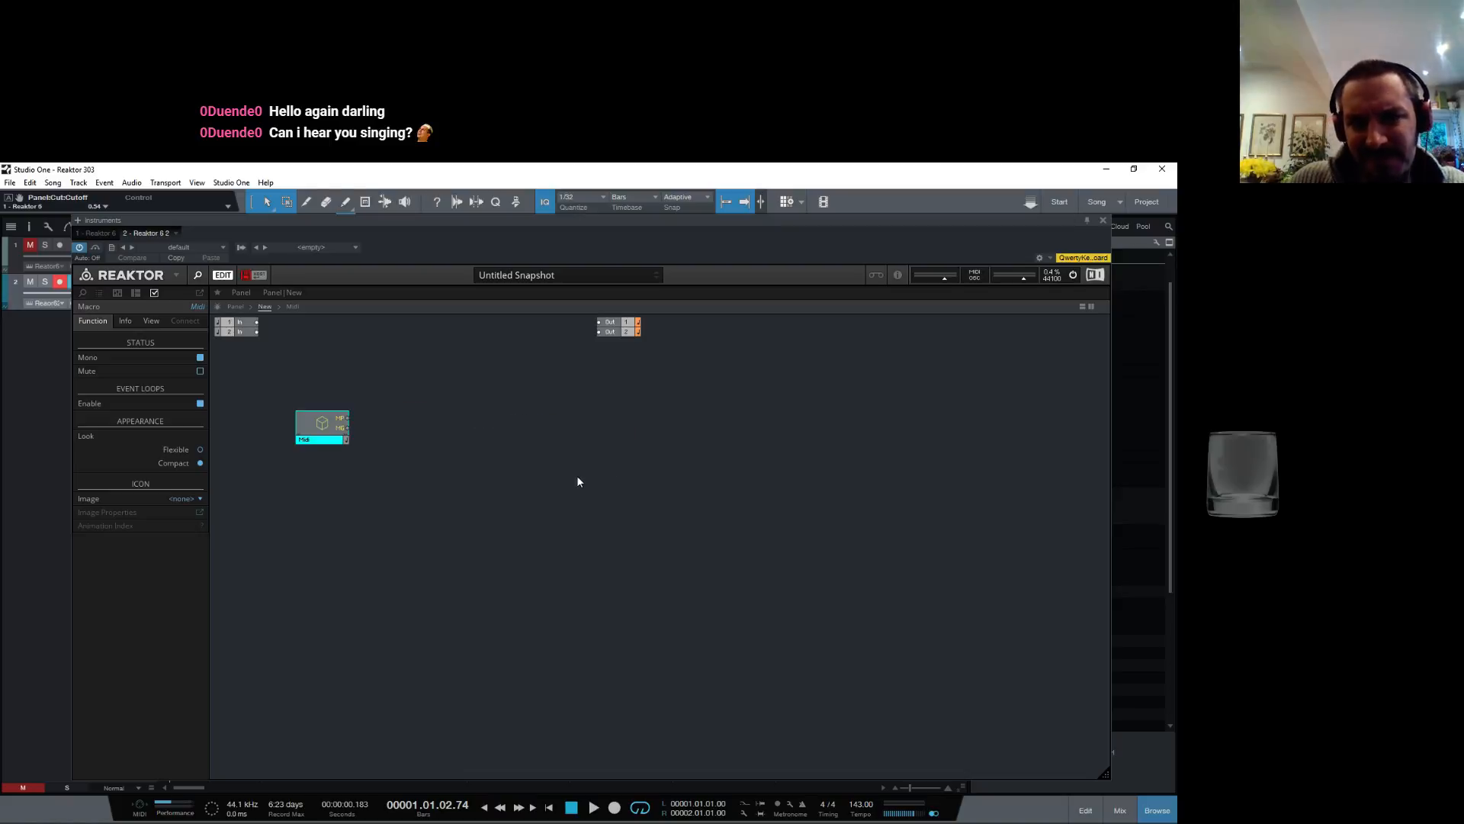
Step: Create a new core cell beside the Midi macro and open its internal structure
{"action": "right_click", "coordinate": [478, 451]}
{"action": "mouse_move", "coordinate": [538, 457]}
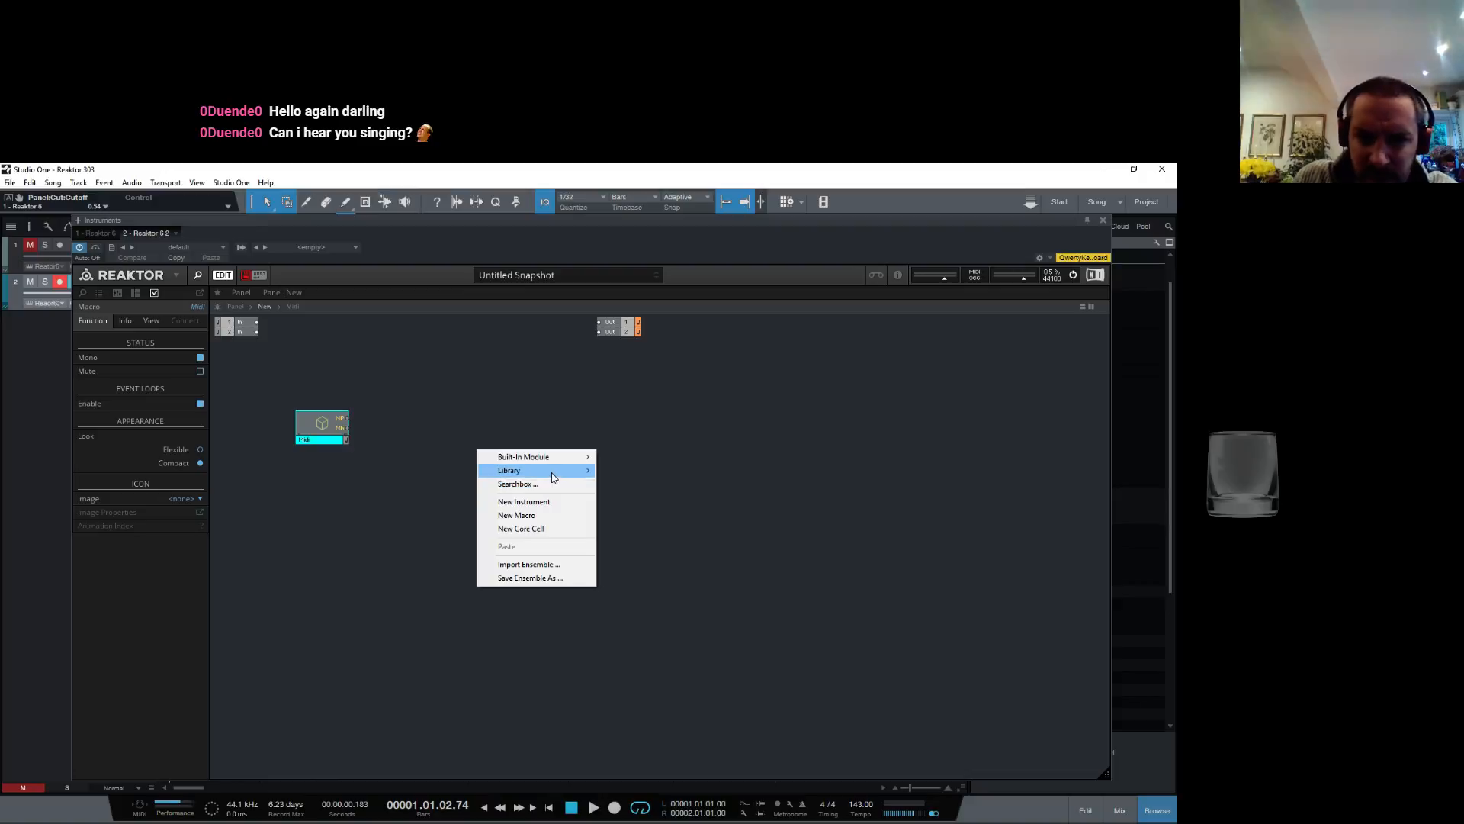
{"action": "left_click", "coordinate": [521, 528]}
{"action": "left_click_drag", "start_coordinate": [497, 467], "coordinate": [488, 440]}
{"action": "double_click", "coordinate": [488, 440]}
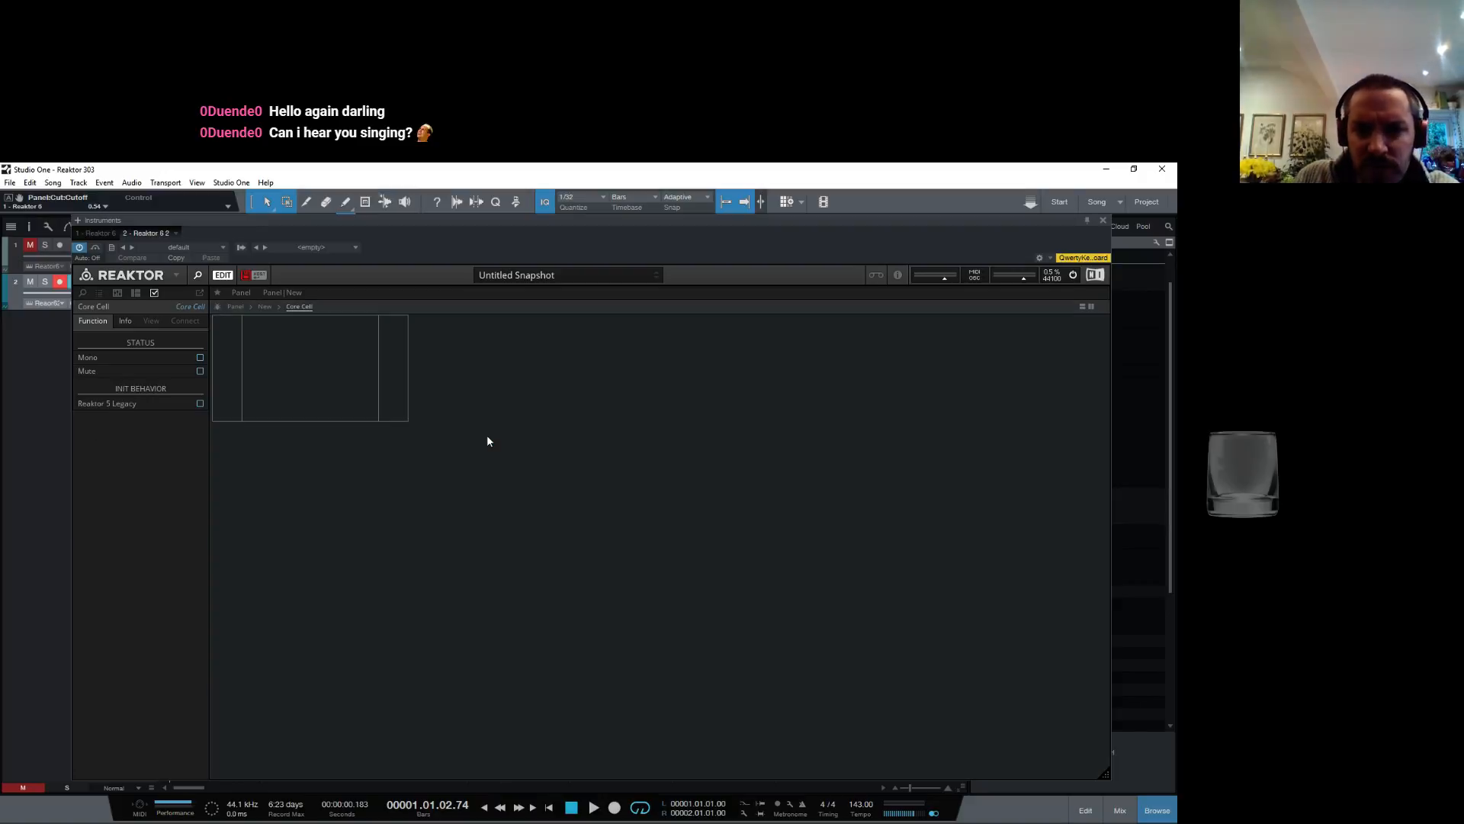
Step: Add a 4-Wave oscillator from the library's audio oscillators inside the core cell and show its info text
{"action": "right_click", "coordinate": [296, 376]}
{"action": "mouse_move", "coordinate": [339, 381]}
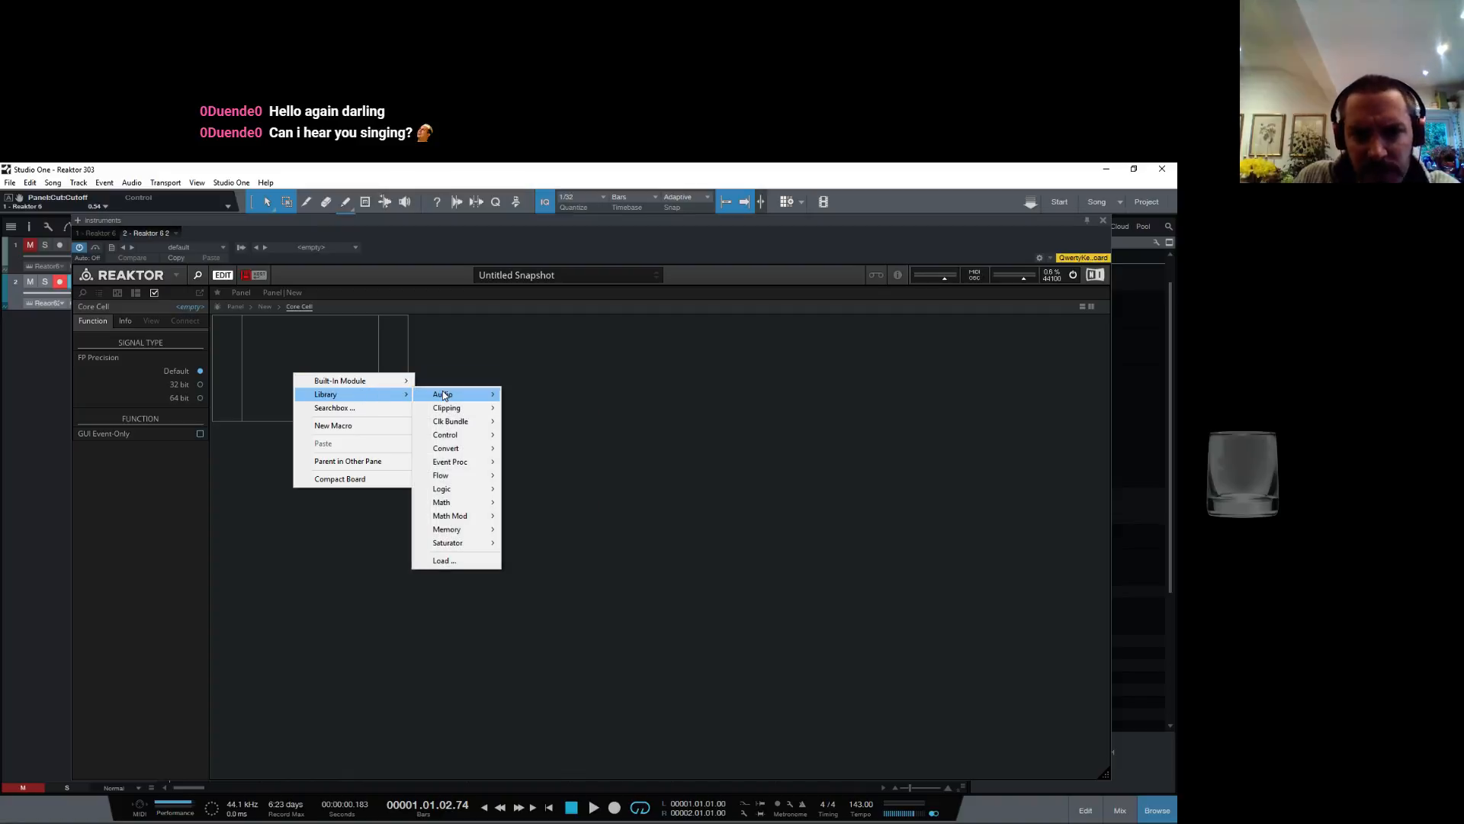
{"action": "mouse_move", "coordinate": [445, 394]}
{"action": "mouse_move", "coordinate": [548, 422]}
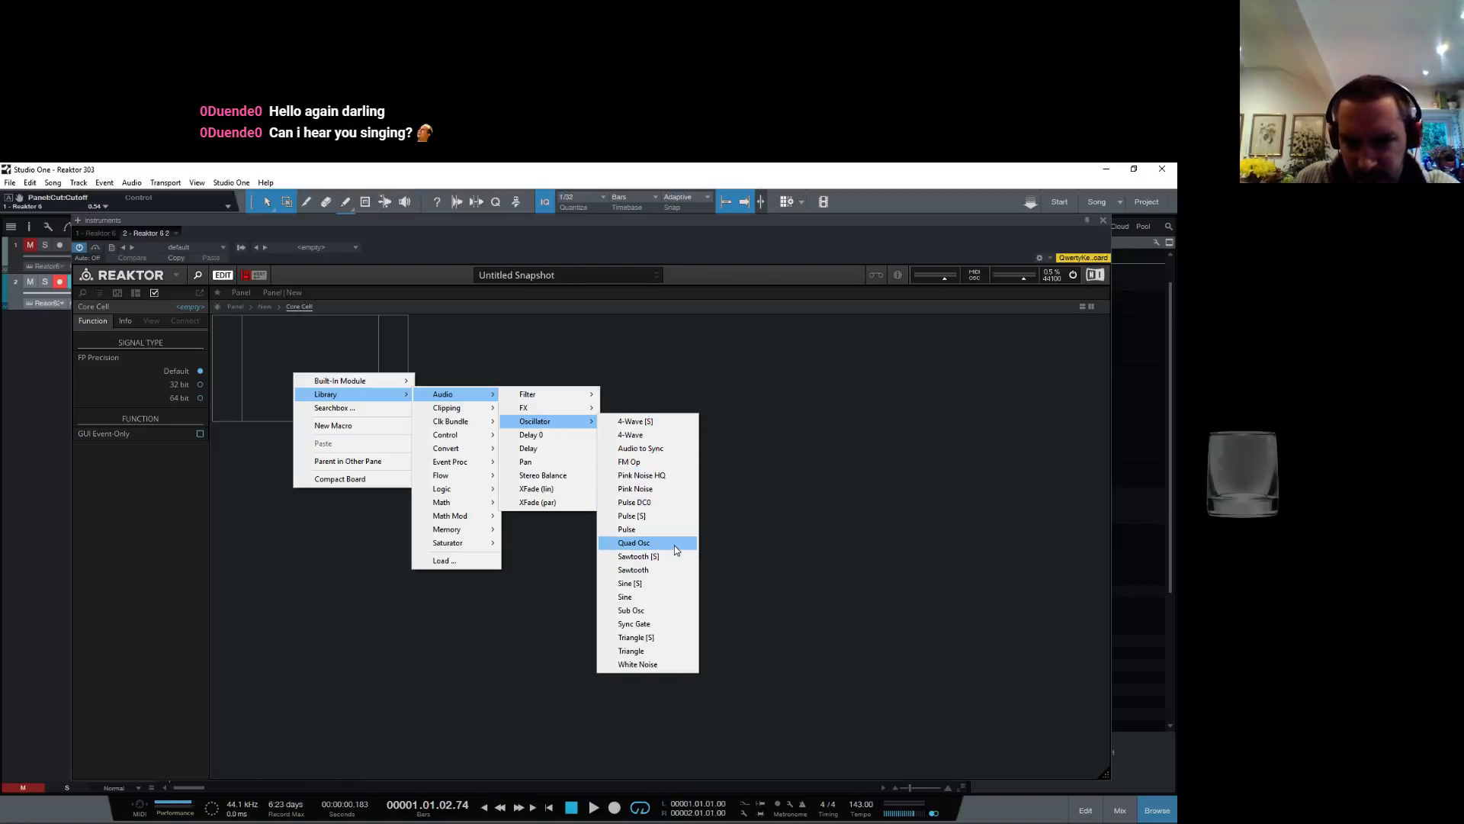
{"action": "left_click", "coordinate": [665, 436]}
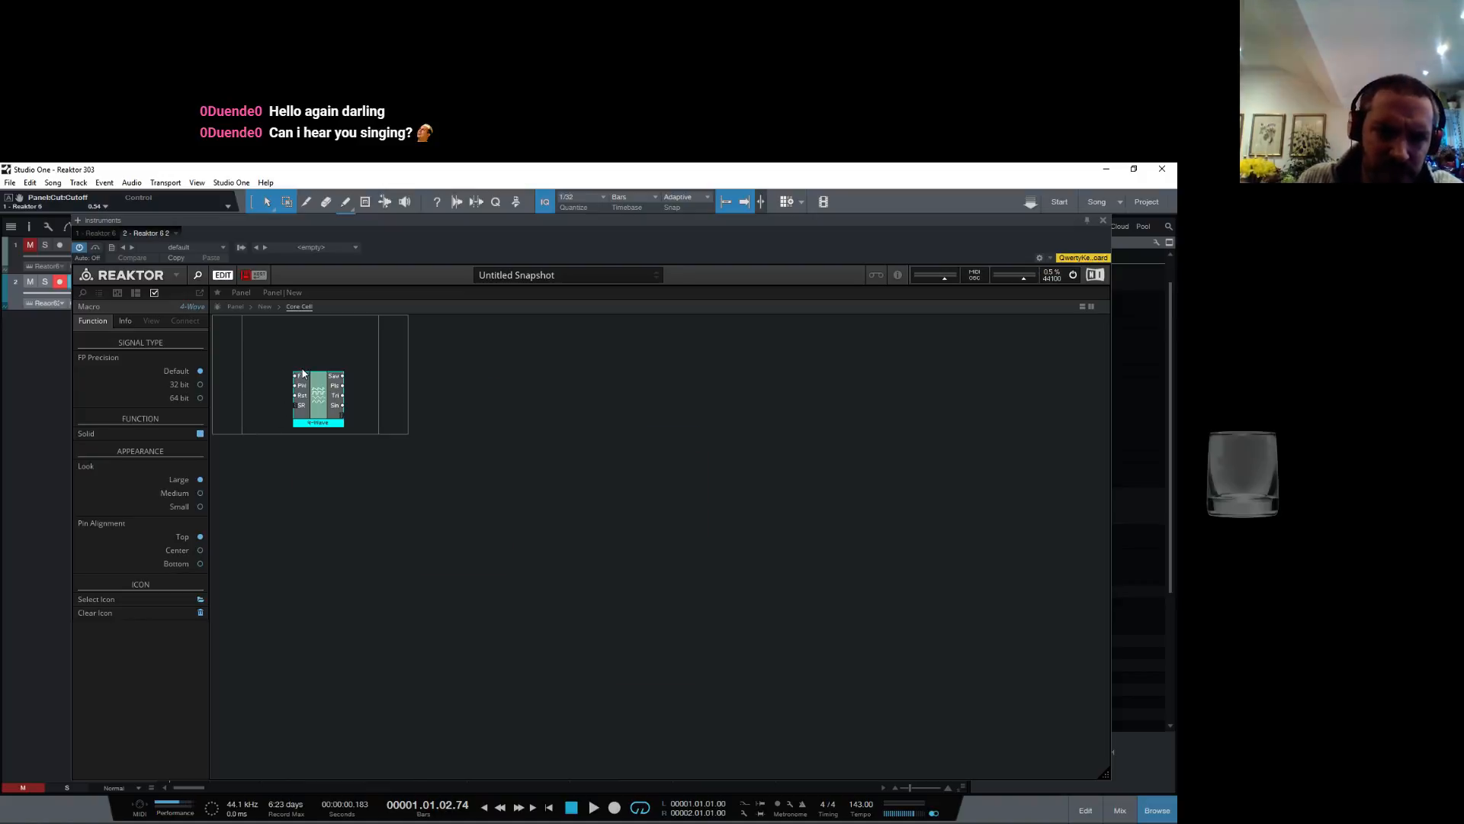
{"action": "left_click_drag", "start_coordinate": [320, 369], "coordinate": [328, 359]}
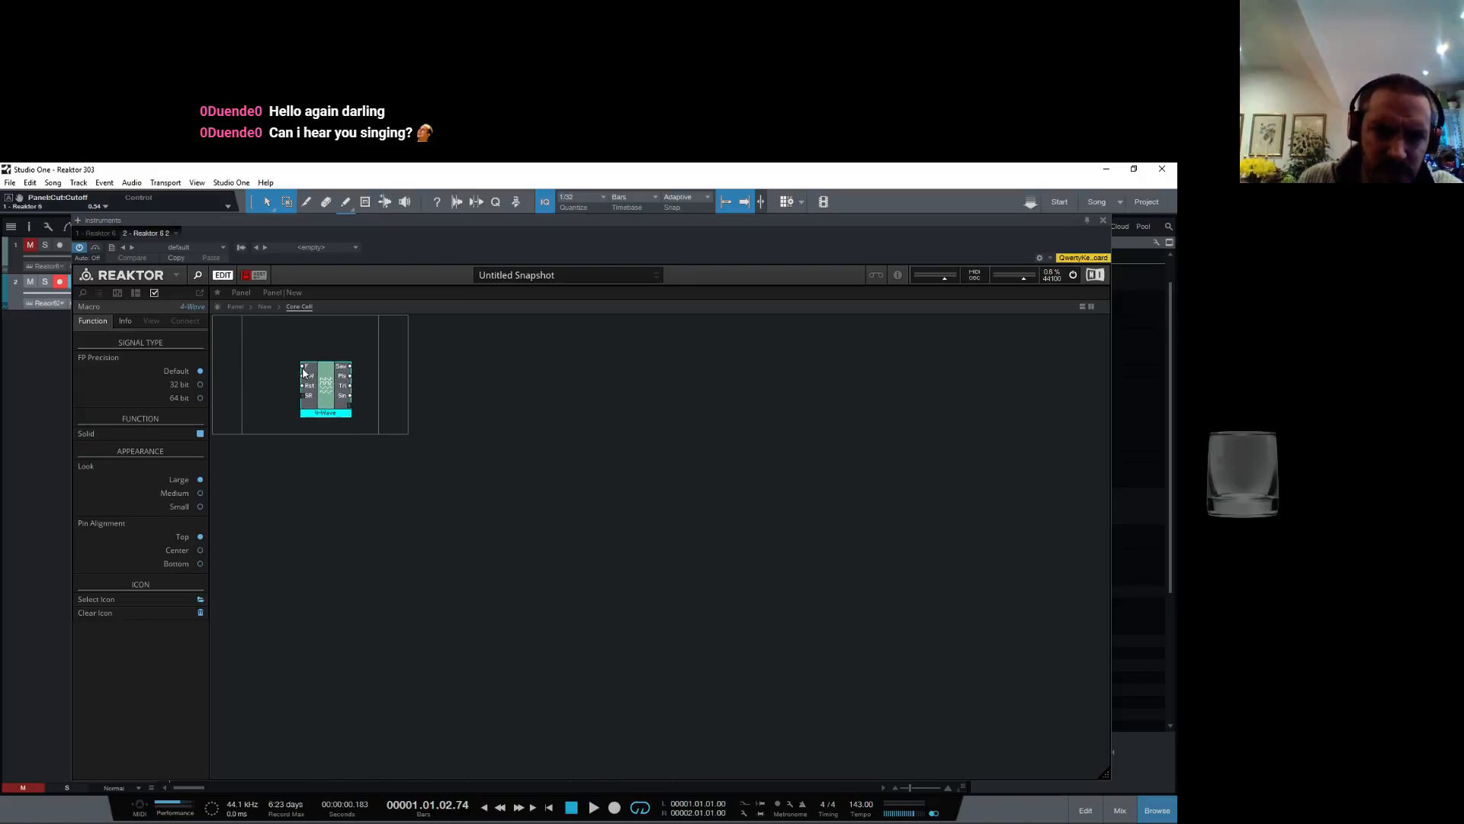
{"action": "left_click", "coordinate": [124, 321]}
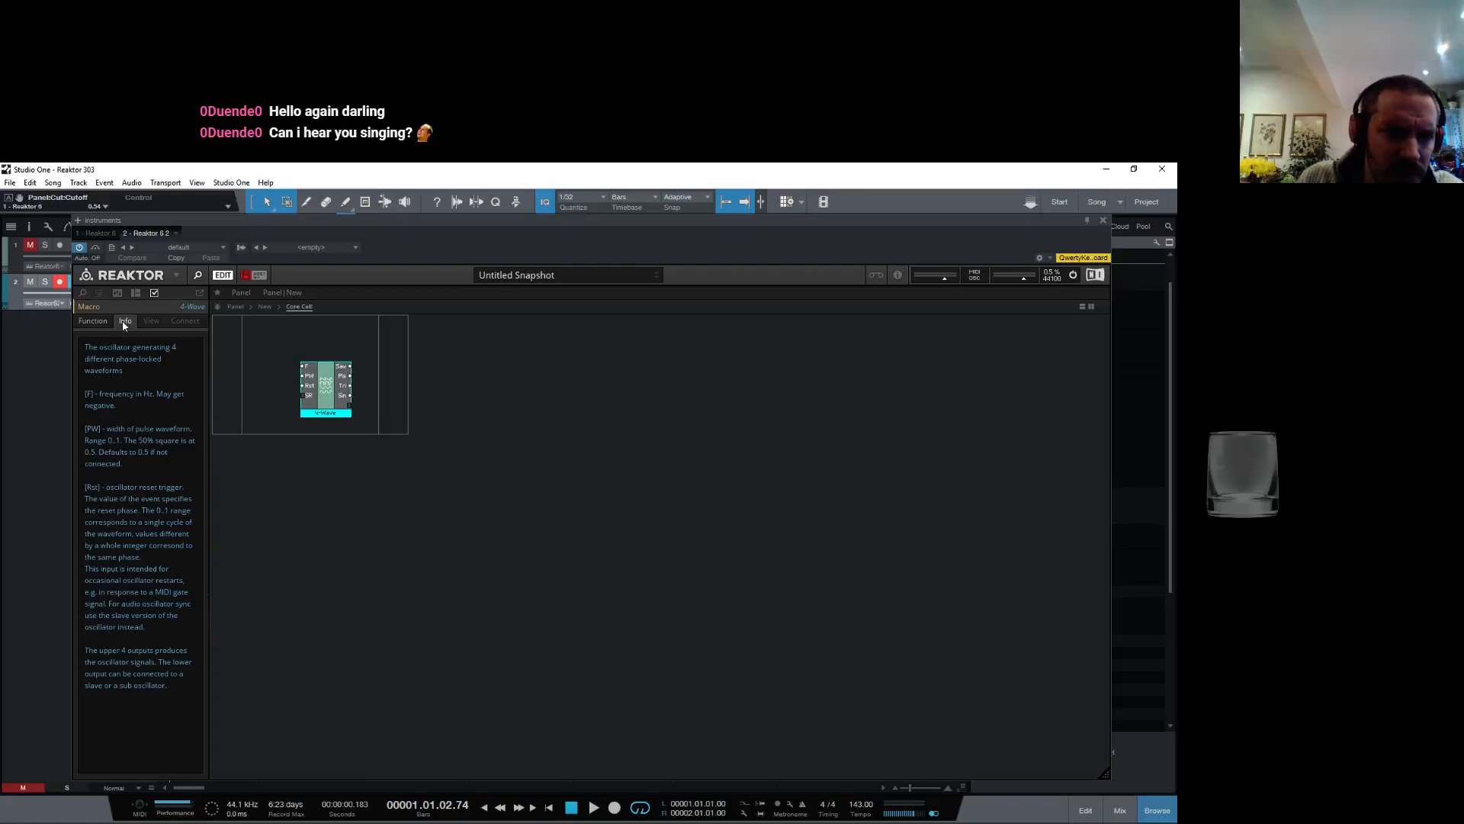
Step: Add a P2F converter from the library above the oscillator and move the 4-Wave oscillator to the right
{"action": "right_click", "coordinate": [299, 339]}
{"action": "mouse_move", "coordinate": [358, 348]}
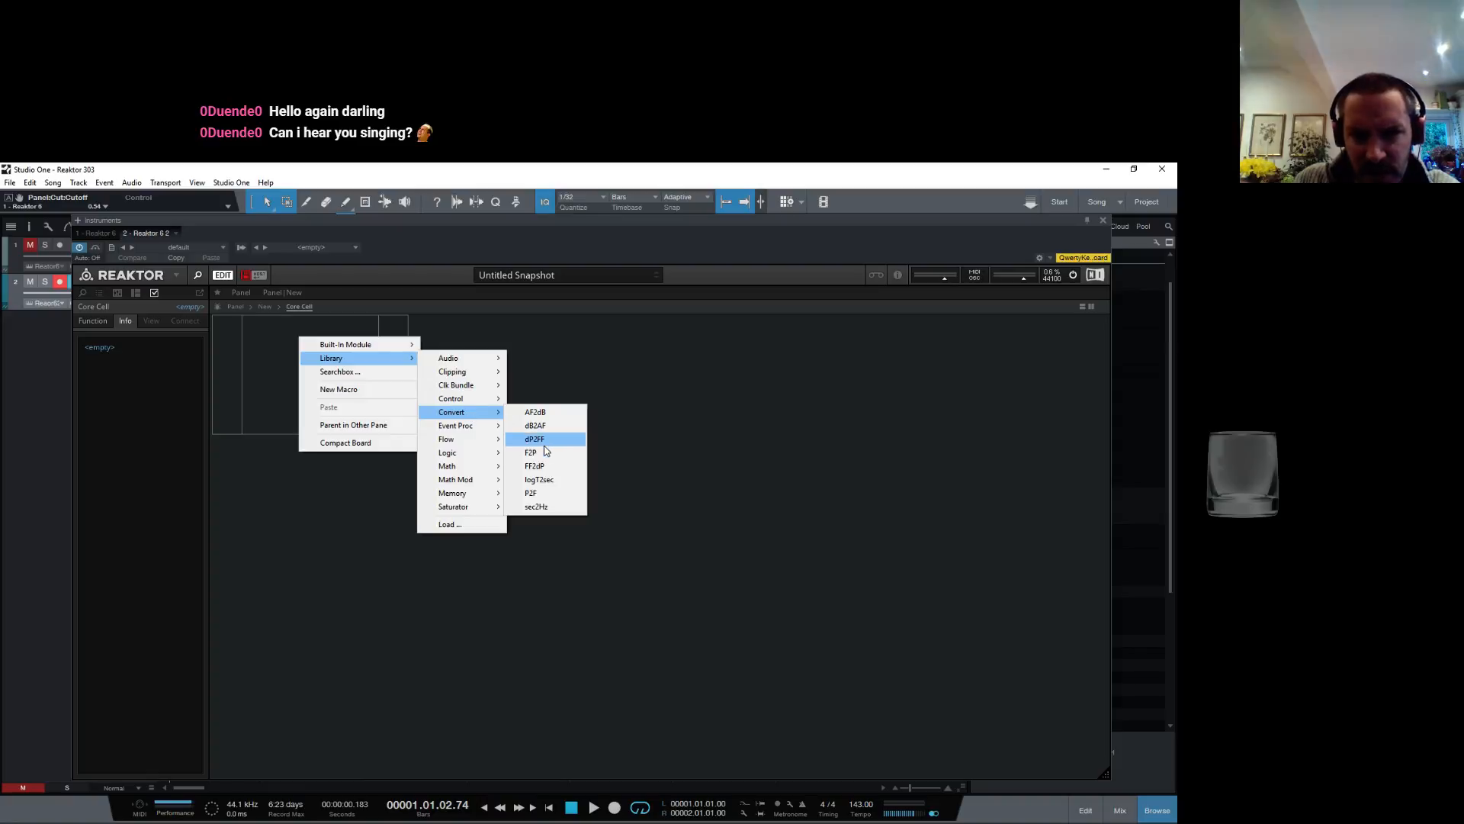
{"action": "left_click", "coordinate": [548, 493]}
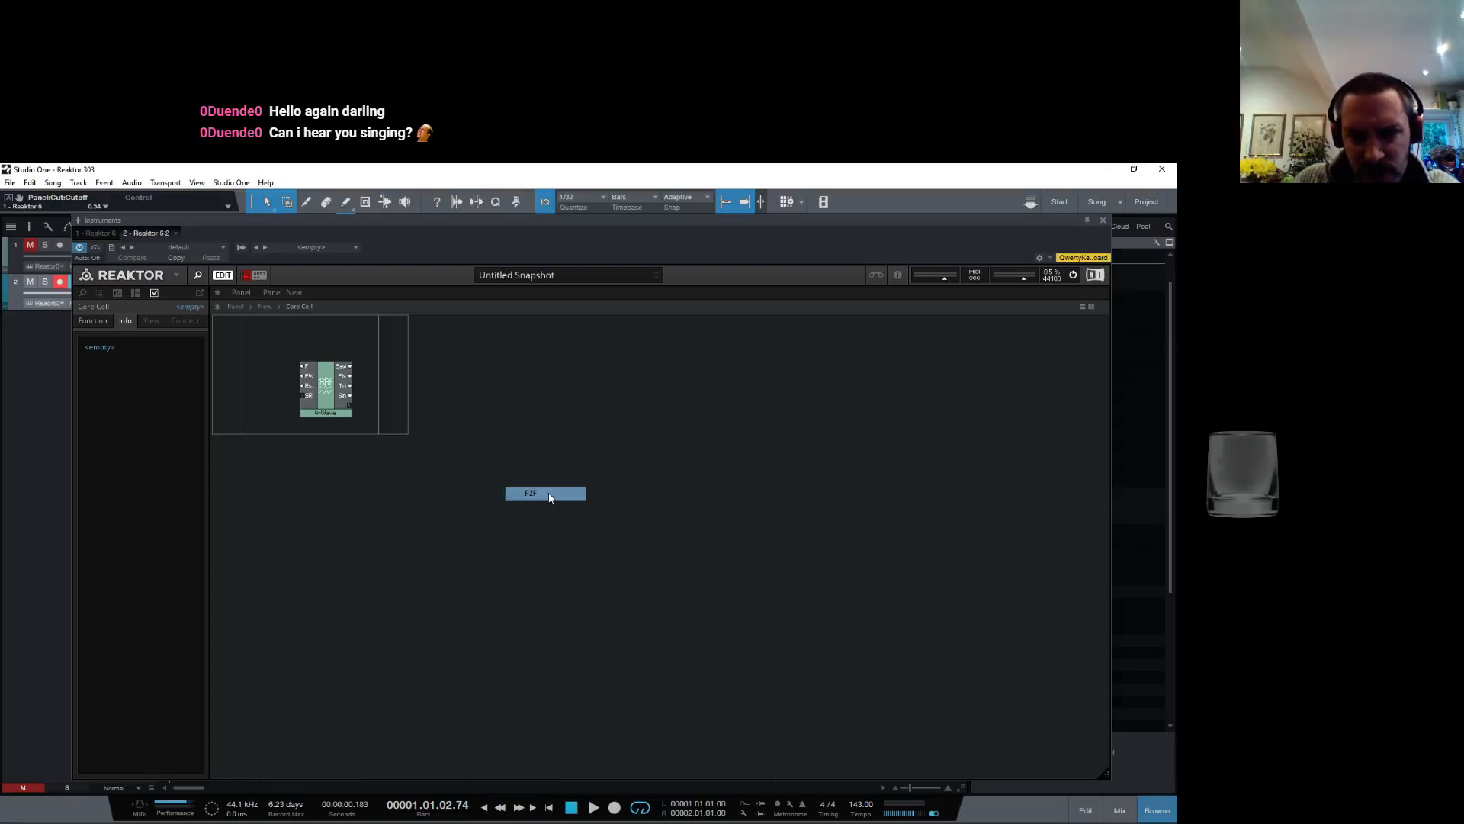
{"action": "left_click_drag", "start_coordinate": [331, 409], "coordinate": [466, 409]}
Step: Connect the 4-Wave's SR input to the standard SR distribution bus and wire the P2F output to its F input
{"action": "right_click", "coordinate": [427, 395]}
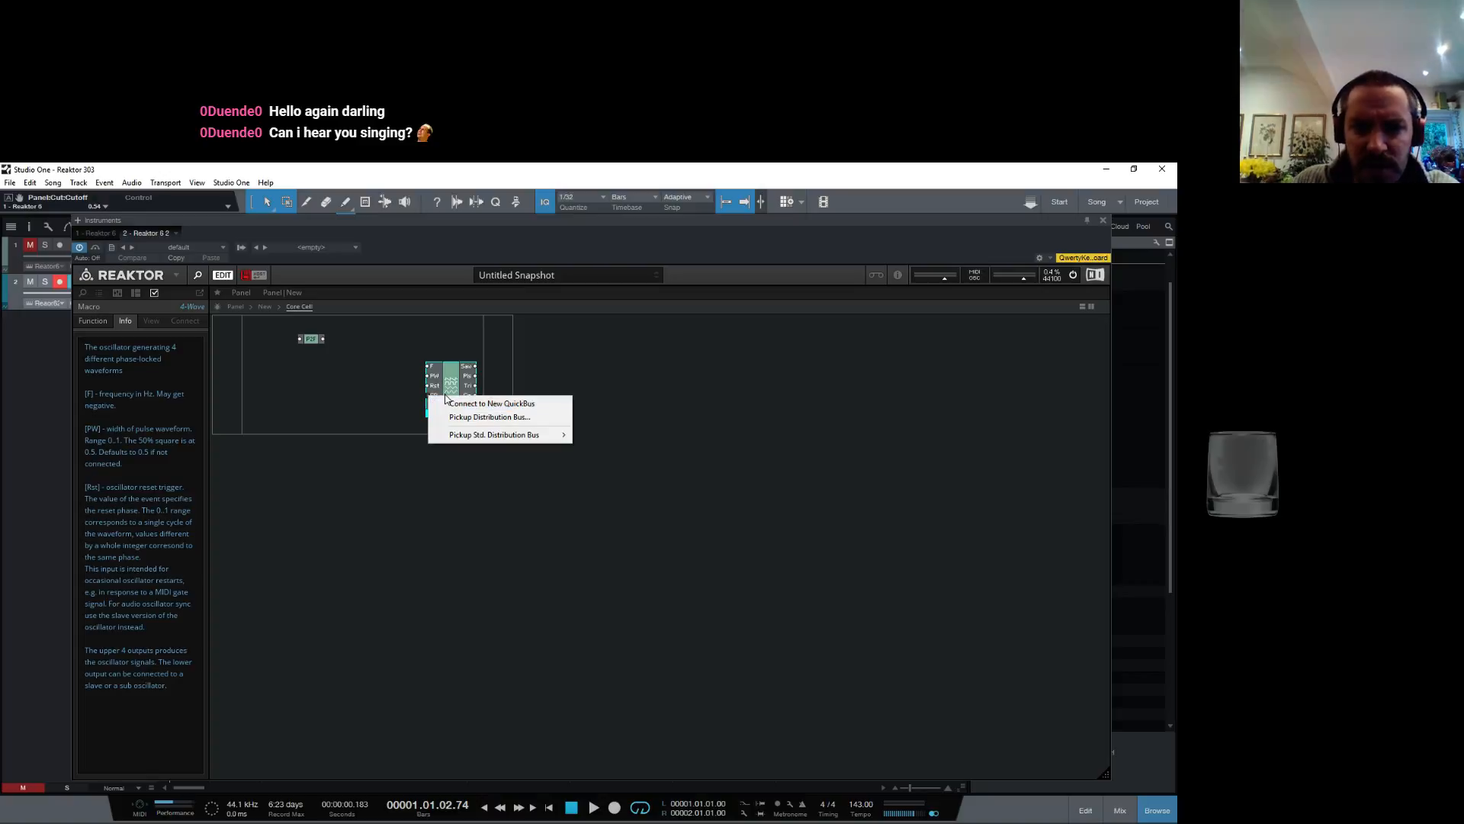
{"action": "mouse_move", "coordinate": [461, 437]}
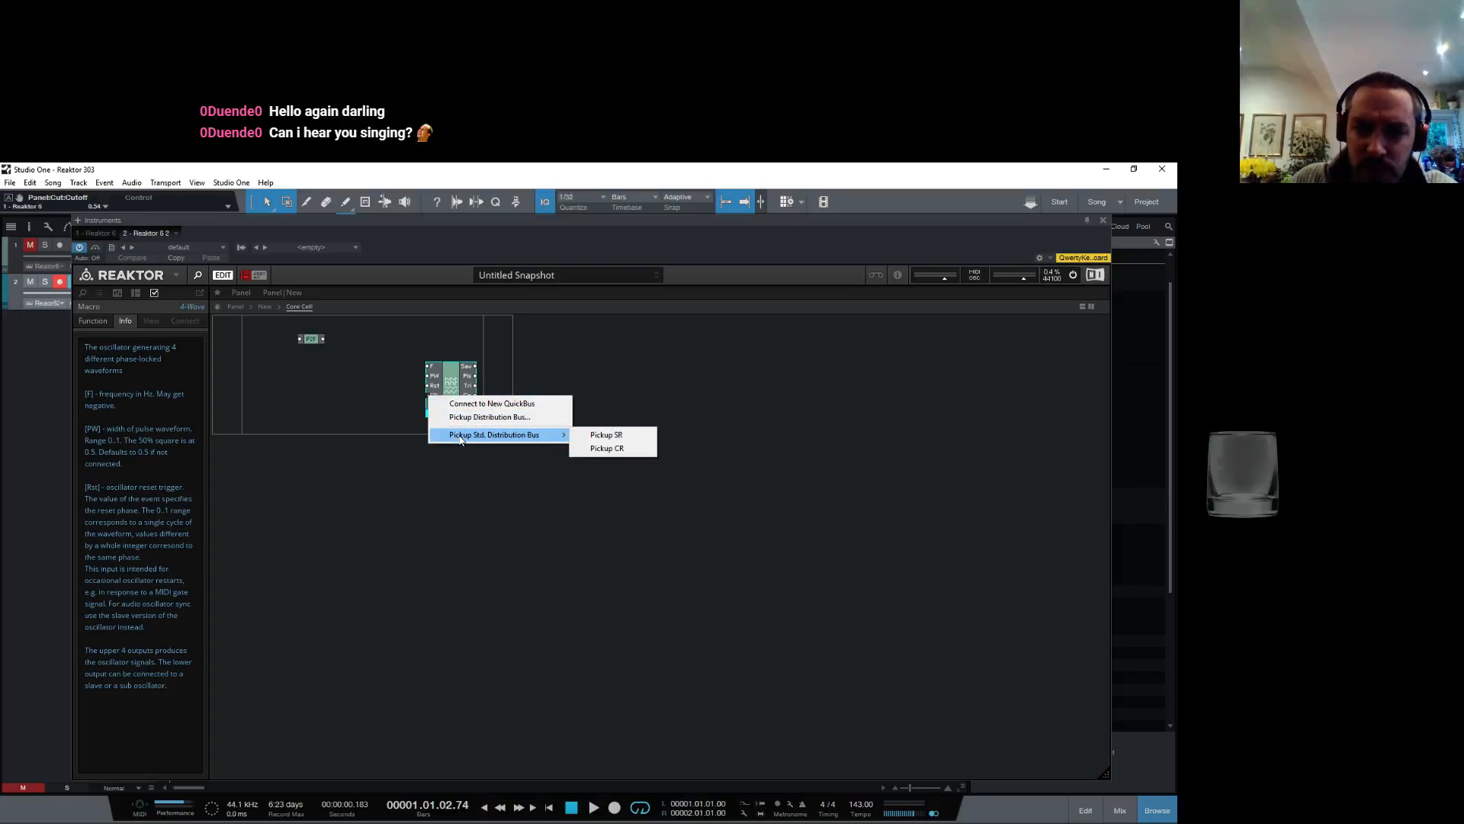
{"action": "left_click", "coordinate": [606, 435]}
{"action": "left_click_drag", "start_coordinate": [456, 409], "coordinate": [414, 410]}
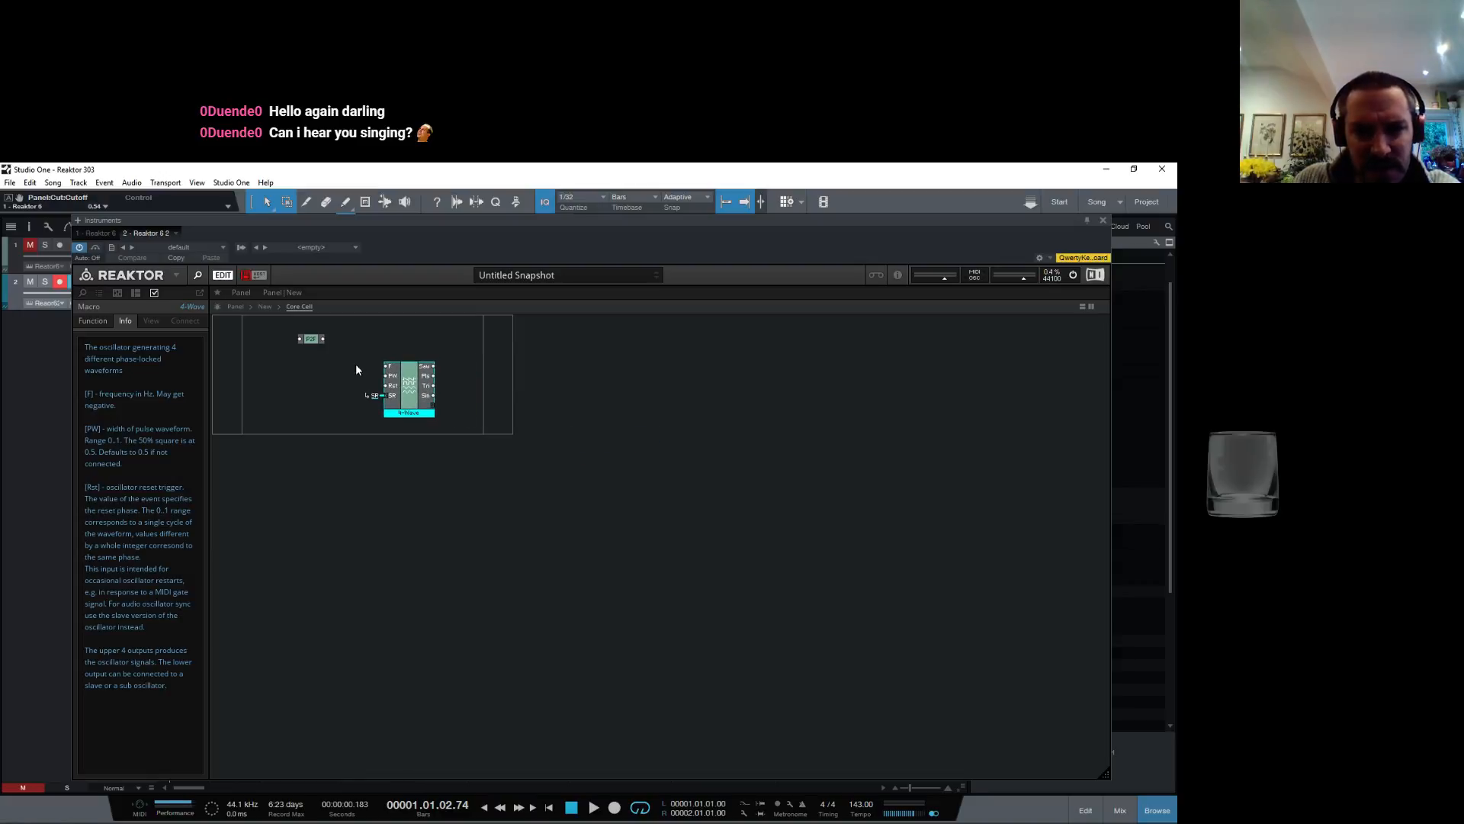
{"action": "left_click_drag", "start_coordinate": [323, 339], "coordinate": [386, 366]}
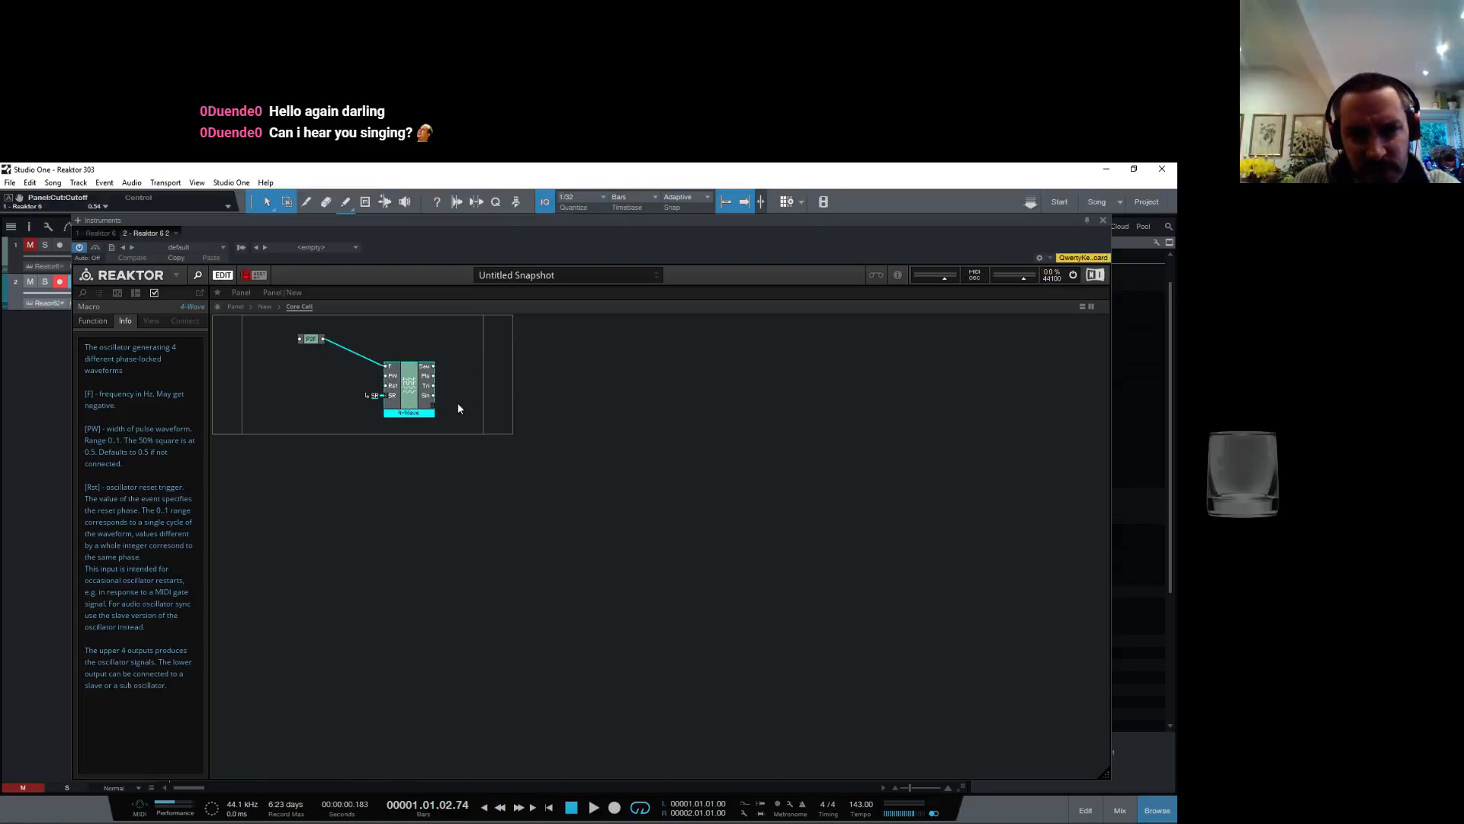
Step: Add an input port to the core cell, set its signal mode to Audio and wire it to the P2F converter
{"action": "right_click", "coordinate": [230, 340]}
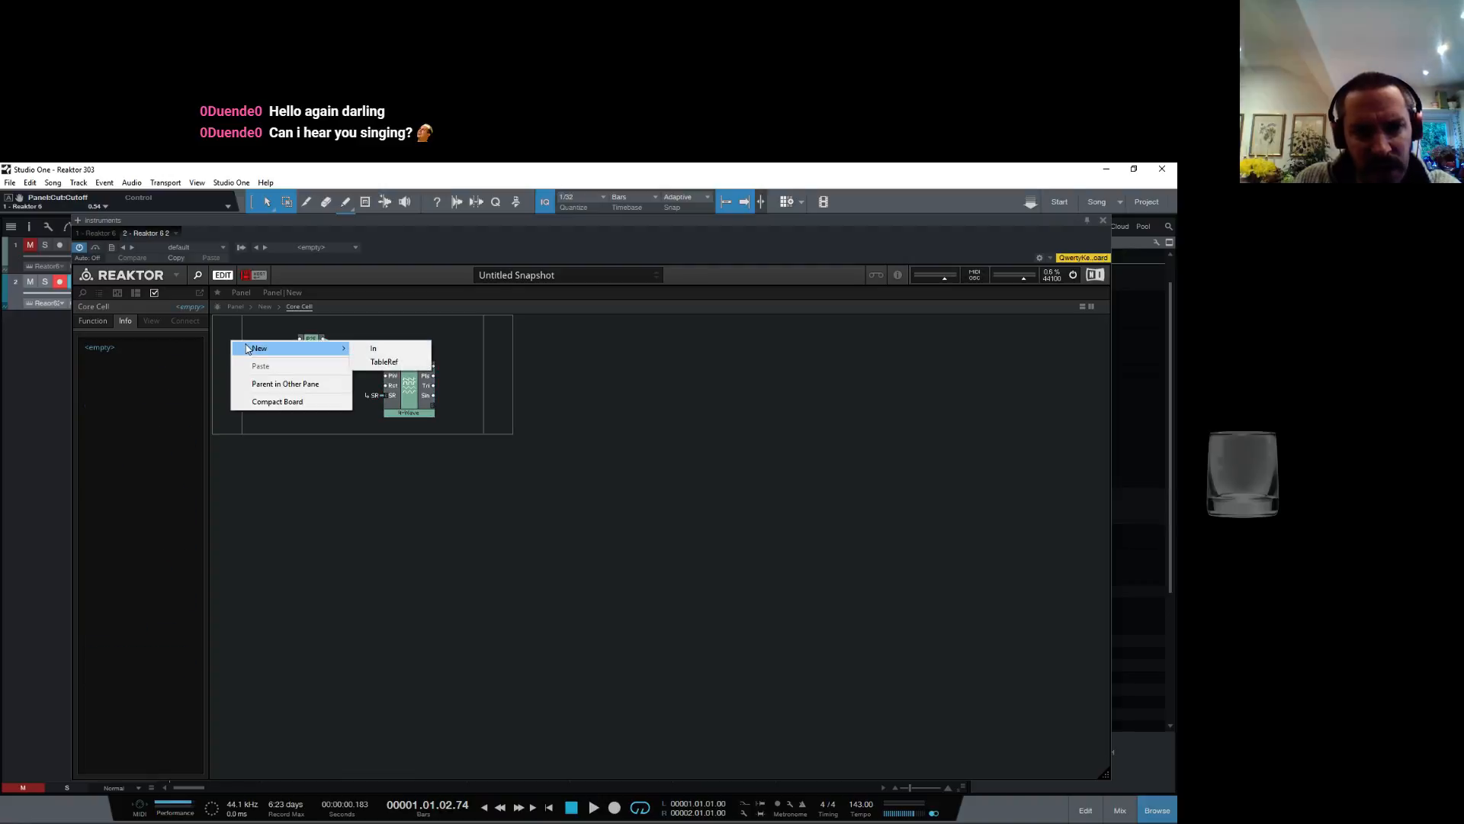
{"action": "left_click", "coordinate": [364, 350]}
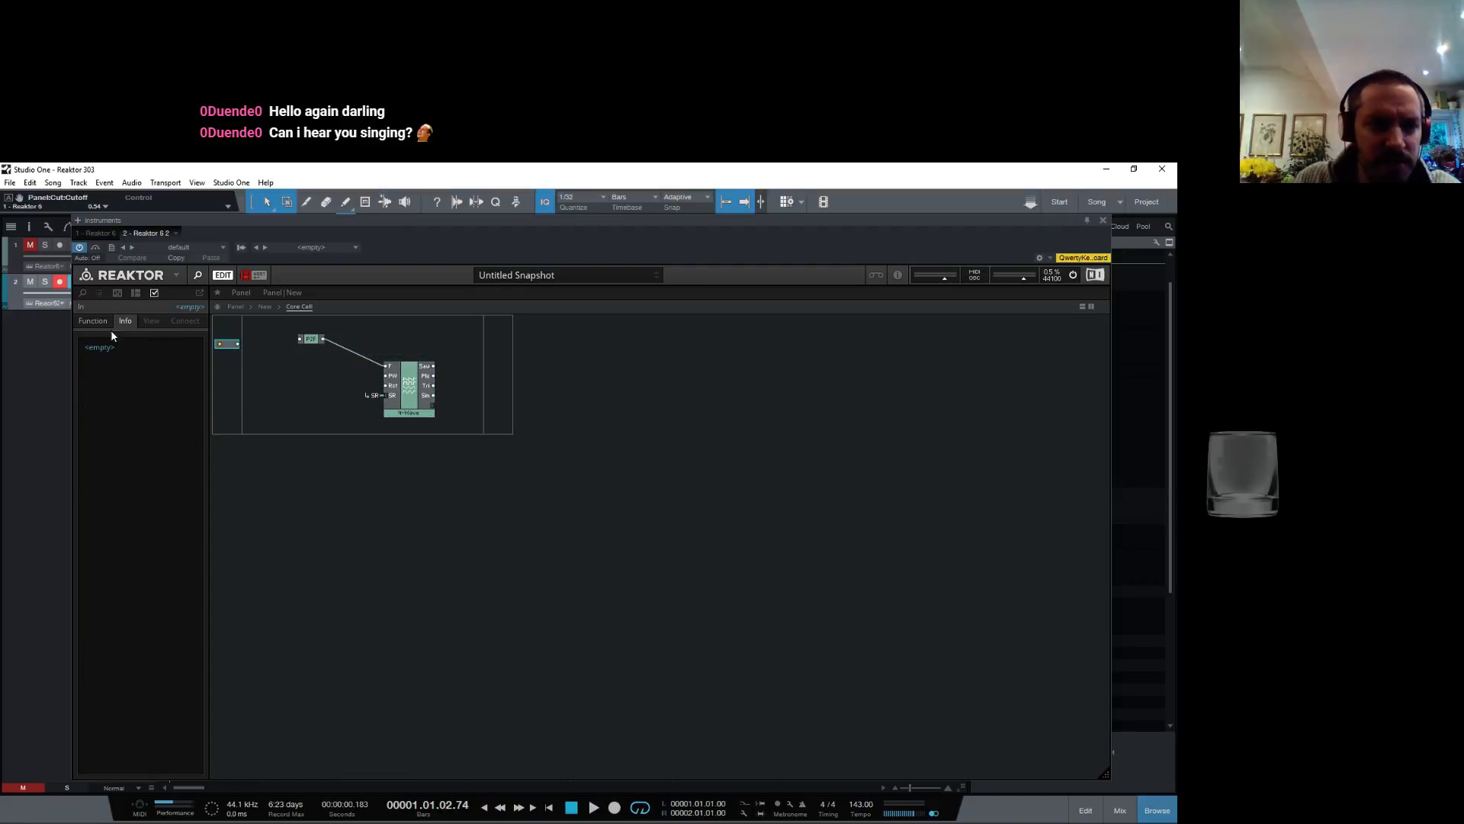
{"action": "left_click", "coordinate": [92, 321]}
{"action": "left_click", "coordinate": [200, 371]}
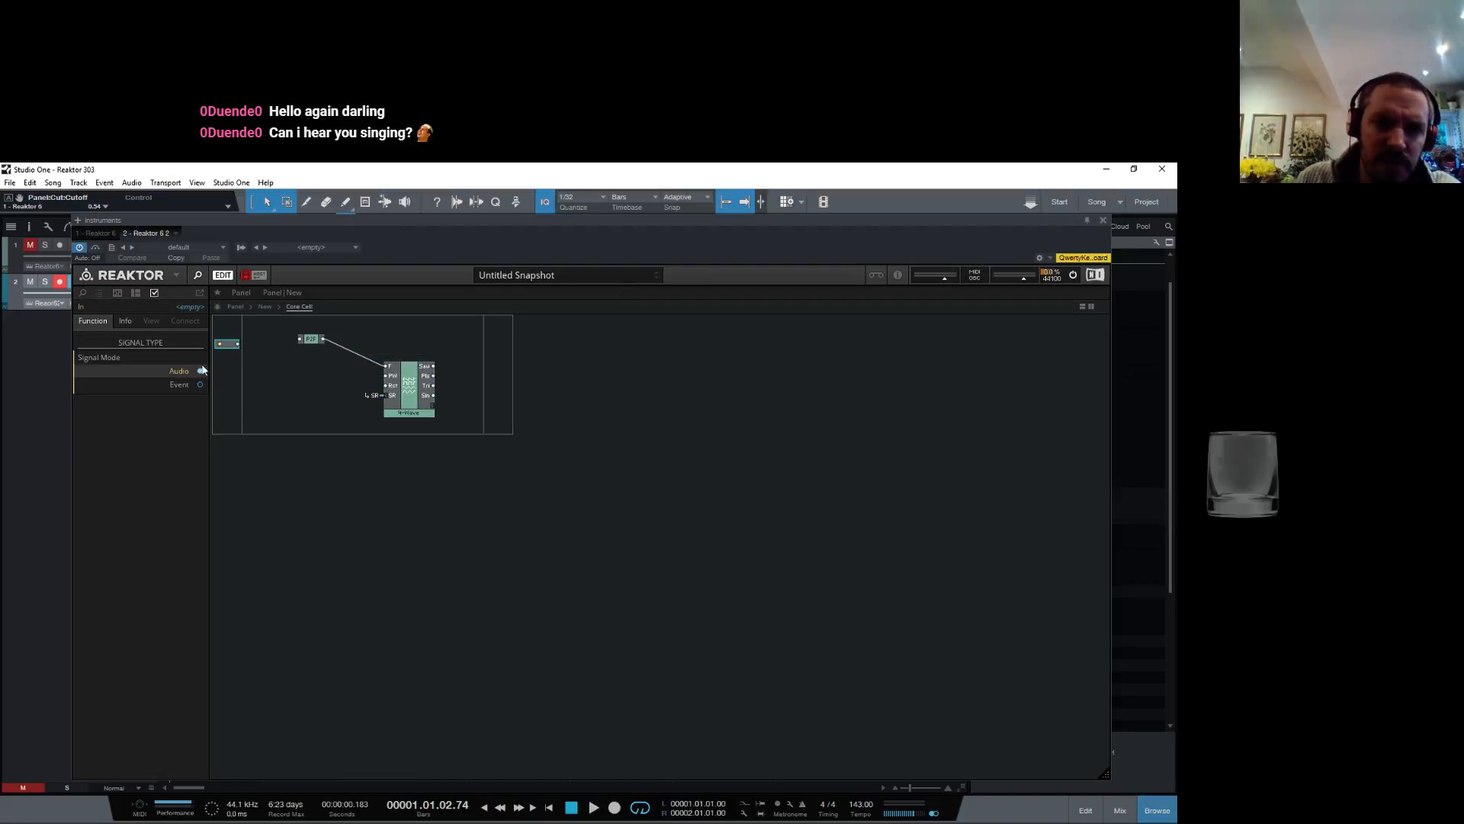
{"action": "left_click_drag", "start_coordinate": [237, 345], "coordinate": [312, 349]}
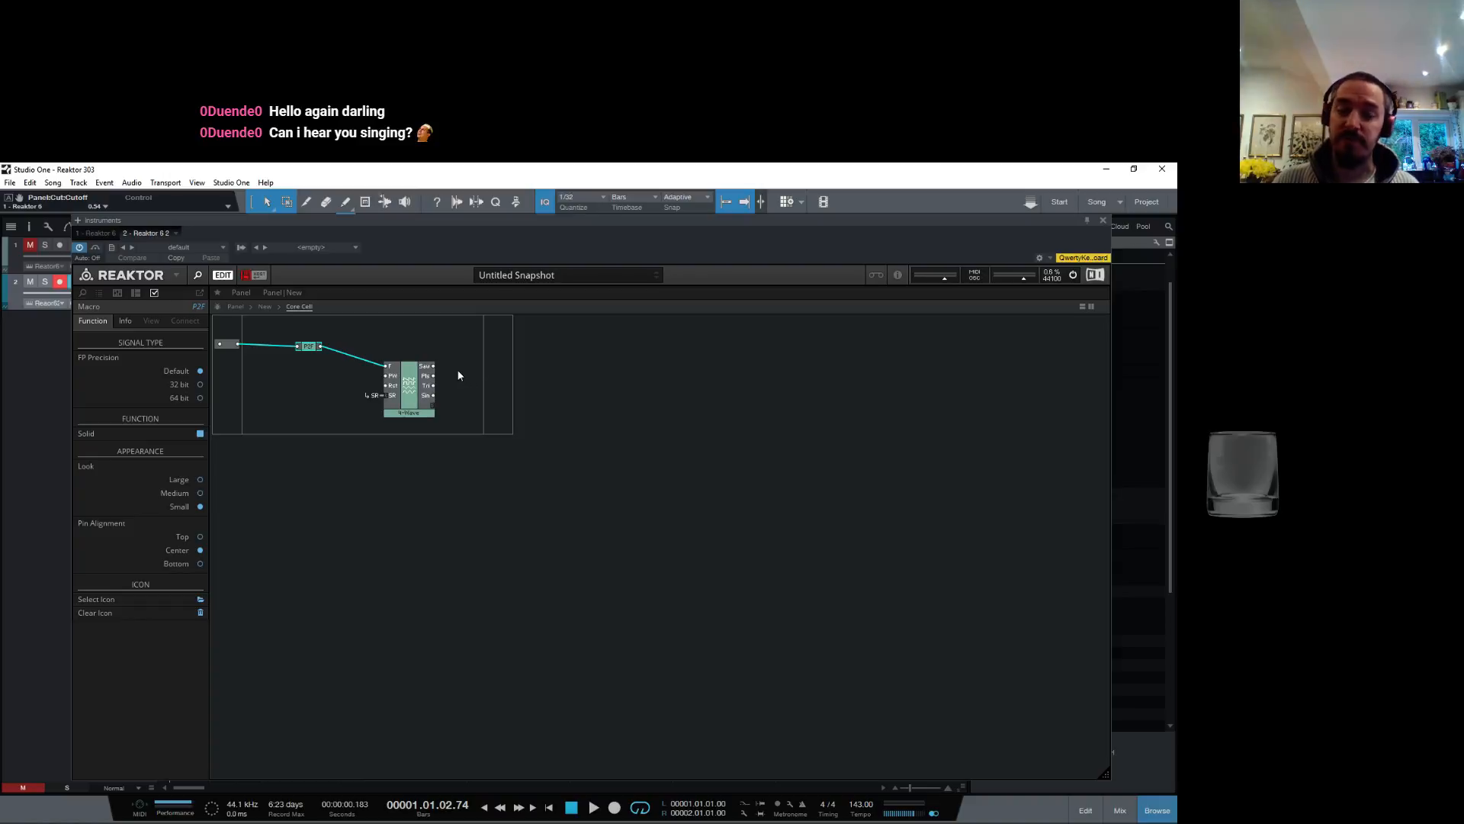
Step: Add two output ports to the core cell and wire the oscillator's saw and pulse outputs to them
{"action": "right_click", "coordinate": [500, 375]}
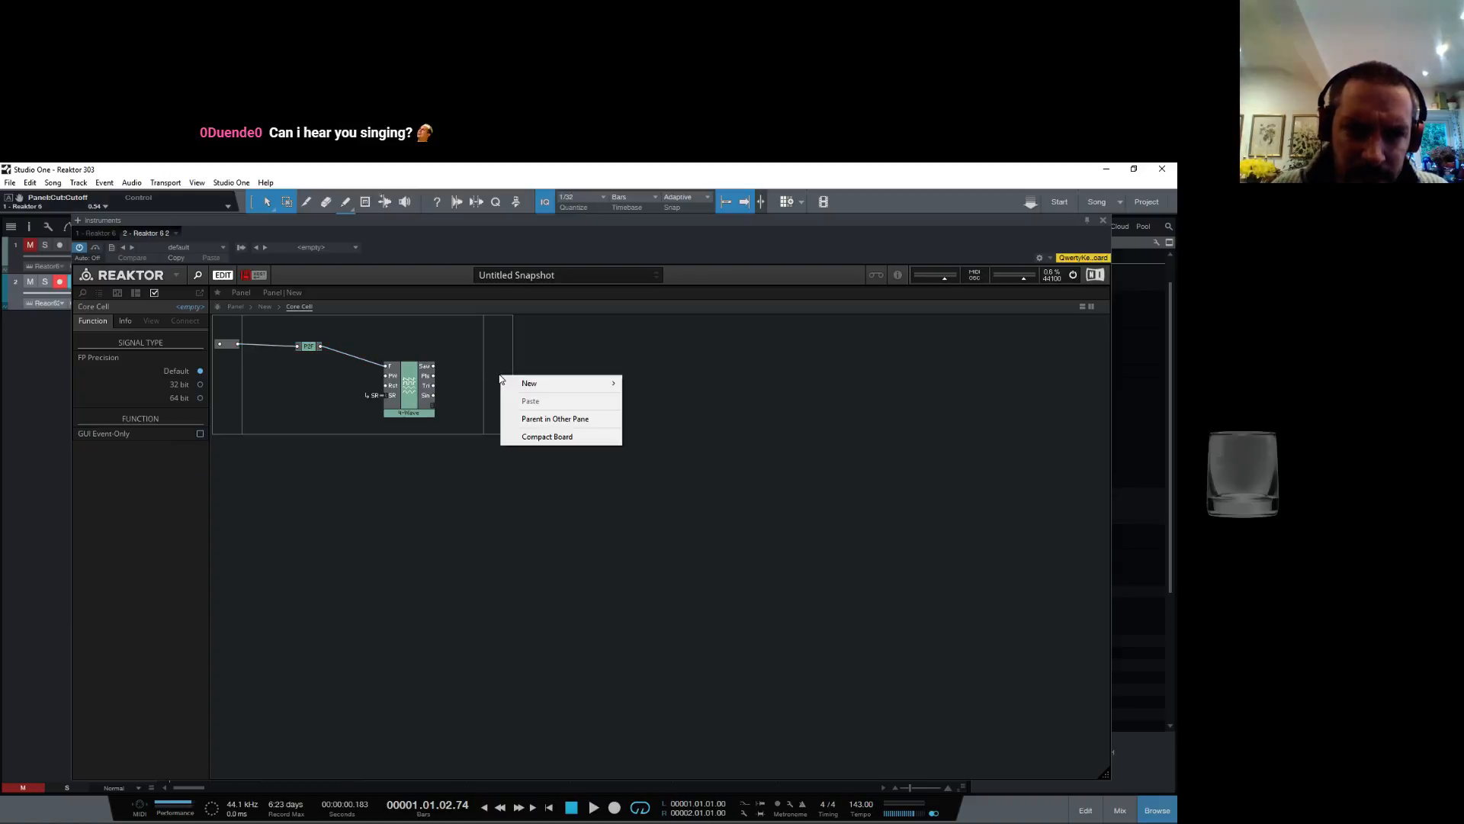
{"action": "mouse_move", "coordinate": [518, 384]}
{"action": "left_click", "coordinate": [644, 383]}
{"action": "right_click", "coordinate": [501, 389]}
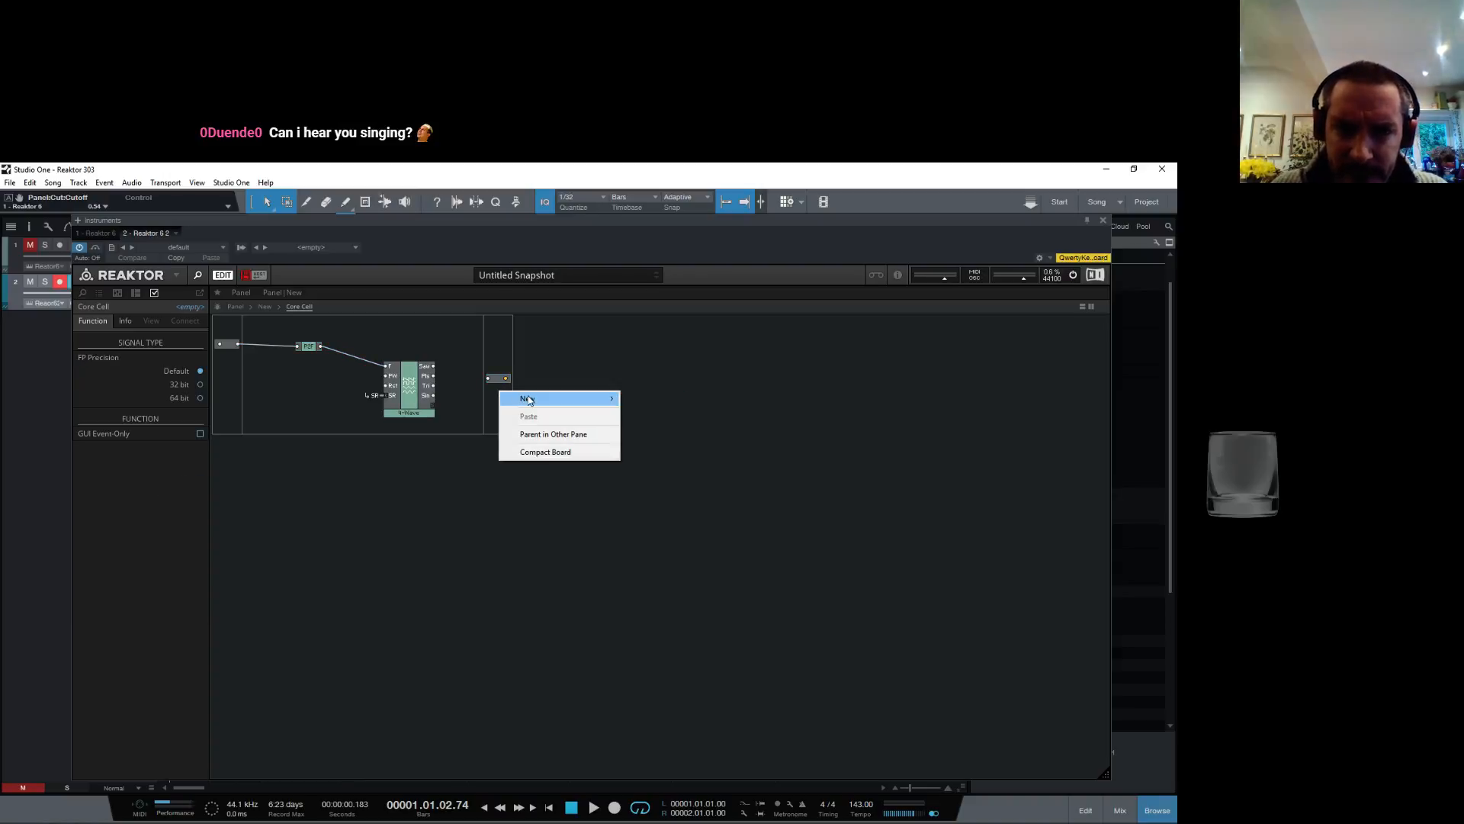
{"action": "left_click", "coordinate": [645, 398]}
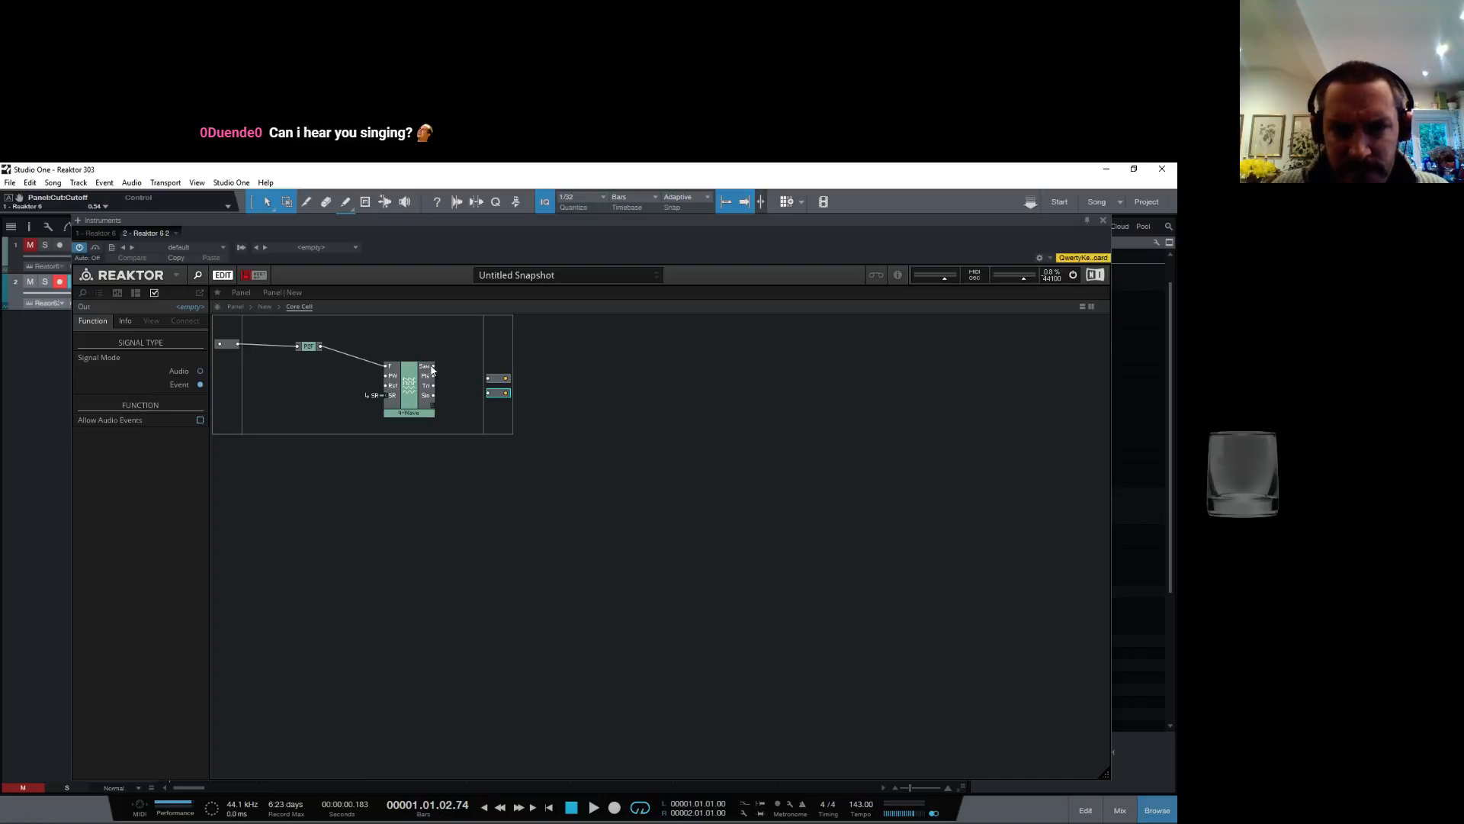
{"action": "left_click_drag", "start_coordinate": [434, 366], "coordinate": [489, 392]}
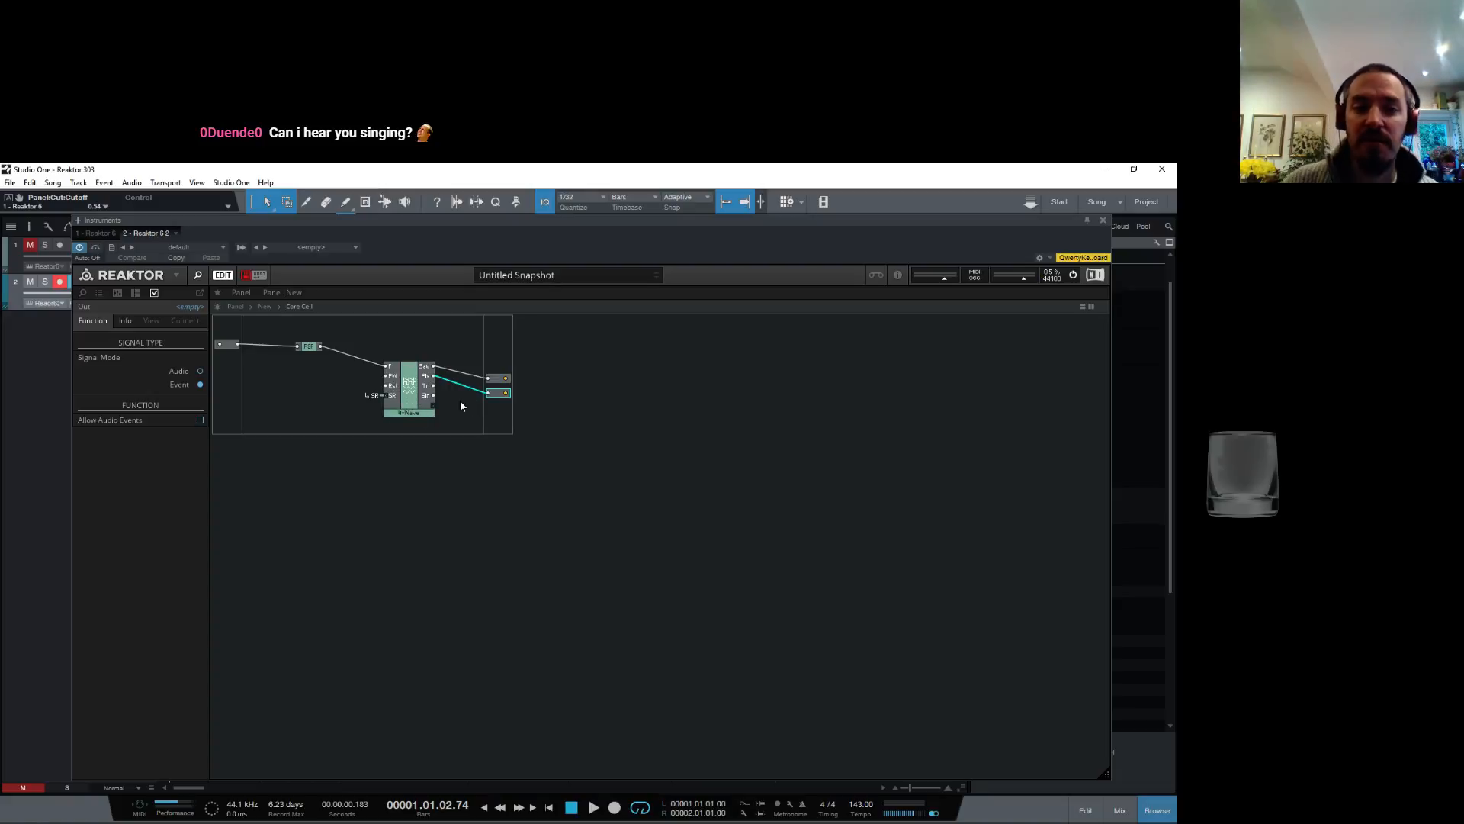
Step: Name the upper output port Saw and the lower one Pulse
{"action": "left_click", "coordinate": [503, 379]}
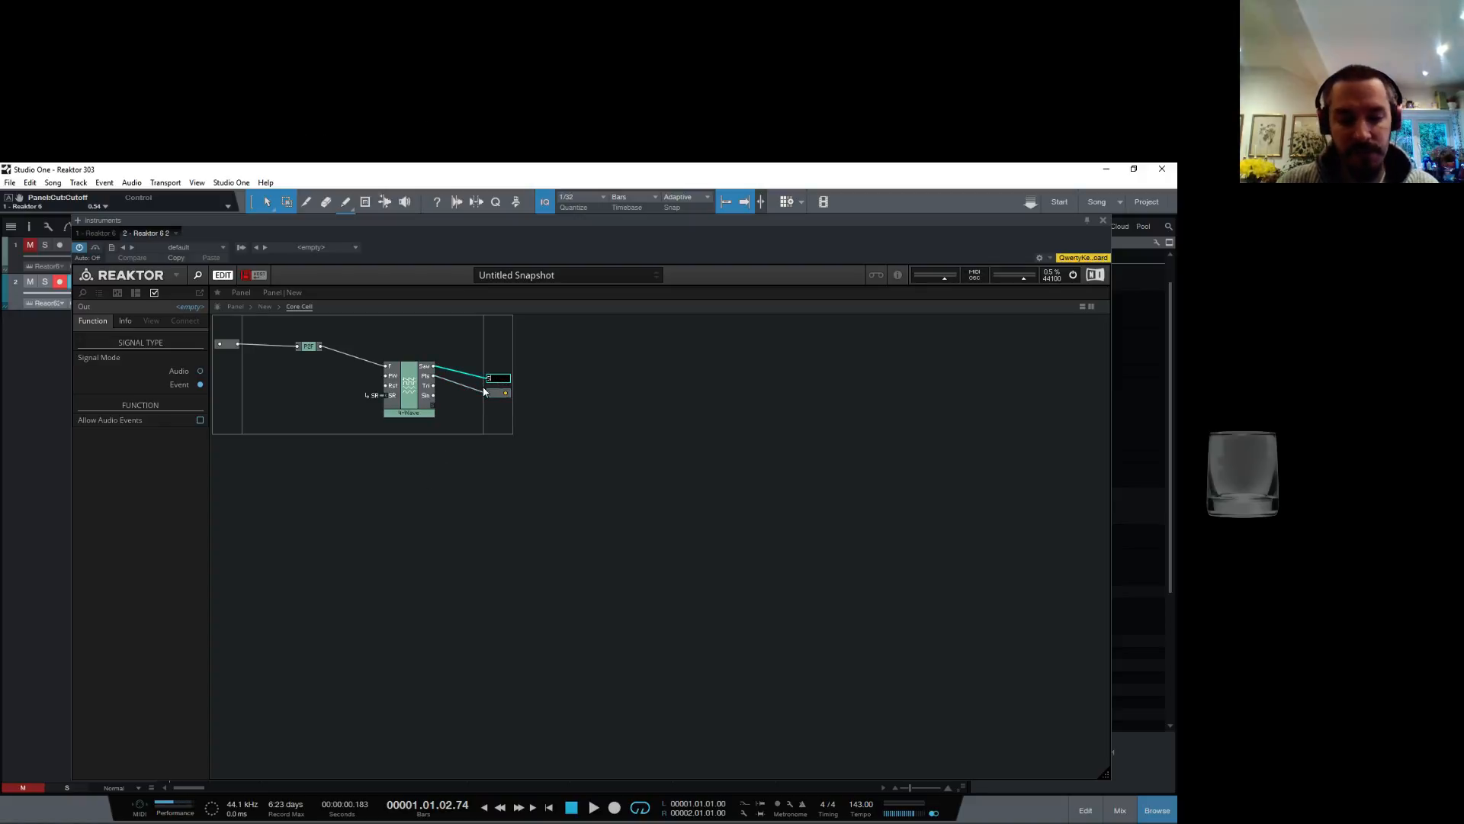
{"action": "type", "text": "Saw"}
{"action": "key", "text": "Return"}
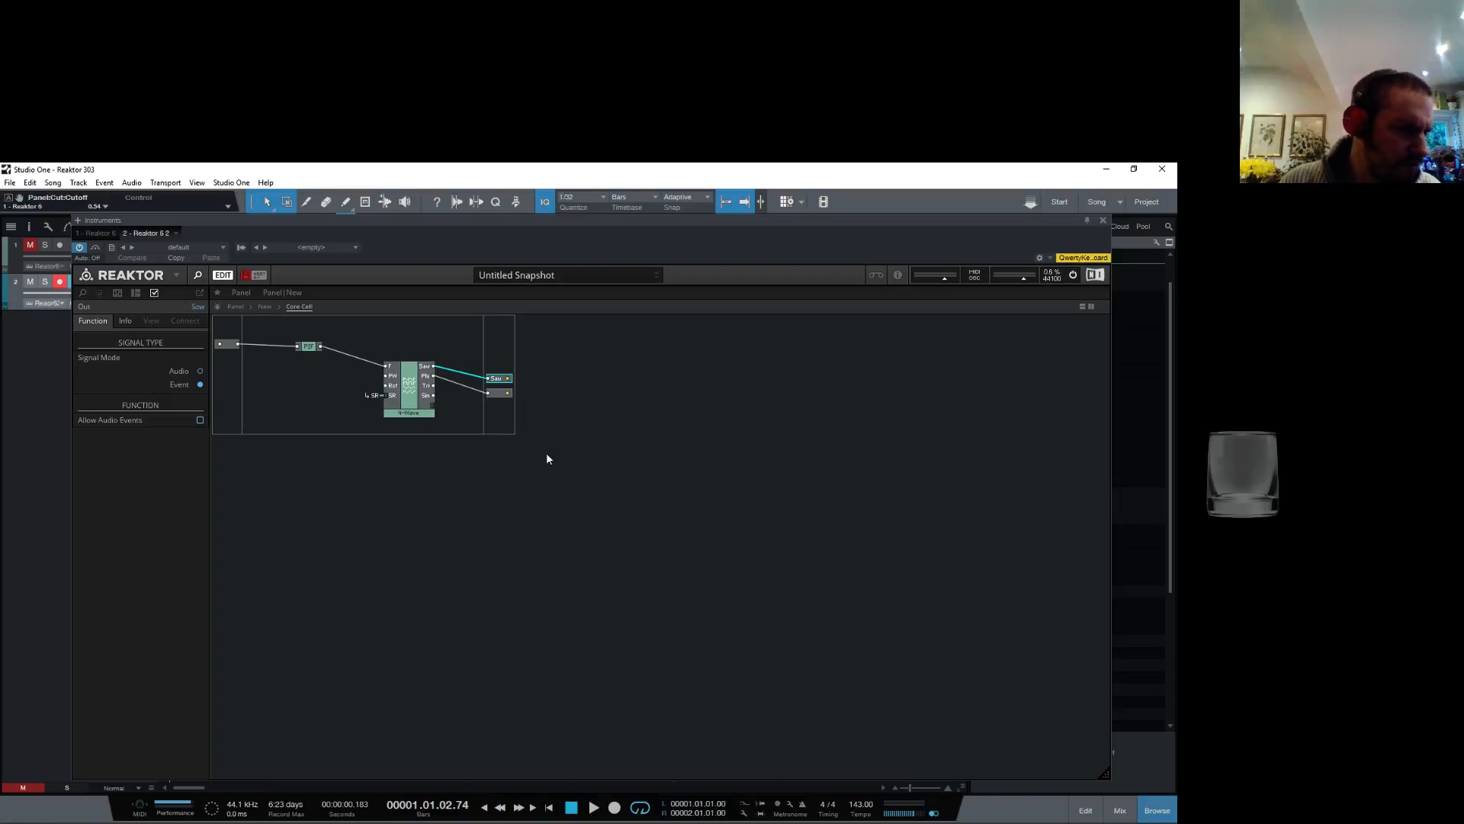
{"action": "double_click", "coordinate": [498, 394]}
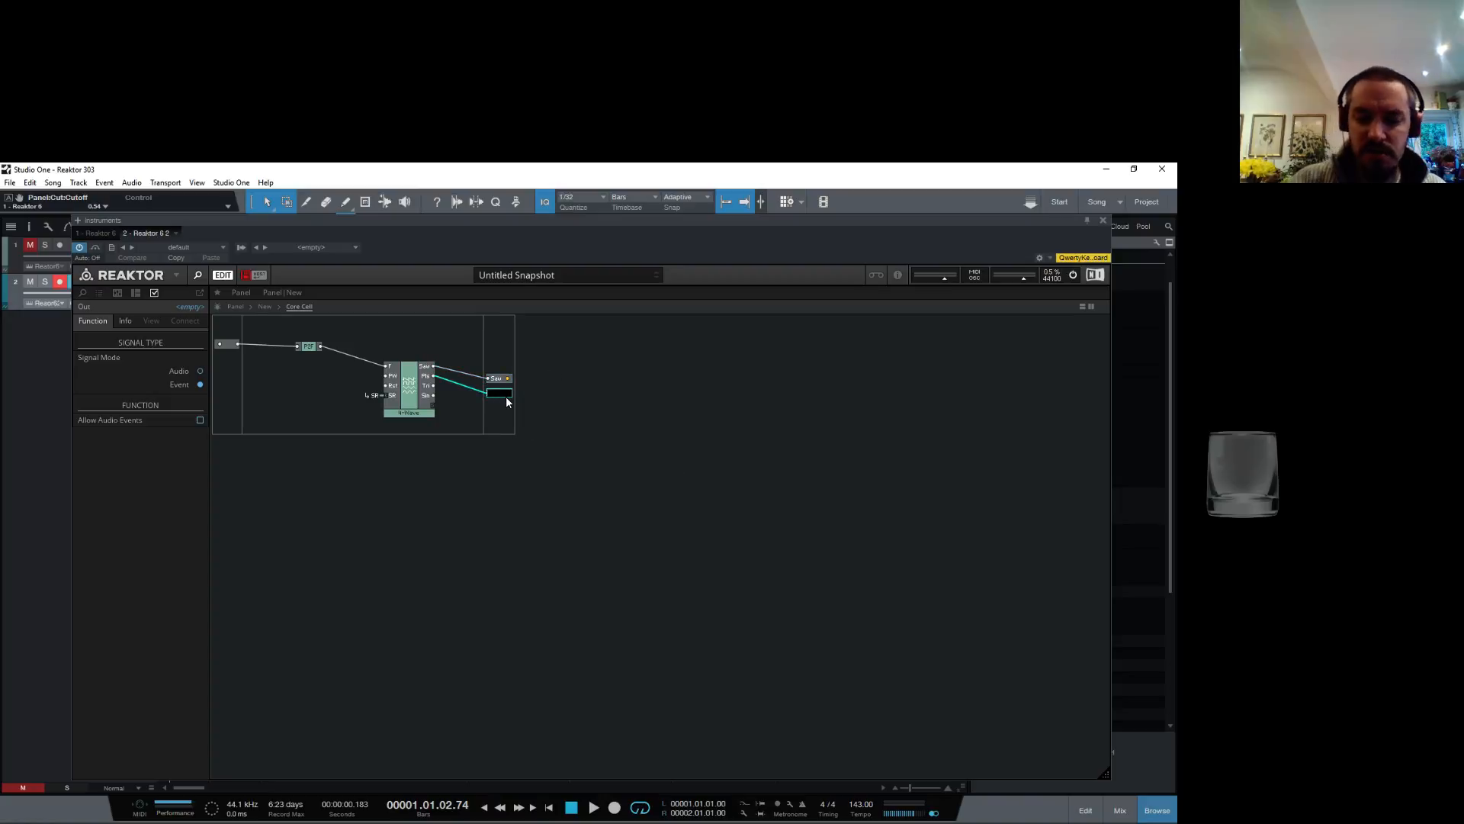
{"action": "key", "text": "Return"}
{"action": "left_click", "coordinate": [563, 477]}
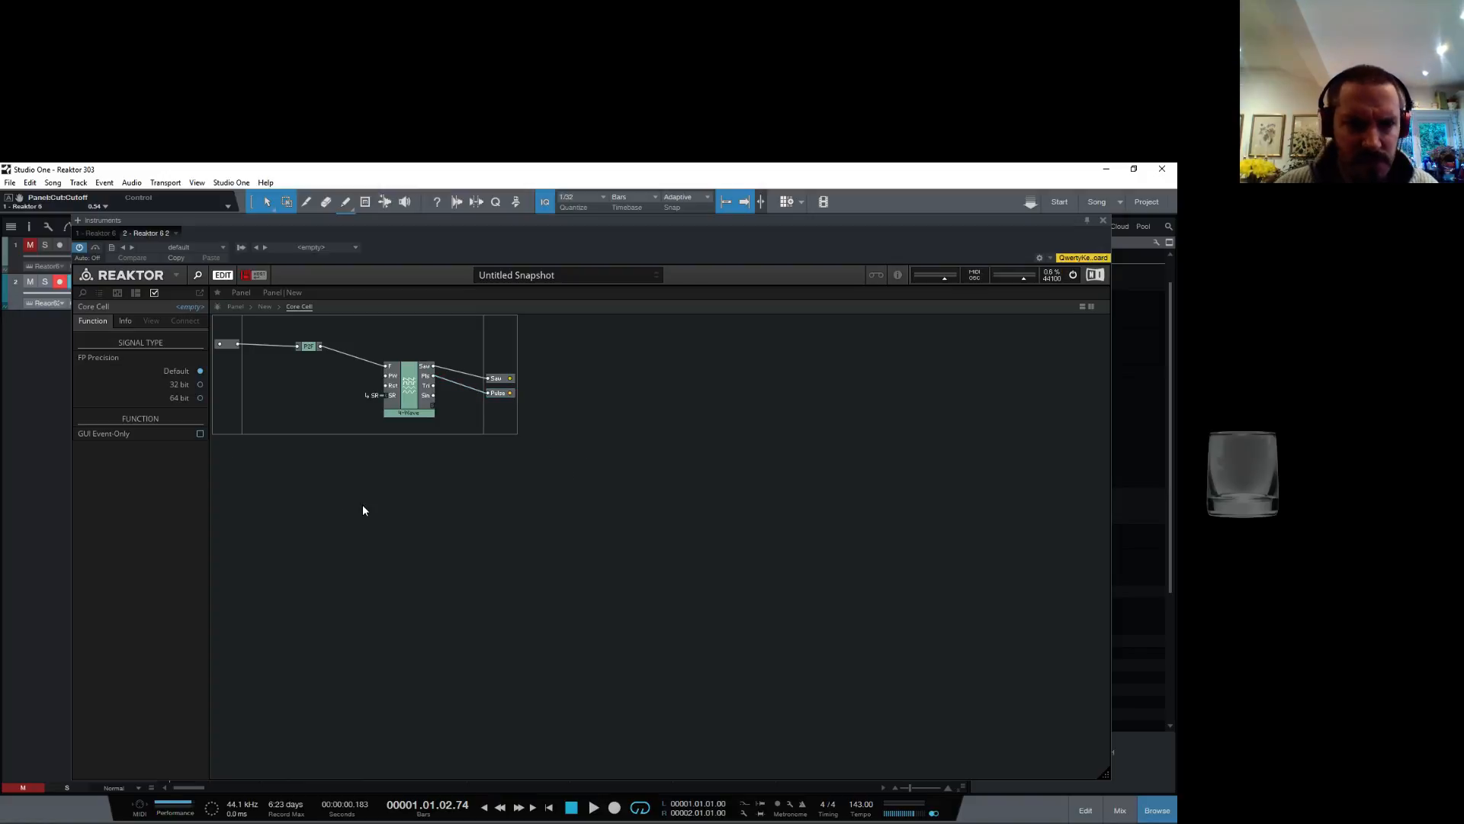
Step: Back at the ensemble level, wire the Midi macro's MP output to the core cell and add the library's AHDSR envelope macro
{"action": "double_click", "coordinate": [363, 497]}
{"action": "mouse_move", "coordinate": [472, 447]}
{"action": "left_mouse_down"}
{"action": "mouse_move", "coordinate": [438, 425]}
{"action": "mouse_move", "coordinate": [447, 442]}
{"action": "left_mouse_up"}
{"action": "right_click", "coordinate": [553, 434]}
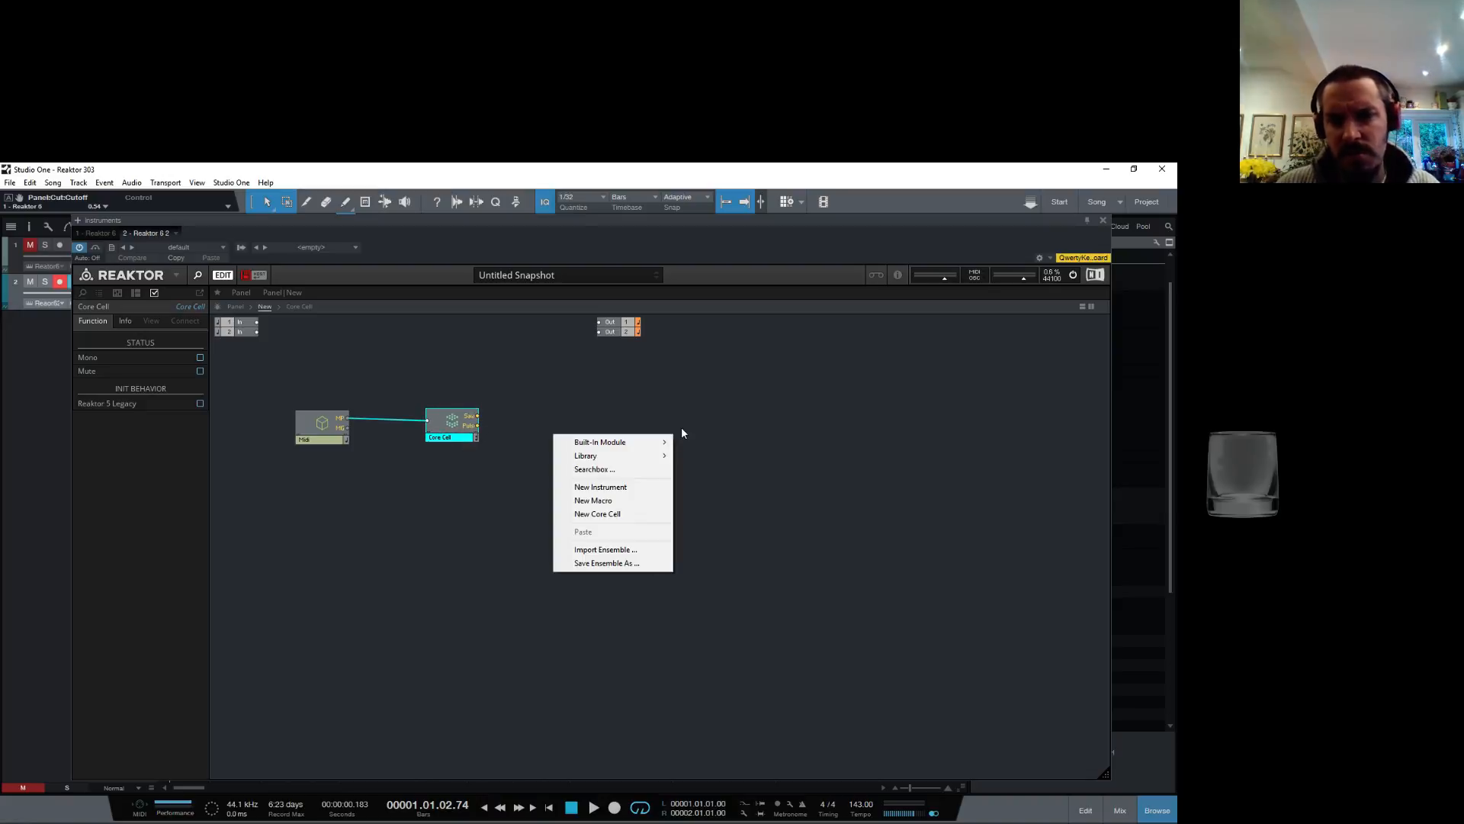
{"action": "mouse_move", "coordinate": [603, 442]}
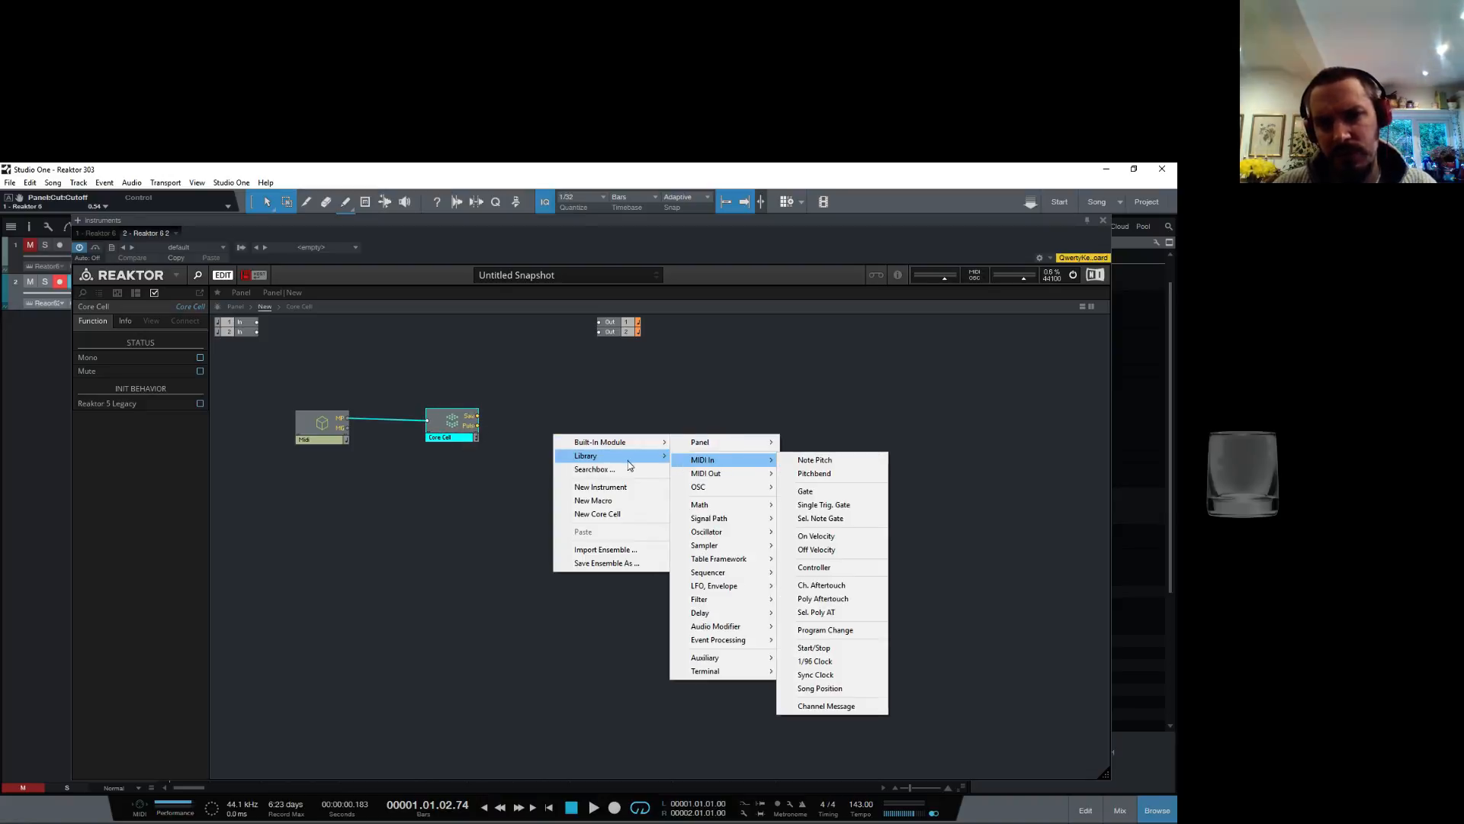
{"action": "mouse_move", "coordinate": [726, 499]}
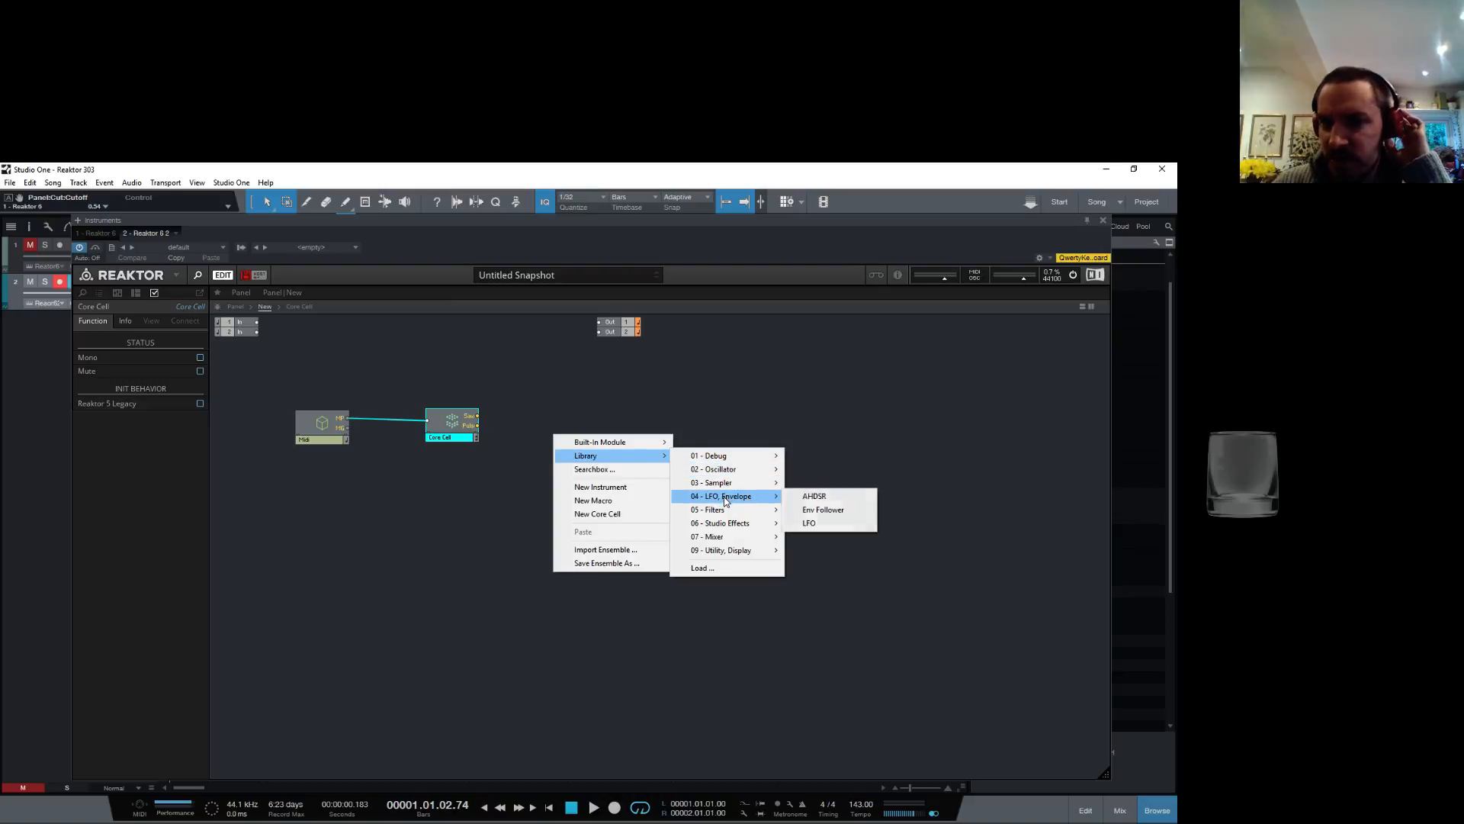
{"action": "left_click", "coordinate": [815, 497]}
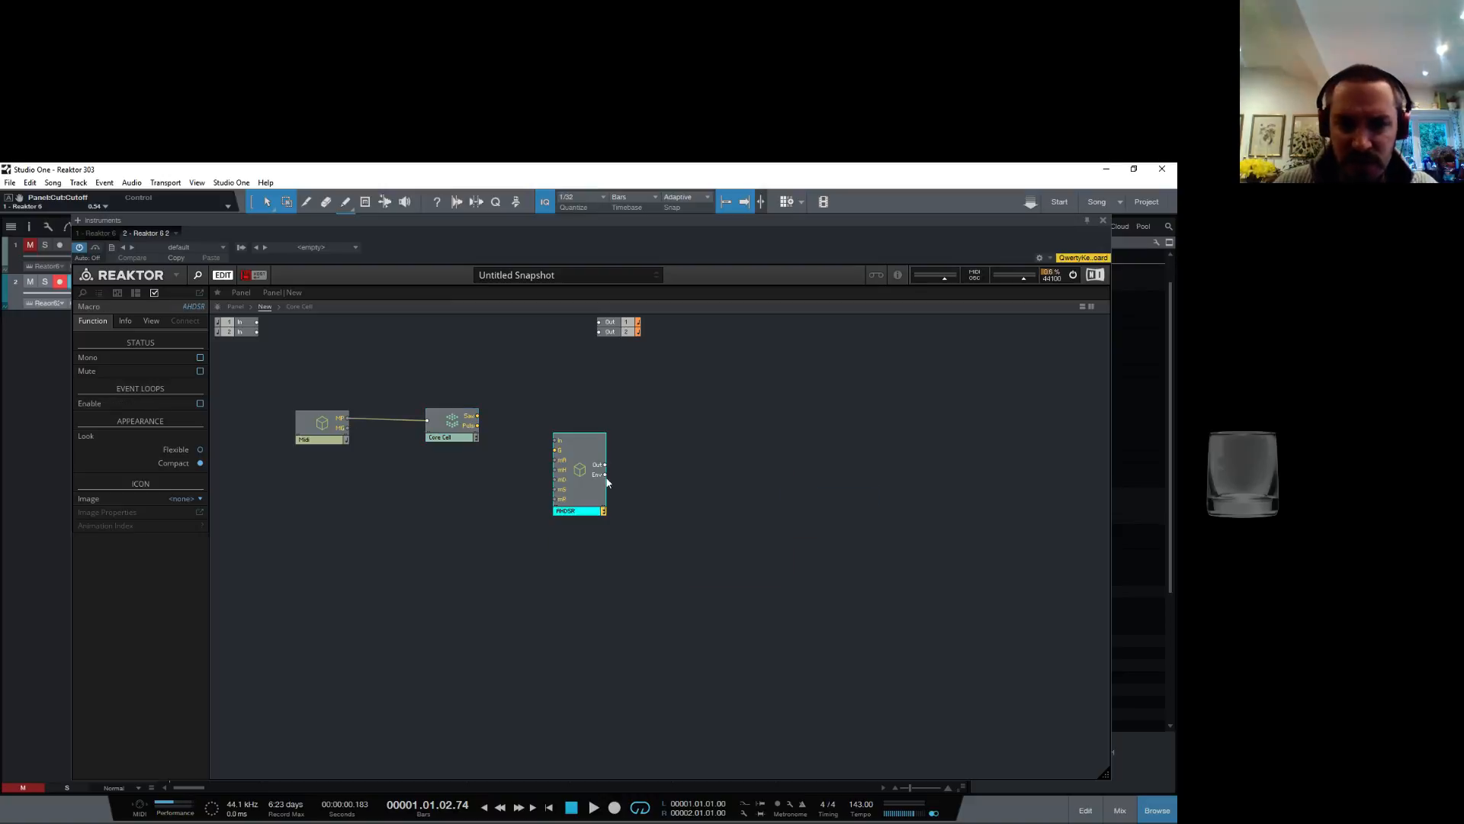
Step: Open the ensemble's panel view, unlock the layout and move the AHDSR controls down and slightly to the right
{"action": "left_click", "coordinate": [235, 306]}
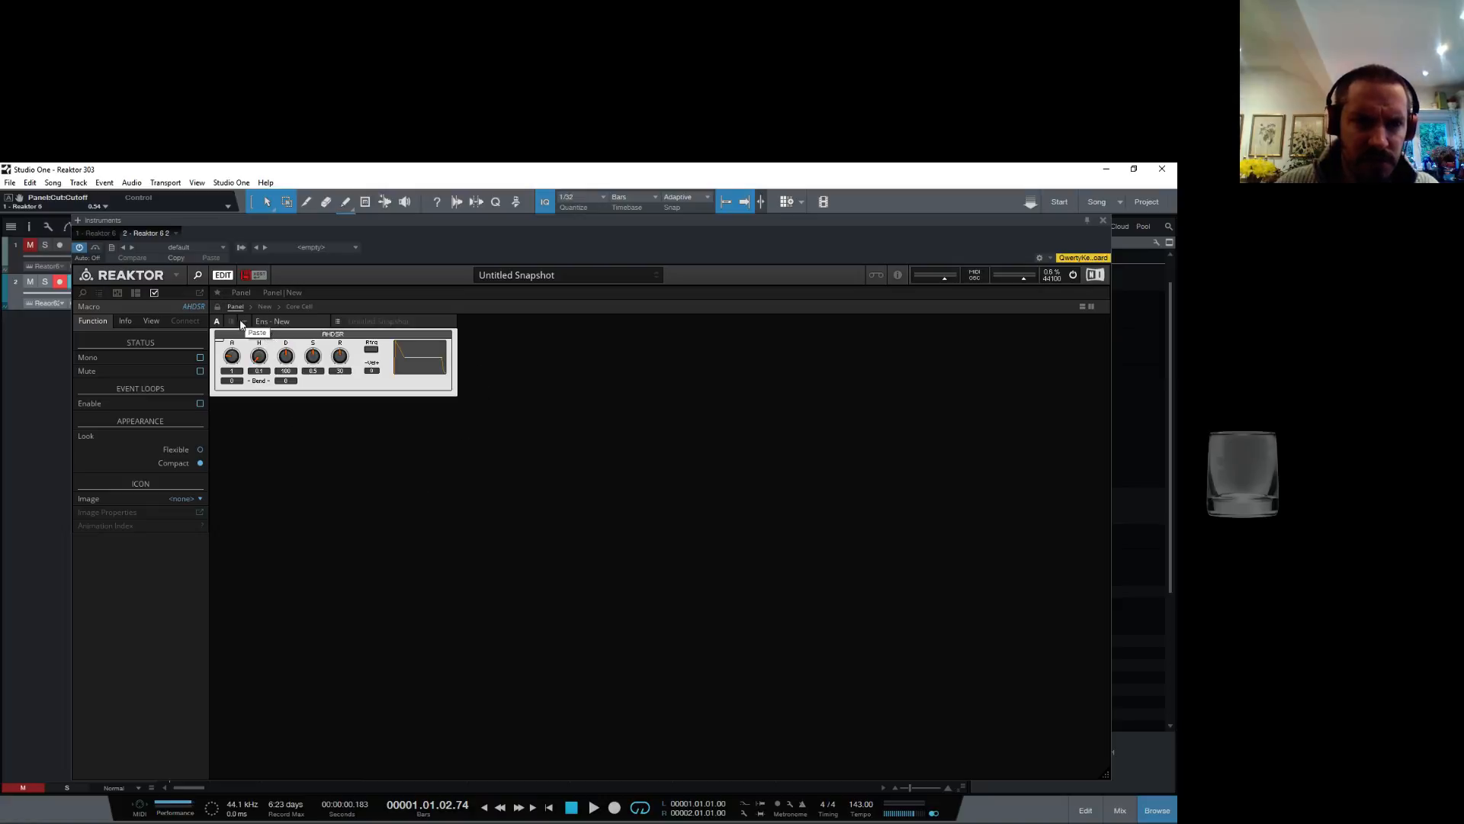
{"action": "left_click", "coordinate": [218, 307]}
{"action": "left_click_drag", "start_coordinate": [327, 340], "coordinate": [342, 382]}
{"action": "left_click", "coordinate": [407, 496]}
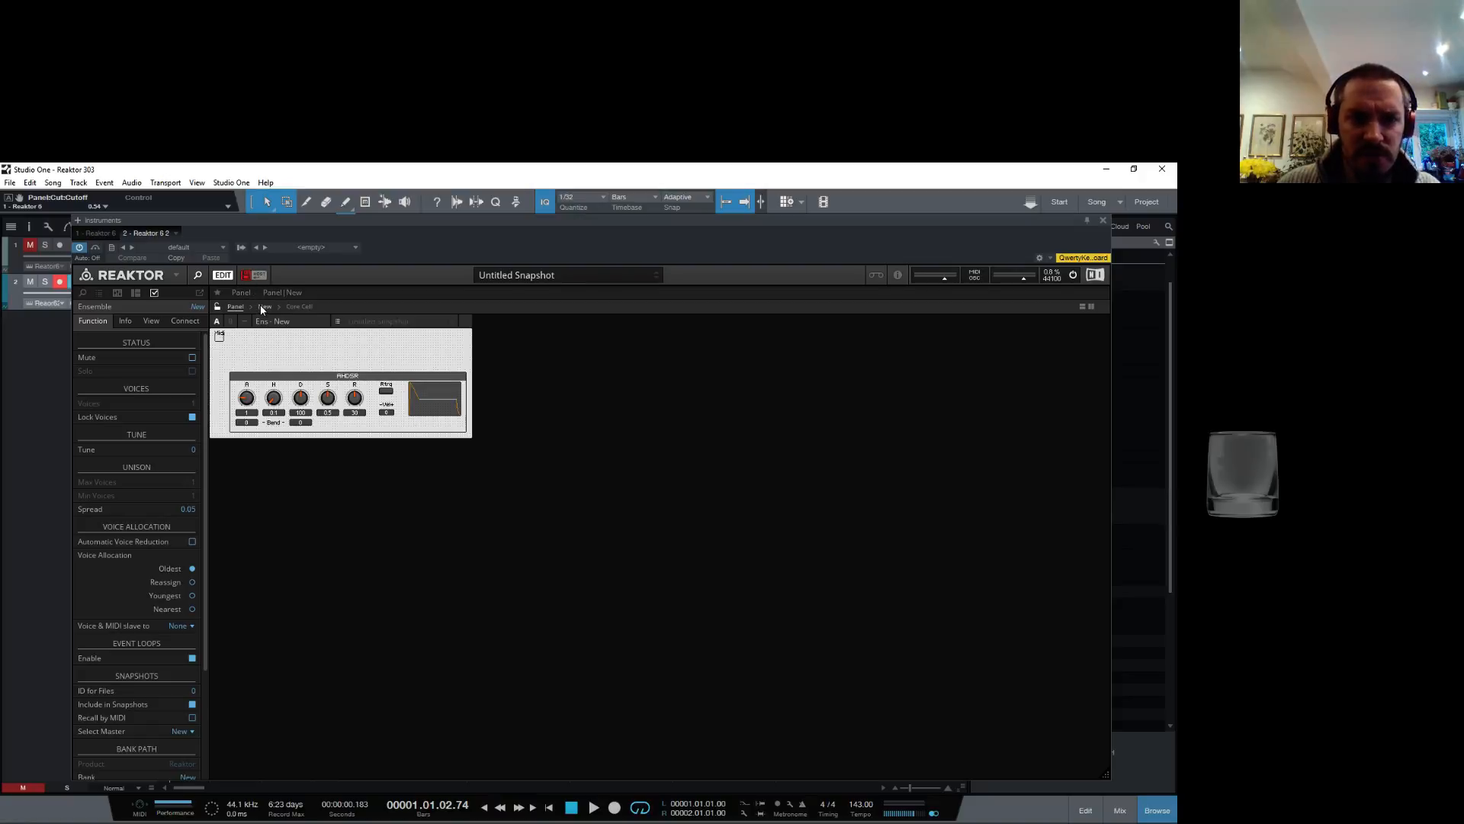
Step: In the ensemble structure, wire Saw to the AHDSR's In, MG to its G input, and its Out to the second audio output
{"action": "left_click", "coordinate": [262, 305]}
{"action": "left_click_drag", "start_coordinate": [561, 469], "coordinate": [551, 455]}
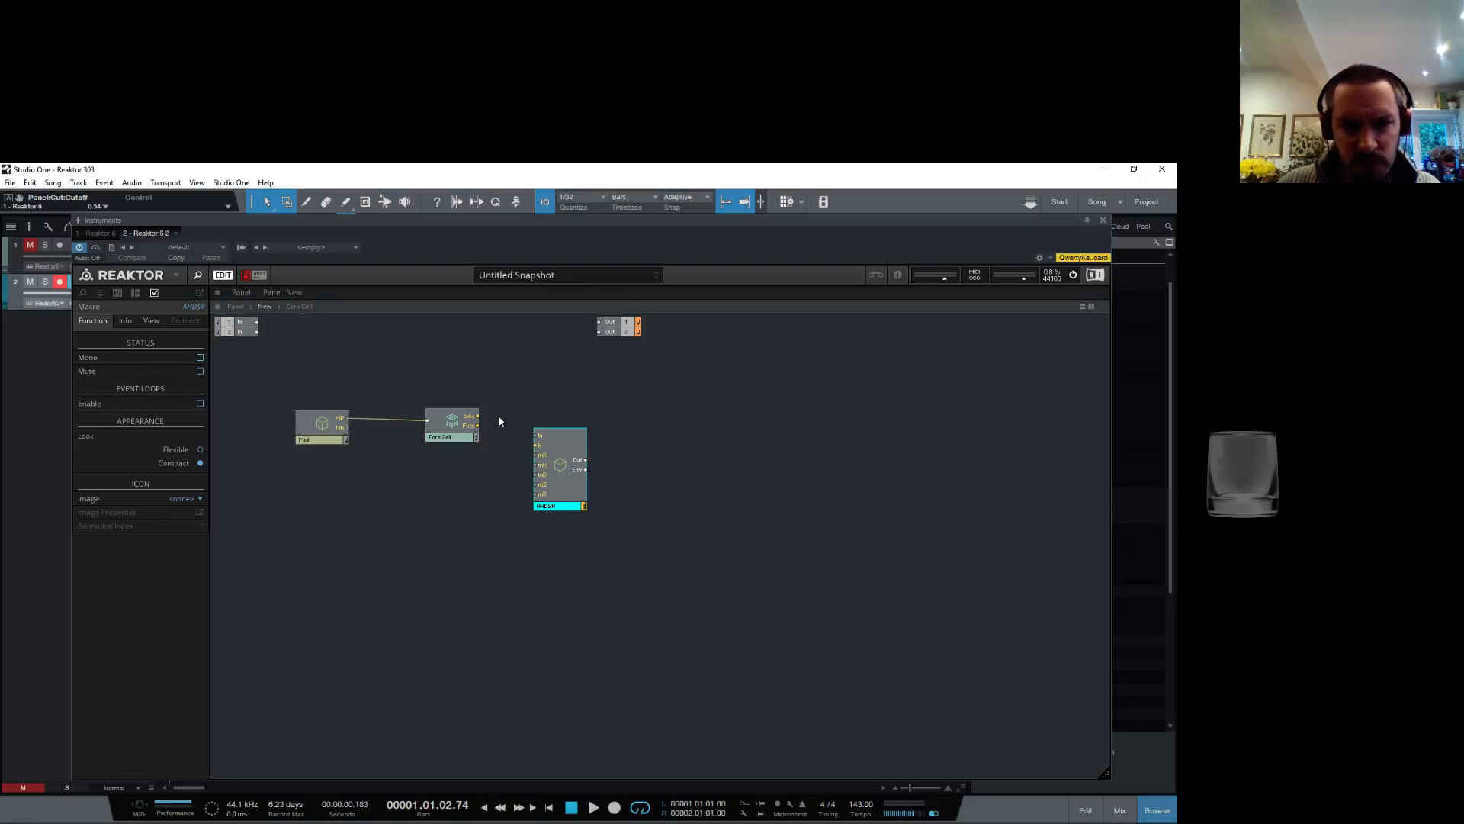
{"action": "left_click_drag", "start_coordinate": [477, 415], "coordinate": [537, 435]}
{"action": "left_click_drag", "start_coordinate": [348, 428], "coordinate": [604, 336]}
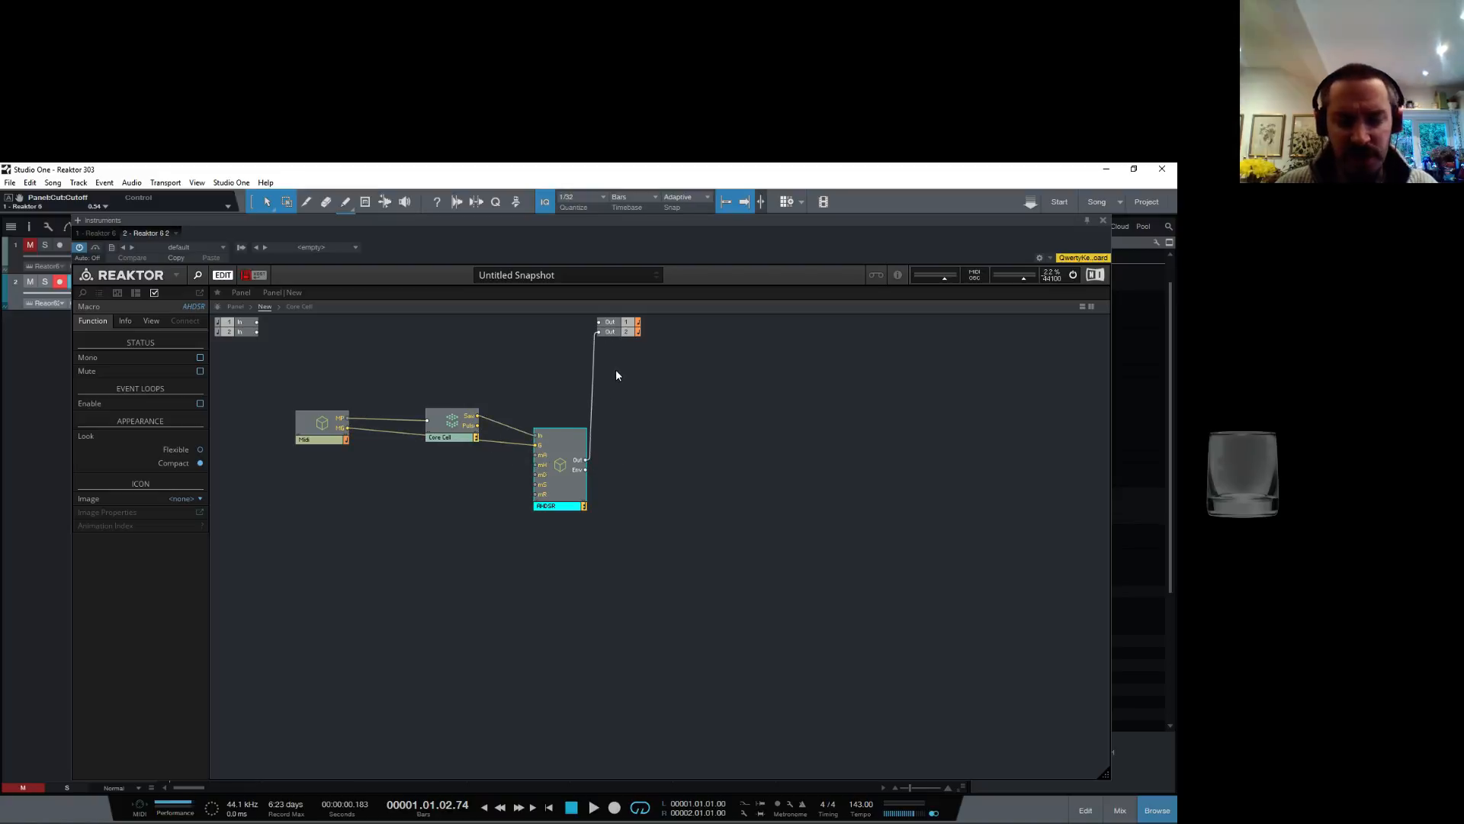
Step: Switch to the Studio One arrangement, reduce the track height to Medium and zoom the timeline in on the opening bars
{"action": "key", "text": "z"}
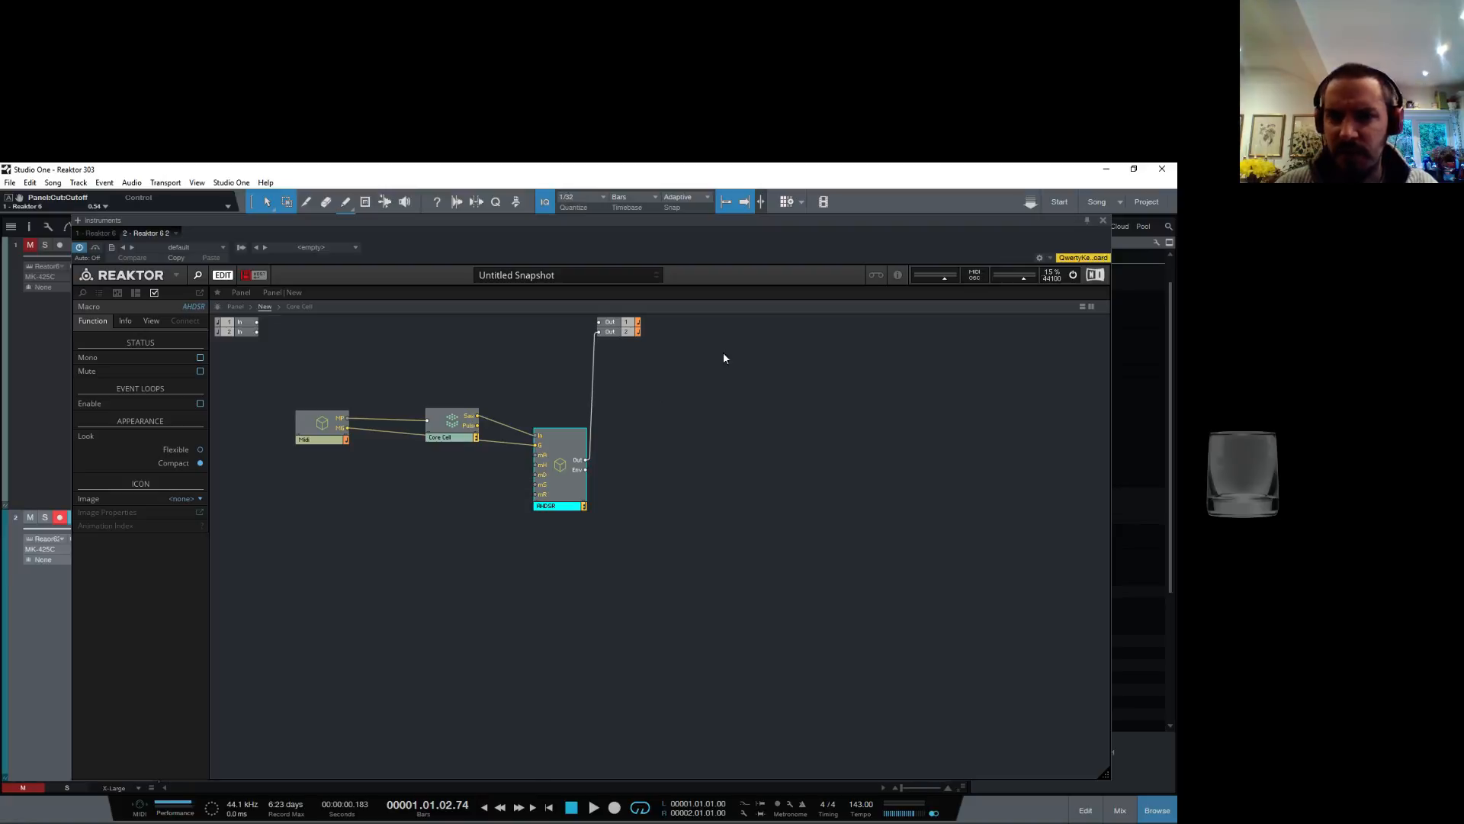
{"action": "left_click", "coordinate": [1104, 220]}
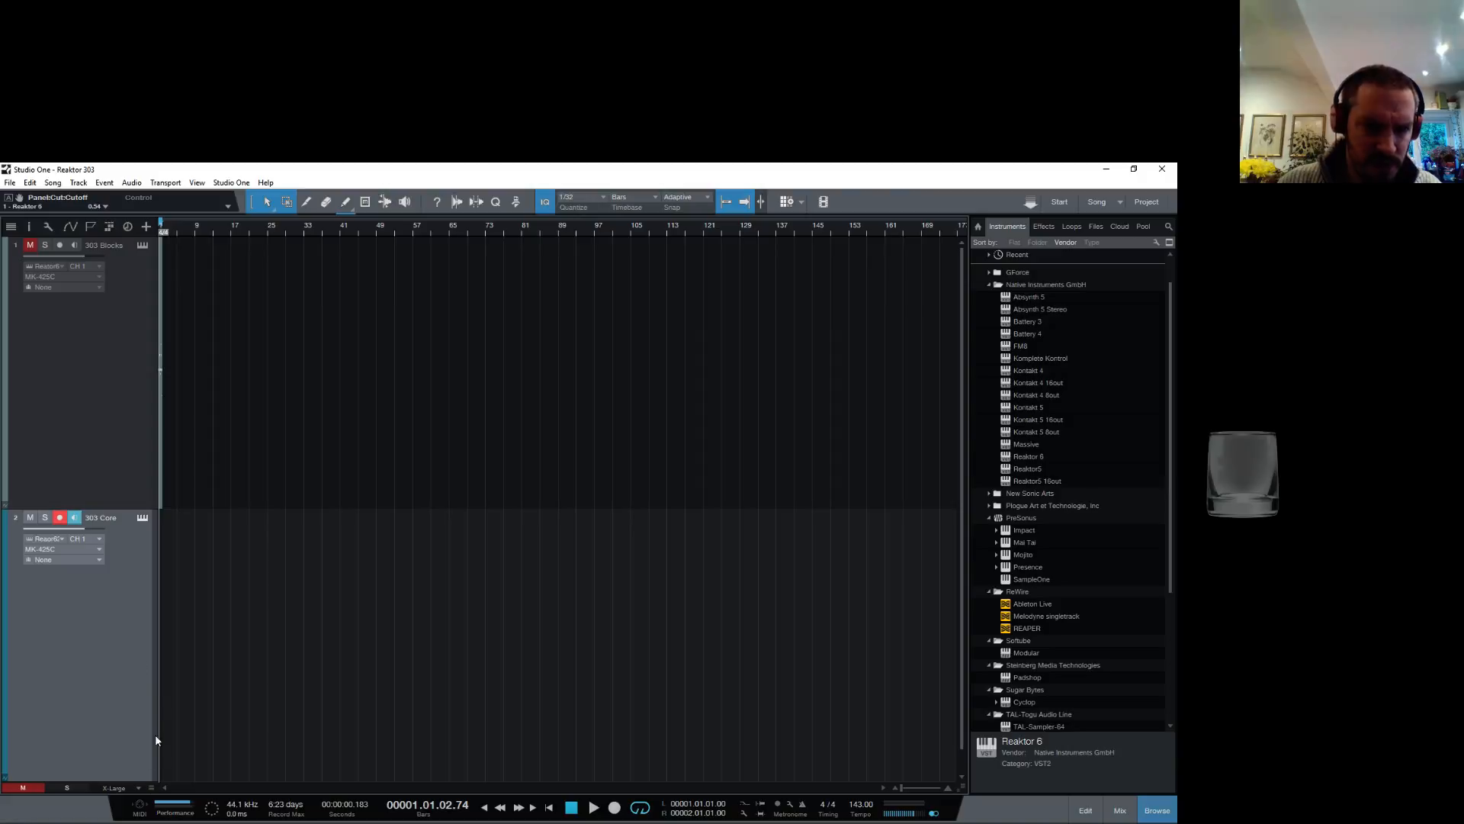
{"action": "scroll", "coordinate": [149, 728], "scroll_direction": "down", "scroll_amount": 8}
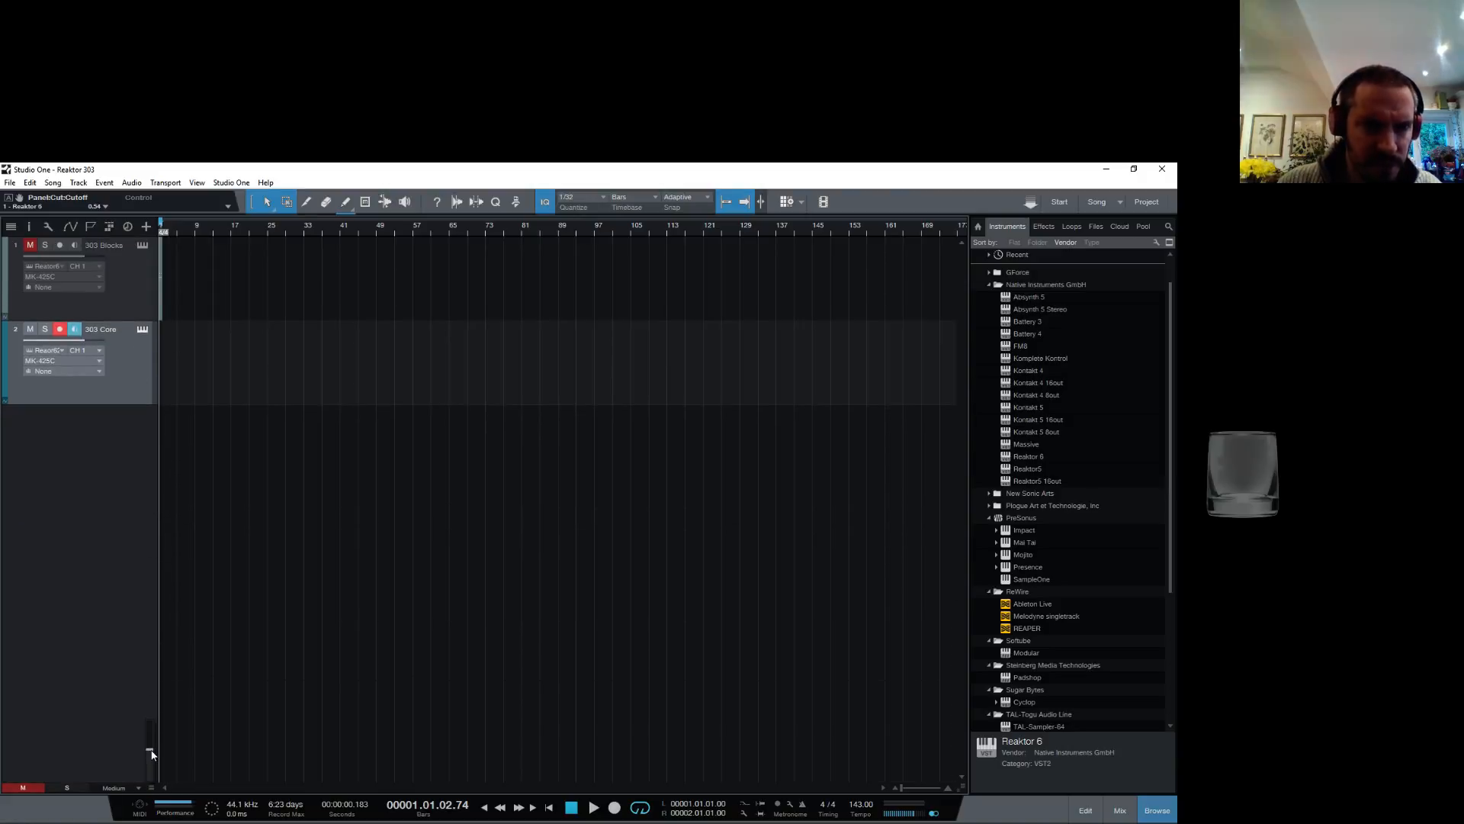
{"action": "left_click_drag", "start_coordinate": [189, 230], "coordinate": [722, 270]}
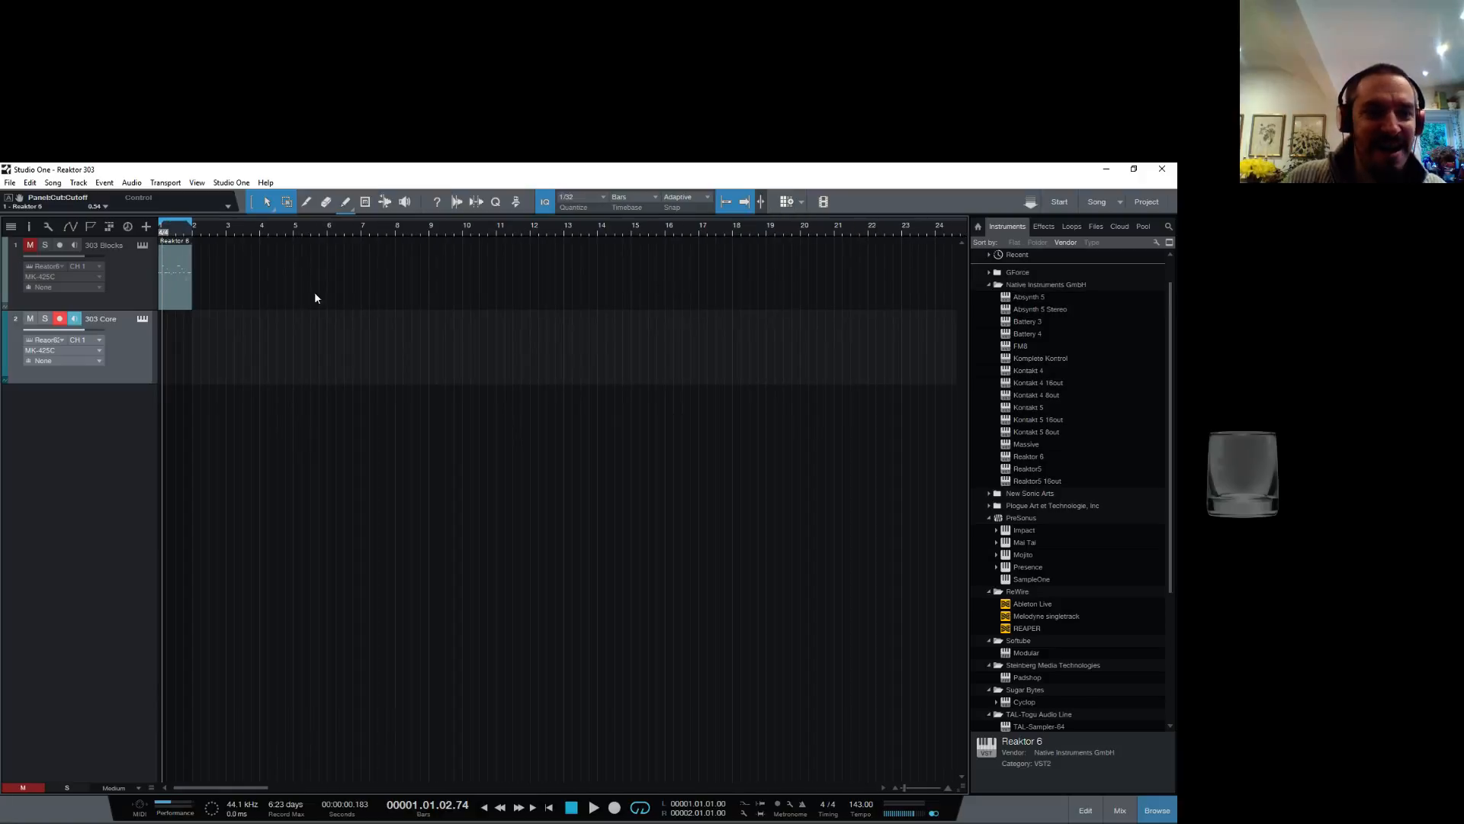
Step: Duplicate the 303 Blocks clip, move the copy to bar 1 of the 303 Core track, and start playback
{"action": "left_click", "coordinate": [183, 298]}
{"action": "key", "text": "d"}
{"action": "left_click_drag", "start_coordinate": [210, 297], "coordinate": [171, 375]}
{"action": "key", "text": "space"}
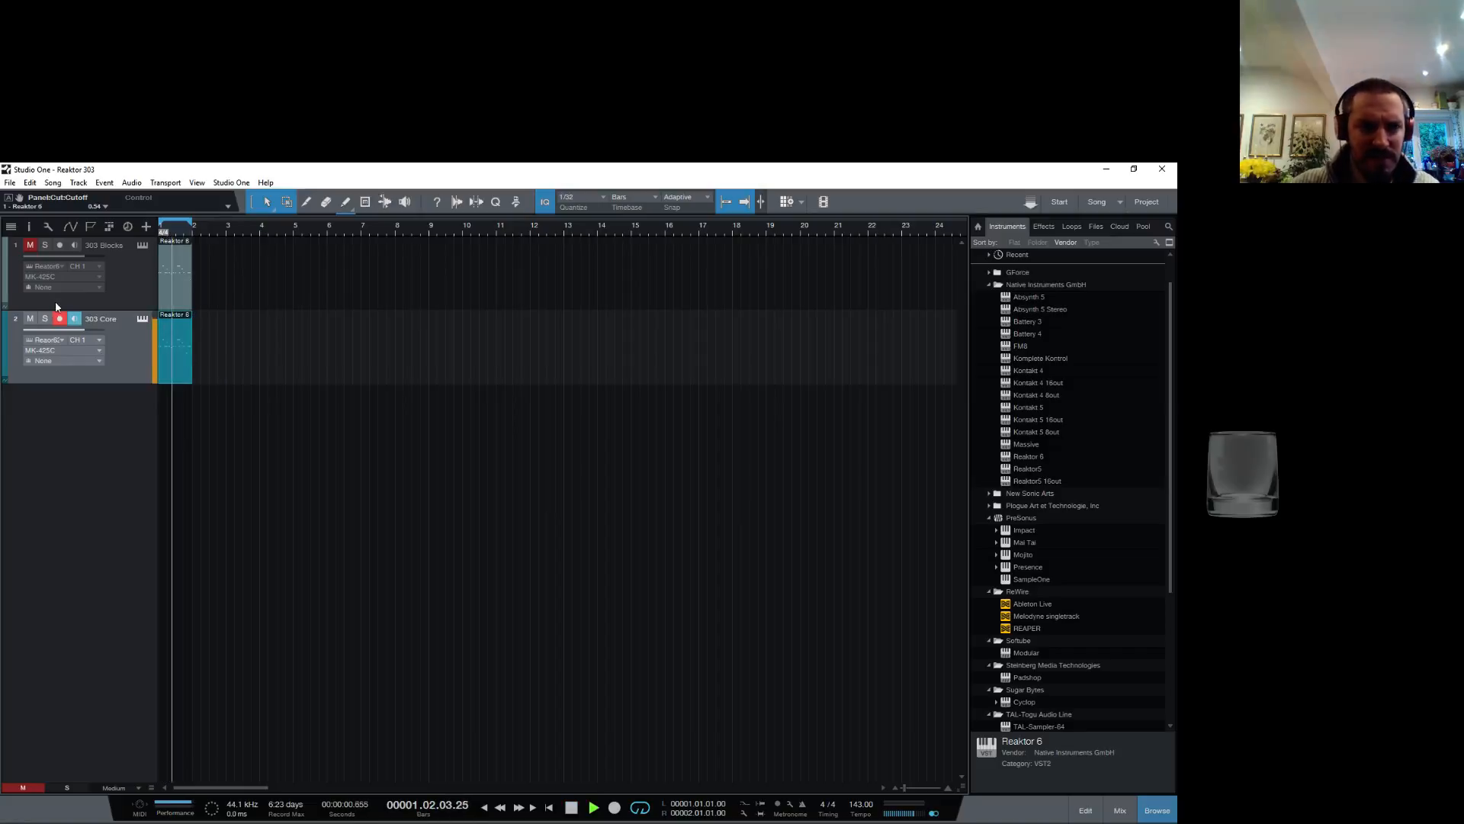
Step: In the 303 Core Reaktor structure, place both audio outputs beside the AHDSR and wire its Out to the first output too
{"action": "left_click", "coordinate": [138, 320]}
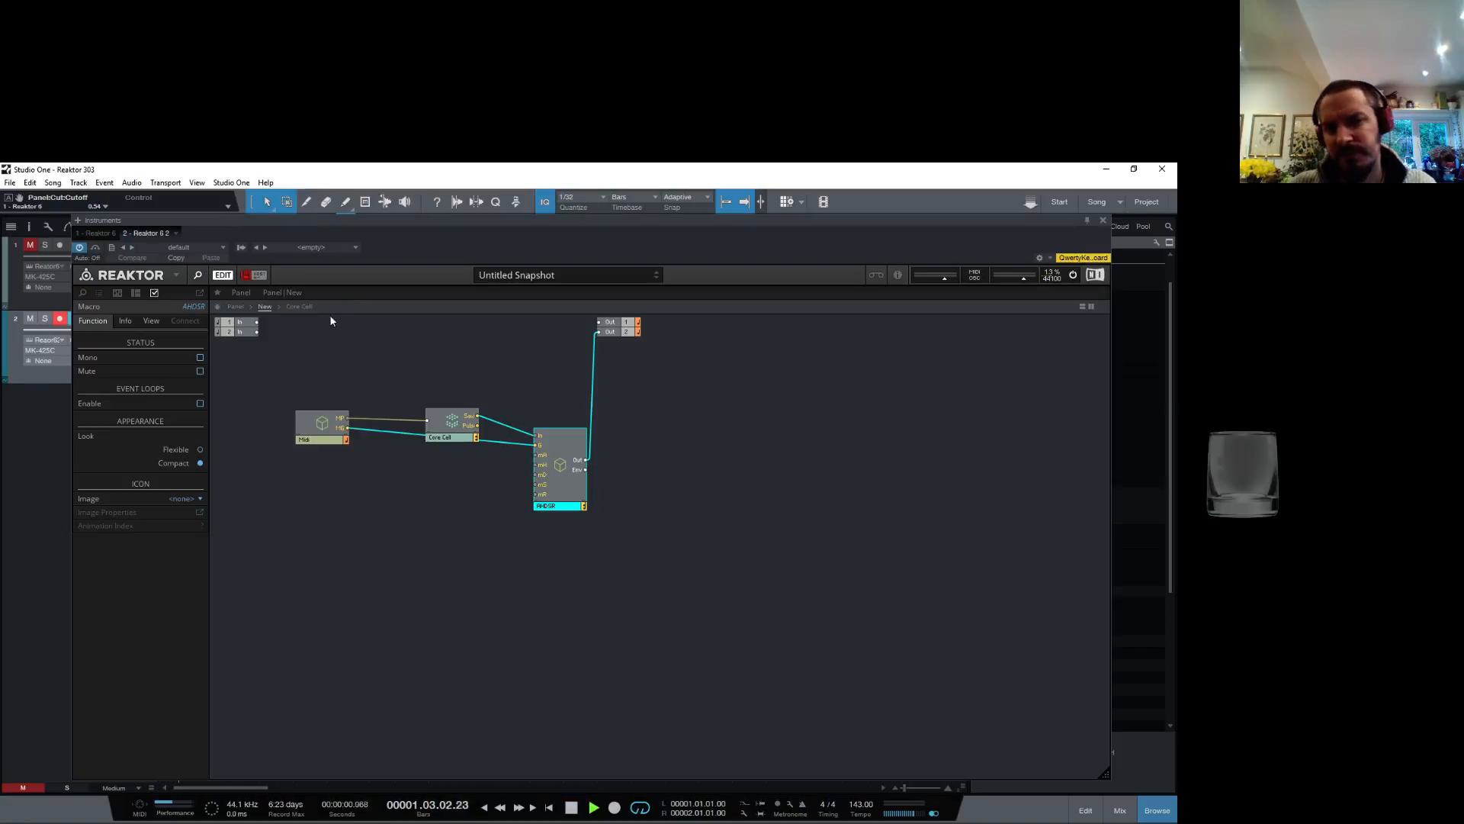
{"action": "left_click_drag", "start_coordinate": [707, 374], "coordinate": [556, 317]}
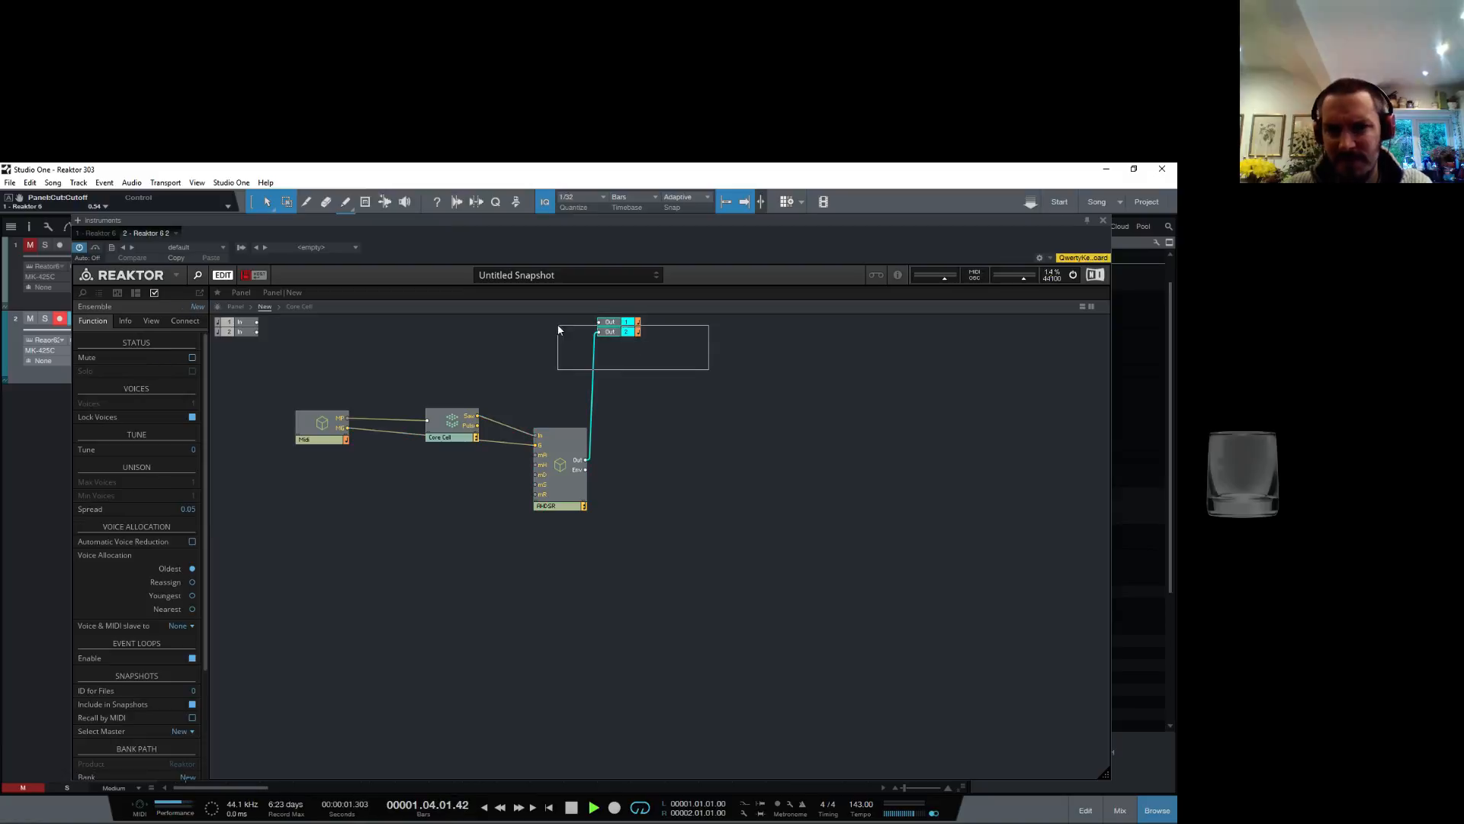
{"action": "left_click_drag", "start_coordinate": [705, 371], "coordinate": [803, 519]}
{"action": "left_click_drag", "start_coordinate": [586, 460], "coordinate": [762, 508]}
{"action": "left_click_drag", "start_coordinate": [749, 452], "coordinate": [831, 575]}
{"action": "left_click_drag", "start_coordinate": [778, 513], "coordinate": [772, 462]}
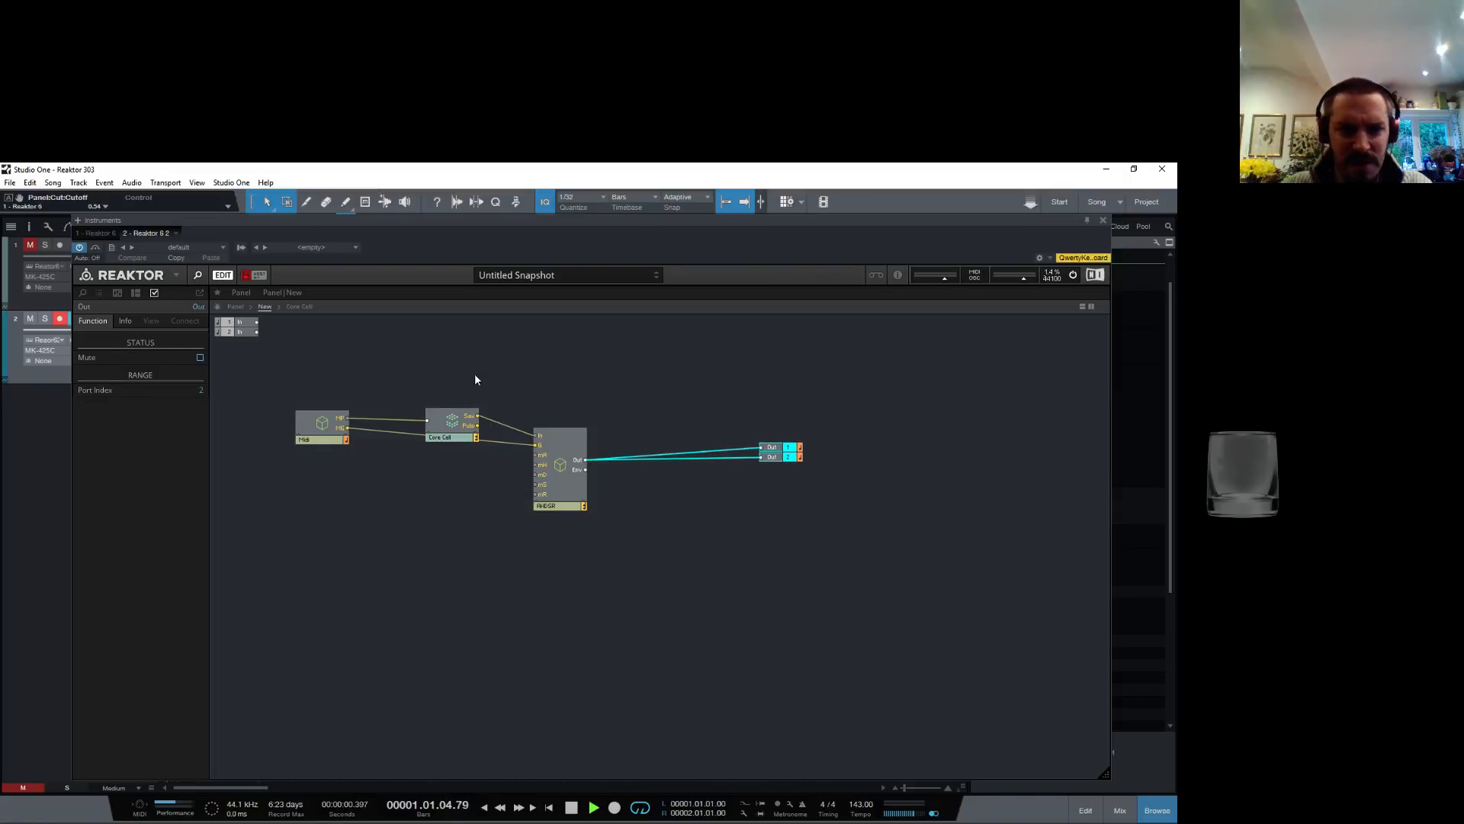
Step: Examine the oscillator core cell's internal wiring and return to the ensemble structure
{"action": "double_click", "coordinate": [456, 431]}
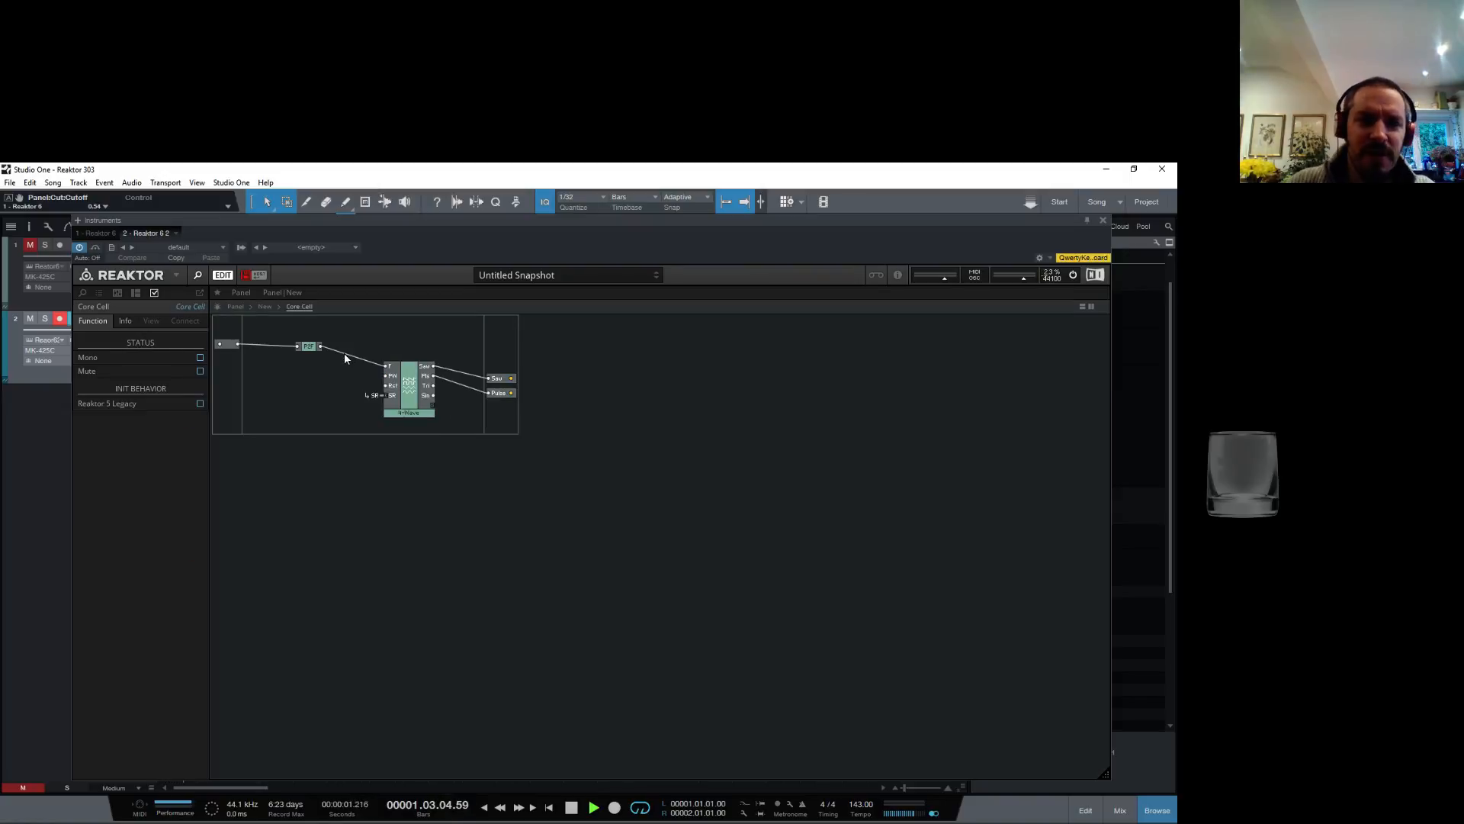
{"action": "left_click", "coordinate": [379, 509]}
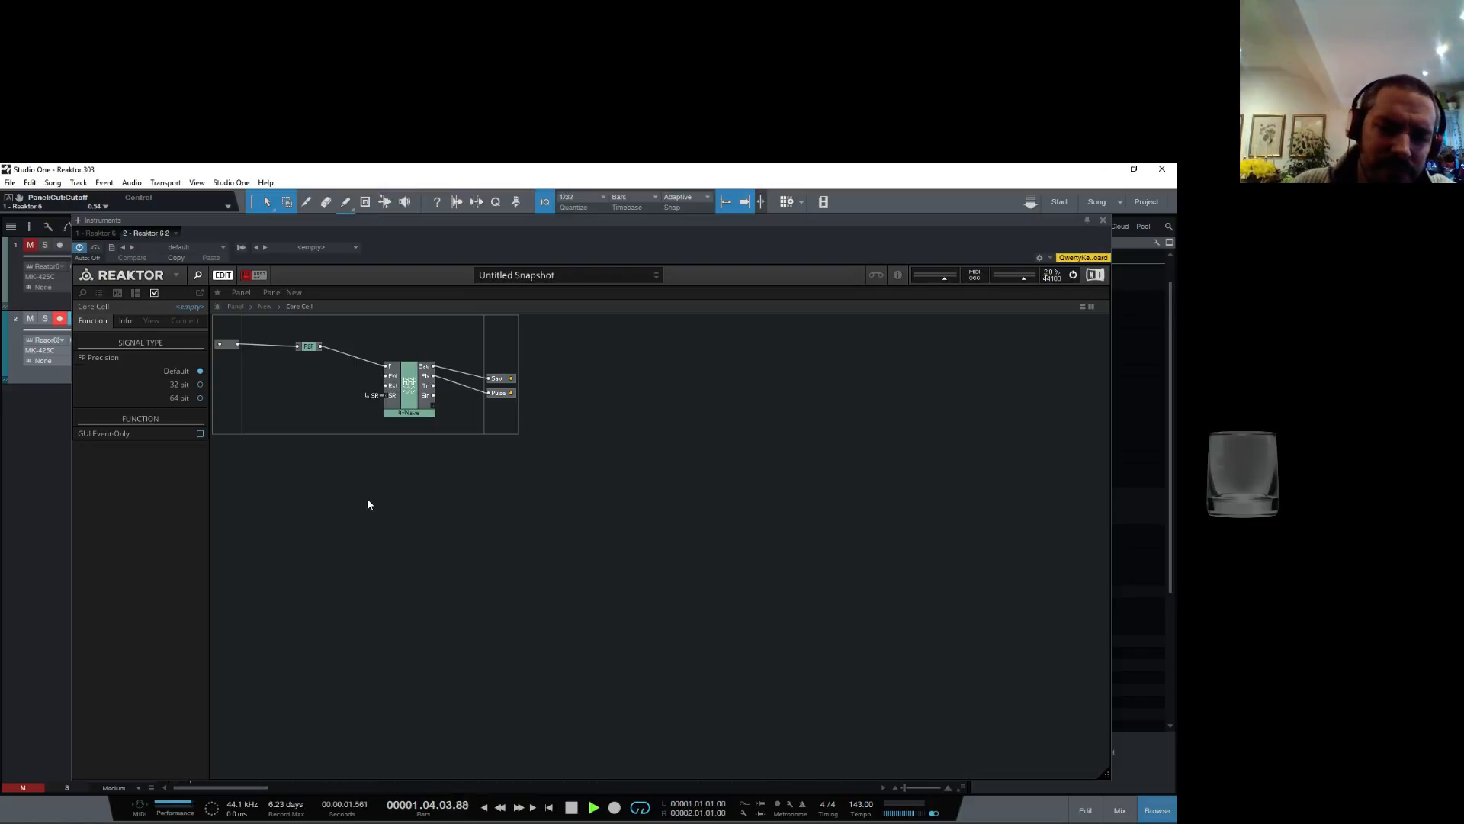
{"action": "right_click", "coordinate": [369, 501]}
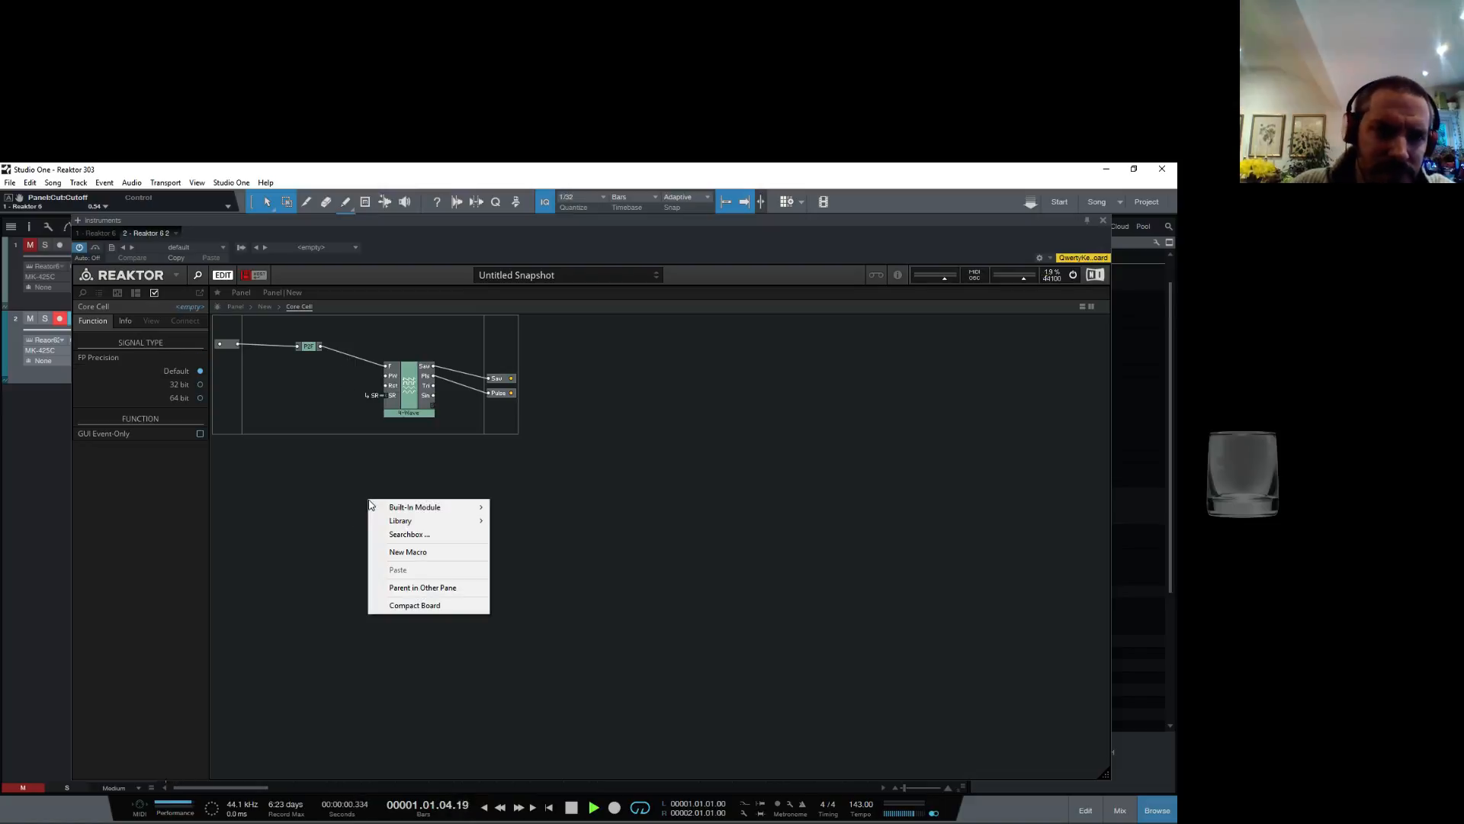
{"action": "left_click", "coordinate": [275, 524]}
{"action": "double_click", "coordinate": [274, 523]}
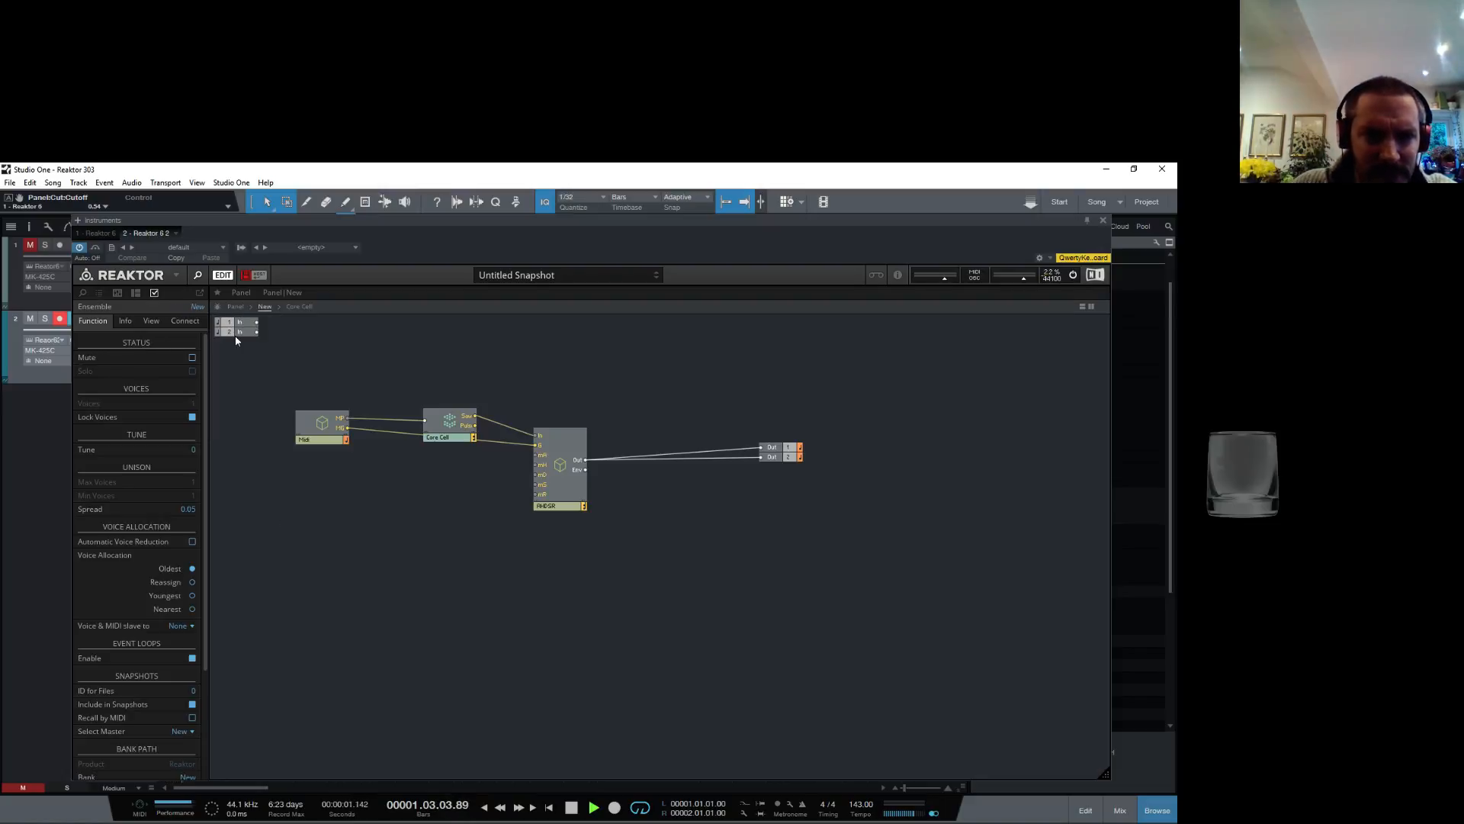
Step: Open the Midi macro, enable wire debugging and check the signal on its pitch and gate wires
{"action": "double_click", "coordinate": [315, 432]}
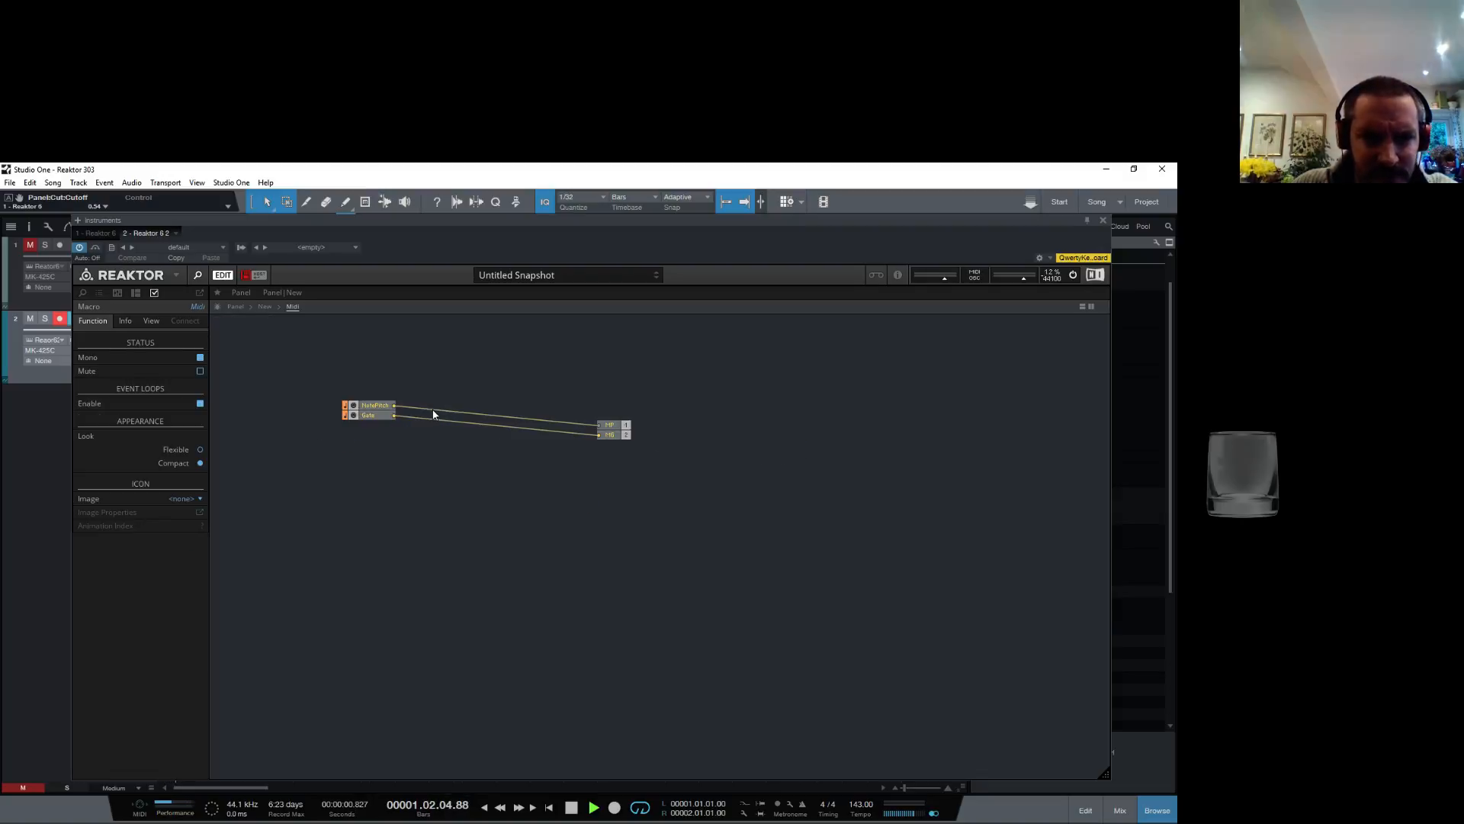
{"action": "left_click", "coordinate": [176, 275]}
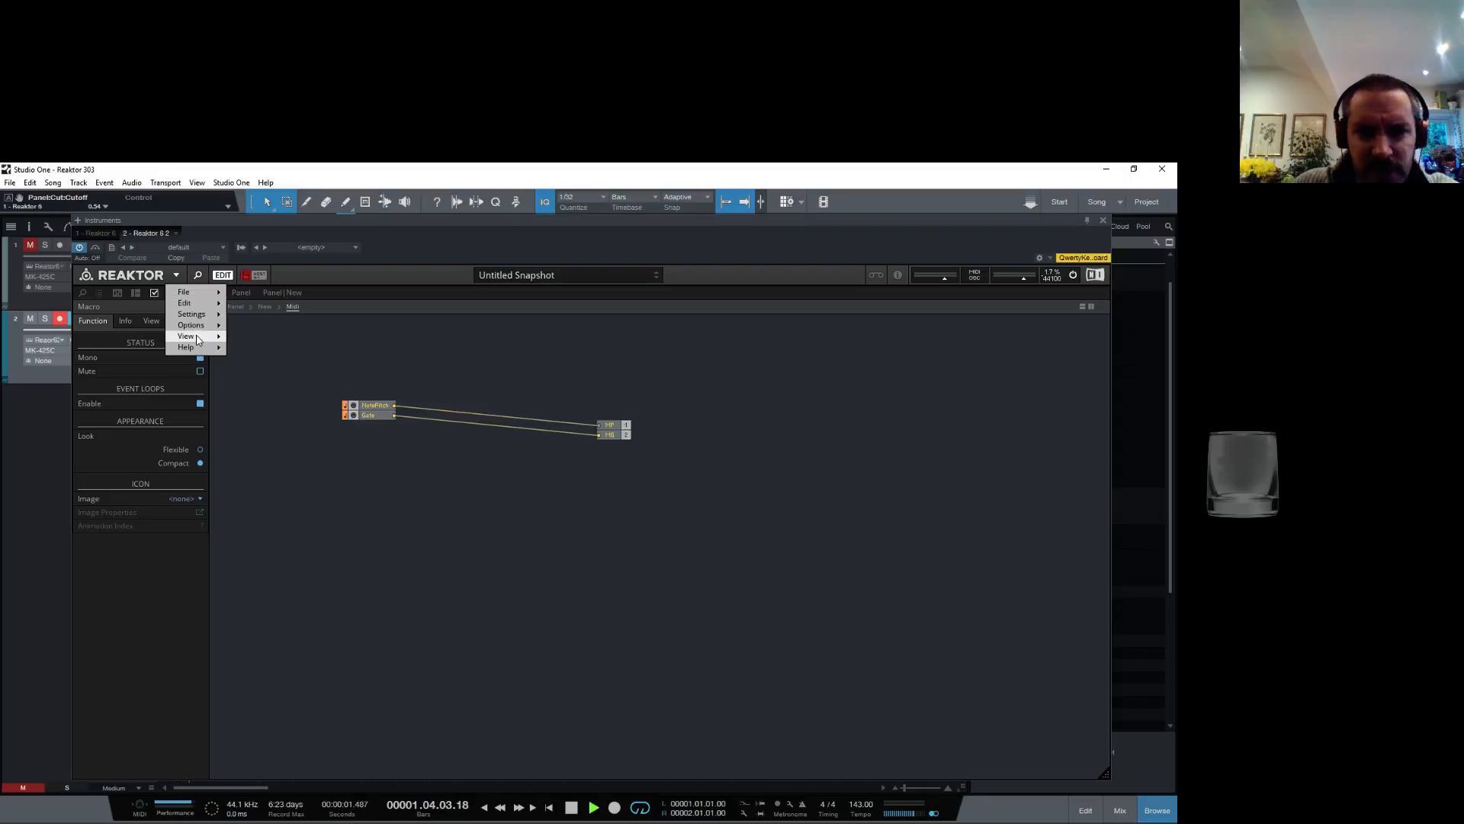
{"action": "mouse_move", "coordinate": [198, 339]}
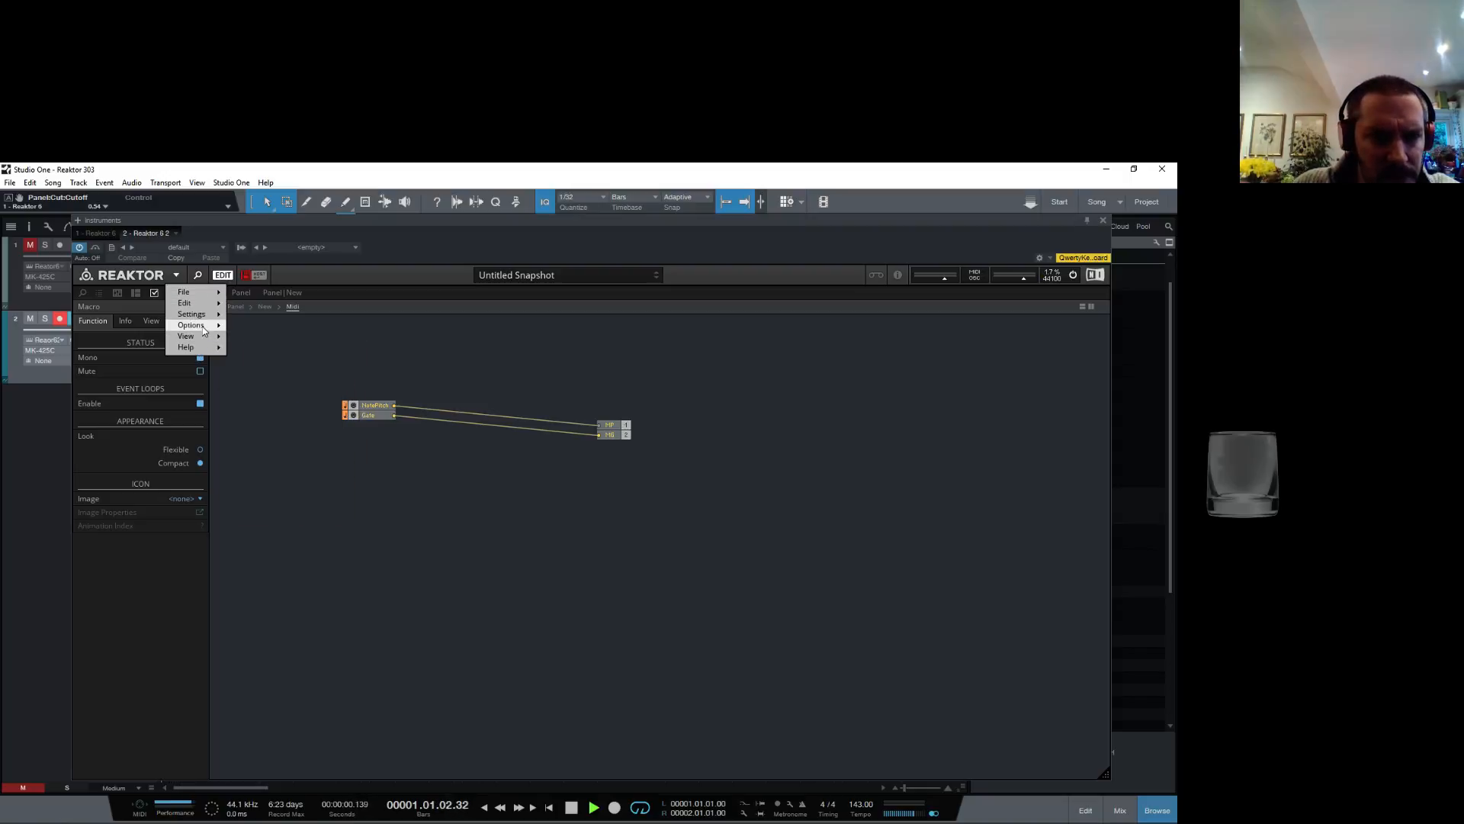
{"action": "mouse_move", "coordinate": [281, 381]}
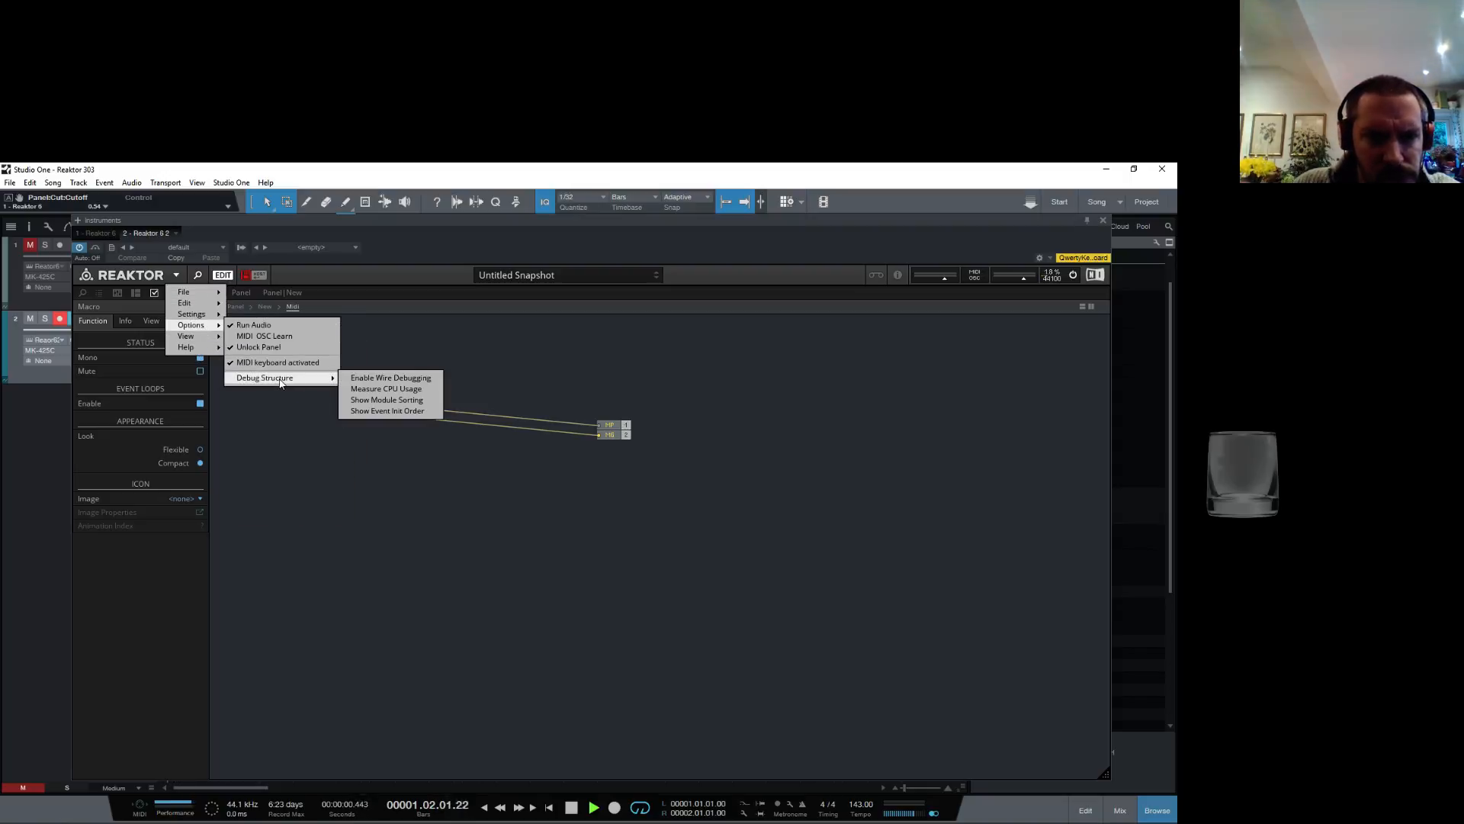
{"action": "left_click", "coordinate": [382, 378]}
{"action": "mouse_move", "coordinate": [497, 419]}
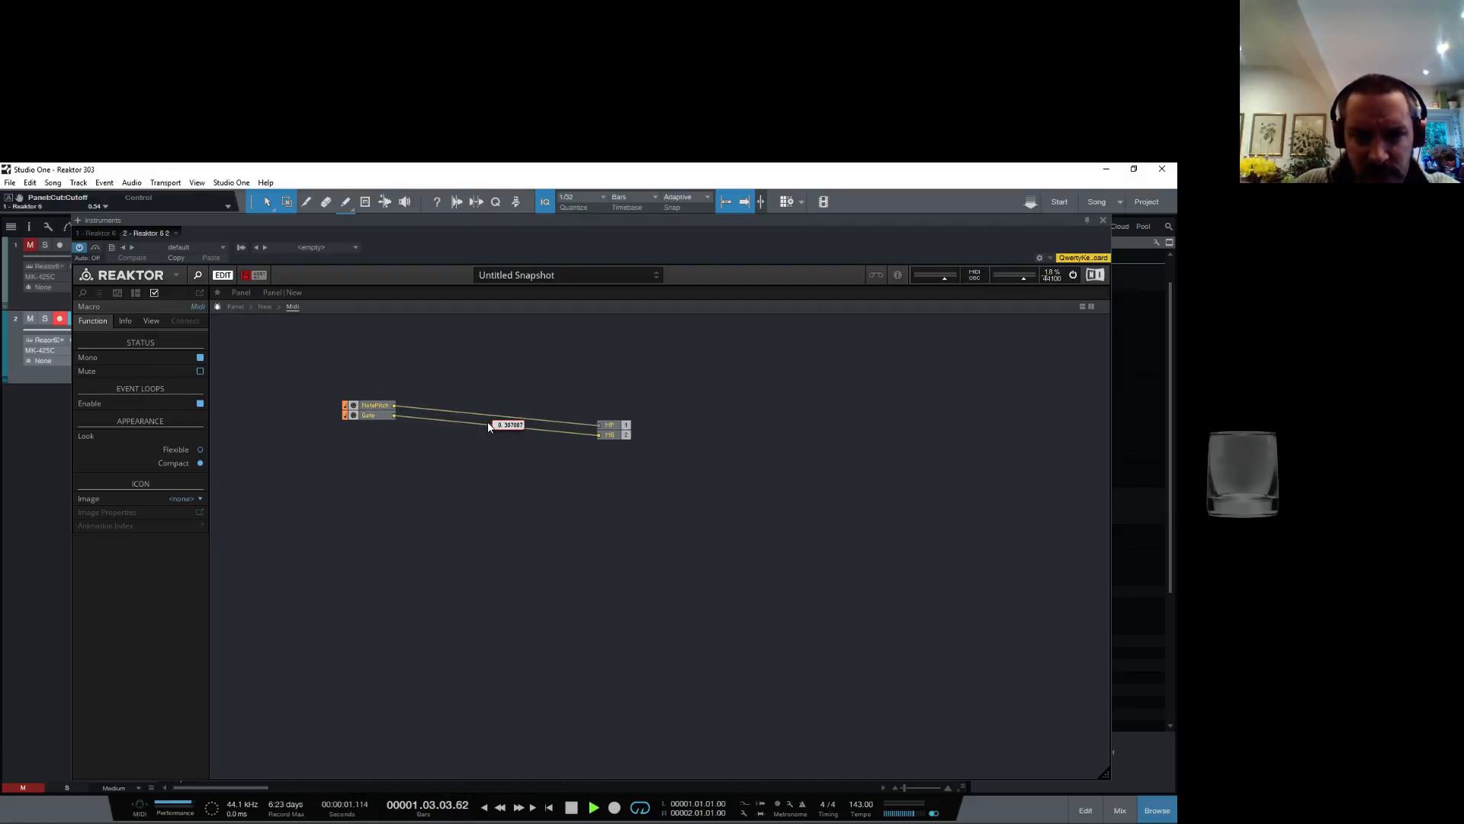
Step: Check the signals on the ensemble wires and on the wires inside the oscillator core cell
{"action": "double_click", "coordinate": [475, 456]}
{"action": "mouse_move", "coordinate": [410, 425]}
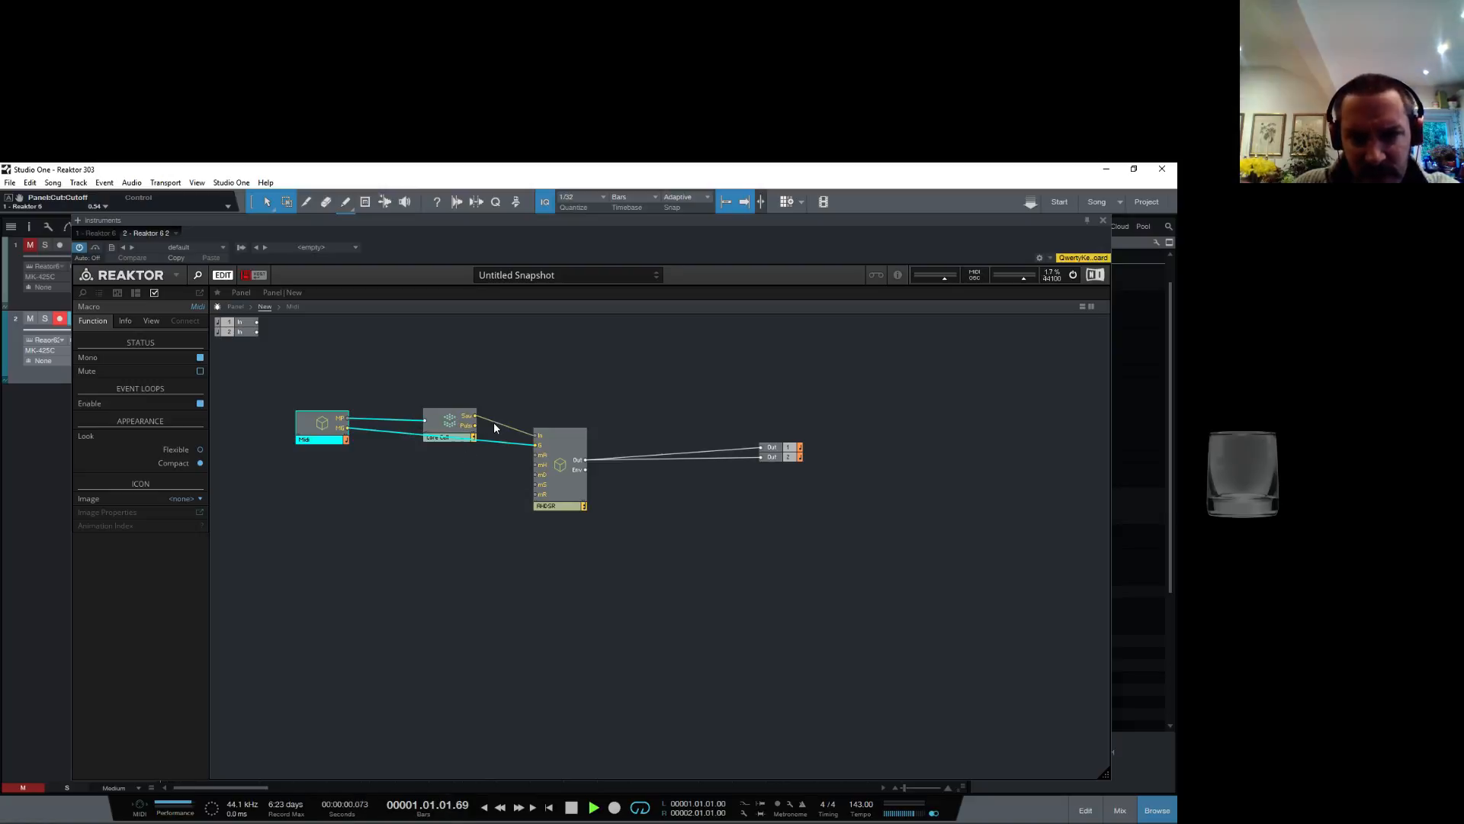
{"action": "left_click", "coordinate": [450, 425]}
{"action": "double_click", "coordinate": [450, 425]}
{"action": "mouse_move", "coordinate": [347, 358]}
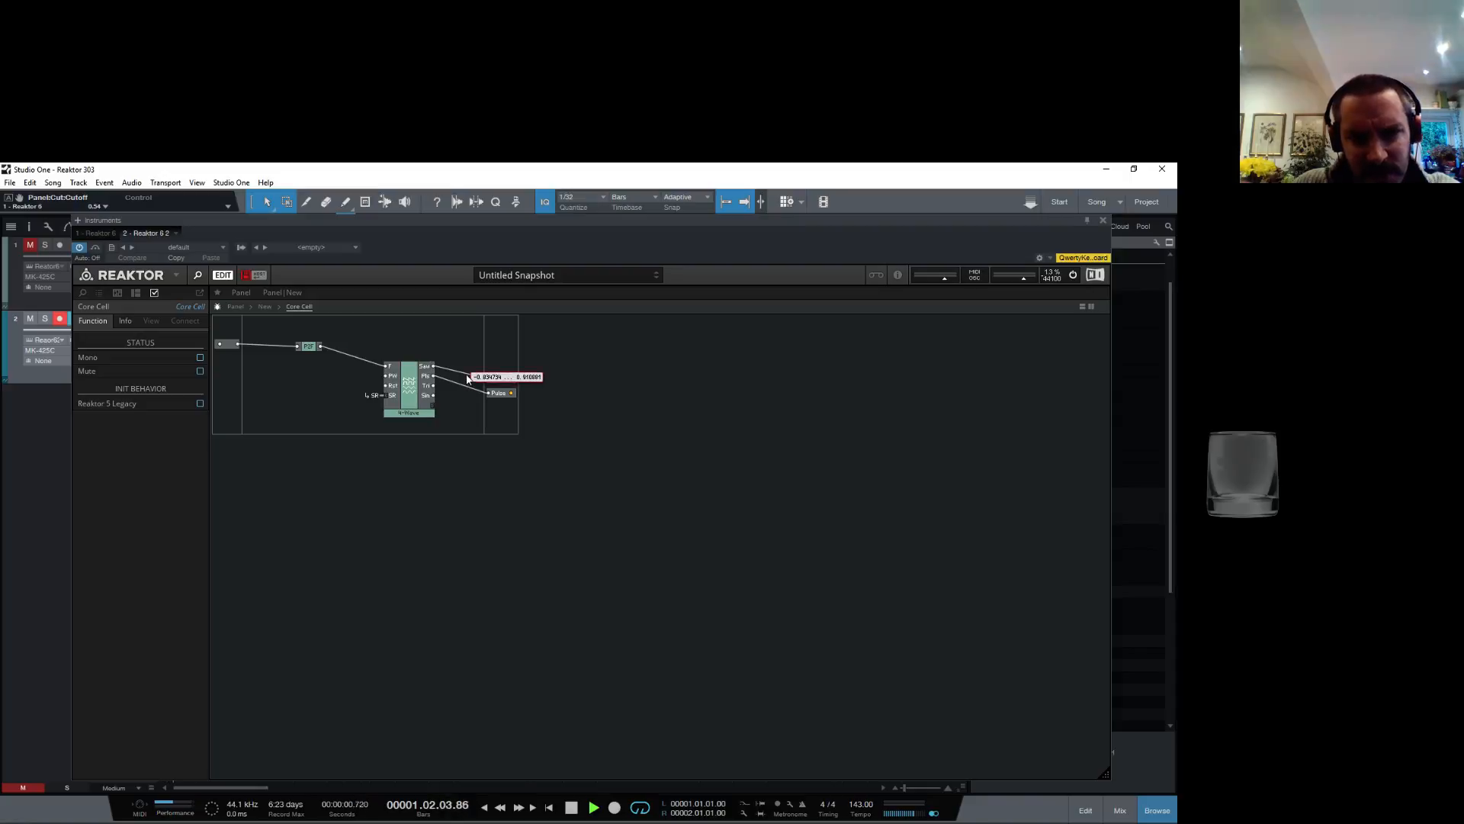
Step: Set the signal mode of the core cell's Saw and Pulse outputs to Audio
{"action": "left_click", "coordinate": [496, 379]}
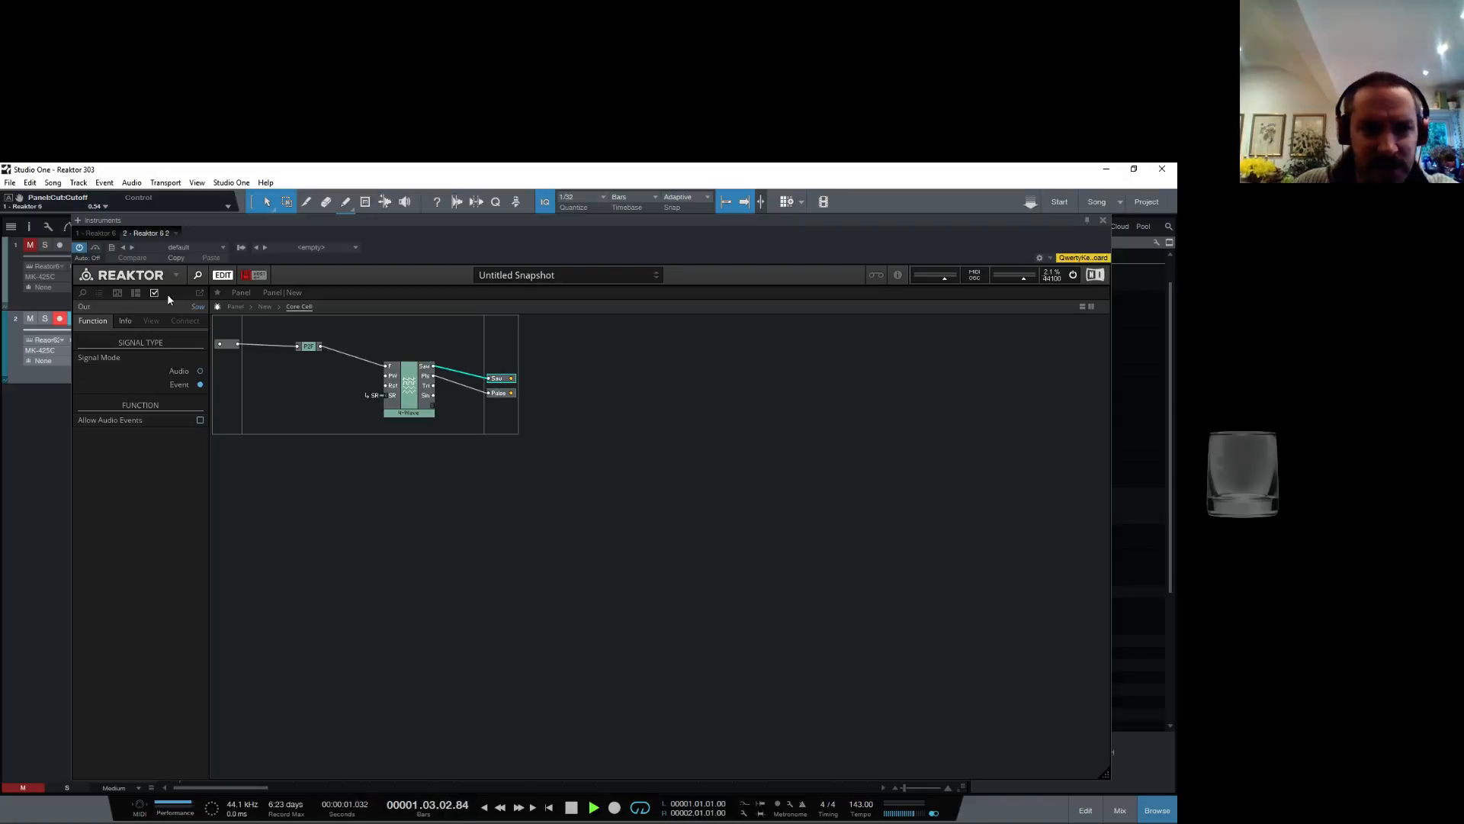
{"action": "left_click", "coordinate": [200, 371]}
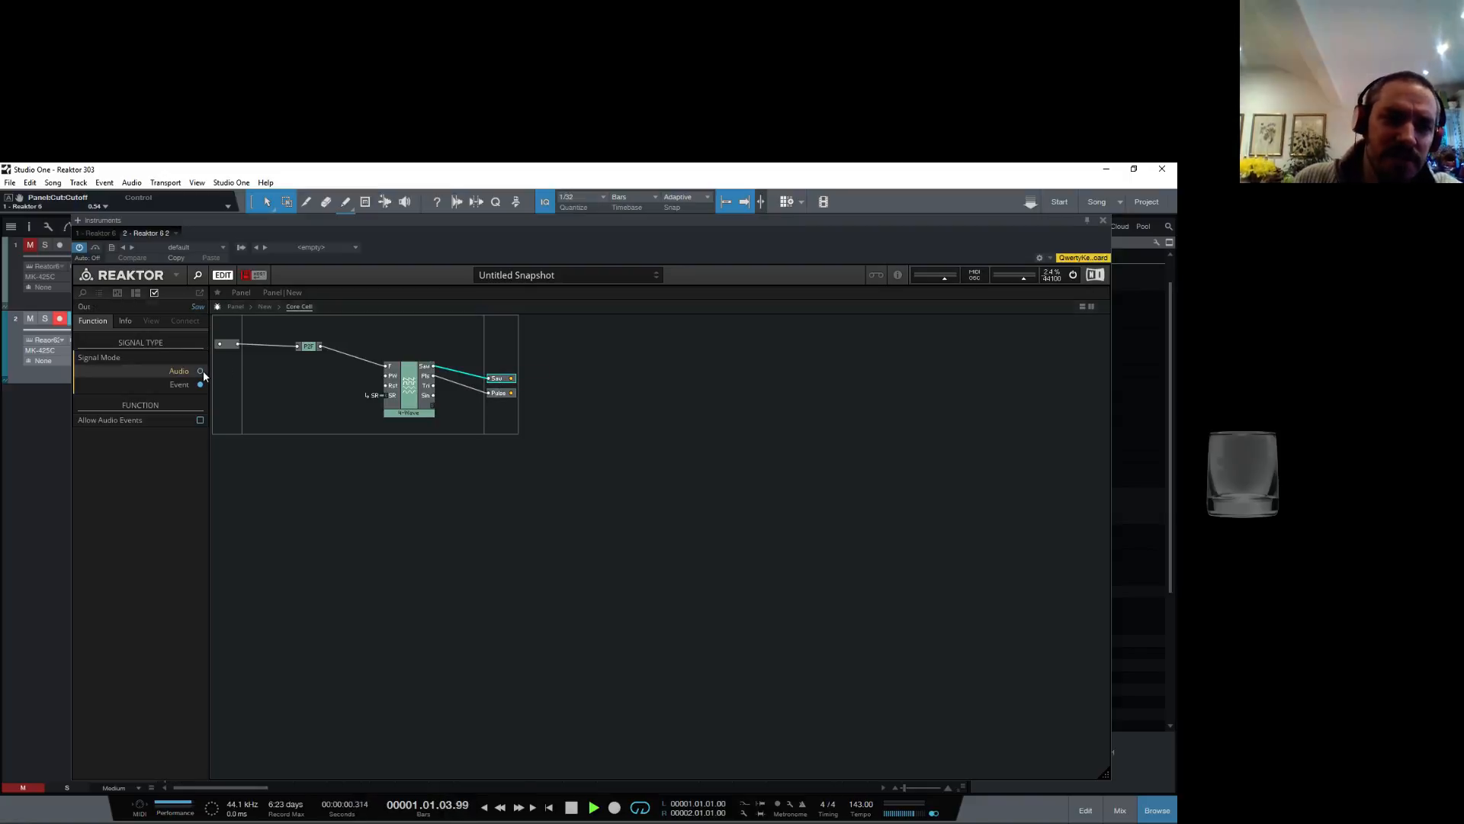
{"action": "left_click", "coordinate": [502, 393]}
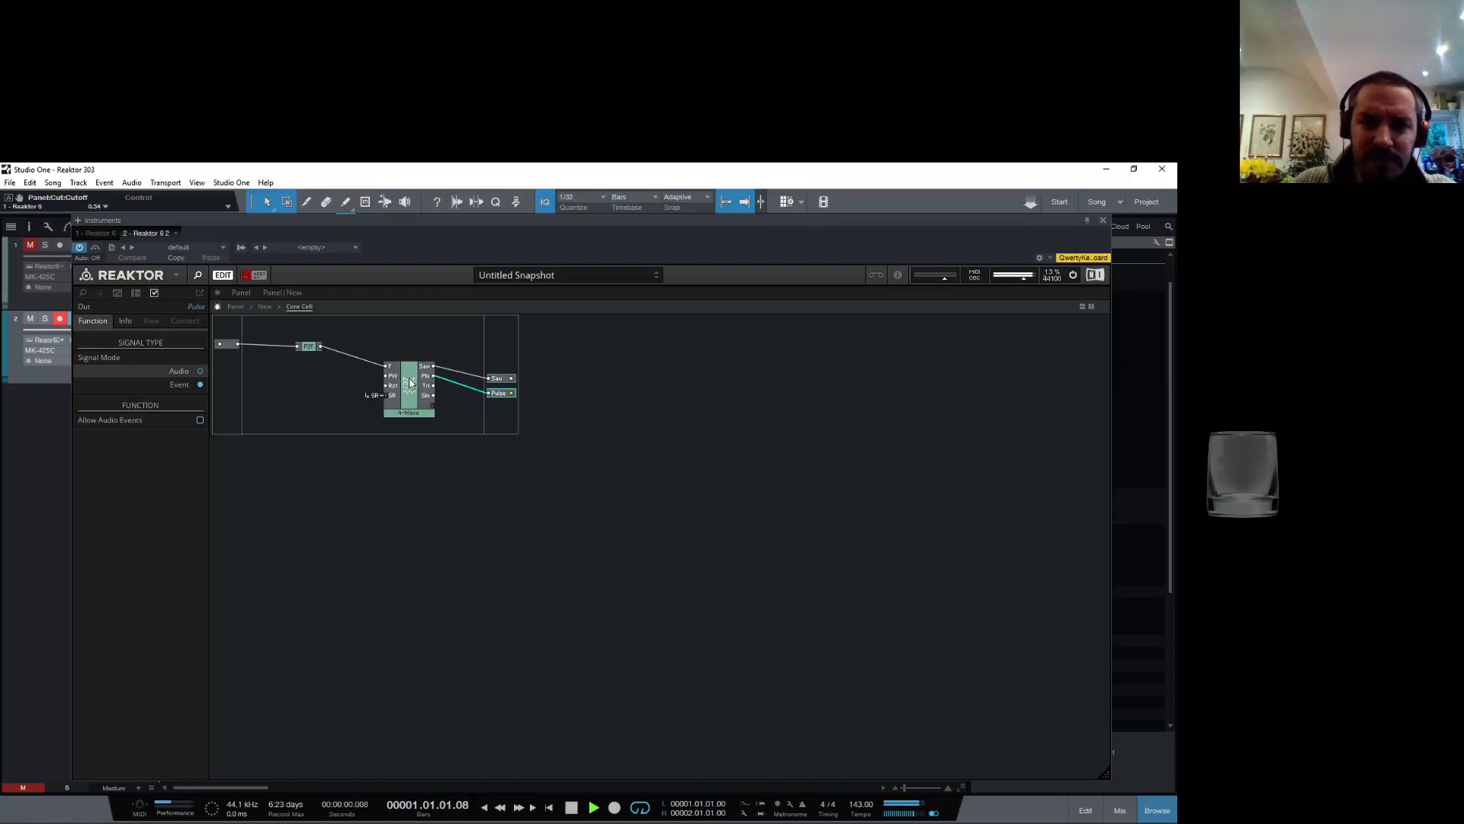
{"action": "left_click", "coordinate": [200, 372]}
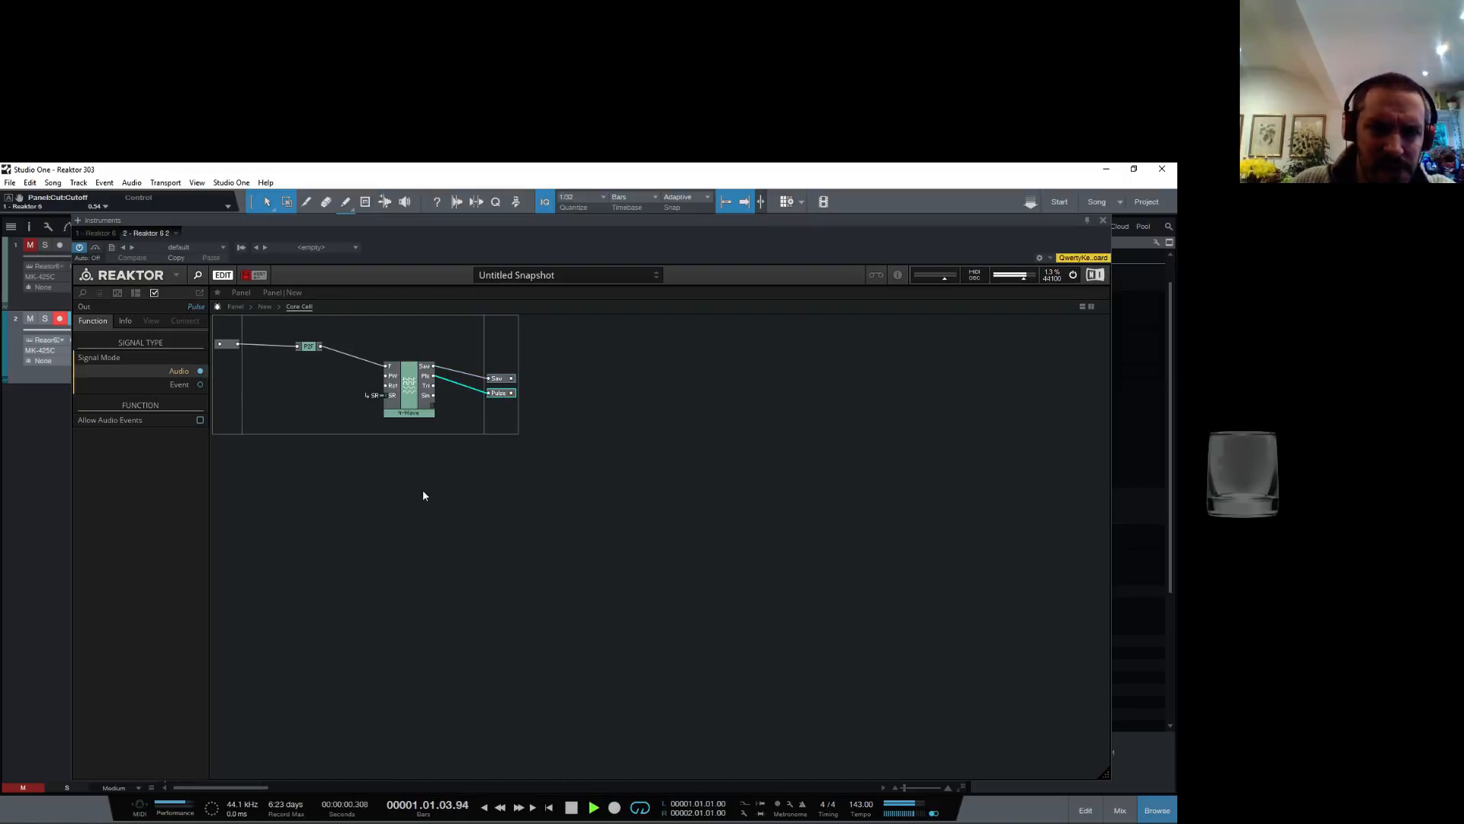
{"action": "left_click", "coordinate": [403, 507]}
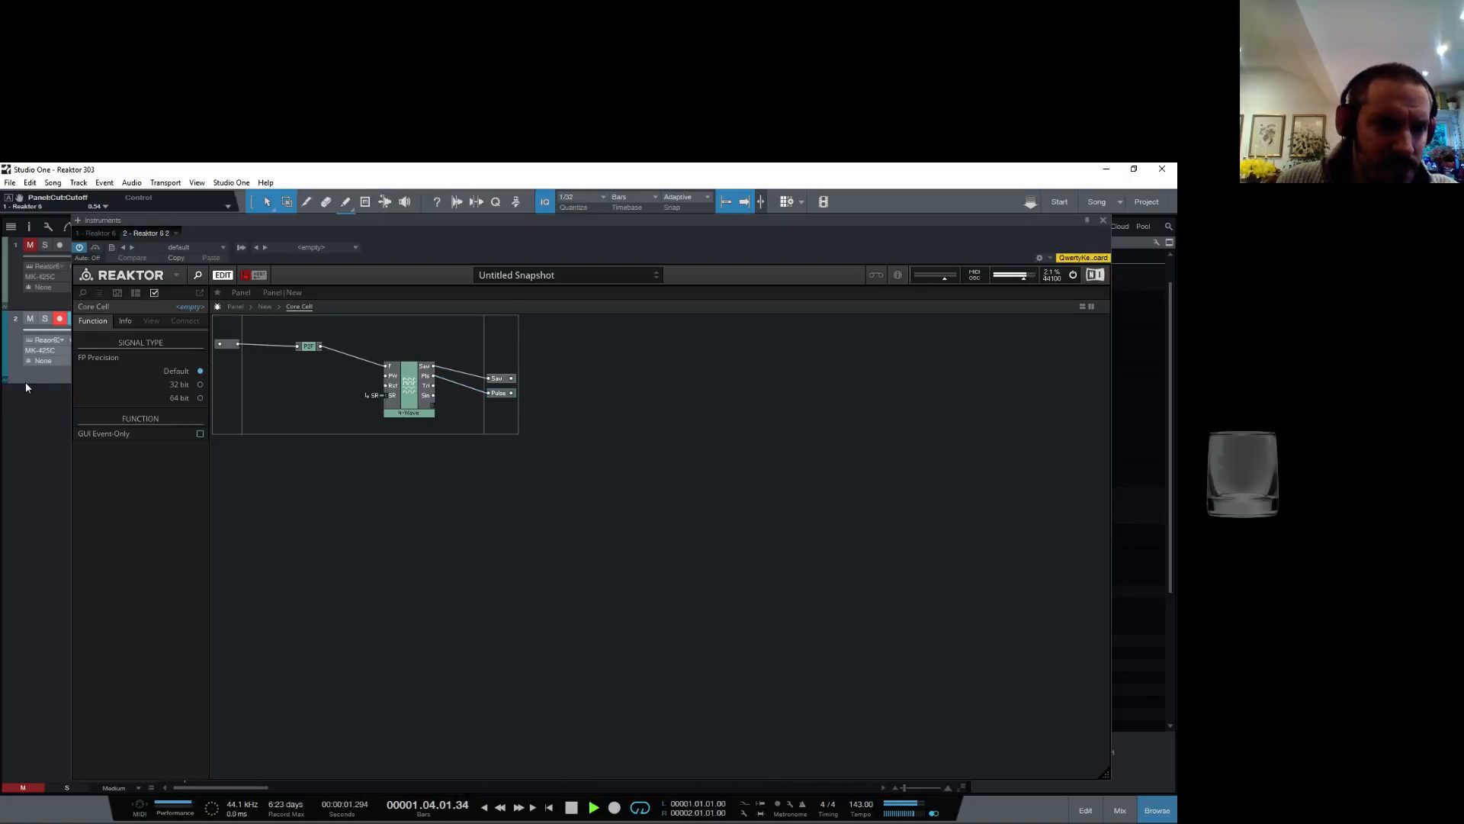
Step: Close the Reaktor window, stop playback and review the 303 Core clip's notes in the music editor
{"action": "left_click", "coordinate": [1103, 220]}
{"action": "key", "text": "space"}
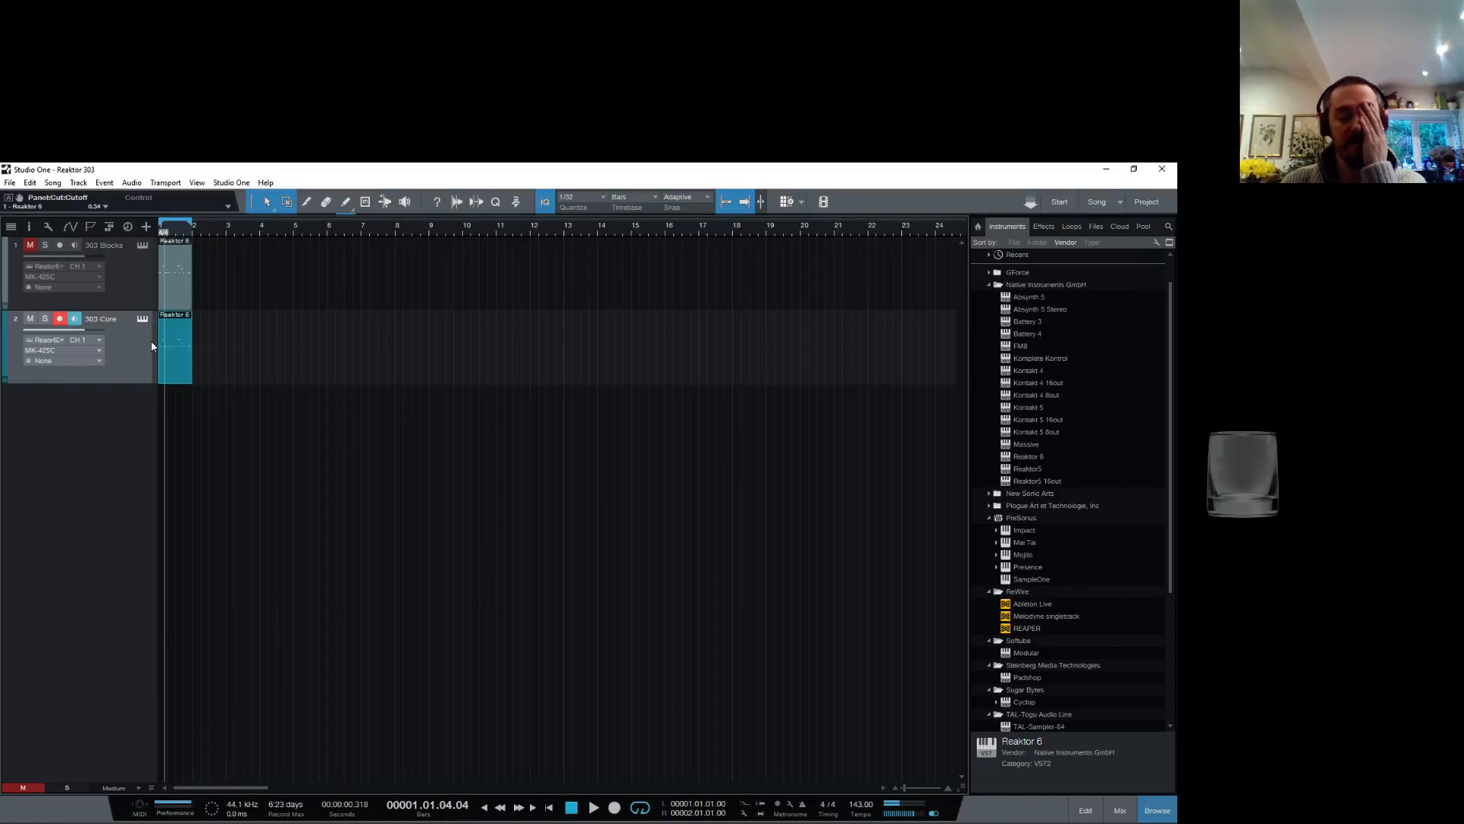
{"action": "double_click", "coordinate": [180, 374]}
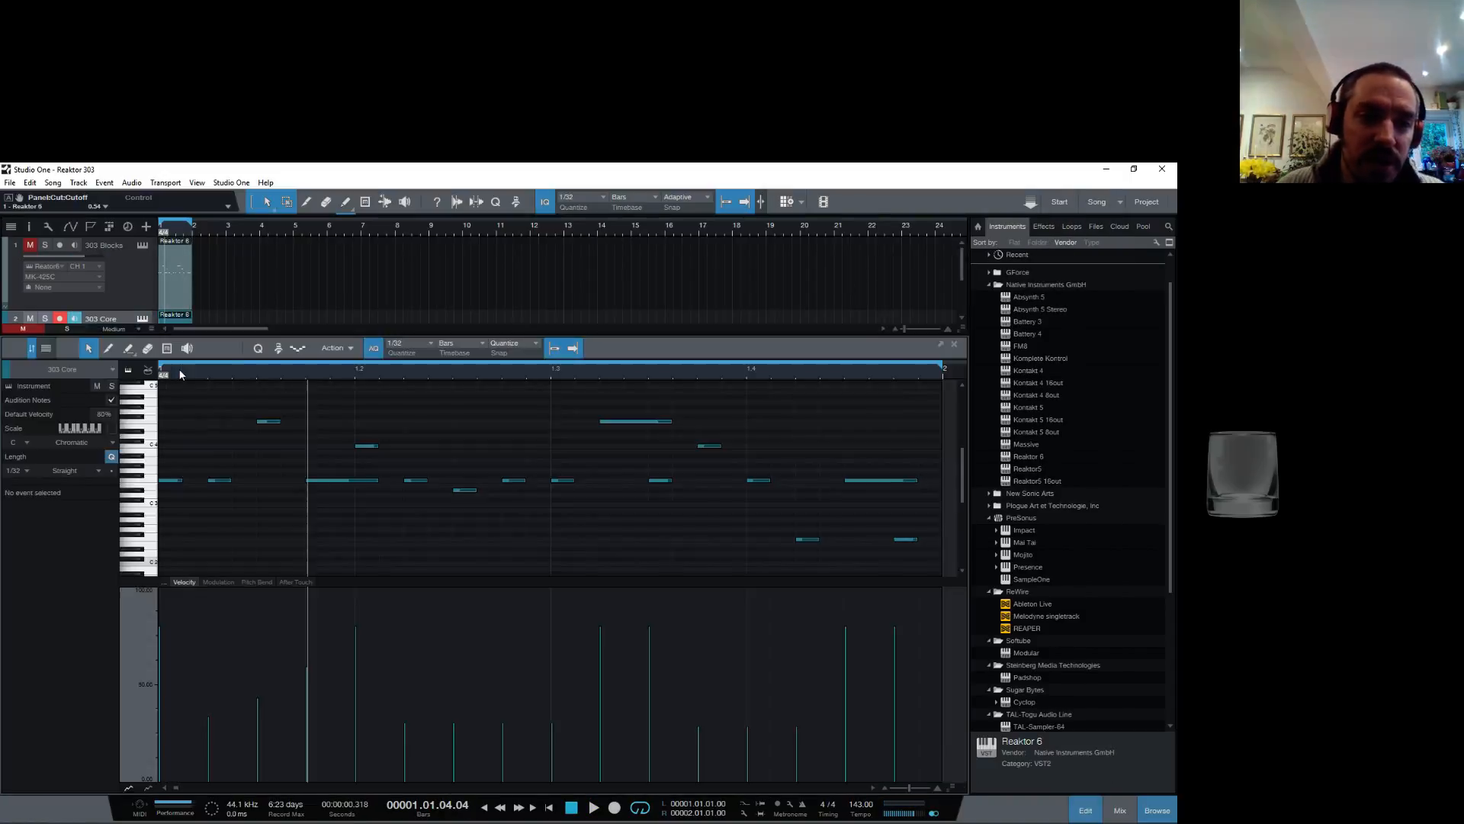
{"action": "left_click", "coordinate": [951, 353]}
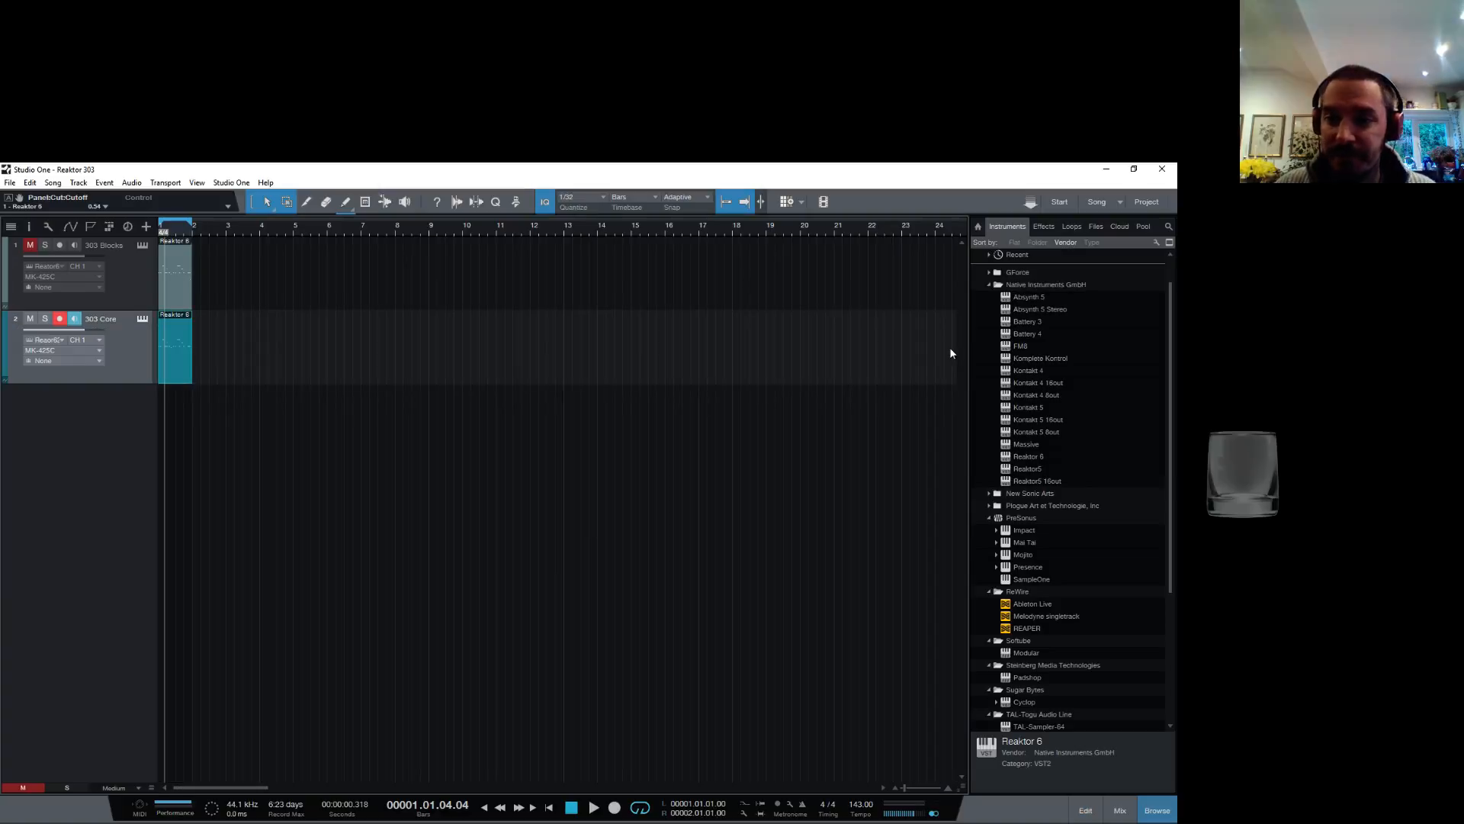
Step: Reopen the 303 Core Reaktor instrument, go up to the ensemble structure and delete the AHDSR macro
{"action": "left_click", "coordinate": [141, 320]}
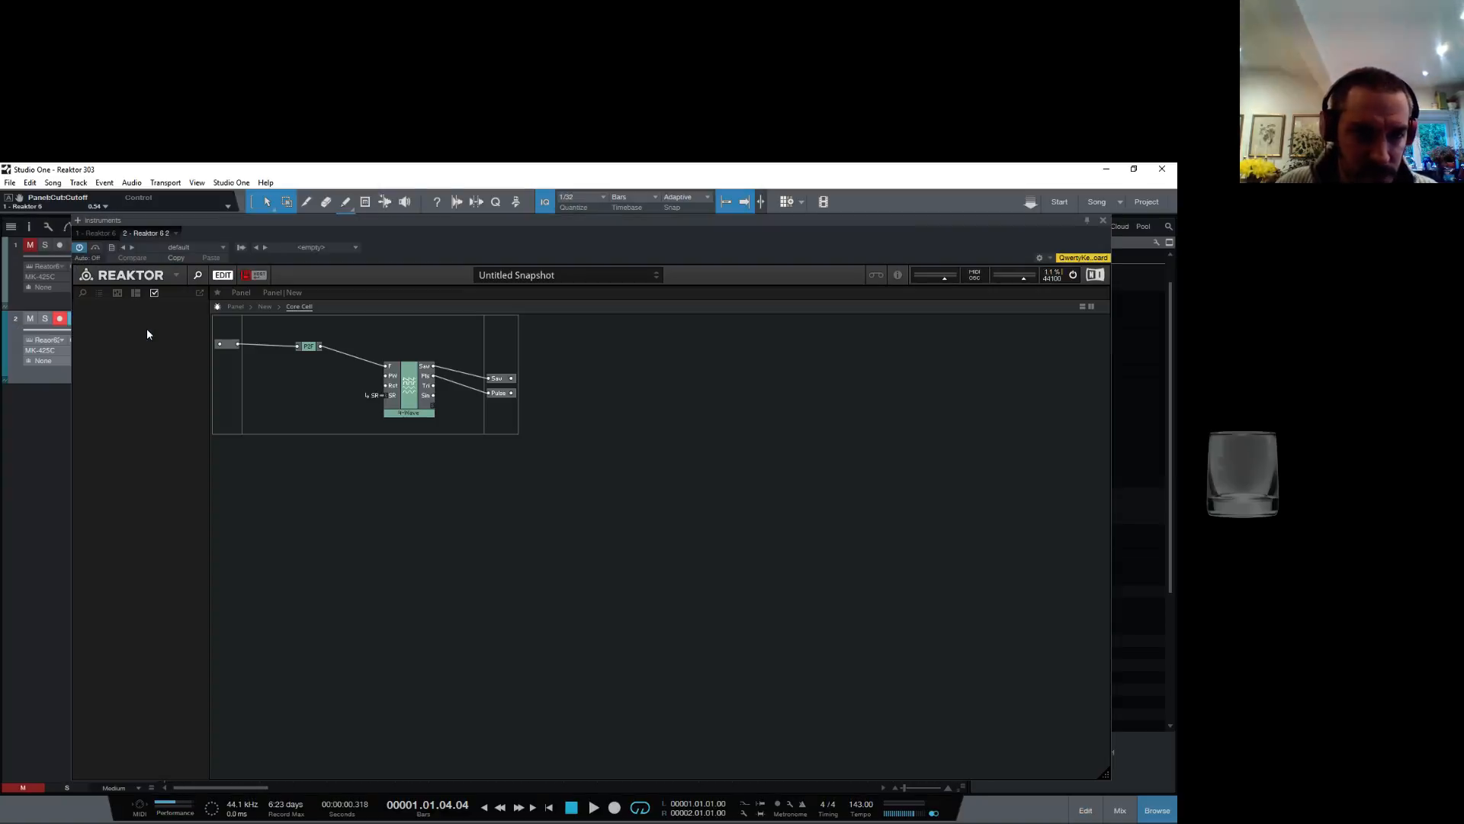
{"action": "double_click", "coordinate": [412, 468]}
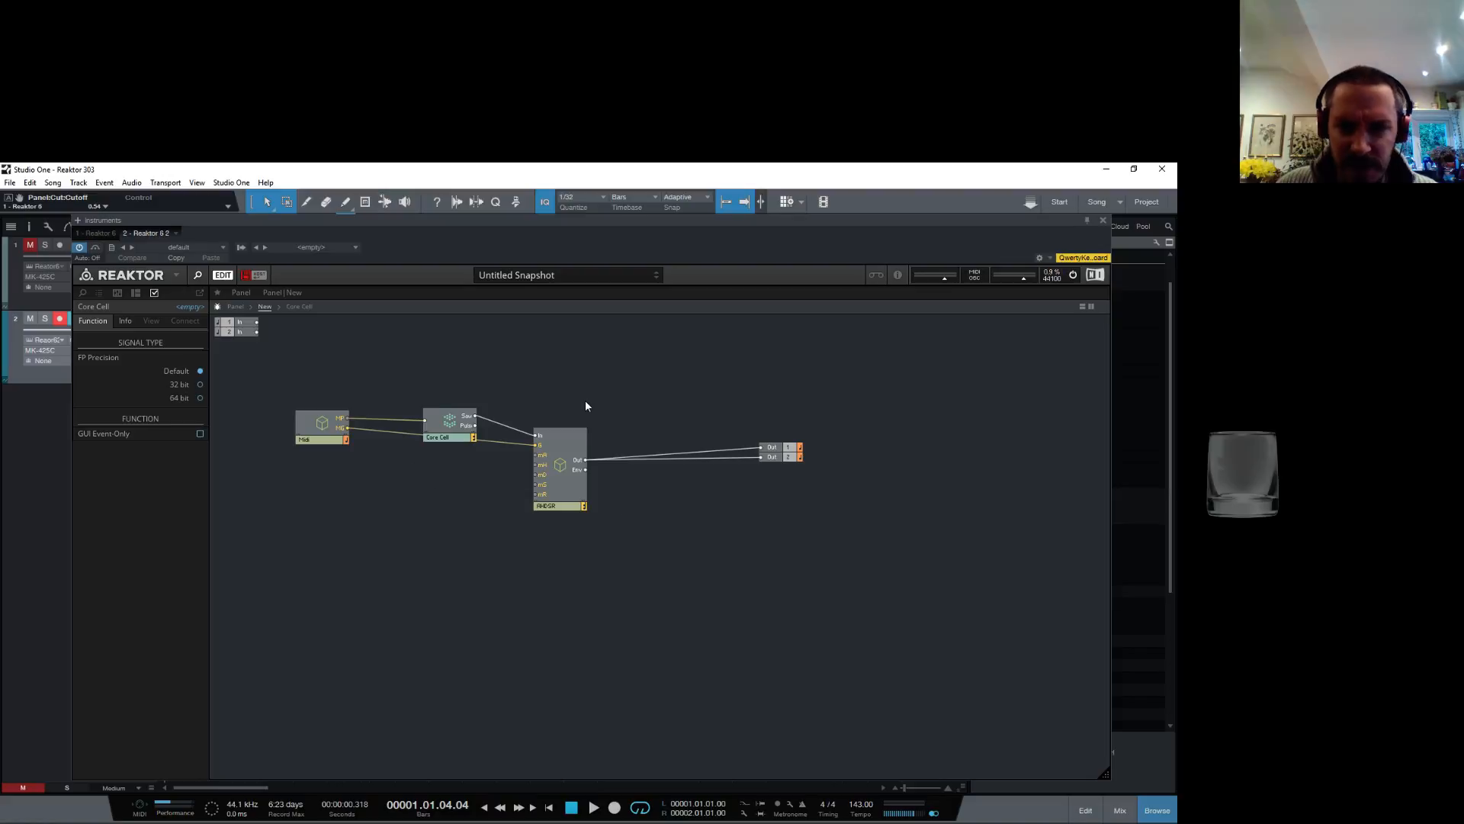
{"action": "left_click_drag", "start_coordinate": [565, 499], "coordinate": [559, 507]}
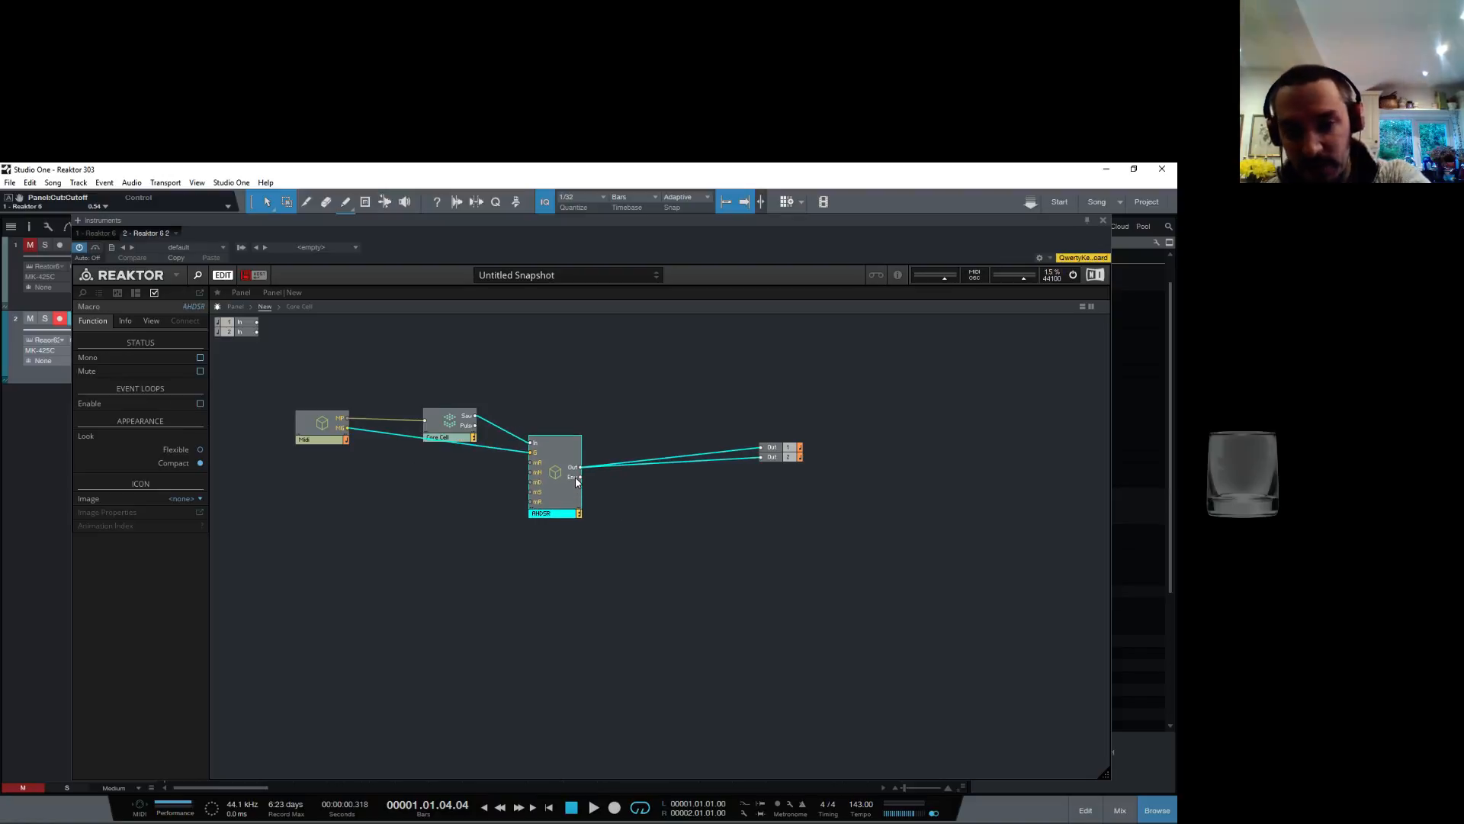
{"action": "left_click_drag", "start_coordinate": [555, 511], "coordinate": [551, 508]}
{"action": "right_click", "coordinate": [550, 506]}
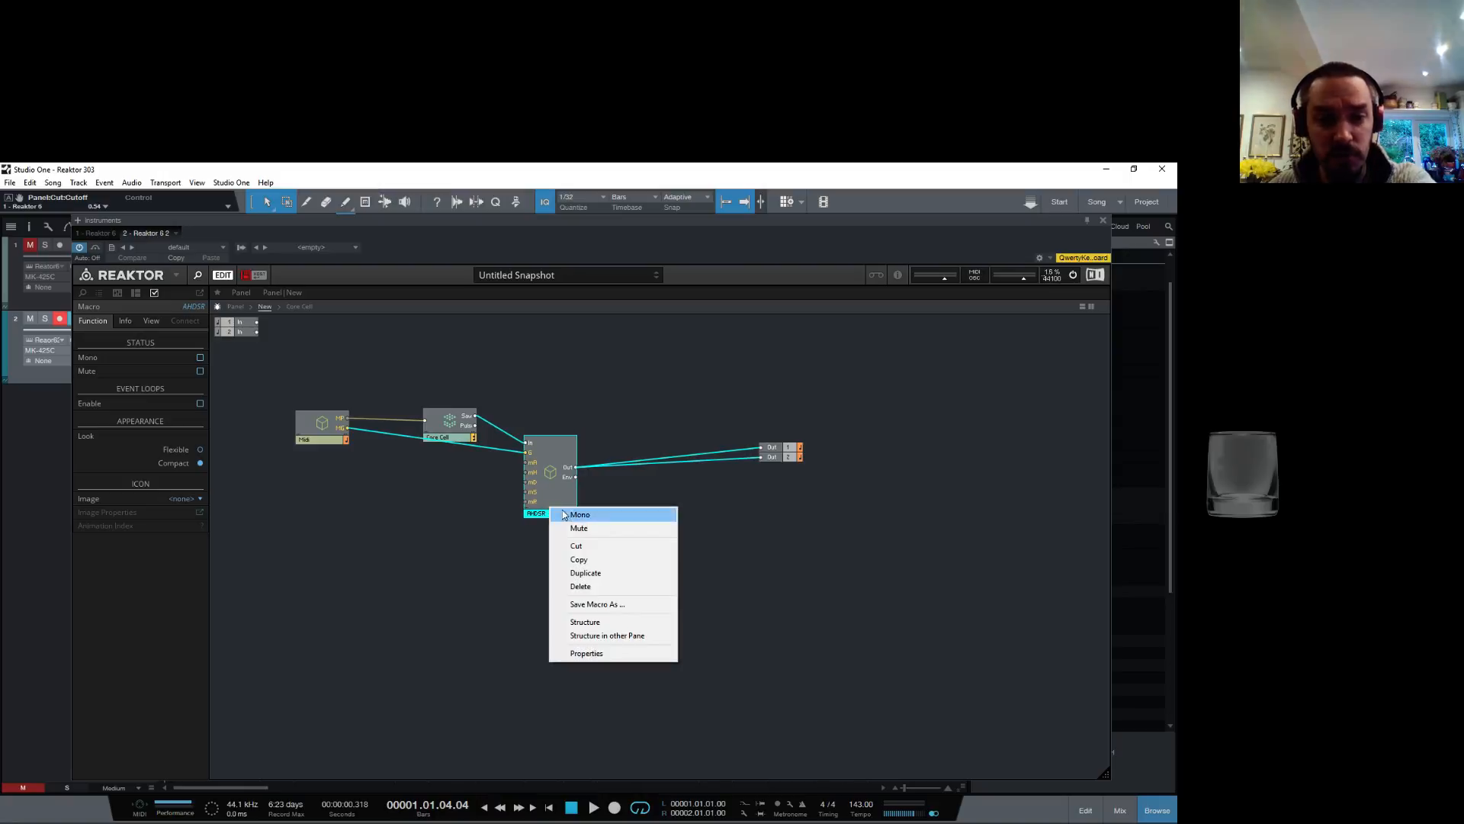
{"action": "left_click", "coordinate": [625, 585]}
Step: Shift the oscillator core cell to the right and add a new core cell between it and the audio outputs
{"action": "left_click_drag", "start_coordinate": [443, 438], "coordinate": [472, 439]}
{"action": "right_click", "coordinate": [542, 470]}
{"action": "mouse_move", "coordinate": [583, 479]}
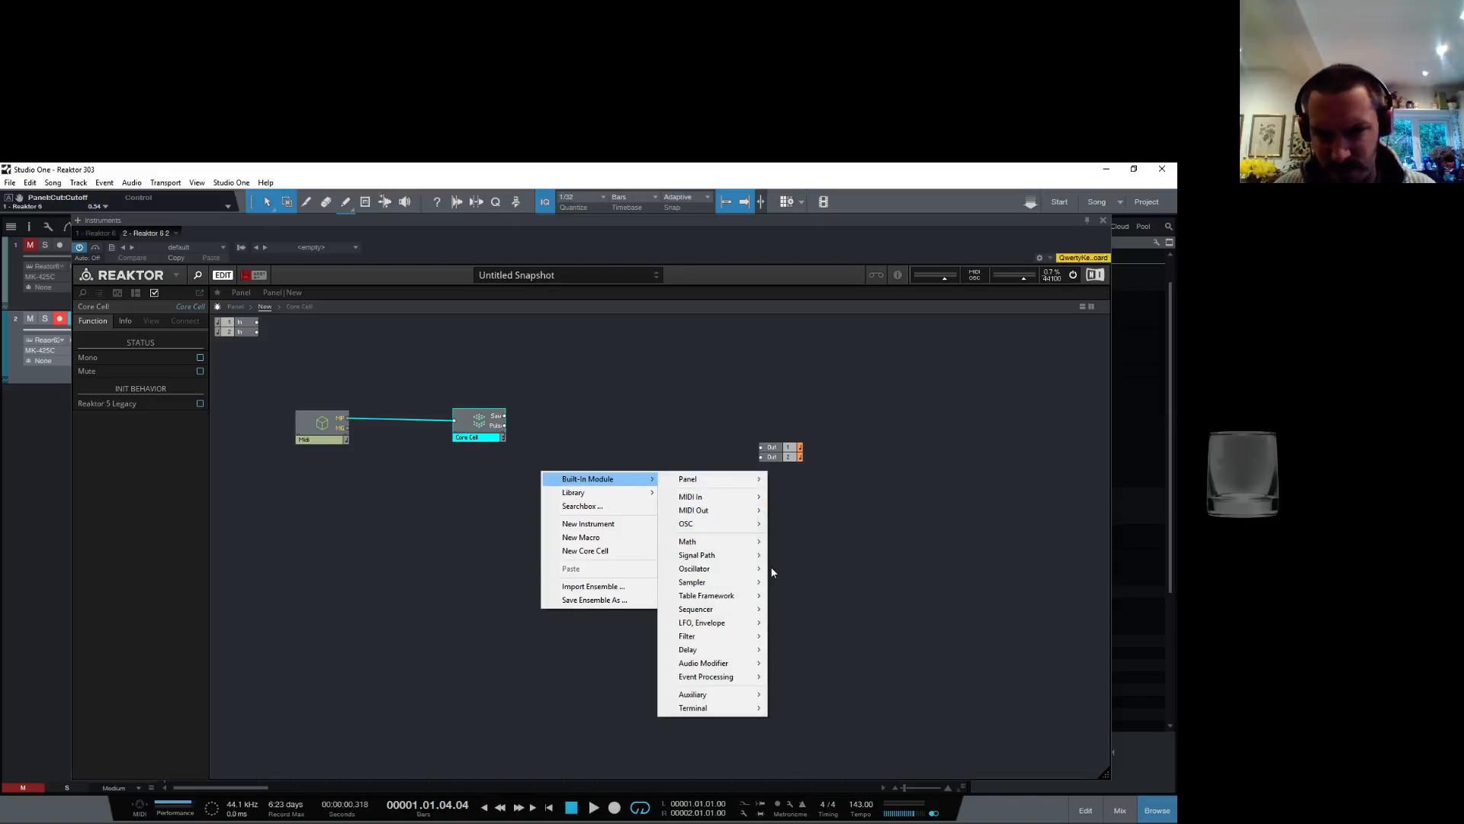
{"action": "mouse_move", "coordinate": [704, 622]}
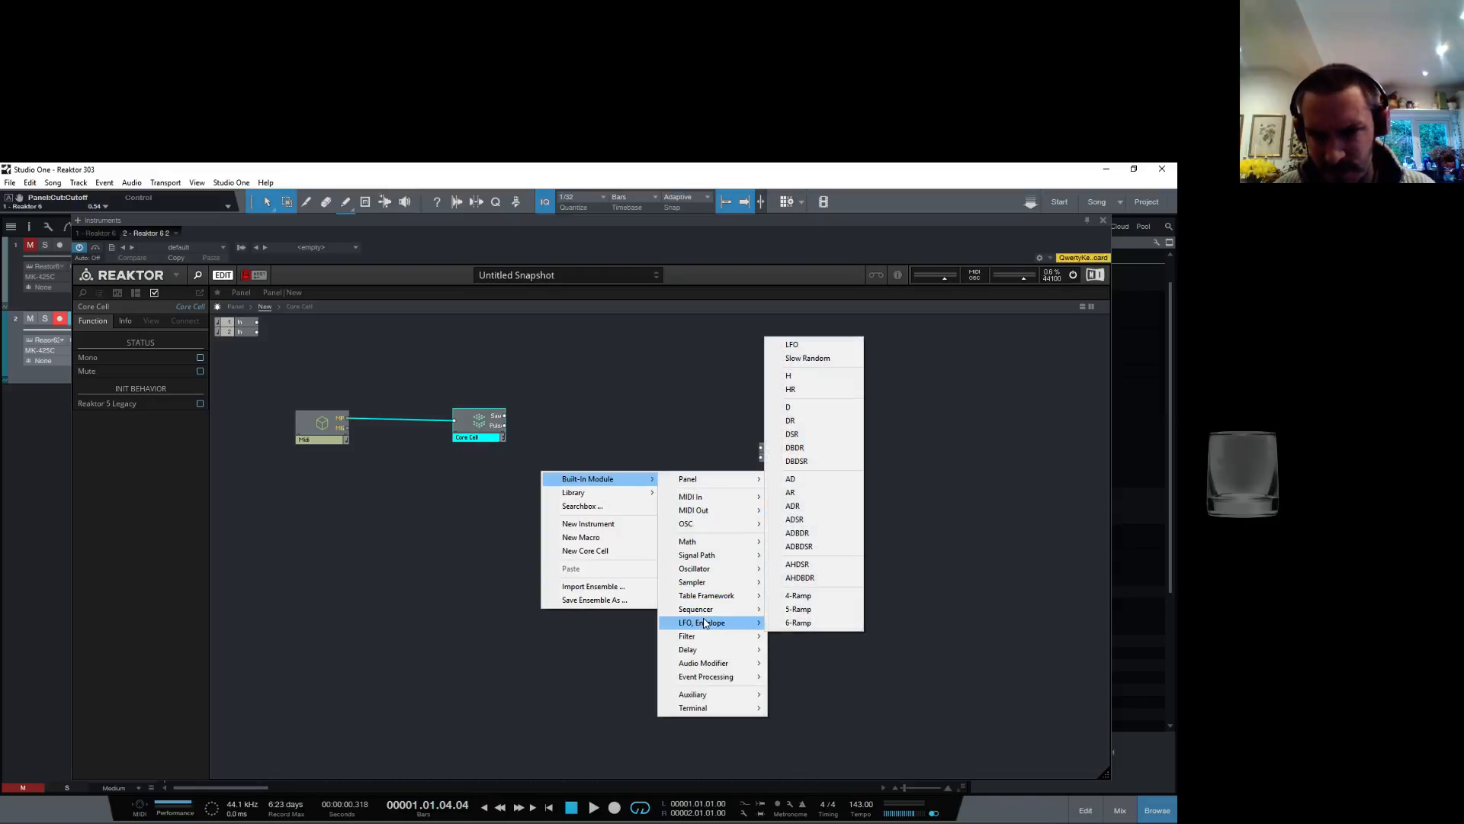
{"action": "left_click", "coordinate": [587, 550]}
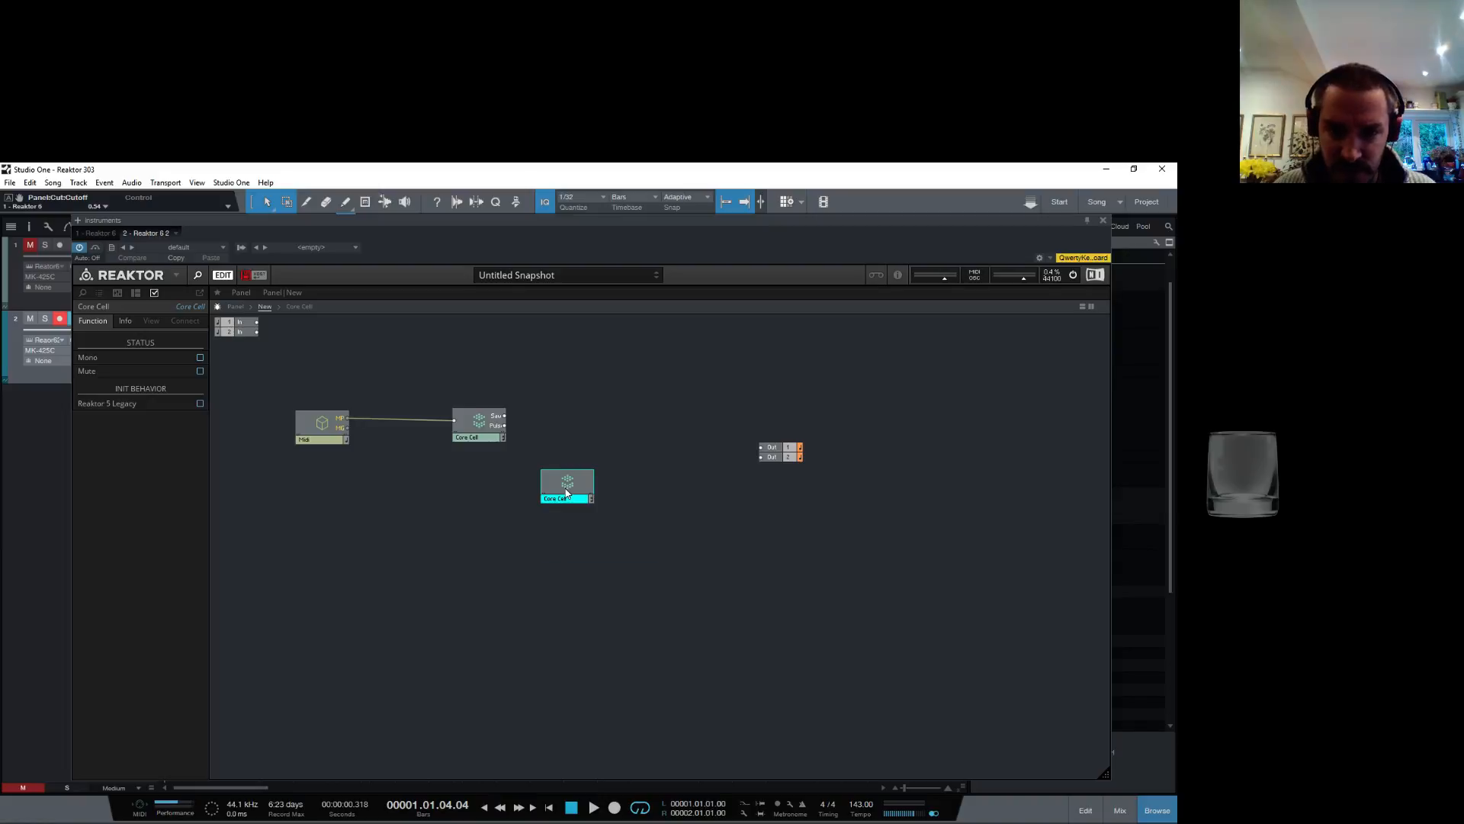
Step: Open the new core cell, insert the library's AR envelope macro and read its description
{"action": "double_click", "coordinate": [567, 492]}
{"action": "right_click", "coordinate": [276, 337]}
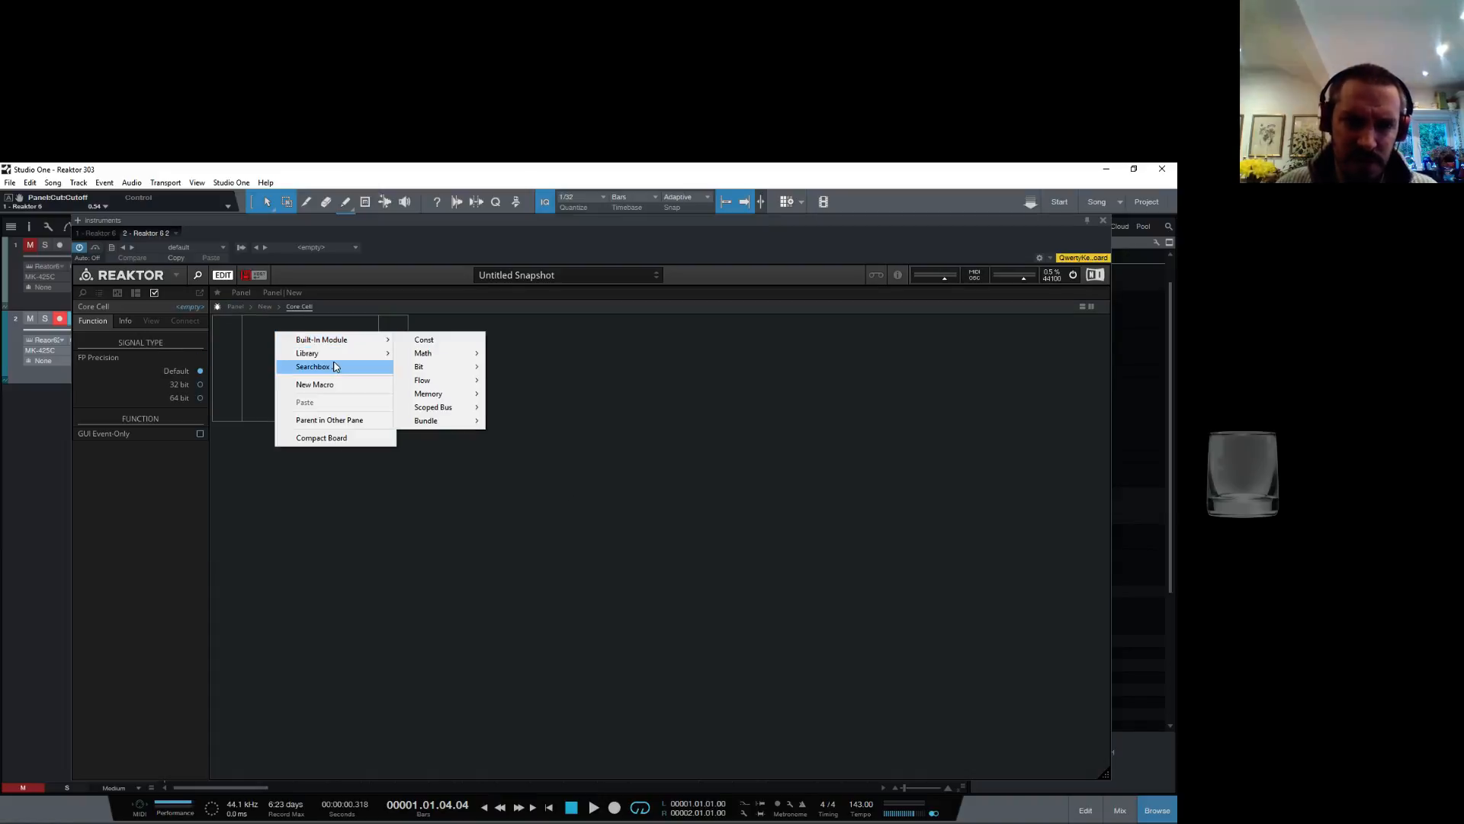
{"action": "mouse_move", "coordinate": [330, 356]}
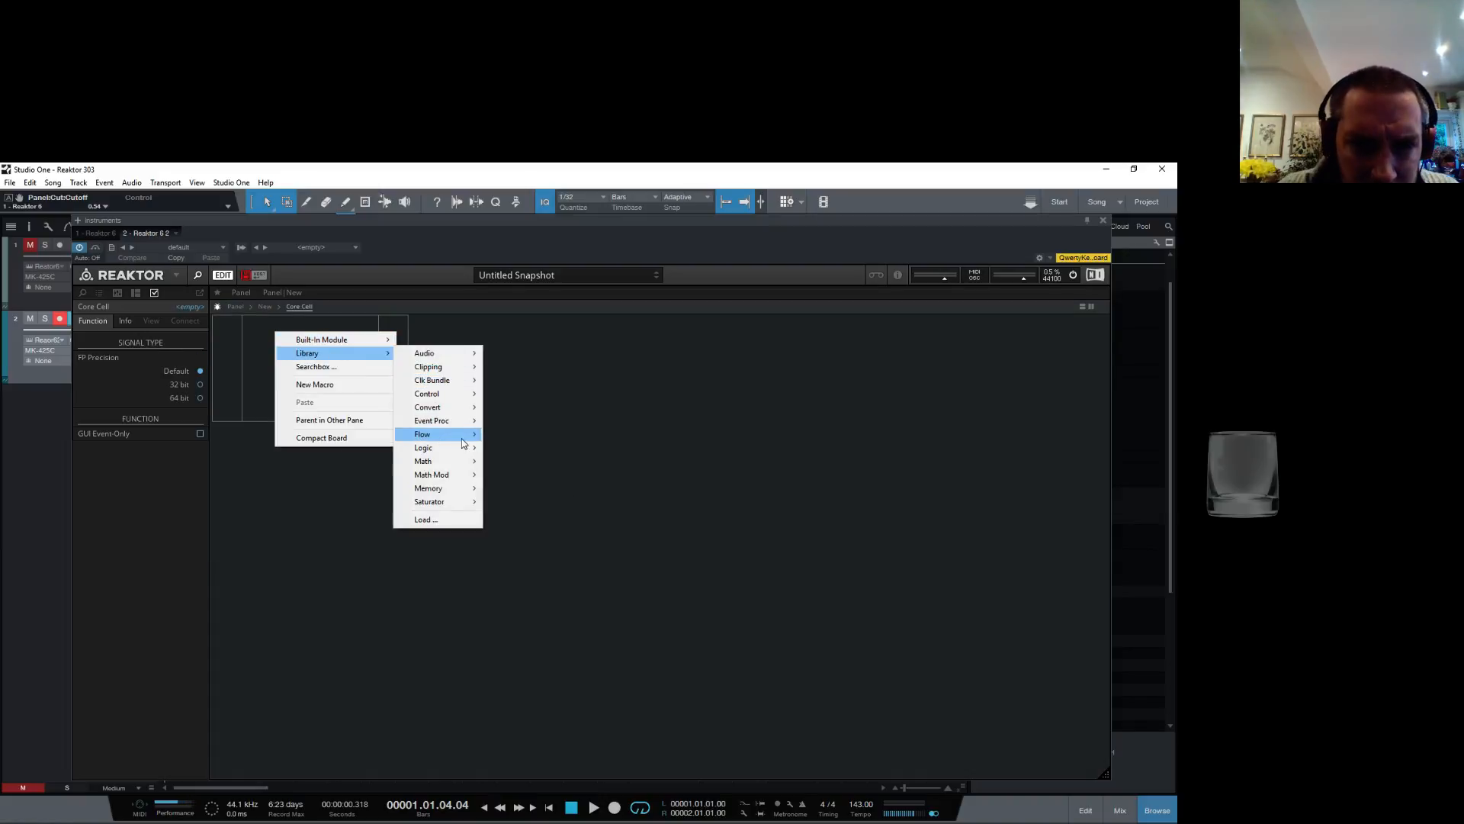
{"action": "mouse_move", "coordinate": [465, 354]}
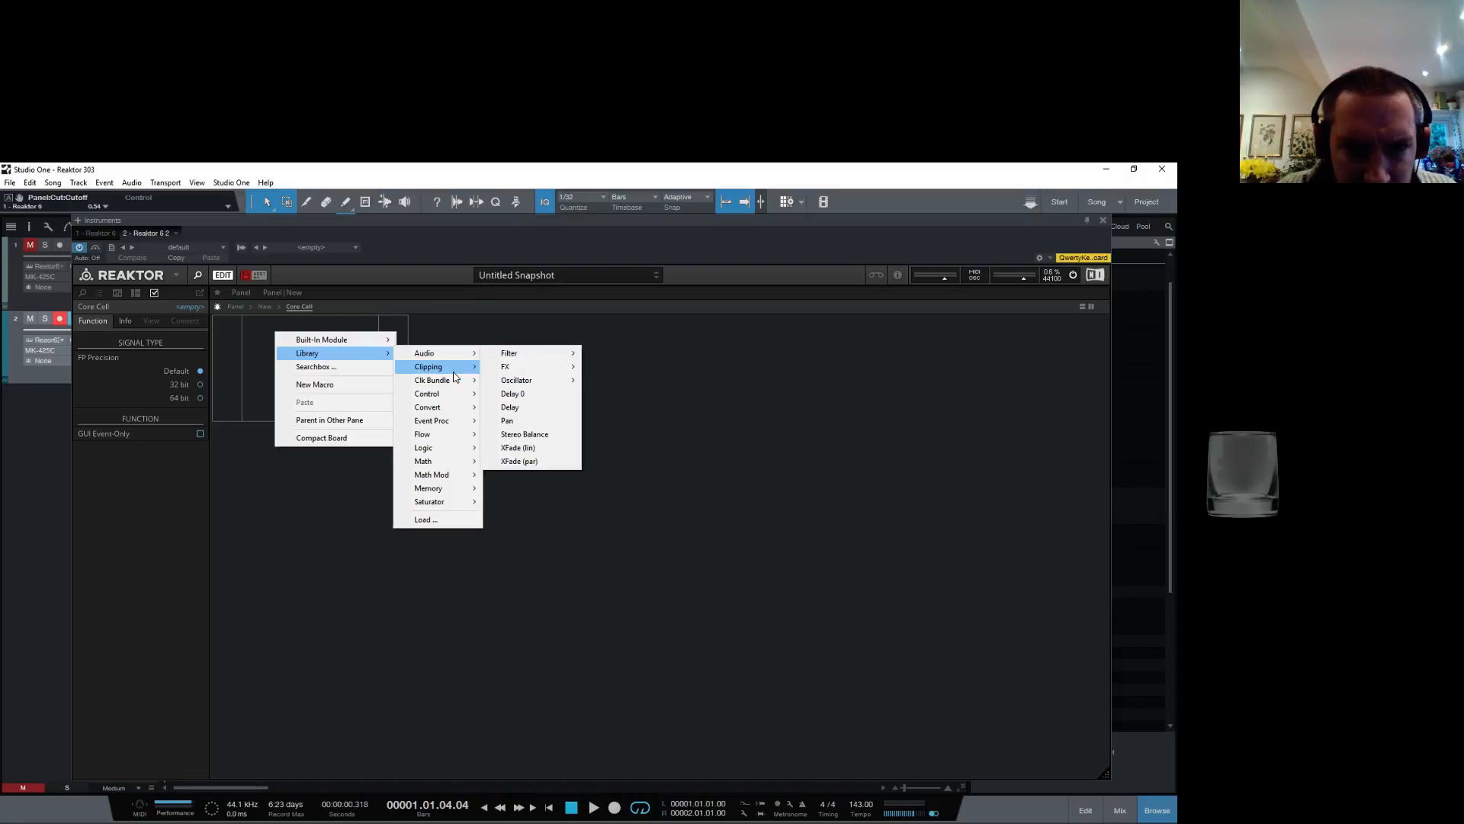
{"action": "mouse_move", "coordinate": [452, 398]}
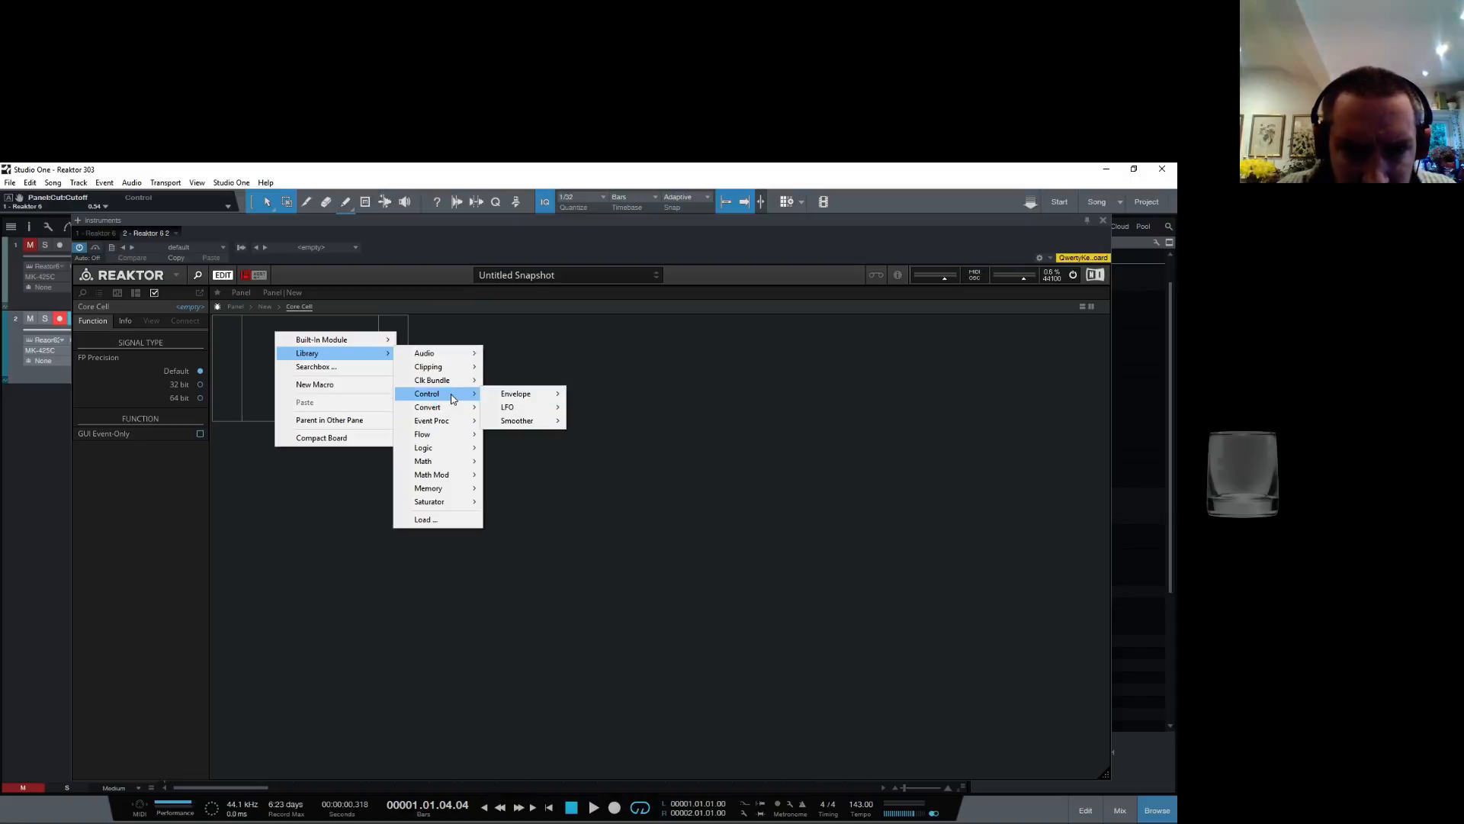
{"action": "mouse_move", "coordinate": [505, 393]}
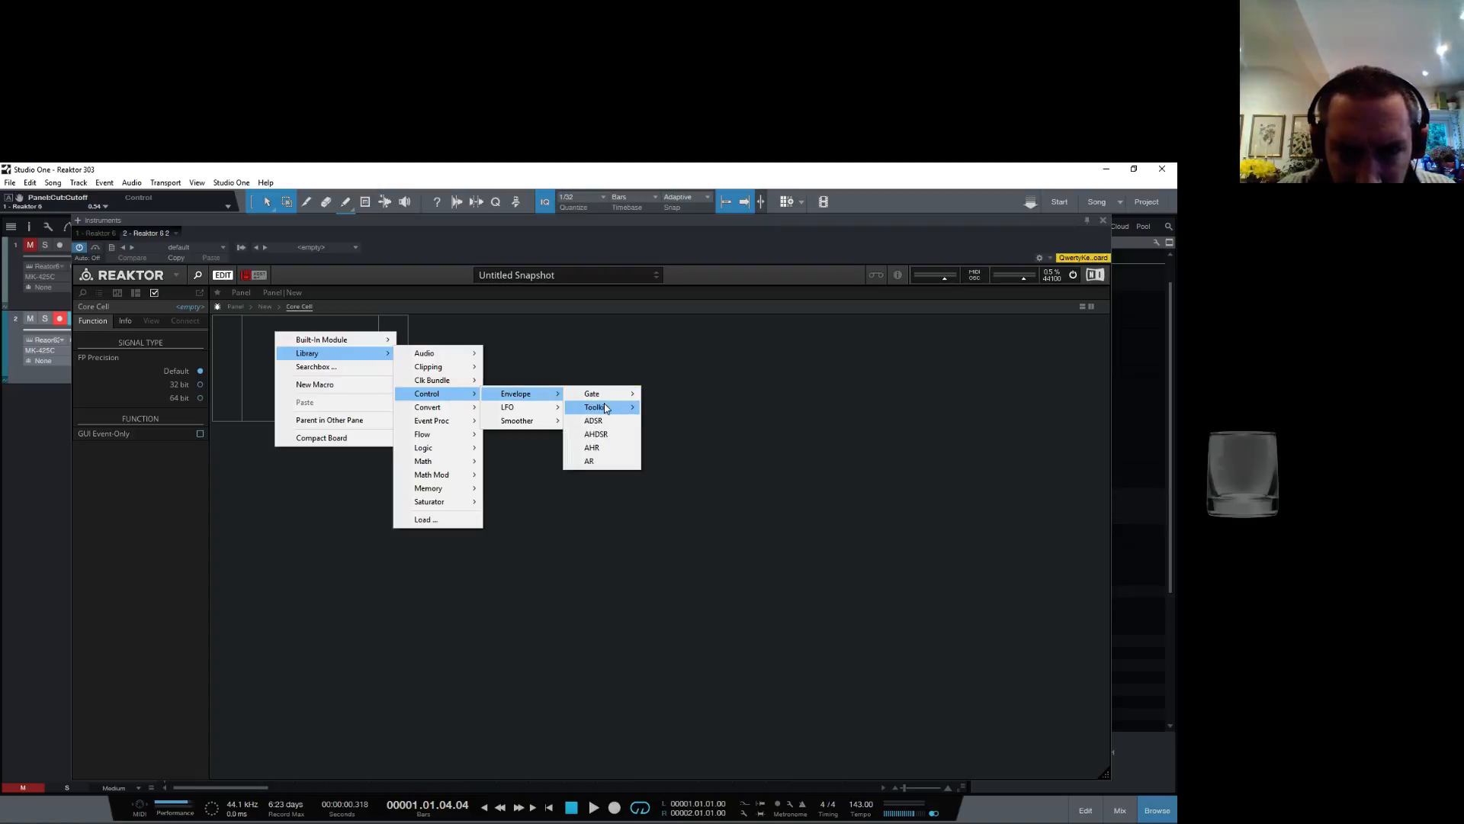
{"action": "left_click", "coordinate": [600, 466]}
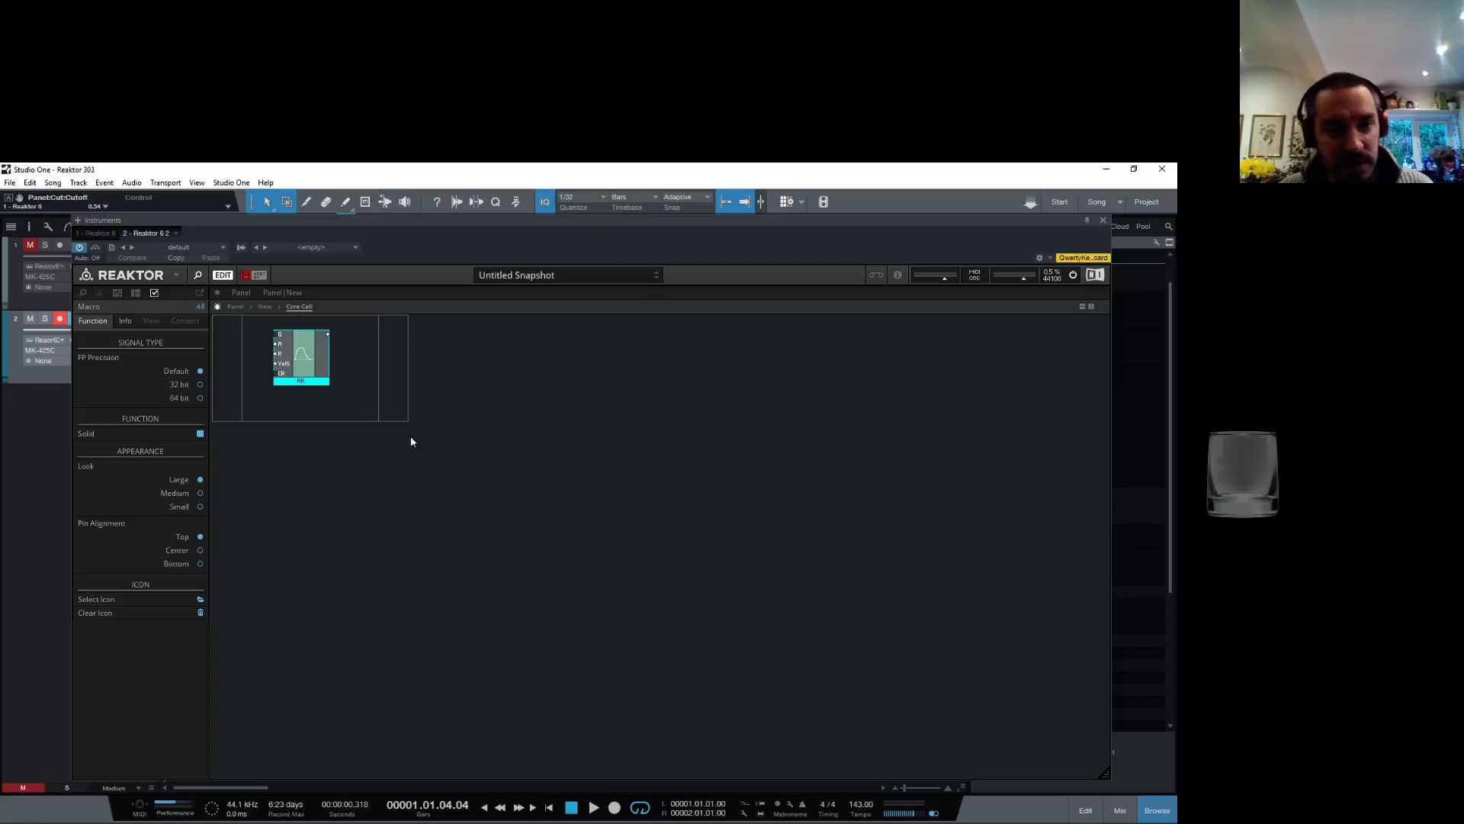
{"action": "left_click_drag", "start_coordinate": [304, 381], "coordinate": [319, 403]}
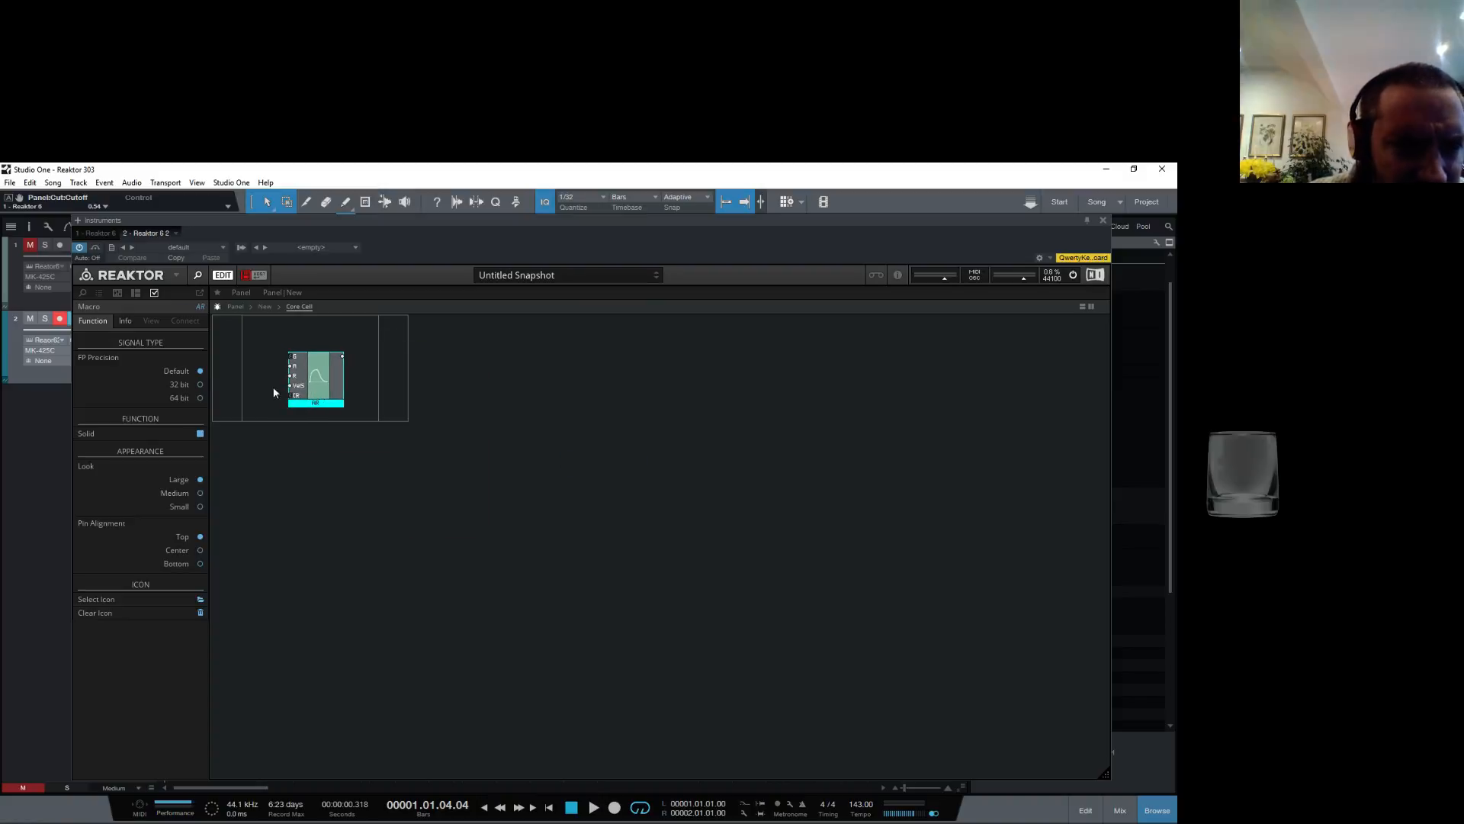
{"action": "left_click", "coordinate": [126, 320]}
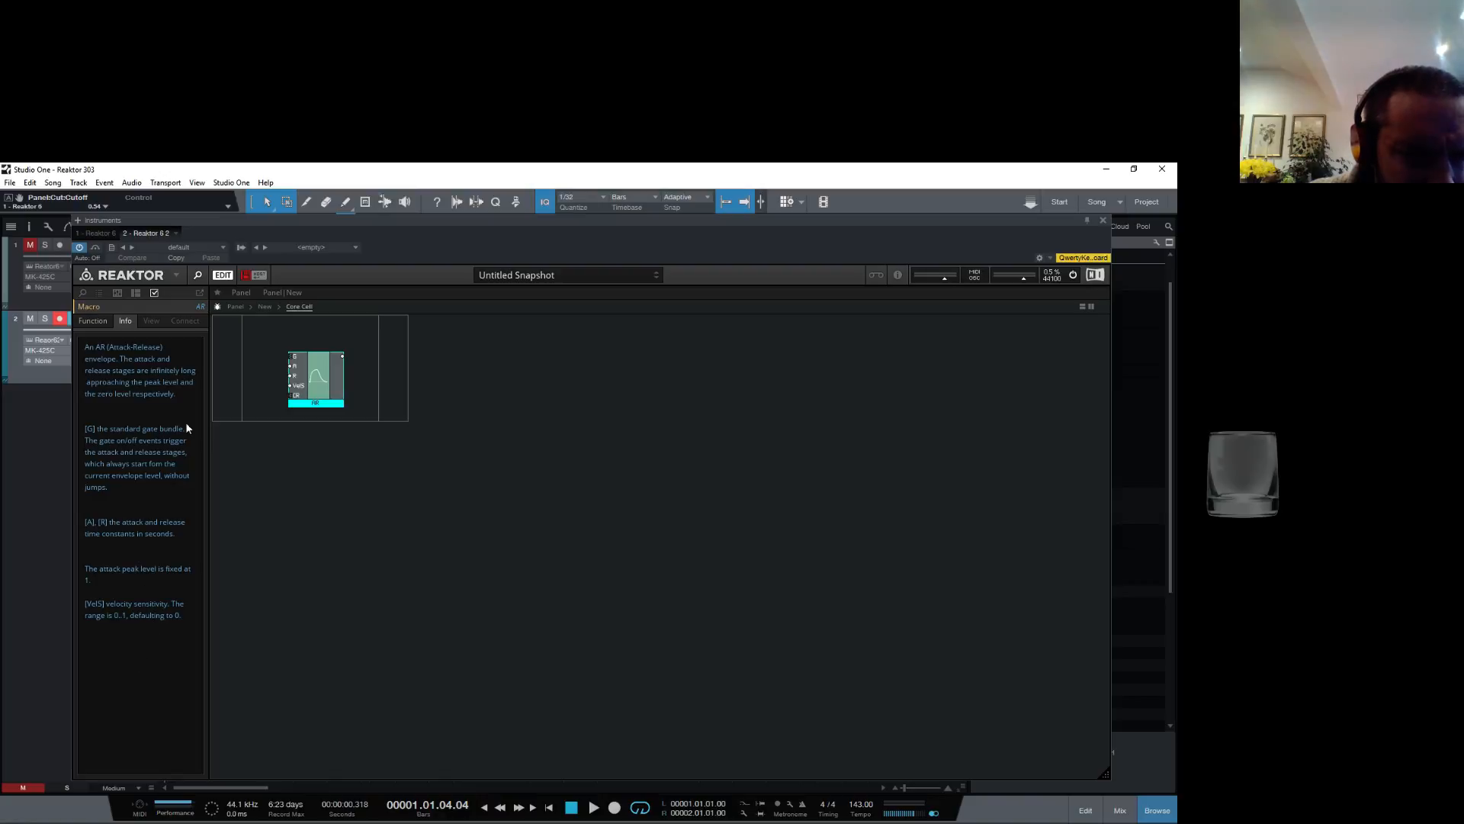
Step: Replace the AR envelope in the core cell with the library's ADSR envelope and read its description
{"action": "right_click", "coordinate": [335, 410]}
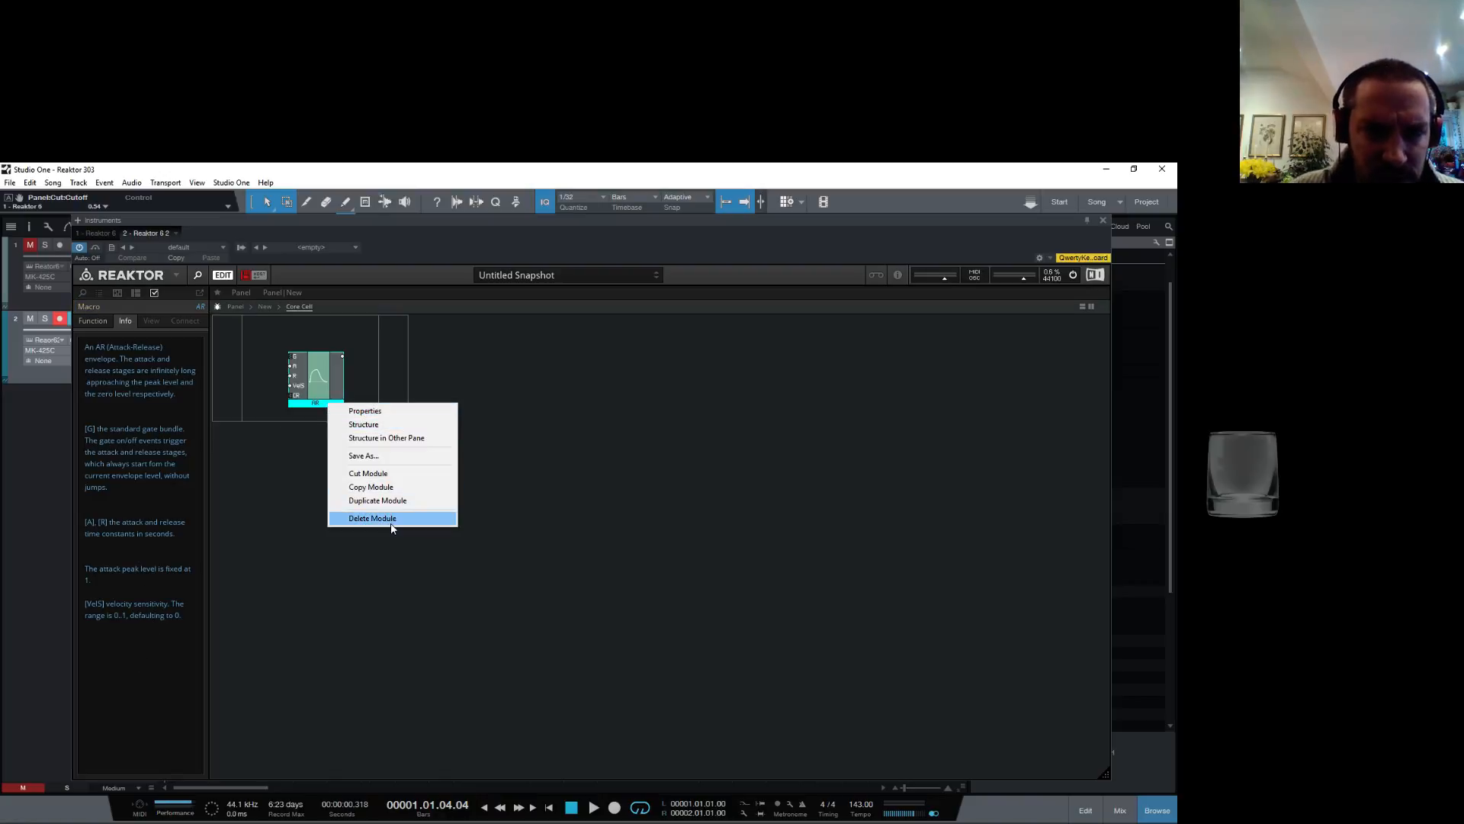
{"action": "left_click", "coordinate": [392, 517]}
{"action": "right_click", "coordinate": [300, 372]}
{"action": "mouse_move", "coordinate": [347, 376]}
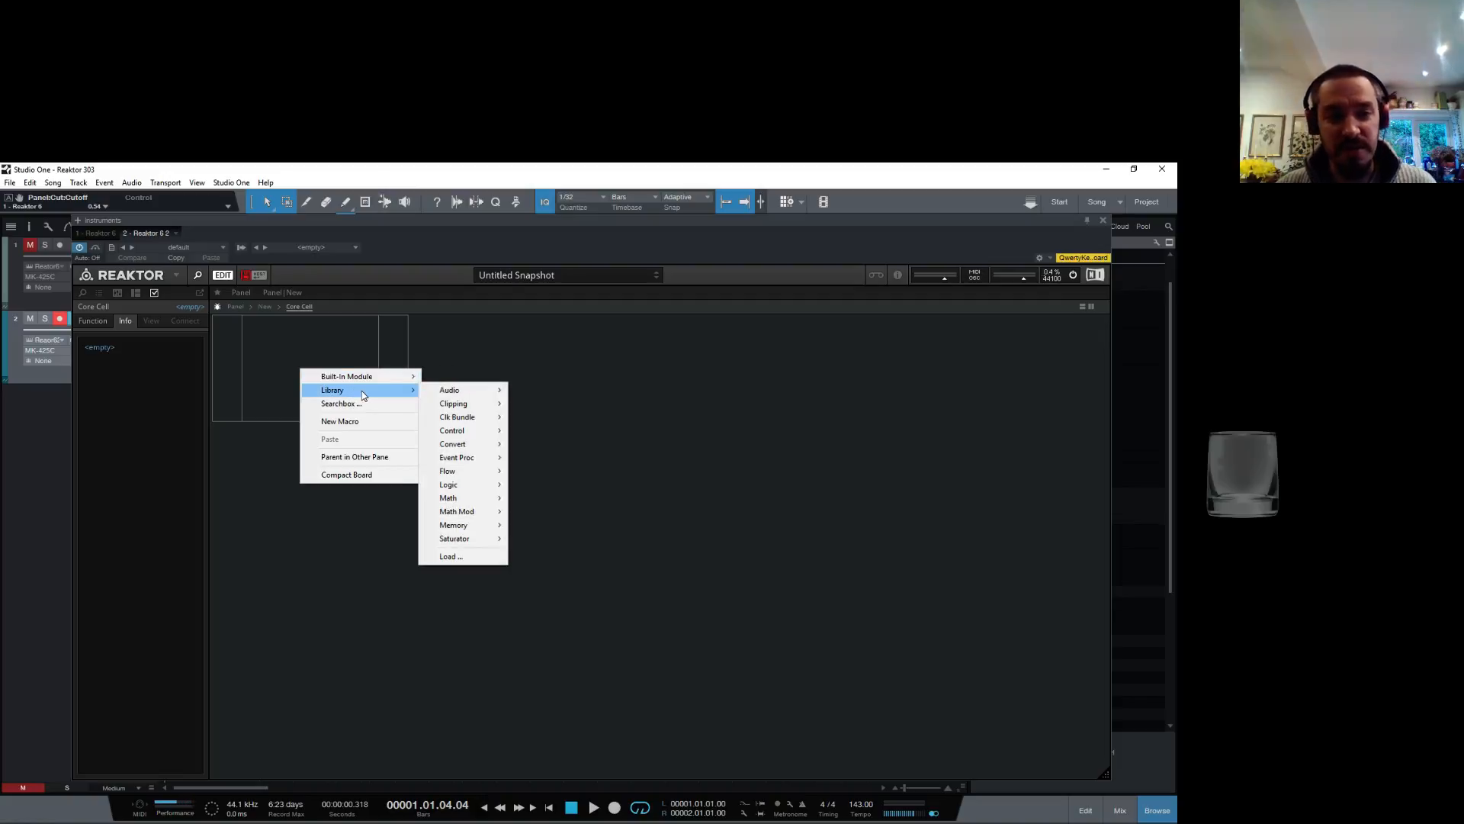
{"action": "mouse_move", "coordinate": [476, 435]}
{"action": "mouse_move", "coordinate": [544, 437]}
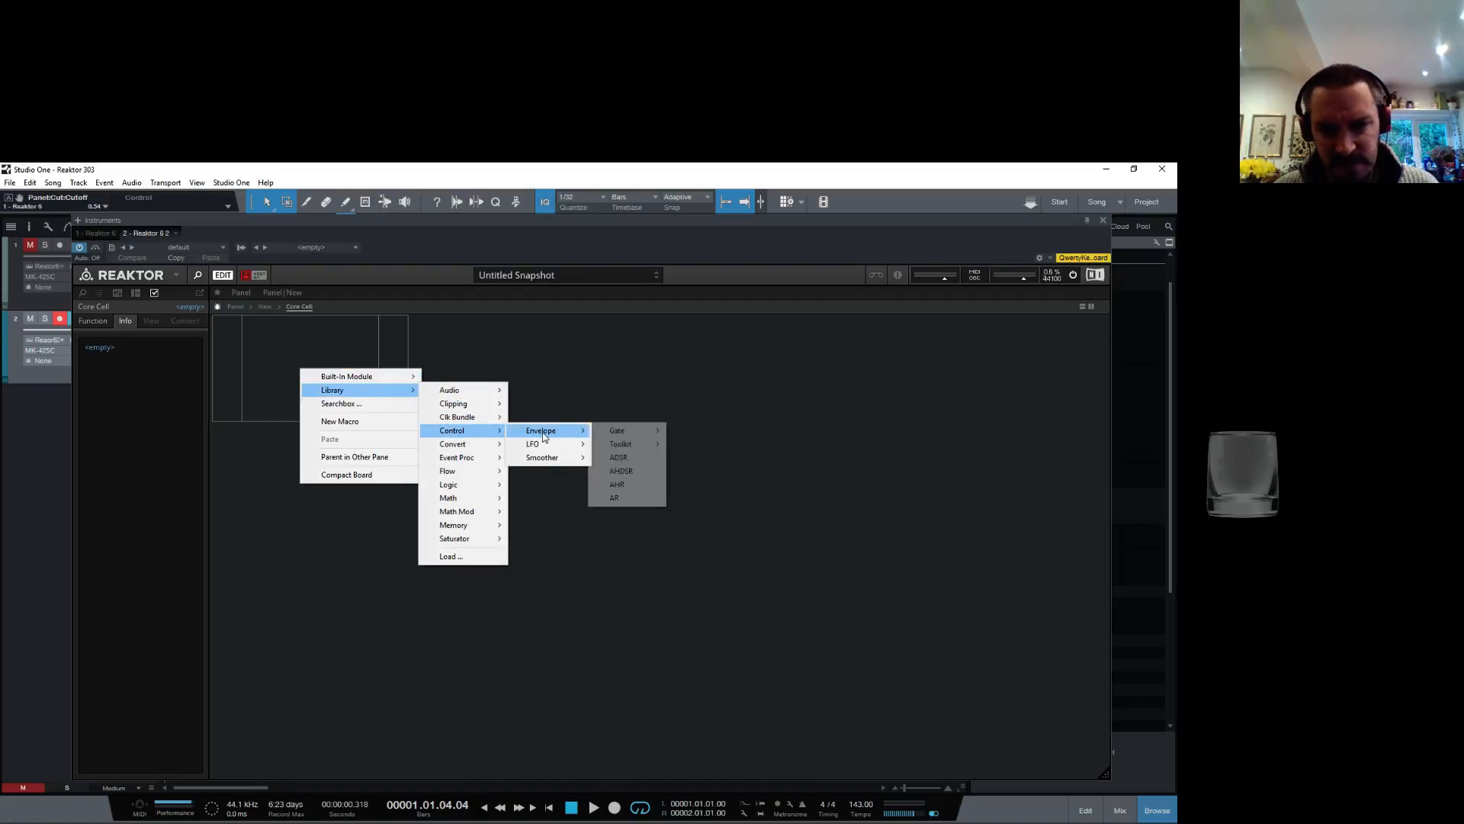
{"action": "left_click", "coordinate": [627, 459]}
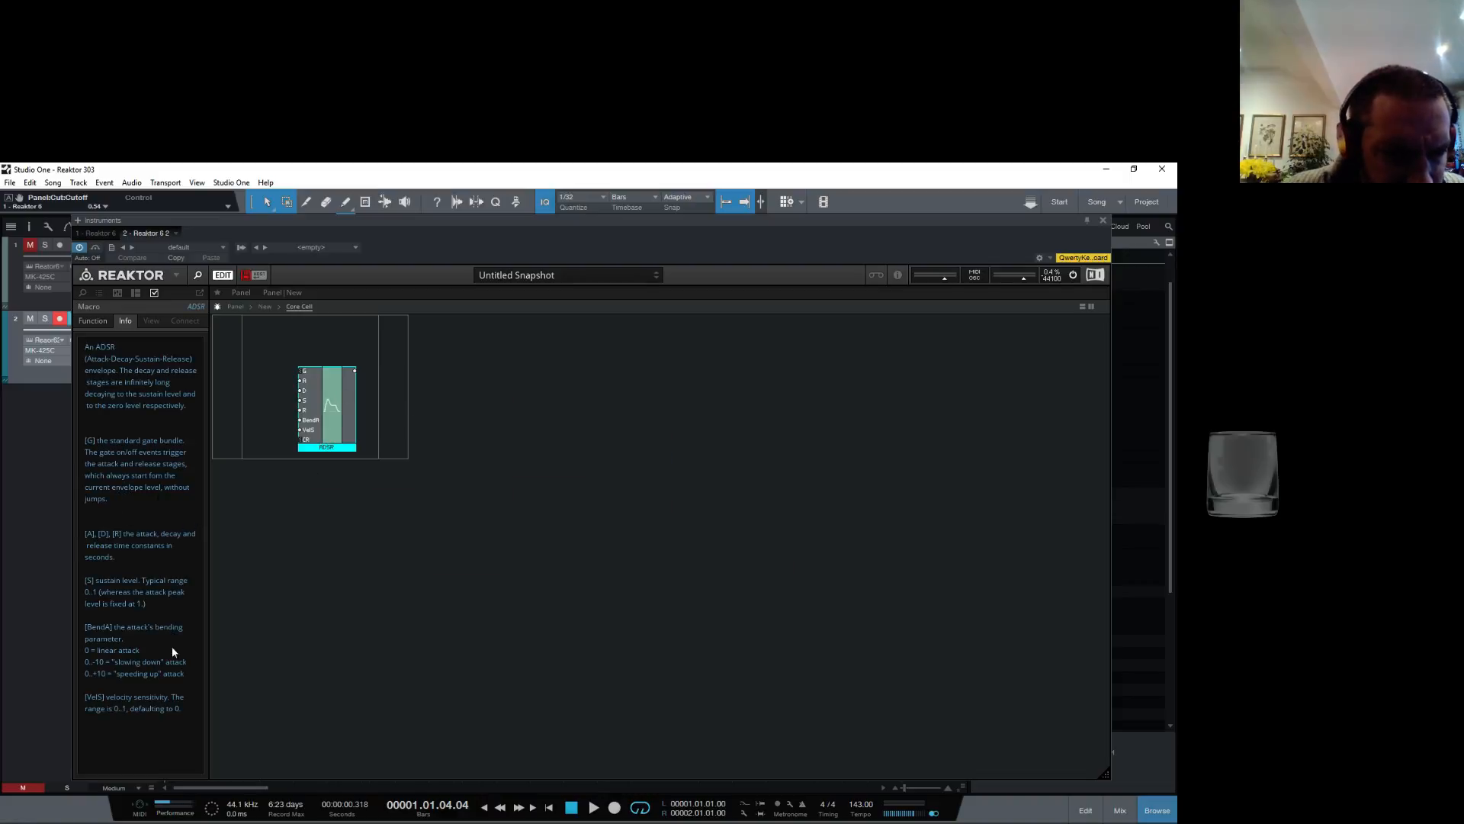
Step: Delete the ADSR envelope from the core cell and insert the library's AHDSR envelope instead
{"action": "right_click", "coordinate": [341, 409]}
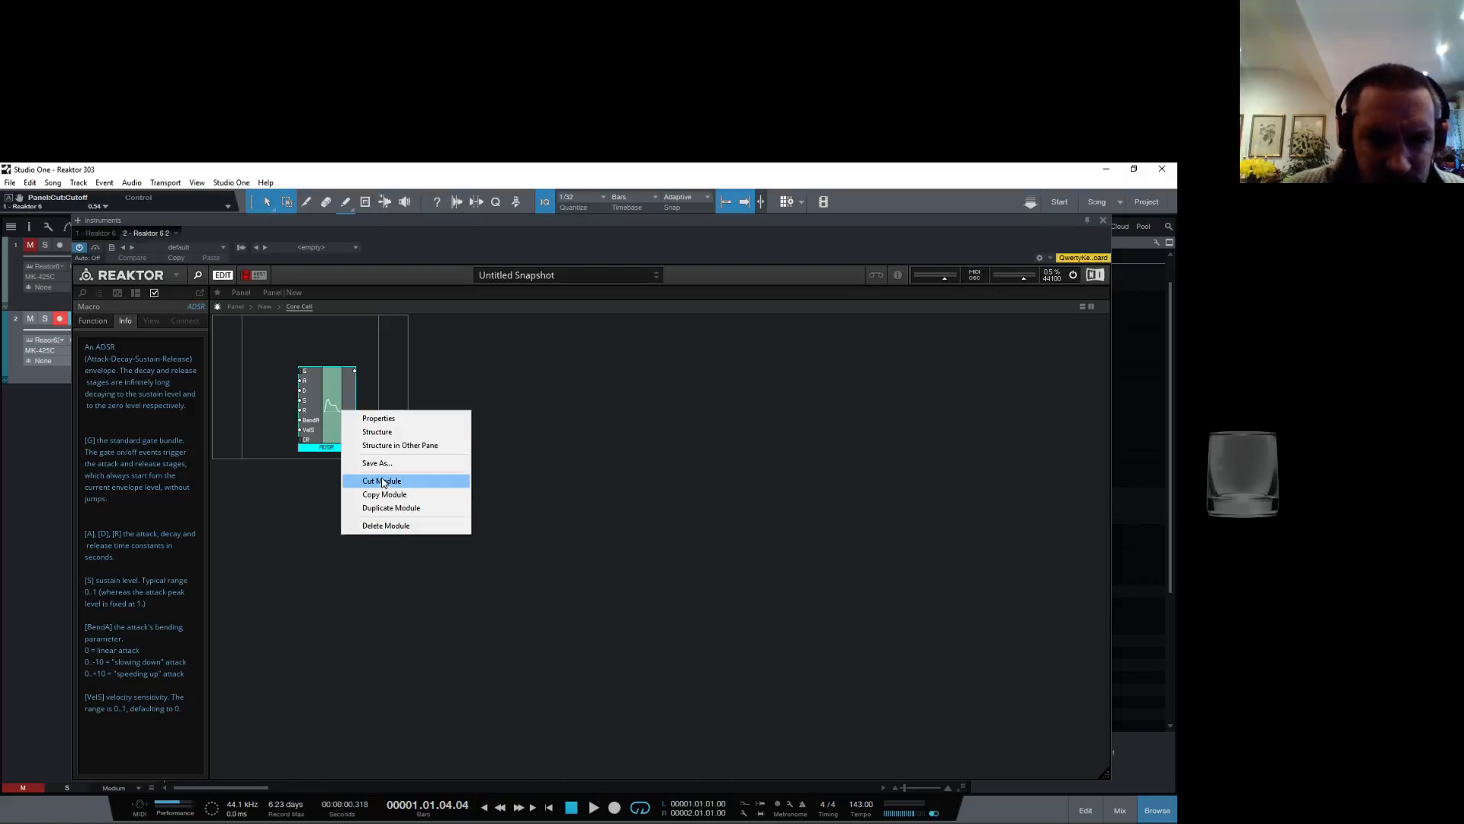
{"action": "left_click", "coordinate": [374, 525]}
{"action": "right_click", "coordinate": [317, 396]}
{"action": "mouse_move", "coordinate": [364, 403]}
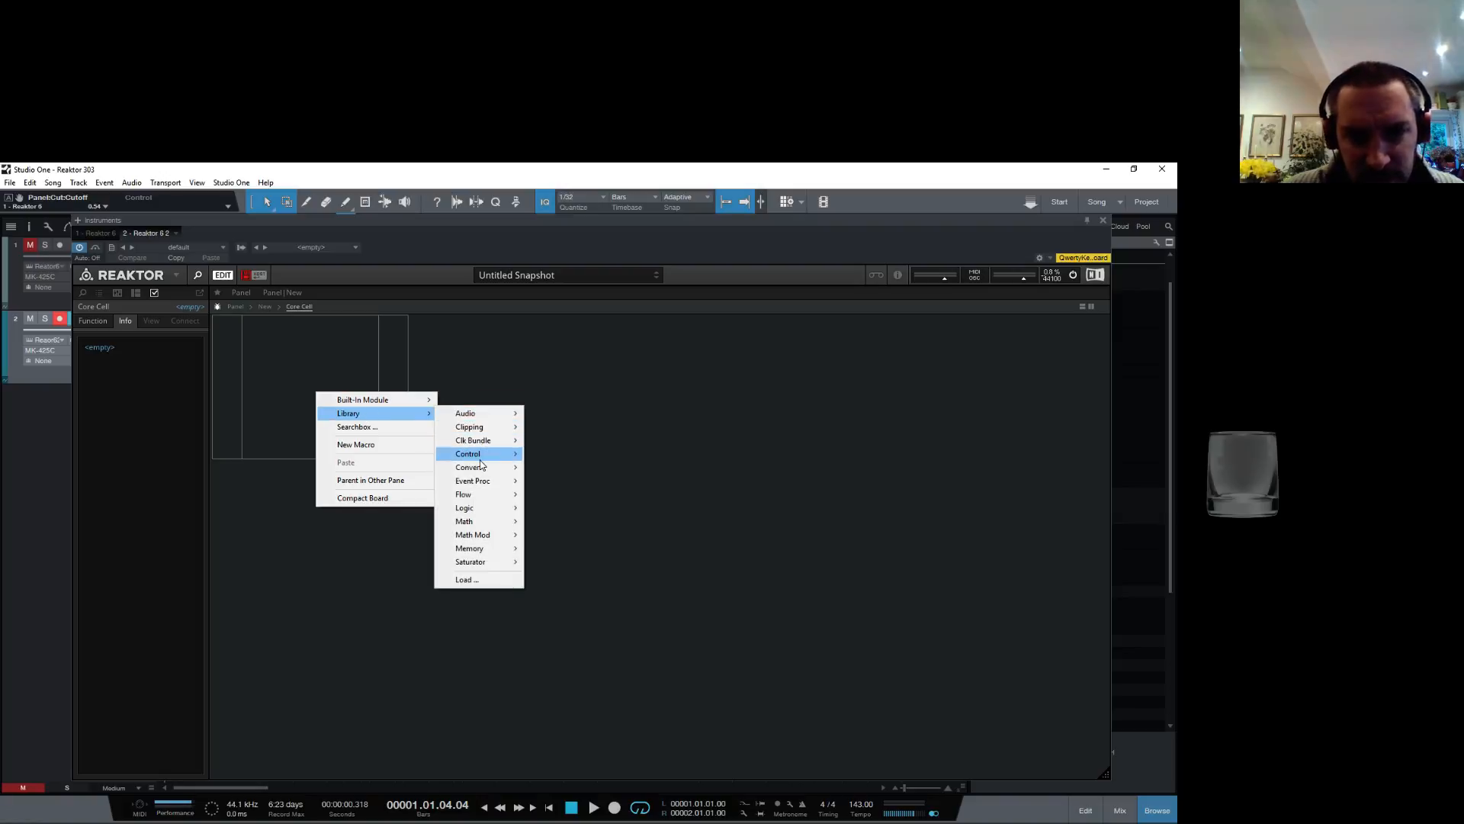
{"action": "mouse_move", "coordinate": [480, 458]}
{"action": "mouse_move", "coordinate": [557, 455]}
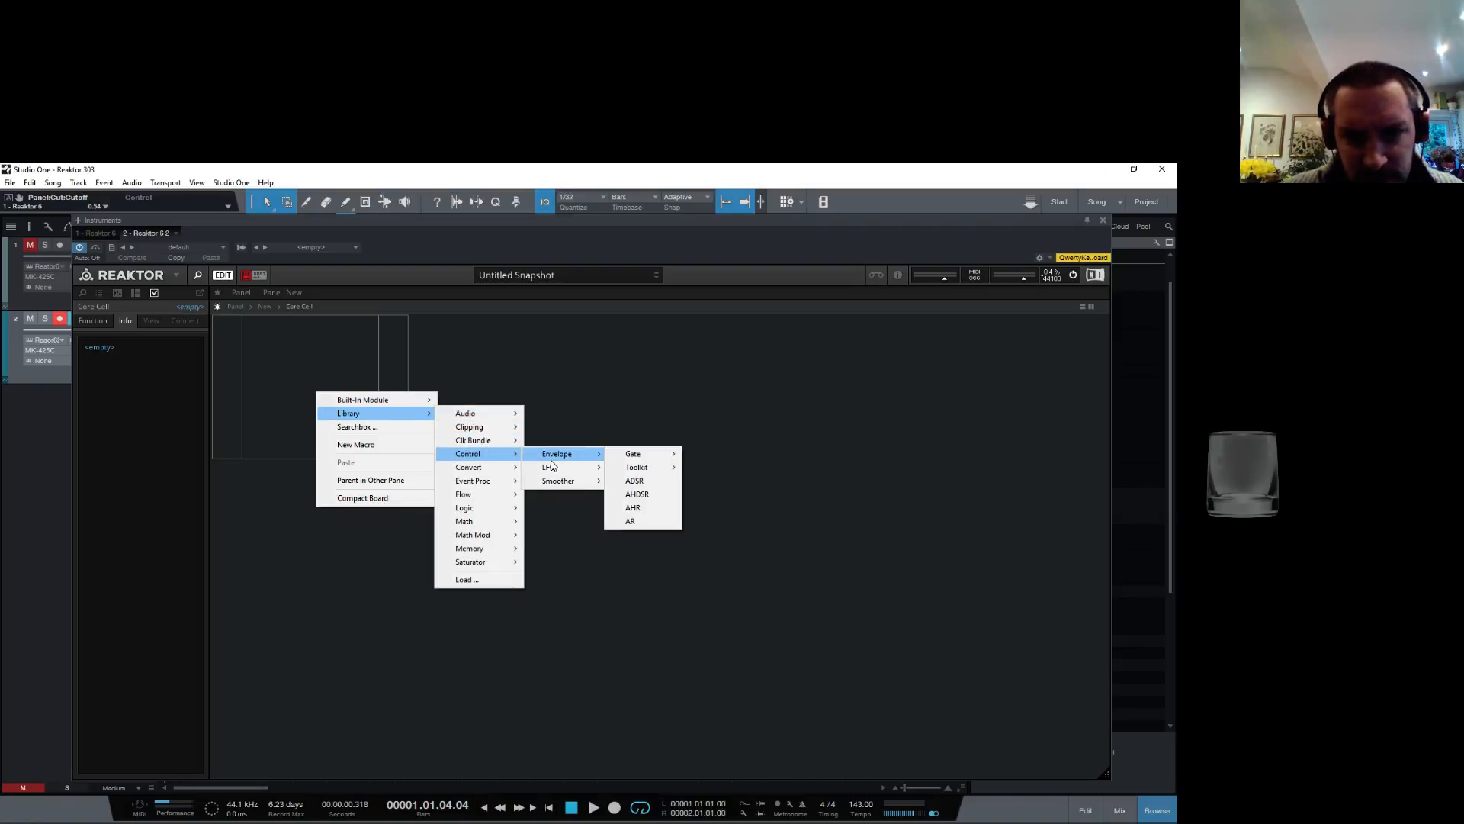
{"action": "left_click", "coordinate": [642, 496]}
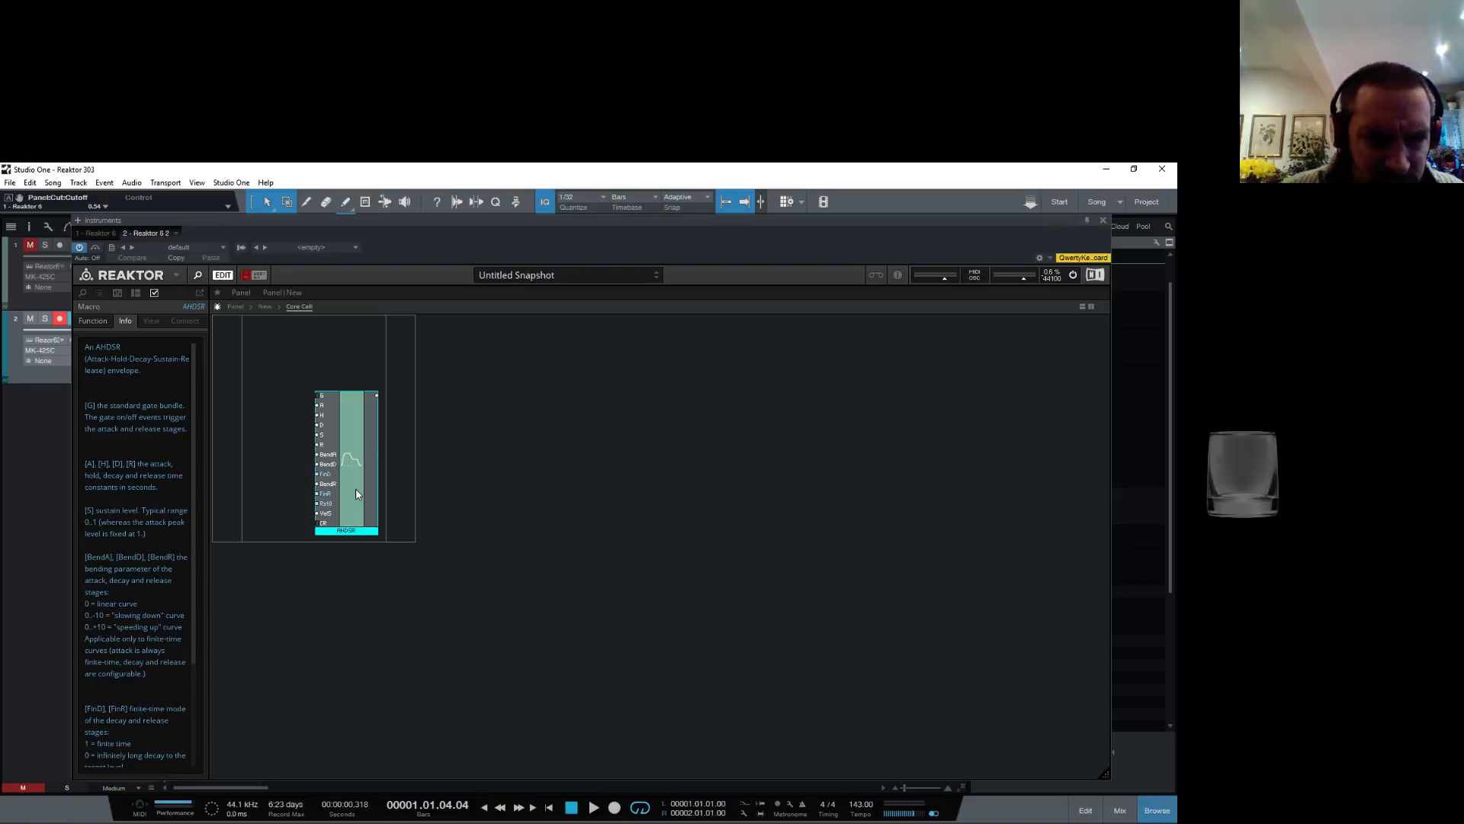
Step: Reposition the AHDSR macro inside the core cell and read through the description of its envelope parameters
{"action": "left_click_drag", "start_coordinate": [356, 494], "coordinate": [347, 483]}
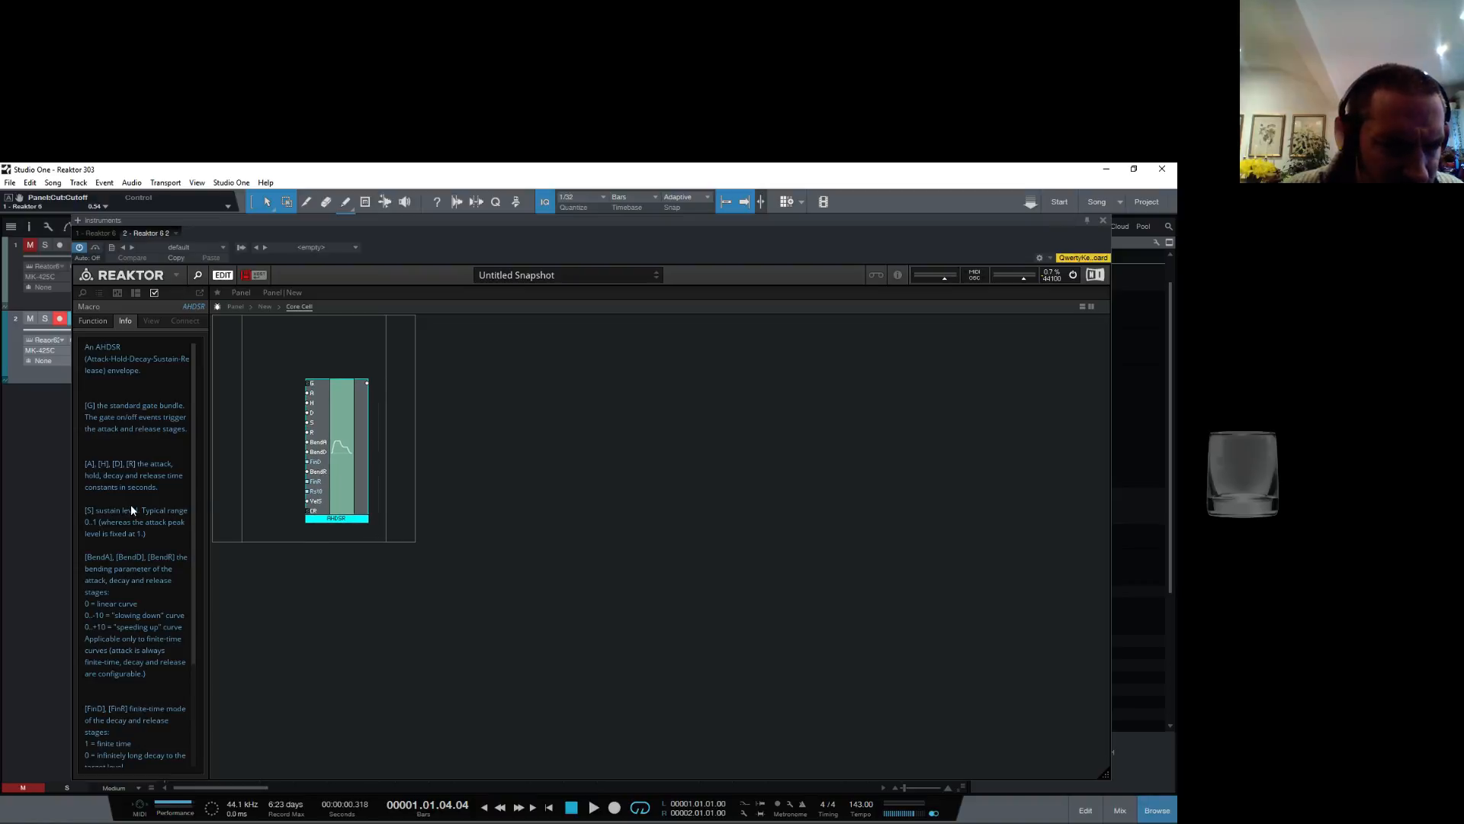
{"action": "scroll", "coordinate": [134, 520], "scroll_direction": "down", "scroll_amount": 1}
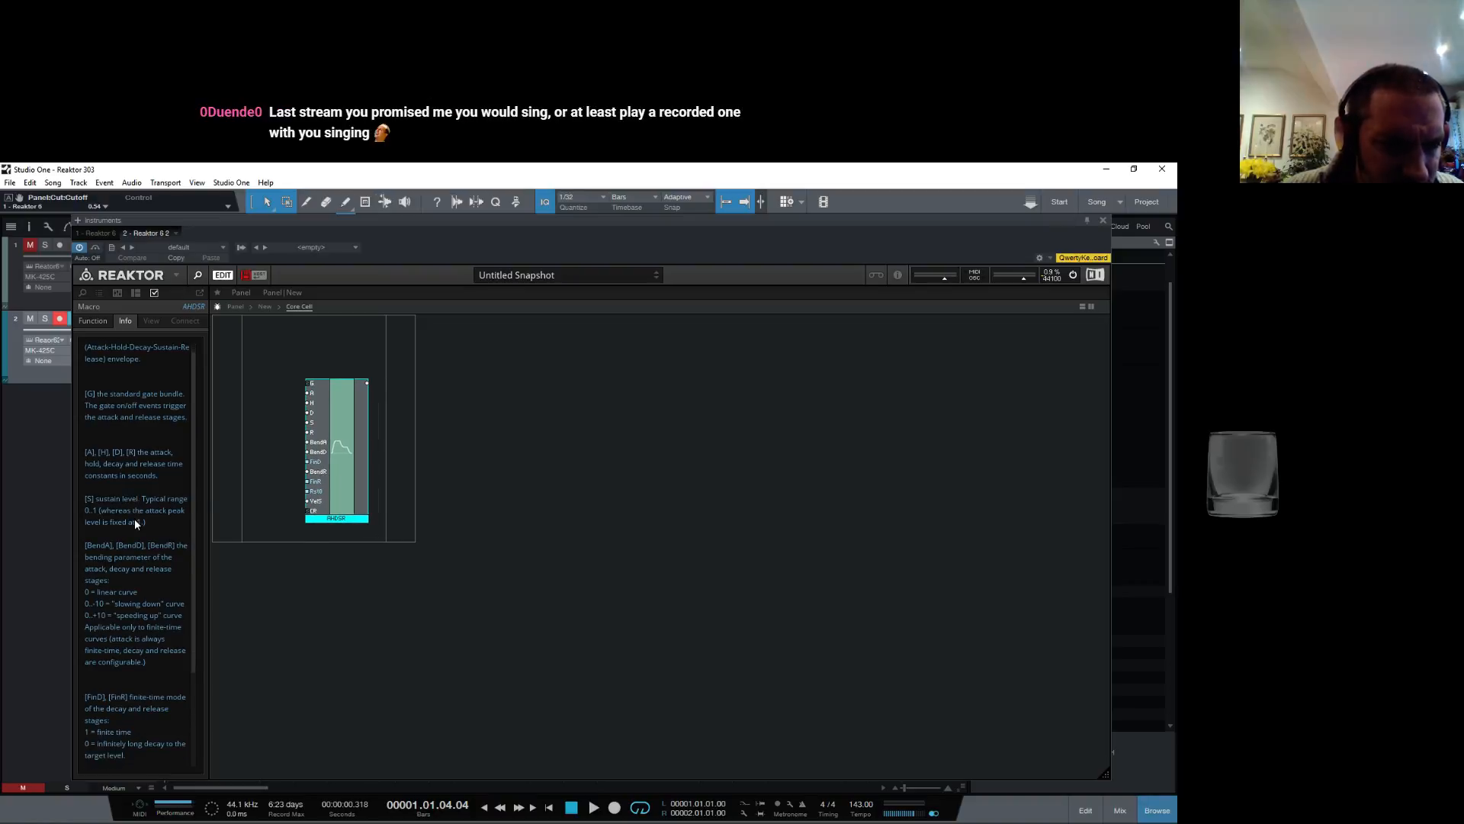
{"action": "scroll", "coordinate": [135, 524], "scroll_direction": "down", "scroll_amount": 5}
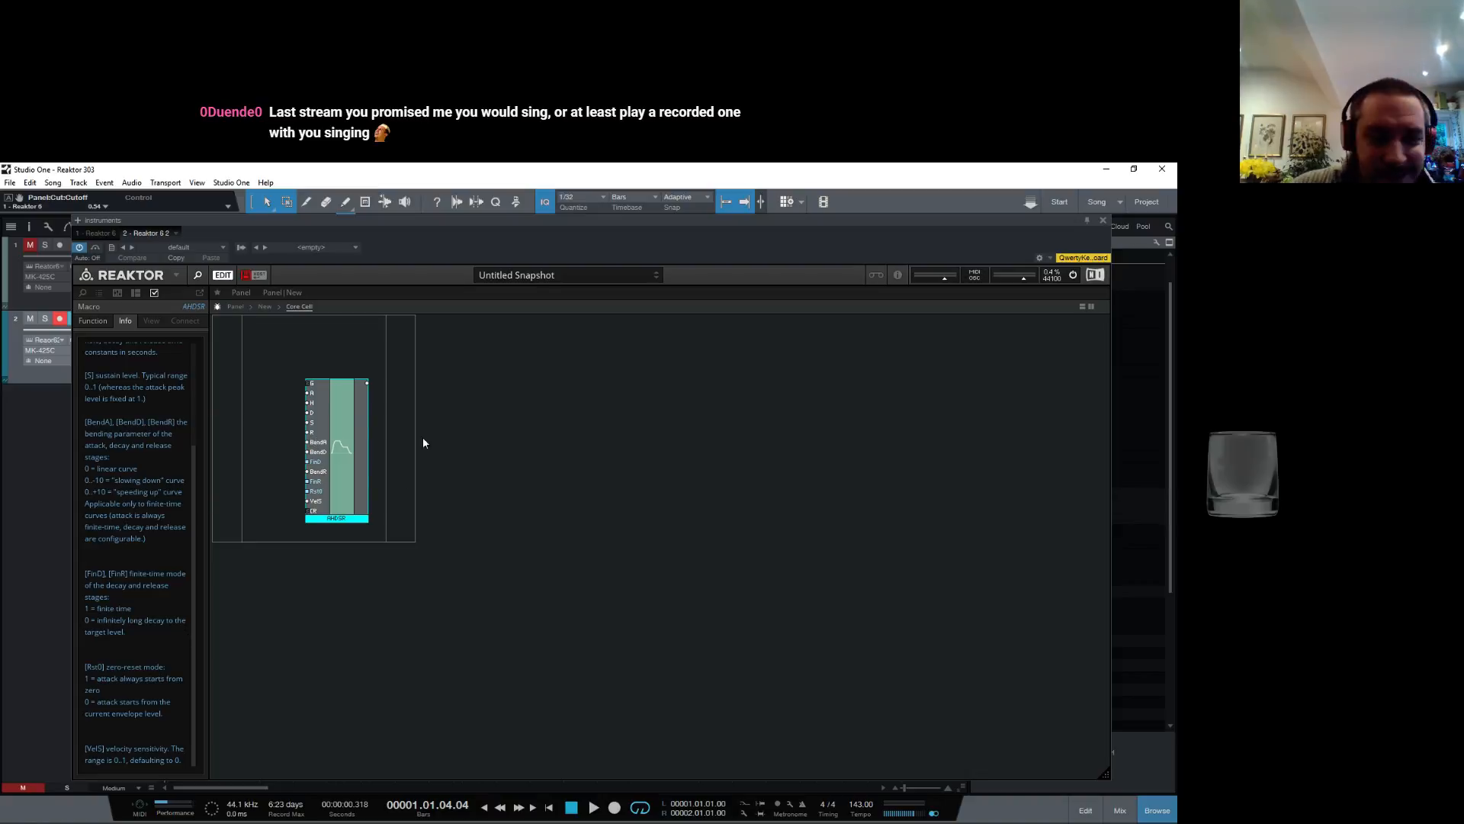
{"action": "mouse_move", "coordinate": [342, 484]}
{"action": "left_mouse_down"}
{"action": "mouse_move", "coordinate": [322, 451]}
{"action": "mouse_move", "coordinate": [332, 467]}
{"action": "left_mouse_up"}
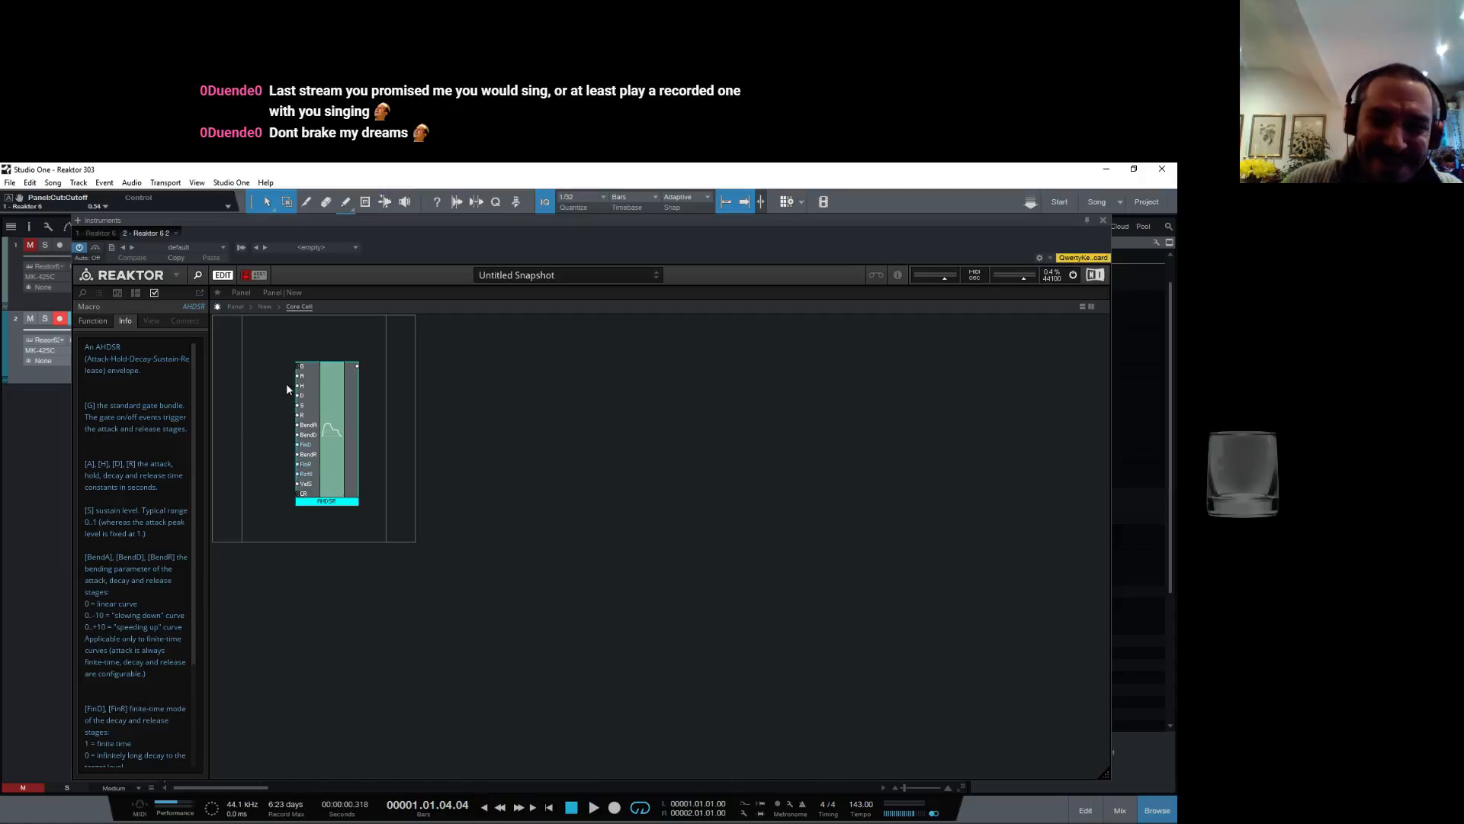
{"action": "scroll", "coordinate": [142, 621], "scroll_direction": "down", "scroll_amount": 3}
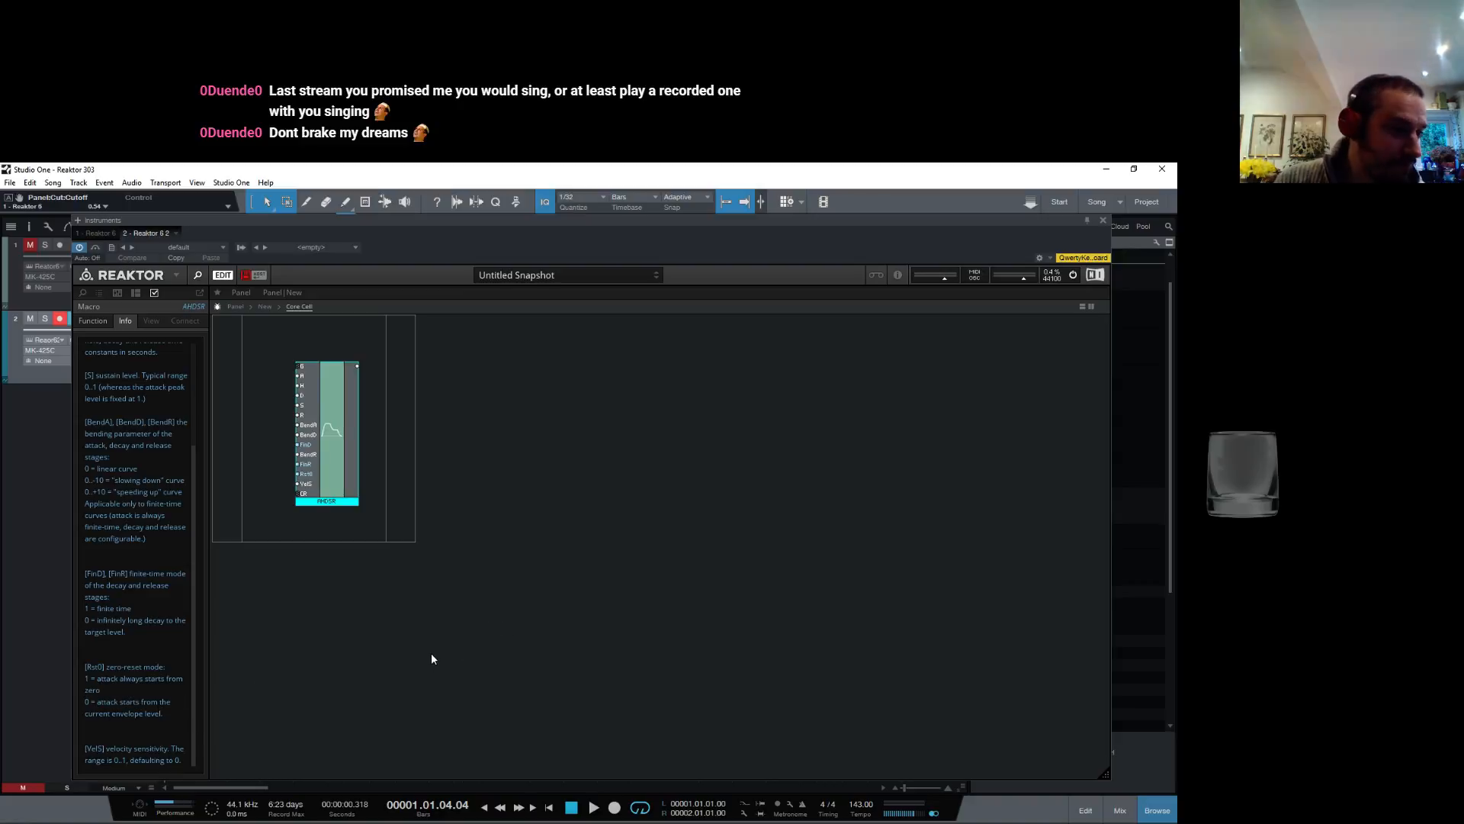
Step: Switch to Chrome and pause the live stream playing on the Twitch channel page
{"action": "mouse_move", "coordinate": [457, 822]}
{"action": "left_click", "coordinate": [376, 815]}
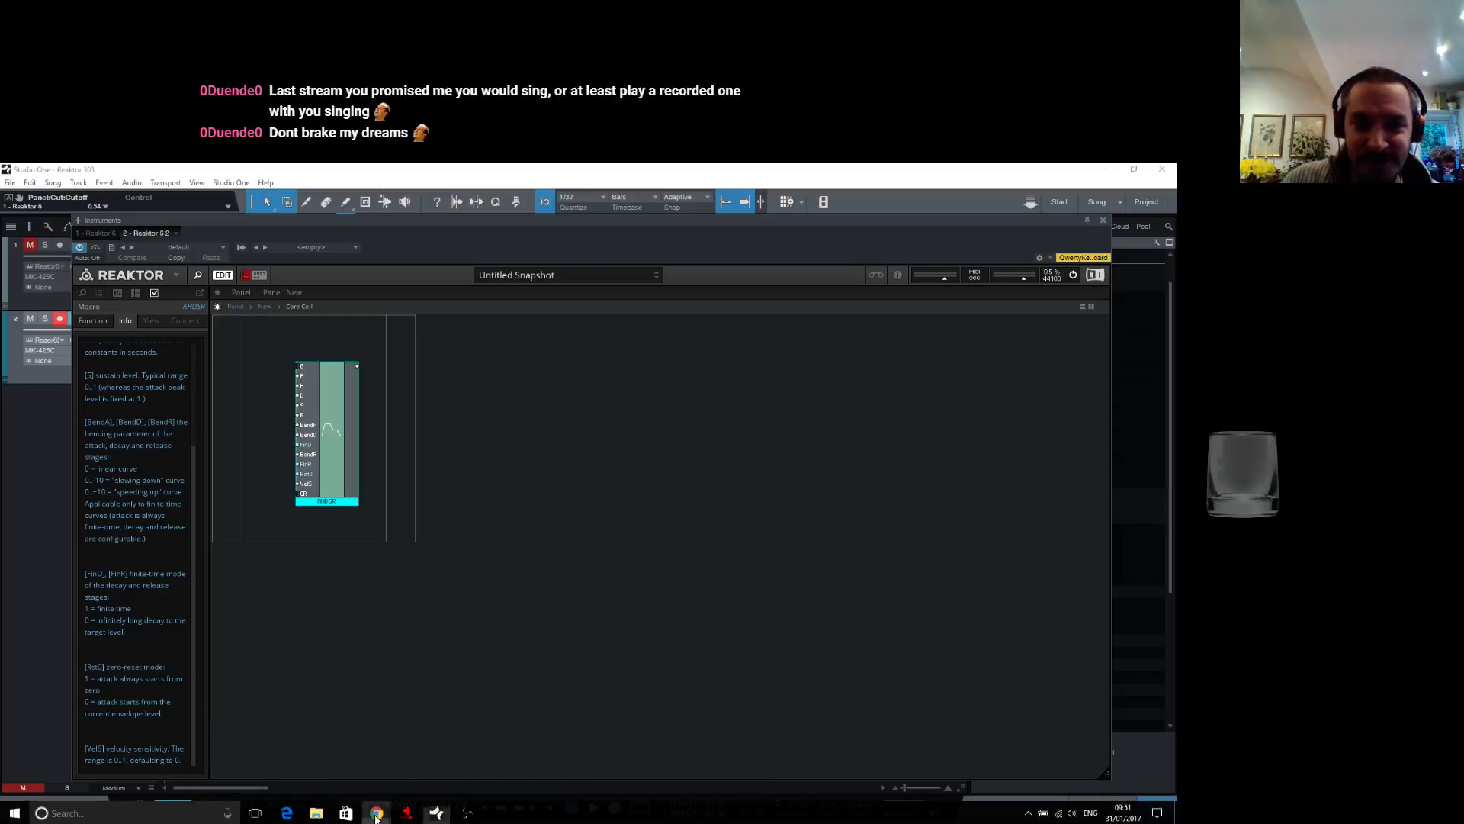
{"action": "left_click", "coordinate": [193, 786]}
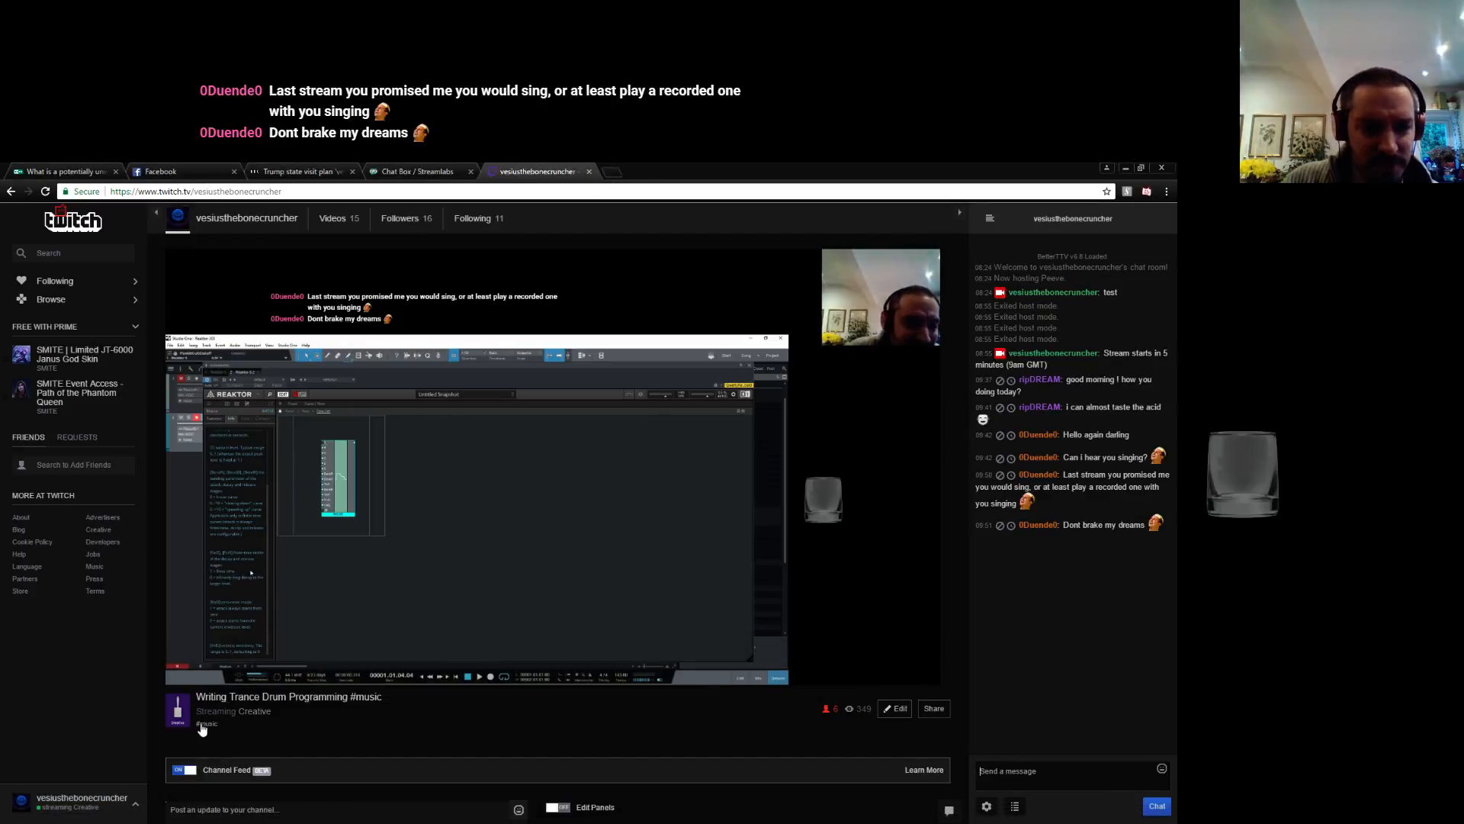
{"action": "mouse_move", "coordinate": [220, 653]}
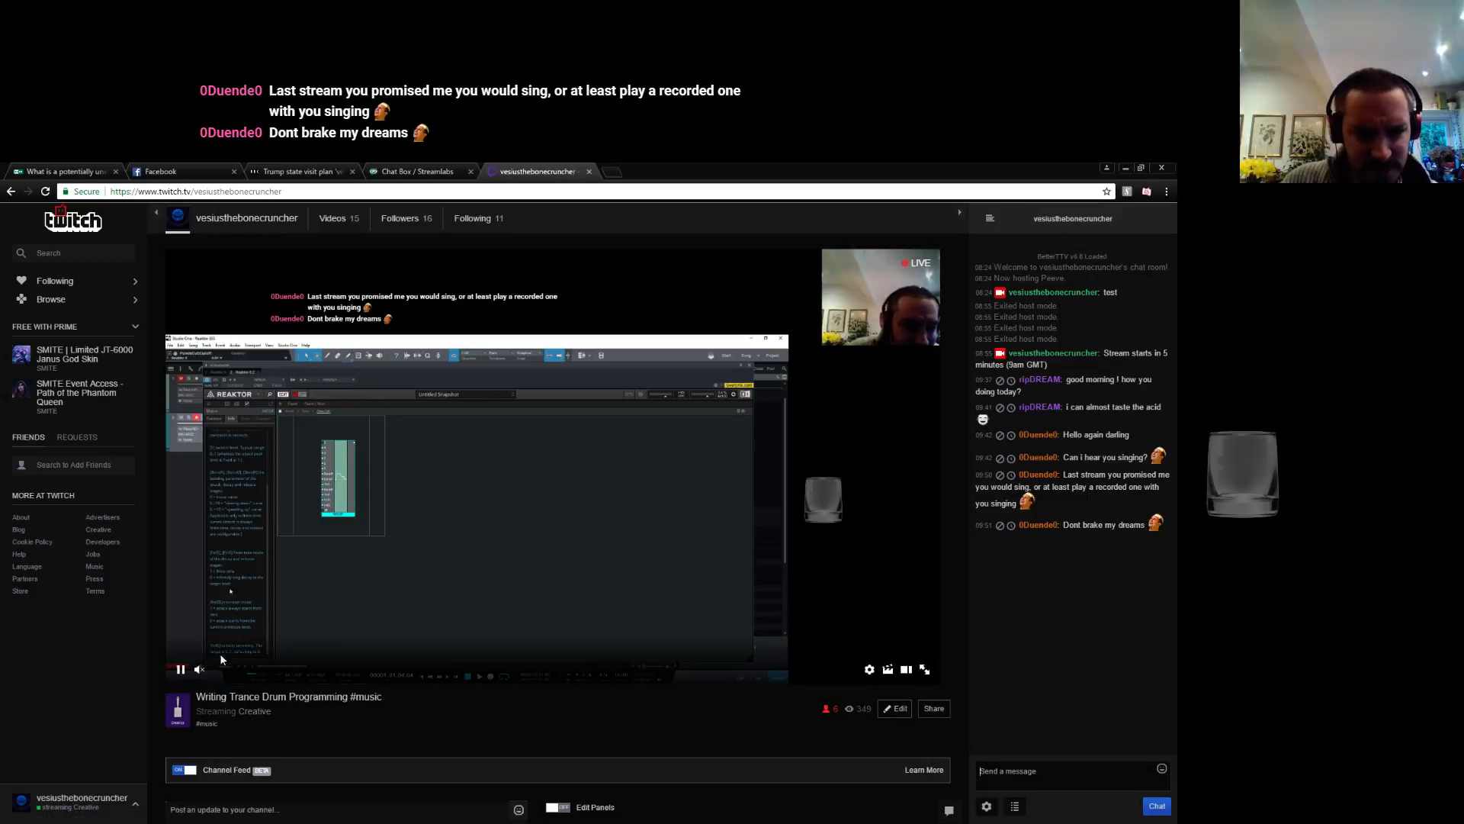
{"action": "left_click", "coordinate": [183, 671]}
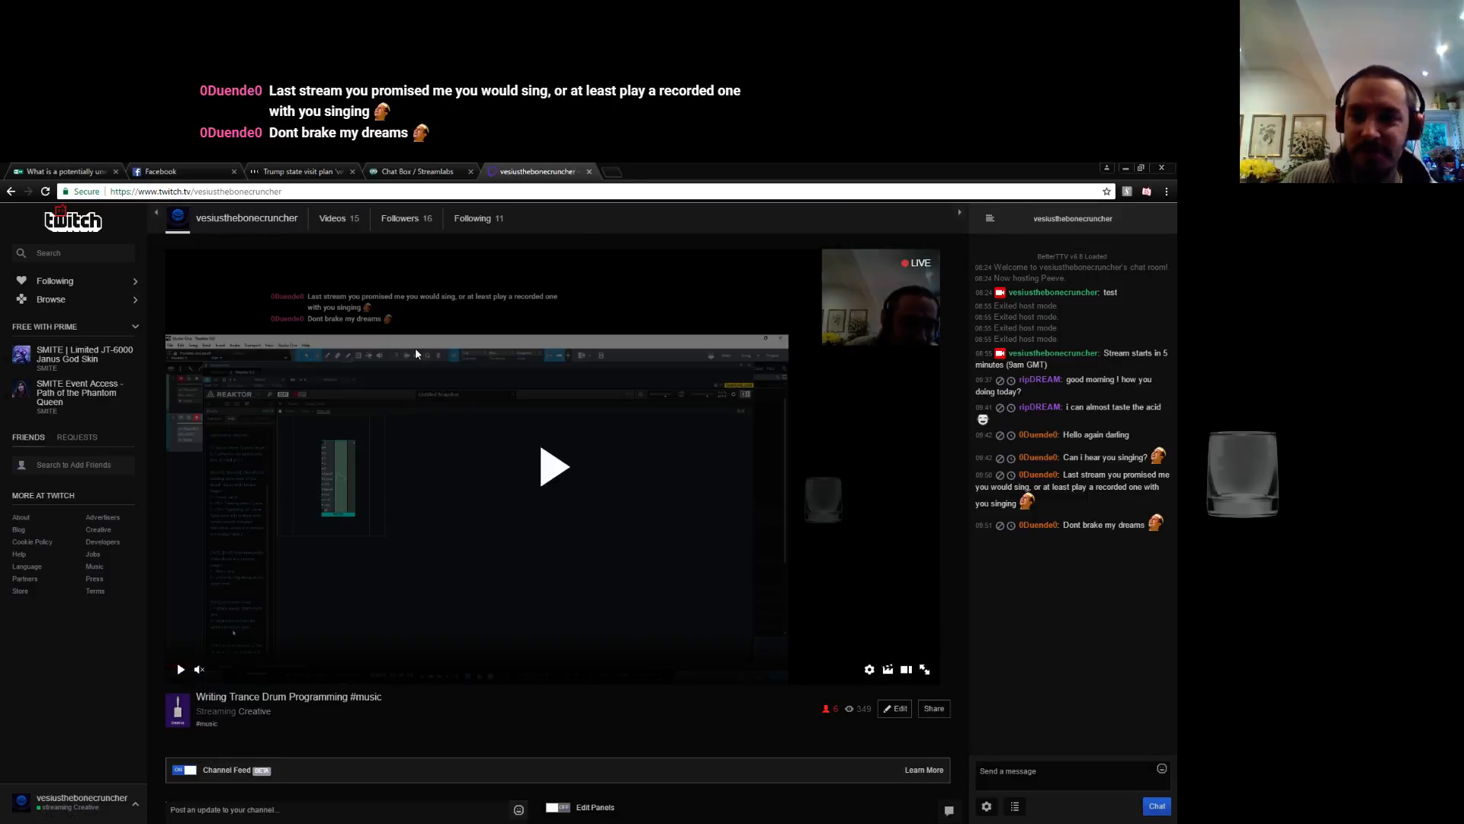
Step: Open soundcloud.com in a new browser tab
{"action": "left_click", "coordinate": [613, 171]}
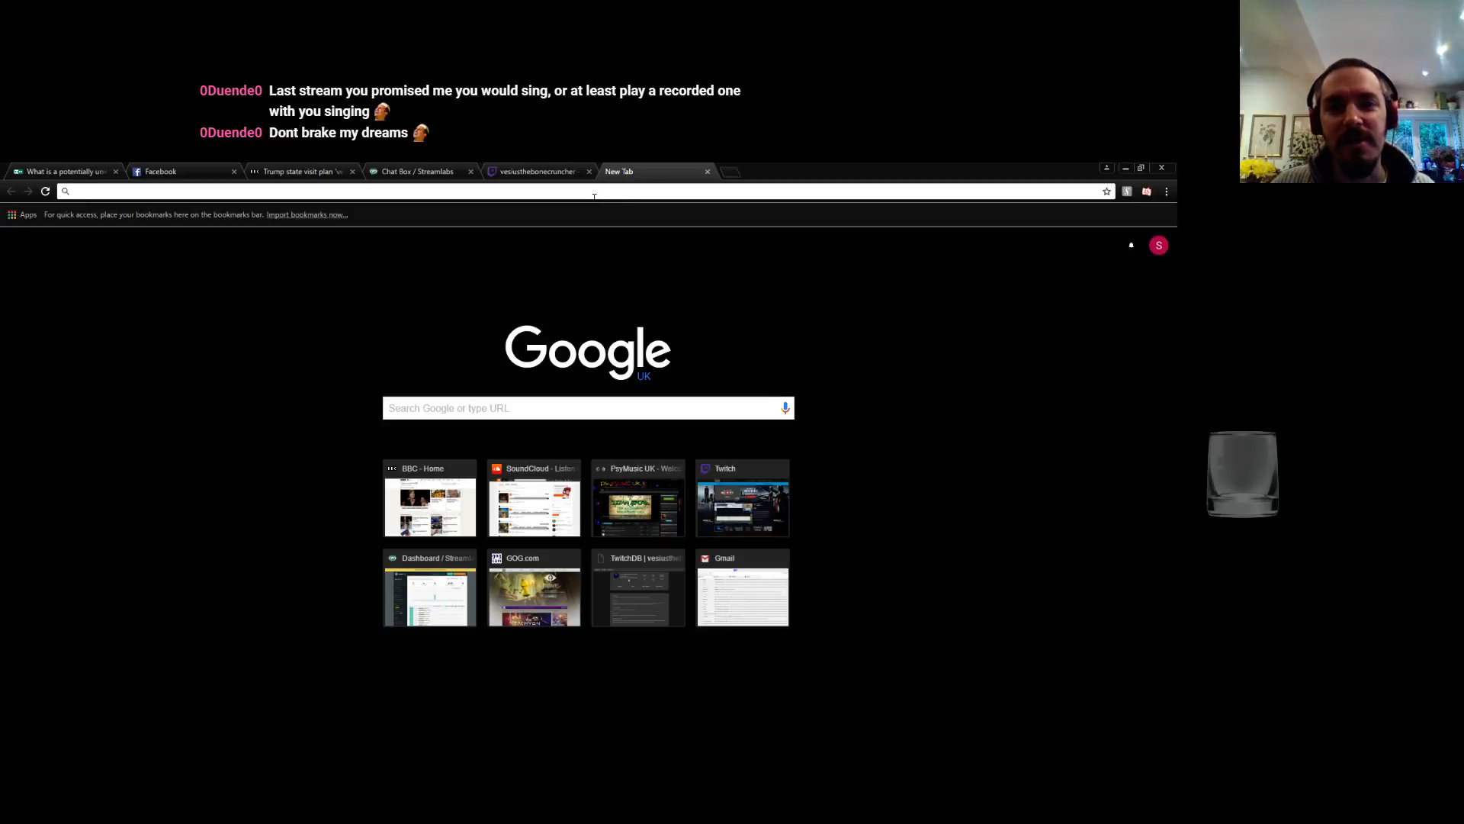
{"action": "type", "text": "www."}
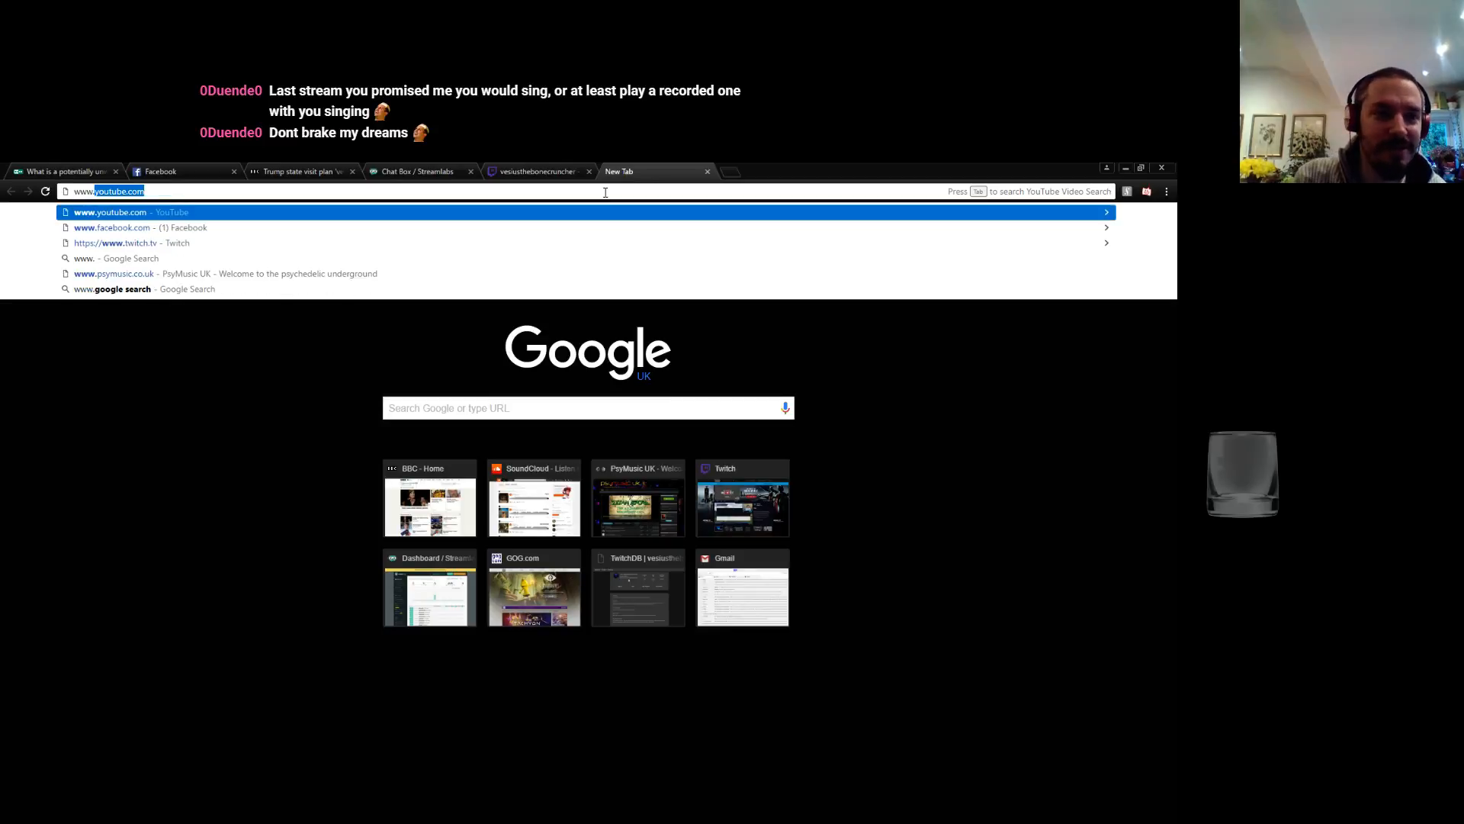
{"action": "type", "text": "soundcloud.com"}
{"action": "key", "text": "Return"}
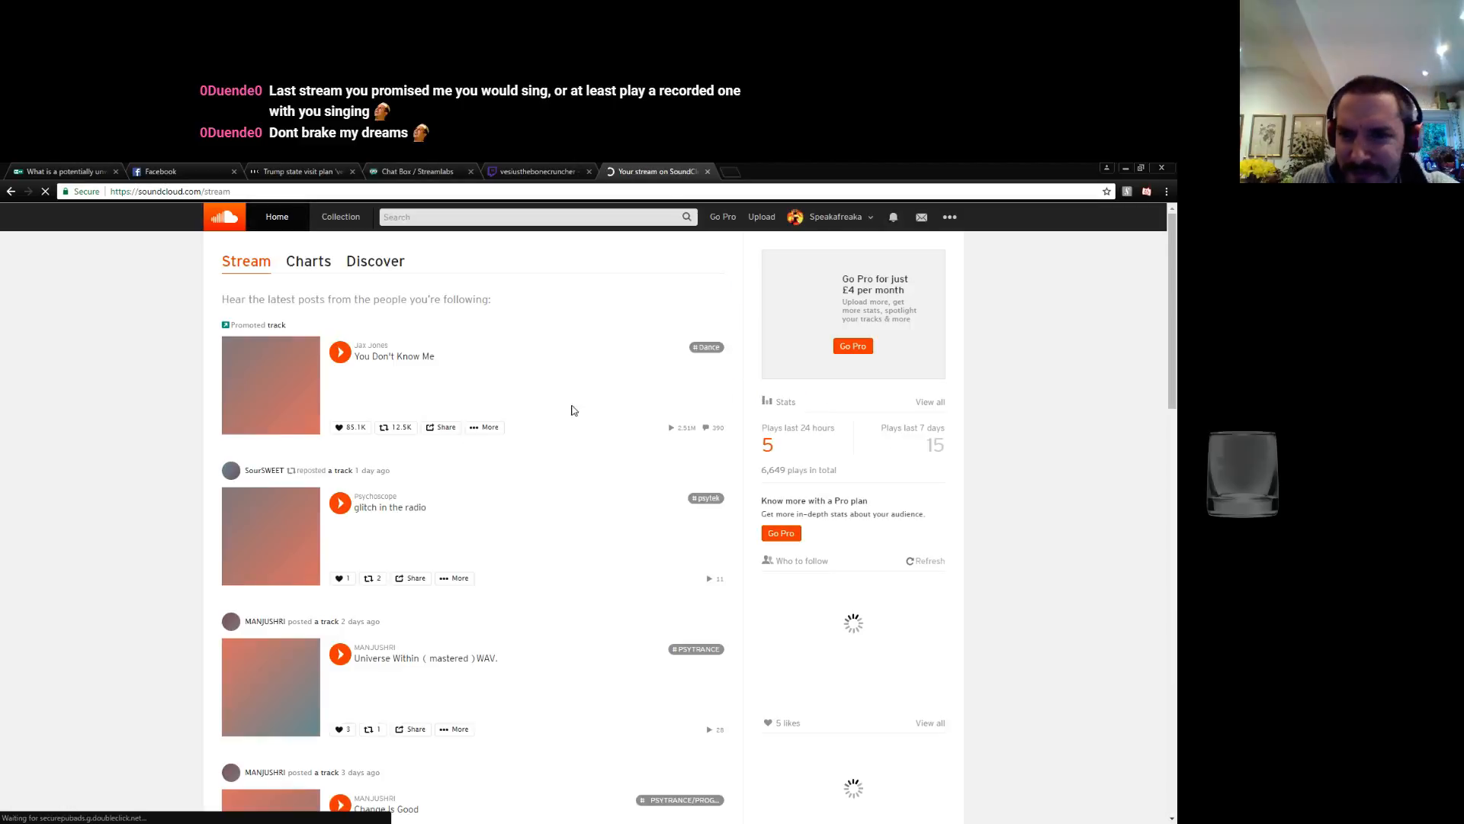
Step: Go to the account's own SoundCloud profile, listen to the track Choral Idea and pause it at about 0:24
{"action": "scroll", "coordinate": [677, 380], "scroll_direction": "down", "scroll_amount": 7}
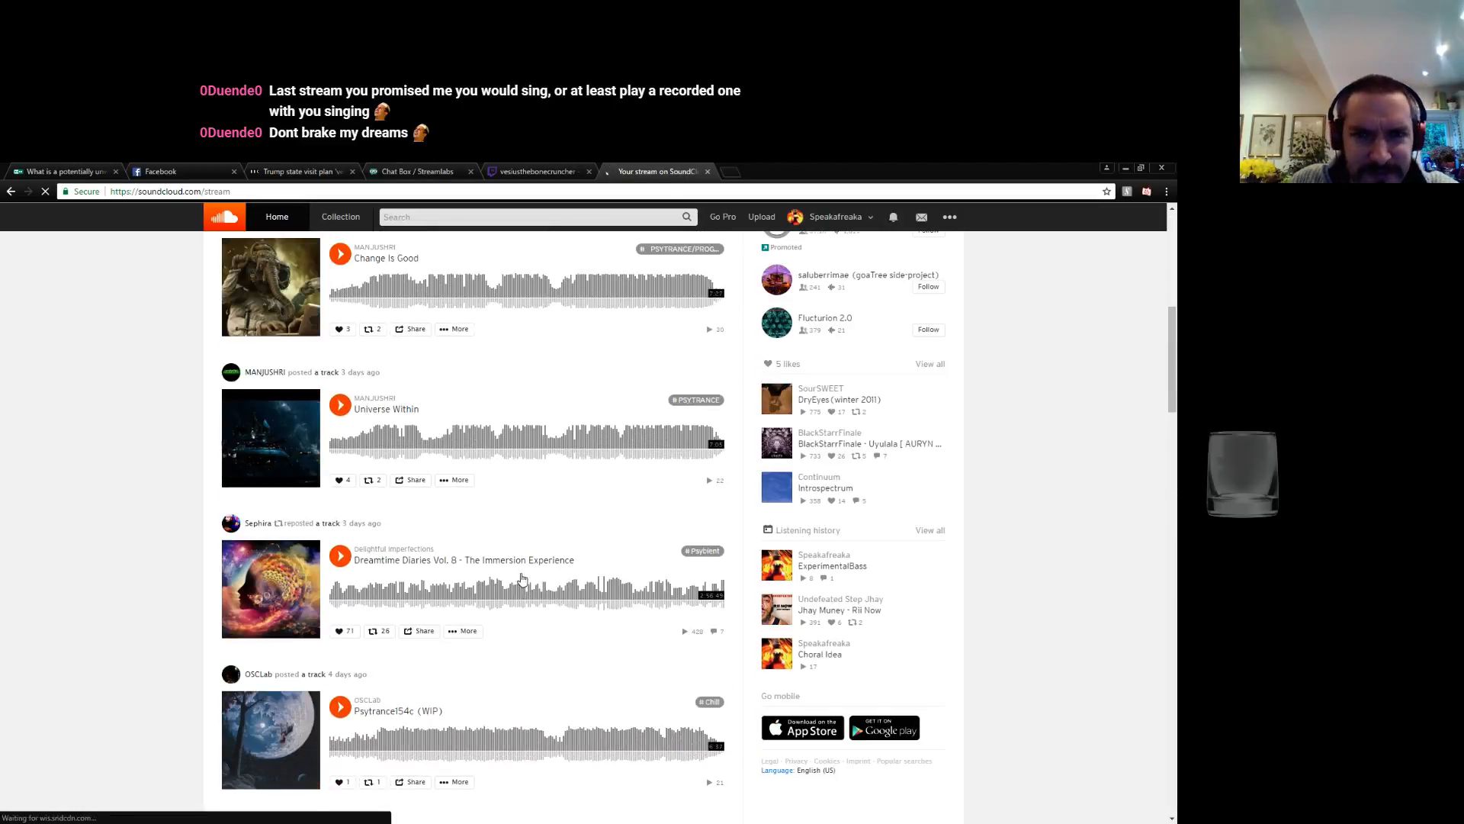
{"action": "scroll", "coordinate": [533, 438], "scroll_direction": "down", "scroll_amount": 2}
{"action": "scroll", "coordinate": [537, 442], "scroll_direction": "down", "scroll_amount": 20}
{"action": "scroll", "coordinate": [534, 436], "scroll_direction": "down", "scroll_amount": 10}
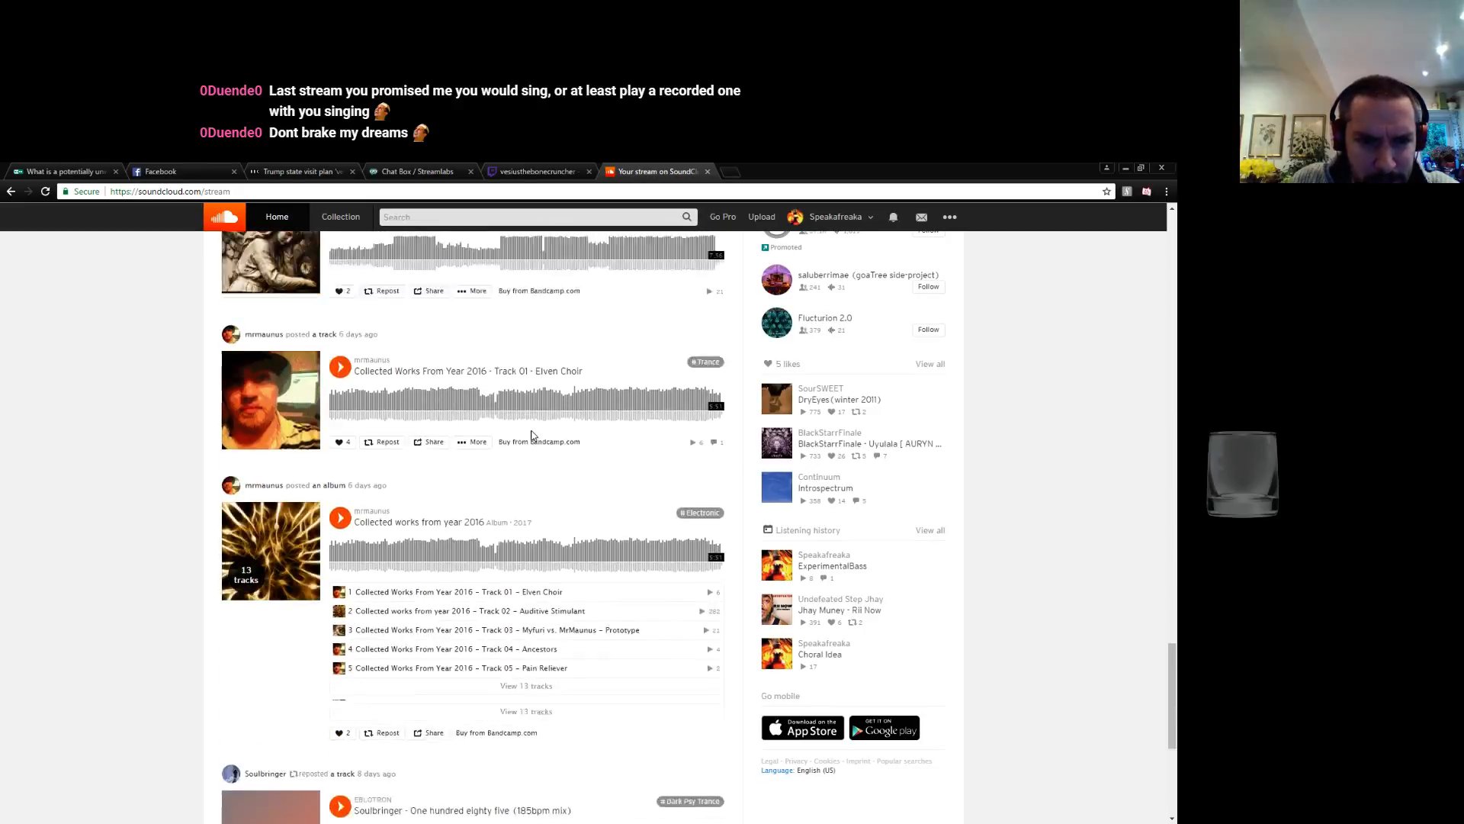
{"action": "left_click", "coordinate": [870, 219]}
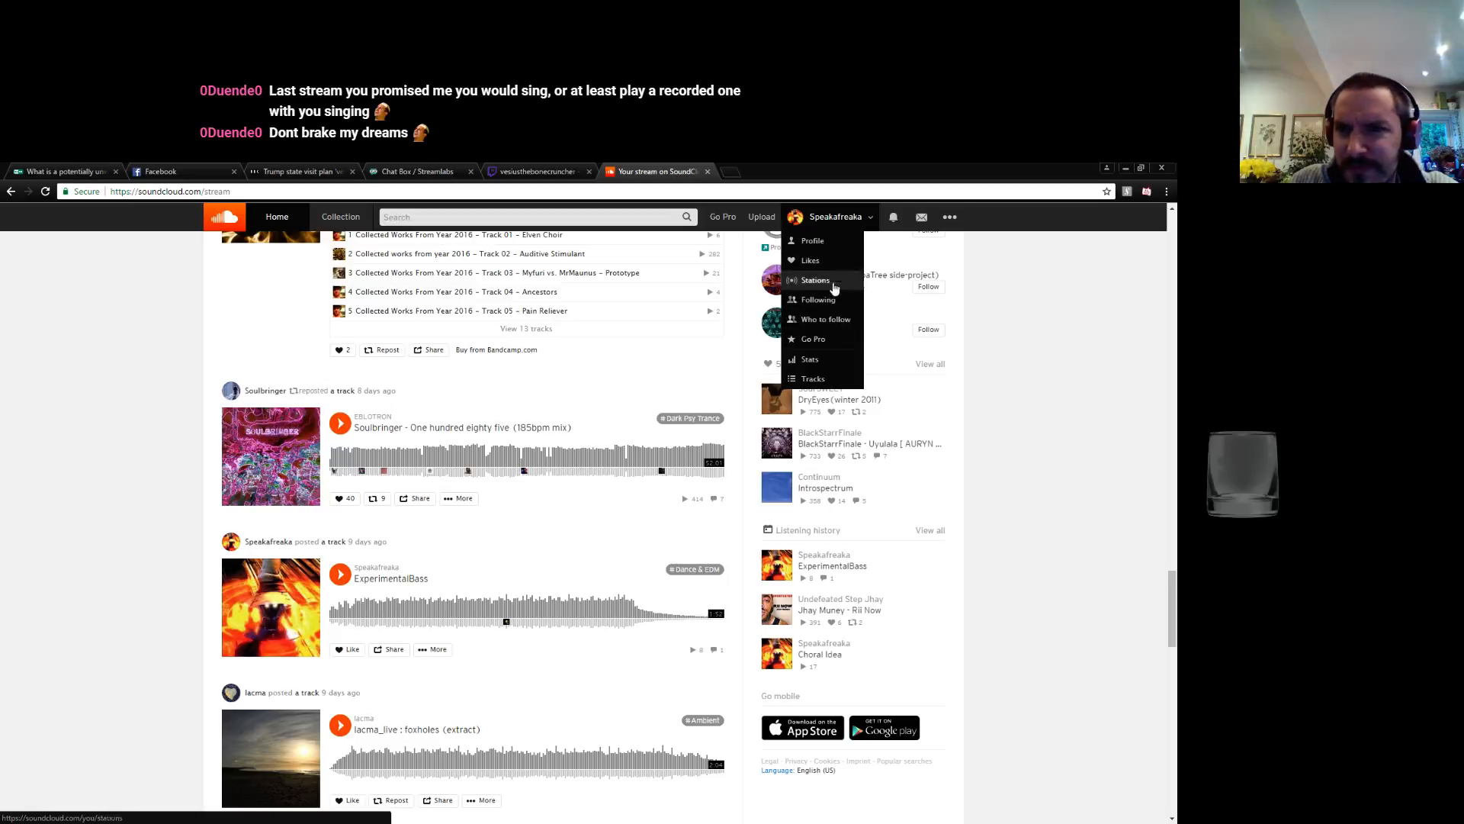
{"action": "left_click", "coordinate": [837, 242]}
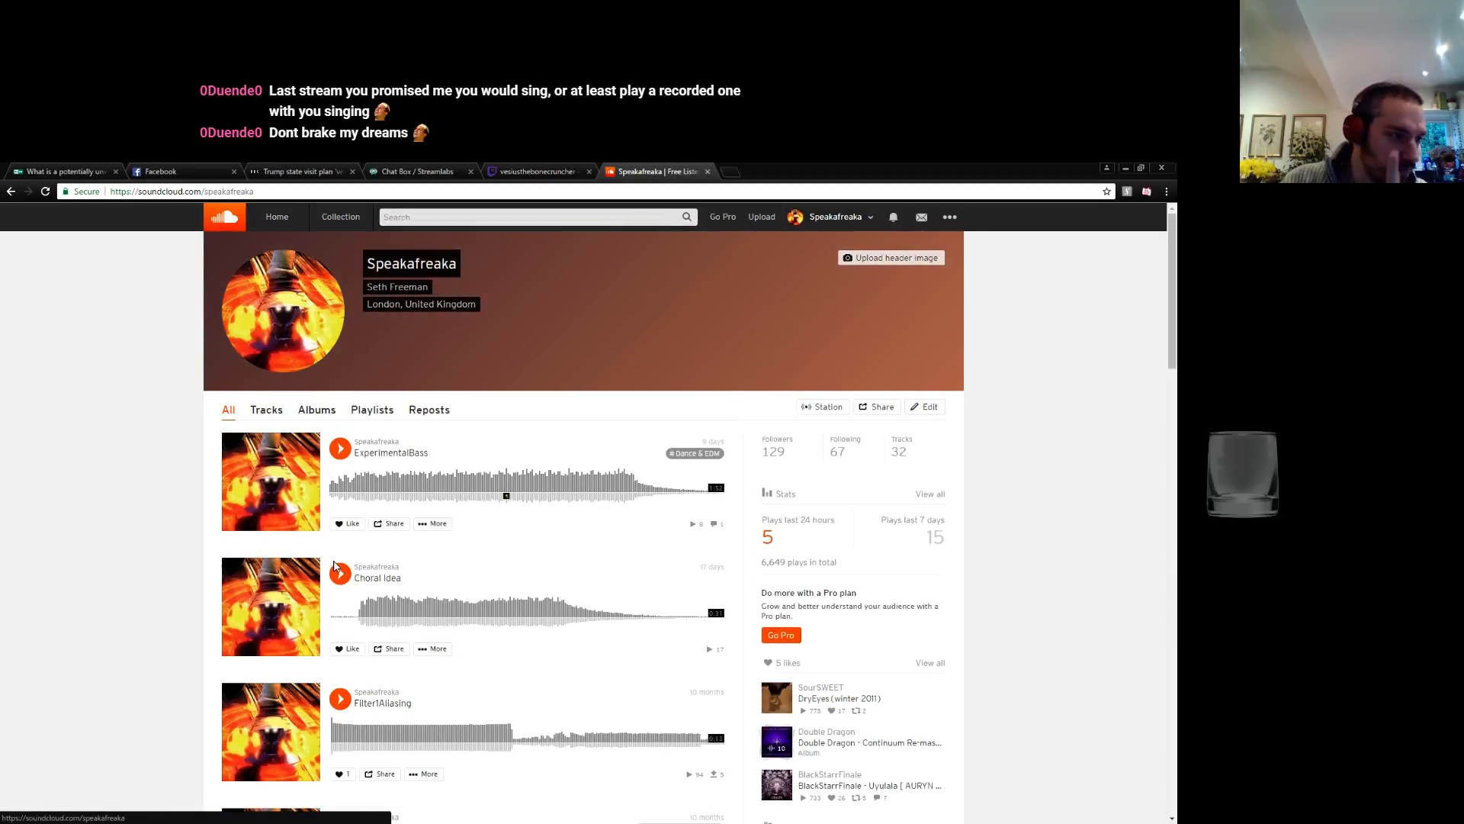
{"action": "left_click", "coordinate": [343, 576]}
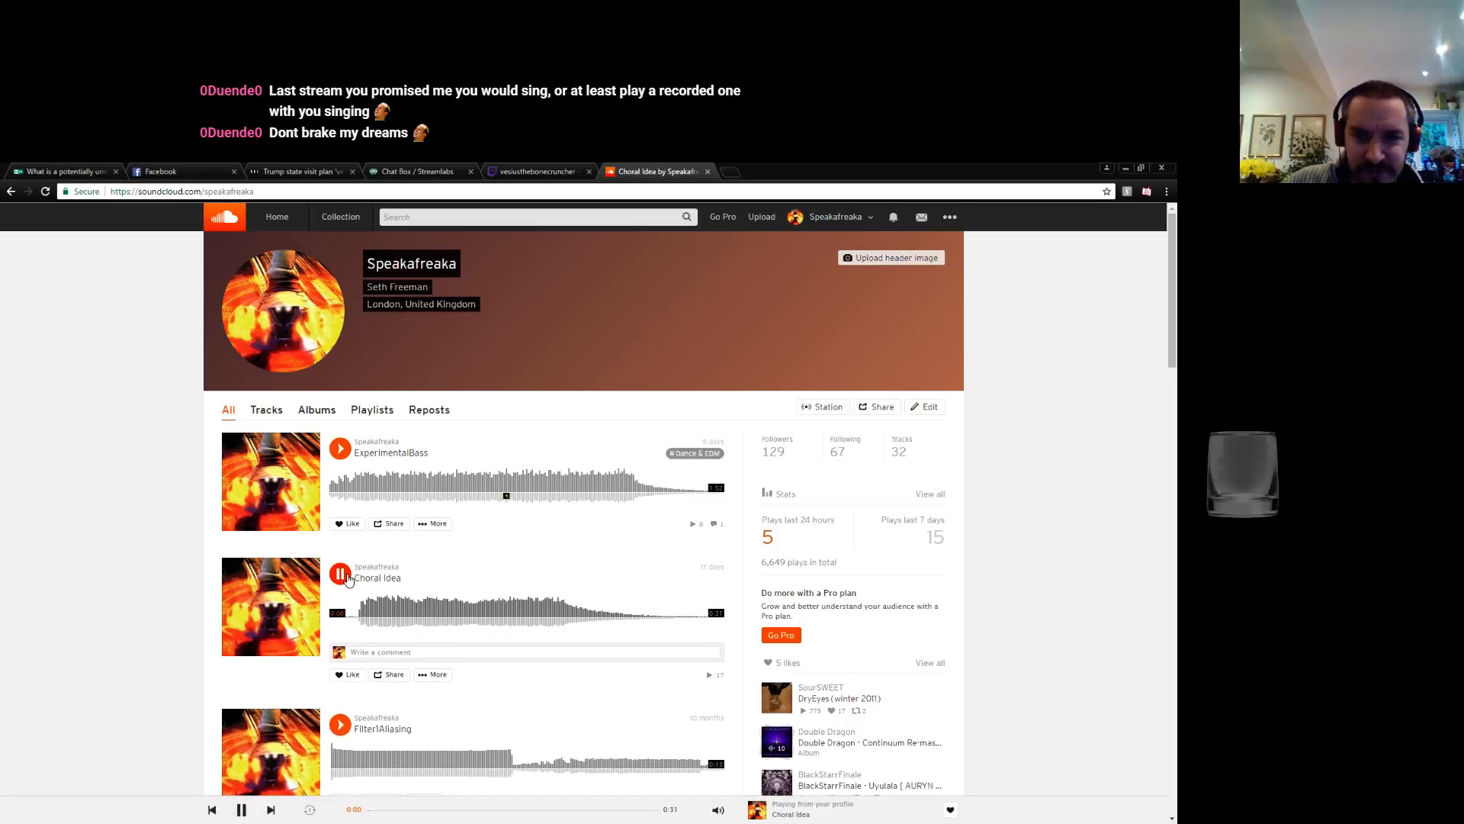
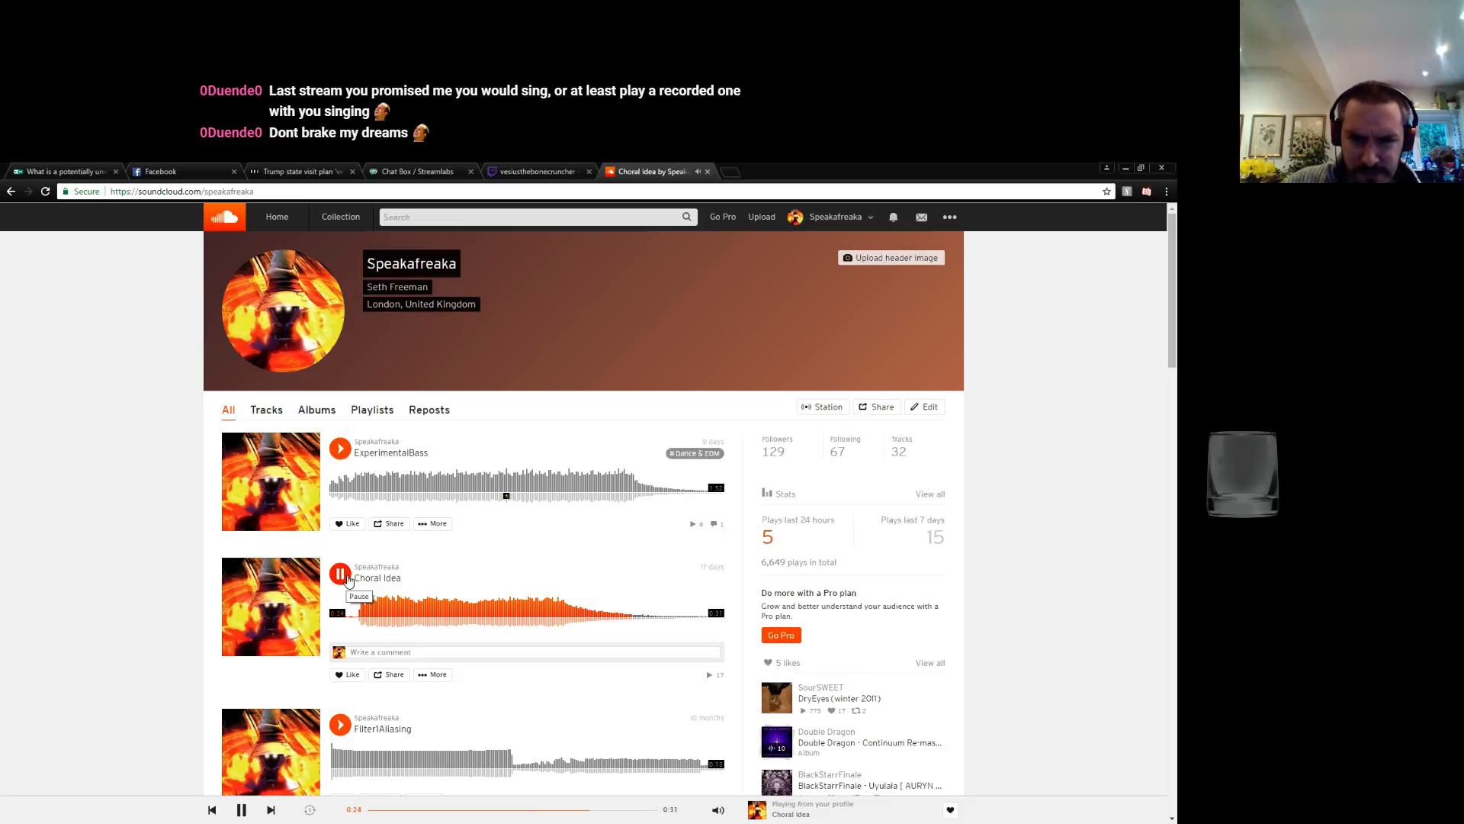
{"action": "left_click", "coordinate": [347, 580]}
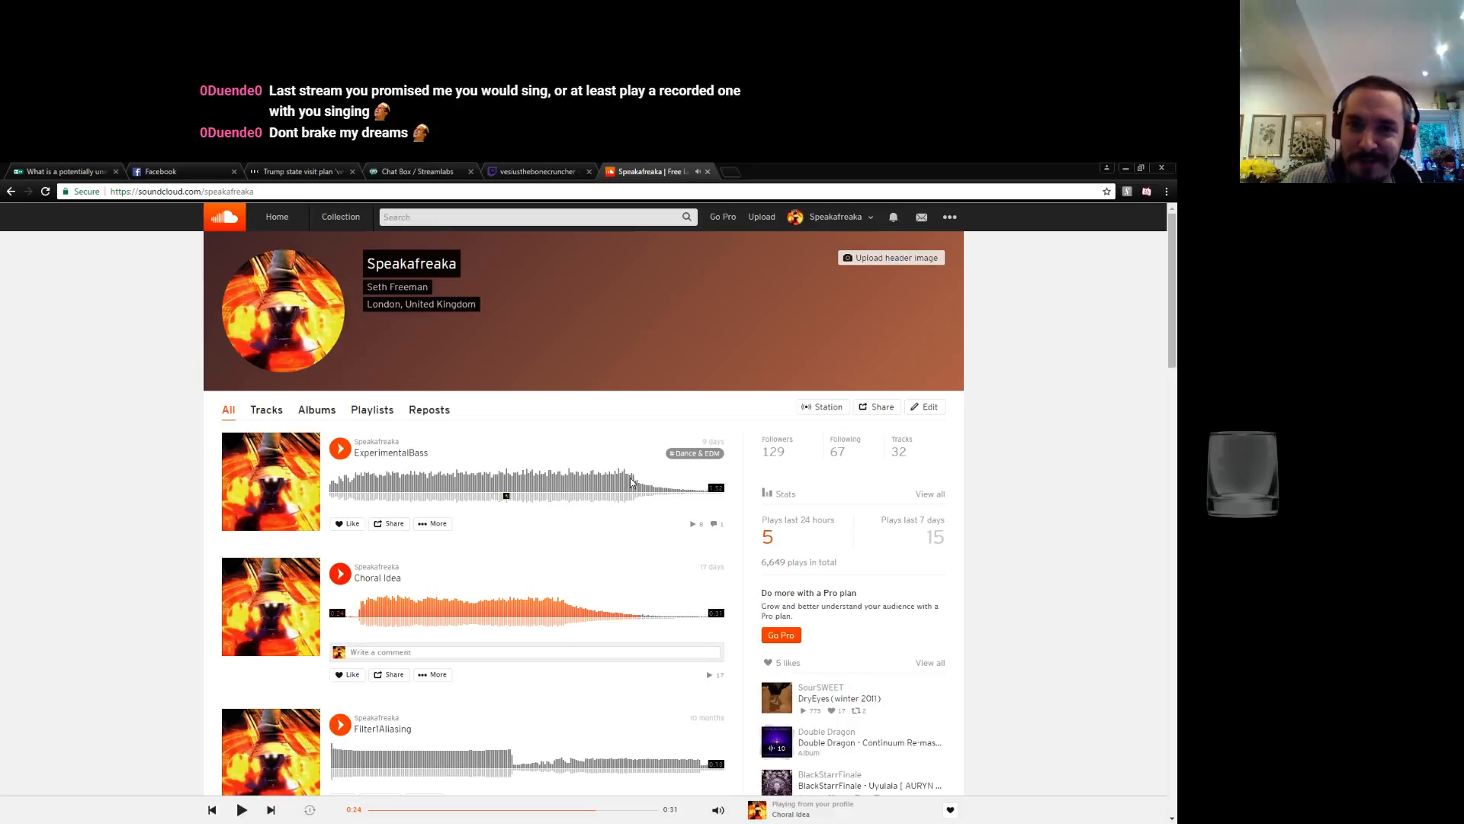
Step: Close the SoundCloud browser tab and switch back to the Reaktor instrument in Studio One
{"action": "left_click", "coordinate": [708, 172]}
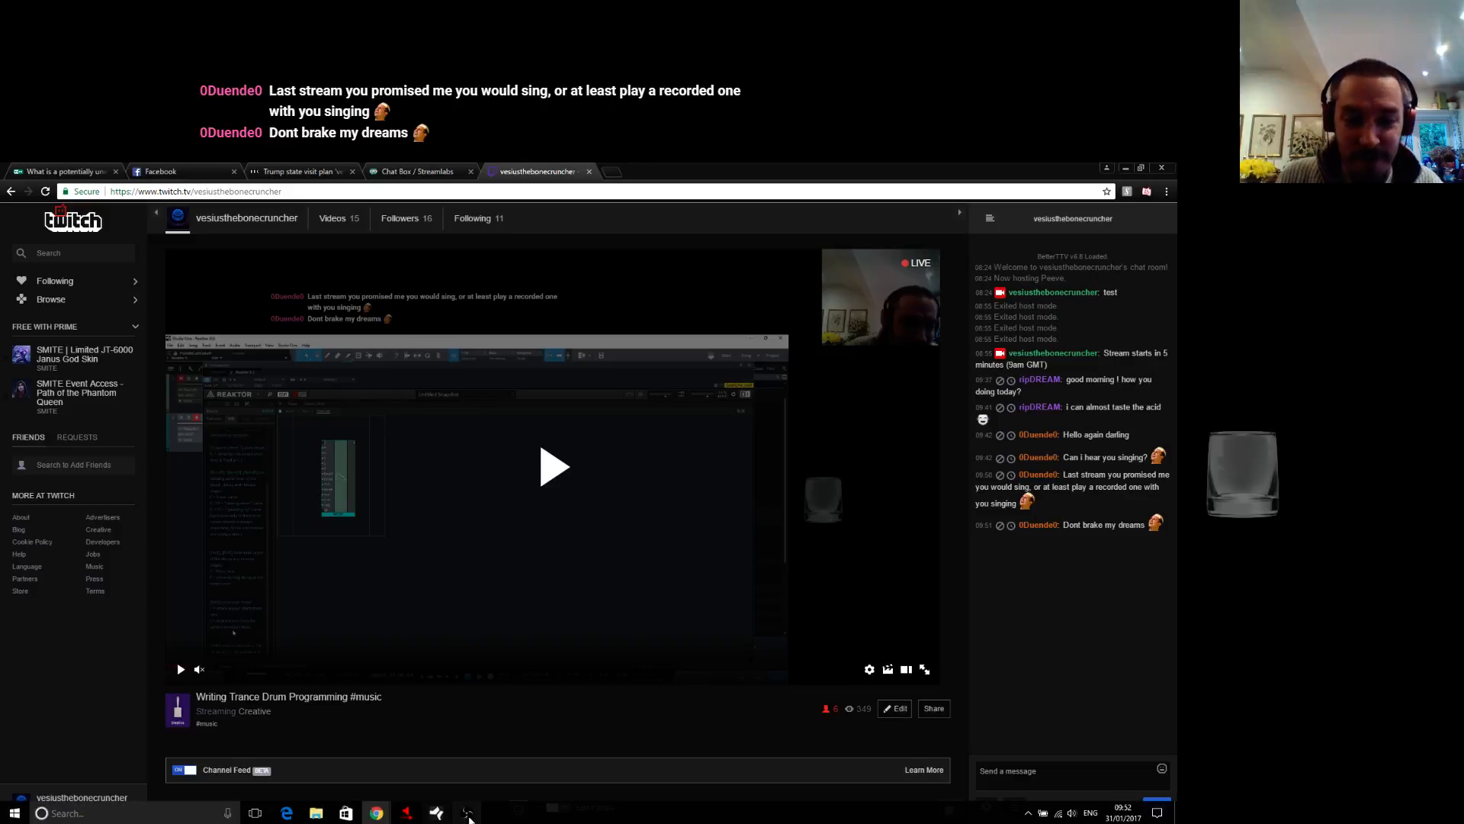
{"action": "left_click", "coordinate": [439, 813]}
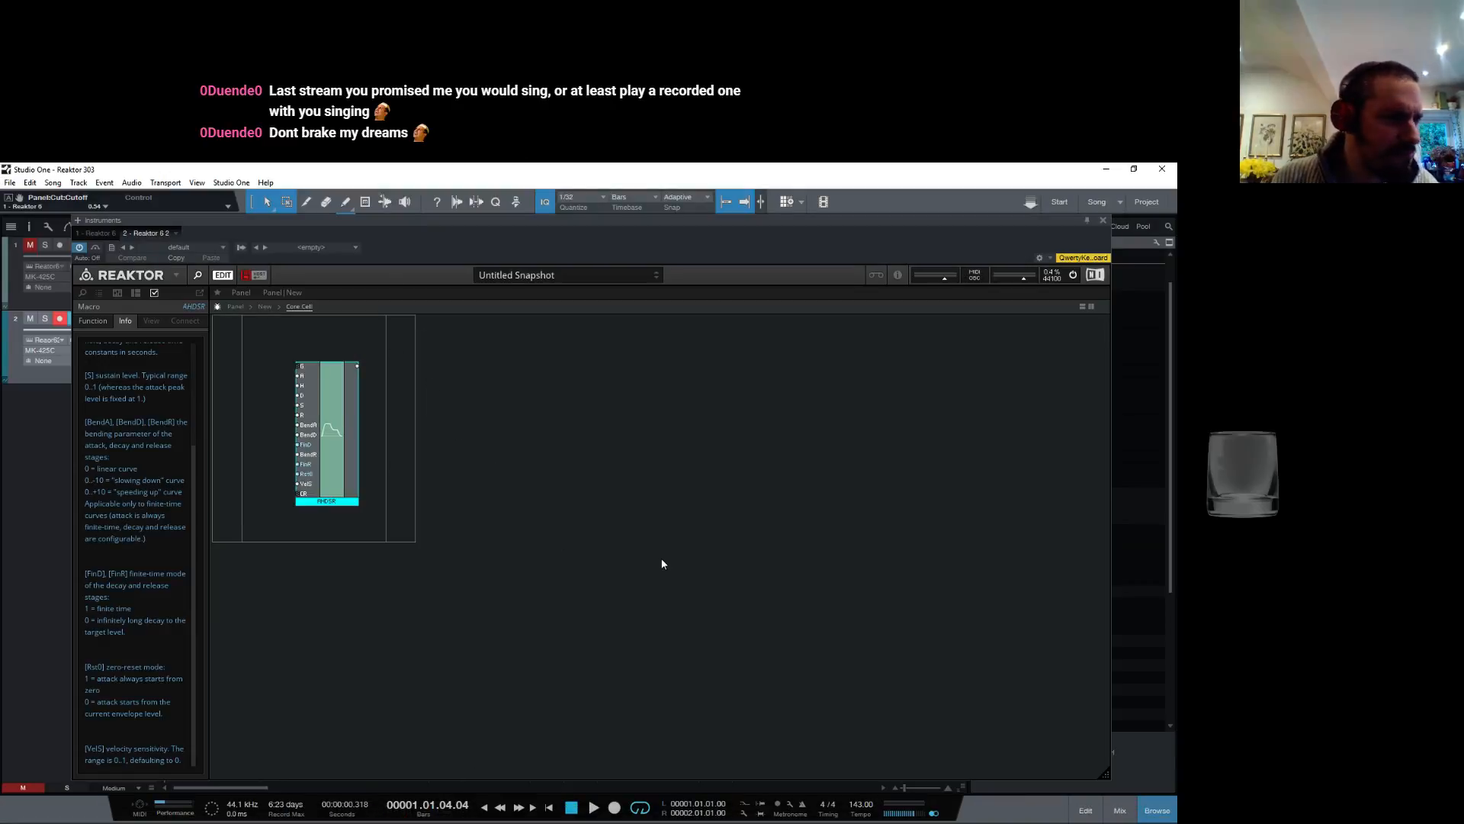
Step: Connect a new QuickConst with the value 1 to the AHDSR macro's Rst0 input and reread the macro's description
{"action": "right_click", "coordinate": [298, 477]}
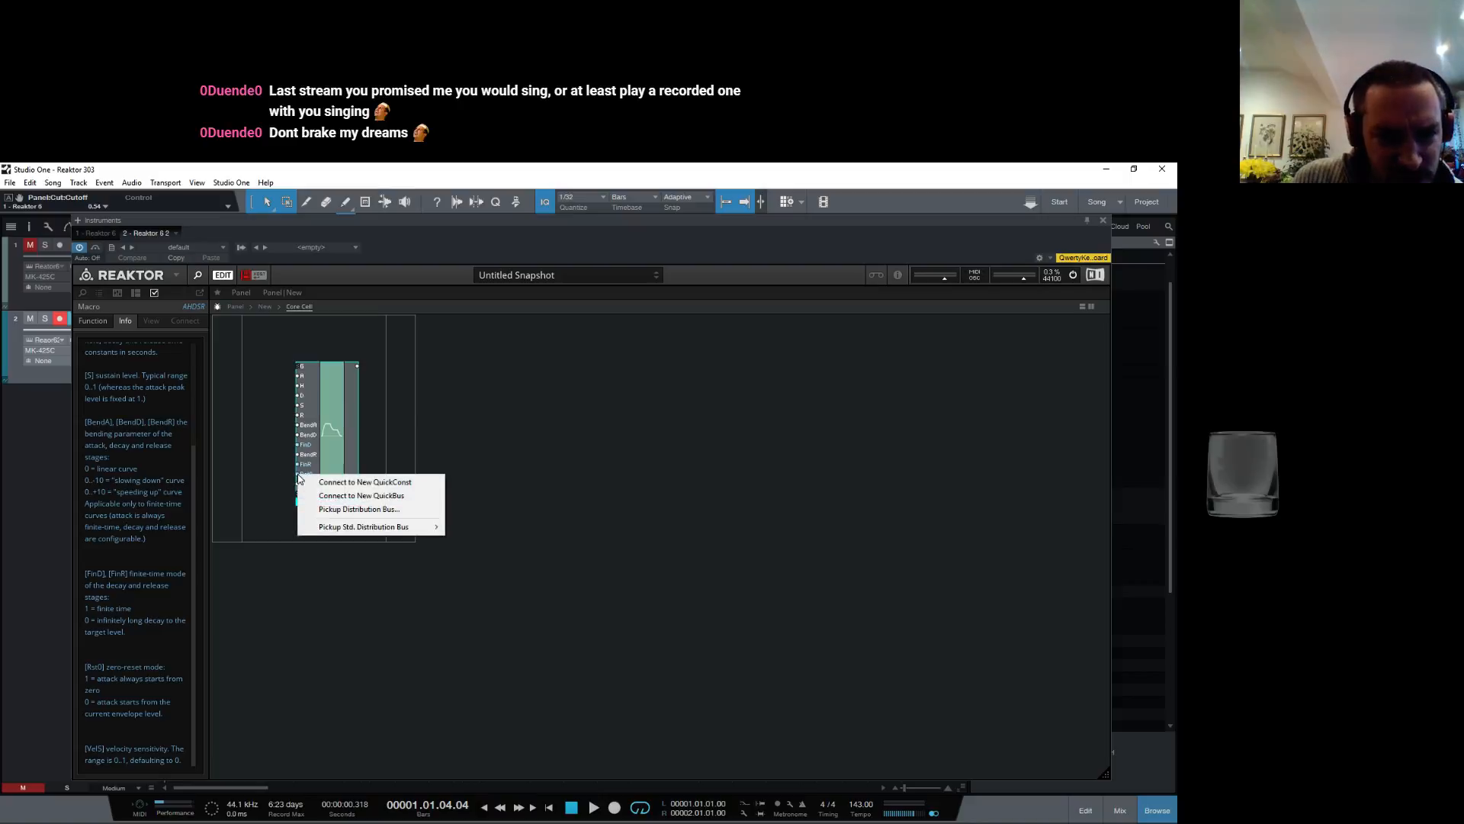
{"action": "mouse_move", "coordinate": [360, 530]}
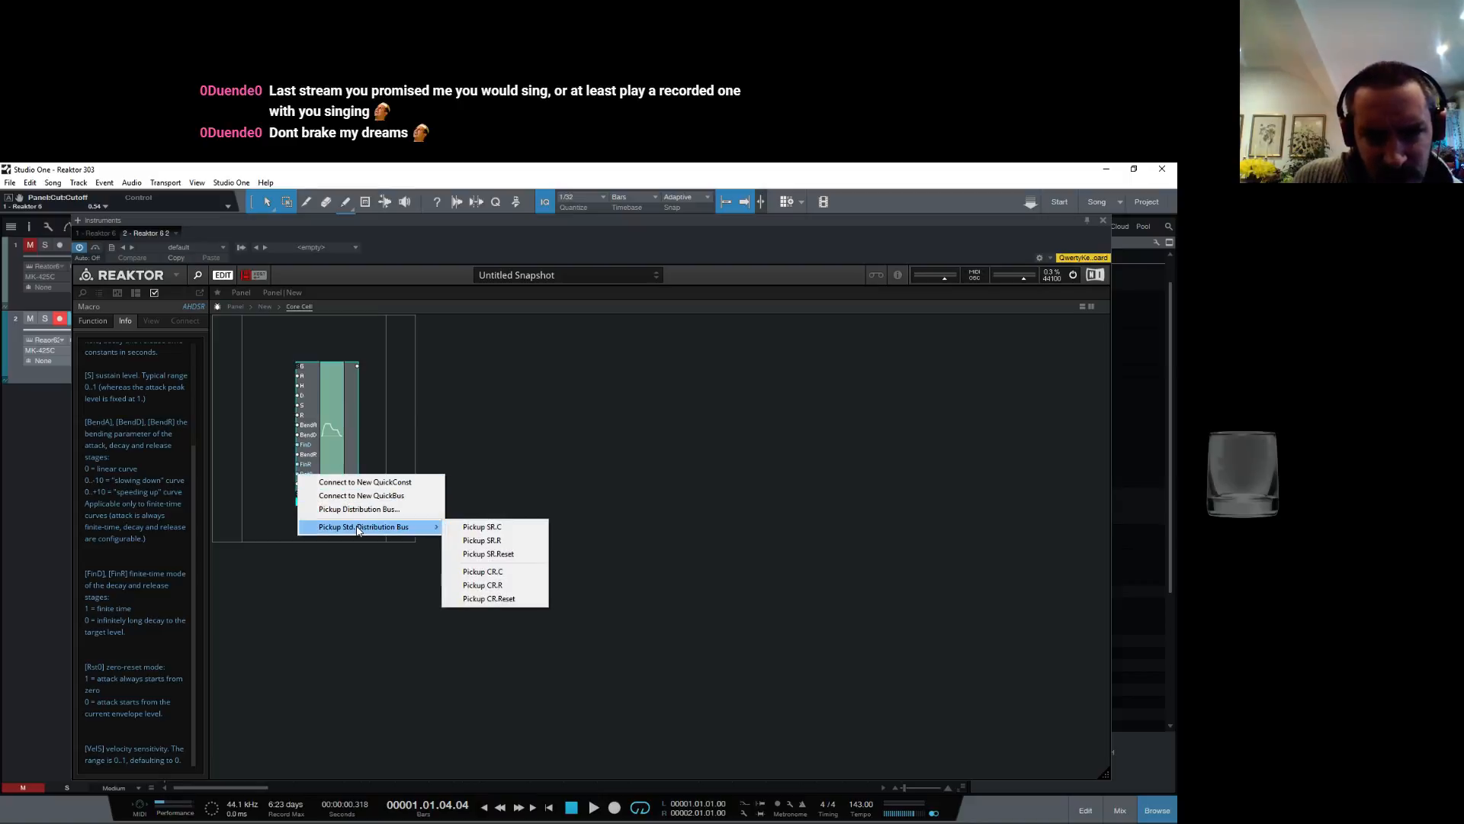
{"action": "left_click", "coordinate": [345, 482]}
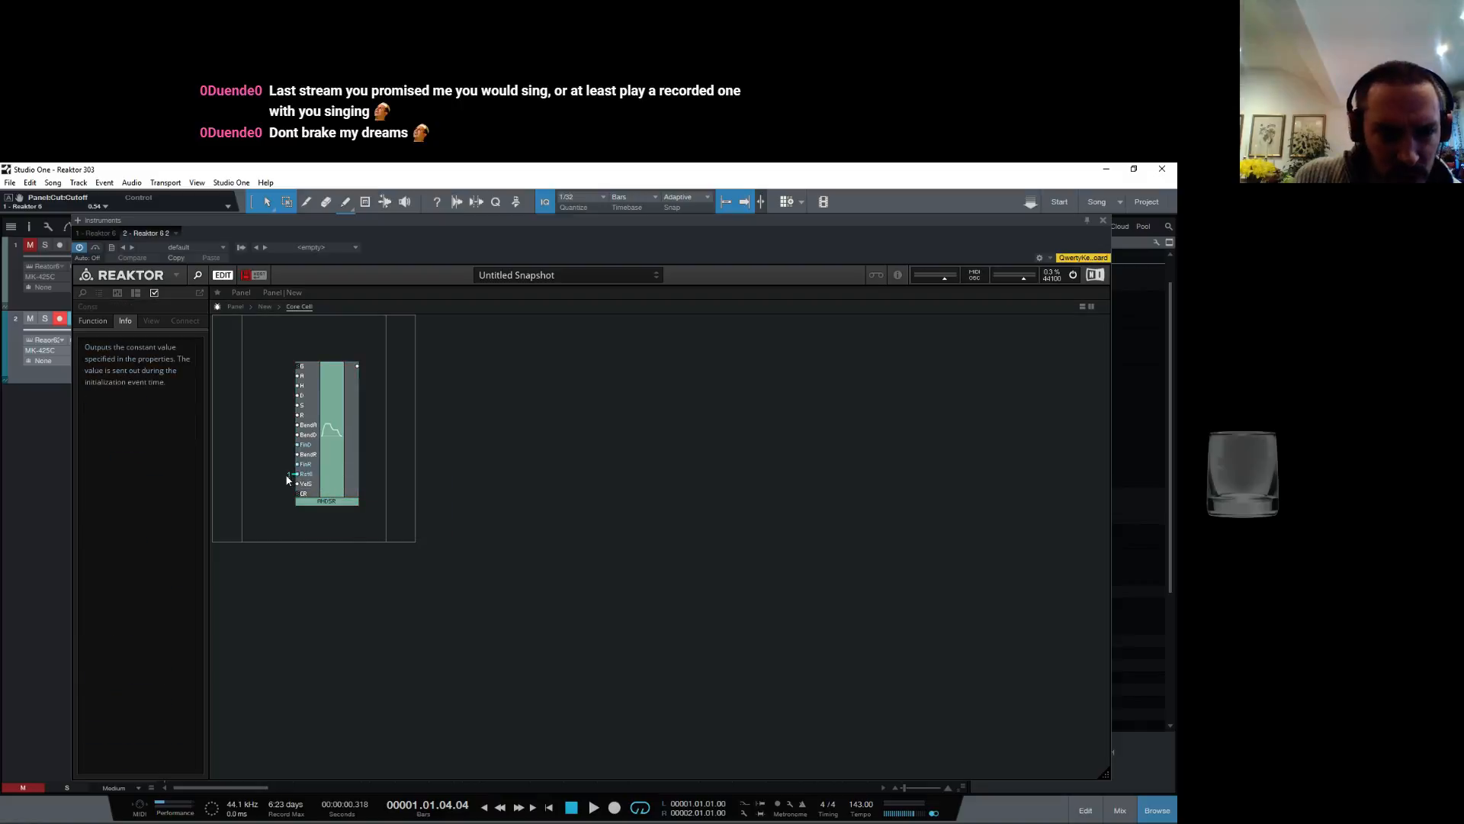
{"action": "left_click", "coordinate": [332, 440]}
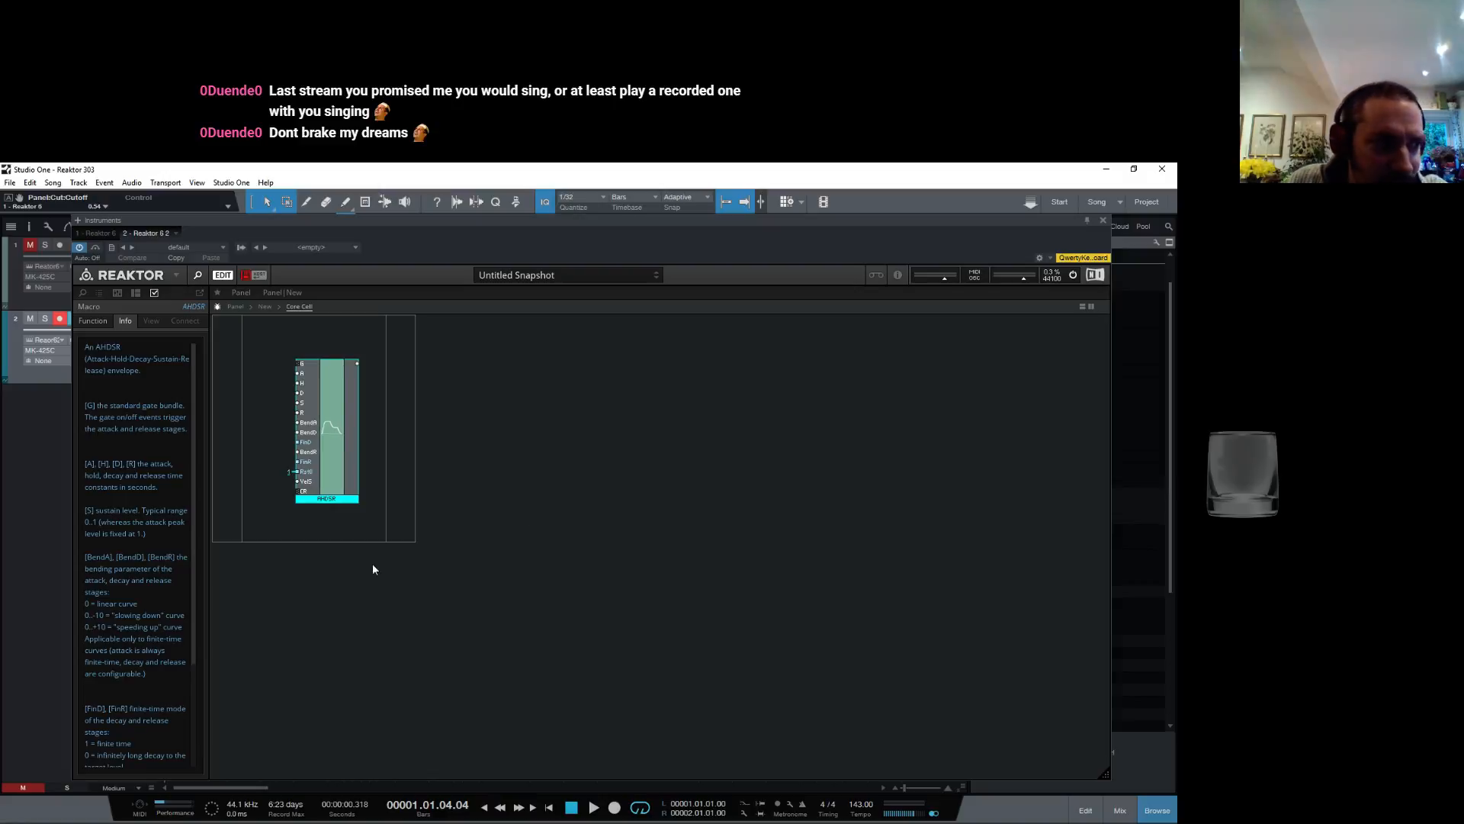
{"action": "scroll", "coordinate": [172, 653], "scroll_direction": "down", "scroll_amount": 3}
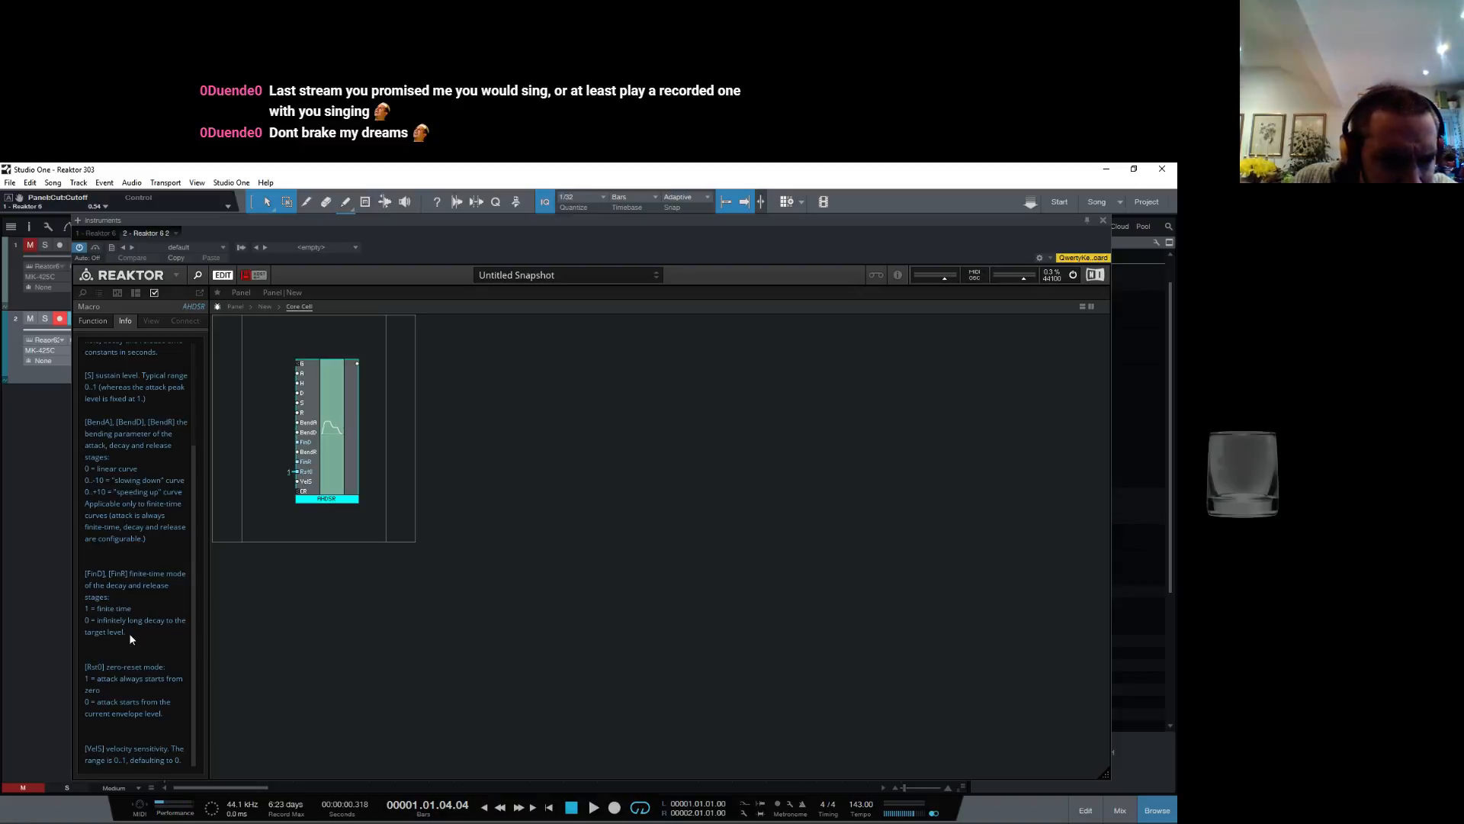
{"action": "scroll", "coordinate": [138, 619], "scroll_direction": "up", "scroll_amount": 3}
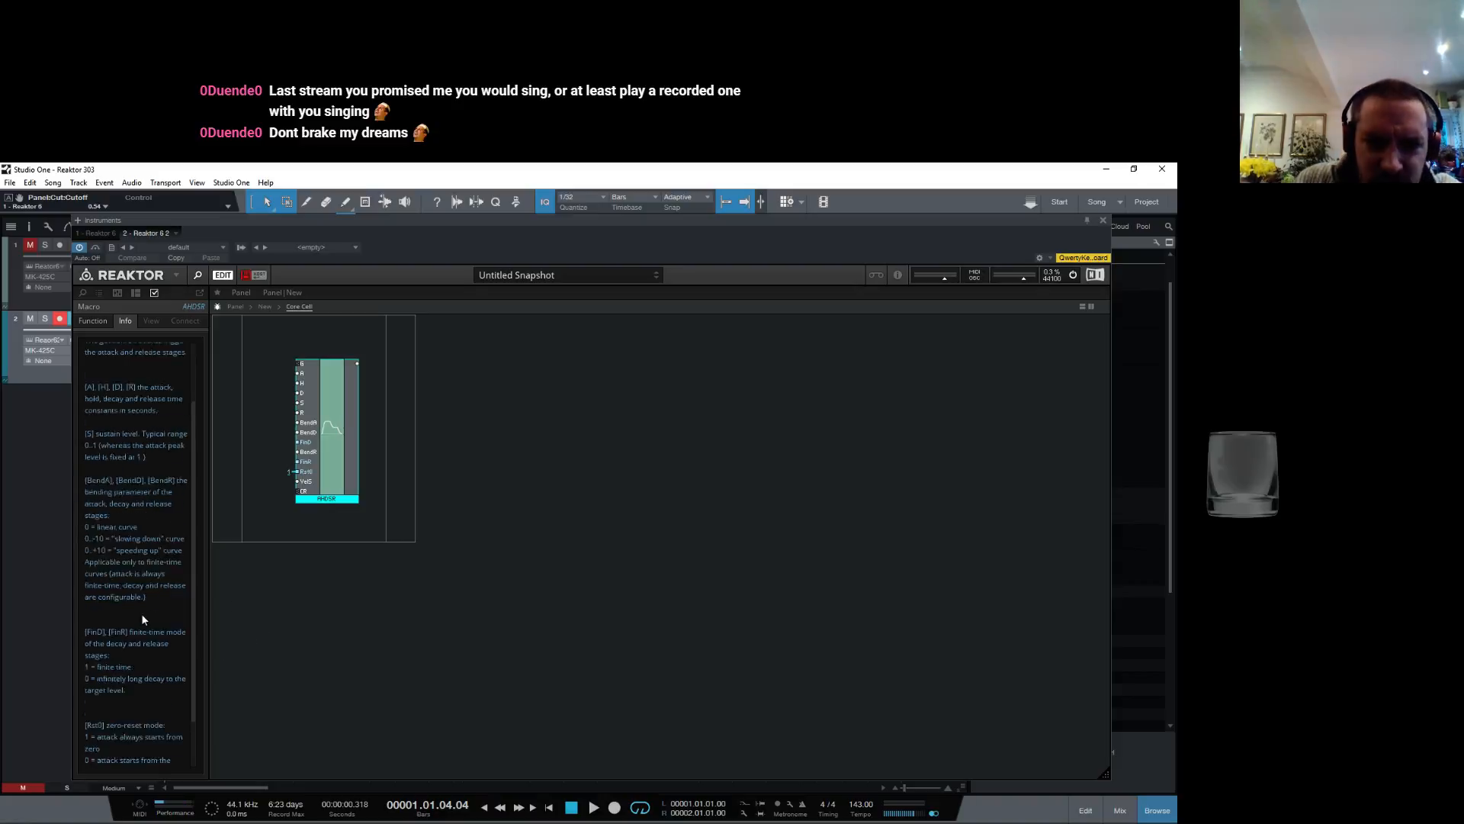
Step: Browse the core macro library's categories, including Clk Bundle, Event Proc and Saturator, for a module to feed the envelope
{"action": "right_click", "coordinate": [300, 367]}
{"action": "mouse_move", "coordinate": [345, 404]}
{"action": "left_click", "coordinate": [331, 597]}
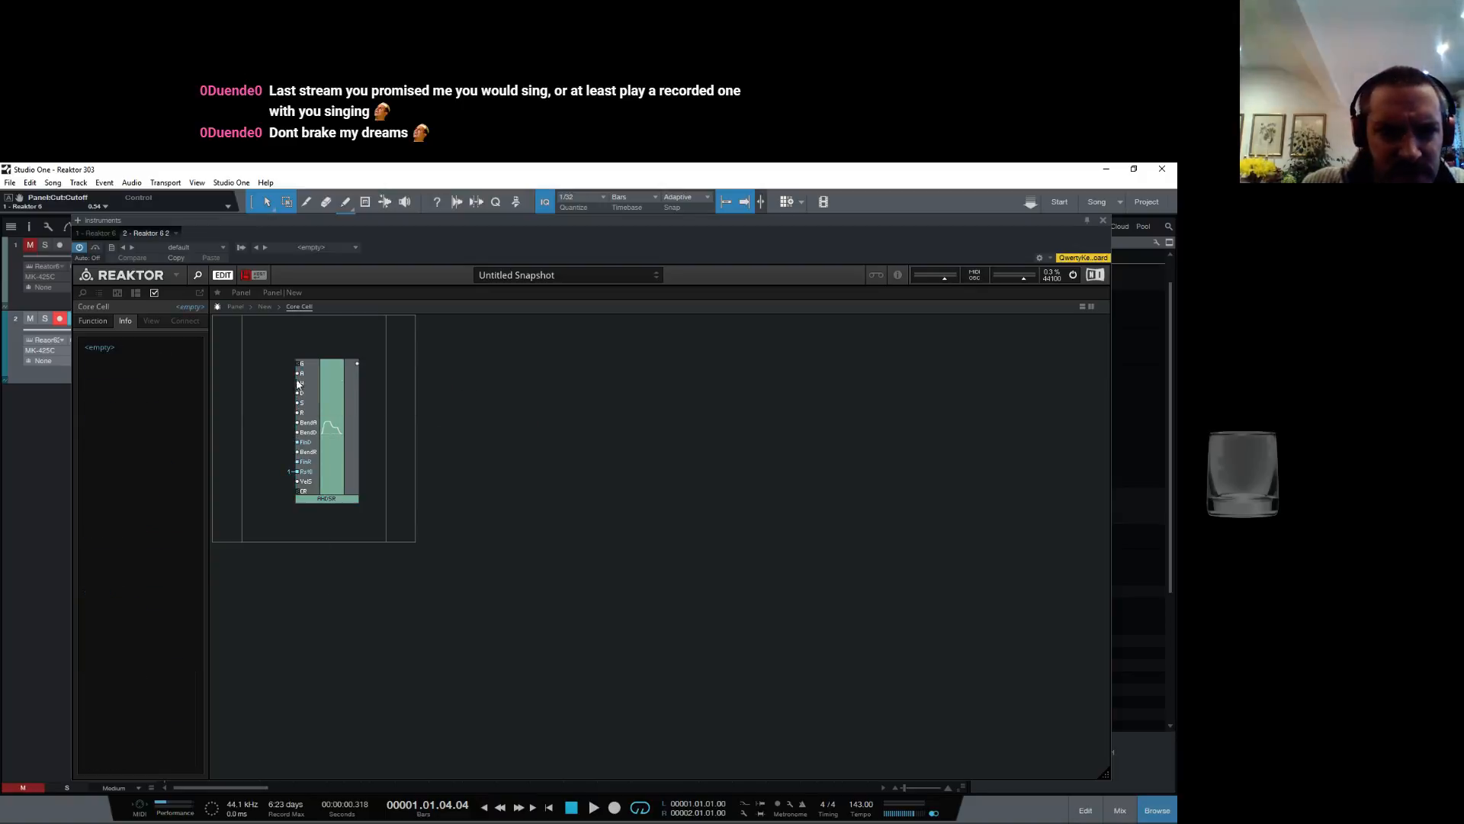
{"action": "right_click", "coordinate": [297, 339]}
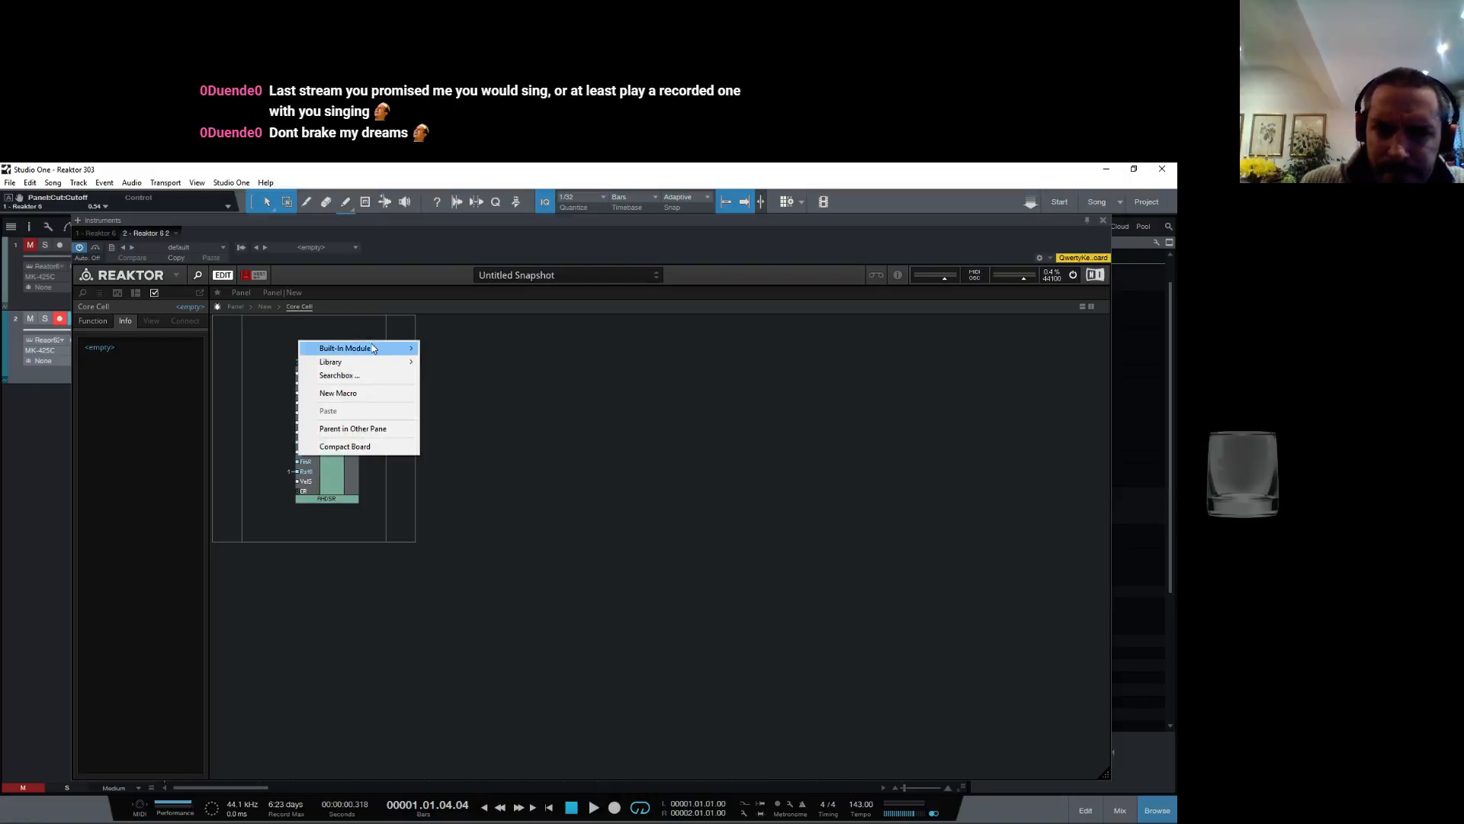
{"action": "mouse_move", "coordinate": [361, 350]}
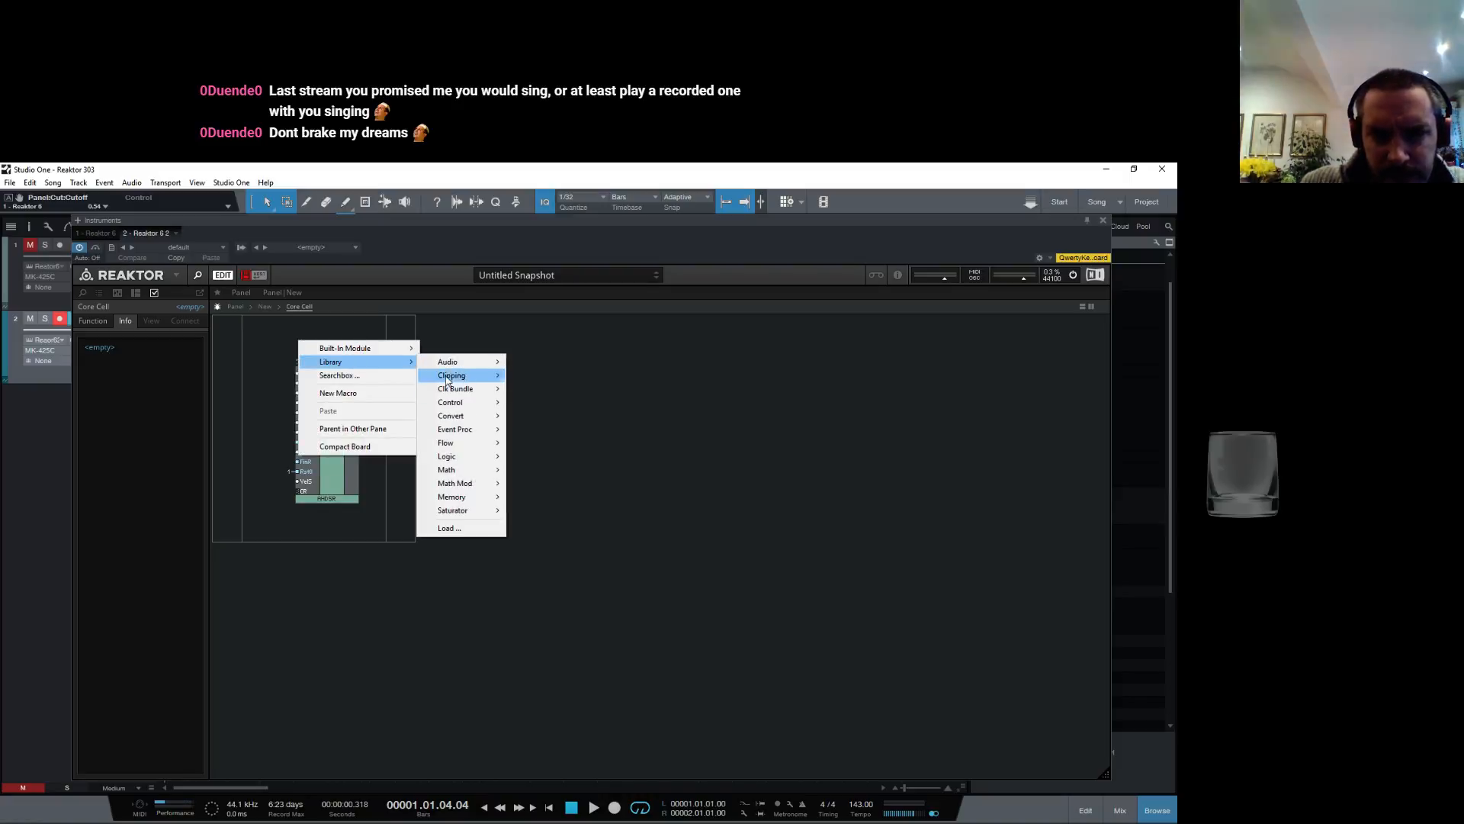
{"action": "mouse_move", "coordinate": [450, 431]}
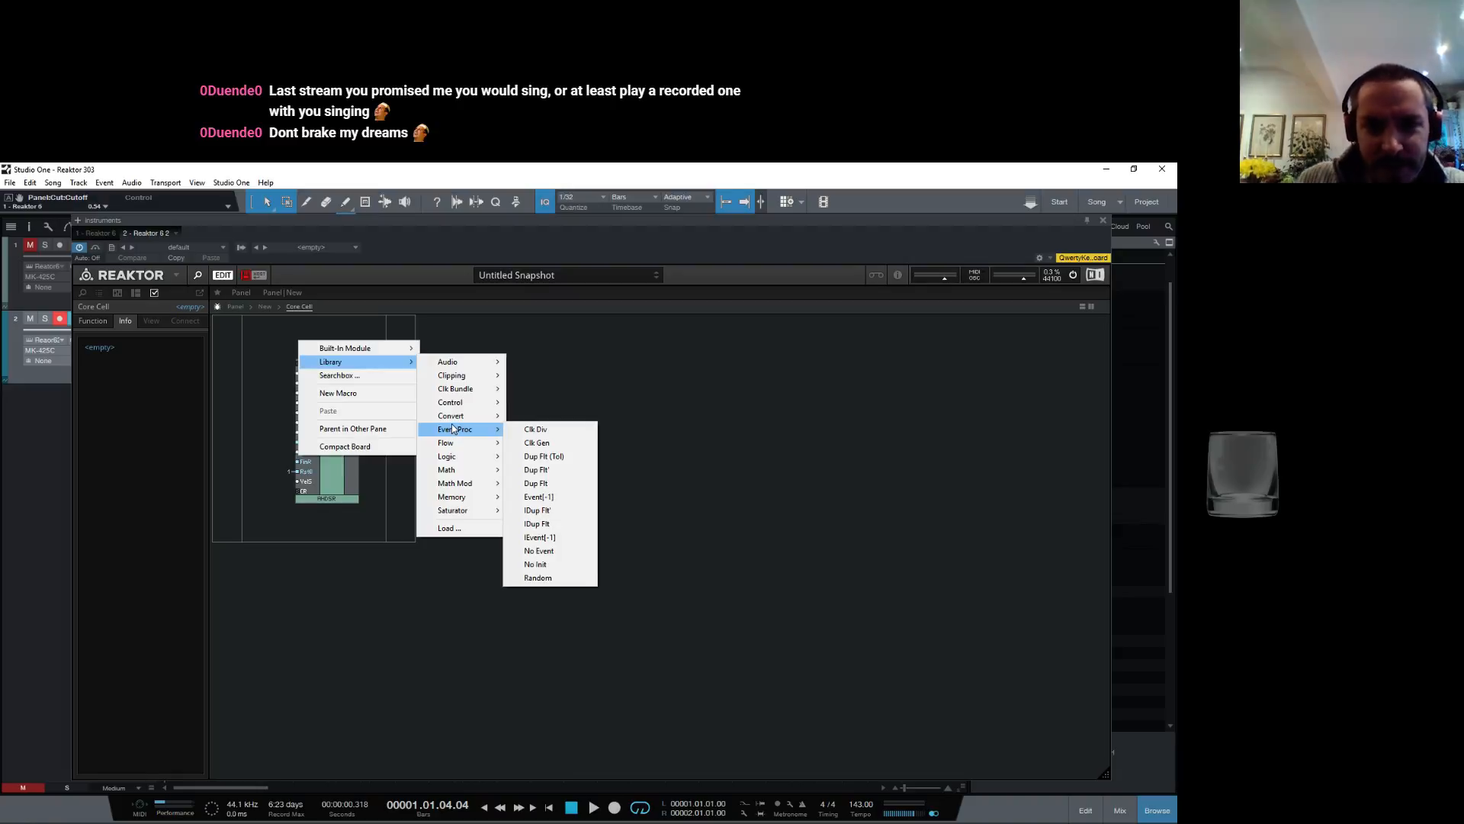
{"action": "mouse_move", "coordinate": [459, 405]}
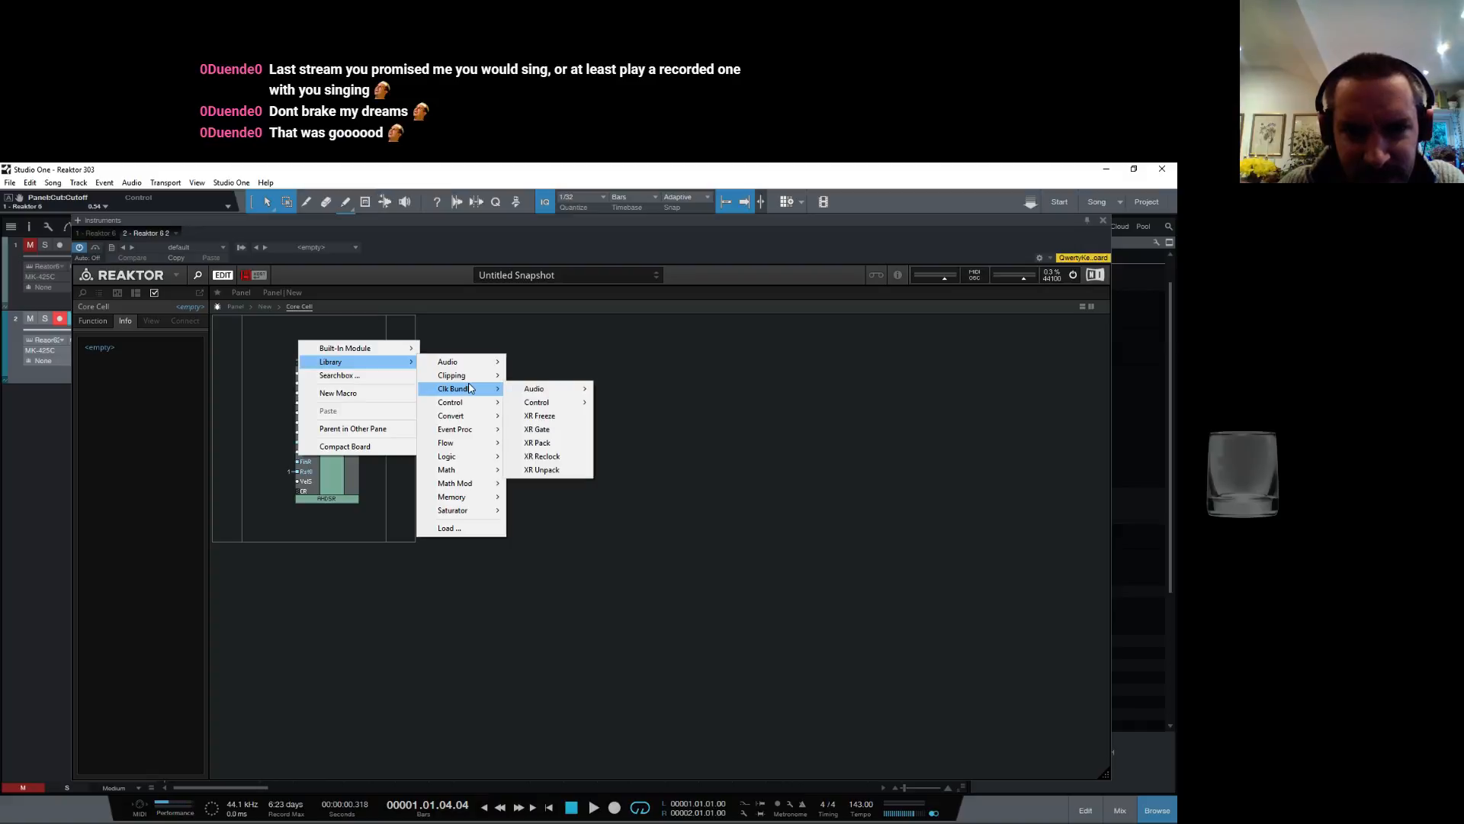
{"action": "mouse_move", "coordinate": [474, 364]}
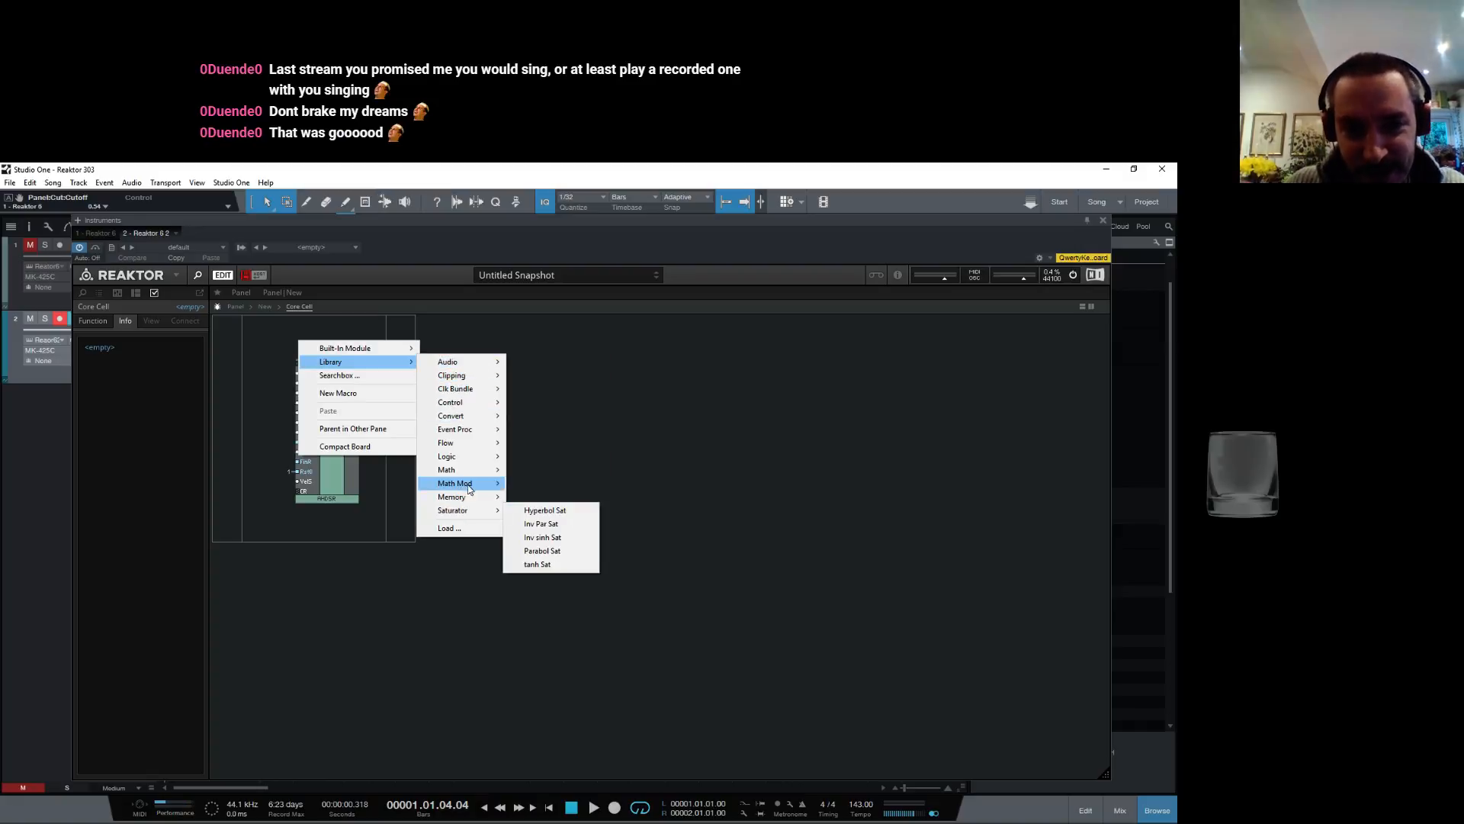
{"action": "mouse_move", "coordinate": [467, 500]}
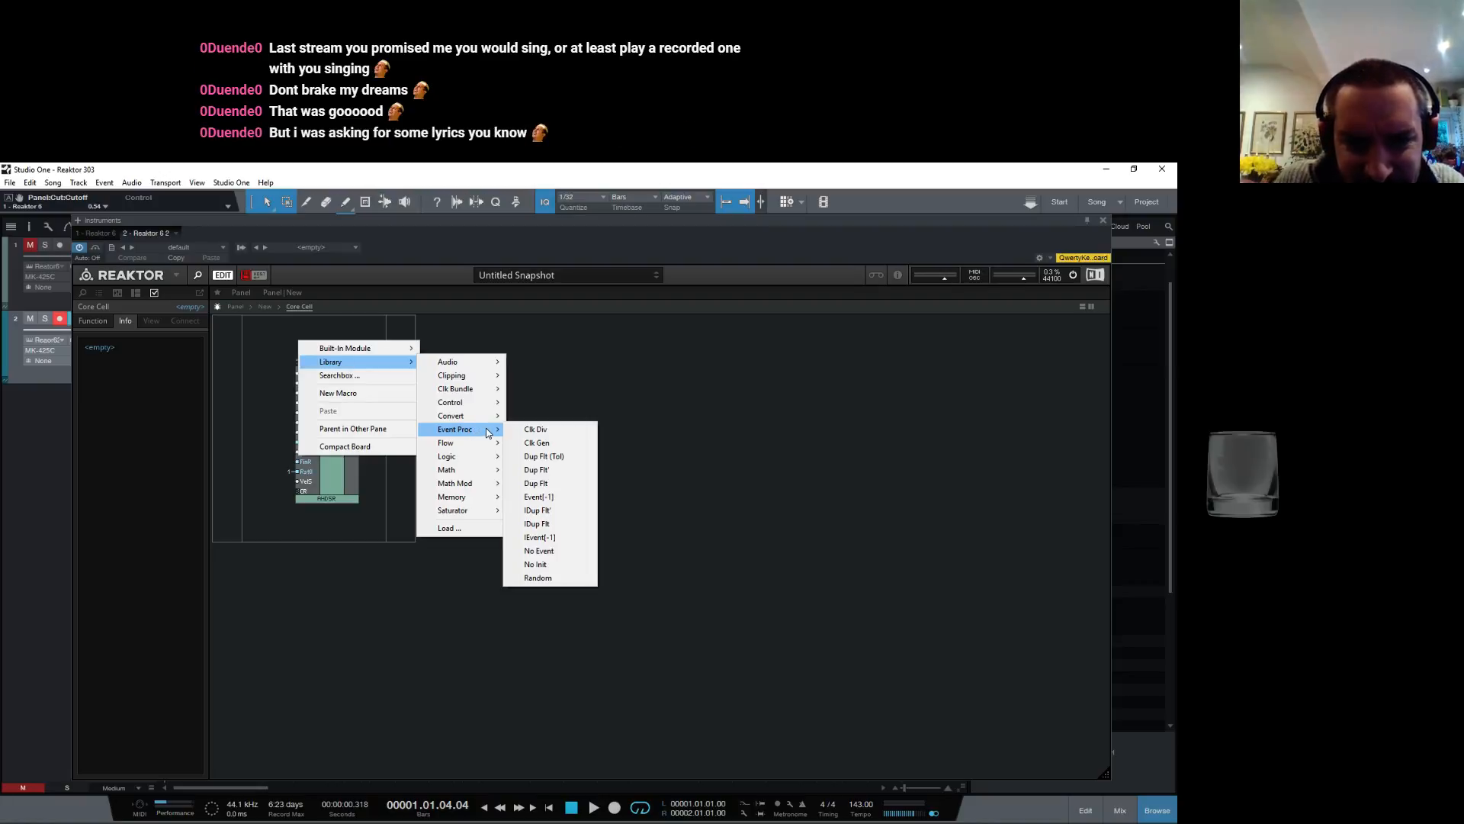
Step: Connect the AHDSR macro's CR input to the standard CR distribution bus
{"action": "right_click", "coordinate": [295, 489]}
{"action": "left_click", "coordinate": [280, 493]}
{"action": "right_click", "coordinate": [300, 494]}
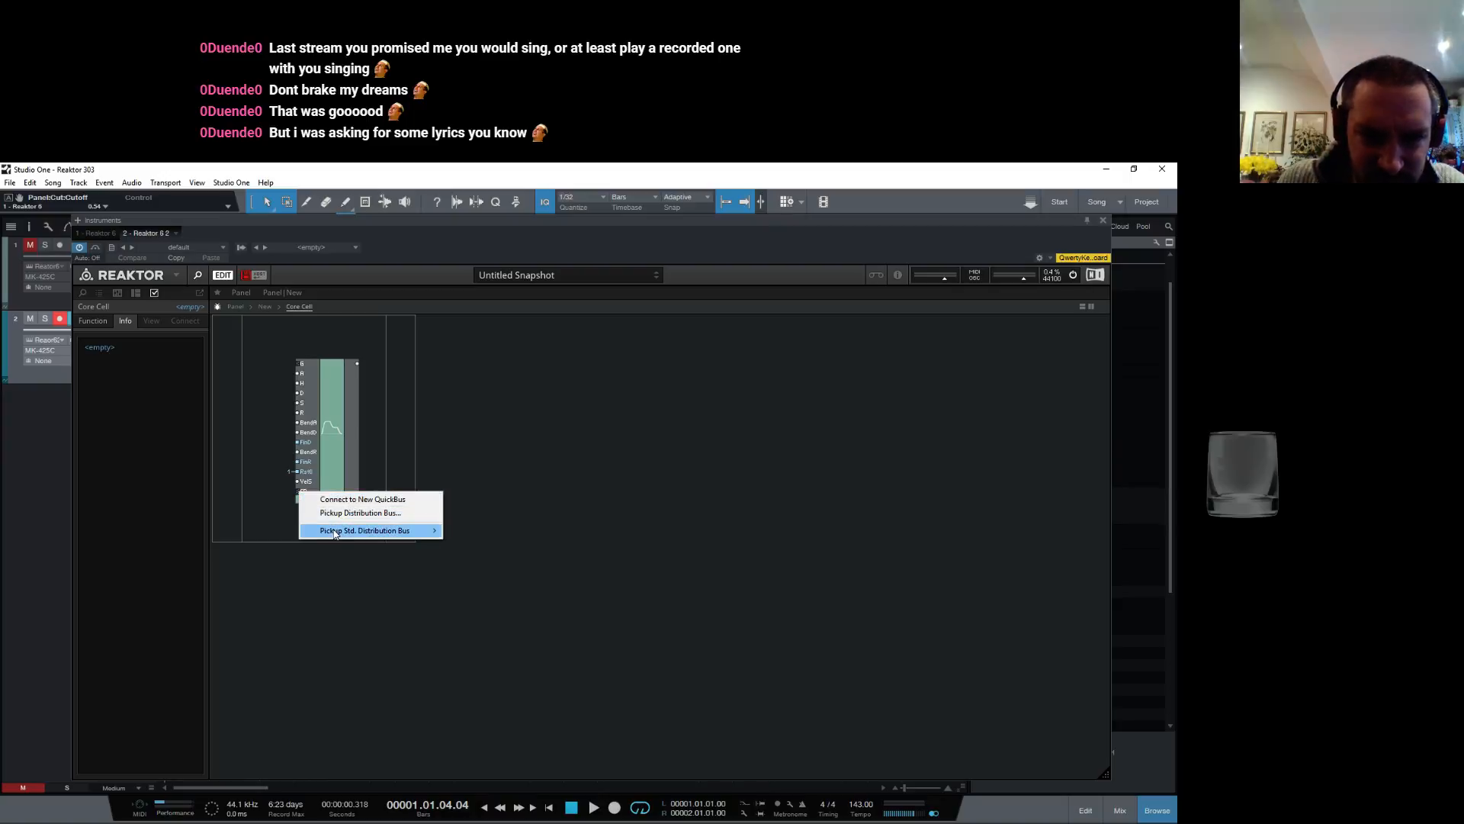
{"action": "mouse_move", "coordinate": [365, 530]}
{"action": "left_click", "coordinate": [477, 544]}
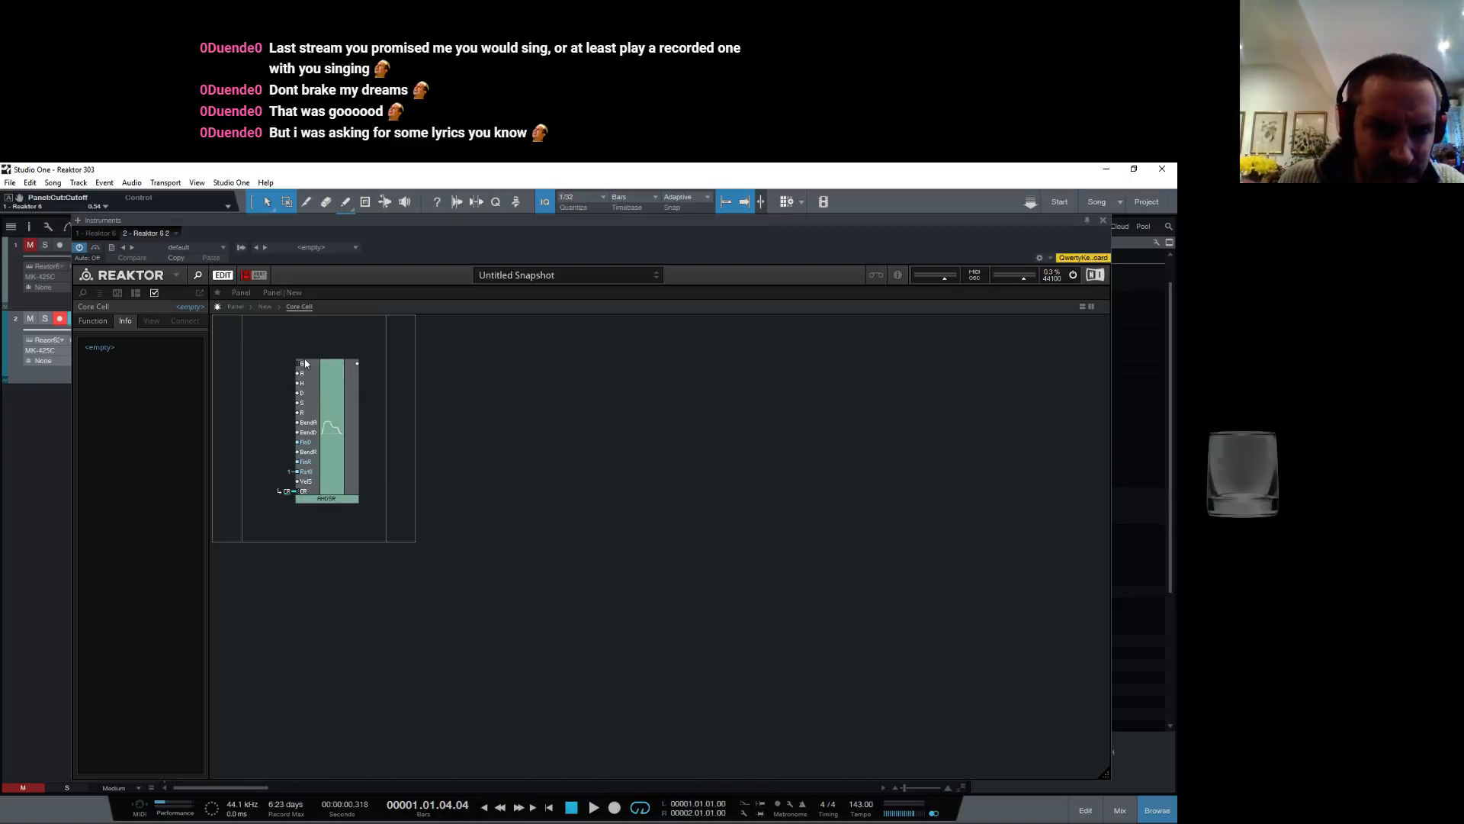
Step: Add four input ports, one below another, to the envelope core cell
{"action": "right_click", "coordinate": [228, 372]}
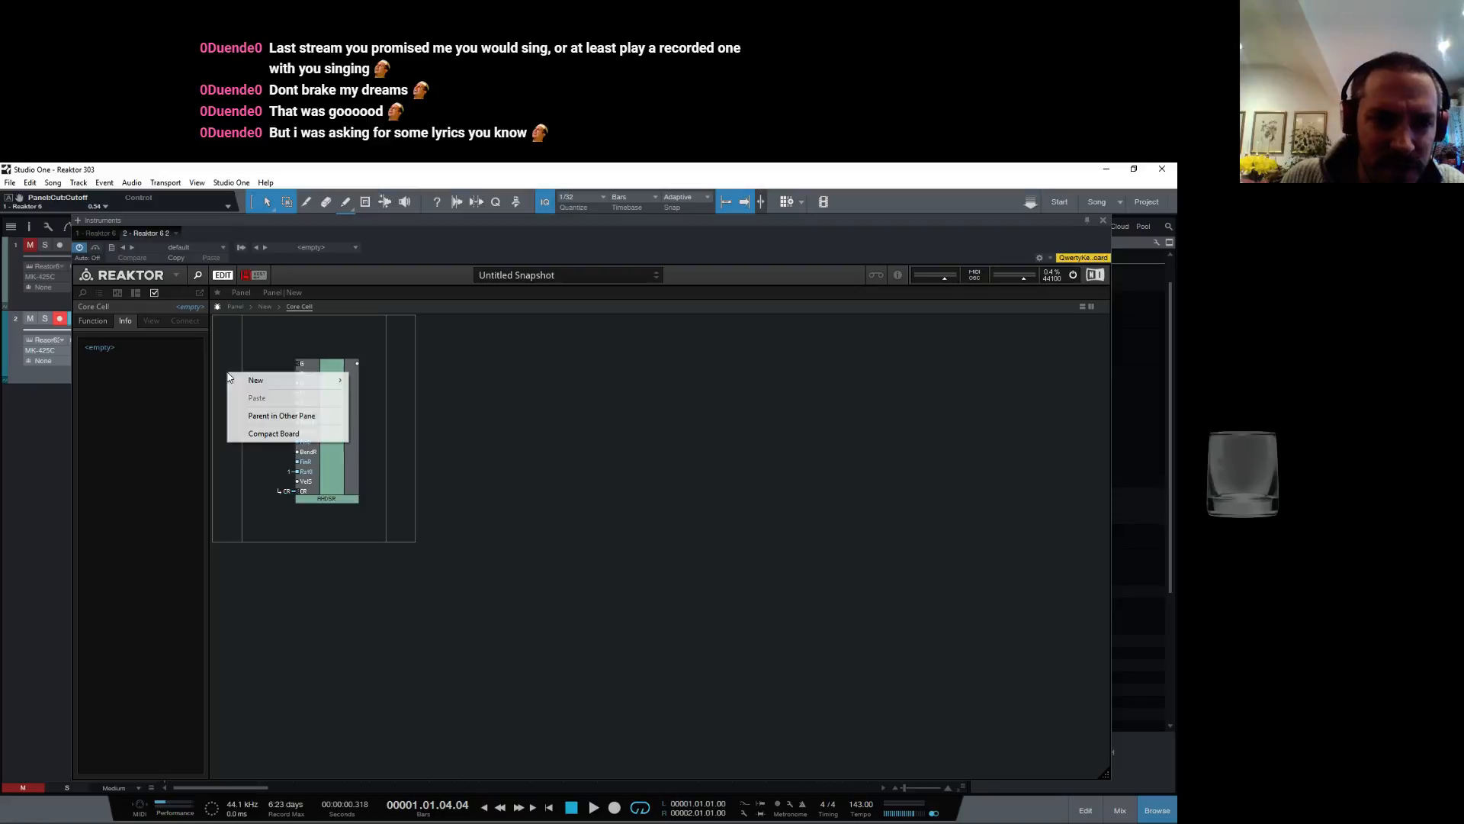
{"action": "mouse_move", "coordinate": [320, 380]}
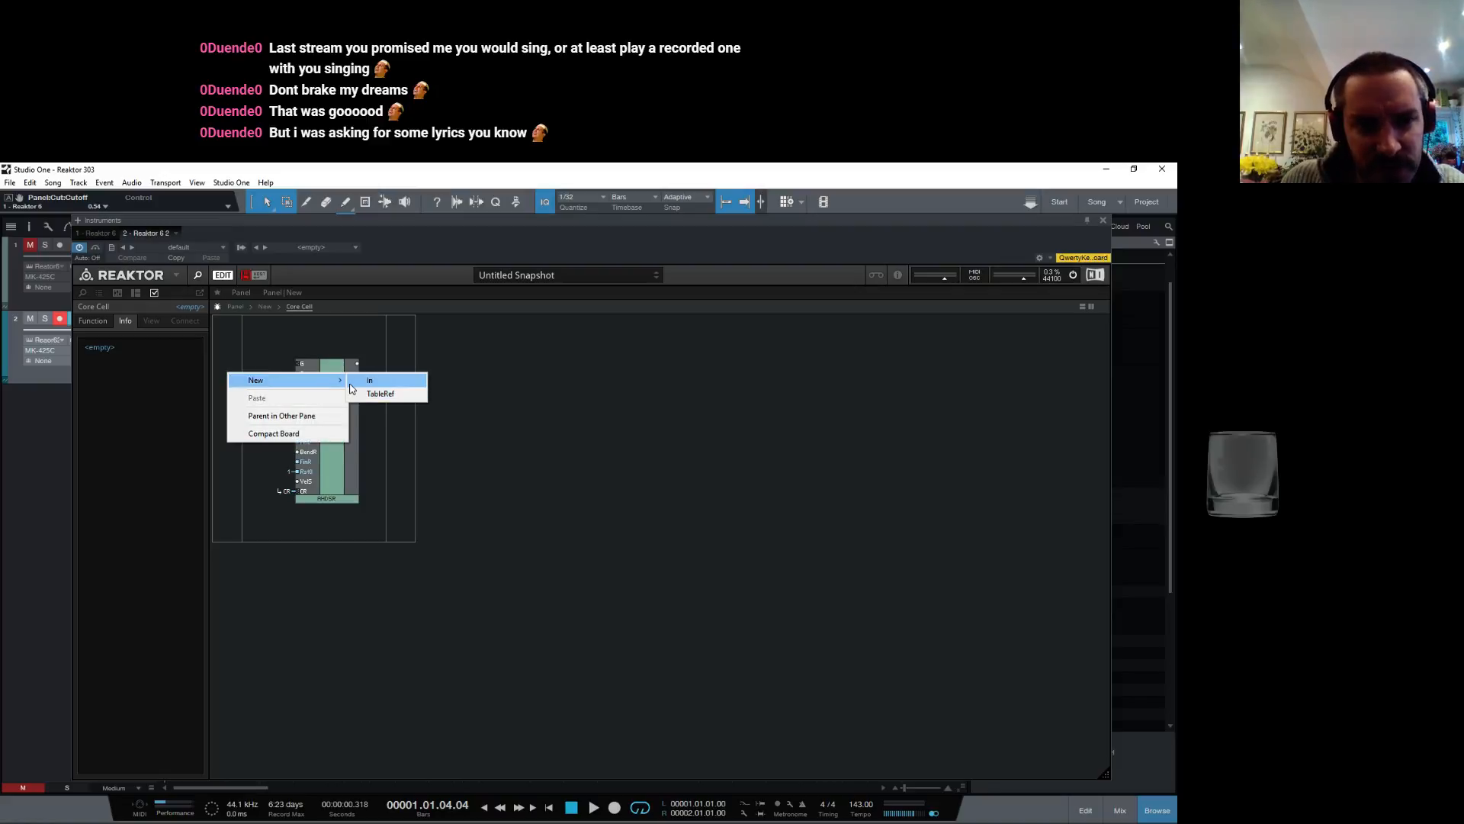
{"action": "left_click", "coordinate": [371, 381]}
{"action": "right_click", "coordinate": [228, 392]}
{"action": "mouse_move", "coordinate": [270, 401]}
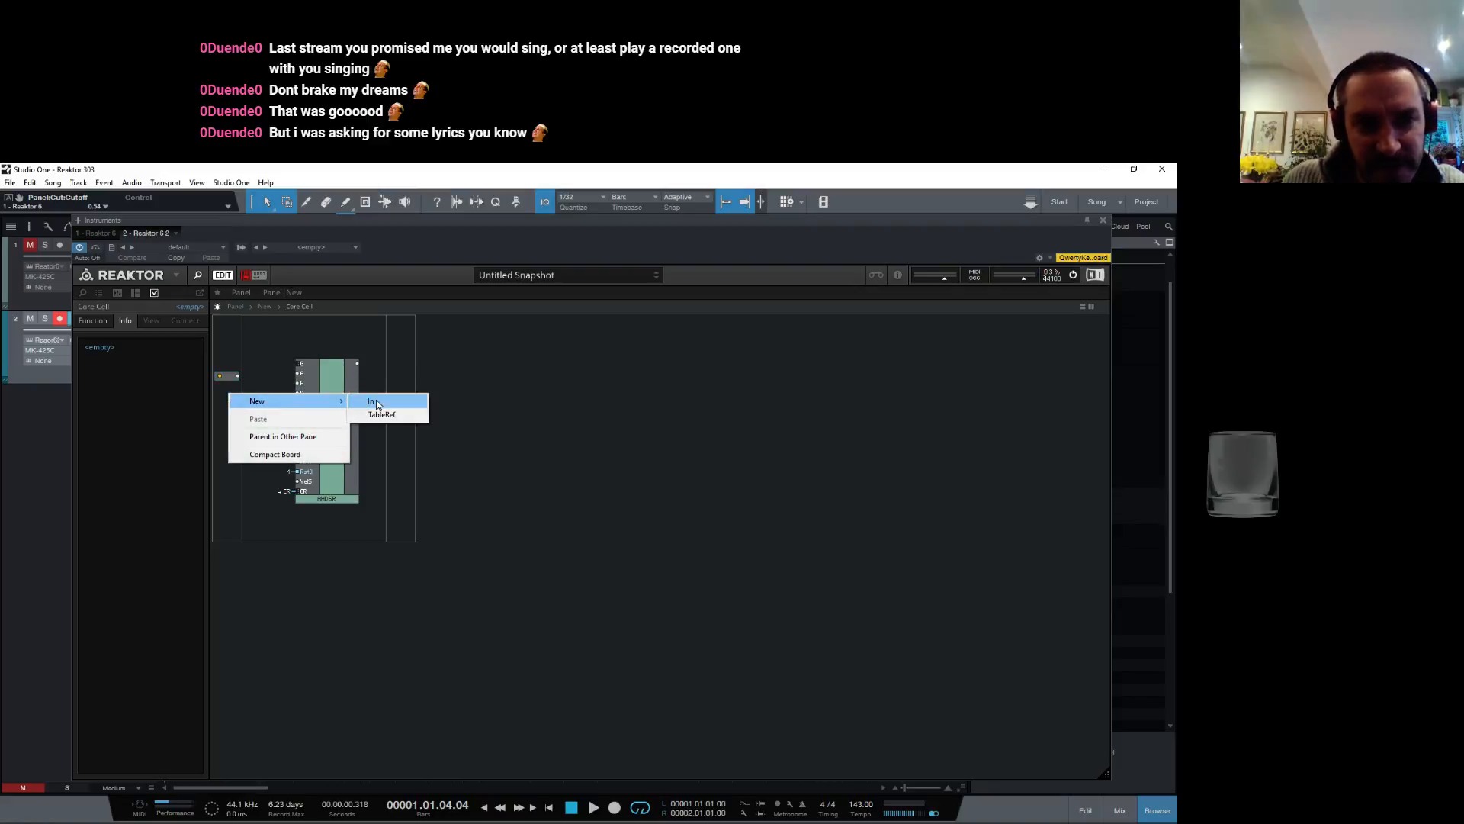
{"action": "left_click", "coordinate": [377, 401]}
{"action": "right_click", "coordinate": [218, 409]}
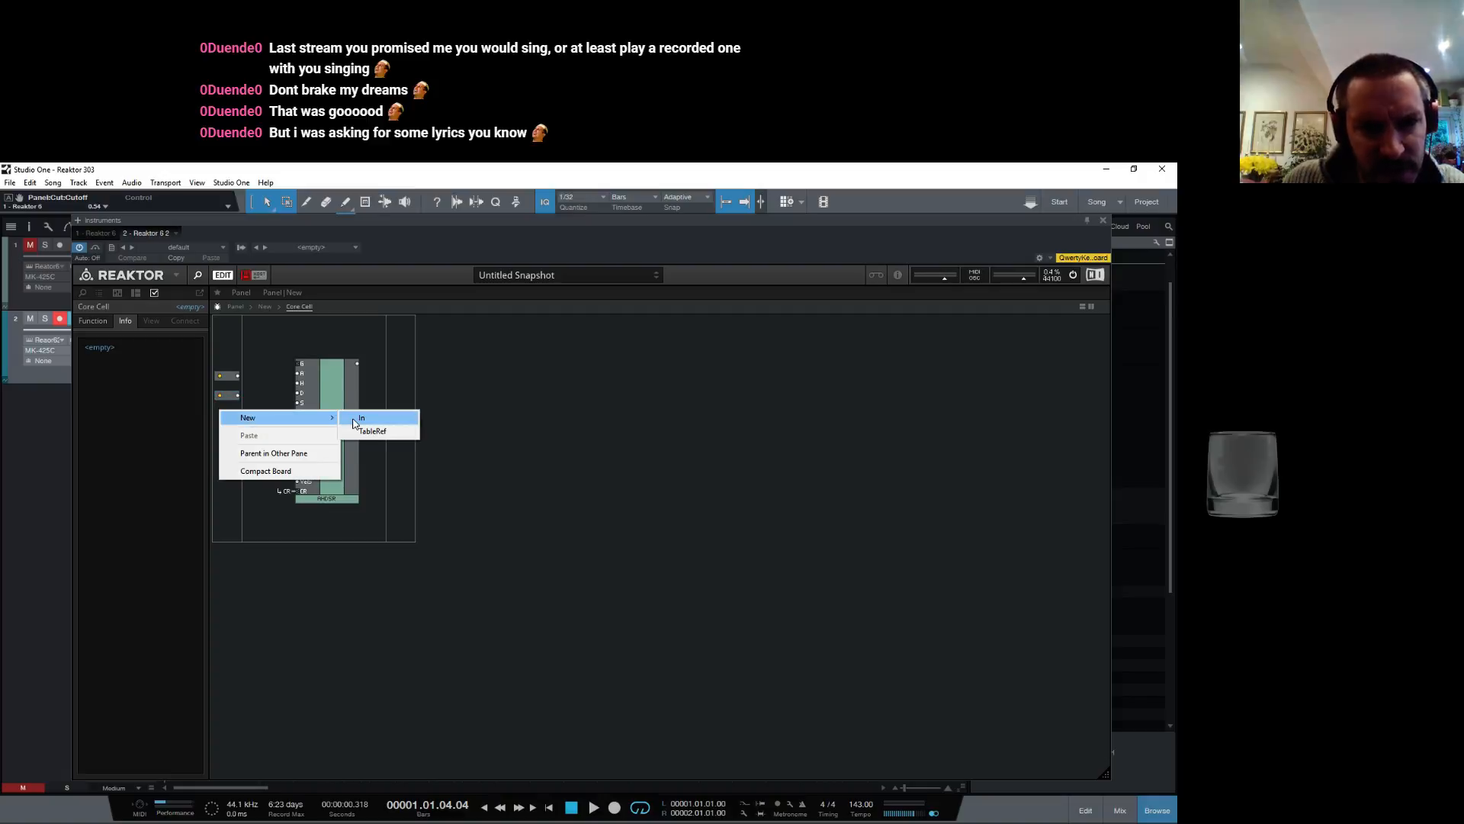
{"action": "left_click", "coordinate": [367, 418]}
{"action": "right_click", "coordinate": [225, 424]}
{"action": "mouse_move", "coordinate": [294, 441]}
{"action": "left_click", "coordinate": [365, 432]}
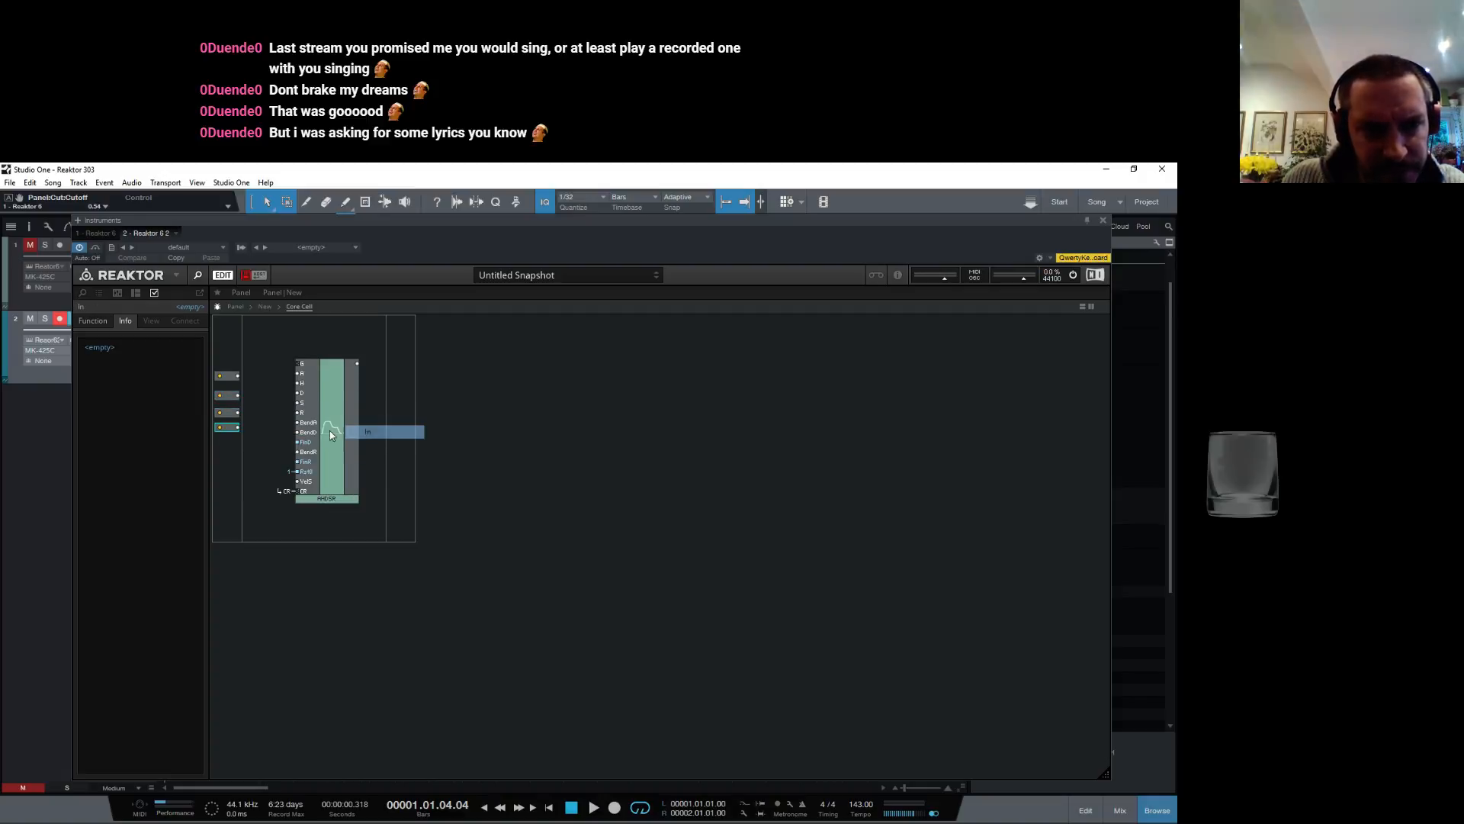
Step: Connect a new QuickConst with the value 0 to the AHDSR macro's H input
{"action": "right_click", "coordinate": [298, 383]}
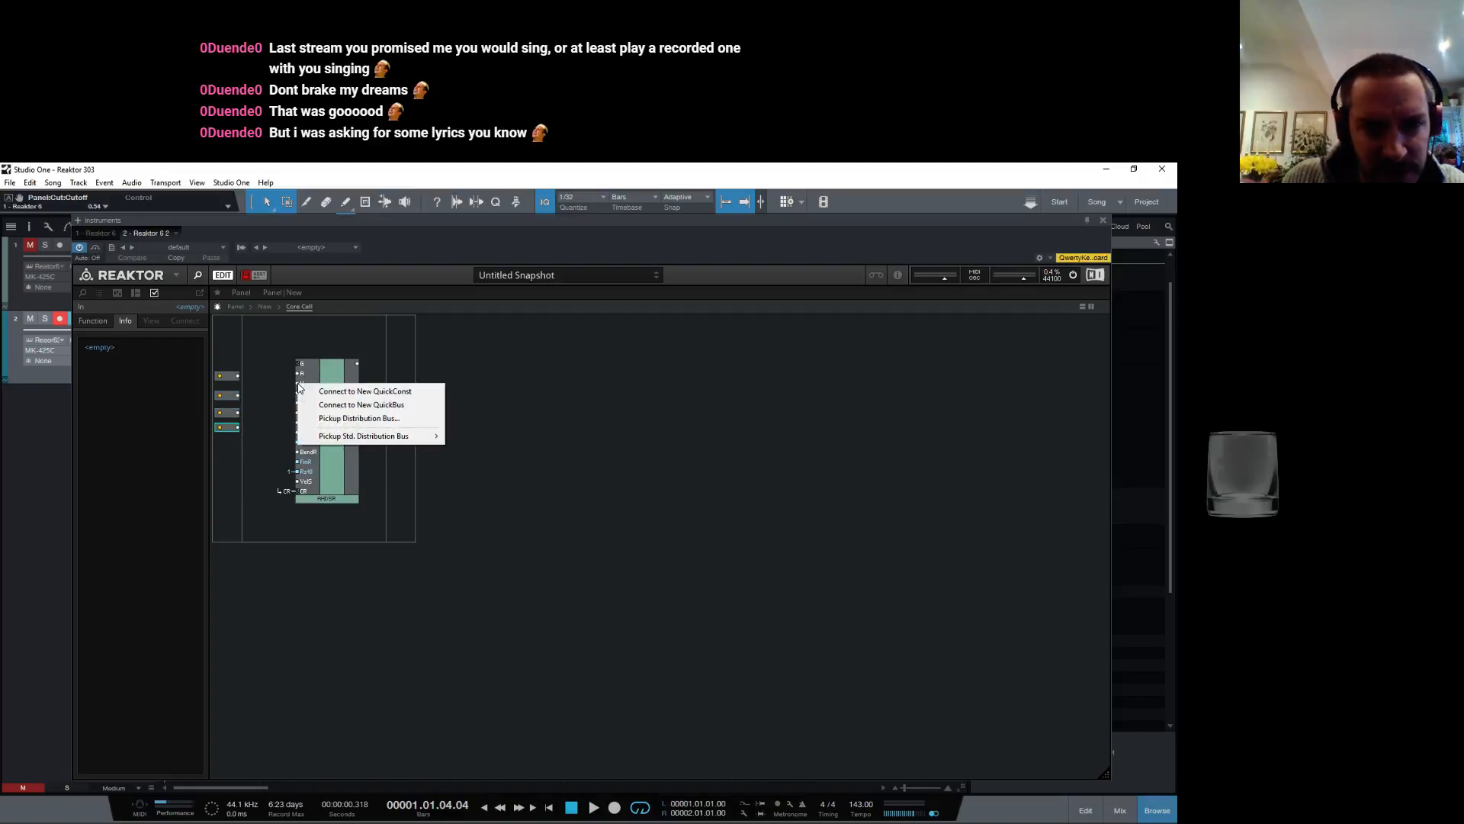
{"action": "mouse_move", "coordinate": [357, 445]}
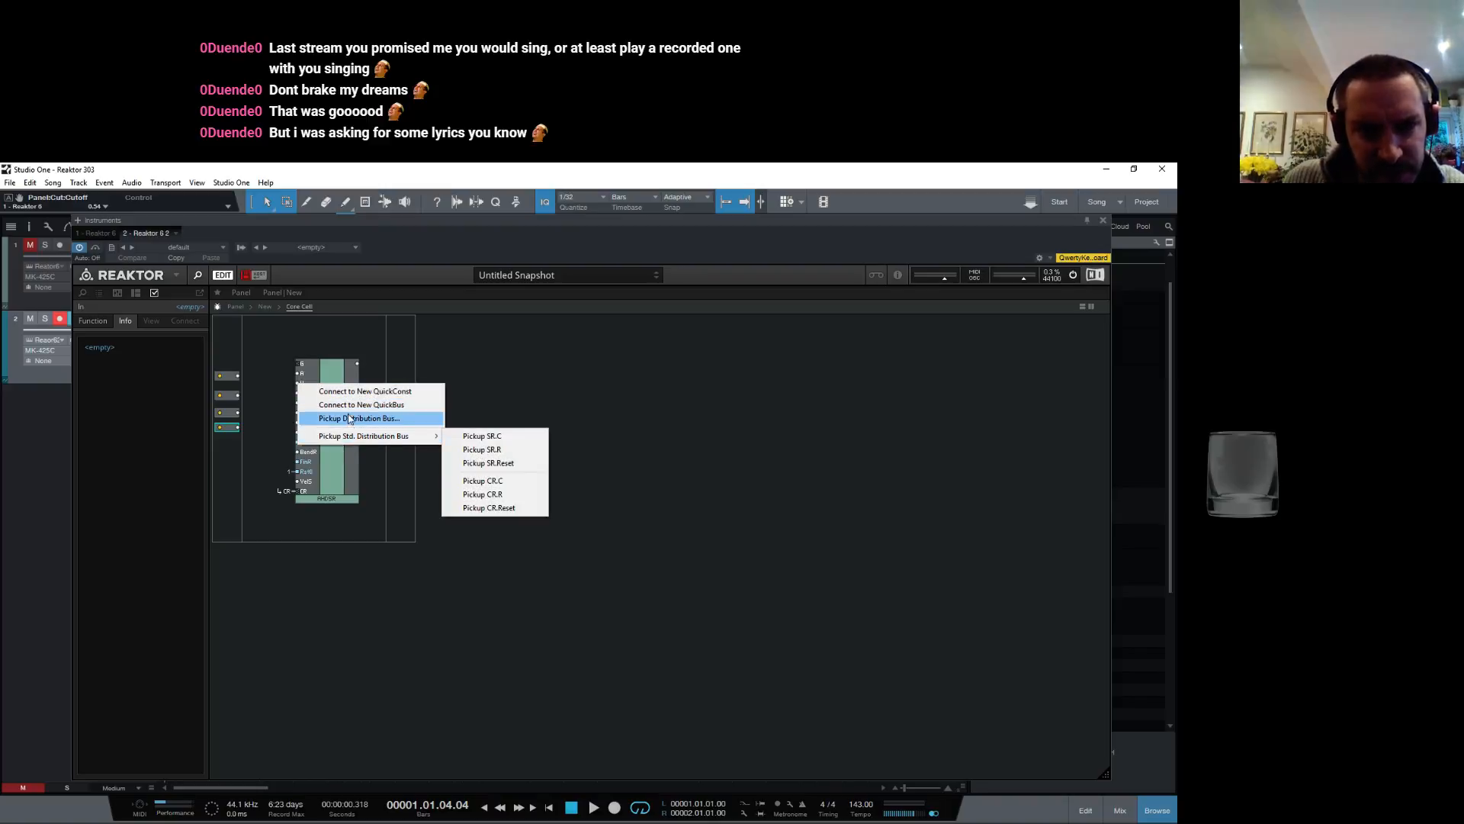
{"action": "left_click", "coordinate": [335, 391]}
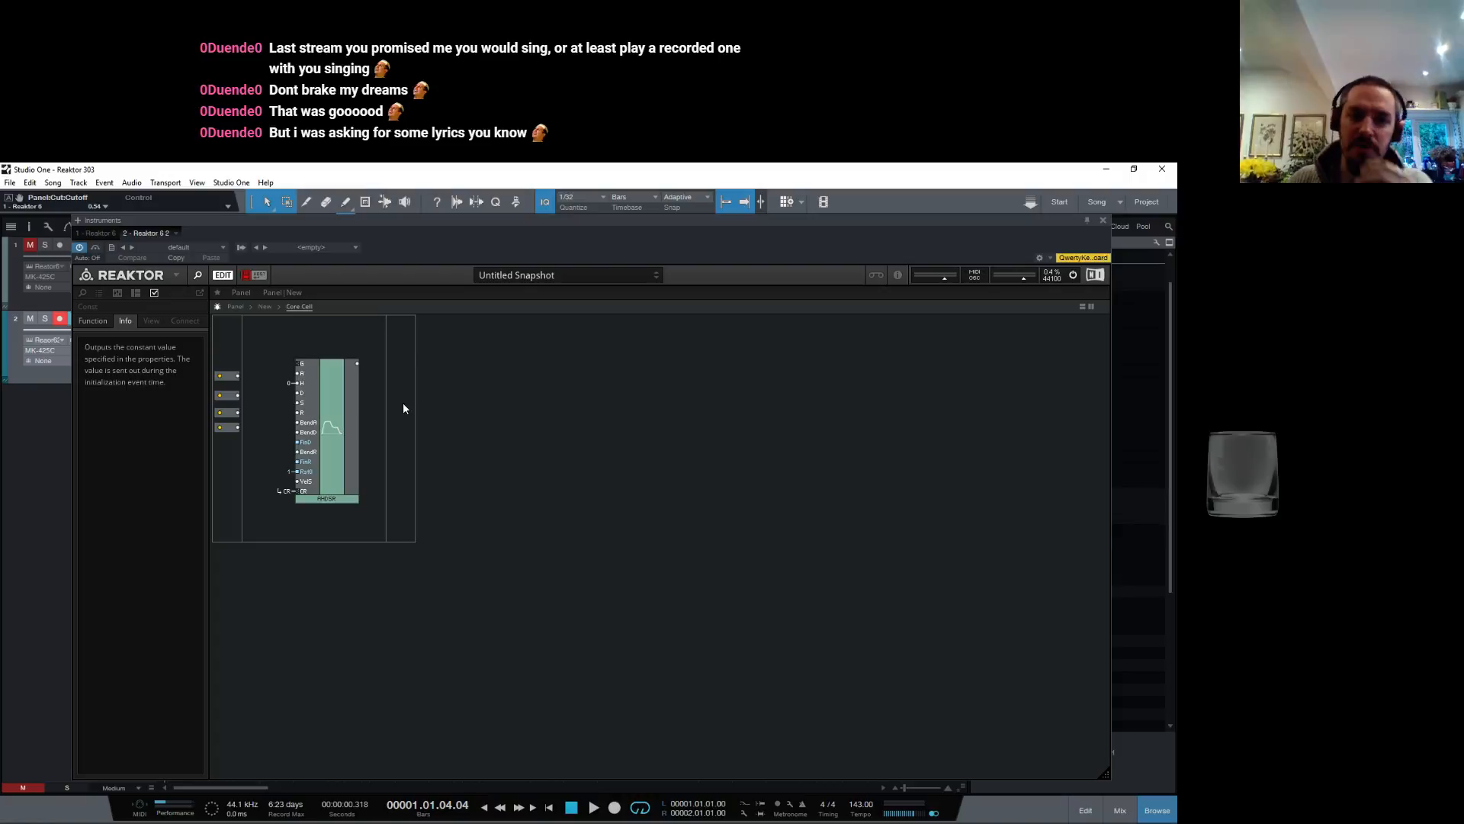
Step: Name the four input ports a, d, s and r and wire them to the AHDSR macro's A, D, S and R inputs
{"action": "left_click", "coordinate": [230, 379]}
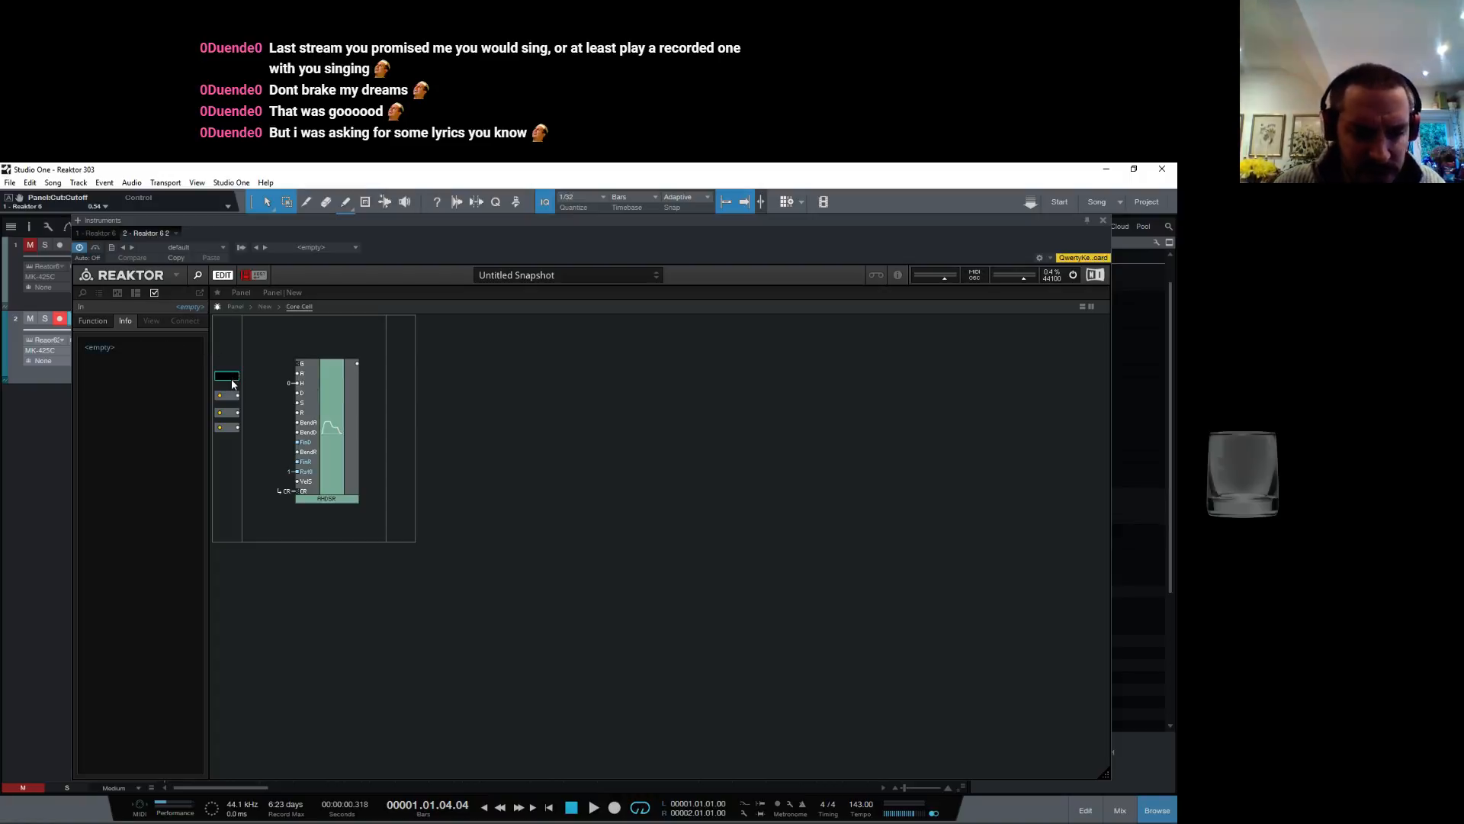
{"action": "left_click", "coordinate": [228, 398]}
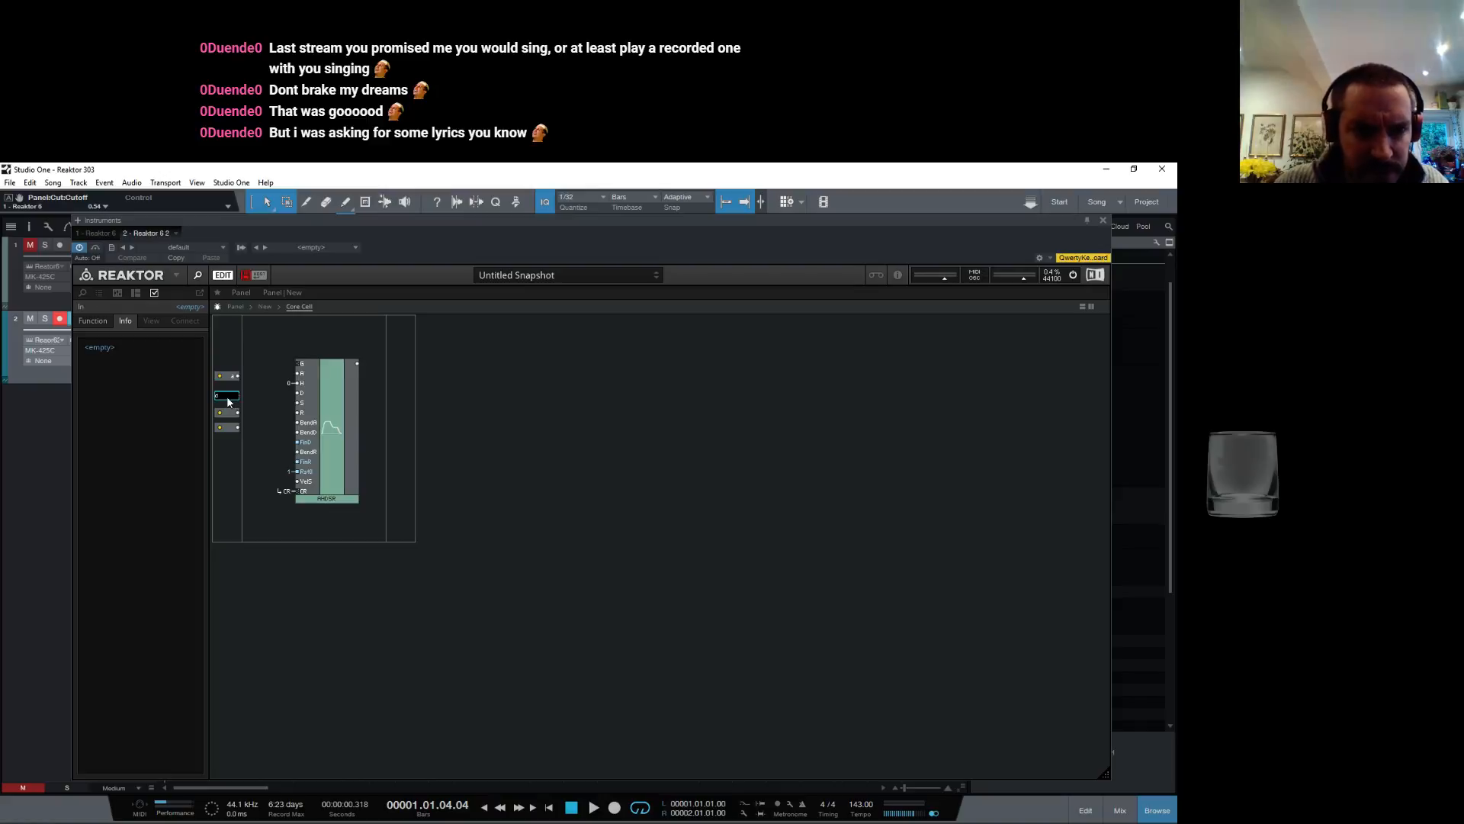
{"action": "left_click", "coordinate": [229, 416]}
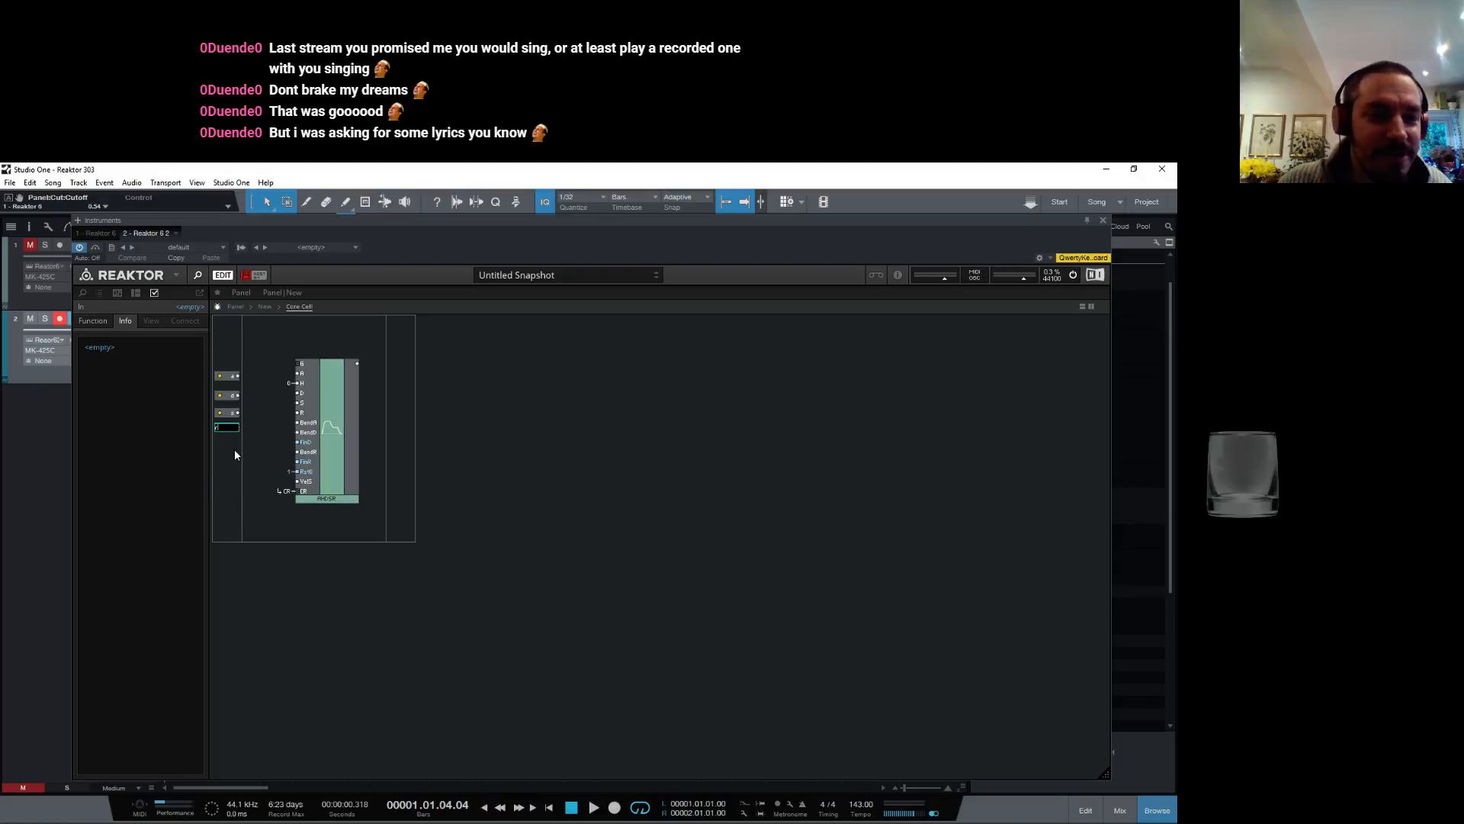
{"action": "left_click", "coordinate": [253, 447]}
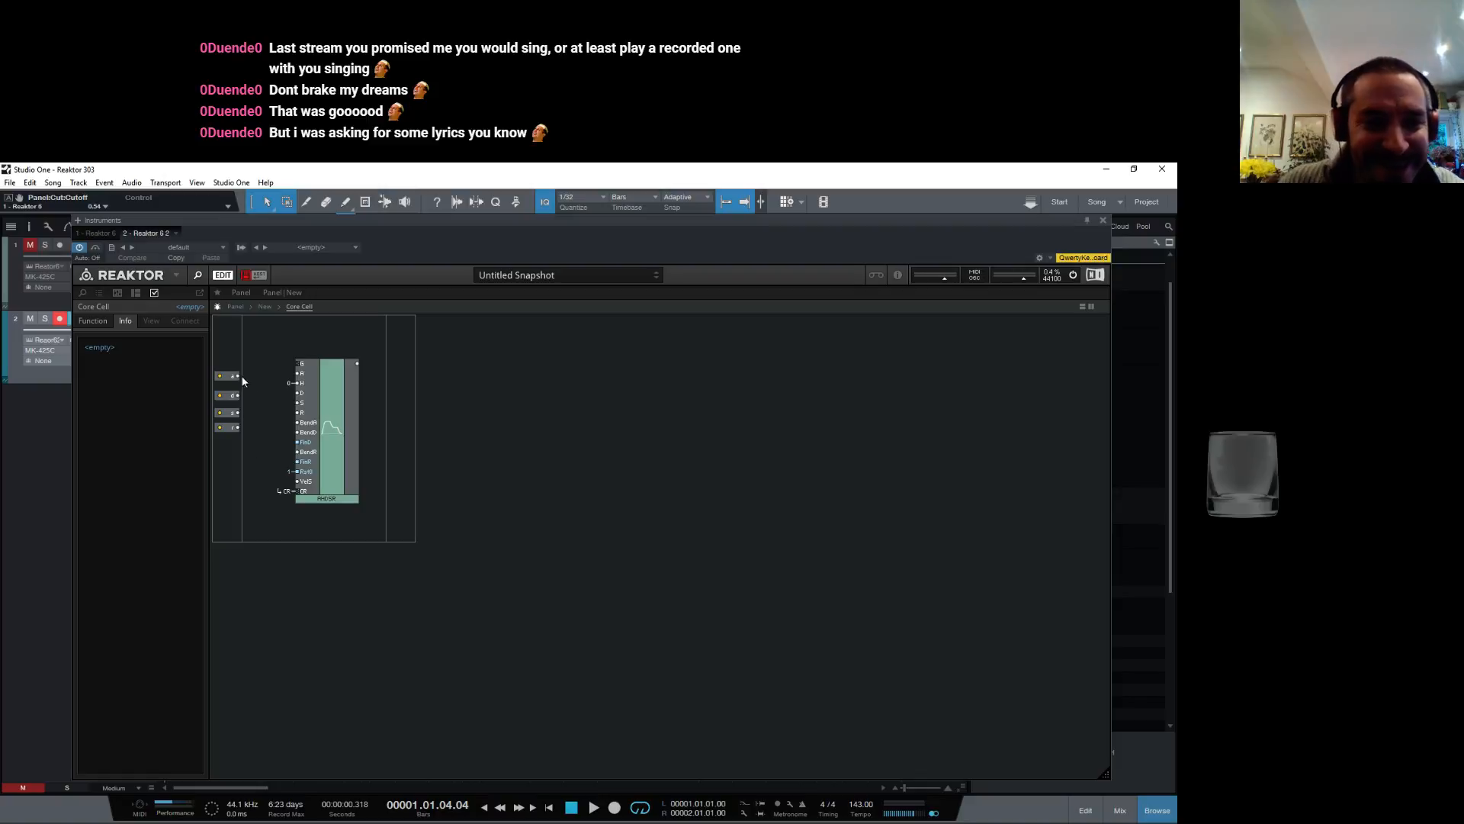
{"action": "left_click_drag", "start_coordinate": [305, 375], "coordinate": [298, 413]}
Step: Check the bend parameters in the AHDSR description and connect a new QuickConst with the value 5 to the BendA input
{"action": "left_click", "coordinate": [314, 454]}
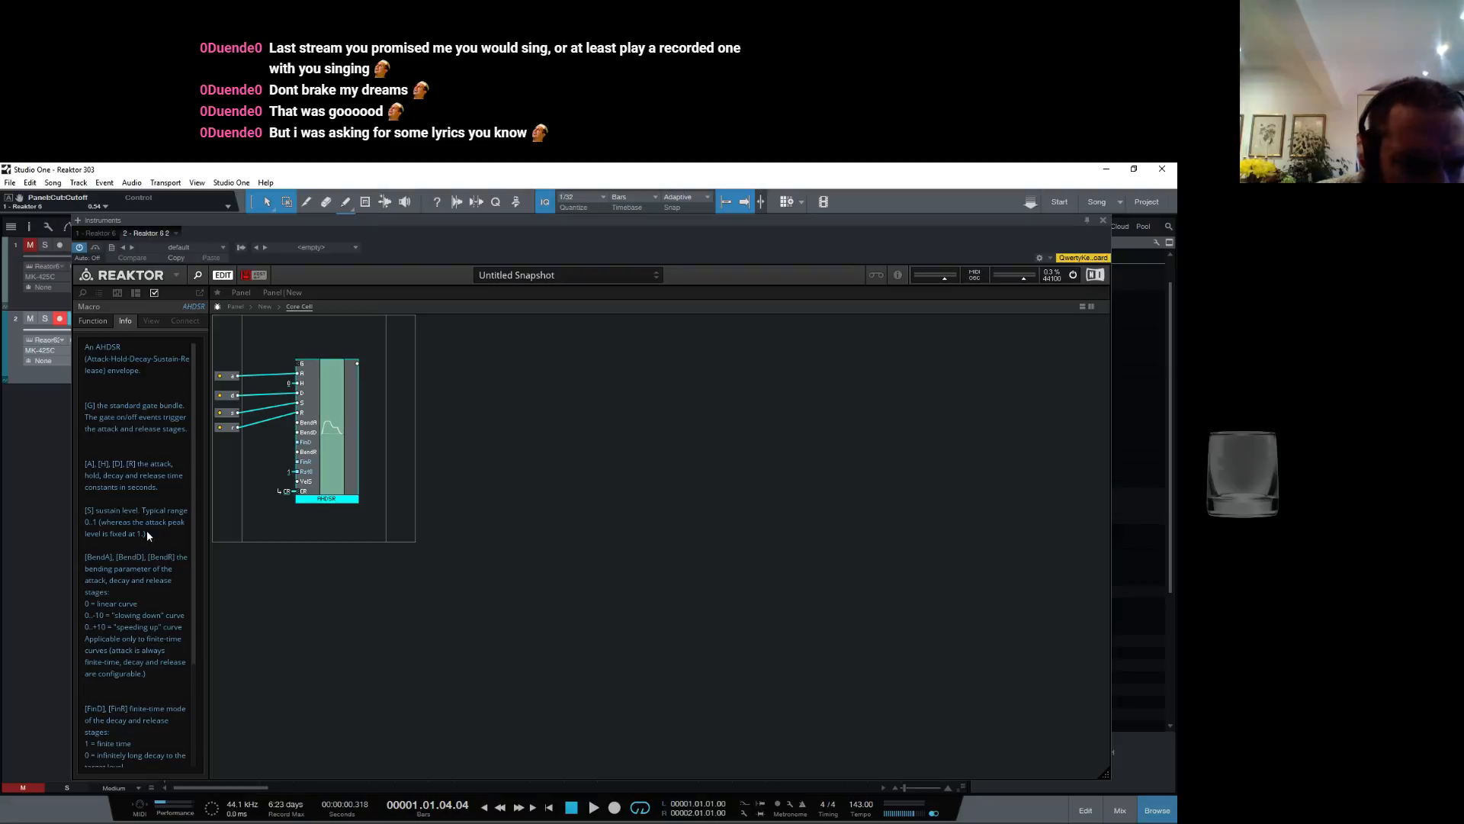
{"action": "scroll", "coordinate": [147, 535], "scroll_direction": "down", "scroll_amount": 1}
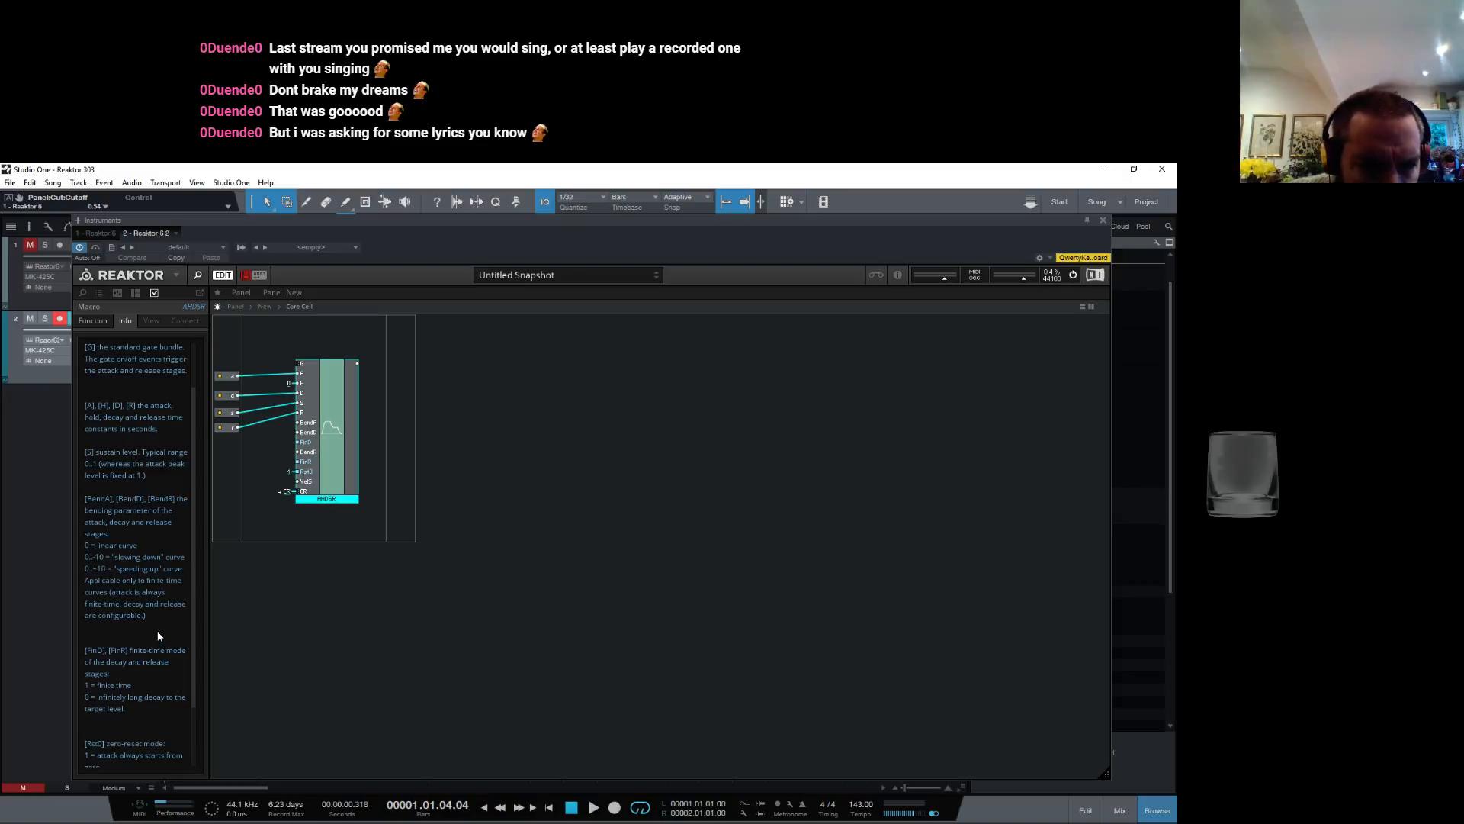
{"action": "right_click", "coordinate": [298, 424]}
{"action": "left_click", "coordinate": [263, 456]}
{"action": "right_click", "coordinate": [299, 425]}
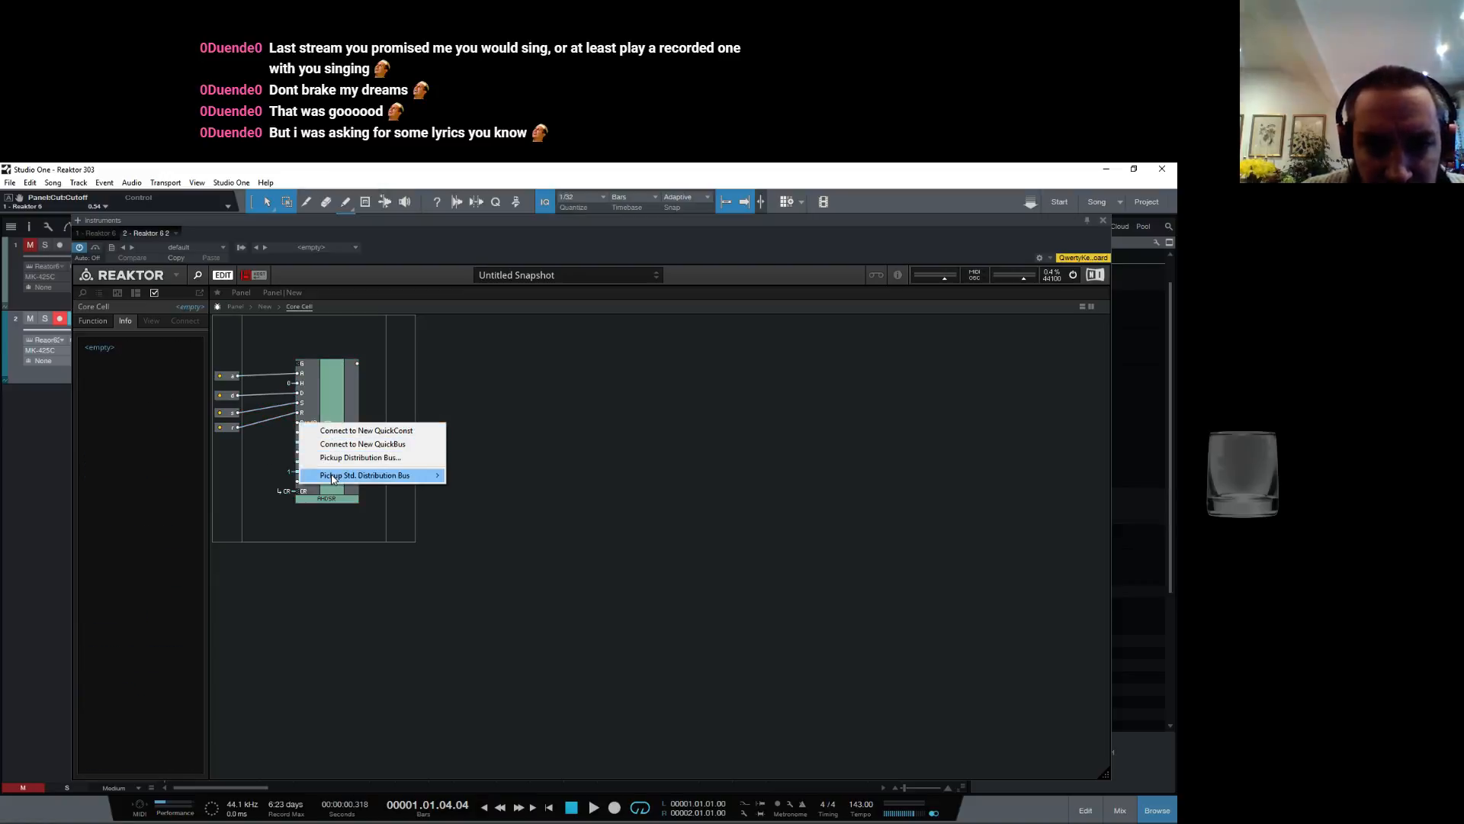
{"action": "mouse_move", "coordinate": [333, 478]}
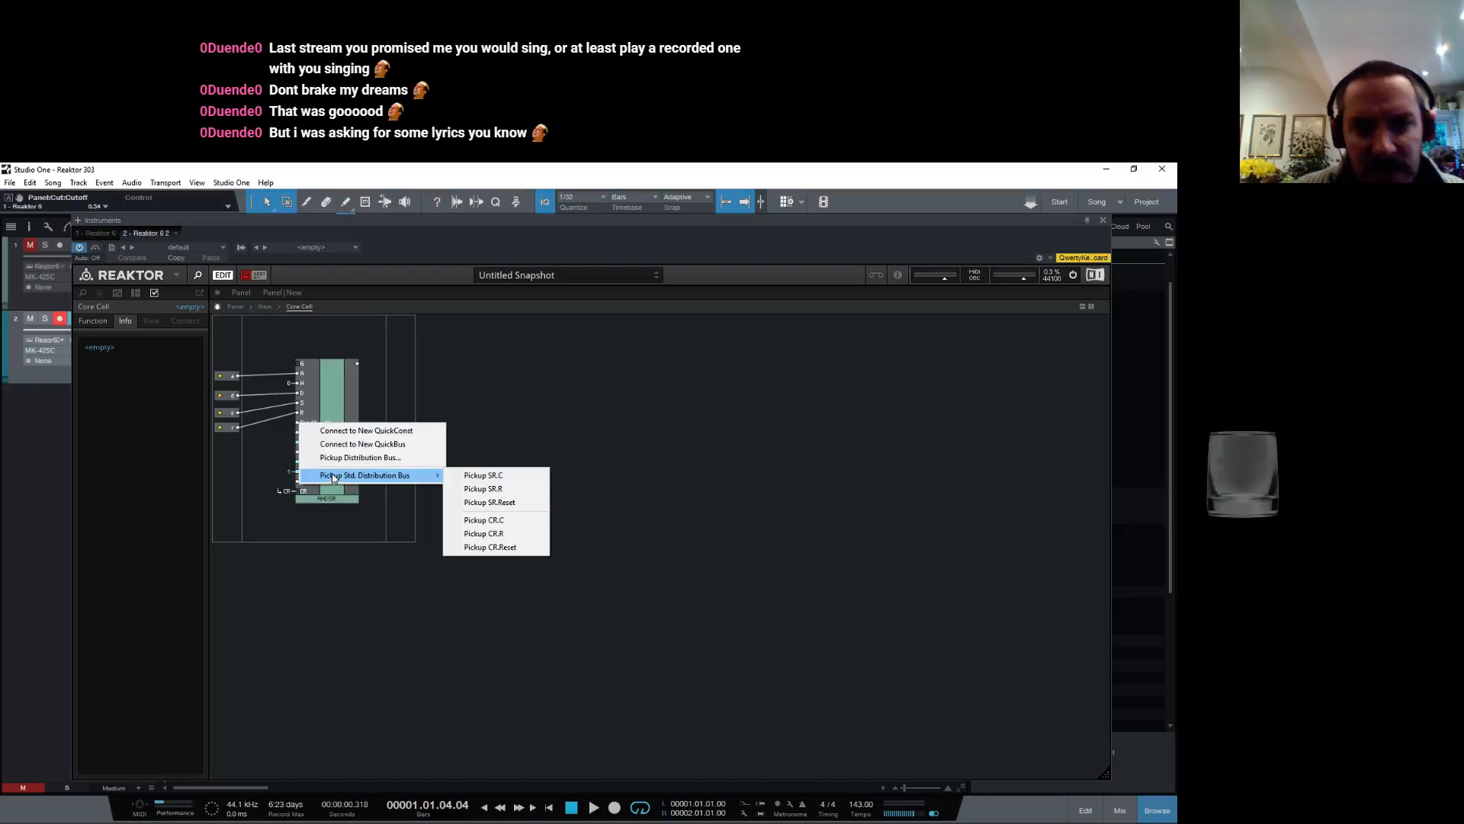
{"action": "left_click", "coordinate": [374, 431]}
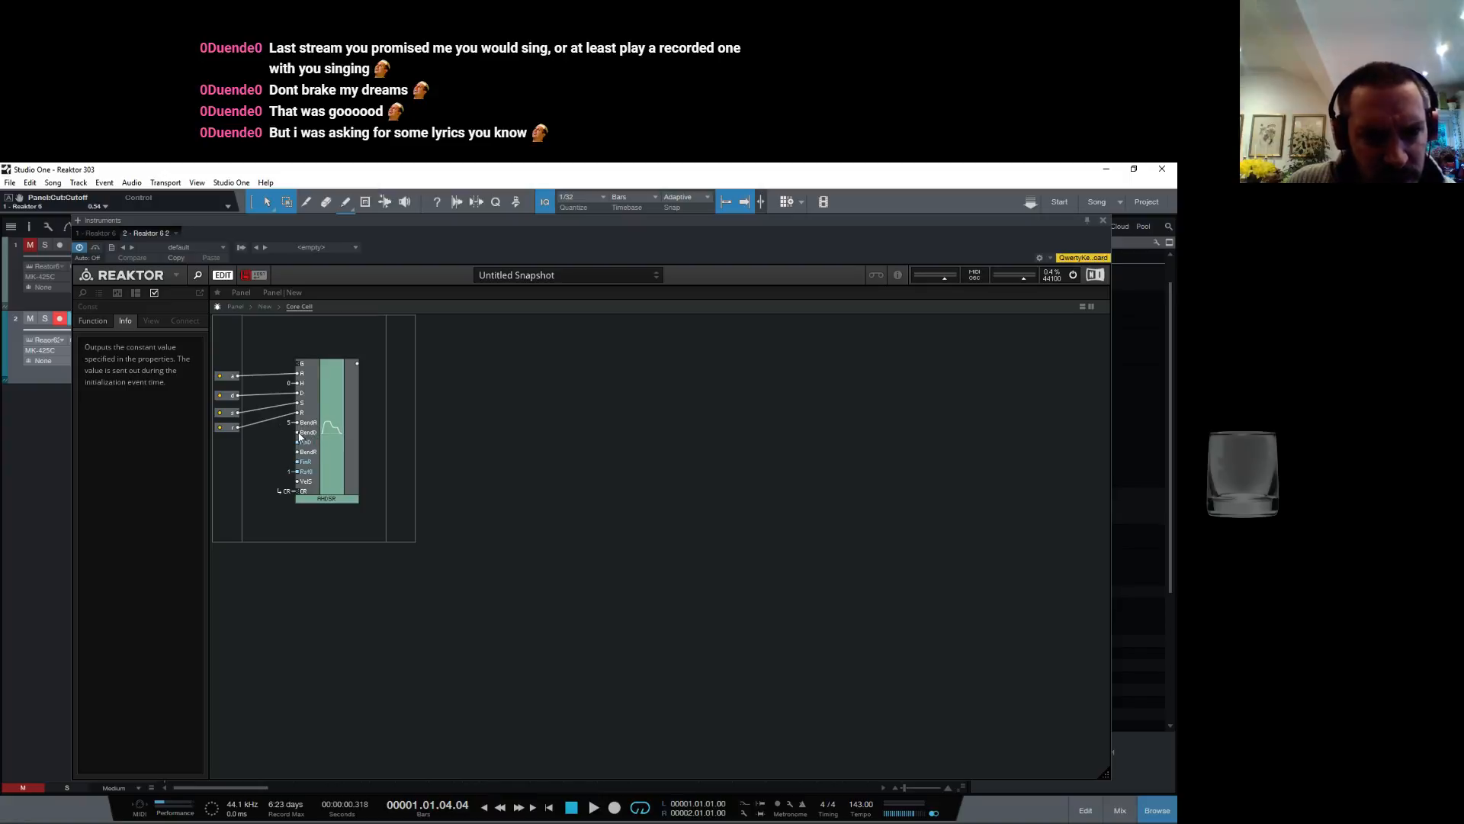
Step: Connect a new QuickConst to the AHDSR macro's BendD input and set its value to 5
{"action": "right_click", "coordinate": [310, 432]}
{"action": "left_click", "coordinate": [318, 442]}
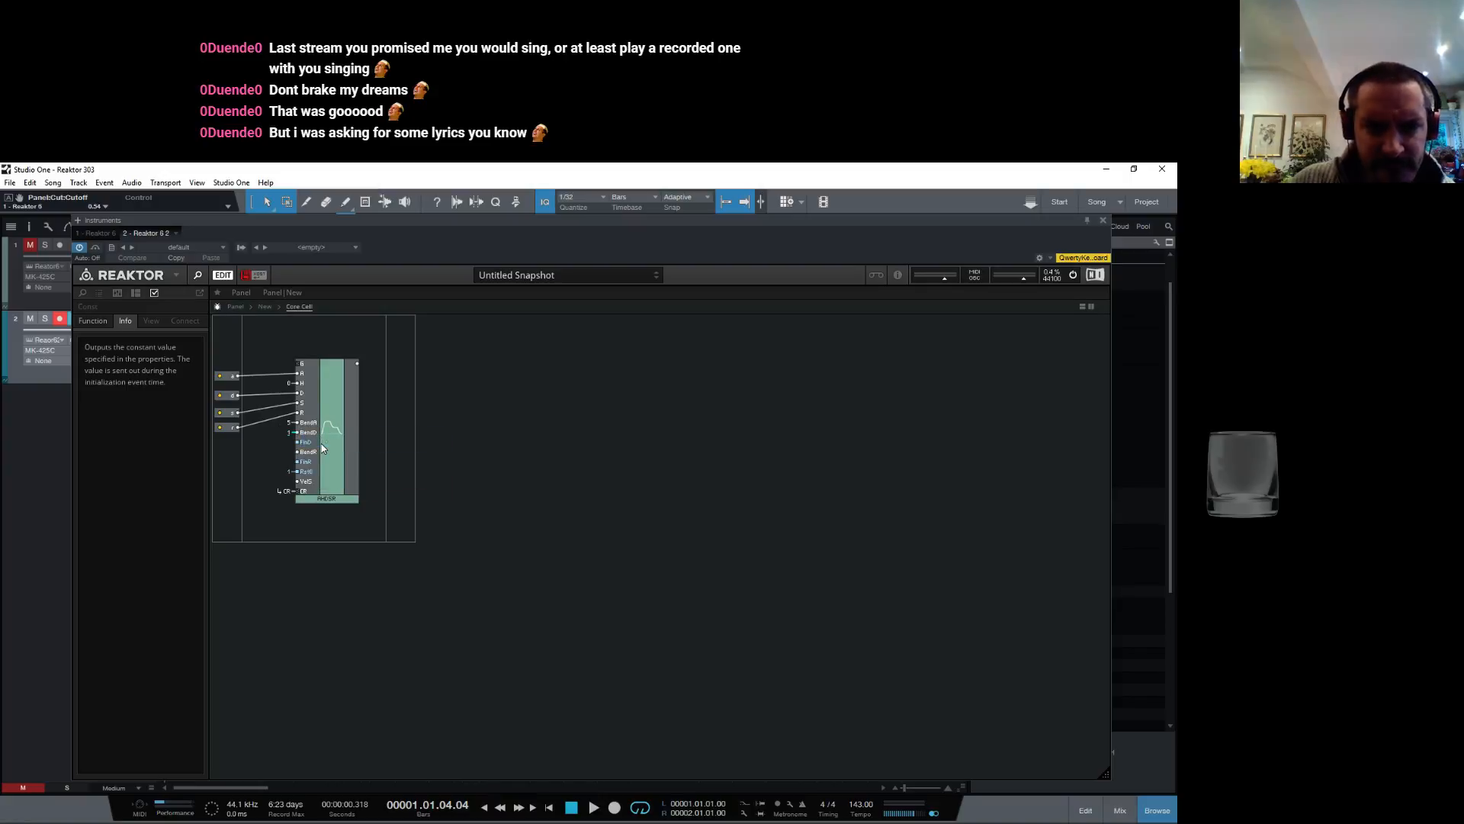
{"action": "key", "text": "space"}
{"action": "double_click", "coordinate": [290, 434]}
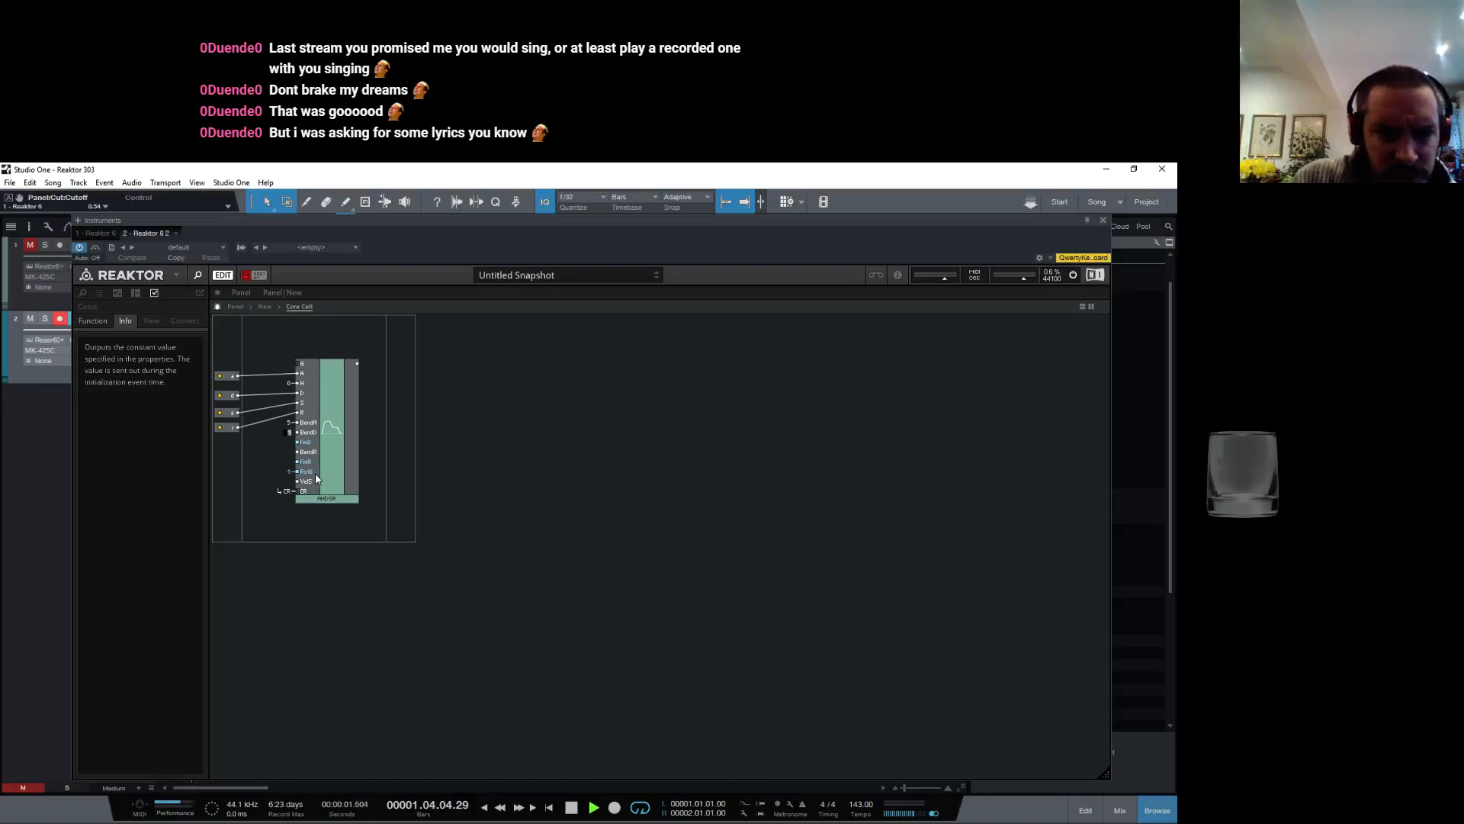
{"action": "type", "text": "5"}
{"action": "key", "text": "Return"}
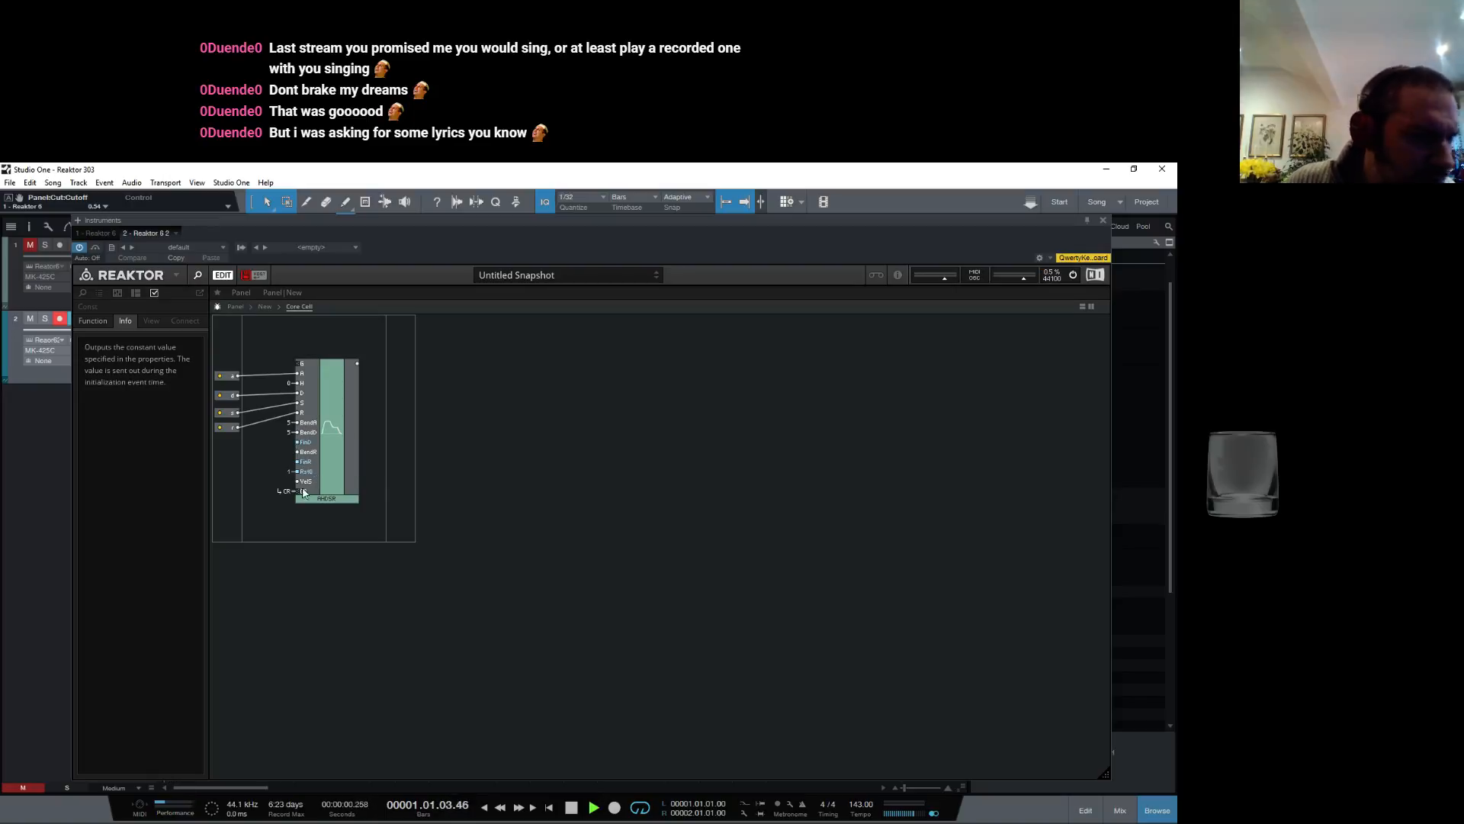
Step: Connect a new QuickConst with the value 5 to the AHDSR macro's BendR input
{"action": "left_click", "coordinate": [297, 452]}
{"action": "right_click", "coordinate": [297, 454]}
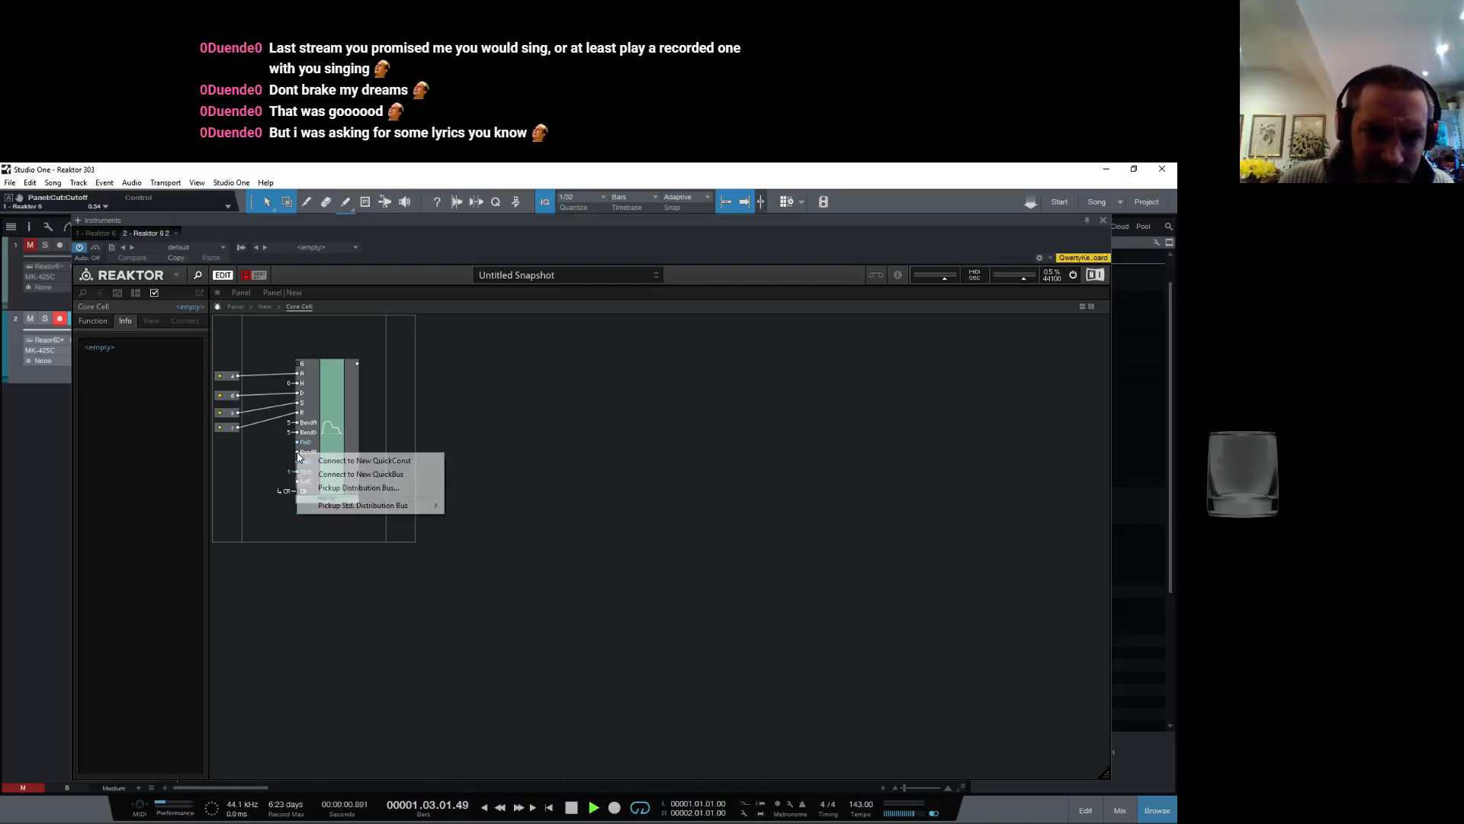
{"action": "left_click", "coordinate": [313, 461]}
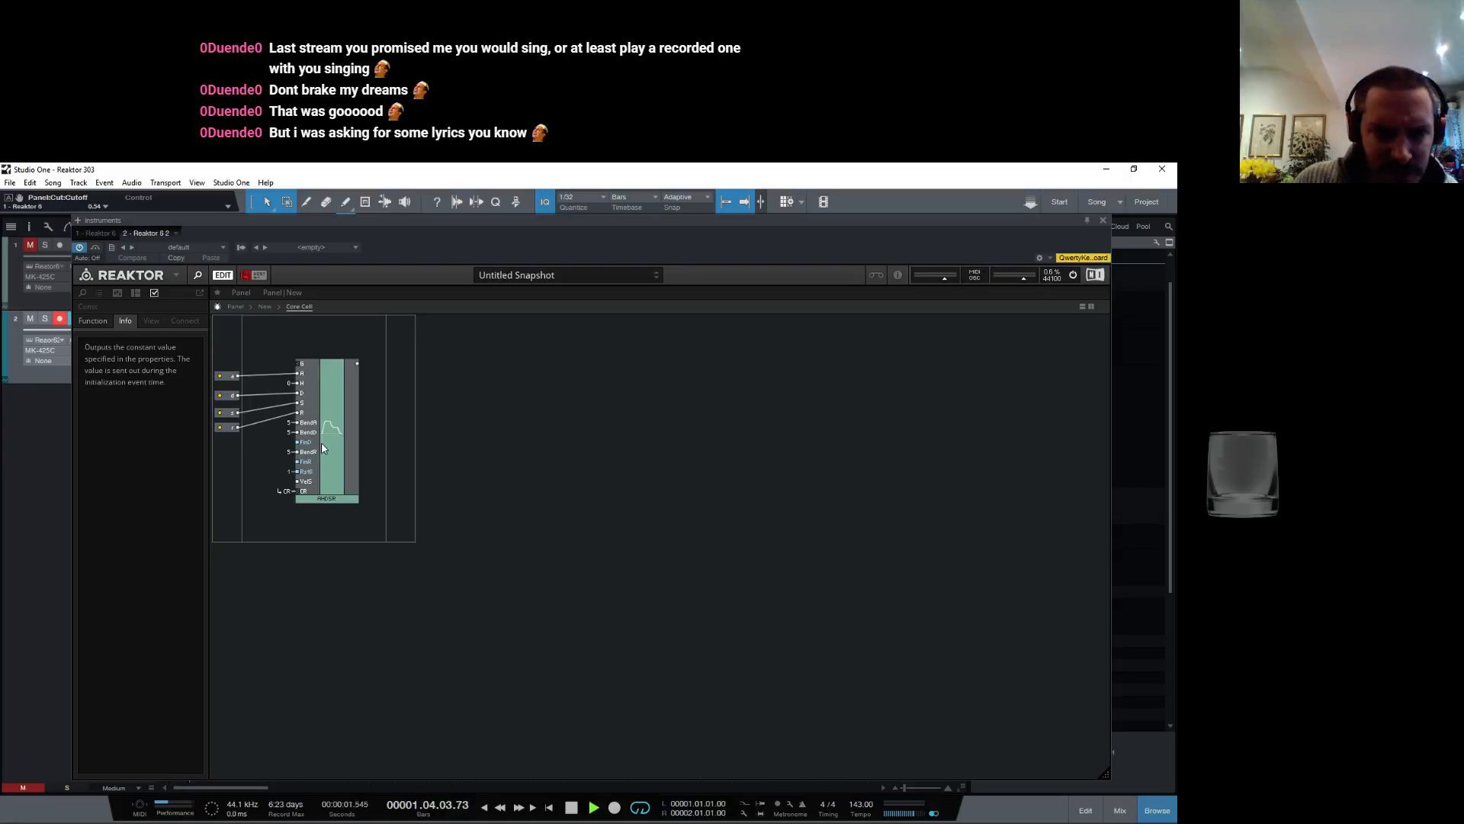
Step: Read the rest of the AHDSR description and connect a new QuickConst to the VelS input
{"action": "left_click", "coordinate": [317, 492]}
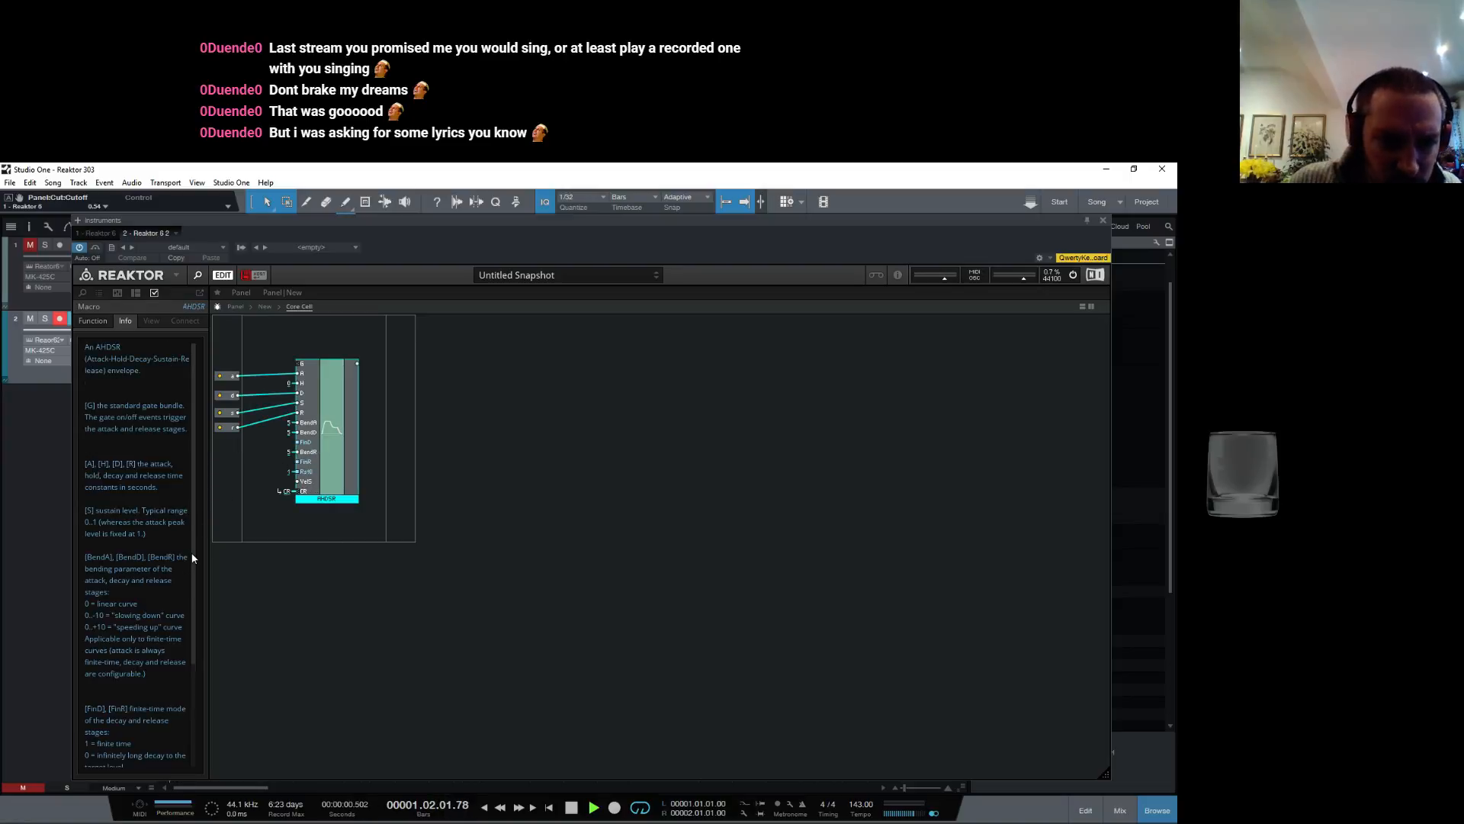
{"action": "left_click_drag", "start_coordinate": [193, 558], "coordinate": [197, 678]}
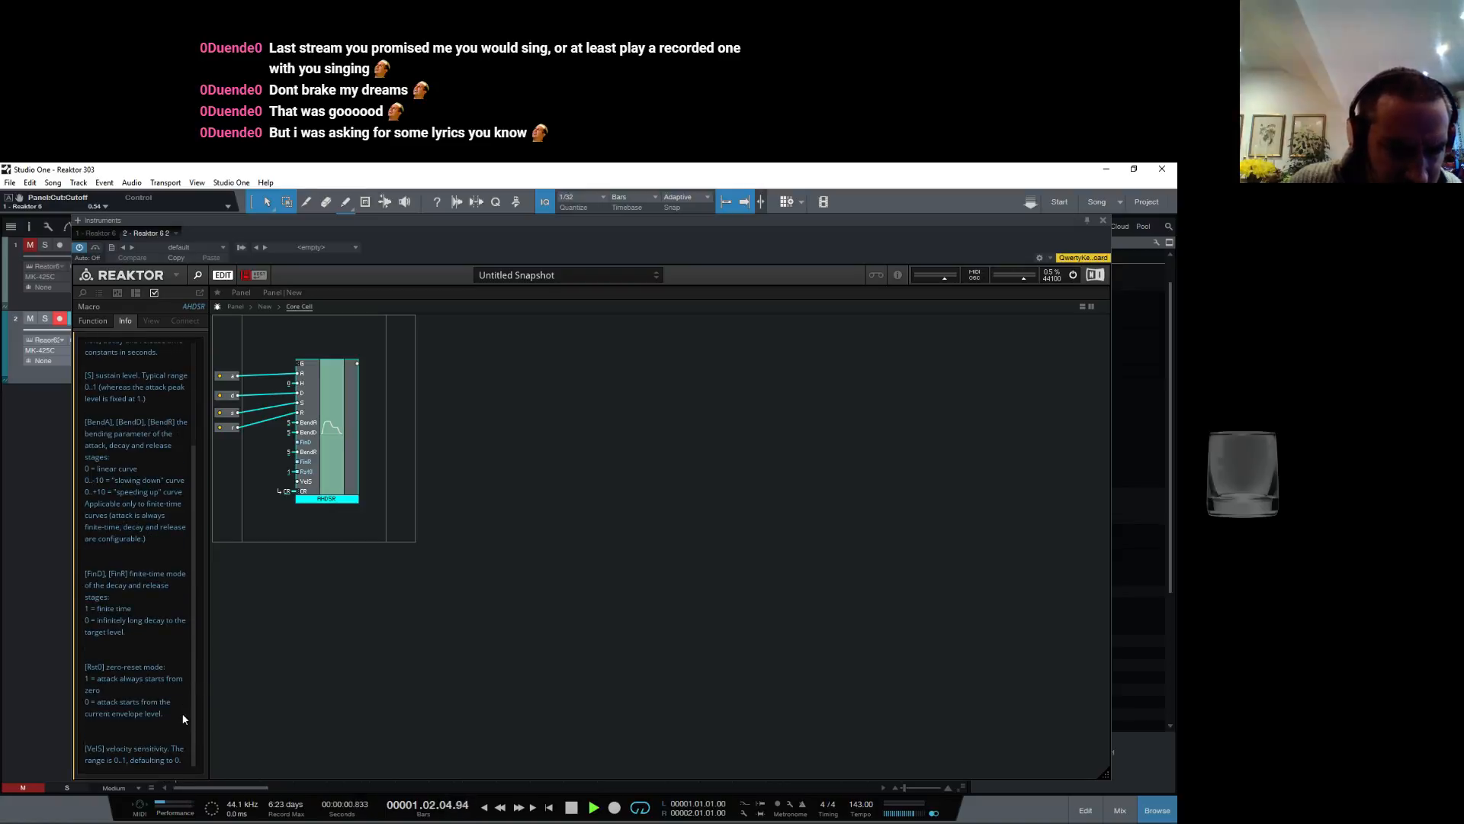
{"action": "right_click", "coordinate": [299, 485]}
{"action": "mouse_move", "coordinate": [332, 539]}
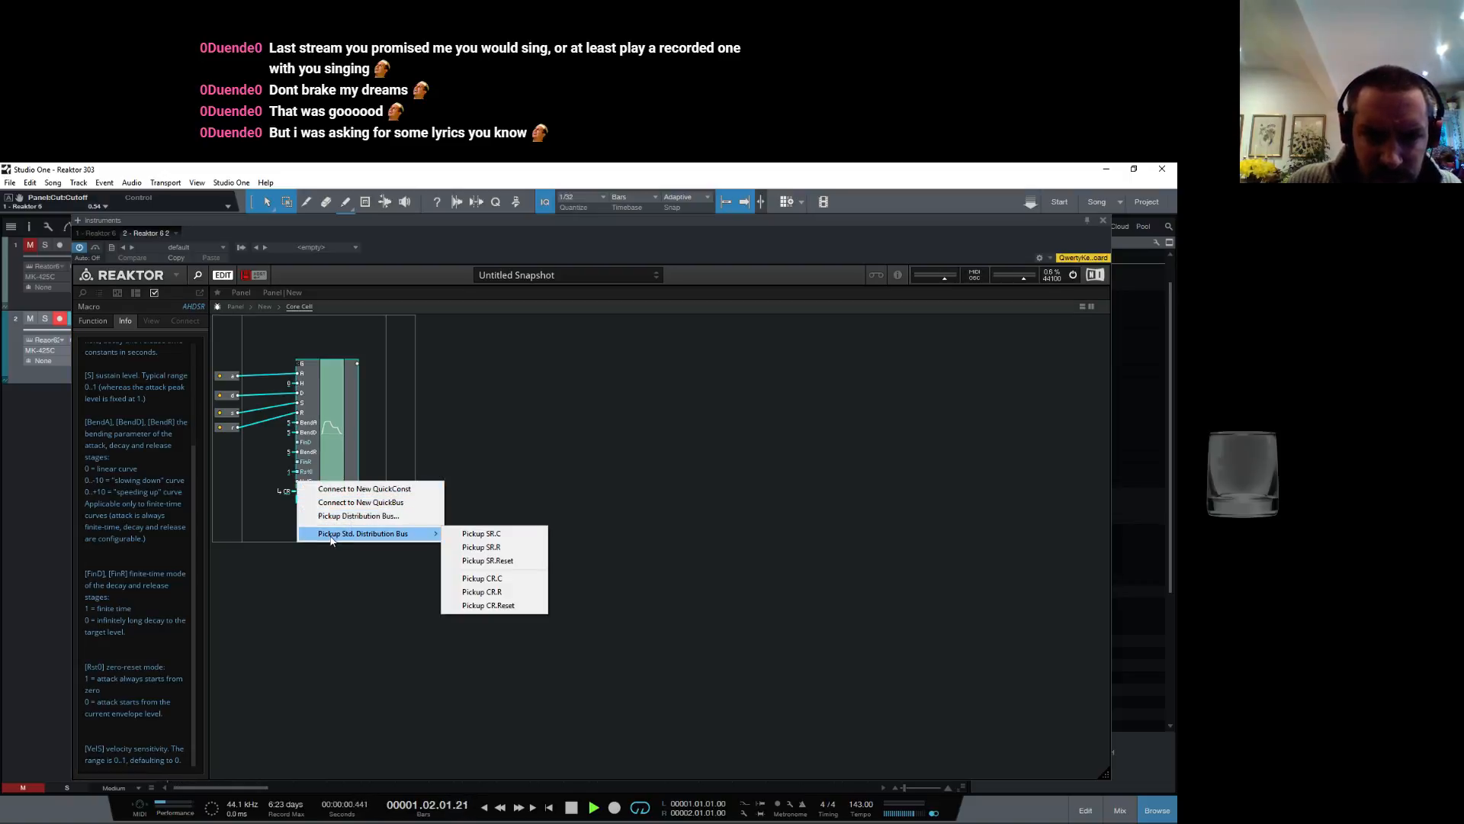
{"action": "left_click", "coordinate": [351, 489]}
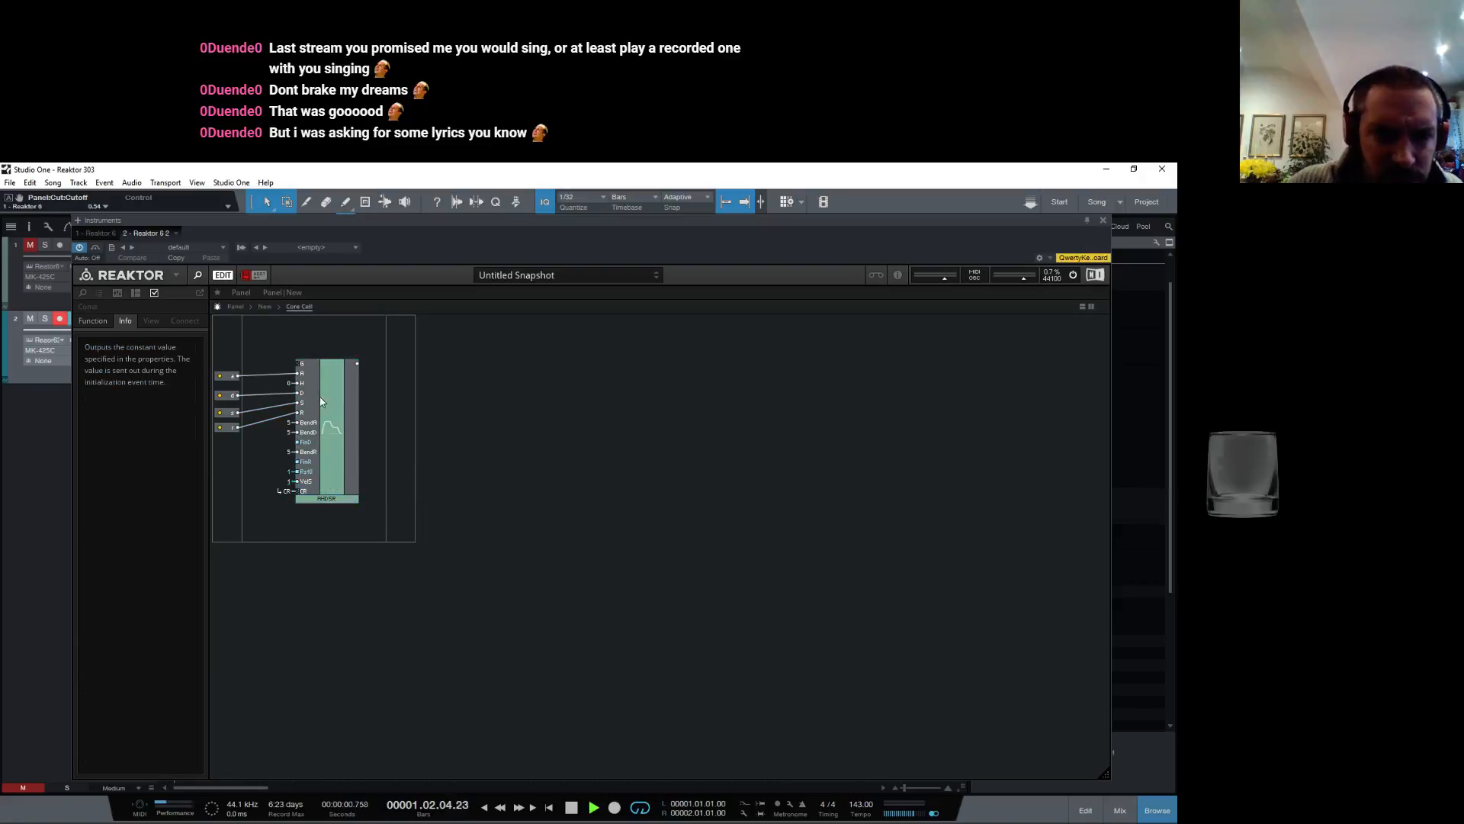
Step: Examine the G input's connection options, the core library categories and the AHDSR description for a suitable gate source
{"action": "right_click", "coordinate": [300, 365]}
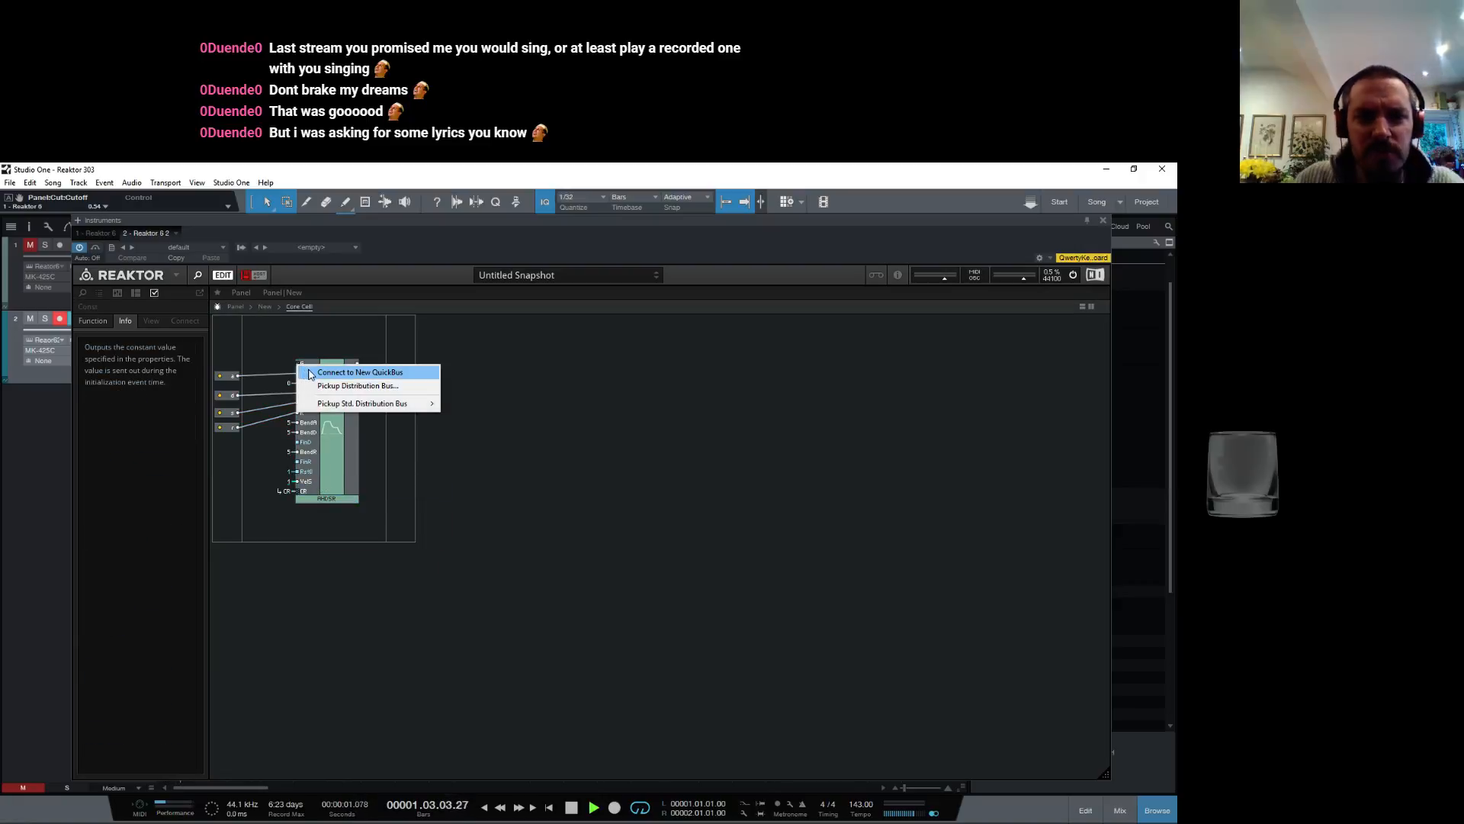
{"action": "mouse_move", "coordinate": [330, 411]}
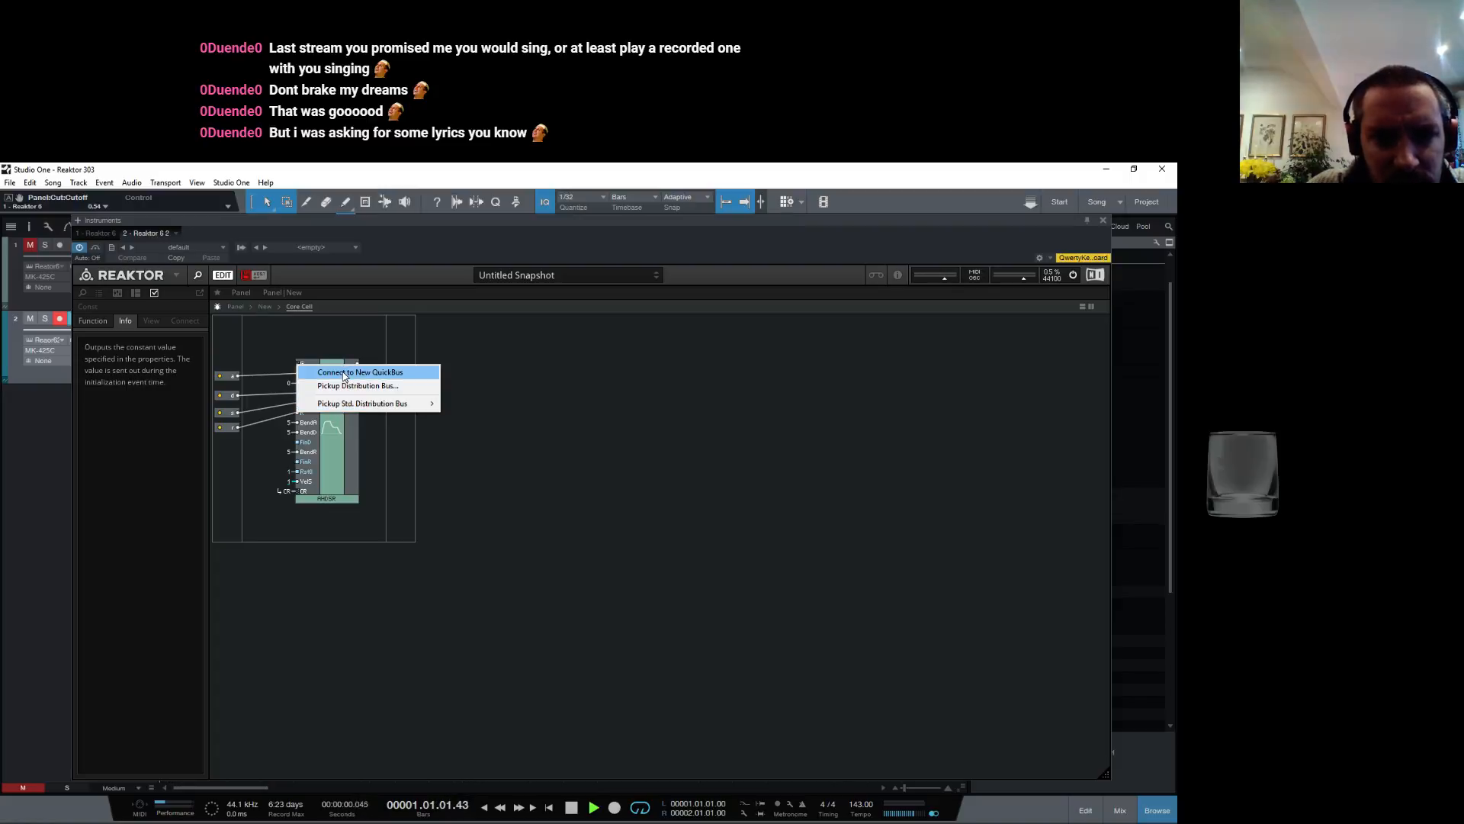
{"action": "left_click", "coordinate": [340, 336]}
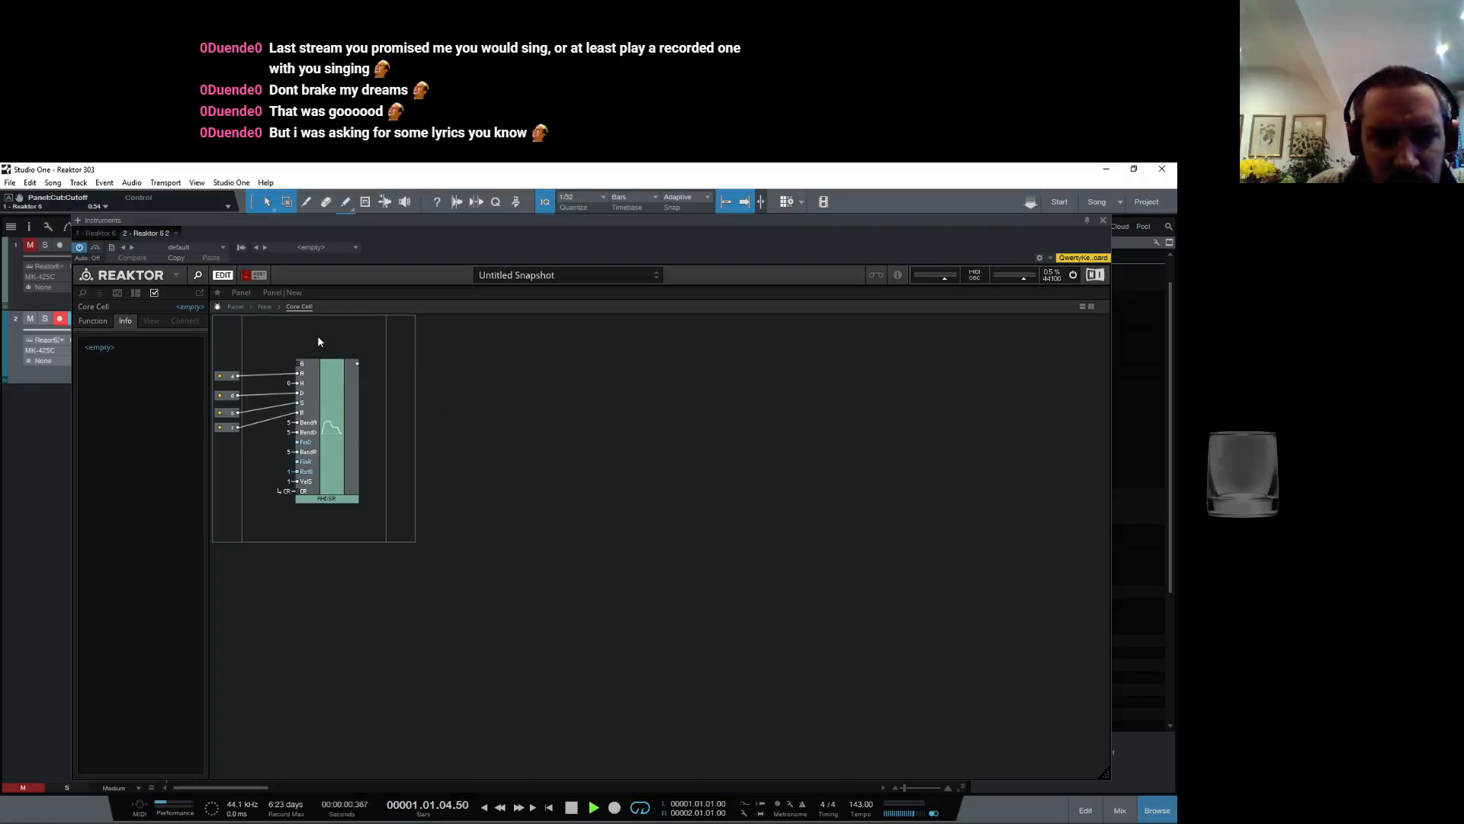
{"action": "right_click", "coordinate": [316, 341]}
{"action": "mouse_move", "coordinate": [367, 344]}
{"action": "mouse_move", "coordinate": [488, 359]}
{"action": "mouse_move", "coordinate": [411, 363]}
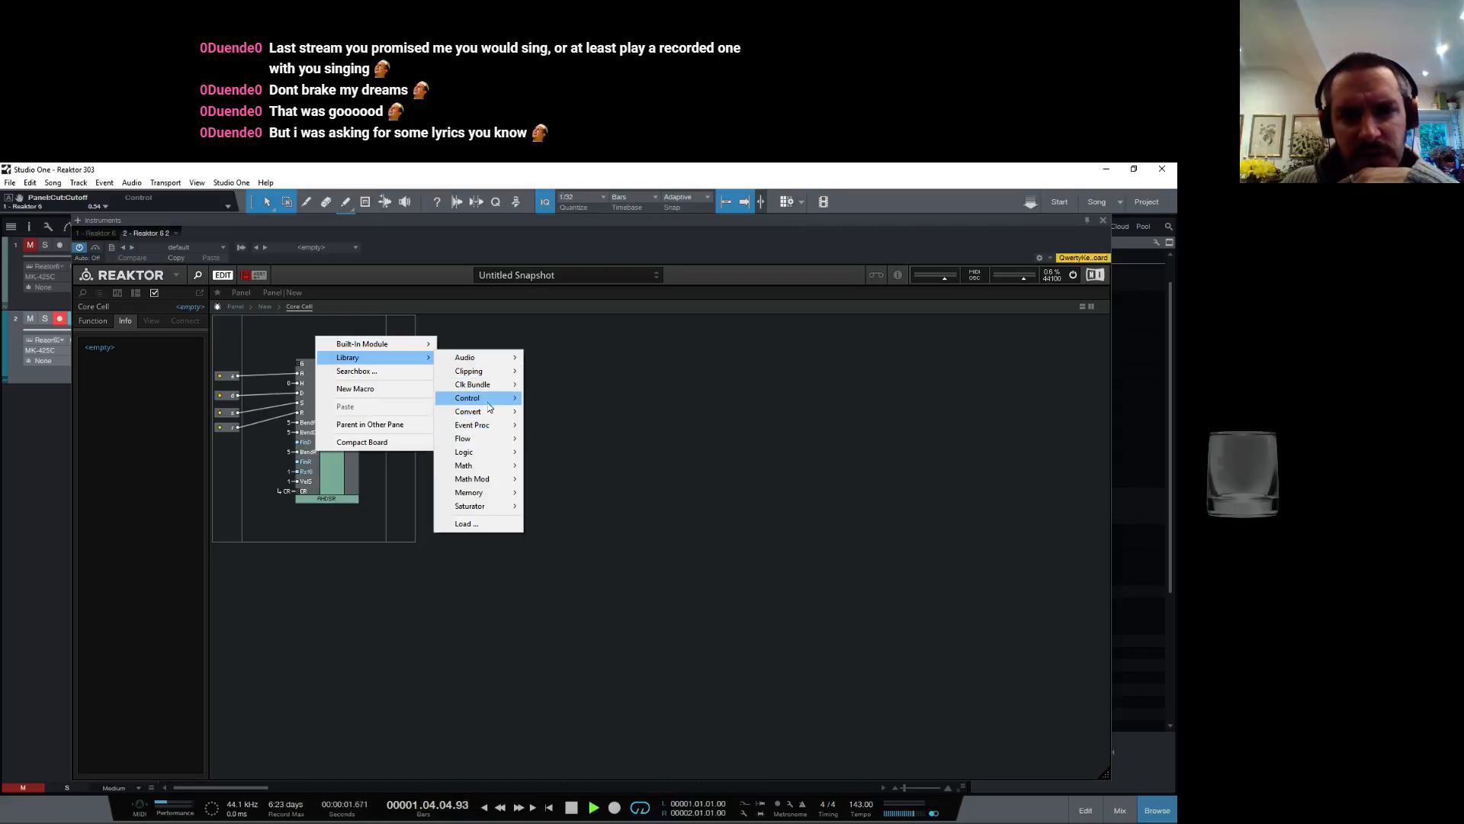
{"action": "mouse_move", "coordinate": [495, 424]}
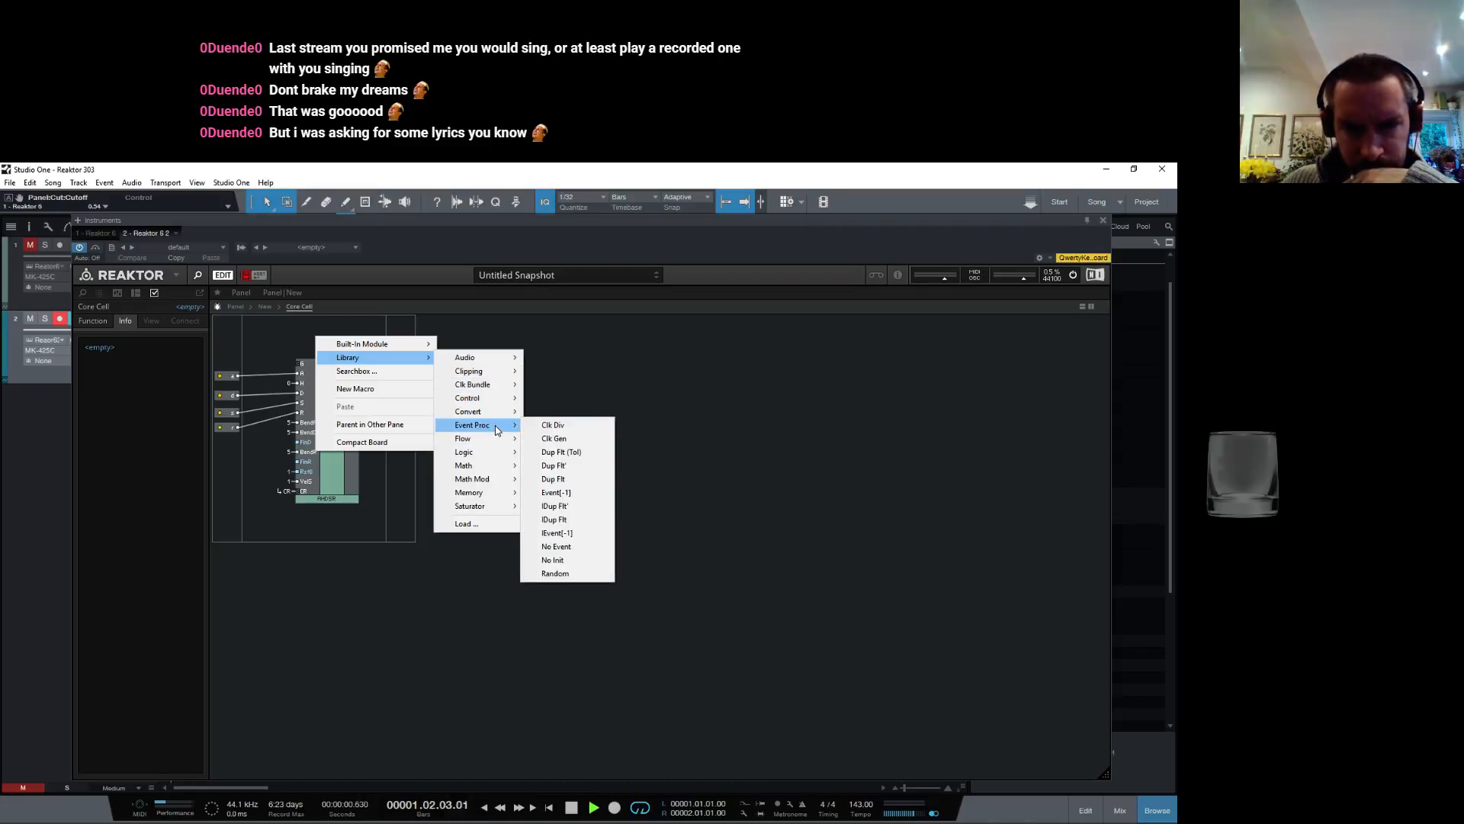
{"action": "mouse_move", "coordinate": [482, 497]}
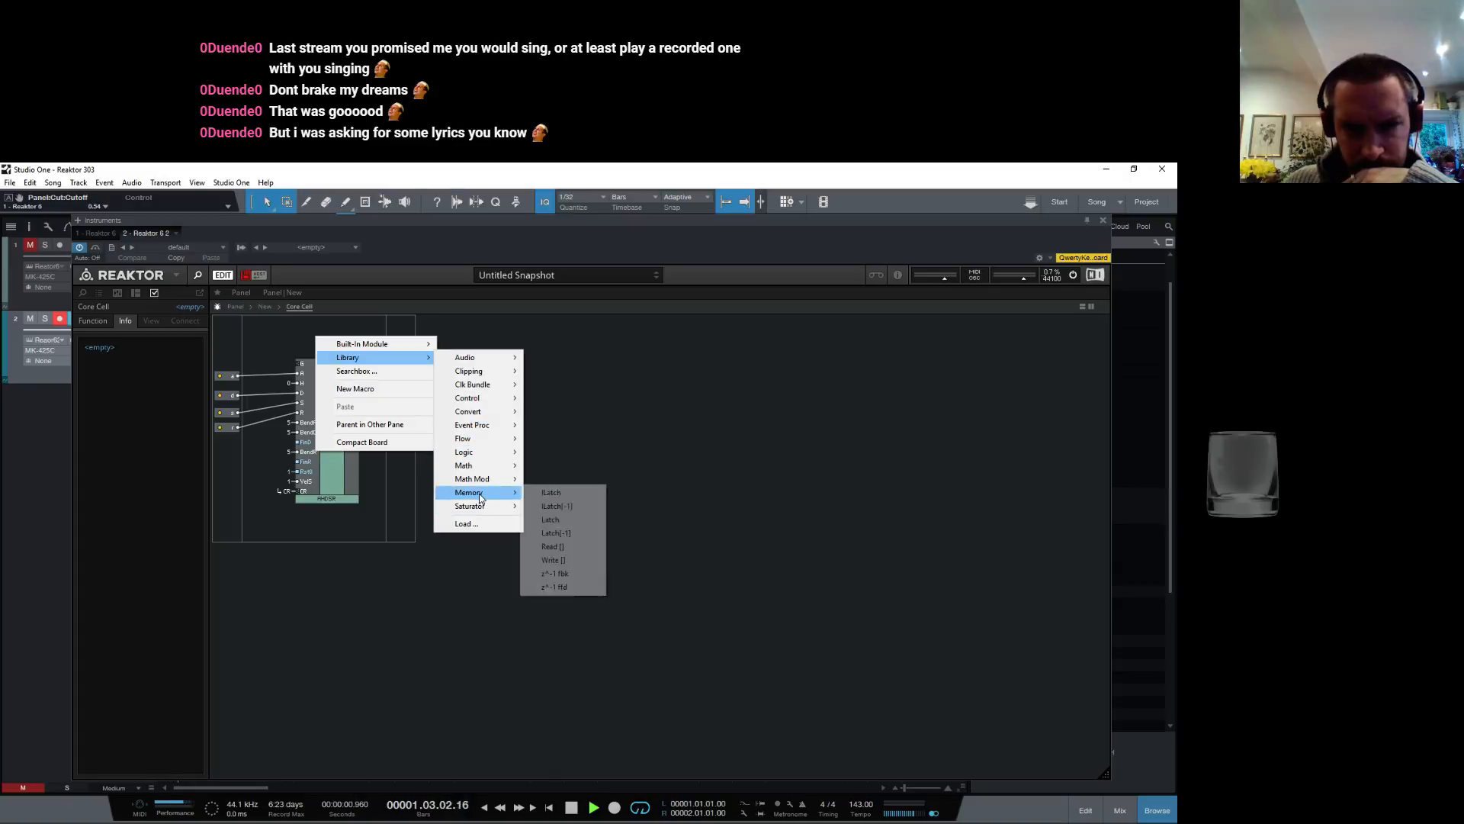
{"action": "left_click", "coordinate": [296, 497]}
{"action": "left_click", "coordinate": [324, 498]}
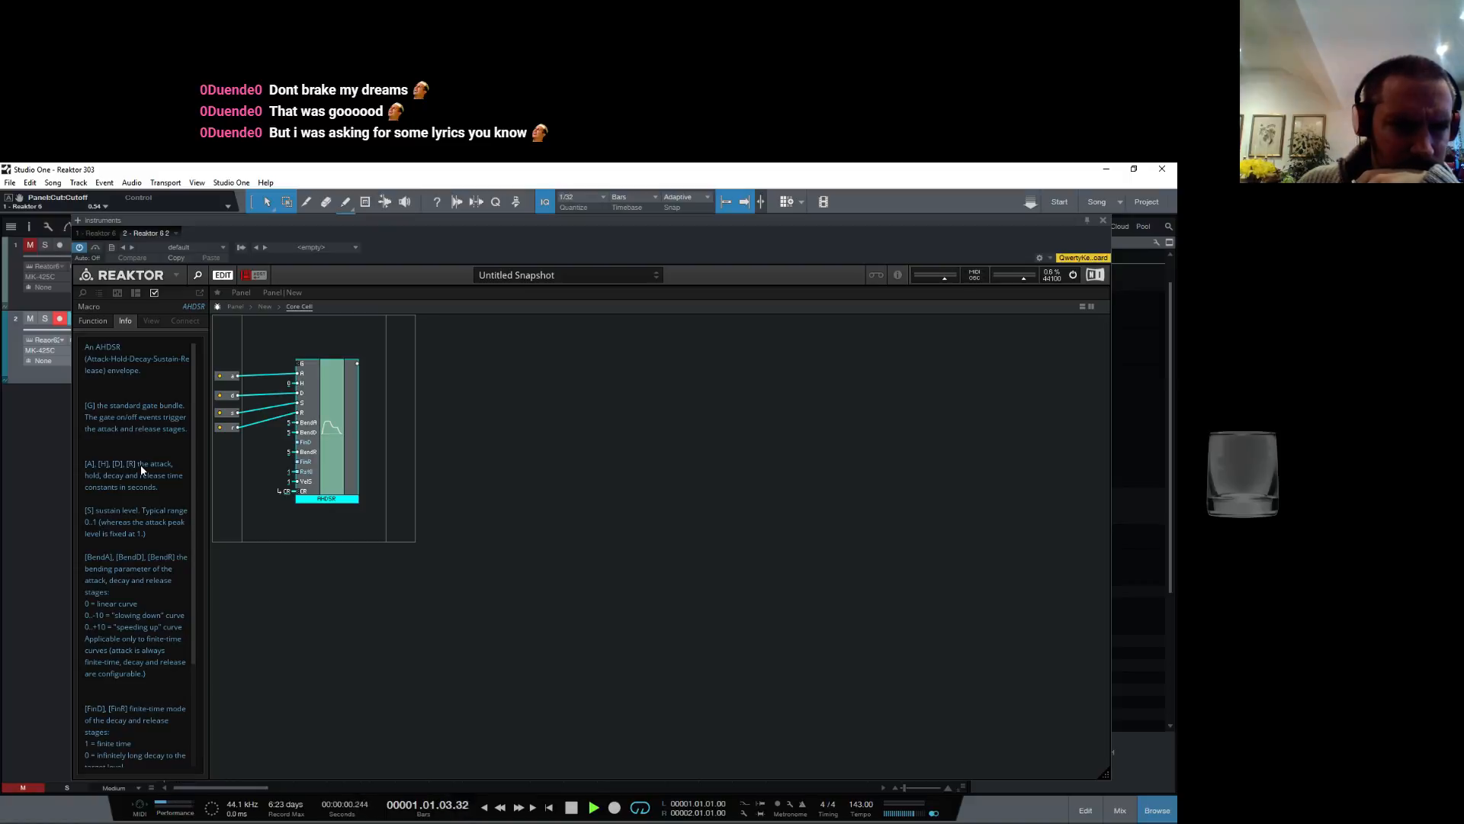
Step: Search the core modules for "gate", try a Gate Unpack OnOff module in the core cell, and delete it
{"action": "right_click", "coordinate": [342, 354]}
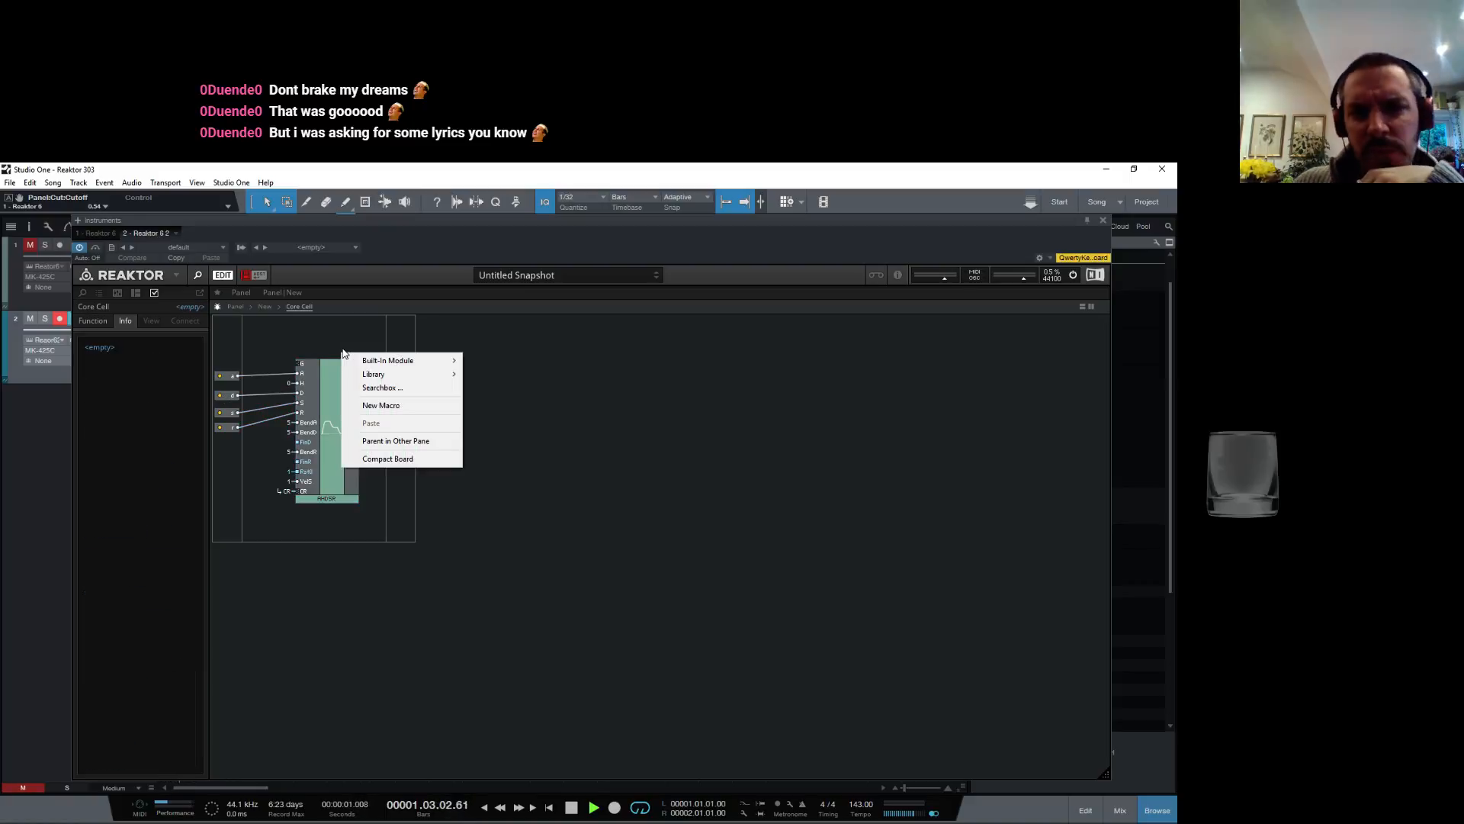
{"action": "left_click", "coordinate": [383, 389]}
{"action": "type", "text": "gate"}
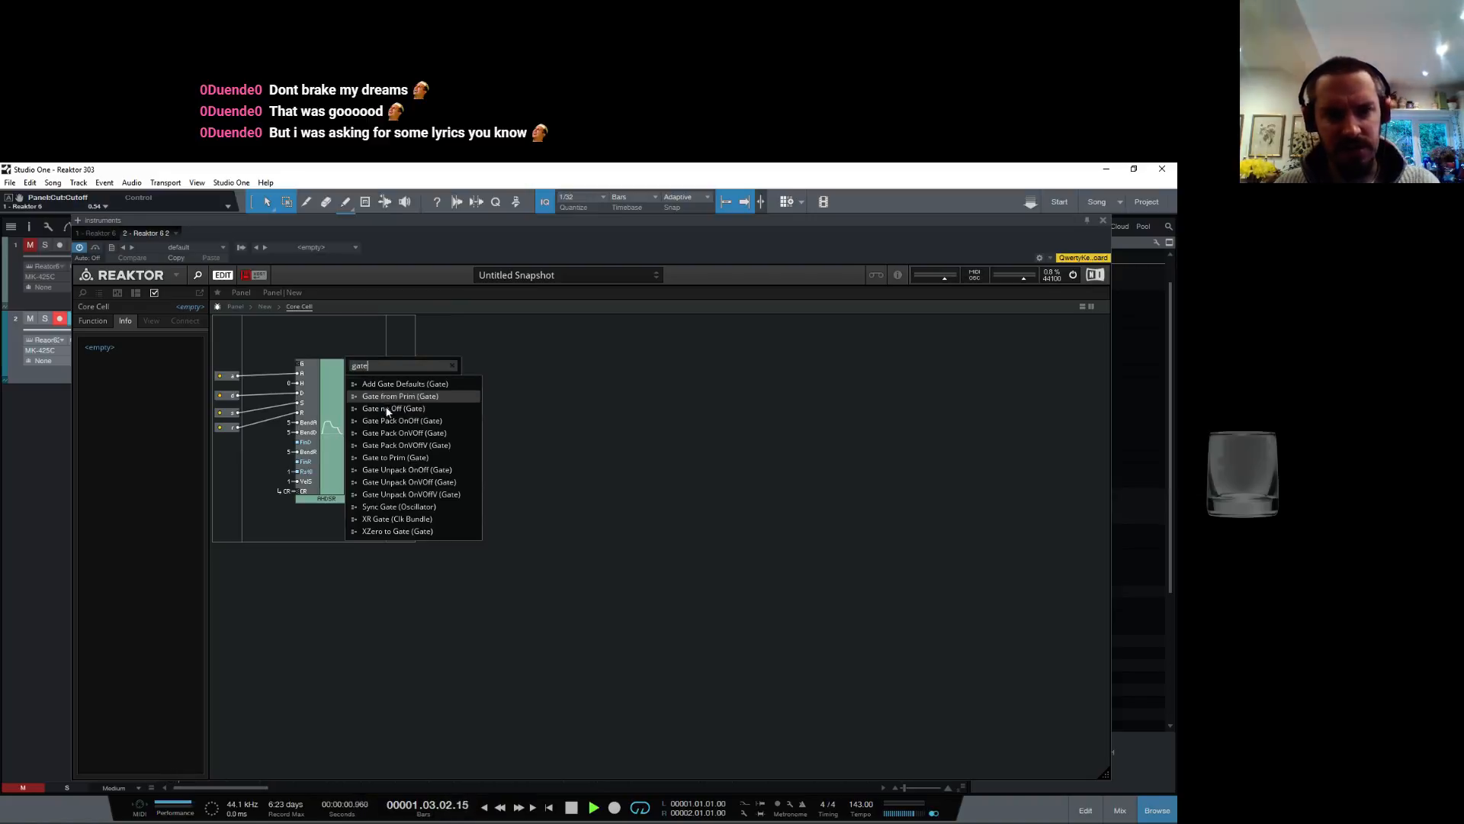
{"action": "left_click", "coordinate": [455, 468]}
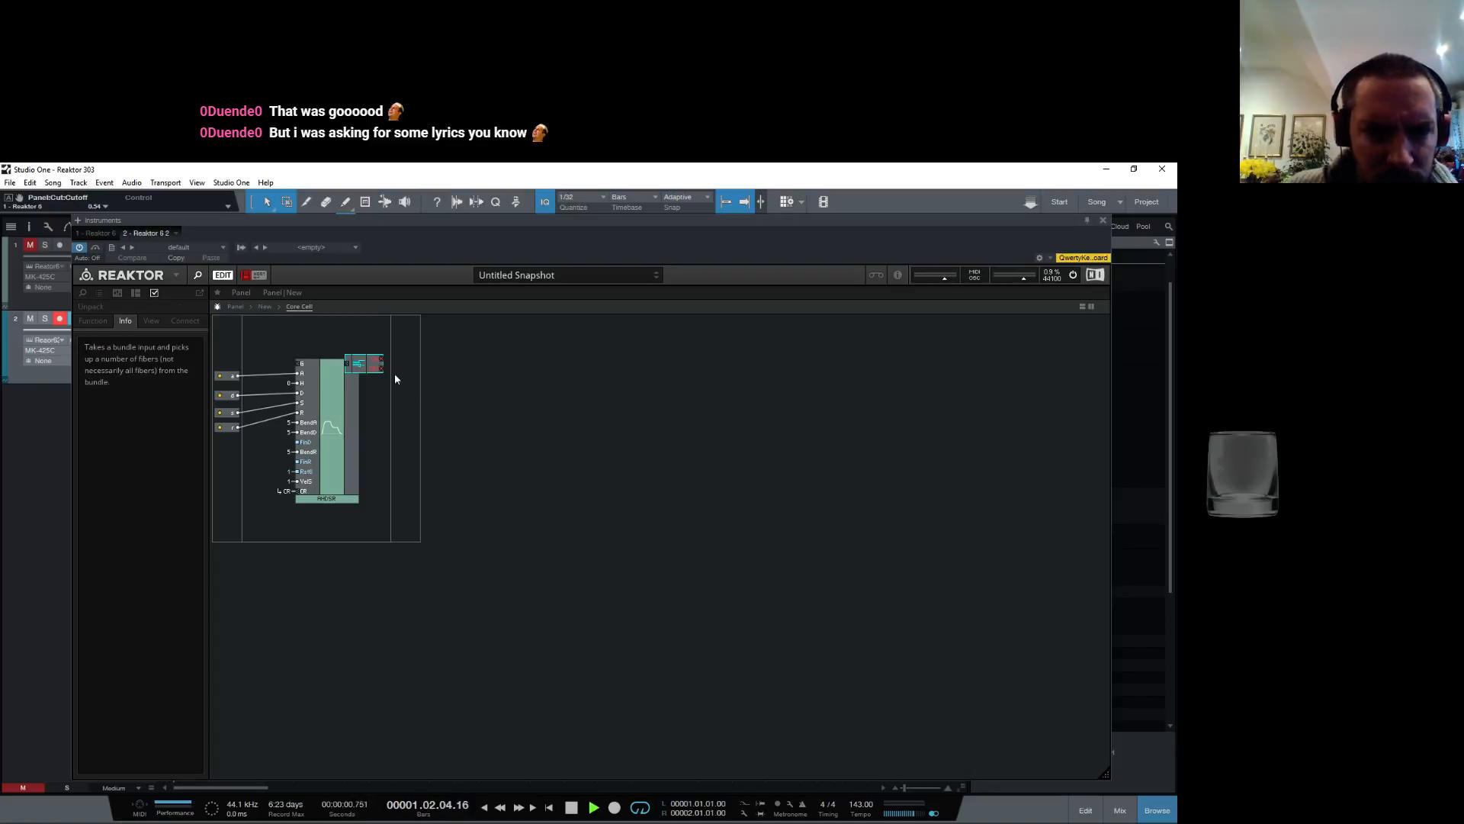
{"action": "right_click", "coordinate": [368, 374]}
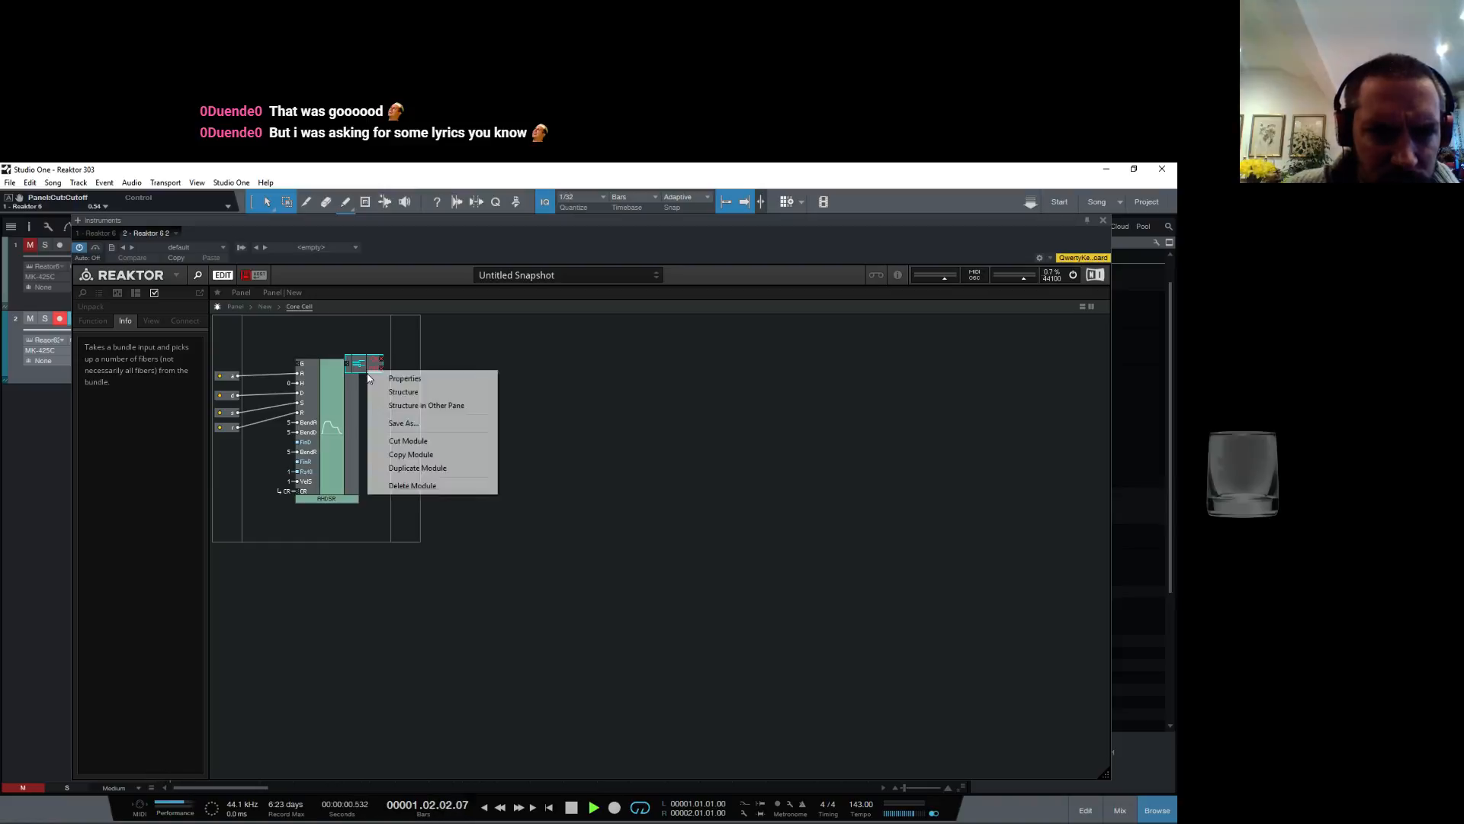
{"action": "left_click", "coordinate": [404, 485]}
Step: Try the XR Gate module from the Clk Bundle library, check its description, and delete it
{"action": "right_click", "coordinate": [331, 333]}
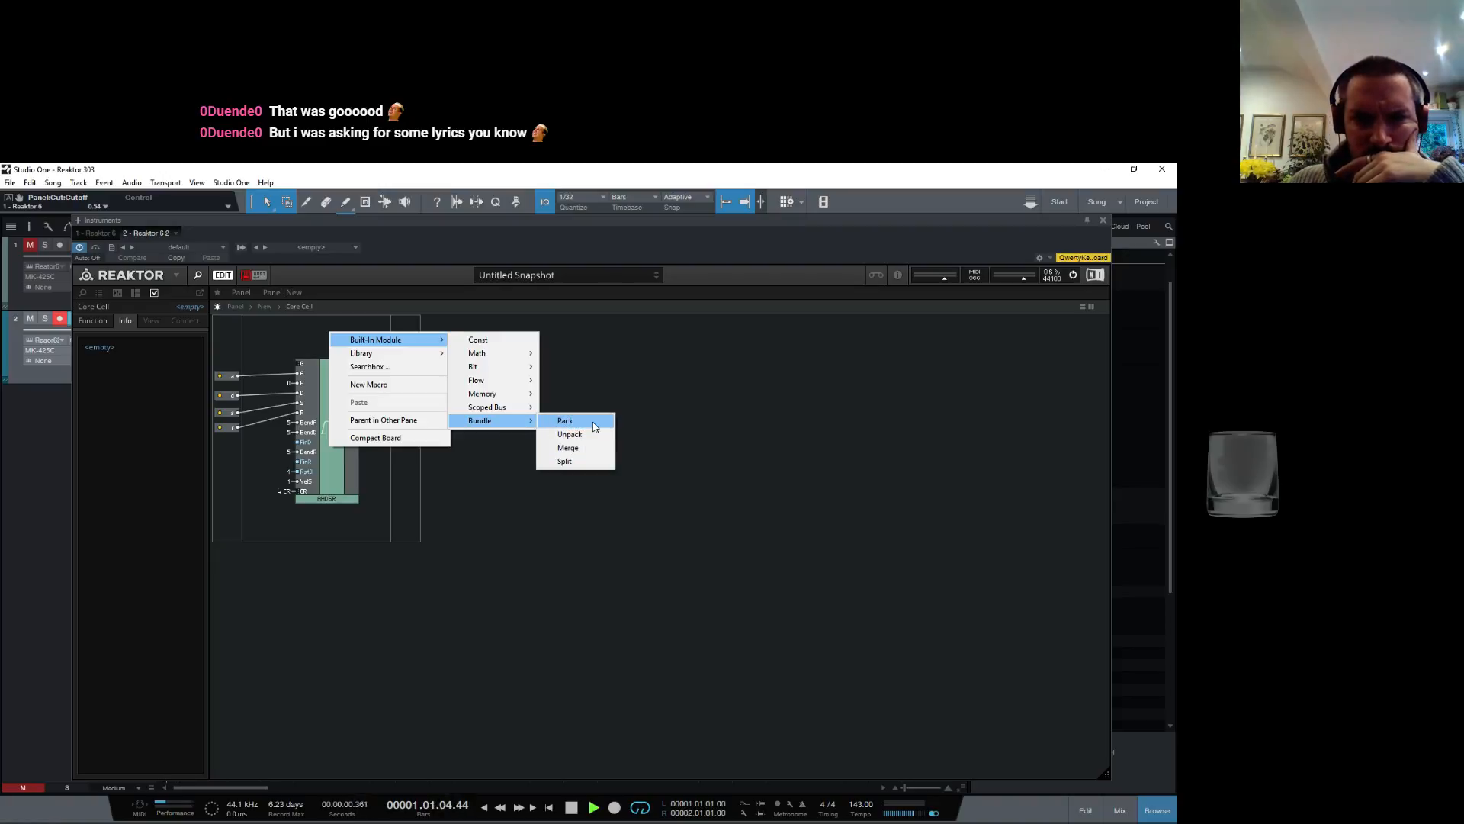
{"action": "mouse_move", "coordinate": [489, 384]}
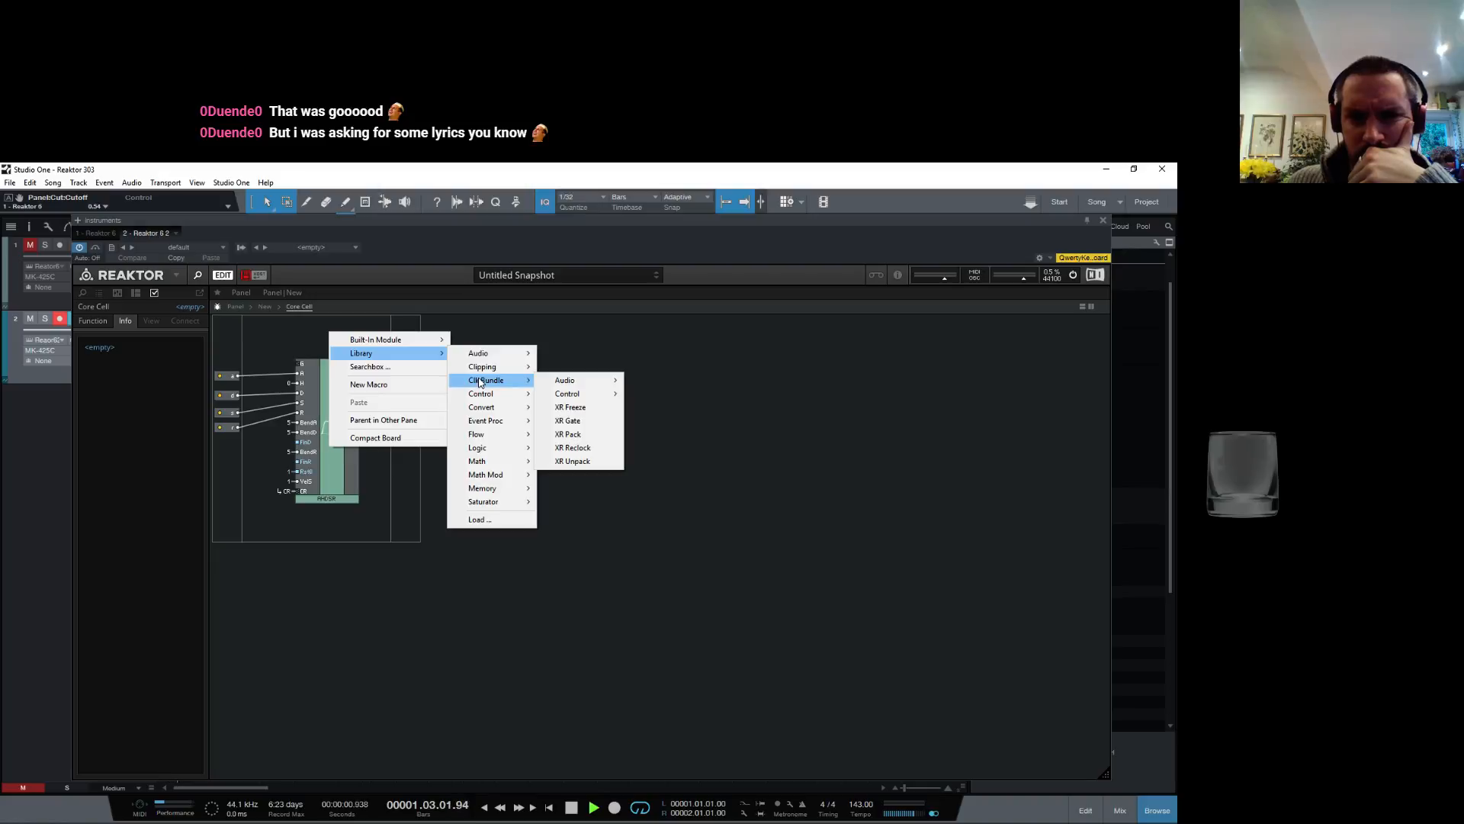
{"action": "left_click", "coordinate": [568, 420]}
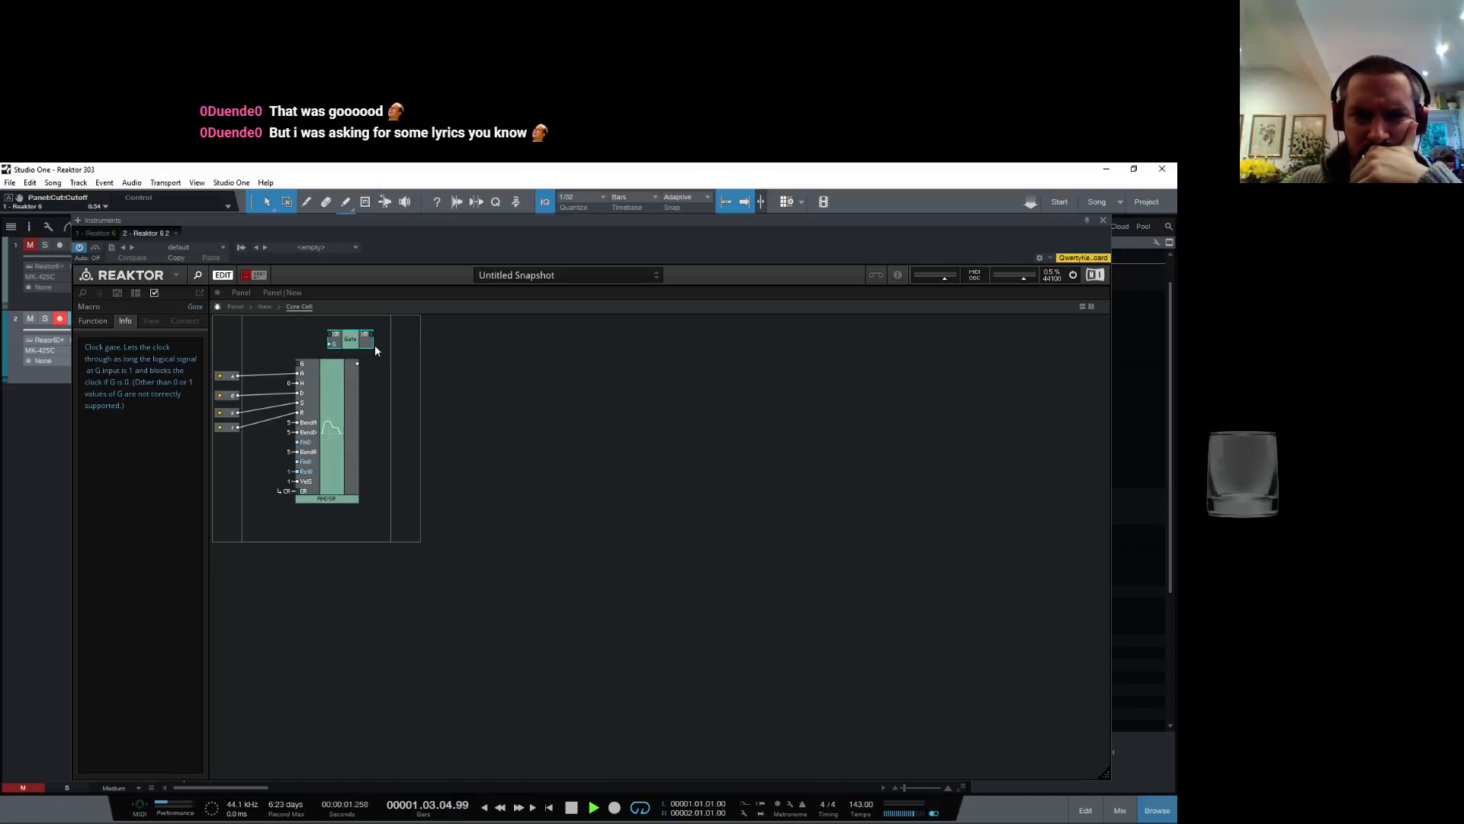
{"action": "left_click_drag", "start_coordinate": [355, 343], "coordinate": [282, 338]}
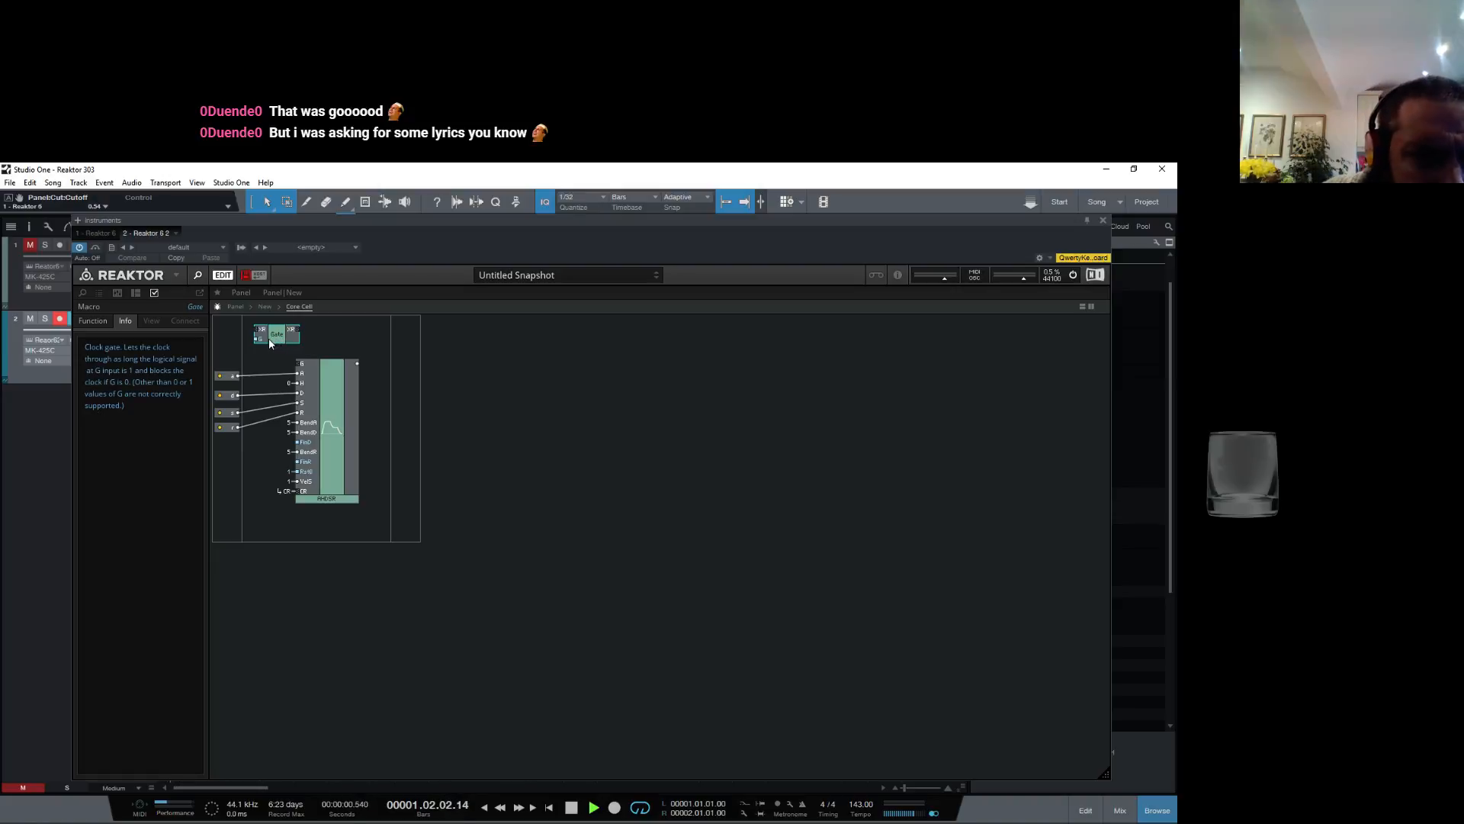
{"action": "left_click", "coordinate": [109, 322]}
{"action": "left_click", "coordinate": [125, 321]}
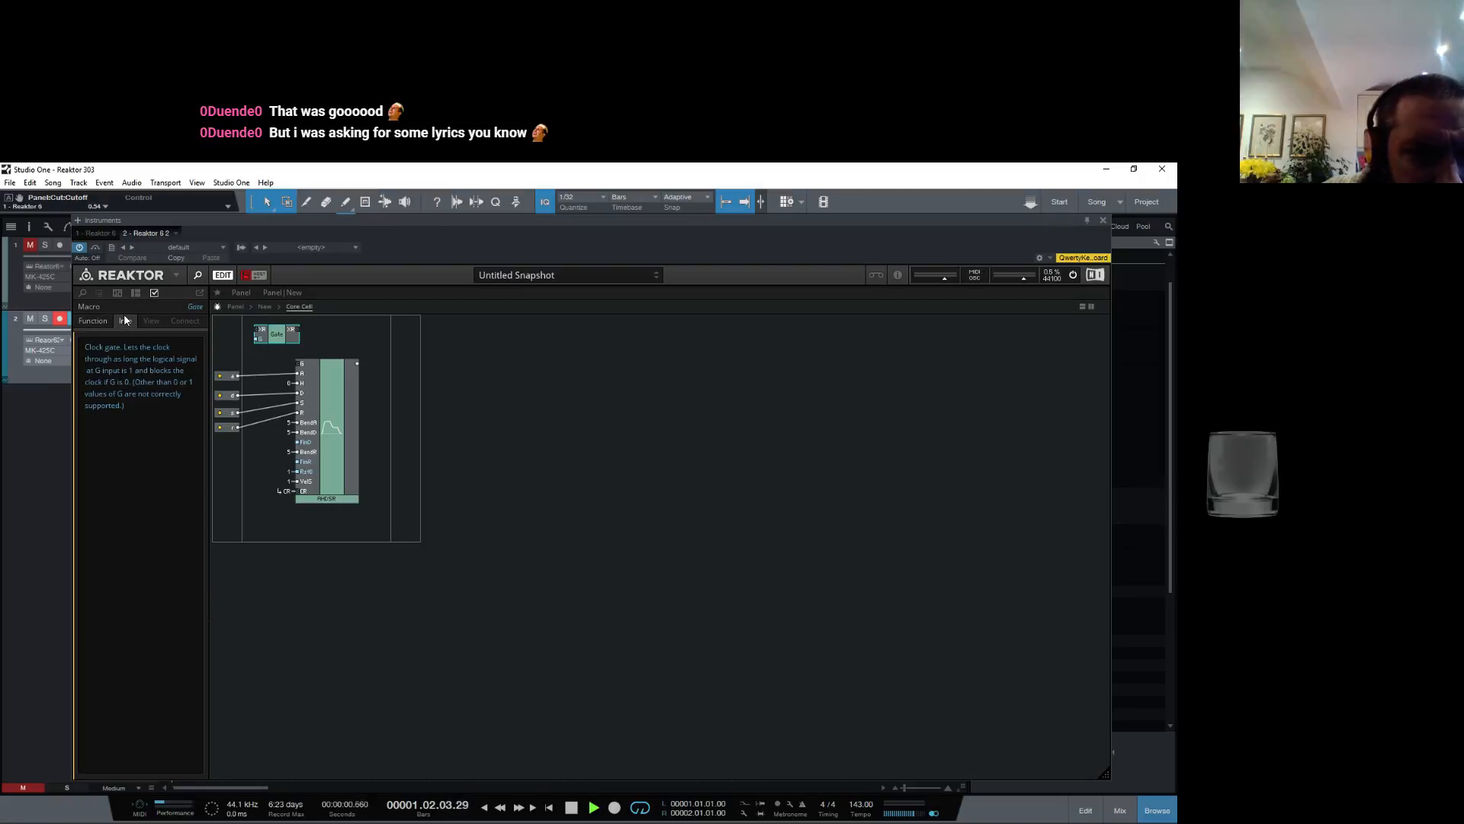
{"action": "right_click", "coordinate": [279, 342]}
{"action": "left_click", "coordinate": [315, 454]}
{"action": "right_click", "coordinate": [320, 350]}
{"action": "mouse_move", "coordinate": [363, 354]}
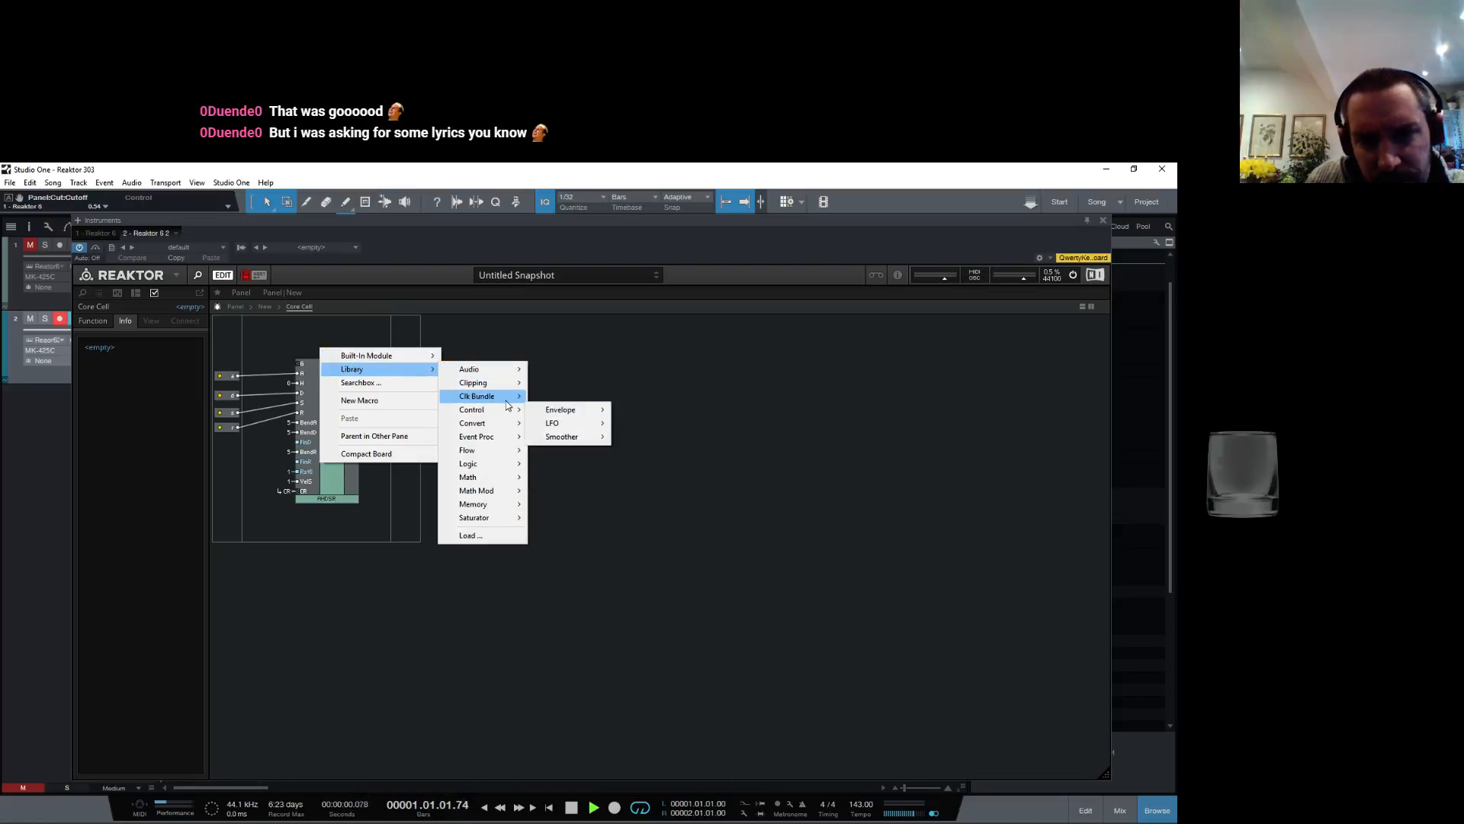
{"action": "mouse_move", "coordinate": [566, 411]}
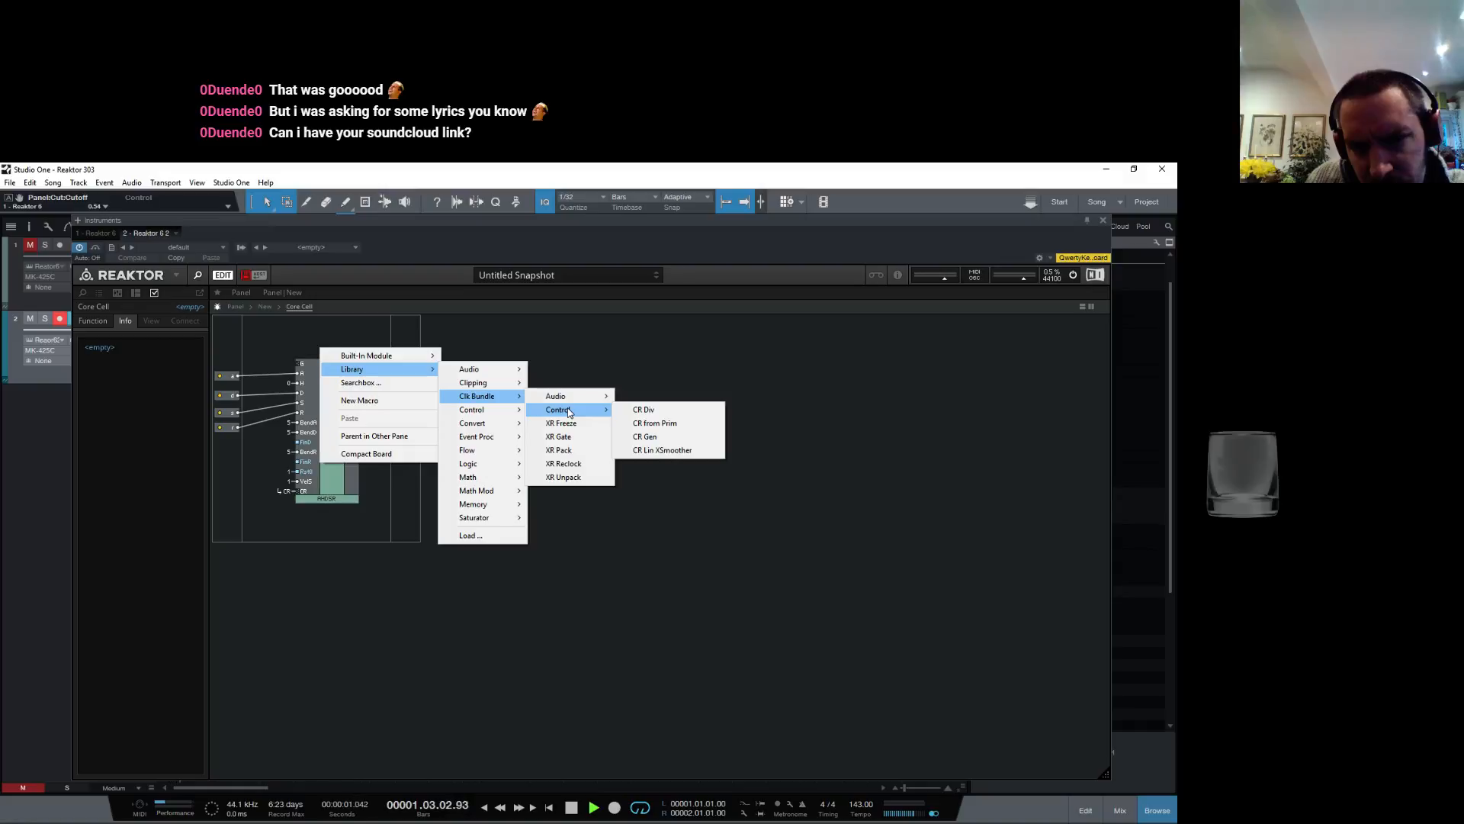
{"action": "left_click", "coordinate": [331, 328]}
{"action": "right_click", "coordinate": [300, 326]}
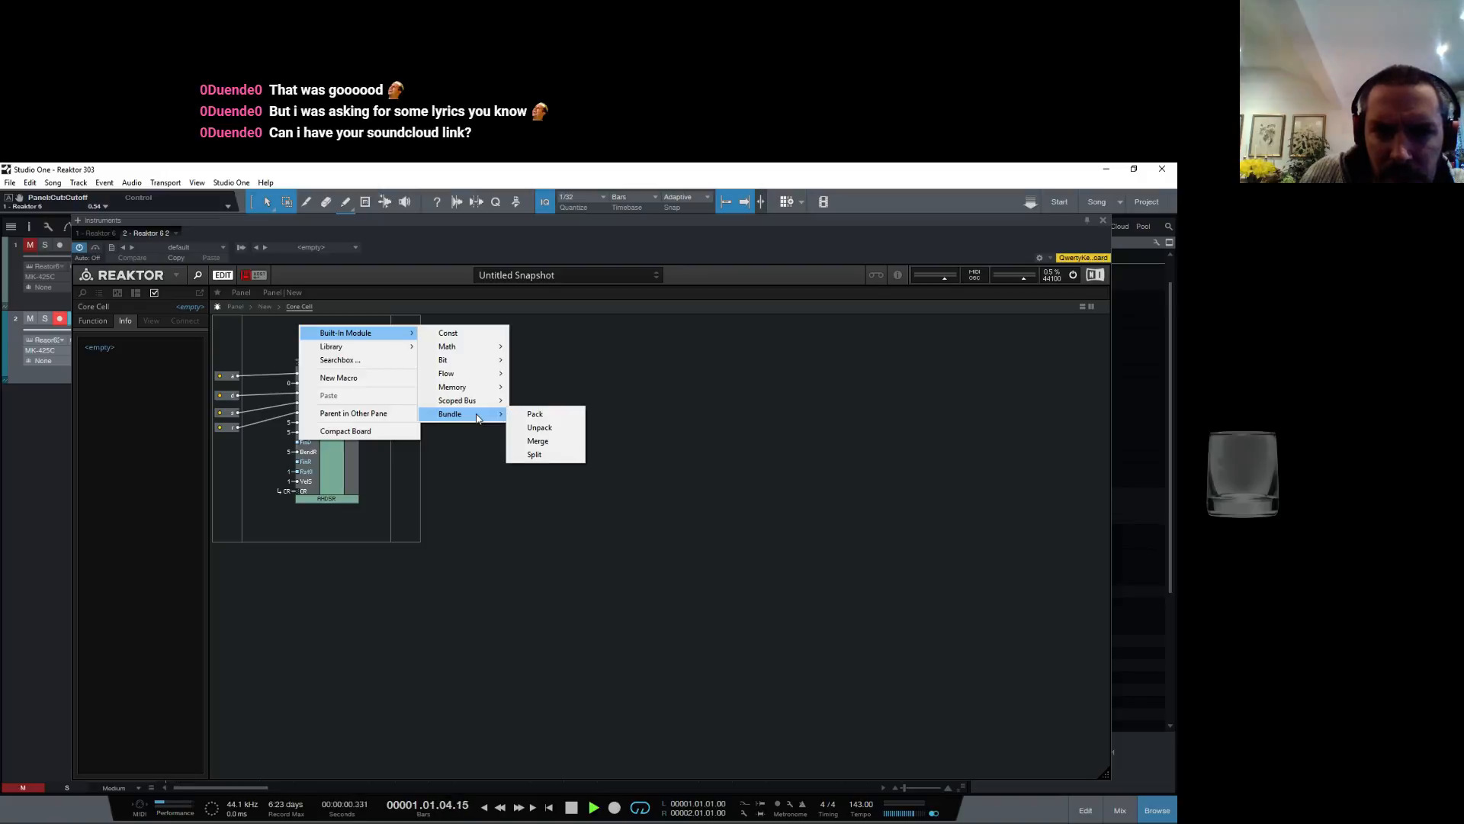
{"action": "left_click", "coordinate": [453, 536]}
Step: Leave the envelope core cell and return to the ensemble's top-level structure
{"action": "double_click", "coordinate": [359, 583]}
{"action": "right_click", "coordinate": [637, 383]}
{"action": "mouse_move", "coordinate": [666, 393]}
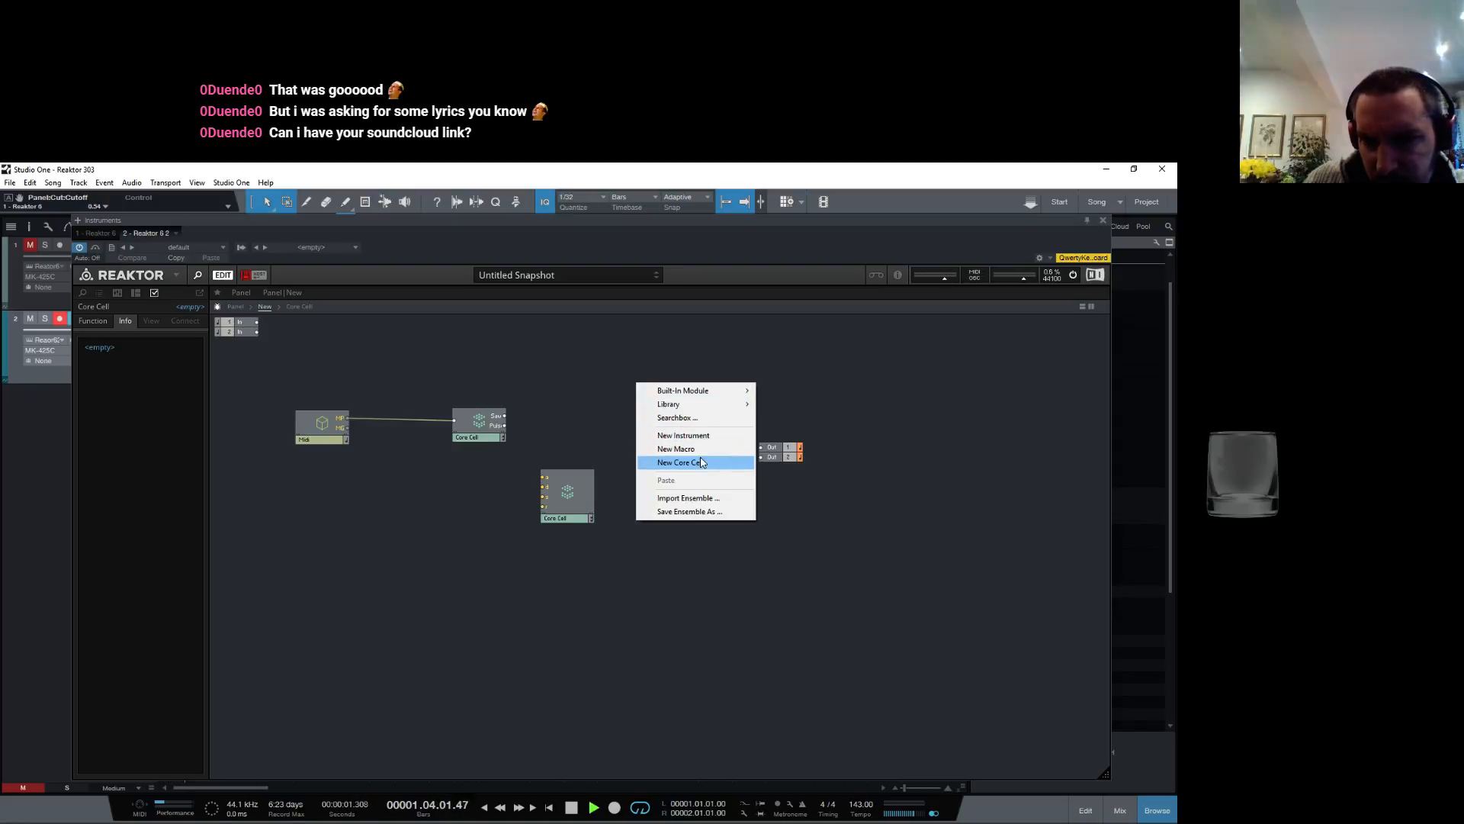
{"action": "left_click", "coordinate": [568, 425]}
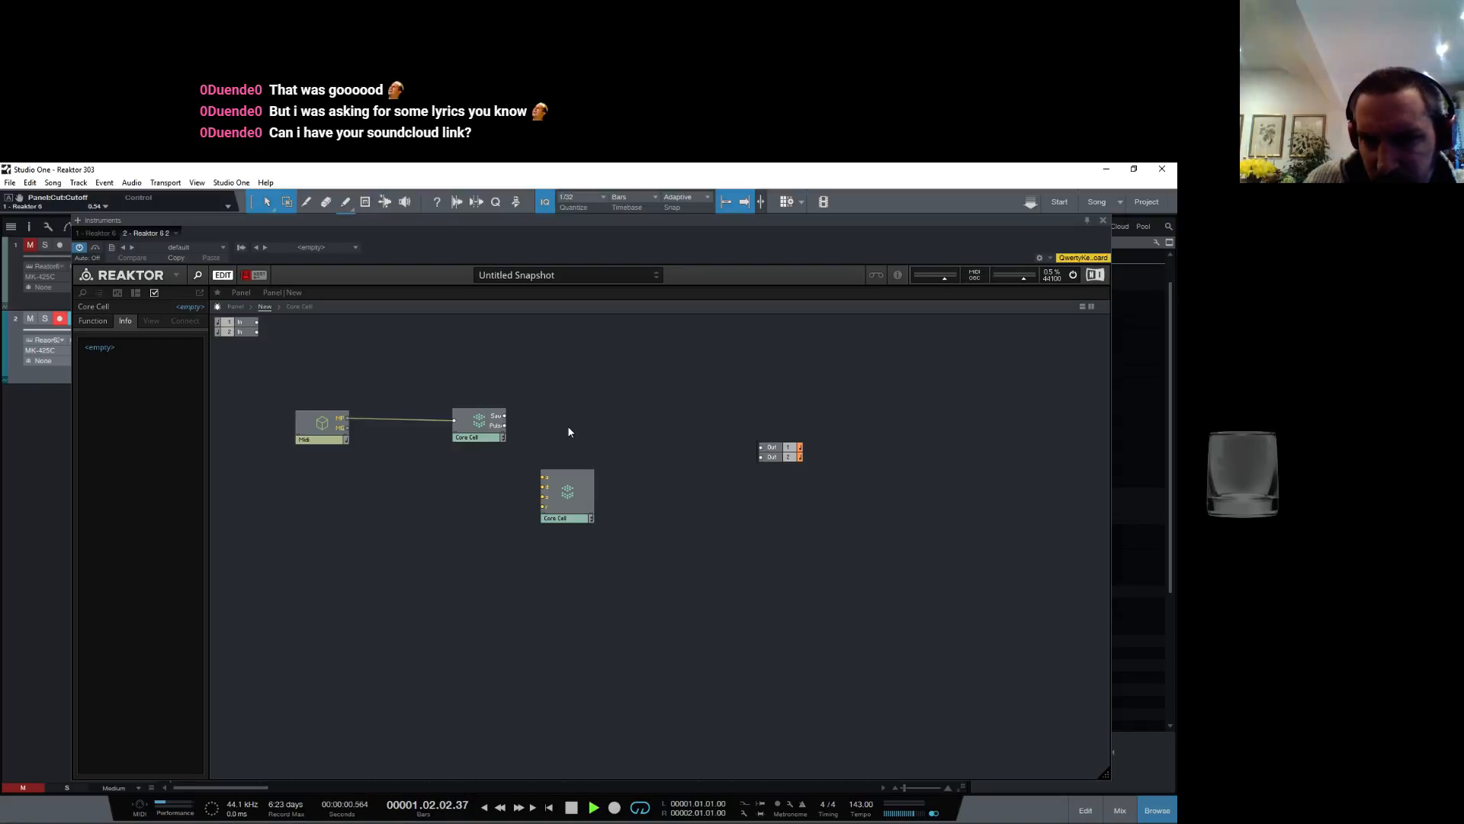
Step: Examine the ensemble's properties, the core library's Control envelope modules and the Reaktor Factory Library folders for a usable envelope
{"action": "left_click", "coordinate": [90, 320]}
{"action": "left_click", "coordinate": [126, 321]}
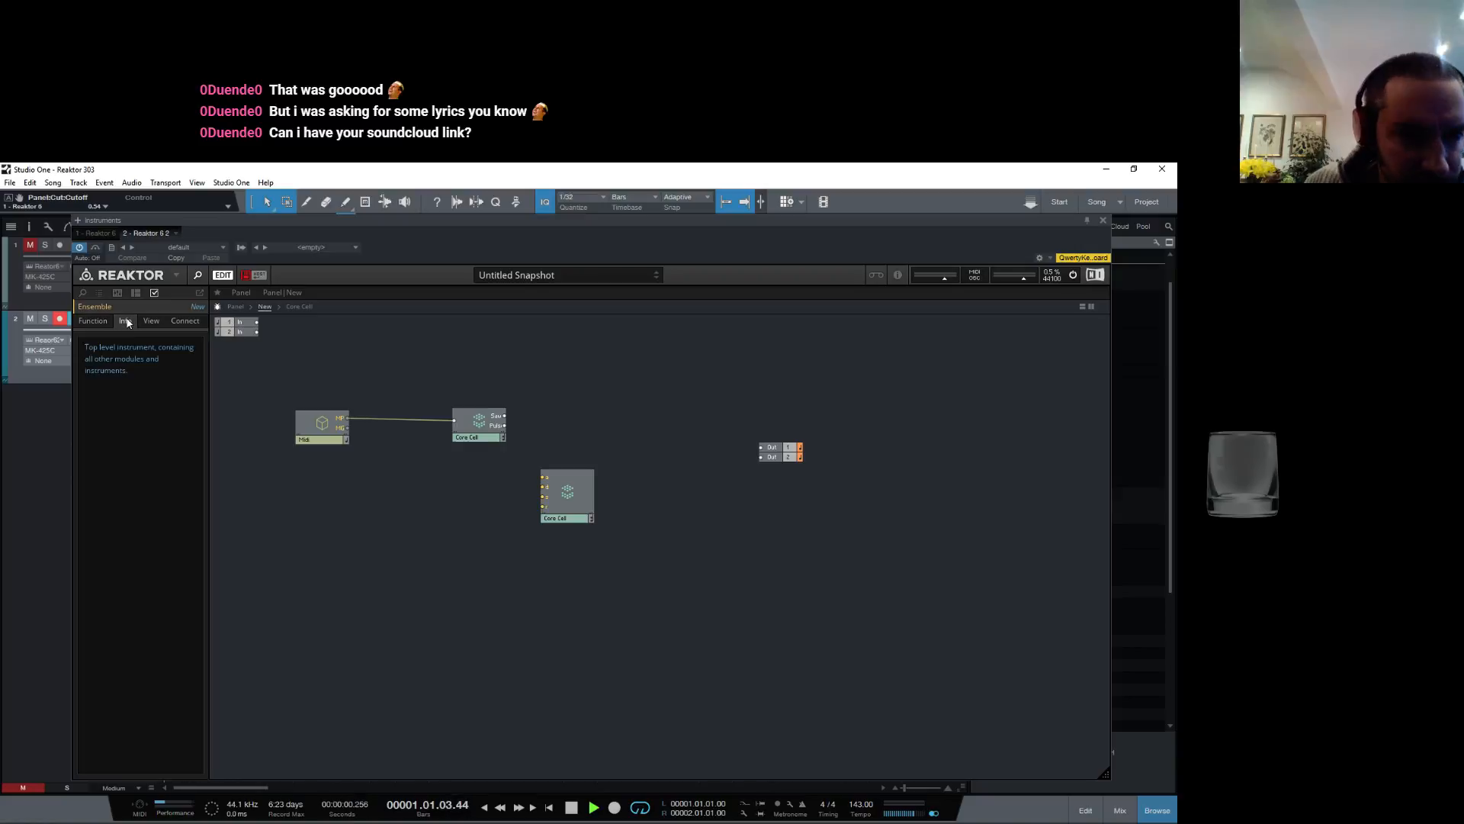
{"action": "left_click", "coordinate": [150, 321]}
{"action": "left_click", "coordinate": [84, 292]}
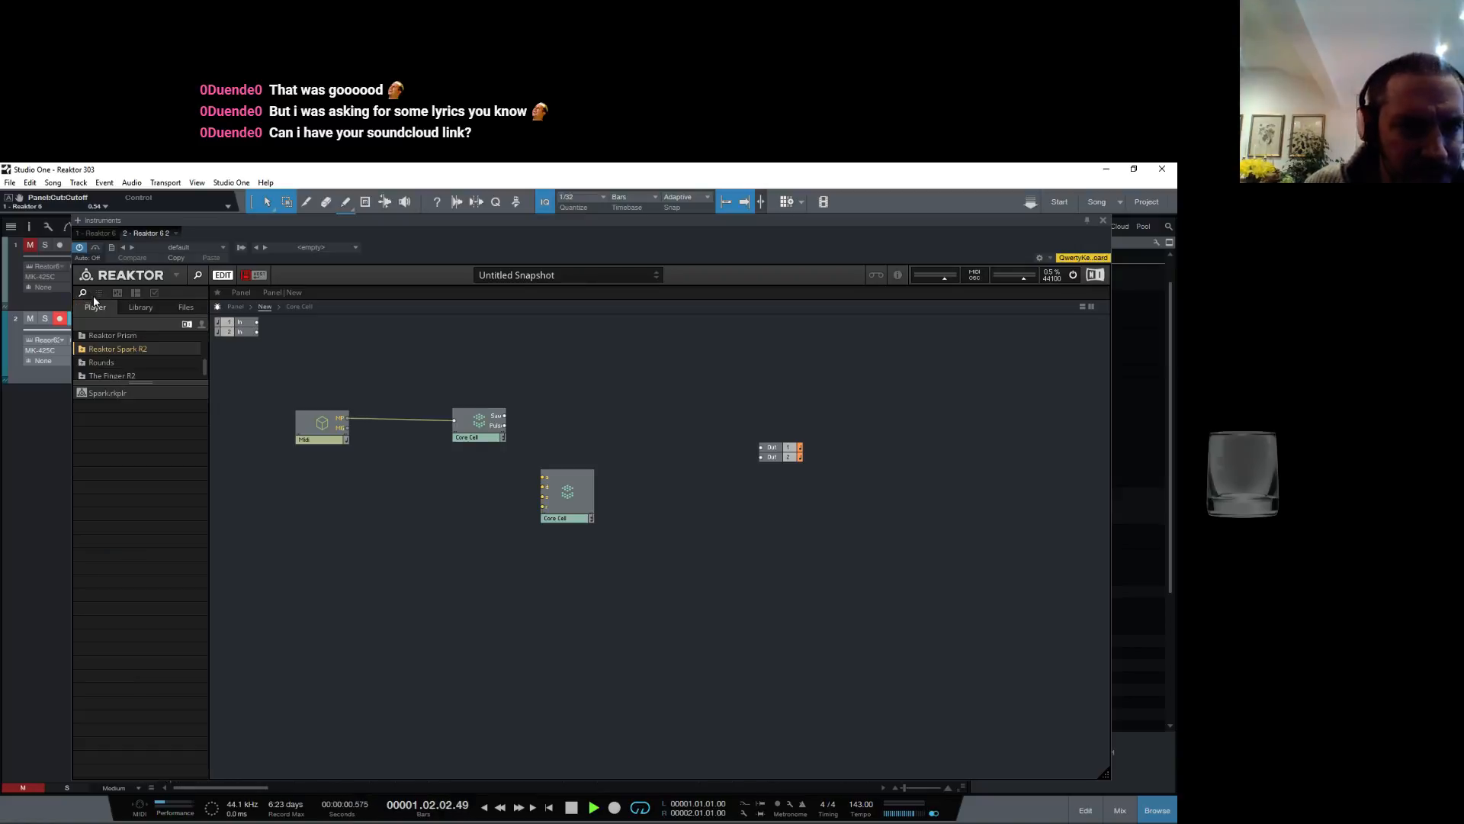
{"action": "left_click_drag", "start_coordinate": [140, 384], "coordinate": [128, 639]}
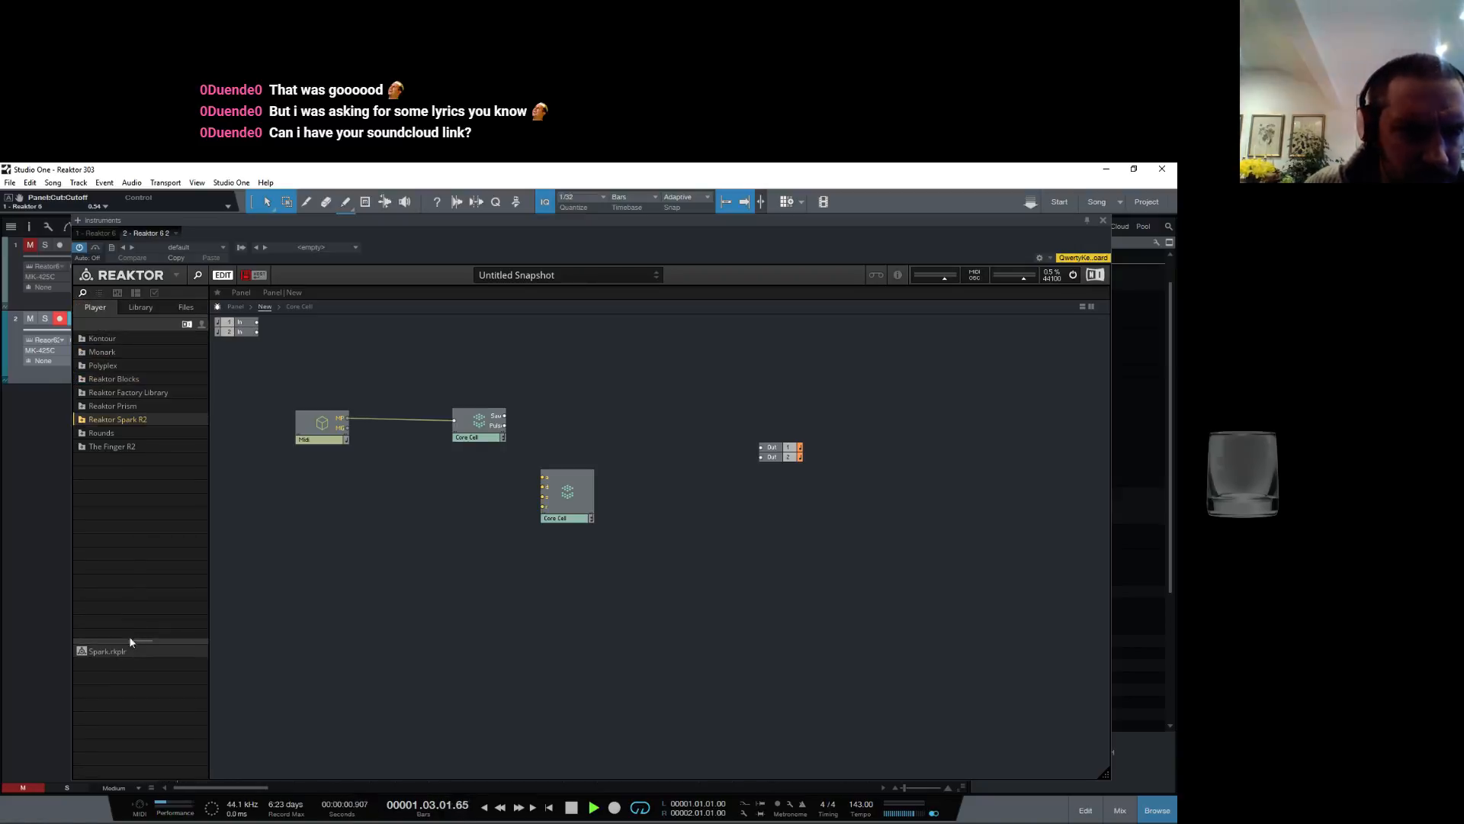
{"action": "left_click", "coordinate": [138, 308]}
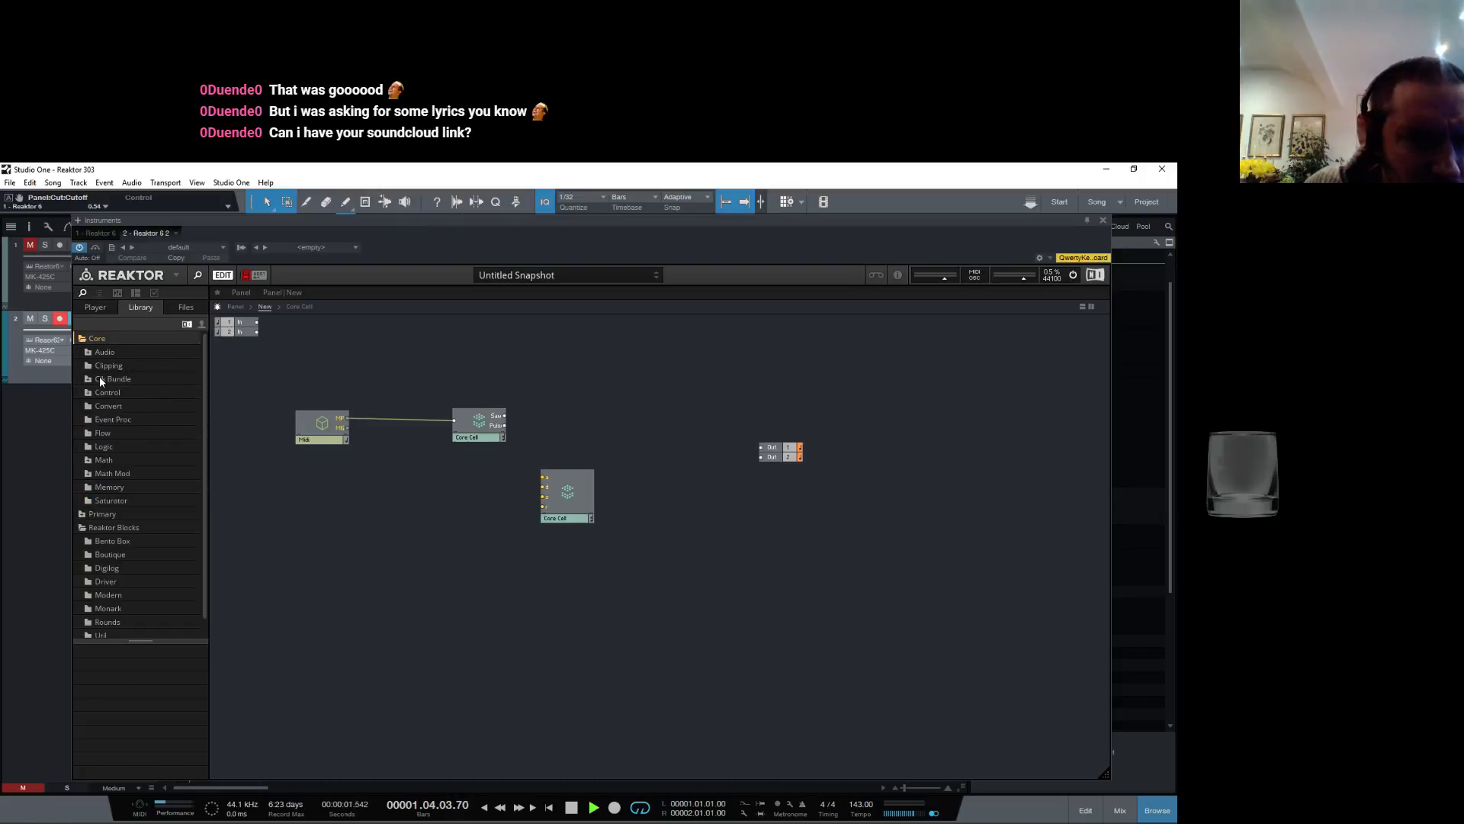
{"action": "left_click", "coordinate": [88, 393]}
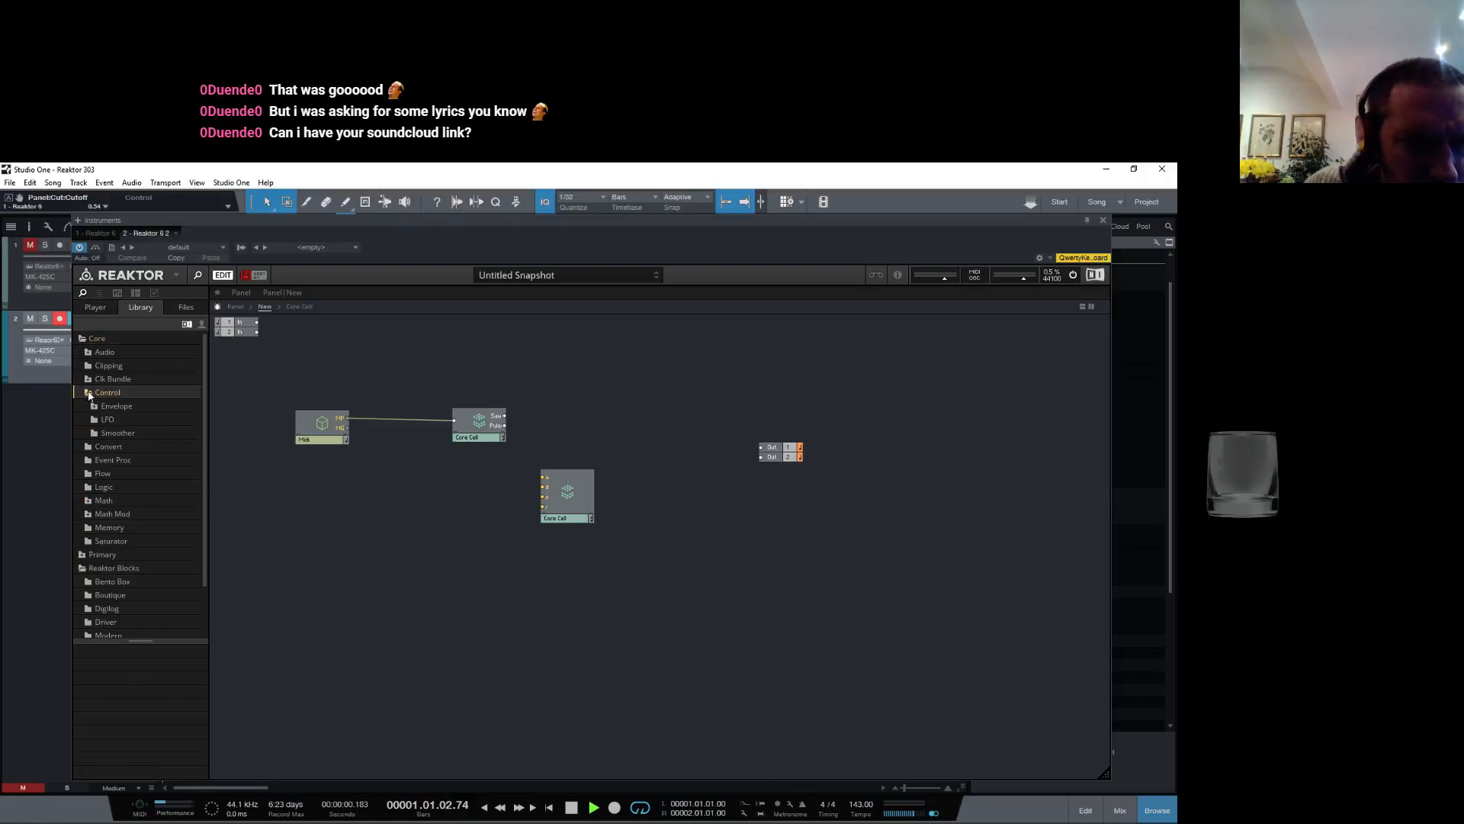
{"action": "left_click", "coordinate": [94, 407]}
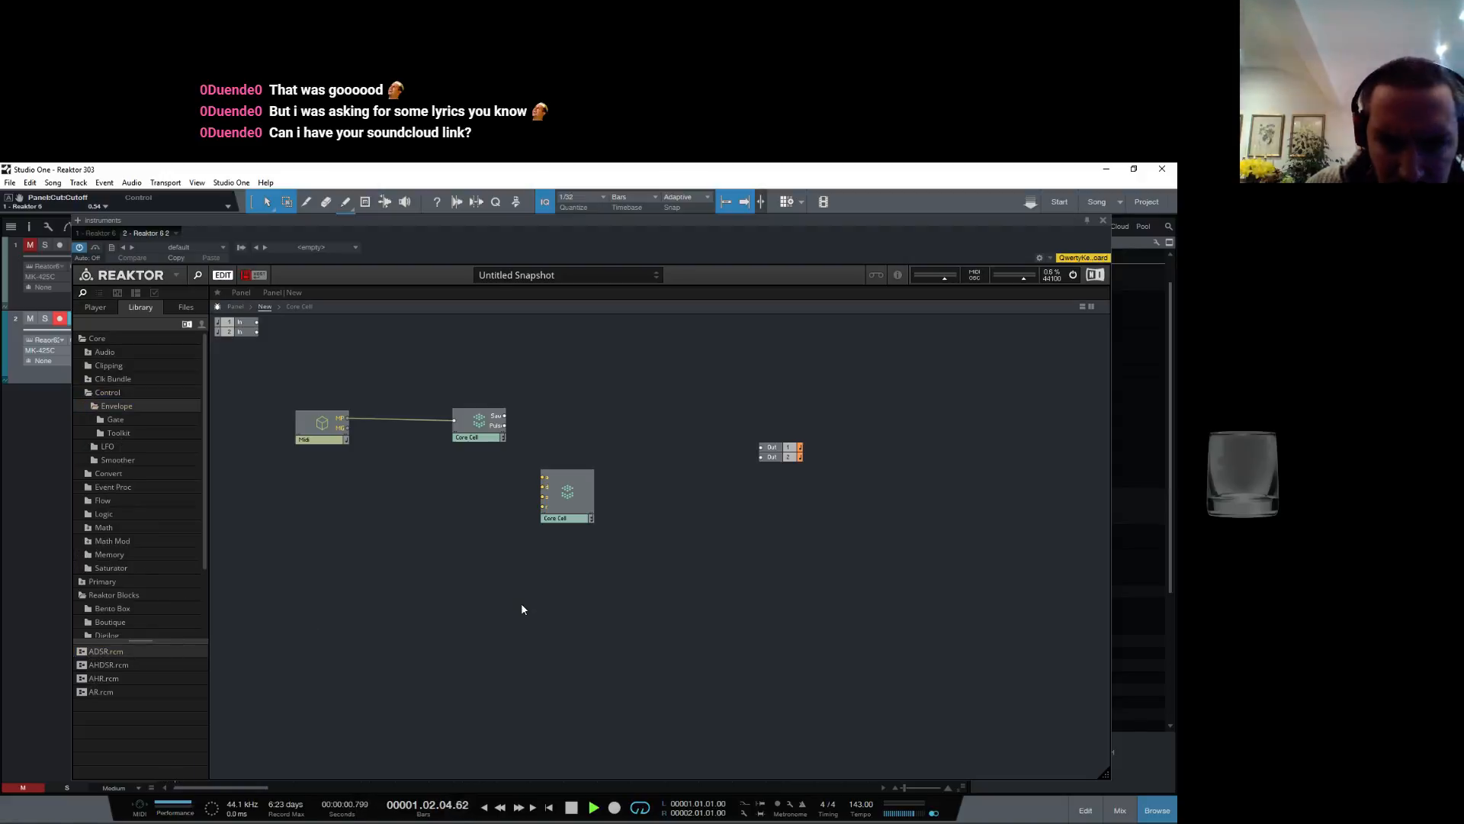
{"action": "left_click", "coordinate": [96, 306]}
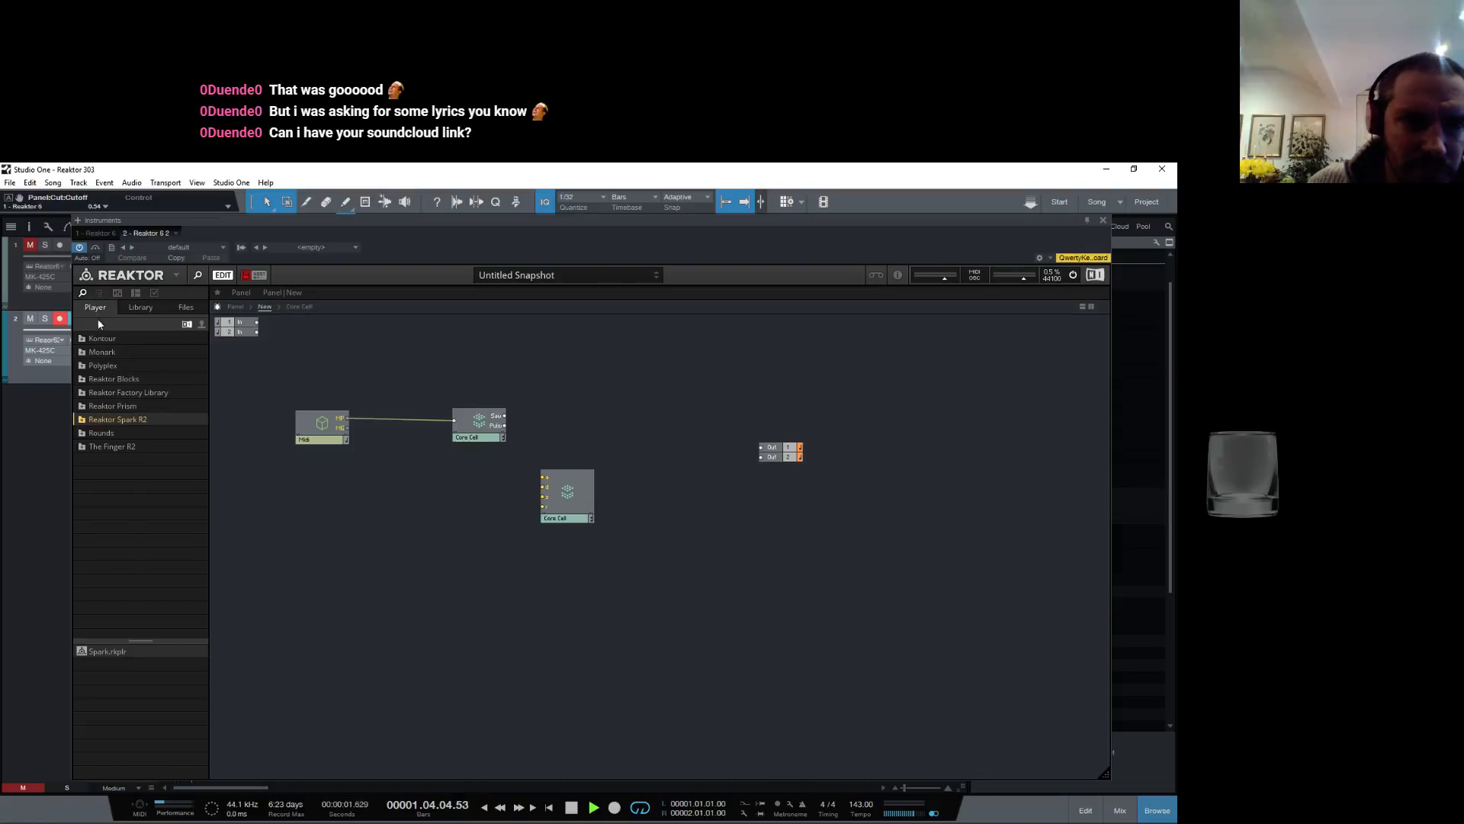
{"action": "left_click", "coordinate": [84, 394]}
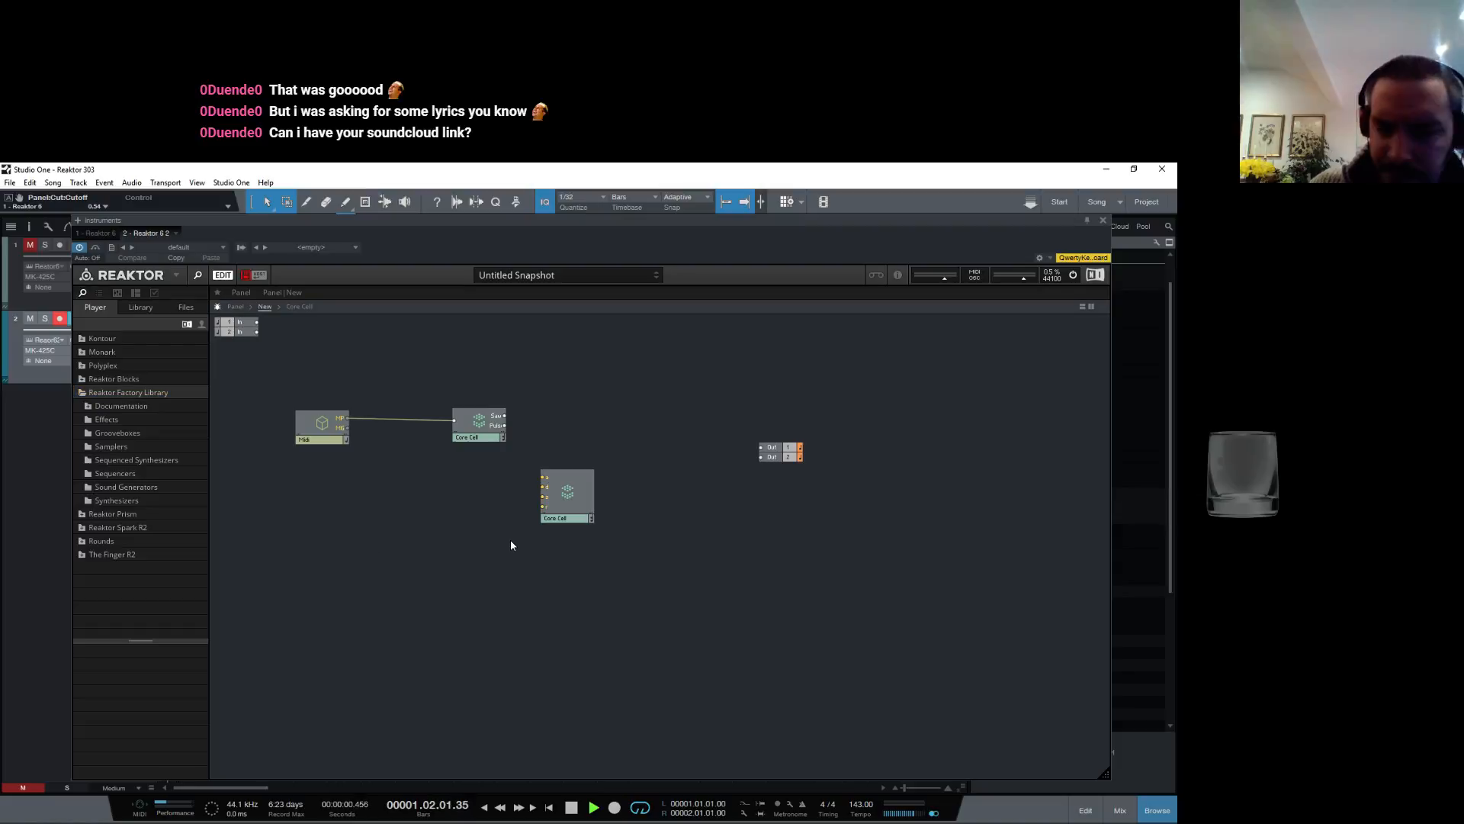
Step: Add the AHDSR macro from the library's 04 - LFO, Envelope category below the two core cells
{"action": "right_click", "coordinate": [448, 524]}
{"action": "mouse_move", "coordinate": [500, 543]}
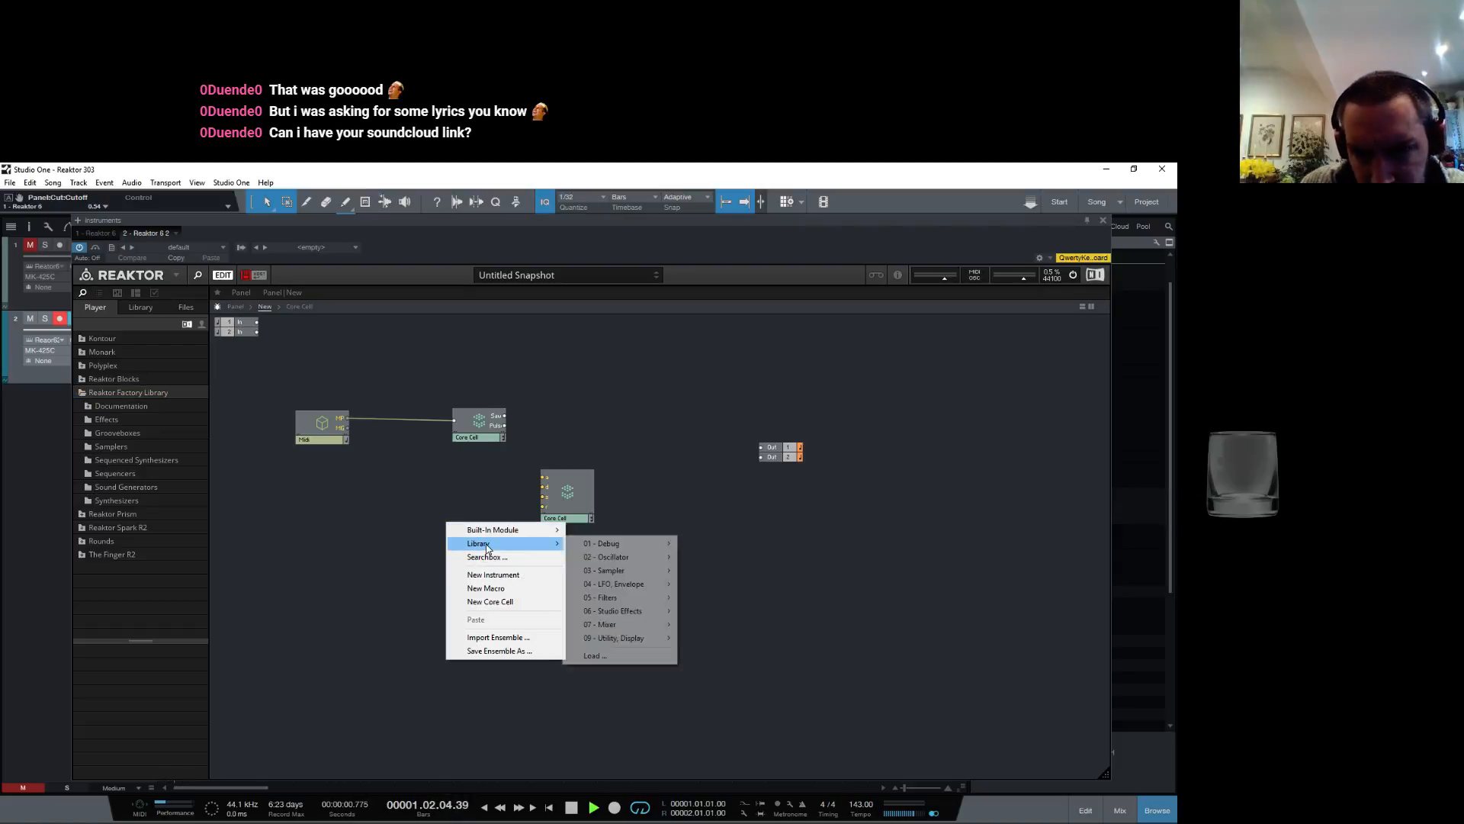
{"action": "mouse_move", "coordinate": [643, 614]}
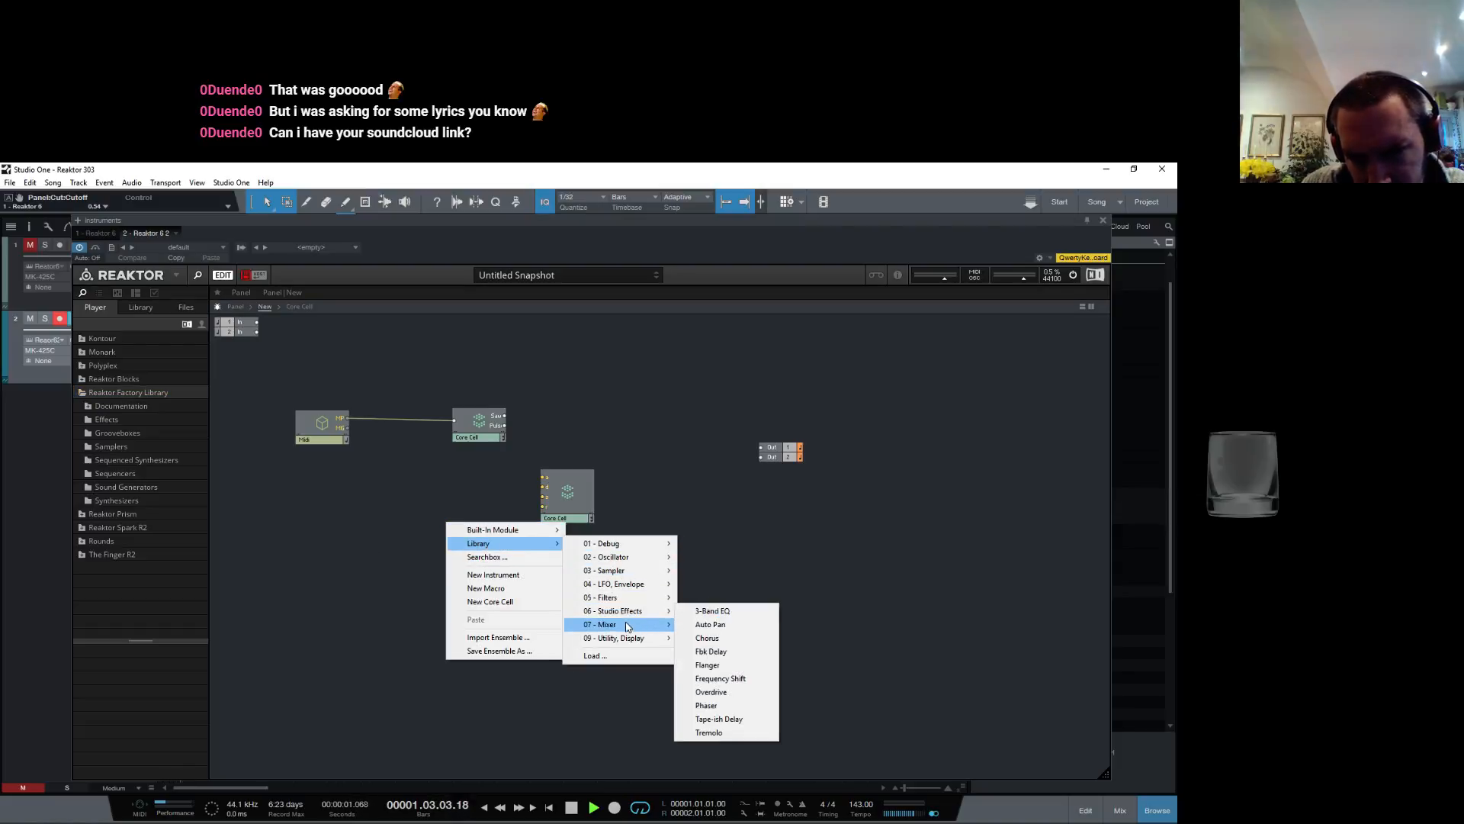
{"action": "mouse_move", "coordinate": [638, 588]}
{"action": "left_click", "coordinate": [707, 584]}
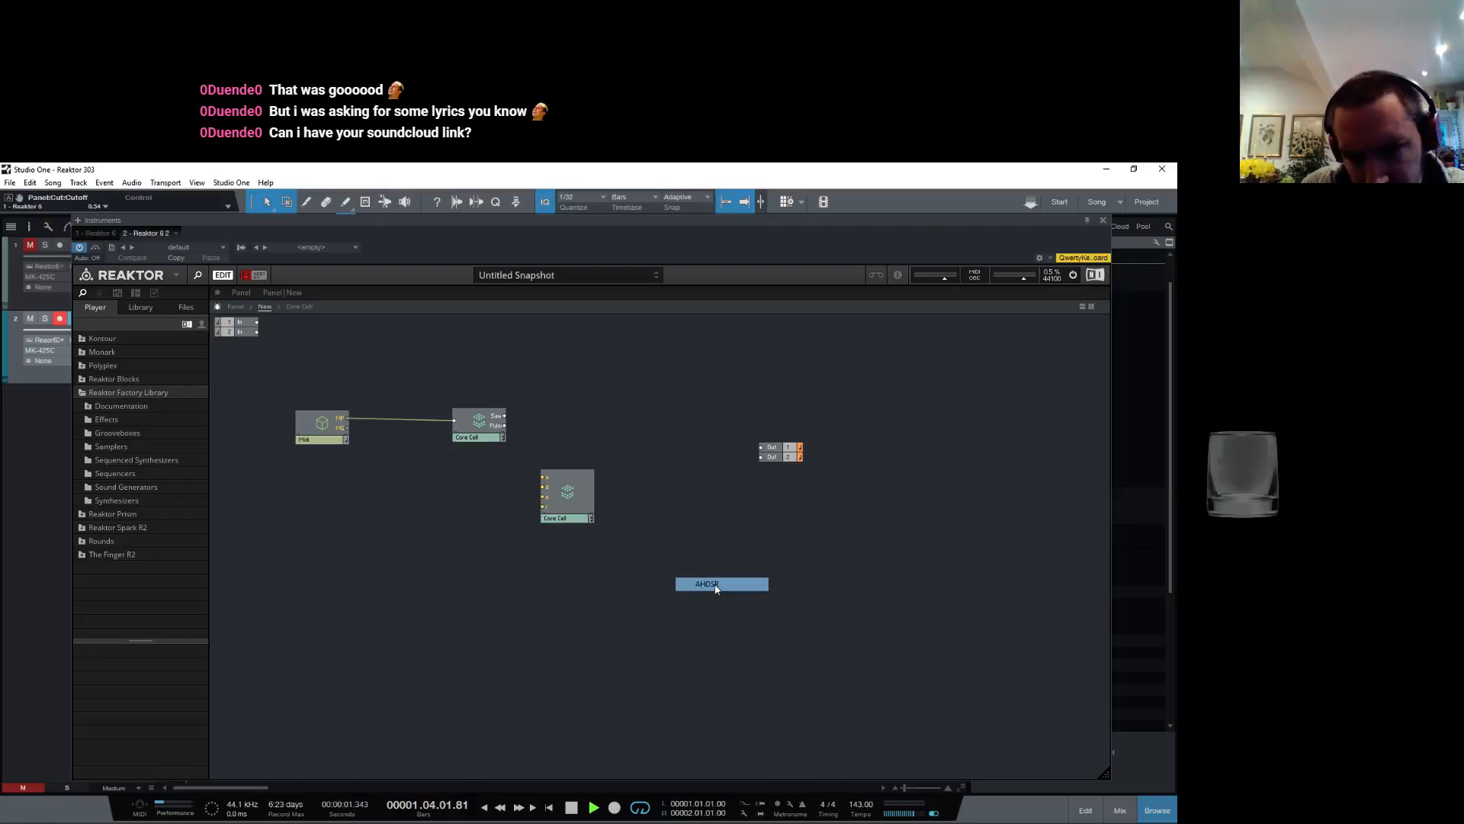
Step: Inspect the internal structure of the AHDSR macro and return to the parent structure
{"action": "double_click", "coordinate": [473, 553]}
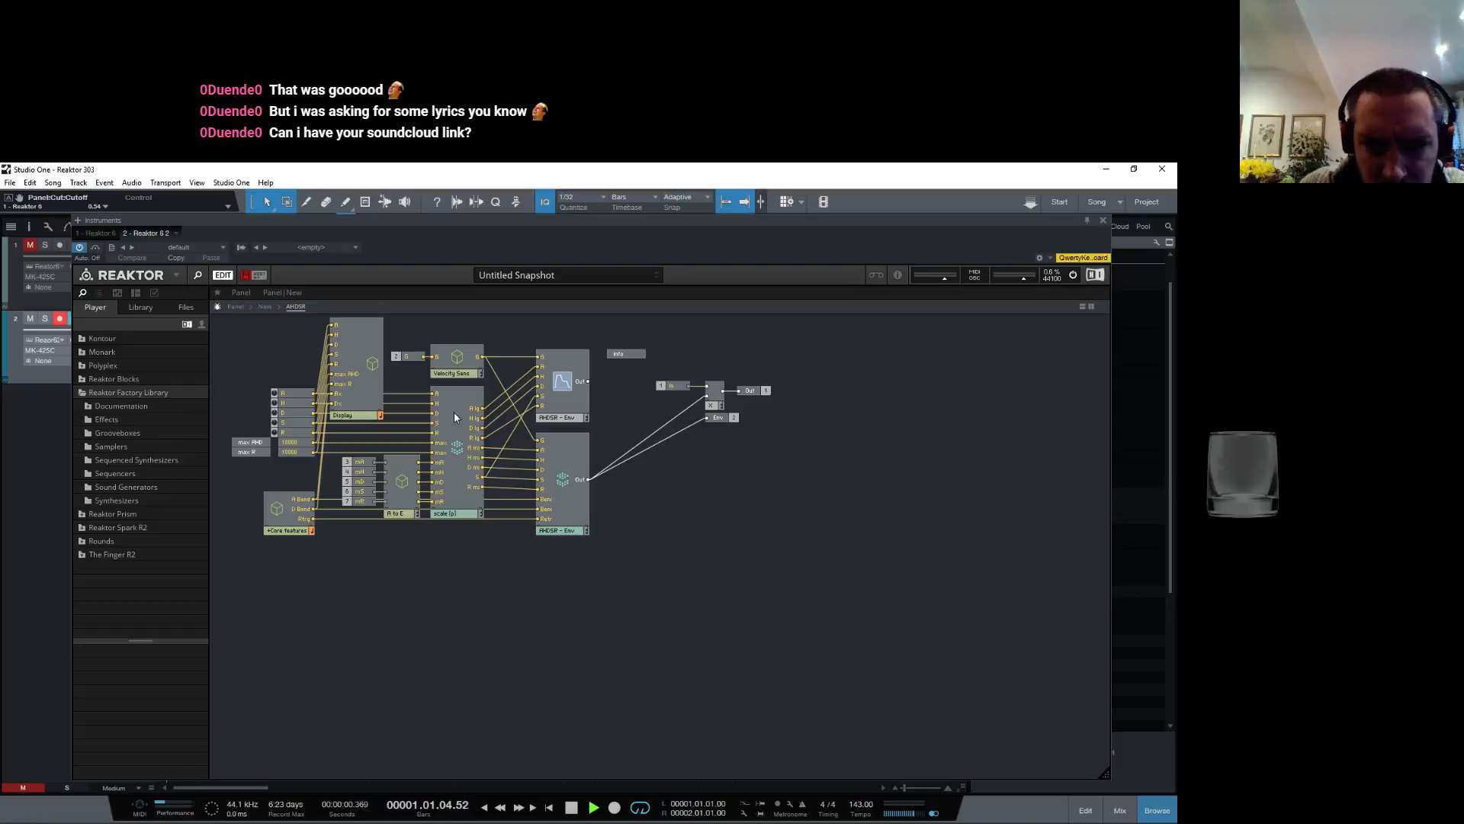
{"action": "left_click", "coordinate": [560, 510]}
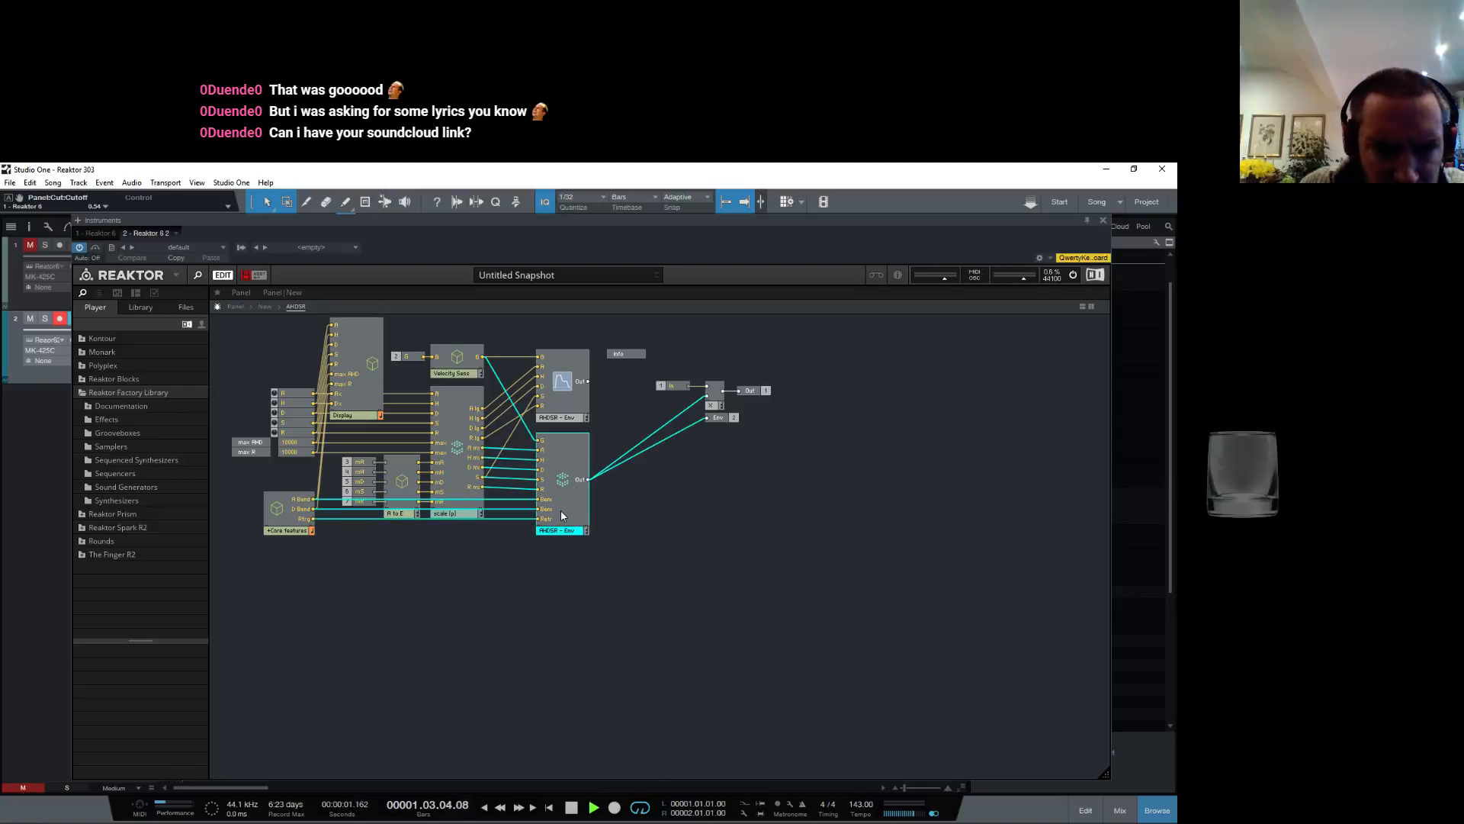
{"action": "double_click", "coordinate": [380, 571]}
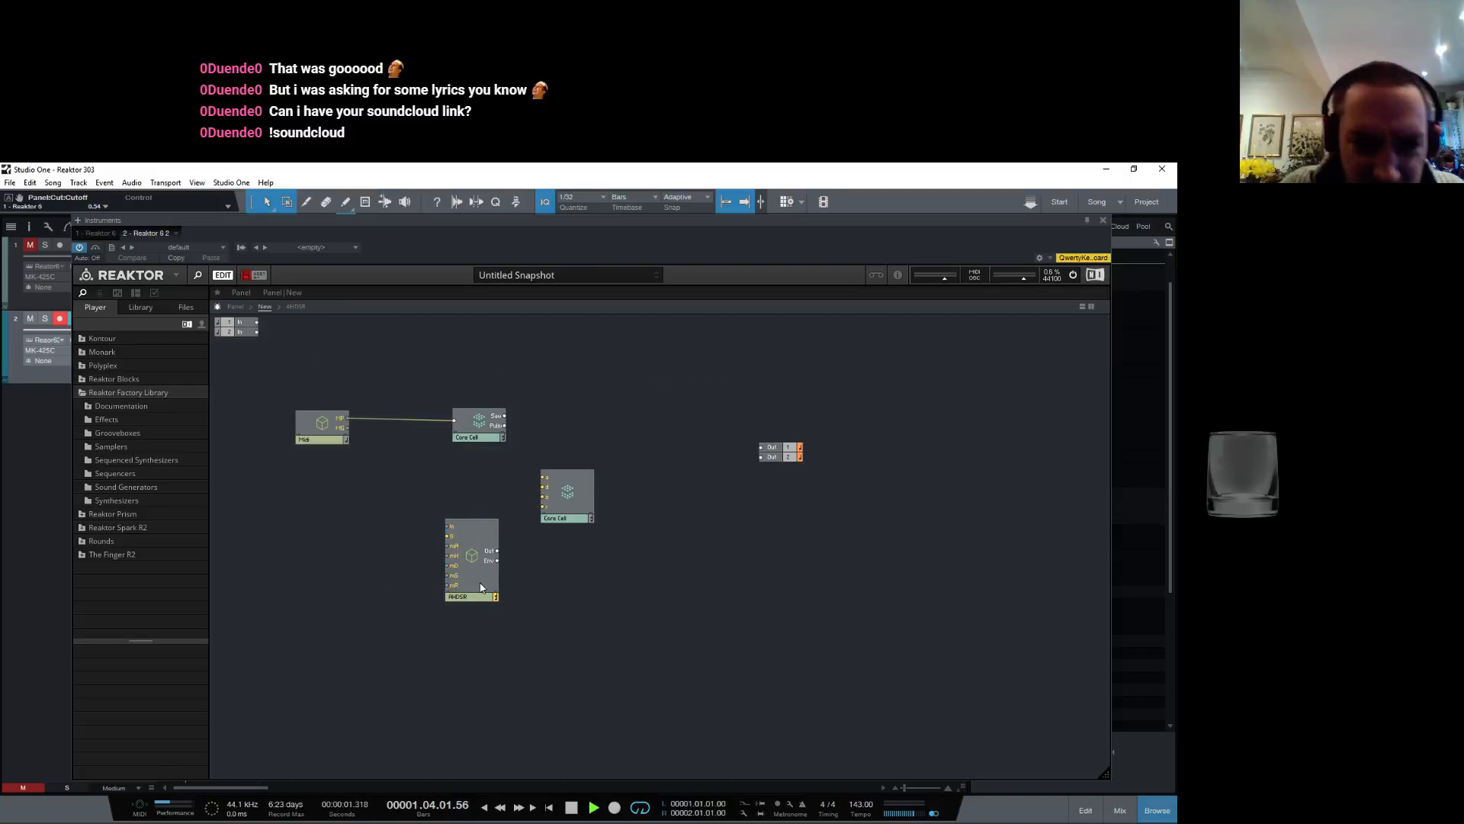
Step: Read the AHDSR macro's description and examine how the gate and envelope inputs are wired inside its AHDSR - Env core cell
{"action": "left_click_drag", "start_coordinate": [473, 582], "coordinate": [470, 580]}
{"action": "left_click", "coordinate": [140, 307]}
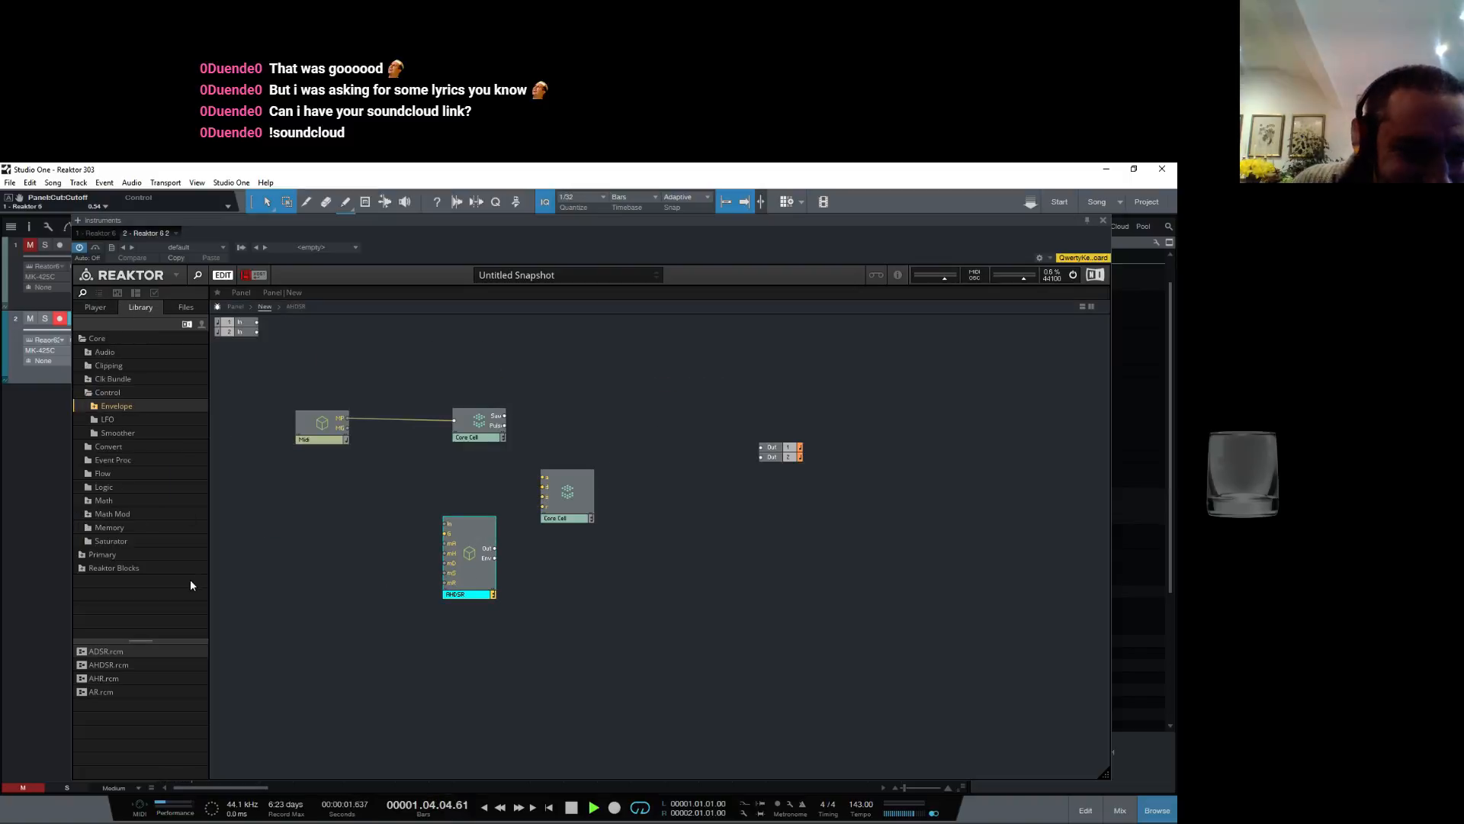
{"action": "left_click", "coordinate": [154, 292]}
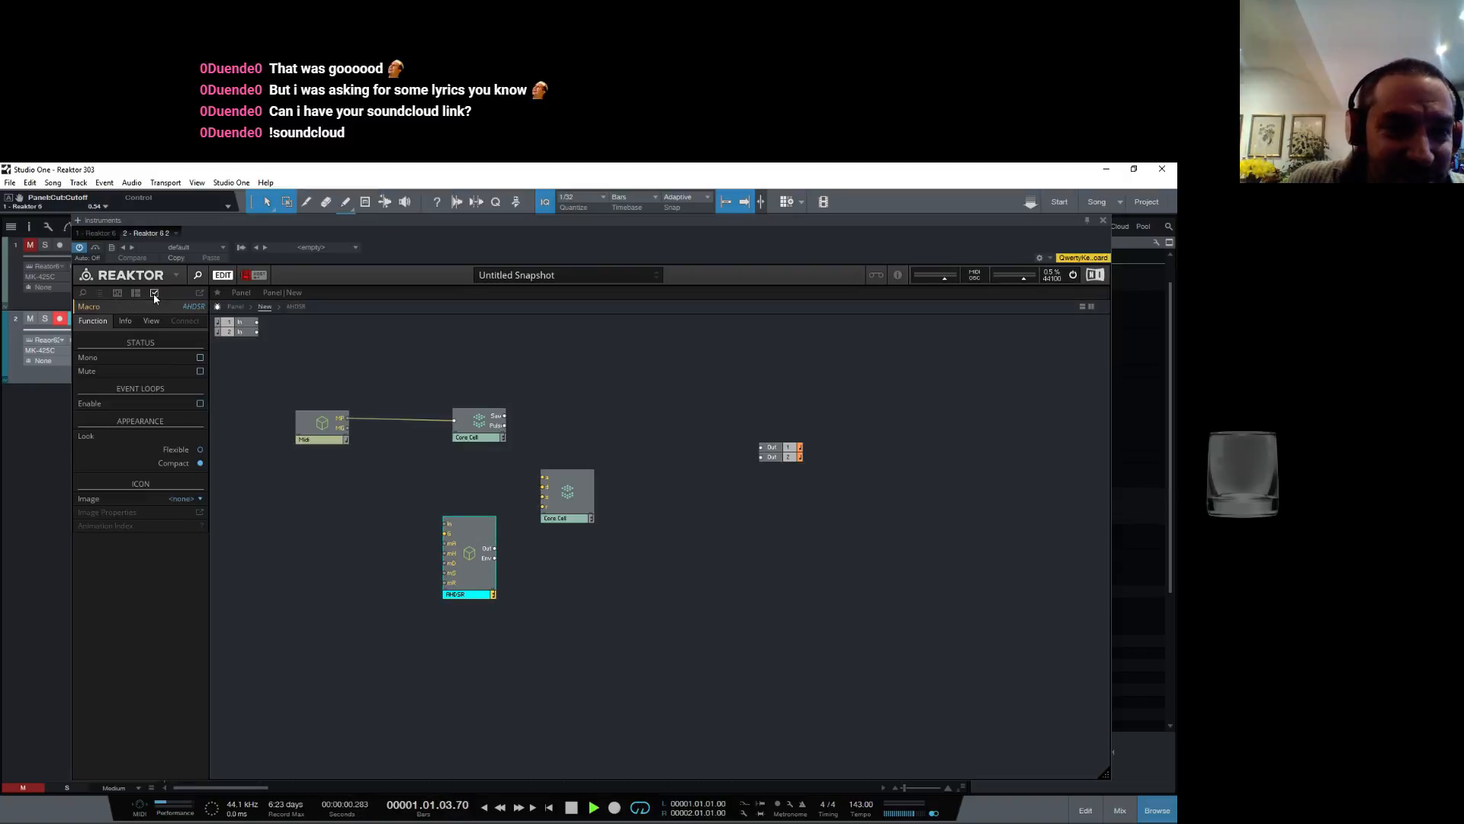
{"action": "left_click", "coordinate": [125, 321]}
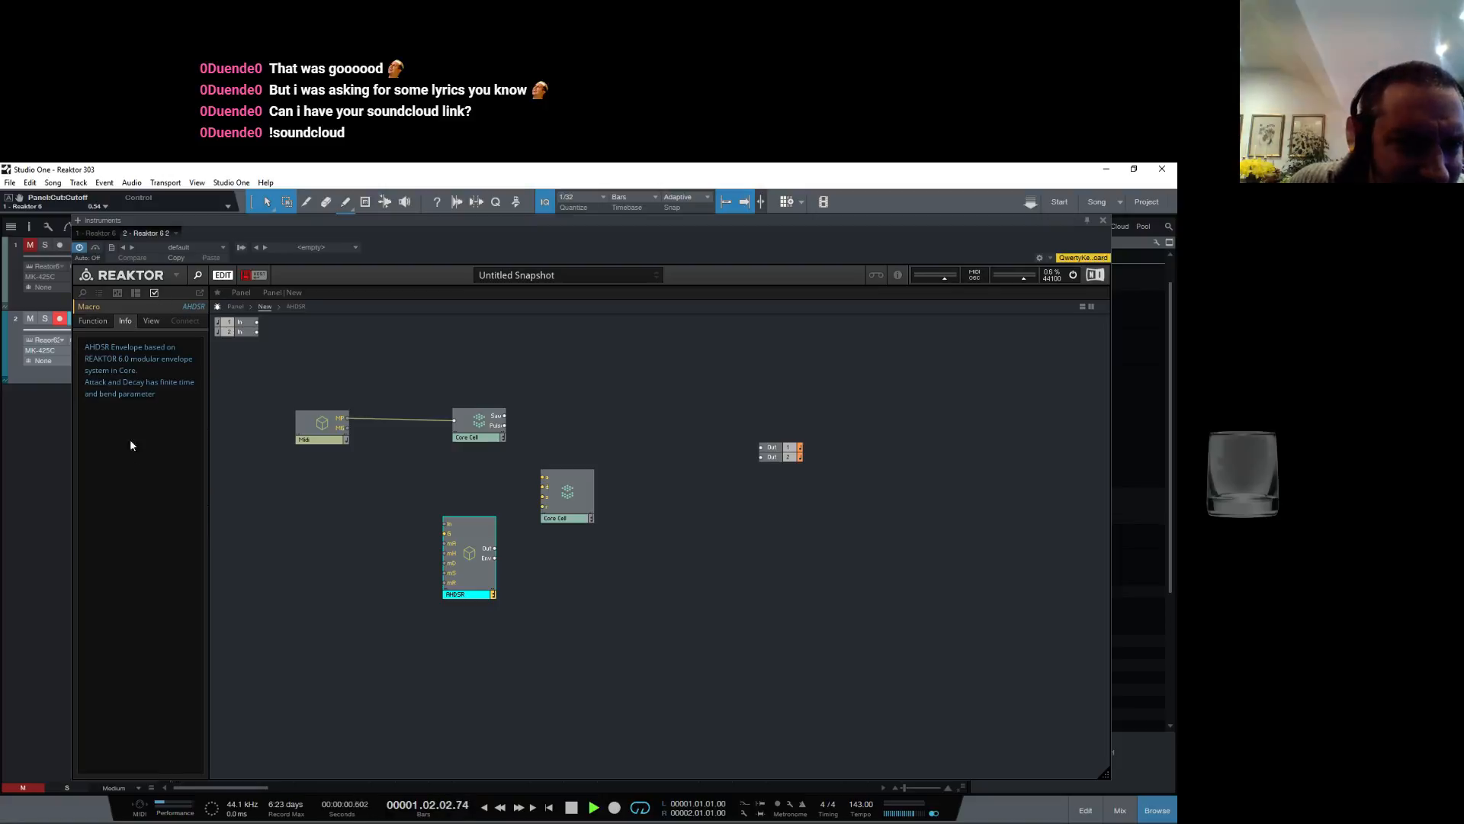
{"action": "double_click", "coordinate": [479, 595]}
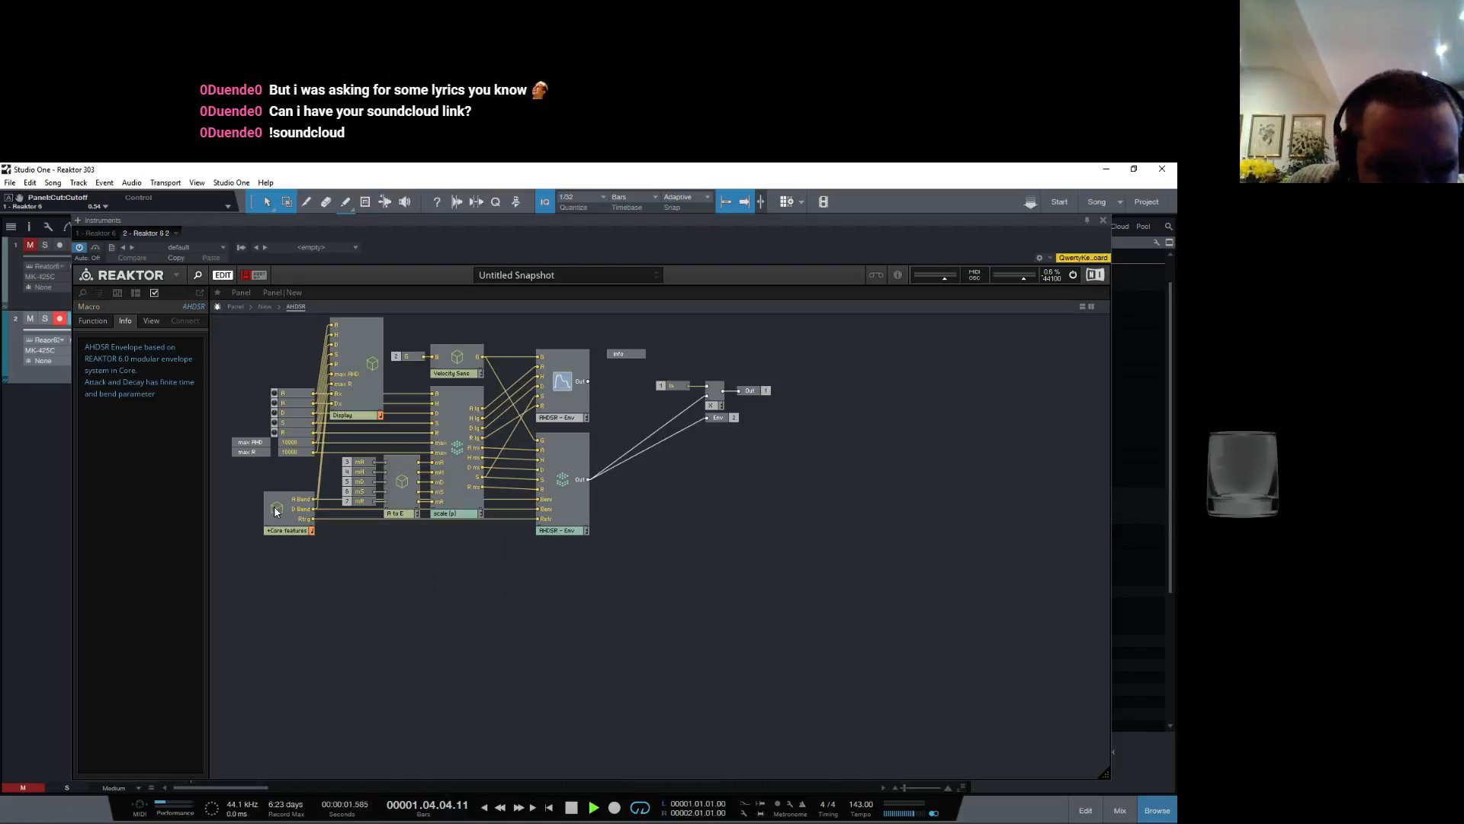
{"action": "double_click", "coordinate": [565, 509]}
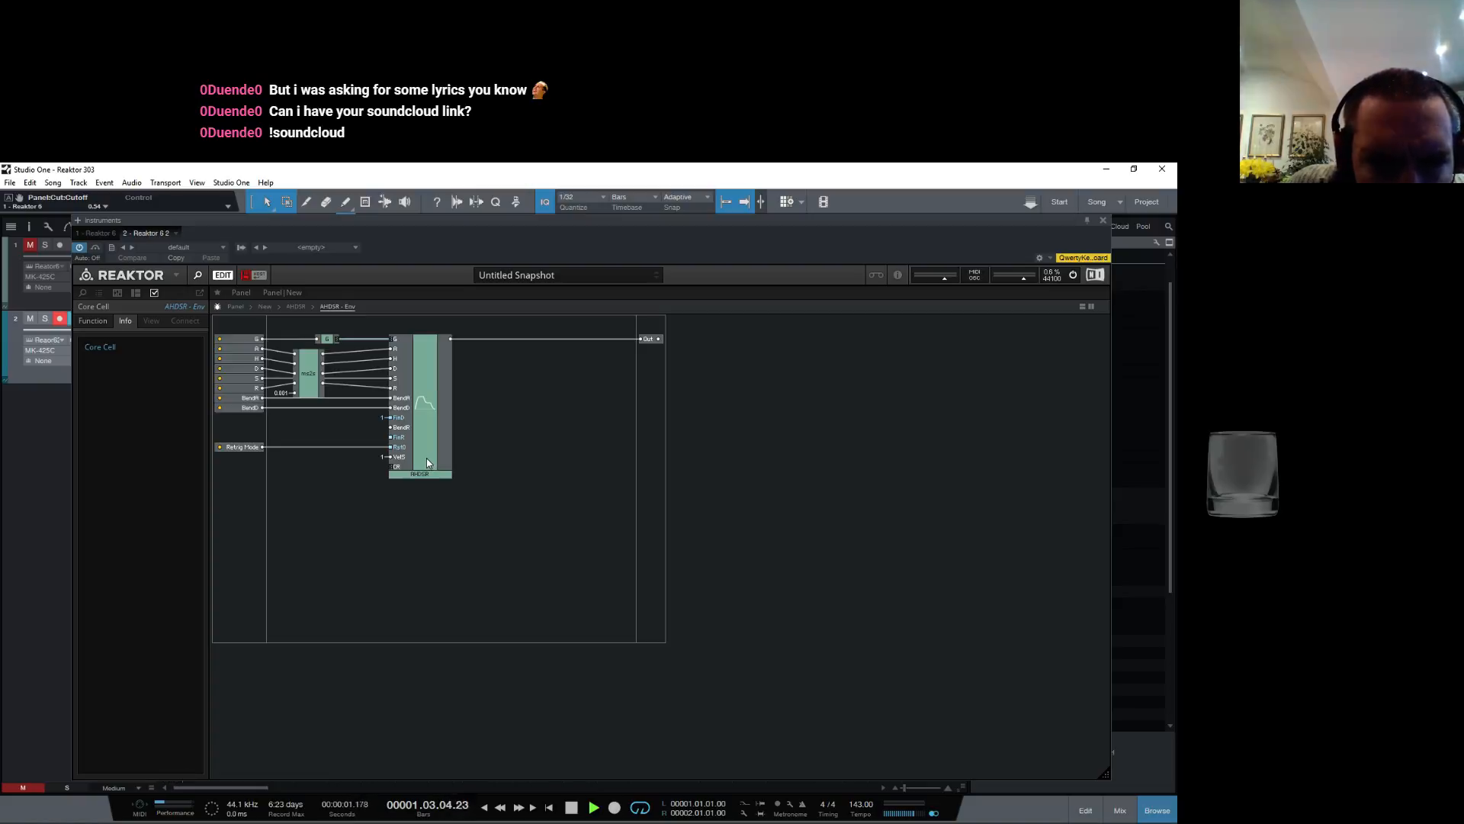
{"action": "double_click", "coordinate": [365, 520]}
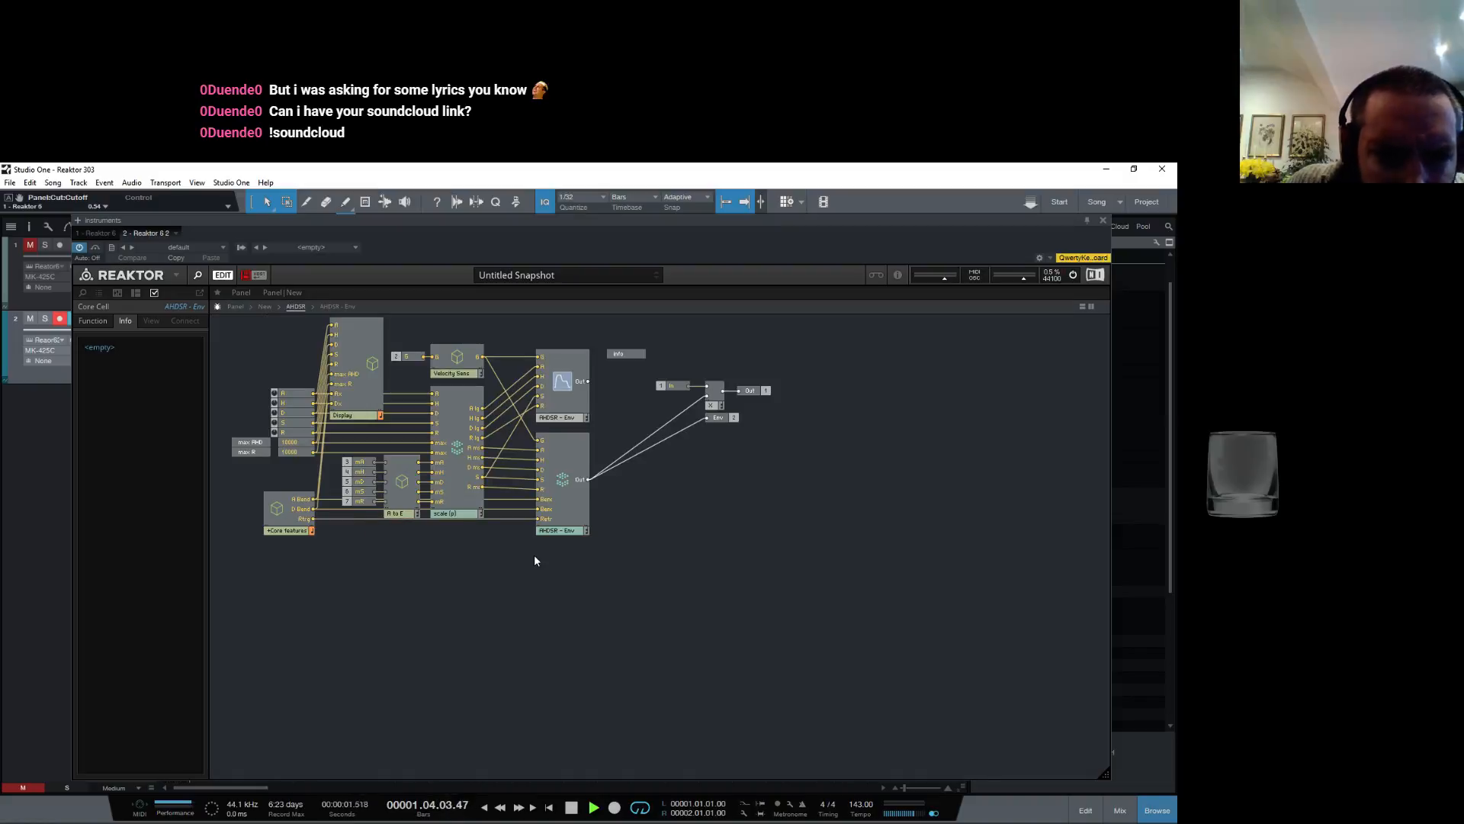
Step: Show the ensemble panel and view the info for the AHDSR envelope's retrigger button
{"action": "double_click", "coordinate": [362, 566]}
{"action": "left_click", "coordinate": [236, 306]}
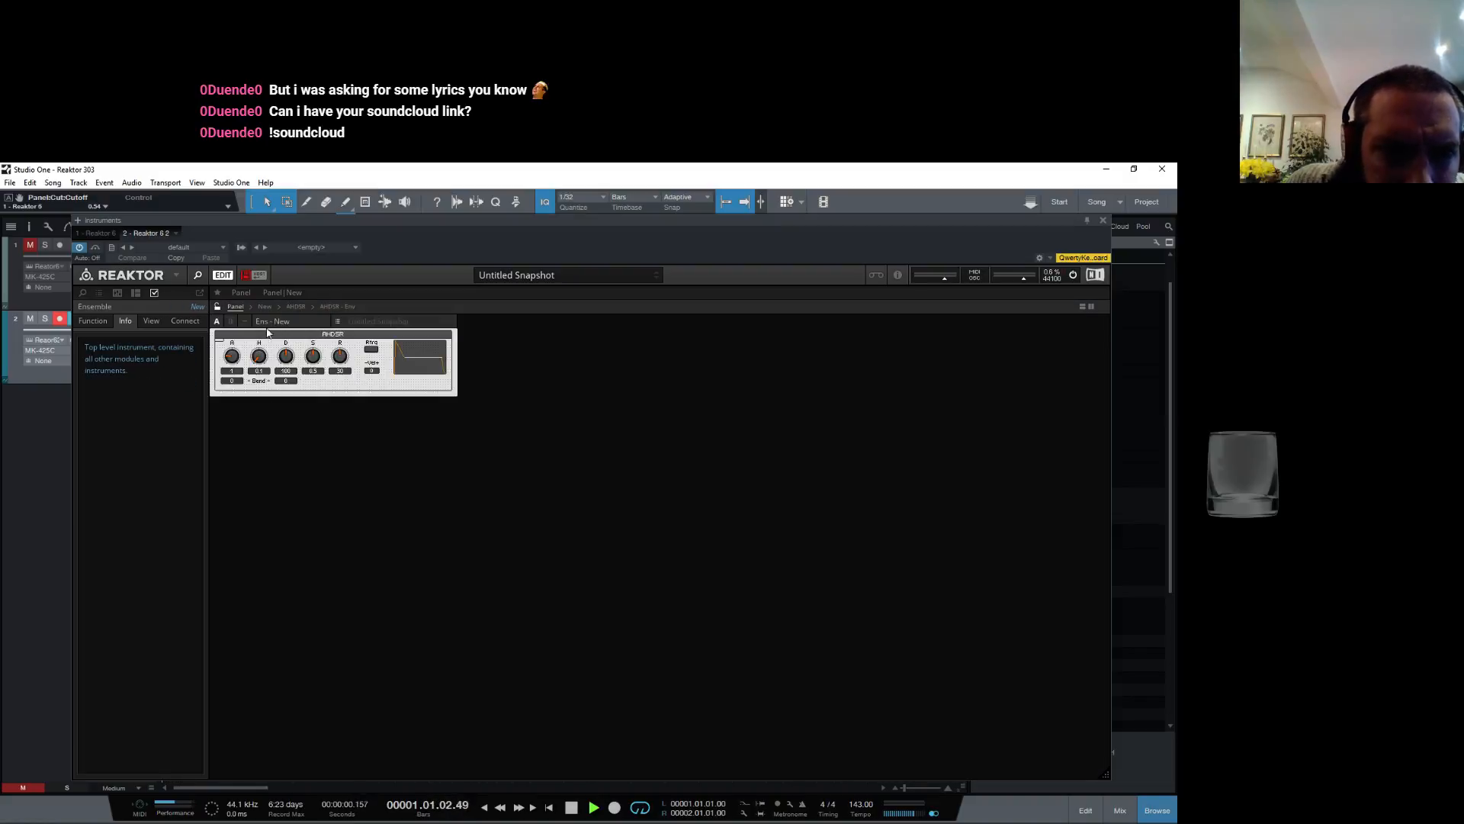
{"action": "left_click", "coordinate": [374, 353]}
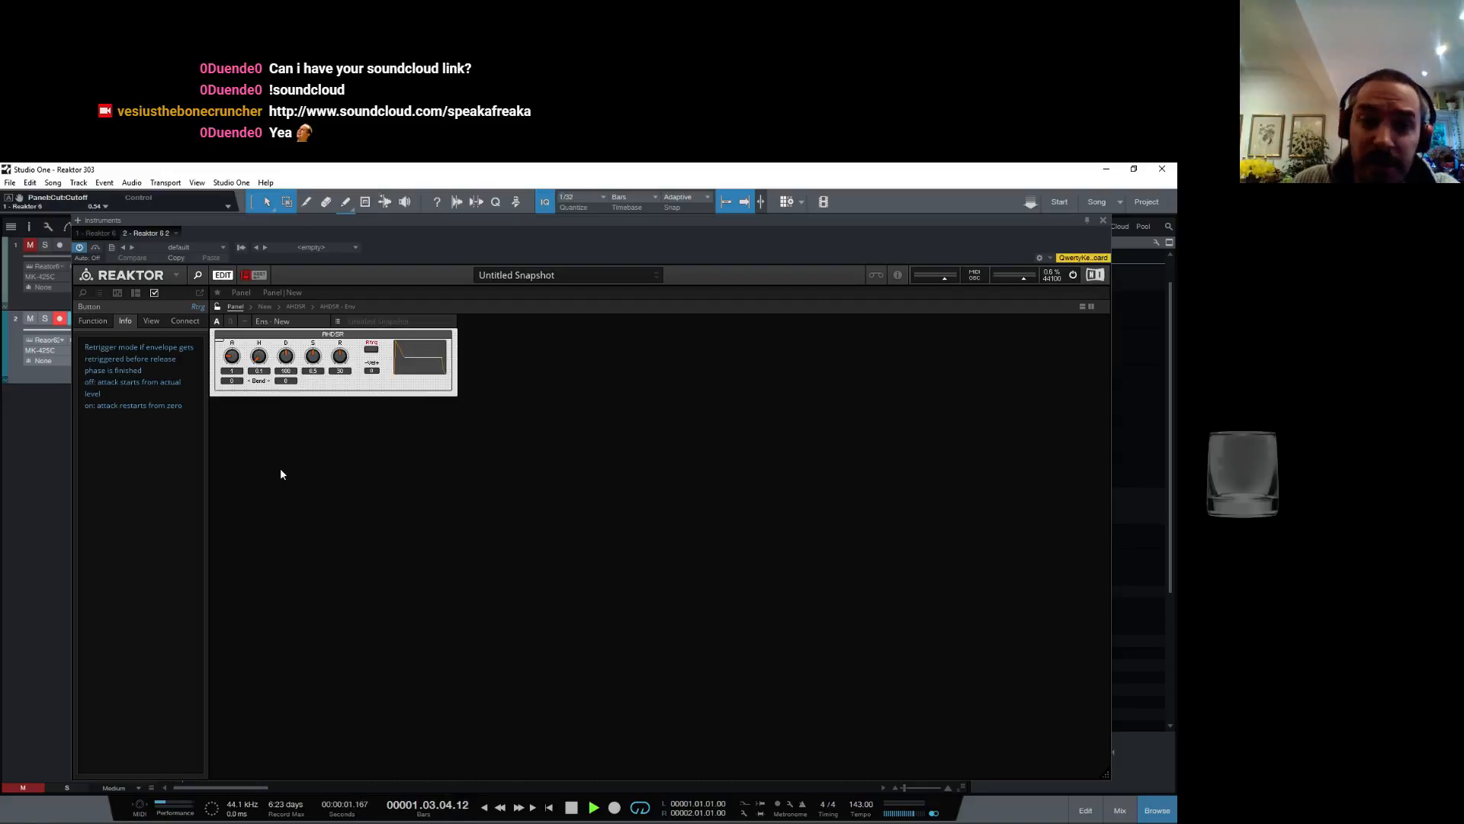
Step: Go back to the New instrument's structure and delete the unconnected core cell above the AHDSR macro
{"action": "left_click", "coordinate": [301, 307]}
{"action": "left_click", "coordinate": [267, 307]}
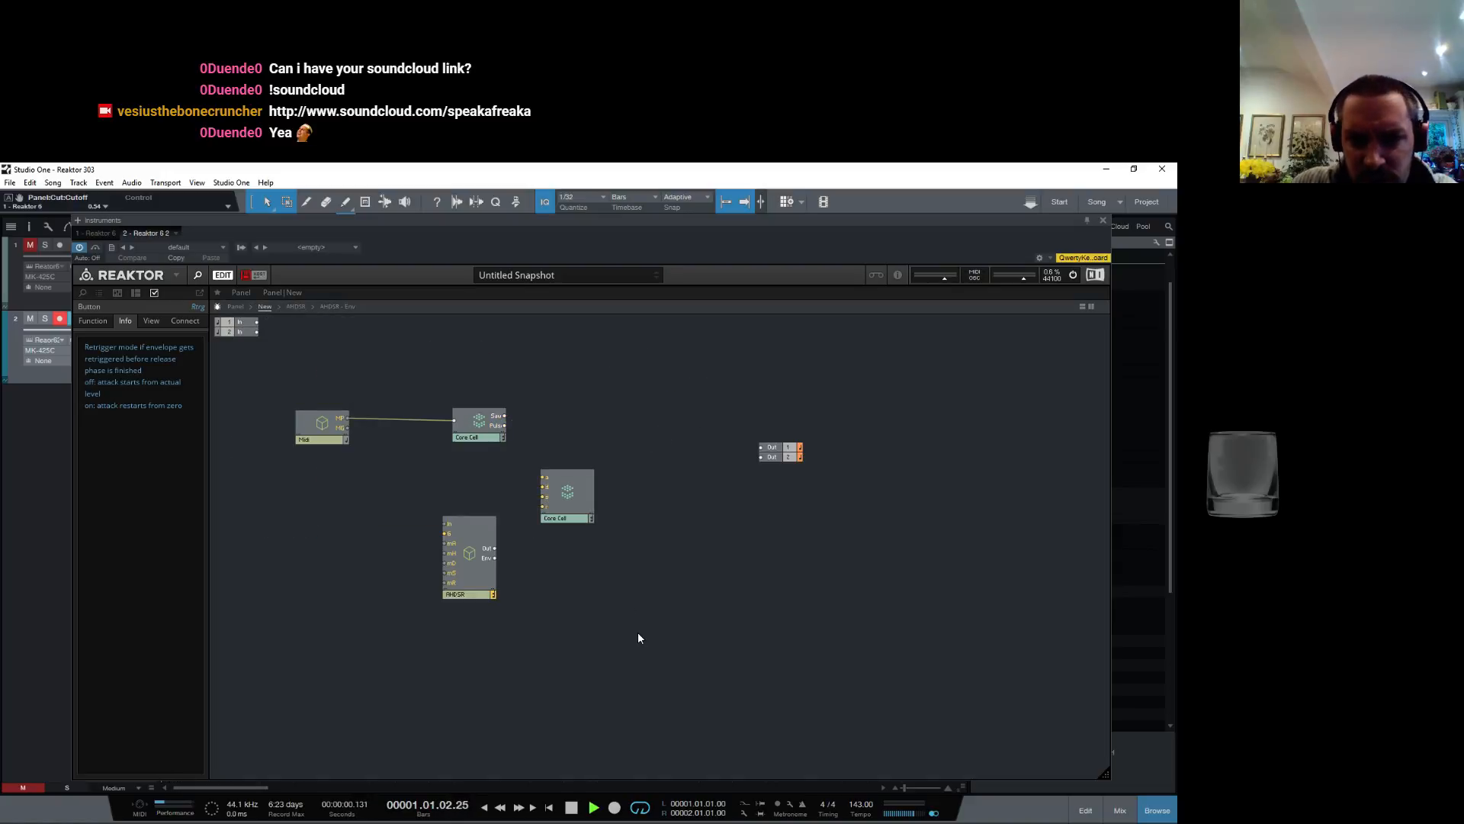
{"action": "left_click", "coordinate": [566, 496]}
{"action": "key", "text": "Delete"}
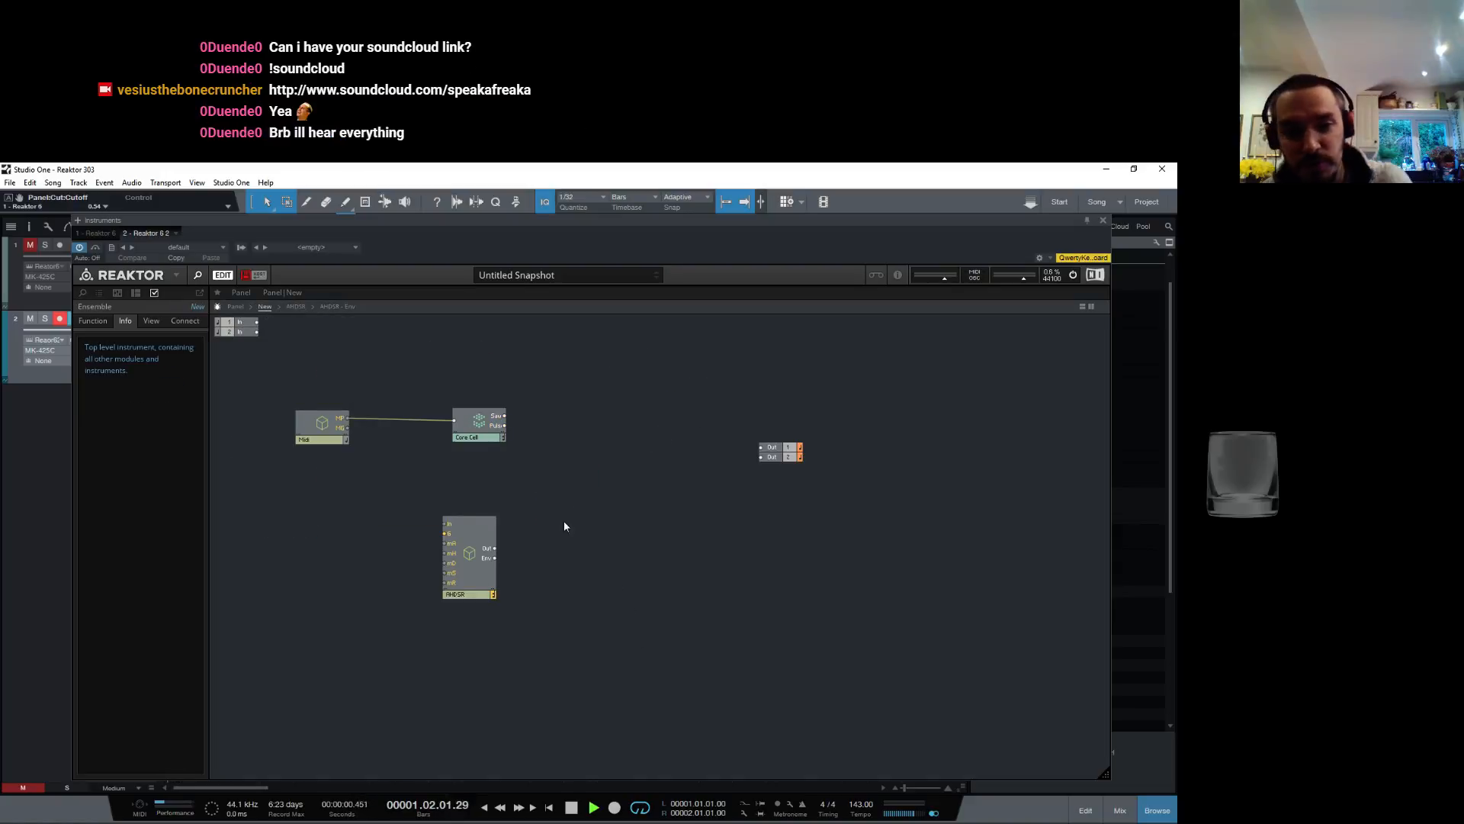
Step: Wire the MIDI macro's gate output to the AHDSR macro's G input, move the envelope lower and rename it Filter
{"action": "left_click_drag", "start_coordinate": [349, 428], "coordinate": [445, 534]}
{"action": "left_click_drag", "start_coordinate": [484, 584], "coordinate": [454, 624]}
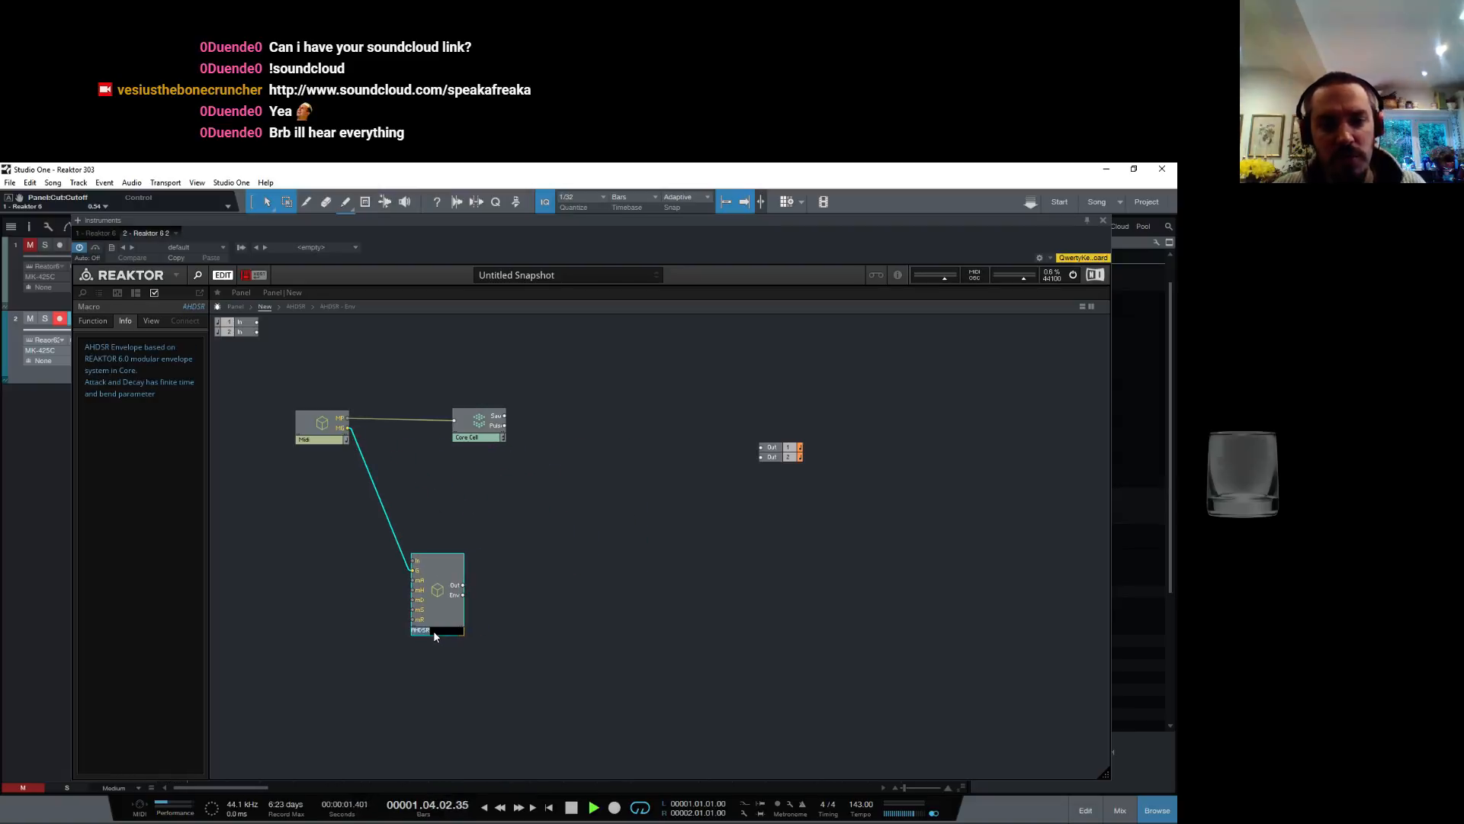
{"action": "key", "text": "Return"}
Step: Copy the Filter envelope macro and paste the duplicate beside the original
{"action": "right_click", "coordinate": [446, 625]}
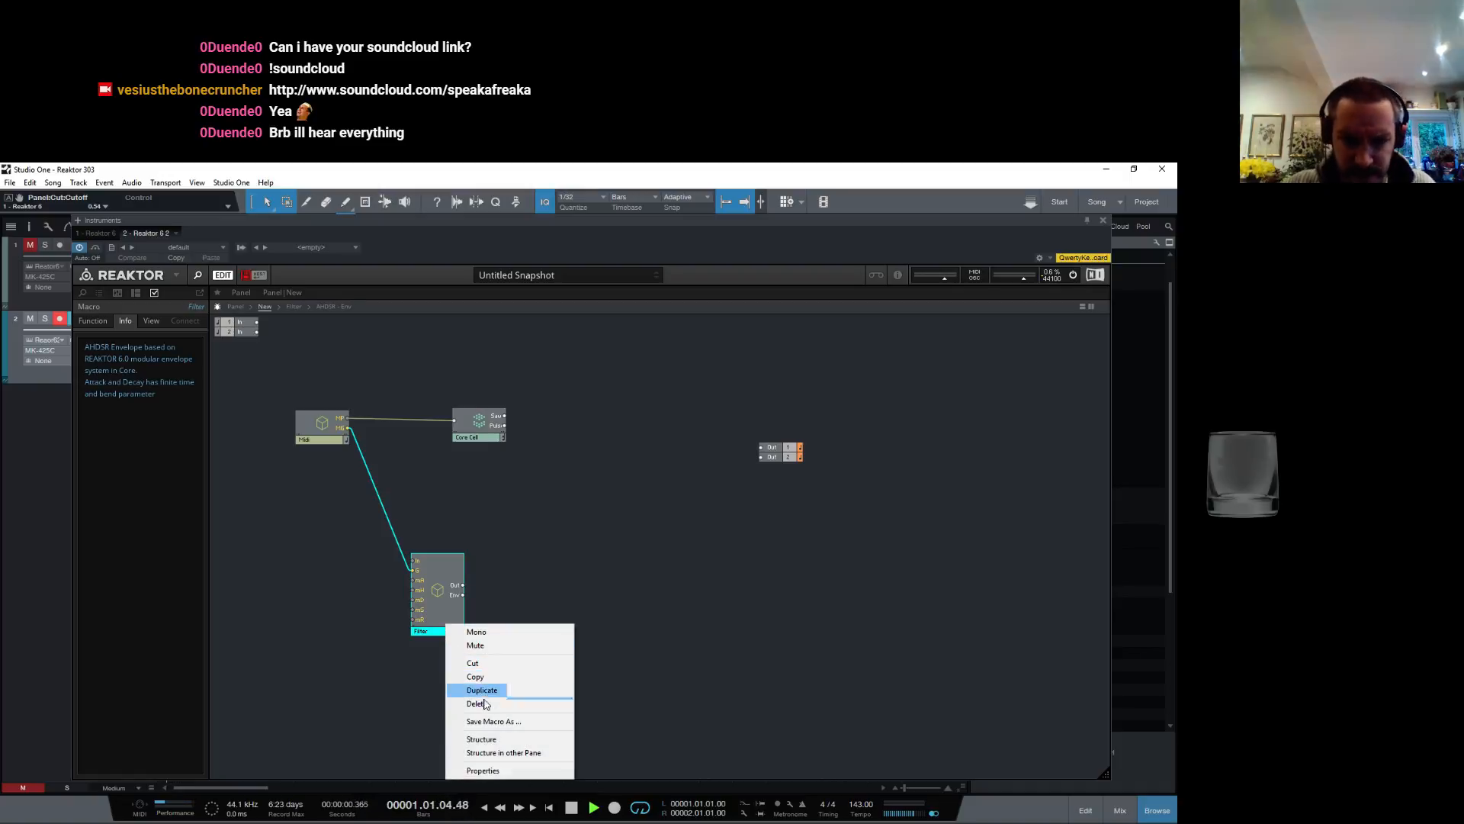
{"action": "left_click", "coordinate": [477, 676]}
{"action": "right_click", "coordinate": [543, 577]}
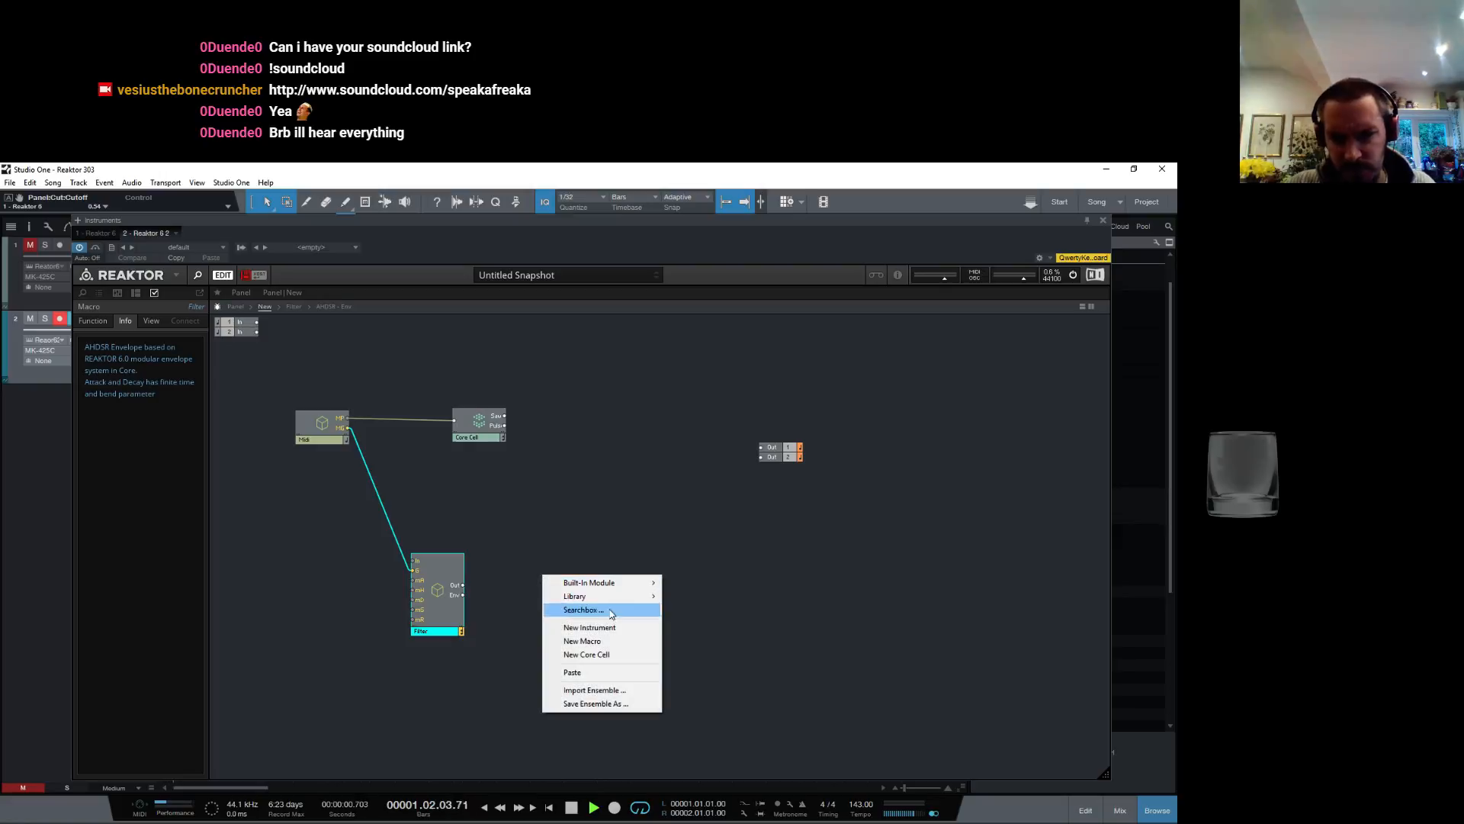
{"action": "left_click", "coordinate": [573, 672]}
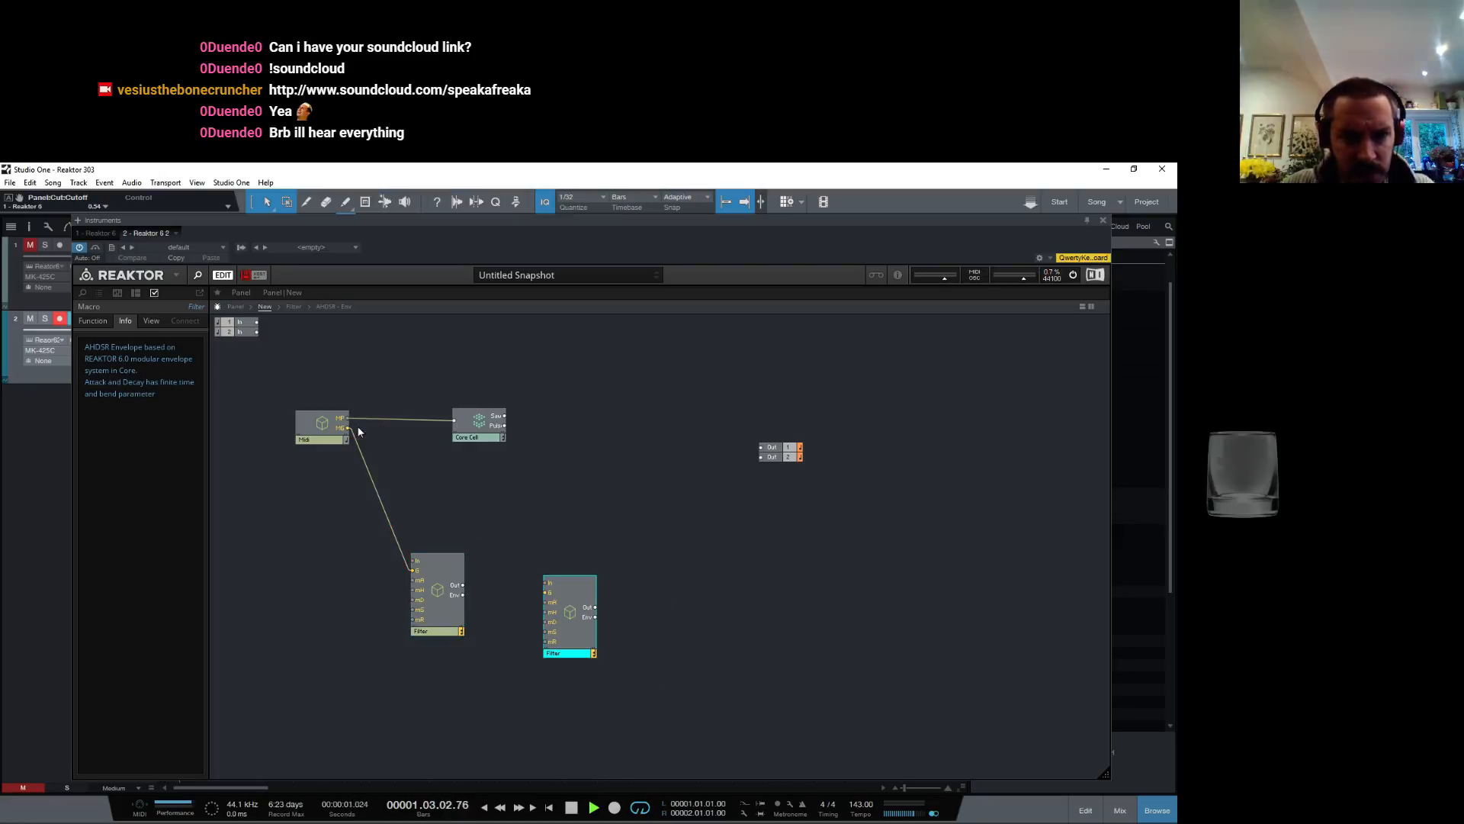
Step: Wire the MIDI macro's gate output to the duplicate envelope's G input, align it with the original and rename it Amp
{"action": "left_click_drag", "start_coordinate": [346, 431], "coordinate": [546, 592]}
{"action": "left_click_drag", "start_coordinate": [566, 649], "coordinate": [579, 629]}
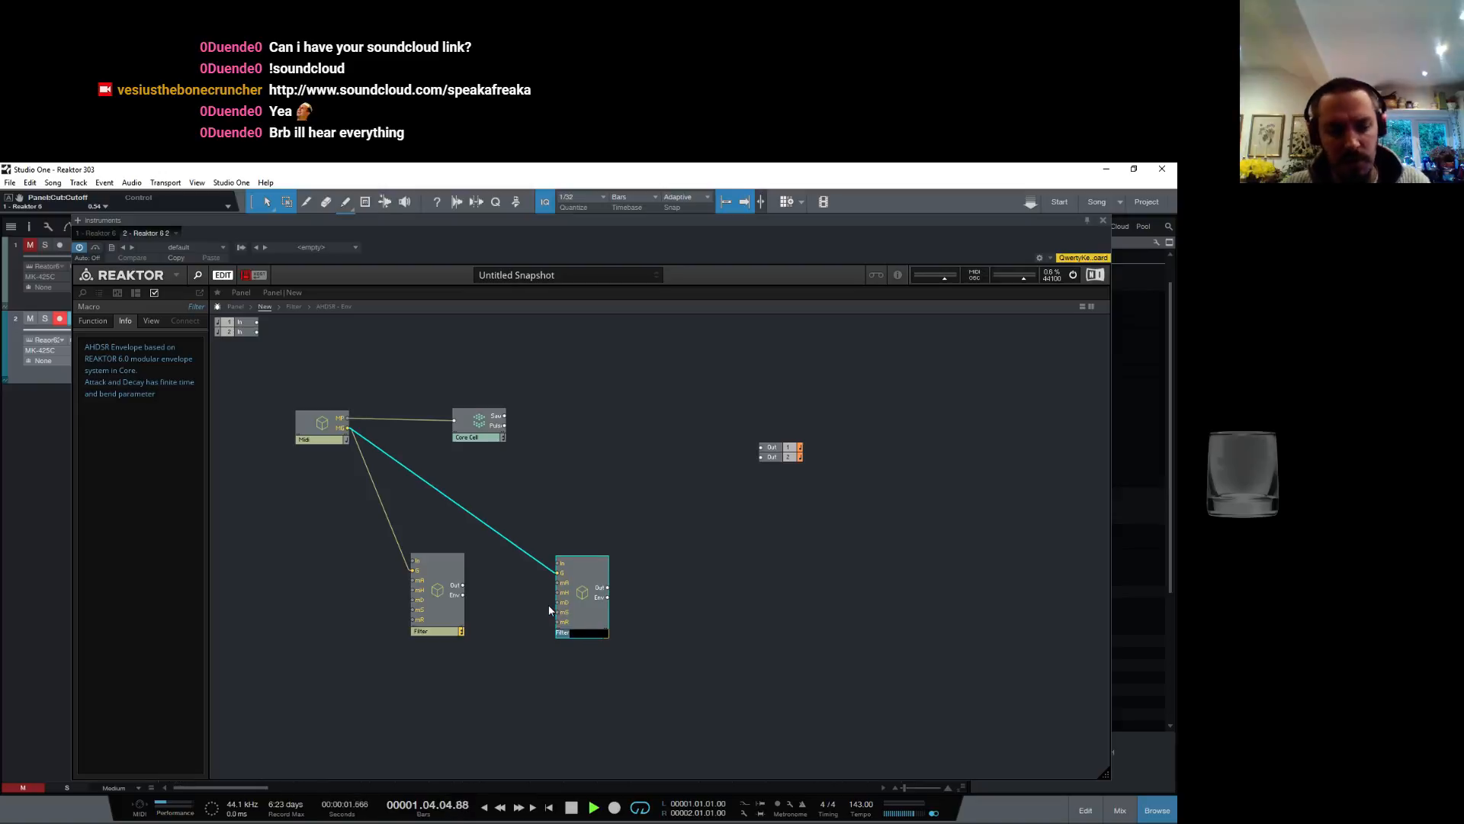
{"action": "left_click", "coordinate": [549, 610]}
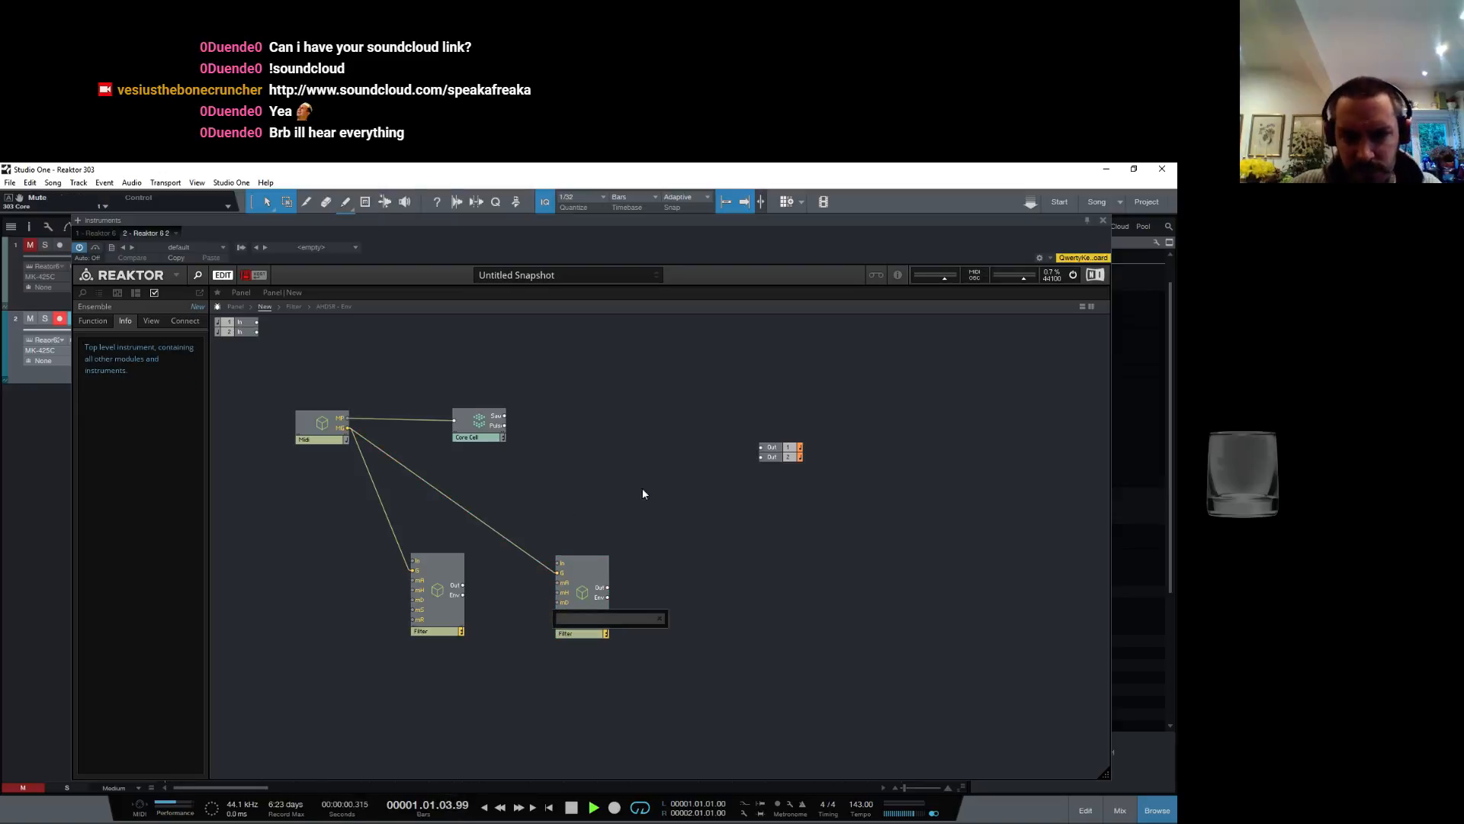
{"action": "double_click", "coordinate": [607, 631]}
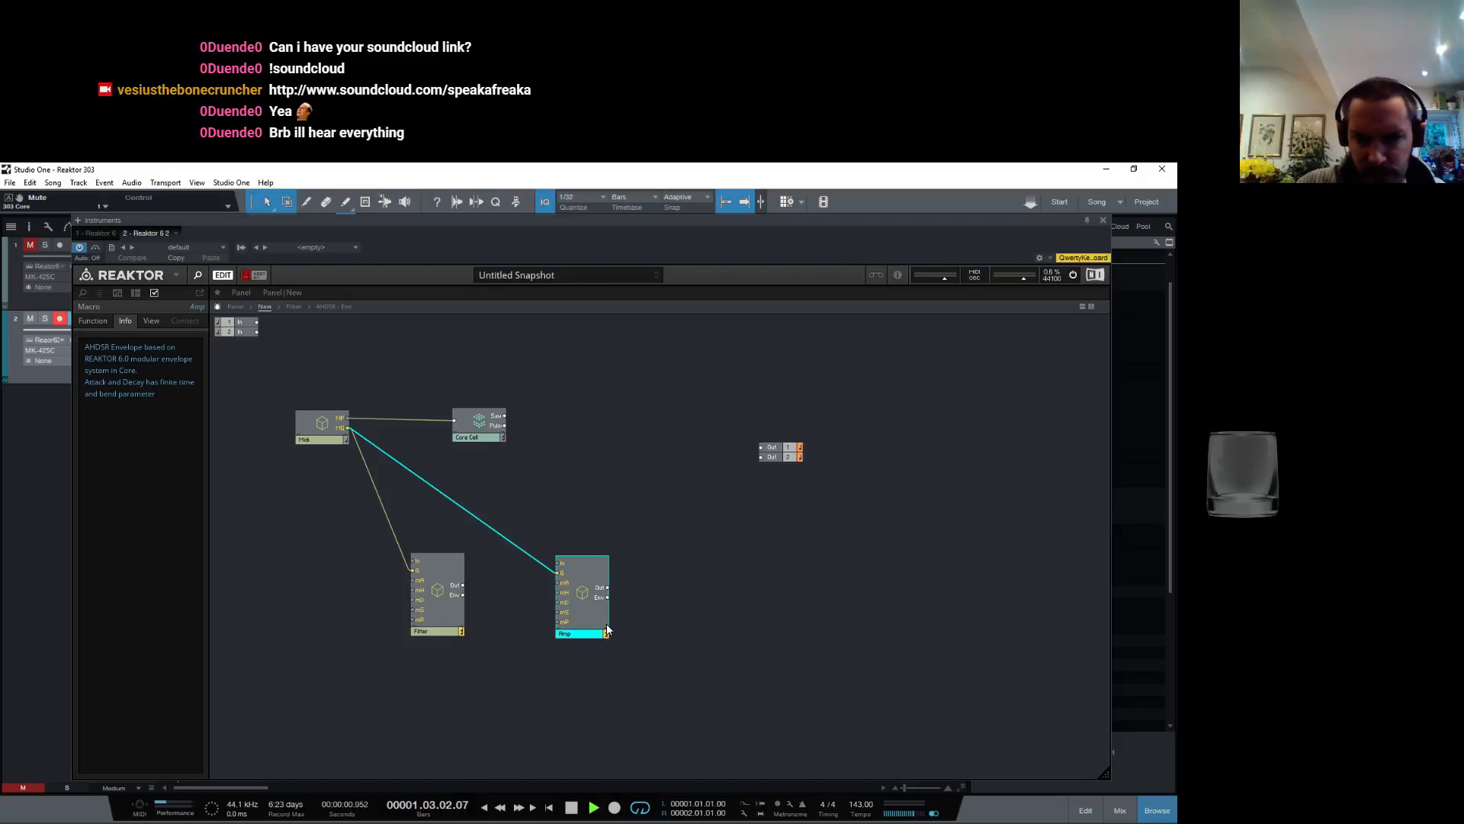
Step: Add a new core cell above the Amp envelope and open its structure
{"action": "right_click", "coordinate": [593, 485]}
{"action": "left_click", "coordinate": [610, 567]}
{"action": "double_click", "coordinate": [617, 501]}
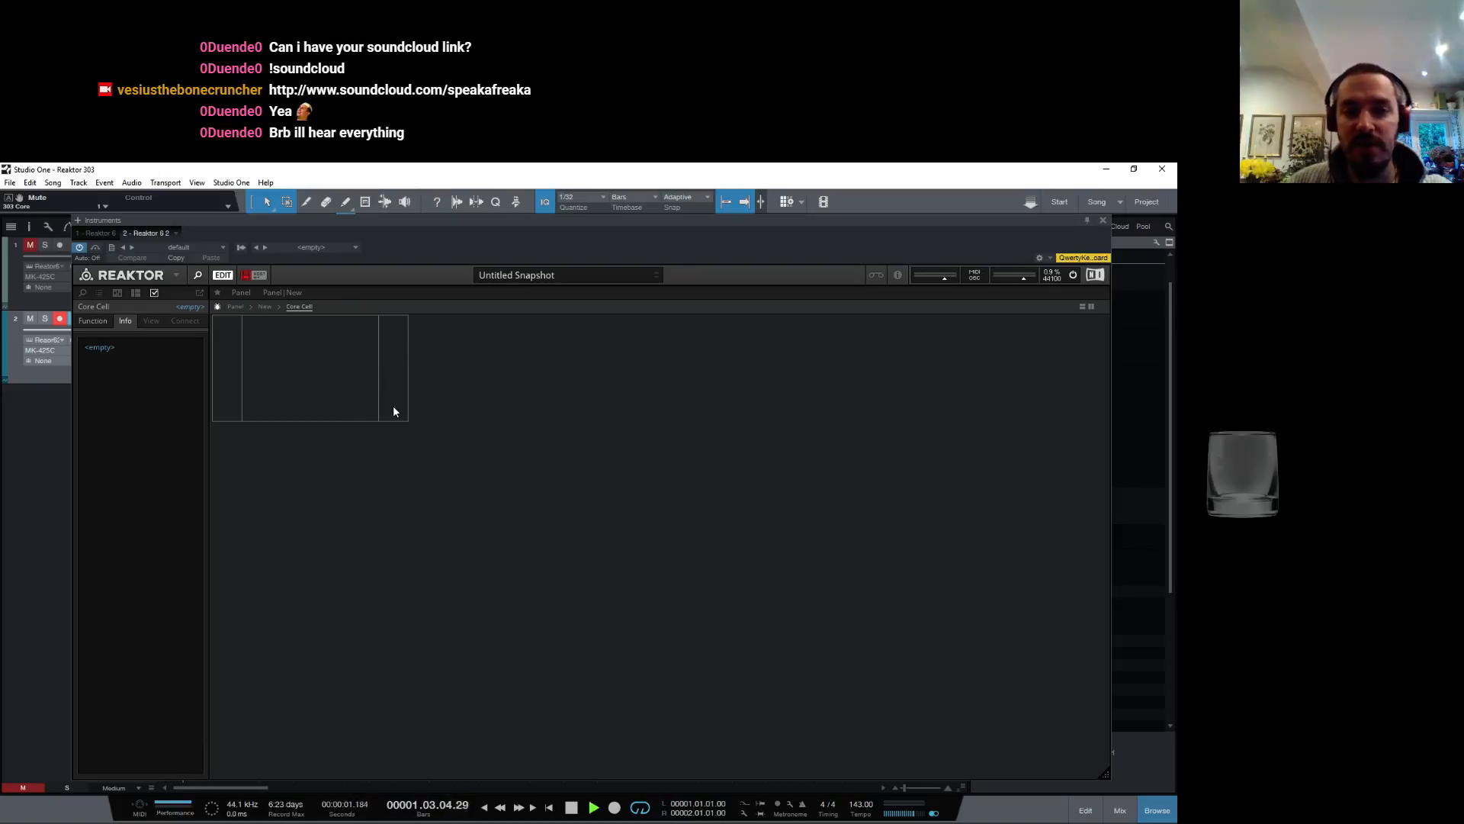
Step: Insert the Ladder D (NLA) filter from the library's 4-Pole audio filters into the core cell
{"action": "right_click", "coordinate": [322, 352]}
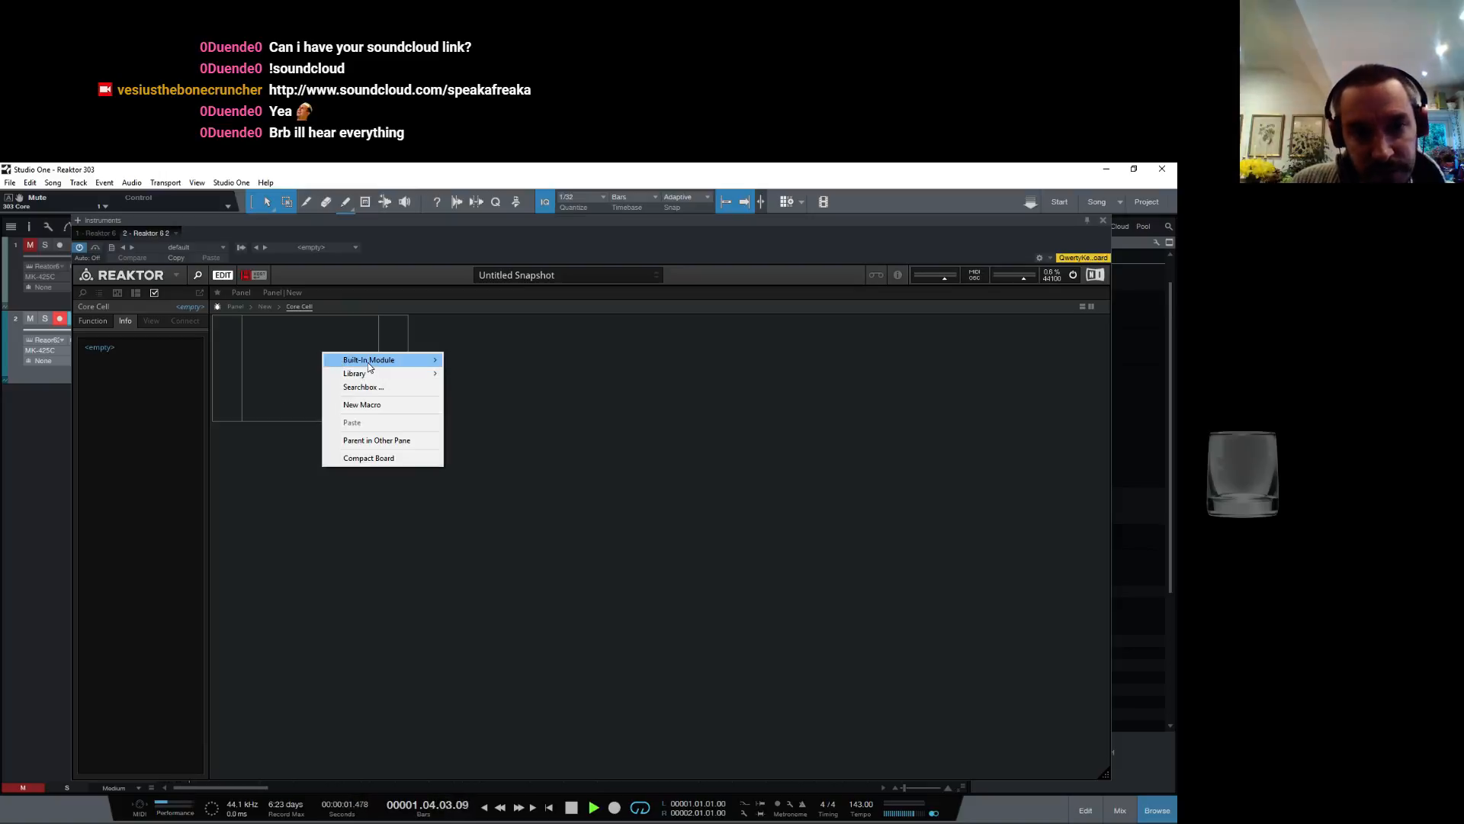
{"action": "mouse_move", "coordinate": [367, 362]}
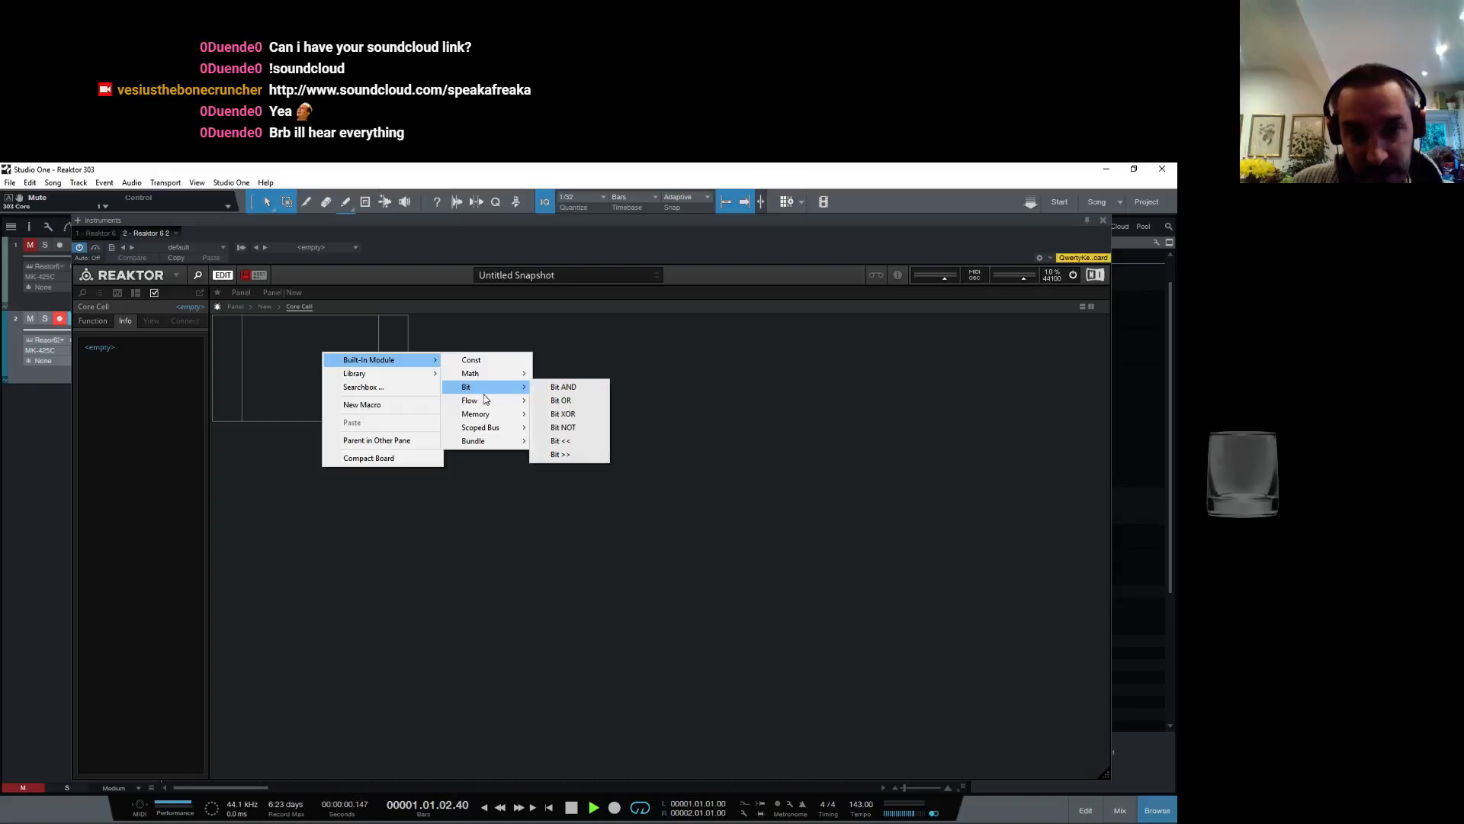
{"action": "mouse_move", "coordinate": [475, 442]}
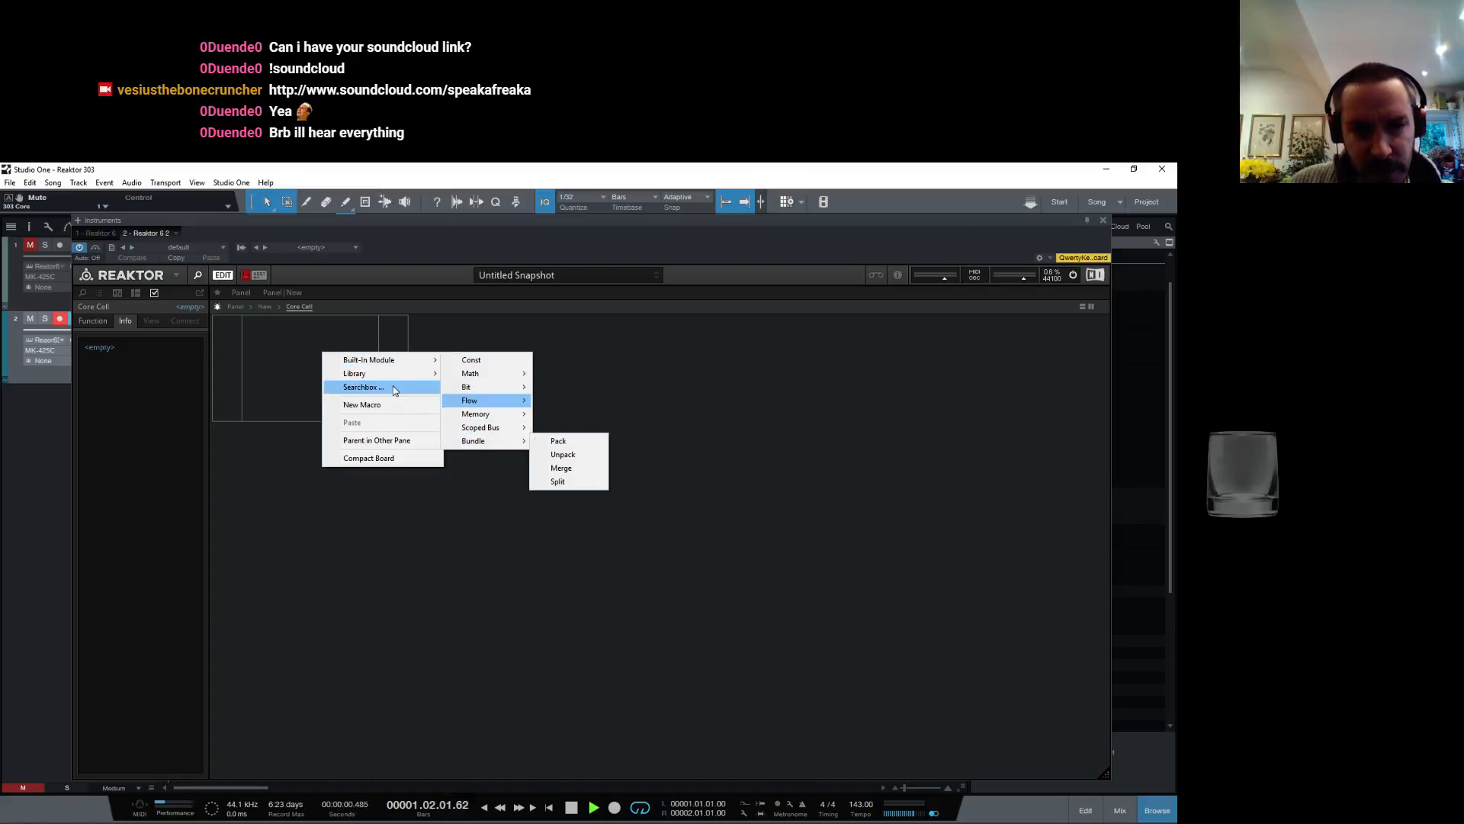
{"action": "mouse_move", "coordinate": [388, 379]}
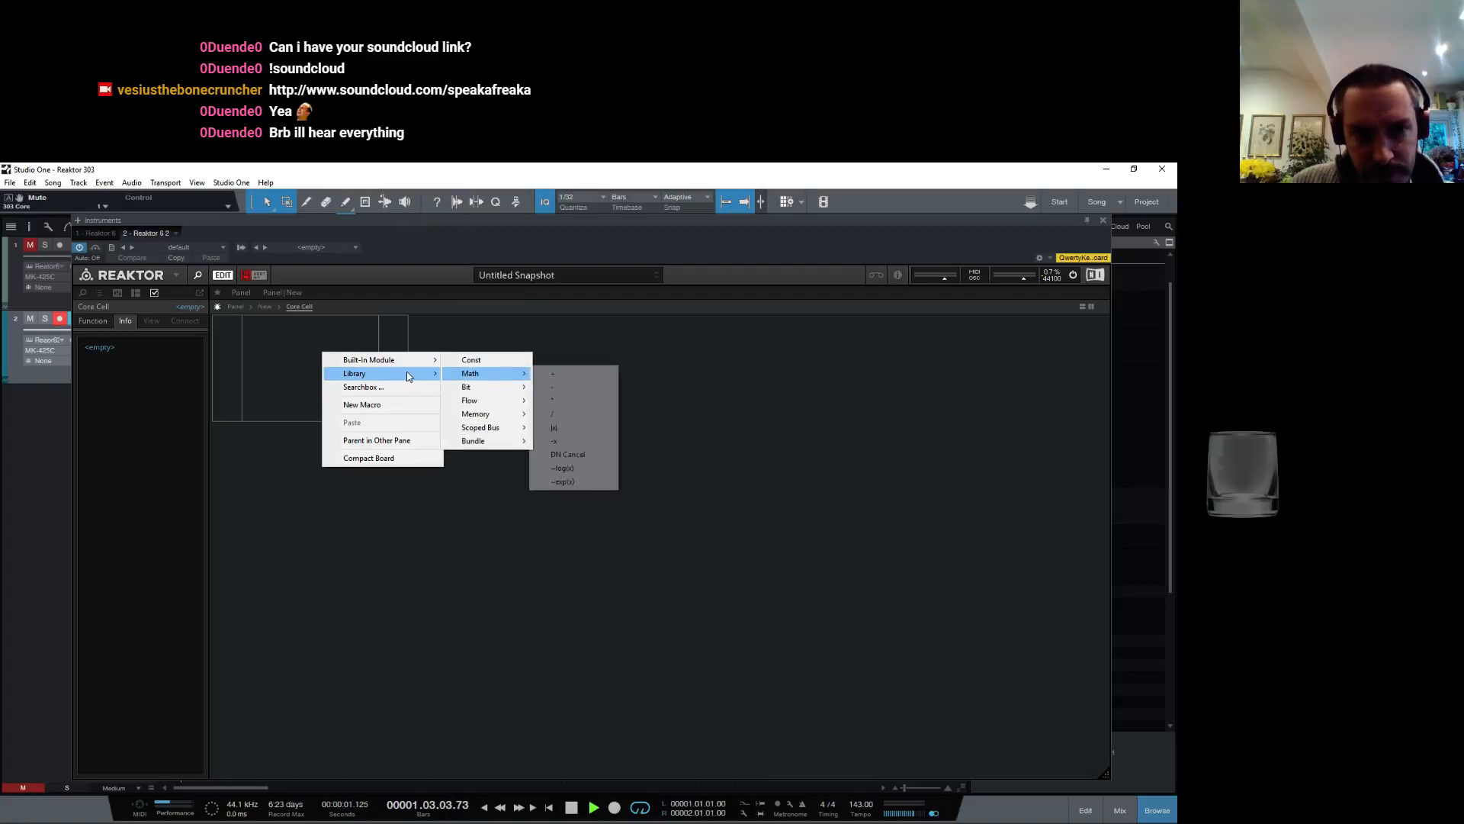
{"action": "mouse_move", "coordinate": [471, 375]}
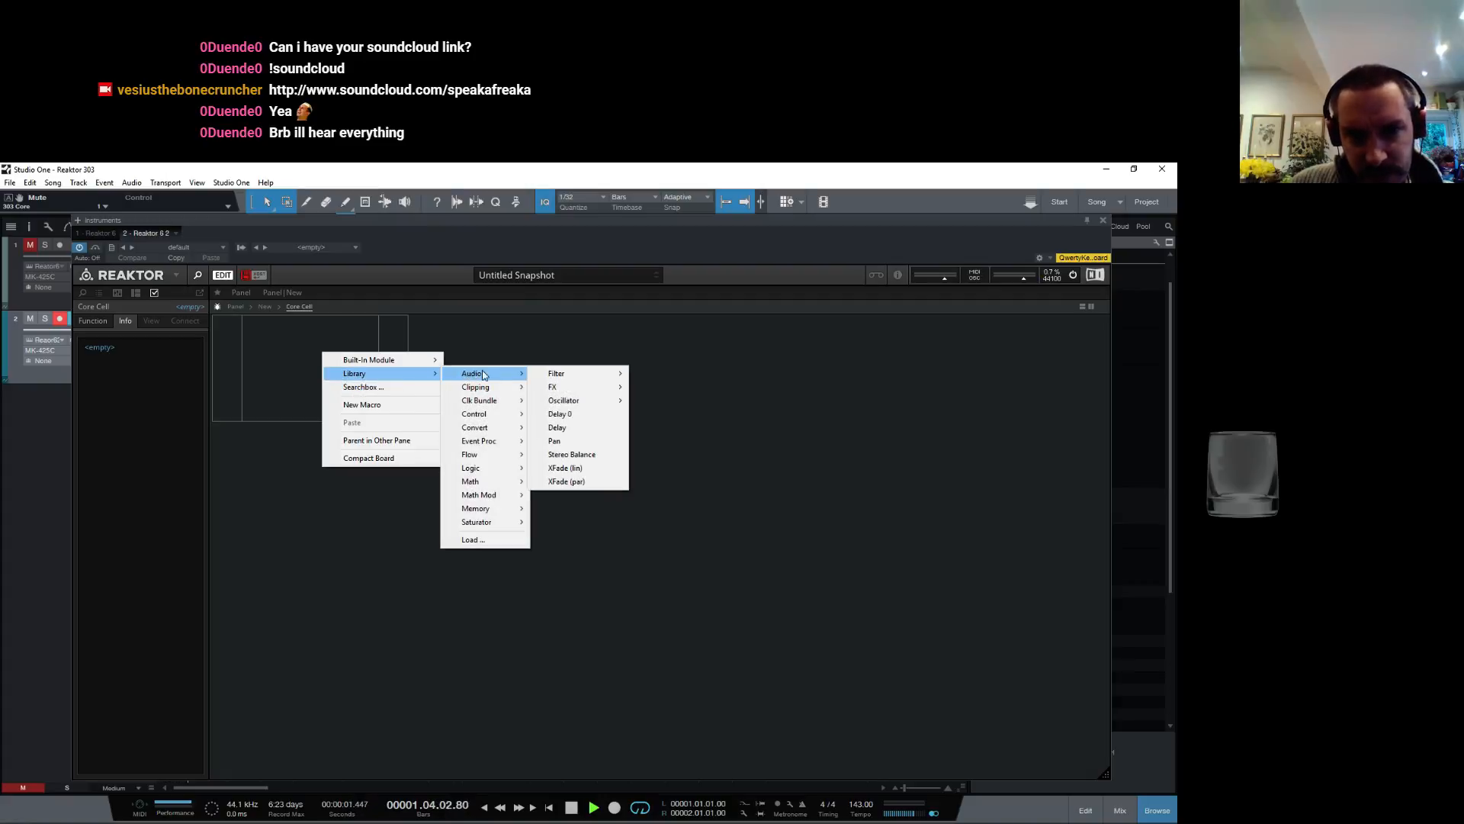
{"action": "mouse_move", "coordinate": [560, 374]}
{"action": "mouse_move", "coordinate": [686, 400]}
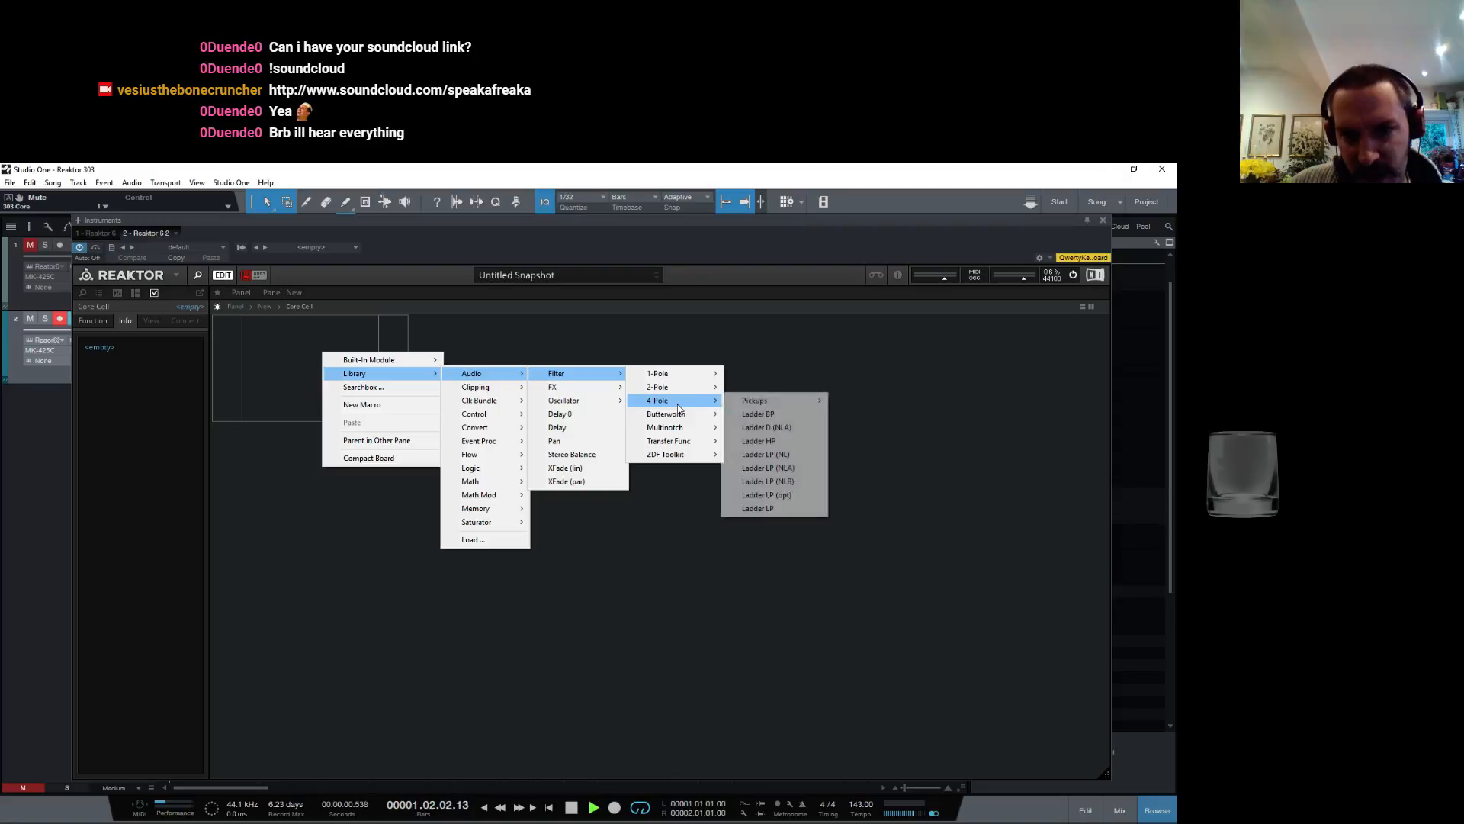
{"action": "left_click", "coordinate": [787, 432]}
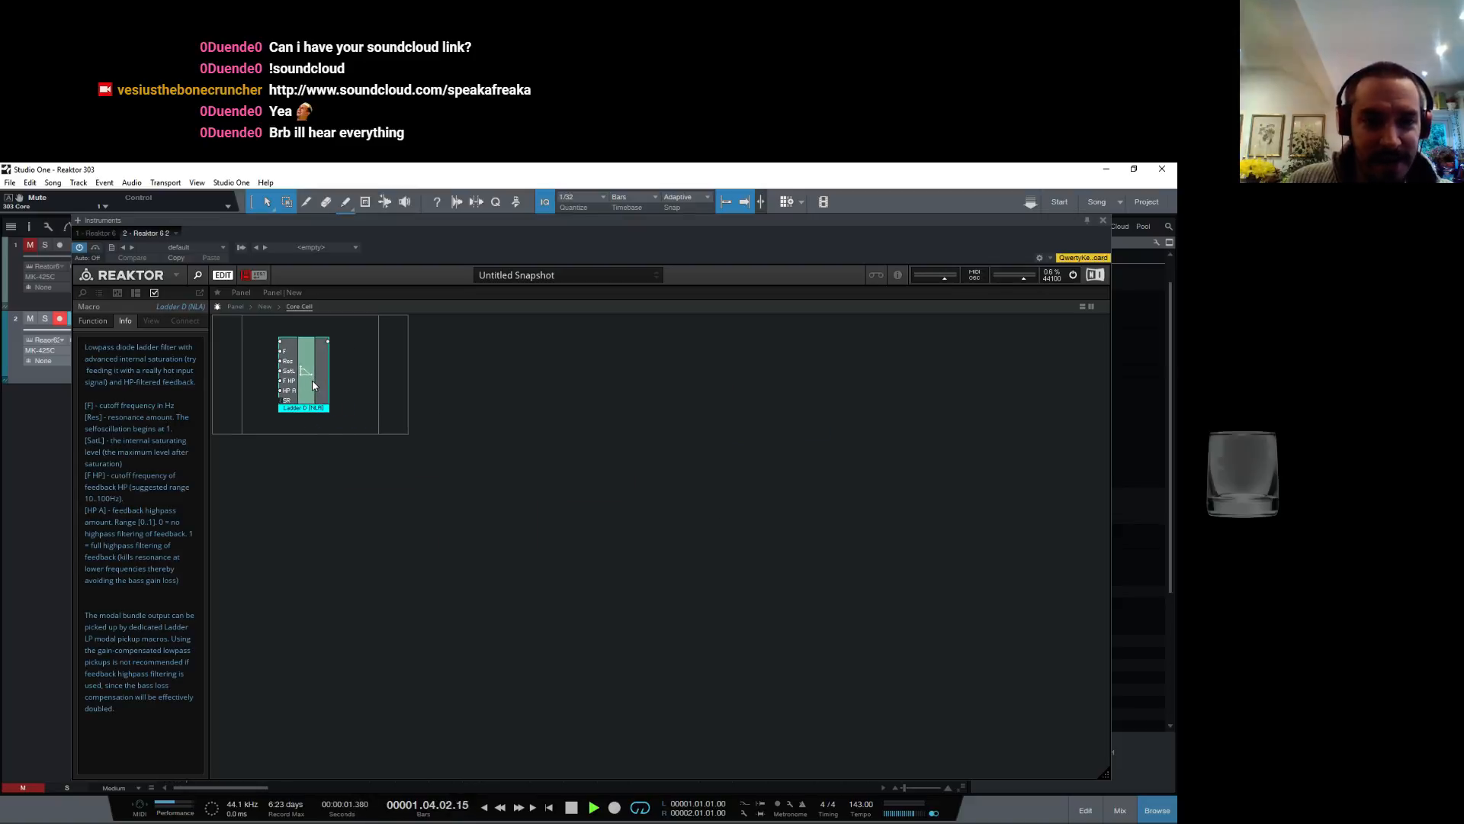
Step: Add one input and one output port to the core cell, both with the Audio signal mode
{"action": "right_click", "coordinate": [227, 350]}
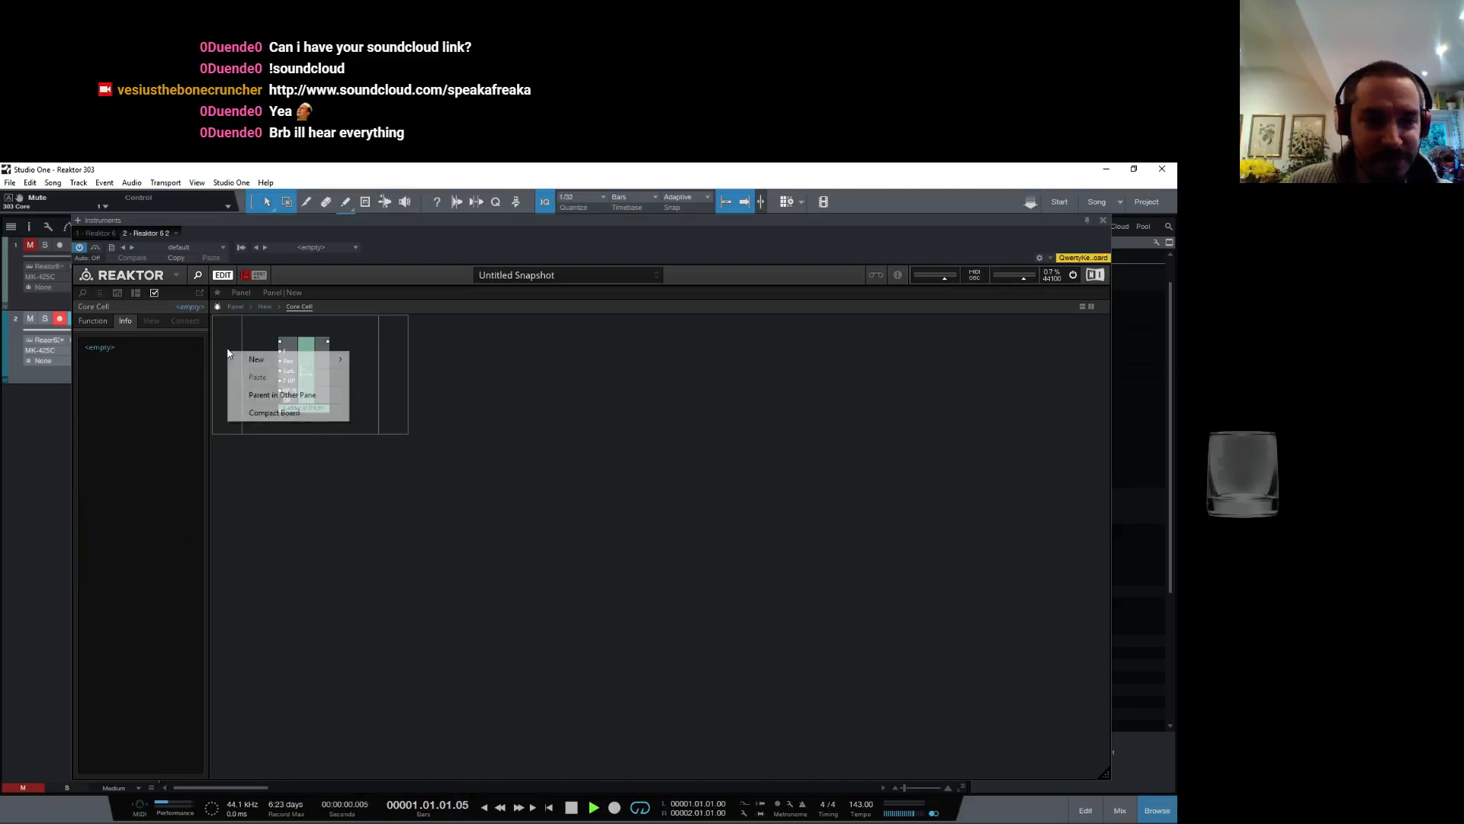
{"action": "mouse_move", "coordinate": [250, 358]}
{"action": "left_click", "coordinate": [362, 362]}
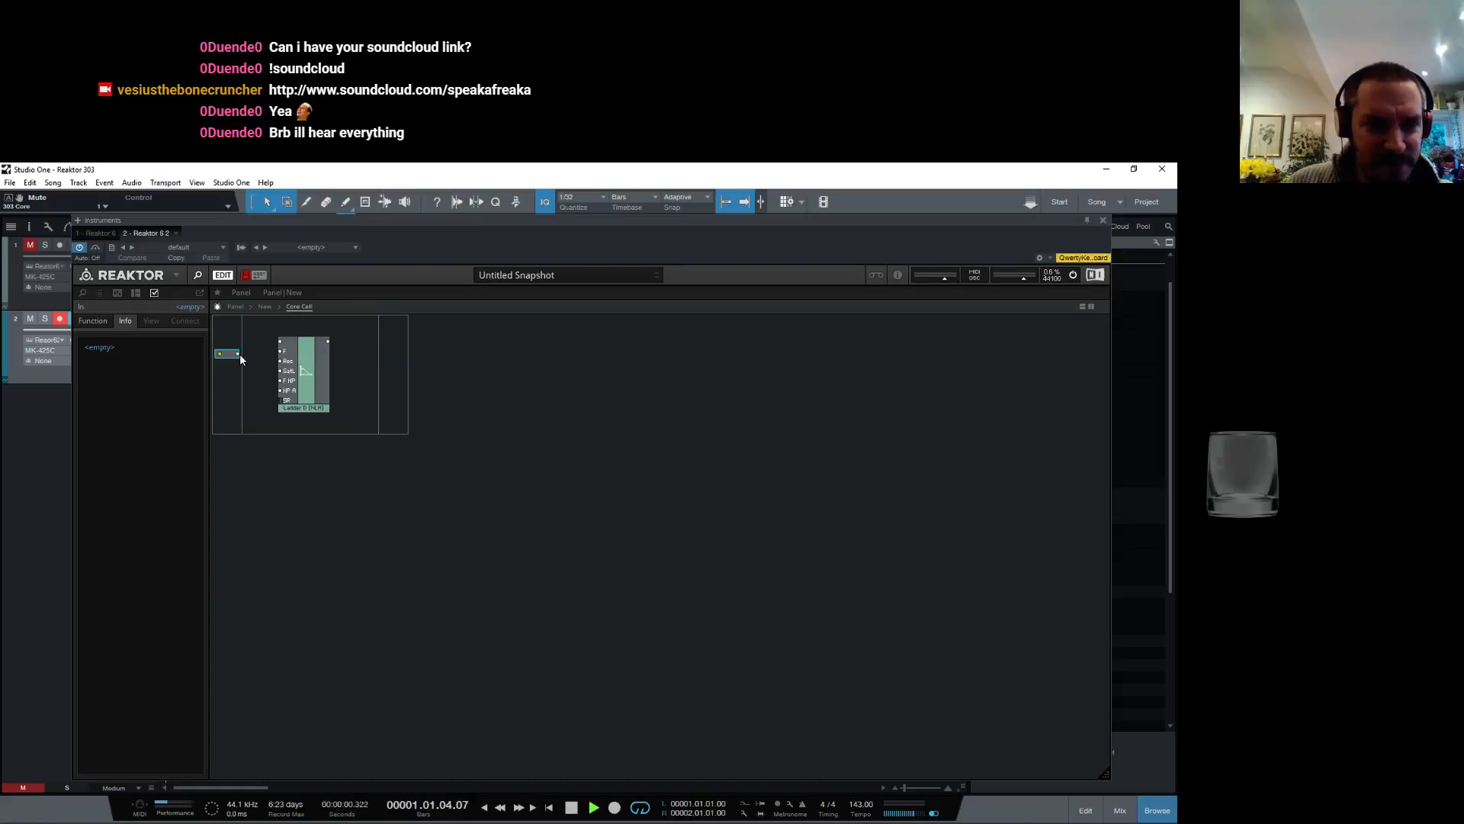
{"action": "left_click", "coordinate": [93, 321]}
{"action": "left_click", "coordinate": [200, 372]}
{"action": "right_click", "coordinate": [396, 339]}
{"action": "mouse_move", "coordinate": [457, 346]}
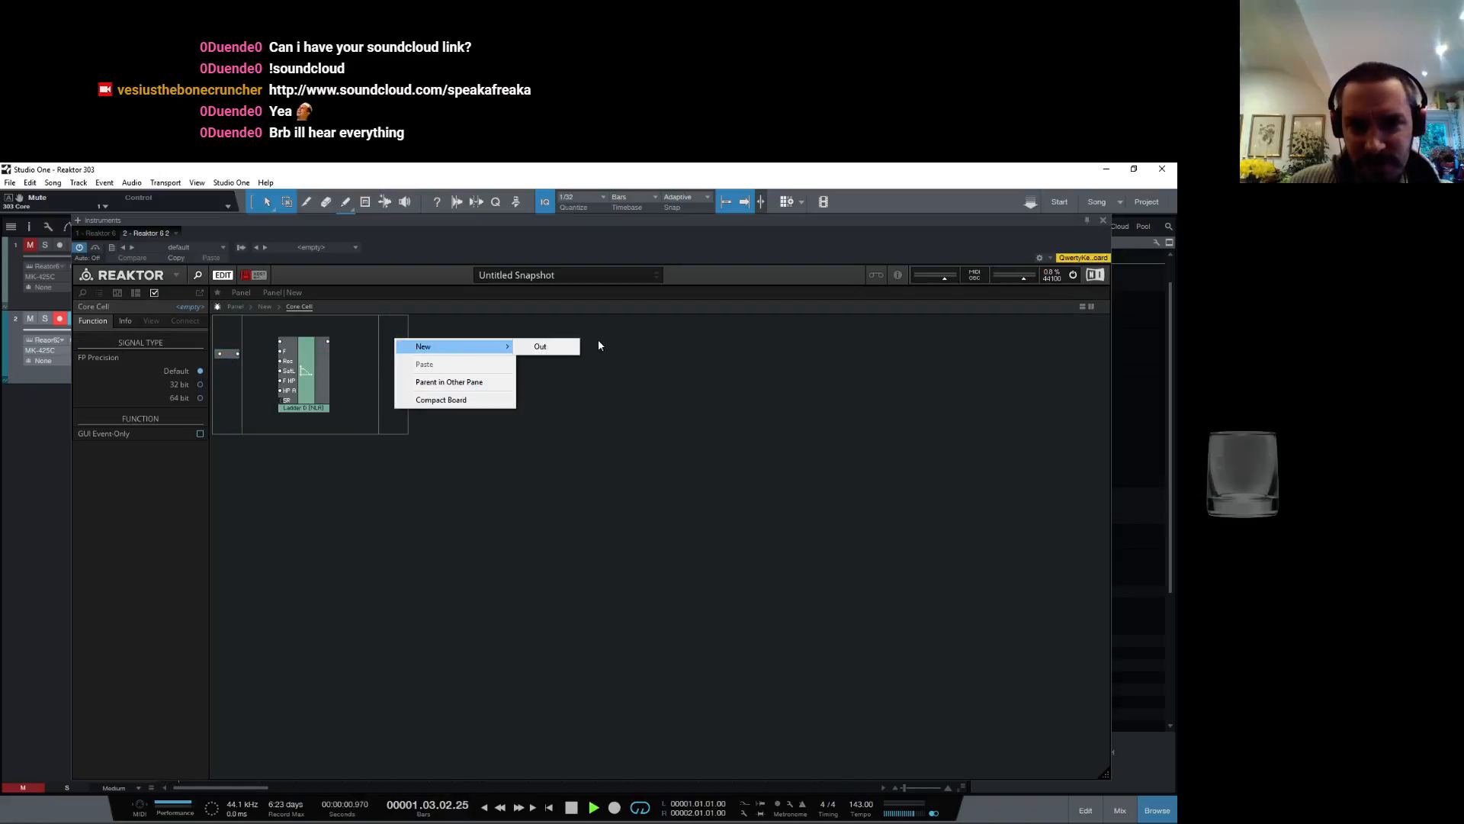
{"action": "left_click", "coordinate": [534, 347]}
{"action": "left_click", "coordinate": [200, 370]}
Step: Examine the inner structure of the Ladder D (NLA) filter and its Sat tanh (cheap) macro, and return to the core cell
{"action": "left_click", "coordinate": [308, 399]}
{"action": "double_click", "coordinate": [307, 399]}
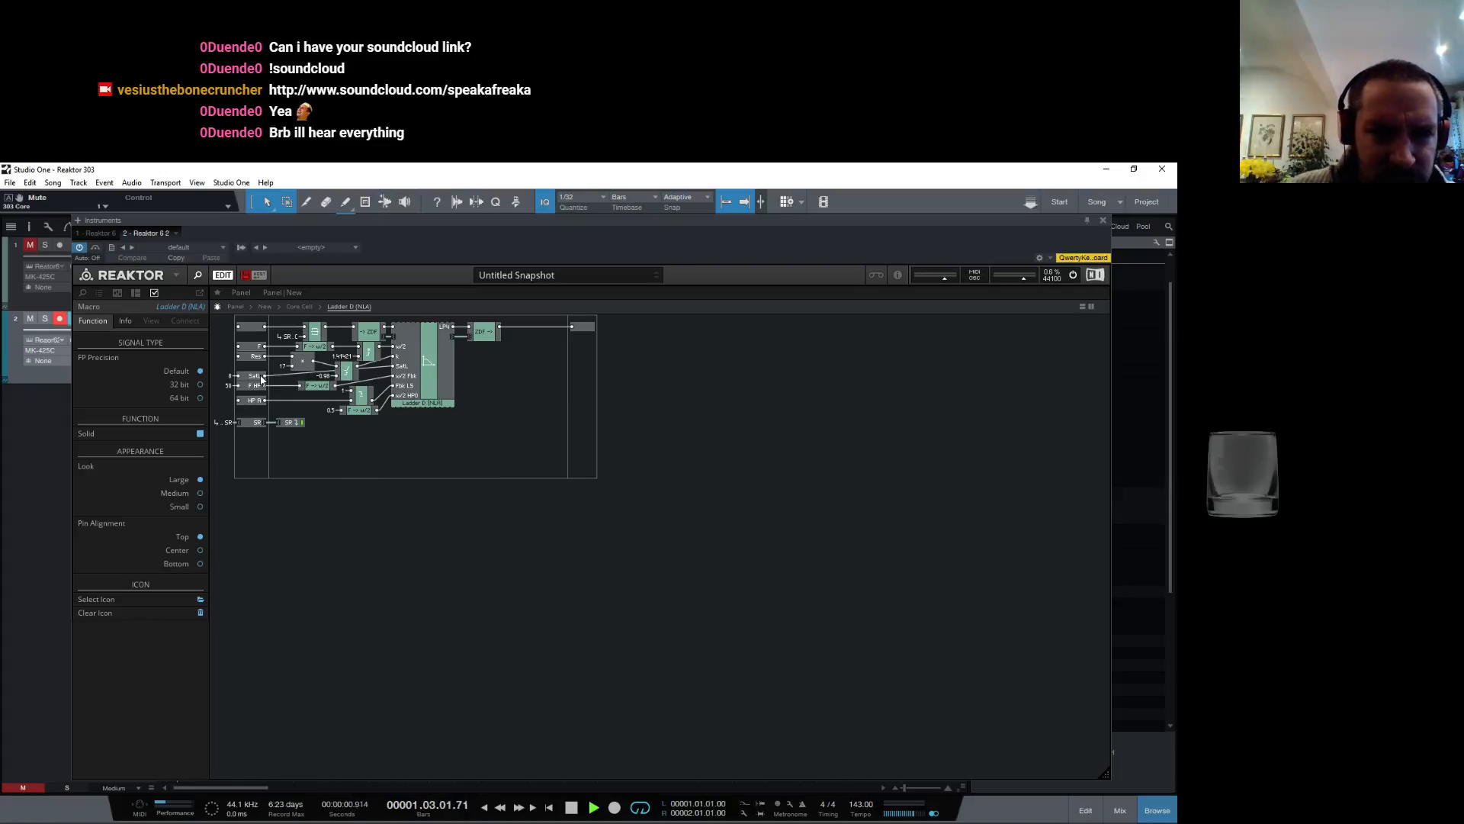
{"action": "double_click", "coordinate": [420, 364]}
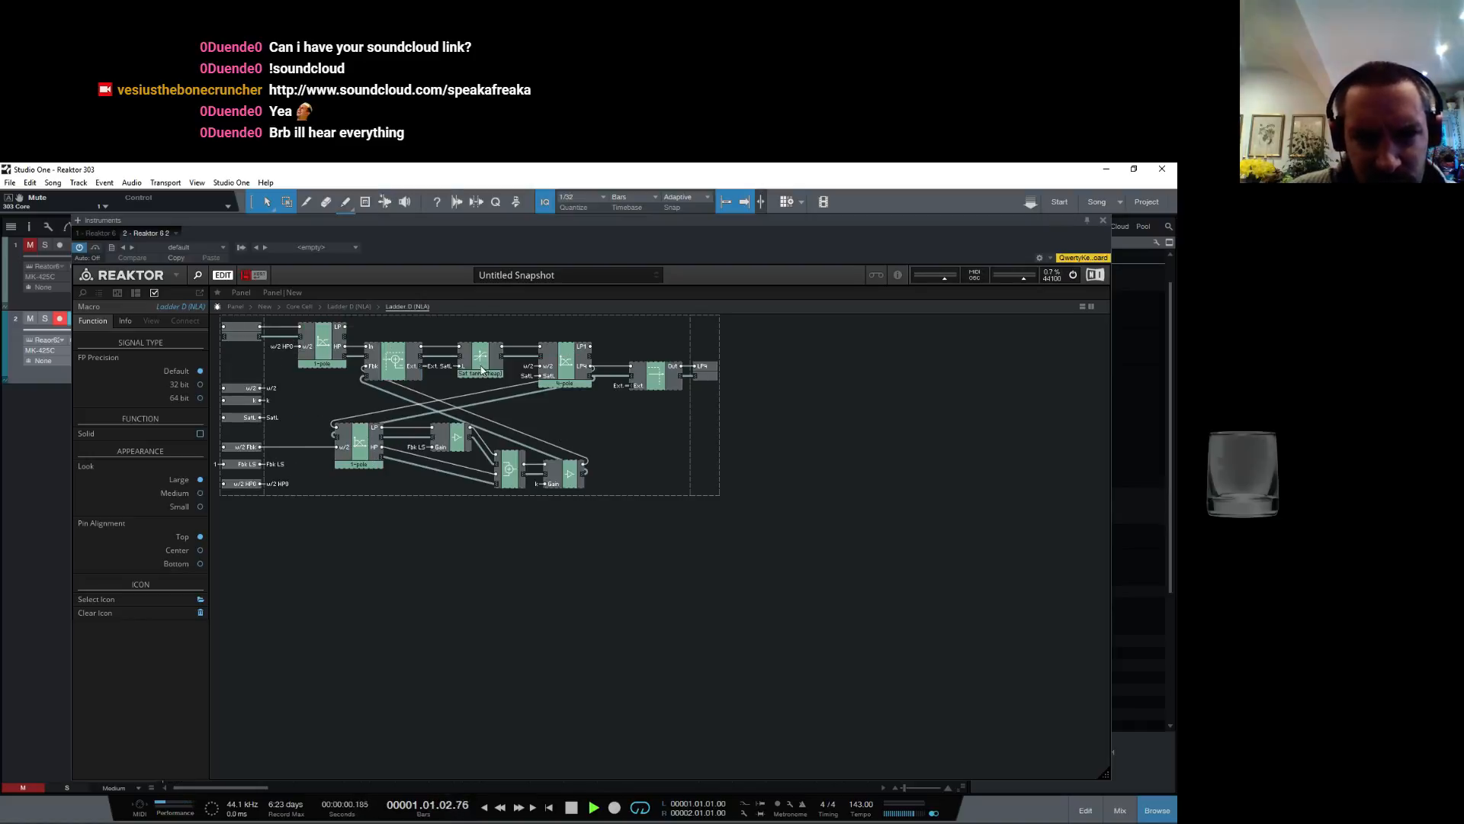
{"action": "left_click", "coordinate": [485, 374]}
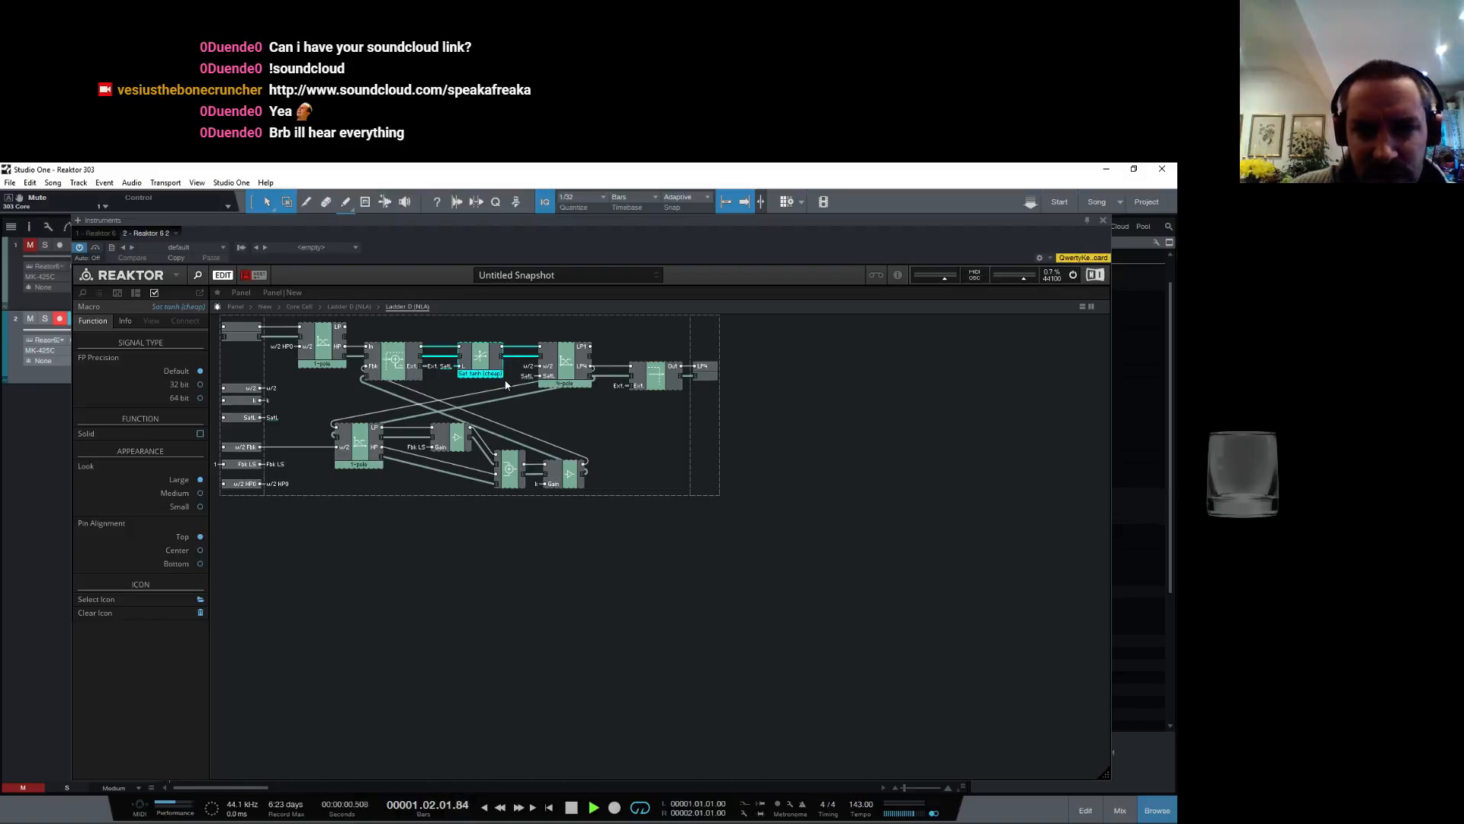
{"action": "double_click", "coordinate": [483, 373]}
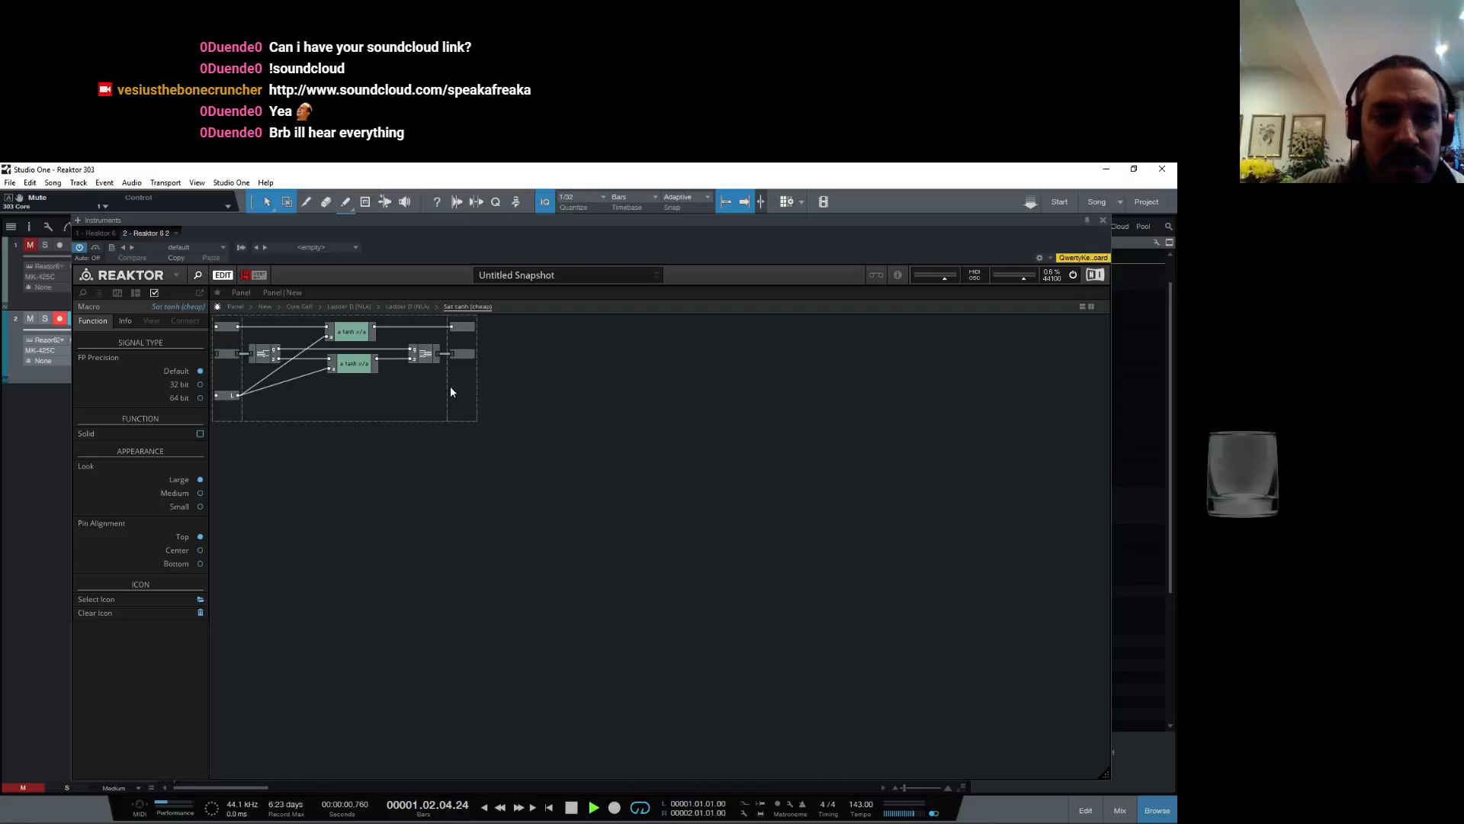
{"action": "double_click", "coordinate": [389, 456]}
{"action": "left_click", "coordinate": [377, 595]}
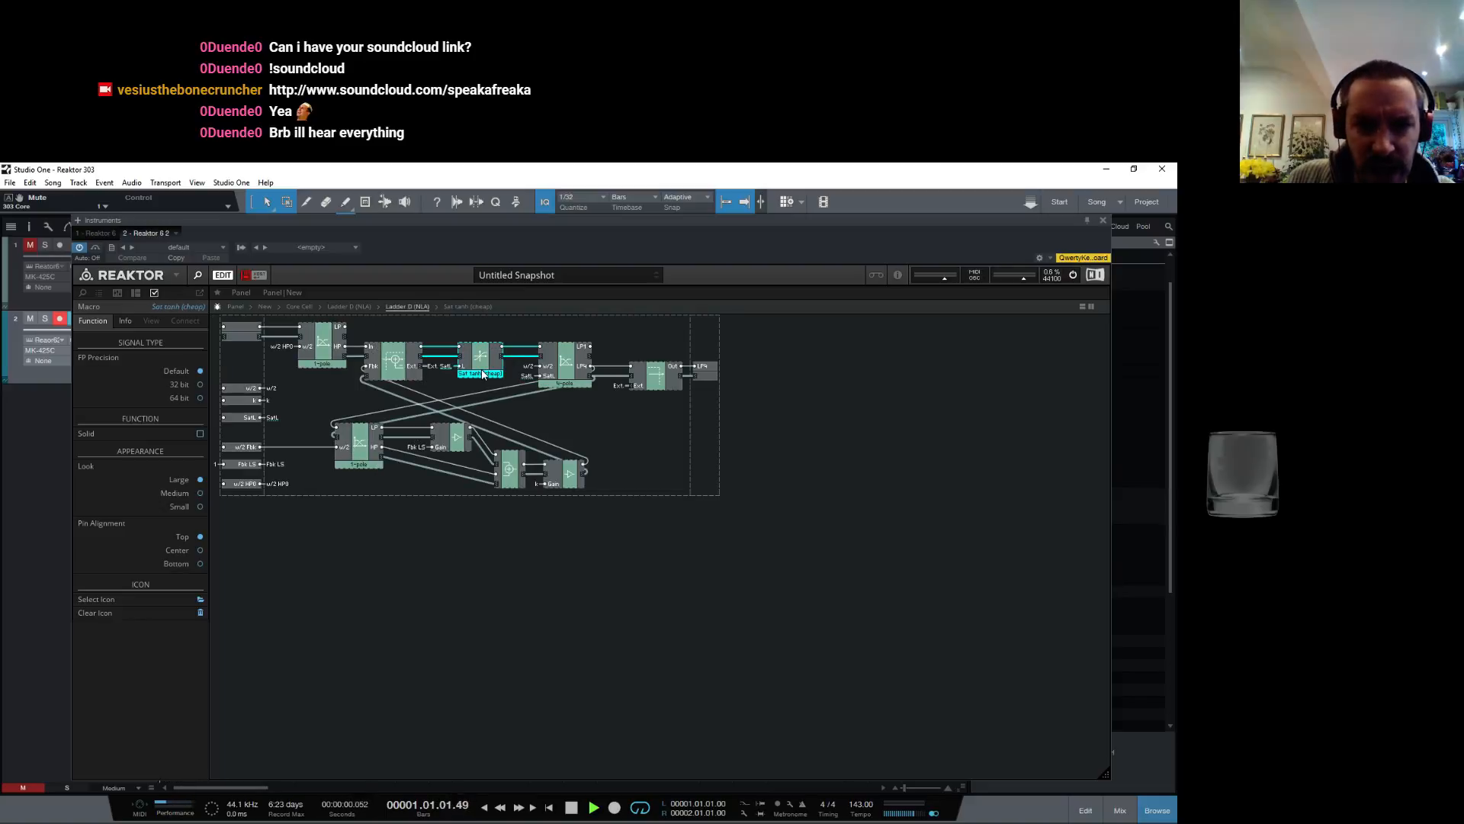
{"action": "mouse_move", "coordinate": [251, 420]}
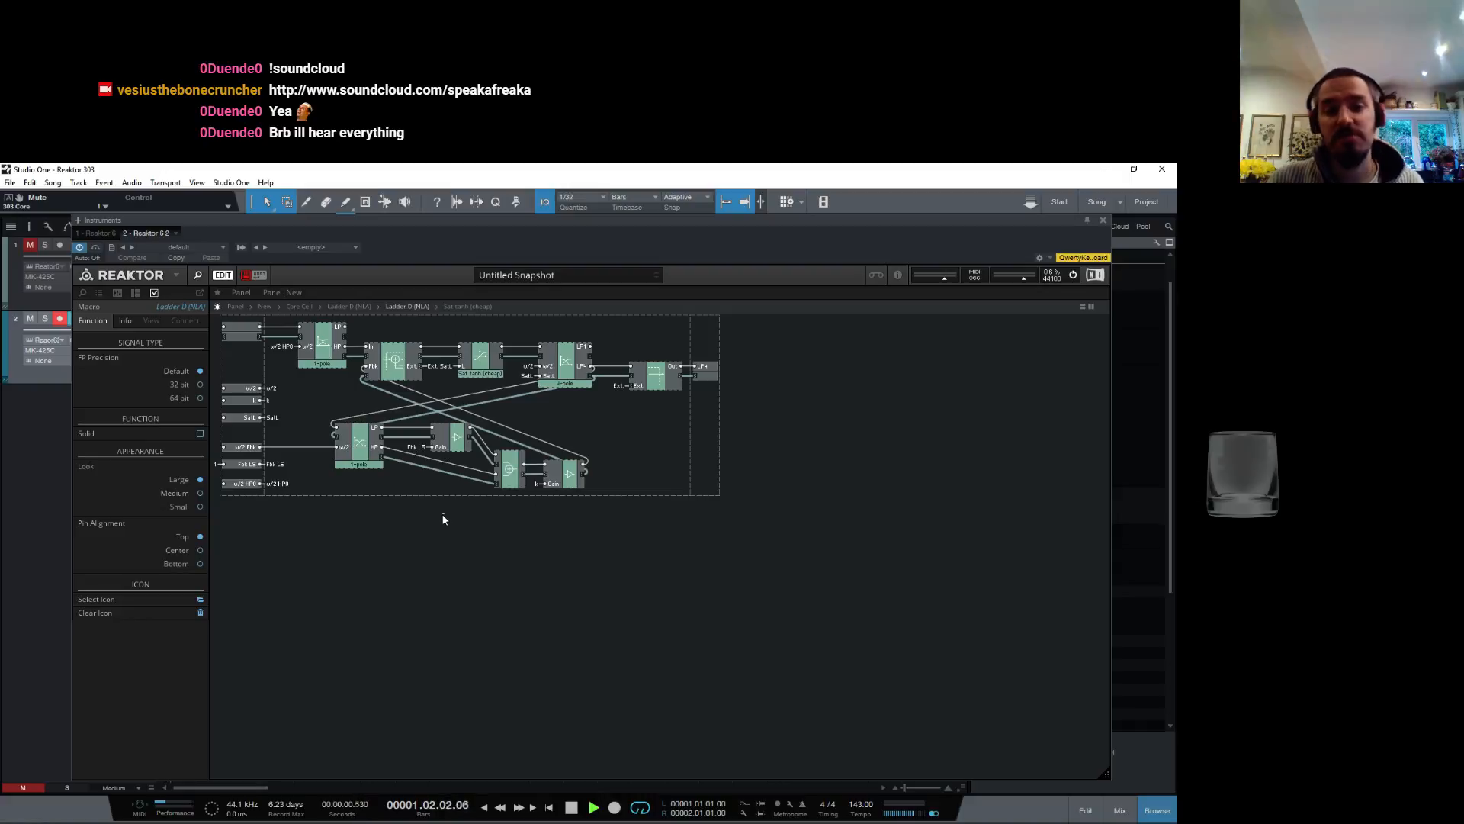
{"action": "left_click", "coordinate": [311, 305]}
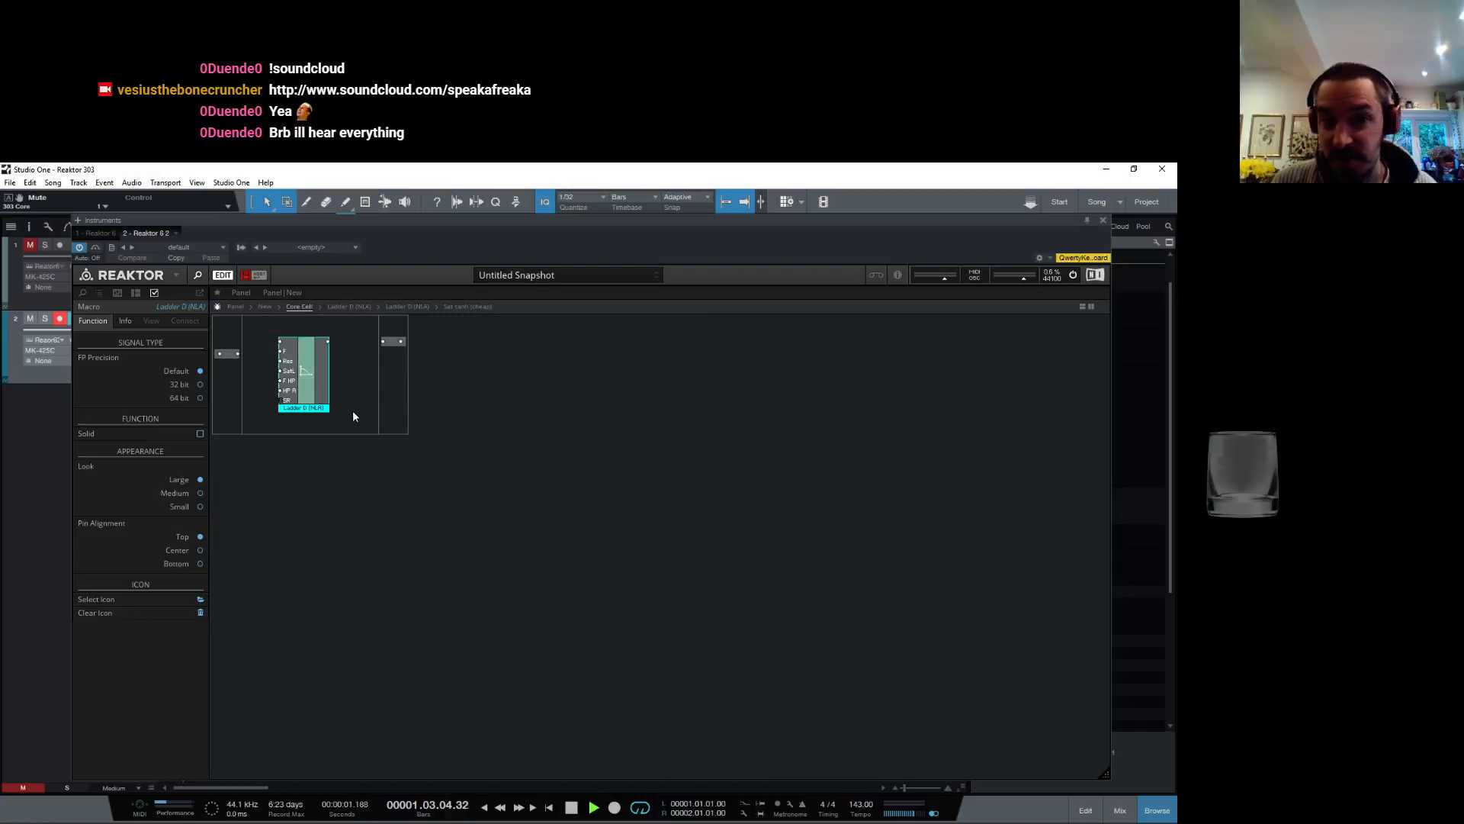
Step: Wire the audio input through the Ladder D (NLA) filter to the output port and align the ports with the filter
{"action": "left_click_drag", "start_coordinate": [238, 353], "coordinate": [281, 341]}
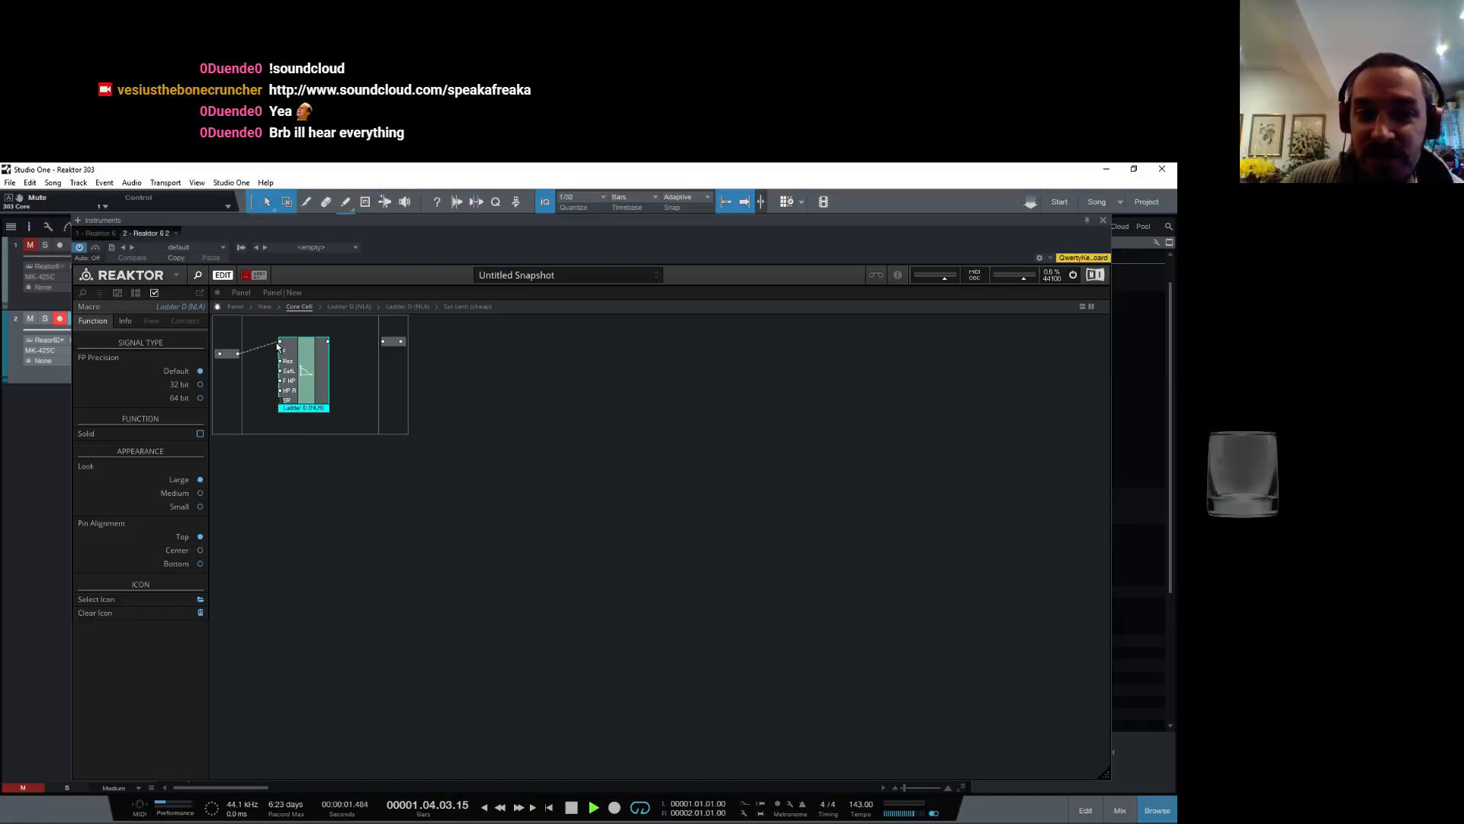
{"action": "left_click_drag", "start_coordinate": [321, 404], "coordinate": [333, 416]}
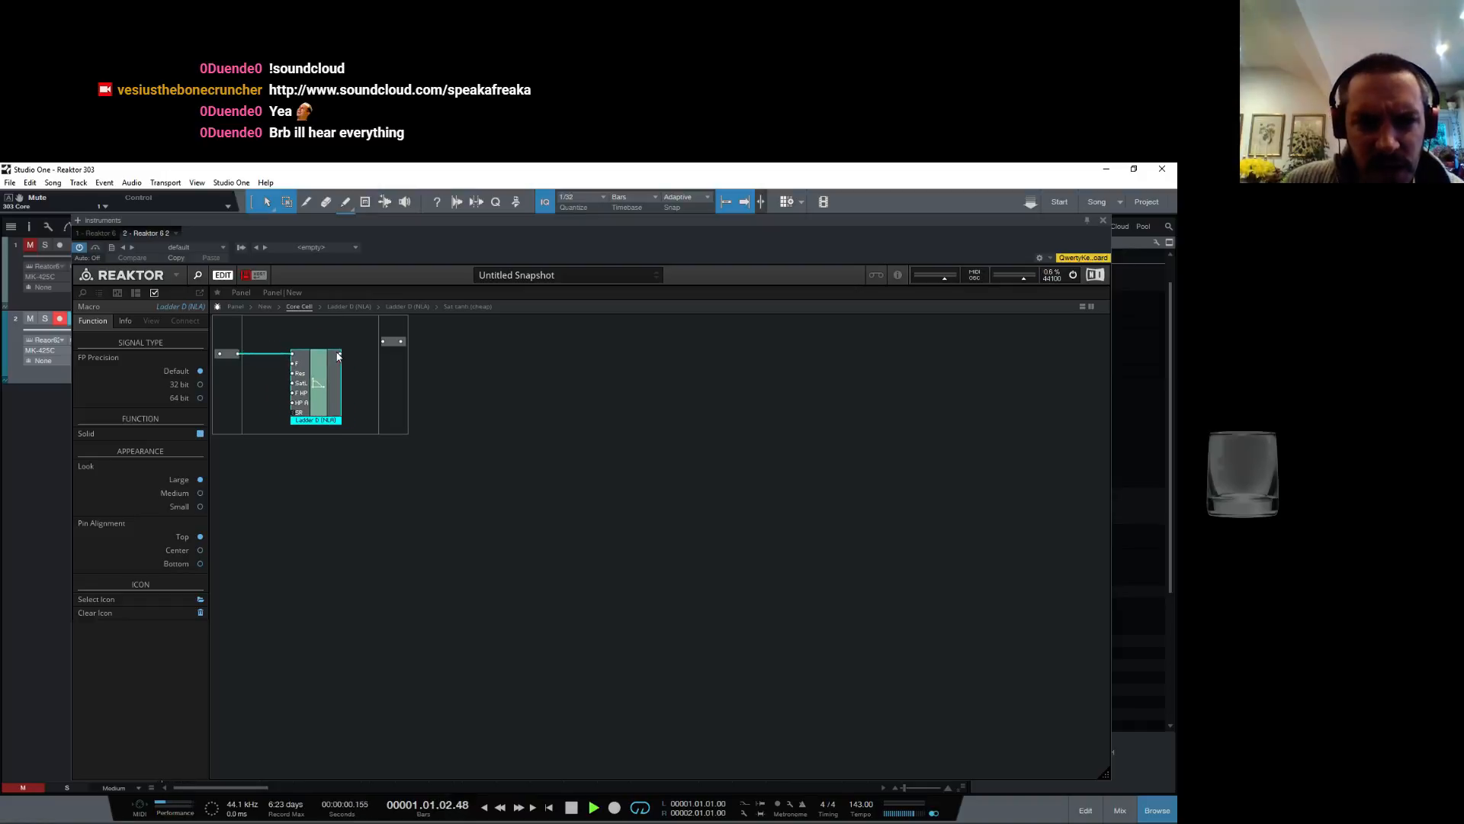
{"action": "left_click_drag", "start_coordinate": [386, 341], "coordinate": [386, 343]}
{"action": "left_click_drag", "start_coordinate": [391, 343], "coordinate": [399, 350]}
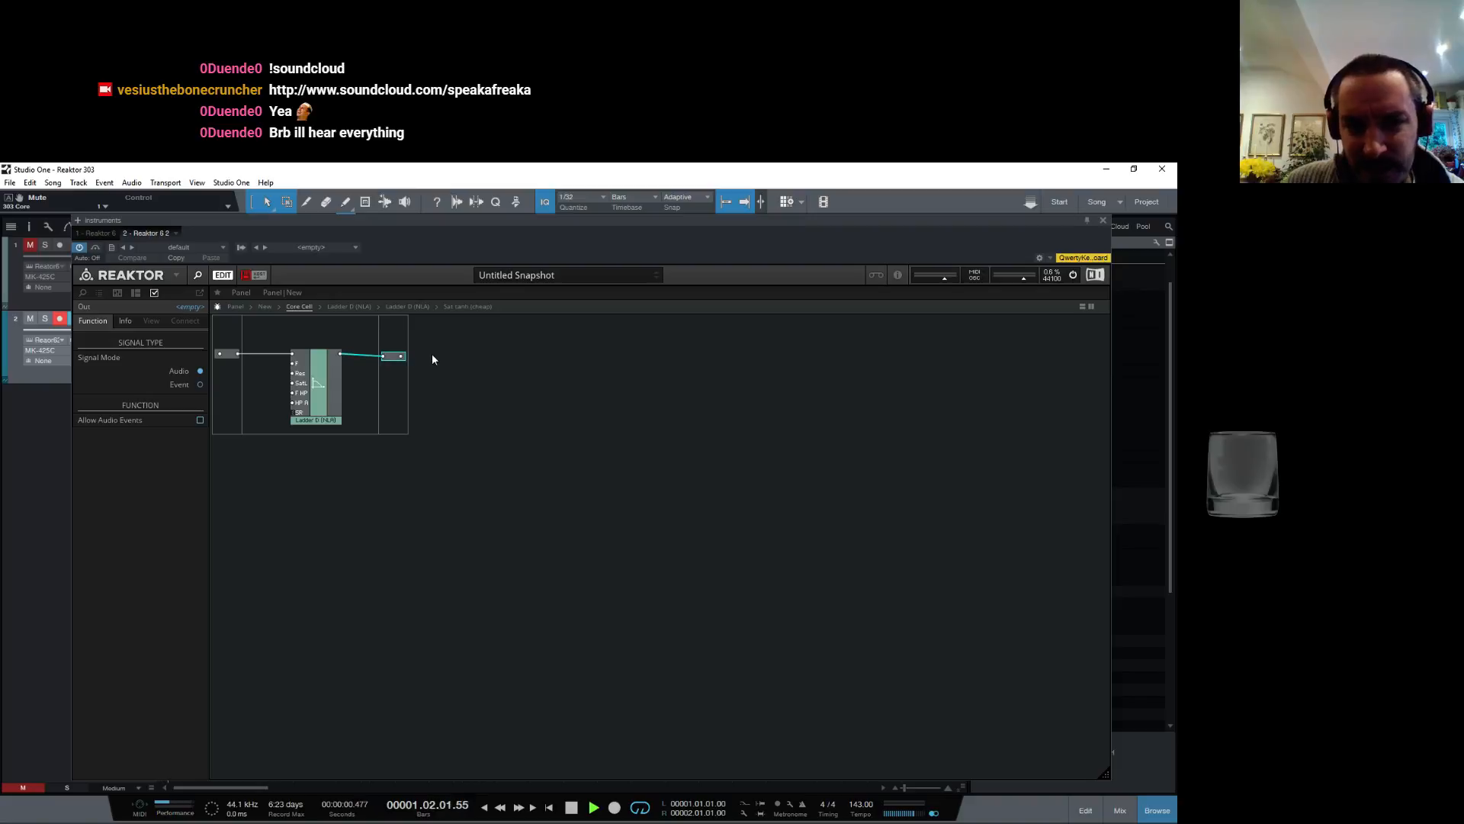
{"action": "left_click_drag", "start_coordinate": [333, 402], "coordinate": [353, 399]}
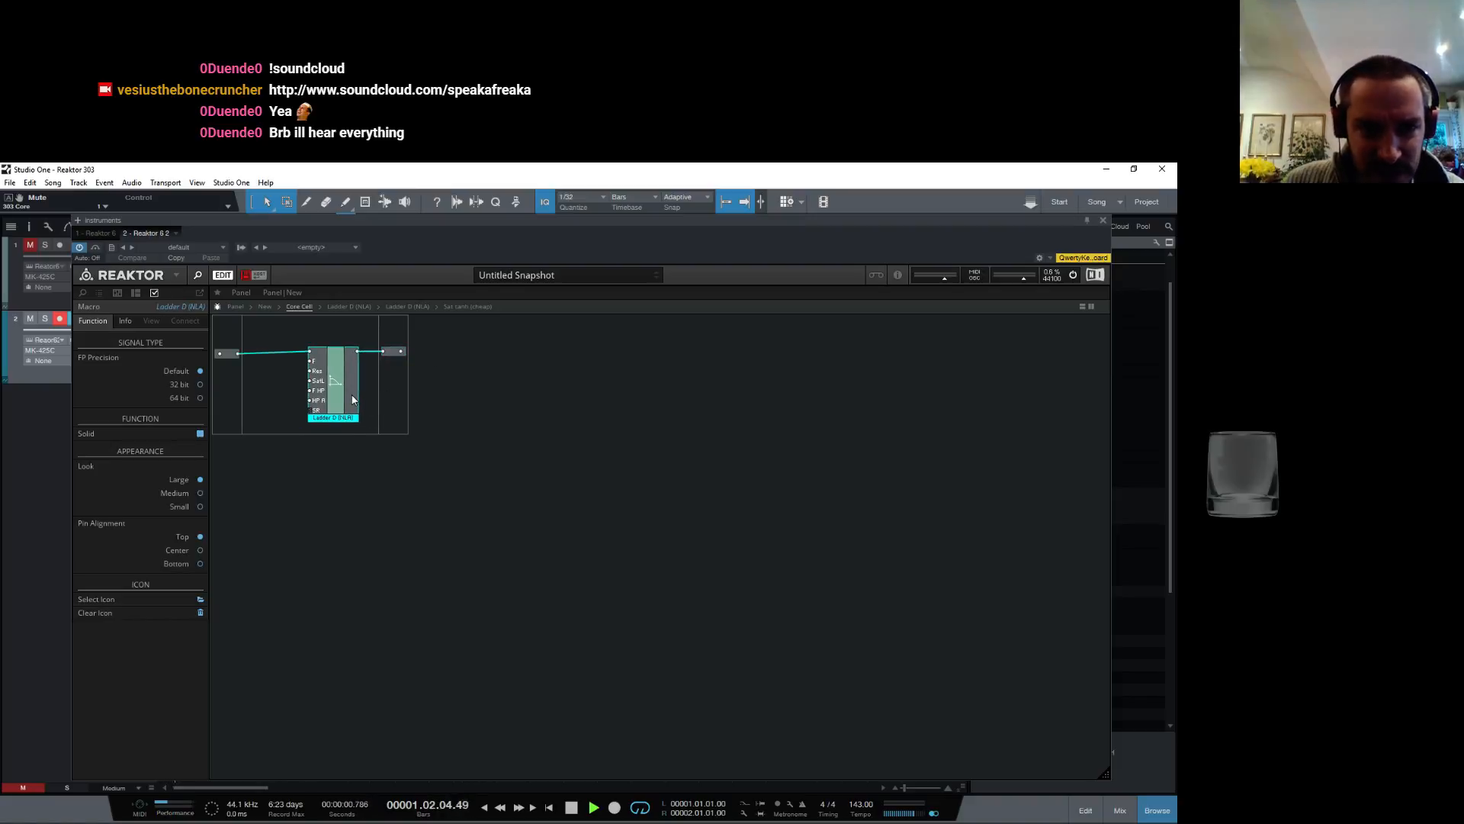
{"action": "left_click_drag", "start_coordinate": [236, 356], "coordinate": [236, 354]}
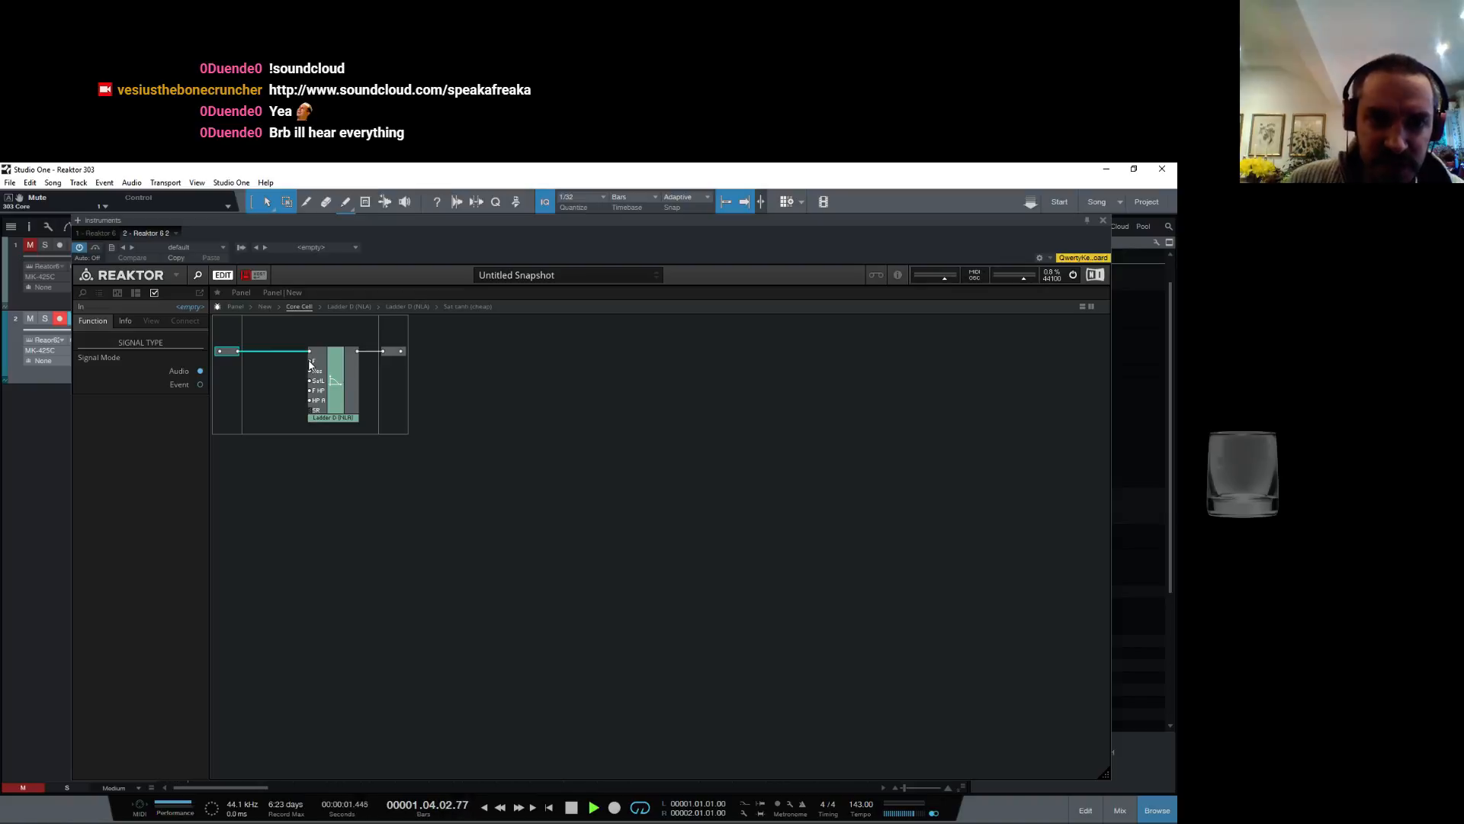
{"action": "left_click", "coordinate": [310, 369]}
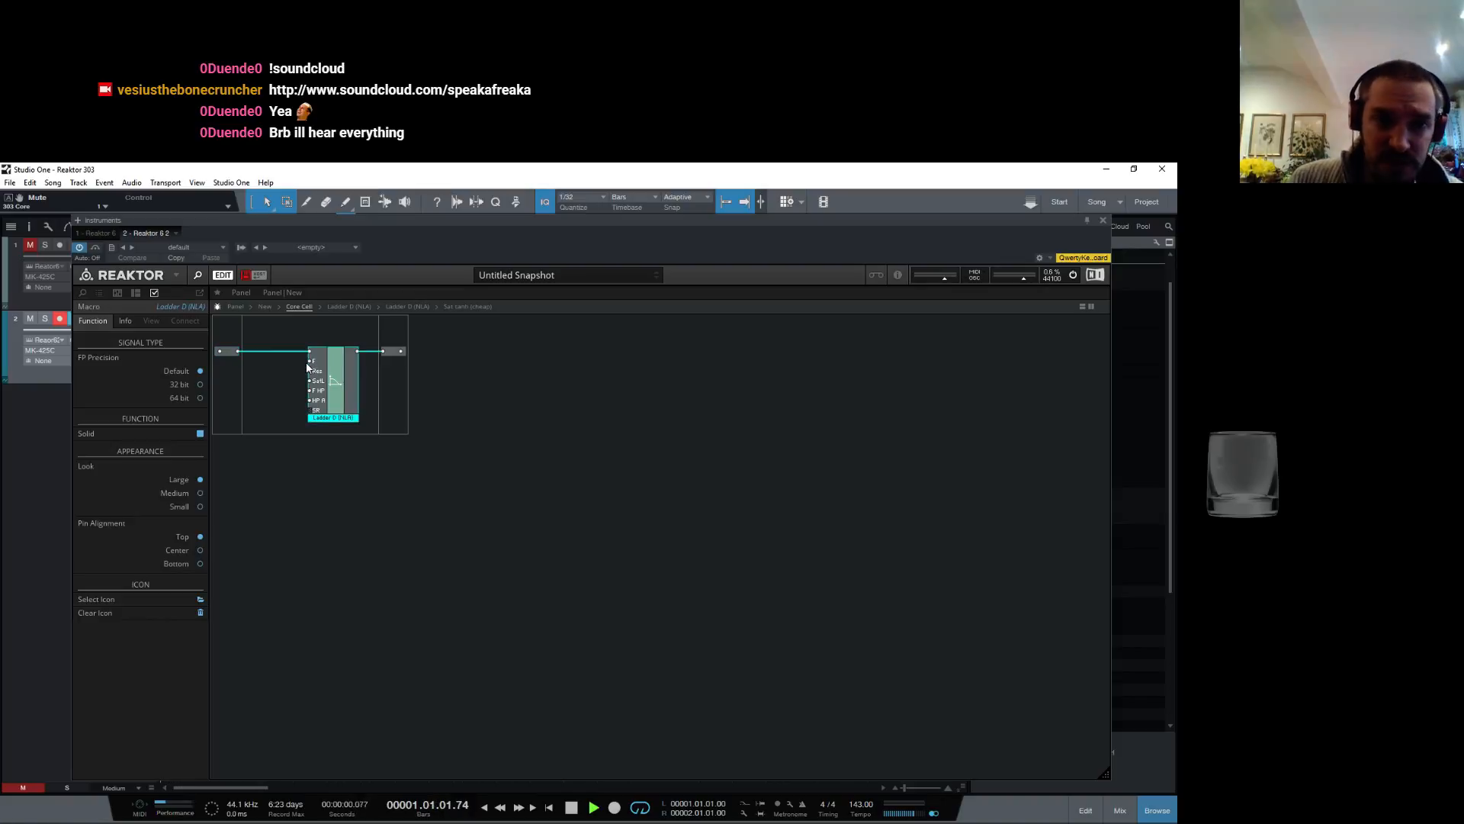
Step: Insert a P2F converter from the library into the core cell and wire it to the ladder filter's F input
{"action": "right_click", "coordinate": [259, 368]}
{"action": "mouse_move", "coordinate": [321, 376]}
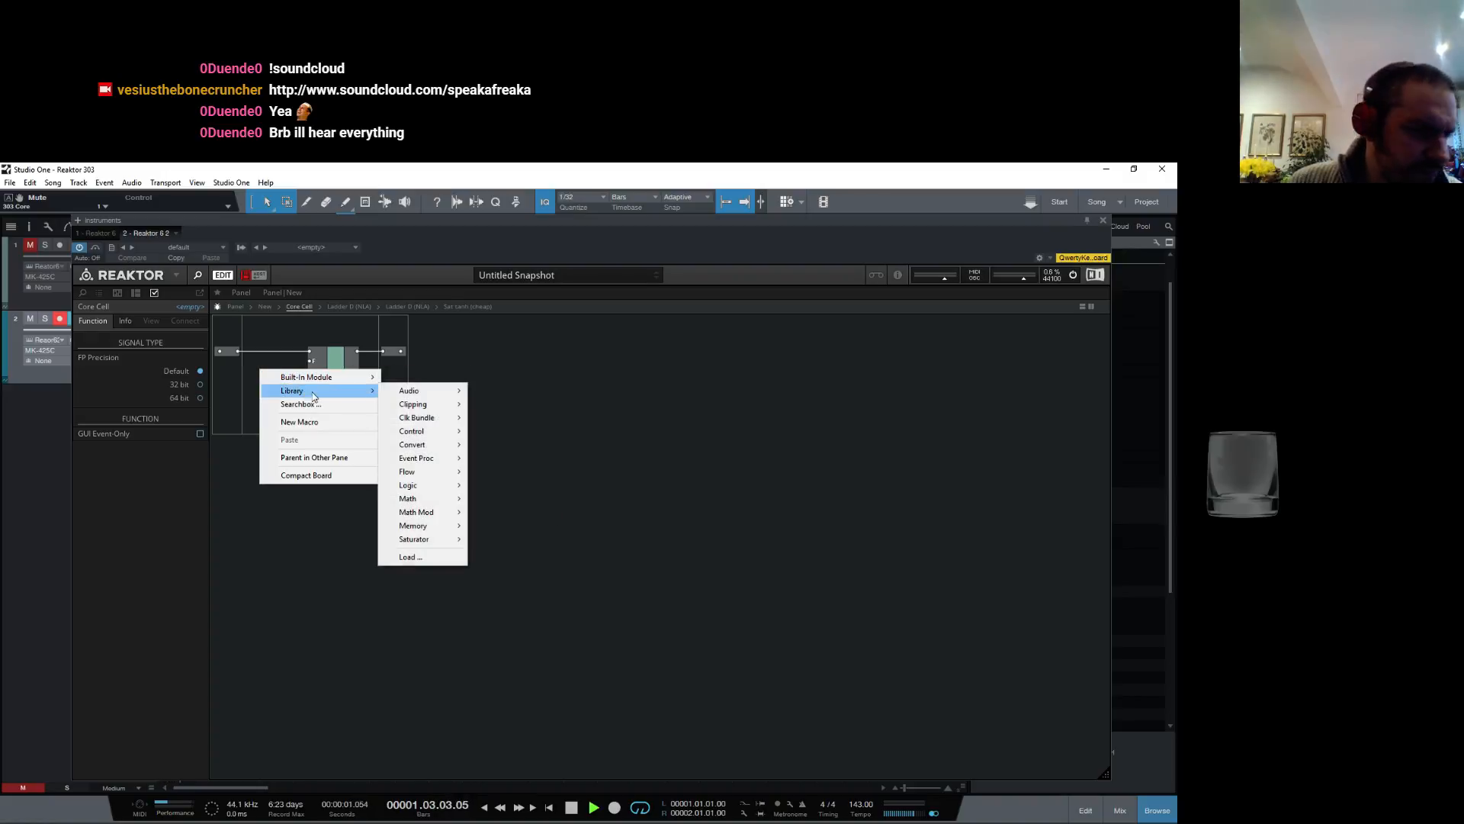
{"action": "mouse_move", "coordinate": [427, 445]}
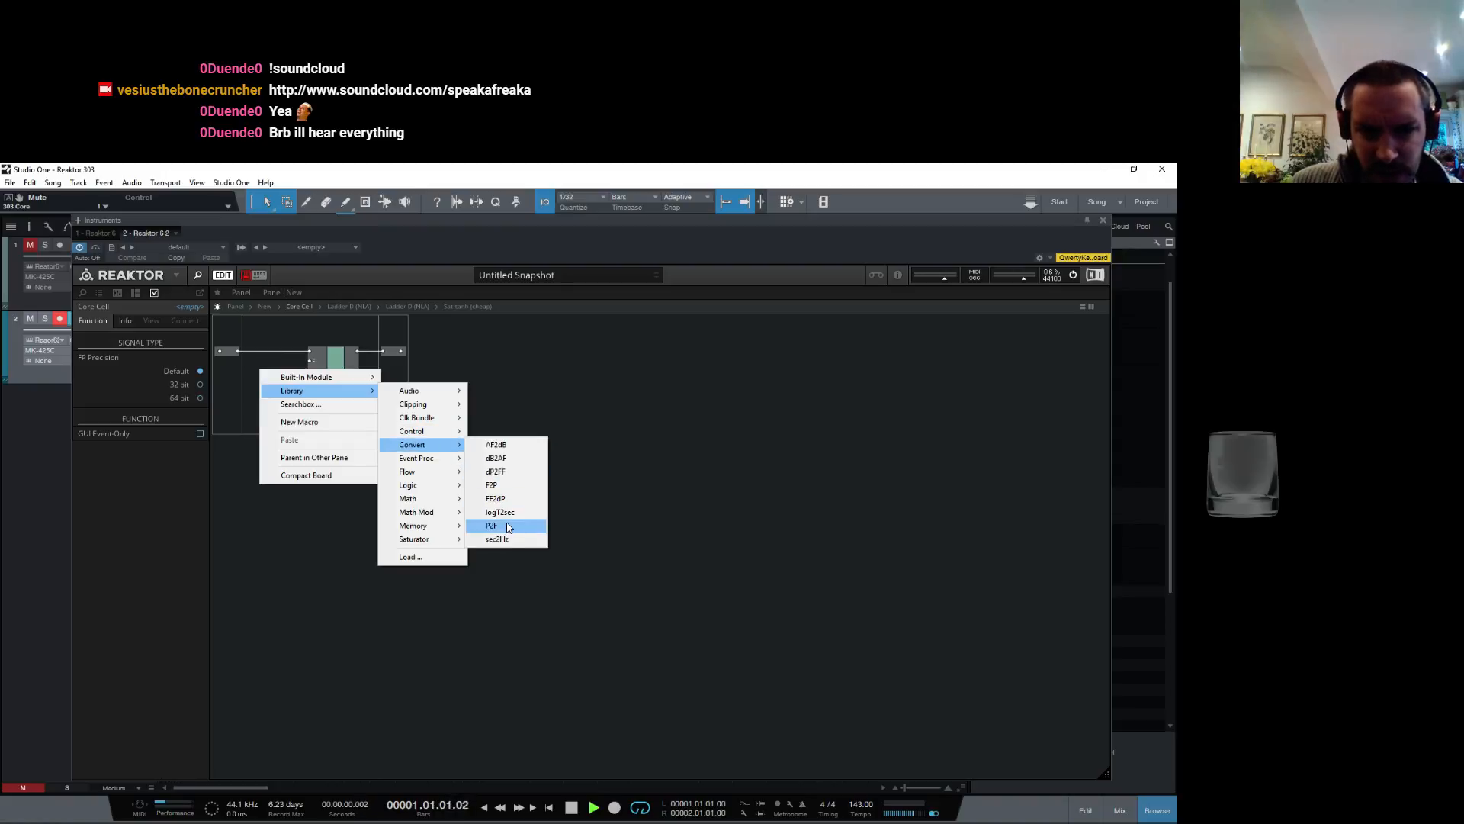
{"action": "left_click", "coordinate": [508, 527]}
{"action": "mouse_move", "coordinate": [284, 373]}
{"action": "left_mouse_down"}
{"action": "mouse_move", "coordinate": [313, 373]}
{"action": "mouse_move", "coordinate": [310, 362]}
{"action": "left_mouse_up"}
Step: Add a second input port to the core cell, wire it to the P2F converter and set its signal mode to Audio
{"action": "right_click", "coordinate": [229, 374]}
{"action": "mouse_move", "coordinate": [262, 383]}
{"action": "left_click", "coordinate": [377, 383]}
{"action": "left_click", "coordinate": [240, 373]}
{"action": "left_click_drag", "start_coordinate": [238, 376], "coordinate": [260, 373]}
{"action": "left_click", "coordinate": [201, 372]}
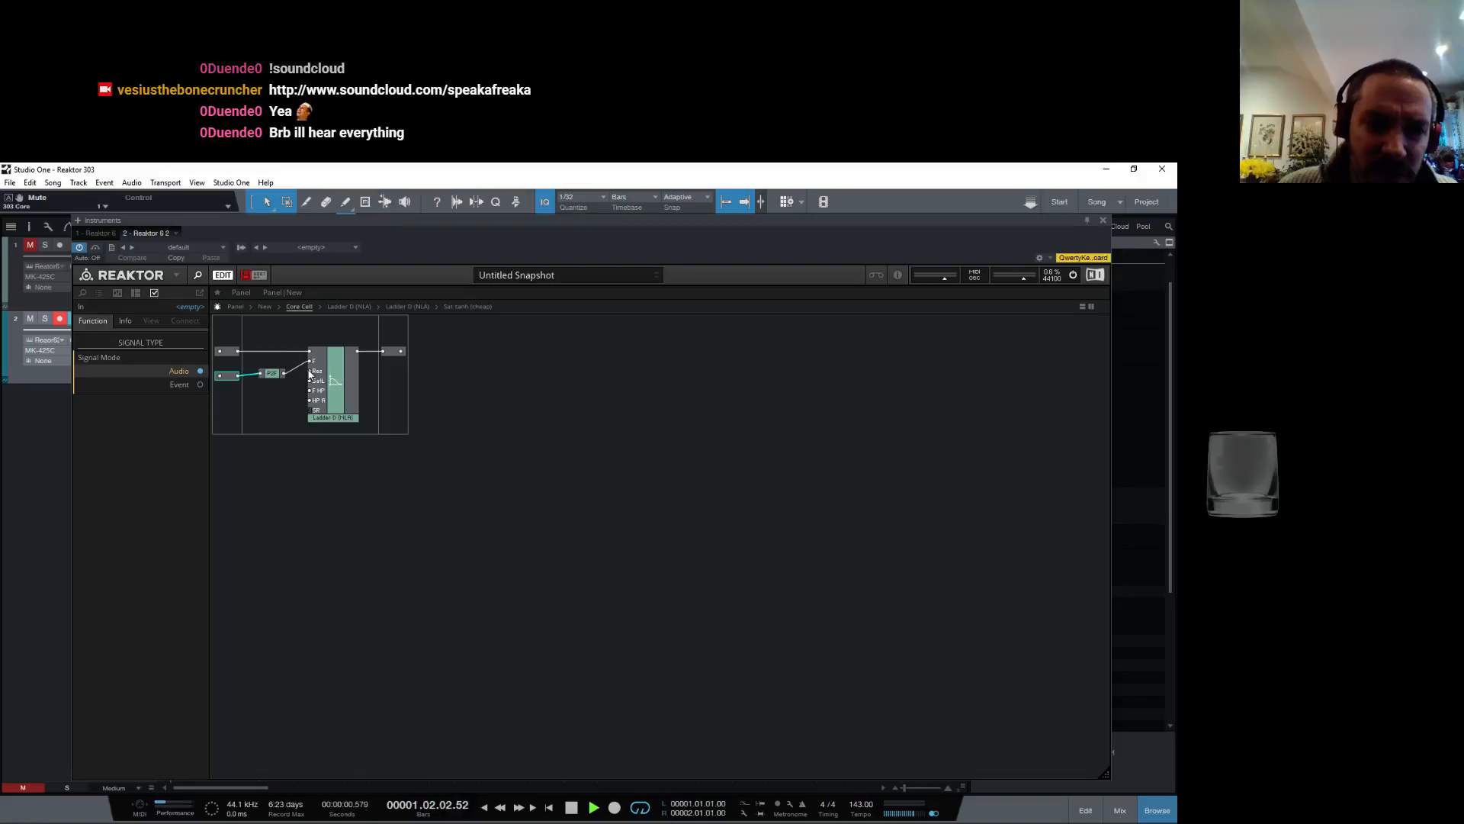
Step: Add a third input port to the core cell below the cutoff input and name it R
{"action": "left_click", "coordinate": [332, 409]}
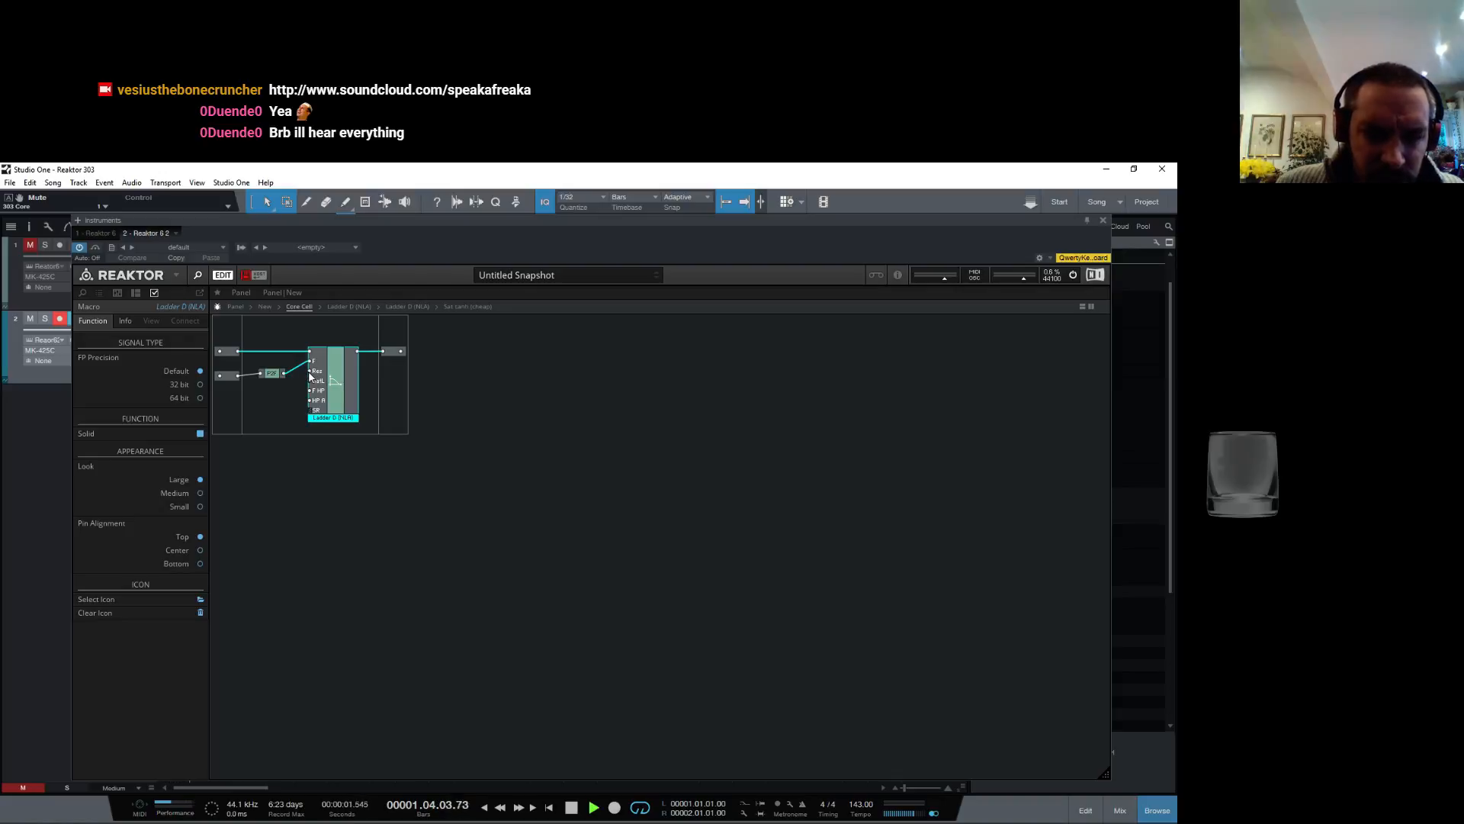
{"action": "right_click", "coordinate": [222, 389]}
{"action": "mouse_move", "coordinate": [257, 399]}
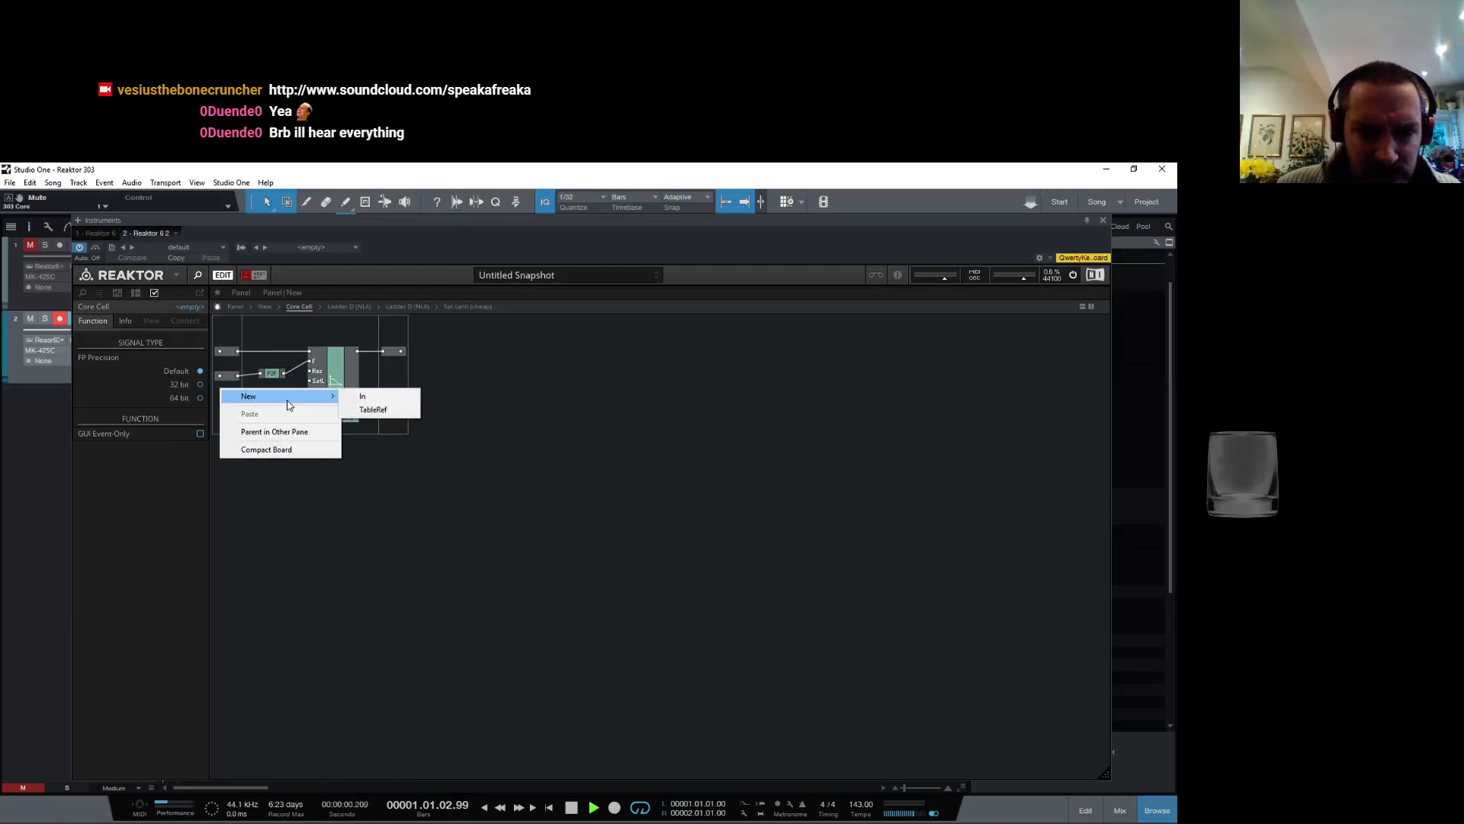
{"action": "left_click", "coordinate": [383, 396]}
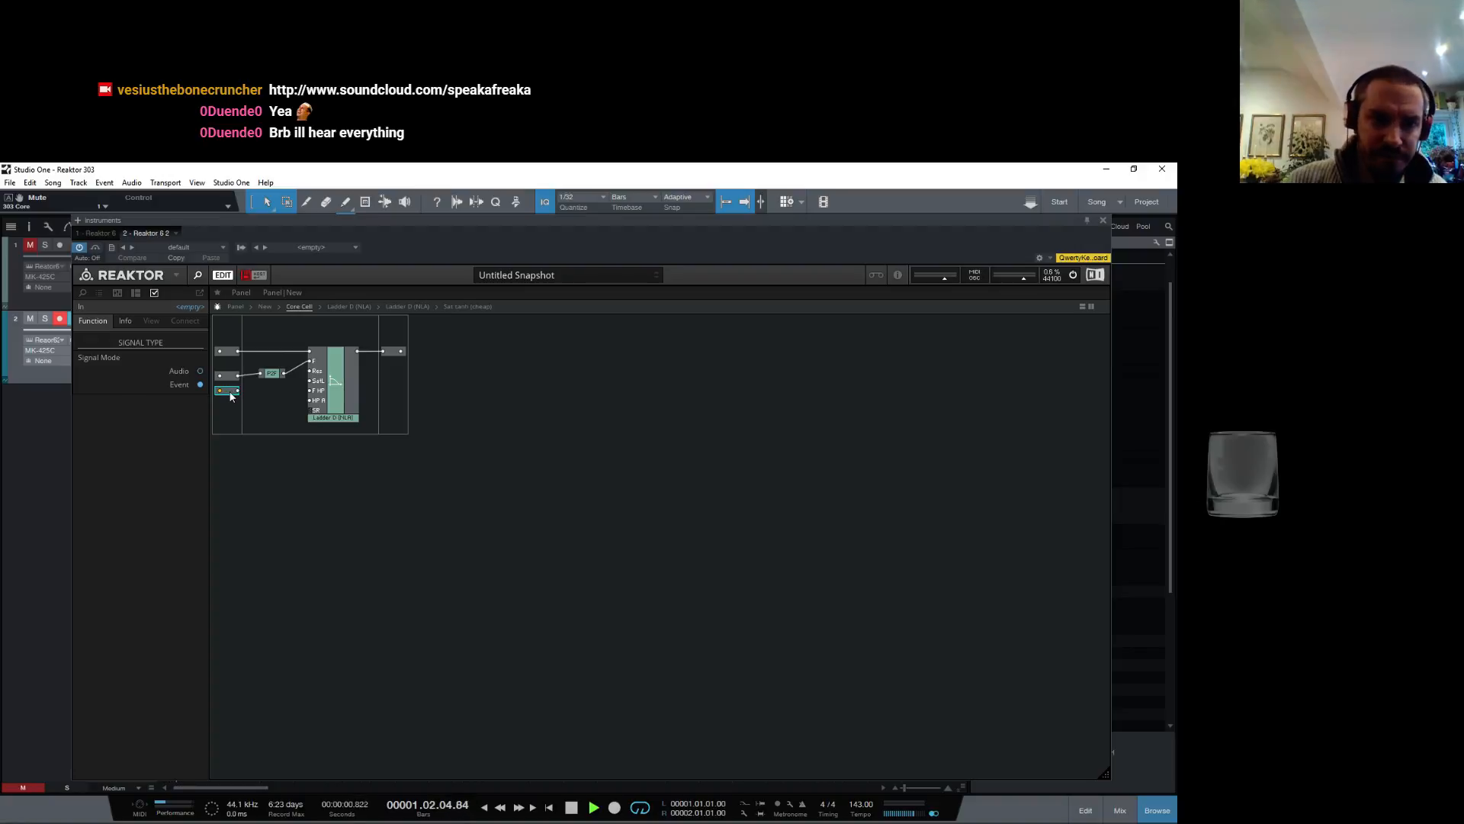
{"action": "left_click", "coordinate": [216, 368]}
{"action": "double_click", "coordinate": [227, 393]}
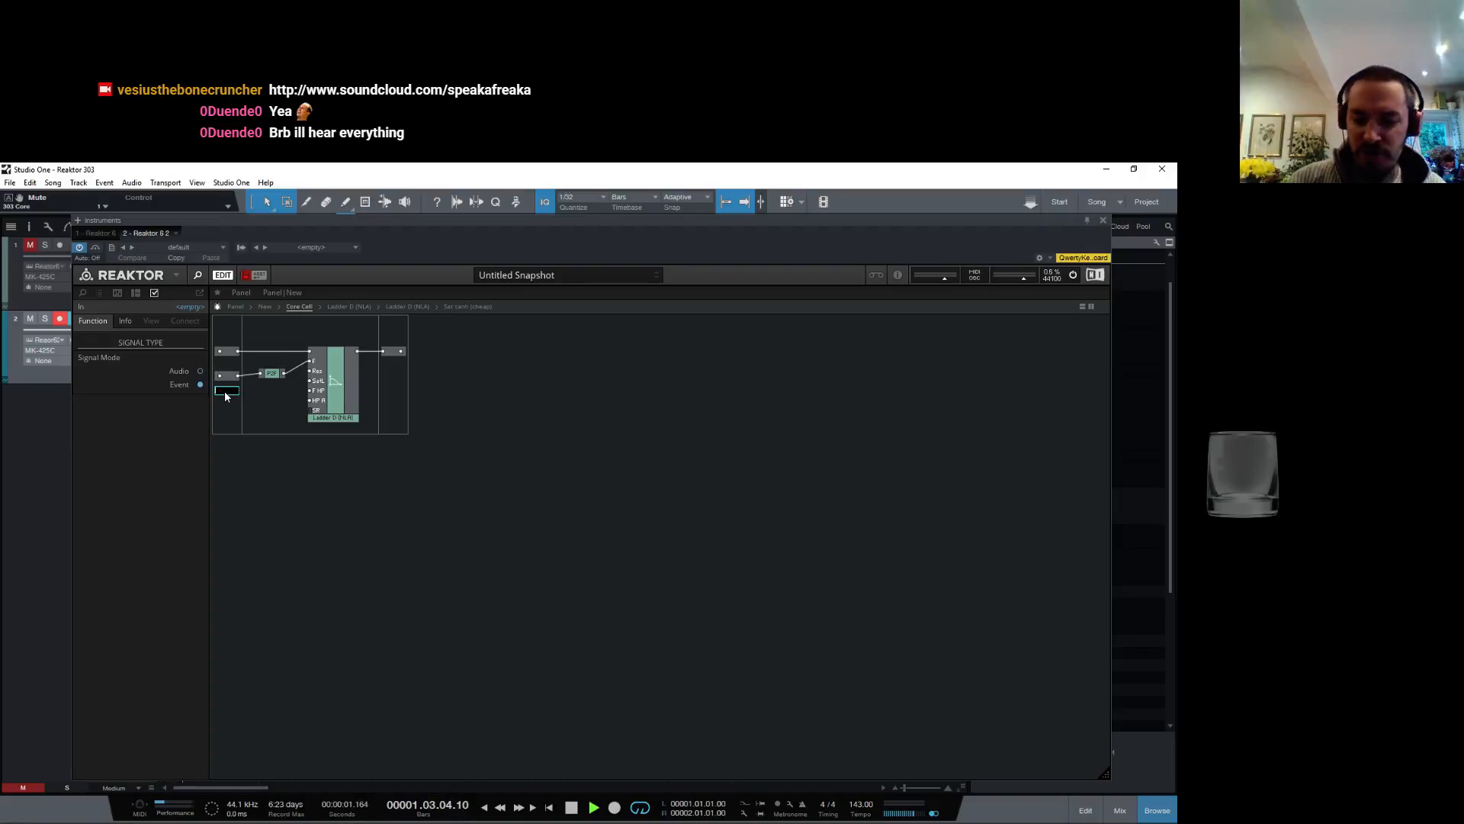
{"action": "left_click", "coordinate": [227, 415]}
Step: Name the cutoff input port cut and the audio input port in, and wire R to the filter's Res input
{"action": "double_click", "coordinate": [229, 375]}
{"action": "type", "text": "cut"}
{"action": "key", "text": "Return"}
{"action": "left_click", "coordinate": [228, 352]}
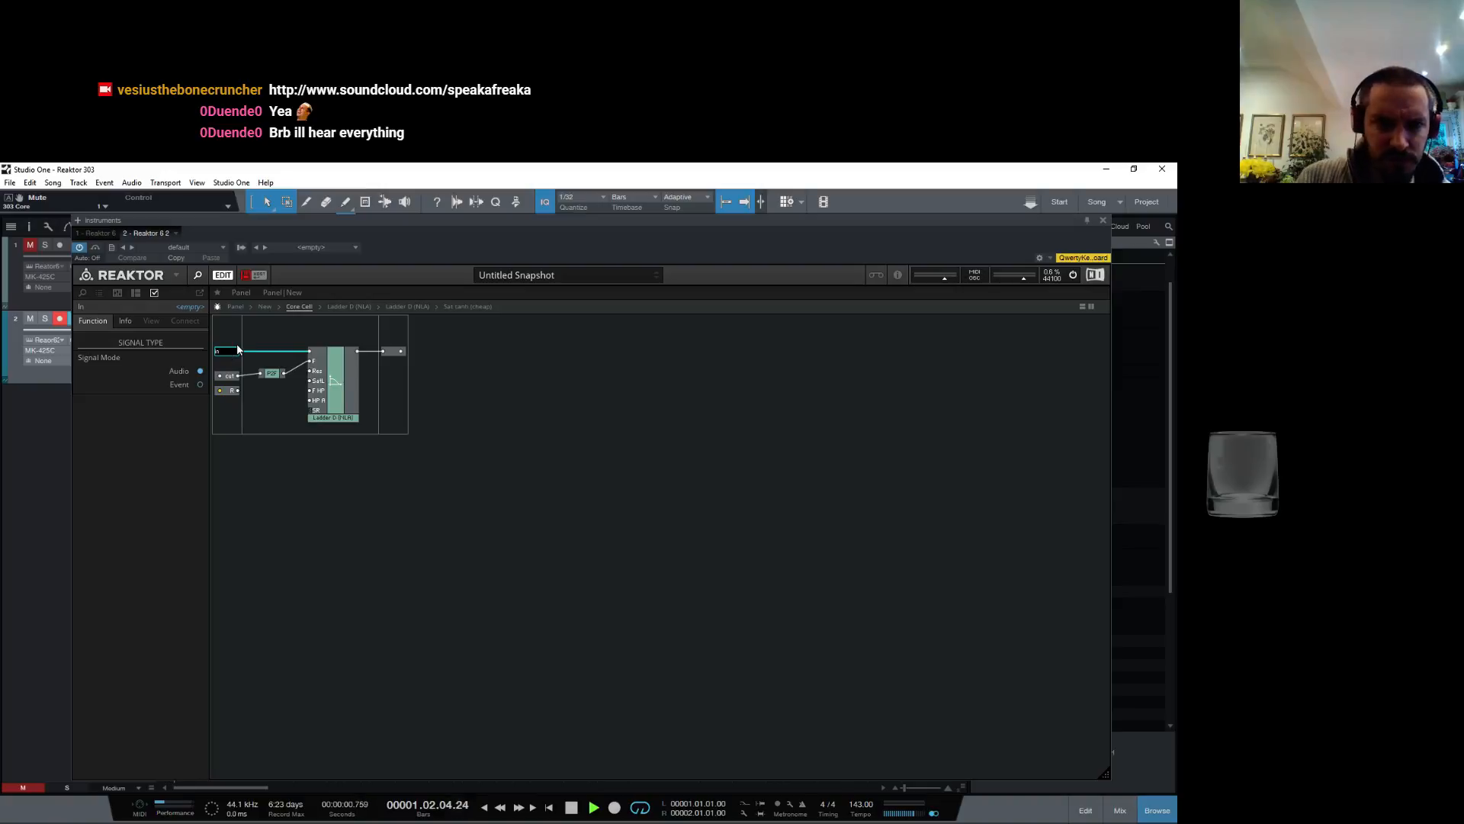
{"action": "left_click_drag", "start_coordinate": [238, 391], "coordinate": [310, 371]}
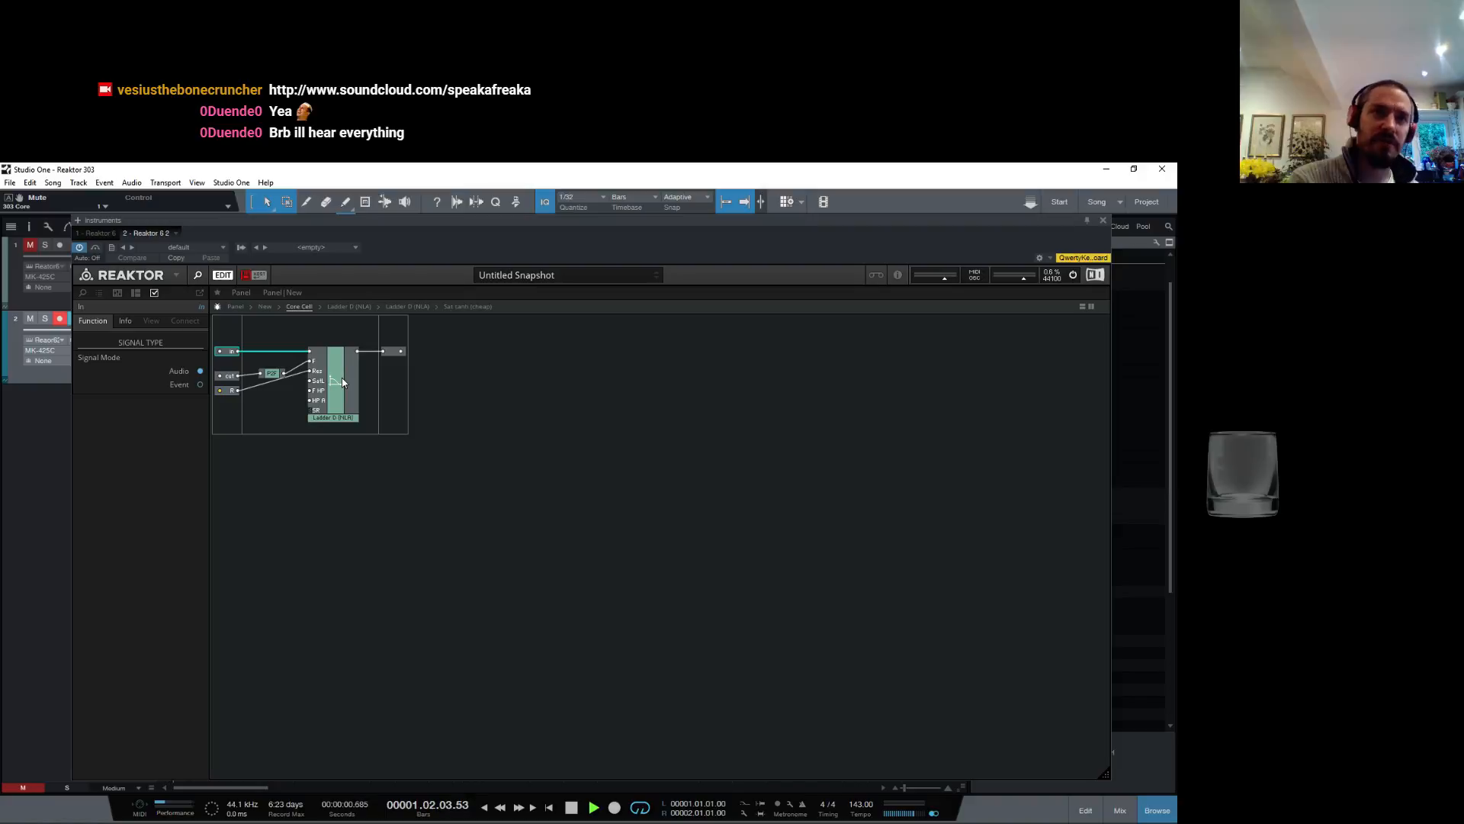
Step: Read the Ladder D (NLA) filter's description and connect a new QuickConst of 1 to its HP A input
{"action": "left_click", "coordinate": [355, 417]}
{"action": "left_click", "coordinate": [128, 323]}
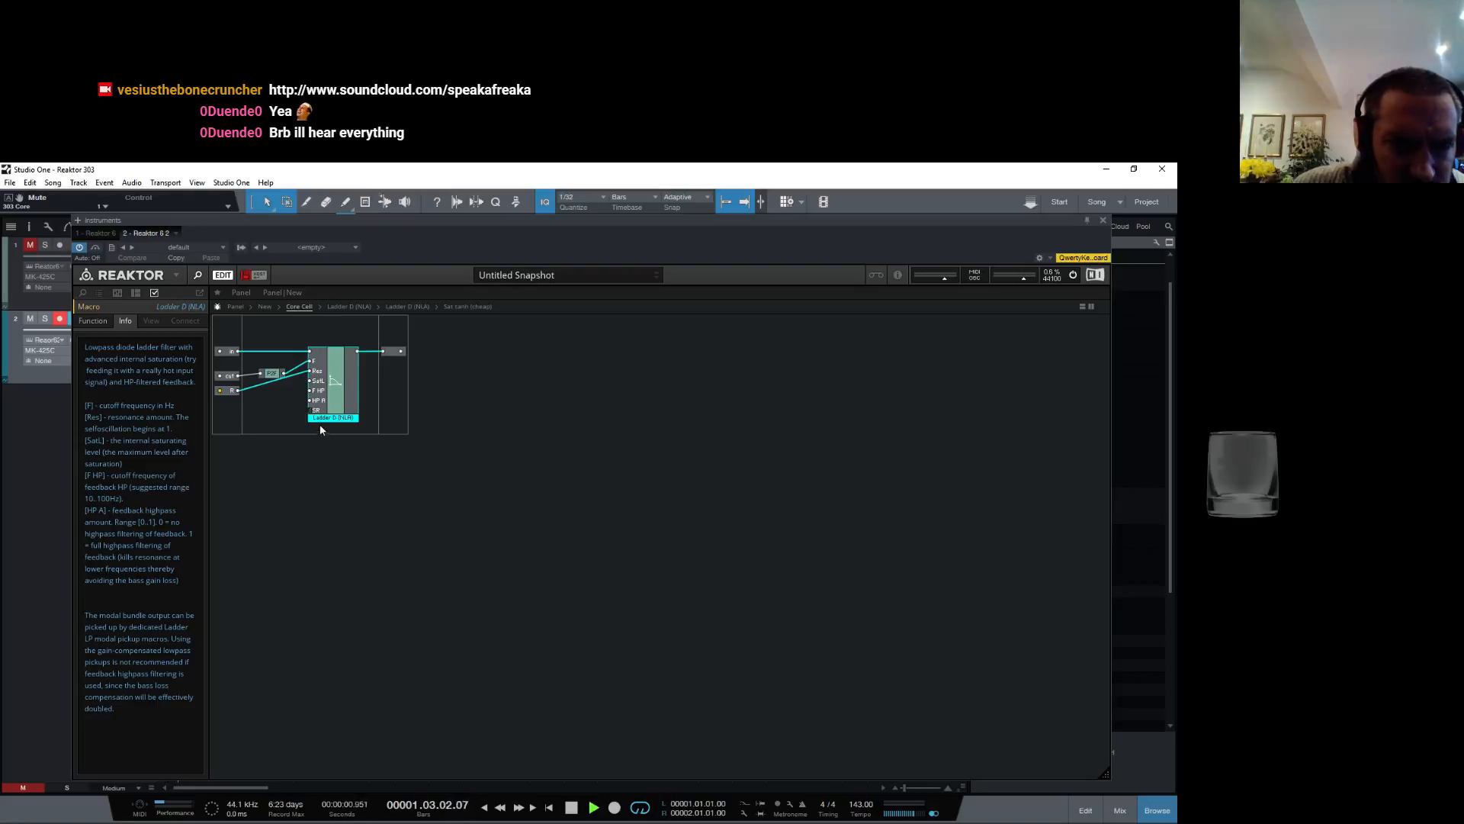
{"action": "right_click", "coordinate": [309, 400]}
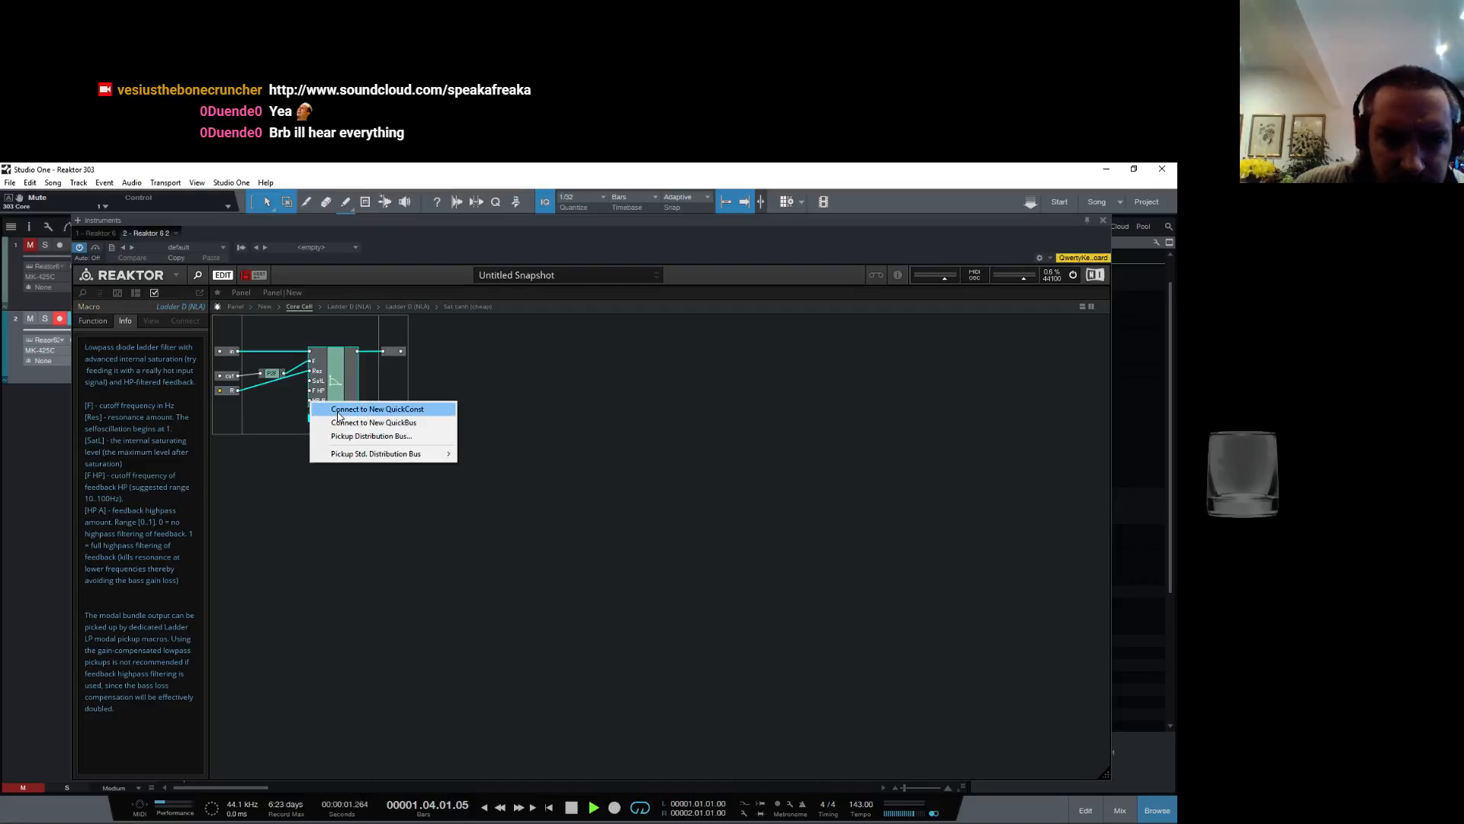
{"action": "left_click", "coordinate": [340, 410]}
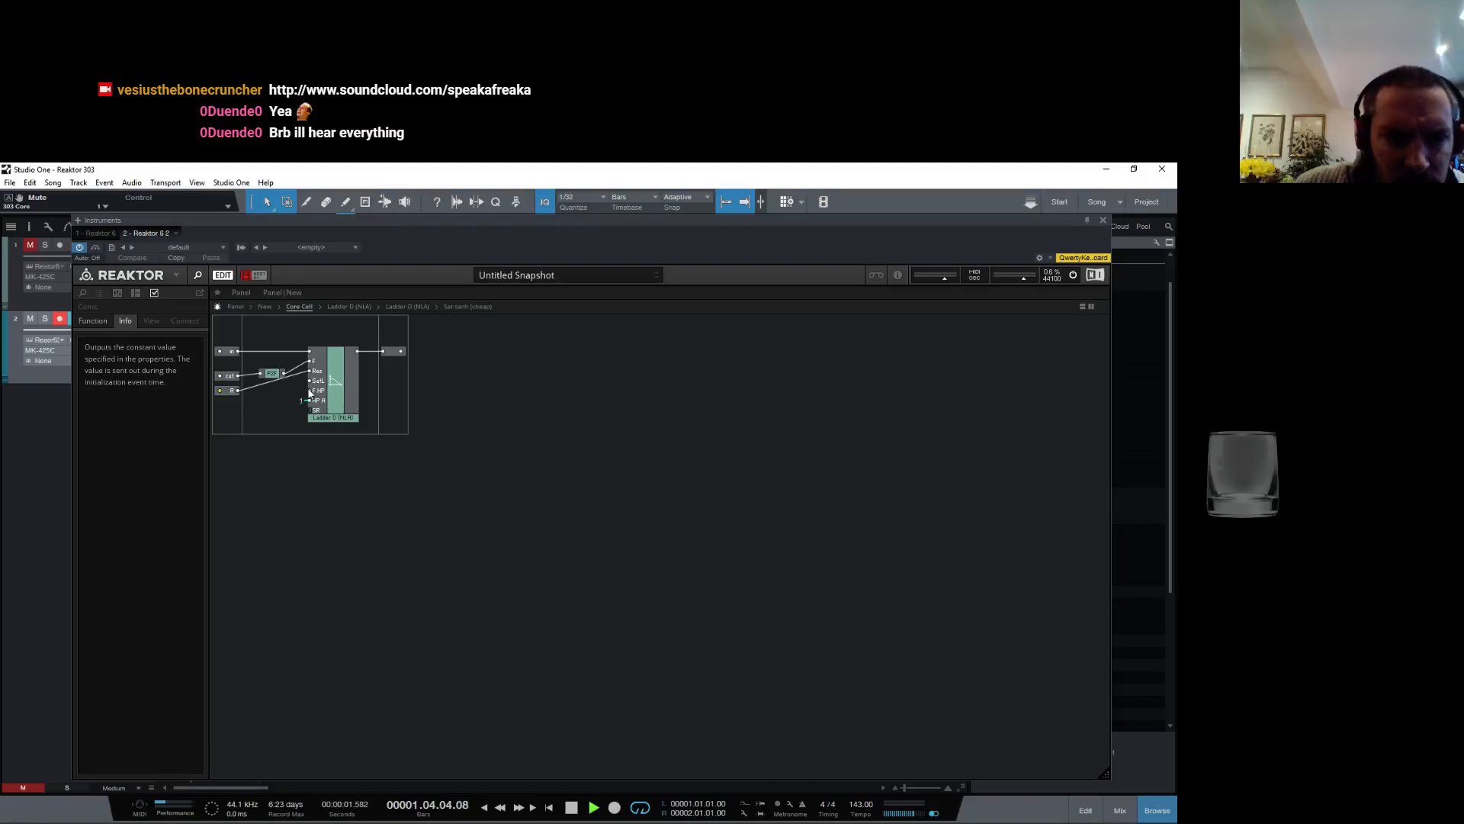
{"action": "right_click", "coordinate": [269, 404]}
{"action": "mouse_move", "coordinate": [296, 415]}
{"action": "left_click", "coordinate": [255, 423]}
Step: Copy the P2F converter, paste it below and wire the copy to the ladder filter's F HP input
{"action": "left_click", "coordinate": [268, 376]}
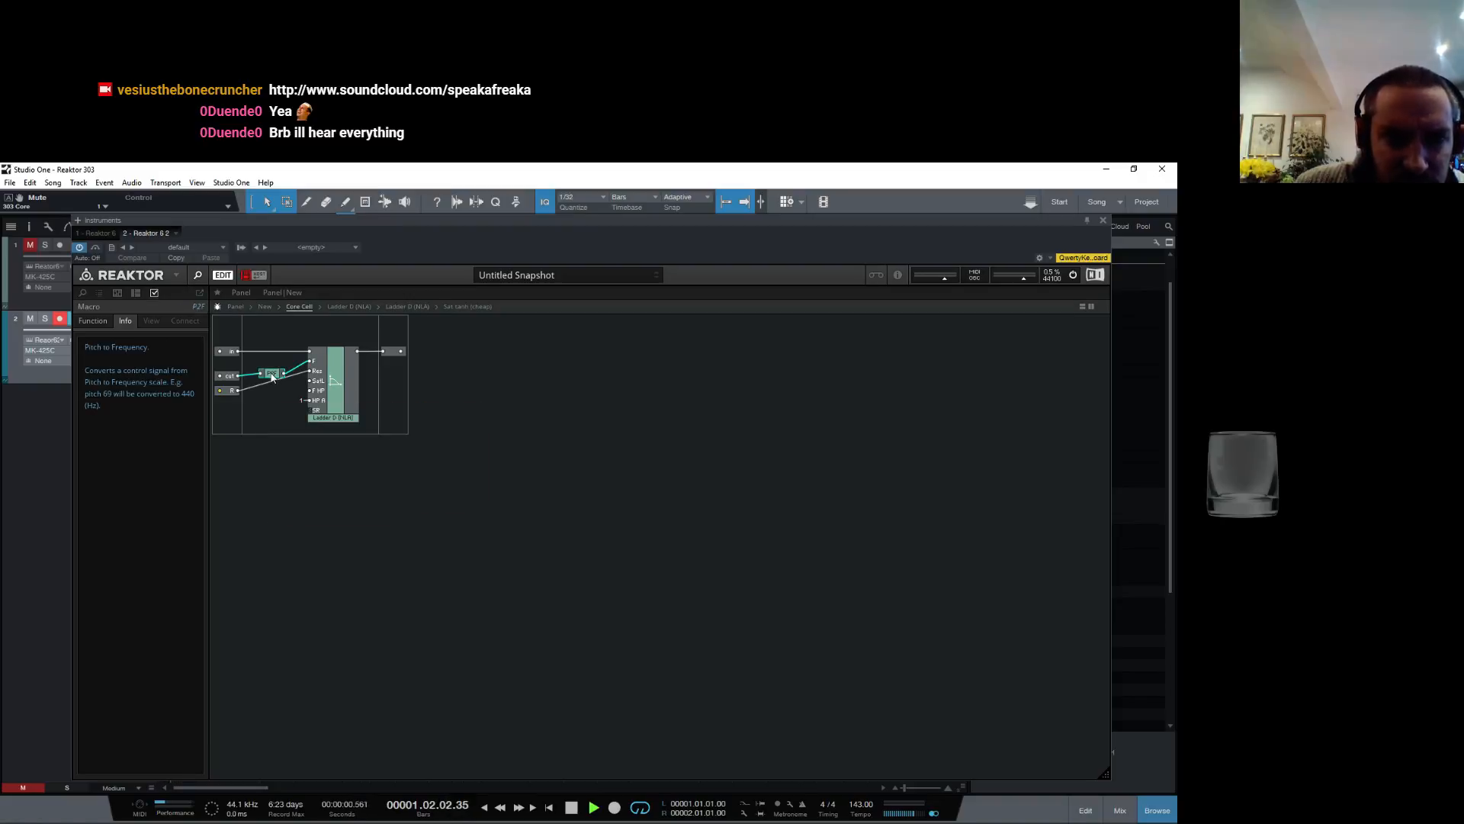
{"action": "right_click", "coordinate": [270, 374]}
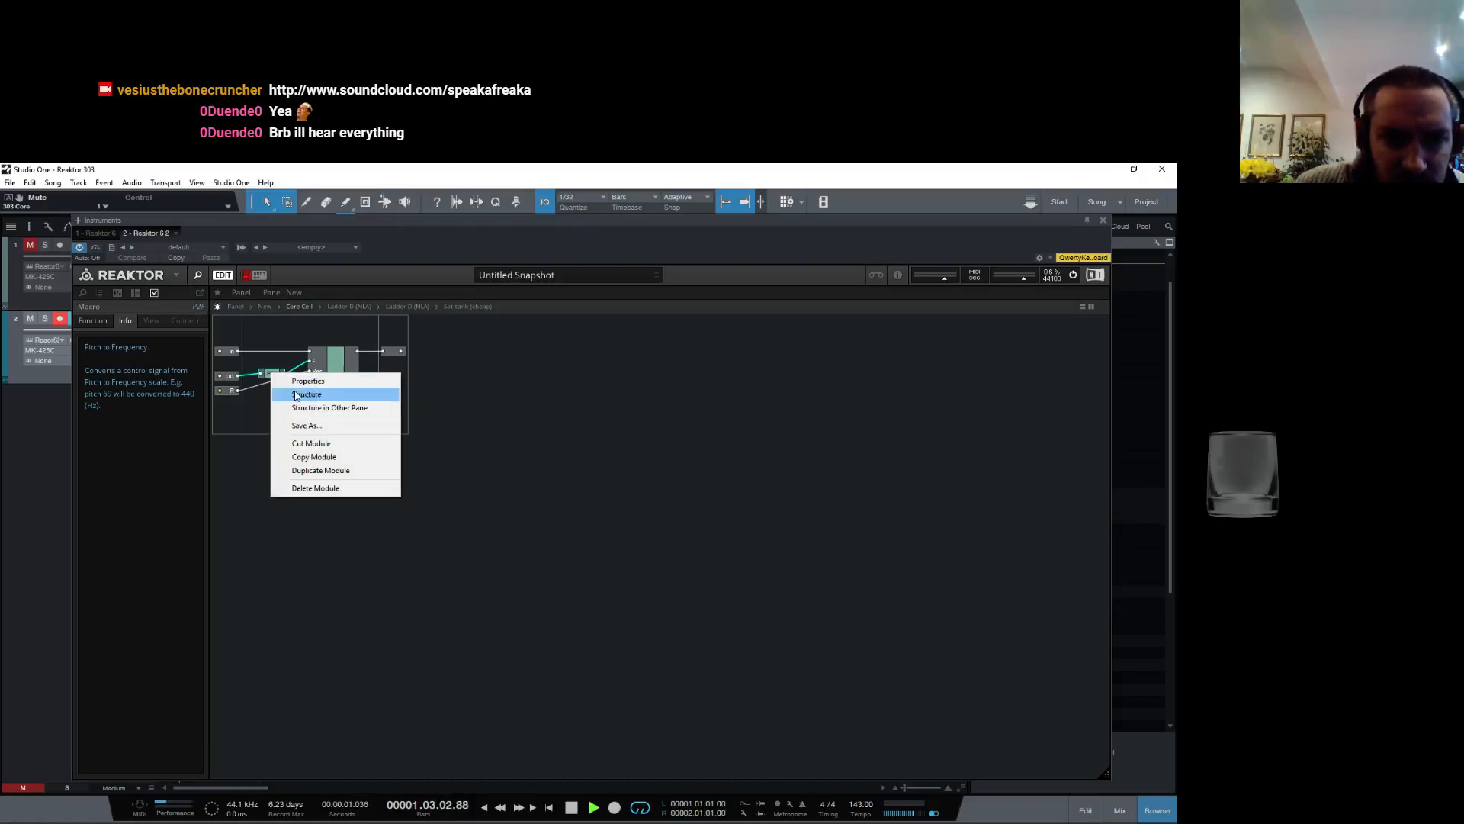
{"action": "left_click", "coordinate": [313, 457]}
{"action": "right_click", "coordinate": [267, 415]}
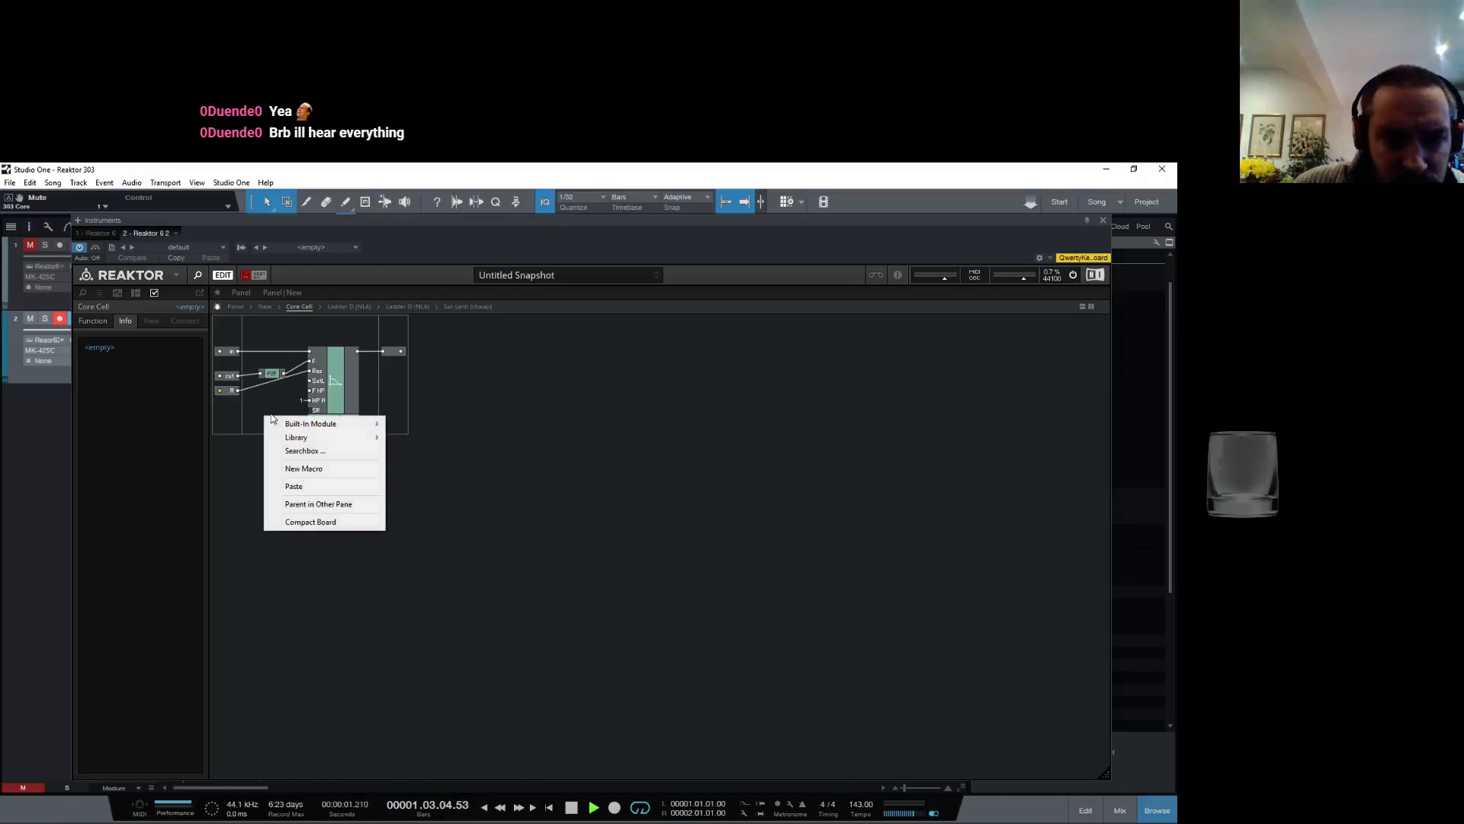
{"action": "left_click", "coordinate": [303, 485]}
{"action": "left_click_drag", "start_coordinate": [289, 419], "coordinate": [311, 390]}
Step: Add a fourth input port named hp, wire it to the lower P2F converter and align the converter with it
{"action": "right_click", "coordinate": [235, 413]}
{"action": "mouse_move", "coordinate": [258, 424]}
{"action": "left_click", "coordinate": [370, 423]}
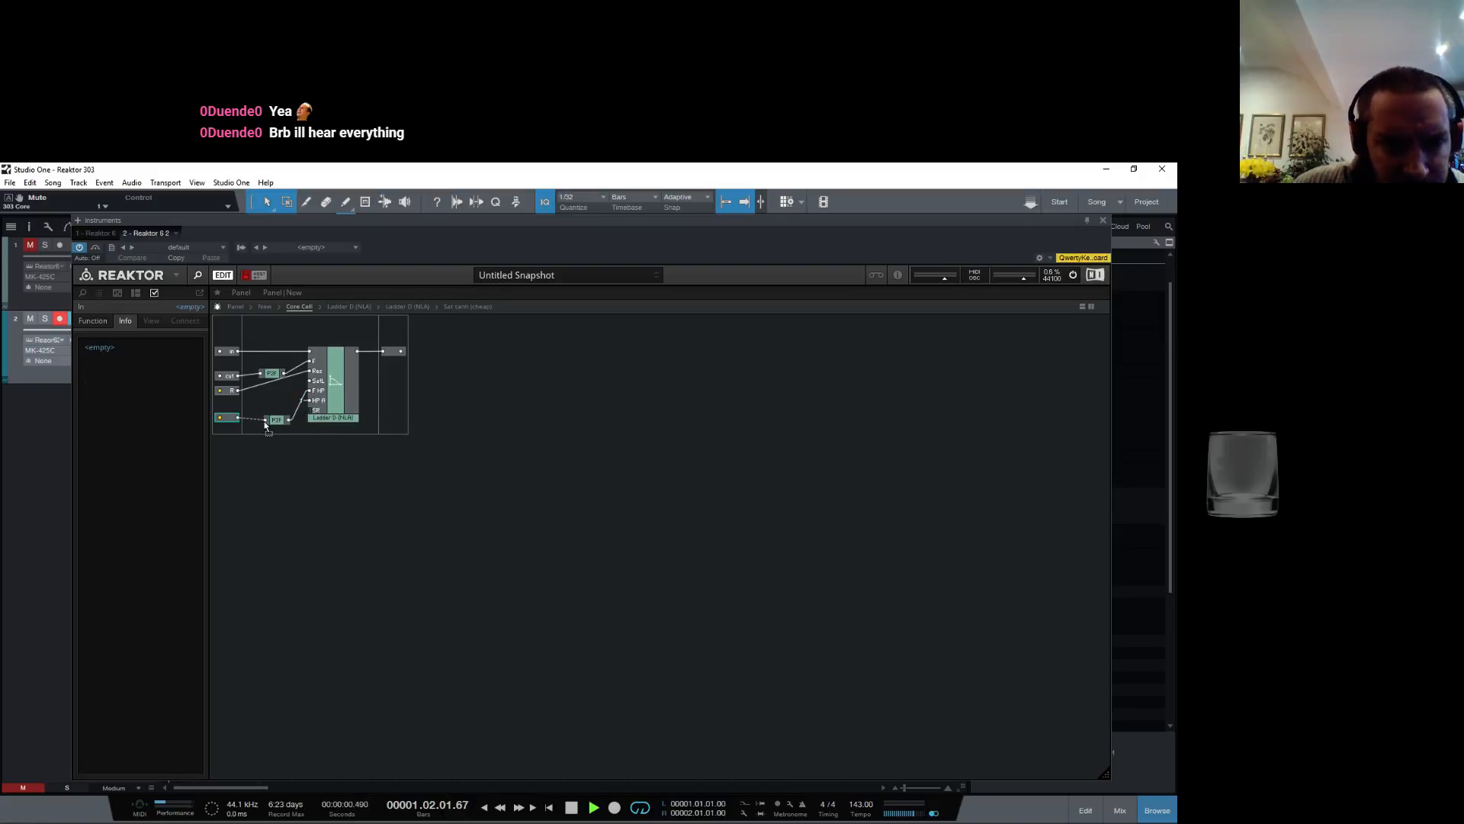
{"action": "left_click_drag", "start_coordinate": [232, 420], "coordinate": [265, 419]}
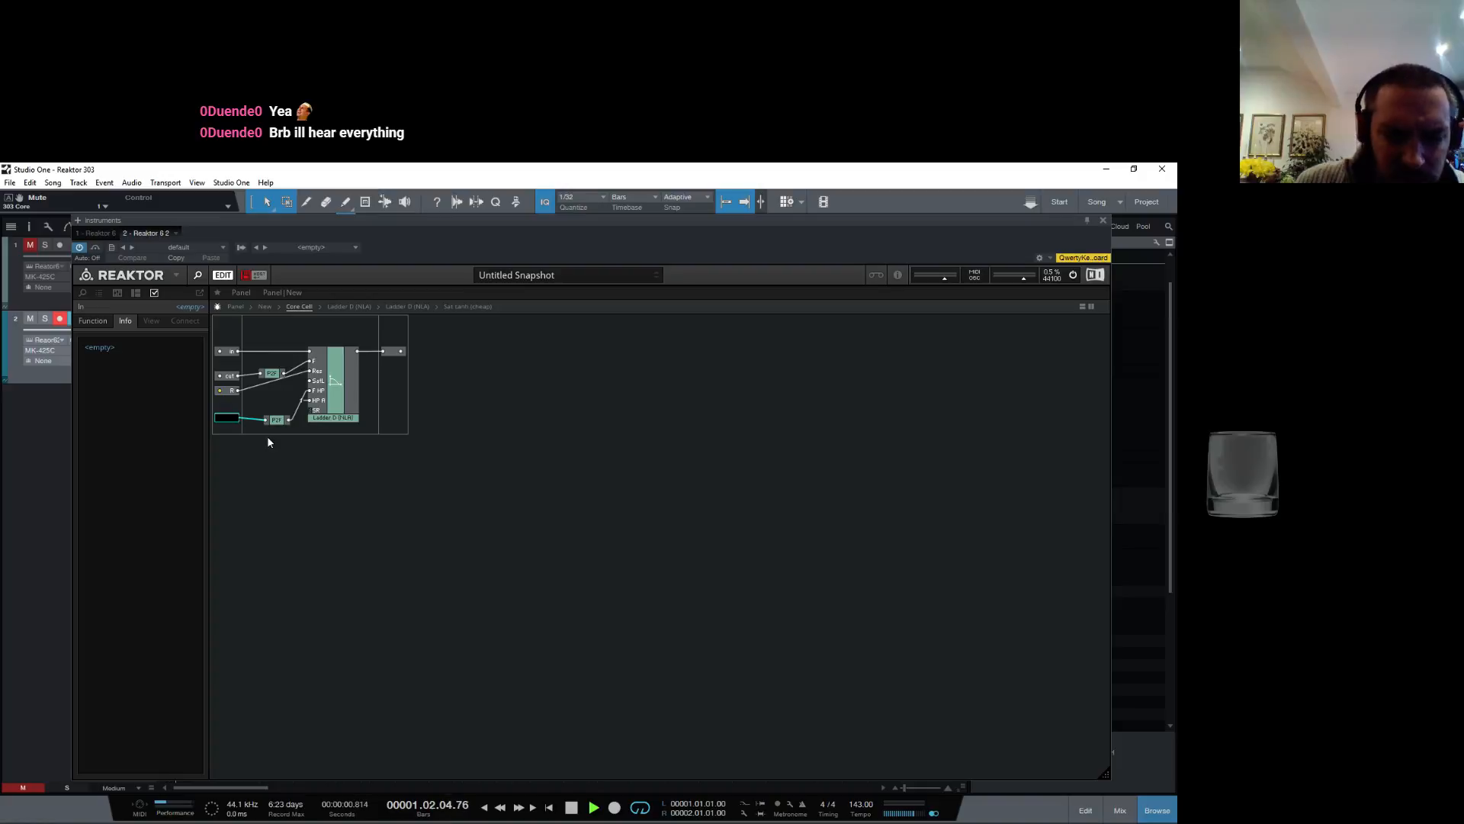
{"action": "type", "text": "hp"}
{"action": "key", "text": "Return"}
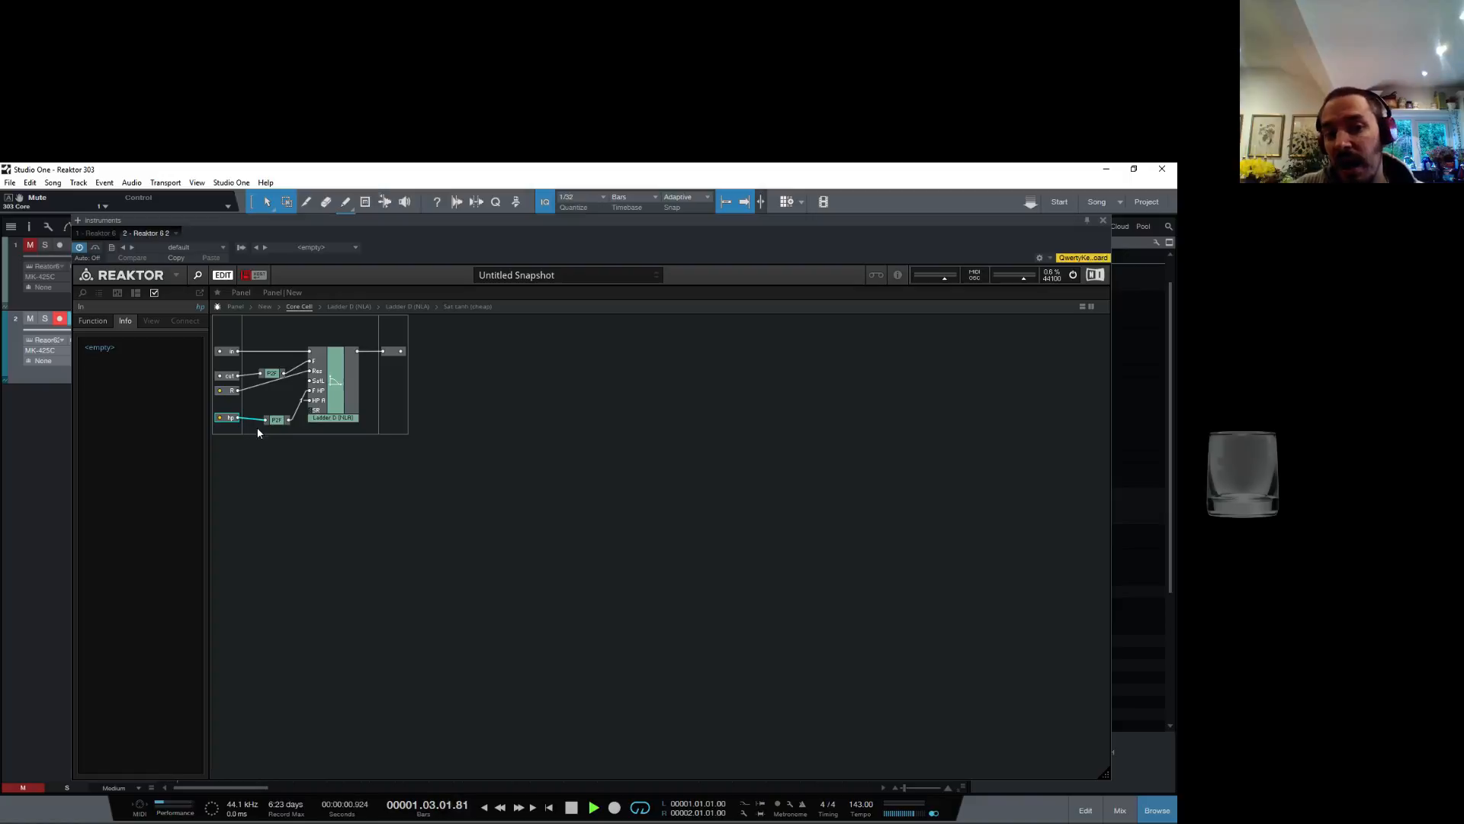
{"action": "left_click_drag", "start_coordinate": [278, 424], "coordinate": [273, 421]}
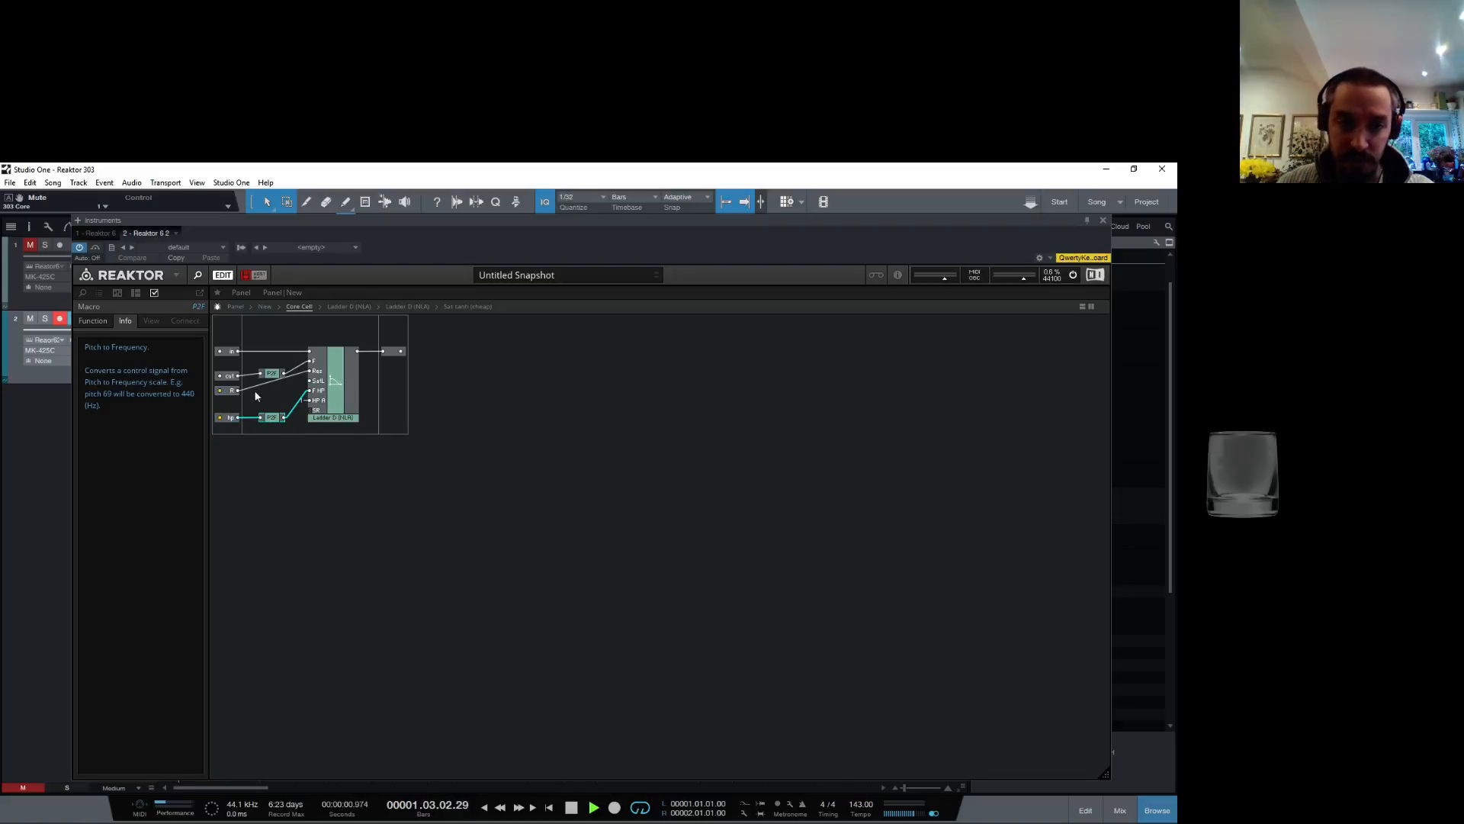
{"action": "left_click", "coordinate": [420, 477]}
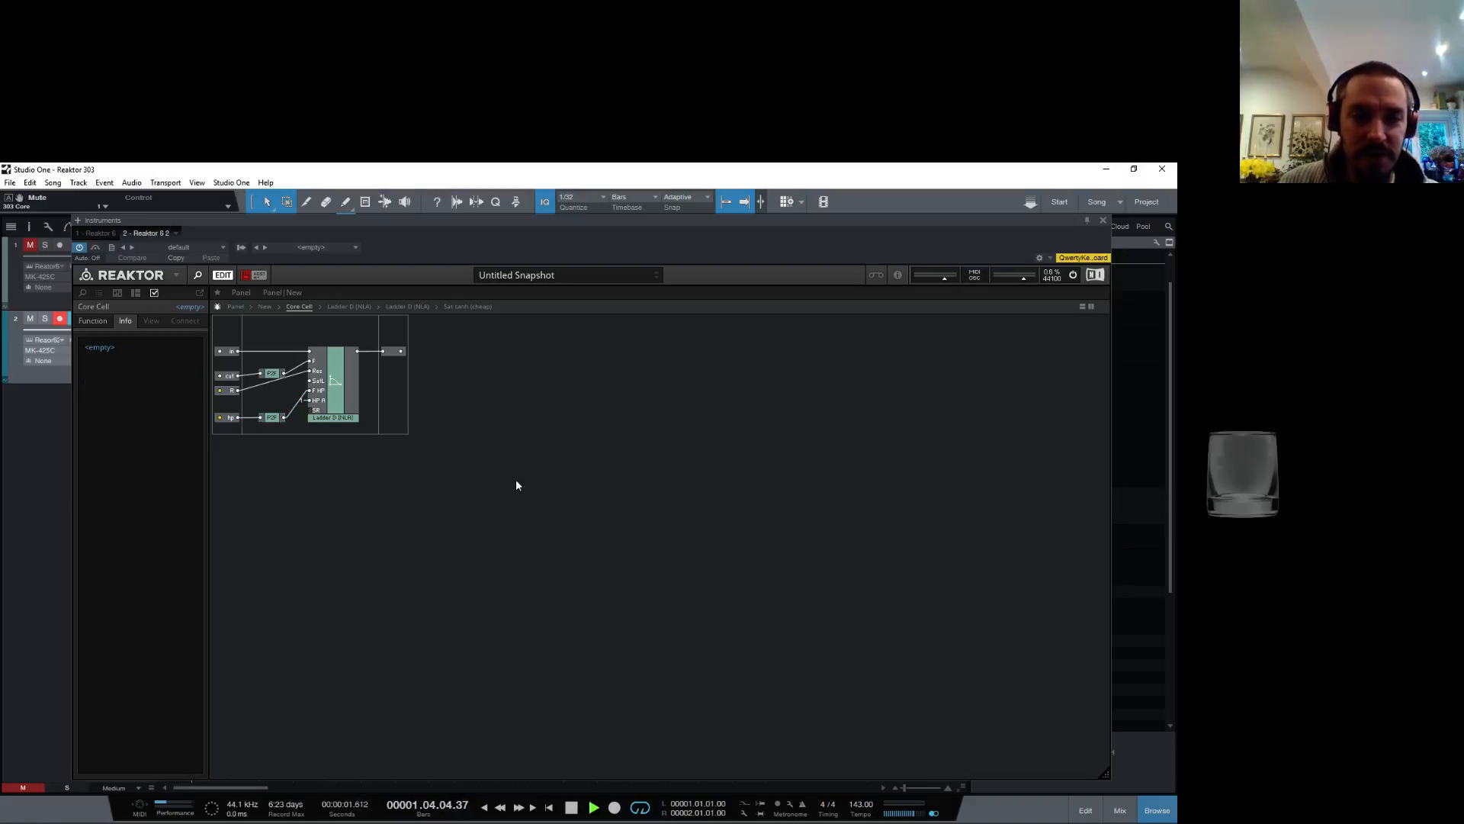
Step: Examine the nested inner structure of the Ladder D (NLA) filter, including its feedback path, and return to the core cell
{"action": "double_click", "coordinate": [342, 389]}
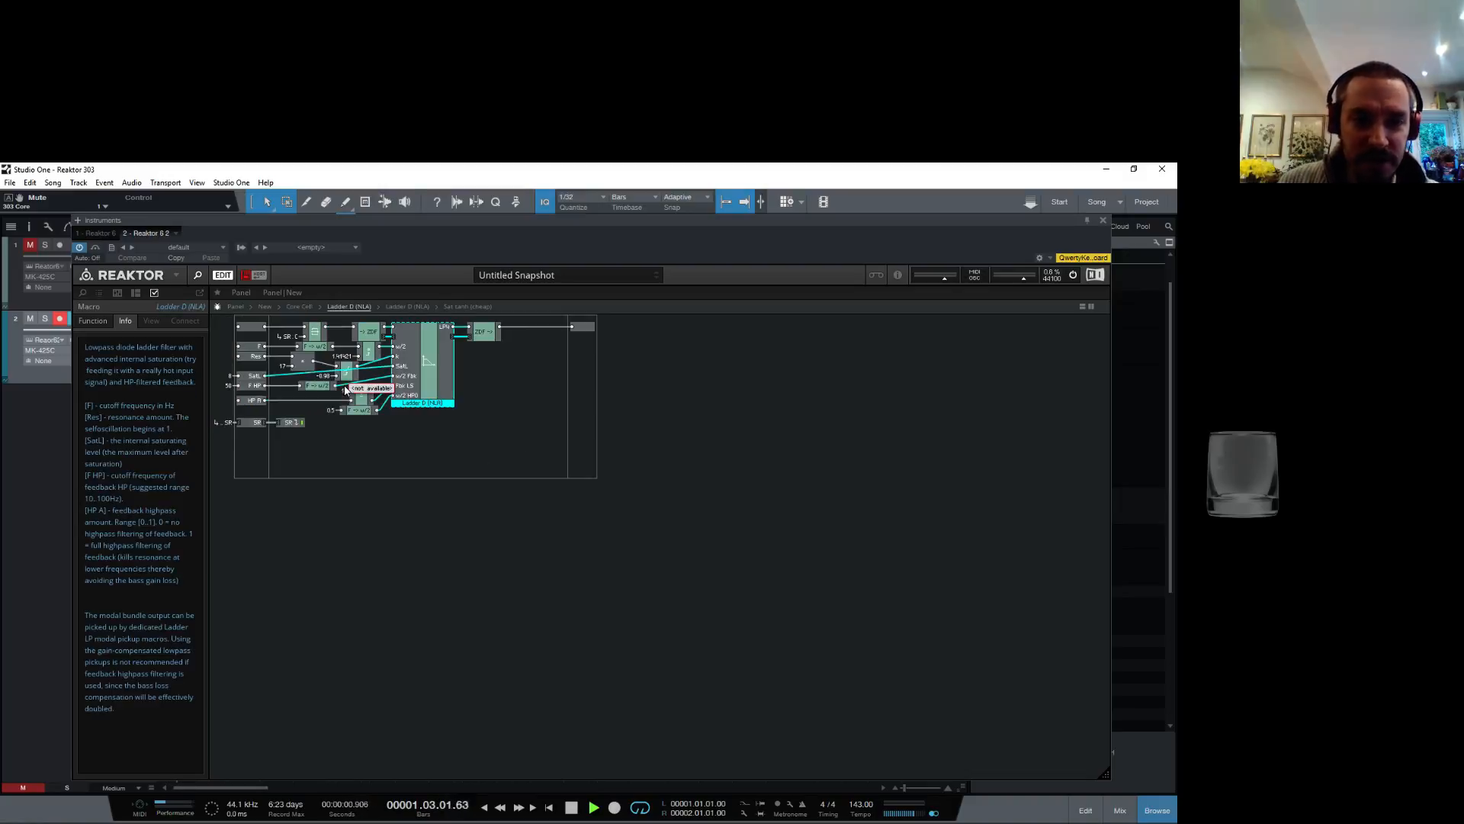
{"action": "double_click", "coordinate": [429, 353]}
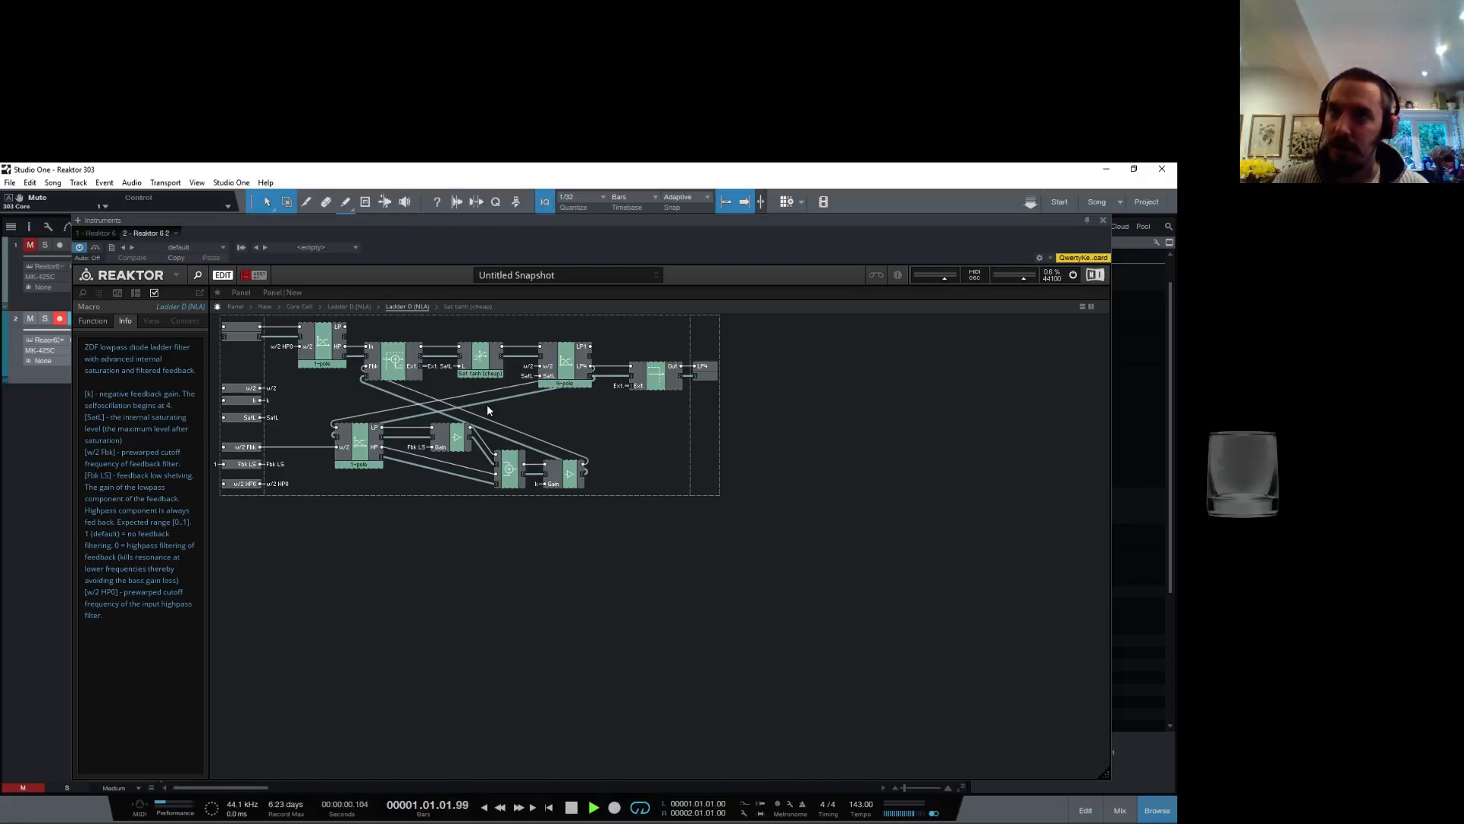
{"action": "double_click", "coordinate": [536, 579]}
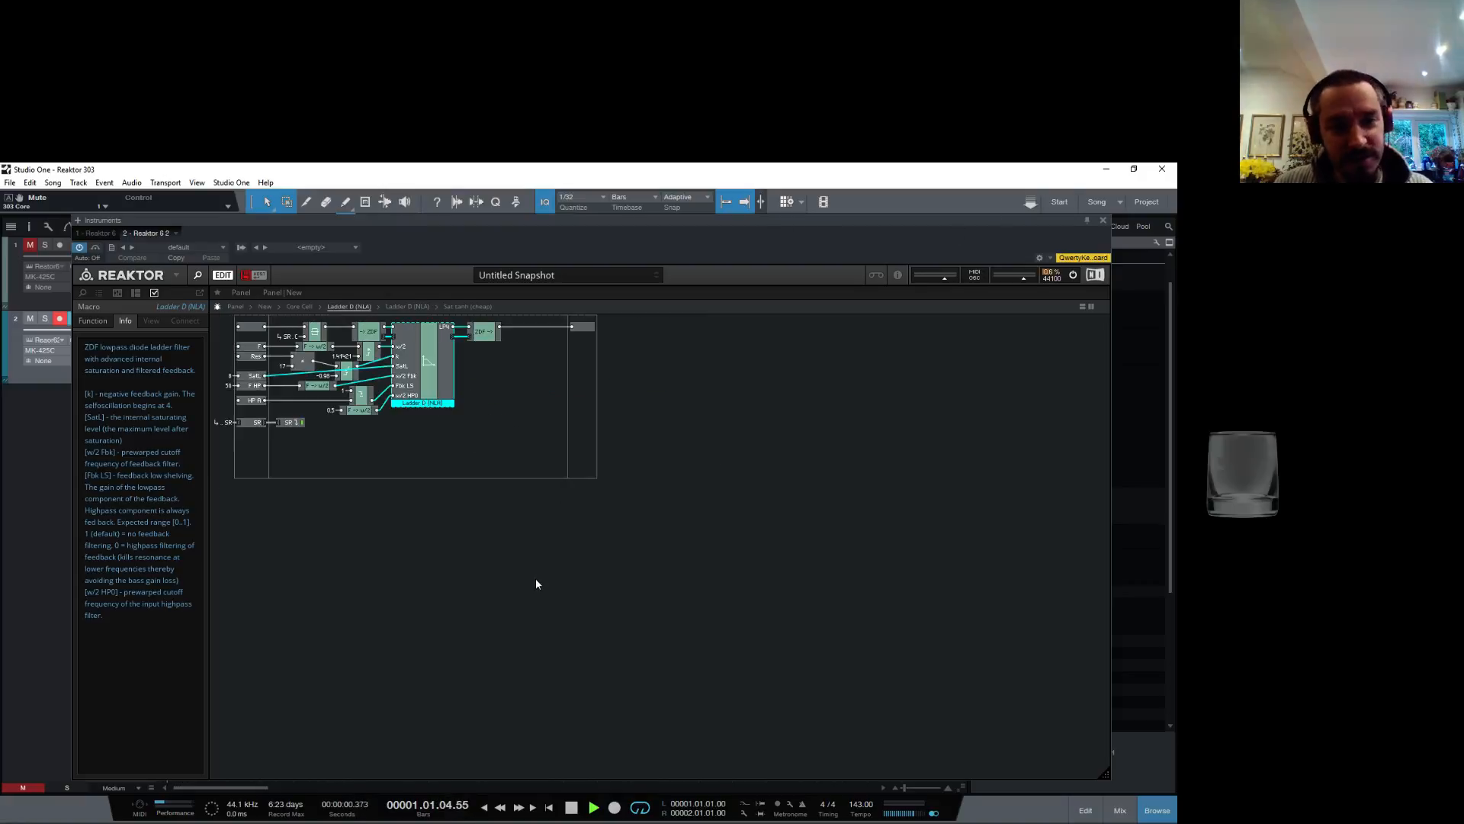
{"action": "double_click", "coordinate": [508, 535]}
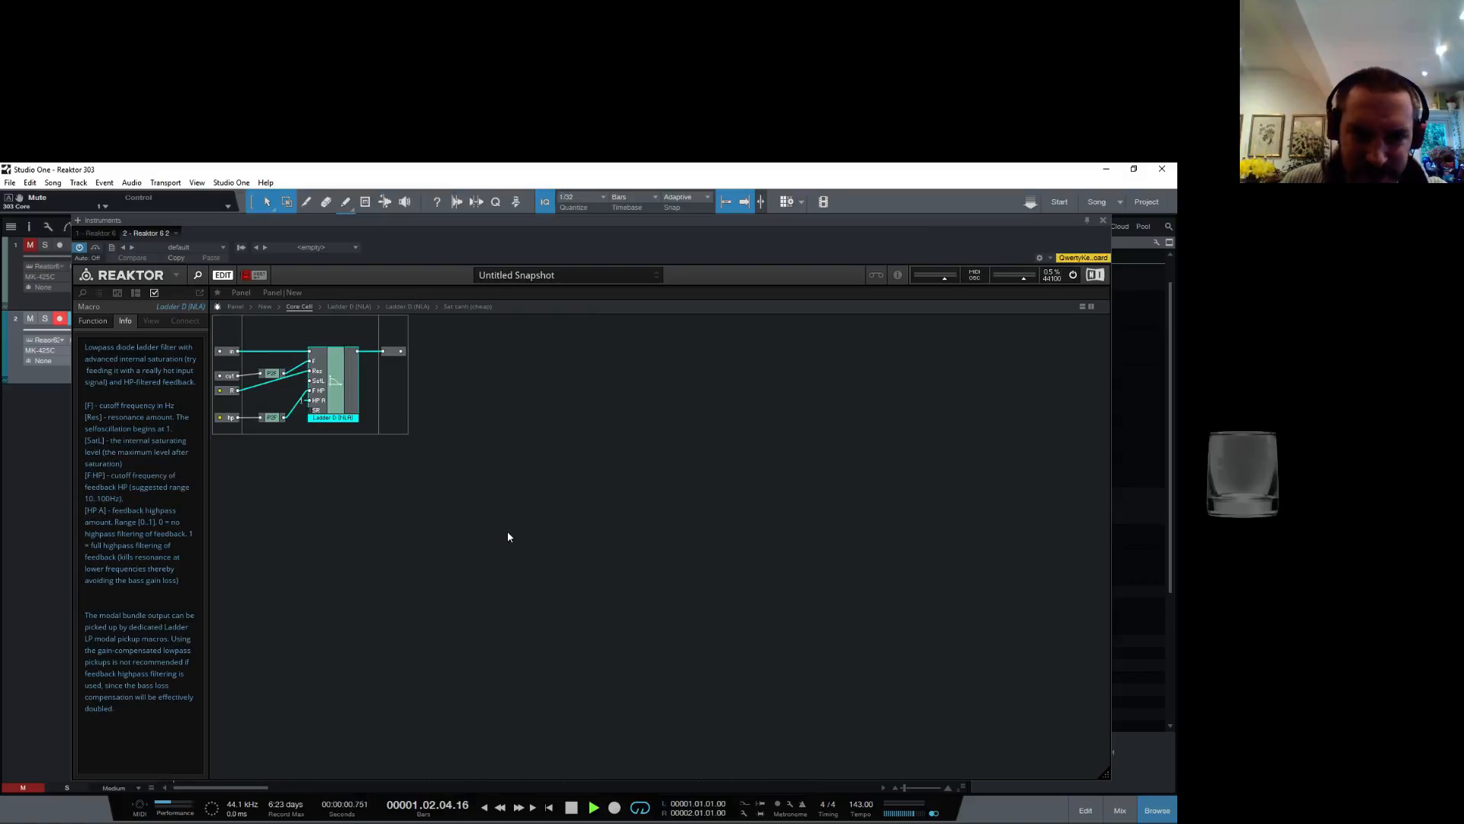
Step: Connect the ladder filter's SR input to the standard SR distribution bus
{"action": "right_click", "coordinate": [312, 412]}
{"action": "mouse_move", "coordinate": [337, 448]}
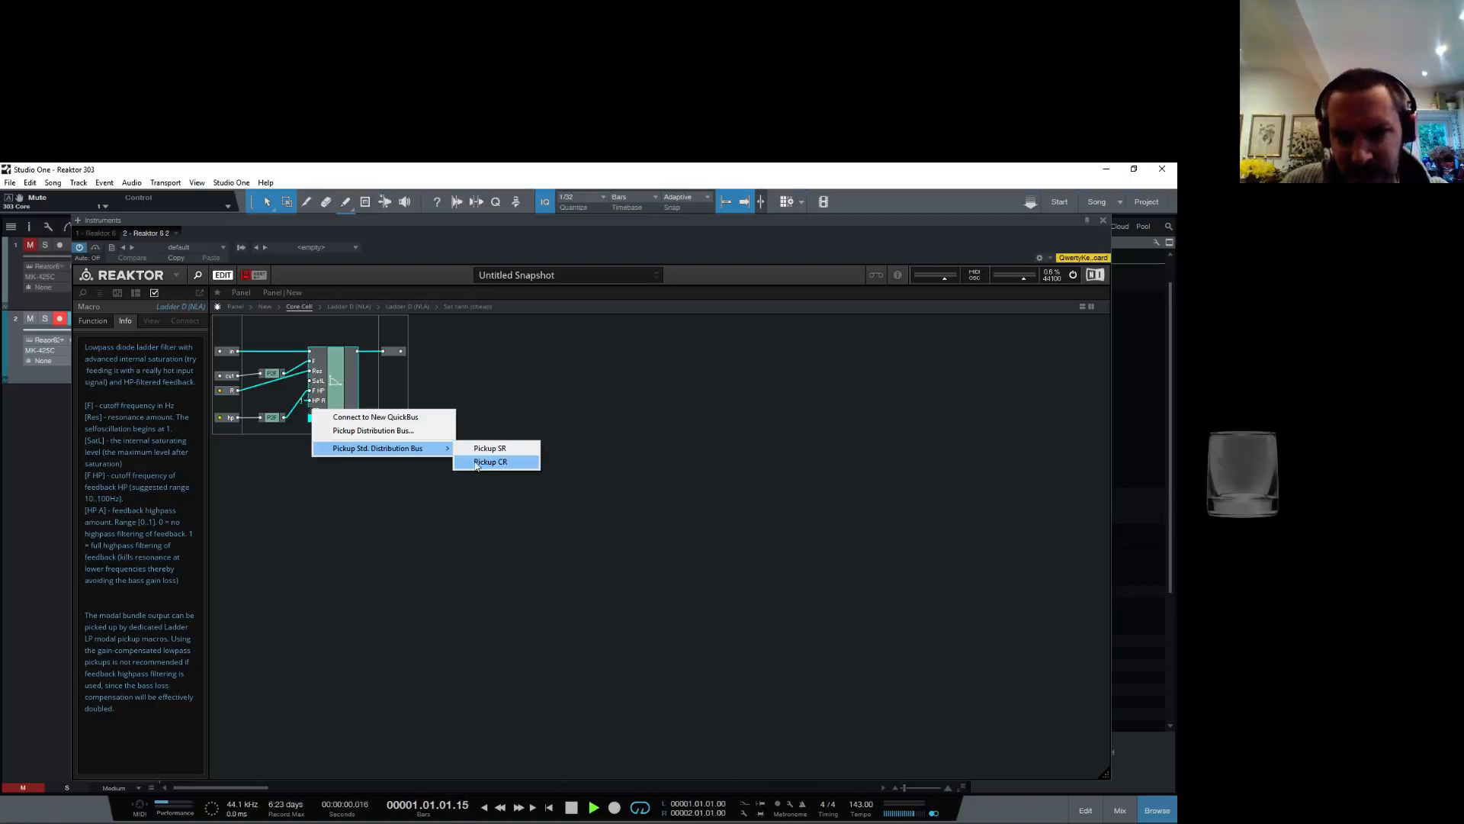
{"action": "left_click", "coordinate": [497, 448]}
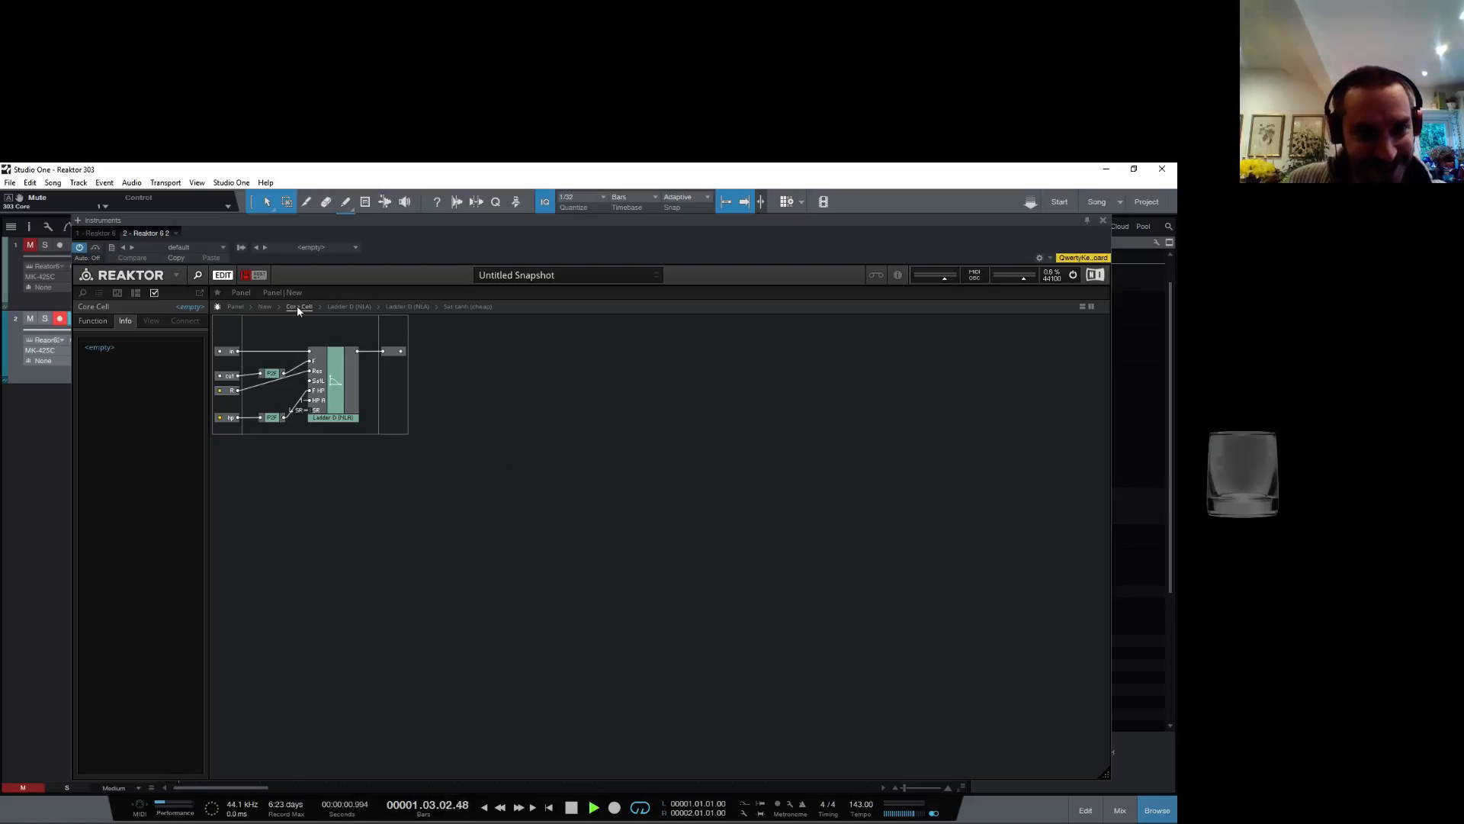
Step: Return to the ensemble structure and wire the oscillator core cell's pulse output to the filter core cell's in port
{"action": "left_click", "coordinate": [269, 307]}
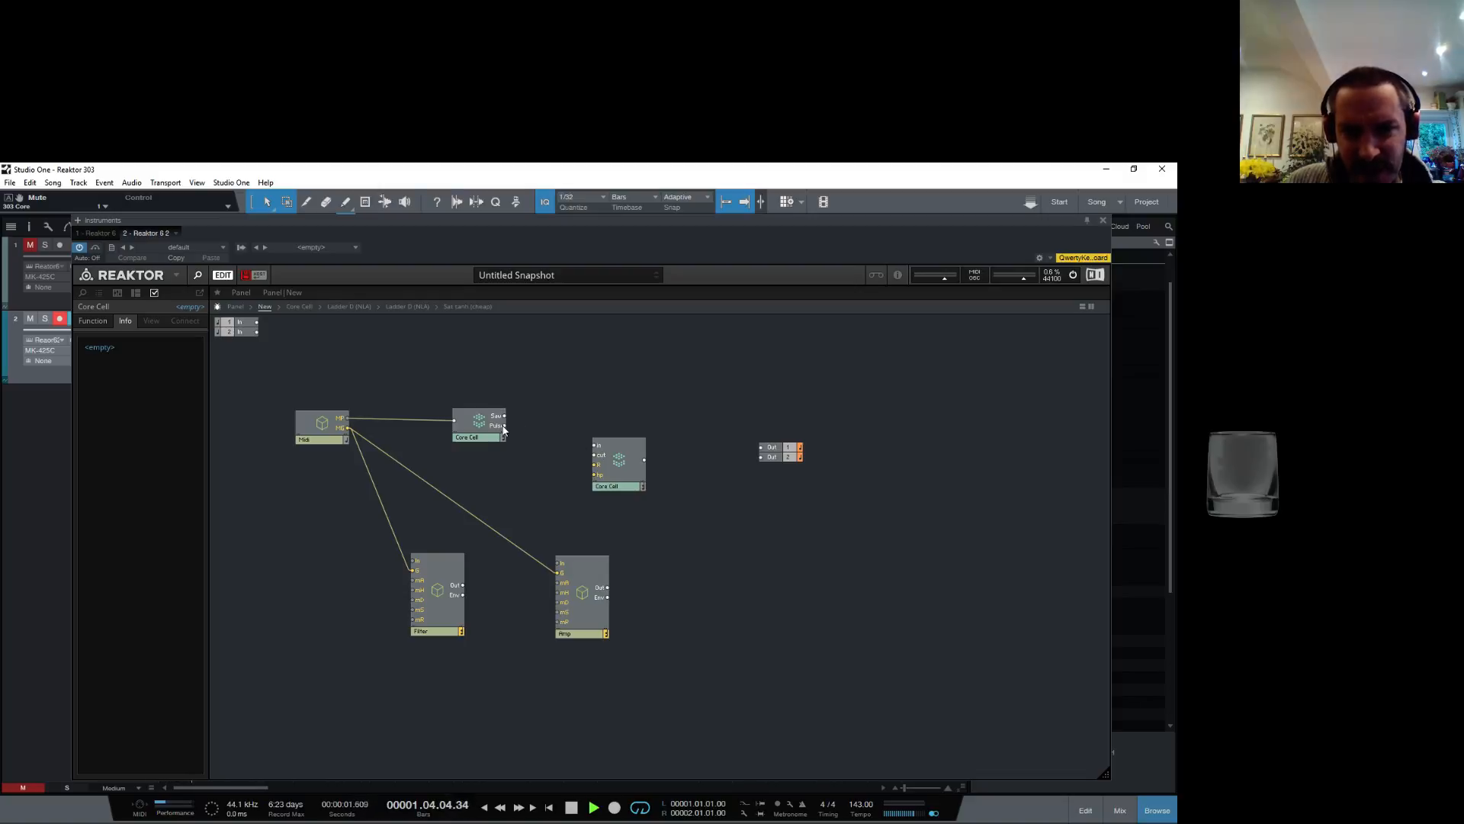
{"action": "left_click_drag", "start_coordinate": [504, 428], "coordinate": [605, 447]}
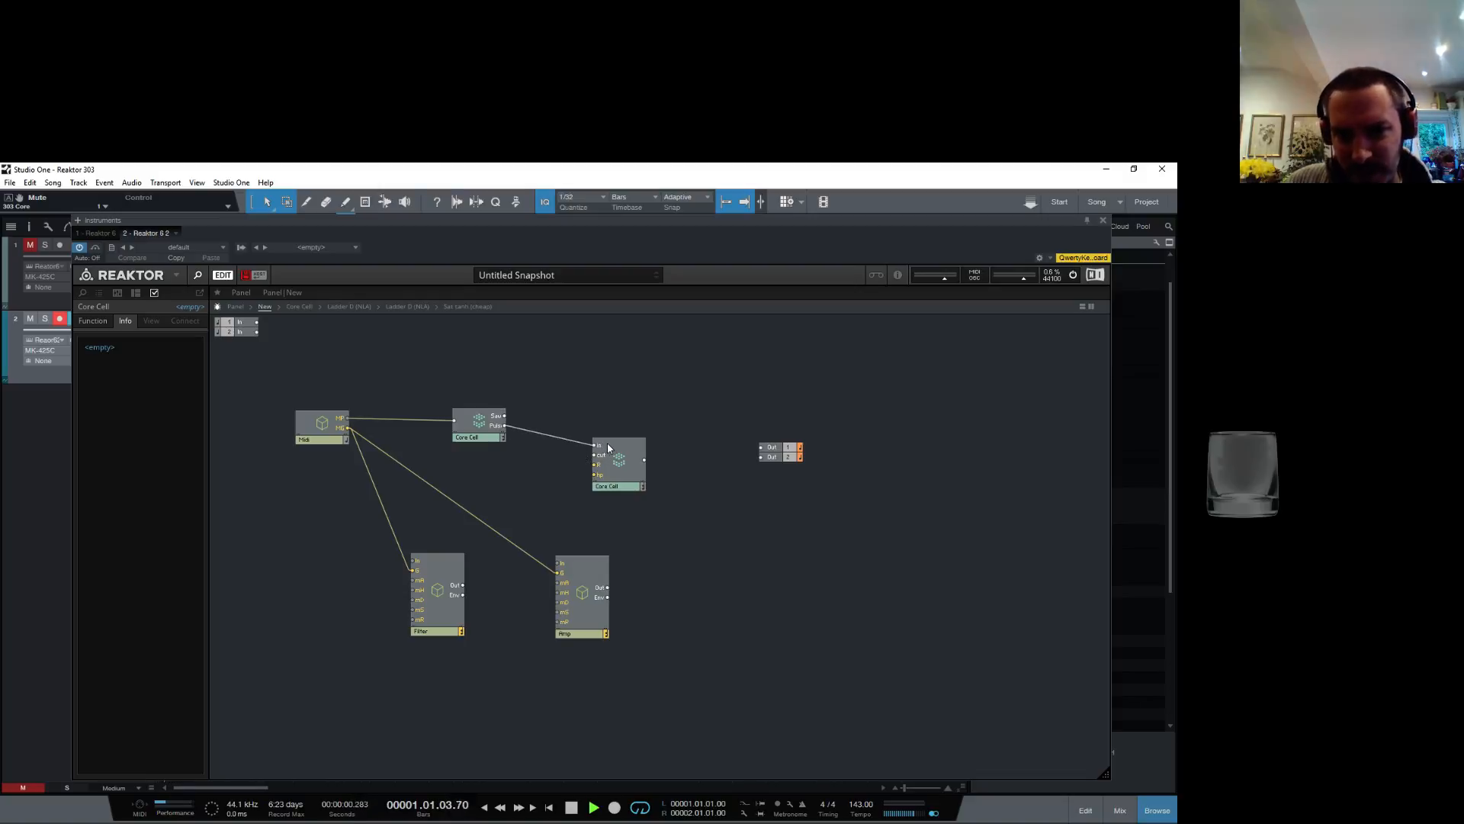
{"action": "right_click", "coordinate": [510, 461]}
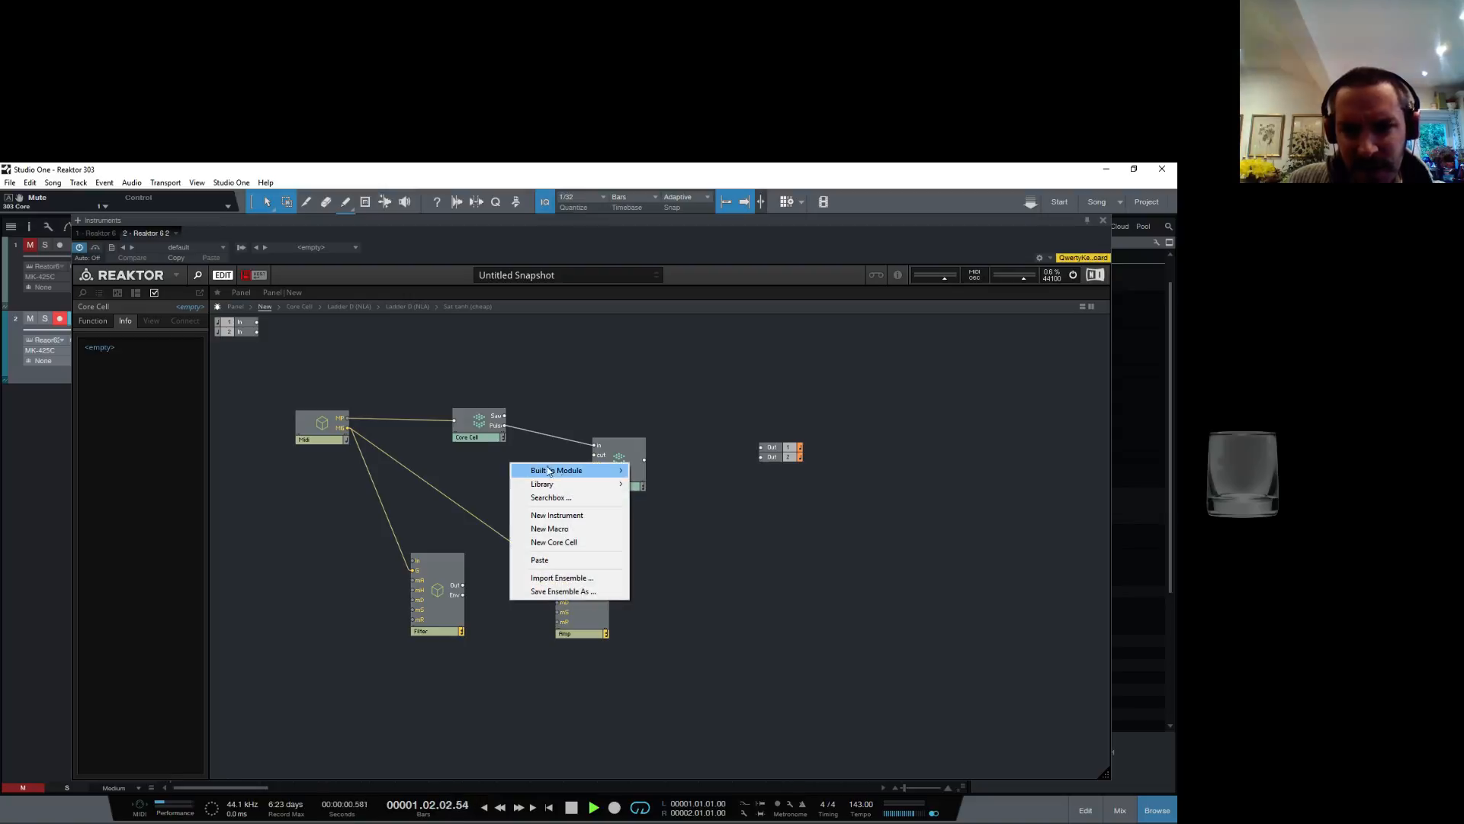
{"action": "left_click", "coordinate": [671, 396]}
Step: Create a control for the filter core cell's cut input and place it below the oscillator core cell
{"action": "right_click", "coordinate": [593, 456]}
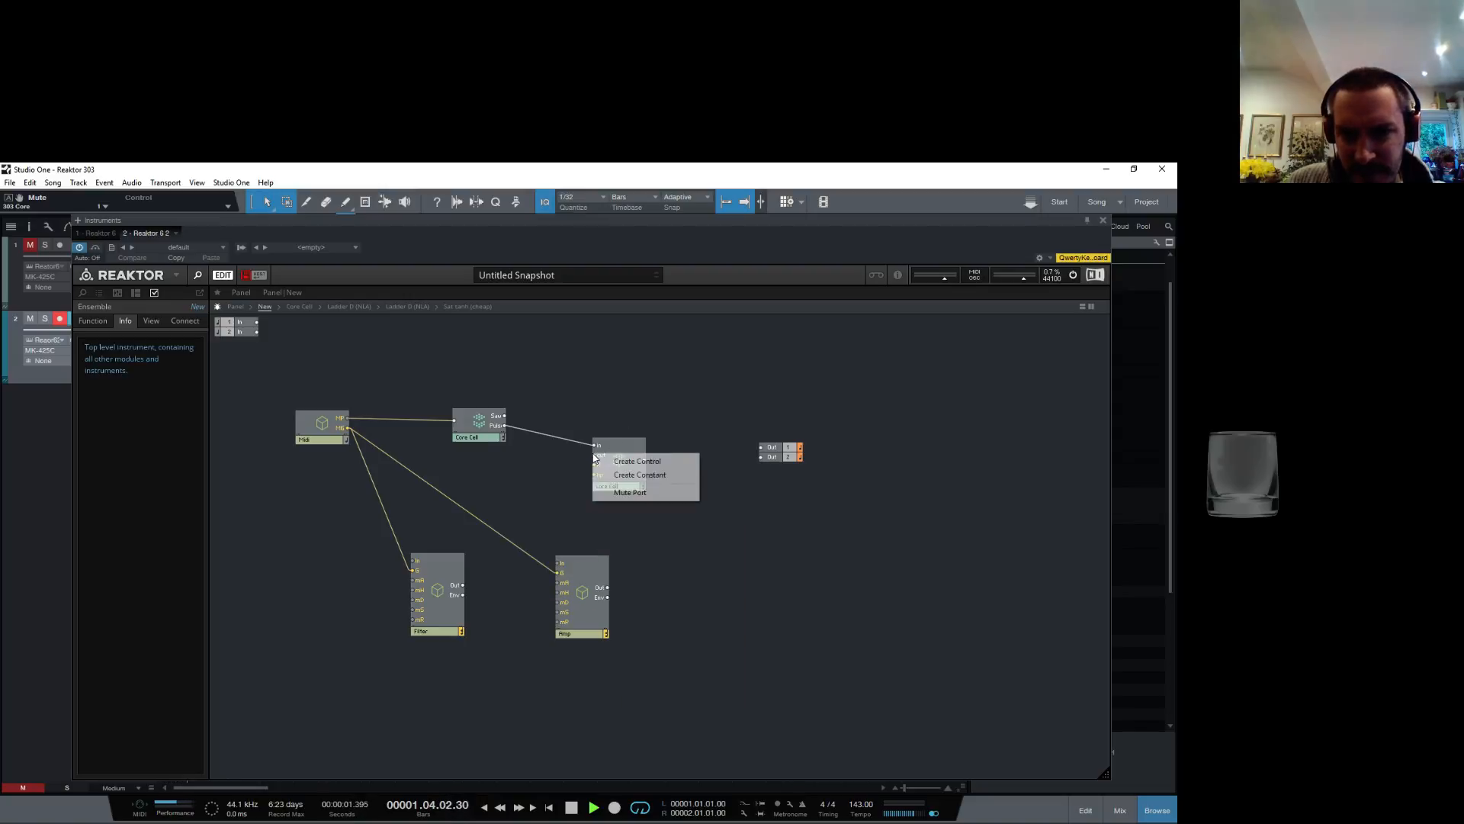
{"action": "left_click", "coordinate": [638, 462]}
{"action": "left_click_drag", "start_coordinate": [562, 452], "coordinate": [496, 457]}
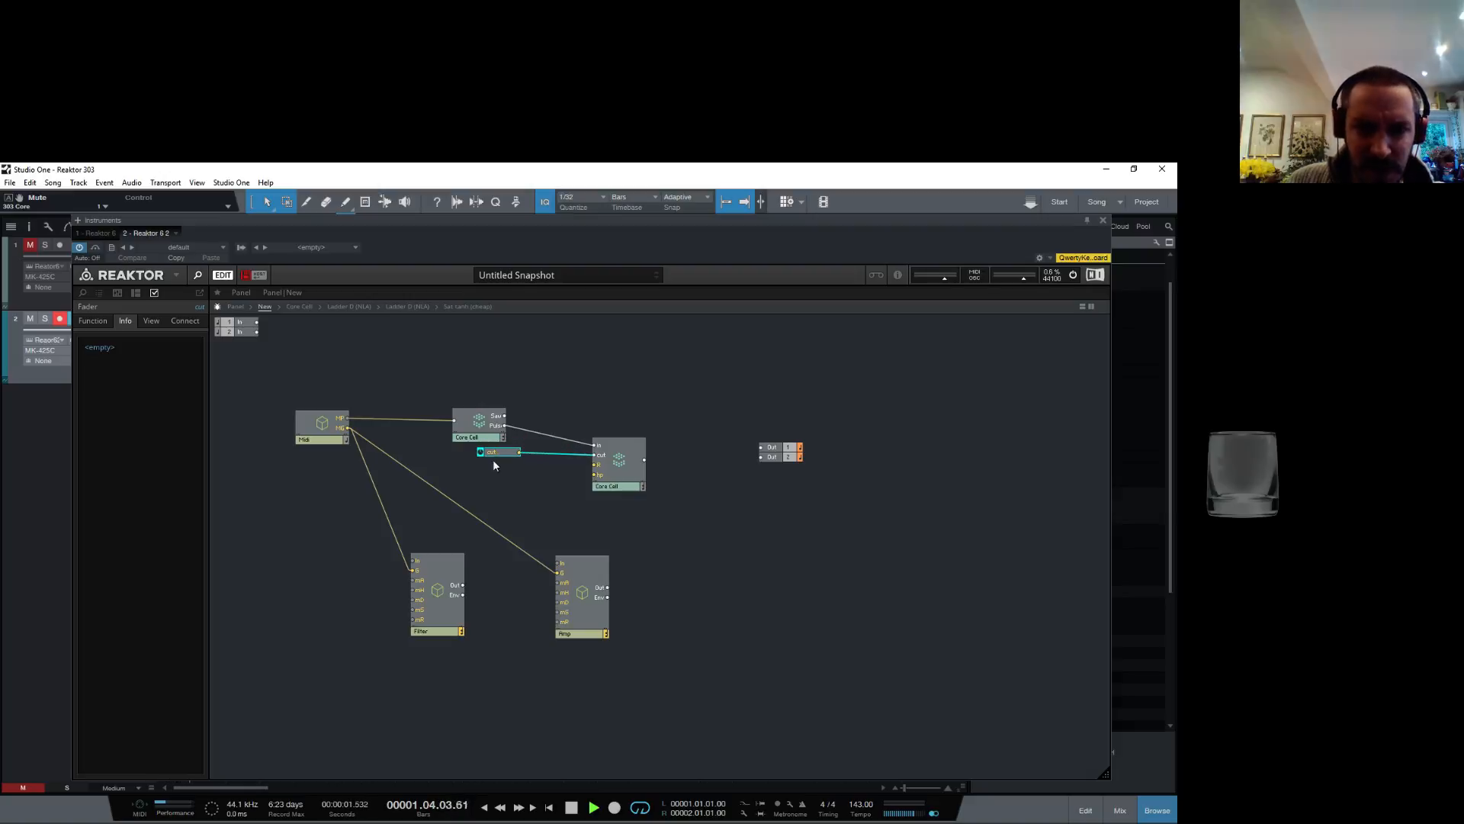
Step: Set the cut fader's Min to 136 and its Max to 8
{"action": "left_click", "coordinate": [88, 321]}
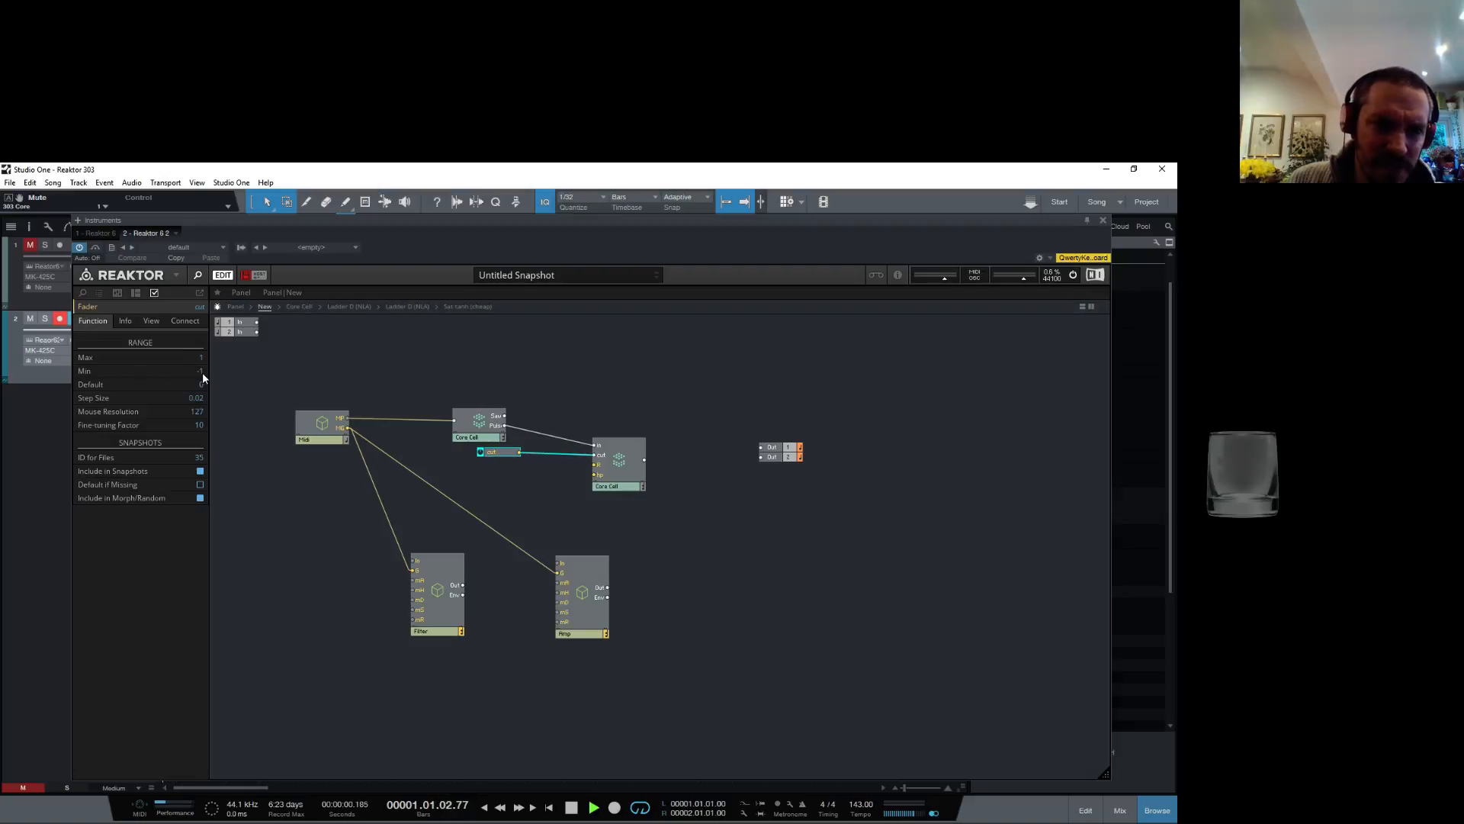
{"action": "double_click", "coordinate": [201, 372]}
{"action": "type", "text": "12"}
{"action": "key", "text": "BackSpace"}
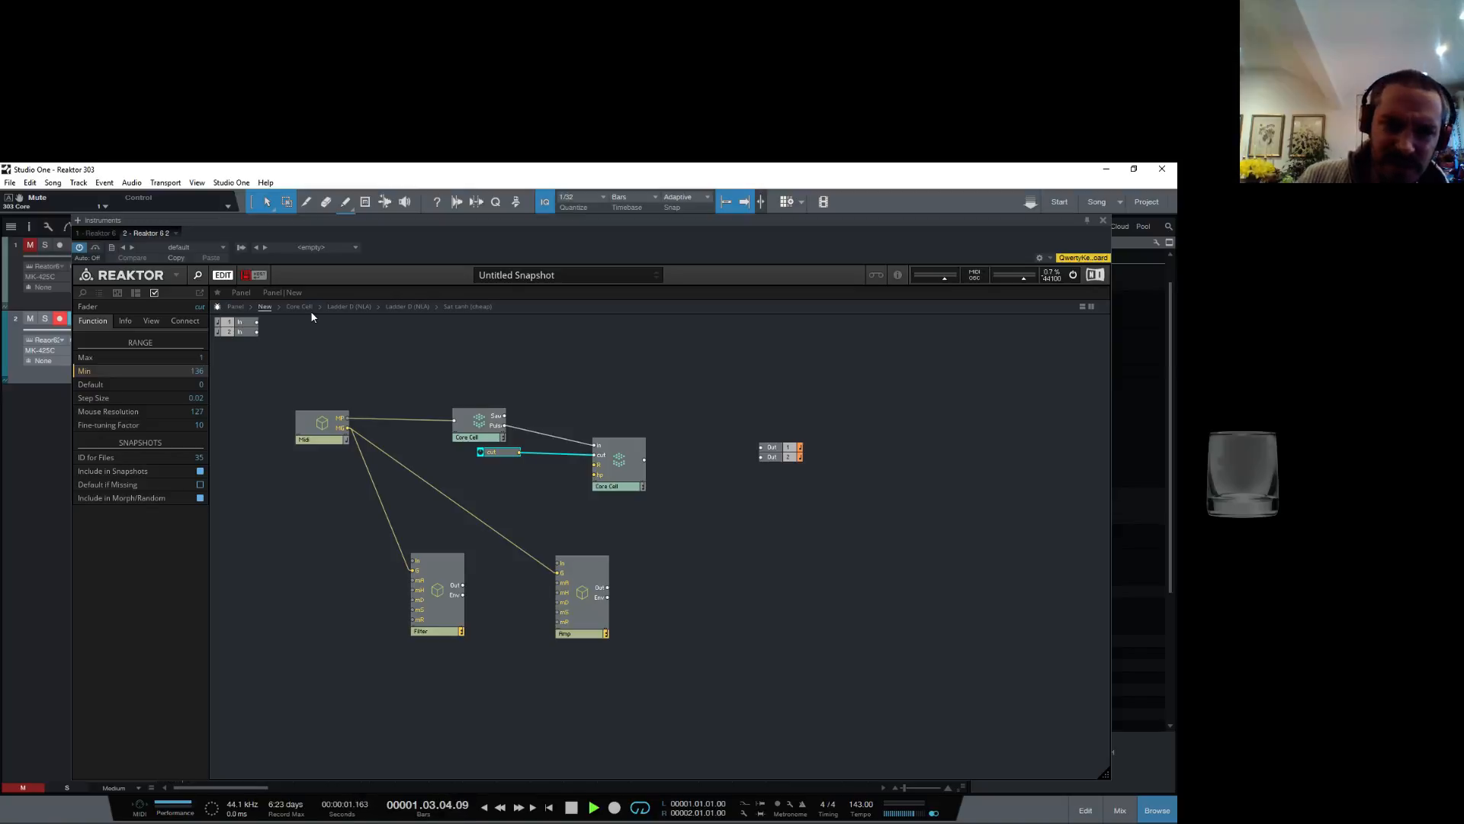
{"action": "left_click", "coordinate": [203, 358]}
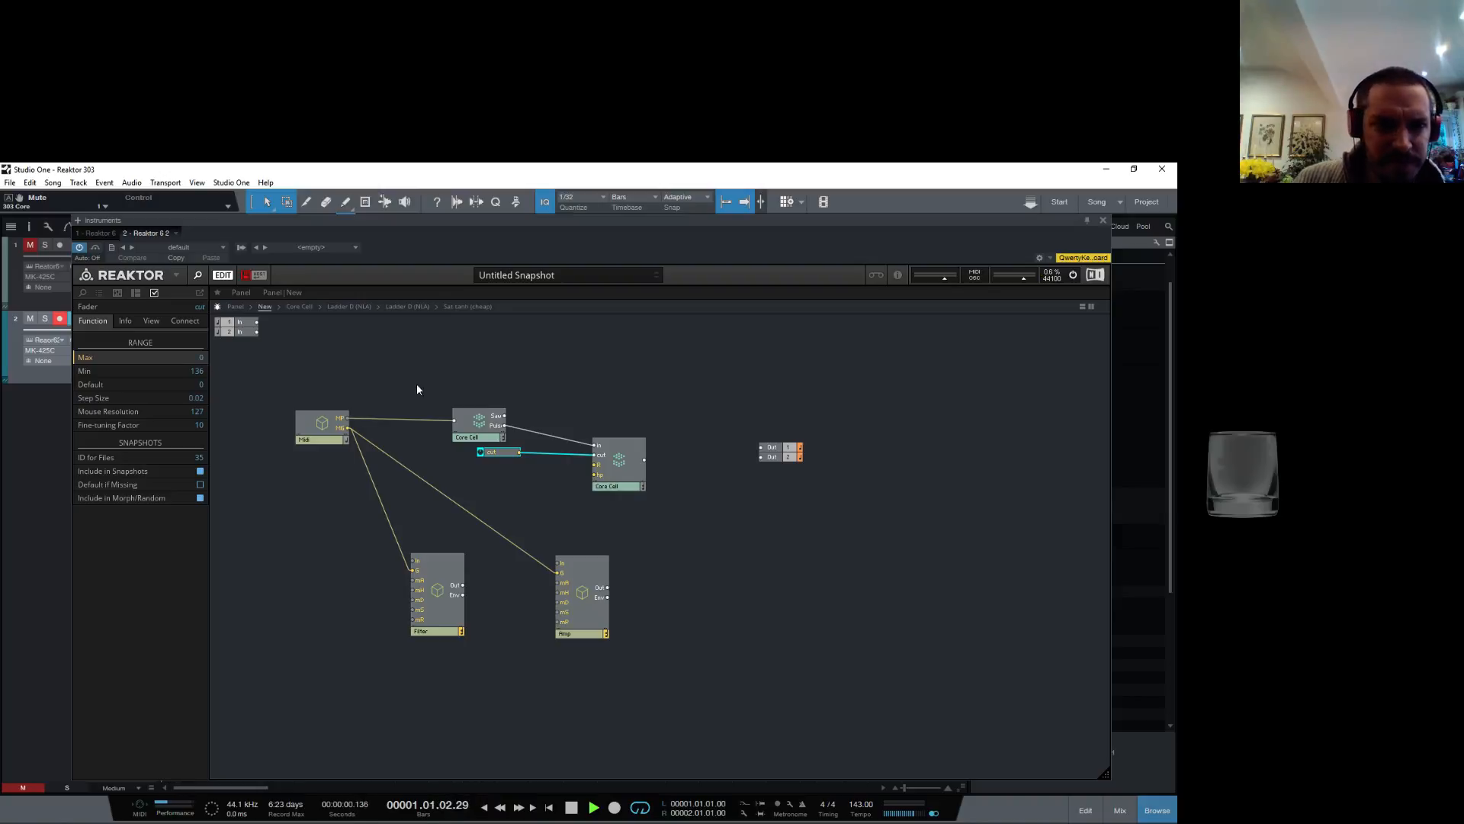
{"action": "left_click", "coordinate": [625, 487]}
{"action": "left_click", "coordinate": [626, 393]}
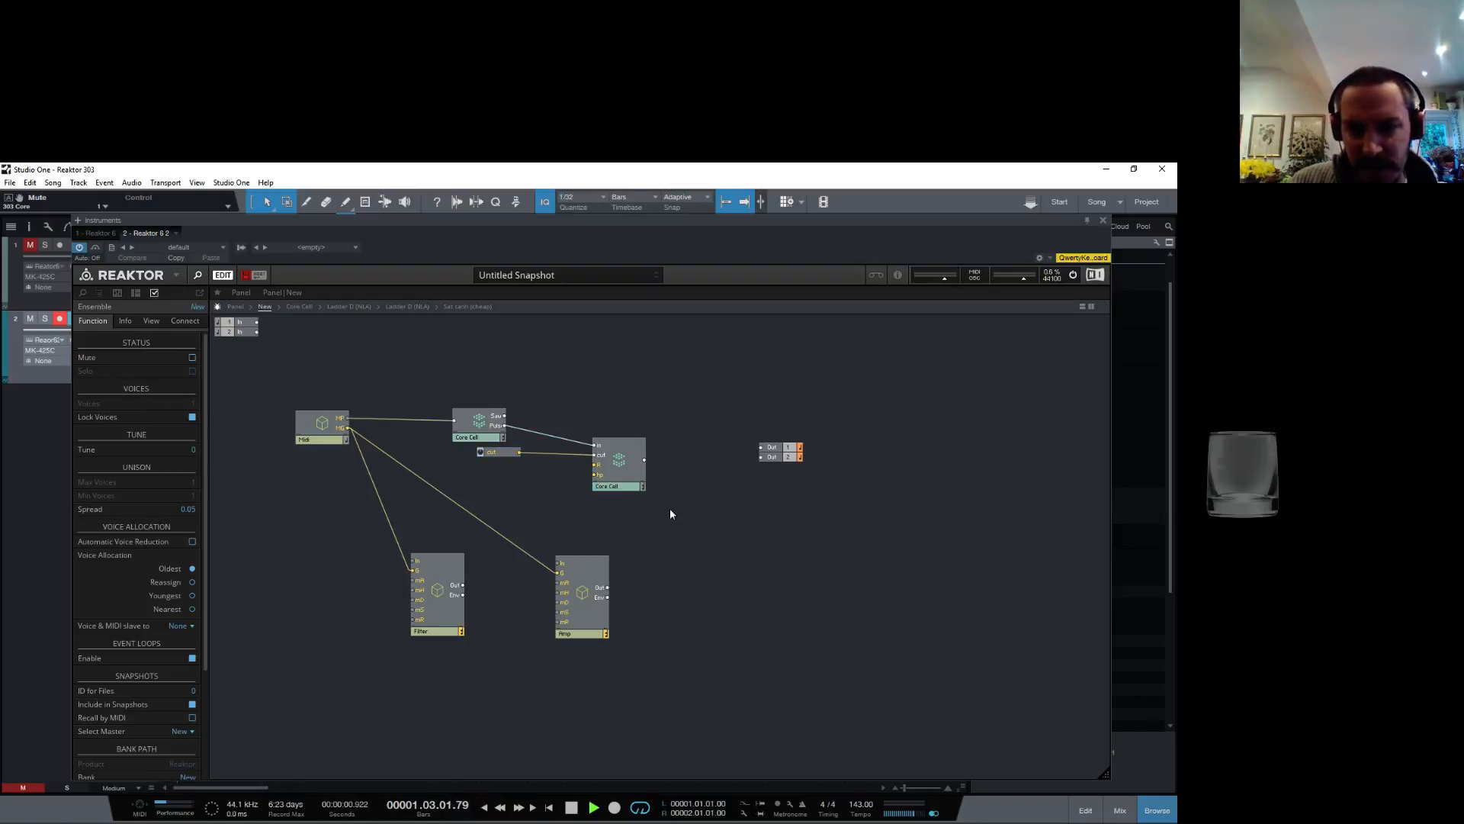
Step: Set both core cells and the Filter and Amp envelope macros to mono, and glance inside the Filter macro
{"action": "right_click", "coordinate": [606, 364]}
{"action": "mouse_move", "coordinate": [649, 372]}
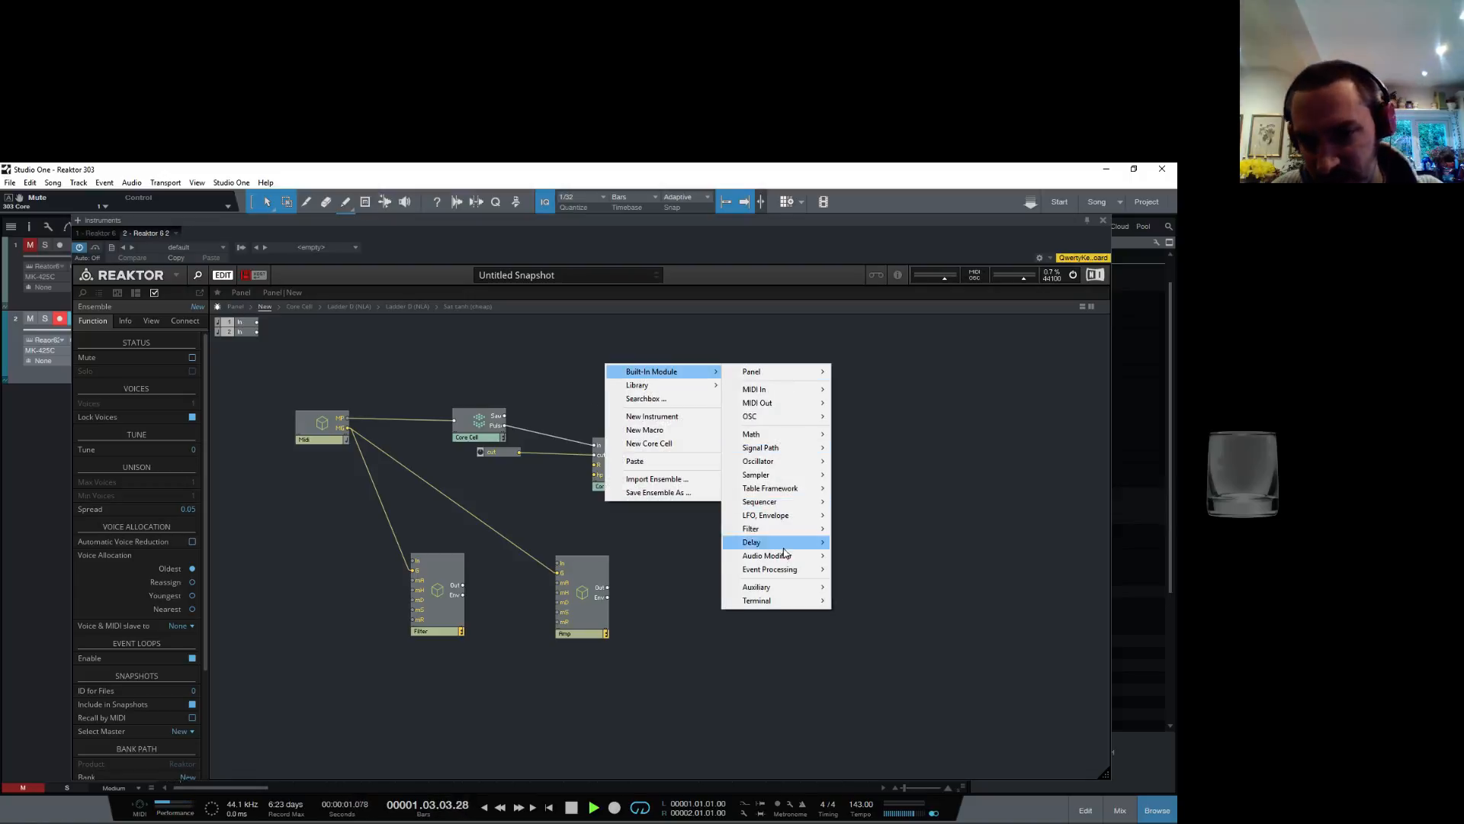
{"action": "left_click", "coordinate": [647, 575]}
{"action": "left_click", "coordinate": [626, 474]}
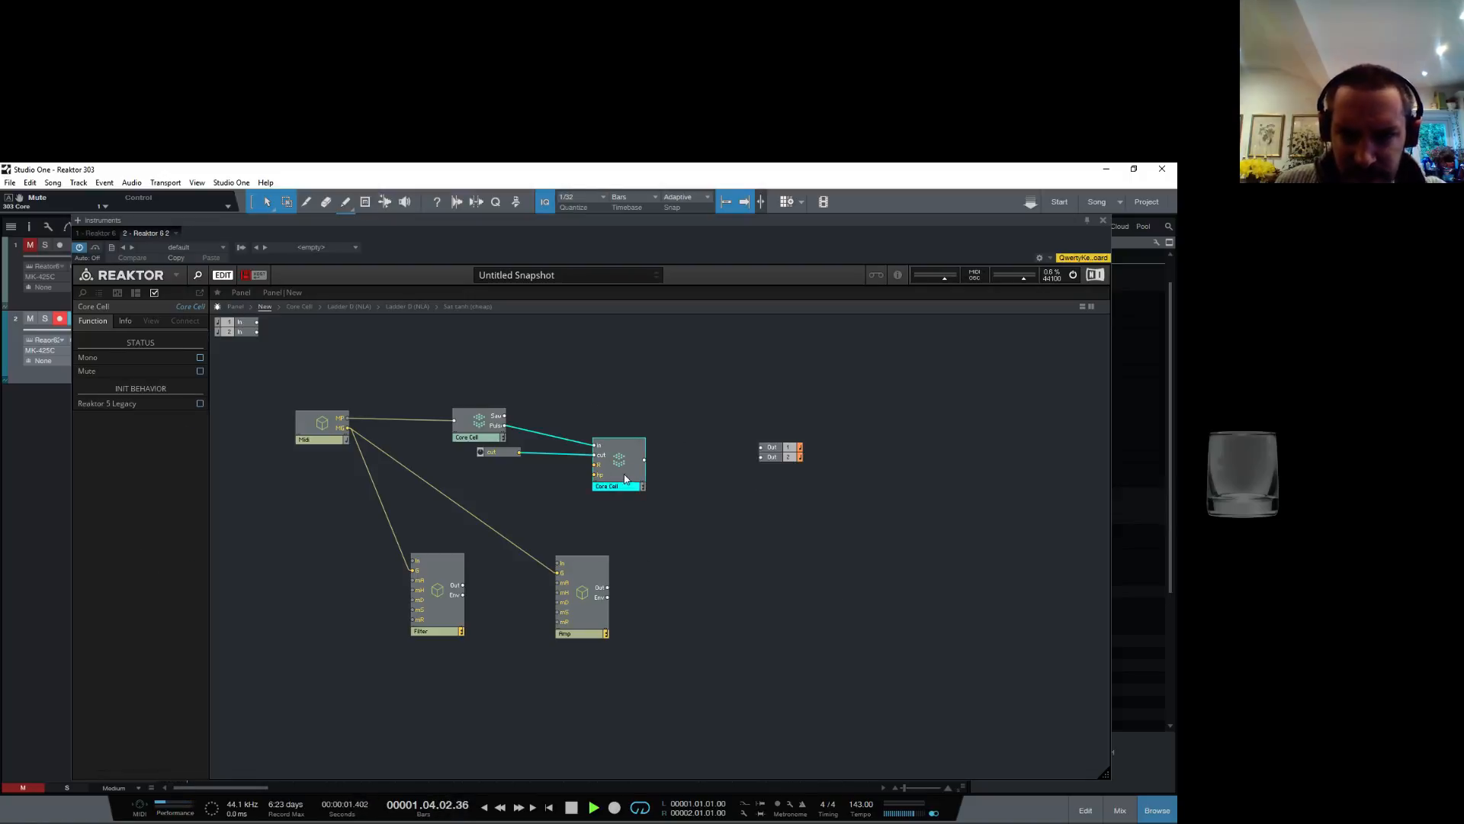
{"action": "left_click", "coordinate": [438, 620]}
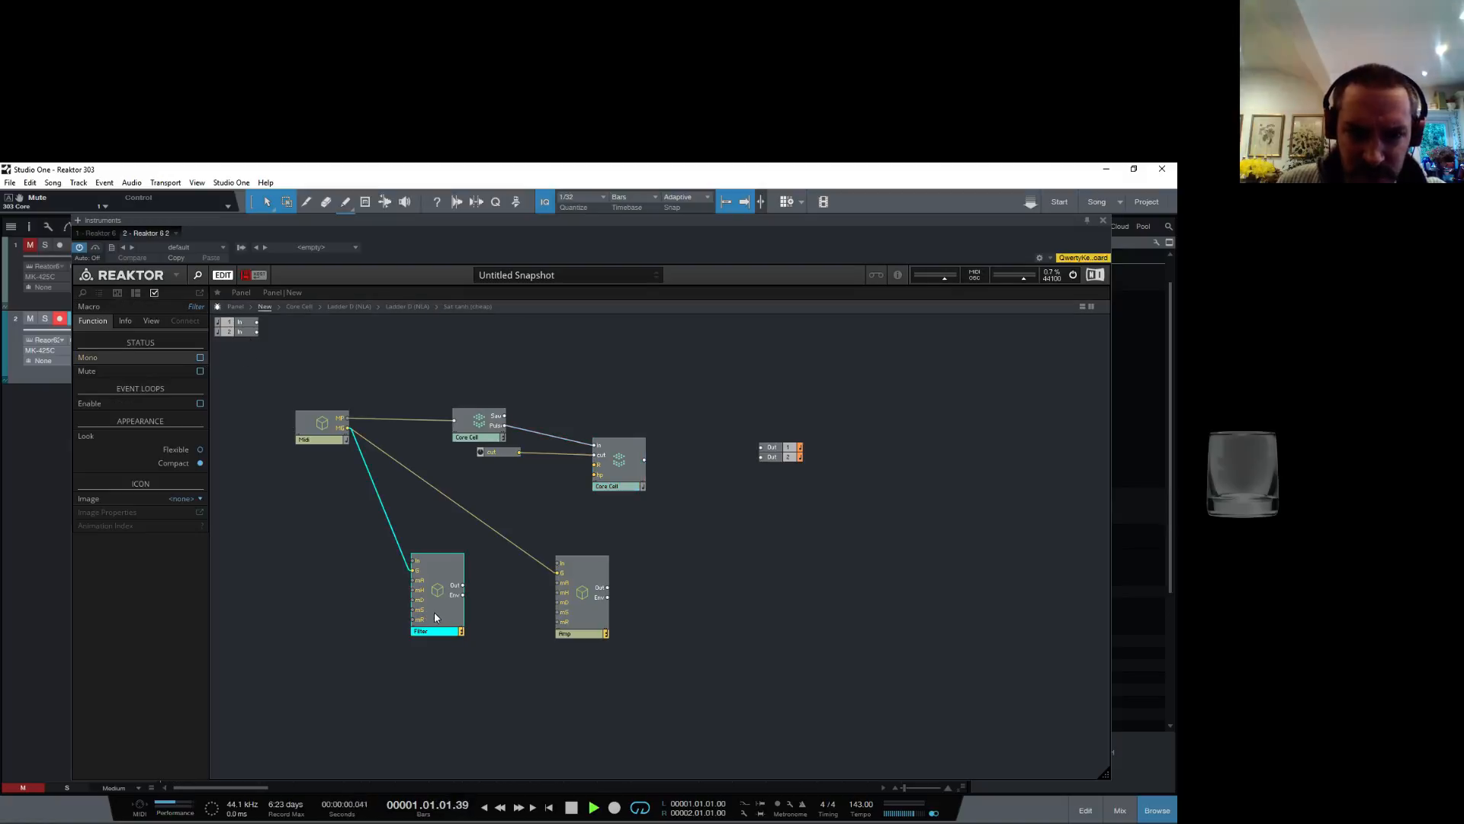
{"action": "left_click", "coordinate": [582, 623]}
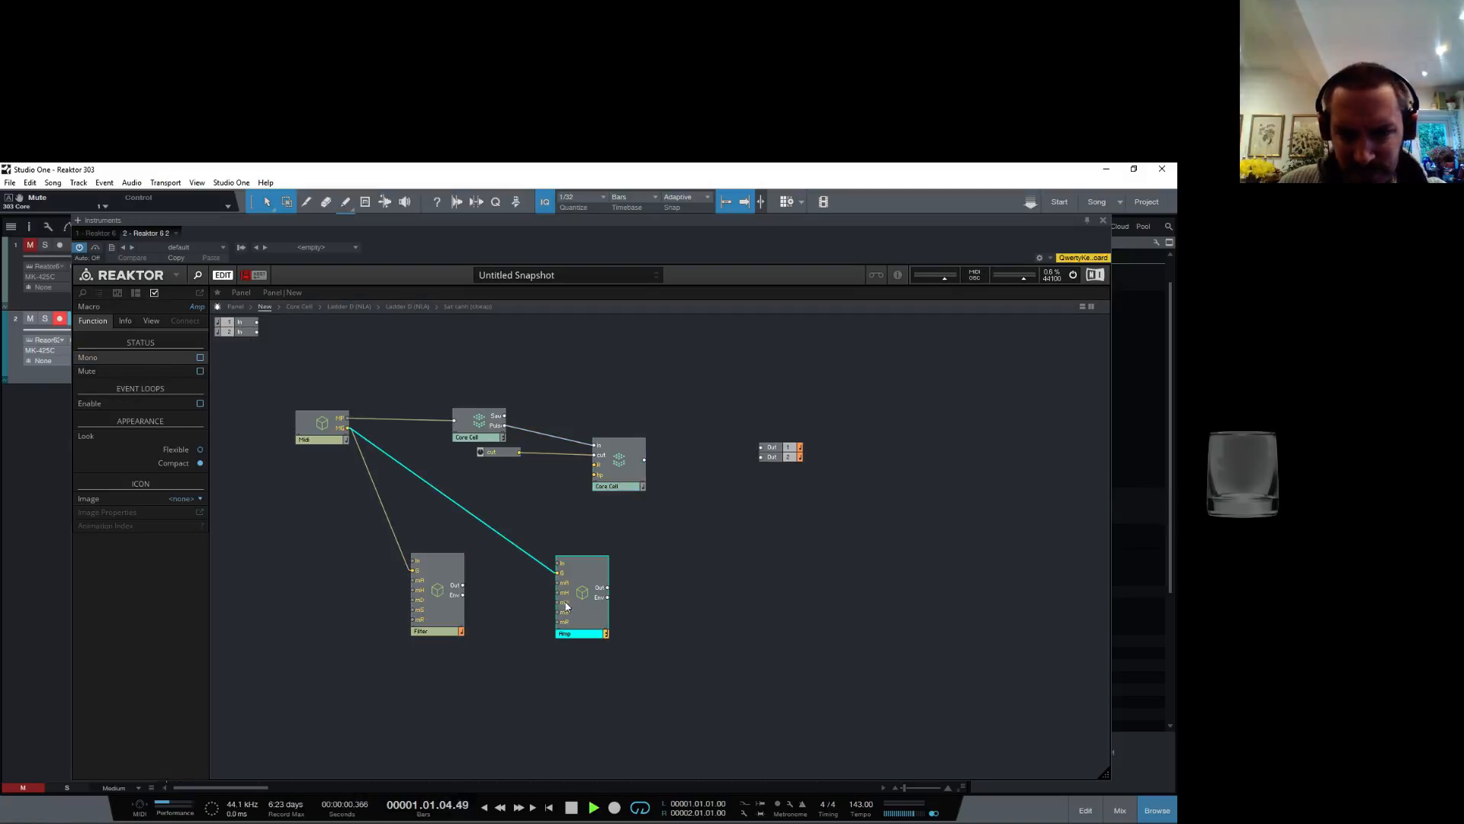
{"action": "left_click", "coordinate": [200, 357]}
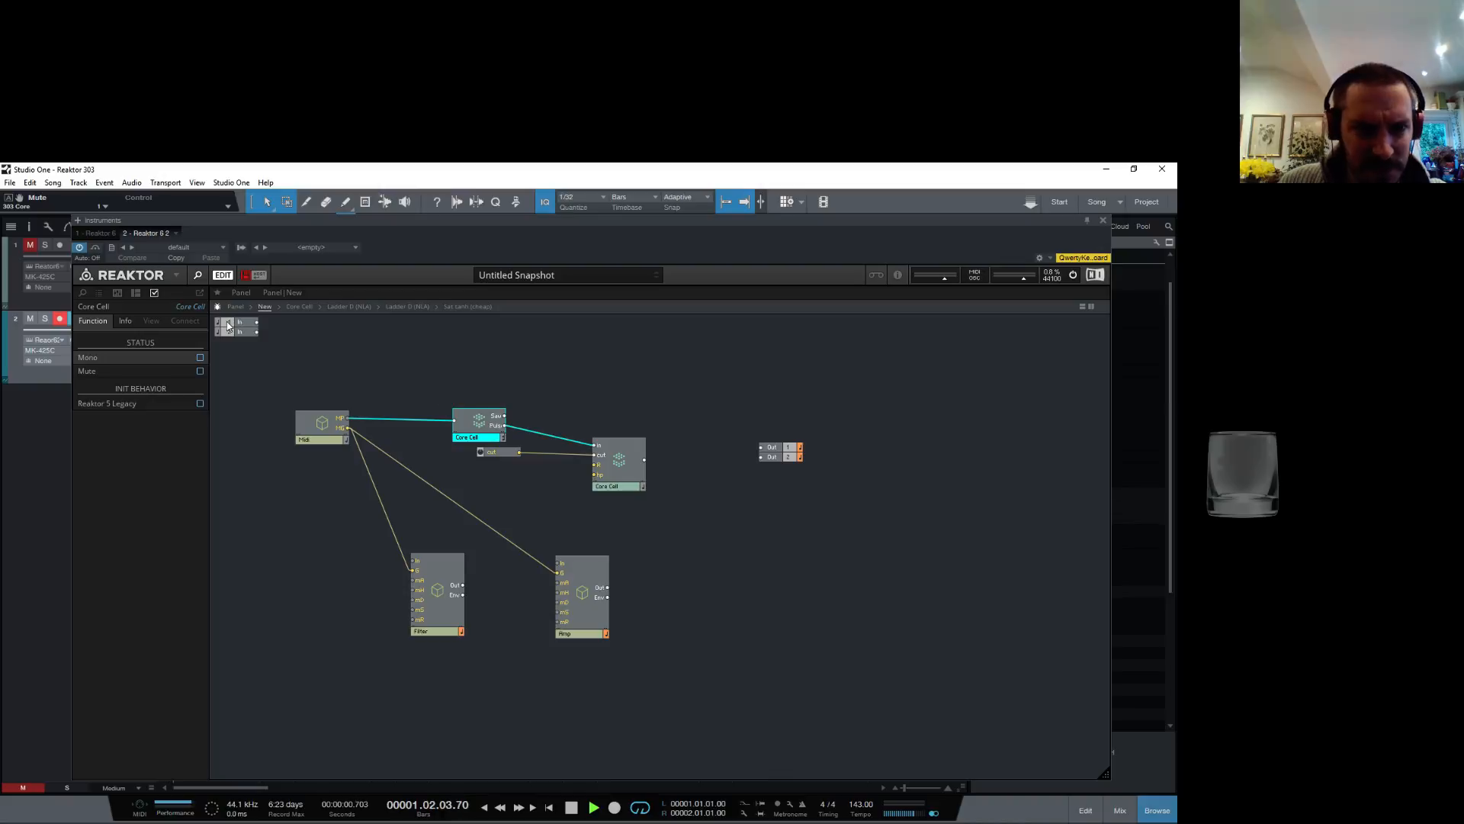
{"action": "left_click", "coordinate": [200, 358]}
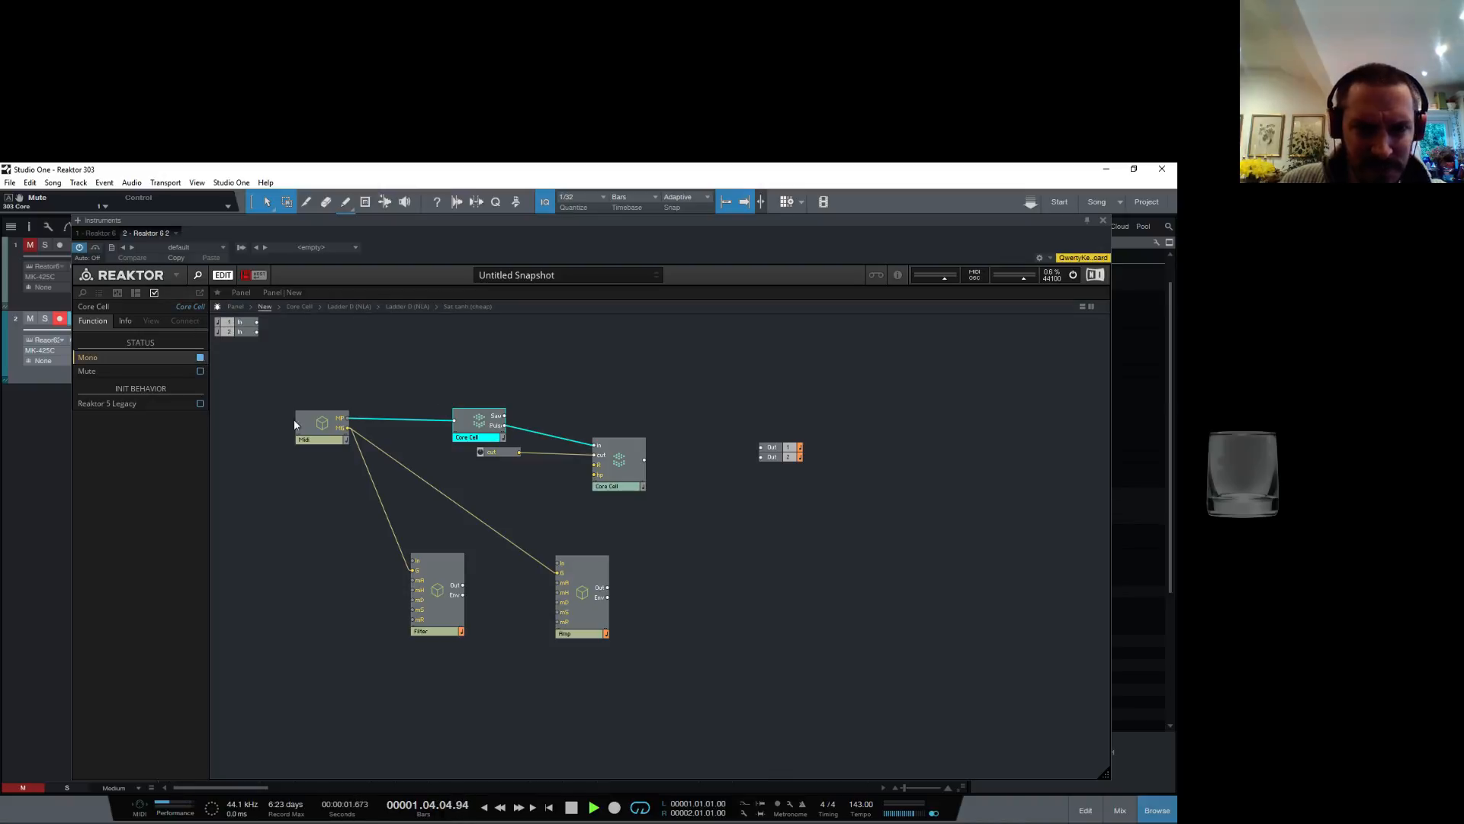
{"action": "double_click", "coordinate": [440, 613]}
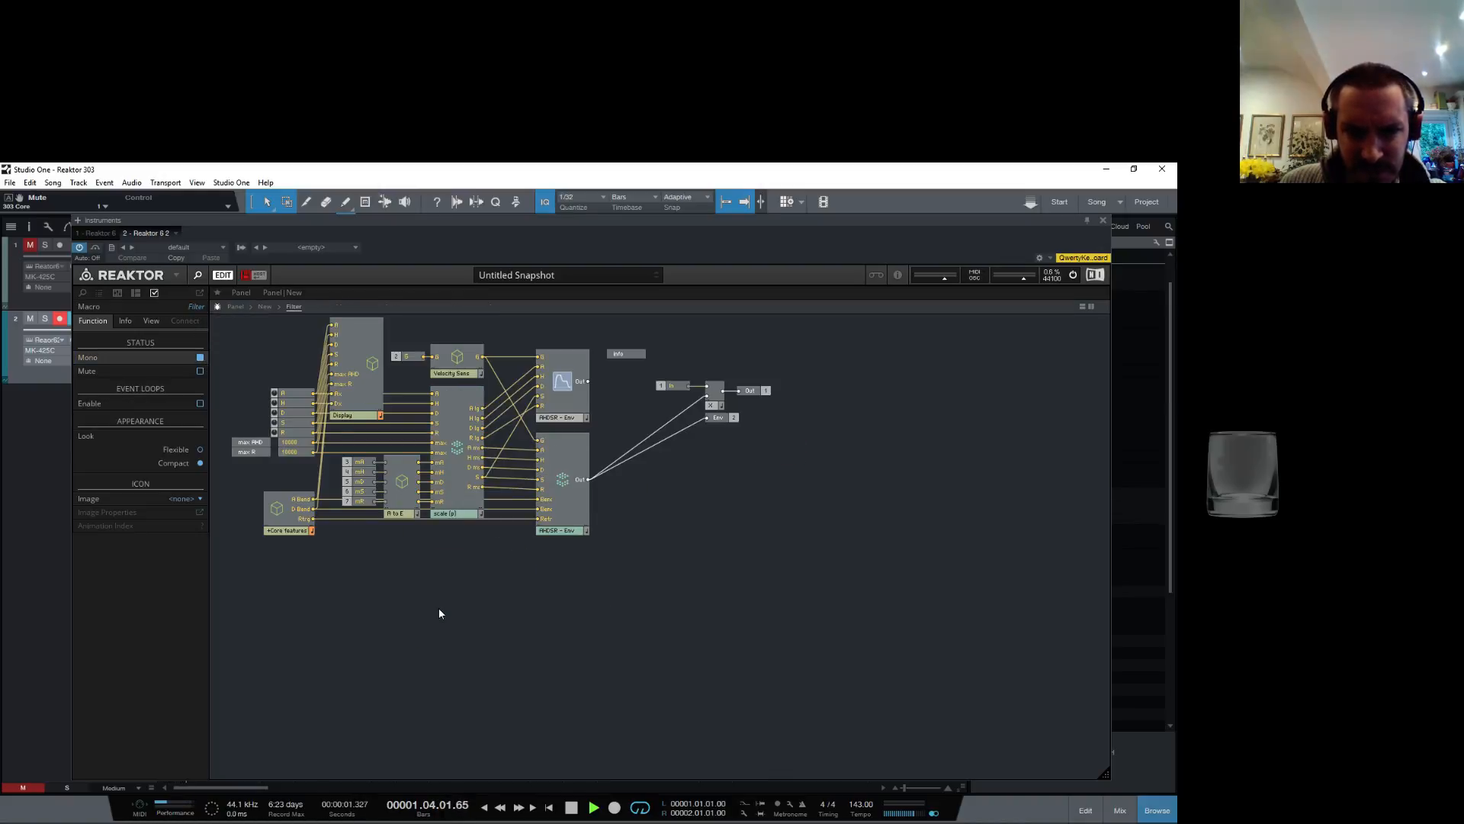
{"action": "double_click", "coordinate": [440, 613]}
Step: Create a control for the filter core cell's R input and place it beneath the repositioned cut fader
{"action": "left_click", "coordinate": [492, 457]}
{"action": "left_click_drag", "start_coordinate": [486, 461], "coordinate": [486, 464]}
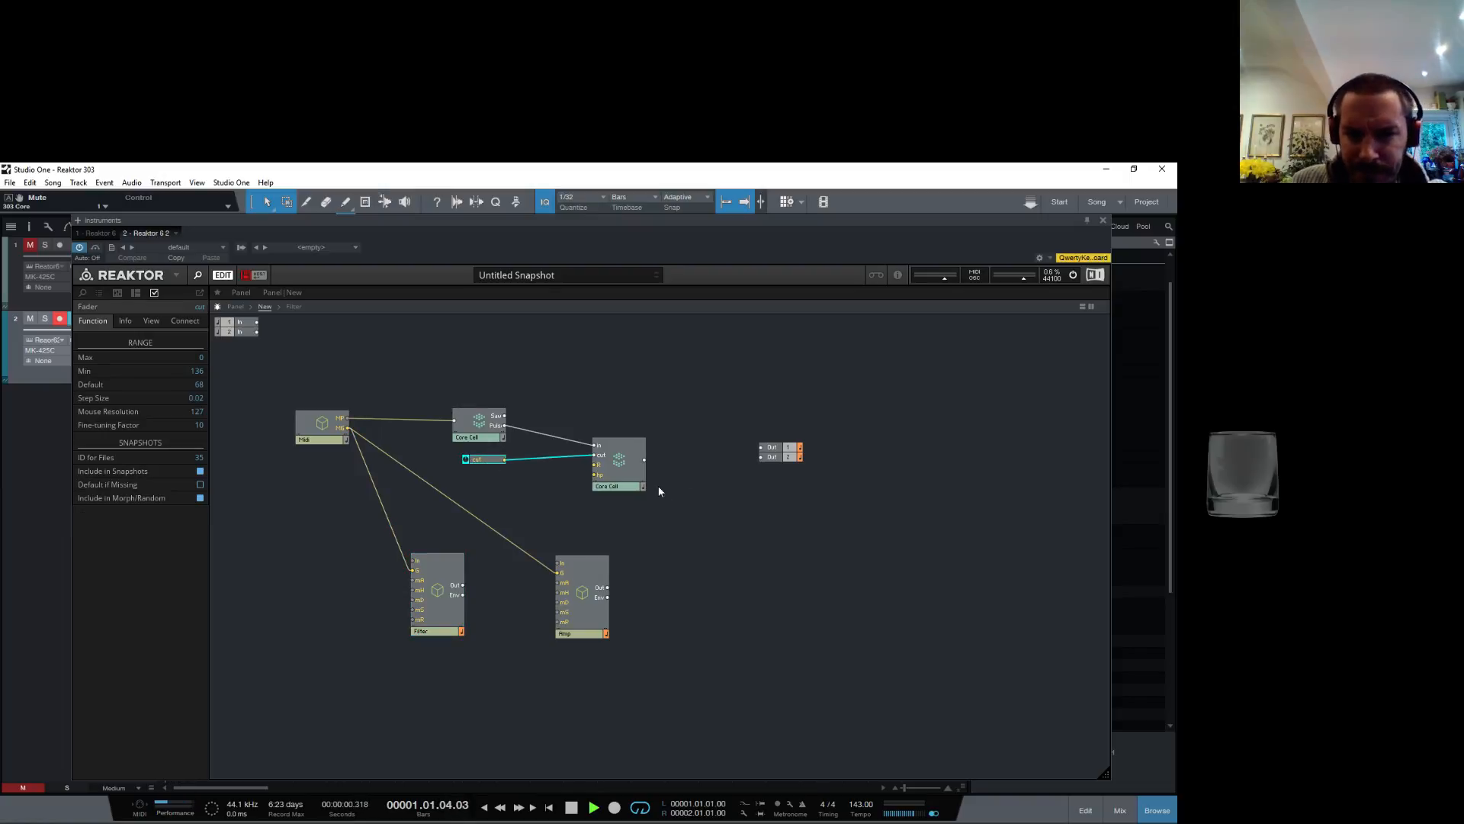
{"action": "right_click", "coordinate": [595, 470]}
{"action": "left_click", "coordinate": [610, 473]}
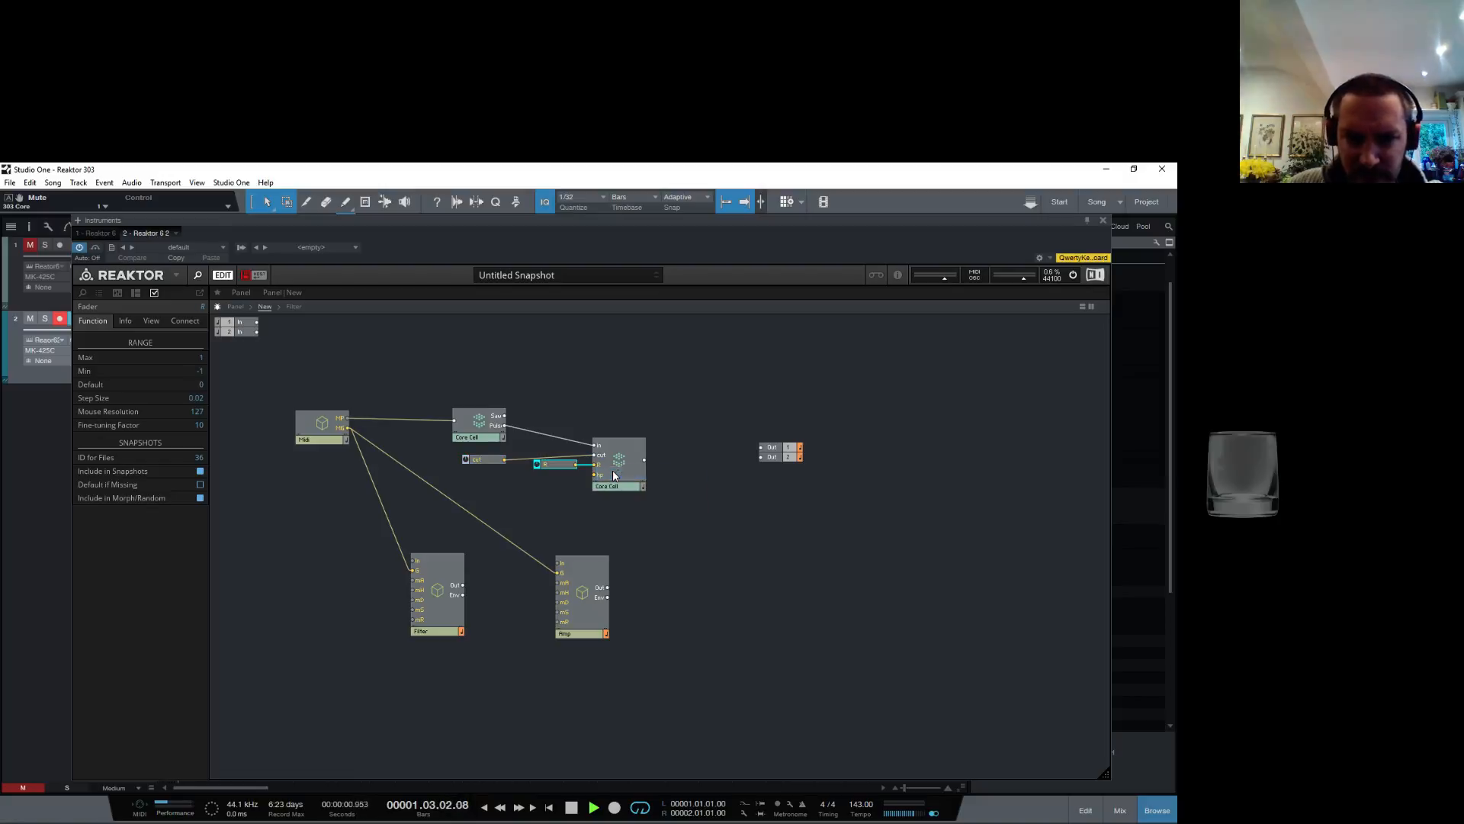
{"action": "left_click_drag", "start_coordinate": [569, 478], "coordinate": [513, 488]}
Step: Open the filter core cell, read the diode ladder filter's info on resonance and feedback highpass, and return to the instrument structure
{"action": "left_click", "coordinate": [610, 482]}
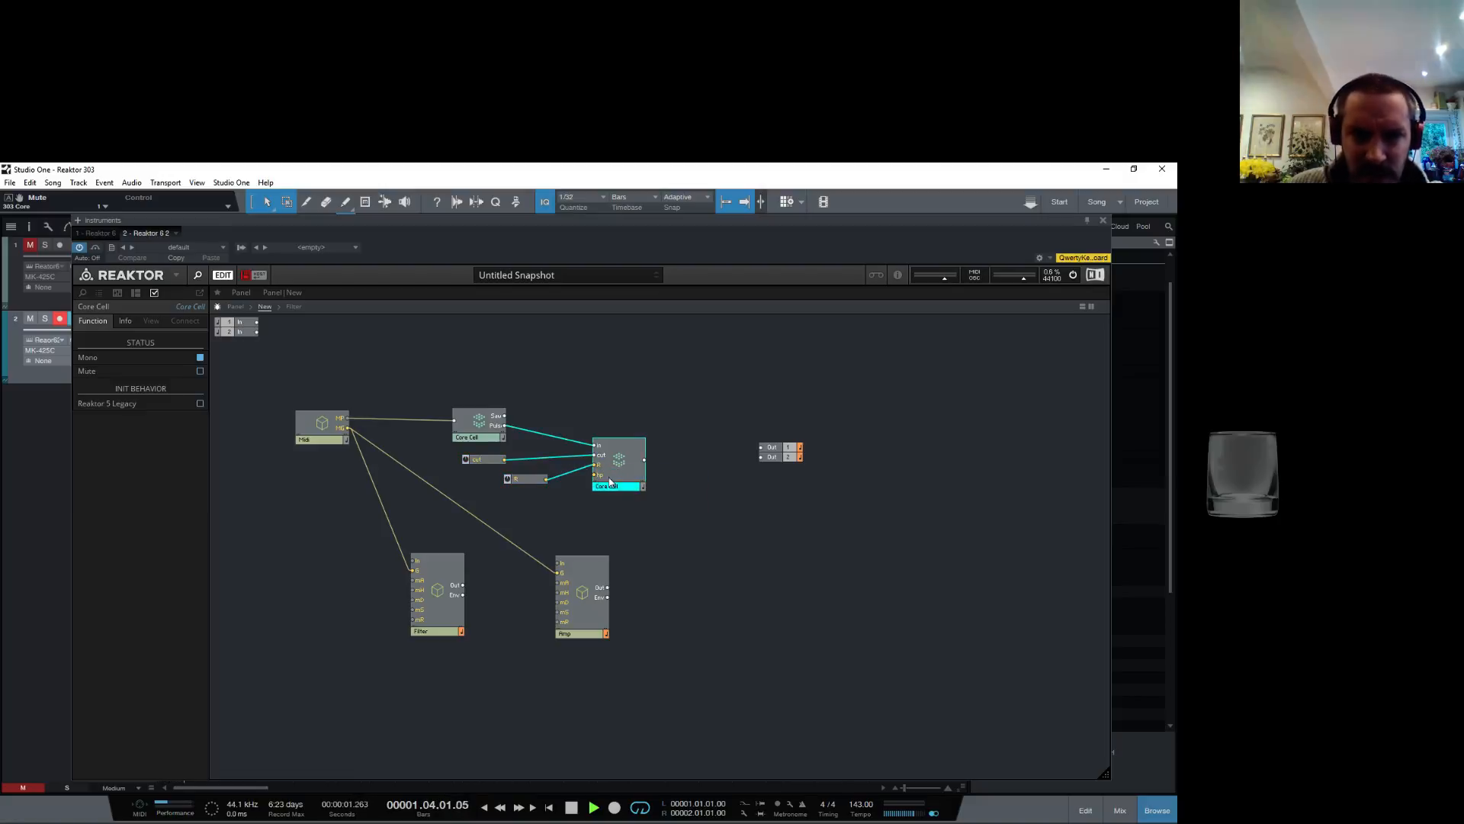
{"action": "left_click", "coordinate": [125, 320]}
{"action": "left_click_drag", "start_coordinate": [620, 476], "coordinate": [619, 474]}
{"action": "double_click", "coordinate": [620, 474]}
{"action": "left_click", "coordinate": [333, 385]}
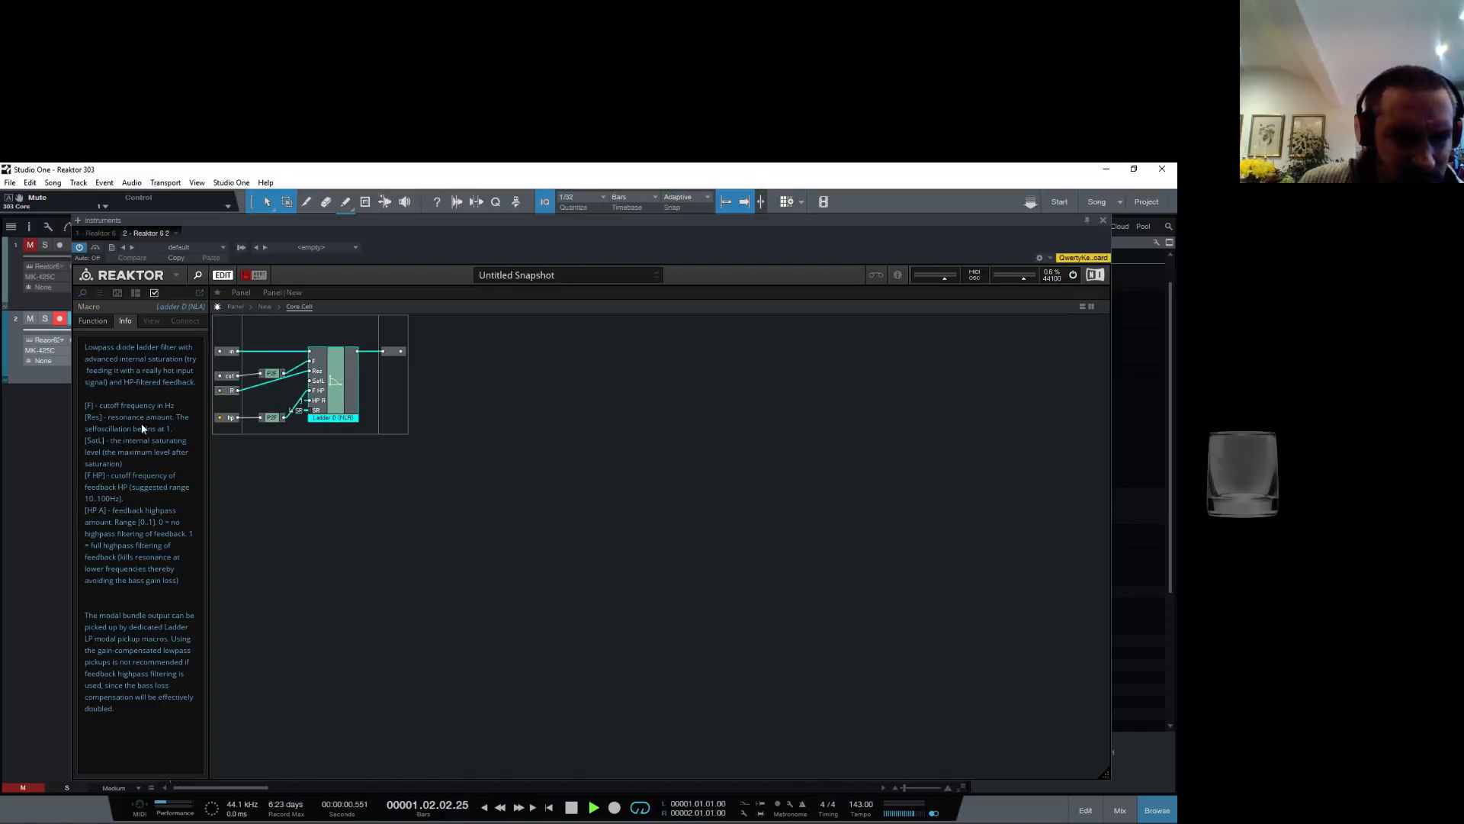
{"action": "left_click", "coordinate": [326, 551]}
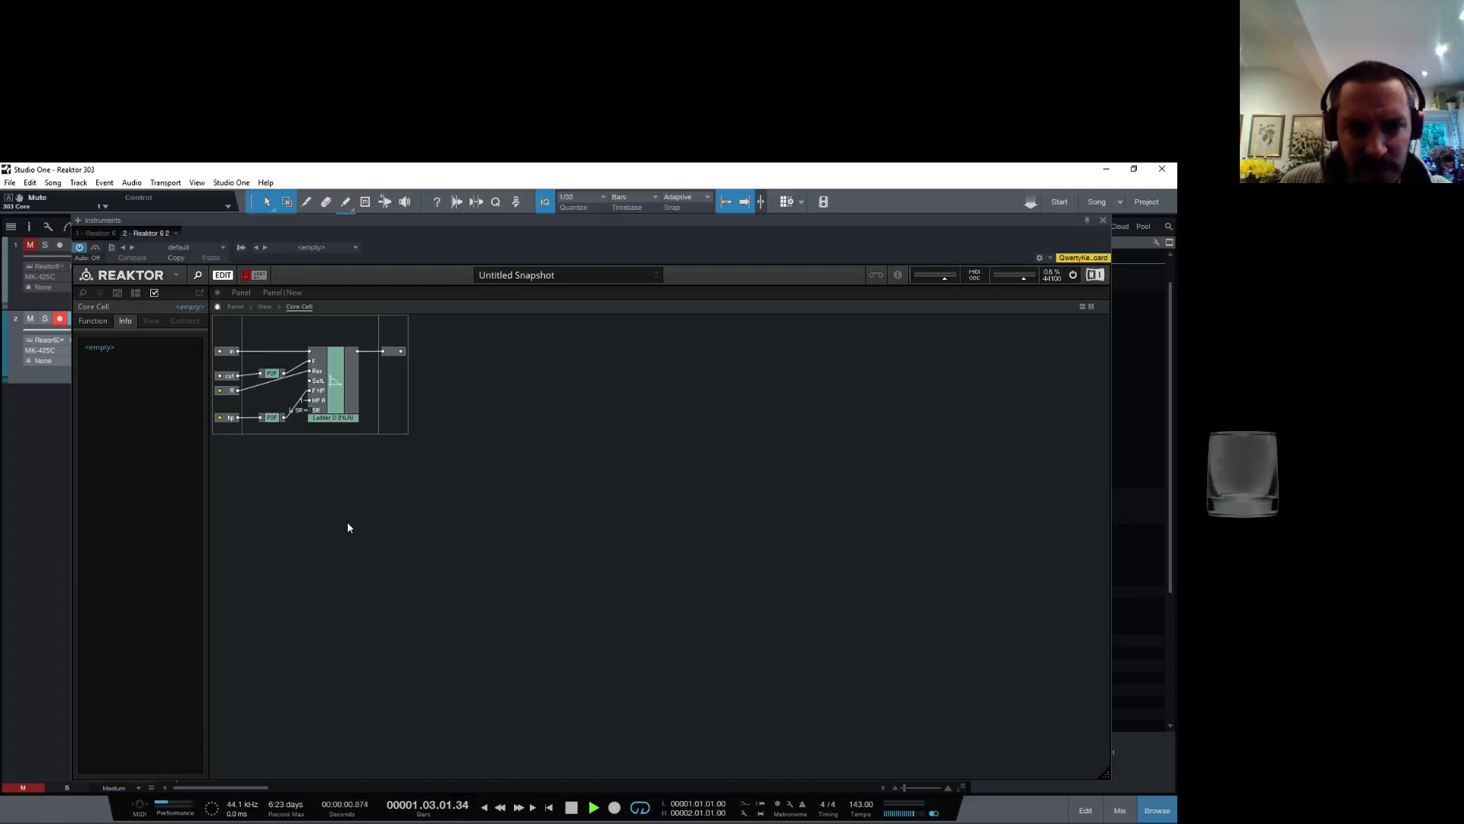
{"action": "double_click", "coordinate": [331, 467]}
Step: Duplicate the cut fader, rename the copy hp and wire it to the filter core cell's hp input
{"action": "left_click", "coordinate": [523, 479]}
{"action": "right_click", "coordinate": [486, 460]}
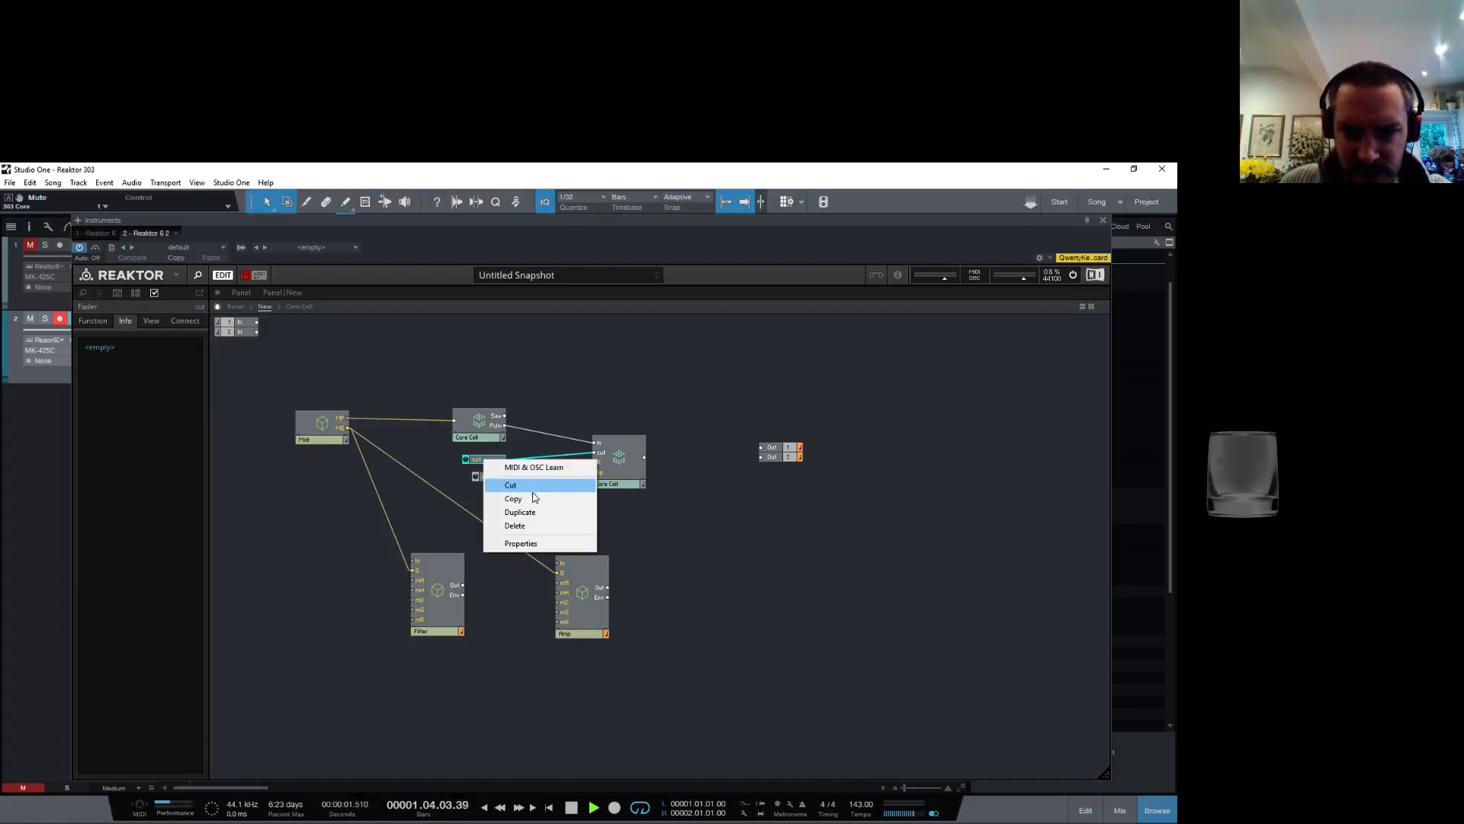
{"action": "left_click", "coordinate": [526, 498]}
{"action": "right_click", "coordinate": [496, 494]}
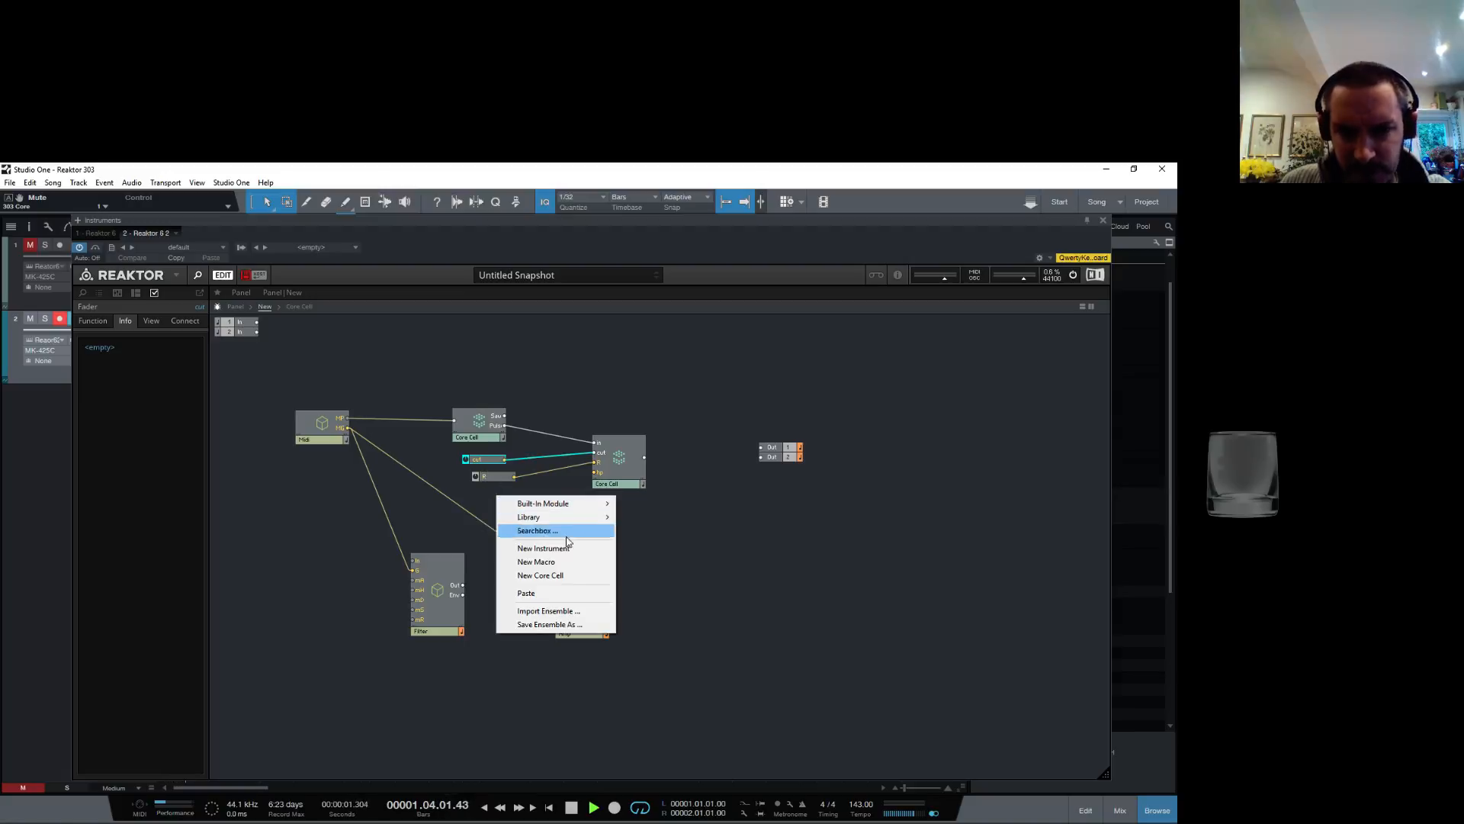
{"action": "left_click", "coordinate": [557, 593]}
{"action": "double_click", "coordinate": [515, 504]}
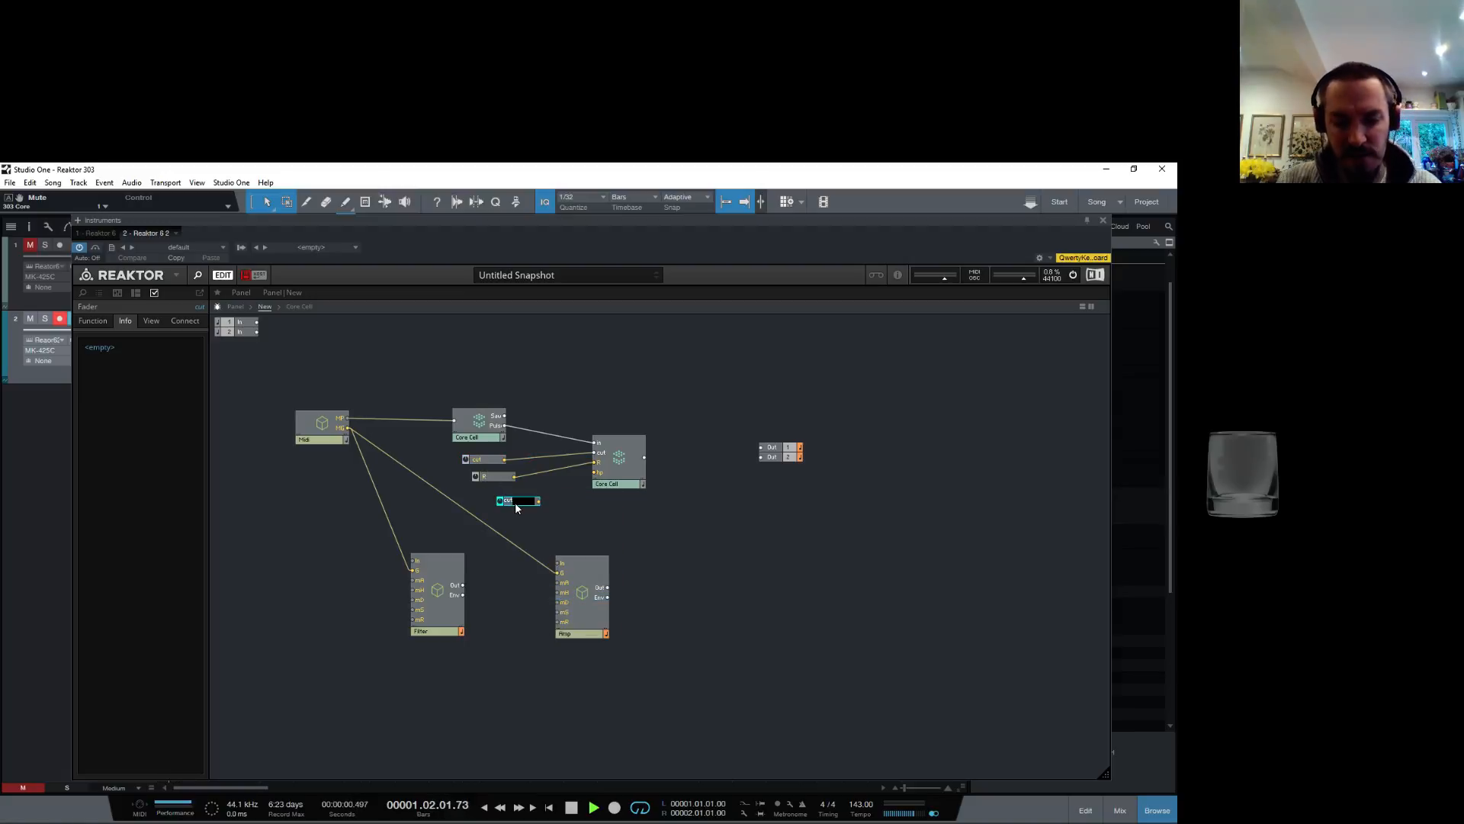
{"action": "left_click", "coordinate": [551, 501]}
{"action": "left_click_drag", "start_coordinate": [539, 501], "coordinate": [594, 473]}
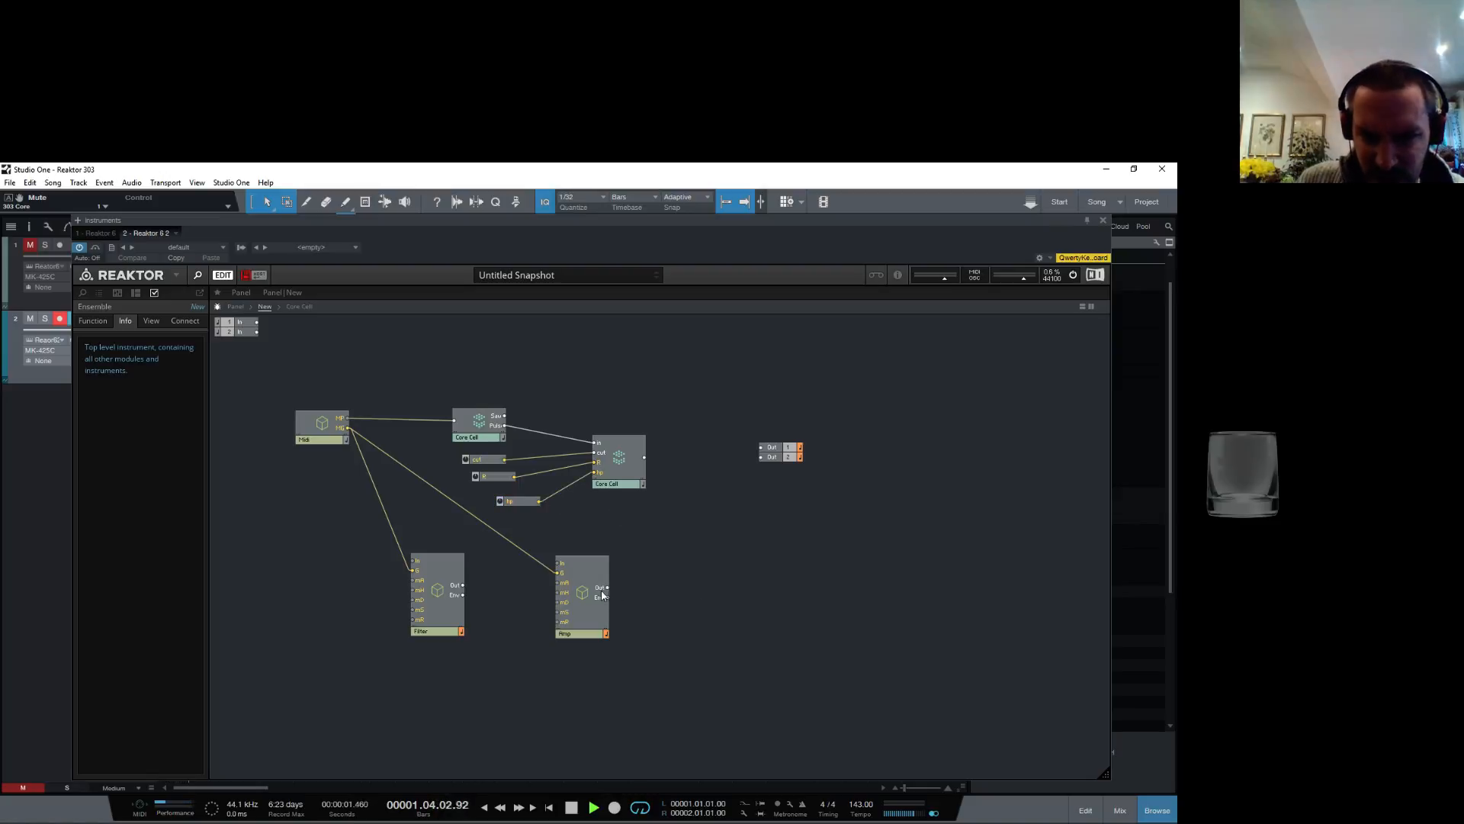
Step: Move the Amp macro beyond the filter core cell and wire the filter's output through Amp's In and Out to output 1
{"action": "left_click_drag", "start_coordinate": [608, 569], "coordinate": [720, 546]}
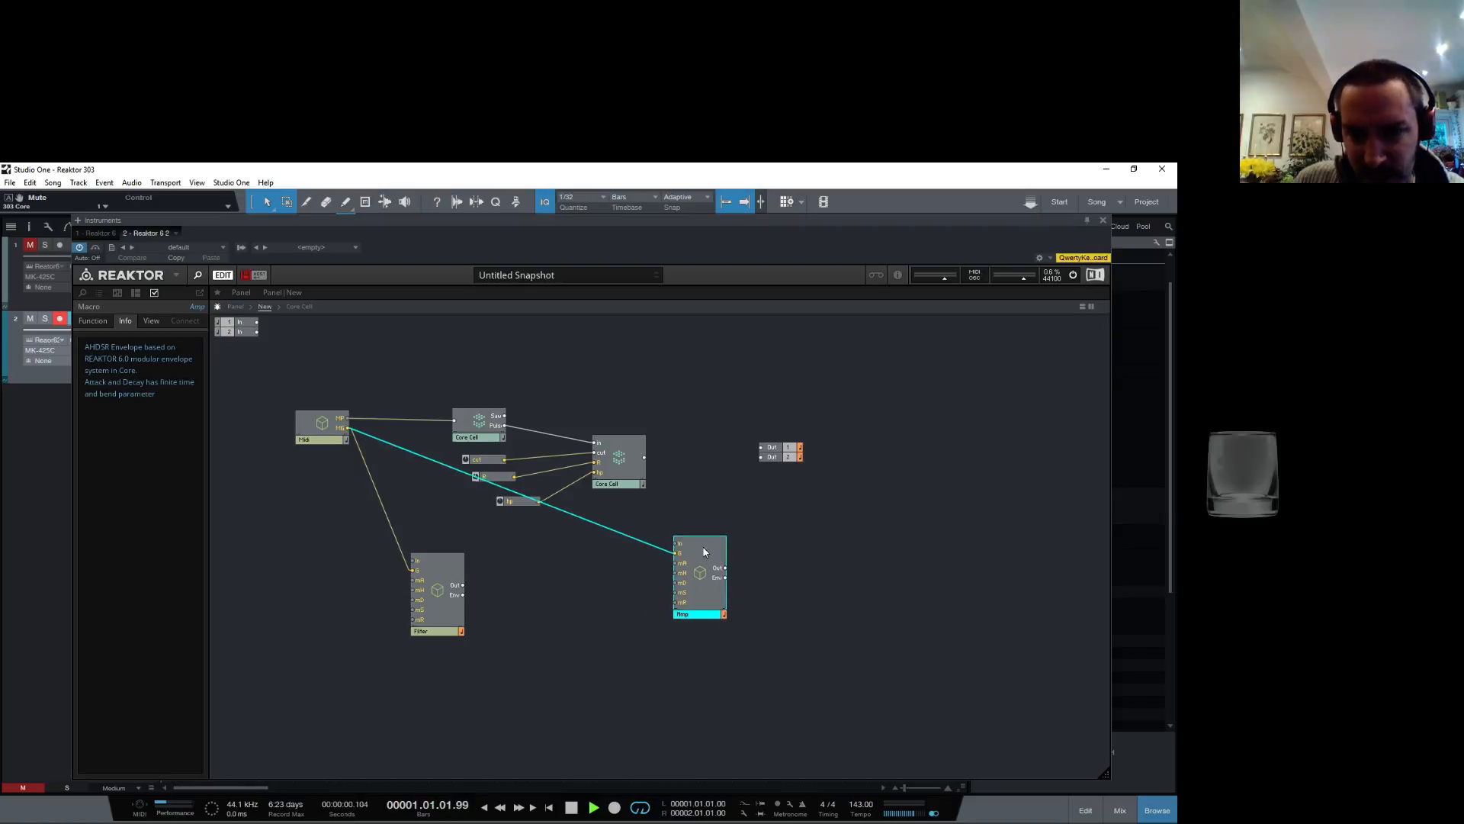
{"action": "left_click_drag", "start_coordinate": [659, 502], "coordinate": [770, 452]}
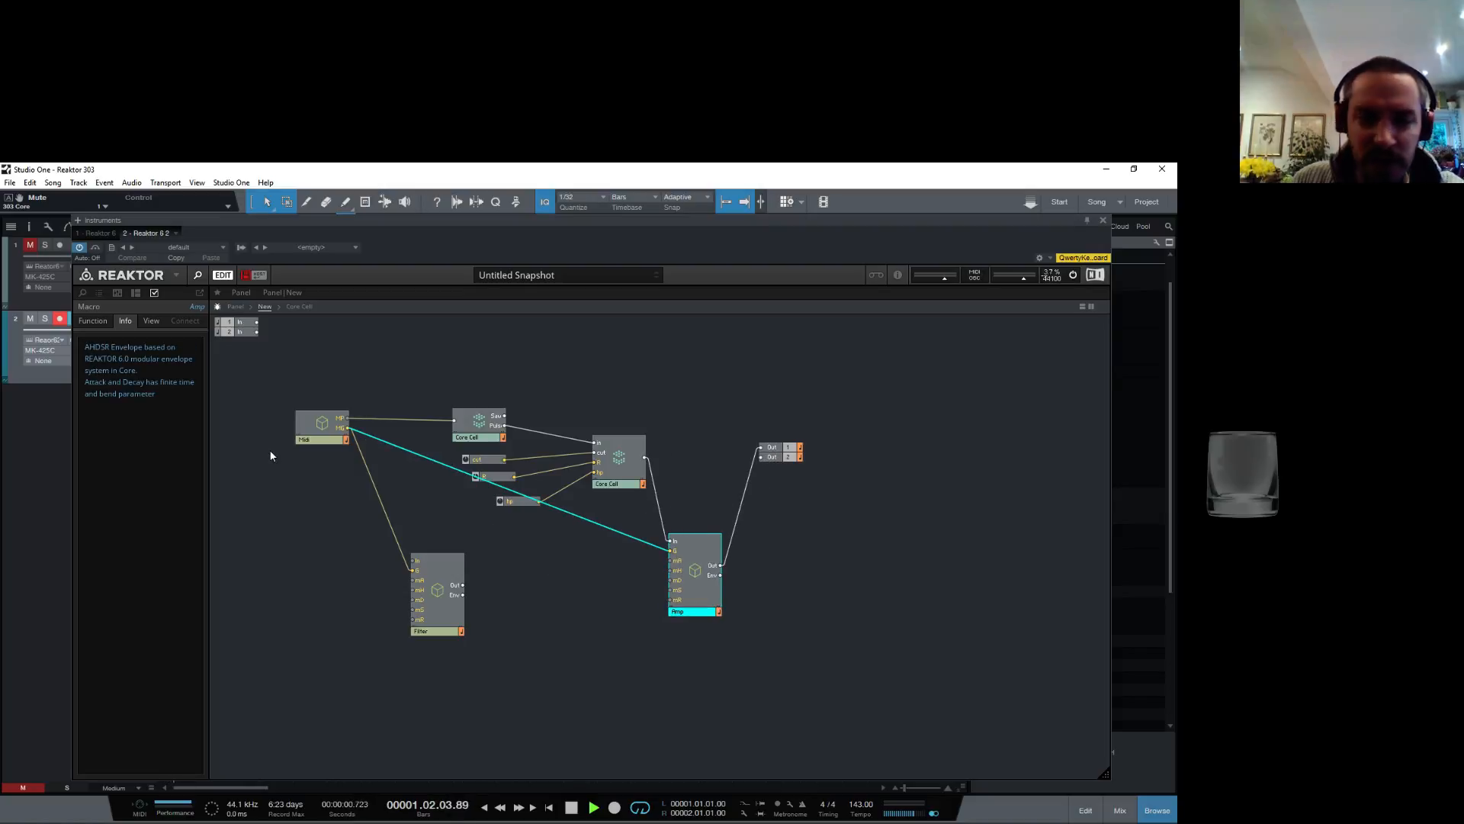
Step: Arrange the instrument panel with the Amp and Filter envelopes side by side and the cut, R and hp knobs in a row above
{"action": "left_click", "coordinate": [236, 306]}
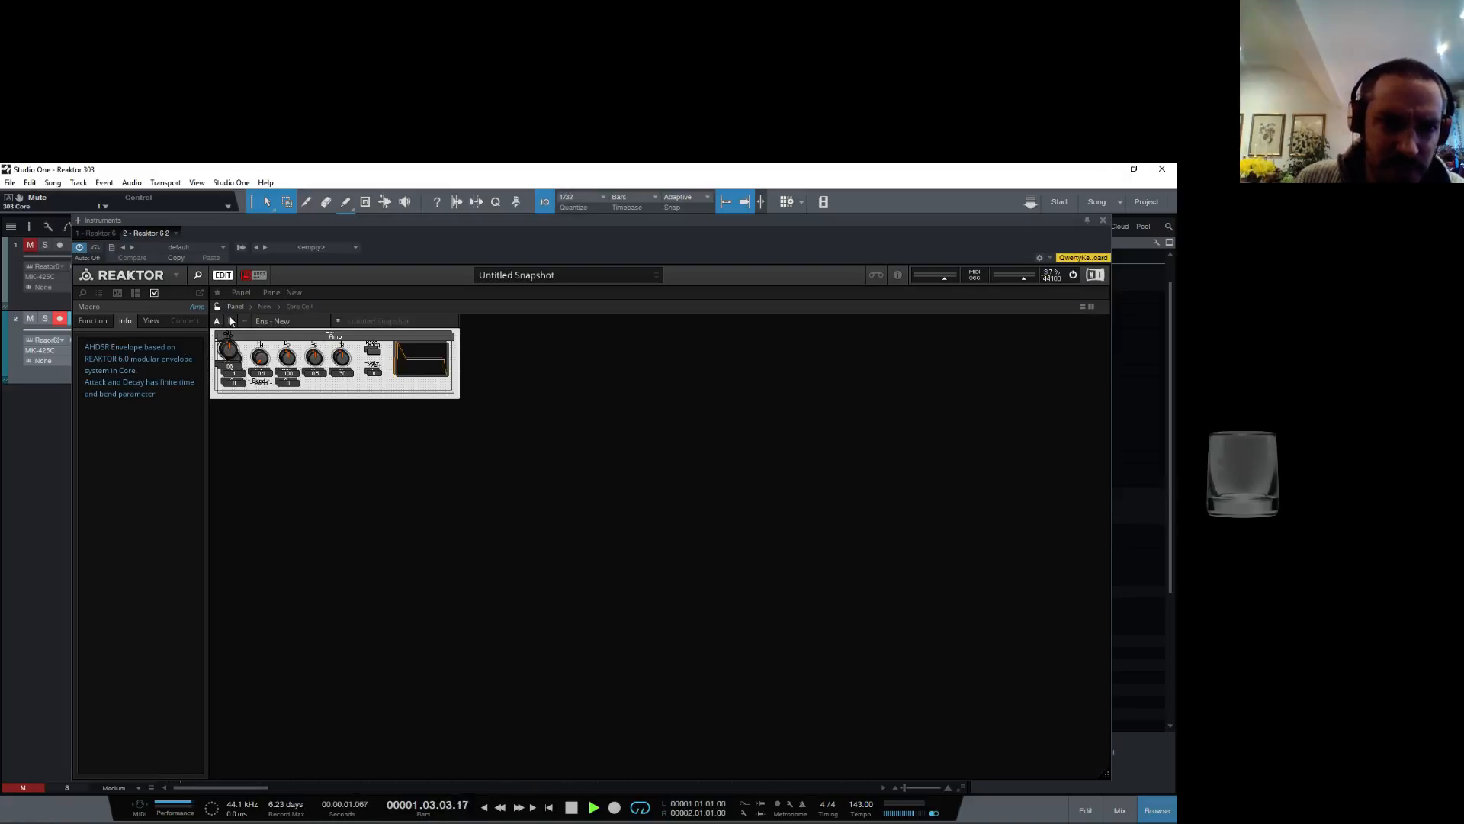
{"action": "left_click_drag", "start_coordinate": [321, 334], "coordinate": [597, 443]}
{"action": "left_click_drag", "start_coordinate": [231, 350], "coordinate": [398, 402]}
{"action": "left_click_drag", "start_coordinate": [231, 350], "coordinate": [431, 392]}
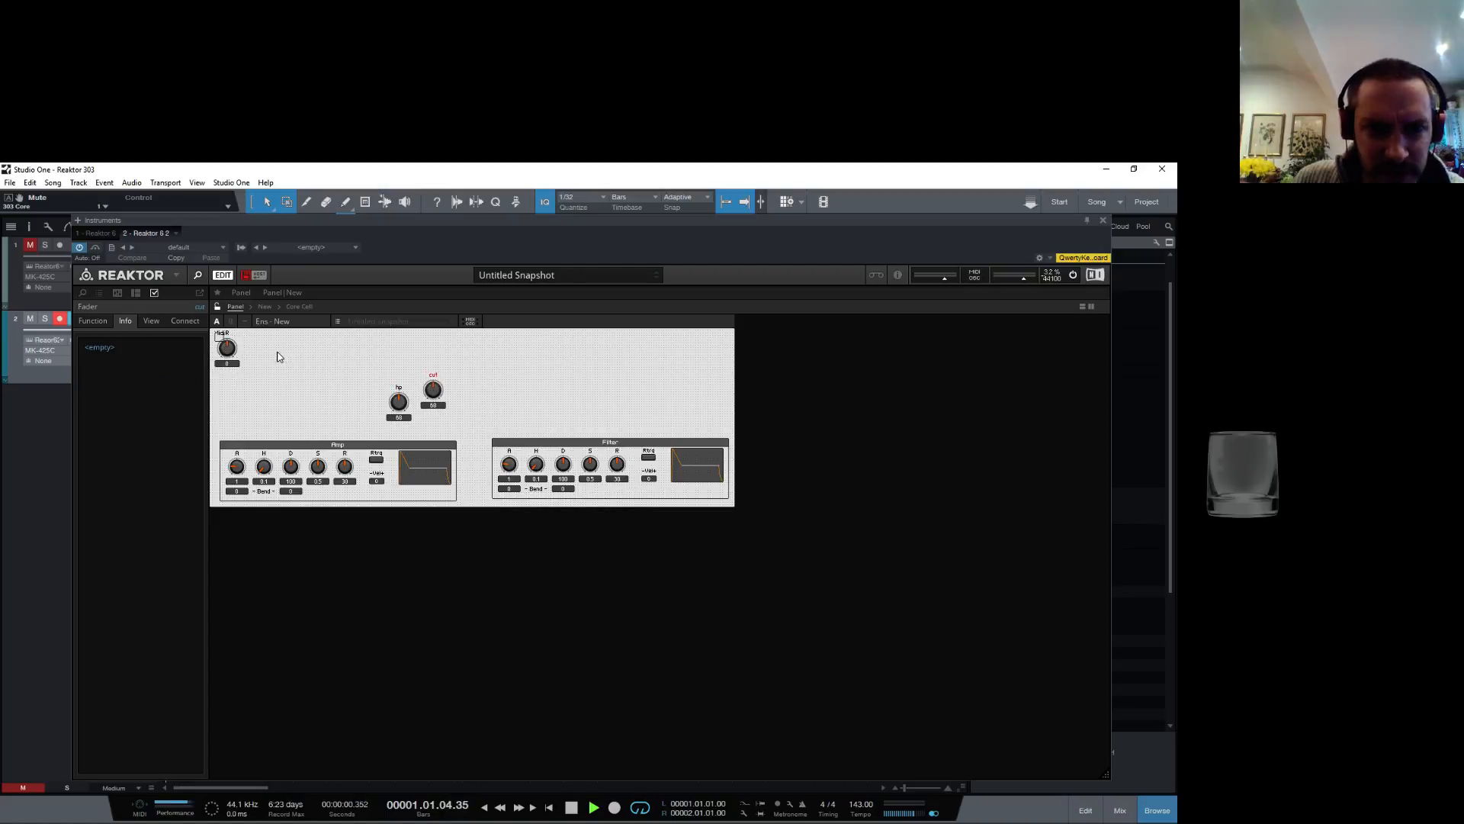
{"action": "left_click_drag", "start_coordinate": [230, 350], "coordinate": [512, 391]}
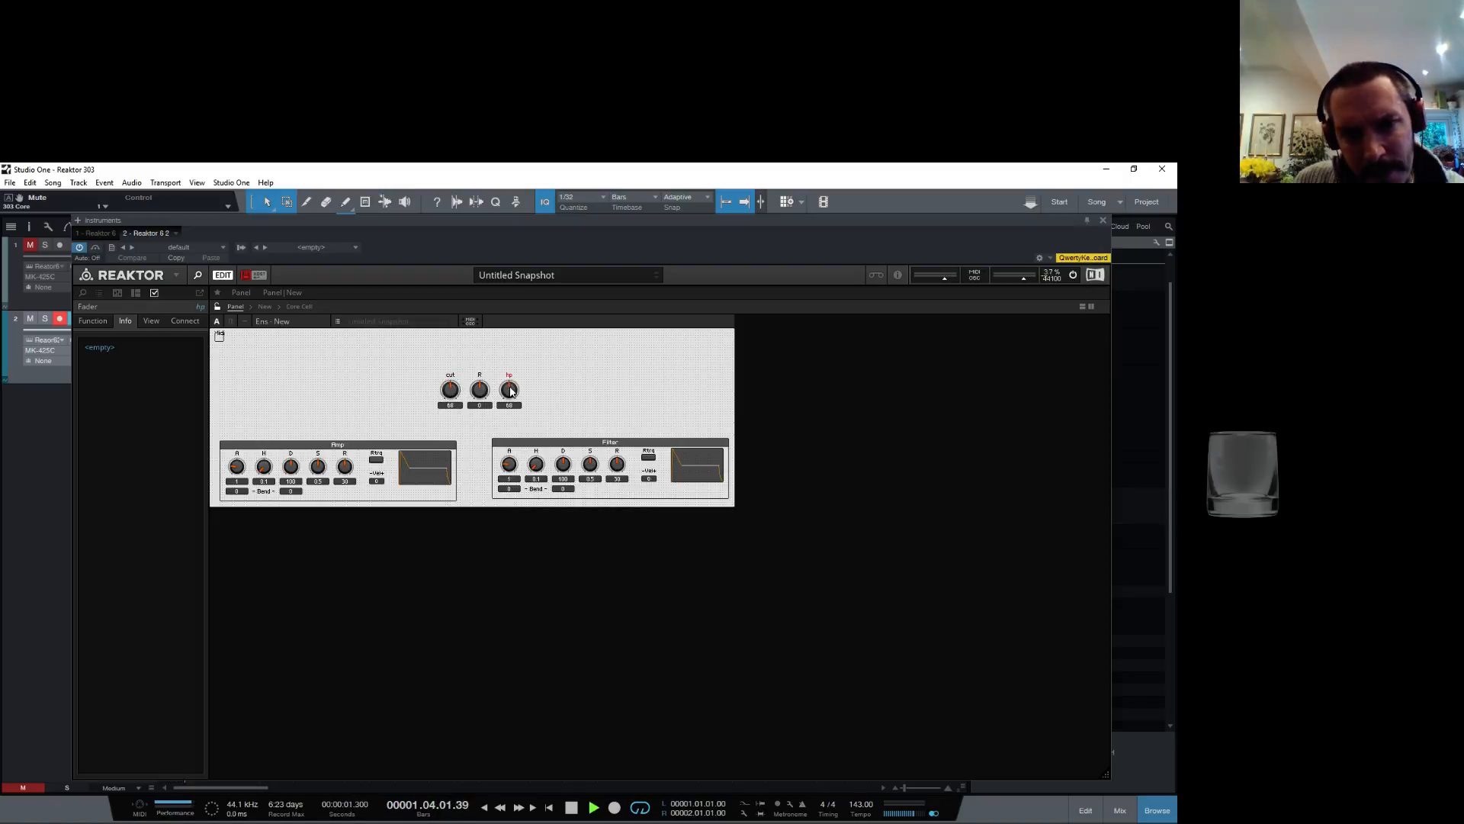
{"action": "left_click_drag", "start_coordinate": [510, 448], "coordinate": [478, 450]}
Step: Turn the R knob down to -1 and set the Amp envelope's attack to 0.1
{"action": "key", "text": "space"}
{"action": "key", "text": "space"}
{"action": "left_click_drag", "start_coordinate": [482, 389], "coordinate": [629, 478]}
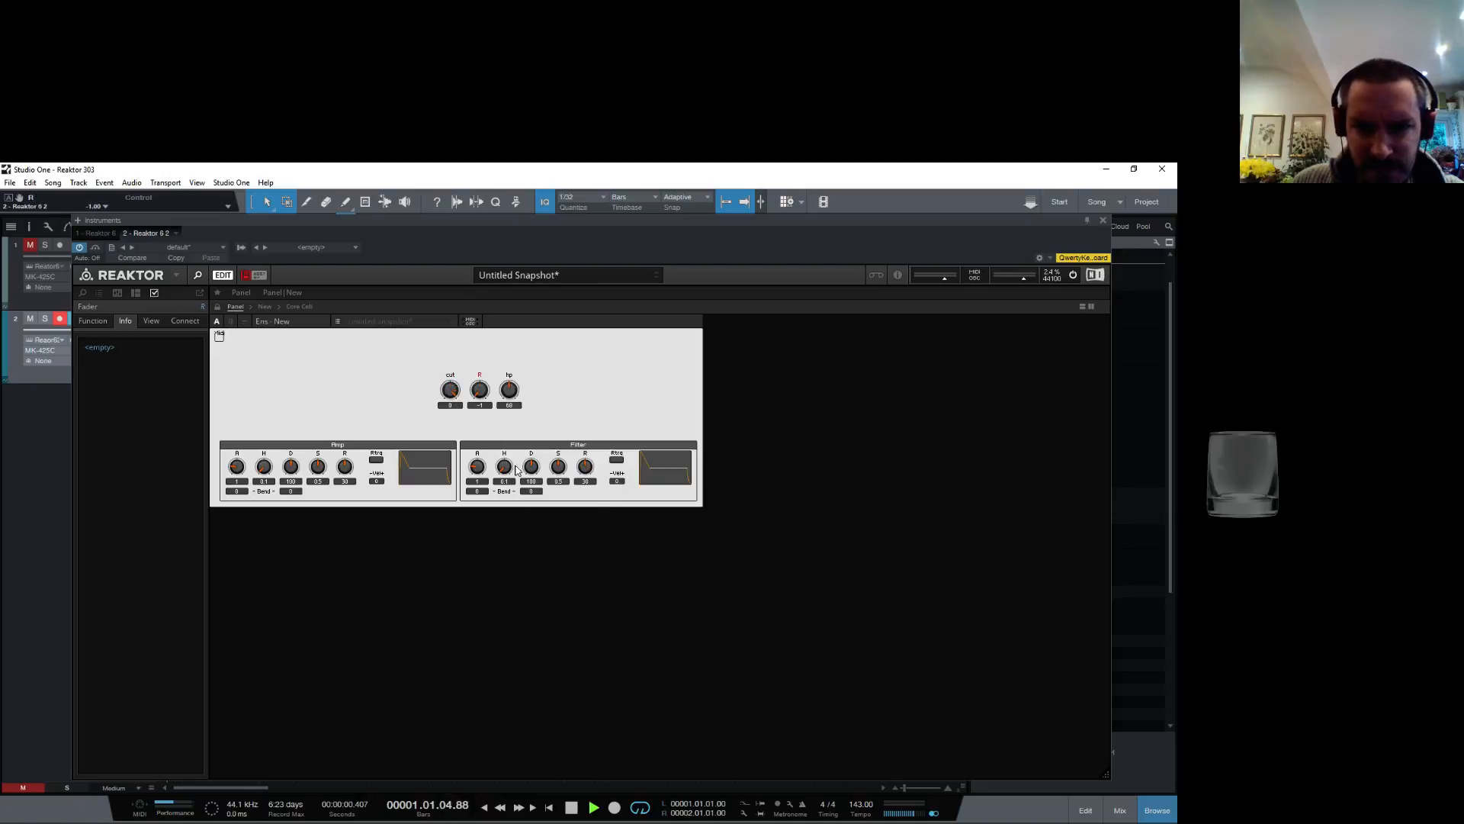
{"action": "left_click_drag", "start_coordinate": [236, 466], "coordinate": [246, 499]}
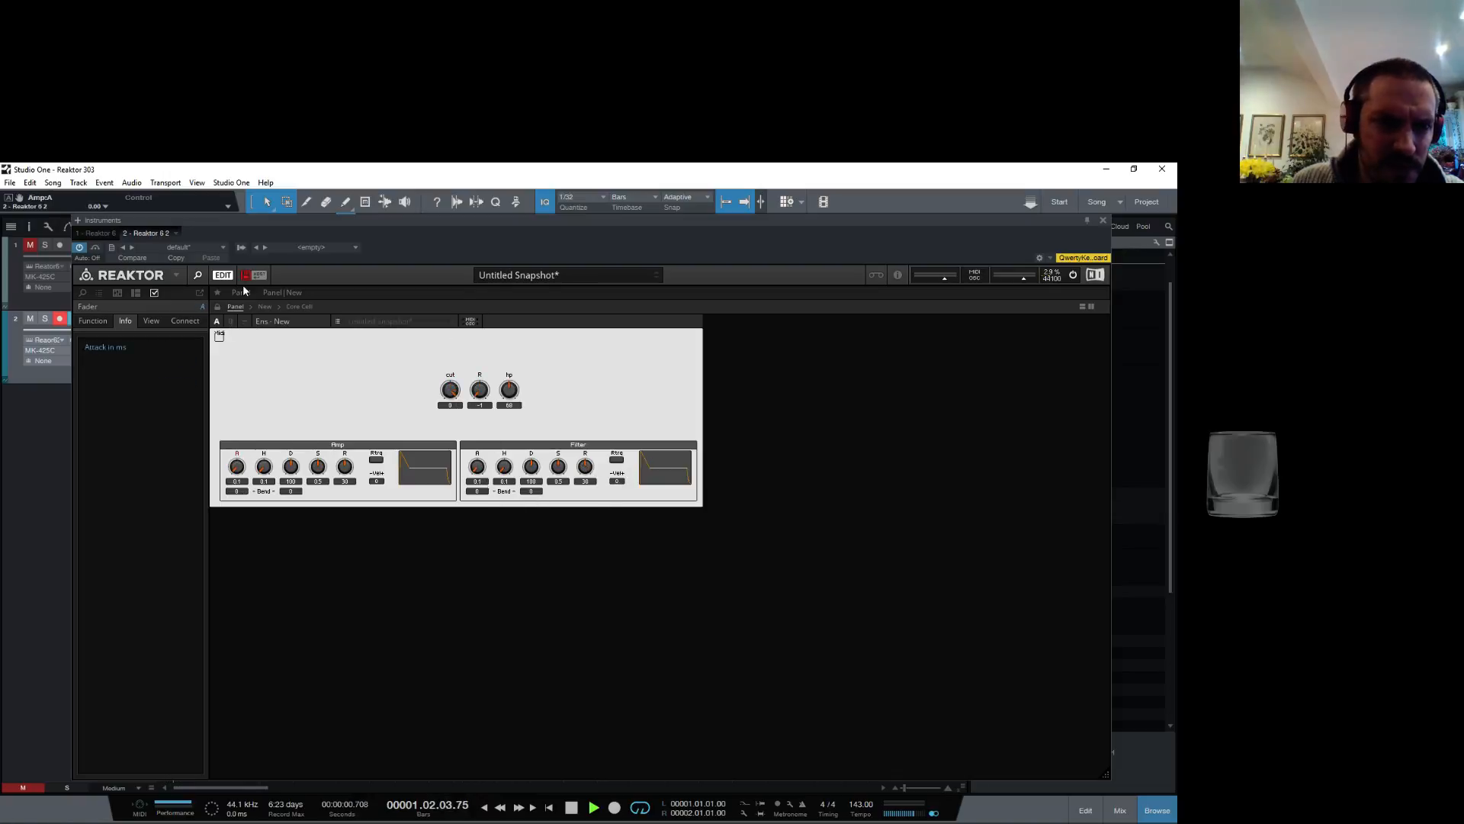
Step: Check the signal values on the wires into and out of the Amp macro, then inspect its function settings and internal structure
{"action": "left_click", "coordinate": [264, 306]}
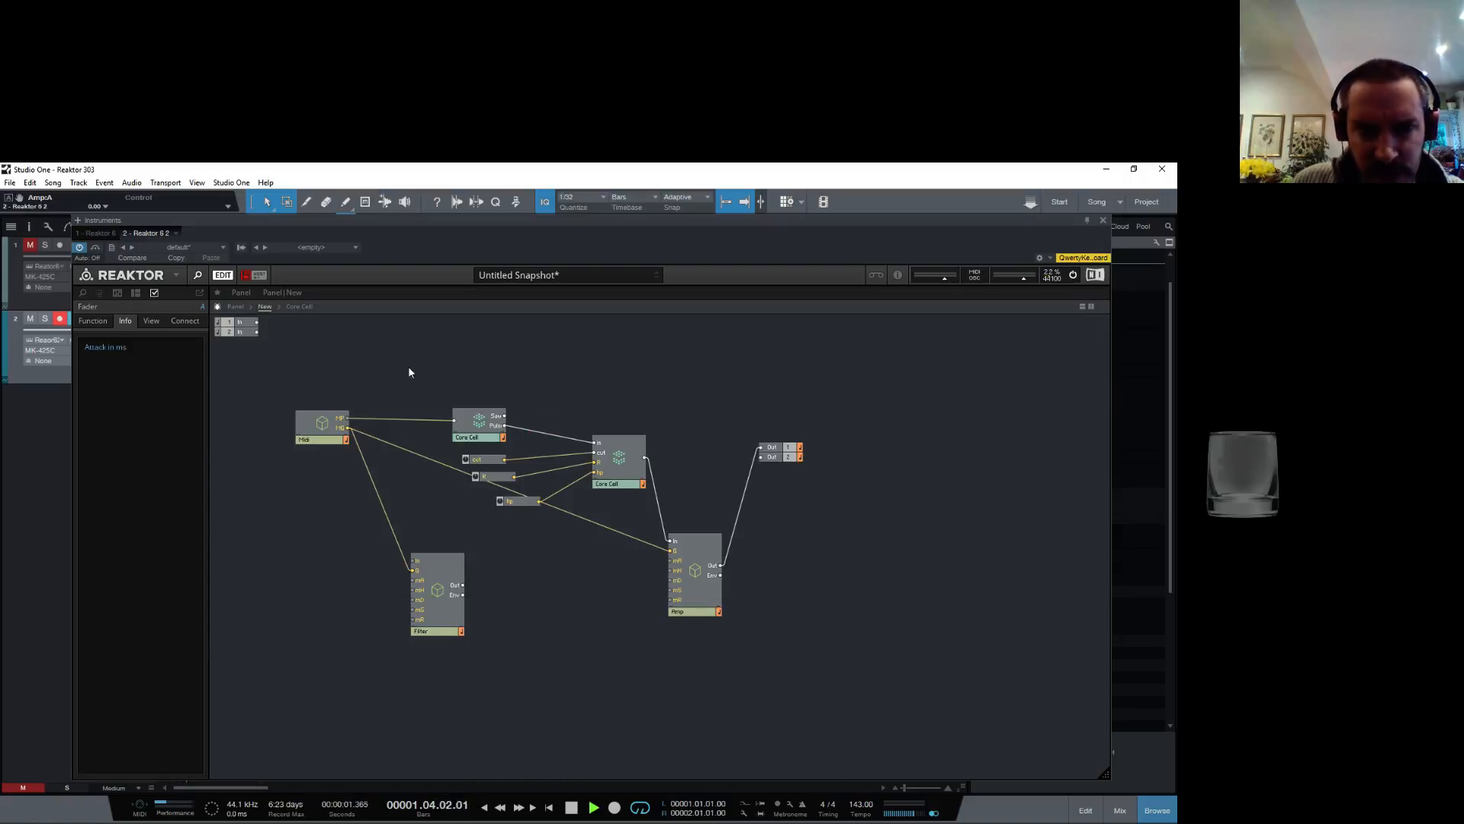
{"action": "mouse_move", "coordinate": [547, 436]}
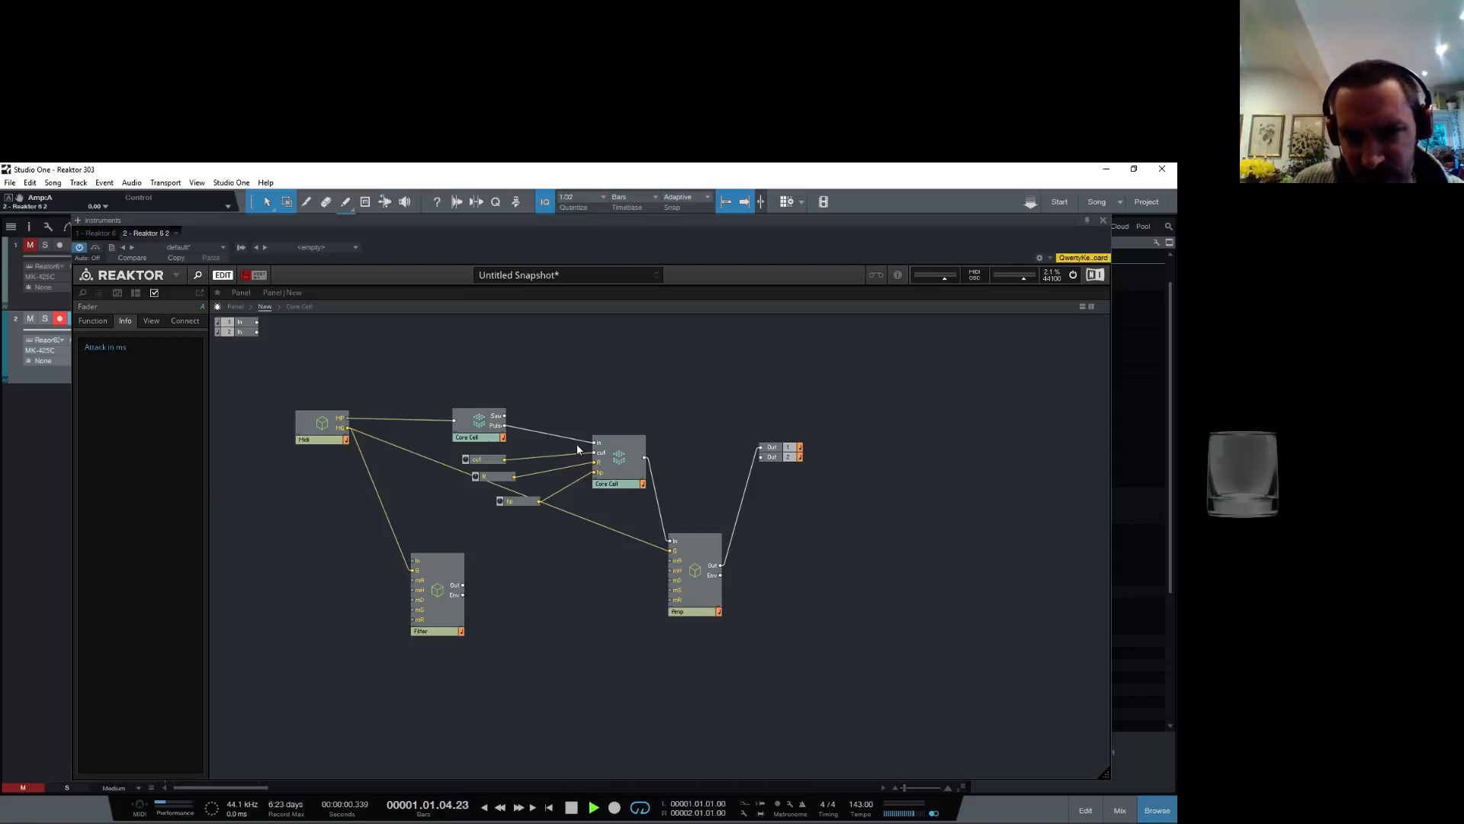
{"action": "mouse_move", "coordinate": [653, 491]}
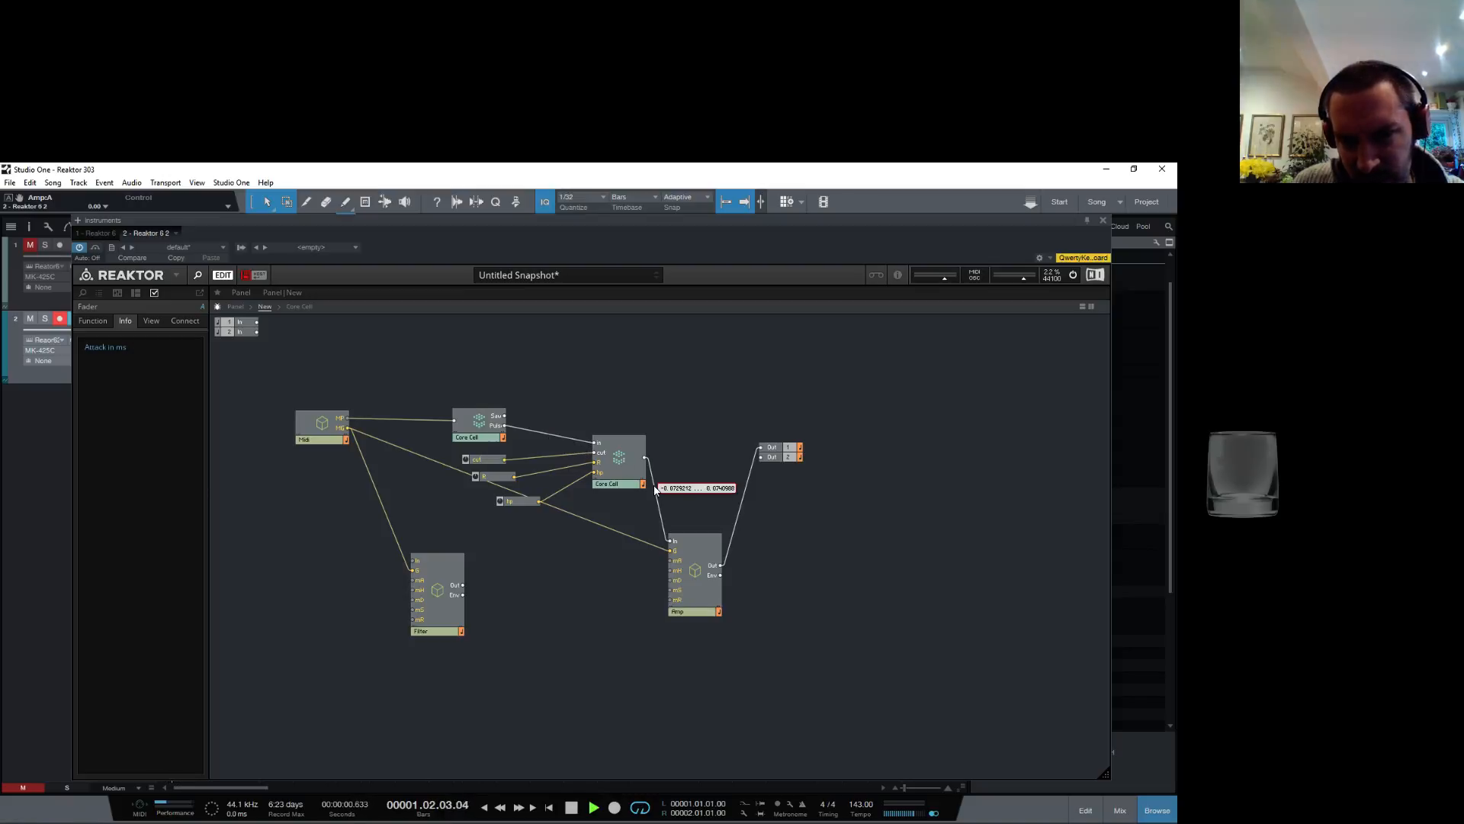
{"action": "mouse_move", "coordinate": [743, 519]}
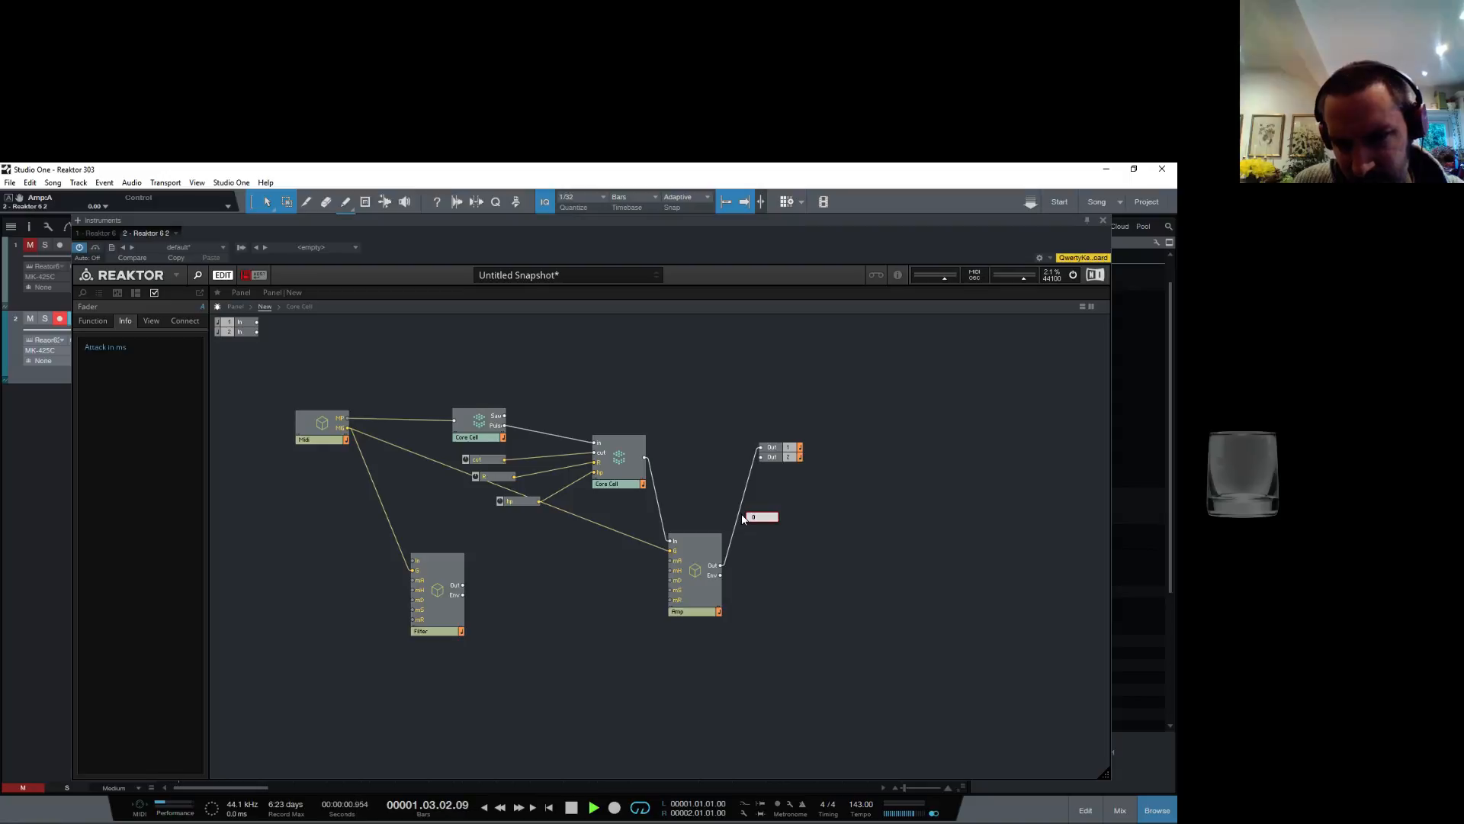
{"action": "left_click", "coordinate": [700, 551]}
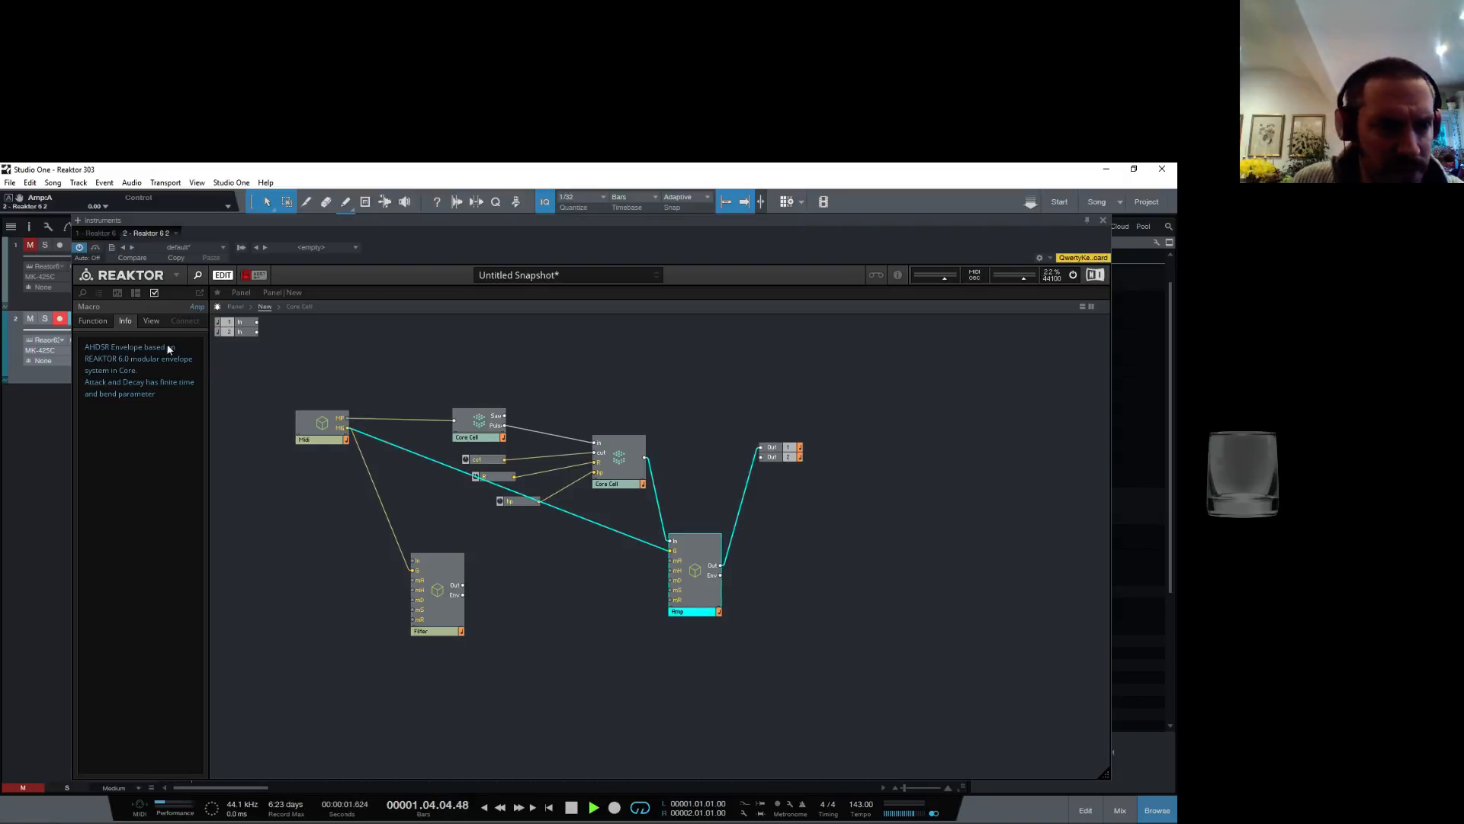
{"action": "left_click", "coordinate": [98, 321]}
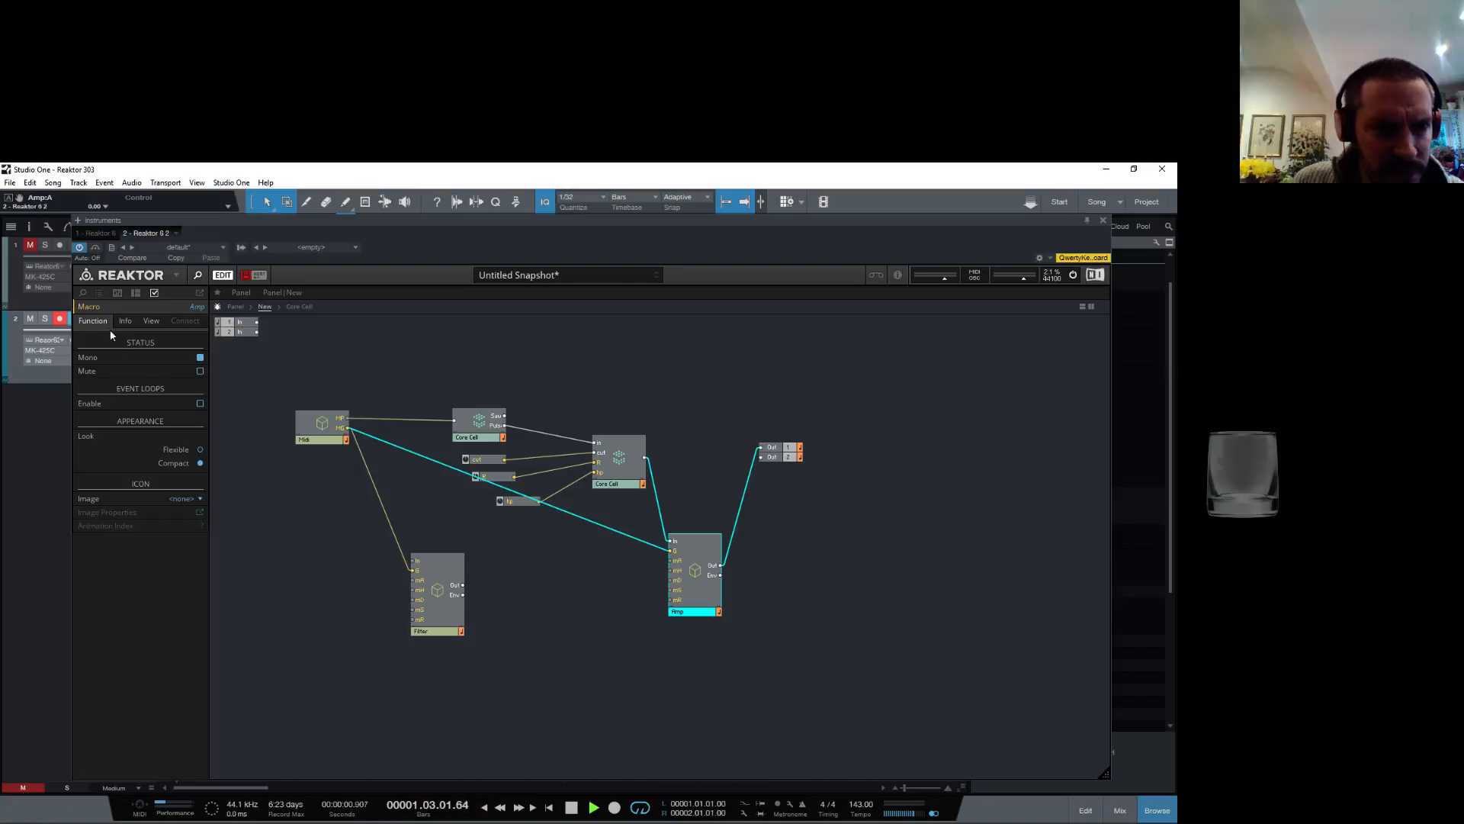
{"action": "double_click", "coordinate": [704, 608]}
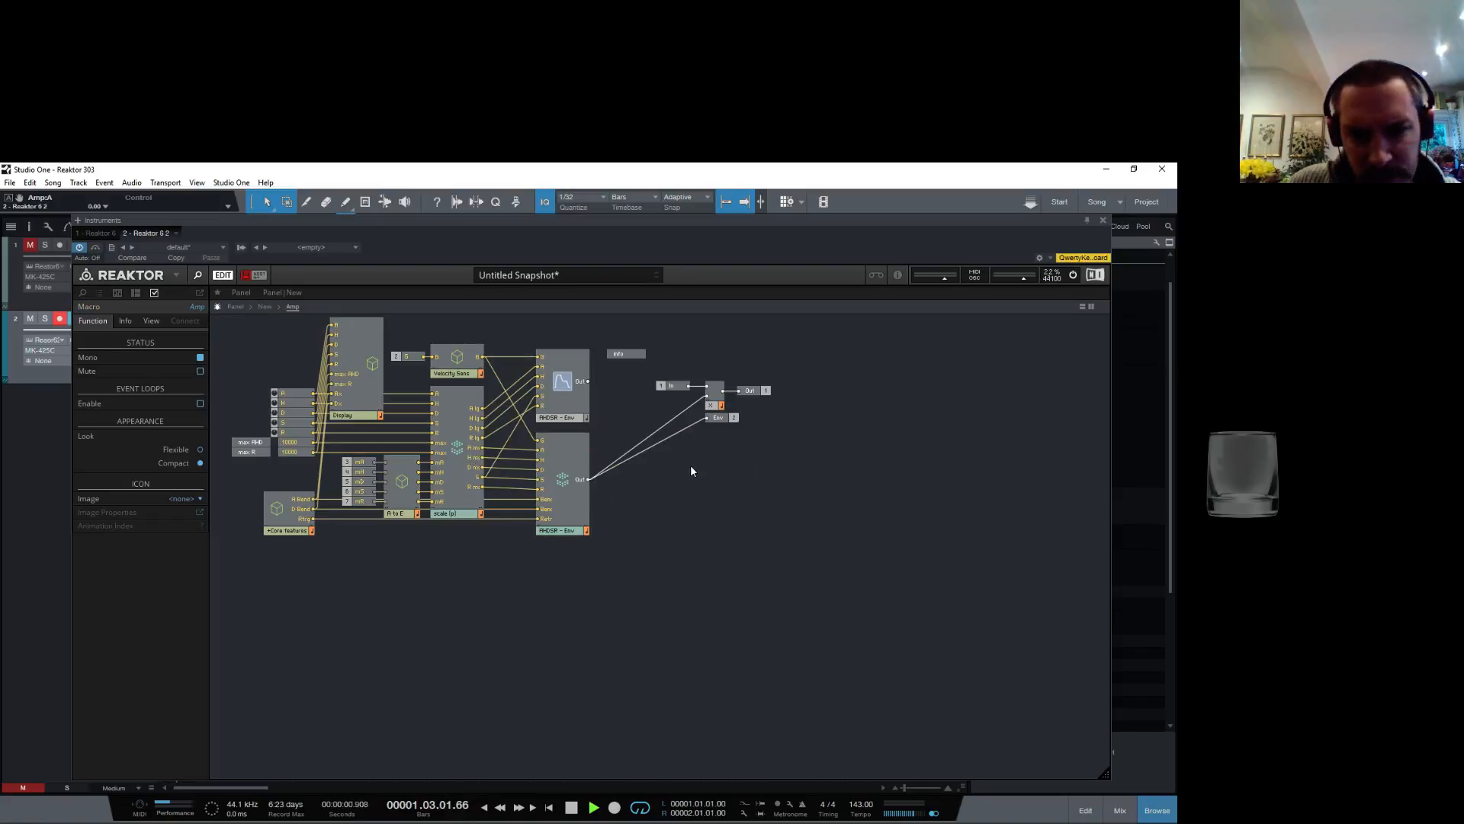
{"action": "double_click", "coordinate": [553, 581]}
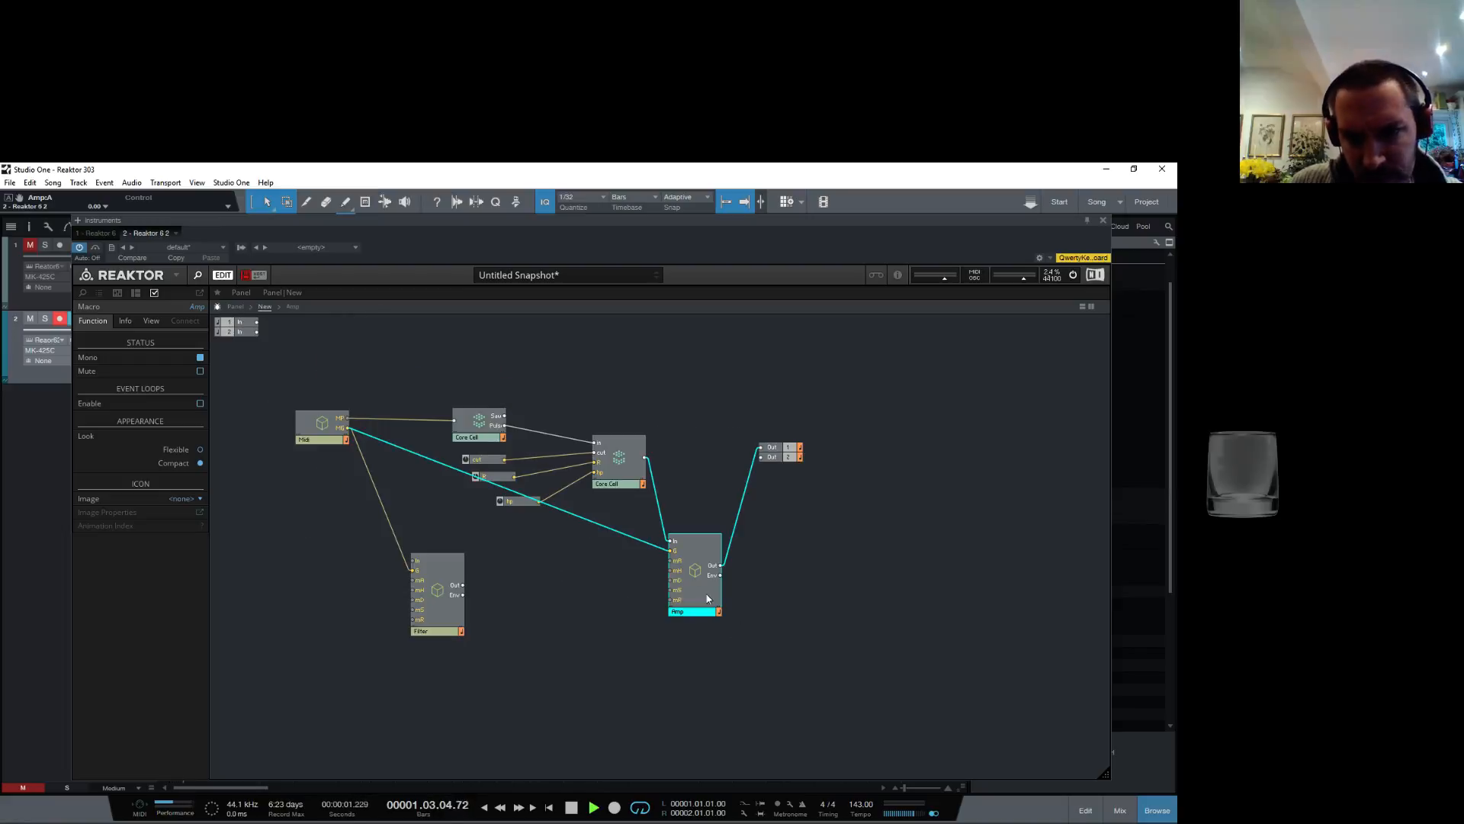
Step: Switch the Amp macro's mono setting off and back on, and check the signal on its gate input wire
{"action": "left_click", "coordinate": [200, 357]}
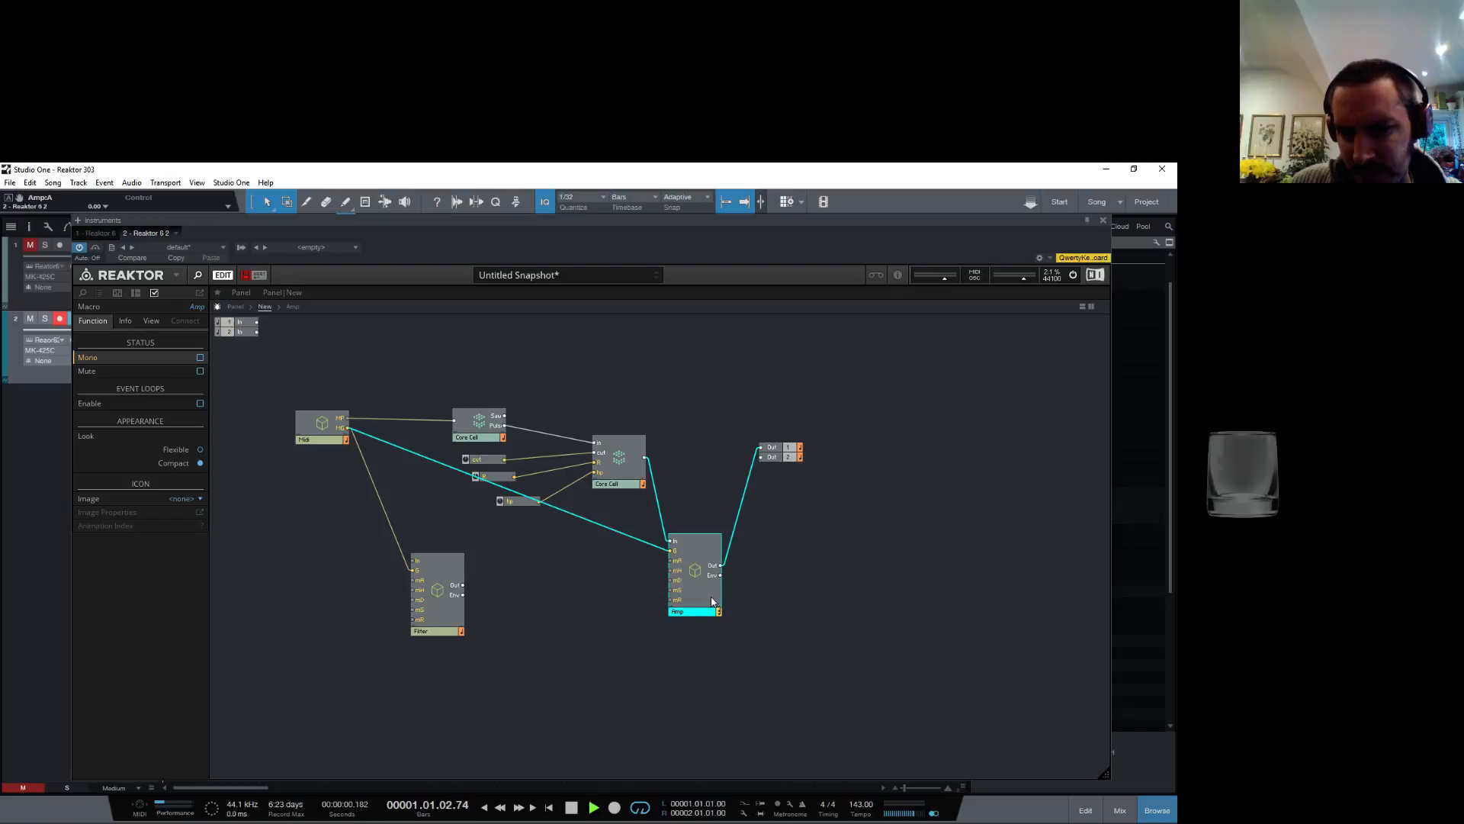
{"action": "left_click", "coordinate": [201, 357]}
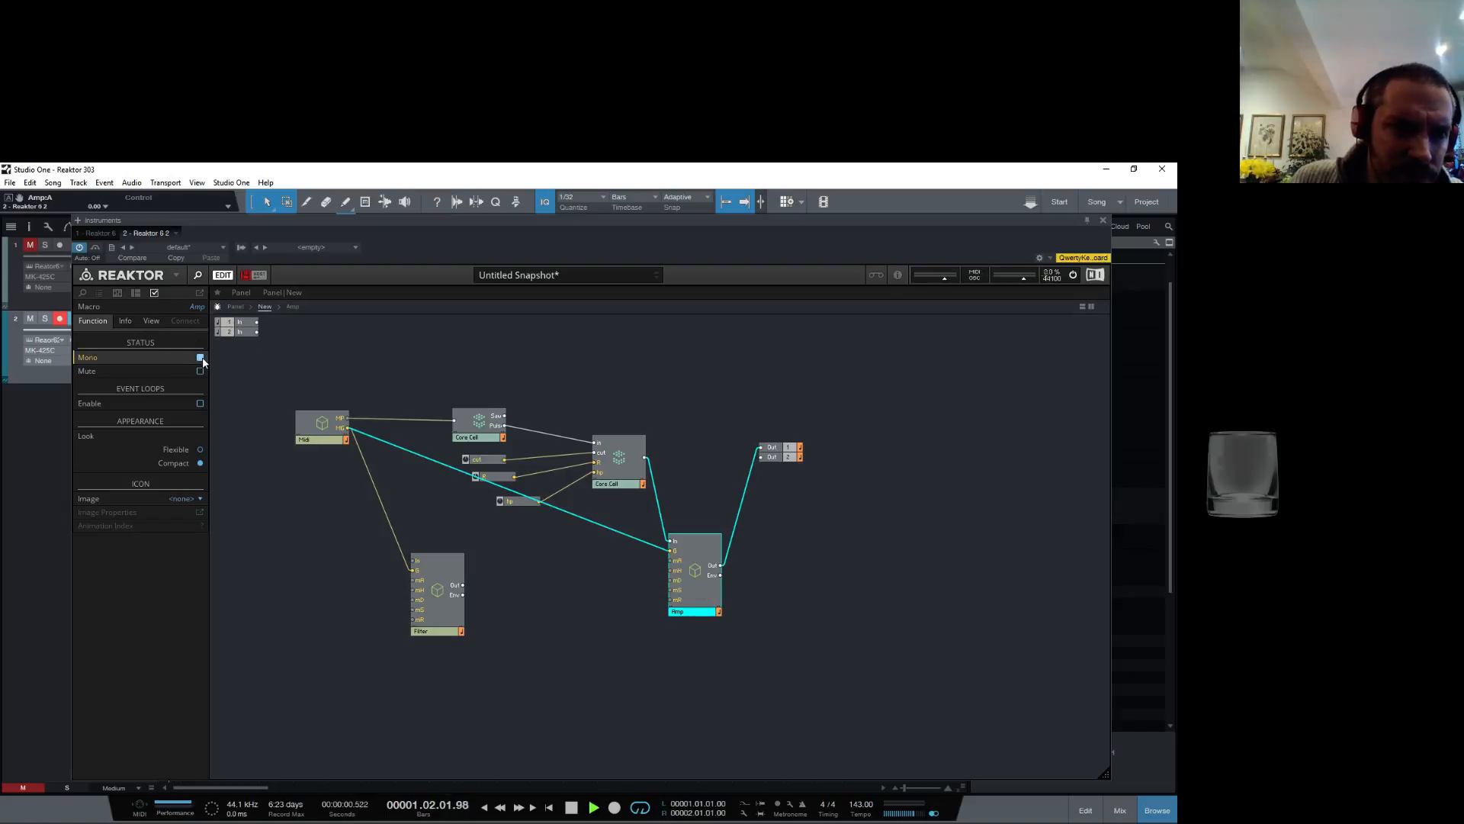
{"action": "left_click_drag", "start_coordinate": [706, 607], "coordinate": [703, 605]}
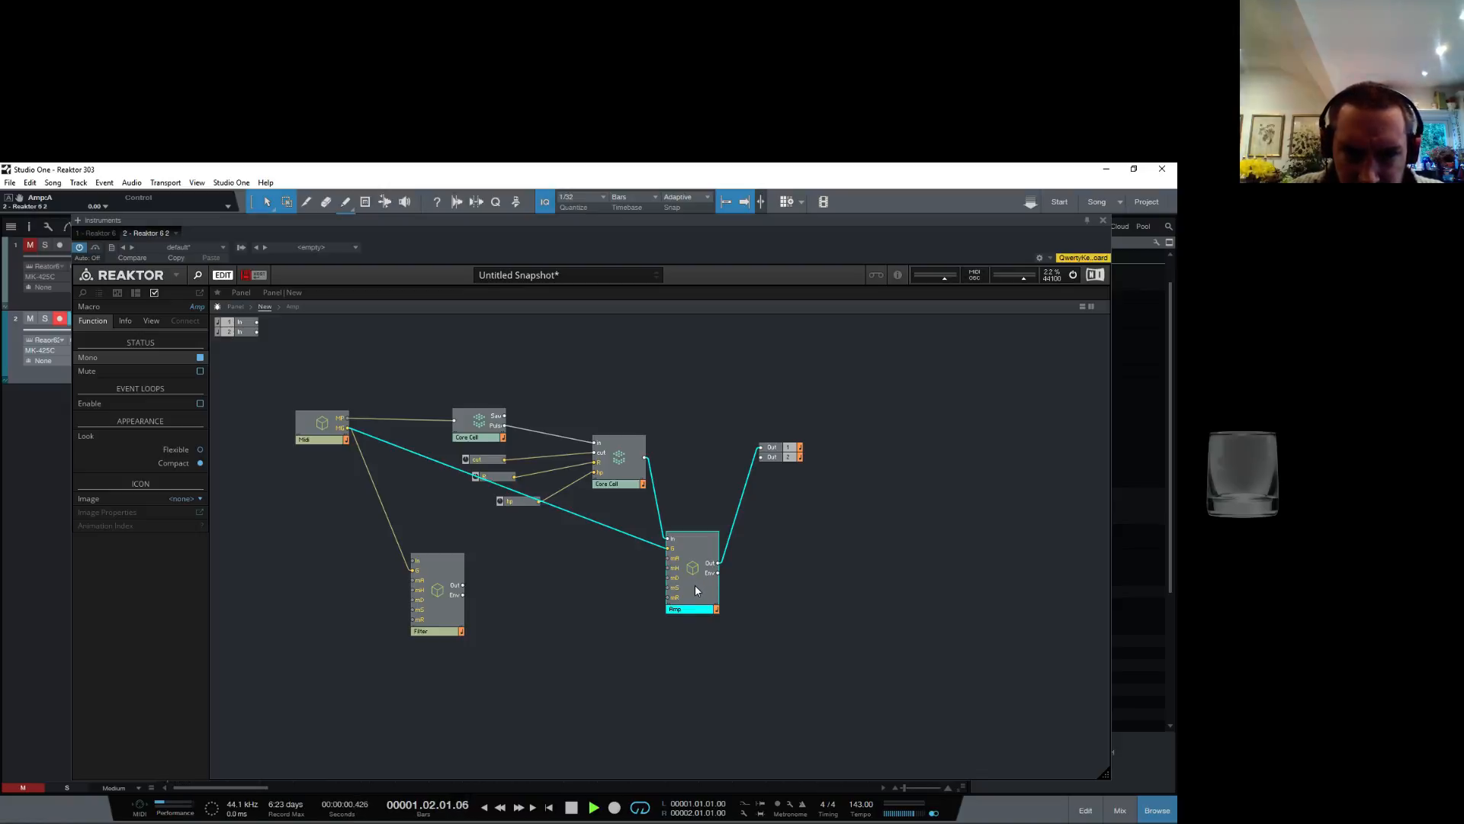
{"action": "mouse_move", "coordinate": [633, 540]}
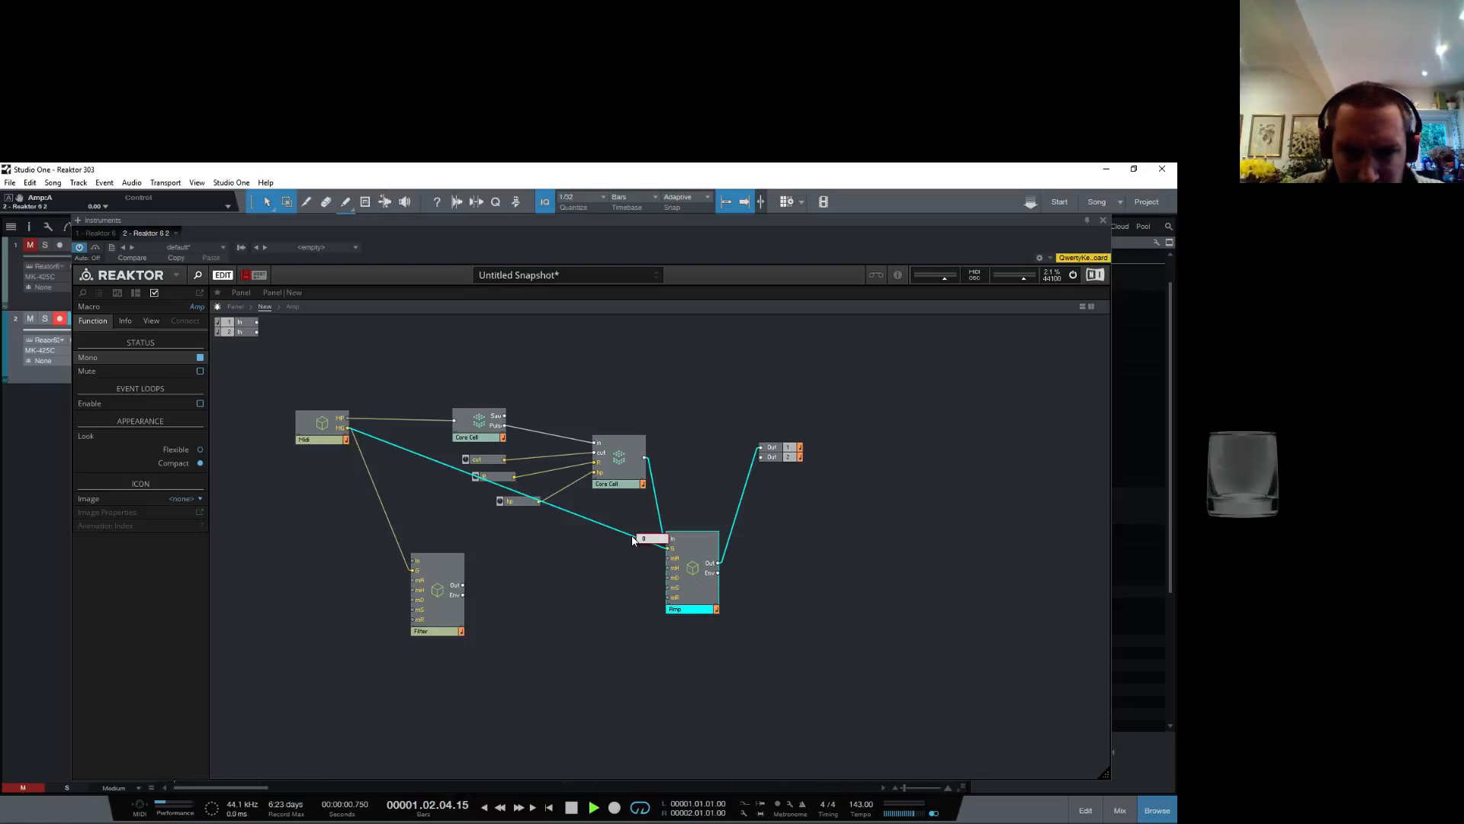
Step: Inspect the inside of the Midi macro, then copy the 303 Blocks pattern clip onto the 303 Core track
{"action": "double_click", "coordinate": [321, 425]}
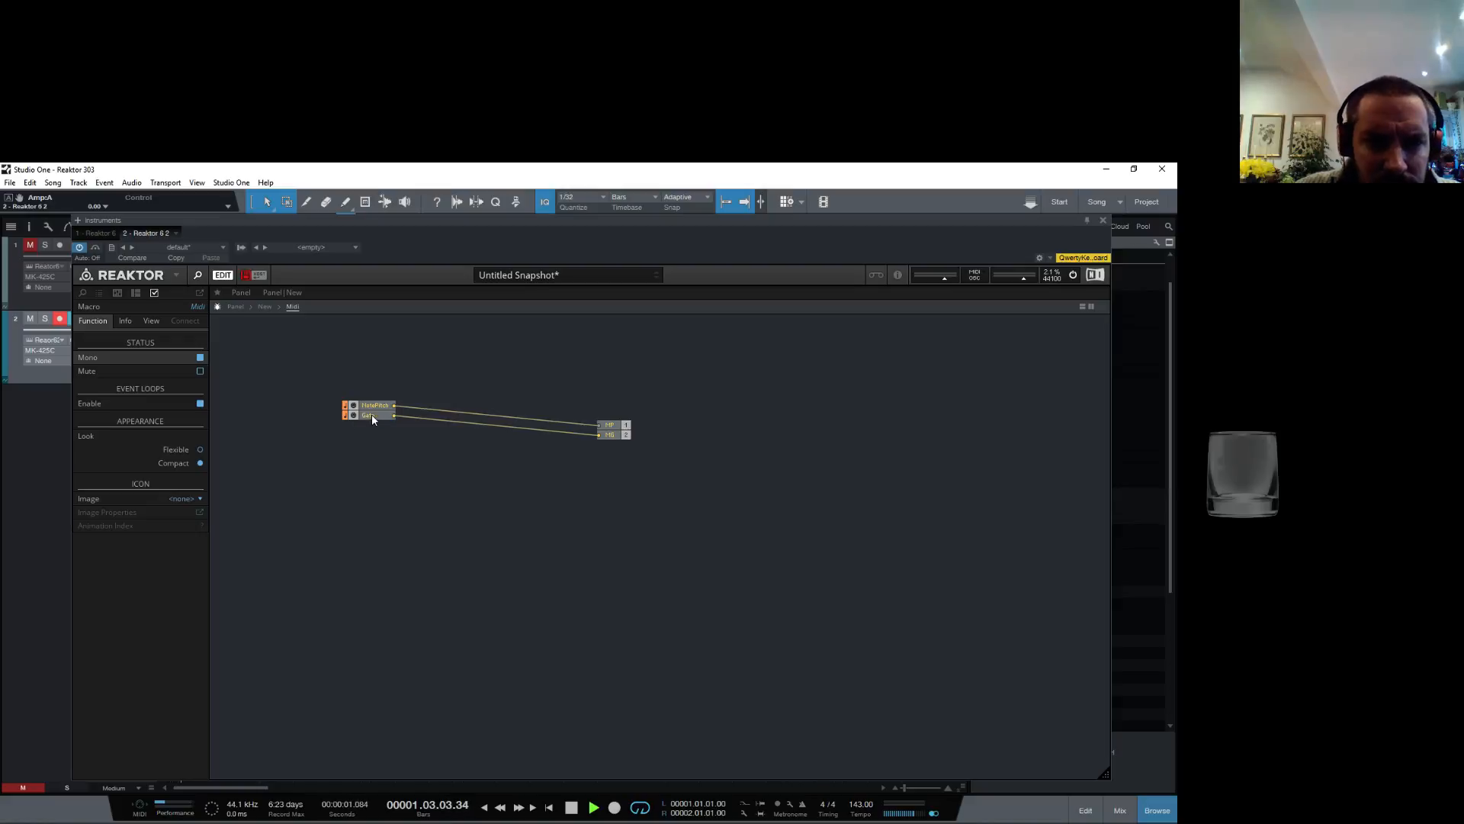
{"action": "mouse_move", "coordinate": [441, 421]}
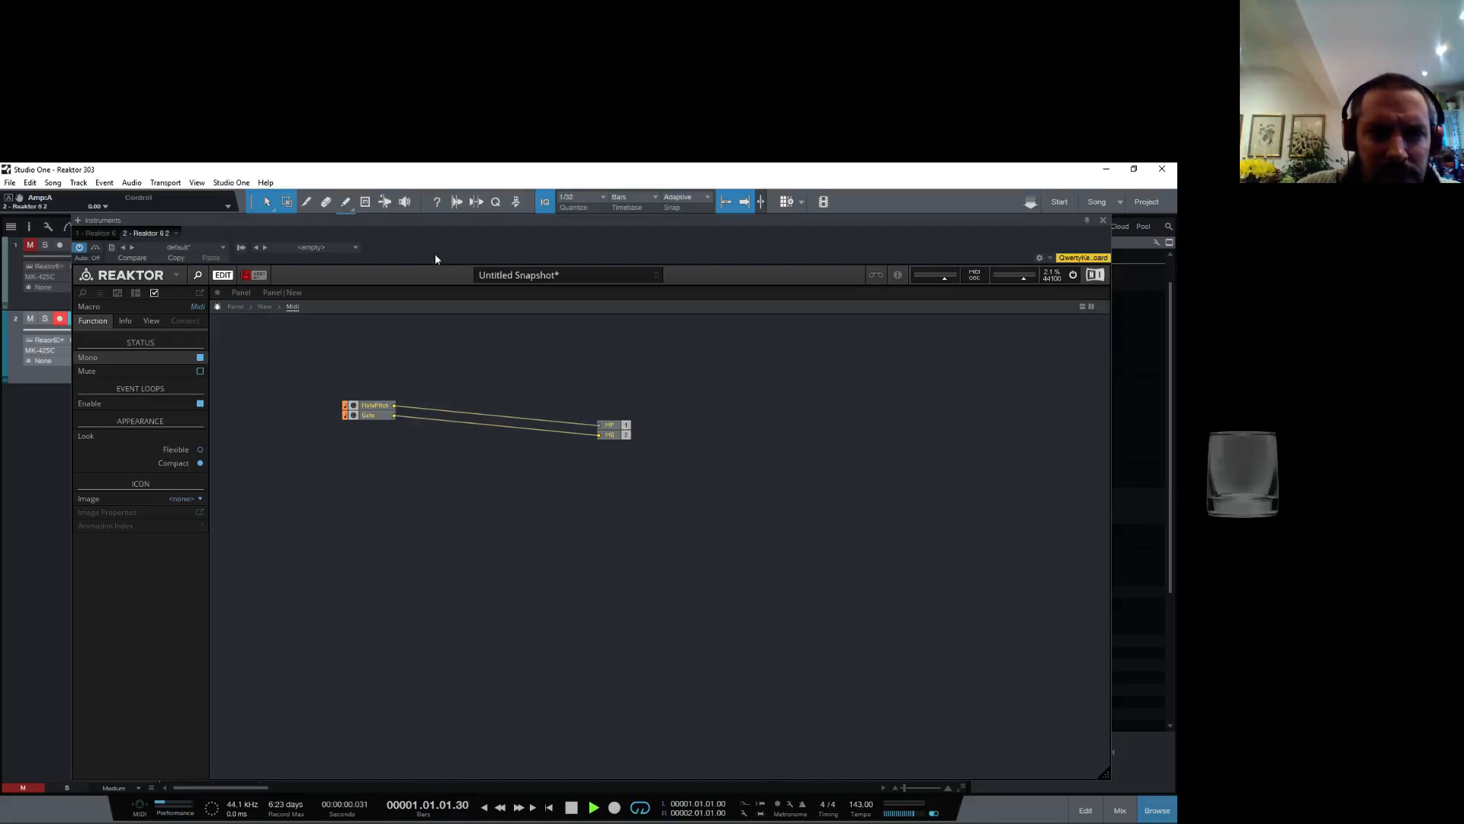
{"action": "left_click_drag", "start_coordinate": [443, 223], "coordinate": [556, 509]}
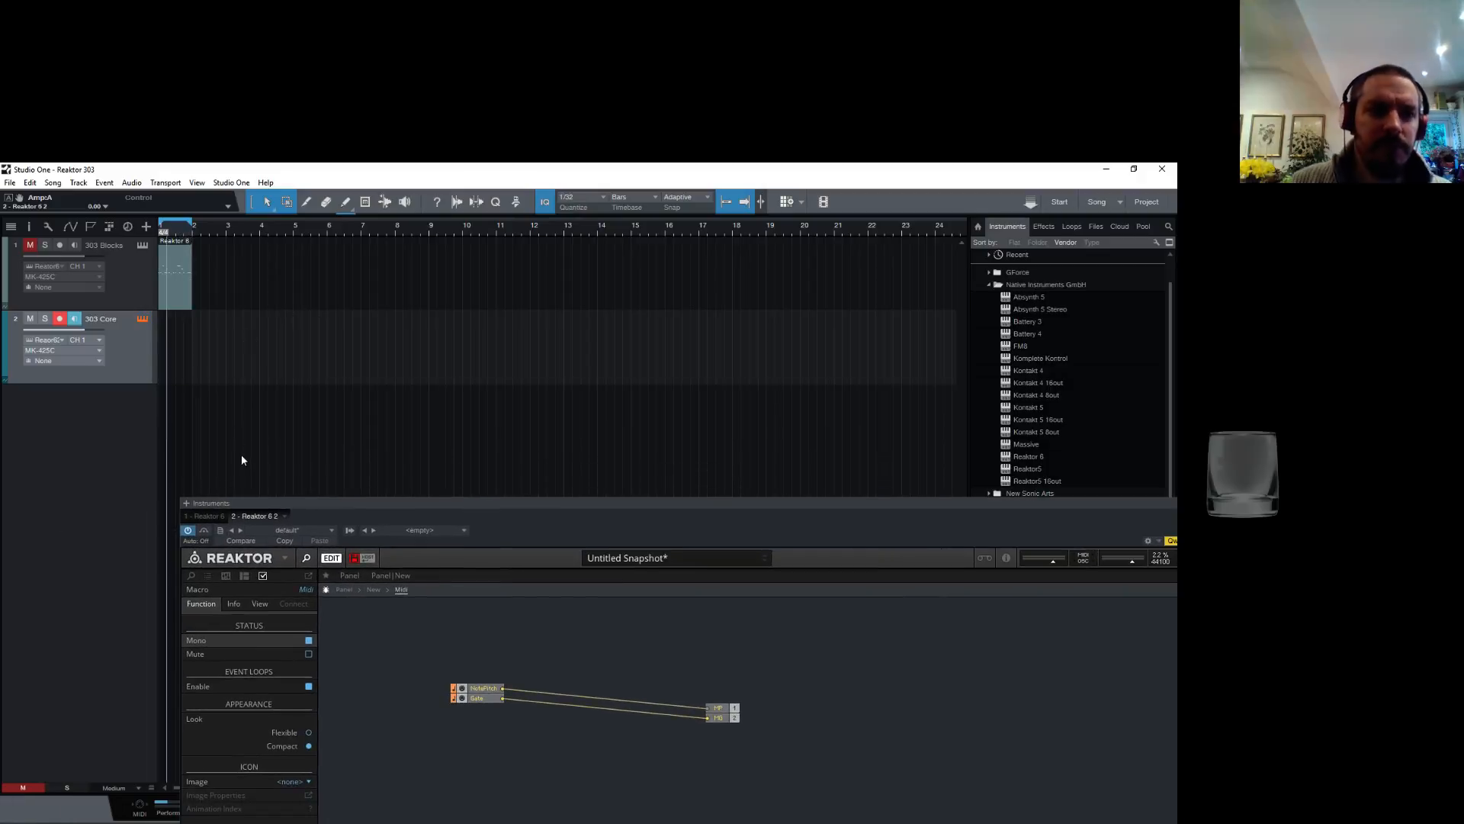
{"action": "left_click", "coordinate": [179, 282]}
{"action": "left_click_drag", "start_coordinate": [181, 286], "coordinate": [178, 369]}
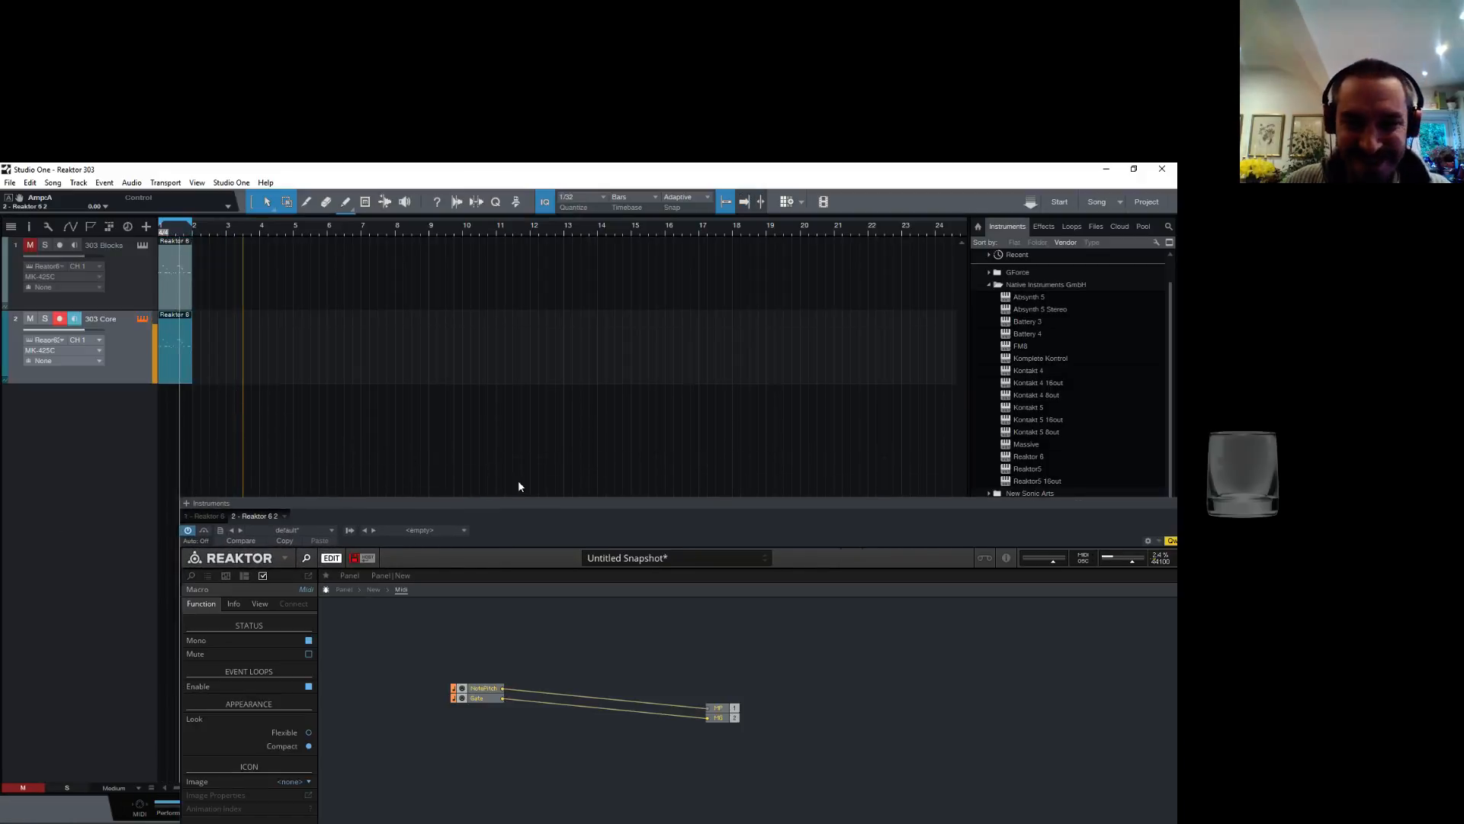
Step: Check the signal on the Gate wire inside the Midi macro, then return to the instrument structure
{"action": "left_click", "coordinate": [585, 708]}
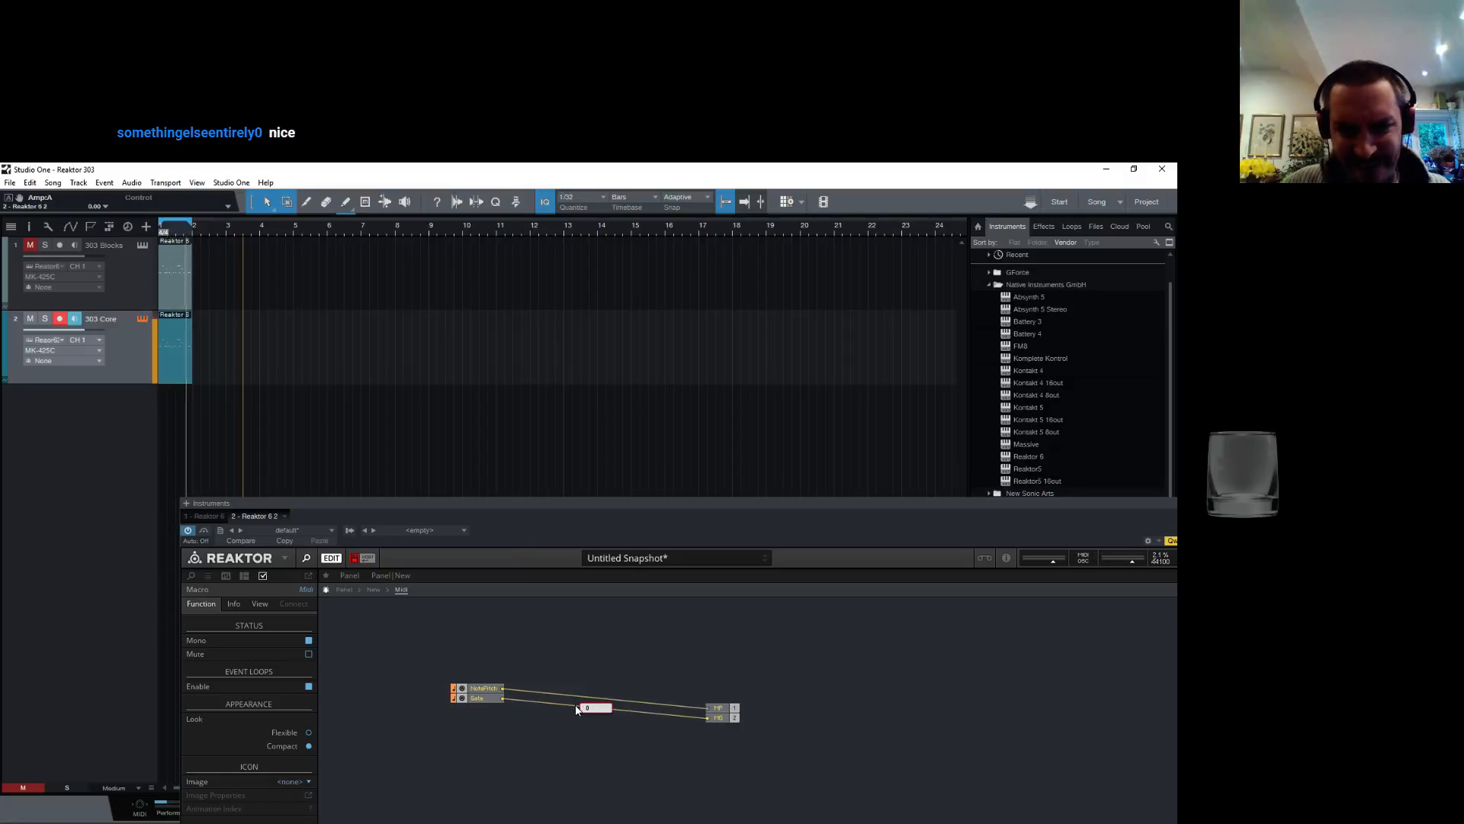
{"action": "key", "text": "Delete"}
{"action": "left_click_drag", "start_coordinate": [602, 516], "coordinate": [491, 282]}
{"action": "left_click", "coordinate": [334, 308]}
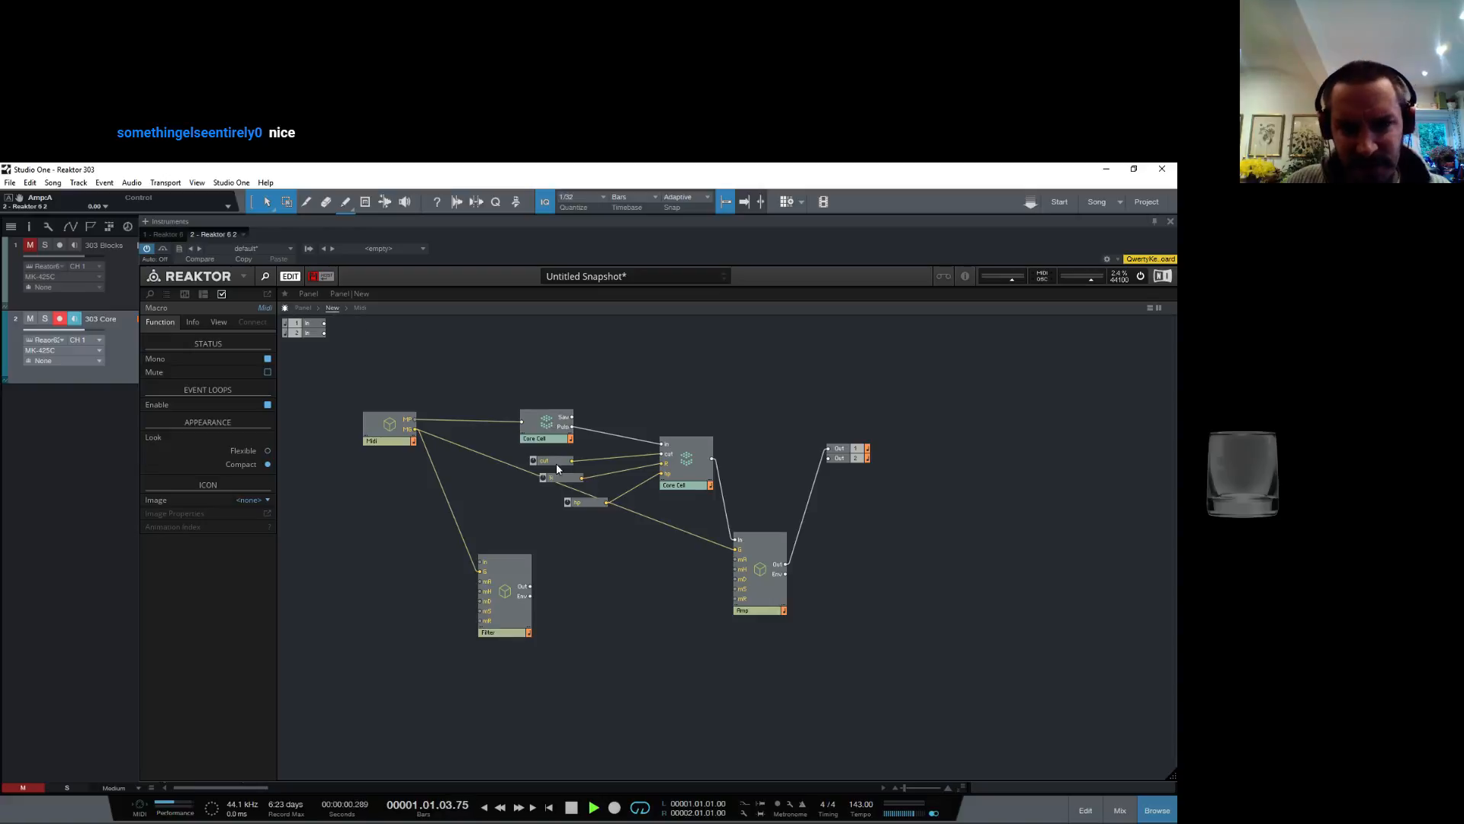
{"action": "key", "text": "ctrl+v"}
{"action": "key", "text": "Delete"}
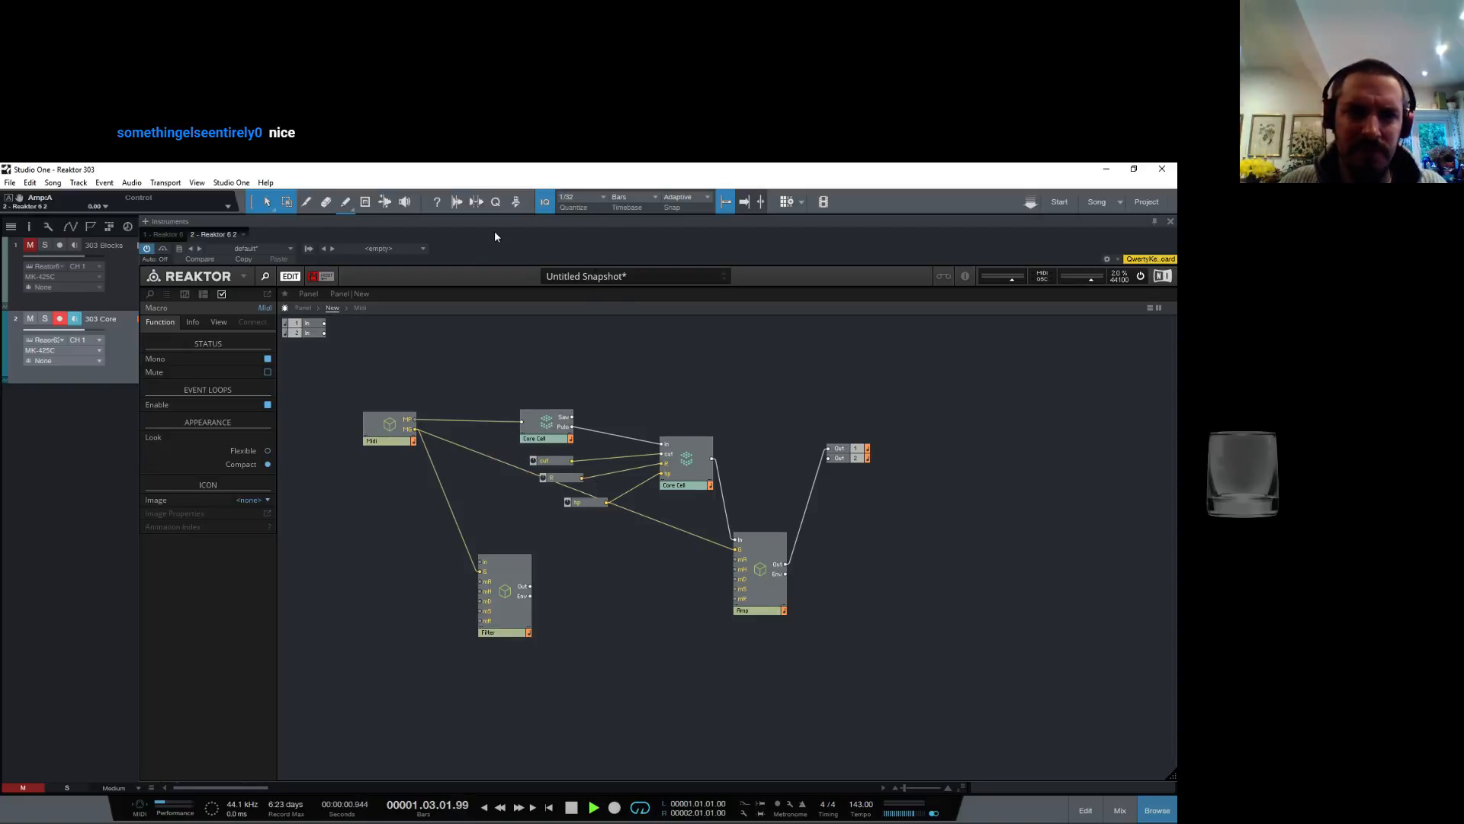
Step: Restart playback from the song's beginning and check the signal on the Amp macro's output wire
{"action": "left_click_drag", "start_coordinate": [496, 226], "coordinate": [496, 479]}
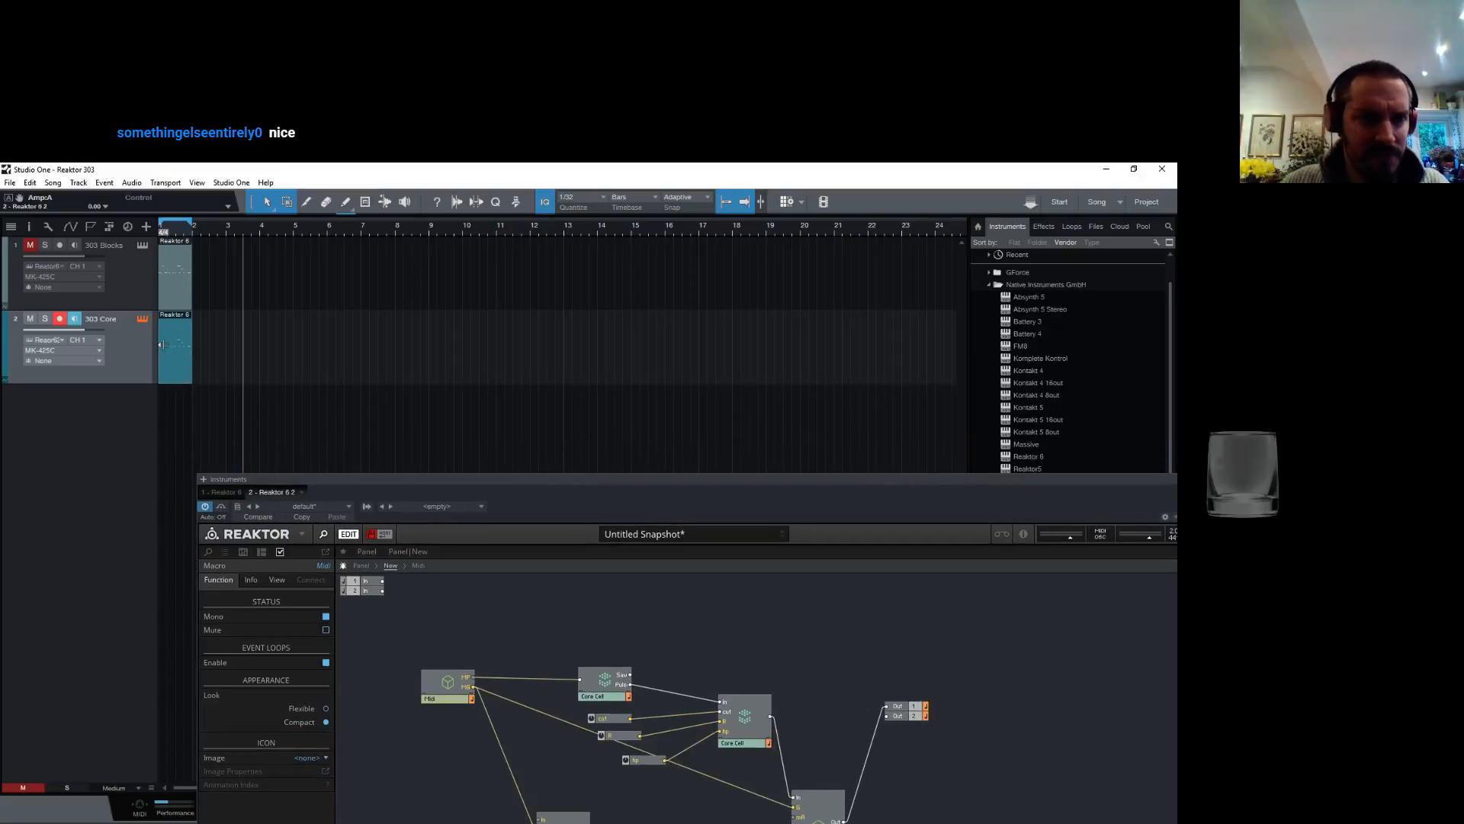
{"action": "key", "text": "comma"}
{"action": "key", "text": "space"}
{"action": "left_click_drag", "start_coordinate": [475, 483], "coordinate": [456, 299]}
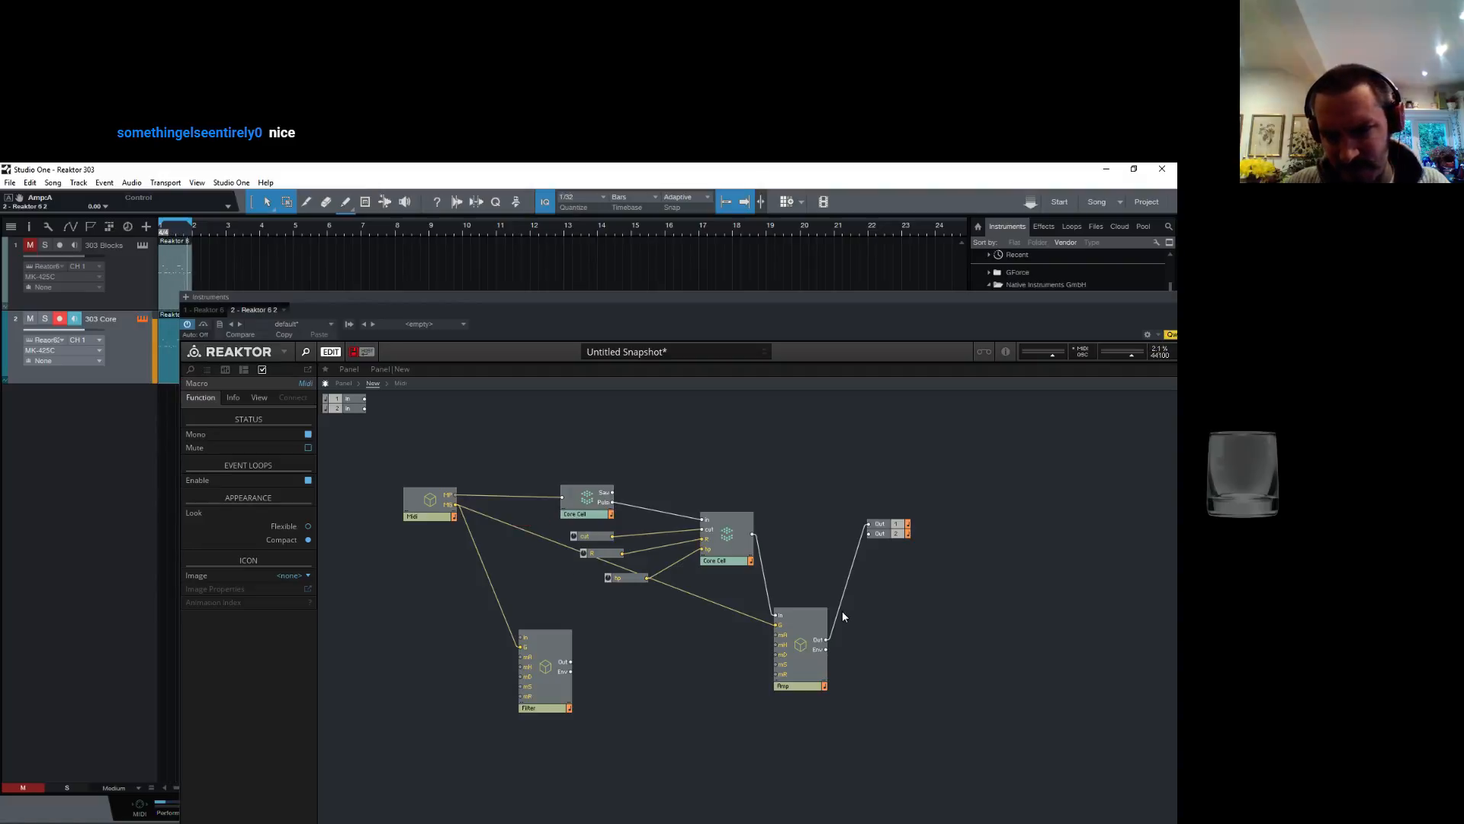
{"action": "mouse_move", "coordinate": [843, 612]}
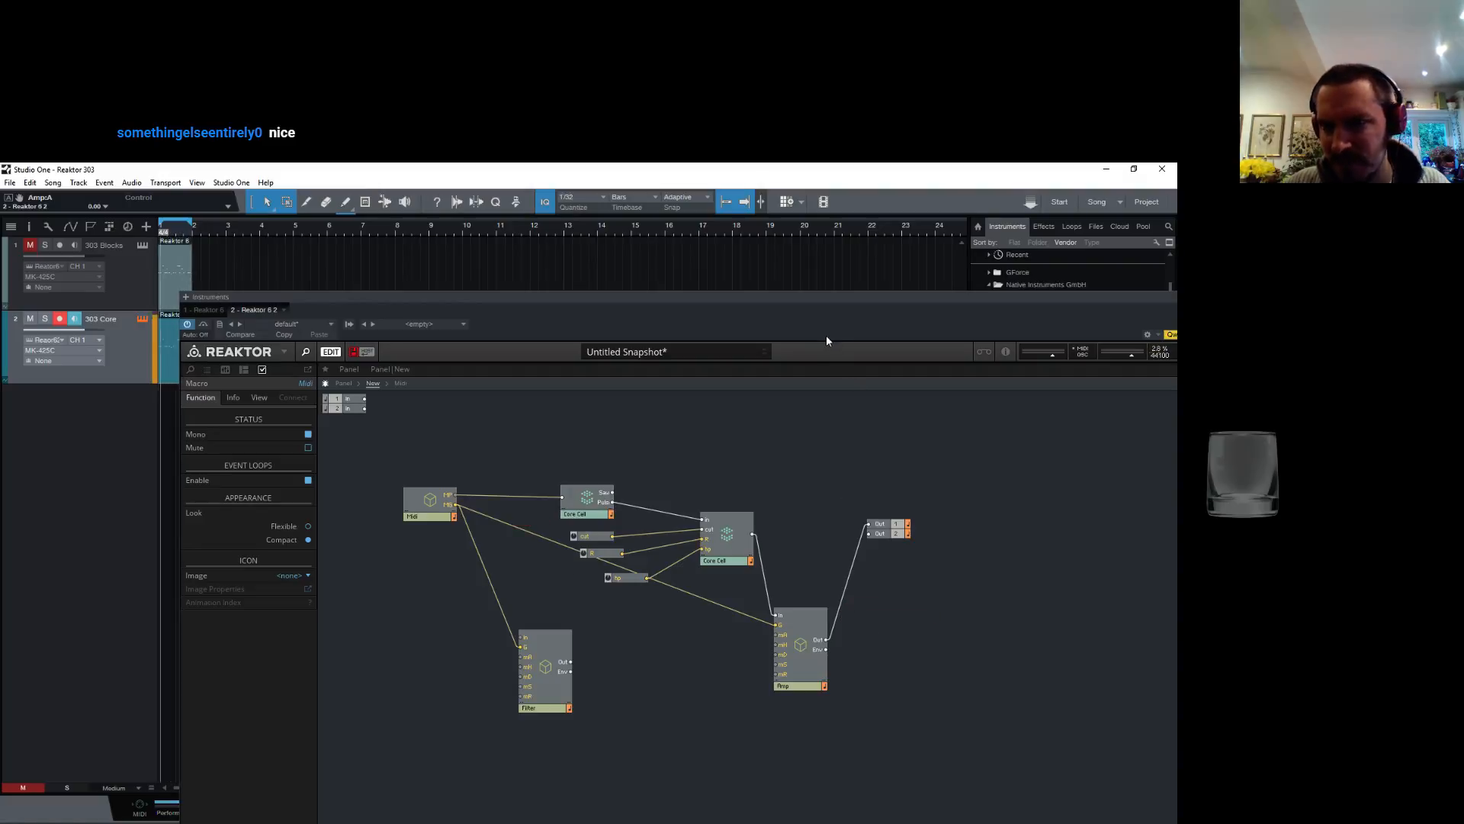
{"action": "left_click_drag", "start_coordinate": [789, 296], "coordinate": [730, 252]}
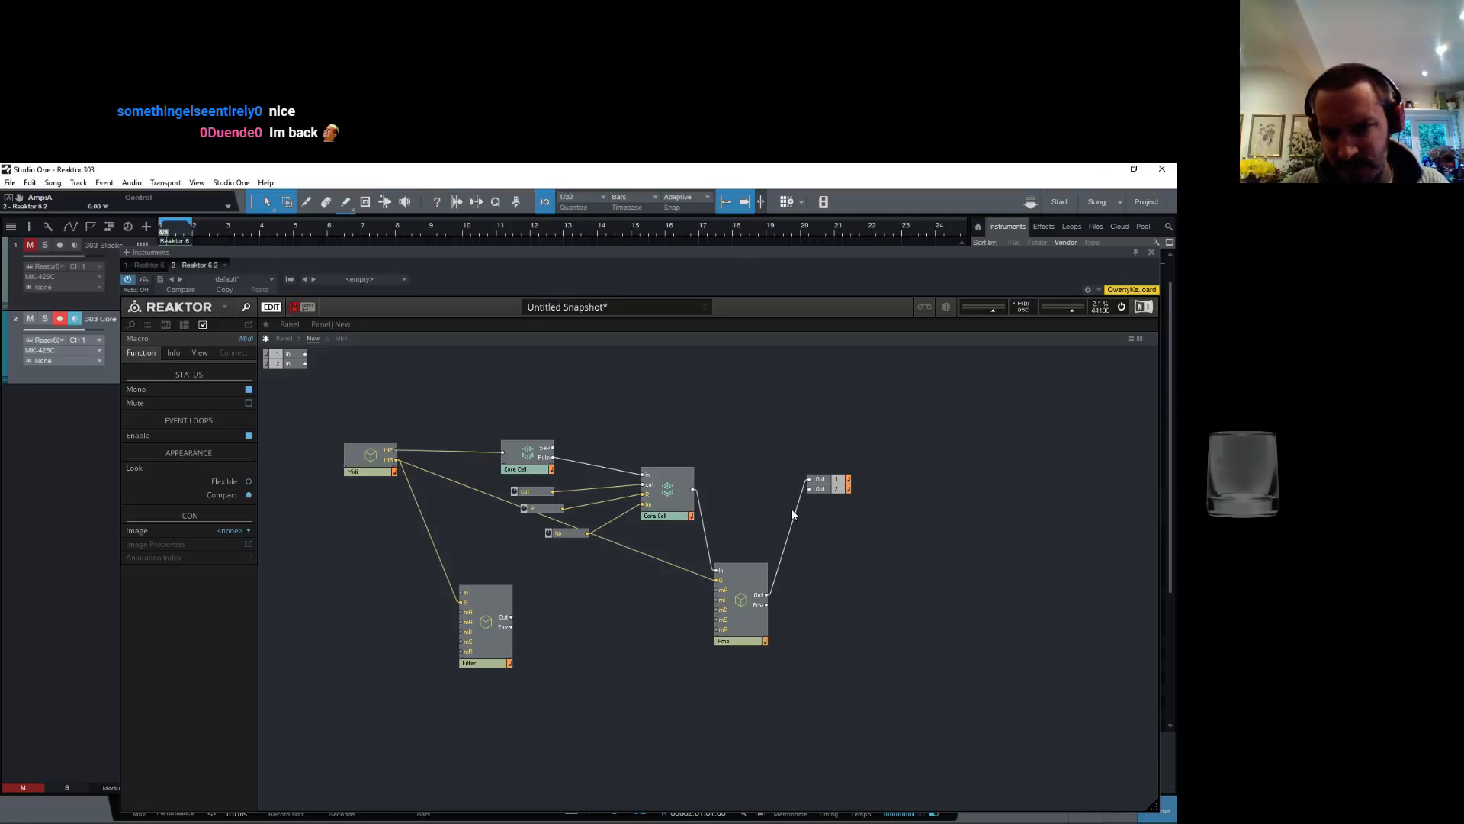
{"action": "mouse_move", "coordinate": [794, 518]}
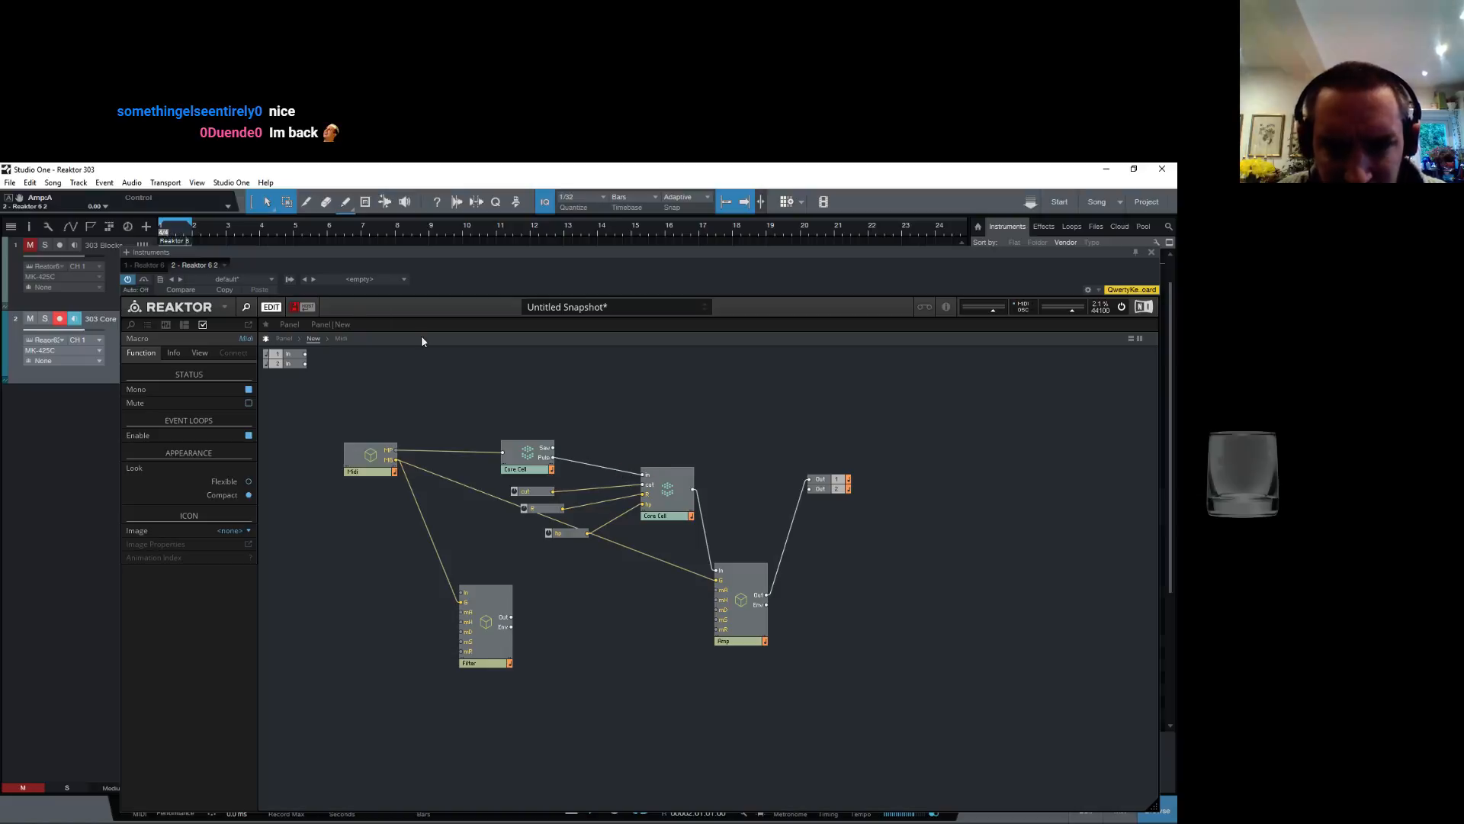
Step: On the instrument panel, give the cut knob a range from 0 to 136.001 and turn it to about 42
{"action": "left_click", "coordinate": [286, 340]}
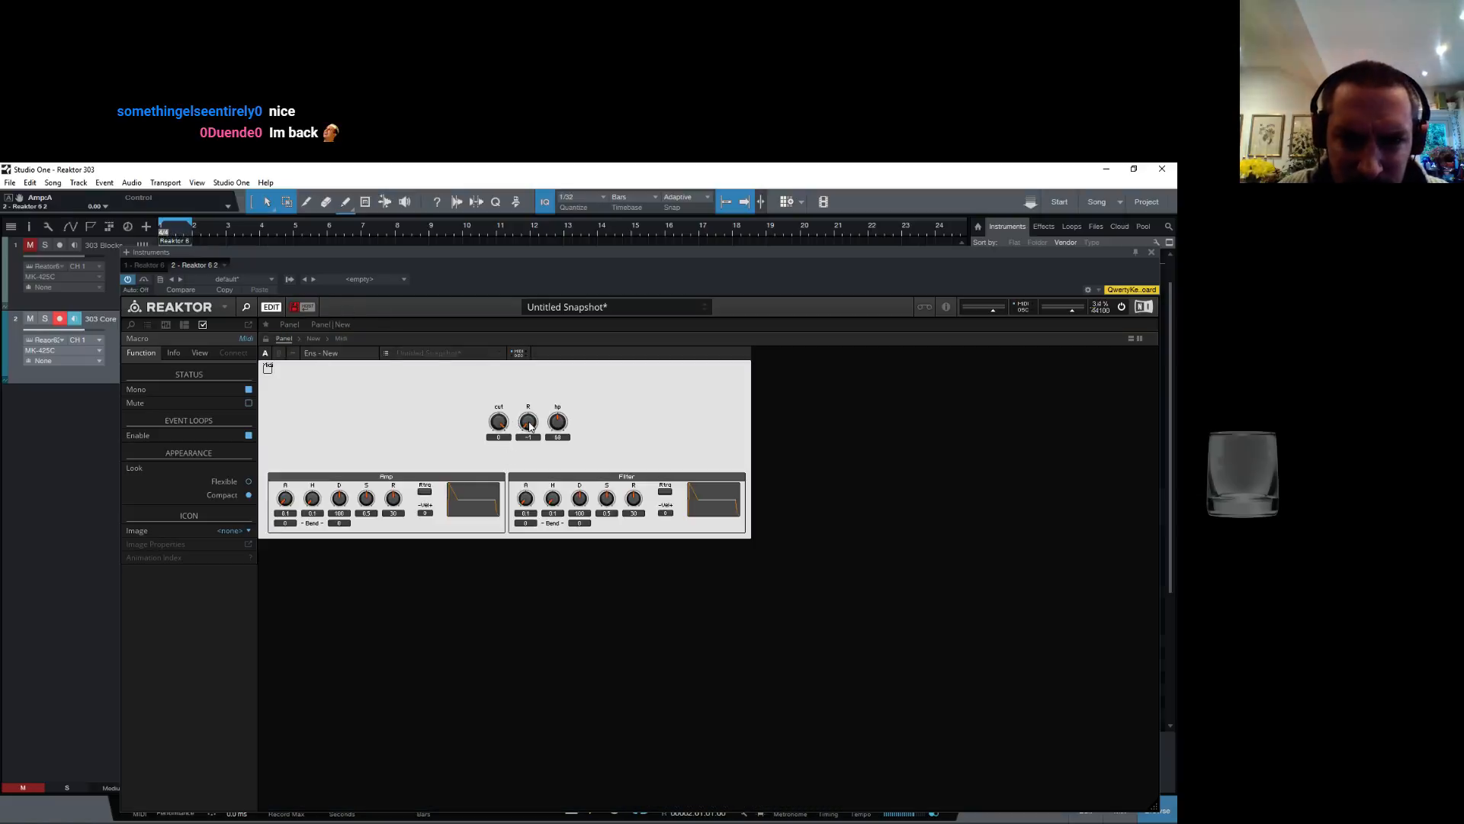
{"action": "left_click_drag", "start_coordinate": [558, 421], "coordinate": [496, 381]}
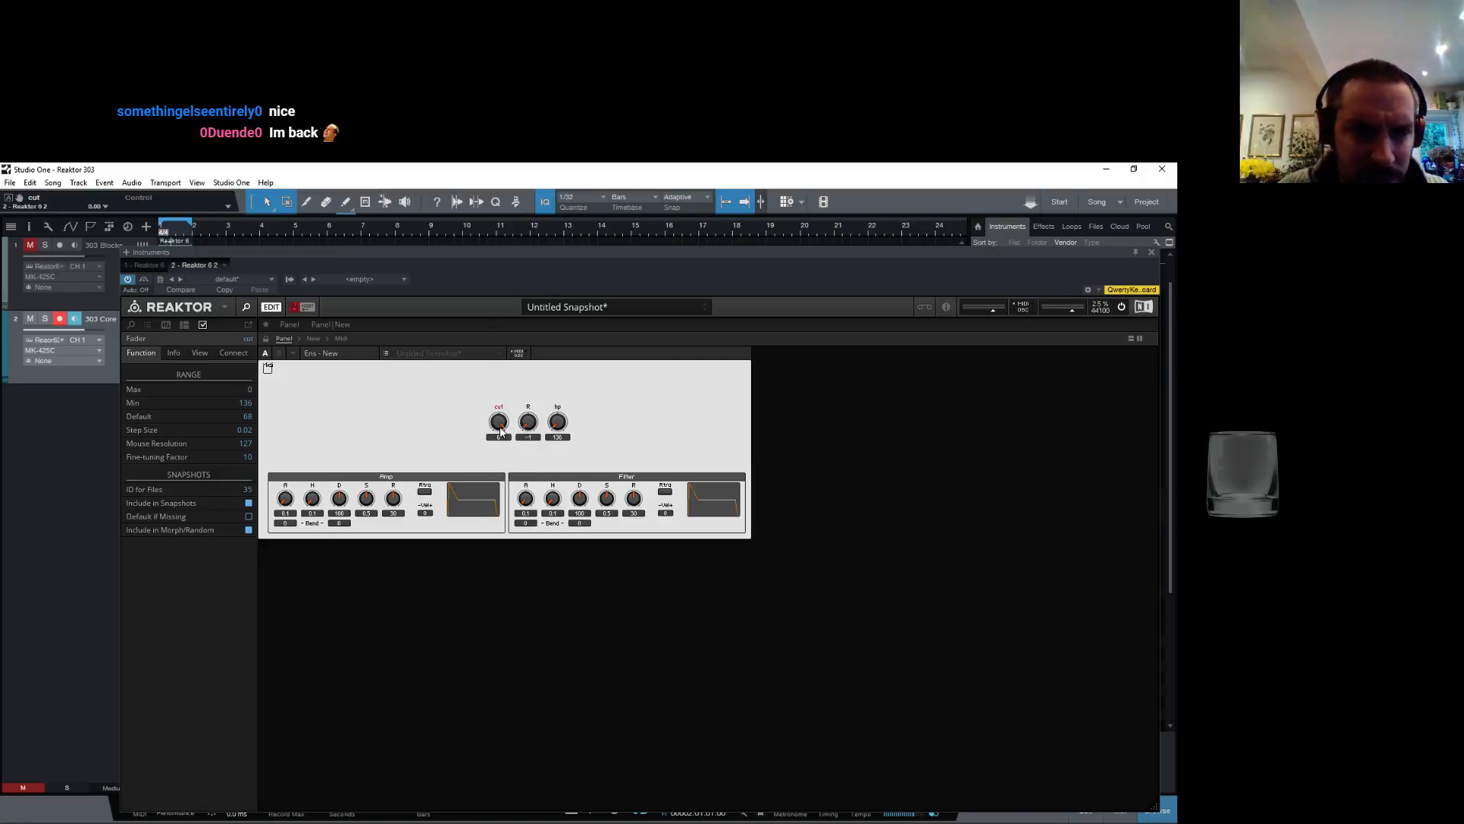
{"action": "double_click", "coordinate": [250, 389]}
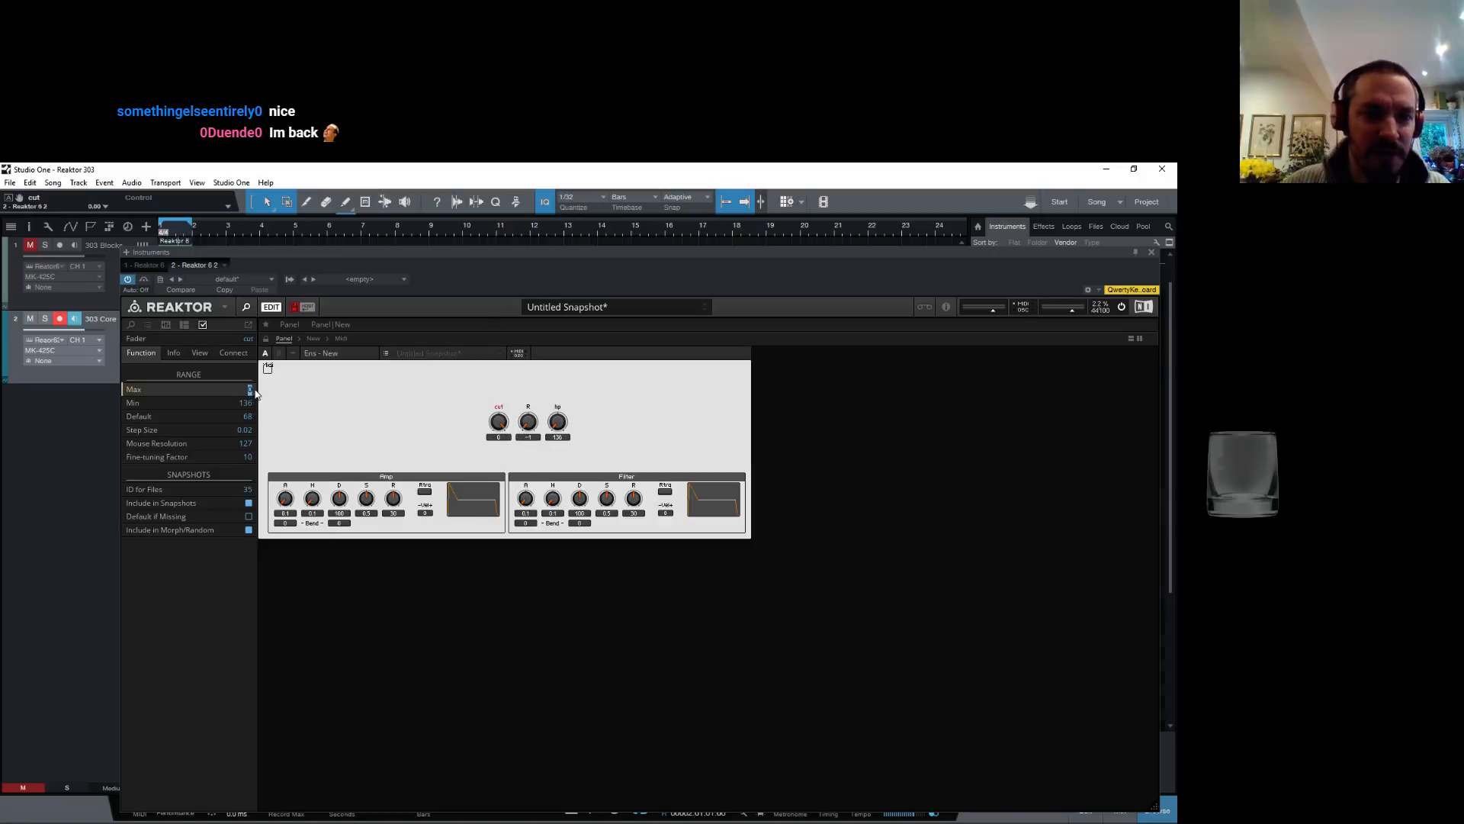
{"action": "type", "text": "136"}
{"action": "key", "text": "Return"}
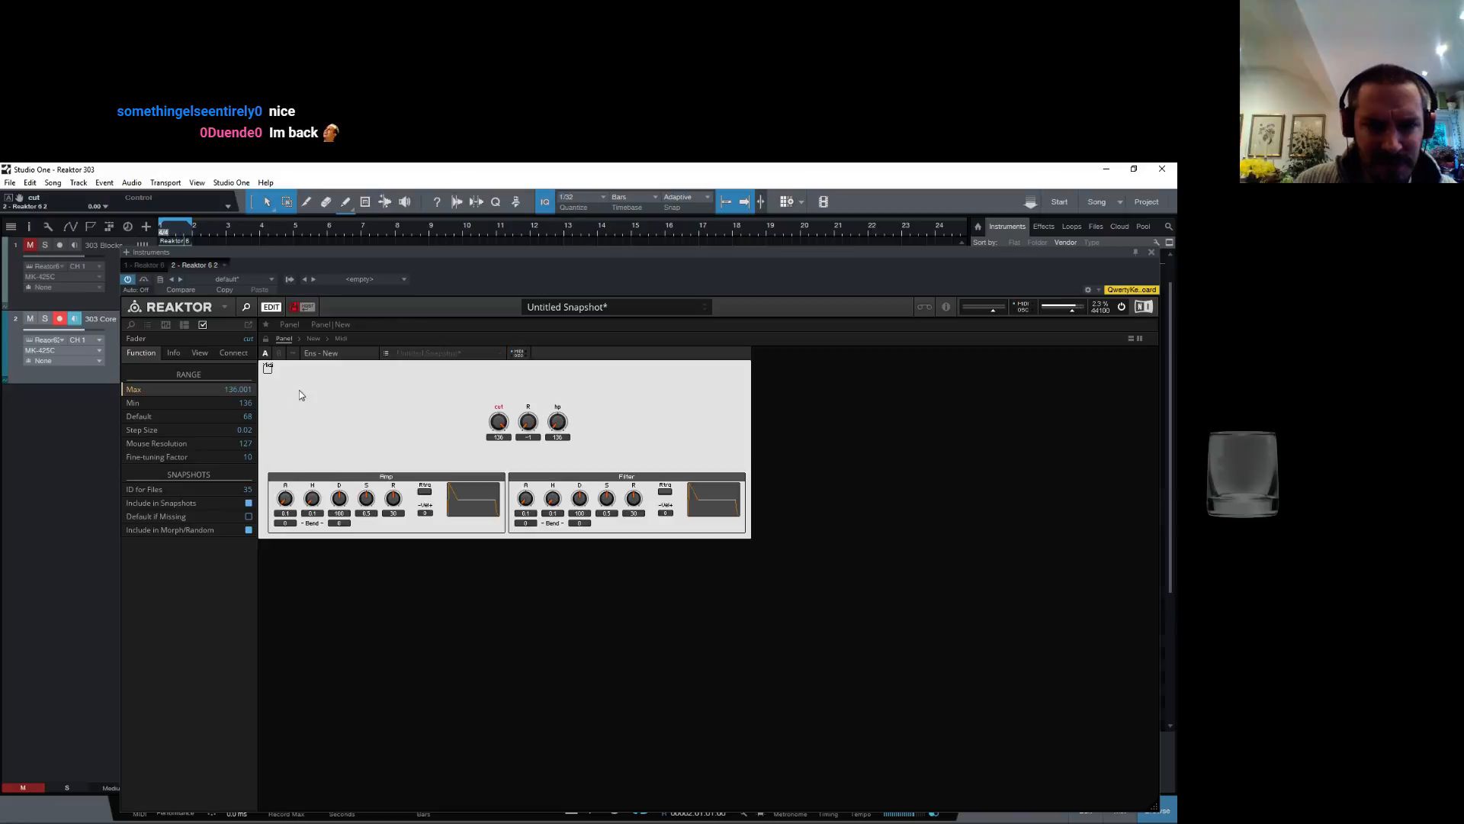
{"action": "left_click", "coordinate": [250, 403]}
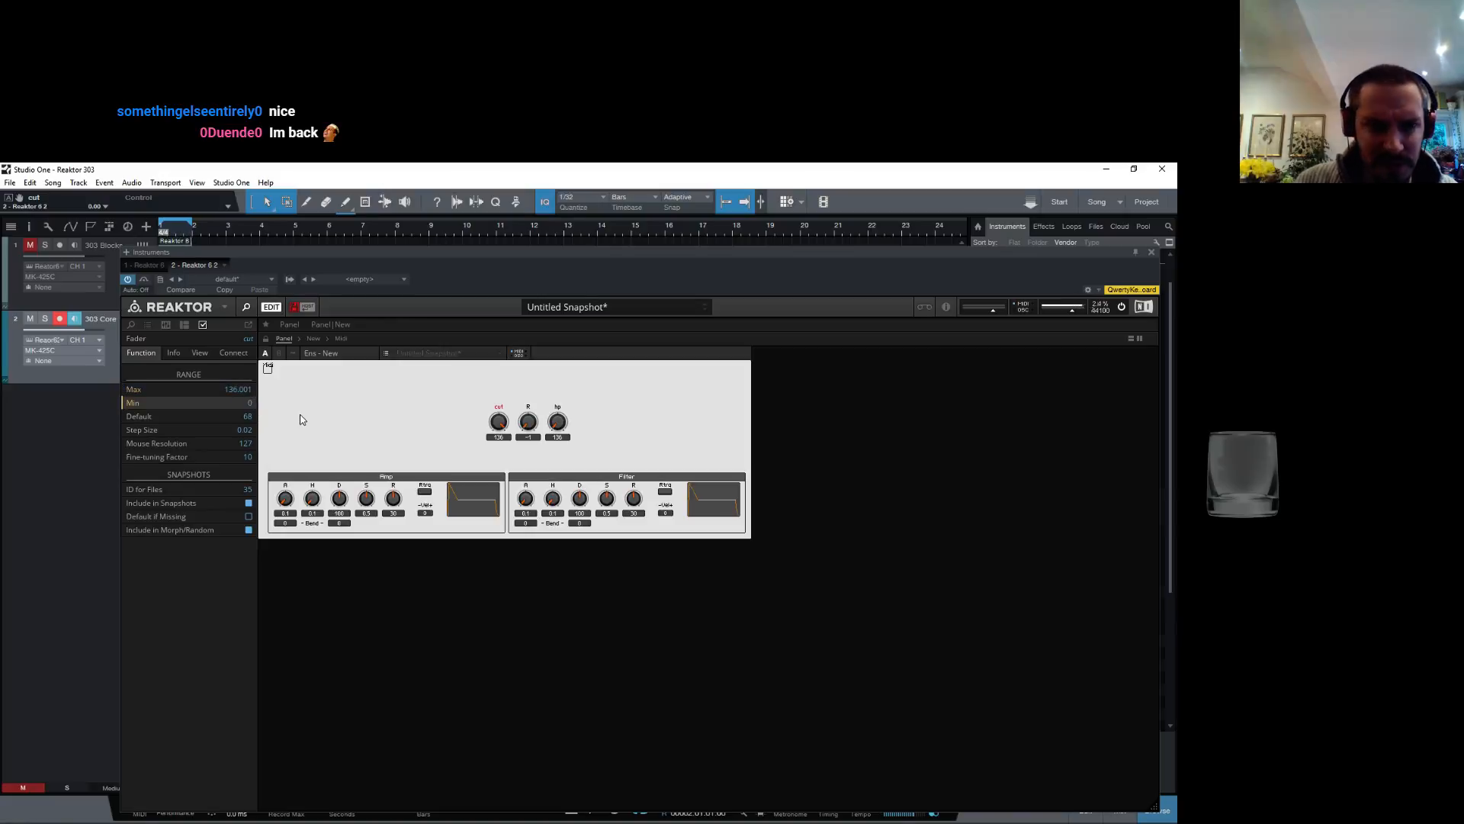
{"action": "left_click_drag", "start_coordinate": [503, 423], "coordinate": [529, 443]}
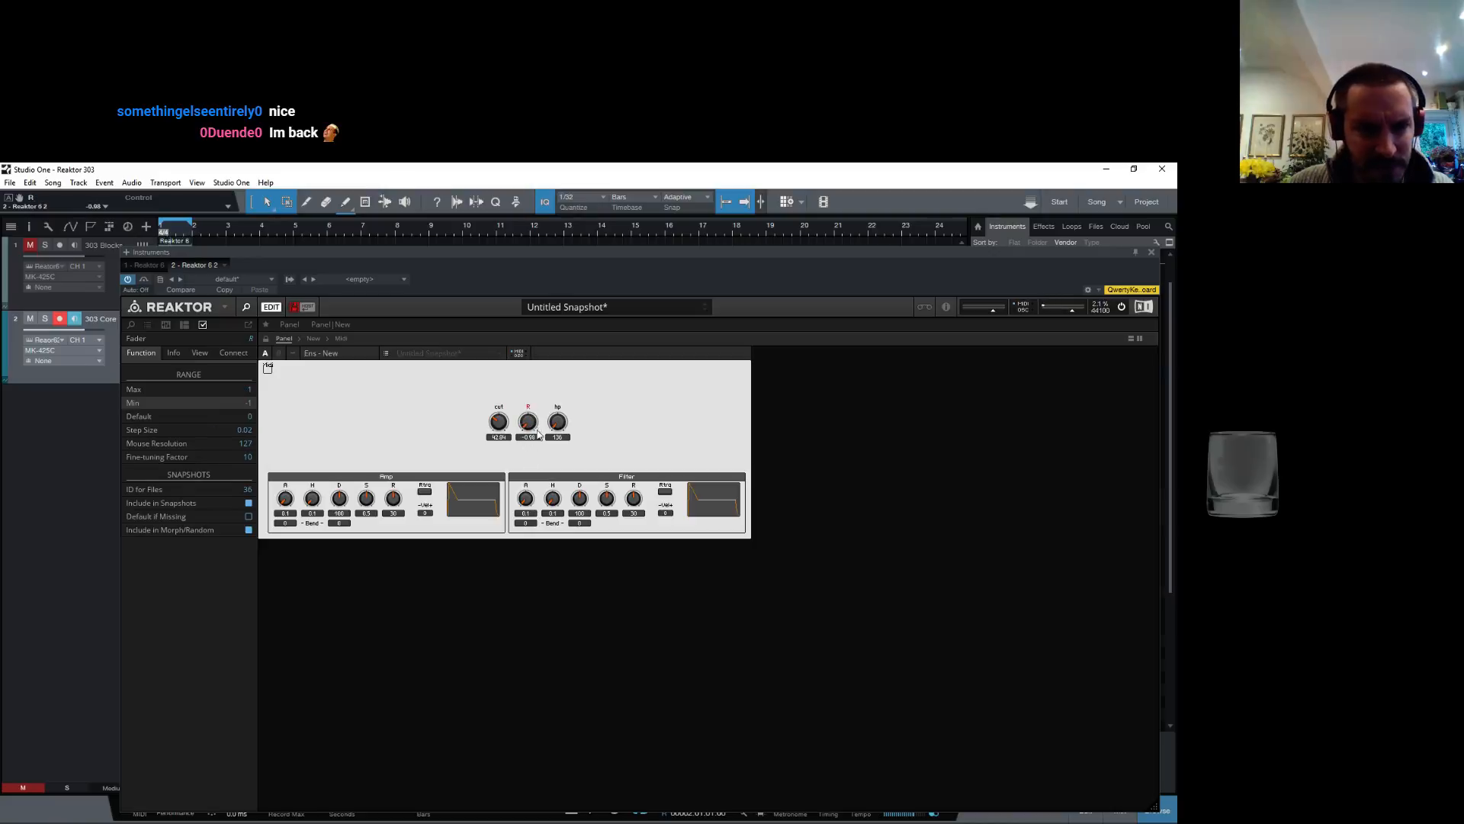
Step: Set the R knob's minimum to 0
{"action": "double_click", "coordinate": [250, 405]}
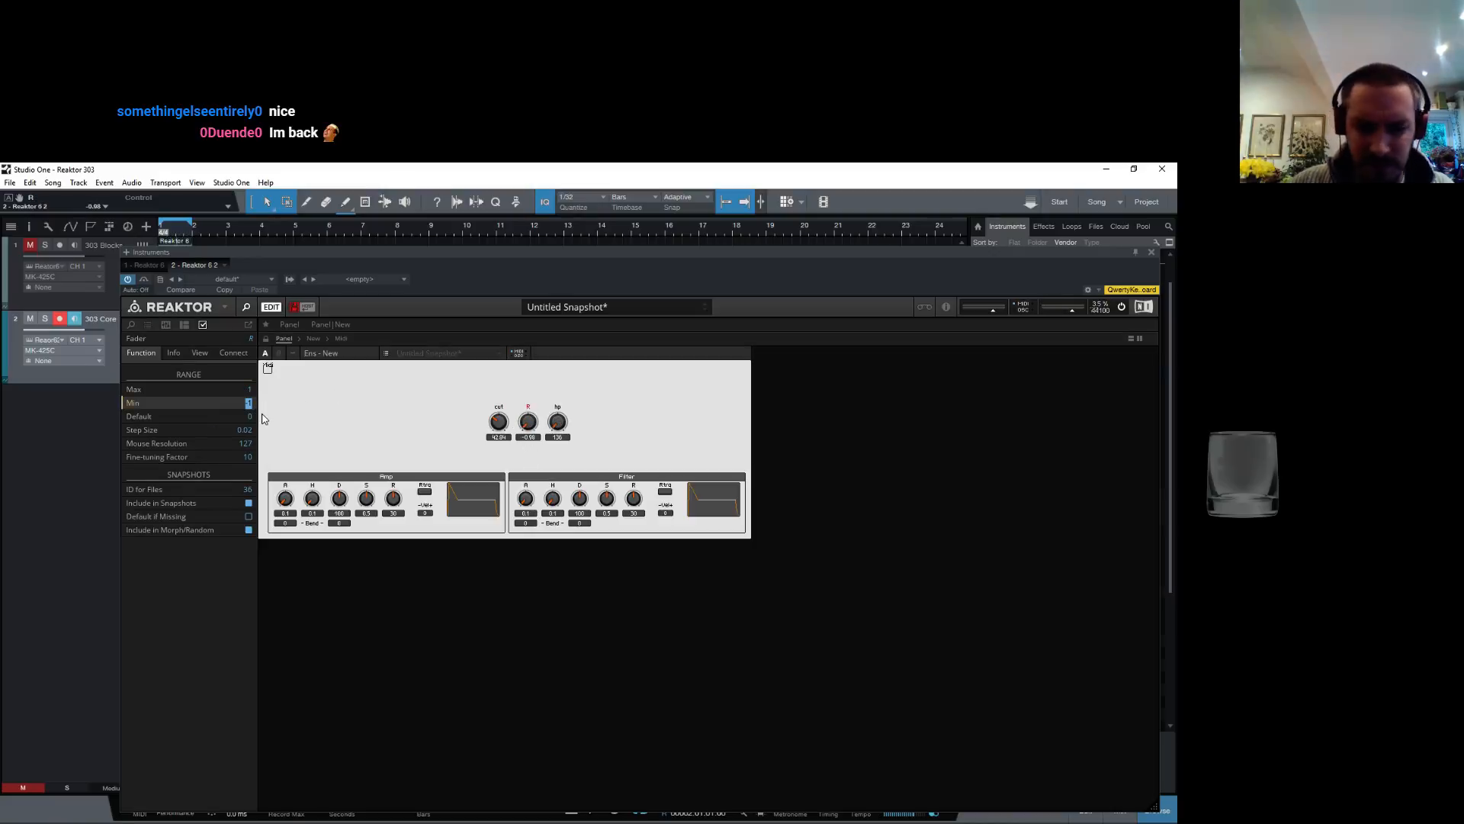
{"action": "type", "text": "0"}
{"action": "key", "text": "Return"}
Step: Set the hp knob's maximum to 136.001 and its minimum to 0
{"action": "left_click", "coordinate": [559, 422]}
{"action": "double_click", "coordinate": [249, 389]}
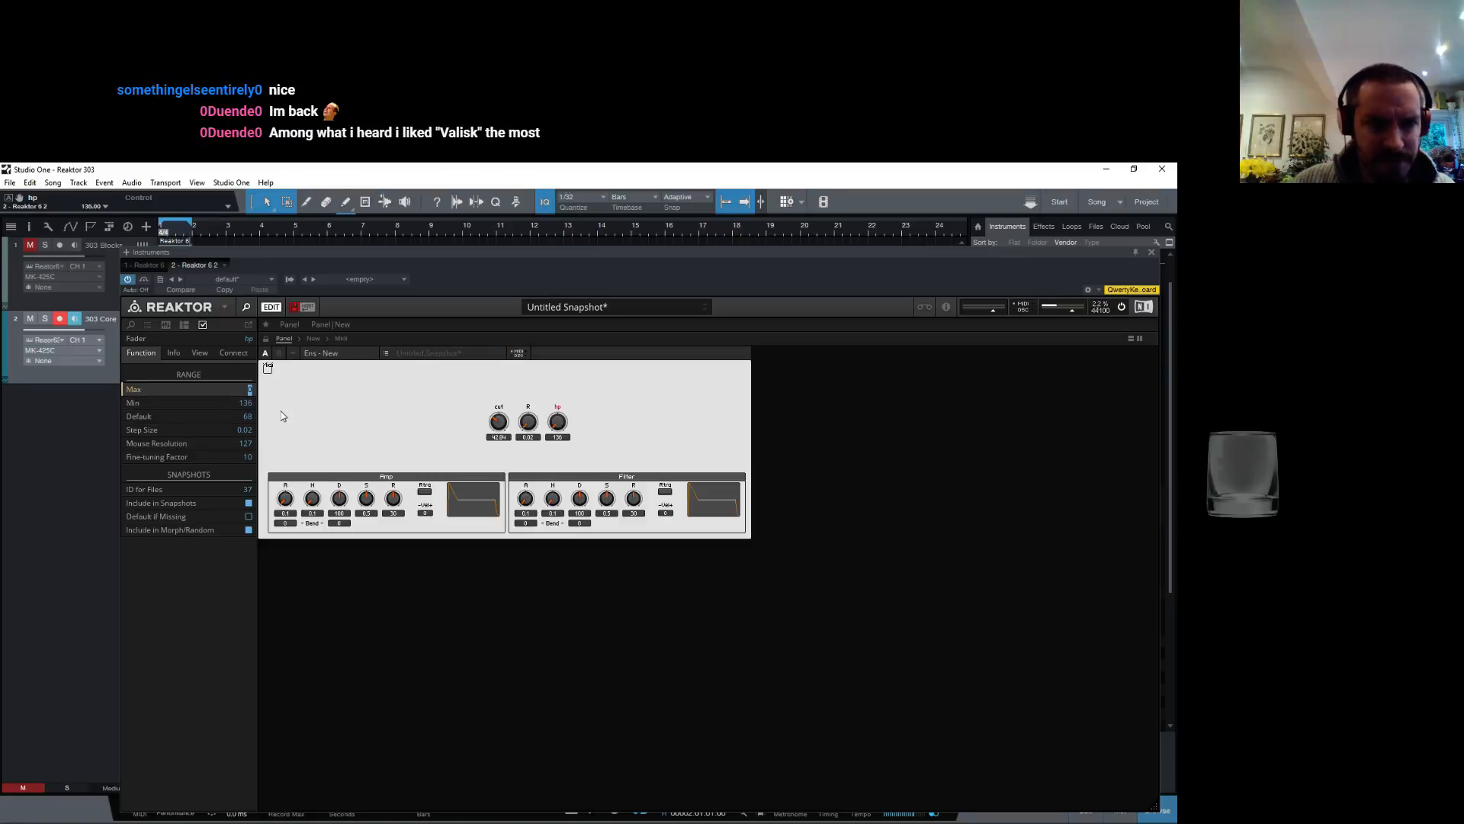
{"action": "type", "text": "136.001"}
{"action": "double_click", "coordinate": [248, 404]}
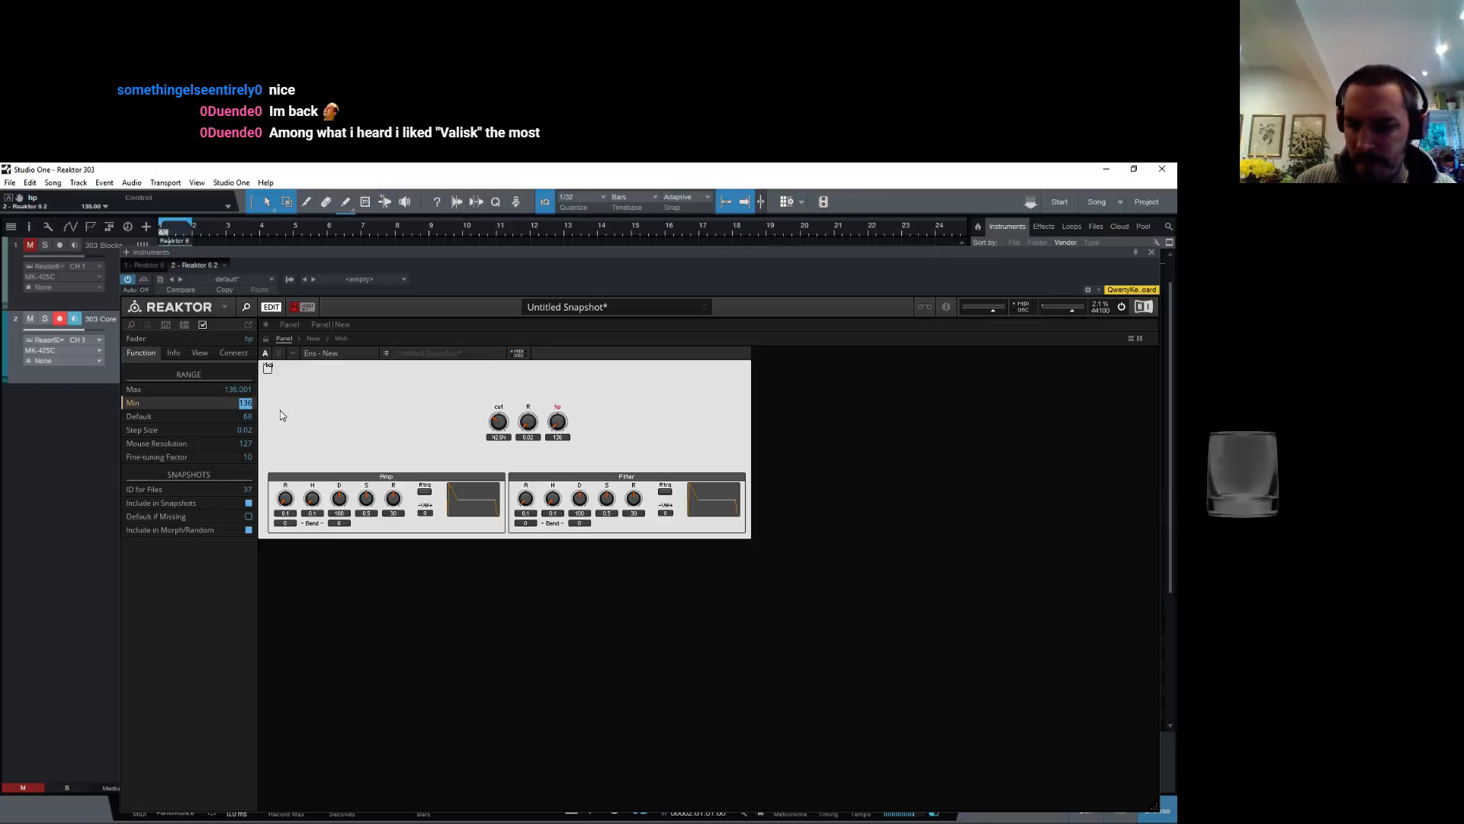
{"action": "type", "text": "0"}
{"action": "key", "text": "Return"}
Step: Turn the hp knob down to 0, the cut knob up to 136, and raise the R knob
{"action": "left_click_drag", "start_coordinate": [559, 424], "coordinate": [563, 508]}
{"action": "left_click_drag", "start_coordinate": [503, 429], "coordinate": [536, 239]}
{"action": "left_click", "coordinate": [536, 406]}
{"action": "left_click_drag", "start_coordinate": [544, 324], "coordinate": [541, 375]}
{"action": "mouse_move", "coordinate": [500, 422]}
{"action": "left_mouse_down"}
{"action": "mouse_move", "coordinate": [501, 508]}
{"action": "mouse_move", "coordinate": [501, 435]}
{"action": "left_mouse_up"}
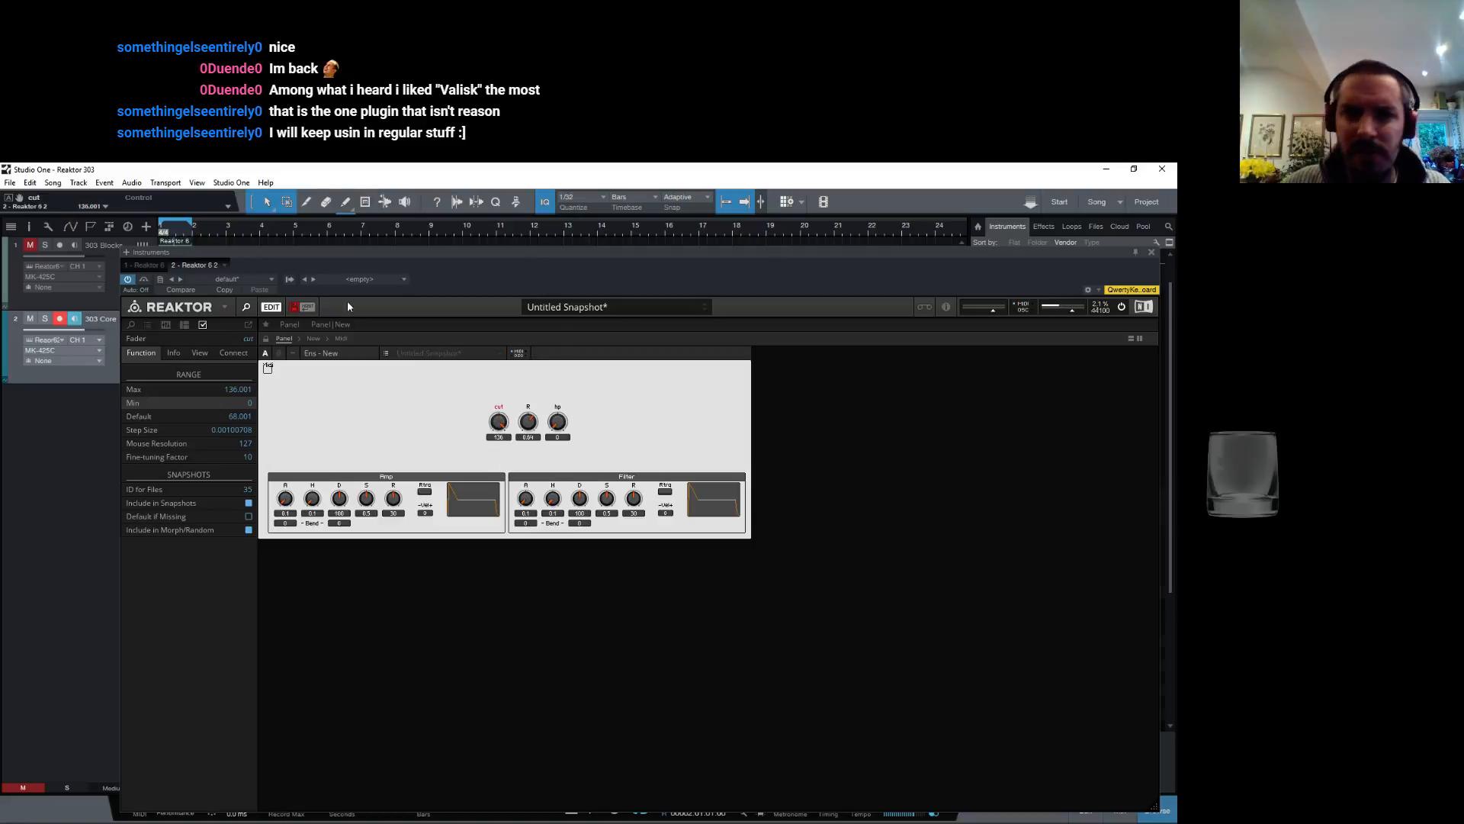
Step: Wire the oscillator core cell's pulse output straight into the Amp macro's audio input, bypassing the filter
{"action": "left_click", "coordinate": [313, 339]}
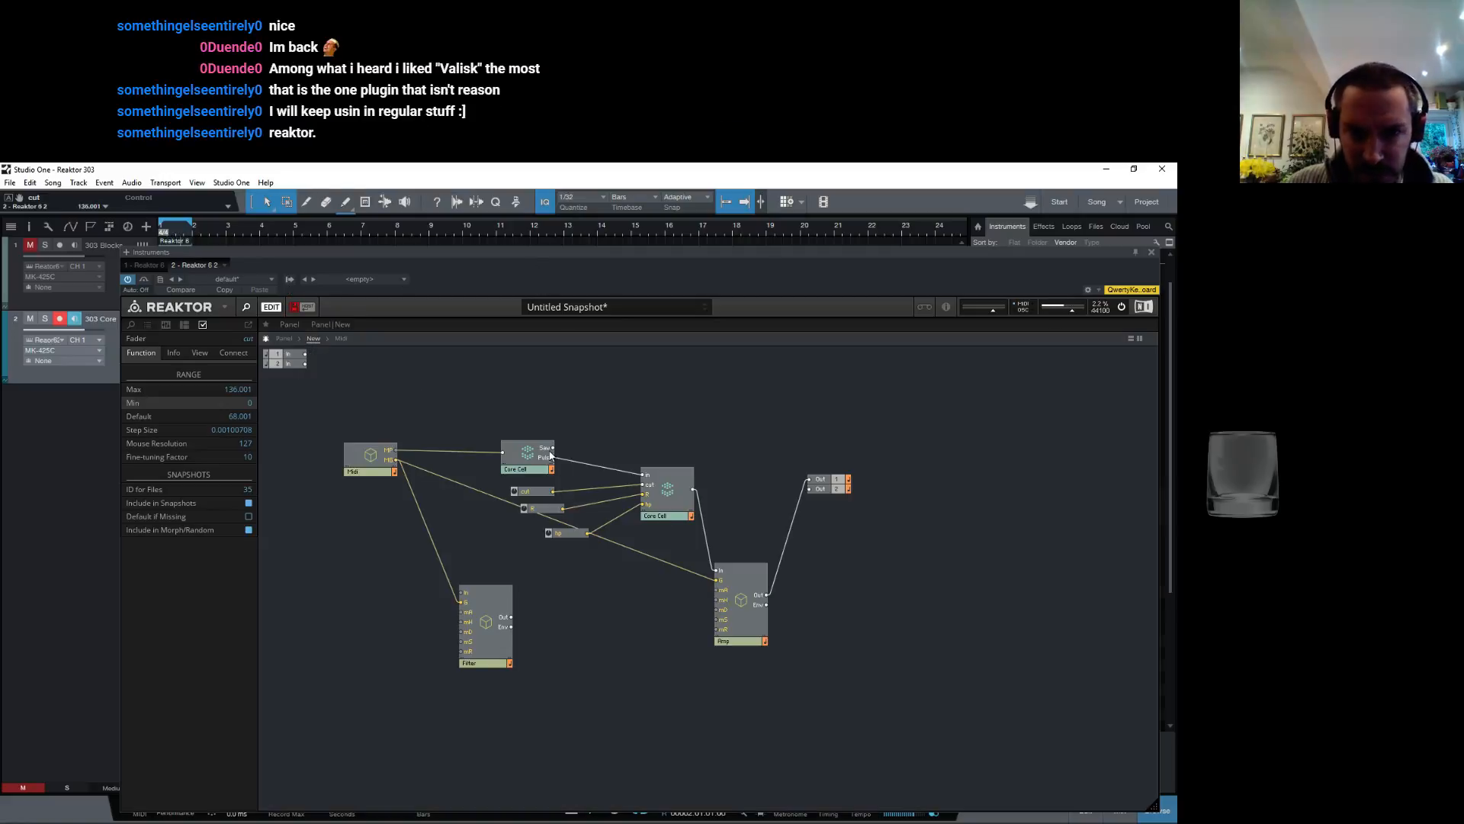
{"action": "left_click_drag", "start_coordinate": [555, 456], "coordinate": [717, 575]}
Step: Unmute the 303 Core channel in the mixer and lower its volume to -20.7 dB
{"action": "left_click_drag", "start_coordinate": [731, 253], "coordinate": [611, 190]}
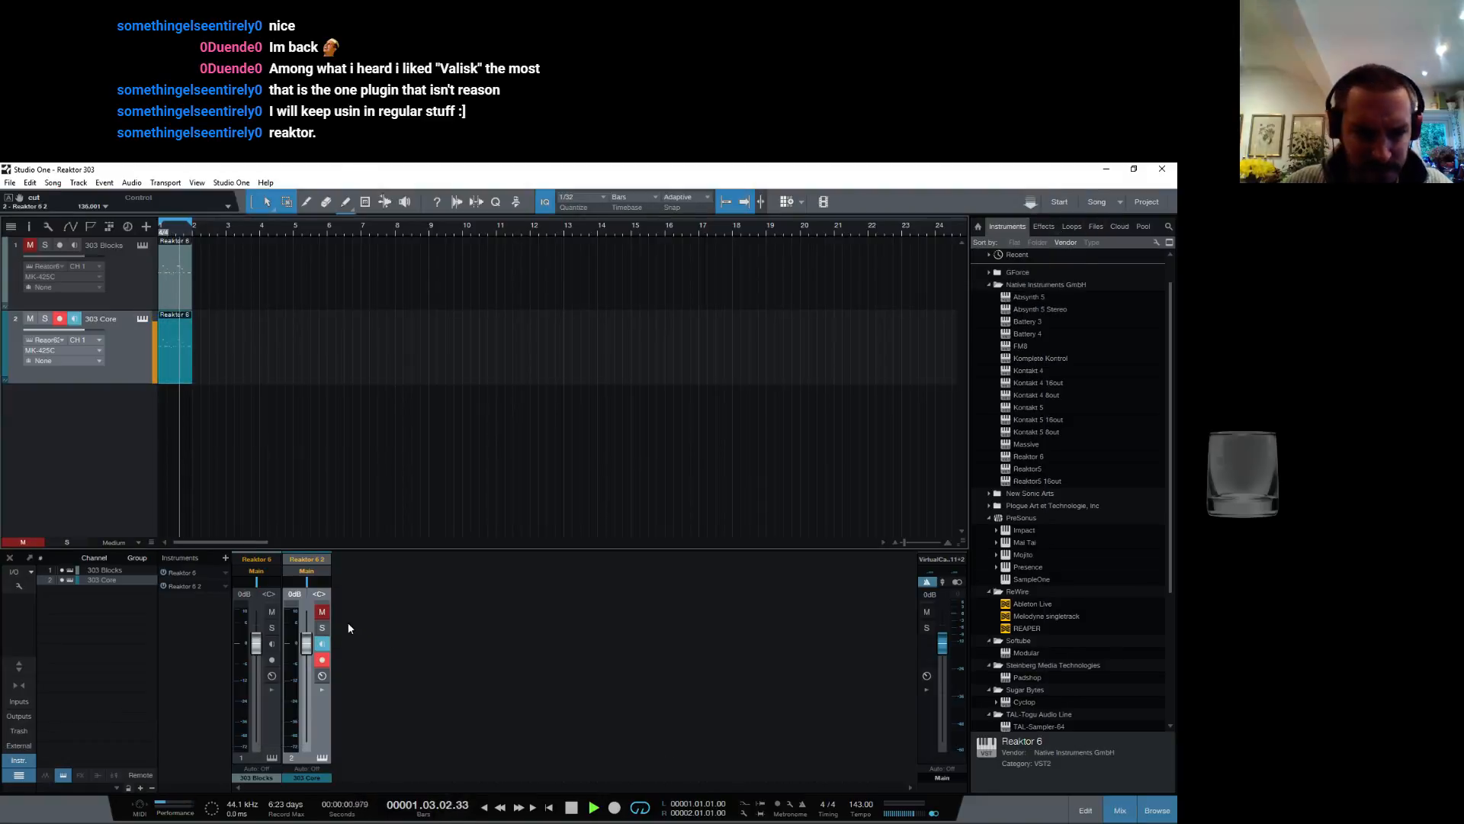
{"action": "left_click", "coordinate": [324, 611]}
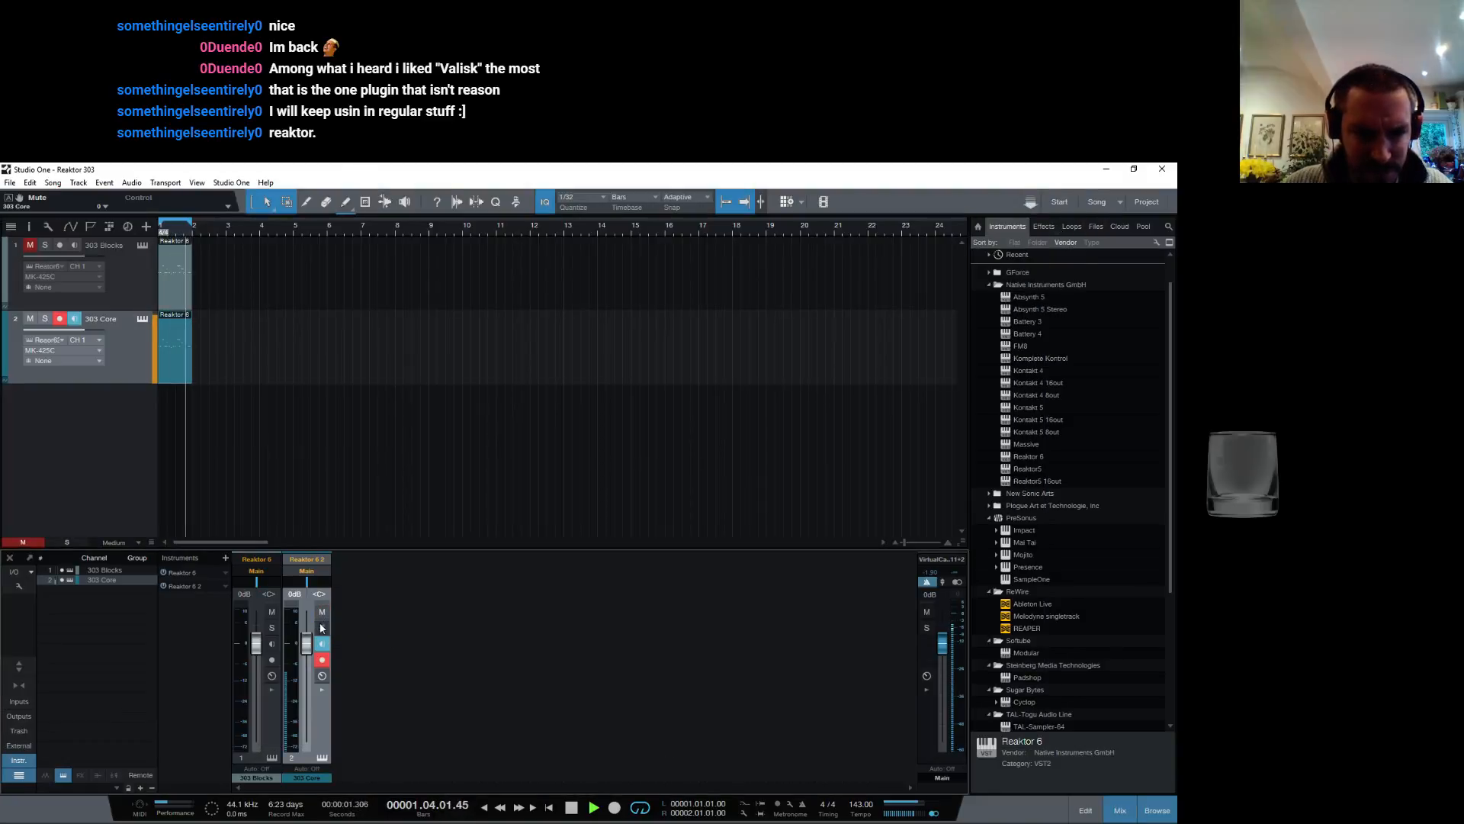
{"action": "left_click_drag", "start_coordinate": [306, 643], "coordinate": [303, 698]}
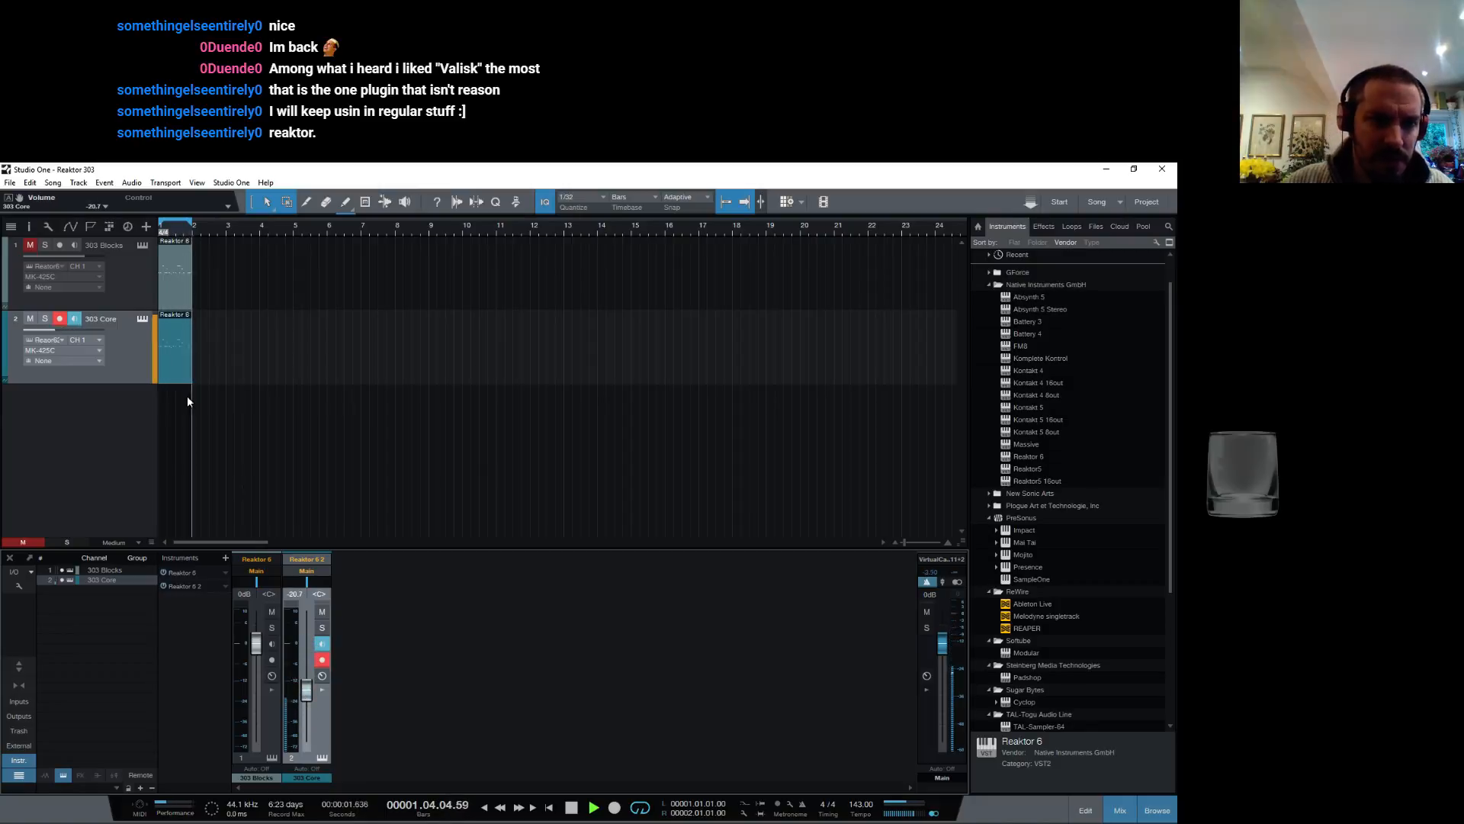
Step: Reopen the 303 Core track's Reaktor instrument and connect the Amp macro's Out to the second audio output
{"action": "left_click", "coordinate": [141, 319]}
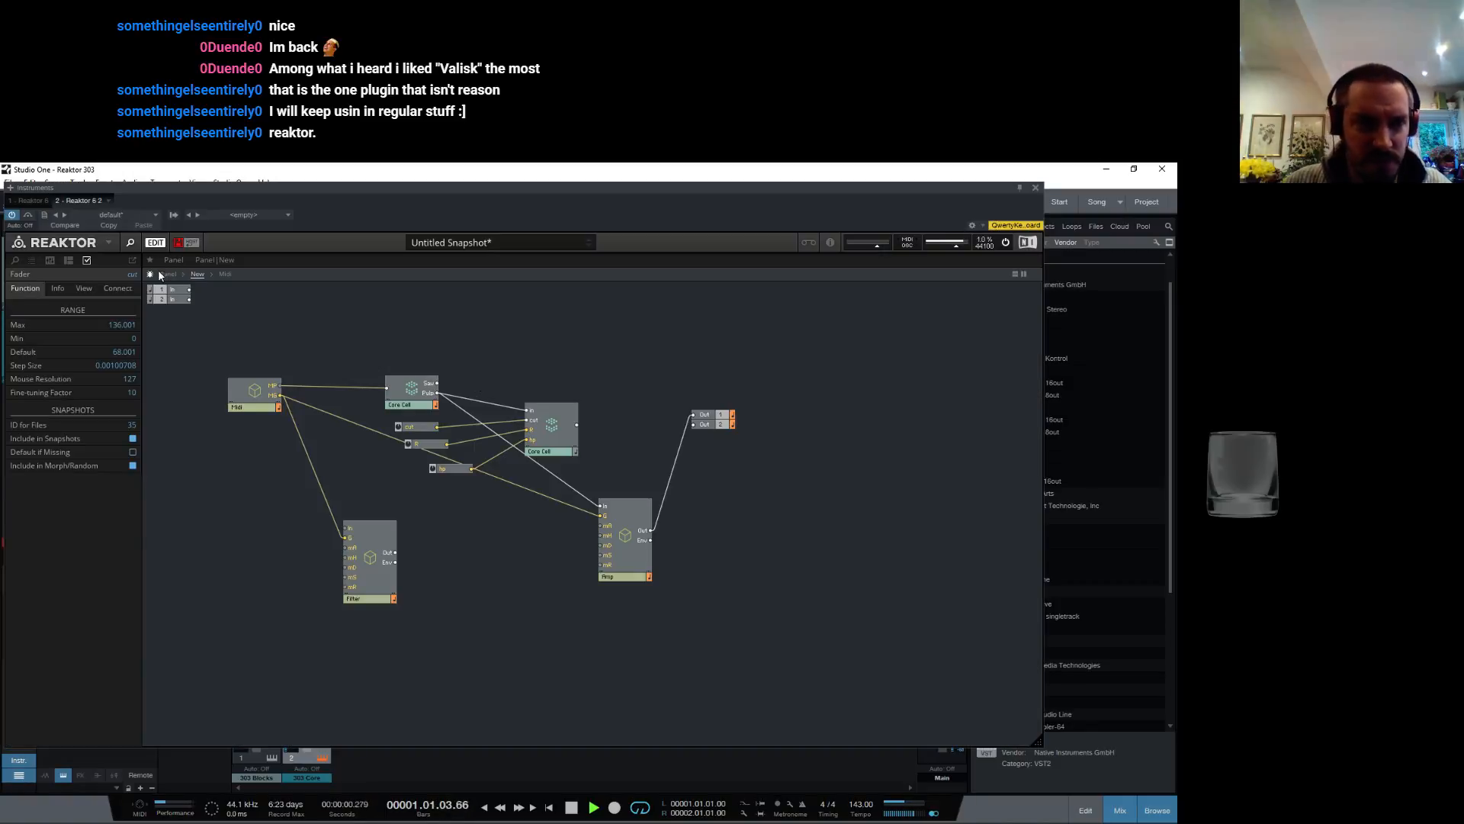
{"action": "left_click_drag", "start_coordinate": [651, 532], "coordinate": [694, 429]}
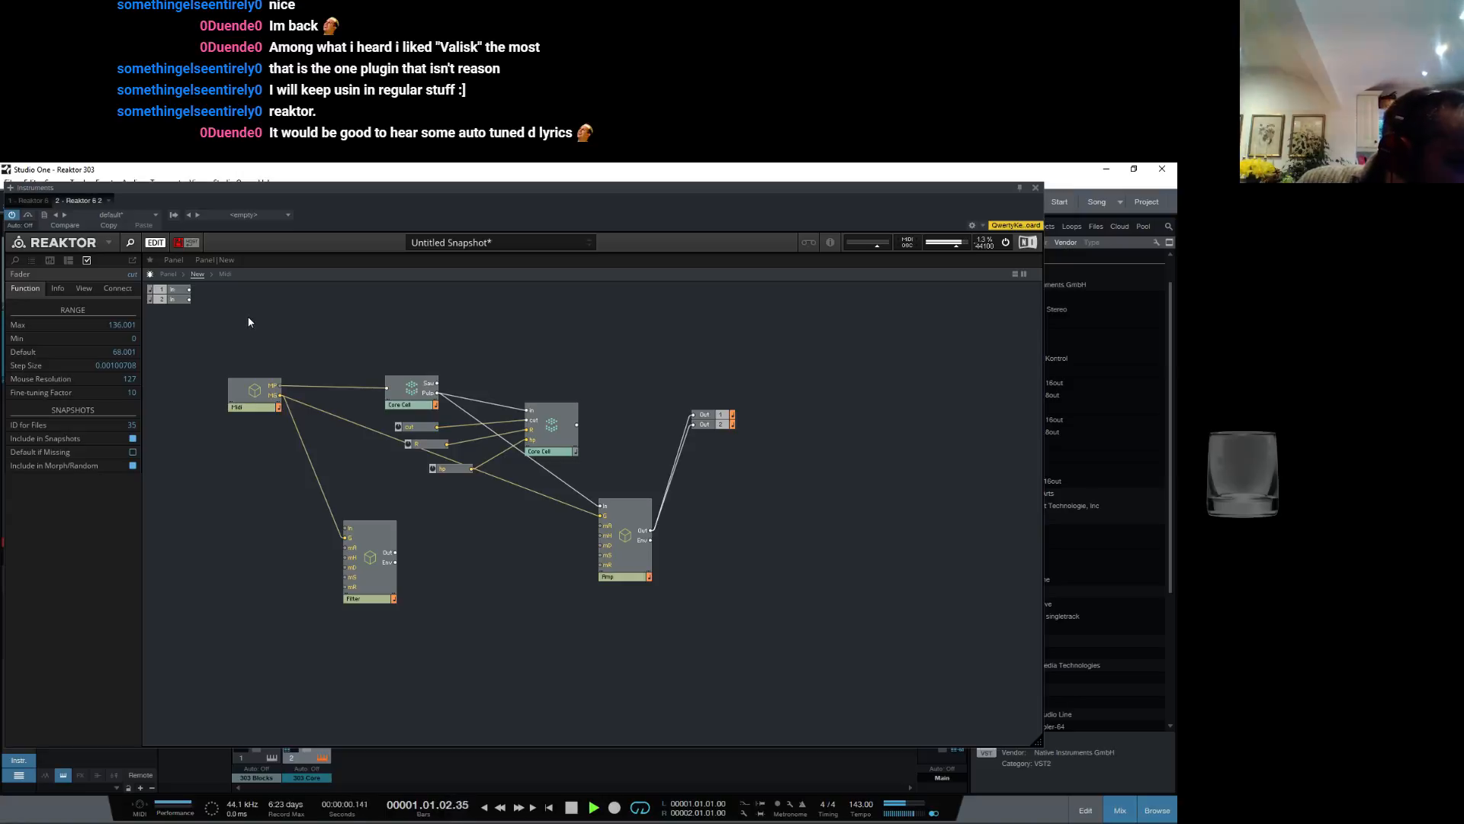
Step: On the instrument panel, turn the cut knob down to 0 and the R knob down to about 0.16
{"action": "left_click", "coordinate": [226, 276]}
{"action": "left_click", "coordinate": [168, 274]}
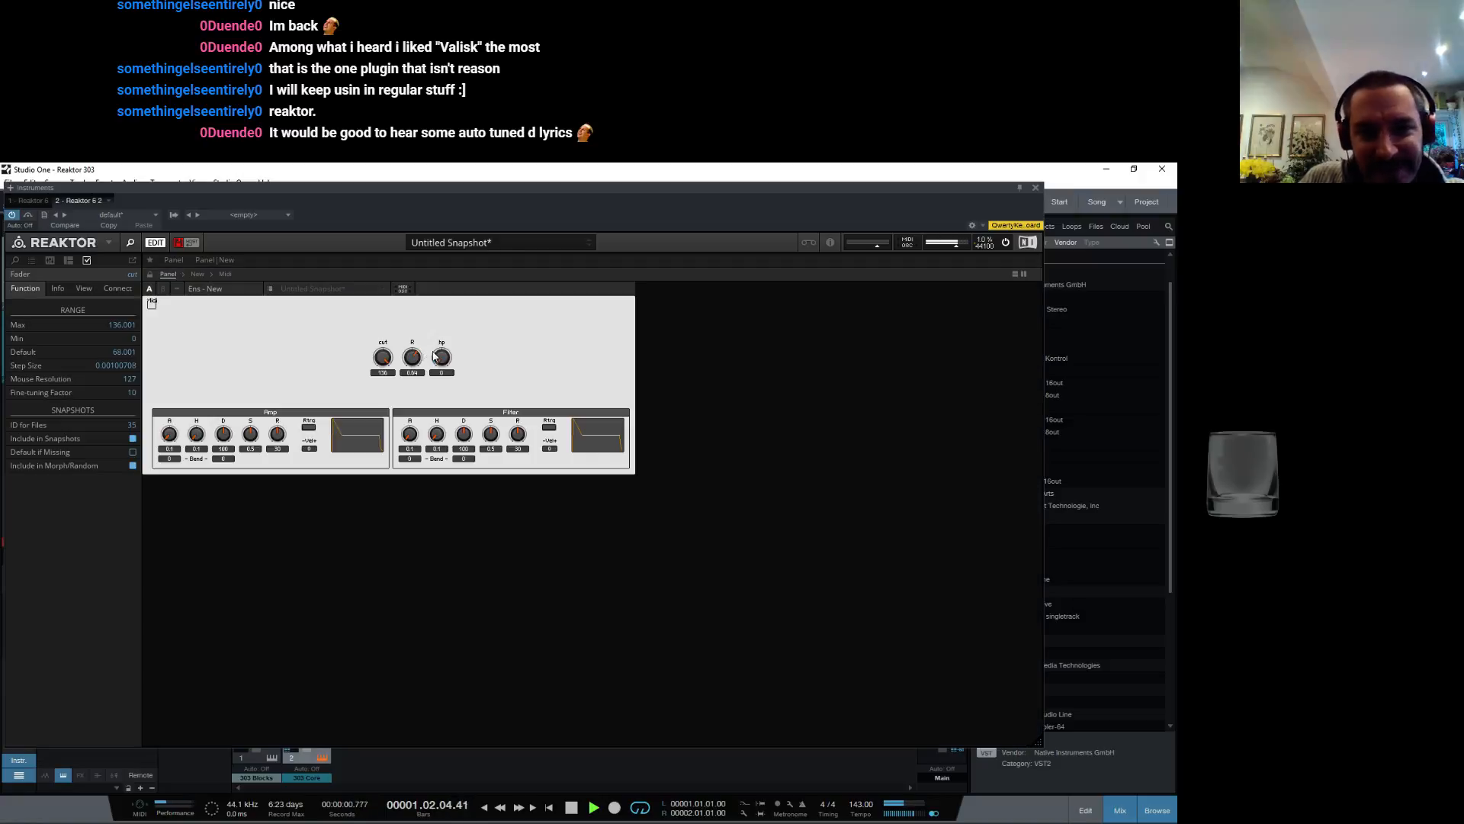
{"action": "left_click_drag", "start_coordinate": [386, 359], "coordinate": [399, 444]}
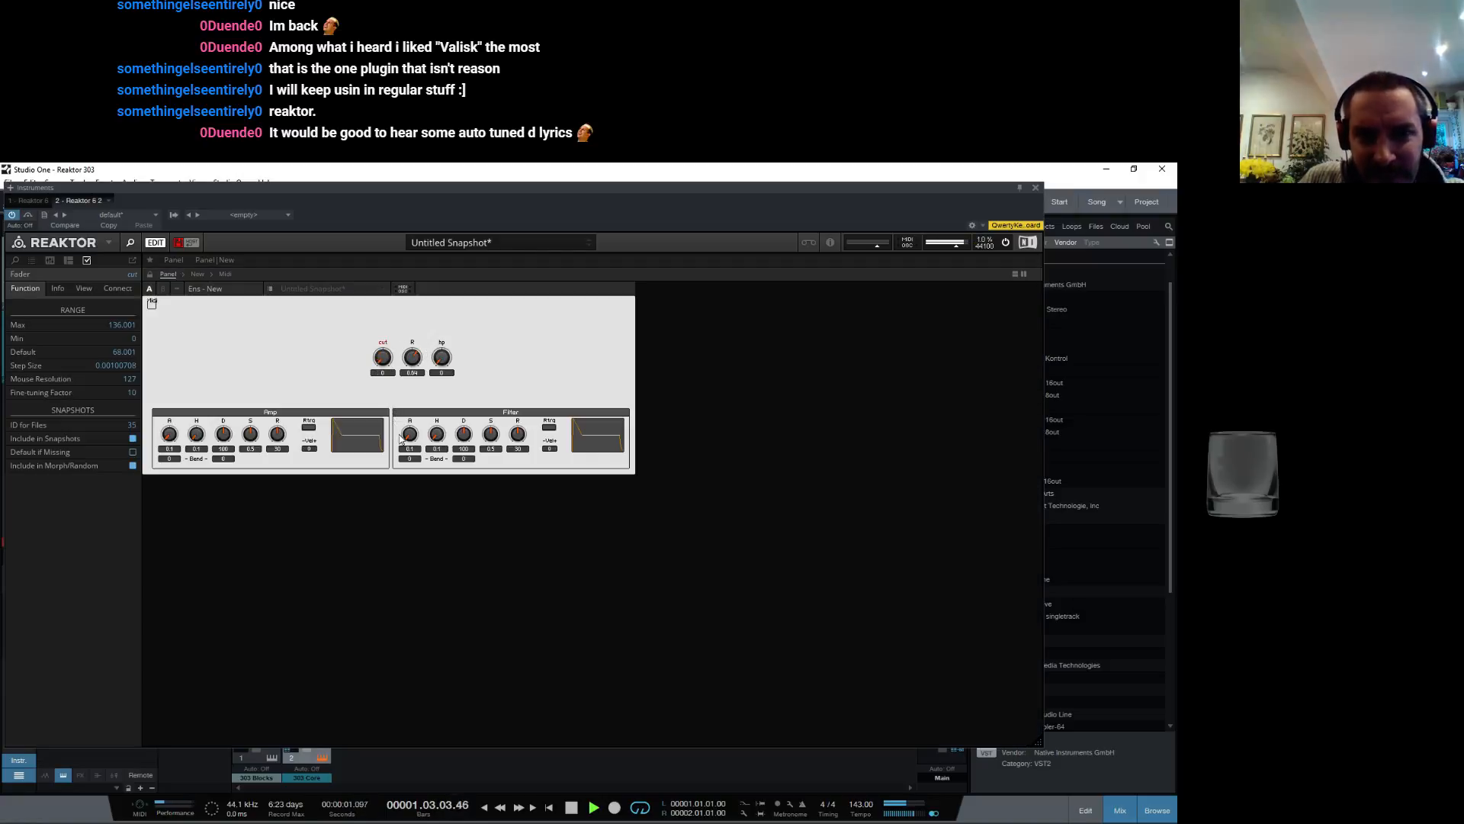
{"action": "left_click_drag", "start_coordinate": [425, 372], "coordinate": [419, 400]}
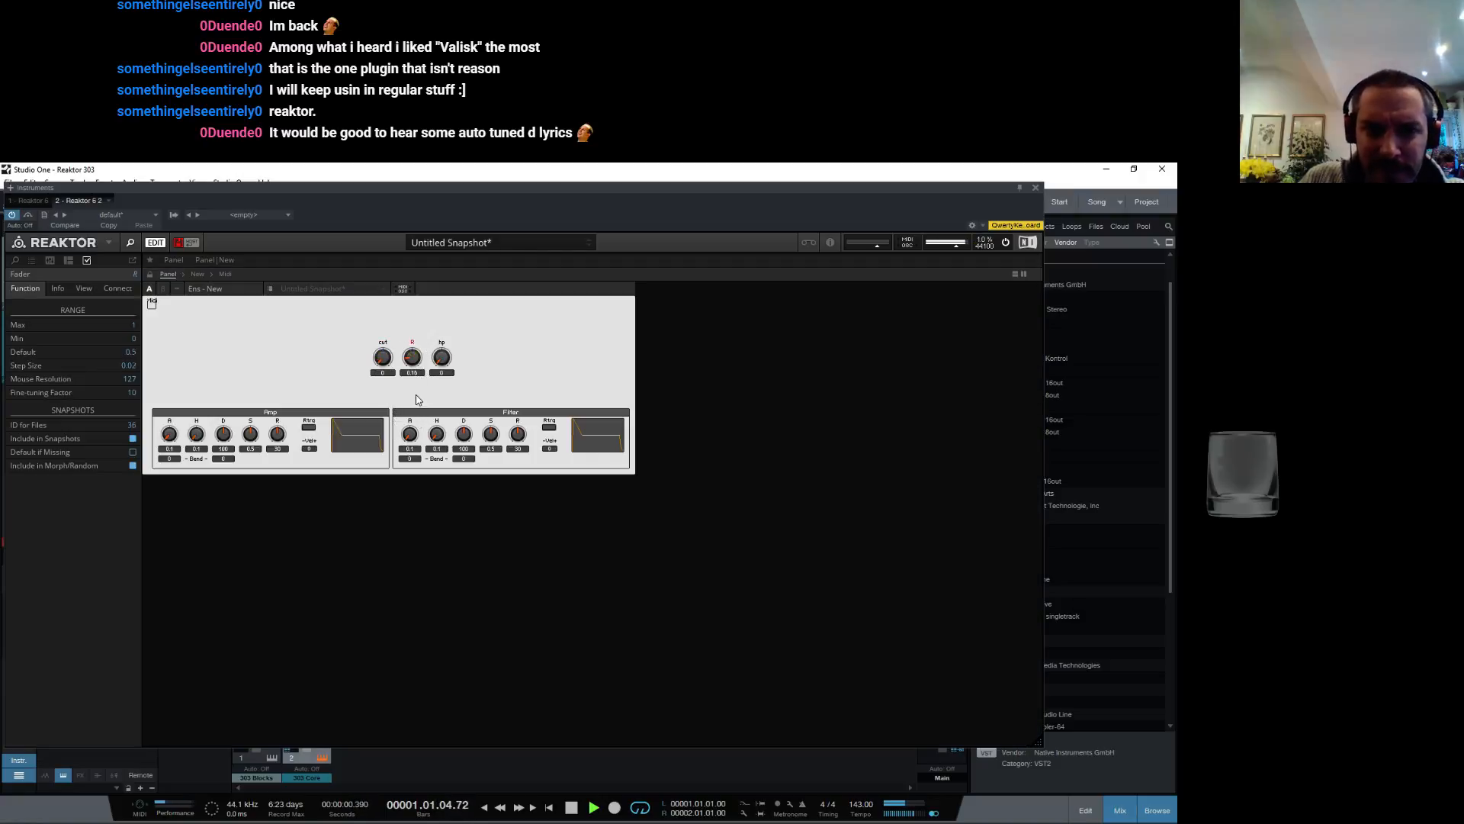
Step: In the instrument structure, reconnect the filter core cell's output to the Amp macro's audio input
{"action": "left_click", "coordinate": [226, 274]}
{"action": "left_click", "coordinate": [200, 273]}
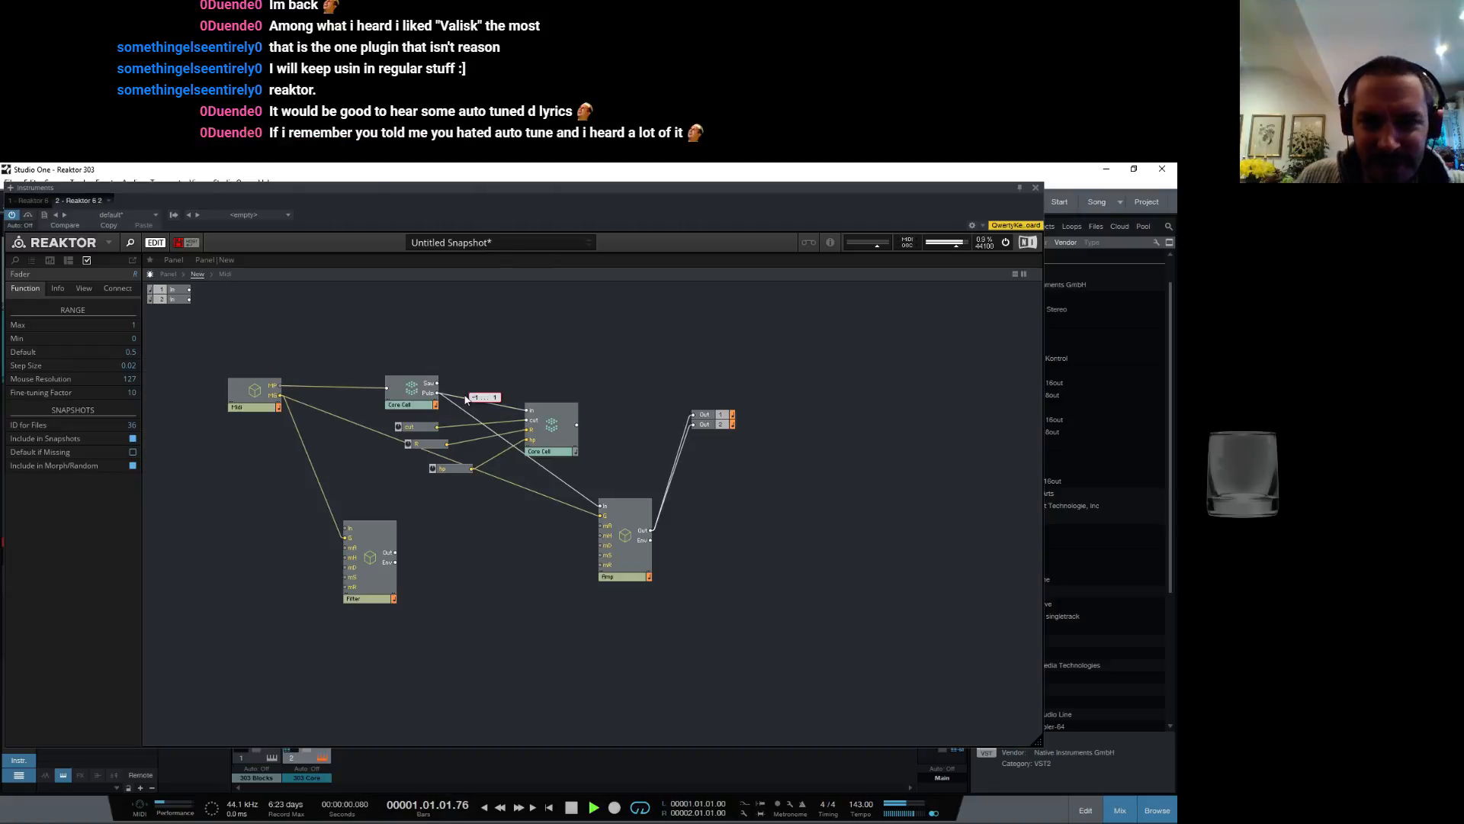
{"action": "left_click_drag", "start_coordinate": [576, 425], "coordinate": [604, 506]}
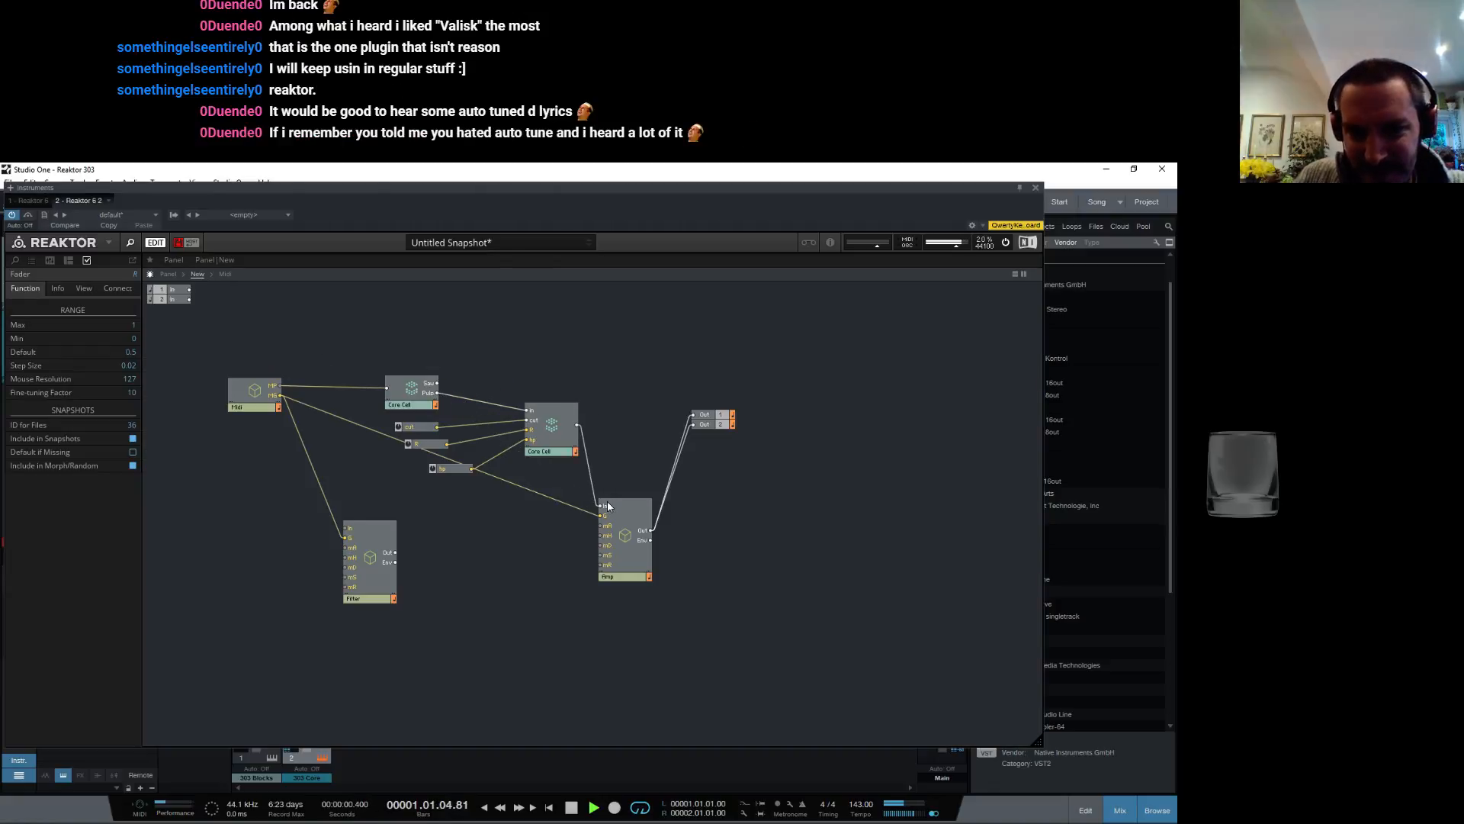
Step: Raise the cut knob on the instrument panel to about 91 and adjust the R knob
{"action": "left_click", "coordinate": [168, 275]}
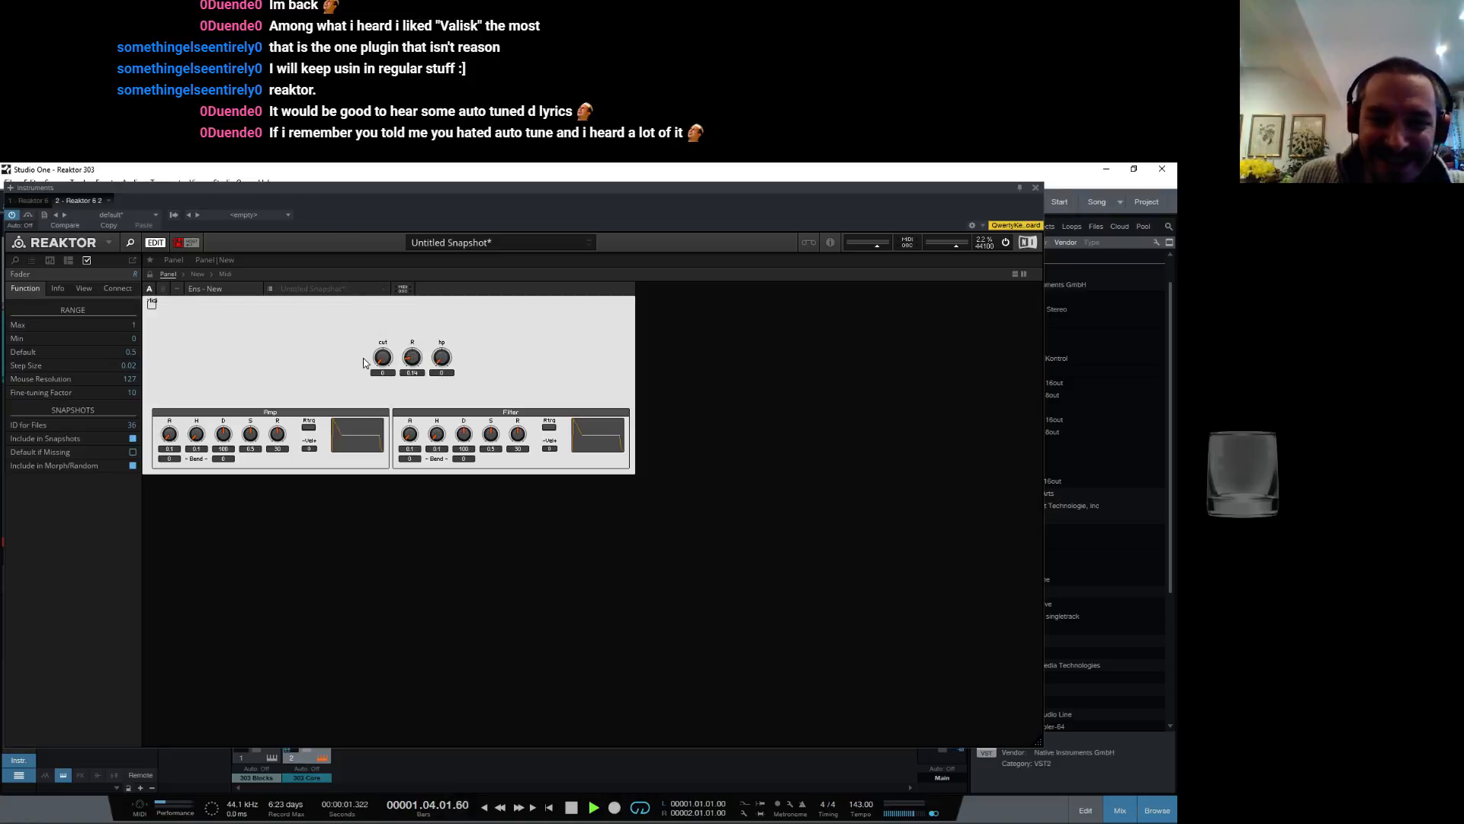
{"action": "left_click_drag", "start_coordinate": [383, 357], "coordinate": [402, 388]}
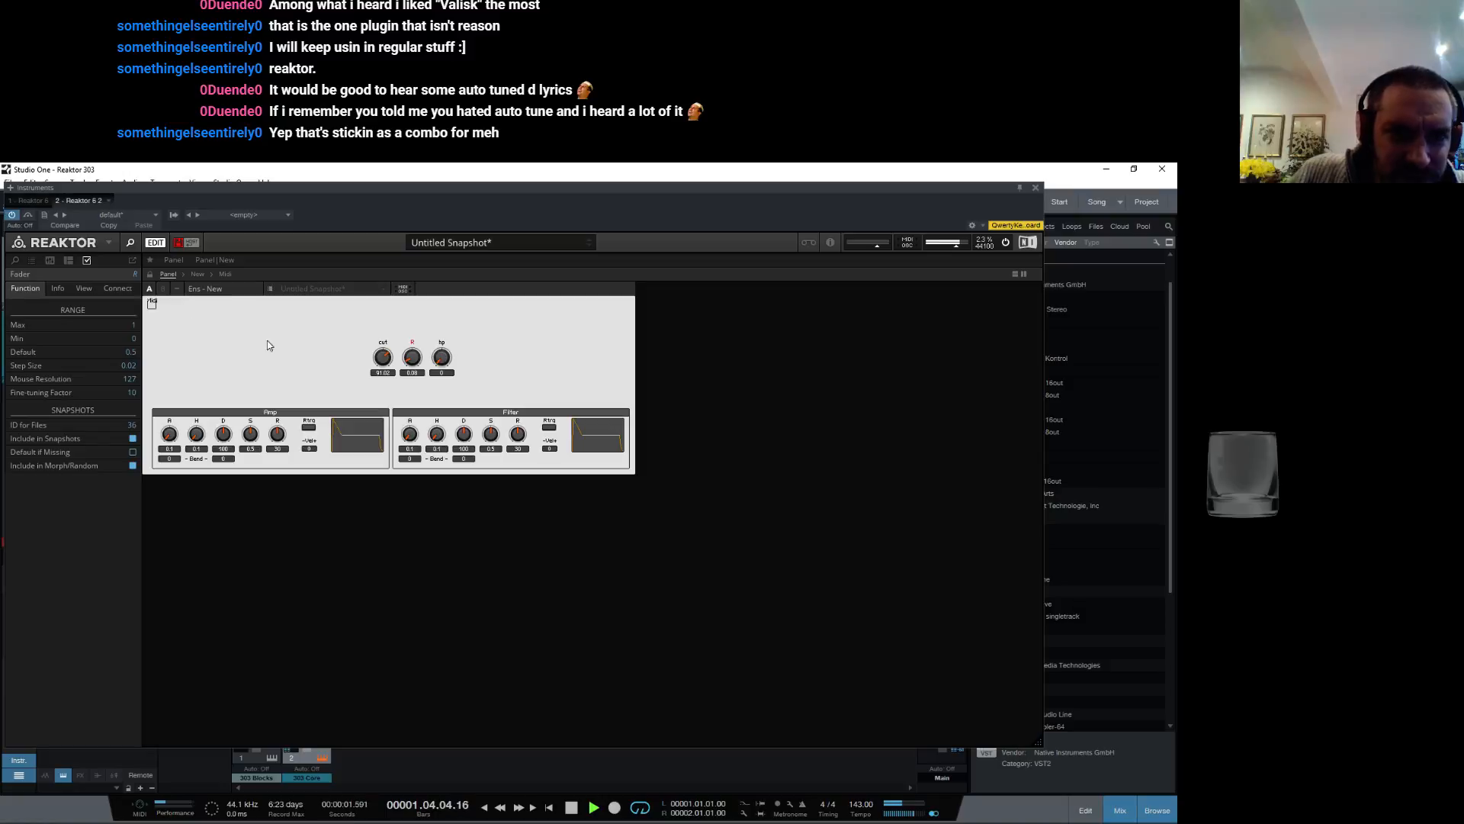
Step: Lower the Filter envelope's R knob and, in the instrument structure, move the oscillator core cell and cut control farther left of the filter cell
{"action": "left_click_drag", "start_coordinate": [519, 433], "coordinate": [526, 452]}
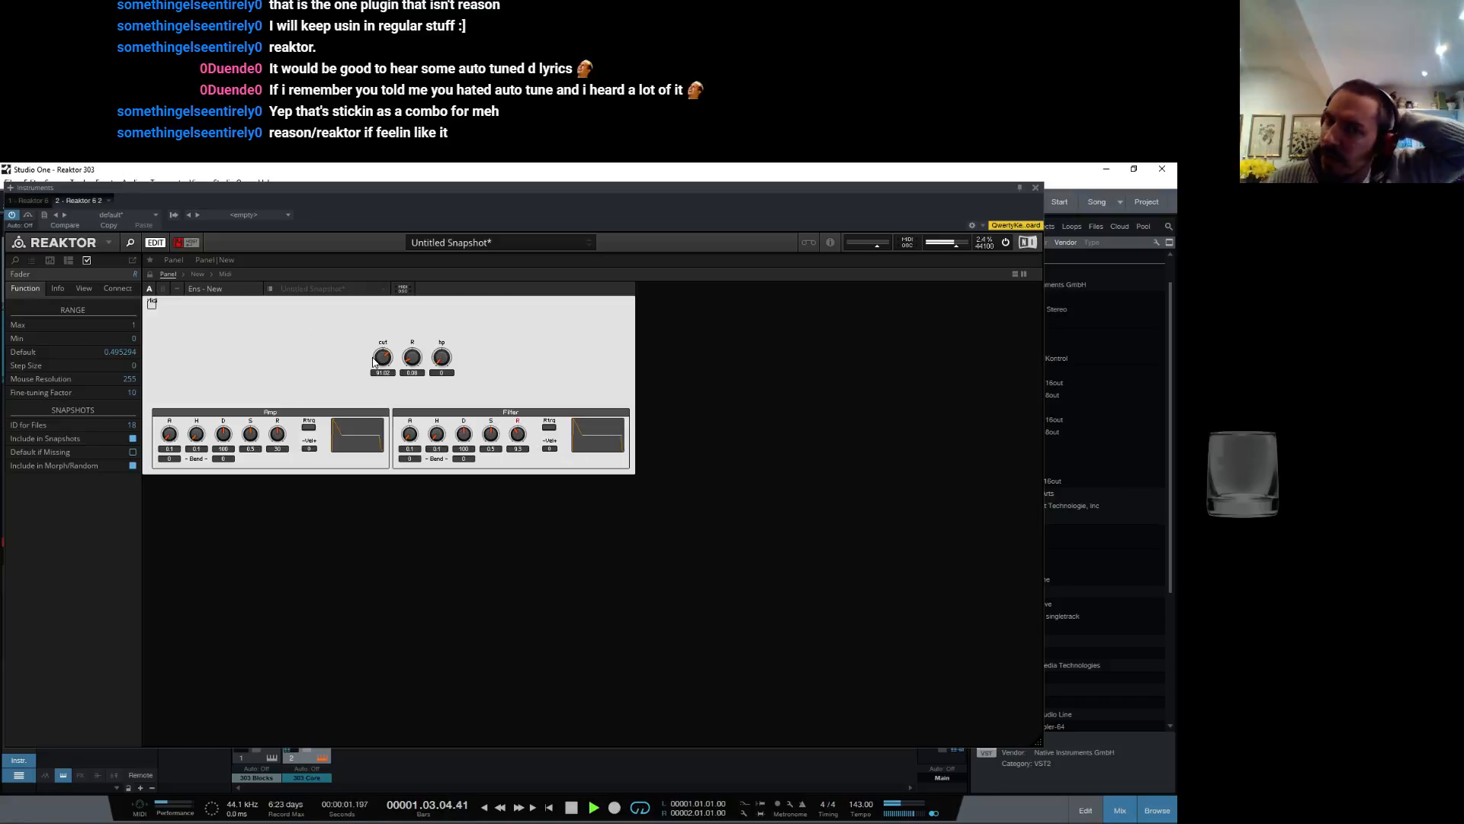
{"action": "left_click", "coordinate": [200, 275]}
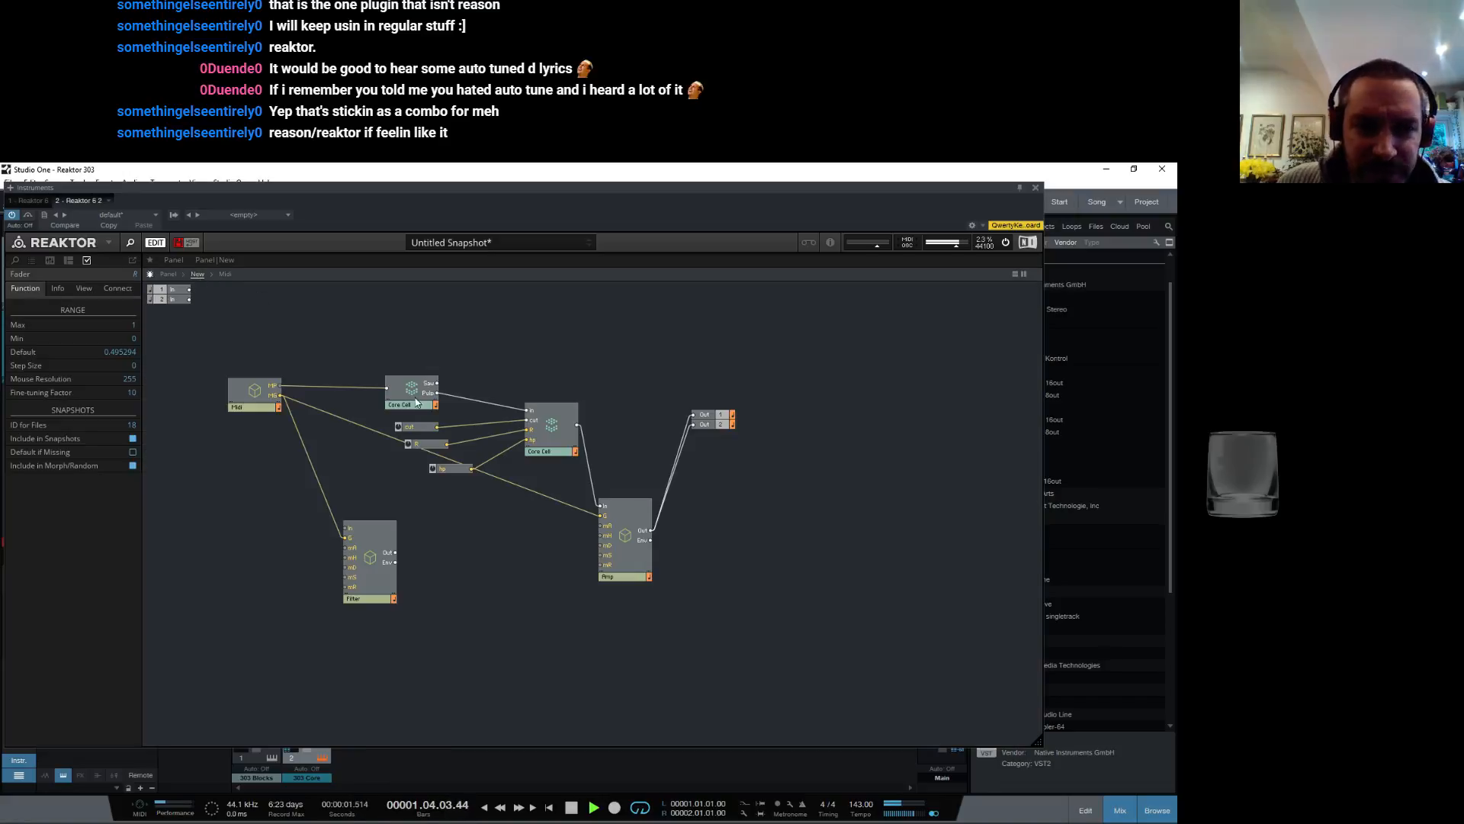
{"action": "left_click_drag", "start_coordinate": [413, 408], "coordinate": [367, 410]}
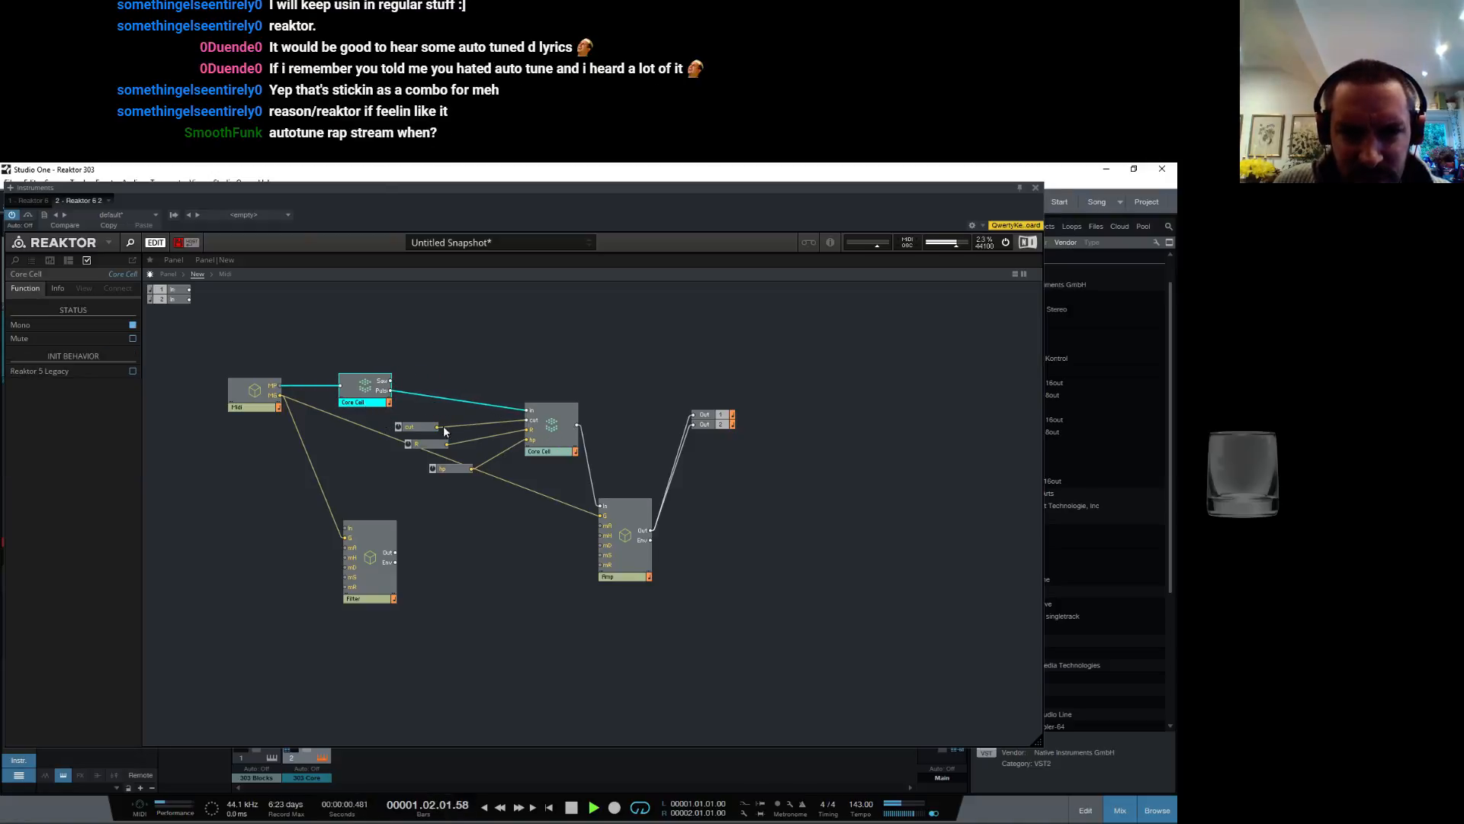
{"action": "left_click_drag", "start_coordinate": [429, 433], "coordinate": [390, 434]}
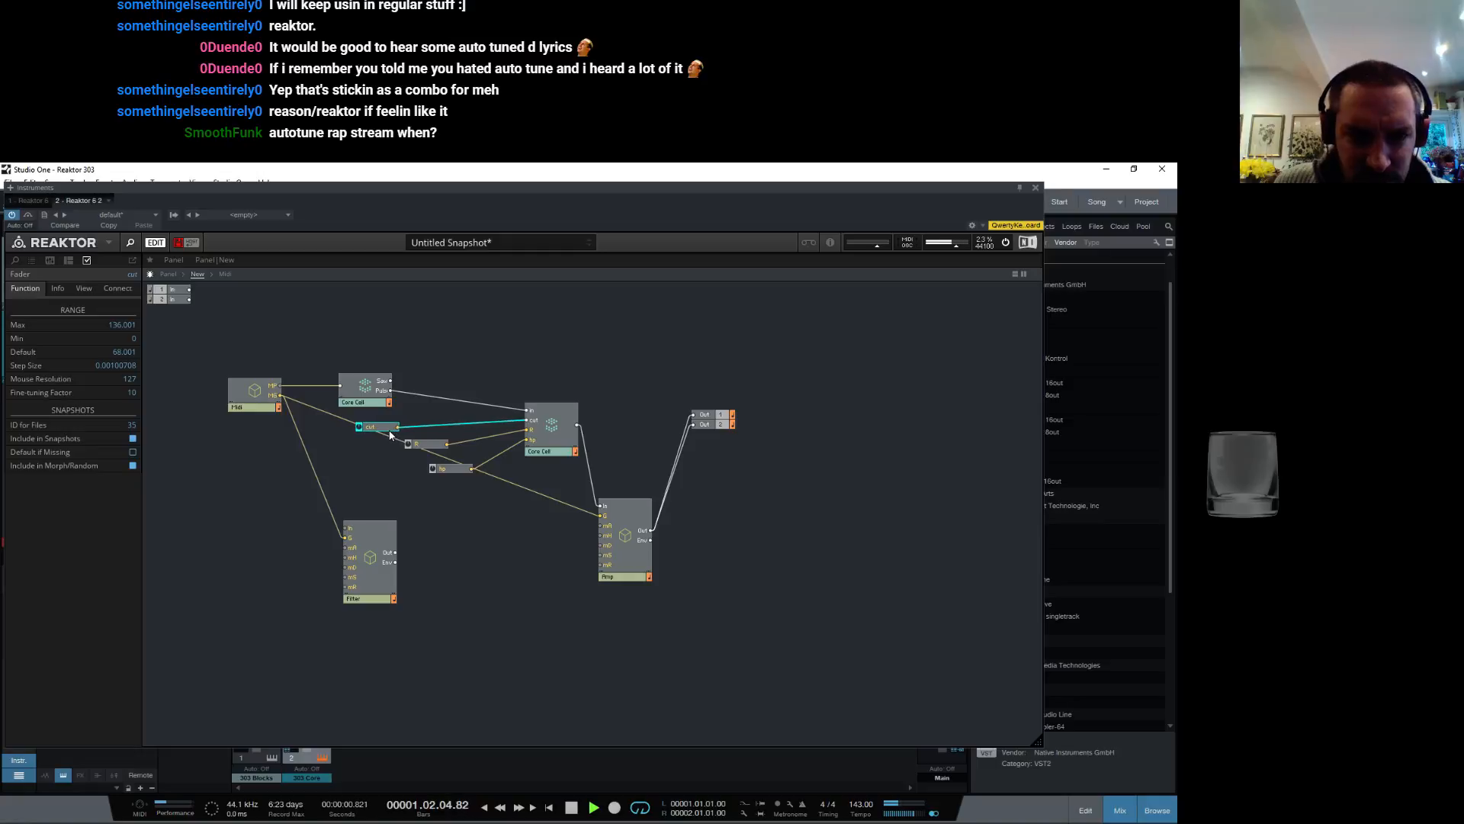
{"action": "right_click", "coordinate": [419, 505]}
{"action": "left_click", "coordinate": [402, 572]}
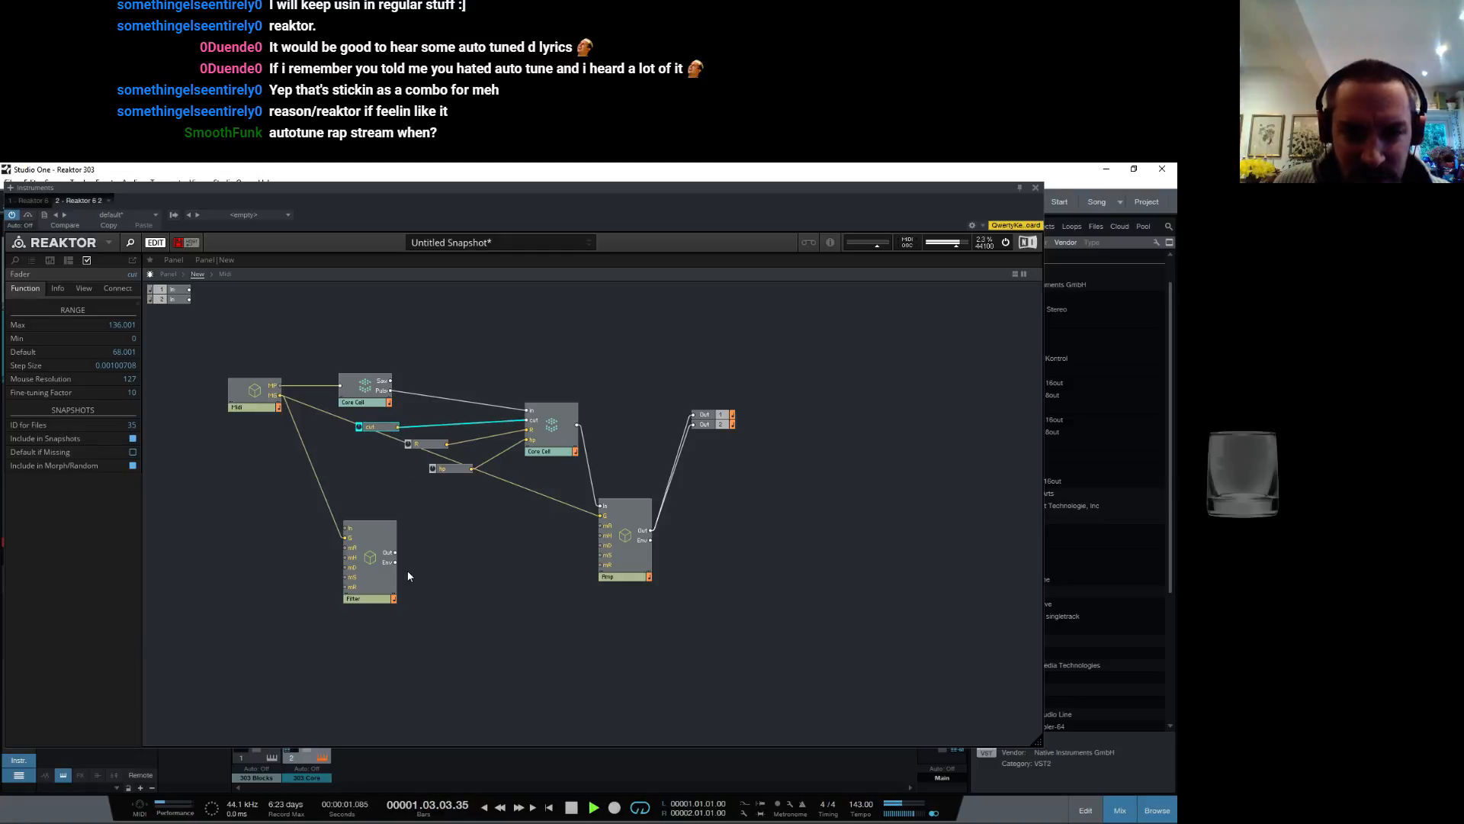
{"action": "left_click", "coordinate": [375, 582]}
{"action": "right_click", "coordinate": [453, 562]}
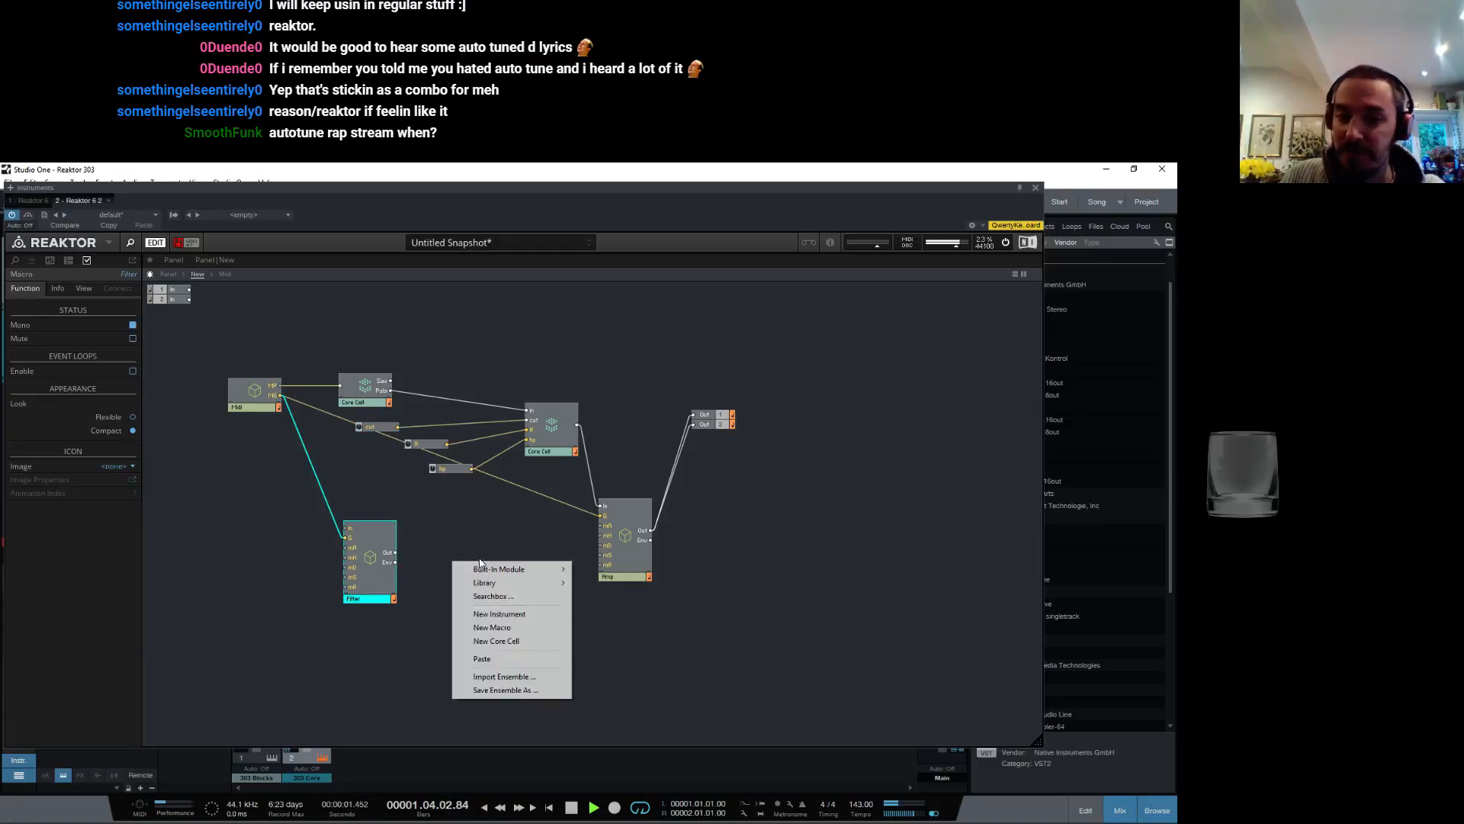
{"action": "mouse_move", "coordinate": [507, 570]}
{"action": "mouse_move", "coordinate": [632, 571]}
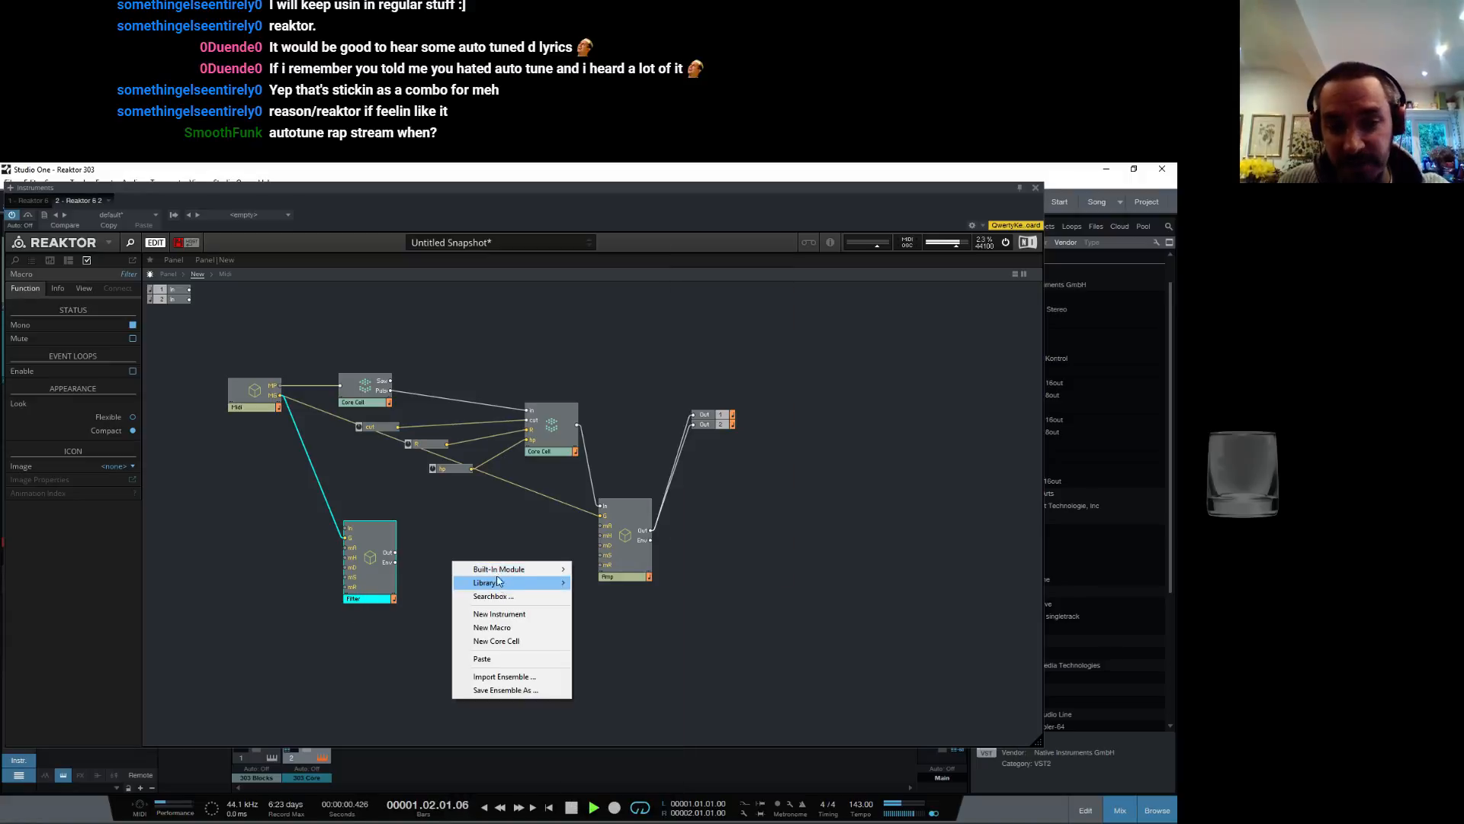
{"action": "mouse_move", "coordinate": [653, 639]}
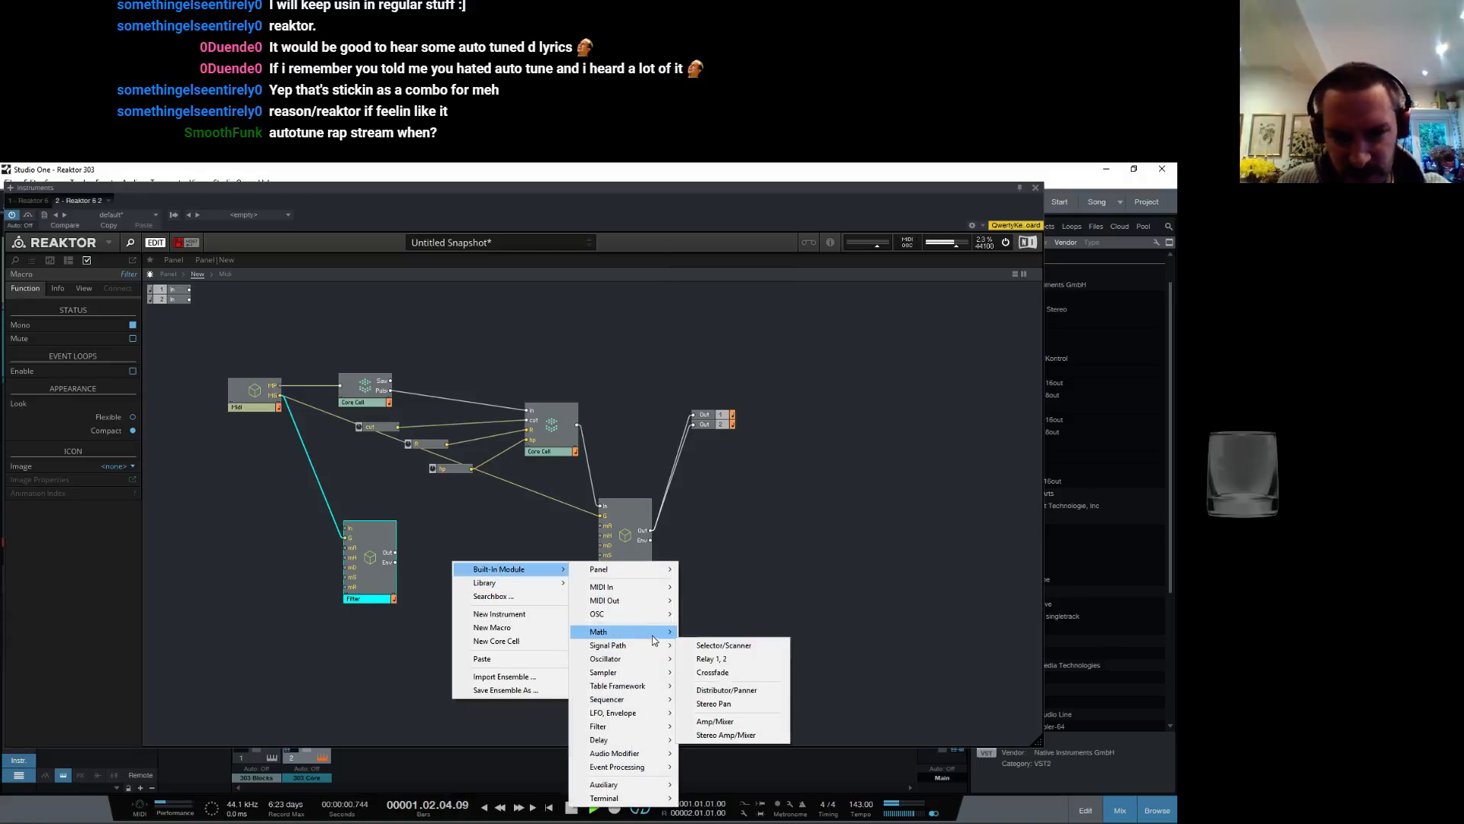
{"action": "left_click", "coordinate": [413, 534]}
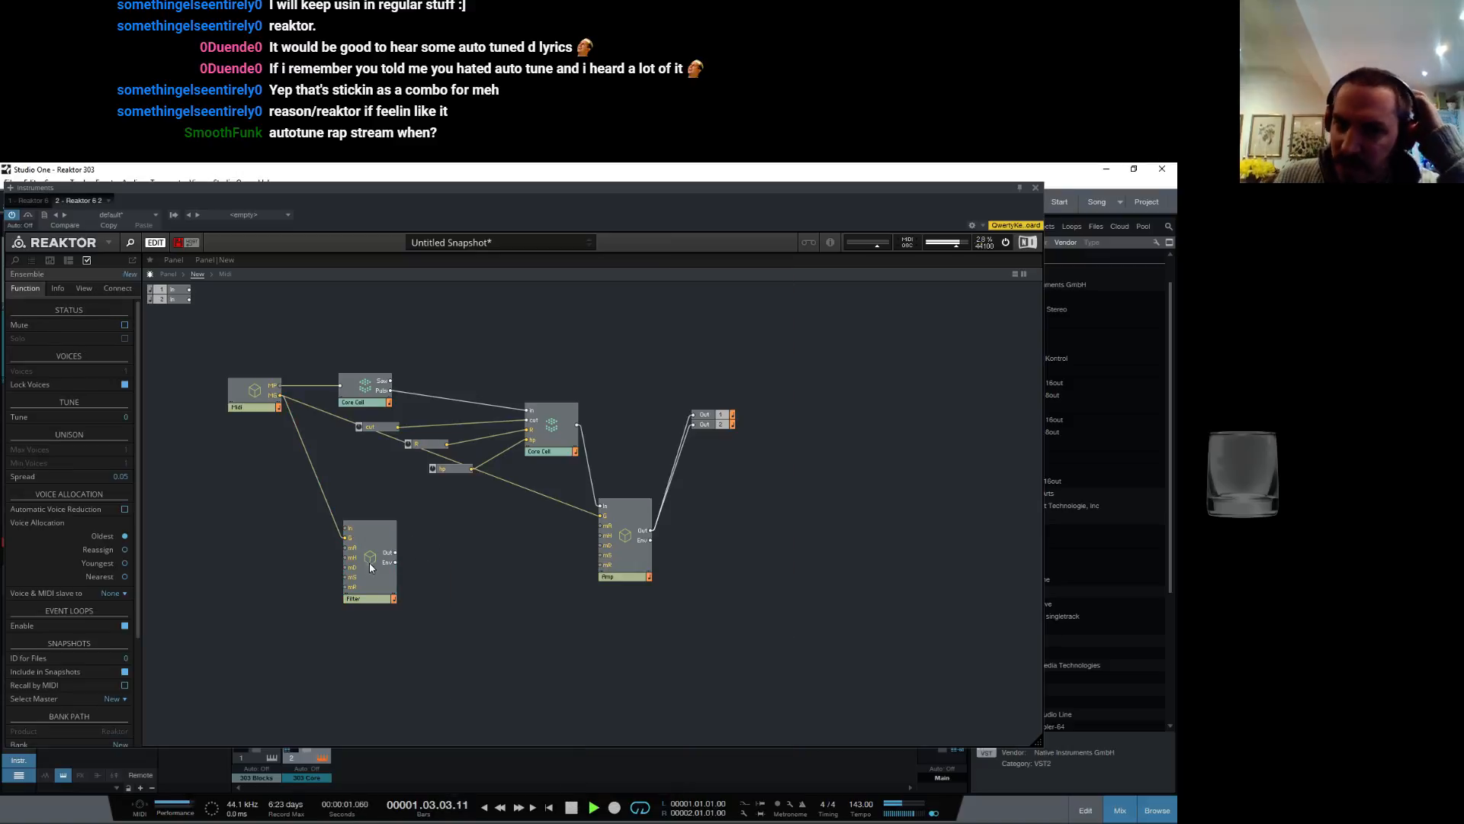
Step: Shift the Filter envelope macro left, insert a Multiply module beside it and connect the macro's Env output to the first input
{"action": "left_click_drag", "start_coordinate": [367, 586], "coordinate": [345, 585]}
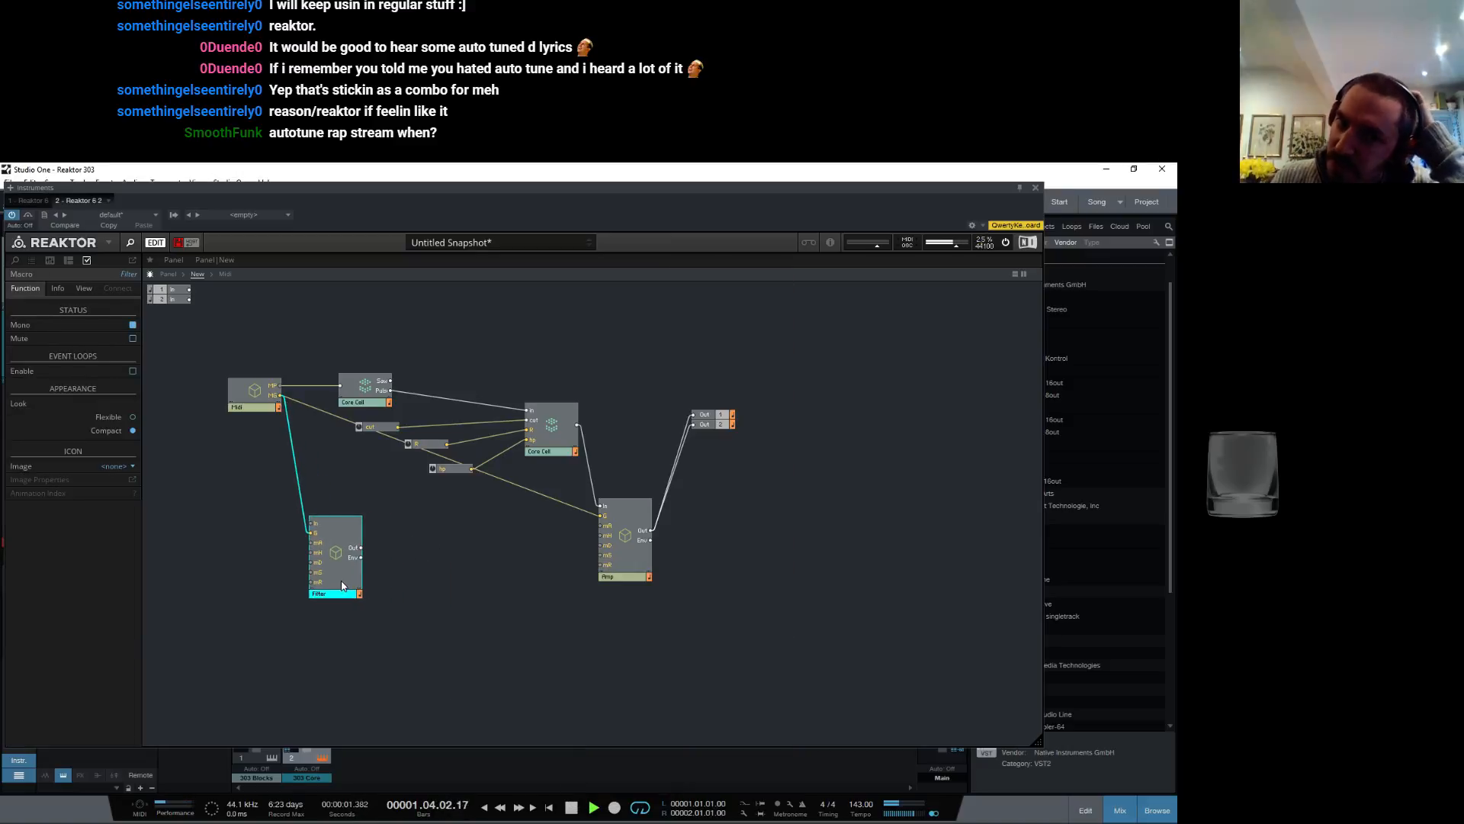
{"action": "right_click", "coordinate": [394, 569]}
{"action": "mouse_move", "coordinate": [438, 573]}
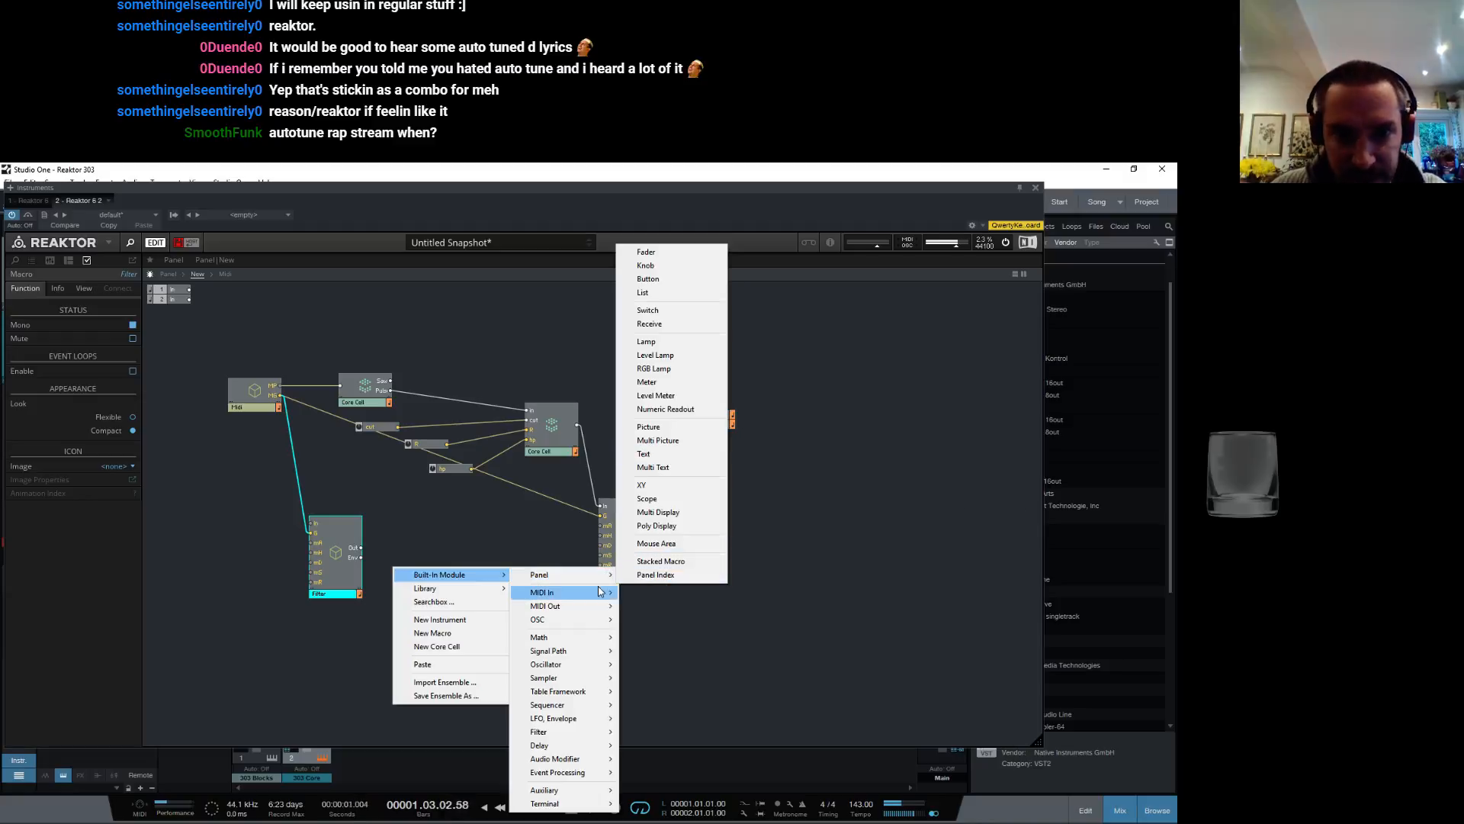
{"action": "mouse_move", "coordinate": [590, 640]}
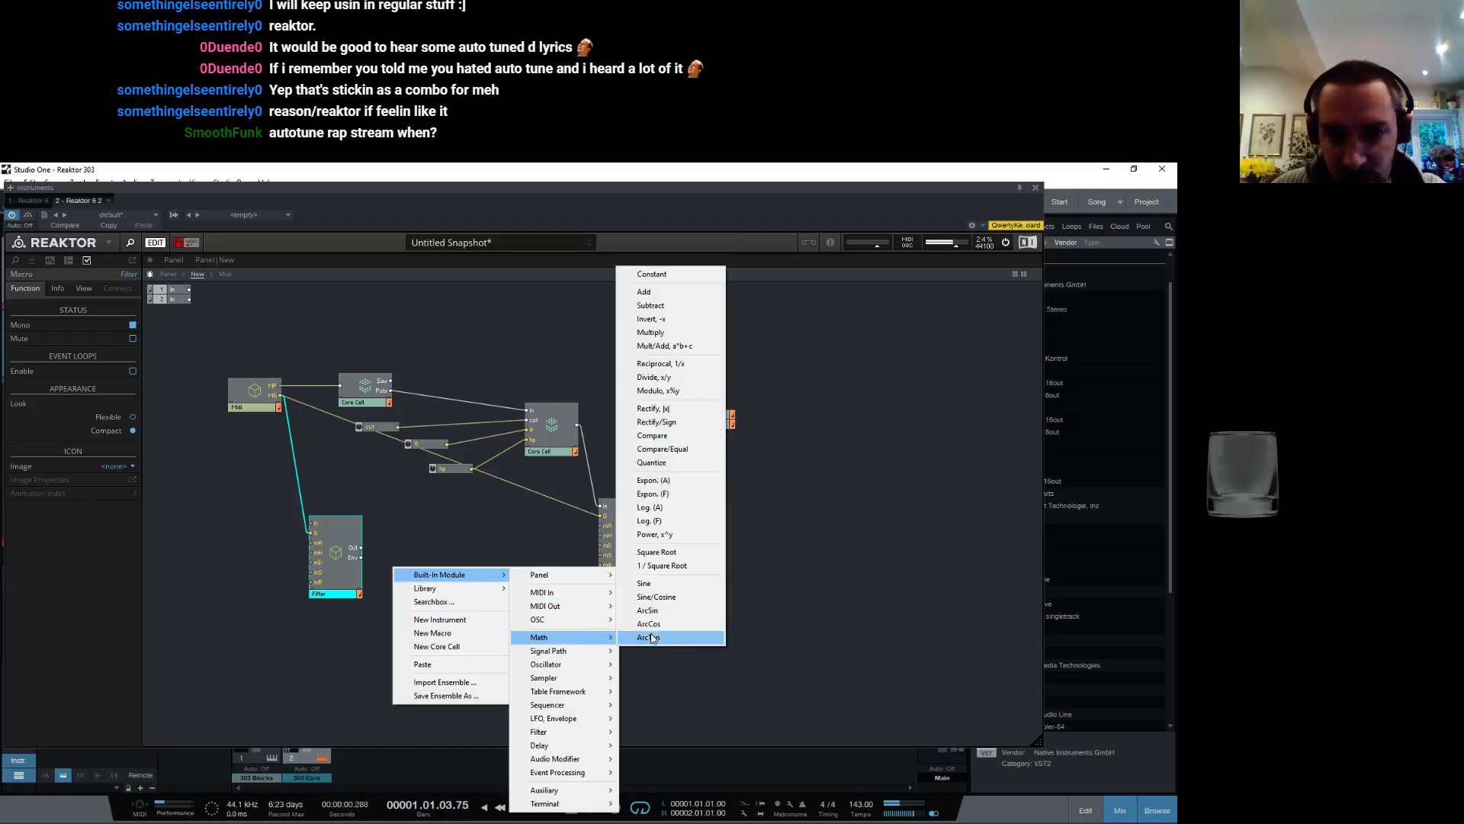
{"action": "left_click", "coordinate": [656, 333]}
{"action": "left_click_drag", "start_coordinate": [361, 558], "coordinate": [453, 577]}
Step: Create a constant with the value 127 on the Multiply module's second input
{"action": "right_click", "coordinate": [440, 570]}
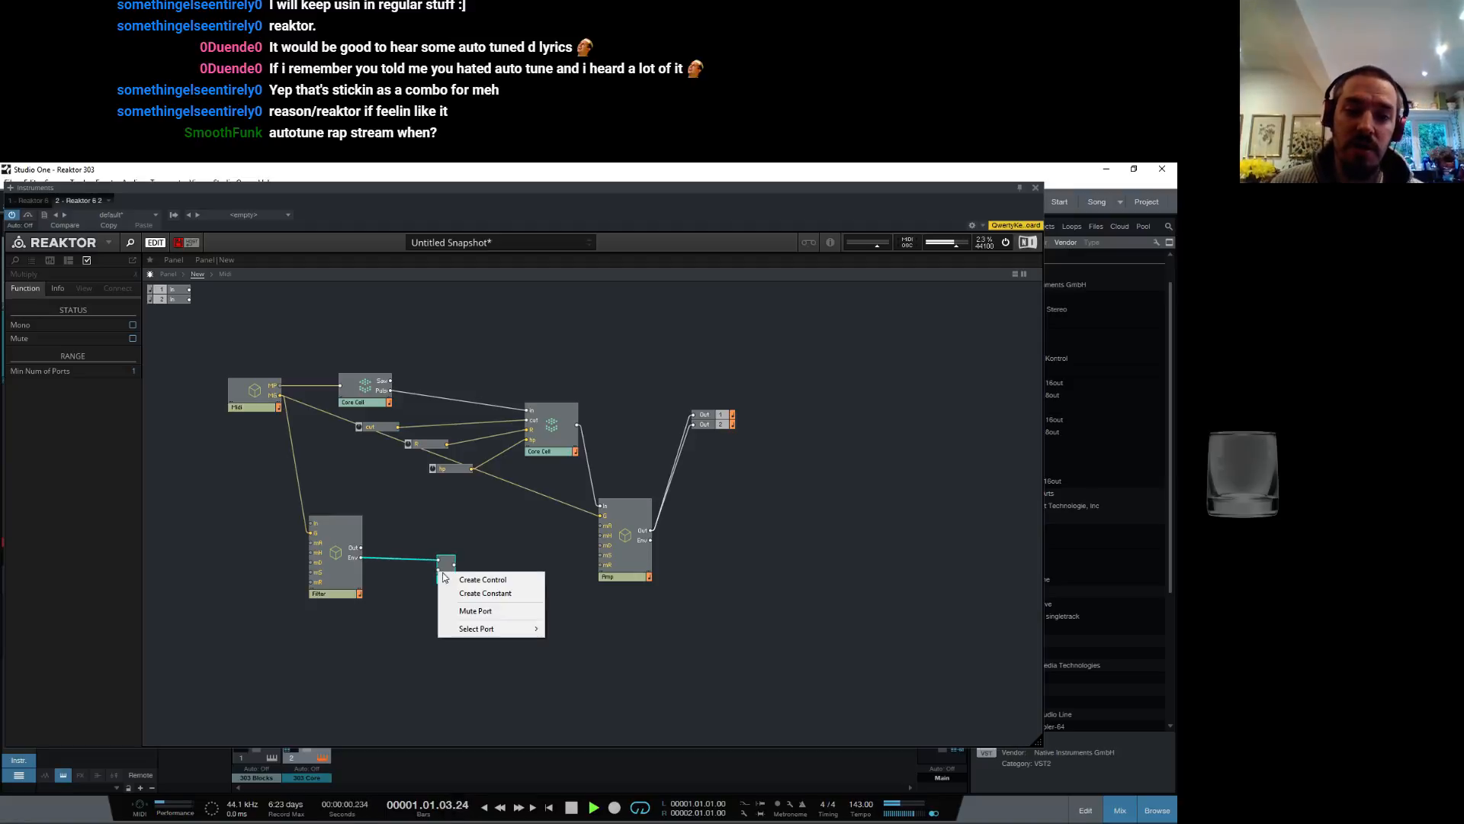
{"action": "left_click", "coordinate": [482, 595]}
{"action": "double_click", "coordinate": [393, 575]}
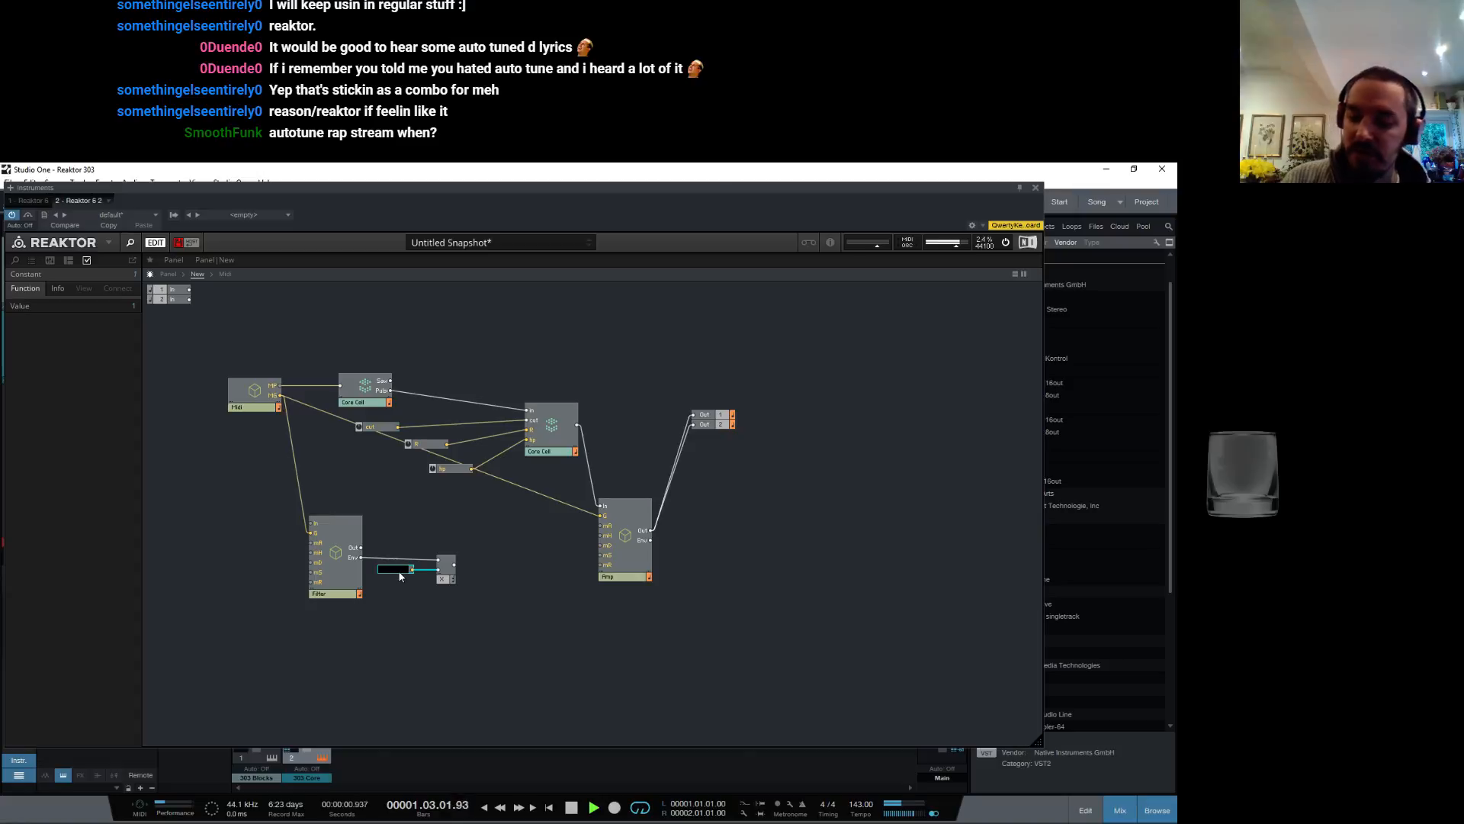
{"action": "key", "text": "Return"}
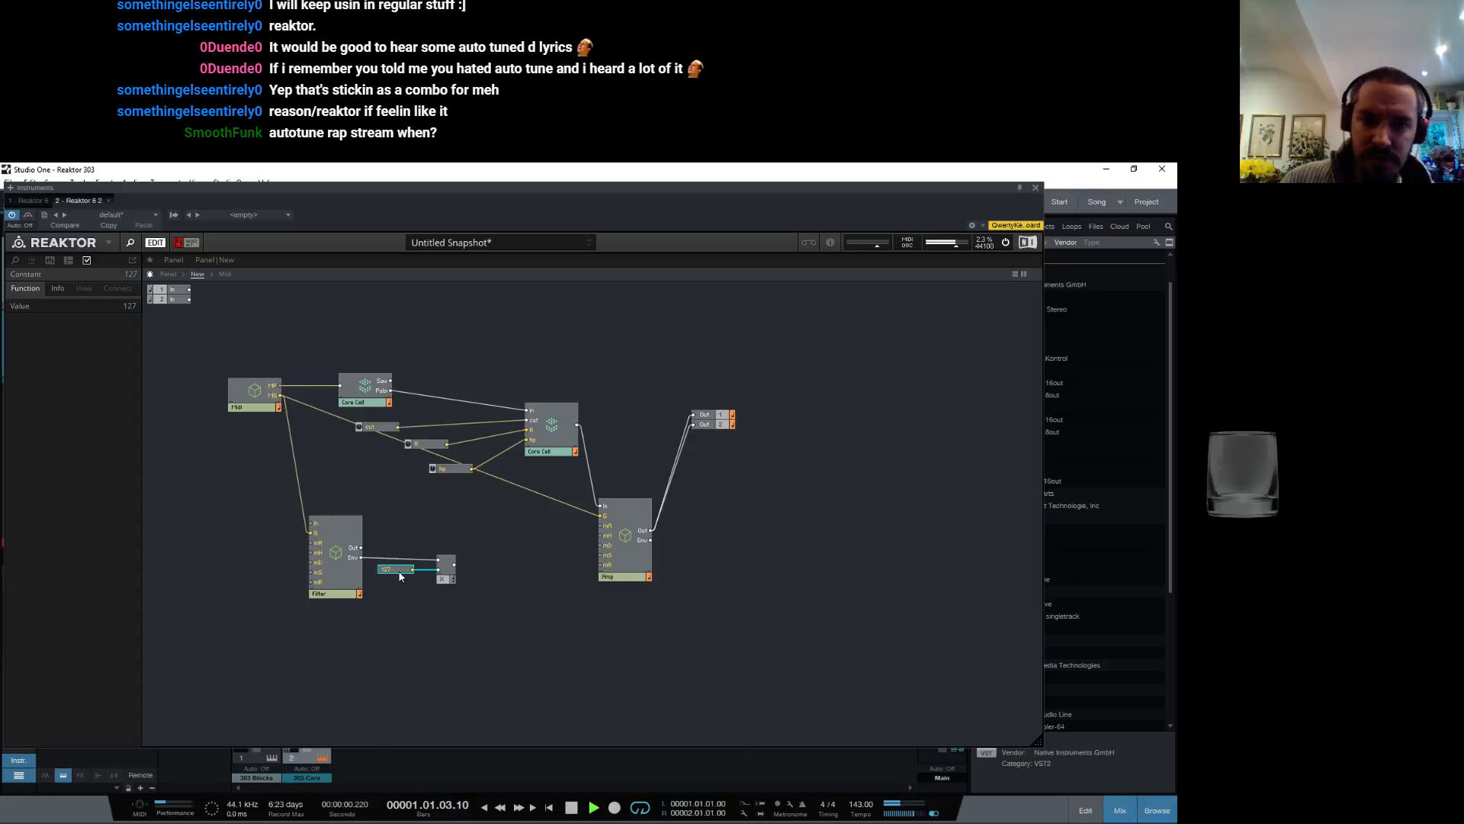
Step: Delete the constant feeding the Multiply module's second input
{"action": "right_click", "coordinate": [470, 556]}
{"action": "mouse_move", "coordinate": [526, 560]}
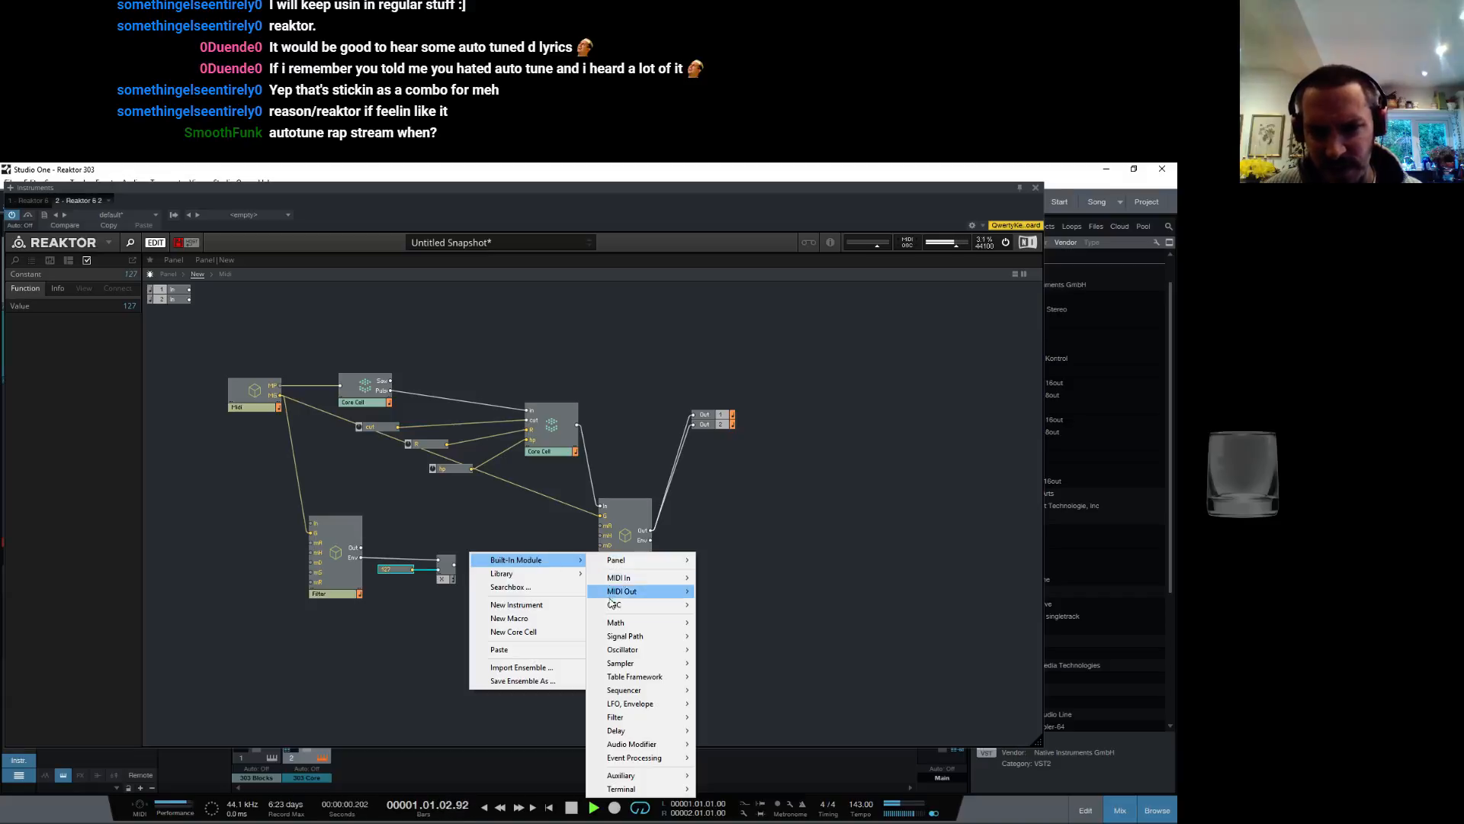
{"action": "left_click", "coordinate": [396, 577]}
{"action": "left_click", "coordinate": [396, 572]}
{"action": "key", "text": "Delete"}
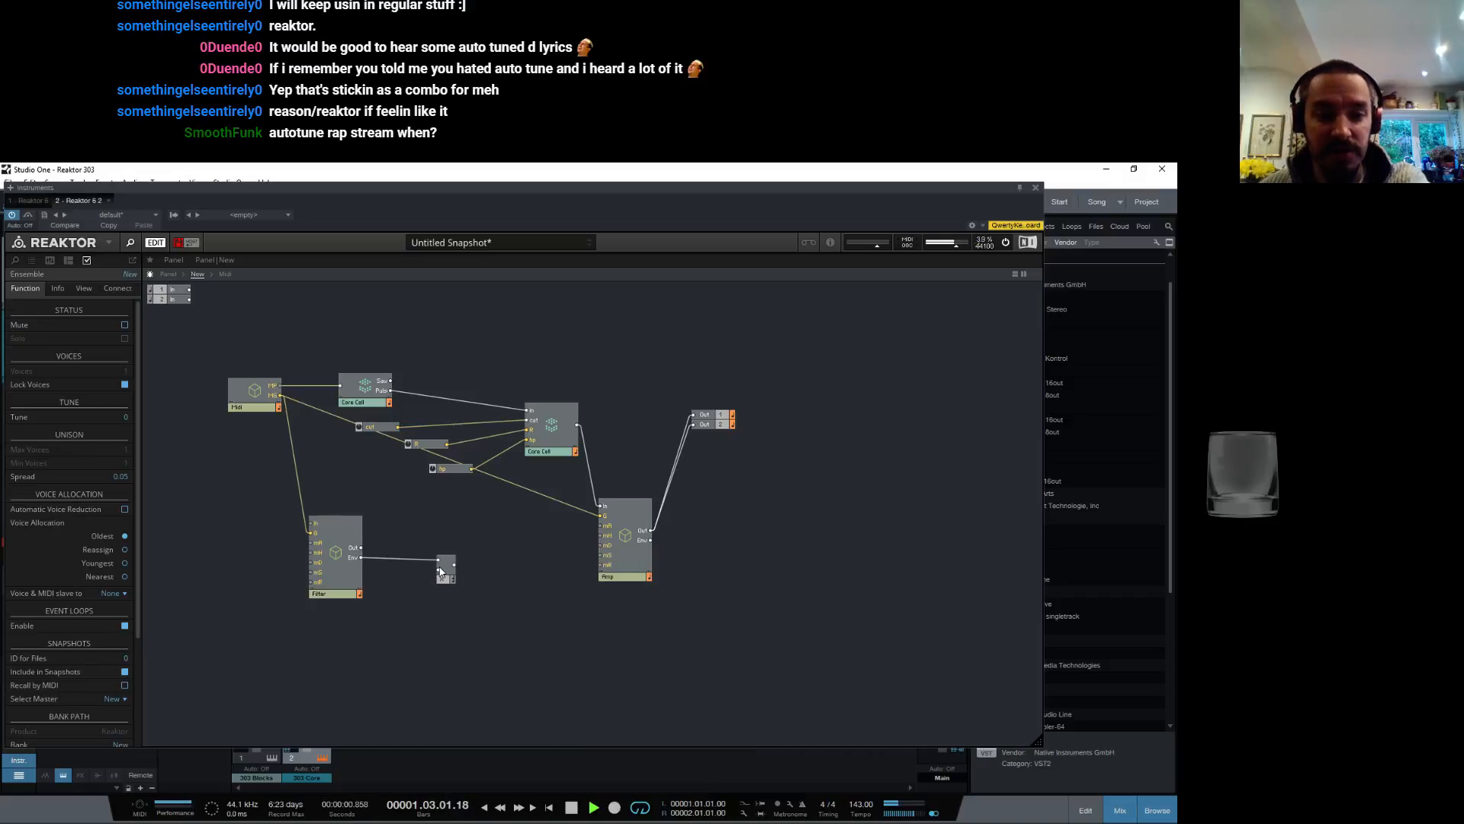
Step: Create a knob control on the Multiply module's second input and set its maximum to 127
{"action": "right_click", "coordinate": [439, 569]}
{"action": "left_click", "coordinate": [480, 575]}
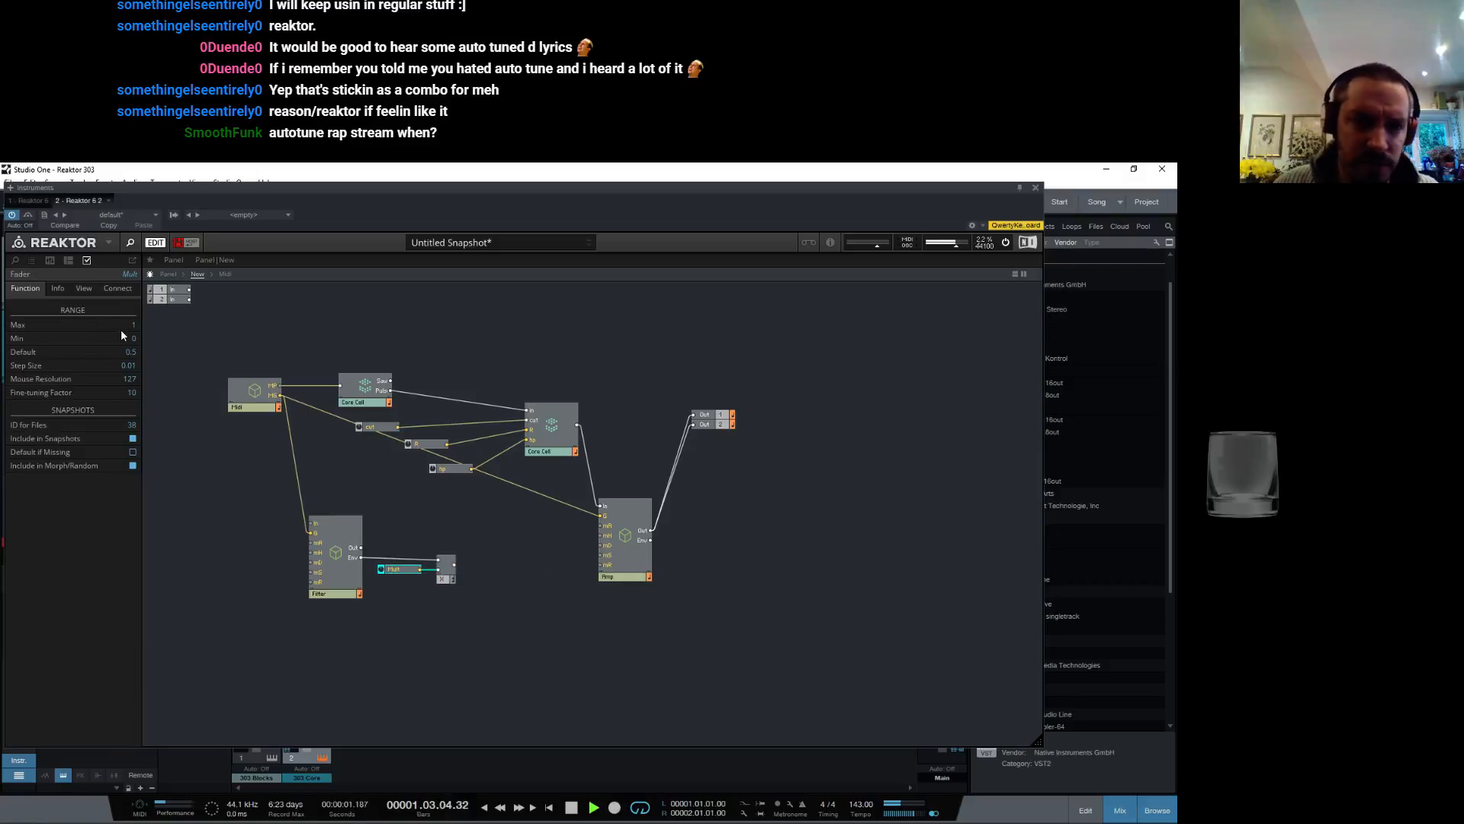
{"action": "double_click", "coordinate": [134, 324]}
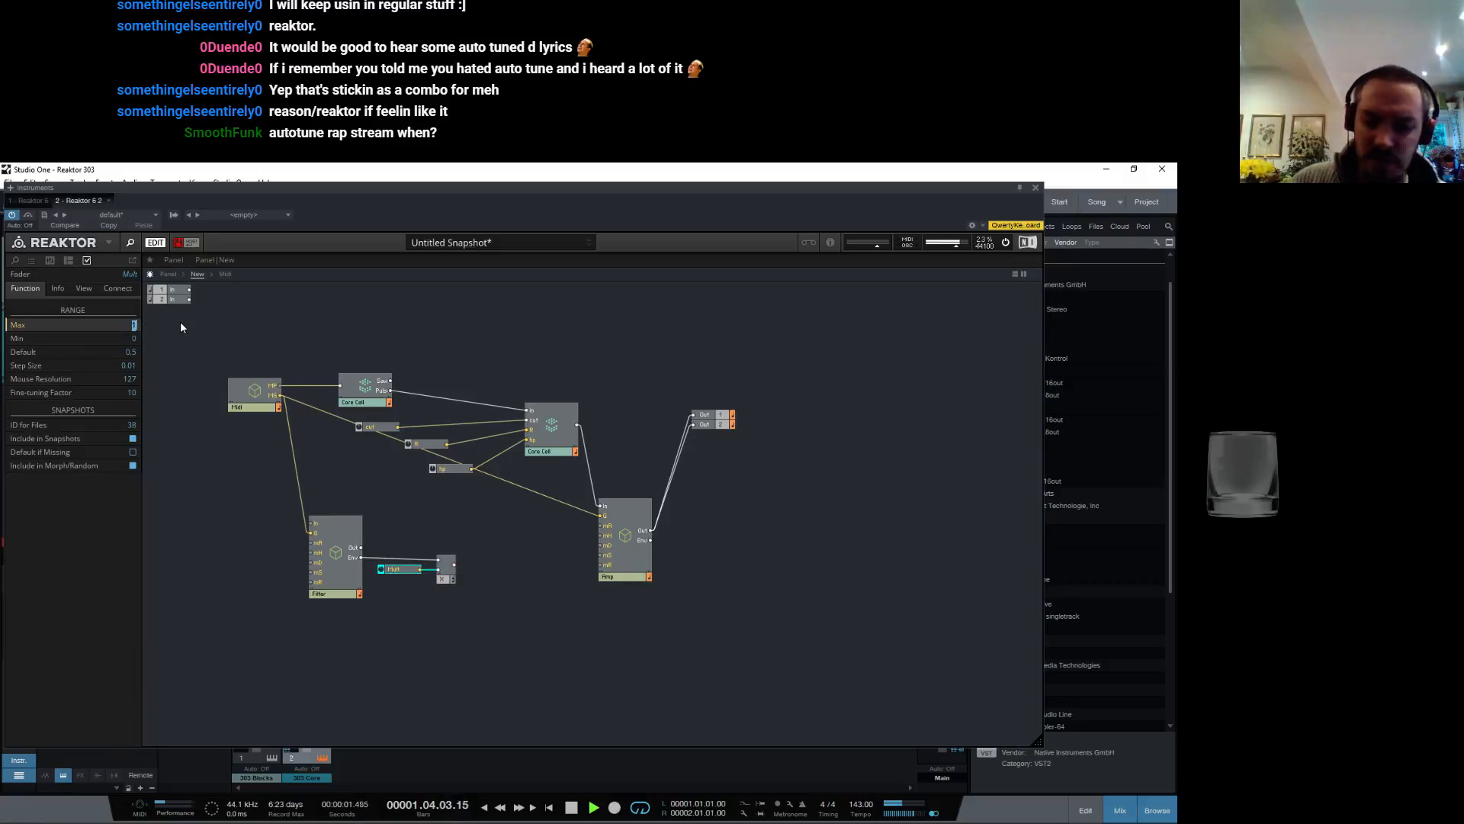
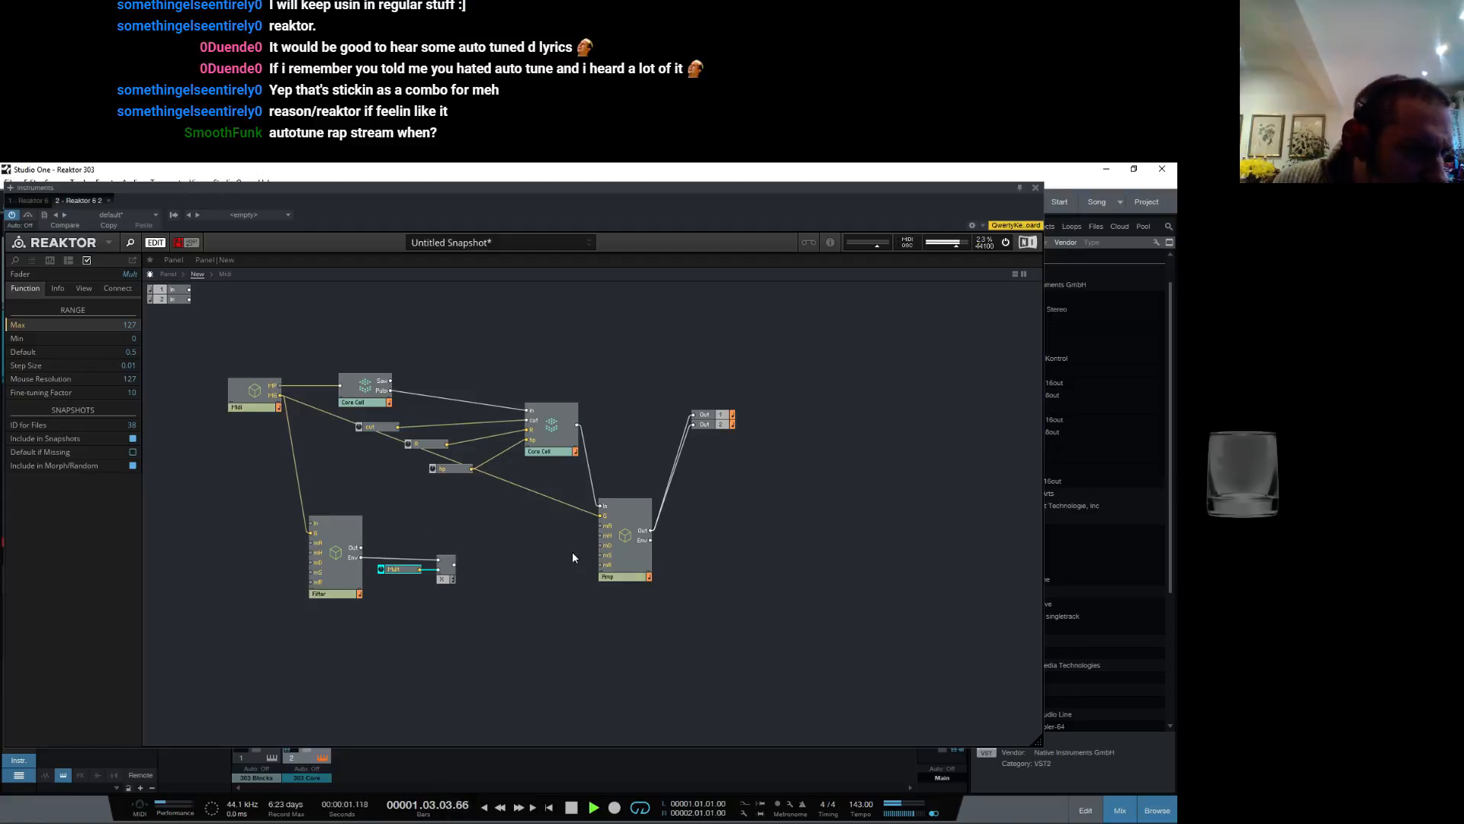
{"action": "left_click", "coordinate": [479, 584]}
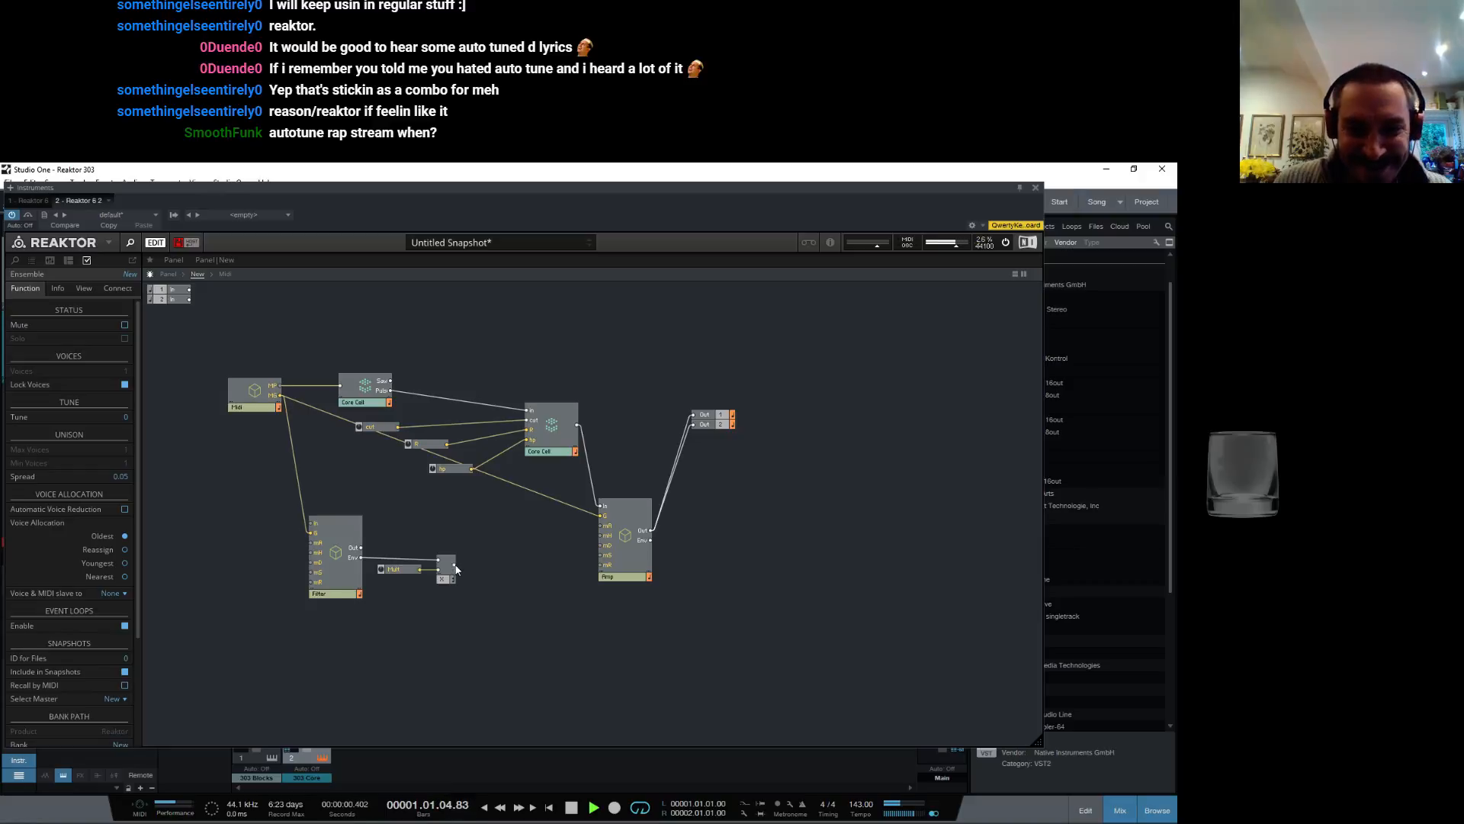
Step: Insert a math module combining the multiplied Filter envelope with the cut control, and feed it into the filter core cell's cut input
{"action": "right_click", "coordinate": [420, 519]}
{"action": "mouse_move", "coordinate": [492, 528]}
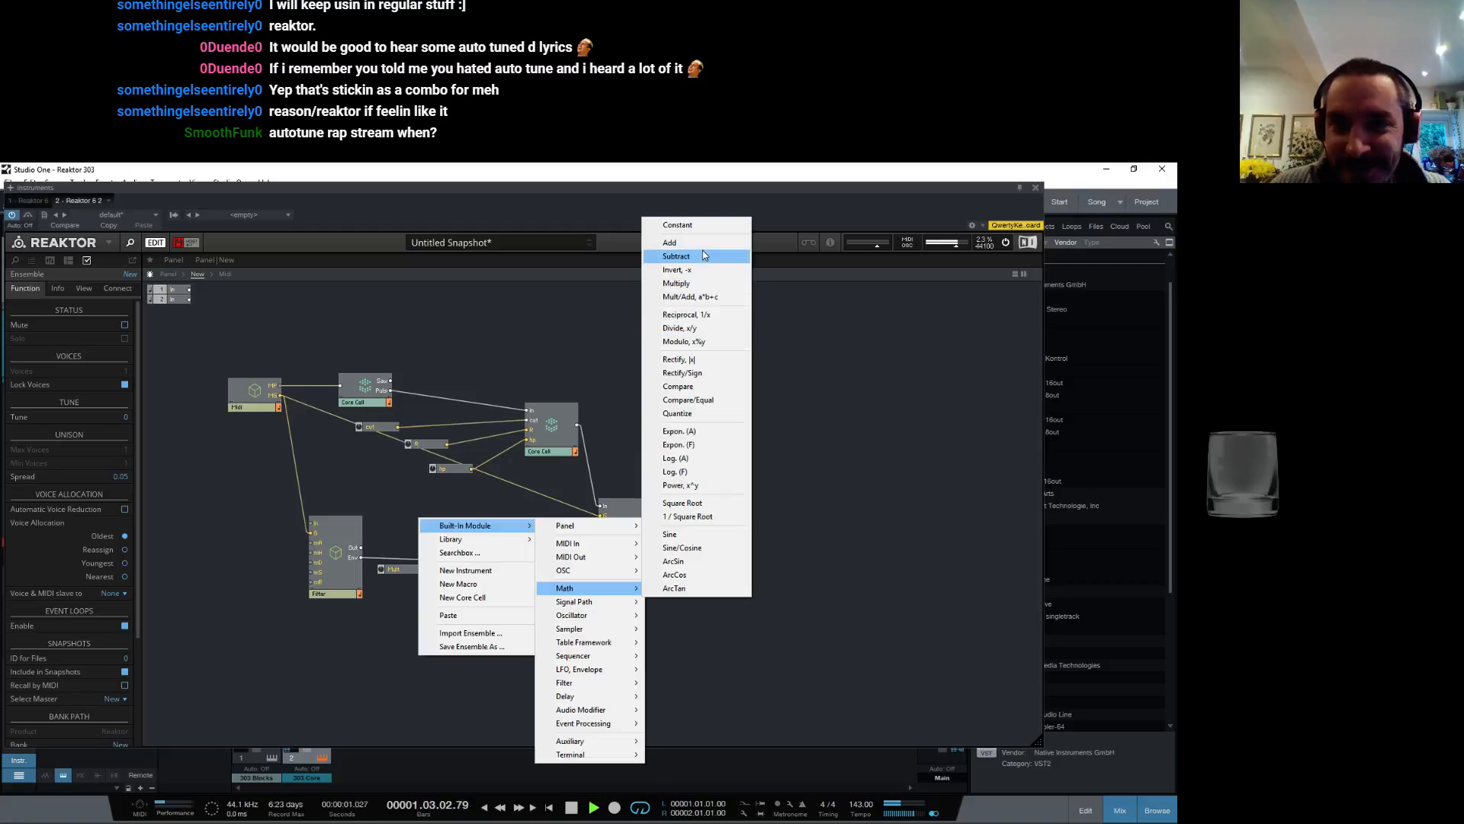
{"action": "left_click", "coordinate": [676, 260]}
{"action": "left_click_drag", "start_coordinate": [457, 566], "coordinate": [418, 532]}
{"action": "left_click_drag", "start_coordinate": [399, 429], "coordinate": [528, 427]}
Step: On the instrument panel, set the Amp envelope's S to 0 and adjust its D and R times
{"action": "left_click", "coordinate": [168, 274]}
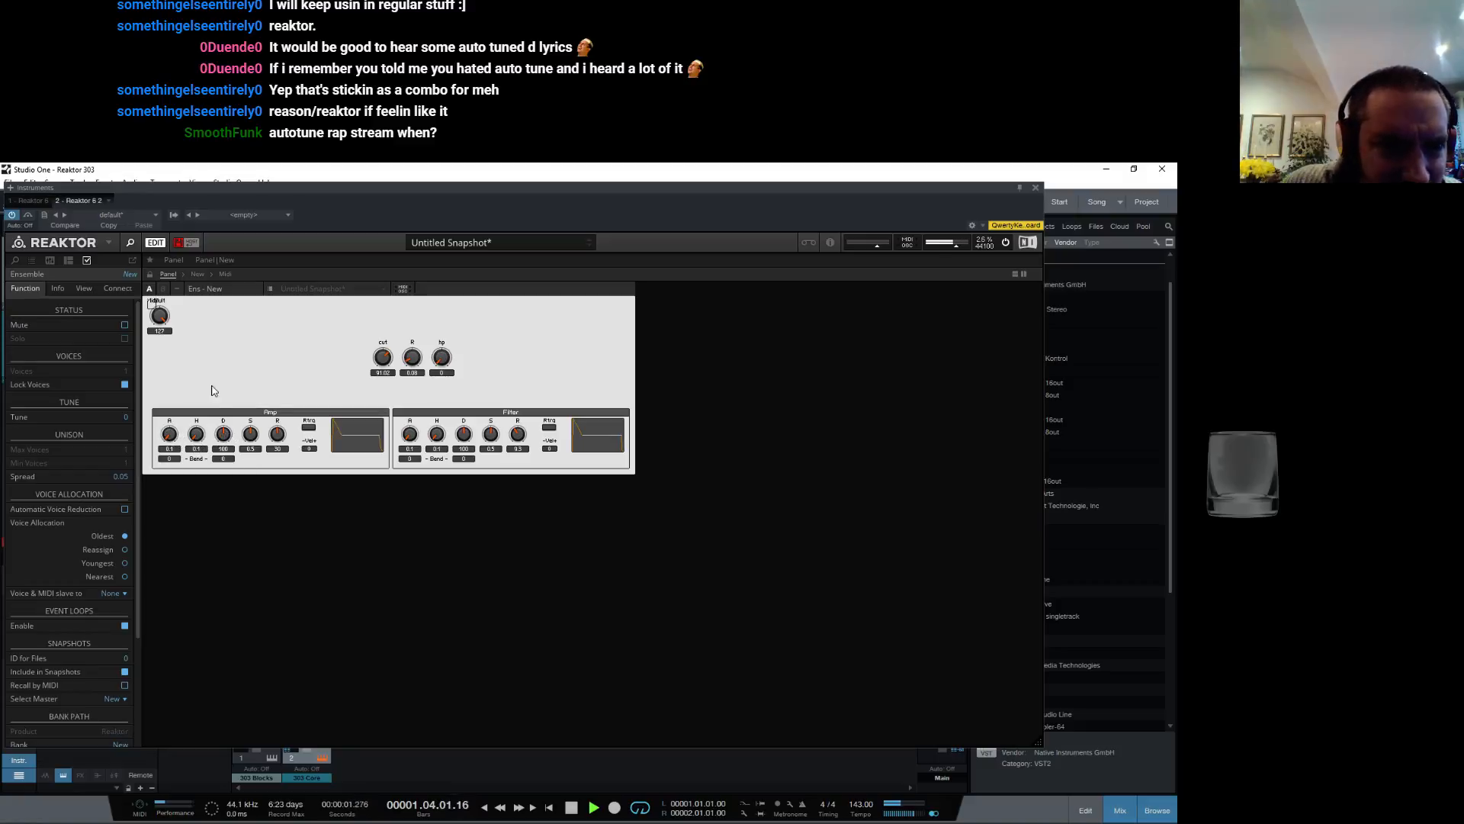
{"action": "left_click_drag", "start_coordinate": [252, 439], "coordinate": [276, 464]}
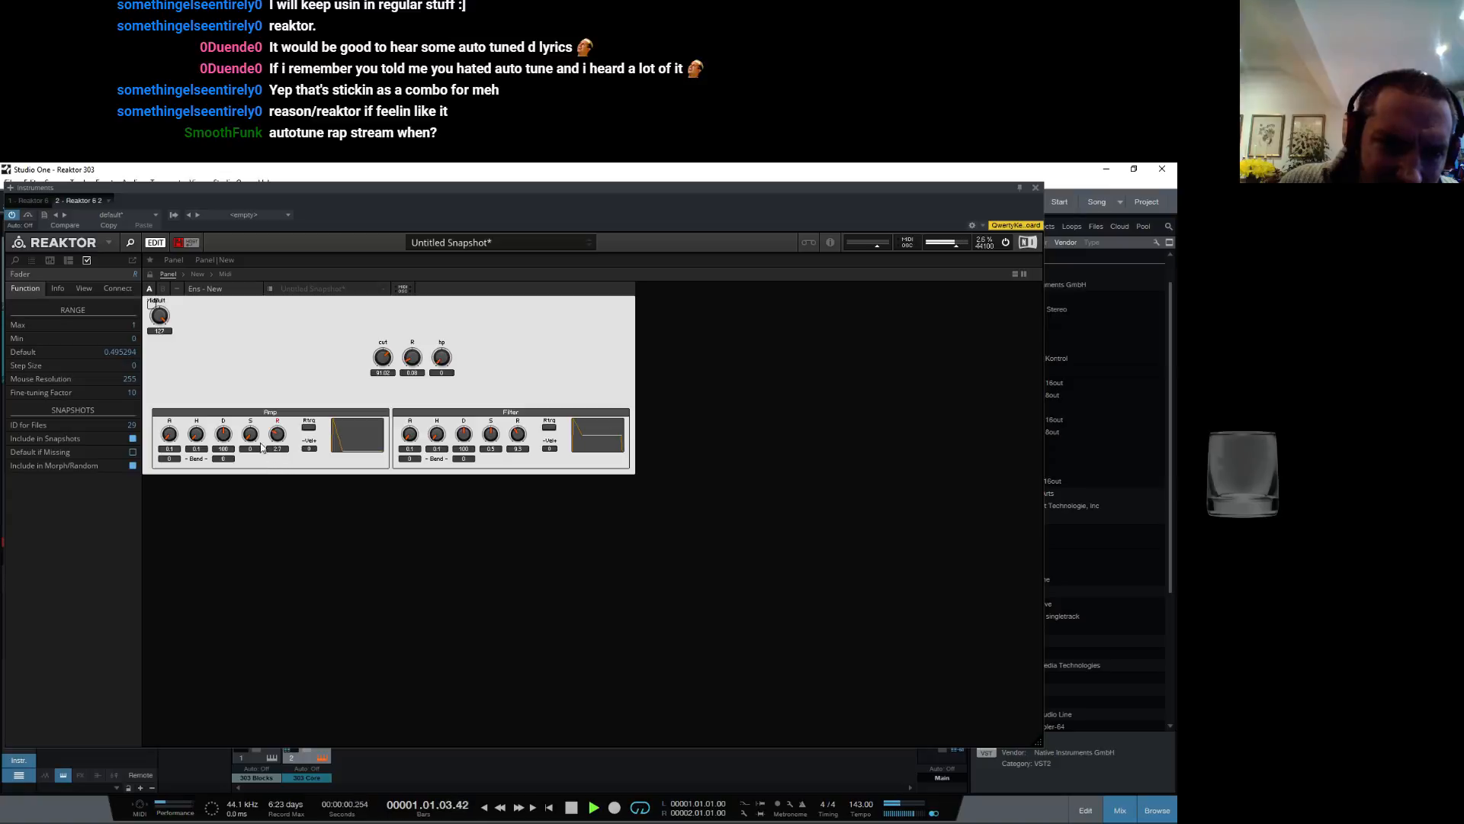
{"action": "left_click", "coordinate": [223, 437]}
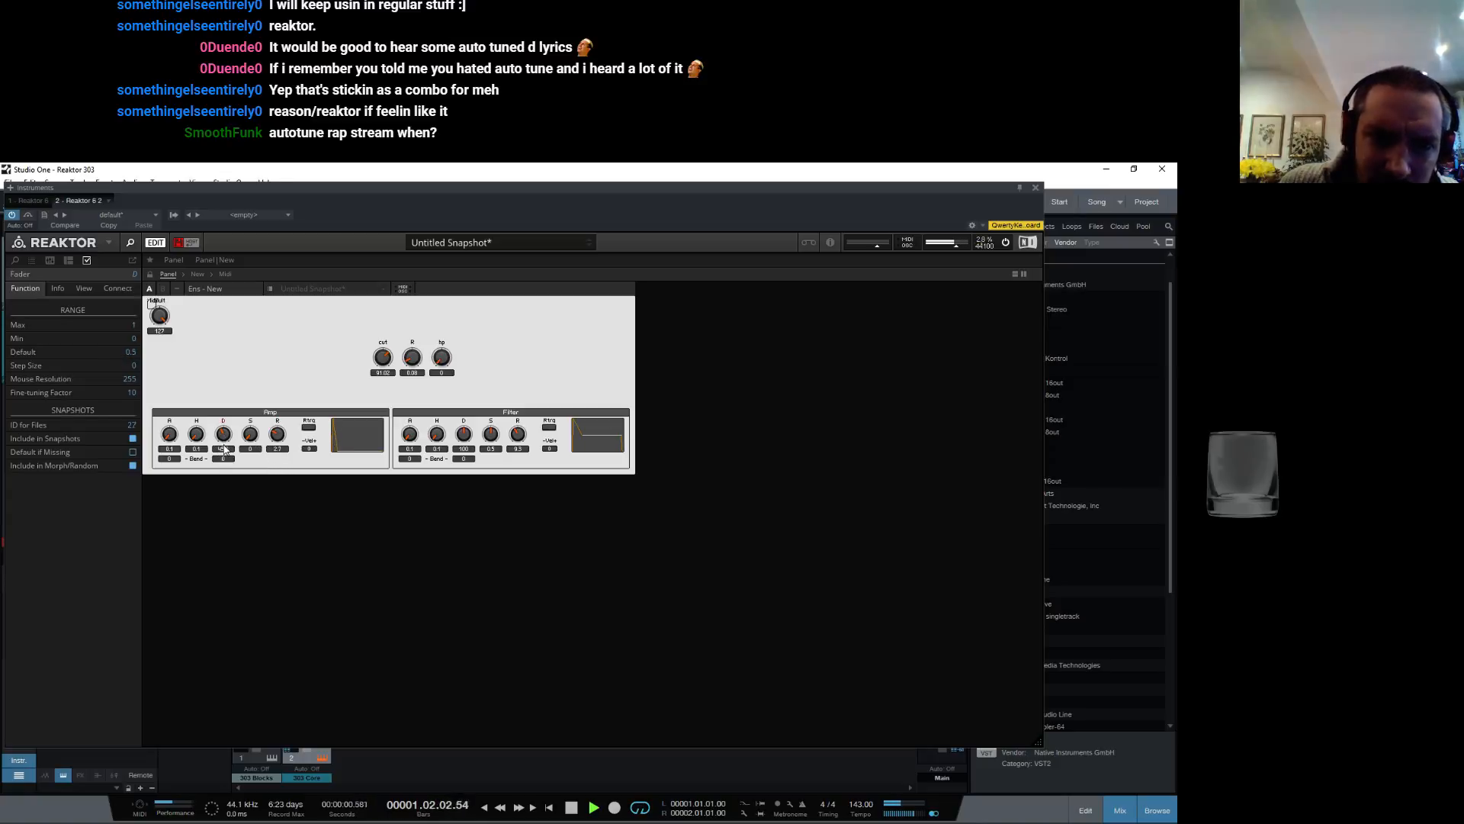
{"action": "left_click_drag", "start_coordinate": [281, 436], "coordinate": [228, 409]}
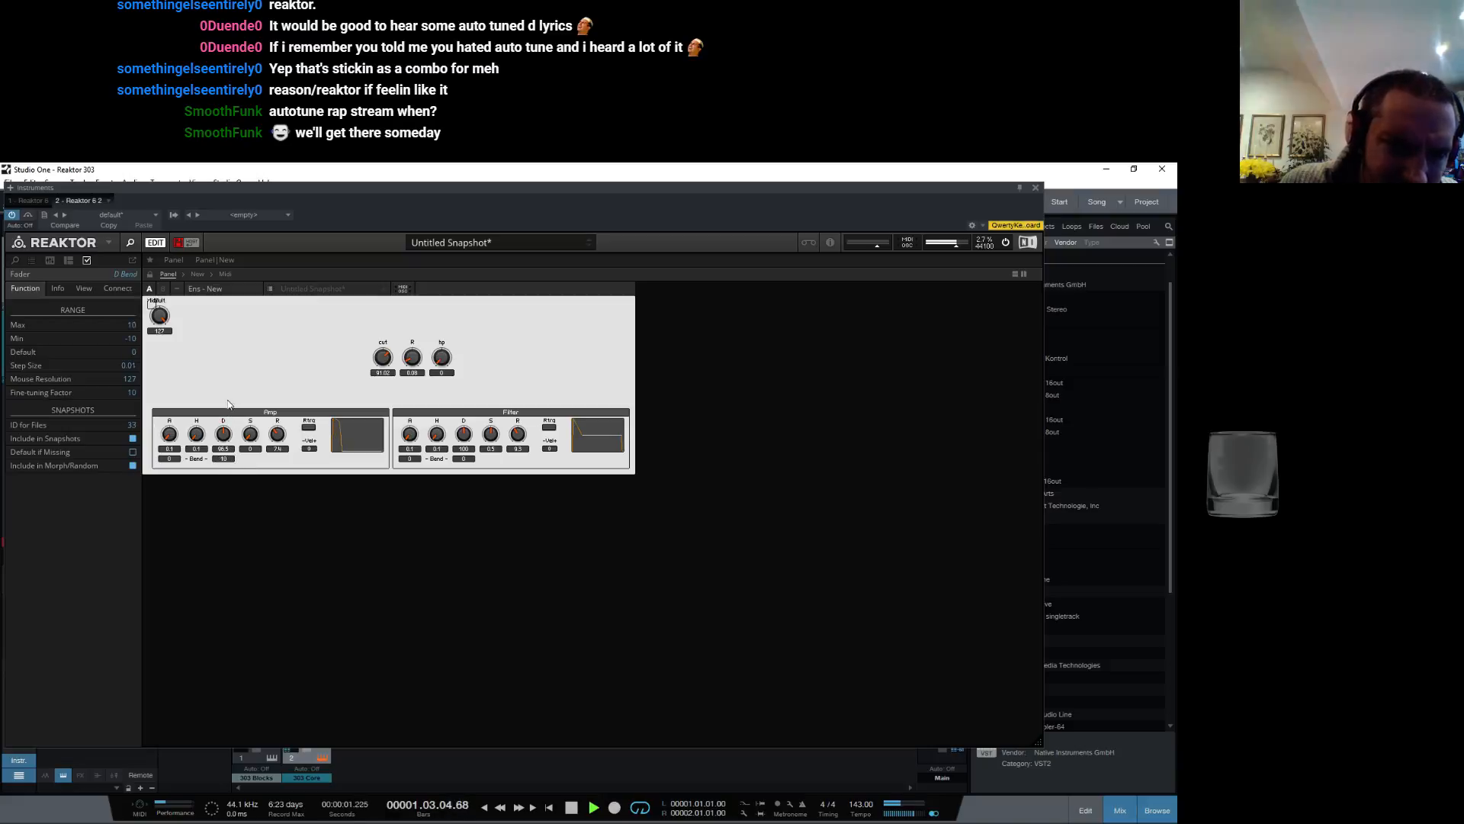
Step: Set both Amp envelope bend values to -10, return A to 0.1 and lengthen D
{"action": "left_click_drag", "start_coordinate": [223, 461], "coordinate": [221, 710]}
{"action": "mouse_move", "coordinate": [170, 460]}
{"action": "left_mouse_down"}
{"action": "mouse_move", "coordinate": [193, 410]}
{"action": "mouse_move", "coordinate": [187, 305]}
{"action": "mouse_move", "coordinate": [175, 458]}
{"action": "left_mouse_up"}
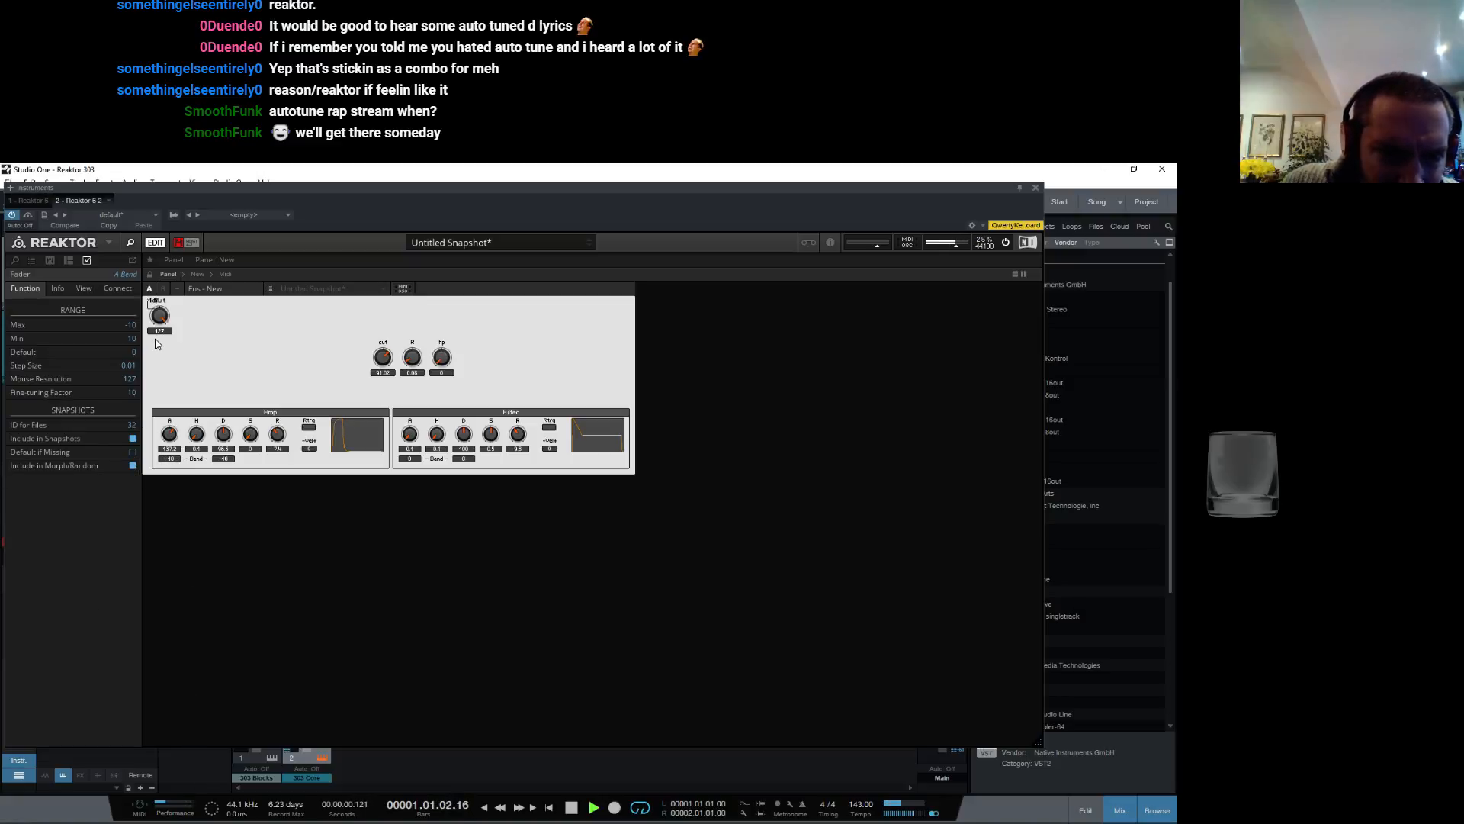
{"action": "left_click", "coordinate": [170, 434]}
{"action": "left_click_drag", "start_coordinate": [223, 437], "coordinate": [218, 429]}
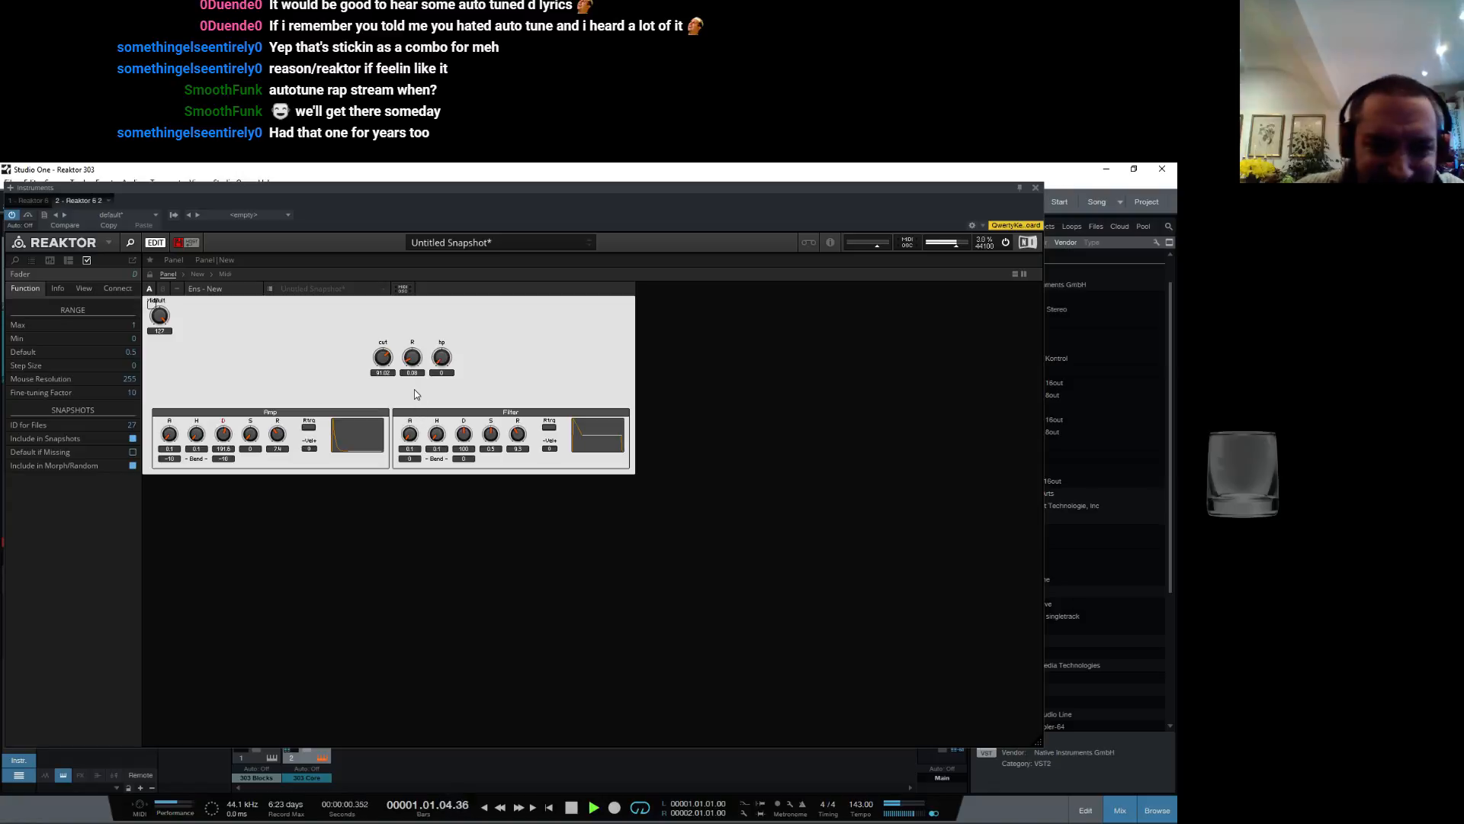
Step: Turn the filter's R knob down to 0 and lower the cut and Mult knobs
{"action": "left_click_drag", "start_coordinate": [413, 360], "coordinate": [423, 297]}
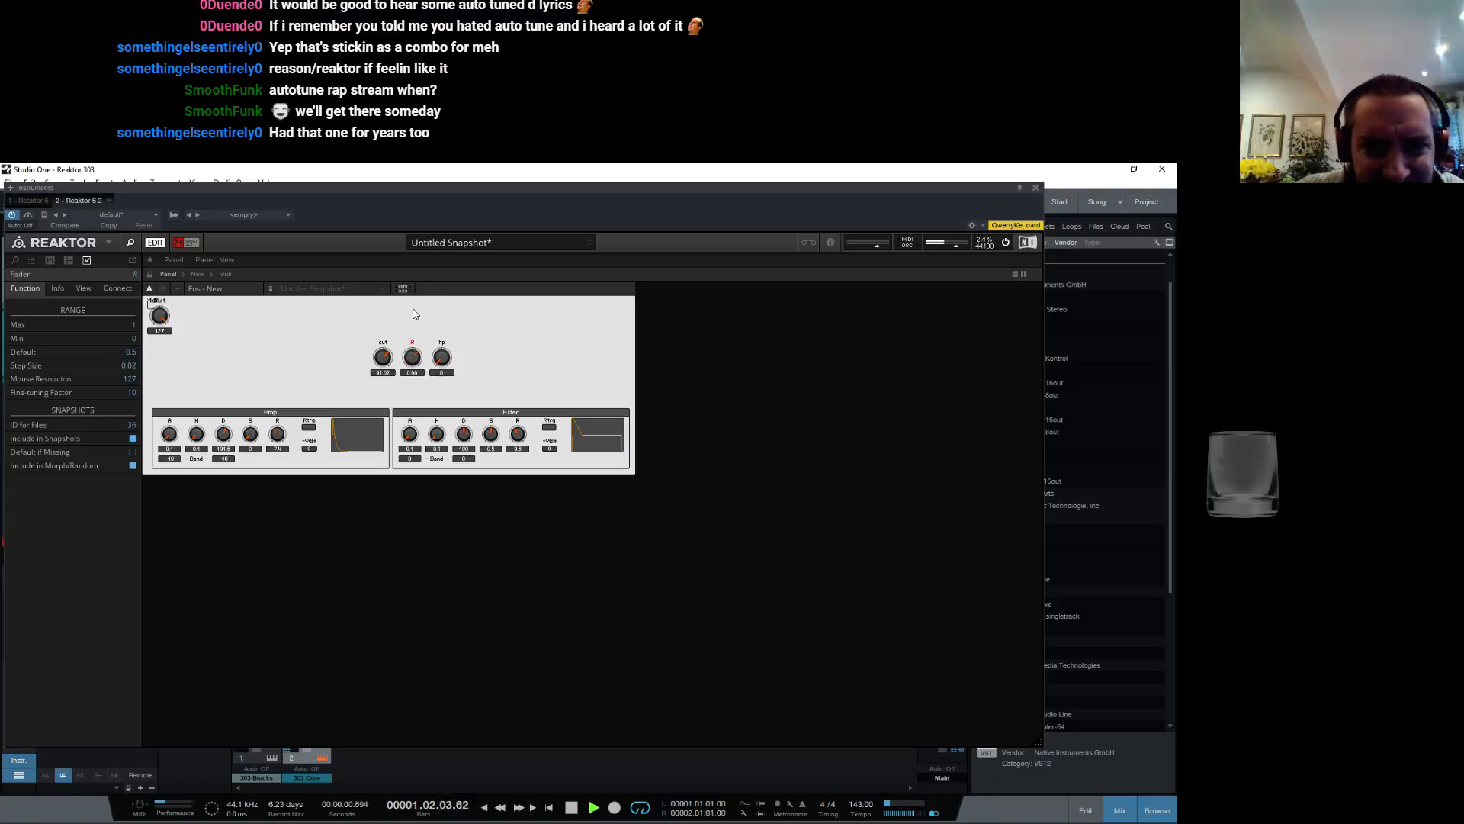
{"action": "left_click_drag", "start_coordinate": [395, 347], "coordinate": [384, 390]}
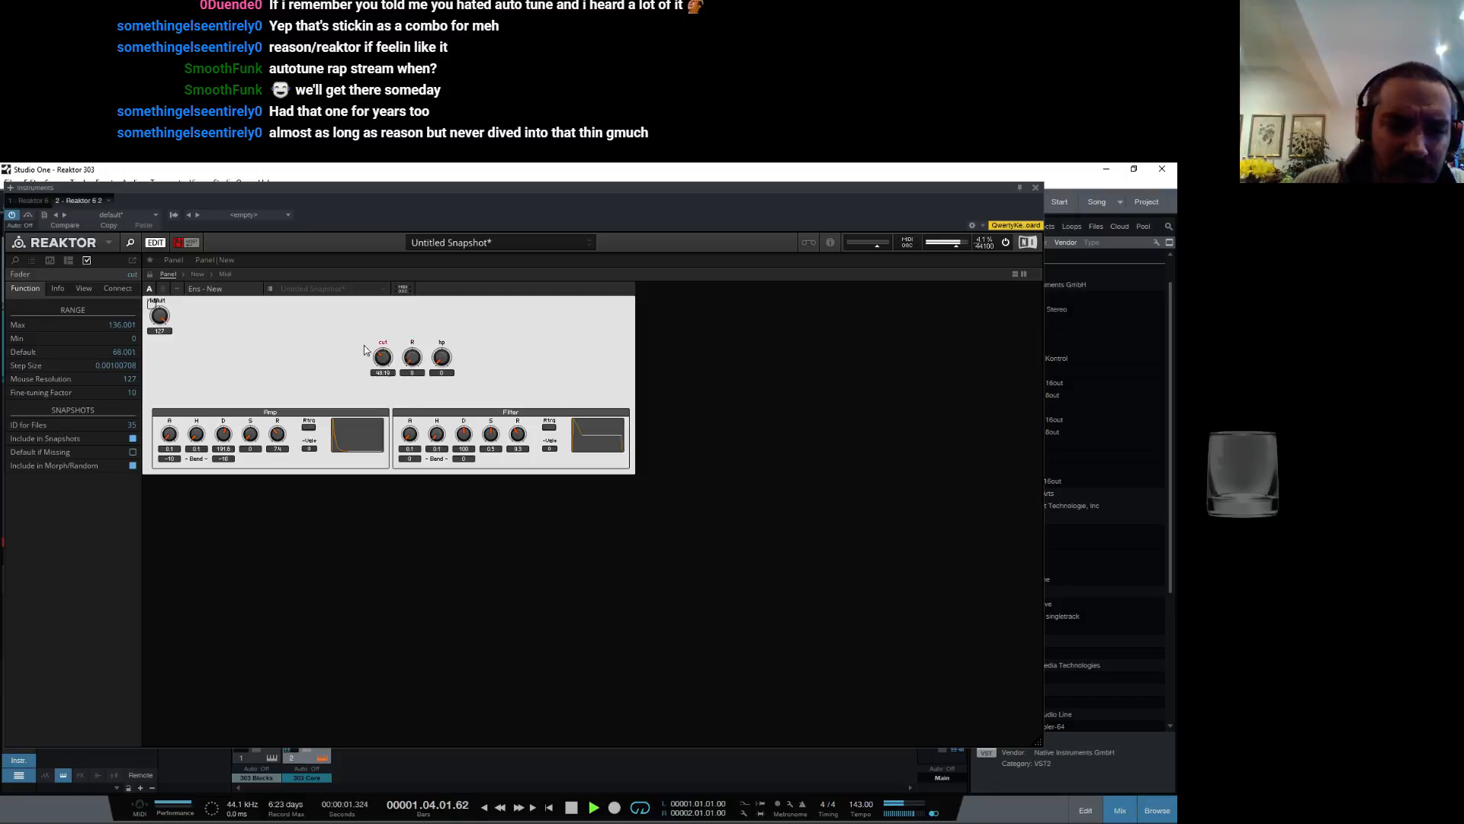
{"action": "left_click", "coordinate": [162, 314]}
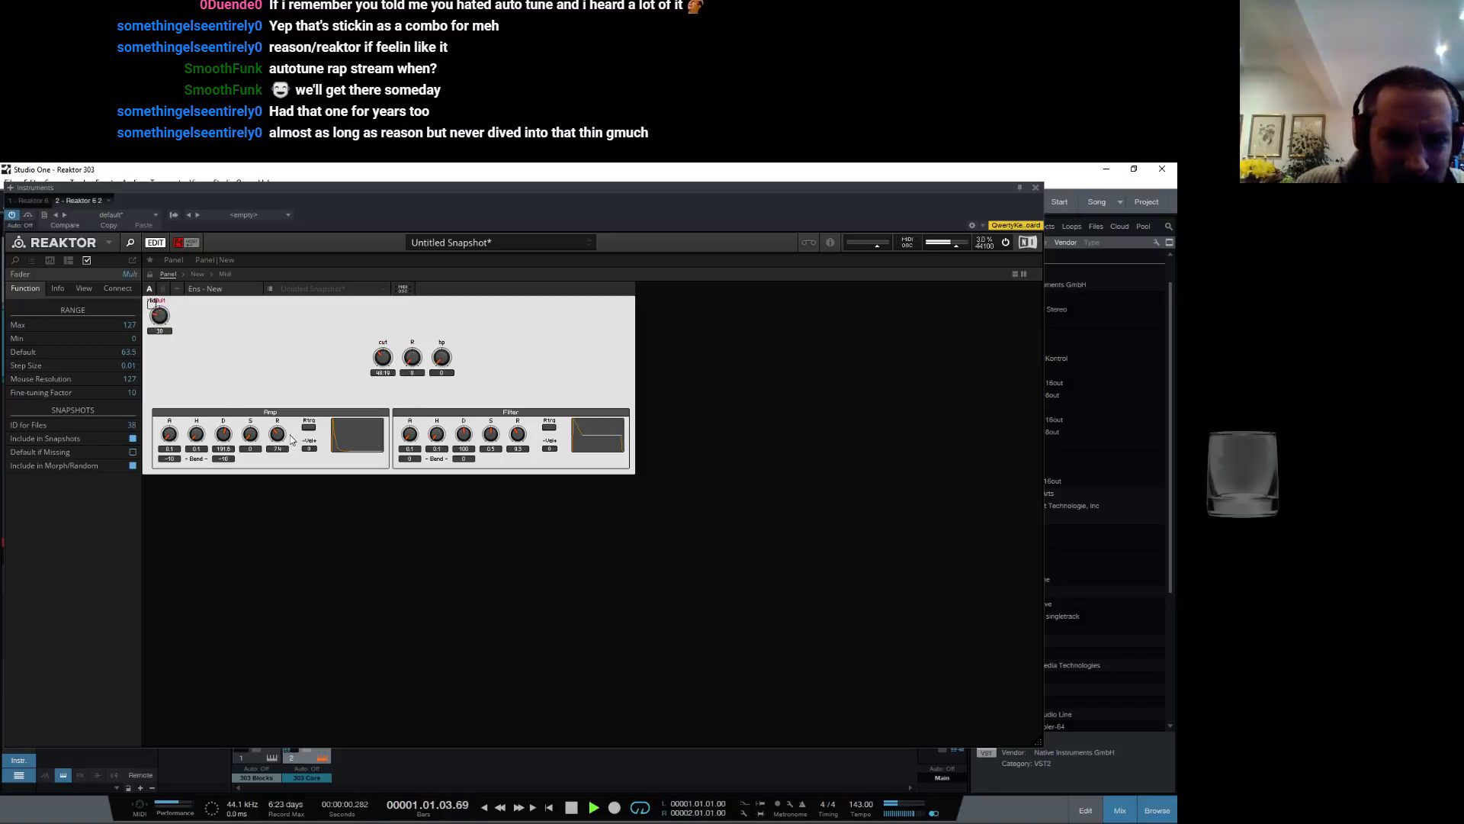
Step: Raise the Filter envelope's R and fine-tune the Mult envelope amount against the cut knob
{"action": "left_click", "coordinate": [518, 434]}
{"action": "left_click", "coordinate": [163, 314]}
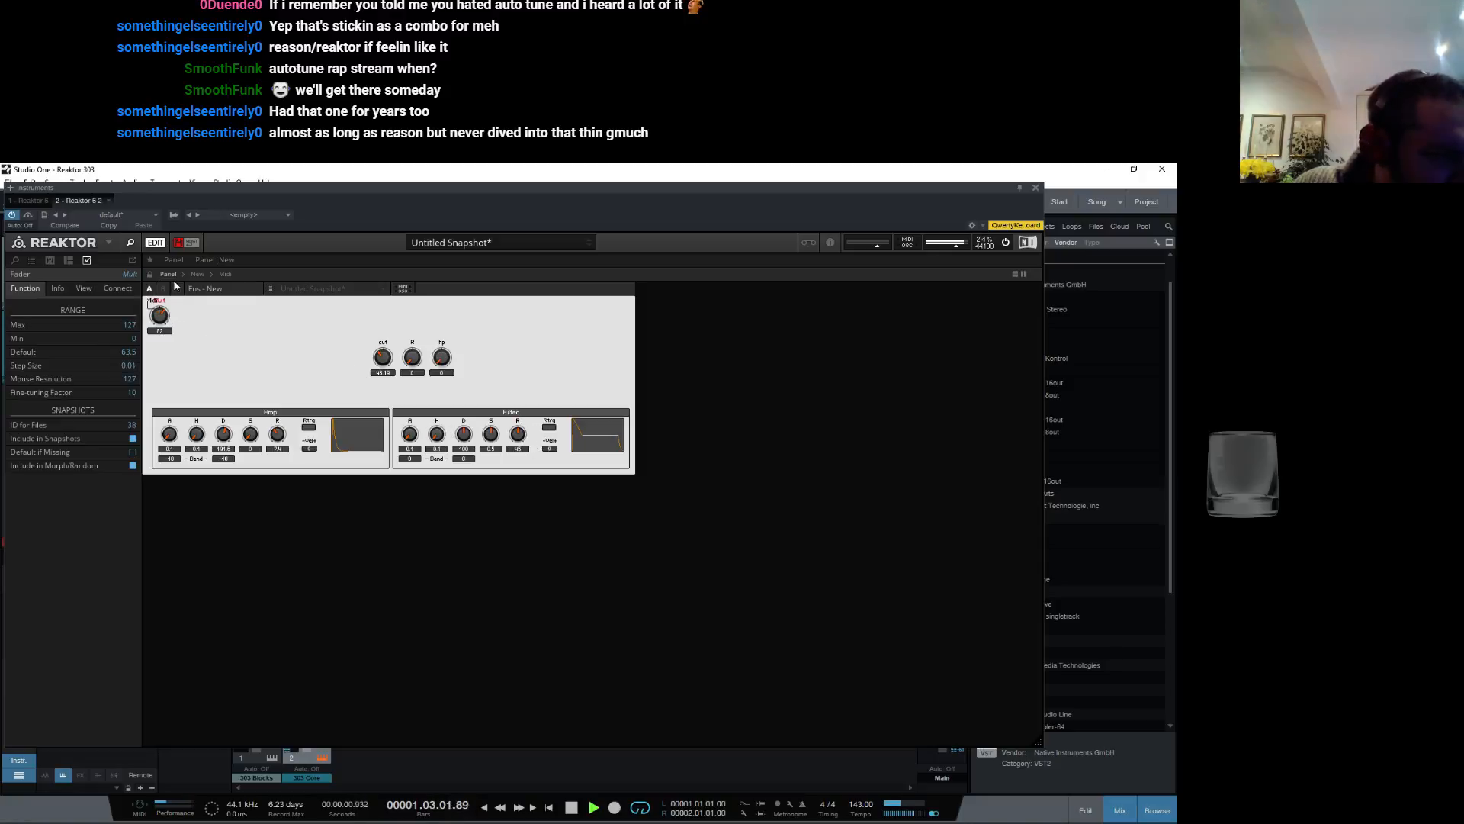
{"action": "left_click", "coordinate": [392, 369]}
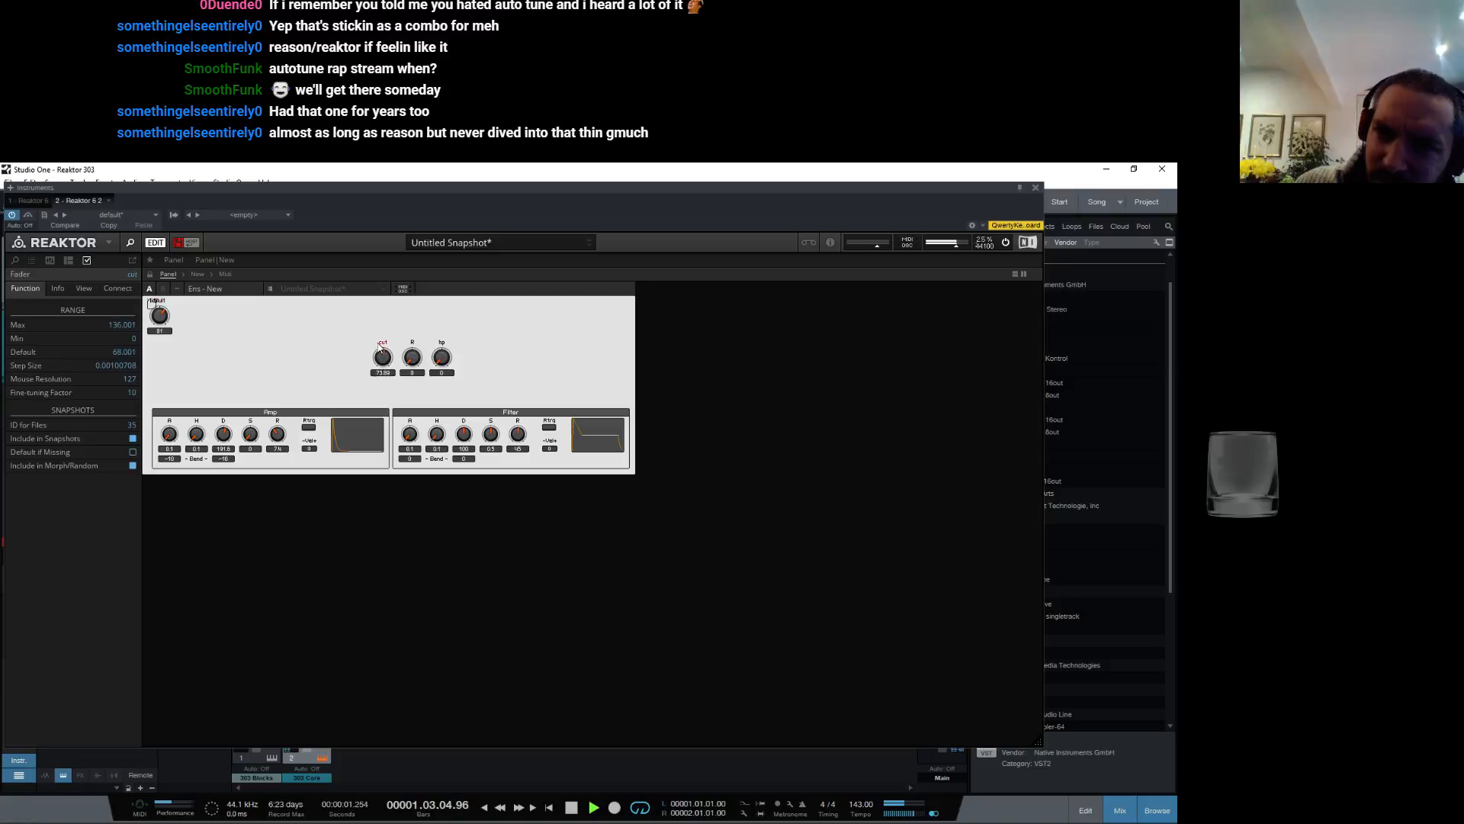
{"action": "left_click", "coordinate": [160, 309]}
Step: Rename the Mult knob to Env and move it above the Filter envelope, beside the cut, R and hp knobs
{"action": "left_click_drag", "start_coordinate": [173, 316], "coordinate": [284, 371]}
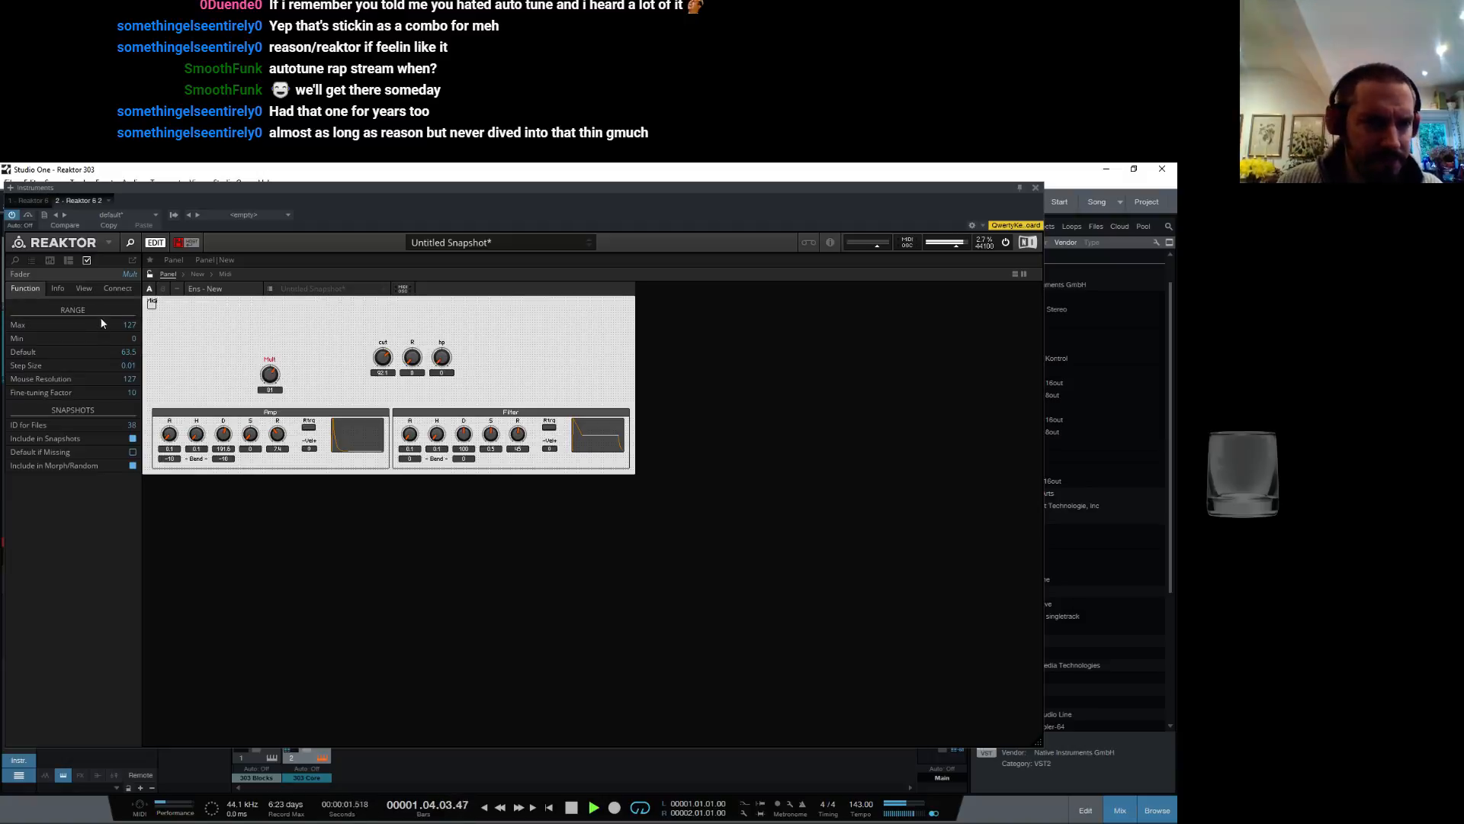
{"action": "left_click", "coordinate": [58, 290]}
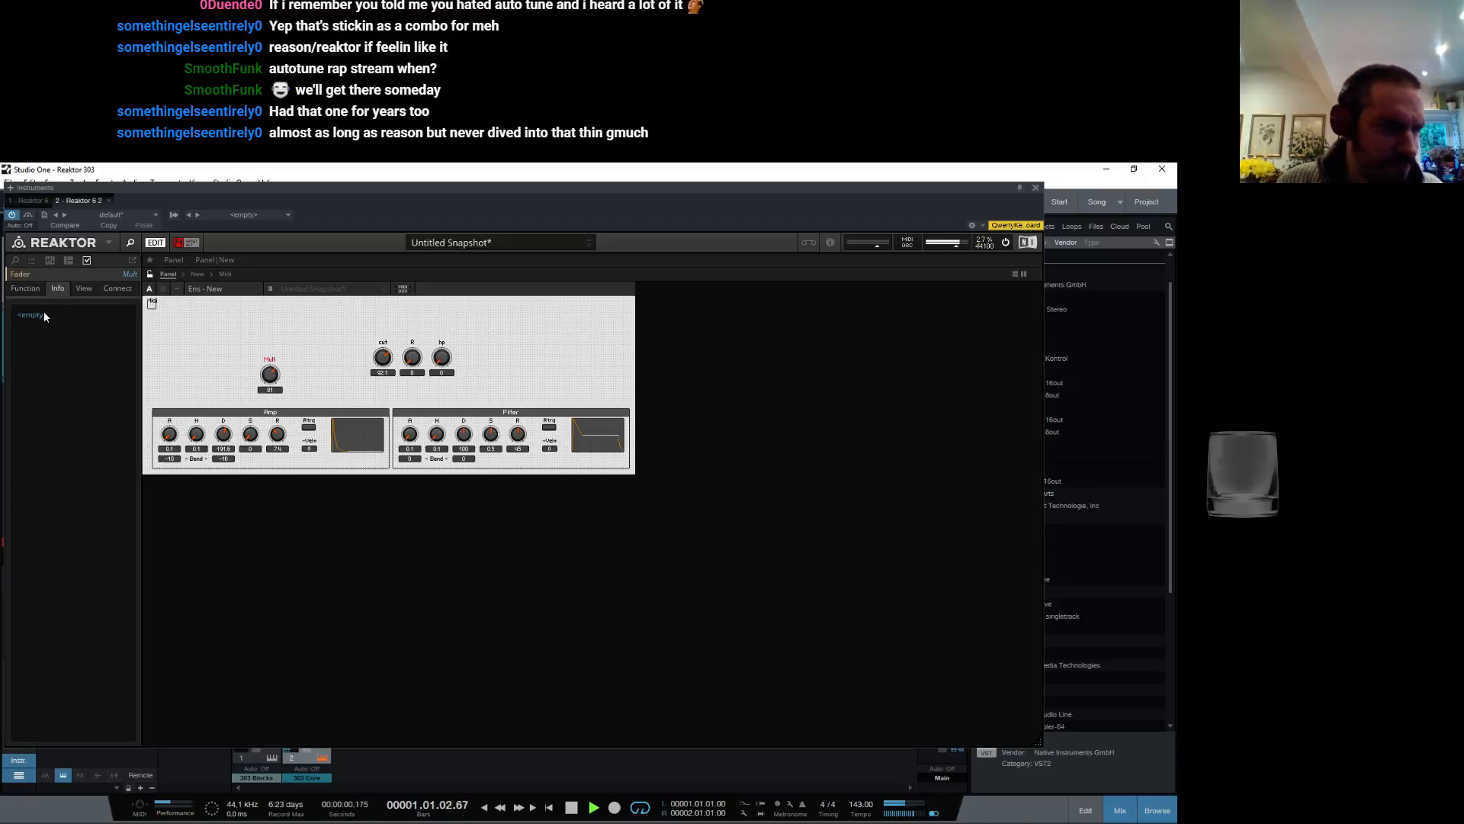
{"action": "double_click", "coordinate": [131, 275]}
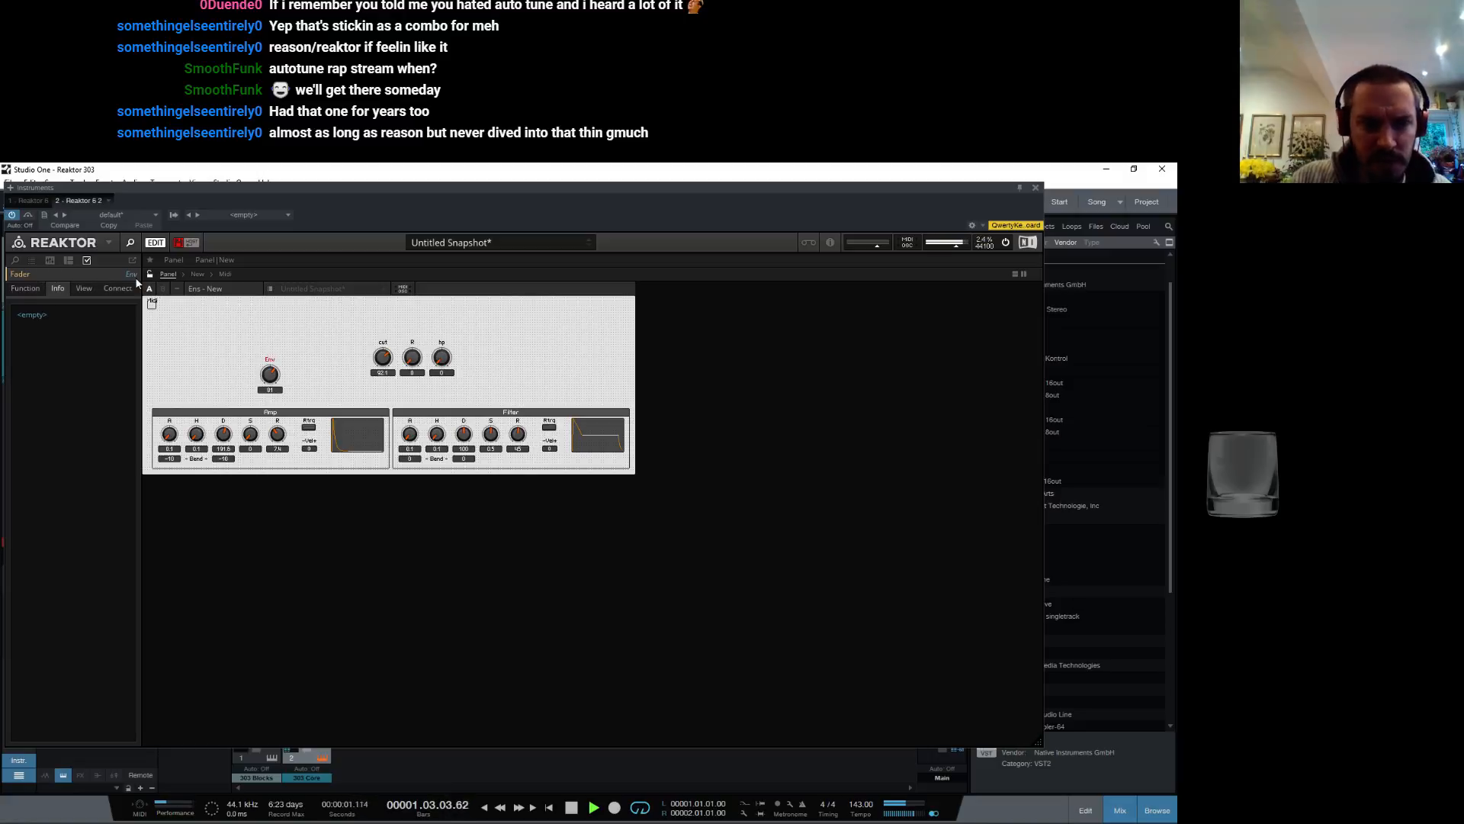
{"action": "left_click_drag", "start_coordinate": [271, 363], "coordinate": [549, 352]}
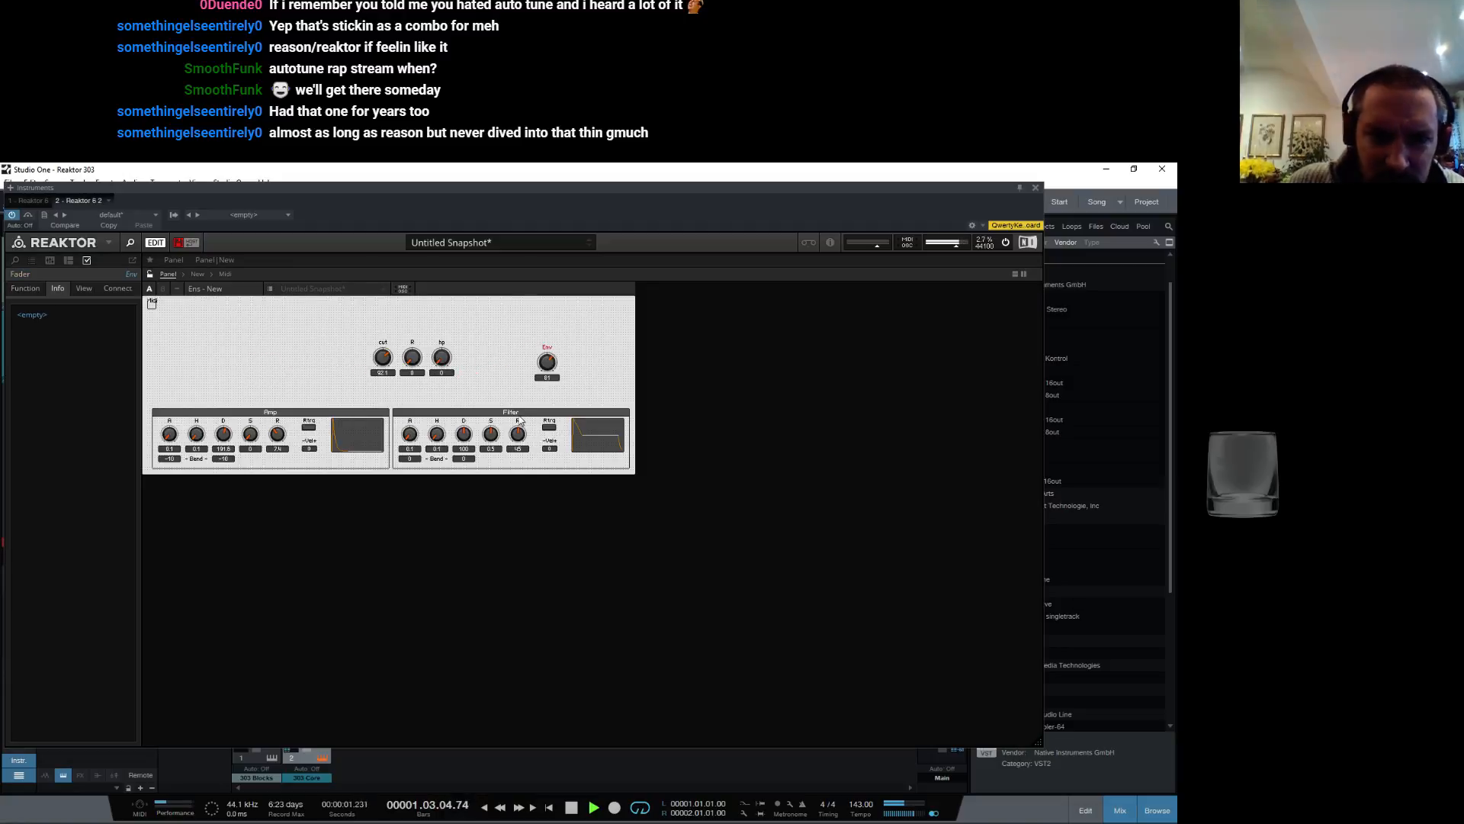
Step: Swap the positions of the Filter and Amp envelopes on the instrument panel and lock the panel layout
{"action": "left_click", "coordinate": [280, 436]}
{"action": "left_click_drag", "start_coordinate": [284, 438], "coordinate": [283, 436]}
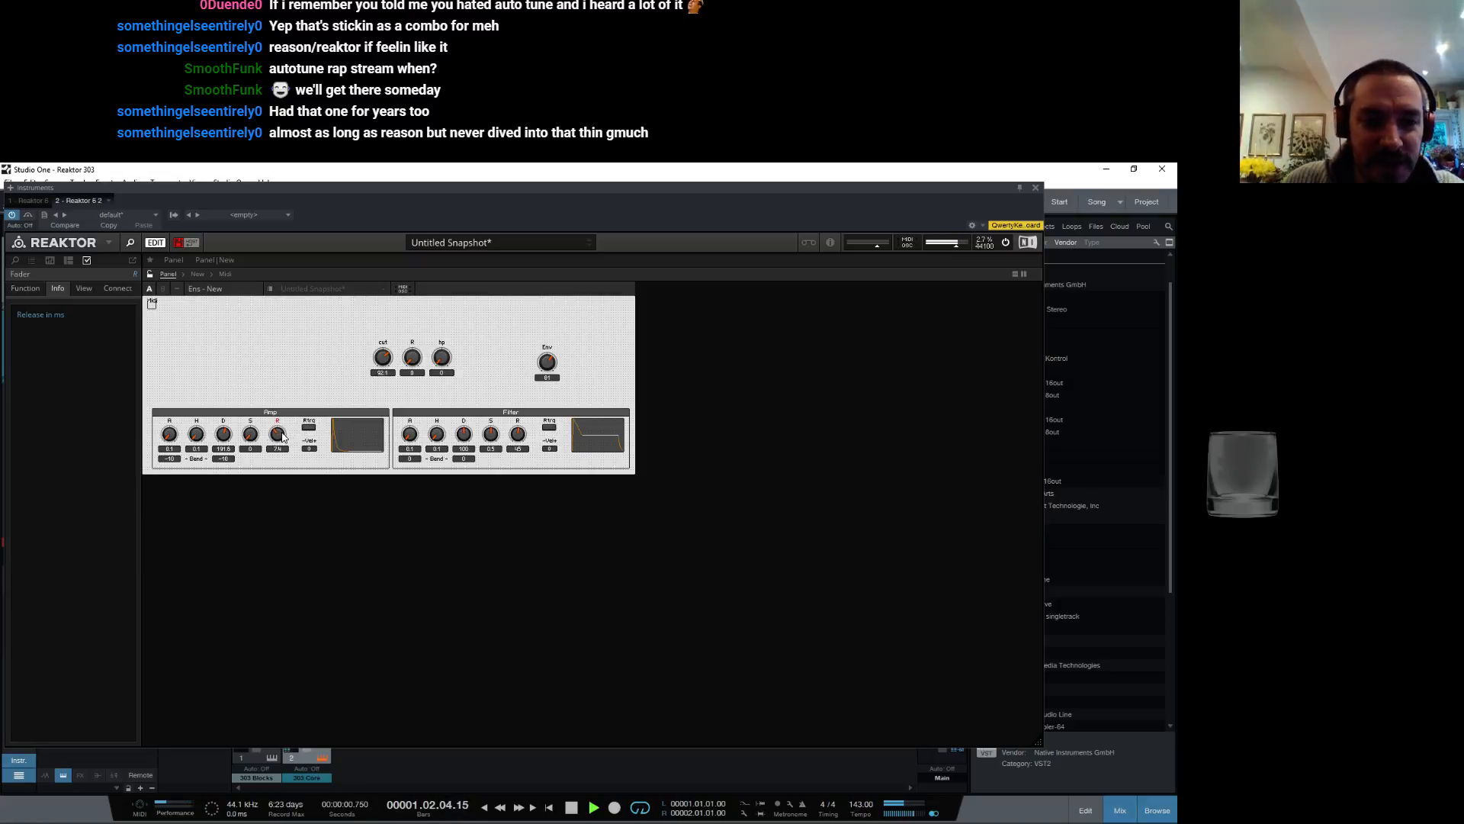
{"action": "left_click", "coordinate": [151, 273]}
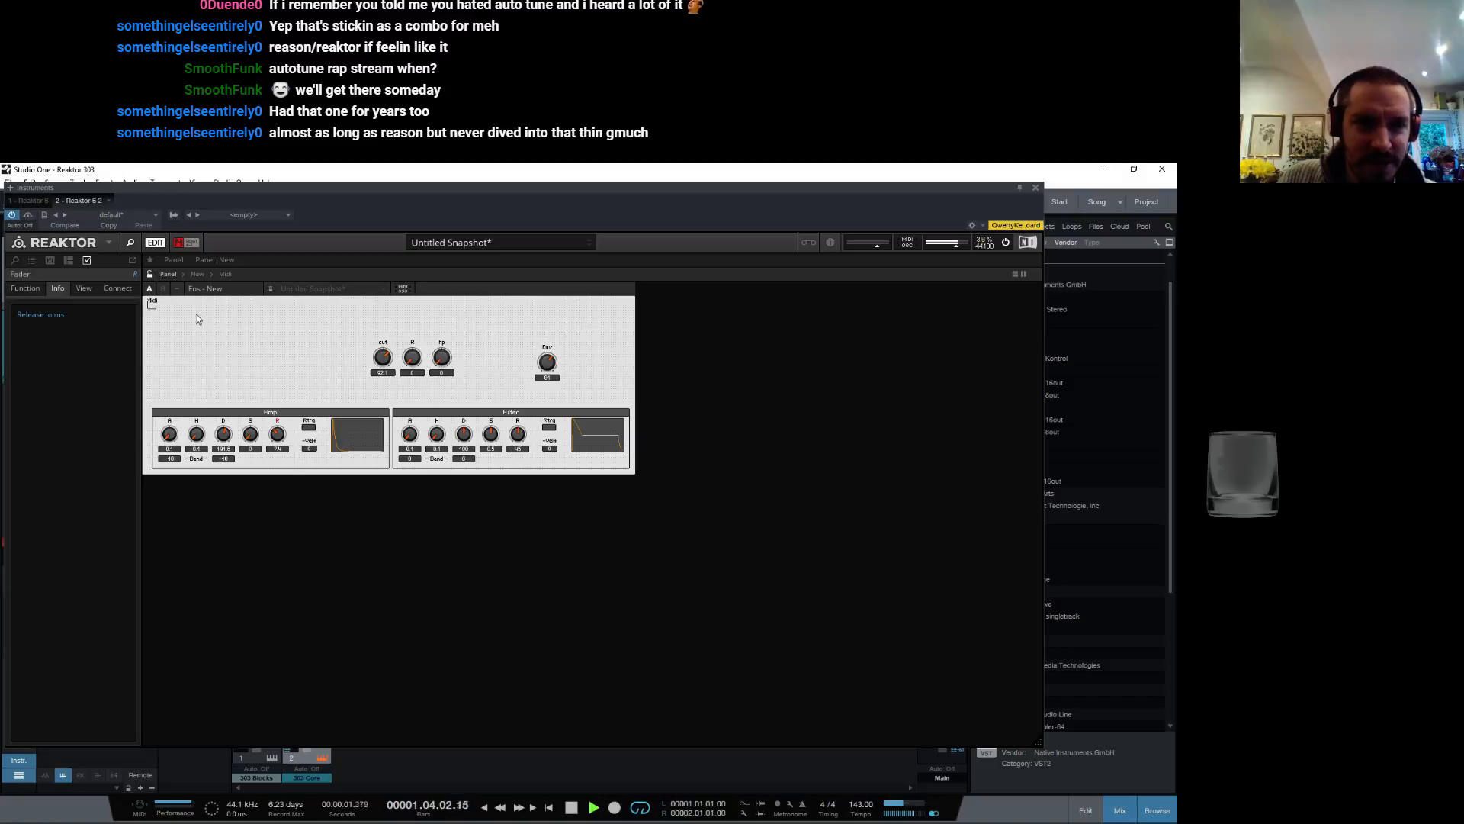
{"action": "left_click_drag", "start_coordinate": [479, 412], "coordinate": [245, 331]}
{"action": "left_click_drag", "start_coordinate": [290, 422], "coordinate": [575, 431]}
{"action": "left_click_drag", "start_coordinate": [289, 340], "coordinate": [304, 432]}
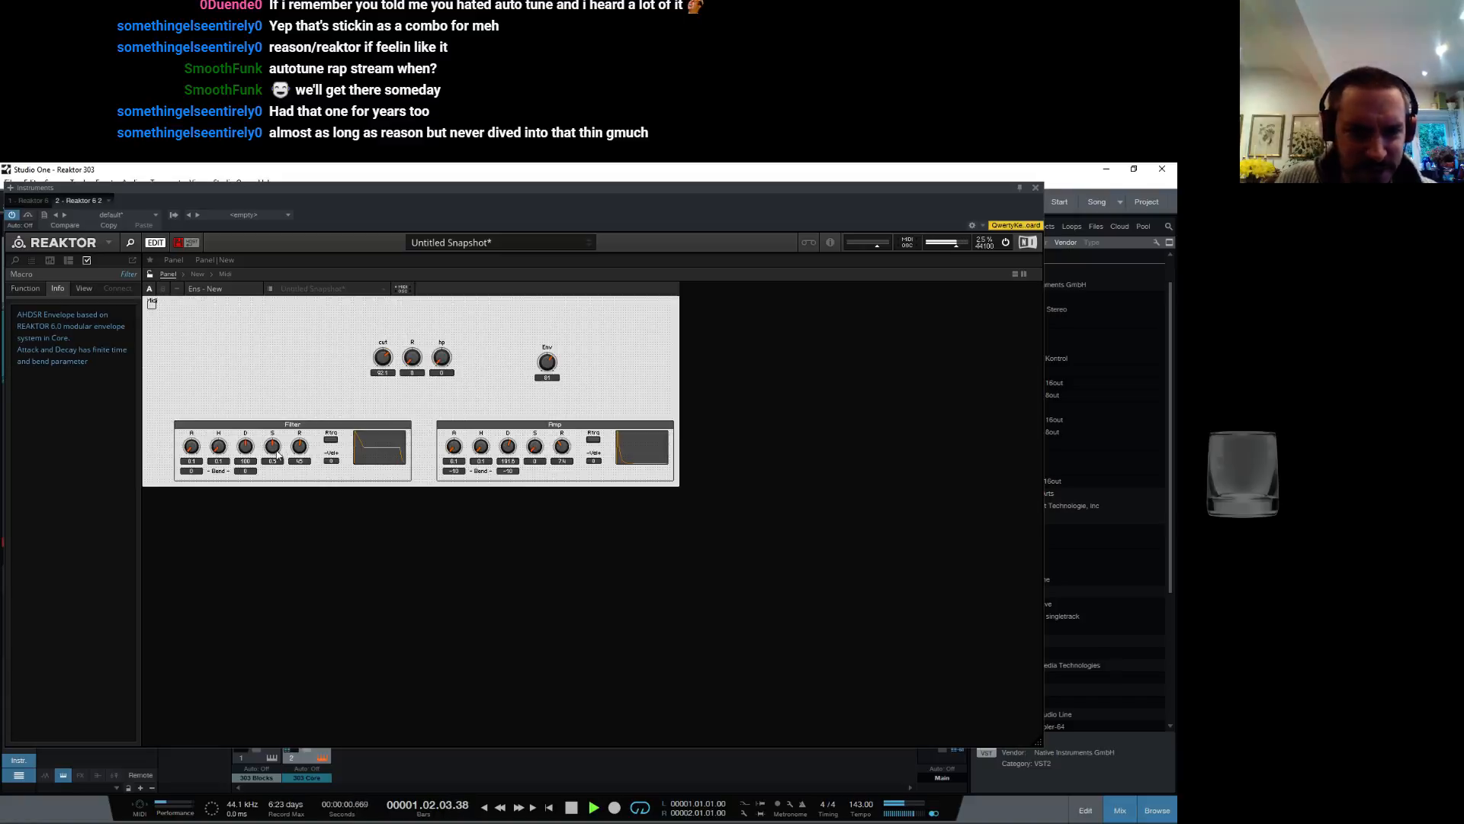
{"action": "left_click", "coordinate": [151, 274]}
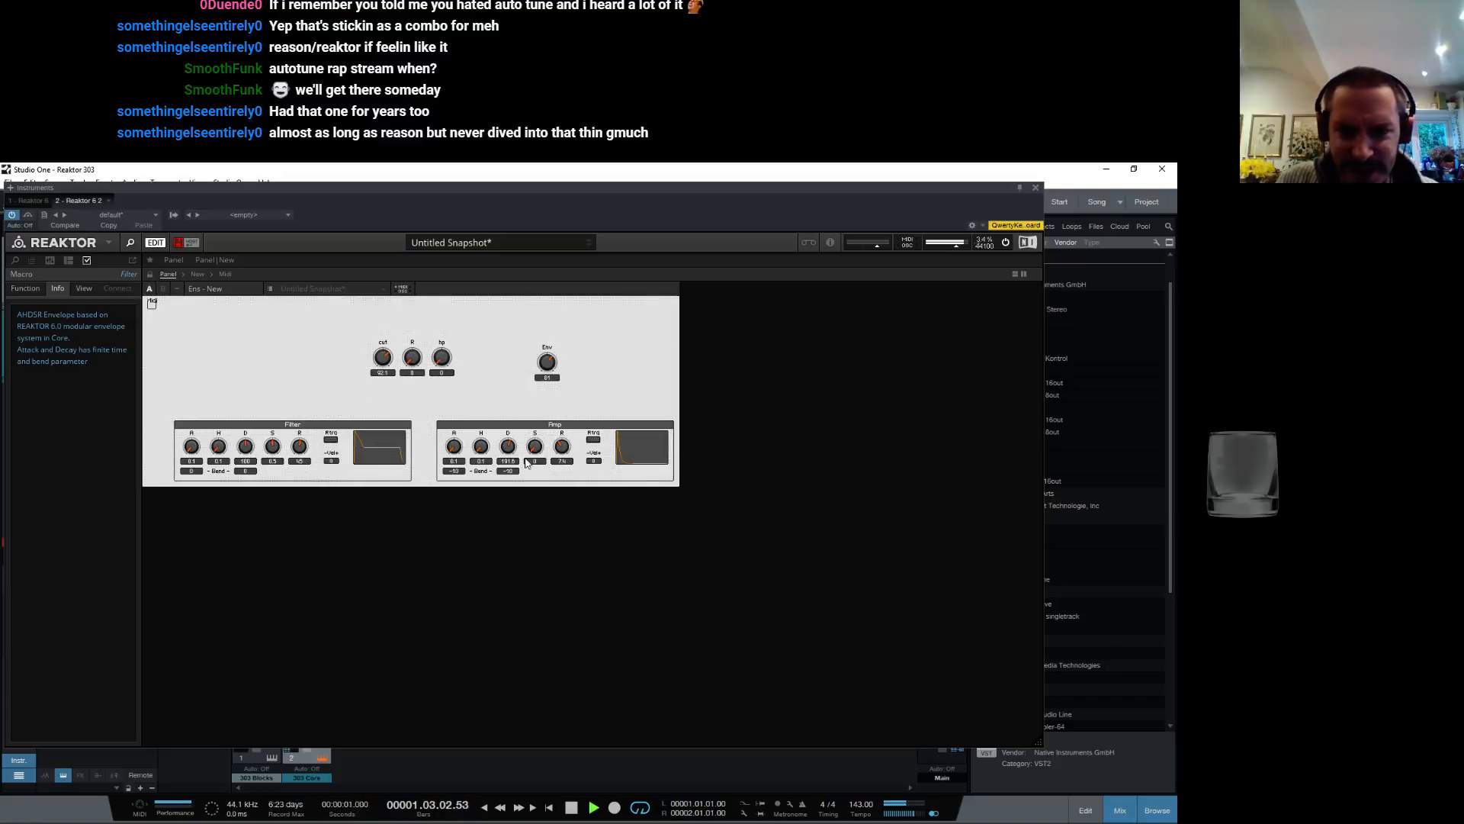
Step: Set the Amp envelope's S to 1 and readjust its R time
{"action": "left_click_drag", "start_coordinate": [563, 445], "coordinate": [563, 266]}
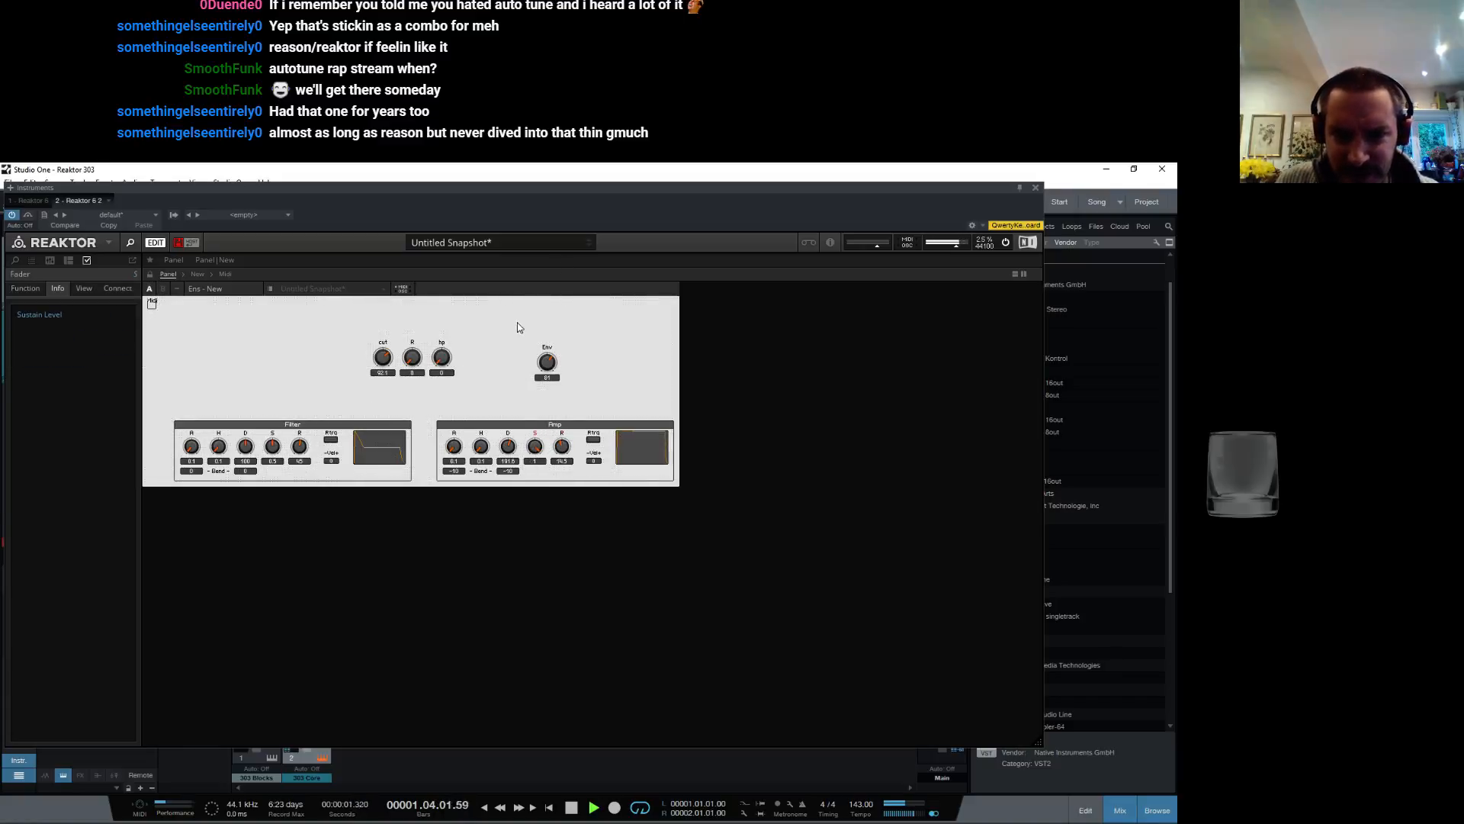
{"action": "mouse_move", "coordinate": [565, 447]}
{"action": "left_mouse_down"}
{"action": "mouse_move", "coordinate": [570, 418]}
{"action": "mouse_move", "coordinate": [558, 426]}
{"action": "left_mouse_up"}
{"action": "left_click_drag", "start_coordinate": [459, 445], "coordinate": [459, 456]}
{"action": "left_click_drag", "start_coordinate": [566, 443], "coordinate": [565, 457]}
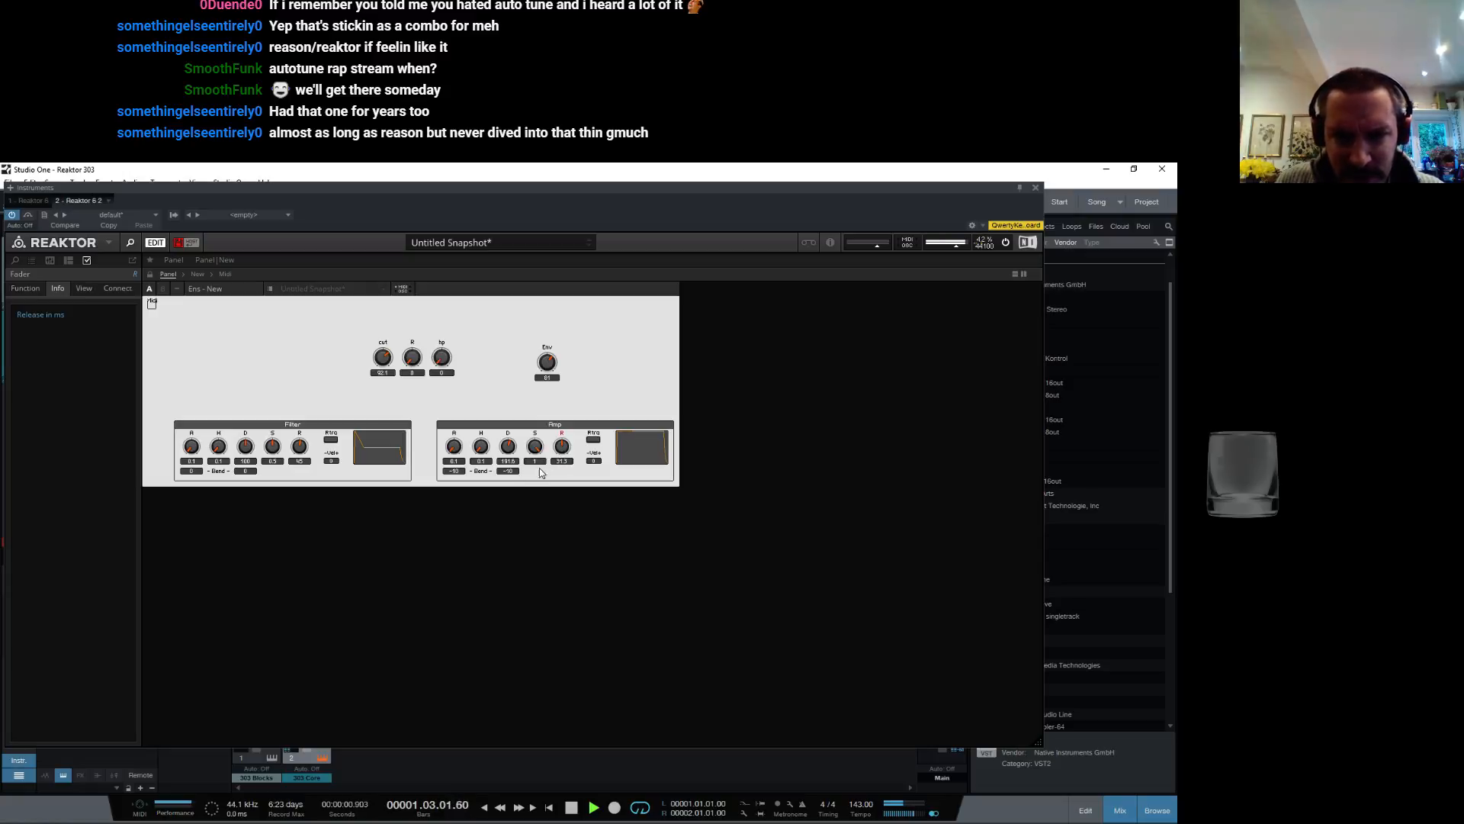
Step: Set both Filter envelope bend values to -10 and its S to 0, and lengthen its D and A times
{"action": "left_click_drag", "start_coordinate": [190, 472], "coordinate": [192, 514]}
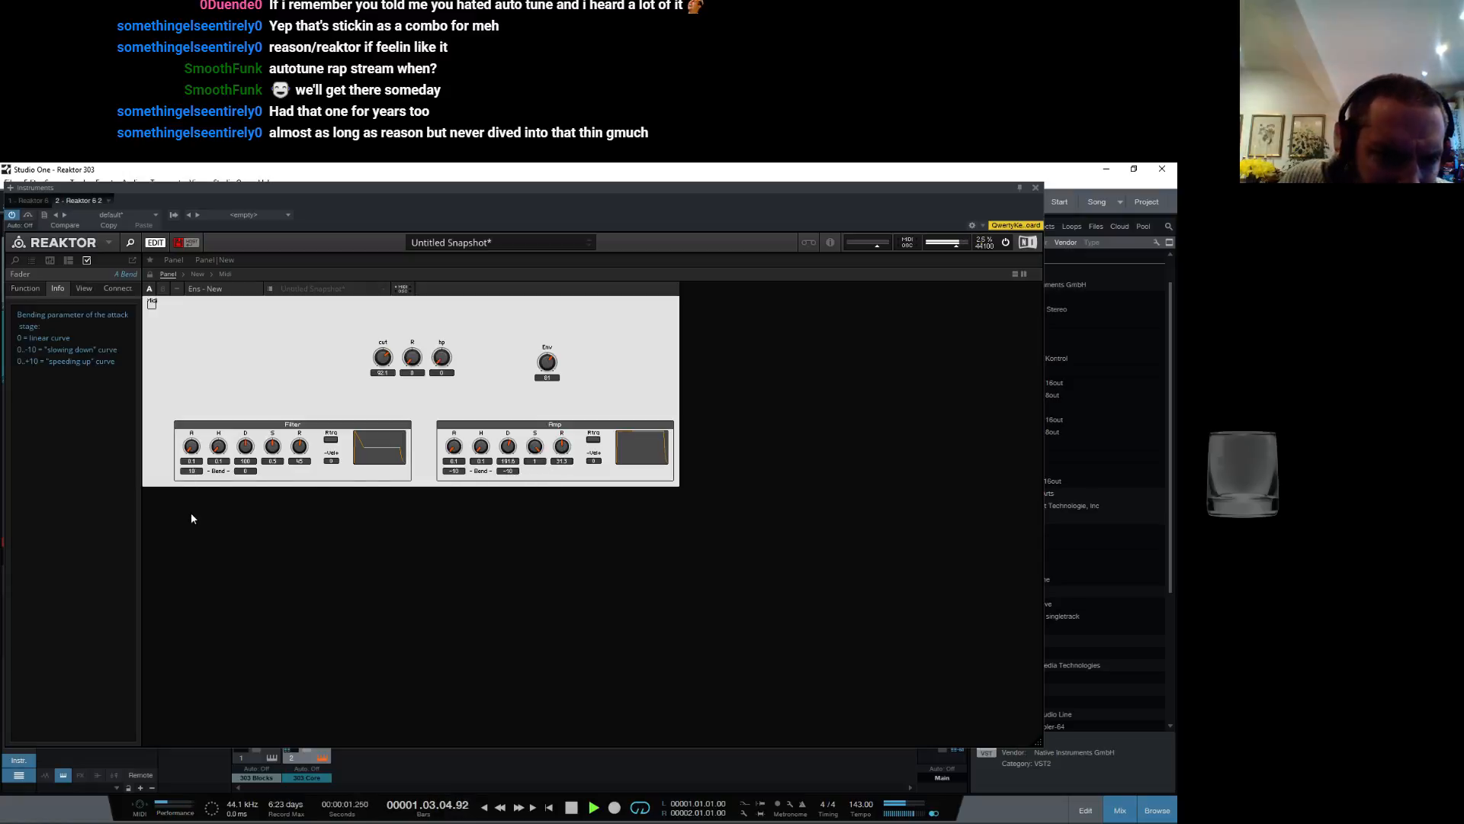
{"action": "left_click_drag", "start_coordinate": [246, 471], "coordinate": [246, 542]}
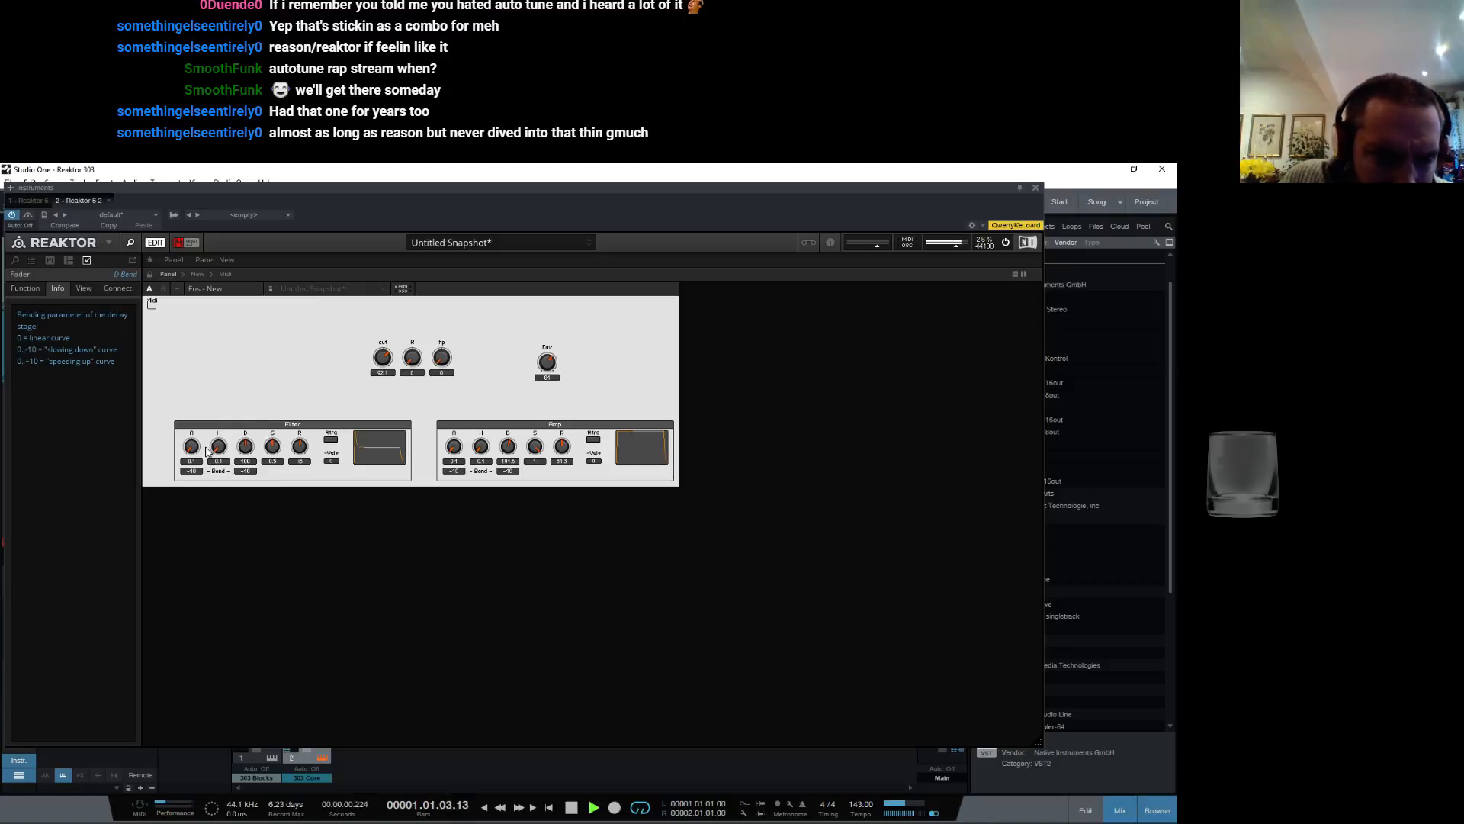
{"action": "left_click_drag", "start_coordinate": [273, 447], "coordinate": [234, 612]}
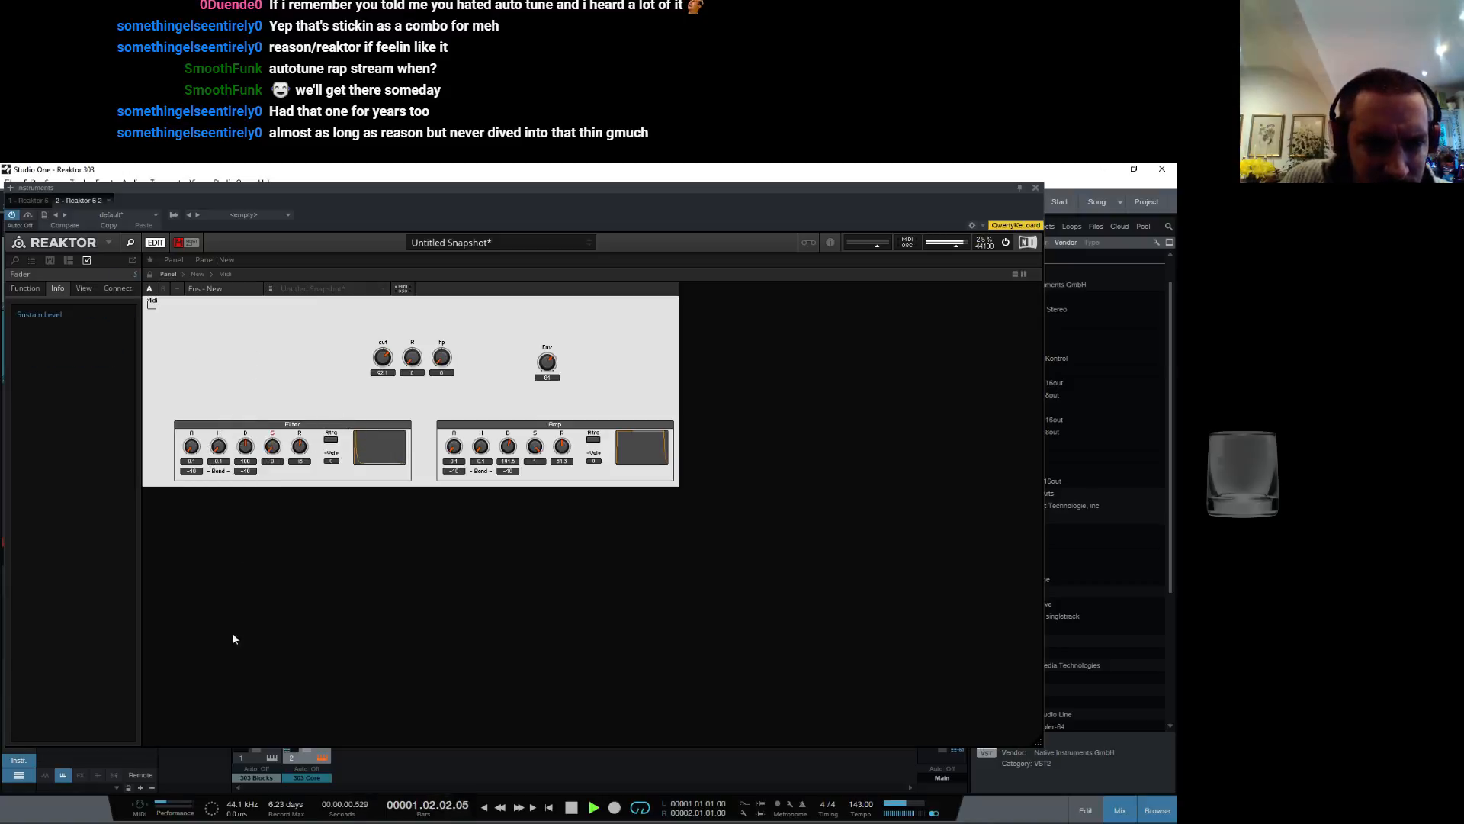
{"action": "left_click_drag", "start_coordinate": [247, 448], "coordinate": [195, 354]}
Step: Lower the Env amount, raise the cut and R knobs, and shorten the Filter envelope's A and D times
{"action": "left_click_drag", "start_coordinate": [384, 356], "coordinate": [468, 383]}
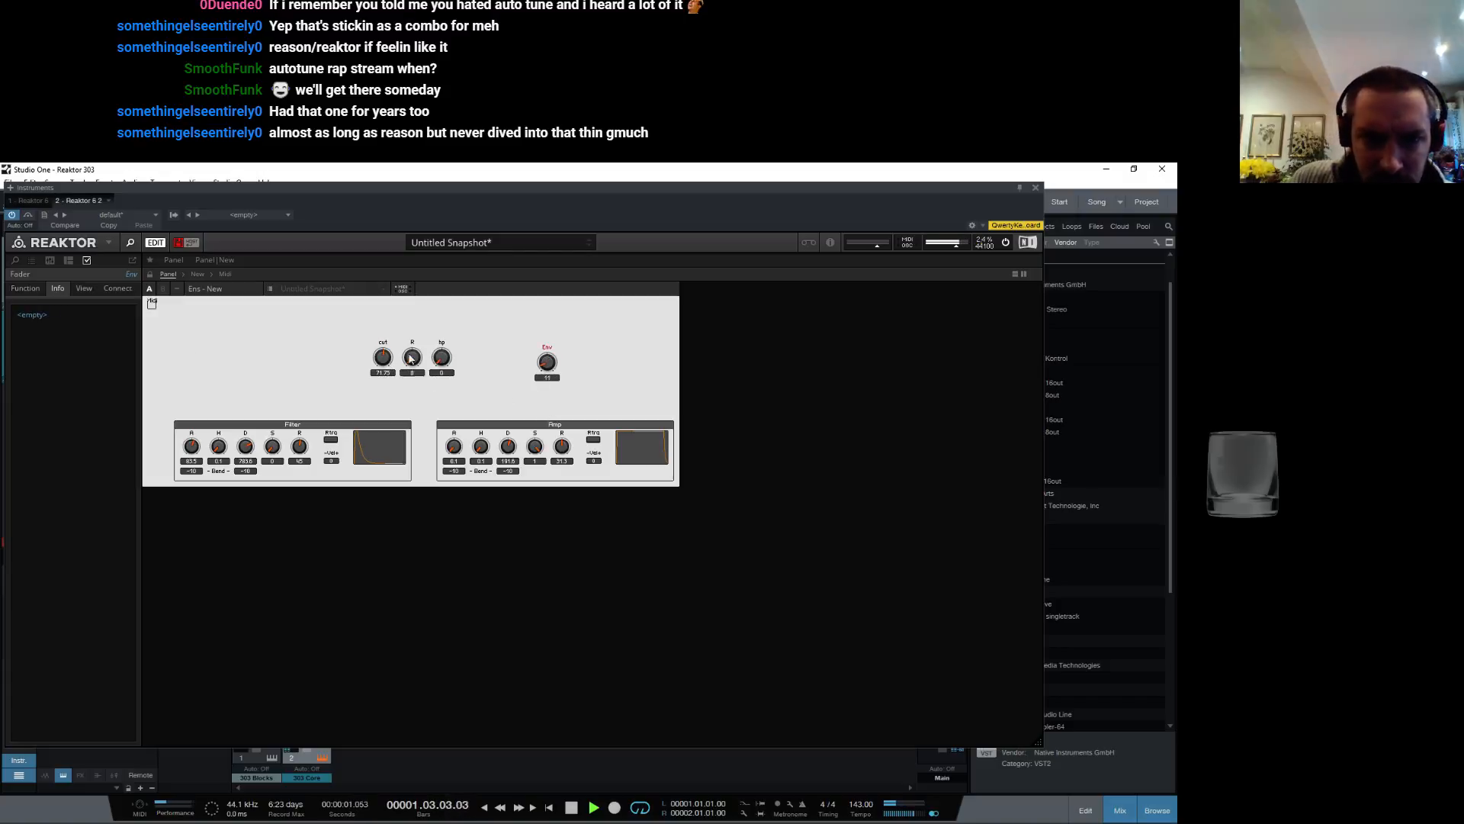
{"action": "left_click_drag", "start_coordinate": [412, 358], "coordinate": [373, 331]}
{"action": "left_click_drag", "start_coordinate": [192, 450], "coordinate": [250, 442]}
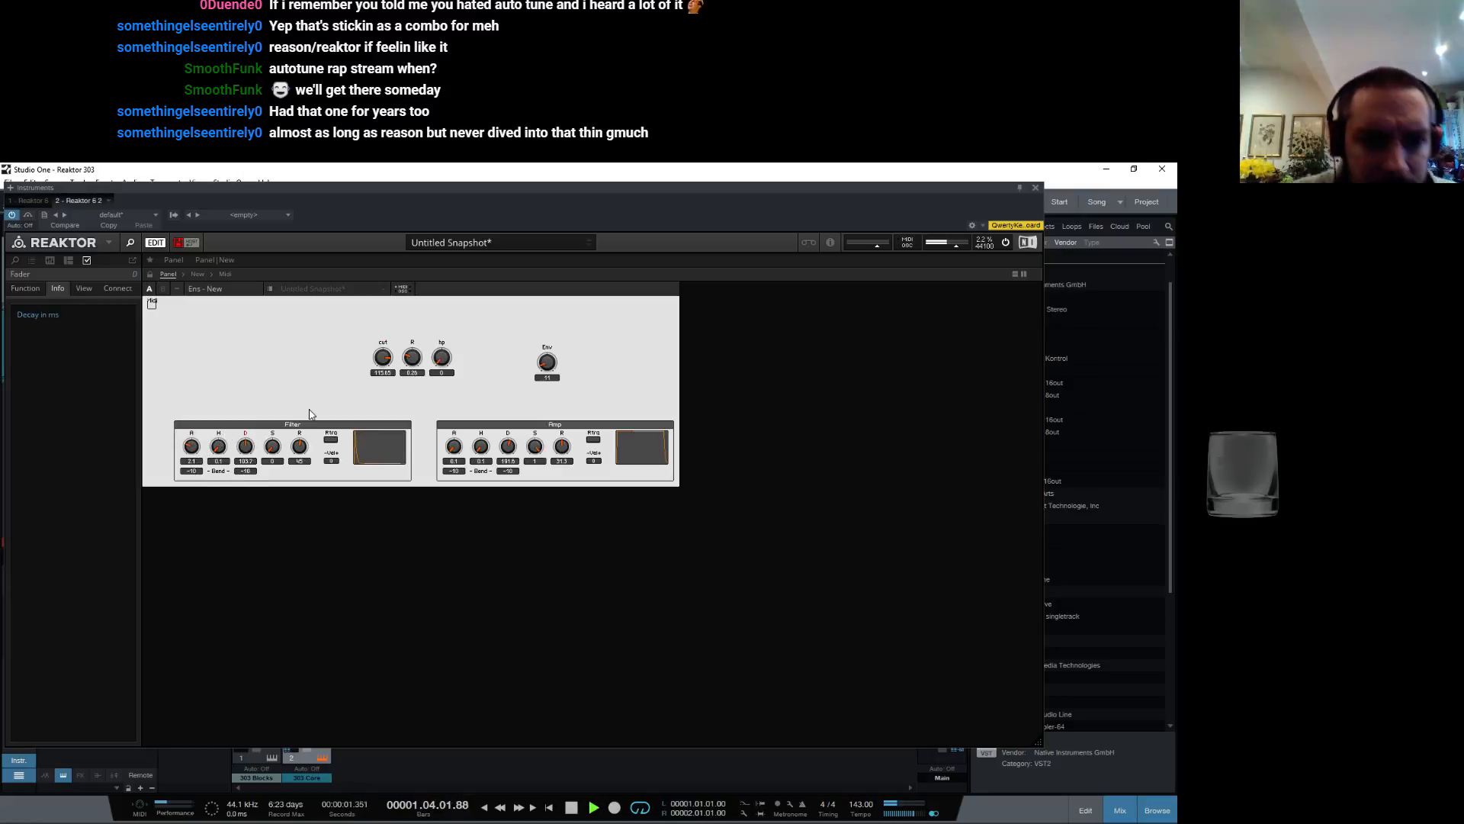
Step: Try other velocity sensitivity values on the Filter envelope and return it to 0
{"action": "left_click", "coordinate": [332, 461]}
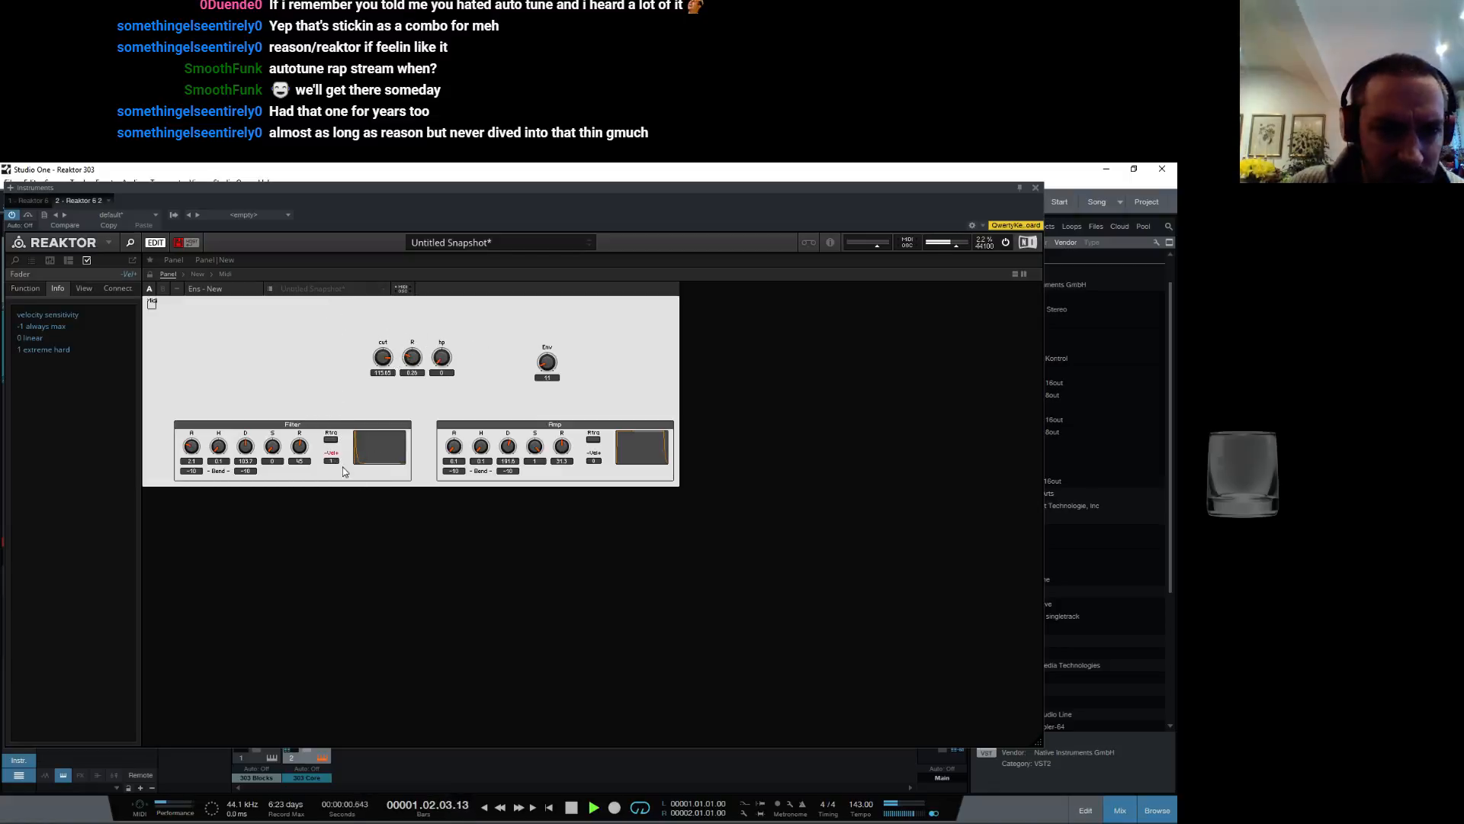
{"action": "left_click_drag", "start_coordinate": [335, 463], "coordinate": [334, 480]}
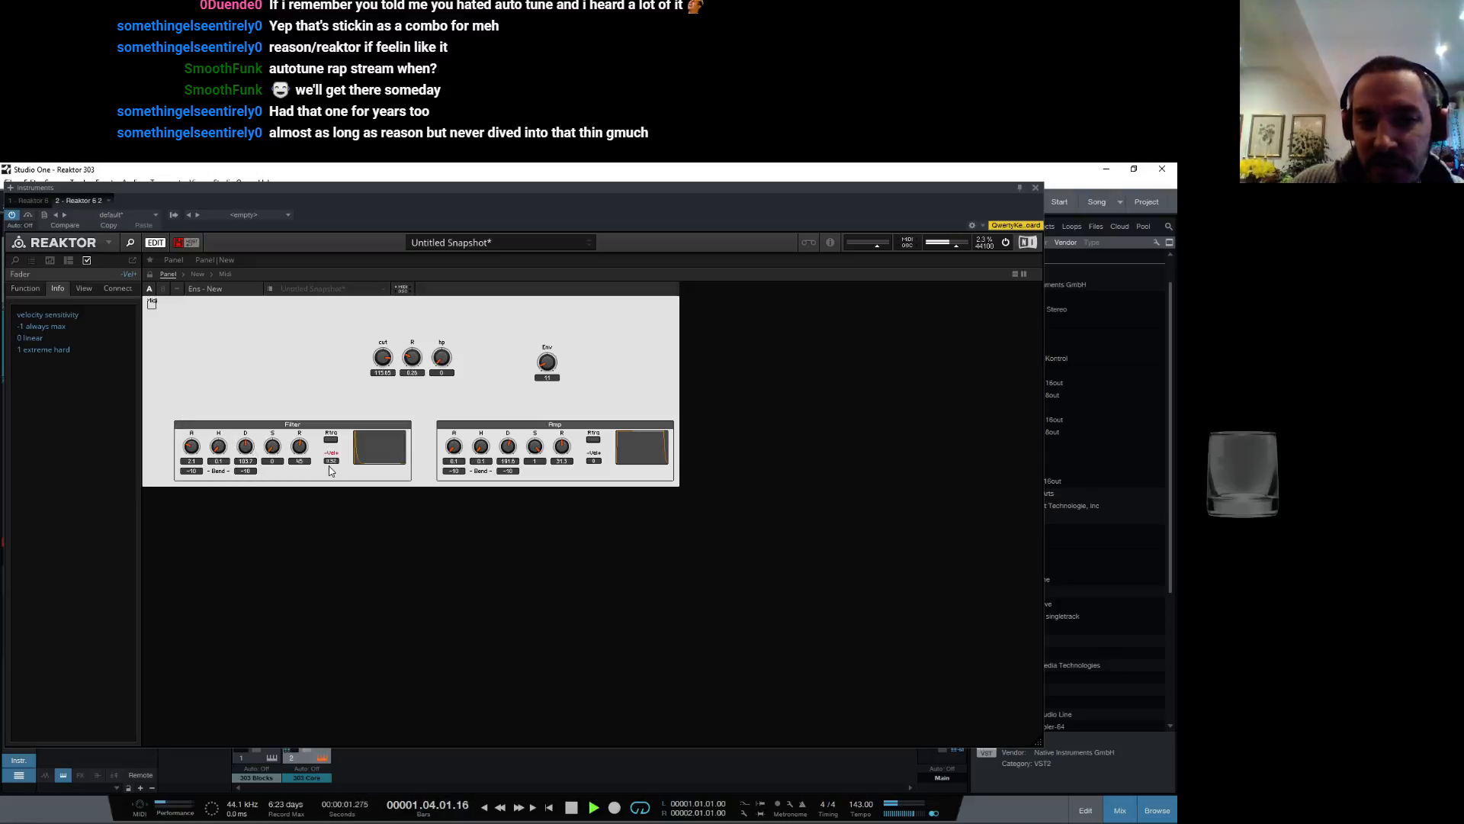
{"action": "left_click_drag", "start_coordinate": [328, 477], "coordinate": [326, 483]}
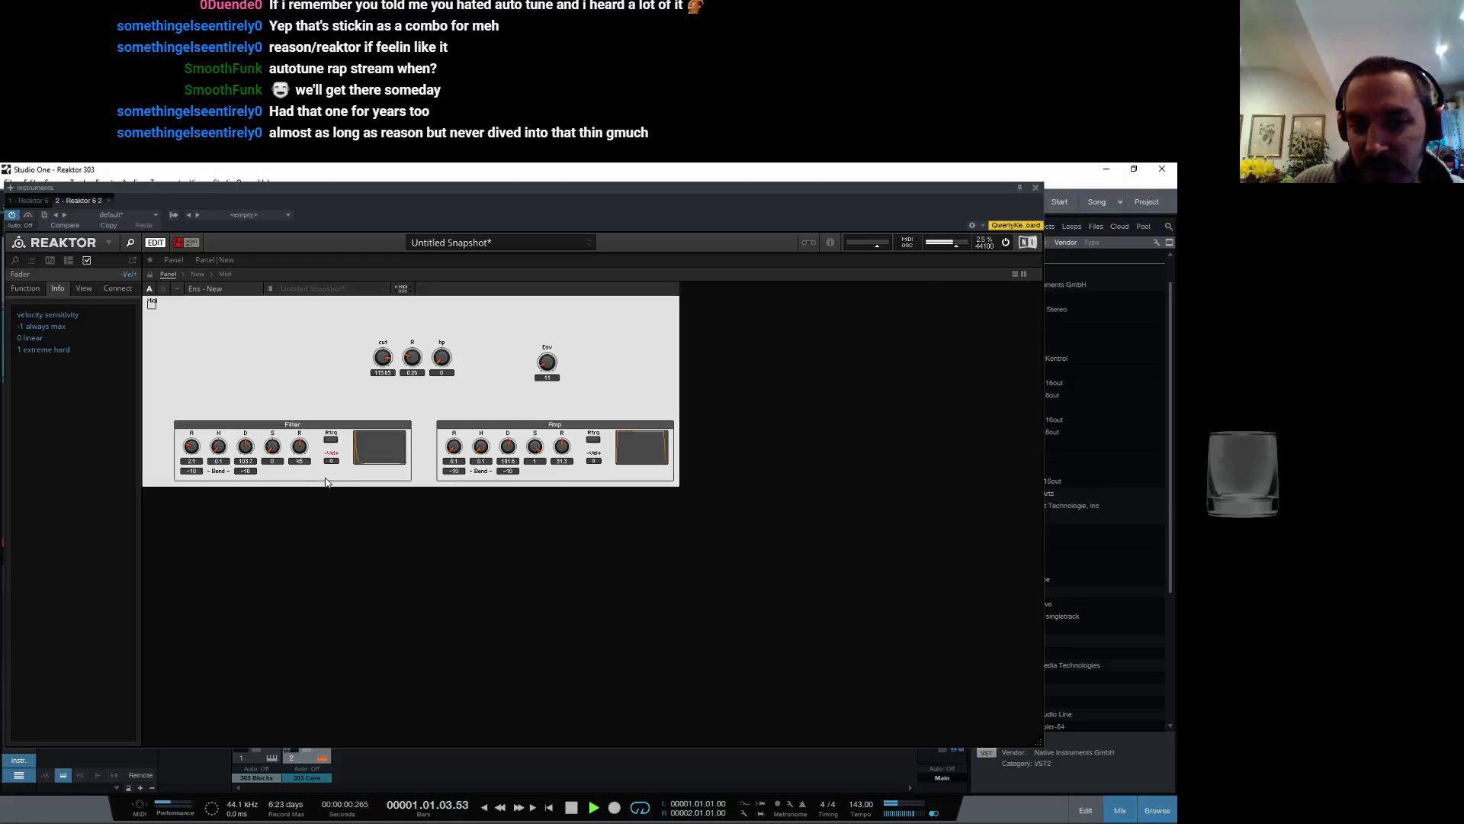
Step: Lower the cut knob, raise hp, readjust the Env amount and shorten the Filter envelope's D and R times
{"action": "mouse_move", "coordinate": [386, 368]}
{"action": "left_mouse_down"}
{"action": "mouse_move", "coordinate": [381, 382]}
{"action": "mouse_move", "coordinate": [386, 362]}
{"action": "left_mouse_up"}
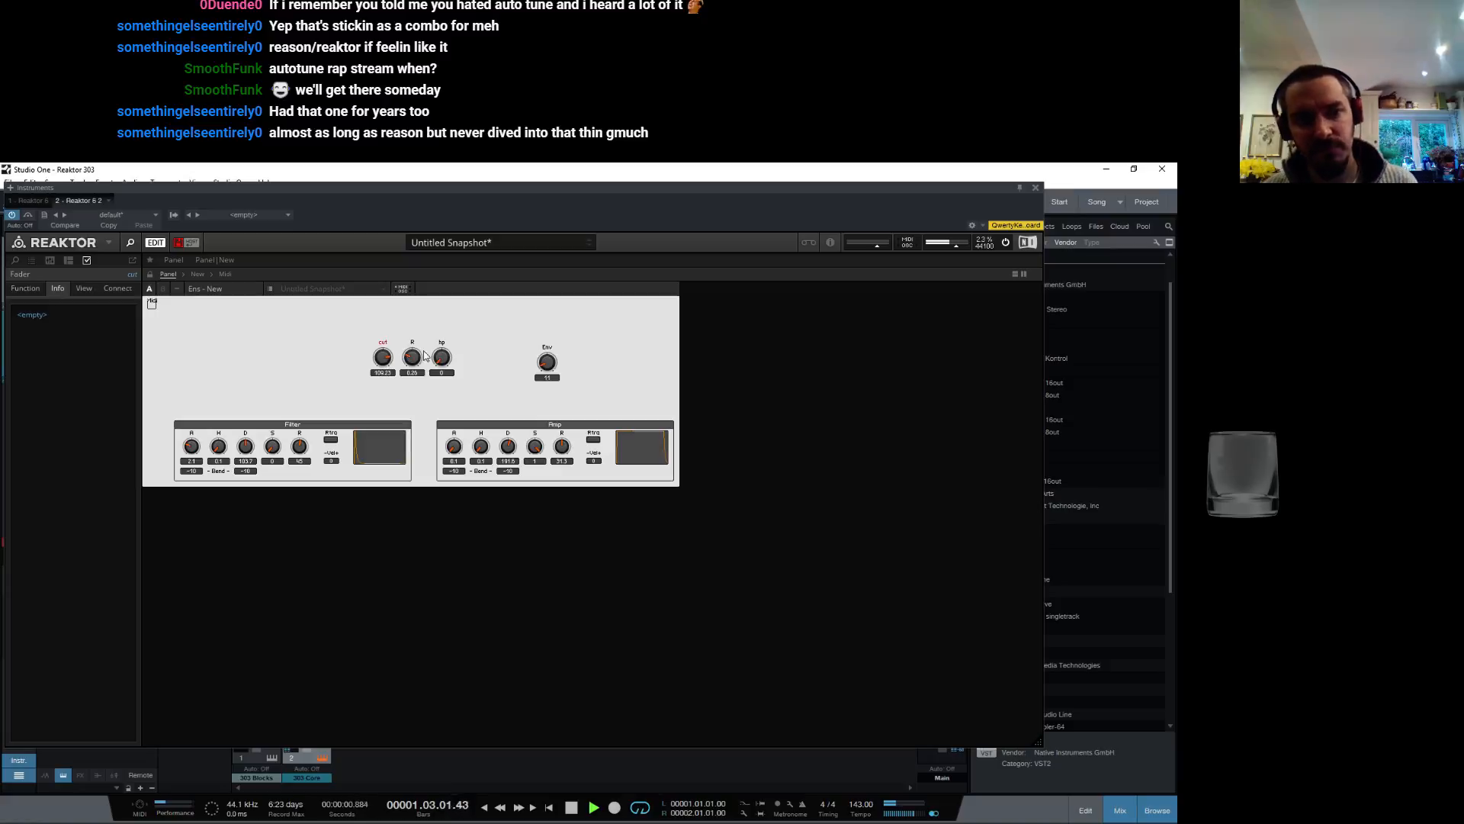
{"action": "left_click_drag", "start_coordinate": [560, 364], "coordinate": [552, 347]}
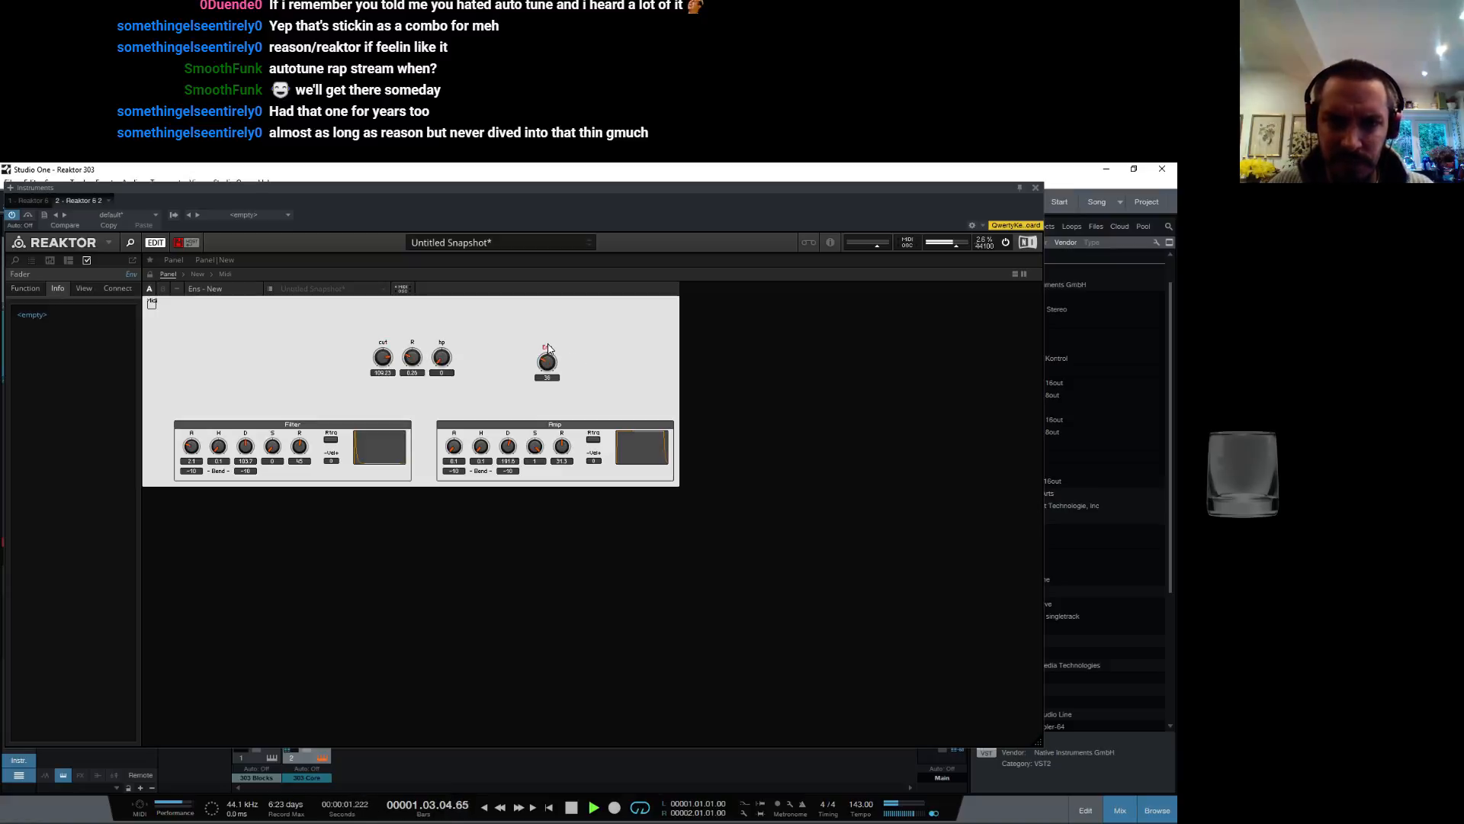
{"action": "mouse_move", "coordinate": [245, 446]}
{"action": "left_mouse_down"}
{"action": "mouse_move", "coordinate": [250, 462]}
{"action": "mouse_move", "coordinate": [302, 466]}
{"action": "mouse_move", "coordinate": [244, 466]}
{"action": "left_mouse_up"}
{"action": "left_click_drag", "start_coordinate": [385, 363], "coordinate": [382, 348]}
{"action": "left_click_drag", "start_coordinate": [442, 359], "coordinate": [438, 312]}
{"action": "mouse_move", "coordinate": [388, 356]}
{"action": "left_mouse_down"}
{"action": "mouse_move", "coordinate": [381, 392]}
{"action": "mouse_move", "coordinate": [382, 350]}
{"action": "left_mouse_up"}
{"action": "left_click", "coordinate": [236, 351]}
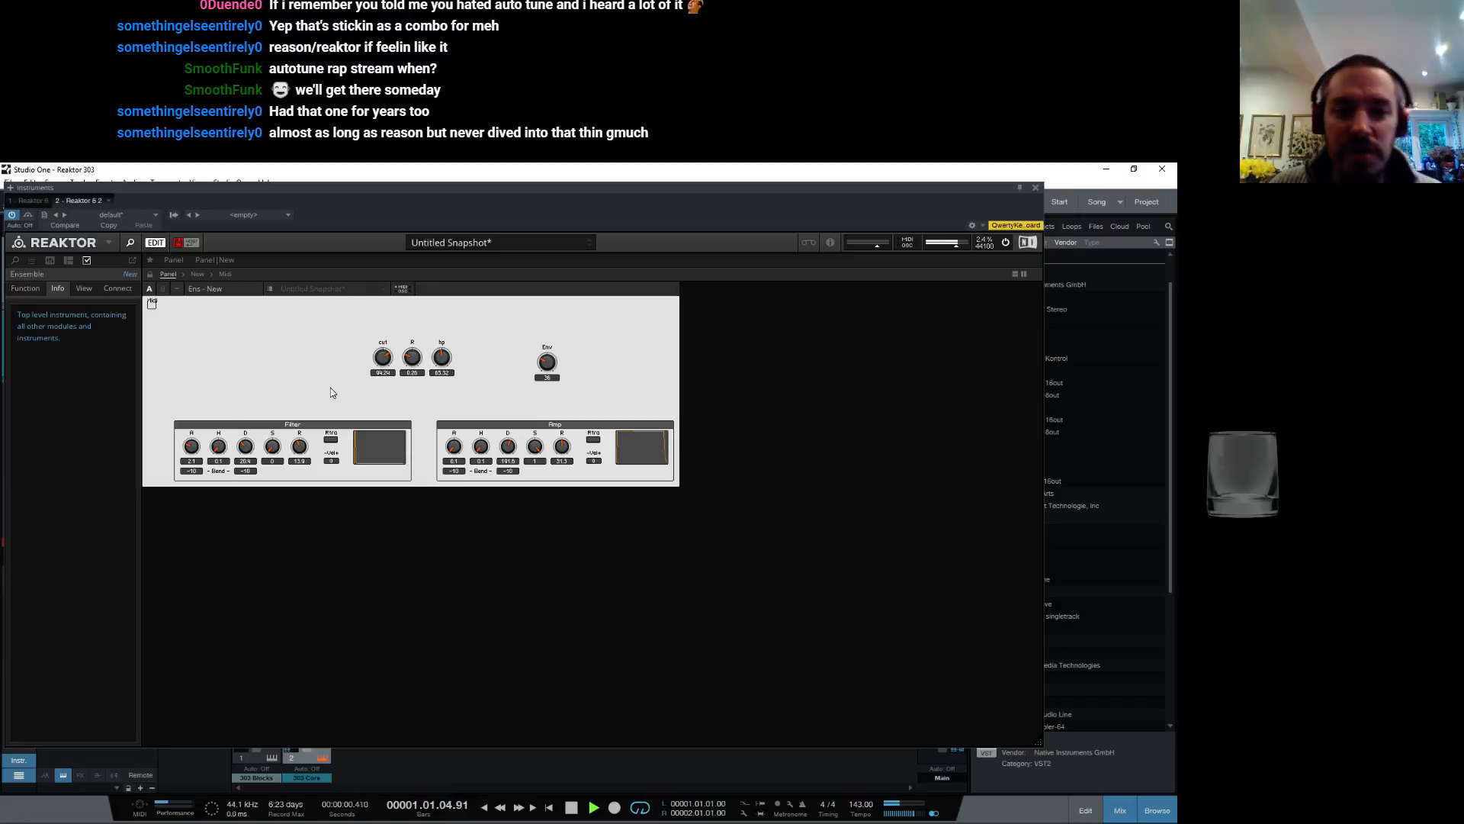
Step: In the instrument's structure, add a Multiply module, make it mono and wire the oscillator's Saw output to its first input
{"action": "left_click", "coordinate": [196, 274]}
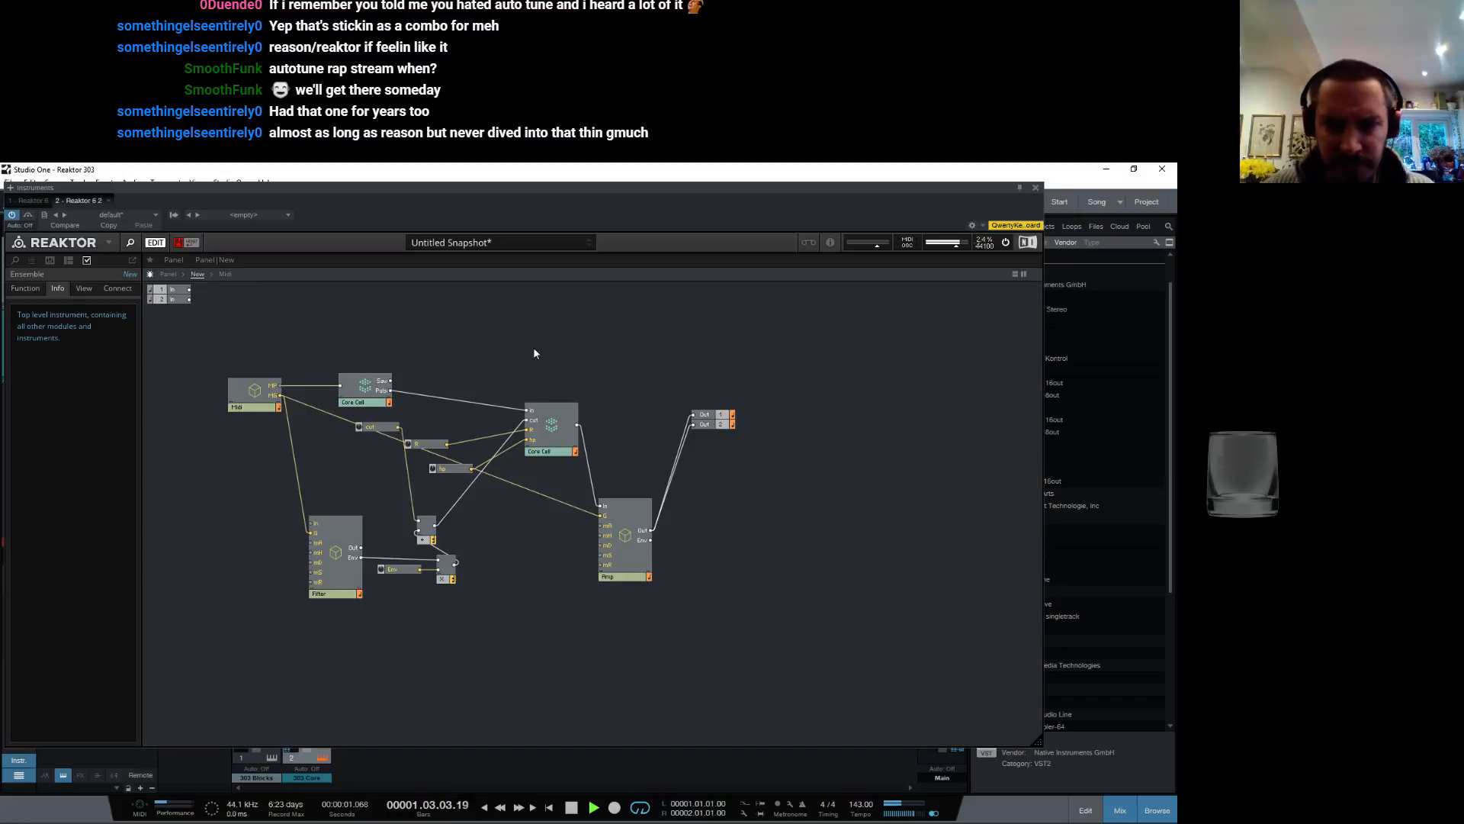
{"action": "right_click", "coordinate": [459, 346]}
{"action": "mouse_move", "coordinate": [526, 349]}
{"action": "mouse_move", "coordinate": [618, 349]}
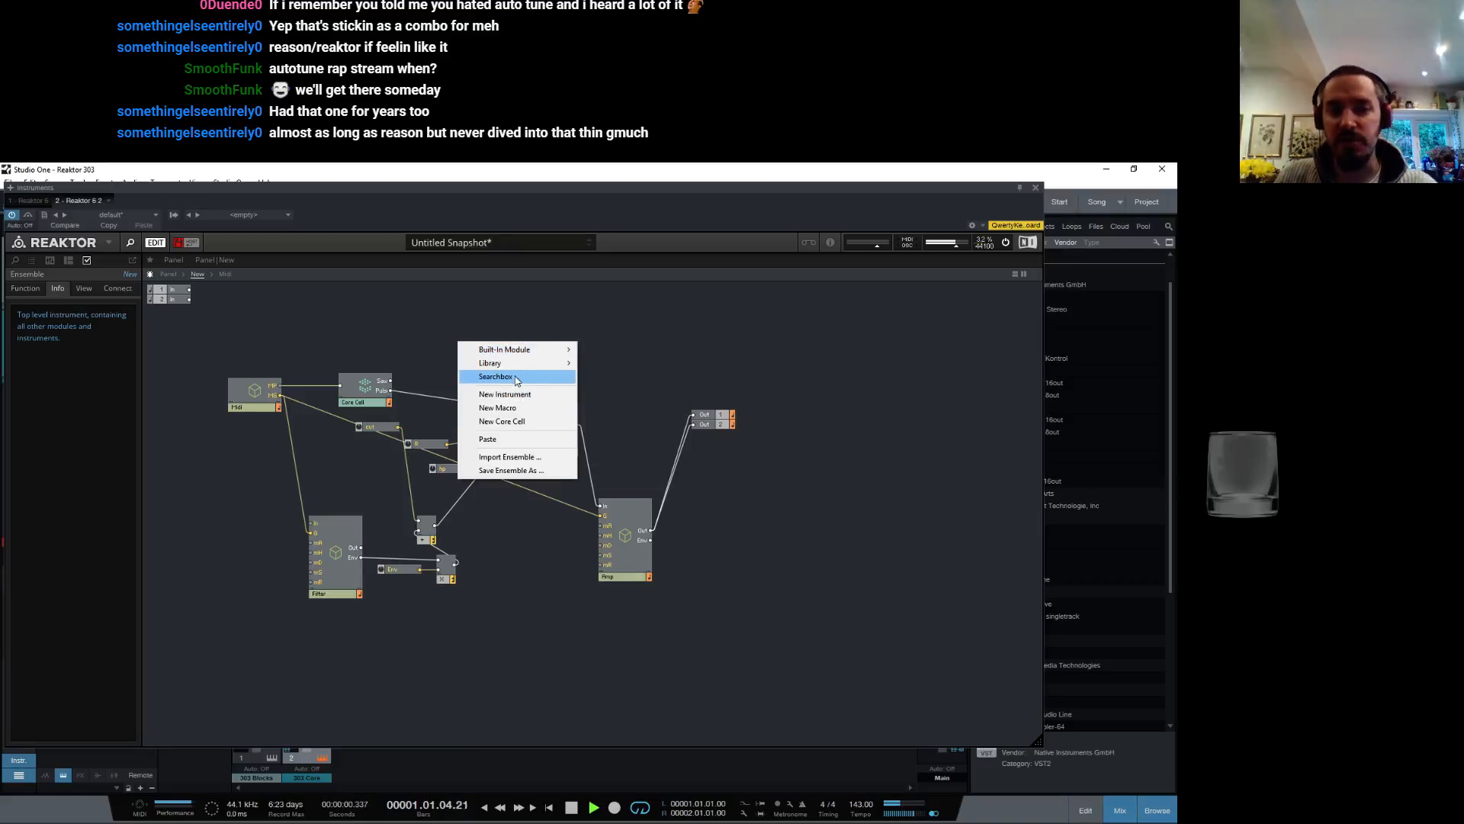
{"action": "mouse_move", "coordinate": [606, 412]}
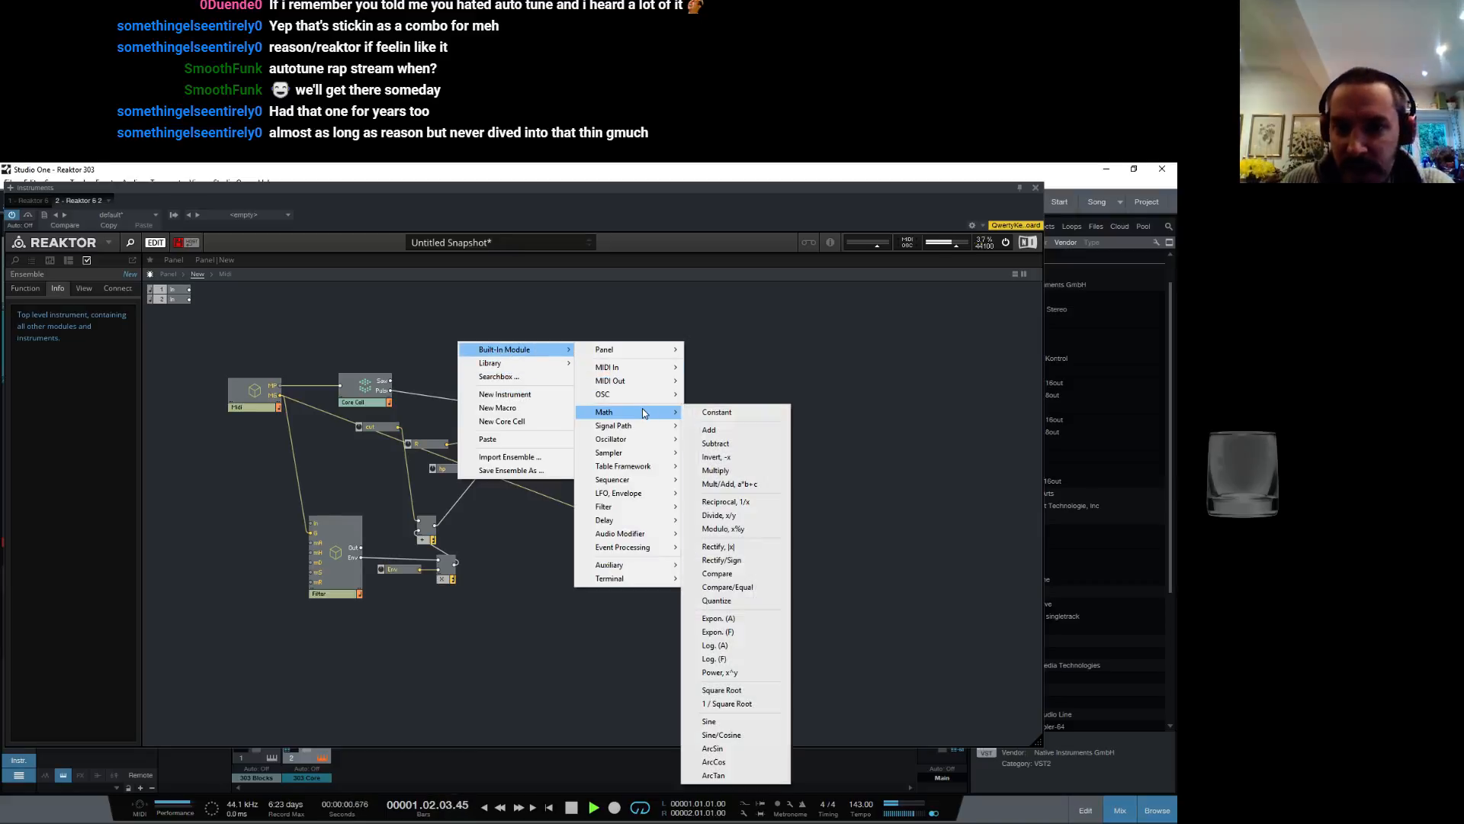
{"action": "left_click", "coordinate": [732, 475]}
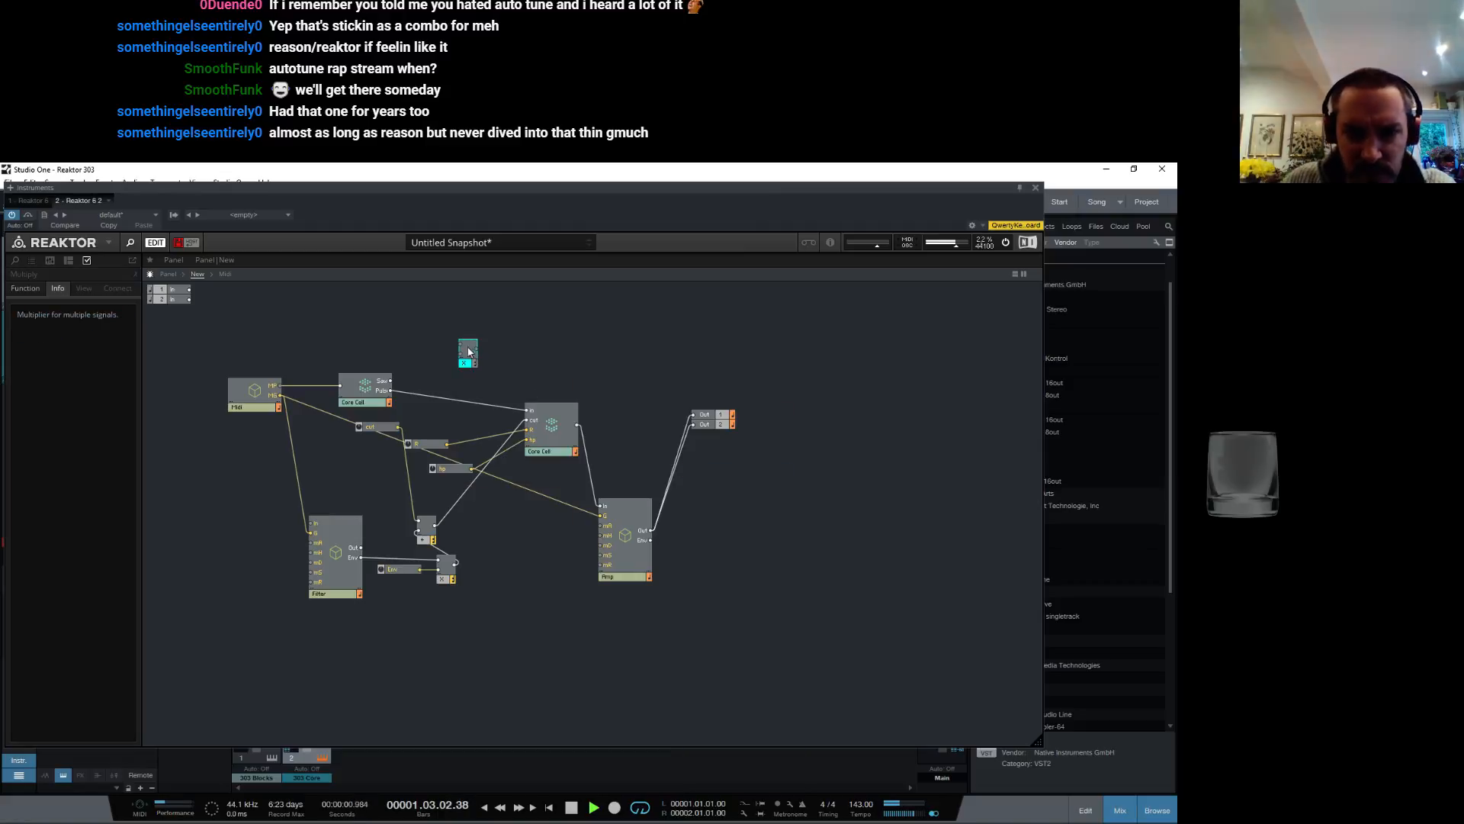
{"action": "left_click", "coordinate": [34, 289]}
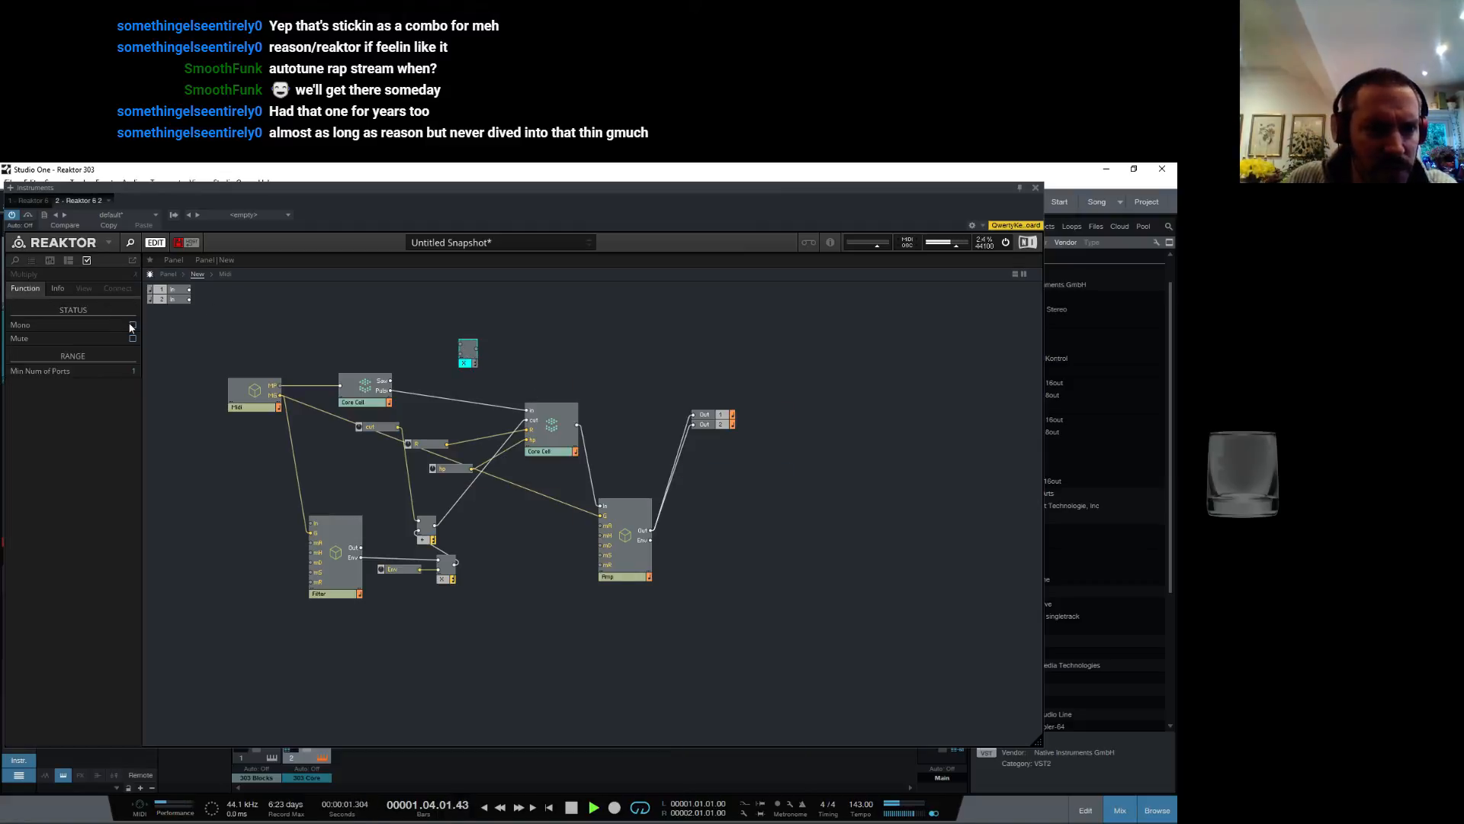
{"action": "left_click_drag", "start_coordinate": [390, 385], "coordinate": [461, 347]}
{"action": "right_click", "coordinate": [461, 356]}
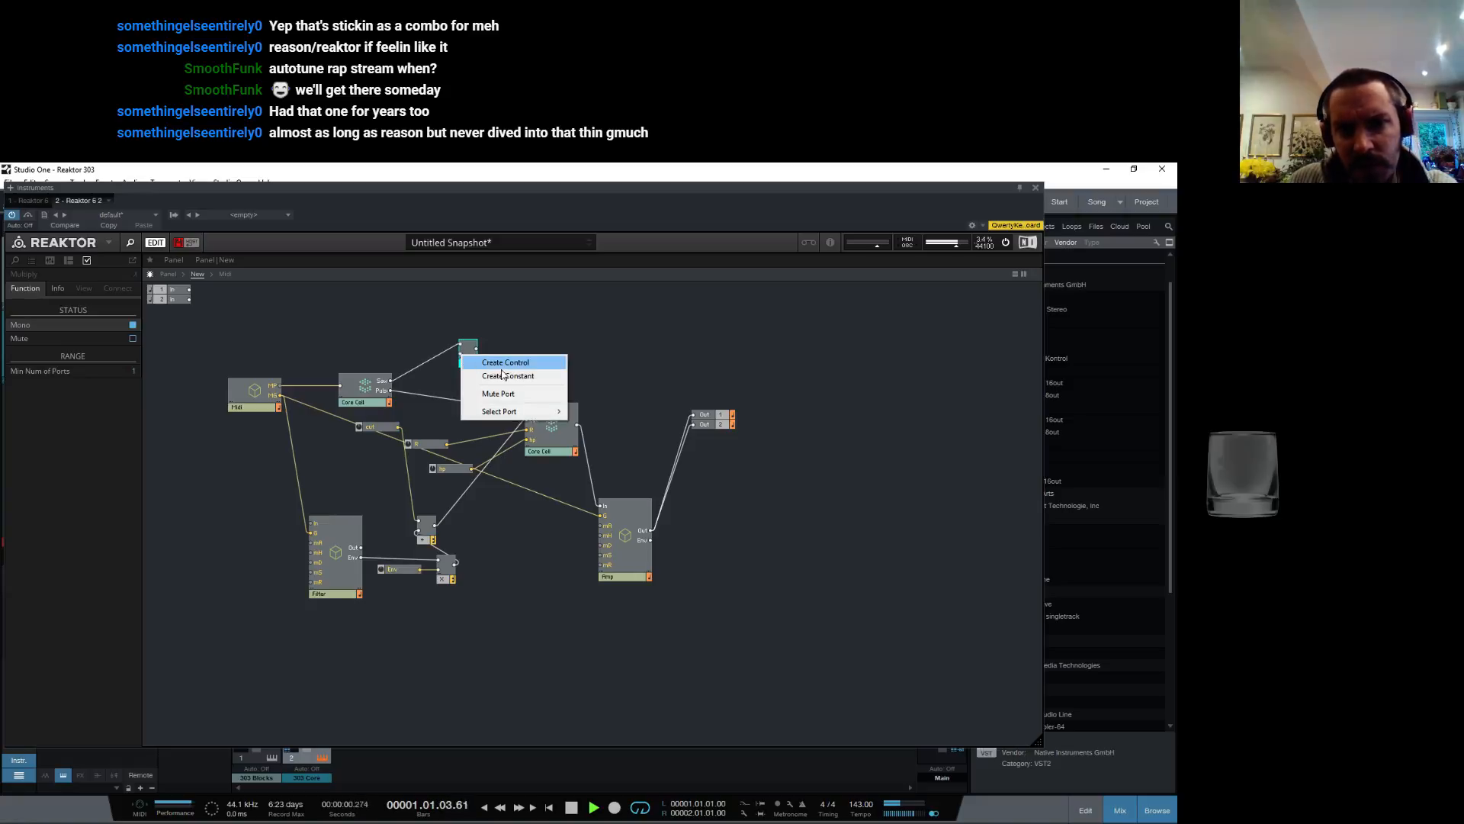
{"action": "left_click", "coordinate": [500, 375]}
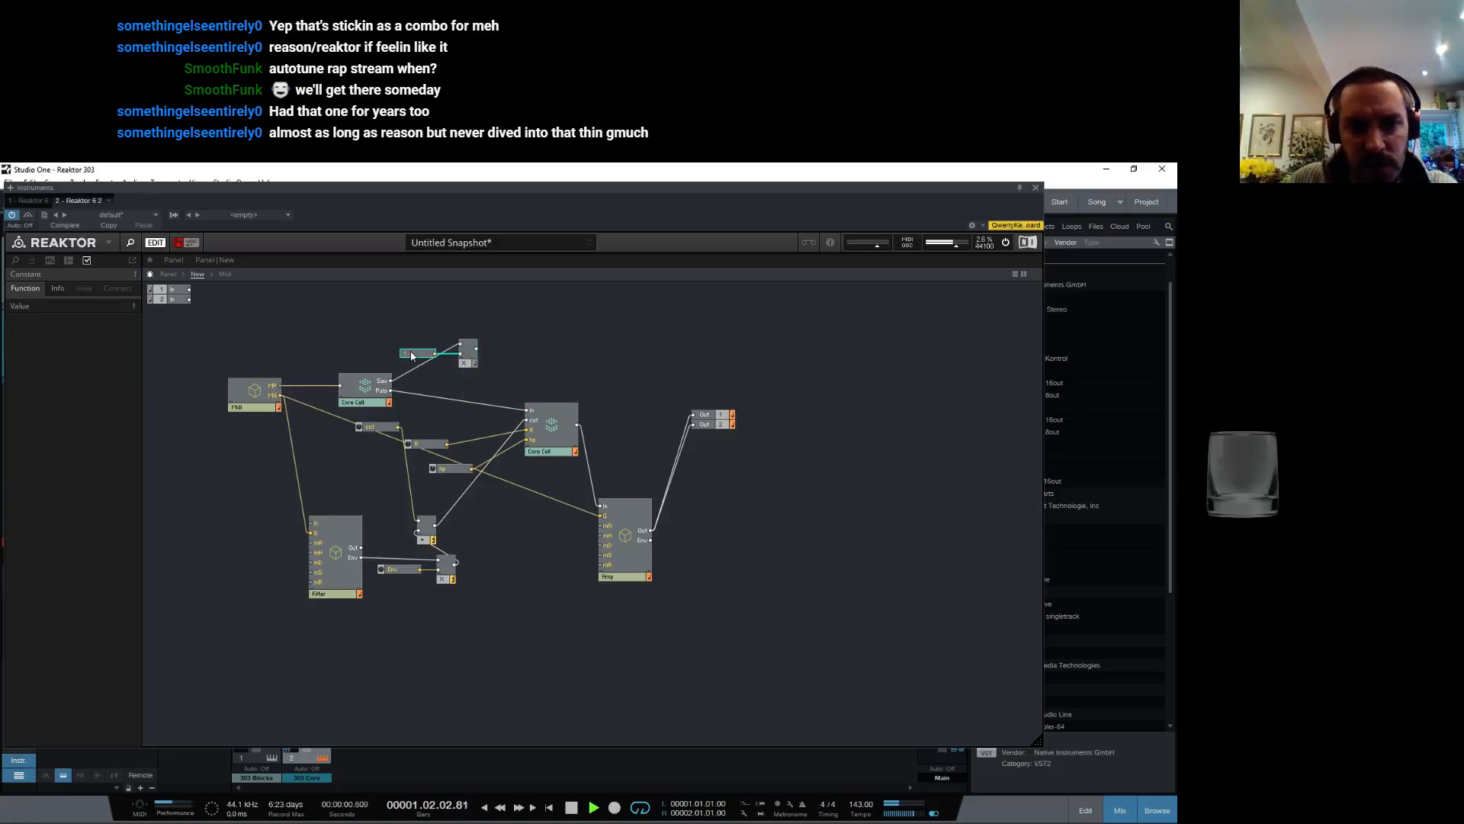
{"action": "key", "text": "Delete"}
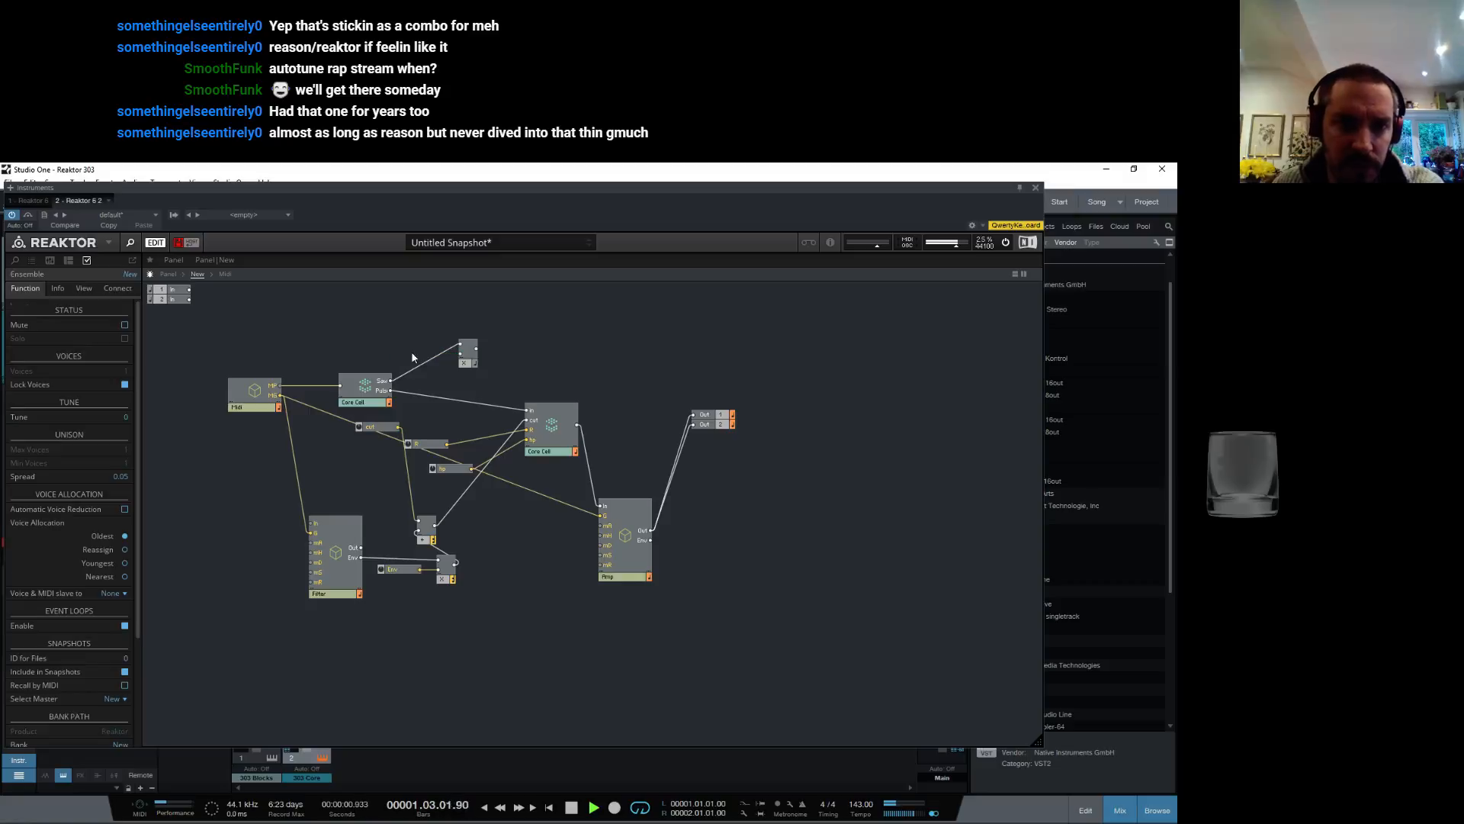
Step: Create a control with a range of 1 to 10 on the Multiply module's second input and wire its output to the filter's In port
{"action": "right_click", "coordinate": [461, 356]}
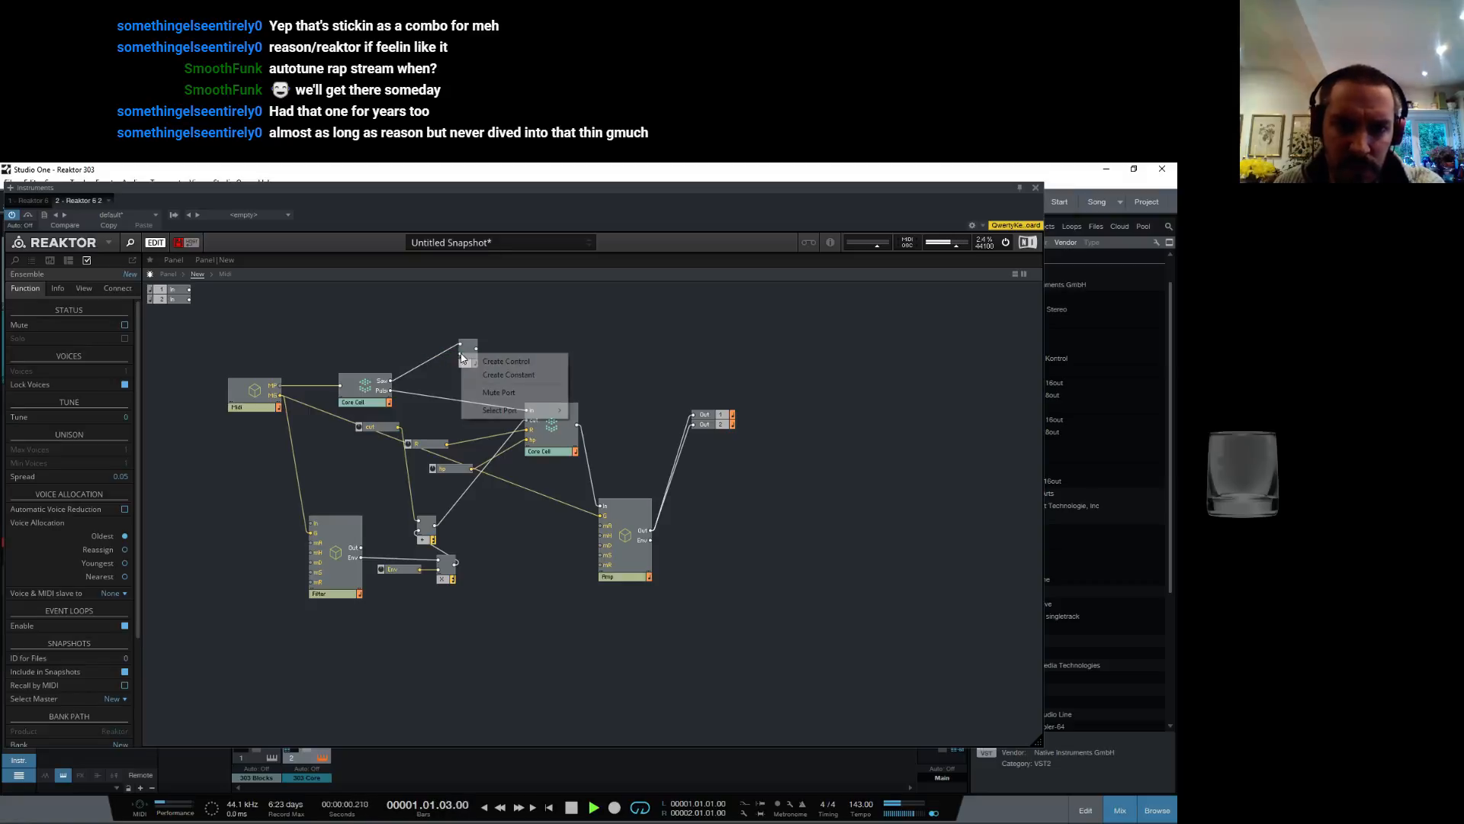
{"action": "left_click", "coordinate": [506, 361]}
{"action": "left_click", "coordinate": [134, 337]}
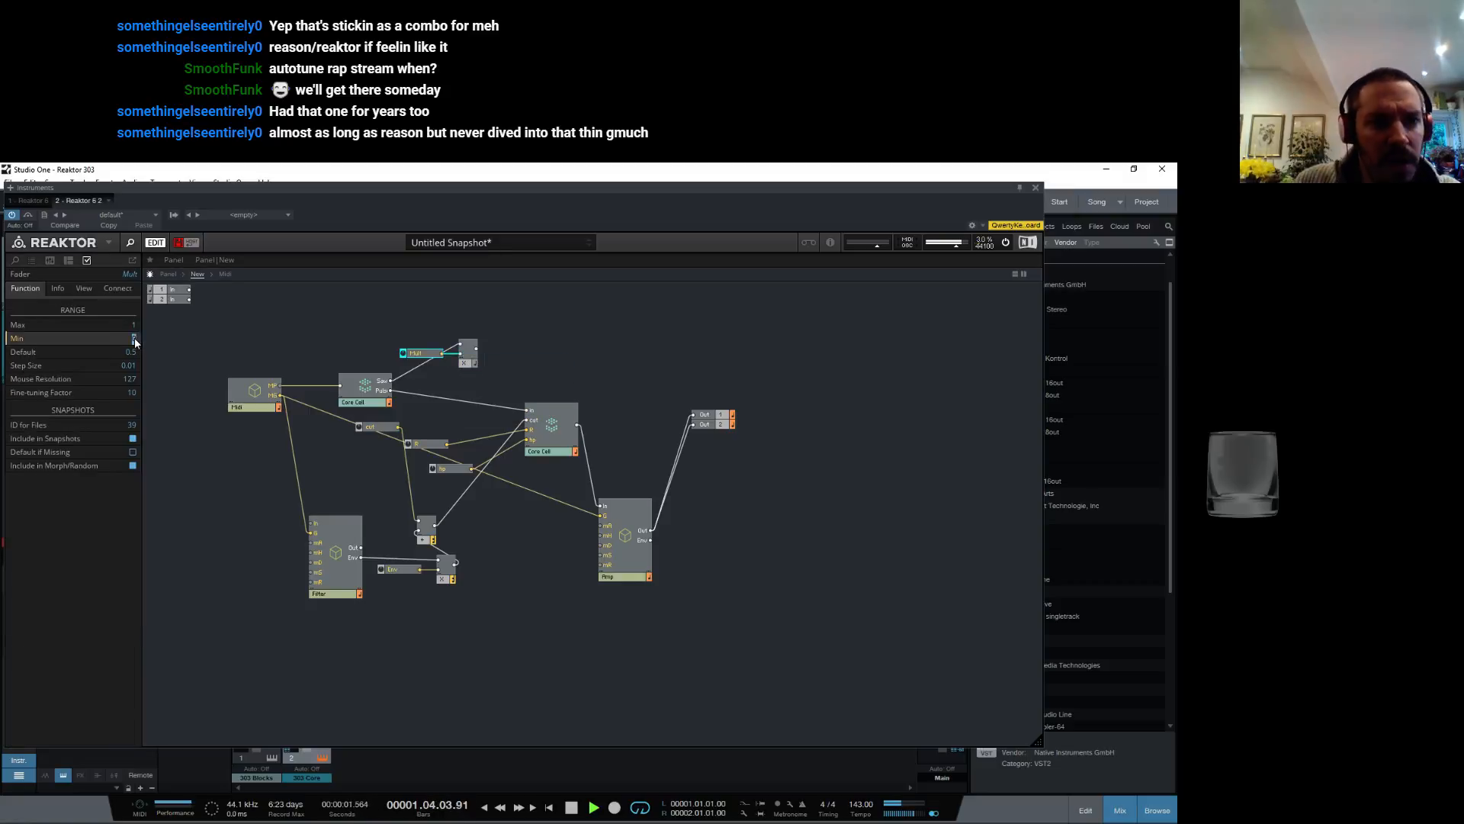
{"action": "type", "text": "1.001"}
{"action": "key", "text": "Return"}
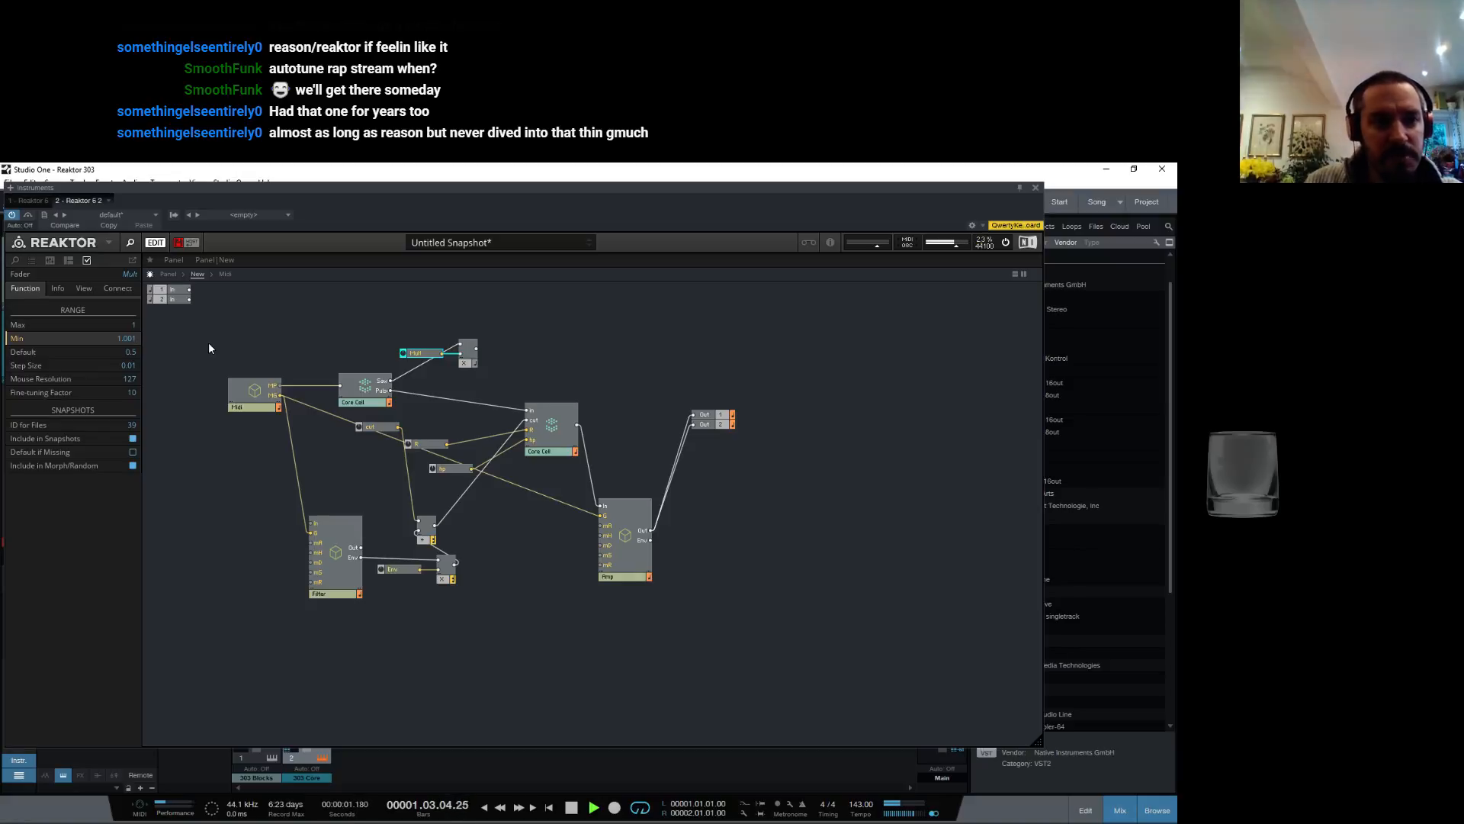
{"action": "left_click", "coordinate": [134, 324]}
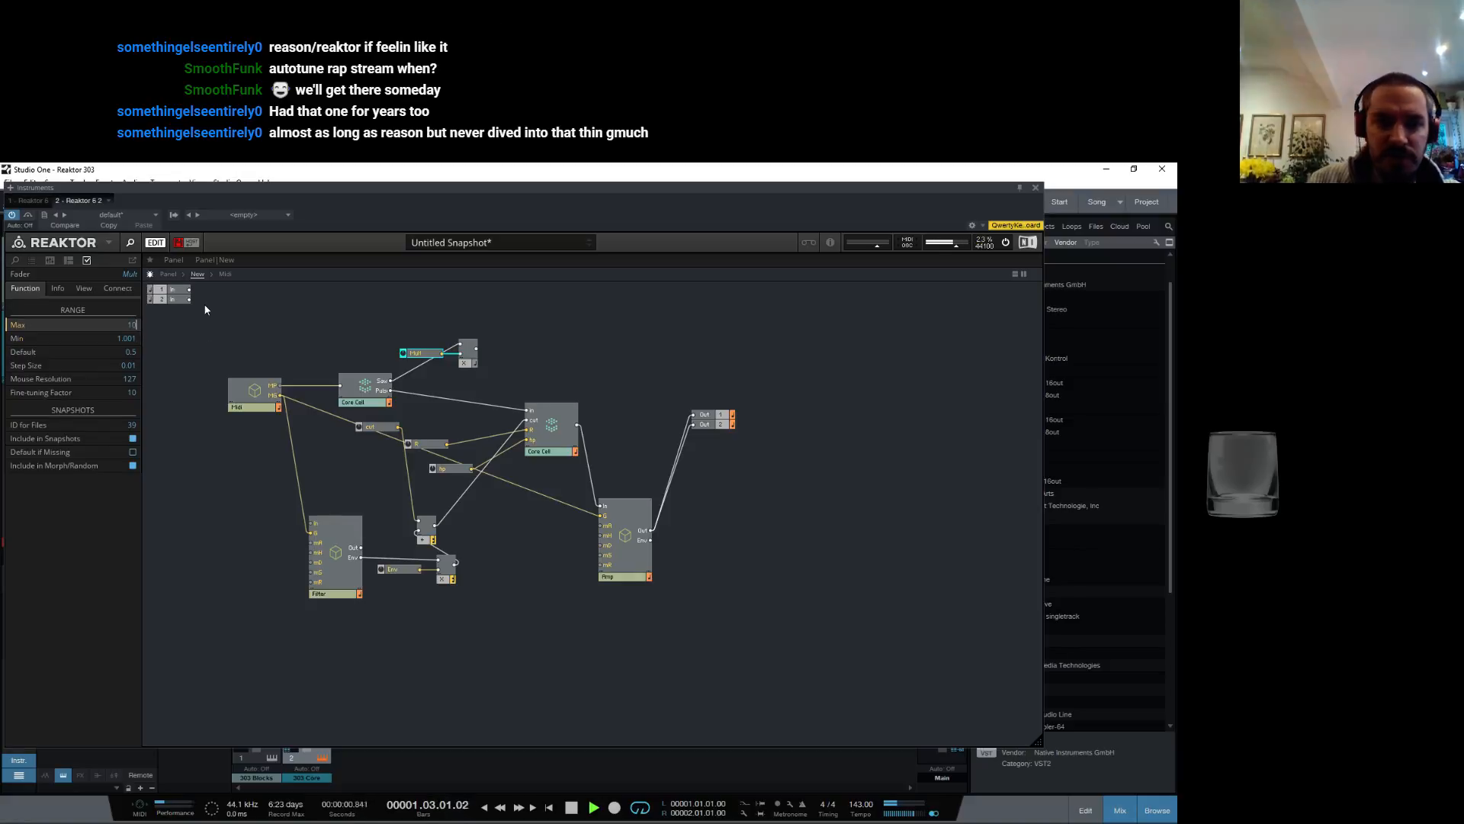
{"action": "left_click", "coordinate": [131, 338]}
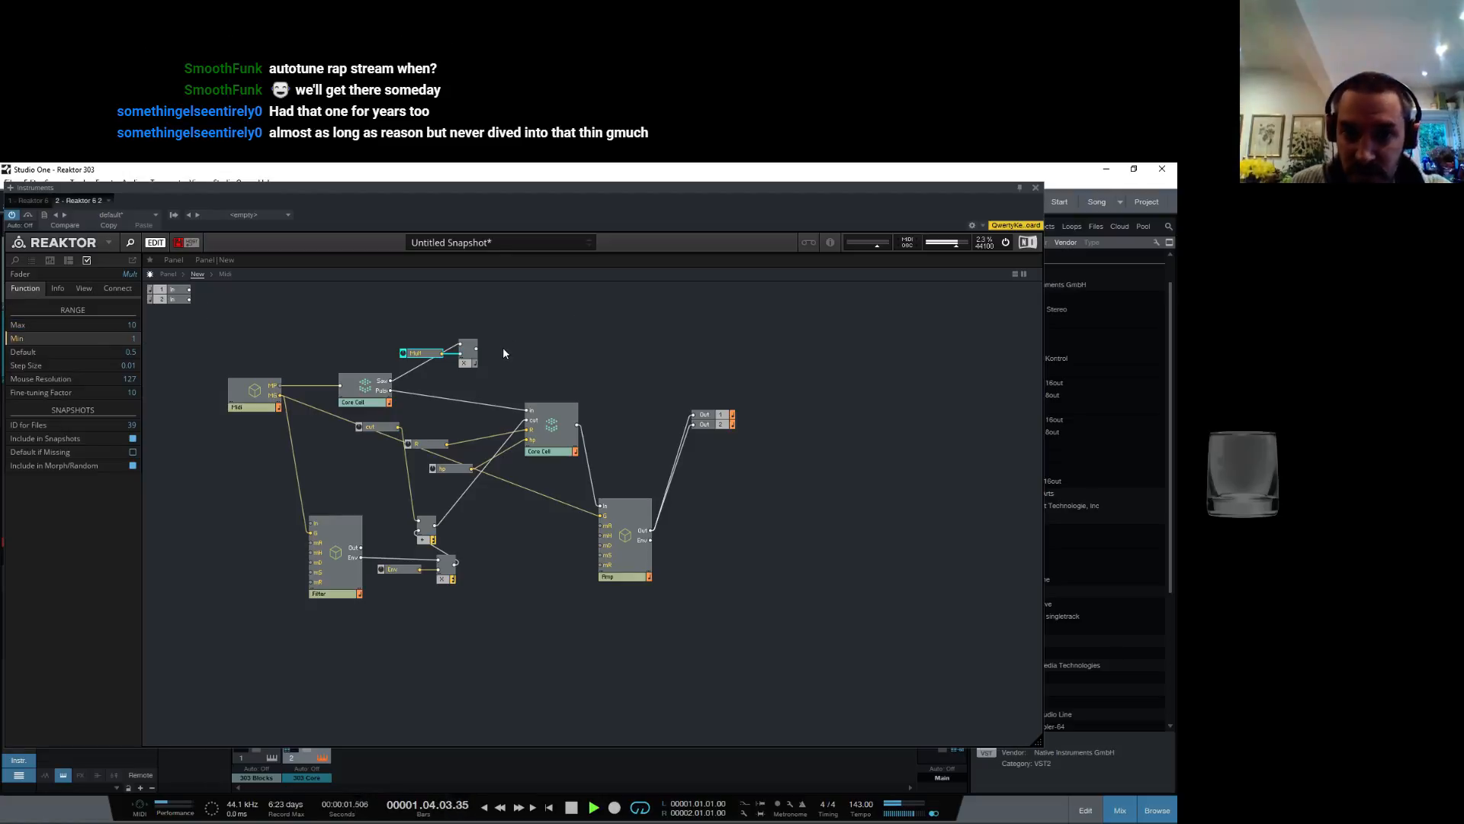
{"action": "left_click_drag", "start_coordinate": [503, 402], "coordinate": [532, 415]}
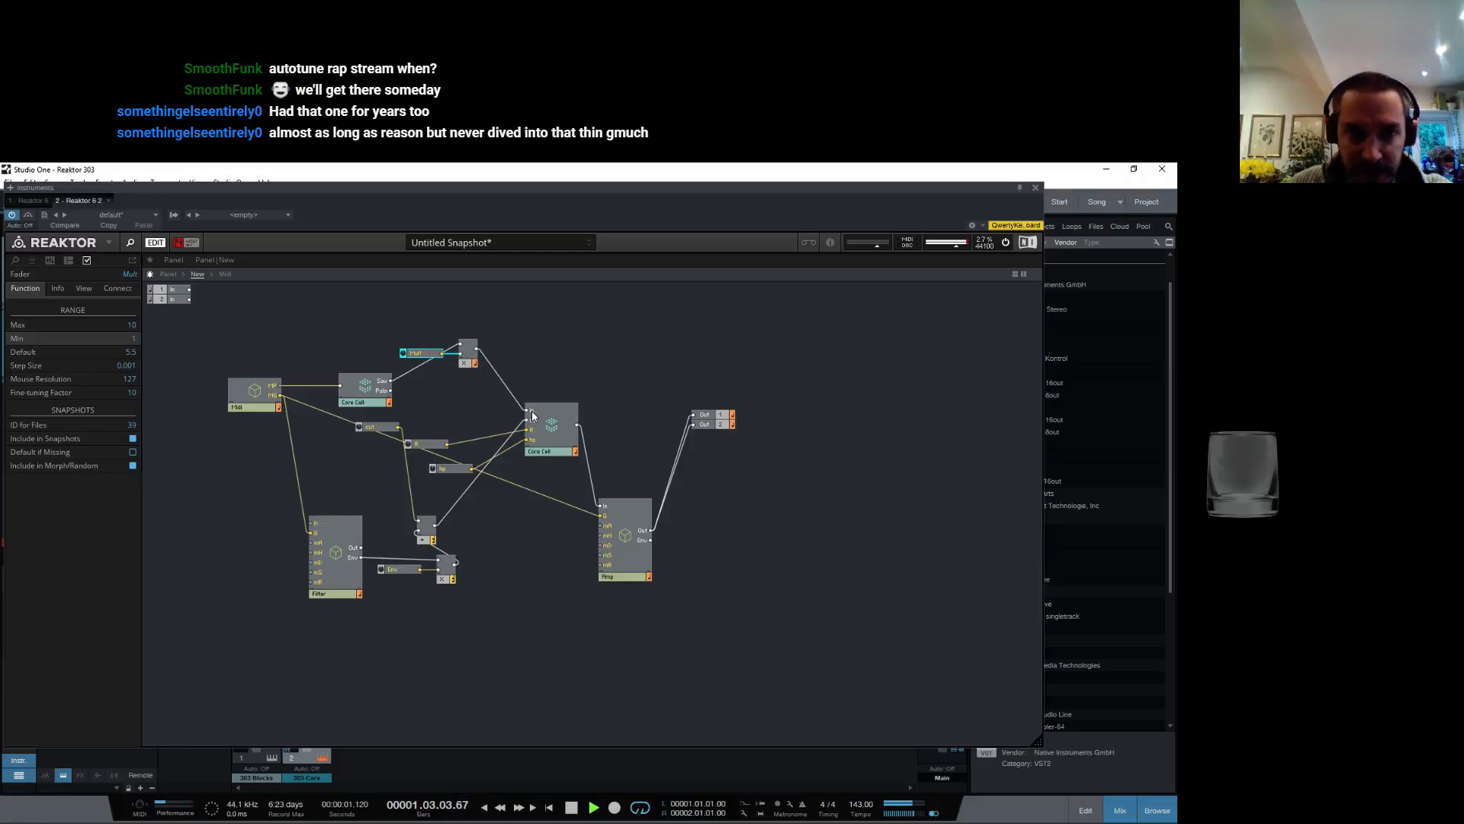
Step: On the instrument panel, turn the Mult knob down to 1 and raise the cut knob
{"action": "left_click", "coordinate": [169, 275]}
{"action": "left_click_drag", "start_coordinate": [164, 314], "coordinate": [166, 428]}
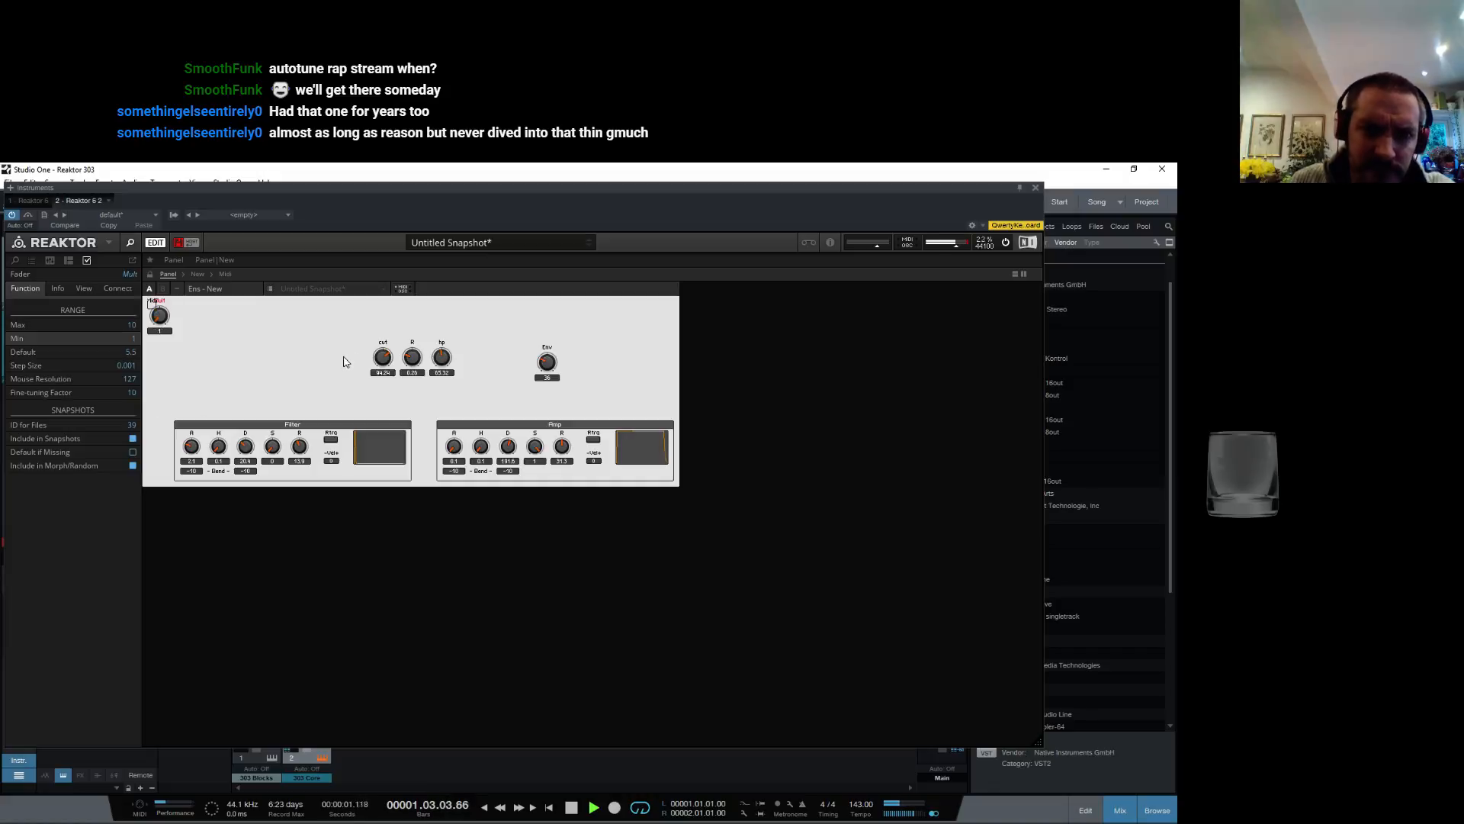
{"action": "mouse_move", "coordinate": [385, 360]}
{"action": "left_mouse_down"}
{"action": "mouse_move", "coordinate": [395, 291]}
{"action": "mouse_move", "coordinate": [394, 332]}
{"action": "left_mouse_up"}
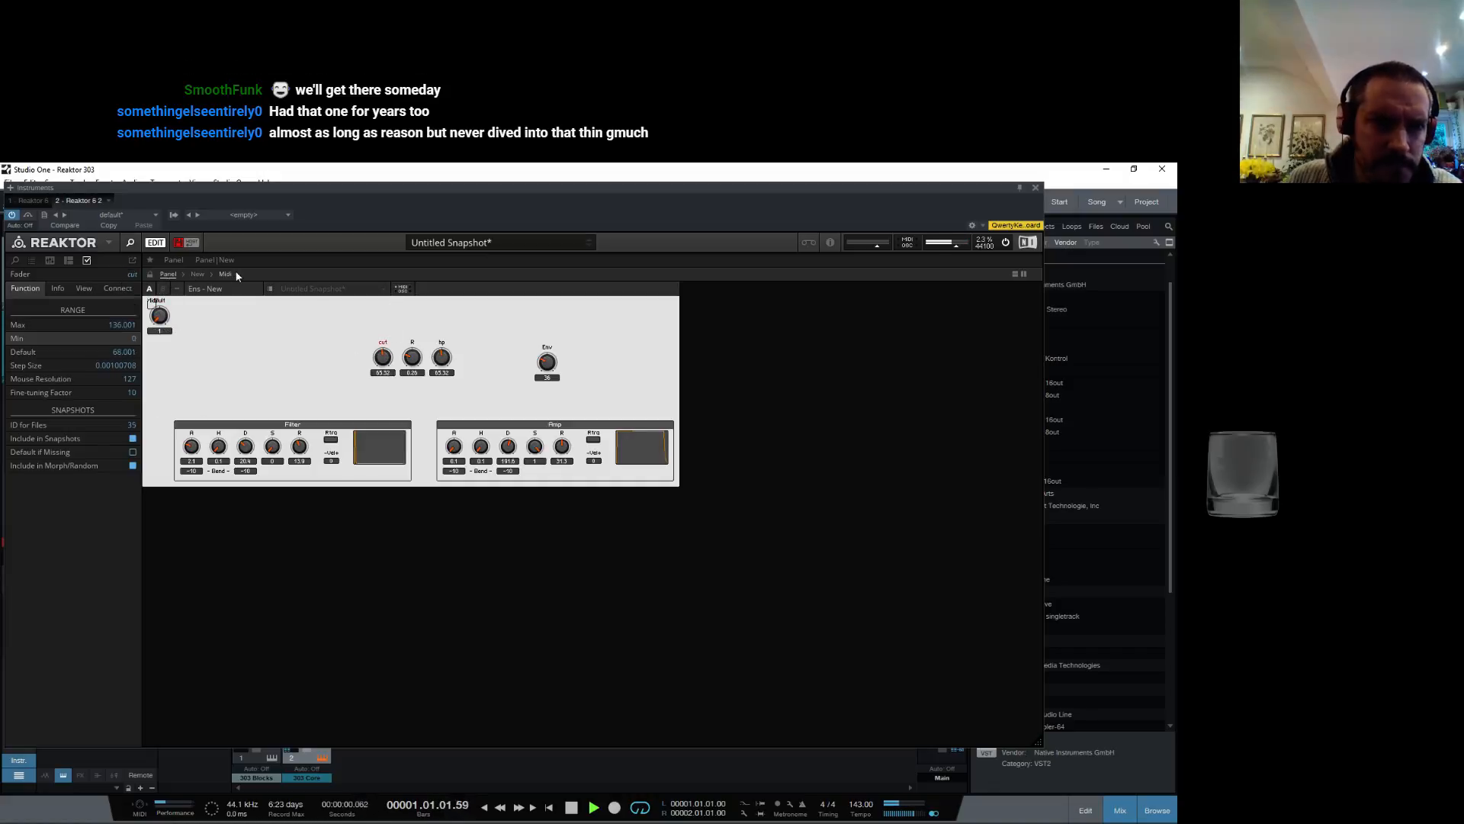
Step: Unlock the panel, place the Mult knob beside the cut knob, relock it, and turn up Mult, R and cut
{"action": "left_click", "coordinate": [149, 274]}
{"action": "left_click_drag", "start_coordinate": [166, 309], "coordinate": [317, 351]}
{"action": "left_click_drag", "start_coordinate": [412, 361], "coordinate": [387, 308]}
{"action": "left_click", "coordinate": [150, 274]}
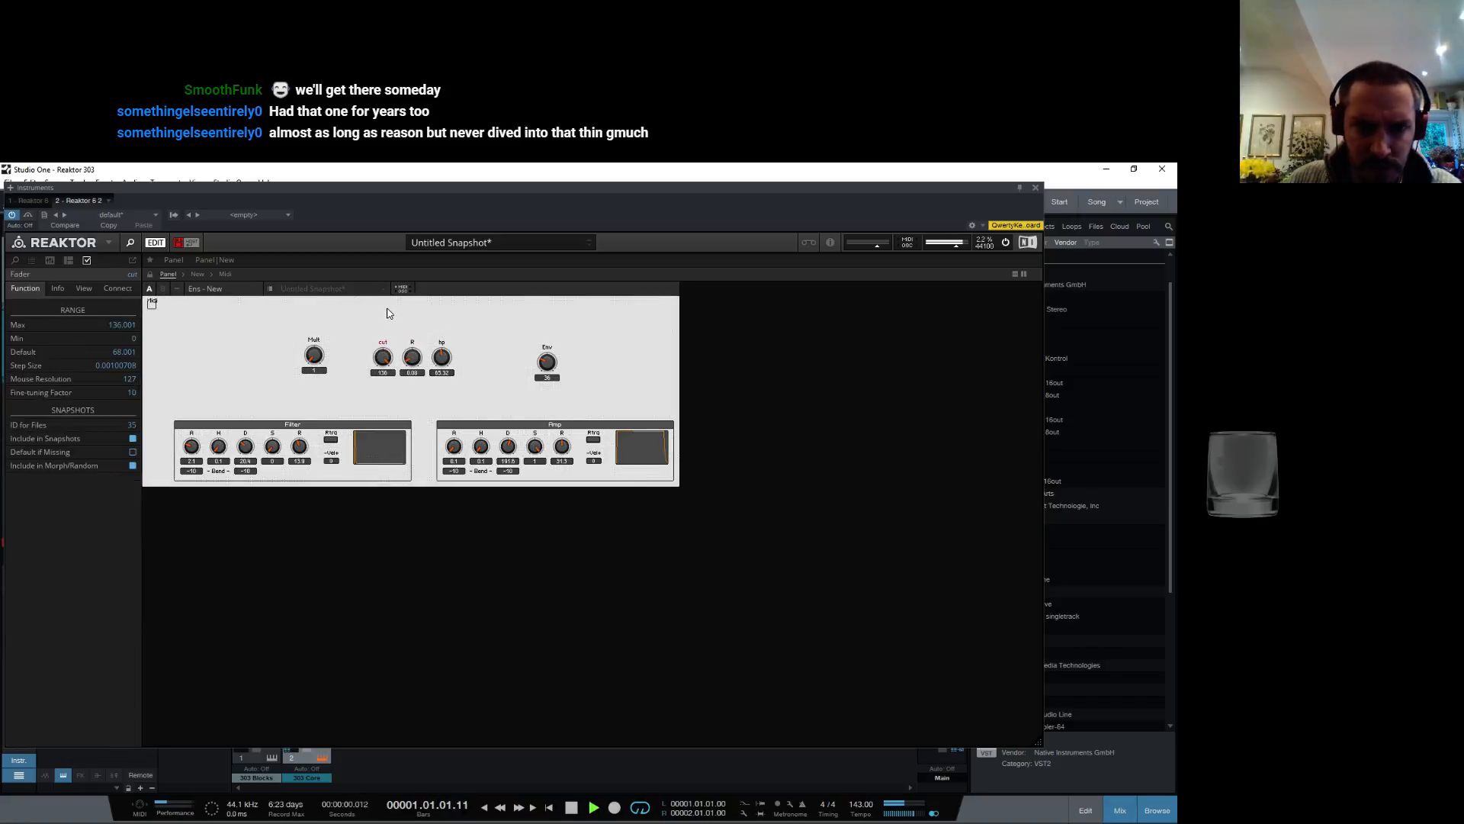
{"action": "left_click", "coordinate": [316, 355]}
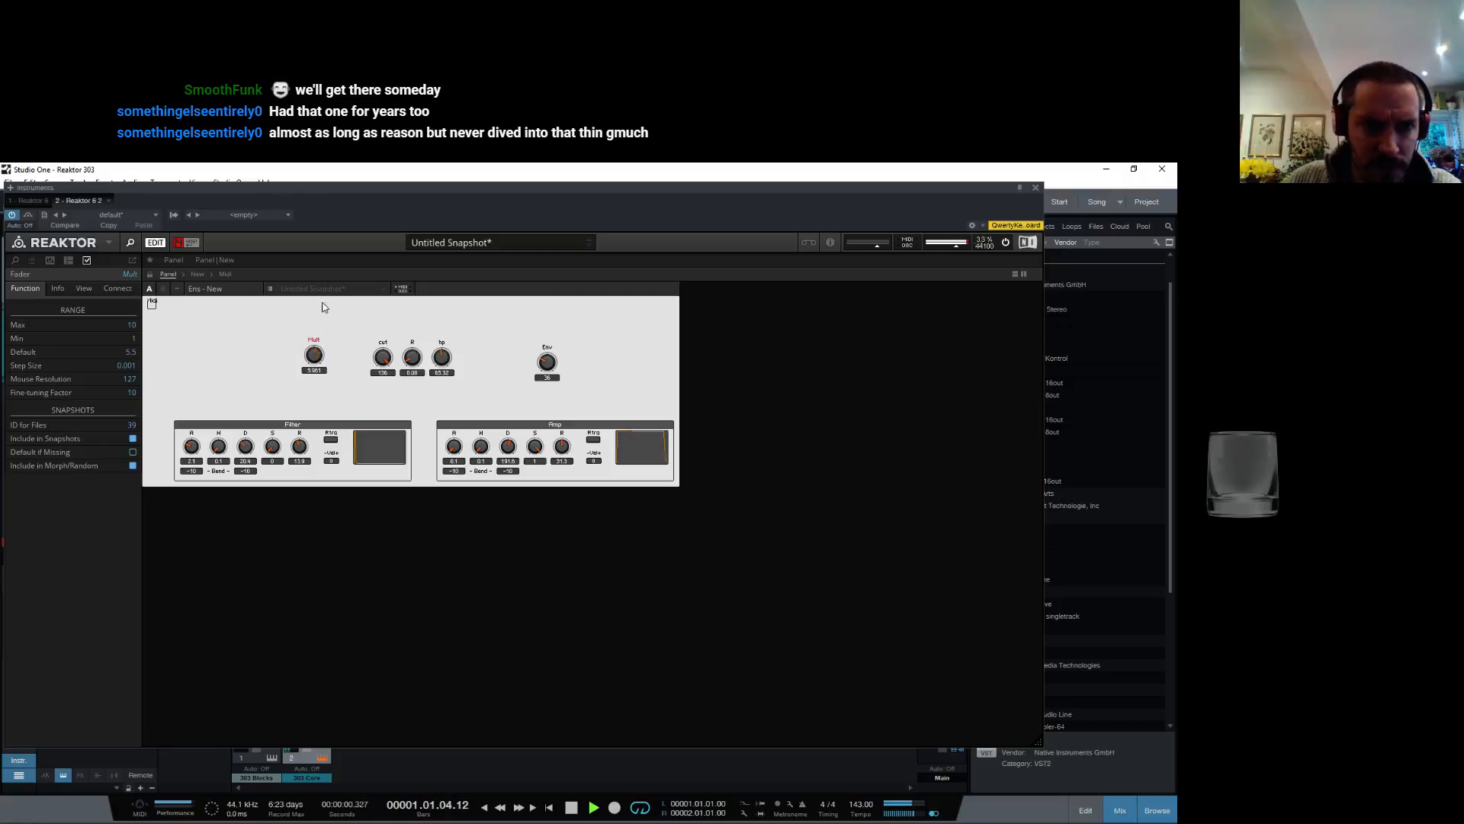
Step: Set the 303 Core mixer channel's volume to about -4.7 dB and reopen its Reaktor instrument
{"action": "left_click", "coordinate": [1036, 188]}
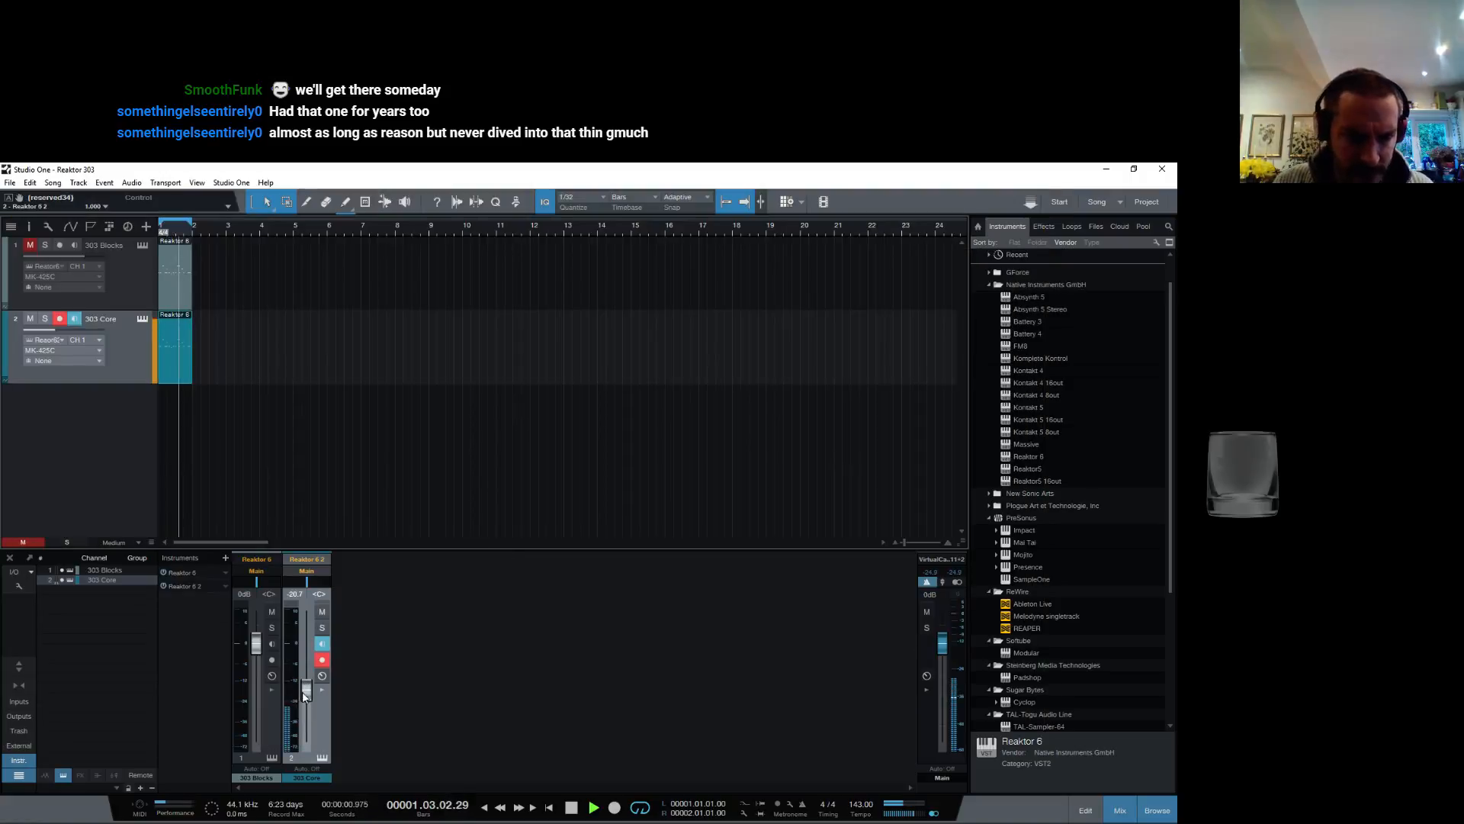
{"action": "left_click_drag", "start_coordinate": [309, 656], "coordinate": [309, 662]}
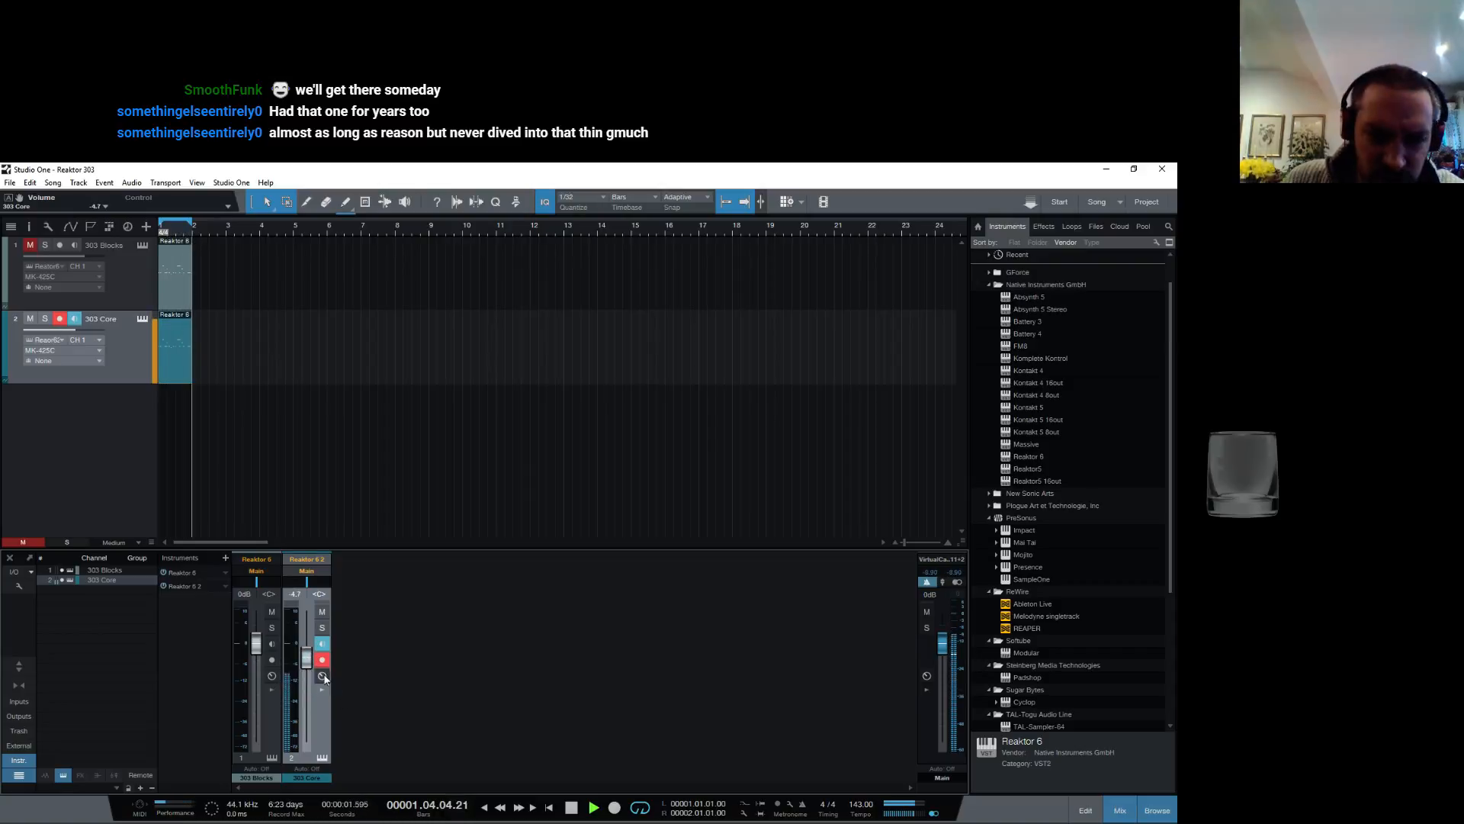
{"action": "left_click", "coordinate": [323, 758]}
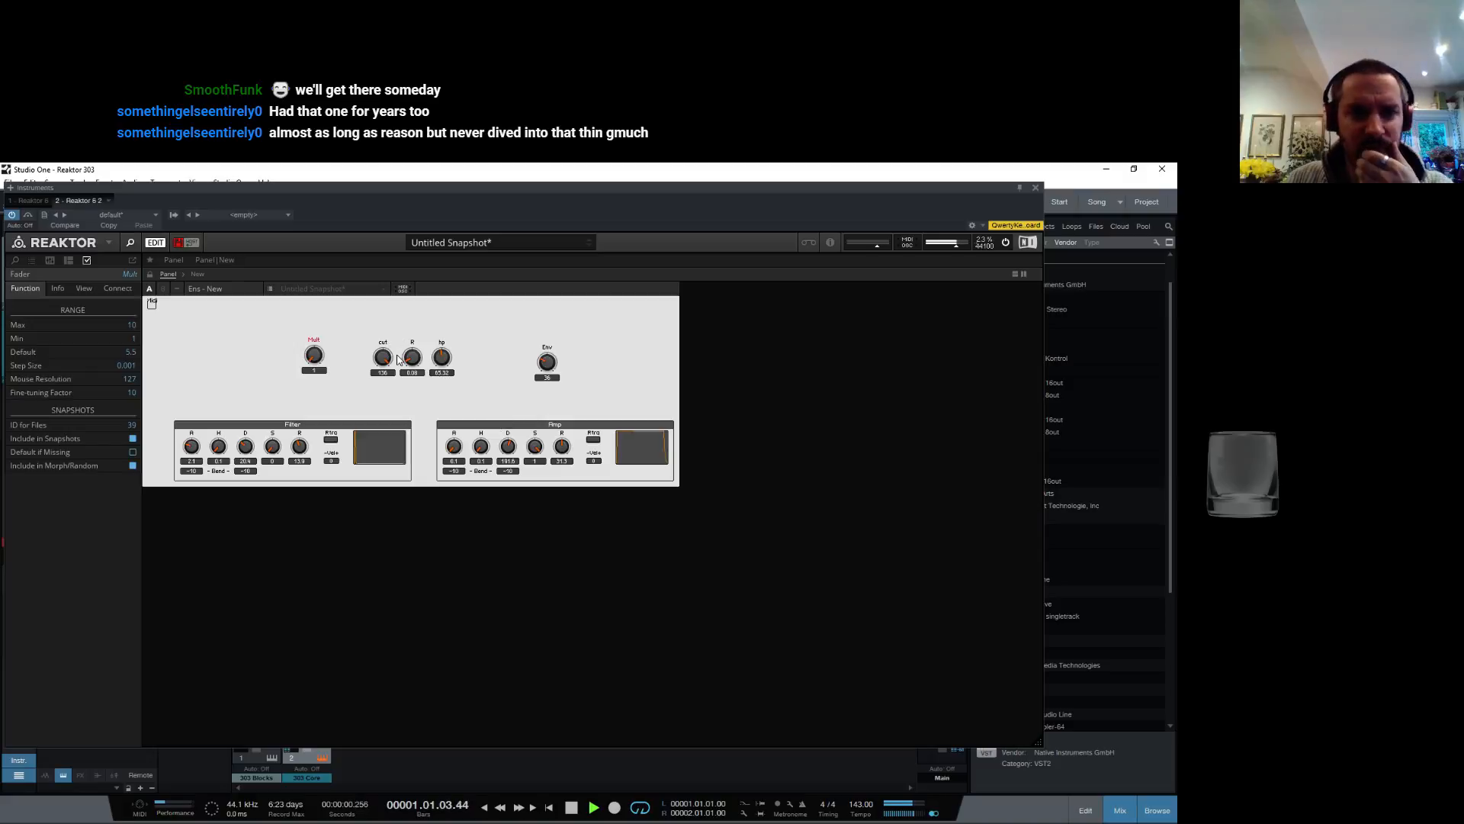
Step: Raise the Mult knob and readjust the filter's R and cut knobs, bringing cut down from its maximum
{"action": "left_click_drag", "start_coordinate": [412, 363], "coordinate": [421, 313]}
{"action": "left_click_drag", "start_coordinate": [328, 349], "coordinate": [342, 293]}
{"action": "left_click_drag", "start_coordinate": [382, 358], "coordinate": [374, 409]}
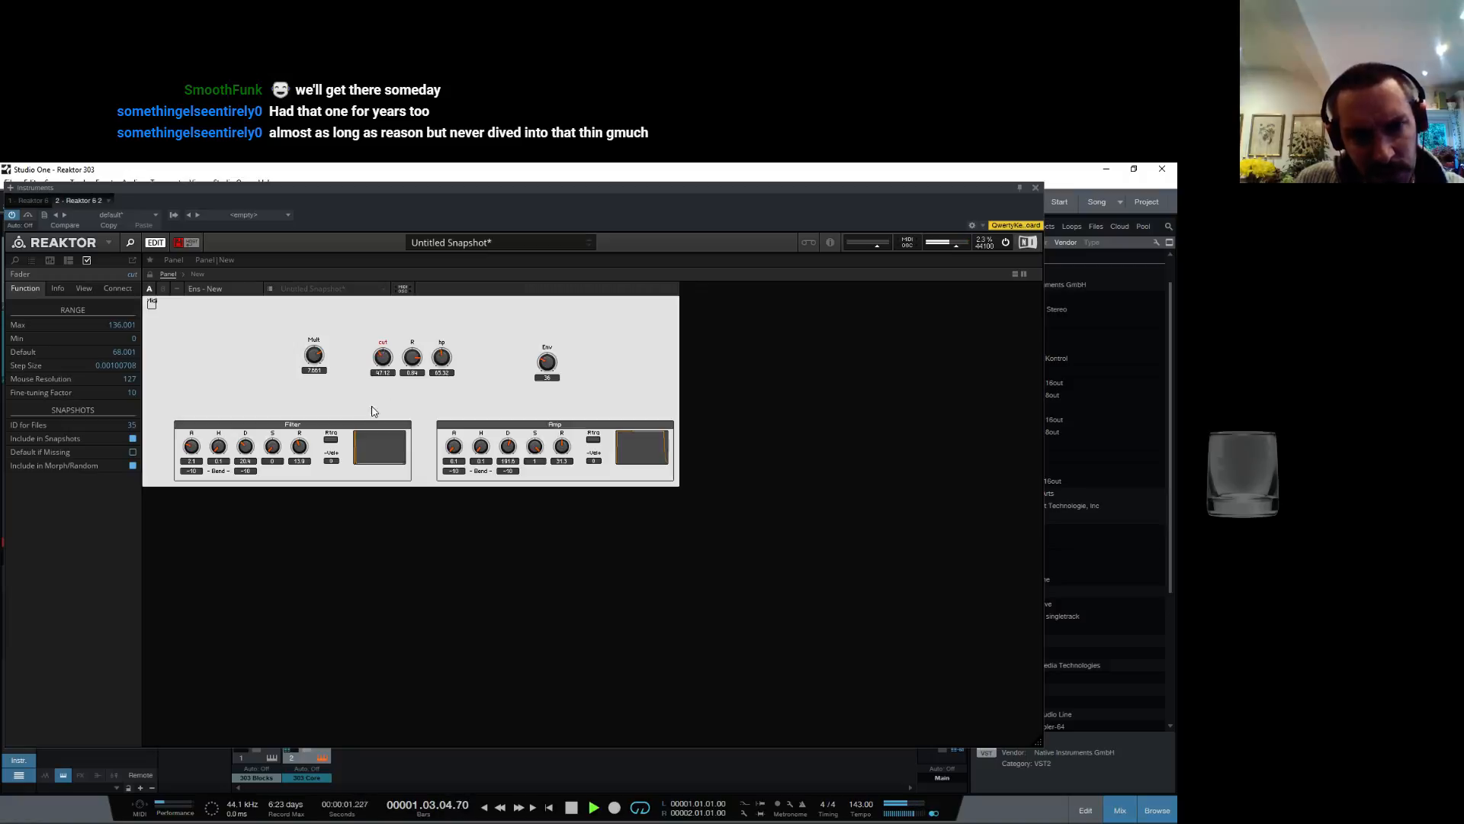
{"action": "left_click_drag", "start_coordinate": [413, 357], "coordinate": [395, 358]}
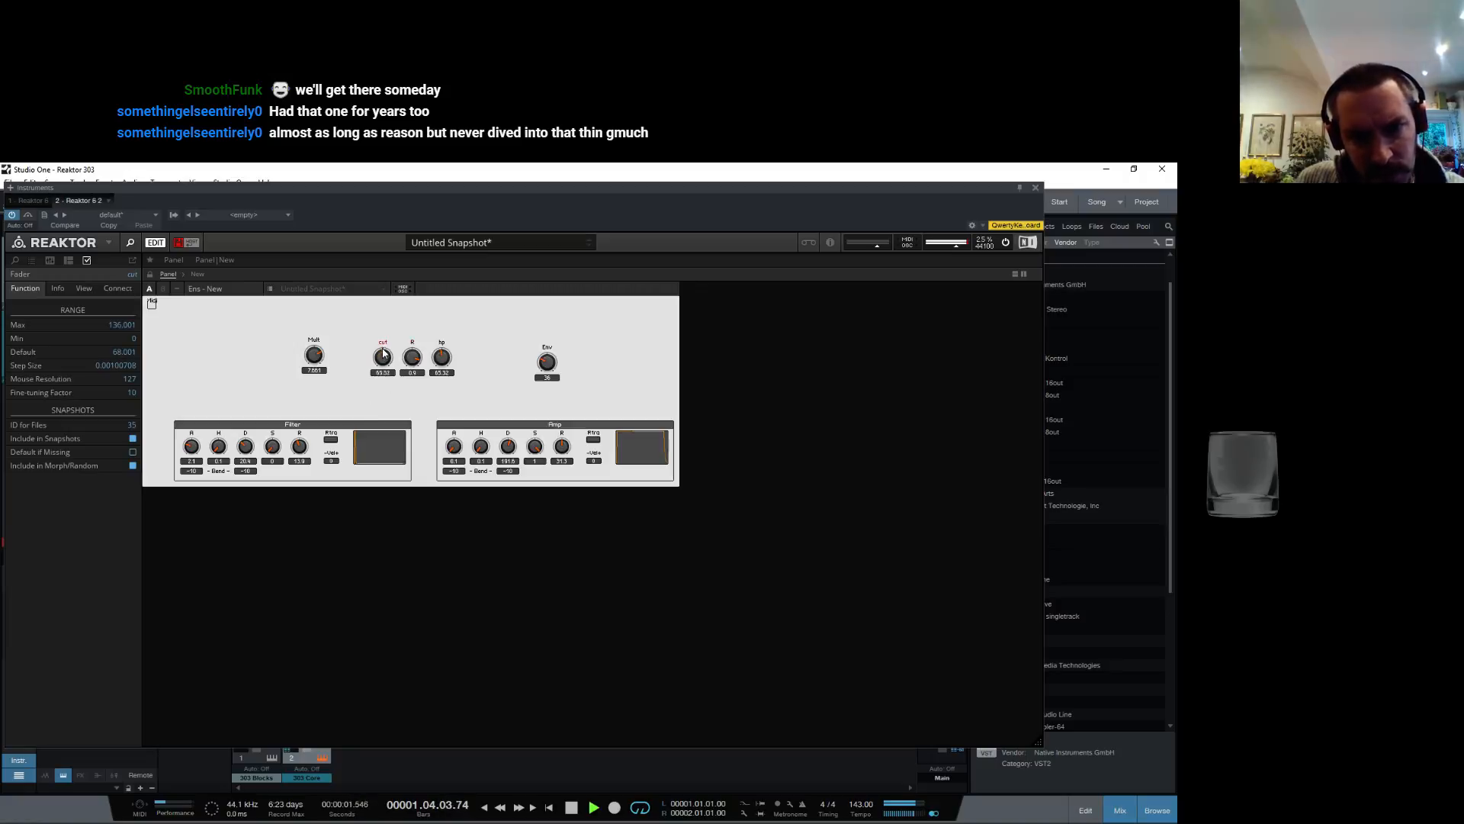
Step: Adjust the Amp envelope's A time to about 2.7, change its A Bend and shorten its R time
{"action": "left_click", "coordinate": [455, 454]}
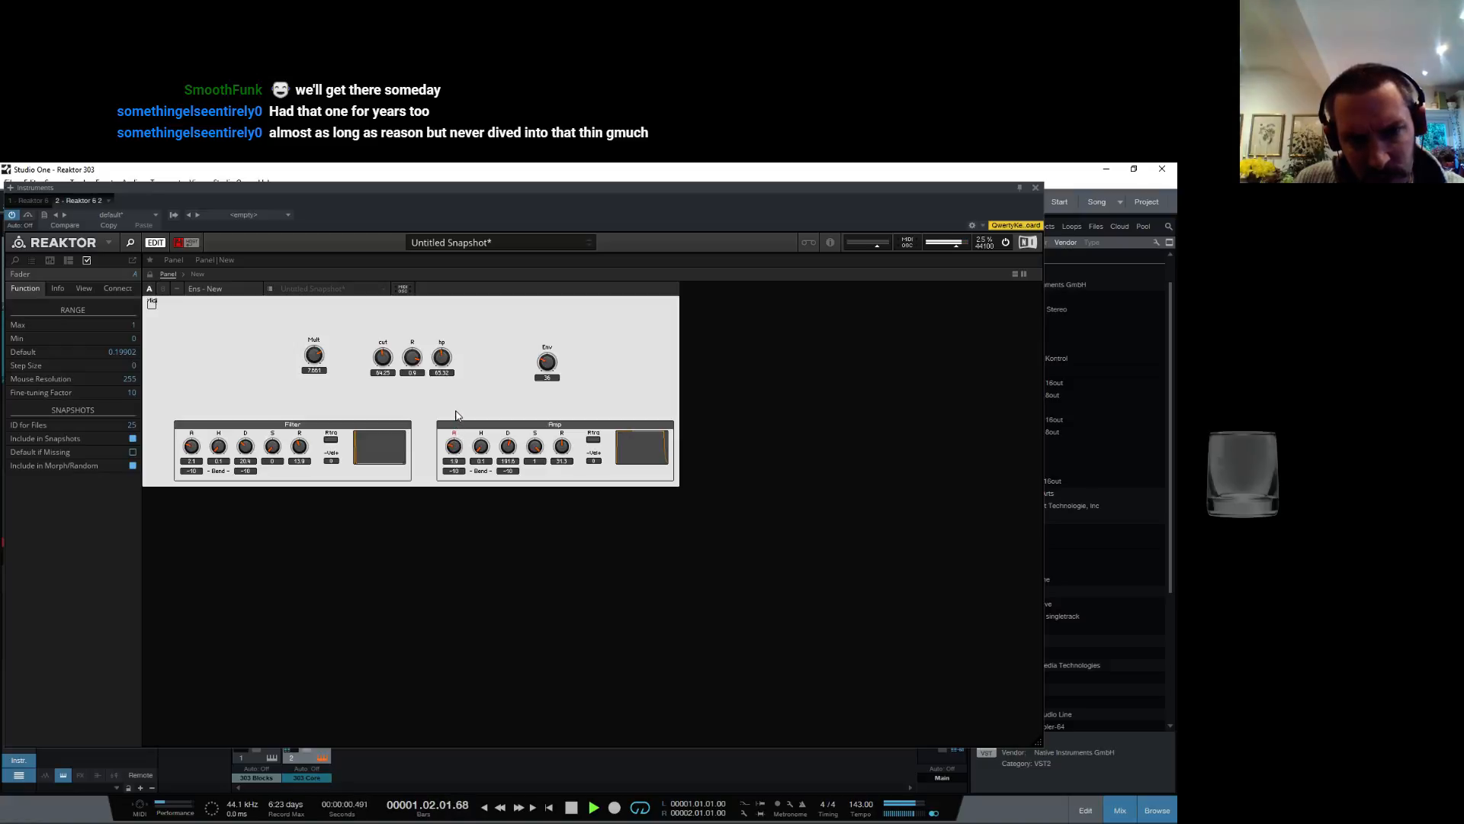
{"action": "left_click_drag", "start_coordinate": [455, 470], "coordinate": [456, 486]}
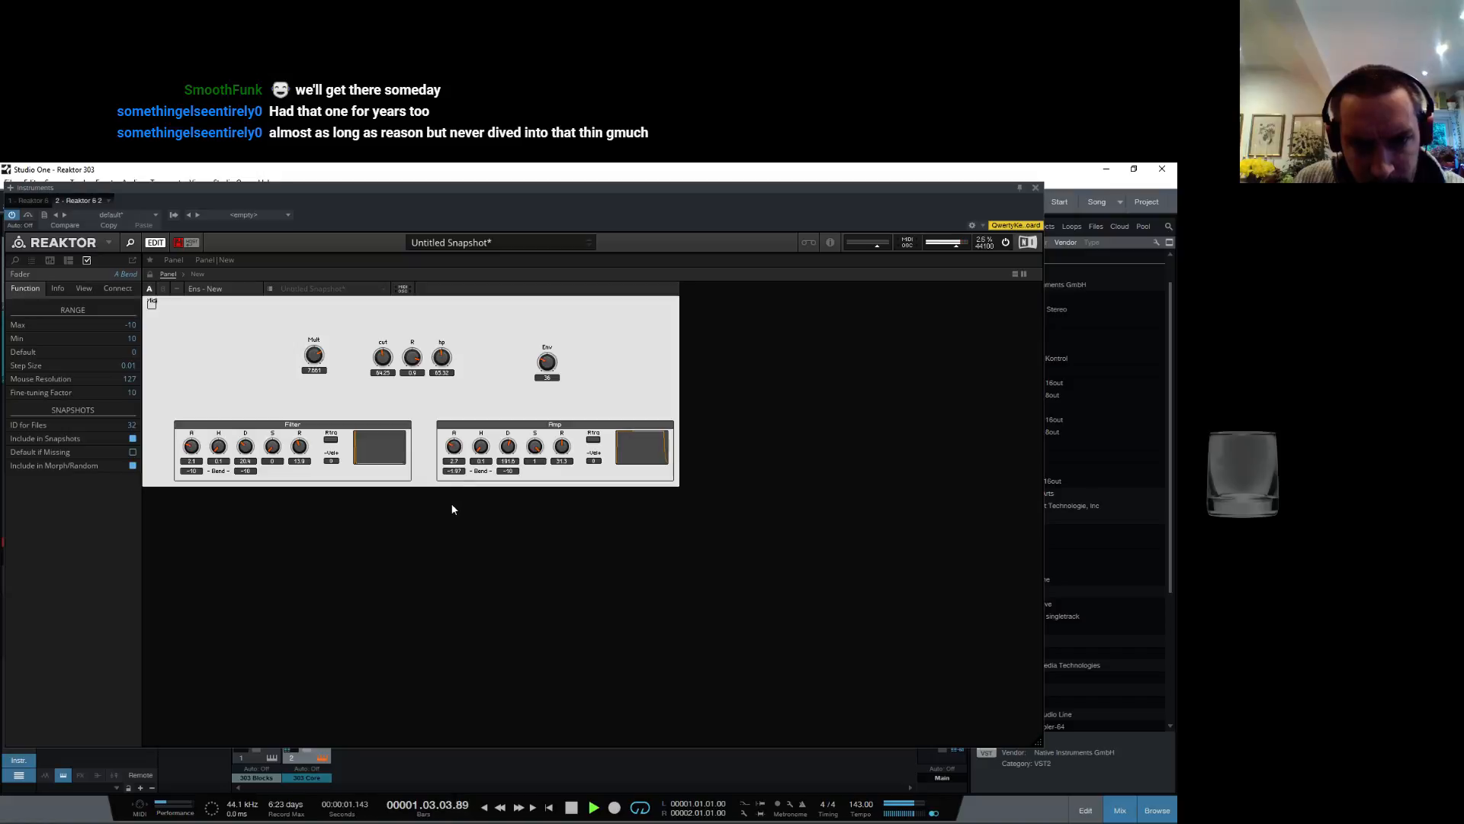
{"action": "left_click_drag", "start_coordinate": [559, 453], "coordinate": [546, 471]}
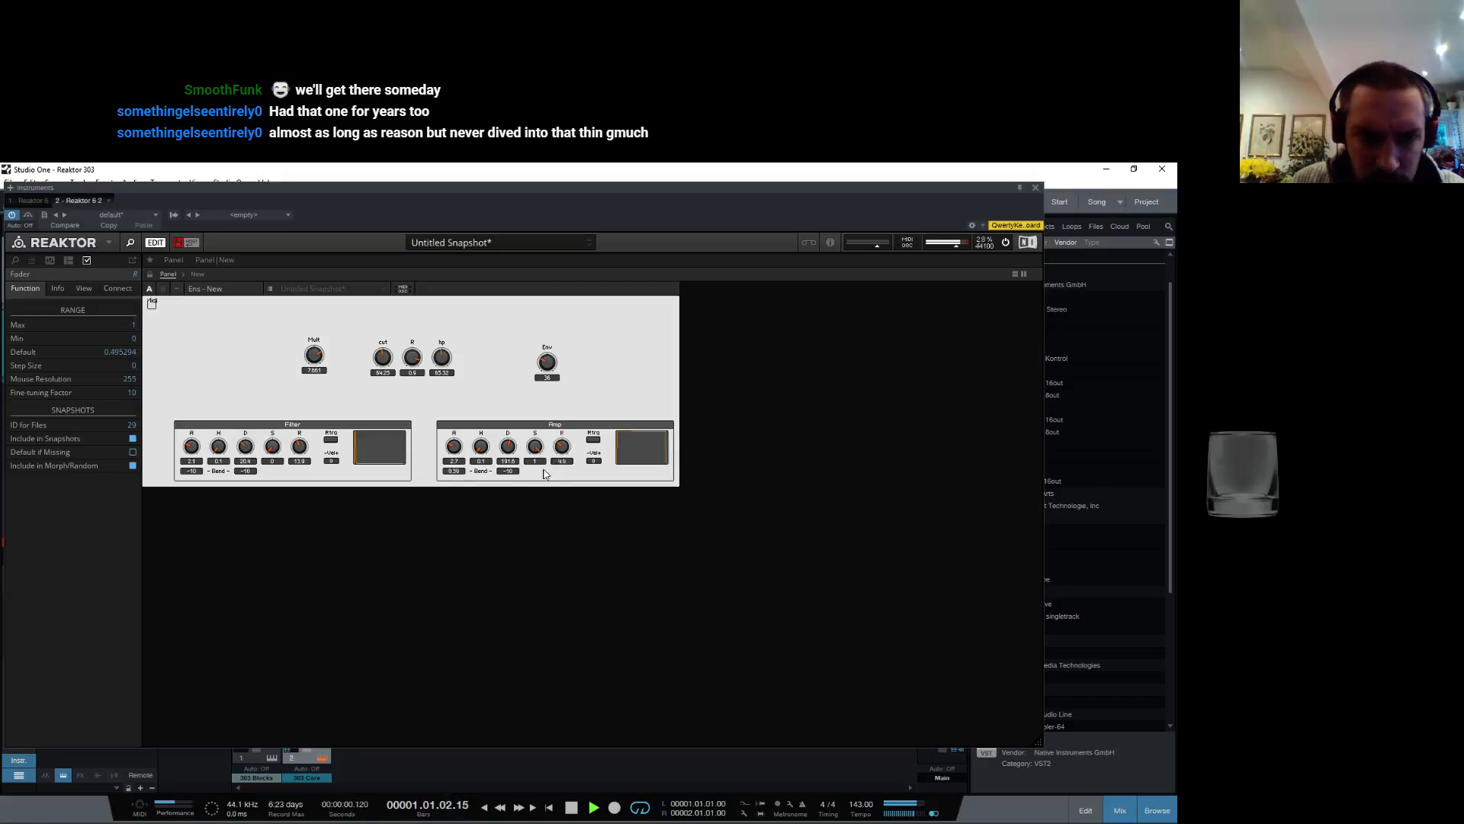
Step: Lengthen the Filter envelope's D and A times, raise the cut knob and lower the Env amount
{"action": "left_click_drag", "start_coordinate": [252, 445], "coordinate": [271, 404]}
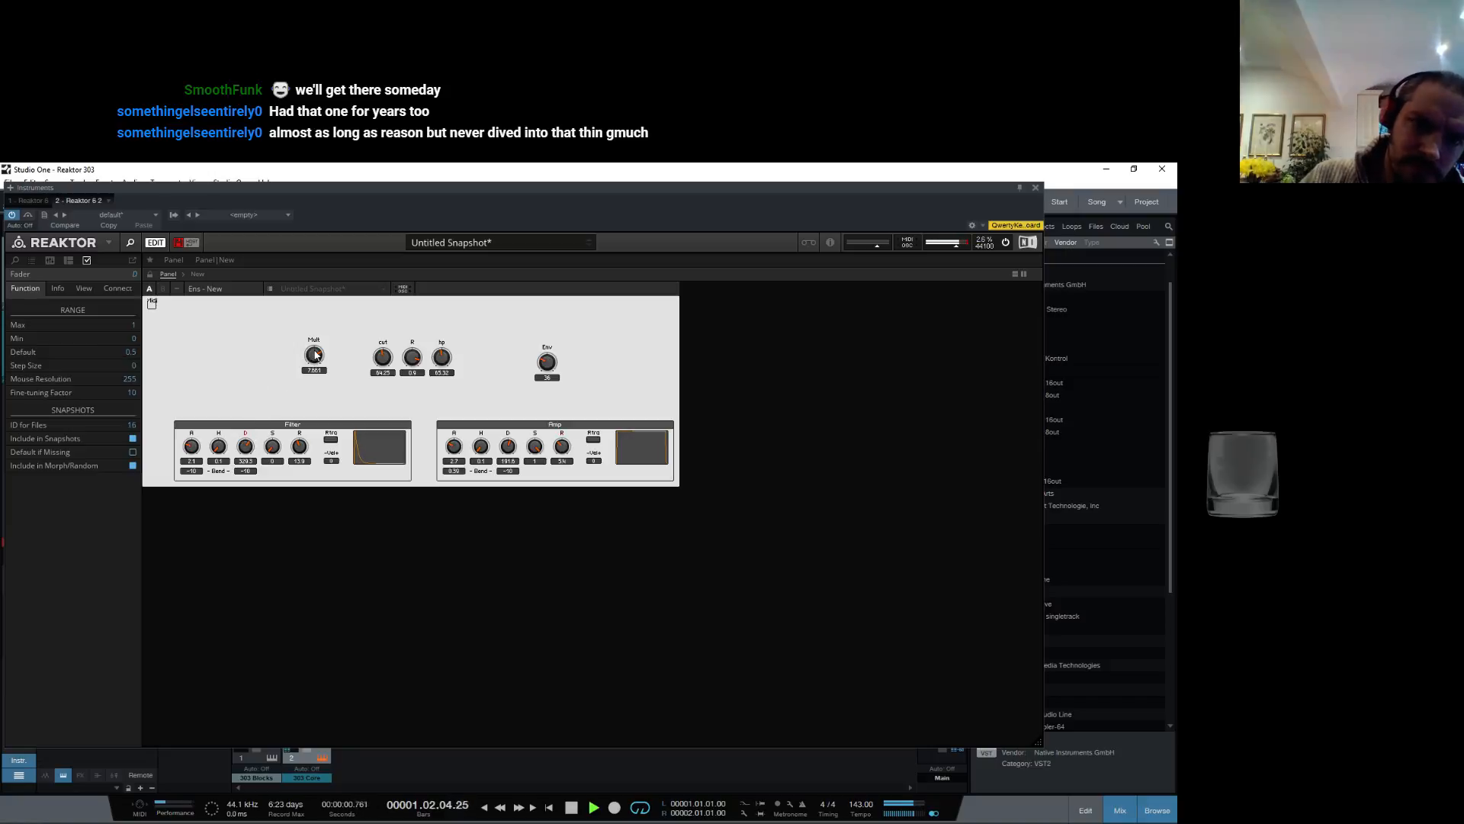
{"action": "mouse_move", "coordinate": [383, 353]}
{"action": "left_mouse_down"}
{"action": "mouse_move", "coordinate": [395, 321]}
{"action": "mouse_move", "coordinate": [391, 356]}
{"action": "left_mouse_up"}
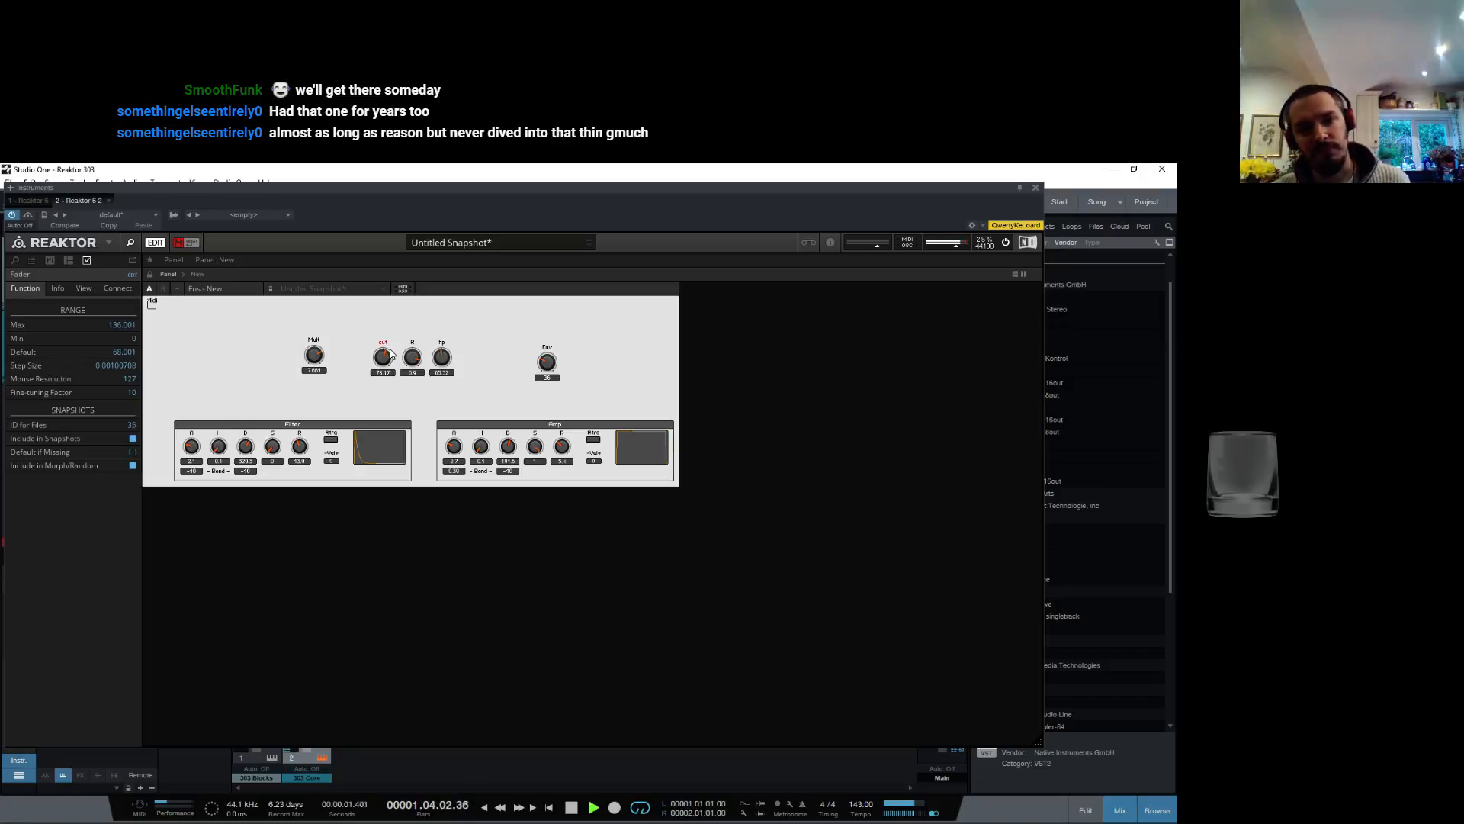
{"action": "left_click", "coordinate": [548, 362]}
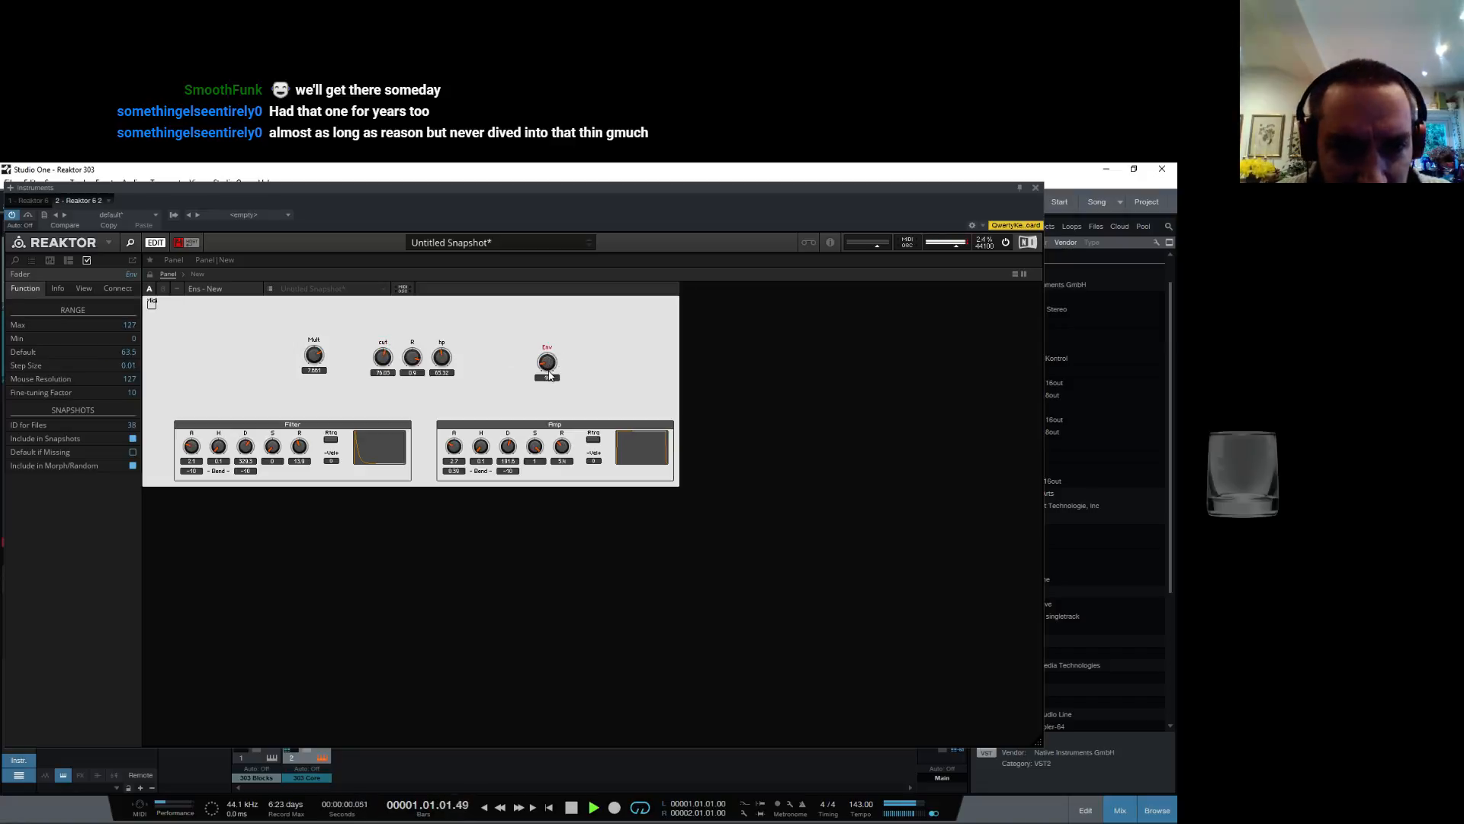
{"action": "left_click_drag", "start_coordinate": [195, 449], "coordinate": [197, 417]}
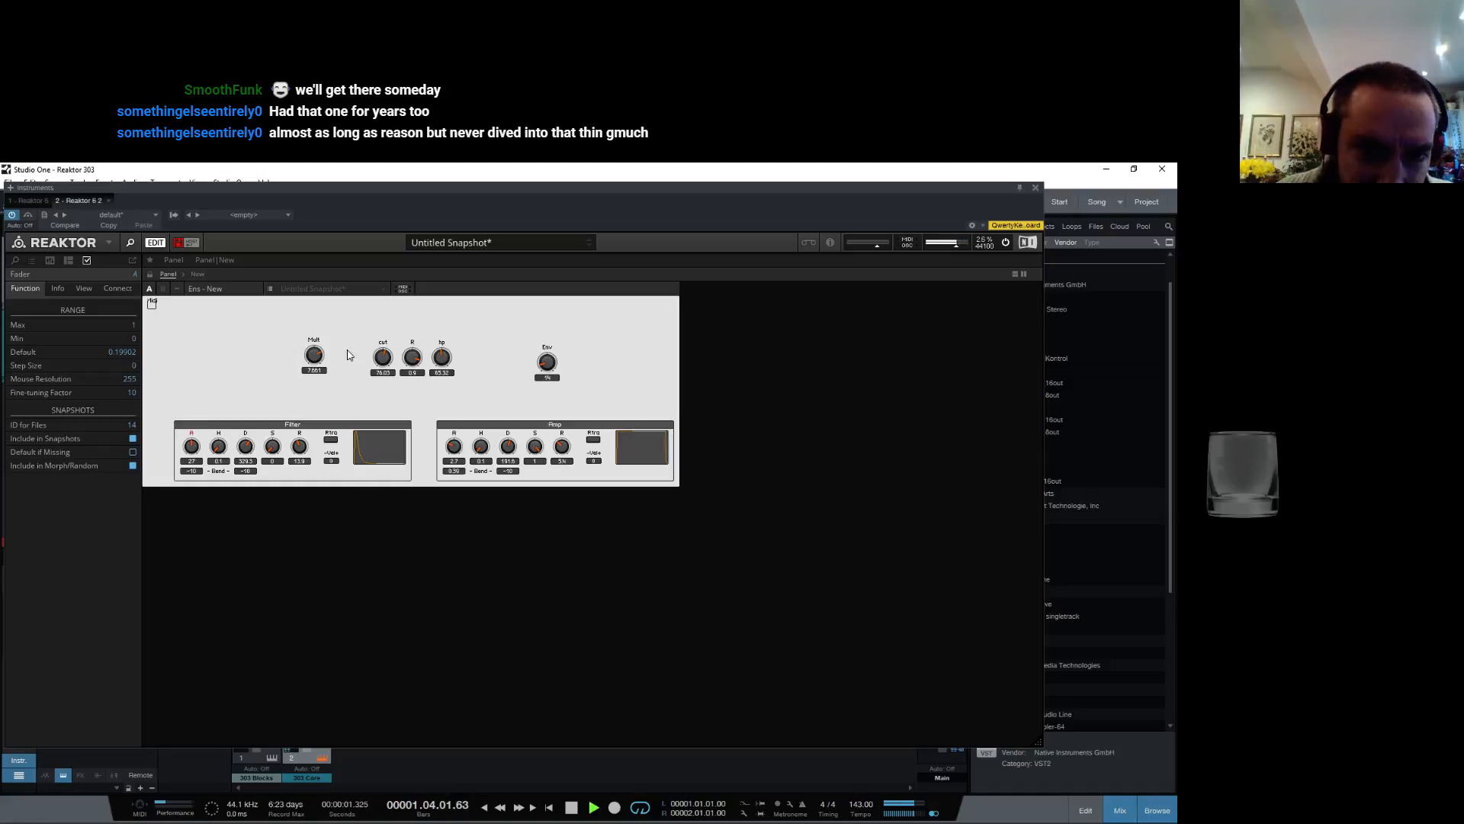
Step: Lengthen the Amp envelope's R time, raise the cut knob further and lower the Mult knob
{"action": "left_click_drag", "start_coordinate": [563, 447], "coordinate": [561, 437]}
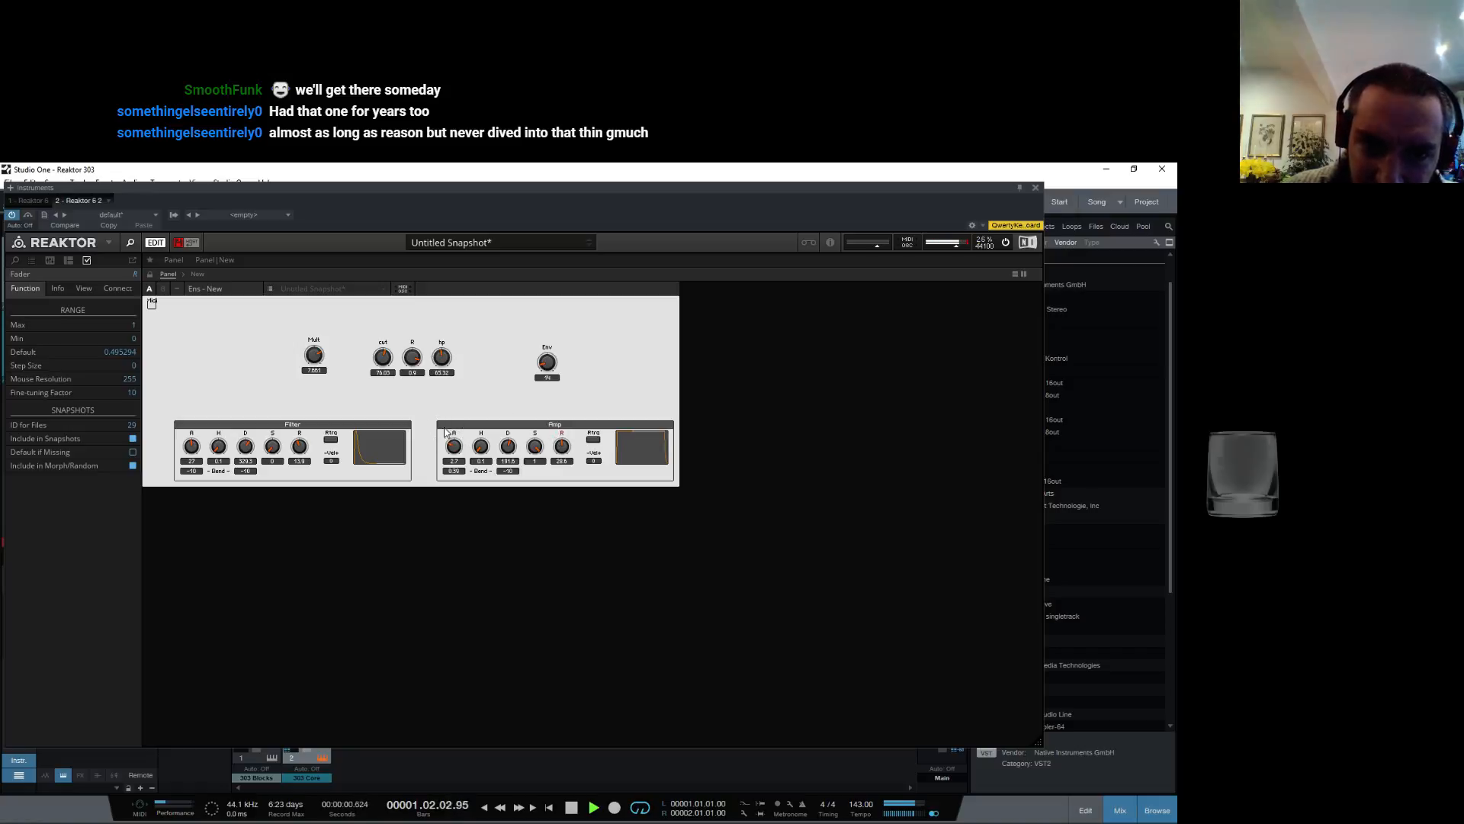
{"action": "mouse_move", "coordinate": [391, 360]}
{"action": "left_mouse_down"}
{"action": "mouse_move", "coordinate": [382, 319]}
{"action": "mouse_move", "coordinate": [386, 349]}
{"action": "left_mouse_up"}
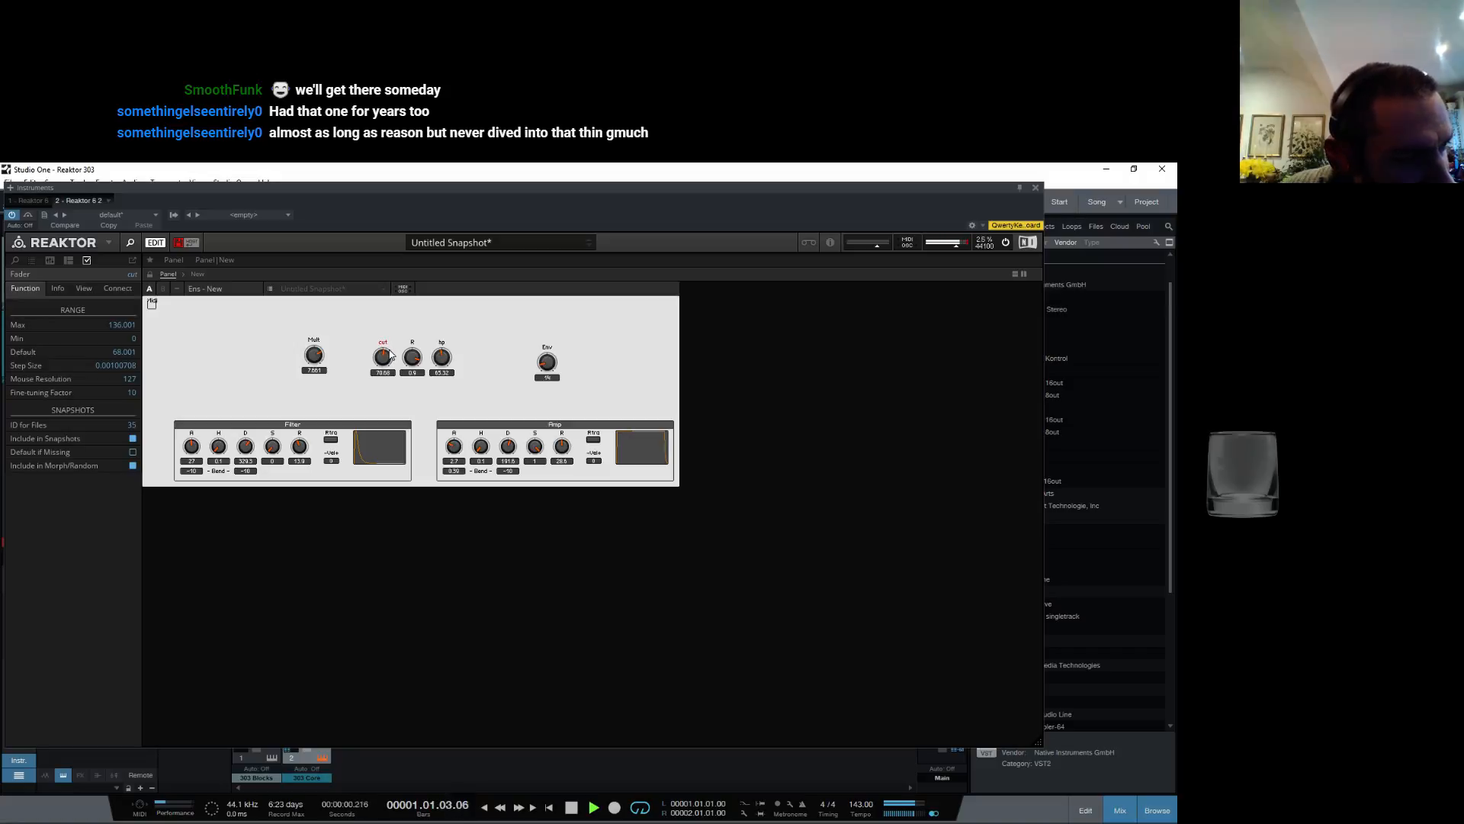
{"action": "mouse_move", "coordinate": [389, 350]}
{"action": "left_mouse_down"}
{"action": "mouse_move", "coordinate": [398, 330]}
{"action": "mouse_move", "coordinate": [396, 344]}
{"action": "left_mouse_up"}
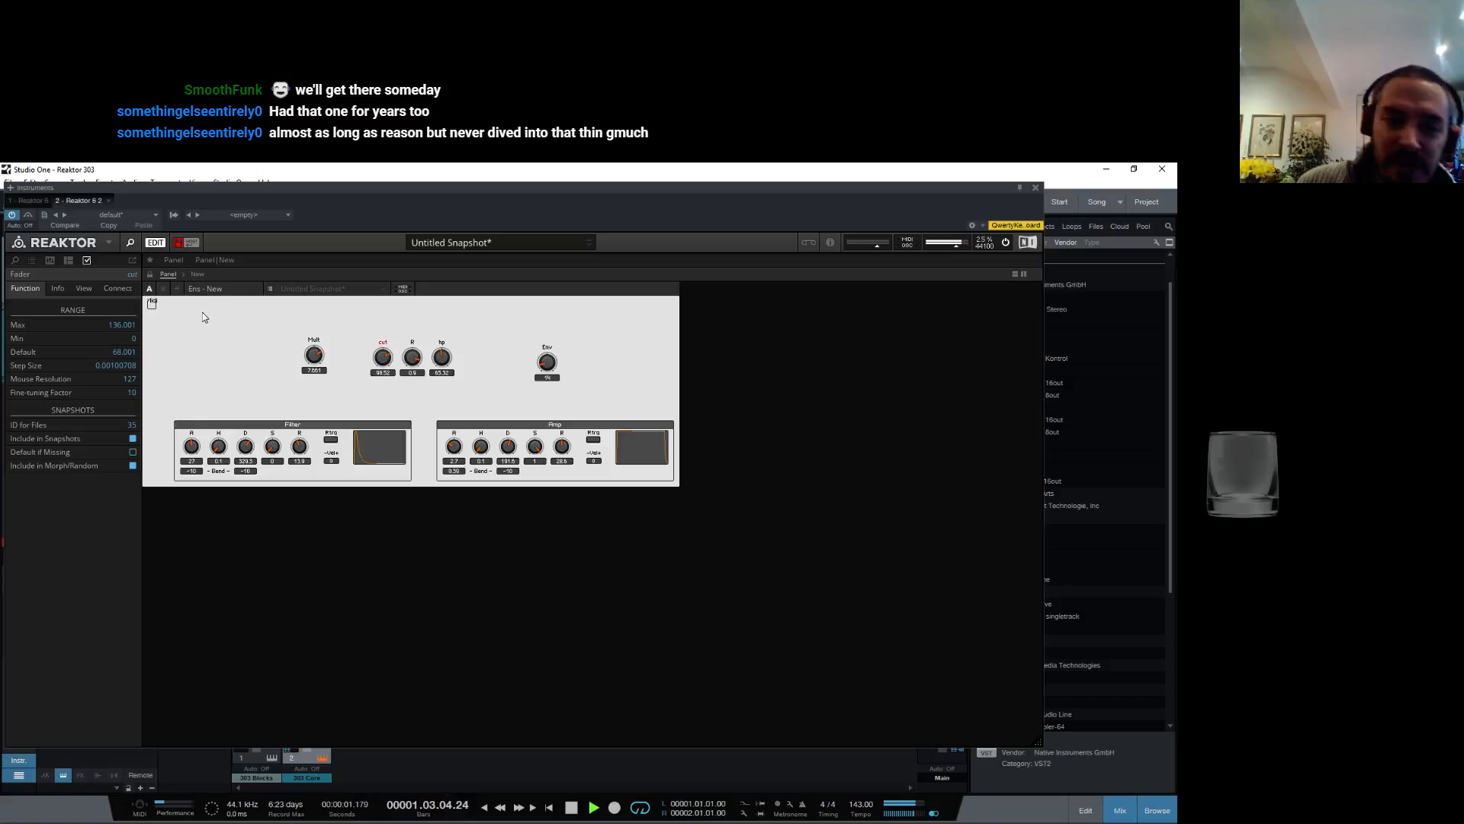
{"action": "left_click_drag", "start_coordinate": [314, 356], "coordinate": [285, 349]}
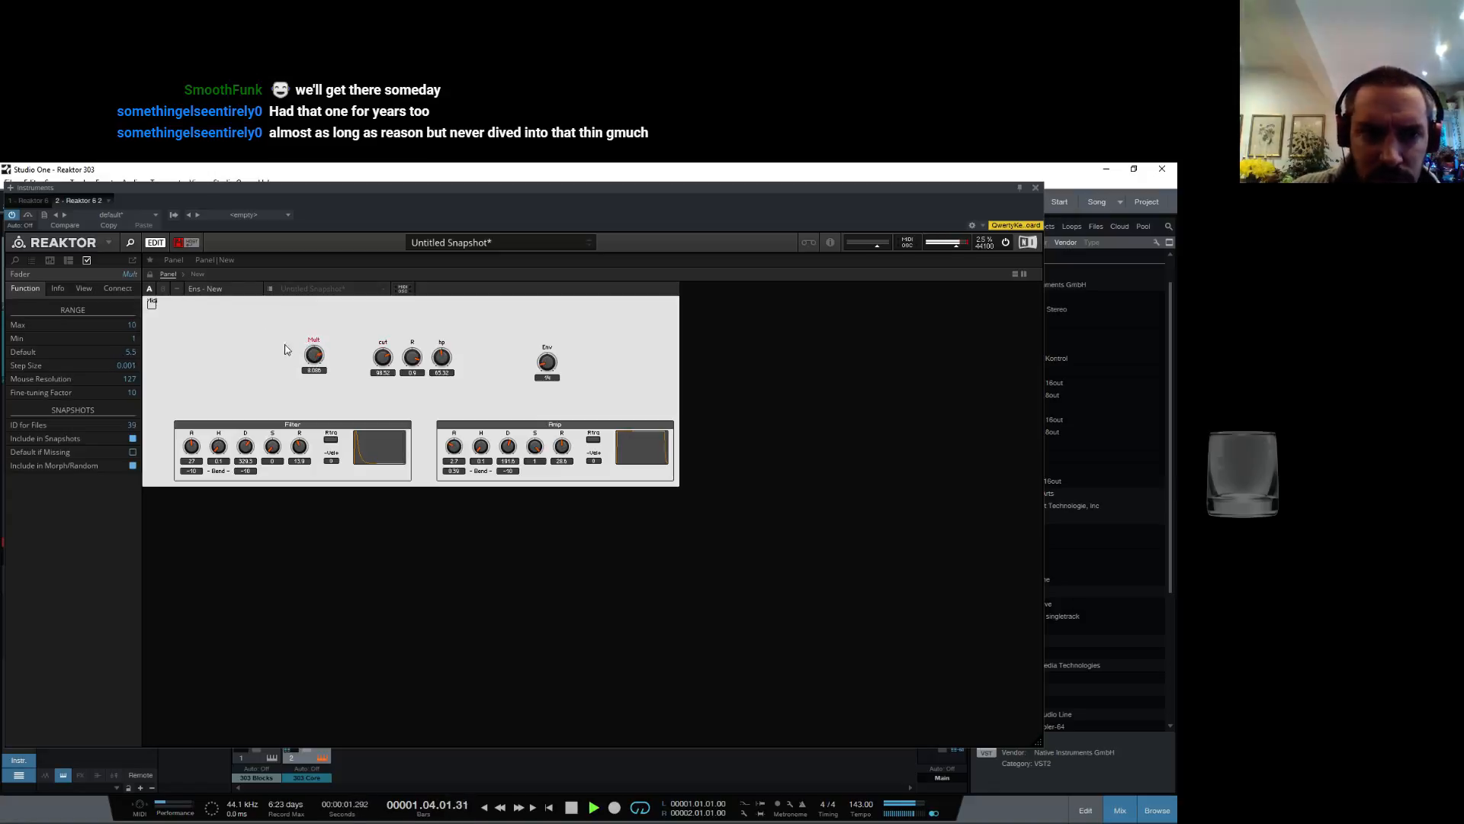
Step: Wire the oscillator's Pulse output to the Multiply module in place of Saw and lower the cut knob on the panel
{"action": "left_click", "coordinate": [196, 275]}
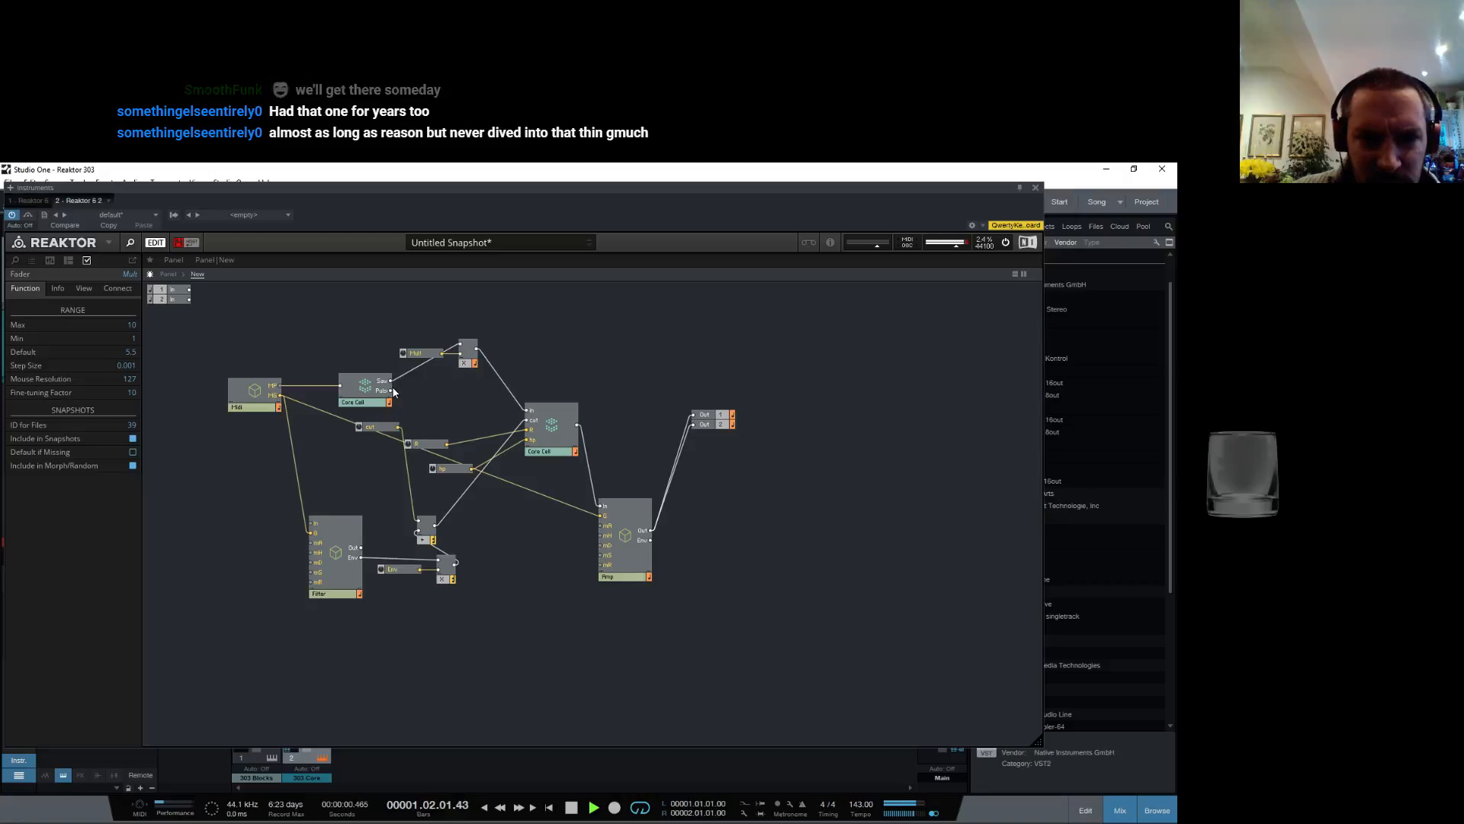
{"action": "left_click_drag", "start_coordinate": [391, 389], "coordinate": [463, 355]}
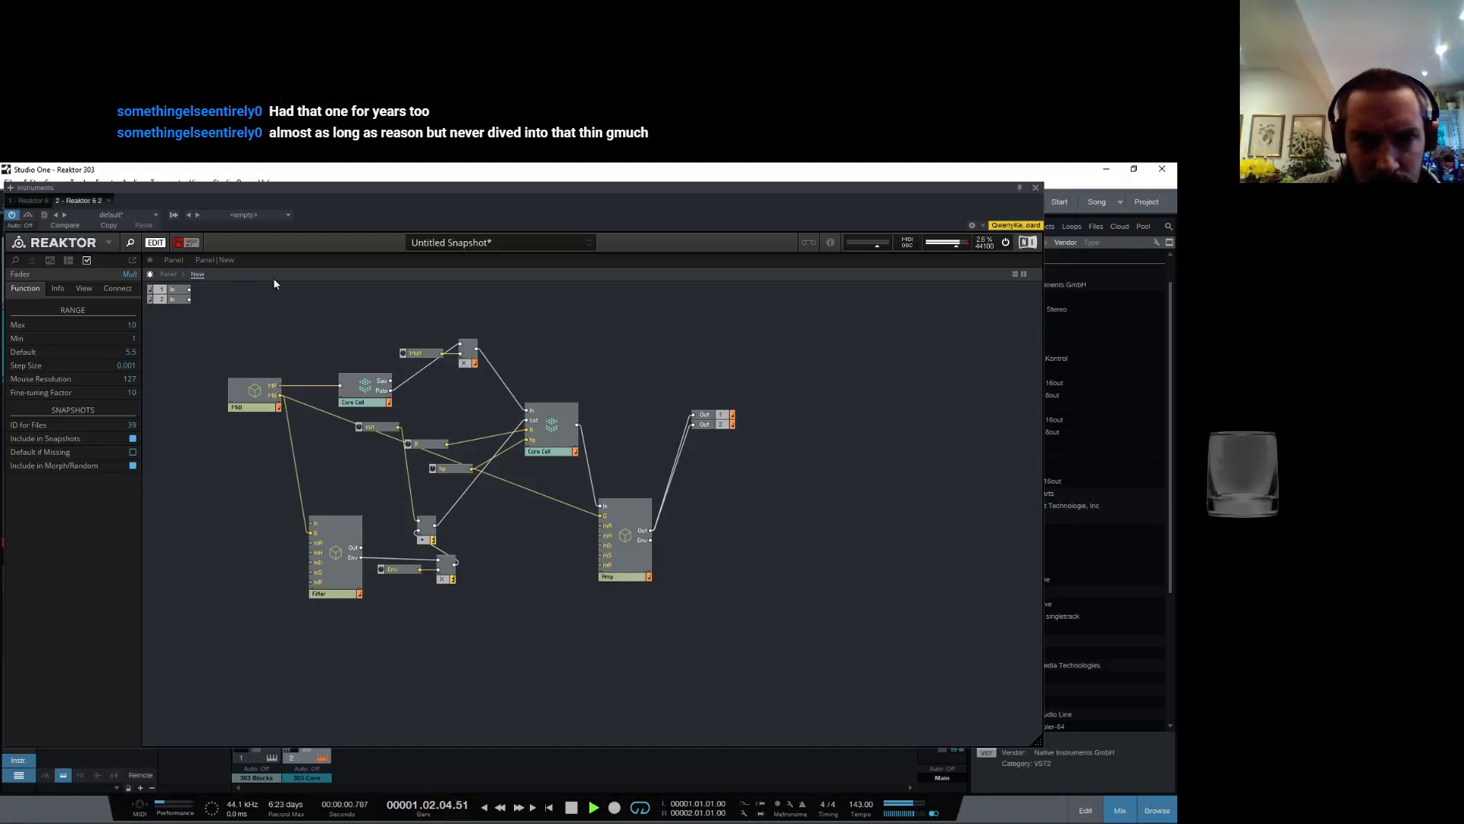
{"action": "left_click", "coordinate": [169, 275]}
{"action": "left_click", "coordinate": [382, 358]}
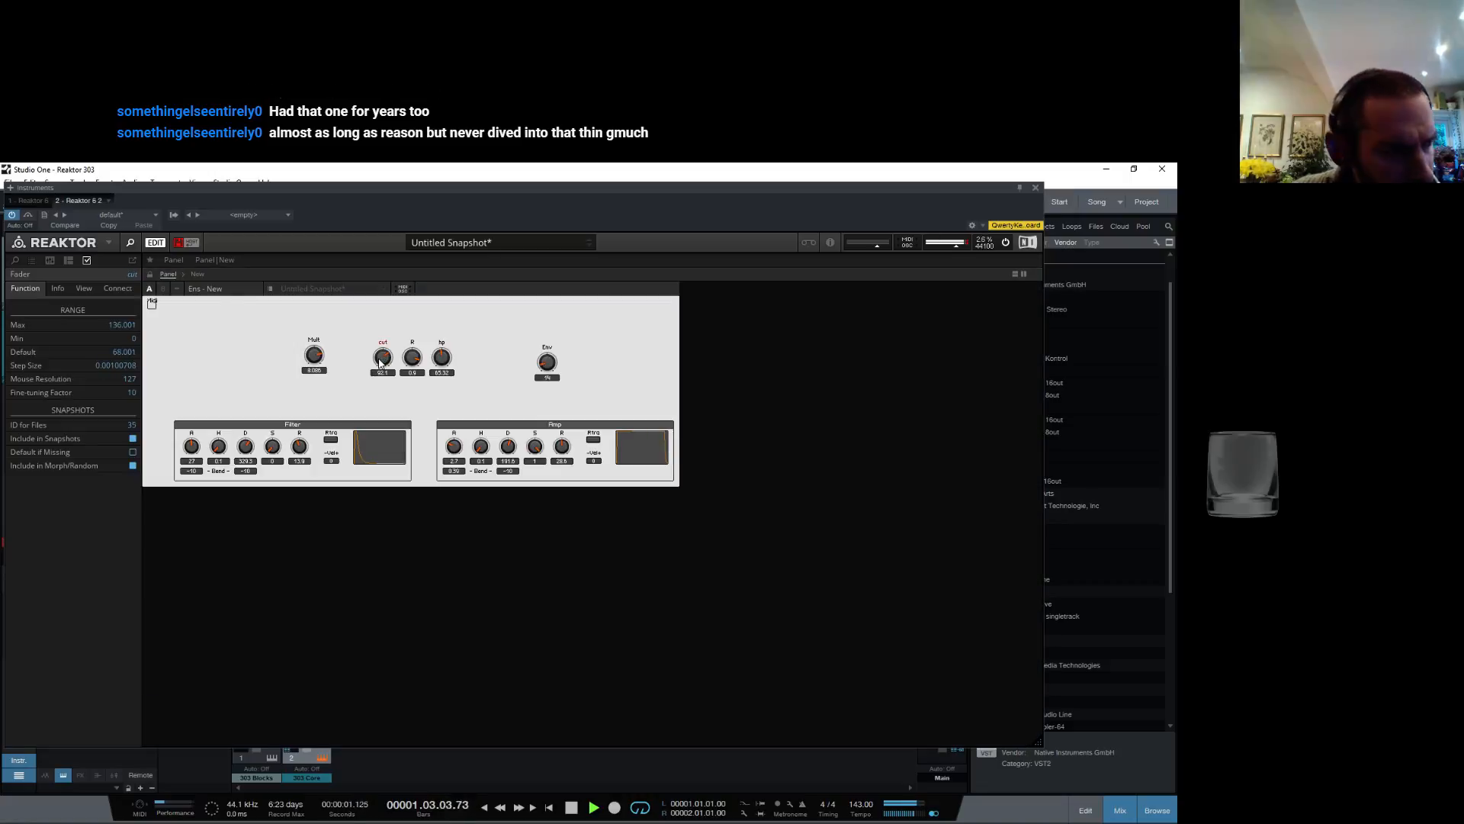
{"action": "left_click_drag", "start_coordinate": [375, 362], "coordinate": [368, 365]}
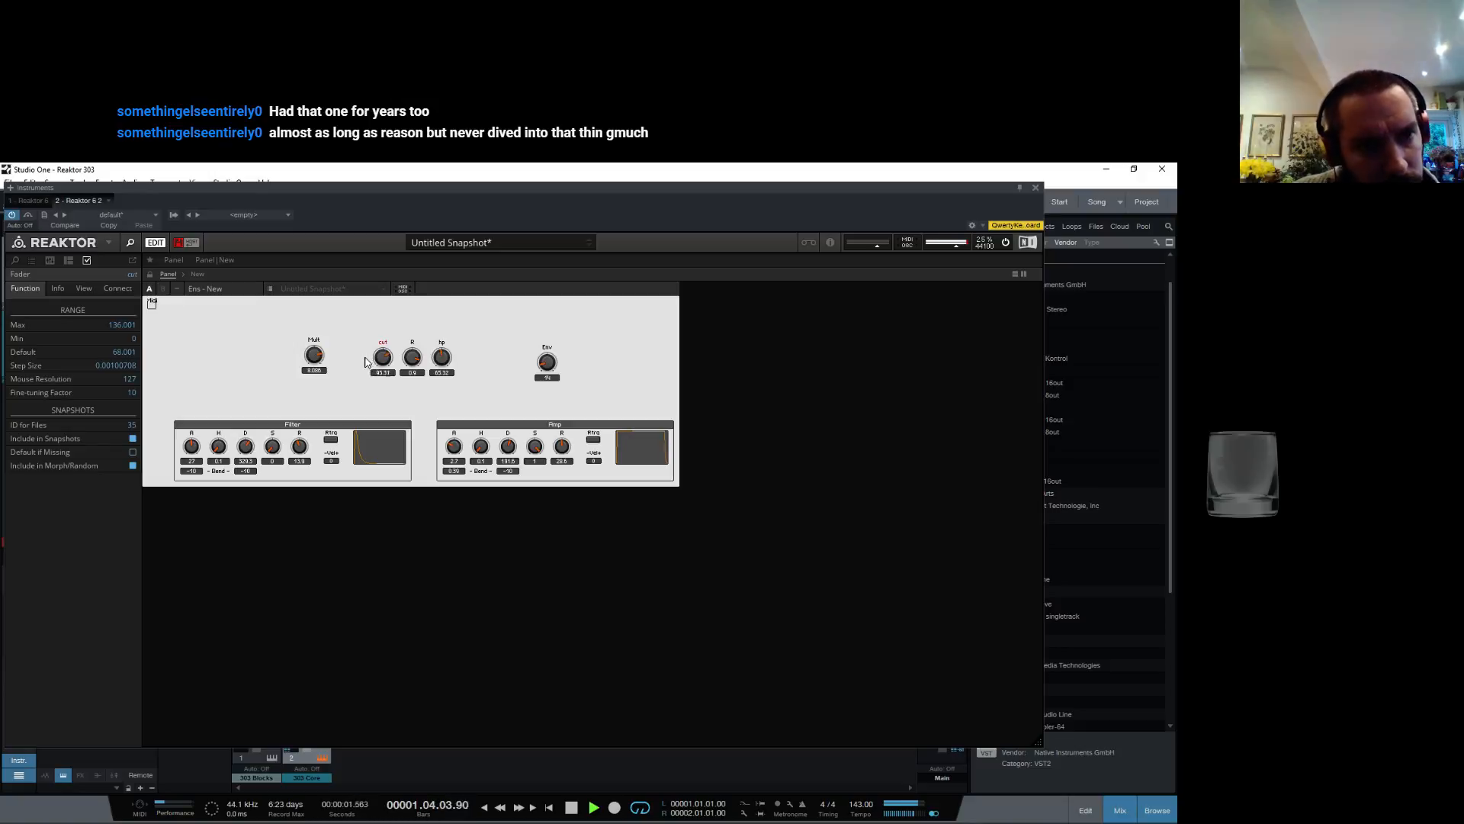
Step: Add a math Add module to the instrument's structure and place it above the oscillator core cell
{"action": "left_click", "coordinate": [199, 275]}
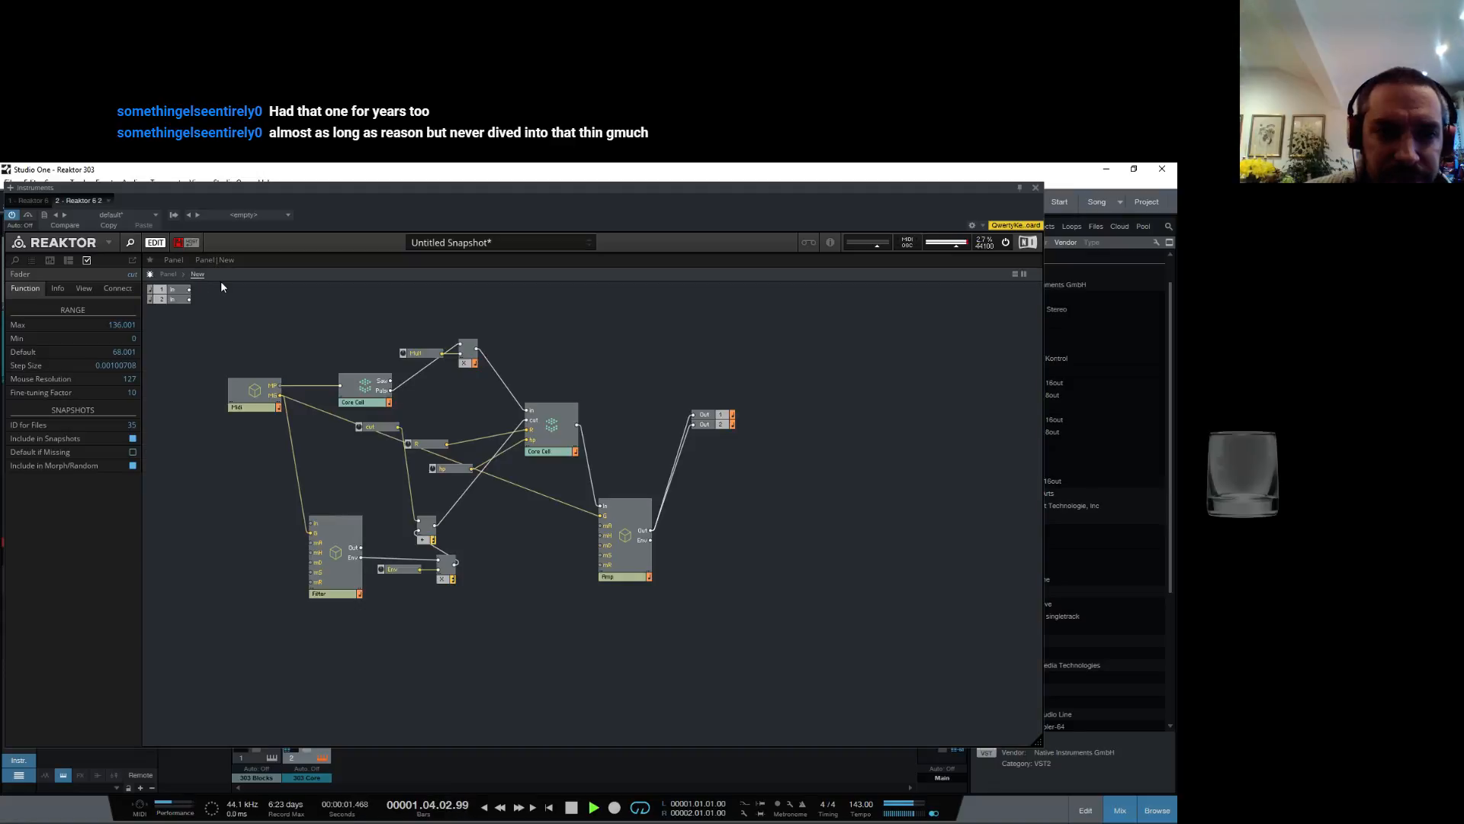
{"action": "right_click", "coordinate": [280, 351]}
{"action": "mouse_move", "coordinate": [358, 361]}
{"action": "mouse_move", "coordinate": [427, 424]}
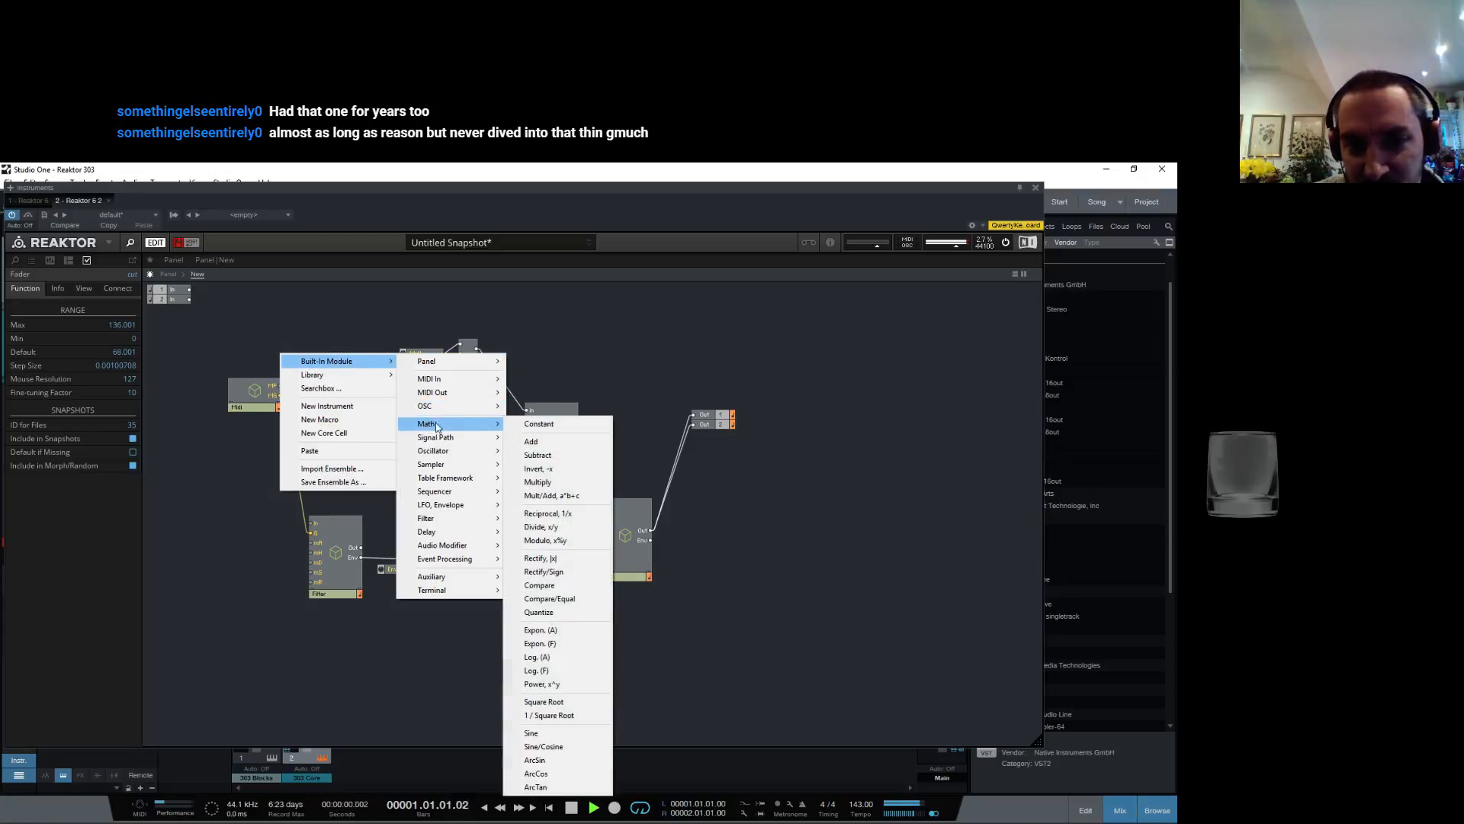
{"action": "left_click", "coordinate": [549, 444]}
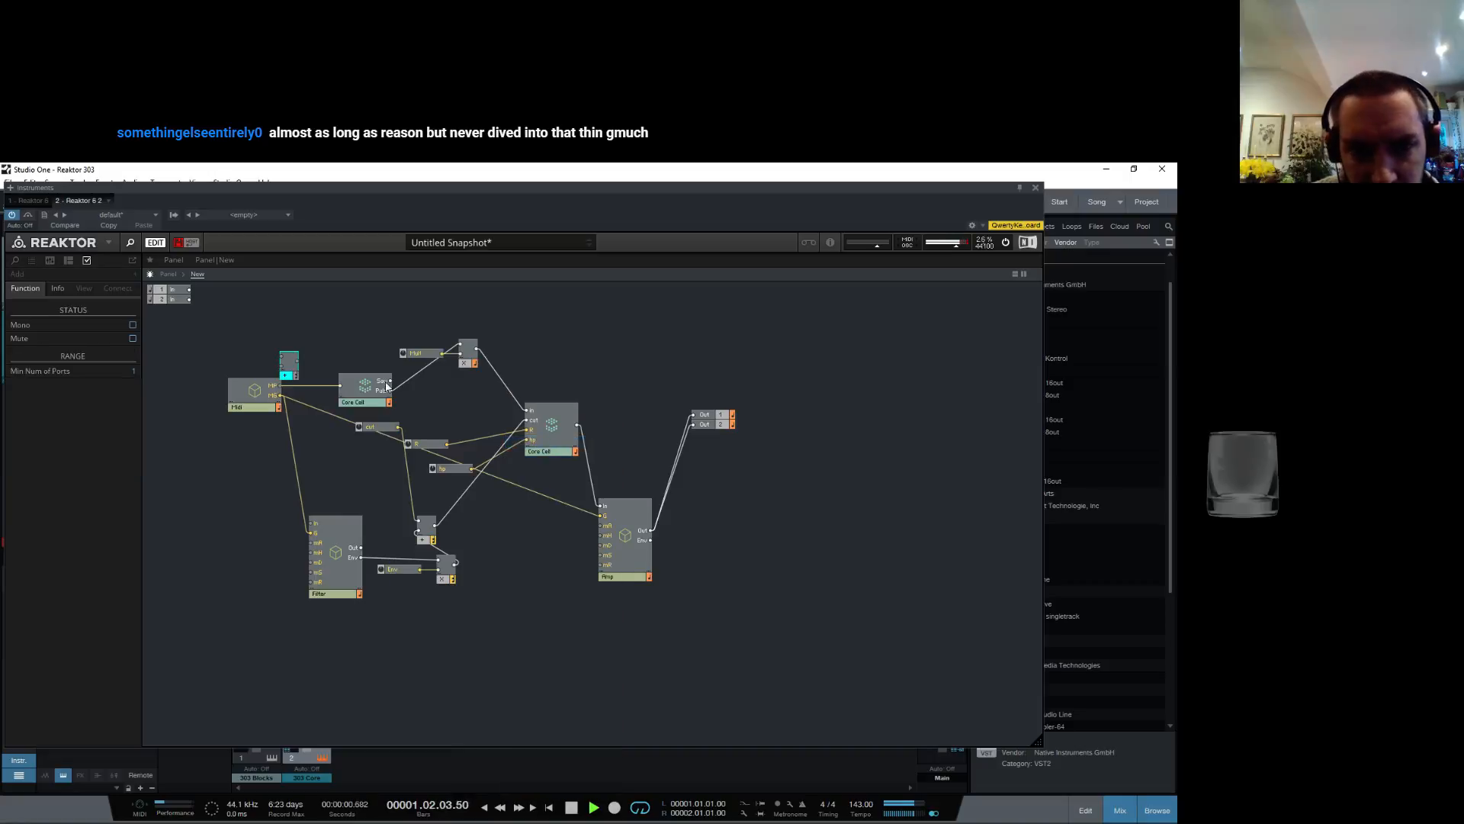
{"action": "left_click_drag", "start_coordinate": [287, 366], "coordinate": [320, 343]}
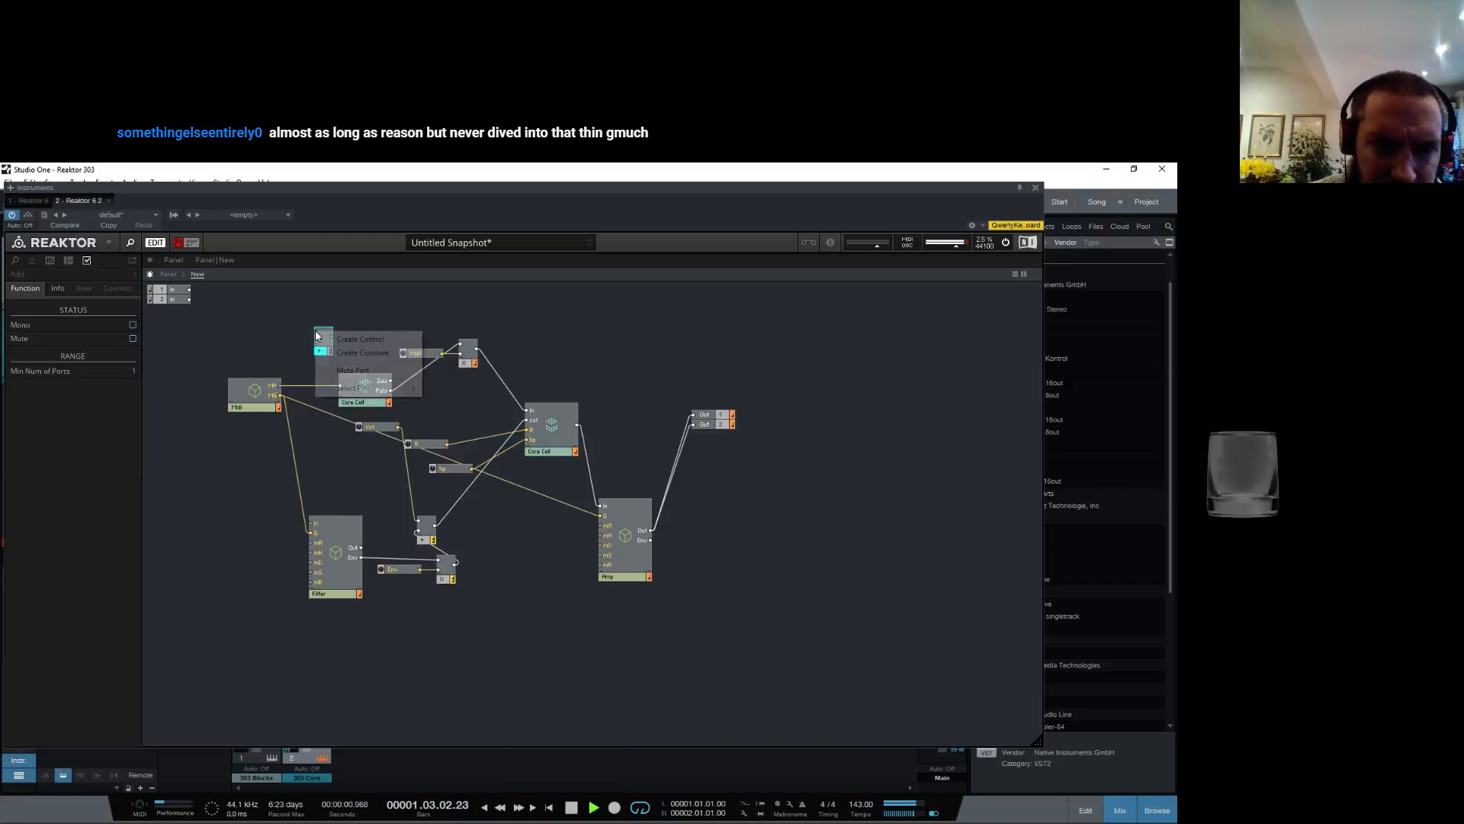
Step: Create a constant on the Add module's first input, set to -12 and finally -24, and route the note pitch through Add into the oscillator
{"action": "right_click", "coordinate": [316, 333]}
{"action": "left_click", "coordinate": [347, 353]}
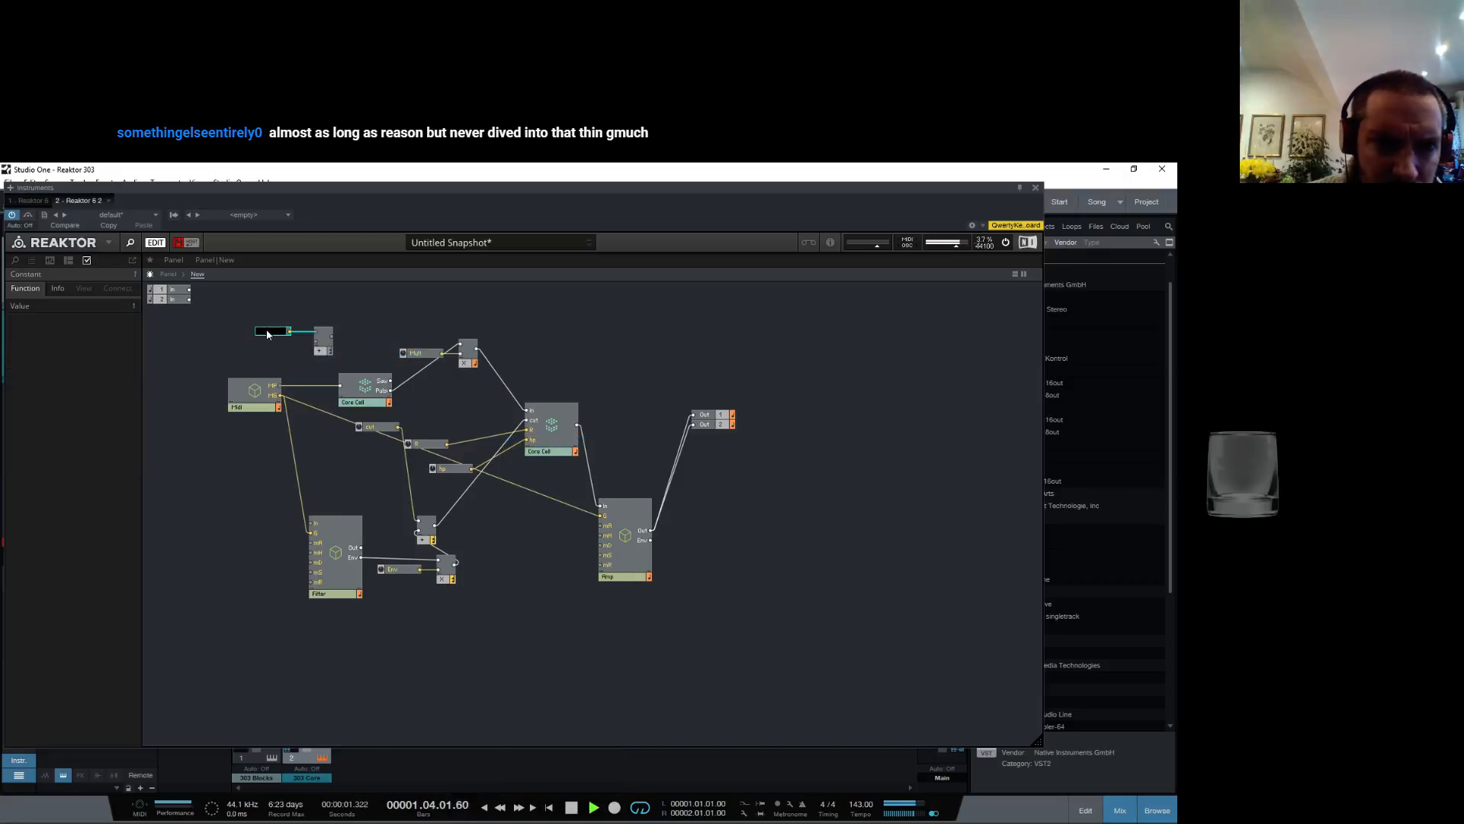
{"action": "type", "text": "-12"}
{"action": "key", "text": "Return"}
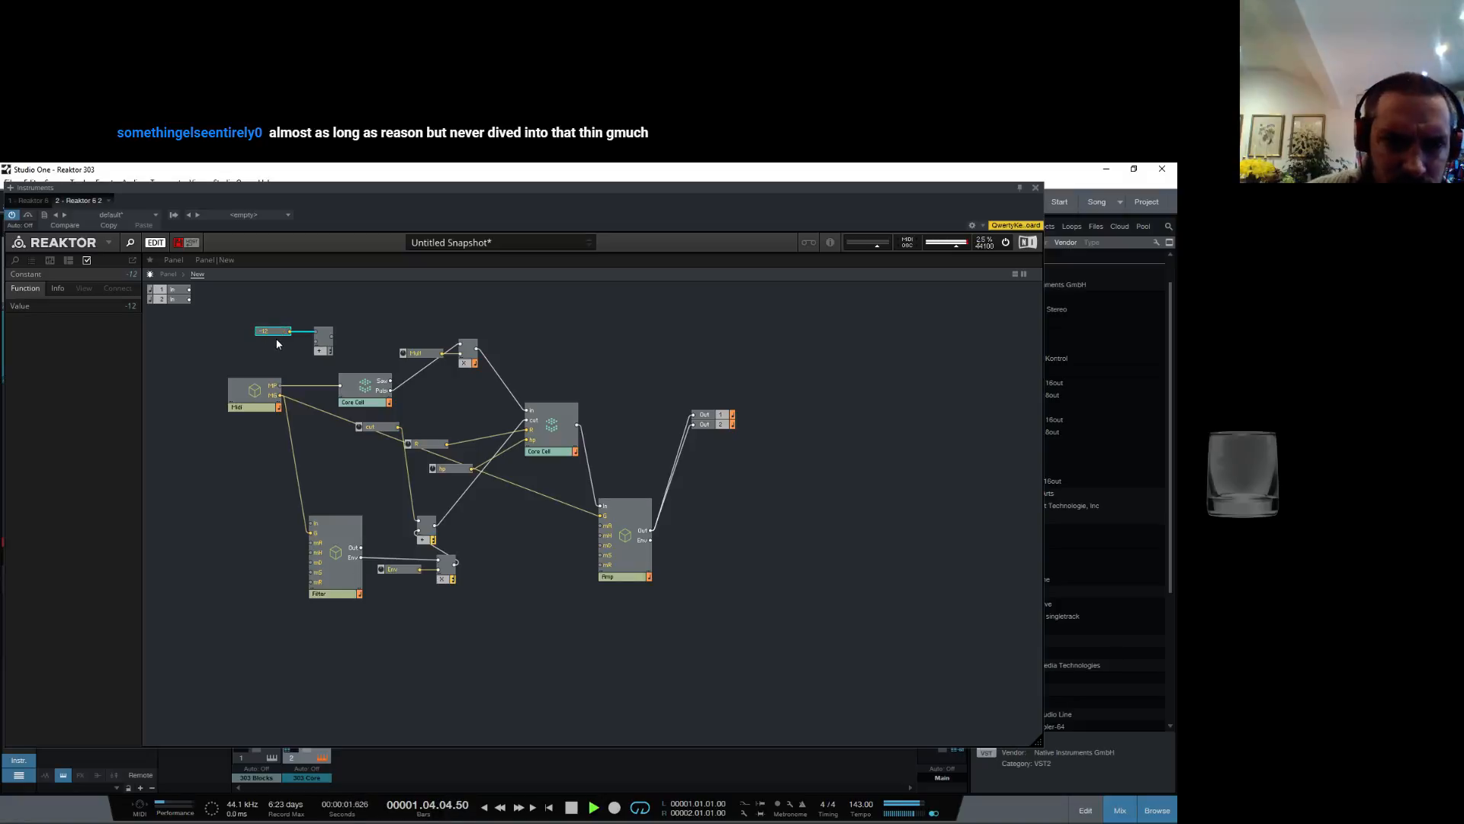
{"action": "left_click_drag", "start_coordinate": [283, 389], "coordinate": [342, 385]}
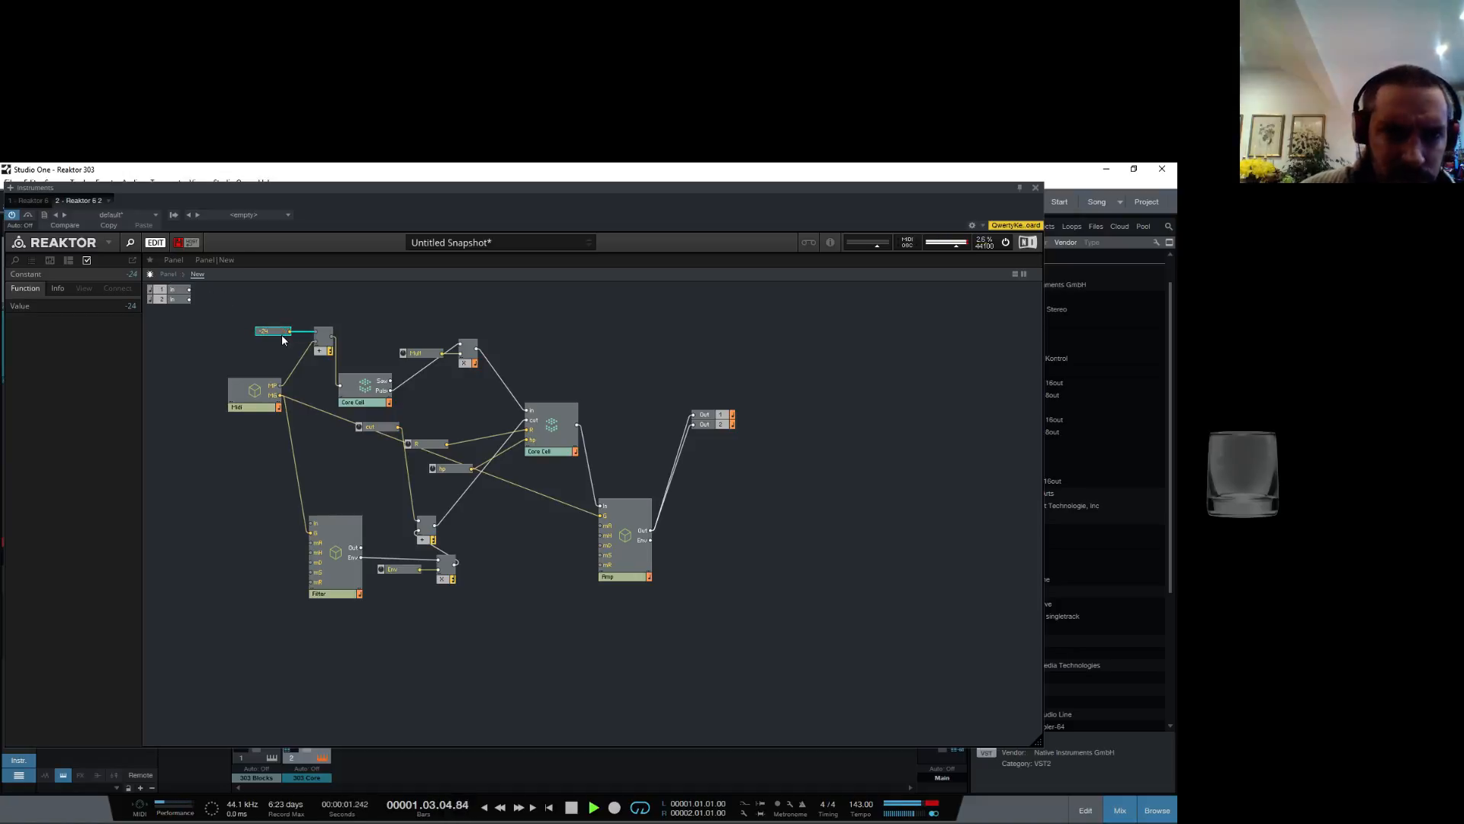
Step: Return to the panel and readjust the Mult and cut knobs for the lowered oscillator pitch
{"action": "left_click", "coordinate": [169, 274]}
{"action": "left_click", "coordinate": [315, 358]}
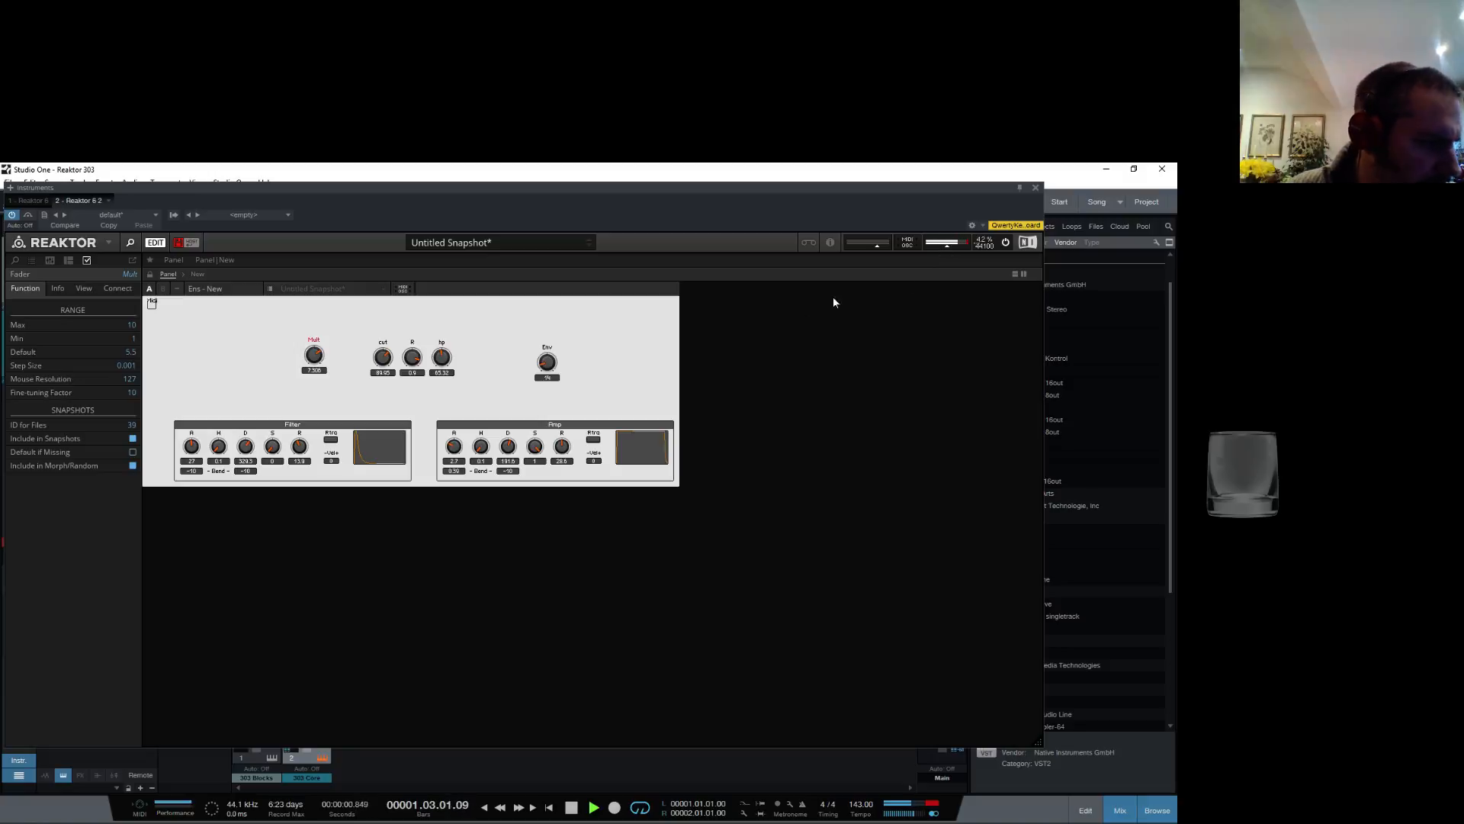
{"action": "mouse_move", "coordinate": [382, 363]}
{"action": "left_mouse_down"}
{"action": "mouse_move", "coordinate": [388, 343]}
{"action": "mouse_move", "coordinate": [389, 396]}
{"action": "mouse_move", "coordinate": [394, 363]}
{"action": "mouse_move", "coordinate": [319, 330]}
{"action": "mouse_move", "coordinate": [396, 362]}
{"action": "mouse_move", "coordinate": [381, 383]}
{"action": "mouse_move", "coordinate": [410, 328]}
{"action": "mouse_move", "coordinate": [390, 364]}
{"action": "mouse_move", "coordinate": [391, 319]}
{"action": "mouse_move", "coordinate": [376, 381]}
{"action": "mouse_move", "coordinate": [380, 351]}
{"action": "left_mouse_up"}
Step: Set the Mult knob's maximum to 100, try it at 100, and readjust the Mult, cut and R knobs
{"action": "left_click", "coordinate": [321, 339]}
{"action": "left_click", "coordinate": [320, 359]}
{"action": "left_click", "coordinate": [129, 324]}
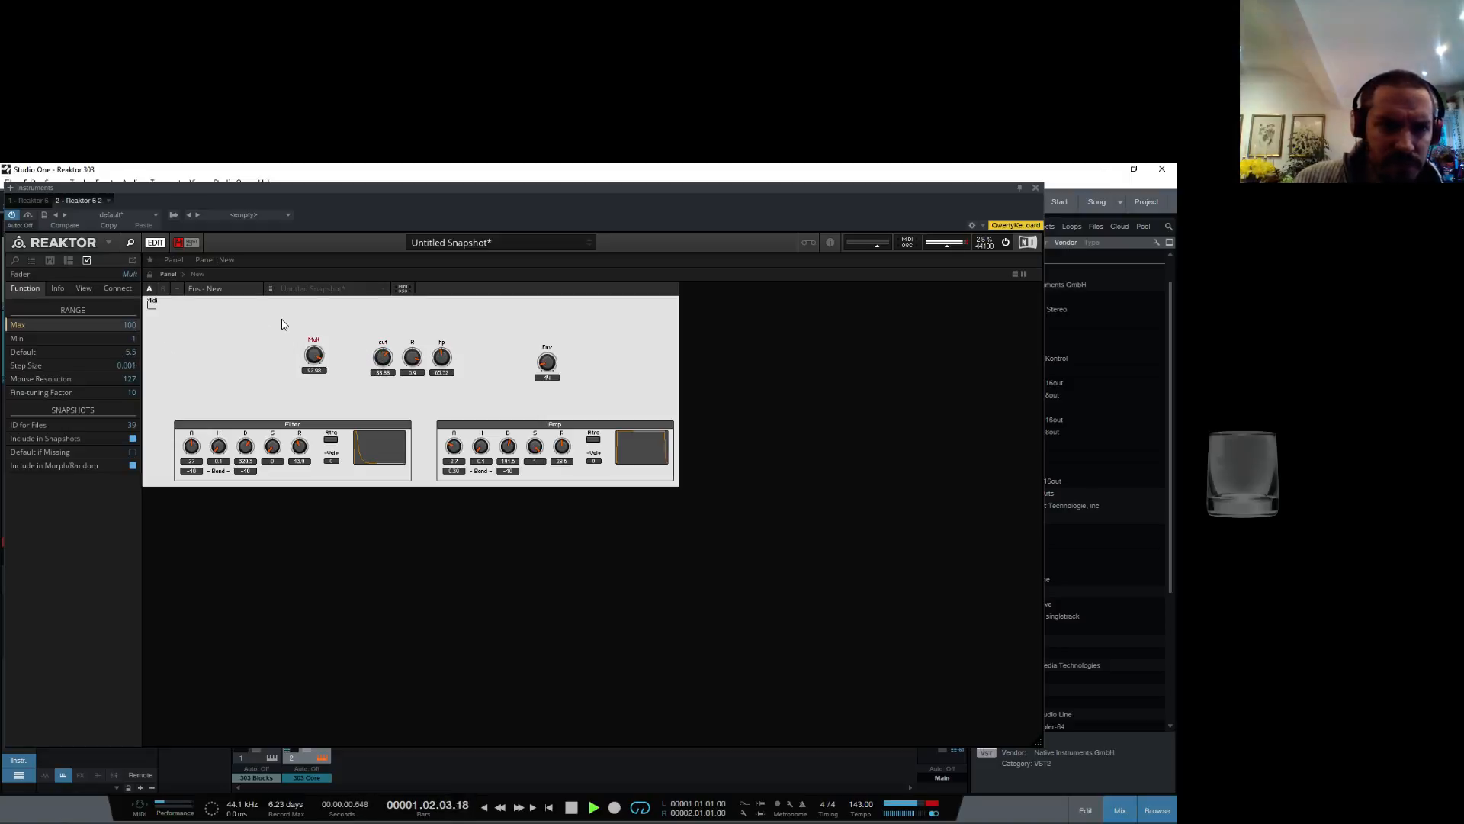
{"action": "left_click_drag", "start_coordinate": [308, 355], "coordinate": [301, 326]}
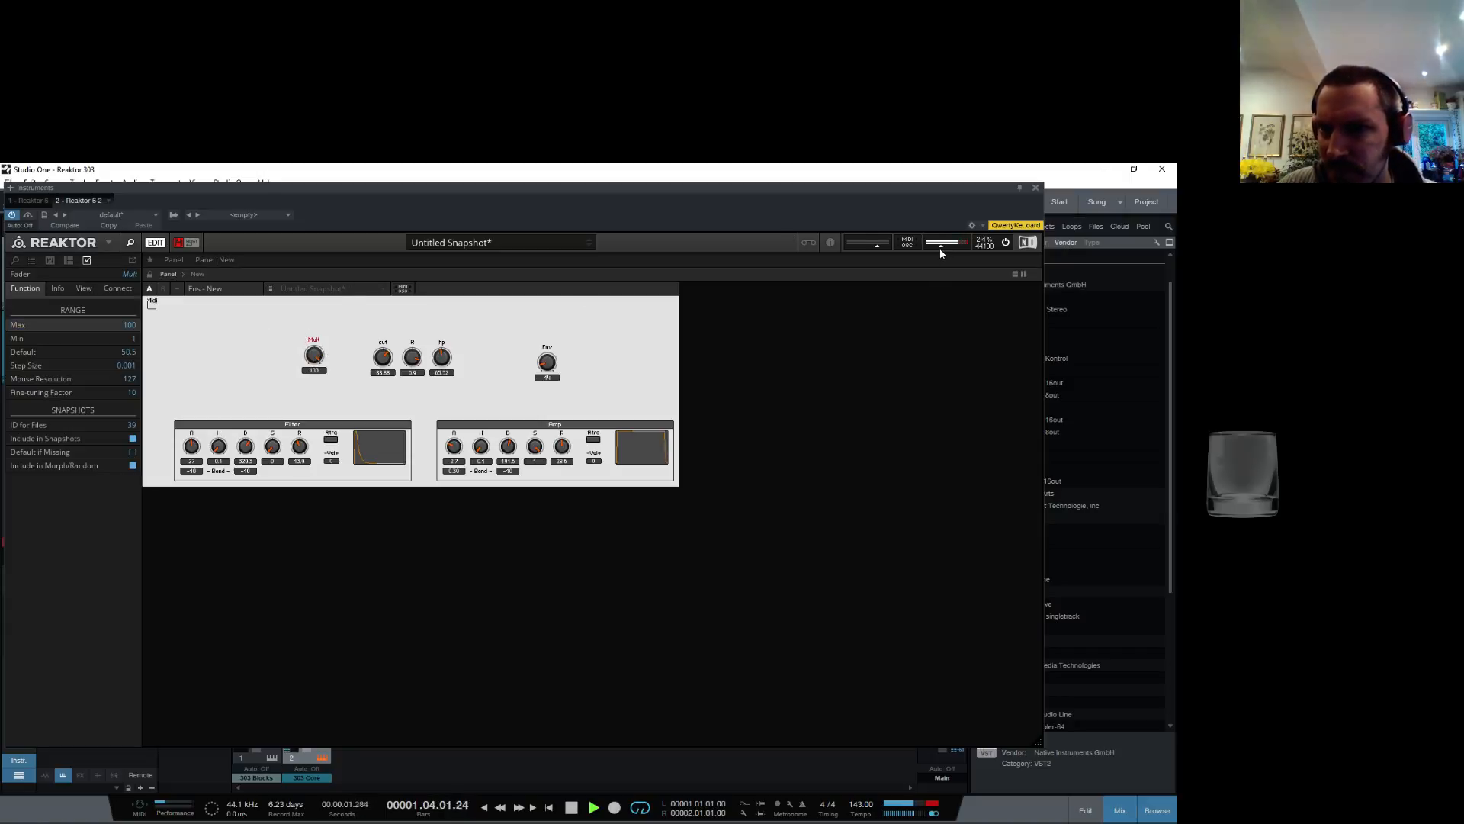
{"action": "left_click_drag", "start_coordinate": [384, 357], "coordinate": [331, 429]}
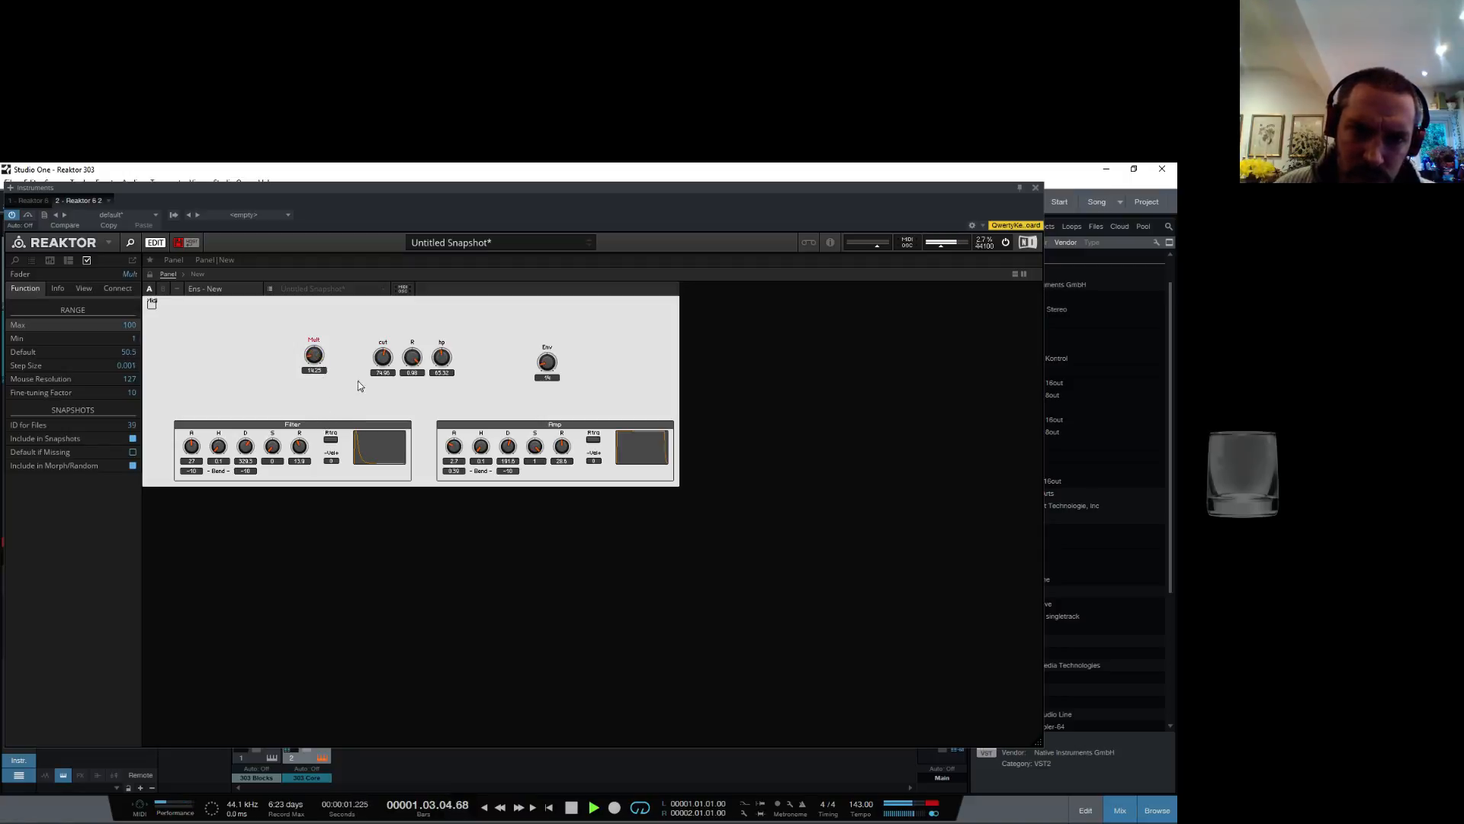
Step: Raise the R knob's maximum to 1.5 and readjust the R, hp and cut knobs
{"action": "left_click_drag", "start_coordinate": [414, 362], "coordinate": [427, 402]}
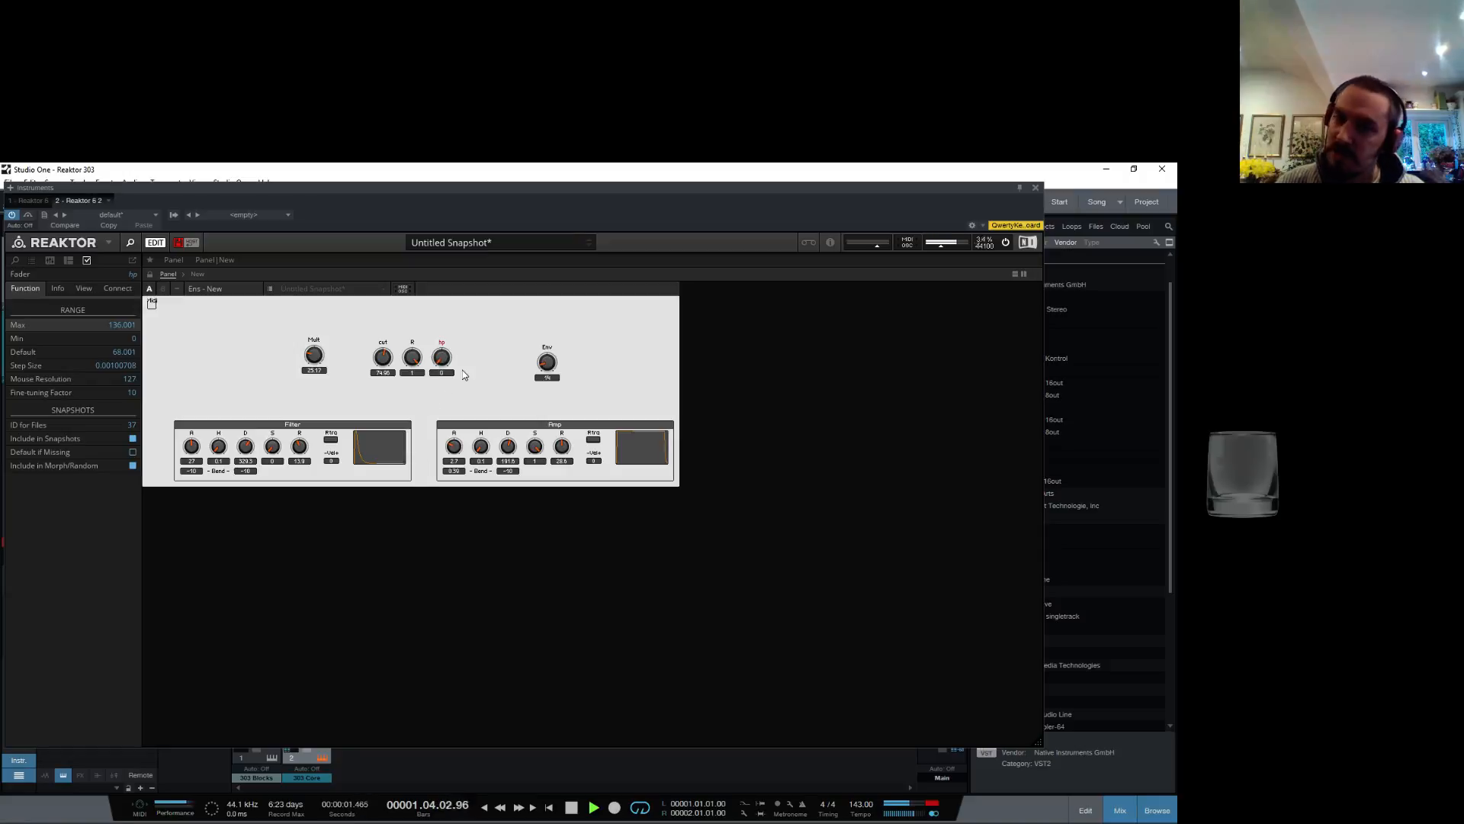
{"action": "left_click_drag", "start_coordinate": [448, 363], "coordinate": [417, 389]}
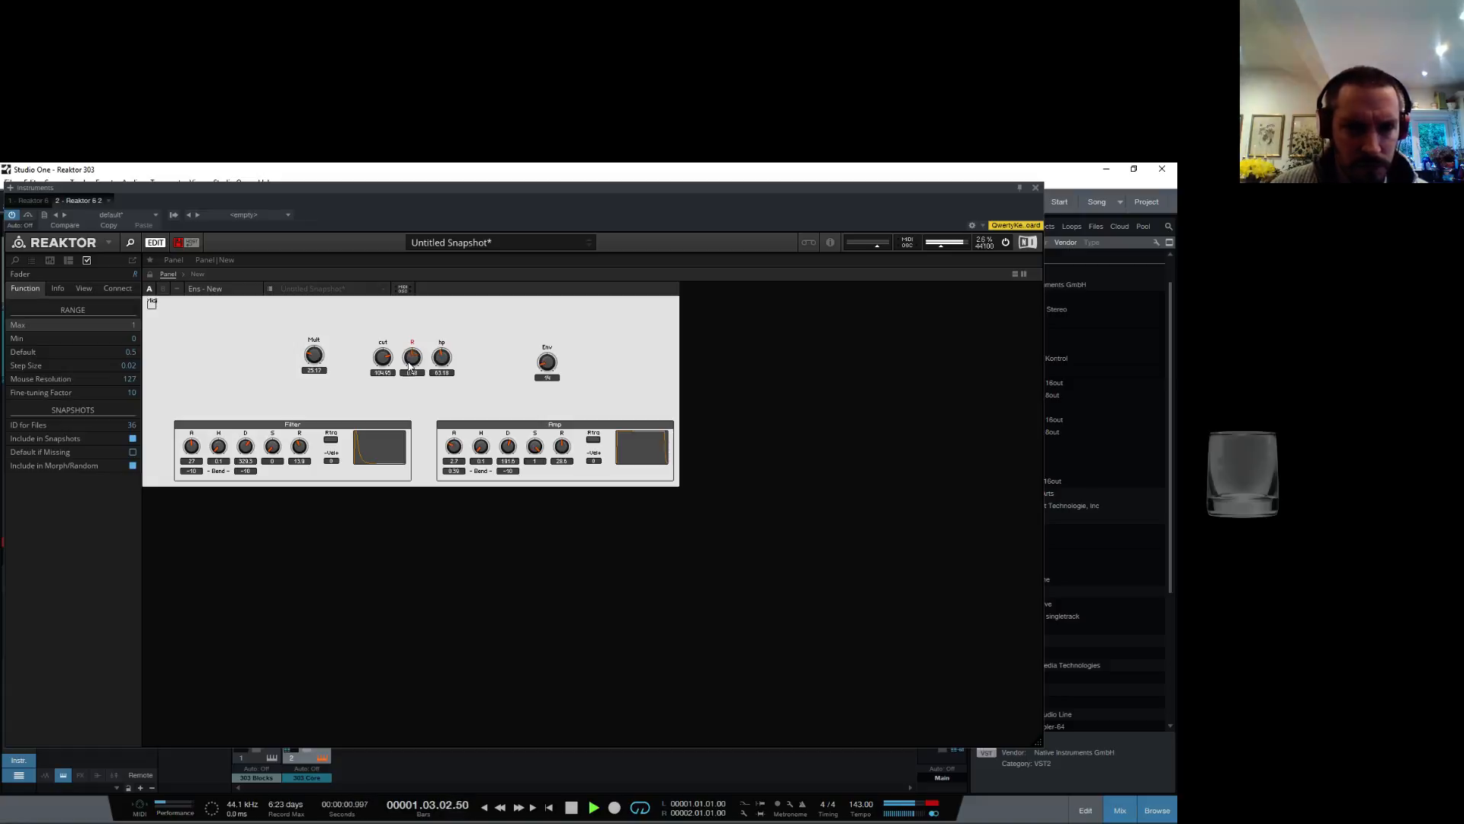
{"action": "left_click_drag", "start_coordinate": [416, 377], "coordinate": [421, 305]}
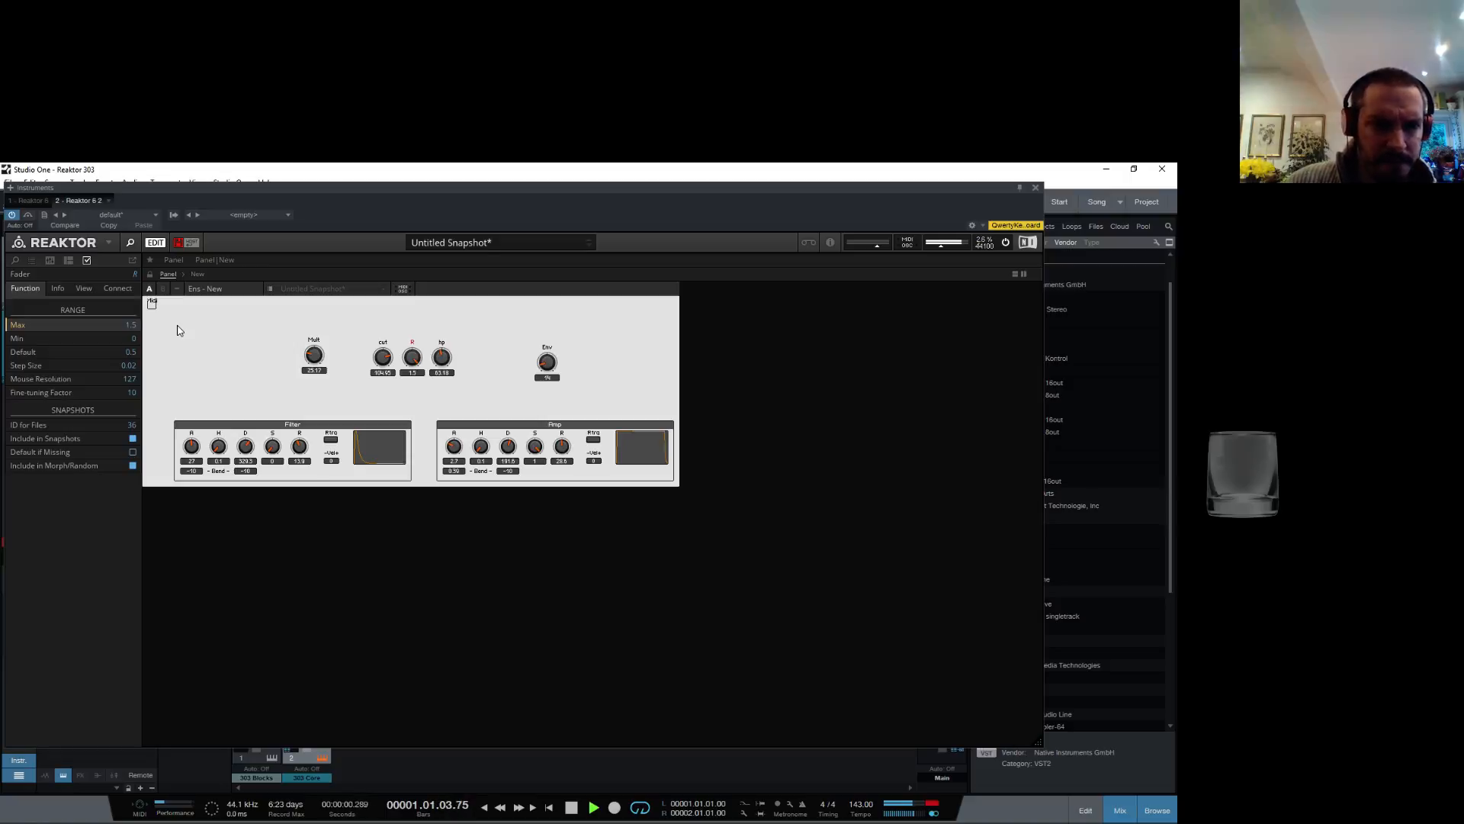
{"action": "mouse_move", "coordinate": [383, 359]}
{"action": "left_mouse_down"}
{"action": "mouse_move", "coordinate": [391, 328]}
{"action": "mouse_move", "coordinate": [354, 354]}
{"action": "left_mouse_up"}
Step: Set the R knob's maximum to 2 and sweep the cut knob to try the stronger resonance
{"action": "left_click", "coordinate": [411, 358]}
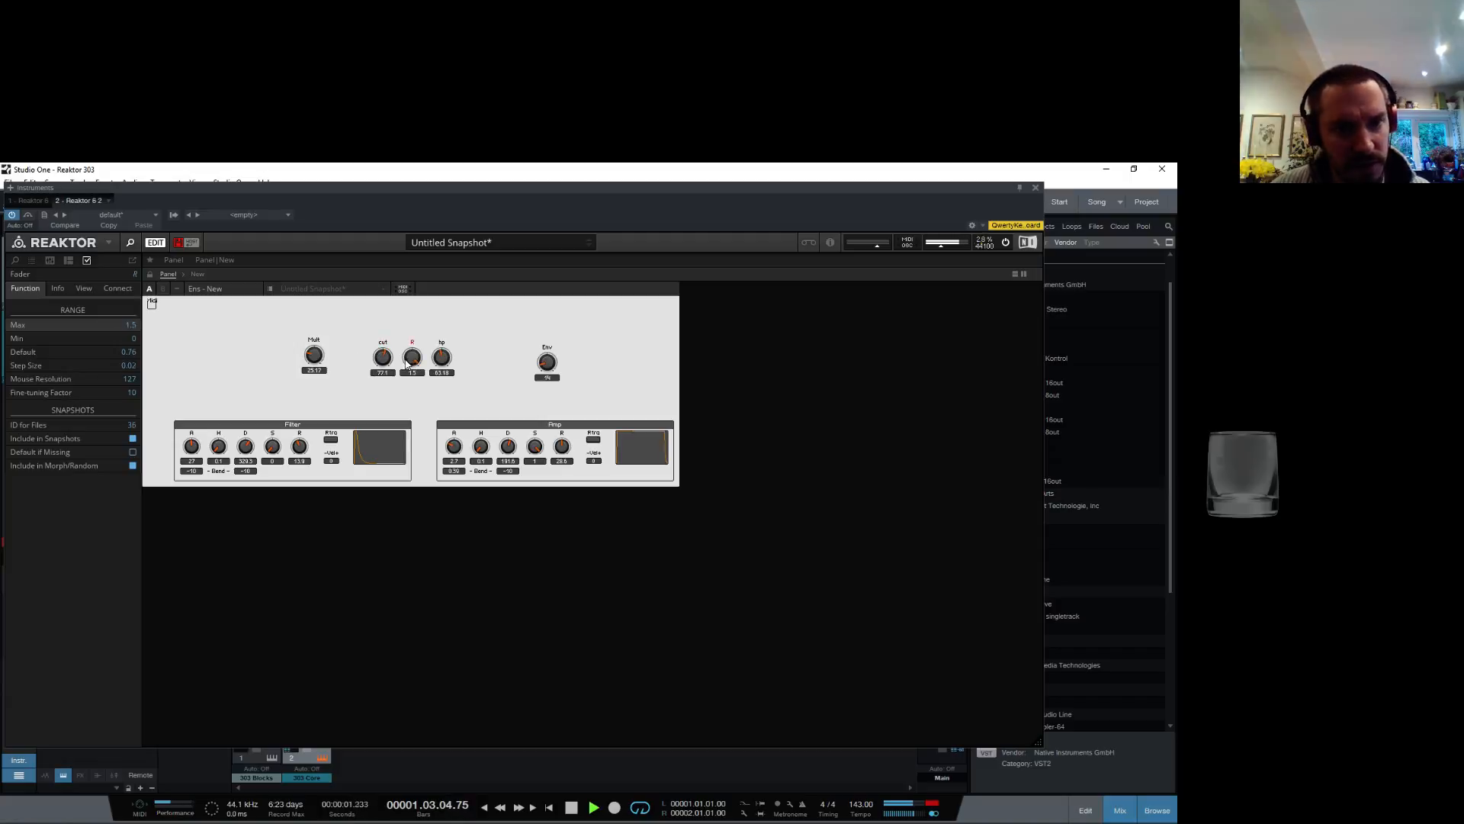
{"action": "double_click", "coordinate": [134, 325]}
{"action": "type", "text": "2"}
{"action": "key", "text": "Return"}
{"action": "left_click", "coordinate": [383, 339]}
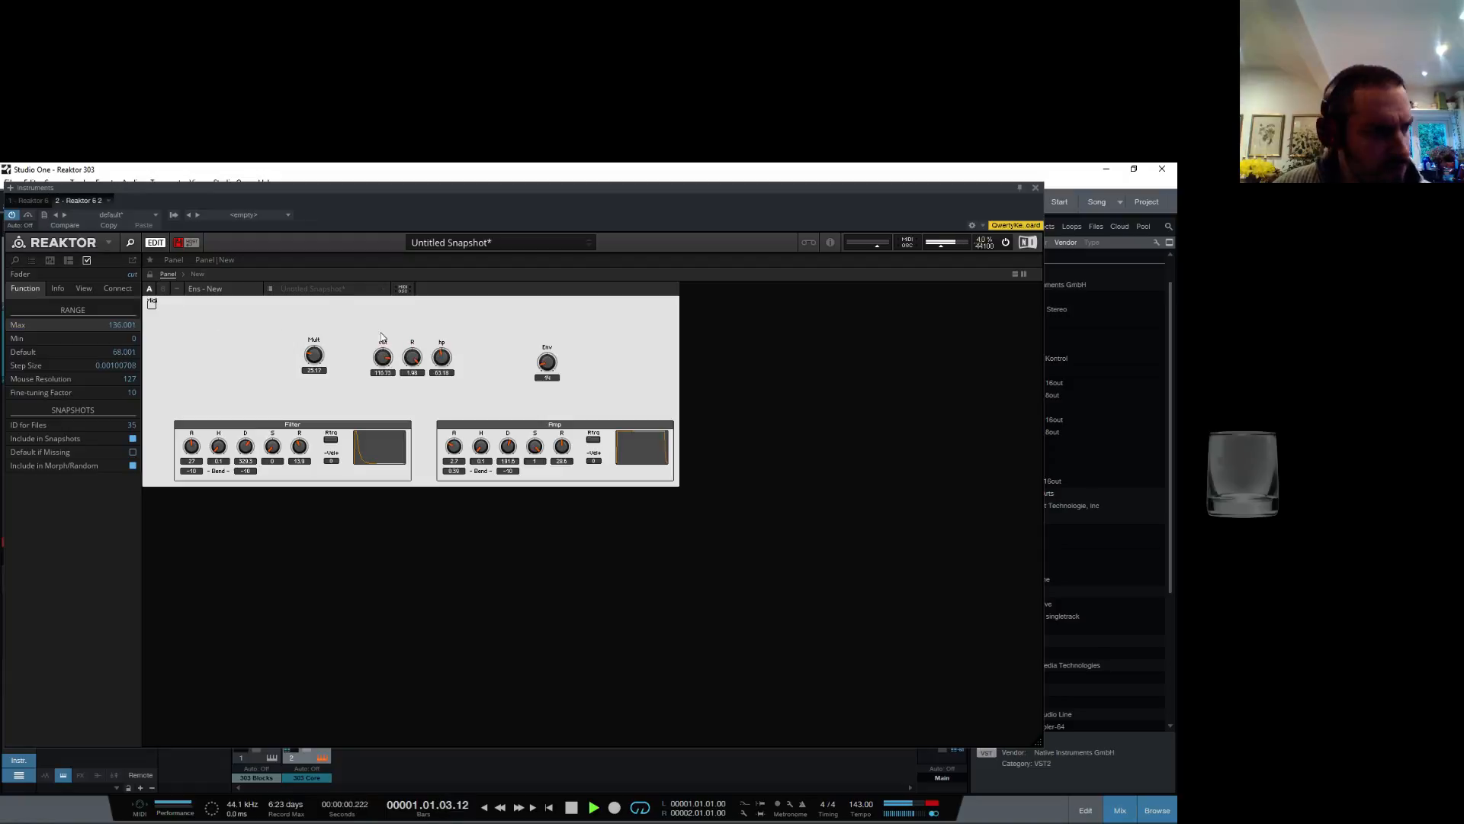
{"action": "left_click_drag", "start_coordinate": [369, 336], "coordinate": [371, 342]}
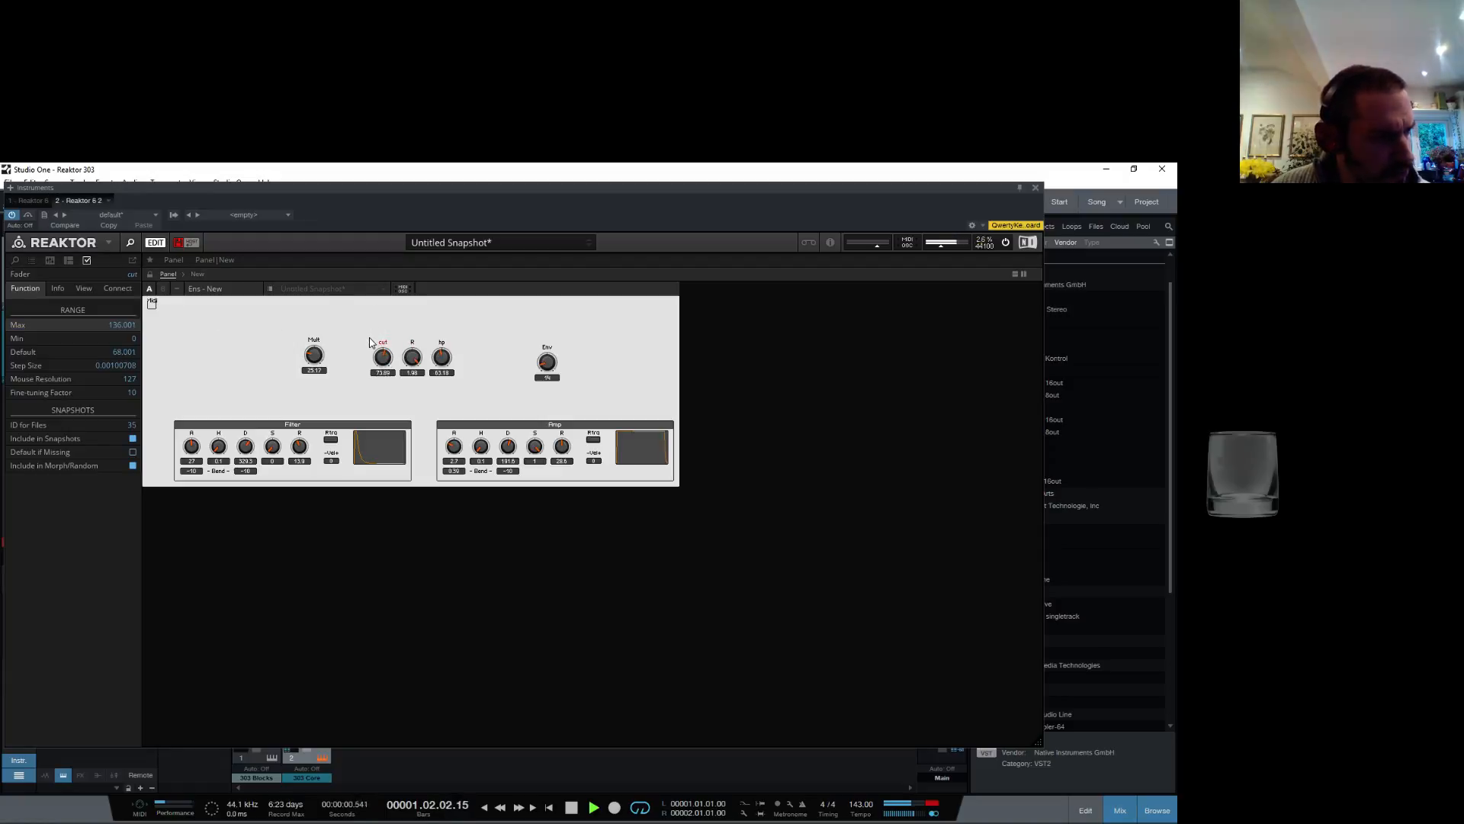
Step: Set the R knob's maximum to 3, turn R fully up and readjust the cut knob
{"action": "left_click", "coordinate": [409, 352]}
{"action": "left_click", "coordinate": [134, 326]}
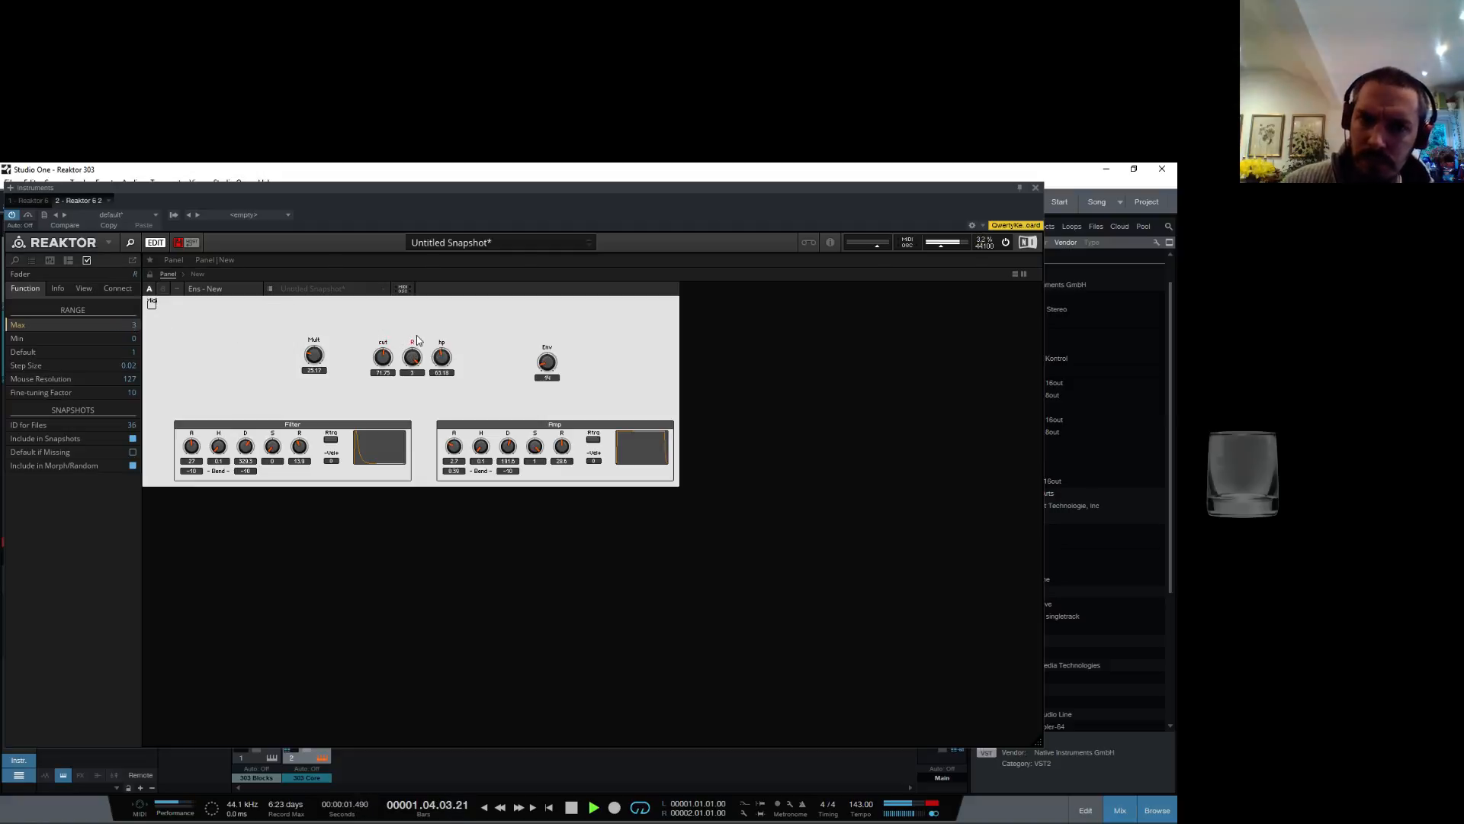
{"action": "left_click_drag", "start_coordinate": [385, 357], "coordinate": [383, 345]}
{"action": "left_click_drag", "start_coordinate": [381, 335], "coordinate": [321, 356]}
Step: Set the Mult knob's maximum to 30, try Mult at different levels down to 1, and readjust the cut knob
{"action": "left_click", "coordinate": [313, 355]}
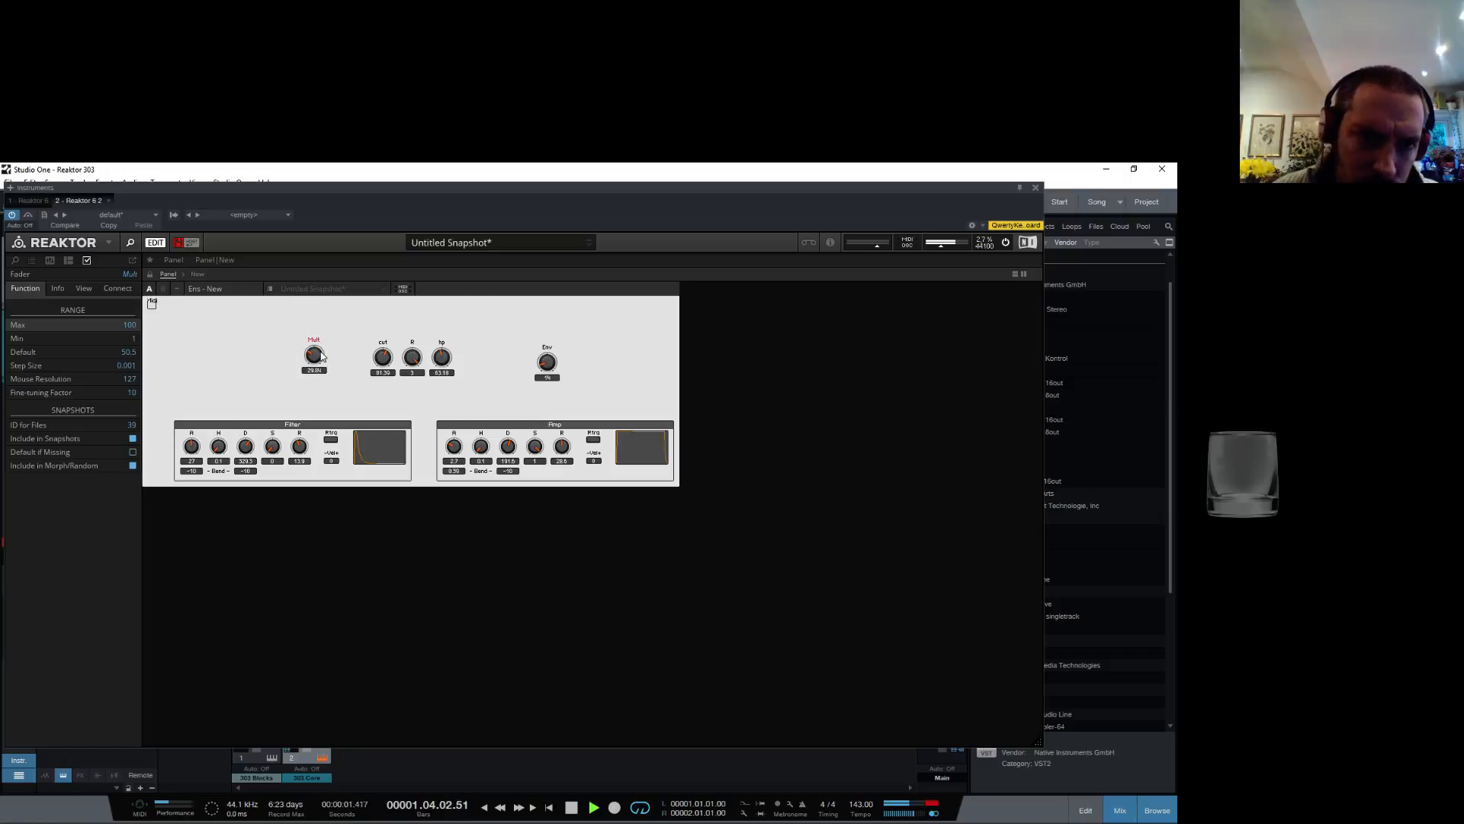
{"action": "double_click", "coordinate": [132, 326]}
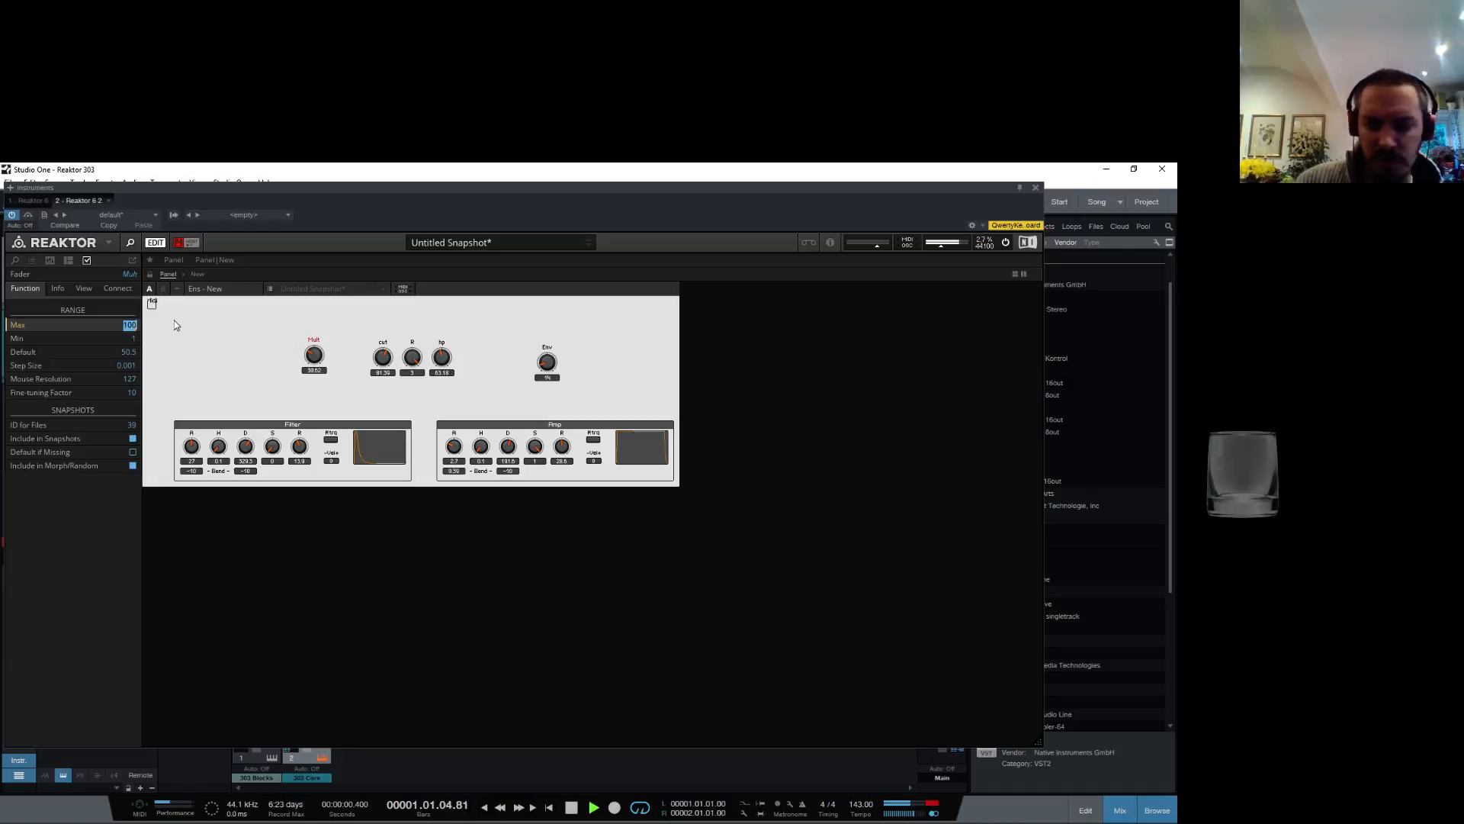
{"action": "type", "text": "30"}
{"action": "key", "text": "Return"}
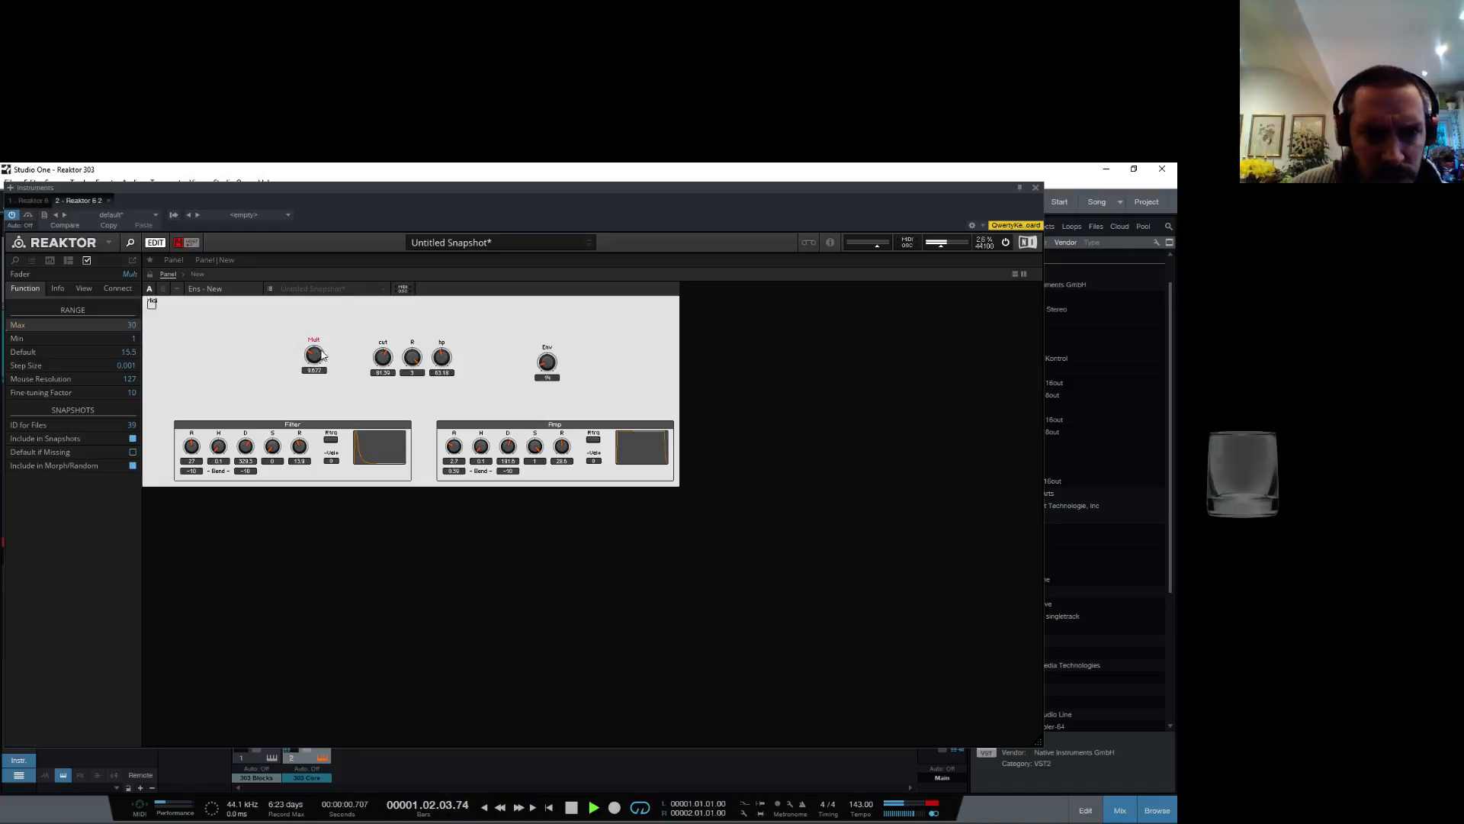
{"action": "left_click_drag", "start_coordinate": [313, 355], "coordinate": [308, 388]}
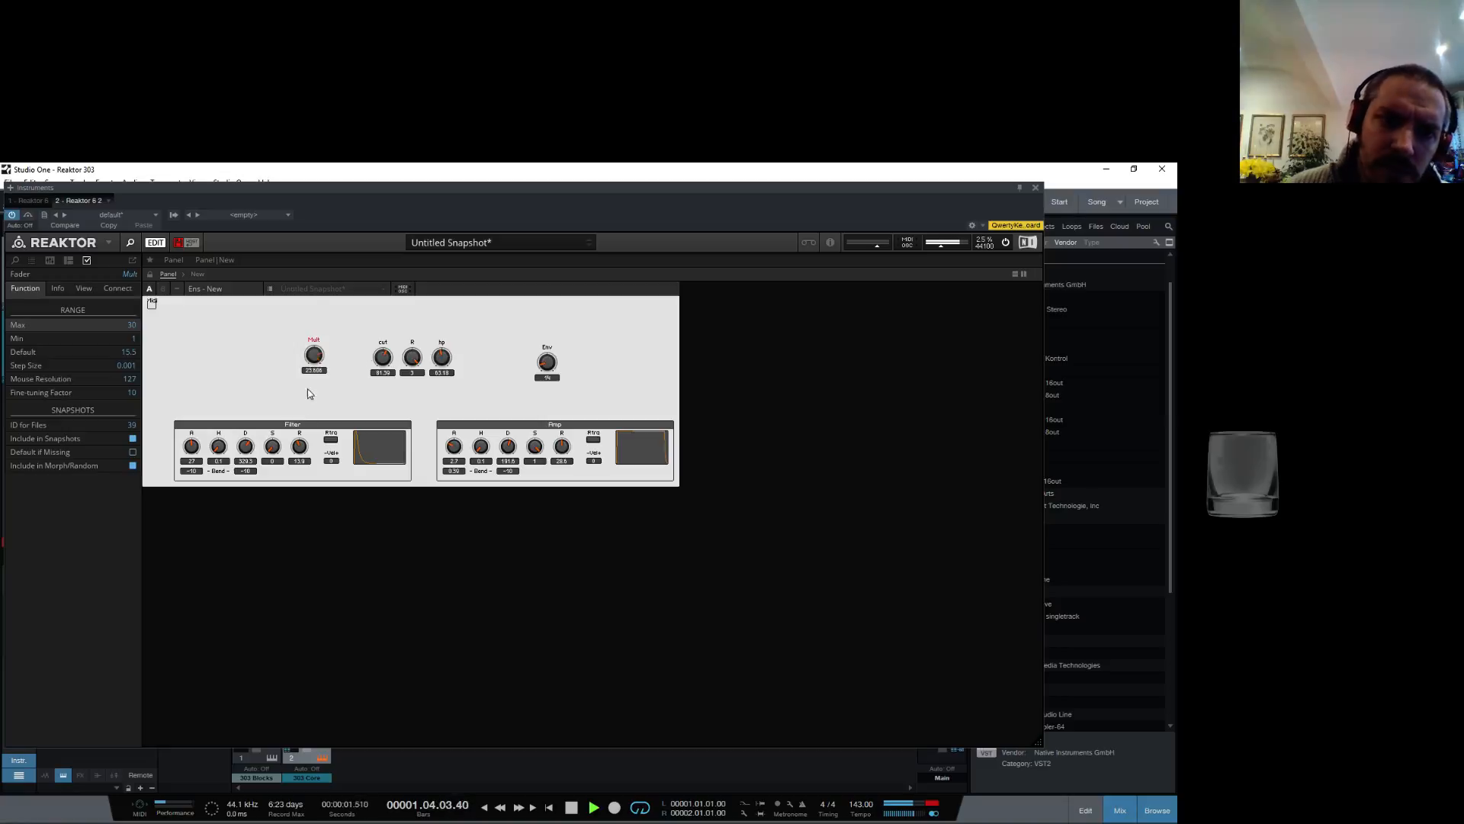
{"action": "left_click", "coordinate": [388, 361]}
{"action": "left_click_drag", "start_coordinate": [382, 343], "coordinate": [381, 324]}
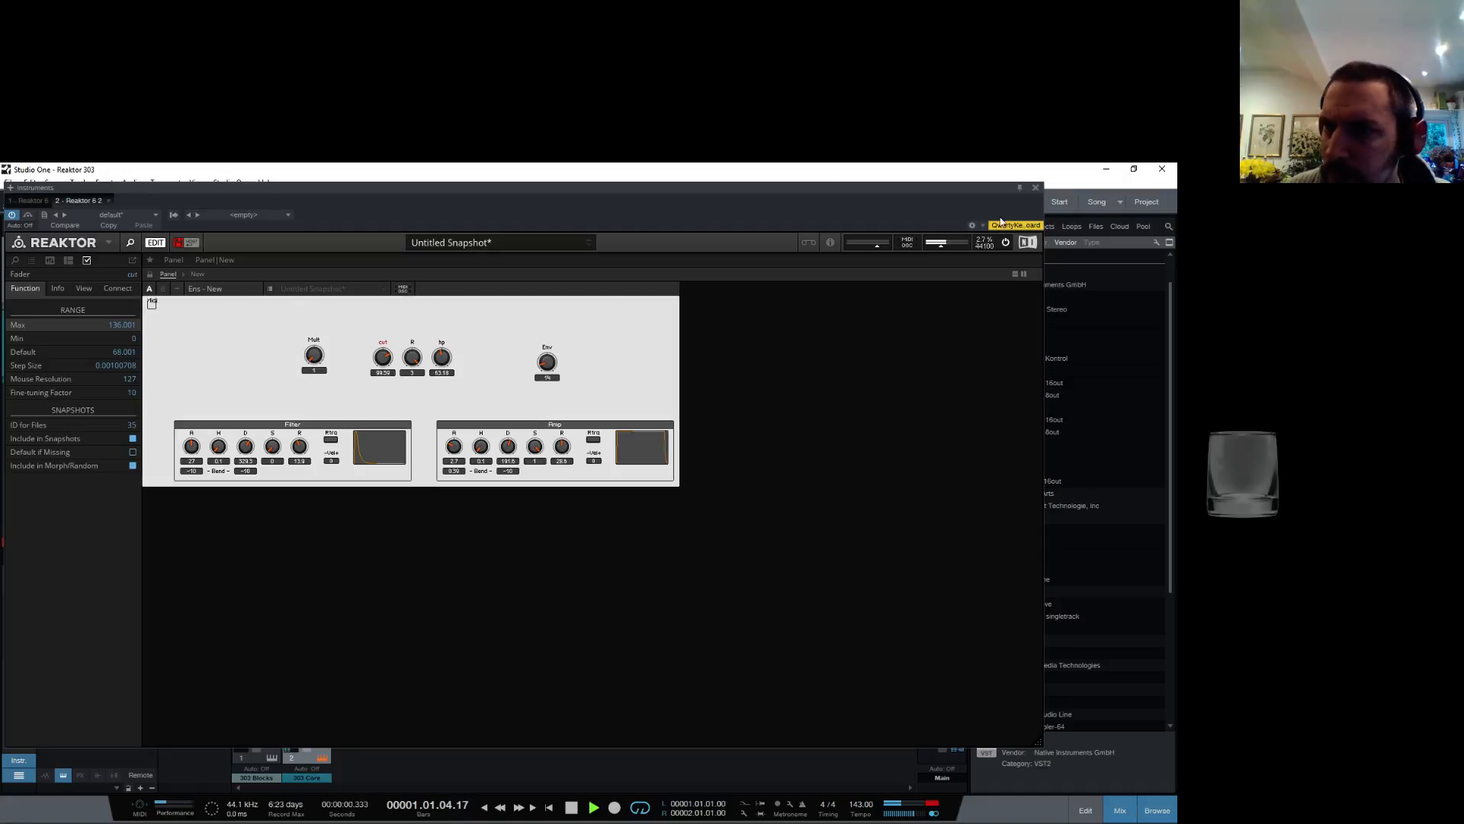
Step: Set Reaktor's sample rate to 176400 Hz, turn the Mult knob to 30 and readjust the cut knob
{"action": "left_click", "coordinate": [985, 242]}
{"action": "left_click", "coordinate": [991, 298]}
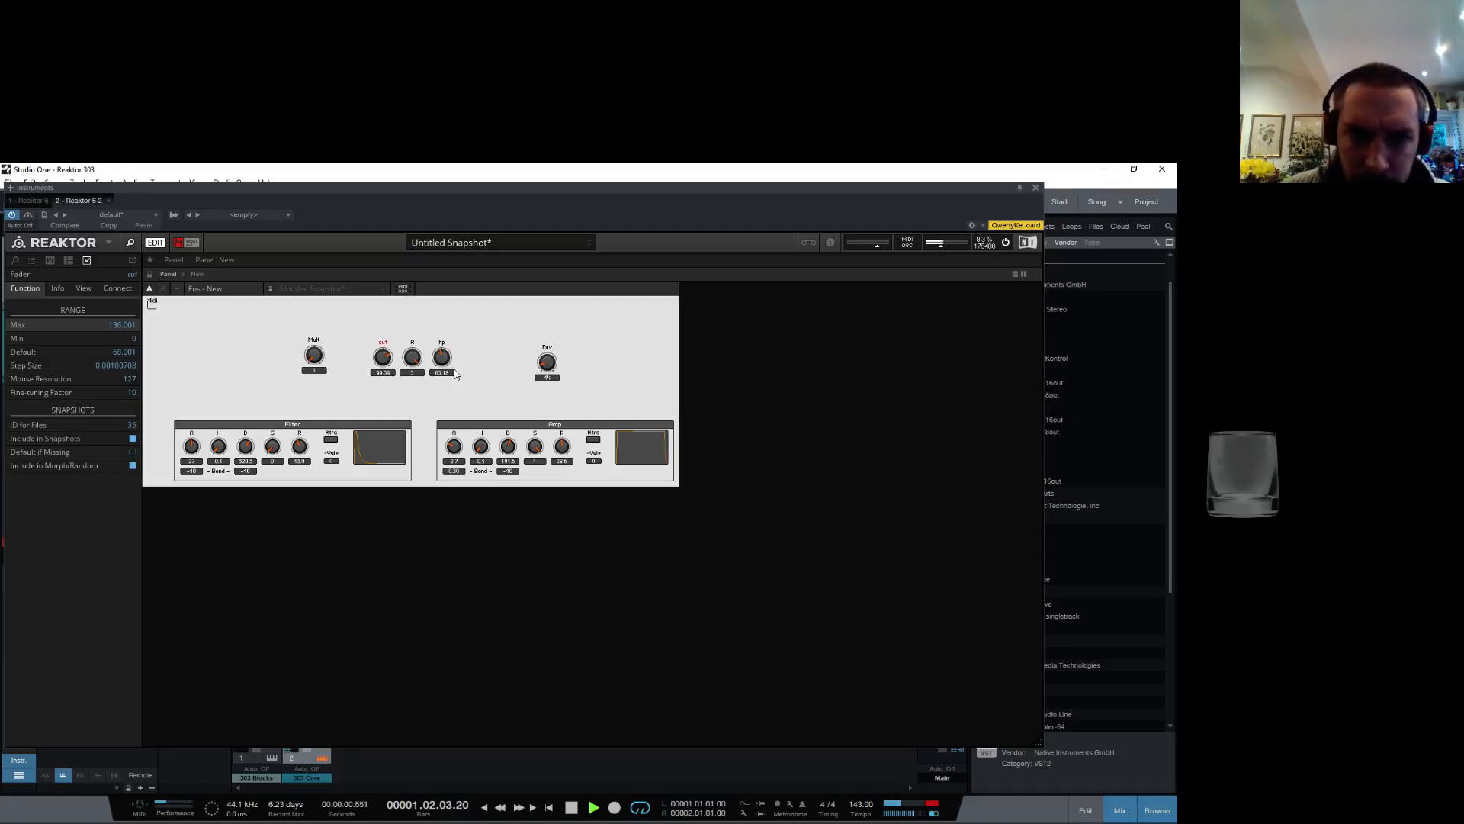
{"action": "left_click_drag", "start_coordinate": [387, 360], "coordinate": [325, 296]}
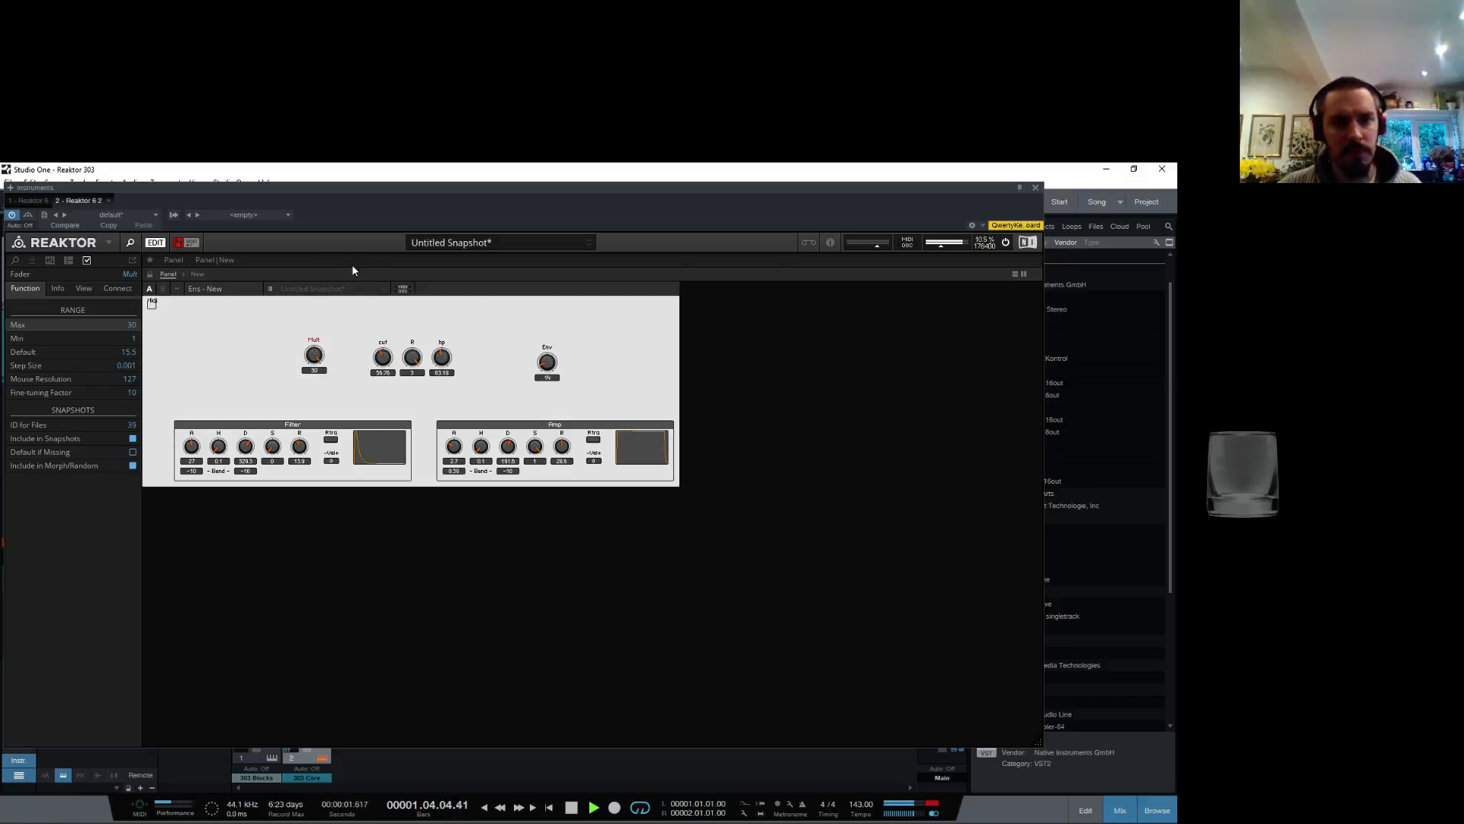
{"action": "mouse_move", "coordinate": [386, 363]}
{"action": "left_mouse_down"}
{"action": "mouse_move", "coordinate": [380, 320]}
{"action": "mouse_move", "coordinate": [360, 341]}
{"action": "mouse_move", "coordinate": [414, 387]}
{"action": "mouse_move", "coordinate": [407, 462]}
{"action": "mouse_move", "coordinate": [385, 341]}
{"action": "mouse_move", "coordinate": [384, 353]}
{"action": "left_mouse_up"}
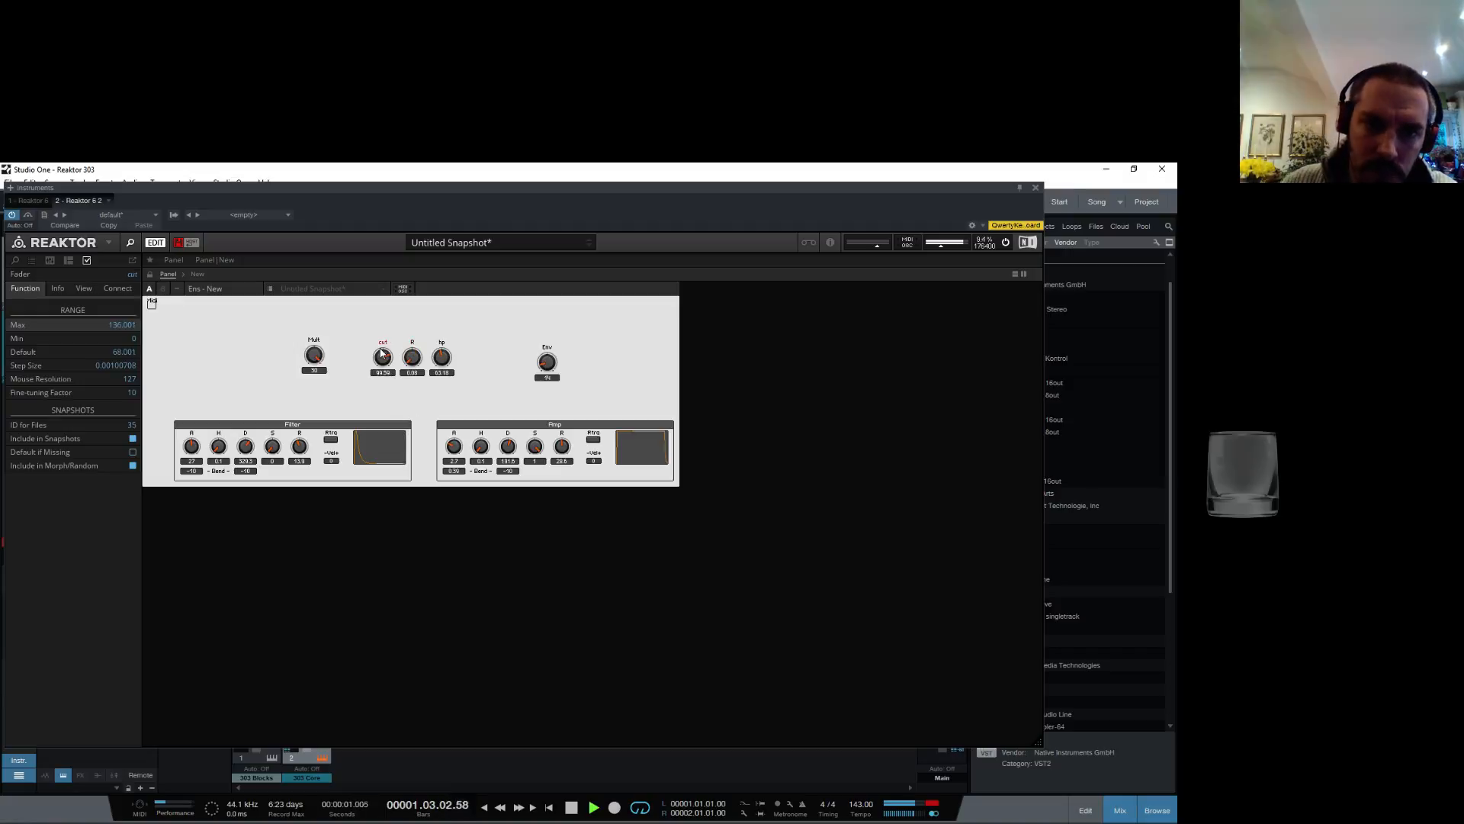
Step: Raise the Env knob to 45, turn R back up to 3 and lower the cut knob
{"action": "left_click", "coordinate": [549, 341]}
{"action": "left_click_drag", "start_coordinate": [549, 367], "coordinate": [547, 346]}
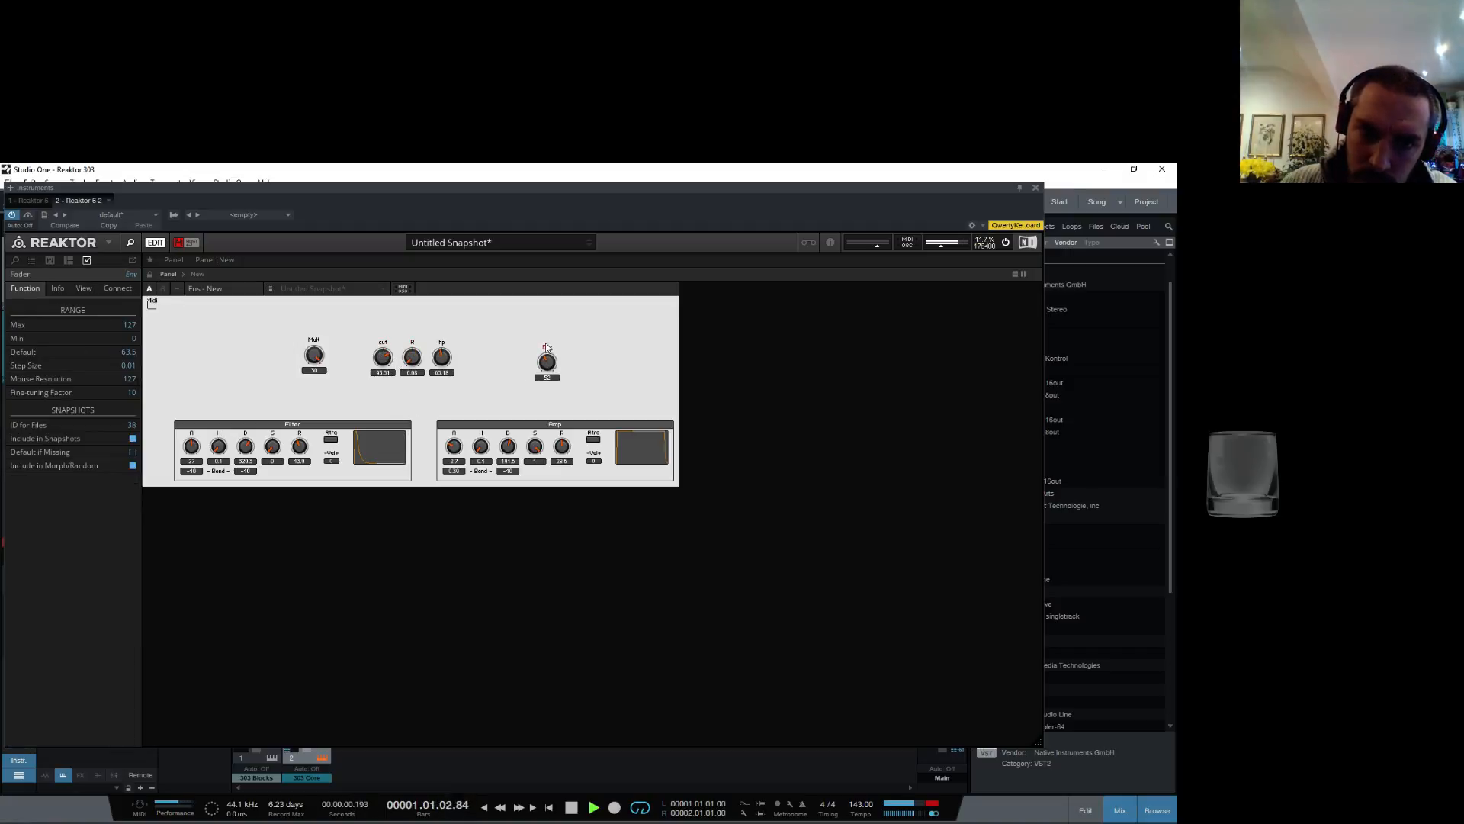
{"action": "left_click_drag", "start_coordinate": [412, 358], "coordinate": [415, 303]}
{"action": "left_click_drag", "start_coordinate": [383, 357], "coordinate": [371, 386]}
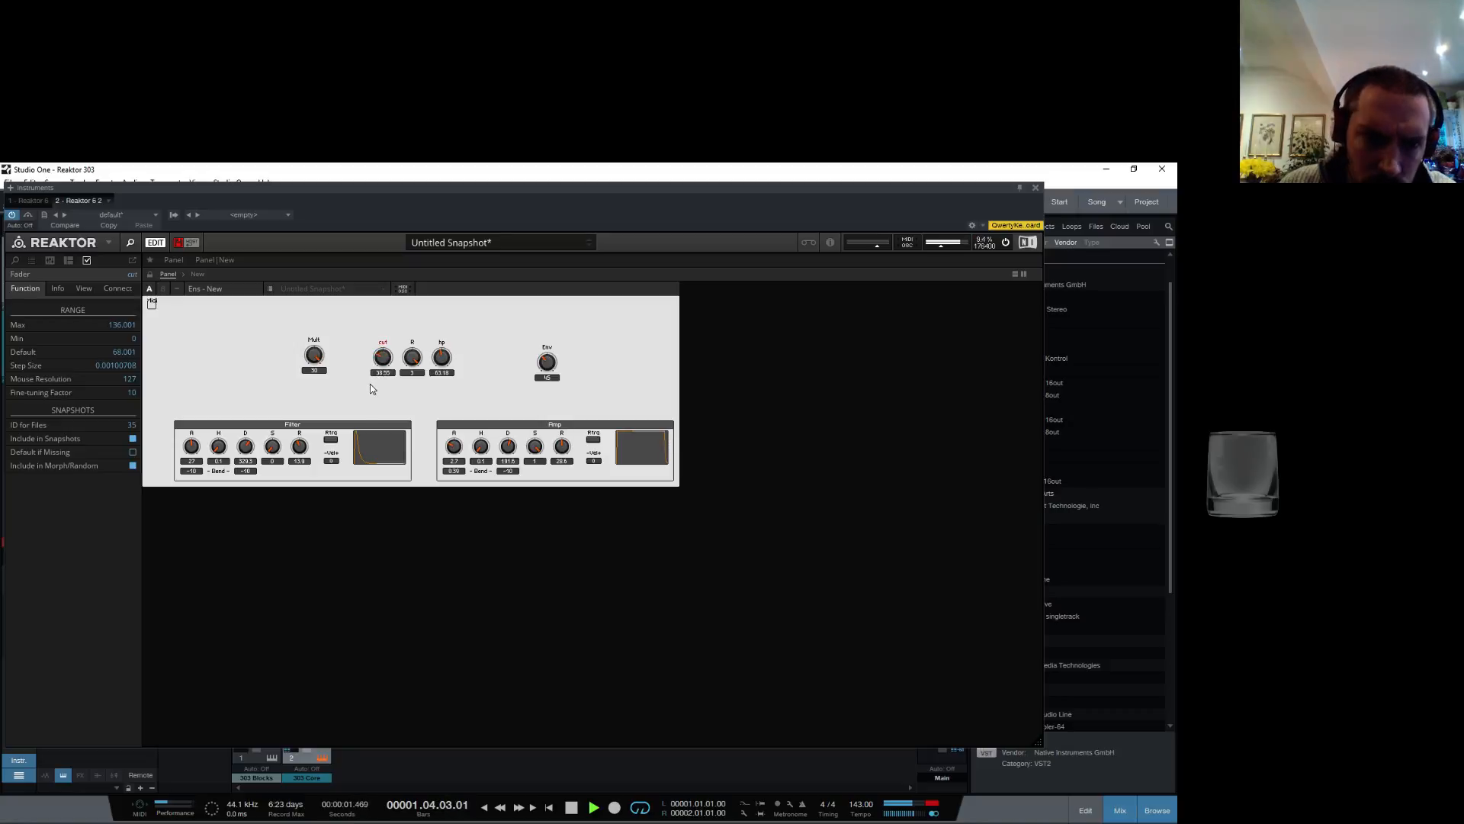
Step: Try the toggle button in the Filter envelope, lower the Env knob and raise cut to about 115.65
{"action": "left_click", "coordinate": [332, 442]}
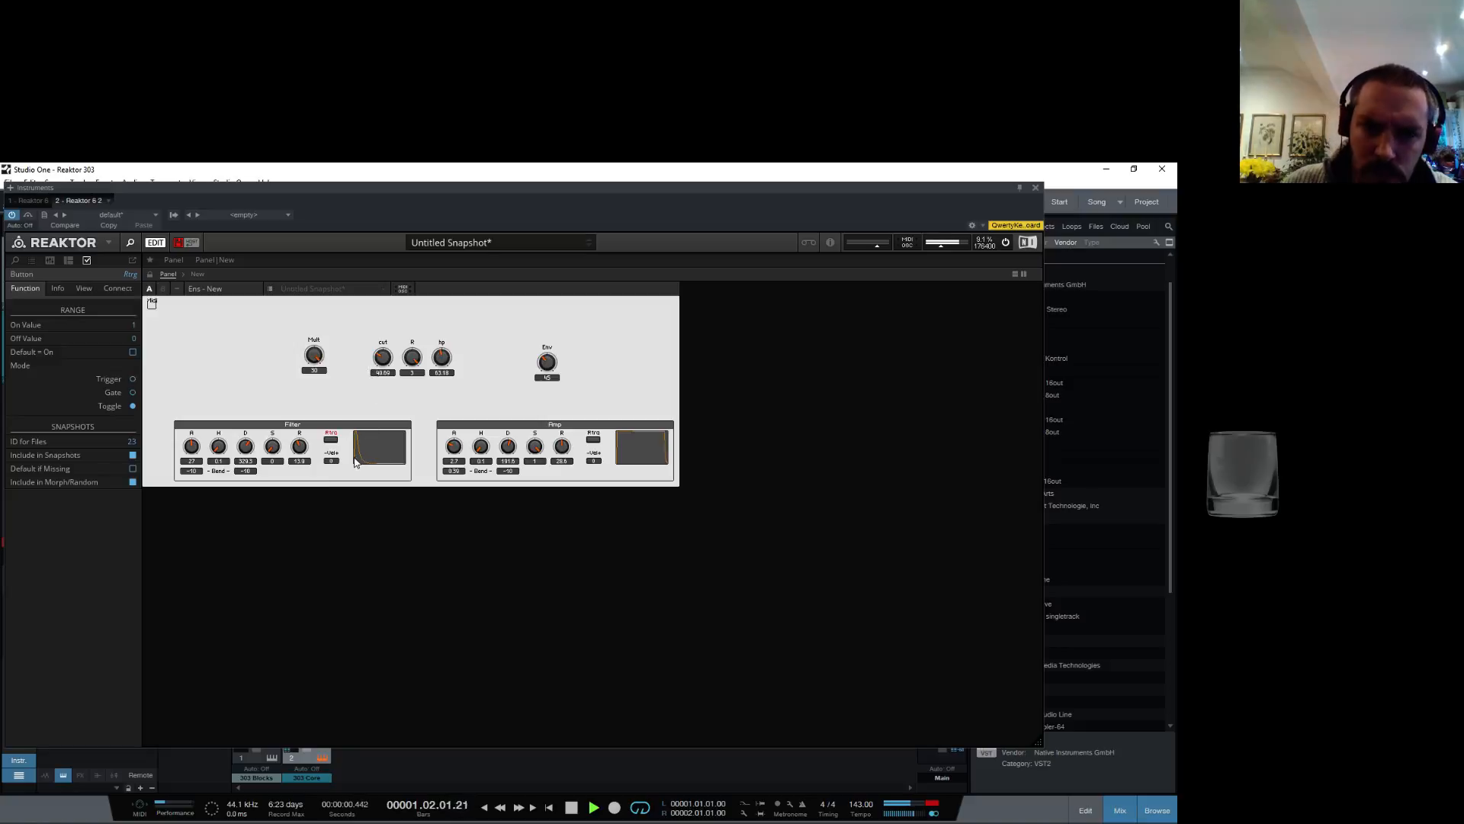
{"action": "left_click_drag", "start_coordinate": [383, 360], "coordinate": [388, 361]}
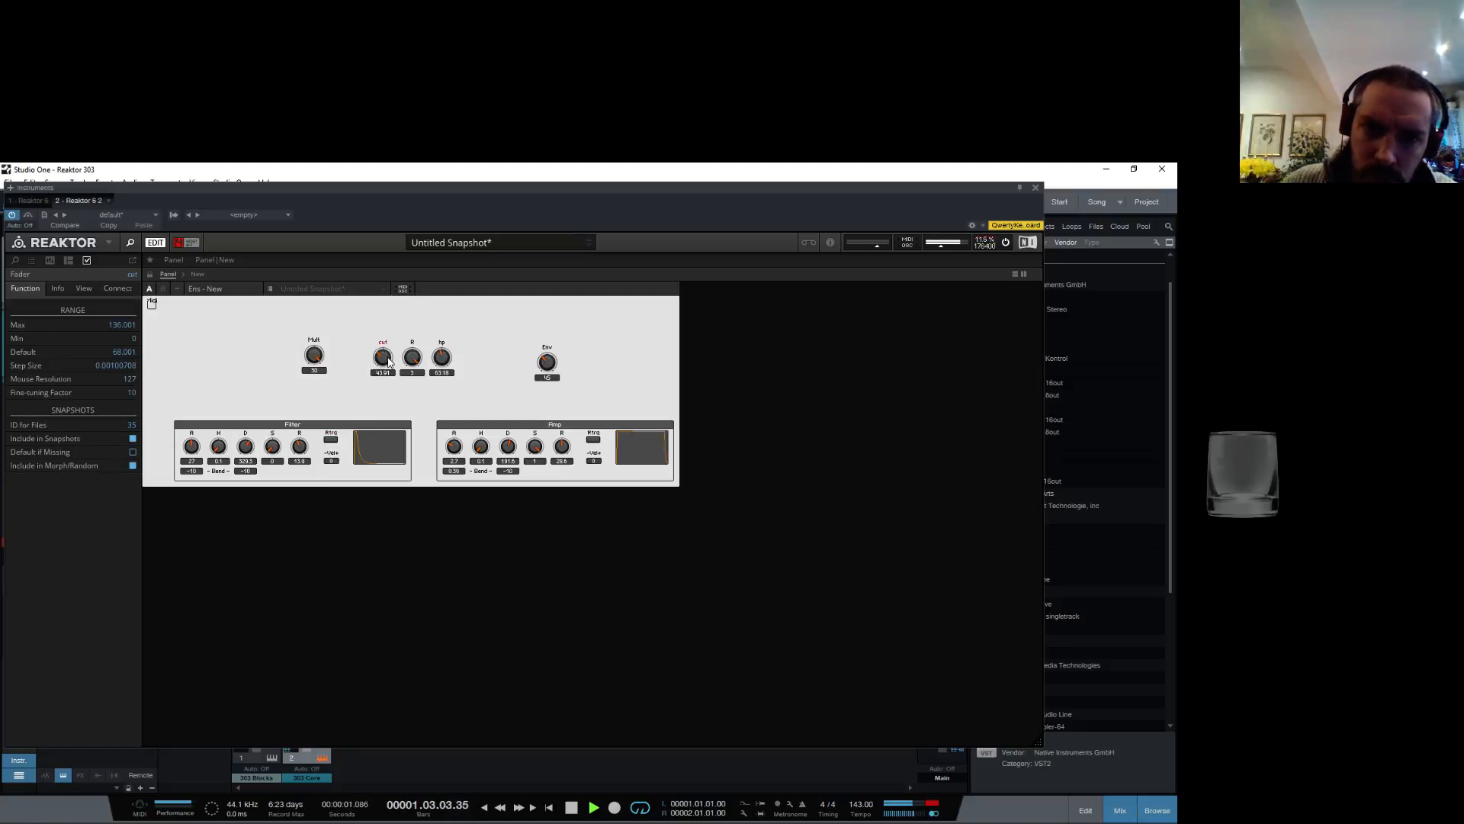
{"action": "mouse_move", "coordinate": [547, 367]}
{"action": "left_mouse_down"}
{"action": "mouse_move", "coordinate": [552, 352]}
{"action": "mouse_move", "coordinate": [543, 378]}
{"action": "left_mouse_up"}
{"action": "left_click_drag", "start_coordinate": [382, 361], "coordinate": [386, 322]}
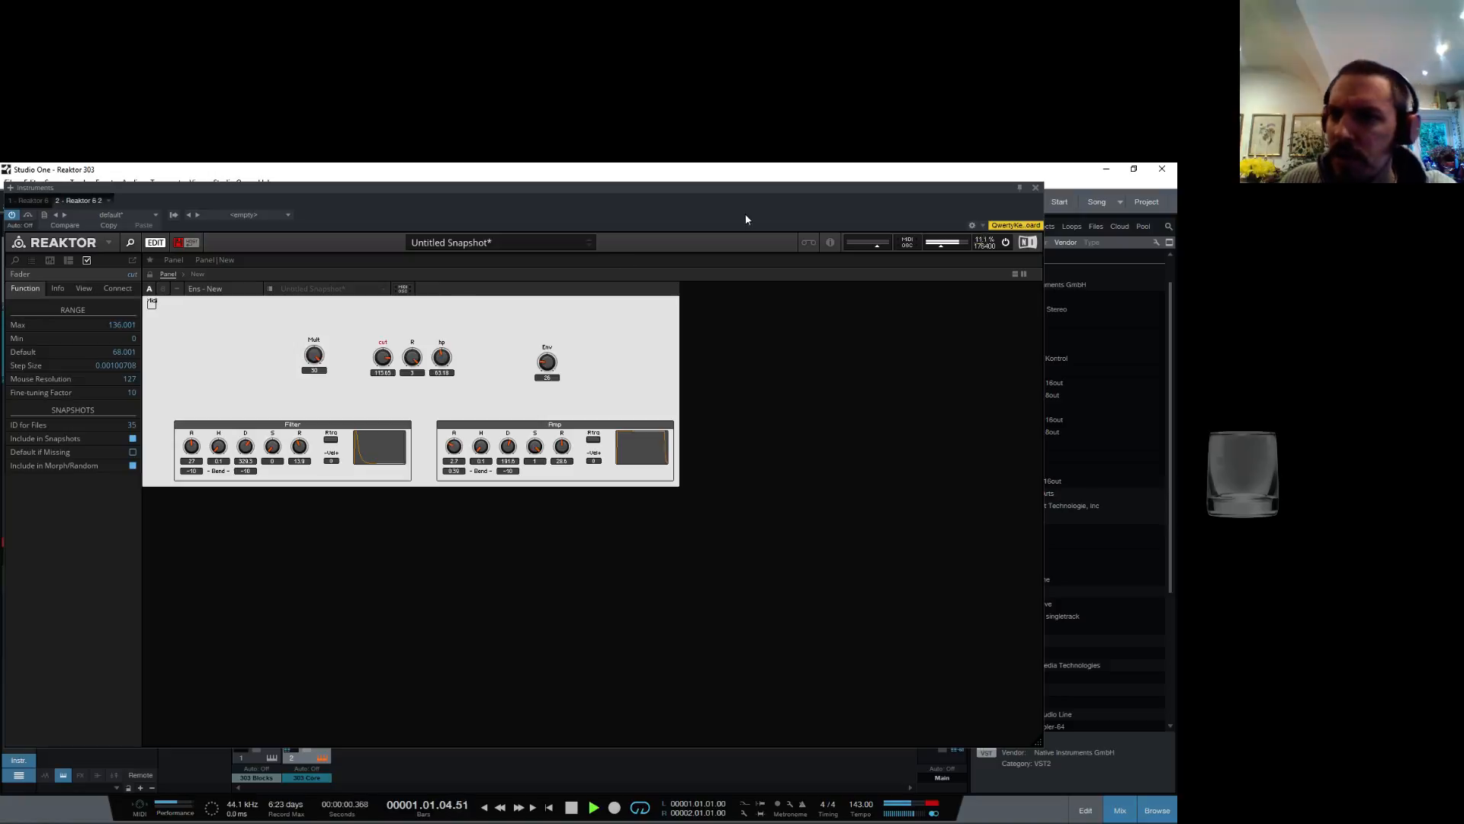
Step: Raise the 303 Core channel's volume to about +2.8 dB in Studio One and lower the cut knob in the Reaktor instrument
{"action": "left_click", "coordinate": [1035, 187]}
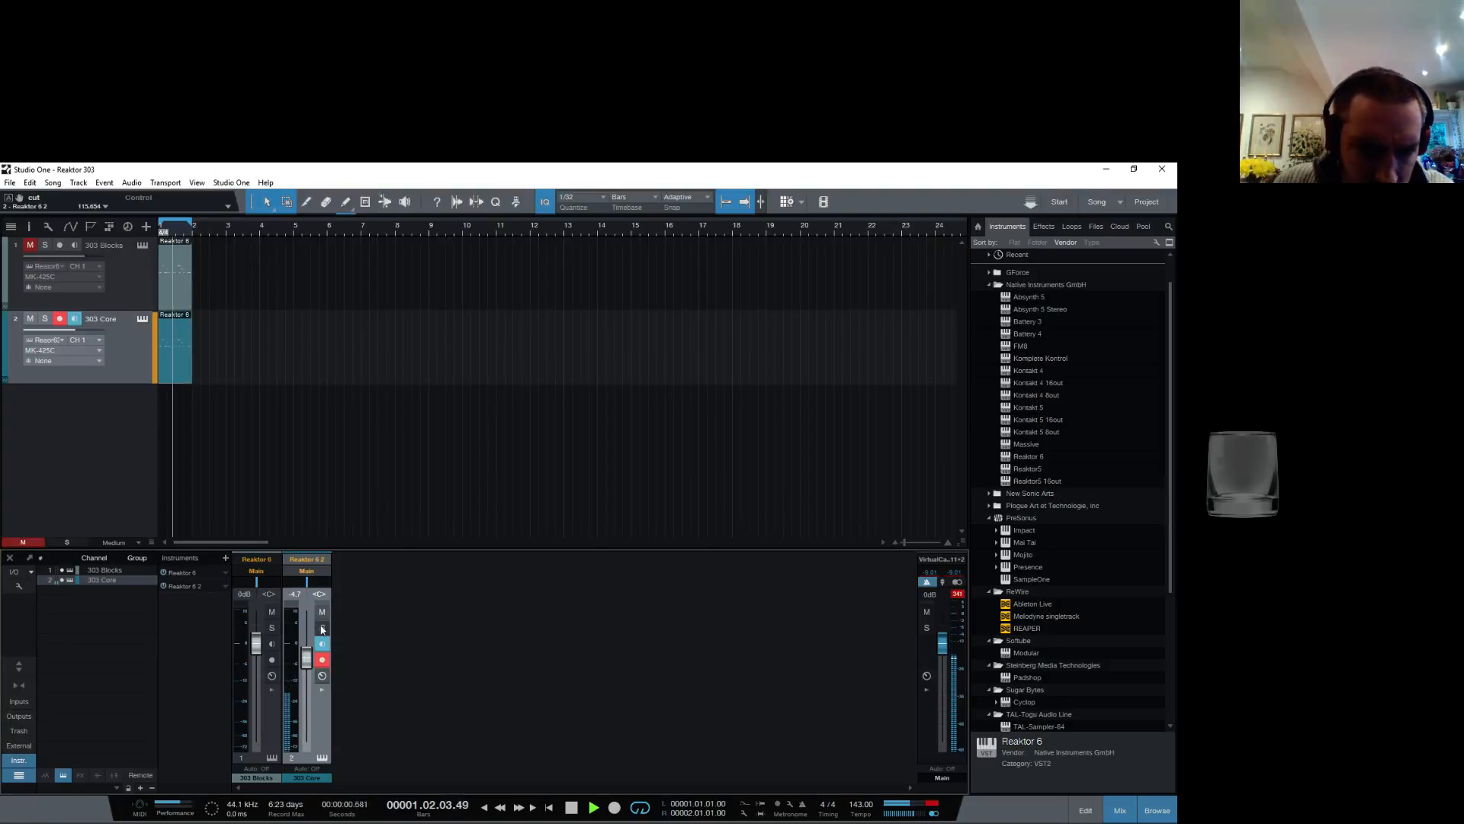
{"action": "left_click_drag", "start_coordinate": [306, 657], "coordinate": [303, 639]}
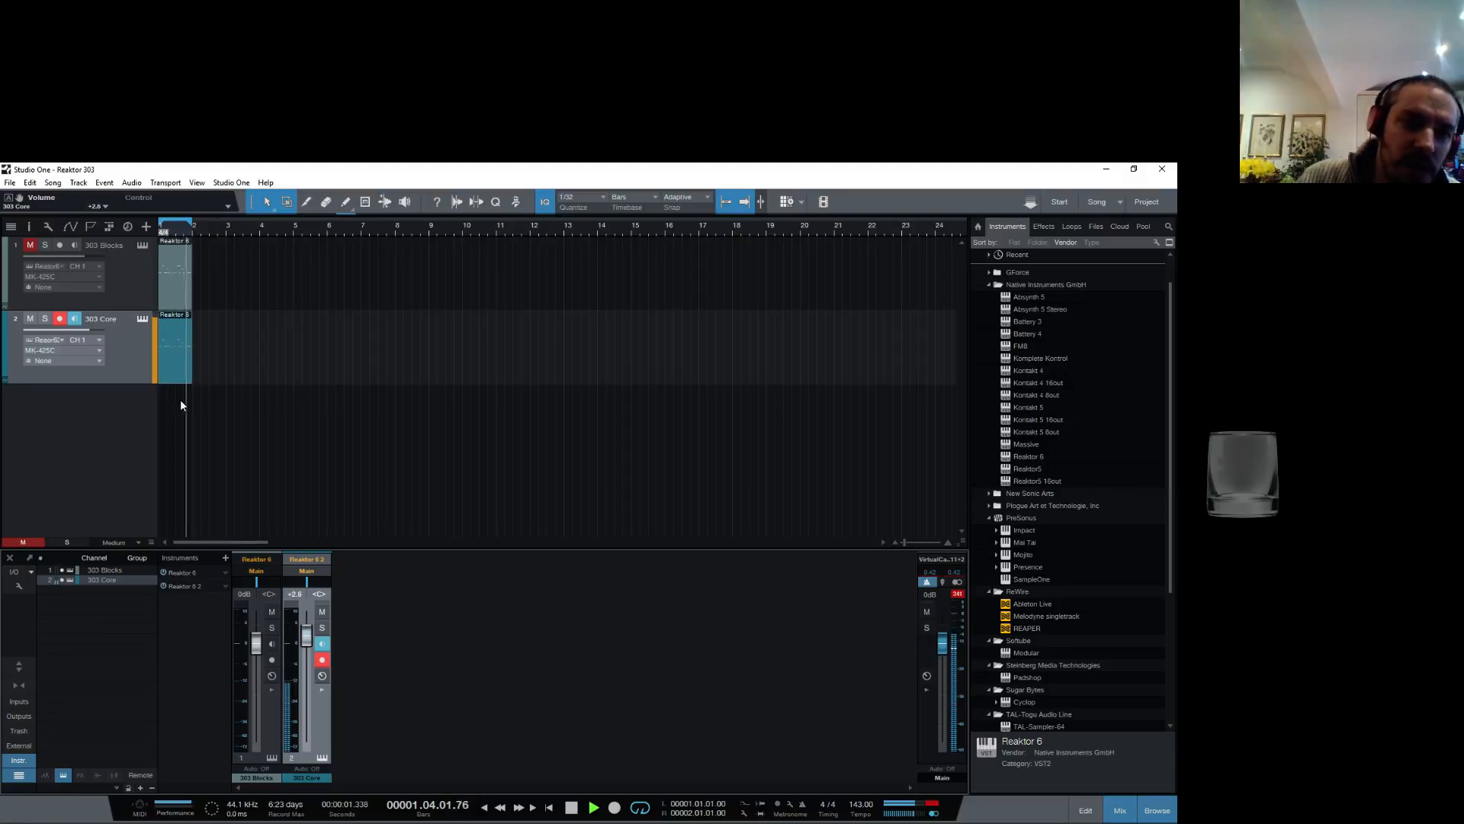
{"action": "left_click", "coordinate": [142, 318]}
{"action": "left_click_drag", "start_coordinate": [382, 359], "coordinate": [370, 392]}
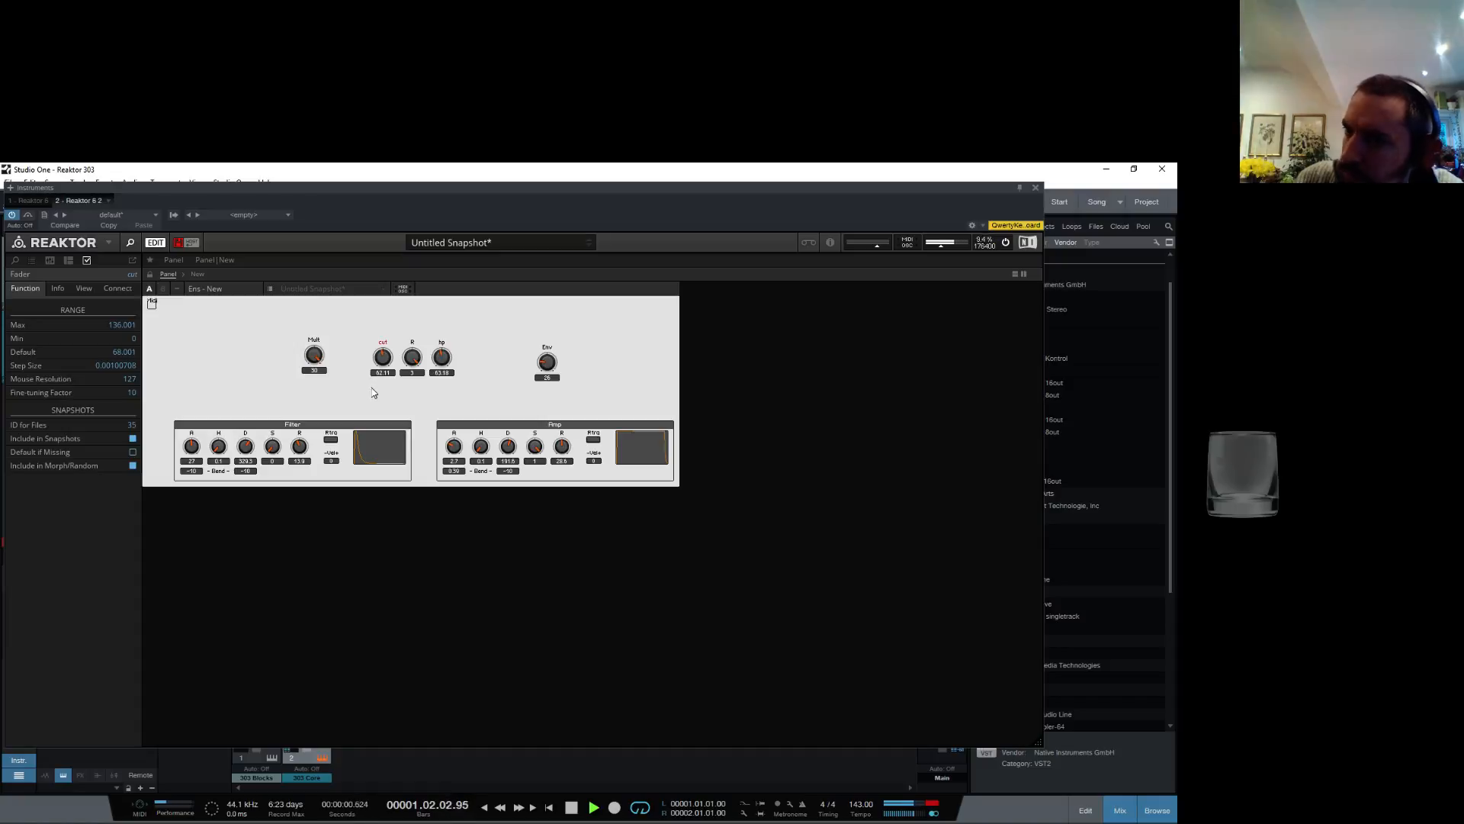
{"action": "left_click", "coordinate": [1038, 187]}
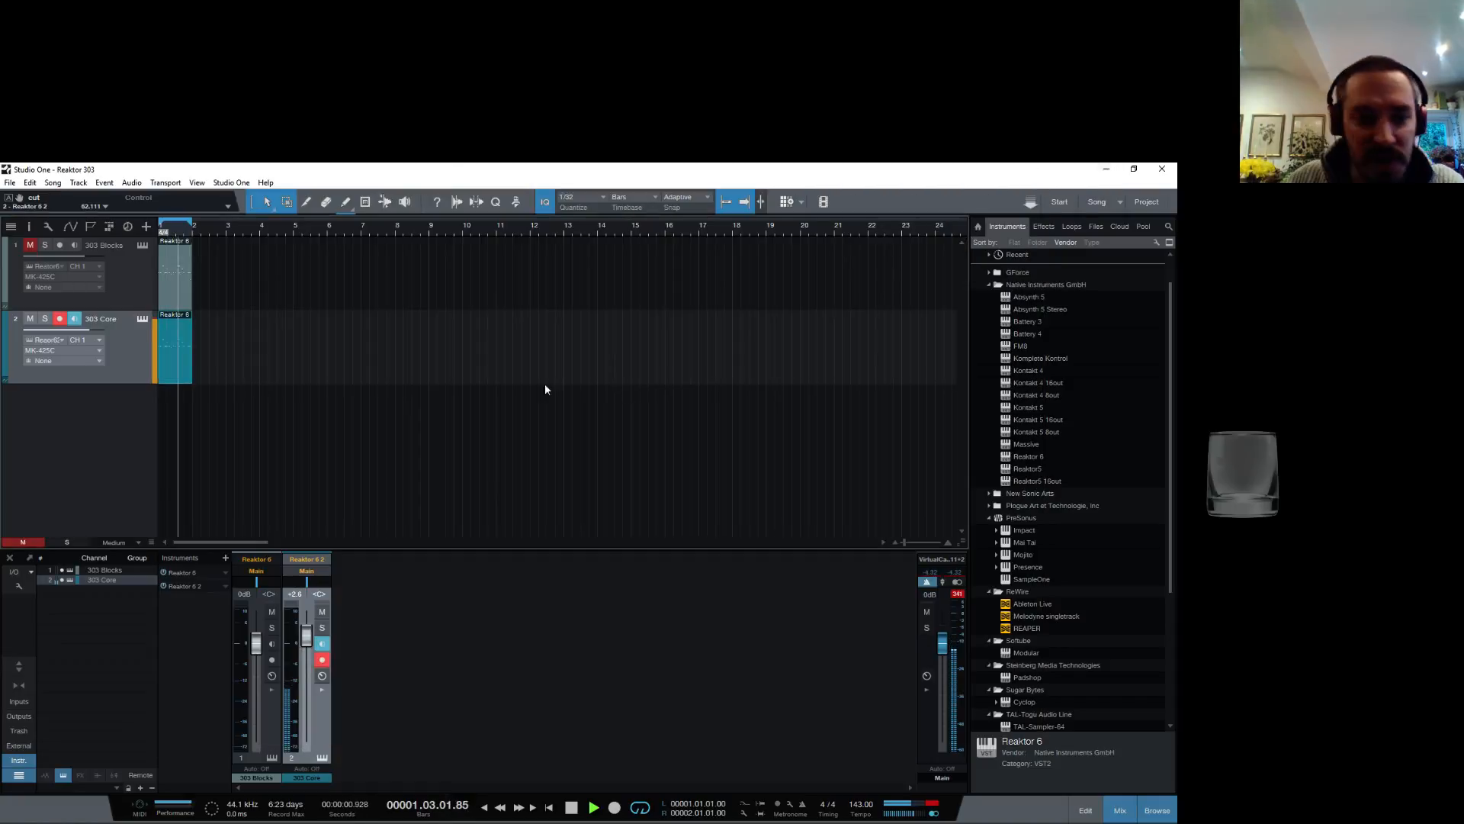
{"action": "left_click", "coordinate": [142, 320]}
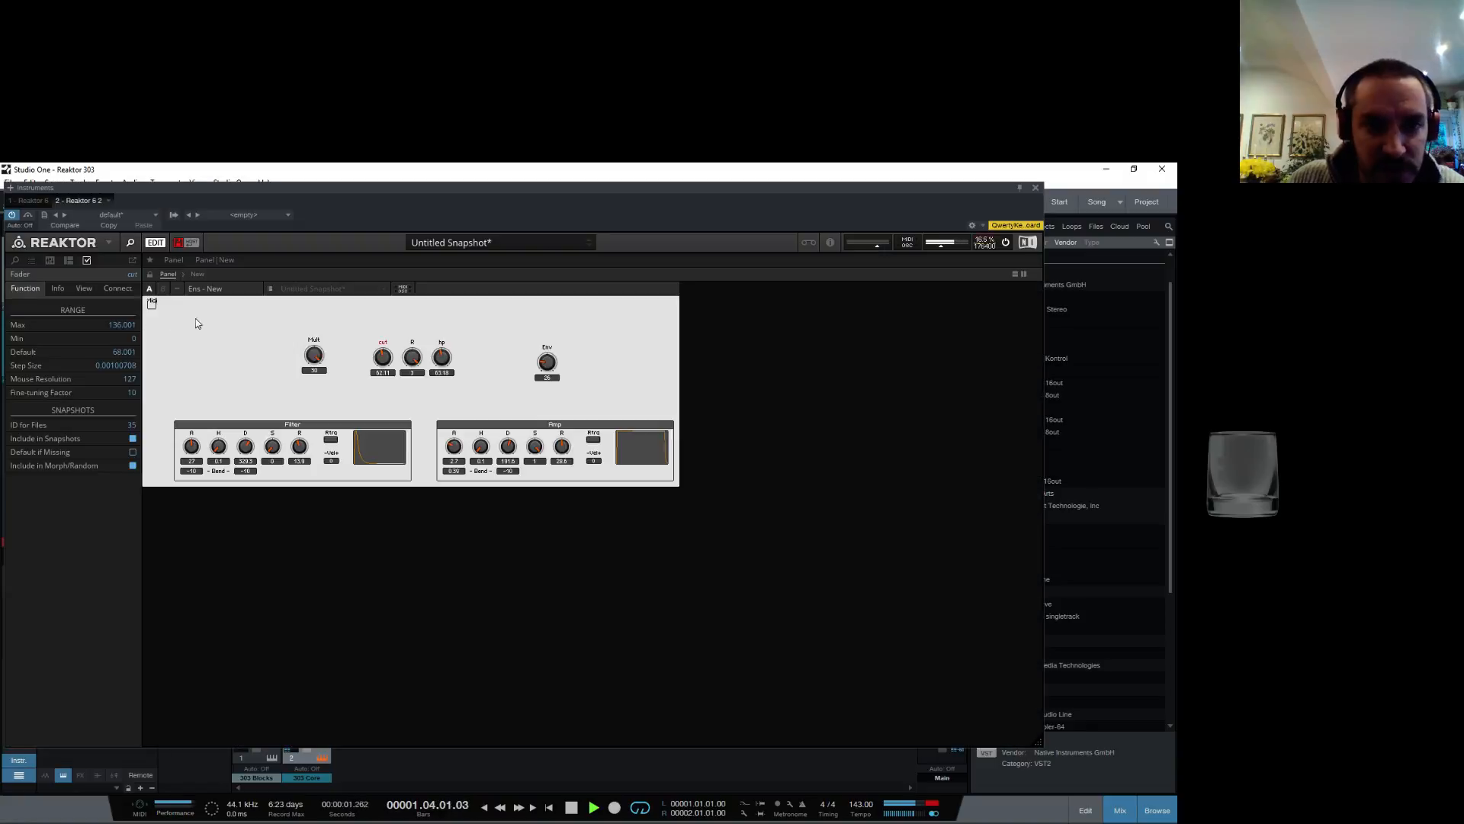
Step: Open the MIDI macro in the instrument's structure and add a Slew Limiter audio modifier module
{"action": "left_click", "coordinate": [193, 274]}
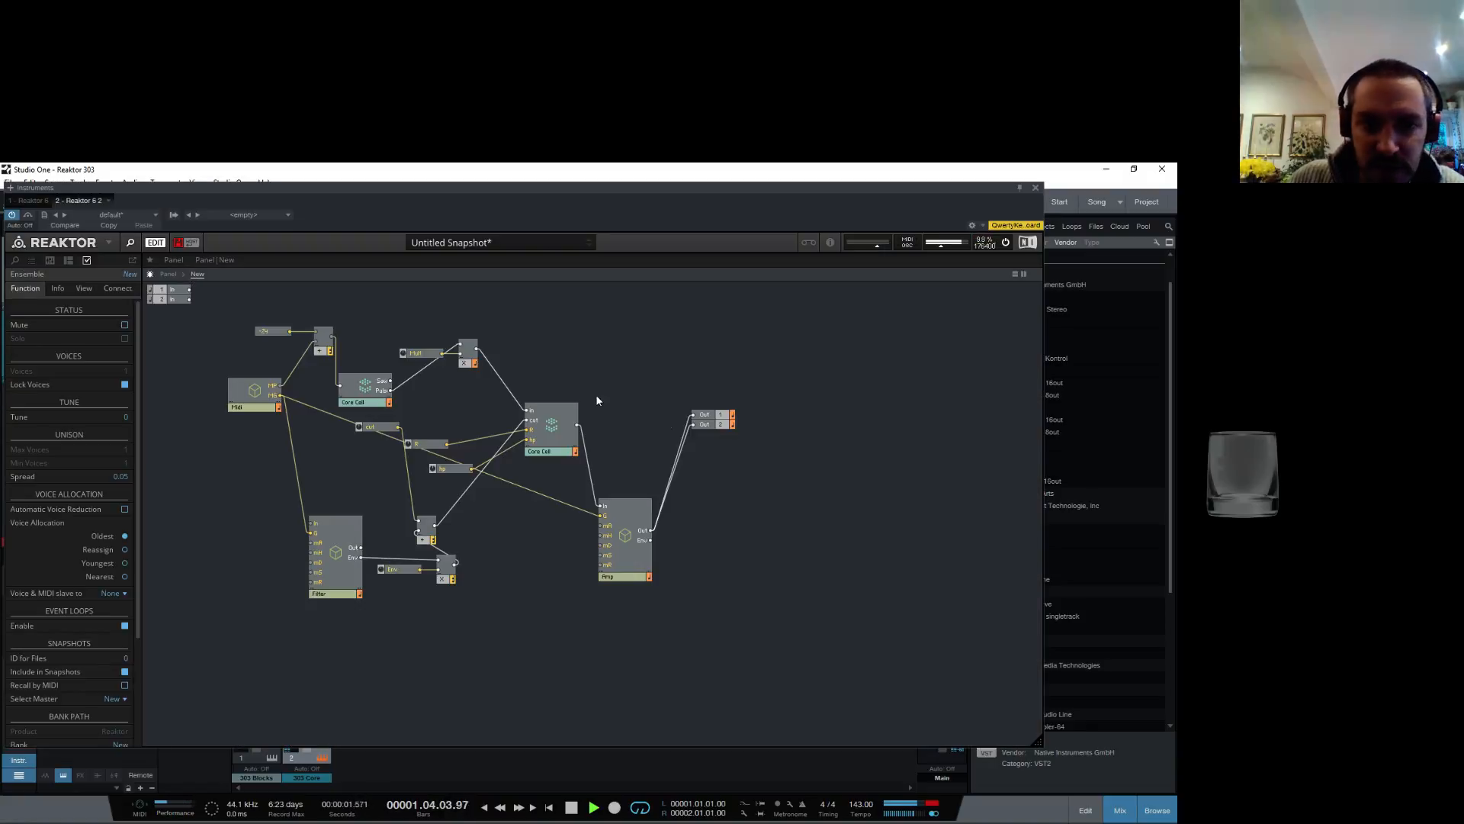
{"action": "double_click", "coordinate": [409, 418]}
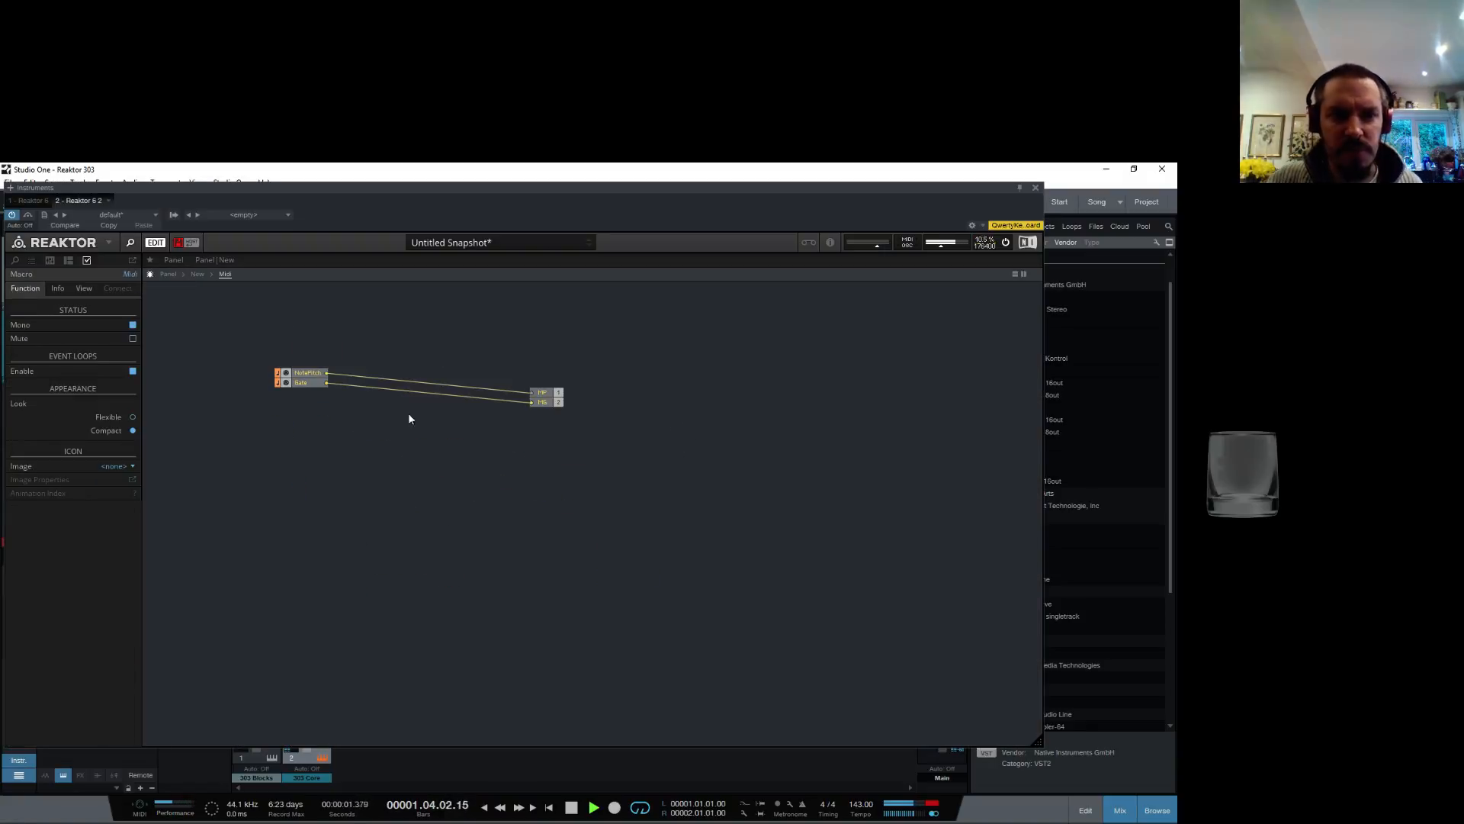
{"action": "right_click", "coordinate": [420, 466]}
{"action": "mouse_move", "coordinate": [515, 476]}
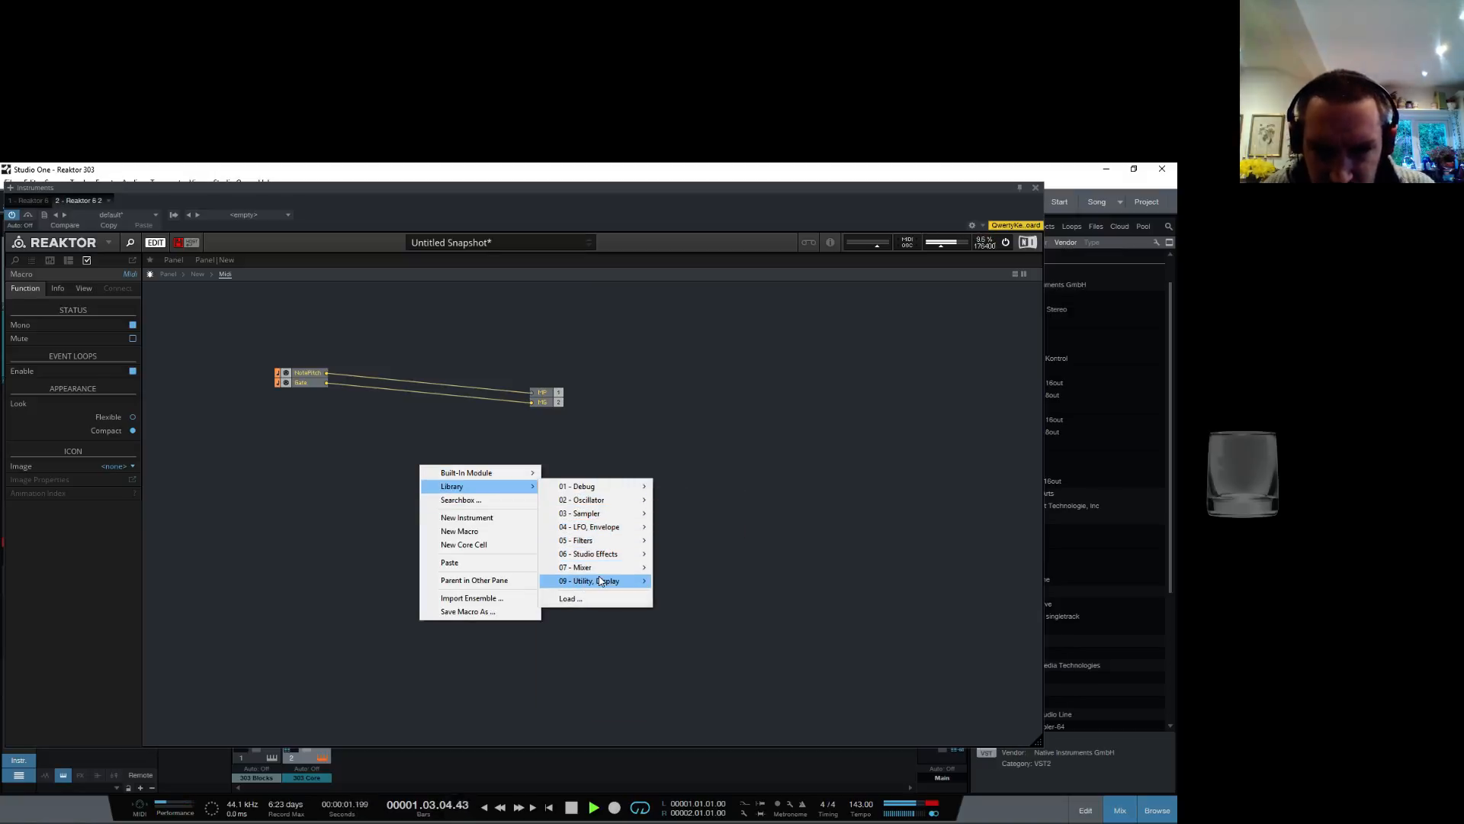
{"action": "mouse_move", "coordinate": [601, 582]}
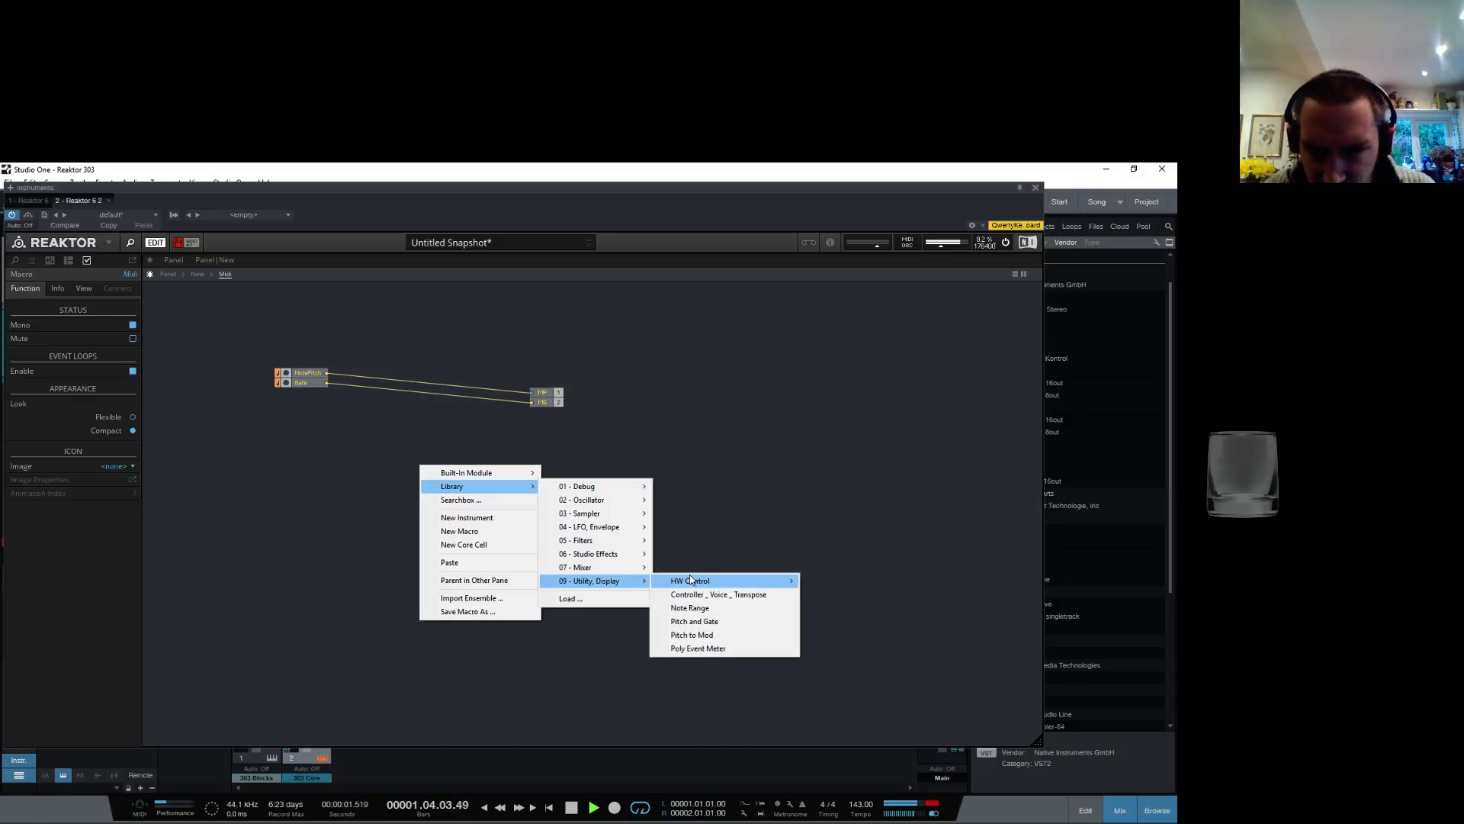
{"action": "mouse_move", "coordinate": [689, 584]}
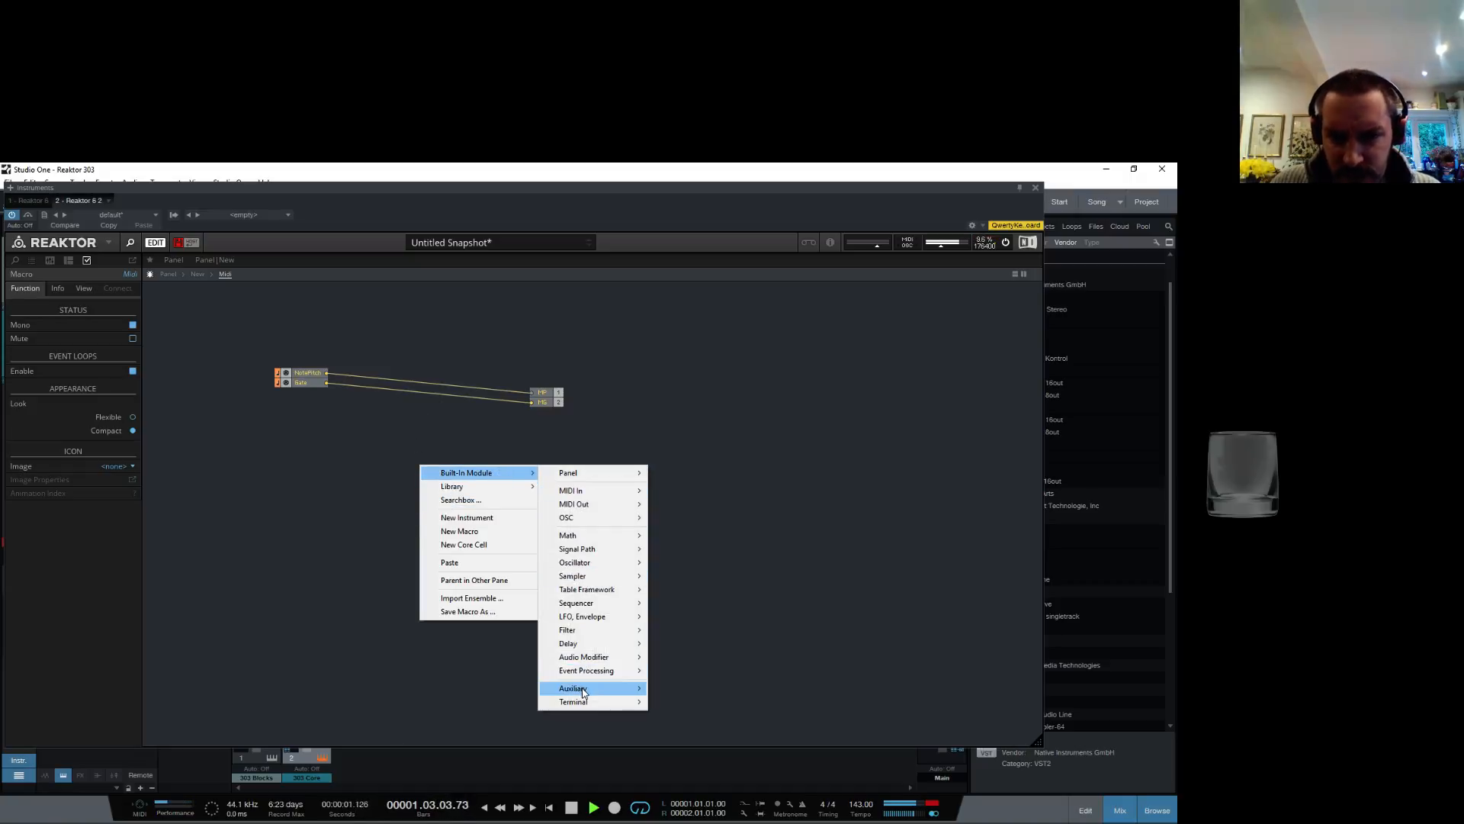
{"action": "mouse_move", "coordinate": [592, 678]}
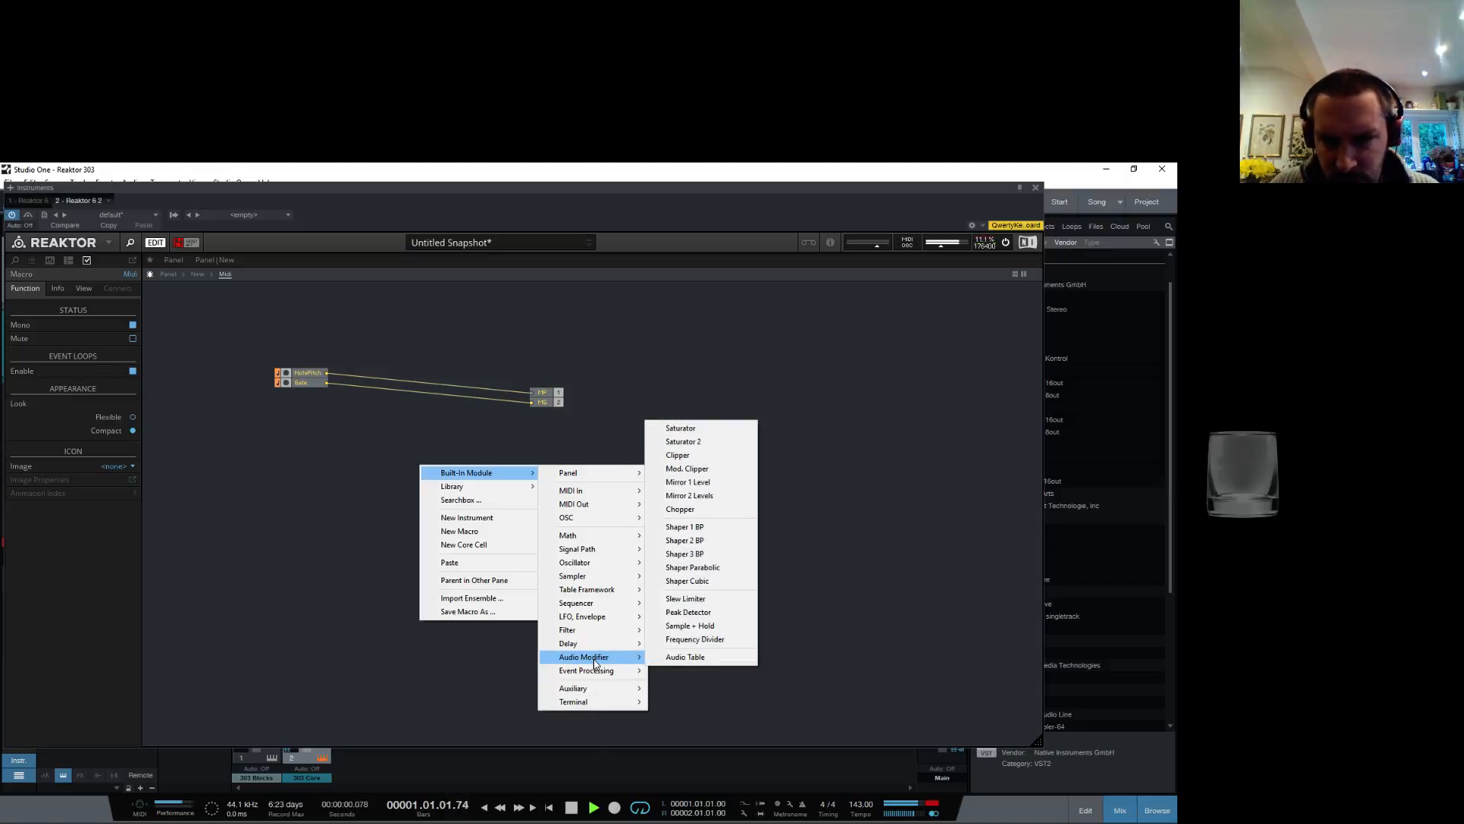
{"action": "left_click", "coordinate": [686, 599]}
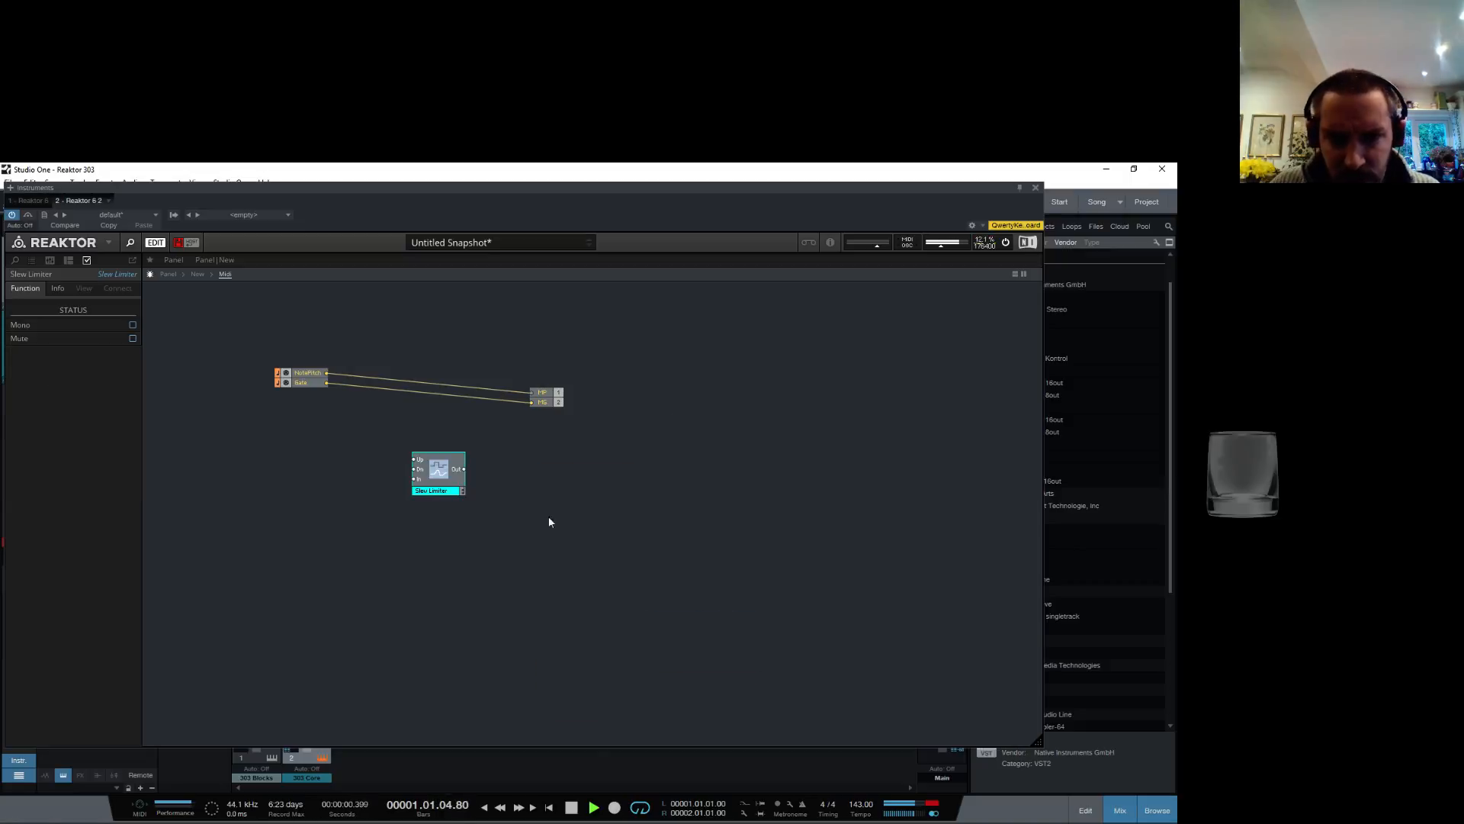
Step: Place the Slew Limiter above the existing wires, connect NotePitch to its In port and show the module's info text
{"action": "left_click_drag", "start_coordinate": [417, 478], "coordinate": [449, 341]}
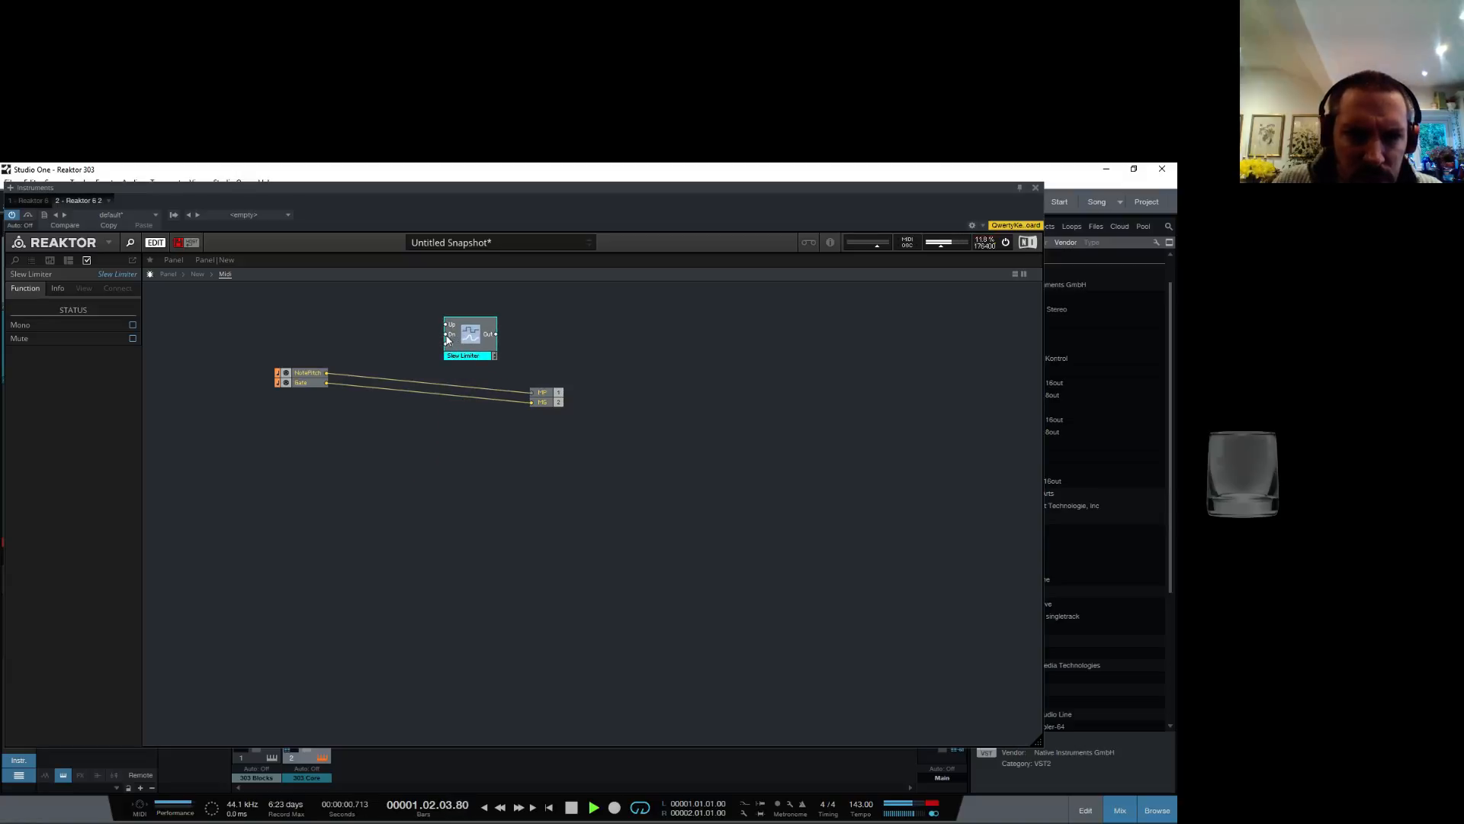
{"action": "left_click_drag", "start_coordinate": [327, 372], "coordinate": [448, 345]}
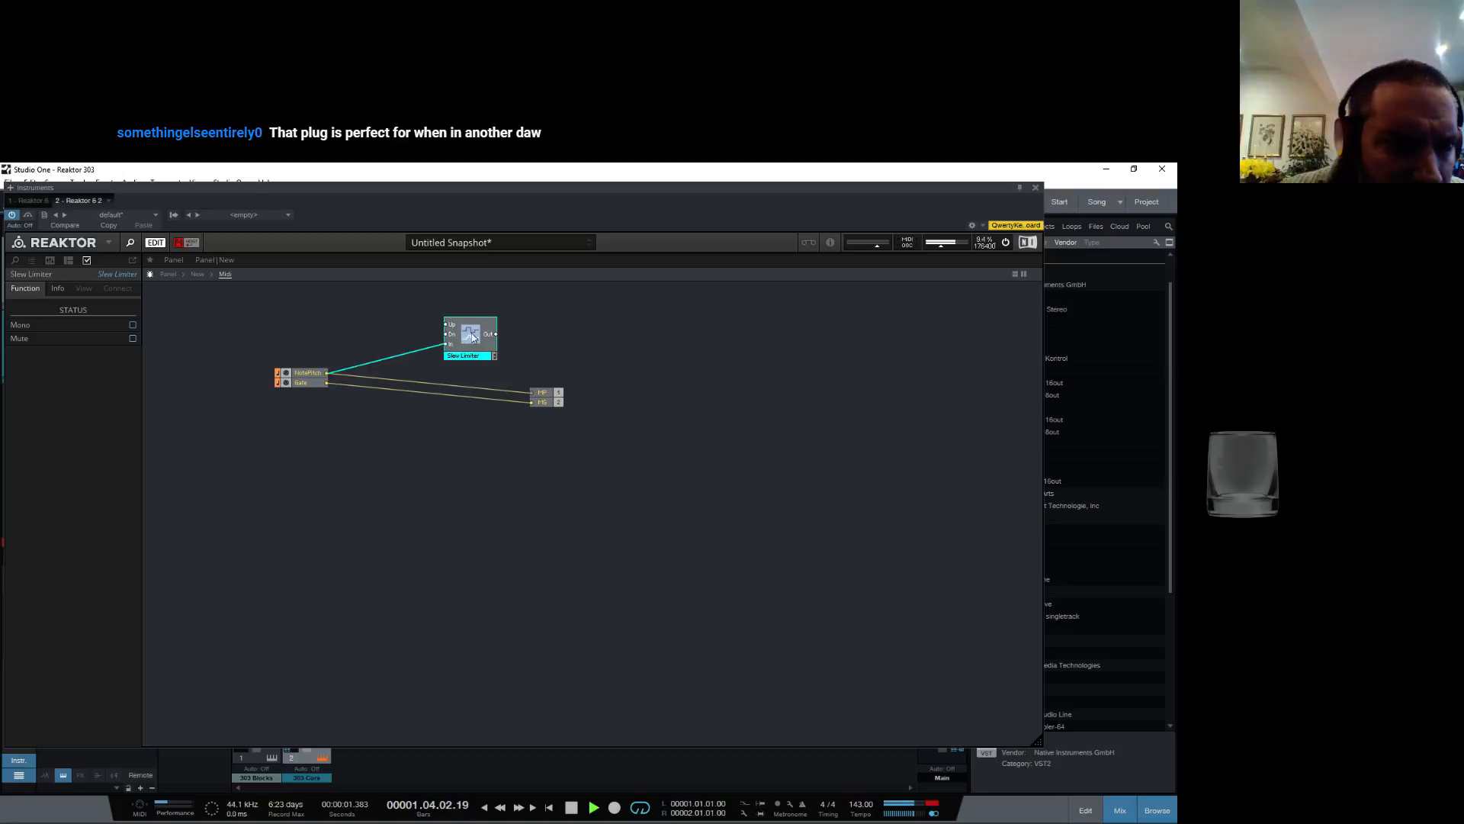
{"action": "left_click", "coordinate": [58, 288]}
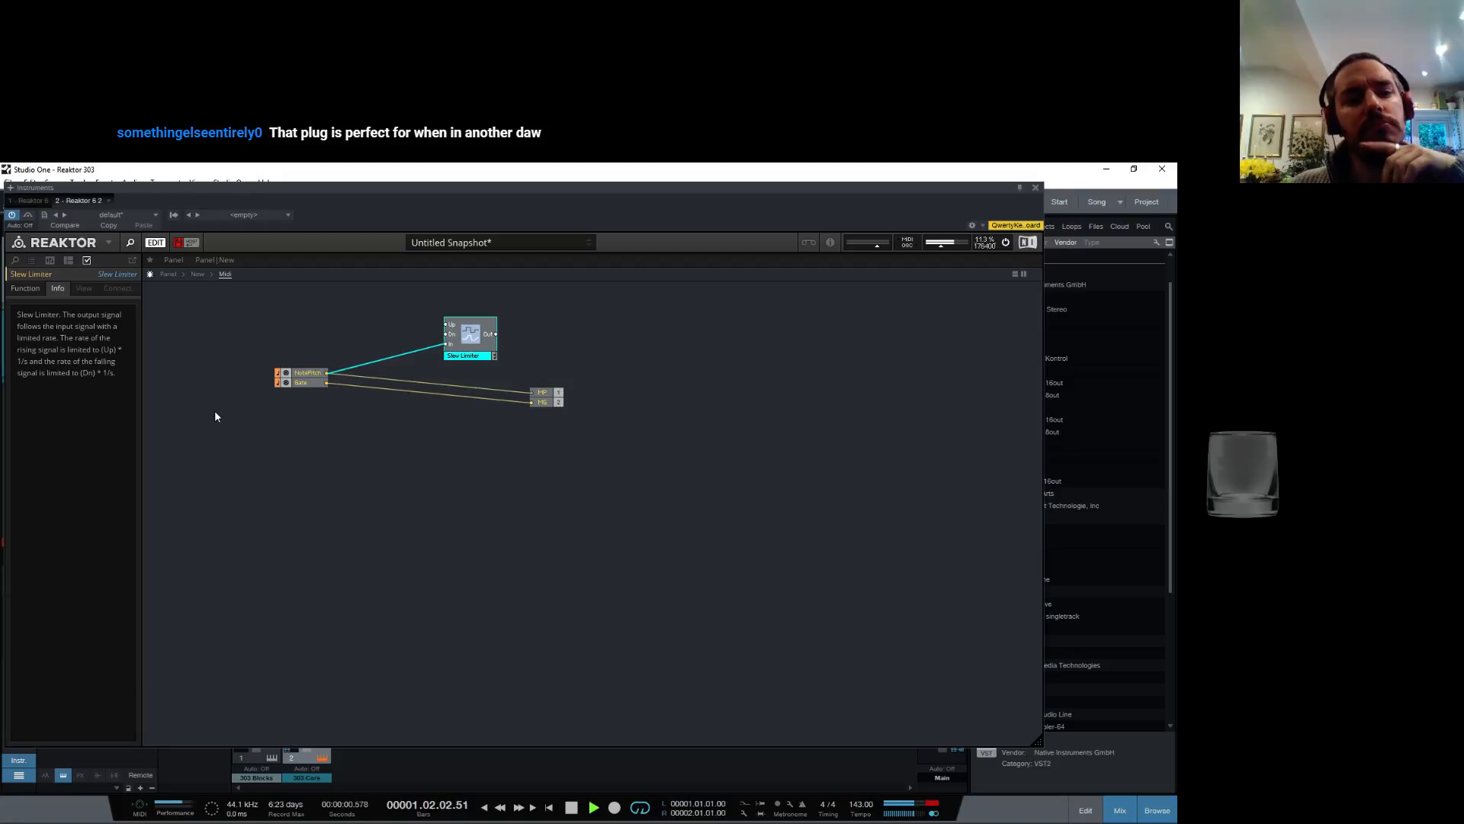
Step: Create a control on the Slew Limiter's Up port, wire it to Dn as well, and route the limiter's Out to the macro's pitch output
{"action": "right_click", "coordinate": [447, 324]}
{"action": "left_click", "coordinate": [465, 330]}
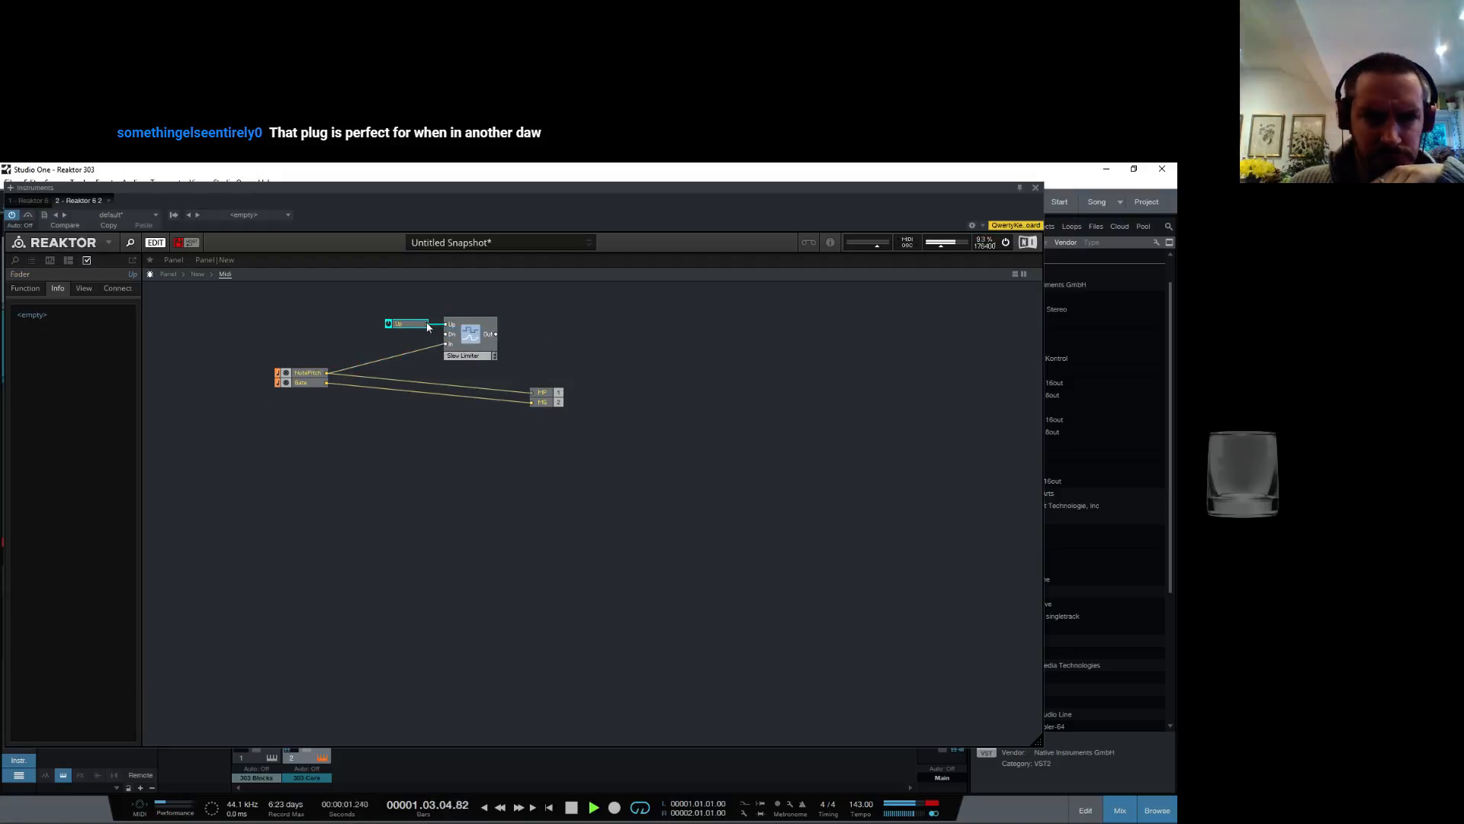
{"action": "left_click_drag", "start_coordinate": [428, 325], "coordinate": [531, 392]}
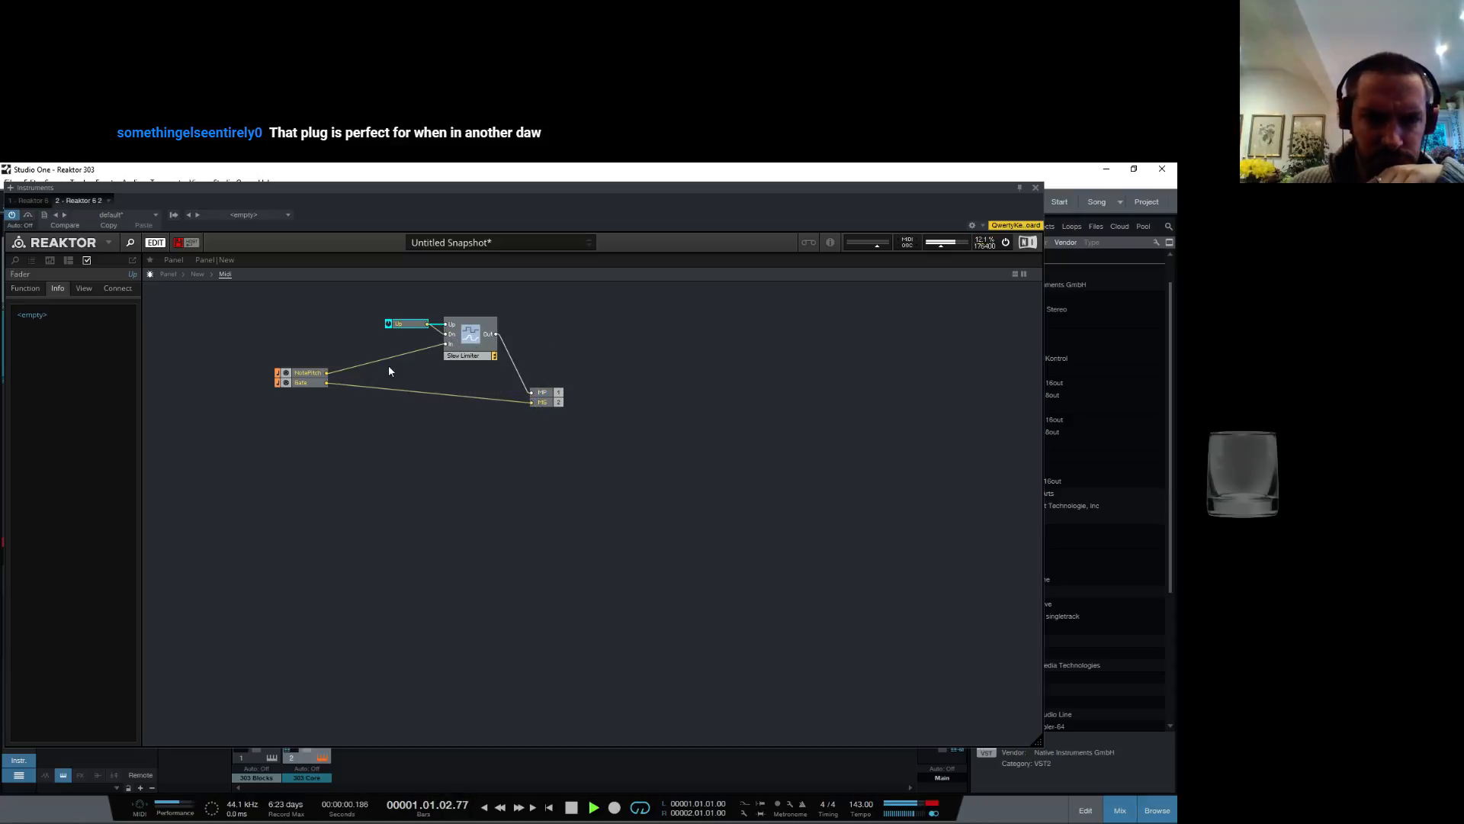
Step: Adjust the glide with the Up knob on the instrument panel and raise the filter's cut knob
{"action": "left_click", "coordinate": [172, 260]}
{"action": "mouse_move", "coordinate": [165, 322]}
{"action": "left_mouse_down"}
{"action": "mouse_move", "coordinate": [154, 341]}
{"action": "mouse_move", "coordinate": [162, 318]}
{"action": "left_mouse_up"}
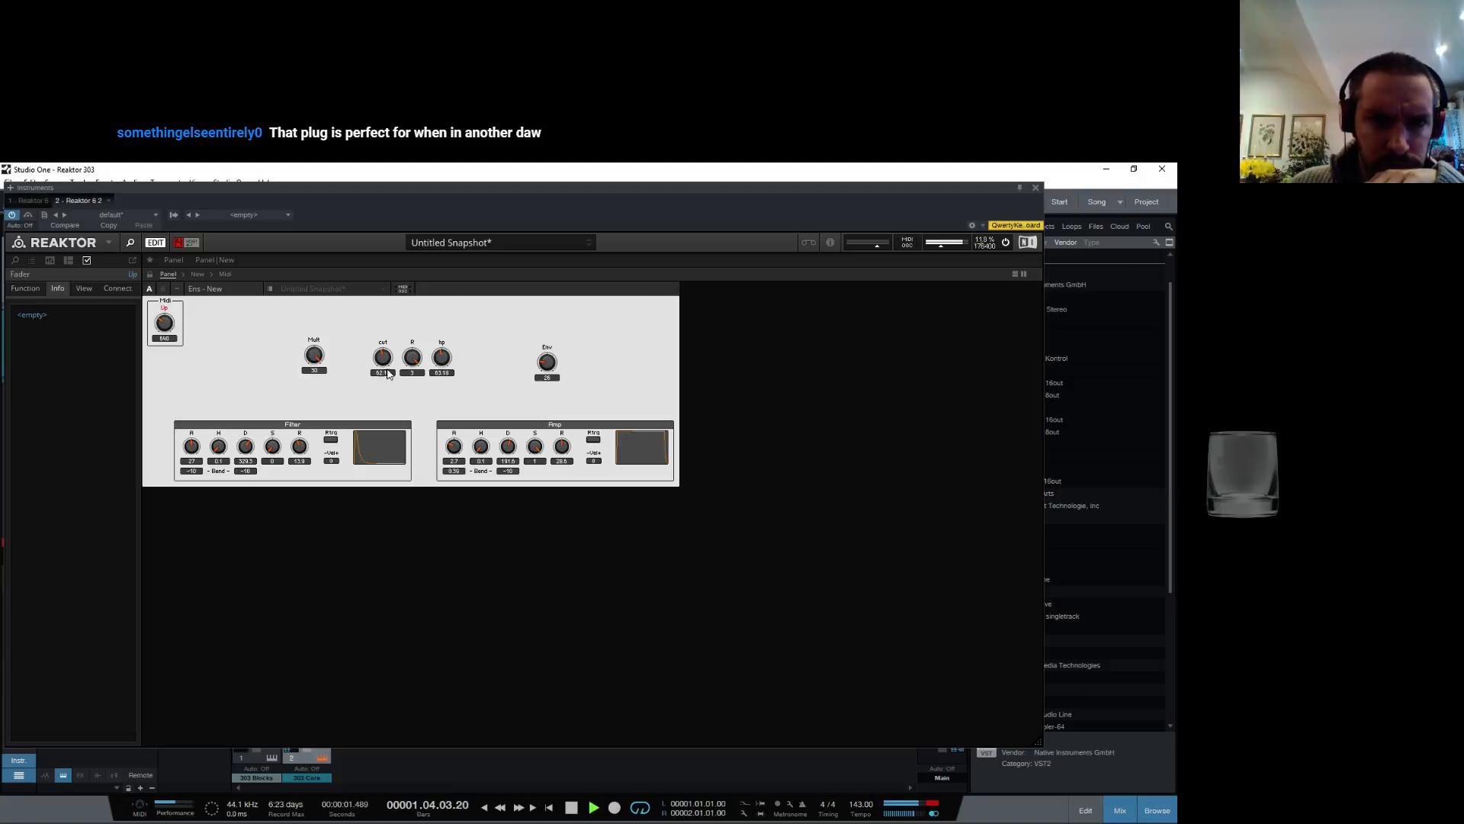
{"action": "mouse_move", "coordinate": [382, 361]}
{"action": "left_mouse_down"}
{"action": "mouse_move", "coordinate": [368, 332]}
{"action": "mouse_move", "coordinate": [347, 353]}
{"action": "mouse_move", "coordinate": [366, 368]}
{"action": "mouse_move", "coordinate": [442, 338]}
{"action": "mouse_move", "coordinate": [447, 369]}
{"action": "mouse_move", "coordinate": [386, 362]}
{"action": "mouse_move", "coordinate": [388, 333]}
{"action": "left_mouse_up"}
{"action": "mouse_move", "coordinate": [242, 449]}
{"action": "left_mouse_down"}
{"action": "mouse_move", "coordinate": [244, 491]}
{"action": "mouse_move", "coordinate": [252, 427]}
{"action": "mouse_move", "coordinate": [254, 450]}
{"action": "left_mouse_up"}
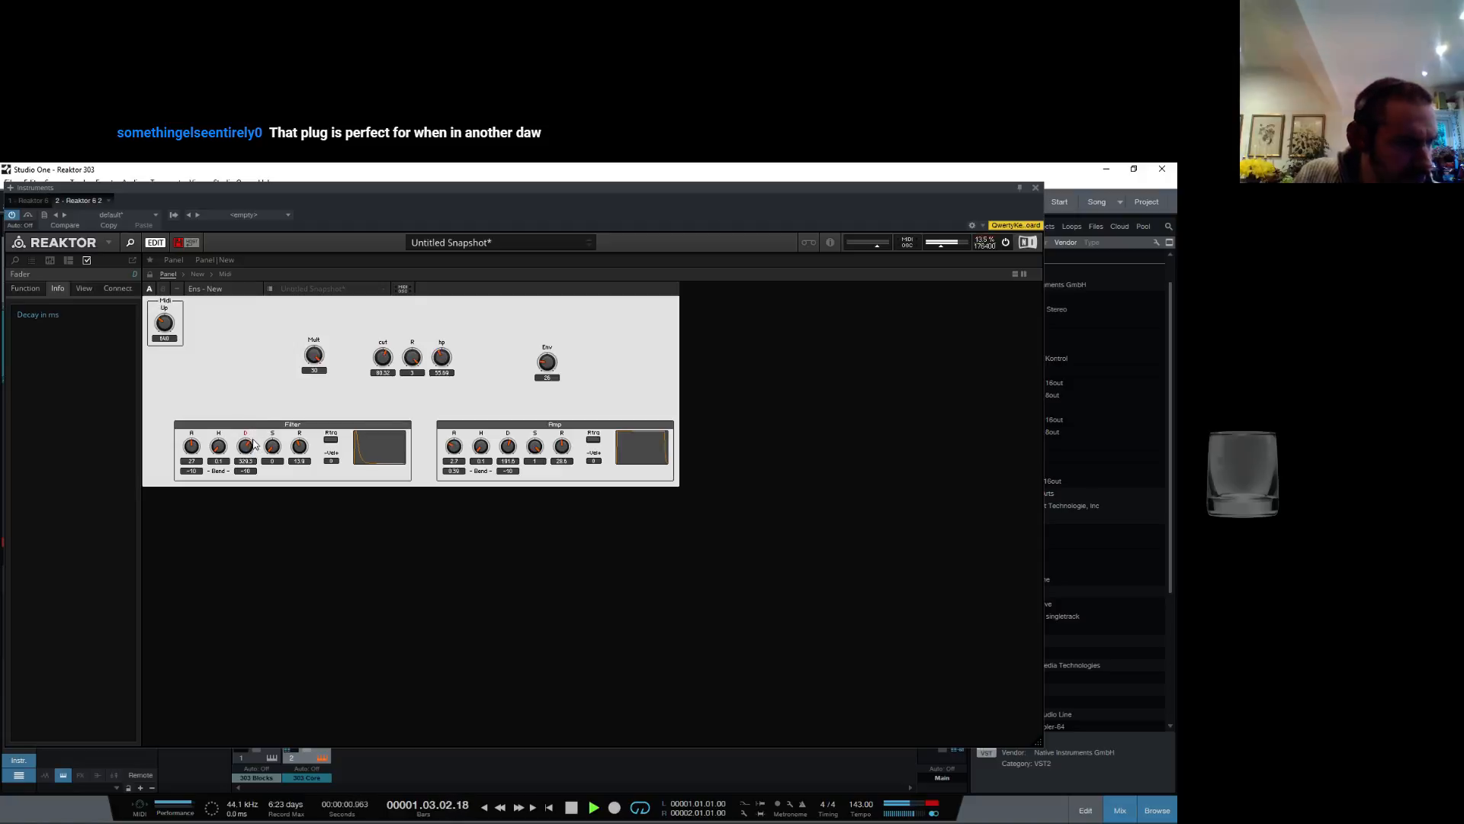
{"action": "left_click", "coordinate": [383, 370]}
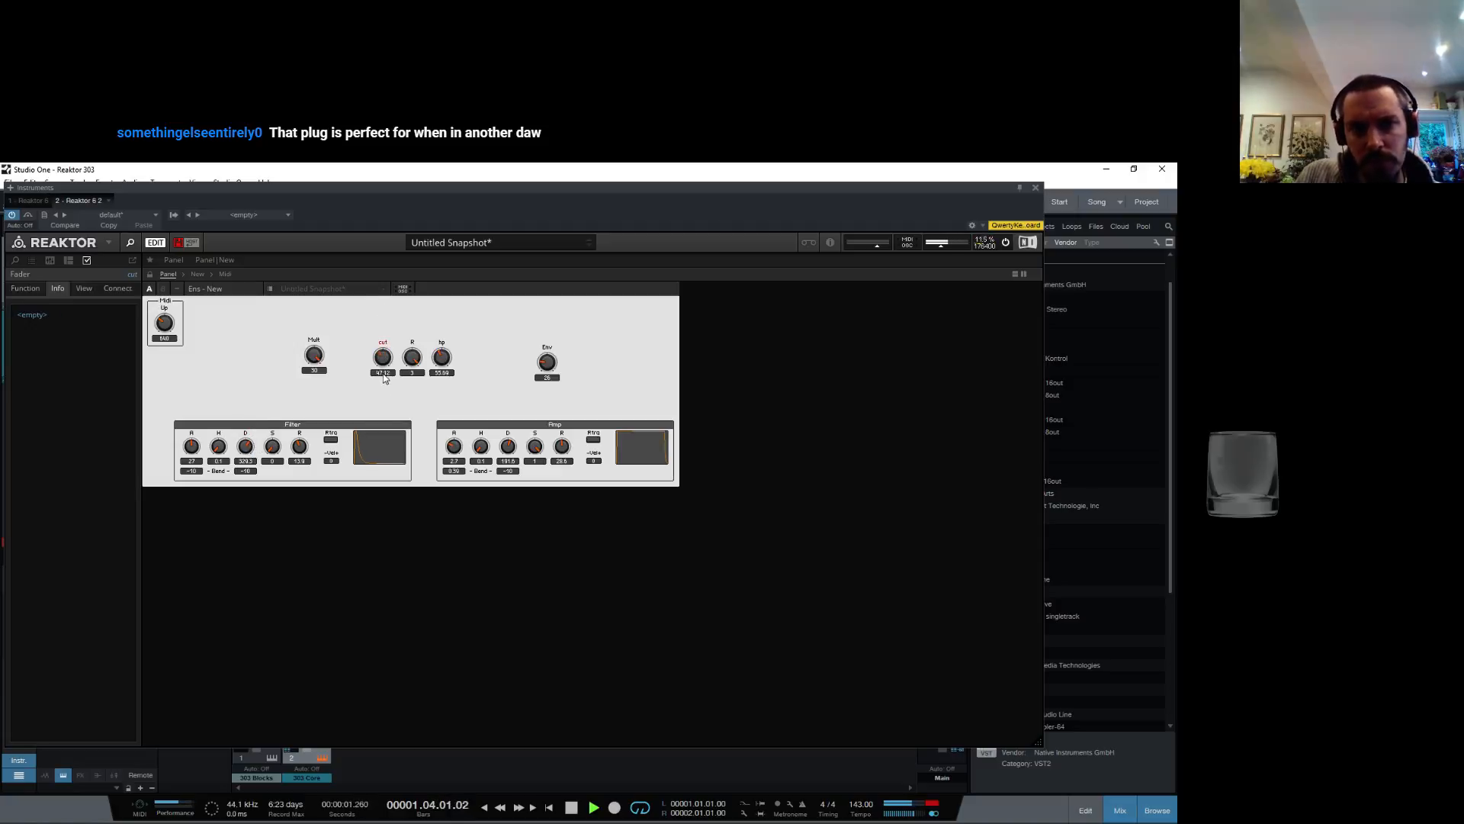
{"action": "left_click", "coordinate": [382, 394]}
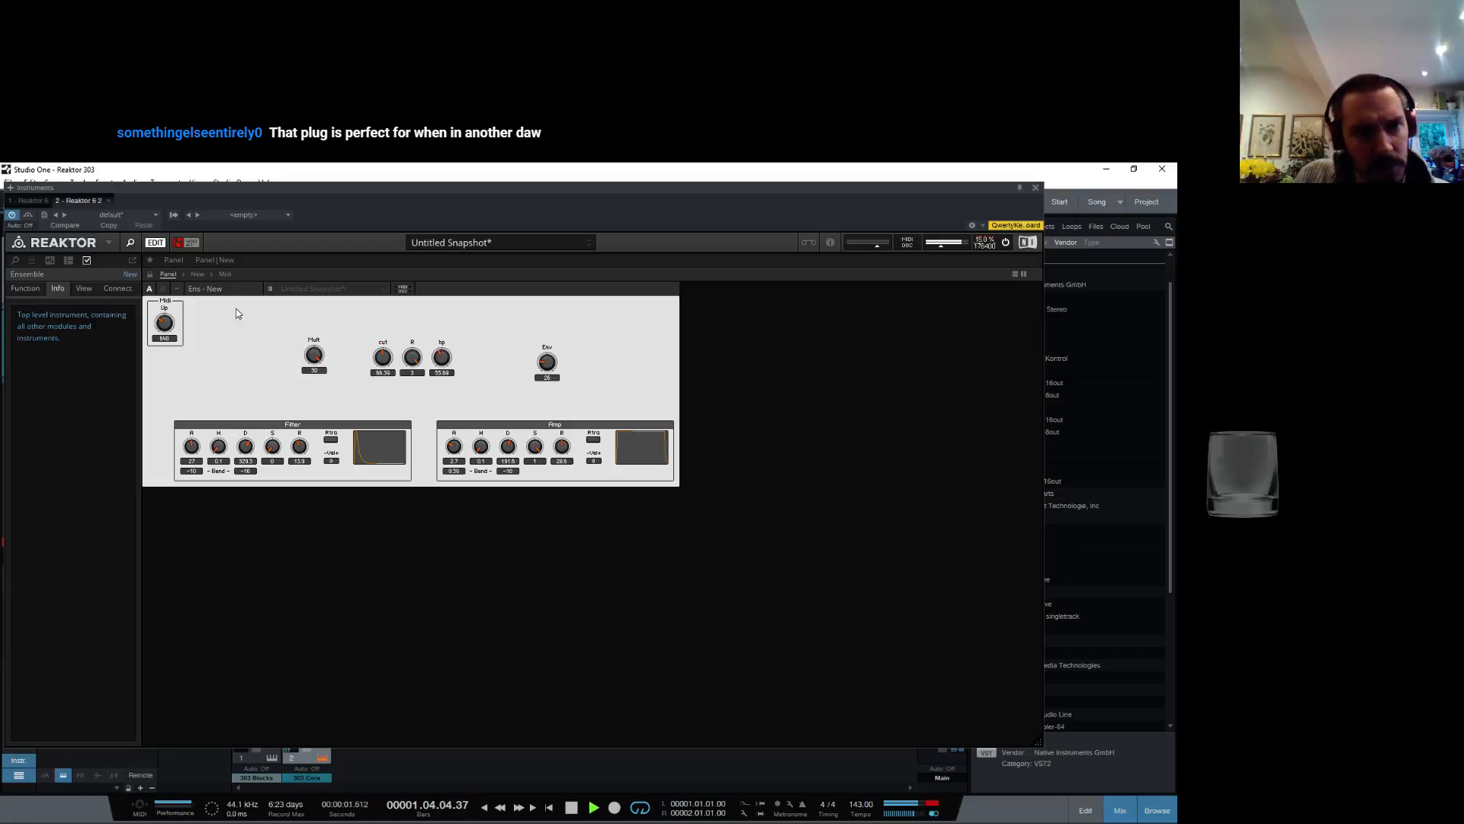
Step: Check the instrument's structure briefly, sweep the cut knob down on the panel and bring it back up to about 73
{"action": "left_click", "coordinate": [197, 274]}
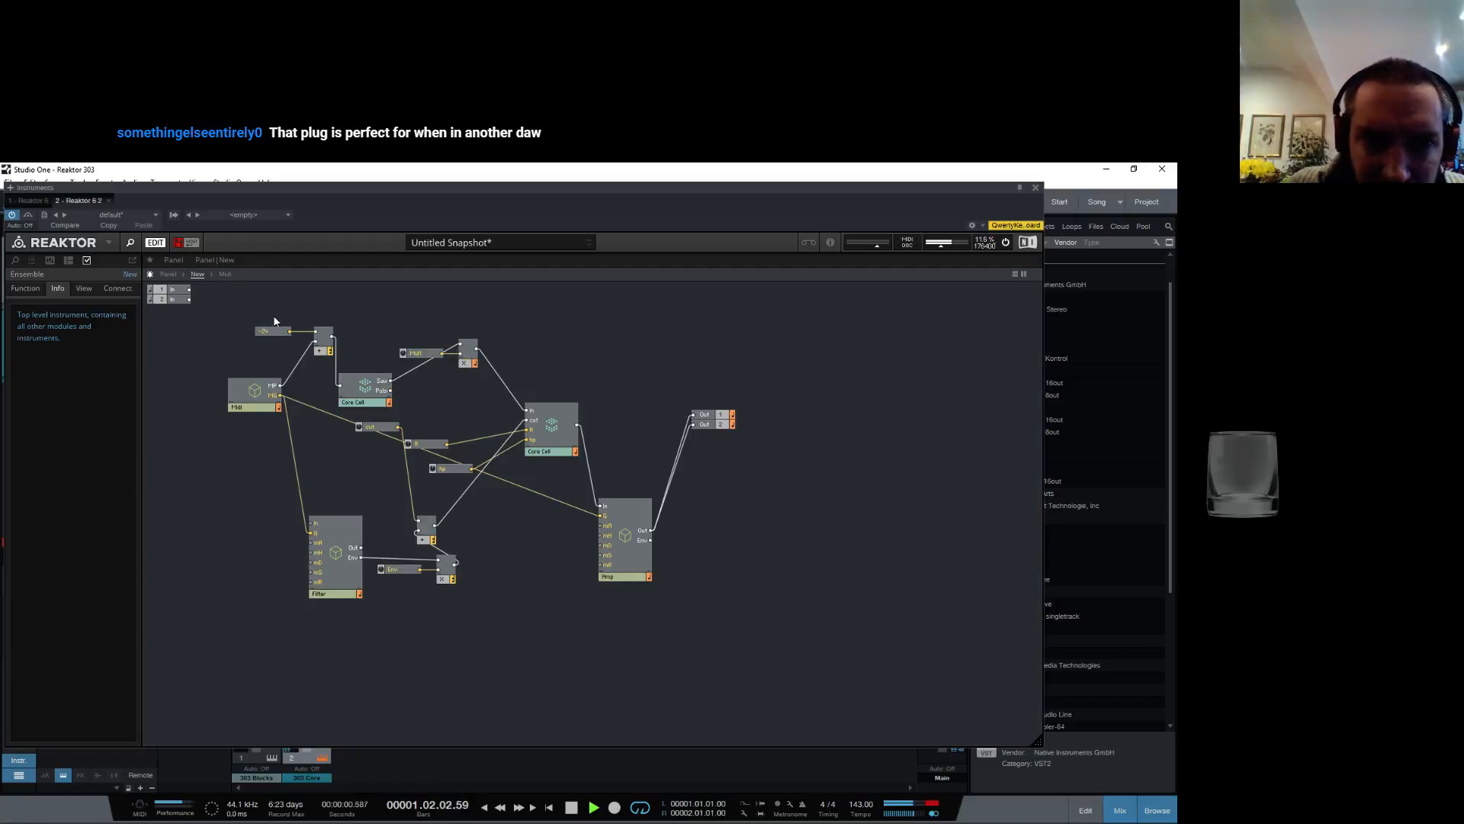
{"action": "left_click", "coordinate": [173, 261]}
{"action": "left_click", "coordinate": [383, 358]}
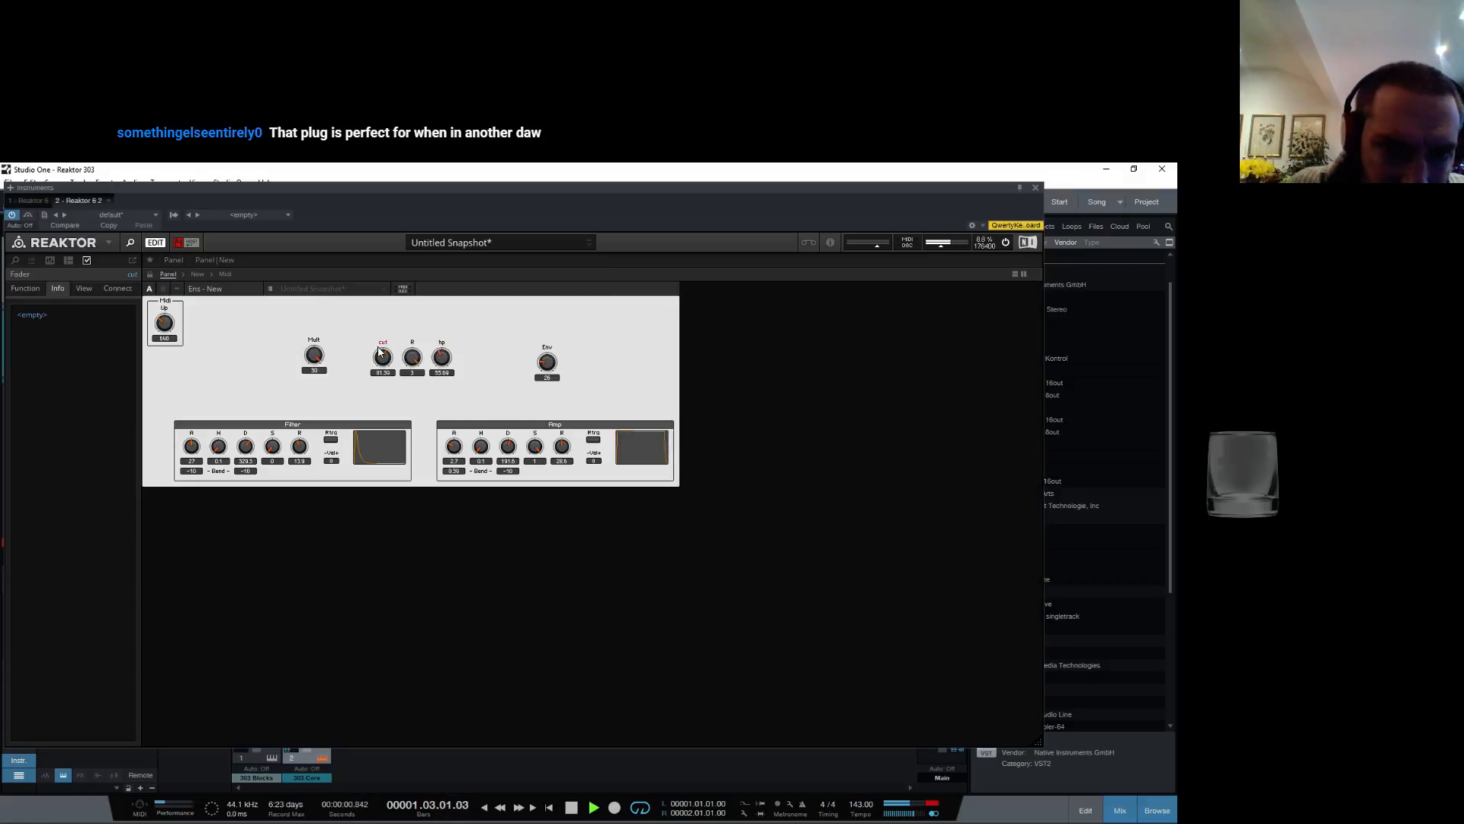
{"action": "left_click_drag", "start_coordinate": [371, 335], "coordinate": [361, 371]}
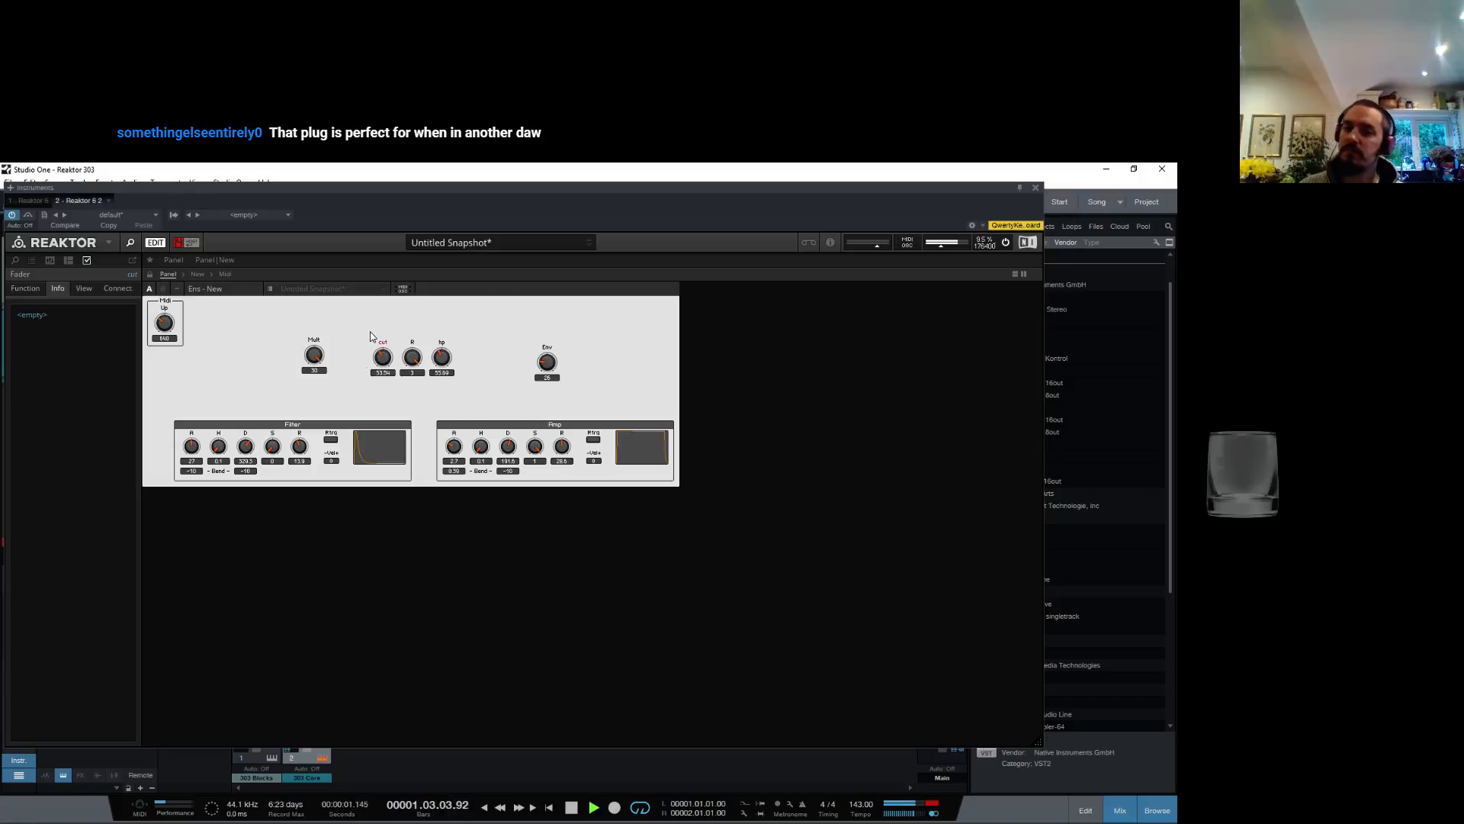
{"action": "left_click_drag", "start_coordinate": [380, 363], "coordinate": [378, 334]}
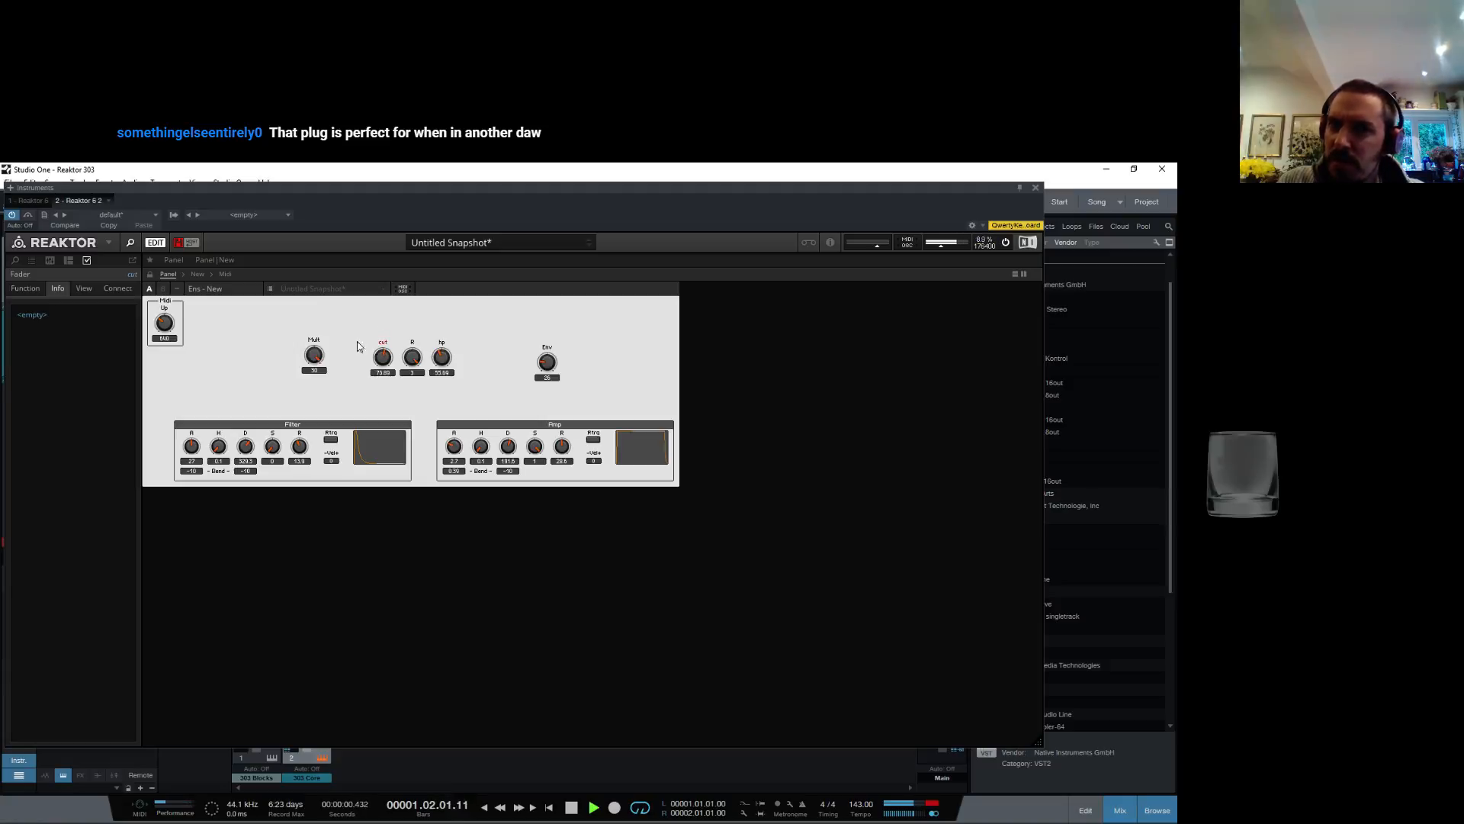
Step: Add a Multi/HP 4-Pole filter beside the Amp envelope in the instrument's structure and create a constant on its P input
{"action": "left_click", "coordinate": [201, 275]}
{"action": "right_click", "coordinate": [781, 509]}
{"action": "mouse_move", "coordinate": [894, 521]}
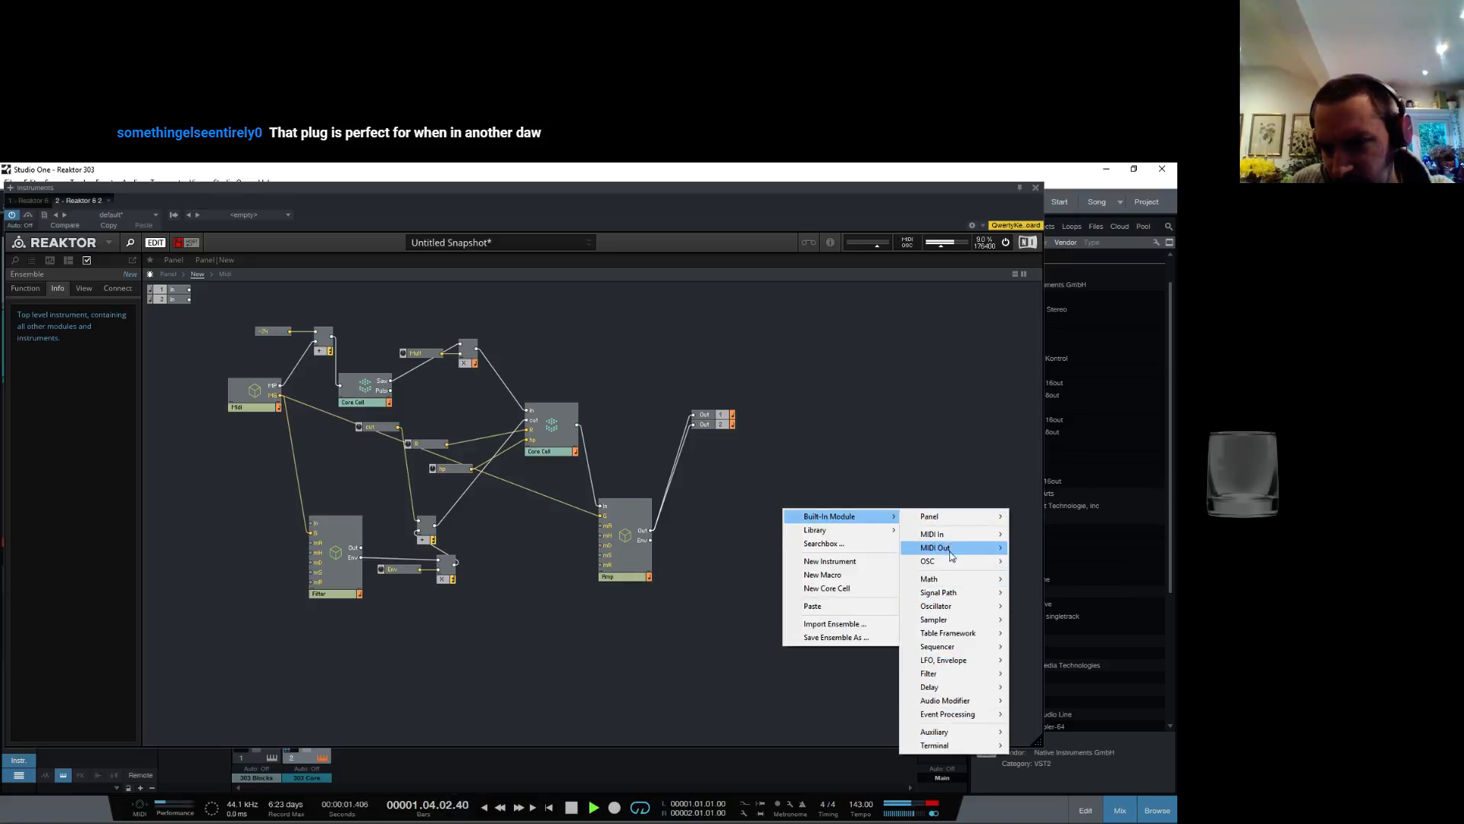
{"action": "mouse_move", "coordinate": [964, 674]}
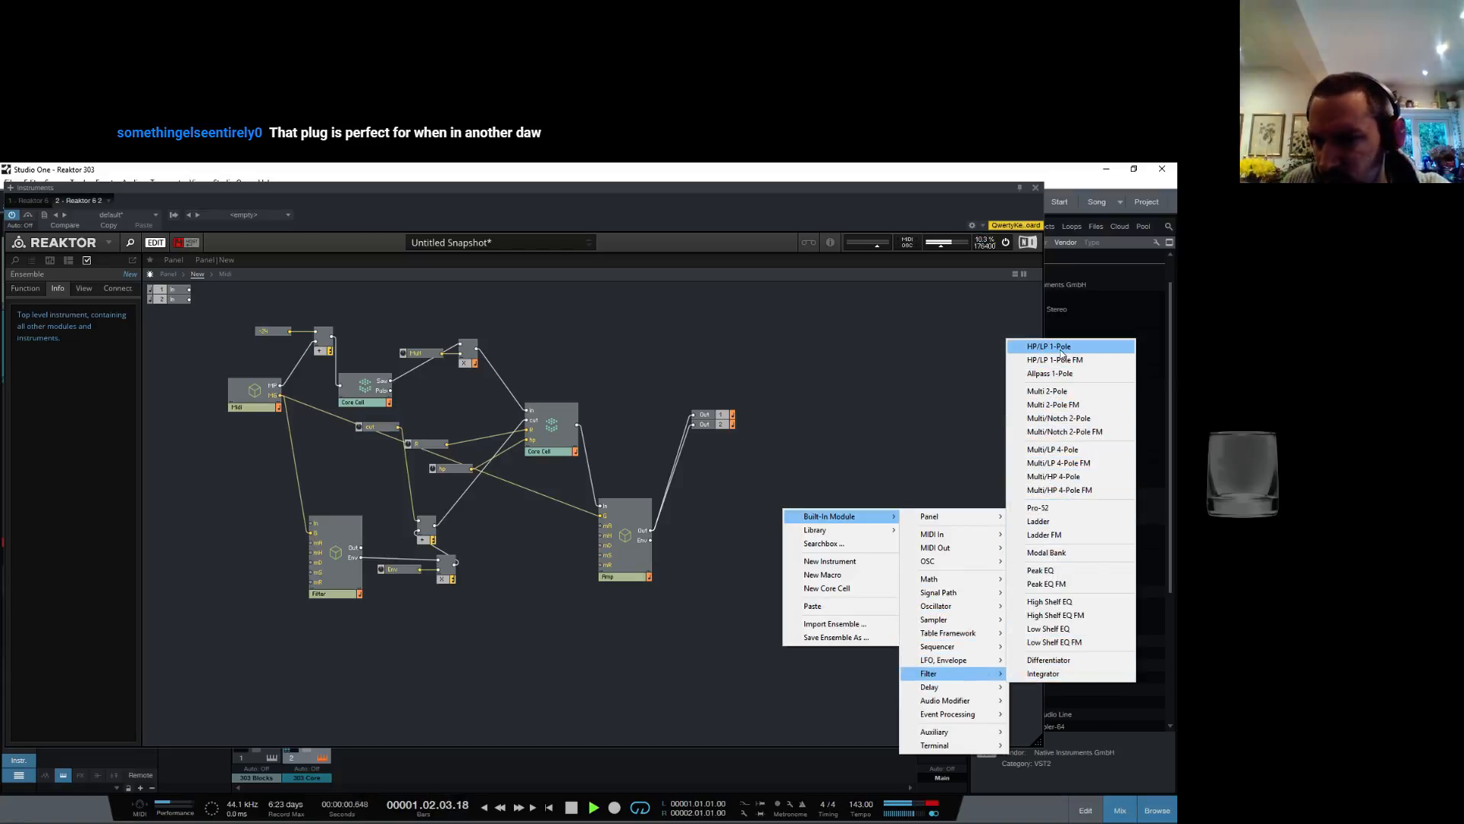
{"action": "left_click", "coordinate": [1101, 479]}
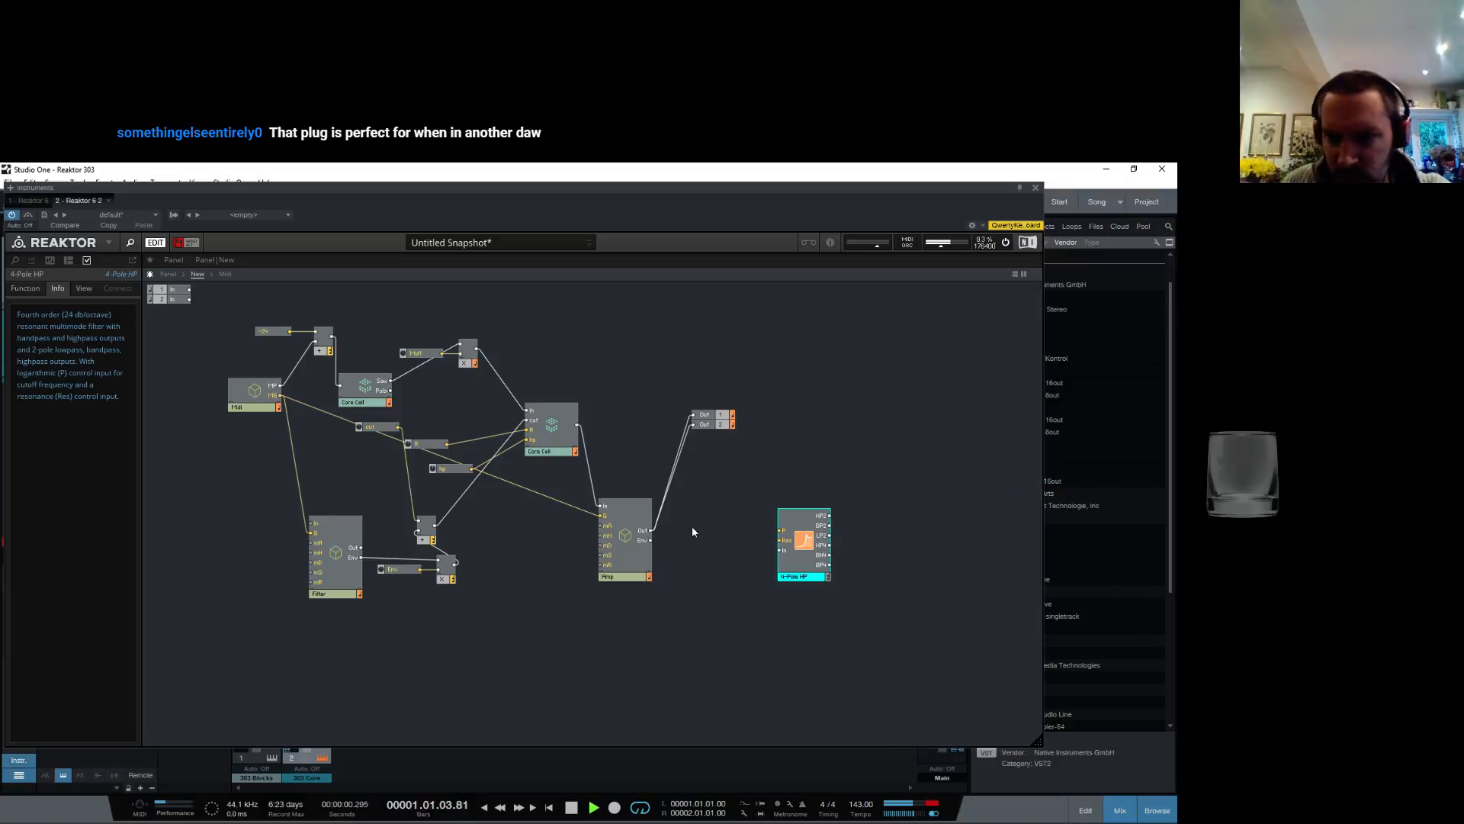
{"action": "right_click", "coordinate": [781, 530]}
{"action": "left_click", "coordinate": [804, 552]}
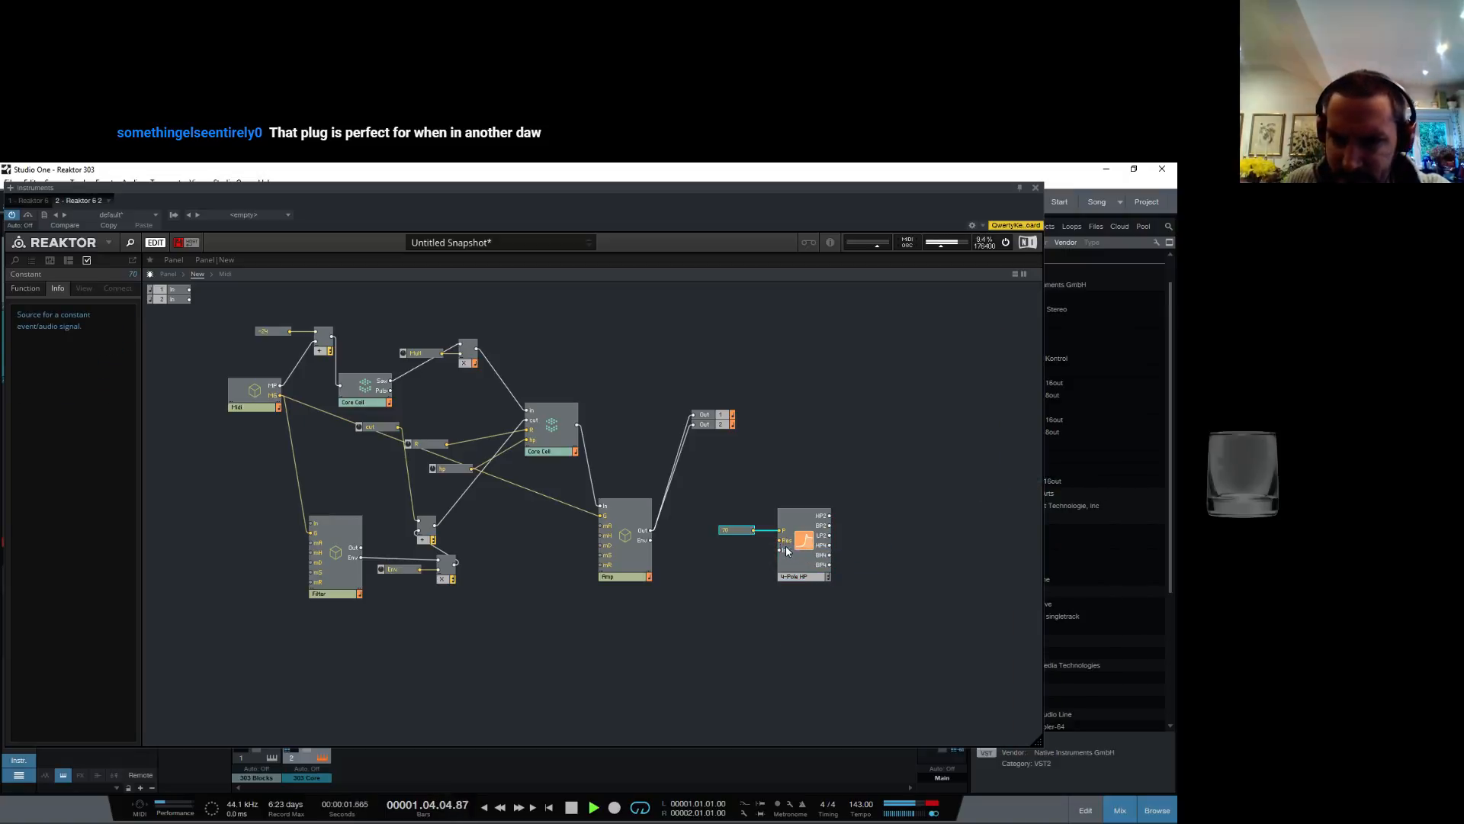
Step: Change the constant's value and insert the 4-pole filter between the Amp's Out and both instrument outputs, using its HP4 output
{"action": "left_click_drag", "start_coordinate": [734, 529], "coordinate": [731, 528]}
{"action": "left_click", "coordinate": [135, 273]}
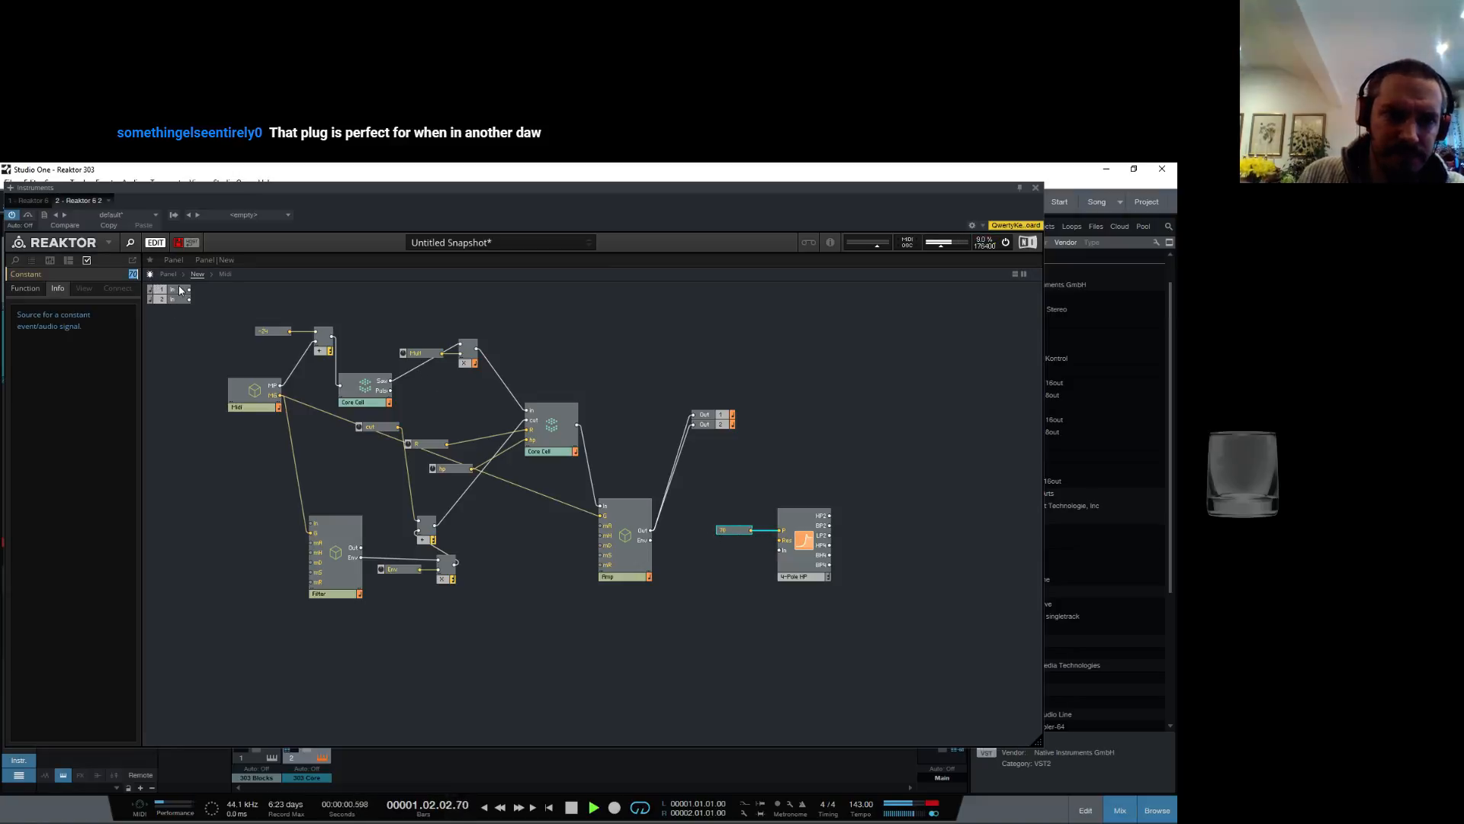
{"action": "left_click_drag", "start_coordinate": [650, 532], "coordinate": [693, 424]}
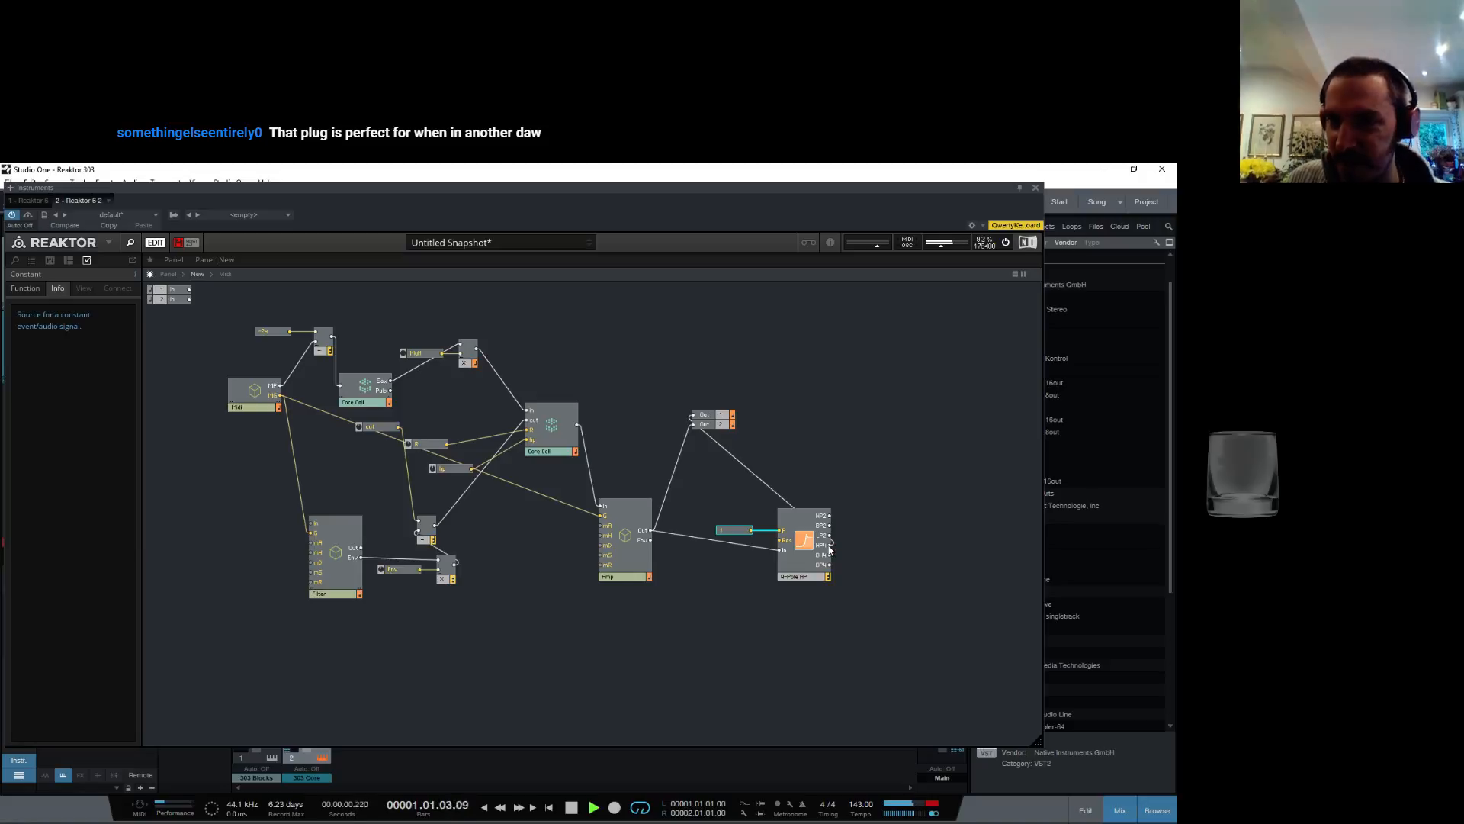
{"action": "left_click_drag", "start_coordinate": [830, 545], "coordinate": [693, 416]}
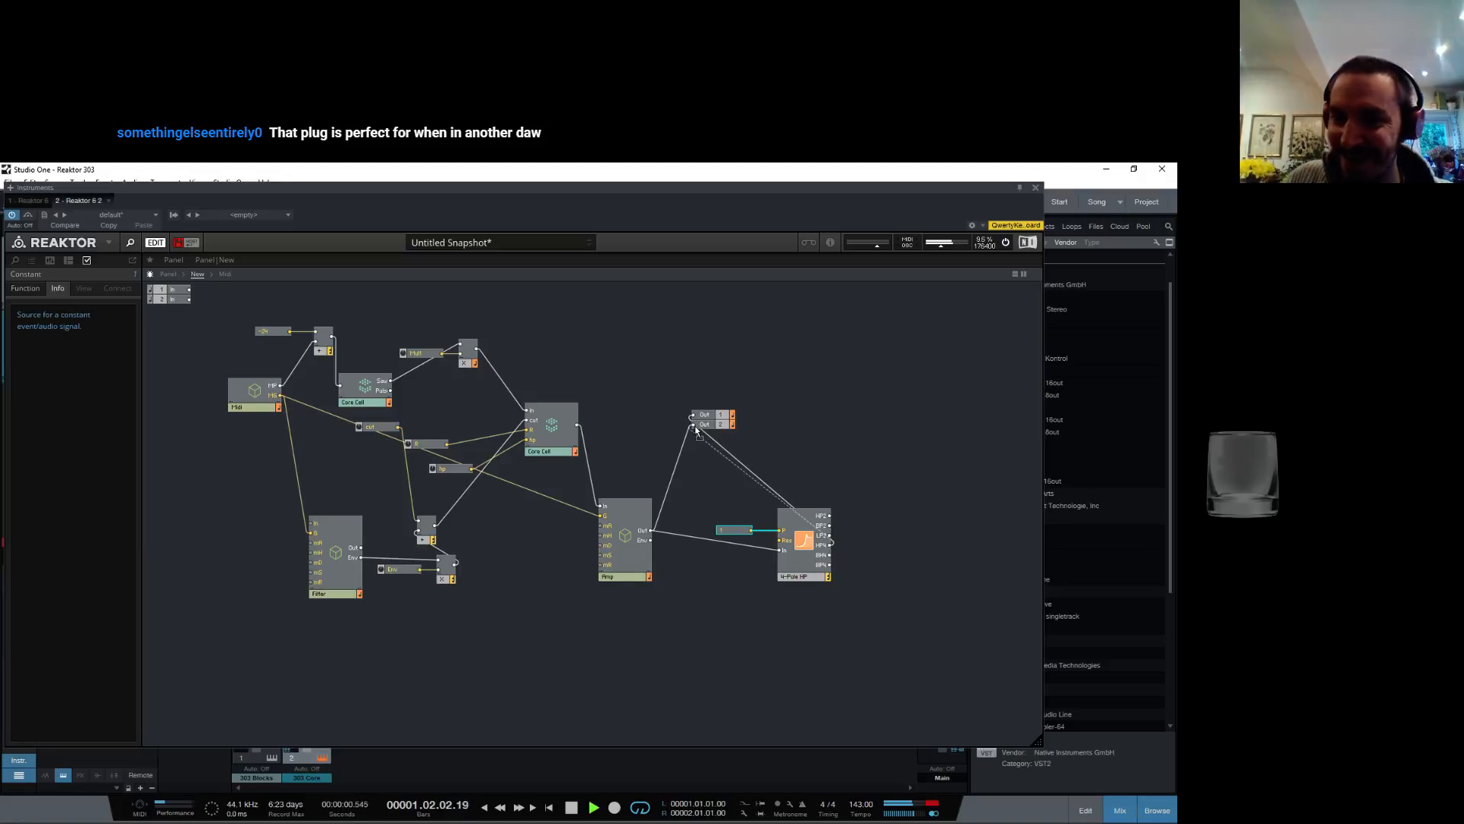
Step: Return to the instrument panel, lower R to about 2.12 and readjust the cut knob
{"action": "left_click", "coordinate": [170, 274]}
{"action": "mouse_move", "coordinate": [383, 364]}
{"action": "left_mouse_down"}
{"action": "mouse_move", "coordinate": [389, 336]}
{"action": "mouse_move", "coordinate": [387, 359]}
{"action": "left_mouse_up"}
{"action": "mouse_move", "coordinate": [412, 357]}
{"action": "left_mouse_down"}
{"action": "mouse_move", "coordinate": [406, 383]}
{"action": "mouse_move", "coordinate": [385, 361]}
{"action": "left_mouse_up"}
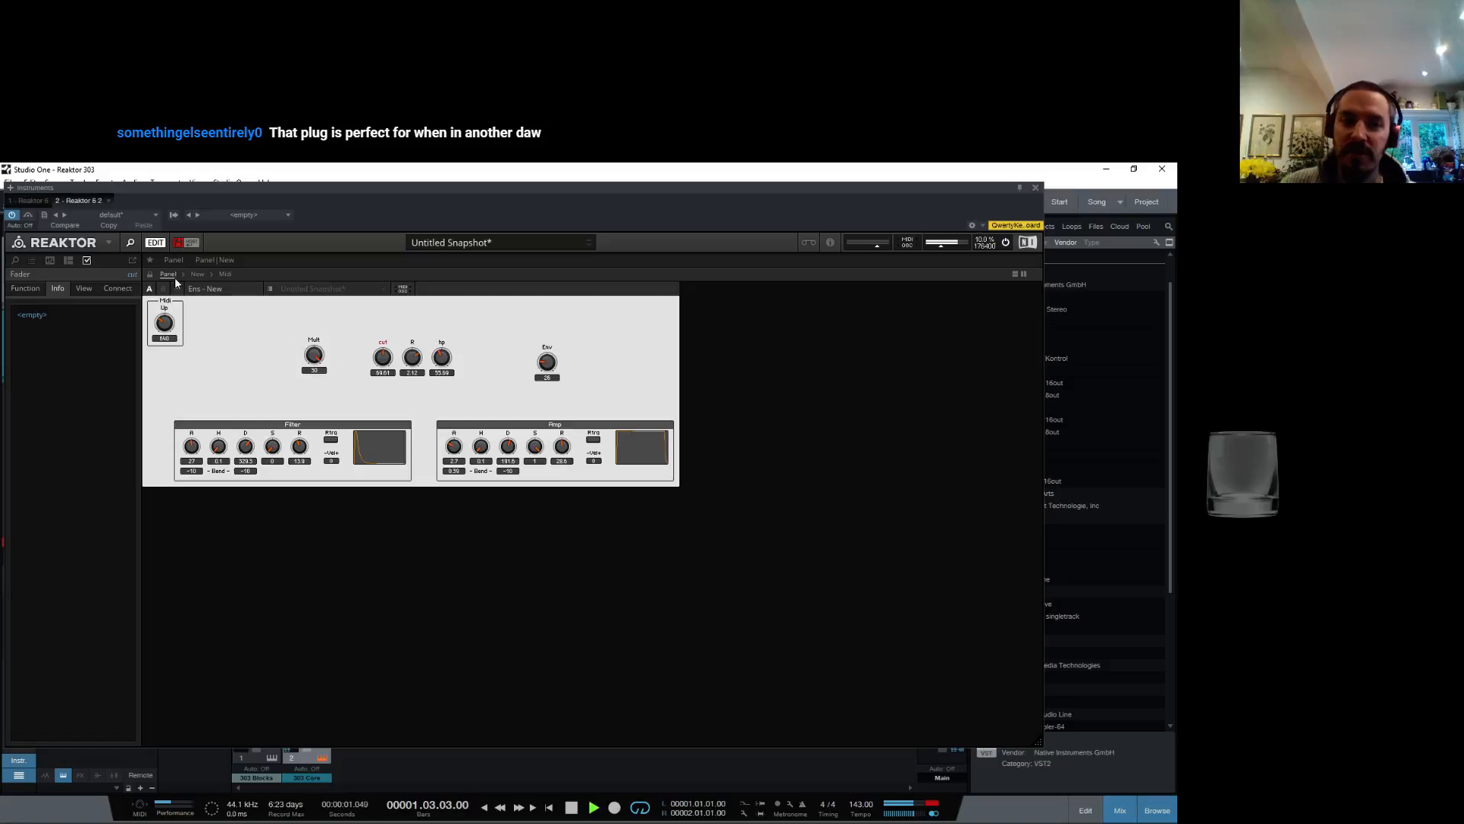
Step: Save the ensemble as "303 Core.ens" in the Twitch Ensembles folder
{"action": "left_click", "coordinate": [178, 244]}
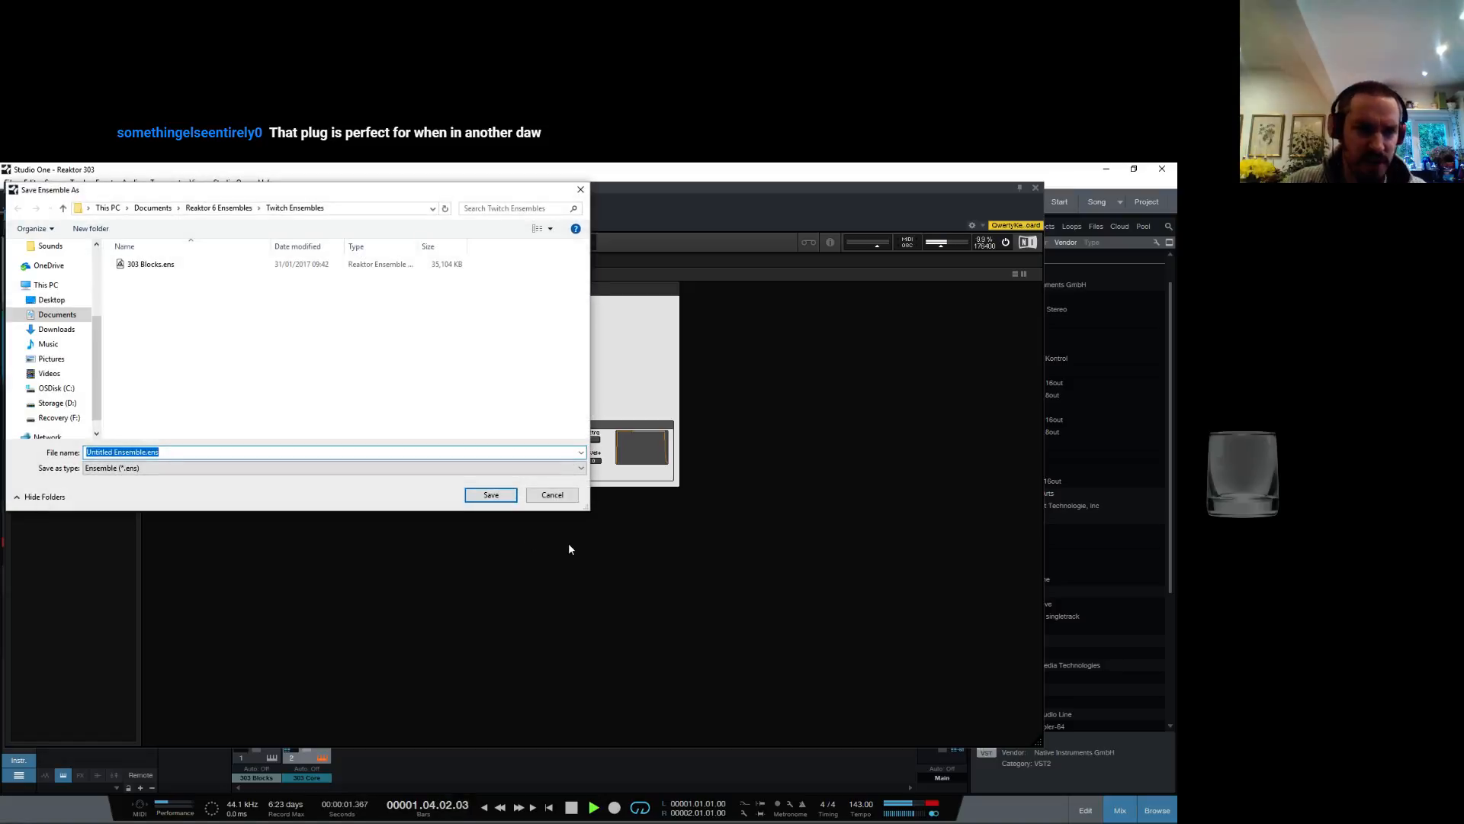
{"action": "key", "text": "End"}
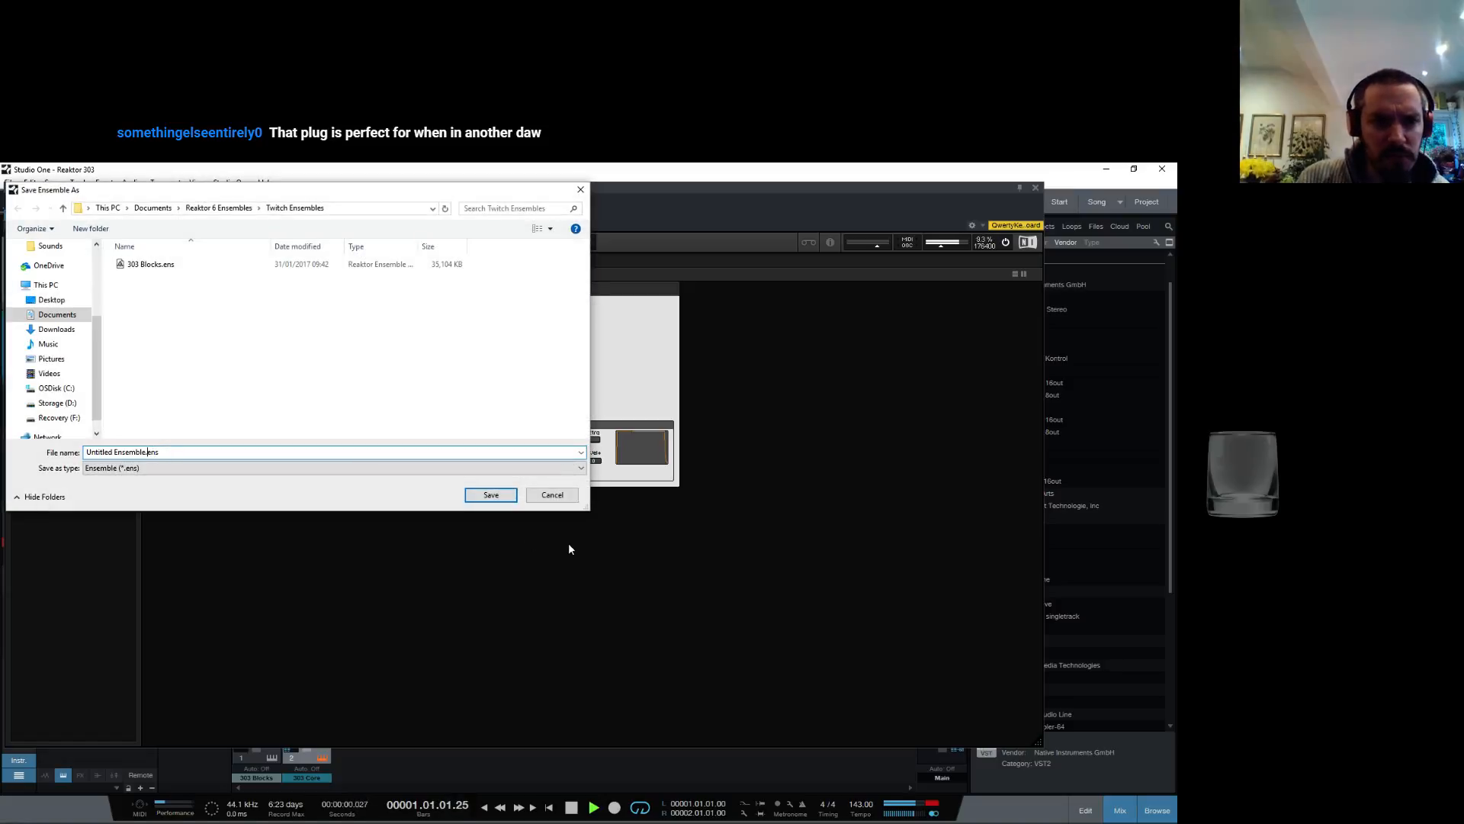
{"action": "key", "text": "BackSpace"}
{"action": "key", "text": "BackSpace"}
{"action": "key", "text": "BackSpace"}
{"action": "key", "text": "BackSpace"}
{"action": "key", "text": "BackSpace"}
{"action": "key", "text": "BackSpace"}
{"action": "key", "text": "BackSpace"}
{"action": "key", "text": "BackSpace"}
{"action": "key", "text": "BackSpace"}
{"action": "key", "text": "BackSpace"}
{"action": "key", "text": "BackSpace"}
{"action": "key", "text": "BackSpace"}
{"action": "key", "text": "BackSpace"}
{"action": "key", "text": "BackSpace"}
{"action": "key", "text": "BackSpace"}
{"action": "key", "text": "BackSpace"}
{"action": "key", "text": "BackSpace"}
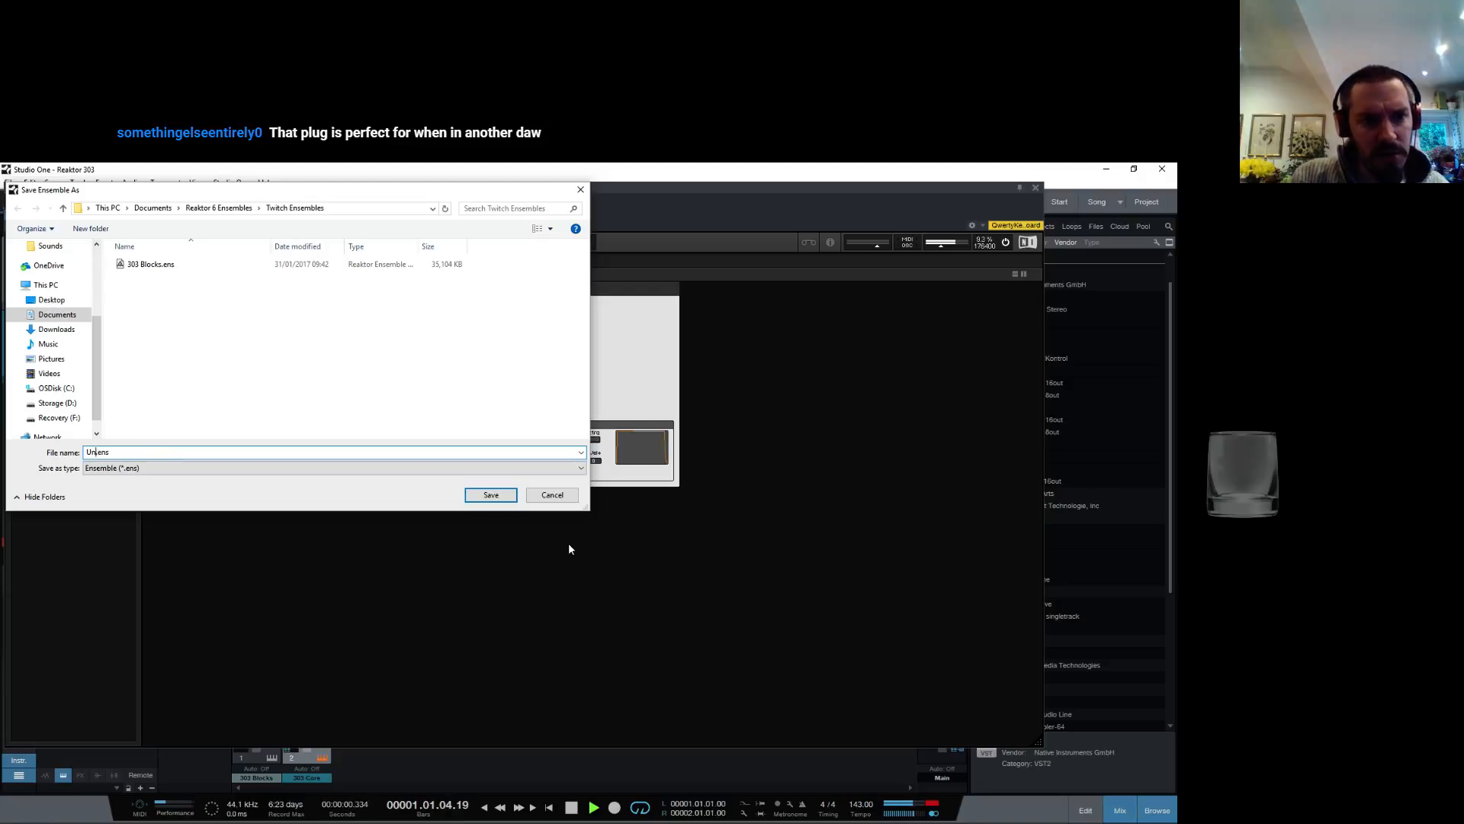
{"action": "type", "text": "303"}
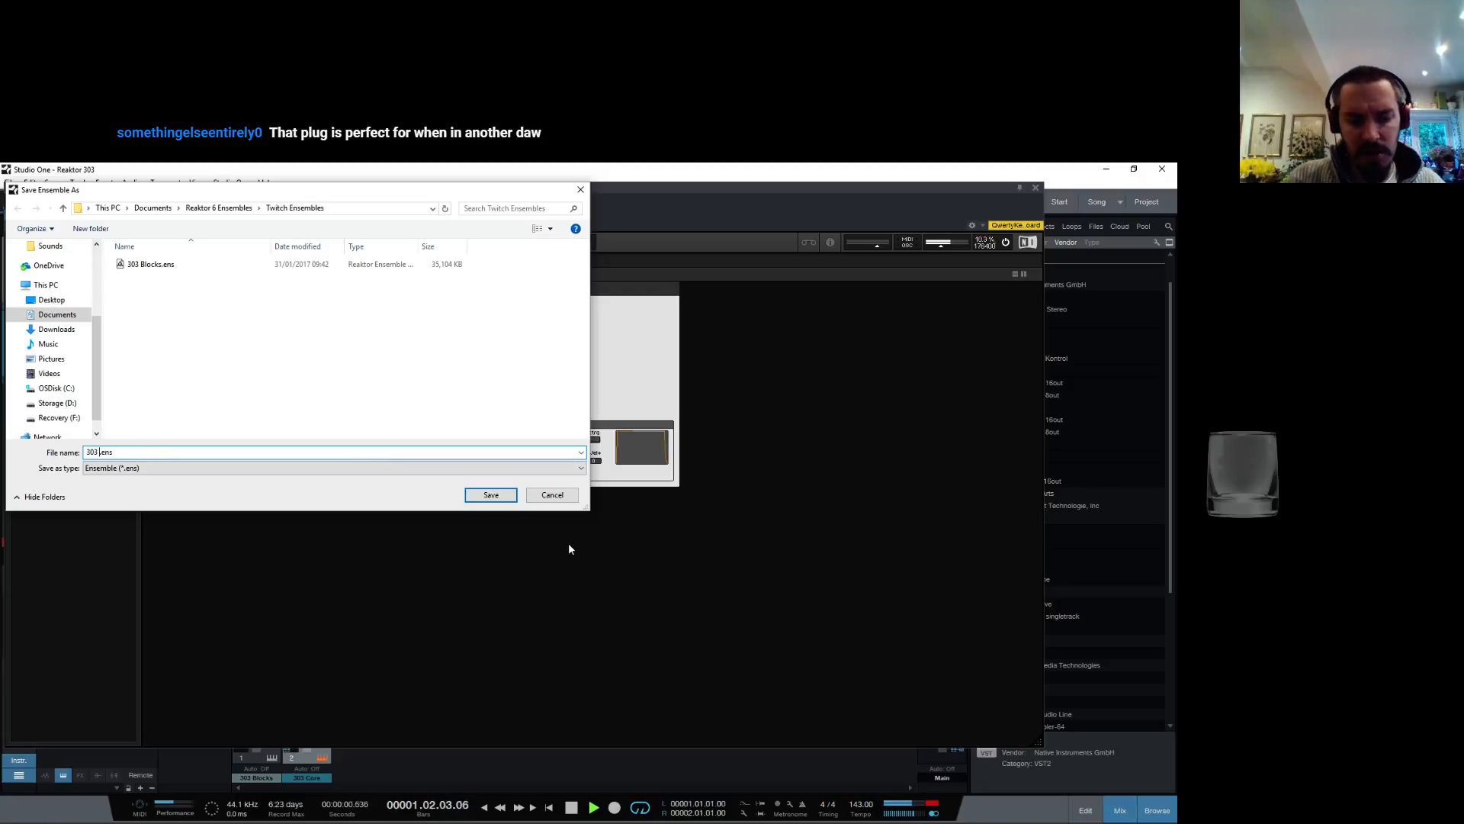
{"action": "type", "text": " Core"}
{"action": "key", "text": "Return"}
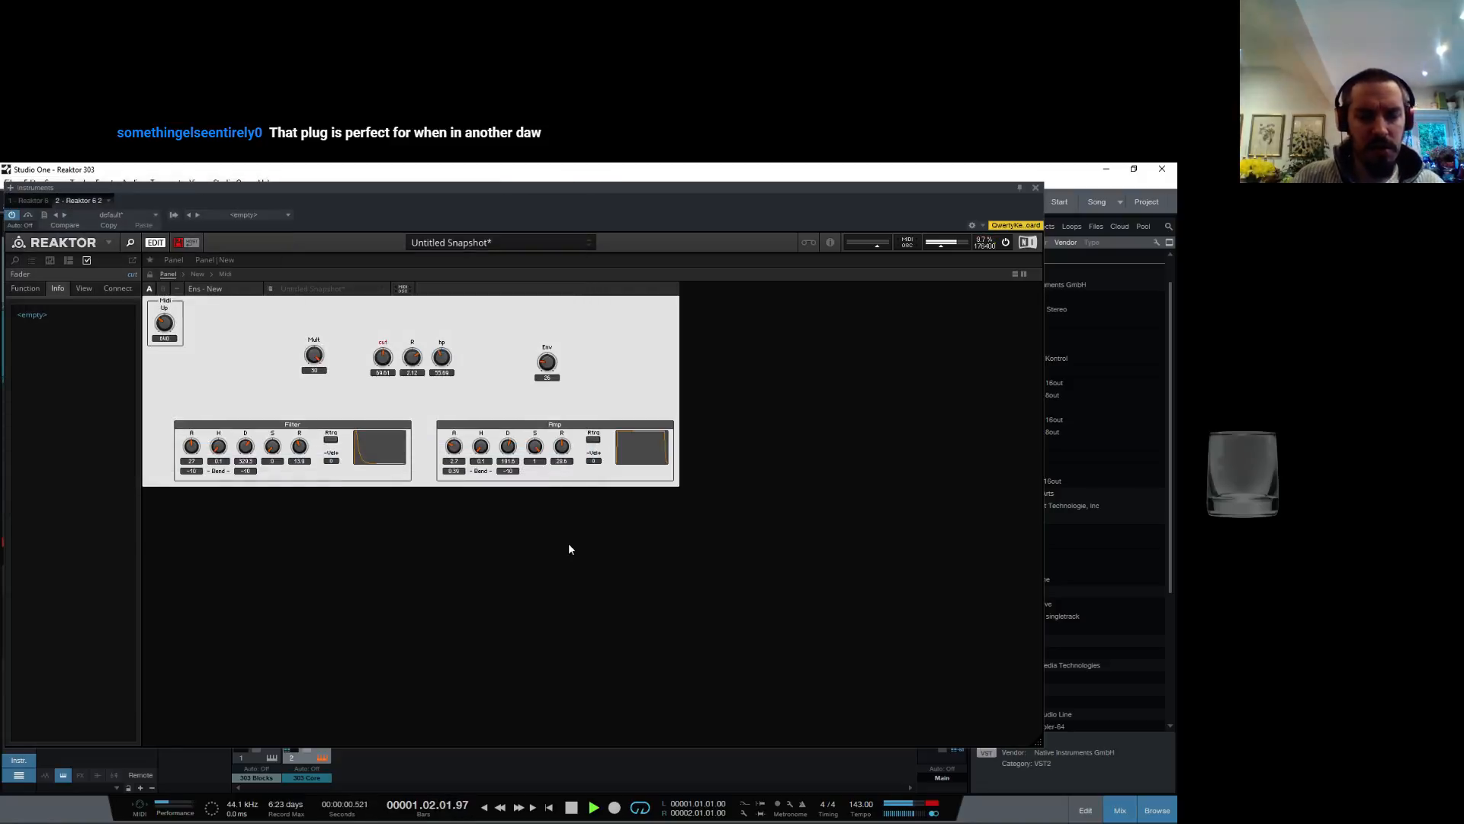
Step: Lower cut to about 61.04, close the instrument window, mute the 303 Core track and unmute 303 Blocks
{"action": "mouse_move", "coordinate": [387, 360]}
{"action": "left_mouse_down"}
{"action": "mouse_move", "coordinate": [398, 340]}
{"action": "mouse_move", "coordinate": [403, 370]}
{"action": "left_mouse_up"}
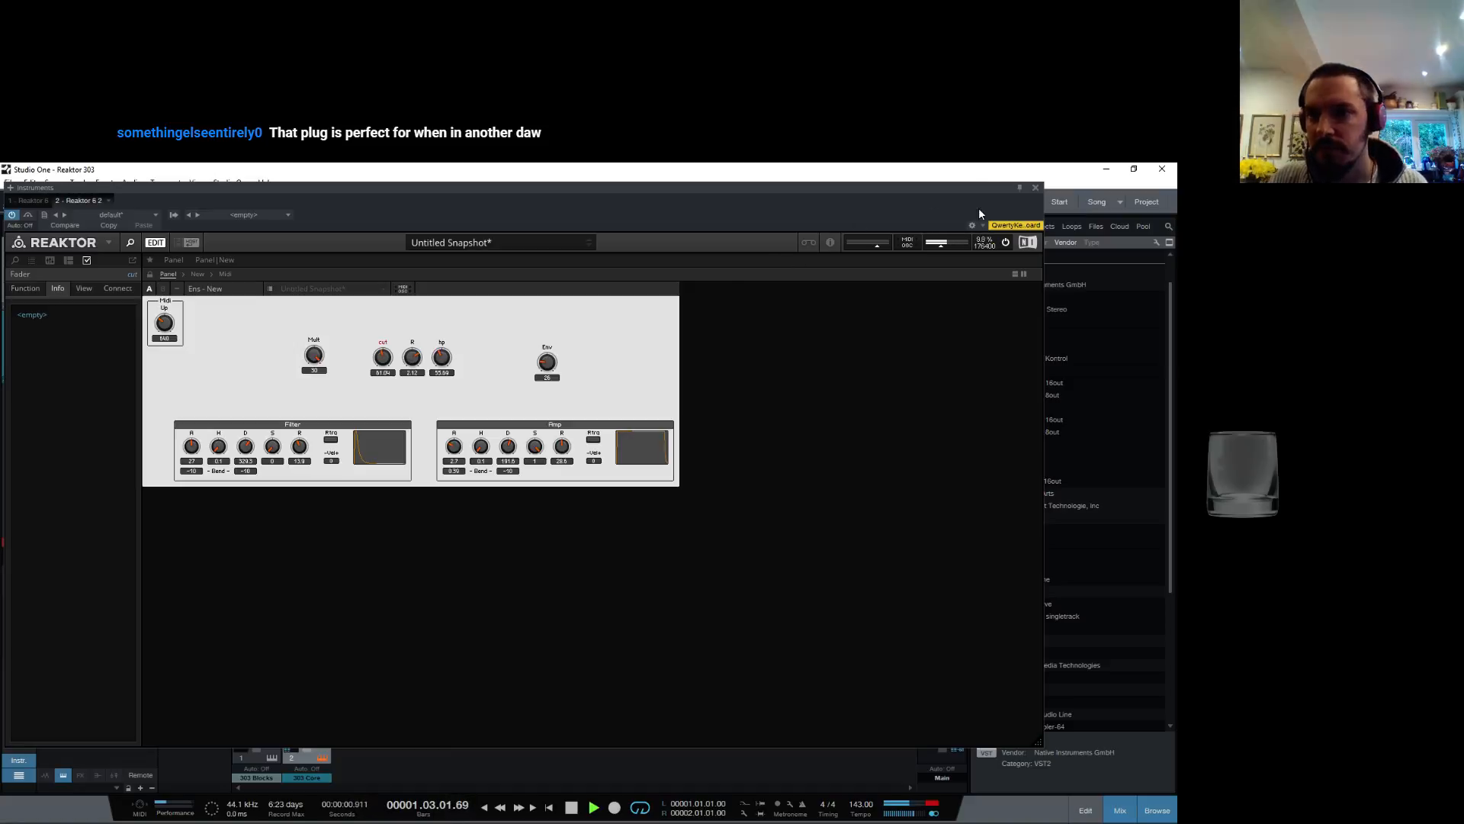
{"action": "left_click", "coordinate": [1034, 187]}
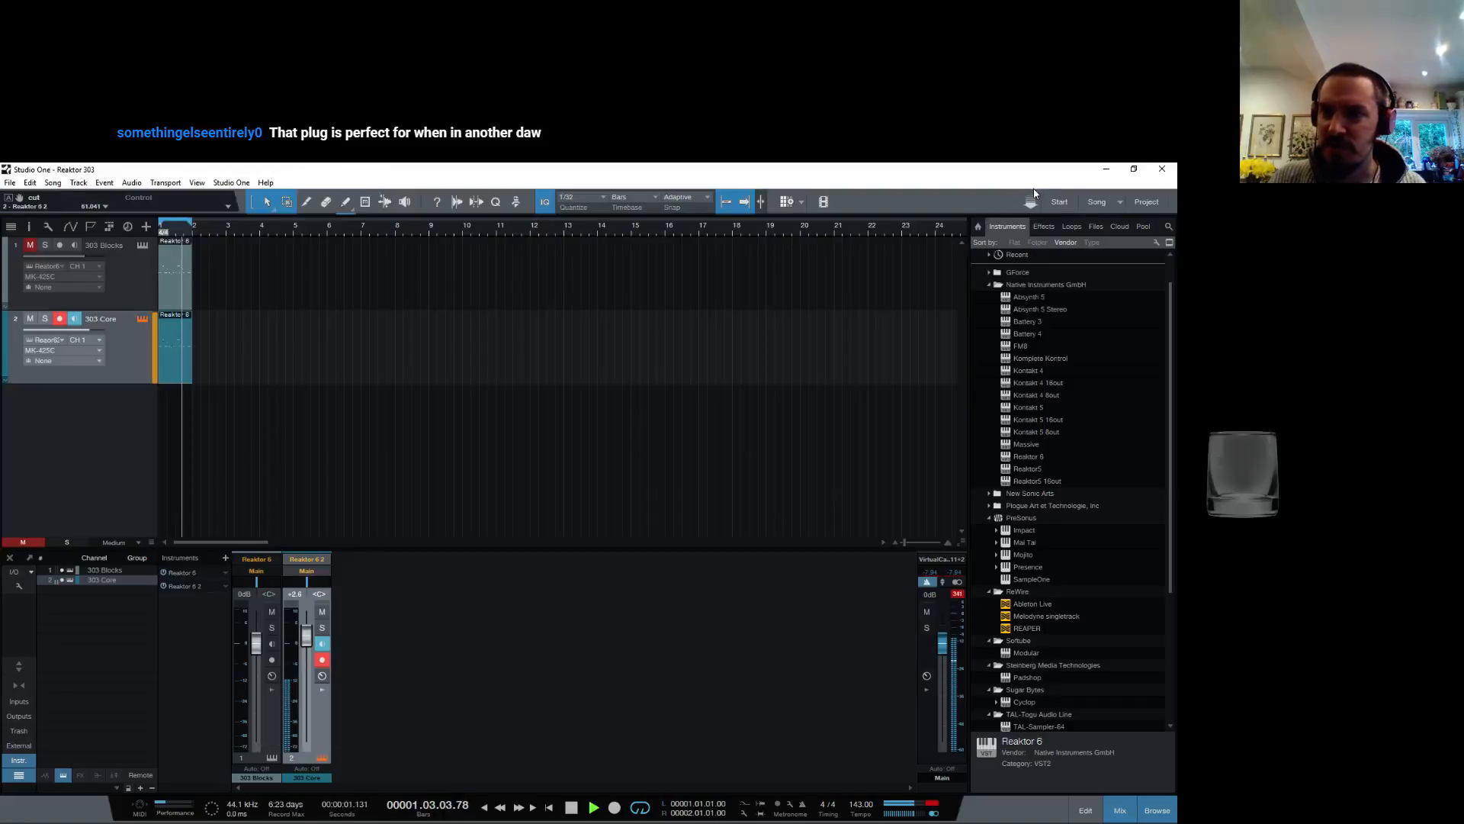
{"action": "left_click", "coordinate": [30, 319]}
{"action": "left_click", "coordinate": [30, 246]}
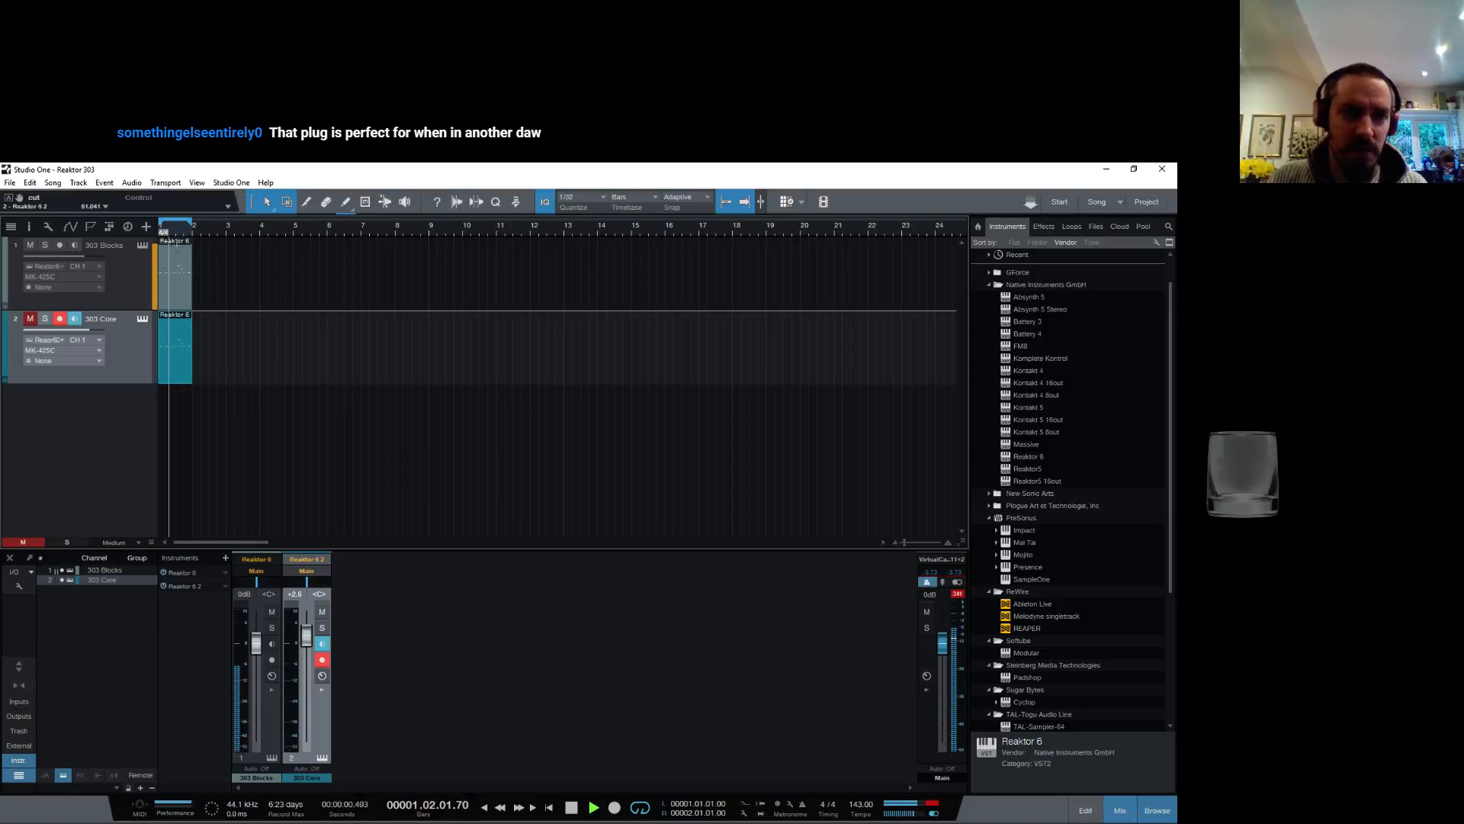
Step: Open the 303 Blocks instrument's structure and wire the Bento Box OSC's Out directly to the Acid Filter's In, then close the window
{"action": "left_click", "coordinate": [142, 245]}
{"action": "left_click_drag", "start_coordinate": [631, 526], "coordinate": [601, 330]}
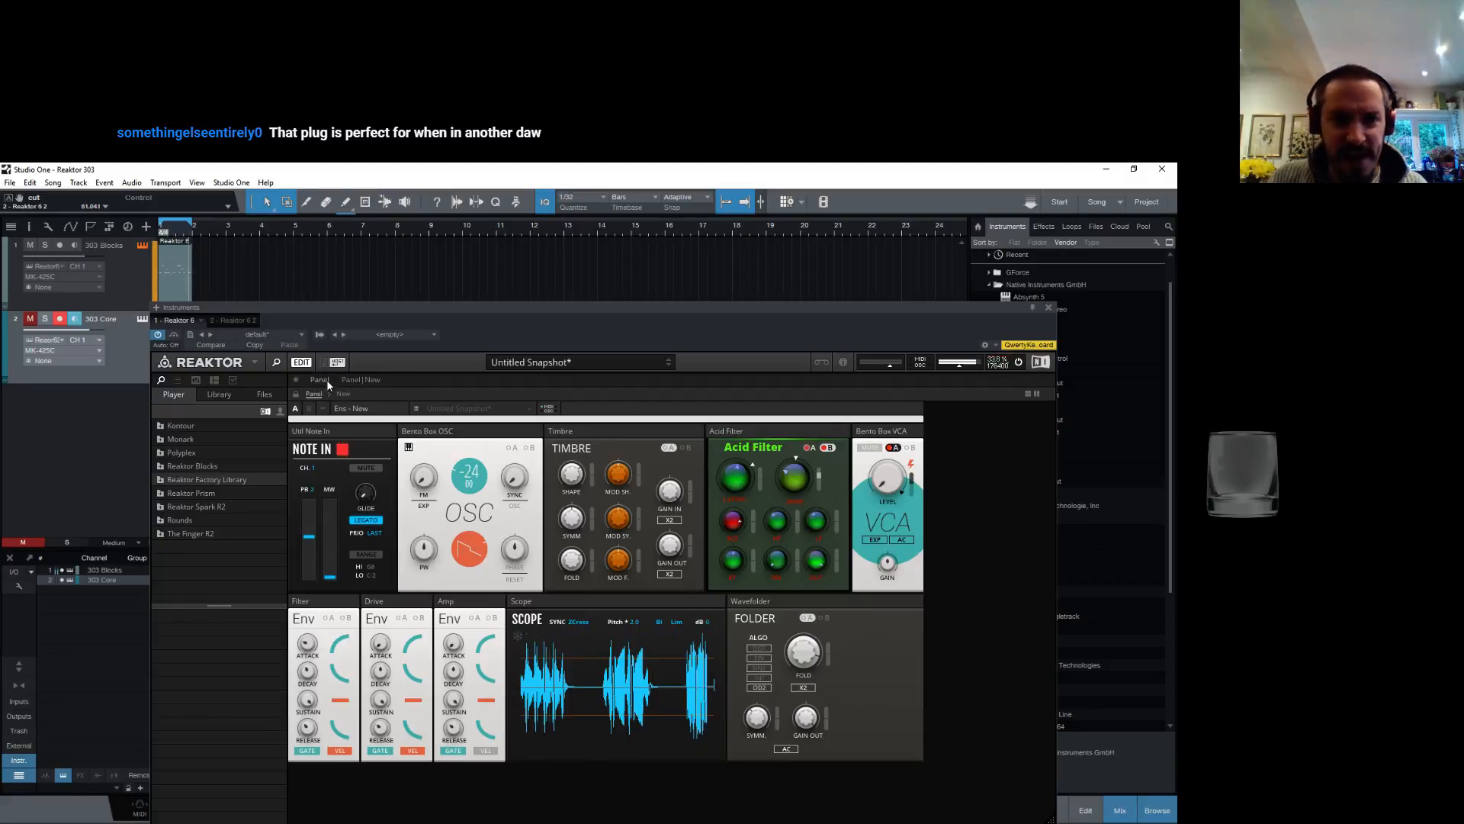
{"action": "left_click", "coordinate": [344, 394]}
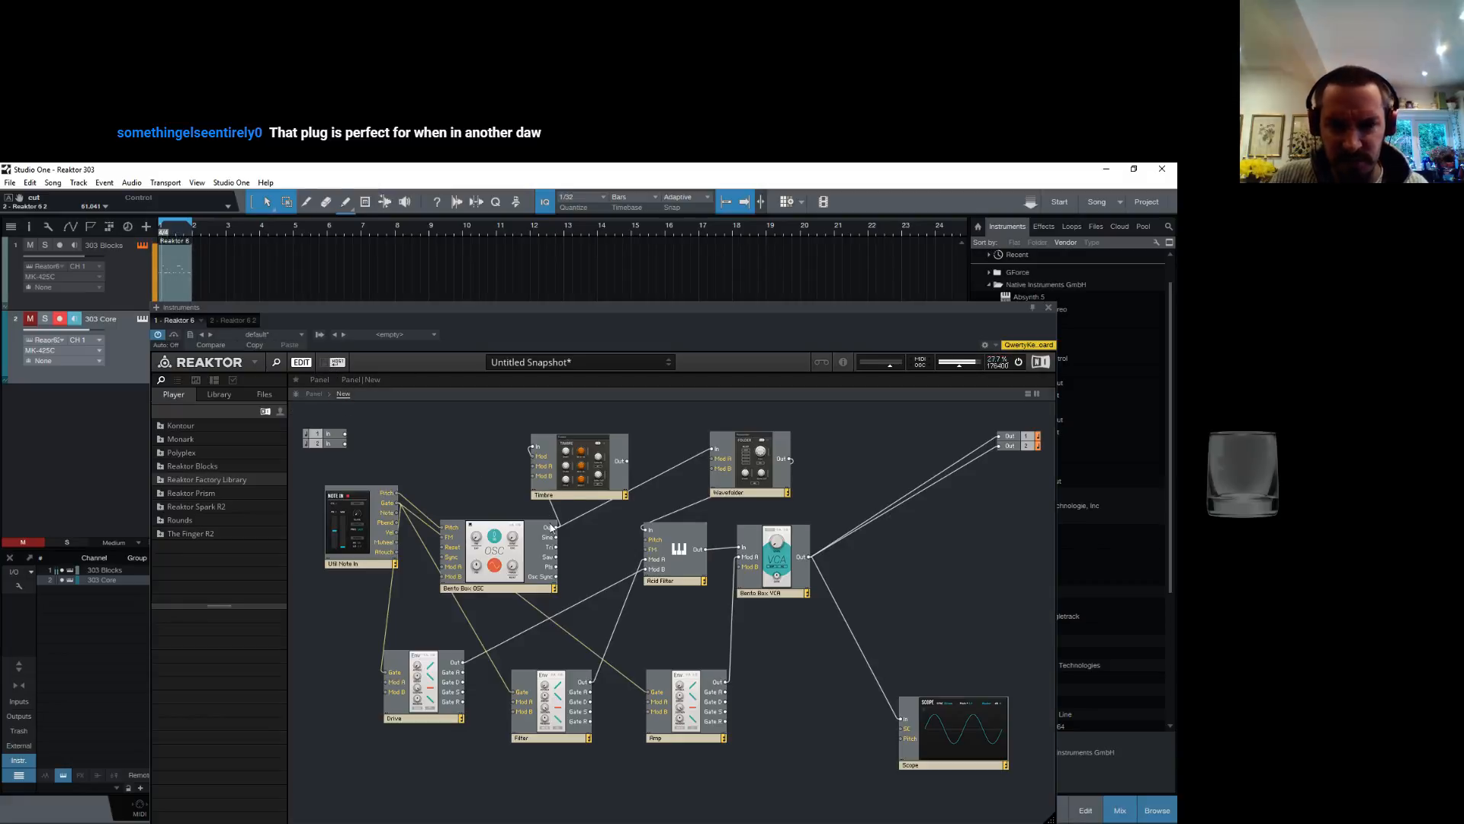
{"action": "left_click_drag", "start_coordinate": [557, 527], "coordinate": [647, 529]}
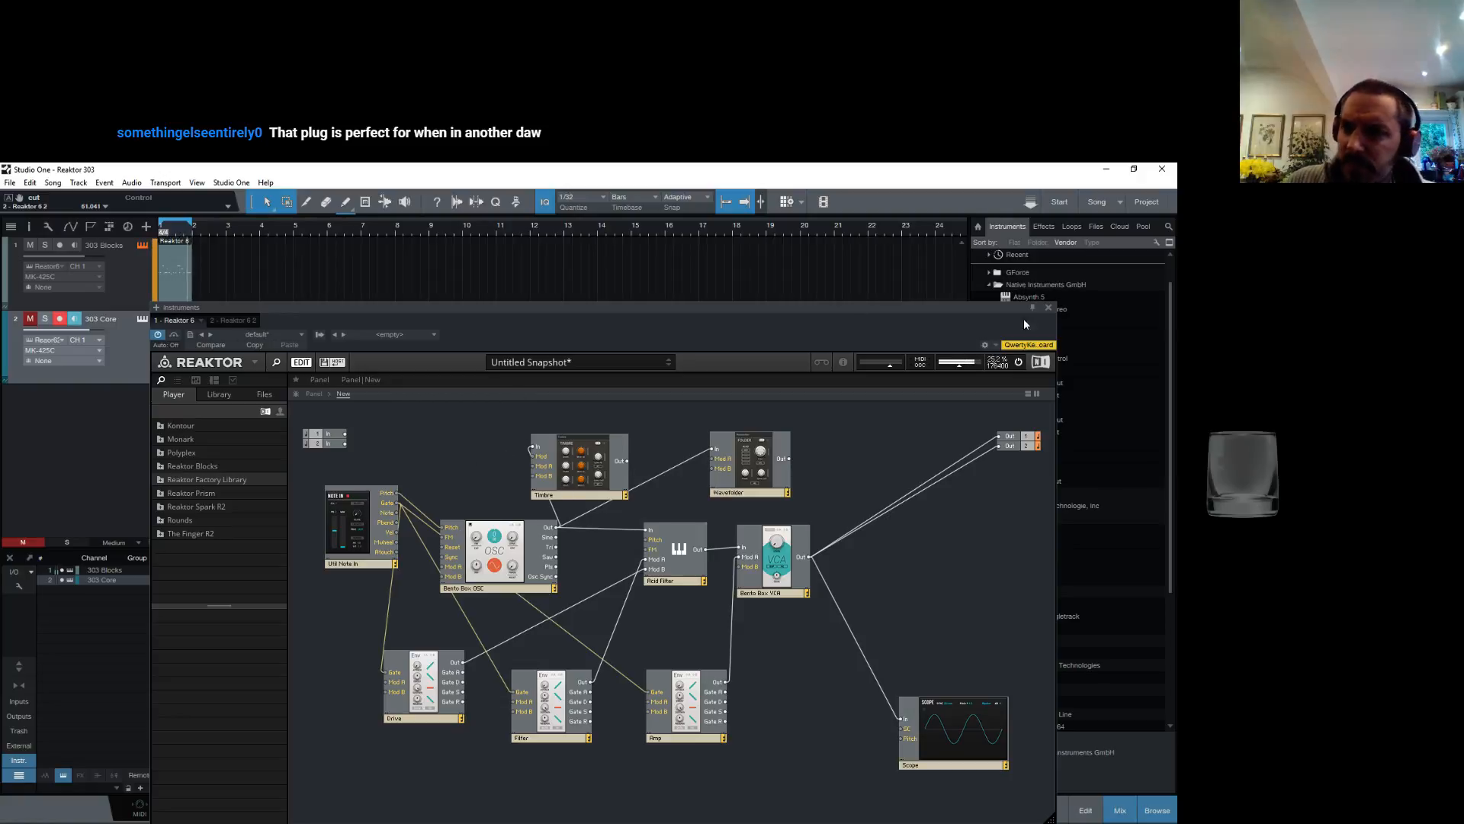
{"action": "left_click", "coordinate": [1049, 307]}
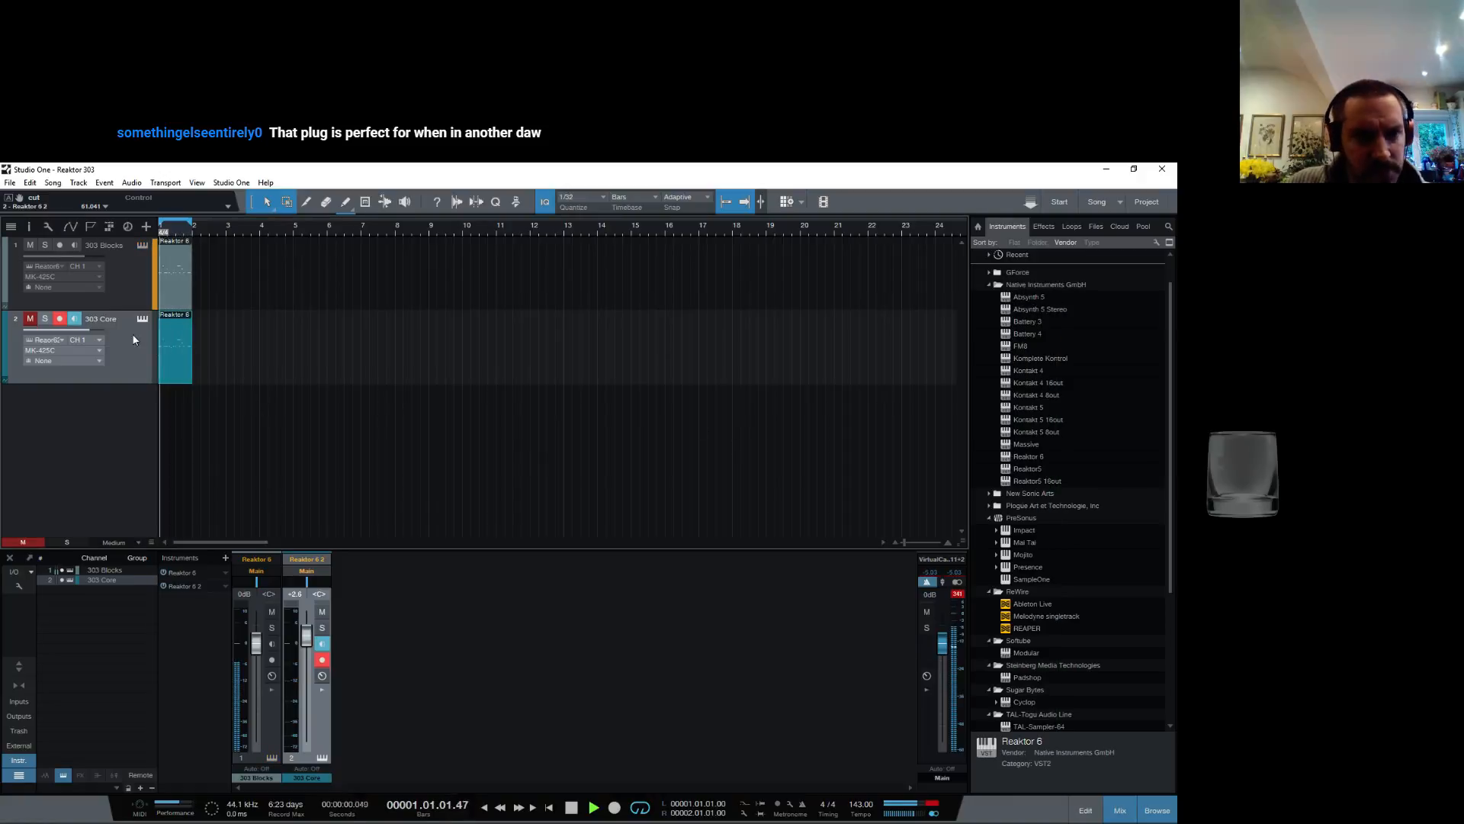
Step: Reopen the 303 Blocks instrument, adjust the Acid Filter's cutoff and its lower knob on the panel, and close the window
{"action": "left_click", "coordinate": [142, 244]}
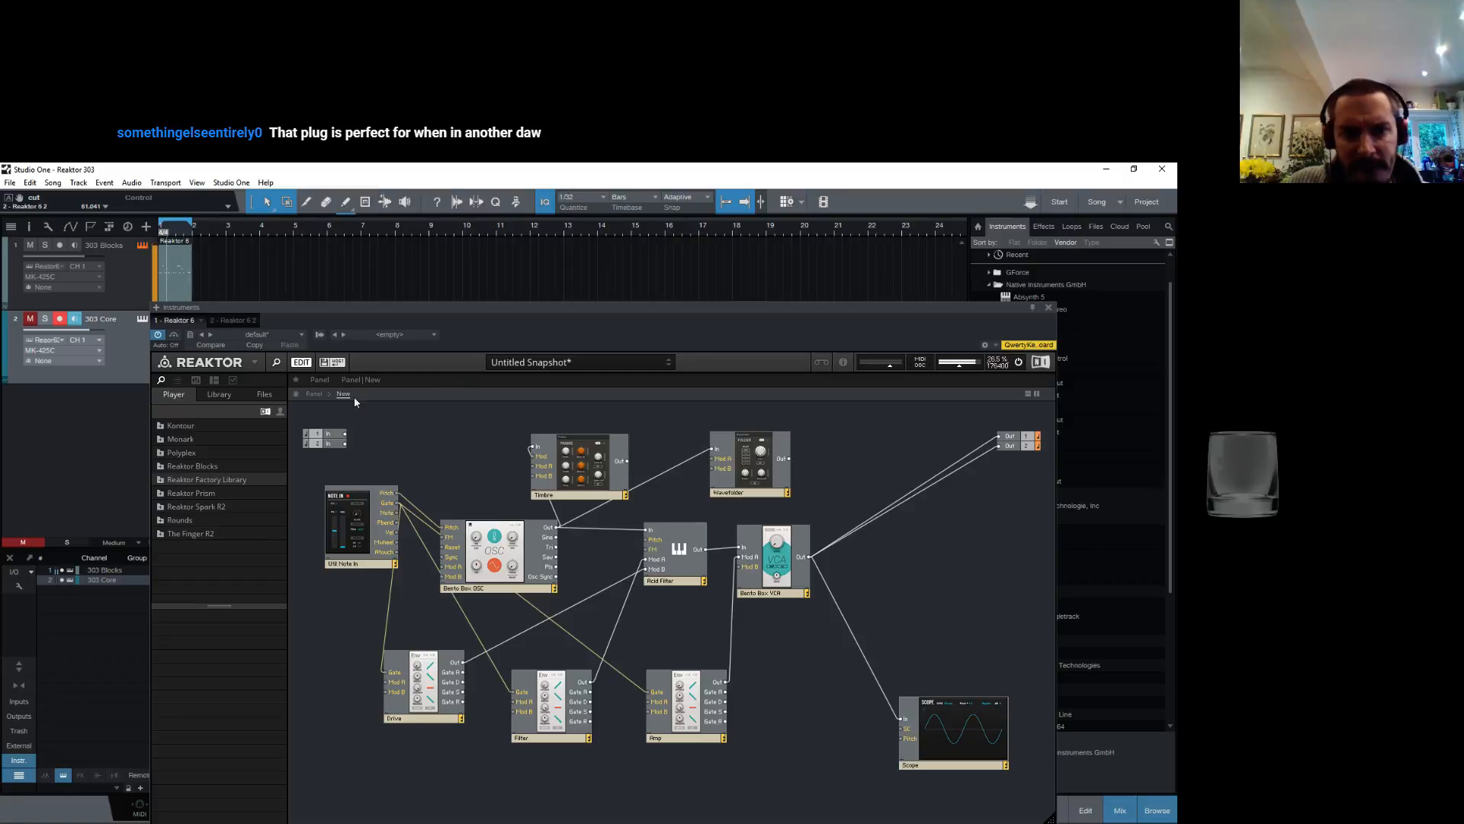
{"action": "left_click", "coordinate": [313, 394]}
{"action": "left_click_drag", "start_coordinate": [726, 503], "coordinate": [738, 566]}
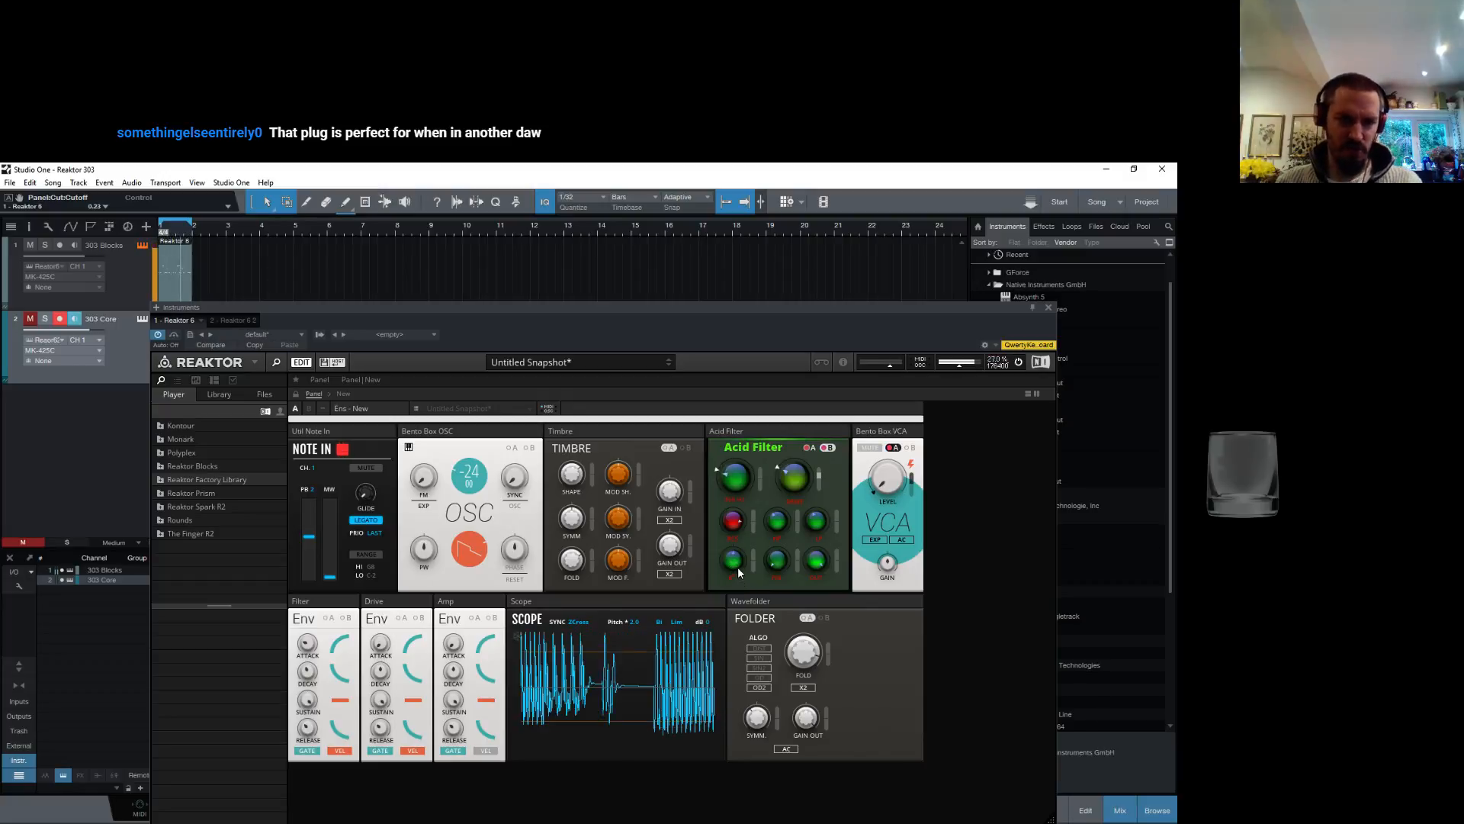
{"action": "left_click", "coordinate": [1049, 307]}
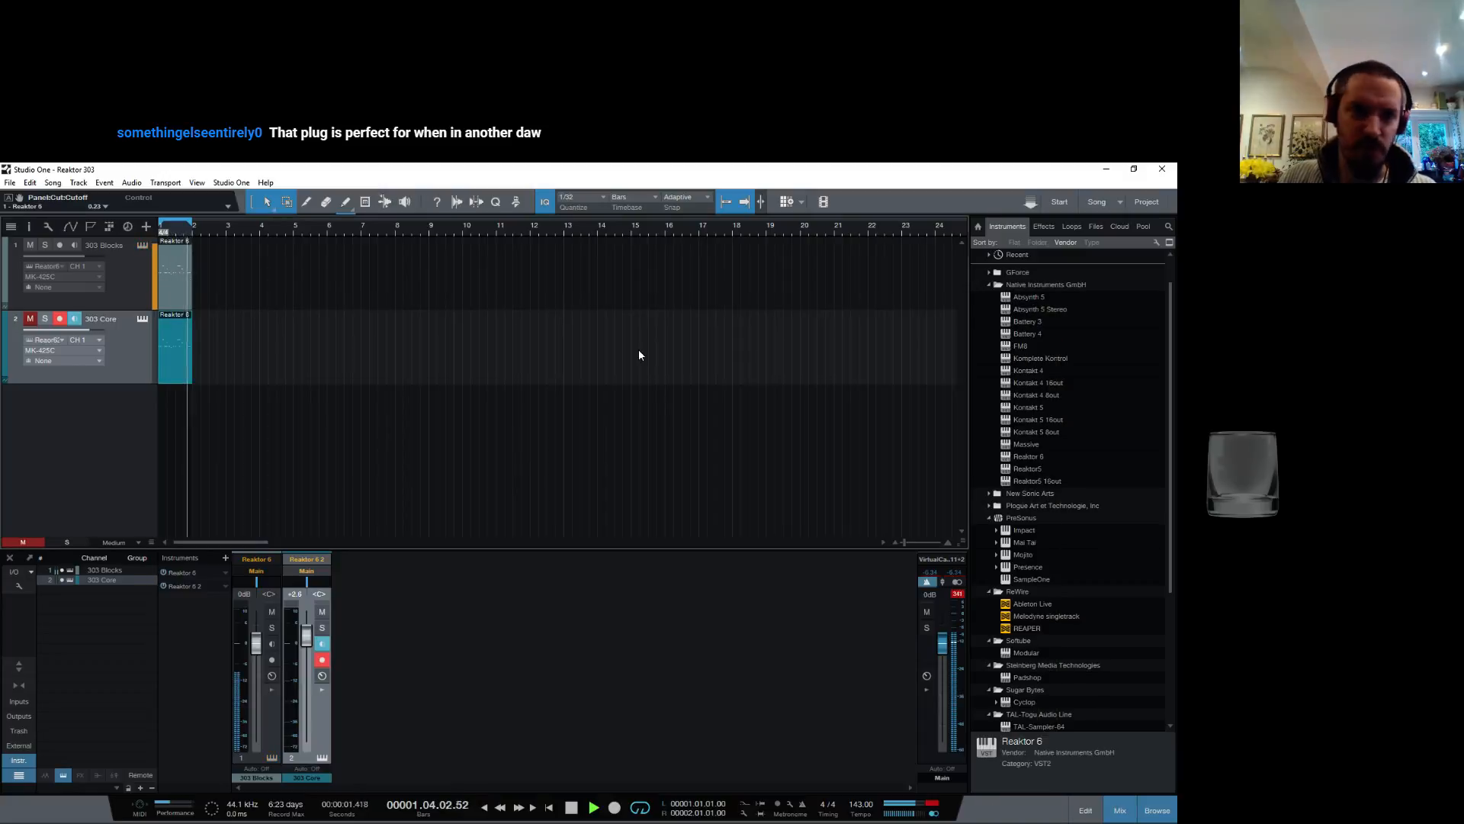
Step: Solo the 303 Core track, open its instrument, and set R to about 1.26 and cut to about 72.82
{"action": "left_click", "coordinate": [47, 321]}
{"action": "left_click", "coordinate": [143, 320]}
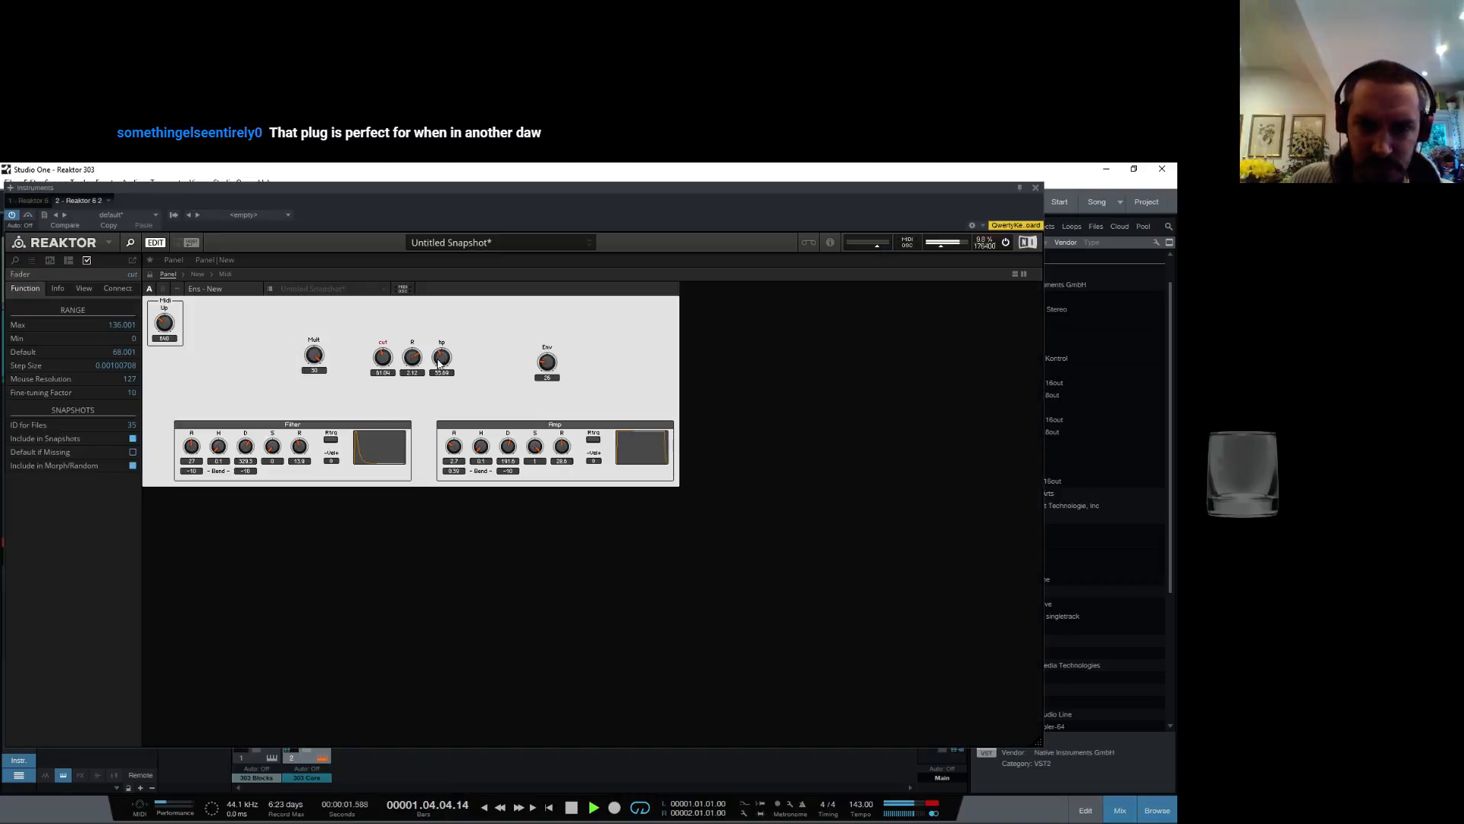
{"action": "mouse_move", "coordinate": [416, 366]}
{"action": "left_mouse_down"}
{"action": "mouse_move", "coordinate": [410, 380]}
{"action": "mouse_move", "coordinate": [384, 351]}
{"action": "mouse_move", "coordinate": [395, 325]}
{"action": "mouse_move", "coordinate": [391, 362]}
{"action": "mouse_move", "coordinate": [413, 364]}
{"action": "left_mouse_up"}
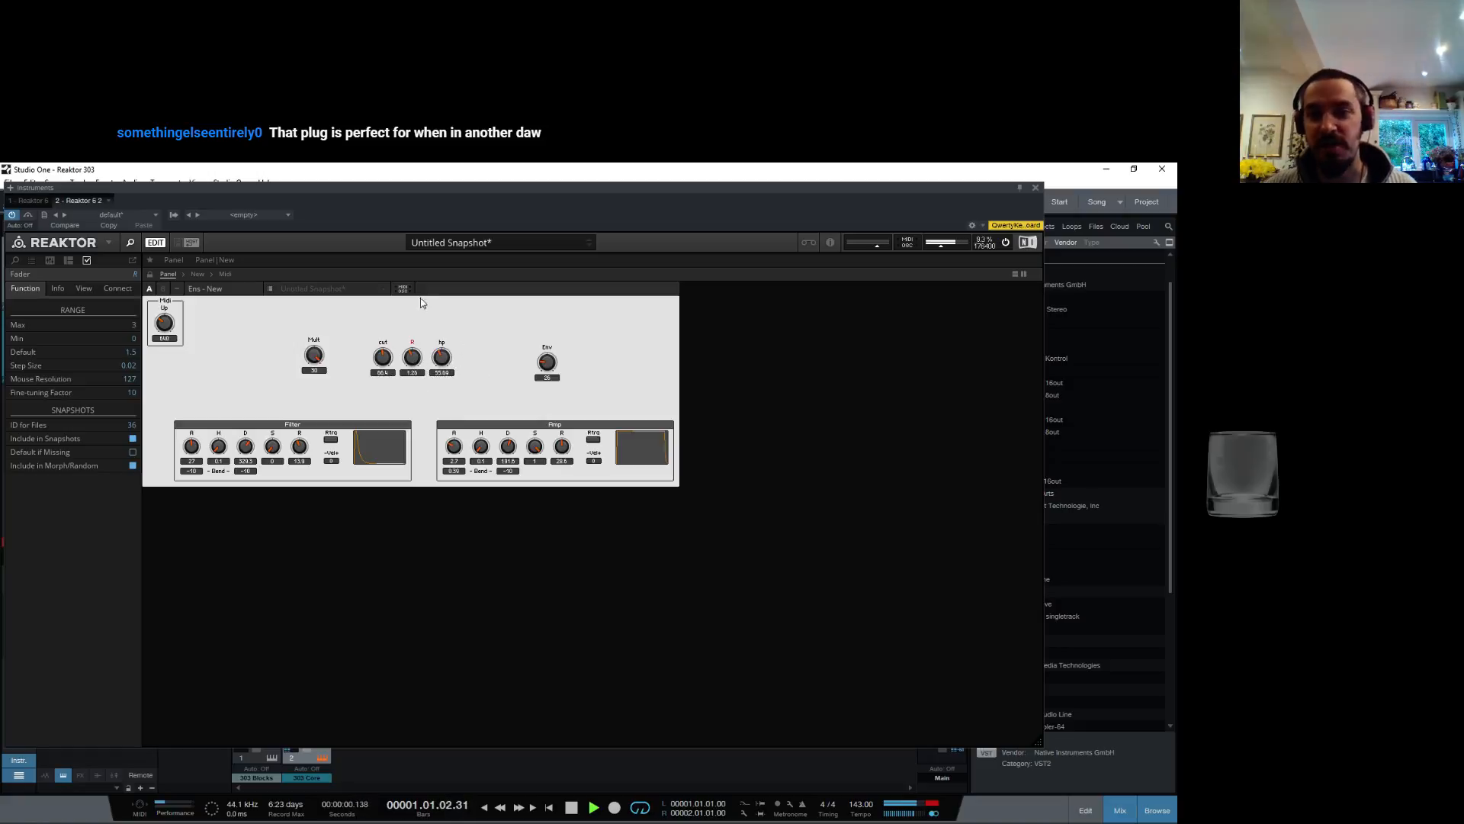
{"action": "mouse_move", "coordinate": [389, 362]}
{"action": "left_mouse_down"}
{"action": "mouse_move", "coordinate": [385, 315]}
{"action": "mouse_move", "coordinate": [377, 367]}
{"action": "mouse_move", "coordinate": [388, 337]}
{"action": "left_mouse_up"}
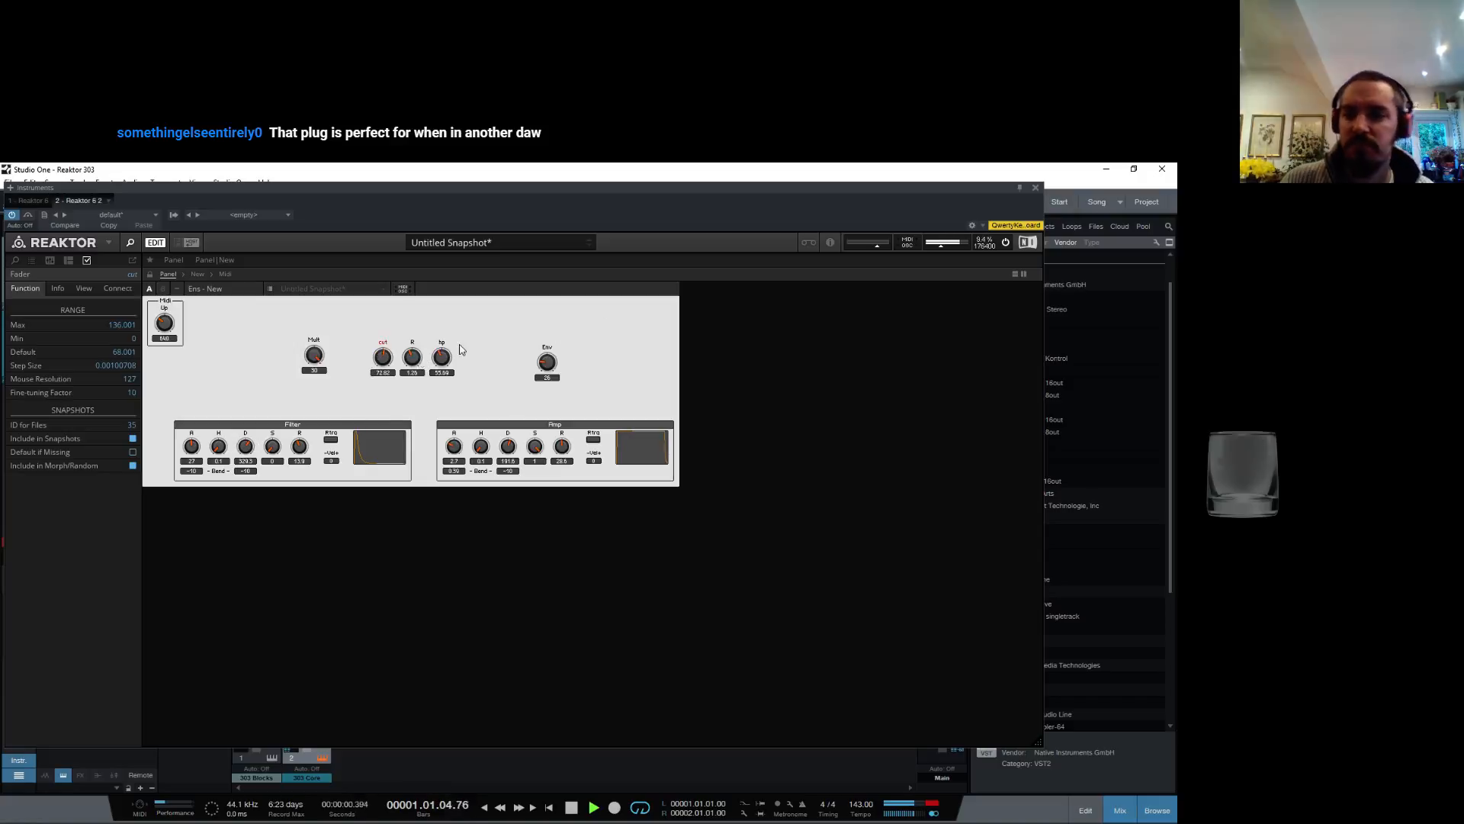
Step: Close the instrument window, clear the solo on 303 Core and unmute both the 303 Core and 303 Blocks tracks
{"action": "left_click", "coordinate": [1036, 187]}
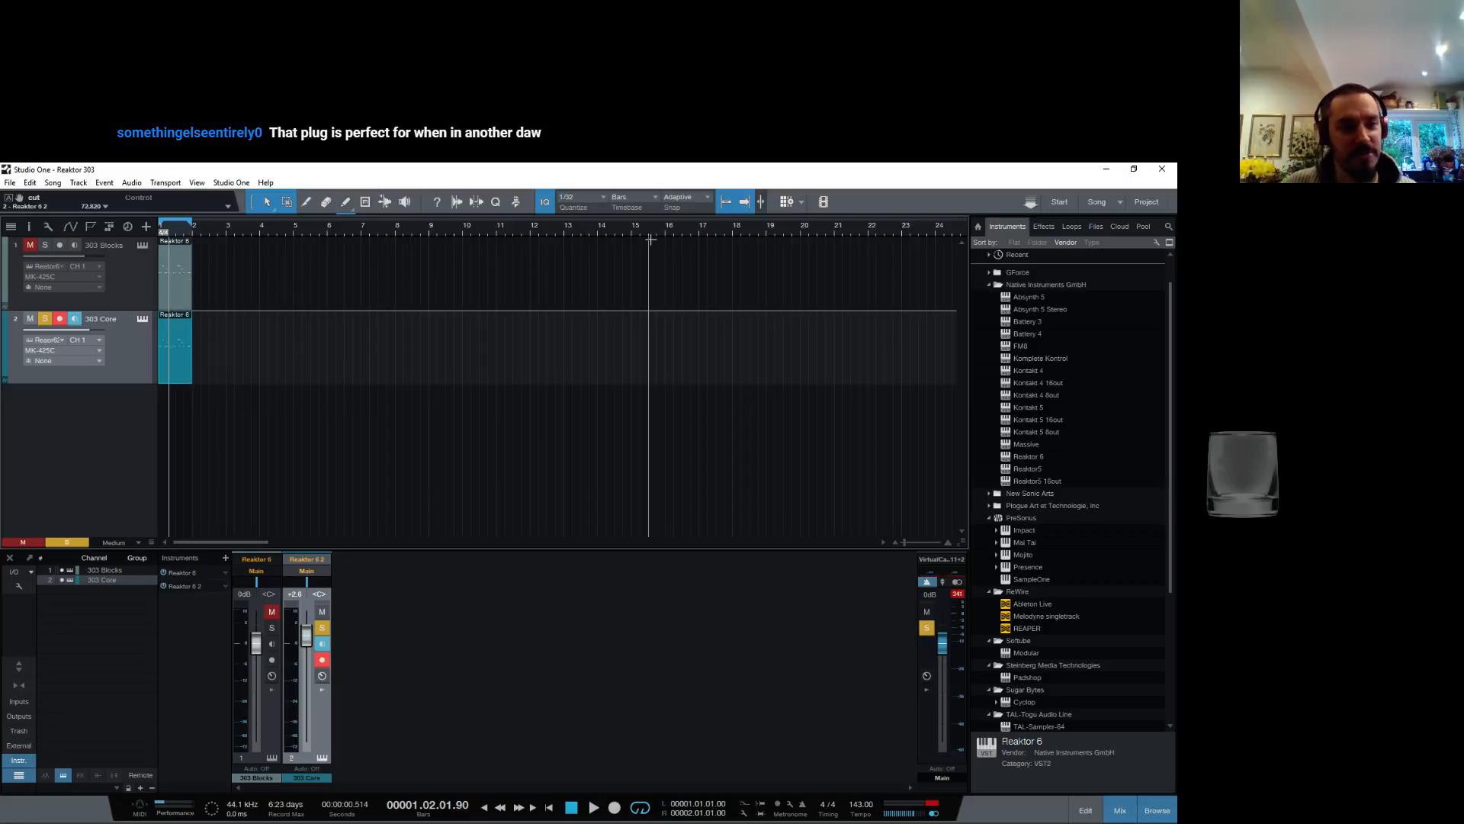
{"action": "left_click", "coordinate": [46, 320]}
{"action": "left_click", "coordinate": [30, 319]}
{"action": "left_click", "coordinate": [30, 248]}
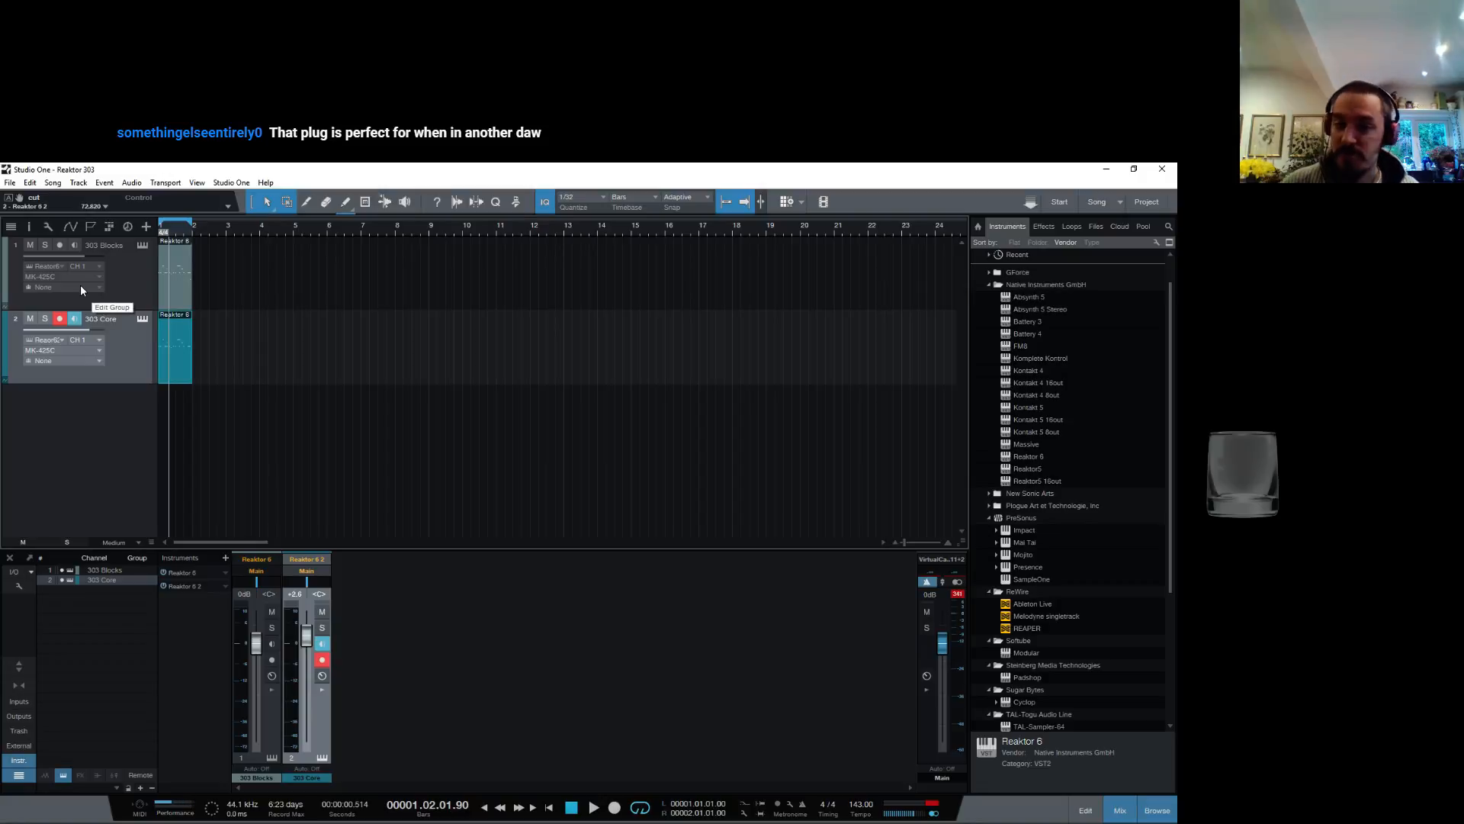
Step: Reopen the 303 Core instrument and show the ensemble's function properties
{"action": "left_click", "coordinate": [142, 323]}
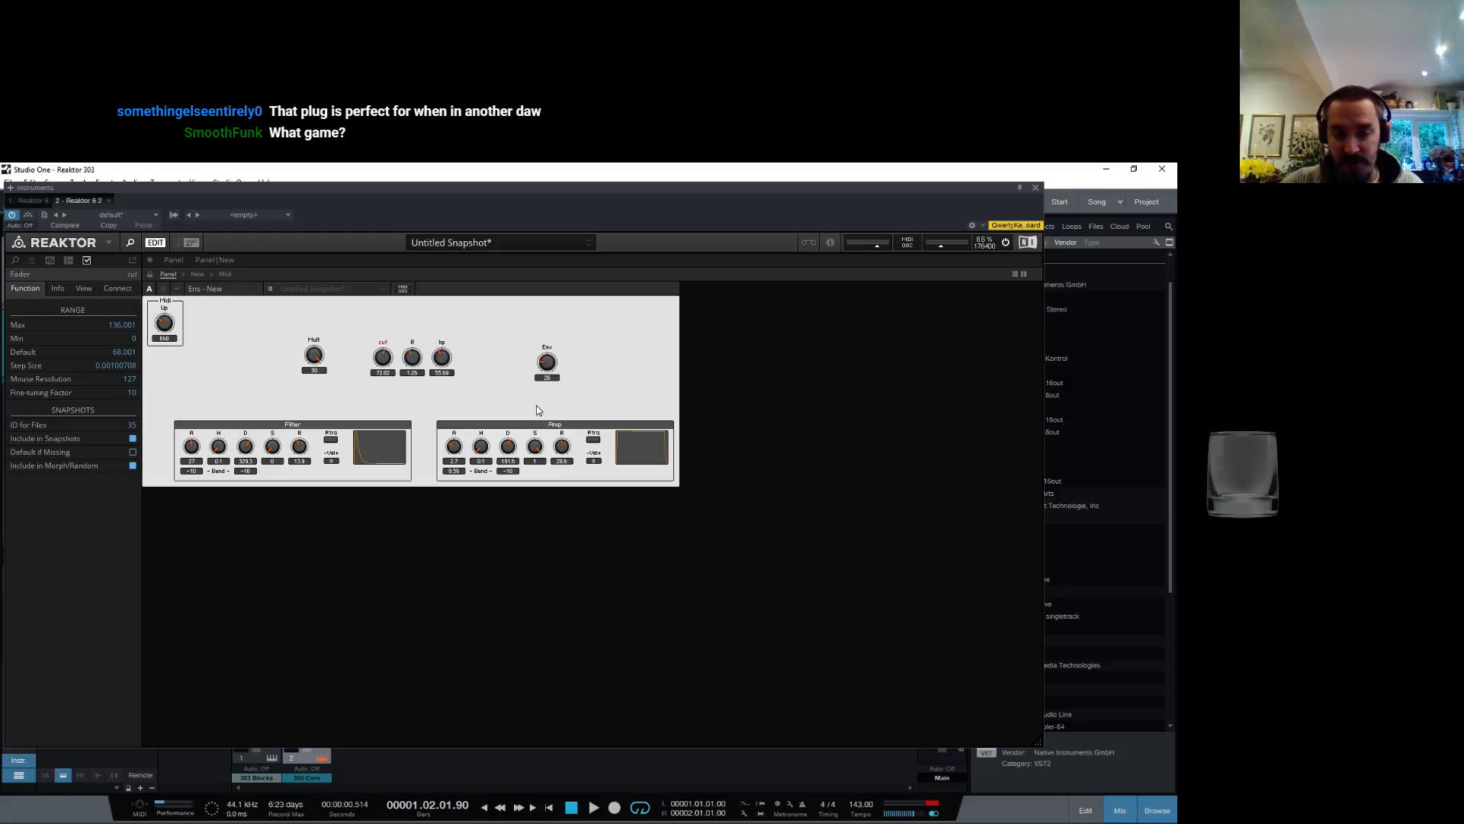
{"action": "left_click", "coordinate": [343, 542]}
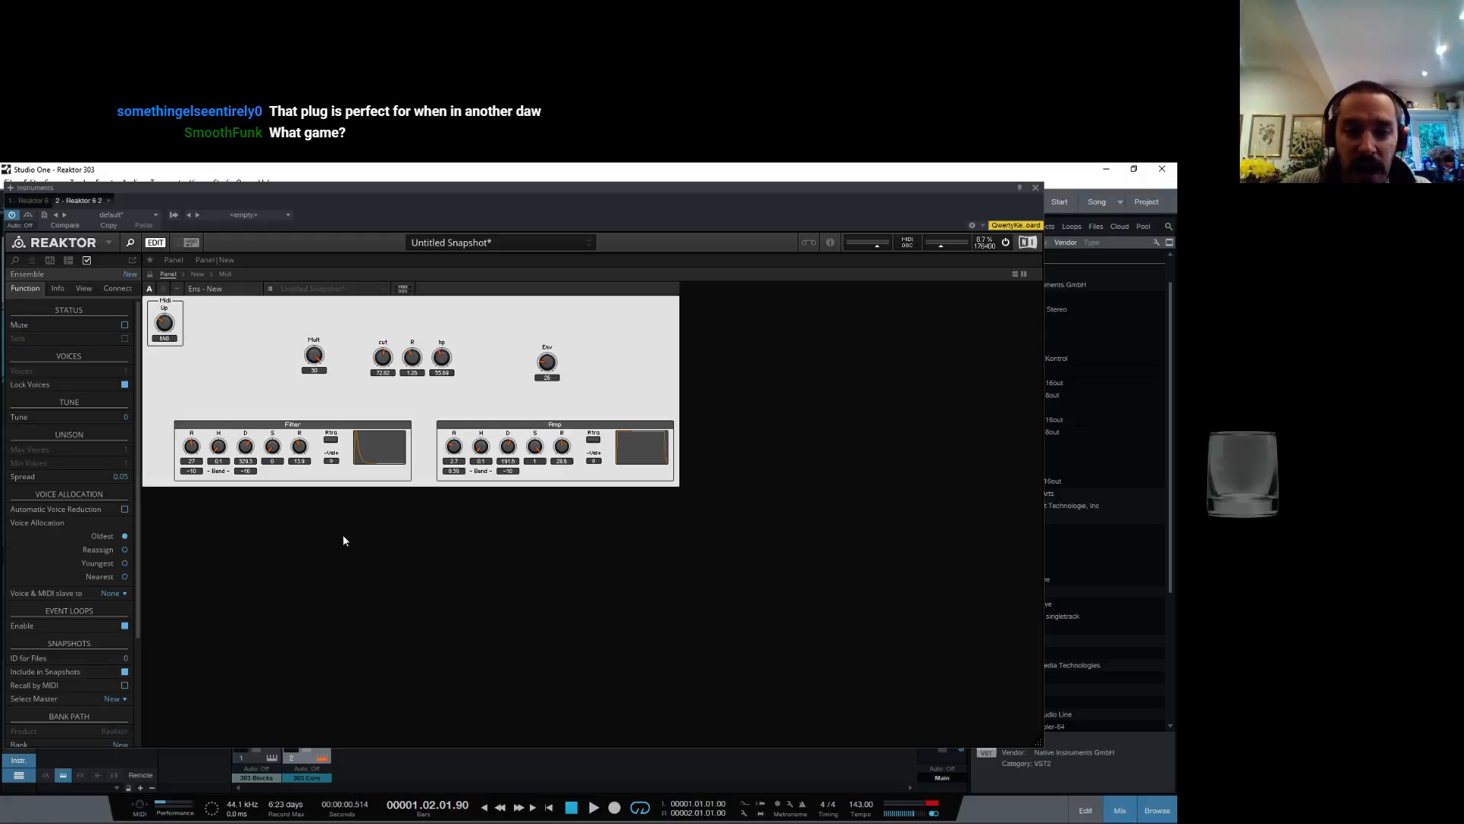